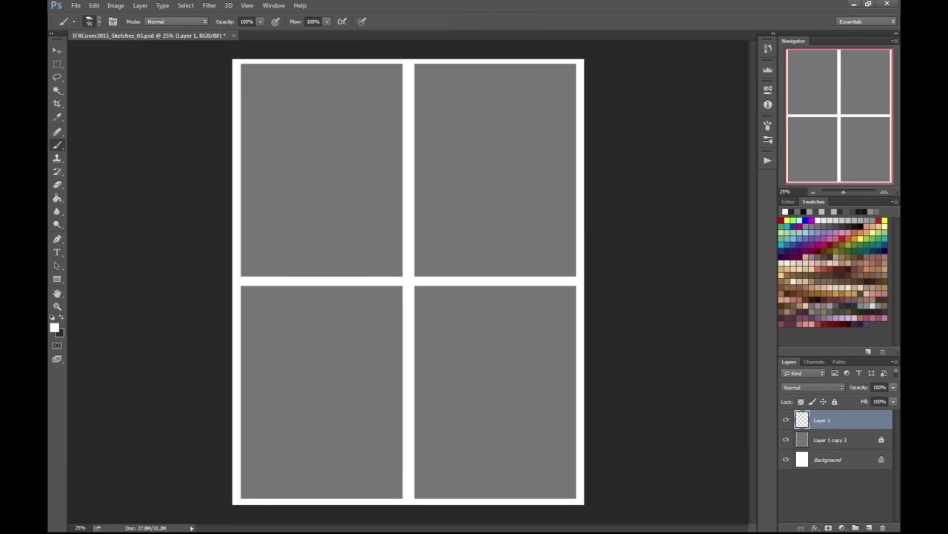
- Clip Layer 1 to the grey panel layer and brush soft dark shading into the first panel's upper-left corner
click(722, 250)
drag(252, 114, 263, 200)
drag(304, 71, 259, 130)
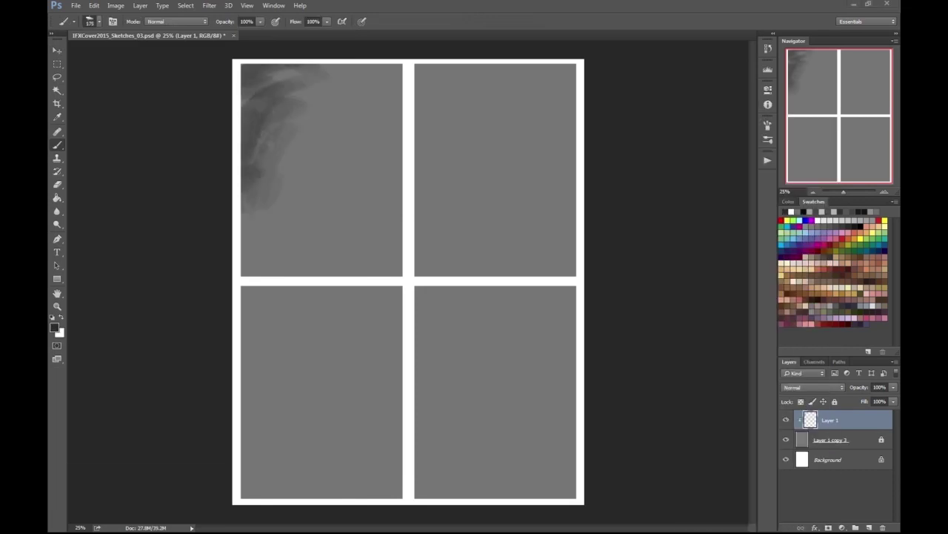
- Sketch the figure's oval head, neck, shoulders and torso in the first panel with a smaller brush
key(bracketleft)
key(bracketleft)
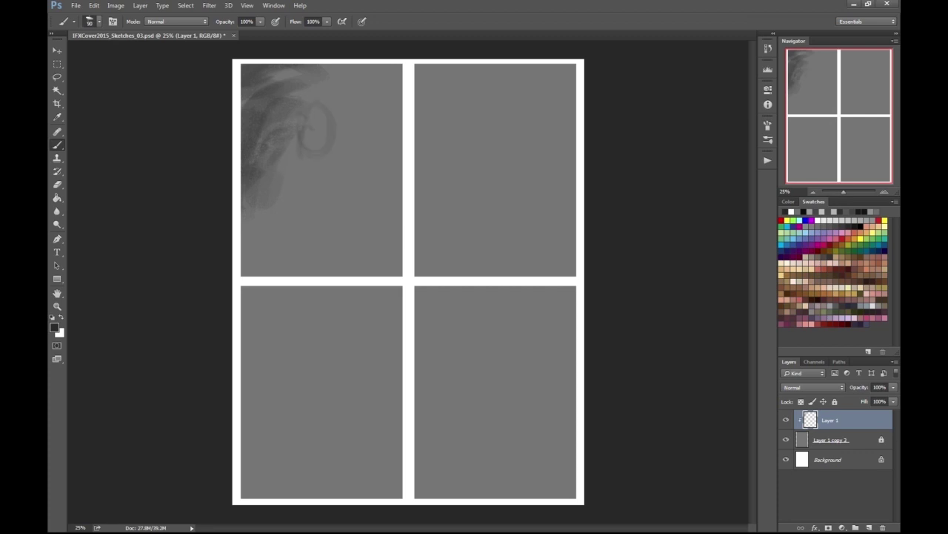
key(bracketleft)
key(bracketleft)
key(bracketleft)
key(bracketleft)
key(bracketleft)
key(bracketleft)
key(bracketleft)
mouse_move(356, 159)
mouse_down()
mouse_move(398, 222)
mouse_move(397, 243)
mouse_up()
drag(304, 214, 259, 270)
scroll(299, 109, up, 2)
drag(371, 112, 334, 196)
drag(307, 148, 319, 226)
mouse_move(371, 156)
mouse_down()
mouse_move(356, 236)
mouse_move(305, 289)
mouse_up()
- Sketch the figure's bent arms meeting at the hands in front of the waist
scroll(415, 291, down, 1)
mouse_move(311, 256)
mouse_down()
mouse_move(279, 353)
mouse_move(355, 348)
mouse_move(404, 360)
mouse_up()
drag(419, 310, 426, 348)
drag(414, 307, 403, 338)
drag(438, 276, 424, 317)
mouse_move(384, 222)
mouse_down()
mouse_move(406, 272)
mouse_move(398, 279)
mouse_up()
drag(396, 275, 374, 346)
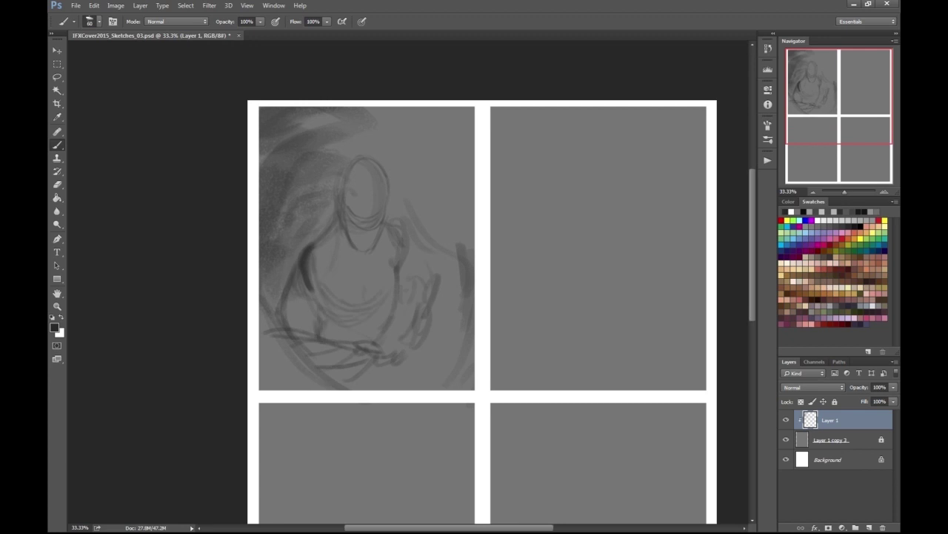
mouse_move(415, 267)
mouse_down()
mouse_move(404, 303)
mouse_move(431, 341)
mouse_up()
drag(427, 346, 354, 368)
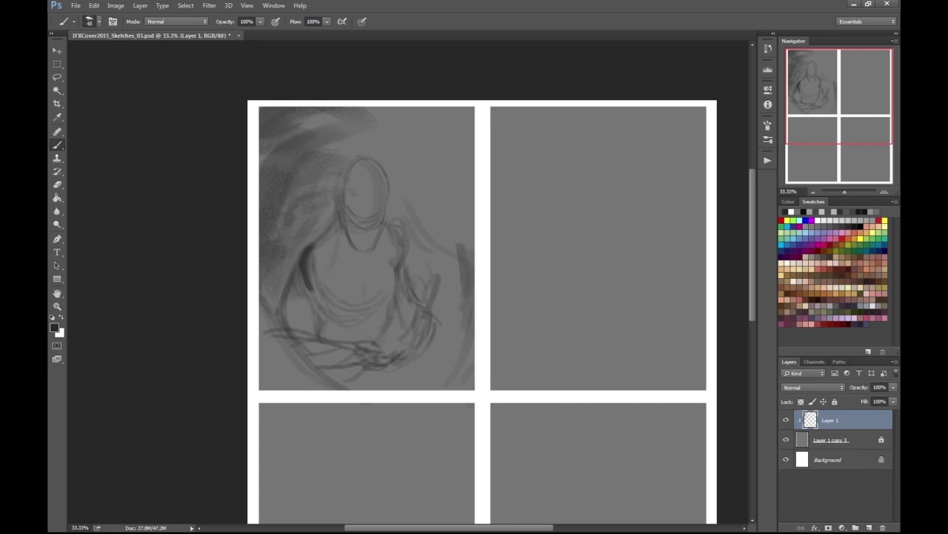
- Paint a dark curved foreground shape across the panel's lower-left corner, enlarging the brush to 100
drag(288, 298, 264, 348)
mouse_move(280, 322)
mouse_down()
mouse_move(343, 386)
mouse_move(260, 388)
mouse_up()
key(bracketright)
key(bracketright)
key(bracketright)
drag(324, 292, 260, 390)
key(bracketright)
key(bracketright)
key(bracketright)
key(bracketright)
drag(292, 341, 261, 390)
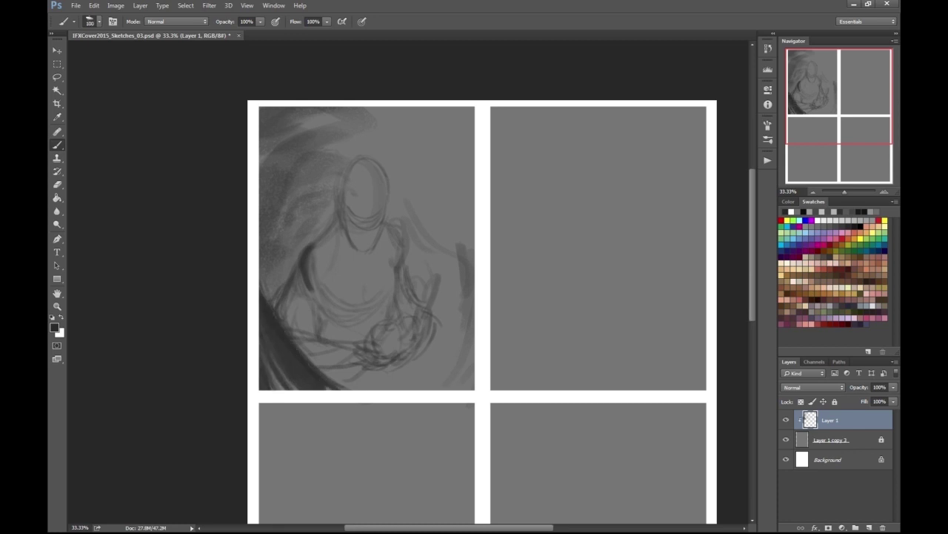
- Sketch the outlines of the large background shapes above and beside the figure
drag(403, 108, 388, 167)
drag(428, 108, 455, 189)
drag(436, 131, 471, 222)
drag(408, 245, 474, 289)
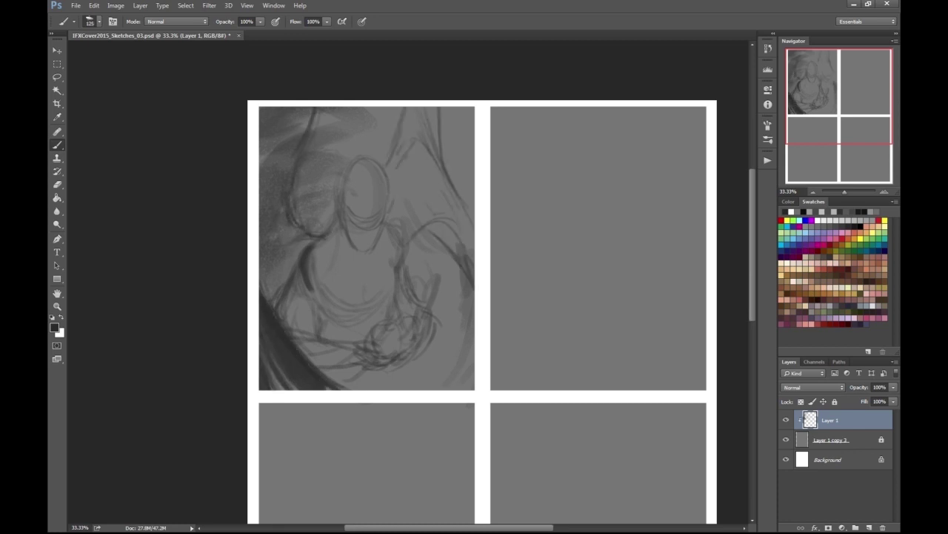
- Darken the background on both sides of the figure with a large brush, leaving the centre light
key(bracketright)
key(bracketright)
key(bracketright)
key(bracketright)
key(bracketright)
key(bracketright)
drag(290, 215, 281, 289)
mouse_move(296, 245)
mouse_down()
mouse_move(275, 118)
mouse_move(274, 215)
mouse_up()
drag(399, 148, 445, 222)
drag(444, 111, 460, 266)
drag(459, 229, 415, 356)
drag(463, 289, 464, 385)
drag(460, 237, 426, 148)
key(e)
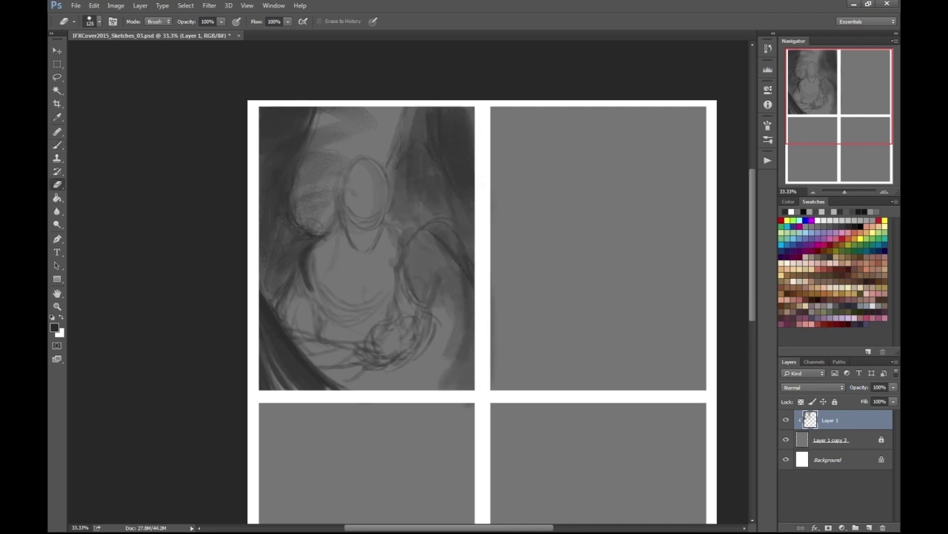
- Choose a lighter grey and paint highlights on the forehead and the long hair falling over the shoulder
key(b)
click(54, 326)
click(603, 74)
click(820, 47)
key(ctrl+plus)
mouse_move(338, 111)
mouse_down()
mouse_move(359, 156)
mouse_move(371, 151)
mouse_up()
key(bracketleft)
key(bracketleft)
key(bracketleft)
drag(341, 104, 300, 255)
drag(311, 186, 292, 273)
drag(312, 211, 273, 291)
drag(259, 284, 255, 337)
drag(254, 264, 236, 283)
drag(298, 221, 265, 236)
drag(308, 144, 302, 189)
key(ctrl+plus)
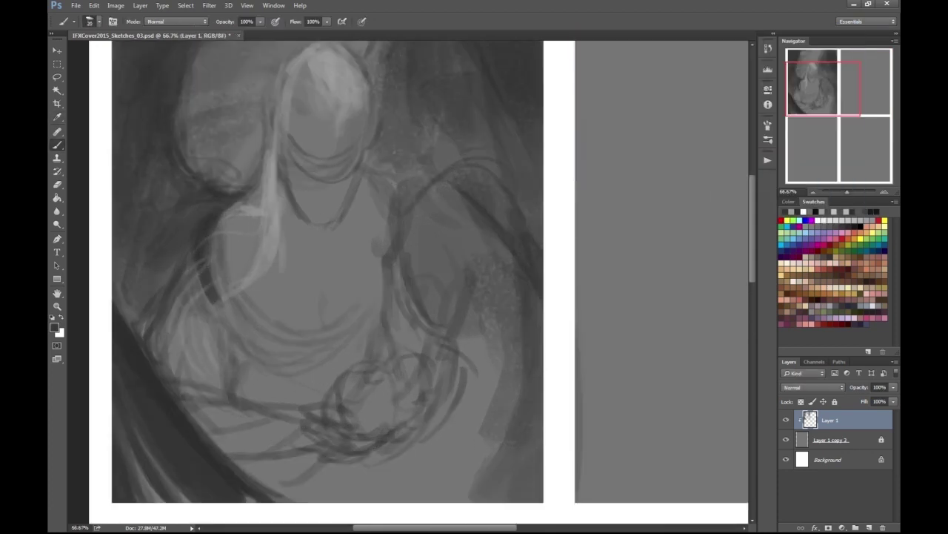
- Flip the canvas horizontally and shade the neck beneath the figure's chin in mid grey
key(h)
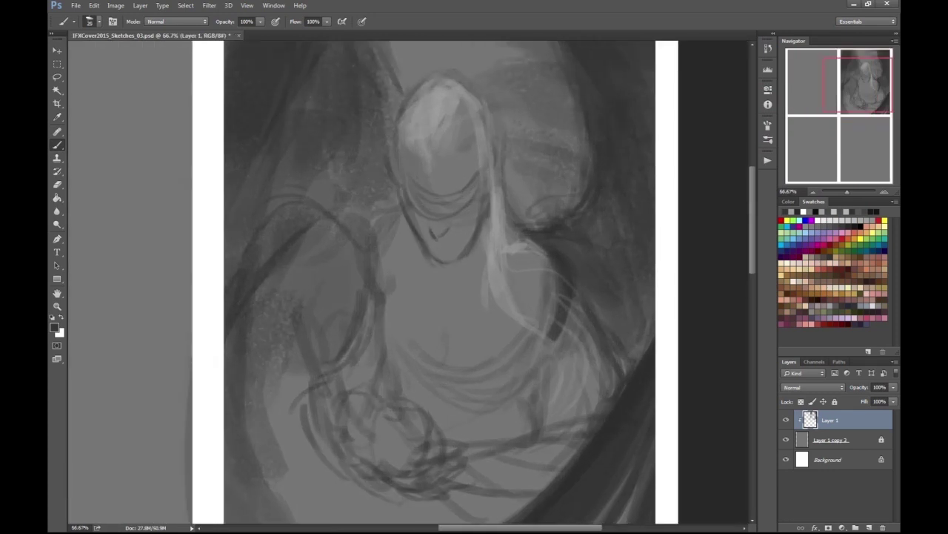
key(ctrl+plus)
click(54, 328)
key(Return)
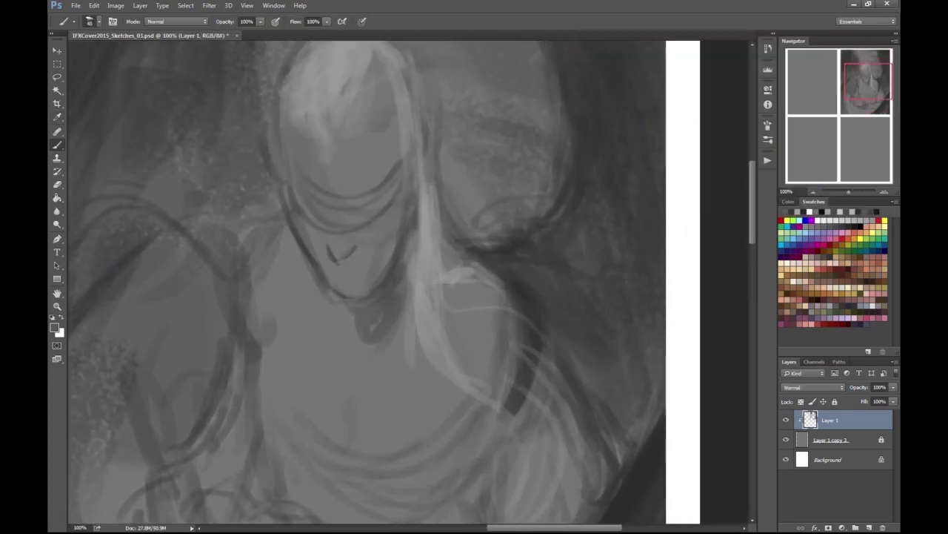
key(ctrl+minus)
key(ctrl+minus)
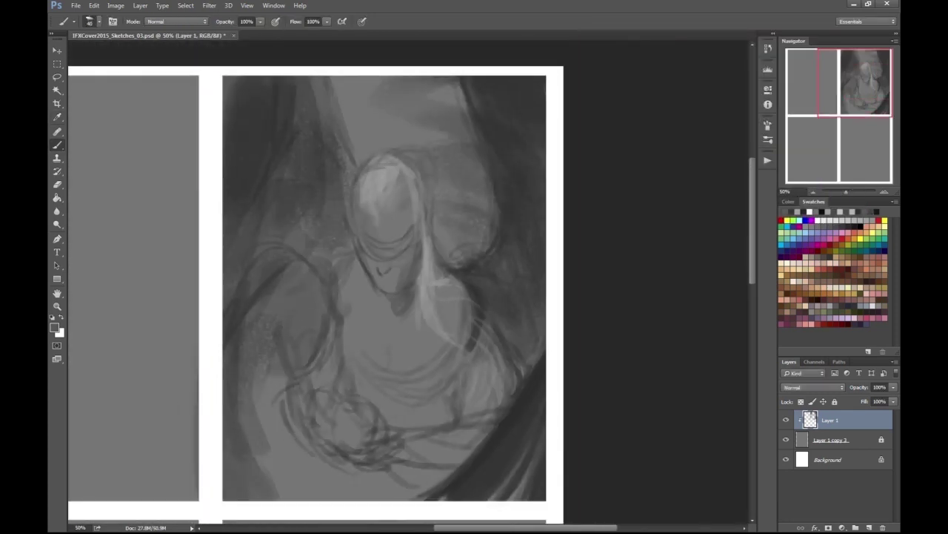
key(ctrl+minus)
key(ctrl+plus)
- Darken the area beside the neck and sketch the hair outline around the head with a smaller brush
click(59, 332)
key(Return)
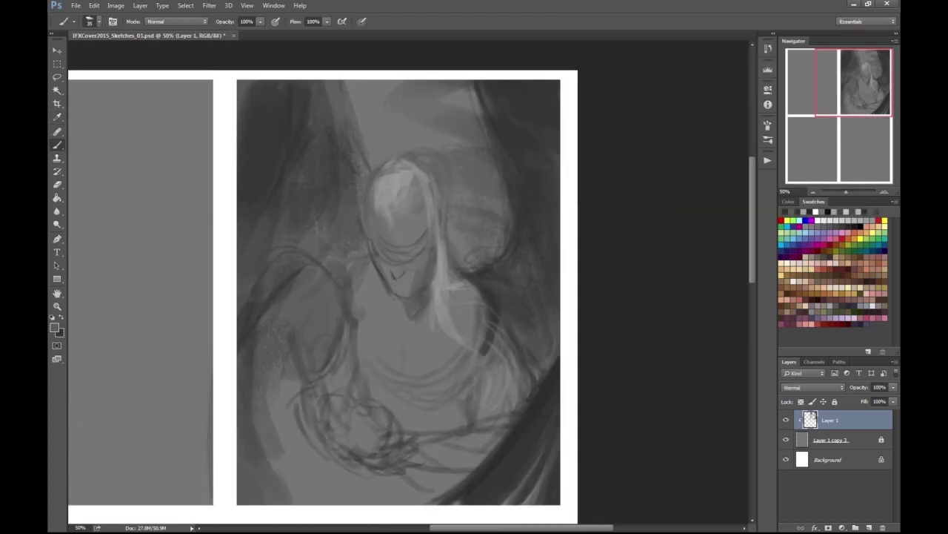
drag(350, 268, 372, 238)
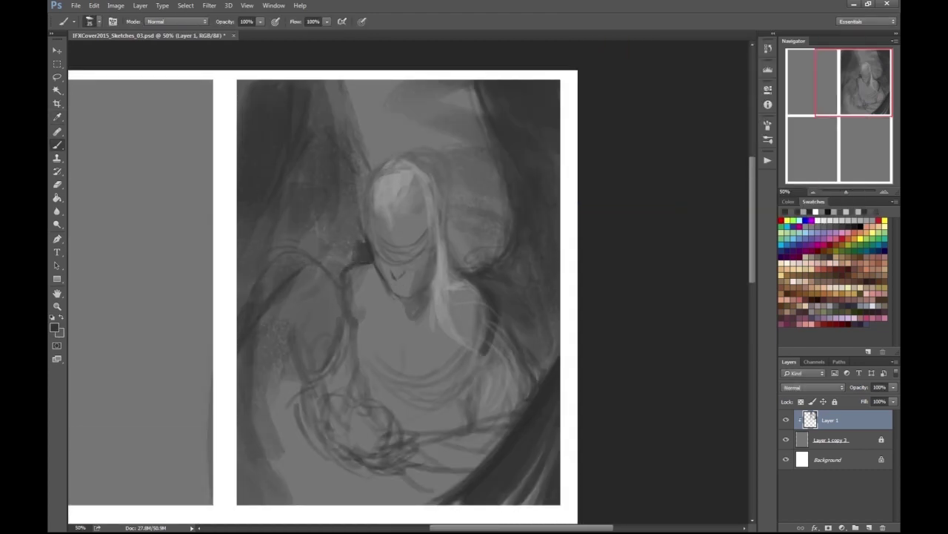
key(bracketleft)
drag(397, 158, 443, 206)
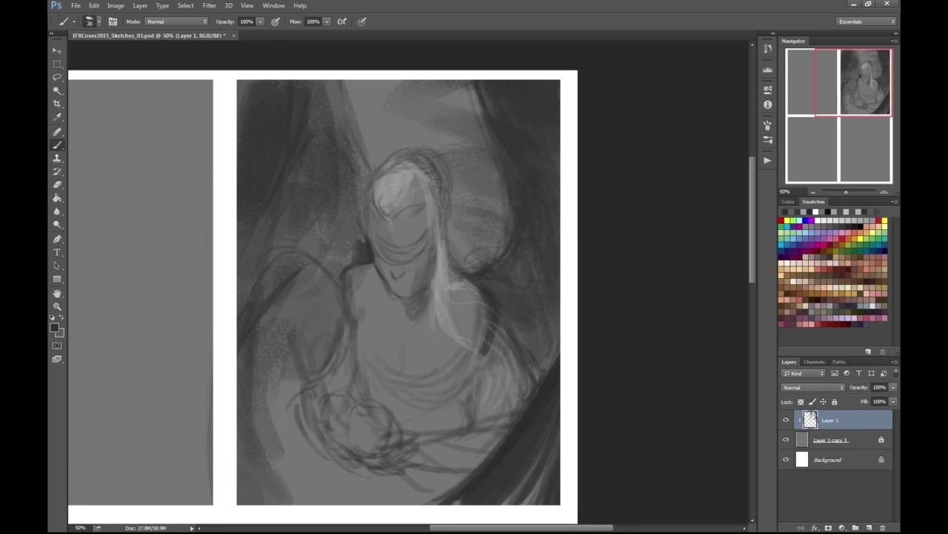
- Sample a tone from the face and paint a light accent down the nose
key(ctrl+plus)
alt+click(384, 269)
drag(397, 238, 397, 271)
key(ctrl+minus)
- Block in the chest, shoulder and upper arm with a lighter grey using a much larger brush
drag(392, 371, 393, 307)
key(bracketright)
key(bracketright)
key(bracketright)
key(bracketright)
key(bracketright)
key(bracketright)
key(bracketright)
drag(444, 374, 367, 285)
drag(482, 315, 528, 412)
mouse_move(448, 389)
mouse_down()
mouse_move(404, 426)
mouse_move(466, 352)
mouse_up()
key(bracketright)
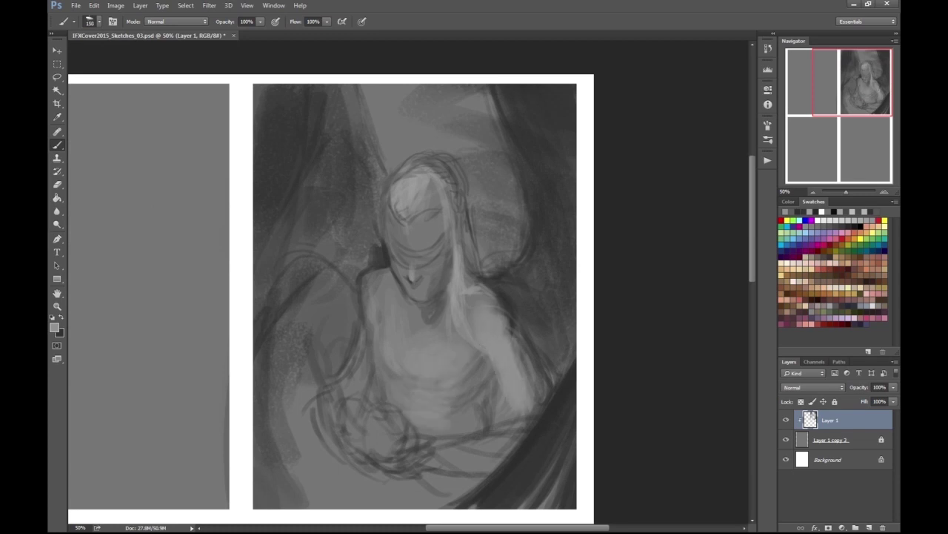
- Flip the canvas back and draw dark hair strands down over the shoulder and chest with a smaller brush
key(ctrl+shift+h)
key(bracketleft)
key(bracketleft)
key(bracketleft)
key(bracketleft)
key(bracketleft)
key(bracketleft)
key(bracketleft)
key(bracketleft)
key(bracketleft)
key(bracketleft)
drag(348, 246, 311, 271)
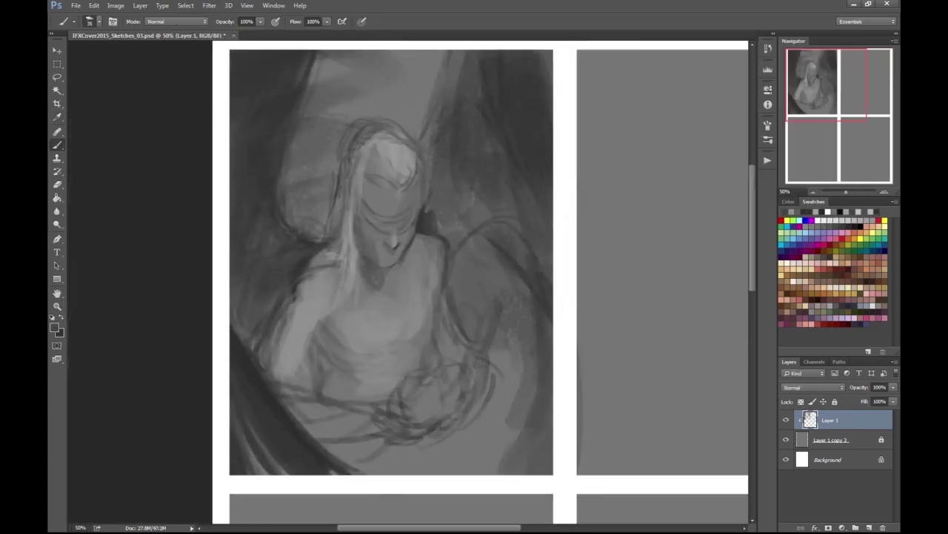
drag(341, 218, 330, 319)
drag(329, 315, 273, 352)
drag(359, 251, 344, 360)
- Sketch the hairline over the forehead and shade the eye sockets, nose and cheeks of the face
key(bracketleft)
mouse_move(367, 148)
mouse_down()
mouse_move(354, 237)
mouse_move(387, 184)
mouse_move(414, 180)
mouse_up()
key(ctrl+minus)
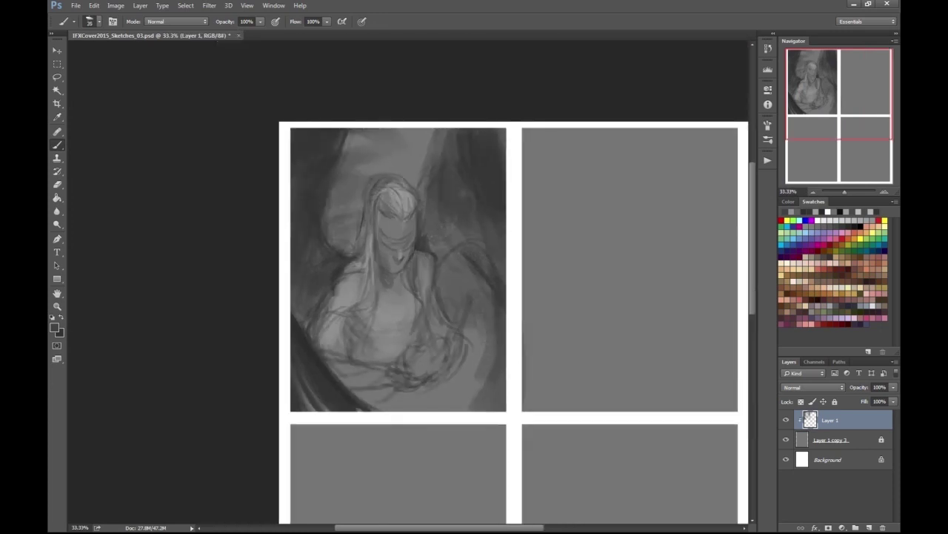
key(ctrl+plus)
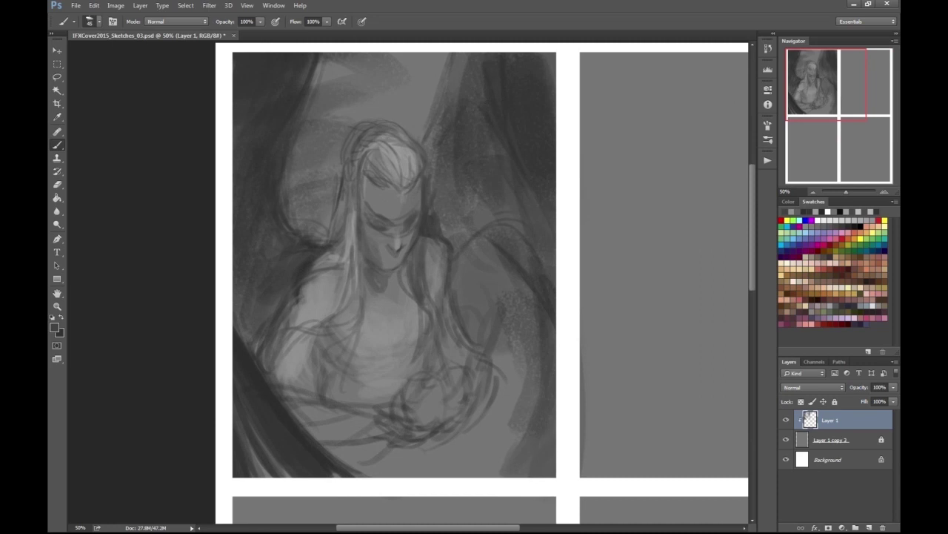
key(ctrl+plus)
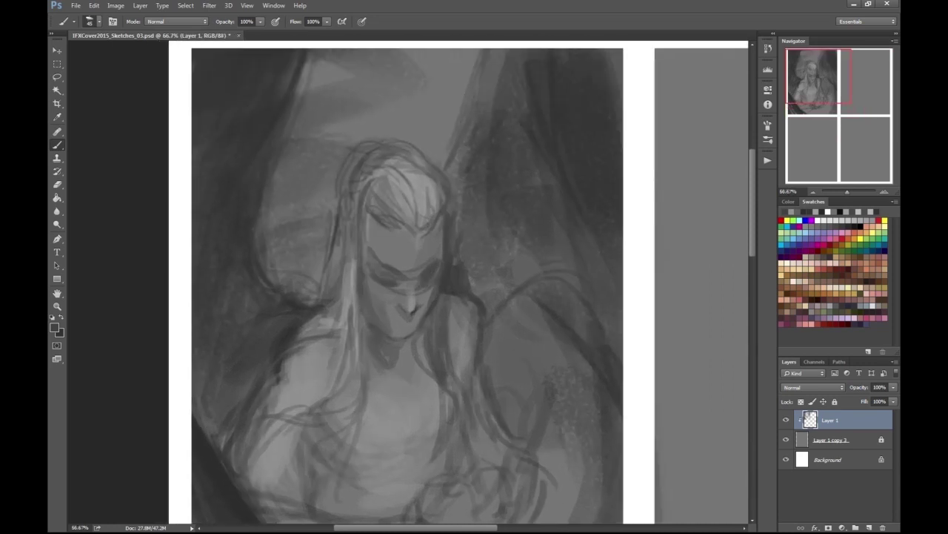
key(ctrl+plus)
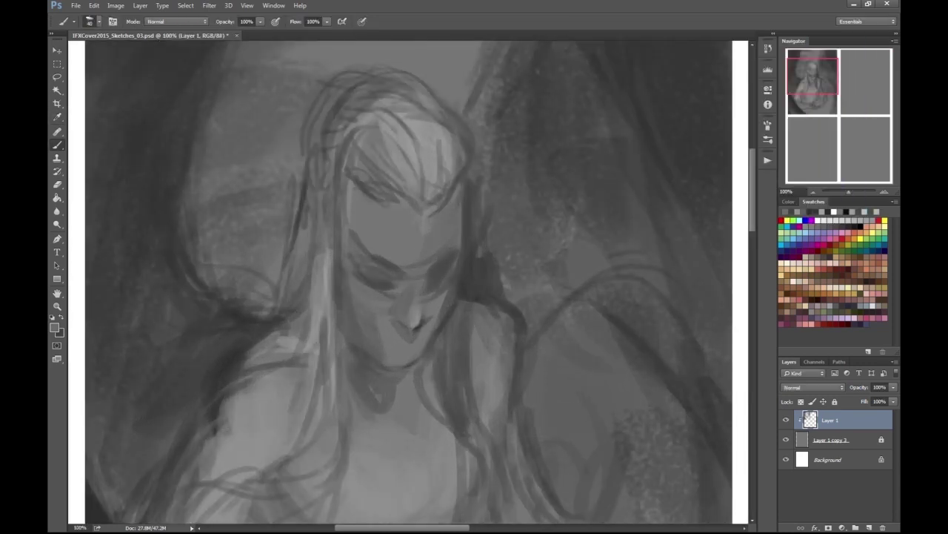
key(ctrl+minus)
key(ctrl+minus)
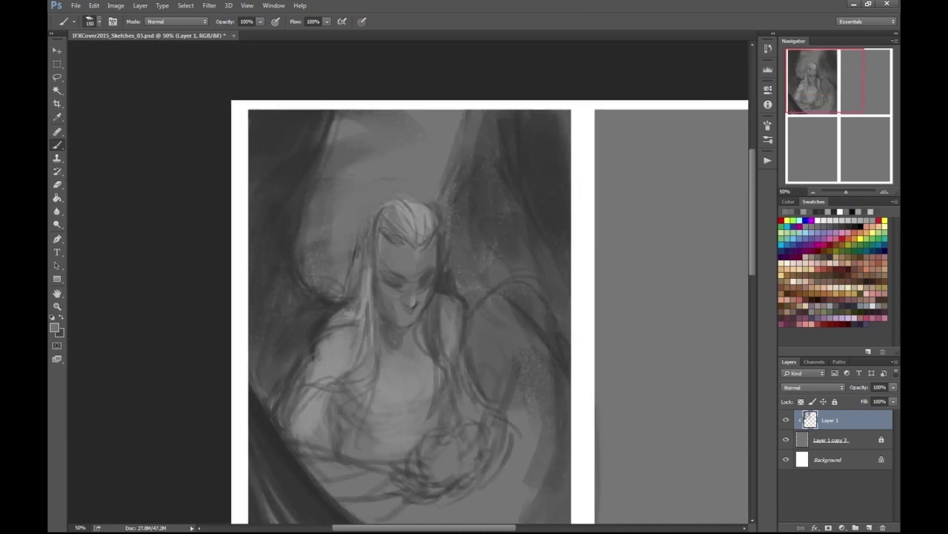
- Flip the canvas horizontally and paint a dark jagged shape above the head and a dark band around the hair
key(ctrl+minus)
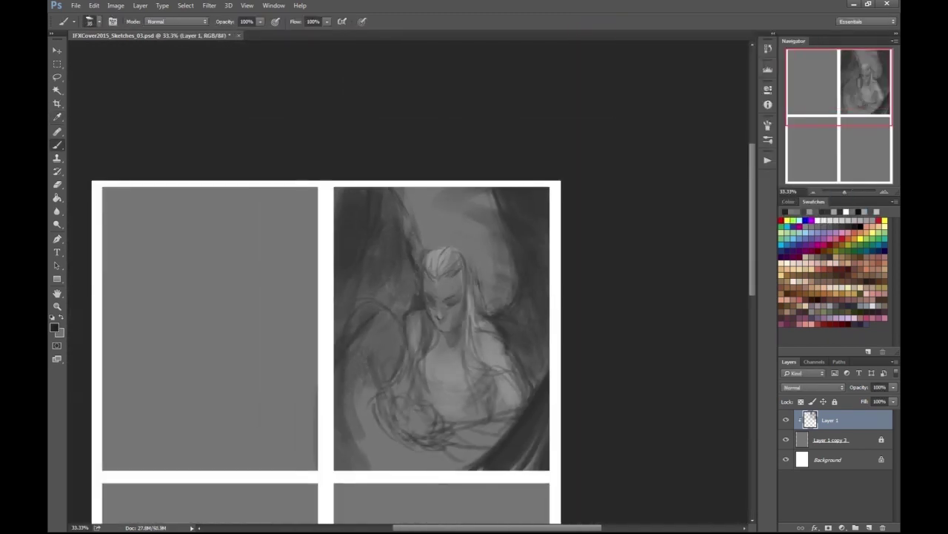
key(ctrl+plus)
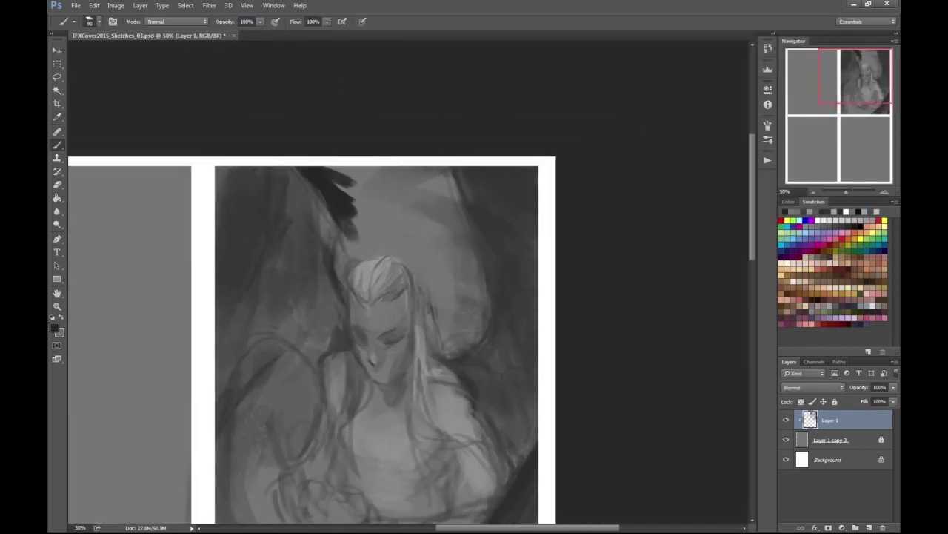
key(ctrl+minus)
key(ctrl+plus)
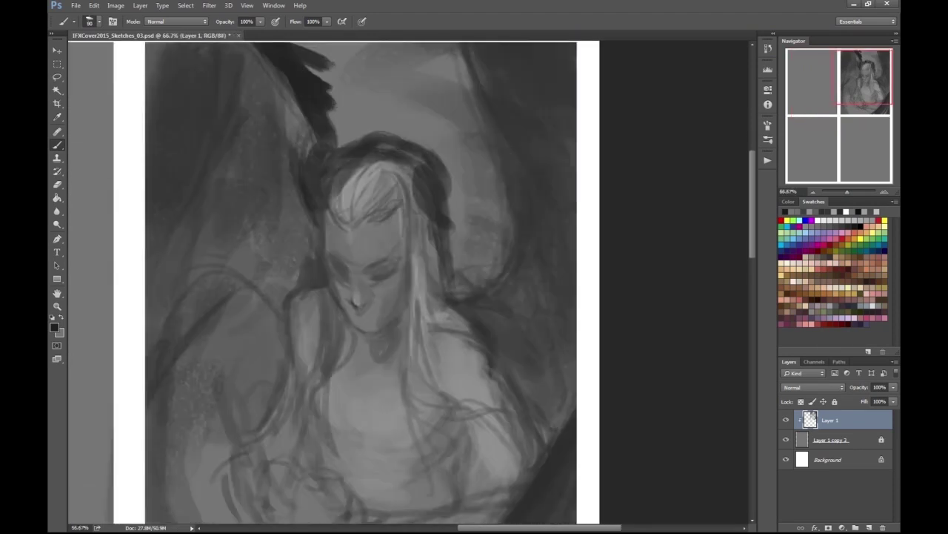
- Define the face's nostril, jawline and mouth line with a fine dark brush
key(ctrl+plus)
key(ctrl+plus)
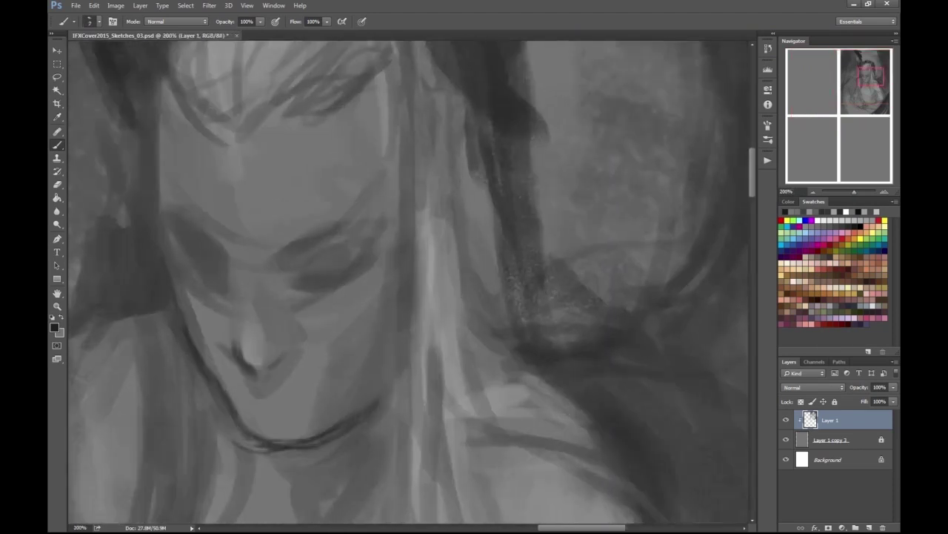
key(ctrl+minus)
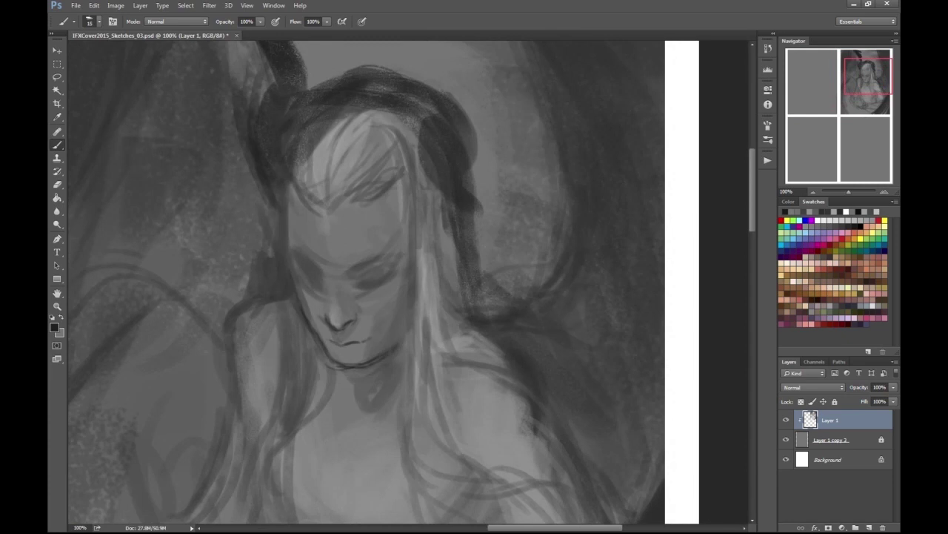
- Paint the lips in detail, using a finer brush and a newly chosen grey
key(ctrl+plus)
key(bracketleft)
drag(273, 384, 344, 378)
click(54, 326)
key(Return)
mouse_move(268, 384)
mouse_down()
mouse_move(304, 408)
mouse_move(352, 389)
mouse_up()
key(ctrl+minus)
key(bracketright)
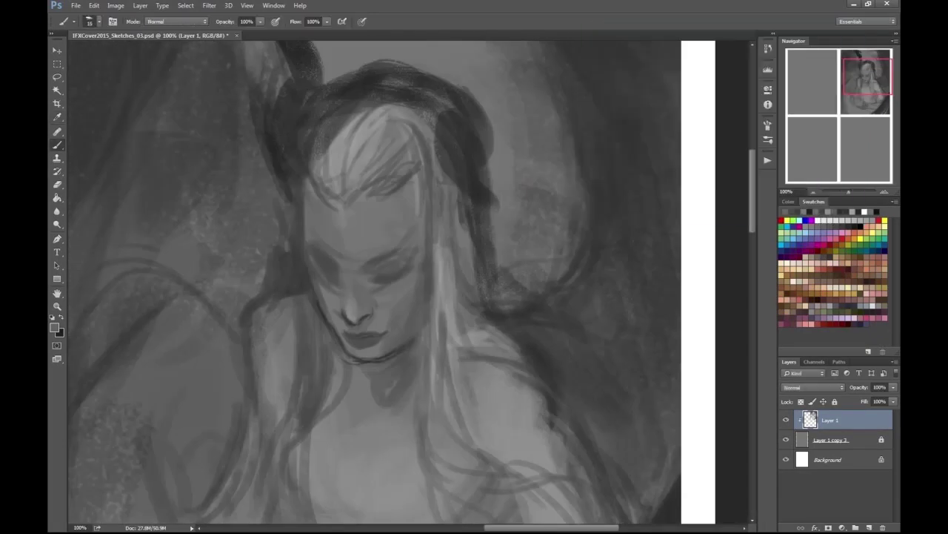
- Choose a darker grey and shade the neck under the jaw with a slightly larger brush
key(ctrl+0)
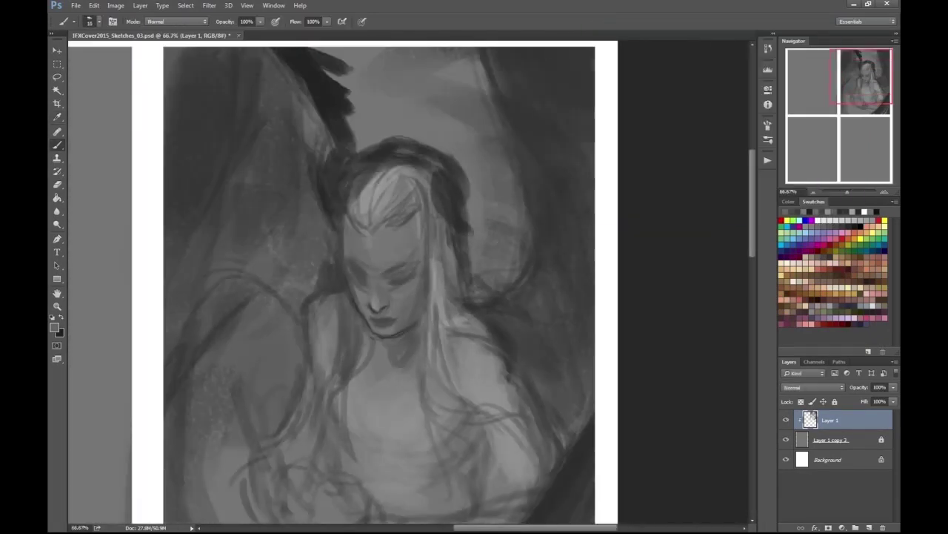
key(ctrl+plus)
click(54, 327)
key(Return)
key(ctrl+minus)
key(bracketright)
drag(392, 400, 424, 365)
key(ctrl+minus)
key(ctrl+minus)
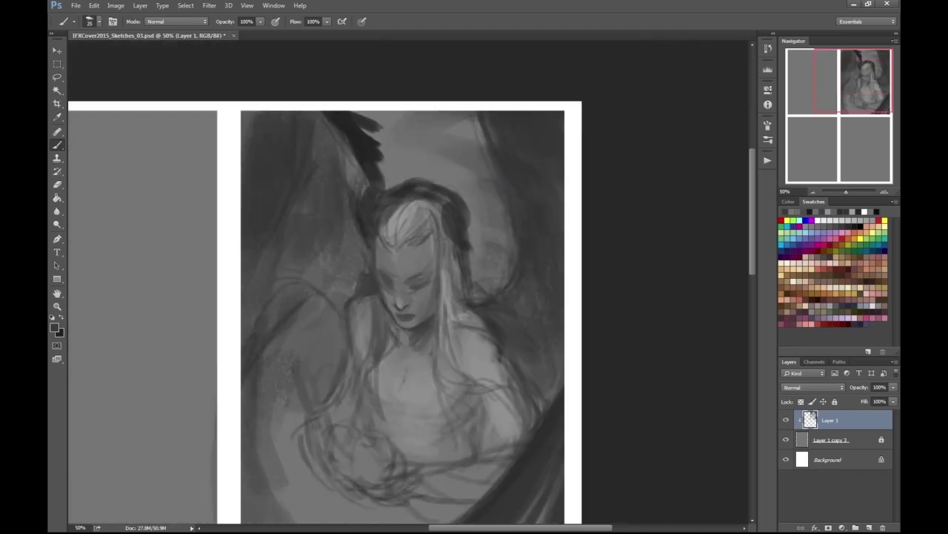
- Paint over the eyes, forehead and light front hair strands in flat mid grey with a much larger brush
key(ctrl+plus)
key(bracketright)
key(bracketright)
key(bracketright)
key(bracketright)
key(bracketright)
key(bracketright)
key(bracketright)
key(bracketright)
key(bracketright)
key(bracketright)
mouse_move(397, 285)
mouse_down()
mouse_move(445, 185)
mouse_move(465, 178)
mouse_up()
drag(415, 245, 482, 267)
- Fill the jagged shape above the head into a broad, solid dark grey mass with a smaller brush
key(ctrl+minus)
key(bracketleft)
key(bracketleft)
key(bracketleft)
key(bracketleft)
key(bracketleft)
key(bracketleft)
key(bracketleft)
key(bracketleft)
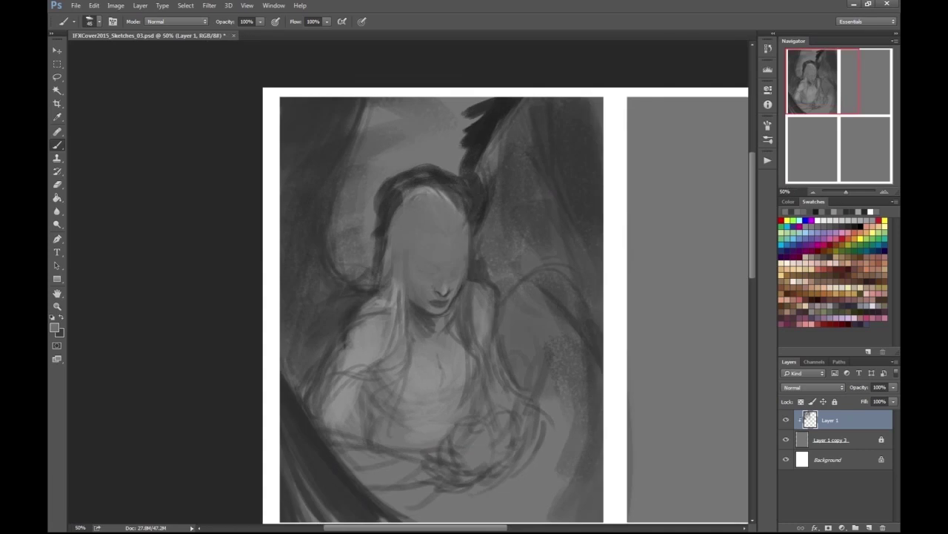
key(bracketleft)
key(bracketleft)
key(bracketleft)
drag(489, 103, 430, 166)
mouse_move(414, 104)
mouse_down()
mouse_move(452, 185)
mouse_move(445, 204)
mouse_move(463, 215)
mouse_move(466, 268)
mouse_up()
- Paint dark strokes through the hair band around the head and draw a curved line beside the temple
key(bracketleft)
drag(406, 232, 412, 263)
drag(405, 203, 436, 197)
drag(389, 226, 460, 201)
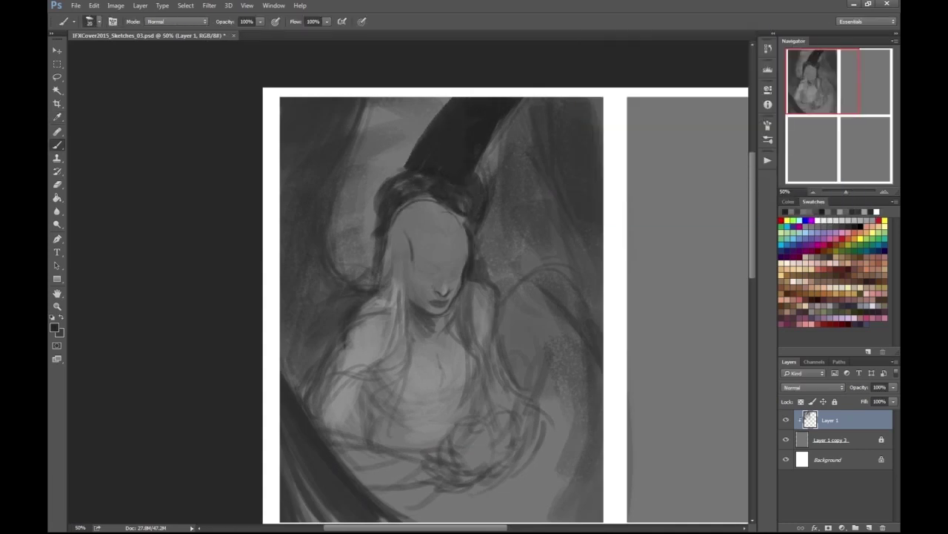
key(ctrl+plus)
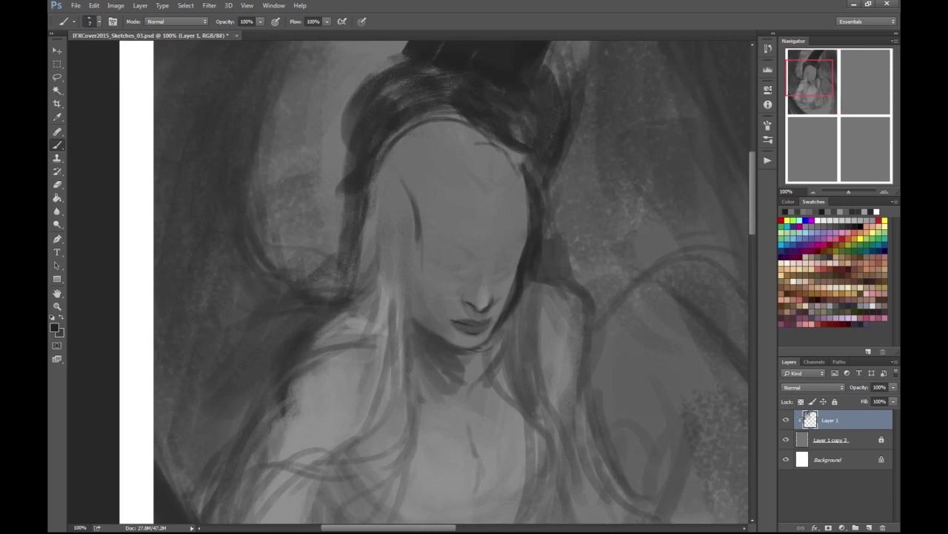
key(ctrl+0)
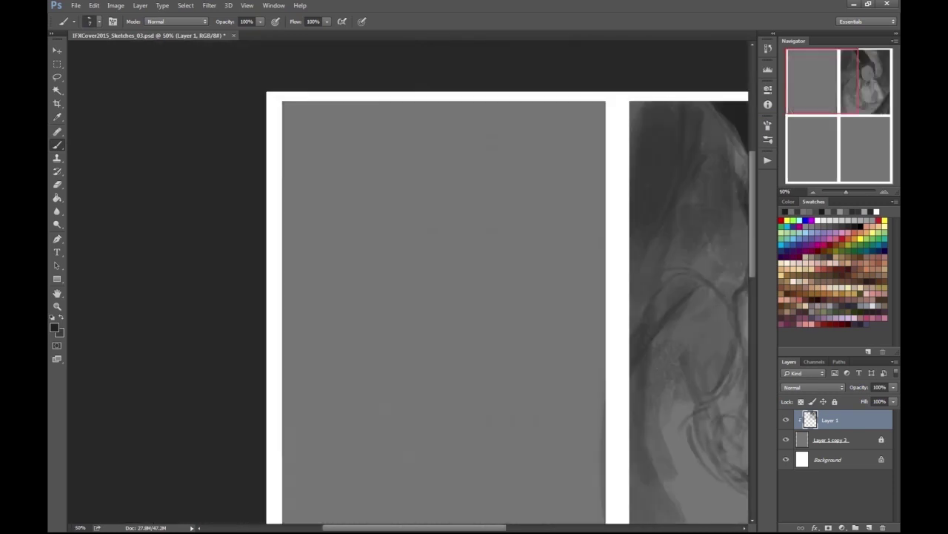
- Sketch dark contour lines for the neckline, bodice and upper arm over the light torso
scroll(489, 163, up, 3)
key(bracketright)
drag(348, 236, 385, 357)
drag(387, 317, 425, 334)
drag(377, 279, 448, 324)
mouse_move(482, 267)
mouse_down()
mouse_move(375, 371)
mouse_move(345, 311)
mouse_up()
mouse_move(366, 278)
mouse_down()
mouse_move(291, 389)
mouse_move(332, 411)
mouse_up()
drag(315, 359, 374, 311)
- Sketch the forearms and the round bundle at the waist with loose dark lines and waist shading
drag(448, 379, 385, 415)
drag(408, 403, 322, 433)
drag(493, 369, 393, 415)
drag(504, 389, 426, 426)
drag(496, 333, 478, 393)
drag(493, 256, 444, 374)
drag(519, 289, 501, 374)
key(ctrl+minus)
drag(463, 328, 441, 360)
mouse_move(467, 306)
mouse_down()
mouse_move(455, 342)
mouse_move(393, 357)
mouse_move(415, 348)
mouse_up()
- Widen the dark mass behind the head and soften the waist and round bundle with broad grey strokes
key(ctrl+minus)
drag(551, 97, 500, 157)
drag(553, 65, 489, 145)
key(h)
key(ctrl+plus)
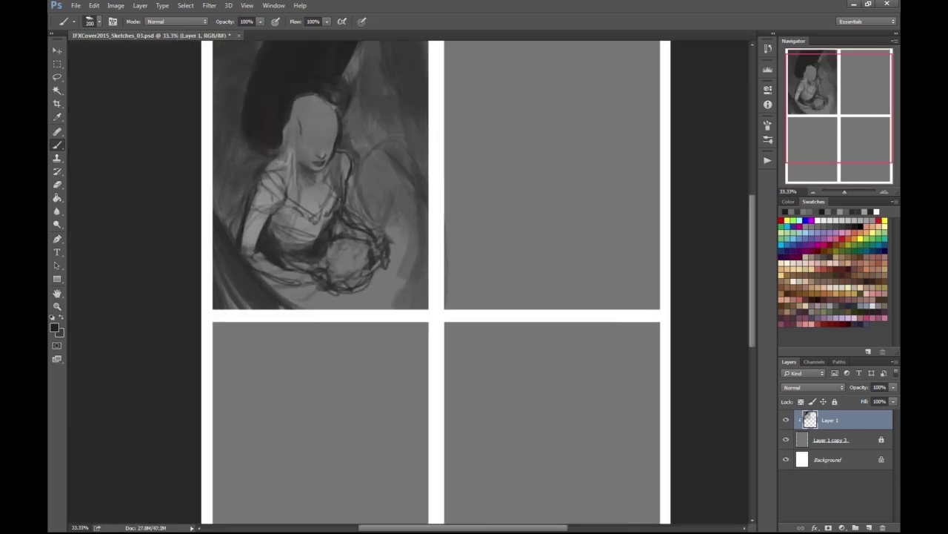
drag(354, 211, 292, 291)
drag(300, 166, 340, 226)
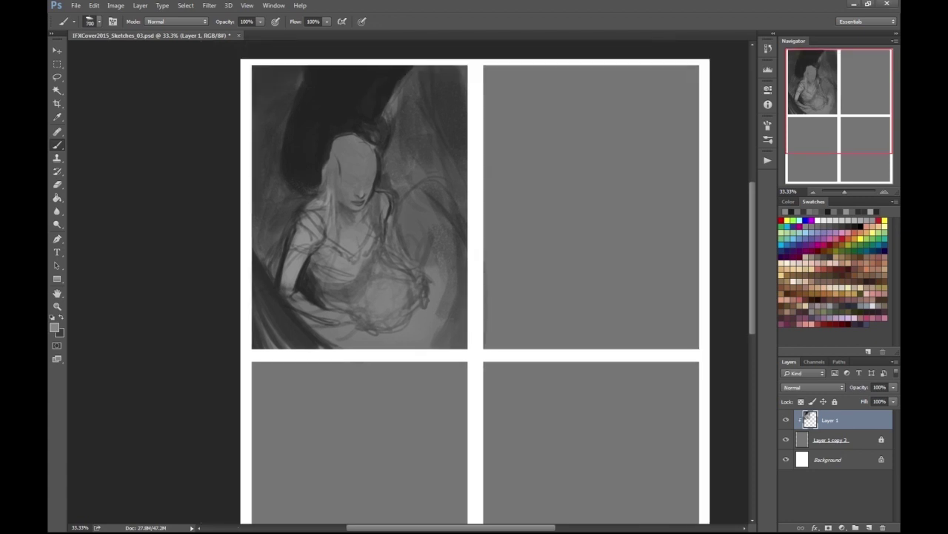
- Repaint the head in mid grey with a rounded cap of hair, covering the old facial features
drag(325, 155, 326, 166)
drag(353, 192, 366, 206)
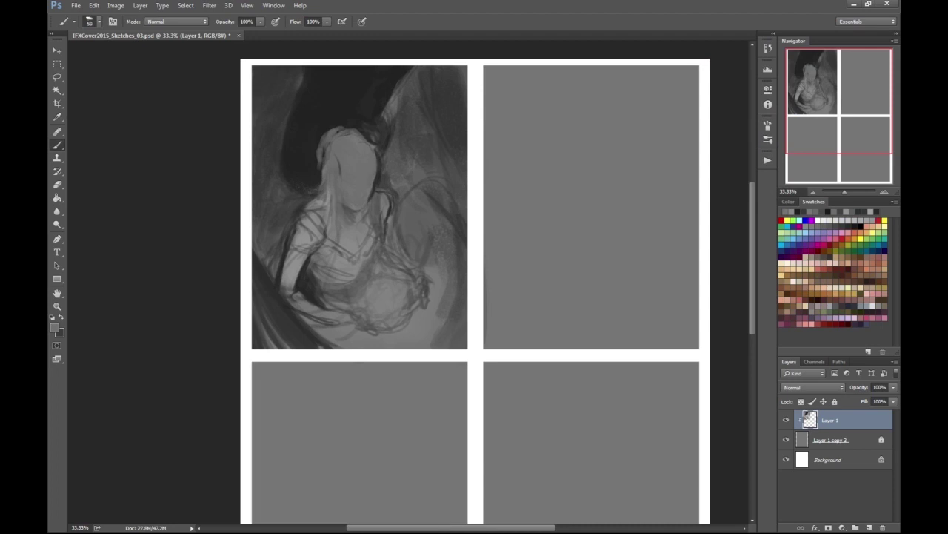
key(ctrl+plus)
mouse_move(278, 252)
mouse_down()
mouse_move(323, 196)
mouse_move(342, 138)
mouse_up()
drag(287, 186, 307, 157)
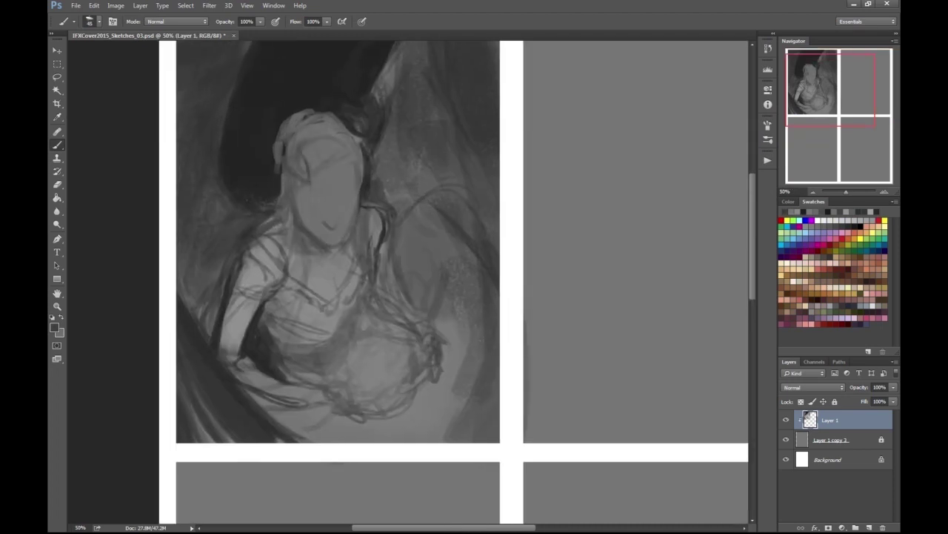
key(ctrl+minus)
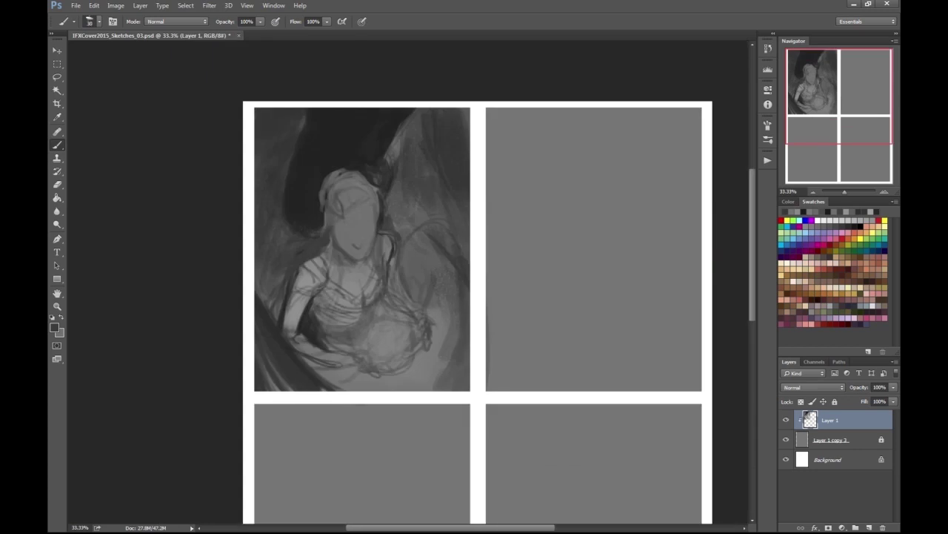
- Flip the canvas horizontally, choose a new grey and paint out the curved mark on the lower face
key(ctrl+shift+h)
scroll(404, 296, right, 5)
drag(348, 142, 367, 228)
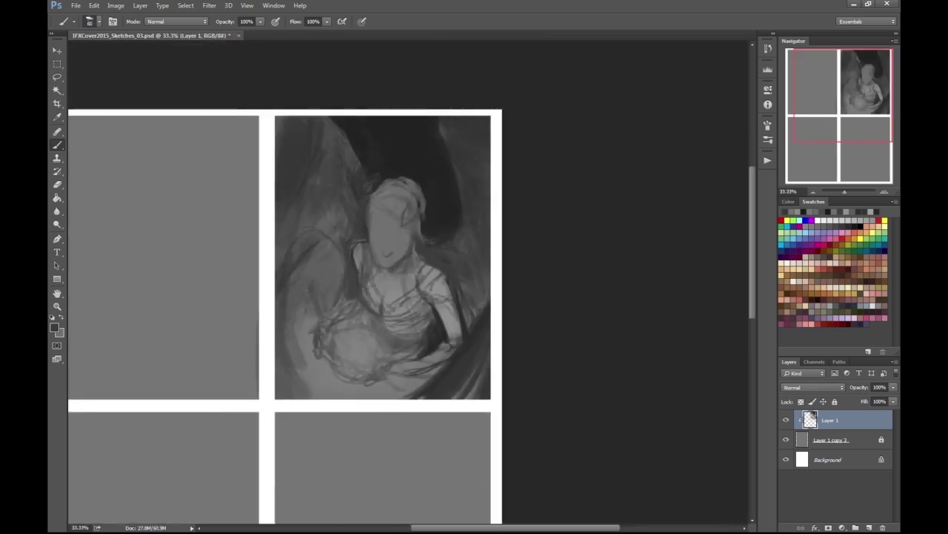
key(ctrl+plus)
key(ctrl+plus)
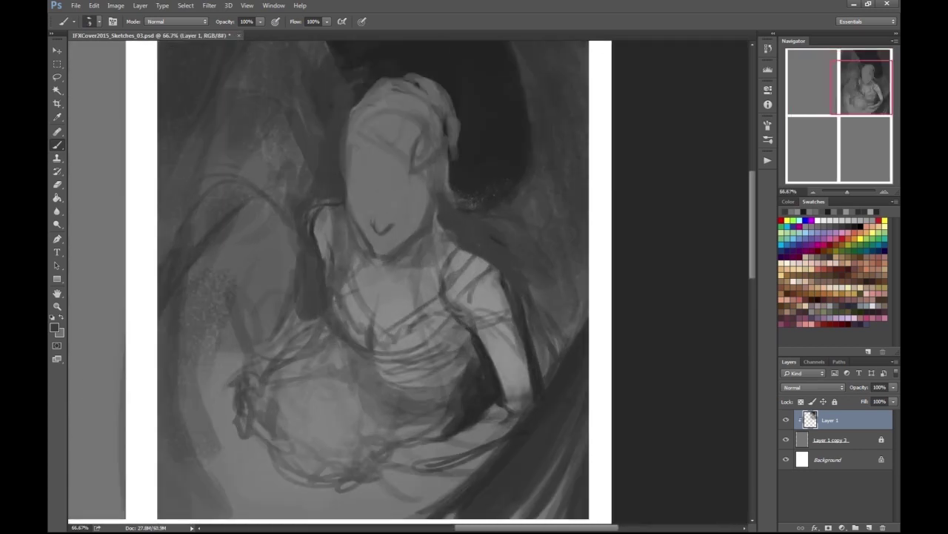
click(55, 328)
key(Return)
drag(375, 221, 419, 252)
- Shade the neck and upper chest in darker grey and mark a small V shape on the lower face
key(ctrl+minus)
drag(395, 285, 415, 308)
mouse_move(366, 271)
mouse_down()
mouse_move(378, 302)
mouse_move(434, 314)
mouse_up()
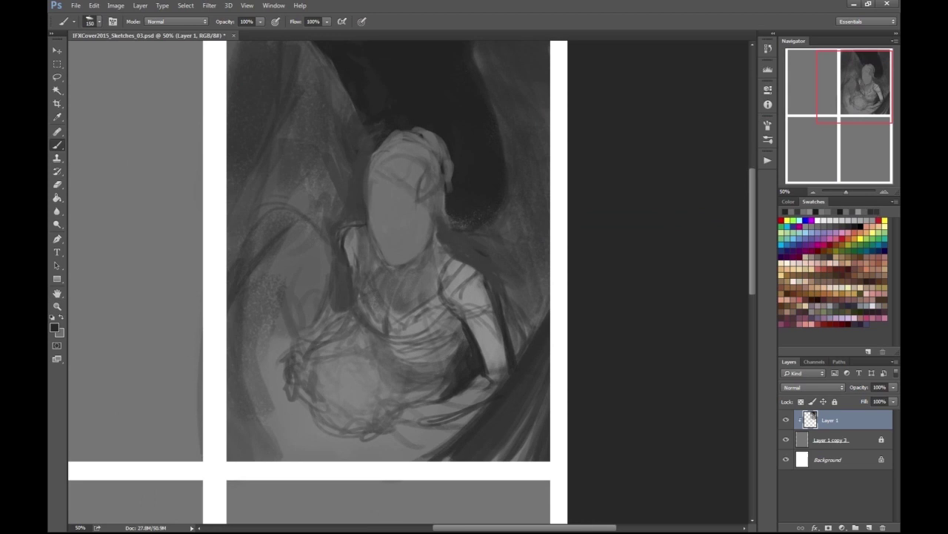
mouse_move(354, 250)
mouse_down()
mouse_move(378, 285)
mouse_move(415, 283)
mouse_up()
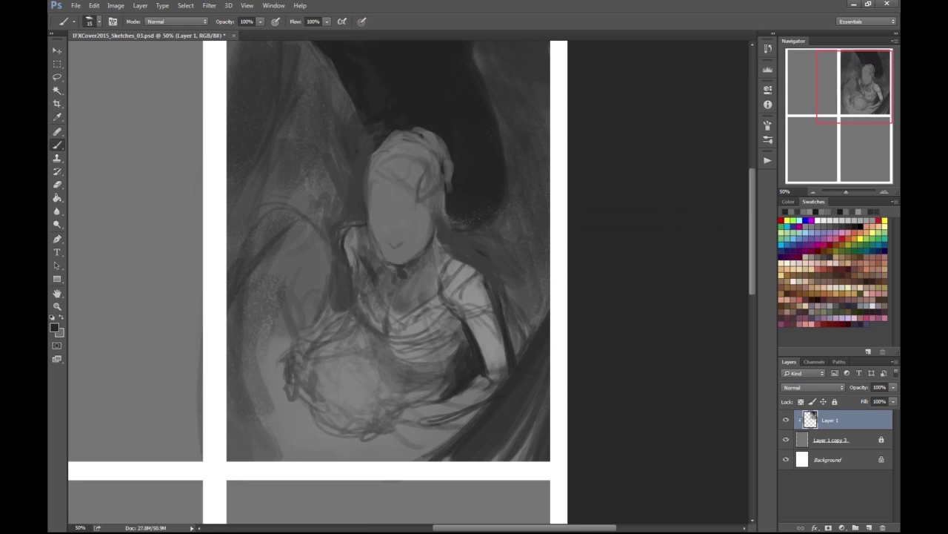
key(ctrl+plus)
key(ctrl+minus)
key(ctrl+minus)
key(ctrl+plus)
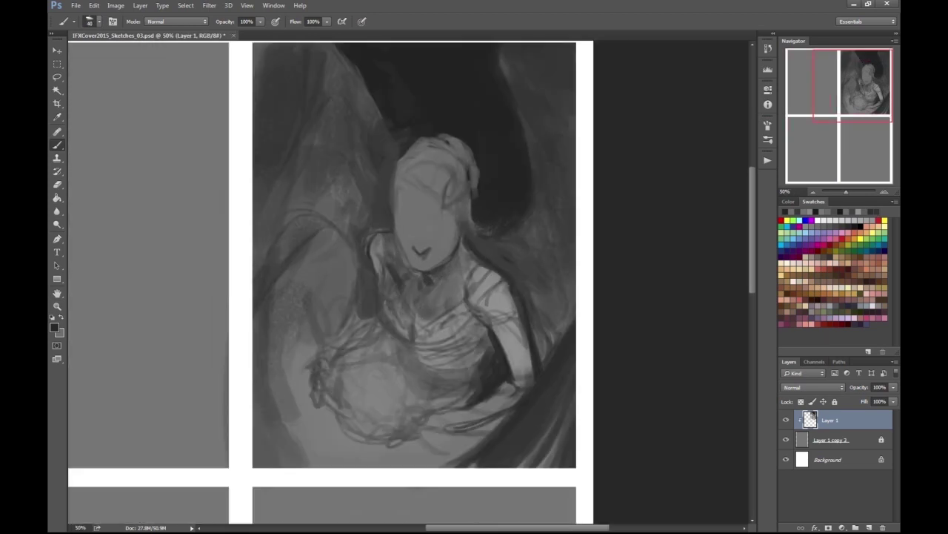
- Paint over the torso and waist lines in light grey, flip the canvas back and smooth the near arm
key(Return)
drag(385, 297, 475, 445)
key(ctrl+shift+h)
key(ctrl+minus)
key(ctrl+plus)
drag(200, 349, 252, 222)
drag(203, 370, 222, 300)
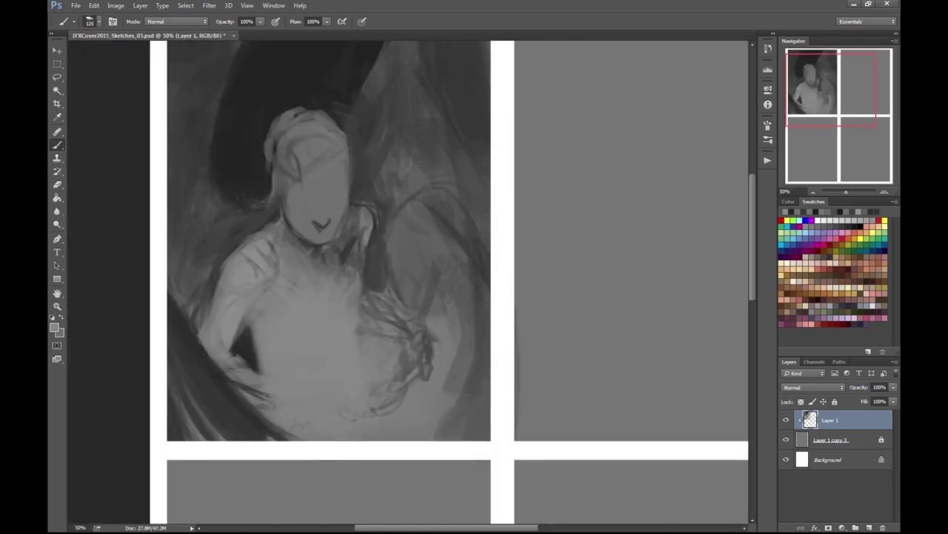
- Paint the dark gap between the near arm and torso and block in the shadow below the waist
drag(255, 419, 237, 349)
mouse_move(270, 398)
mouse_down()
mouse_move(356, 415)
mouse_move(363, 426)
mouse_up()
key(ctrl+minus)
key(ctrl+minus)
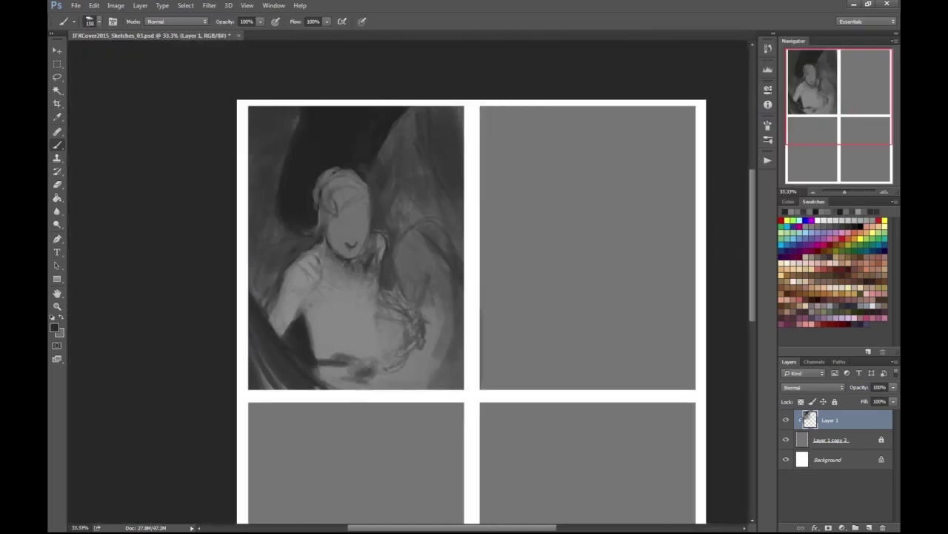
key(ctrl+plus)
mouse_move(318, 404)
mouse_down()
mouse_move(326, 348)
mouse_move(370, 378)
mouse_move(374, 348)
mouse_up()
- Sample a new grey and sketch the lower bodice folds, the near arm's edge and the shoulder line
key(i)
key(Return)
key(b)
drag(274, 419, 339, 404)
mouse_move(259, 433)
mouse_down()
mouse_move(307, 407)
mouse_move(335, 414)
mouse_up()
mouse_move(260, 370)
mouse_down()
mouse_move(294, 347)
mouse_move(219, 393)
mouse_up()
drag(256, 278, 293, 298)
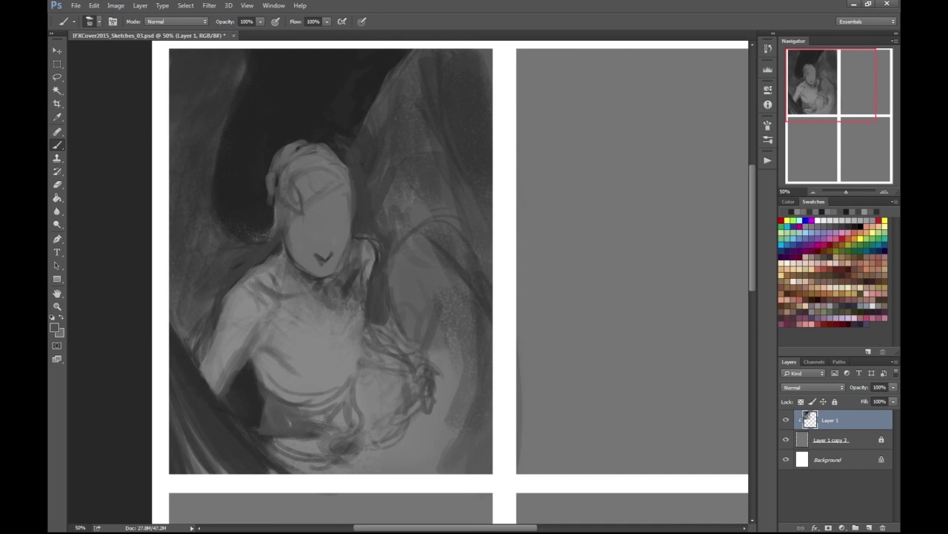
- Refine the chest folds and outline the far shoulder and side of the torso on the flipped canvas
mouse_move(290, 338)
mouse_down()
mouse_move(330, 331)
mouse_move(363, 357)
mouse_up()
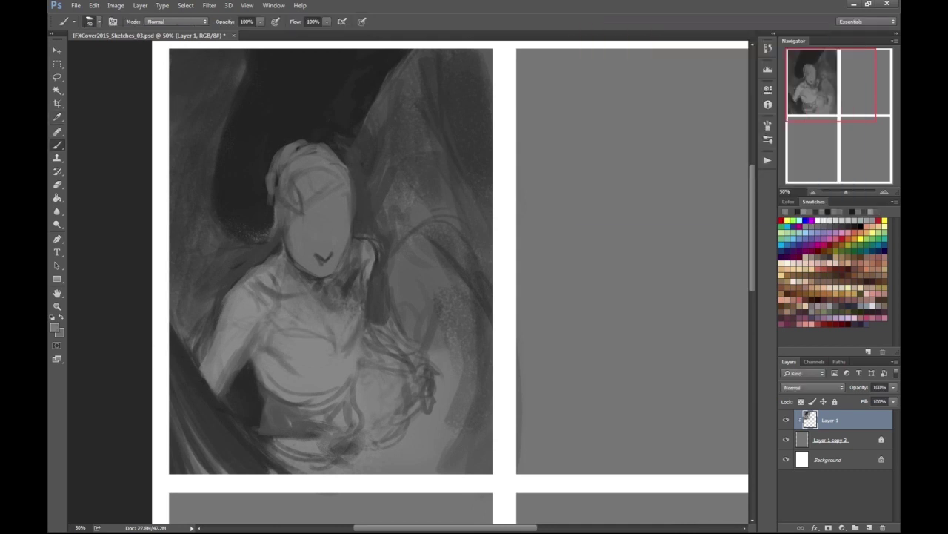
mouse_move(363, 298)
mouse_down()
mouse_move(369, 341)
mouse_move(377, 240)
mouse_up()
key(h)
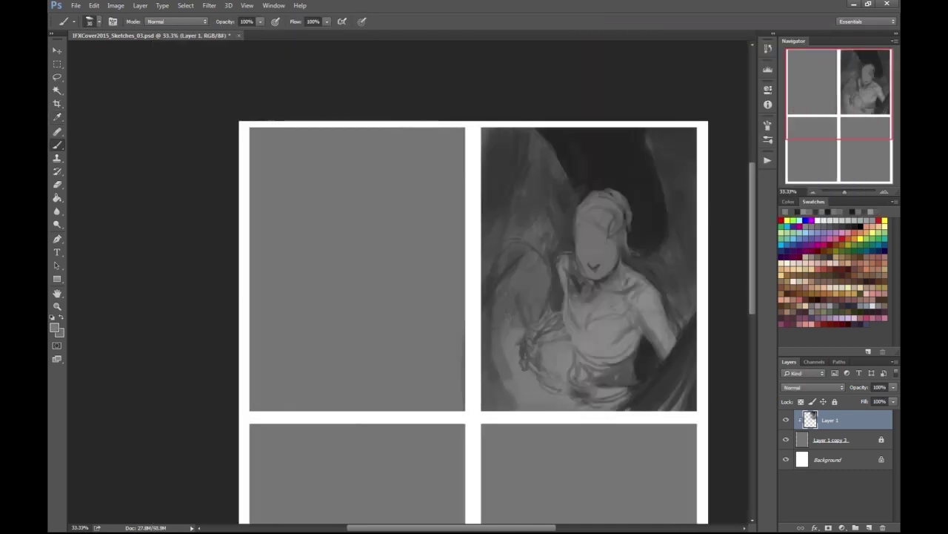
key(ctrl+plus)
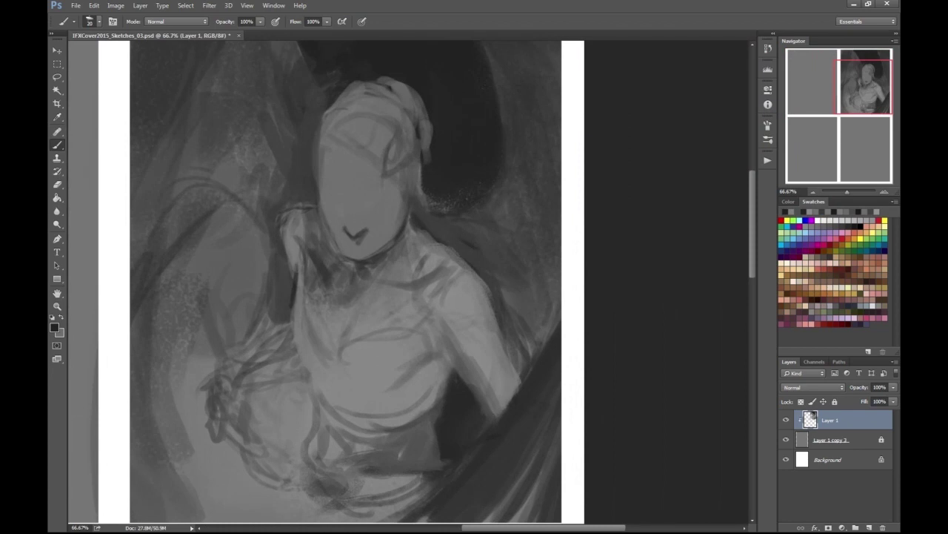
drag(290, 275, 280, 206)
key(bracketleft)
key(ctrl+plus)
key(ctrl+plus)
key(ctrl+plus)
key(bracketright)
key(bracketright)
key(ctrl+minus)
key(ctrl+minus)
- Choose a lighter grey, flip the canvas back and paint a curled horn with a faint second horn opposite
click(54, 327)
key(Return)
key(h)
key(ctrl+minus)
key(ctrl+minus)
key(ctrl+plus)
scroll(460, 282, up, 2)
drag(360, 261, 297, 270)
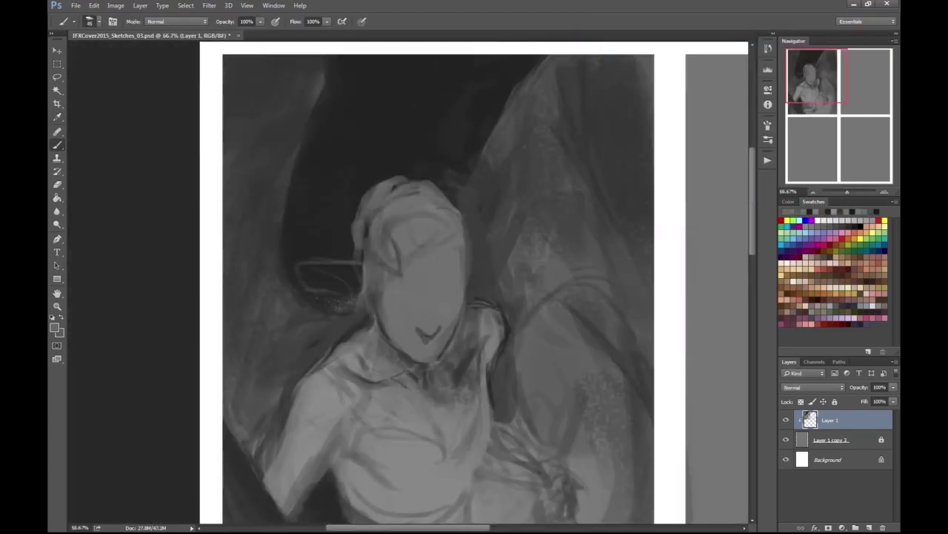
drag(363, 236, 308, 286)
drag(356, 210, 304, 222)
drag(357, 244, 236, 267)
drag(368, 223, 267, 200)
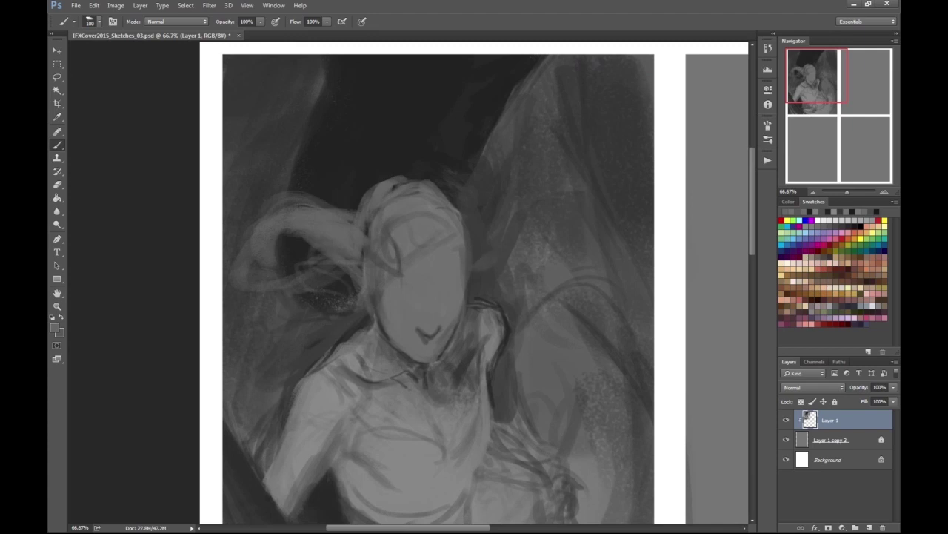
drag(511, 304, 519, 340)
- Outline the near shoulder, arm, chest and waist with dark strokes, enlarging the brush along the way
key(ctrl+minus)
key(ctrl+plus)
key(Return)
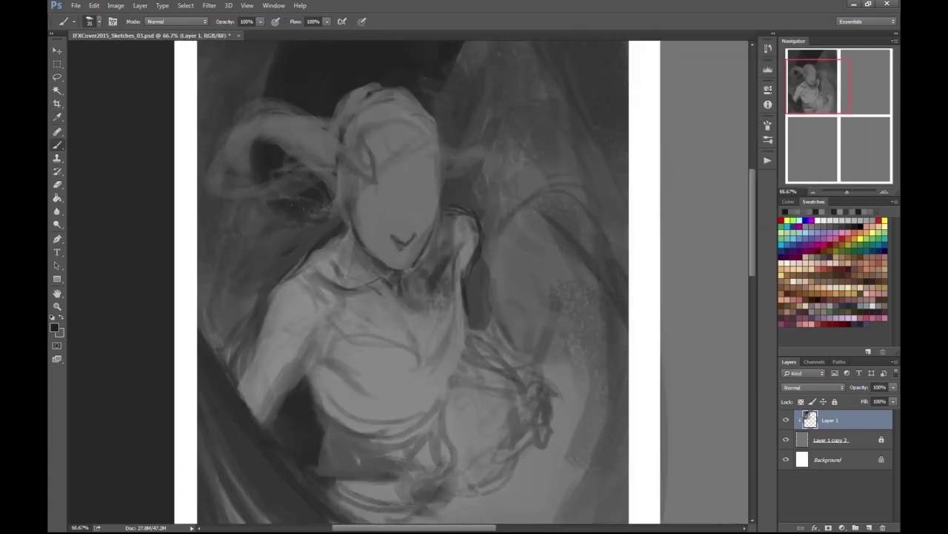
drag(317, 350, 362, 393)
key(bracketright)
drag(295, 265, 237, 393)
drag(297, 360, 261, 414)
mouse_move(483, 237)
mouse_down()
mouse_move(429, 387)
mouse_move(319, 406)
mouse_up()
key(bracketright)
mouse_move(454, 369)
mouse_down()
mouse_move(440, 403)
mouse_move(352, 442)
mouse_up()
key(ctrl+minus)
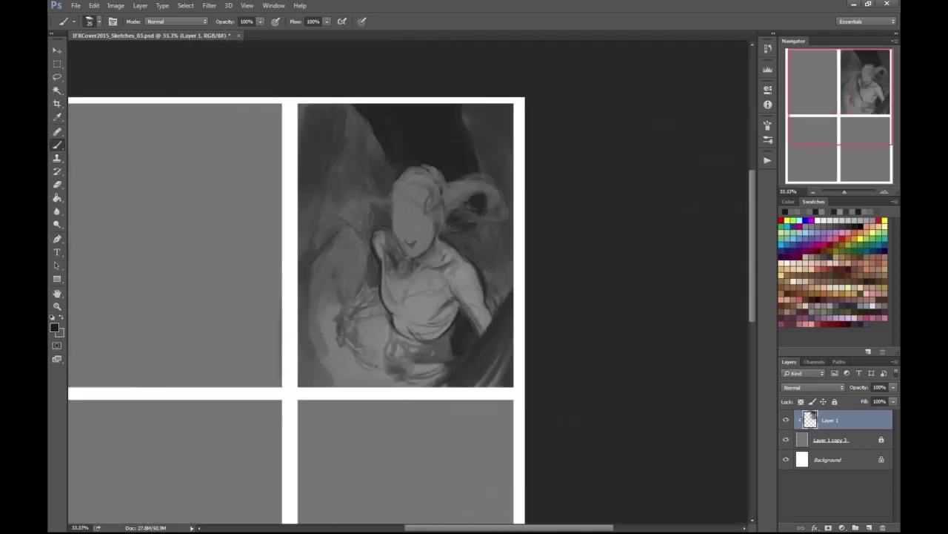
- Draw the eyebrows, eye outlines and ear on the flipped face with a fine dark brush
key(ctrl+1)
scroll(407, 281, up, 2)
drag(371, 260, 383, 319)
key(bracketleft)
mouse_move(404, 261)
mouse_down()
mouse_move(458, 256)
mouse_move(433, 288)
mouse_move(429, 282)
mouse_up()
key(ctrl+plus)
drag(454, 255, 495, 276)
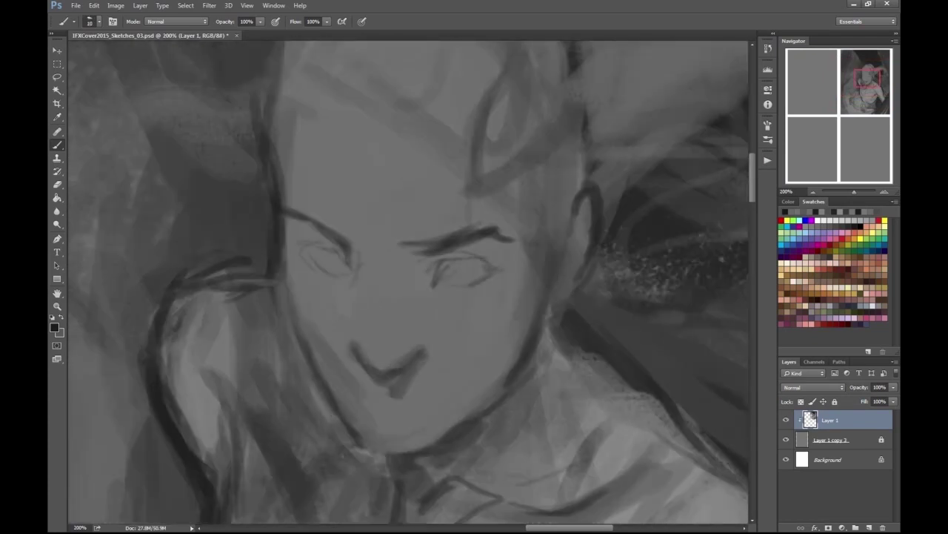
key(ctrl+0)
key(ctrl+1)
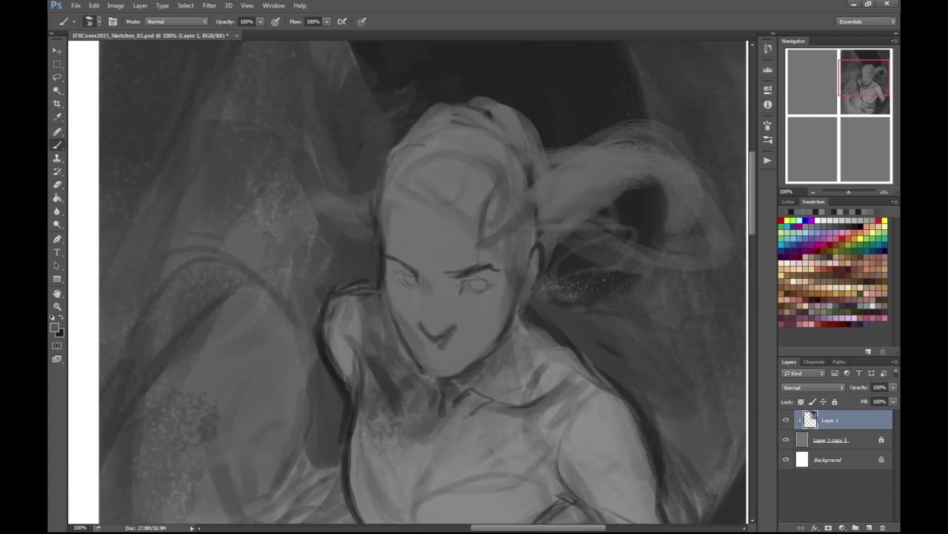
- Flip the canvas back, smooth the hair above the forehead and paint grey strands hanging beside the face
key(ctrl+minus)
scroll(408, 285, left, 2)
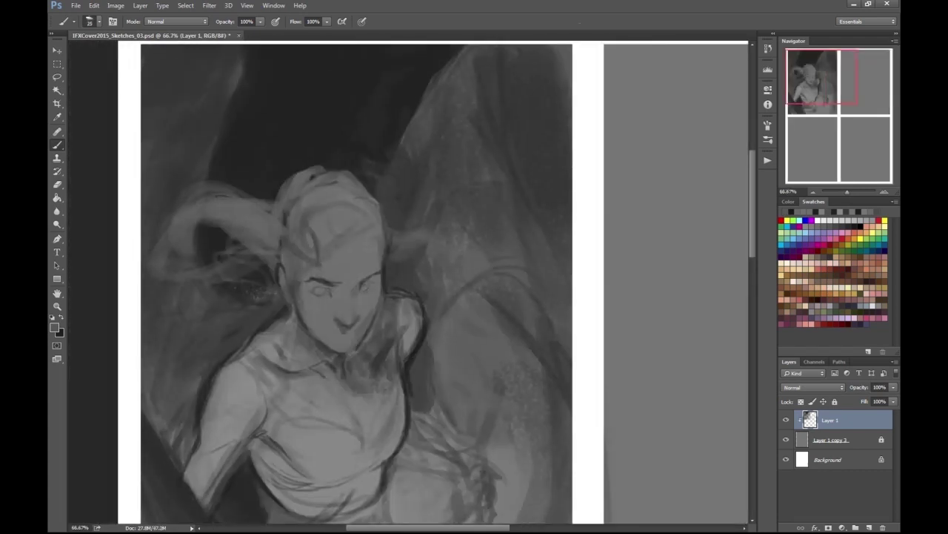
drag(282, 255, 318, 214)
drag(289, 281, 292, 319)
drag(326, 480, 317, 409)
drag(378, 366, 375, 332)
drag(378, 391, 409, 428)
key(ctrl+plus)
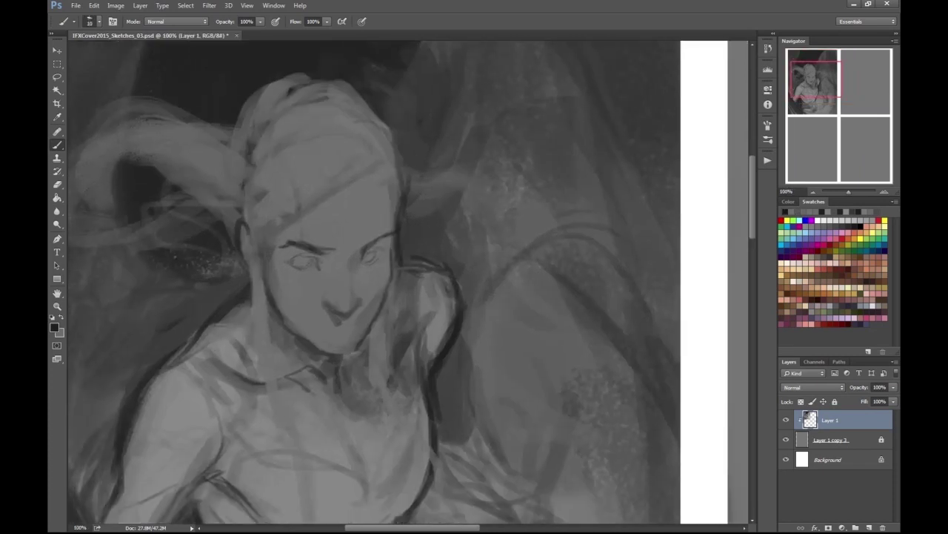
key(ctrl+plus)
key(bracketleft)
key(bracketleft)
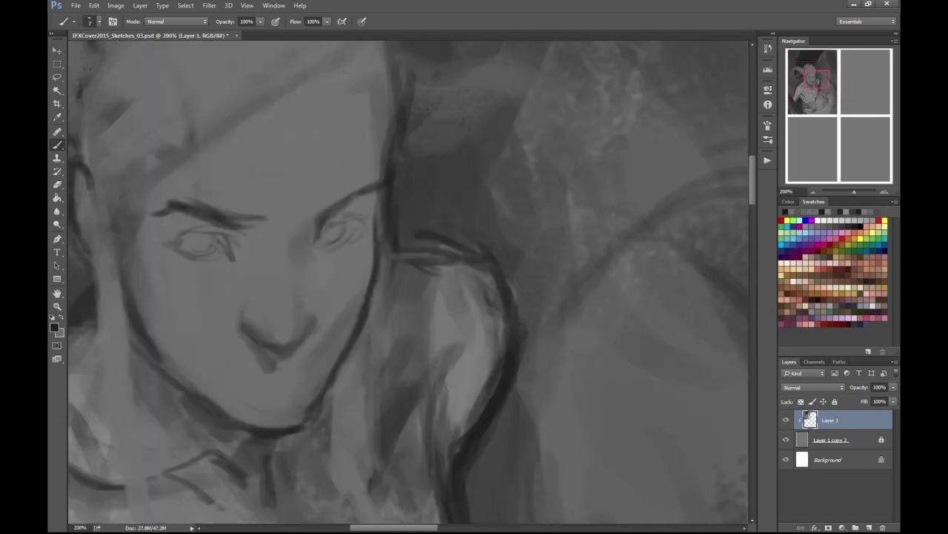
key(ctrl+minus)
key(ctrl+minus)
key(ctrl+minus)
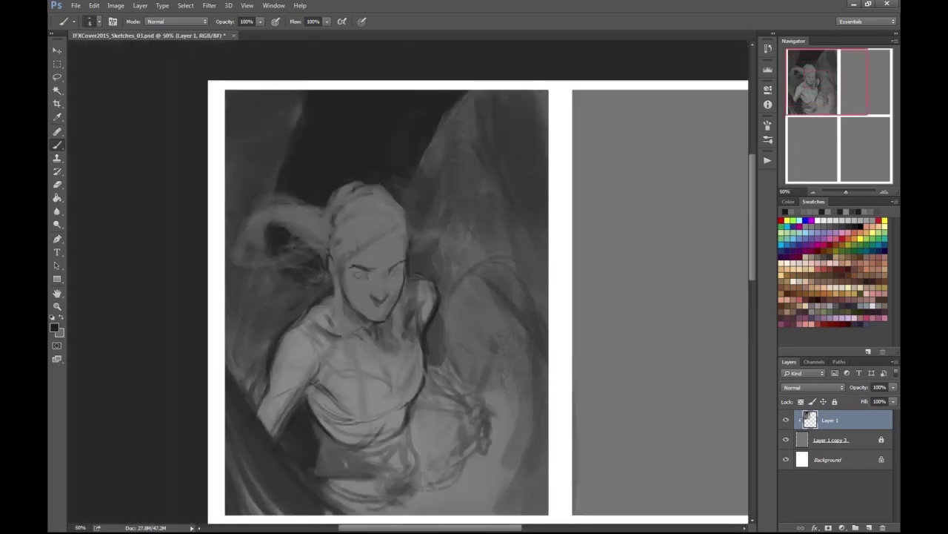
- Flip the canvas and shade the eye sockets and lash lines of the mirrored face with a fine dark brush
key(ctrl+plus)
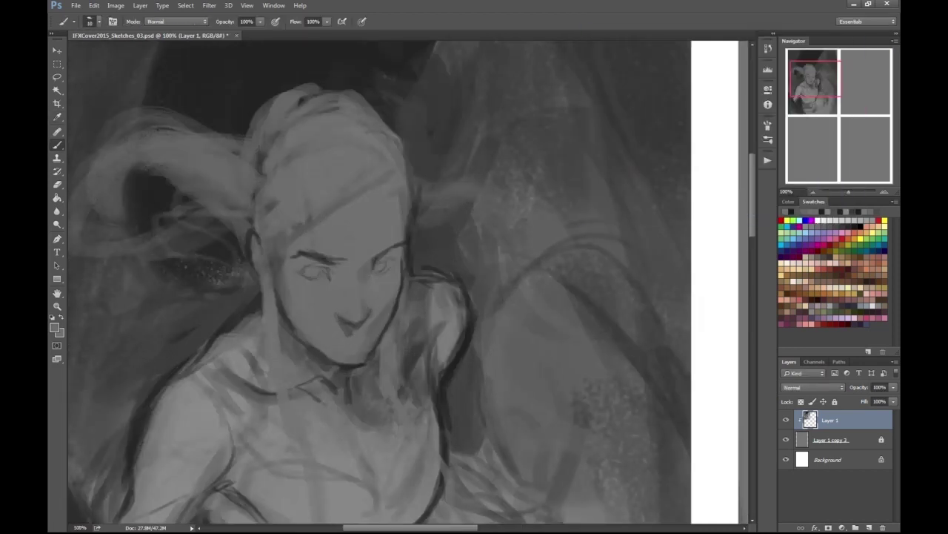
key(ctrl+minus)
key(h)
key(ctrl+plus)
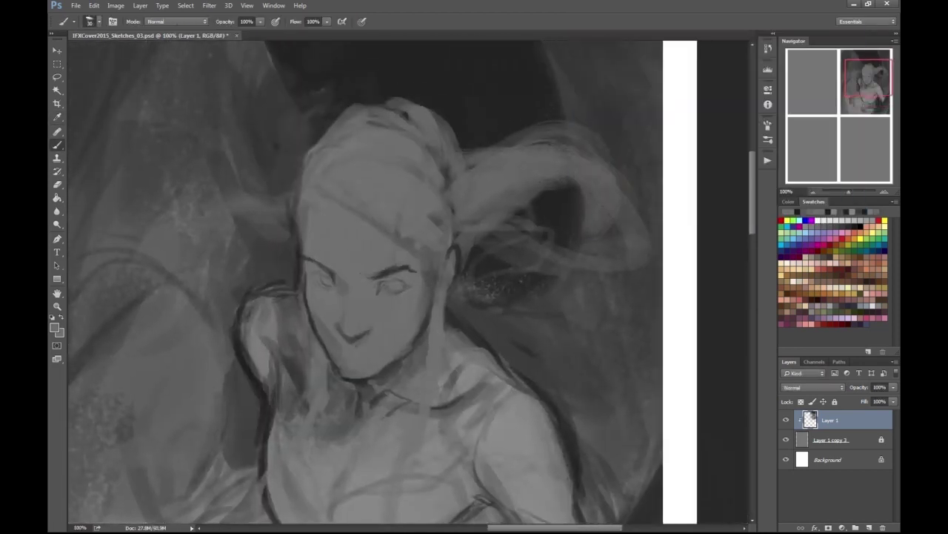
key(ctrl+plus)
mouse_move(226, 261)
mouse_down()
mouse_move(285, 291)
mouse_move(263, 304)
mouse_move(269, 313)
mouse_up()
mouse_move(343, 299)
mouse_down()
mouse_move(385, 314)
mouse_move(319, 305)
mouse_move(411, 274)
mouse_move(367, 308)
mouse_up()
key(bracketleft)
key(ctrl+minus)
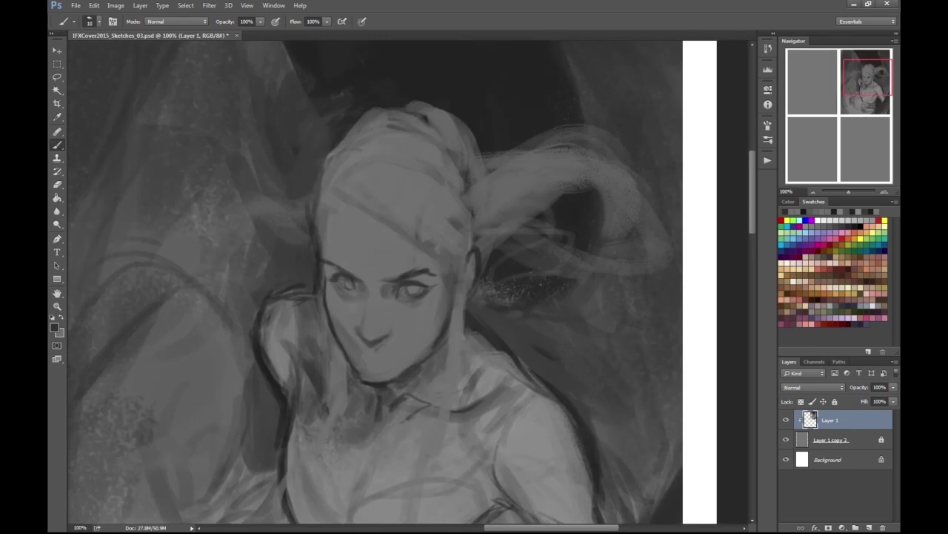
key(ctrl+minus)
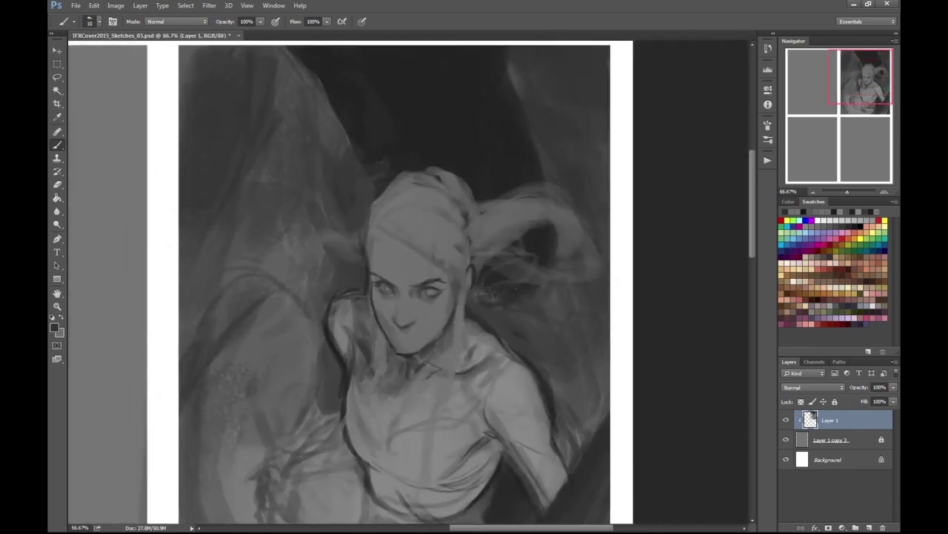
- Darken the outline along the far side of the head and flip the canvas back
drag(378, 252, 393, 186)
key(ctrl+plus)
key(ctrl+plus)
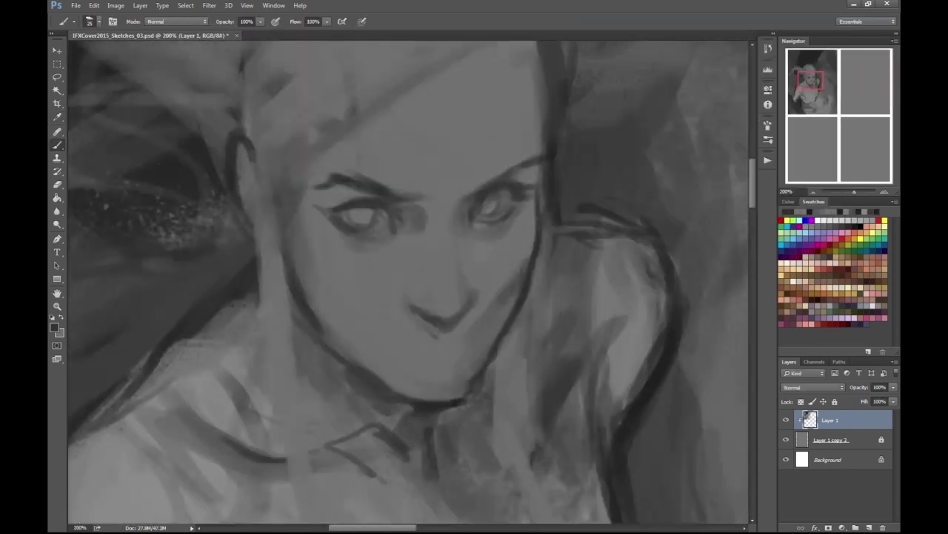
key(ctrl+minus)
key(Return)
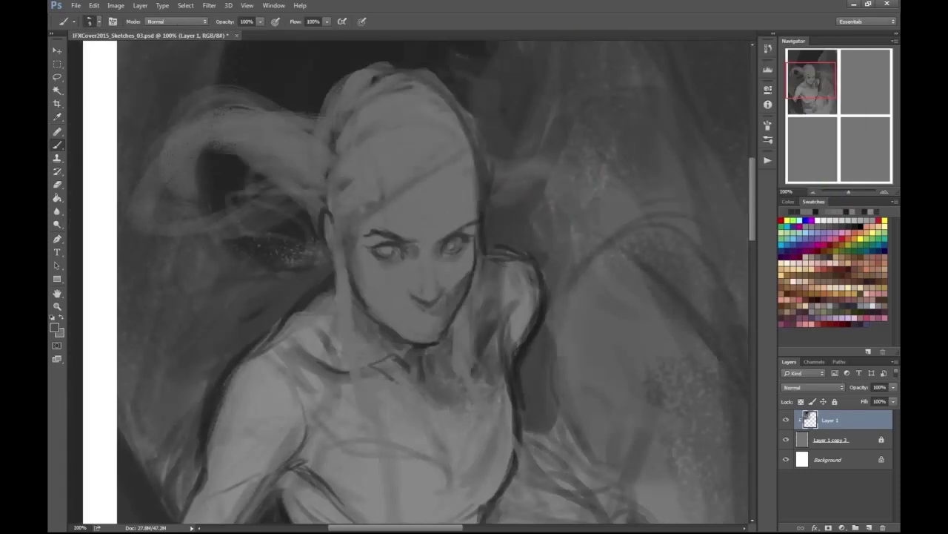
- Enlarge the brush, paint the lips and shade around the eyes and cheek, and add a dark stroke at the waist
key(bracketright)
drag(368, 245, 374, 276)
drag(467, 222, 470, 227)
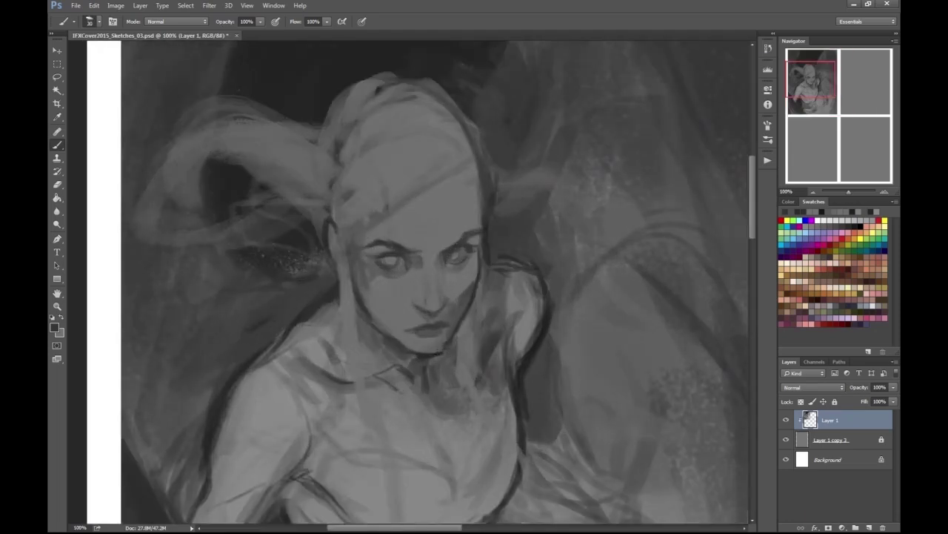
key(ctrl+minus)
key(ctrl+minus)
drag(370, 495, 437, 438)
- Flip the canvas, choose a grey and shade the far side of the face and the forehead's edge
key(h)
key(i)
click(60, 332)
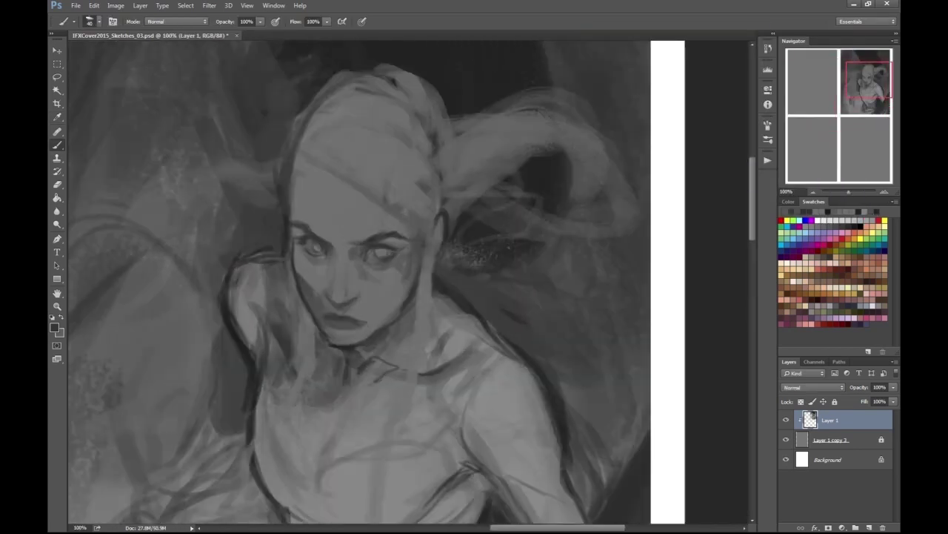
drag(300, 248, 301, 281)
drag(311, 213, 302, 171)
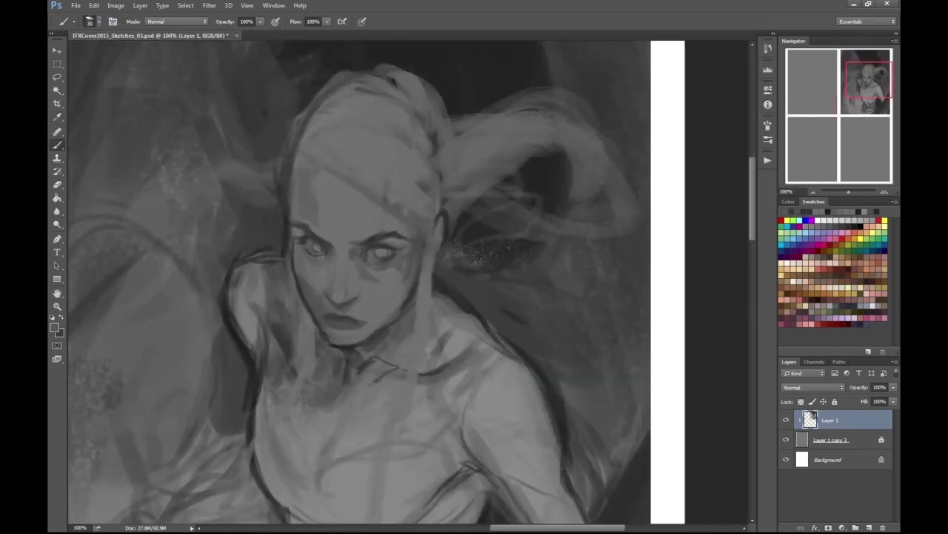
- Paint a jagged braided hairline across the forehead and refine the eyes with a fine brush
key(ctrl+minus)
key(ctrl+minus)
key(ctrl+plus)
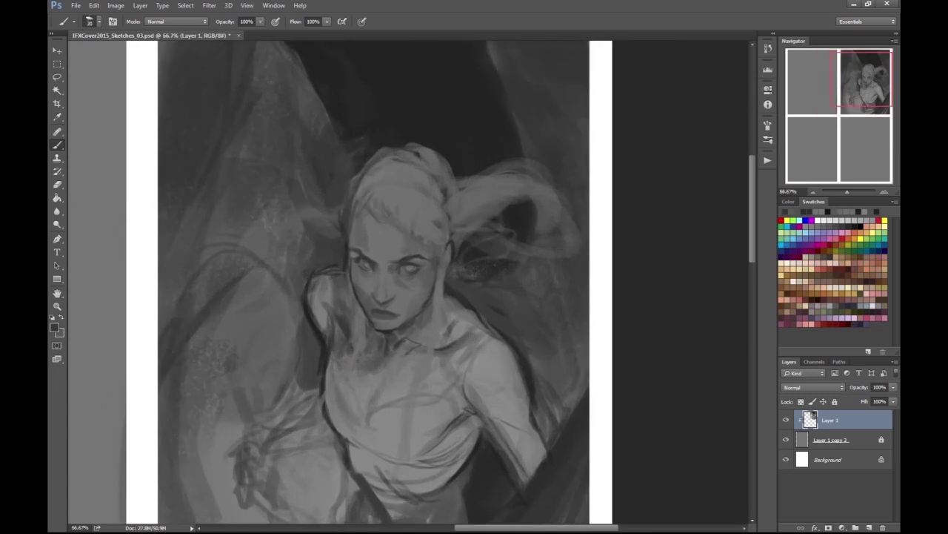
key(ctrl+plus)
key(ctrl+plus)
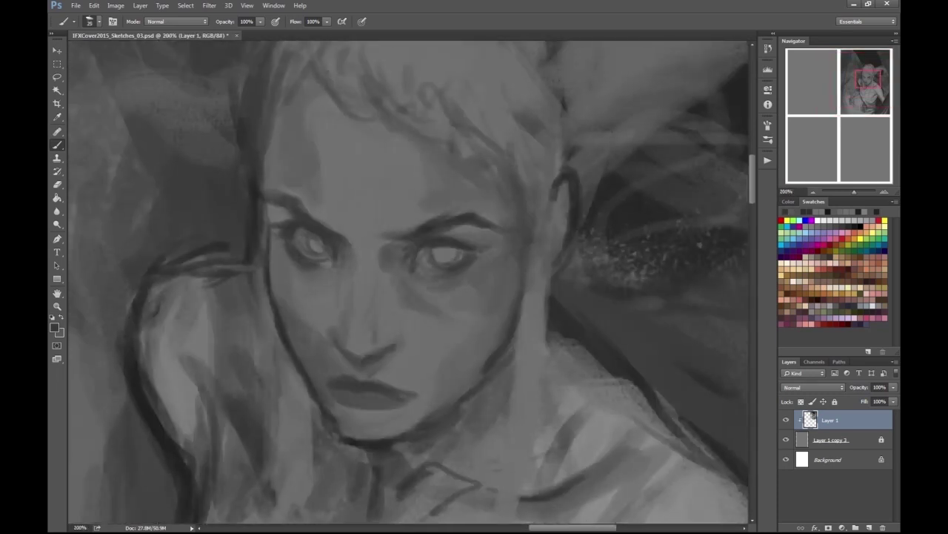
key(ctrl+minus)
key(ctrl+minus)
key(ctrl+minus)
key(ctrl+minus)
key(ctrl+plus)
key(ctrl+plus)
key(ctrl+plus)
key(ctrl+plus)
key(ctrl+plus)
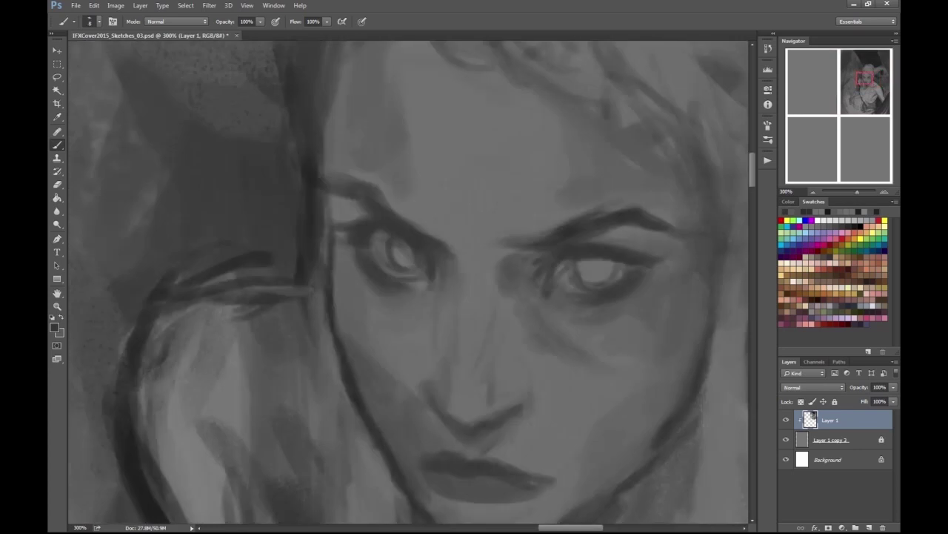
- Flip the canvas back and draw thin braided strands hanging beside the face down over the chest
key(ctrl+minus)
scroll(407, 281, left, 10)
key(ctrl+plus)
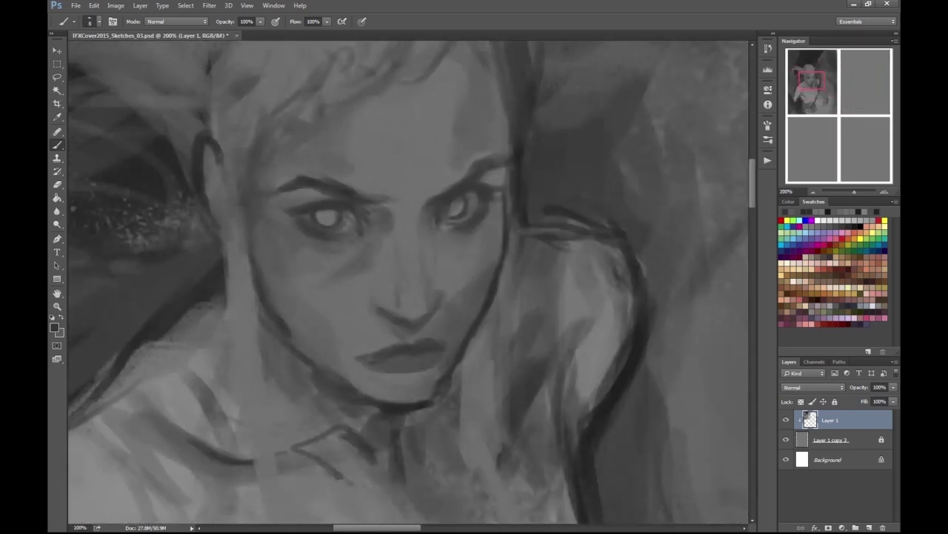
key(ctrl+minus)
scroll(408, 282, left, 3)
scroll(408, 282, down, 2)
scroll(407, 282, down, 2)
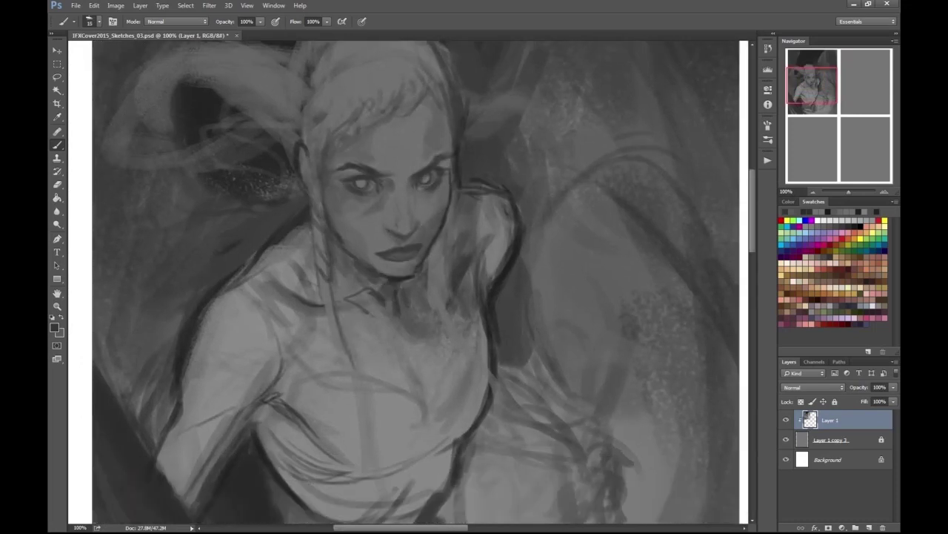
key(ctrl+minus)
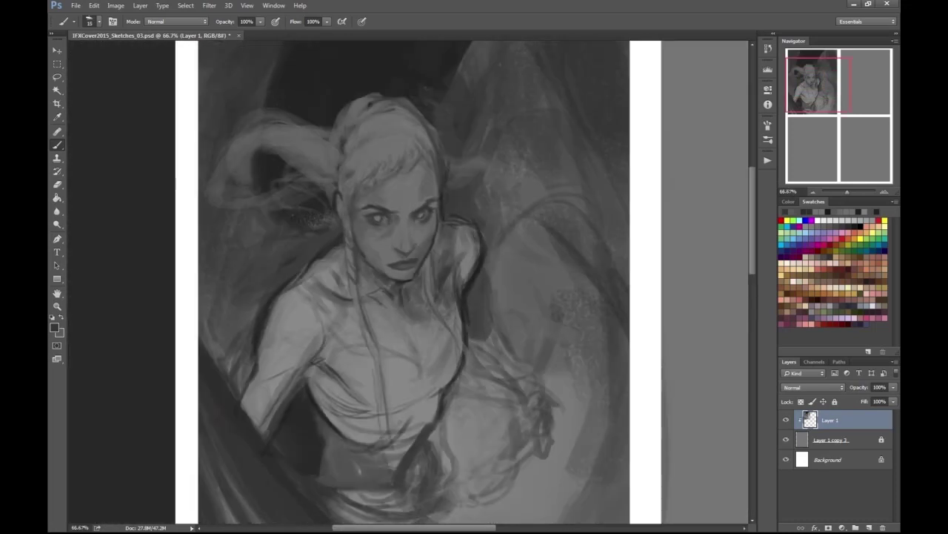
- Enlarge the brush and paint strand-like strokes over the hair and along the near curled horn
key(ctrl+plus)
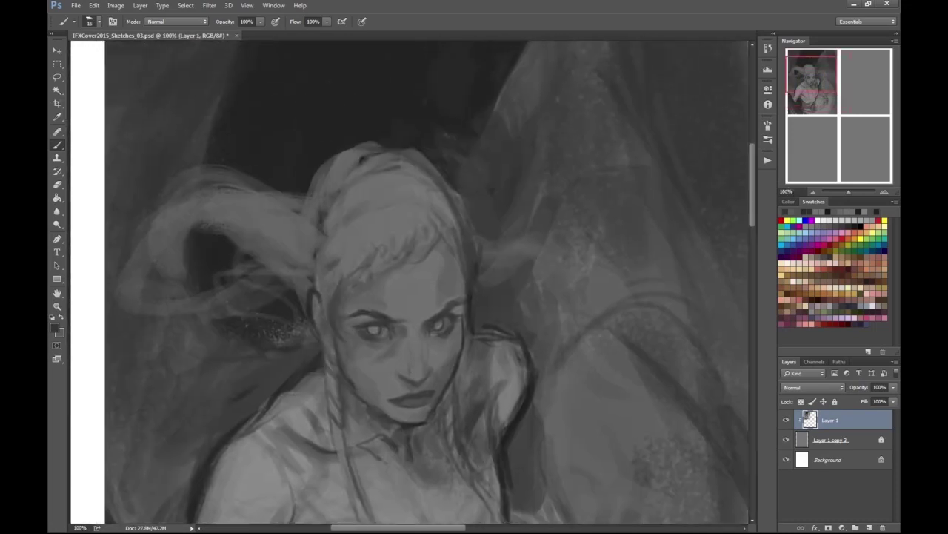
key(bracketright)
mouse_move(363, 222)
mouse_down()
mouse_move(314, 233)
mouse_move(230, 219)
mouse_move(156, 245)
mouse_move(137, 226)
mouse_up()
key(ctrl+minus)
key(ctrl+minus)
key(ctrl+minus)
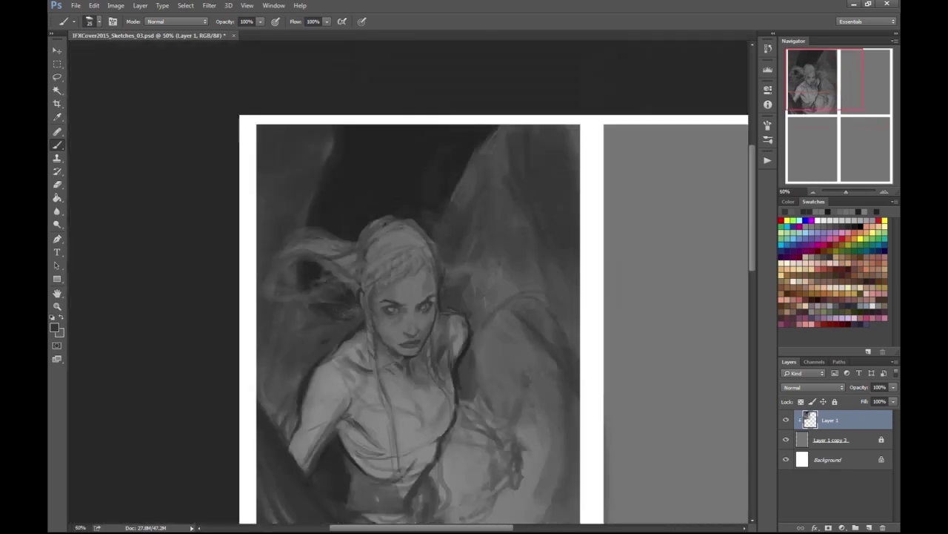
- Flip the canvas and sharpen the eyes on the mirrored face with a smaller dark brush
key(ctrl+shift+h)
key(ctrl+plus)
key(ctrl+plus)
key(ctrl+plus)
key(ctrl+plus)
key(bracketleft)
drag(196, 276, 231, 290)
drag(335, 296, 374, 304)
drag(444, 296, 476, 300)
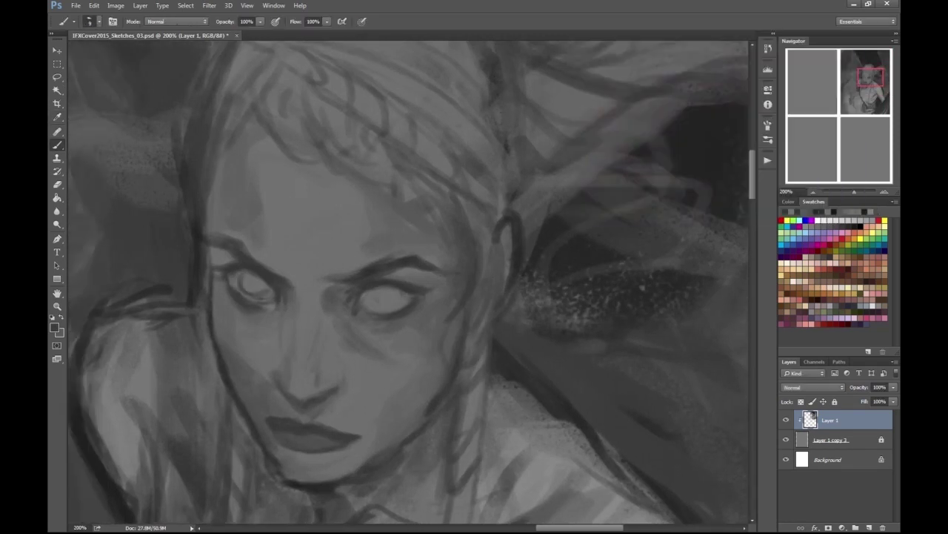
key(ctrl+minus)
key(ctrl+minus)
key(ctrl+minus)
key(ctrl+plus)
key(ctrl+plus)
key(ctrl+plus)
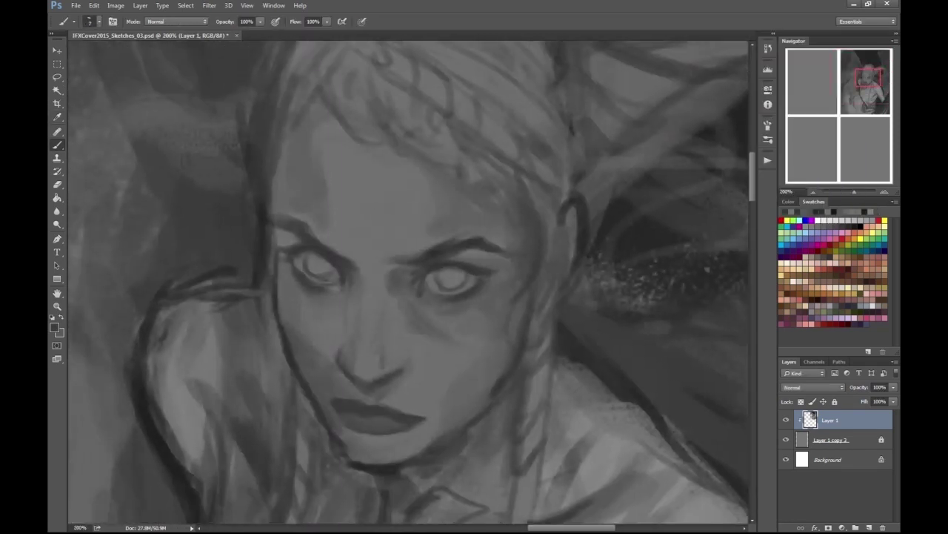
- Enlarge the brush slightly, touch up the shading around the near eye and flip the canvas back
key(ctrl+minus)
key(ctrl+minus)
key(ctrl+minus)
key(ctrl+plus)
key(ctrl+plus)
key(bracketright)
mouse_move(430, 308)
mouse_down()
mouse_move(387, 311)
mouse_move(418, 310)
mouse_up()
key(ctrl+plus)
key(ctrl+minus)
key(ctrl+minus)
key(ctrl+minus)
key(ctrl+minus)
key(ctrl+plus)
- Choose a dark grey and paint dark, curling folds into the background behind the near shoulder and arm
key(i)
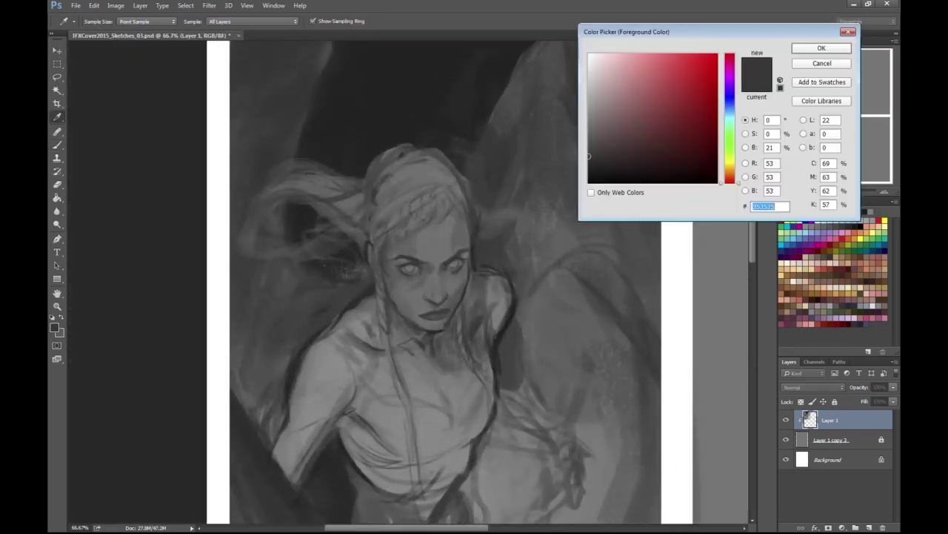
key(Return)
key(b)
mouse_move(268, 356)
mouse_down()
mouse_move(256, 437)
mouse_move(245, 448)
mouse_up()
key(ctrl+minus)
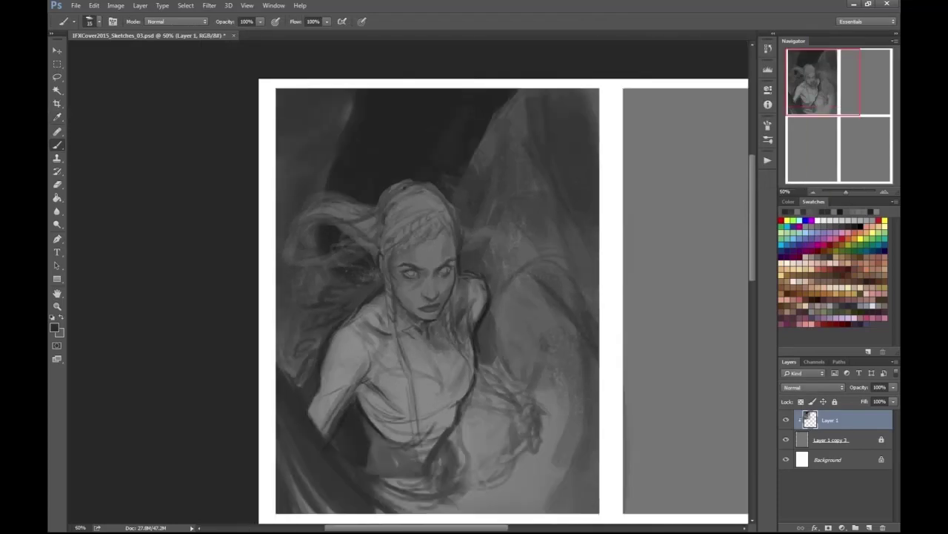
key(ctrl+plus)
alt+click(354, 311)
drag(367, 300, 343, 326)
key(ctrl+minus)
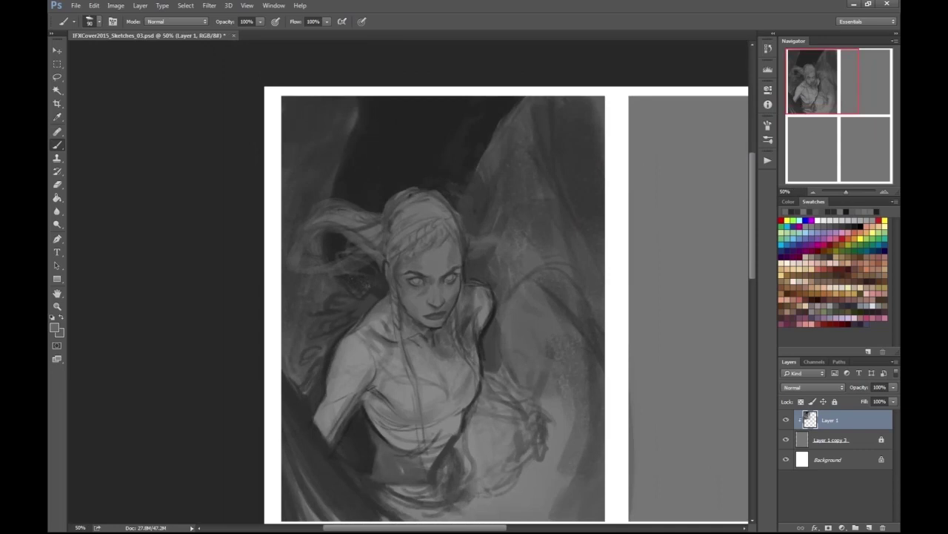
- Enlarge the brush to 100 and repaint the dark waist area in mid grey
key(bracketright)
key(bracketright)
key(bracketright)
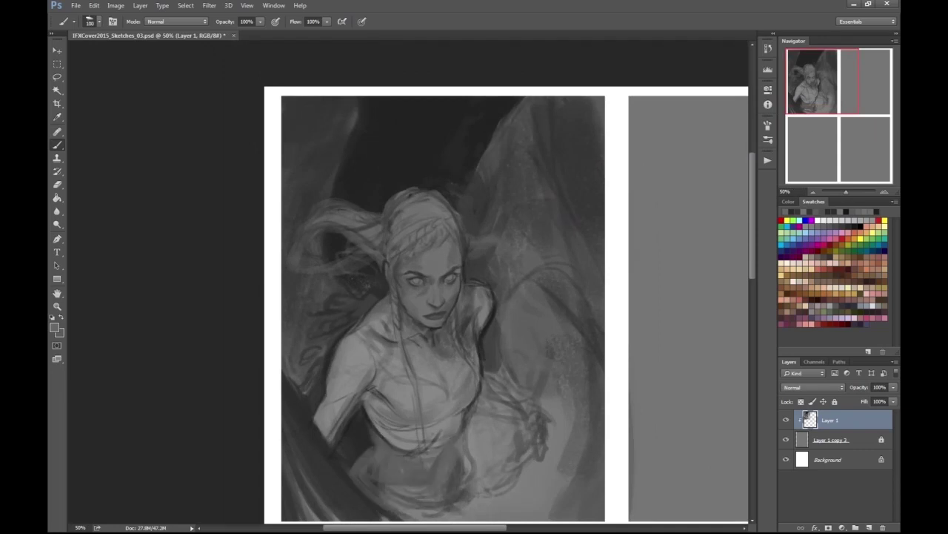
- Flip the canvas and paint the bent forearm, the hands and the dark gap between arm and waist
key(ctrl+shift+h)
key(ctrl+minus)
key(ctrl+plus)
key(bracketright)
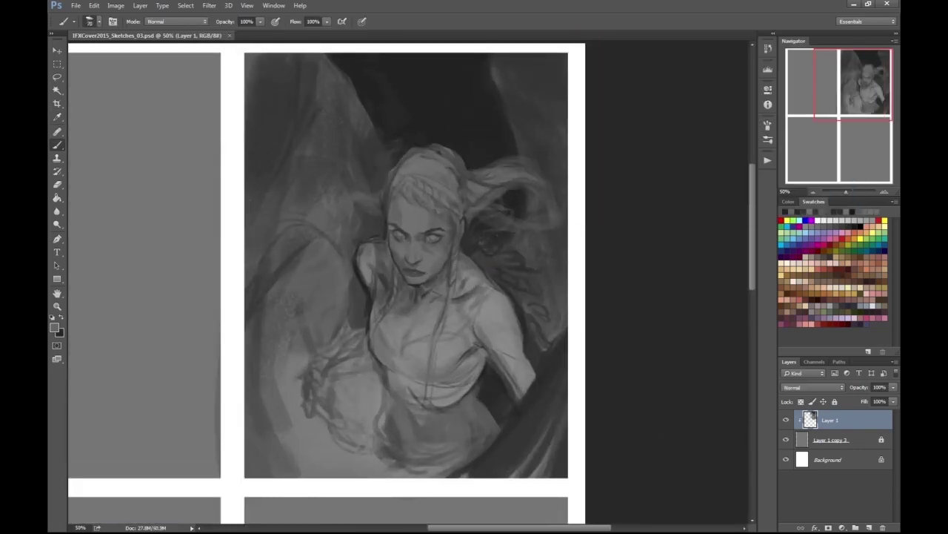
drag(356, 374, 304, 467)
mouse_move(300, 404)
mouse_down()
mouse_move(343, 443)
mouse_move(338, 474)
mouse_move(363, 438)
mouse_up()
mouse_move(344, 471)
mouse_down()
mouse_move(382, 449)
mouse_move(341, 408)
mouse_move(384, 389)
mouse_up()
key(bracketright)
drag(371, 441, 393, 400)
mouse_move(386, 459)
mouse_down()
mouse_move(407, 385)
mouse_move(452, 441)
mouse_move(474, 426)
mouse_up()
drag(341, 445, 389, 406)
- Flip the canvas back, draw the neckline down the chest and outline the far horn with dark strokes
key(ctrl+shift+h)
key(ctrl+plus)
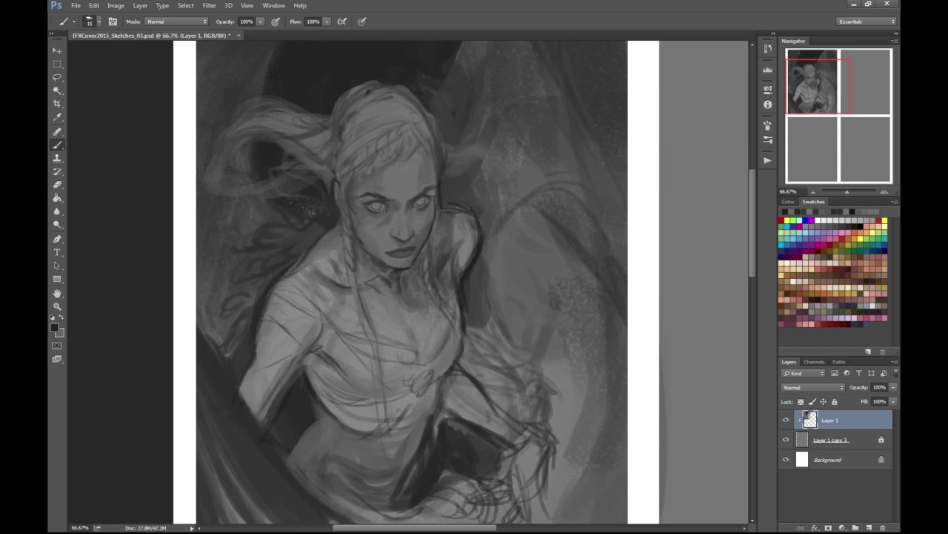
drag(450, 351, 416, 388)
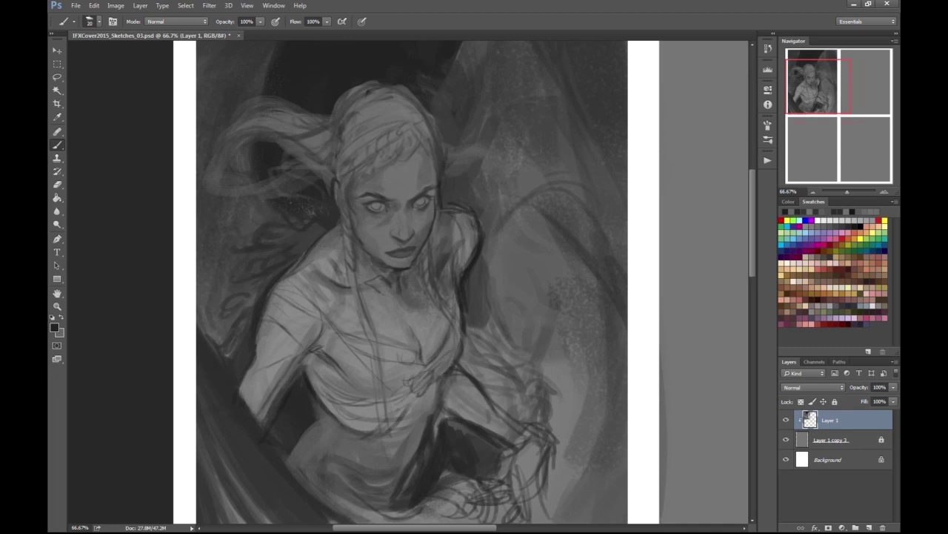
key(ctrl+plus)
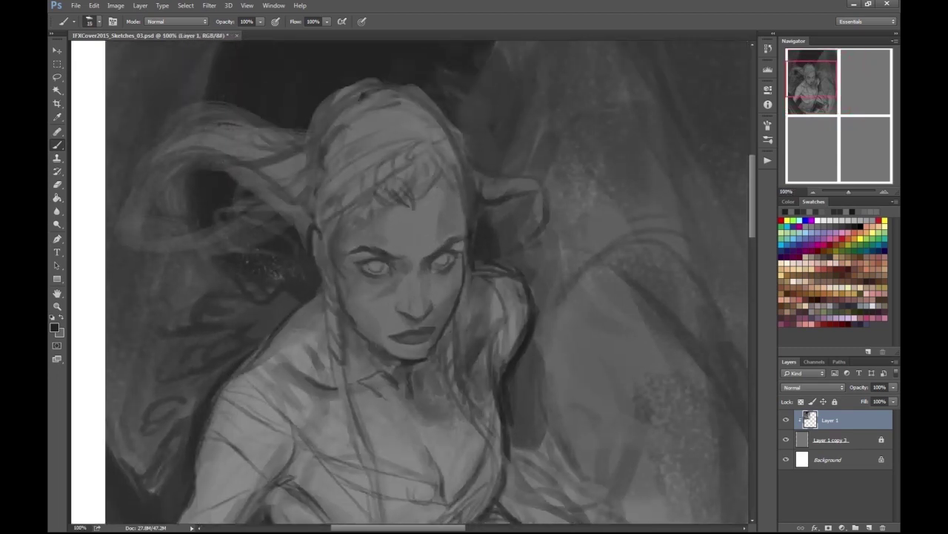
- Flip the canvas and reshape the nose and nostrils with small grey and dark strokes
scroll(426, 281, up, 3)
key(bracketright)
key(x)
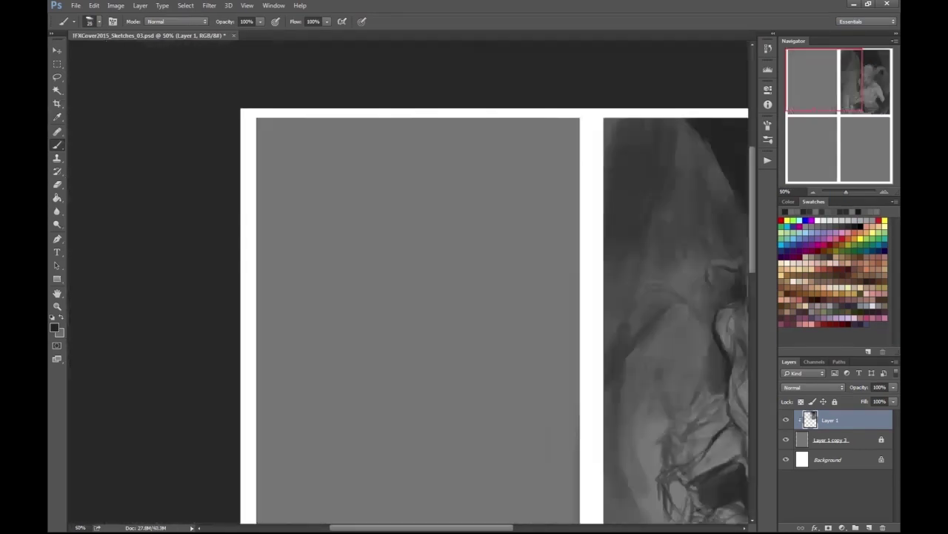
key(ctrl+plus)
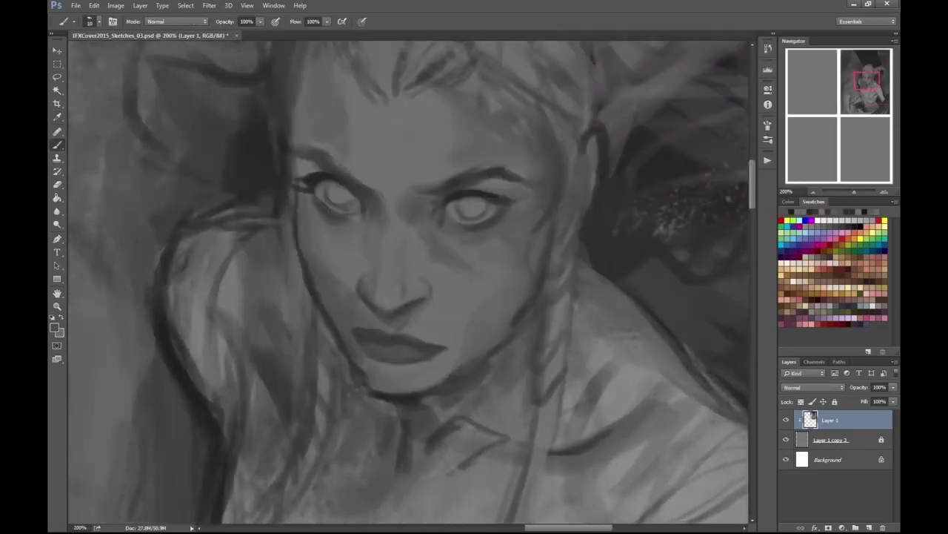
drag(356, 277, 396, 293)
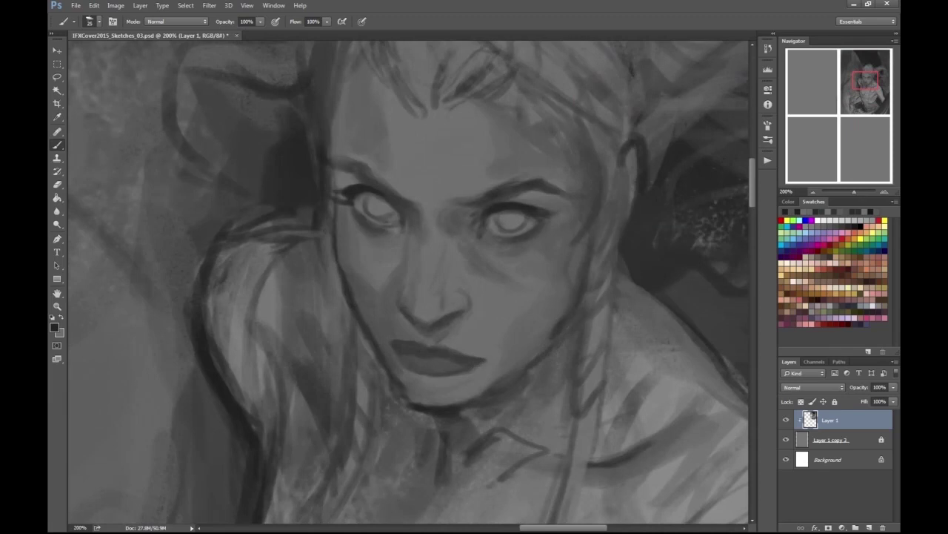
drag(400, 282, 396, 280)
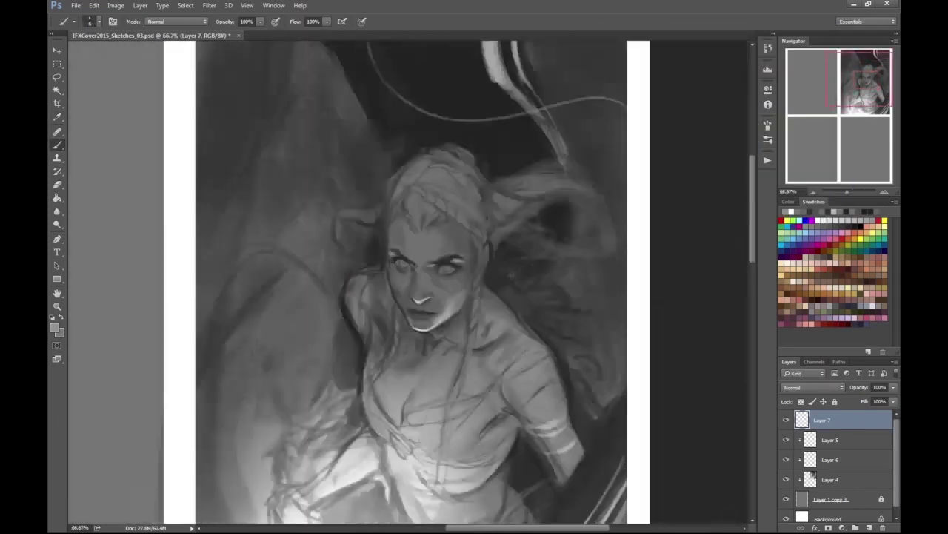
- Flip the canvas back, choose a dark colour and reinforce the near arm, hanging braids and torso with fine lines
scroll(512, 334, up, 1)
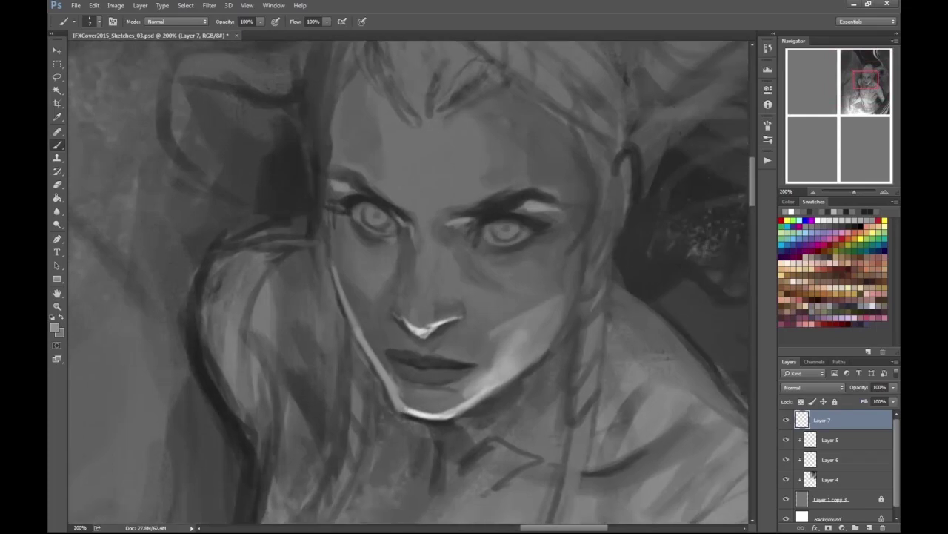
scroll(408, 282, down, 3)
scroll(408, 282, up, 2)
click(53, 327)
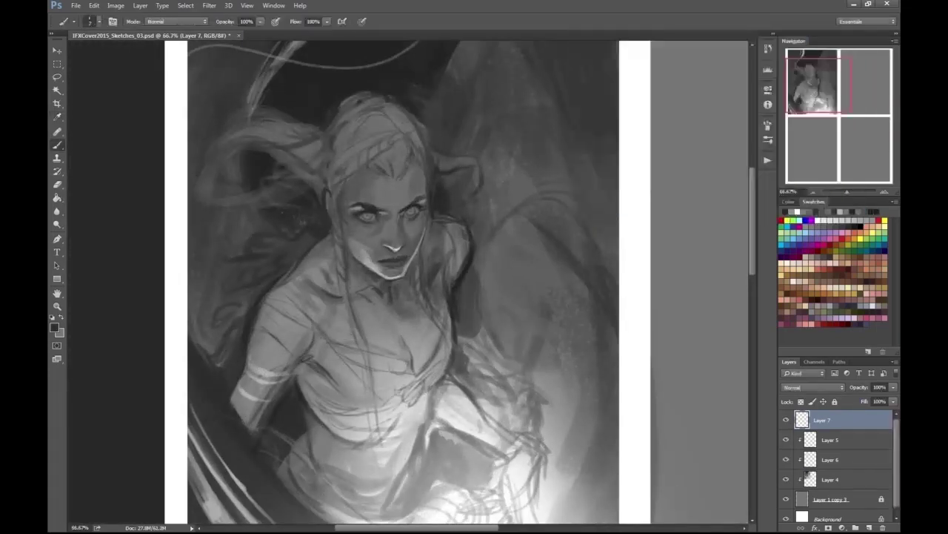
key(Return)
drag(300, 251, 241, 285)
mouse_move(305, 221)
mouse_down()
mouse_move(249, 296)
mouse_move(302, 283)
mouse_move(362, 348)
mouse_up()
key(ctrl+minus)
mouse_move(332, 306)
mouse_down()
mouse_move(366, 377)
mouse_move(341, 456)
mouse_up()
drag(365, 402, 311, 488)
drag(453, 312, 424, 378)
scroll(356, 281, down, 1)
scroll(388, 214, up, 3)
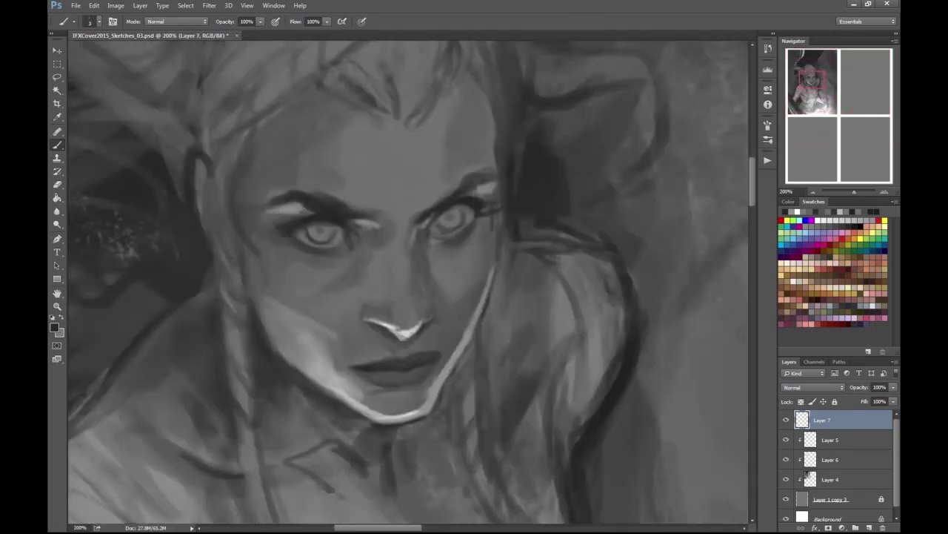
scroll(452, 229, down, 5)
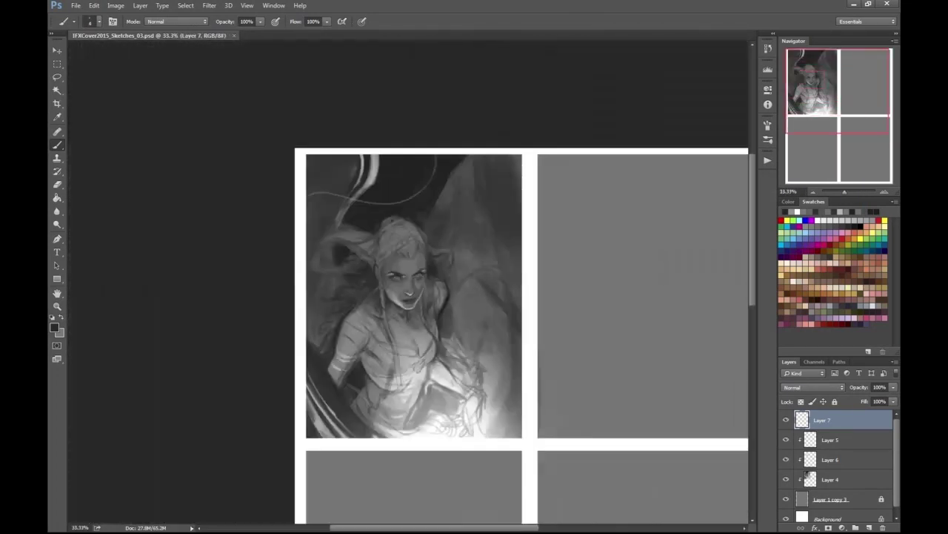
- Flip the canvas and refine the woman's eyes and nose with small dark and grey strokes
scroll(452, 228, up, 1)
scroll(560, 97, up, 5)
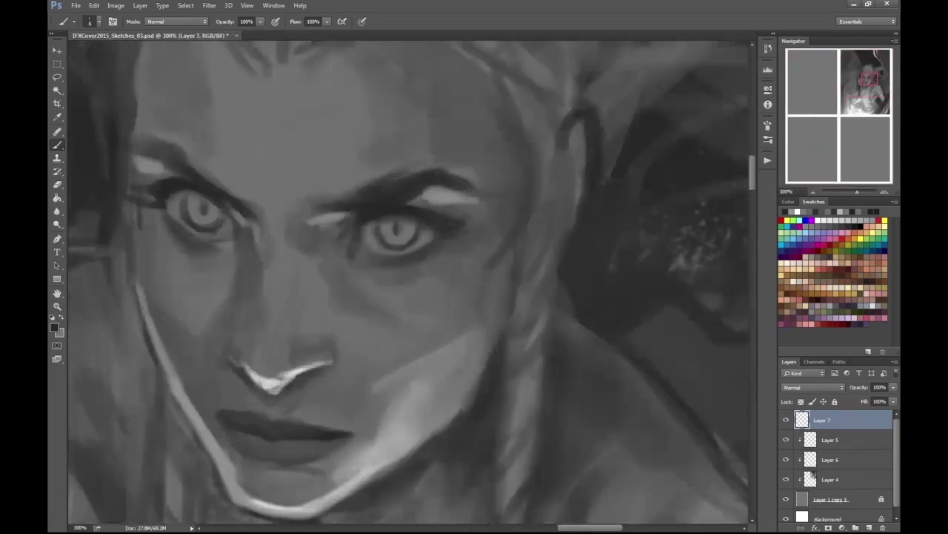
click(54, 327)
key(Escape)
key(x)
scroll(356, 281, down, 7)
key(x)
scroll(396, 277, up, 4)
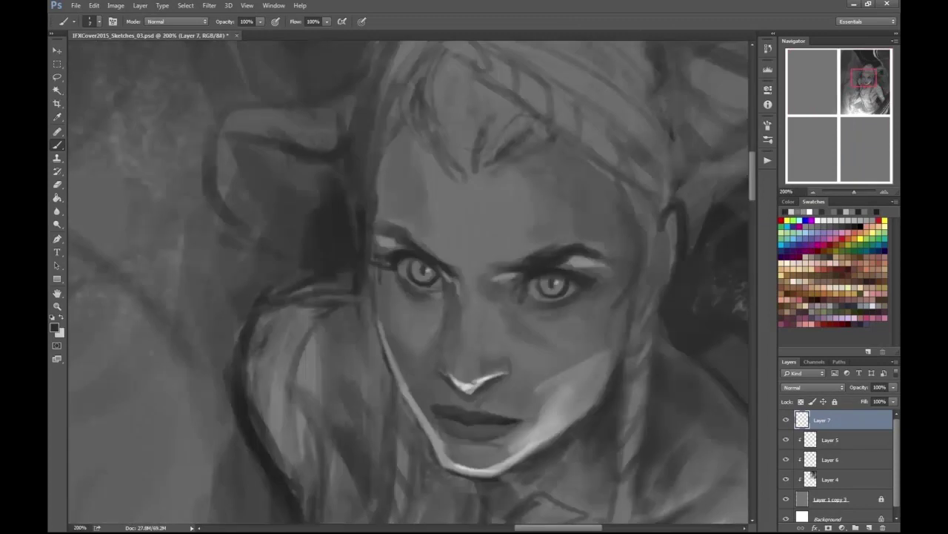
- Draw interwoven dark braid lines across the crown of the woman's hair
scroll(412, 281, down, 4)
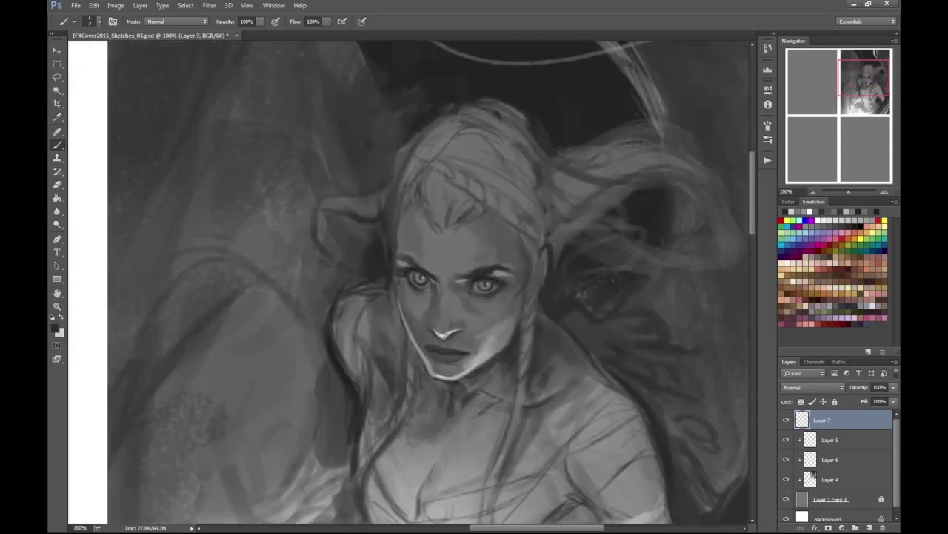
scroll(411, 282, up, 4)
scroll(411, 282, down, 3)
scroll(411, 281, down, 2)
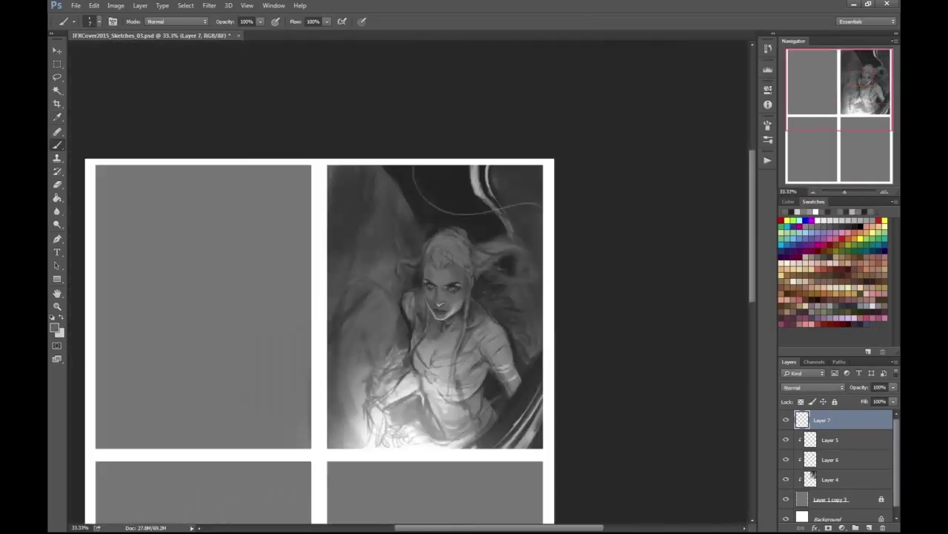
scroll(411, 281, up, 3)
scroll(411, 282, down, 2)
scroll(411, 282, up, 2)
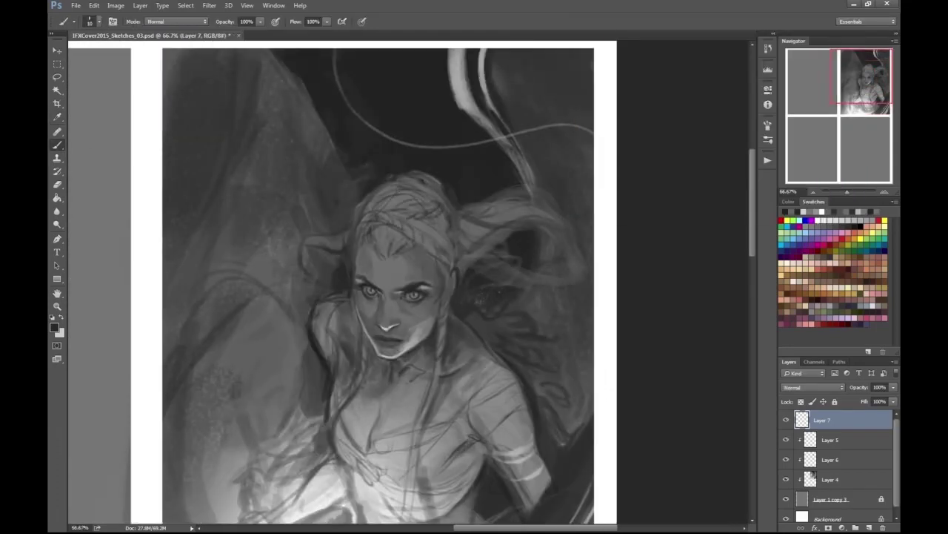
- Add a wavy strand beside the far cheek, flip the canvas back and draw strand lines along the near horn
scroll(394, 285, up, 1)
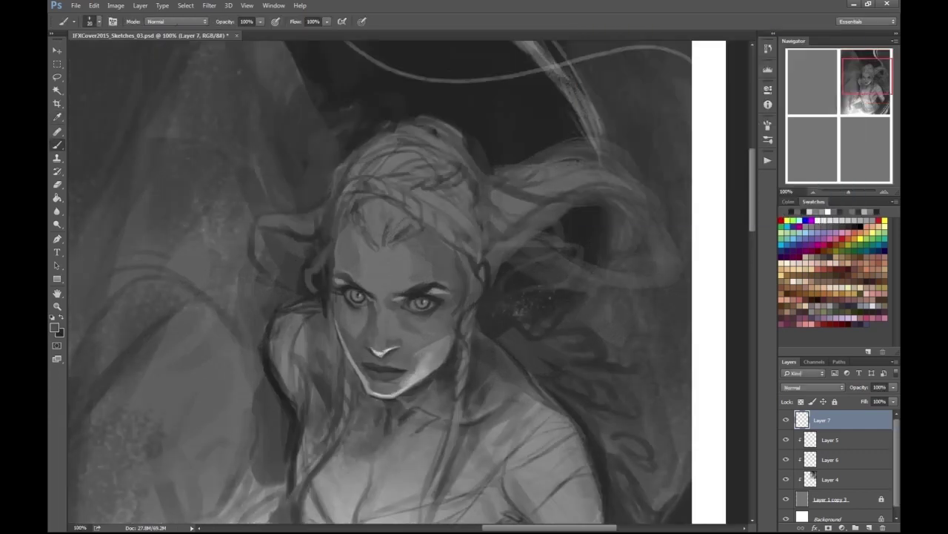
scroll(393, 286, down, 1)
scroll(394, 285, down, 1)
scroll(394, 286, down, 1)
scroll(394, 285, up, 2)
click(54, 327)
key(Return)
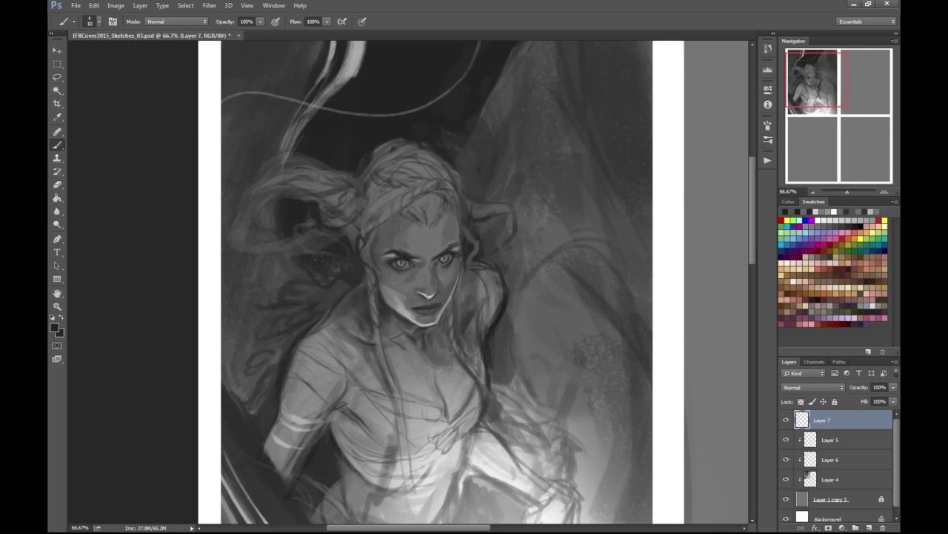
- Draw swirling tattoo lines on the near upper arm and dark fold lines across the bodice
scroll(519, 392, up, 1)
key(])
drag(167, 396, 208, 378)
mouse_move(177, 415)
mouse_down()
mouse_move(237, 374)
mouse_move(185, 367)
mouse_up()
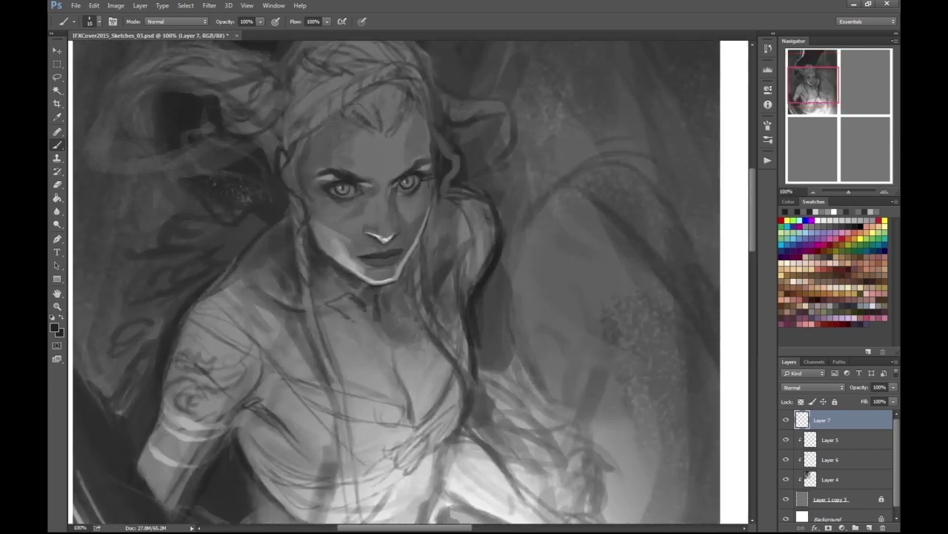
scroll(411, 281, down, 1)
scroll(385, 192, down, 2)
scroll(385, 192, up, 1)
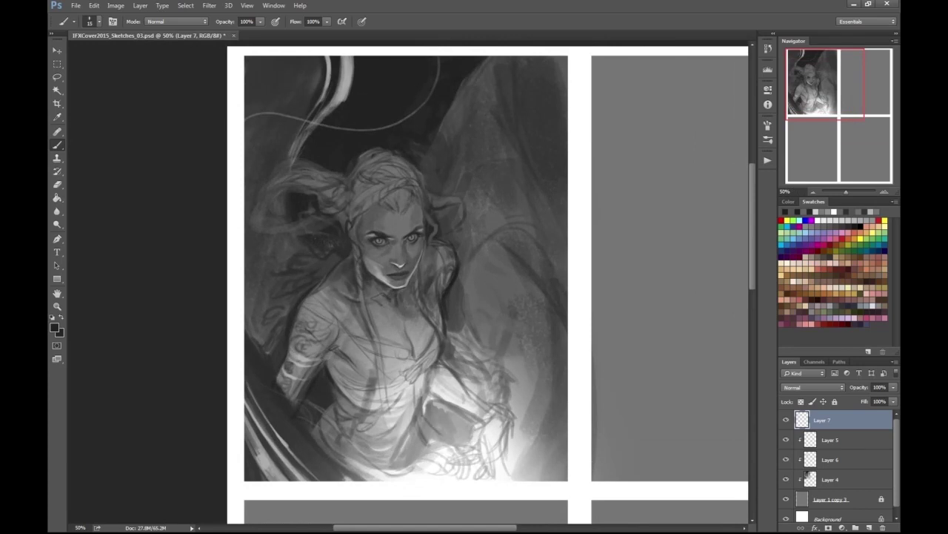
- Shape the wing behind the woman, paint the dark mass beneath it and flip the canvas
drag(460, 413, 422, 454)
drag(405, 419, 380, 467)
key(bracketleft)
drag(446, 64, 489, 164)
mouse_move(533, 223)
mouse_down()
mouse_move(467, 311)
mouse_move(474, 355)
mouse_move(482, 252)
mouse_up()
key(ctrl+minus)
key(ctrl+shift+h)
key(ctrl+plus)
key(Escape)
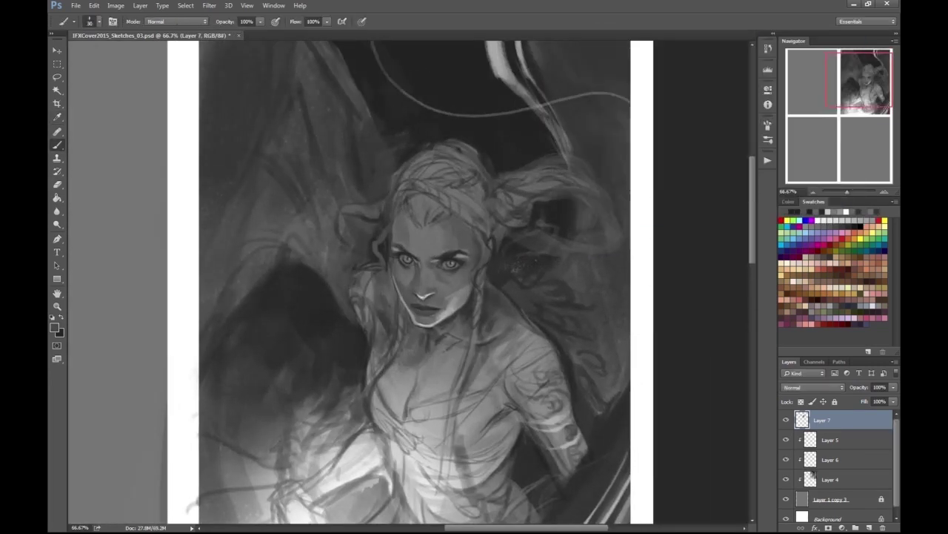
- Clip Layer 7 to the panel layer and merge it with Layers 5, 6 and 4
key(ctrl+minus)
key(ctrl+minus)
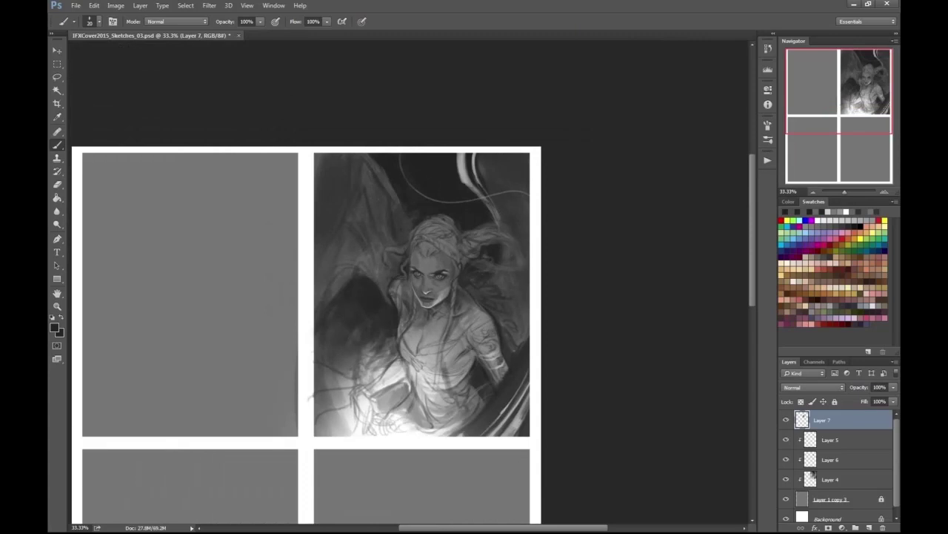
scroll(408, 296, left, 3)
key(alt+l)
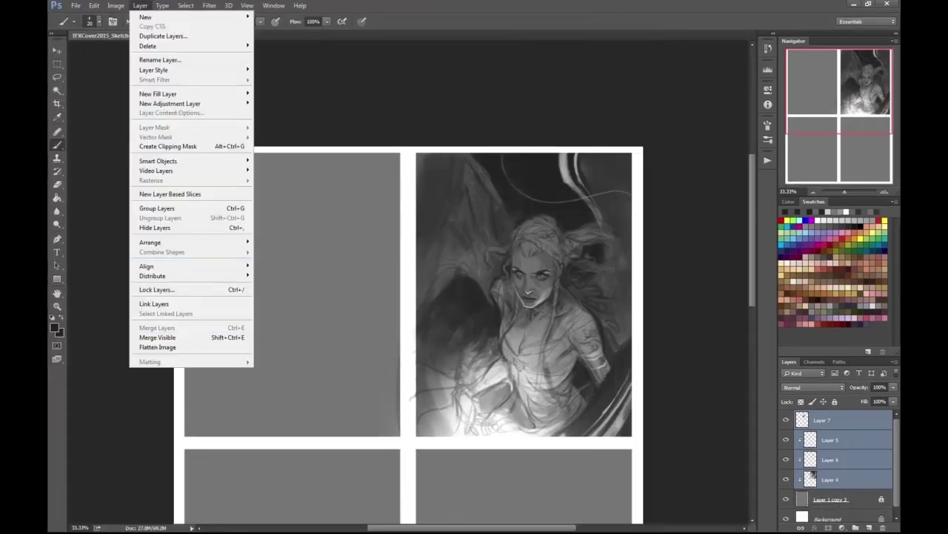
key(Escape)
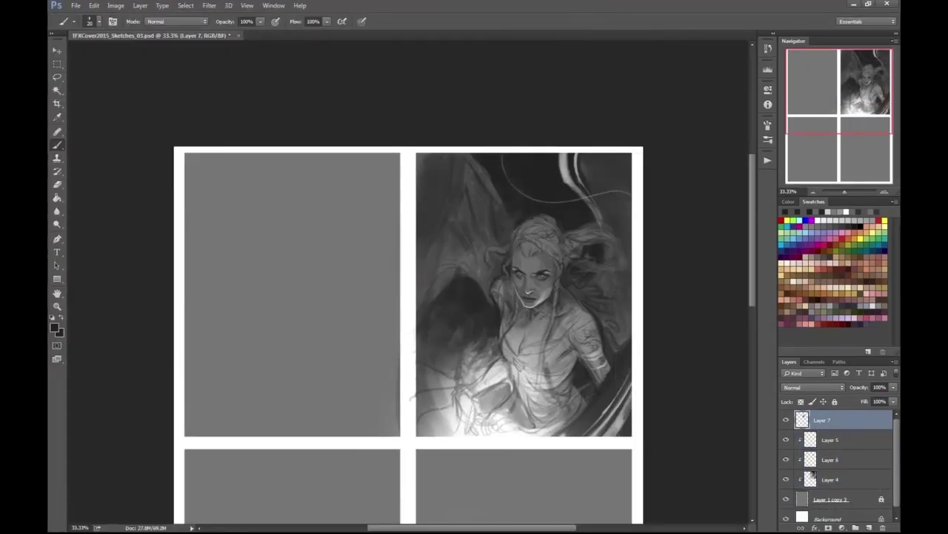
shift+click(830, 478)
key(ctrl+alt+g)
key(alt+l)
key(Return)
key(ctrl+plus)
key(ctrl+plus)
key(ctrl+plus)
key(ctrl+plus)
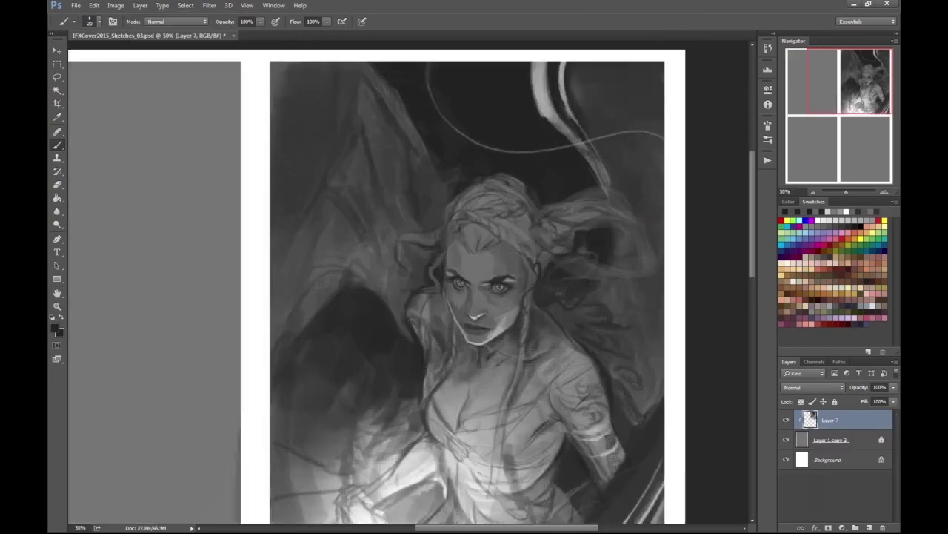
- Lasso the near eye, copy it to a new layer and adjust its position on the face
key(l)
key(alt+e)
key(Return)
key(v)
key(ctrl+minus)
key(ctrl+minus)
key(ctrl+minus)
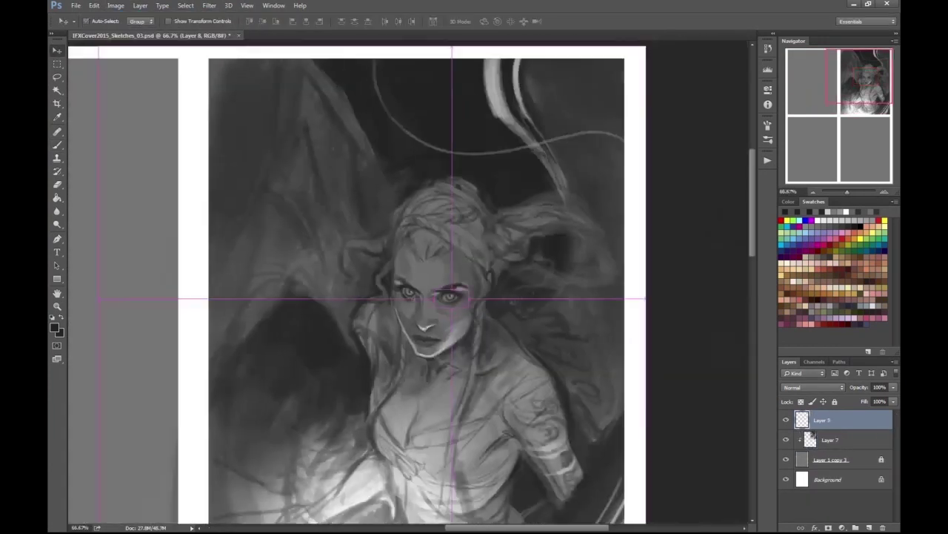
- Clip the copied eye layer and merge it with Layer 7
key(ctrl+alt+g)
key(alt+shift+bracketleft)
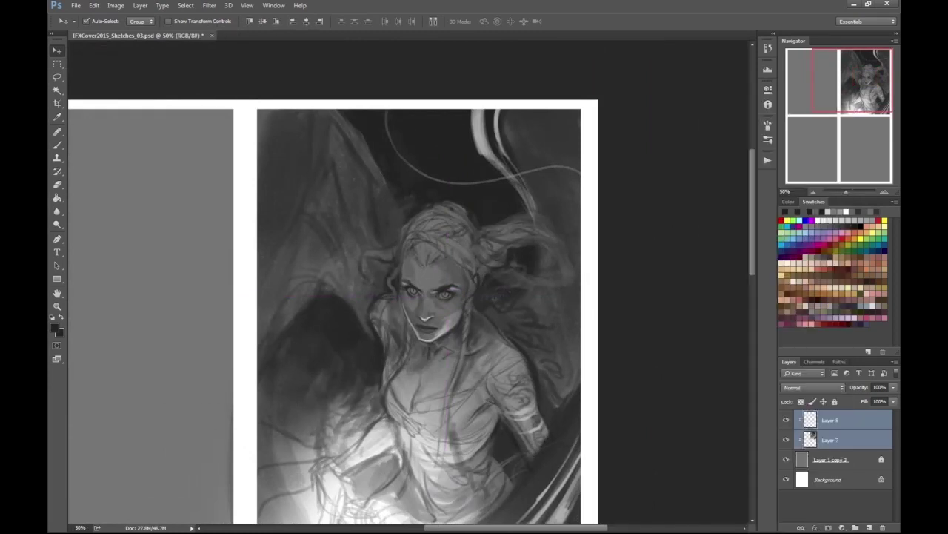
key(alt+l)
key(ctrl+e)
- Flip the canvas back, lock the merged layer and add a new clipped layer above it
key(ctrl+shift+alt+n)
key(b)
key(ctrl+plus)
key(ctrl+plus)
key(ctrl+plus)
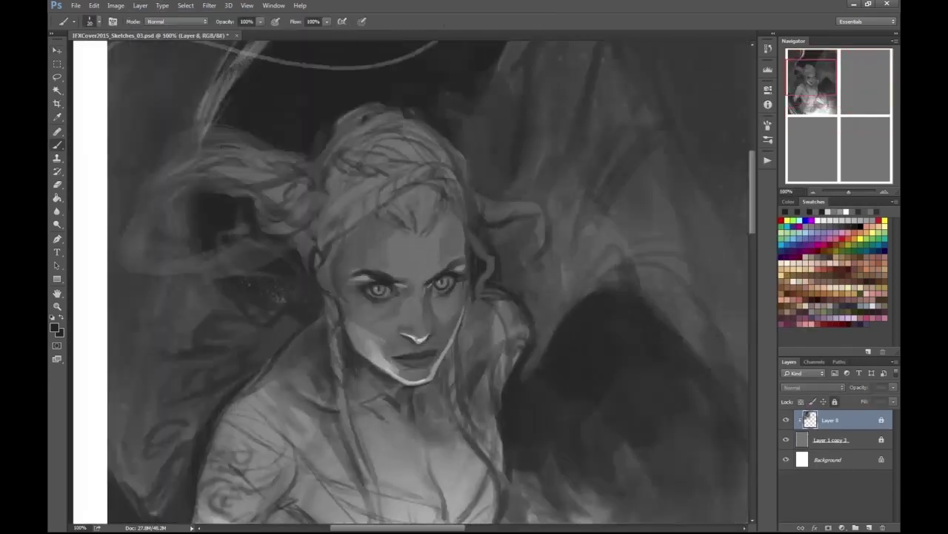
right_click(830, 420)
click(741, 256)
- Refine the hair strands framing the face, the far shoulder and the arm bands with dark strokes
drag(444, 408, 404, 296)
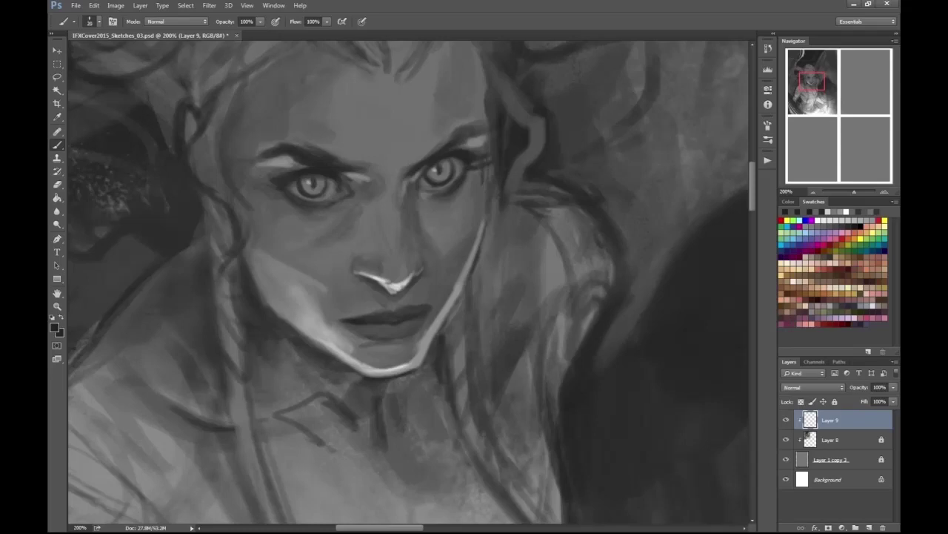
key(ctrl+minus)
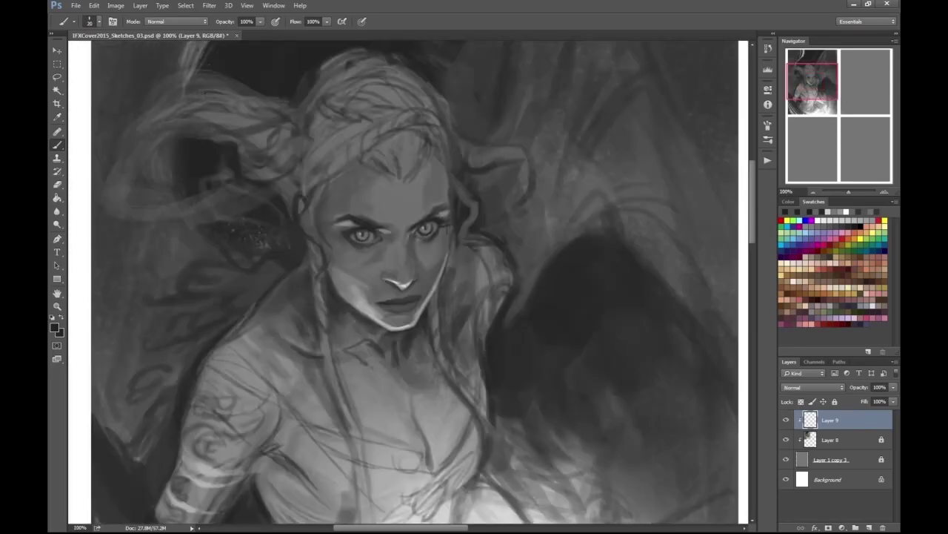
key(ctrl+minus)
key(ctrl+minus)
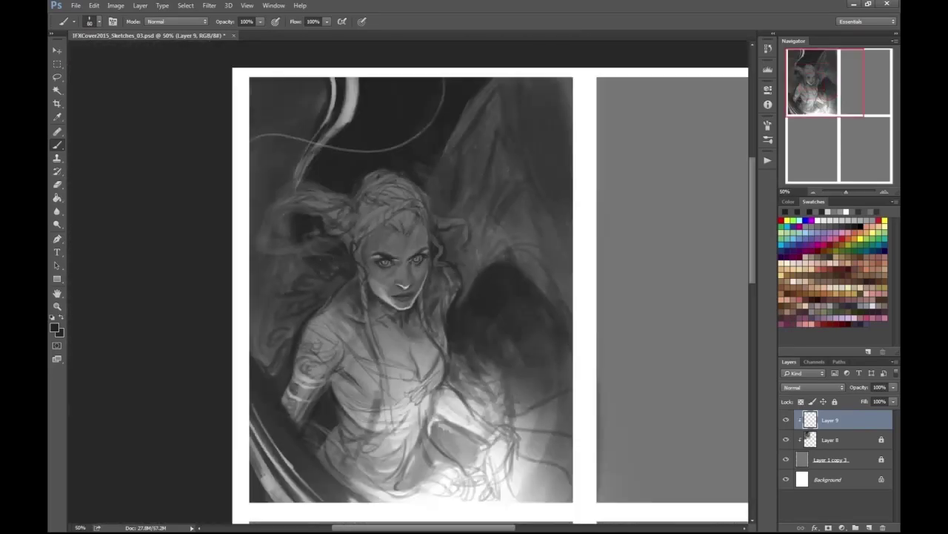
key(e)
- Retouch the face and the strands around it with a smaller brush in sampled greys
key(ctrl+plus)
key(ctrl+plus)
key(ctrl+plus)
key(b)
key(Return)
key(bracketleft)
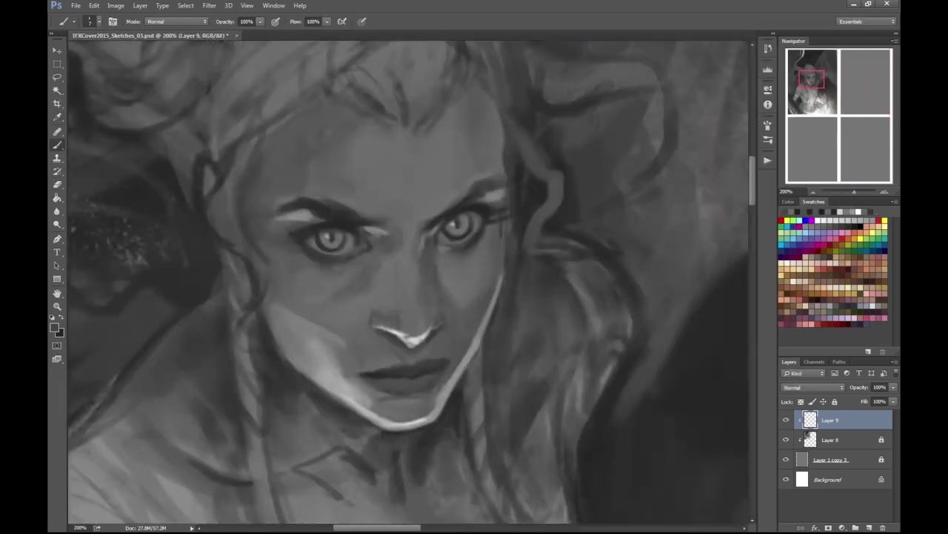
alt+click(736, 122)
key(ctrl+minus)
key(ctrl+minus)
key(ctrl+minus)
key(ctrl+minus)
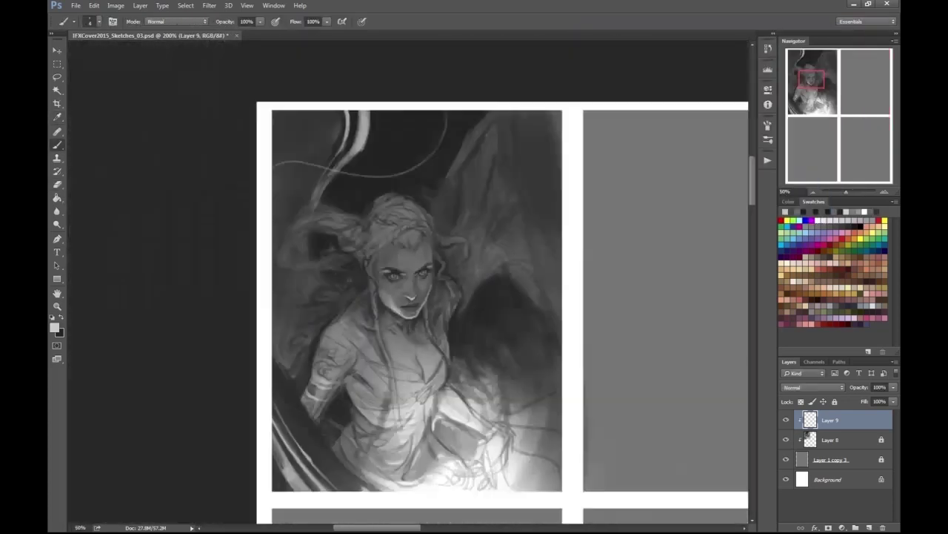
- Merge the sketch into one locked layer and add a new clipped layer for the next thumbnail
drag(474, 296, 302, 248)
click(869, 527)
right_click(835, 419)
key(Escape)
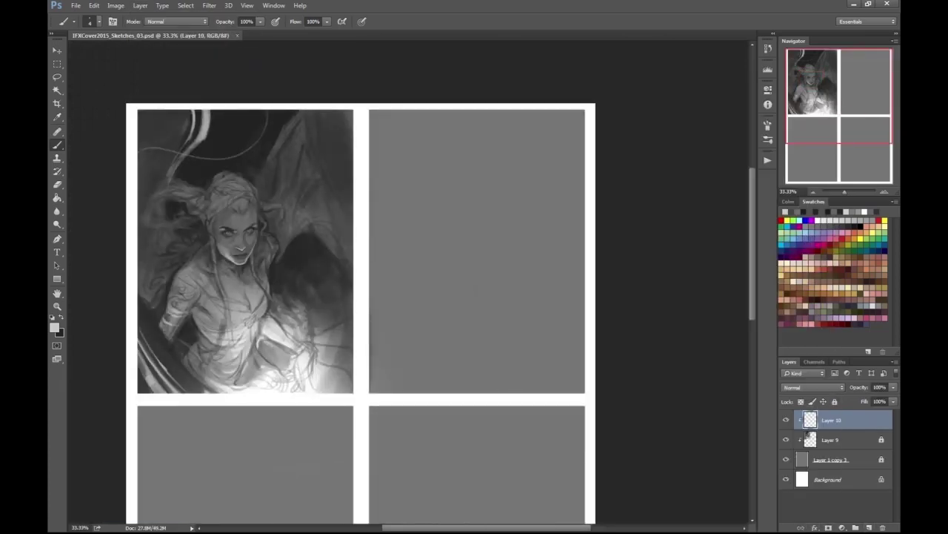
- Move the new layer beneath the finished sketch and block in dark wing shapes around a pale central neck in the second panel
click(786, 212)
key(ctrl+bracketleft)
key(bracketleft)
key(bracketleft)
drag(439, 213, 372, 274)
drag(449, 169, 378, 290)
drag(371, 127, 474, 137)
drag(467, 148, 433, 263)
drag(446, 148, 372, 243)
mouse_move(372, 141)
mouse_down()
mouse_move(481, 125)
mouse_move(456, 274)
mouse_up()
mouse_move(521, 137)
mouse_down()
mouse_move(498, 245)
mouse_move(581, 252)
mouse_up()
drag(523, 115, 495, 235)
- Enlarge the brush and spread broad dark tones over both wings, their lower edges and the panel's background
key(bracketright)
key(bracketright)
key(bracketright)
drag(512, 141, 578, 297)
drag(519, 186, 571, 385)
drag(407, 200, 375, 356)
drag(445, 133, 378, 244)
mouse_move(371, 118)
mouse_down()
mouse_move(481, 122)
mouse_move(474, 245)
mouse_up()
drag(467, 163, 393, 385)
drag(404, 244, 386, 349)
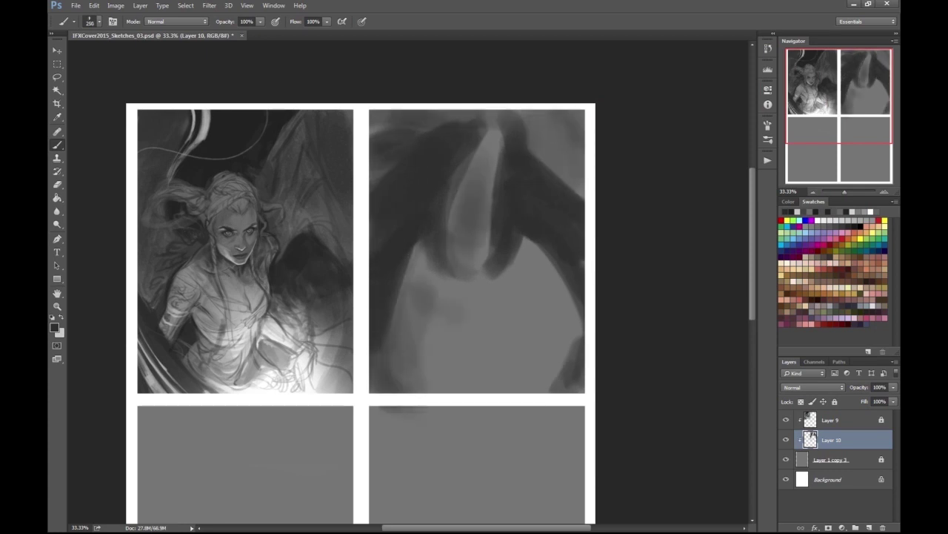
- Flip the canvas, reduce the brush size and paint ribs and folds into both wings
key(h)
drag(371, 311, 457, 318)
mouse_move(229, 371)
mouse_down()
mouse_move(271, 256)
mouse_move(300, 267)
mouse_up()
key(ctrl+plus)
key(Escape)
drag(371, 311, 395, 281)
key(bracketleft)
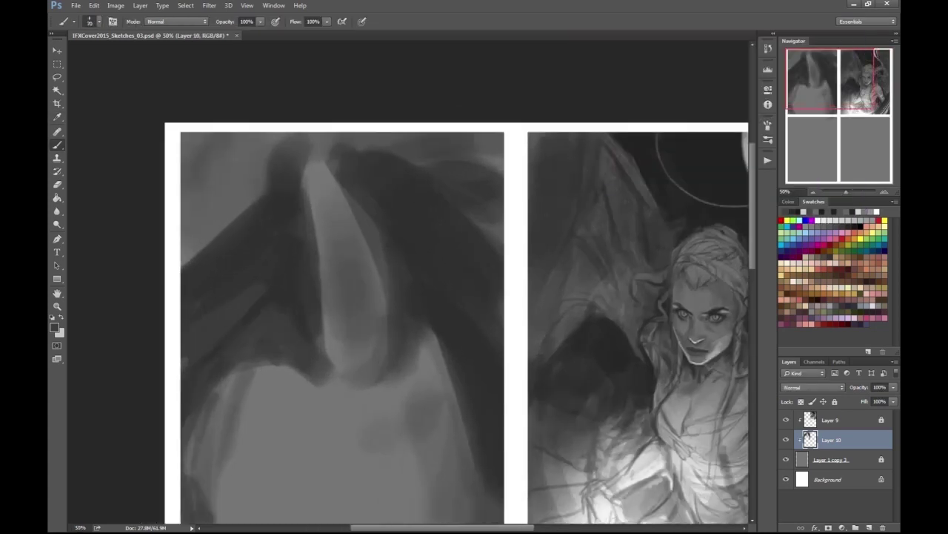
key(ctrl+minus)
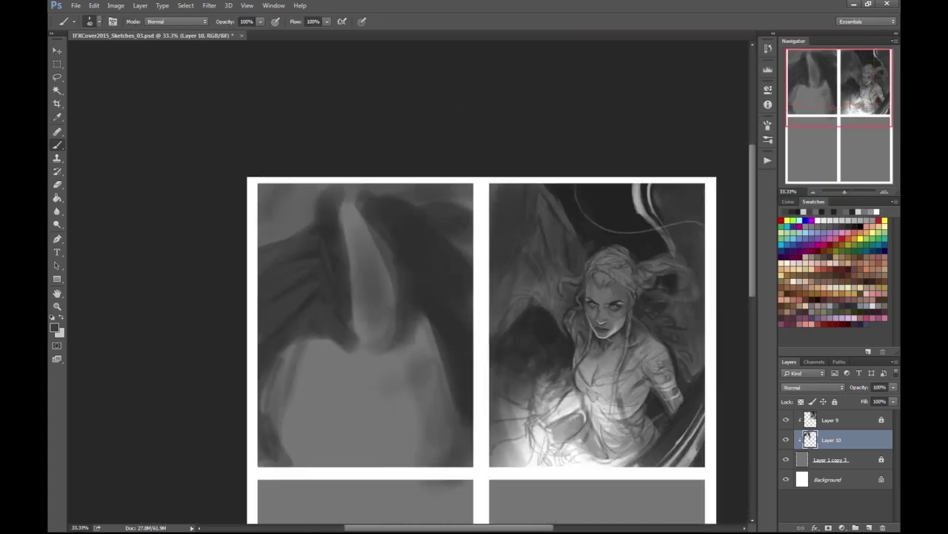
drag(452, 356, 422, 226)
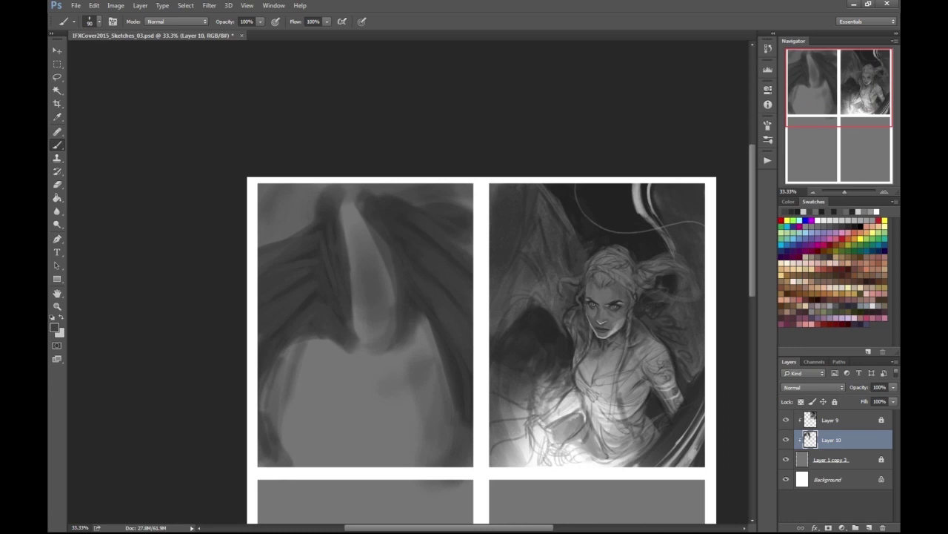
- Flip the canvas back and outline the left wing's leading edge, its knuckle and one side of the central neck
key(h)
key(F2)
key(Return)
key(ctrl+plus)
key(b)
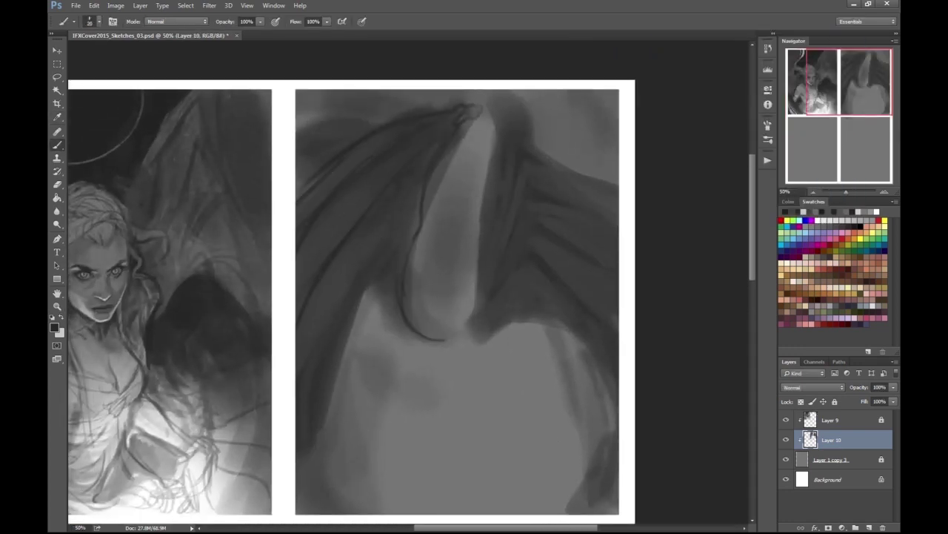
- Complete the central neck's outline and draw the pointed claw on top of the right wing with a fine brush
key(ctrl+minus)
mouse_move(348, 231)
mouse_down()
mouse_move(397, 303)
mouse_move(374, 334)
mouse_move(419, 286)
mouse_up()
key(bracketleft)
key(bracketleft)
key(bracketleft)
key(bracketleft)
key(bracketleft)
key(bracketleft)
key(bracketleft)
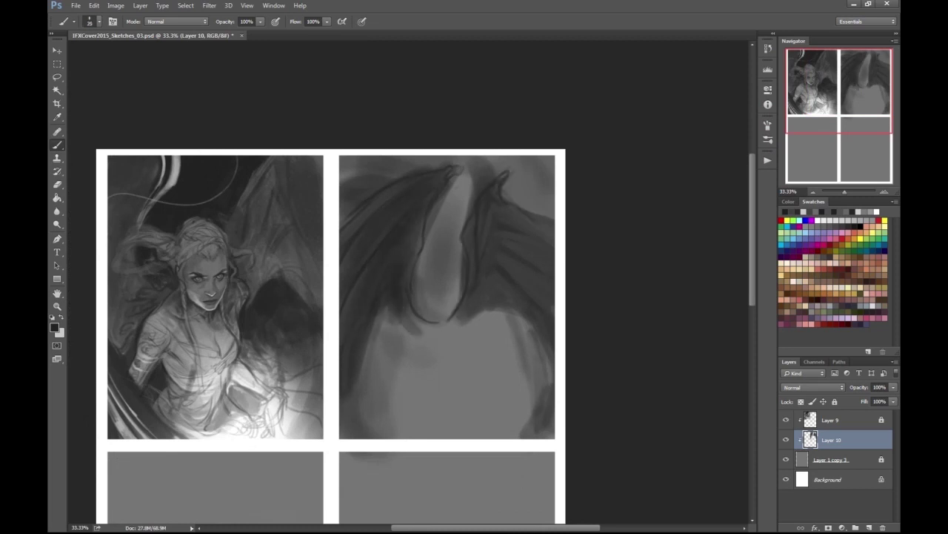
- Darken the right wing down to its lower edge and tone down the central neck with a larger brush
drag(505, 301, 552, 413)
key(bracketright)
key(bracketright)
key(bracketright)
mouse_move(461, 314)
mouse_down()
mouse_move(510, 168)
mouse_move(556, 220)
mouse_up()
key(bracketright)
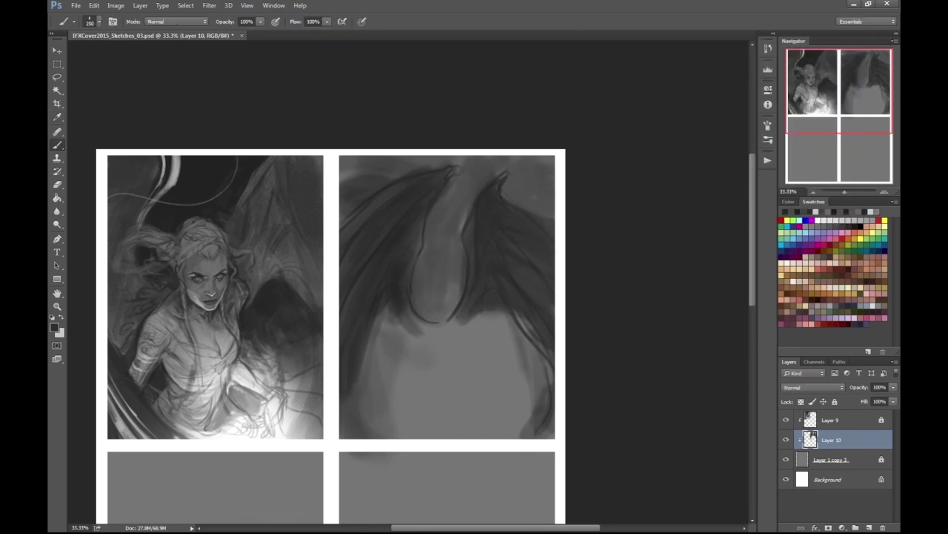
- Flip the canvas and deepen the dark lower edge of the wing beside the pale area
key(h)
drag(334, 333, 526, 263)
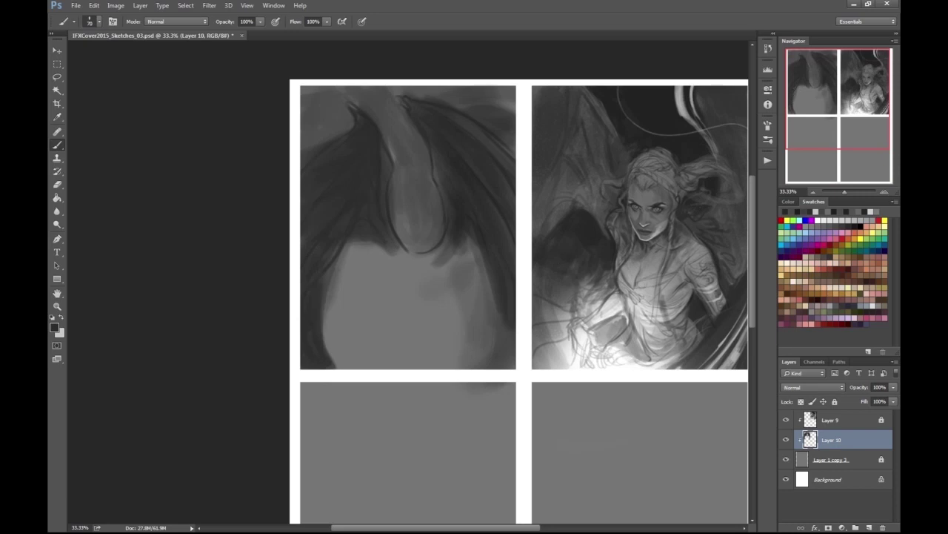
drag(338, 329, 302, 365)
mouse_move(311, 291)
mouse_down()
mouse_move(326, 369)
mouse_move(341, 367)
mouse_move(376, 423)
mouse_up()
scroll(518, 297, up, 1)
scroll(518, 297, up, 2)
scroll(519, 296, down, 2)
- Add a new layer and sketch the rounded chest and curved waist lines of a figure below the neck shape
key(ctrl+shift+alt+n)
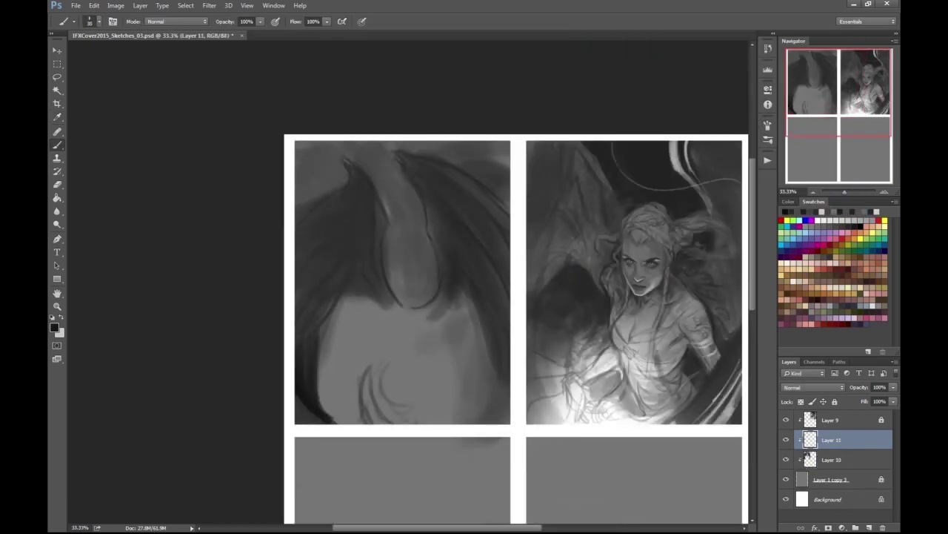
drag(394, 312, 386, 382)
drag(379, 331, 444, 305)
drag(437, 367, 458, 422)
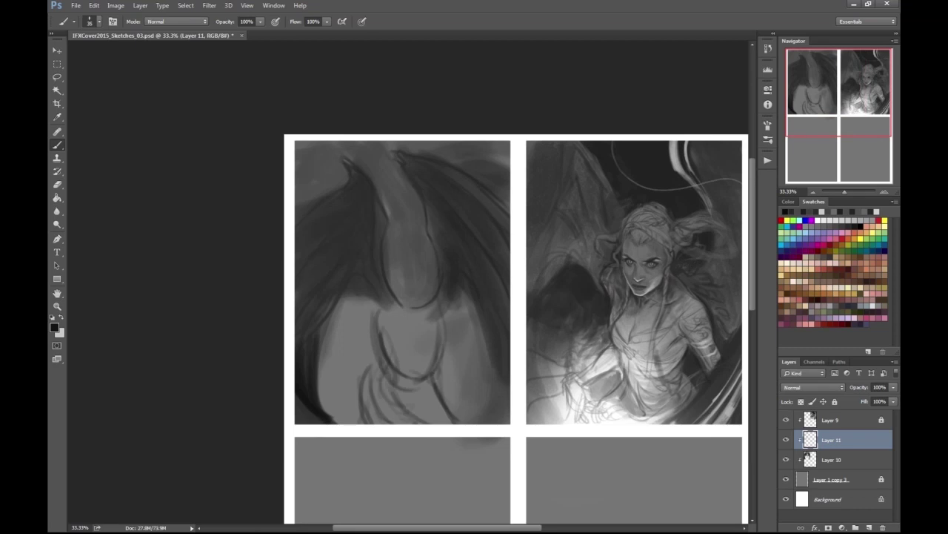
- Sketch the figure's oval head, shoulders and both arms with loose dark lines
mouse_move(374, 297)
mouse_down()
mouse_move(361, 371)
mouse_move(372, 353)
mouse_up()
drag(342, 362, 338, 413)
drag(371, 360, 363, 422)
mouse_move(407, 260)
mouse_down()
mouse_move(400, 325)
mouse_move(437, 304)
mouse_up()
drag(400, 289, 415, 226)
drag(440, 311, 502, 422)
drag(427, 335, 469, 415)
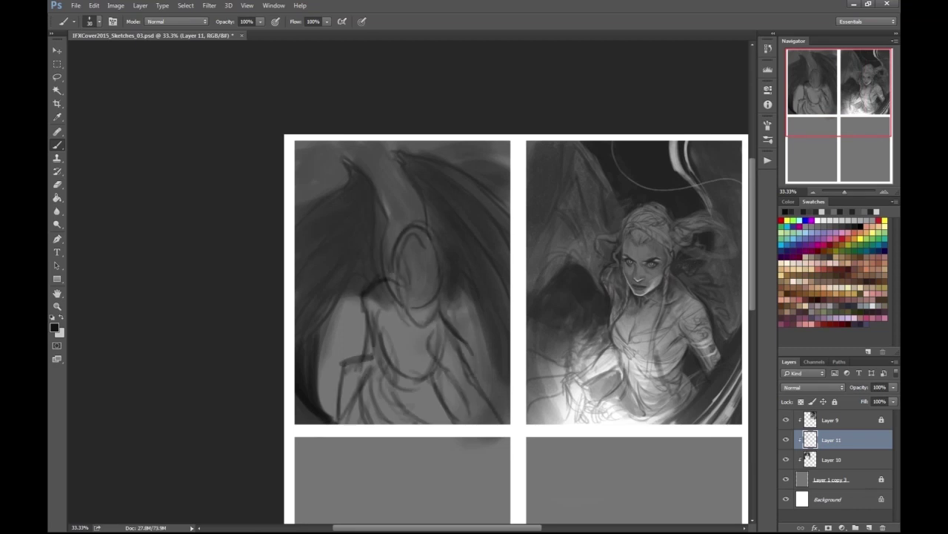
- Undo the last strokes on the figure sketch and flip the canvas horizontally
key(ctrl+alt+z)
key(ctrl+alt+z)
key(ctrl+alt+z)
key(h)
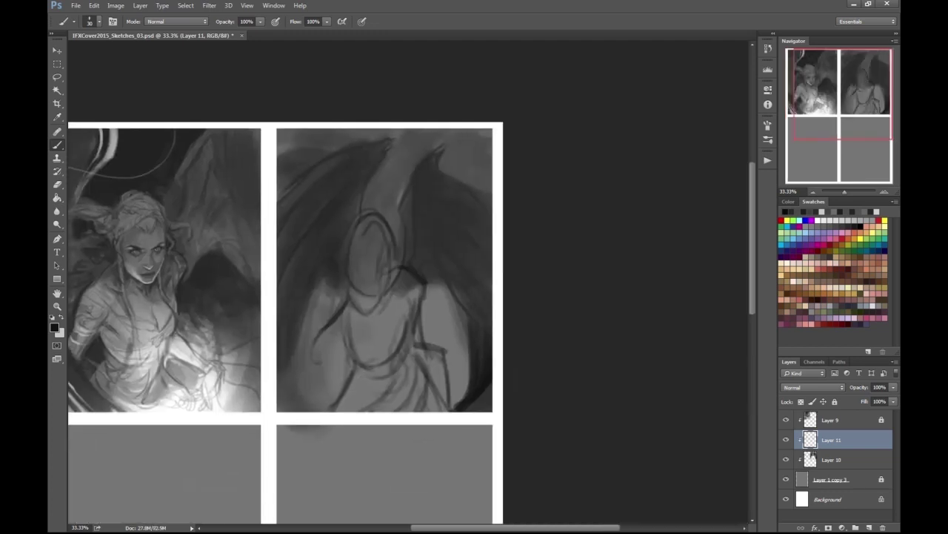
- Choose a mid grey and paint over the inner head lines and the loose arm lines beside the torso
scroll(385, 282, up, 2)
click(55, 327)
key(Return)
mouse_move(392, 264)
mouse_down()
mouse_move(415, 320)
mouse_move(381, 234)
mouse_up()
drag(389, 304, 354, 423)
- Free-transform the figure sketch, scaling it down to about 89% and repositioning it slightly
click(94, 5)
click(111, 203)
drag(420, 315, 411, 310)
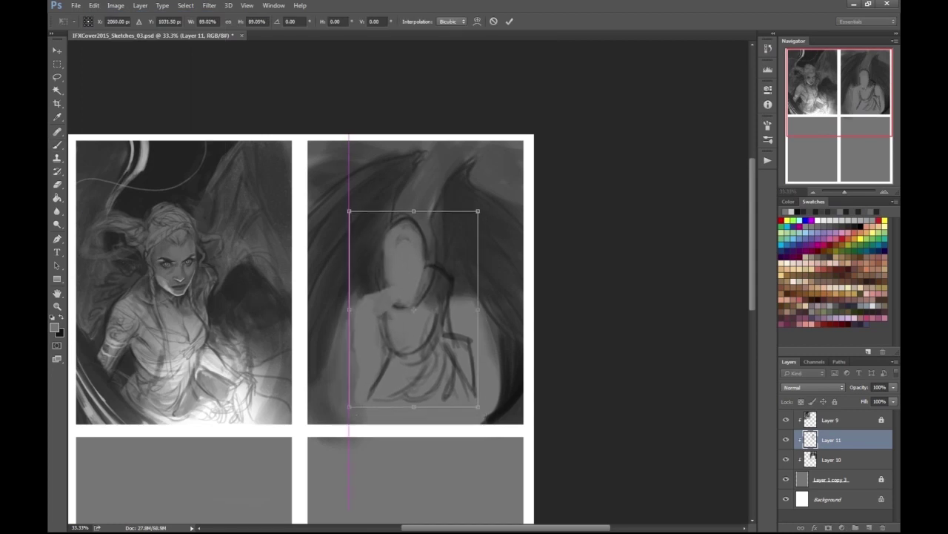
key(Return)
- Shade the neck, raised shoulder and upper chest with dark grey and rework the curved torso lines
key(ctrl+plus)
click(54, 327)
key(Return)
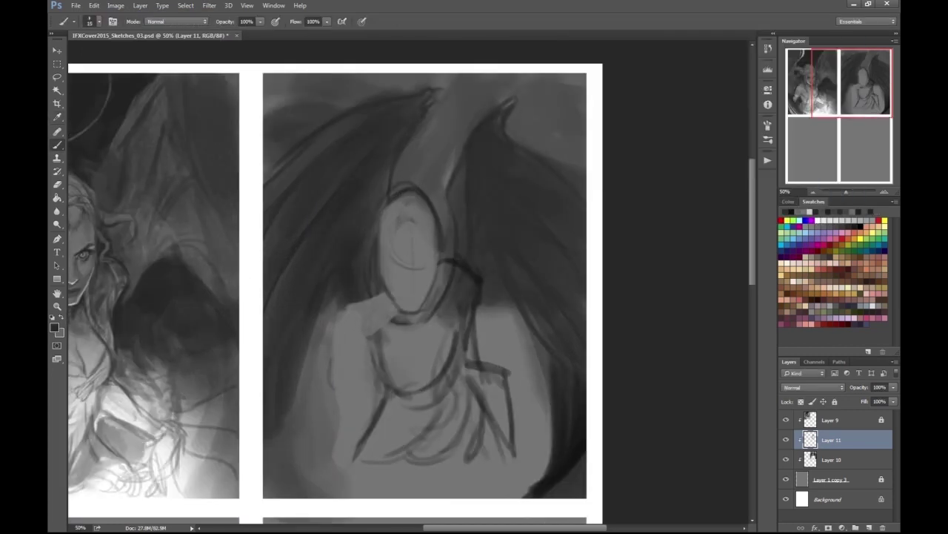
mouse_move(381, 301)
mouse_down()
mouse_move(408, 329)
mouse_move(429, 326)
mouse_move(467, 270)
mouse_up()
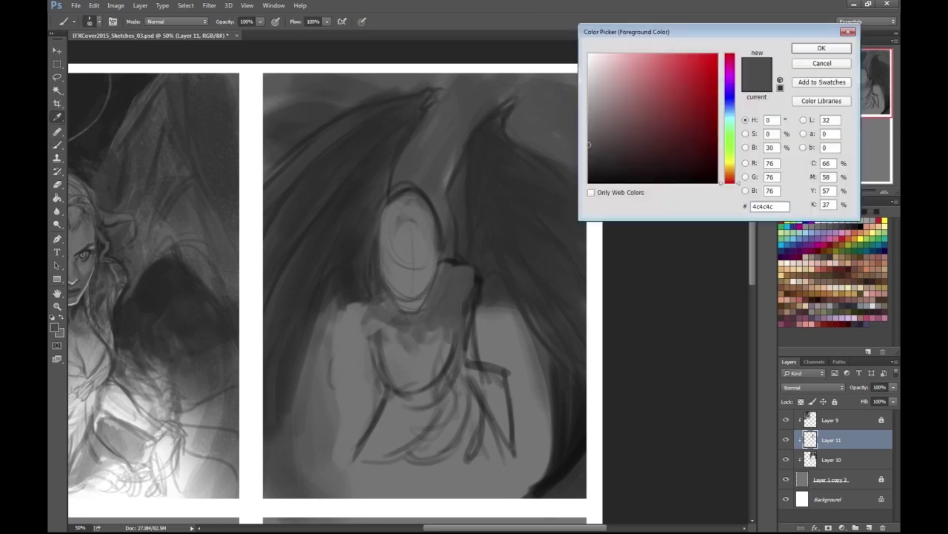
mouse_move(348, 304)
mouse_down()
mouse_move(329, 359)
mouse_move(408, 382)
mouse_move(444, 419)
mouse_up()
drag(379, 389, 465, 341)
mouse_move(461, 393)
mouse_down()
mouse_move(452, 315)
mouse_move(460, 353)
mouse_up()
- Sketch dark drapery folds around the waist and loose lines for the lower arm and skirt
key(ctrl+minus)
key(ctrl+minus)
key(ctrl+plus)
key(ctrl+plus)
drag(222, 370, 207, 456)
drag(186, 382, 212, 458)
key(ctrl+minus)
key(ctrl+minus)
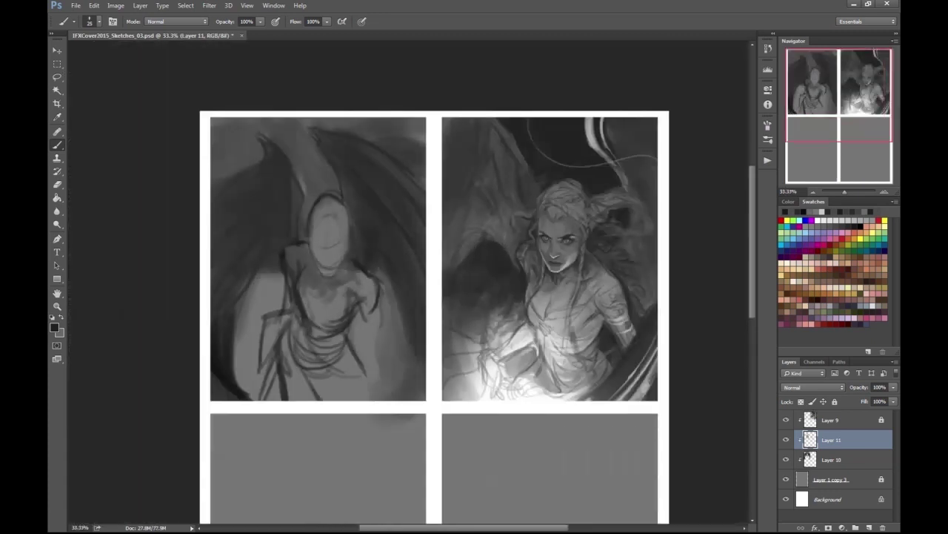
drag(311, 369, 363, 400)
- Strengthen the lower arm lines and the contour of the opposite shoulder and upper arm
key(ctrl+plus)
key(ctrl+plus)
drag(221, 404, 260, 460)
drag(236, 341, 219, 416)
drag(371, 267, 421, 299)
- Fill the pale area between the left wing and the figure's arm with near-black
drag(263, 278, 222, 329)
drag(223, 297, 197, 374)
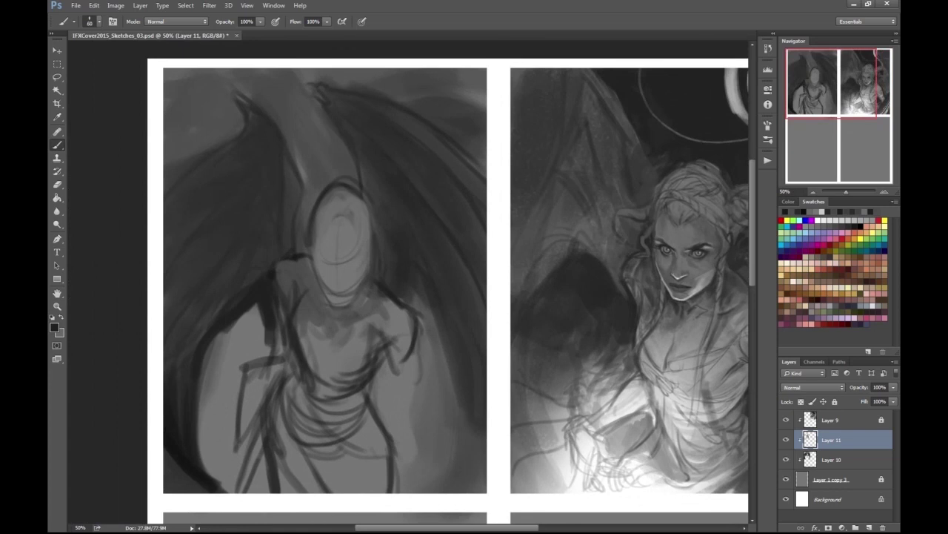
drag(278, 300, 233, 430)
drag(252, 389, 233, 486)
drag(222, 349, 215, 481)
drag(260, 307, 212, 393)
- Darken the gap between waist and arm and the pale background outside the other arm
mouse_move(385, 356)
mouse_down()
mouse_move(374, 423)
mouse_move(415, 489)
mouse_up()
drag(419, 348, 404, 408)
mouse_move(422, 349)
mouse_down()
mouse_move(412, 404)
mouse_move(433, 481)
mouse_up()
drag(426, 397, 430, 482)
drag(415, 345, 429, 455)
drag(404, 300, 455, 374)
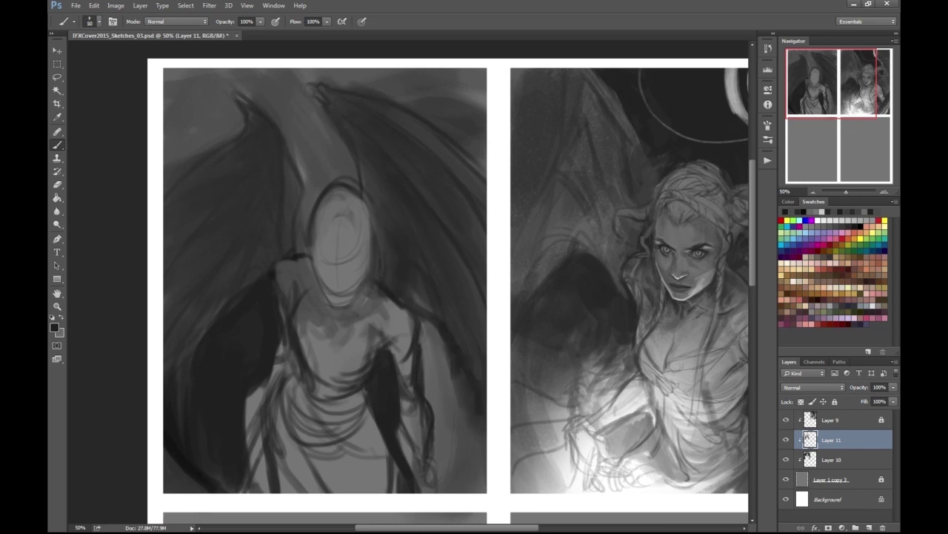
key(ctrl+minus)
drag(426, 311, 430, 393)
drag(438, 330, 445, 423)
drag(415, 289, 455, 345)
key(ctrl+minus)
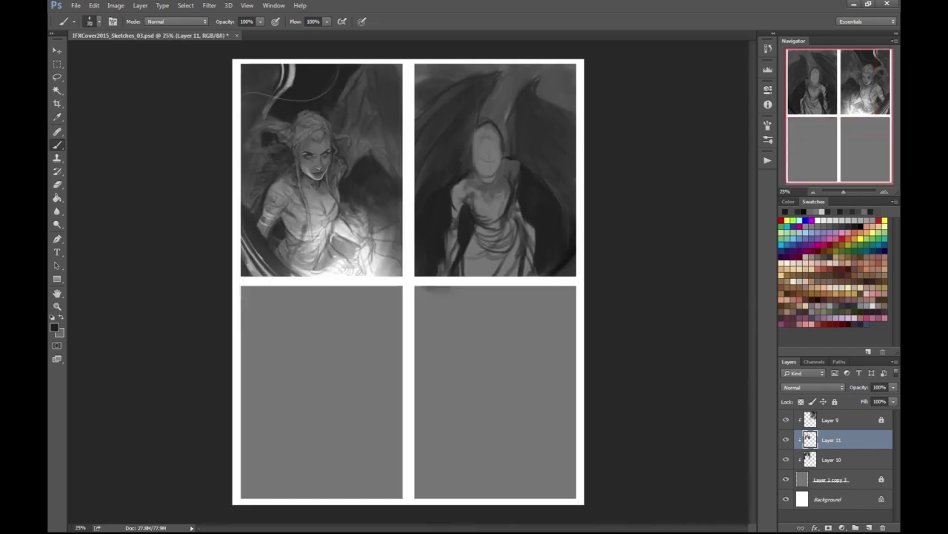
- Draw long dark vertical folds down the skirt below the waist
key(ctrl+shift+h)
key(ctrl+plus)
mouse_move(411, 303)
mouse_down()
mouse_move(404, 340)
mouse_move(424, 379)
mouse_up()
drag(411, 308, 426, 367)
drag(451, 333, 452, 378)
drag(474, 278, 482, 378)
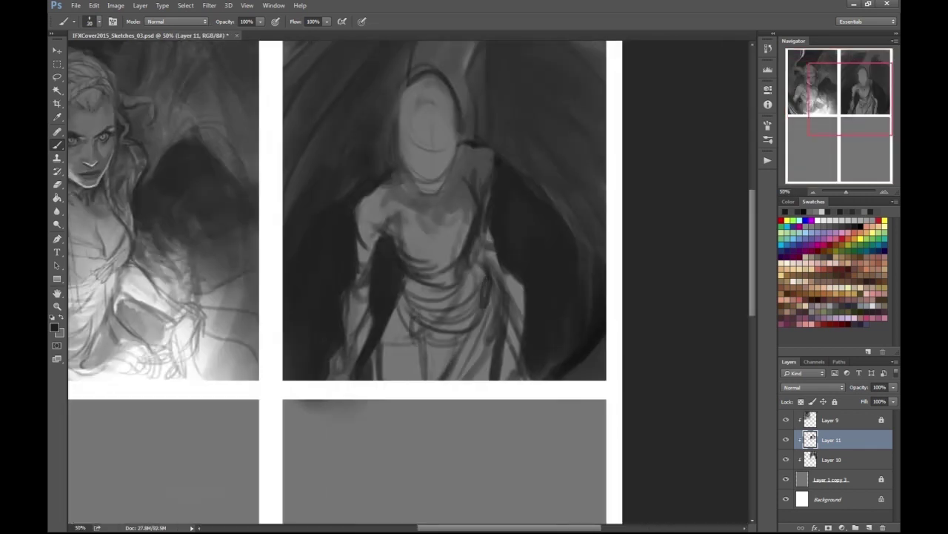
- Pick a lighter grey and model the chest, shoulders and arms with soft tonal strokes
drag(444, 222, 410, 285)
click(54, 328)
click(811, 46)
drag(349, 282, 333, 346)
drag(371, 296, 382, 337)
drag(355, 277, 382, 300)
mouse_move(326, 259)
mouse_down()
mouse_move(345, 317)
mouse_move(418, 330)
mouse_up()
drag(437, 270, 433, 318)
mouse_move(437, 227)
mouse_down()
mouse_move(441, 270)
mouse_move(451, 247)
mouse_up()
key(ctrl+minus)
drag(414, 296, 486, 264)
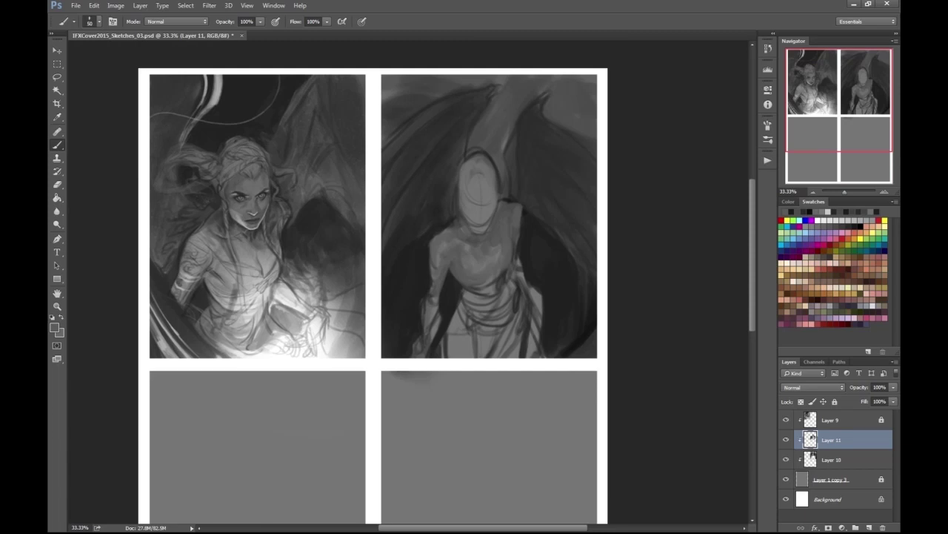
- Flip the canvas, sample a dark tone and darken the wing areas around the raised shoulder and torso
key(h)
key(ctrl+plus)
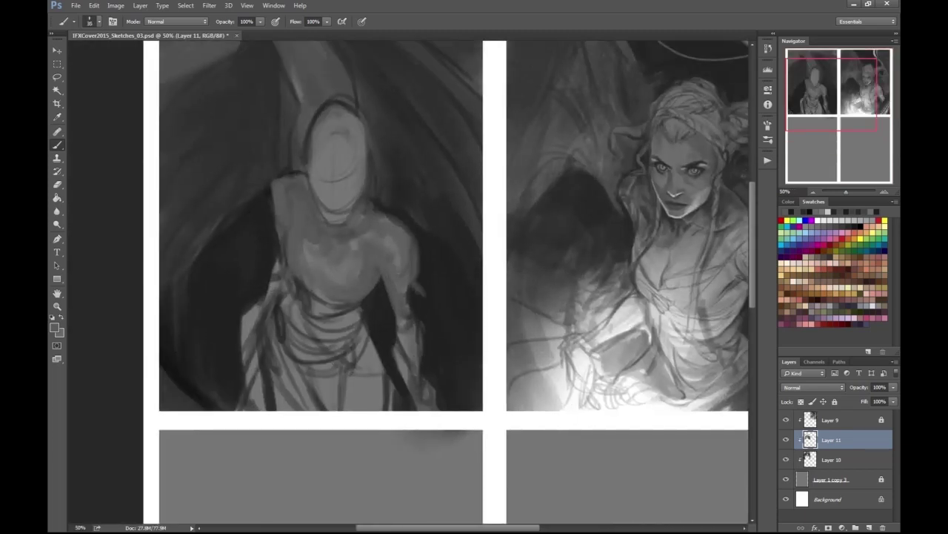
alt+click(735, 121)
drag(276, 181, 287, 240)
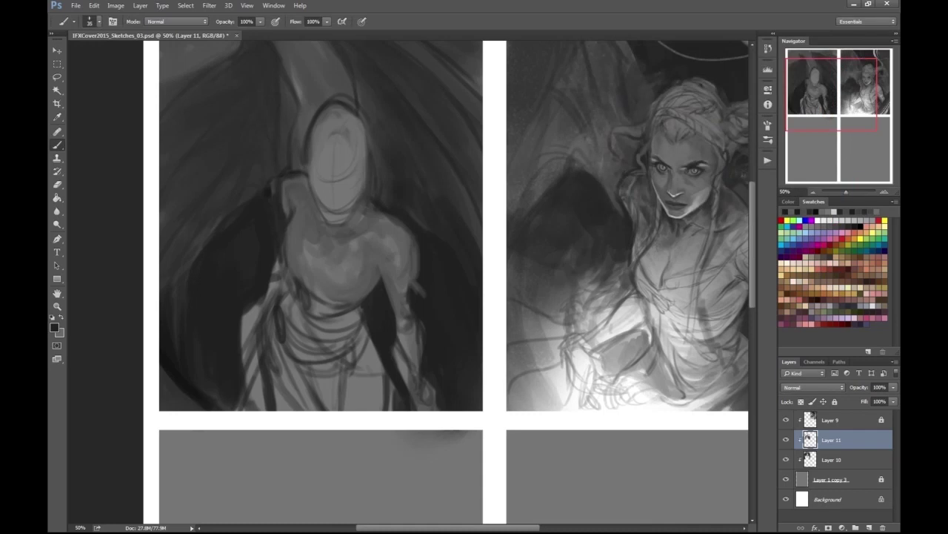
key(bracketright)
scroll(444, 281, up, 2)
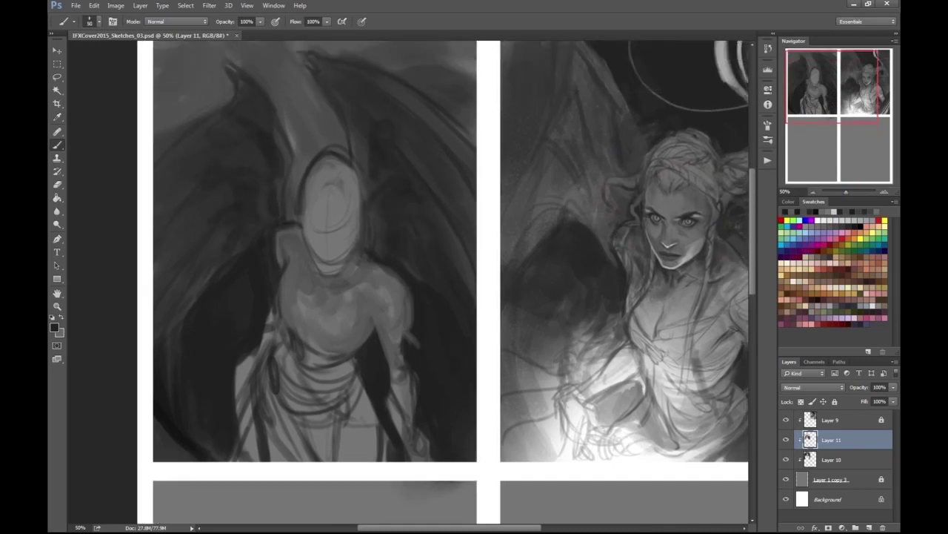
- Choose a dark mid grey and blend the underside of the chest into the waist drapery
click(54, 328)
key(Return)
key(bracketleft)
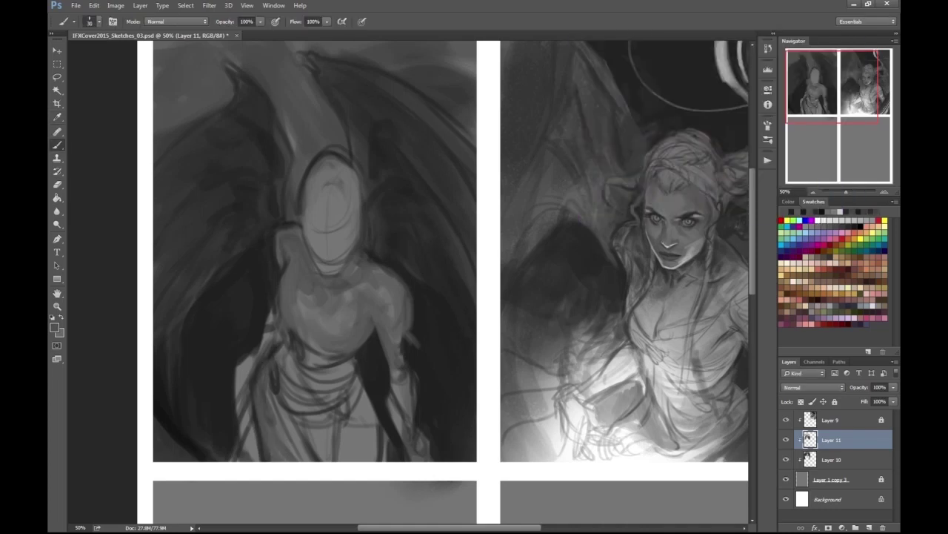
key(bracketright)
key(bracketright)
key(bracketright)
key(bracketright)
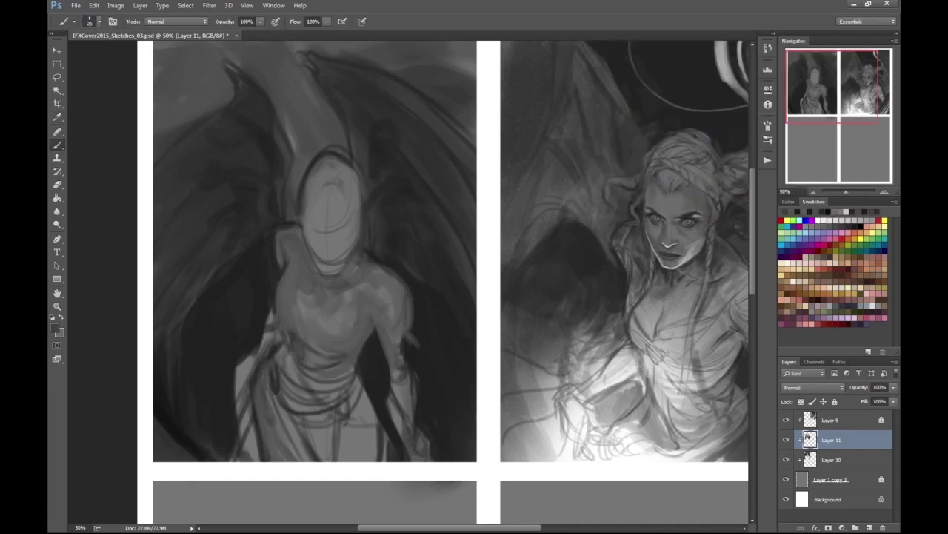
- Paint the dress neckline and cleavage lines across the chest with a smaller brush
key(ctrl+plus)
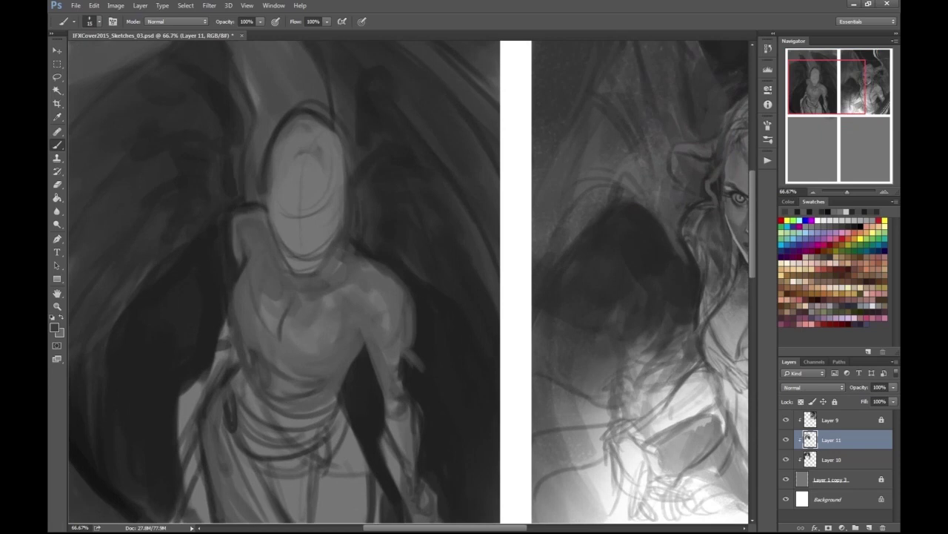
click(54, 327)
key(Return)
key(ctrl+minus)
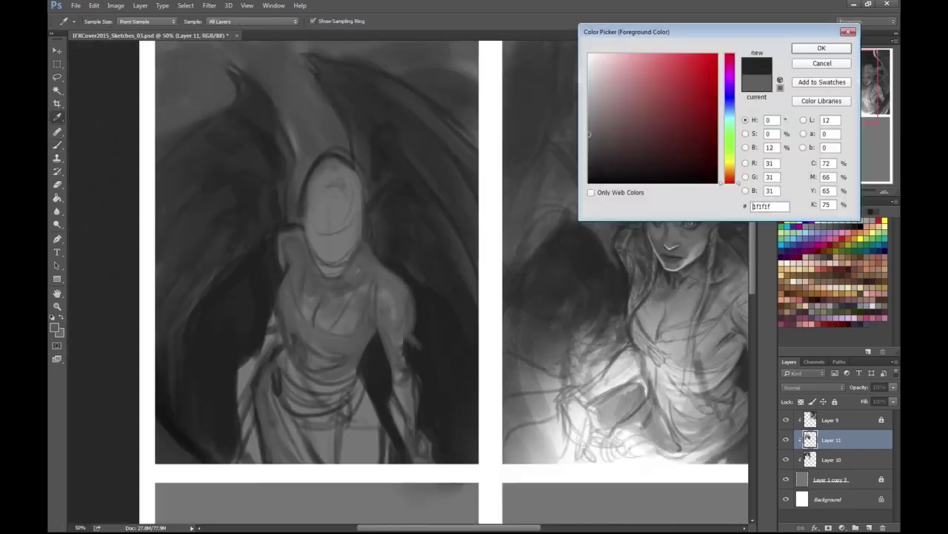
- Reshape the raised shoulder's edge and clean up the side of the head and the chin
key(Escape)
key(bracketleft)
key(bracketleft)
key(bracketleft)
drag(291, 181, 305, 234)
key(ctrl+plus)
key(bracketright)
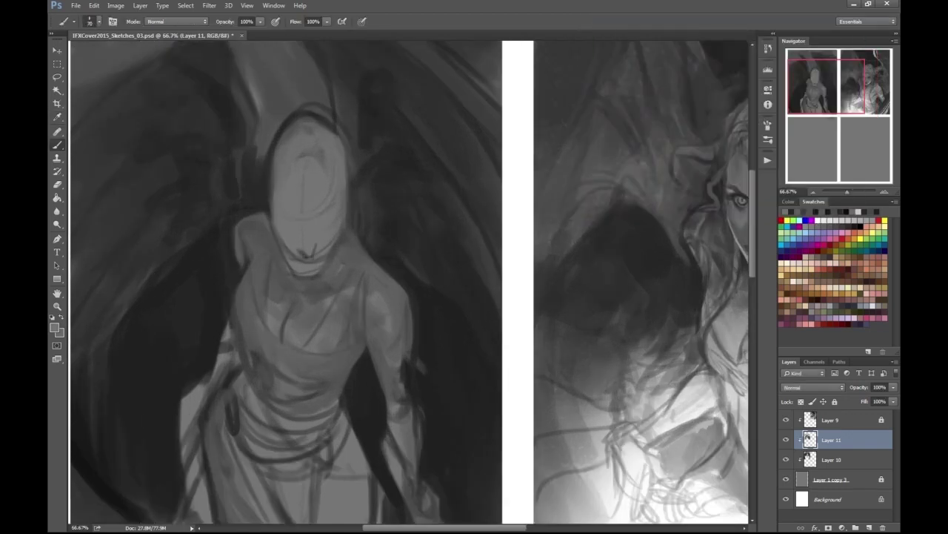
- Flip the canvas and smooth the tones of the lower face and shoulders with a sampled grey
key(ctrl+minus)
key(h)
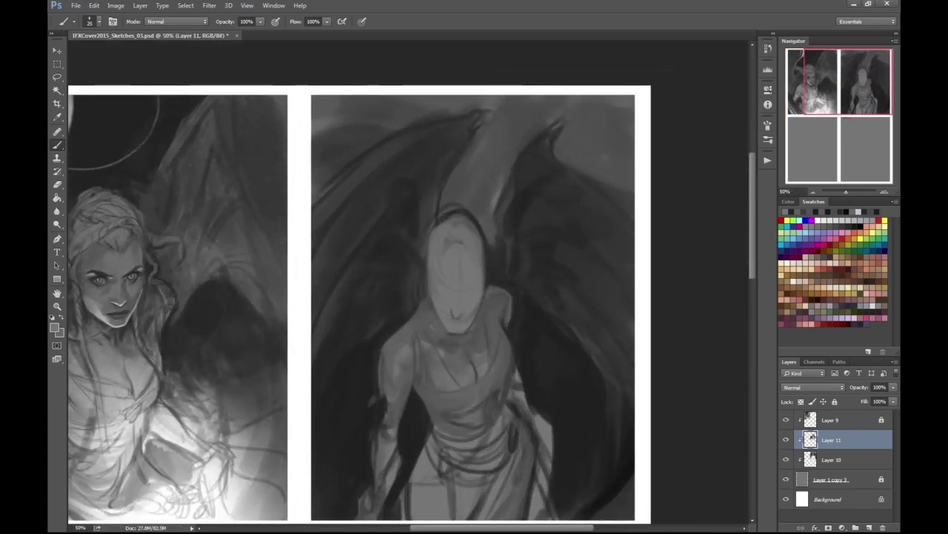
key(ctrl+plus)
key(ctrl+plus)
key(i)
key(Return)
key(b)
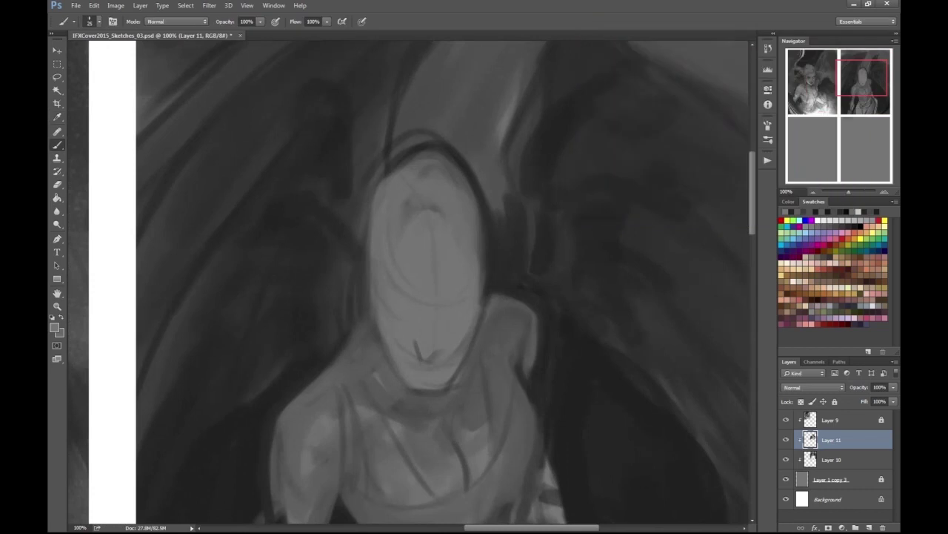
- Draw the nostrils and the underside of the nose low on the face with a fine dark brush
key(Return)
key(bracketleft)
key(ctrl+plus)
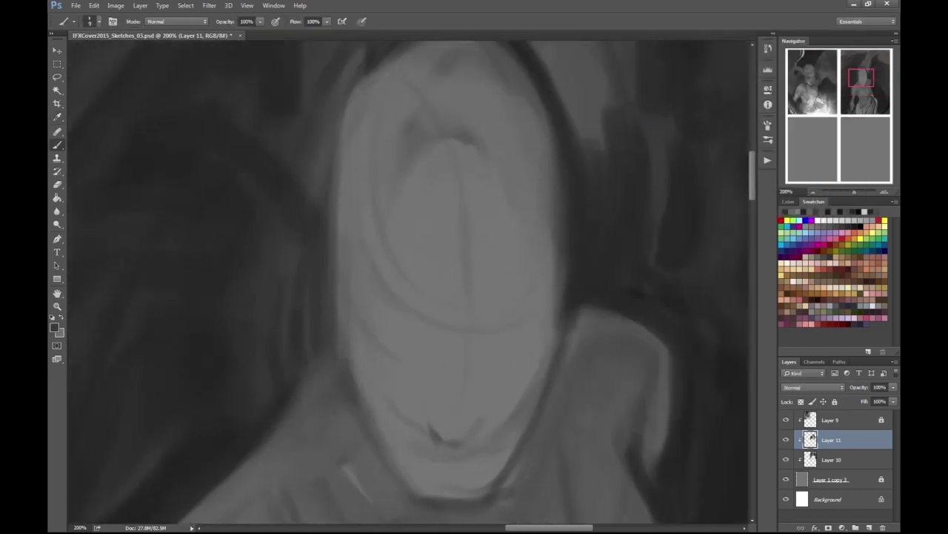
scroll(408, 281, down, 3)
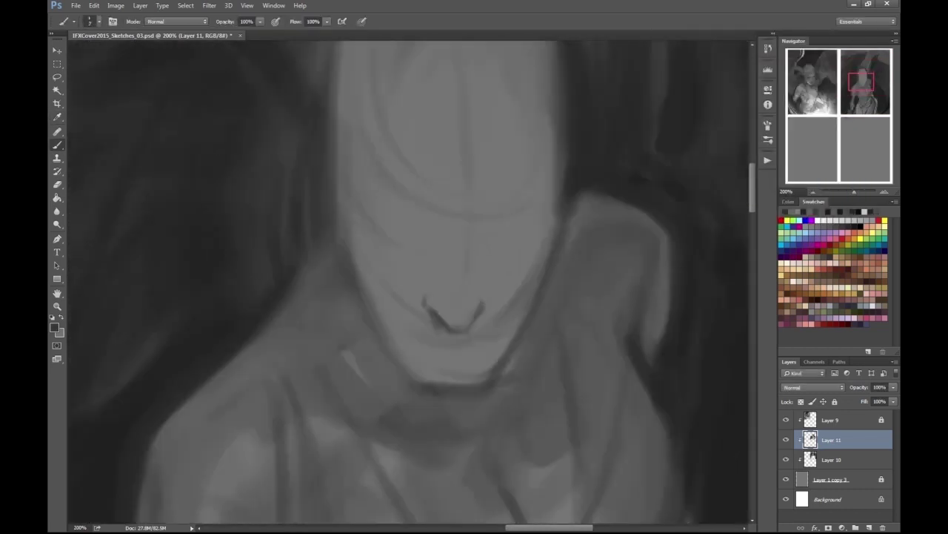
key(Return)
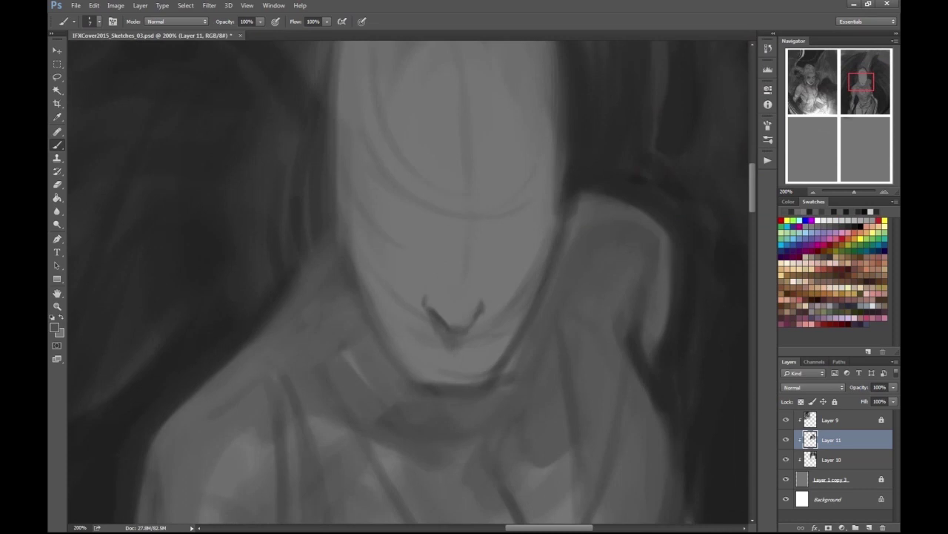
- Flip the canvas, add a new layer and outline the jaw and chin with a thin dark line
scroll(407, 281, down, 5)
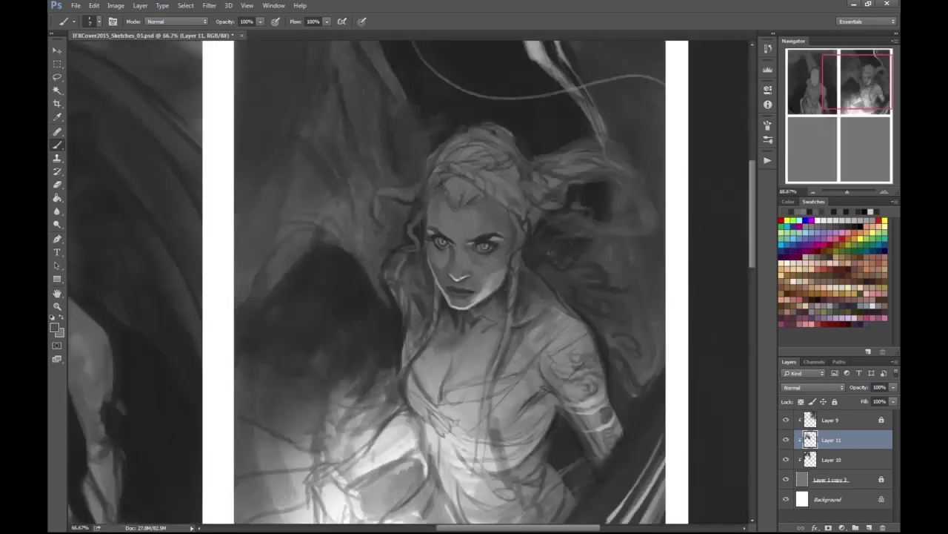
scroll(407, 281, up, 3)
scroll(407, 281, up, 6)
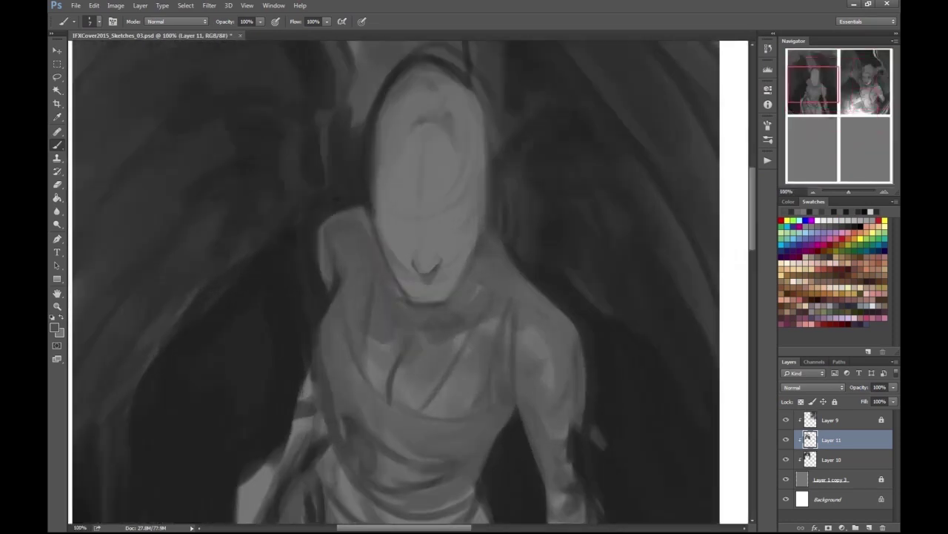
key(ctrl+alt+shift+n)
key(Return)
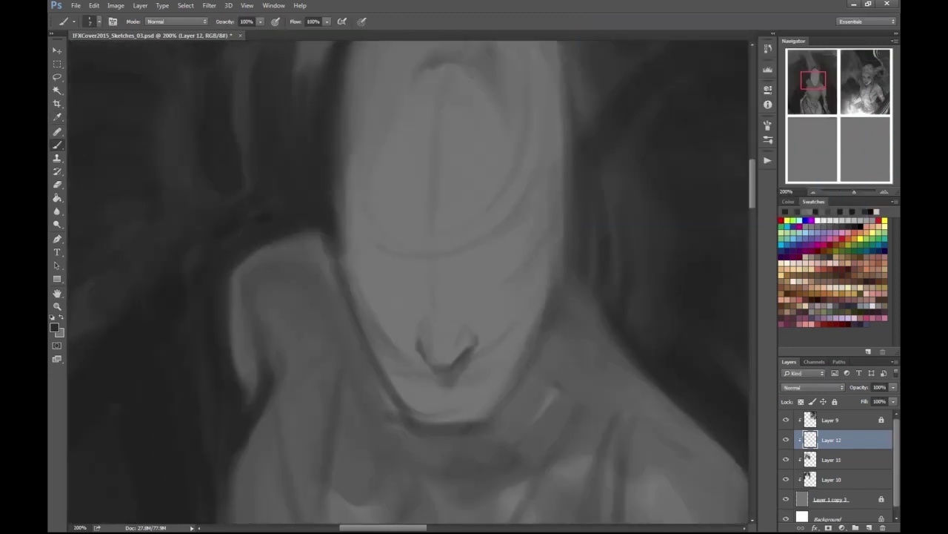
drag(340, 281, 364, 342)
drag(415, 426, 461, 426)
key(ctrl+alt+shift+n)
key(Return)
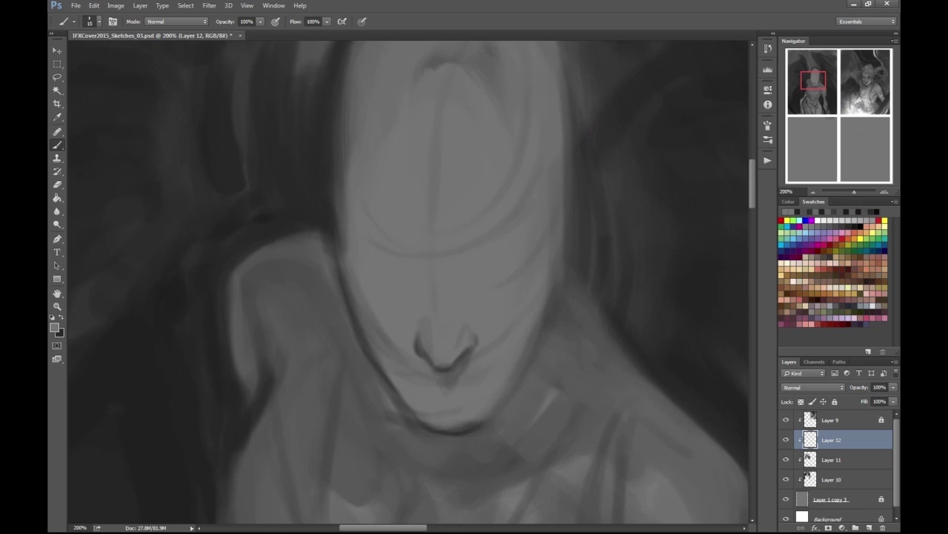
- Refine the curve under the chin and extend the jaw contour up the other side of the face
key(ctrl+alt+shift+n)
key(Return)
key(ctrl+alt+shift+n)
key(Return)
key(ctrl+alt+shift+n)
key(Return)
mouse_move(430, 452)
mouse_down()
mouse_move(480, 433)
mouse_move(511, 384)
mouse_up()
key(ctrl+minus)
key(ctrl+minus)
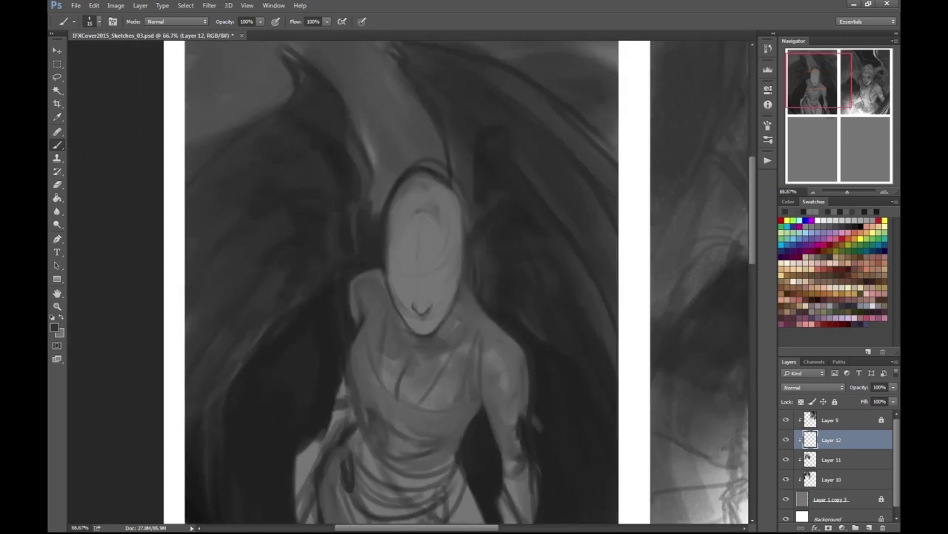
- Move the face line layer above Layer 9 and make Layer 11 active again
key(ctrl+plus)
key(ctrl+bracketright)
key(alt+bracketleft)
key(alt+bracketleft)
key(ctrl+plus)
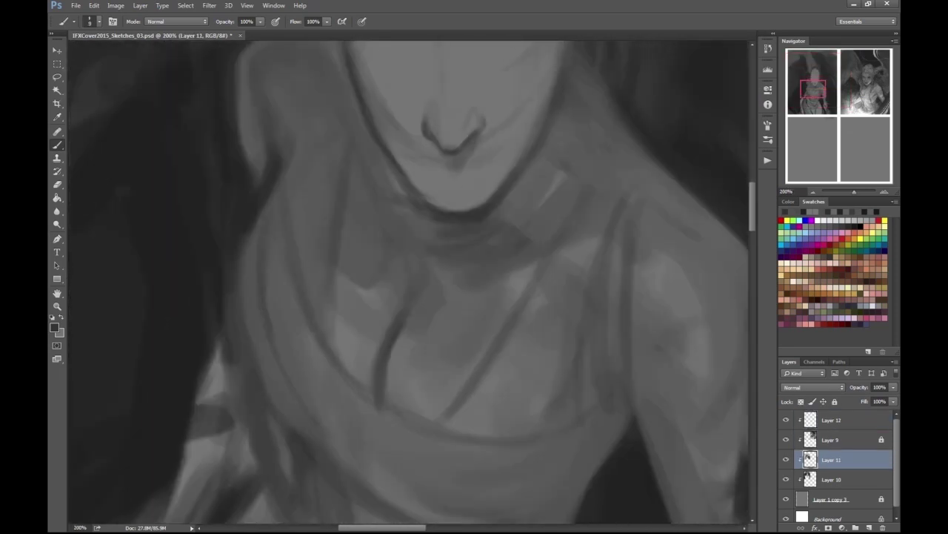
- Flip the canvas and add curved cloth folds over the shoulder and across the bodice of the dress
key(ctrl+minus)
key(ctrl+minus)
key(ctrl+minus)
scroll(409, 282, right, 8)
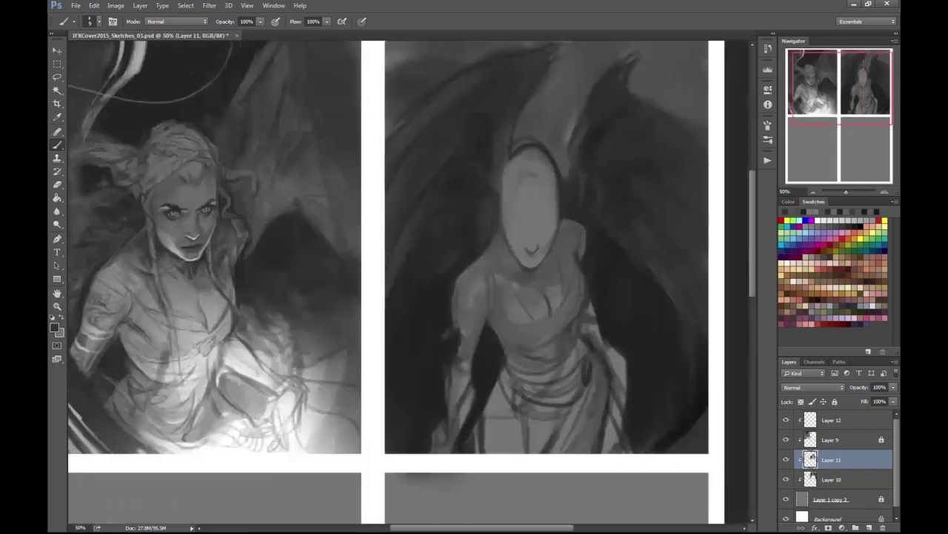
key(ctrl+plus)
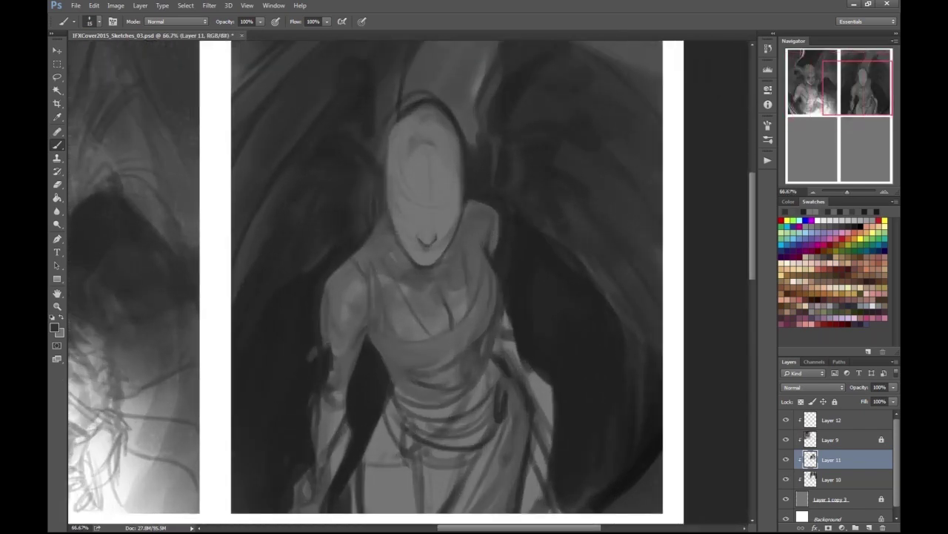
drag(392, 303, 389, 341)
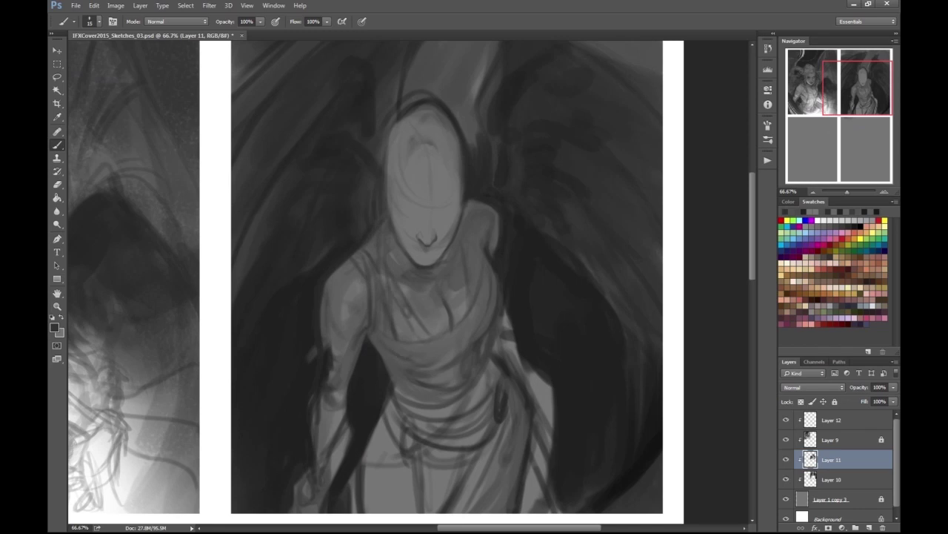
drag(384, 364, 449, 362)
scroll(447, 282, down, 1)
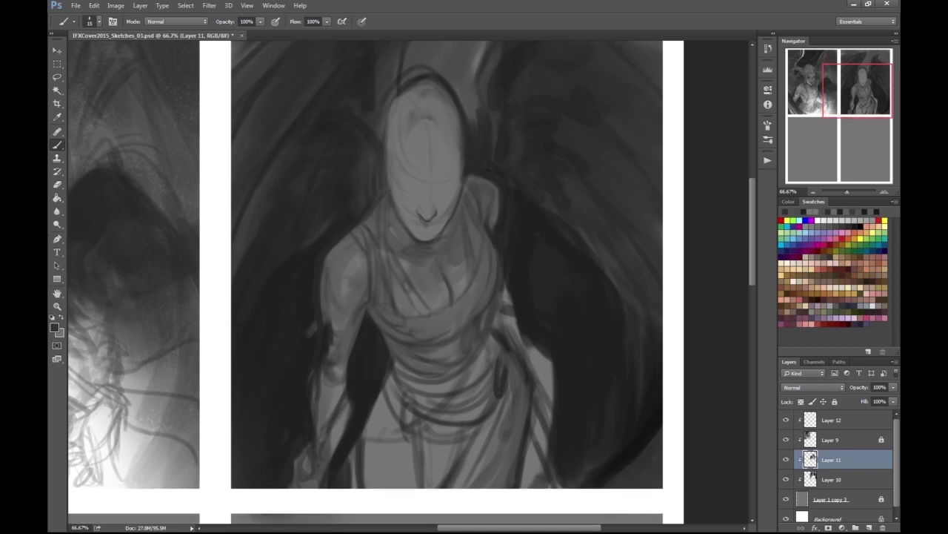
key(Escape)
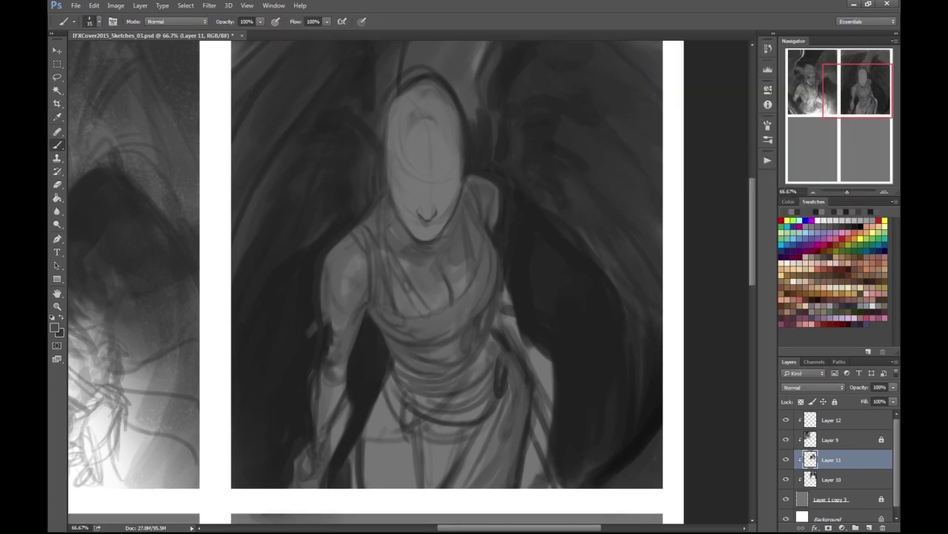
- Enlarge the brush and shade the skirt, waist folds and outer arm edge with grey
key(bracketright)
drag(486, 403, 453, 420)
mouse_move(375, 400)
mouse_down()
mouse_move(382, 474)
mouse_move(412, 486)
mouse_up()
drag(328, 321, 330, 364)
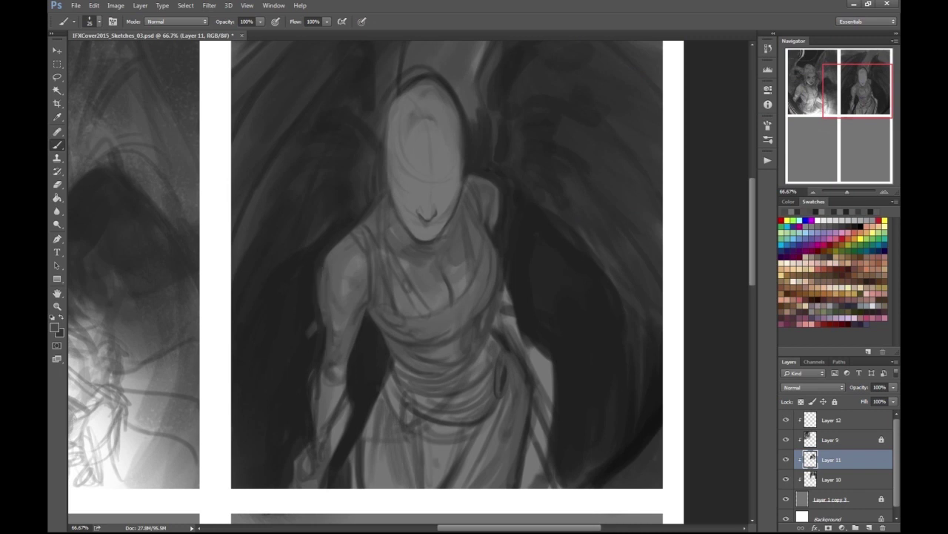
- Sample greys and paint the contour lines of the chest inside the dress neckline
key(Escape)
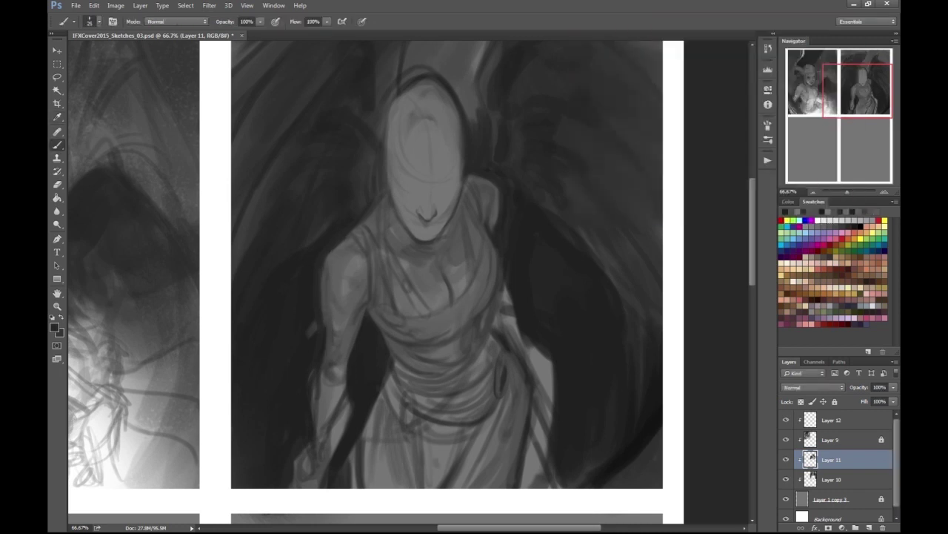
key(Escape)
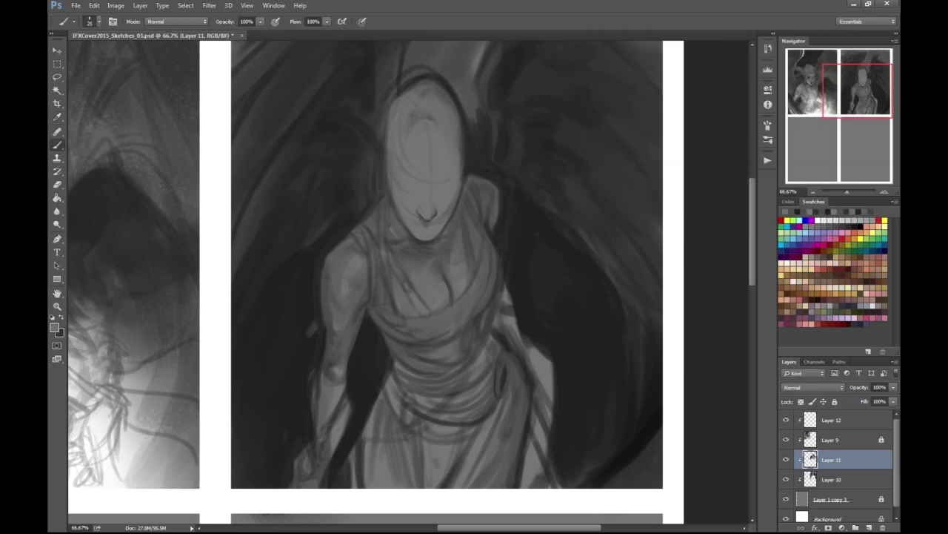
scroll(445, 282, down, 3)
scroll(445, 281, up, 4)
- Set a dark grey foreground colour and darken the near forearm and the far arm down along the skirt edge
key(Return)
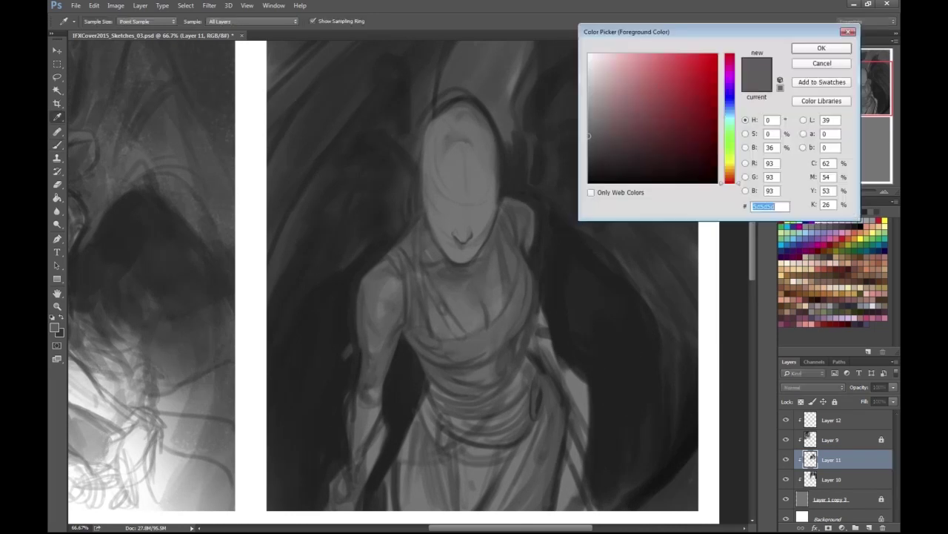
key(F7)
key(Return)
key(F7)
key(Return)
mouse_move(372, 387)
mouse_down()
mouse_move(360, 415)
mouse_move(354, 495)
mouse_up()
drag(541, 318, 550, 363)
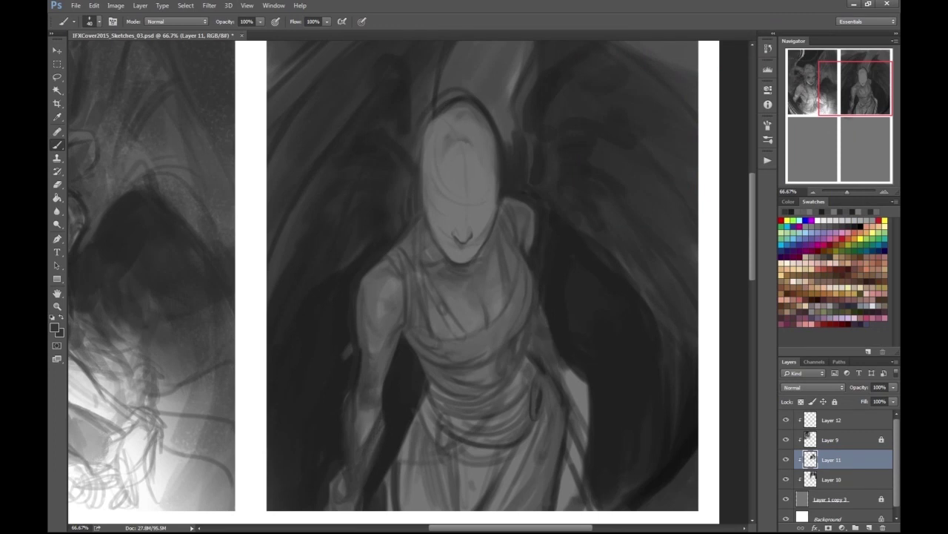
mouse_move(540, 307)
mouse_down()
mouse_move(575, 374)
mouse_move(582, 467)
mouse_move(563, 509)
mouse_up()
- Flip the canvas, add a new layer above Layer 11 and make Layer 12 active
key(ctrl+minus)
key(h)
key(ctrl+plus)
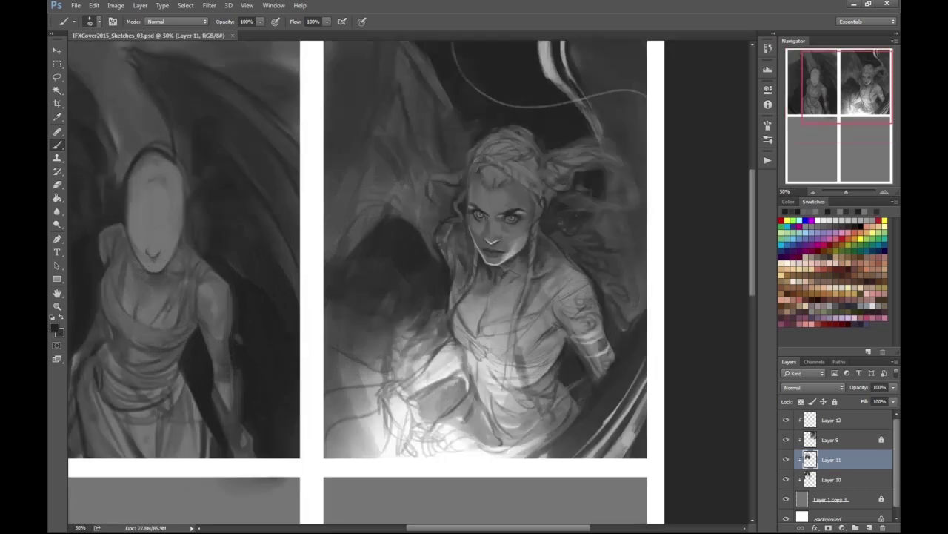
scroll(427, 282, left, 3)
key(ctrl+shift+alt+n)
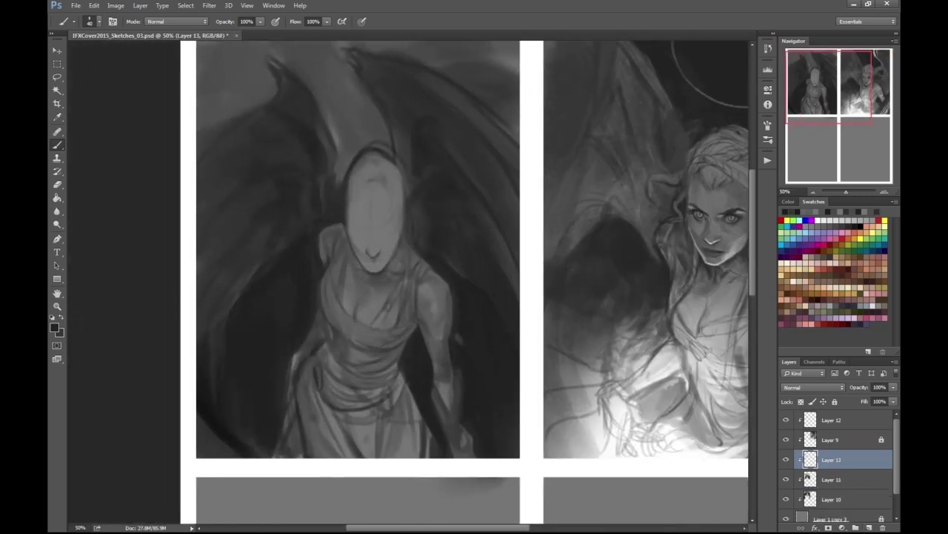
click(845, 419)
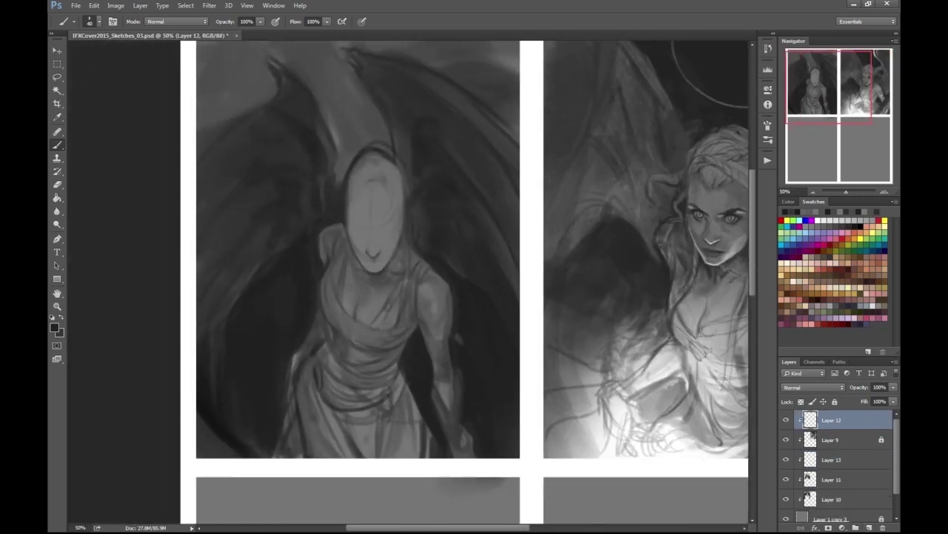
- Draw fold lines down the side of the bodice and along the neckline drape with a 10-pixel brush
key(ctrl+plus)
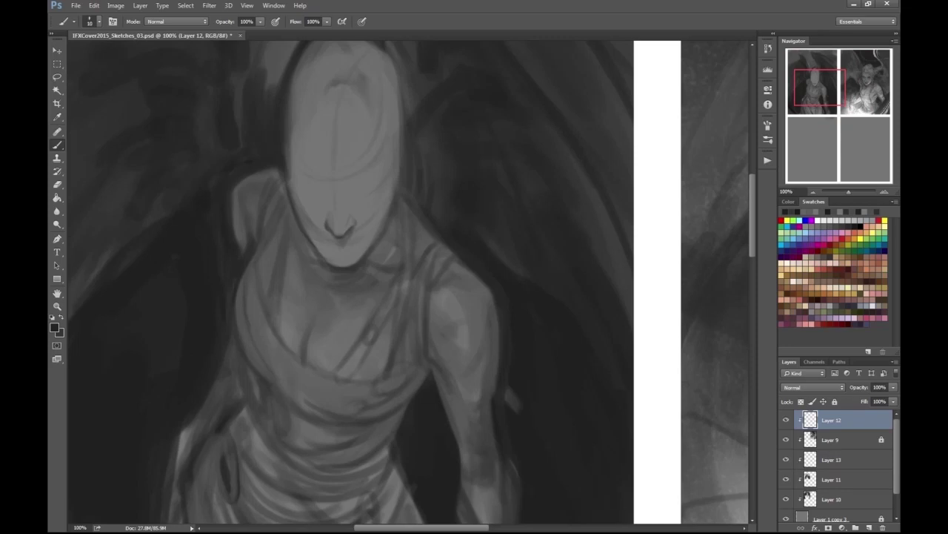
mouse_move(249, 263)
mouse_down()
mouse_move(268, 378)
mouse_move(253, 391)
mouse_up()
drag(246, 362, 244, 395)
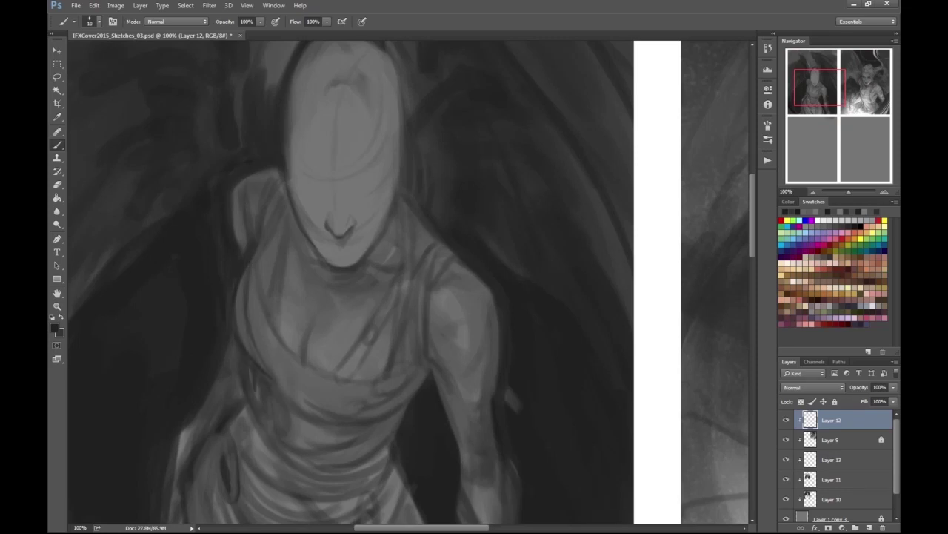
drag(302, 319, 269, 380)
drag(303, 407, 396, 375)
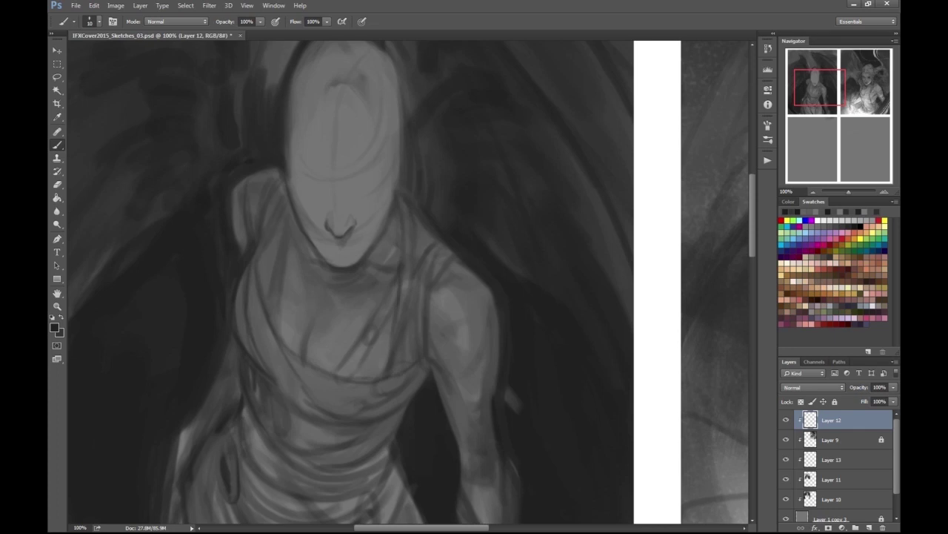
- Draw the mouth below the nose and shade the lower lip with grey
scroll(341, 222, down, 2)
scroll(341, 223, up, 5)
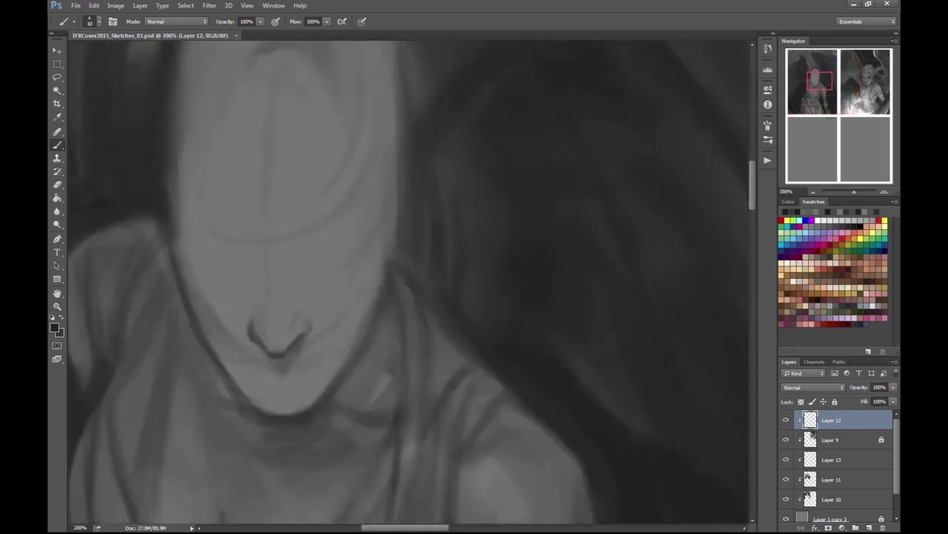
mouse_move(242, 365)
mouse_down()
mouse_move(293, 374)
mouse_move(322, 366)
mouse_up()
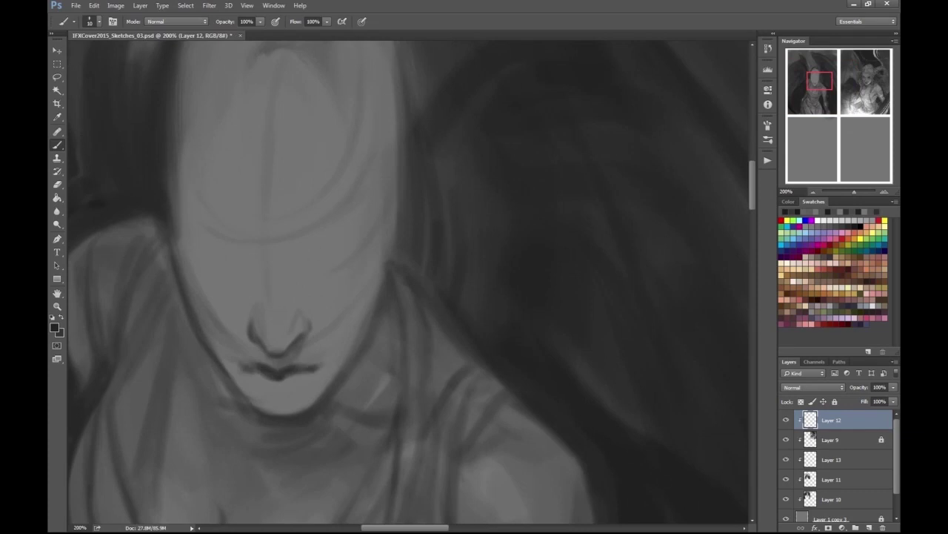
click(54, 327)
key(Escape)
drag(249, 376, 307, 397)
drag(255, 380, 309, 399)
key(ctrl+minus)
key(ctrl+minus)
scroll(341, 281, down, 3)
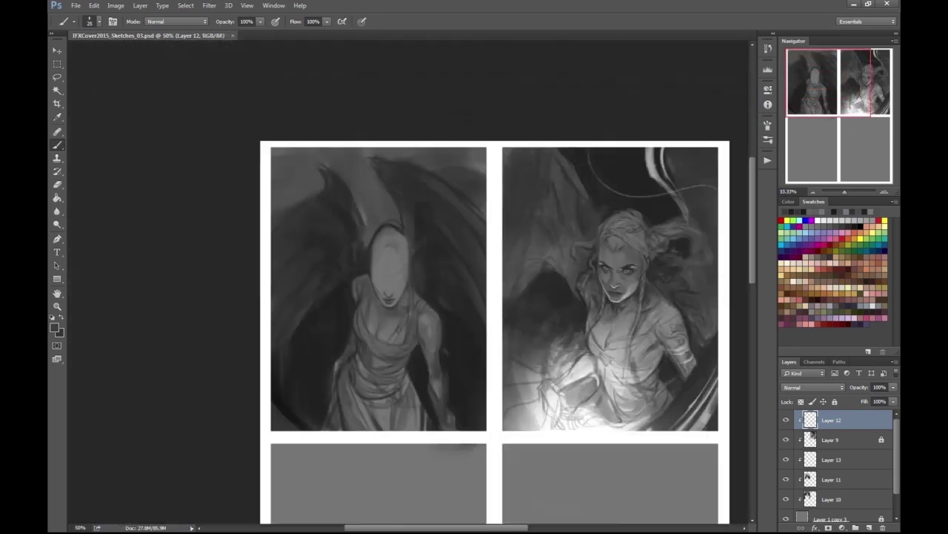
- Add a new top layer and sketch curved hair strands around the forehead and temples
scroll(341, 282, up, 4)
key(ctrl+shift+alt+n)
key(Escape)
key(bracketright)
drag(348, 233, 337, 294)
drag(351, 196, 343, 253)
drag(363, 207, 401, 248)
drag(420, 183, 414, 212)
key(ctrl+plus)
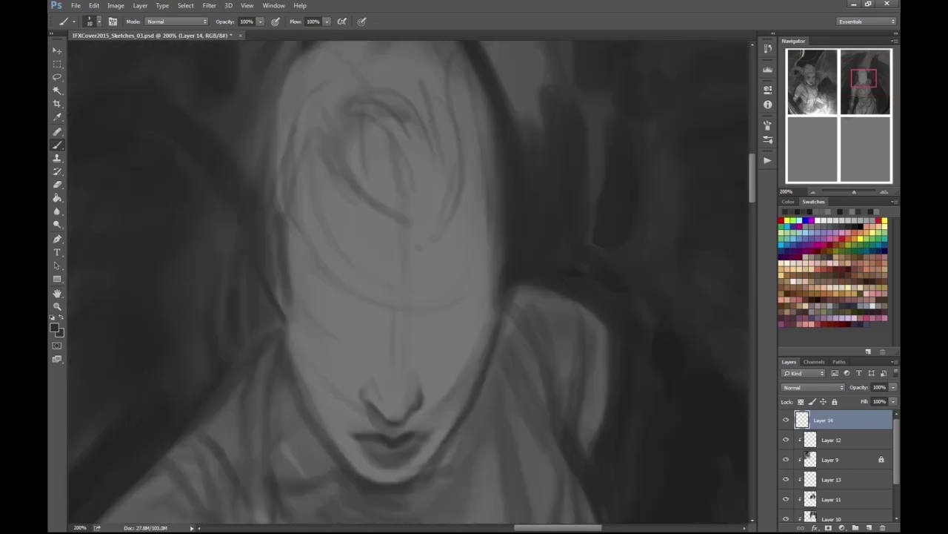
key(ctrl+minus)
key(ctrl+minus)
key(ctrl+minus)
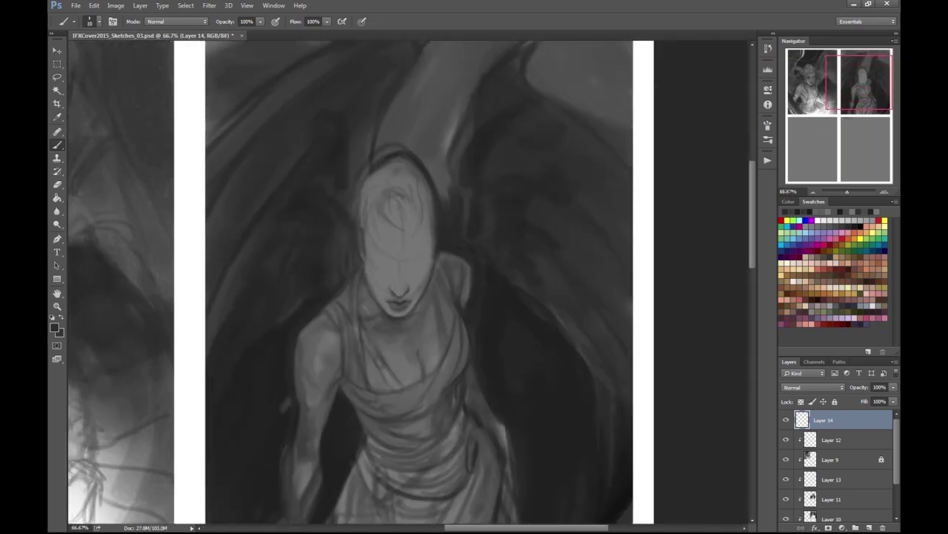
- Paint the near hand and forearm in dark grey with a small white highlight at the panel's bottom corner
key(ctrl+plus)
click(54, 327)
key(Return)
key(bracketright)
mouse_move(273, 445)
mouse_down()
mouse_move(283, 424)
mouse_move(273, 449)
mouse_up()
click(54, 327)
key(Return)
key(bracketleft)
key(bracketleft)
mouse_move(329, 367)
mouse_down()
mouse_move(311, 438)
mouse_move(278, 449)
mouse_move(312, 450)
mouse_up()
- Add another new layer on top and clip Layer 14 to the layers beneath it
key(e)
key(ctrl+shift+alt+n)
key(b)
key(bracketright)
key(bracketright)
key(bracketright)
key(bracketright)
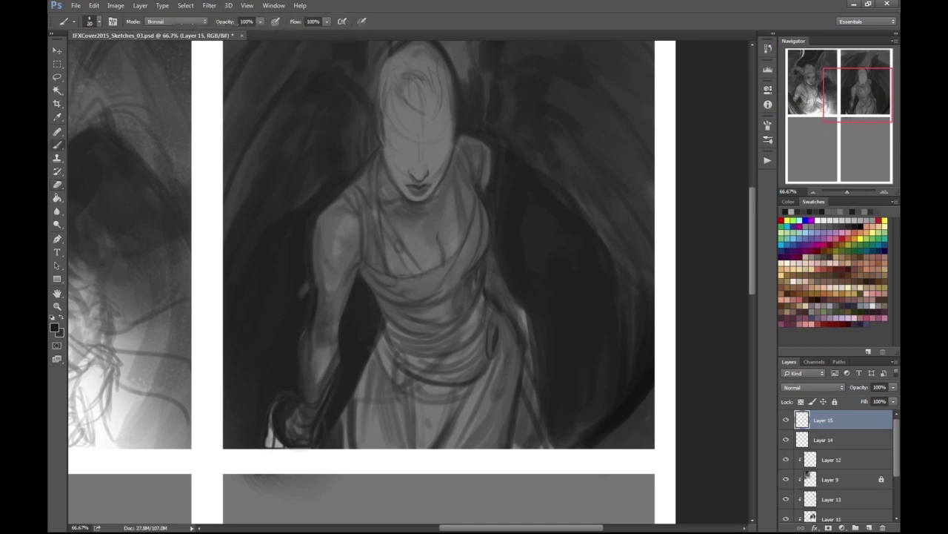
right_click(842, 460)
key(Escape)
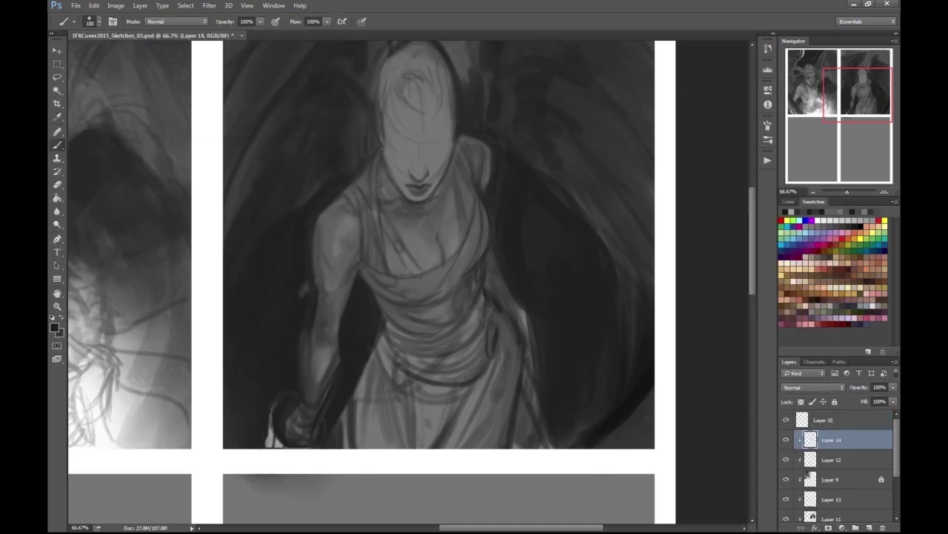
- Select the painting layers above the panel base and merge them into one clipped layer
scroll(838, 467, down, 2)
shift+click(831, 472)
key(ctrl+minus)
key(ctrl+minus)
click(140, 5)
click(192, 328)
key(ctrl+plus)
key(ctrl+plus)
- Add a new clipped layer and paint a large soft light glow over the lower corner beside the hand
key(ctrl+shift+alt+n)
key(ctrl+minus)
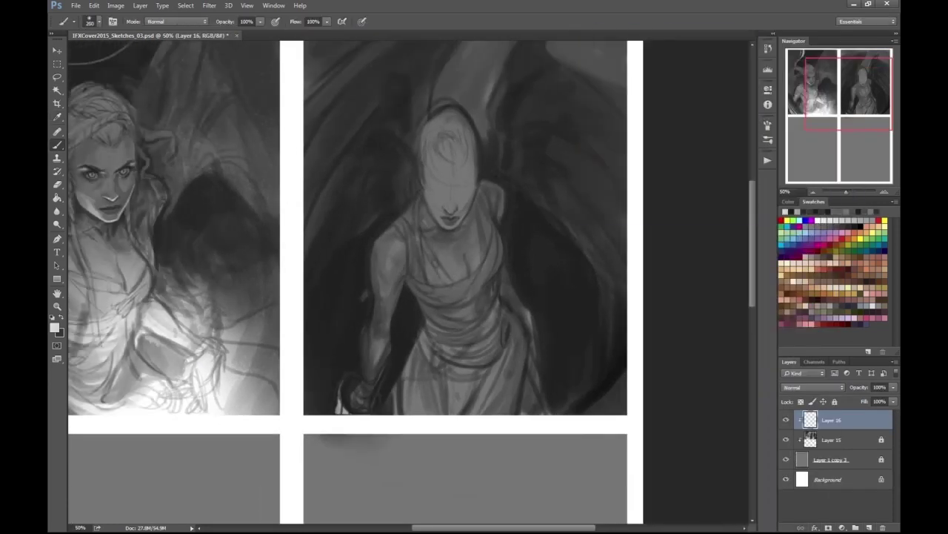
drag(333, 393, 415, 459)
- Erase the glow spilling into the panel below, flip the canvas and soften the glow around the hand
key(e)
key(ctrl+minus)
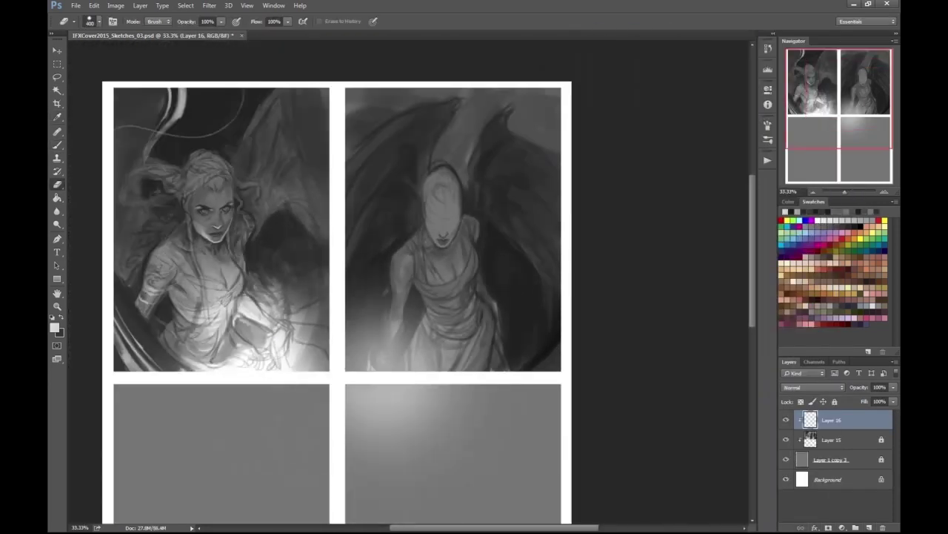
drag(389, 416, 428, 422)
key(ctrl+shift+h)
key(ctrl+plus)
mouse_move(367, 356)
mouse_down()
mouse_move(385, 404)
mouse_move(403, 370)
mouse_up()
mouse_move(375, 400)
mouse_down()
mouse_move(407, 337)
mouse_move(341, 408)
mouse_up()
drag(403, 334, 444, 404)
- Choose the subPaint.jpg 1 brush, add a new top layer and make the dark colour the foreground
key(b)
key(ctrl+plus)
click(90, 21)
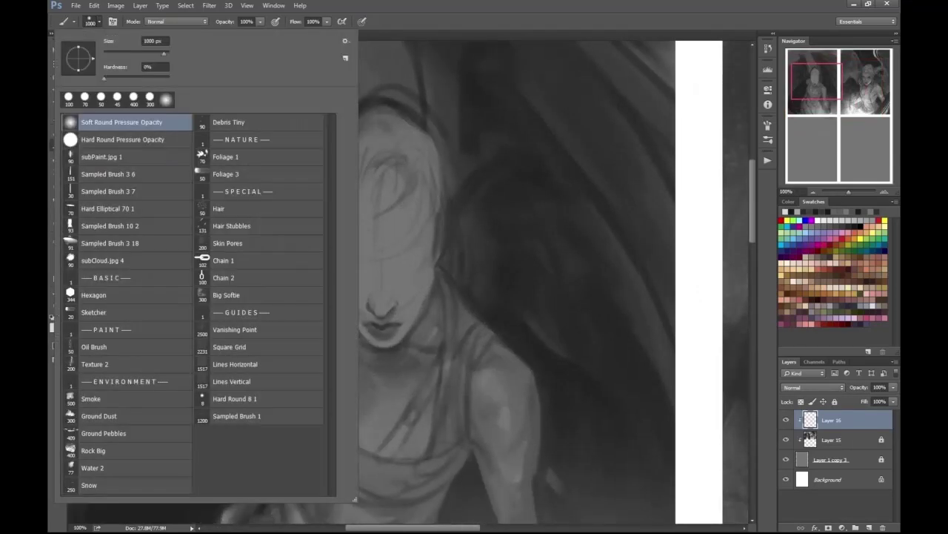
double_click(133, 157)
key(ctrl+plus)
key(ctrl+shift+alt+n)
key(x)
- Sketch the outlines of both eyes on the new layer
mouse_move(350, 262)
mouse_down()
mouse_move(379, 283)
mouse_move(324, 270)
mouse_up()
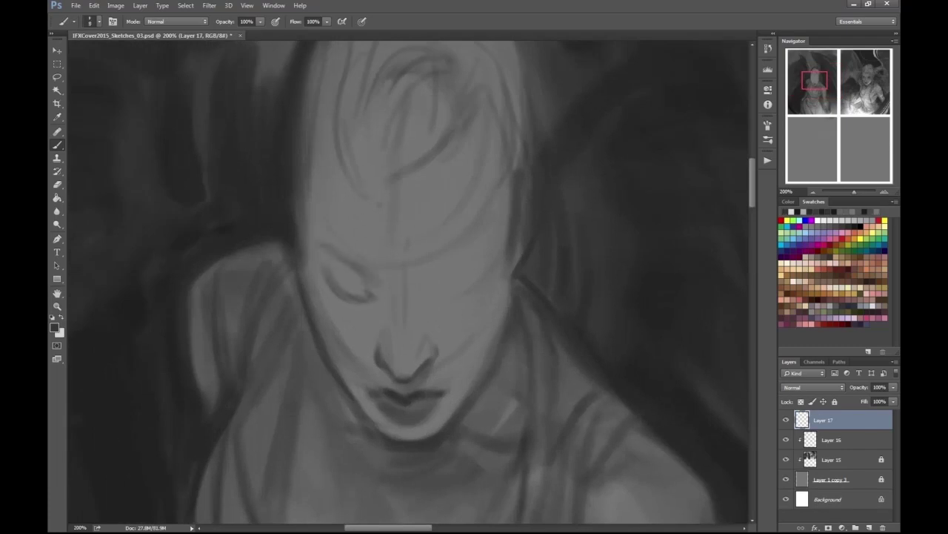
drag(441, 260, 492, 227)
drag(474, 274, 458, 298)
key(h)
drag(400, 296, 391, 244)
mouse_move(295, 284)
mouse_down()
mouse_move(342, 294)
mouse_move(347, 304)
mouse_up()
mouse_move(418, 306)
mouse_down()
mouse_move(471, 281)
mouse_move(468, 304)
mouse_move(453, 283)
mouse_move(467, 269)
mouse_move(425, 313)
mouse_up()
- Draw the slanted eyebrow to give the face an angry look
key(ctrl+minus)
key(ctrl+minus)
key(ctrl+plus)
key(ctrl+plus)
drag(444, 283, 491, 261)
key(ctrl+minus)
key(ctrl+minus)
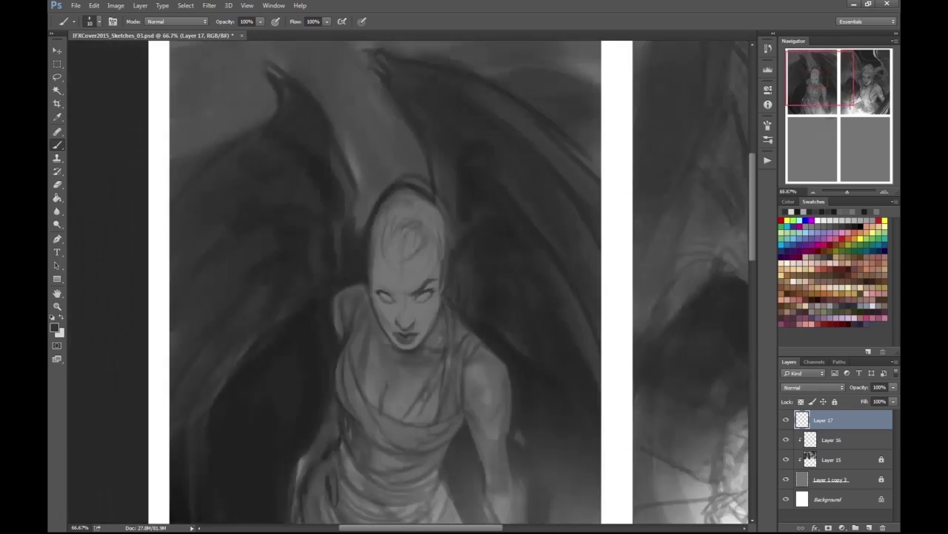
- Refine the eyes with dark upper lids, lashes and iris outlines, and sharpen the eyebrows
key(ctrl+plus)
key(e)
key(ctrl+minus)
key(ctrl+minus)
key(b)
key(ctrl+plus)
key(ctrl+plus)
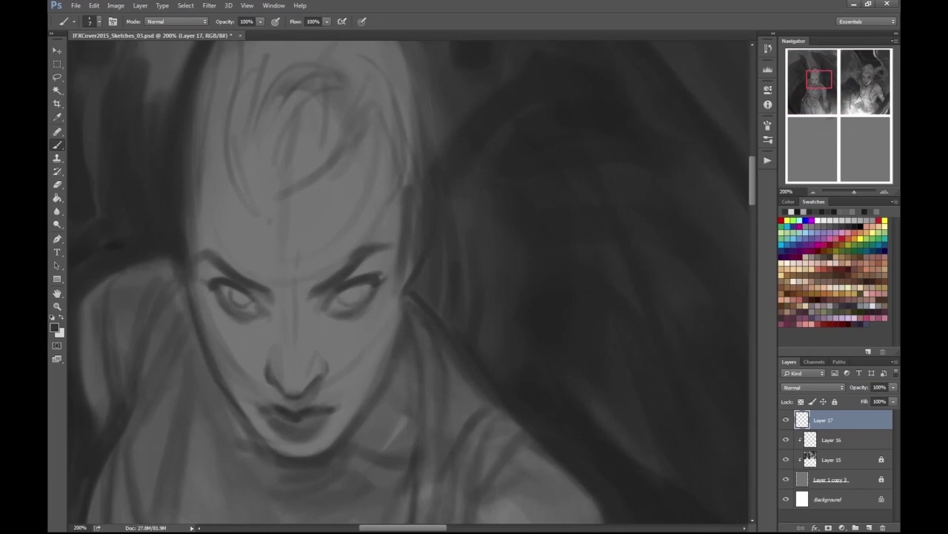
key(ctrl+minus)
key(ctrl+minus)
key(ctrl+plus)
key(ctrl+plus)
key(Escape)
key(ctrl+minus)
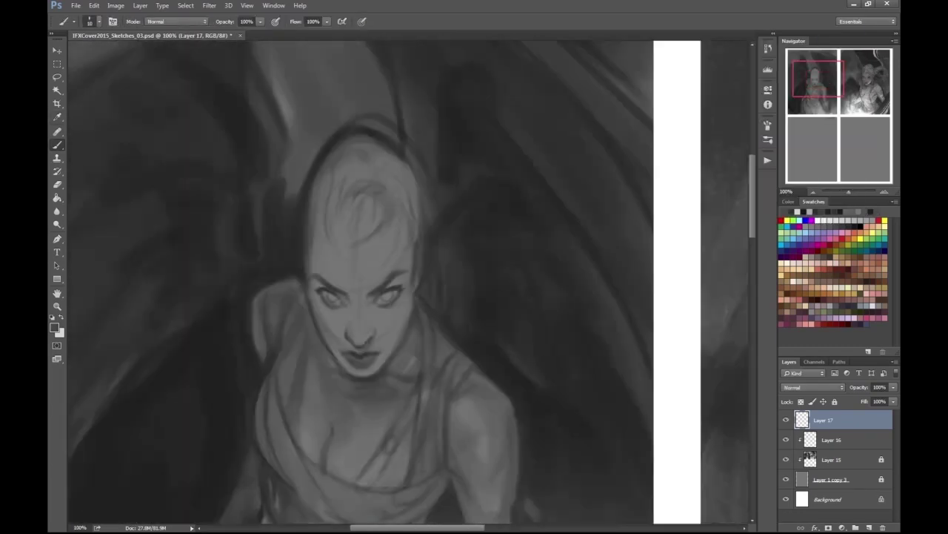
- Paint a grey hair bun on top of the head above the dark headband line
key(ctrl+plus)
key(ctrl+minus)
key(ctrl+minus)
key(ctrl+minus)
key(ctrl+minus)
key(ctrl+plus)
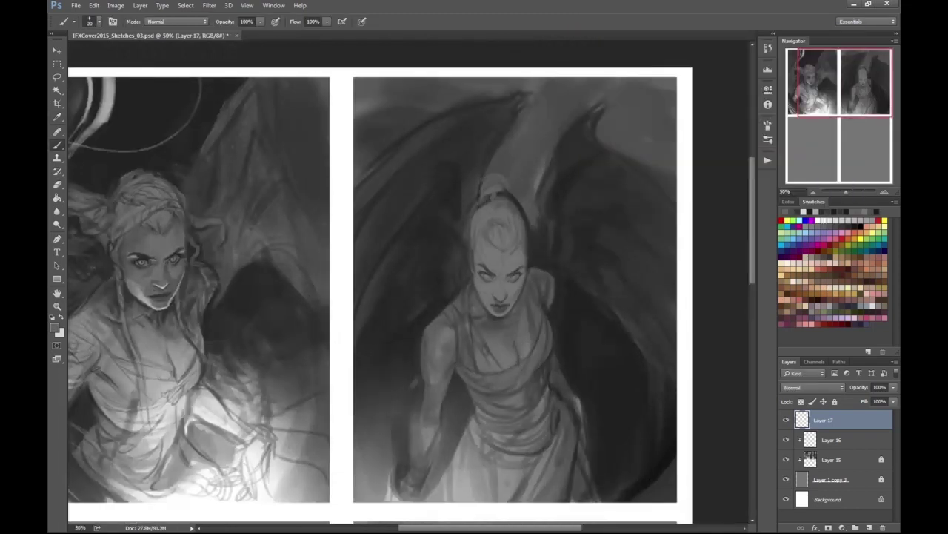
- Draw braided strands over the crown and swept hair lines down to the hairline
key(ctrl+plus)
key(ctrl+plus)
key(Escape)
key(b)
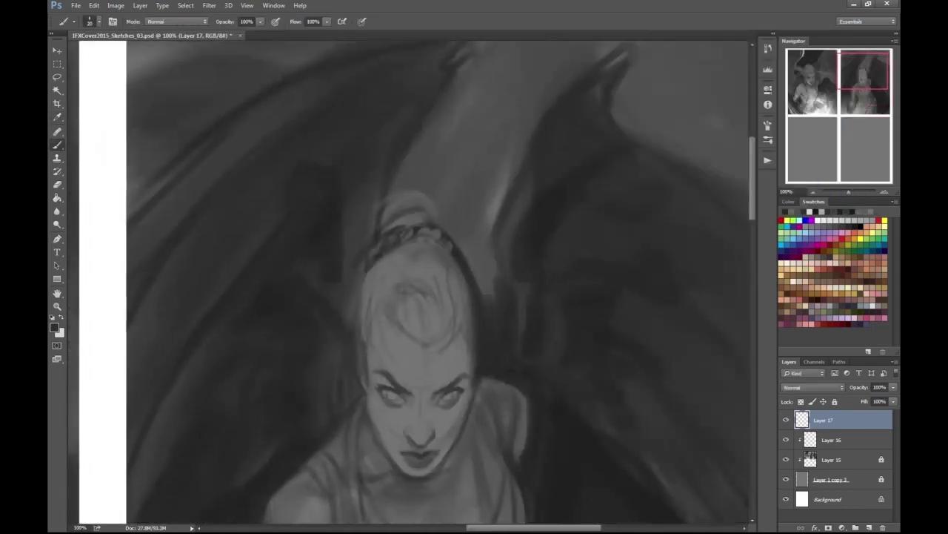
key(ctrl+minus)
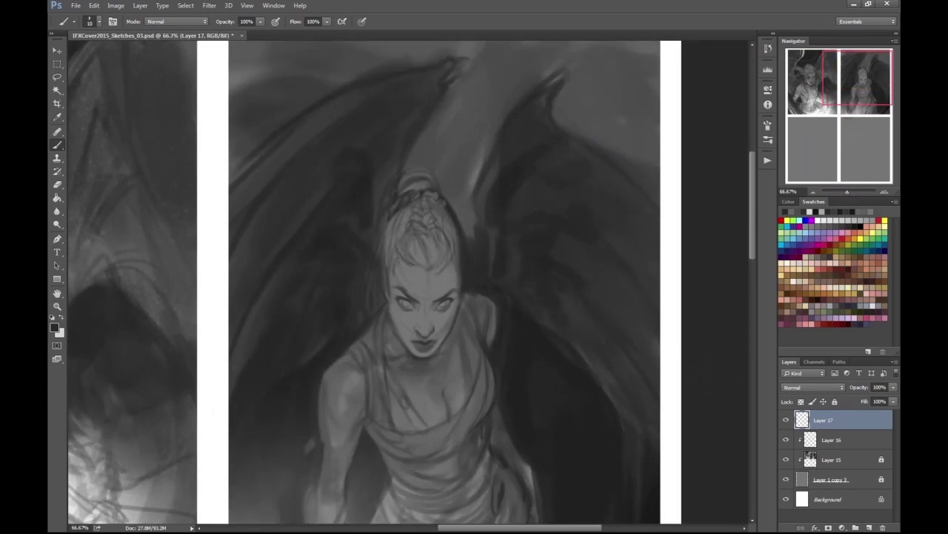
key(bracketright)
key(ctrl+minus)
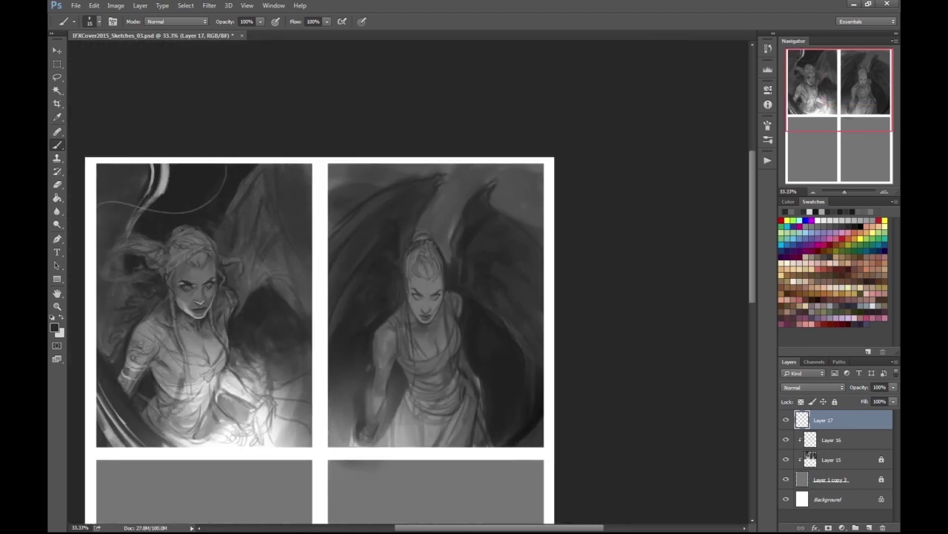
- Free transform the face and hair line work slightly upward and soften the bun with the eraser
key(ctrl+plus)
key(ctrl+plus)
key(ctrl+plus)
key(e)
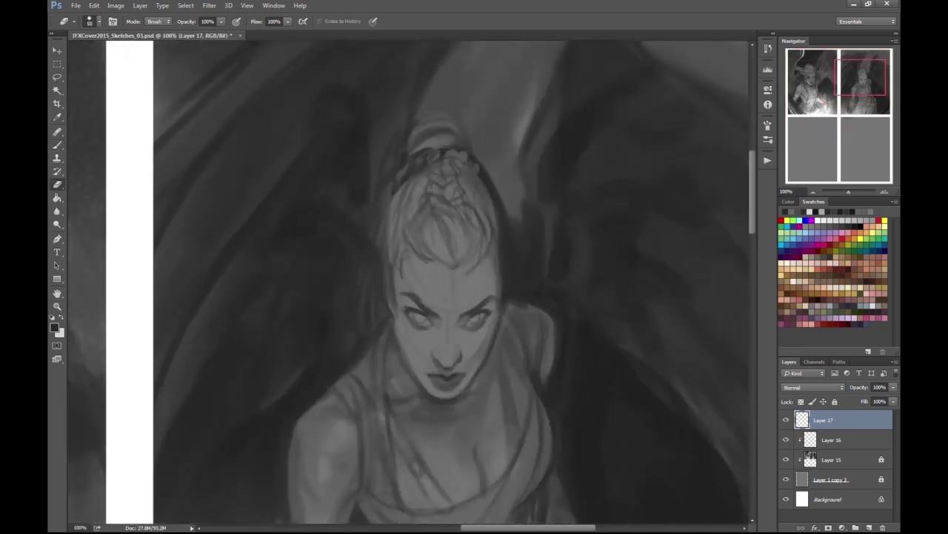
key(ctrl+plus)
click(94, 6)
click(119, 206)
drag(400, 222, 397, 215)
key(ctrl+minus)
key(ctrl+minus)
key(ctrl+minus)
key(ctrl+plus)
key(ctrl+plus)
key(Return)
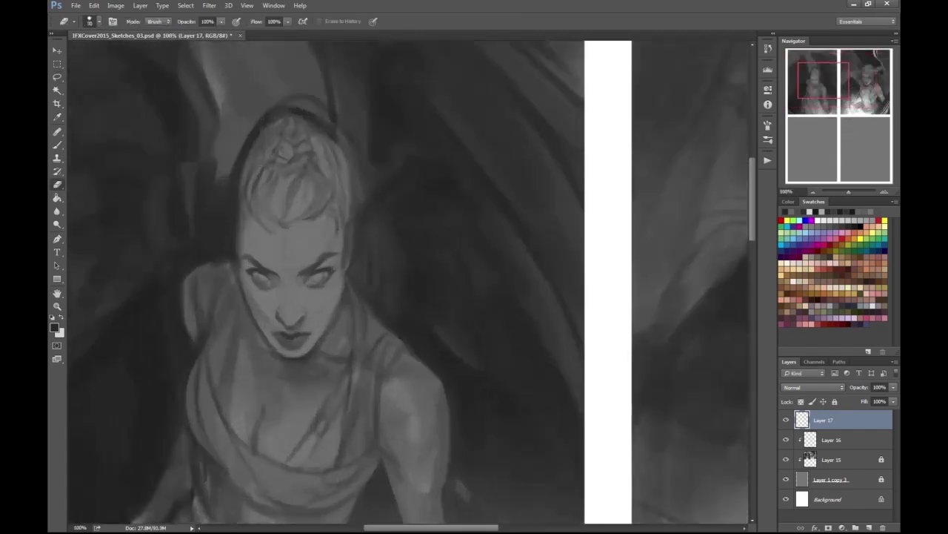
- Darken the upper eyelids and outer corners of both eyes with the brush
key(ctrl+plus)
key(b)
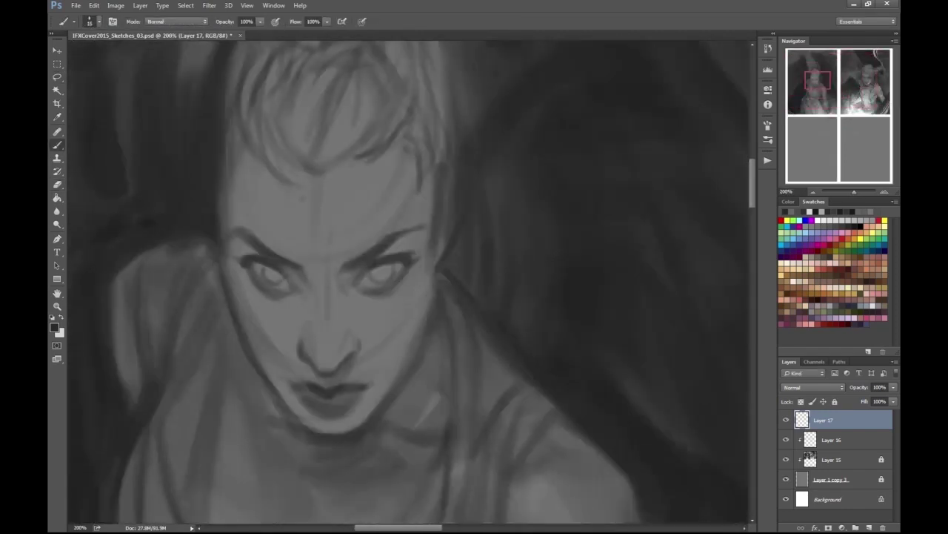
drag(256, 265, 280, 274)
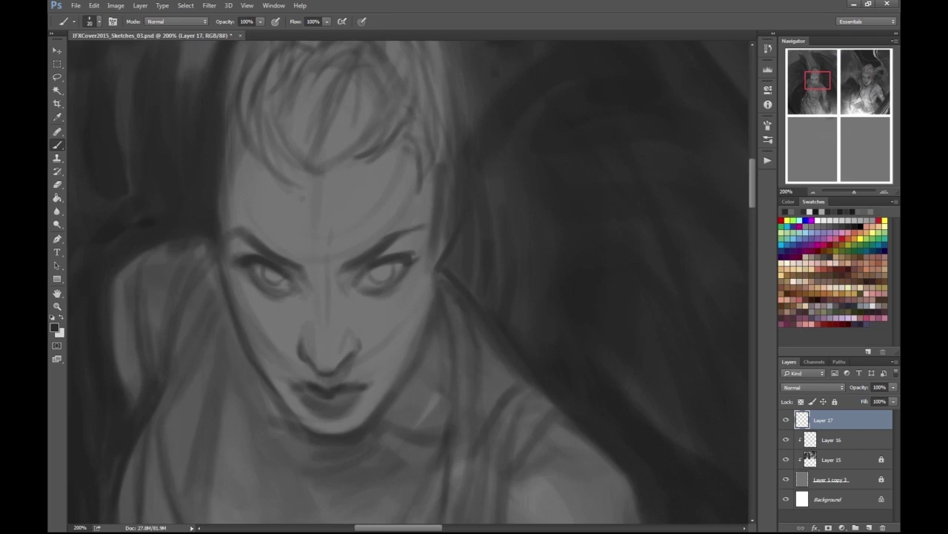
drag(380, 257, 419, 249)
drag(405, 268, 412, 279)
key(ctrl+minus)
key(ctrl+minus)
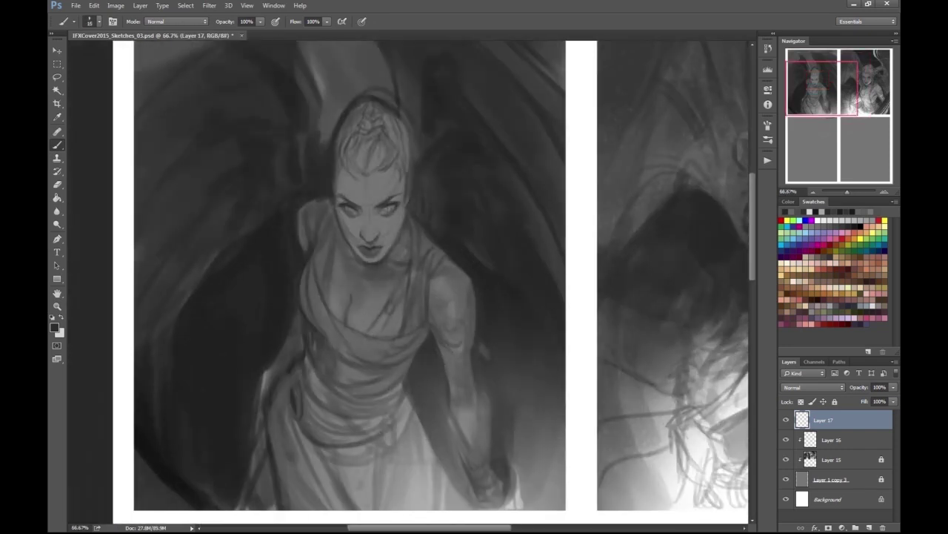
- Draw patterned bands down the near arm and add long fold lines to the skirt below the waist
scroll(429, 282, down, 1)
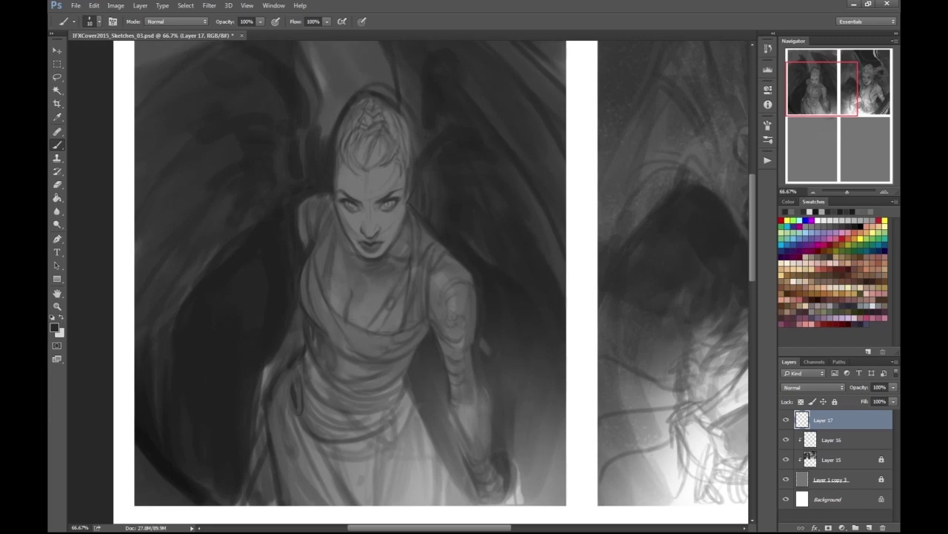
mouse_move(309, 354)
mouse_down()
mouse_move(380, 512)
mouse_move(412, 419)
mouse_move(430, 492)
mouse_move(418, 500)
mouse_up()
key(ctrl+minus)
key(ctrl+minus)
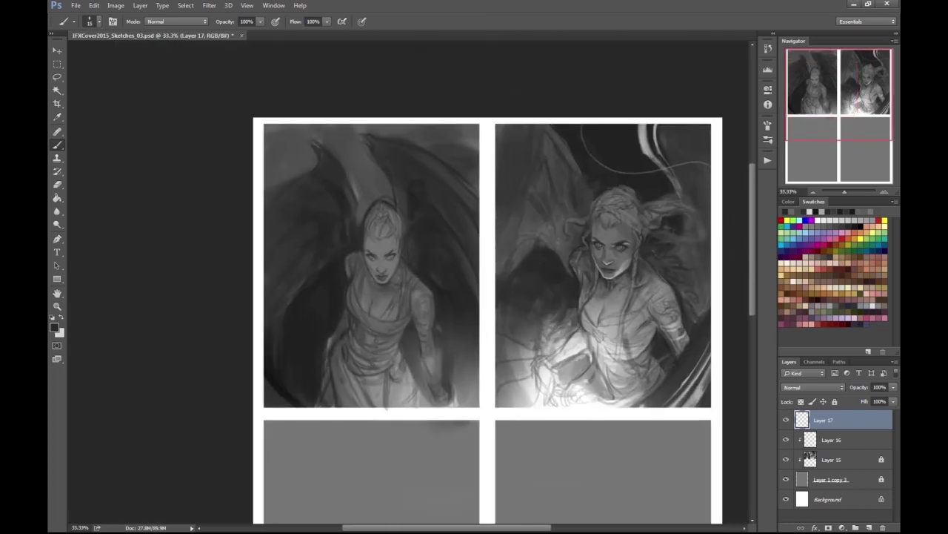
- Flip the canvas and paint thin light curling strands beside the near arm on a new layer
key(ctrl+shift+h)
scroll(407, 319, right, 3)
key(ctrl+plus)
key(ctrl+shift+alt+n)
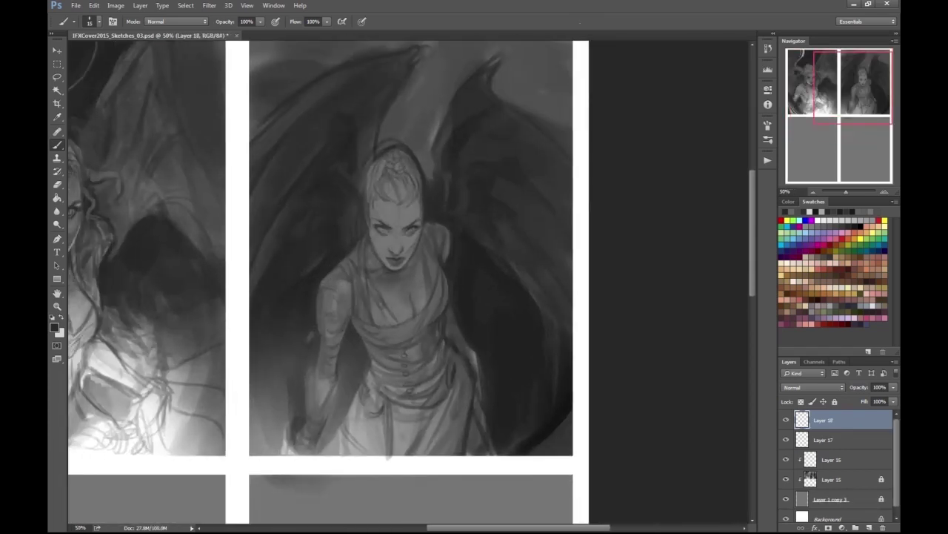
key(x)
drag(281, 436, 255, 352)
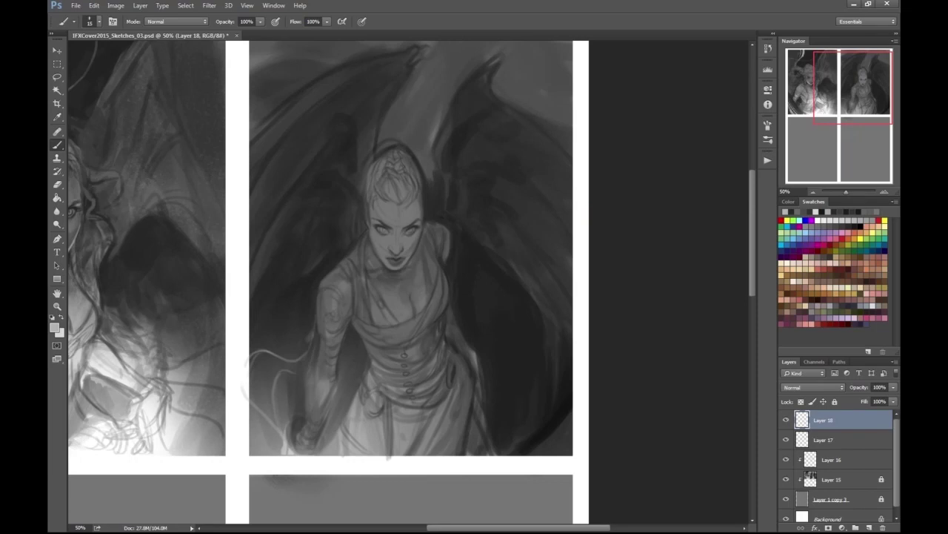
- Clip Layer 17 and Layer 18 to the layers below them
right_click(809, 469)
click(815, 154)
right_click(830, 419)
click(741, 190)
- Paint curved light tendrils sweeping around both lower corners of the winged woman's panel
key(bracketleft)
key(bracketleft)
drag(544, 452, 485, 326)
drag(567, 430, 486, 339)
drag(571, 329, 504, 285)
drag(304, 415, 269, 306)
- Soften the face line work on Layer 17 with a large eraser and return to Layer 18
key(e)
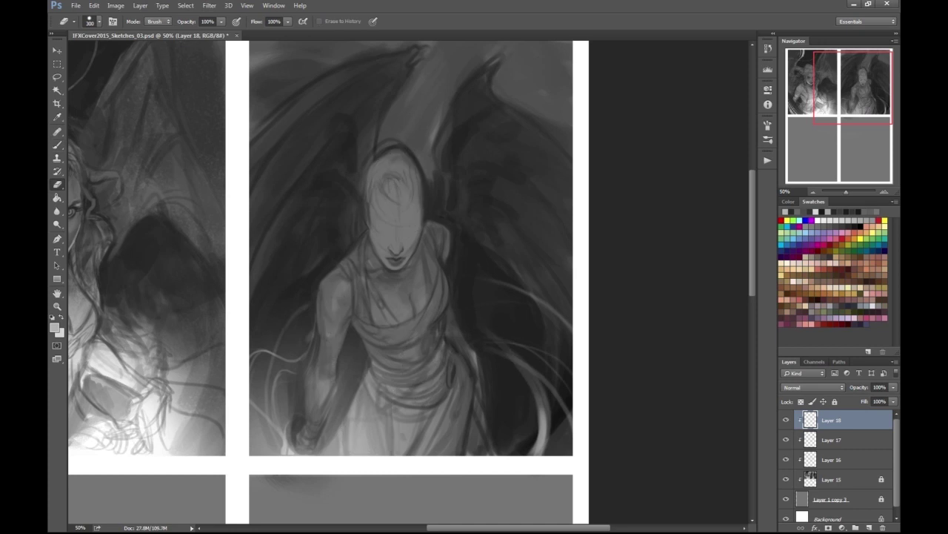
key(alt+bracketleft)
key(ctrl+minus)
key(ctrl+plus)
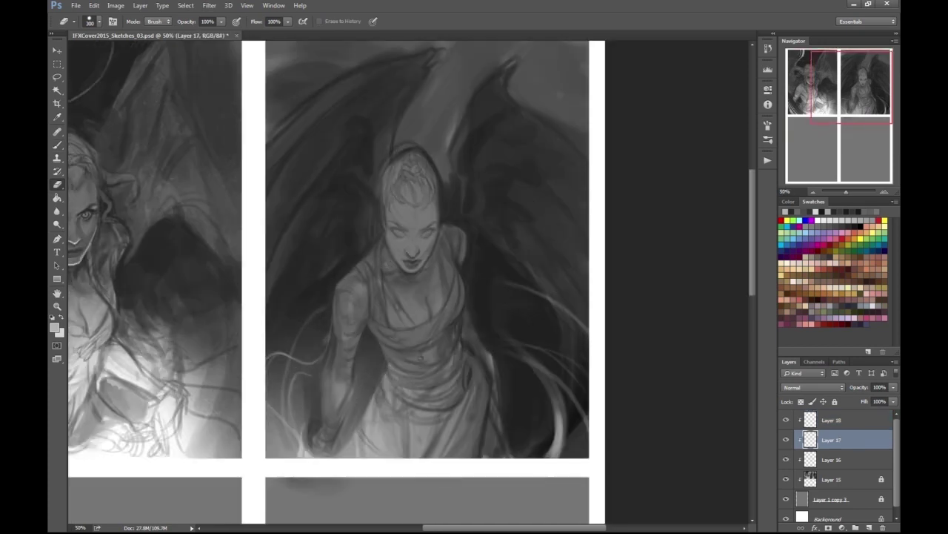
key(ctrl+minus)
key(ctrl+plus)
key(alt+bracketright)
- Brush broad light ribbons and thin arcs around the panel's edges and upper corners, framing the figure
key(b)
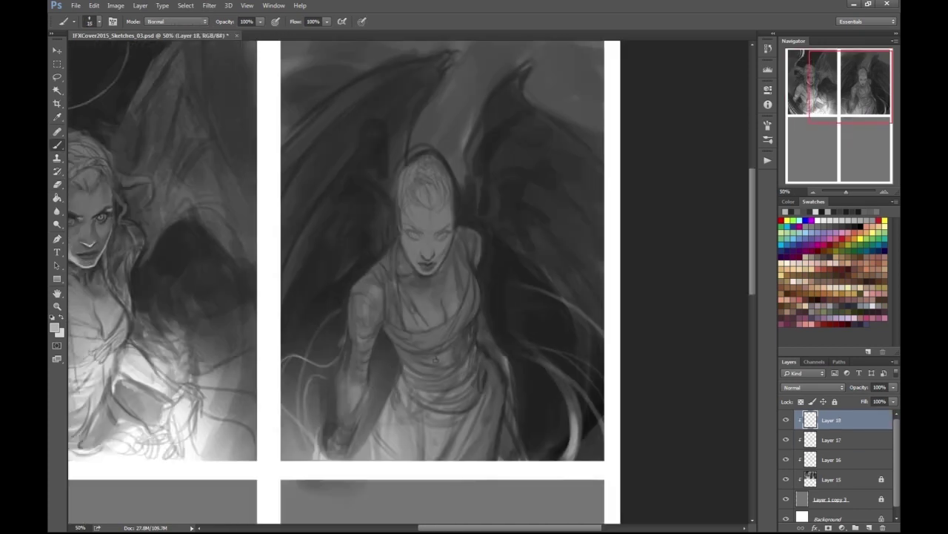
drag(577, 433, 563, 384)
key(ctrl+minus)
key(ctrl+shift+h)
key(ctrl+plus)
key(ctrl+minus)
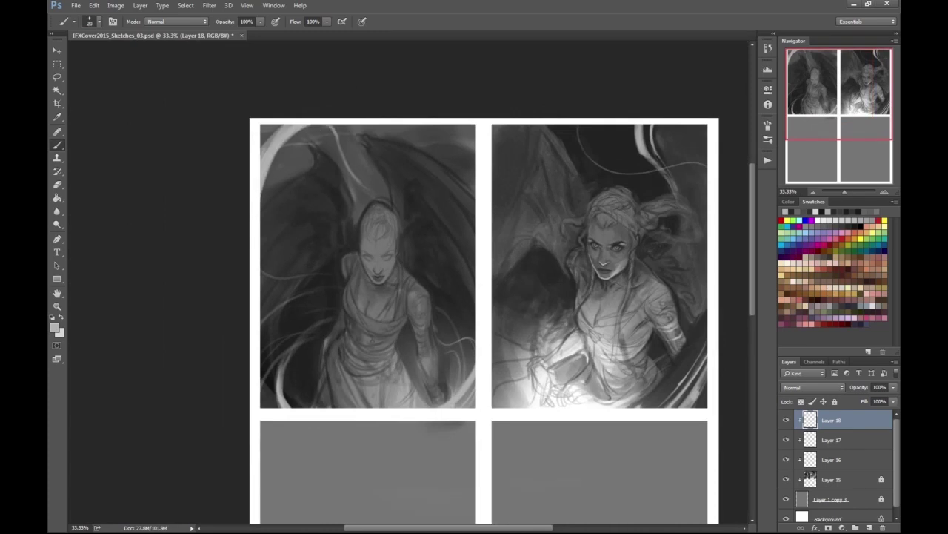
key(ctrl+plus)
key(ctrl+minus)
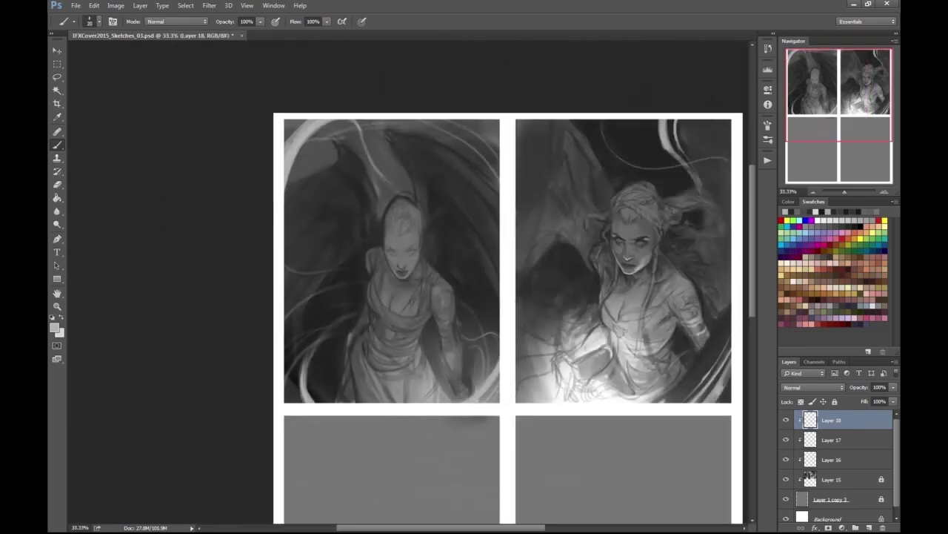
key(ctrl+plus)
key(ctrl+plus)
scroll(437, 282, up, 2)
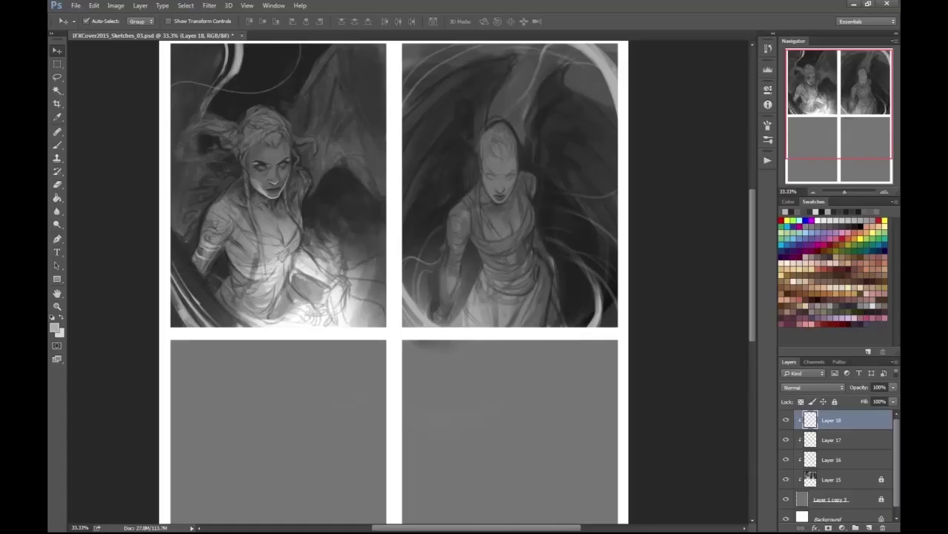
- Identify the base painting on Layer 15 and marquee-select the entire panel of the second sketch
key(alt+bracketleft)
key(ctrl+comma)
key(alt+bracketleft)
key(ctrl+comma)
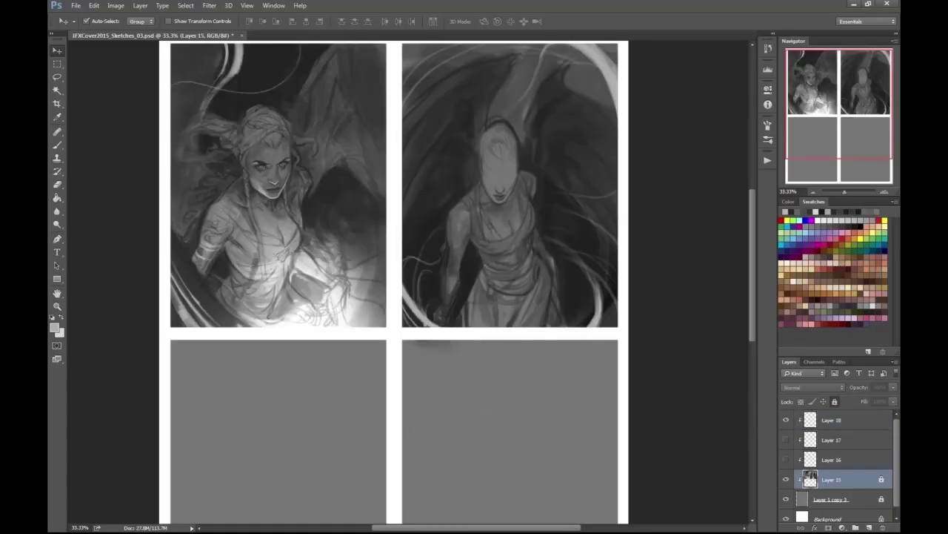
key(alt+bracketleft)
scroll(385, 281, up, 1)
key(m)
mouse_move(373, 92)
mouse_down()
mouse_move(604, 523)
mouse_move(604, 387)
mouse_up()
scroll(445, 282, down, 1)
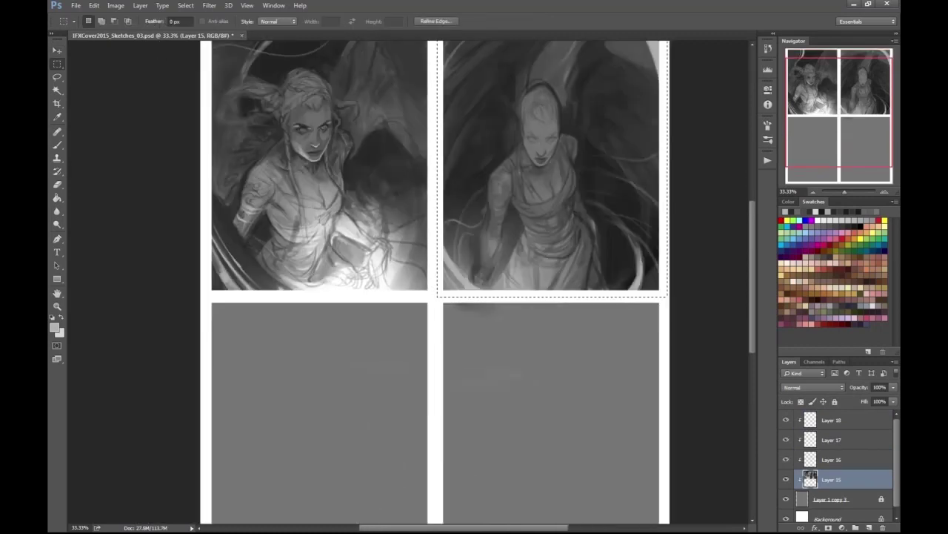
- Copy the selected sketch to a new layer, place it scaled down in the empty panel below the first sketch, and clip it
key(ctrl+j)
click(94, 5)
click(119, 199)
key(ctrl+minus)
drag(322, 331, 326, 375)
drag(248, 264, 266, 283)
key(ctrl+plus)
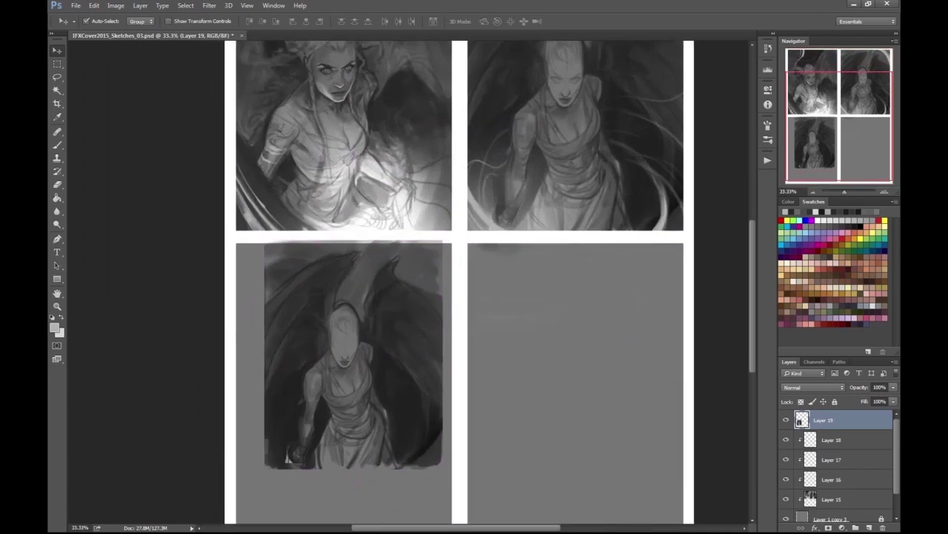
key(ctrl+alt+g)
key(Return)
- Cover the area above the copied figure's head with mid grey and draw new dark wing edges along the panel's outer side
key(b)
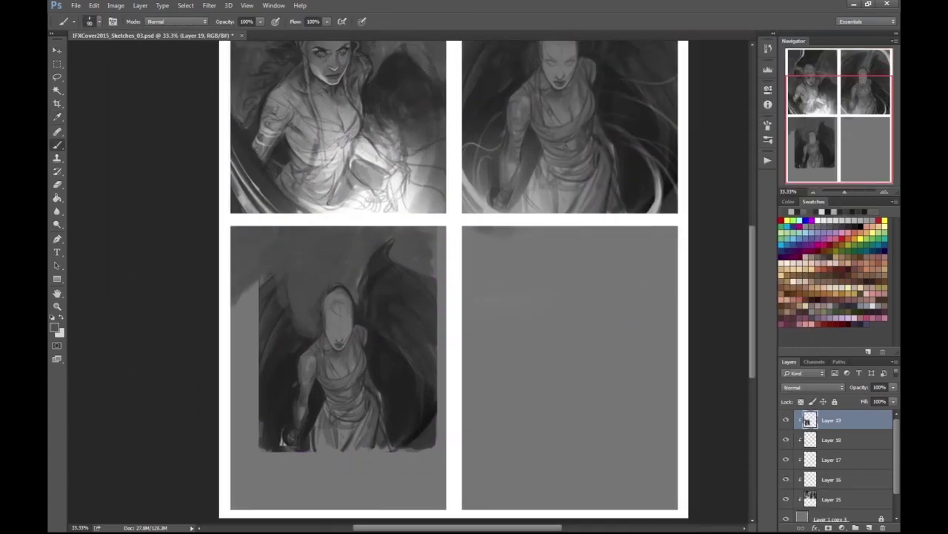
drag(349, 333, 358, 283)
key(Return)
mouse_move(286, 177)
mouse_down()
mouse_move(245, 237)
mouse_move(245, 275)
mouse_up()
mouse_move(274, 207)
mouse_down()
mouse_move(243, 441)
mouse_move(254, 274)
mouse_up()
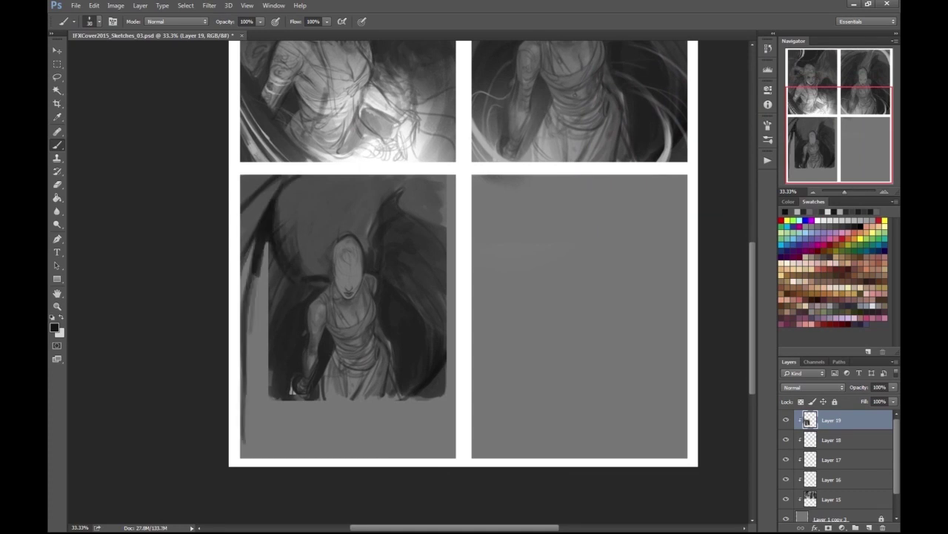
drag(387, 178, 482, 274)
key(ctrl+z)
key(h)
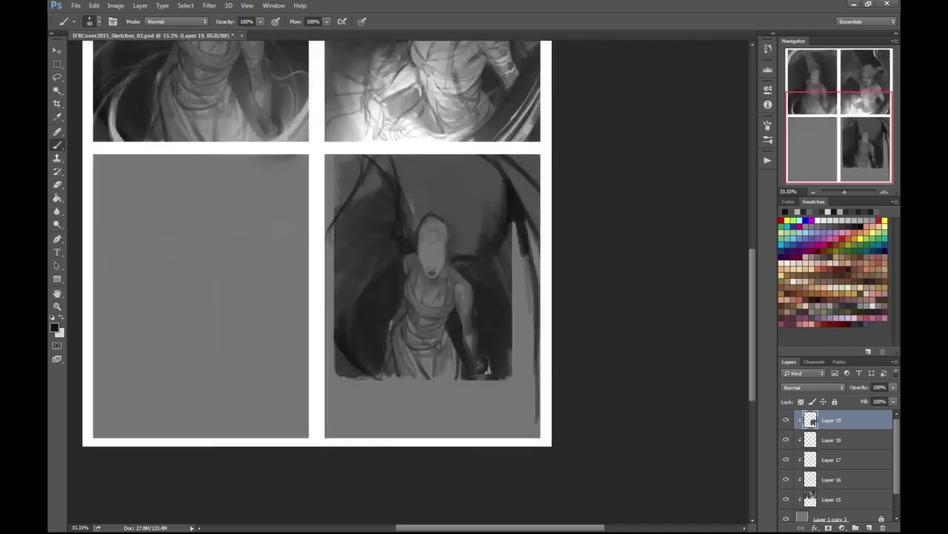
- Shade the grey mass behind the head with broad, soft cloudy strokes using a larger brush
key(ctrl+plus)
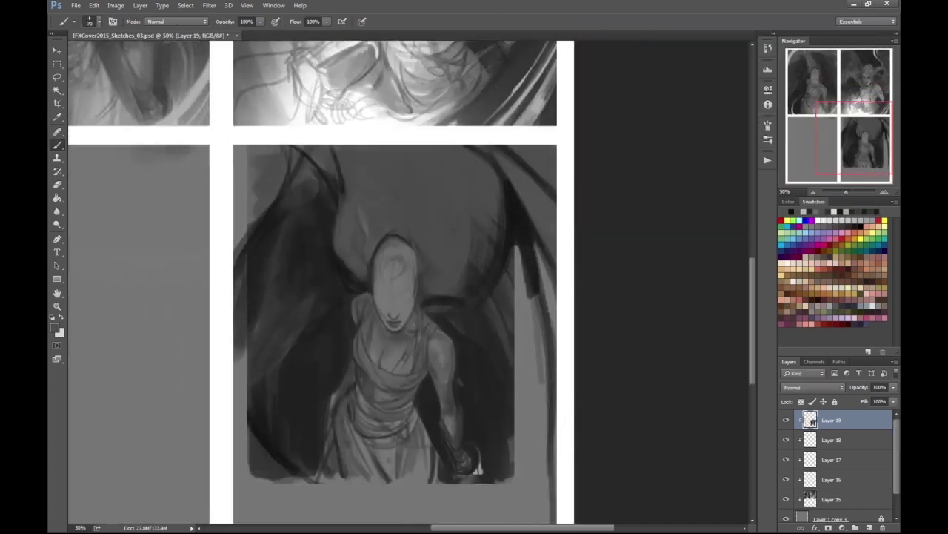
scroll(297, 282, right, 2)
key(bracketright)
key(bracketright)
drag(371, 244, 384, 280)
drag(326, 215, 400, 304)
drag(300, 252, 400, 208)
drag(293, 219, 419, 178)
drag(355, 252, 304, 211)
mouse_move(408, 304)
mouse_down()
mouse_move(452, 244)
mouse_move(400, 163)
mouse_up()
- Darken the lower membrane of the far wing and the upper edge of the near-side wing
scroll(297, 282, down, 3)
click(54, 327)
key(Return)
drag(242, 269, 200, 400)
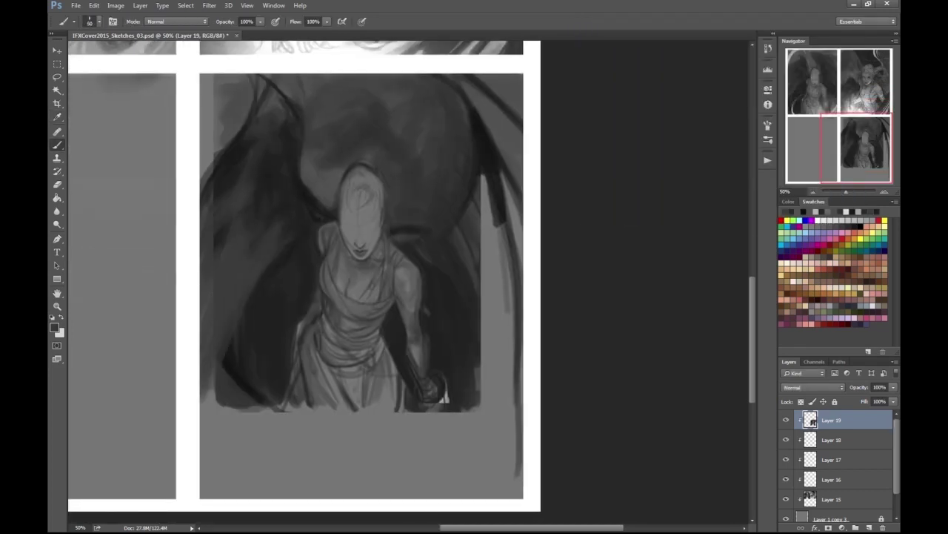
scroll(333, 282, up, 1)
scroll(334, 282, right, 1)
drag(452, 122, 489, 214)
click(54, 327)
key(Return)
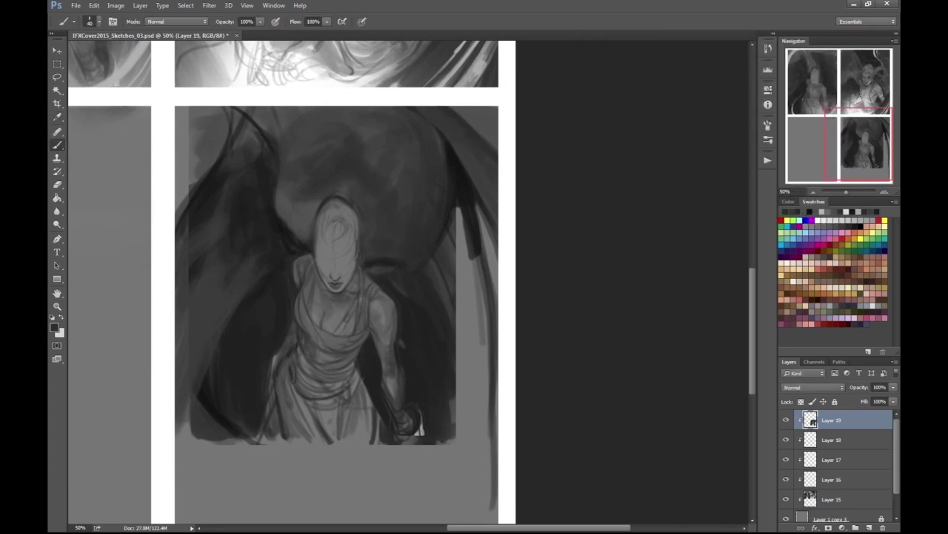
- Fill the light gap along the near-side wing with dark vertical strokes
key(ctrl+minus)
click(55, 327)
key(Return)
drag(464, 219, 465, 281)
mouse_move(449, 241)
mouse_down()
mouse_move(437, 276)
mouse_move(467, 360)
mouse_up()
drag(467, 321, 471, 369)
key(ctrl+plus)
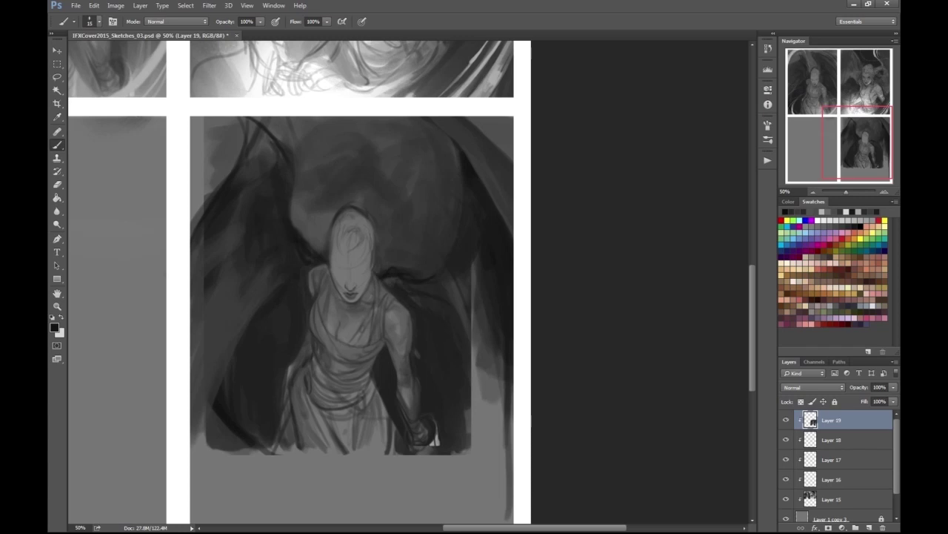
- Sketch the hairline and a long lock of hair sweeping outward from the side of the head
key(ctrl+plus)
click(54, 327)
key(Return)
key(bracketright)
drag(375, 235, 420, 220)
key(ctrl+minus)
drag(393, 259, 469, 274)
key(h)
key(ctrl+plus)
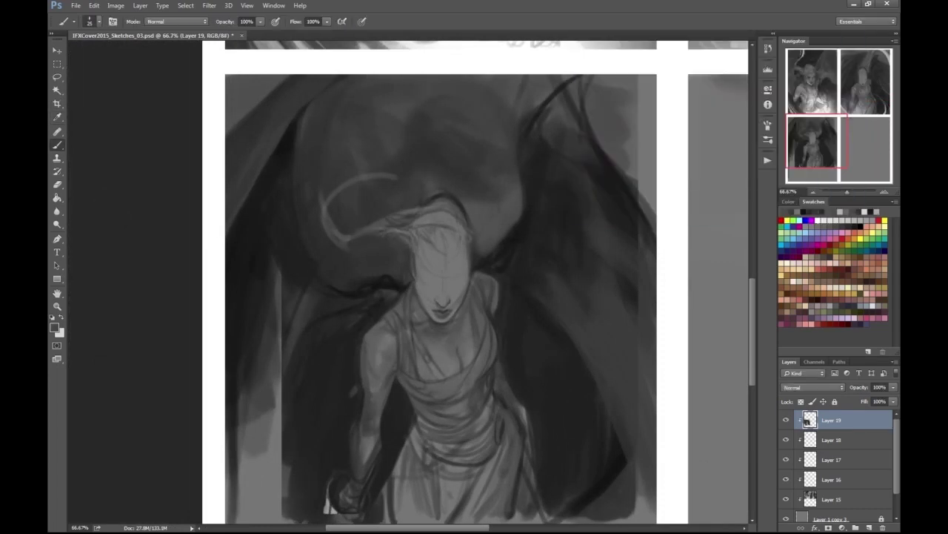
- Extend the windblown hair with lighter swirling strands above and beside the head
drag(352, 178, 285, 237)
drag(333, 200, 474, 156)
key(ctrl+minus)
key(ctrl+minus)
- Draw dark diagonal fabric folds across the chest of the dress using sampled tones
key(ctrl+1)
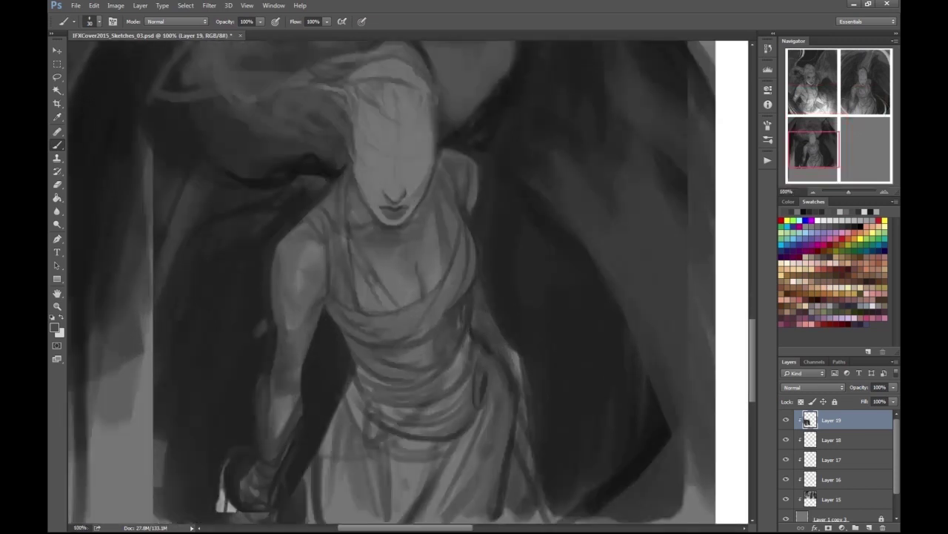
key(i)
key(Return)
key(b)
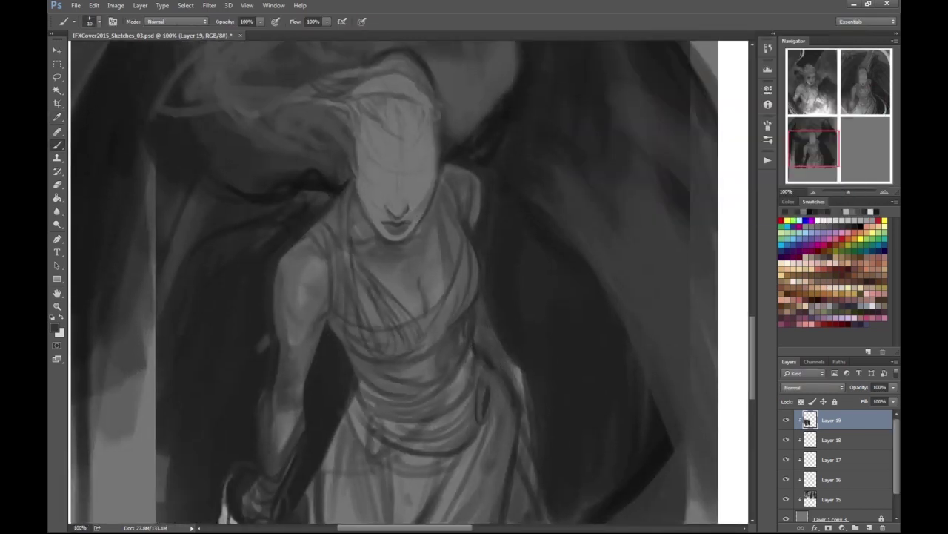
key(bracketright)
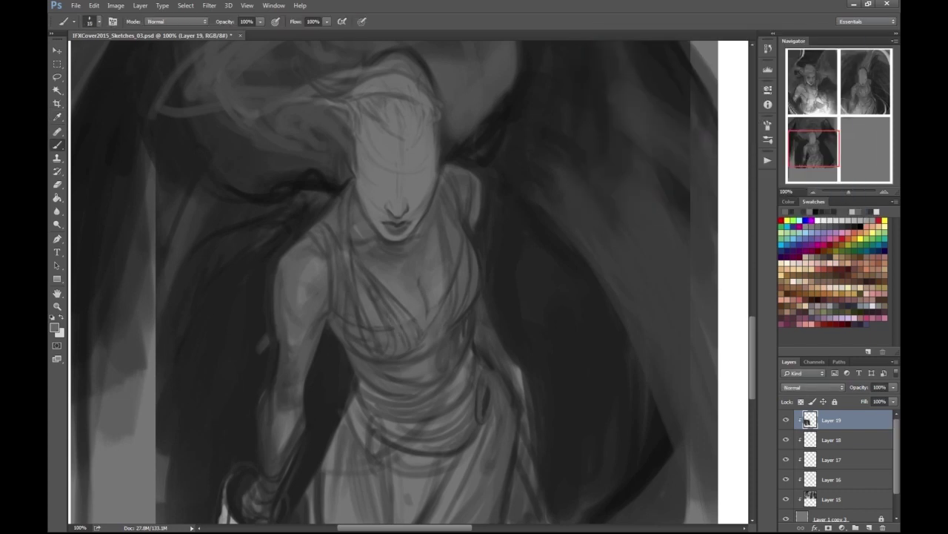
- Add long fold lines down the shoulder straps and wrap more folds around the bodice
key(ctrl+minus)
key(ctrl+minus)
key(ctrl+plus)
key(ctrl+plus)
key(ctrl+plus)
mouse_move(326, 155)
mouse_down()
mouse_move(301, 249)
mouse_move(290, 419)
mouse_up()
key(ctrl+minus)
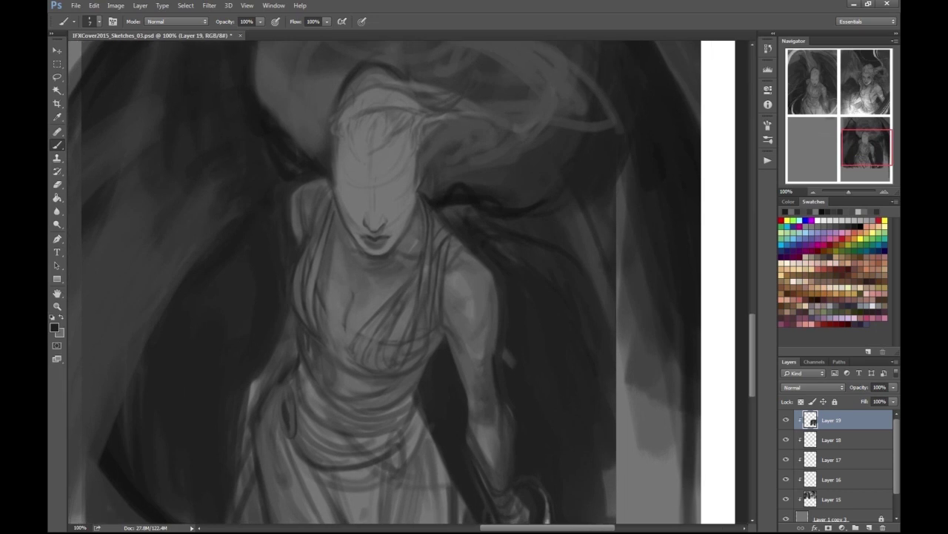
key(ctrl+plus)
mouse_move(326, 184)
mouse_down()
mouse_move(320, 384)
mouse_move(448, 271)
mouse_up()
key(ctrl+minus)
key(ctrl+minus)
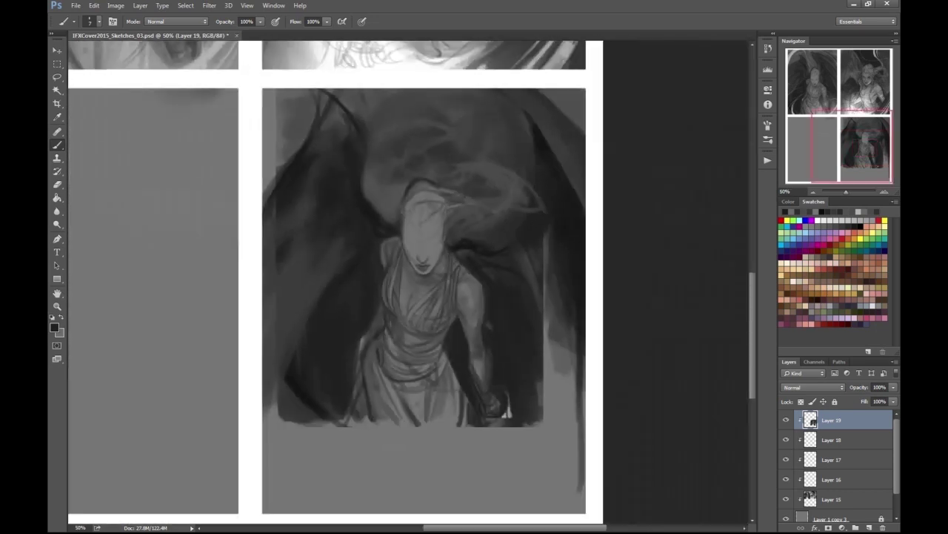
- Sketch hair strands over the forehead and a light swept tuft on the far side of the head
key(ctrl+plus)
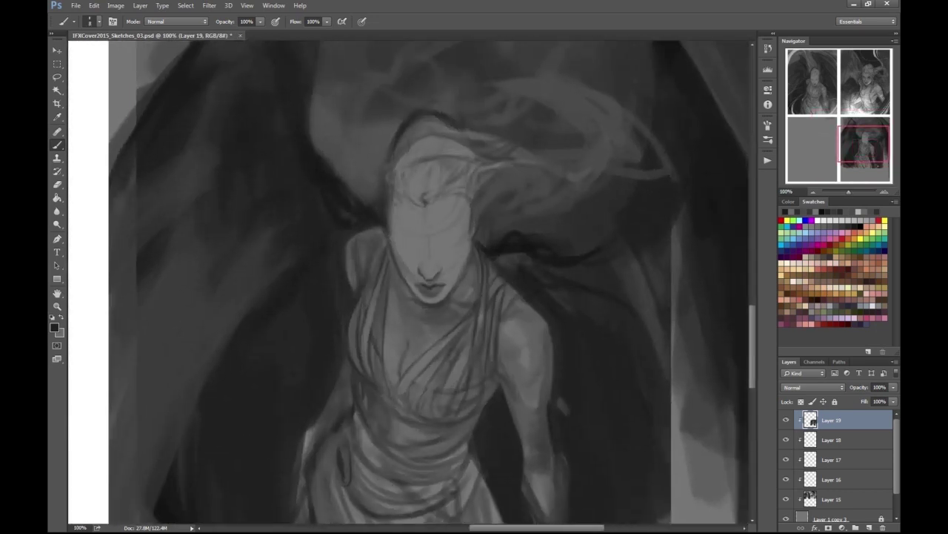
key(ctrl+plus)
key(ctrl+minus)
drag(363, 244, 333, 194)
drag(375, 223, 348, 178)
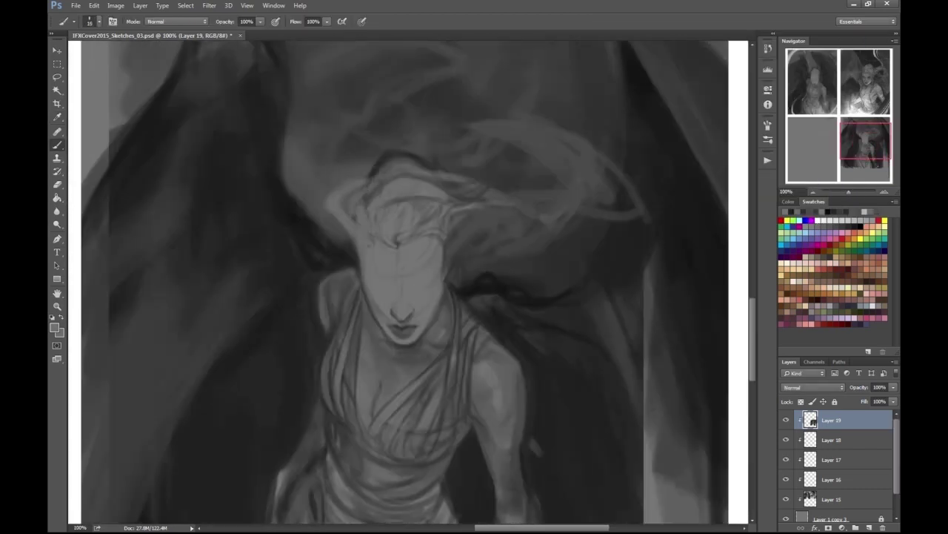
- Define the forehead curl and the hair strands around the crown with a small dark brush
key(ctrl+minus)
key(ctrl+minus)
key(ctrl+plus)
click(55, 328)
key(Return)
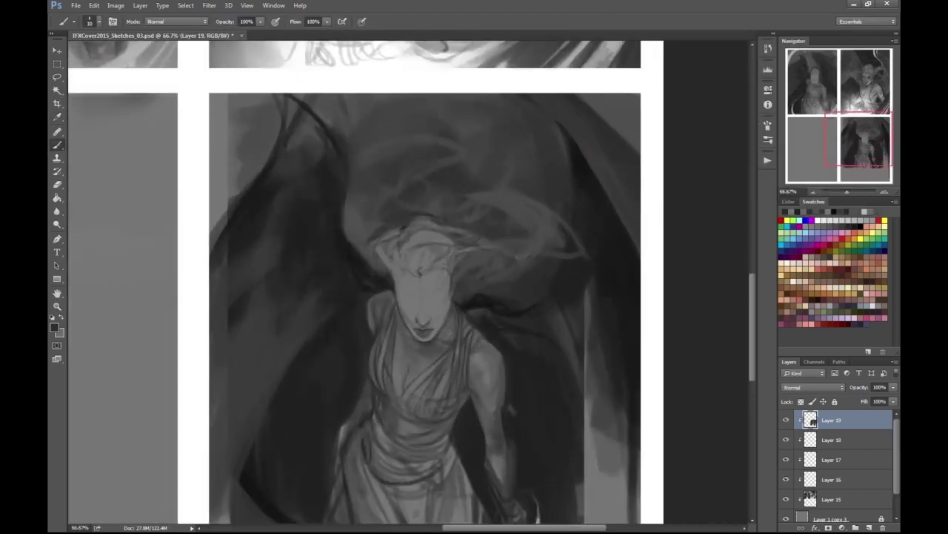
key(ctrl+plus)
key(bracketleft)
mouse_move(450, 259)
mouse_down()
mouse_move(426, 274)
mouse_move(381, 215)
mouse_up()
key(bracketright)
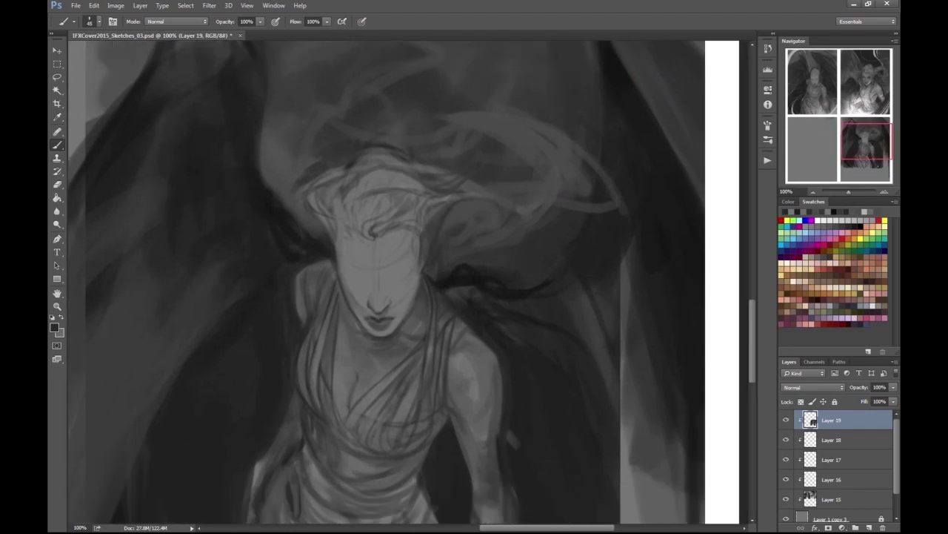
- Check the composition mirrored and darken the wing behind the near shoulder, beneath the flowing hair
key(ctrl+minus)
key(ctrl+minus)
key(ctrl+minus)
key(ctrl+shift+h)
key(ctrl+plus)
scroll(430, 282, up, 3)
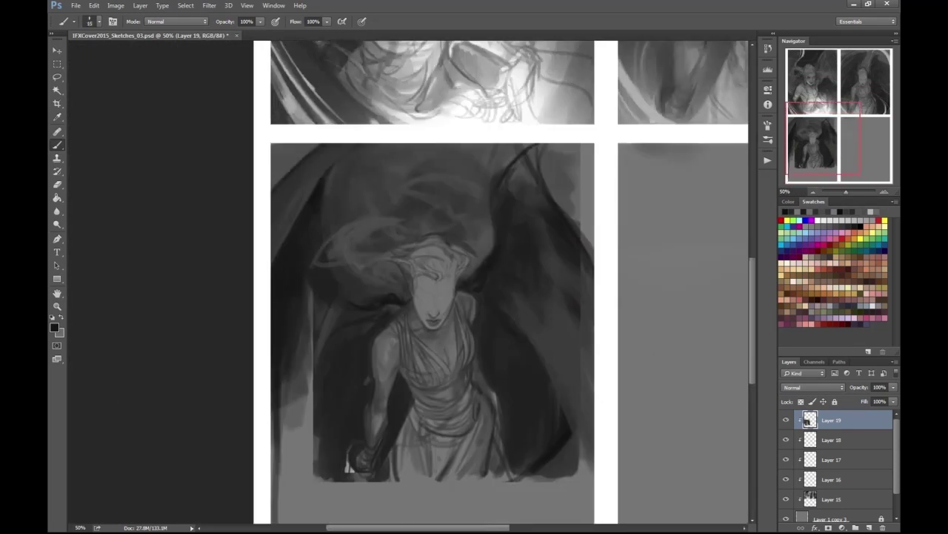
key(ctrl+shift+h)
key(ctrl+shift+h)
scroll(430, 282, down, 2)
key(bracketright)
key(bracketright)
key(bracketright)
drag(307, 237, 354, 258)
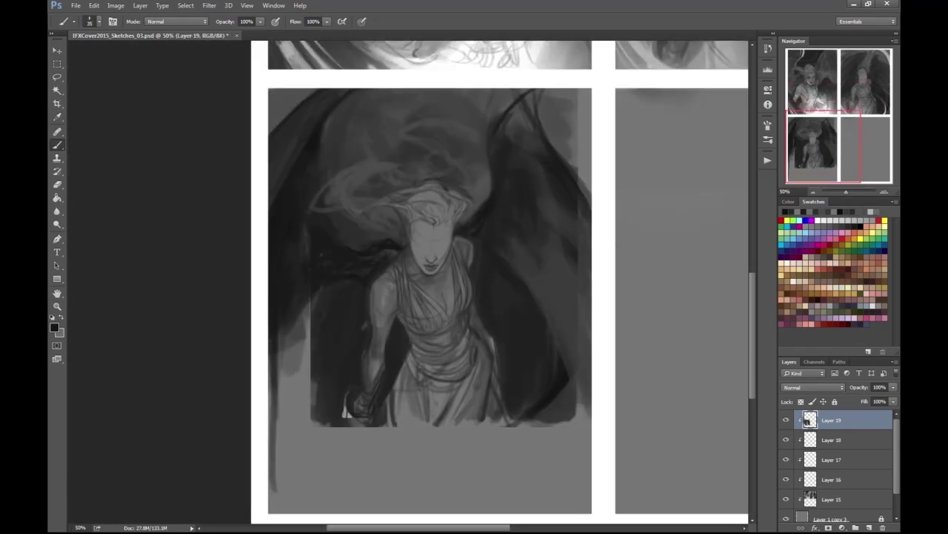
- Flip the canvas and paint a thick dark wing arm from the panel's upper edge down to the far shoulder
key(ctrl+minus)
key(ctrl+plus)
key(ctrl+shift+h)
key(ctrl+minus)
key(ctrl+plus)
drag(378, 244, 319, 156)
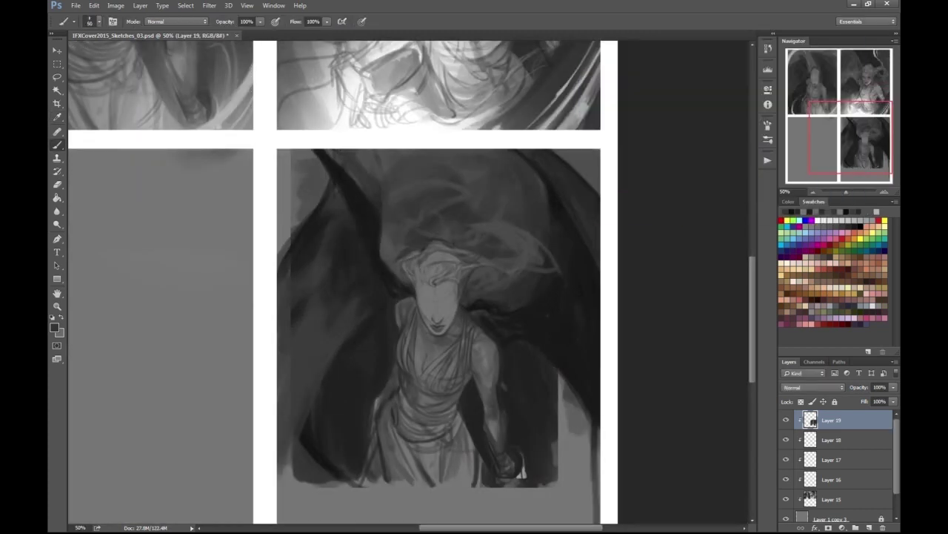
- Darken the background around the far wing and brush shadow over its membrane with a large brush
mouse_move(401, 151)
mouse_down()
mouse_move(360, 178)
mouse_move(460, 163)
mouse_up()
drag(445, 334, 400, 219)
key(ctrl+plus)
key(ctrl+minus)
key(ctrl+minus)
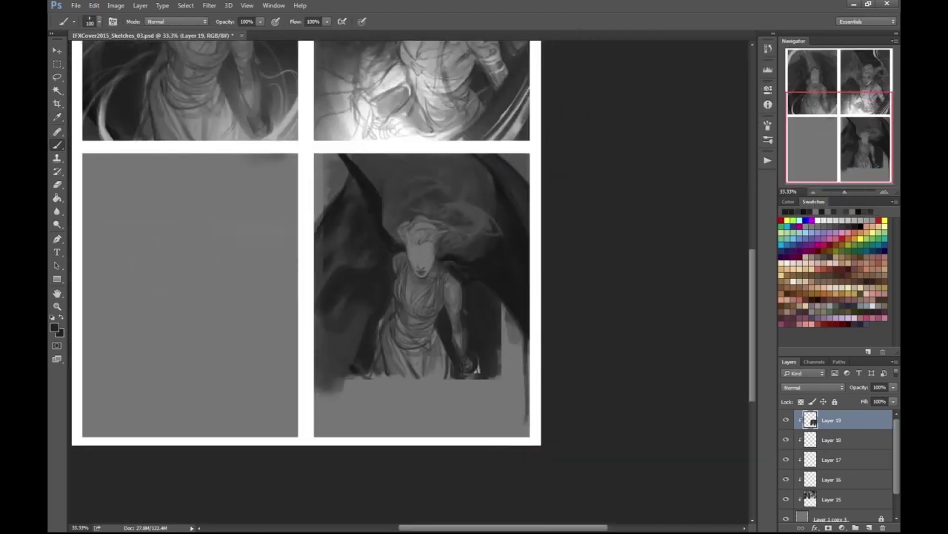
- Extend the far wing's shadow downward and block in the lower skirt with broad dark strokes below the figure
key(h)
drag(337, 326, 311, 392)
drag(348, 303, 389, 393)
key(ctrl+plus)
drag(230, 281, 266, 437)
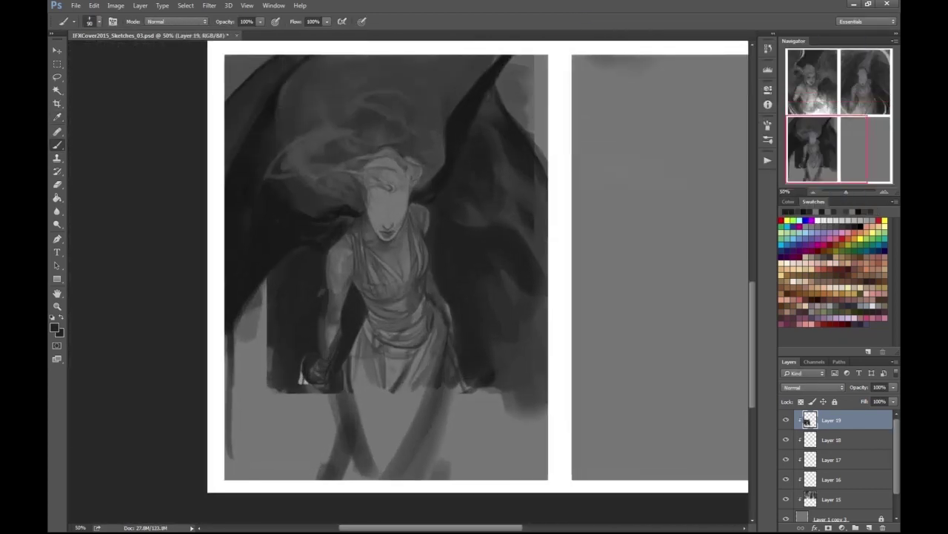
- Choose a new grey and cover the bare lower part of the third panel with broad strokes
click(54, 326)
click(810, 46)
drag(230, 349, 296, 474)
key(bracketright)
drag(326, 385, 230, 474)
- Paint soft lighter folds into the lower membrane of the far wing with a smaller brush
key(ctrl+minus)
key(bracketleft)
key(bracketleft)
mouse_move(481, 415)
mouse_down()
mouse_move(460, 326)
mouse_move(467, 267)
mouse_up()
drag(478, 370, 500, 416)
key(ctrl+plus)
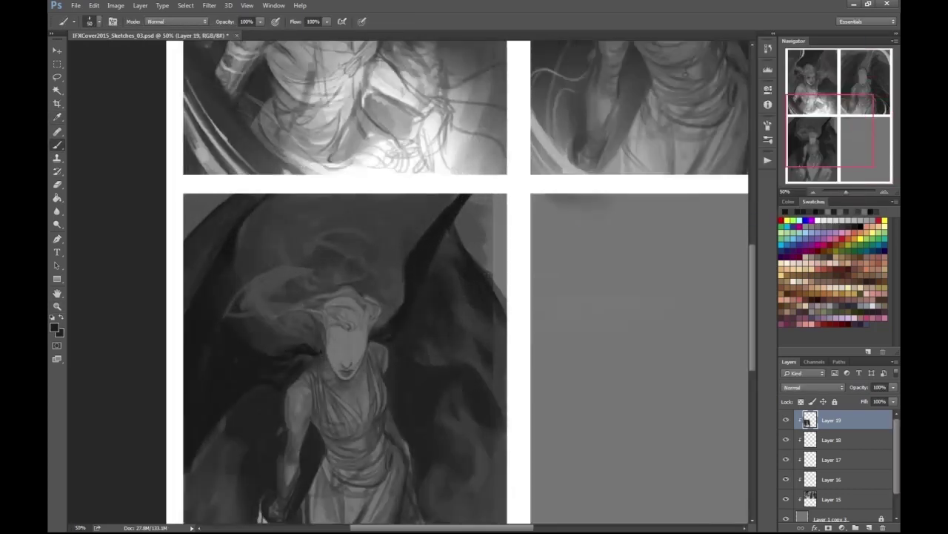
key(ctrl+plus)
key(ctrl+plus)
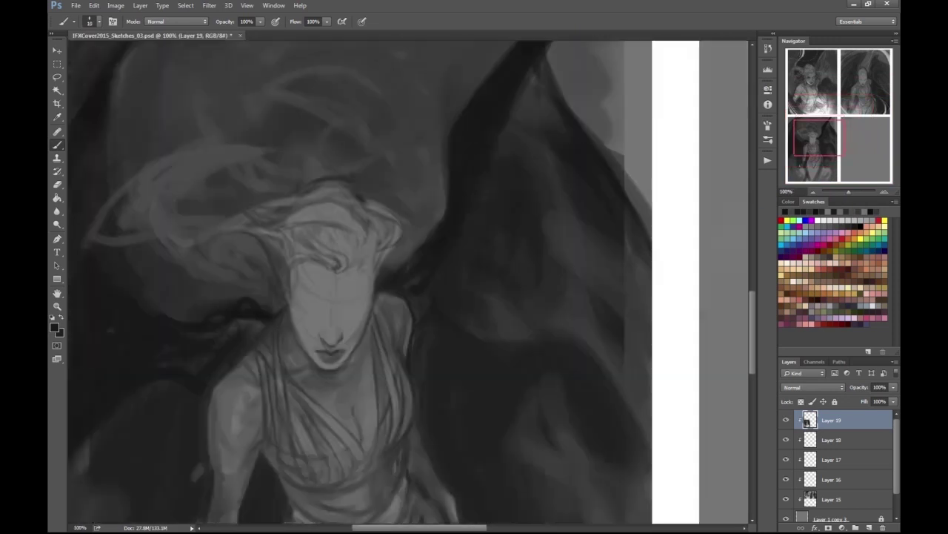
- Sketch sweeping dark contour lines for the billowing skirt across the lower panel in the mirrored view
key(ctrl+minus)
key(ctrl+minus)
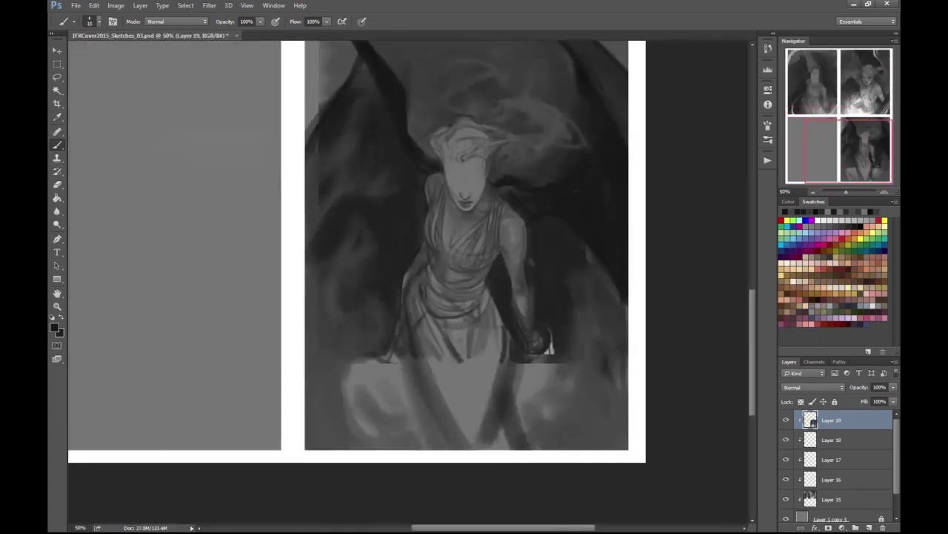
drag(485, 359, 585, 375)
drag(518, 386, 603, 358)
mouse_move(475, 296)
mouse_down()
mouse_move(442, 300)
mouse_move(442, 314)
mouse_move(422, 303)
mouse_up()
drag(326, 363, 312, 453)
mouse_move(245, 412)
mouse_down()
mouse_move(322, 359)
mouse_move(364, 458)
mouse_up()
drag(386, 371, 348, 458)
drag(390, 347, 370, 414)
mouse_move(378, 327)
mouse_down()
mouse_move(356, 370)
mouse_move(360, 459)
mouse_up()
- Shade the skirt and legs with a larger brush, add flowing drapery folds on both sides, and flip the view back
key(bracketright)
key(bracketright)
key(bracketright)
mouse_move(393, 418)
mouse_down()
mouse_move(368, 459)
mouse_move(448, 460)
mouse_up()
key(x)
drag(444, 411, 483, 457)
drag(390, 351, 419, 399)
drag(370, 348, 363, 398)
drag(371, 322, 357, 393)
drag(323, 363, 285, 447)
drag(312, 366, 249, 430)
key(ctrl+minus)
key(h)
key(ctrl+plus)
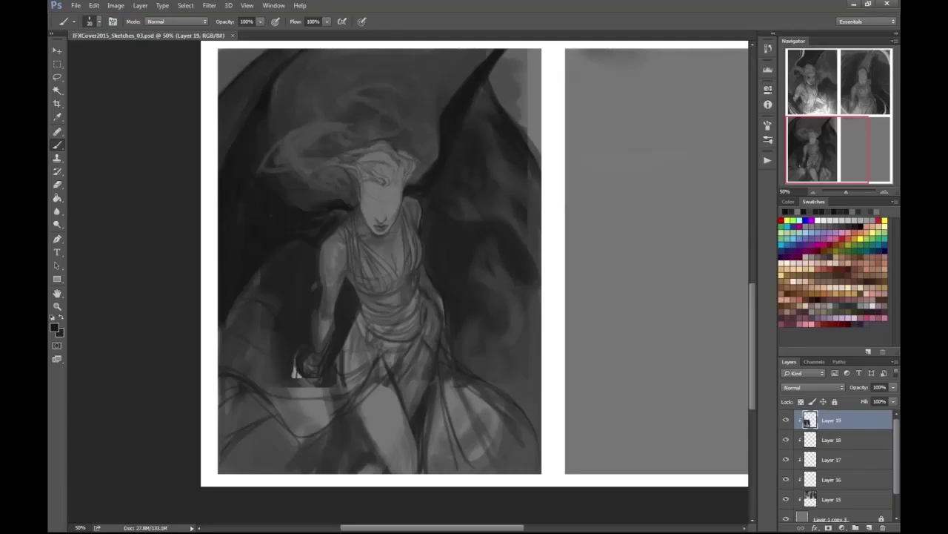
- Create a new layer and paint a soft pale glow around the near hand and lower skirt with a 900-pixel brush
key(ctrl+plus)
drag(329, 150, 364, 129)
key(ctrl+shift+alt+n)
click(58, 332)
click(811, 52)
mouse_move(286, 371)
mouse_down()
mouse_move(282, 396)
mouse_move(314, 385)
mouse_up()
drag(280, 430, 319, 433)
click(102, 25)
key(Return)
key(ctrl+minus)
key(ctrl+minus)
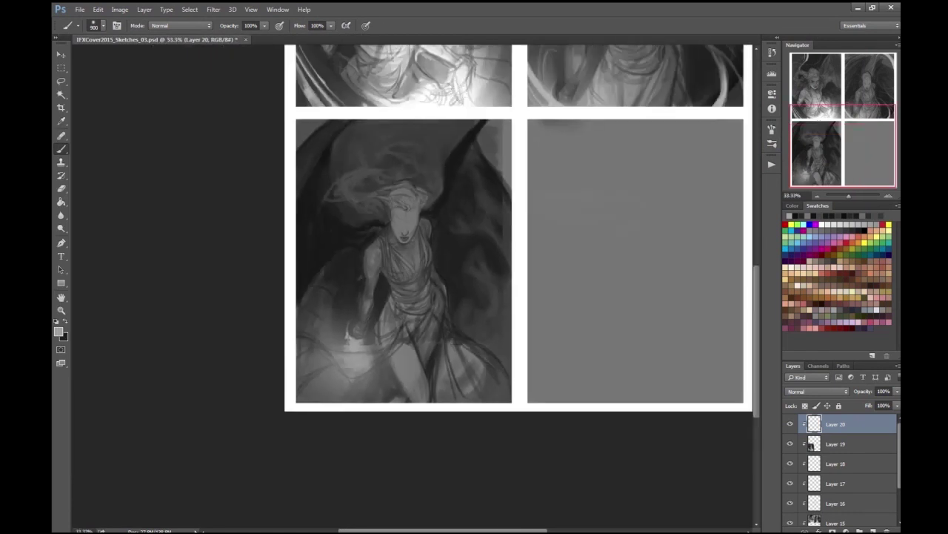
- Paint thin pale highlights along the dress folds at the waist on the side facing the glow
key(ctrl+plus)
key(ctrl+plus)
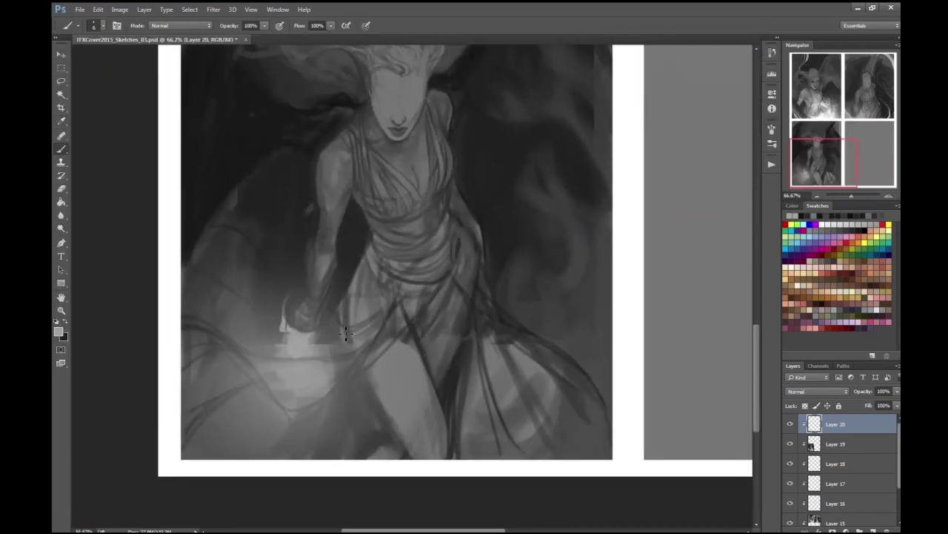
key(ctrl+plus)
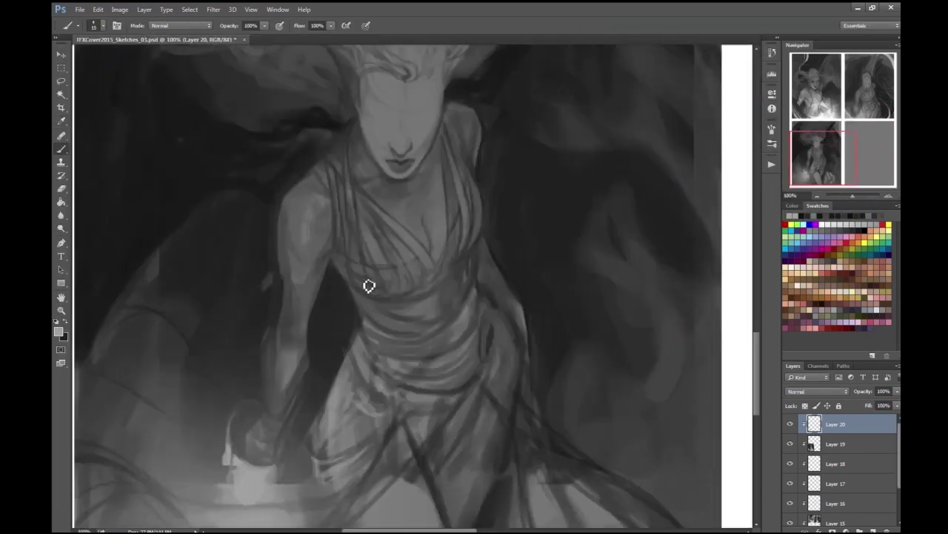
key(bracketleft)
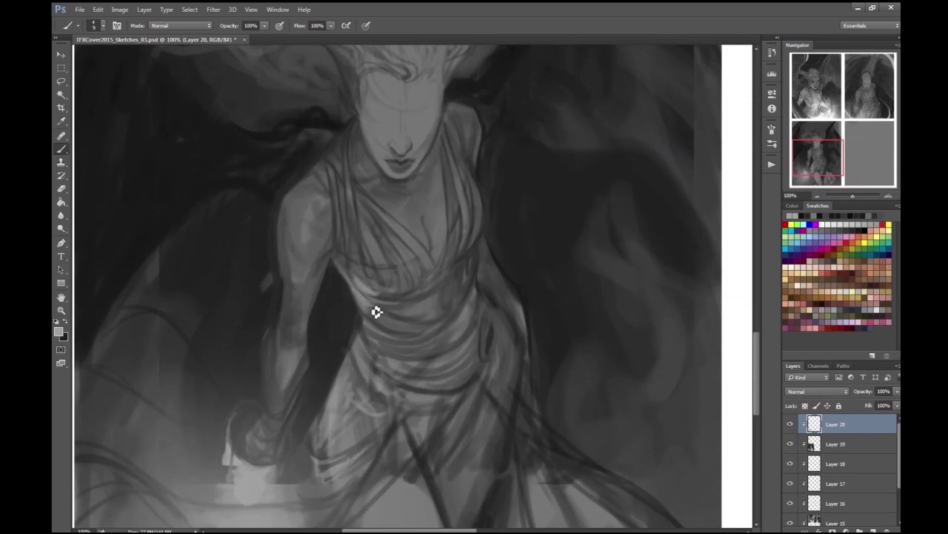
key(h)
drag(374, 280, 370, 263)
key(e)
key(b)
- Add narrow rim light along the outer edge of the near arm from the elbow to the hand
scroll(402, 180, up, 1)
key(h)
drag(396, 258, 366, 262)
scroll(379, 265, down, 1)
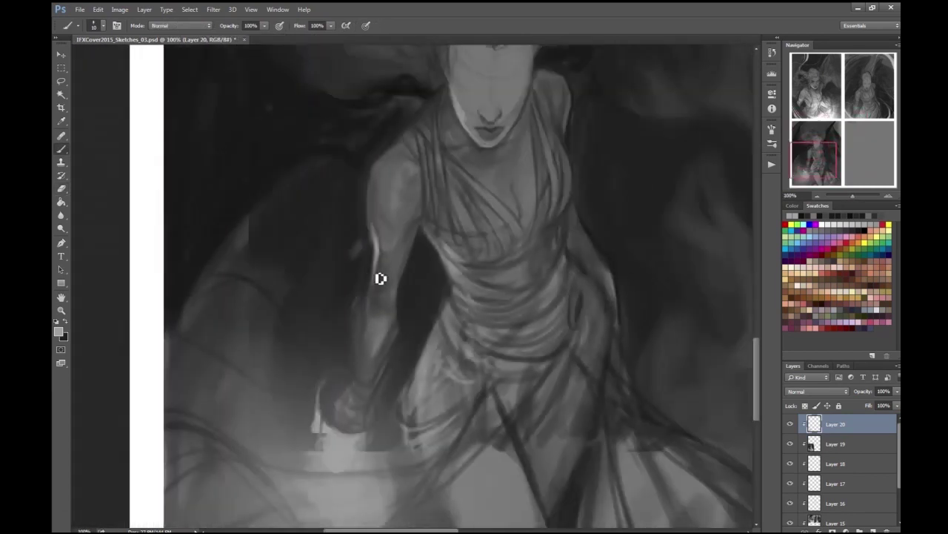
scroll(376, 184, down, 2)
scroll(425, 311, up, 1)
drag(424, 312, 443, 376)
scroll(447, 346, down, 1)
- Trim the glow beside the near arm with the Eraser in the mirrored view
key(e)
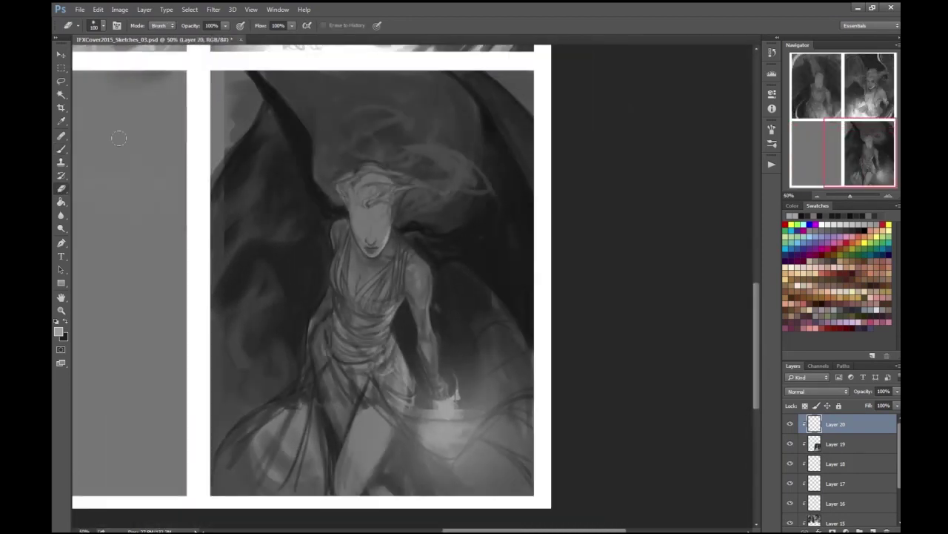
scroll(151, 112, down, 1)
scroll(460, 325, up, 1)
mouse_move(460, 325)
mouse_down()
mouse_move(437, 415)
mouse_move(482, 437)
mouse_move(459, 504)
mouse_up()
- Shade the forehead and eye sockets of the blank face and refine the hair strands above it
key(b)
key(ctrl+plus)
key(ctrl+plus)
key(ctrl+plus)
mouse_move(362, 292)
mouse_down()
mouse_move(329, 318)
mouse_move(349, 349)
mouse_move(326, 317)
mouse_up()
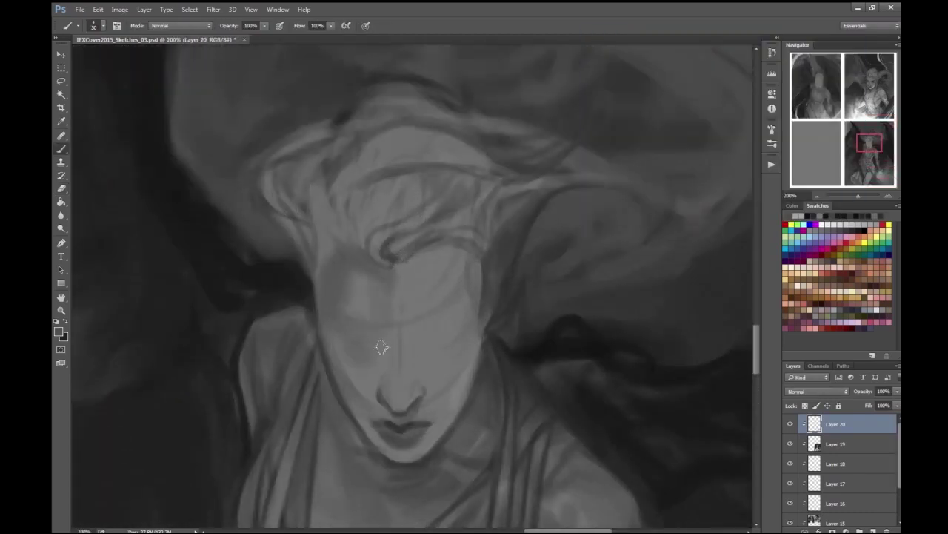
key(ctrl+minus)
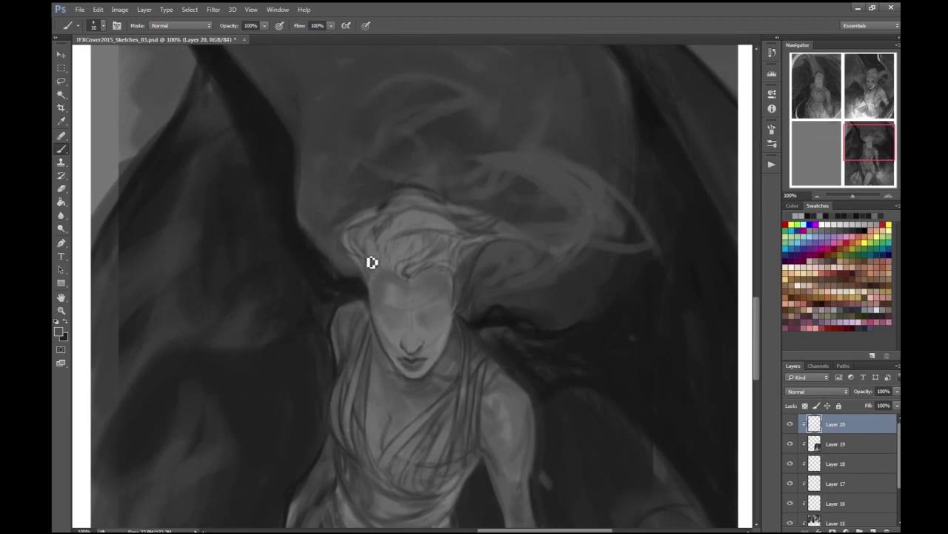
key(Escape)
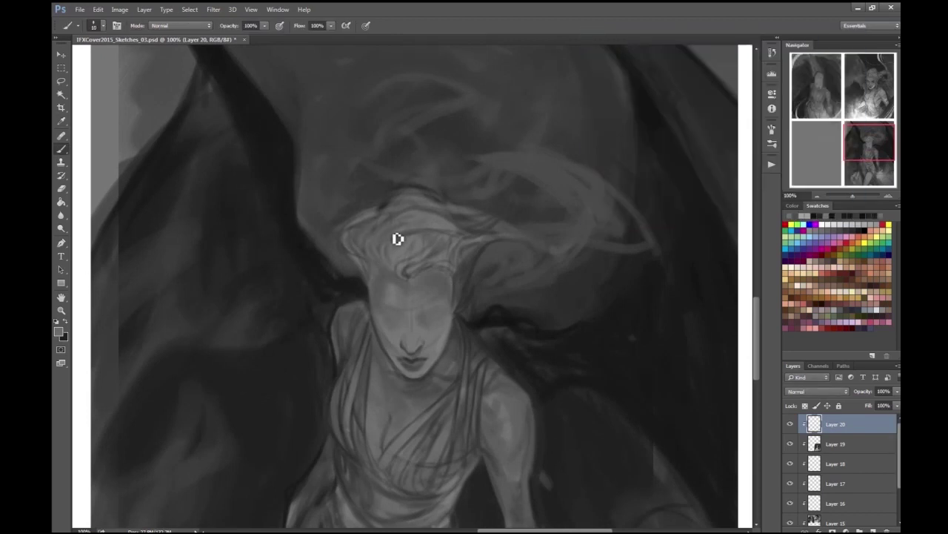
- Rough in the angled eyebrows and narrow eyes on the third figure's face with a fine brush
key(ctrl+plus)
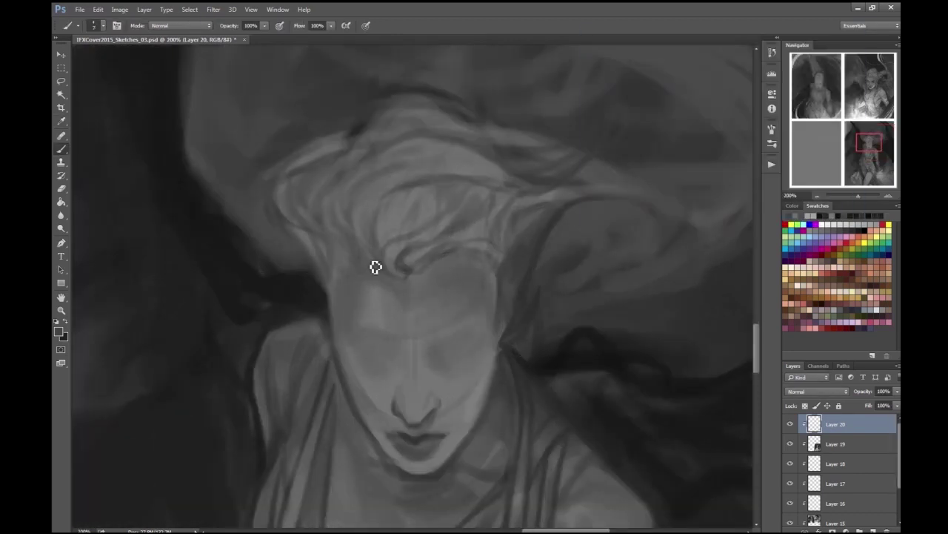
drag(364, 339, 357, 328)
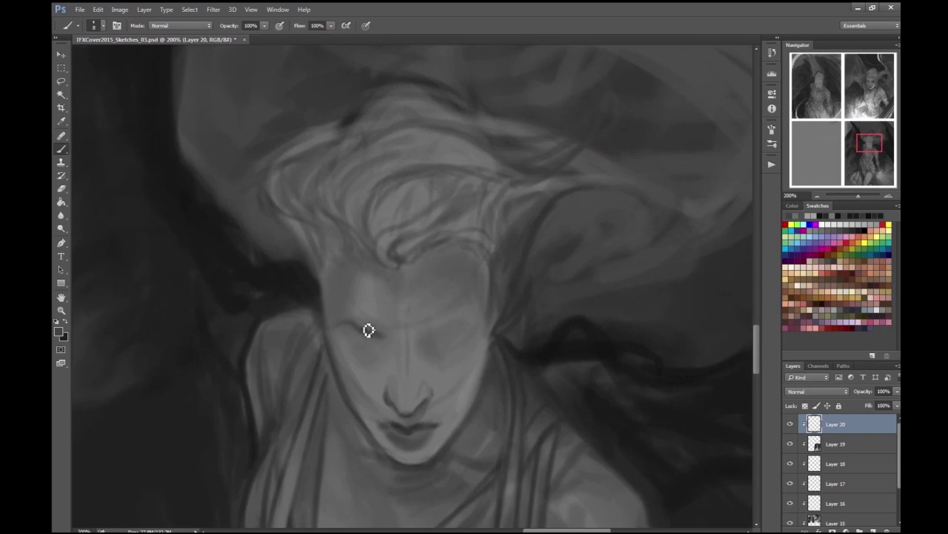
mouse_move(425, 349)
mouse_down()
mouse_move(452, 355)
mouse_move(610, 277)
mouse_move(419, 391)
mouse_up()
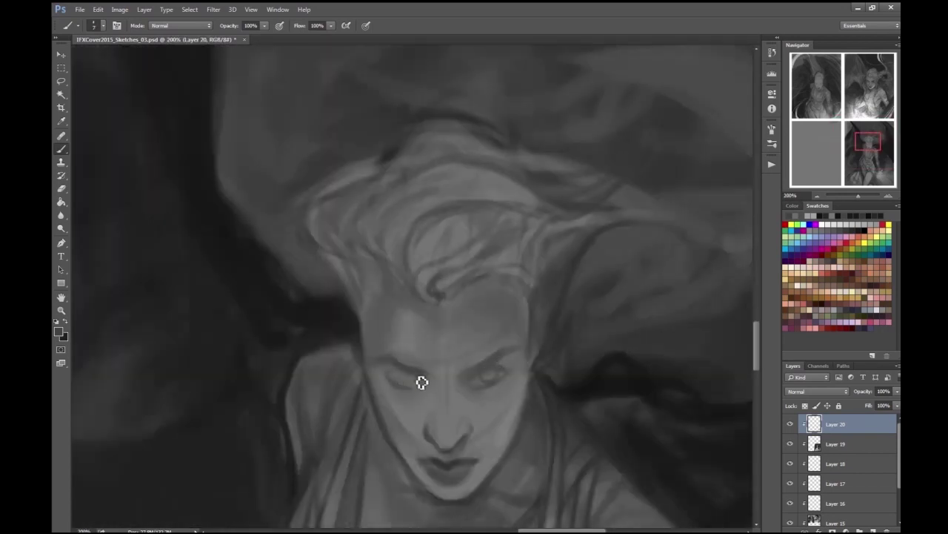
- Switch to the second sketch, pick a grey and rework the hair around the crown of the head
scroll(426, 384, down, 5)
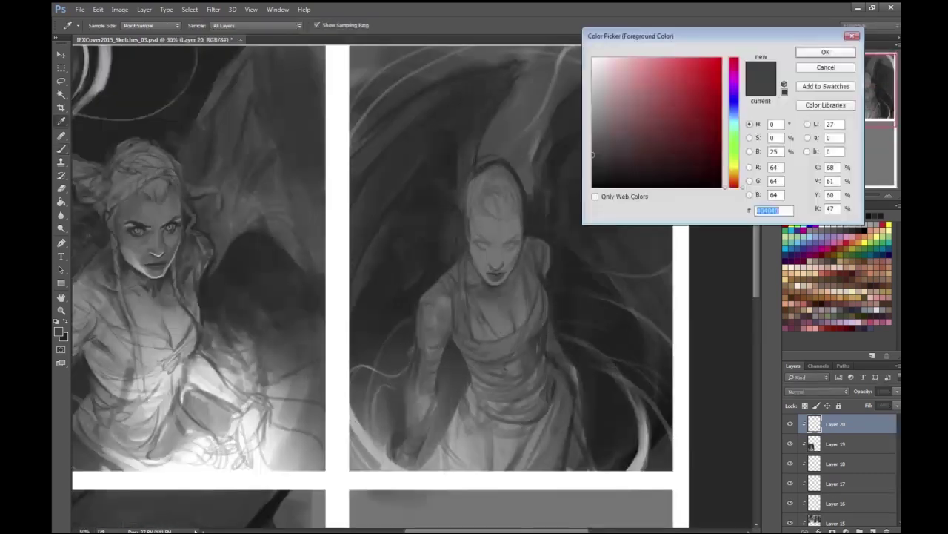
key(Return)
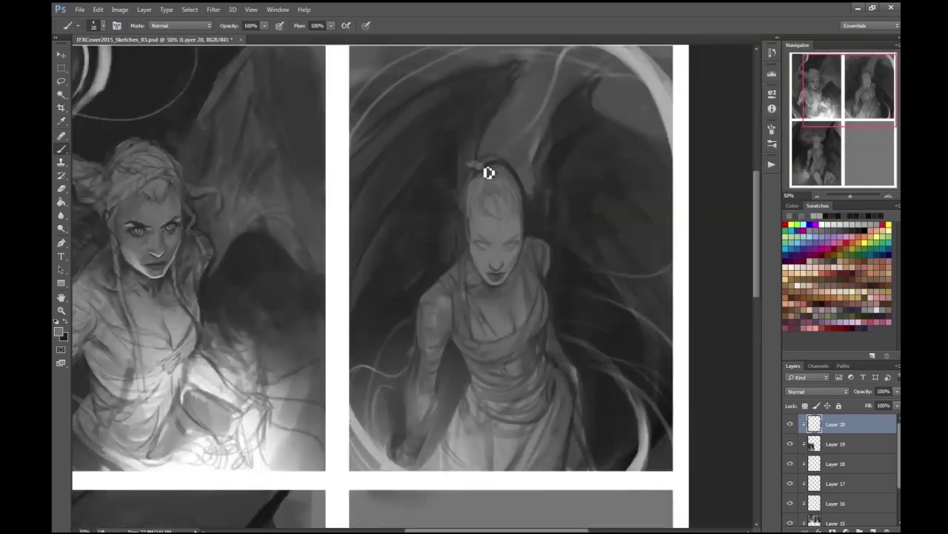
drag(471, 151, 539, 163)
drag(474, 140, 533, 160)
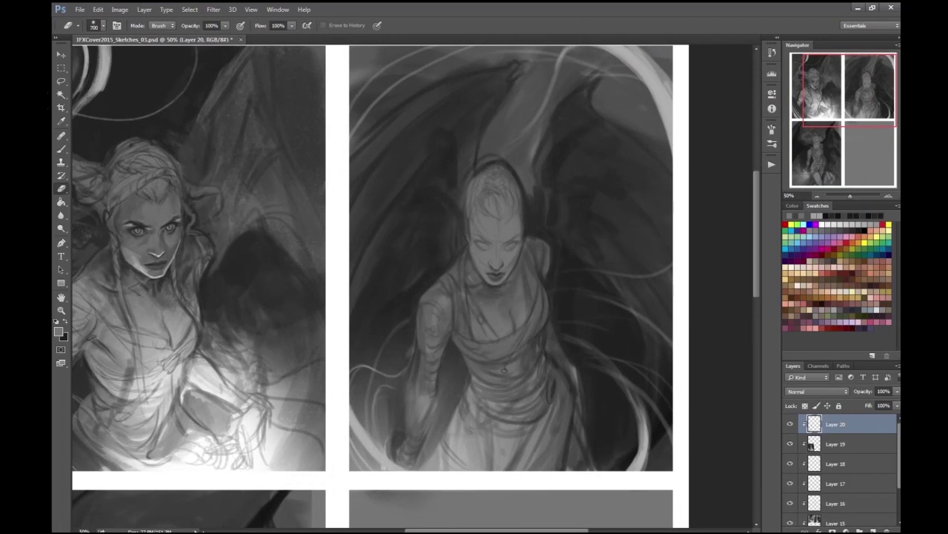
- Paint a long braid streaming from beside the second figure's head toward the panel edge
drag(552, 221, 651, 205)
key(F12)
key(Return)
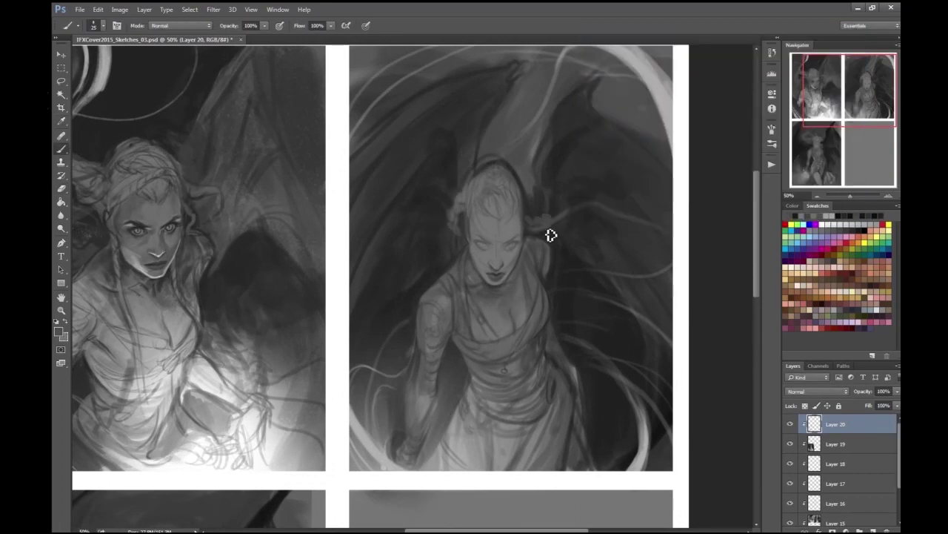
drag(580, 213, 662, 211)
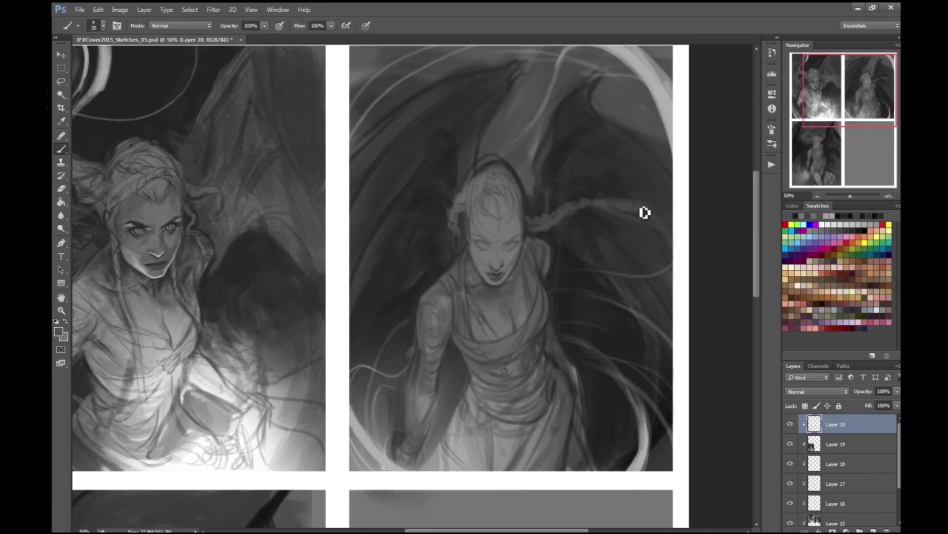
- Clean up the braid's curved loop with the Eraser and choose a darker tone for refining it
key(e)
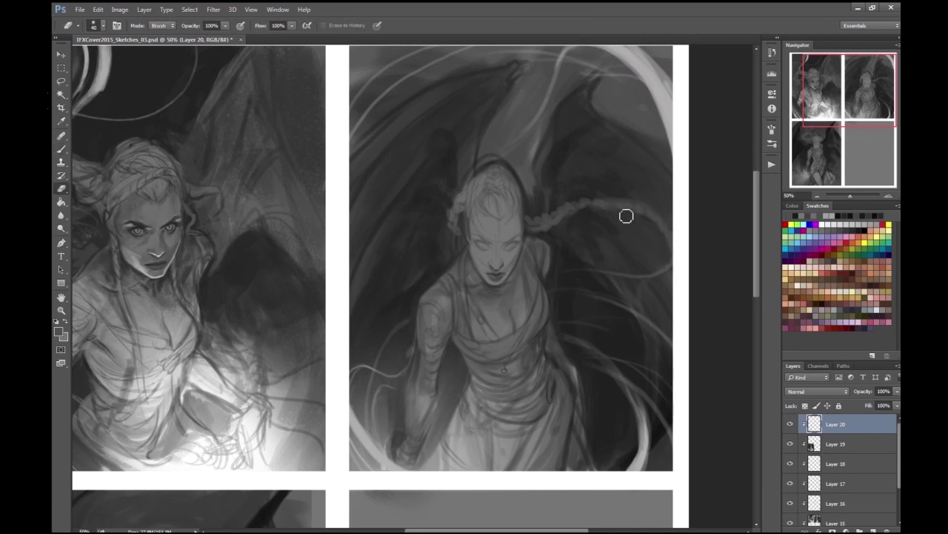
drag(641, 252, 569, 284)
key(ctrl+plus)
key(b)
click(59, 331)
key(Return)
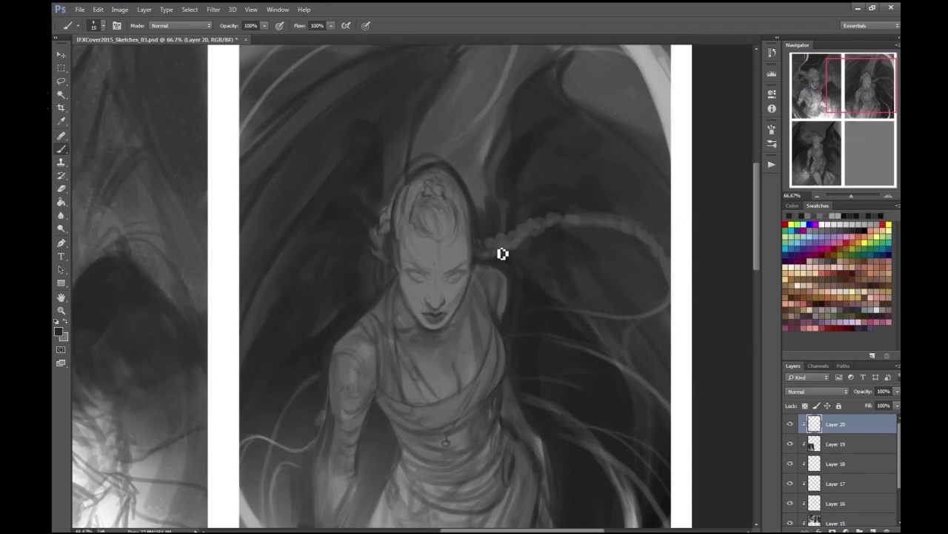
- Return to the third figure and darken the eyebrows and upper eyelids with a fine brush
scroll(483, 263, down, 4)
scroll(645, 264, up, 5)
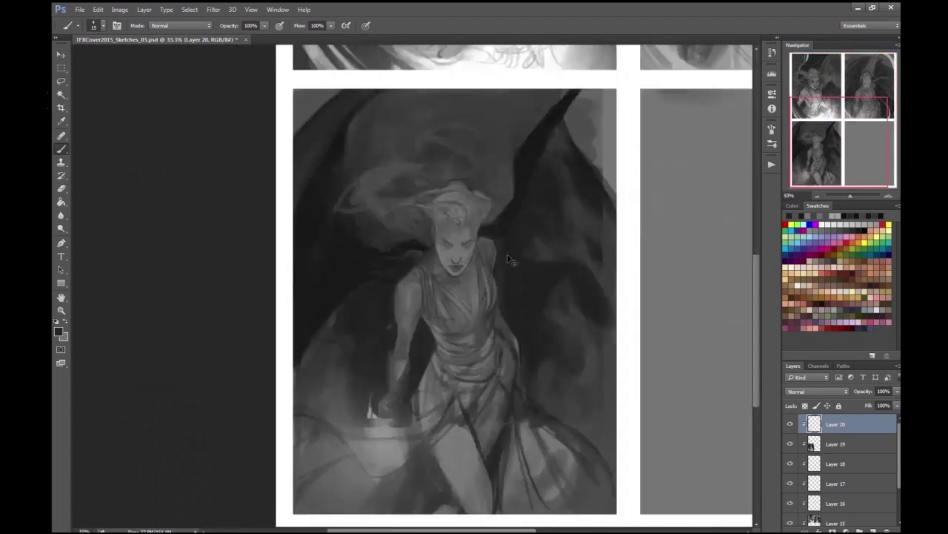
key(ctrl+plus)
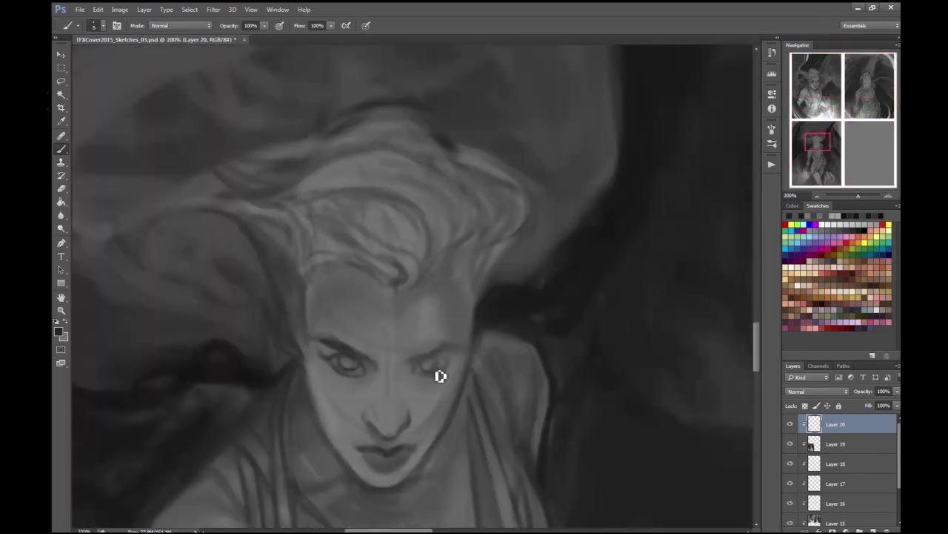
drag(451, 360, 452, 348)
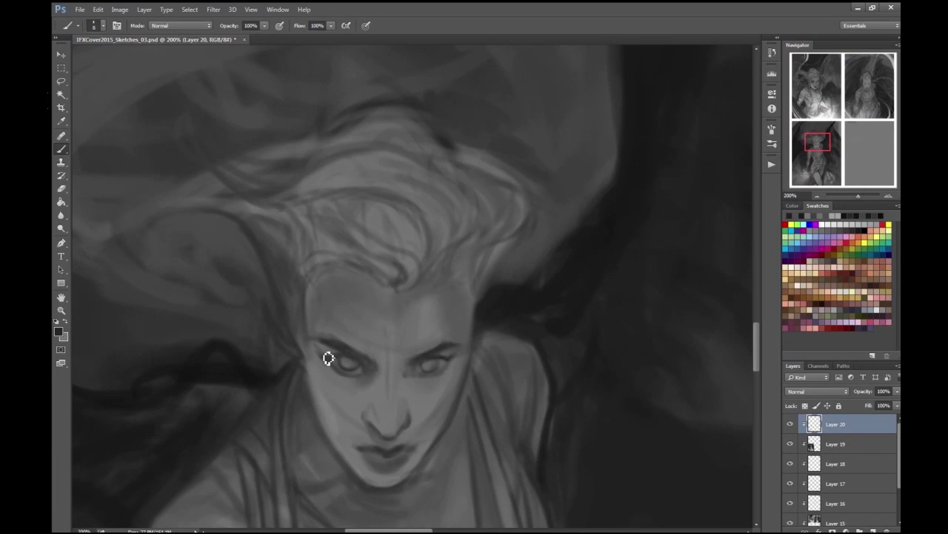
- Outline the third figure's eyes with dark rims and leave the irises pale
drag(450, 364, 333, 291)
drag(392, 343, 407, 336)
scroll(428, 295, up, 1)
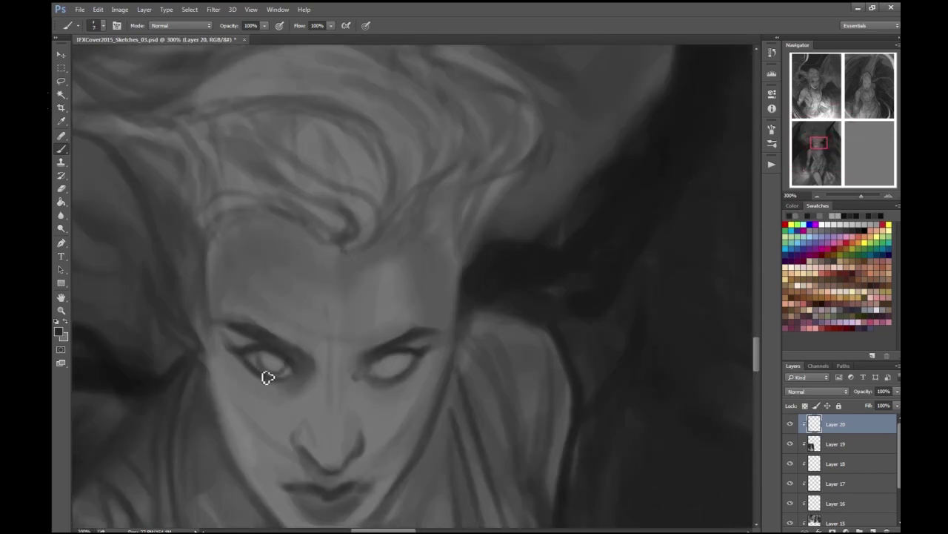
scroll(405, 338, down, 1)
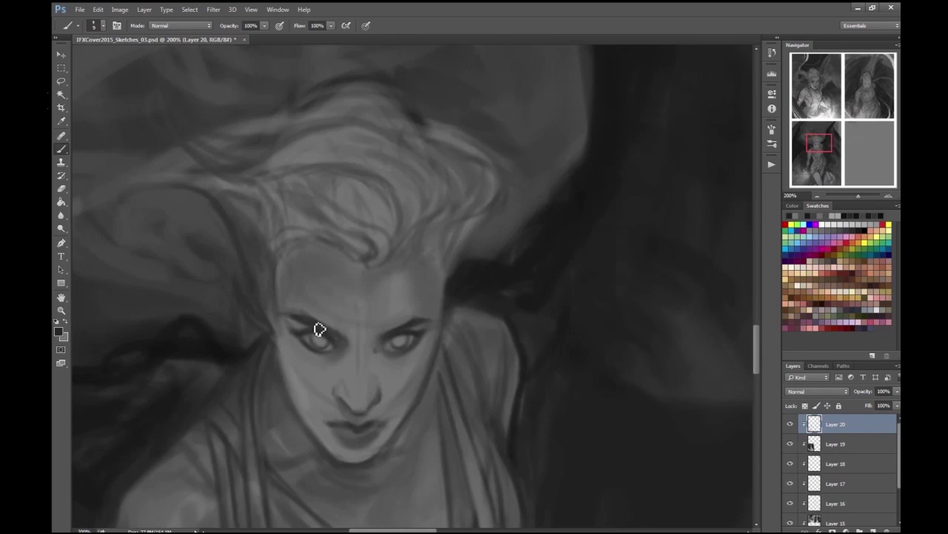
- Darken the hair strands over the forehead and paint ears on both sides of the third figure's face
scroll(401, 360, down, 2)
scroll(377, 289, up, 1)
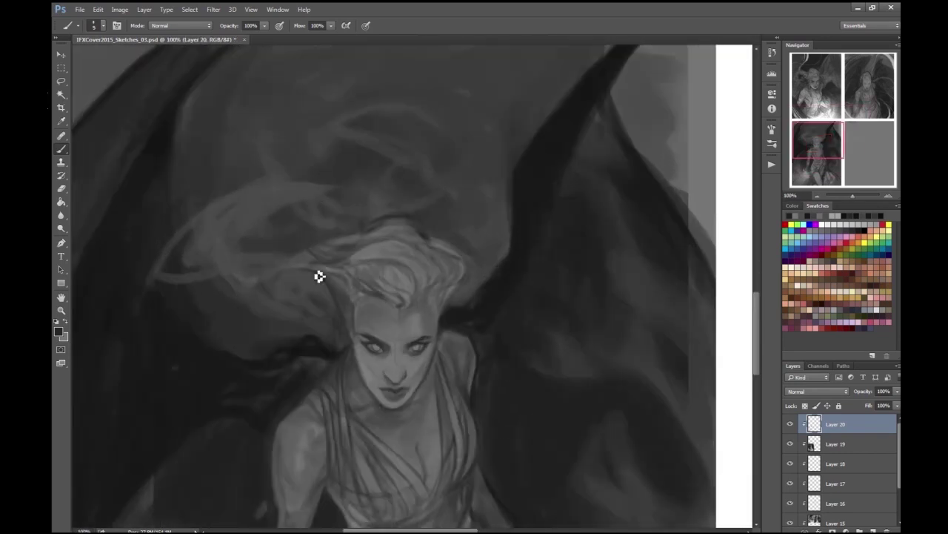
scroll(382, 307, up, 1)
click(58, 331)
key(Escape)
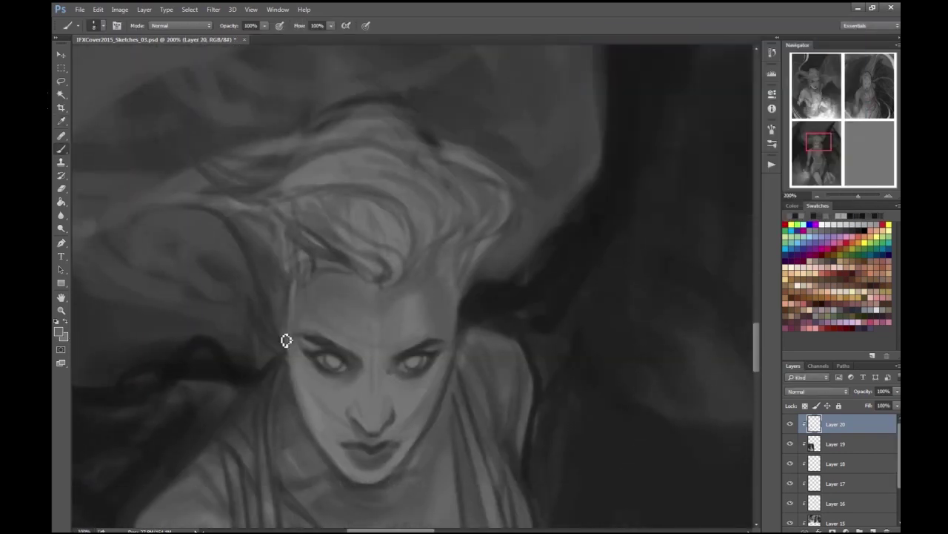
scroll(377, 315, down, 1)
scroll(361, 279, up, 1)
drag(282, 347, 291, 407)
drag(462, 326, 464, 386)
scroll(372, 309, down, 2)
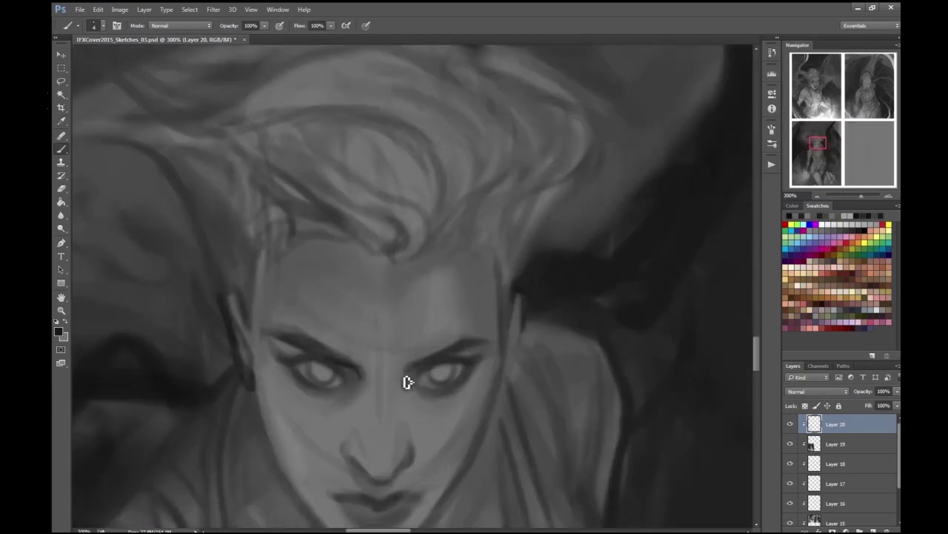
- Deepen the third figure's lips and the shadows around the eyes
scroll(370, 427, down, 2)
scroll(413, 448, down, 3)
scroll(361, 391, up, 2)
scroll(542, 245, down, 3)
scroll(341, 358, up, 3)
key(e)
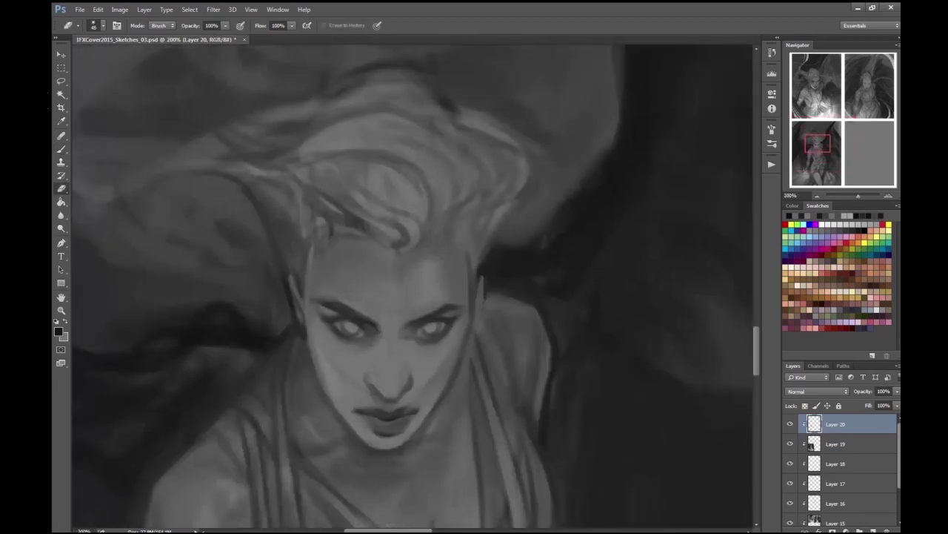
- Choose a lighter grey and soften the shading on the third figure's nose and lips
key(b)
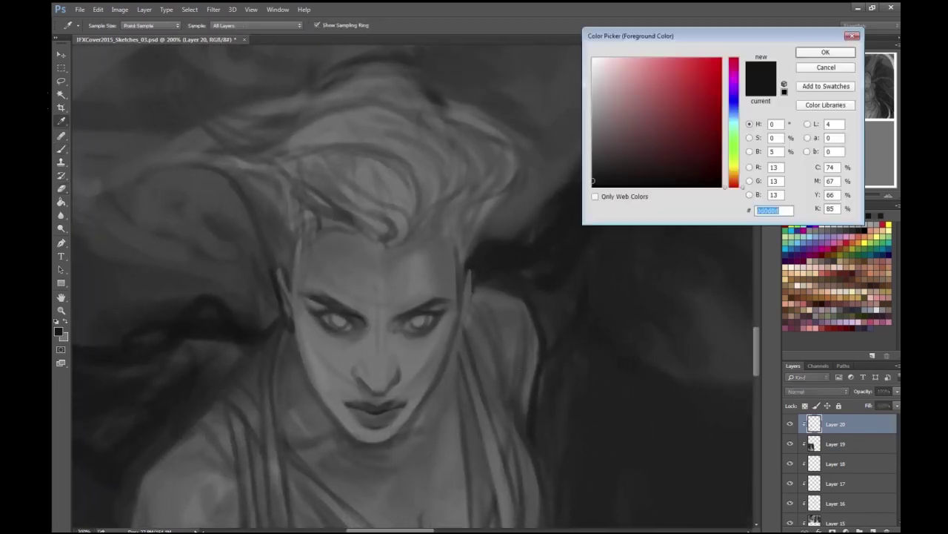
click(59, 331)
click(788, 49)
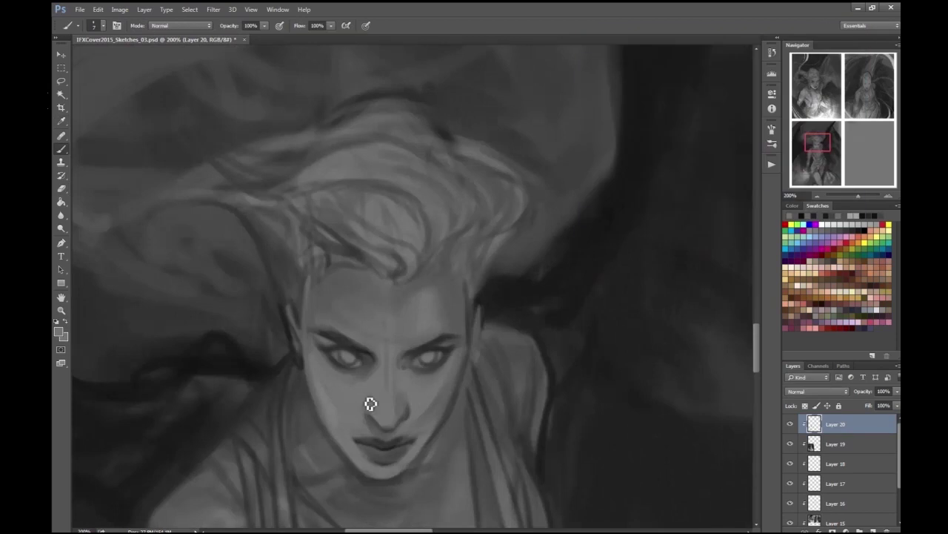
scroll(422, 228, down, 4)
scroll(422, 229, up, 2)
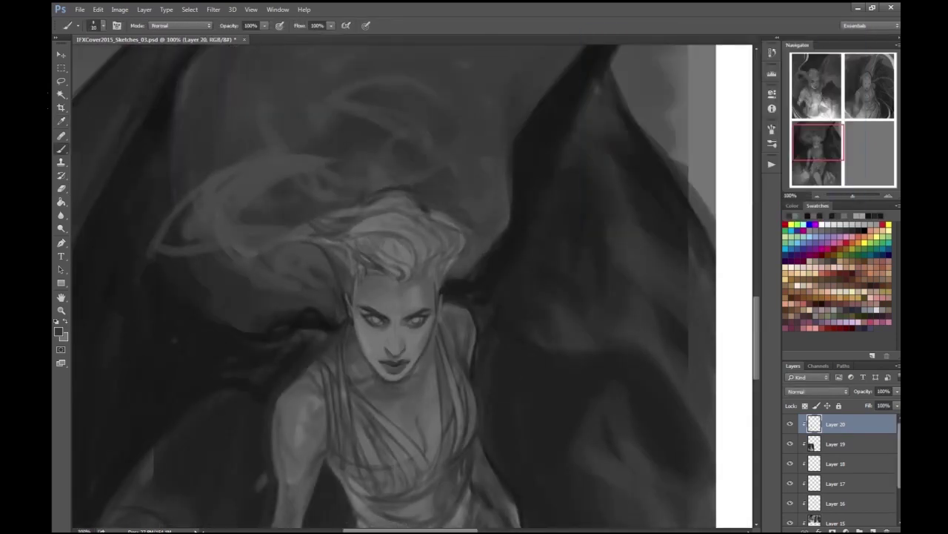
- Paint dark flowing strands into the third figure's windswept hair and deepen the contour along her jaw and cheek
scroll(408, 285, up, 2)
scroll(426, 454, down, 5)
scroll(466, 455, up, 3)
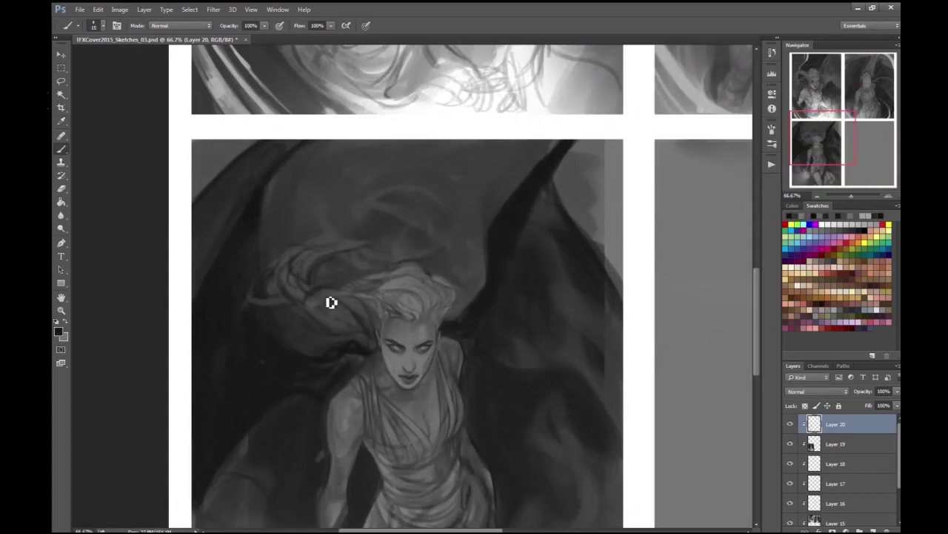
scroll(468, 278, up, 1)
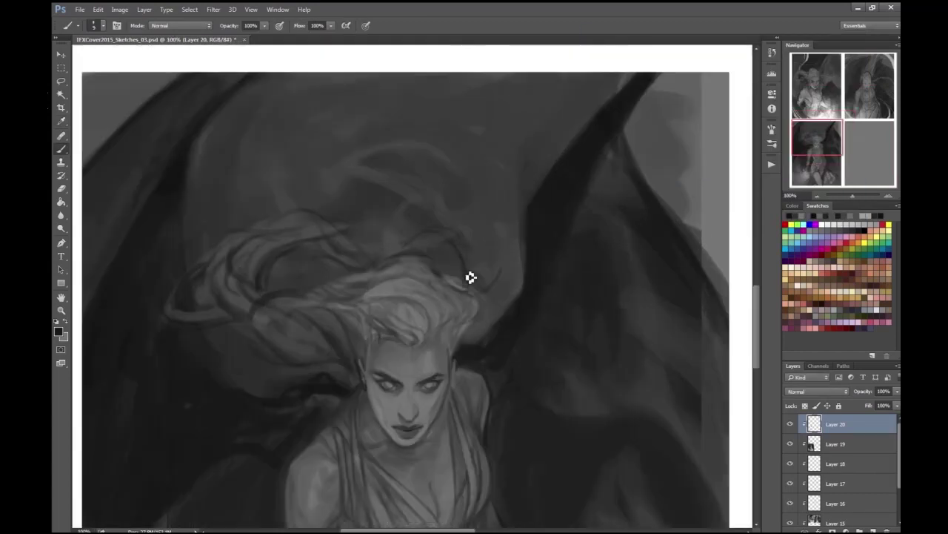
scroll(504, 299, down, 1)
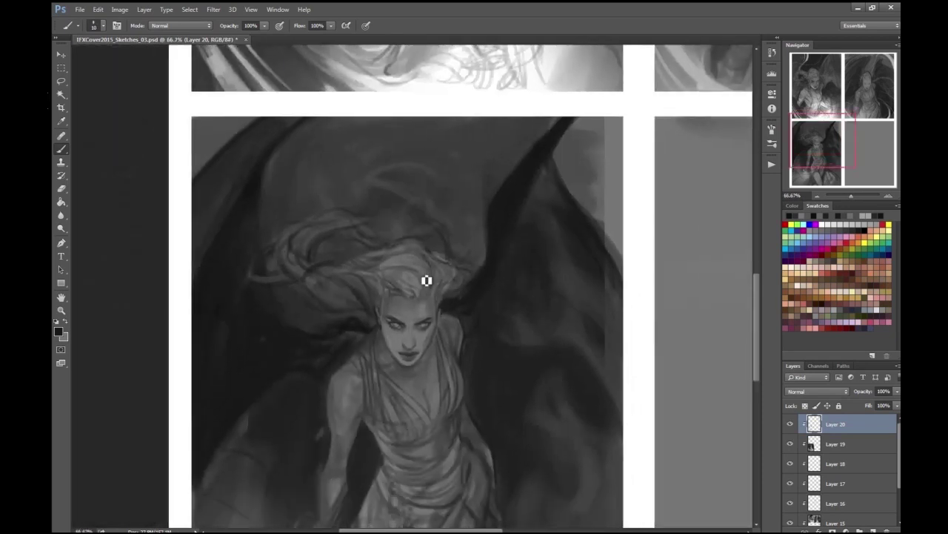
scroll(311, 417, up, 2)
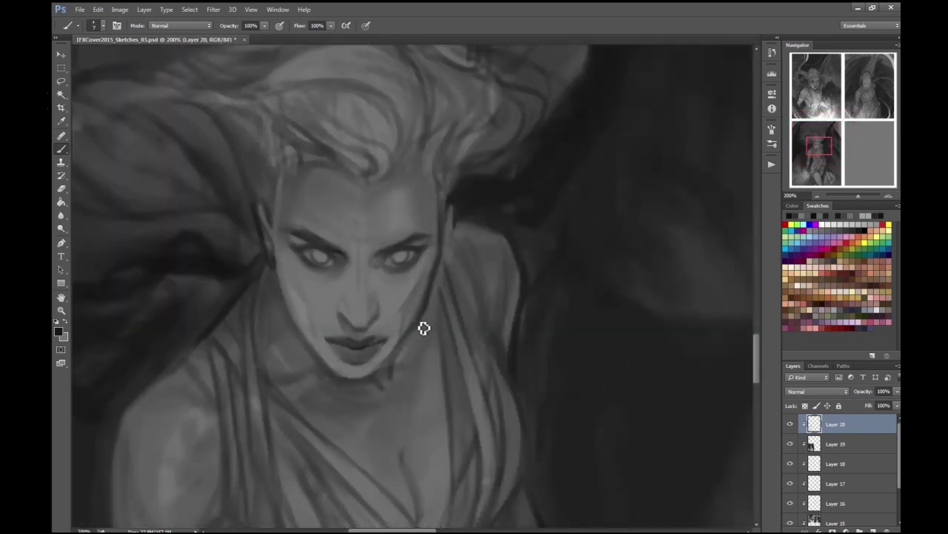
scroll(283, 267, down, 5)
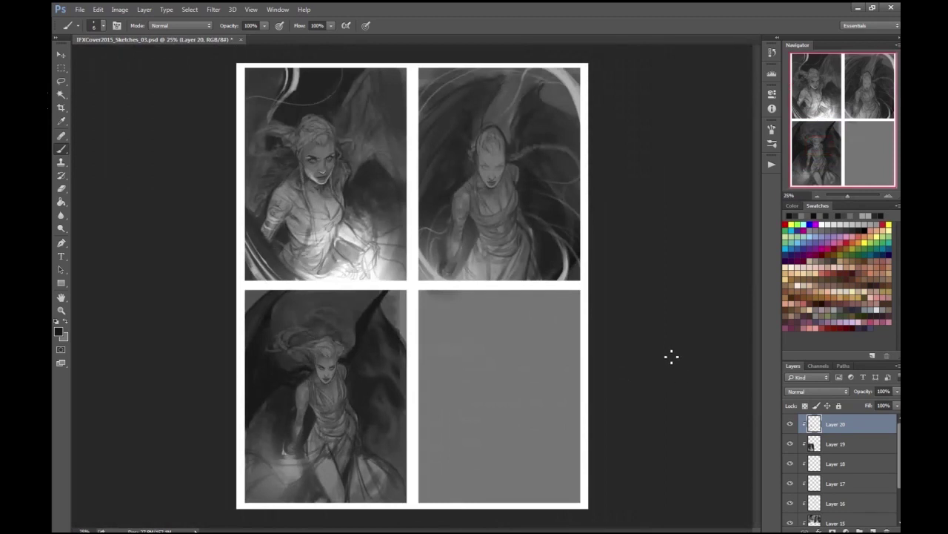
- Darken the third panel's right wing and erase the paint that spills over the edge of the empty fourth panel
scroll(324, 301, up, 2)
scroll(416, 285, down, 1)
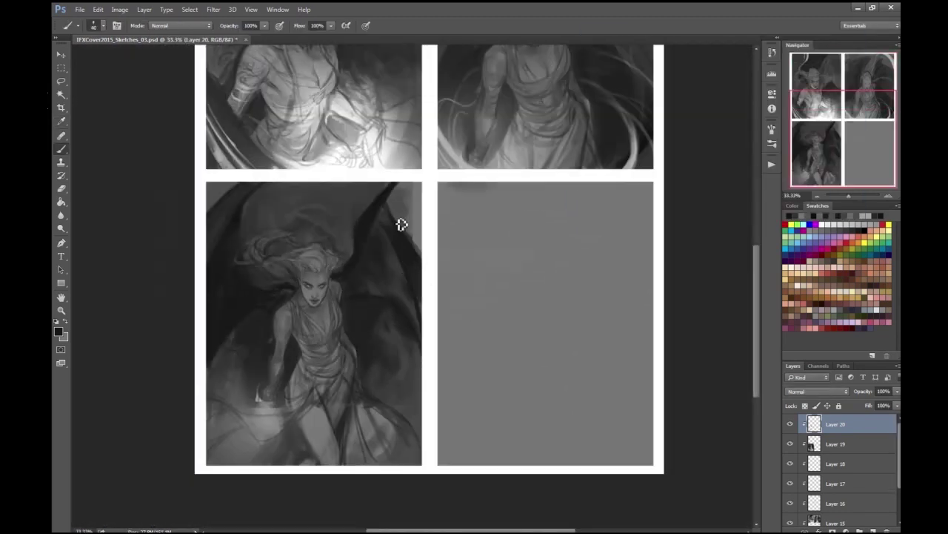
scroll(400, 215, up, 1)
scroll(381, 304, down, 1)
key(e)
scroll(460, 318, up, 1)
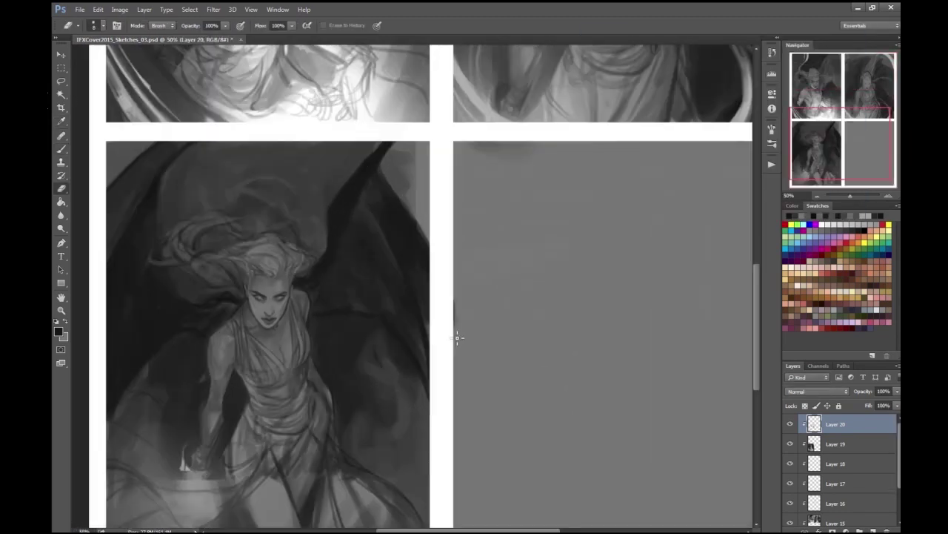
drag(496, 312, 511, 228)
key(b)
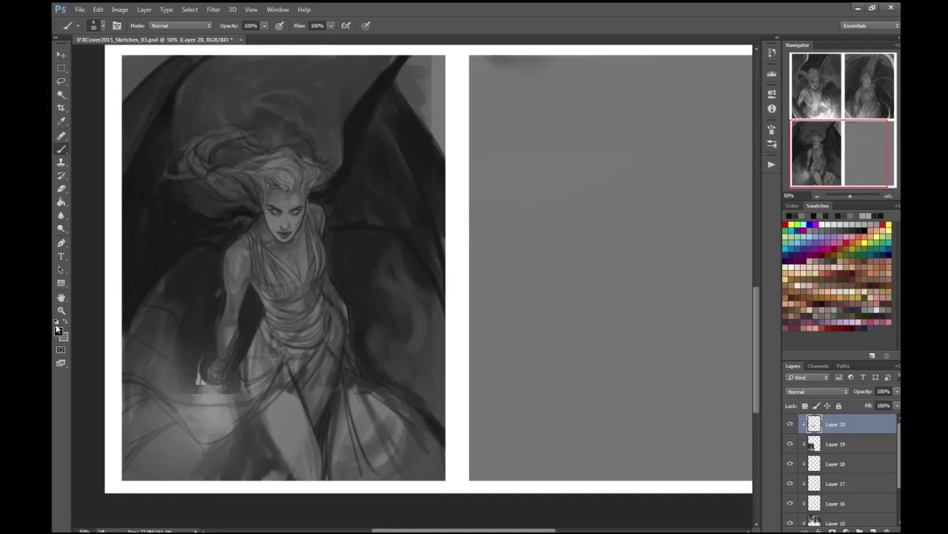
- Paint sweeping light and dark folds into the third figure's billowing skirt using greys sampled from the painting
alt+click(357, 415)
mouse_move(130, 370)
mouse_down()
mouse_move(185, 404)
mouse_move(148, 459)
mouse_move(278, 393)
mouse_up()
key(bracketleft)
key(bracketleft)
key(bracketleft)
key(bracketleft)
alt+click(218, 400)
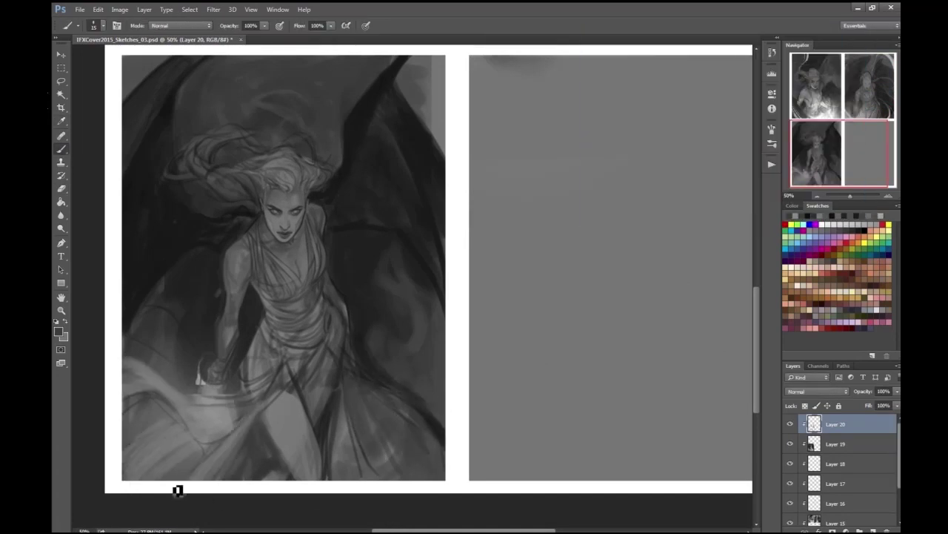
key(bracketright)
drag(148, 392, 181, 413)
alt+click(423, 462)
mouse_move(423, 461)
mouse_down()
mouse_move(451, 457)
mouse_move(441, 404)
mouse_up()
- Scatter small light-grey specks across the wings and dark background around the third figure
key(ctrl+plus)
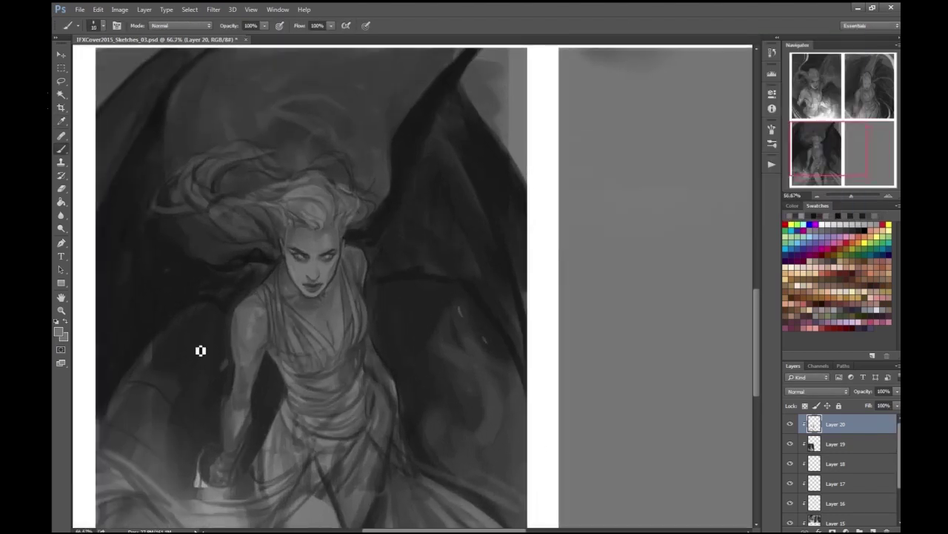
drag(106, 239, 507, 329)
key(ctrl+plus)
key(ctrl+plus)
click(59, 331)
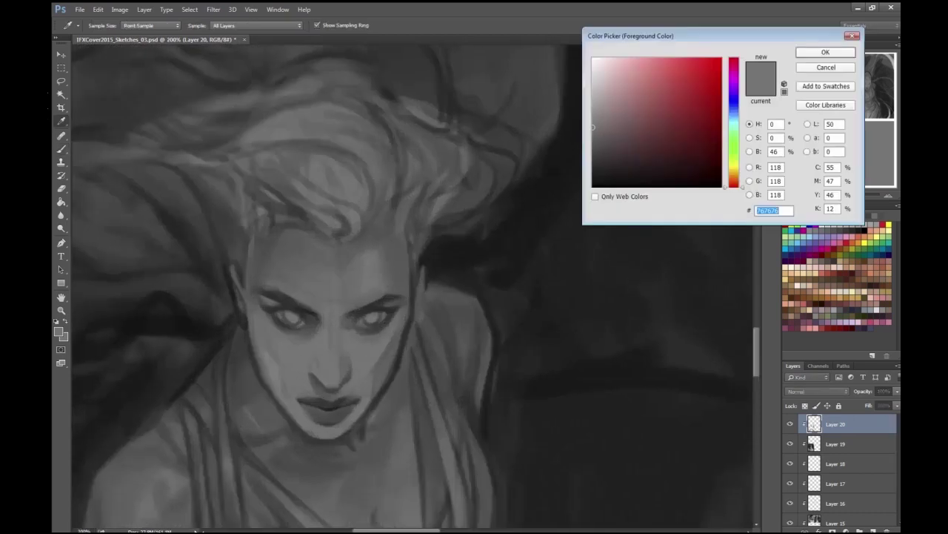
key(Return)
- Select the third figure's eyes and brows with the Lasso, adjust them with Free Transform and clear the selection
key(ctrl+plus)
key(l)
click(98, 9)
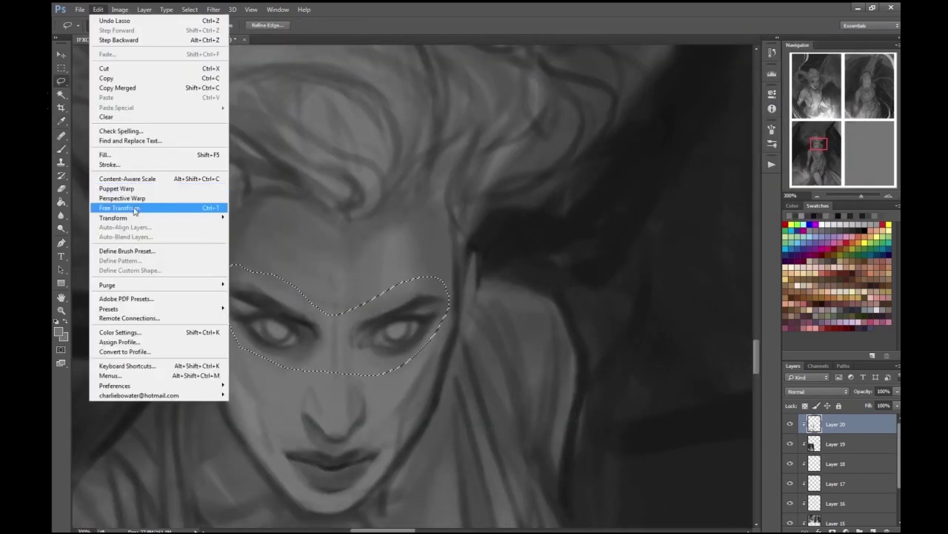
click(123, 195)
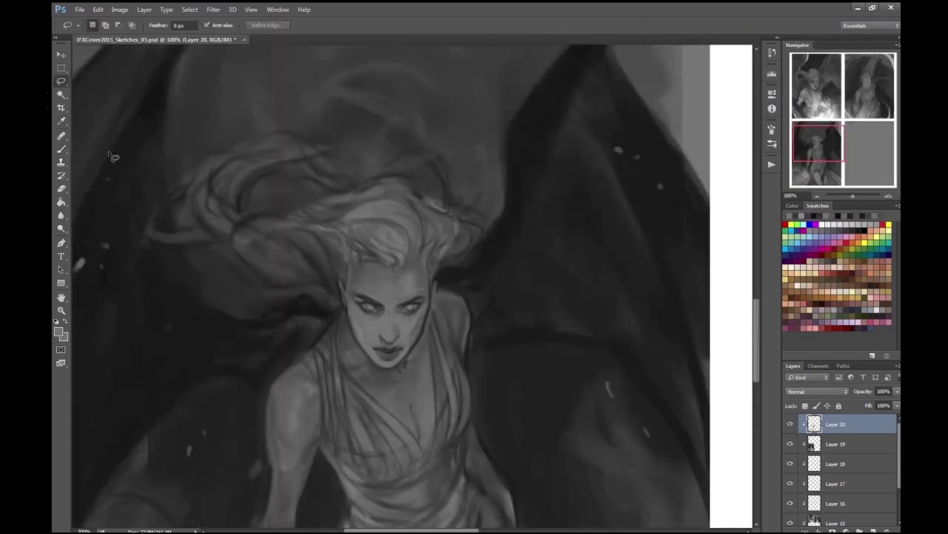
key(ctrl+plus)
click(190, 8)
click(208, 46)
key(ctrl+t)
key(Return)
key(ctrl+d)
key(b)
- Sample mid greys from the face and hair and retouch the third figure's forehead and lighter hair strands
alt+click(307, 299)
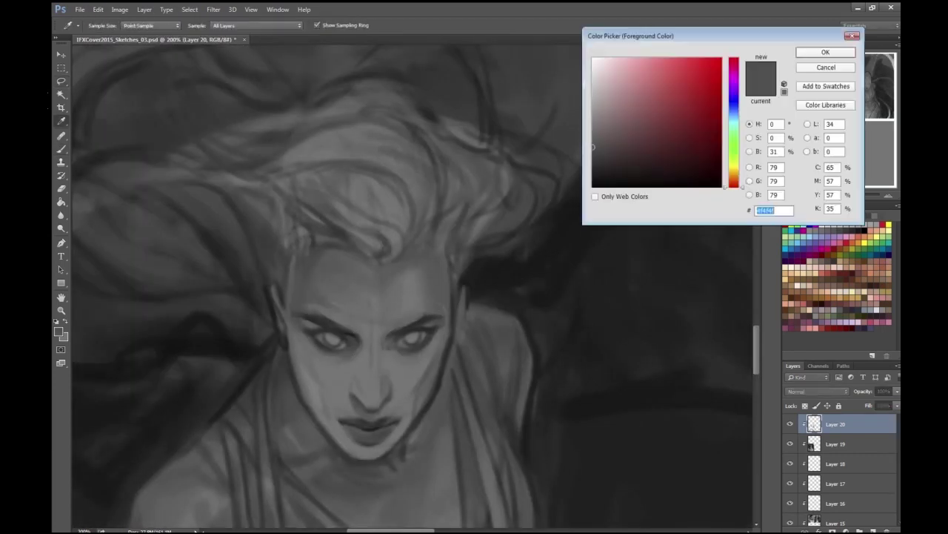
alt+click(371, 263)
alt+click(377, 348)
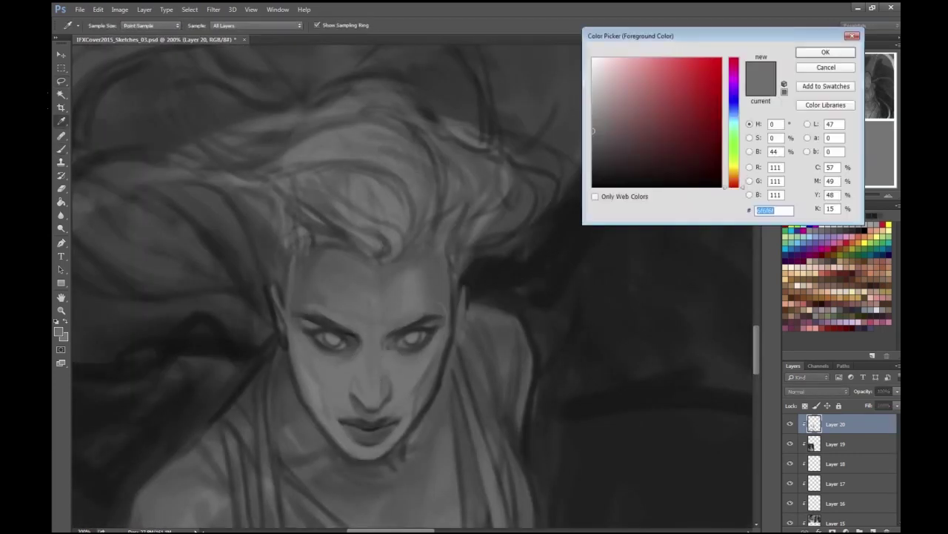
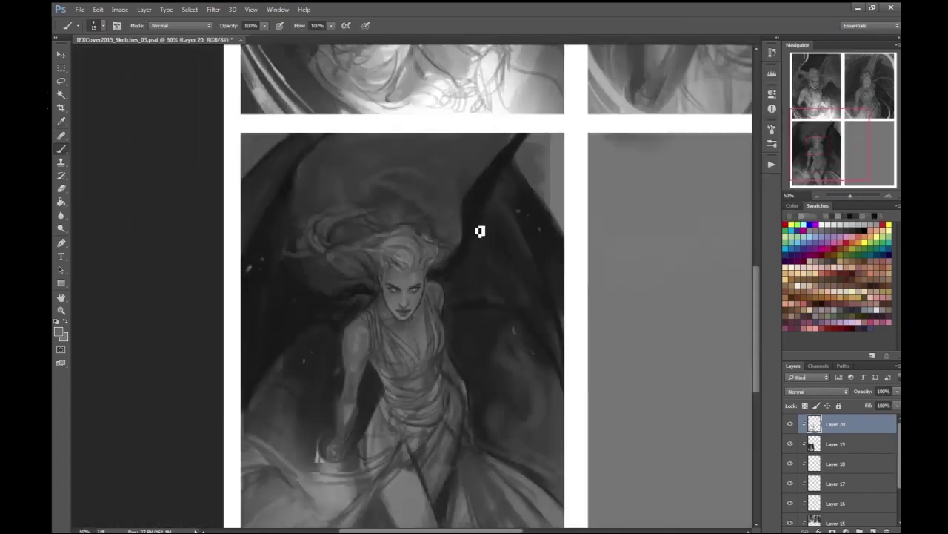
key(ctrl+1)
key(ctrl+plus)
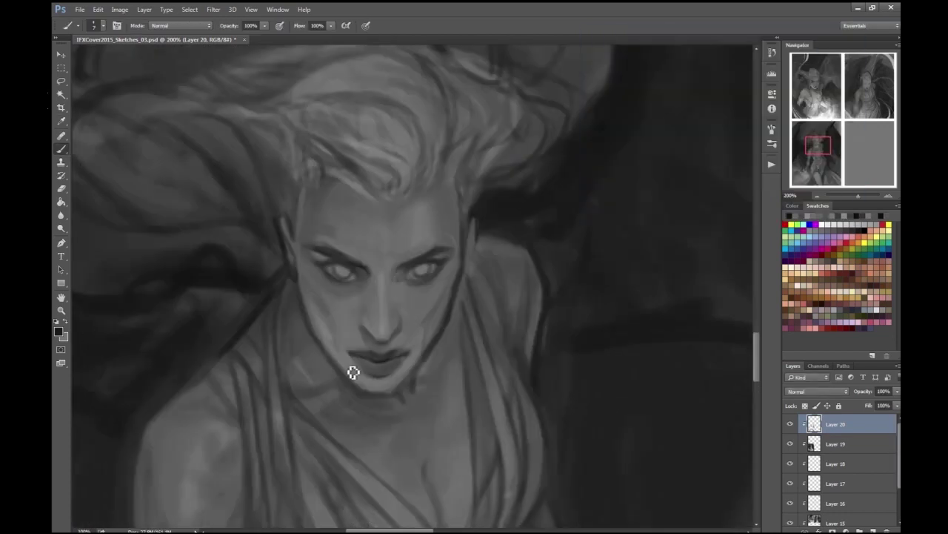
- Refine the third figure's face with fine dark brush accents and save the sketch sheet
key(ctrl+minus)
key(ctrl+minus)
key(ctrl+minus)
key(ctrl+minus)
key(ctrl+minus)
key(ctrl+plus)
key(ctrl+plus)
key(ctrl+plus)
key(ctrl+plus)
key(ctrl+plus)
key(ctrl+plus)
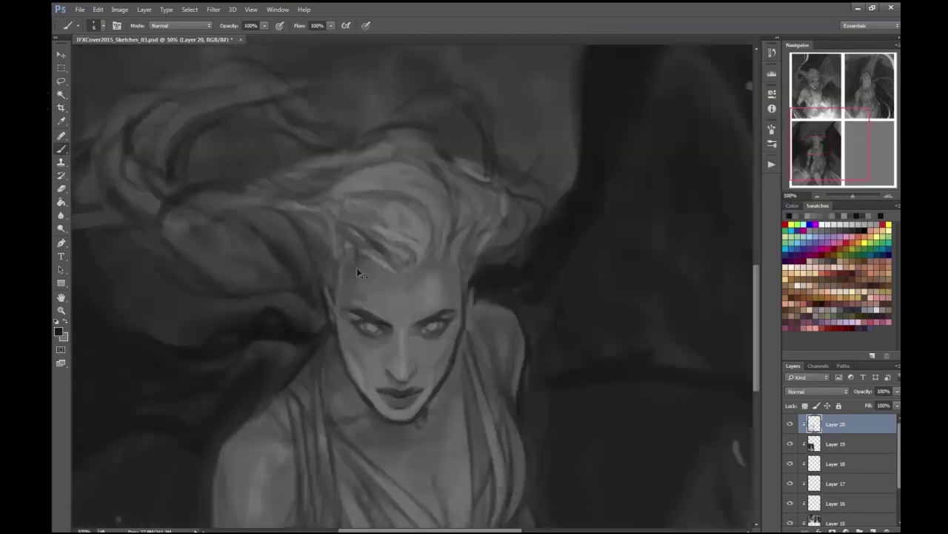
scroll(413, 333, down, 3)
scroll(397, 395, up, 3)
scroll(441, 384, down, 6)
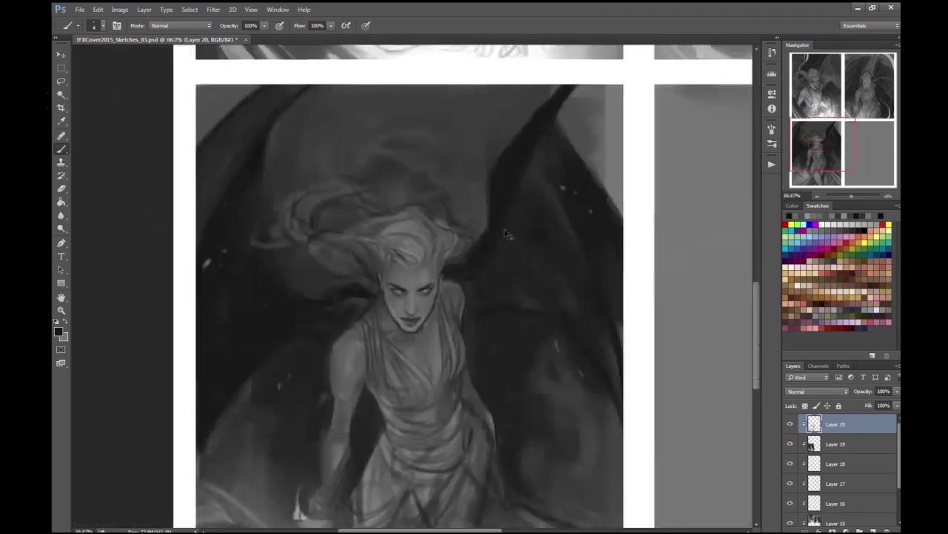
scroll(732, 164, up, 1)
key(ctrl+s)
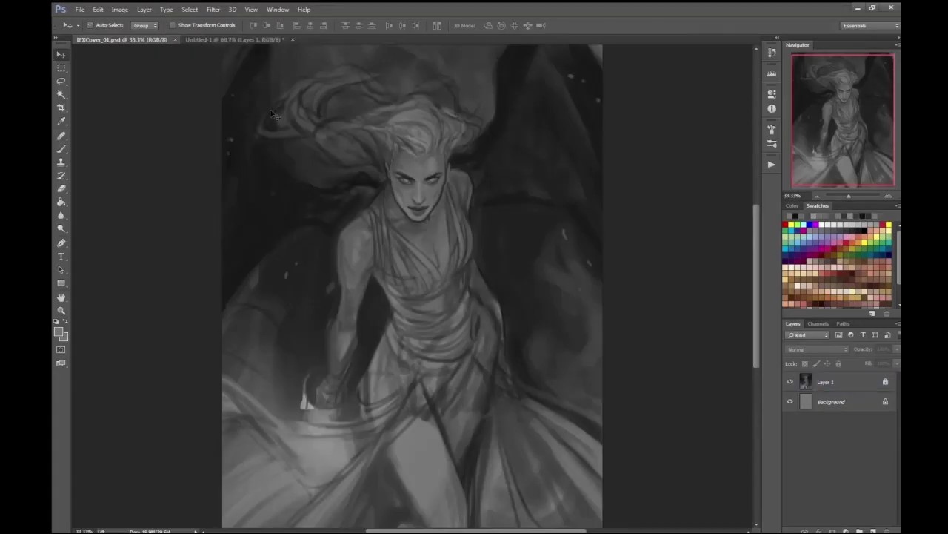
- In IFXCover_01.psd, duplicate Layer 1, add a new Overlay layer on top and choose a light grey brush colour
scroll(615, 211, down, 1)
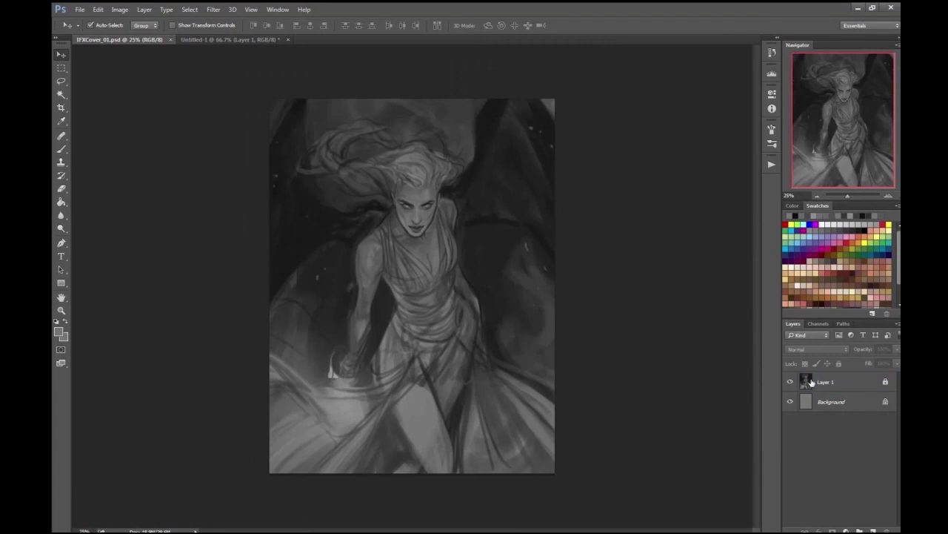
key(ctrl+j)
key(ctrl+shift+alt+n)
key(b)
click(817, 348)
click(815, 245)
click(60, 332)
key(Return)
- Brush a broad soft glow over the skirt, legs and torso on the Overlay layer
drag(400, 386, 415, 326)
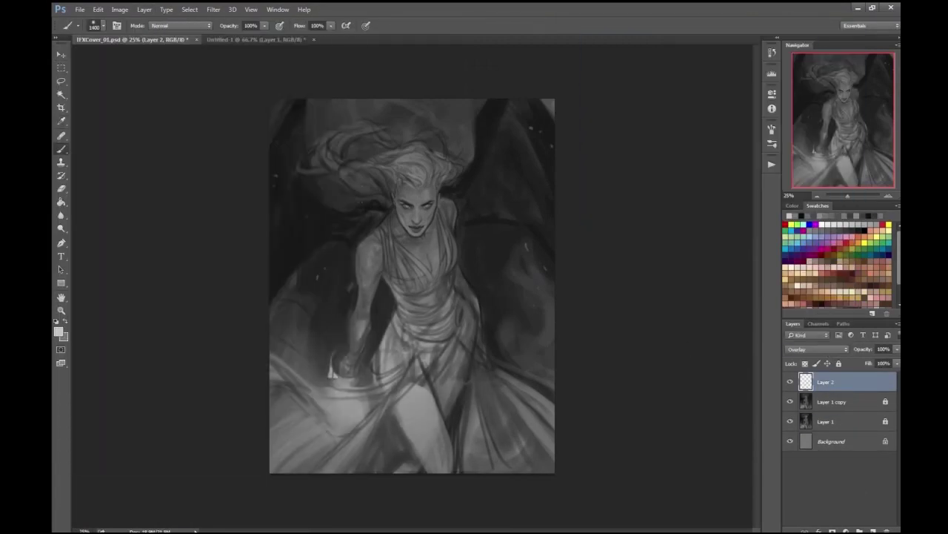
drag(416, 400, 418, 207)
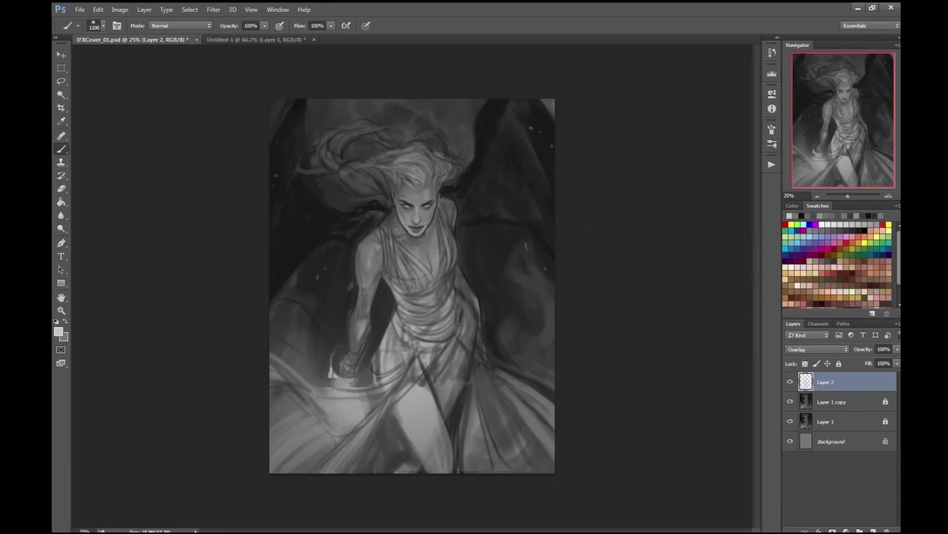
click(350, 410)
- Brighten the lower skirt folds and the woman's face with smaller brush sizes on the Overlay layer
key(bracketleft)
key(bracketleft)
key(bracketleft)
key(bracketleft)
key(bracketleft)
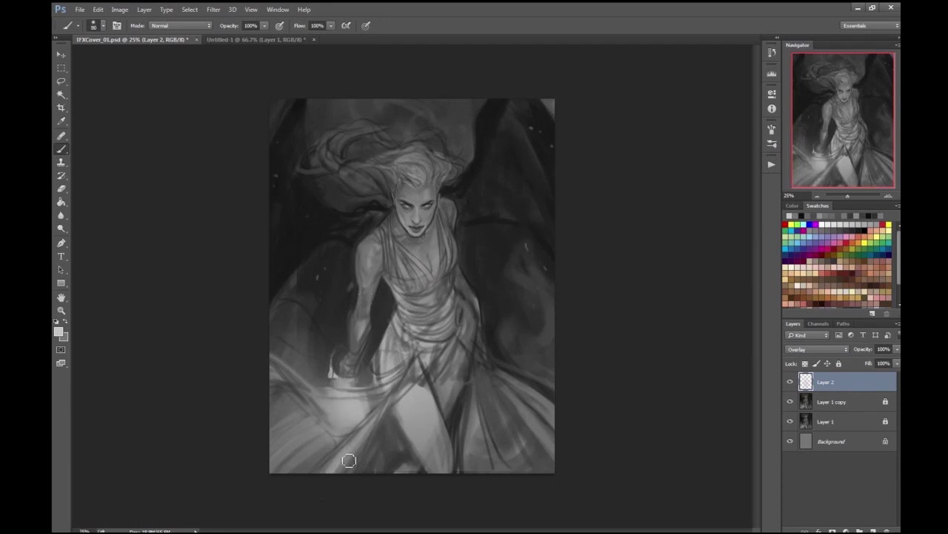
click(513, 418)
key(ctrl+equal)
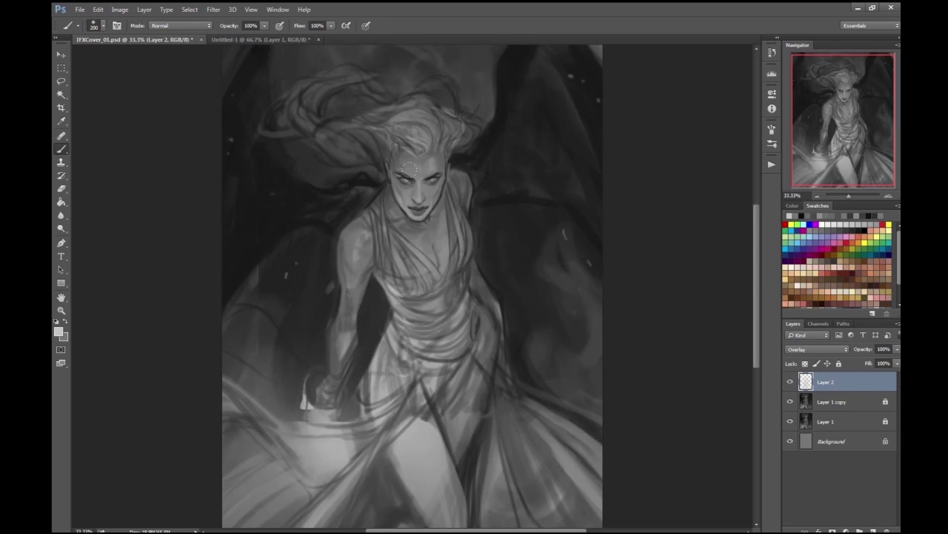
key(ctrl+minus)
key(bracketleft)
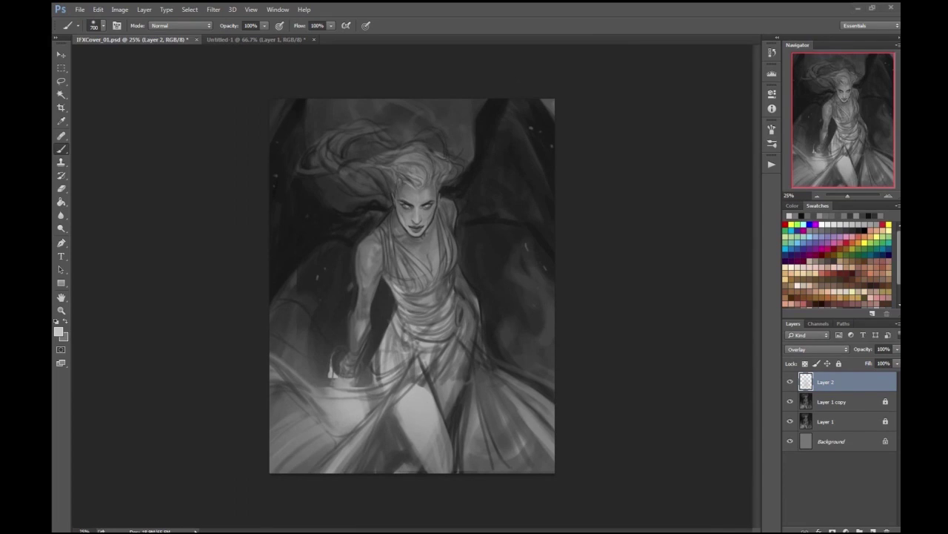
- Set the Overlay layer to 81% opacity, merge it with both painting layers and duplicate the merged layer
key(ctrl+plus)
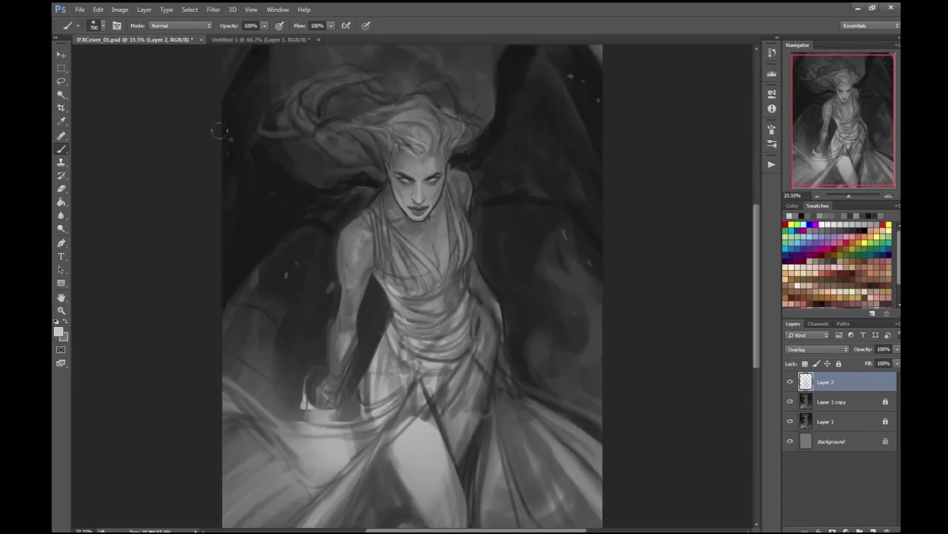
mouse_move(669, 216)
mouse_down()
mouse_move(670, 250)
mouse_move(682, 229)
mouse_up()
key(alt+shift+bracketleft)
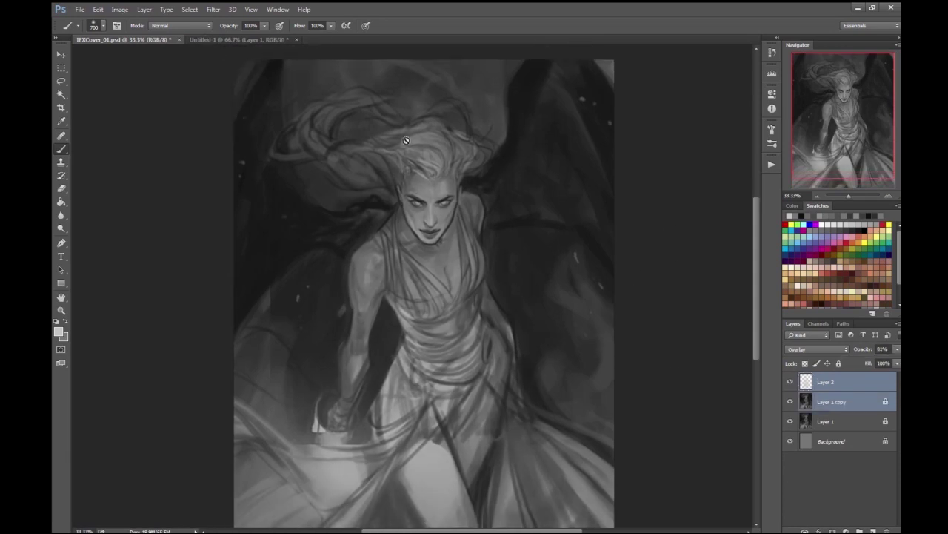
key(ctrl+e)
key(alt+shift+bracketleft)
key(ctrl+e)
key(ctrl+j)
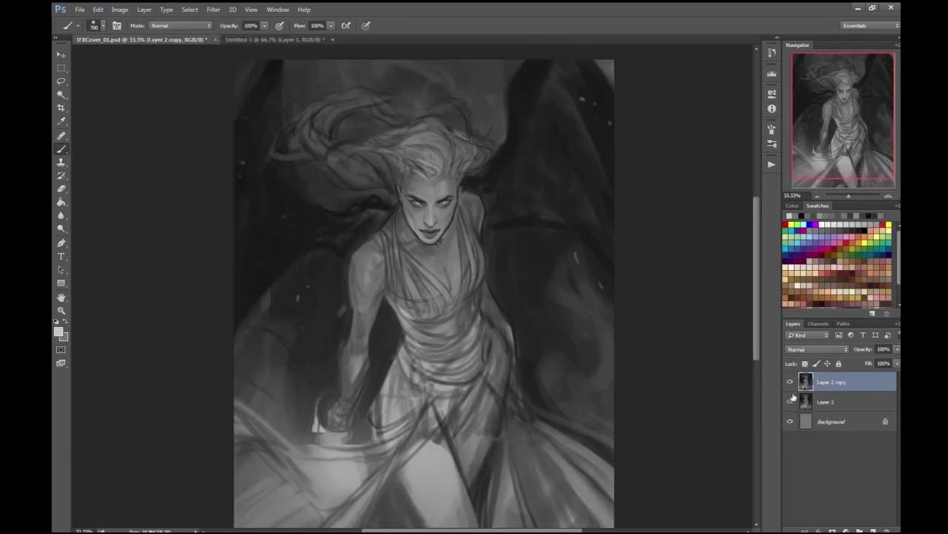
- Hide Layer 2 and start erasing the dark background beside the figure's left-hand arm and hair on Layer 2 copy
click(60, 190)
key(ctrl+plus)
mouse_move(223, 348)
mouse_down()
mouse_move(245, 400)
mouse_move(277, 389)
mouse_up()
scroll(409, 282, up, 2)
key(bracketleft)
key(bracketleft)
key(bracketleft)
mouse_move(337, 406)
mouse_down()
mouse_move(328, 311)
mouse_move(349, 270)
mouse_move(361, 182)
mouse_move(415, 124)
mouse_up()
scroll(415, 125, up, 5)
mouse_move(413, 247)
mouse_down()
mouse_move(328, 234)
mouse_move(303, 202)
mouse_move(267, 207)
mouse_move(221, 176)
mouse_move(222, 123)
mouse_up()
- Erase the wing and background around the left end of the flowing hair with a larger eraser
key(ctrl+minus)
key(bracketright)
key(bracketright)
key(bracketright)
key(bracketright)
key(bracketright)
key(bracketright)
mouse_move(356, 149)
mouse_down()
mouse_move(297, 170)
mouse_move(281, 318)
mouse_up()
mouse_move(278, 157)
mouse_down()
mouse_move(330, 255)
mouse_move(404, 270)
mouse_move(431, 226)
mouse_move(427, 167)
mouse_up()
- Erase the remaining dark background between the underside of the hair and the figure's left-hand arm
key(ctrl+plus)
key(bracketleft)
key(bracketleft)
key(bracketleft)
key(bracketleft)
key(bracketleft)
key(bracketright)
key(bracketright)
key(bracketright)
key(bracketright)
mouse_move(237, 222)
mouse_down()
mouse_move(170, 381)
mouse_move(248, 449)
mouse_move(303, 307)
mouse_move(289, 254)
mouse_up()
drag(301, 176, 275, 292)
drag(274, 292, 245, 386)
- Erase the dark fringe along the figure's left-hand shoulder, arm and hair on Layer 2 copy with a small 25 px eraser
key(bracketleft)
key(bracketleft)
key(bracketleft)
key(bracketleft)
key(bracketleft)
key(bracketleft)
key(bracketleft)
key(bracketleft)
key(bracketleft)
key(bracketleft)
key(bracketleft)
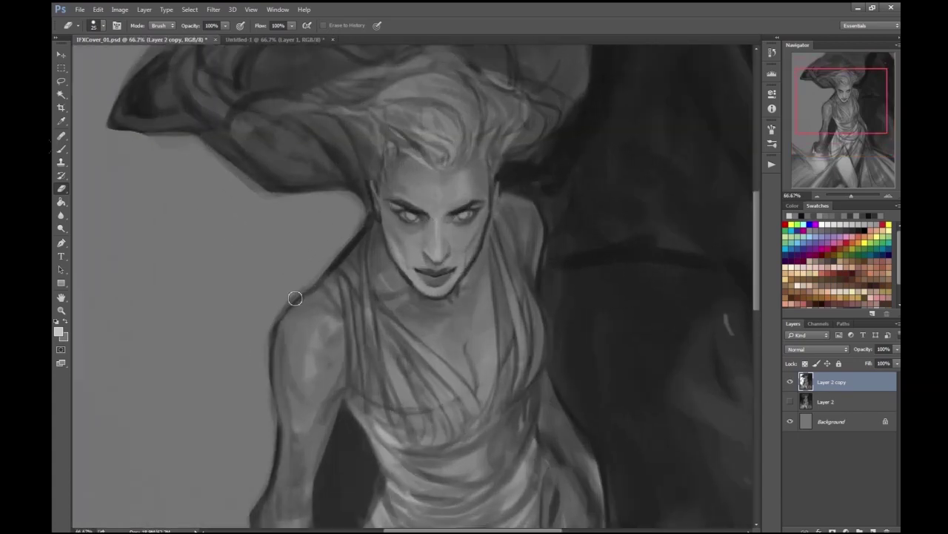
drag(263, 344, 452, 149)
key(ctrl+plus)
mouse_move(257, 258)
mouse_down()
mouse_move(297, 264)
mouse_move(374, 315)
mouse_up()
drag(585, 181, 355, 232)
mouse_move(363, 342)
mouse_down()
mouse_move(396, 335)
mouse_move(457, 265)
mouse_move(415, 85)
mouse_up()
- Erase the large areas of wing and background around the figure's hair and right-hand side with a much larger eraser
key(ctrl+minus)
key(bracketright)
key(bracketright)
key(bracketright)
key(bracketright)
key(bracketright)
key(bracketright)
key(bracketright)
key(bracketright)
key(bracketright)
key(bracketright)
key(bracketright)
key(bracketright)
drag(400, 178, 444, 200)
mouse_move(386, 163)
mouse_down()
mouse_move(482, 222)
mouse_move(475, 296)
mouse_up()
mouse_move(455, 99)
mouse_down()
mouse_move(508, 292)
mouse_move(501, 216)
mouse_up()
- Erase the background close to the figure's arms, waist and dress contours with a smaller eraser
key(ctrl+plus)
key(ctrl+plus)
key(bracketleft)
key(bracketleft)
key(bracketleft)
key(bracketleft)
key(bracketleft)
key(bracketleft)
key(bracketleft)
key(bracketleft)
key(bracketleft)
key(bracketleft)
key(bracketleft)
key(bracketleft)
mouse_move(352, 265)
mouse_down()
mouse_move(415, 274)
mouse_move(474, 211)
mouse_move(482, 145)
mouse_move(534, 322)
mouse_up()
mouse_move(580, 320)
mouse_down()
mouse_move(554, 206)
mouse_move(541, 194)
mouse_up()
drag(415, 160, 400, 400)
drag(507, 267, 452, 182)
drag(350, 315, 356, 400)
- Erase the remaining background patches beside the torso and dress with a slightly larger eraser
key(ctrl+minus)
key(bracketright)
key(bracketright)
key(bracketright)
key(bracketright)
drag(434, 307, 426, 460)
drag(445, 222, 400, 267)
mouse_move(387, 160)
mouse_down()
mouse_move(400, 222)
mouse_move(493, 353)
mouse_move(379, 171)
mouse_move(411, 311)
mouse_move(481, 370)
mouse_up()
- Check the figure's cut-out on Layer 2 copy up close and erase the last leftover background bits
key(ctrl+plus)
key(ctrl+0)
key(ctrl+plus)
key(ctrl+plus)
key(ctrl+plus)
key(bracketright)
key(bracketright)
key(bracketright)
key(bracketright)
key(bracketright)
key(bracketright)
key(bracketright)
mouse_move(356, 267)
mouse_down()
mouse_move(349, 317)
mouse_move(317, 394)
mouse_move(330, 415)
mouse_move(395, 264)
mouse_move(370, 223)
mouse_move(360, 281)
mouse_move(374, 252)
mouse_up()
key(ctrl+minus)
key(ctrl+minus)
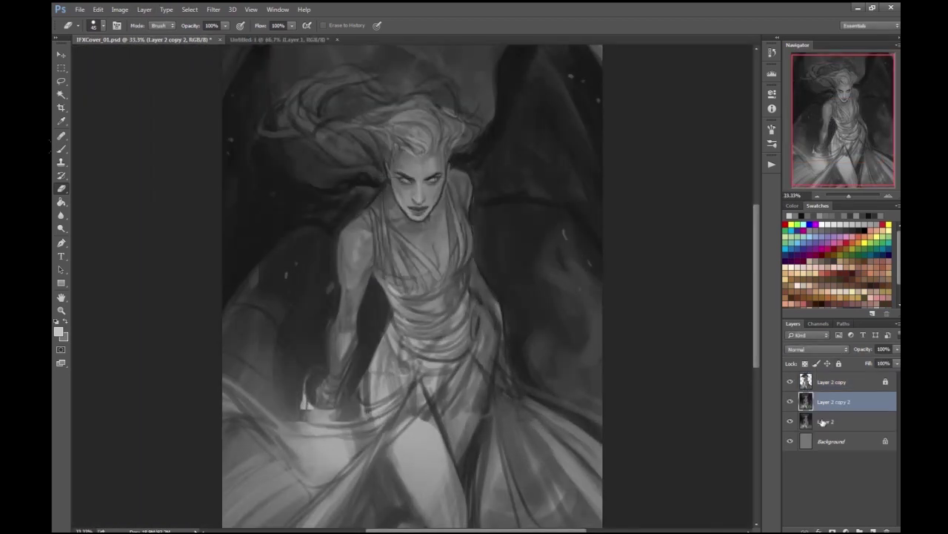
- Hide Layer 2 and erase the background below the left-hand wing on Layer 2 copy 2 with a 400 px eraser
key(bracketright)
key(bracketright)
key(bracketright)
key(bracketright)
key(bracketright)
key(bracketright)
key(bracketright)
key(bracketright)
key(bracketright)
key(bracketright)
key(bracketright)
key(bracketright)
key(bracketright)
mouse_move(268, 271)
mouse_down()
mouse_move(282, 371)
mouse_move(319, 326)
mouse_move(349, 415)
mouse_up()
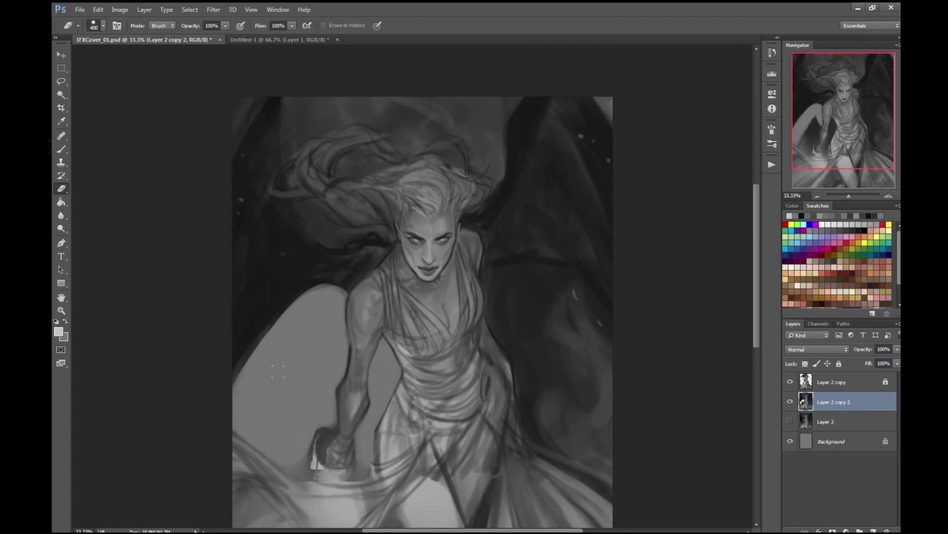
- Erase the background above and beneath the left end of the flowing hair on Layer 2 copy 2 with a 200 px eraser
key(ctrl+minus)
key(ctrl+plus)
key(bracketleft)
key(bracketleft)
key(bracketleft)
key(bracketleft)
key(bracketleft)
key(bracketleft)
drag(267, 189, 345, 195)
drag(343, 289, 354, 277)
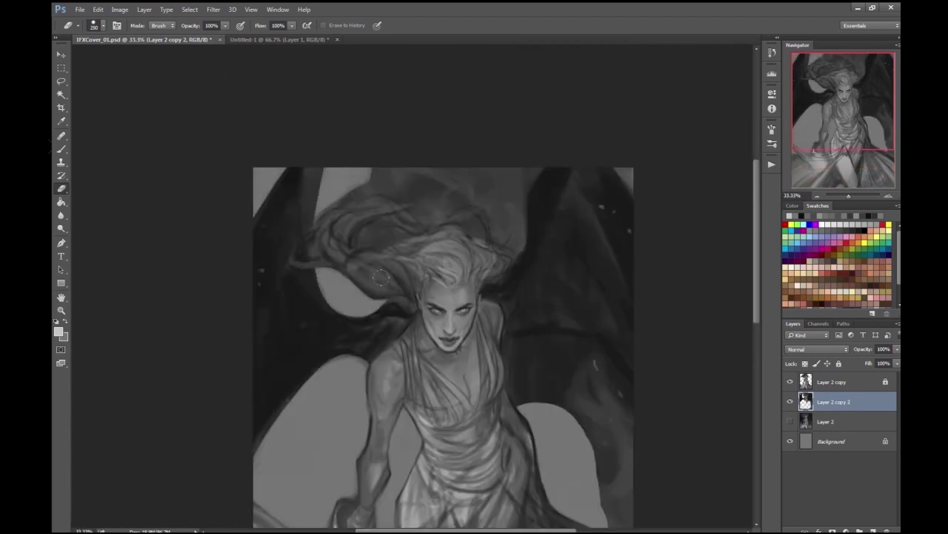
- Erase the background between the hair and the right-hand wing, and the area below that wing
drag(475, 232, 476, 215)
drag(518, 364, 477, 248)
drag(477, 248, 585, 281)
key(bracketright)
key(bracketright)
key(ctrl+minus)
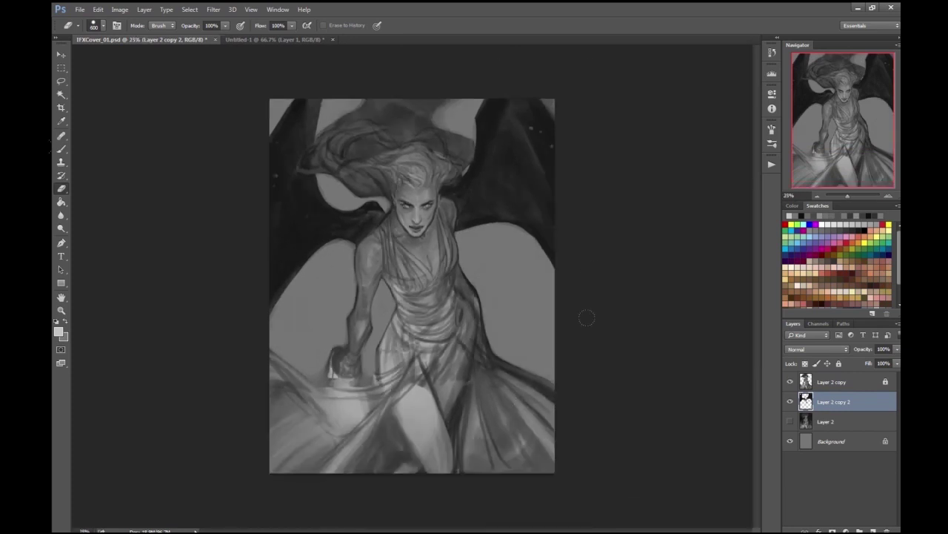
key(ctrl+plus)
click(119, 8)
mouse_move(140, 34)
click(266, 34)
key(Escape)
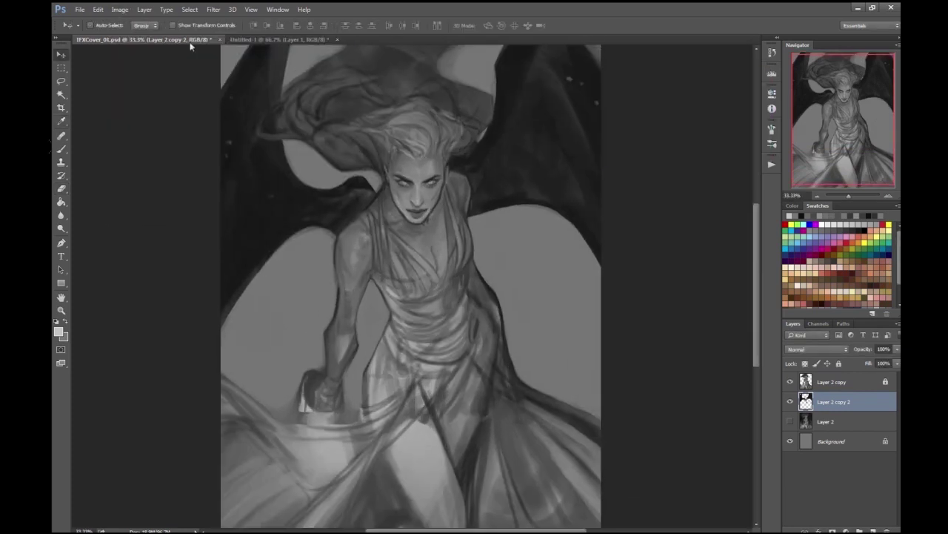
- Flip the whole canvas horizontally and return to the Brush tool
key(ctrl+minus)
key(v)
drag(348, 239, 360, 231)
key(ctrl+plus)
key(ctrl+shift+h)
key(b)
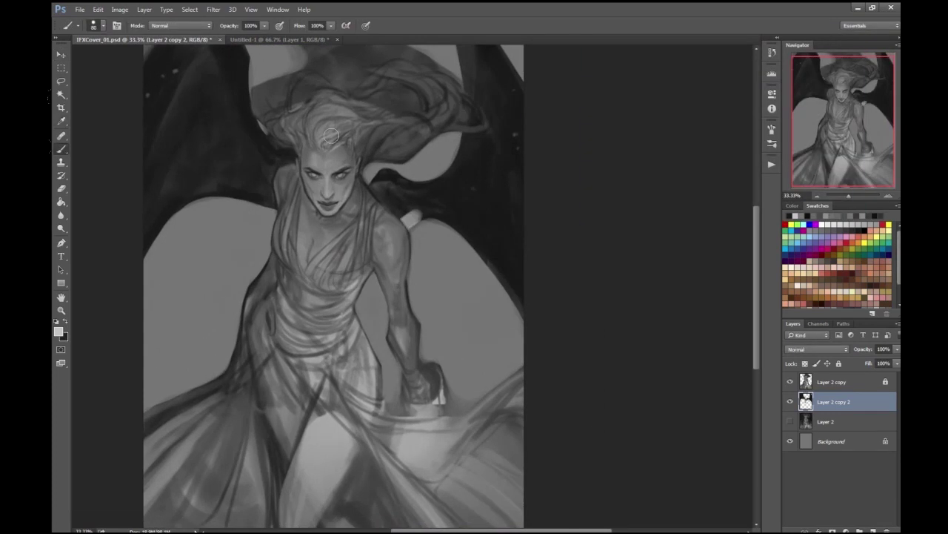
- Paint the lower edge of the right-hand wing dark where it meets the shoulder on Layer 2 copy 2
drag(392, 221, 406, 219)
drag(474, 236, 481, 256)
key(bracketright)
key(bracketright)
key(ctrl+minus)
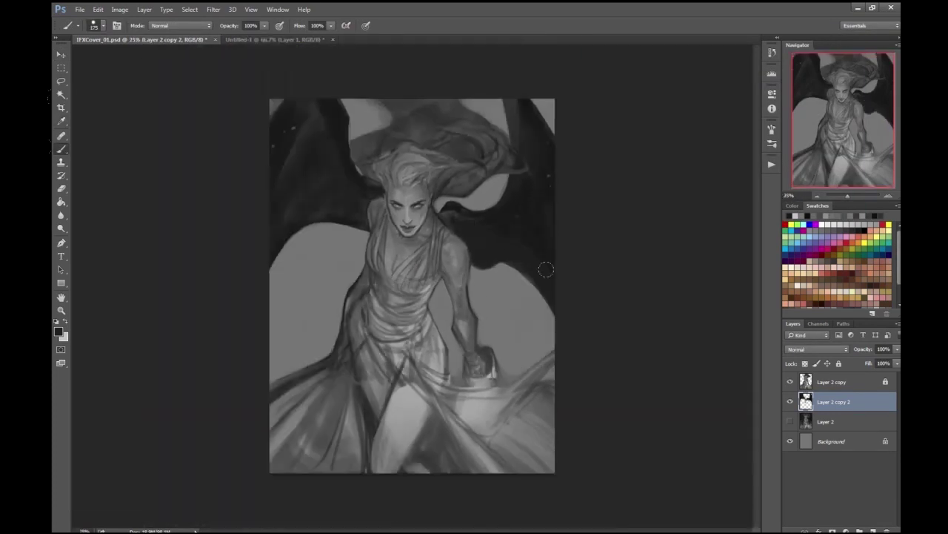
- Erase the leftover background between the left-hand wing and the hair on Layer 2 copy with a small eraser
key(ctrl+plus)
key(ctrl+plus)
key(ctrl+plus)
key(e)
key(alt+bracketright)
mouse_move(325, 238)
mouse_down()
mouse_move(324, 295)
mouse_move(352, 275)
mouse_move(297, 187)
mouse_move(342, 120)
mouse_move(327, 162)
mouse_up()
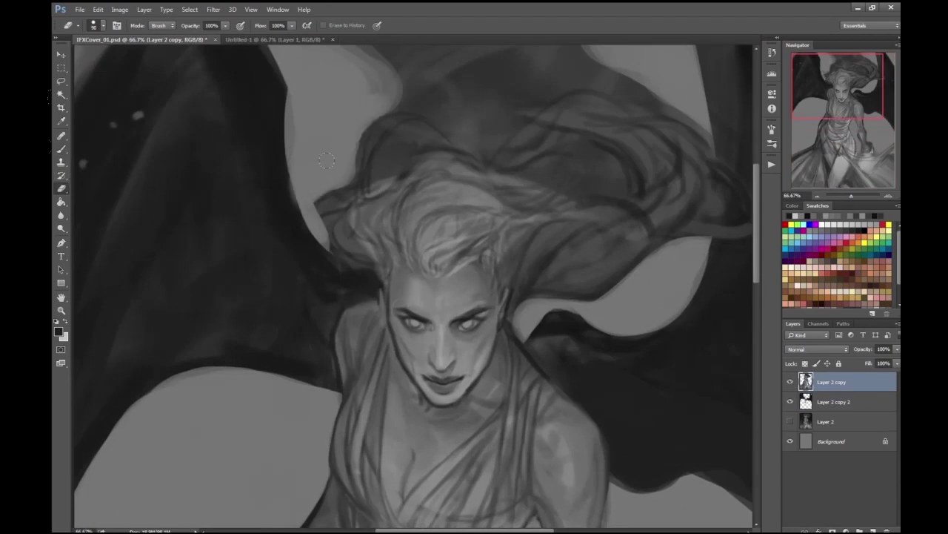
key(ctrl+minus)
key(bracketright)
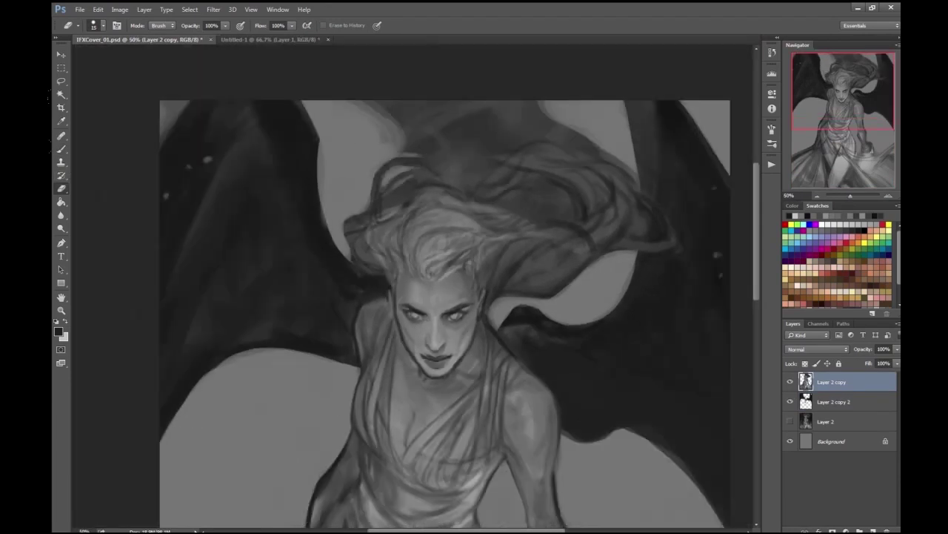
drag(400, 149, 506, 79)
- Show Layer 2 and paint dark tones over the background on a new layer above it with an 800 px brush
key(ctrl+minus)
key(bracketright)
key(bracketright)
key(bracketright)
key(bracketright)
key(bracketright)
key(bracketright)
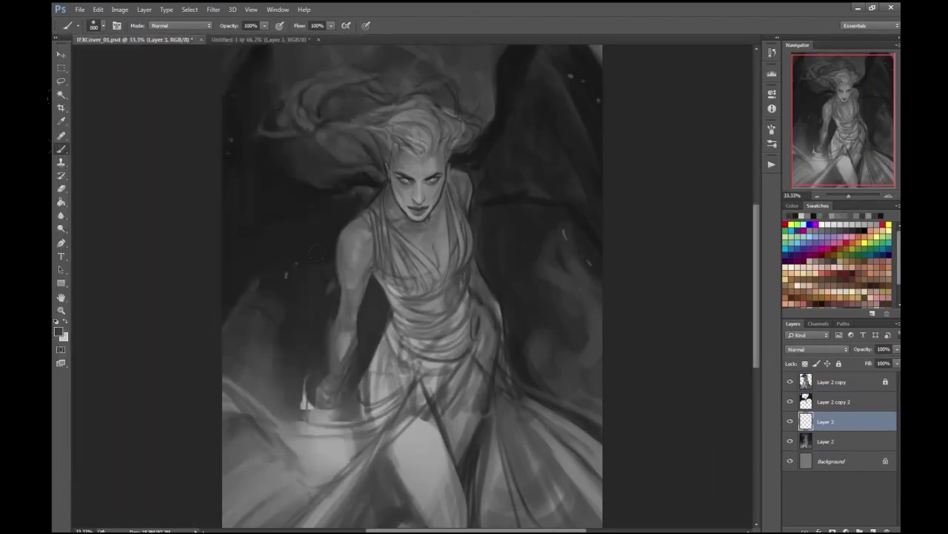
- Rename Layer 2 copy 2 as wings and Layer 2 copy as body
double_click(833, 400)
text(wings)
key(Return)
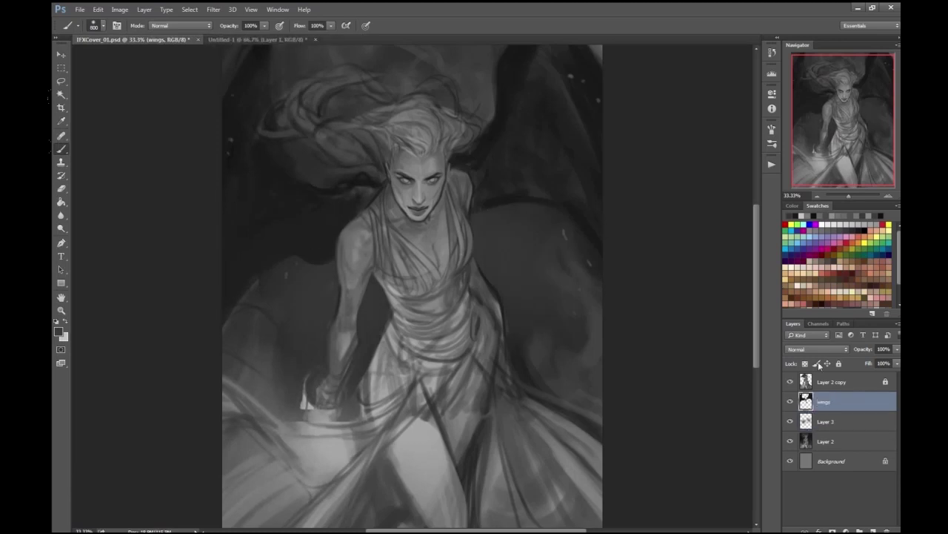
double_click(831, 382)
text(body)
key(Return)
- Lock the wings layer completely and make Layer 3 the active layer
click(844, 401)
click(839, 363)
click(845, 421)
key(h)
scroll(666, 360, up, 3)
click(67, 335)
key(Escape)
key(alt+])
key(e)
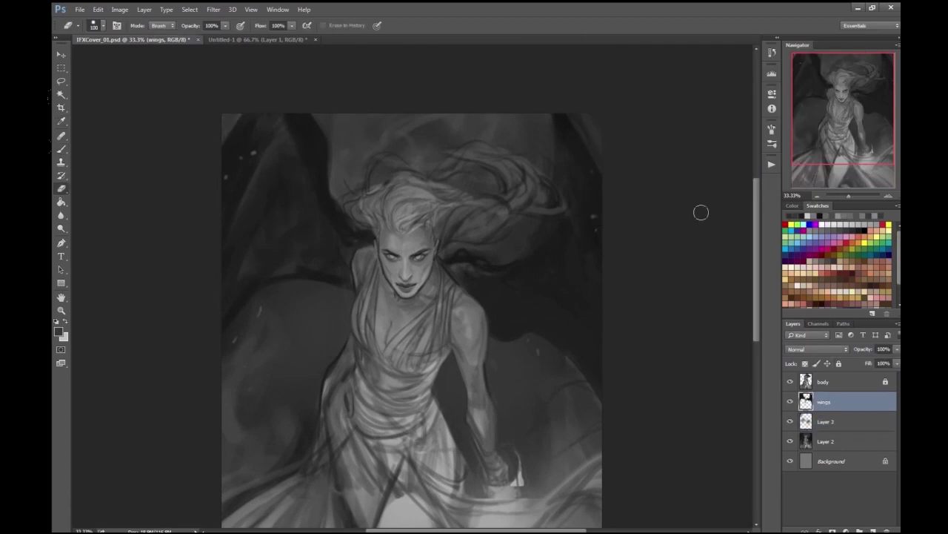
click(838, 363)
key(alt+[)
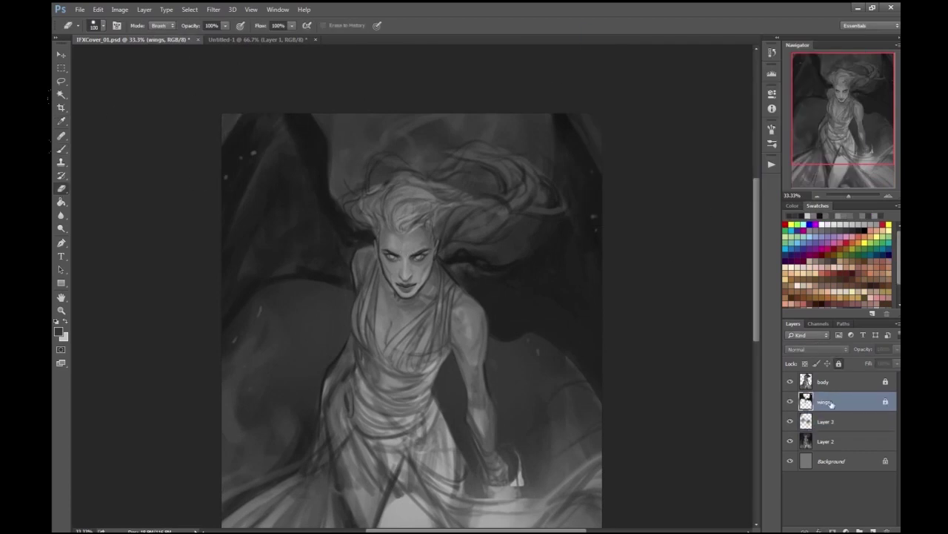
- Smooth the dark background behind the wings on Layer 3 with a 125 px brush
key(b)
click(58, 331)
key(Escape)
key(h)
key(h)
key(h)
key(h)
key(ctrl+plus)
key(ctrl+plus)
key(ctrl+plus)
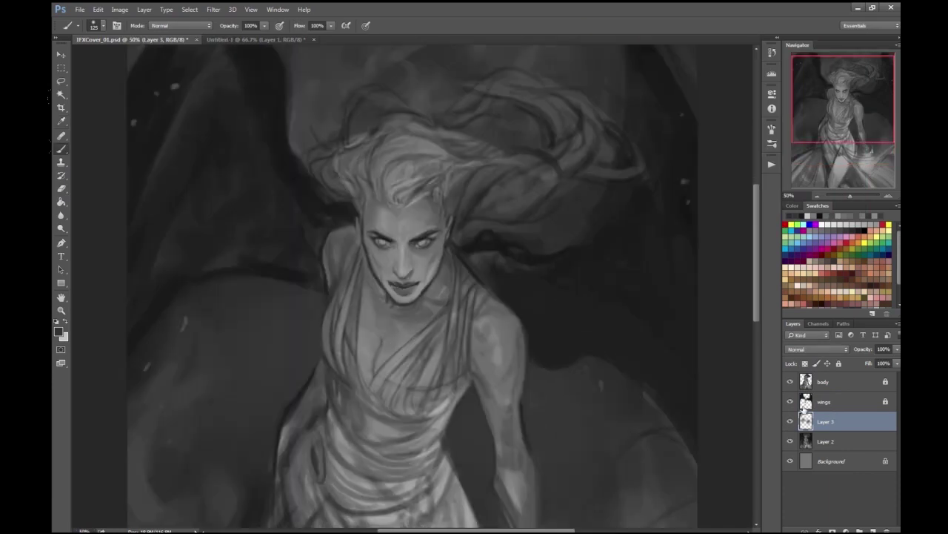
- Lock Layer 3 and create a new empty layer above the body layer for painting the face
key(slash)
key(alt+period)
key(ctrl+shift+alt+n)
right_click(116, 46)
click(58, 331)
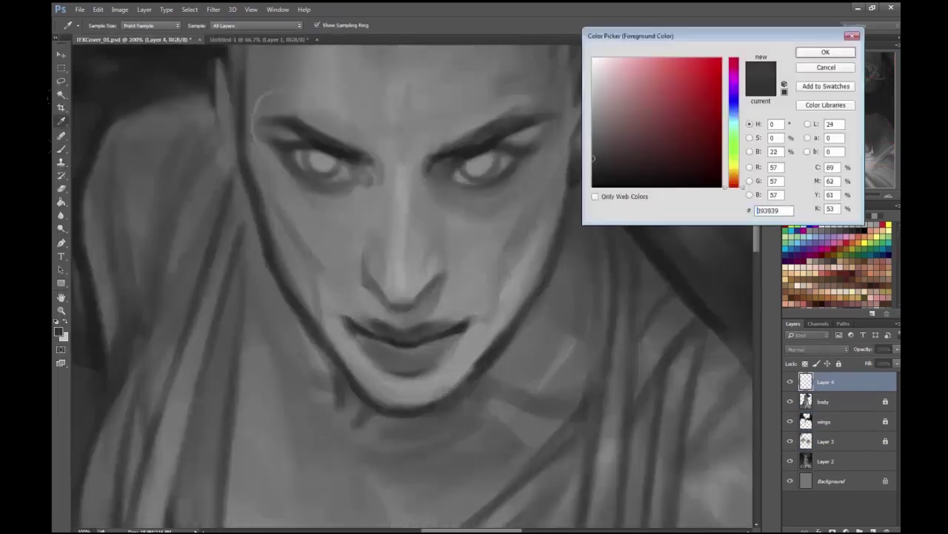
key(Escape)
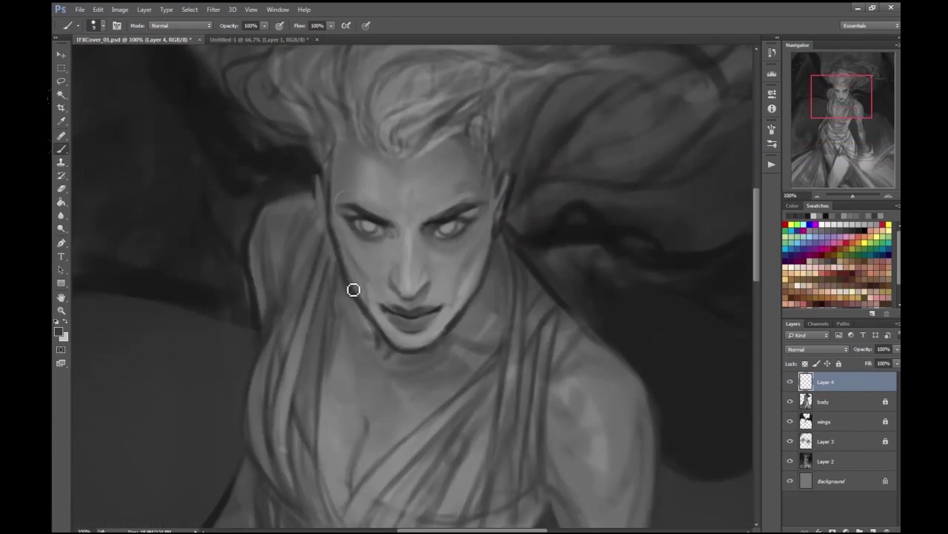
- Soften the dark outline along the cheek and jaw on Layer 4 with a brush of about 10 px
key(ctrl+plus)
click(59, 331)
key(Escape)
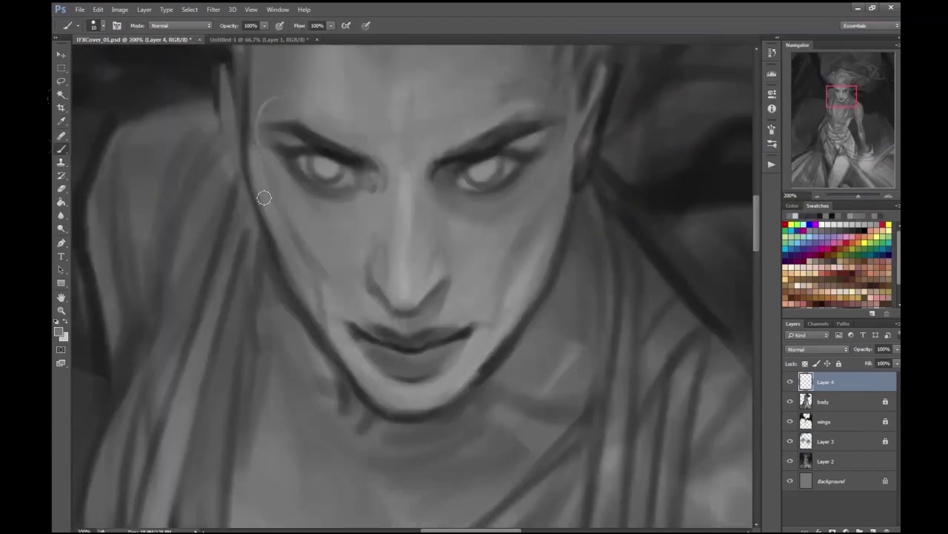
key(h)
drag(495, 308, 527, 252)
click(59, 331)
key(Escape)
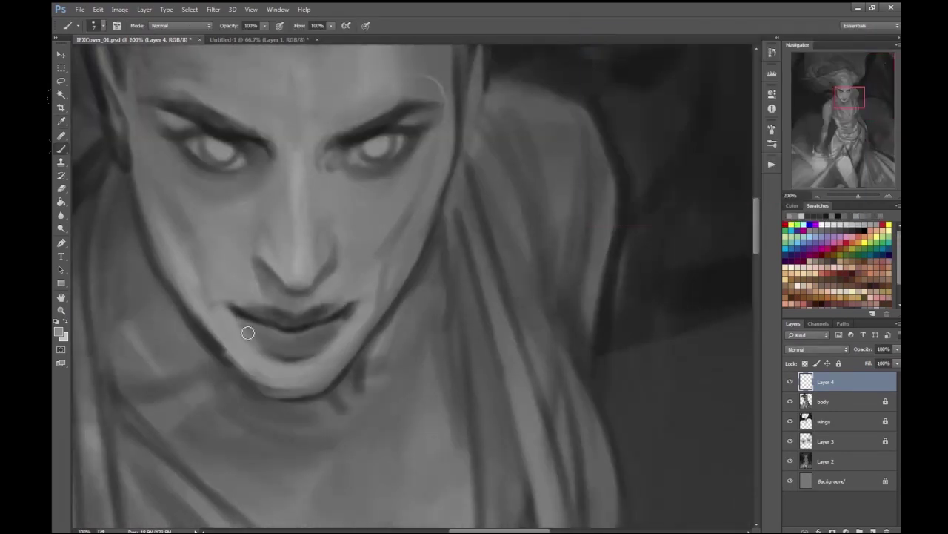
- Paint shadow over the stray sketch lines on the neck below the jaw with a brush of about 25 px
key(ctrl+minus)
key(ctrl+plus)
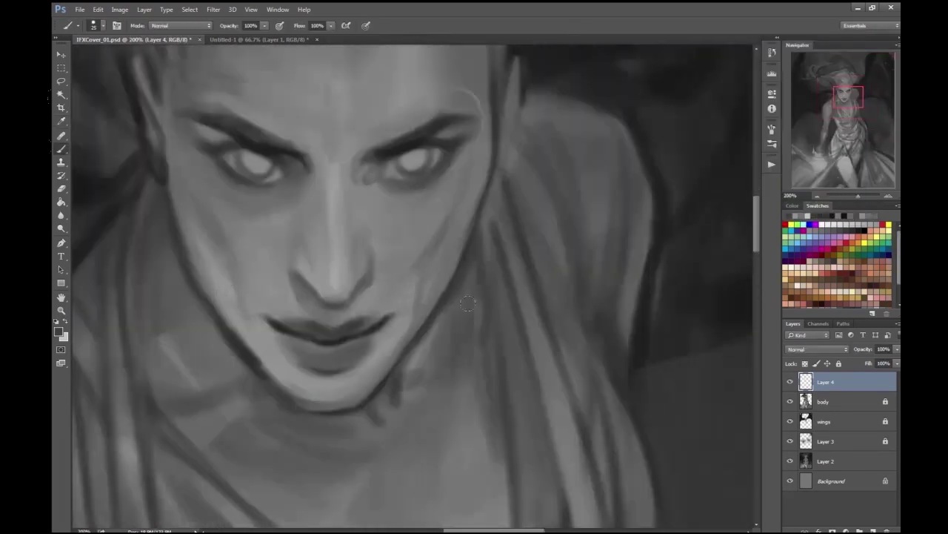
key(ctrl+minus)
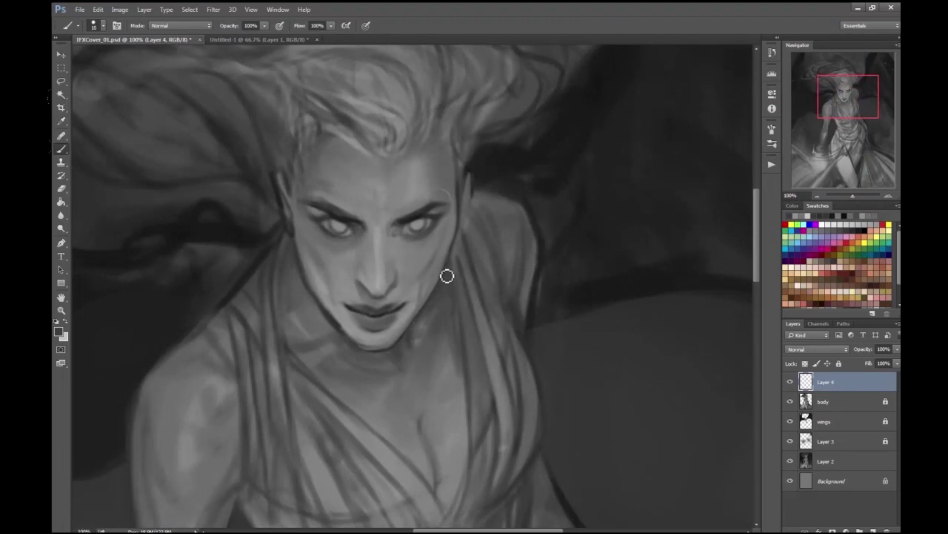
key(h)
drag(451, 245, 335, 330)
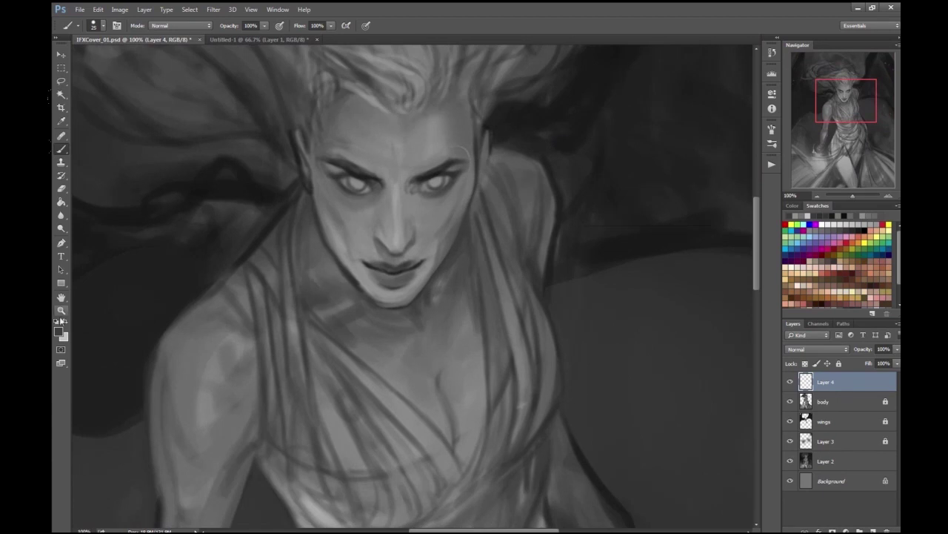
key(ctrl+plus)
key(Escape)
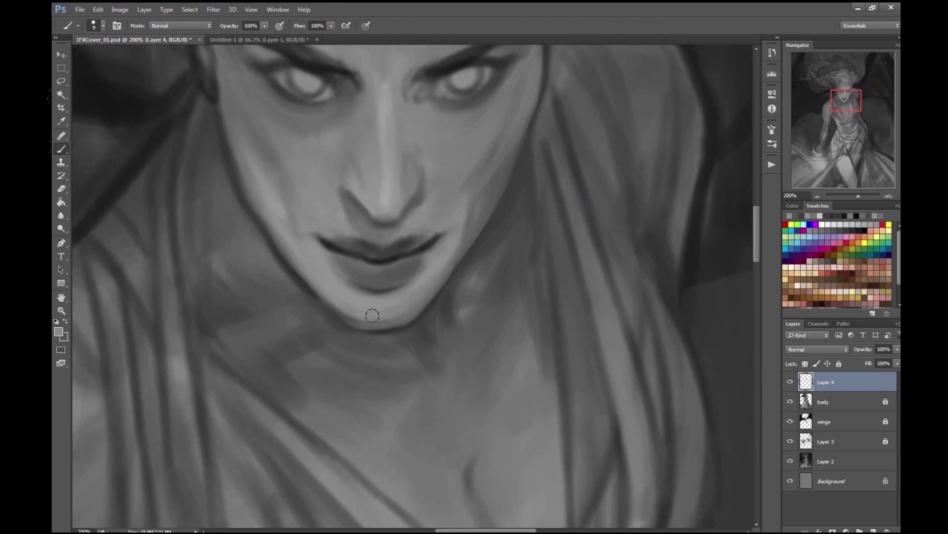
- Thin the dark contour around the chin and along the jaw toward the ear on Layer 4
drag(364, 307, 449, 136)
click(58, 331)
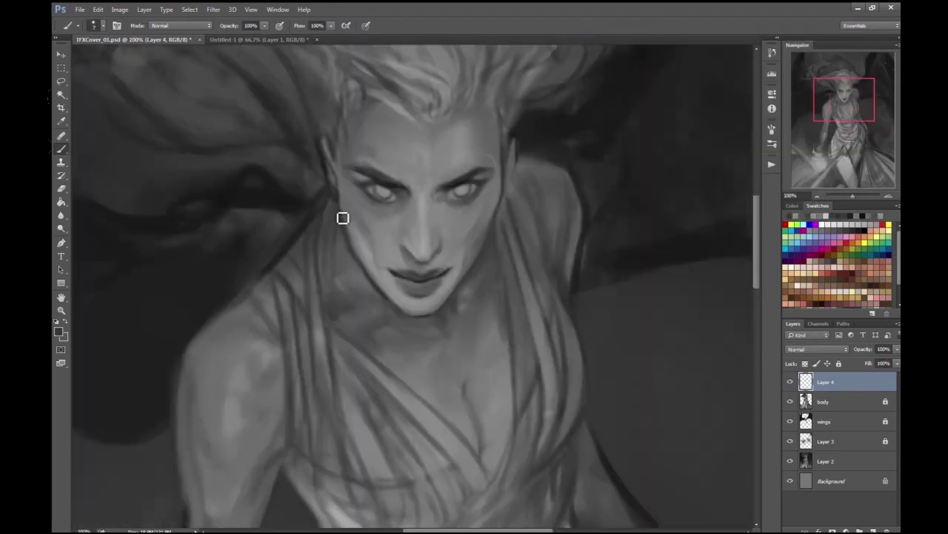
mouse_move(348, 256)
mouse_down()
mouse_move(364, 244)
mouse_move(370, 277)
mouse_up()
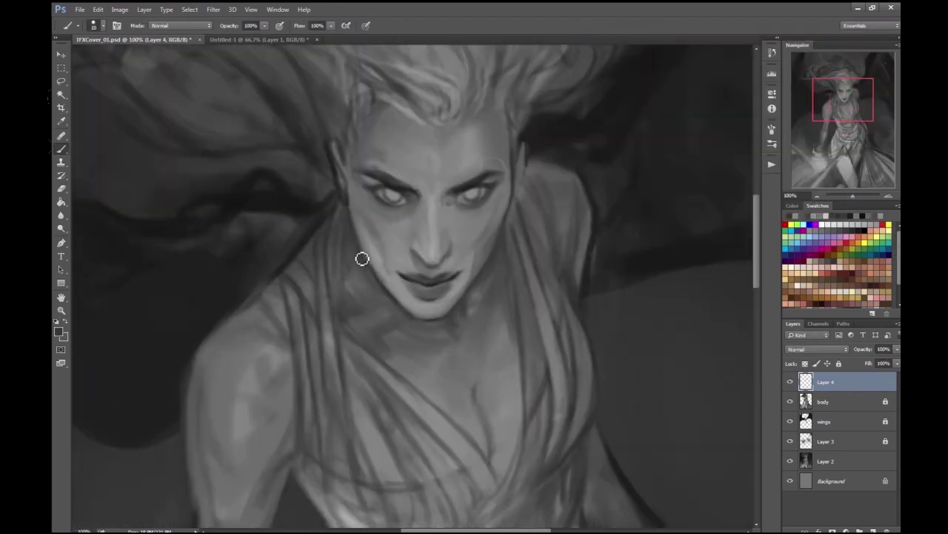
key(ctrl+minus)
key(ctrl+minus)
key(ctrl+minus)
key(ctrl+plus)
key(ctrl+plus)
key(ctrl+plus)
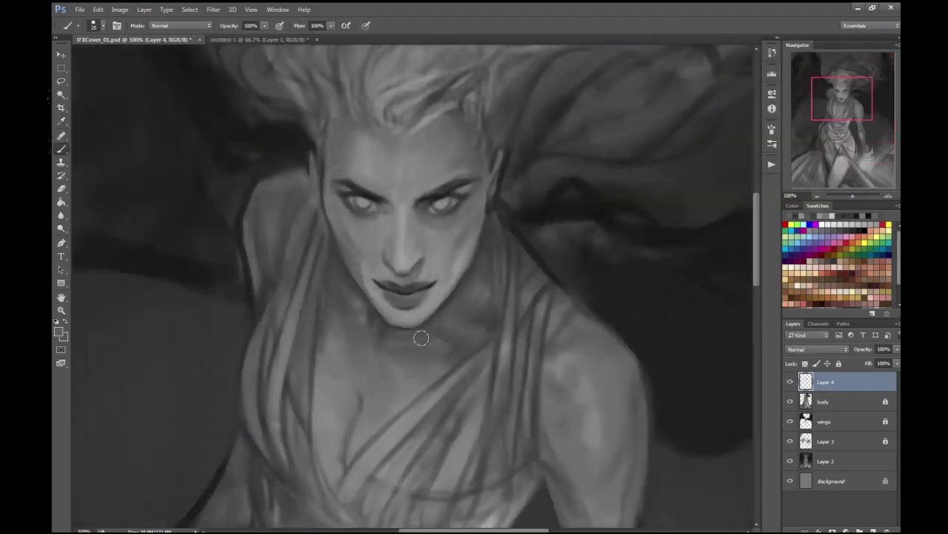
- Shade the neck beside and beneath the jaw with sampled greys and a 15 to 20 px brush
key(bracketleft)
key(bracketleft)
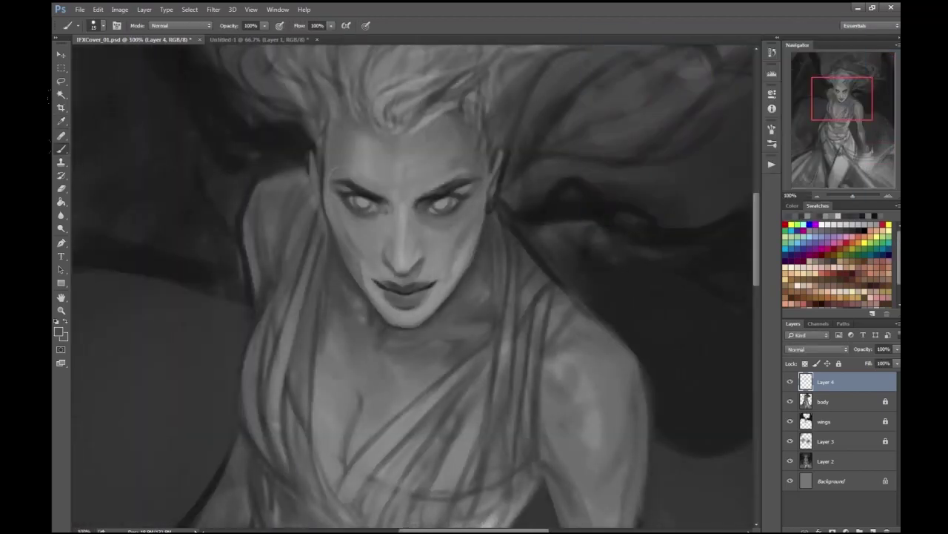
drag(499, 327, 506, 296)
click(58, 332)
key(Return)
key(bracketright)
key(bracketright)
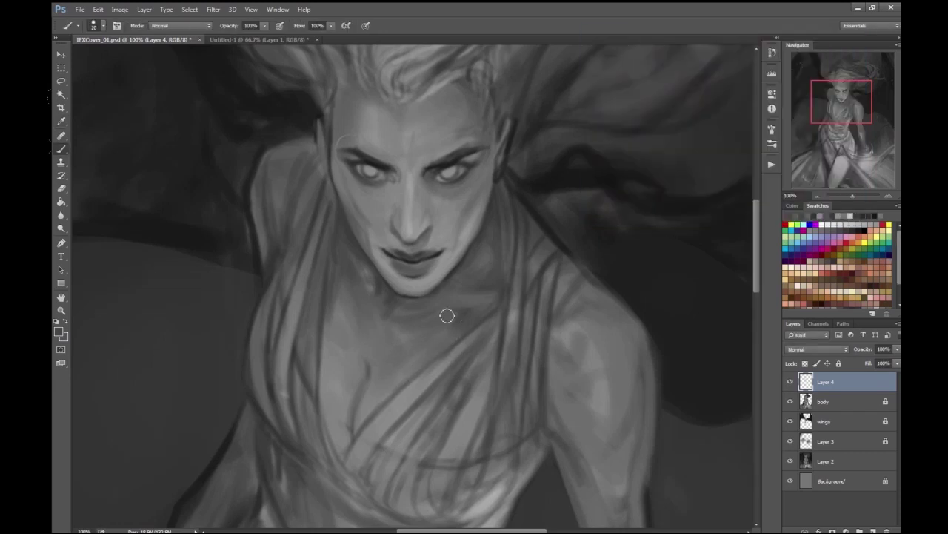
- Blend the underside of the chin into the neck shadow with a 20 px brush
key(ctrl+minus)
key(ctrl+plus)
click(58, 332)
key(Return)
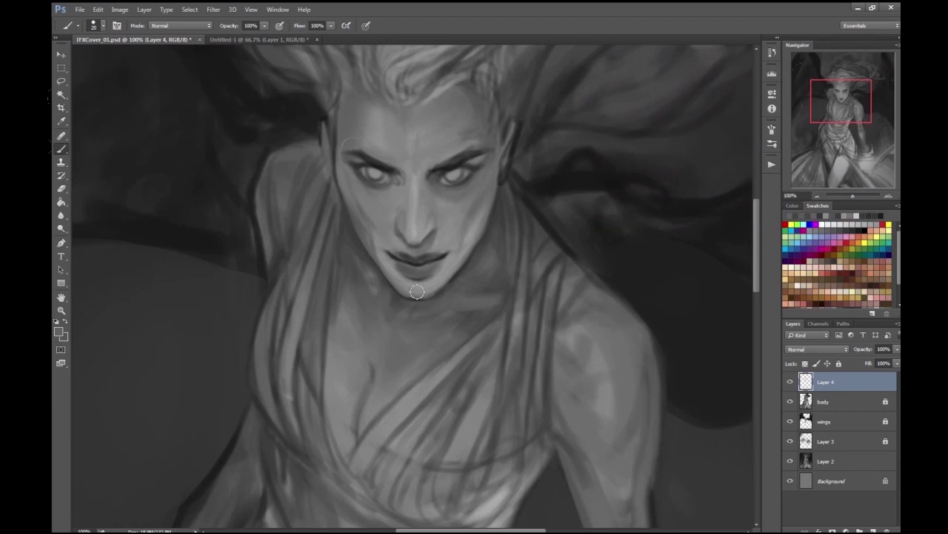
key(ctrl+minus)
key(ctrl+minus)
key(ctrl+minus)
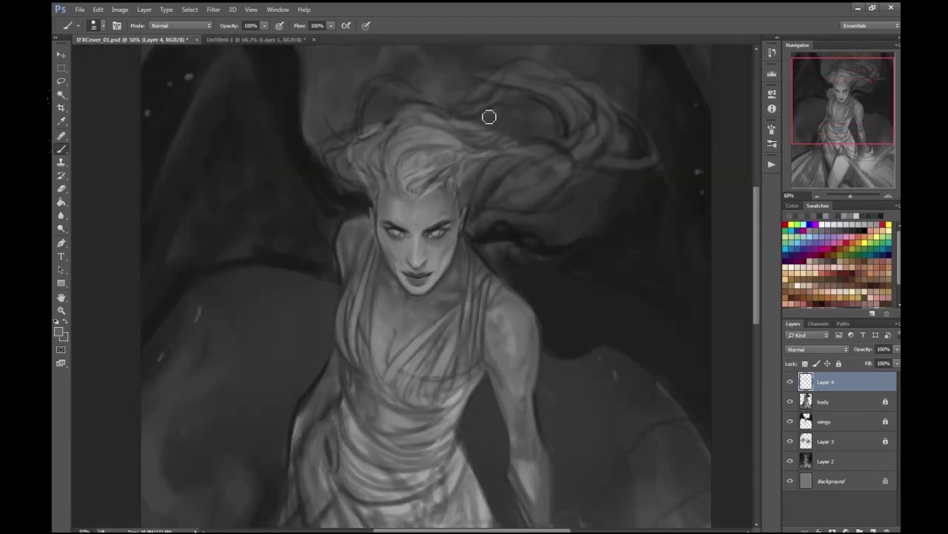
- Smooth the shading from the base of the neck to the upper chest with a 25 to 30 px brush
key(ctrl+plus)
key(ctrl+plus)
key(ctrl+plus)
click(59, 332)
key(Return)
key(ctrl+minus)
key(ctrl+minus)
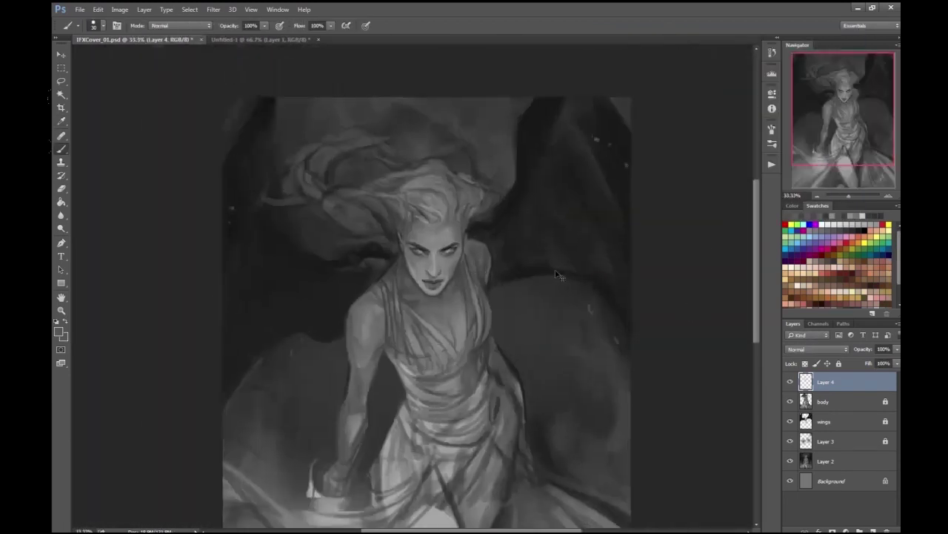
key(ctrl+plus)
key(ctrl+plus)
drag(355, 324, 430, 391)
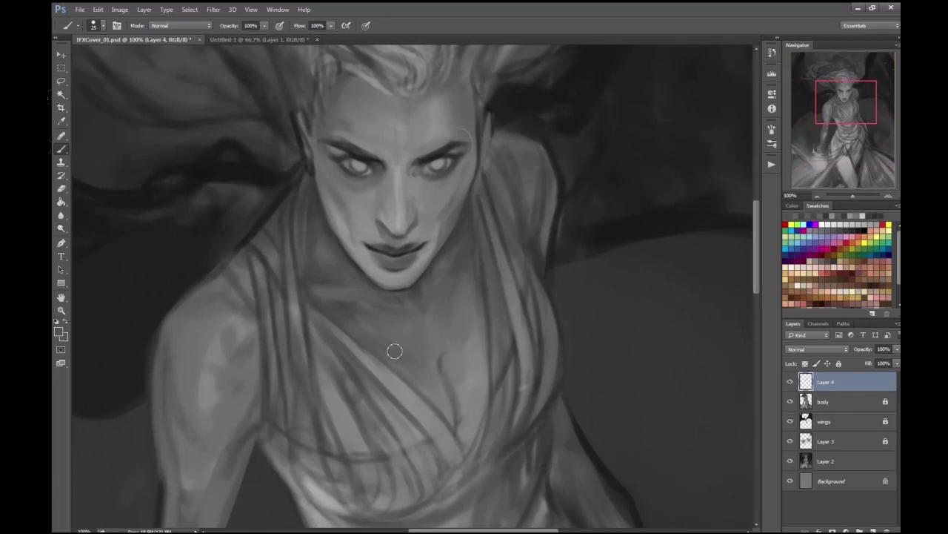
- Blend the skin tones of the upper chest between the neck and the dress straps on Layer 4
key(ctrl+minus)
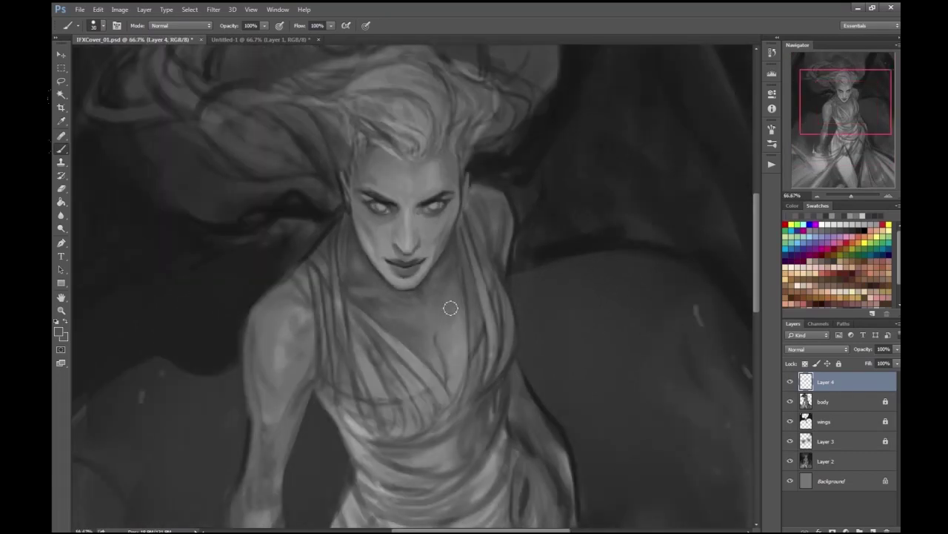
key(ctrl+minus)
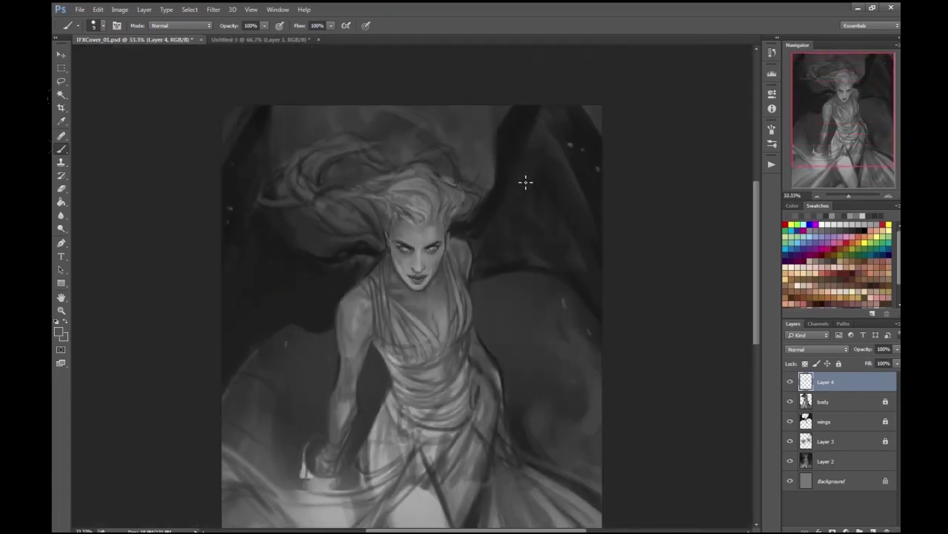
key(ctrl+plus)
key(ctrl+plus)
key(Return)
key(Return)
key(ctrl+minus)
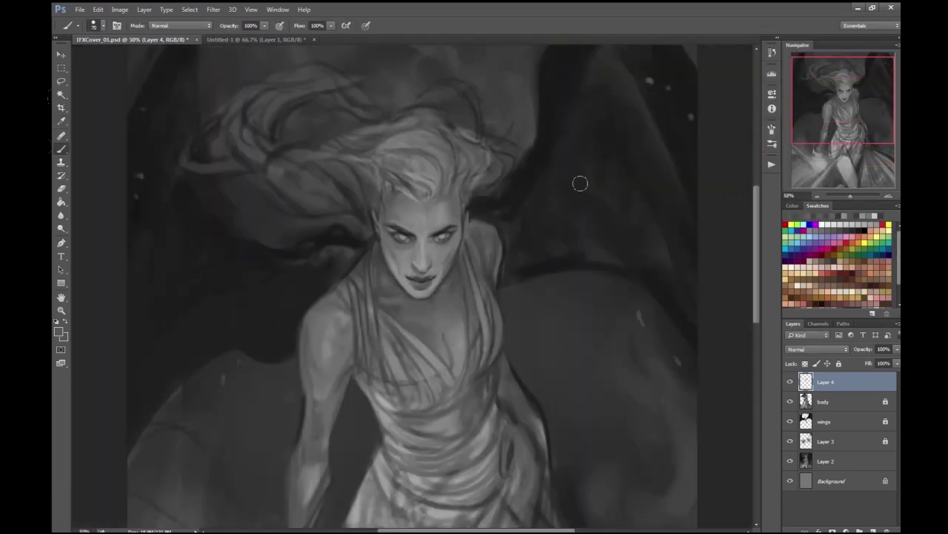
- Refine the outer edge of the shoulder and upper arm on Layer 4 with brush and eraser
key(bracketleft)
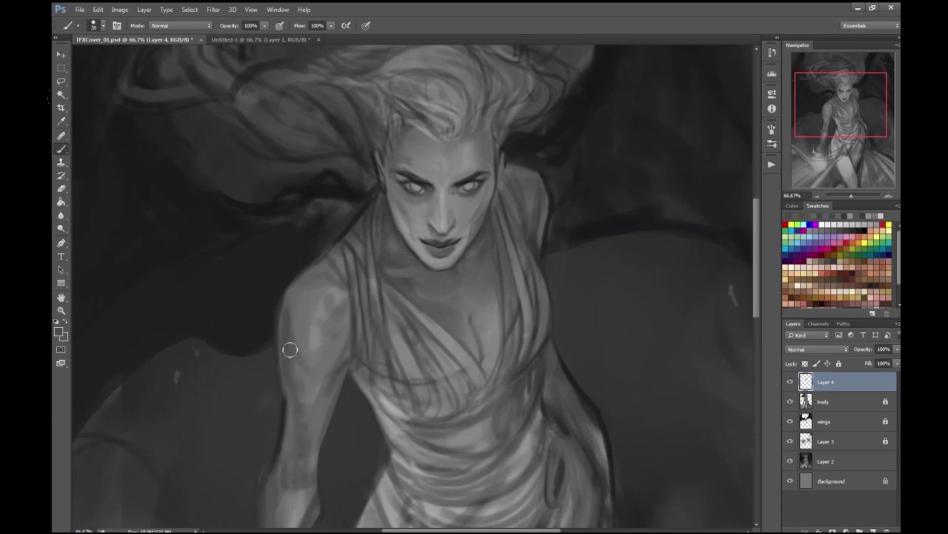
mouse_move(296, 431)
mouse_down()
mouse_move(372, 158)
mouse_move(487, 372)
mouse_up()
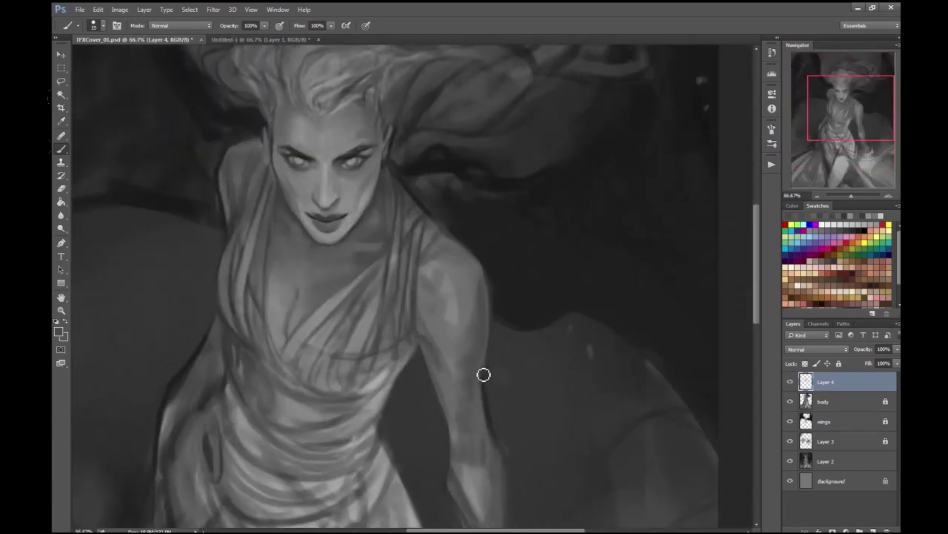
key(e)
mouse_move(429, 363)
mouse_down()
mouse_move(417, 275)
mouse_move(482, 355)
mouse_up()
- Blend the tones of the forehead and around the eyes on Layer 4 with a 10 to 15 px brush
key(i)
scroll(418, 220, up, 2)
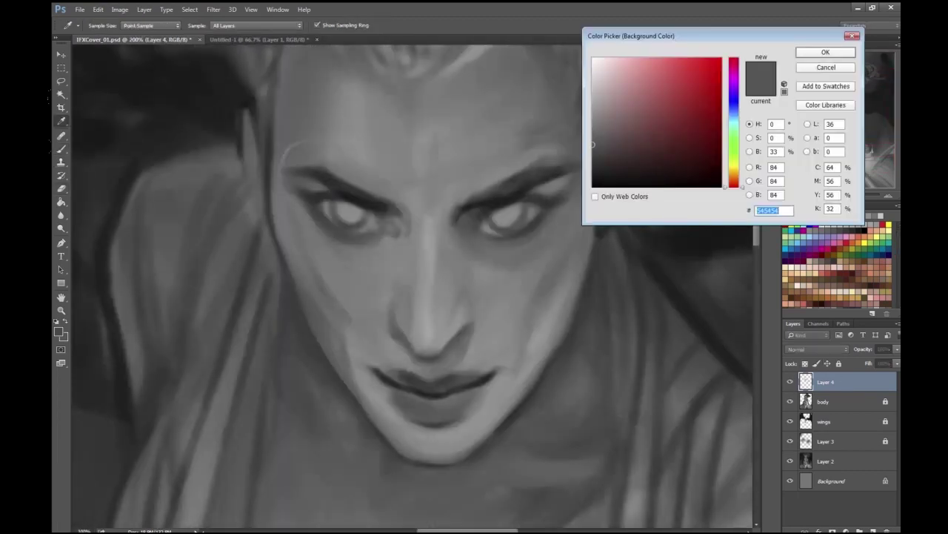
scroll(291, 206, up, 2)
key(Escape)
key(b)
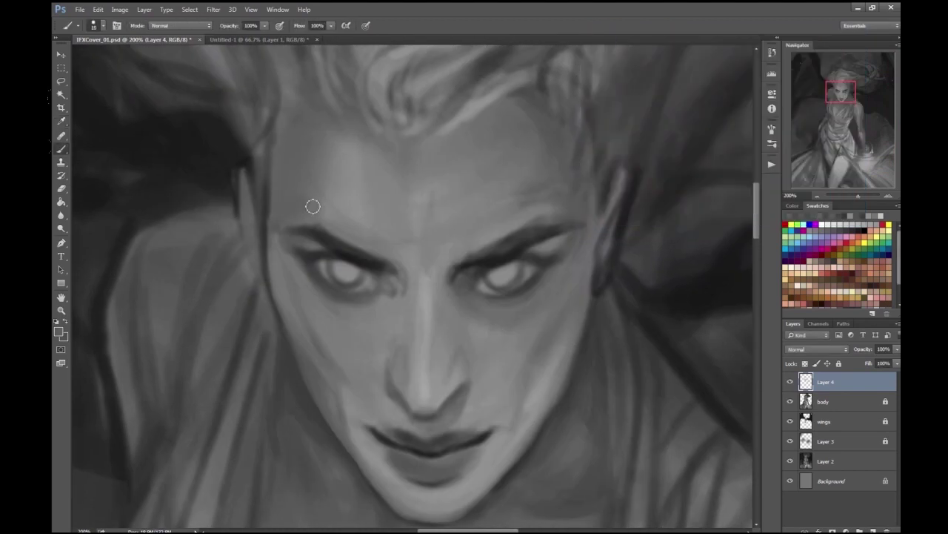
key(ctrl+minus)
key(ctrl+plus)
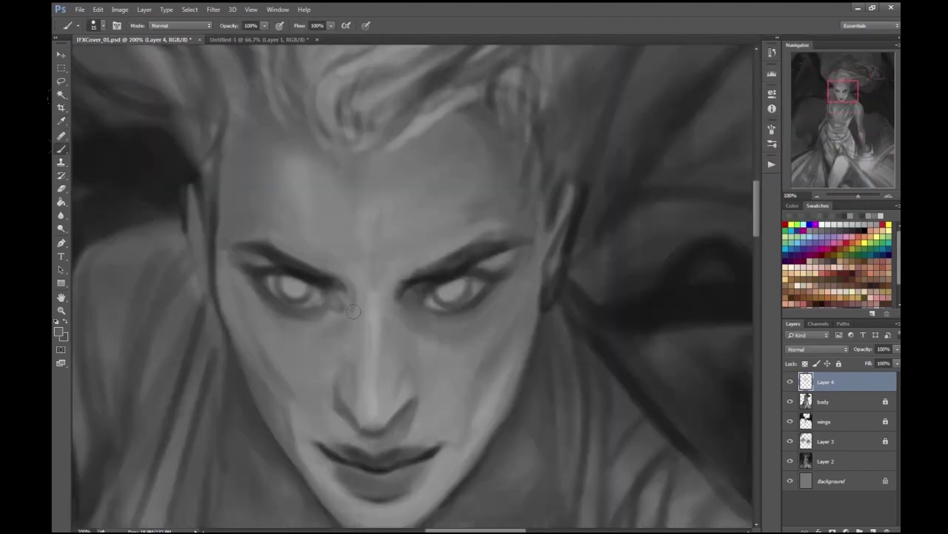
- Save the document IFXCover_01.psd with the whole canvas in view
key(ctrl+minus)
key(ctrl+minus)
key(ctrl+minus)
key(ctrl+minus)
key(ctrl+s)
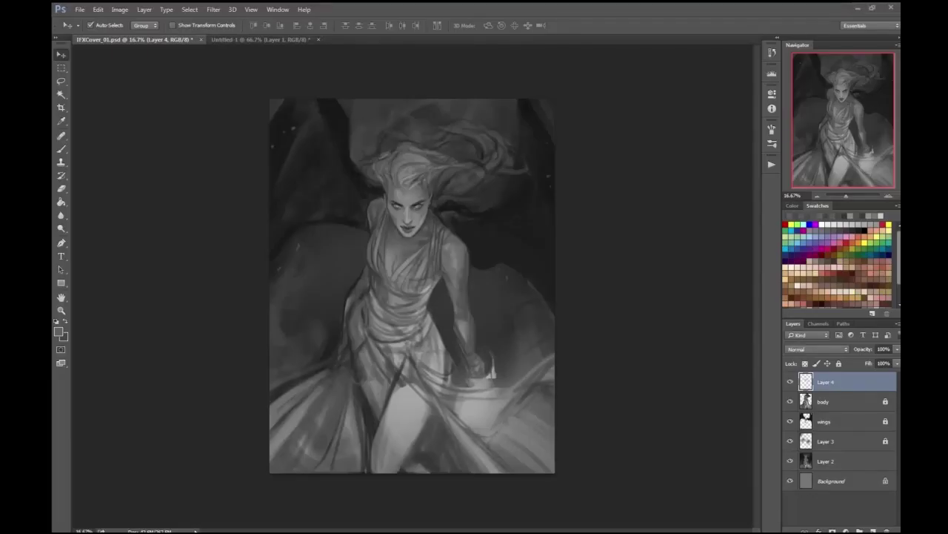
- Blend the skin tones around the nose and upper lip on Layer 4 with a sampled grey and a 20 to 30 px brush
key(ctrl+plus)
key(ctrl+plus)
key(ctrl+plus)
key(ctrl+plus)
key(b)
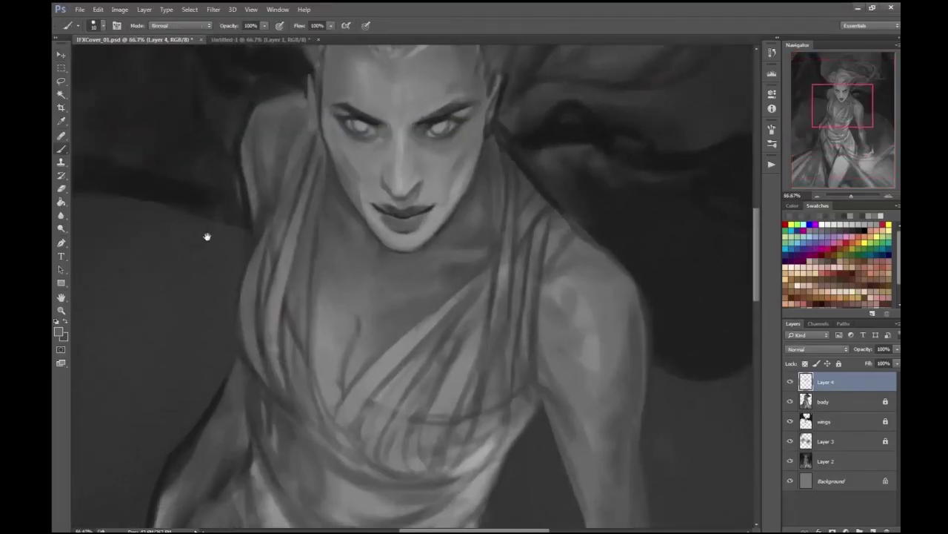
scroll(445, 250, down, 1)
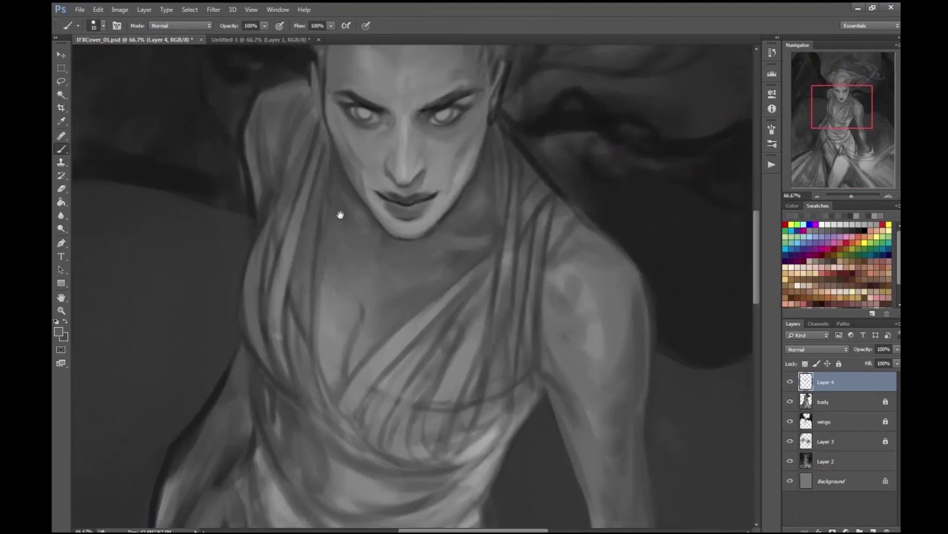
key(ctrl+plus)
alt+click(399, 314)
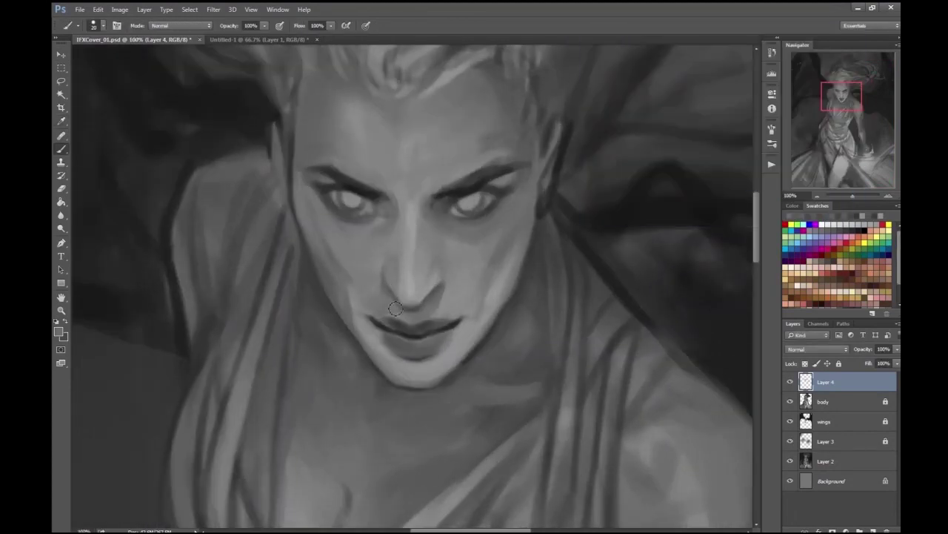
key(ctrl+minus)
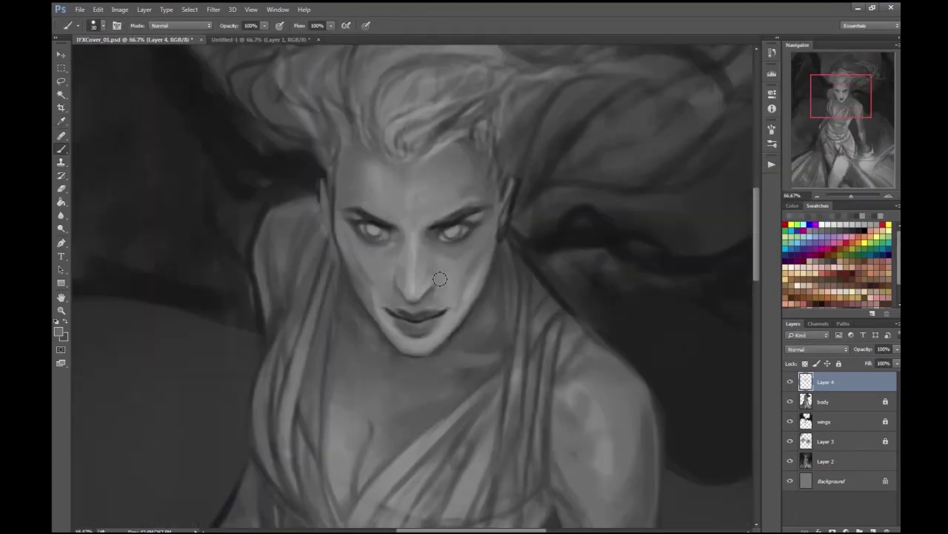
- Refine the shading in and around both eyes on Layer 4 with a small brush of up to 15 px
key(ctrl+plus)
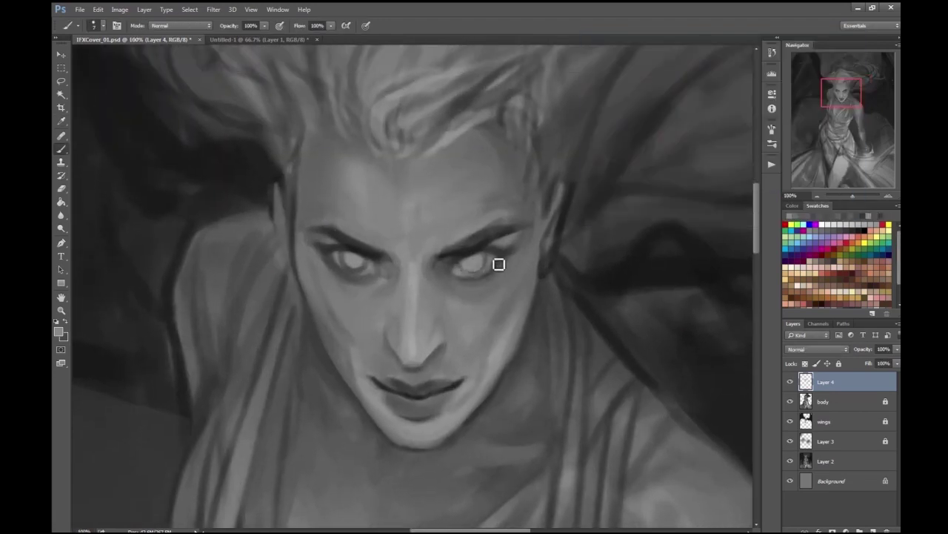
key(ctrl+minus)
key(ctrl+minus)
key(ctrl+plus)
key(ctrl+plus)
key(ctrl+plus)
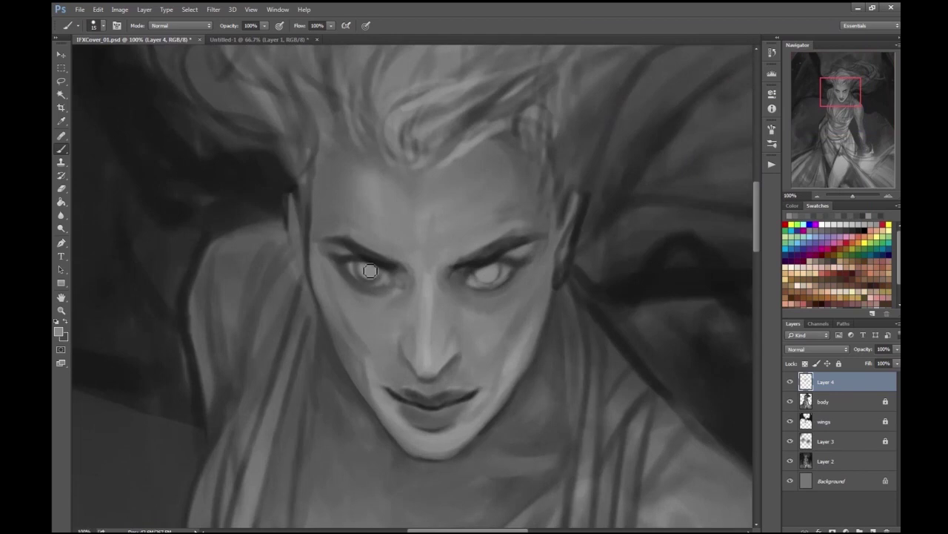
key(ctrl+minus)
key(ctrl+minus)
key(ctrl+minus)
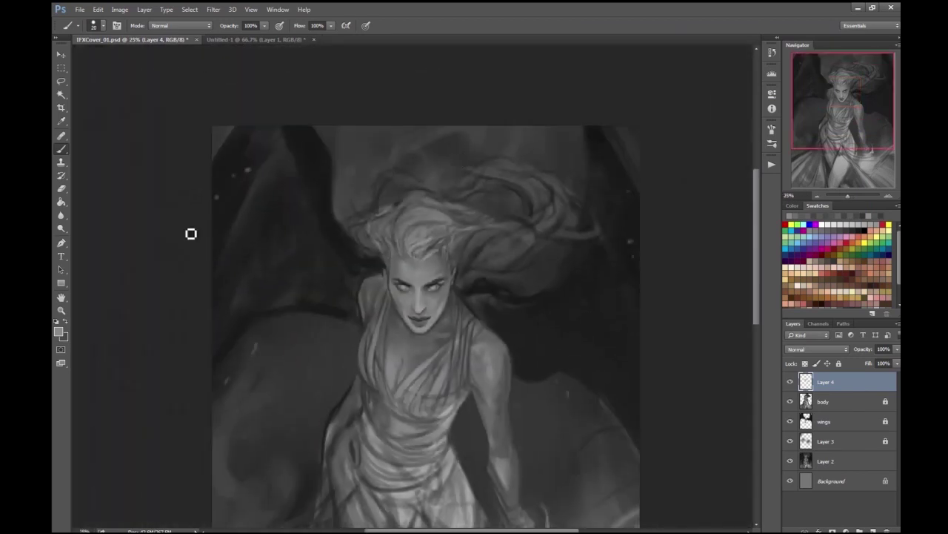
- Smooth the tones of the cheek and temple beside the eye on Layer 4 with a soft brush
key(ctrl+plus)
key(ctrl+plus)
key(ctrl+plus)
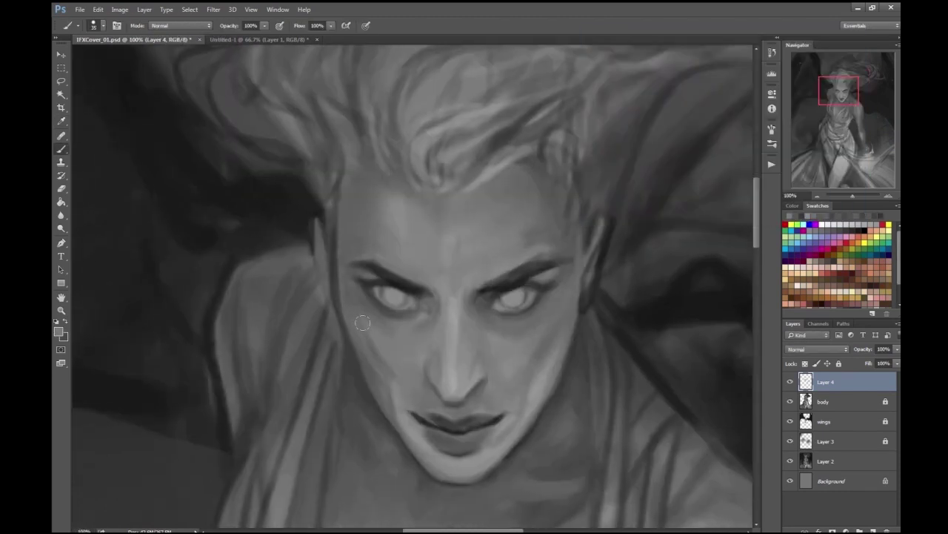
scroll(403, 391, down, 5)
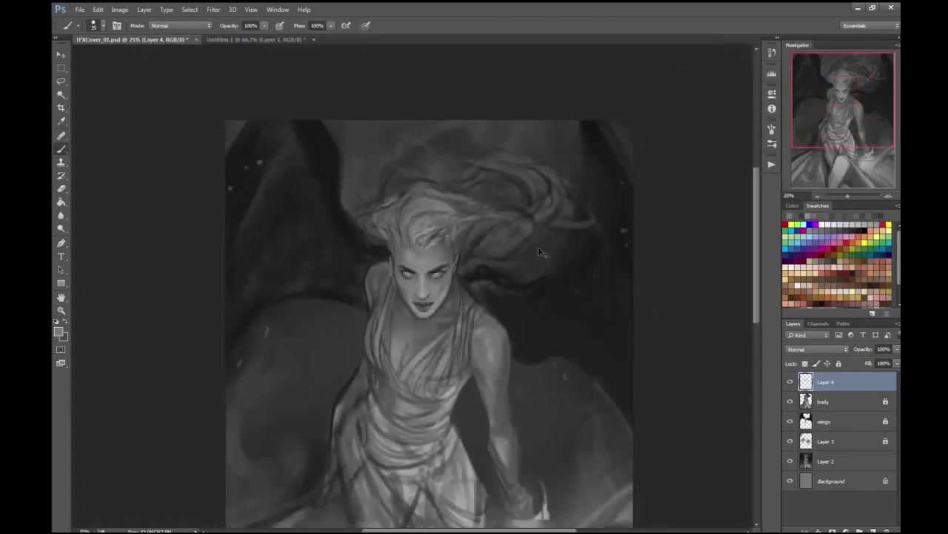
- Touch up the lips and the ear above the shaded shoulder on Layer 4 with a small brush
scroll(546, 252, up, 5)
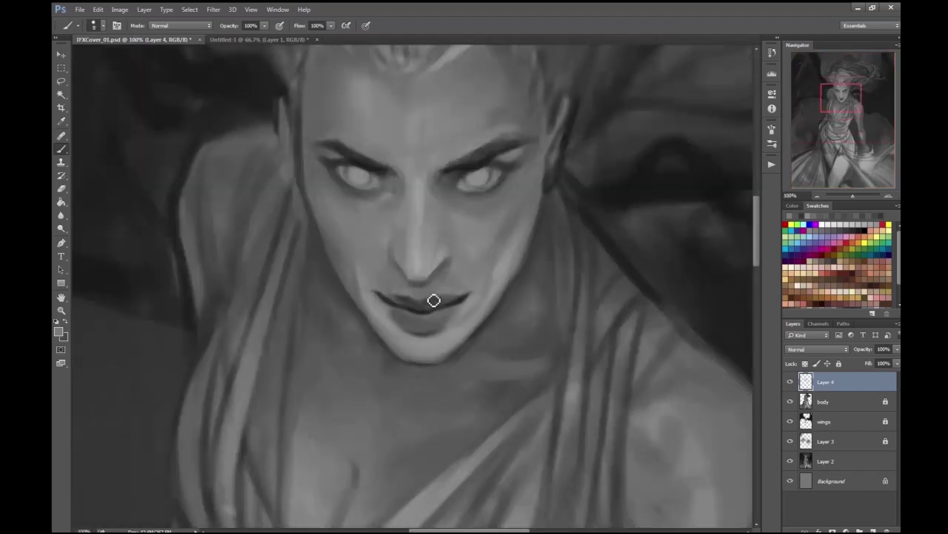
scroll(518, 169, down, 5)
scroll(483, 269, up, 5)
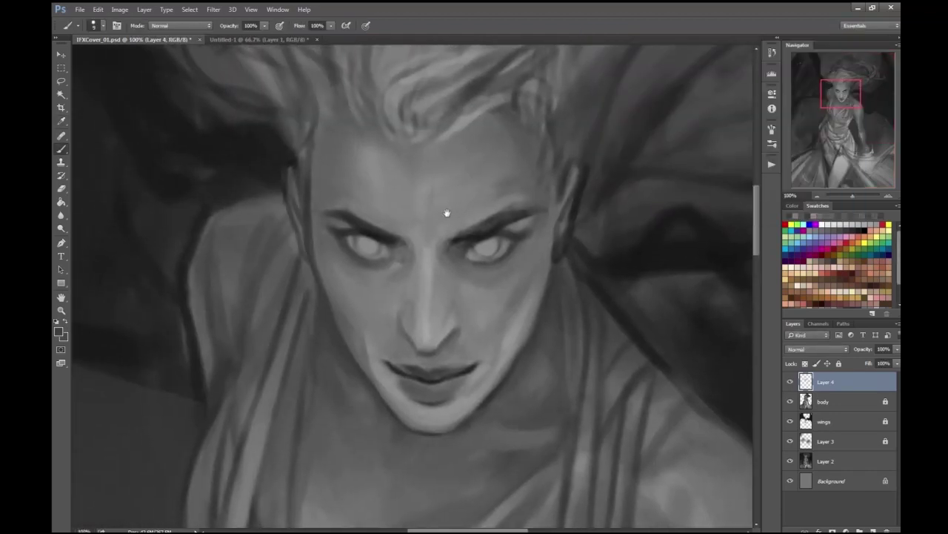
drag(285, 209, 259, 250)
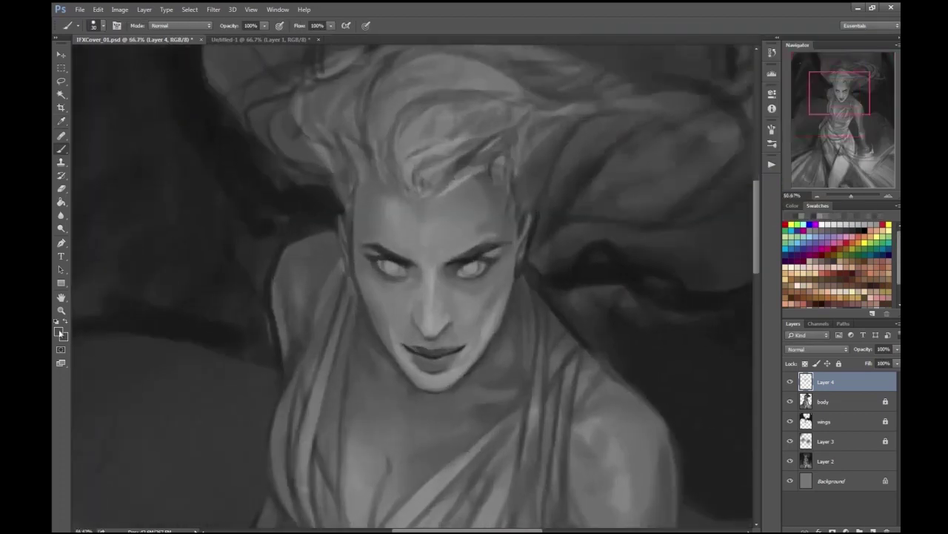
- Clean up the dark outline beside the shaded shoulder on the body layer and paint the dark area behind it on the wings layer
key(e)
key(alt+bracketleft)
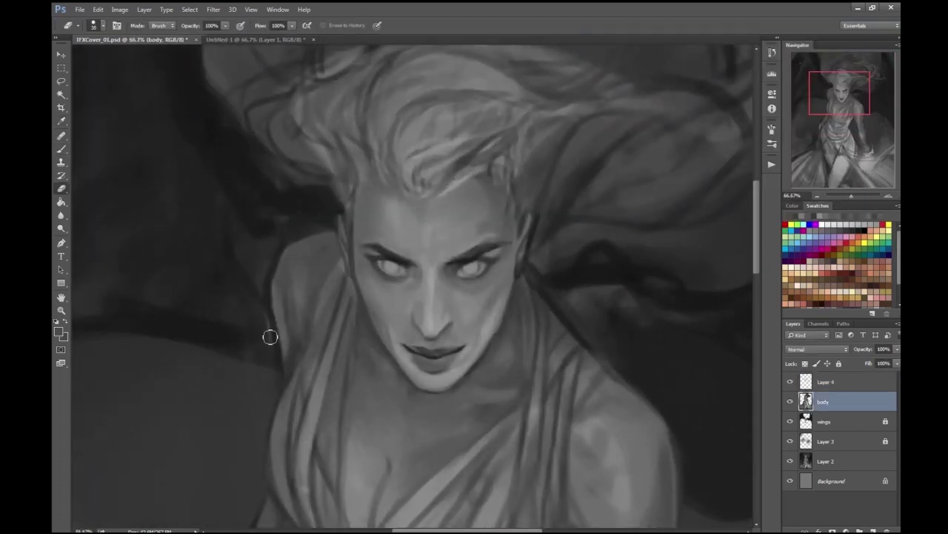
key(alt+bracketleft)
key(b)
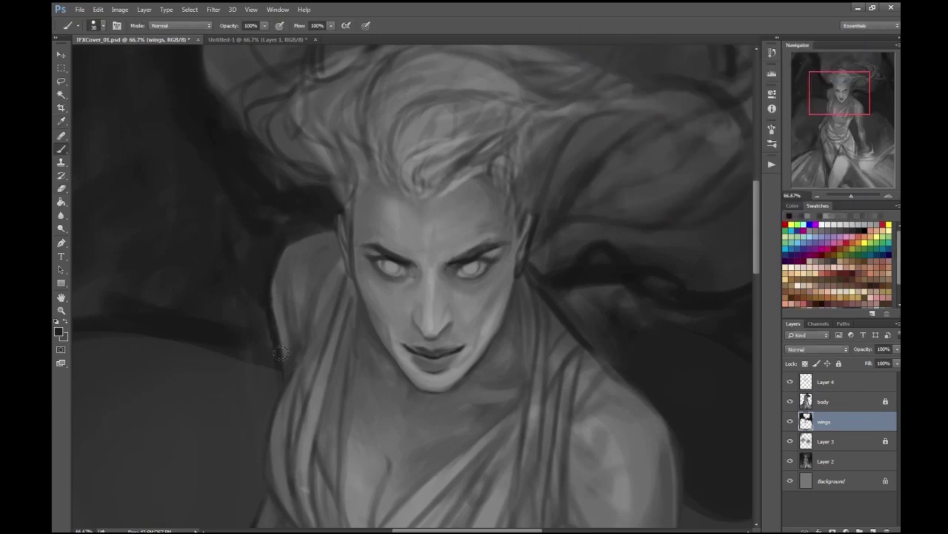
key(ctrl+minus)
key(ctrl+minus)
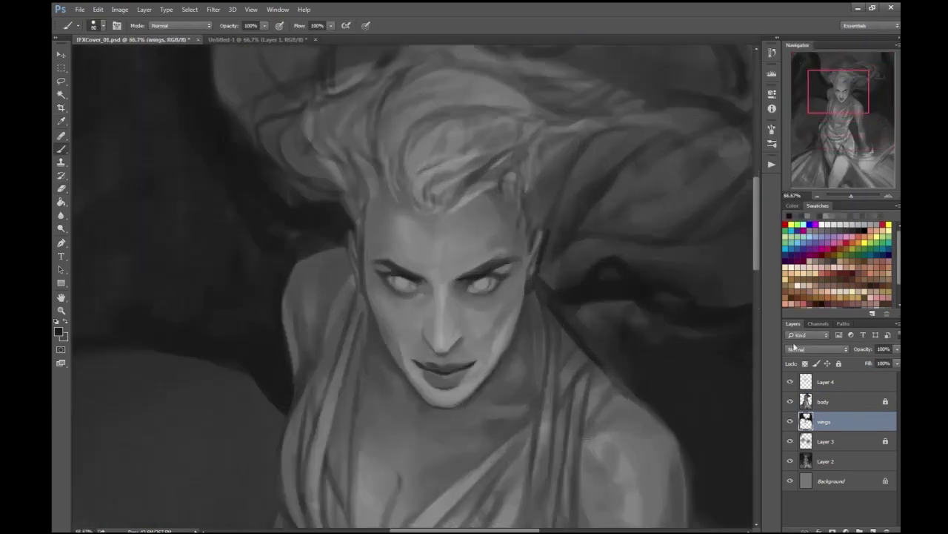
- Define the shadows of both ears on Layer 4 with darker greys and a small brush
click(790, 381)
key(ctrl+plus)
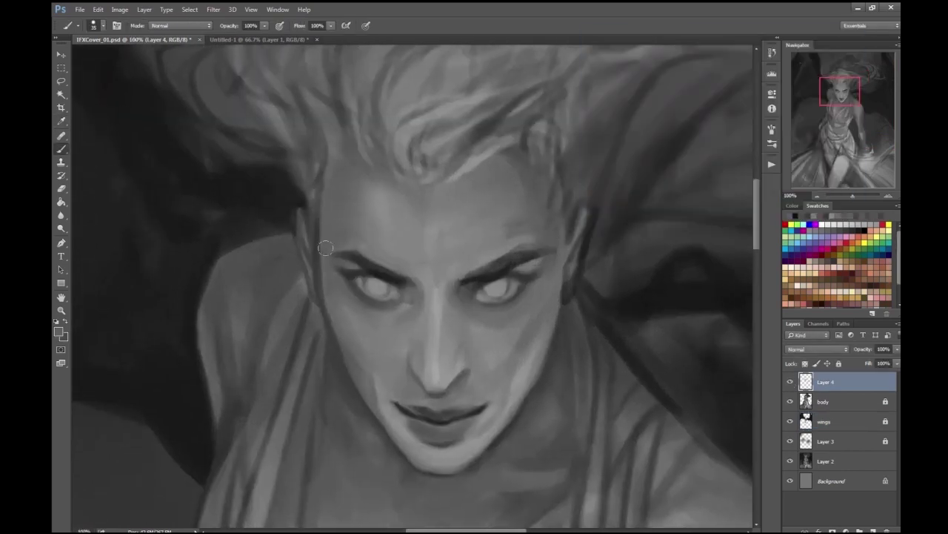
click(59, 331)
key(Return)
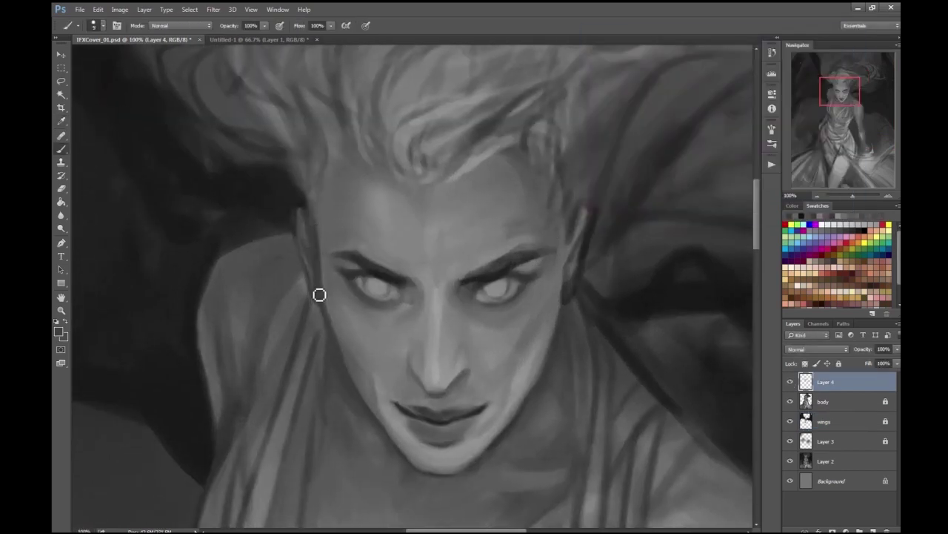
key(ctrl+minus)
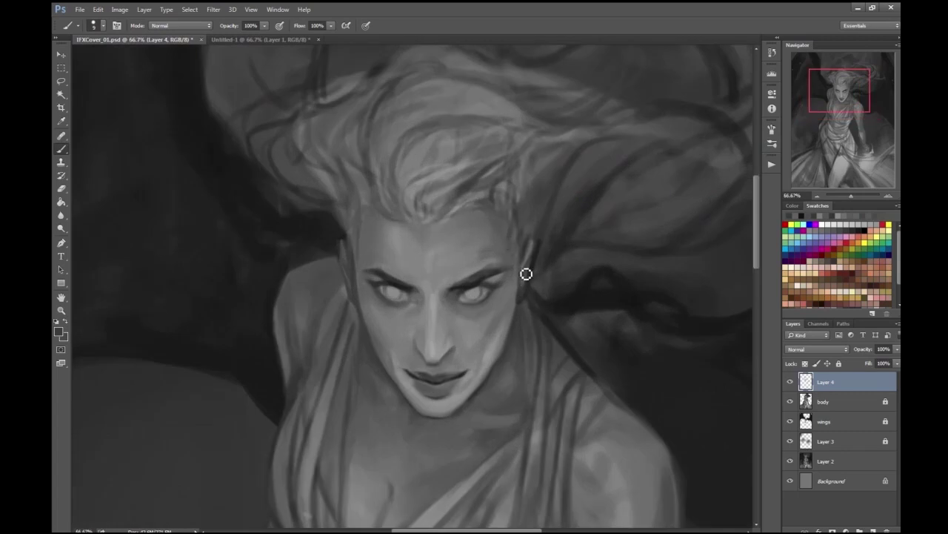
- Reshape and soften the upper end of the cleavage line on Layer 4 with brush strokes in the surrounding skin tone
scroll(525, 299, down, 3)
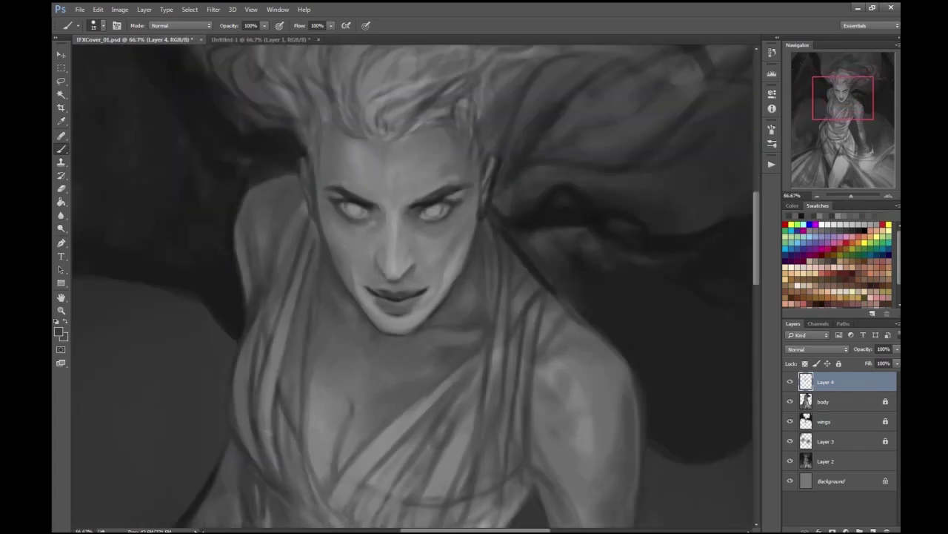
key(ctrl+plus)
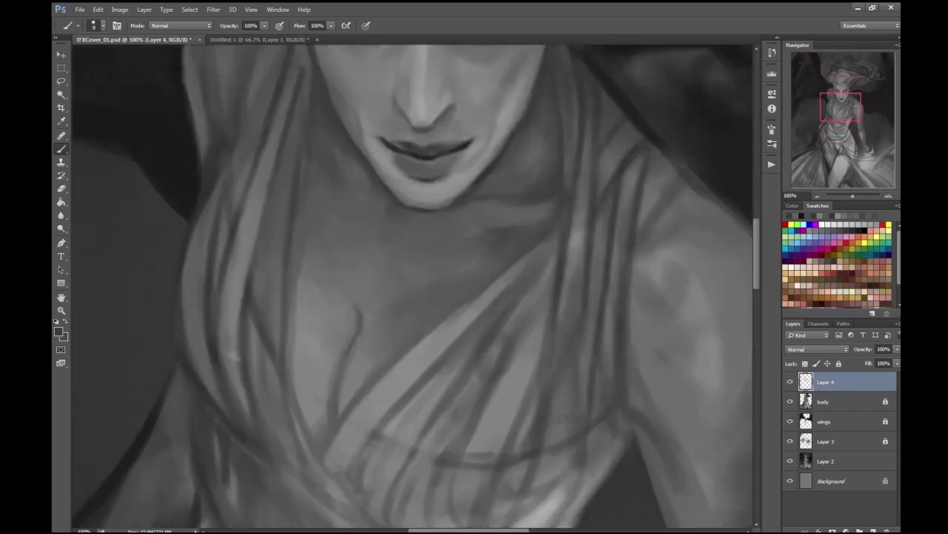
drag(366, 326, 353, 320)
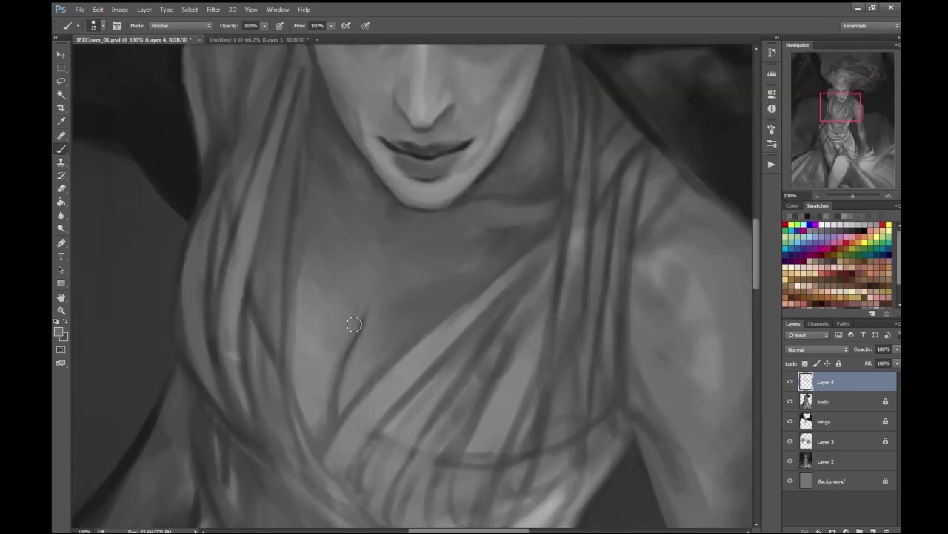
- Repaint and soften the cleavage shadow on Layer 4 with small grey brush strokes
key(ctrl+minus)
click(58, 331)
key(Return)
key(ctrl+plus)
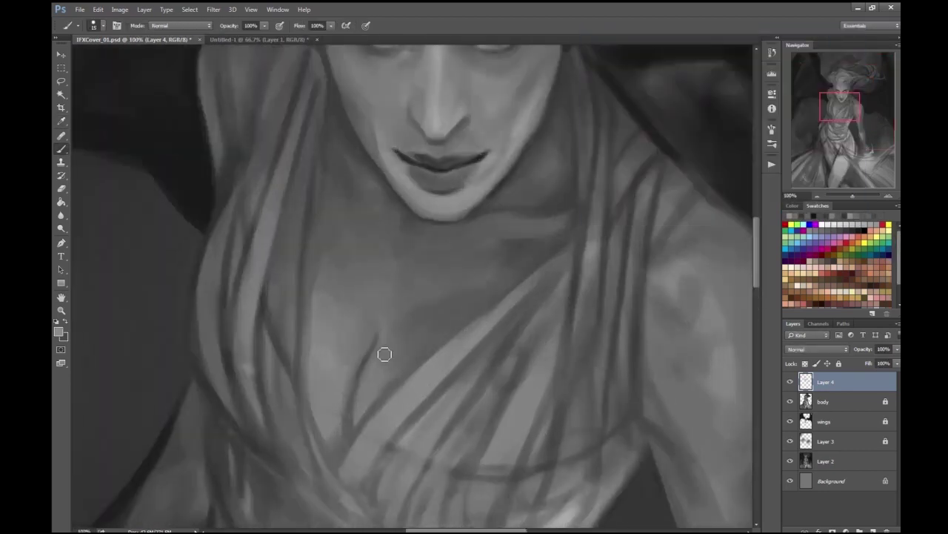
key(ctrl+minus)
key(ctrl+plus)
mouse_move(363, 407)
mouse_down()
mouse_move(360, 438)
mouse_move(387, 411)
mouse_move(365, 439)
mouse_move(377, 412)
mouse_up()
mouse_move(359, 455)
mouse_down()
mouse_move(403, 377)
mouse_move(373, 322)
mouse_up()
- Pick fresh grey tones and blend the skin shading across the chest with a larger brush
click(58, 331)
key(Return)
click(59, 331)
key(Return)
key(ctrl+minus)
key(ctrl+minus)
key(ctrl+minus)
scroll(460, 201, up, 3)
click(59, 331)
key(Return)
key(bracketright)
key(bracketleft)
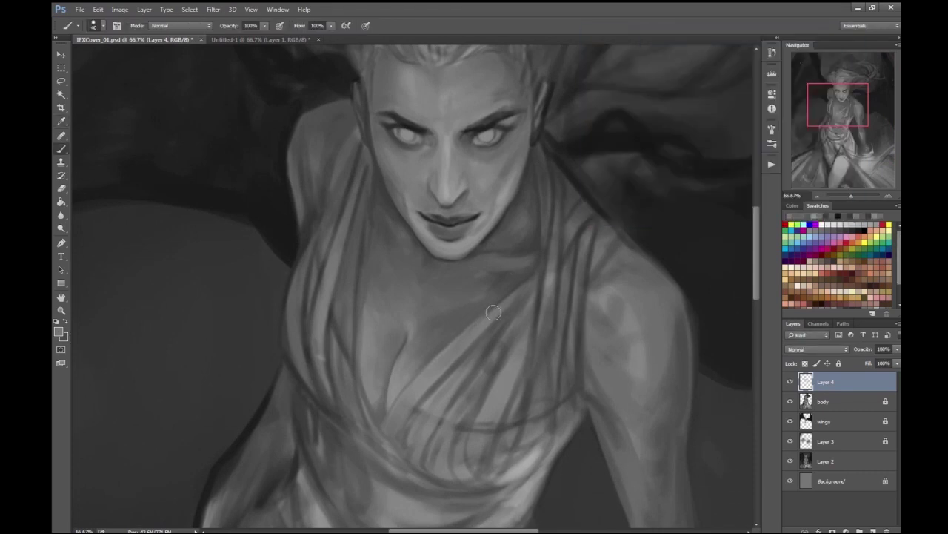
- Mirror the canvas and refine the cleavage line and surrounding skin from the flipped view
key(ctrl+minus)
key(ctrl+minus)
key(ctrl+minus)
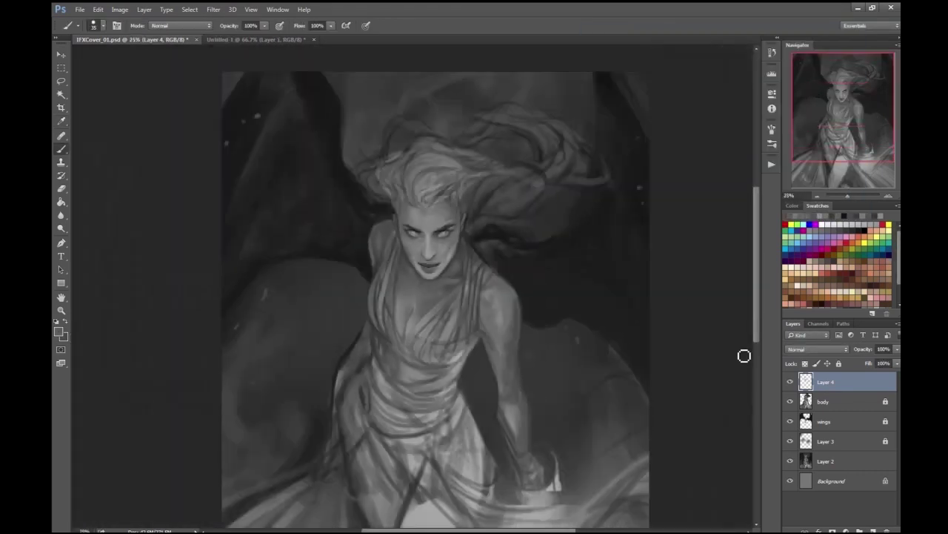
scroll(515, 286, up, 4)
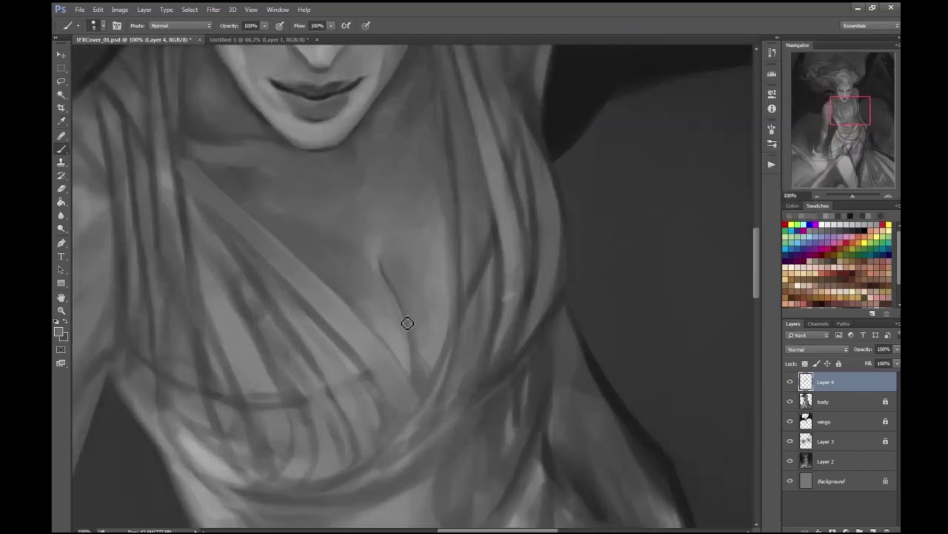
scroll(417, 386, down, 3)
scroll(409, 305, up, 2)
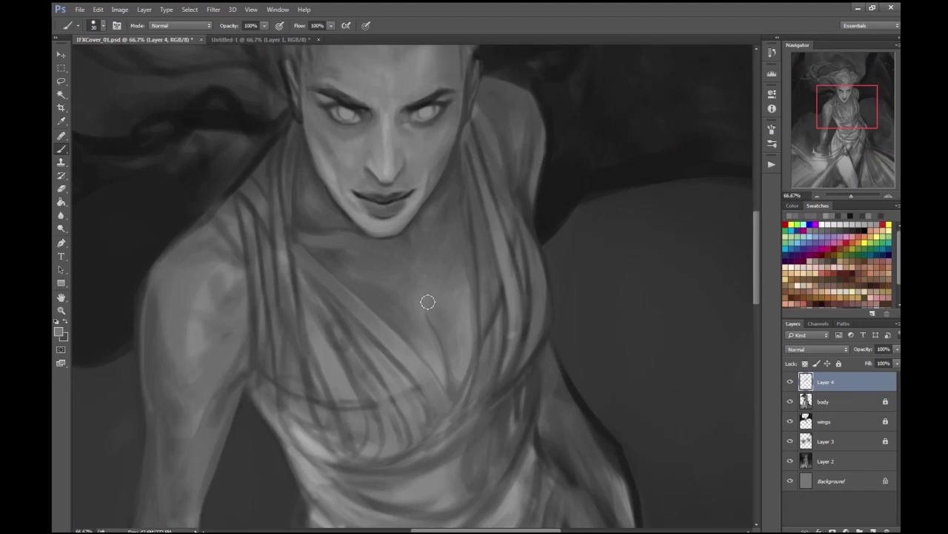
scroll(426, 310, down, 3)
scroll(504, 178, up, 3)
- Clean up the figure's edges on the body layer with the Eraser, lock that layer and reselect Layer 4
key(e)
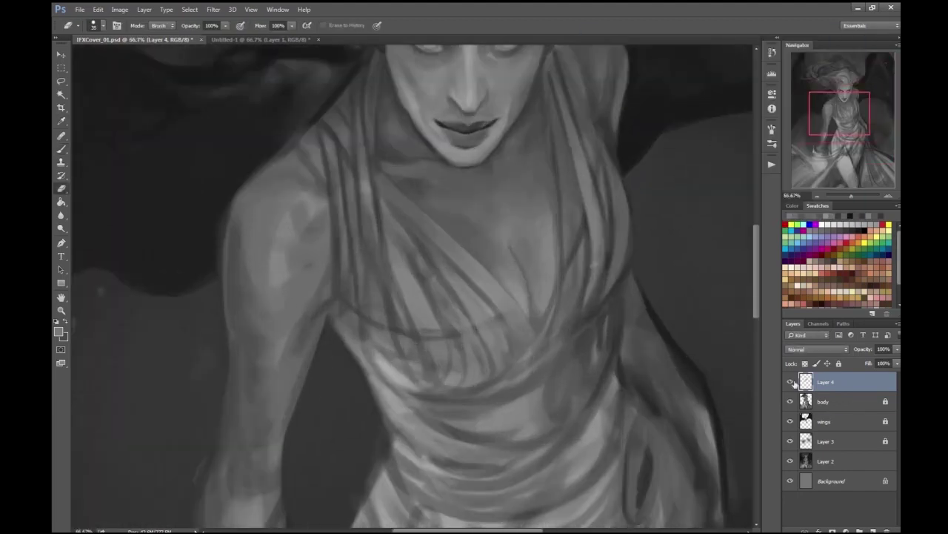
key(alt+bracketleft)
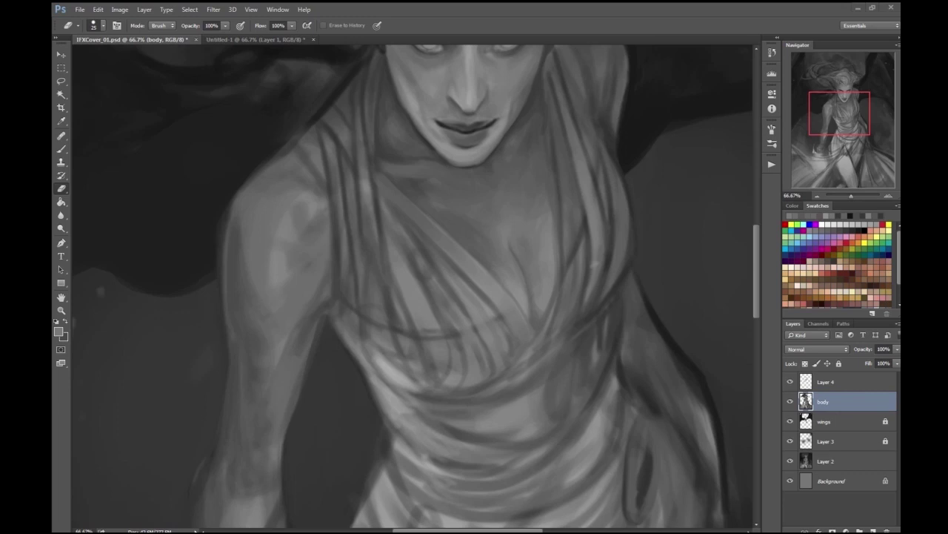
key(ctrl+minus)
key(ctrl+minus)
key(ctrl+plus)
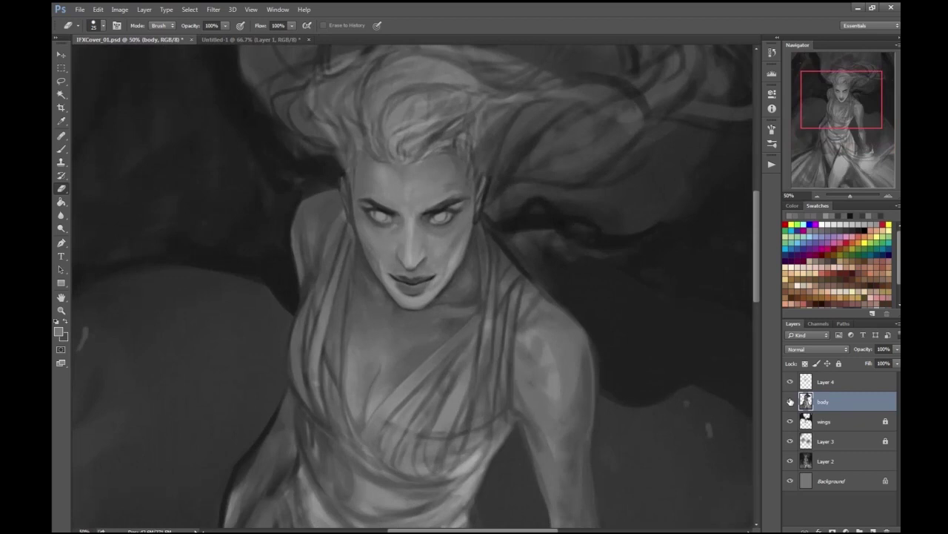
click(838, 363)
click(827, 382)
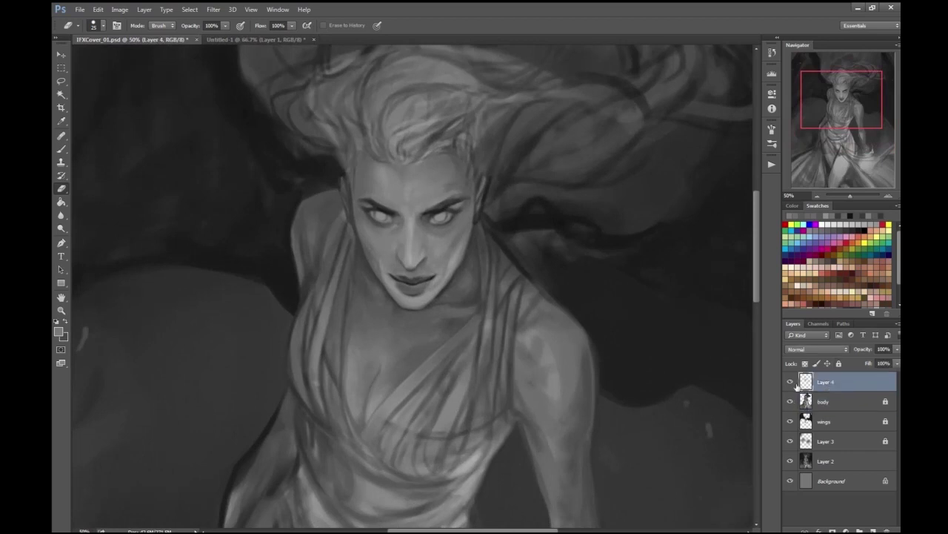
- Paint the neck and upper chest shading along the inner edge of the dress drape with the Brush tool
key(ctrl+plus)
key(ctrl+plus)
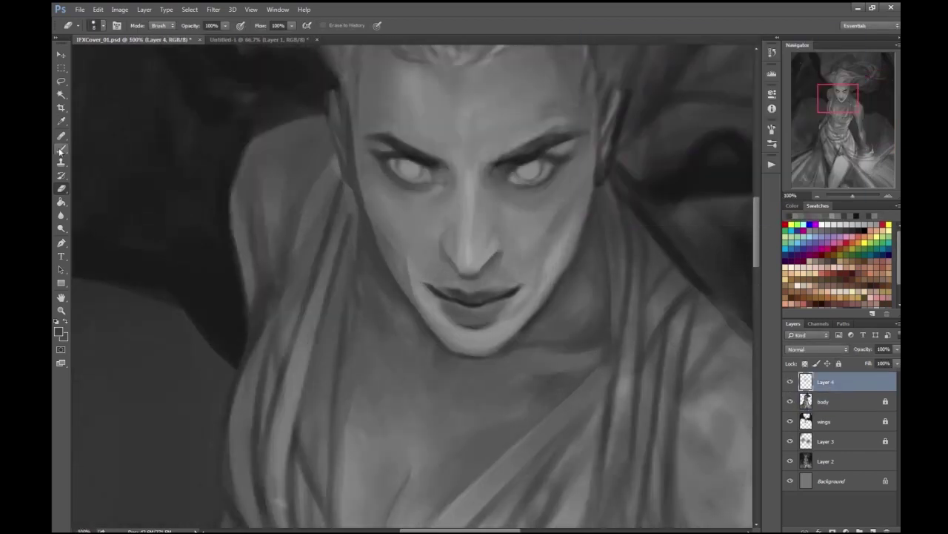
key(b)
key(ctrl+minus)
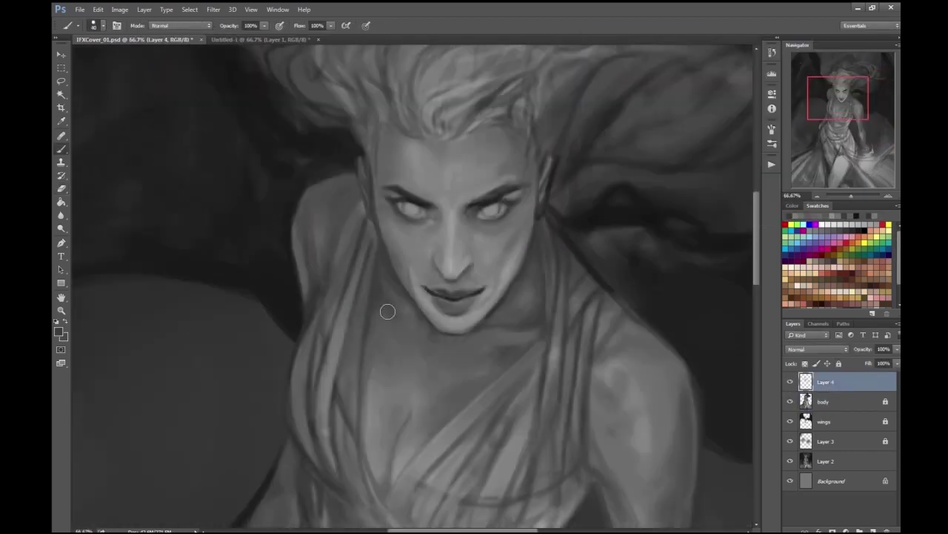
key(bracketleft)
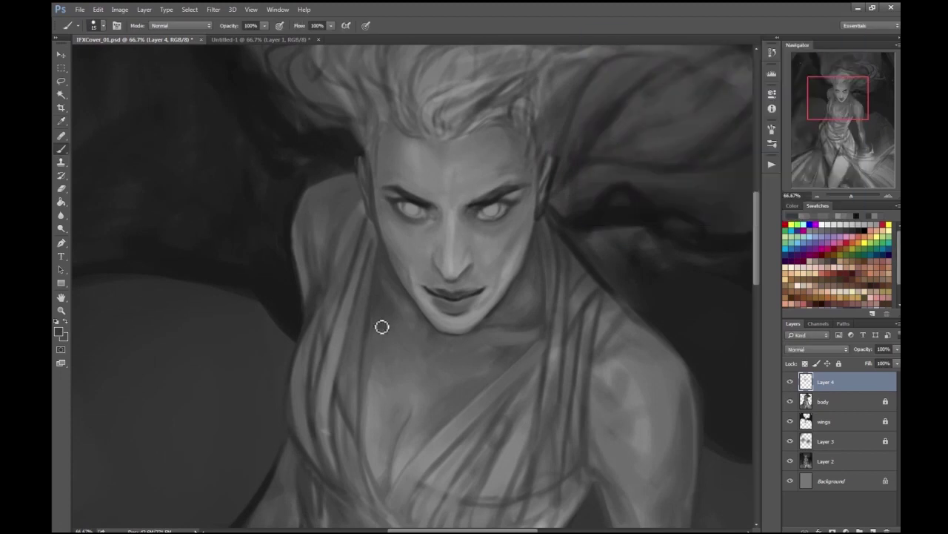
key(F9)
key(Return)
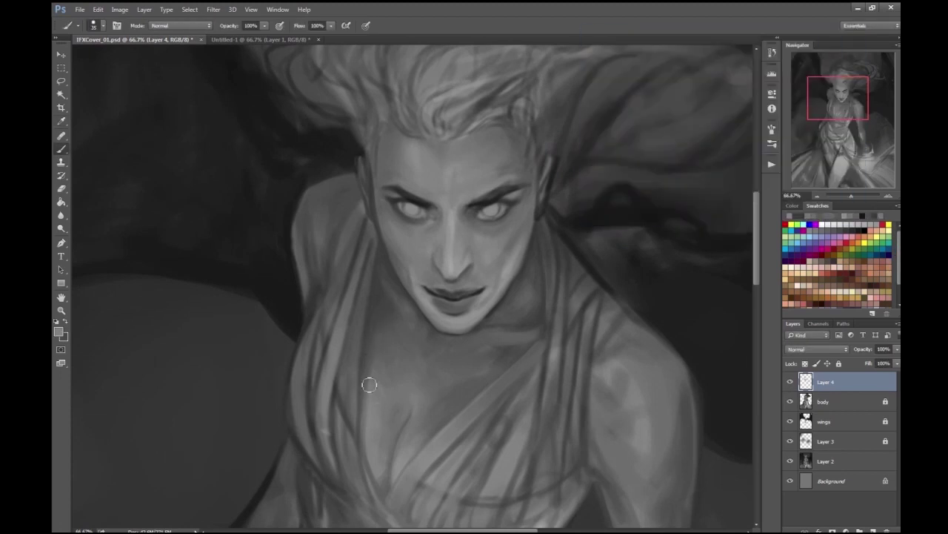
key(bracketright)
key(bracketright)
key(h)
mouse_move(359, 402)
mouse_down()
mouse_move(635, 262)
mouse_move(384, 305)
mouse_up()
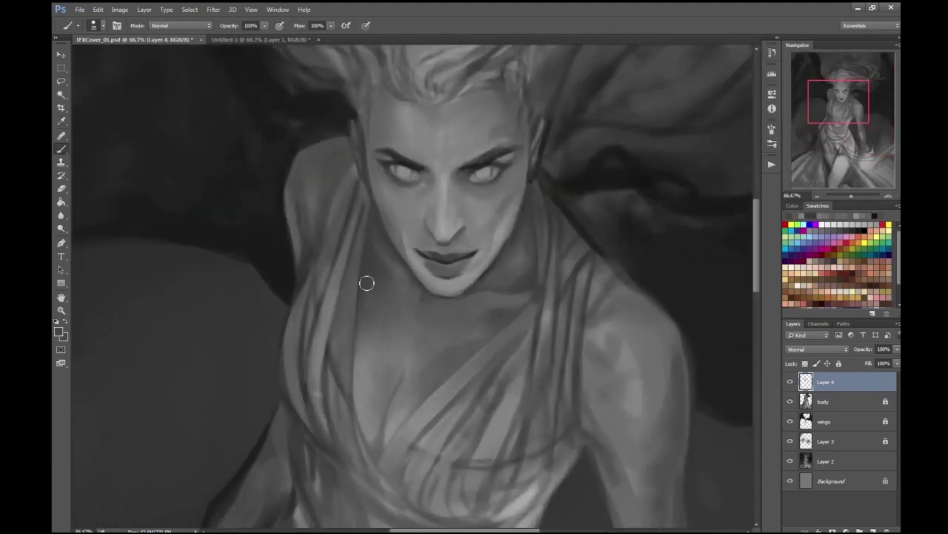
- Save the painting and choose a lighter grey for blending the chest
scroll(624, 294, down, 5)
key(ctrl+s)
scroll(499, 333, up, 4)
key(F9)
key(Return)
key(b)
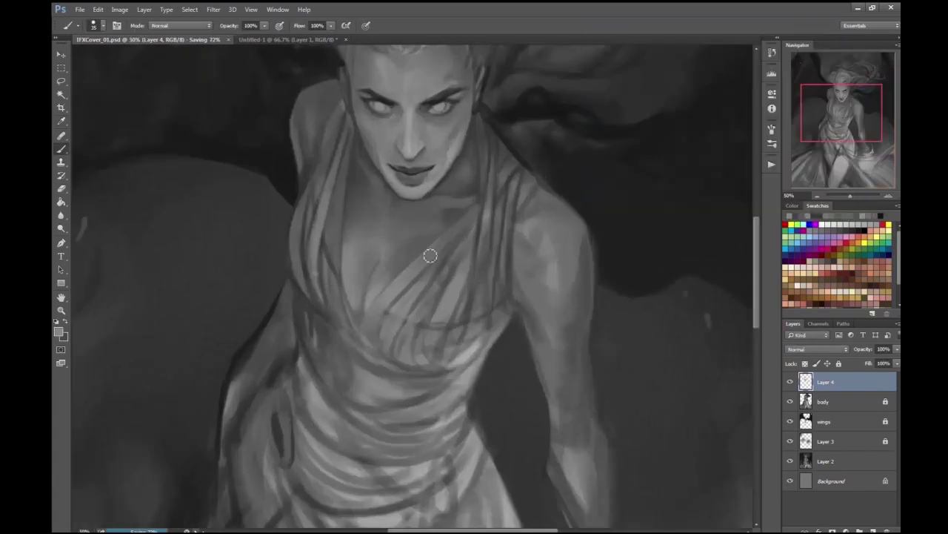
scroll(425, 245, up, 1)
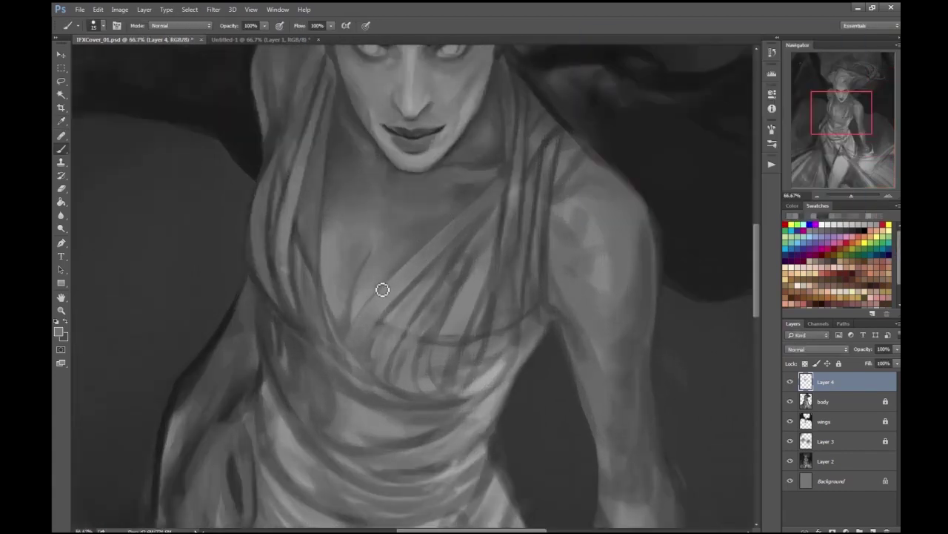
- Repaint the edge of the diagonal drape and darken the dress folds beside the arm
key(h)
mouse_move(398, 277)
mouse_down()
mouse_move(718, 313)
mouse_move(432, 248)
mouse_up()
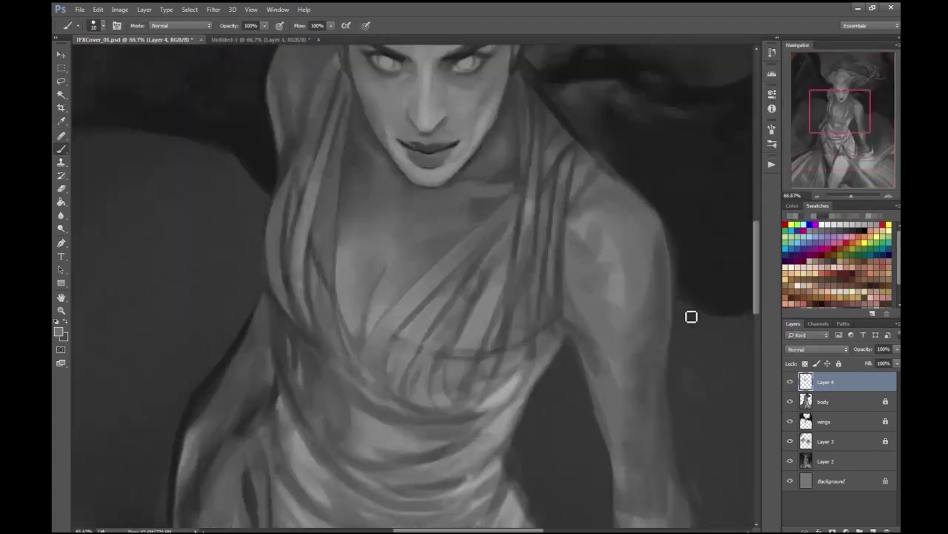
key(F9)
key(Return)
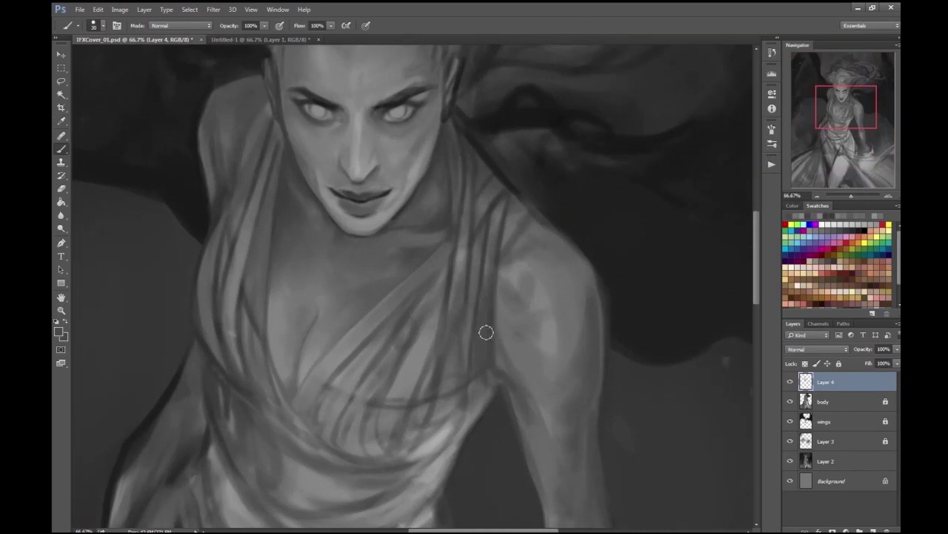
scroll(504, 257, down, 1)
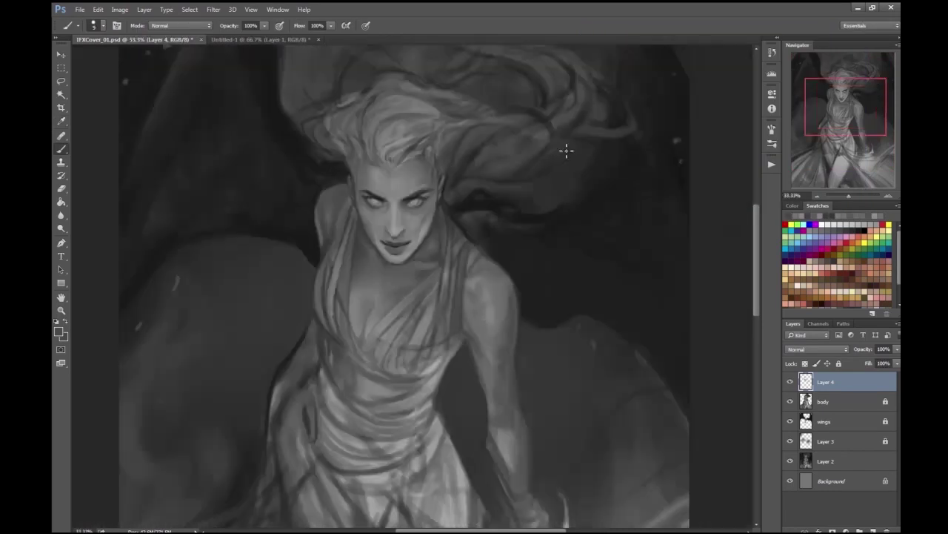
drag(578, 241, 571, 238)
scroll(392, 269, up, 1)
- Choose a textured brush and define the dark cleavage shadow where the drapes cross
right_click(370, 296)
key(Return)
scroll(375, 339, up, 1)
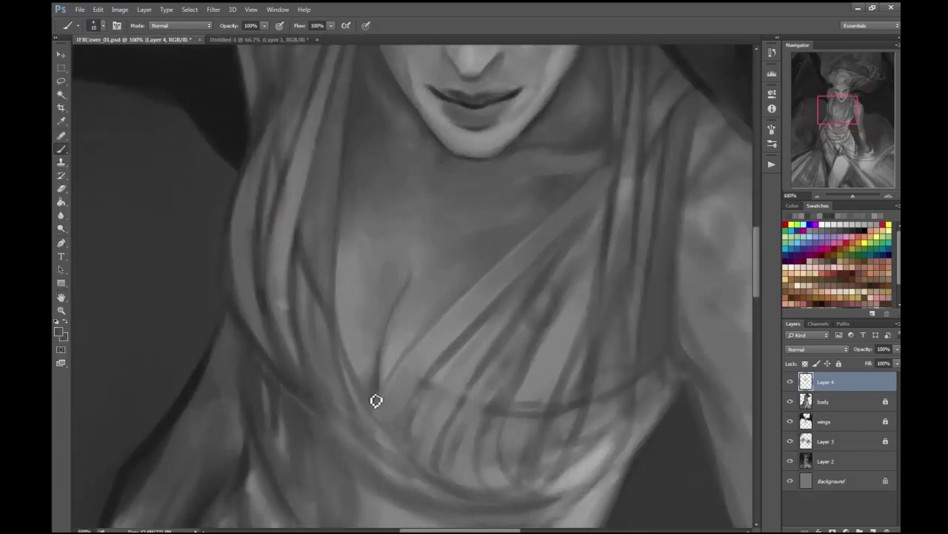
key(bracketleft)
scroll(390, 348, down, 5)
scroll(678, 386, up, 1)
scroll(677, 385, up, 2)
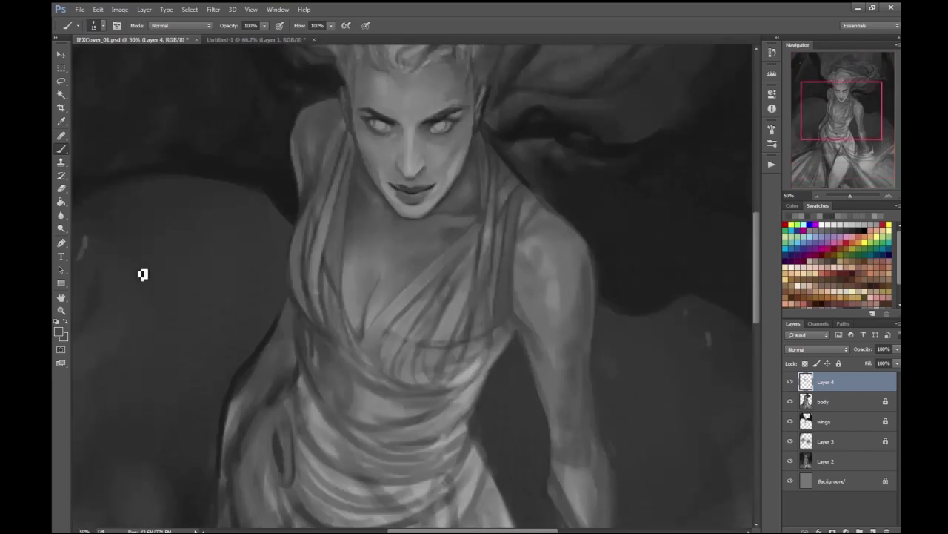
- Blend the lower cleavage with a lighter grey and mirror the canvas to compare the shapes
click(61, 331)
key(Return)
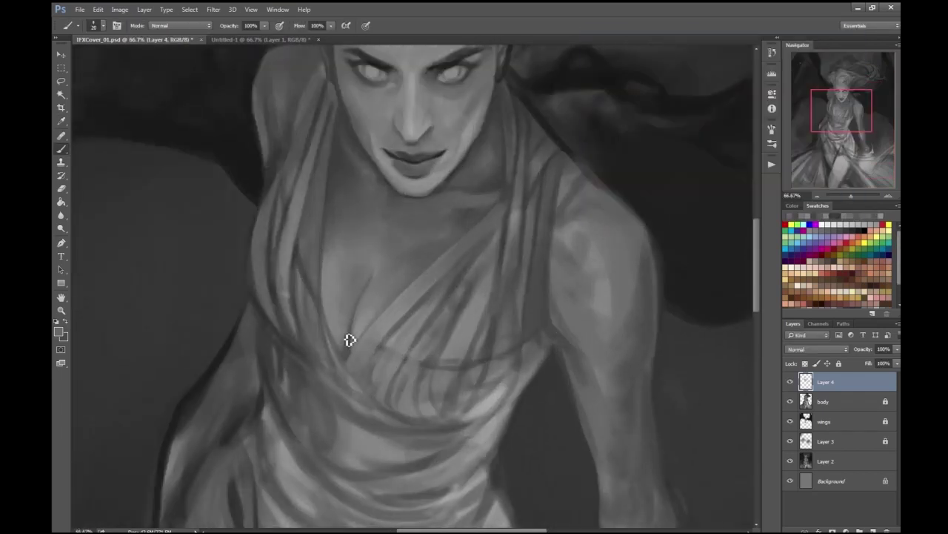
scroll(606, 269, down, 3)
drag(605, 269, 604, 252)
scroll(588, 277, up, 1)
scroll(588, 277, up, 1)
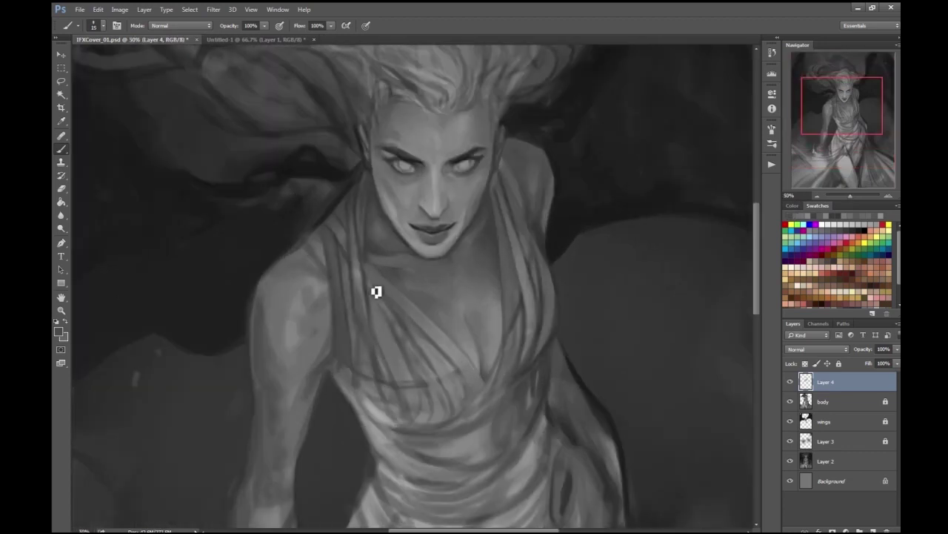
- Tone down the drape folds over the bust and shoulder, and switch back to a round brush
scroll(400, 259, up, 1)
key(Return)
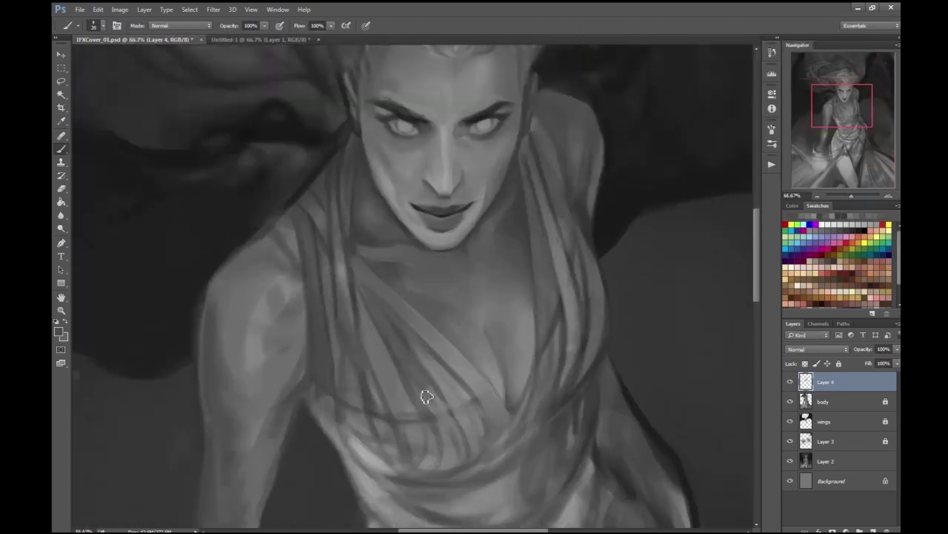
key(Return)
right_click(158, 72)
double_click(264, 401)
key(ctrl+minus)
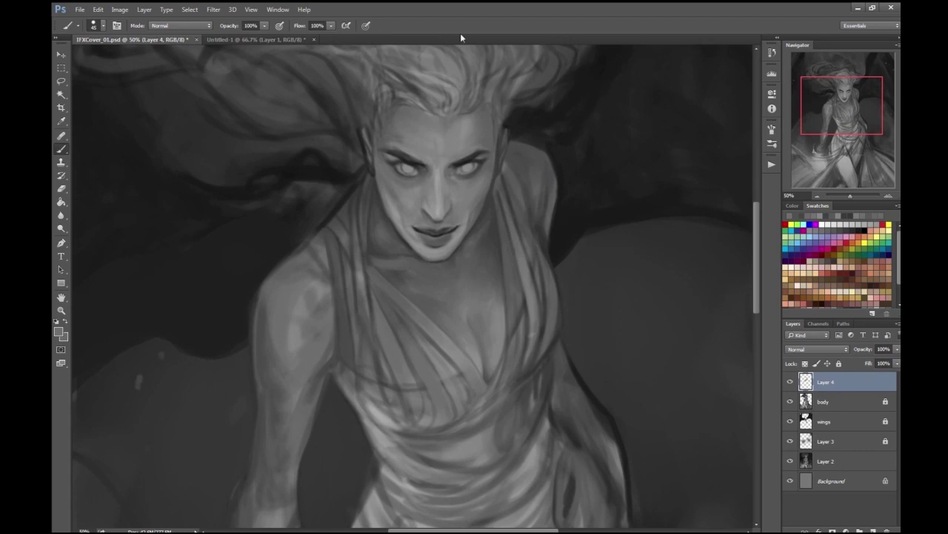
- Select a dark grey and refine the dark area behind the neck and shoulder, returning to Layer 4
click(824, 421)
drag(533, 319, 633, 455)
click(59, 331)
key(Return)
key(ctrl+plus)
key(alt+bracketright)
key(ctrl+plus)
key(e)
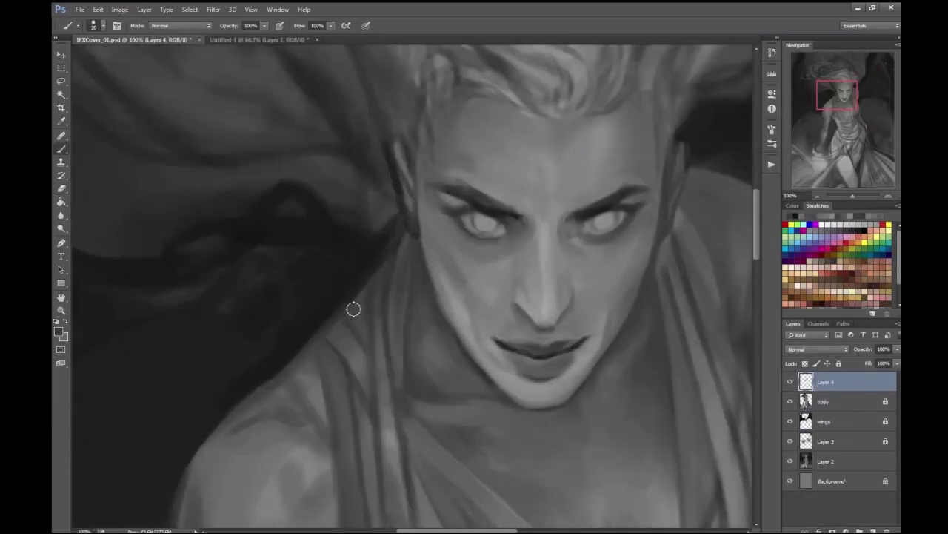
- Refine the shoulder slope and the neck edge beside the face with a small brush
key(ctrl+minus)
key(ctrl+minus)
key(ctrl+minus)
key(ctrl+minus)
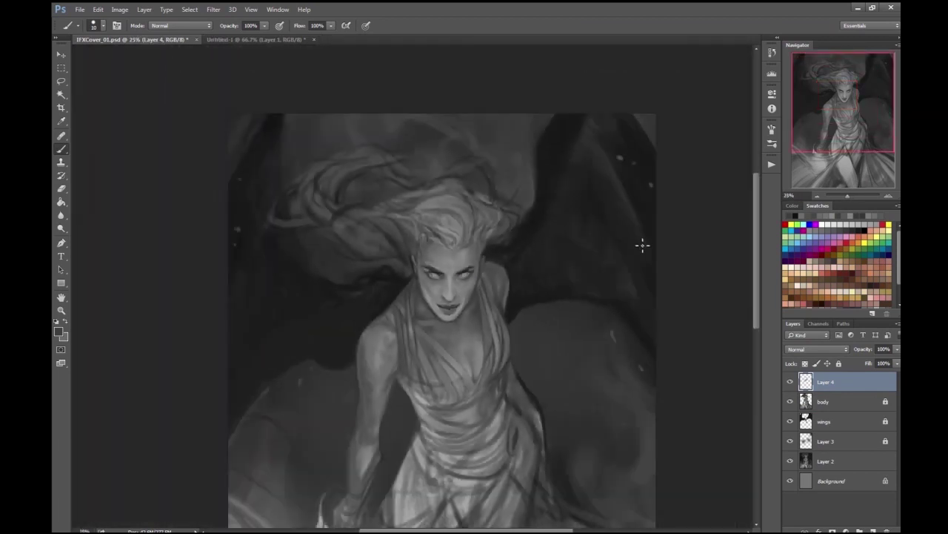
key(ctrl+plus)
key(ctrl+plus)
key(ctrl+plus)
key(ctrl+plus)
scroll(415, 286, down, 2)
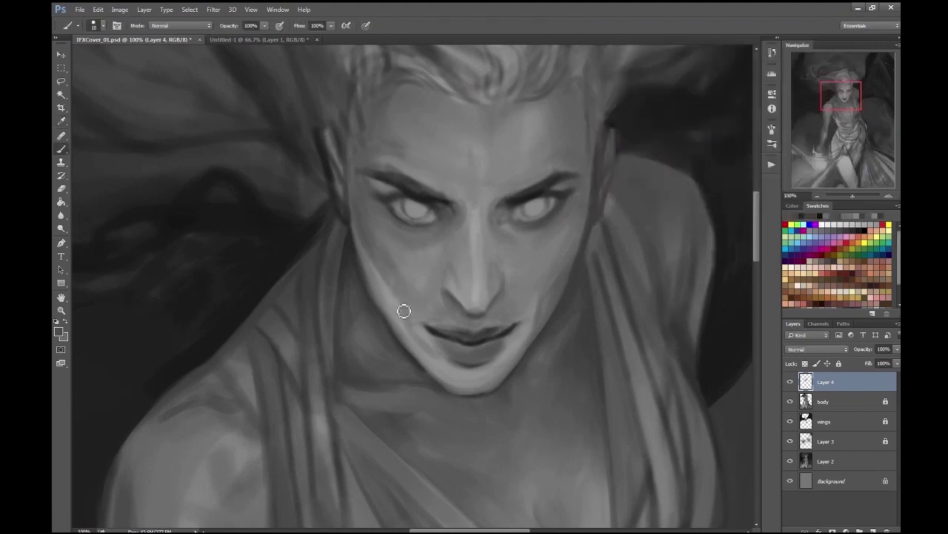
- Mirror the canvas back and blend the shading on top of the shoulder with a larger brush
key(ctrl+minus)
key(ctrl+minus)
key(ctrl+minus)
key(ctrl+minus)
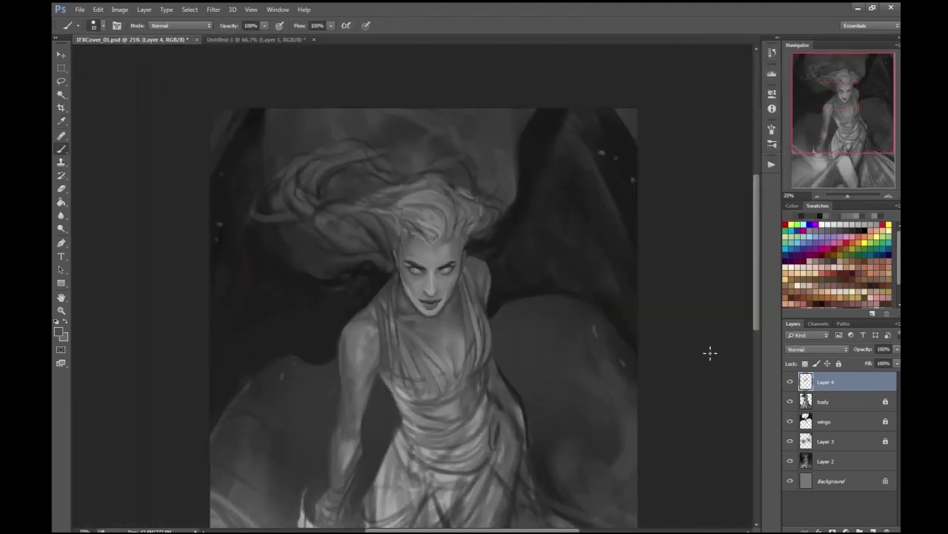
key(ctrl+plus)
key(ctrl+plus)
key(bracketright)
key(bracketright)
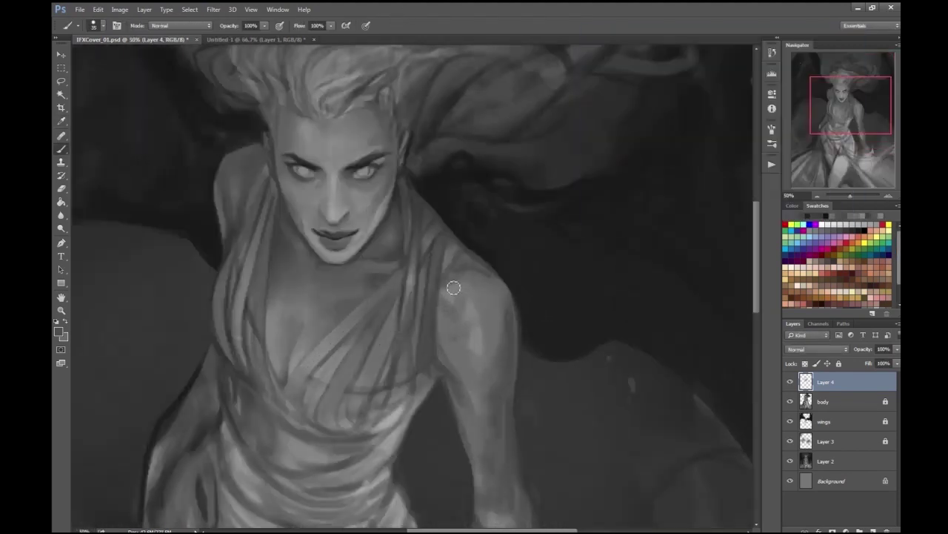
- Smooth the grey shading down the upper arm toward the elbow on Layer 4
key(ctrl+minus)
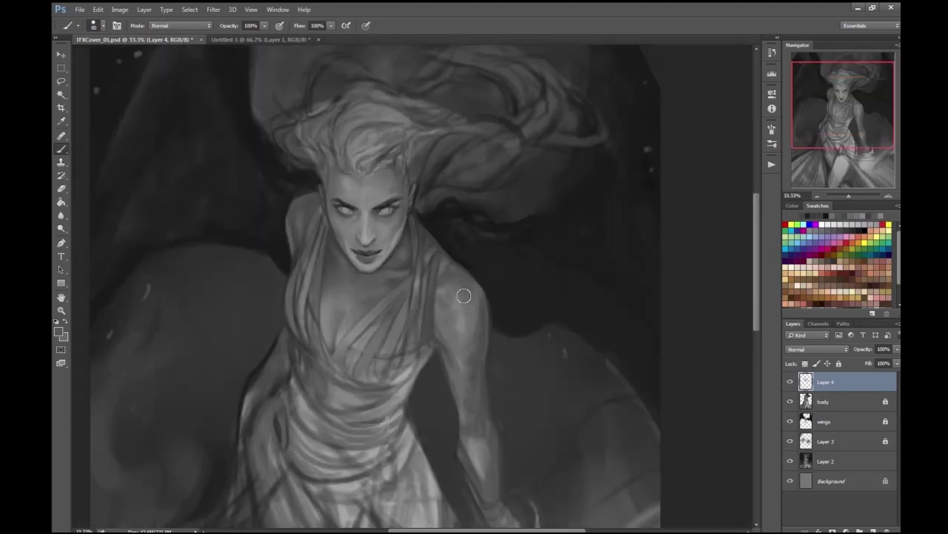
key(ctrl+plus)
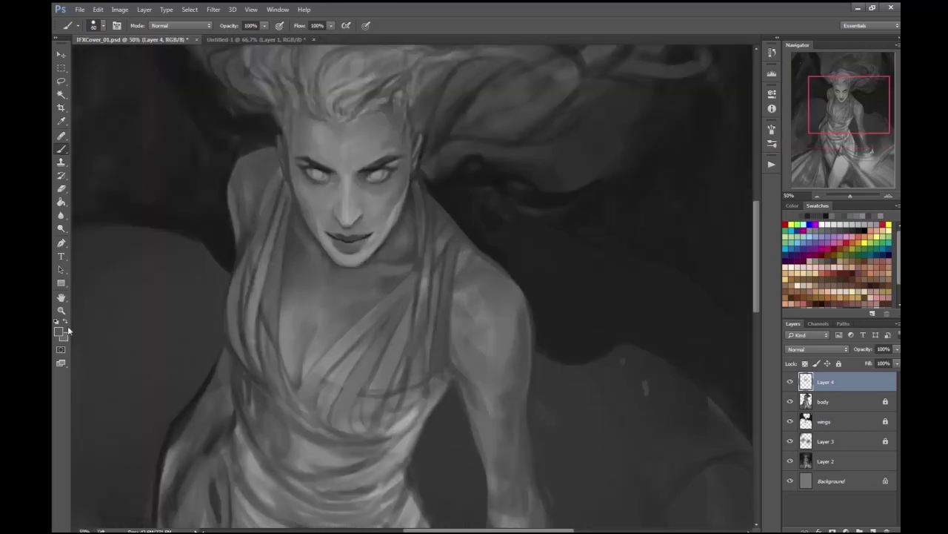
scroll(514, 368, right, 2)
scroll(483, 398, down, 3)
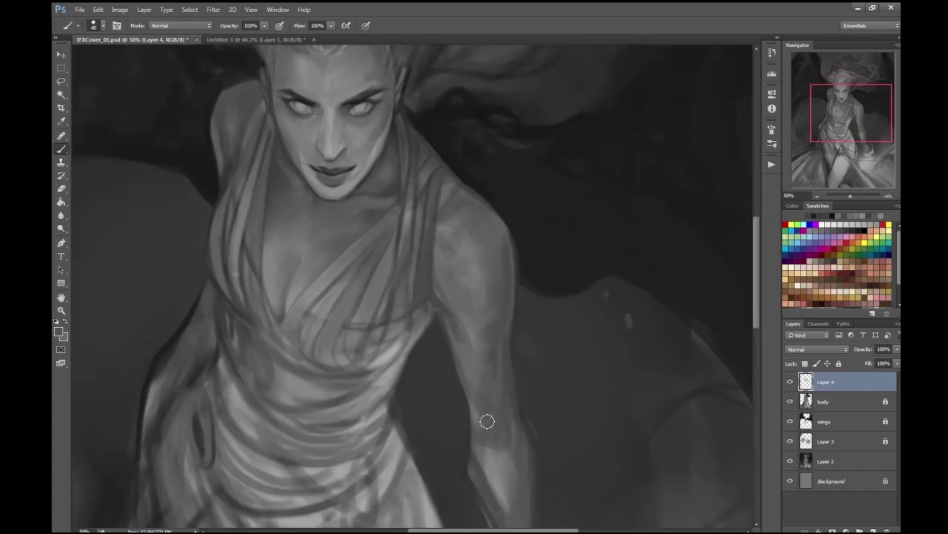
scroll(535, 225, right, 1)
key(ctrl+minus)
key(ctrl+minus)
- Refine the corner of the mouth and the cheek shading beside the lips with a small brush
key(ctrl+plus)
key(ctrl+plus)
key(ctrl+plus)
key(ctrl+plus)
key(ctrl+plus)
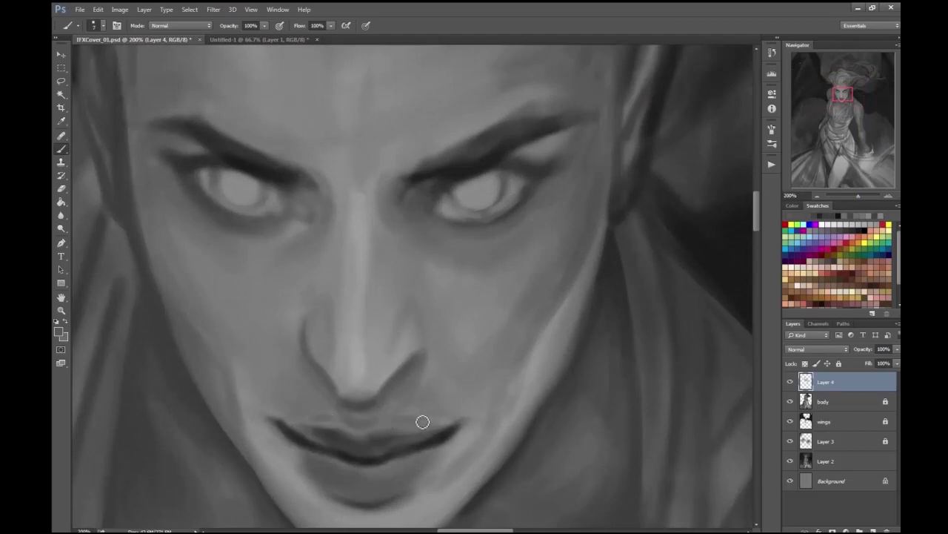
key(ctrl+minus)
key(ctrl+plus)
click(59, 331)
key(Escape)
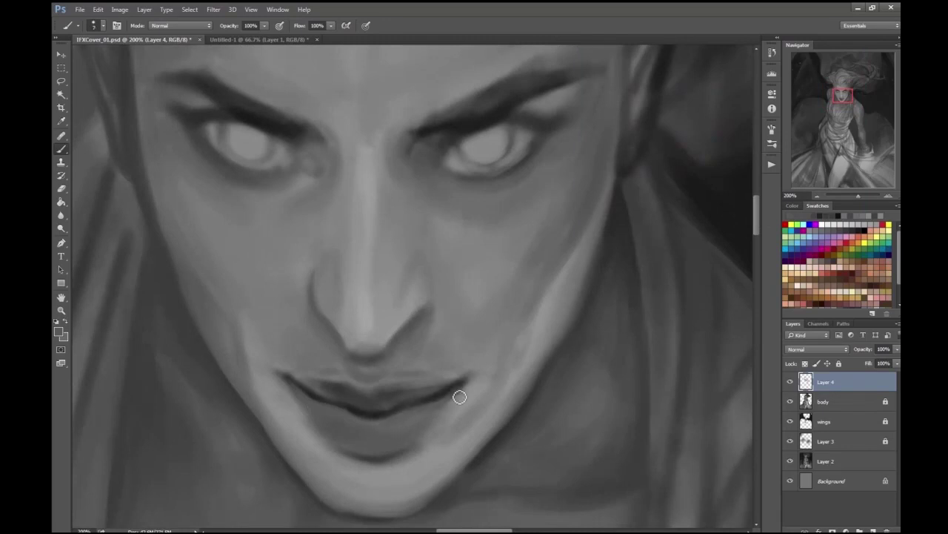
- Soften the shading between the nose and the upper lip using greys from the face
key(ctrl+minus)
key(ctrl+minus)
key(ctrl+plus)
key(ctrl+plus)
click(59, 331)
key(Escape)
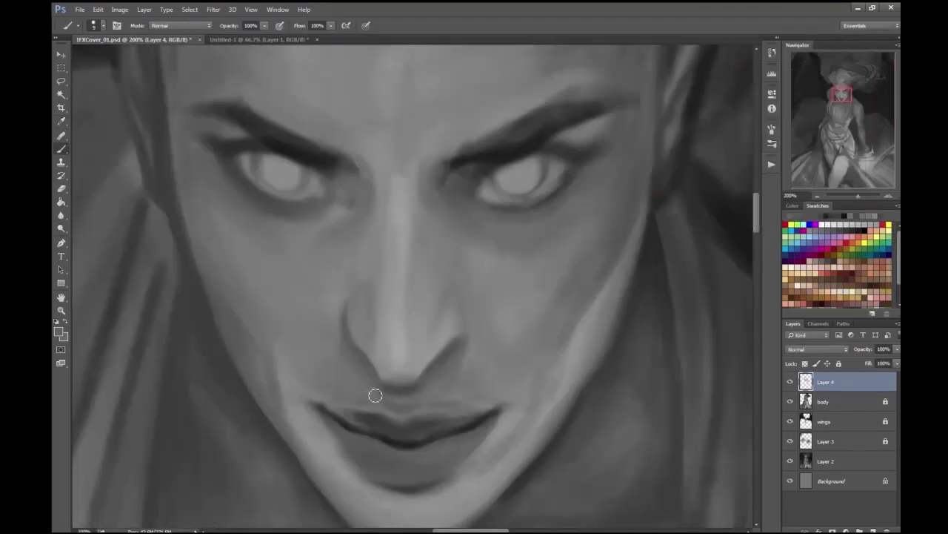
key(ctrl+minus)
key(ctrl+minus)
key(ctrl+plus)
key(ctrl+plus)
- Clean up the jawline and the neck shadow around the chin with a small brush
click(59, 331)
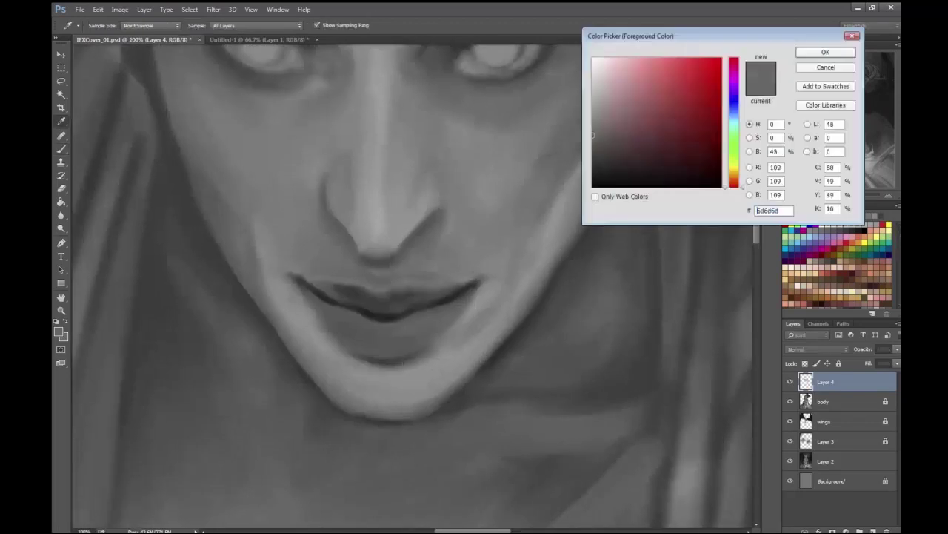
key(Escape)
click(59, 331)
key(Escape)
key(ctrl+minus)
key(ctrl+plus)
click(58, 331)
key(Escape)
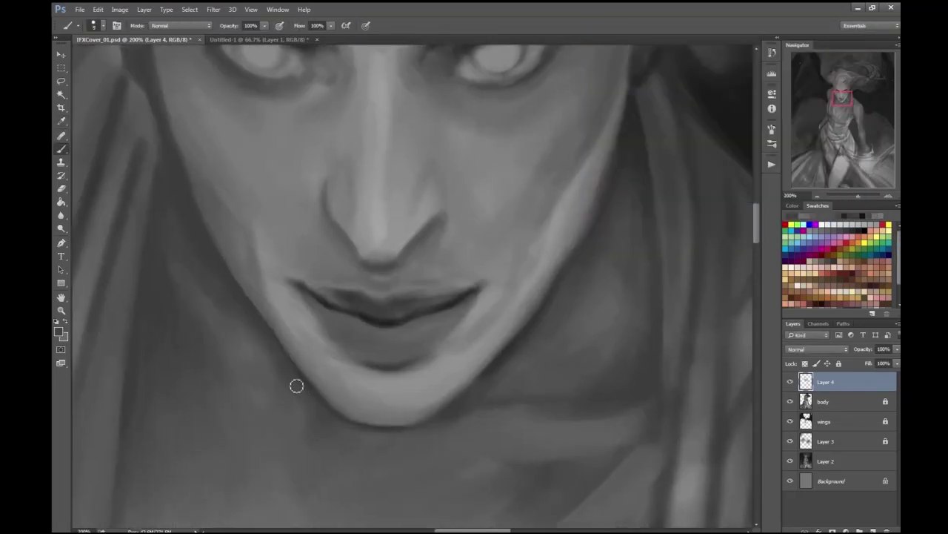
drag(492, 356, 456, 305)
- Deepen the neck shadow under the jaw and chin with a size 15 brush
key(ctrl+minus)
key(ctrl+minus)
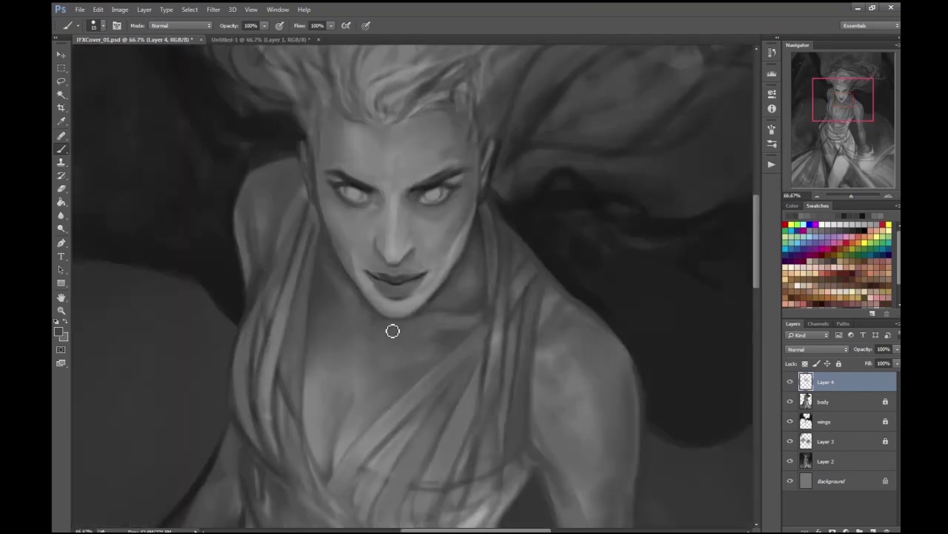
key(ctrl+plus)
key(ctrl+plus)
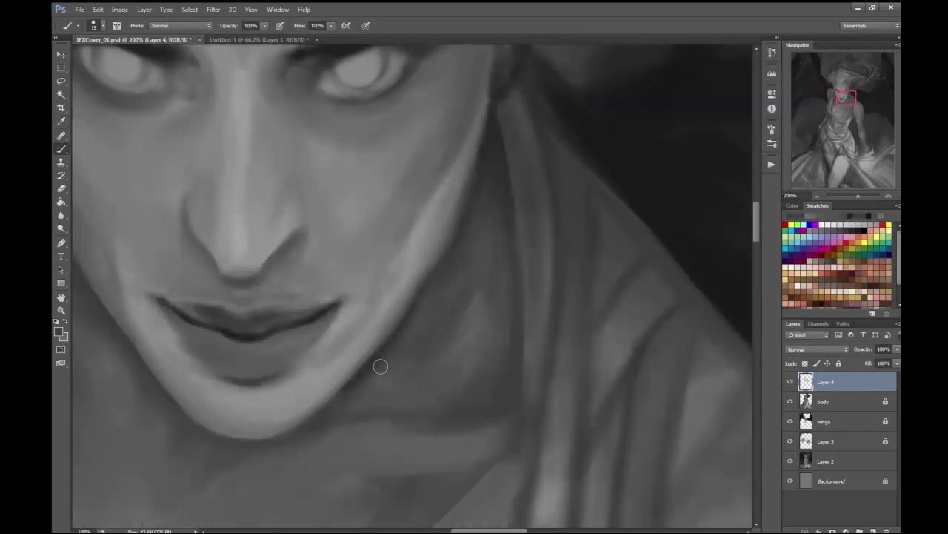
key(ctrl+minus)
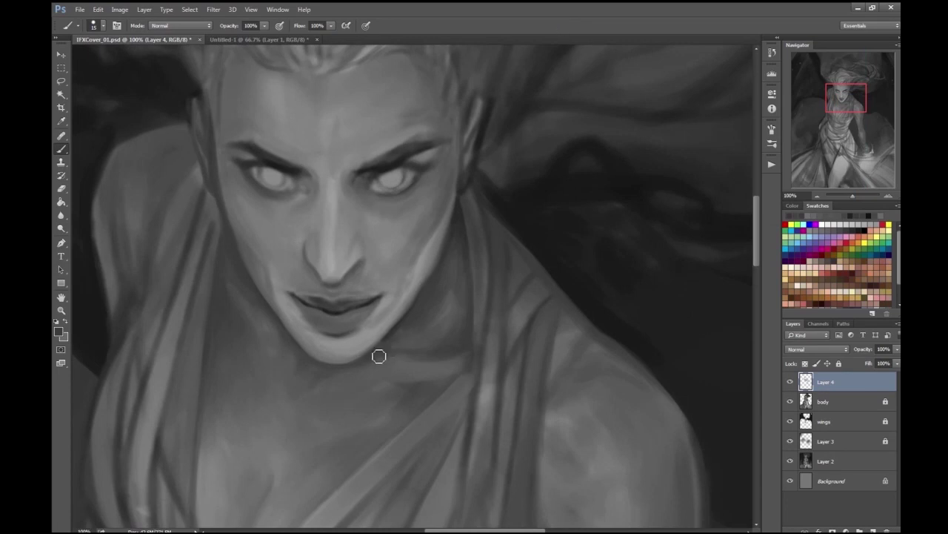
key(ctrl+plus)
click(58, 332)
key(Escape)
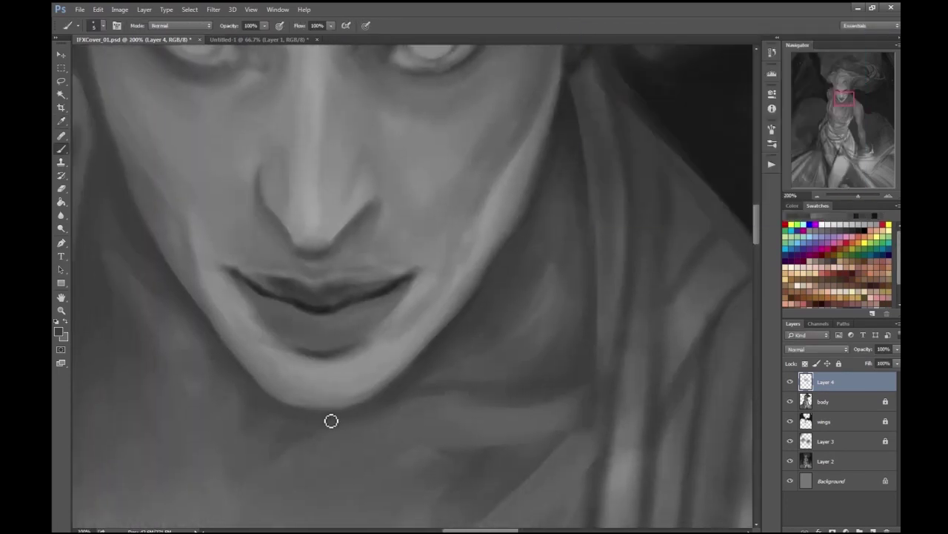
- Blend the neck and collarbone shading below the chin with a size 30 brush
key(ctrl+minus)
key(ctrl+minus)
key(ctrl+minus)
key(ctrl+plus)
key(ctrl+minus)
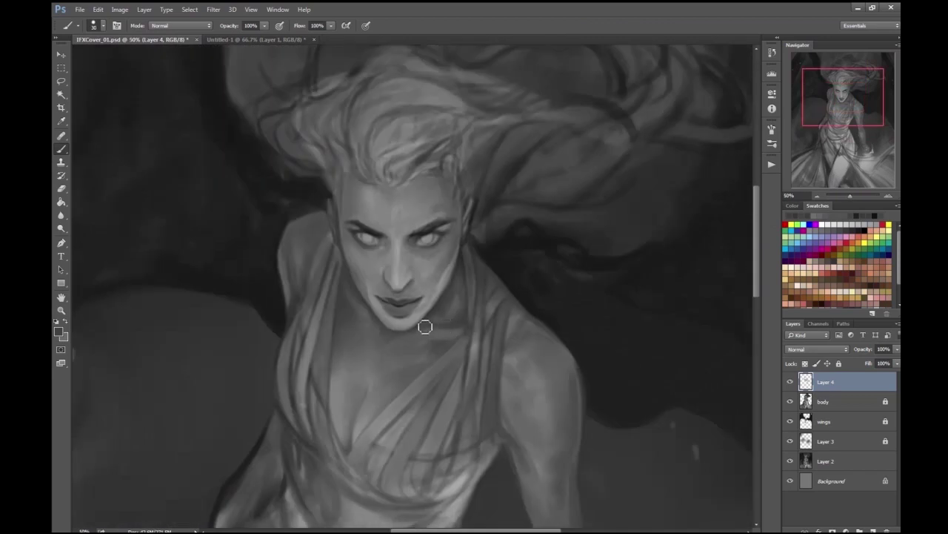
key(ctrl+minus)
key(ctrl+minus)
key(ctrl+plus)
key(ctrl+plus)
key(ctrl+plus)
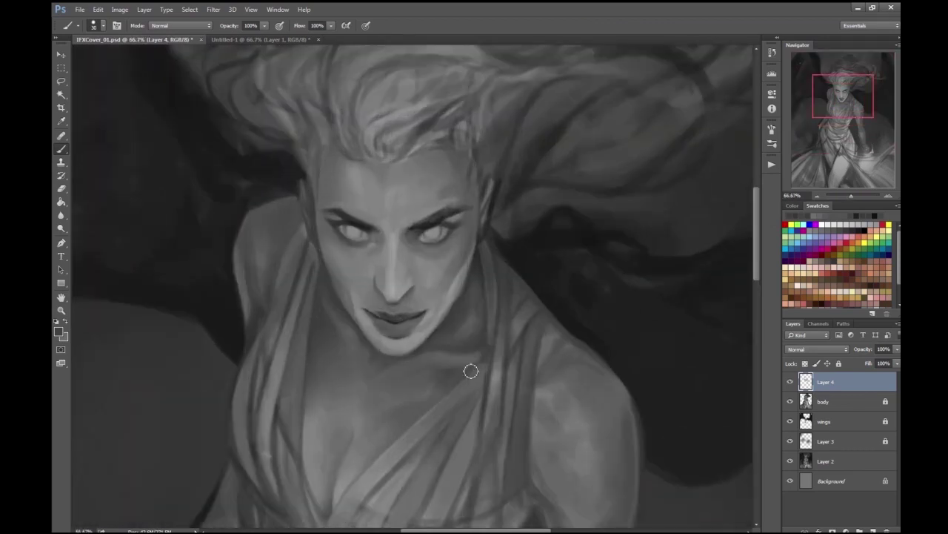
- Save the painting with the whole figure in view
key(ctrl+minus)
key(ctrl+minus)
key(ctrl+minus)
key(ctrl+minus)
key(ctrl+s)
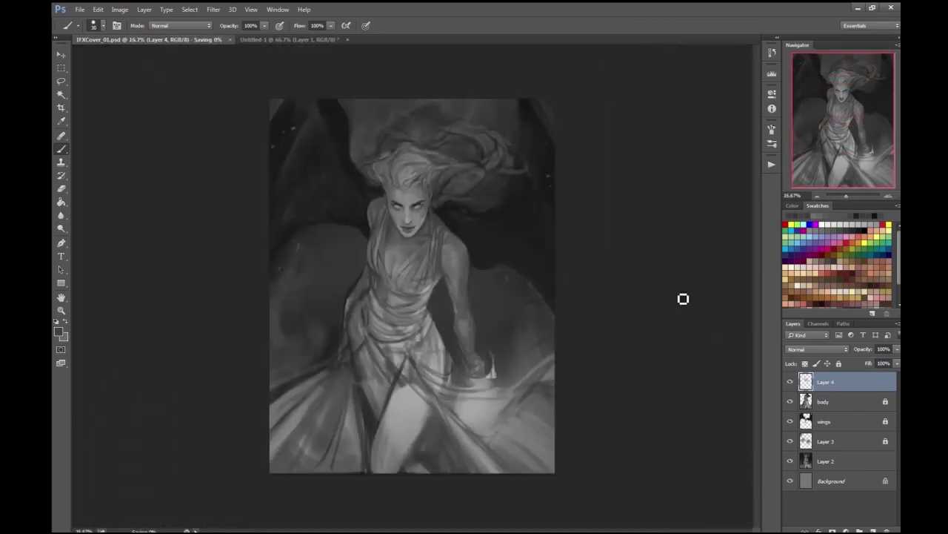
- Mirror the canvas and smooth the shading on the upper chest above the neckline
key(ctrl+plus)
key(ctrl+plus)
key(ctrl+plus)
key(ctrl+plus)
key(ctrl+plus)
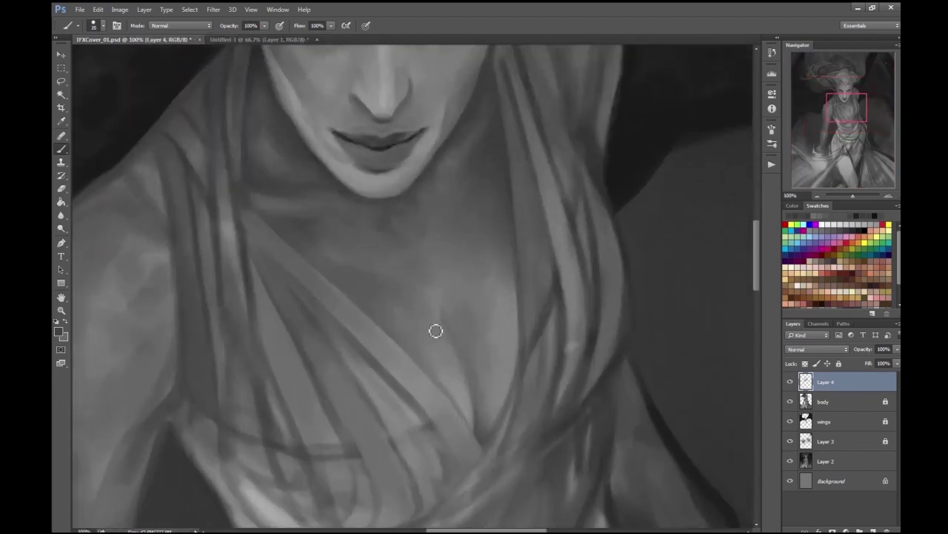
key(ctrl+minus)
key(ctrl+minus)
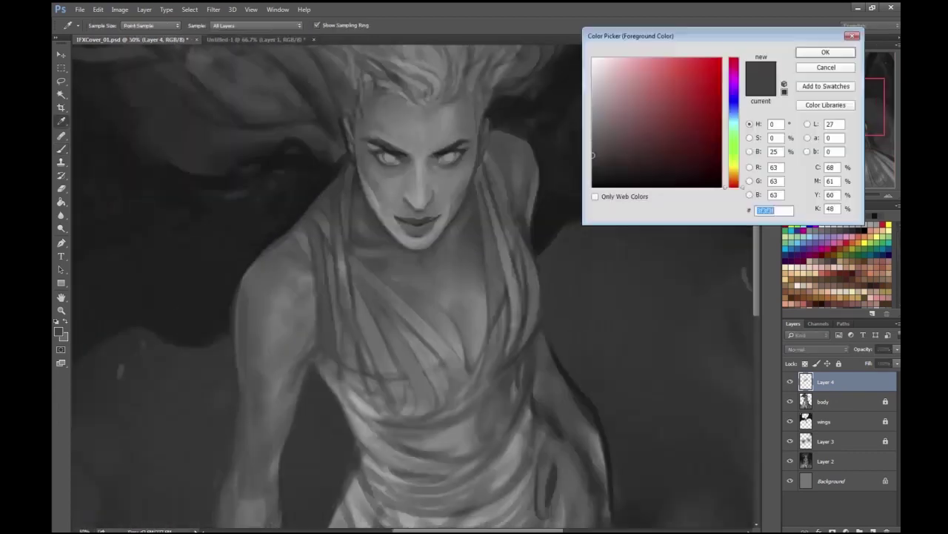
- Select a mid grey and continue blending the skin between the dress straps with a size 15 brush
key(ctrl+minus)
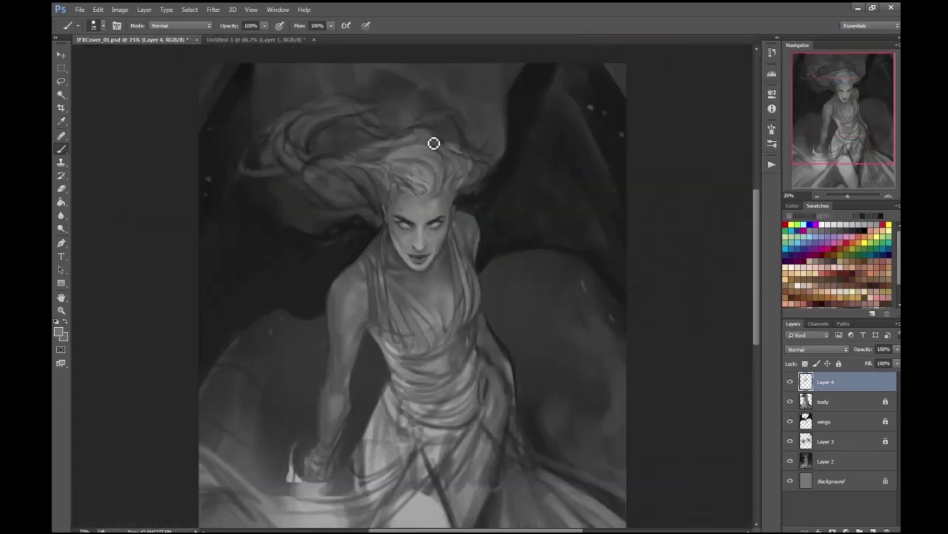
key(ctrl+plus)
click(59, 331)
click(810, 52)
key(ctrl+minus)
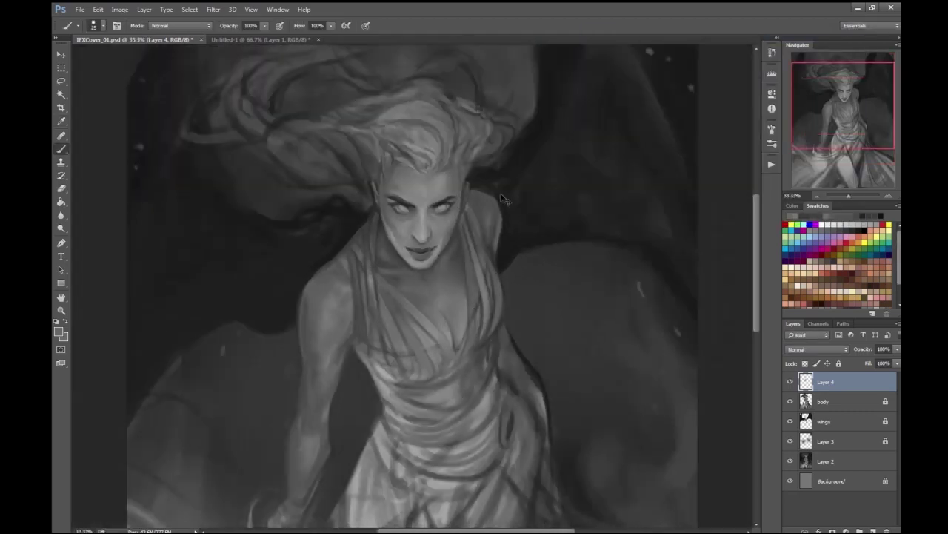
key(ctrl+plus)
key(ctrl+plus)
click(59, 331)
click(832, 49)
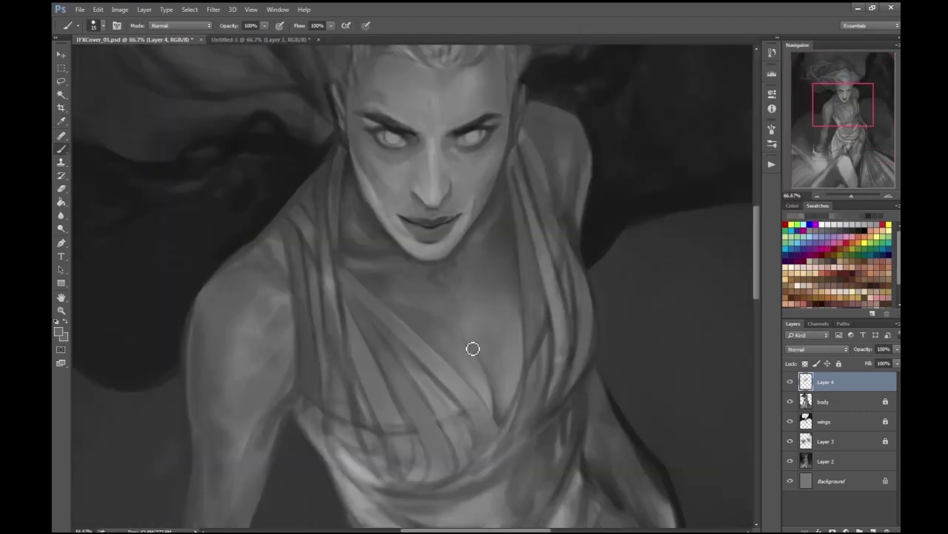
- Select grey RGB 107, 107, 107, then a darker grey, and refine the dress edge at the armpit and the chest straps
key(ctrl+minus)
key(ctrl+minus)
key(ctrl+plus)
key(i)
click(58, 331)
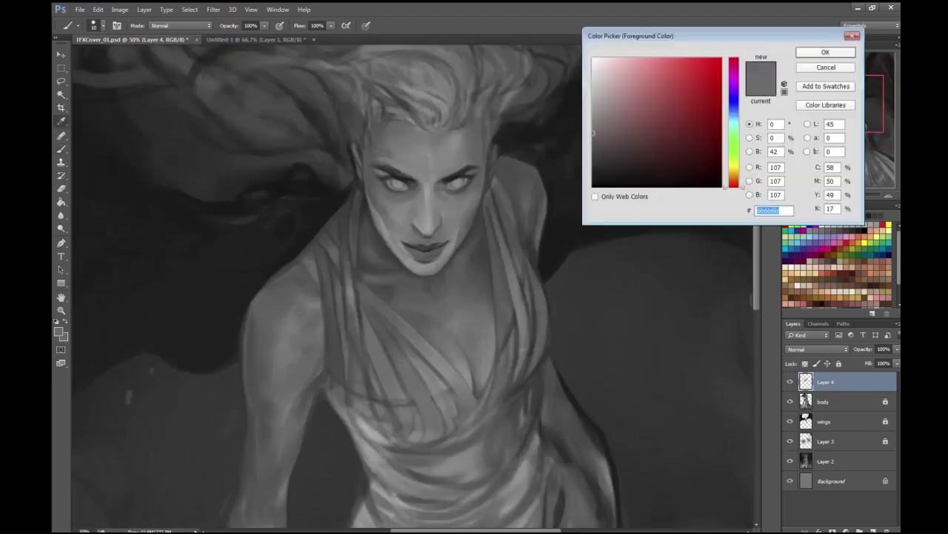
key(Return)
key(ctrl+plus)
key(b)
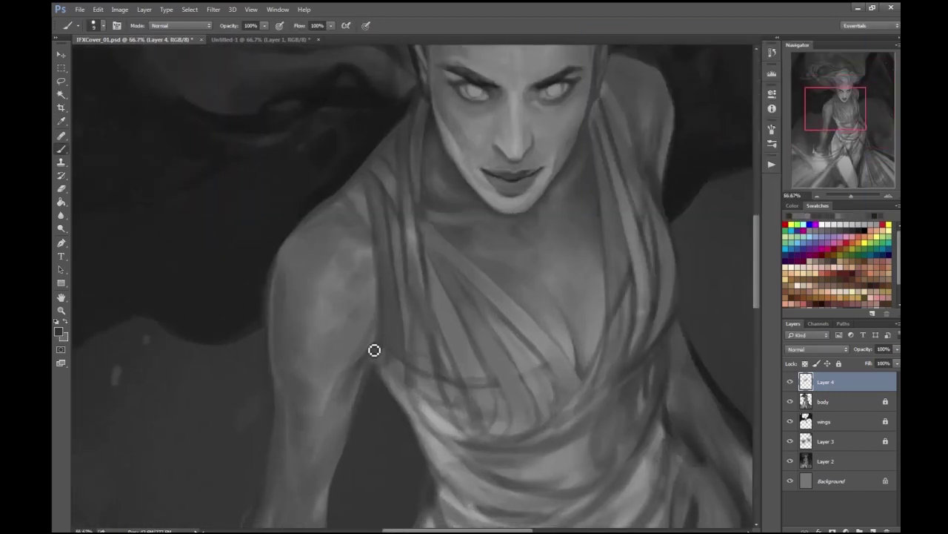
click(70, 341)
key(Return)
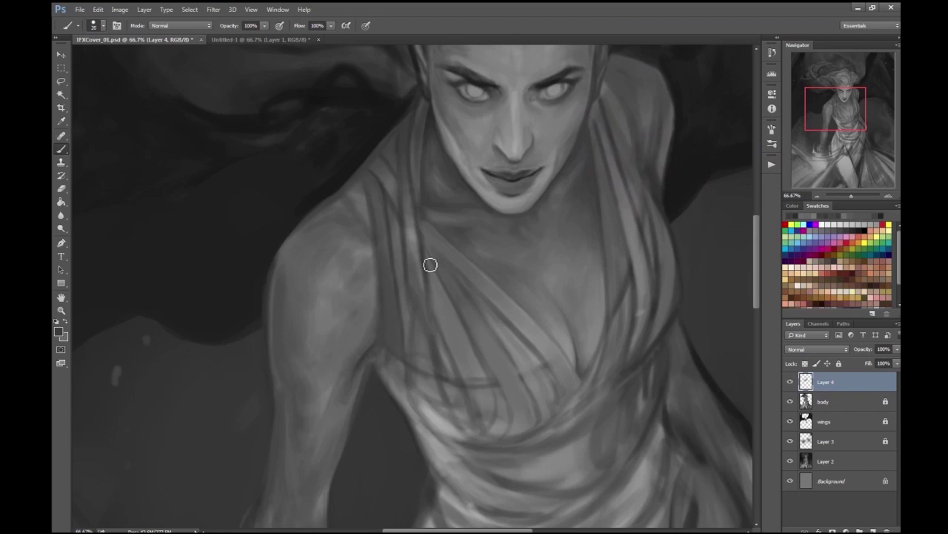
- Mirror the canvas back and refine the face around the forehead with a small dark grey brush
key(ctrl+minus)
key(ctrl+minus)
key(ctrl+minus)
key(ctrl+minus)
key(ctrl+plus)
key(ctrl+plus)
key(ctrl+plus)
key(ctrl+plus)
key(ctrl+plus)
drag(501, 339, 583, 427)
click(59, 331)
key(Return)
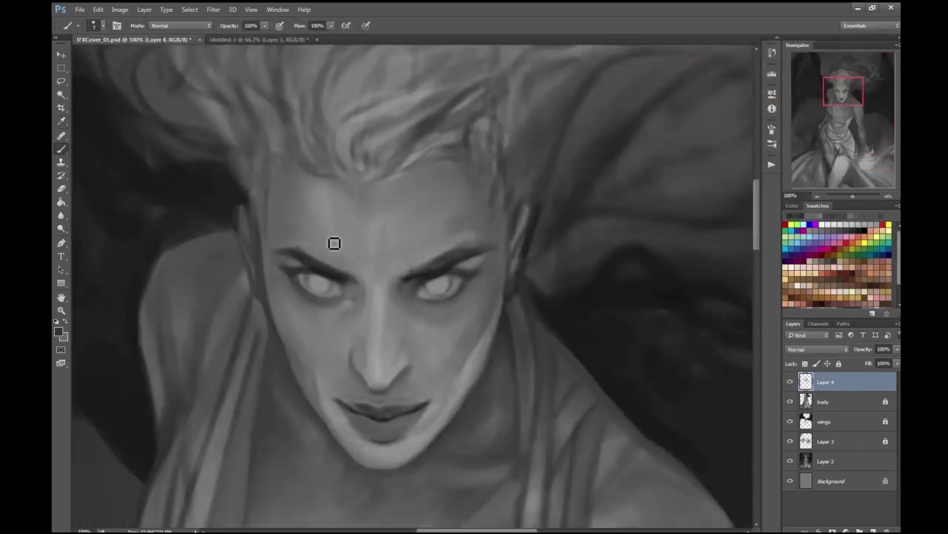
- Examine the brows, forehead and hairline close up and against the whole figure
key(ctrl+plus)
key(ctrl+minus)
key(ctrl+minus)
key(ctrl+minus)
key(ctrl+plus)
key(ctrl+plus)
key(ctrl+plus)
key(ctrl+minus)
key(ctrl+minus)
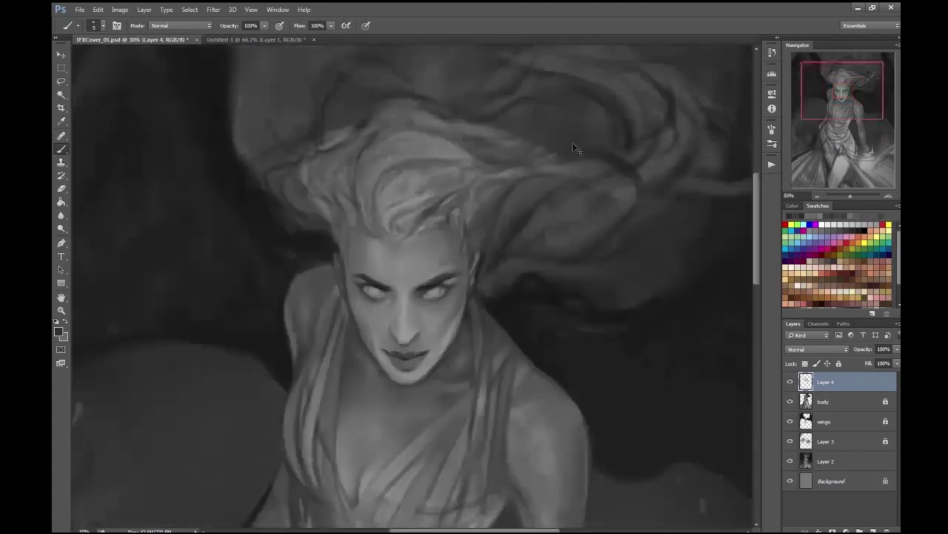
key(ctrl+minus)
key(ctrl+plus)
key(ctrl+plus)
- Darken and sharpen the inner end and upper edge of the eyebrow nearest the visible ear with a size 5 brush
key(ctrl+plus)
click(59, 331)
key(Return)
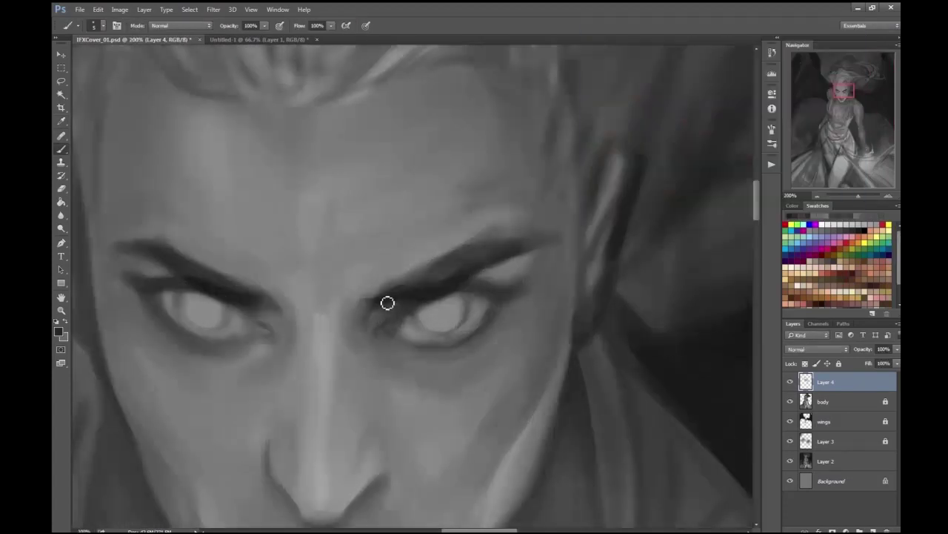
mouse_move(412, 287)
mouse_down()
mouse_move(453, 278)
mouse_move(465, 246)
mouse_up()
click(59, 331)
key(Return)
key(ctrl+minus)
key(ctrl+minus)
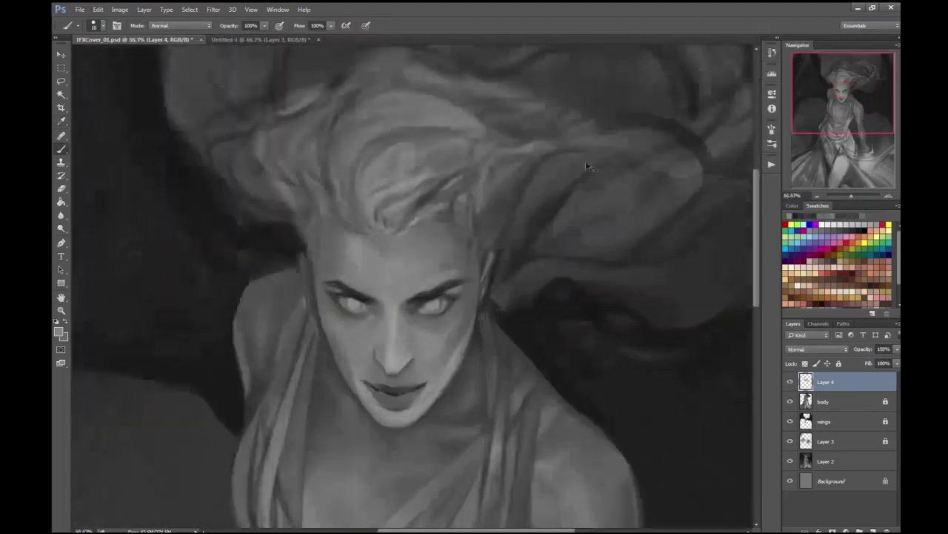
- Paint thin darker strands through the hair and along the hairline with a small brush
key(ctrl+plus)
key(ctrl+minus)
key(ctrl+minus)
key(ctrl+plus)
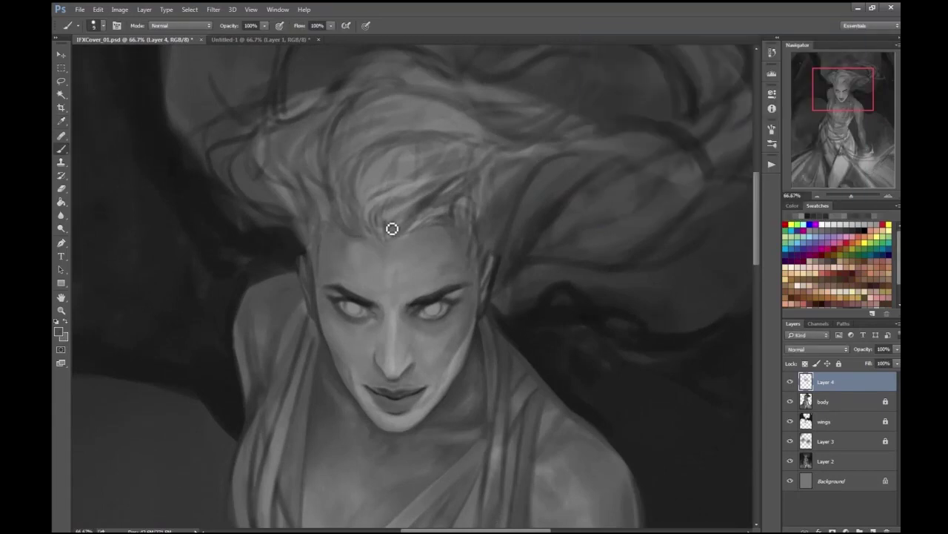
- Save the painting and mirror the canvas horizontally
key(ctrl+minus)
key(ctrl+minus)
key(ctrl+minus)
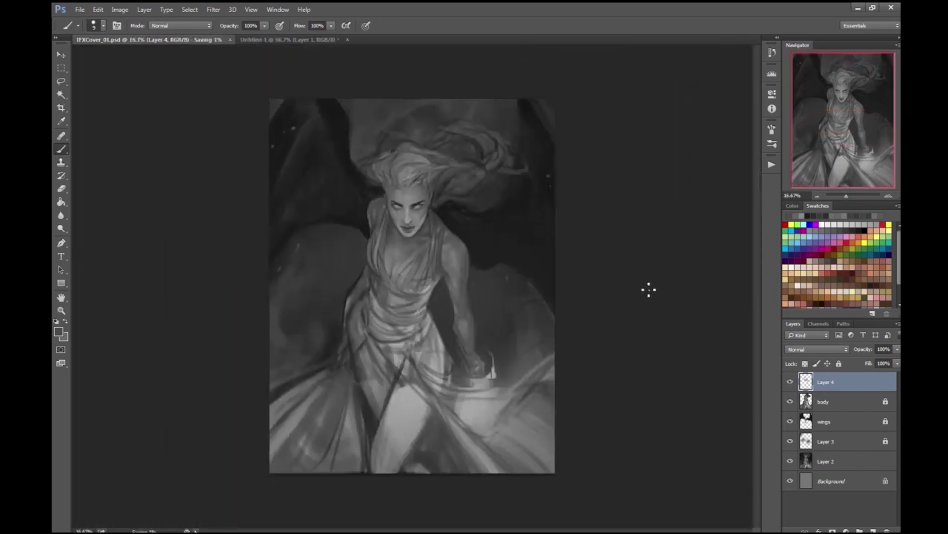
key(ctrl+shift+h)
- Clean up the dress edge under the near armpit and down to the waist with a size 15 brush
key(ctrl+plus)
key(ctrl+plus)
mouse_move(456, 320)
mouse_down()
mouse_move(465, 295)
mouse_move(464, 325)
mouse_up()
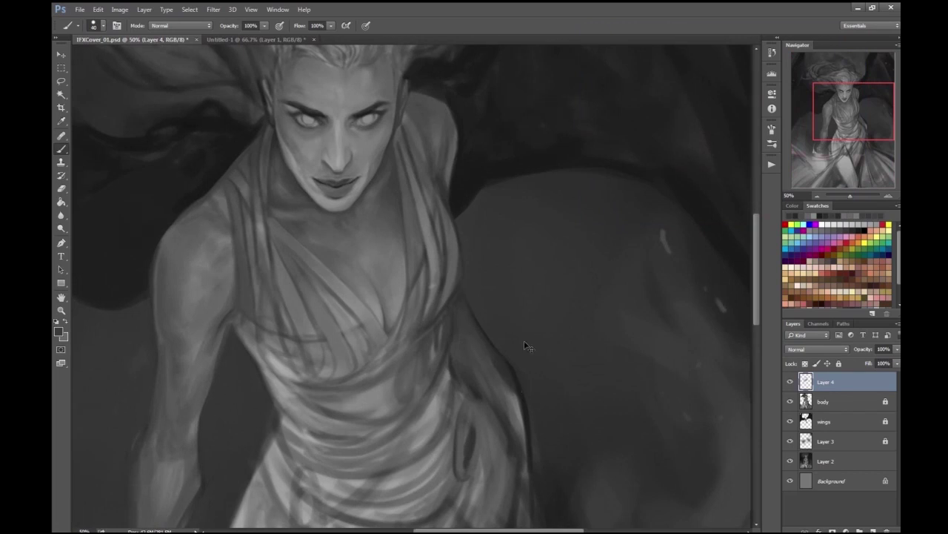
key(ctrl+minus)
key(ctrl+minus)
key(ctrl+minus)
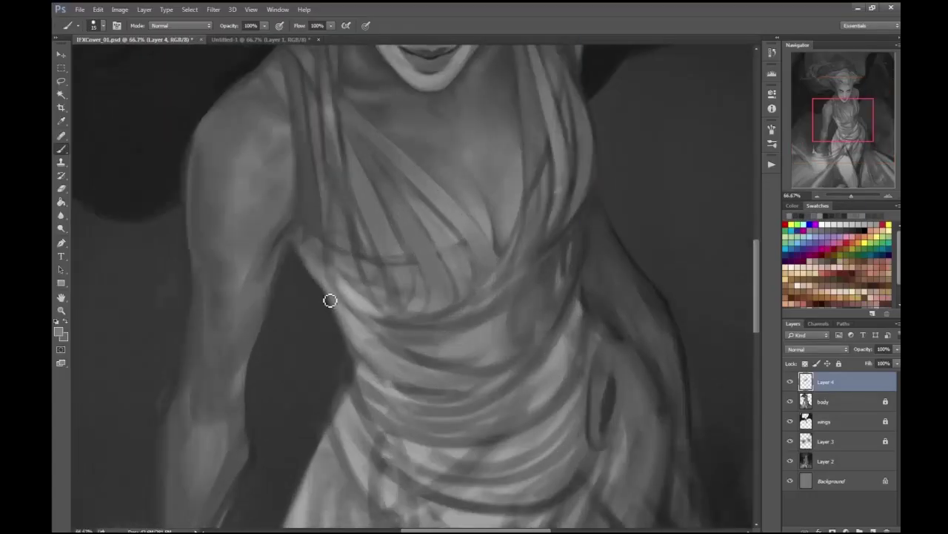
key(ctrl+minus)
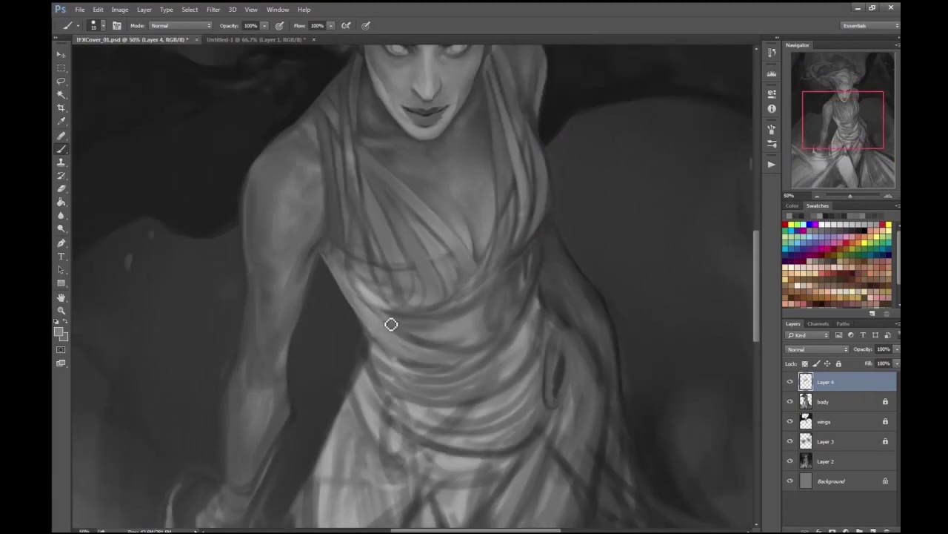
- Mirror the canvas back, select dark grey #2b2b2b and darken the shadow between the cheek and the ear
key(h)
drag(438, 328, 480, 243)
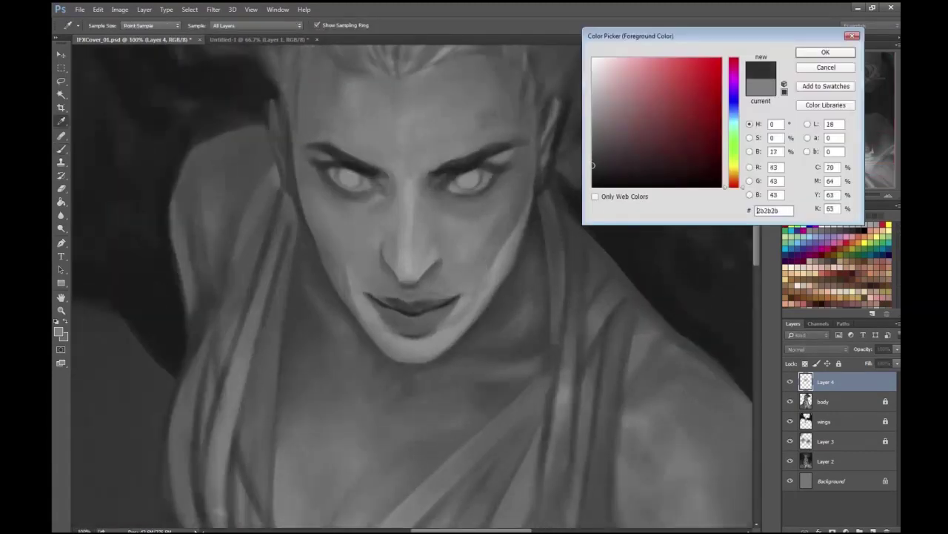
key(Return)
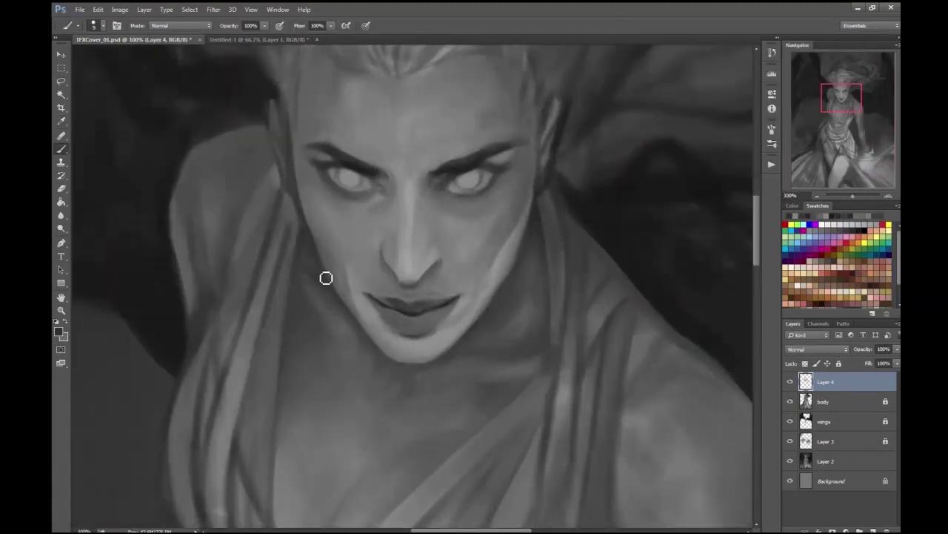
mouse_move(304, 240)
mouse_down()
mouse_move(306, 222)
mouse_move(286, 277)
mouse_move(289, 211)
mouse_up()
key(ctrl+minus)
key(ctrl+minus)
key(ctrl+minus)
key(ctrl+minus)
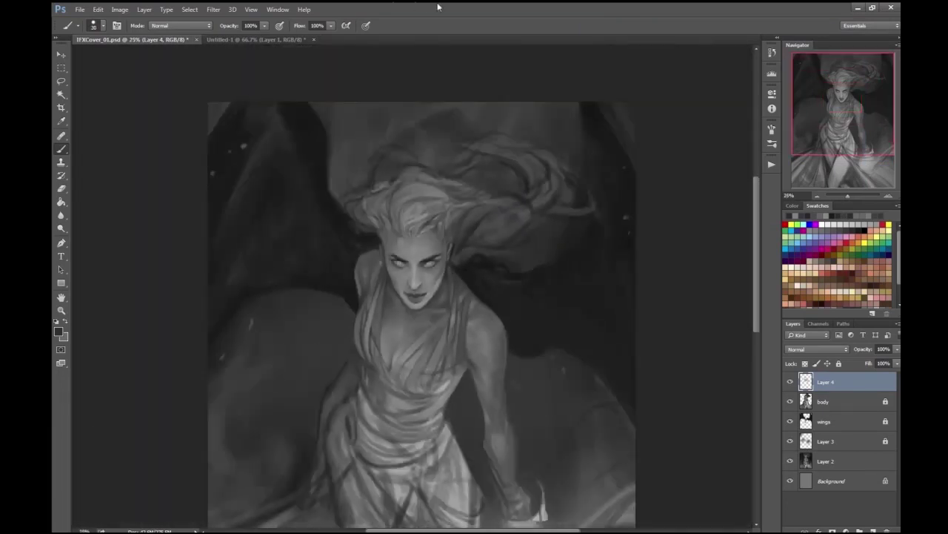
- Define the bodice's side edge against the far arm with a dark size 10 brush
key(ctrl+plus)
key(ctrl+plus)
key(ctrl+plus)
key(Return)
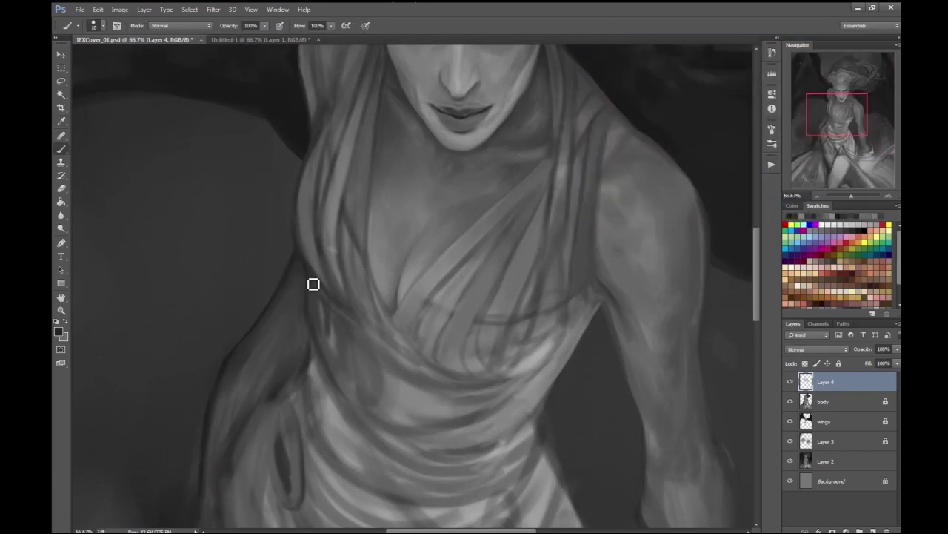
- Shade the side of the dress and the waist folds beside the far arm with a larger brush
key(ctrl+minus)
key(ctrl+minus)
key(ctrl+plus)
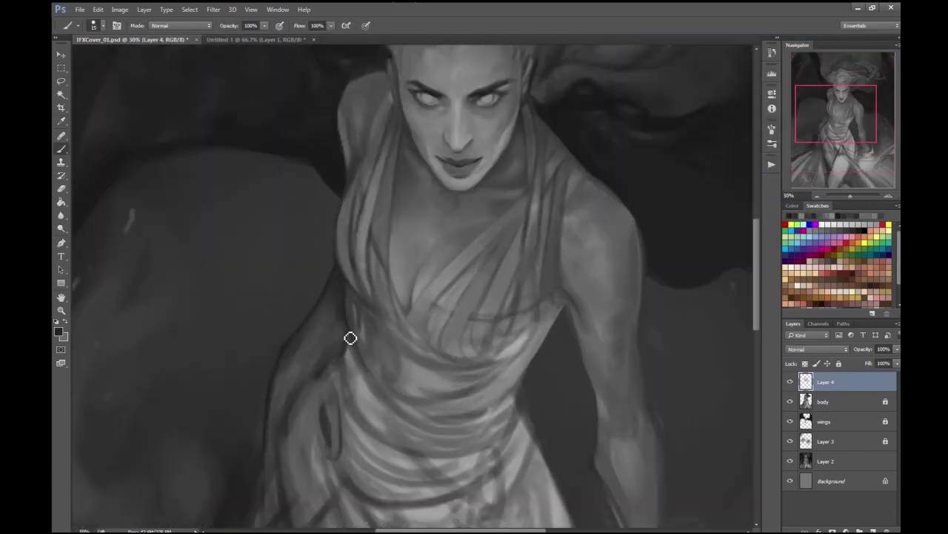
key(ctrl+minus)
key(ctrl+plus)
key(Return)
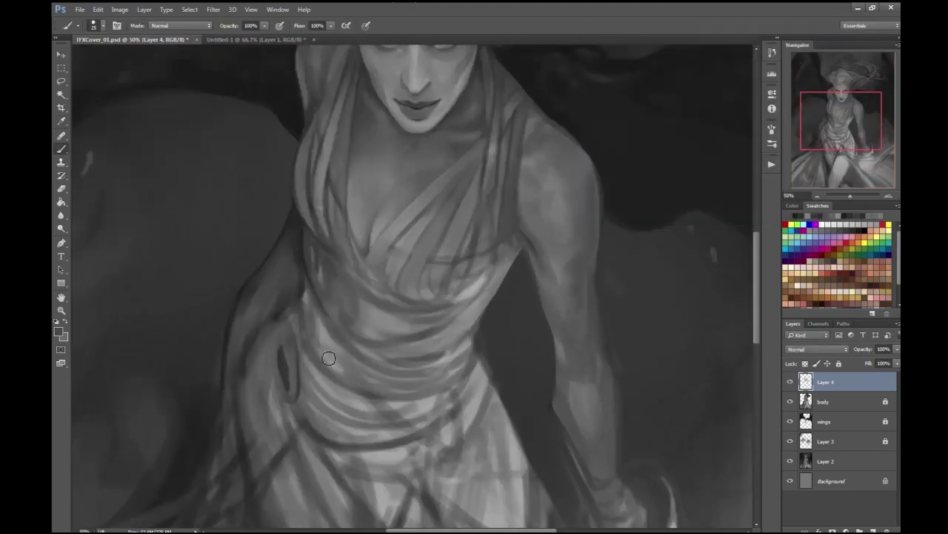
- Refine the drape folds over the near breast with small brush strokes
key(ctrl+minus)
key(Return)
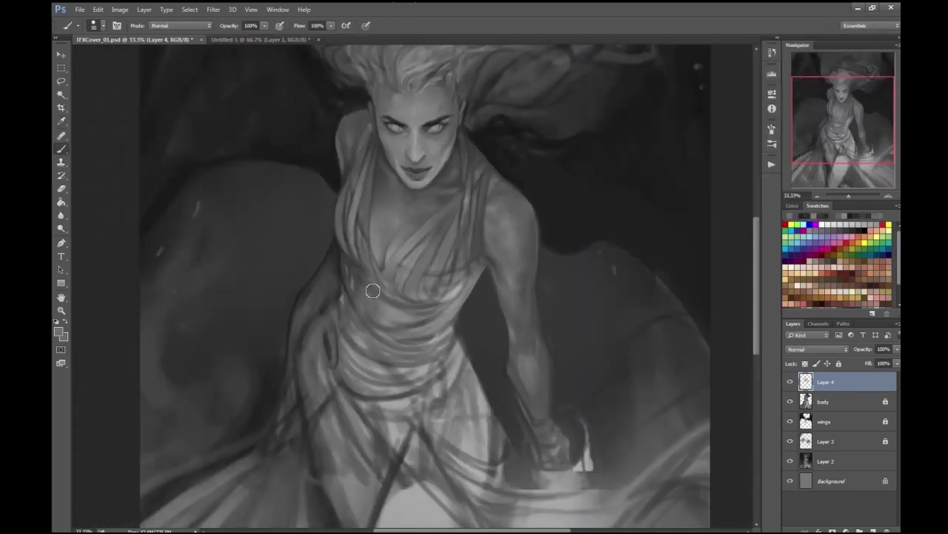
key(ctrl+minus)
key(Return)
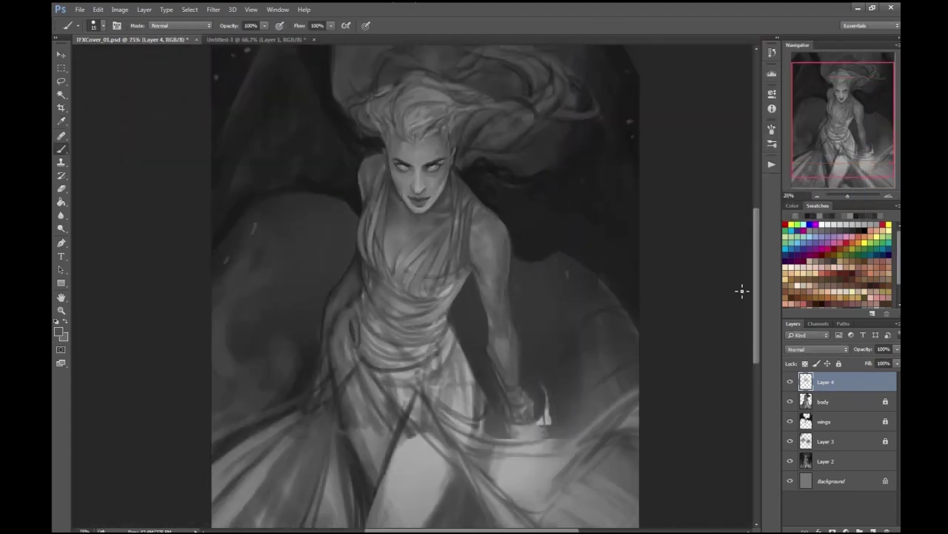
key(ctrl+plus)
key(ctrl+plus)
key(ctrl+plus)
drag(338, 316, 368, 354)
key(bracketleft)
drag(313, 258, 347, 327)
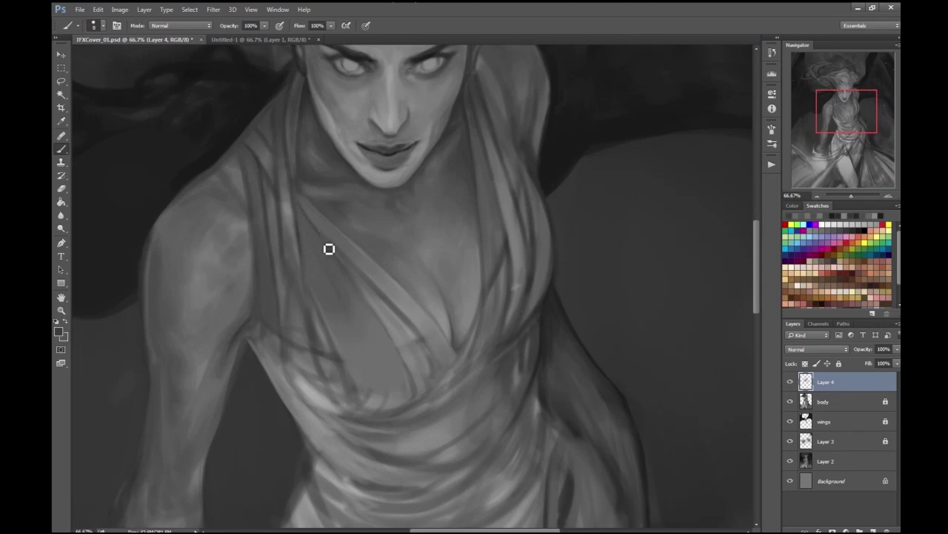
- Smooth the grey shading of the fabric over the near breast with a larger brush and save the painting
key(ctrl+minus)
key(ctrl+minus)
key(ctrl+minus)
key(ctrl+minus)
key(ctrl+plus)
key(ctrl+plus)
key(ctrl+plus)
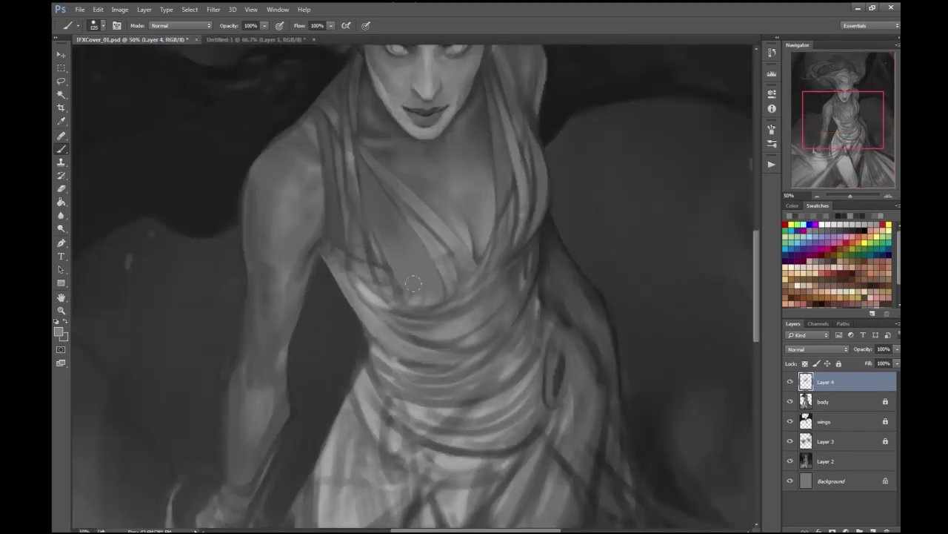
key(ctrl+minus)
key(ctrl+minus)
key(ctrl+minus)
key(ctrl+s)
key(ctrl+plus)
key(ctrl+plus)
key(ctrl+plus)
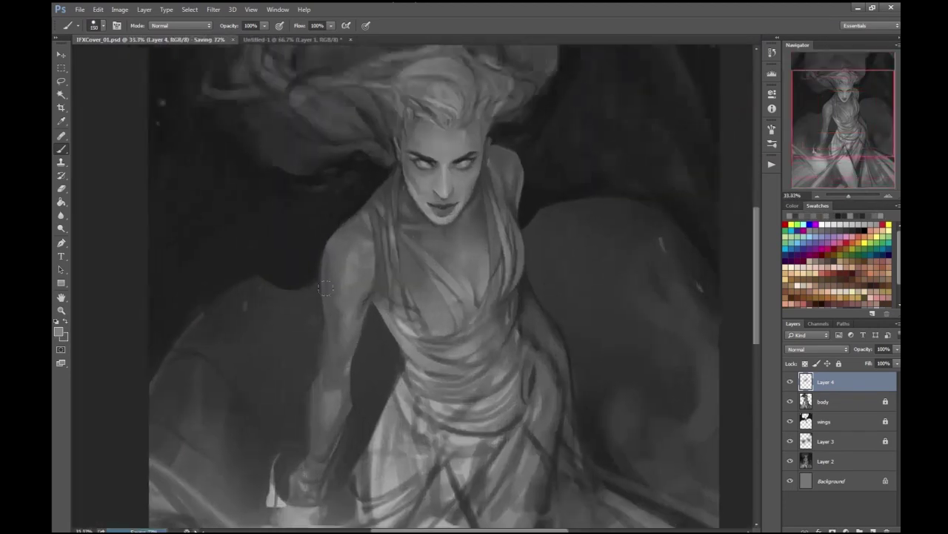
- Clean up the outline of the near shoulder and neck with a size 40 eraser
key(alt+bracketleft)
click(839, 362)
key(e)
key(ctrl+plus)
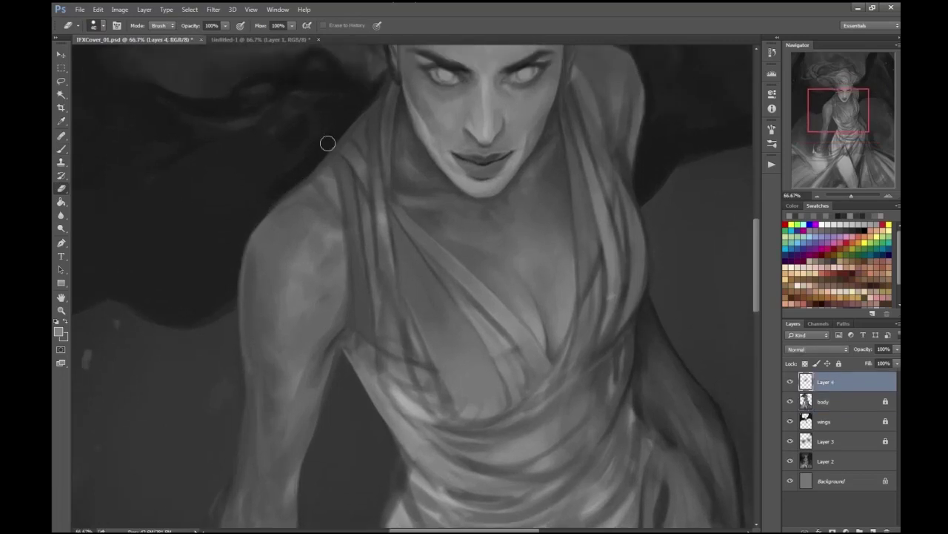
key(ctrl+minus)
key(ctrl+minus)
key(ctrl+minus)
key(ctrl+minus)
- Select mid grey #7c7c7c and touch up the dress edge at the waist and near hip with the brush
key(ctrl+plus)
key(ctrl+plus)
click(59, 331)
key(Return)
key(b)
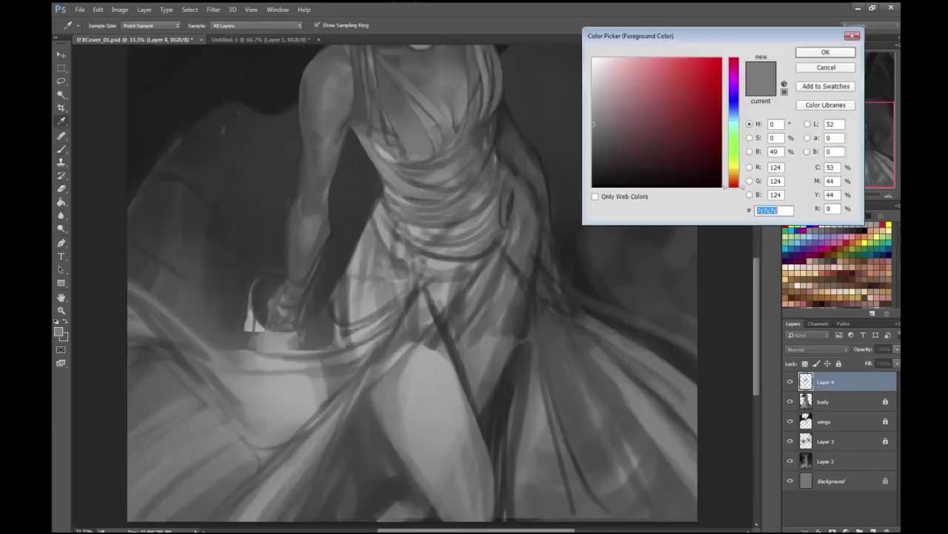
key(Return)
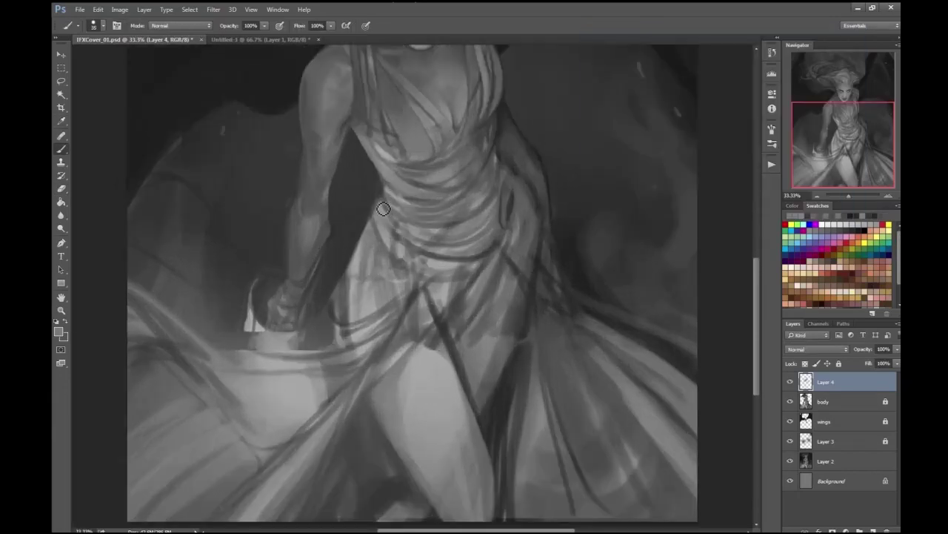
- Refine the temple and cheek up close and try a small grey pupil in the white eyes
key(h)
mouse_move(381, 213)
mouse_down()
mouse_move(561, 303)
mouse_move(555, 259)
mouse_move(400, 56)
mouse_up()
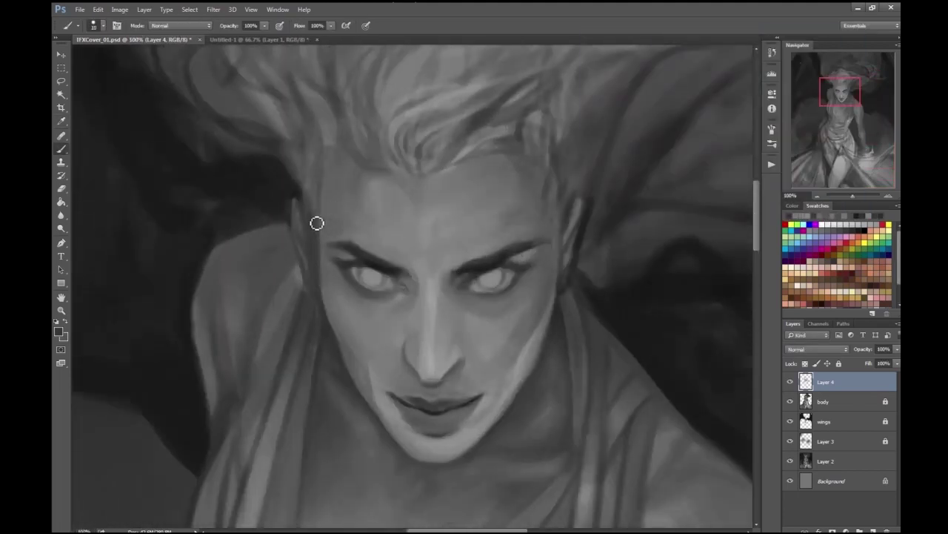
key(h)
drag(348, 170, 565, 257)
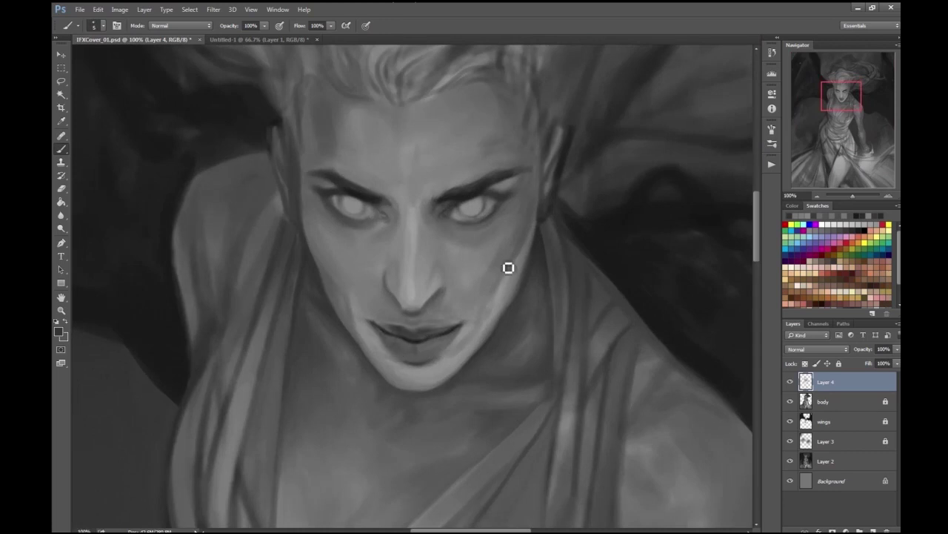
scroll(482, 214, up, 1)
key(Escape)
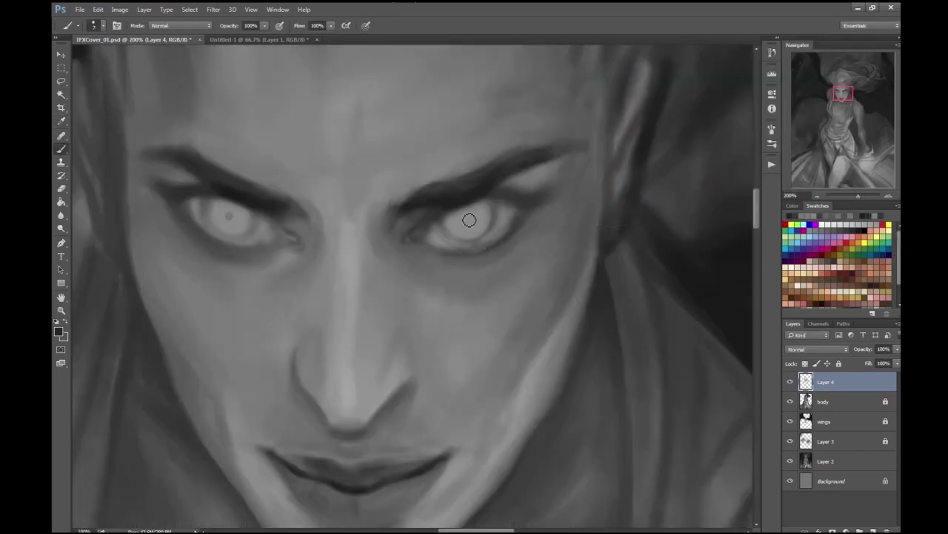
- Add a new layer on top and paint light grey highlights on the fabric under the near breast with size 25 and 10 brushes
scroll(433, 214, down, 5)
scroll(695, 172, up, 1)
key(ctrl+shift+alt+n)
scroll(389, 393, up, 1)
mouse_move(389, 393)
mouse_down()
mouse_move(407, 353)
mouse_move(398, 387)
mouse_move(426, 349)
mouse_move(412, 383)
mouse_move(424, 377)
mouse_move(390, 396)
mouse_up()
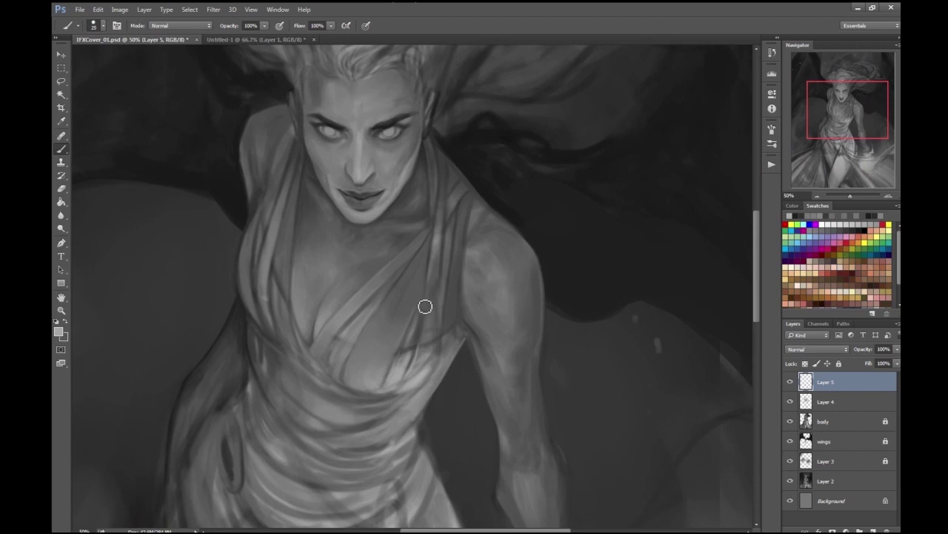
scroll(465, 266, down, 1)
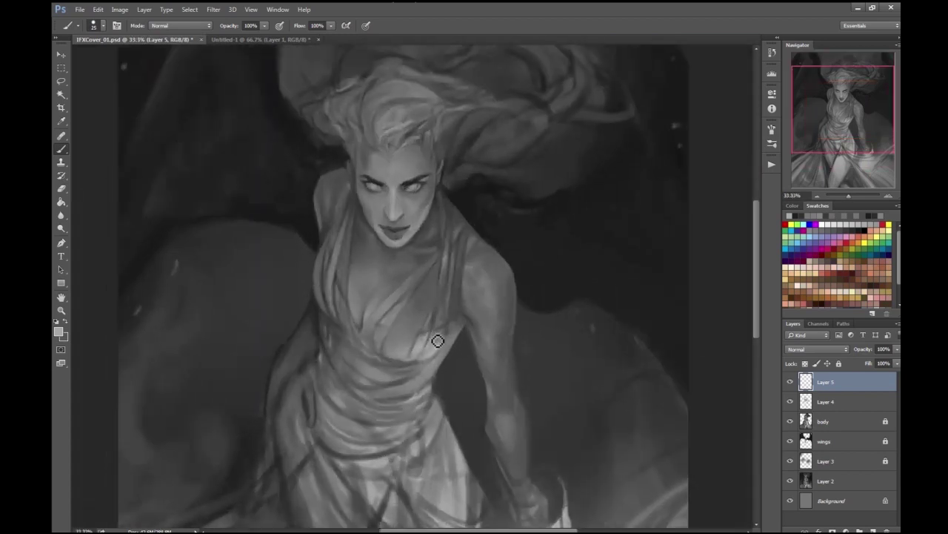
scroll(454, 347, up, 2)
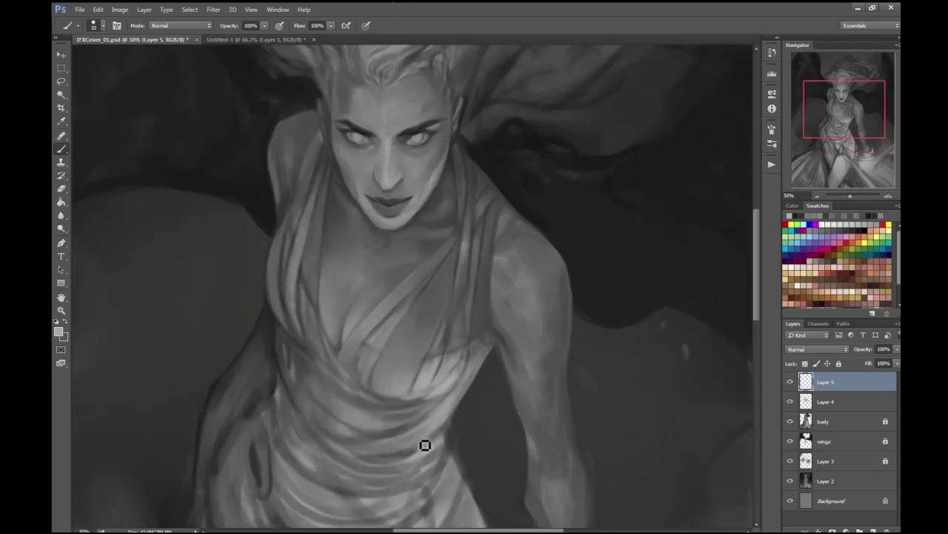
scroll(567, 189, down, 1)
scroll(707, 258, down, 2)
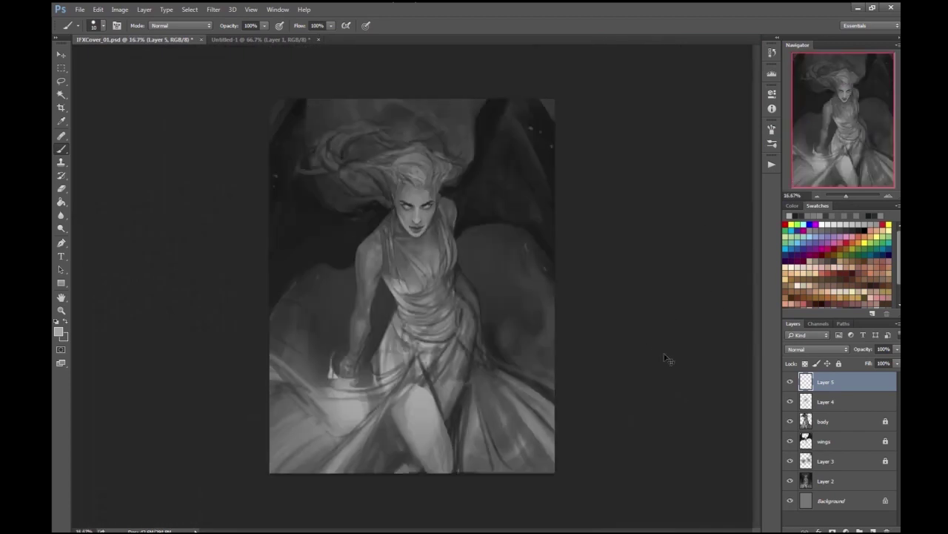
- Add a new layer beneath the wings layer and enlarge the brush for the background
scroll(658, 363, up, 3)
click(823, 441)
key(ctrl+shift+alt+n)
key(bracketright)
key(bracketright)
key(bracketright)
key(bracketright)
key(bracketright)
- Erase along the waist and near hip outline on the body layer and lock the layer again
click(823, 421)
scroll(389, 474, up, 1)
key(e)
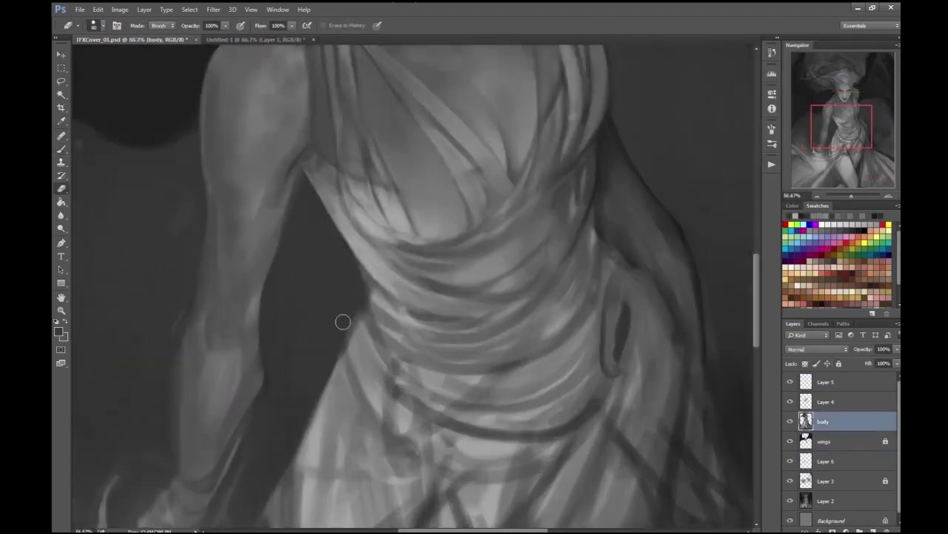
scroll(350, 265, down, 3)
scroll(343, 427, up, 1)
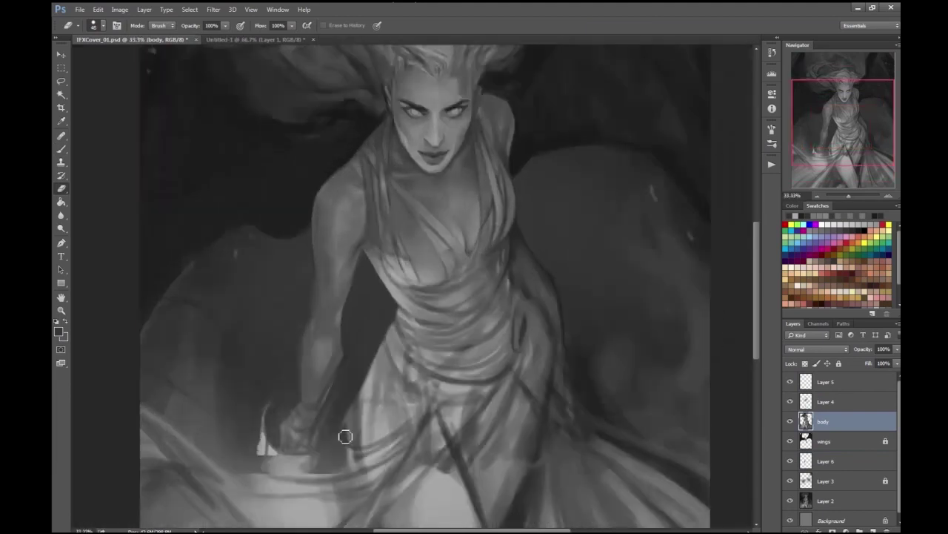
click(839, 363)
- Touch up the dark background around the figure on Layer 6 with a size 45 brush
click(823, 461)
key(b)
click(60, 331)
key(Escape)
scroll(665, 304, down, 2)
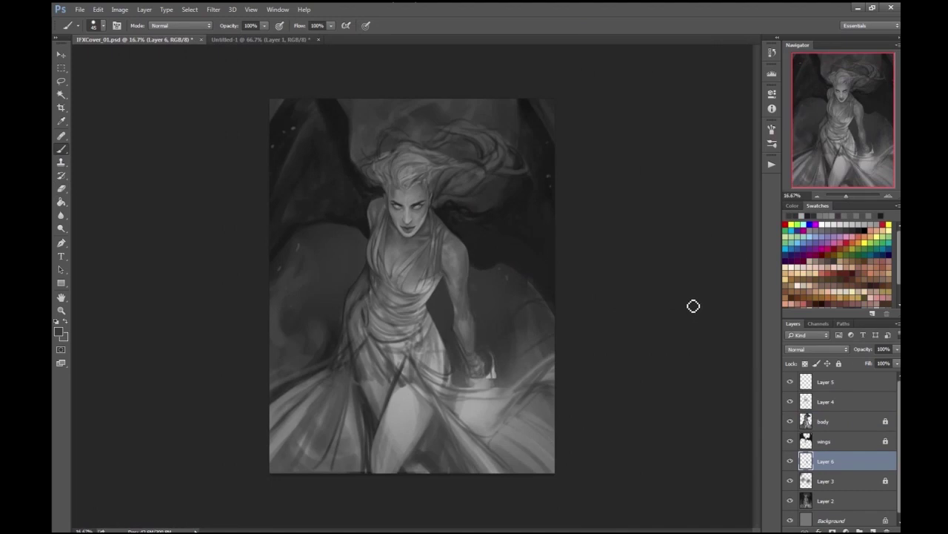
scroll(694, 305, down, 1)
scroll(692, 301, up, 4)
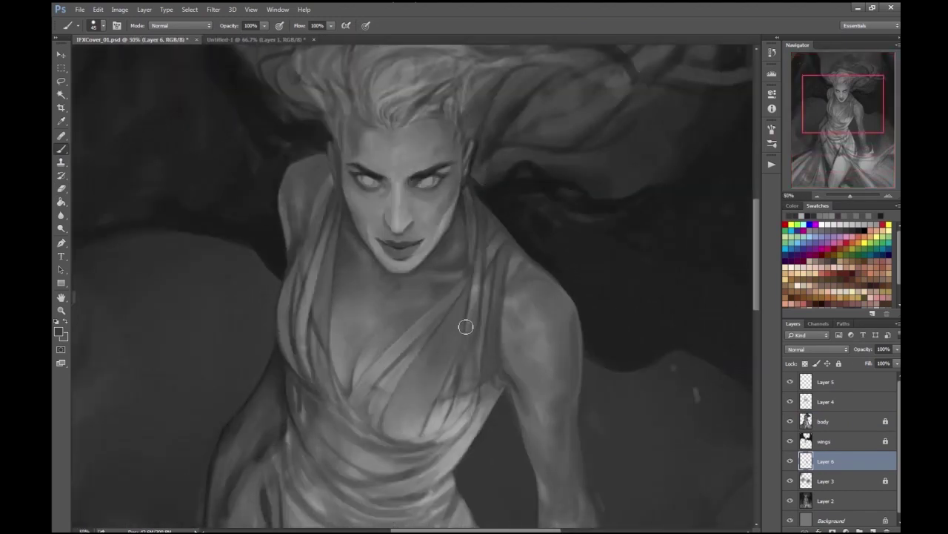
scroll(466, 326, down, 2)
- Select Layer 5 and save the painting
click(824, 382)
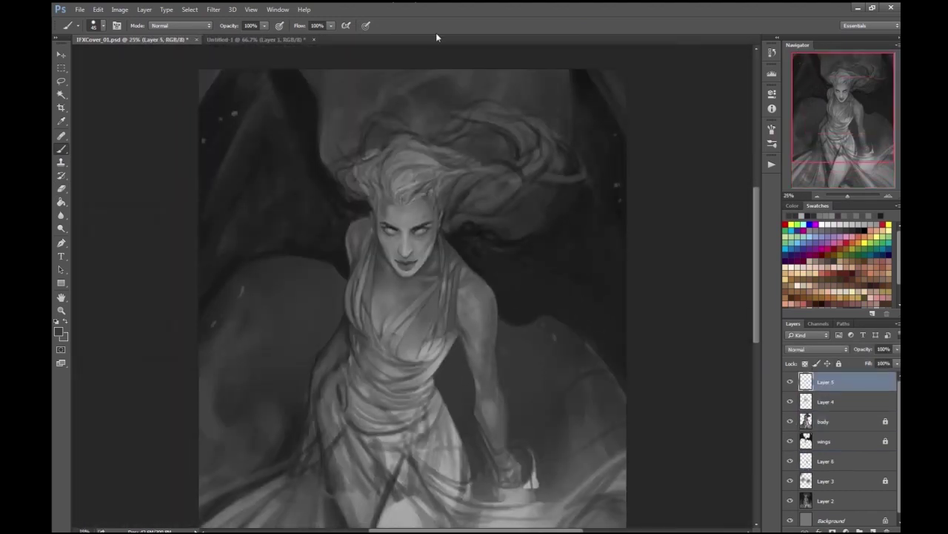
scroll(511, 96, down, 1)
key(ctrl+s)
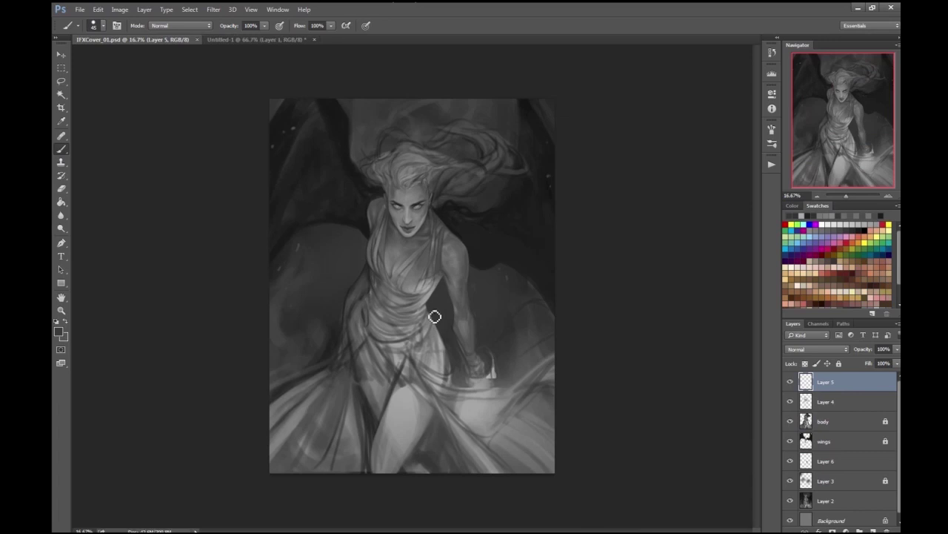
- Add a new layer above Layer 5 and soften the waist and near hip folds in mid grey
scroll(372, 306, up, 3)
key(ctrl+shift+alt+n)
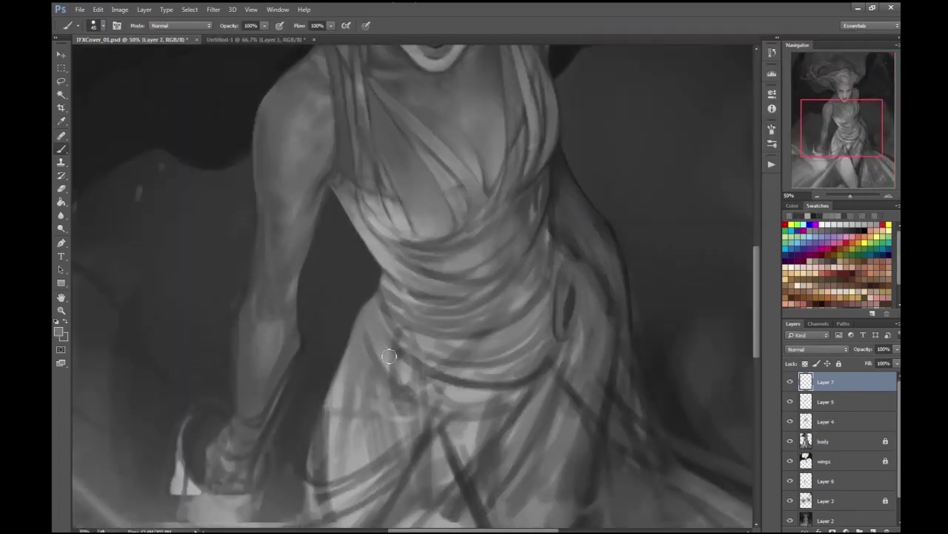
scroll(146, 195, down, 2)
scroll(405, 259, up, 1)
- Pick a dark grey and deepen the shadows between the far arm and the hip, correcting with the eraser
click(60, 331)
click(813, 51)
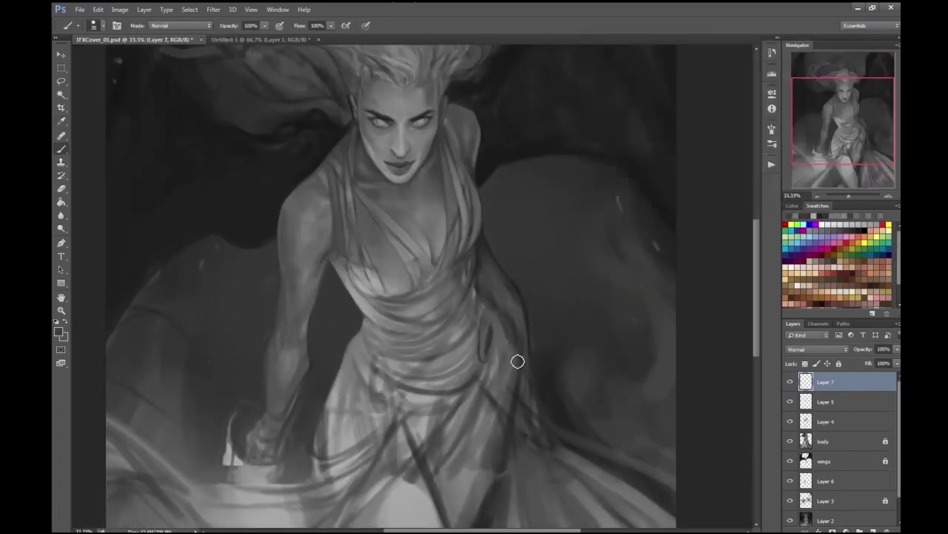
scroll(501, 329, down, 1)
key(e)
scroll(454, 172, up, 1)
key(b)
click(60, 331)
click(824, 50)
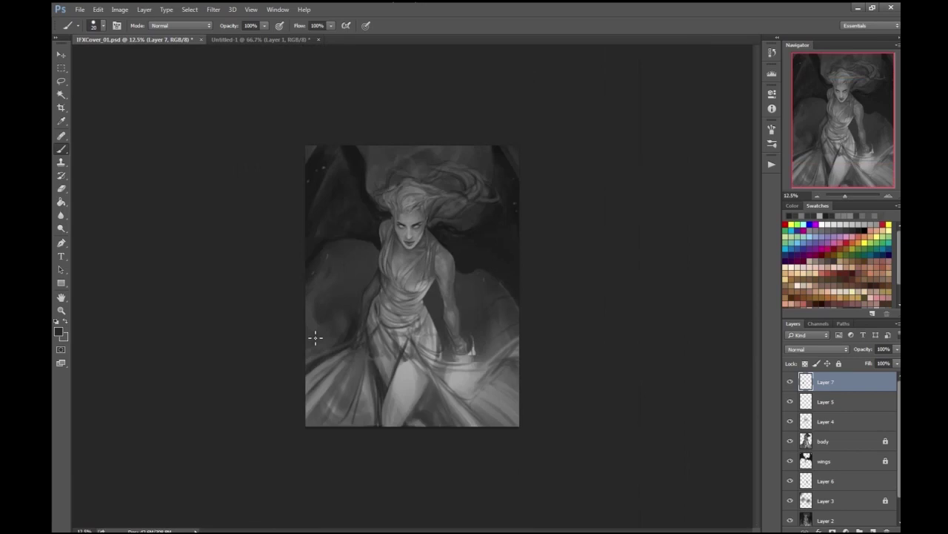
- Darken the far forearm's edge down to the hand with a sampled dark grey and a size 15 brush
key(ctrl+plus)
key(ctrl+plus)
key(ctrl+plus)
alt+click(286, 318)
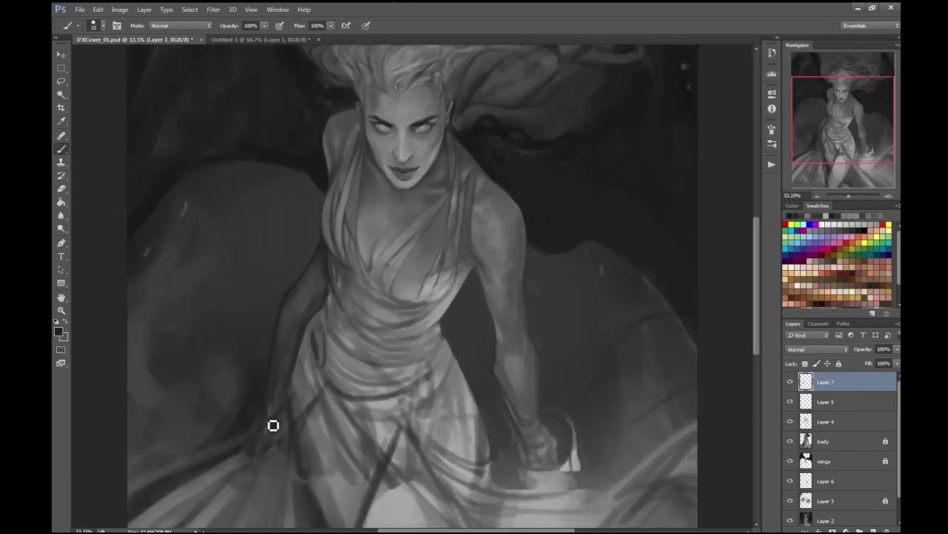
key(ctrl+minus)
key(ctrl+minus)
key(ctrl+plus)
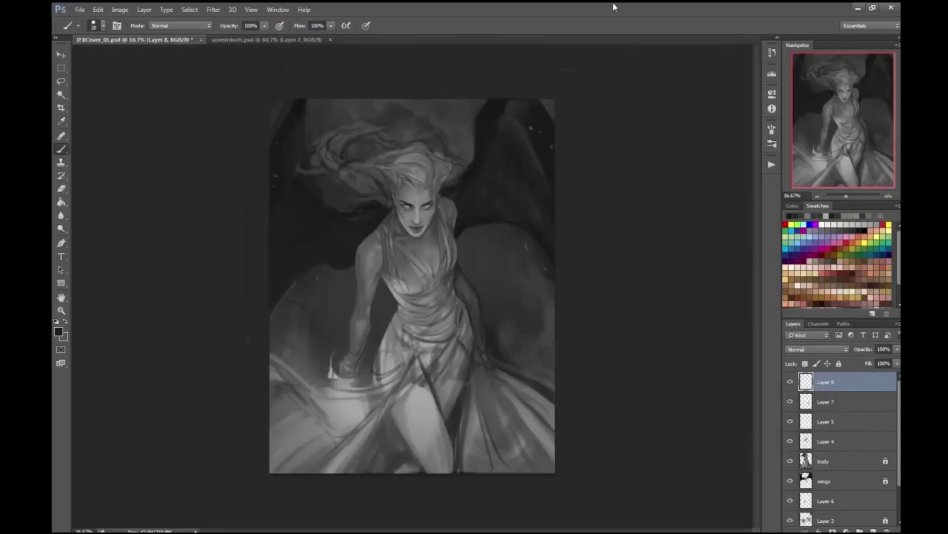
- Repaint the raised thigh and lower leg on Layer 8 with a brush of about size 100, covering the dark sketch lines
key(ctrl+plus)
scroll(385, 371, down, 3)
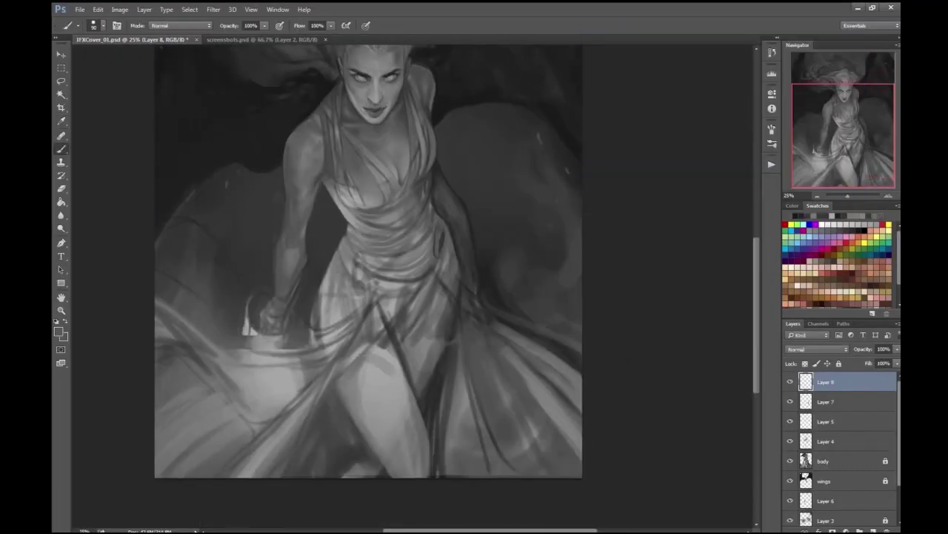
mouse_move(373, 340)
mouse_down()
mouse_move(426, 412)
mouse_move(434, 460)
mouse_up()
drag(380, 437, 407, 488)
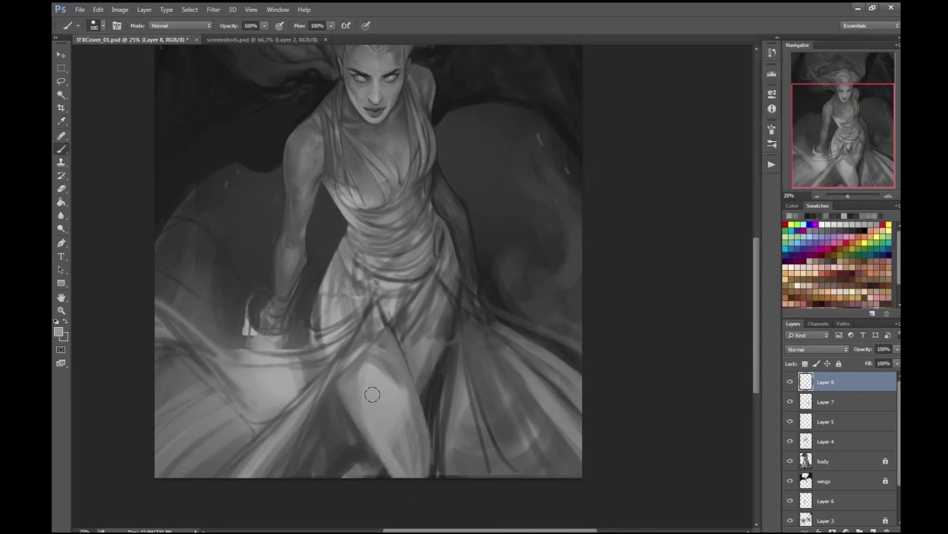
drag(332, 371, 391, 469)
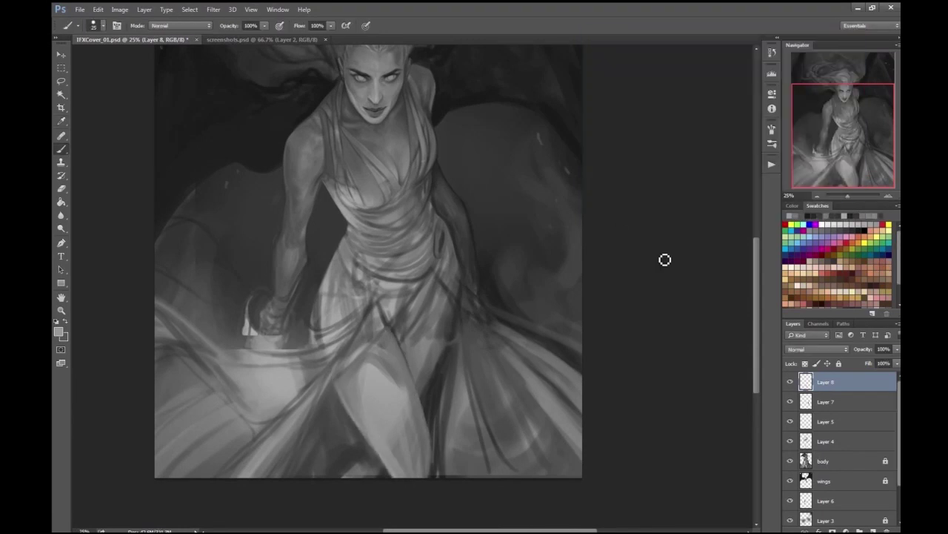
- Choose a darker grey and shade the outer edge of the lower leg with a size 50 brush
key(F9)
key(Return)
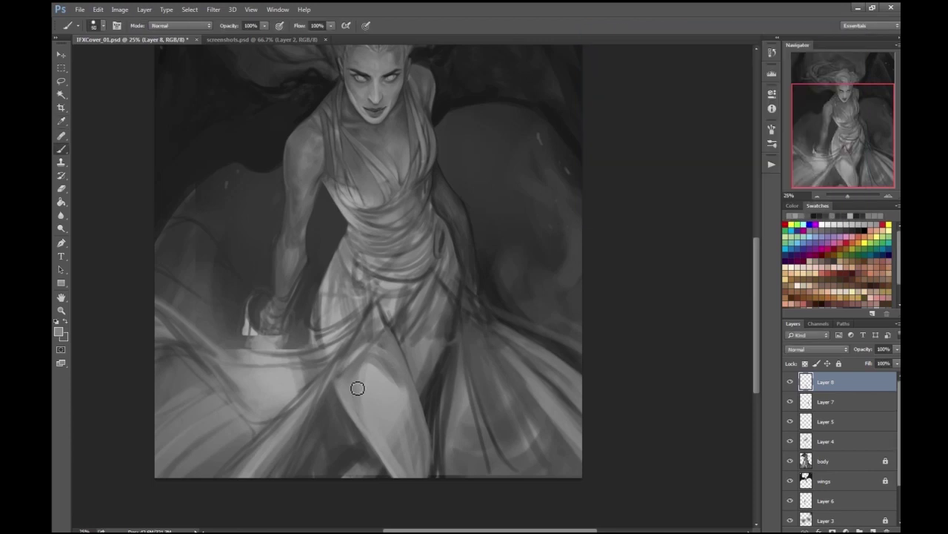
mouse_move(407, 400)
mouse_down()
mouse_move(430, 440)
mouse_move(433, 474)
mouse_up()
- Mirror the canvas, select grey #626262 and shade the leg's edge against the trailing skirt with a size 25 brush
key(F10)
key(F9)
key(Return)
key(ctrl+plus)
key(F9)
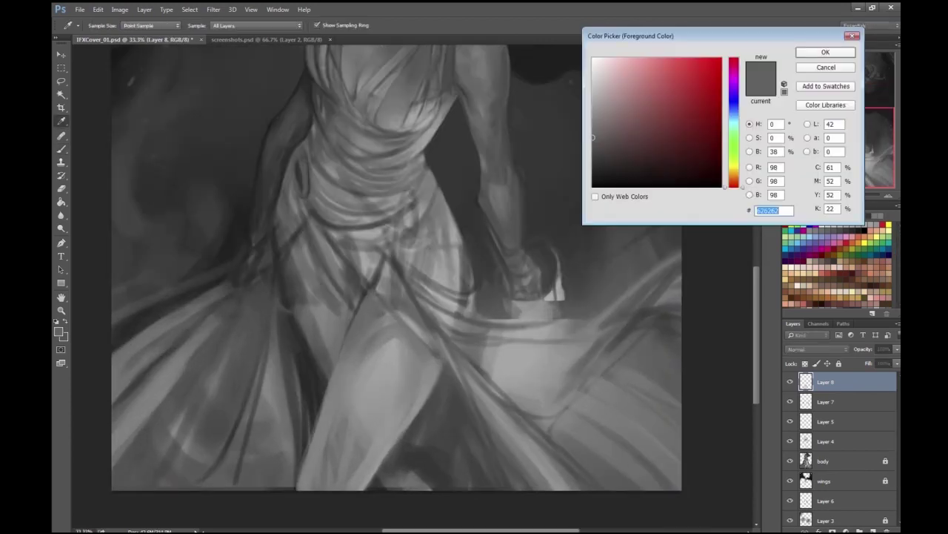
key(Return)
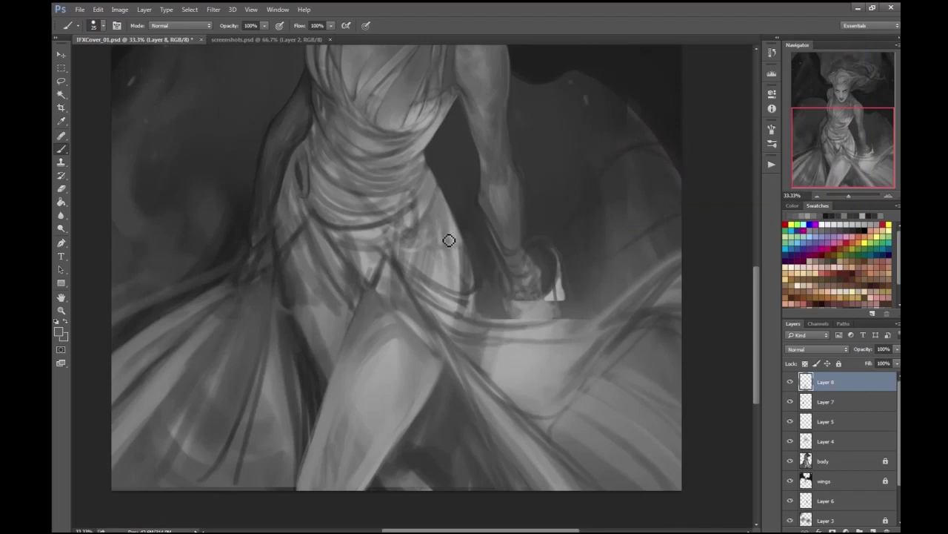
drag(335, 384, 327, 485)
scroll(327, 485, down, 3)
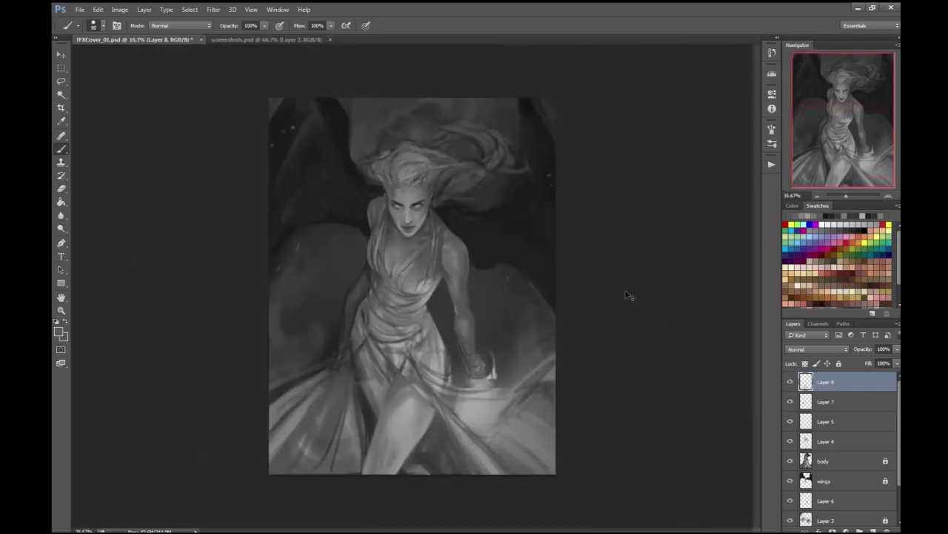
- Pick another grey and repaint the crossing skirt folds over the hips
scroll(665, 311, up, 3)
key(F9)
key(Return)
mouse_move(314, 231)
mouse_down()
mouse_move(313, 299)
mouse_move(326, 347)
mouse_move(327, 258)
mouse_move(360, 215)
mouse_move(381, 247)
mouse_up()
key(ctrl+plus)
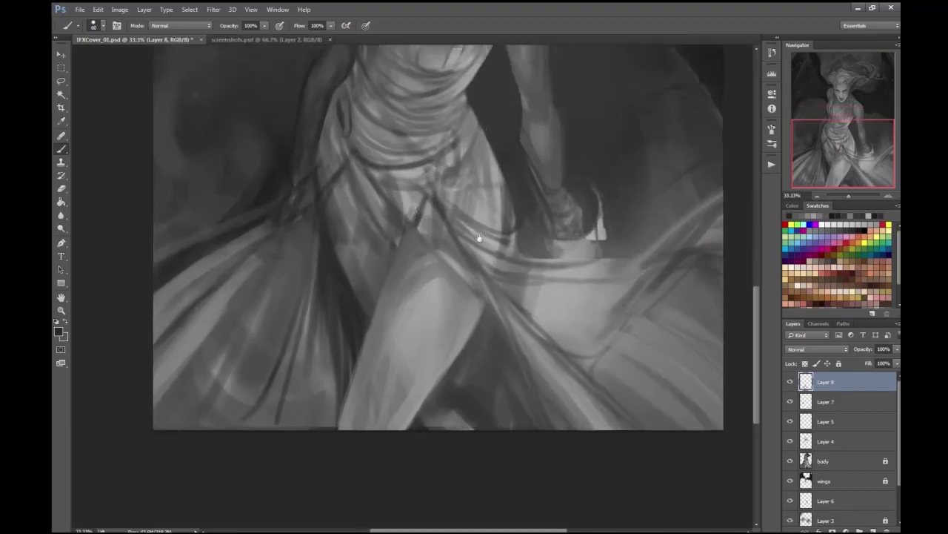
- Deepen the dark shadow between the far thigh and the trailing skirt with dark grey strokes
key(F9)
key(Return)
key(ctrl+minus)
drag(354, 243, 362, 295)
drag(356, 246, 369, 299)
key(ctrl+plus)
key(F9)
key(Return)
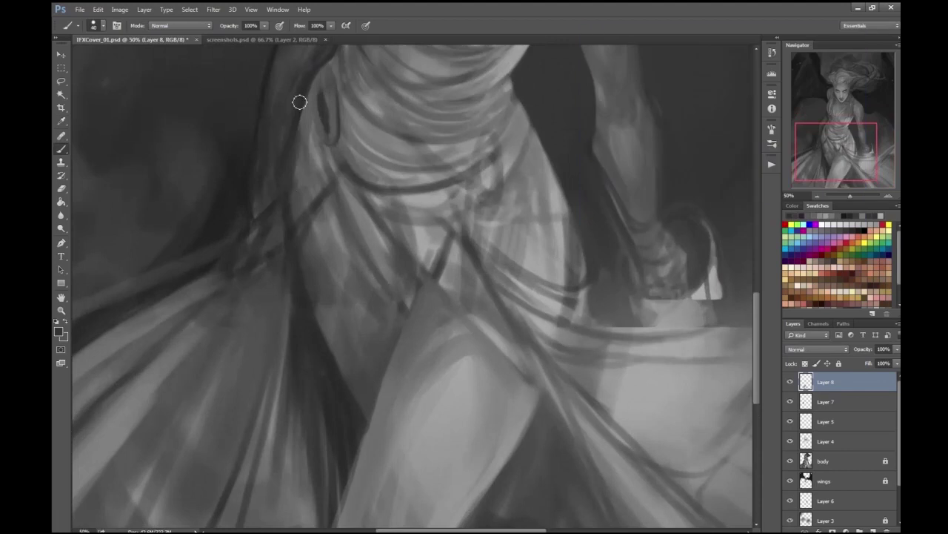
- Mirror the canvas and darken the crease along the near thigh's inner edge below the crossing folds with a size 25 brush
key(ctrl+minus)
key(ctrl+minus)
key(ctrl+minus)
key(ctrl+plus)
key(ctrl+minus)
key(ctrl+plus)
key(ctrl+plus)
key(ctrl+plus)
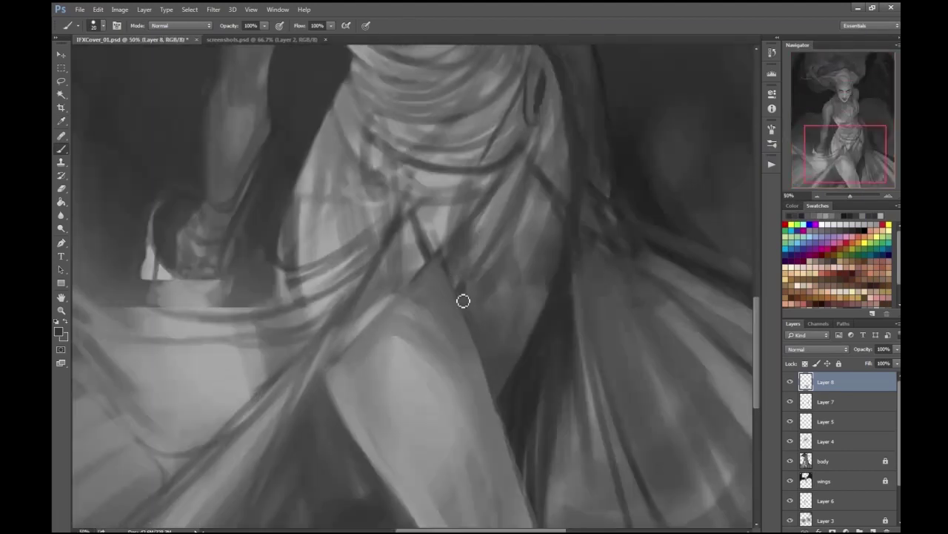
drag(508, 442, 464, 341)
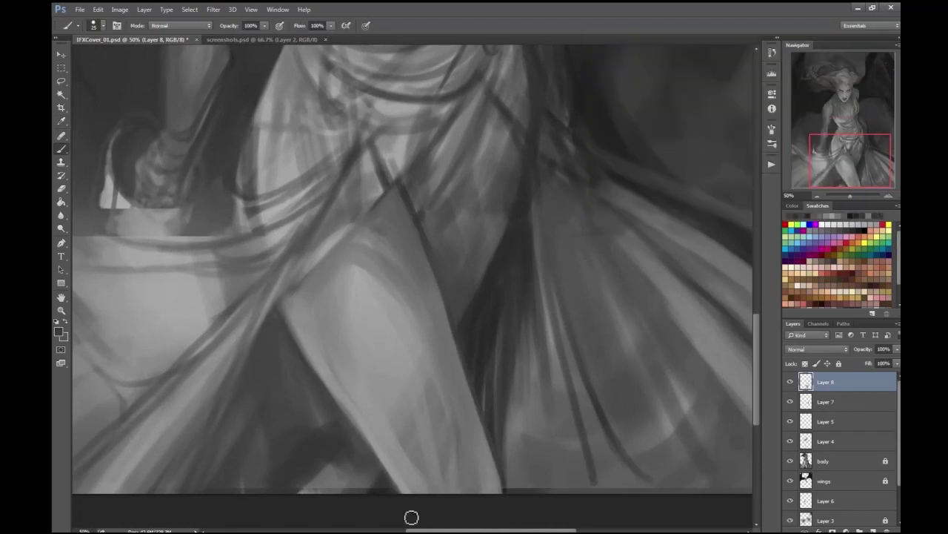
- Paint over the light patch behind the lower leg with grey using a size 50 brush
key(ctrl+minus)
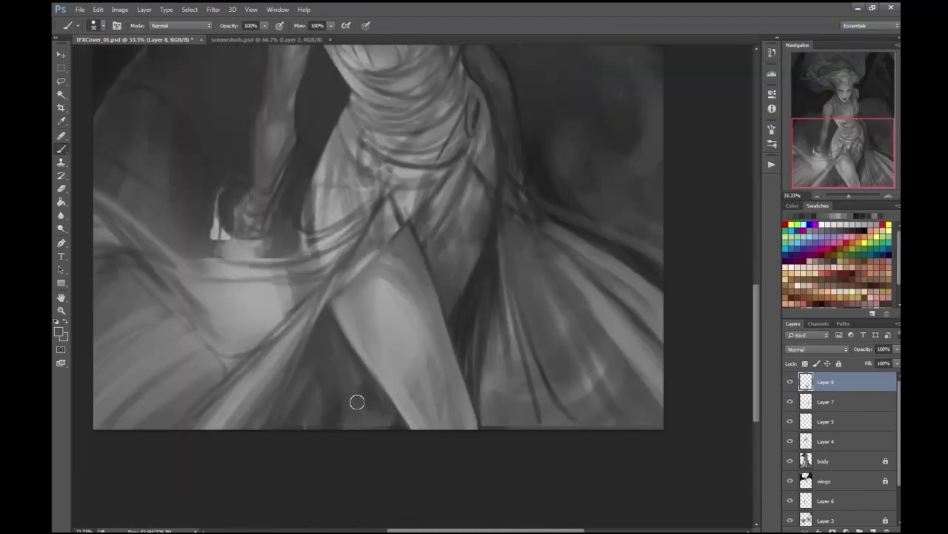
key(ctrl+minus)
key(ctrl+minus)
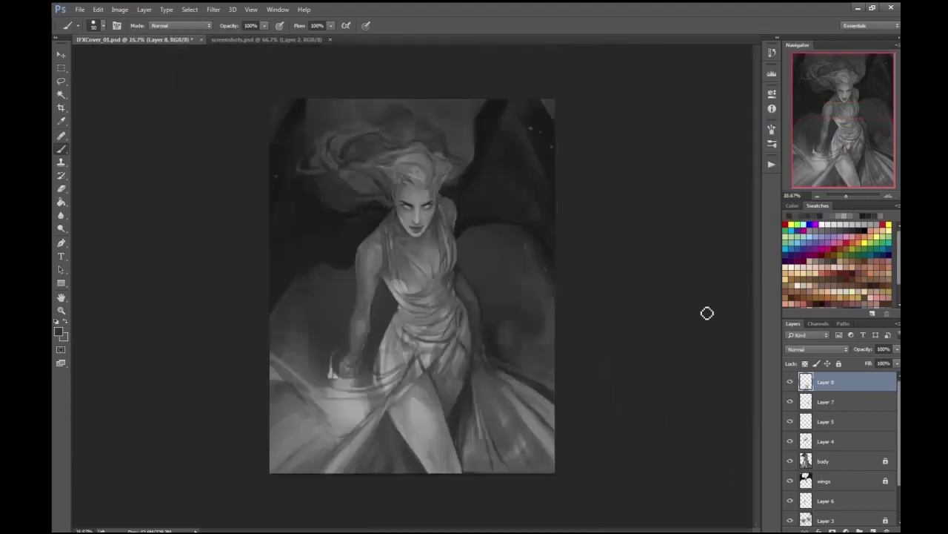
key(ctrl+plus)
key(ctrl+plus)
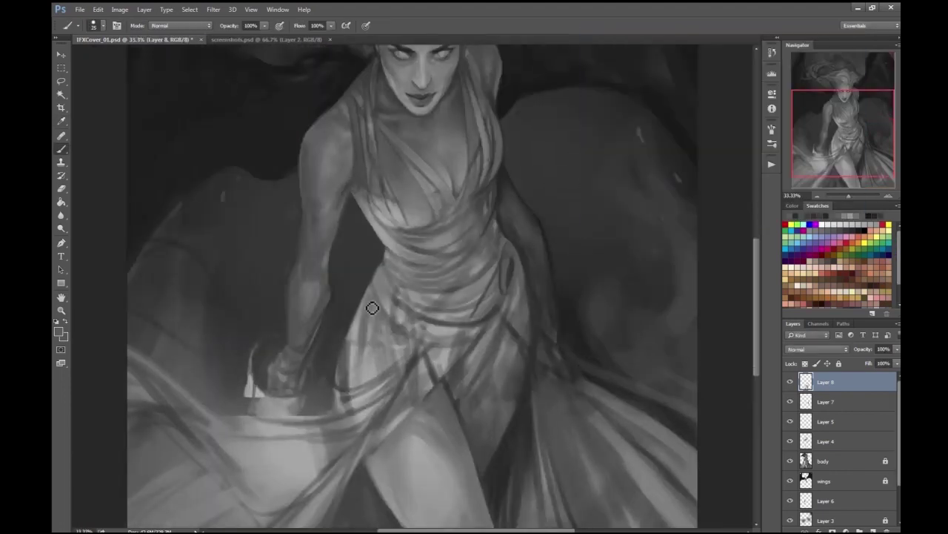
- Blend the grey shading over the near thigh and knee with a brush up to size 70, checking it in mirrored view
key(ctrl+minus)
key(ctrl+minus)
key(ctrl+plus)
key(ctrl+plus)
key(Escape)
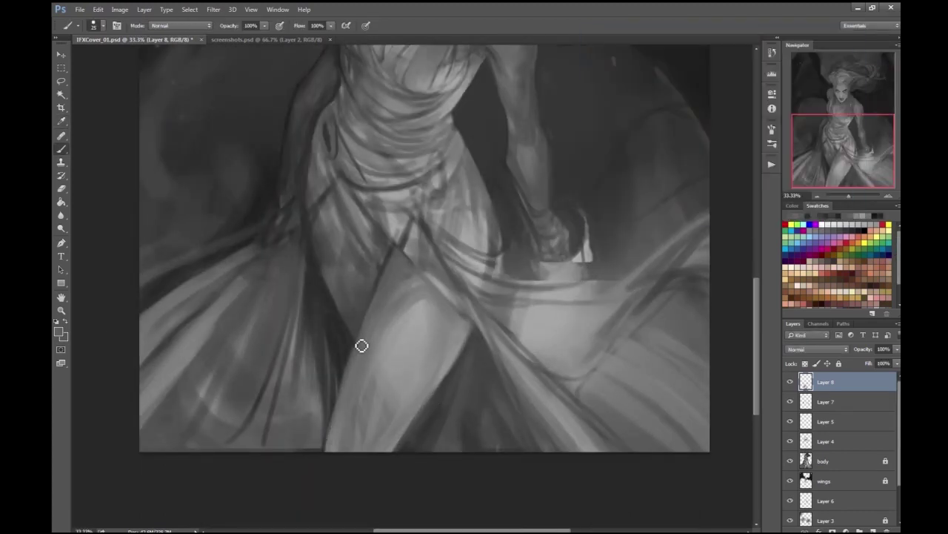
key(Escape)
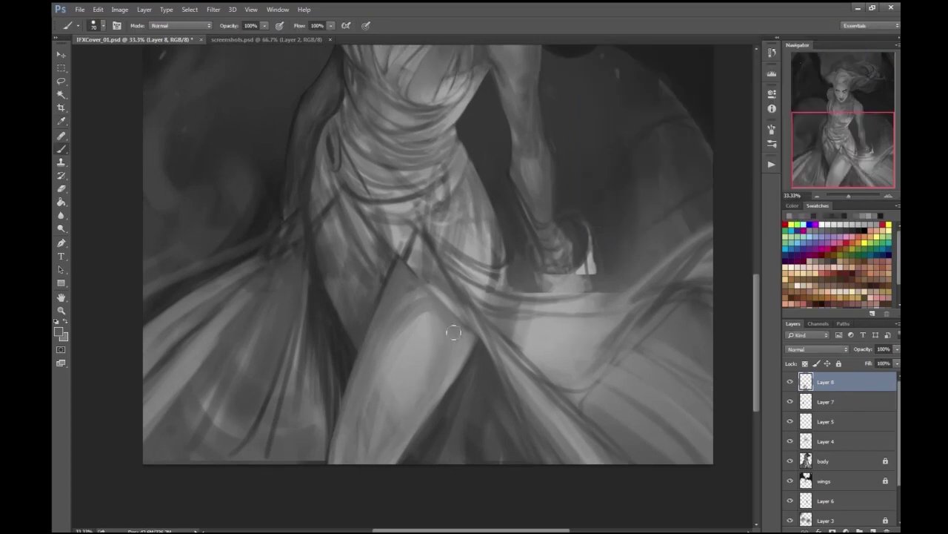
key(ctrl+minus)
mouse_move(409, 389)
mouse_down()
mouse_move(392, 435)
mouse_move(416, 407)
mouse_up()
key(ctrl+minus)
key(ctrl+plus)
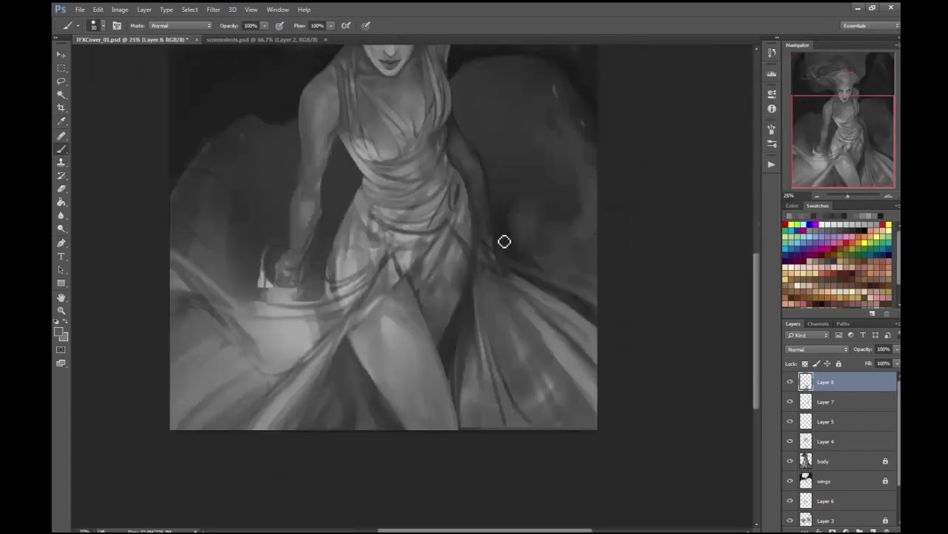
key(ctrl+plus)
key(Escape)
key(ctrl+minus)
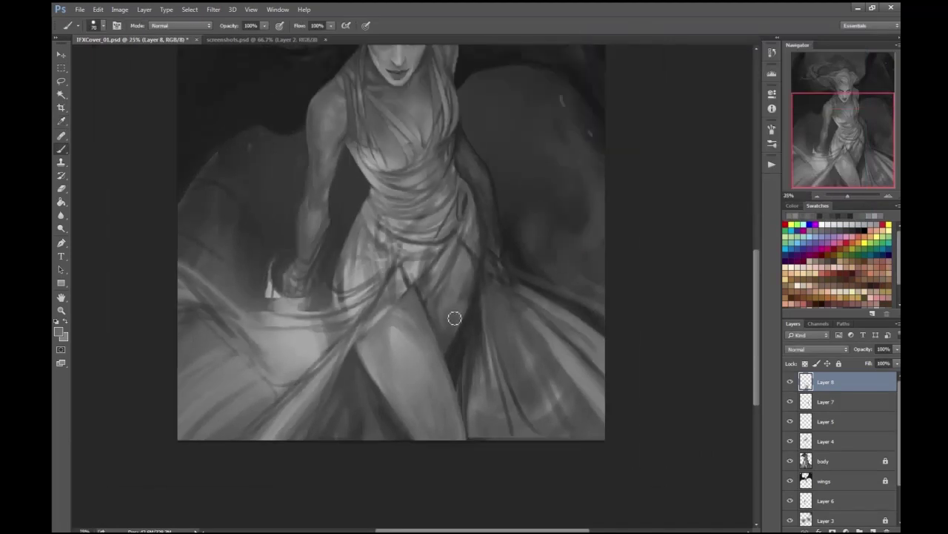
- Reduce the brush to size 35 and smooth the shading on the far thigh
key(bracketleft)
key(bracketleft)
key(Escape)
key(bracketleft)
drag(472, 251, 480, 268)
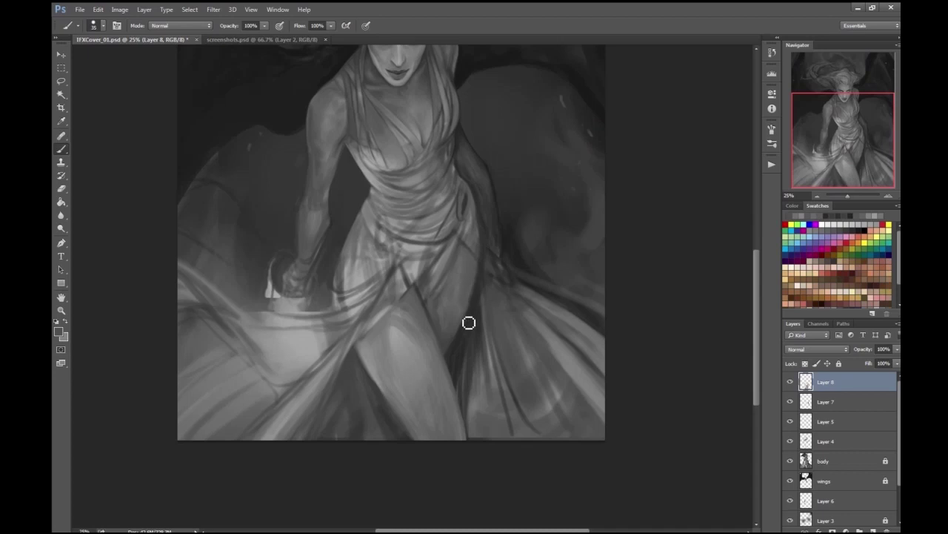
key(ctrl+minus)
key(ctrl+plus)
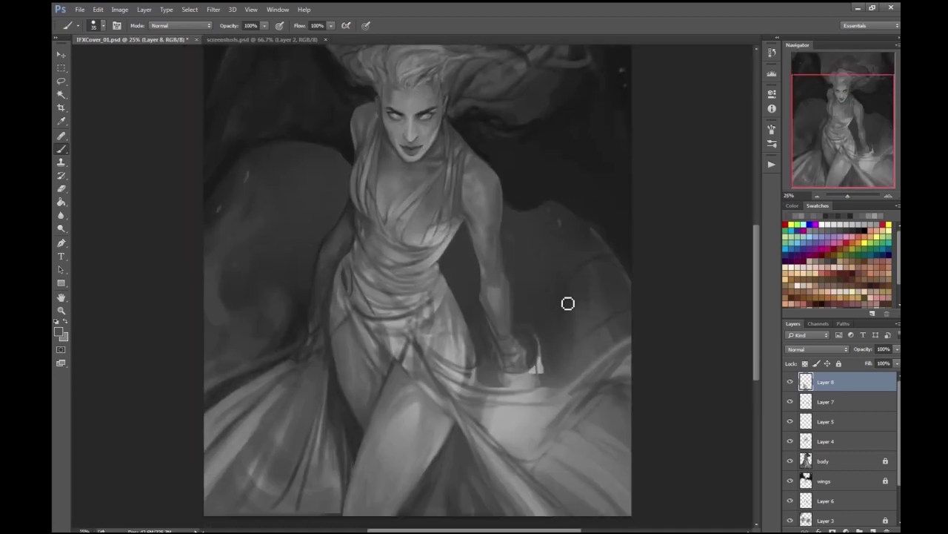
- Define the diagonal cloth fold running down the far thigh and the crease between the thighs with a size 20 brush
key(ctrl+plus)
key(Escape)
mouse_move(343, 355)
mouse_down()
mouse_move(364, 371)
mouse_move(352, 337)
mouse_up()
scroll(116, 309, down, 2)
key(ctrl+plus)
key(bracketleft)
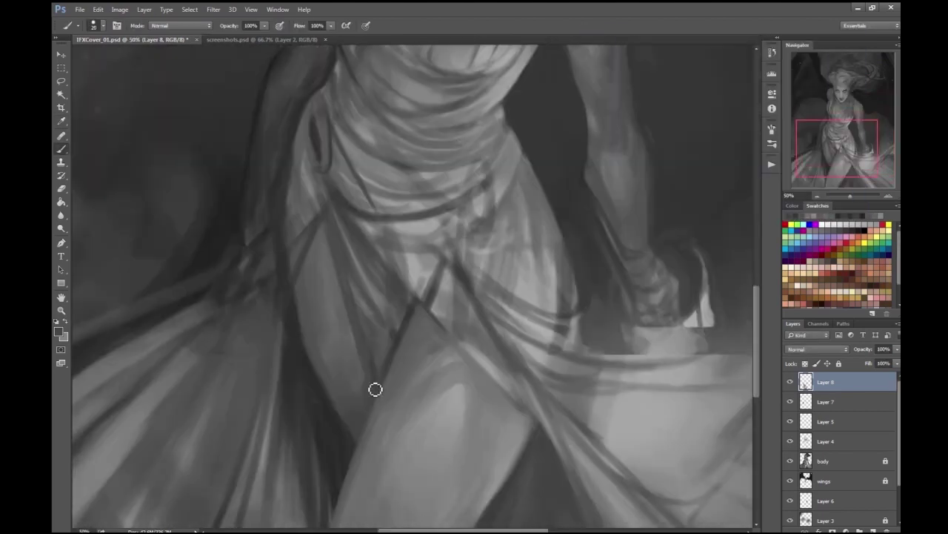
key(ctrl+minus)
key(ctrl+minus)
key(ctrl+minus)
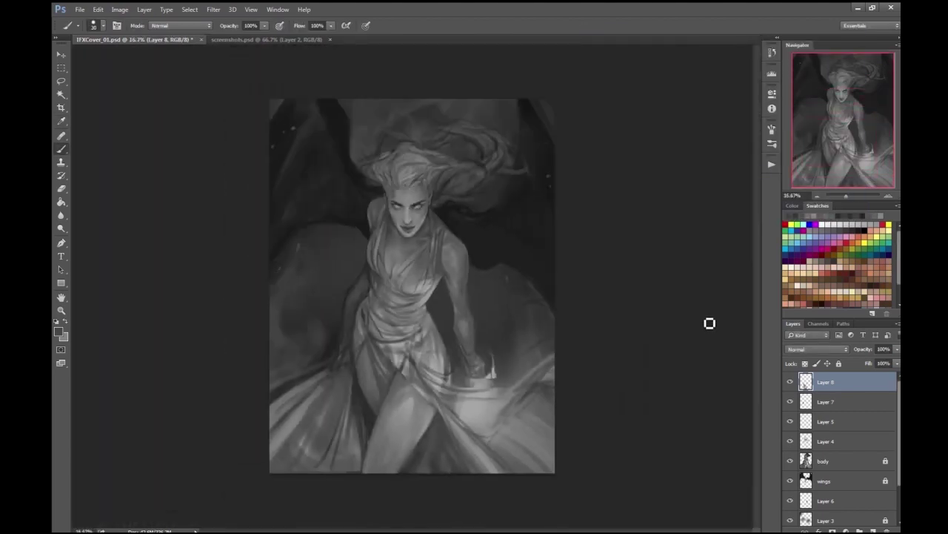
- Examine the whole figure's values and silhouette at reduced size
key(ctrl+plus)
key(ctrl+plus)
key(ctrl+minus)
key(ctrl+minus)
key(ctrl+minus)
key(ctrl+plus)
key(bracketright)
key(bracketright)
key(bracketright)
key(bracketright)
key(bracketright)
key(bracketright)
key(bracketright)
key(bracketright)
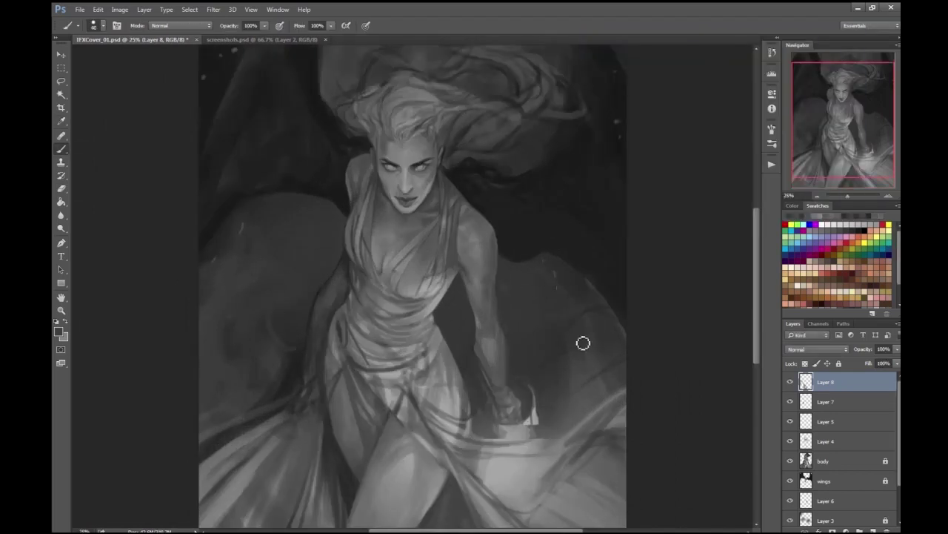
key(ctrl+minus)
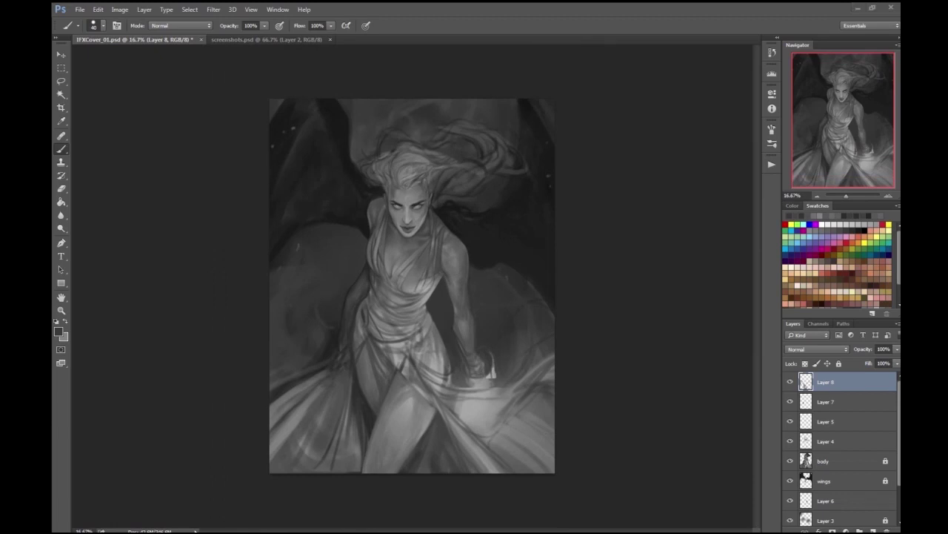
- Refine the dress folds beneath the bust with a small brush and save the painting
key(ctrl+plus)
key(ctrl+plus)
key(ctrl+plus)
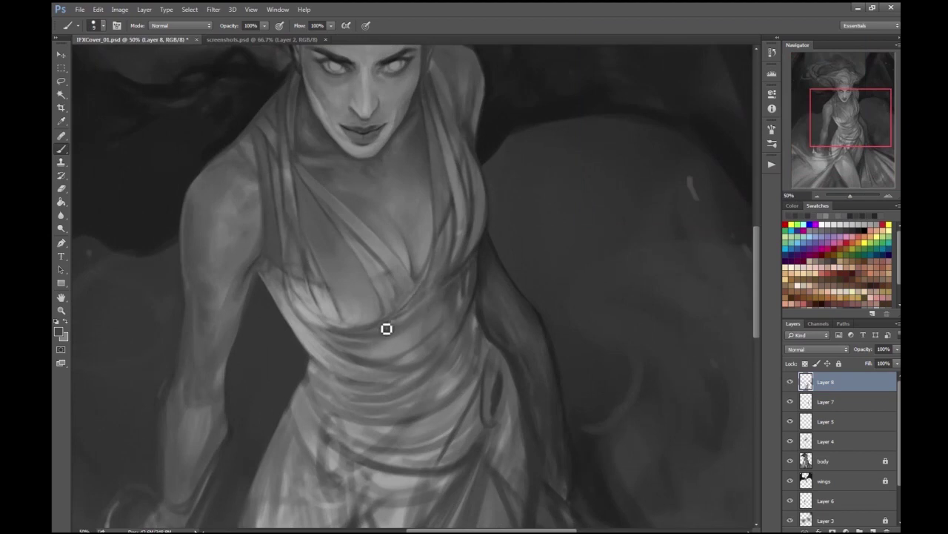
key(ctrl+minus)
key(ctrl+minus)
key(ctrl+s)
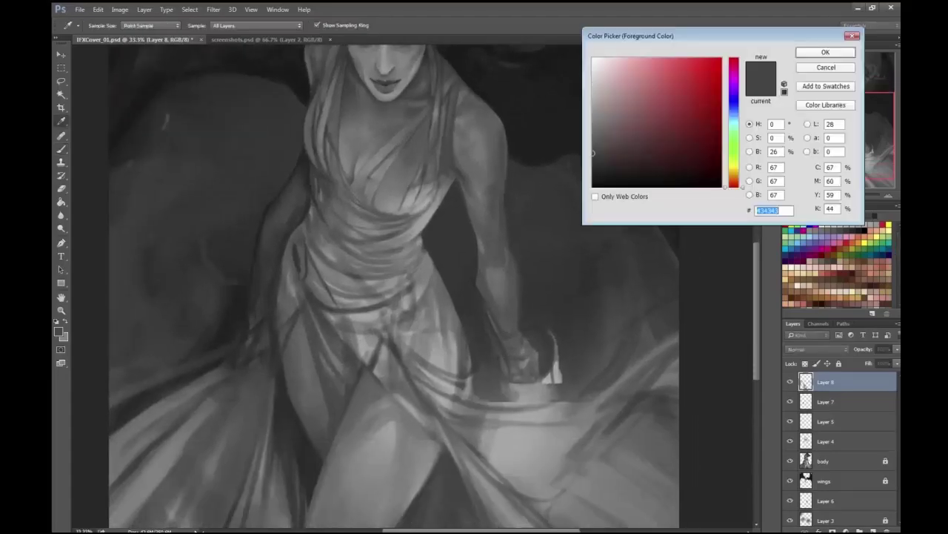
- Set the colour to dark grey #434343, add a new layer and paint folds across the near hip with a size 30 brush
key(Return)
key(b)
key(ctrl+shift+alt+n)
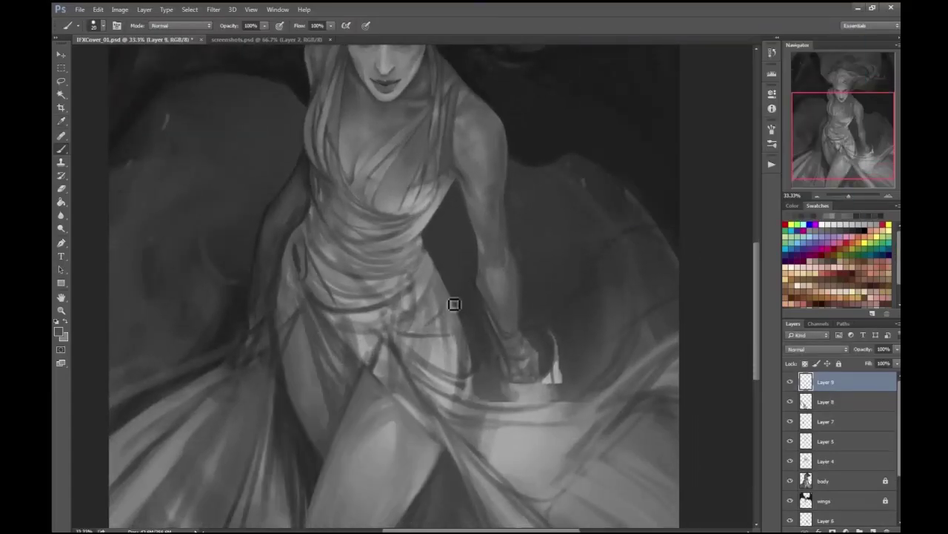
key(period)
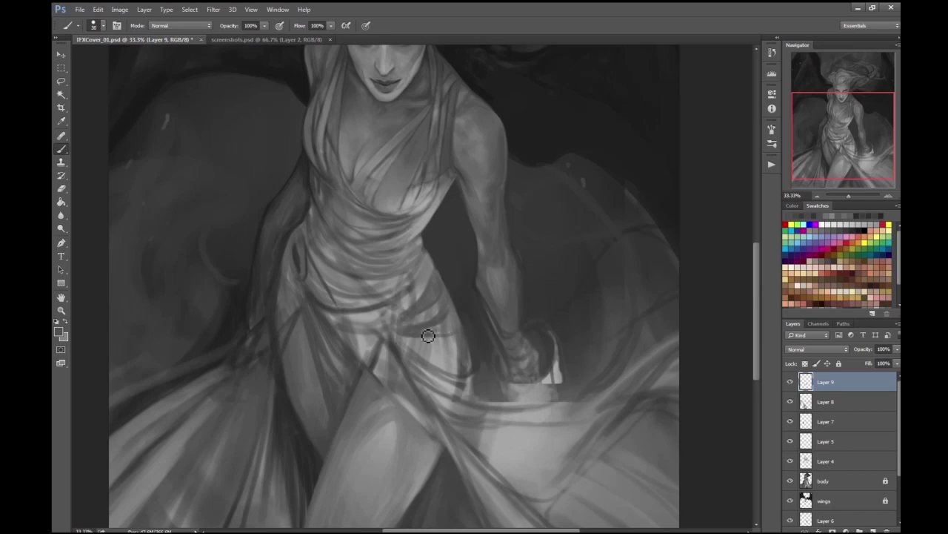
key(ctrl+minus)
key(ctrl+minus)
key(ctrl+plus)
key(ctrl+minus)
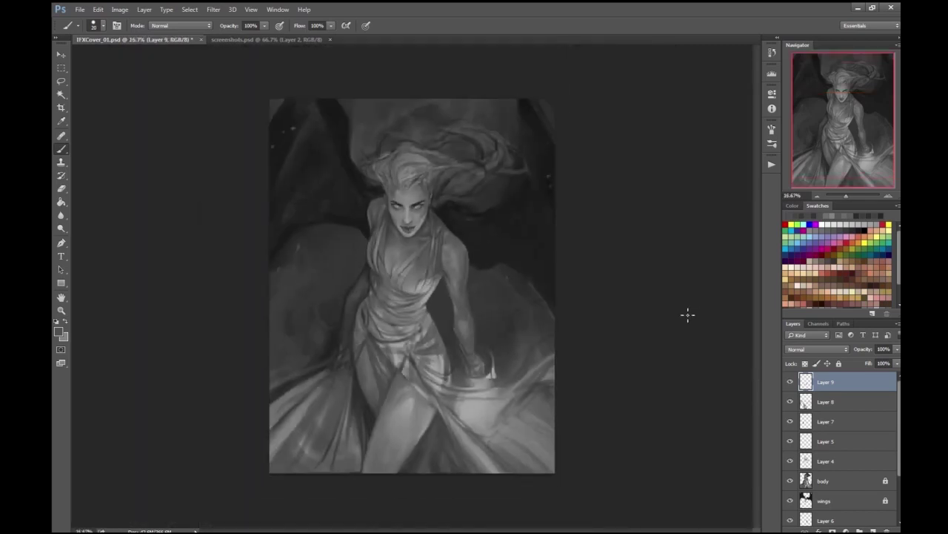
- Choose a darker grey, deepen the crease at the top of the near thigh and save the painting
key(ctrl+plus)
key(i)
key(Return)
key(b)
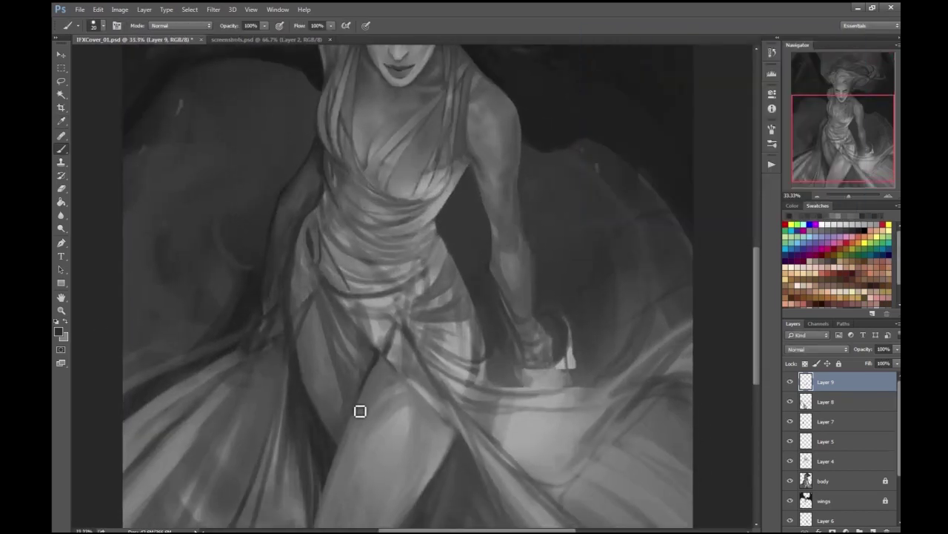
key(ctrl+minus)
key(ctrl+s)
- Refine the dress folds across the bust with a size 10 to 15 brush and save the painting
key(ctrl+plus)
key(ctrl+plus)
key(ctrl+plus)
key(bracketleft)
key(bracketright)
key(bracketright)
key(bracketright)
key(bracketright)
key(bracketright)
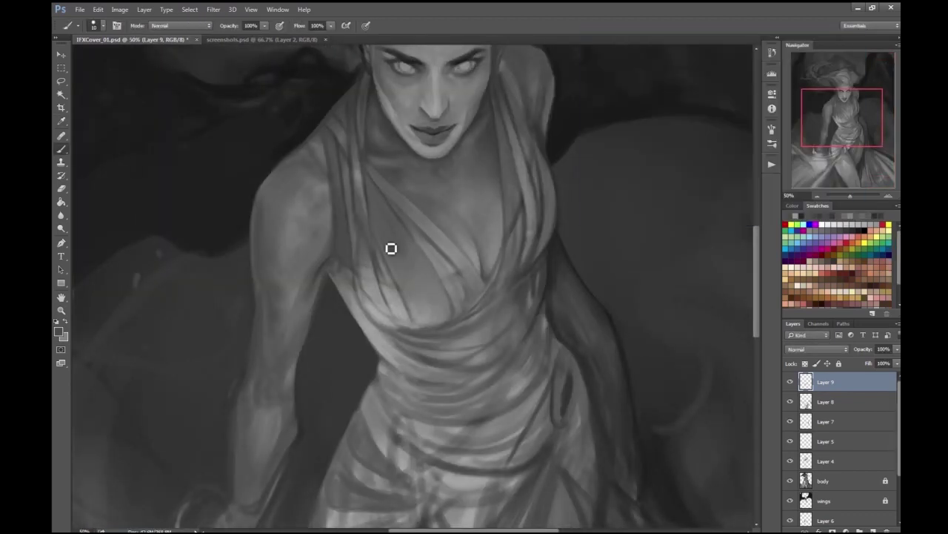
key(ctrl+minus)
key(ctrl+minus)
key(ctrl+s)
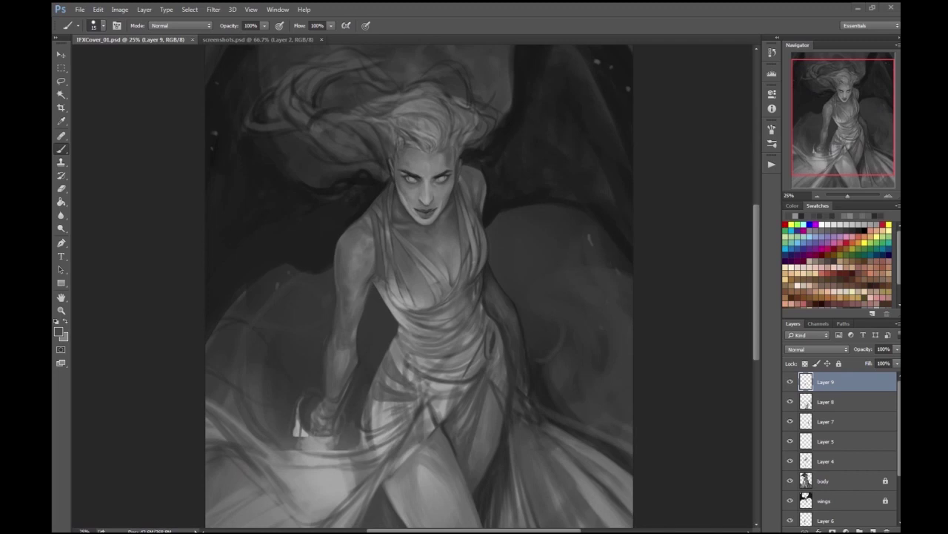
key(ctrl+plus)
key(ctrl+minus)
key(ctrl+minus)
click(824, 500)
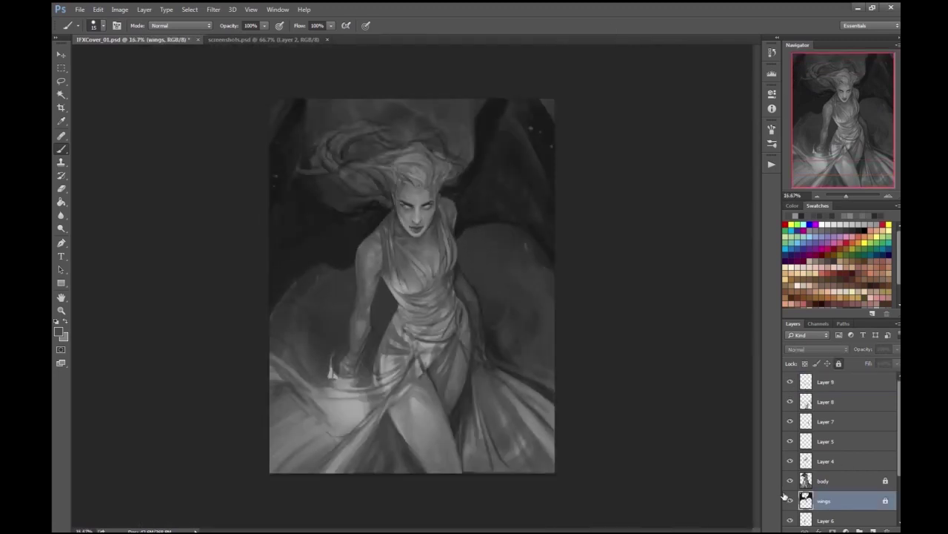
key(ctrl+plus)
key(alt+period)
- Paint the hip folds gathering towards the front of the waist with a size 20 to 40 brush
key(ctrl+plus)
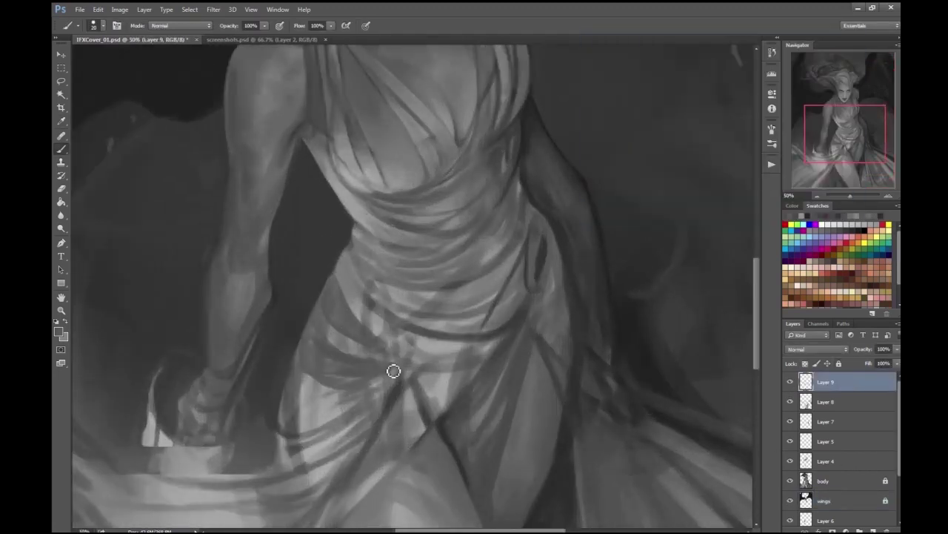
key(bracketright)
key(bracketright)
key(ctrl+minus)
key(ctrl+minus)
key(ctrl+minus)
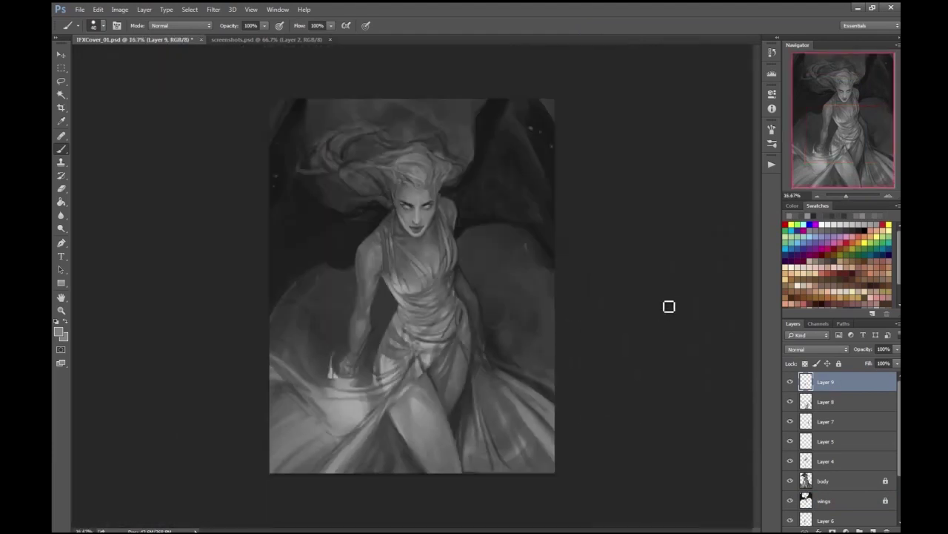
- Choose another grey and blend the near hip's folds with a size 40 brush
key(ctrl+plus)
key(ctrl+plus)
key(ctrl+plus)
click(58, 331)
click(818, 48)
drag(363, 363, 326, 329)
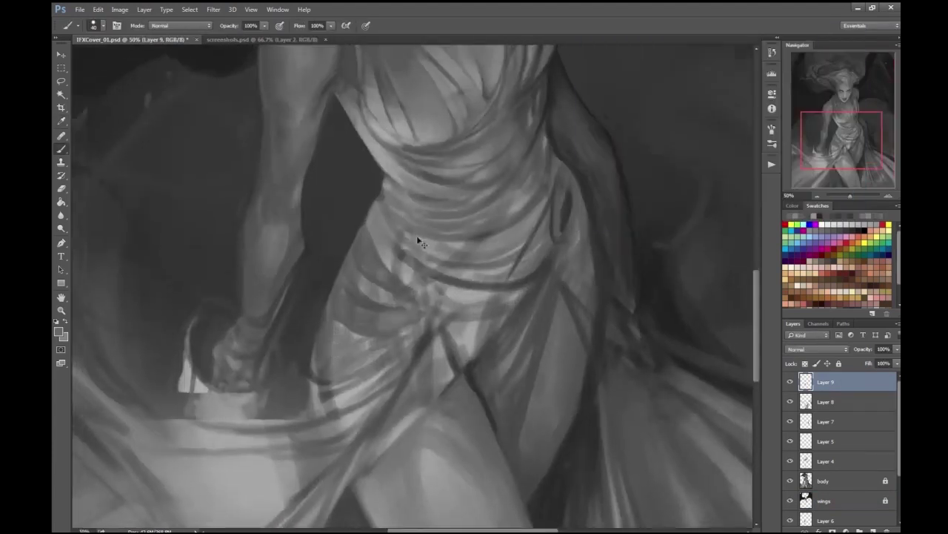
- Using grey #656565 and a darker grey, repaint the lower hip folds and the waist loop's dark opening with a size 25 brush
key(ctrl+minus)
key(ctrl+minus)
key(ctrl+minus)
key(ctrl+plus)
key(ctrl+plus)
key(ctrl+plus)
key(bracketleft)
key(bracketleft)
key(bracketleft)
click(59, 332)
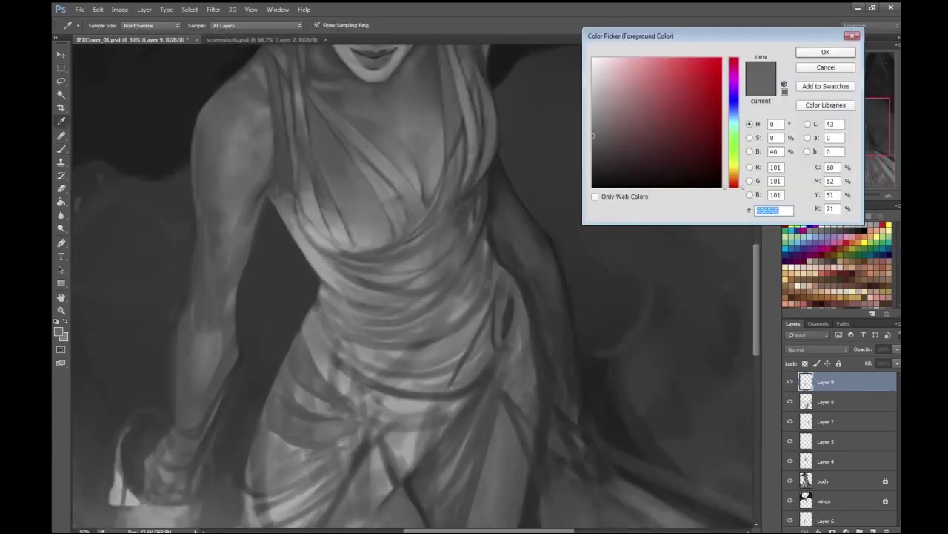
click(825, 49)
click(59, 331)
click(824, 50)
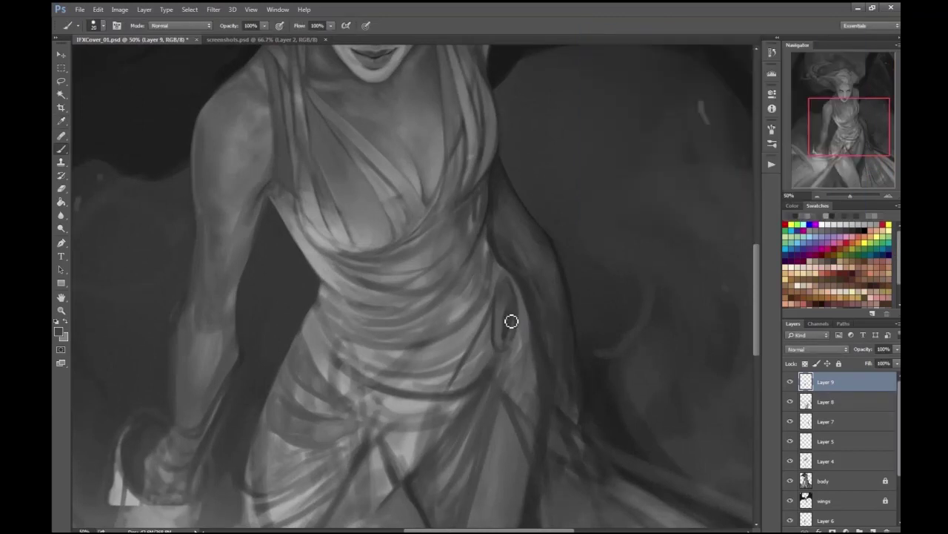
- Mirror the canvas and darken the light cloth band below the waist with a size 25 brush
key(ctrl+minus)
key(ctrl+minus)
key(ctrl+plus)
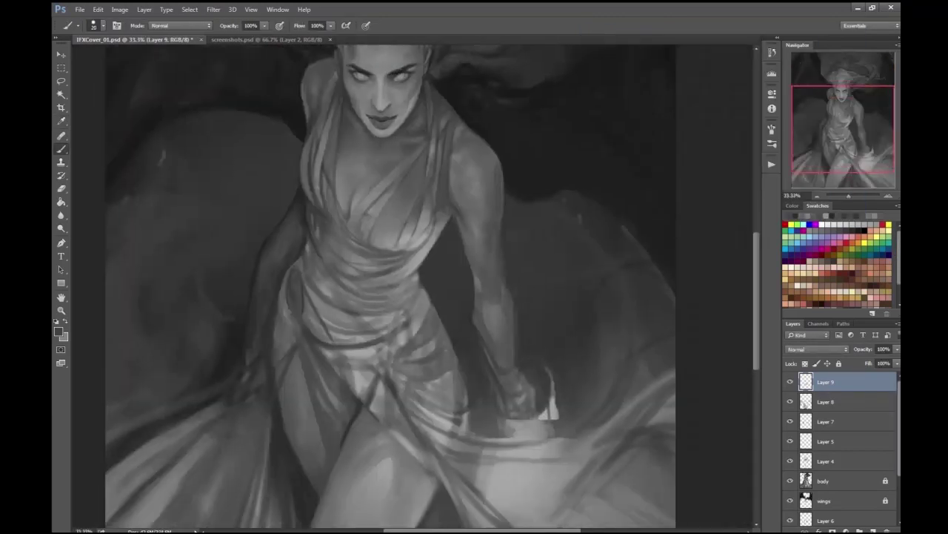
mouse_move(337, 348)
mouse_down()
mouse_move(384, 375)
mouse_move(410, 358)
mouse_up()
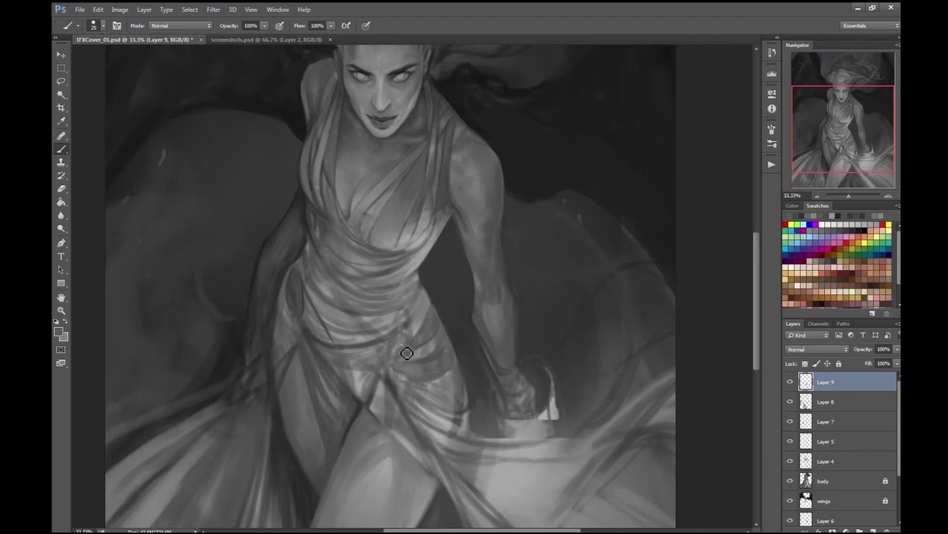
- Choose a lighter grey and paint a light fold from the waist down across the far hip
click(58, 331)
click(832, 51)
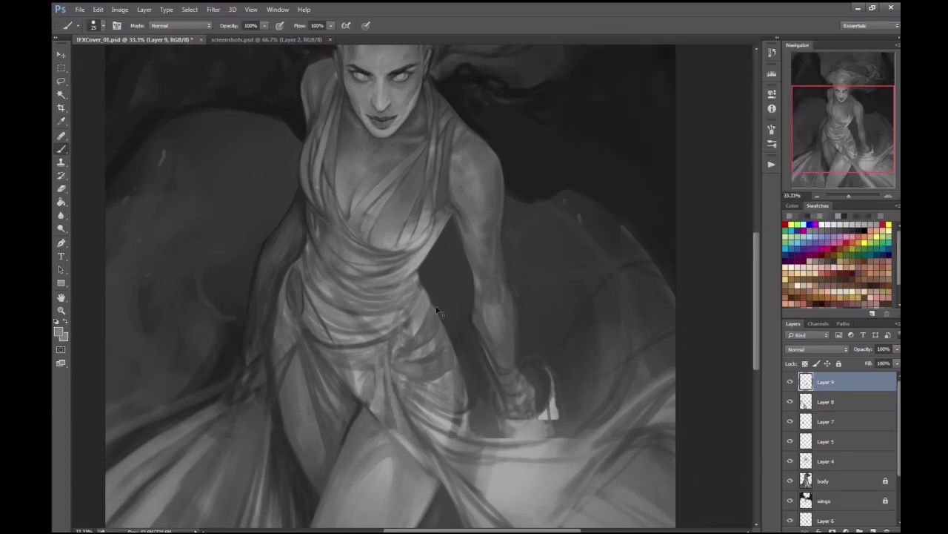
key(ctrl+minus)
key(ctrl+minus)
key(ctrl+plus)
key(ctrl+plus)
drag(451, 366, 480, 299)
key(ctrl+minus)
key(ctrl+minus)
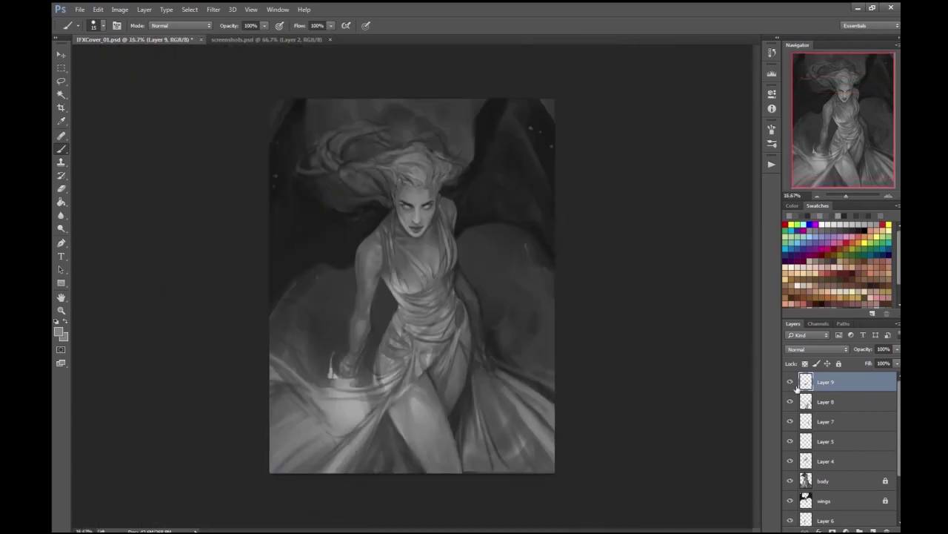
- Choose a dark grey and paint the folds falling from the centre of the waist with a size 15 brush
key(ctrl+plus)
key(ctrl+plus)
key(ctrl+plus)
drag(338, 405, 374, 311)
drag(299, 349, 339, 417)
key(ctrl+minus)
key(ctrl+minus)
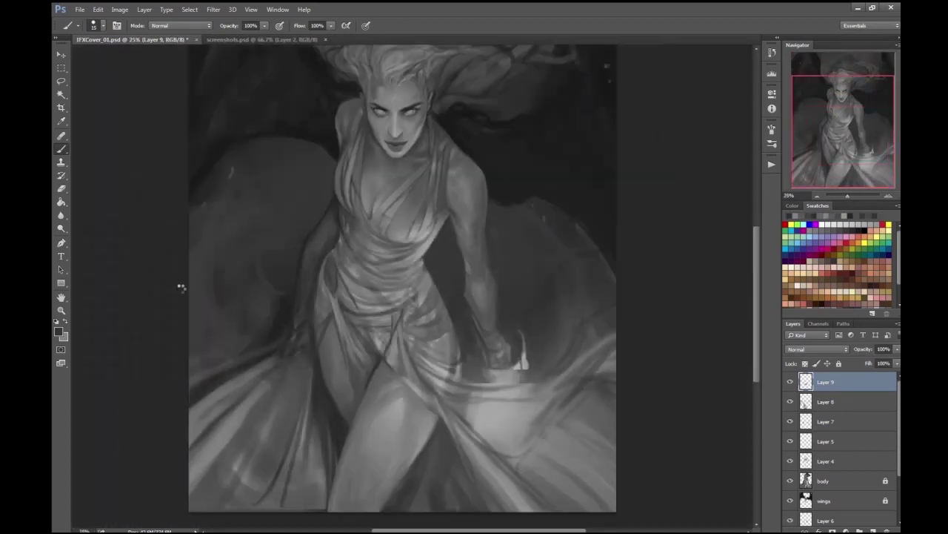
key(ctrl+plus)
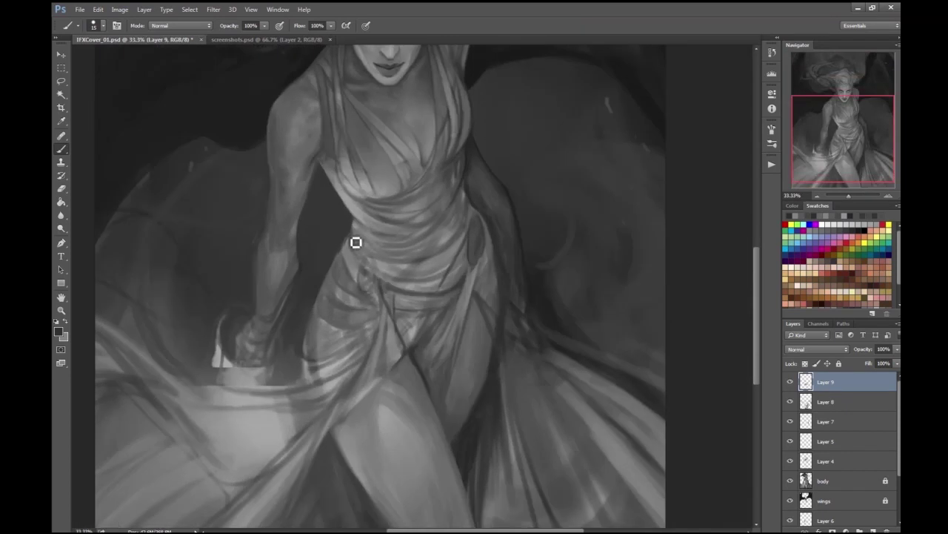
- Soften the folds below the centre of the waist with a mid grey and a size 25 brush
key(ctrl+minus)
key(ctrl+minus)
key(ctrl+plus)
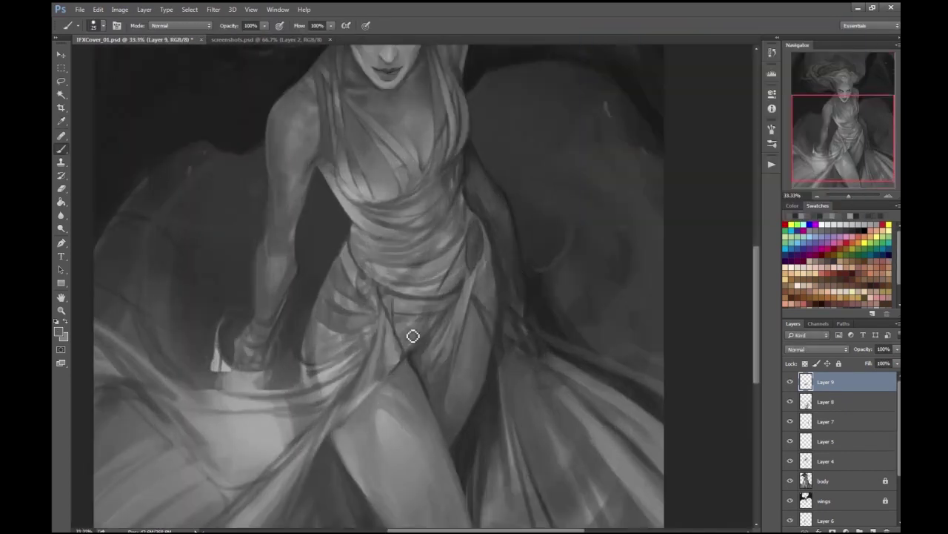
key(ctrl+plus)
- Choose a dark grey, refine the folds at the far hip with a size 20 brush, and mirror the canvas
click(59, 331)
key(Return)
key(bracketleft)
key(ctrl+minus)
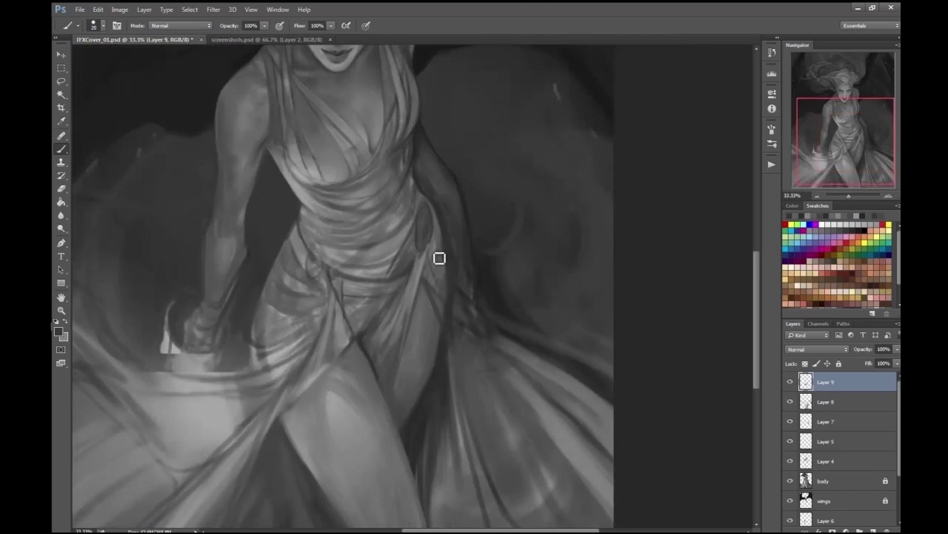
key(period)
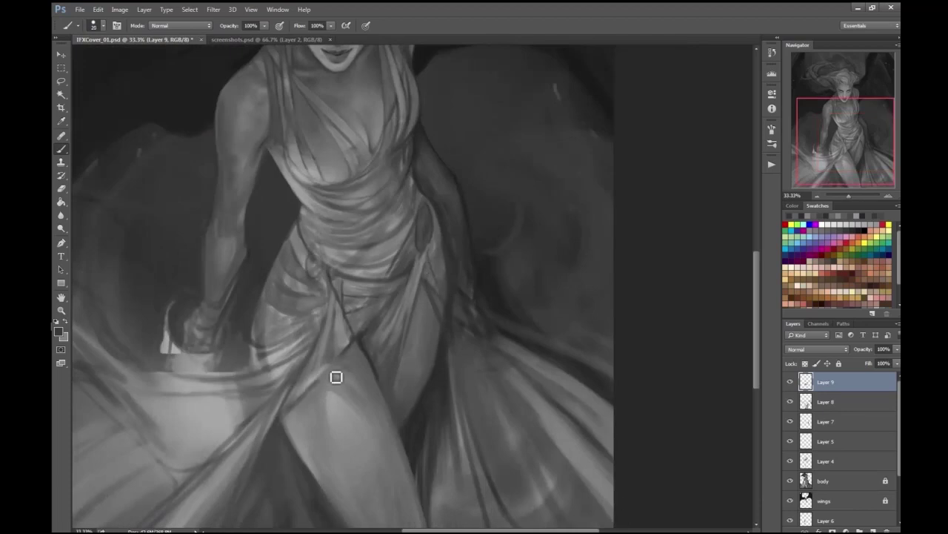
key(ctrl+minus)
key(ctrl+h)
key(ctrl+minus)
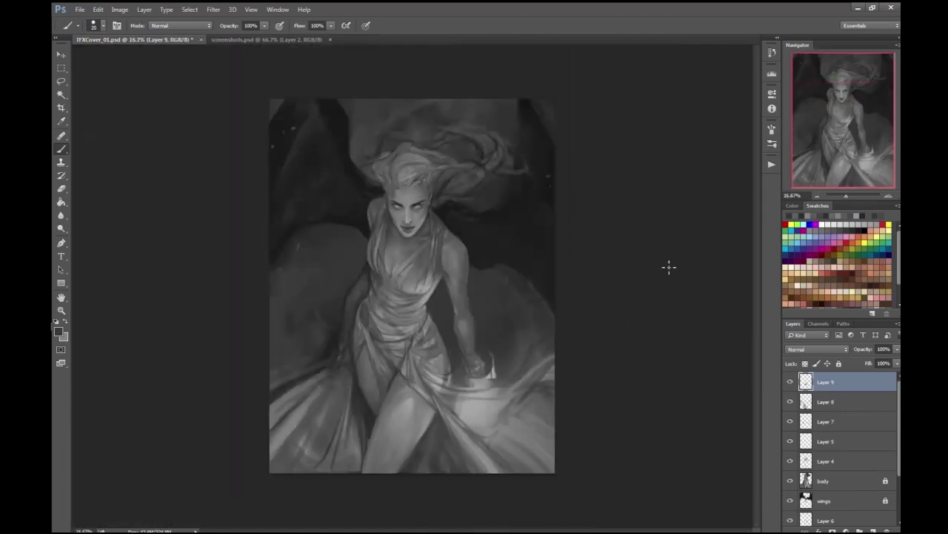
- Choose fresh greys and paint the folds falling from the centre of the waist towards the upper thigh
key(ctrl+plus)
key(ctrl+plus)
click(63, 334)
key(Return)
drag(358, 371, 360, 412)
click(63, 334)
key(Return)
mouse_move(377, 333)
mouse_down()
mouse_move(372, 369)
mouse_move(341, 343)
mouse_up()
- Choose a mid grey and soften the dark fold at the centre of the waist with a size 25 brush
key(ctrl+plus)
click(63, 333)
key(Return)
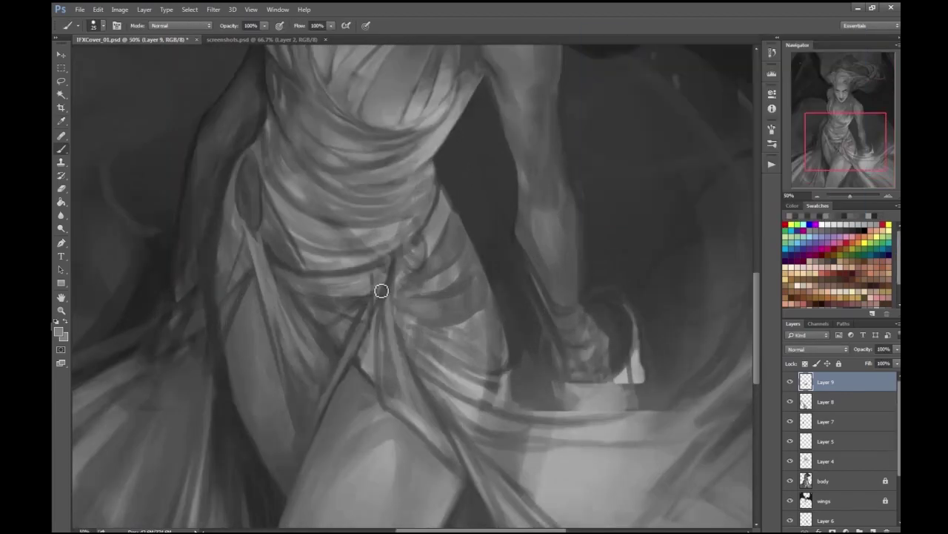
key(ctrl+minus)
key(ctrl+plus)
key(bracketright)
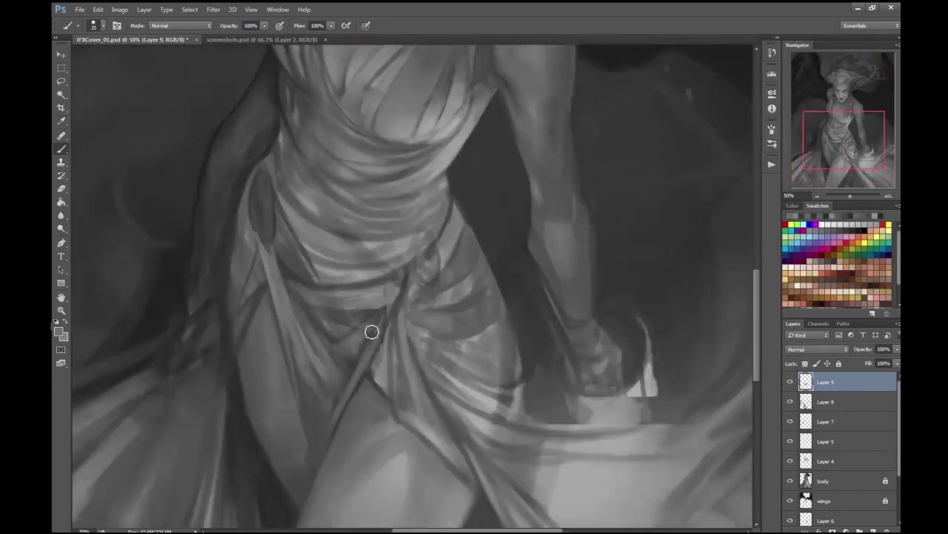
- Choose grey #555555 and repaint the shadowed cloth between the waist band and the upper thigh
key(ctrl+minus)
key(F2)
key(Return)
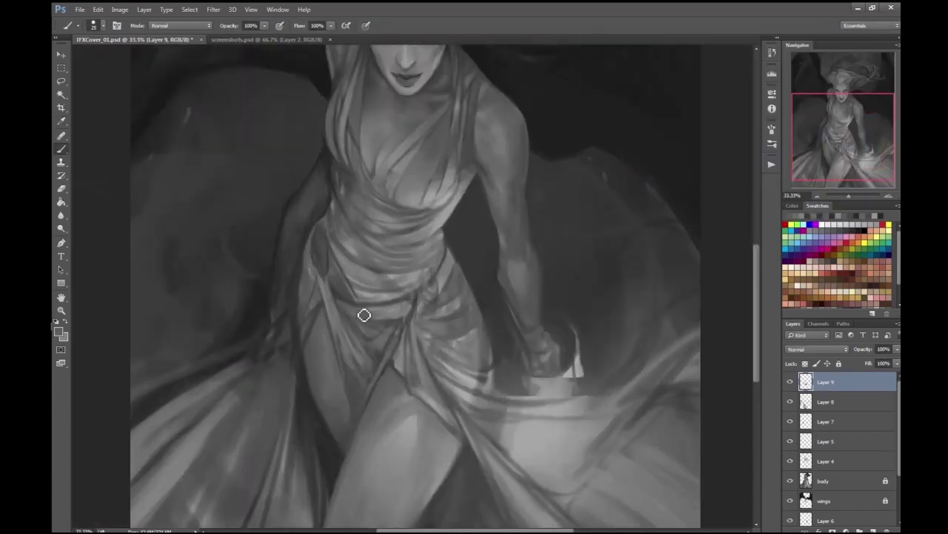
key(ctrl+plus)
key(F2)
key(Return)
key(ctrl+minus)
key(F2)
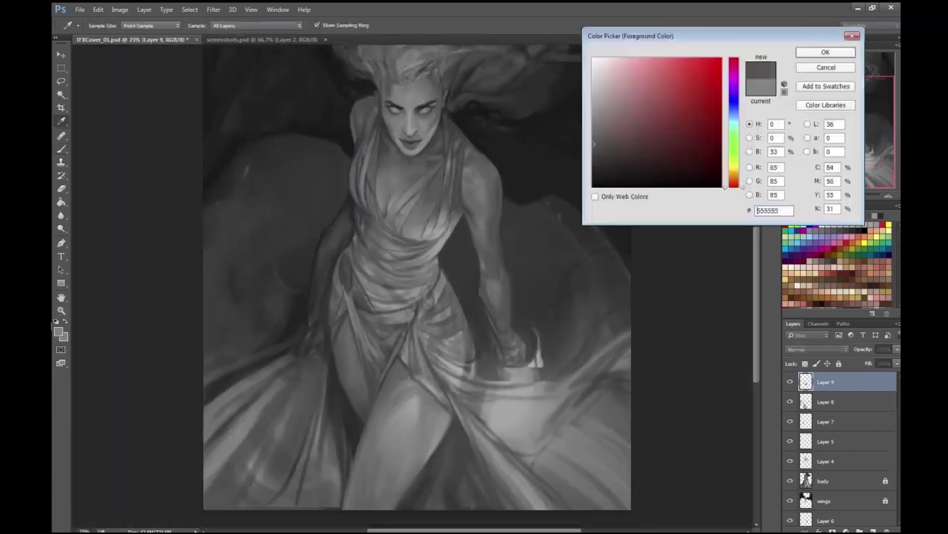
key(Return)
key(ctrl+minus)
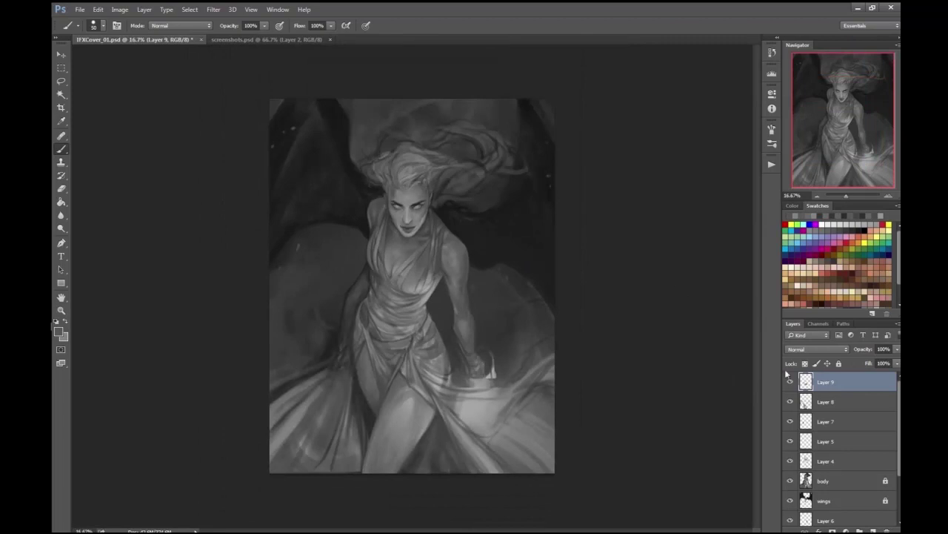
- Mirror the canvas and darken the cloth edges where they cross above the thigh, using a dark grey and a size 15 brush
key(ctrl+plus)
key(ctrl+plus)
key(ctrl+plus)
key(ctrl+plus)
drag(363, 358, 399, 397)
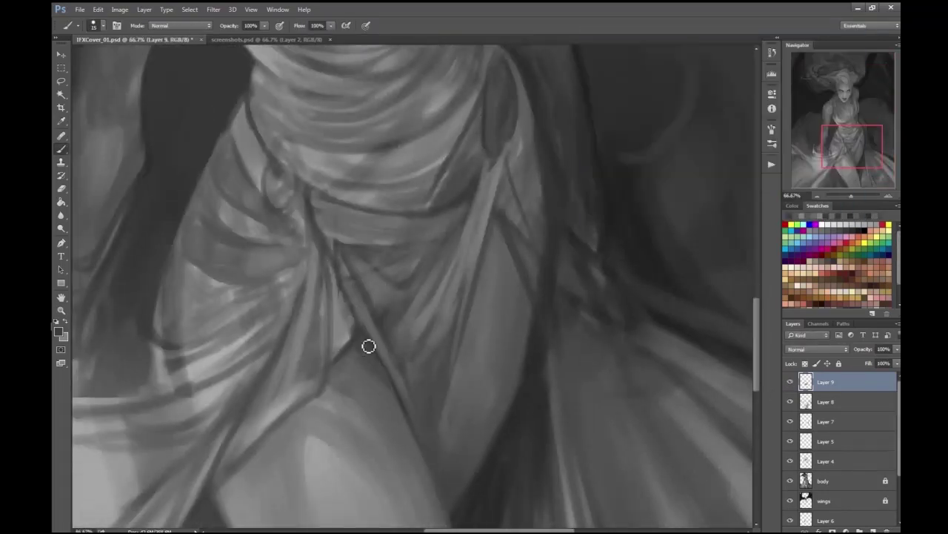
key(ctrl+minus)
key(ctrl+minus)
key(ctrl+minus)
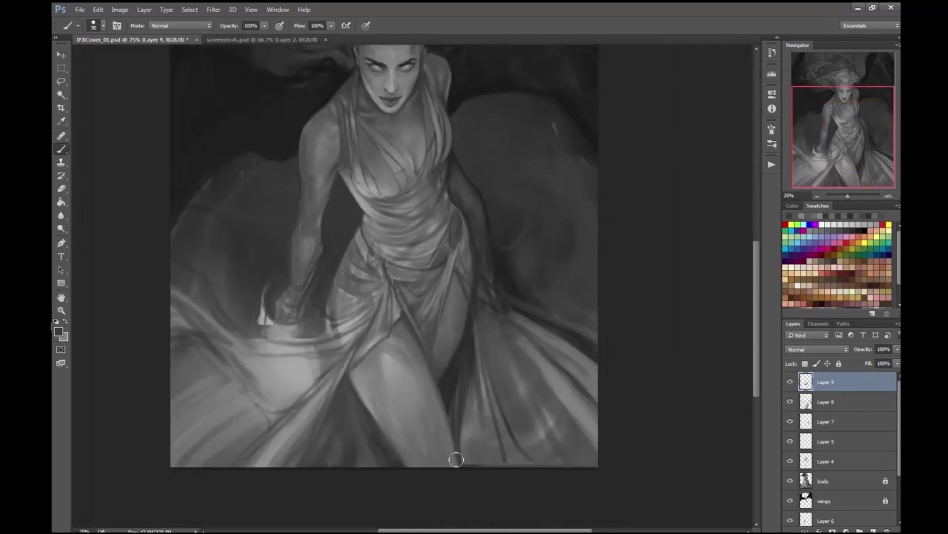
- Create a new layer and tone down the highlight on the near thigh with a mid grey and a size 125 brush
key(ctrl+plus)
key(ctrl+shift+alt+n)
click(59, 331)
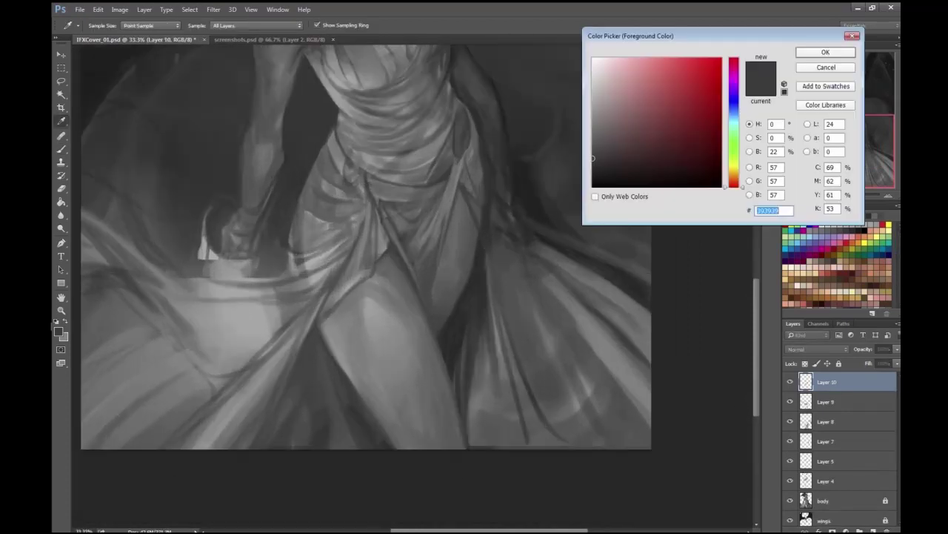
key(Return)
key(bracketleft)
key(bracketright)
key(bracketright)
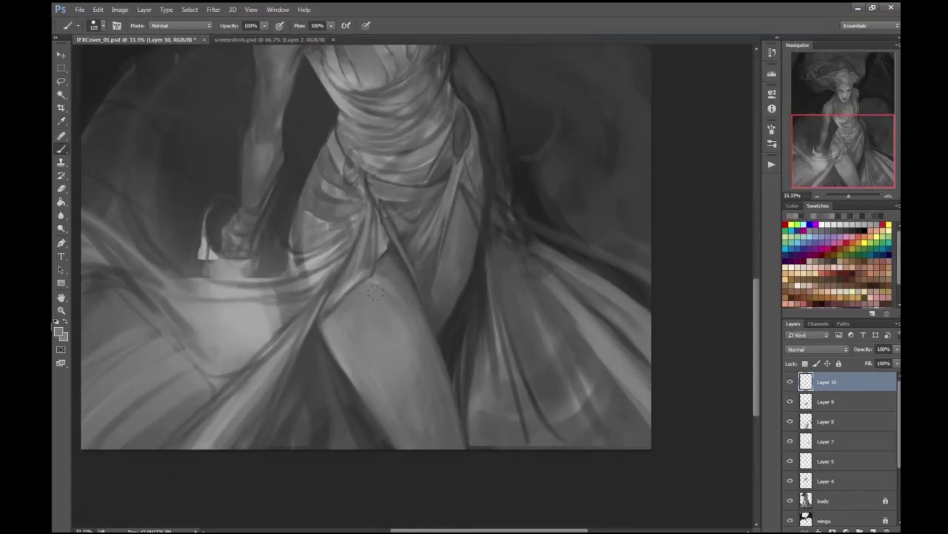
- Rework the cloth edge along the near thigh with a size 50 brush and save the file
key(bracketright)
key(bracketright)
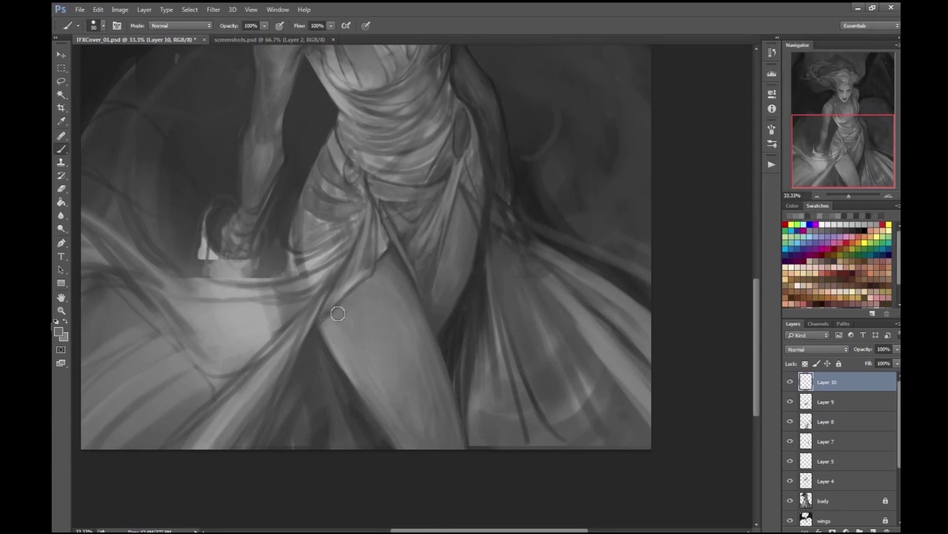
key(ctrl+minus)
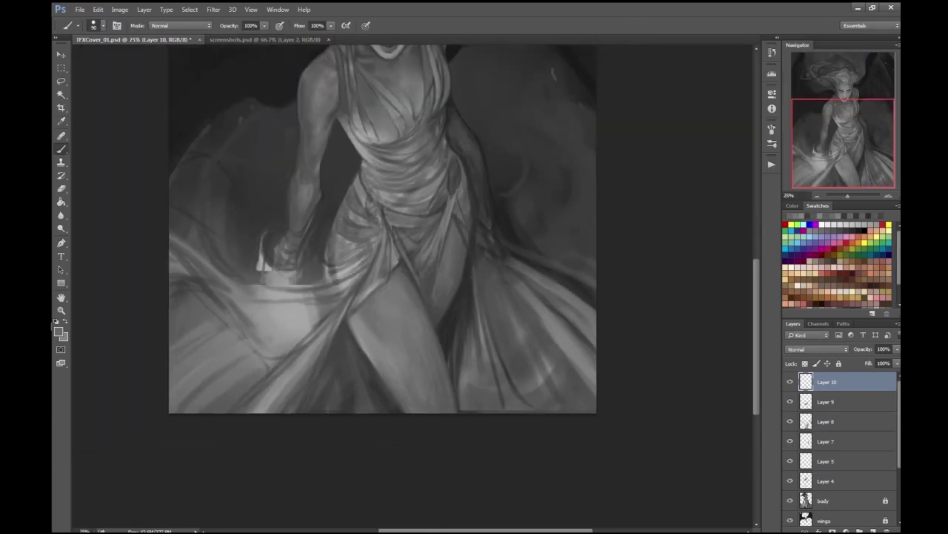
key(ctrl+minus)
key(ctrl+s)
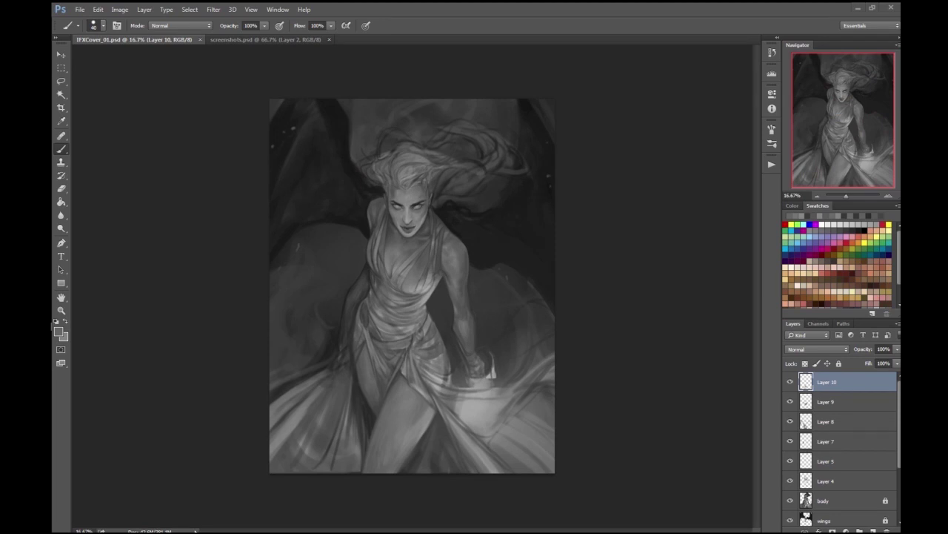
- Refine the waist folds beside the far hip with a dark grey and a size 15 brush
key(ctrl+plus)
key(ctrl+plus)
key(ctrl+plus)
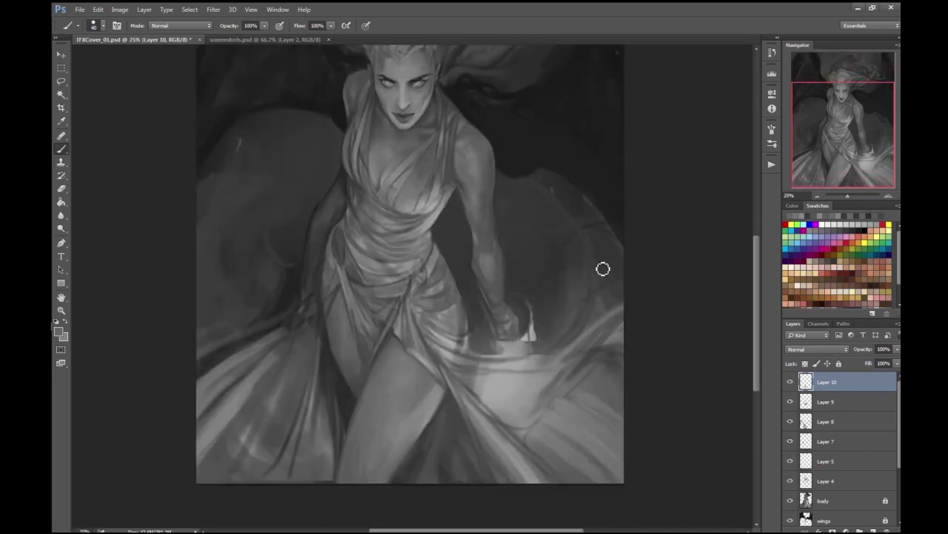
click(59, 329)
key(Escape)
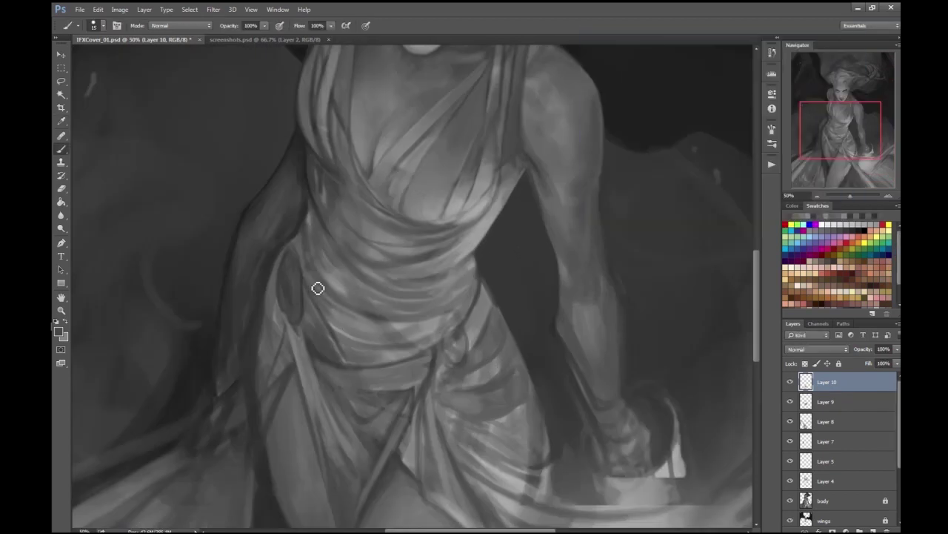
key(ctrl+minus)
key(ctrl+minus)
key(ctrl+minus)
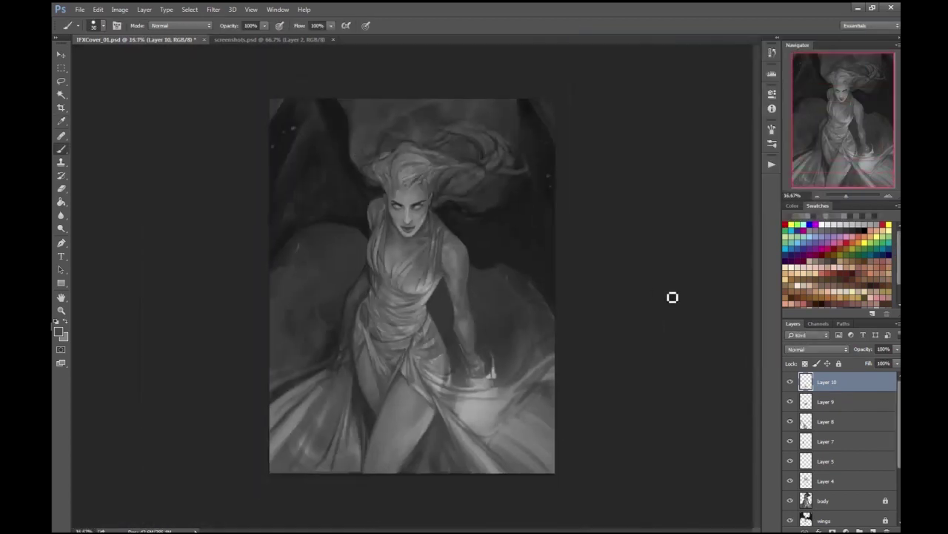
- Mirror the canvas and paint a small round detail at the near side of the waist with a size 10 brush
key(ctrl+plus)
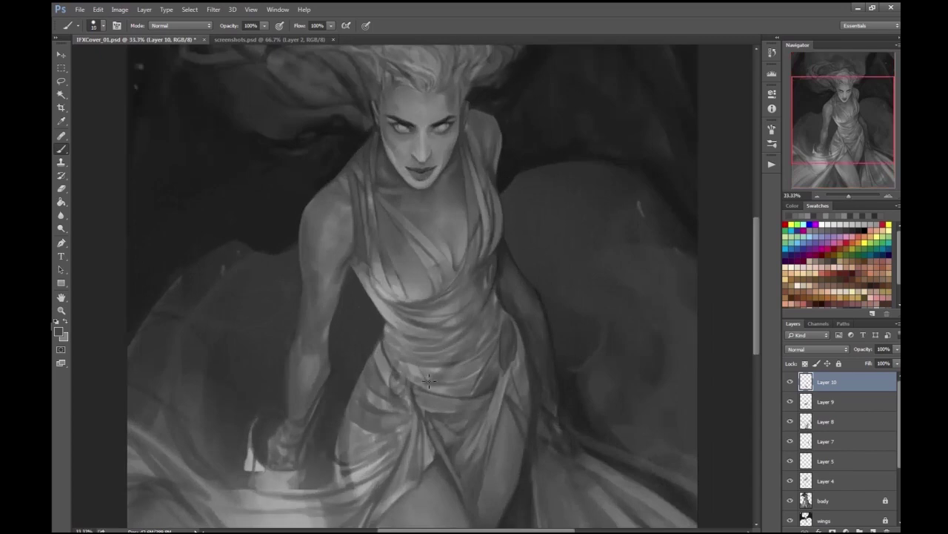
key(ctrl+minus)
key(ctrl+minus)
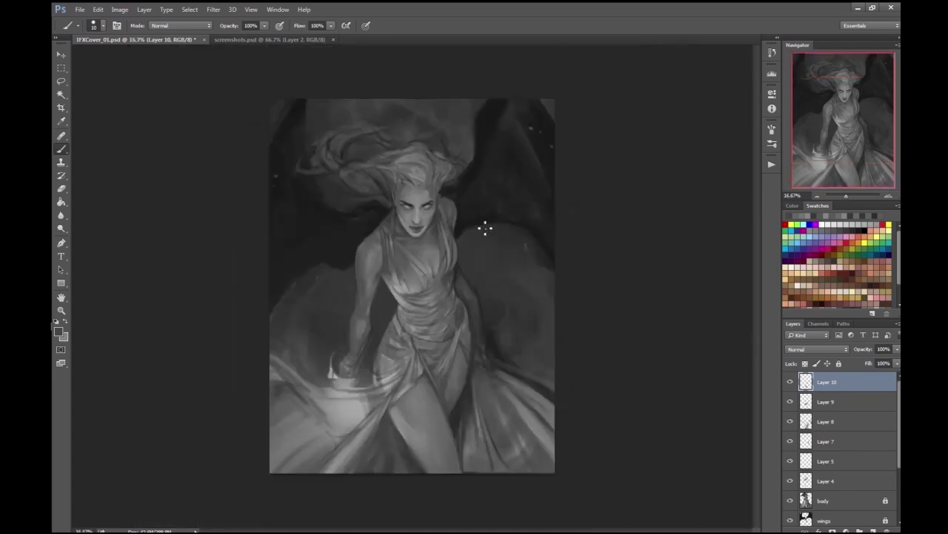
scroll(370, 232, up, 3)
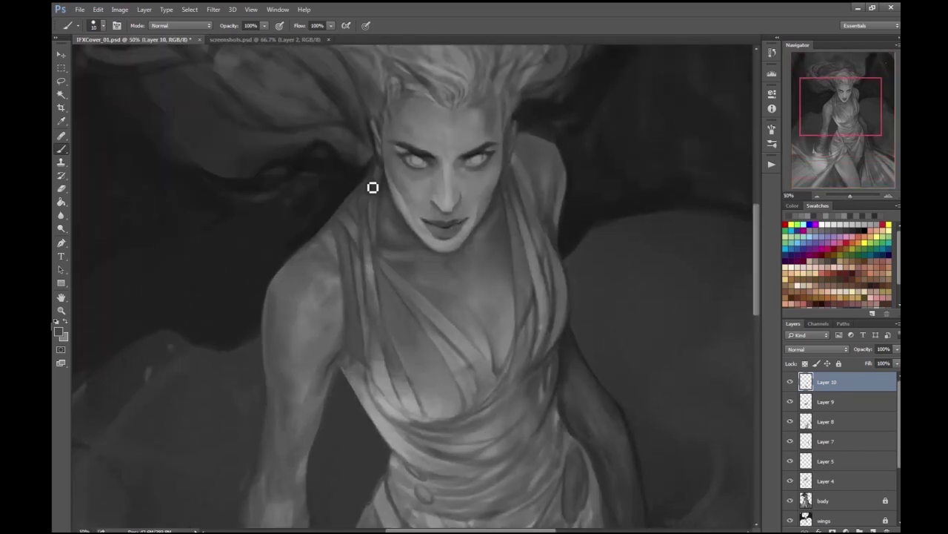
- Refine the dress strap and chest folds on the far shoulder side with size 25 and 30 brushes
scroll(470, 67, down, 3)
scroll(508, 211, up, 1)
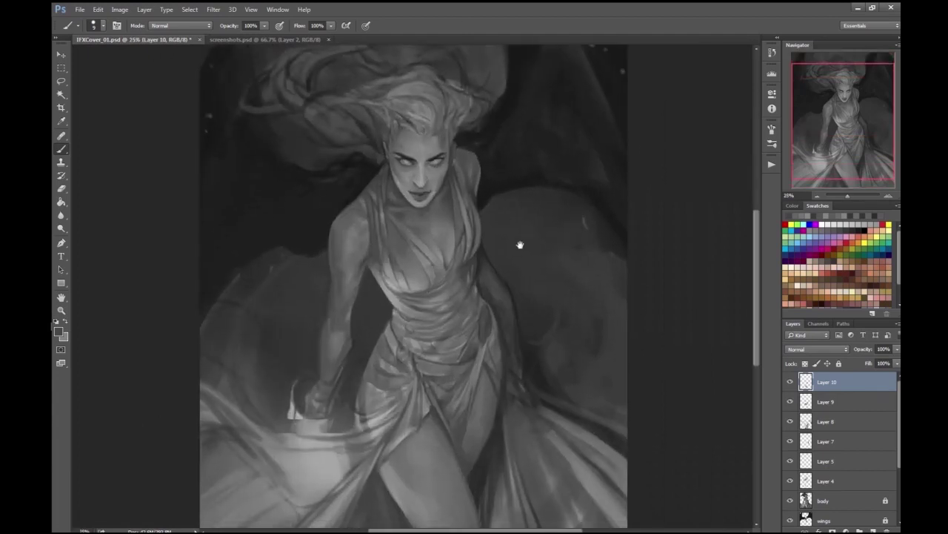
scroll(515, 199, up, 1)
scroll(549, 161, up, 3)
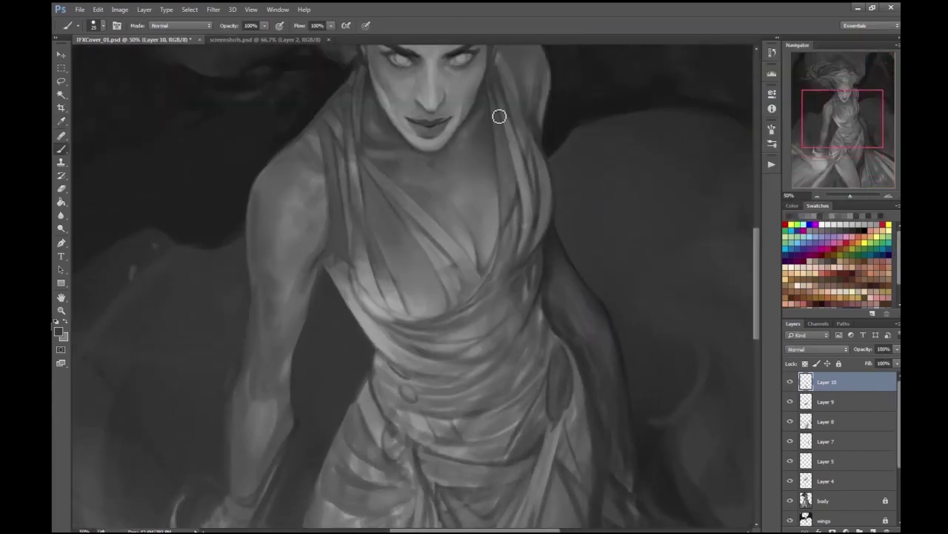
key(ctrl+minus)
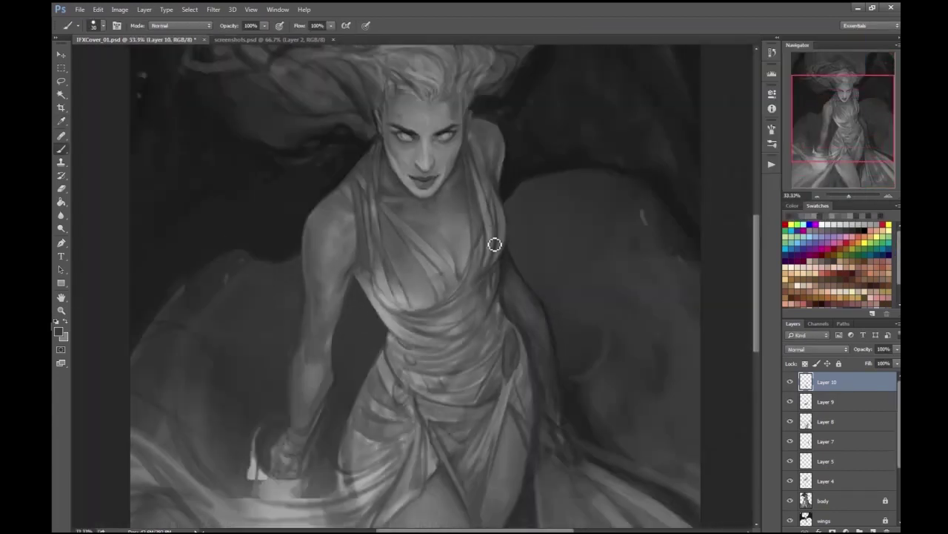
key(ctrl+minus)
key(ctrl+minus)
key(ctrl+plus)
key(ctrl+plus)
scroll(536, 267, down, 2)
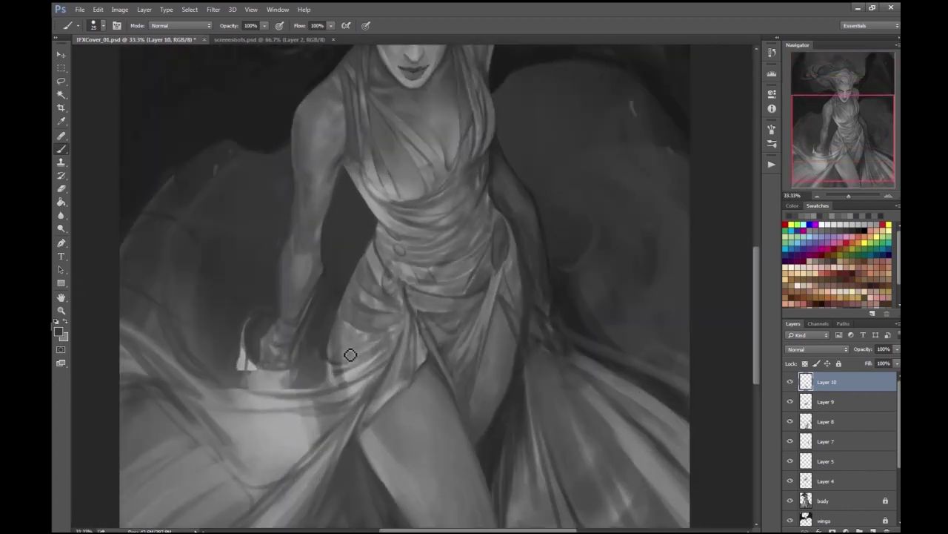
- Create a new layer and sketch thin dark curves in the background beside the near arm with a size 15 brush
scroll(536, 313, up, 3)
scroll(536, 313, down, 1)
click(873, 529)
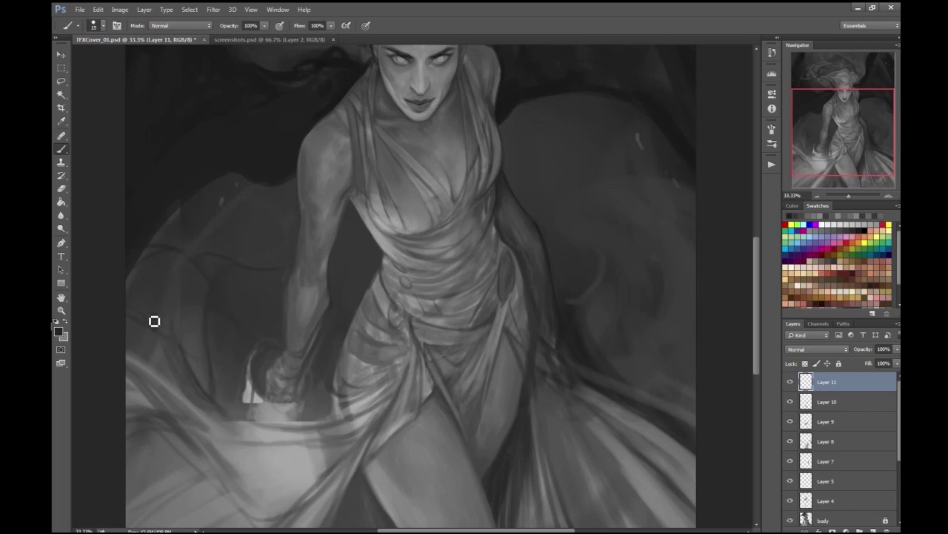
key(ctrl+minus)
key(ctrl+minus)
key(ctrl+plus)
key(ctrl+plus)
key(ctrl+plus)
key(ctrl+plus)
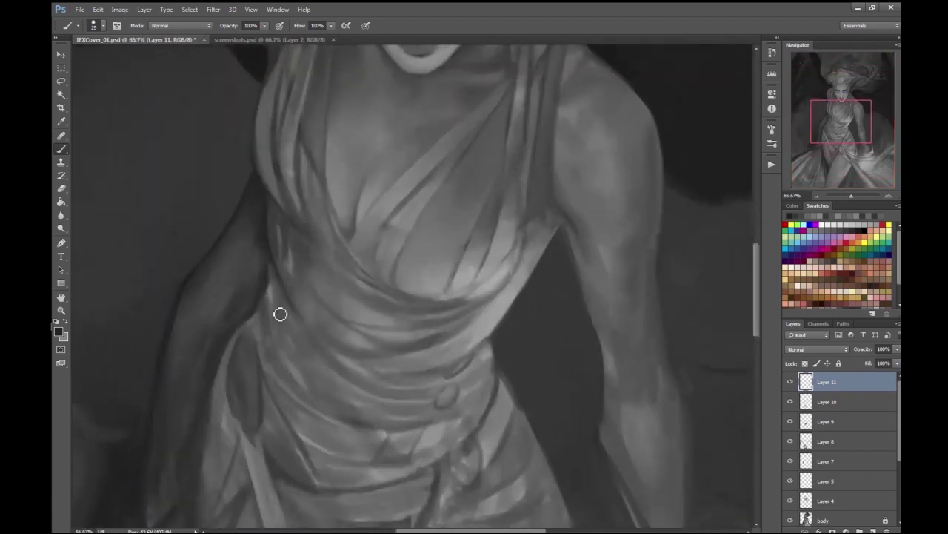
- Refine the bodice's side folds next to the far arm with a size 5 brush
key(ctrl+minus)
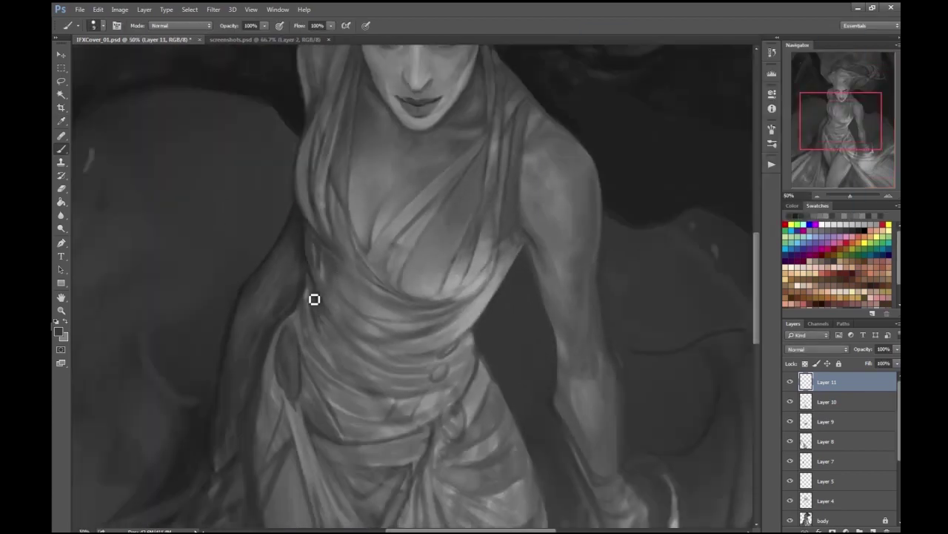
scroll(310, 329, up, 3)
scroll(368, 159, down, 3)
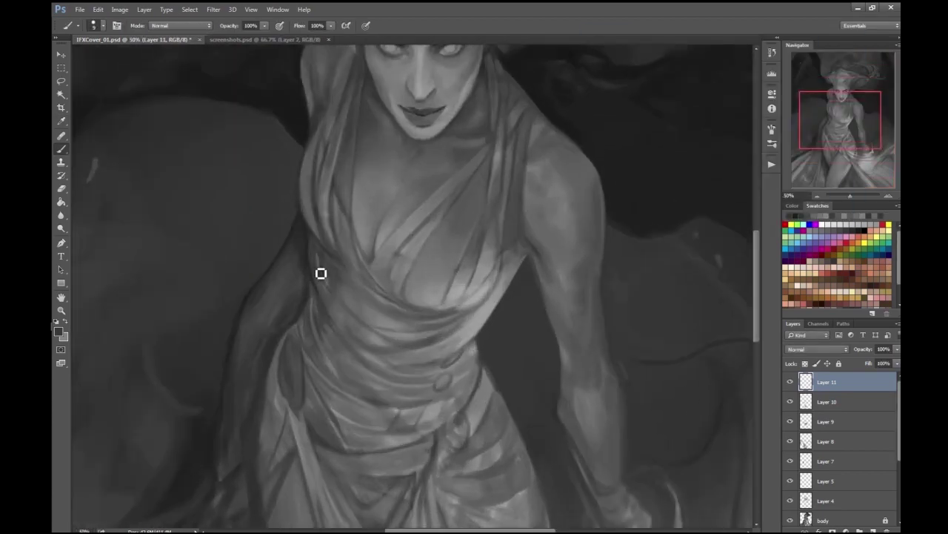
key(ctrl+minus)
key(ctrl+minus)
key(ctrl+minus)
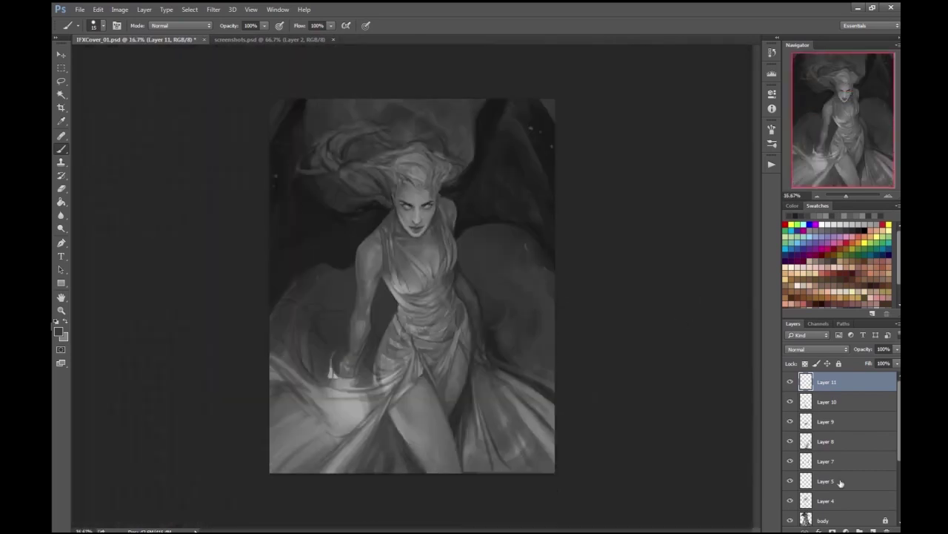
- Merge the body layer with the painted layers above it, and add a new layer beneath Layer 3 for shading with a size 1200 brush
key(ctrl+alt+a)
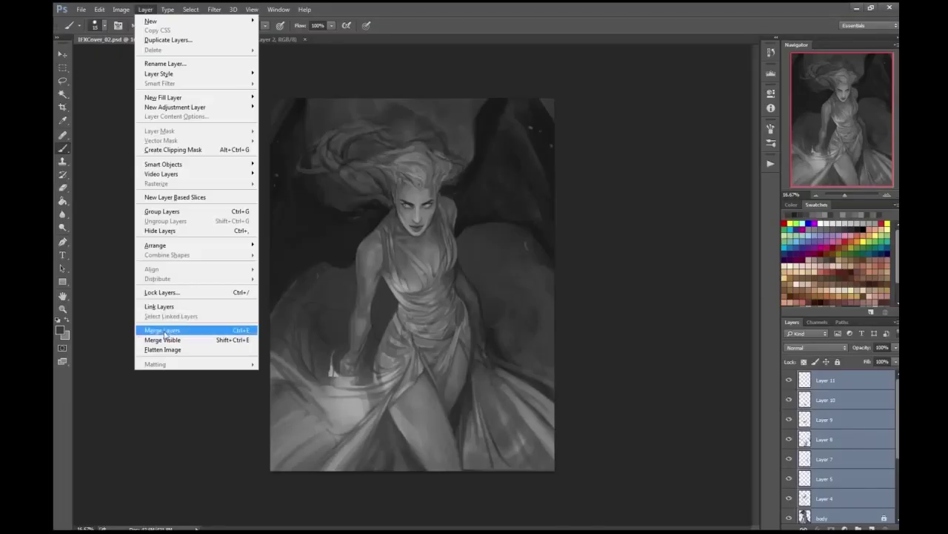
click(194, 329)
key(ctrl+plus)
drag(789, 380, 791, 454)
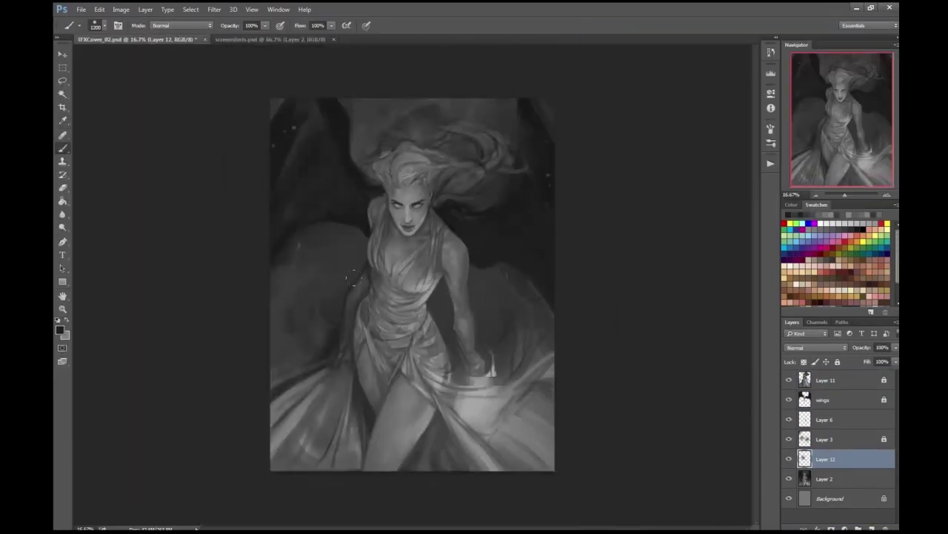
- Remove Layer 6 and lower Layer 3's opacity to 32%
click(838, 440)
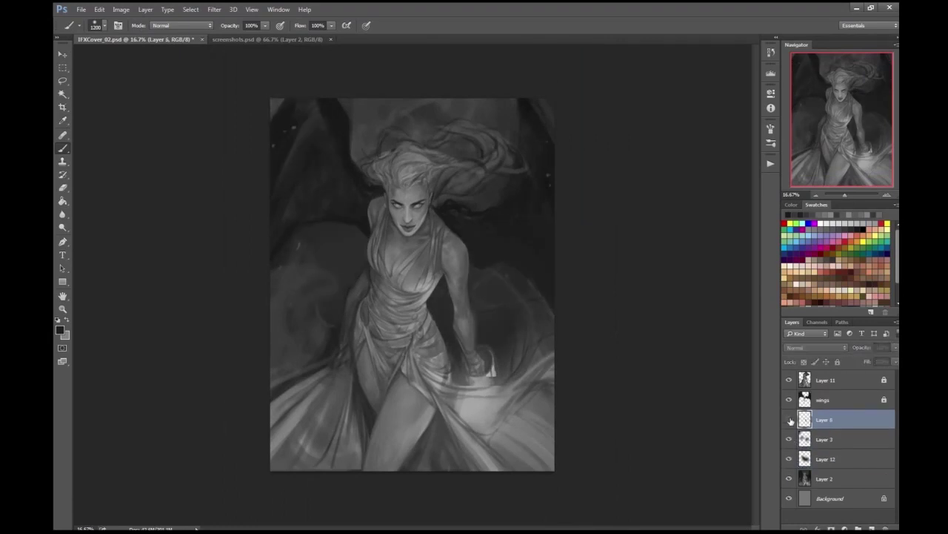
click(895, 347)
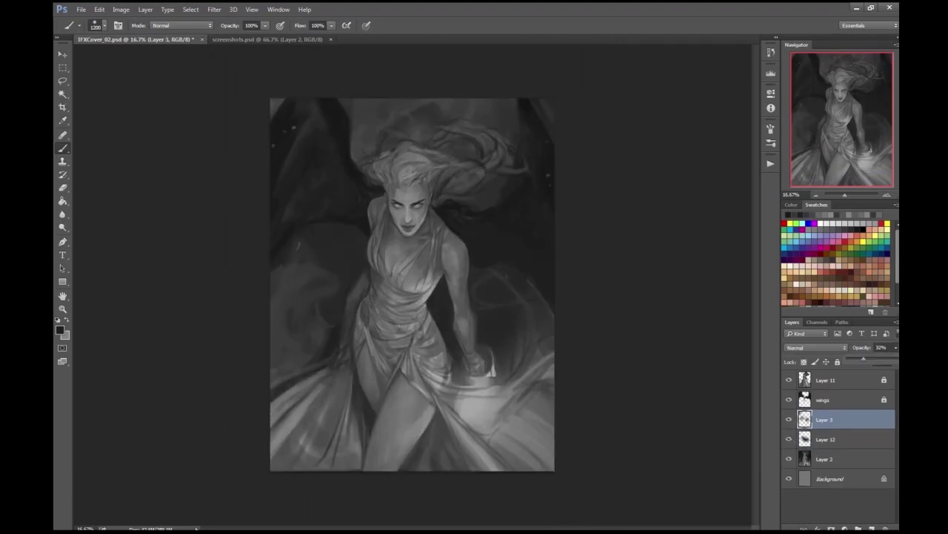
- Touch up the background on Layer 12 with a size 1400 brush, and merge it with Layer 3 and a copy of Layer 2 into one locked layer
key(alt+bracketleft)
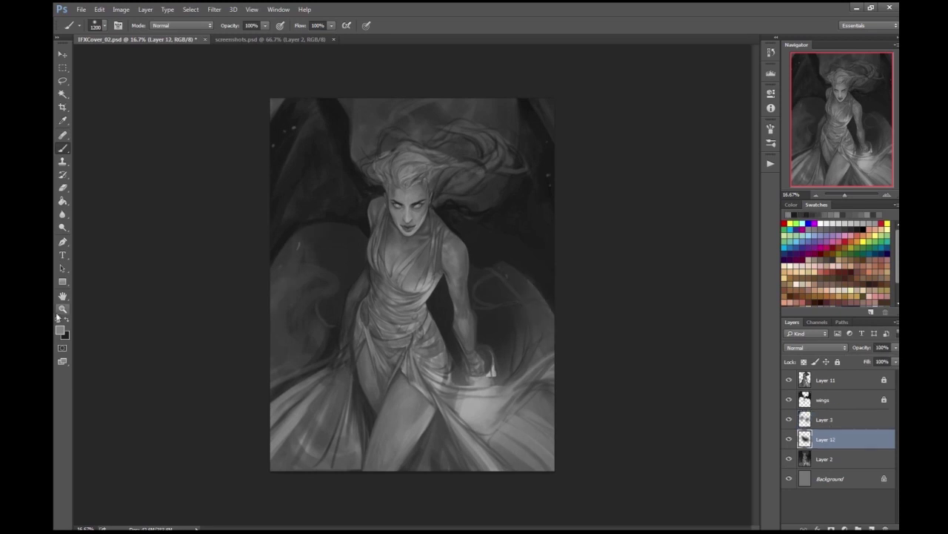
drag(386, 130, 428, 45)
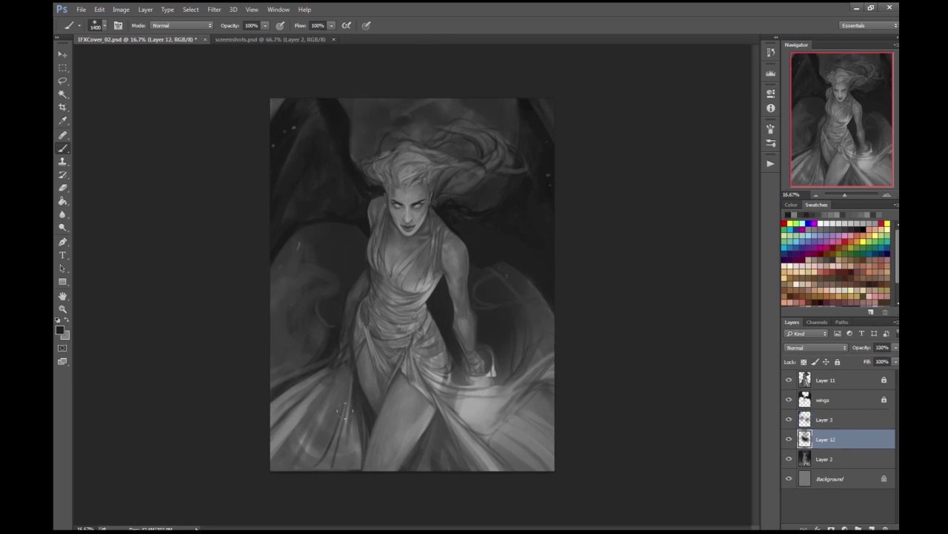
shift+click(825, 419)
key(ctrl+e)
key(ctrl+plus)
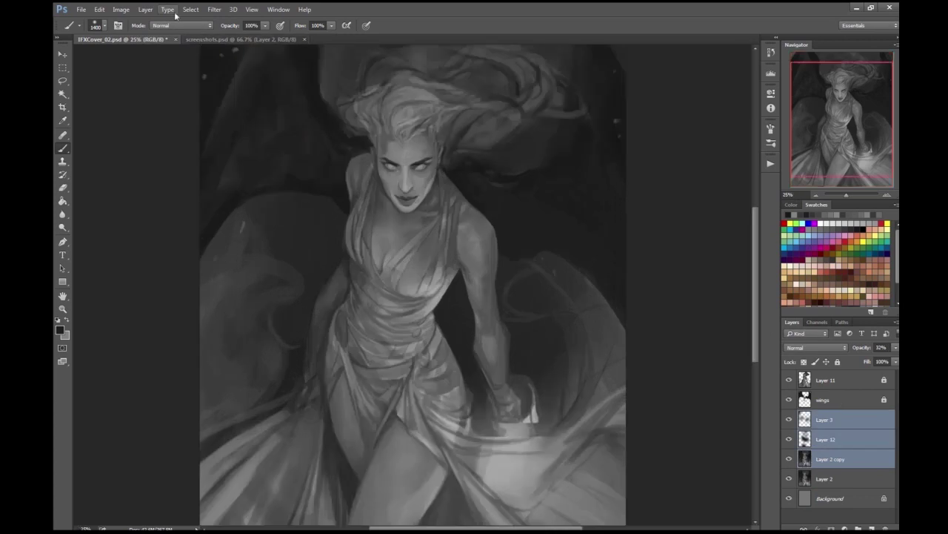
click(837, 361)
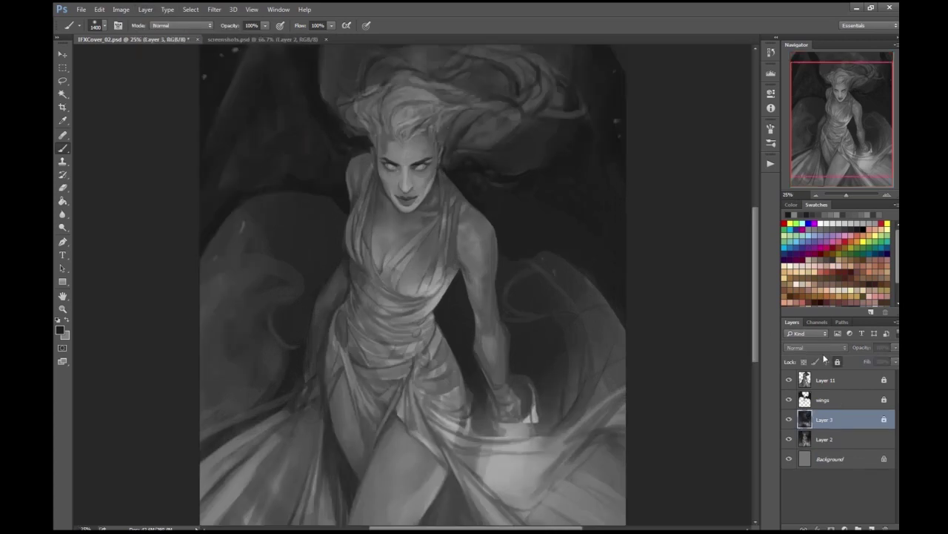
- Add a new layer above Layer 11, clip it to that layer, and set its blending mode to Overlay
click(828, 384)
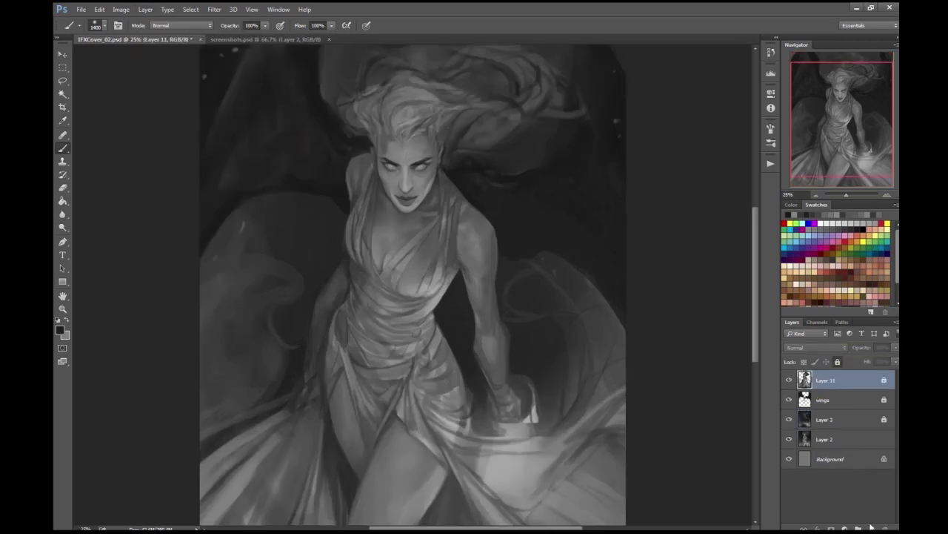
click(872, 527)
key(ctrl+alt+g)
key(shift+alt+o)
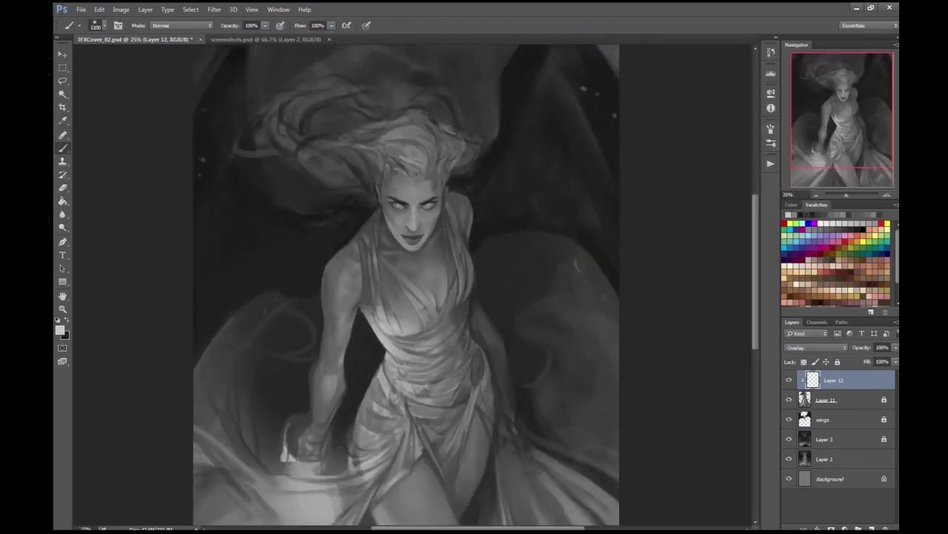
- Brighten the bodice, waist folds and near arm on the Overlay layer with a size 200 brush
key(bracketleft)
key(bracketleft)
key(bracketleft)
key(bracketleft)
key(bracketleft)
key(bracketleft)
key(bracketleft)
scroll(159, 259, up, 1)
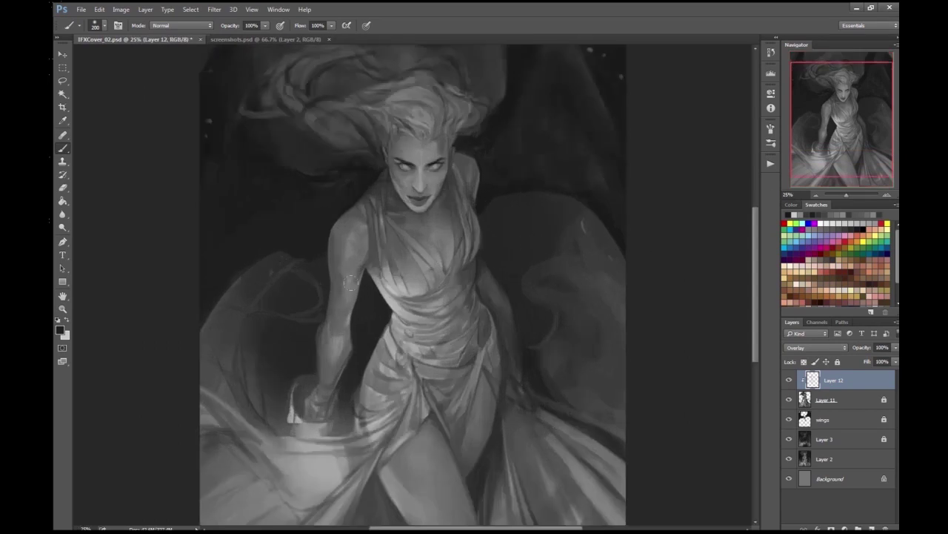
- Paint a light highlight along the edge of the exposed thigh on the Overlay layer with a size 150 brush
key(x)
key(bracketleft)
key(bracketleft)
drag(97, 294, 73, 190)
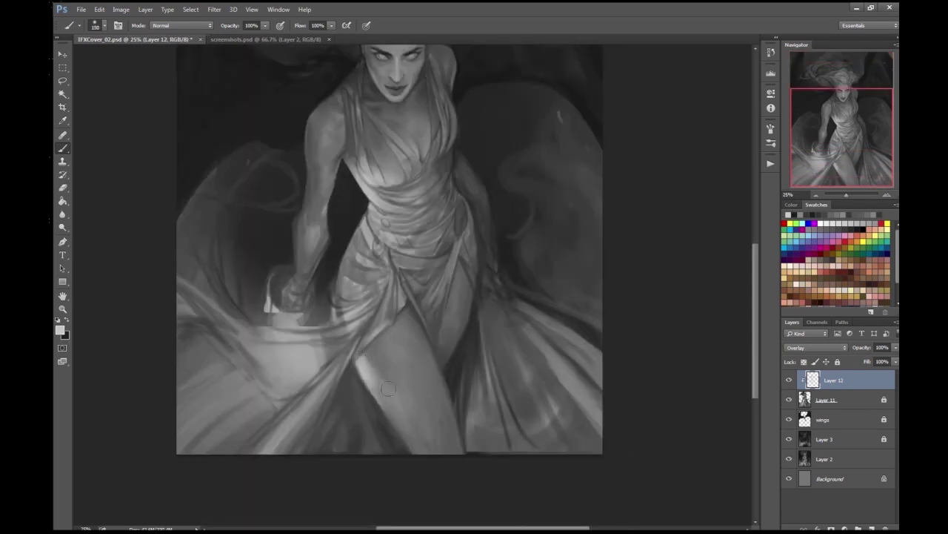
key(ctrl+minus)
key(h)
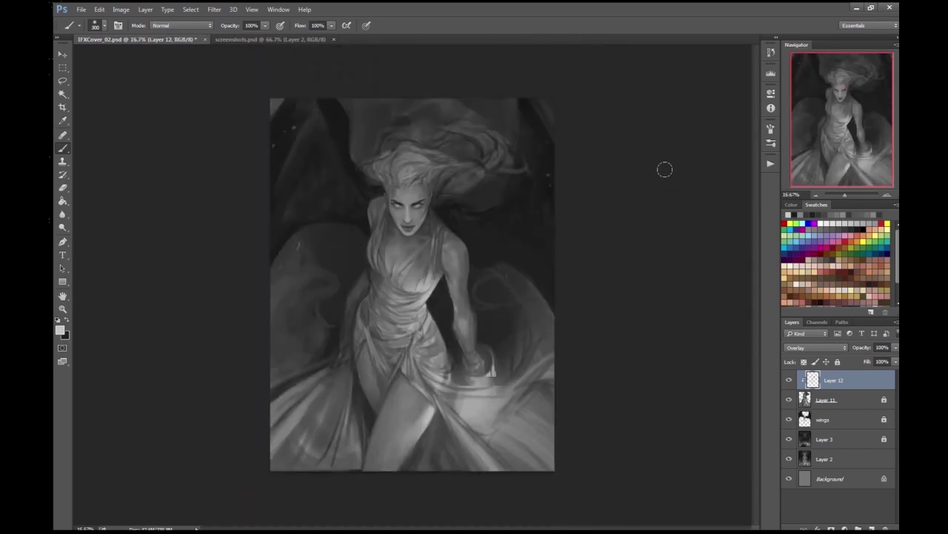
- Compare the figure with and without the Overlay layer, and merge that layer into Layer 11
key(ctrl+plus)
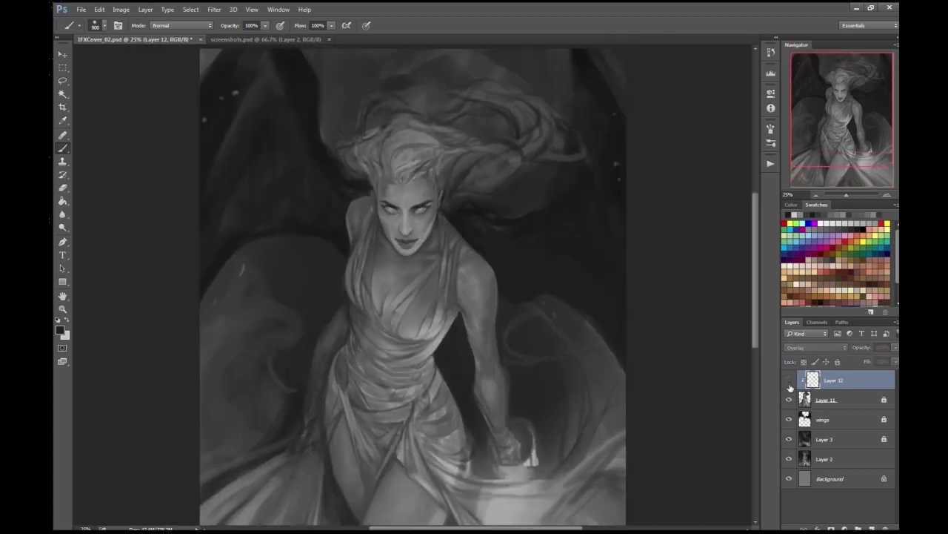
key(ctrl+minus)
key(ctrl+plus)
key(ctrl+minus)
key(ctrl+e)
key(ctrl+plus)
- Create a new layer above the merged figure and choose another brush preset at a small size for the hair
key(ctrl+shift+alt+n)
key(ctrl+plus)
key(ctrl+plus)
key(ctrl+plus)
click(95, 26)
click(240, 400)
key(Return)
scroll(556, 282, up, 2)
key(ctrl+minus)
key(bracketright)
key(bracketright)
key(bracketright)
key(bracketright)
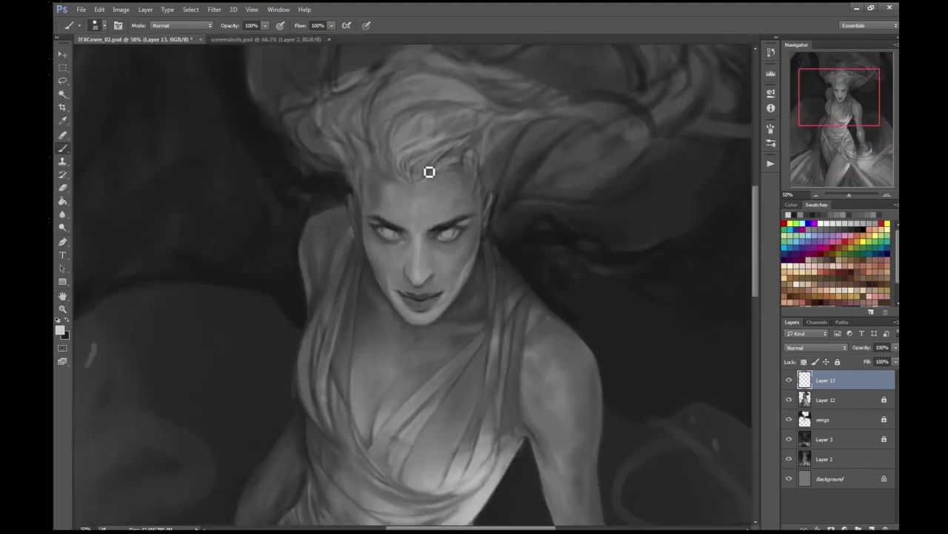
- Paint light and dark strands in the swept-back hair above the forehead with a size 10 brush
key(ctrl+minus)
key(bracketleft)
key(ctrl+minus)
key(ctrl+plus)
key(ctrl+plus)
key(x)
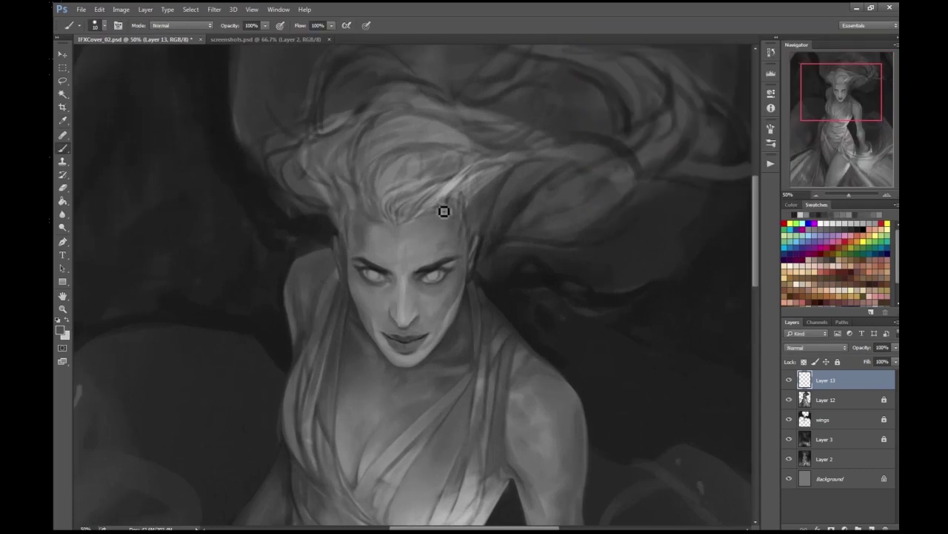
scroll(435, 213, up, 1)
key(x)
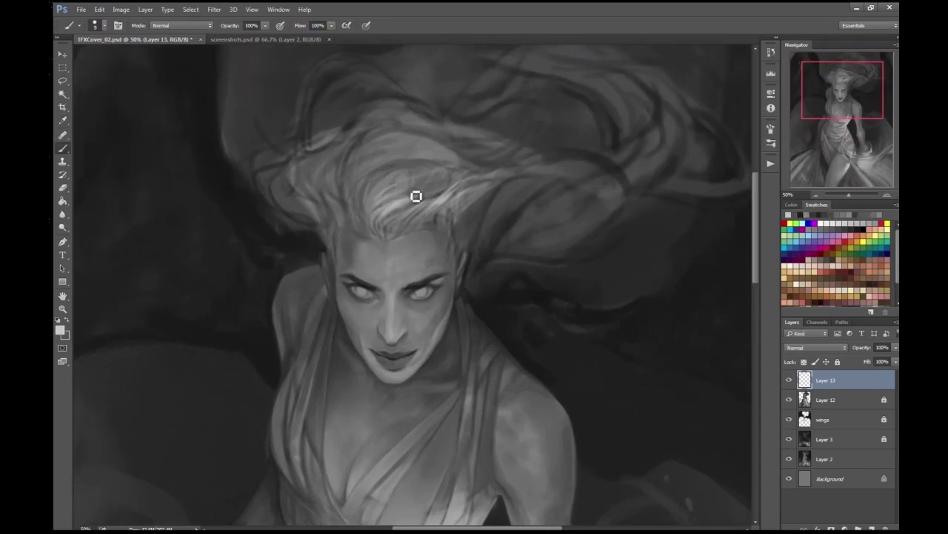
- Paint bright highlight strands along the lower edge of the flowing hair beside the ear
key(ctrl+minus)
key(ctrl+minus)
key(ctrl+minus)
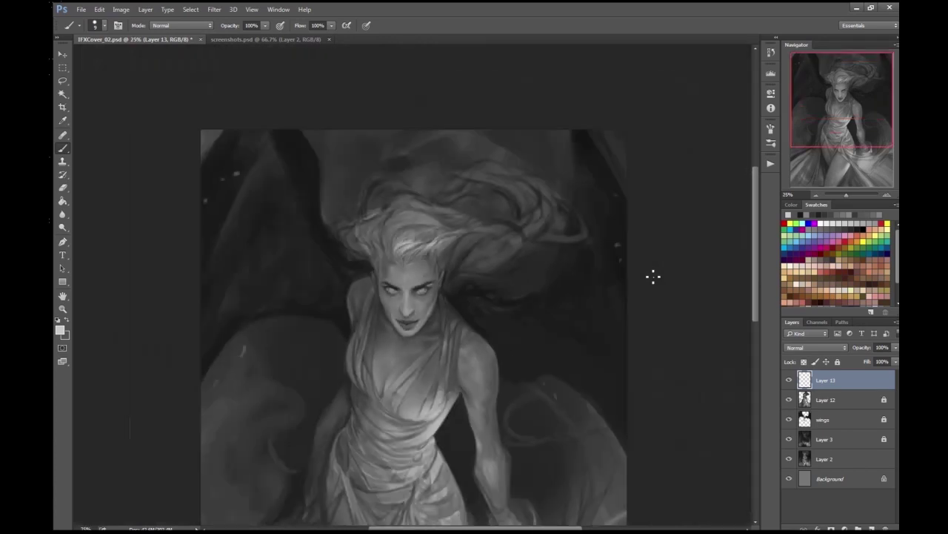
key(ctrl+plus)
key(ctrl+plus)
key(ctrl+plus)
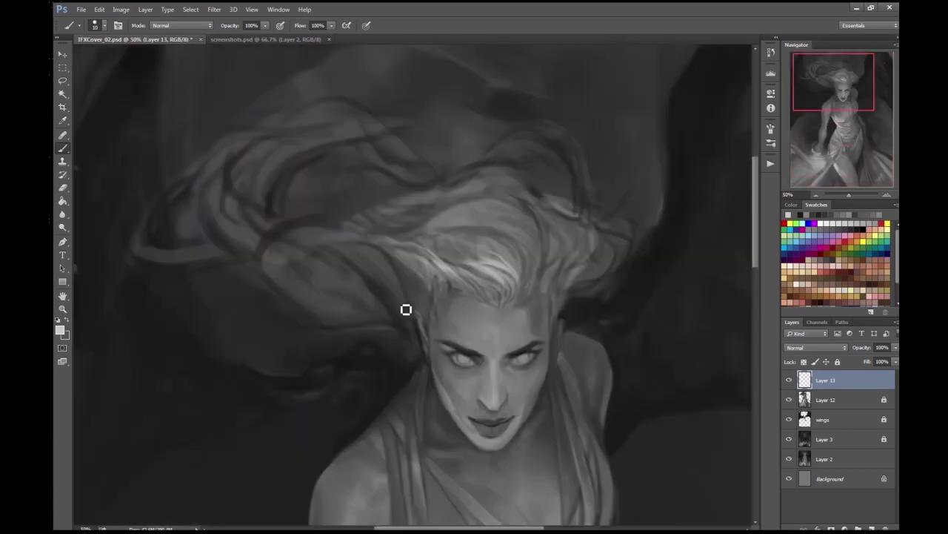
mouse_move(392, 327)
mouse_down()
mouse_move(323, 320)
mouse_move(394, 333)
mouse_move(310, 258)
mouse_move(332, 317)
mouse_move(274, 282)
mouse_move(341, 321)
mouse_move(305, 280)
mouse_up()
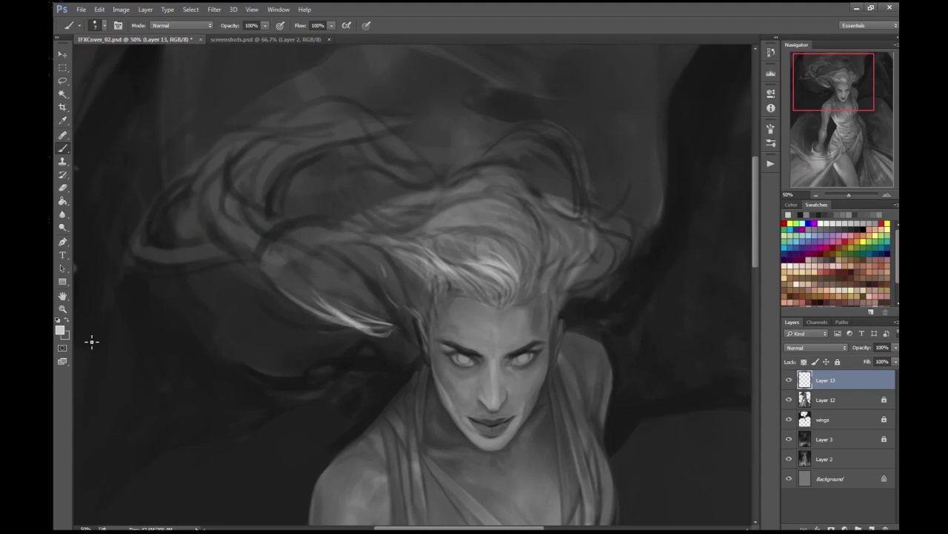
- Change the foreground colour and blend mid-gray strands into the bright lock beside the ear
click(59, 330)
key(Return)
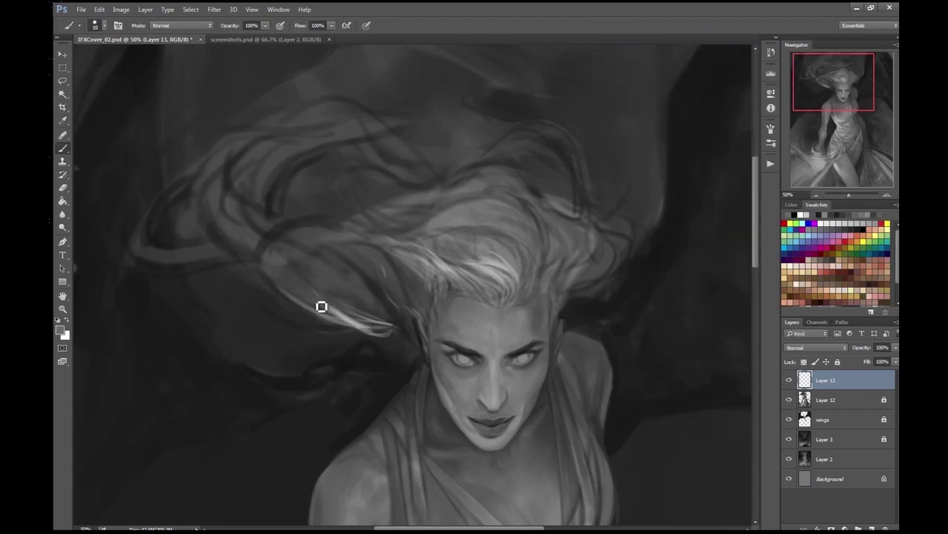
drag(336, 310, 299, 290)
key(bracketleft)
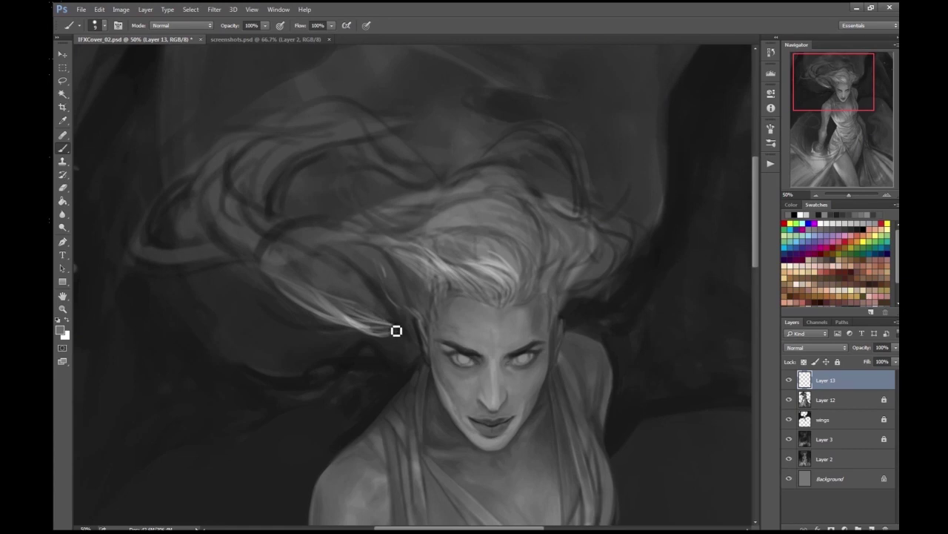
key(ctrl+minus)
key(ctrl+minus)
key(ctrl+minus)
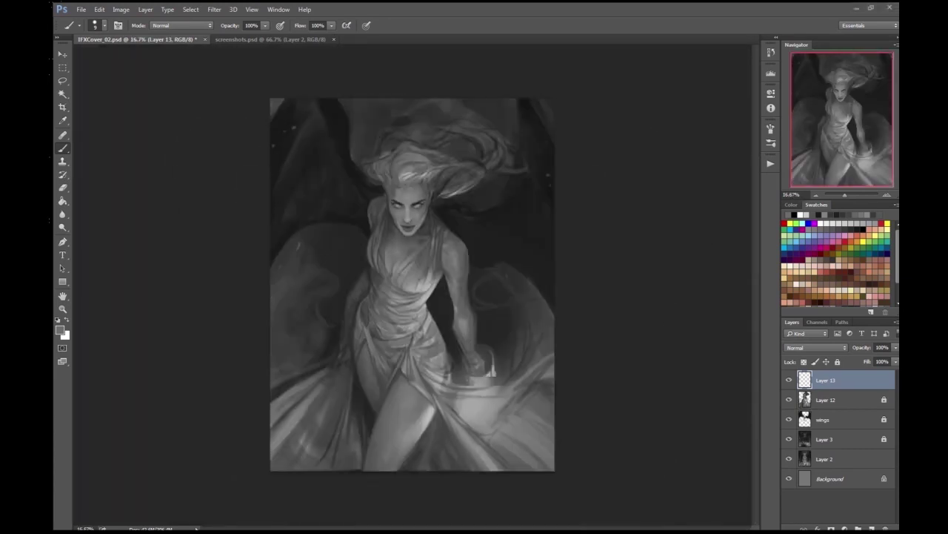
- Extend fine light strands along the flowing lock of hair behind the ear
key(ctrl+plus)
key(ctrl+plus)
key(ctrl+plus)
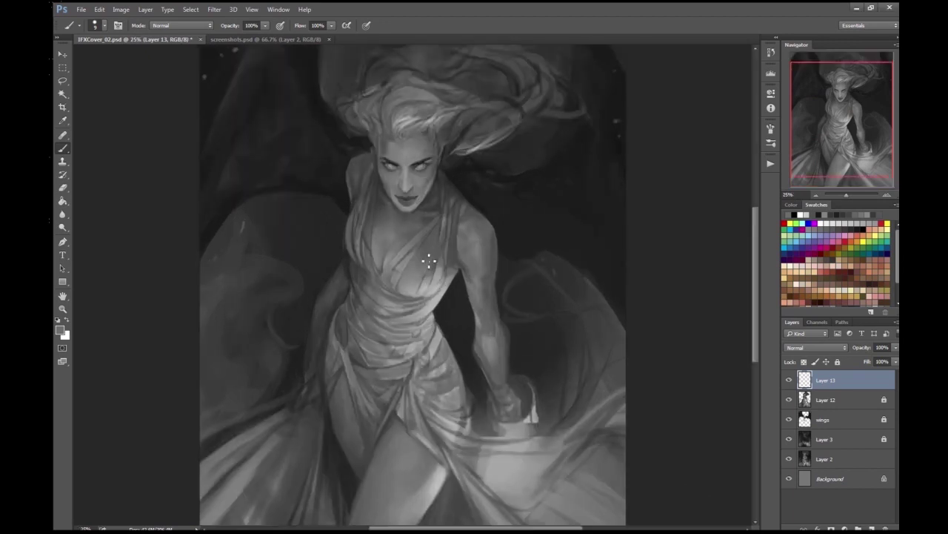
key(bracketright)
key(ctrl+minus)
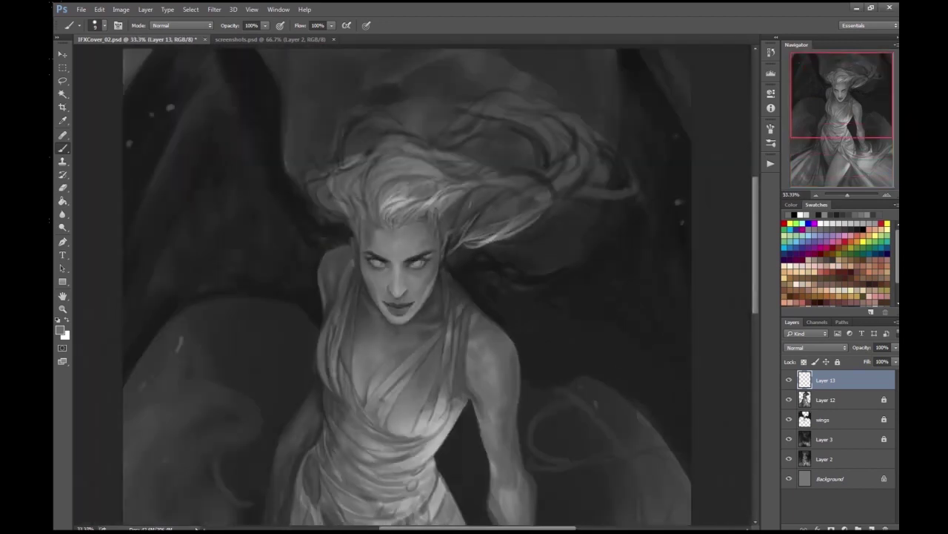
key(ctrl+plus)
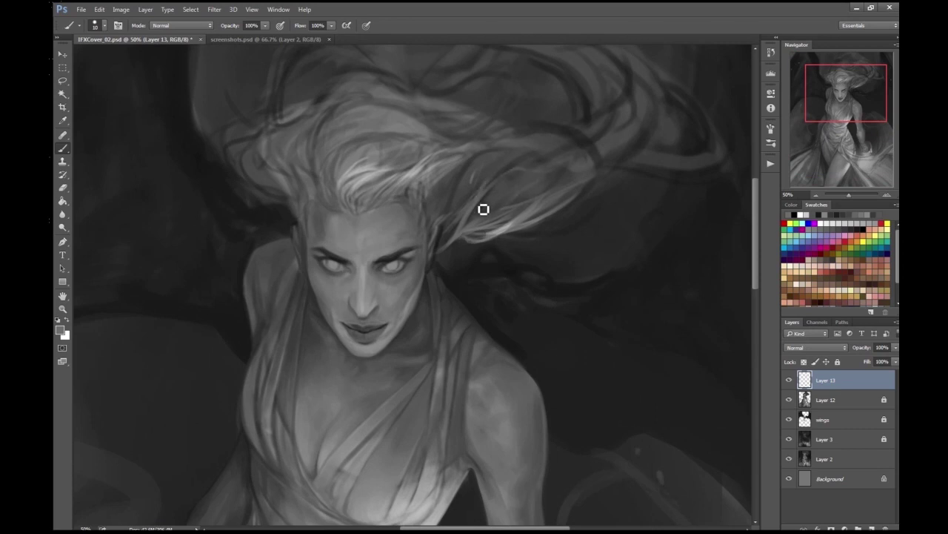
- Set the foreground colour to gray 999999 and paint light strands up through the outer curve of the flowing hair
key(ctrl+minus)
key(ctrl+minus)
key(ctrl+minus)
key(ctrl+plus)
key(ctrl+plus)
key(bracketright)
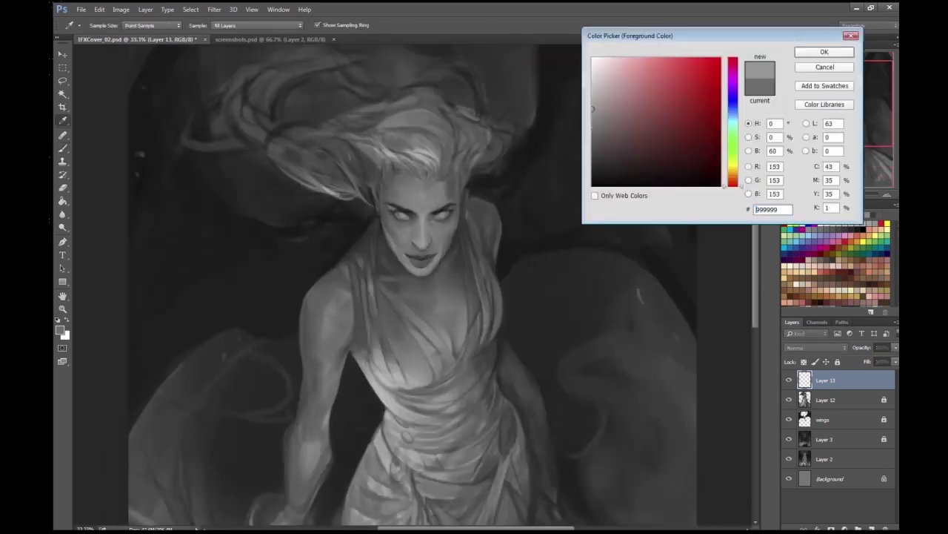
key(Escape)
key(bracketleft)
key(bracketleft)
key(ctrl+minus)
key(ctrl+minus)
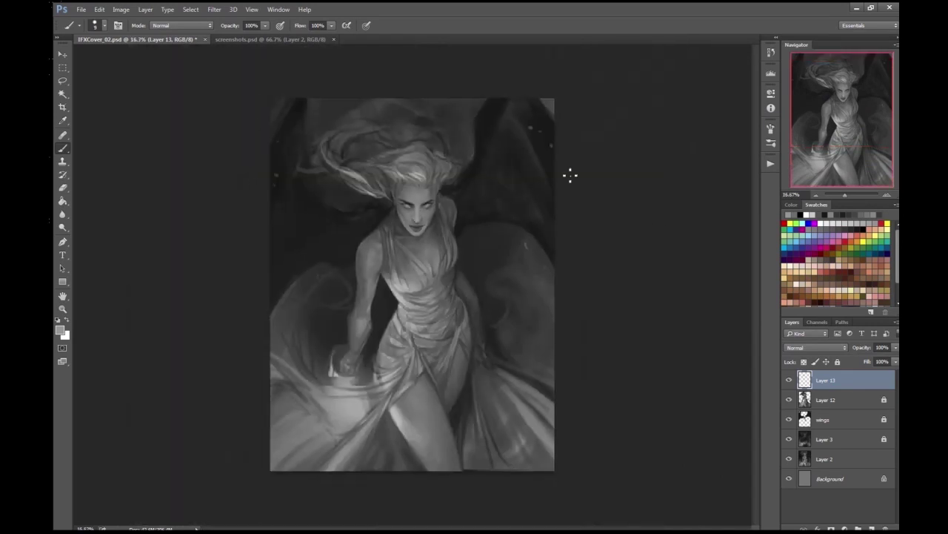
- Add a new layer above Layer 13 and pick a near-white foreground colour for the face highlights
key(ctrl+plus)
key(ctrl+plus)
key(ctrl+plus)
key(ctrl+plus)
key(ctrl+shift+alt+n)
key(ctrl+plus)
key(ctrl+plus)
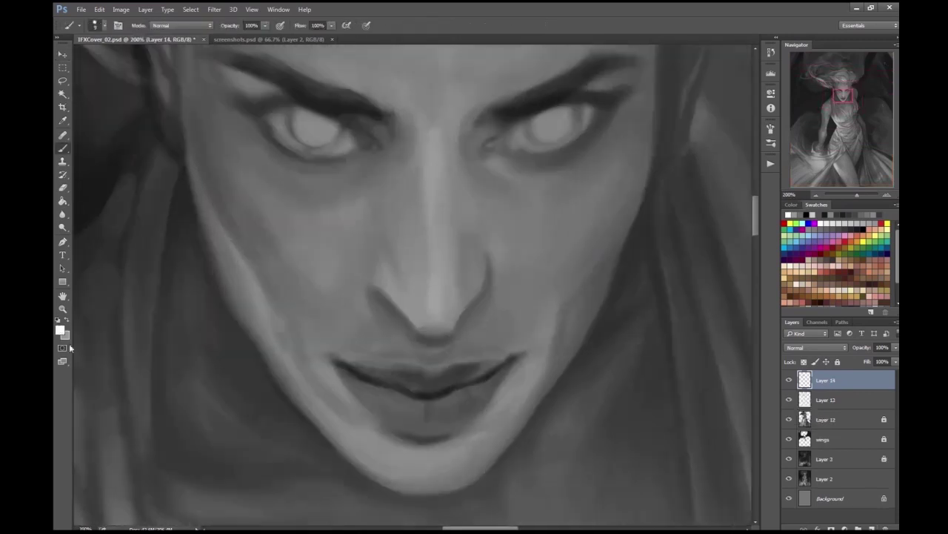
key(Return)
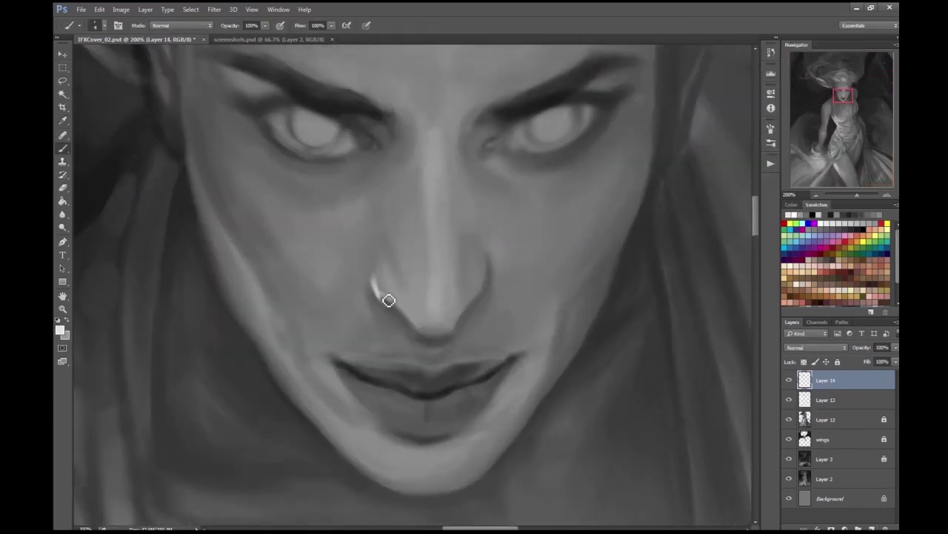
- Paint a bright rim highlight along the nostril and the underside of the nose with a size 4 brush
drag(463, 235, 499, 243)
key(bracketright)
mouse_move(444, 328)
mouse_down()
mouse_move(419, 286)
mouse_move(481, 347)
mouse_up()
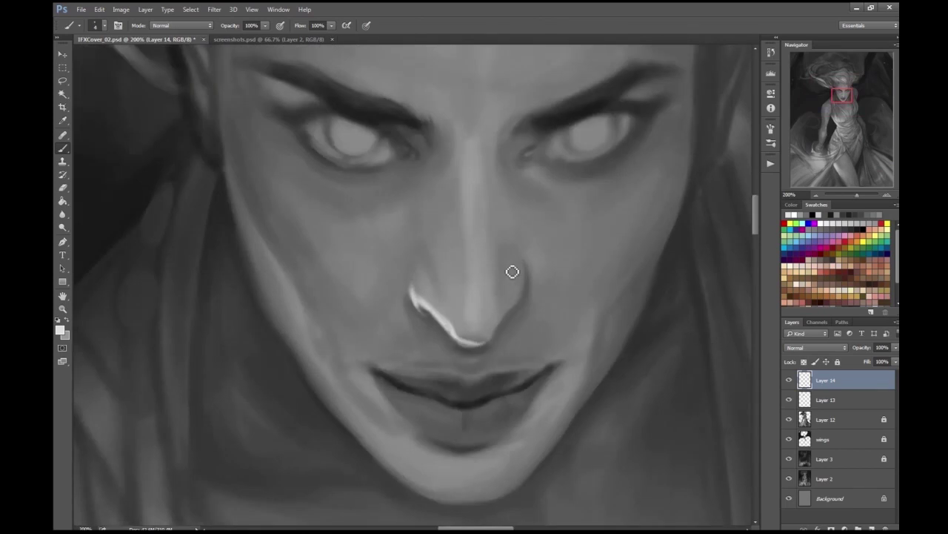
key(ctrl+minus)
key(ctrl+minus)
key(ctrl+minus)
key(ctrl+minus)
key(ctrl+minus)
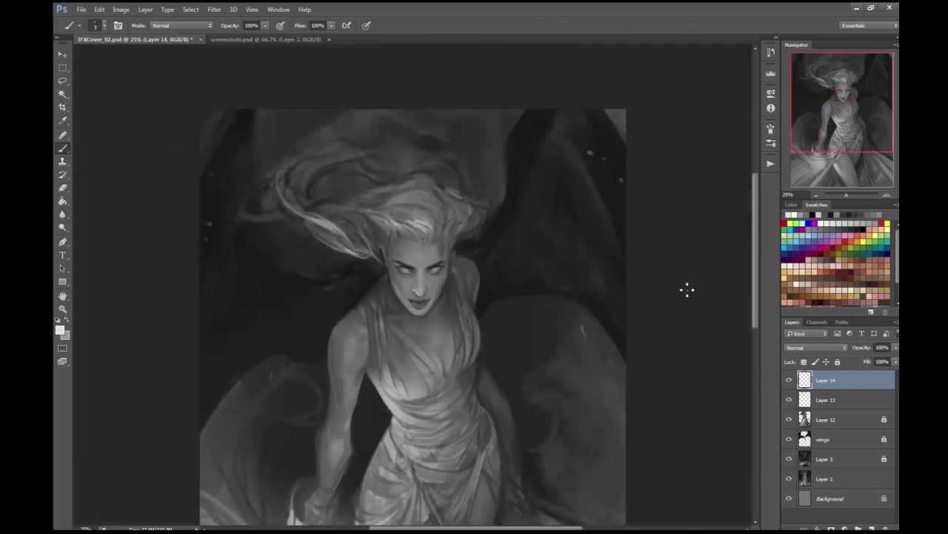
- Strengthen the rim light beneath the nose and model the nostrils with mid-gray strokes
key(ctrl+plus)
key(ctrl+plus)
key(ctrl+plus)
key(ctrl+plus)
key(ctrl+plus)
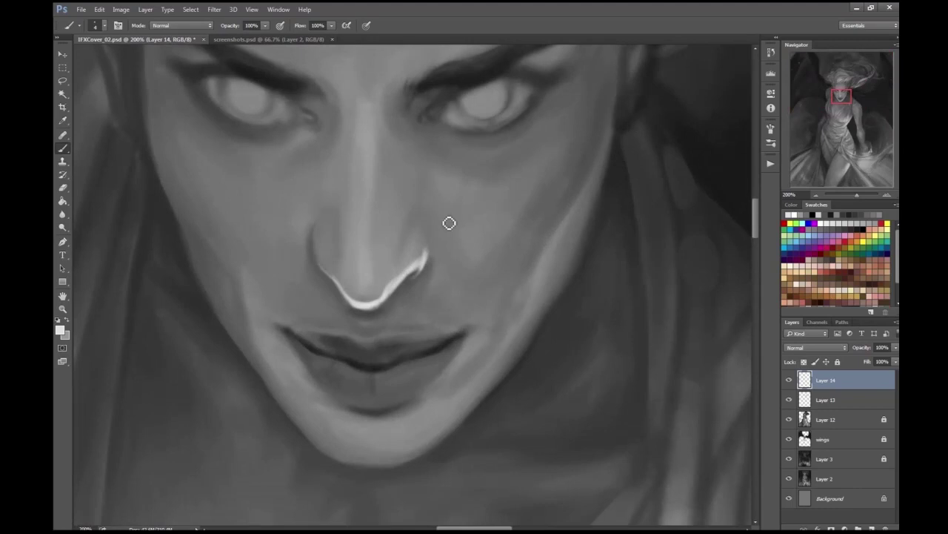
key(ctrl+minus)
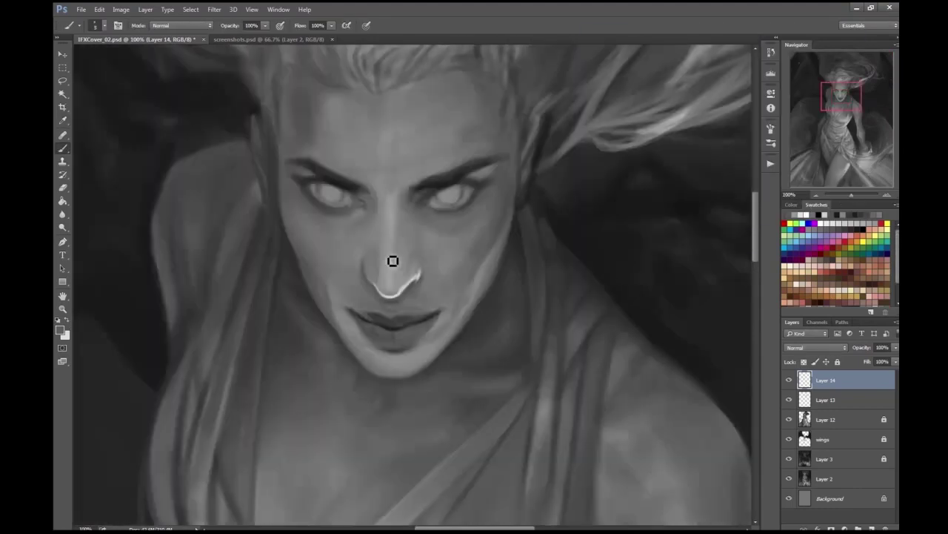
key(ctrl+plus)
drag(335, 281, 361, 306)
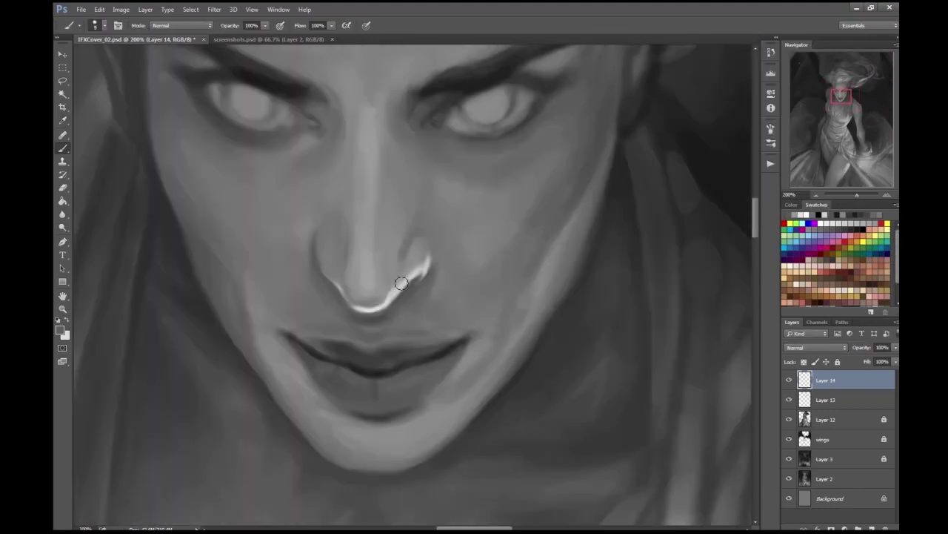
- Soften the shading on the nose's bridge and tip with gray strokes using size 20 to 45 brushes
key(ctrl+minus)
scroll(413, 269, down, 2)
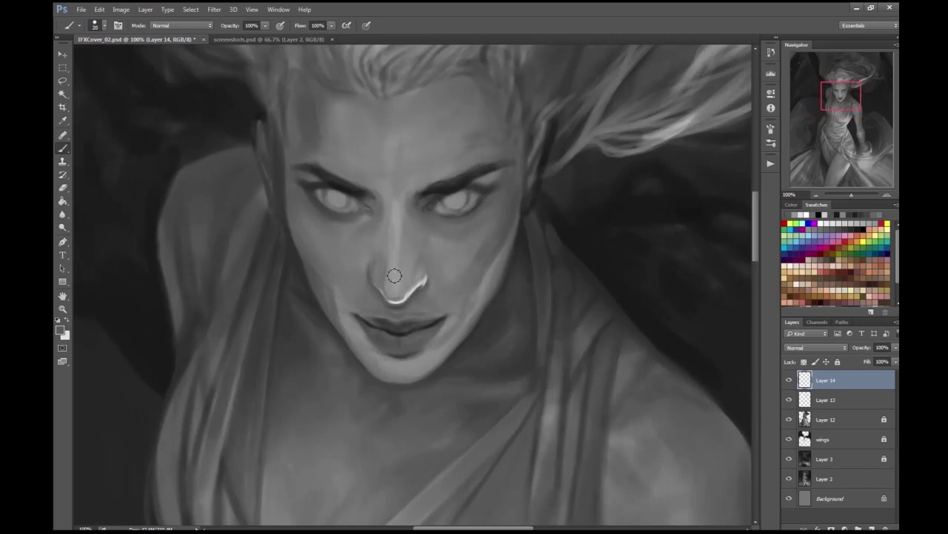
key(ctrl+minus)
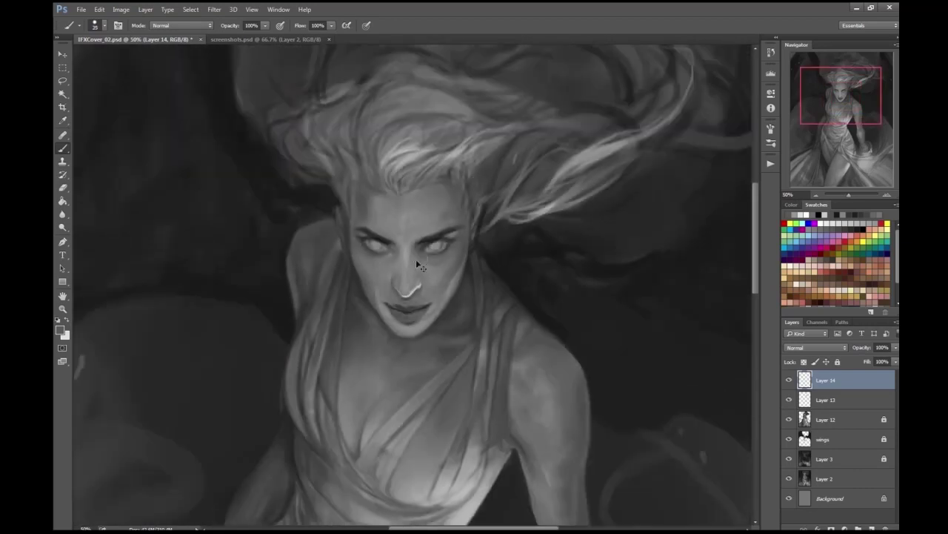
key(ctrl+plus)
scroll(400, 255, up, 2)
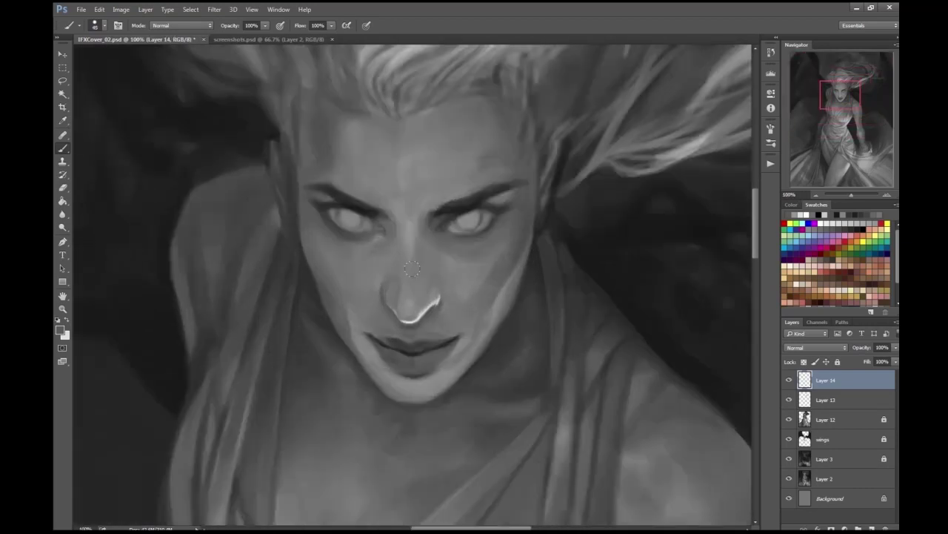
scroll(413, 273, up, 2)
scroll(391, 328, down, 2)
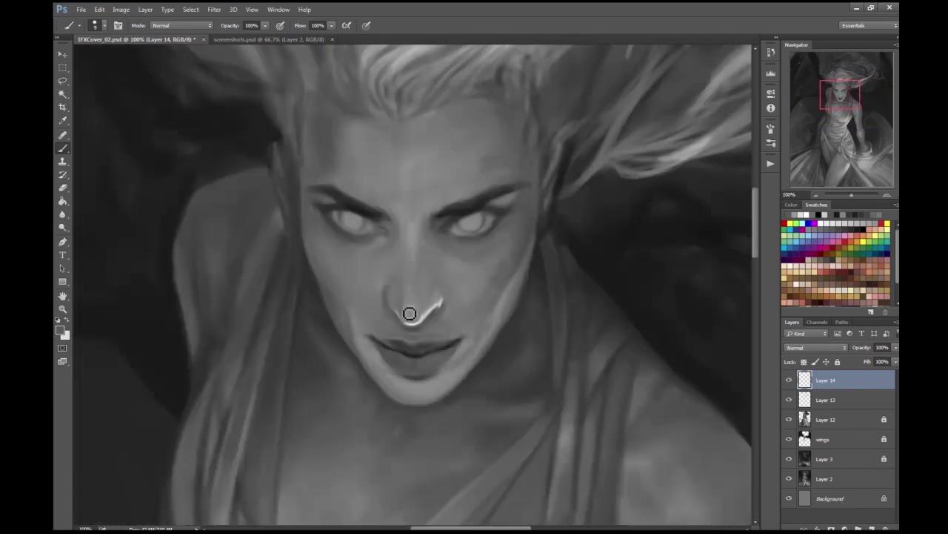
- Blend the shading on the nose's bridge and around the nostrils with sampled gray strokes using size 5 to 25 brushes
scroll(406, 285, down, 2)
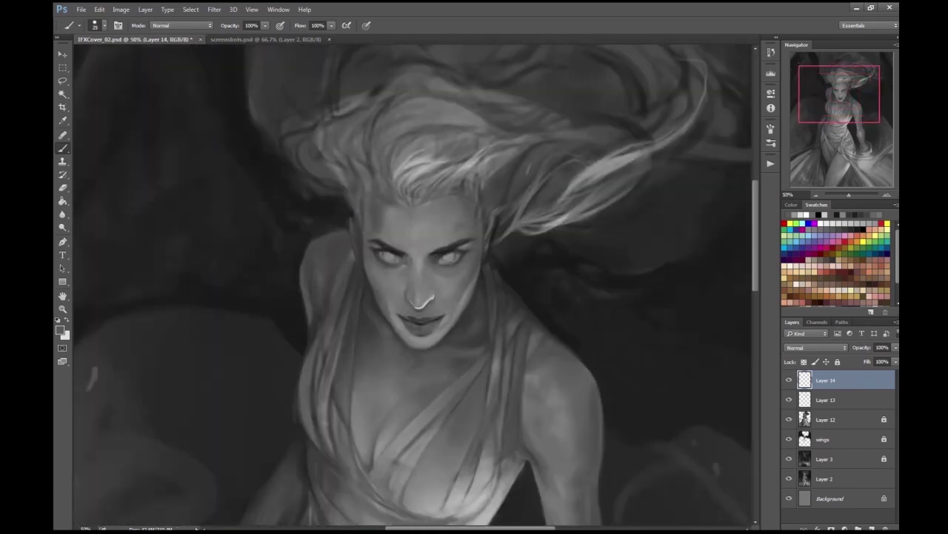
scroll(413, 284, up, 1)
scroll(428, 183, down, 3)
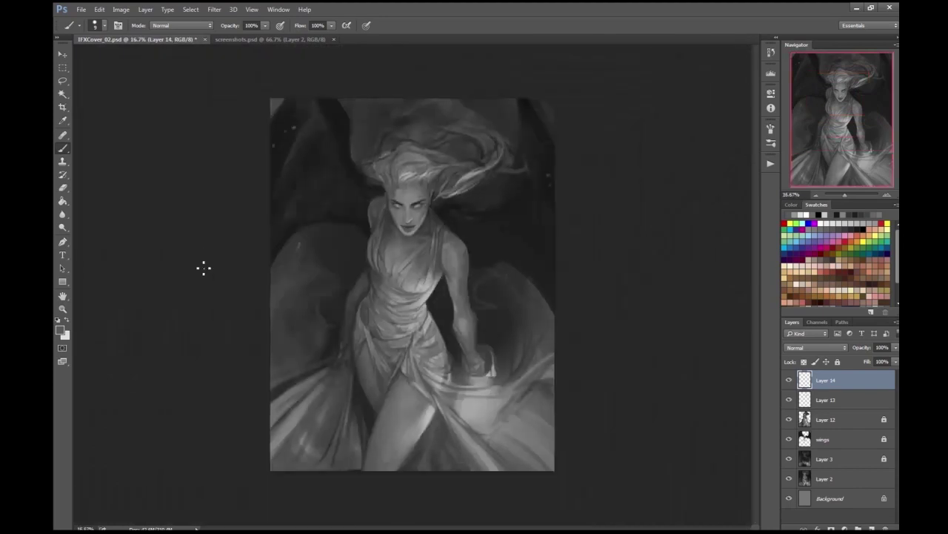
scroll(413, 222, up, 4)
alt+click(378, 217)
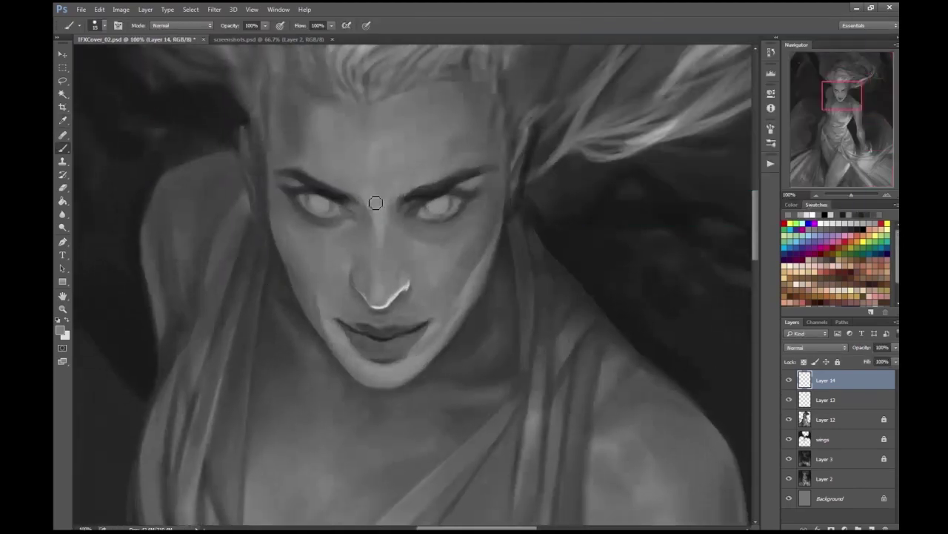
scroll(382, 271, down, 1)
scroll(366, 347, up, 2)
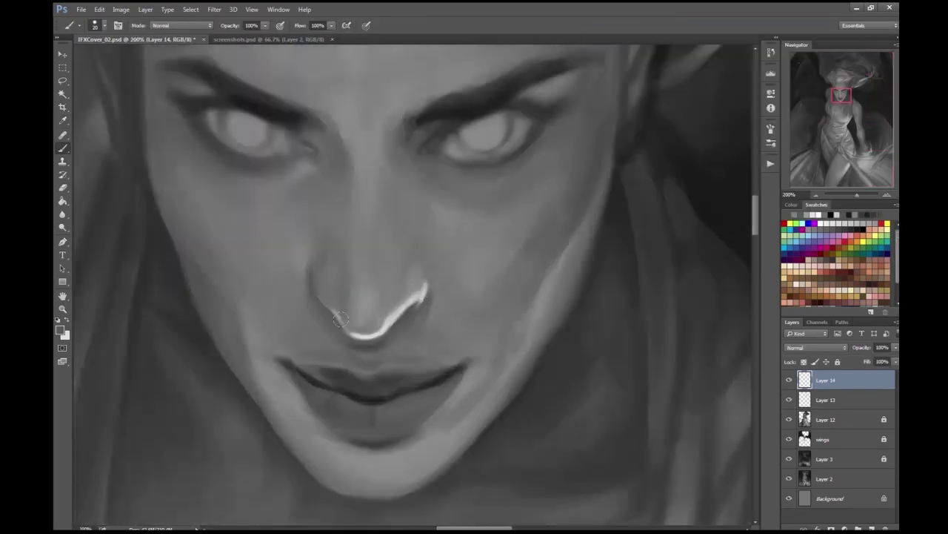
scroll(358, 357, down, 2)
scroll(425, 307, up, 1)
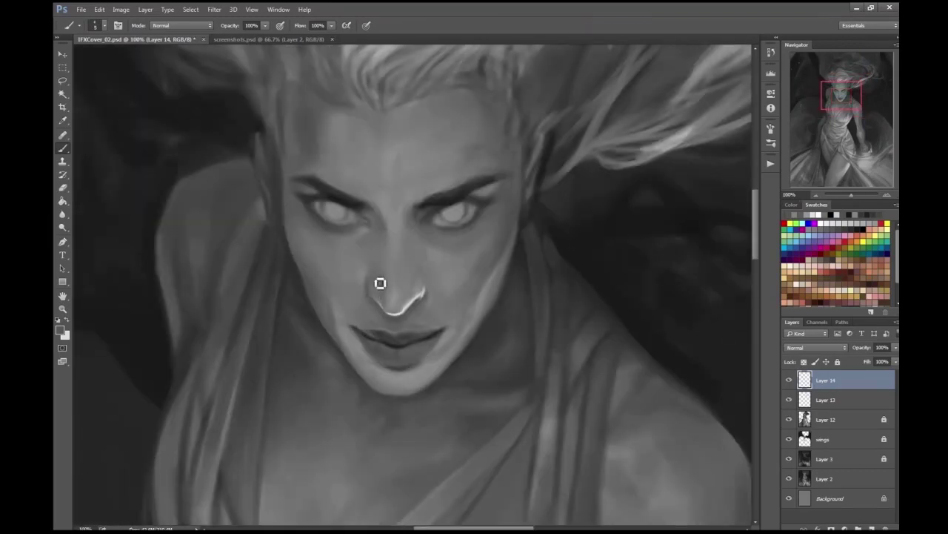
- Flip the canvas horizontally and start a near-white highlight on the upper eyelid of the eye on the rim-lit side
scroll(417, 297, down, 3)
scroll(671, 282, up, 4)
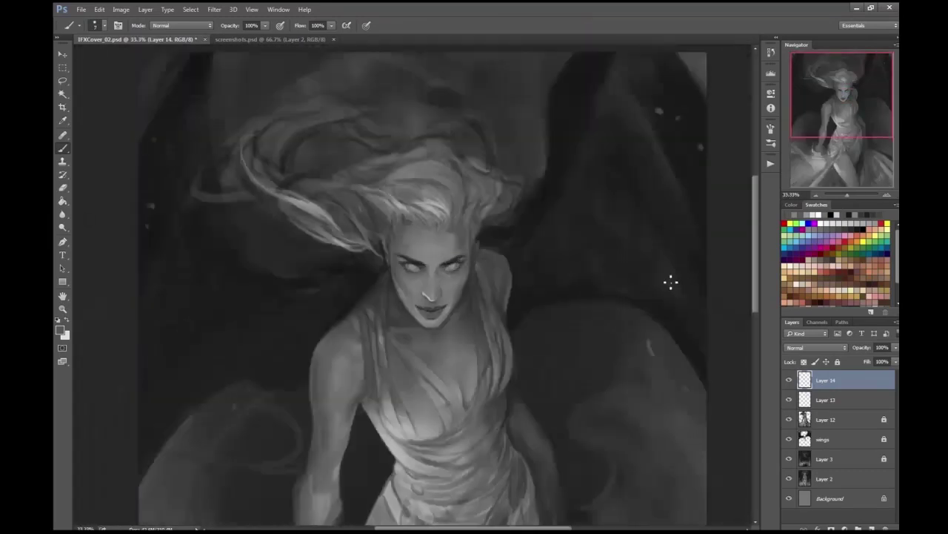
scroll(474, 159, down, 2)
scroll(148, 258, up, 2)
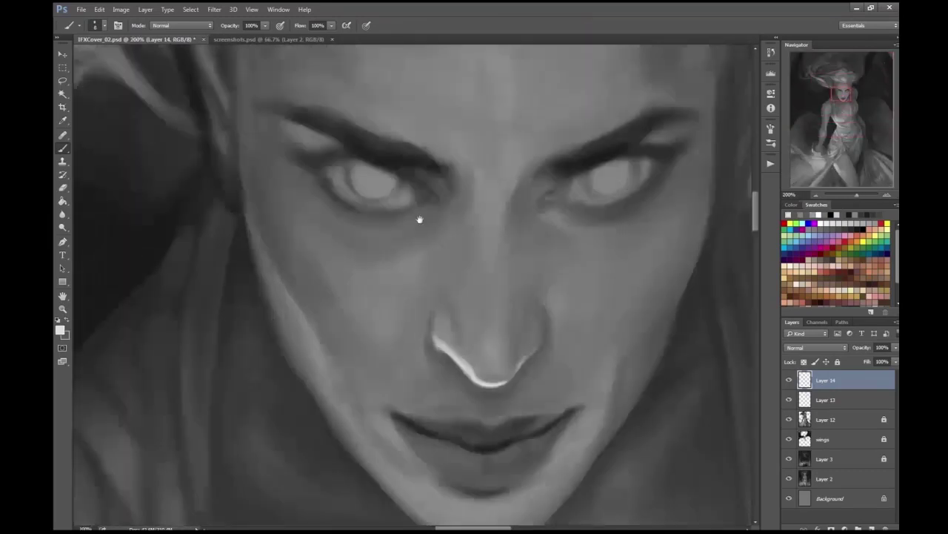
scroll(512, 141, down, 2)
scroll(370, 229, up, 1)
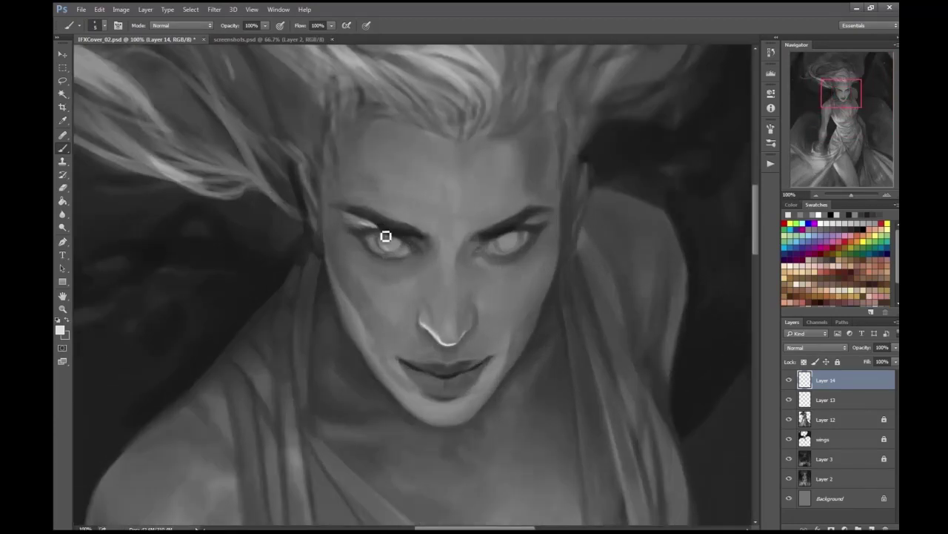
- Build up the bright highlight below the eyebrow and add a light accent under the lower eyelid
key(ctrl+plus)
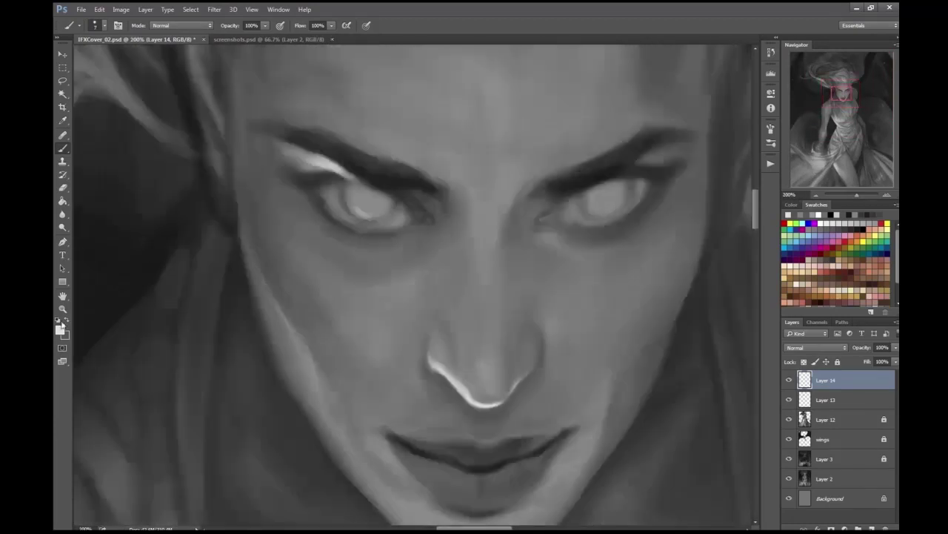
drag(311, 167, 345, 177)
key(ctrl+minus)
alt+click(415, 215)
key(ctrl+plus)
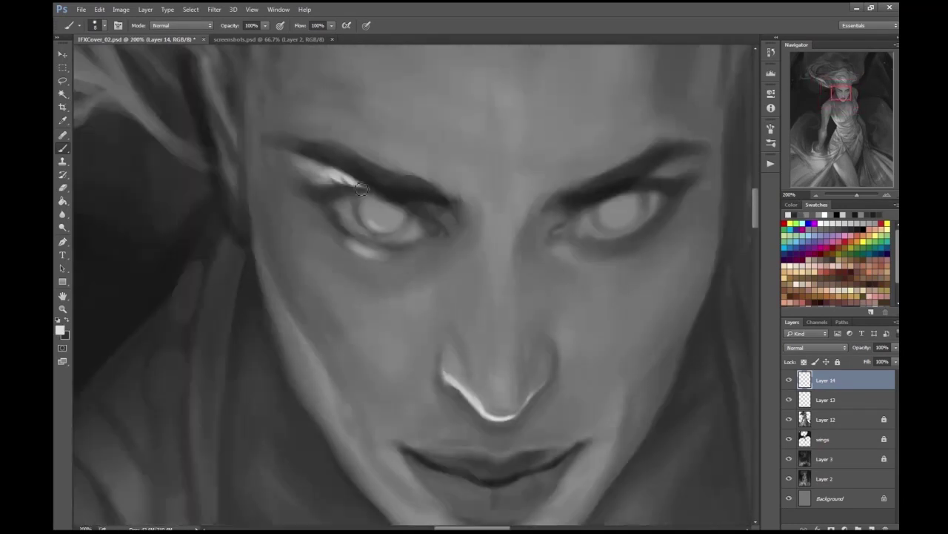
- Add a near-white highlight at the inner corner of the rim-lit eye beside the nose bridge
key(ctrl+minus)
key(ctrl+minus)
key(ctrl+minus)
key(ctrl+plus)
key(ctrl+plus)
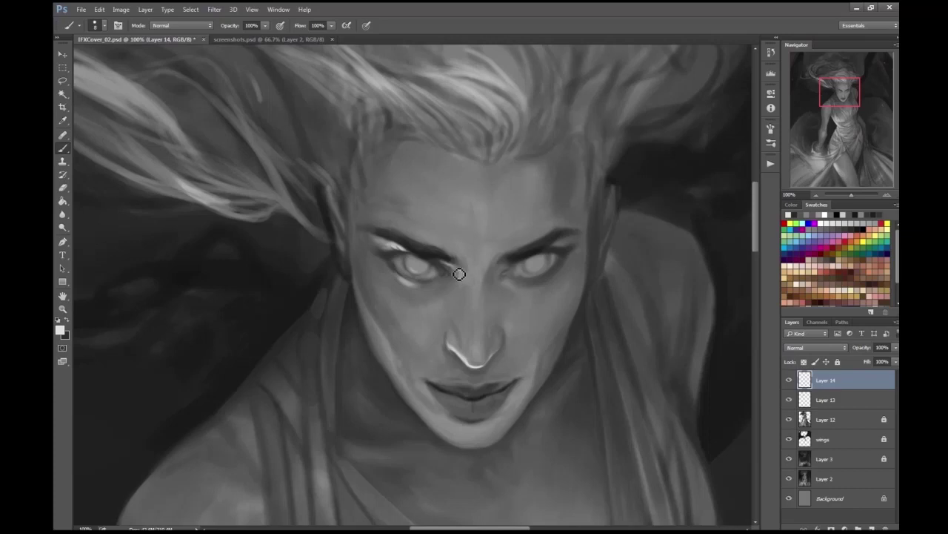
- Choose another brush tip for the Eraser and soften the highlights around the rim-lit eye
key(ctrl+minus)
key(ctrl+minus)
key(ctrl+plus)
key(e)
click(94, 25)
double_click(323, 419)
key(ctrl+plus)
key(ctrl+plus)
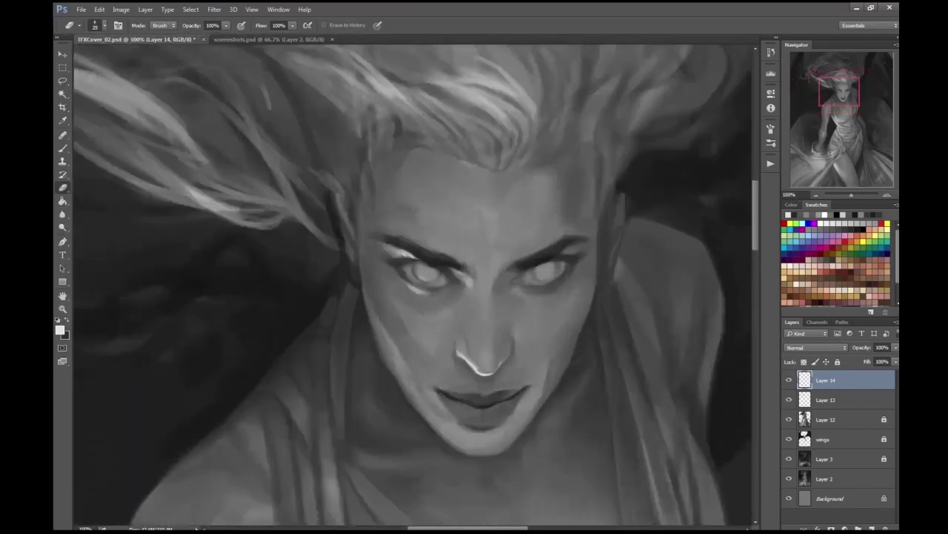
- Paint a thin near-white edge above the upper lip at the corner of the mouth on the rim-lit side
key(b)
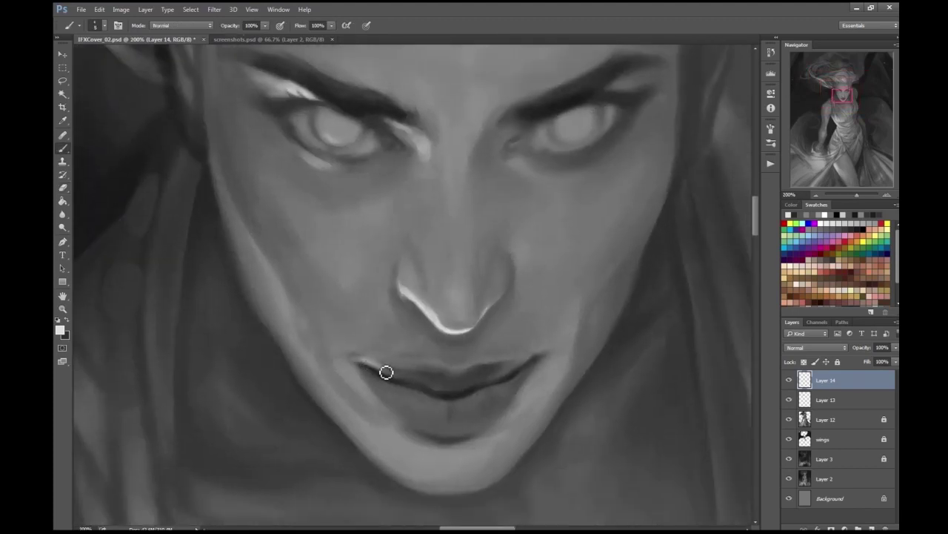
key(ctrl+minus)
key(ctrl+minus)
key(ctrl+minus)
key(ctrl+minus)
key(ctrl+minus)
key(ctrl+plus)
key(ctrl+plus)
key(ctrl+plus)
key(ctrl+plus)
- Paint a bright rim light along the jaw from the cheek to the chin and flip the canvas back
mouse_move(343, 257)
mouse_down()
mouse_move(381, 341)
mouse_move(422, 391)
mouse_up()
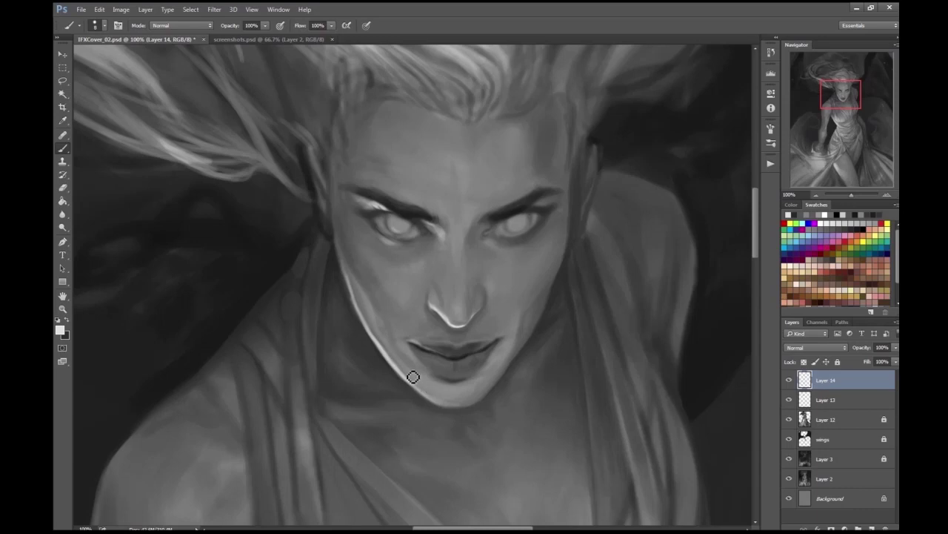
key(ctrl+minus)
key(ctrl+minus)
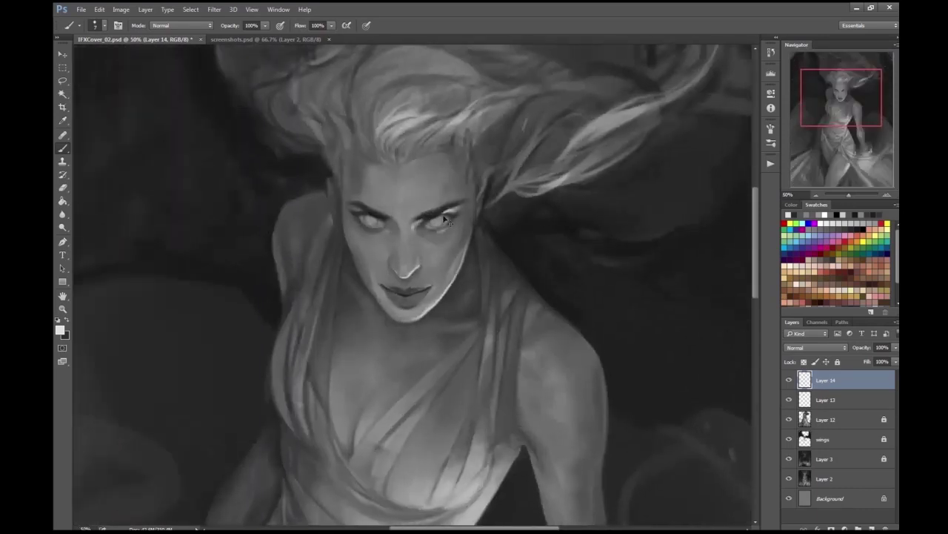
- Pick a mid-gray foreground colour and refine the rim light along the cheek and jaw
key(ctrl+plus)
key(ctrl+plus)
key(Return)
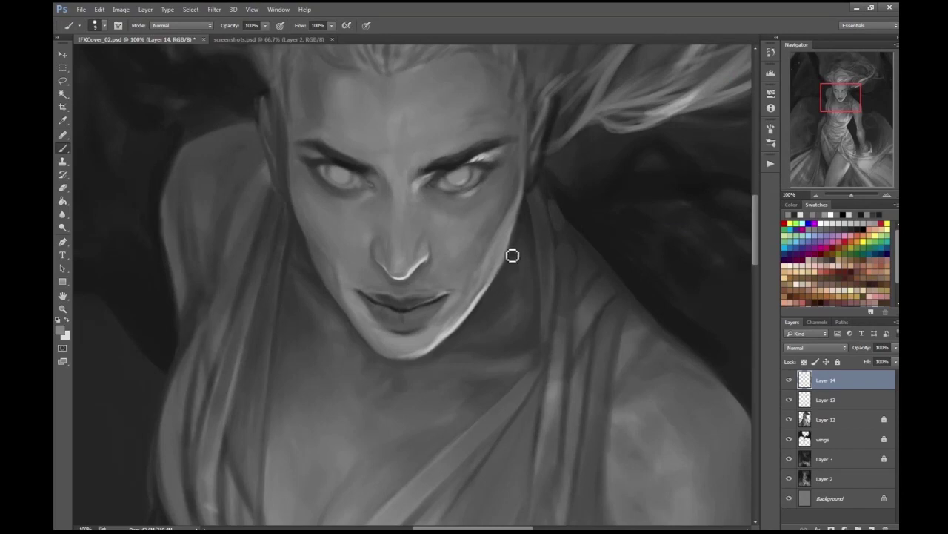
key(ctrl+minus)
key(ctrl+minus)
key(ctrl+minus)
key(ctrl+minus)
key(ctrl+plus)
key(ctrl+plus)
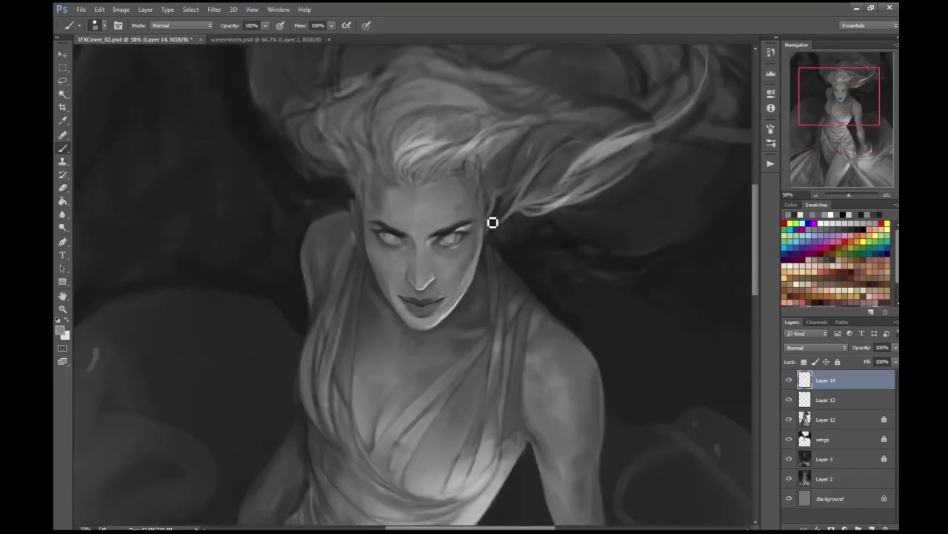
- Soften the shading on the cheeks and around the eyes with gray strokes using size 15 to 30 brushes
key(ctrl+minus)
key(ctrl+plus)
key(ctrl+plus)
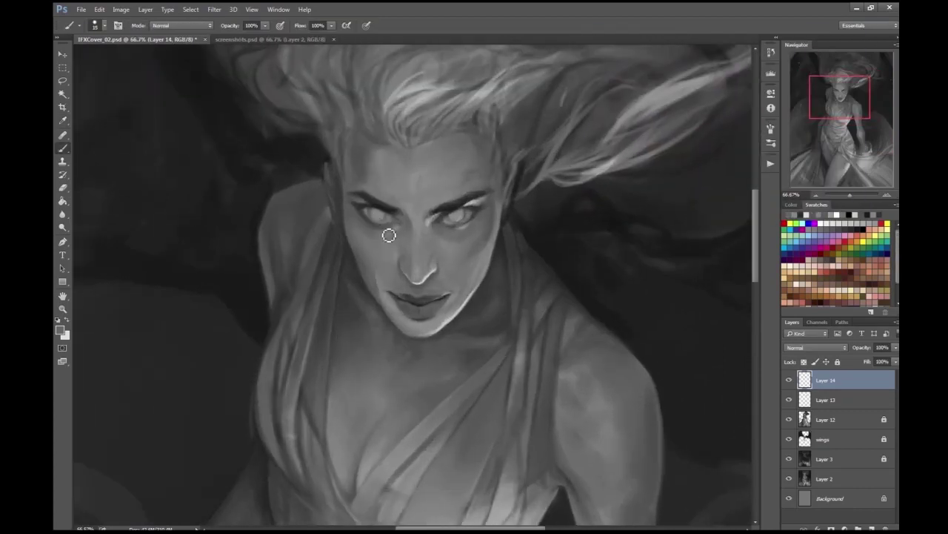
key(ctrl+minus)
key(ctrl+plus)
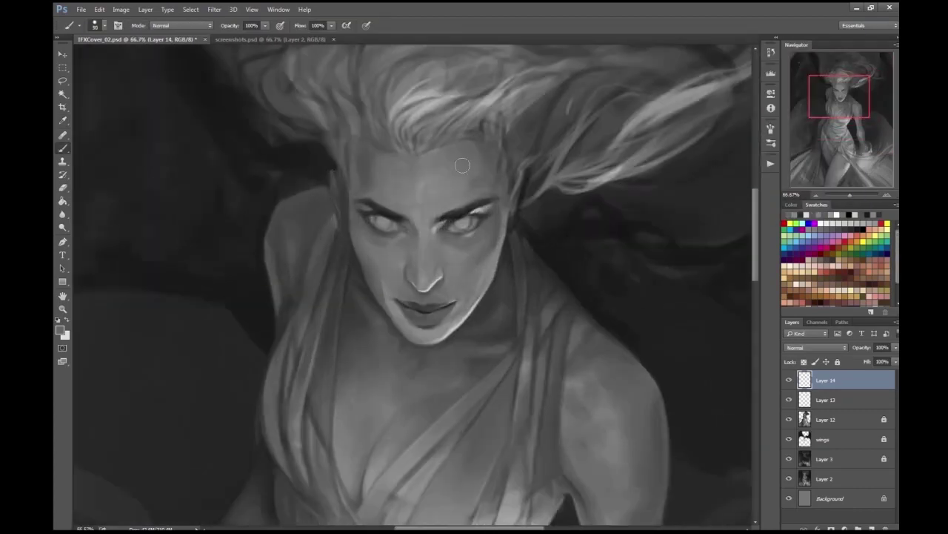
- Smooth the shading on the forehead with broad gray strokes using a brush of up to size 50
key(ctrl+minus)
key(ctrl+minus)
key(ctrl+minus)
key(ctrl+minus)
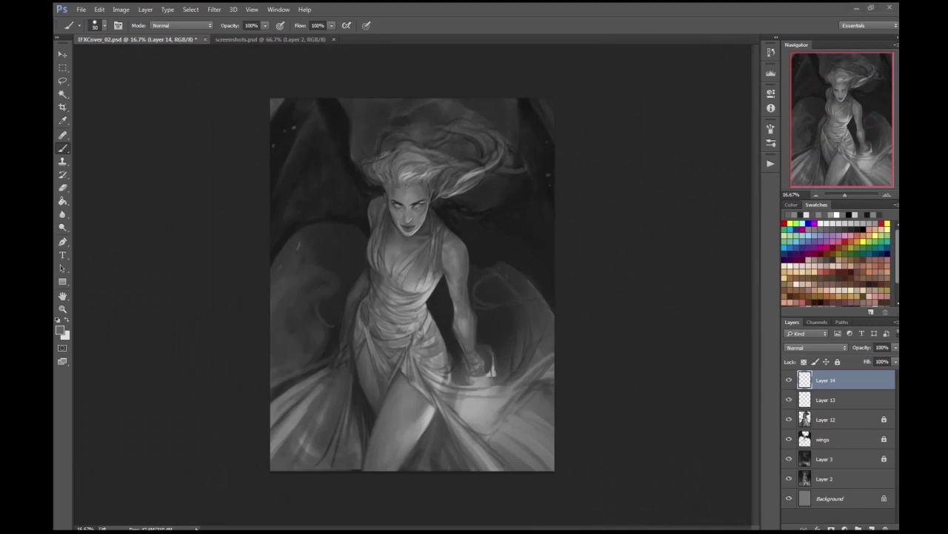
key(ctrl+plus)
key(ctrl+plus)
key(ctrl+plus)
key(ctrl+plus)
key(ctrl+plus)
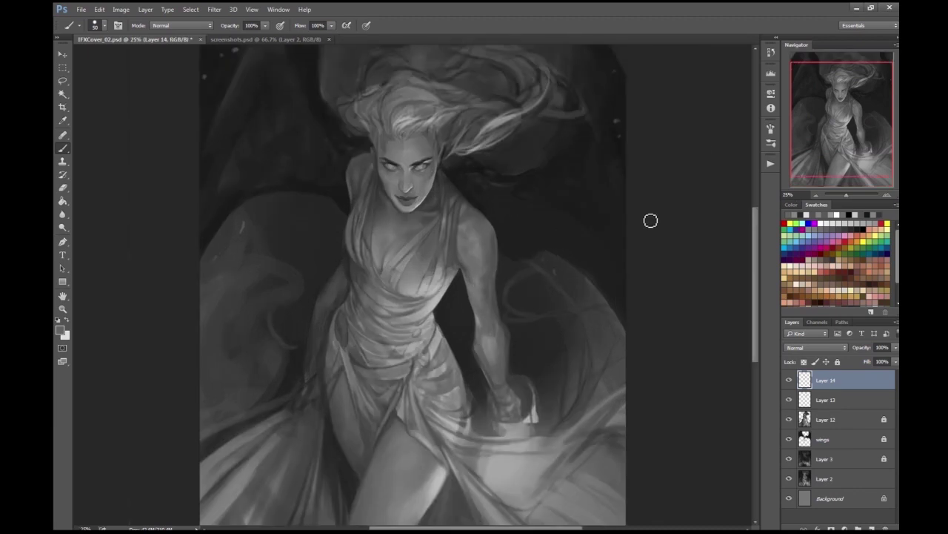
key(ctrl+minus)
key(ctrl+minus)
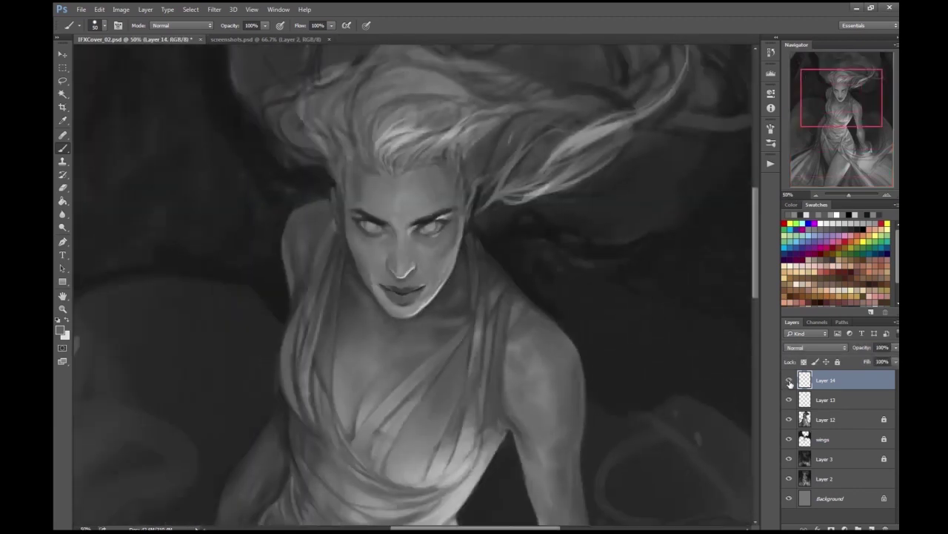
- Pick a light gray foreground colour and paint highlights on the lower cheek inside the jaw's rim light
key(ctrl+plus)
key(ctrl+plus)
key(ctrl+plus)
key(i)
click(59, 329)
key(Return)
key(b)
key(ctrl+minus)
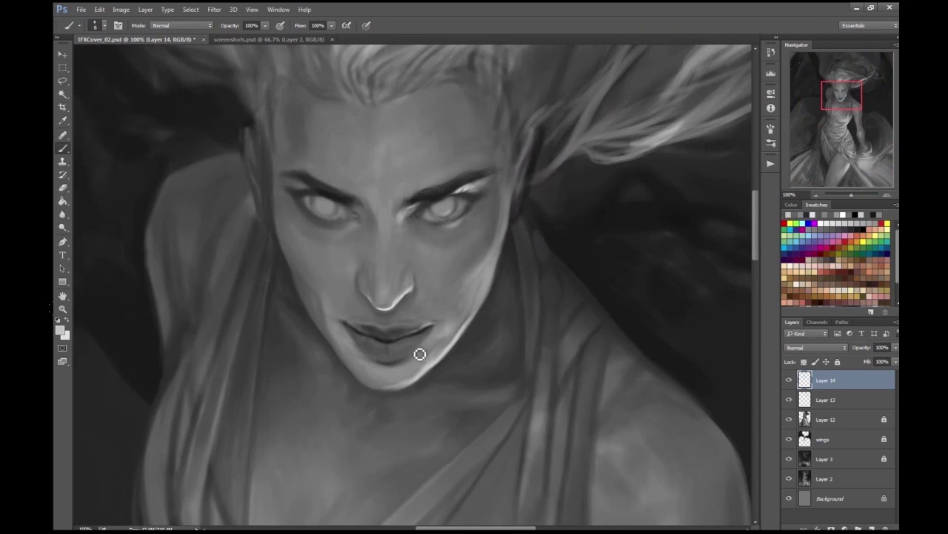
- Paint light gray accents beneath the lower lip and on the chin with a small brush
key(ctrl+plus)
key(ctrl+minus)
key(ctrl+minus)
key(ctrl+minus)
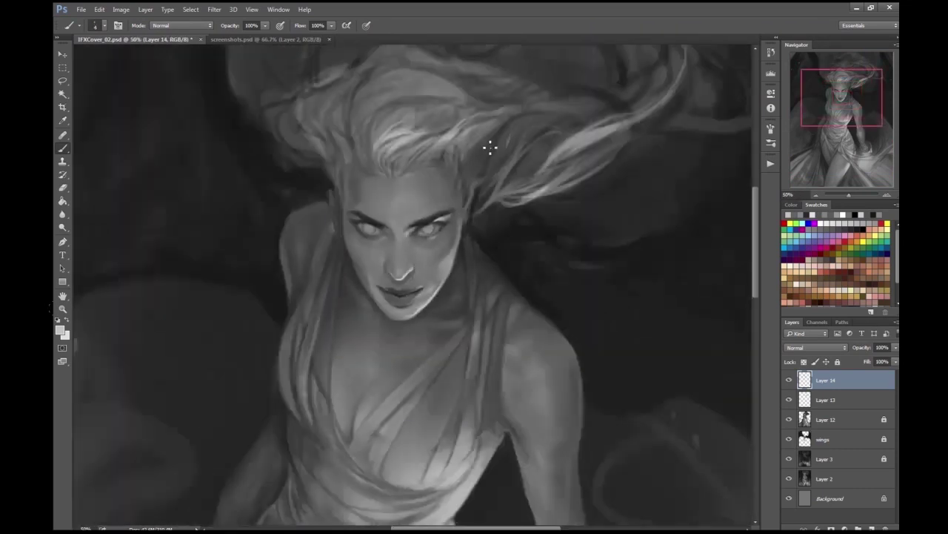
key(ctrl+plus)
key(ctrl+plus)
drag(388, 360, 417, 353)
scroll(516, 158, down, 5)
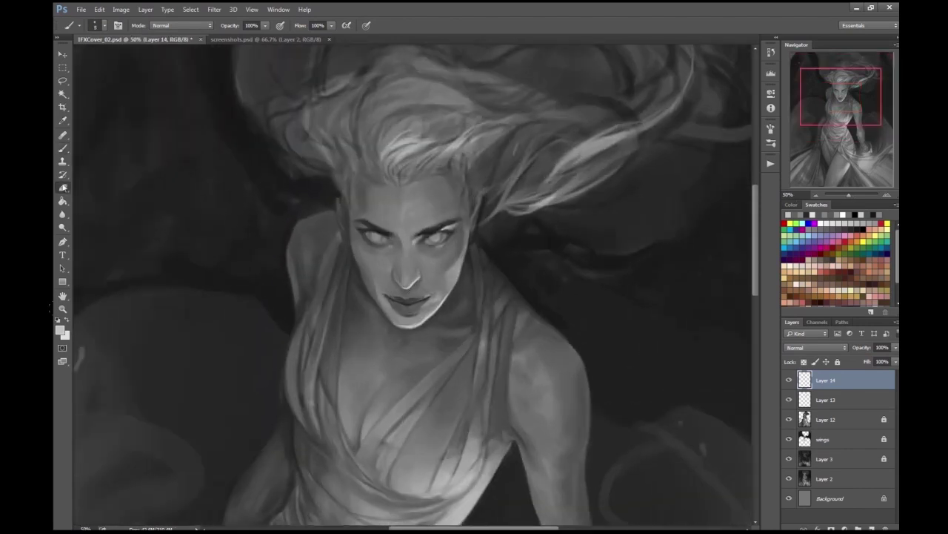
- Soften the new chin and cheek highlights with the Eraser and return to the Brush tool
key(e)
scroll(509, 91, down, 1)
key(ctrl+plus)
key(ctrl+plus)
key(b)
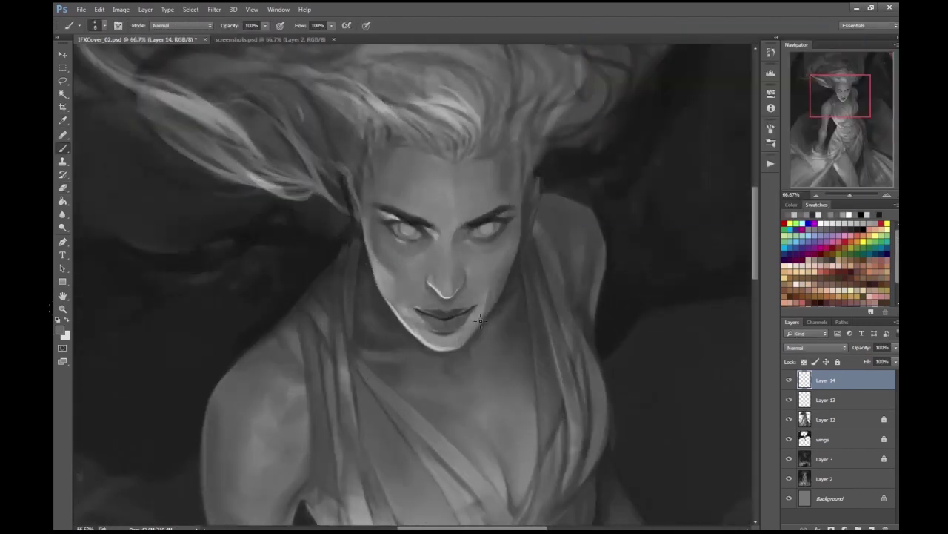
- Blend the jaw and cheek beside the mouth with mid-gray strokes on the mirrored canvas, using a brush of up to size 15
key(ctrl+minus)
key(ctrl+minus)
key(ctrl+minus)
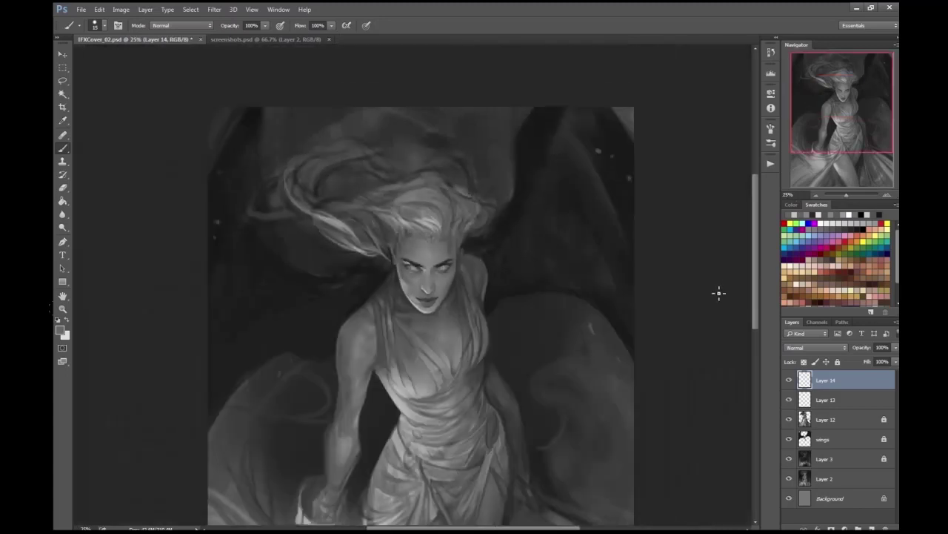
key(ctrl+plus)
key(ctrl+plus)
key(ctrl+plus)
key(ctrl+plus)
key(ctrl+plus)
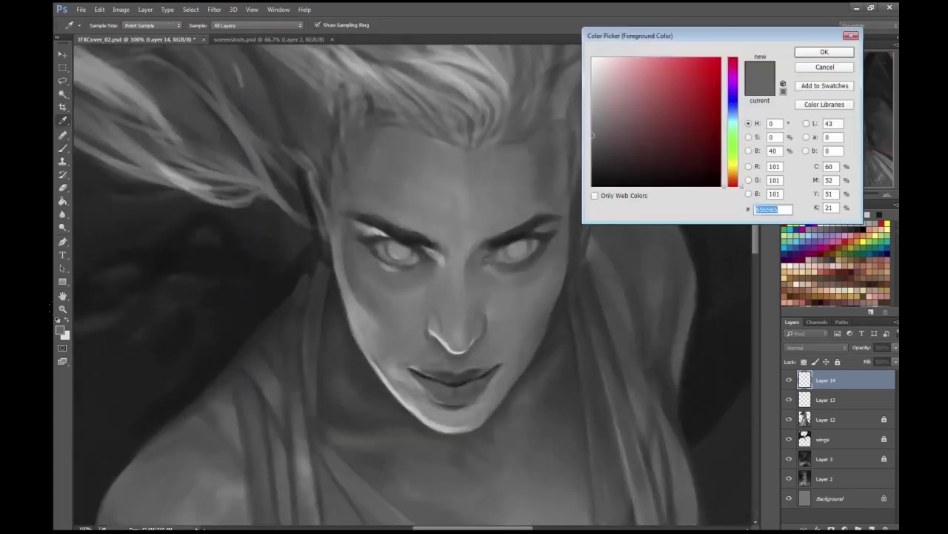
- Pick a dark gray foreground colour and deepen the lid line and inner corner of the rim-lit eye
key(ctrl+minus)
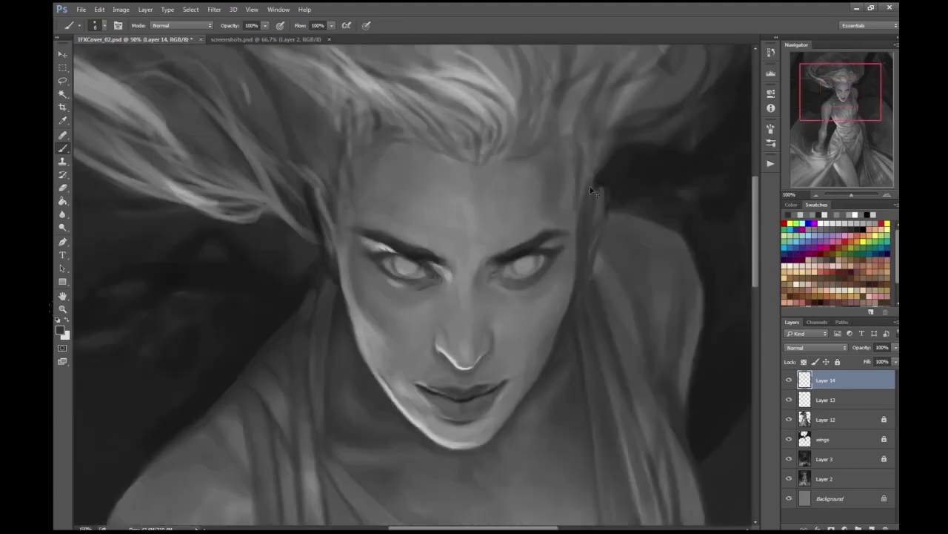
key(ctrl+plus)
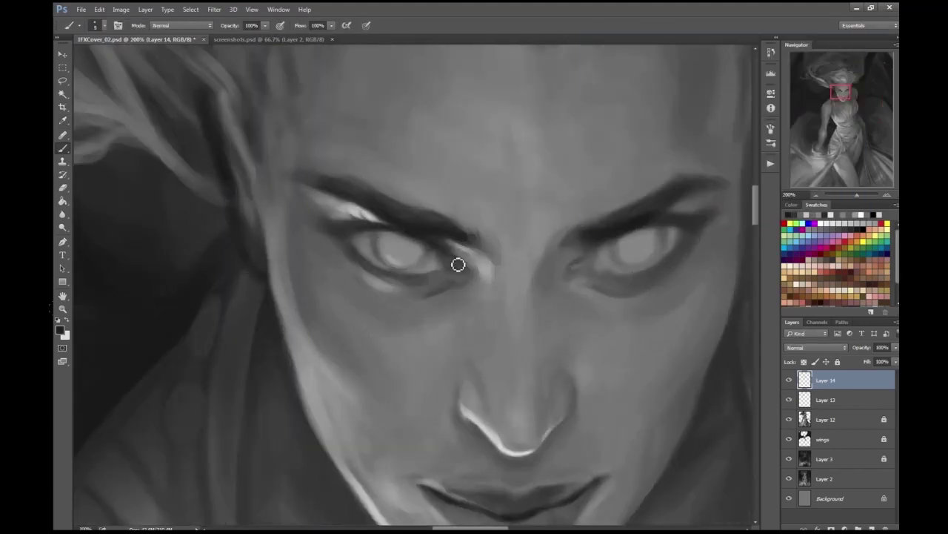
key(ctrl+minus)
key(ctrl+minus)
key(ctrl+minus)
key(ctrl+minus)
key(ctrl+minus)
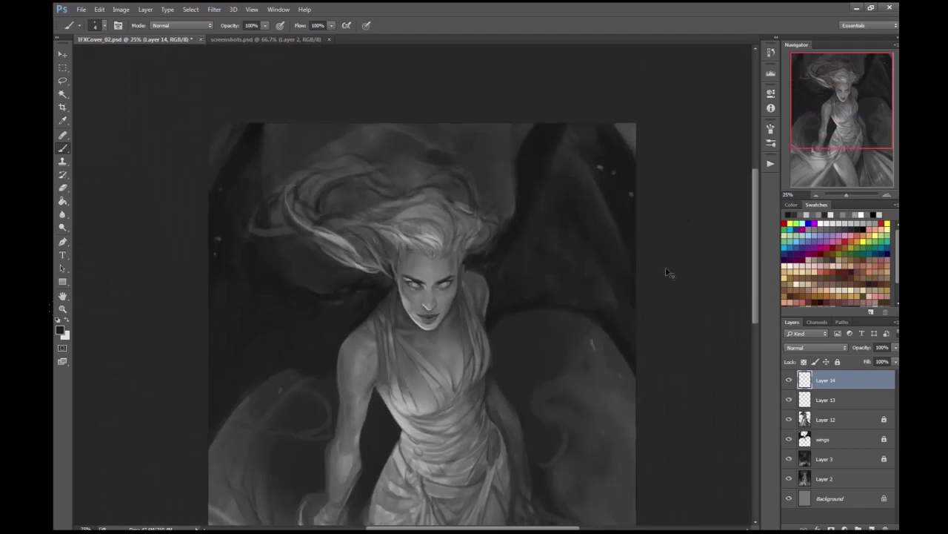
- Sharpen the dark contours of both eyes with fine dark gray strokes using a size 4 or smaller brush
key(ctrl+plus)
key(ctrl+plus)
key(ctrl+plus)
key(ctrl+plus)
key(ctrl+minus)
key(ctrl+minus)
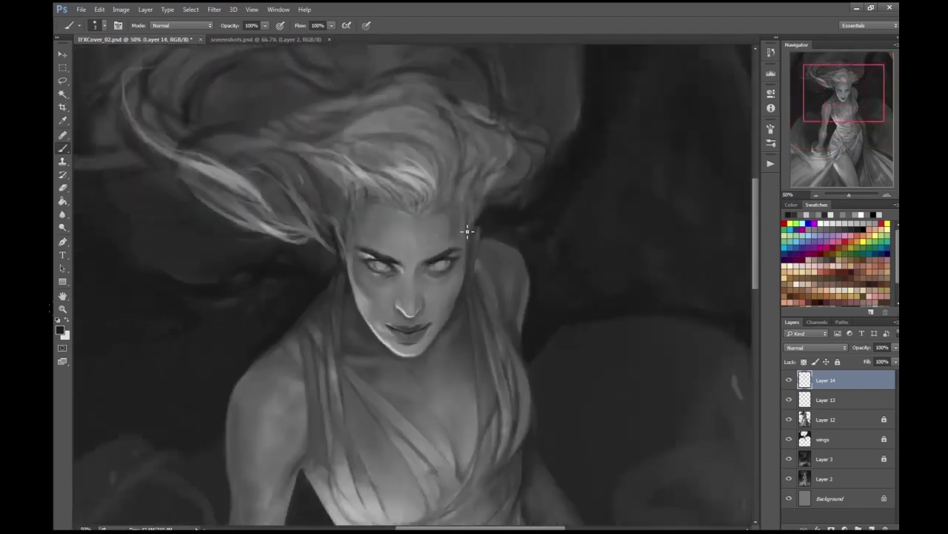
key(ctrl+minus)
key(ctrl+minus)
key(ctrl+minus)
key(ctrl+plus)
key(ctrl+plus)
key(ctrl+plus)
key(ctrl+plus)
key(ctrl+plus)
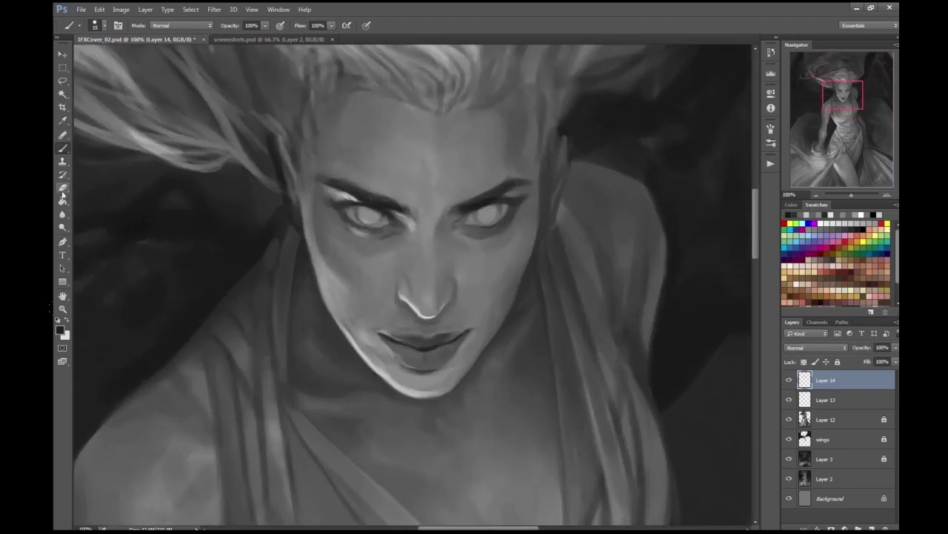
- Add a new layer above Layer 14 and paint over the rim-lit eye's eyeball with flat mid-gray, using the Brush
click(63, 190)
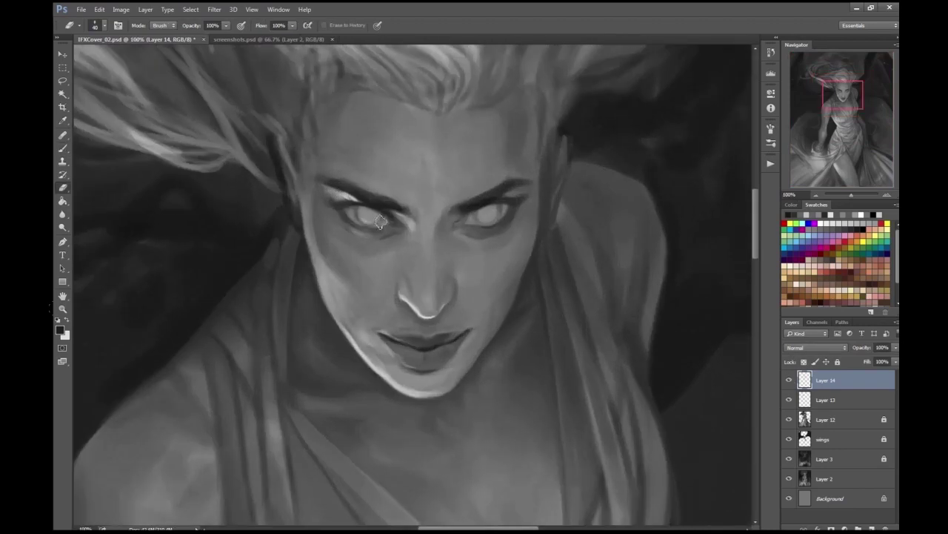
key(ctrl+minus)
key(ctrl+minus)
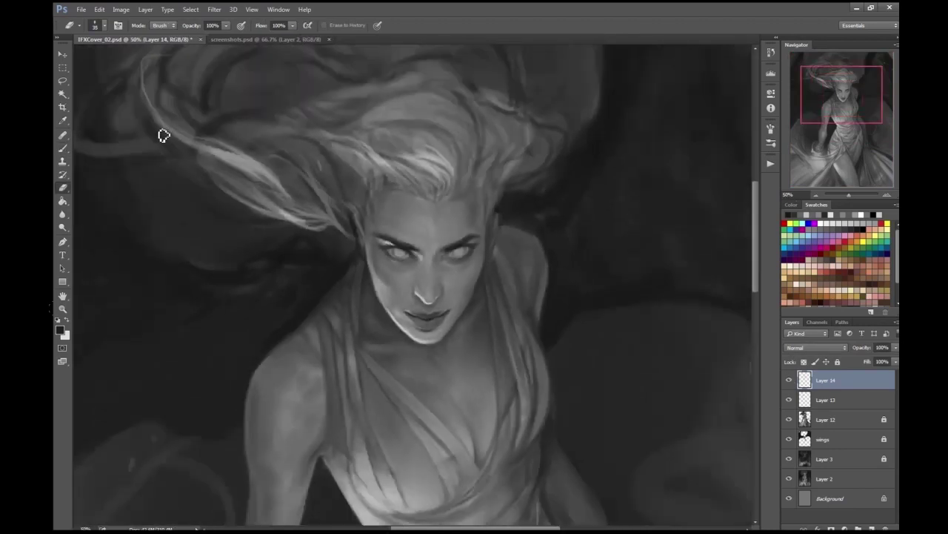
key(ctrl+plus)
key(ctrl+plus)
key(ctrl+plus)
key(b)
key(ctrl+shift+alt+n)
key(Return)
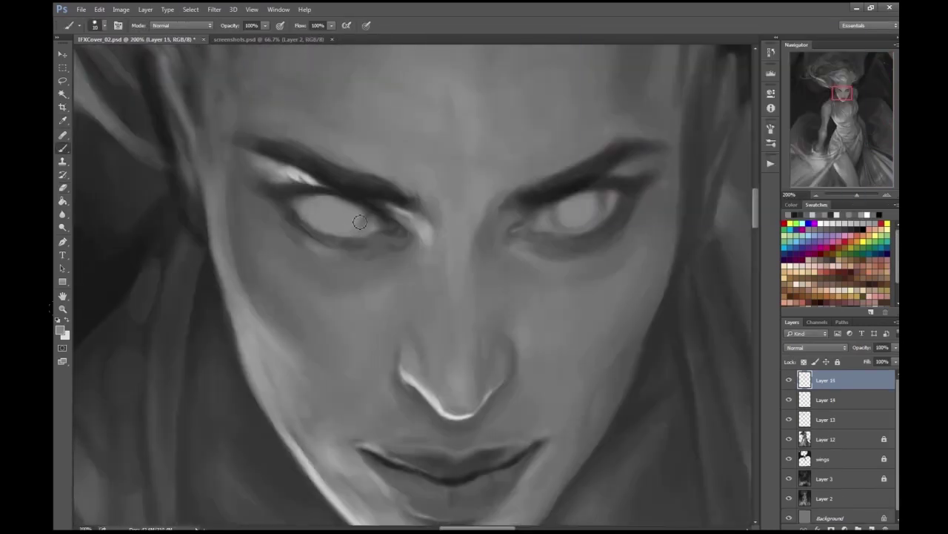
- Fill the other eyeball with the same flat mid-gray, leaving both eyes blank
key(ctrl+minus)
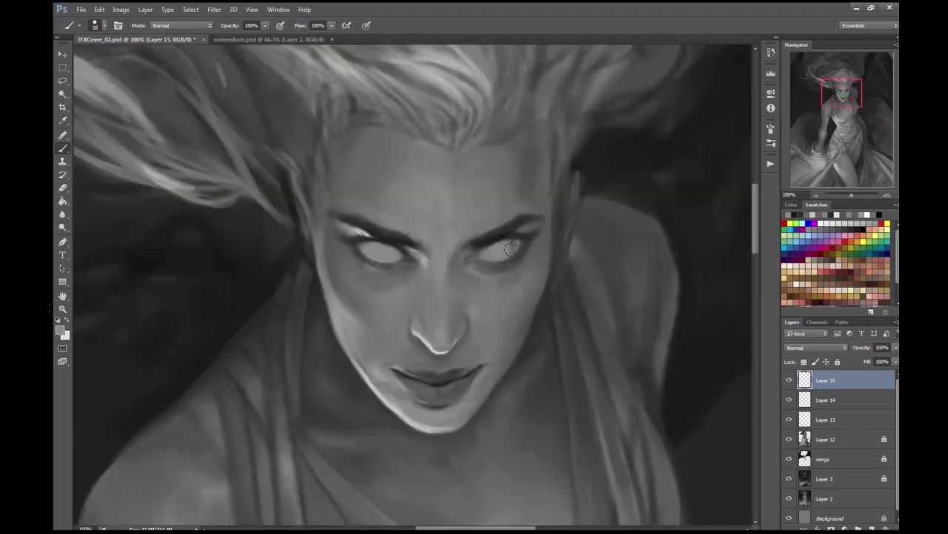
key(ctrl+minus)
key(ctrl+plus)
key(ctrl+plus)
- Add another layer above Layer 15 and paint dark gray irises on both eyes with a size 40 brush
key(ctrl+shift+alt+n)
key(bracketright)
key(bracketright)
key(d)
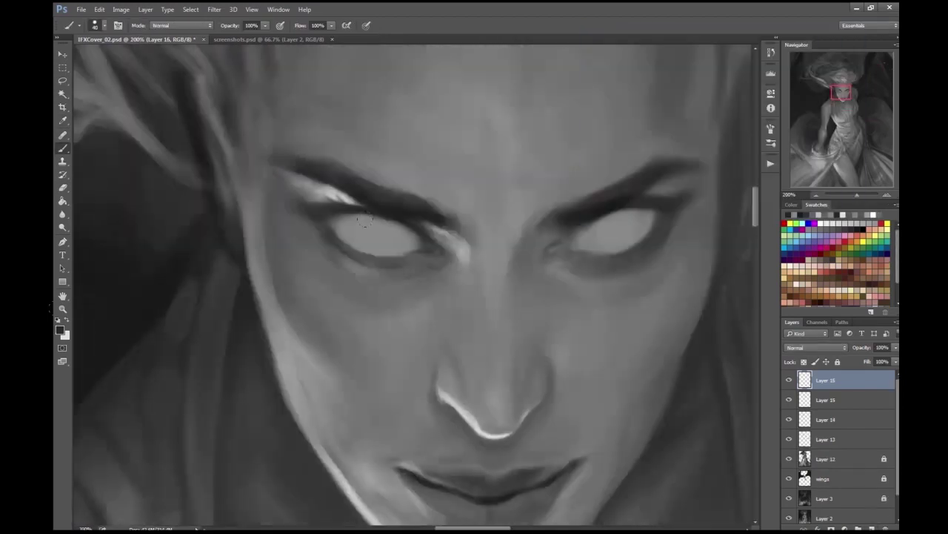
key(ctrl+minus)
key(ctrl+minus)
key(ctrl+plus)
key(ctrl+plus)
key(ctrl+minus)
key(ctrl+minus)
key(ctrl+minus)
key(ctrl+minus)
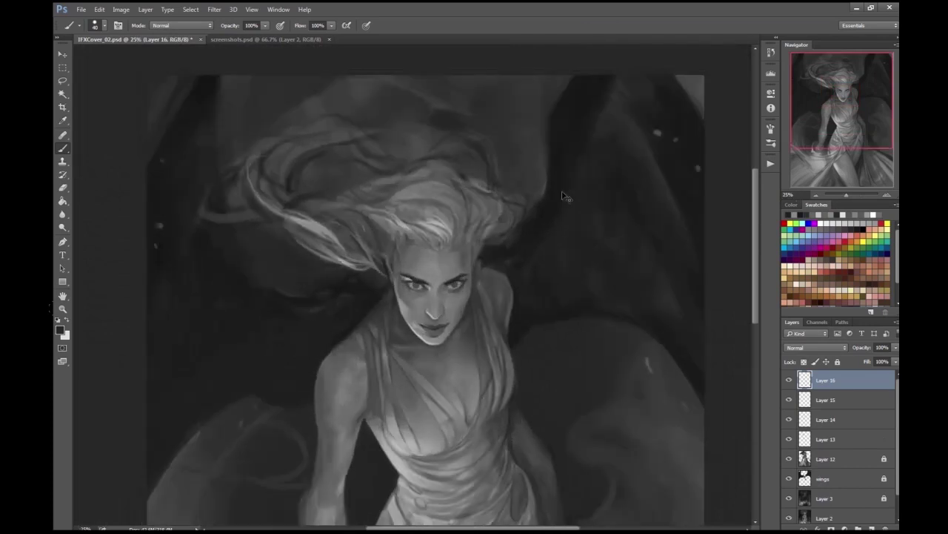
- Refine the shape and placement of the dark irises in both eyes
key(ctrl+plus)
key(ctrl+plus)
key(ctrl+plus)
key(ctrl+plus)
key(ctrl+plus)
drag(585, 252, 611, 282)
key(ctrl+minus)
key(ctrl+minus)
key(ctrl+minus)
drag(360, 271, 399, 319)
key(ctrl+plus)
- Pick a medium gray foreground colour and paint lighter iris rings around the dark pupils with a smaller brush
click(59, 329)
key(Return)
key(ctrl+plus)
key(ctrl+plus)
key(bracketleft)
key(bracketleft)
drag(621, 297, 568, 281)
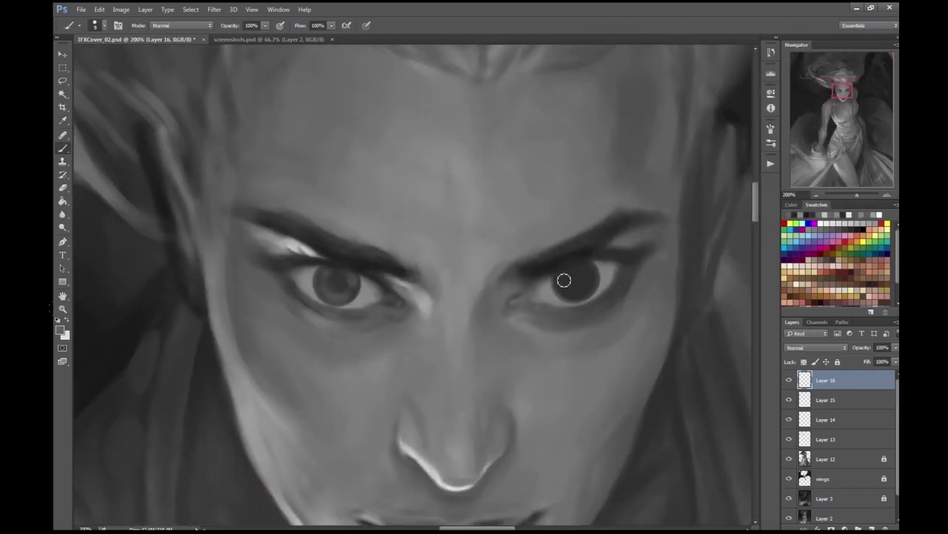
key(ctrl+minus)
key(ctrl+minus)
key(ctrl+minus)
key(ctrl+minus)
key(ctrl+minus)
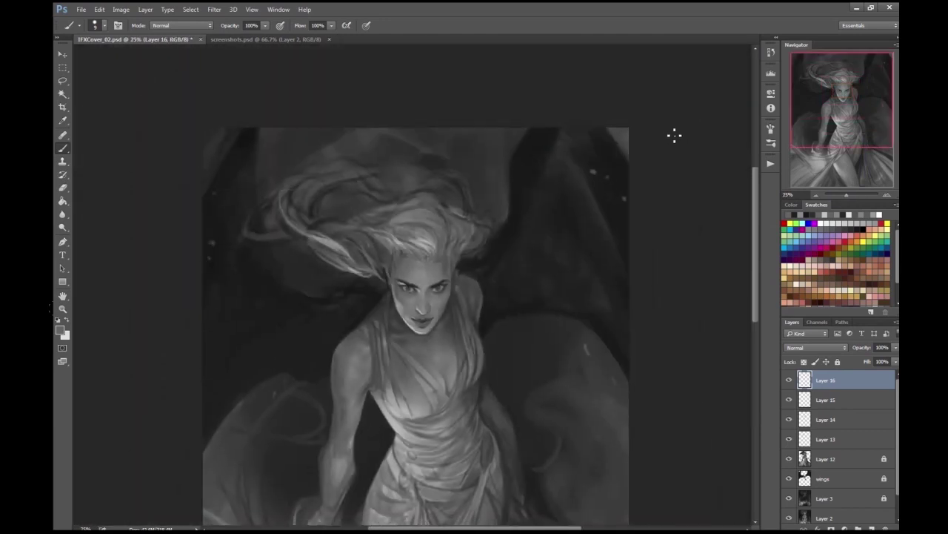
- Free-transform the painted irises on Layer 16 to fit the eyes
key(ctrl+plus)
key(ctrl+plus)
key(ctrl+plus)
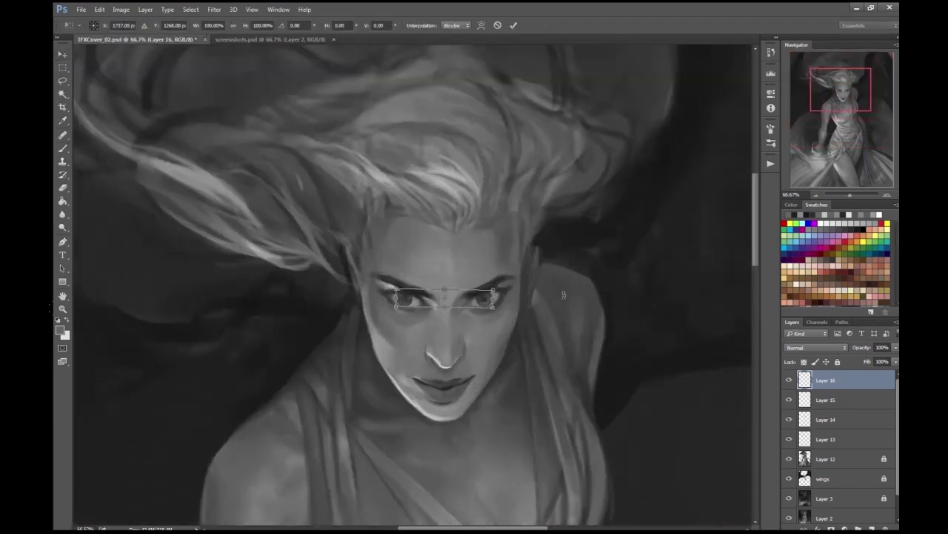
key(ctrl+minus)
key(ctrl+minus)
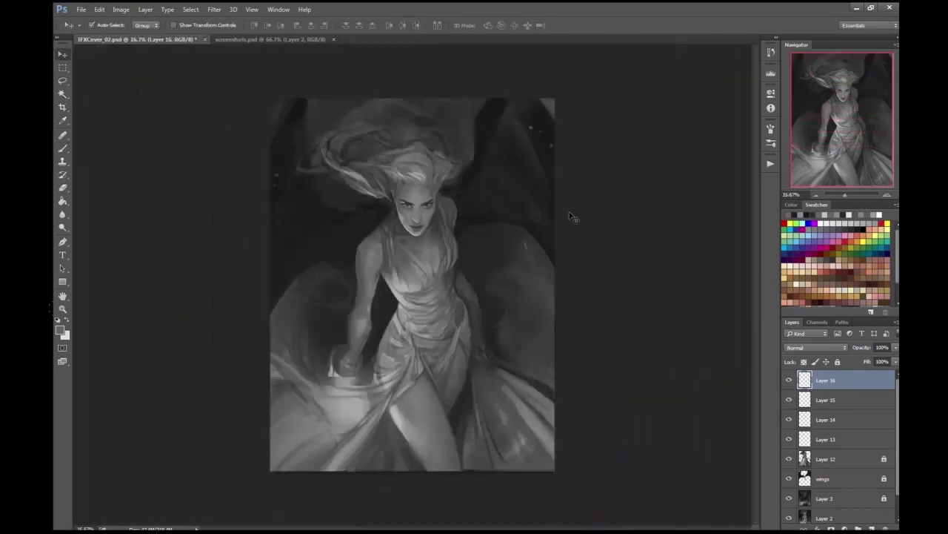
- Return to the Brush tool and touch up the nose bridge with soft gray strokes at up to size 20
key(ctrl+plus)
key(ctrl+plus)
key(ctrl+plus)
key(ctrl+plus)
key(ctrl+plus)
key(b)
key(Escape)
key(alt+period)
scroll(303, 181, down, 3)
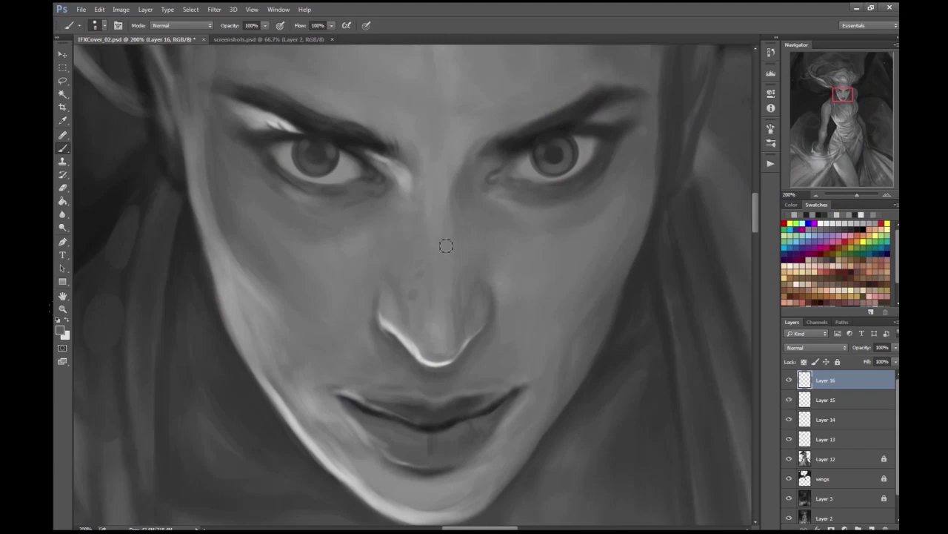
key(ctrl+minus)
key(ctrl+minus)
key(ctrl+plus)
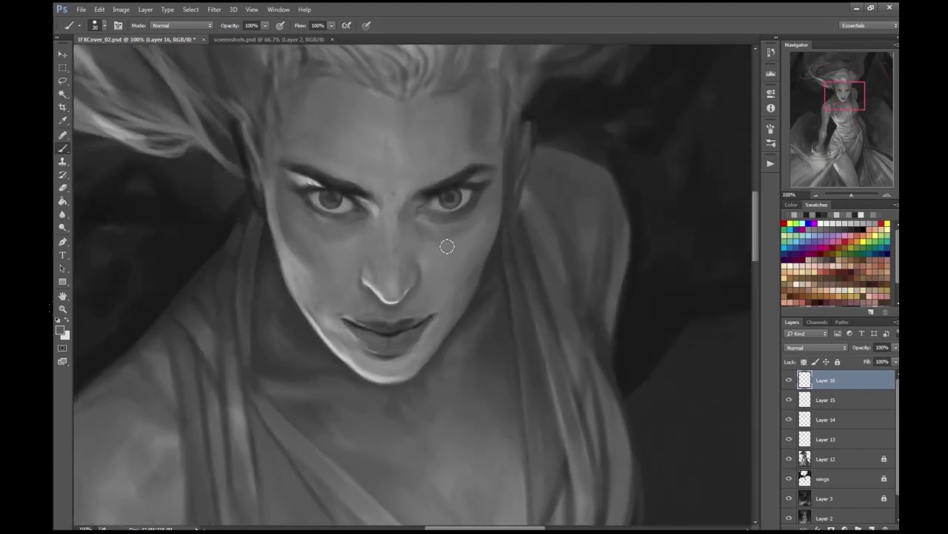
- Paint small gray strokes on the area between the eyebrows with a finer brush
key(ctrl+minus)
key(ctrl+minus)
key(ctrl+minus)
key(ctrl+plus)
key(ctrl+plus)
key(ctrl+plus)
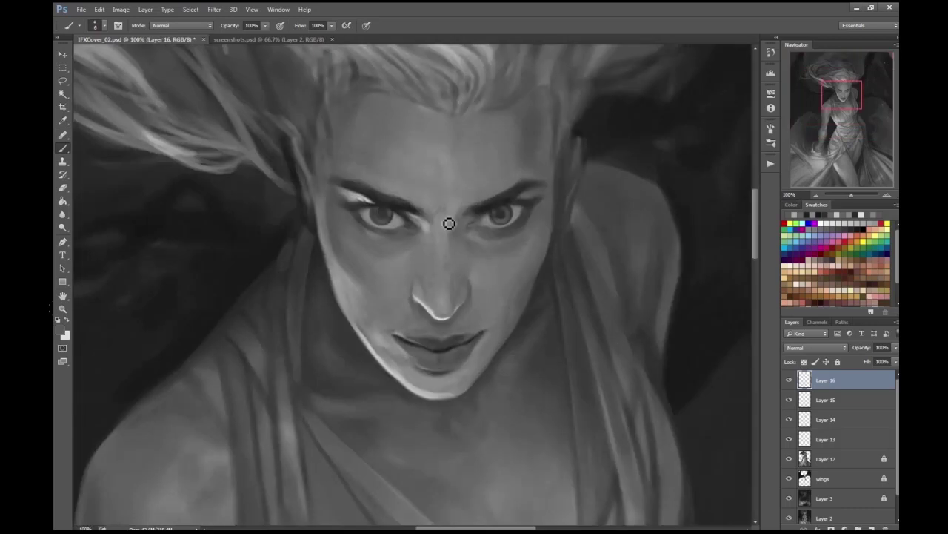
- Blend the brow crease and upper nose into the surrounding skin, using brush sizes from 10 to 30
key(ctrl+minus)
key(ctrl+minus)
key(ctrl+minus)
key(ctrl+minus)
key(ctrl+plus)
key(ctrl+plus)
key(ctrl+plus)
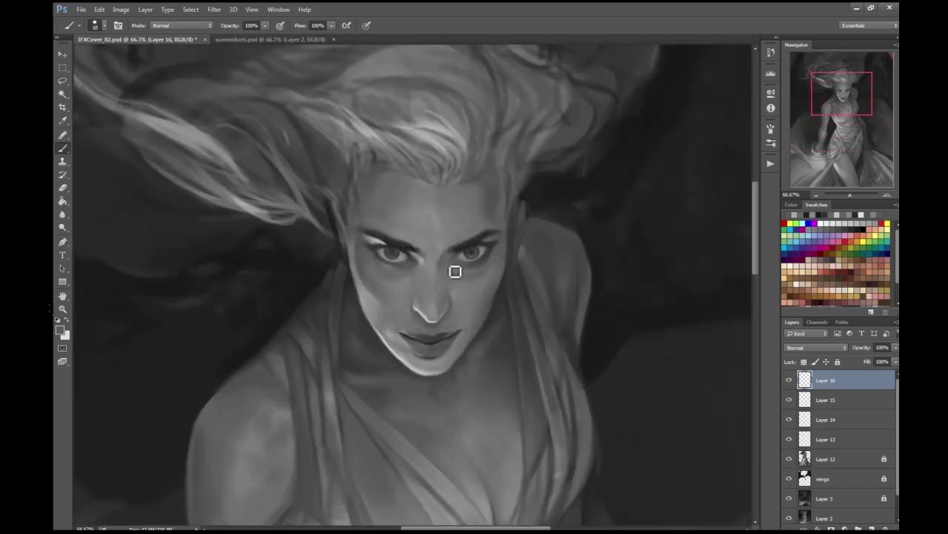
key(ctrl+plus)
key(ctrl+minus)
key(ctrl+minus)
key(ctrl+minus)
key(ctrl+minus)
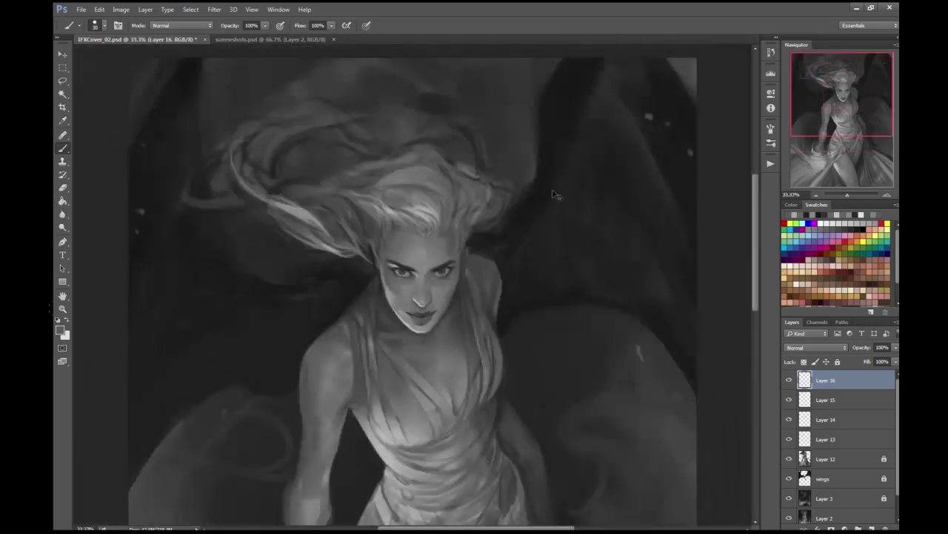
- Mirror the canvas and darken the pupils with a dark gray brush reduced to size 3
key(ctrl+plus)
key(ctrl+plus)
key(ctrl+plus)
key(ctrl+plus)
key(bracketleft)
key(bracketleft)
key(bracketleft)
key(bracketleft)
key(bracketleft)
scroll(343, 262, up, 1)
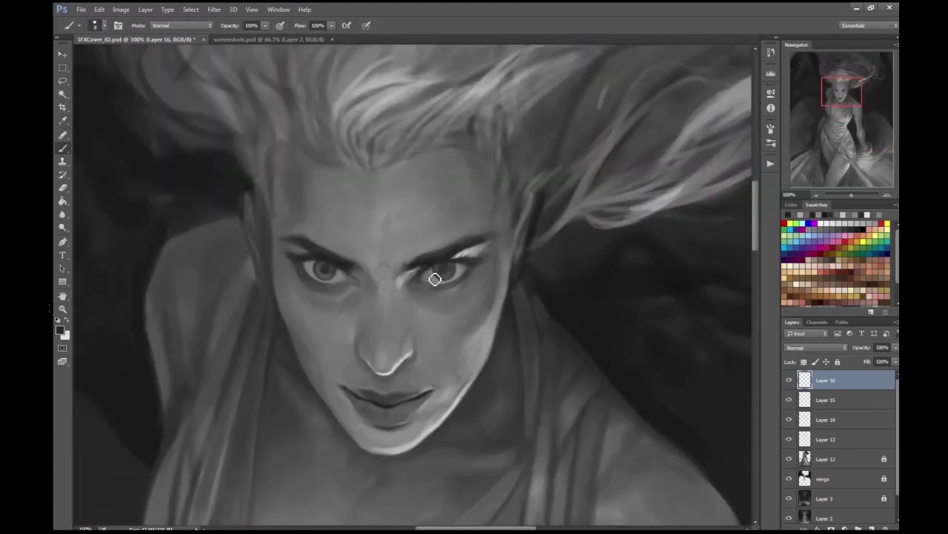
key(ctrl+plus)
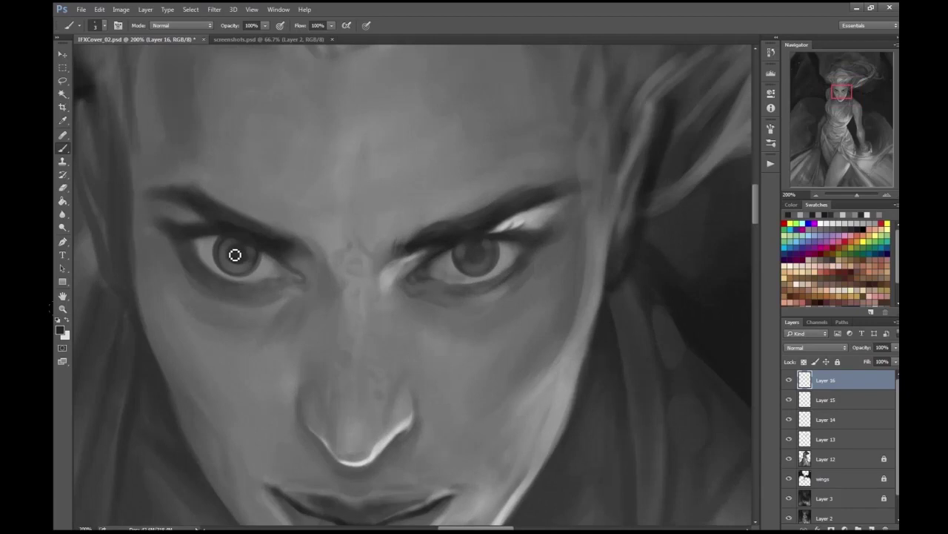
- Pick a mid-gray foreground colour and refine the lower lids on the mirrored canvas with a small brush
key(Return)
key(ctrl+minus)
key(ctrl+minus)
key(ctrl+plus)
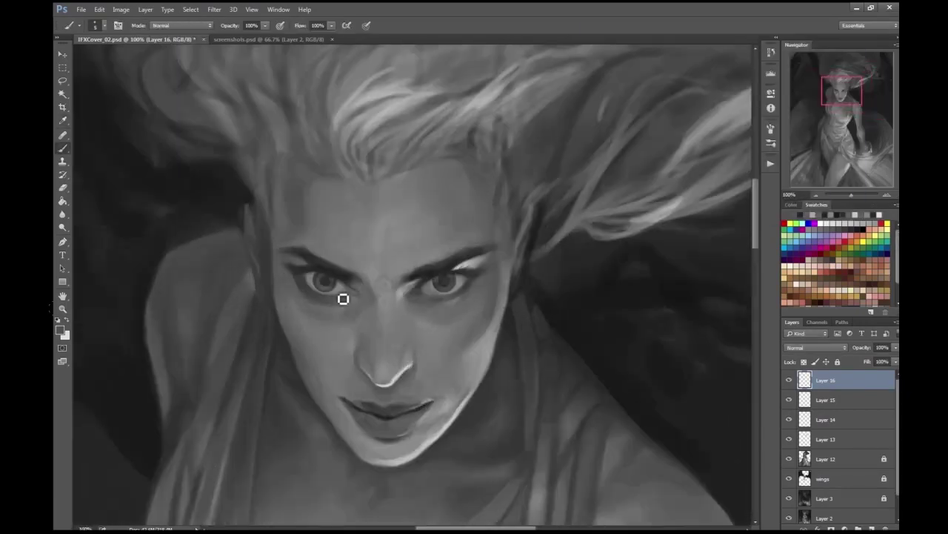
key(ctrl+minus)
key(ctrl+minus)
key(ctrl+minus)
key(ctrl+1)
key(i)
key(Return)
key(b)
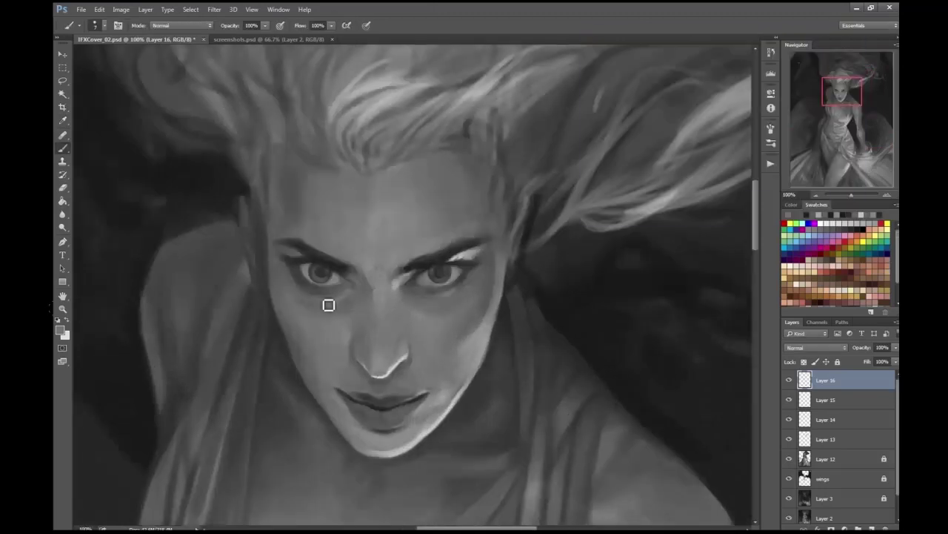
- Flip the canvas back and pick a dark gray foreground colour for the shading under the rim-lit eye
key(ctrl+minus)
key(ctrl+minus)
key(ctrl+minus)
key(ctrl+plus)
key(ctrl+plus)
key(ctrl+plus)
key(Return)
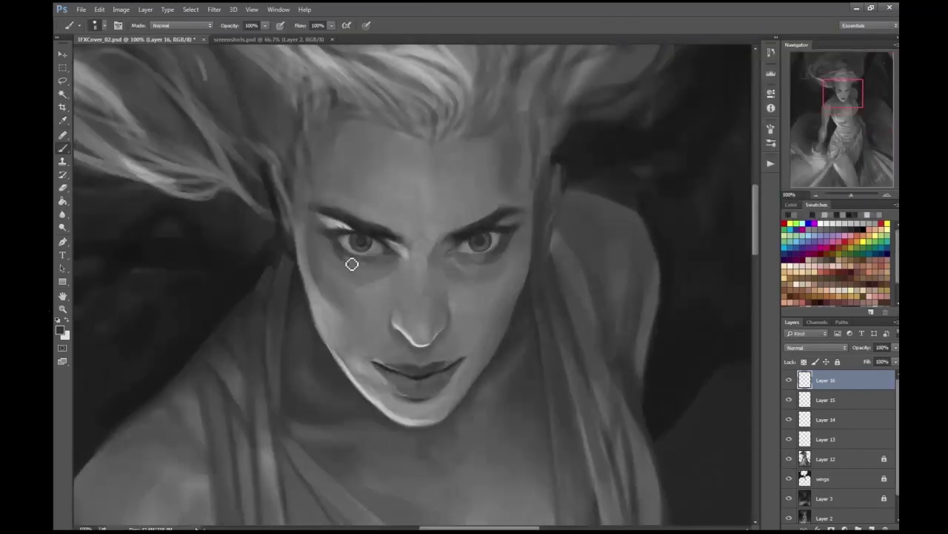
- Pick a dark gray foreground colour and refine the edges of the mouth with a small brush
key(ctrl+minus)
key(ctrl+minus)
key(ctrl+minus)
key(ctrl+plus)
key(ctrl+plus)
key(ctrl+plus)
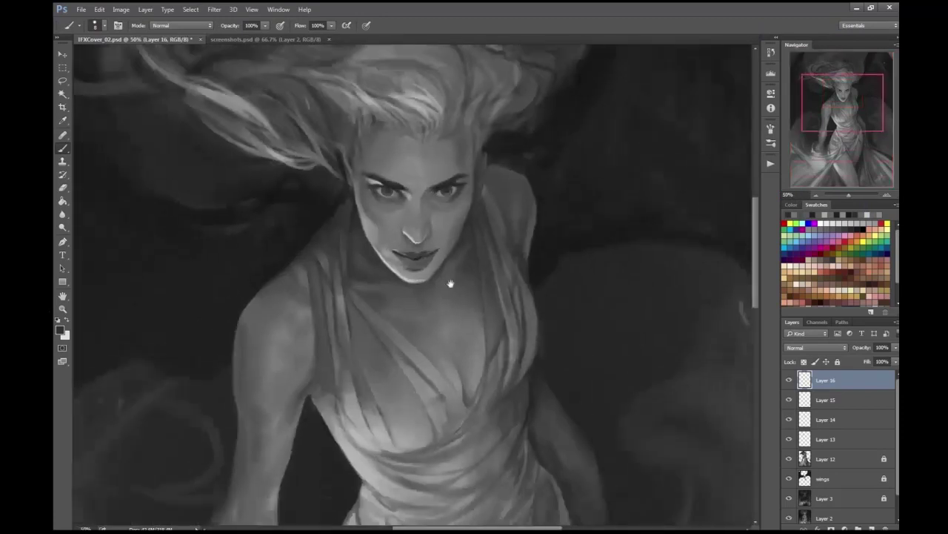
key(Return)
key(b)
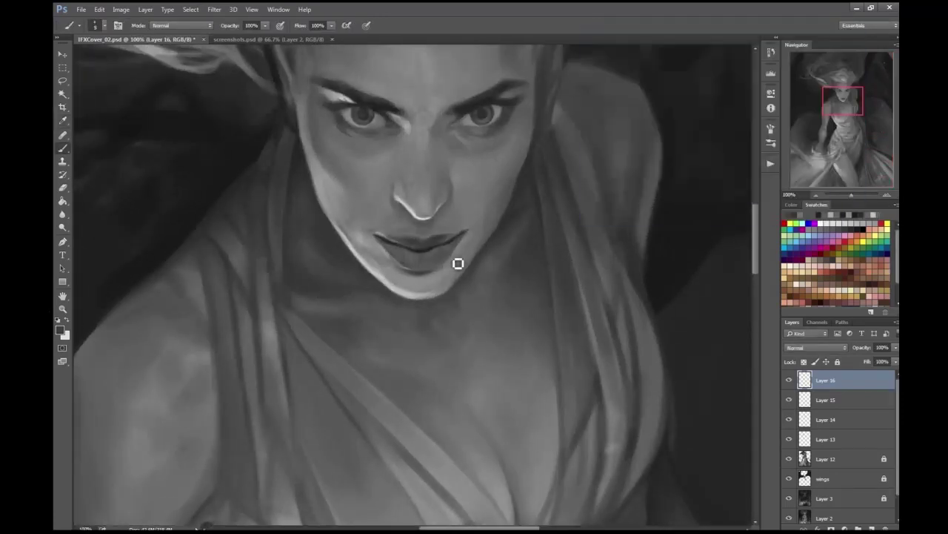
- Even out the tone of the lips with dark gray brush strokes
key(ctrl+minus)
key(ctrl+minus)
key(ctrl+minus)
key(ctrl+plus)
key(ctrl+plus)
key(ctrl+plus)
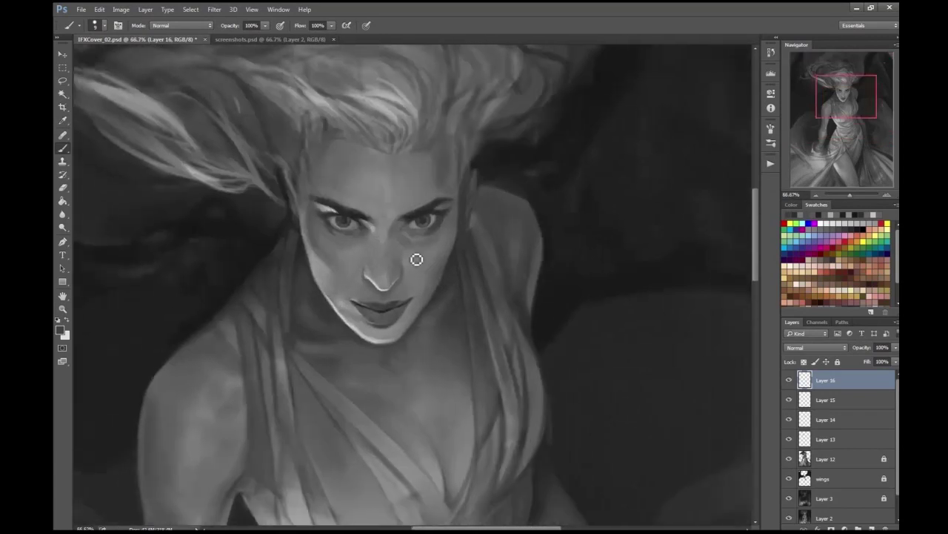
key(ctrl+minus)
key(ctrl+minus)
key(ctrl+minus)
key(ctrl+minus)
key(ctrl+minus)
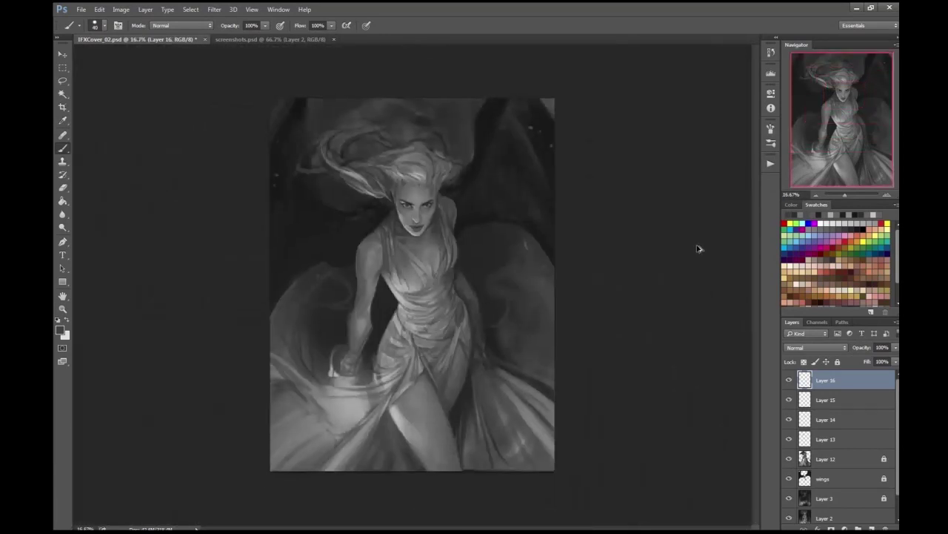
- Select Layer 13 and erase the long bright hair strands beside the head with a size 400 Eraser
key(ctrl+plus)
key(ctrl+plus)
key(ctrl+plus)
key(alt+bracketleft)
key(alt+bracketleft)
key(alt+bracketleft)
key(ctrl+minus)
key(ctrl+minus)
key(e)
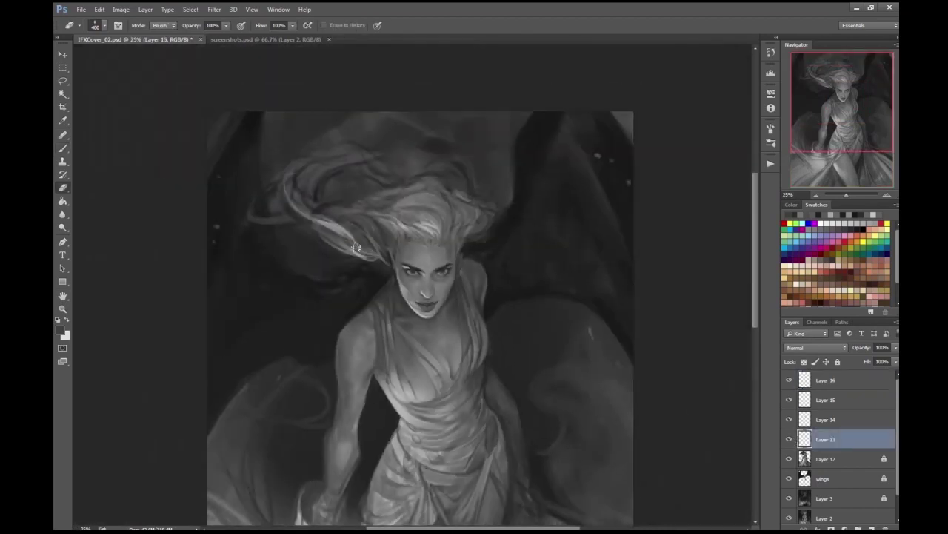
key(ctrl+plus)
key(ctrl+plus)
key(ctrl+plus)
key(ctrl+plus)
- Return to Layer 16, pick a gray foreground colour and switch back to the Brush tool
key(alt+bracketright)
key(alt+bracketright)
key(alt+bracketright)
key(i)
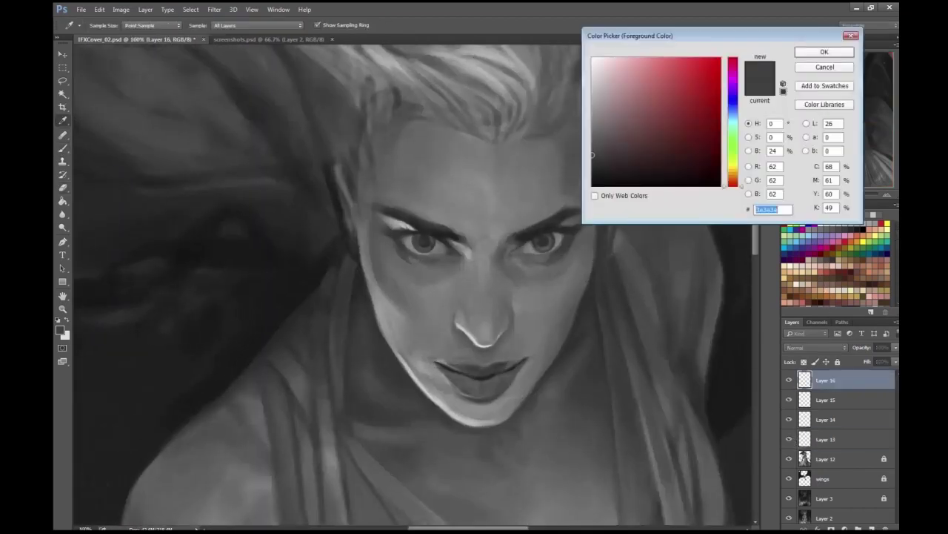
key(Return)
key(b)
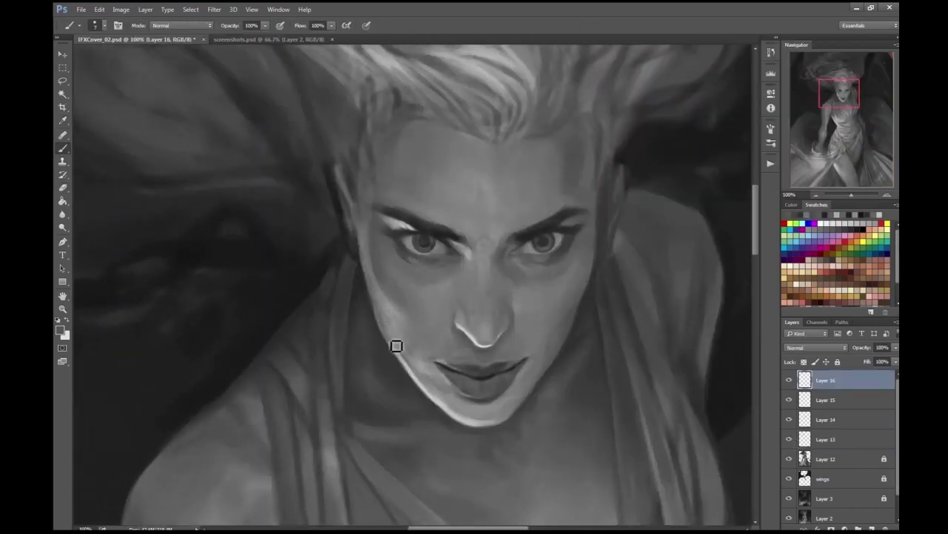
- Set the foreground colour to the gray #565656 and continue shading the face on Layer 16
key(ctrl+minus)
key(ctrl+minus)
key(ctrl+plus)
key(ctrl+plus)
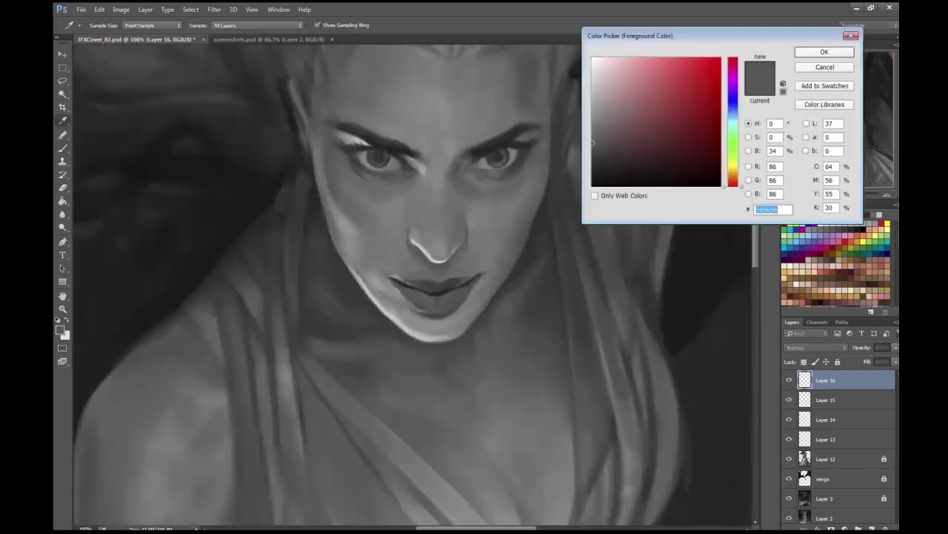
key(Return)
key(ctrl+minus)
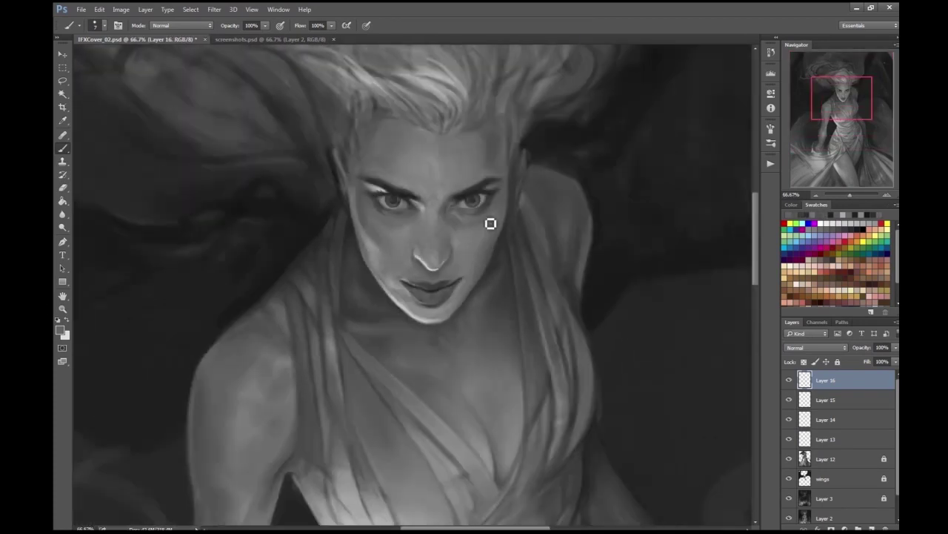
- Pick another gray foreground colour and soften the facial shading with a size 20 brush
key(ctrl+plus)
key(ctrl+plus)
key(alt+shift+c)
key(Return)
key(ctrl+minus)
key(ctrl+minus)
key(ctrl+minus)
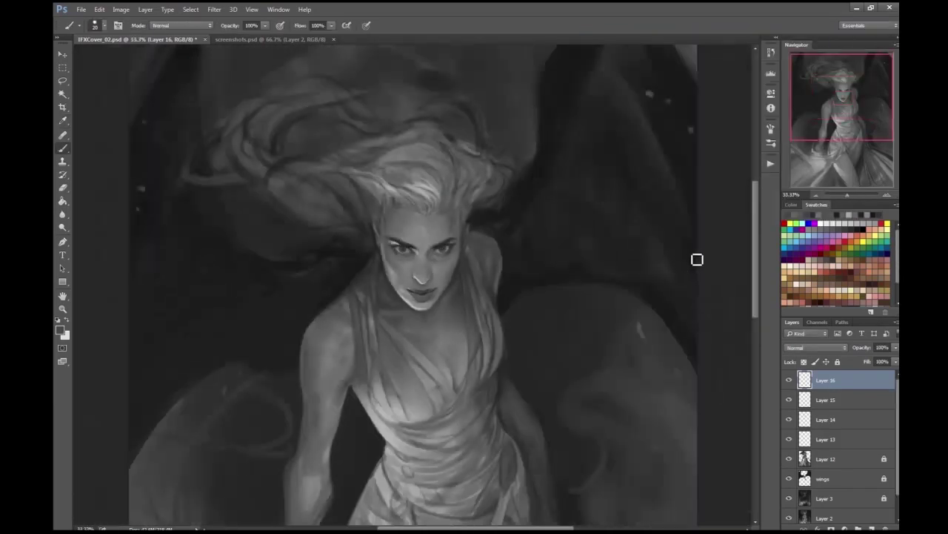
- Mirror the canvas horizontally, pick a darker gray foreground colour and shade the side of the face with a size 25 brush
key(ctrl+plus)
key(ctrl+plus)
key(ctrl+plus)
key(alt+shift+c)
key(Return)
key(ctrl+minus)
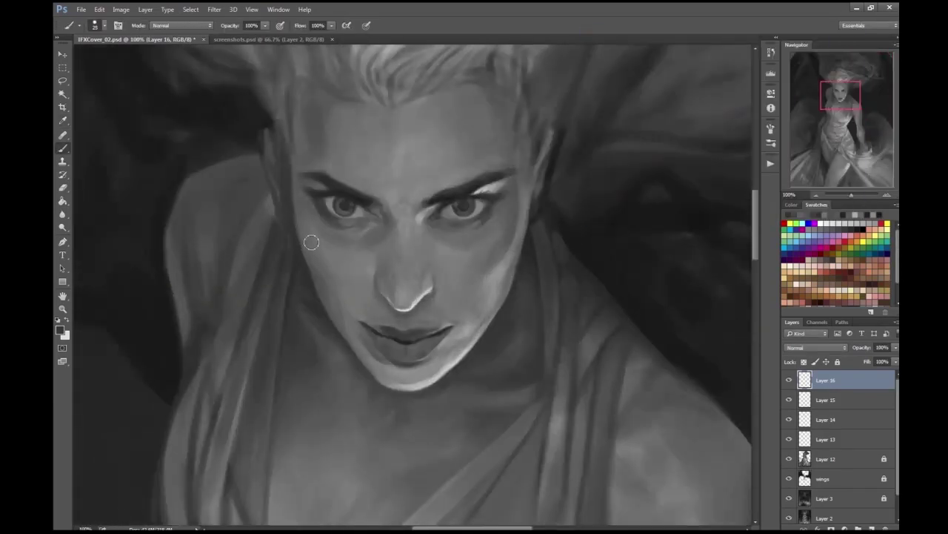
- Pick a mid gray foreground colour and blend the cheek shading beside the nose with the size 25 brush
key(ctrl+minus)
key(ctrl+minus)
key(ctrl+minus)
key(ctrl+plus)
key(ctrl+plus)
key(alt+shift+c)
key(Return)
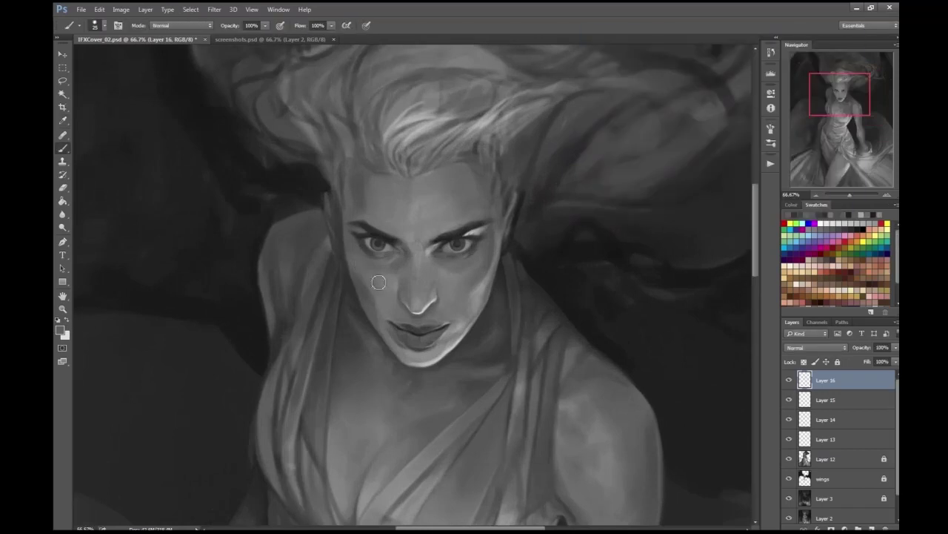
- Blend the area between the eyebrows with a lighter gray and a size 20 brush
key(ctrl+minus)
key(ctrl+minus)
key(ctrl+minus)
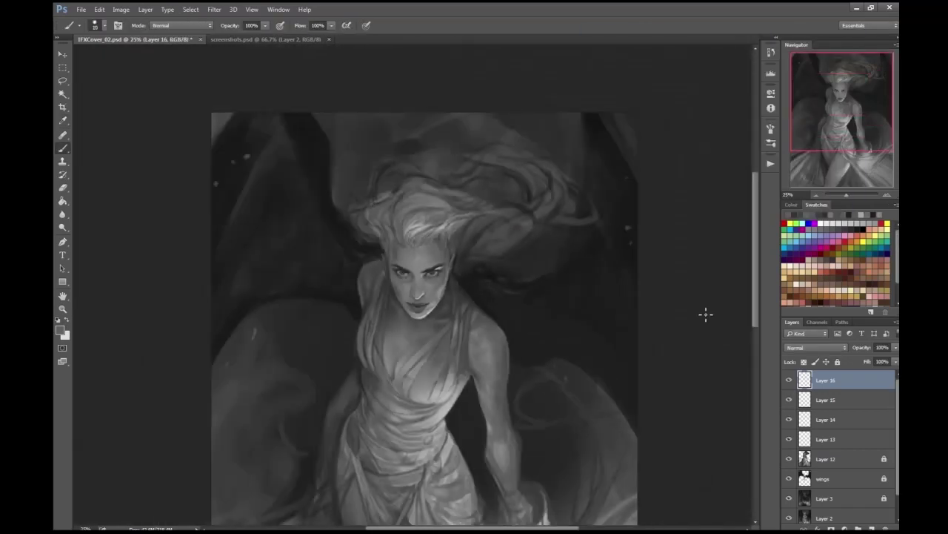
key(ctrl+plus)
key(ctrl+plus)
key(ctrl+plus)
key(ctrl+plus)
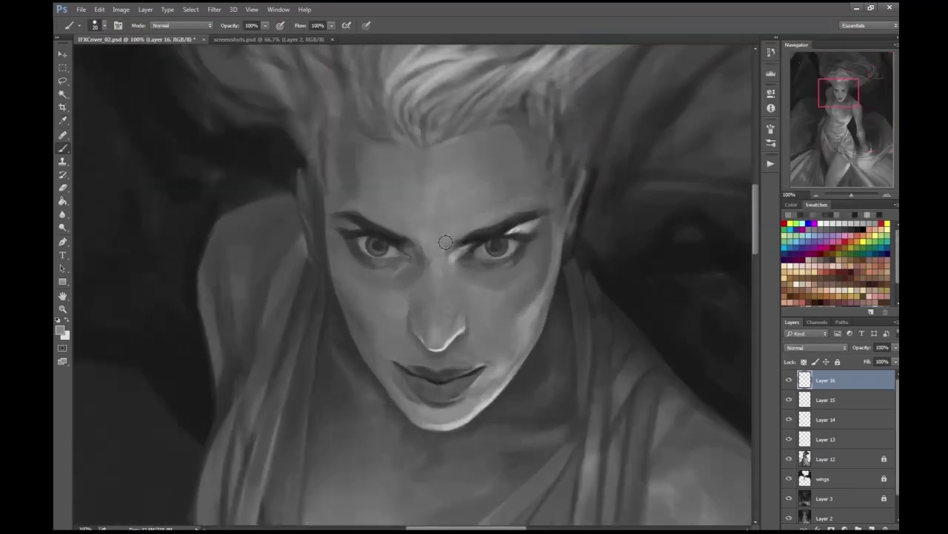
- Add a new layer above Layer 16 and refine the corners of the mouth with a small brush
key(ctrl+plus)
key(ctrl+shift+alt+n)
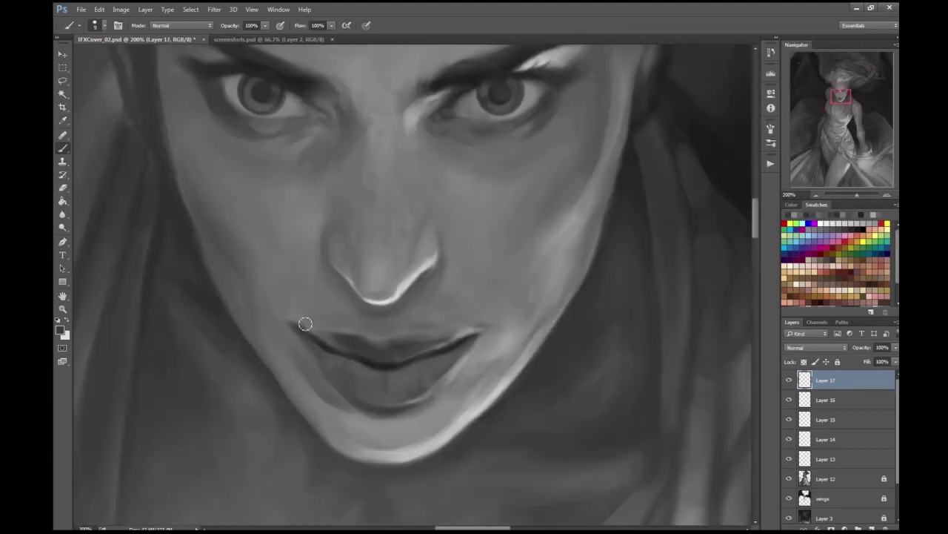
key(ctrl+minus)
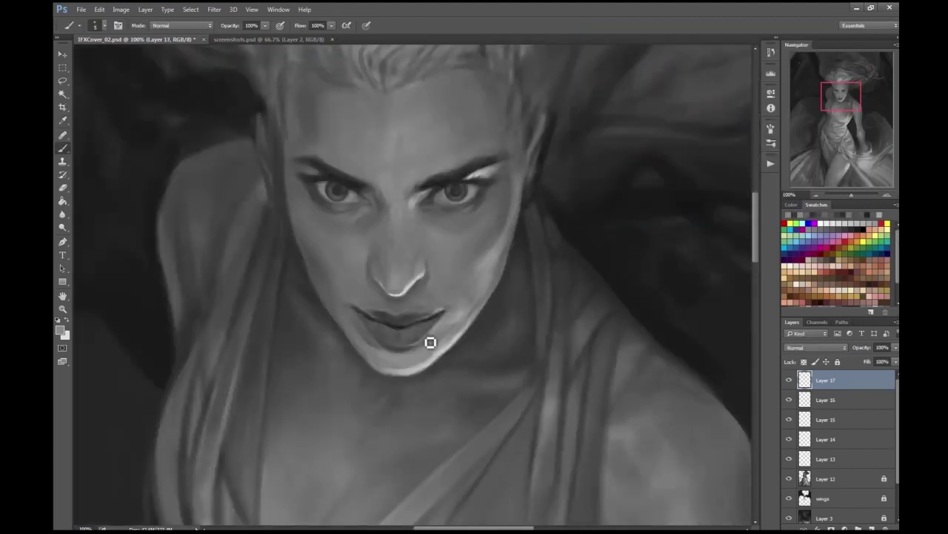
key(ctrl+minus)
key(ctrl+minus)
key(ctrl+minus)
- Refine the irises and pupils on Layer 17 with gray strokes of a size 3 brush
key(ctrl+plus)
key(ctrl+plus)
key(ctrl+plus)
key(ctrl+plus)
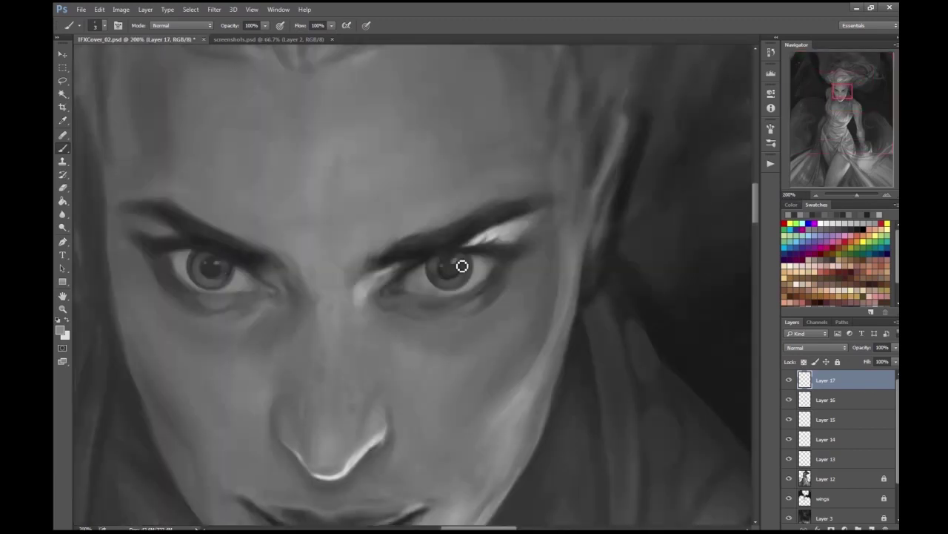
key(ctrl+minus)
key(ctrl+minus)
key(ctrl+minus)
key(ctrl+minus)
key(ctrl+plus)
key(ctrl+plus)
key(ctrl+plus)
key(ctrl+plus)
- Pick a near-black foreground colour and deepen the inner eye corners and eyebrows with small brush strokes
key(ctrl+minus)
key(ctrl+minus)
key(ctrl+minus)
key(ctrl+minus)
key(ctrl+plus)
key(ctrl+plus)
key(ctrl+plus)
key(ctrl+plus)
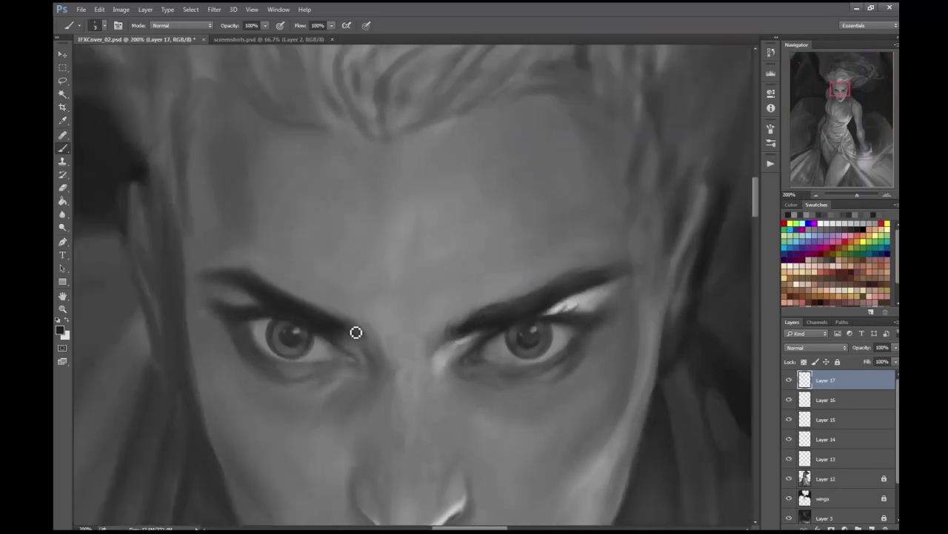
key(ctrl+minus)
key(ctrl+minus)
key(ctrl+plus)
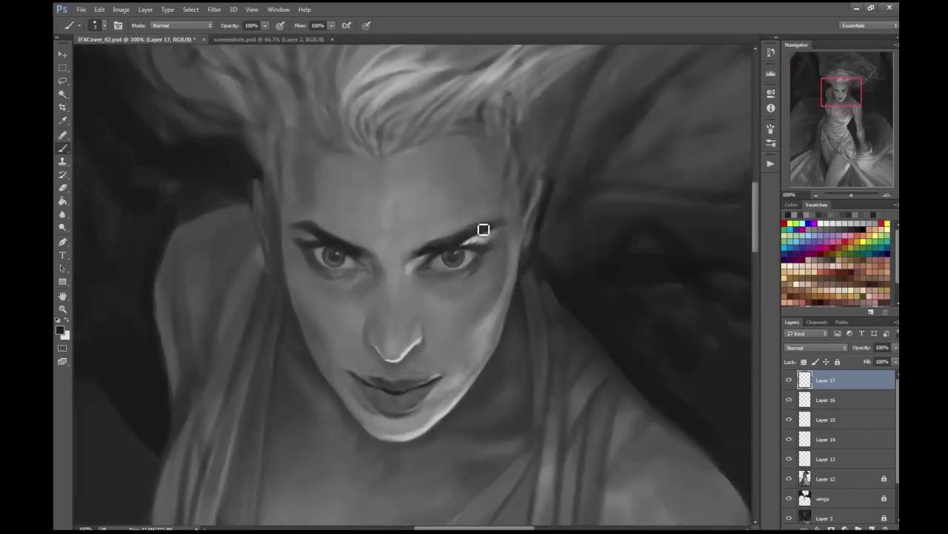
- Enlarge the brush, pick a gray foreground colour and soften the skin around the outer end of the eyebrow
key(ctrl+minus)
key(ctrl+minus)
key(ctrl+plus)
key(ctrl+plus)
key(bracketright)
key(bracketright)
key(bracketright)
key(ctrl+minus)
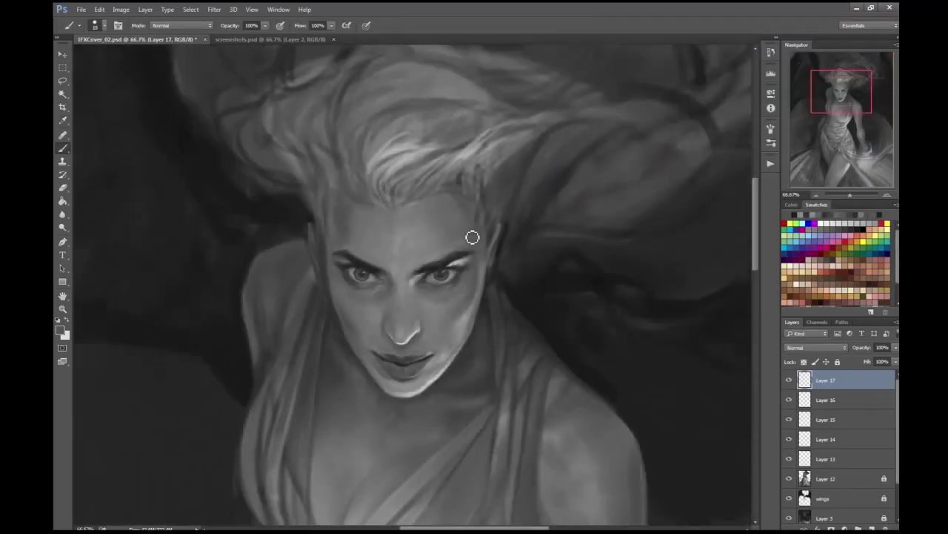
- Mirror the canvas back and toggle Layer 17's visibility to compare the face with and without the retouching
key(ctrl+minus)
key(ctrl+minus)
key(ctrl+minus)
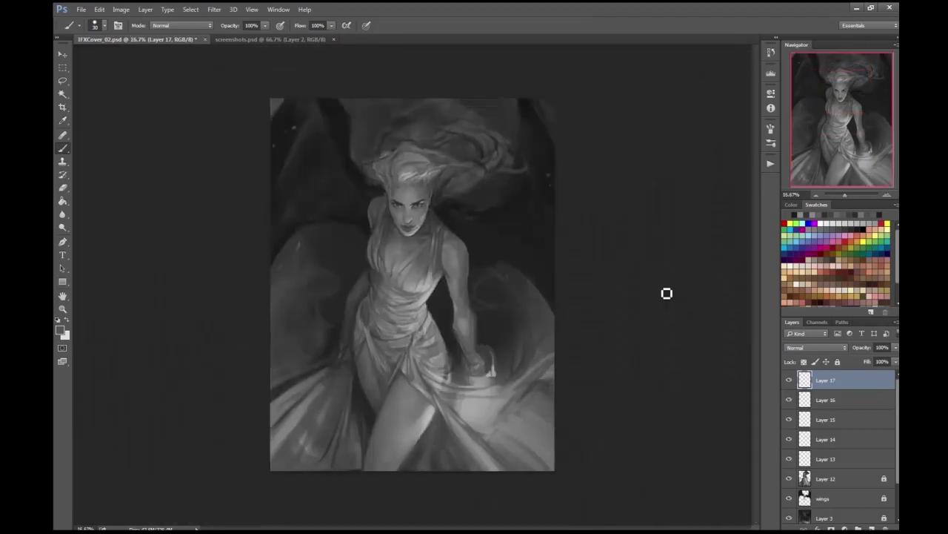
key(ctrl+plus)
key(ctrl+plus)
key(ctrl+plus)
key(ctrl+plus)
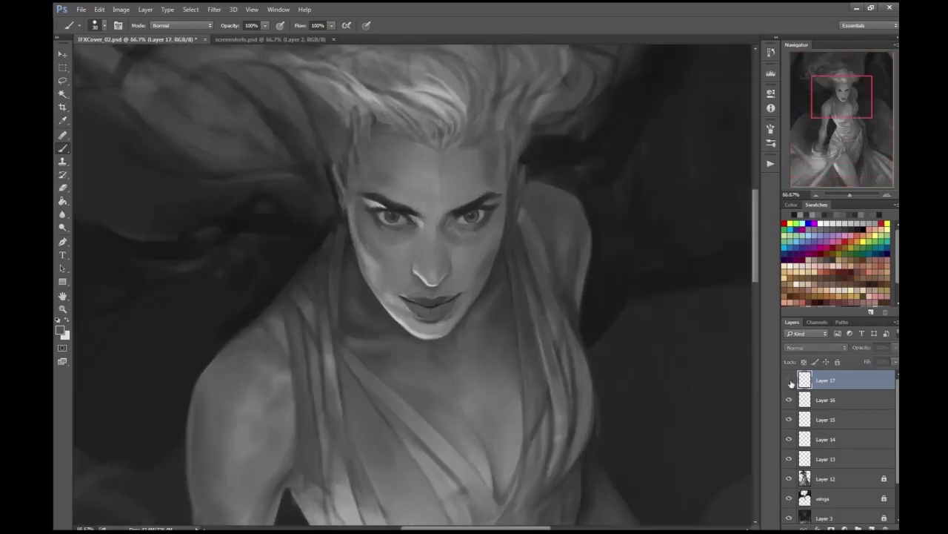
key(alt+bracketleft)
key(ctrl+plus)
key(ctrl+plus)
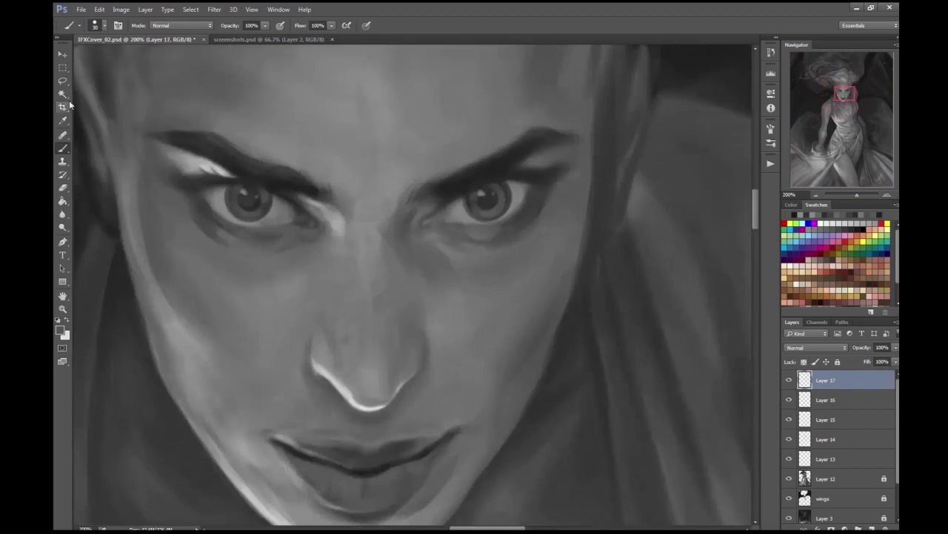
- Erase over the iris on Layer 17 with a size 25 Eraser, and lasso and reposition the iris on Layer 16
key(e)
key(alt+bracketright)
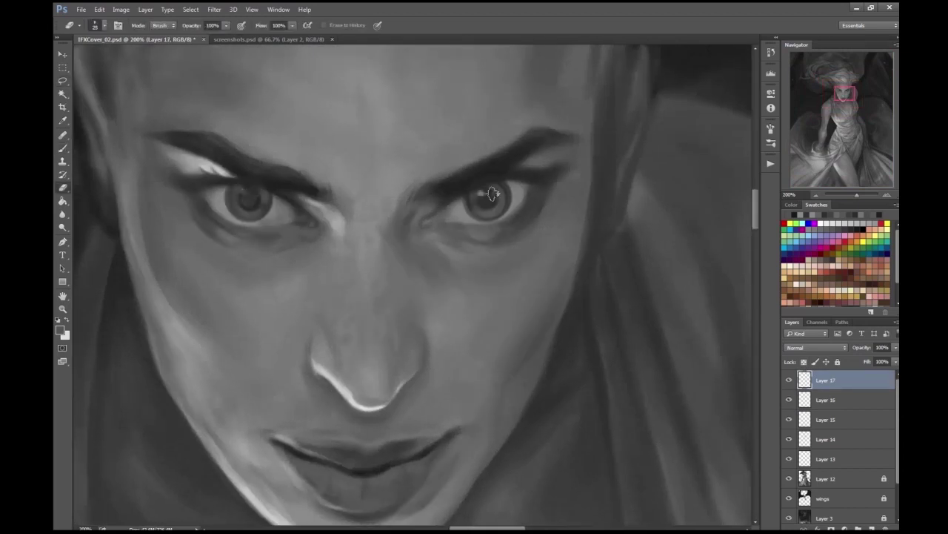
key(l)
key(alt+bracketleft)
drag(467, 223, 464, 197)
key(v)
key(ctrl+0)
key(ctrl+1)
key(b)
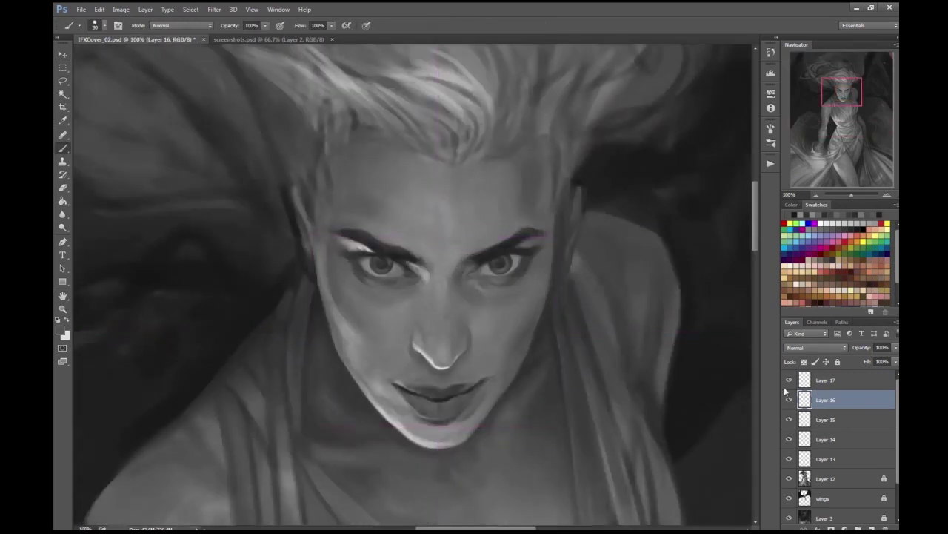
- Return to Layer 17 and touch up the outer corner of the eye and the cheek below it with gray strokes
key(alt+bracketright)
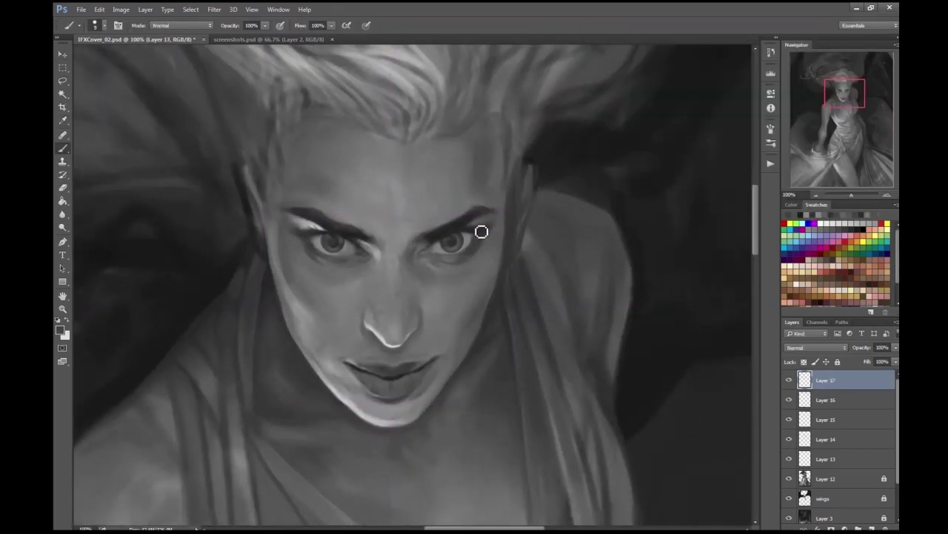
scroll(475, 263, down, 3)
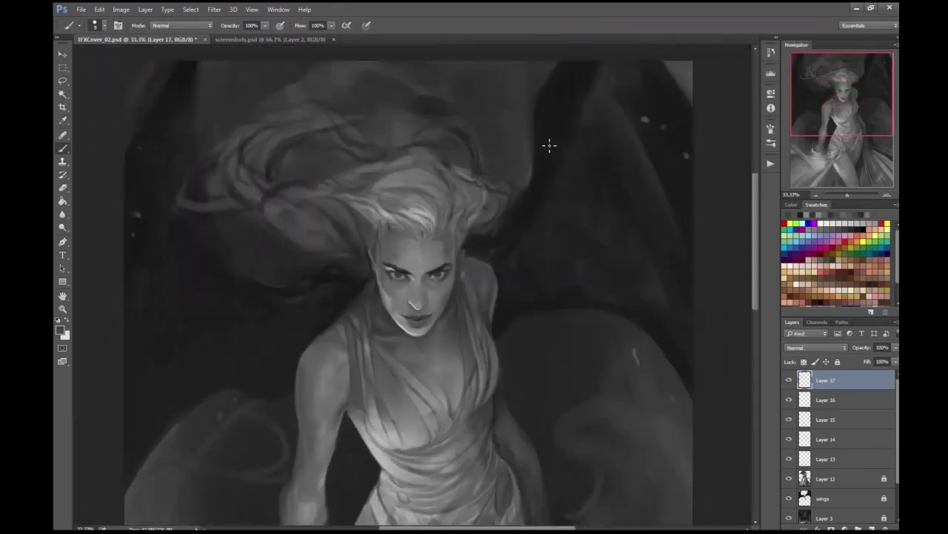
scroll(523, 205, up, 2)
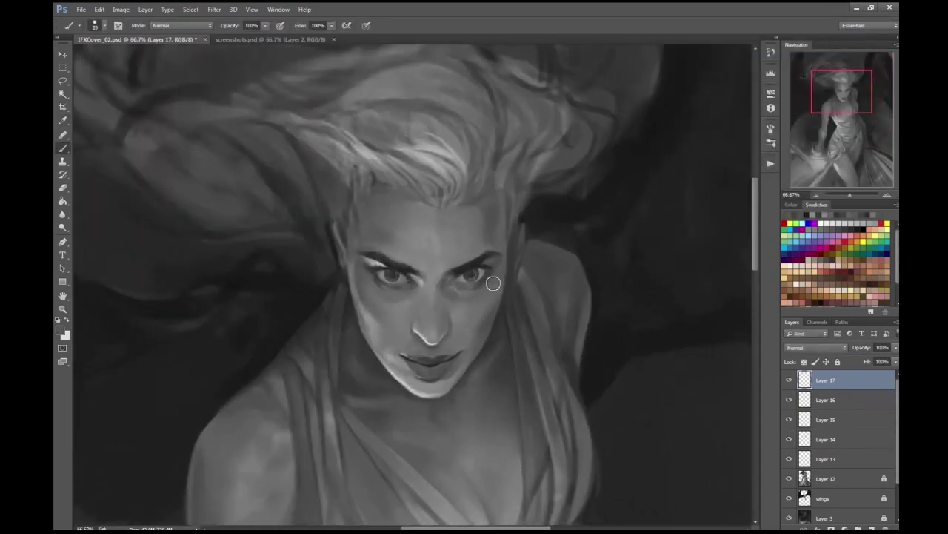
scroll(699, 305, down, 4)
scroll(691, 318, up, 4)
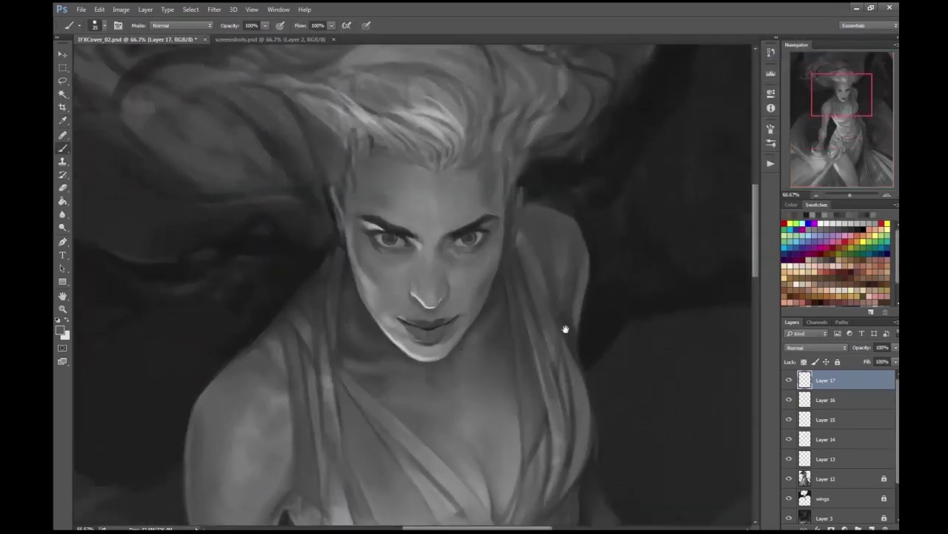
- Soften the face with a larger brush and pick new gray foreground colours for the skin tones
key(bracketright)
key(bracketright)
scroll(279, 140, down, 3)
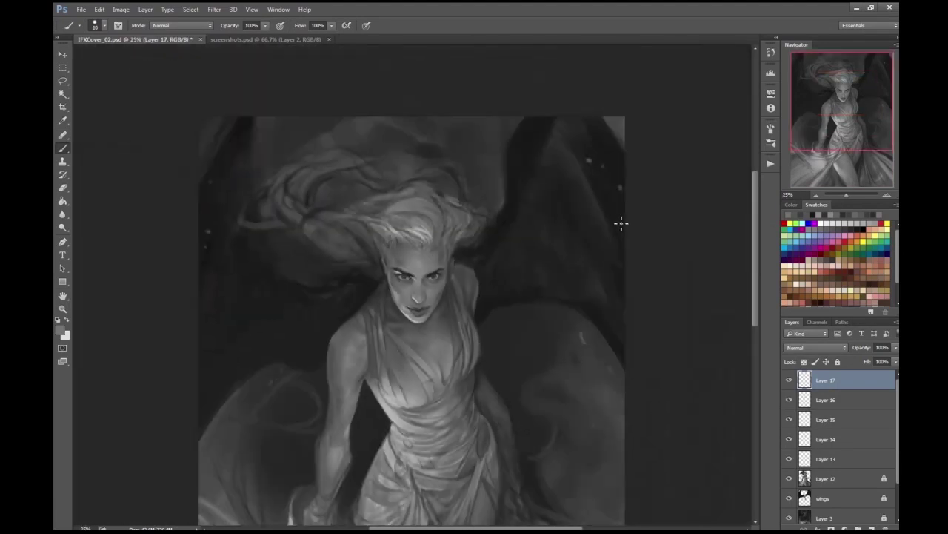
scroll(570, 265, up, 4)
key(i)
key(Return)
click(59, 330)
key(Return)
- Pick a darker gray foreground colour and smooth the shadow beneath the chin with a size 20 brush
key(ctrl+minus)
key(ctrl+minus)
key(ctrl+equal)
key(ctrl+equal)
key(ctrl+equal)
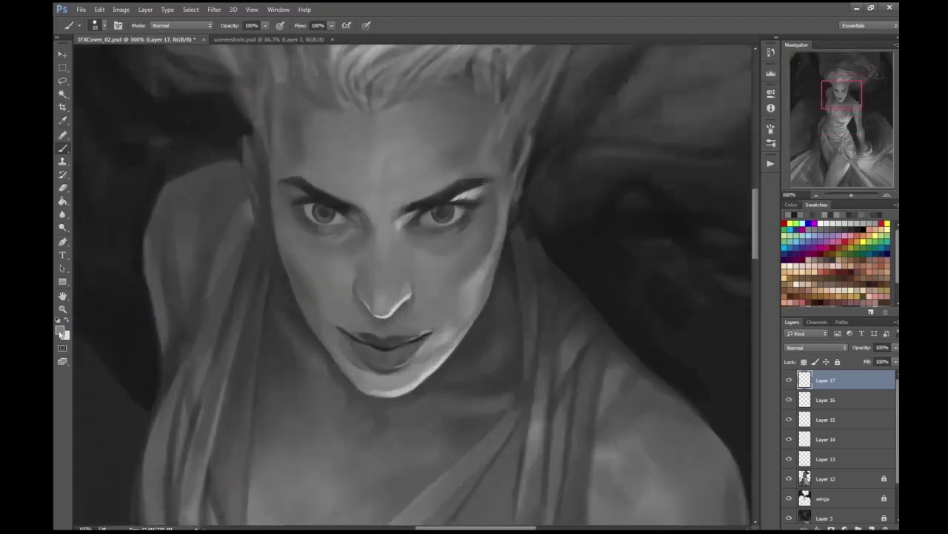
key(ctrl+equal)
click(59, 330)
key(Return)
key(bracketleft)
drag(408, 387, 392, 378)
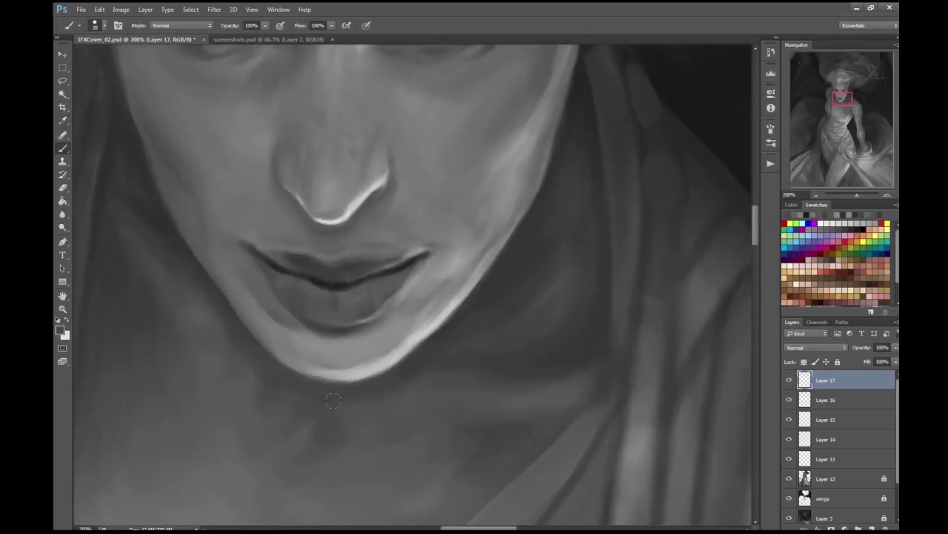
- Mirror the canvas and toggle the wings layer's visibility to review the whole painting
key(ctrl+minus)
key(ctrl+minus)
key(ctrl+minus)
key(ctrl+minus)
key(ctrl+minus)
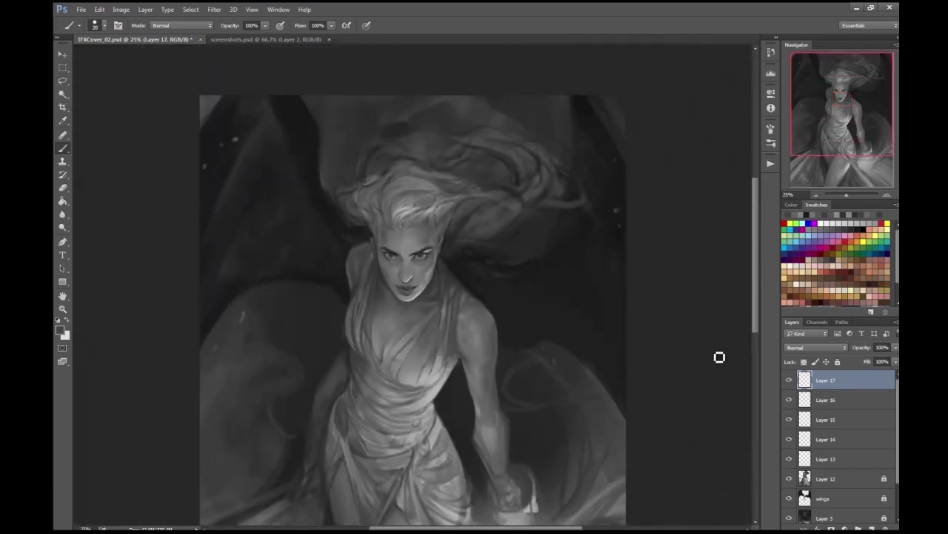
key(ctrl+minus)
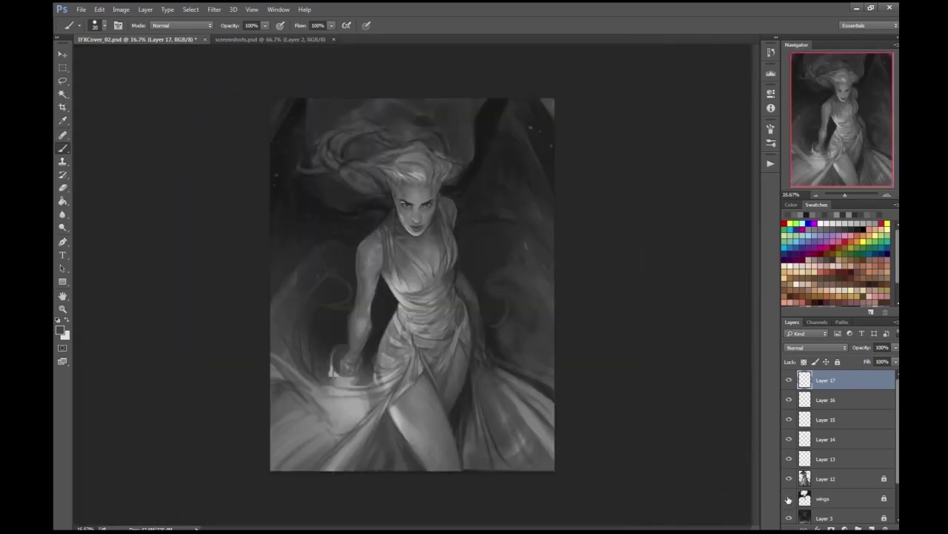
- Set the foreground colour to the gray #6d6d6d and refine the lower face around the mouth with a small brush
scroll(511, 310, up, 4)
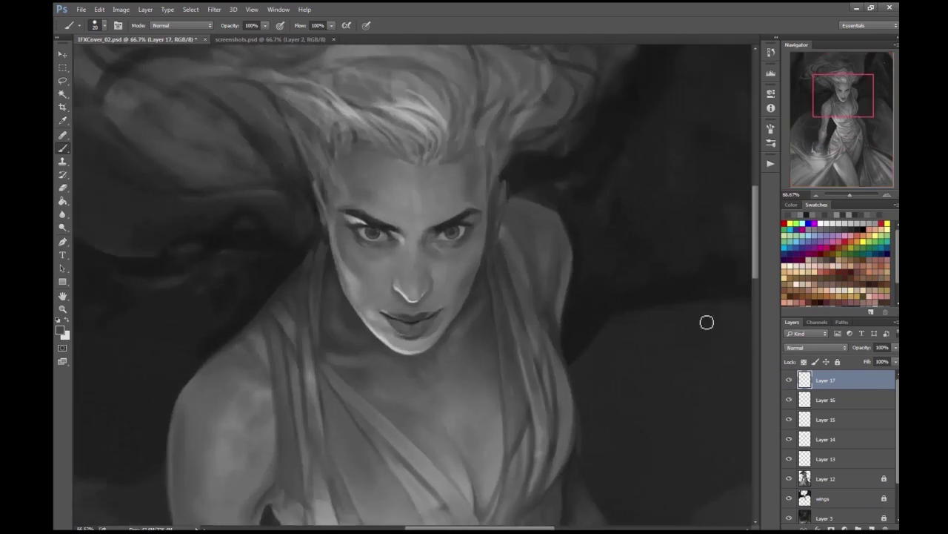
scroll(510, 311, up, 2)
scroll(396, 381, down, 1)
scroll(396, 381, up, 1)
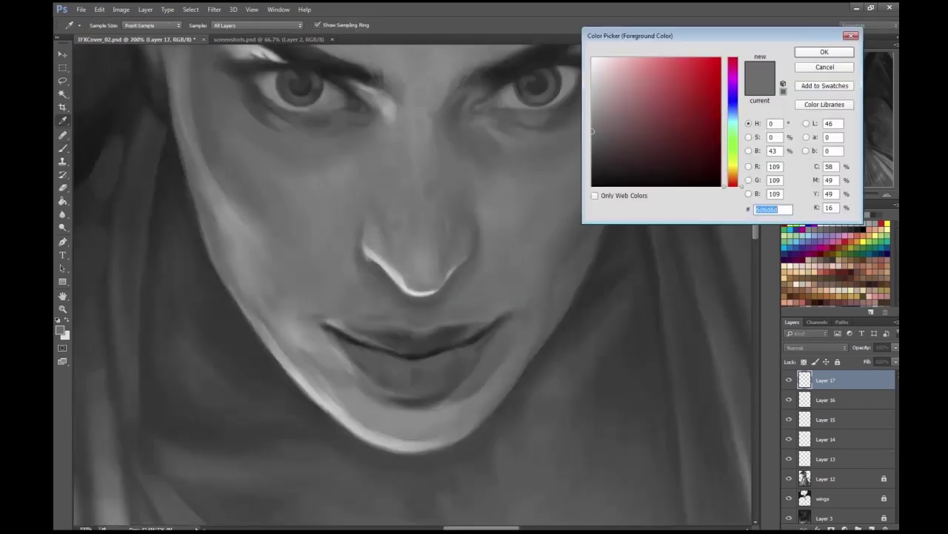
scroll(463, 355, down, 4)
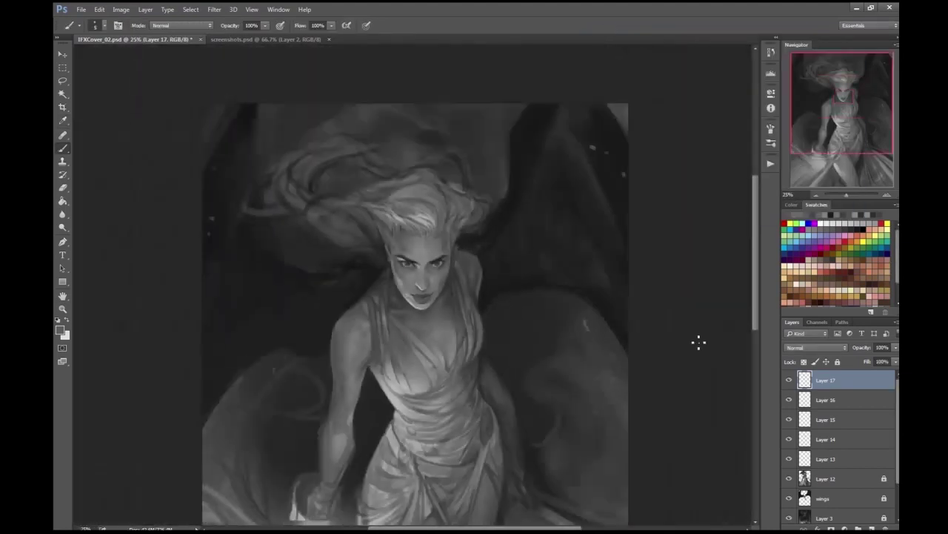
- Select Layer 16 and lasso the irises of both eyes
scroll(525, 314, up, 3)
click(799, 401)
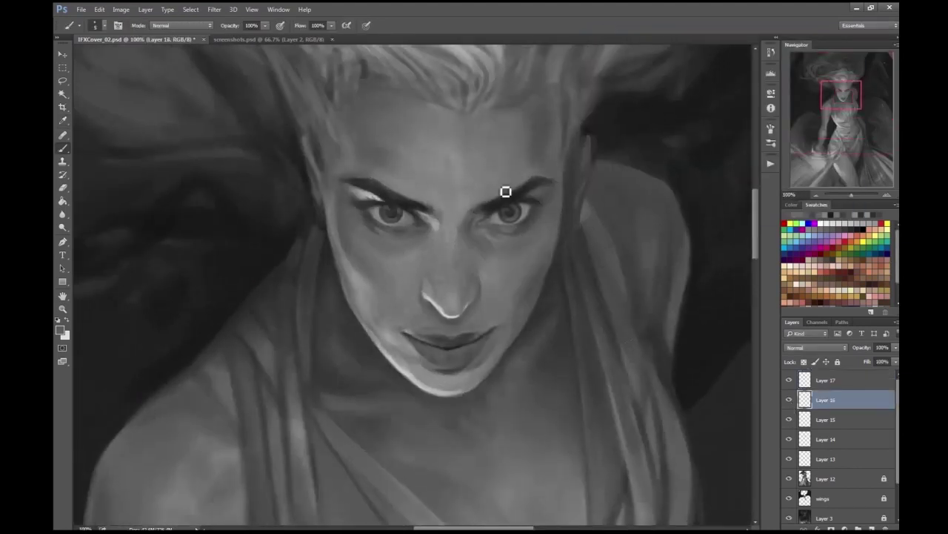
key(ctrl+plus)
key(l)
drag(371, 120, 374, 122)
drag(618, 121, 630, 155)
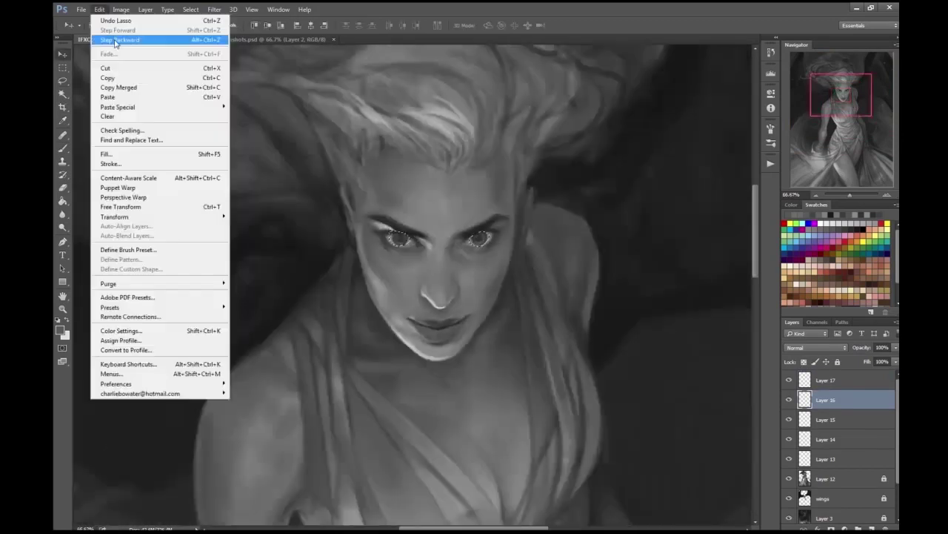
click(185, 36)
- Put the irises on a new top layer, rename it eyes and lock it
key(ctrl+shift+alt+n)
key(ctrl+minus)
key(ctrl+minus)
key(ctrl+minus)
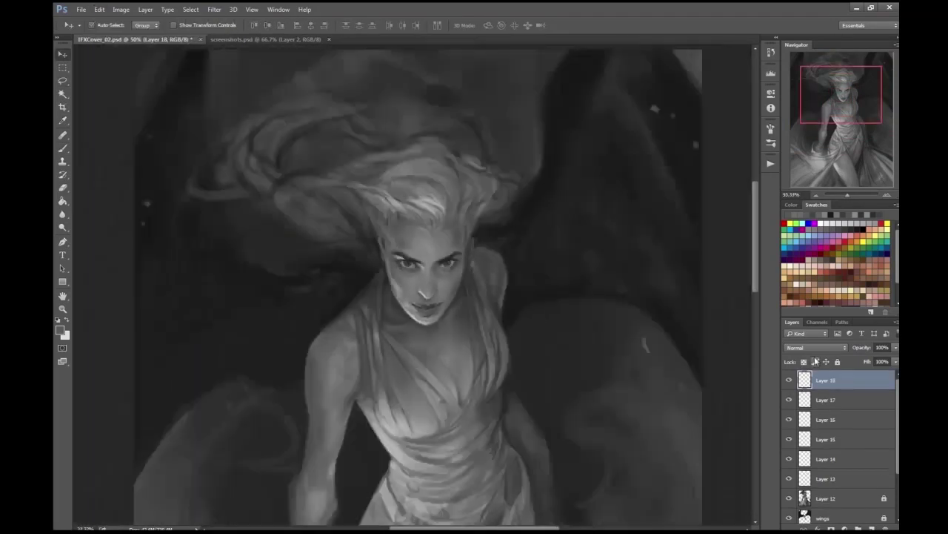
double_click(825, 379)
text(eyes)
key(ctrl+plus)
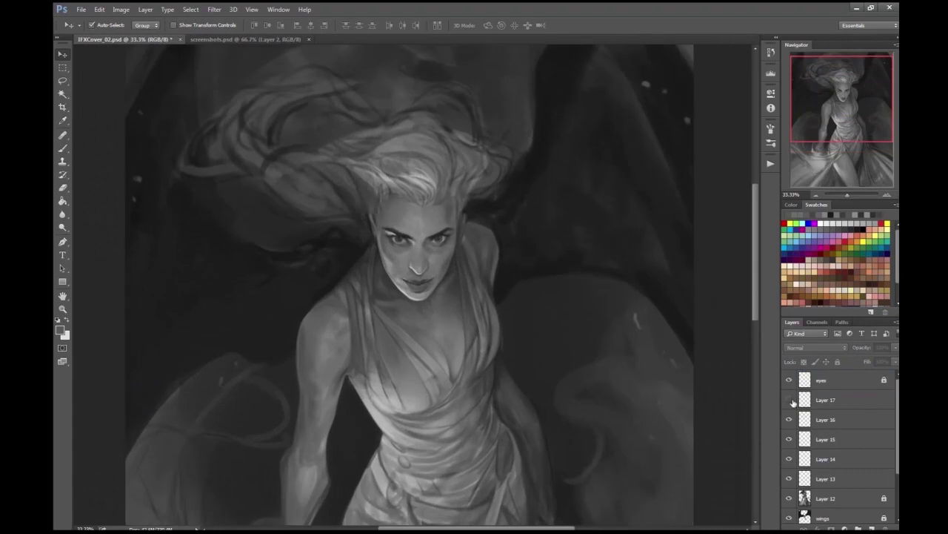
- Toggle the visibility of the retouching layers for comparison and hide the eyes layer
click(789, 440)
click(789, 440)
key(ctrl+minus)
click(789, 379)
click(821, 380)
scroll(414, 252, up, 8)
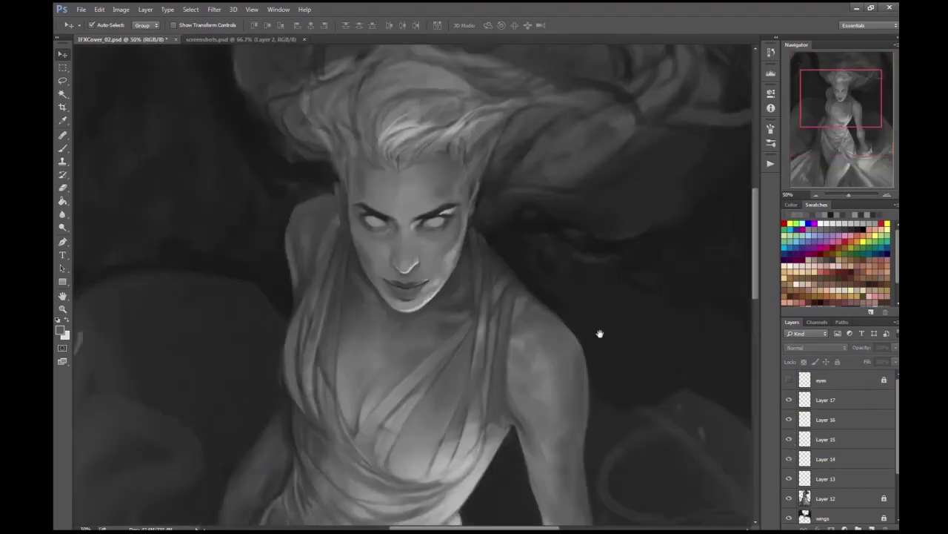
- Show the eyes layer, add a new layer above it and paint dark lashes at the outer corners of both eyes
key(b)
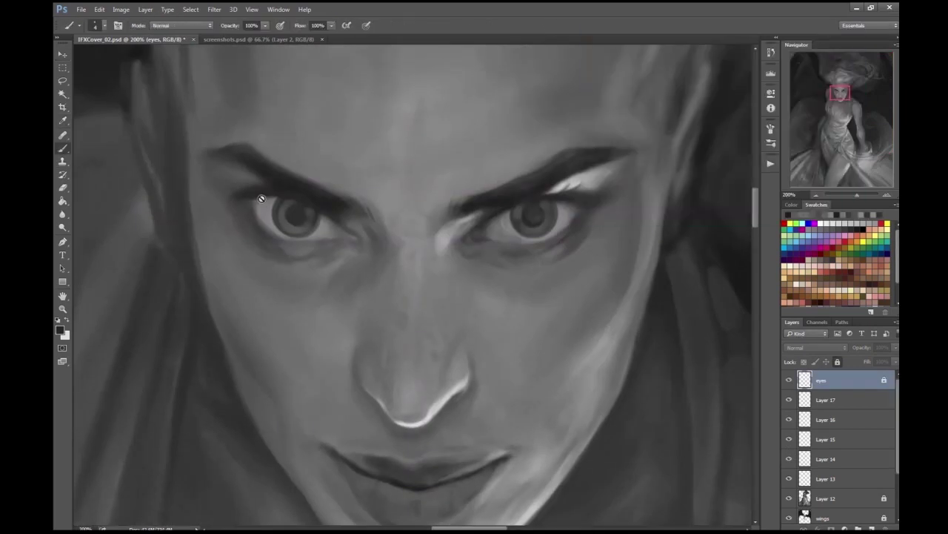
click(871, 527)
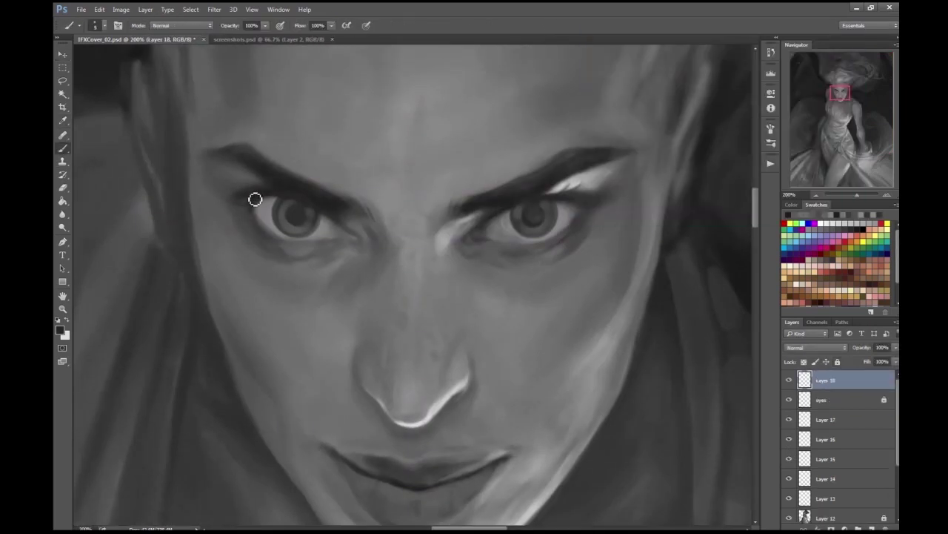
key(h)
drag(244, 184, 587, 212)
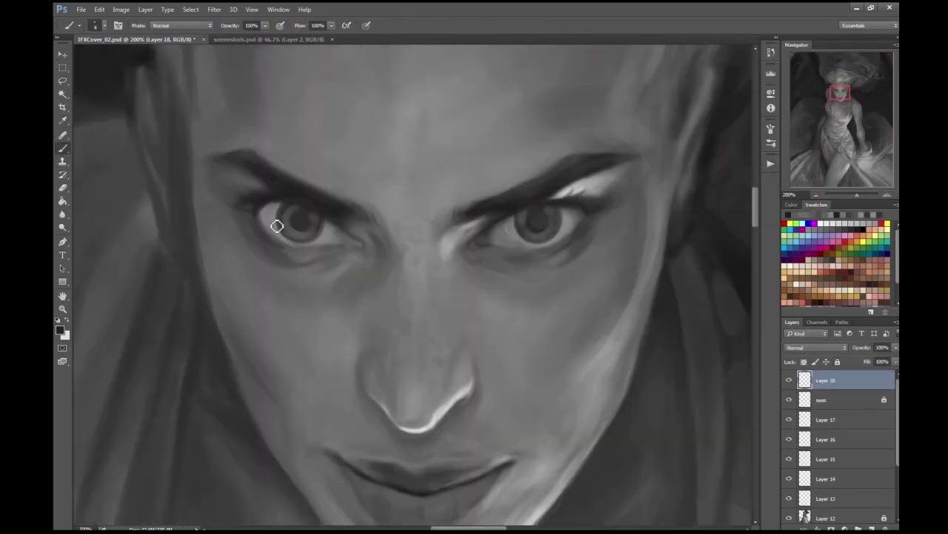
key(ctrl+minus)
key(ctrl+minus)
key(ctrl+minus)
key(ctrl+plus)
key(ctrl+plus)
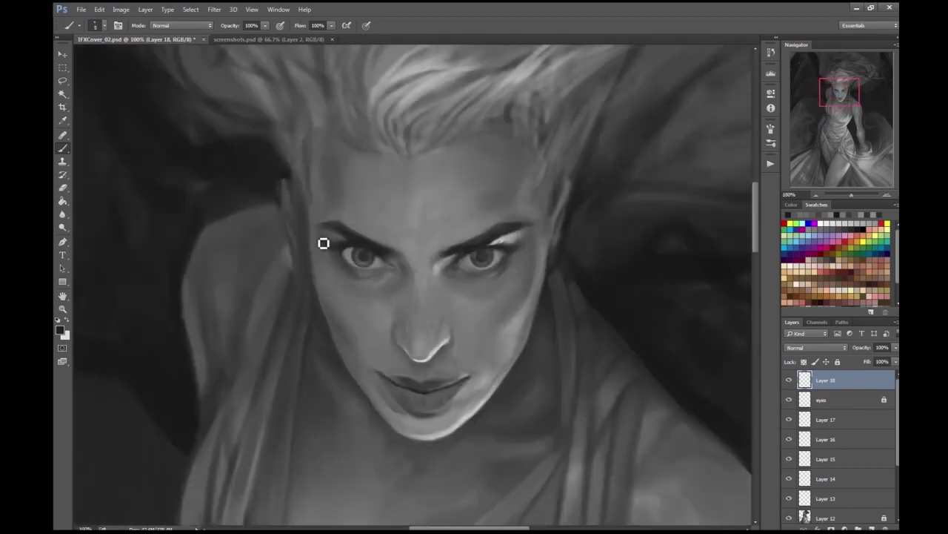
- Paint fine dark lower lashes and shading under both eyes with a small brush
key(ctrl+plus)
key(h)
drag(326, 266, 266, 268)
key(h)
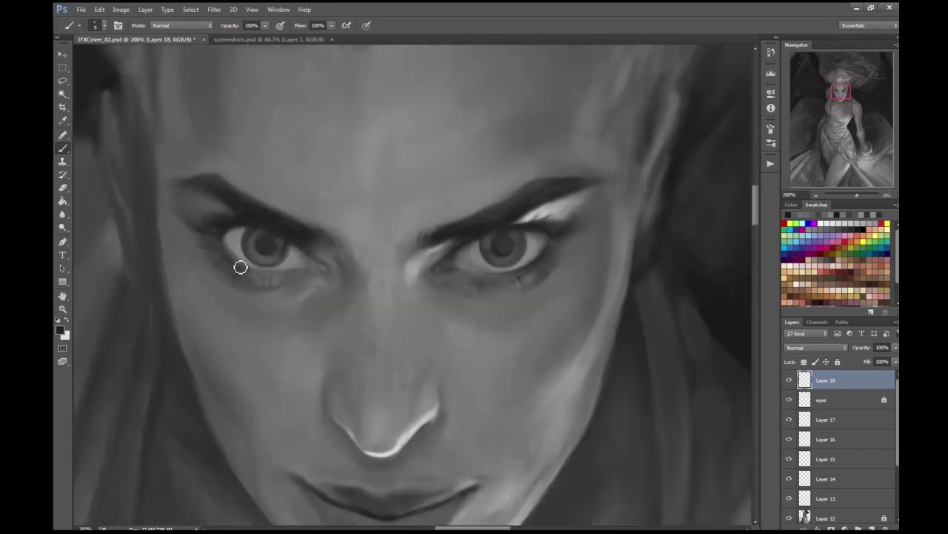
key(h)
mouse_move(331, 266)
mouse_down()
mouse_move(546, 177)
mouse_move(568, 153)
mouse_move(334, 284)
mouse_up()
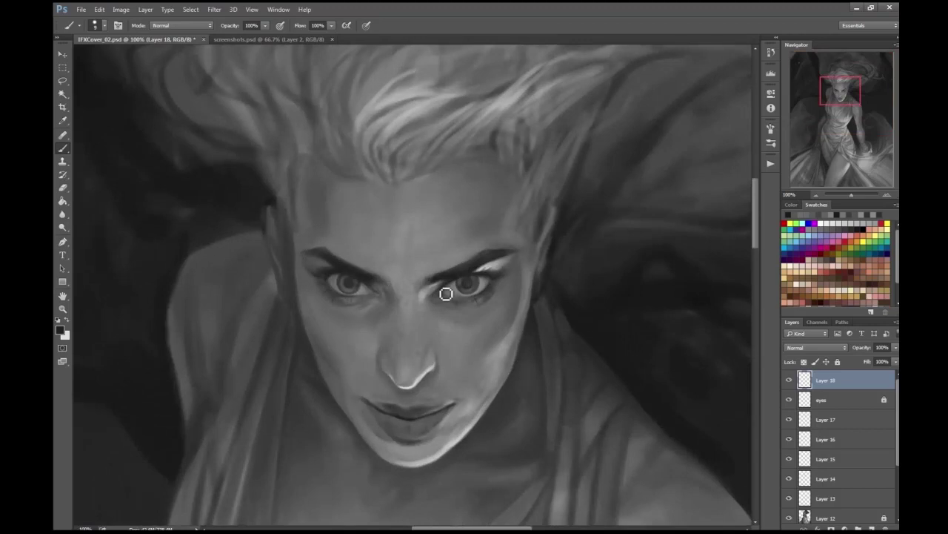
key(ctrl+minus)
key(ctrl+minus)
key(ctrl+plus)
key(ctrl+plus)
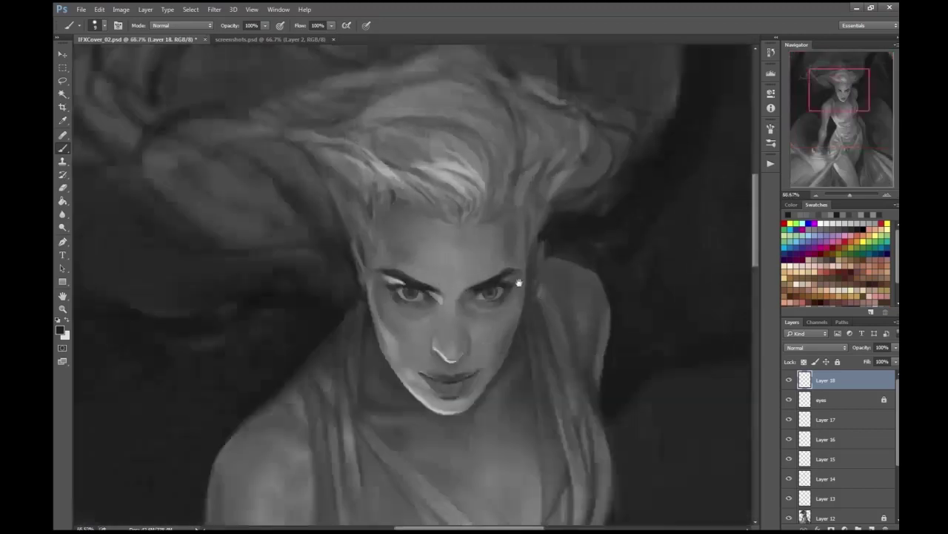
- Check the horizontally flipped painting as a whole and save the file
key(ctrl+minus)
key(ctrl+minus)
key(ctrl+s)
key(ctrl+plus)
key(ctrl+plus)
key(ctrl+plus)
key(ctrl+plus)
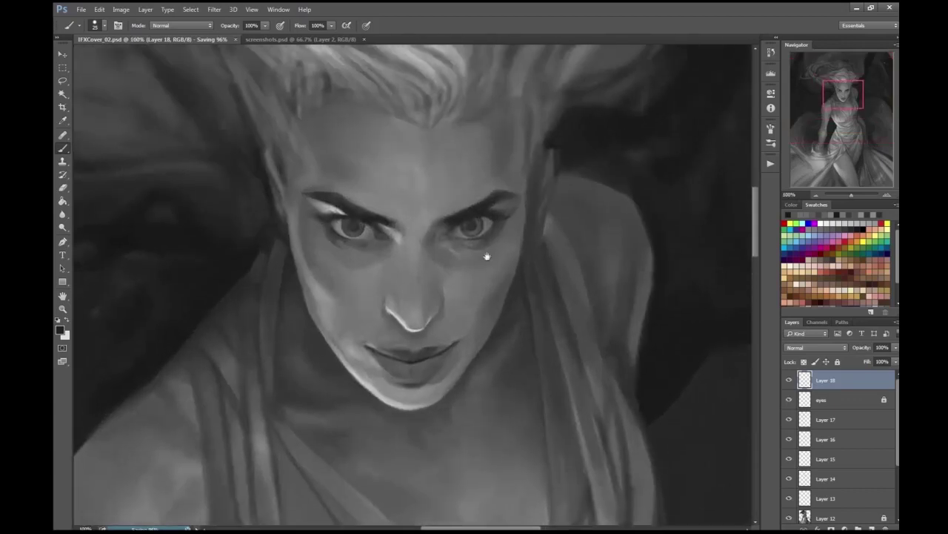
- Set the foreground colour to a near-white gray and refine the highlights on the upper eyelid and inner eye corner
click(59, 329)
key(Return)
key(ctrl+plus)
key(b)
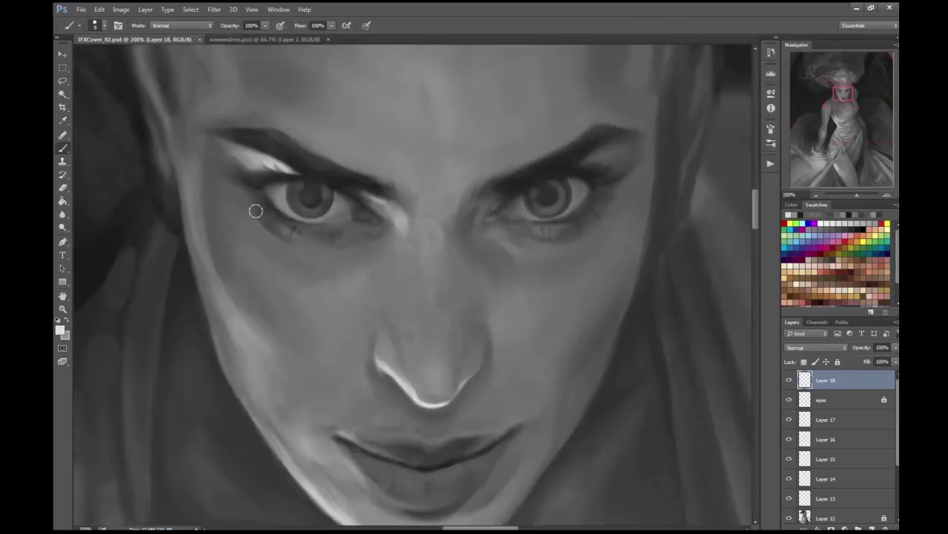
key(ctrl+minus)
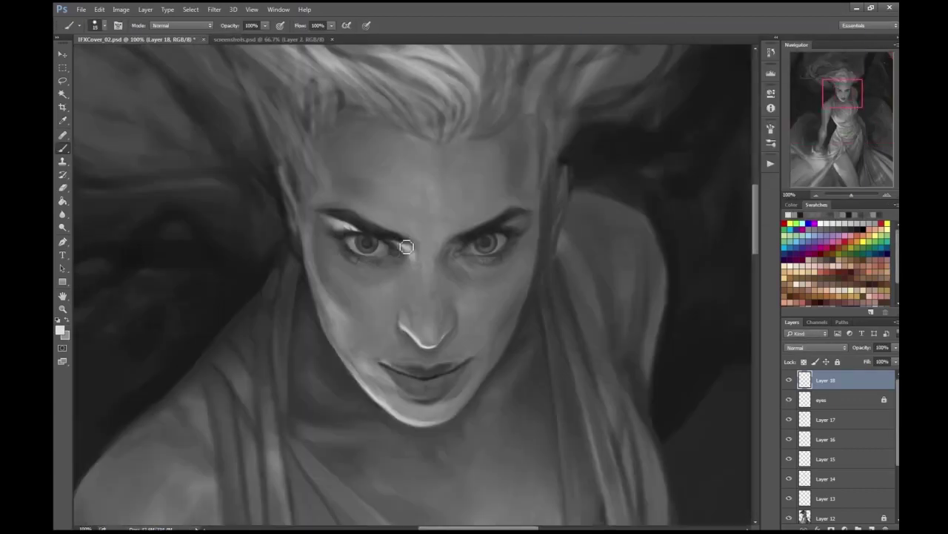
key(ctrl+minus)
key(ctrl+minus)
key(ctrl+minus)
key(ctrl+minus)
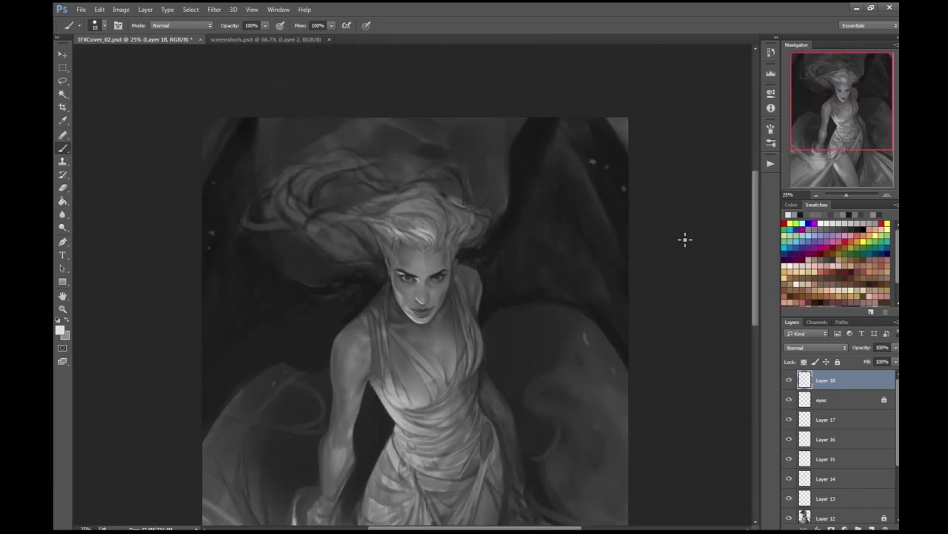
key(ctrl+plus)
key(ctrl+plus)
key(ctrl+plus)
key(ctrl+plus)
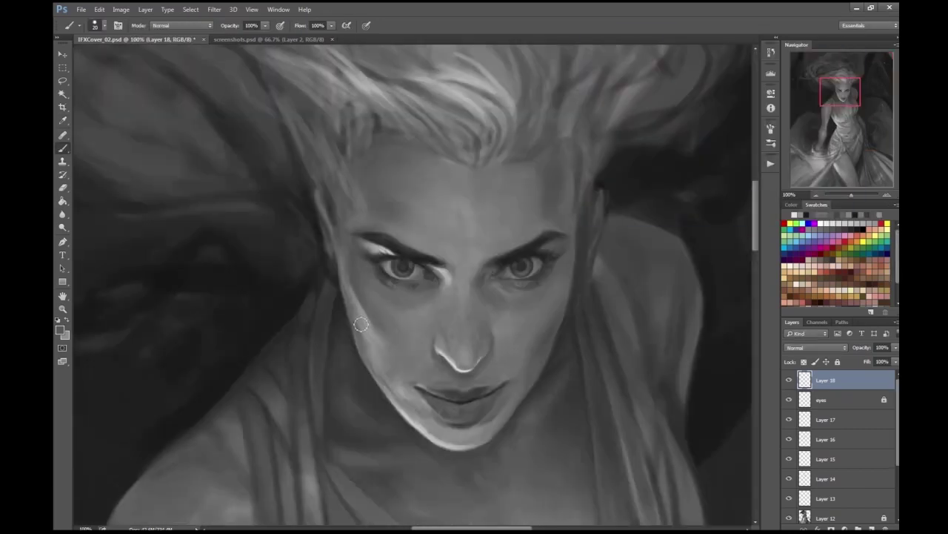
- Set the foreground colour to a lighter mid-gray and blend the shading on the lit cheek
drag(249, 172, 239, 144)
click(59, 329)
key(Return)
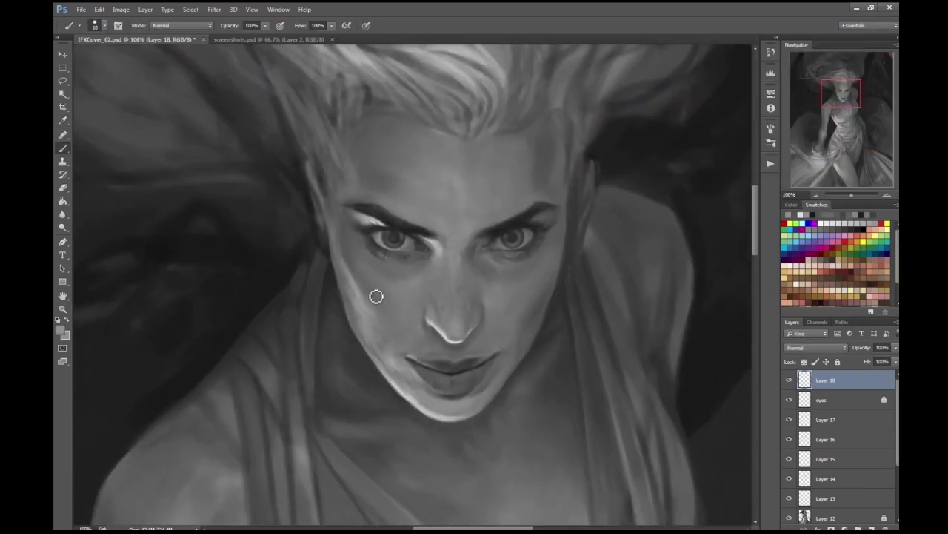
key(ctrl+minus)
key(ctrl+minus)
key(ctrl+minus)
key(ctrl+minus)
key(ctrl+plus)
key(ctrl+plus)
key(ctrl+plus)
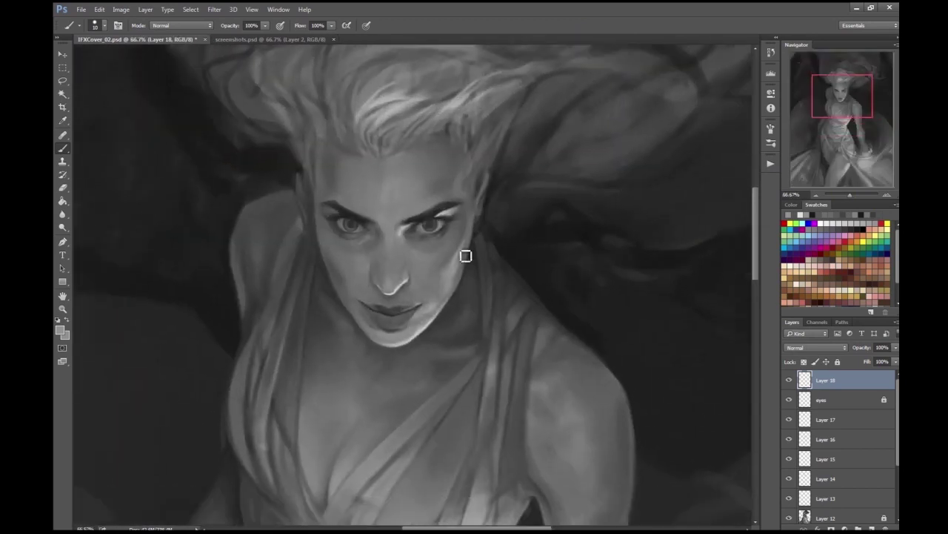
- Paint along the lit edge of the cheek and jaw down to the chin with a size 10 brush
drag(456, 264, 429, 334)
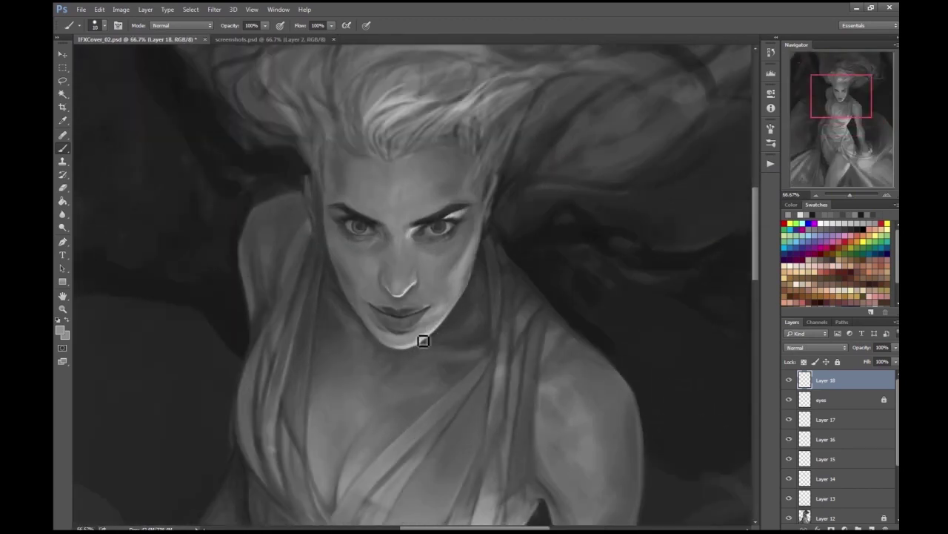
key(ctrl+minus)
key(ctrl+minus)
key(ctrl+minus)
key(ctrl+plus)
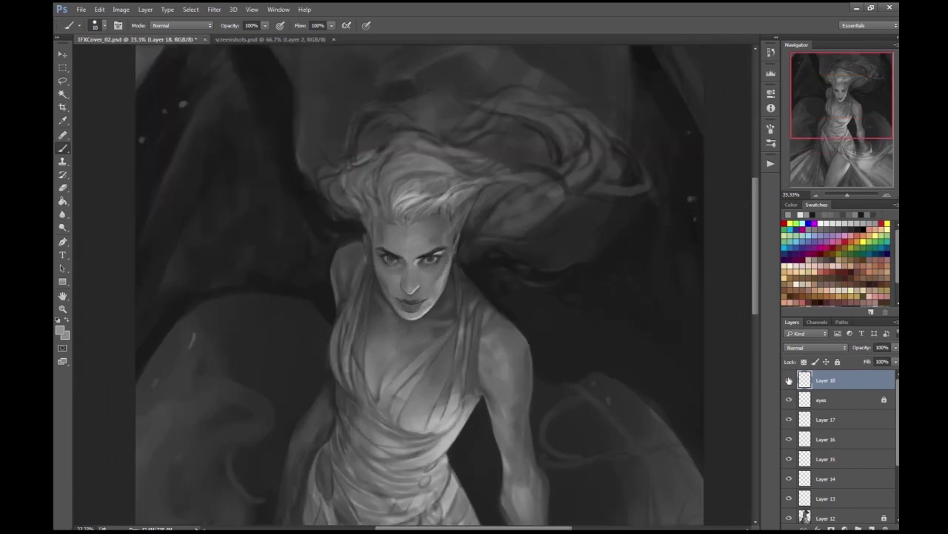
- Undo the last brush stroke on the face and compare the face with the whole figure
key(ctrl+plus)
key(ctrl+plus)
key(ctrl+plus)
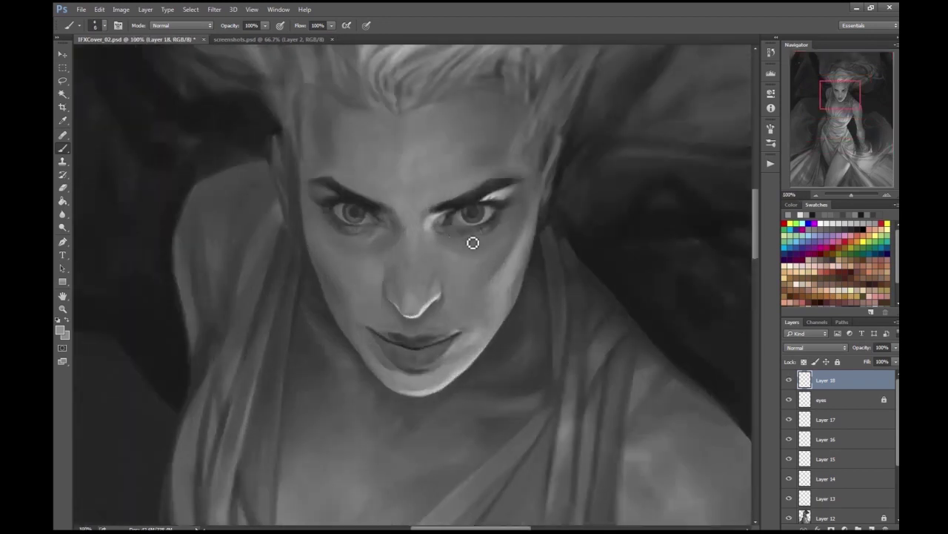
key(ctrl+z)
key(ctrl+minus)
key(ctrl+minus)
key(ctrl+minus)
key(ctrl+minus)
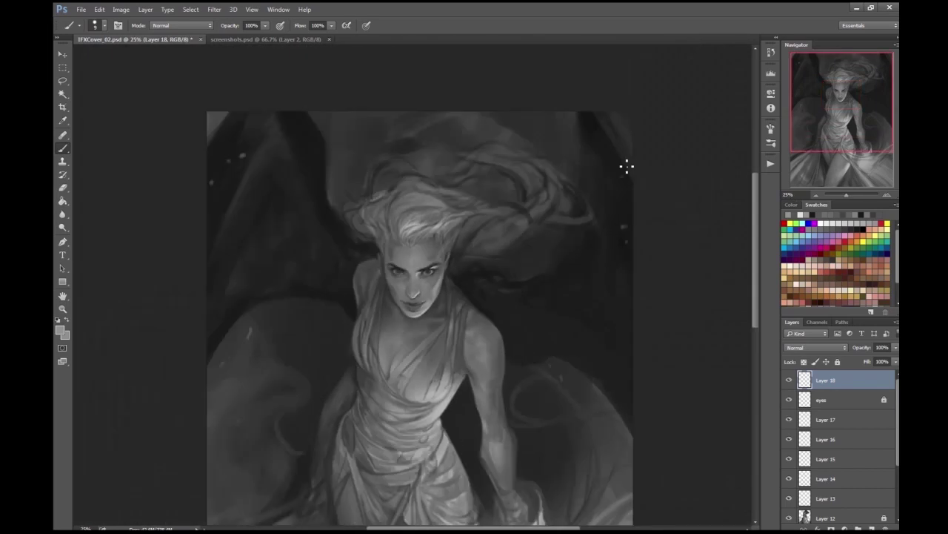
key(ctrl+plus)
key(ctrl+plus)
key(ctrl+plus)
key(ctrl+plus)
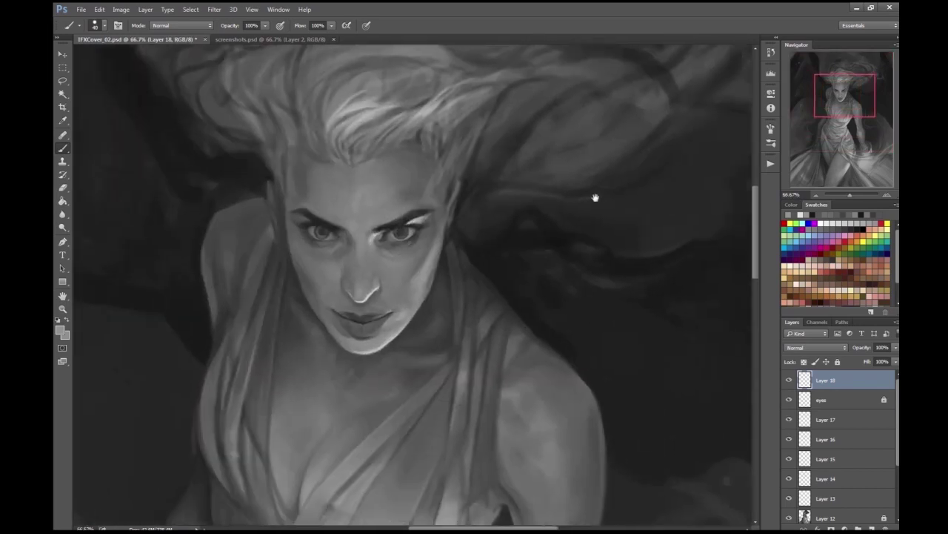
- Smooth the shading across the lit cheek beside the eye with a soft gray brush of size 25
key(Escape)
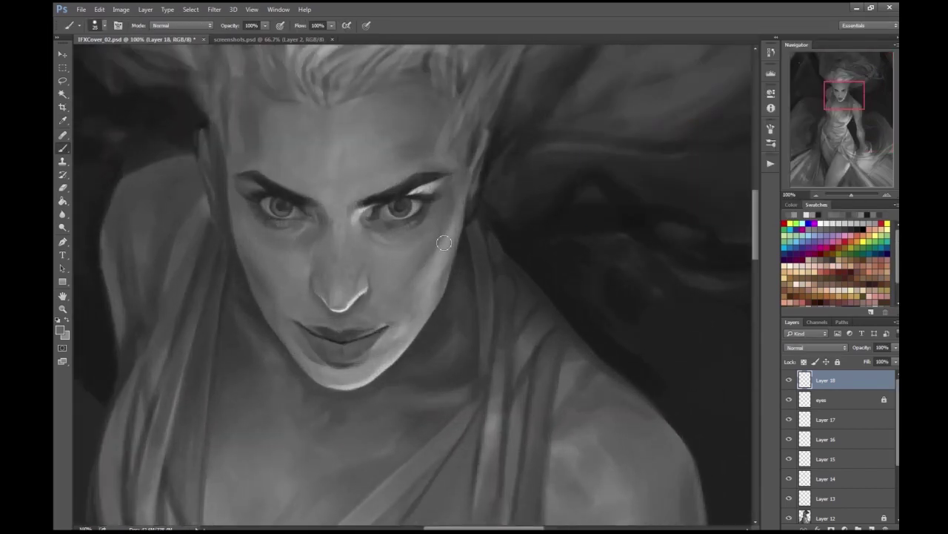
key(ctrl+minus)
key(ctrl+minus)
key(ctrl+minus)
key(ctrl+minus)
key(ctrl+plus)
key(ctrl+plus)
key(ctrl+plus)
key(ctrl+plus)
key(Escape)
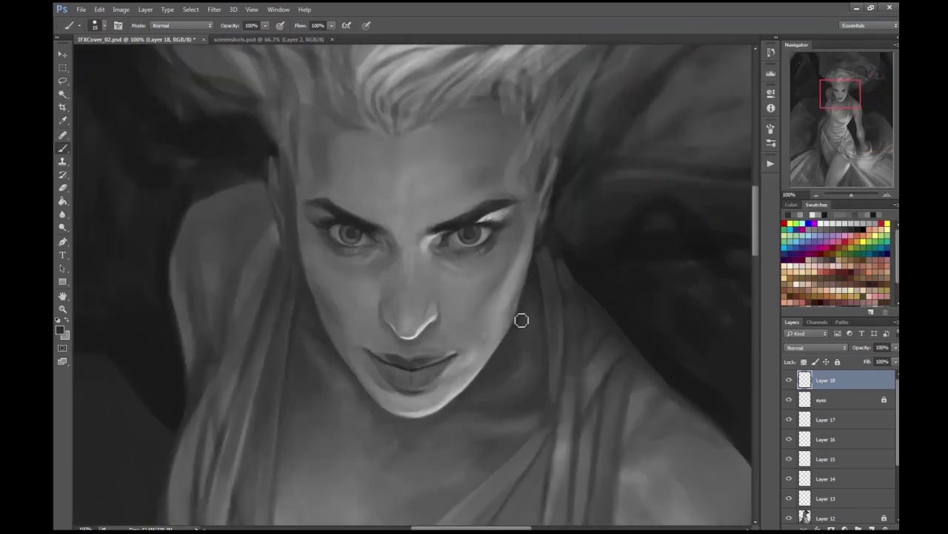
- Clean up the outer contour of the cheek and jaw with a dark gray brush of size 15
key(ctrl+minus)
key(ctrl+minus)
key(ctrl+minus)
key(ctrl+minus)
key(ctrl+plus)
key(ctrl+plus)
key(ctrl+plus)
key(ctrl+plus)
key(Escape)
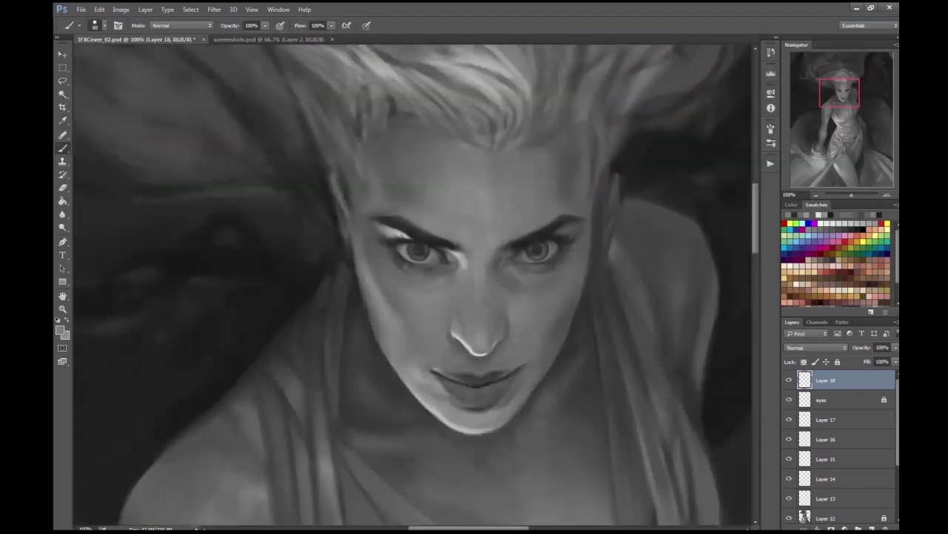
- Examine the flipped figure as a whole and the face up close to judge the retouching
key(ctrl+minus)
key(ctrl+minus)
key(ctrl+minus)
key(ctrl+minus)
key(ctrl+minus)
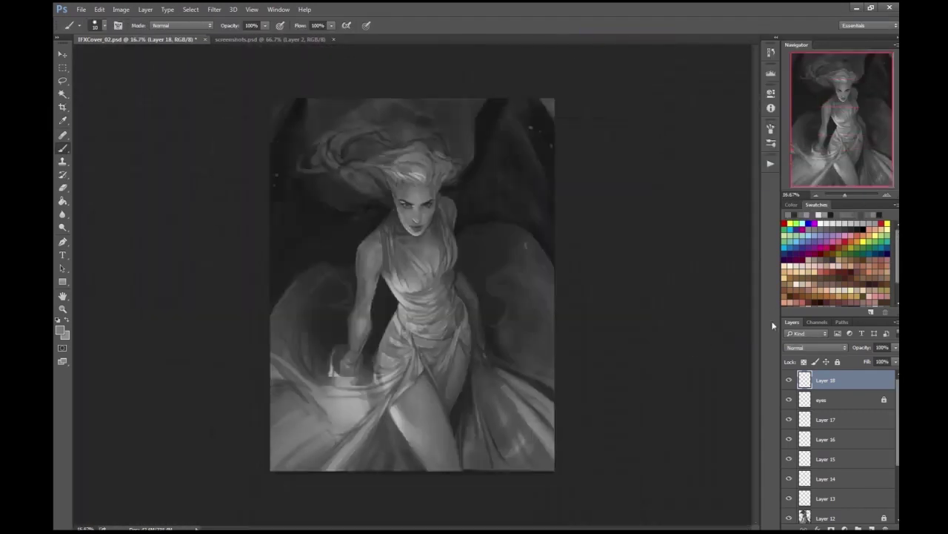
key(ctrl+plus)
key(ctrl+plus)
key(ctrl+plus)
key(ctrl+plus)
key(ctrl+plus)
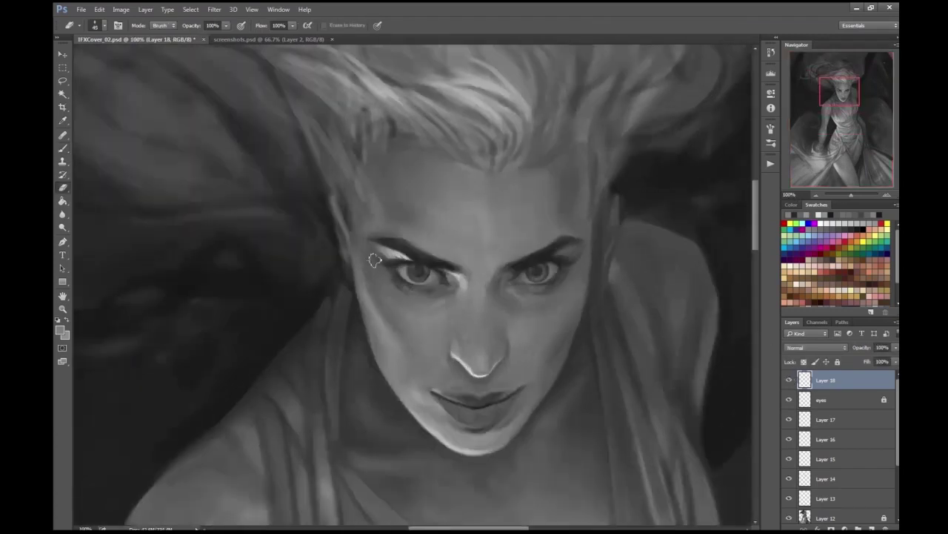
- Soften the retouching beside the highlighted eye on Layer 18 with a size 45 eraser and save the file
key(ctrl+minus)
key(ctrl+minus)
key(ctrl+minus)
key(e)
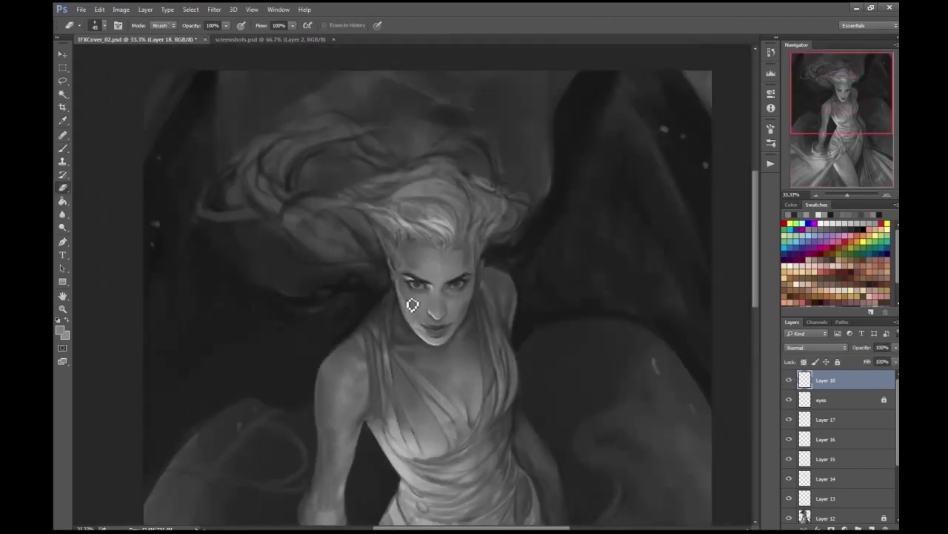
key(ctrl+minus)
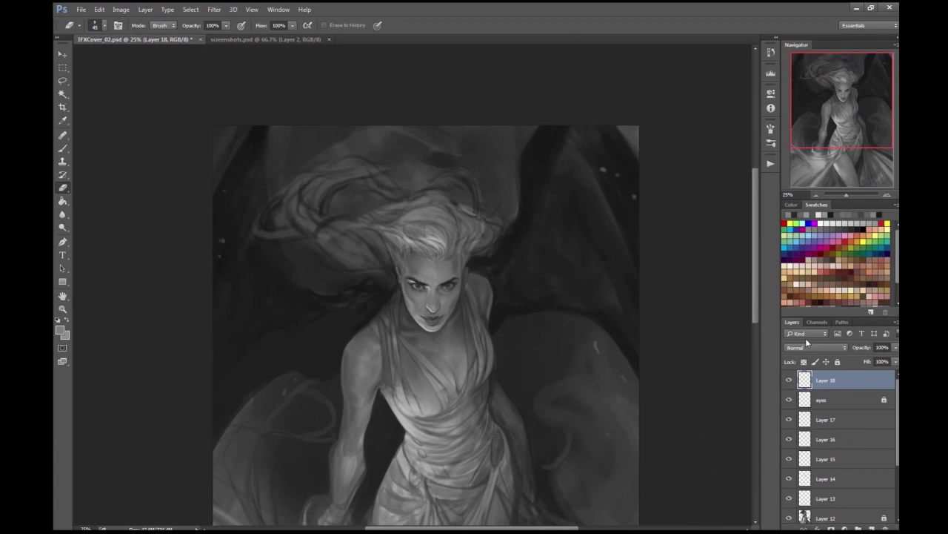
key(ctrl+minus)
key(ctrl+s)
key(ctrl+plus)
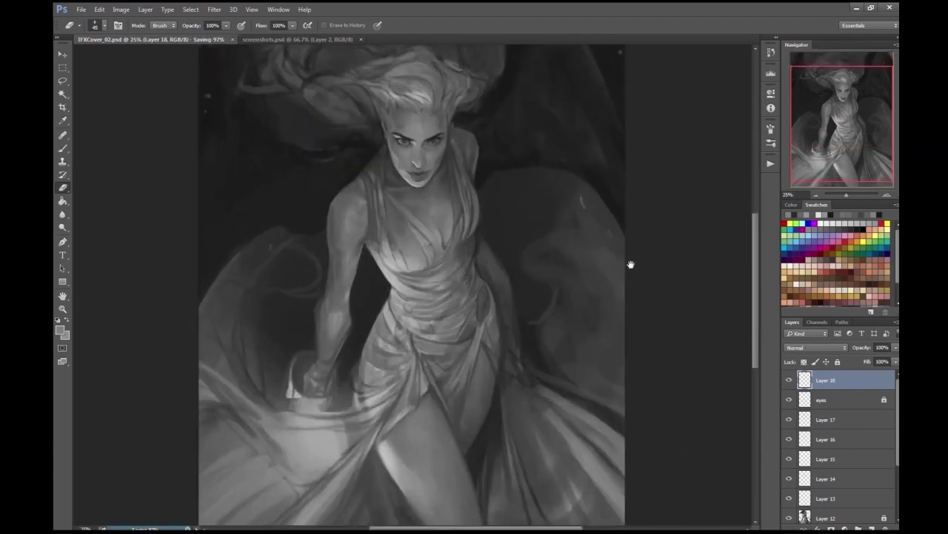
key(ctrl+plus)
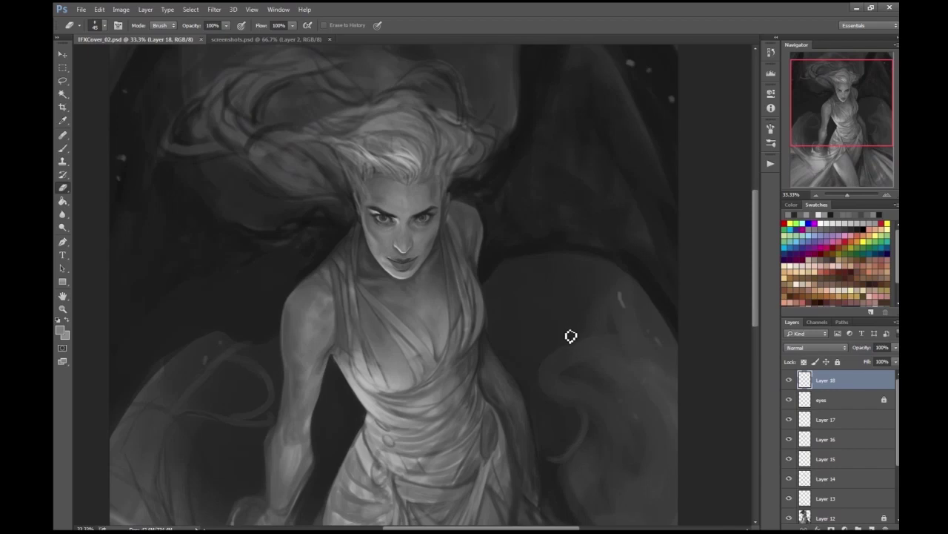
shift+click(800, 396)
click(145, 9)
click(171, 319)
key(ctrl+z)
- Brighten the lower part of both irises with a small light gray brush on Layer 18
key(ctrl+plus)
key(ctrl+plus)
key(ctrl+plus)
key(ctrl+plus)
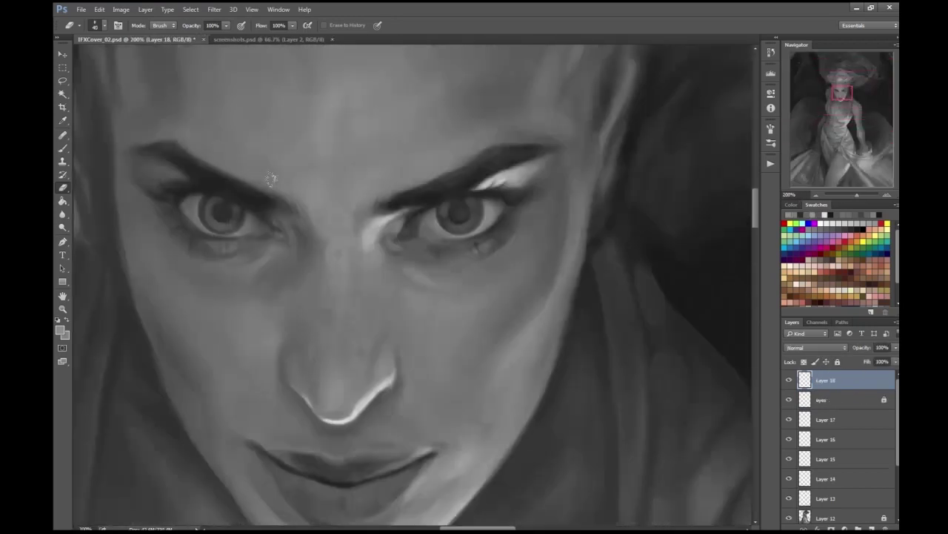
key(b)
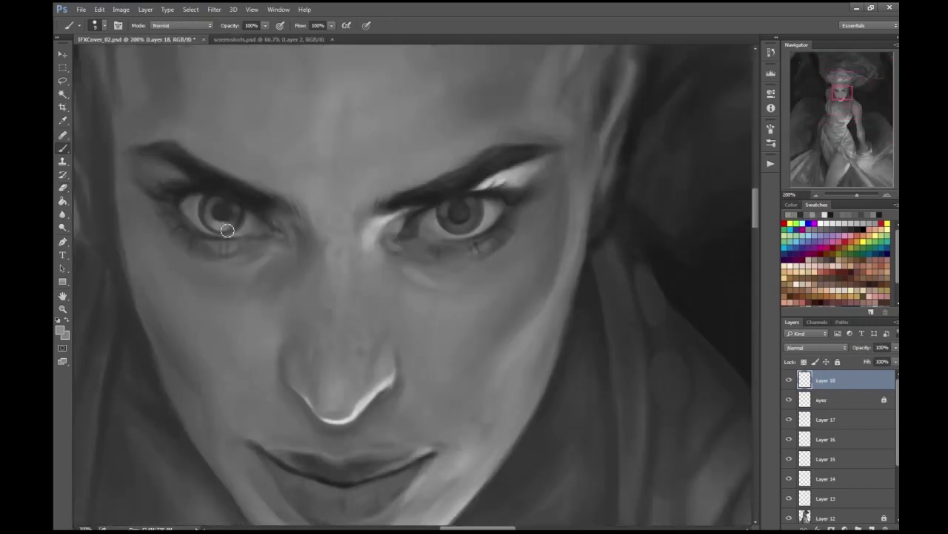
mouse_move(223, 212)
mouse_down()
mouse_move(311, 127)
mouse_move(385, 202)
mouse_move(622, 243)
mouse_move(271, 271)
mouse_up()
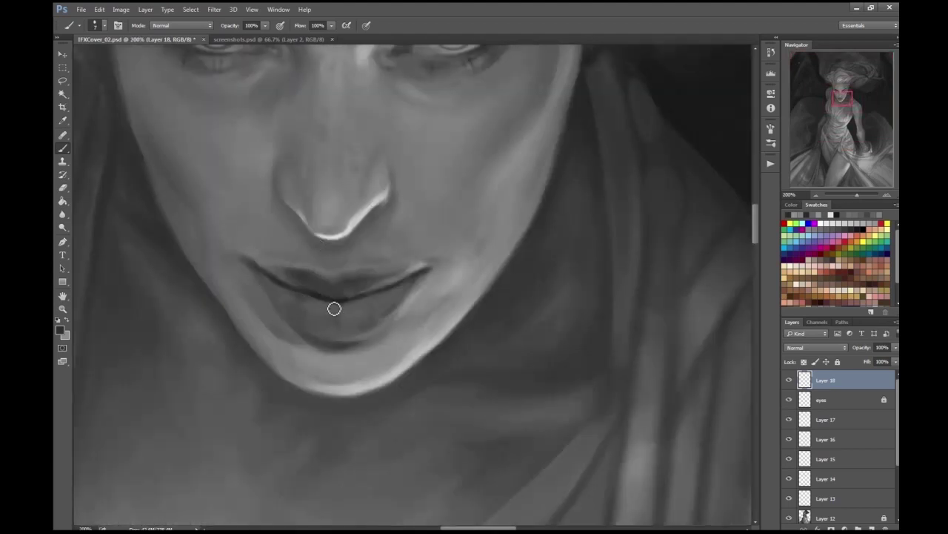
- Refine the lips with dark gray #292929, and sample a lighter gray beside the mouth corner as the foreground colour
key(ctrl+minus)
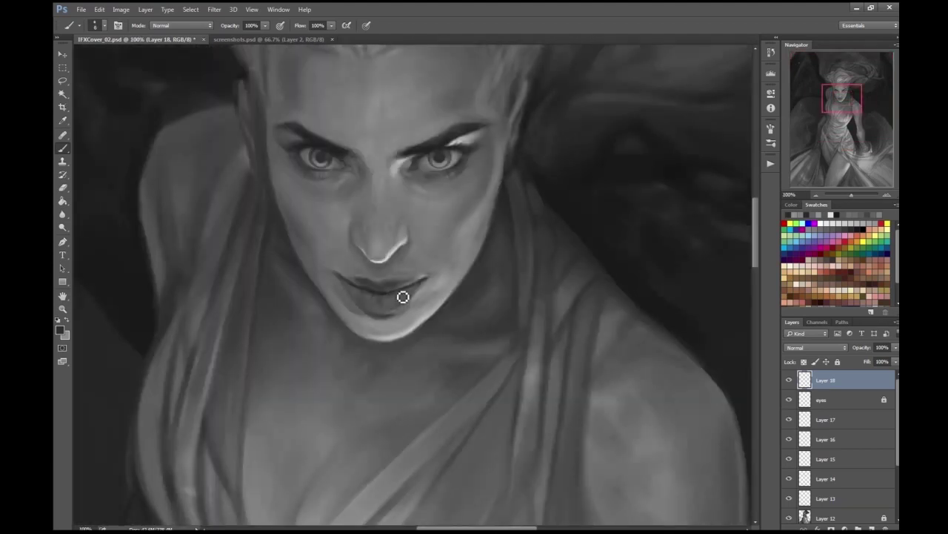
key(ctrl+plus)
click(59, 330)
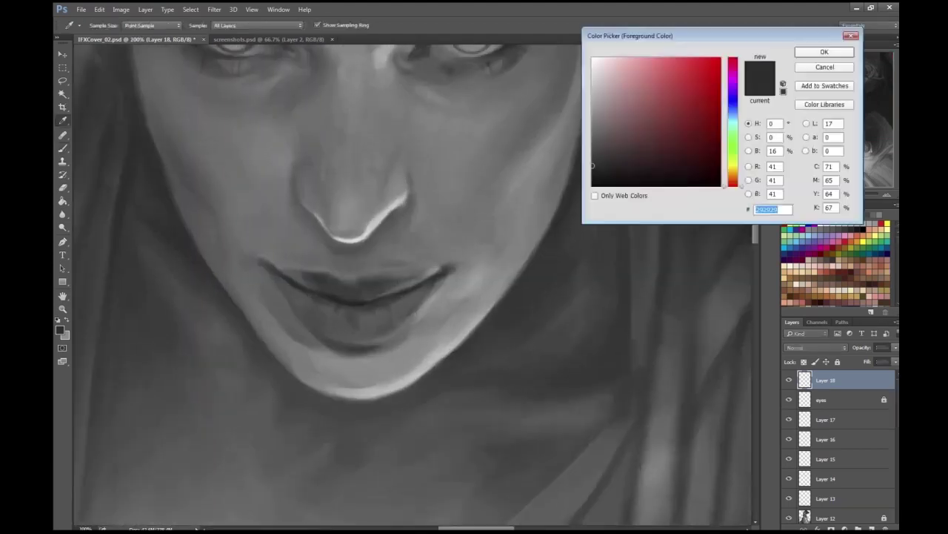
click(451, 275)
key(Return)
key(ctrl+minus)
key(ctrl+minus)
key(ctrl+minus)
key(ctrl+minus)
key(ctrl+minus)
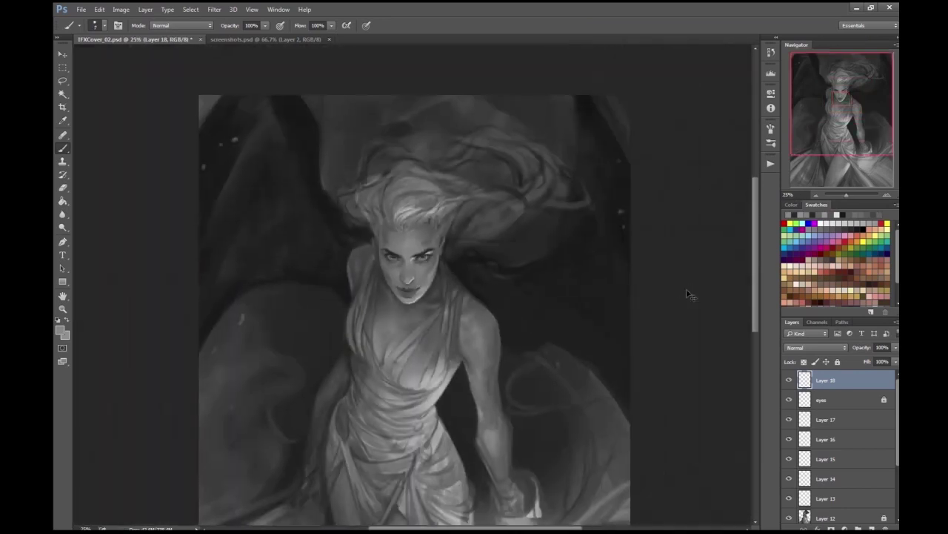
- Set the foreground colour to a dark gray and darken the pupils of both eyes with a size 3 brush
key(ctrl+plus)
key(ctrl+plus)
key(ctrl+plus)
key(ctrl+plus)
key(ctrl+plus)
key(ctrl+plus)
click(59, 330)
key(Return)
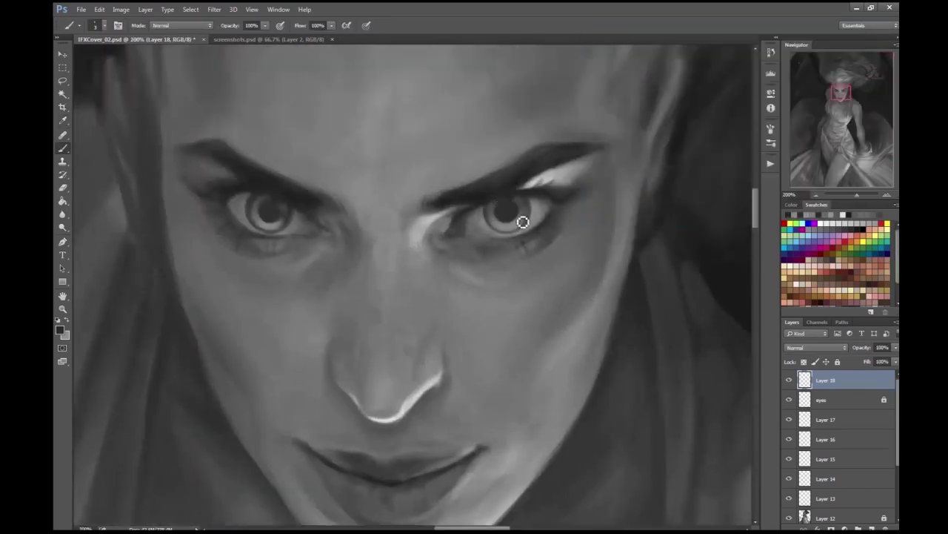
- Compare the retouched eyes close up and from a distance, with the canvas mirrored and Layer 18 hidden
key(ctrl+minus)
key(ctrl+minus)
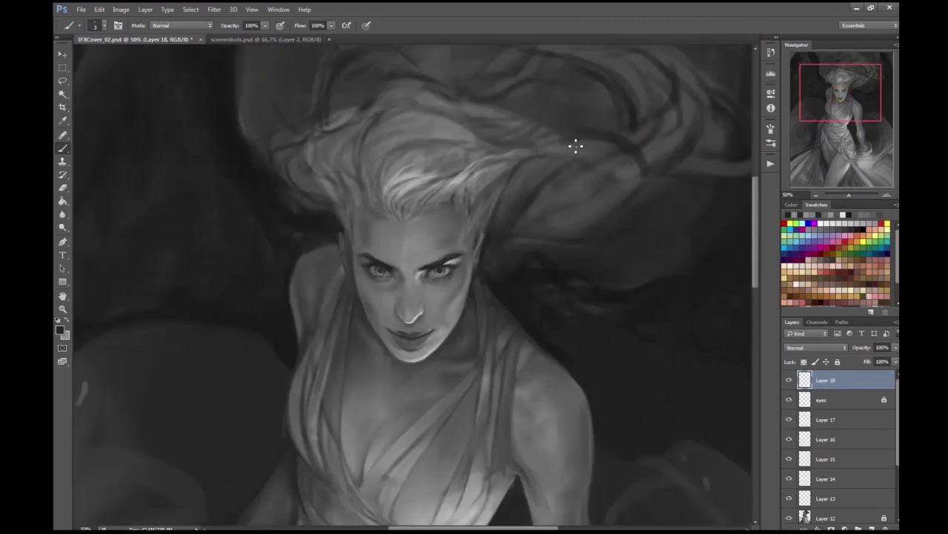
key(ctrl+plus)
key(ctrl+plus)
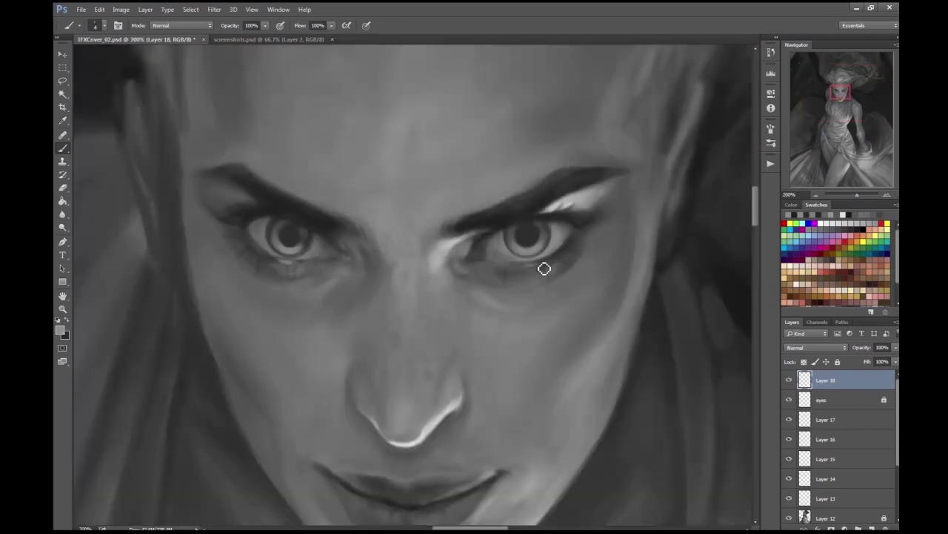
key(ctrl+minus)
key(ctrl+minus)
key(ctrl+minus)
key(ctrl+minus)
key(ctrl+minus)
key(ctrl+plus)
key(ctrl+plus)
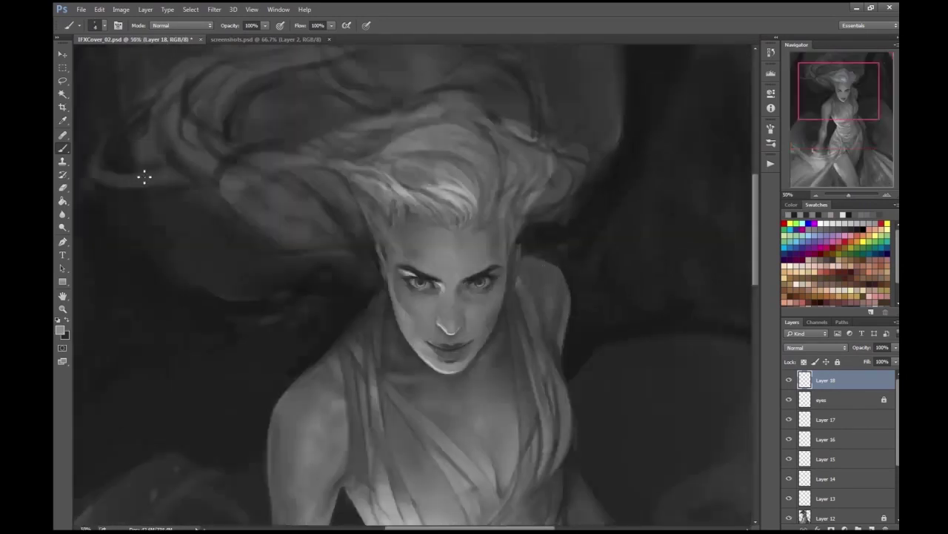
key(ctrl+plus)
key(e)
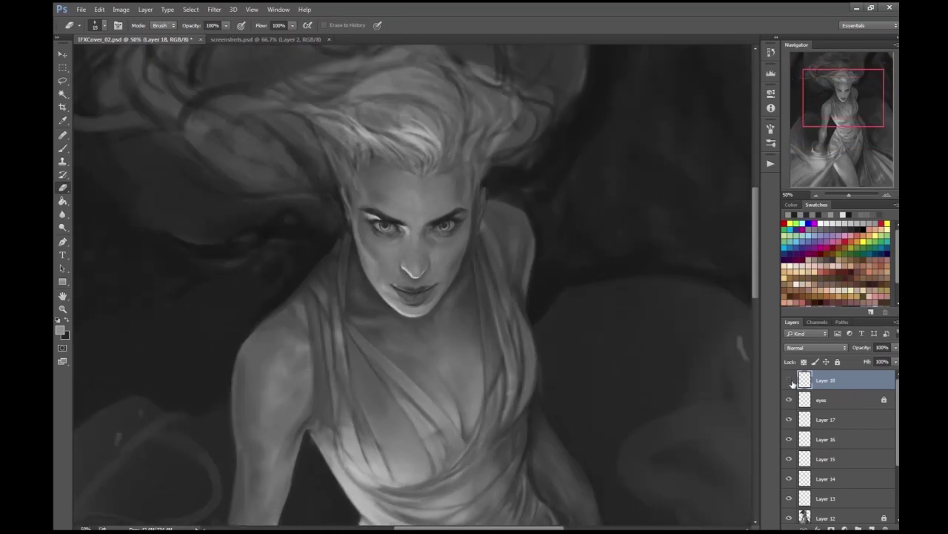
- Set the foreground colour to a lighter gray and brighten the irises of both eyes with a size 3 brush on Layer 18
key(ctrl+plus)
key(b)
key(ctrl+plus)
click(60, 329)
key(Return)
key(ctrl+plus)
drag(424, 247, 427, 263)
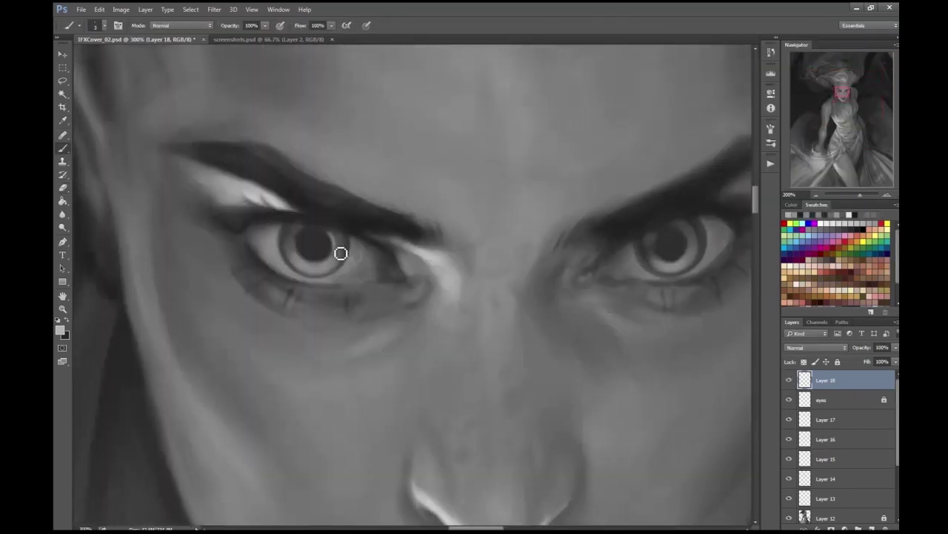
key(ctrl+minus)
key(ctrl+minus)
key(ctrl+plus)
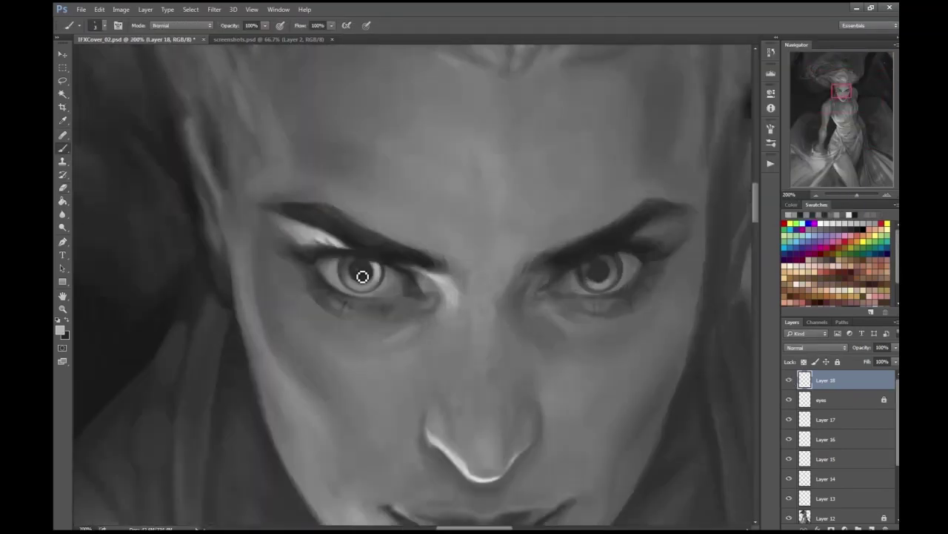
key(ctrl+minus)
key(ctrl+plus)
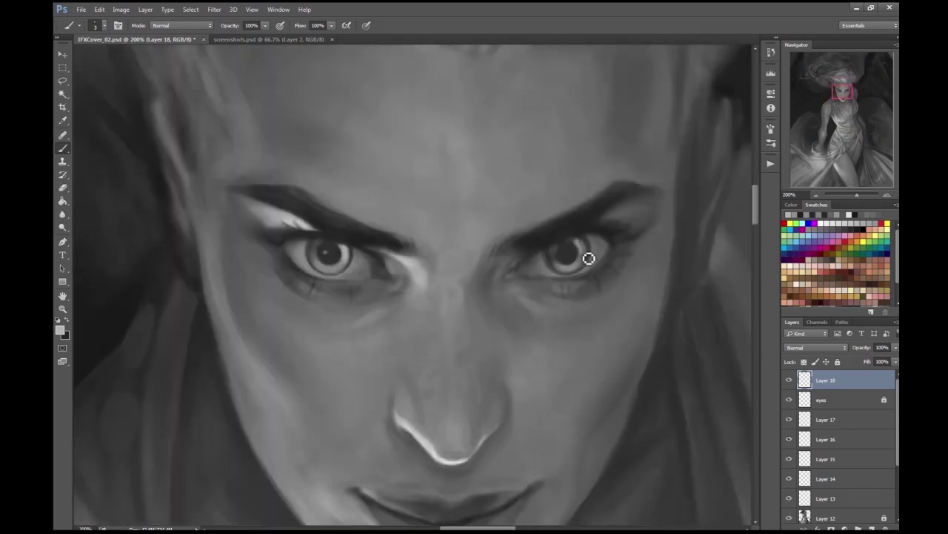
- Touch up the pupils with the dark gray brush on Layer 18 and check the face from a distance
key(x)
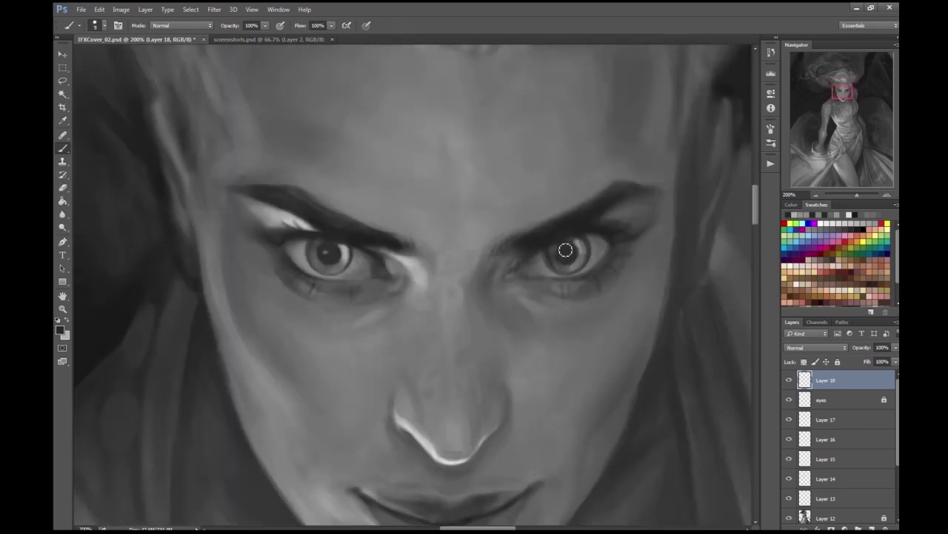
key(ctrl+minus)
key(ctrl+minus)
key(ctrl+minus)
key(ctrl+minus)
key(ctrl+plus)
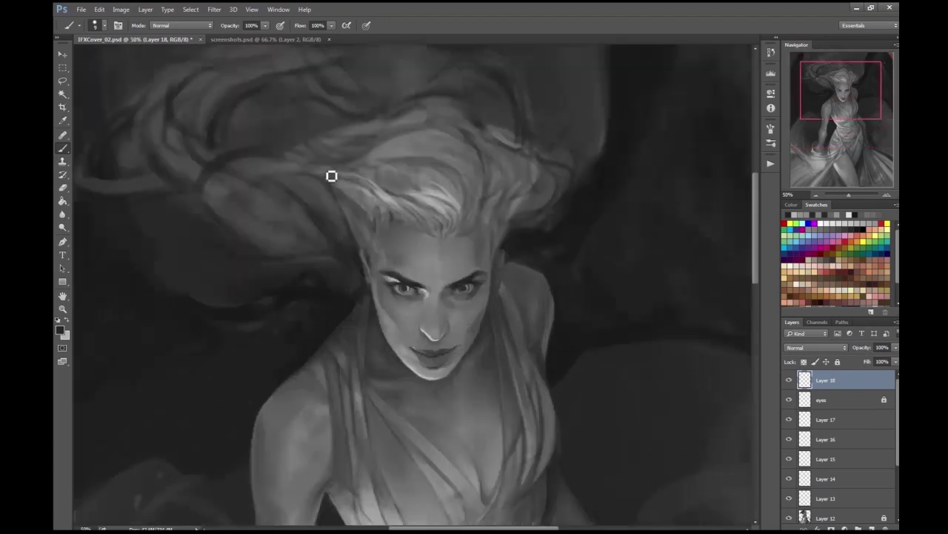
- Lock Layer 18 and add a new layer above it in Overlay mode
key(ctrl+minus)
key(ctrl+minus)
key(ctrl+minus)
key(/)
key(ctrl+shift+alt+n)
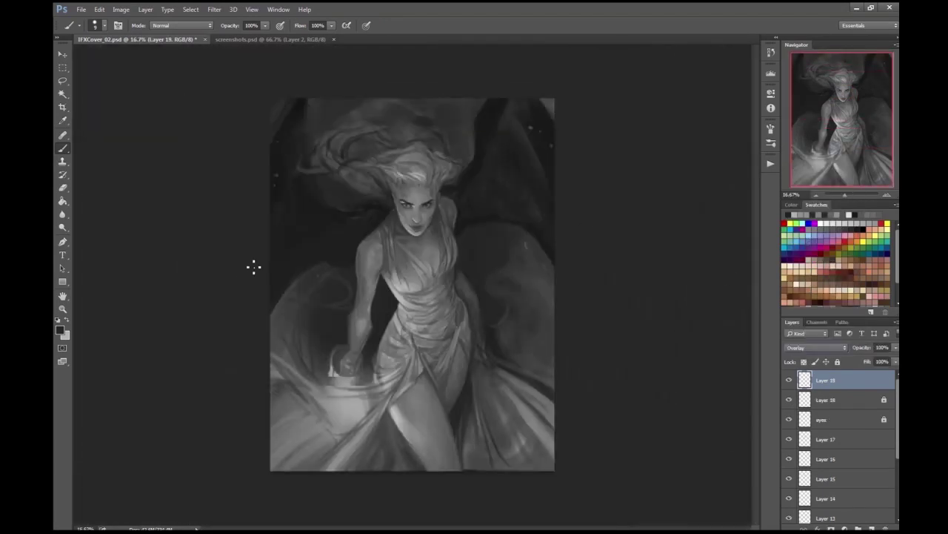
key(ctrl+plus)
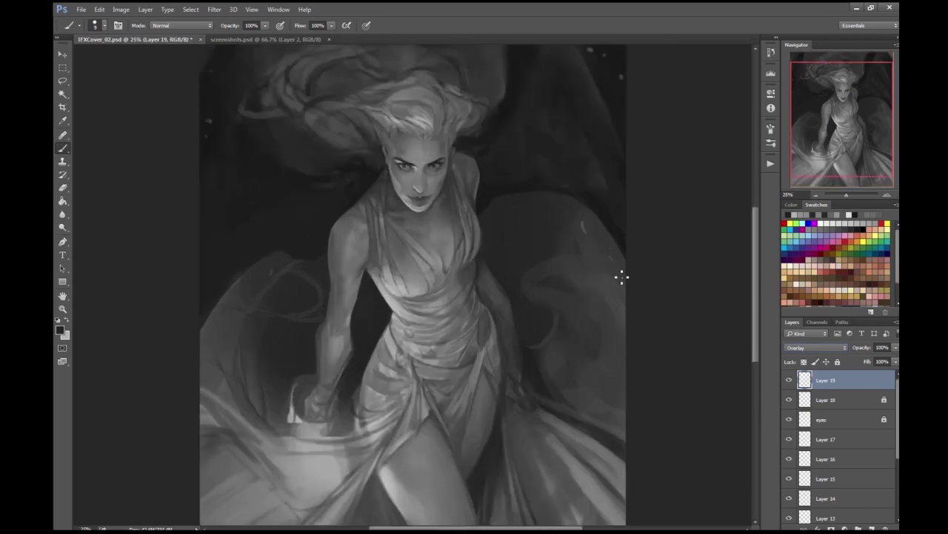
key(ctrl+plus)
key(ctrl+minus)
- Hide Layer 19, Layer 18 and the eyes layer, and select Layer 17 with the Eraser tool active
key(alt+bracketleft)
key(alt+bracketleft)
key(alt+bracketleft)
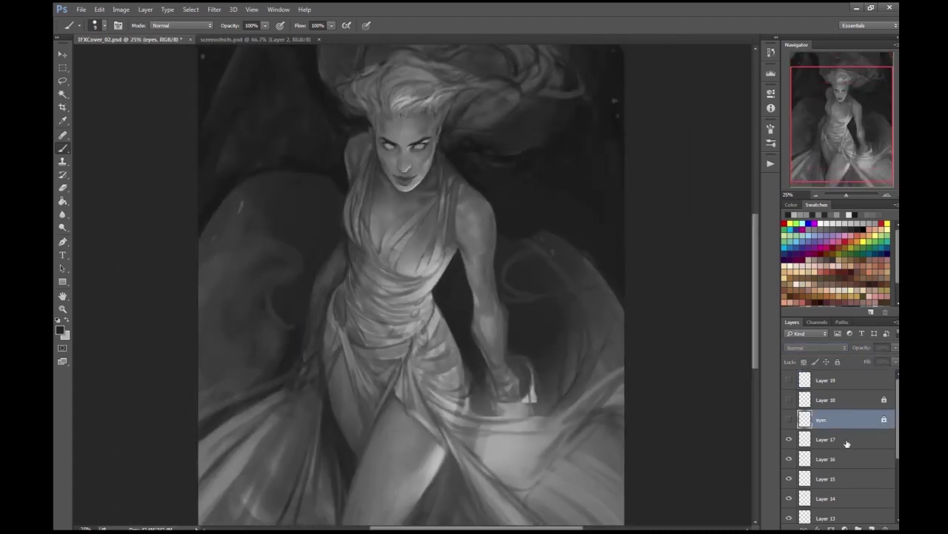
drag(789, 380, 789, 419)
click(62, 188)
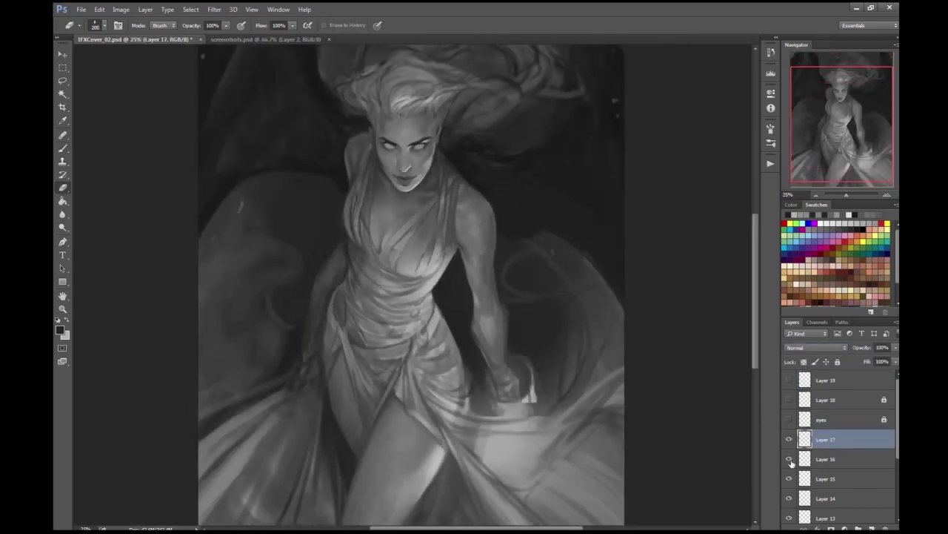
- Select Layer 14 and soften the bright edge of the chin with a size 125 eraser
key(alt+bracketleft)
key(ctrl+plus)
key(ctrl+plus)
key(alt+bracketleft)
key(alt+bracketleft)
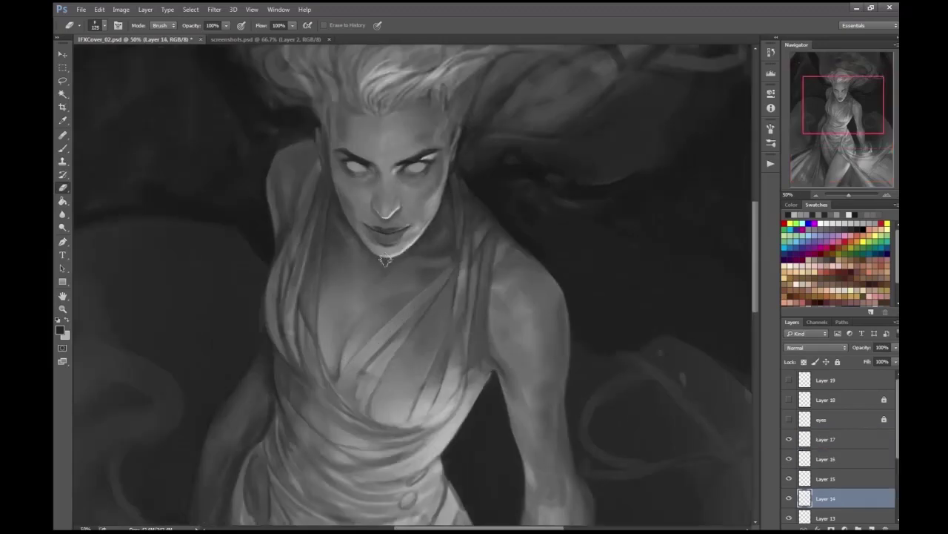
key(ctrl+minus)
key(ctrl+minus)
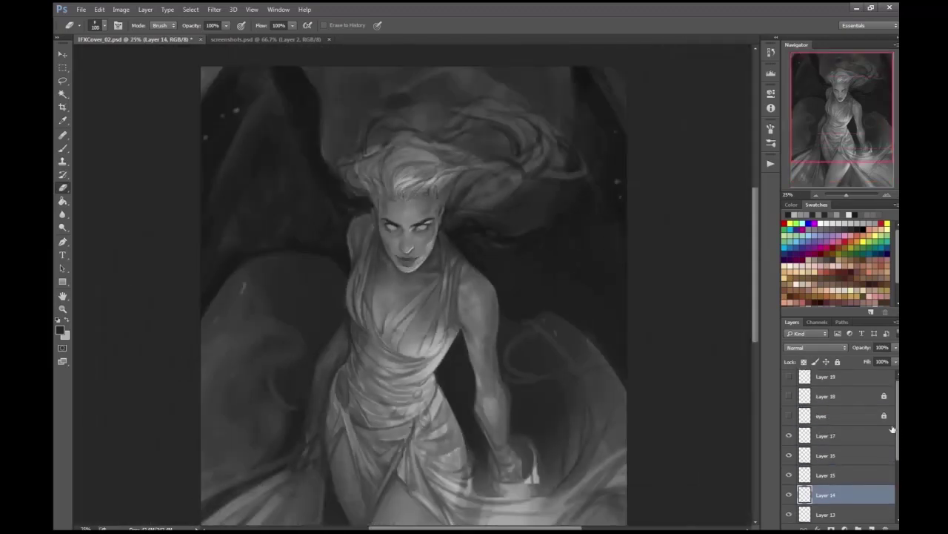
- Merge Layer 17 with the figure layers beneath it down to the wings layer, and show Layer 18 and eyes again
click(865, 437)
key(ctrl+shift+e)
key(ctrl+plus)
click(789, 395)
key(ctrl+plus)
scroll(578, 277, up, 3)
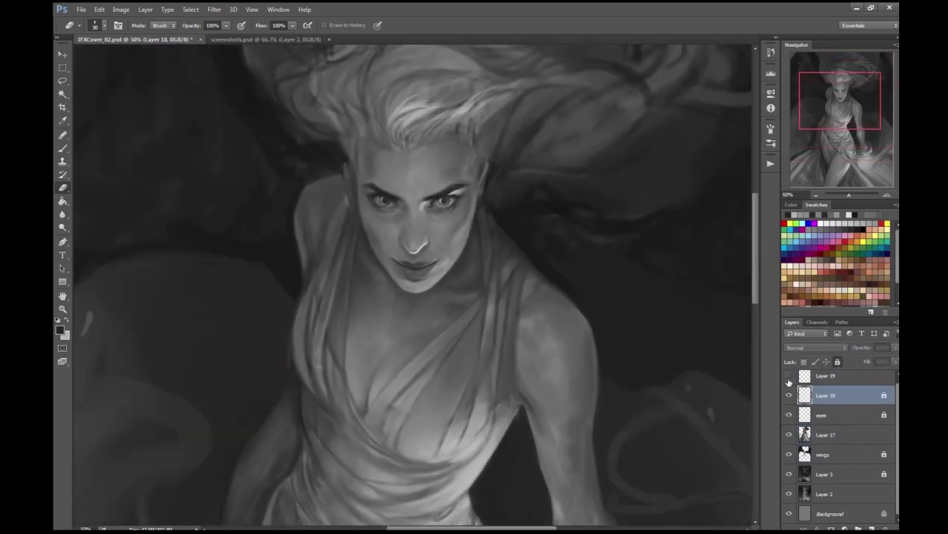
- Show Layer 19, merge it with Layer 18 and the eyes layer, and clip the merged layer to Layer 17
click(791, 383)
shift+click(852, 400)
shift+click(853, 419)
key(ctrl+e)
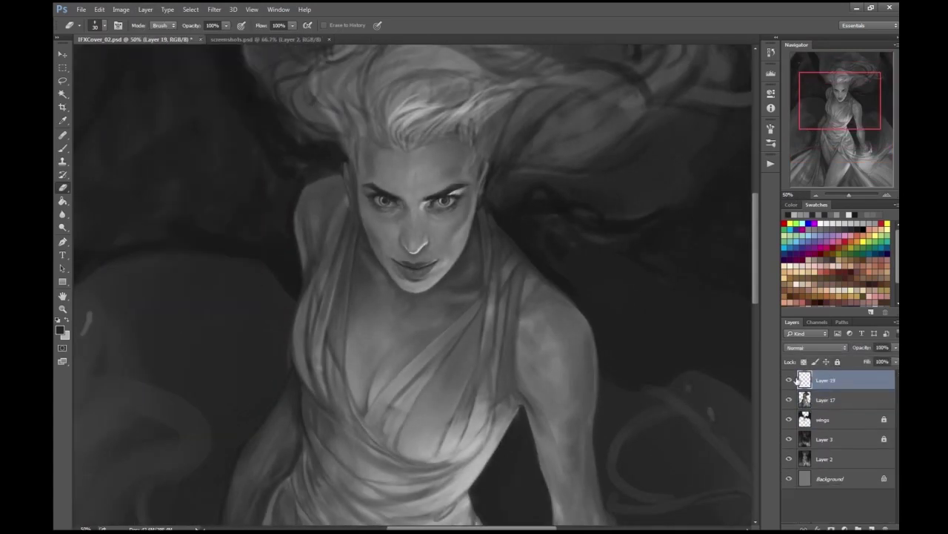
right_click(854, 368)
click(751, 250)
- Lock Layer 19 and add a new layer above it, clipped to Layer 17
key(ctrl+minus)
key(ctrl+minus)
key(ctrl+shift+alt+n)
- Set the new layer to Overlay and choose a size 200 brush with a white foreground colour
key(b)
click(94, 25)
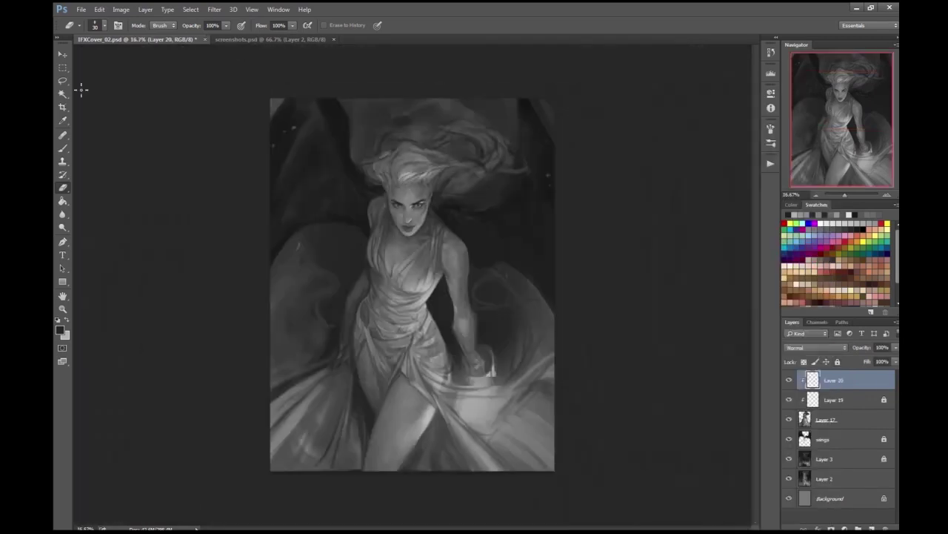
double_click(126, 125)
key(x)
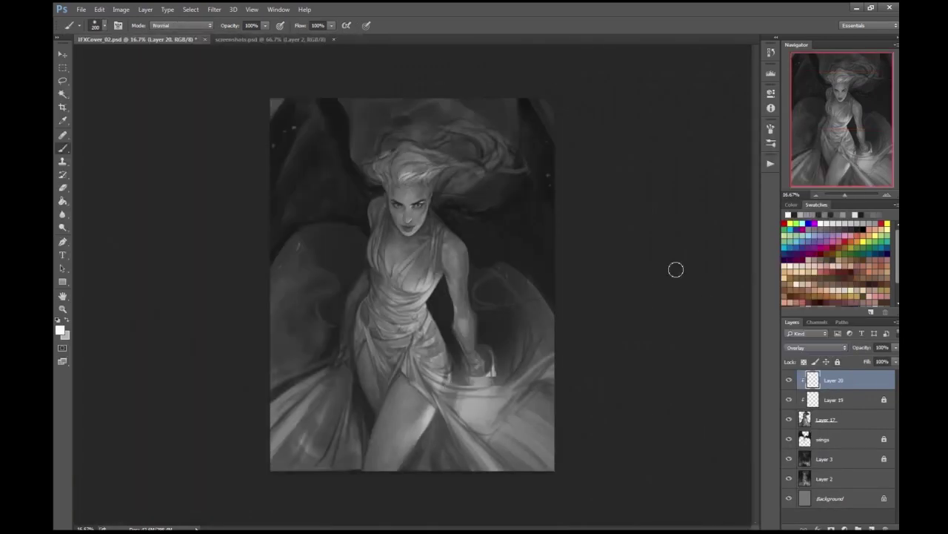
- Paint a white highlight along the figure's raised thigh on the Overlay layer, Layer 20
key(bracketleft)
key(bracketleft)
key(bracketleft)
key(bracketleft)
key(bracketleft)
key(bracketleft)
key(bracketleft)
key(ctrl+plus)
drag(412, 465, 426, 430)
key(ctrl+minus)
- Flip the canvas horizontally and paint a highlight on the dress beneath the bust with a 125 px brush
key(F2)
key(ctrl+plus)
key(bracketright)
key(bracketright)
key(bracketright)
key(bracketright)
key(bracketright)
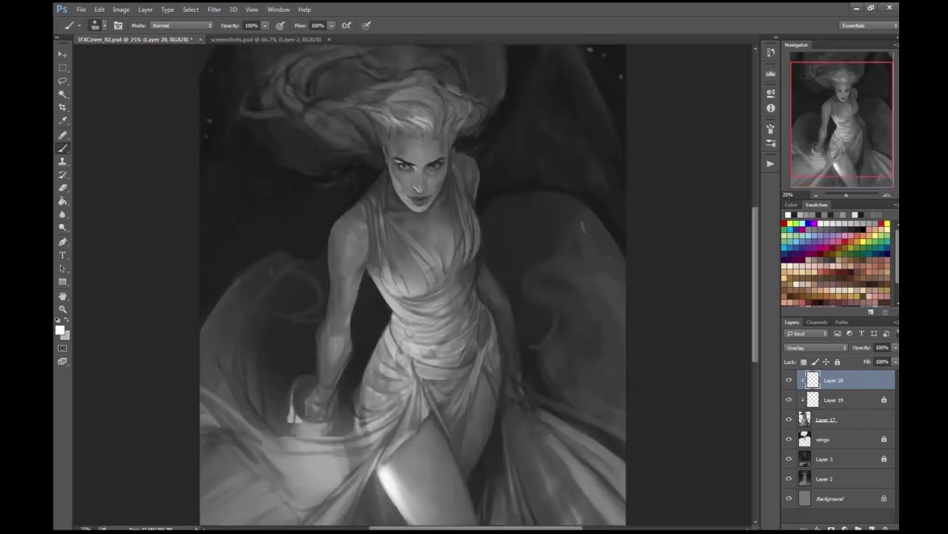
key(ctrl+minus)
key(ctrl+plus)
key(ctrl+plus)
key(bracketleft)
key(bracketleft)
key(bracketleft)
key(bracketleft)
key(bracketleft)
key(bracketleft)
key(bracketleft)
drag(380, 275, 417, 307)
key(ctrl+minus)
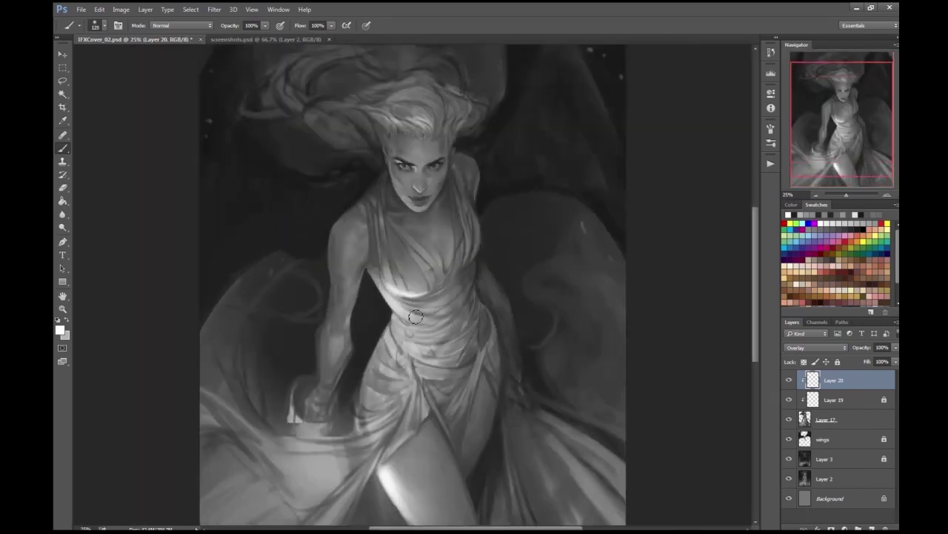
- Extend the white highlight across the bust folds of the dress on Layer 20
key(ctrl+minus)
key(ctrl+plus)
key(bracketright)
key(bracketright)
key(bracketright)
key(bracketright)
key(bracketleft)
key(bracketleft)
key(bracketleft)
key(bracketleft)
key(bracketleft)
key(bracketleft)
key(bracketleft)
drag(434, 275, 405, 294)
- Refine the torso and forearm highlights, and lower Layer 20's opacity to 64%
key(ctrl+plus)
key(bracketright)
key(bracketright)
key(bracketright)
key(ctrl+minus)
key(ctrl+minus)
key(ctrl+plus)
key(bracketleft)
key(bracketleft)
key(bracketleft)
key(ctrl+minus)
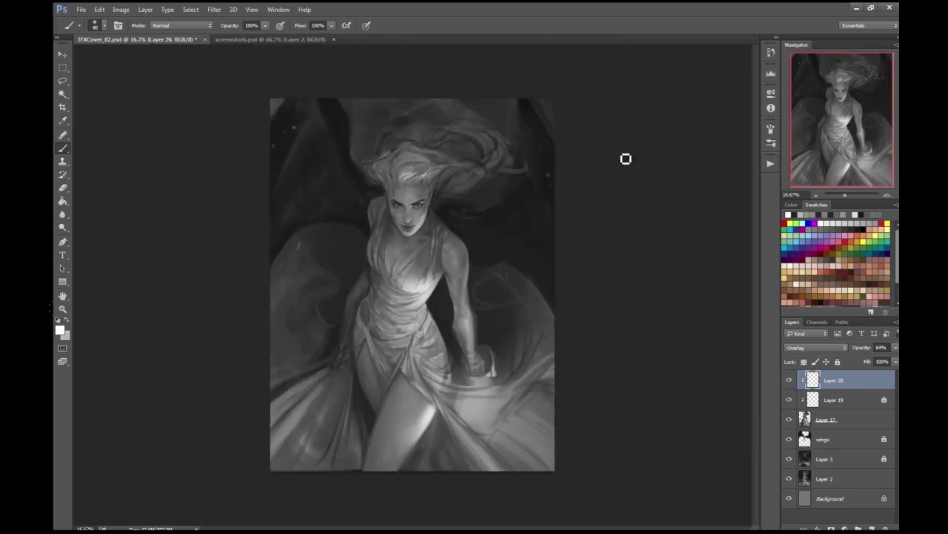
- Brush extra light along the thigh on Layer 20 with a 30 px brush
key(bracketleft)
drag(417, 420, 398, 461)
key(ctrl+minus)
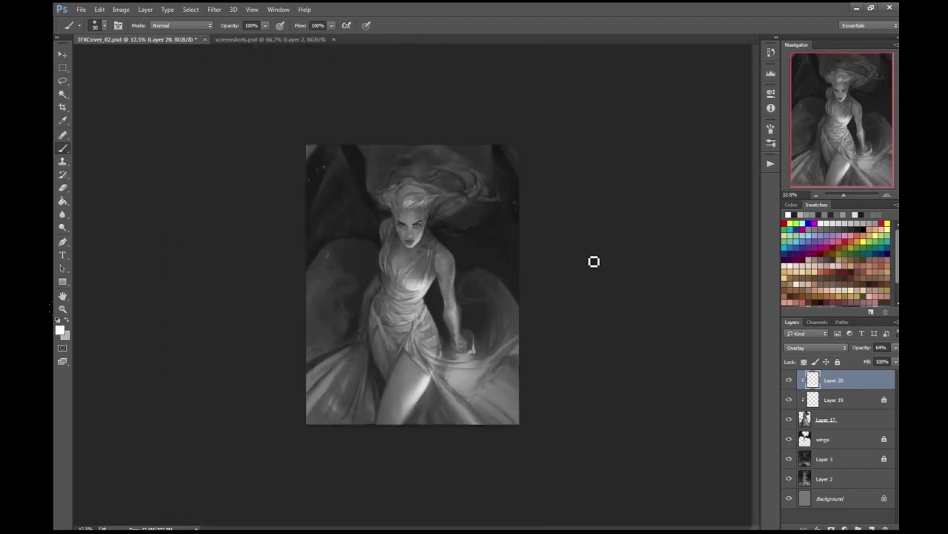
key(ctrl+plus)
- Mirror the canvas and darken the outer drapery and hair with a 1300 px dark brush, and save the painting
key(ctrl+shift+h)
drag(549, 335, 518, 270)
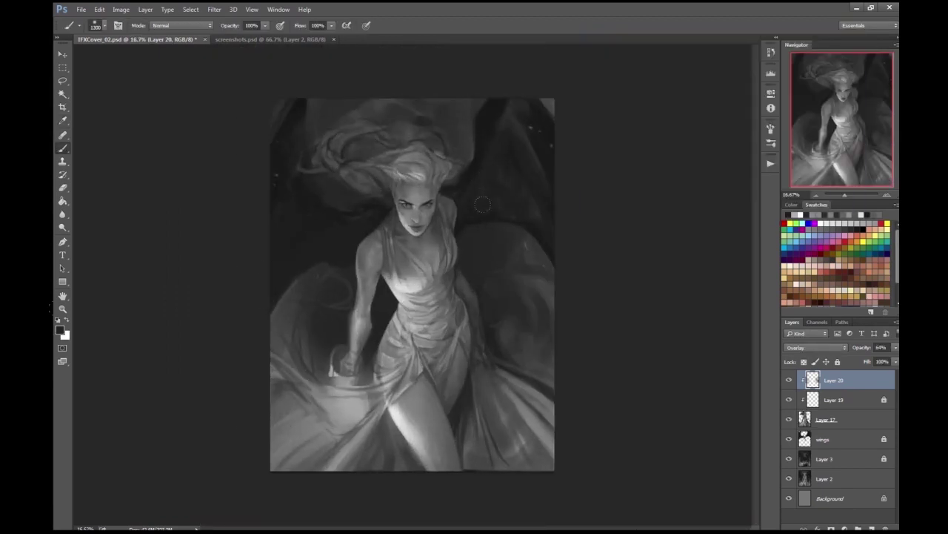
key(x)
mouse_move(362, 172)
mouse_down()
mouse_move(374, 180)
mouse_move(292, 110)
mouse_up()
scroll(401, 198, up, 1)
scroll(678, 158, down, 1)
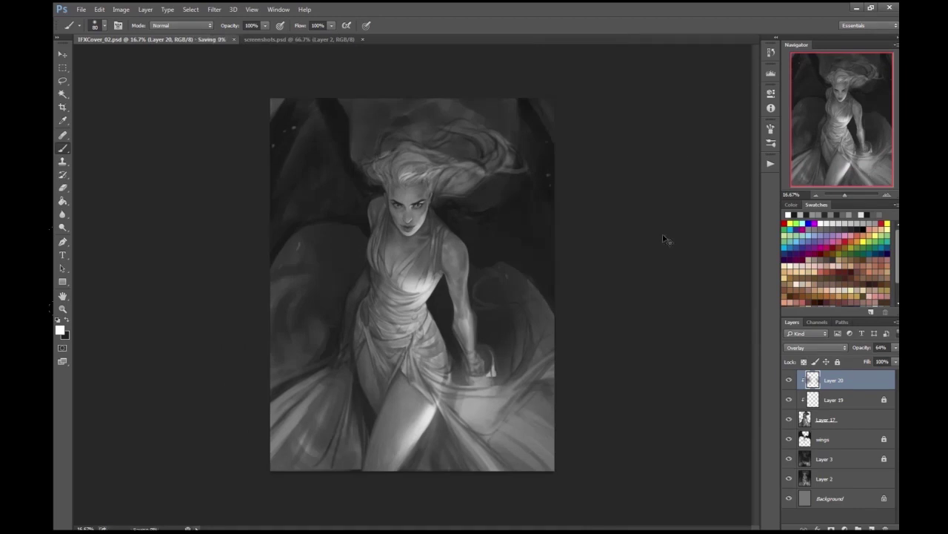
- Review the white highlights on the figure and soften them on Layer 20 with the Eraser
key(ctrl+plus)
key(ctrl+plus)
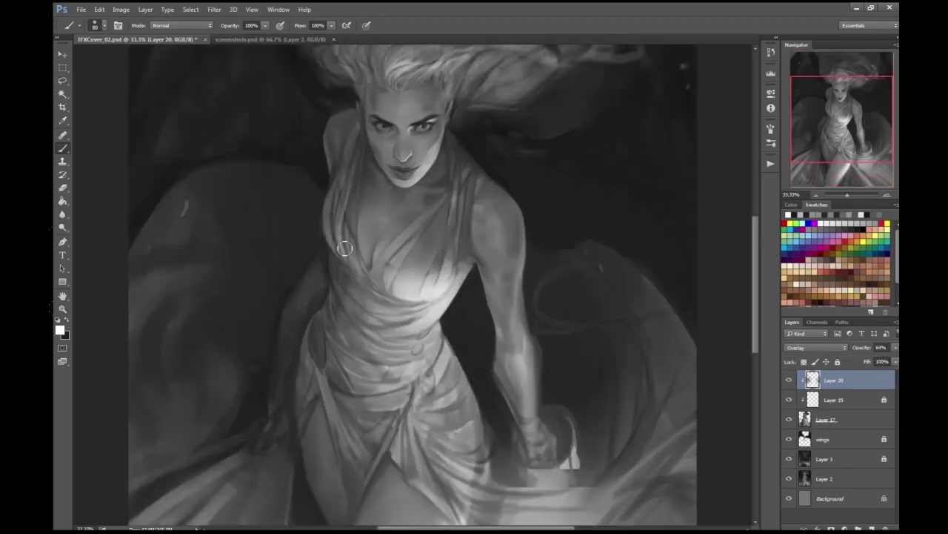
key(ctrl+plus)
key(ctrl+minus)
key(ctrl+minus)
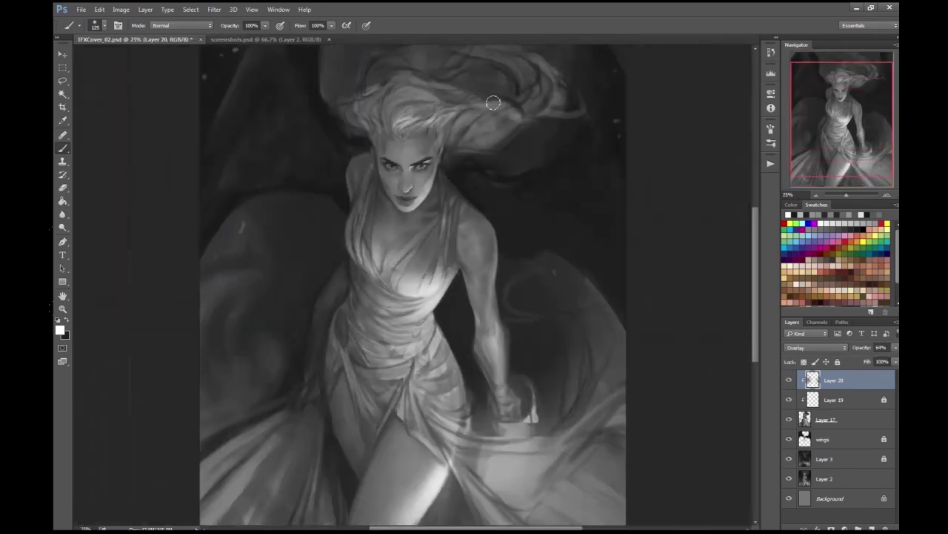
key(e)
key(ctrl+minus)
key(bracketright)
key(bracketright)
key(bracketright)
- Add fine white highlight details to the figure on Layer 20 with a 20 px brush
key(ctrl+plus)
key(ctrl+plus)
key(ctrl+plus)
key(b)
key(bracketleft)
key(ctrl+minus)
key(ctrl+minus)
key(ctrl+minus)
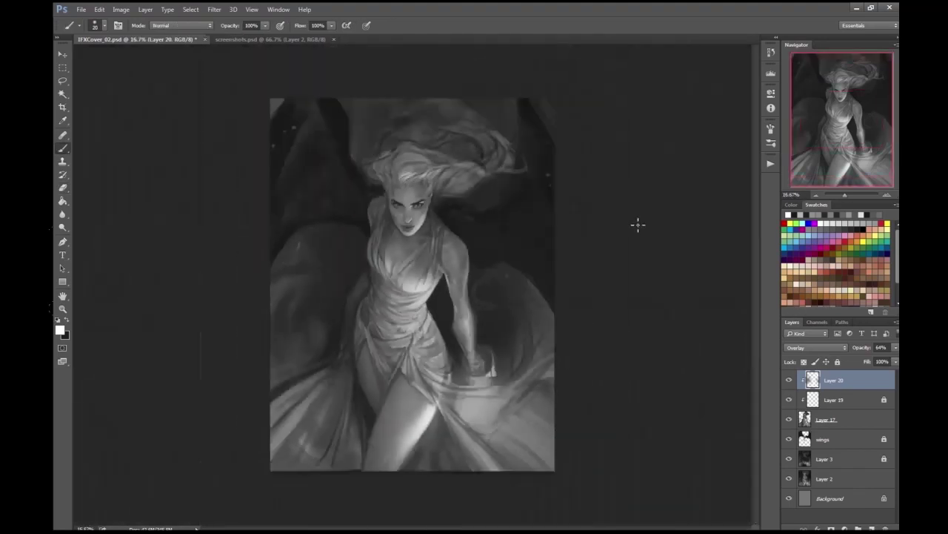
- Brighten the edge of the lowered arm on the mirrored canvas with a 125 px white brush
key(ctrl+plus)
key(ctrl+minus)
key(ctrl+plus)
key(bracketright)
key(bracketright)
key(bracketright)
key(bracketright)
key(bracketright)
key(bracketright)
key(bracketright)
key(bracketright)
key(bracketright)
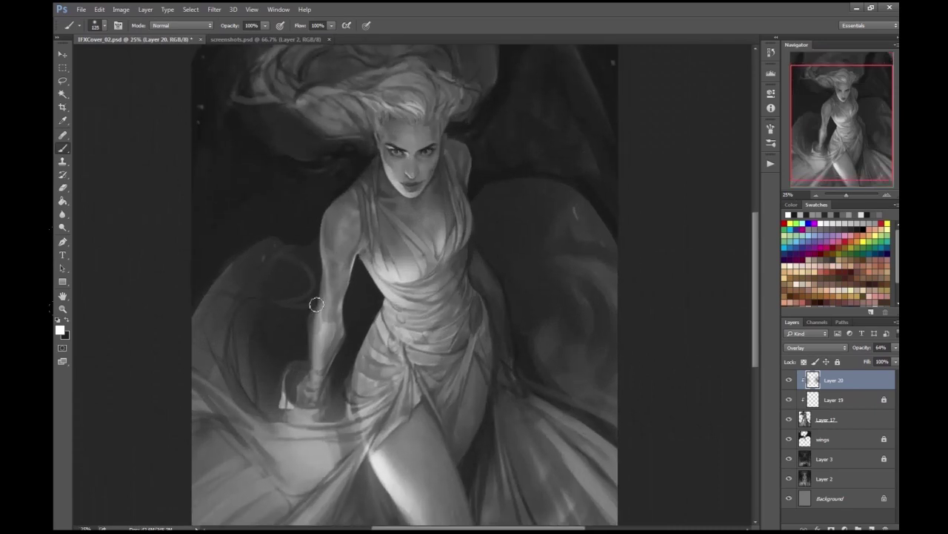
key(ctrl+minus)
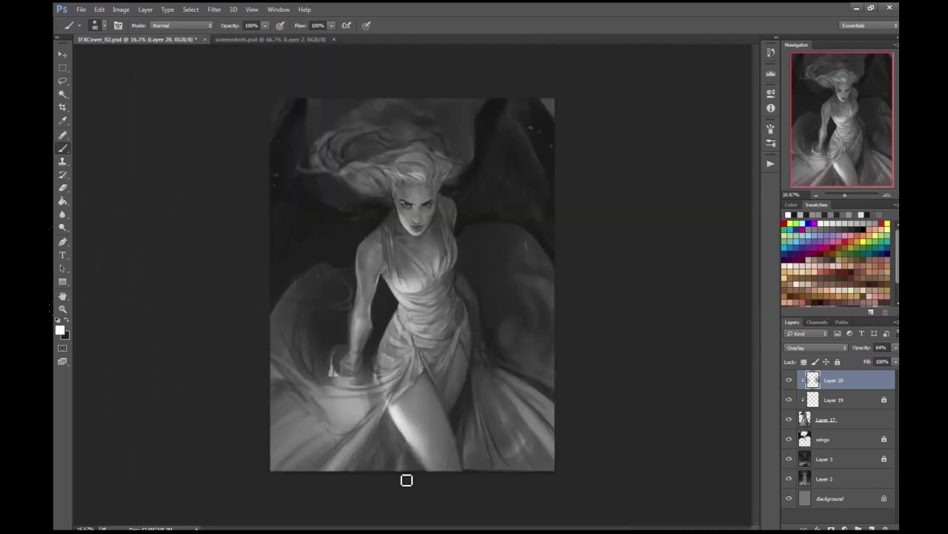
- Compare the painting with Layer 20 hidden and shown, set its opacity to 54%, and save the file
click(789, 379)
click(789, 380)
key(ctrl+minus)
key(ctrl+plus)
key(ctrl+s)
key(ctrl+plus)
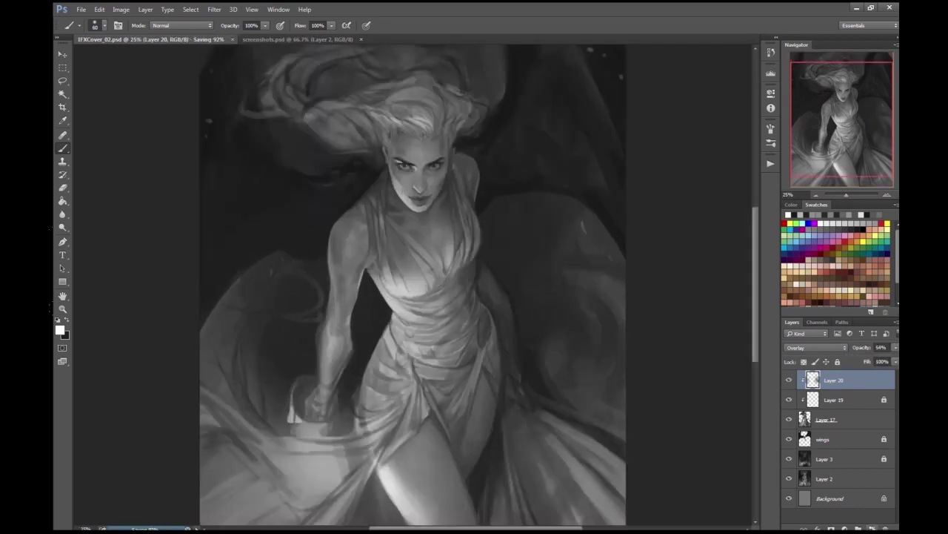
- Add a new Normal layer at the top of the stack and choose a different brush preset
key(ctrl+shift+alt+n)
click(96, 25)
double_click(133, 127)
- Paint dark wing shapes behind the hair and down over the drapery beside the hand with an enlarged brush
key(ctrl+minus)
key(bracketright)
key(bracketright)
key(bracketright)
key(bracketright)
key(bracketright)
key(bracketright)
key(bracketright)
key(bracketright)
key(bracketright)
mouse_move(275, 311)
mouse_down()
mouse_move(296, 415)
mouse_move(324, 461)
mouse_move(273, 343)
mouse_move(311, 412)
mouse_up()
key(bracketleft)
key(bracketleft)
key(h)
key(Escape)
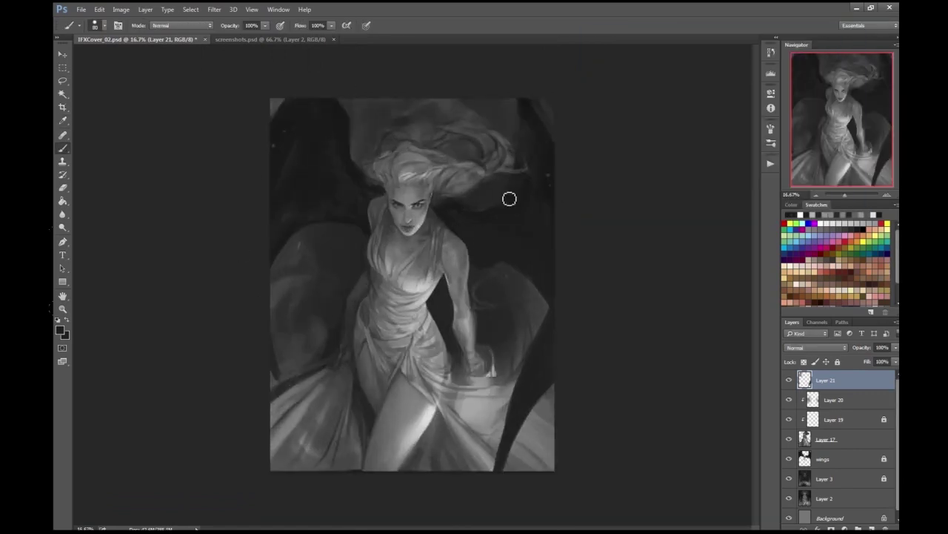
- Extend the dark wing shape up past the end of the hair and save the painting
key(ctrl+minus)
key(ctrl+plus)
key(ctrl+s)
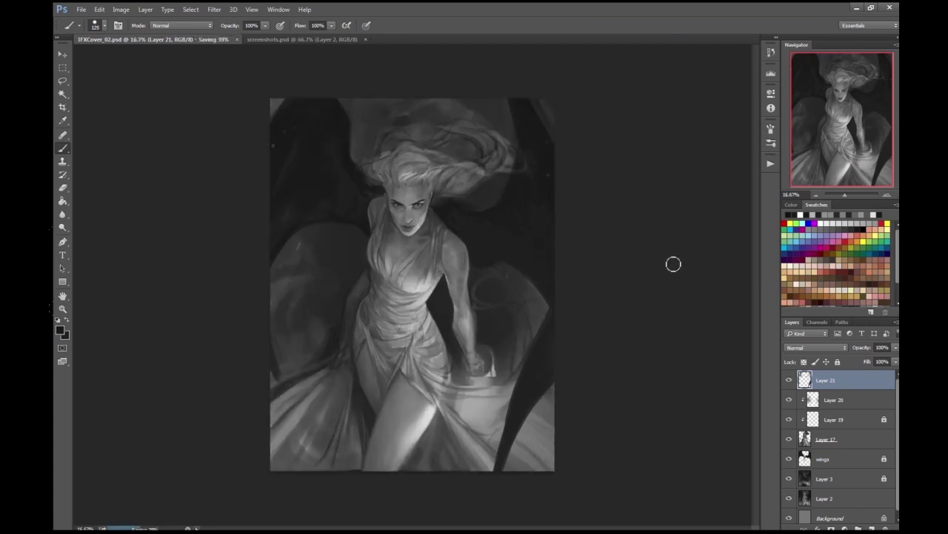
- Rename the newly painted top layer as wings
key(ctrl+plus)
key(ctrl+plus)
key(ctrl+plus)
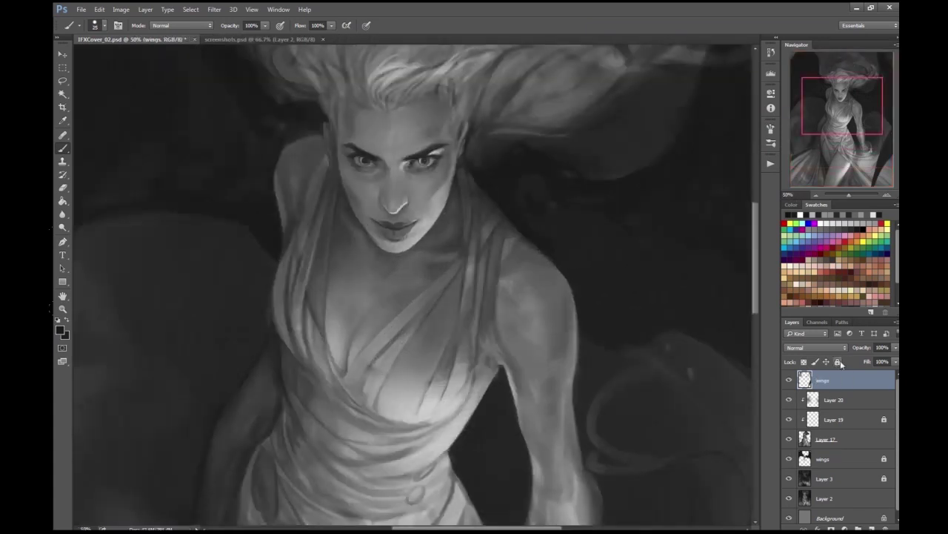
- Lock the top wings layer and add a new layer directly beneath it
key(ctrl+e)
drag(525, 369, 551, 318)
key(ctrl+plus)
key(ctrl+z)
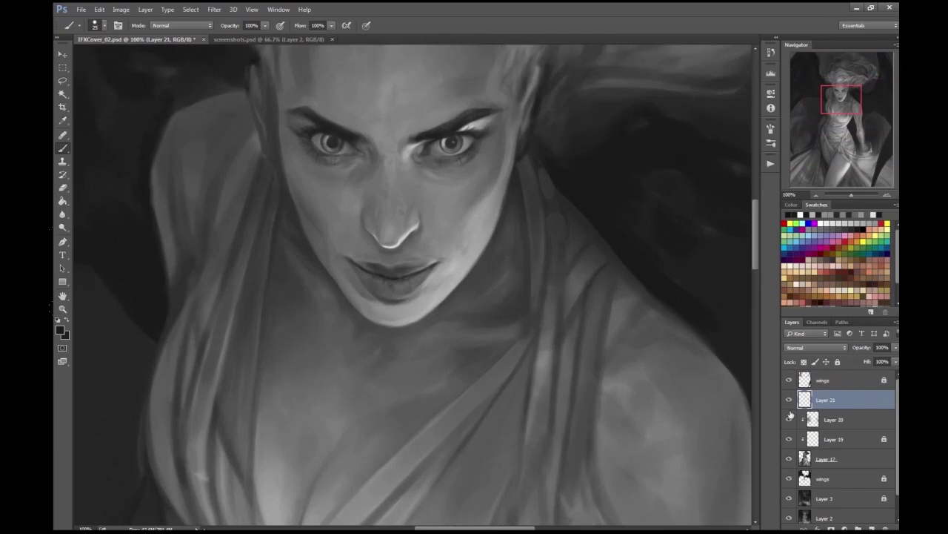
key(alt+bracketleft)
key(alt+bracketright)
- Retouch the cheek beside the nose and the lip shading on Layer 21 with a very fine brush
key(ctrl+plus)
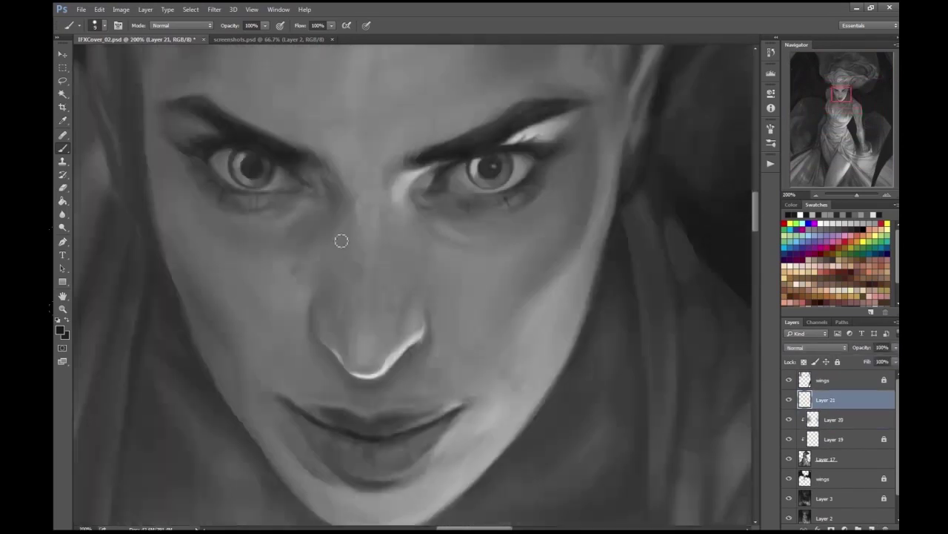
key(ctrl+minus)
key(ctrl+minus)
key(ctrl+minus)
key(ctrl+plus)
key(ctrl+plus)
key(ctrl+plus)
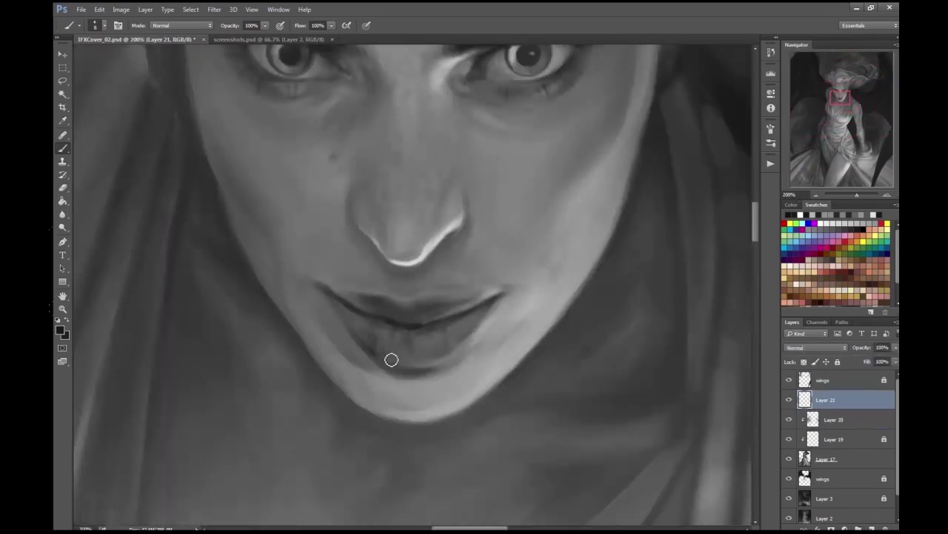
- Set the foreground to a mid grey and refine the edge of the lower lip on Layer 21
key(ctrl+minus)
key(ctrl+minus)
key(ctrl+plus)
key(ctrl+plus)
click(60, 329)
key(Return)
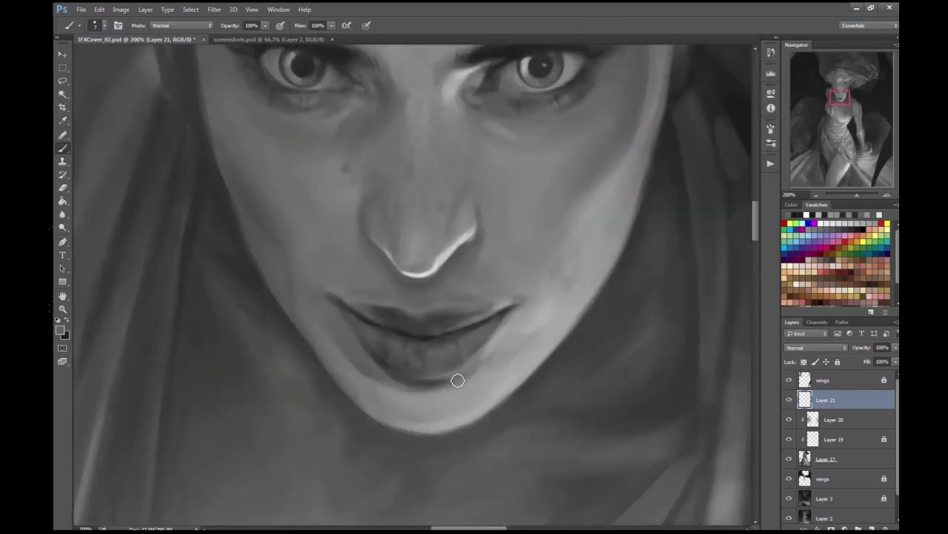
key(ctrl+minus)
key(ctrl+minus)
key(ctrl+plus)
key(ctrl+plus)
key(ctrl+plus)
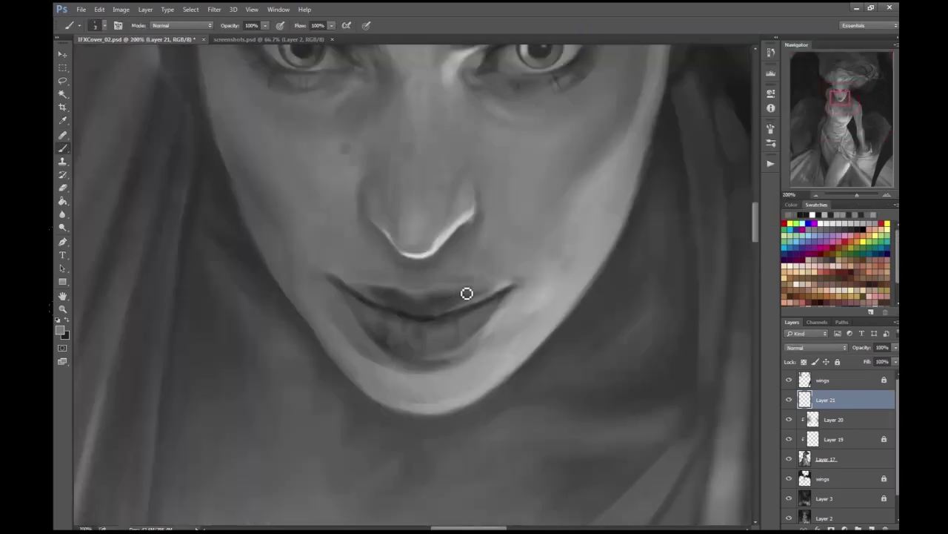
- Pick another grey as the foreground colour and refine the lips with a small brush
key(i)
click(60, 330)
key(Return)
key(b)
key(ctrl+minus)
key(ctrl+minus)
key(ctrl+minus)
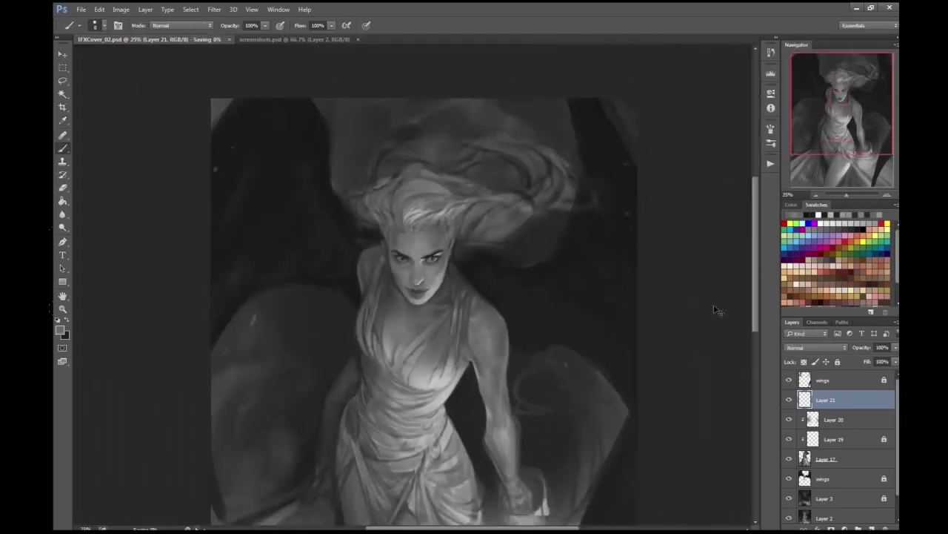
- Save the painting with the retouched face
key(ctrl+s)
key(ctrl+plus)
key(ctrl+plus)
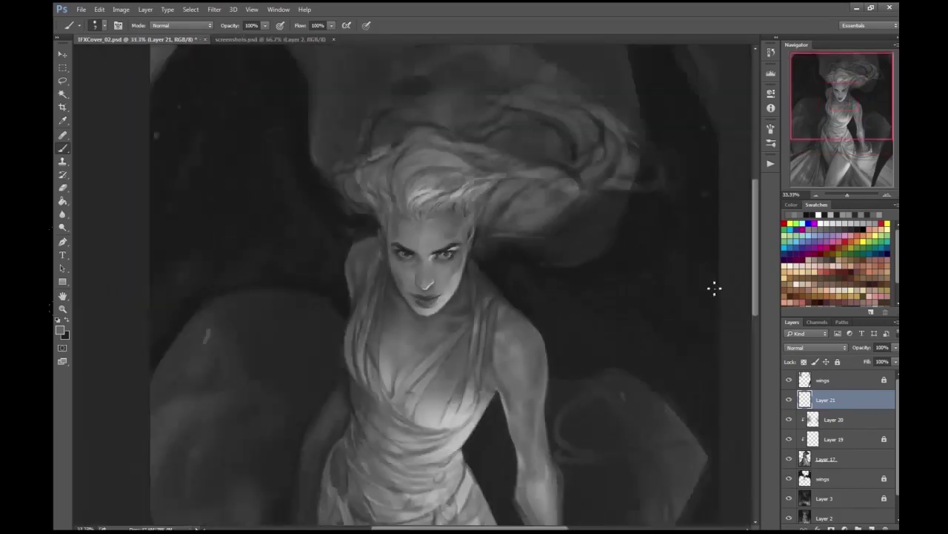
- Examine the retouched face up close and within the whole composition
key(ctrl+minus)
key(ctrl+minus)
key(ctrl+minus)
key(ctrl+minus)
key(ctrl+plus)
key(ctrl+plus)
key(ctrl+plus)
key(ctrl+plus)
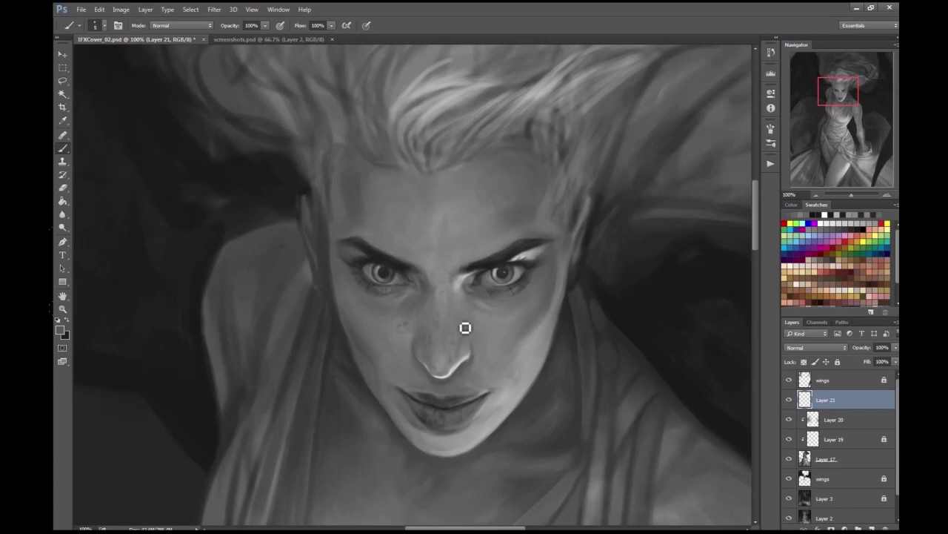
key(ctrl+minus)
key(ctrl+minus)
key(ctrl+minus)
key(ctrl+minus)
key(ctrl+minus)
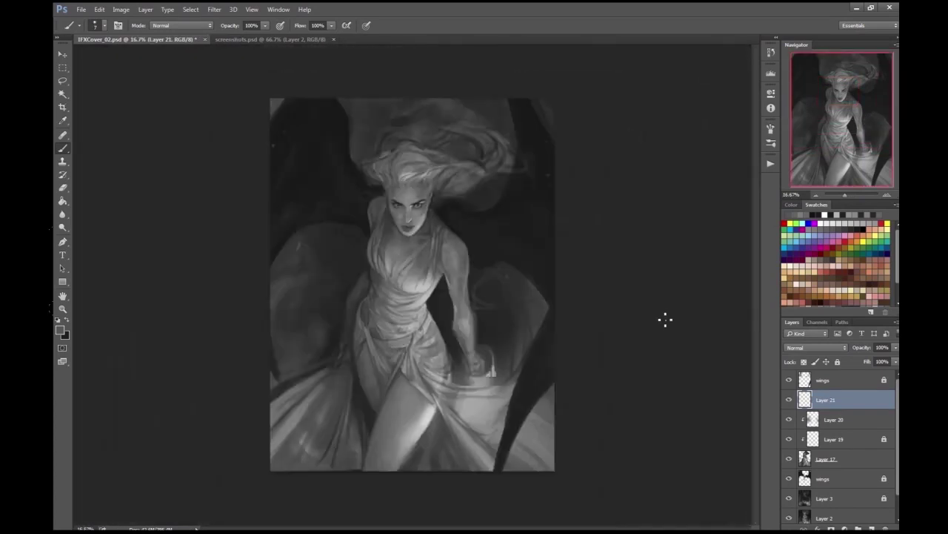
key(ctrl+plus)
key(ctrl+minus)
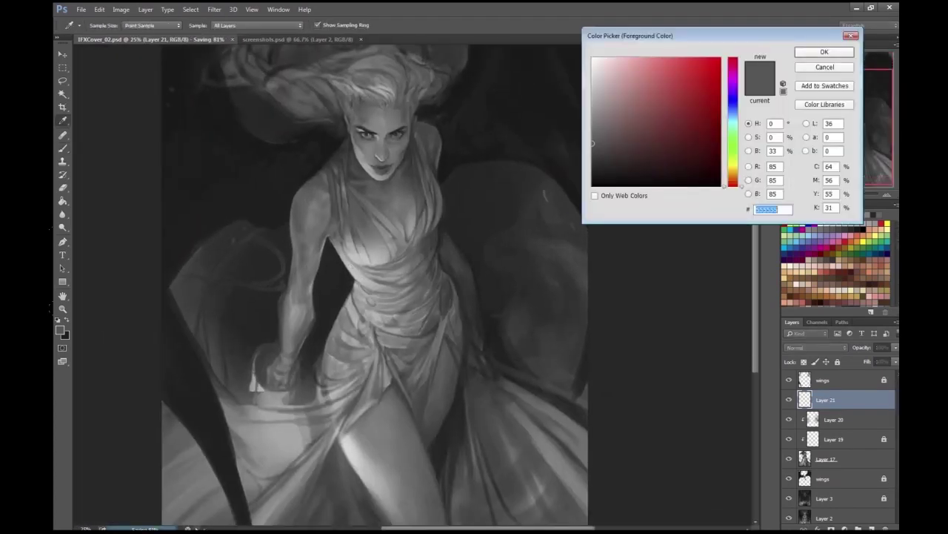
- Choose a light grey as the foreground colour and flip the canvas horizontally
key(Return)
key(b)
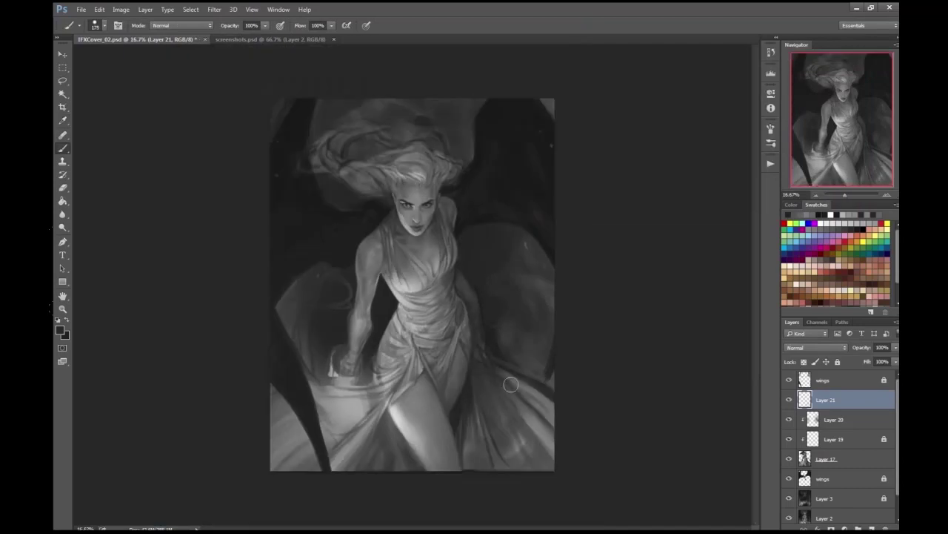
click(633, 196)
key(Return)
key(h)
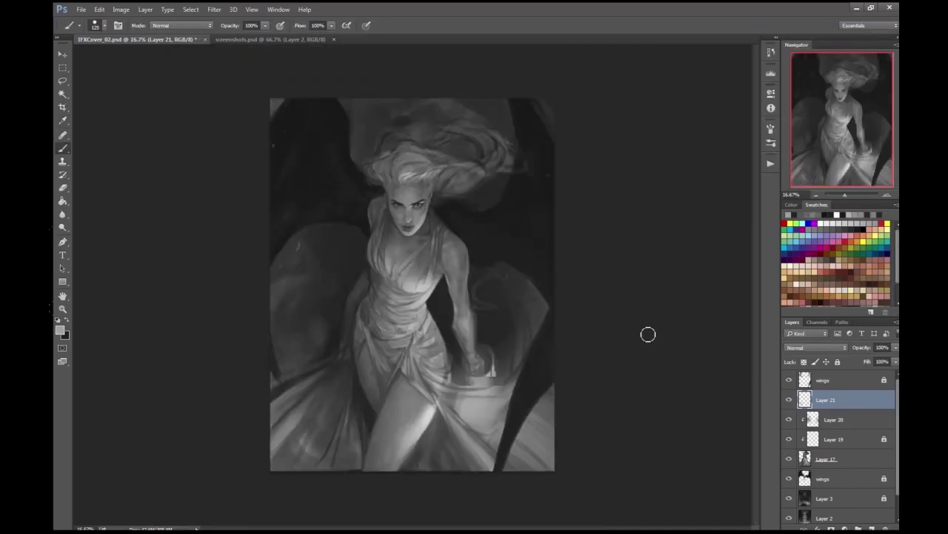
- Paint a thin twisted strand across the flowing hair on Layer 21 with a small mid-grey brush
key(ctrl+plus)
key(ctrl+plus)
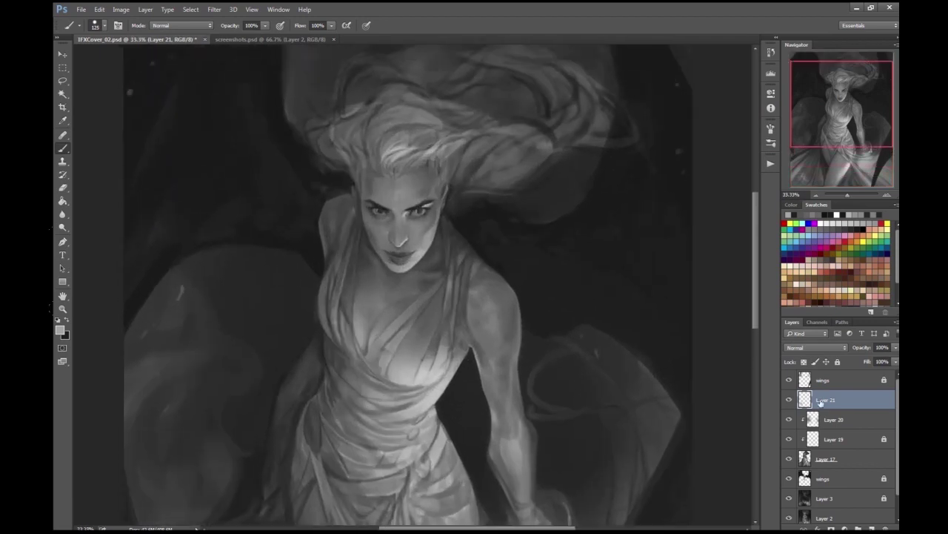
scroll(451, 213, up, 3)
key(Return)
drag(511, 153, 548, 140)
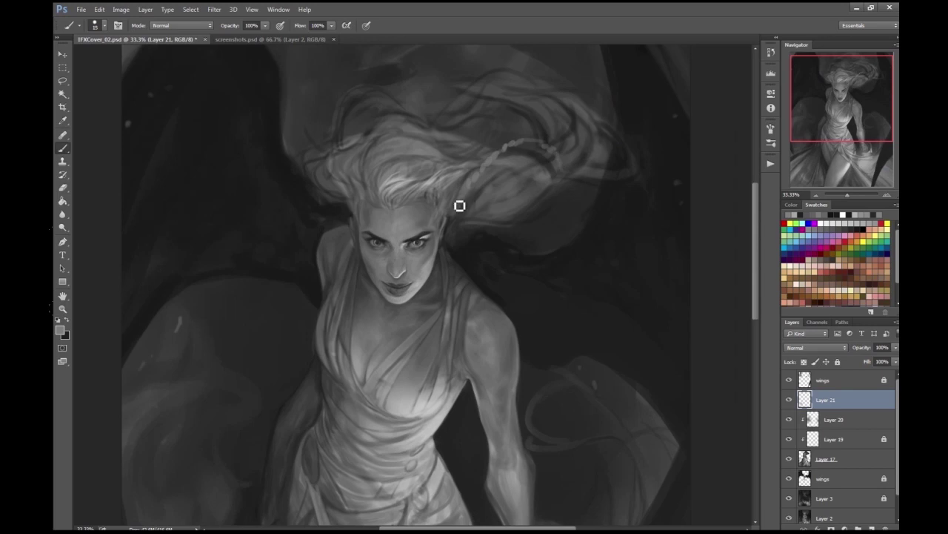
- Extend the twisted hair strand down towards the ear and add lighter strokes to the lower hair on Layer 21
key(ctrl+plus)
key(ctrl+minus)
key(ctrl+minus)
key(ctrl+minus)
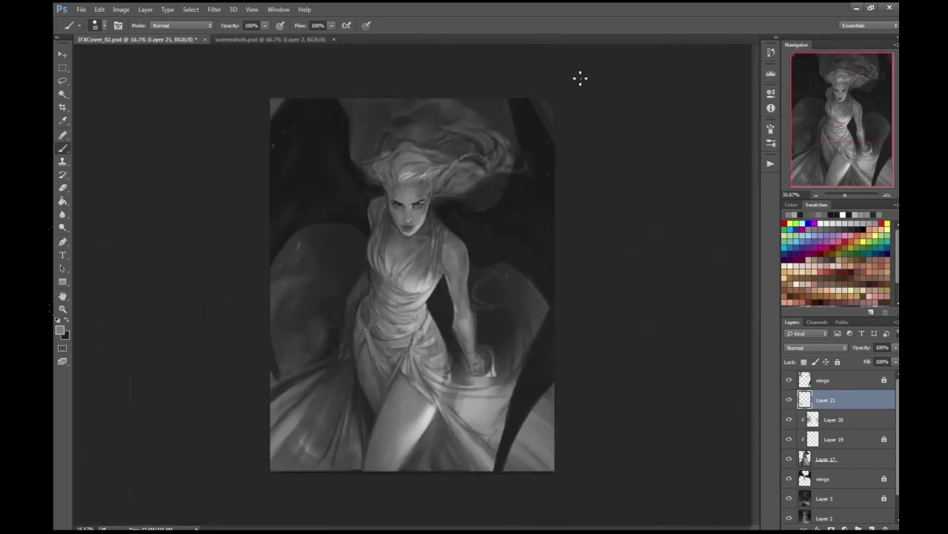
key(ctrl+plus)
key(ctrl+plus)
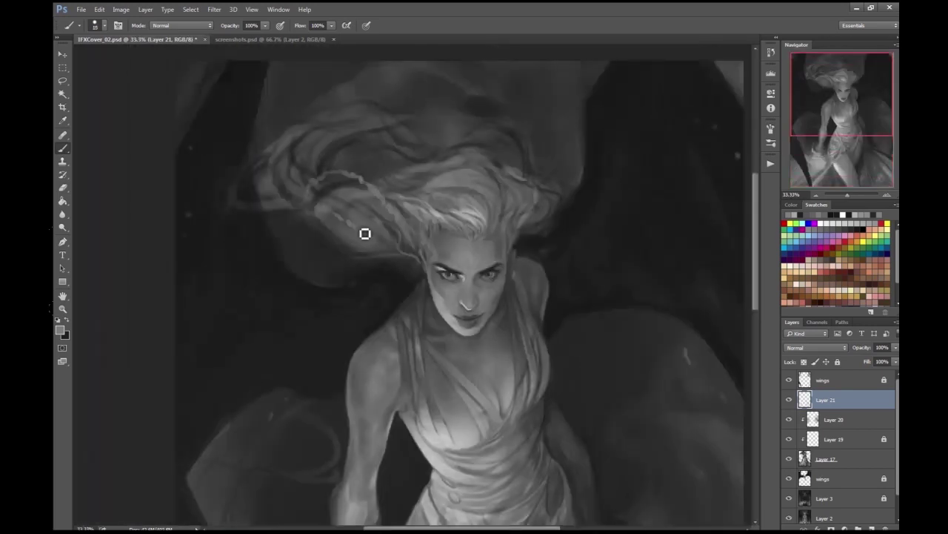
key(ctrl+minus)
key(ctrl+plus)
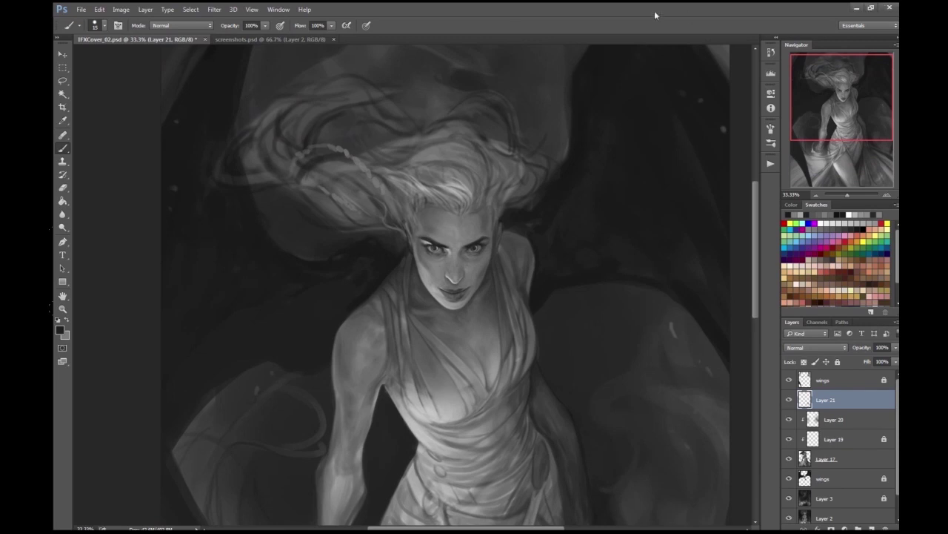
- Retouch the skin beneath the eyes and around the nose on Layer 21 with a very fine grey brush
key(ctrl+plus)
key(ctrl+plus)
click(60, 329)
key(Escape)
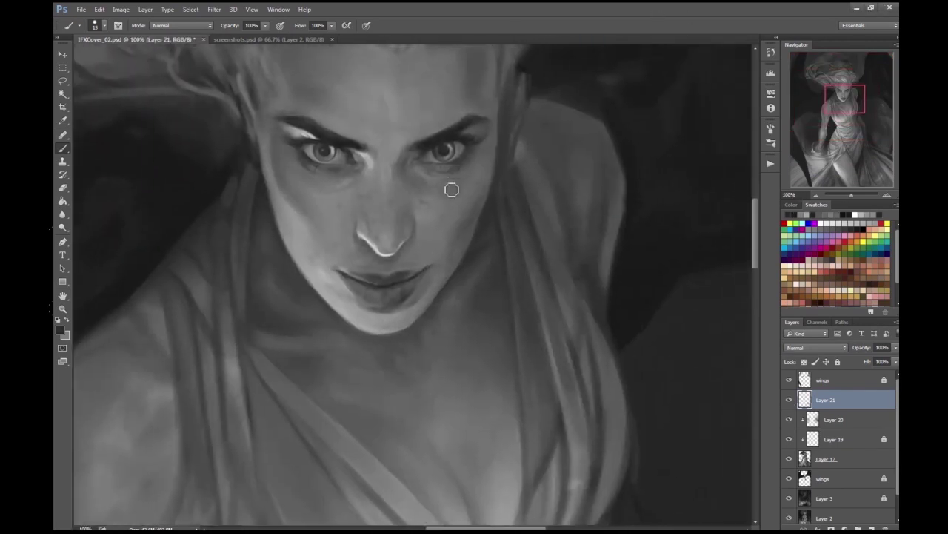
key(ctrl+plus)
key(ctrl+plus)
key(ctrl+minus)
key(ctrl+minus)
key(ctrl+minus)
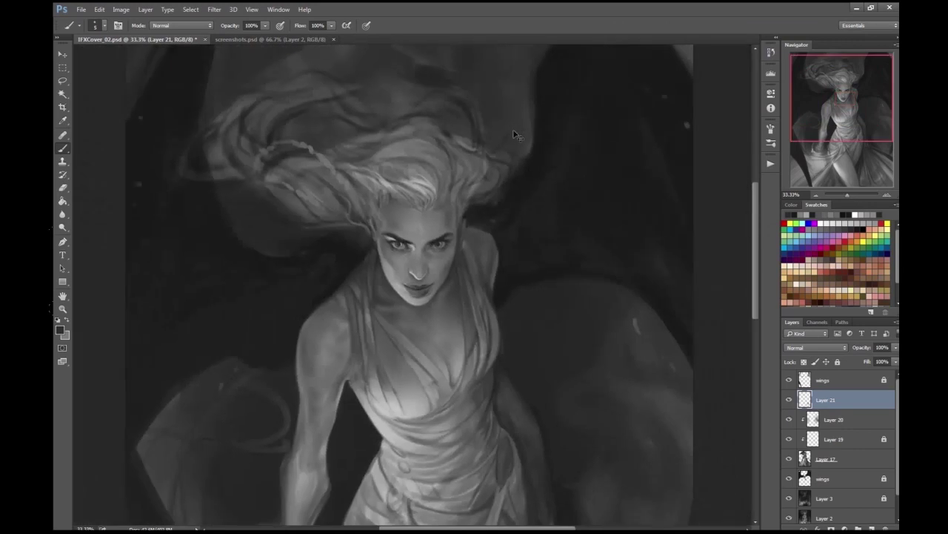
key(ctrl+plus)
key(ctrl+plus)
key(ctrl+plus)
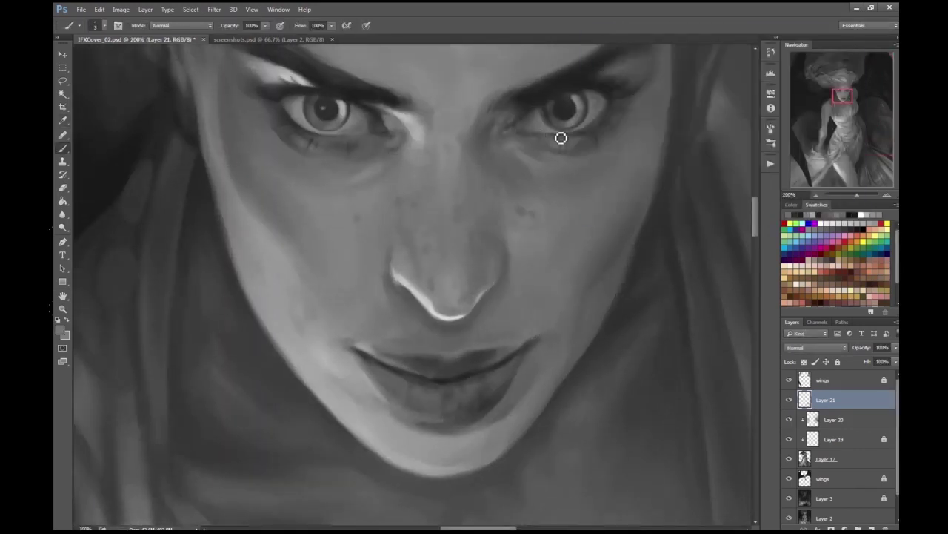
- Refine the irises and darken the pupils of both eyes on Layer 21 with a very small brush
key(ctrl+minus)
key(ctrl+minus)
key(ctrl+plus)
key(ctrl+plus)
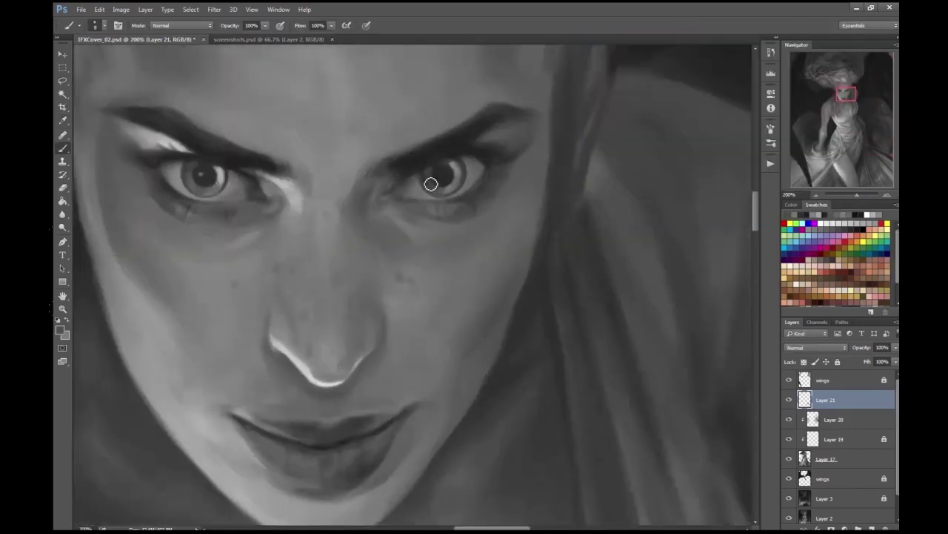
key(ctrl+minus)
key(ctrl+minus)
key(ctrl+plus)
key(ctrl+plus)
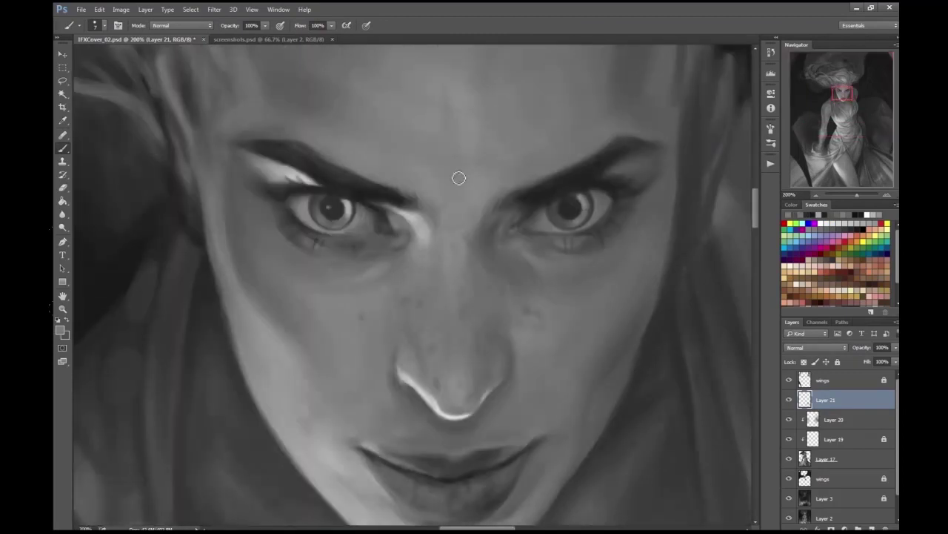
- Save the painting and flip the canvas horizontally
key(ctrl+minus)
key(ctrl+minus)
key(ctrl+minus)
key(ctrl+minus)
key(ctrl+minus)
key(ctrl+s)
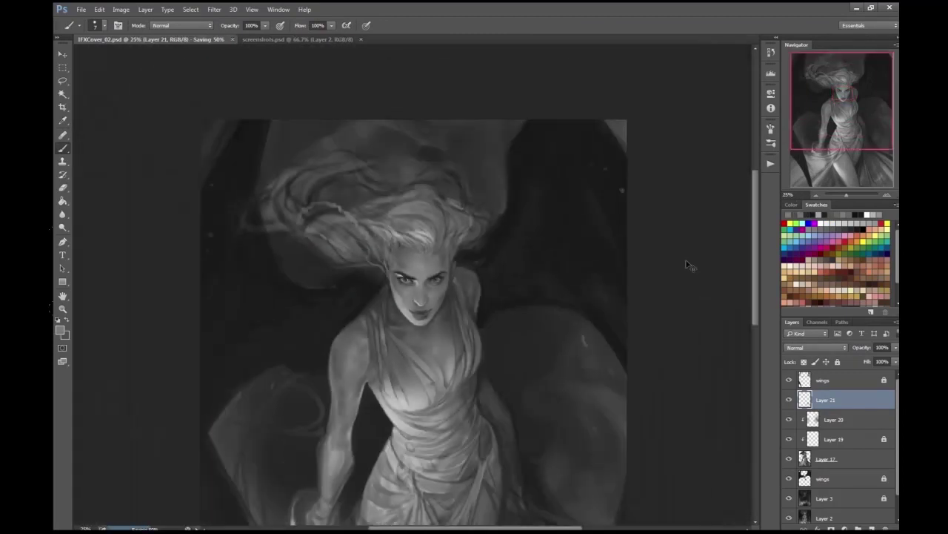
key(ctrl+minus)
key(h)
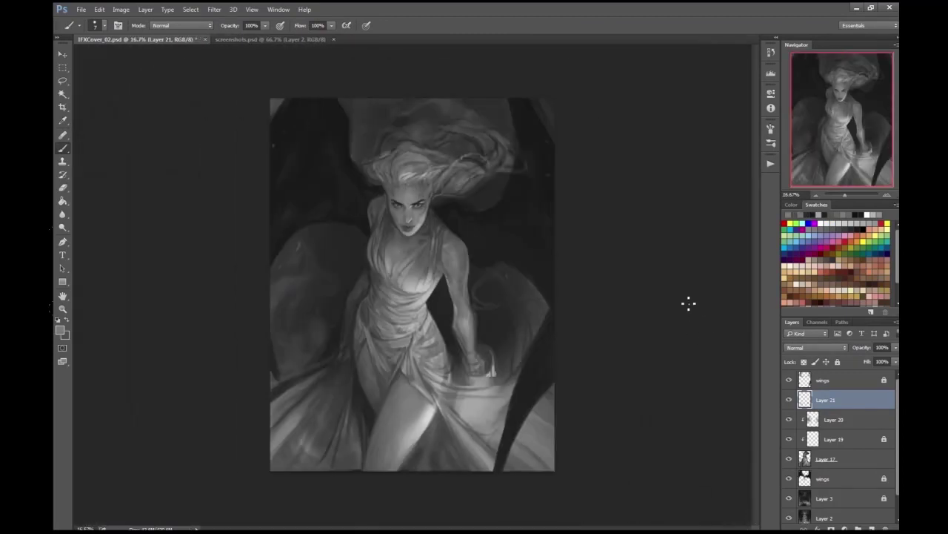
- Examine the flipped figure as a whole and the nose, mouth and chin up close
key(ctrl+plus)
key(ctrl+plus)
key(ctrl+plus)
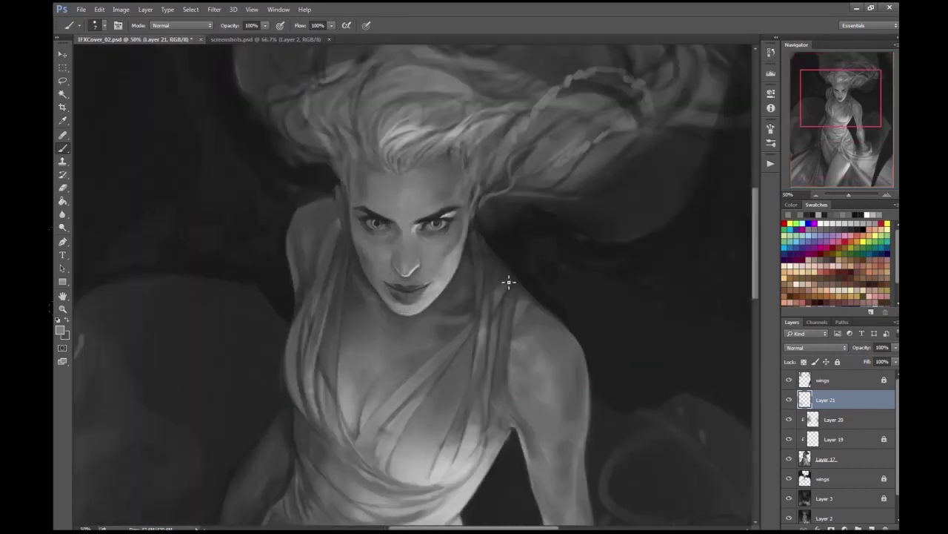
key(ctrl+minus)
key(ctrl+minus)
key(ctrl+minus)
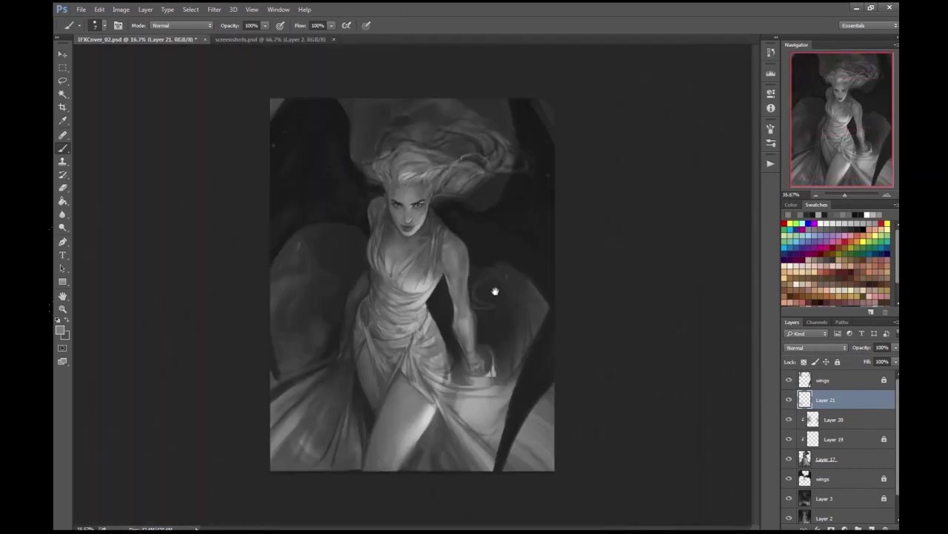
key(ctrl+plus)
key(ctrl+plus)
key(ctrl+plus)
key(ctrl+plus)
key(ctrl+plus)
key(ctrl+plus)
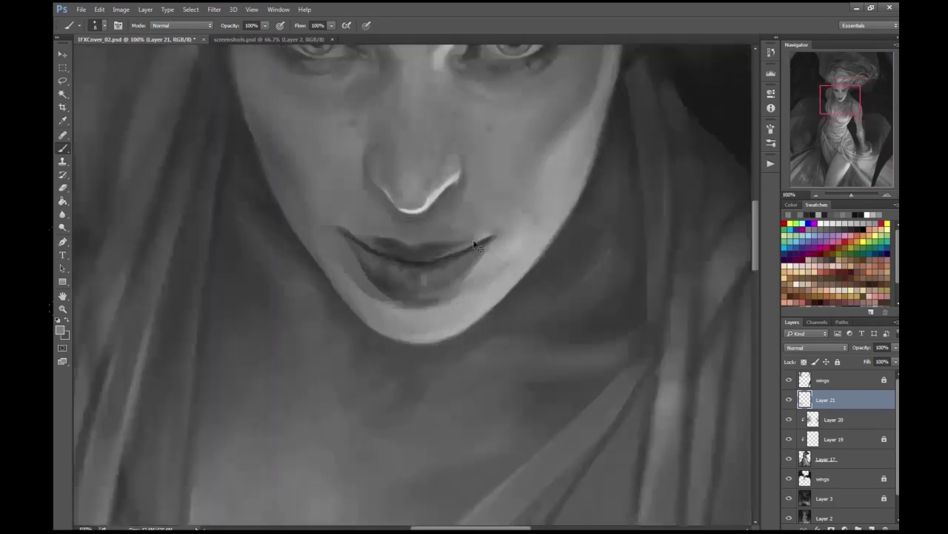
- Add a new layer above Layer 21 and retouch the area below the lower lip with a small brush
key(ctrl+minus)
key(ctrl+minus)
key(ctrl+minus)
key(ctrl+minus)
key(ctrl+minus)
key(ctrl+shift+alt+n)
key(ctrl+plus)
key(ctrl+plus)
key(ctrl+plus)
key(ctrl+plus)
key(ctrl+plus)
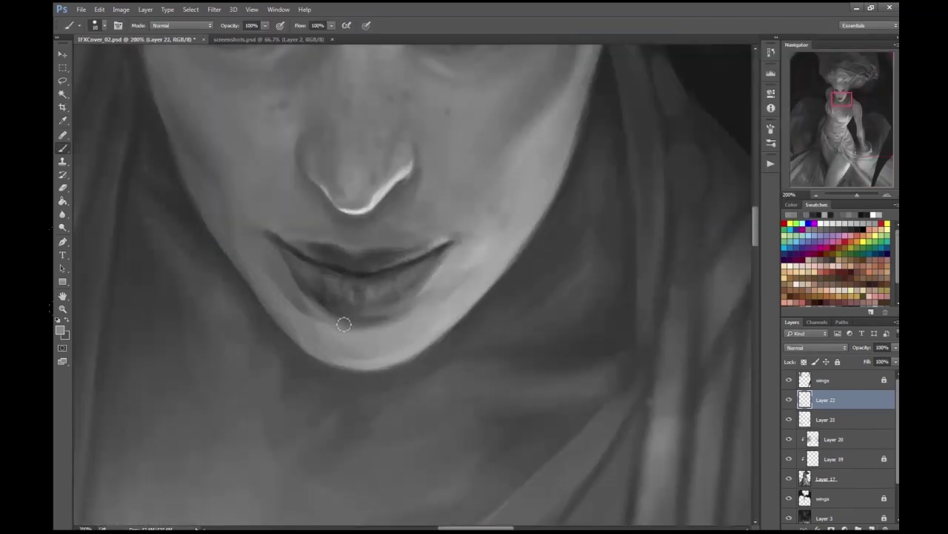
- Refine the corner of the mouth and the lip edges on Layer 22 with a fine brush
key(ctrl+minus)
key(ctrl+minus)
key(ctrl+plus)
key(ctrl+minus)
key(ctrl+minus)
key(ctrl+minus)
key(ctrl+minus)
key(ctrl+plus)
key(ctrl+plus)
key(ctrl+plus)
key(ctrl+plus)
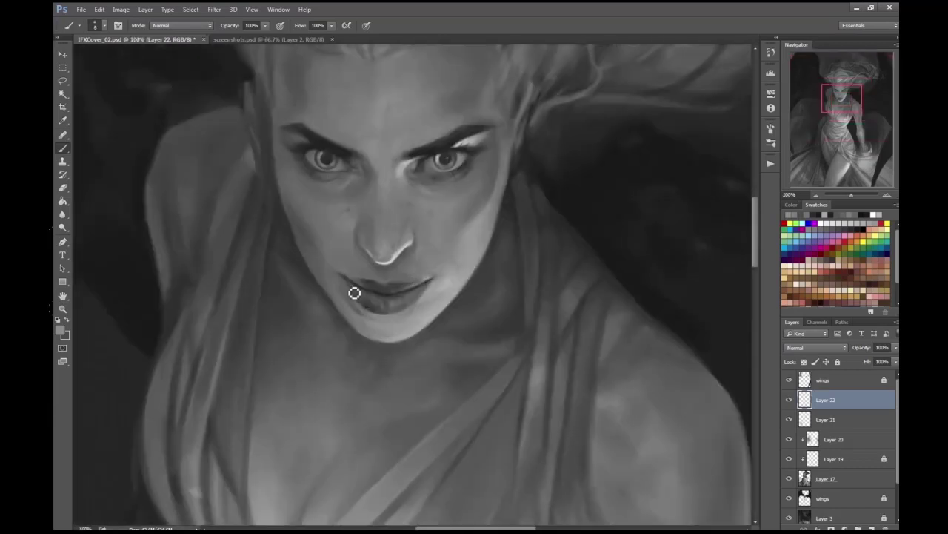
- Flip the canvas horizontally and trim the shaded edge of the chin and jaw on Layer 22 with a darker grey
key(ctrl+minus)
key(ctrl+minus)
key(h)
key(ctrl+plus)
key(ctrl+plus)
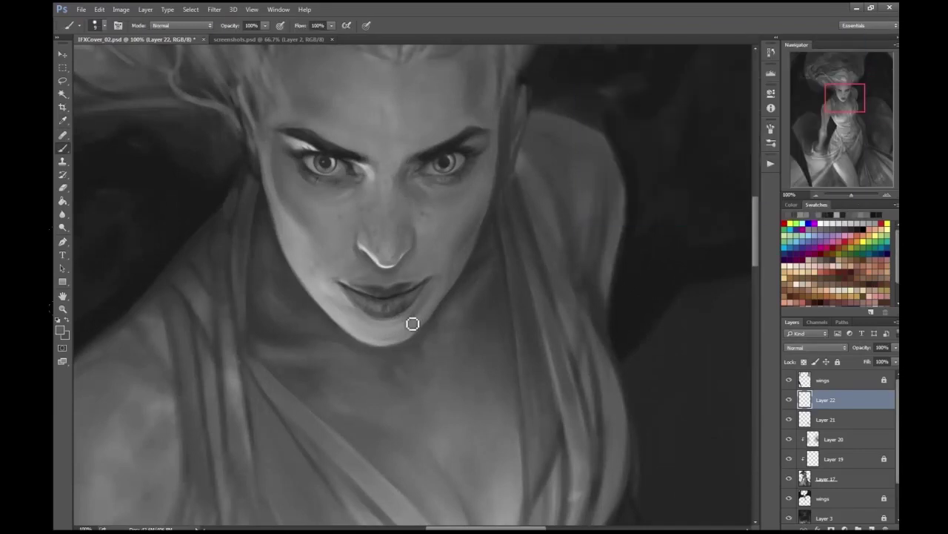
key(bracketleft)
key(ctrl+minus)
key(ctrl+minus)
key(ctrl+minus)
key(ctrl+minus)
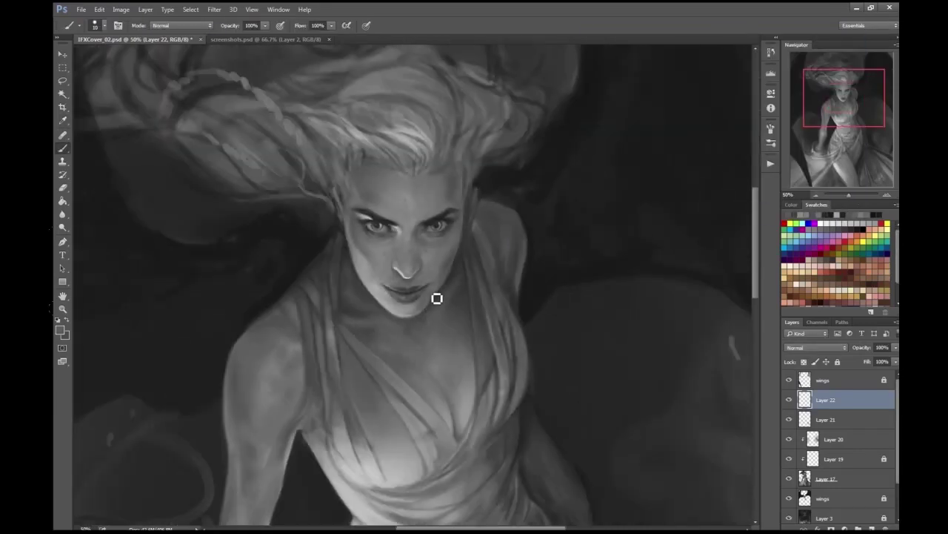
- Refine the facial shading at high magnification on Layer 22 with a small dark grey brush
key(ctrl+plus)
key(ctrl+plus)
key(ctrl+plus)
key(ctrl+plus)
key(ctrl+plus)
key(bracketright)
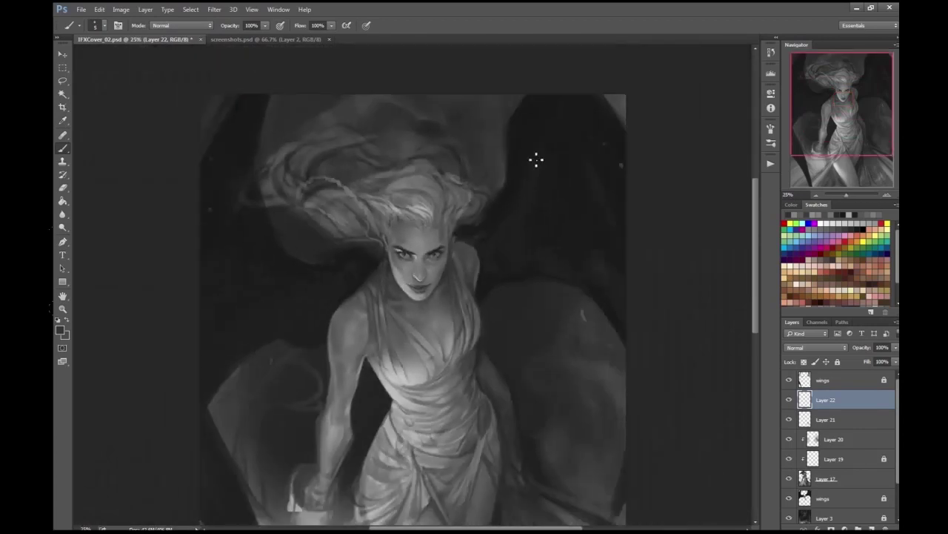
key(ctrl+minus)
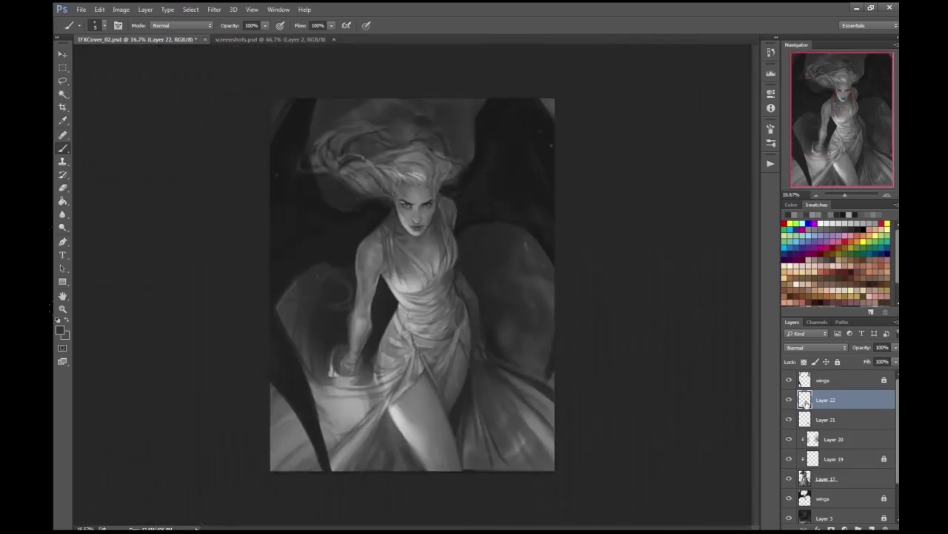
- Soften the shading of the chest and bodice folds on Layer 22 with a larger light-grey brush
key(ctrl+plus)
key(ctrl+plus)
key(ctrl+plus)
key(ctrl+plus)
key(bracketright)
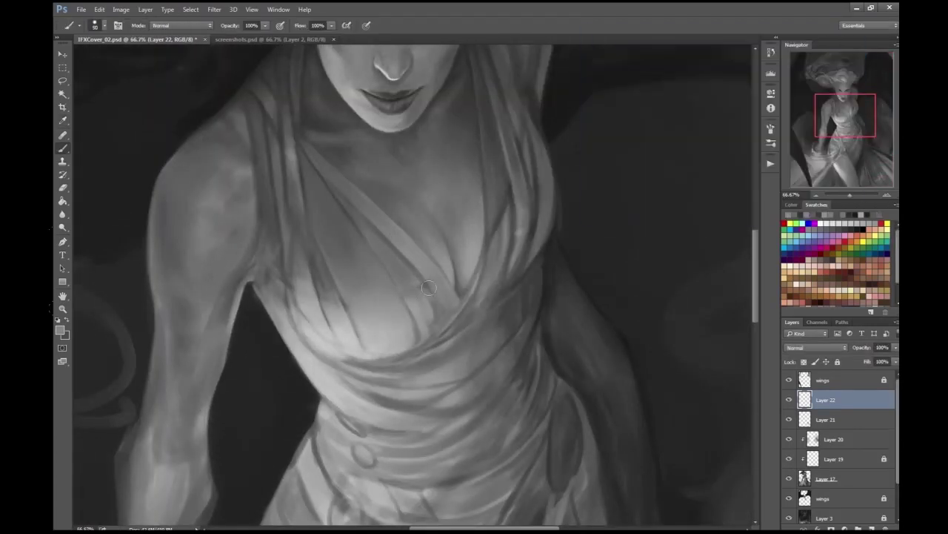
key(ctrl+minus)
key(ctrl+minus)
key(ctrl+minus)
key(ctrl+minus)
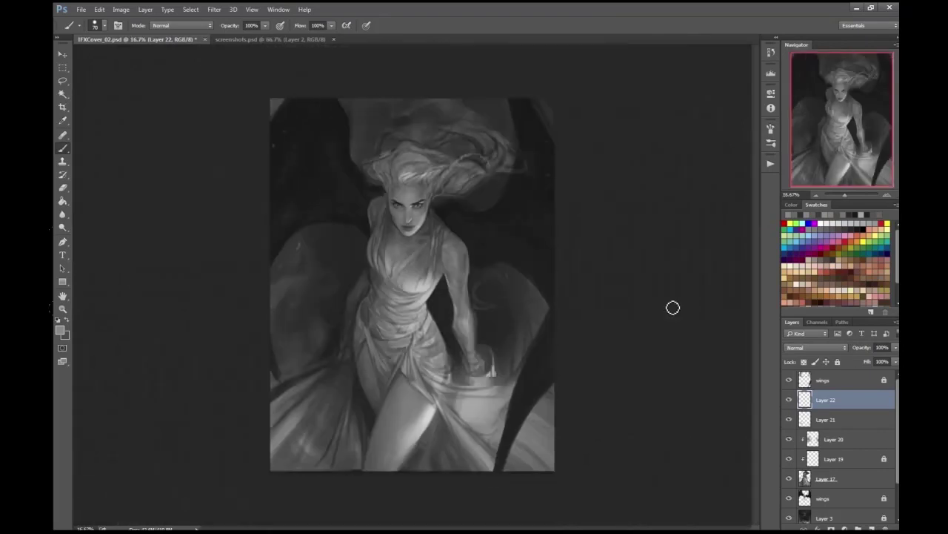
- Reduce the brush size and paint short light fold strokes on the dress beneath the bust on Layer 22
key(ctrl+plus)
key(ctrl+plus)
key(ctrl+plus)
key(ctrl+plus)
key(bracketleft)
key(bracketleft)
key(bracketleft)
key(bracketleft)
key(bracketleft)
key(bracketleft)
key(bracketleft)
key(bracketleft)
key(ctrl+minus)
key(ctrl+minus)
key(ctrl+minus)
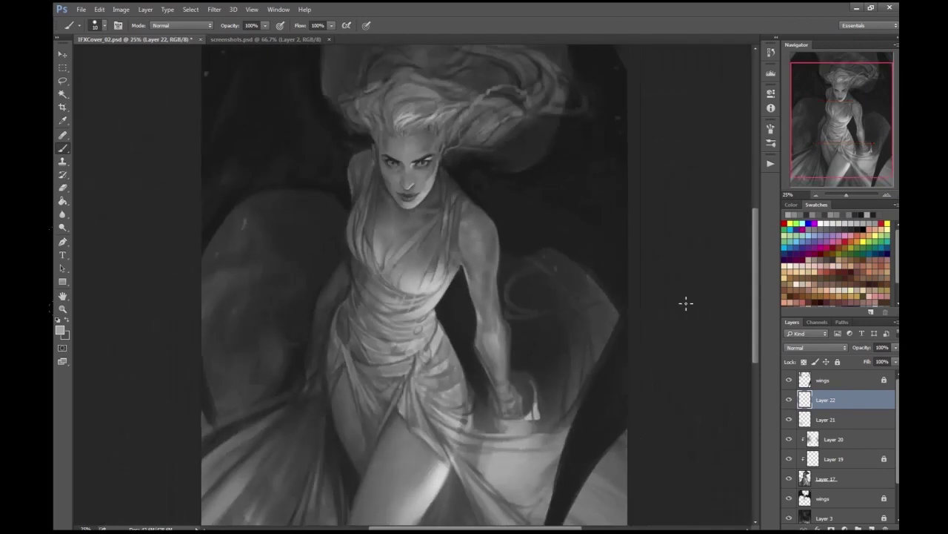
key(ctrl+minus)
- Extend the bright highlight along the underside of the nose to the other nostril with a very fine brush on Layer 22
key(ctrl+plus)
key(ctrl+plus)
key(ctrl+plus)
key(ctrl+plus)
key(ctrl+plus)
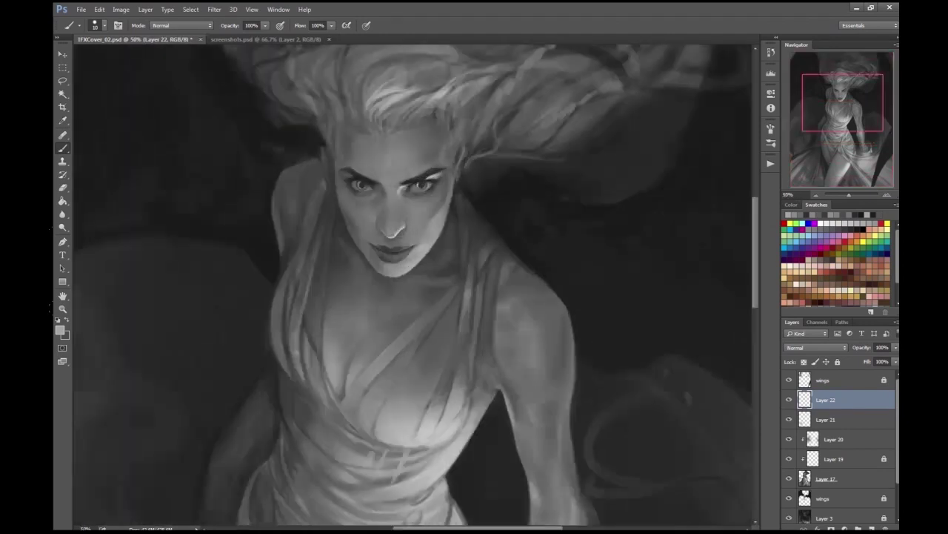
key(ctrl+plus)
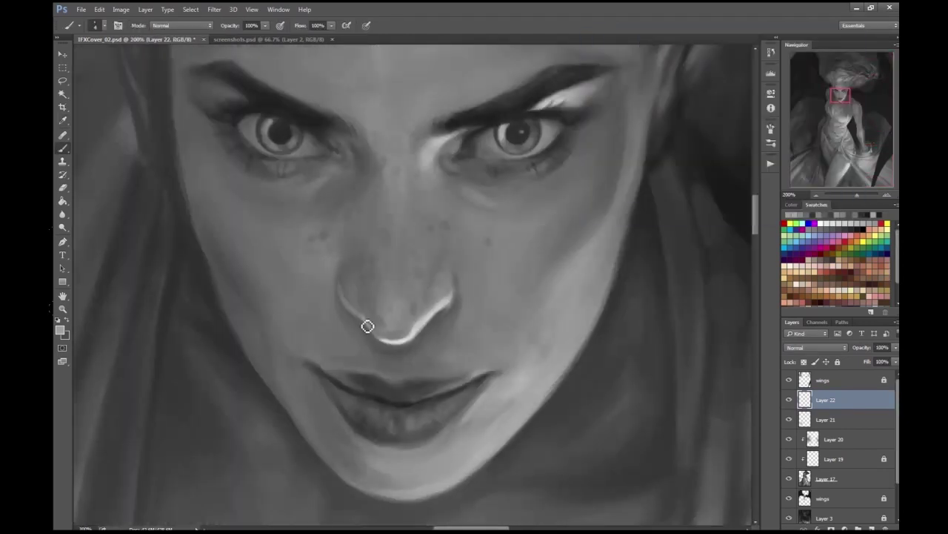
key(ctrl+minus)
key(ctrl+plus)
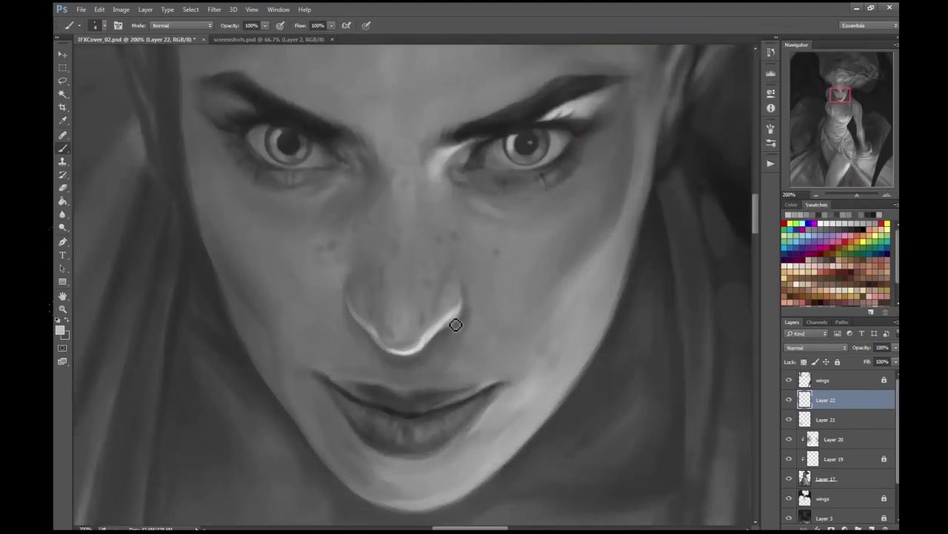
key(ctrl+minus)
key(ctrl+minus)
key(ctrl+minus)
key(ctrl+minus)
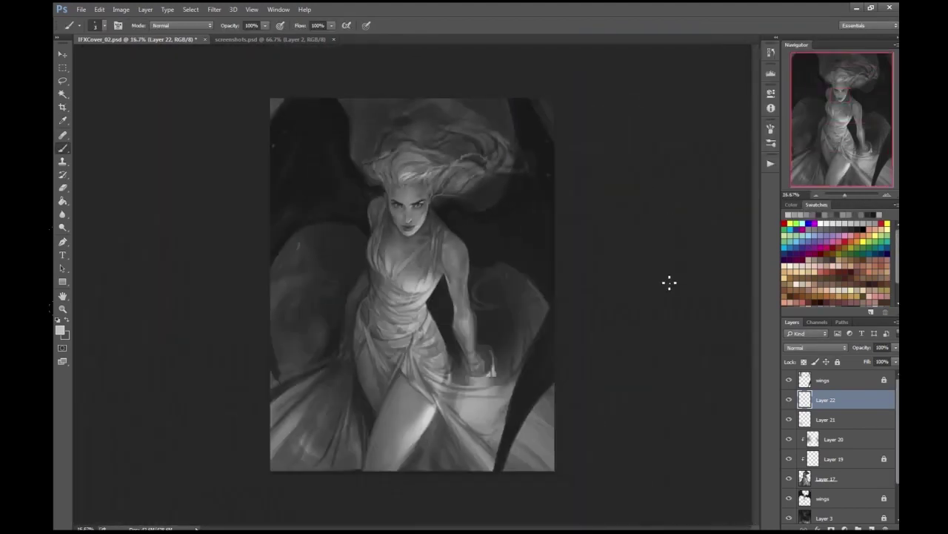
- Sample a mid grey and soften the shading beside the nose and under the eye on Layer 22 with a soft brush
key(ctrl+plus)
key(ctrl+plus)
key(ctrl+plus)
key(i)
key(Return)
key(b)
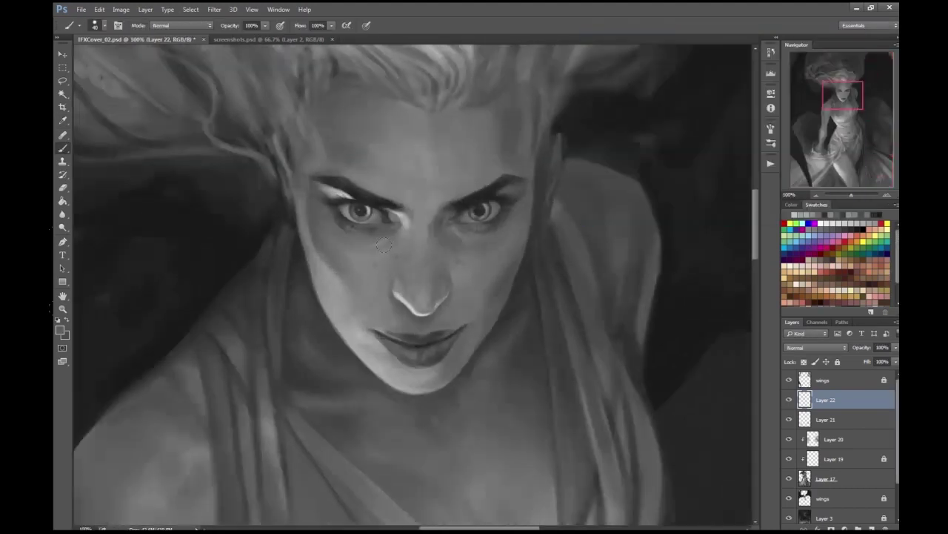
- Pick a fresh grey and retouch small areas of the facial shading on Layer 22 with a finer brush
key(ctrl+minus)
key(ctrl+minus)
key(ctrl+plus)
key(ctrl+plus)
key(i)
key(Return)
key(b)
key(Return)
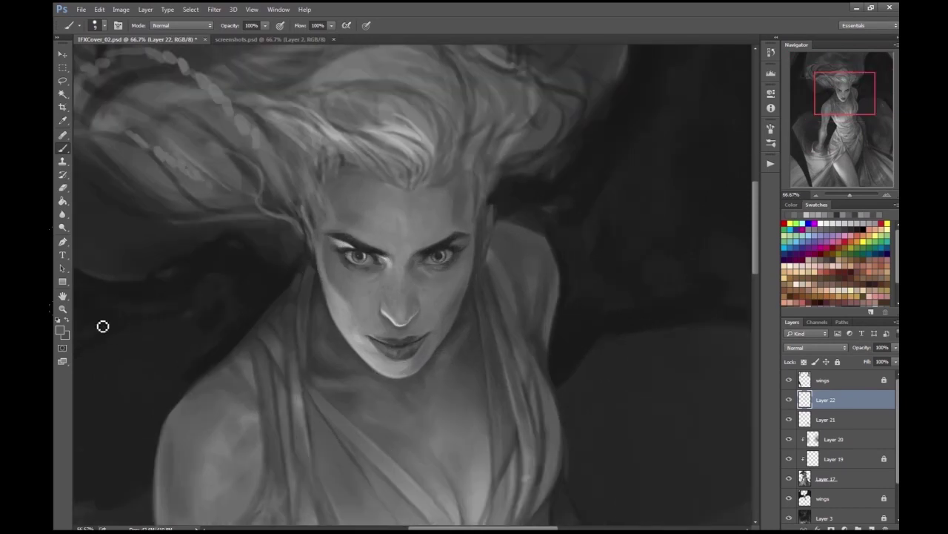
key(ctrl+plus)
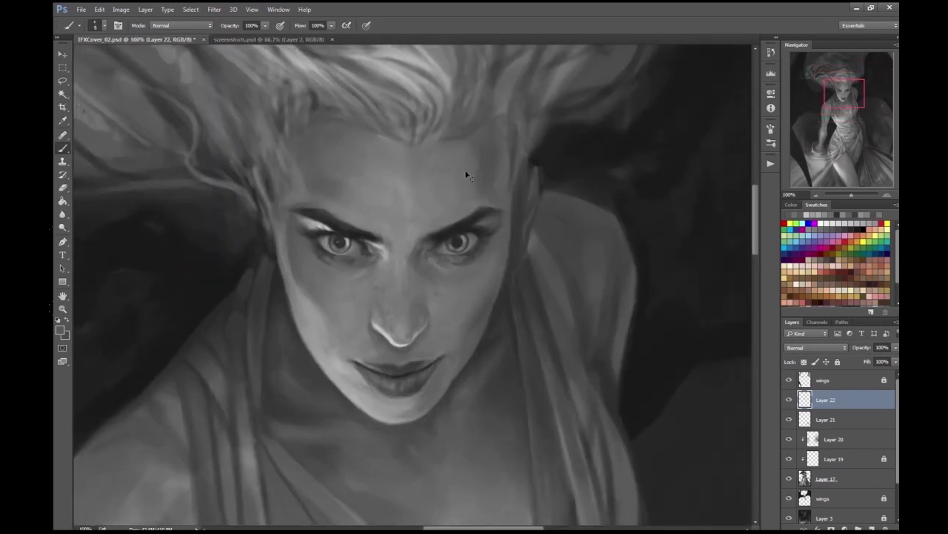
- Review the whole figure and save IFXCover_02.psd
key(ctrl+minus)
key(ctrl+minus)
key(ctrl+minus)
key(ctrl+minus)
key(ctrl+minus)
key(ctrl+plus)
key(ctrl+s)
key(ctrl+plus)
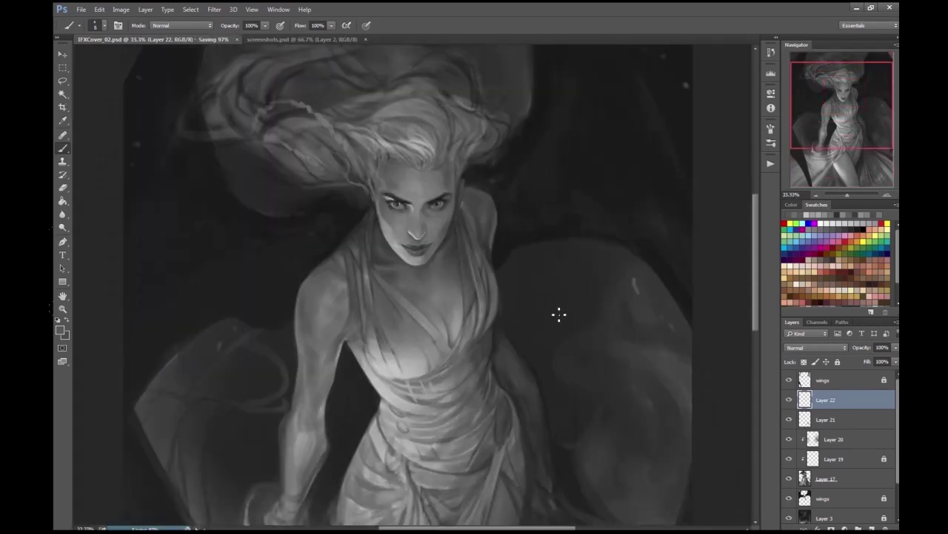
- Retouch the skin between the nose and upper lip on Layer 22 with a small brush
scroll(421, 232, up, 5)
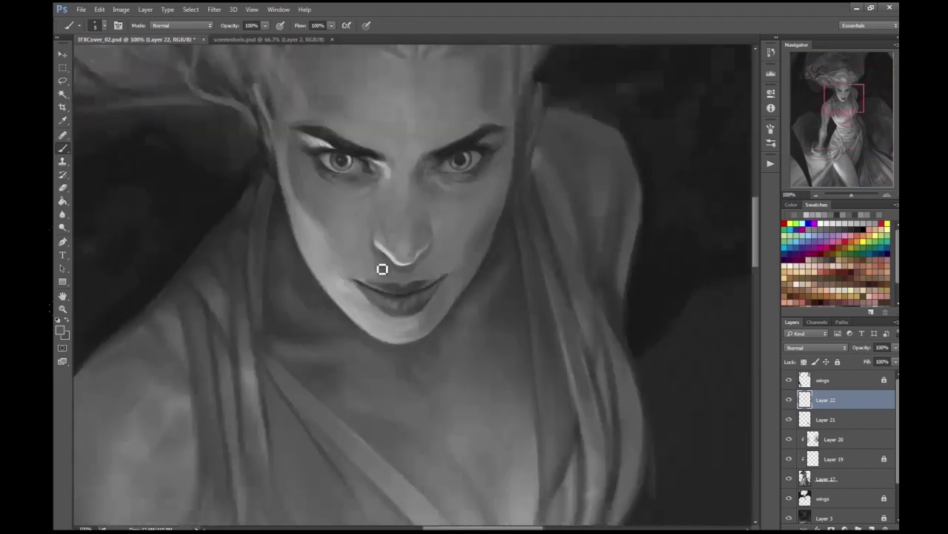
key(ctrl+minus)
key(Escape)
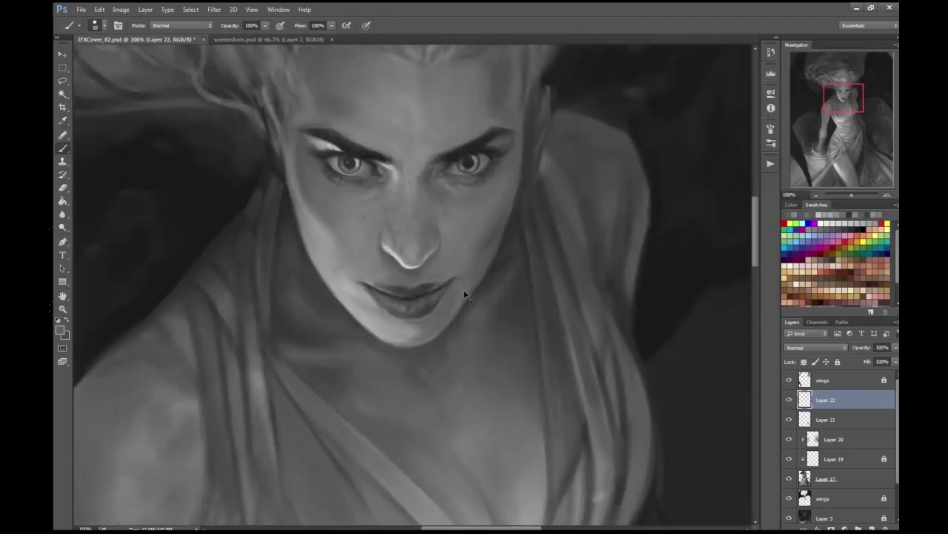
- Mirror the canvas and add a new empty layer above Layer 22
key(ctrl+minus)
key(ctrl+minus)
key(ctrl+minus)
key(ctrl+minus)
key(ctrl+minus)
key(ctrl+shift+alt+n)
scroll(423, 215, up, 7)
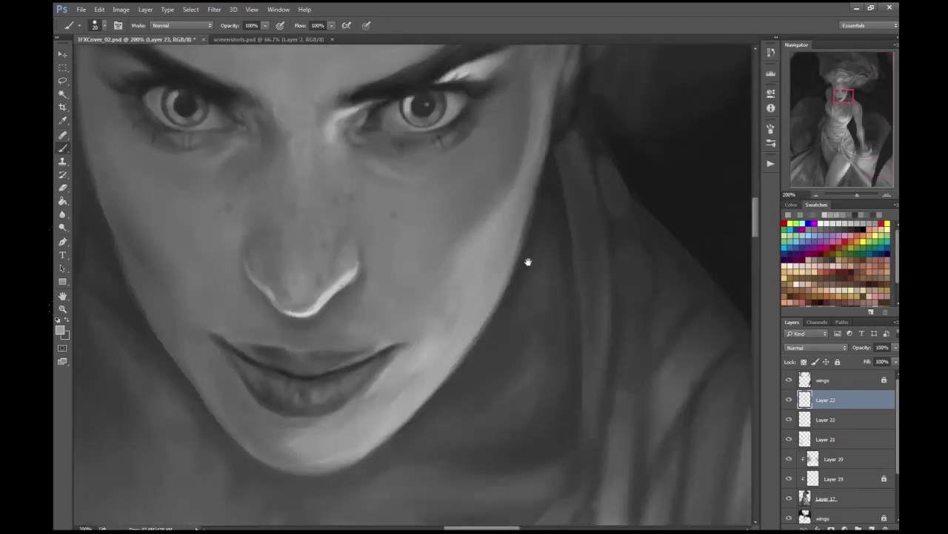
- Reduce the brush size and refine the shape and shading of the lips on Layer 23
scroll(387, 296, down, 2)
key(bracketleft)
key(bracketleft)
key(bracketleft)
key(bracketleft)
key(bracketleft)
scroll(426, 298, down, 4)
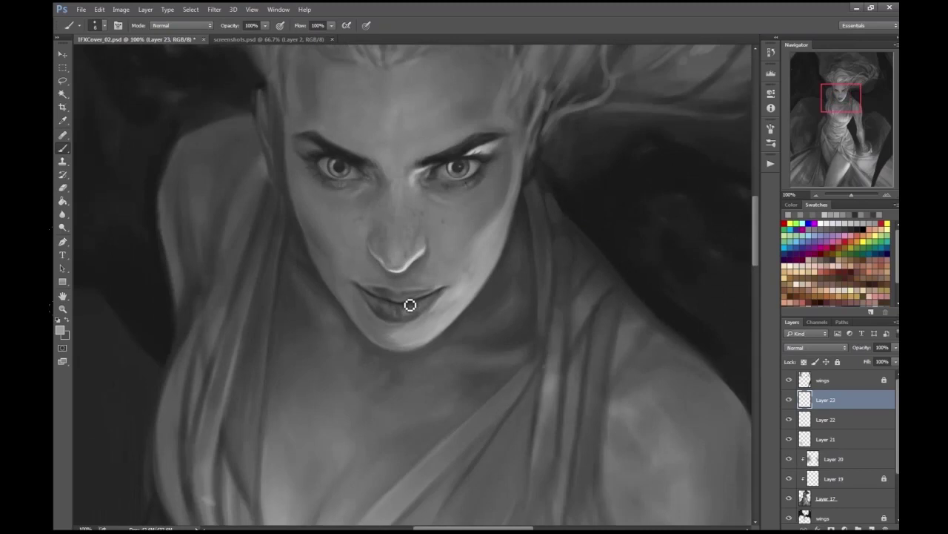
key(h)
drag(443, 292, 500, 303)
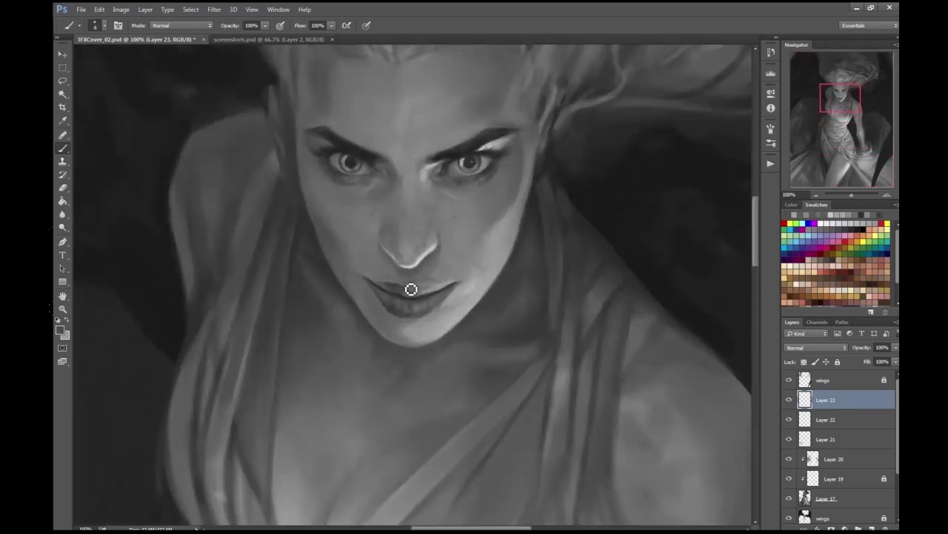
- Use a light grey (RGB 161) to touch up the area around the mouth on Layer 23, and save the file
scroll(419, 323, down, 2)
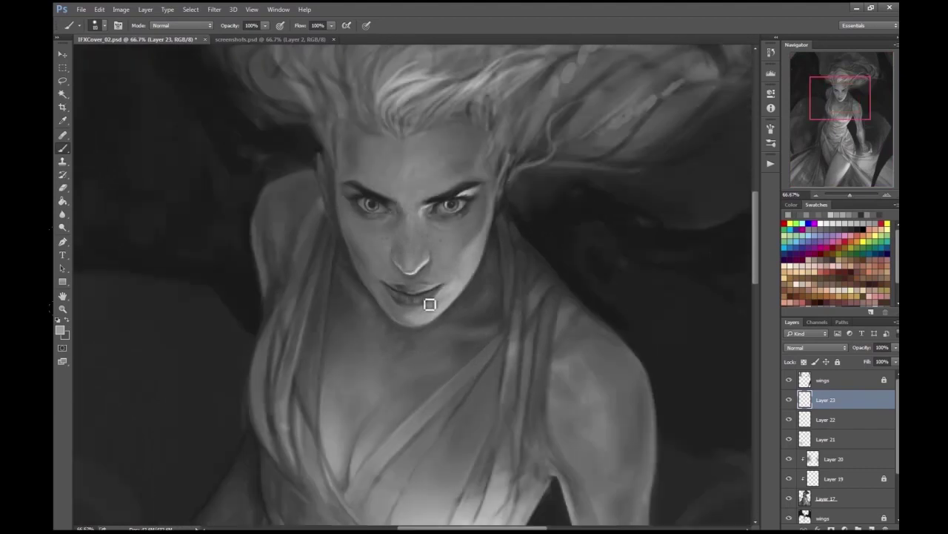
scroll(412, 286, down, 2)
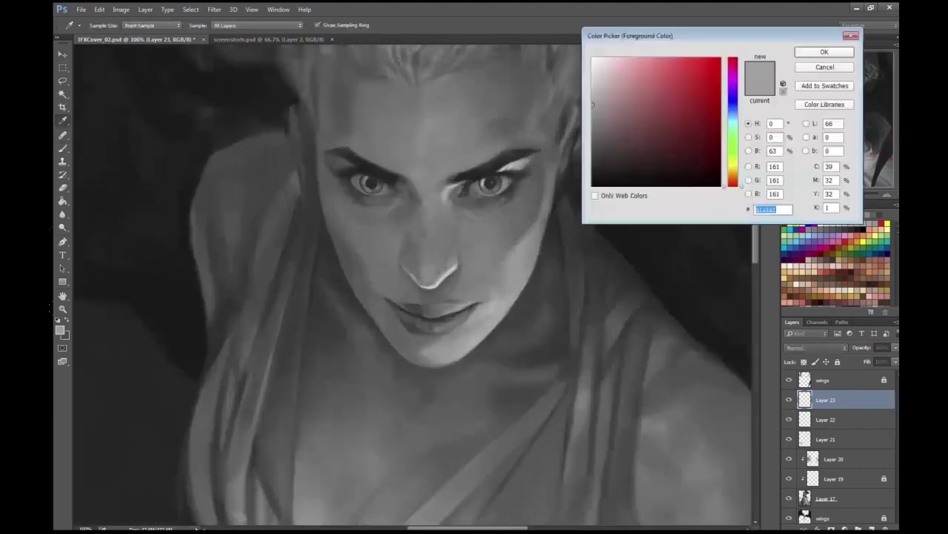
key(Return)
scroll(407, 324, down, 2)
scroll(710, 315, up, 1)
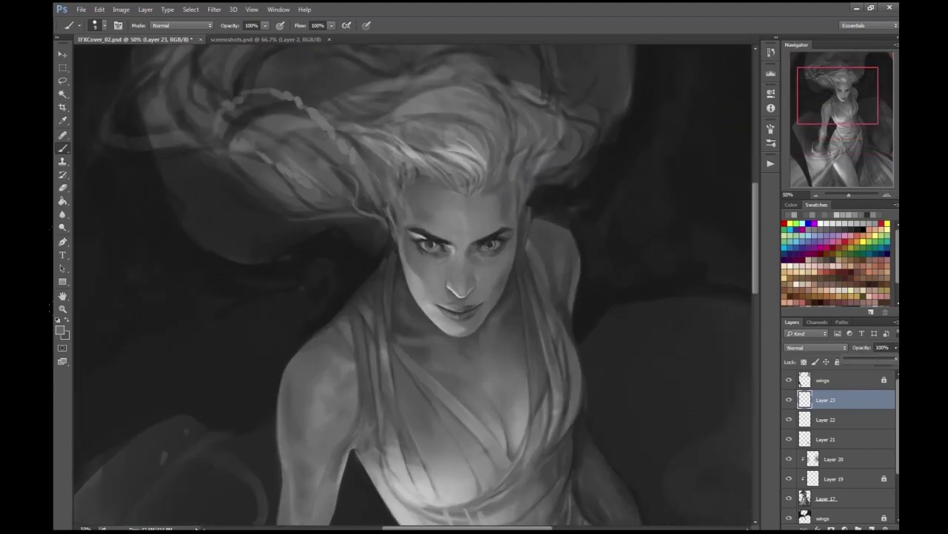
scroll(703, 353, down, 2)
key(ctrl+s)
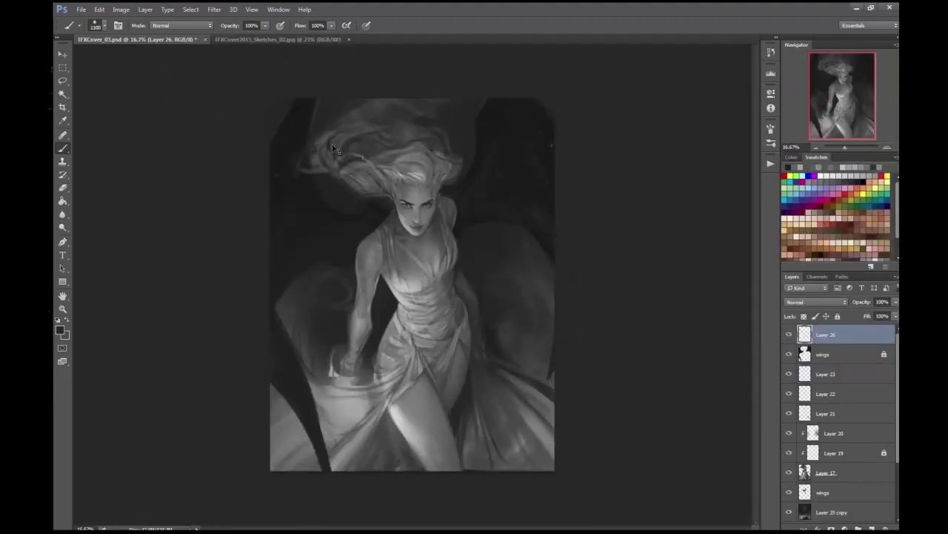
- Duplicate the locked wings layer beneath Layer 26 in IFXCover_03.psd, leaving the original hidden, and select the eraser
key(ctrl+plus)
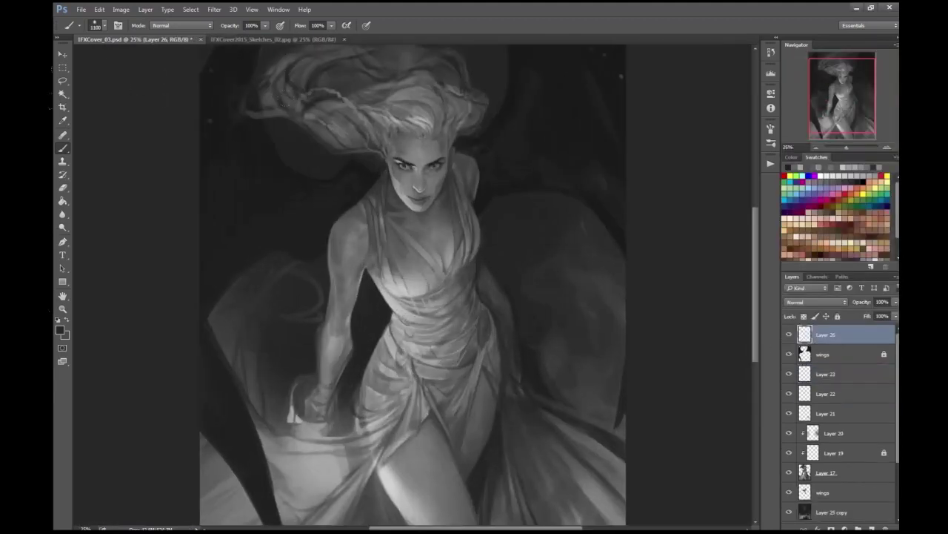
key(ctrl+plus)
click(96, 25)
key(Escape)
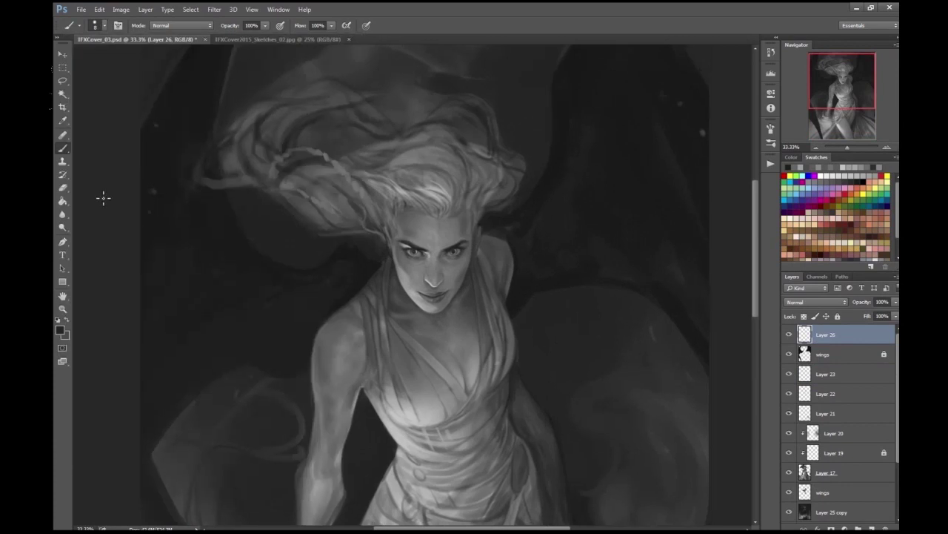
key(e)
key(alt+bracketleft)
key(ctrl+j)
scroll(344, 294, down, 3)
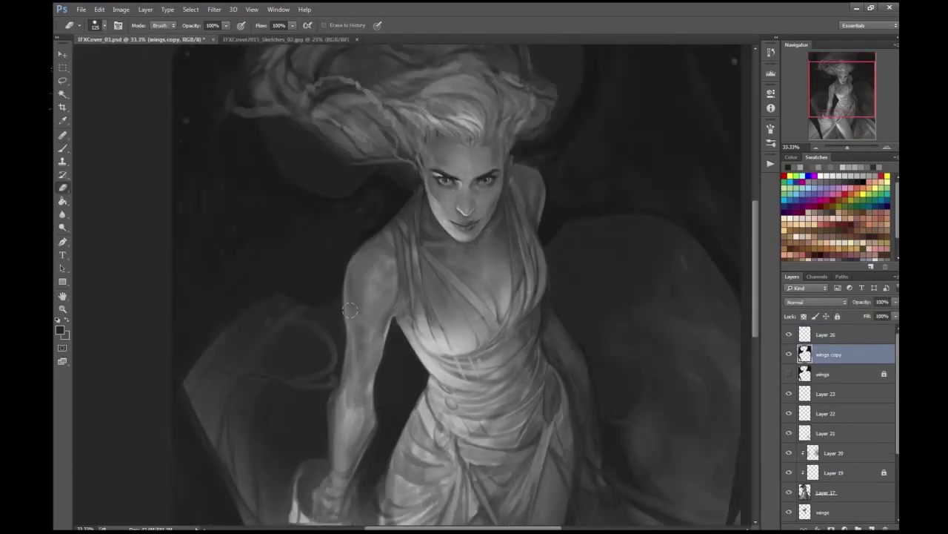
- Paint the dark contour of the wing behind the woman's shoulder and arm on the wings copy layer
key(b)
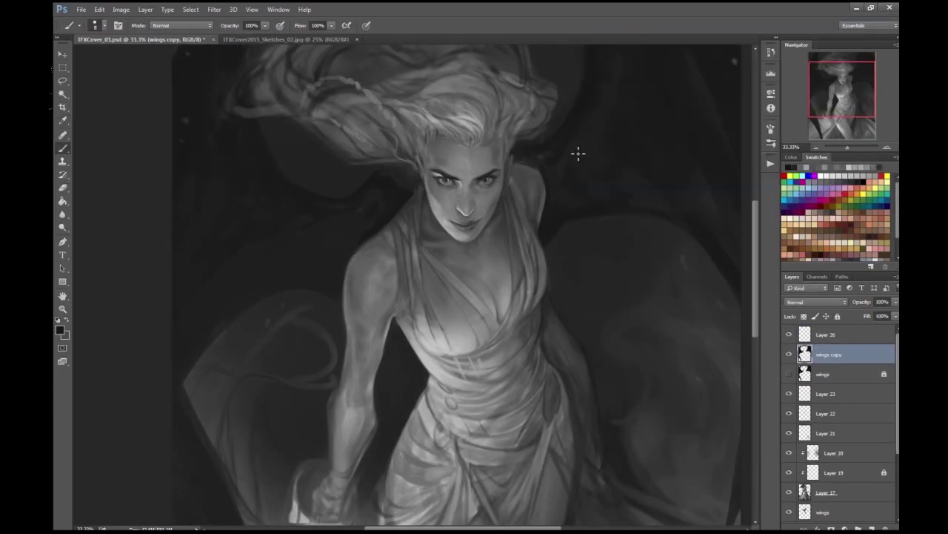
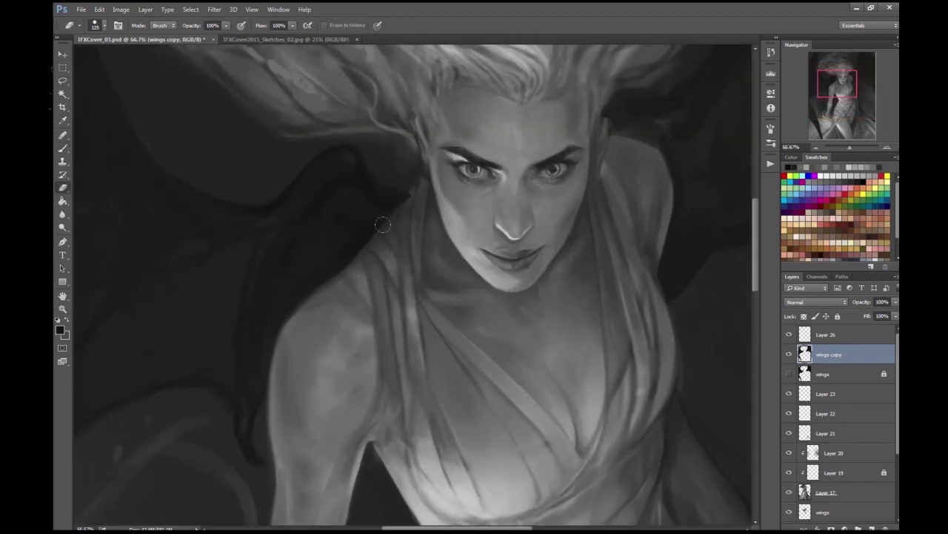
key(ctrl+minus)
key(b)
key(ctrl+minus)
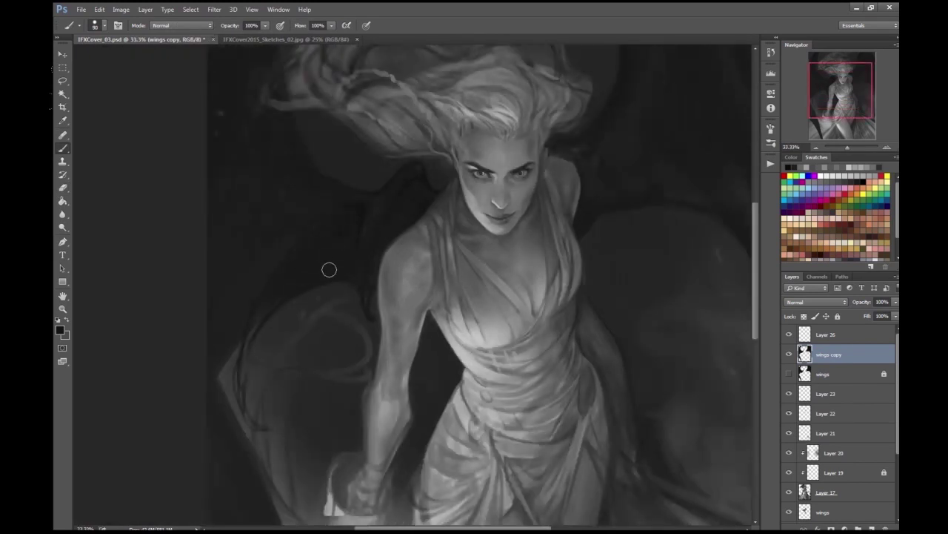
key(ctrl+minus)
drag(367, 223, 361, 191)
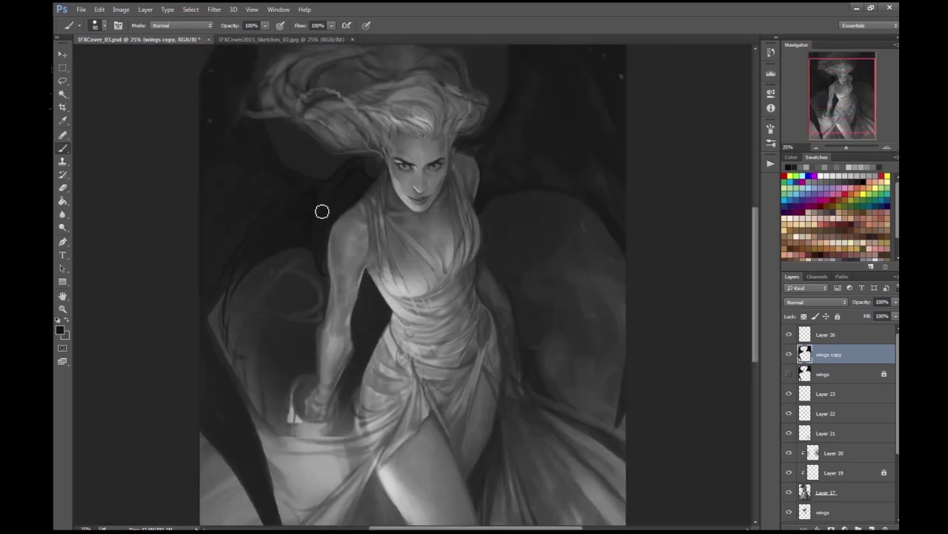
- Check the sketch reference document and paint dark ribs and a pointed lower membrane edge on the wing beside the arm
key(ctrl+Tab)
key(ctrl+Tab)
drag(269, 115, 312, 202)
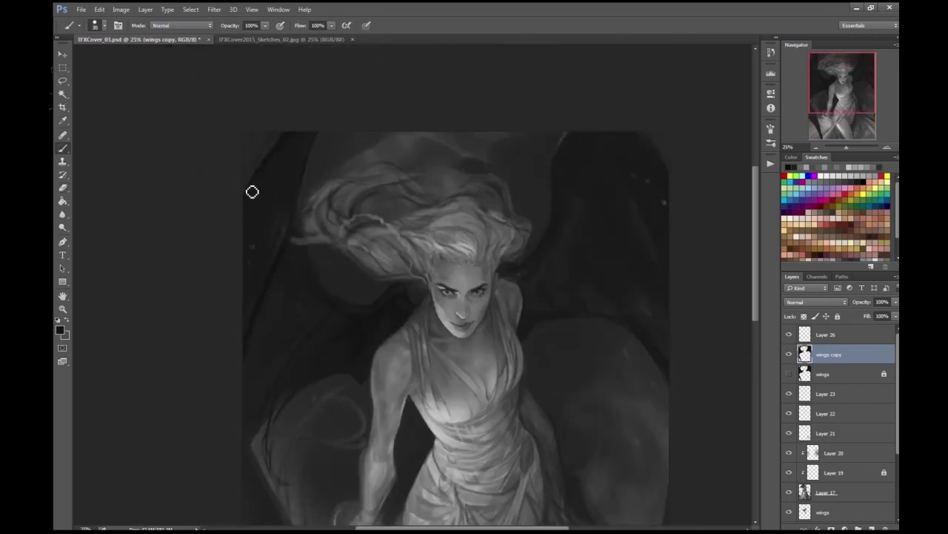
drag(307, 127, 300, 245)
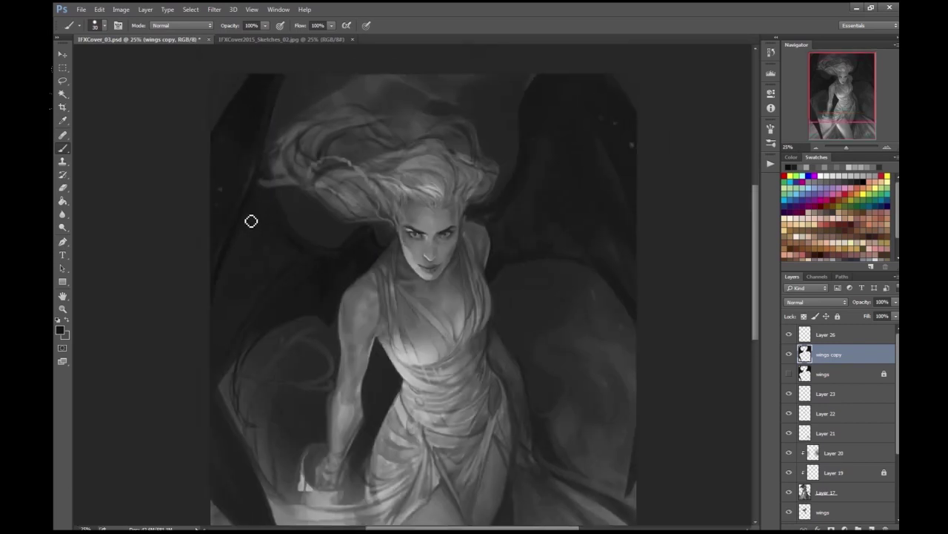
drag(249, 351, 327, 313)
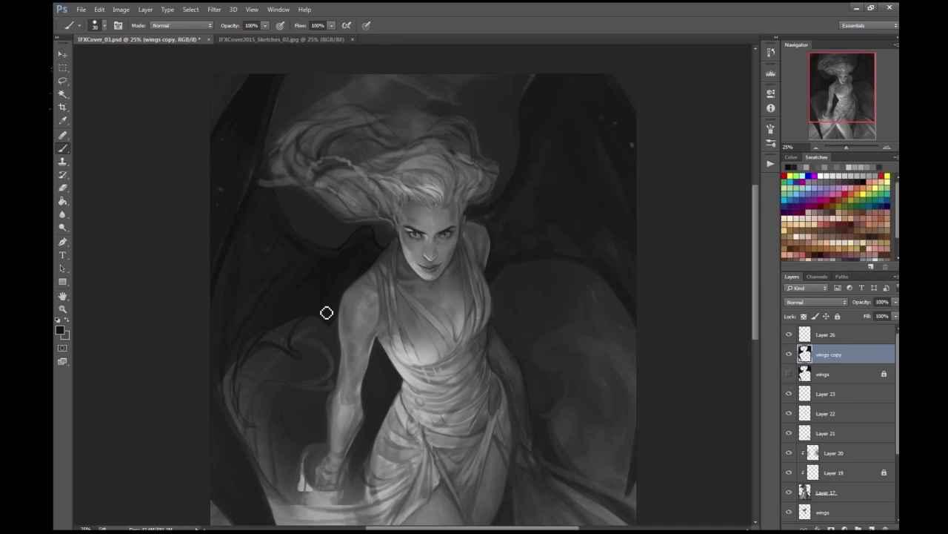
alt+right_click(286, 323)
mouse_move(236, 419)
mouse_down()
mouse_move(224, 389)
mouse_move(243, 424)
mouse_move(253, 371)
mouse_up()
key(bracketleft)
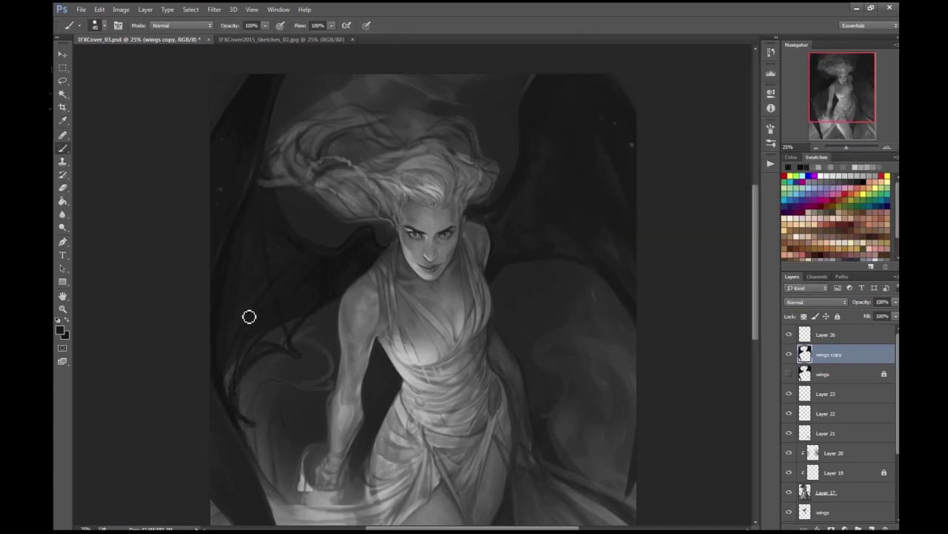
- Mirror the canvas horizontally, fit the full figure in view and enlarge the brush to 100 px
key(ctrl+minus)
key(ctrl+shift+h)
key(bracketright)
key(bracketright)
key(bracketright)
key(bracketright)
key(bracketright)
key(bracketright)
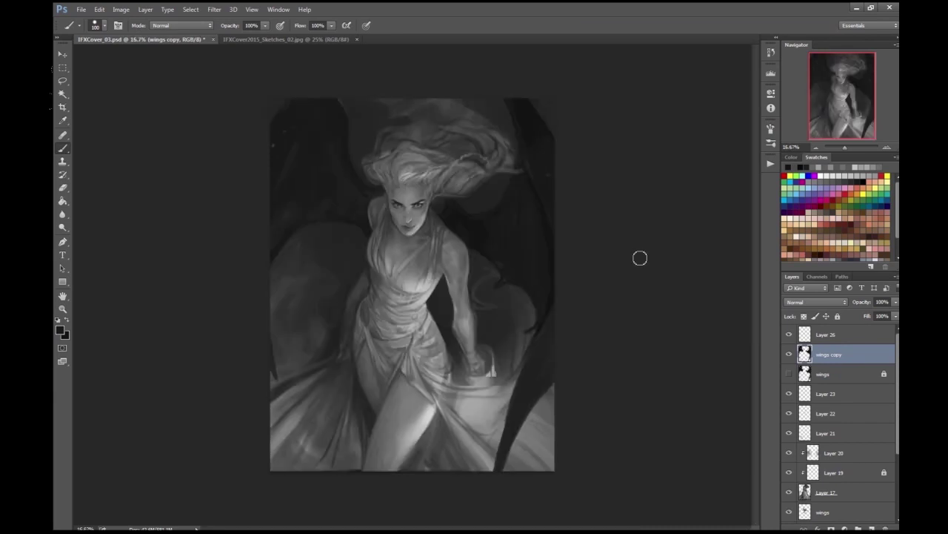
- Define the notched lower edge of the wing and darken its membrane on the wings copy layer, undoing a misplaced stroke
scroll(640, 258, up, 2)
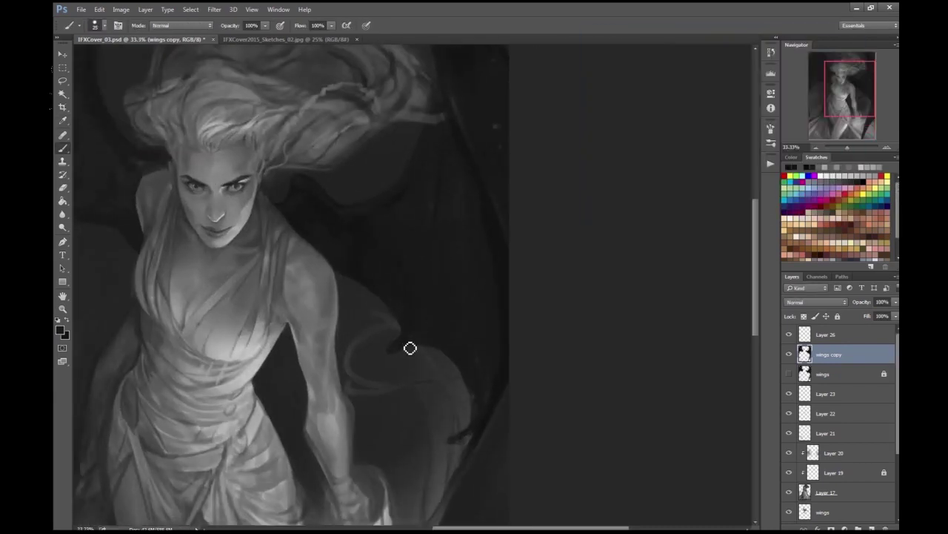
key(ctrl+z)
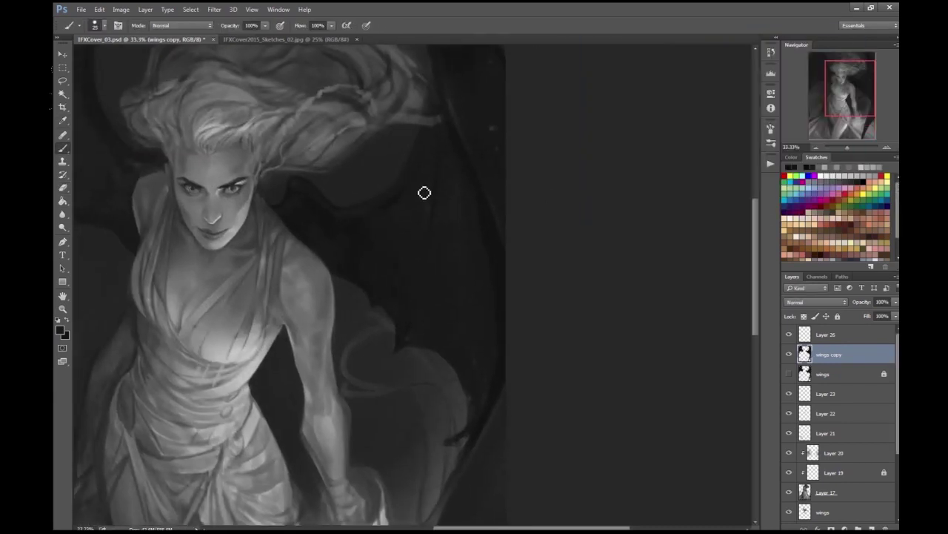
scroll(441, 208, down, 1)
scroll(447, 243, up, 1)
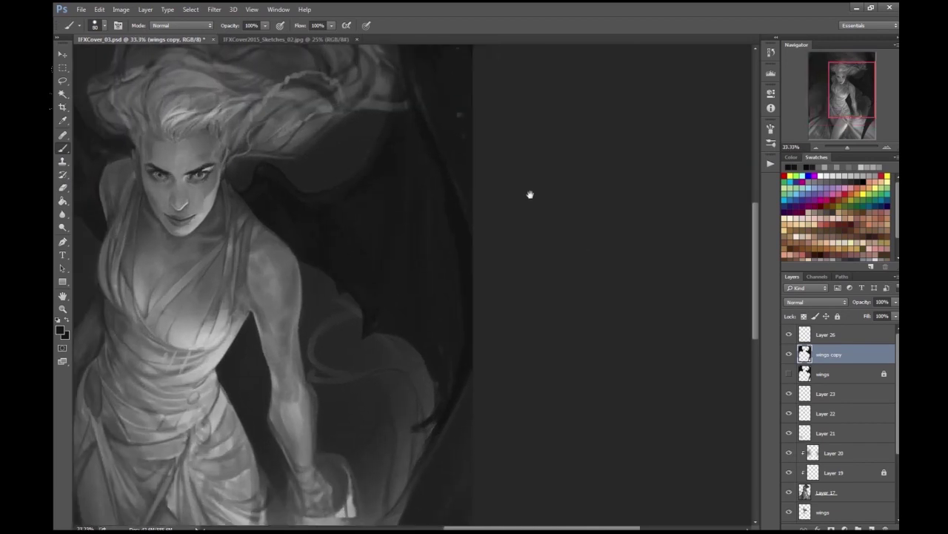
scroll(432, 188, down, 1)
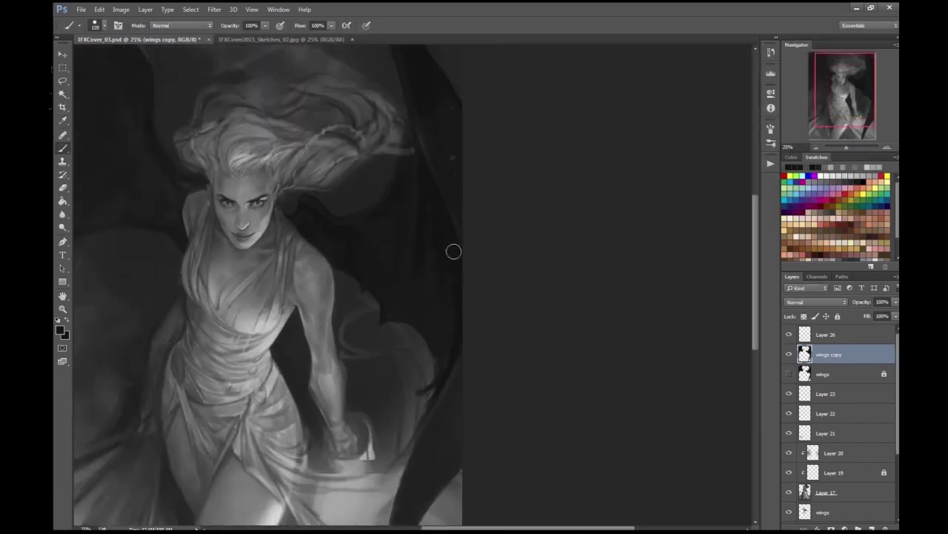
scroll(442, 374, down, 2)
scroll(413, 346, up, 1)
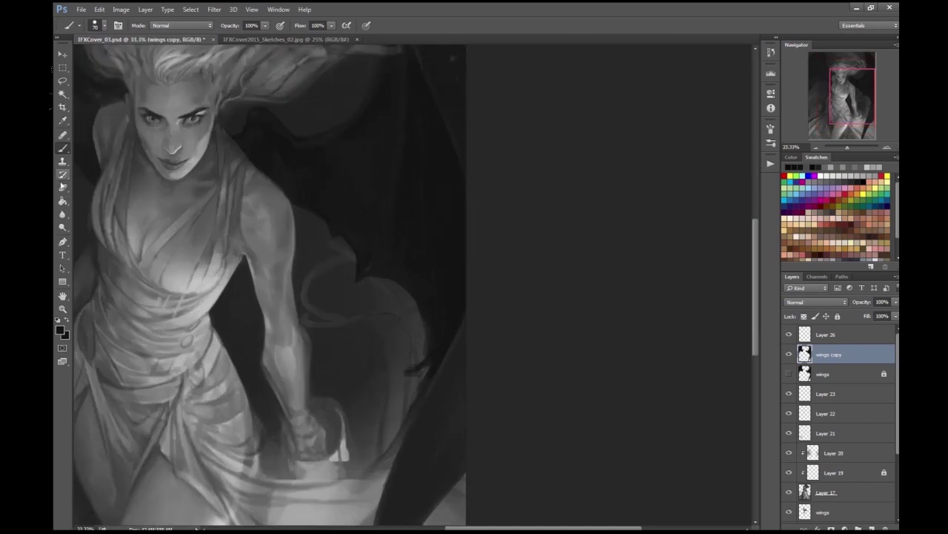
- Erase the stray dark mark on the outer rim of the pale cloth shape beside the arm
key(e)
scroll(666, 184, down, 2)
scroll(665, 183, up, 2)
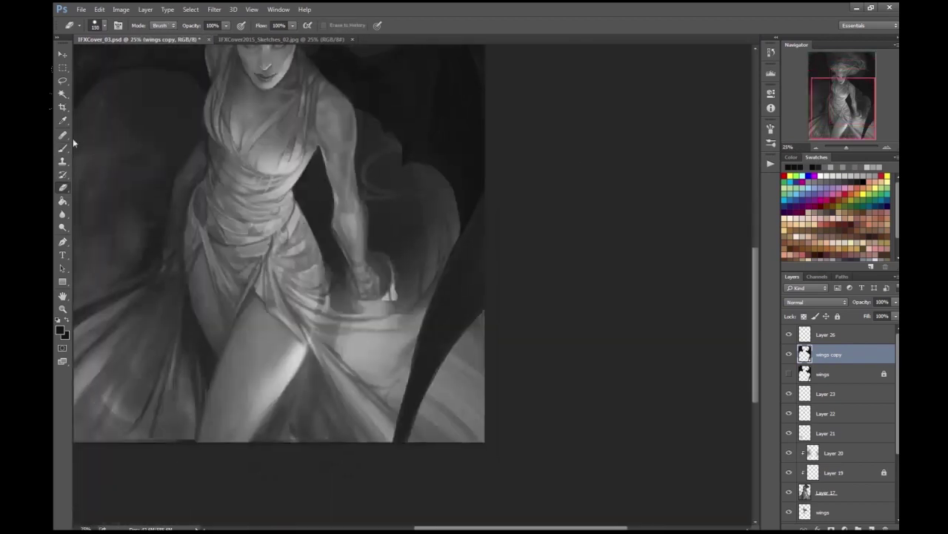
- Paint dark strokes down the tapering lower wing tip over the dress on the wings copy layer
key(b)
scroll(474, 222, down, 3)
drag(412, 377, 385, 528)
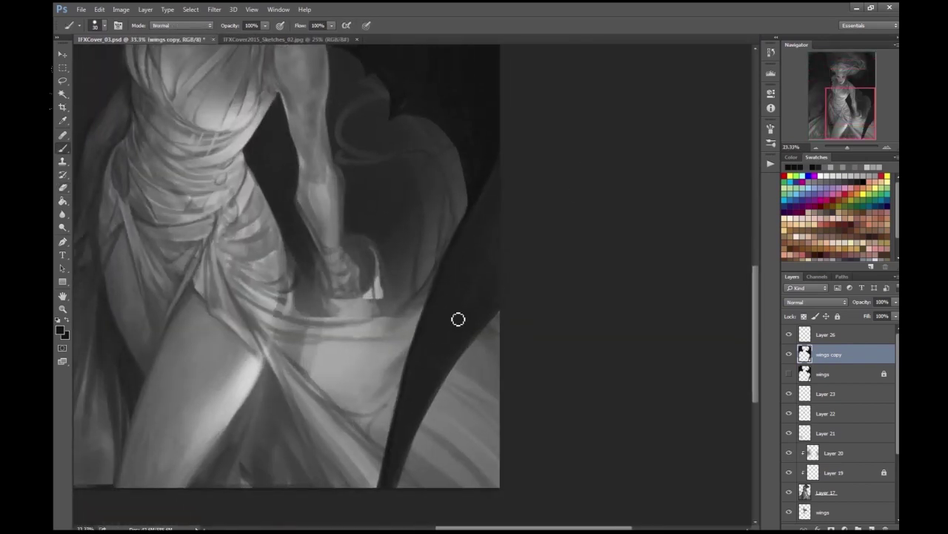
scroll(469, 278, down, 1)
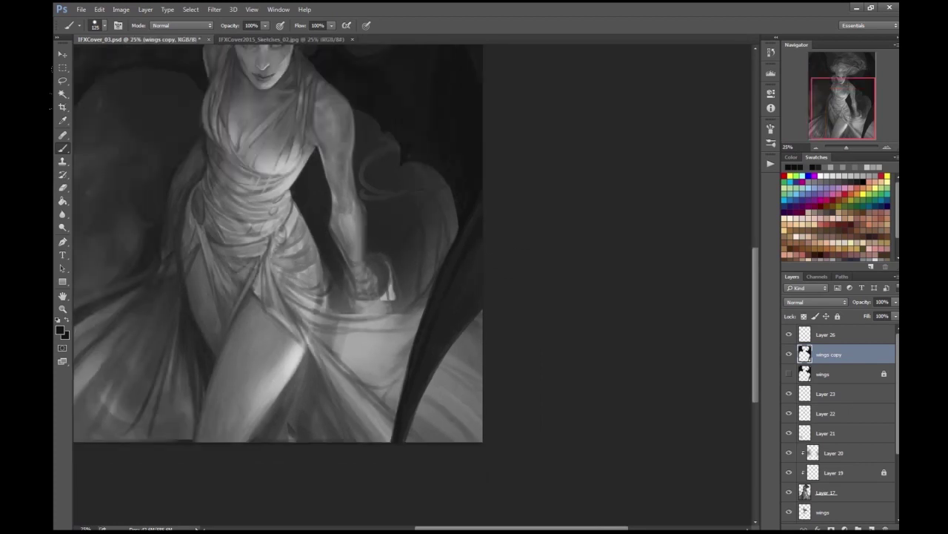
mouse_move(449, 380)
mouse_down()
mouse_move(434, 341)
mouse_move(443, 330)
mouse_move(438, 375)
mouse_up()
- Clean up the painted wing edges on the wings copy layer with the eraser and return to the brush
key(e)
scroll(546, 232, down, 1)
scroll(455, 152, up, 1)
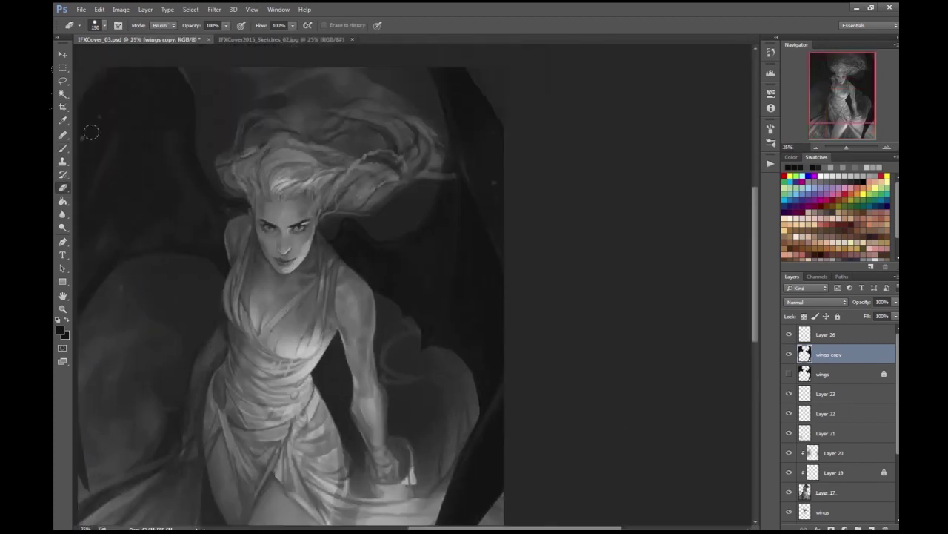
key(b)
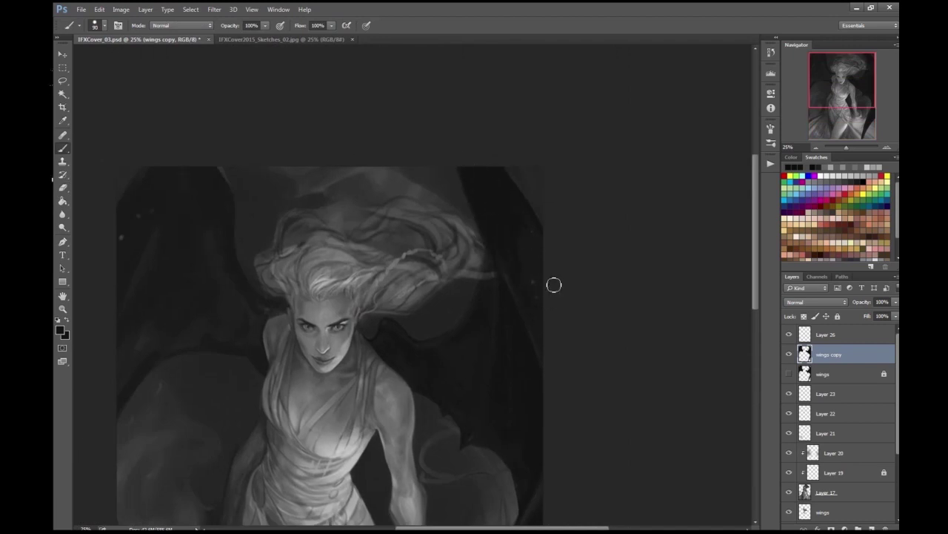
- Darken and define the wing's lower edge along the rounded cloth shape on the wings copy layer
scroll(547, 299, down, 1)
scroll(617, 232, up, 1)
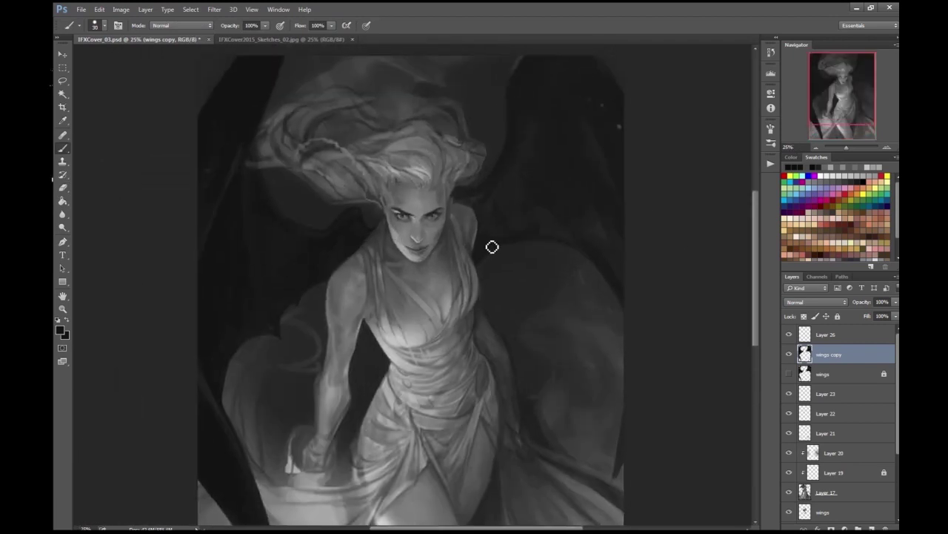
scroll(598, 131, down, 1)
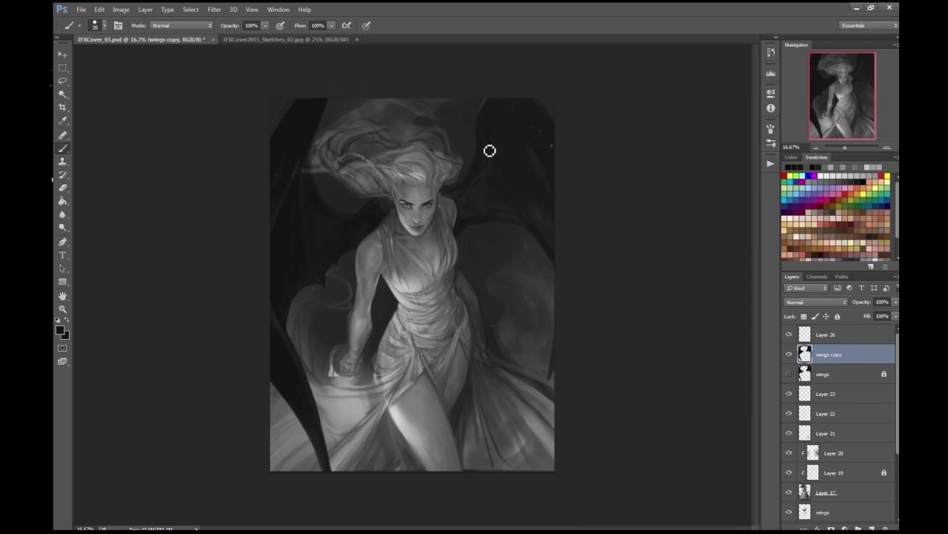
scroll(615, 195, up, 1)
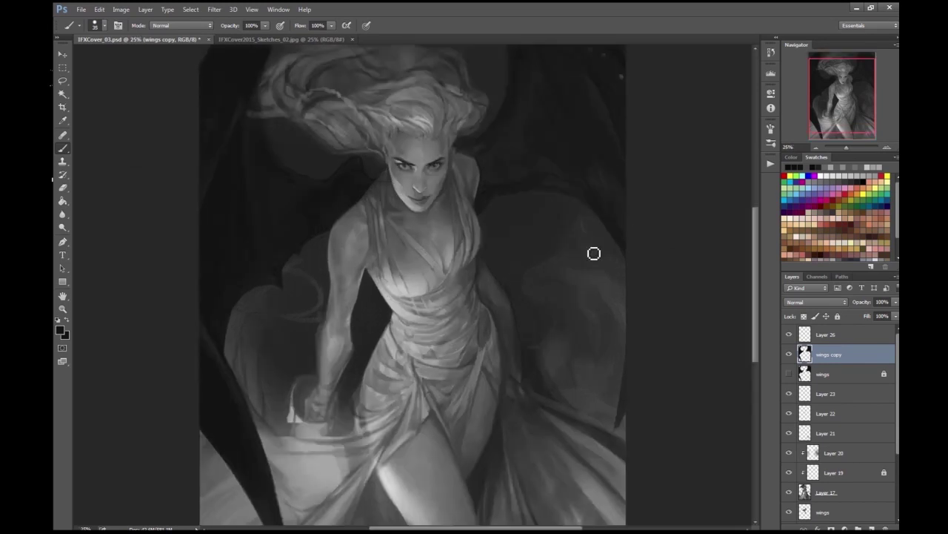
scroll(608, 248, down, 1)
scroll(627, 247, up, 1)
scroll(590, 292, down, 1)
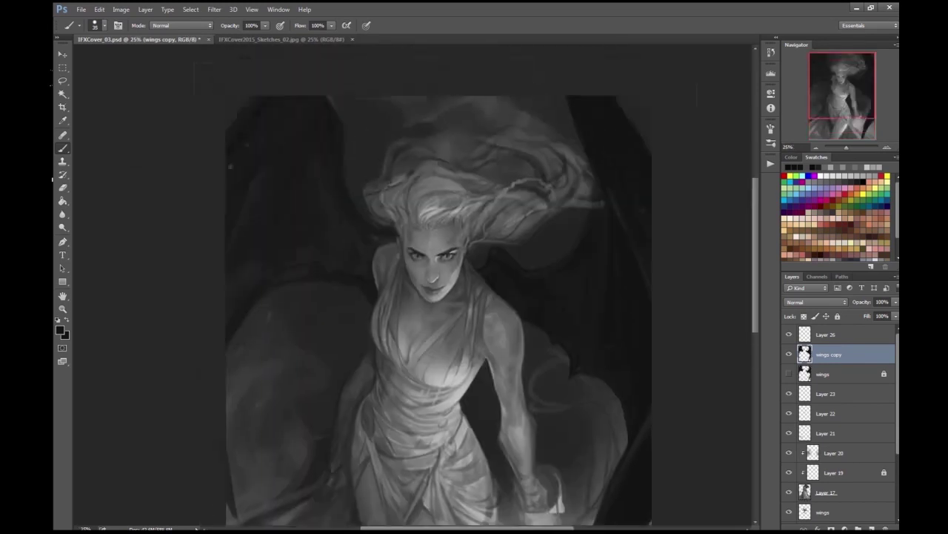
- Erase the fuzzy membrane edge above the rounded cloth shape on the wings copy layer and return to the brush
key(e)
scroll(229, 296, up, 2)
scroll(265, 317, down, 1)
scroll(154, 102, down, 1)
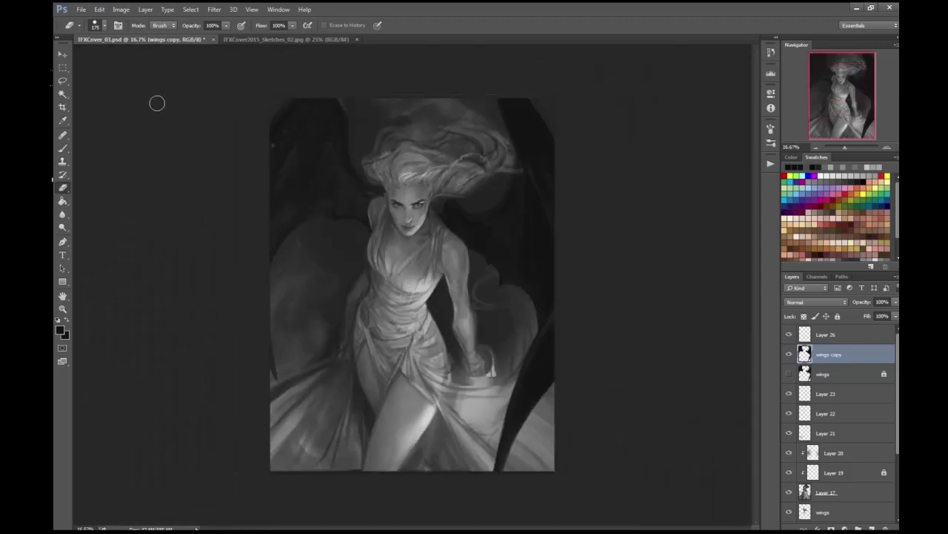
scroll(310, 255, up, 2)
key(b)
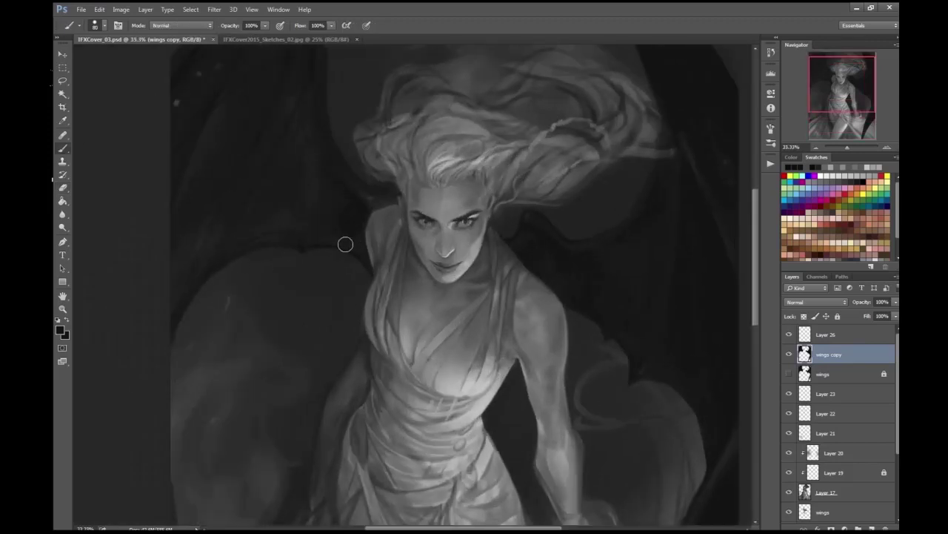
- Sharpen the narrow wing edge where it meets the far shoulder and dress with a small dark brush
scroll(343, 243, up, 1)
scroll(331, 217, up, 1)
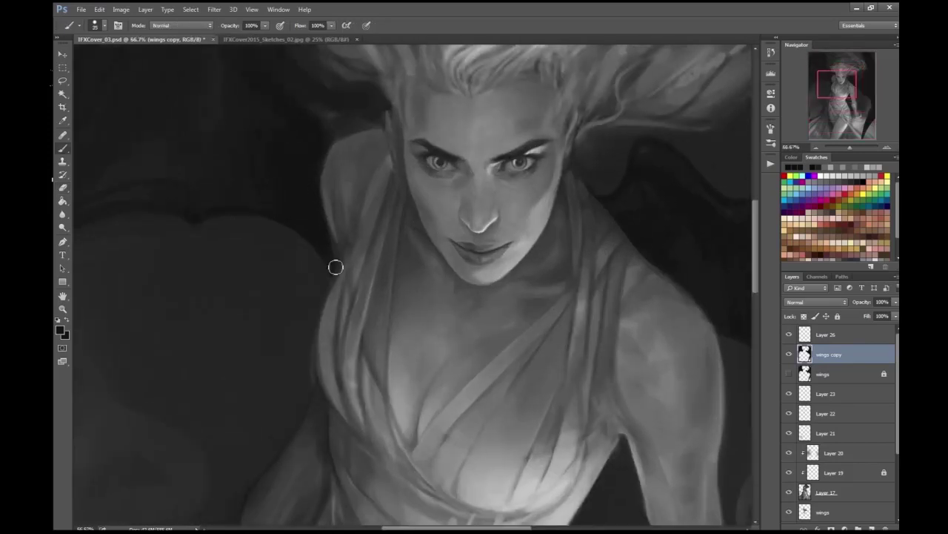
scroll(339, 262, up, 1)
key(bracketleft)
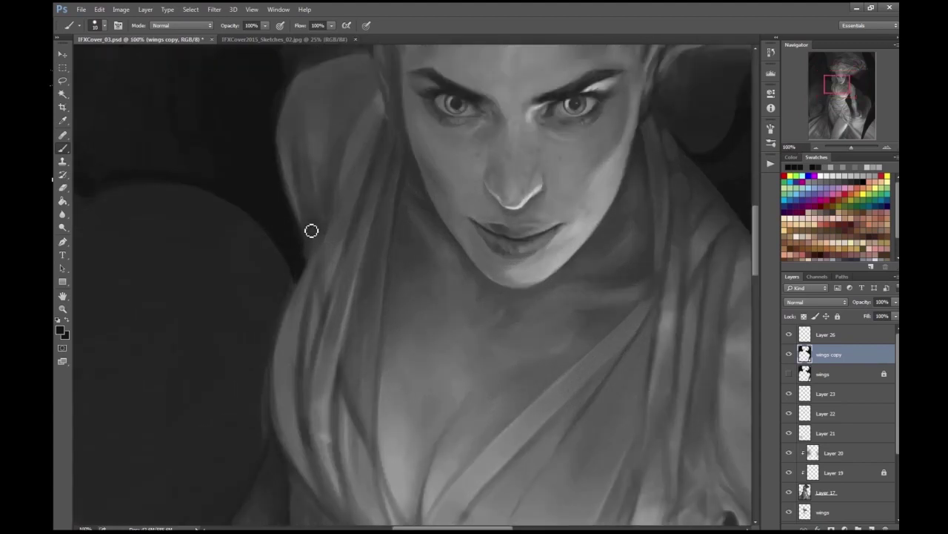
key(e)
scroll(311, 256, down, 3)
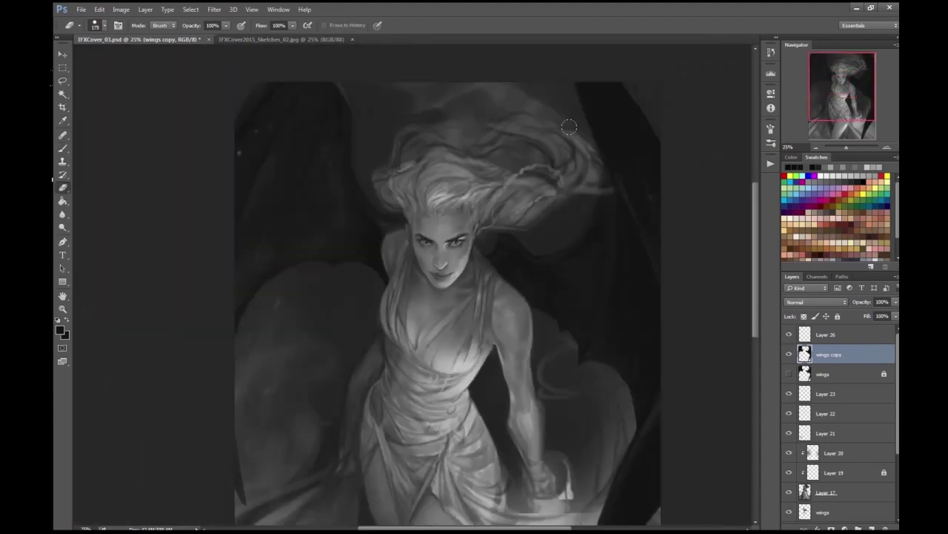
- Paint the dark wing base between the neck and far shoulder on the wings copy layer
scroll(349, 273, up, 1)
scroll(349, 273, down, 2)
scroll(456, 111, up, 2)
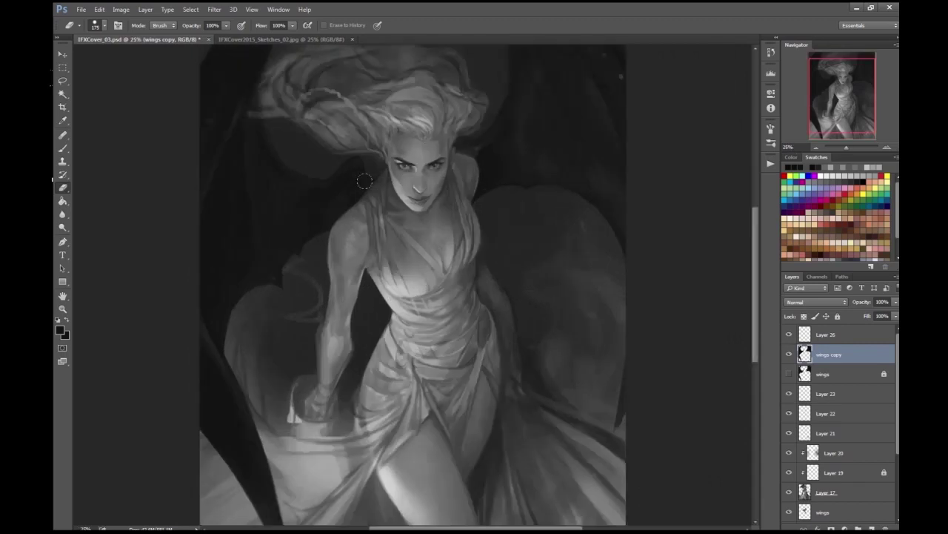
key(b)
key(ctrl+plus)
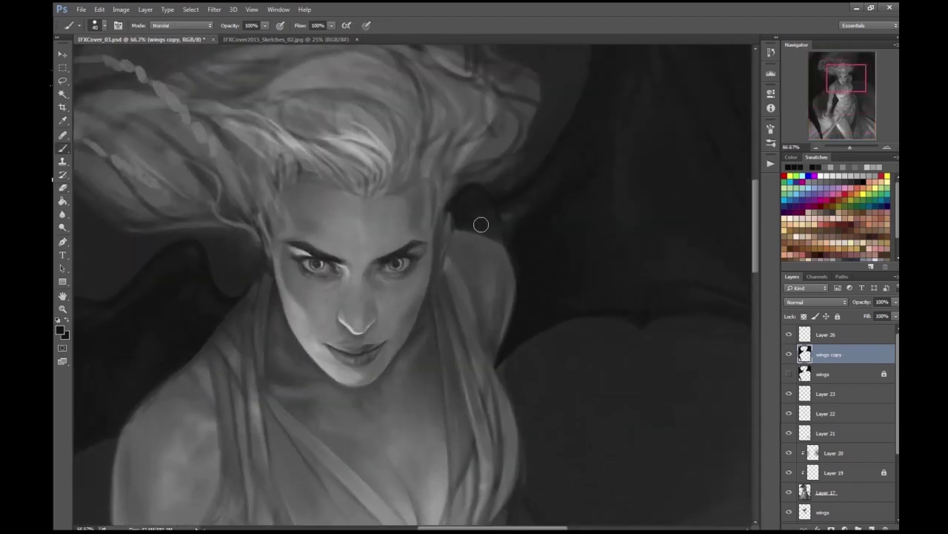
scroll(461, 221, down, 1)
key(ctrl+minus)
key(ctrl+minus)
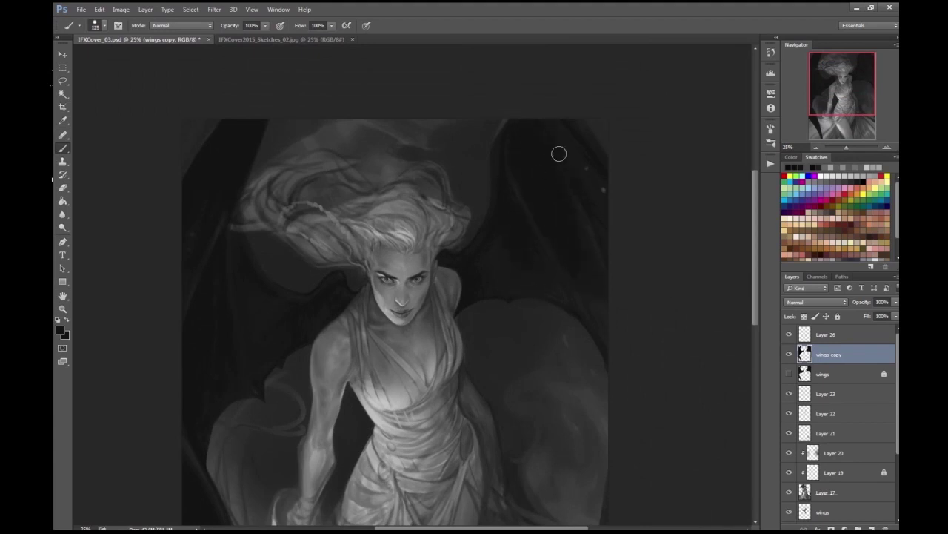
- Darken the upper wing membrane and paint long rib lines running down it, checking the painting mirrored
key(h)
key(bracketleft)
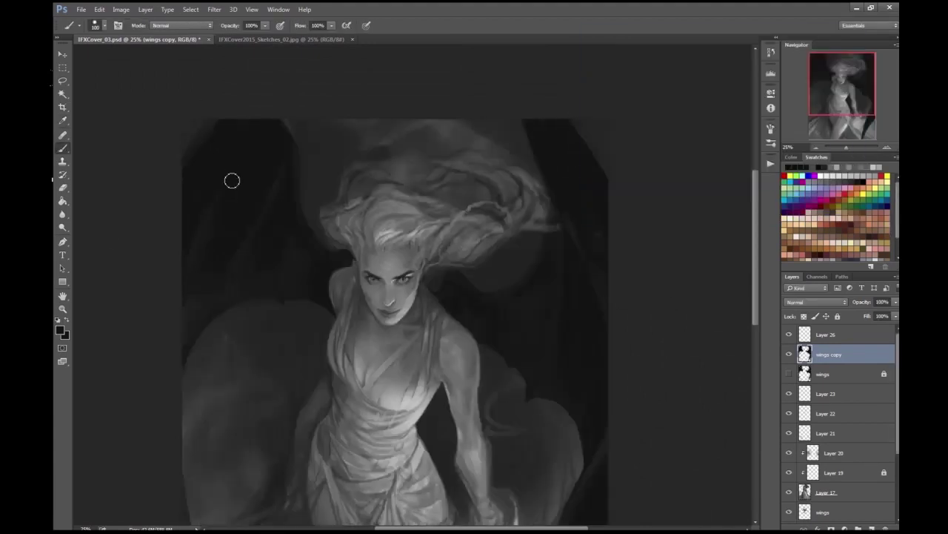
scroll(704, 180, down, 3)
key(bracketleft)
key(bracketleft)
key(bracketleft)
key(bracketleft)
key(bracketleft)
key(bracketleft)
key(bracketleft)
key(ctrl+plus)
key(ctrl+minus)
key(ctrl+minus)
key(ctrl+plus)
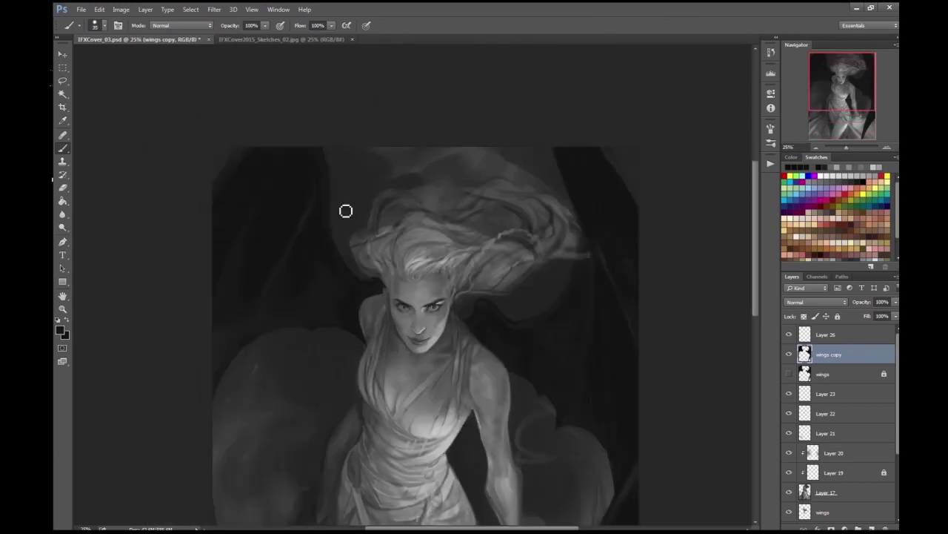
- Deepen the shading between the wing ribs with a larger brush, up to 175 px, on the wings copy layer
key(ctrl+plus)
key(bracketright)
key(bracketright)
key(bracketright)
key(bracketright)
key(bracketright)
key(bracketright)
key(bracketright)
key(bracketright)
key(bracketright)
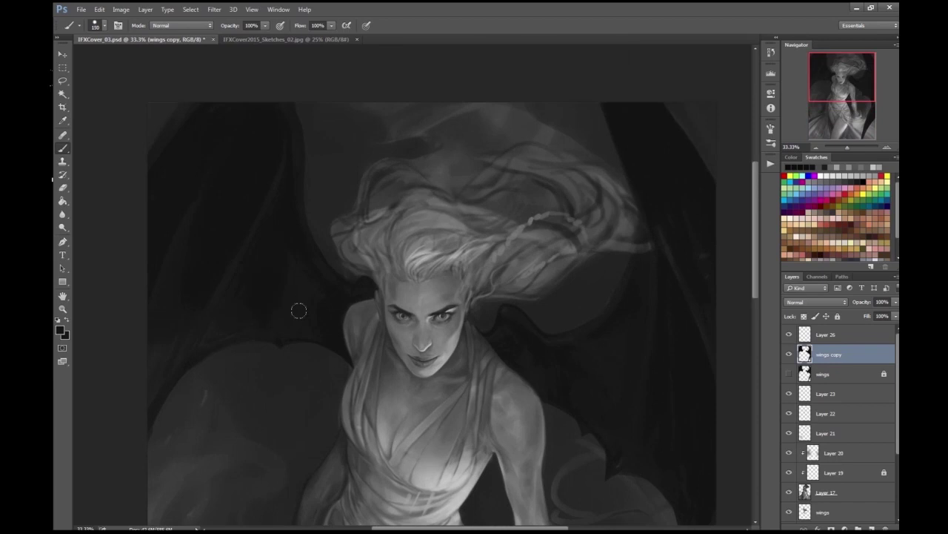
key(ctrl+minus)
key(ctrl+minus)
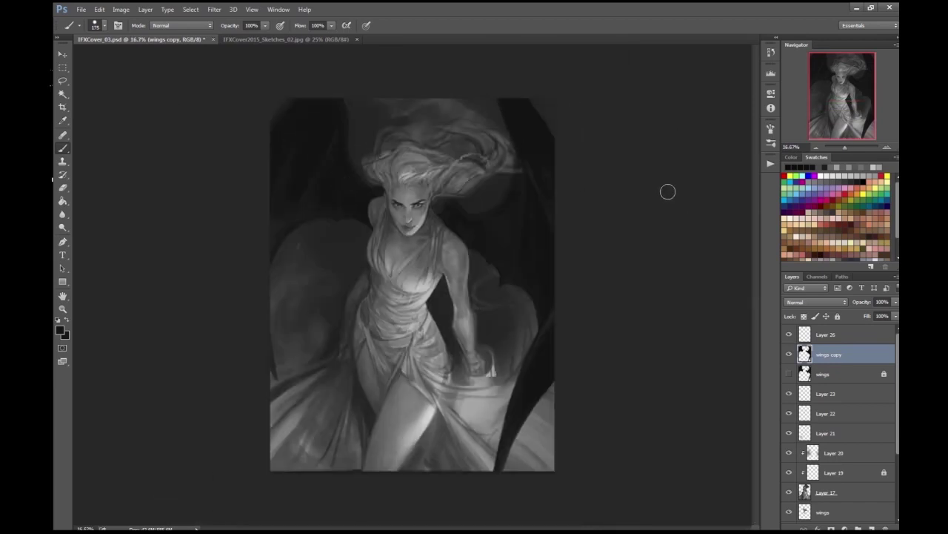
key(h)
key(ctrl+plus)
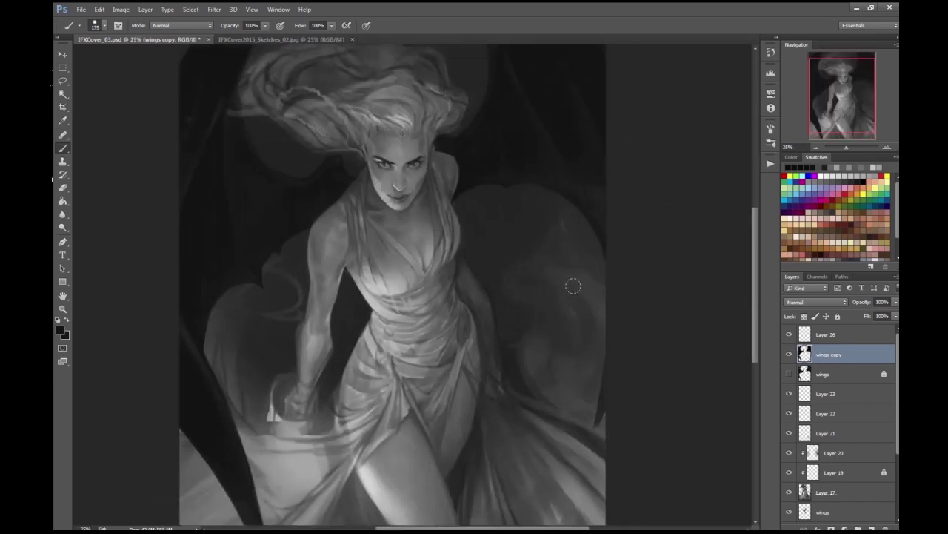
- Lock the wings copy layer and set the opacity of Layer 23 to 33%, checking its effect by hiding it
click(838, 316)
click(792, 394)
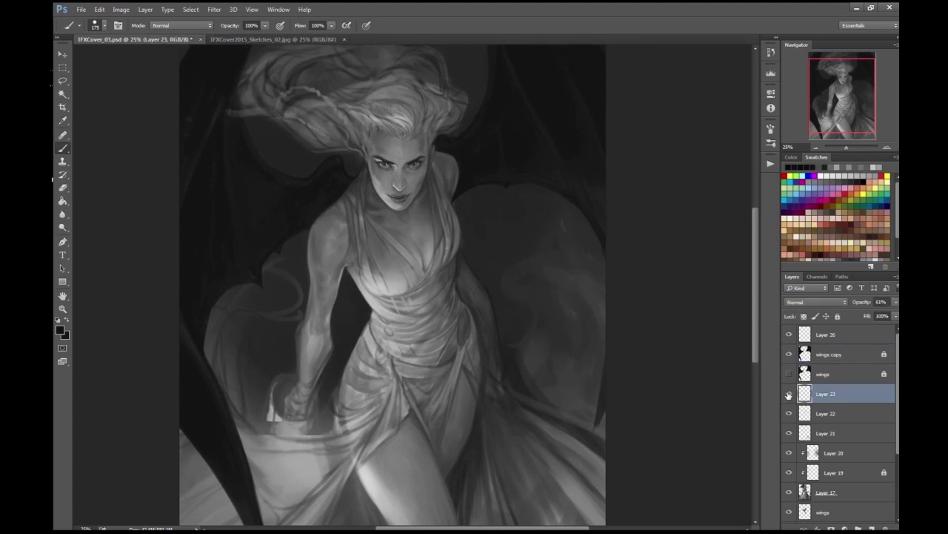
key(ctrl+minus)
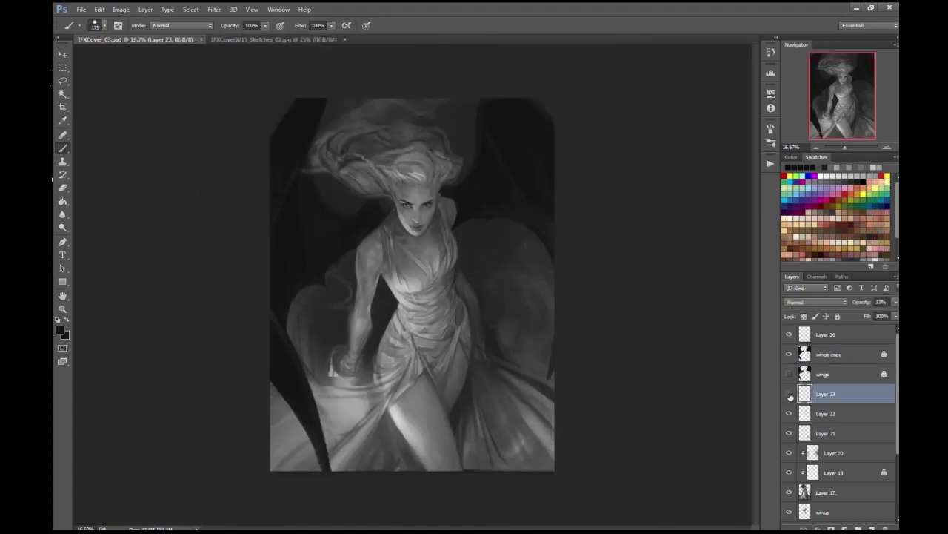
key(ctrl+plus)
- Check Layer 22 over the figure and clean it up with the Hard Round Pressure Opacity eraser
click(787, 412)
key(ctrl+plus)
key(ctrl+plus)
key(e)
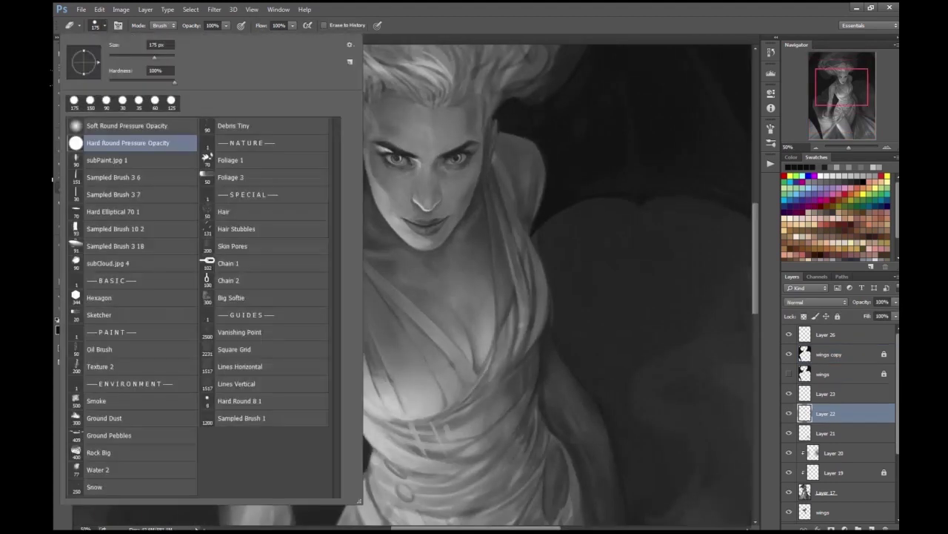
key(ctrl+minus)
click(121, 9)
key(Escape)
- Merge Layer 23 with the figure layers beneath it and lock the merged layer, checking it with the wings hidden
click(826, 394)
key(ctrl+plus)
key(ctrl+minus)
key(ctrl+e)
key(ctrl+slash)
click(789, 414)
click(789, 413)
click(790, 416)
click(790, 416)
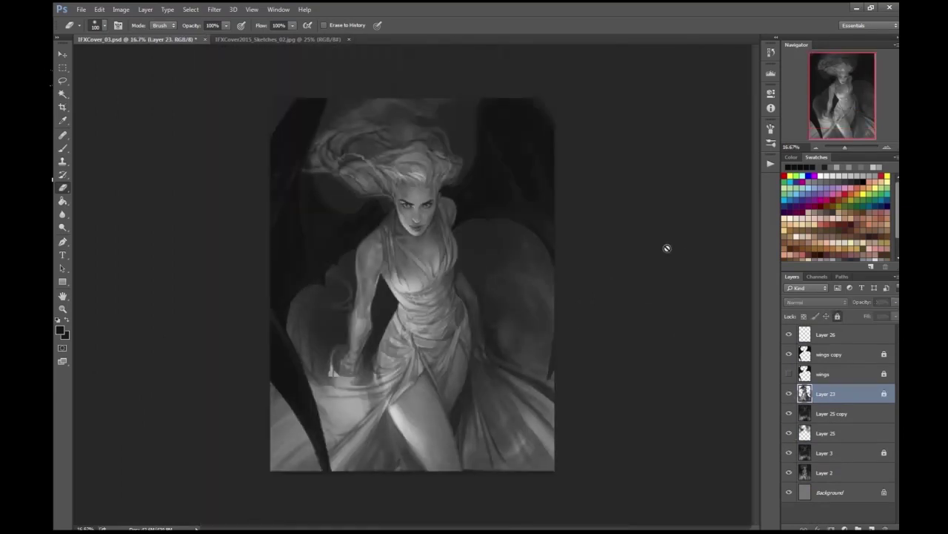
scroll(669, 244, down, 5)
key(ctrl+minus)
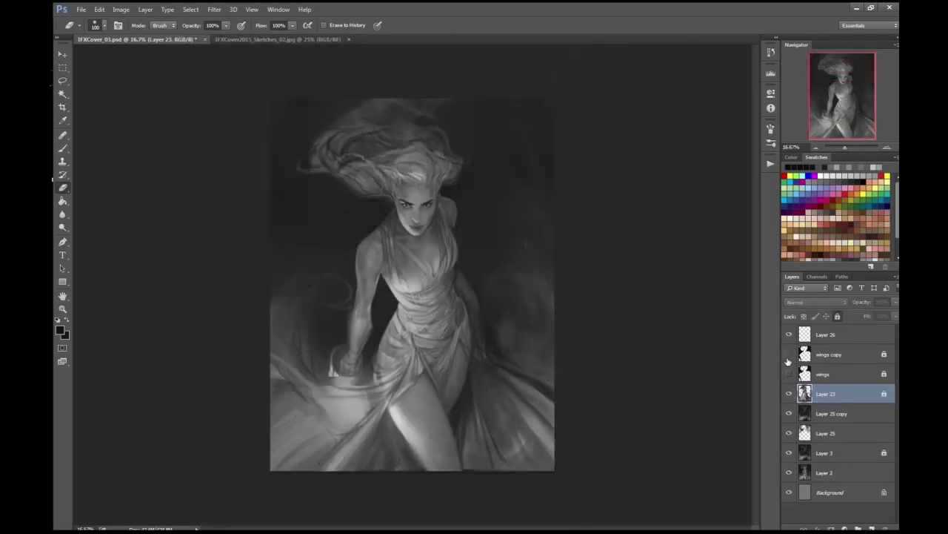
- Paint a deeper pointed notch into the wing's lower edge above the rounded cloth shape on Layer 26
click(828, 339)
key(ctrl+plus)
key(b)
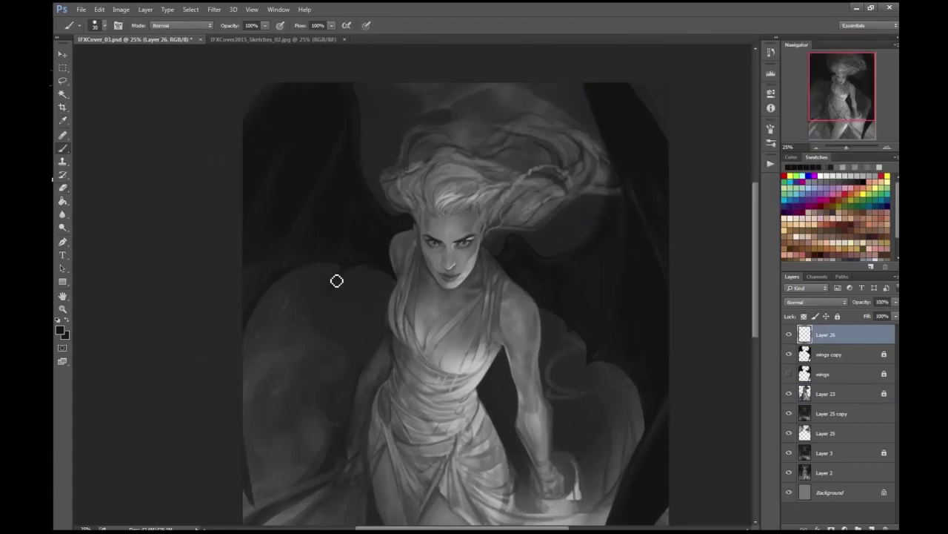
key(Escape)
key(bracketright)
mouse_move(592, 354)
mouse_down()
mouse_move(595, 371)
mouse_move(662, 208)
mouse_move(390, 257)
mouse_up()
key(h)
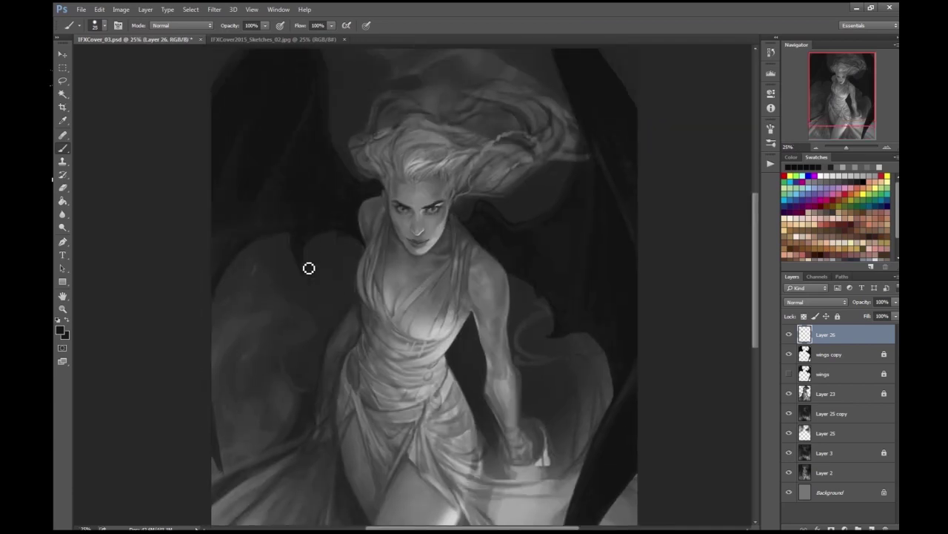
scroll(311, 245, up, 1)
scroll(120, 116, down, 2)
key(ctrl+shift+h)
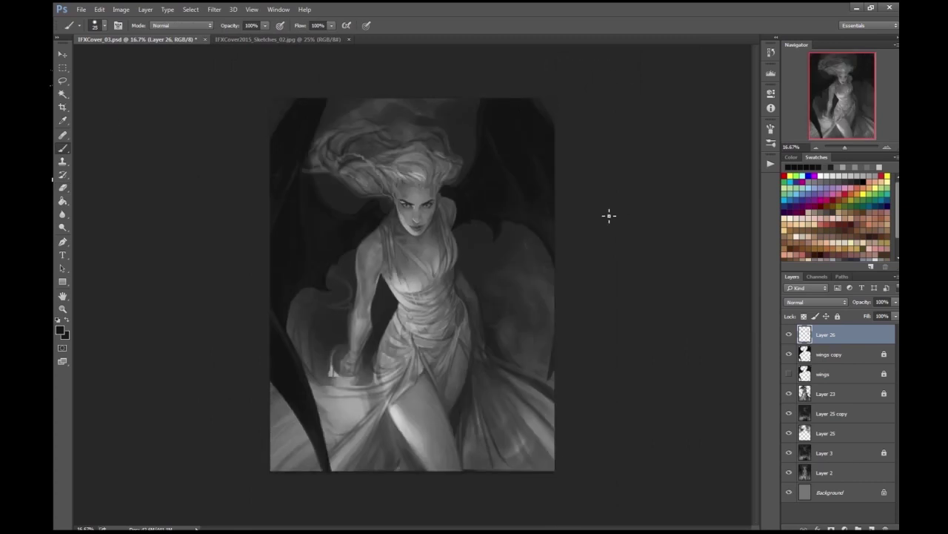
key(ctrl+shift+h)
key(ctrl+shift+h)
- Merge Layer 26 with the wings copy layer, lock the result, and remove the hidden old wings layer
ctrl+click(822, 354)
key(ctrl+plus)
click(145, 9)
click(178, 327)
click(823, 354)
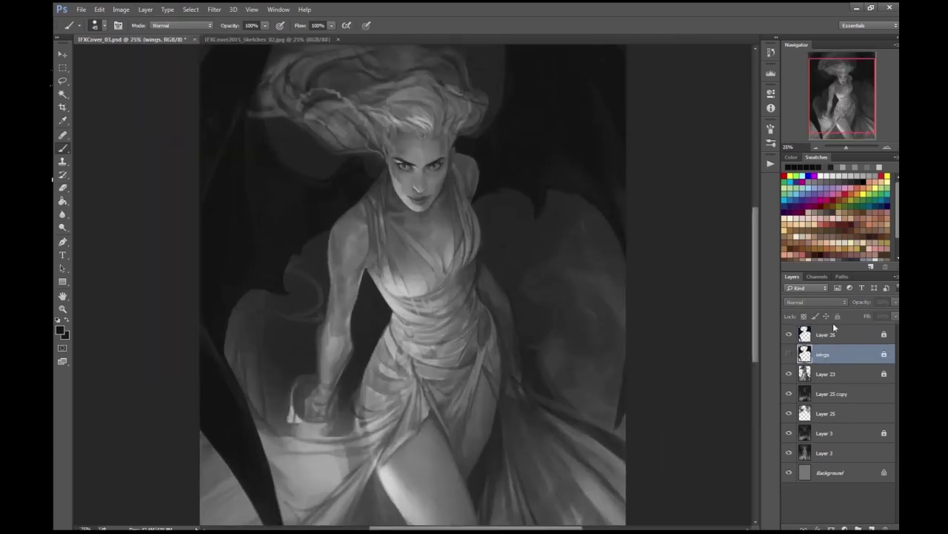
key(ctrl+e)
key(ctrl+minus)
click(816, 336)
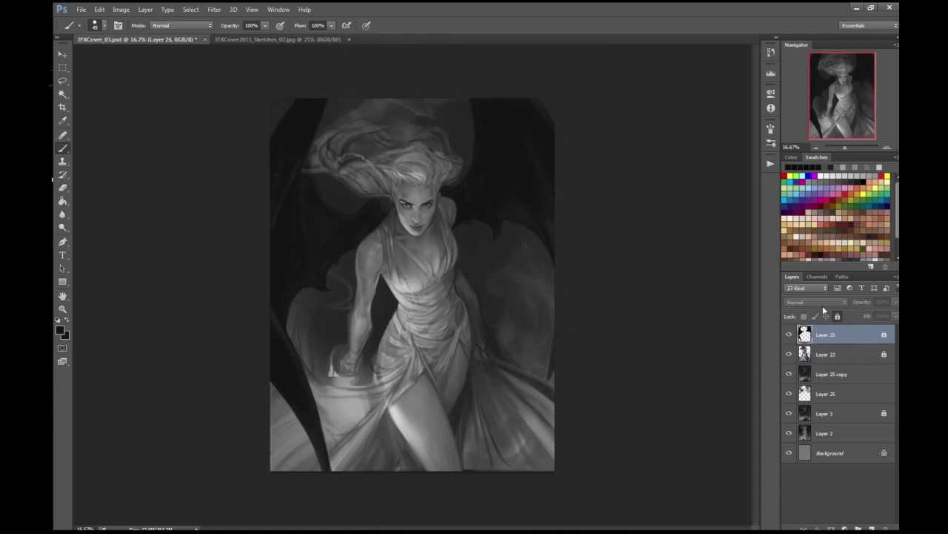
click(612, 214)
key(Return)
key(ctrl+plus)
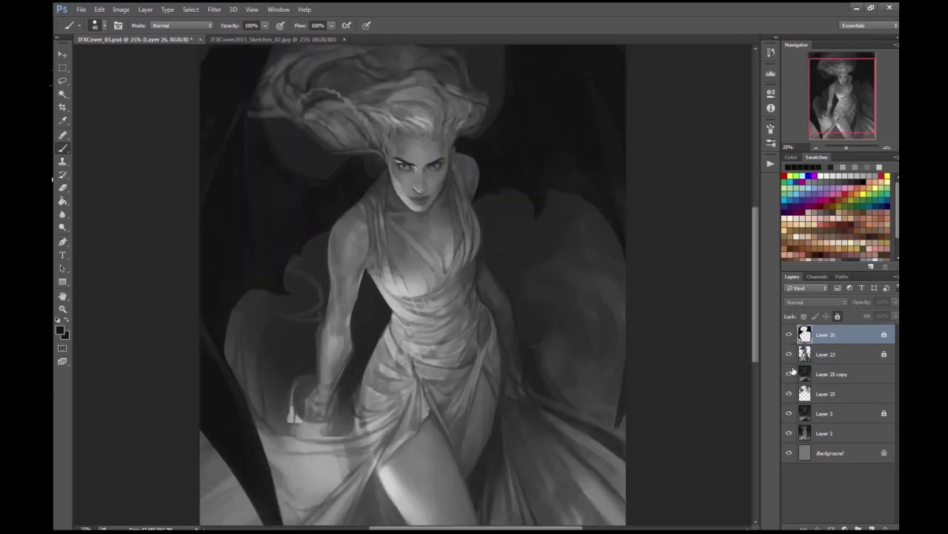
- Add two new layers above Layer 25 copy and choose a textured brush
key(ctrl+minus)
key(ctrl+shift+alt+n)
key(ctrl+shift+alt+n)
click(79, 25)
click(100, 366)
key(Return)
- Darken the background behind the figure and paint curling smoke shapes beside her on Layer 28 with a 500 px brush
key(ctrl+plus)
click(60, 329)
key(Return)
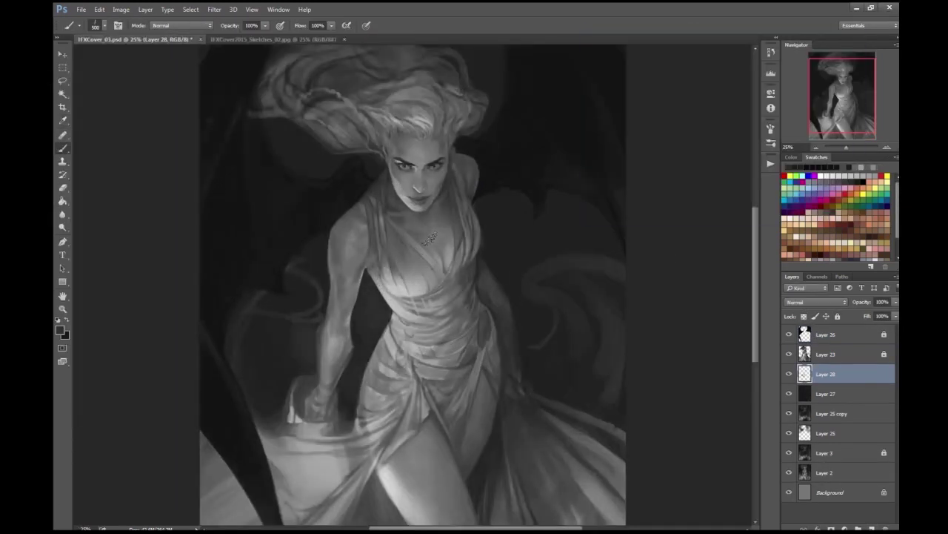
click(65, 323)
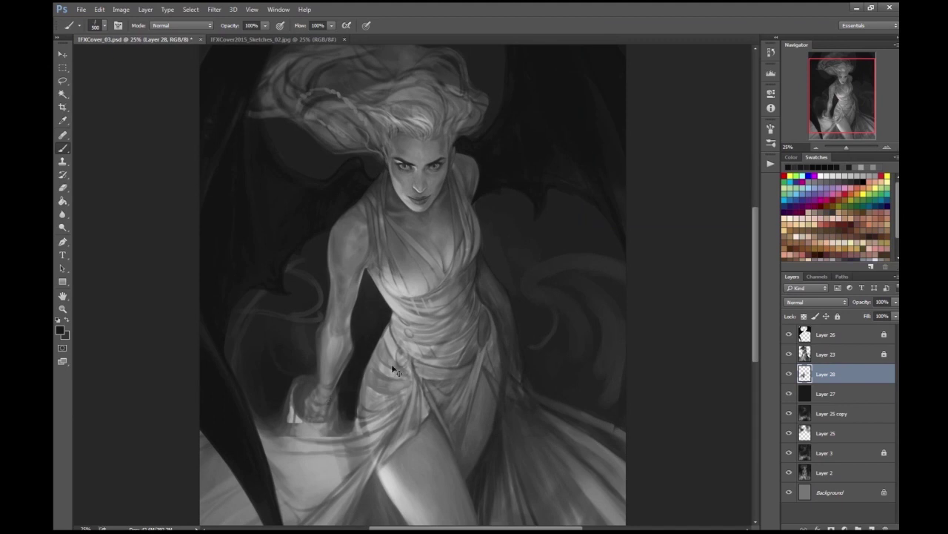
- Blend the dark background around the smoke curls on Layer 28, varying the brush size between 1000 and 250 px
key(ctrl+minus)
key(bracketright)
key(bracketright)
key(bracketright)
key(bracketright)
key(bracketright)
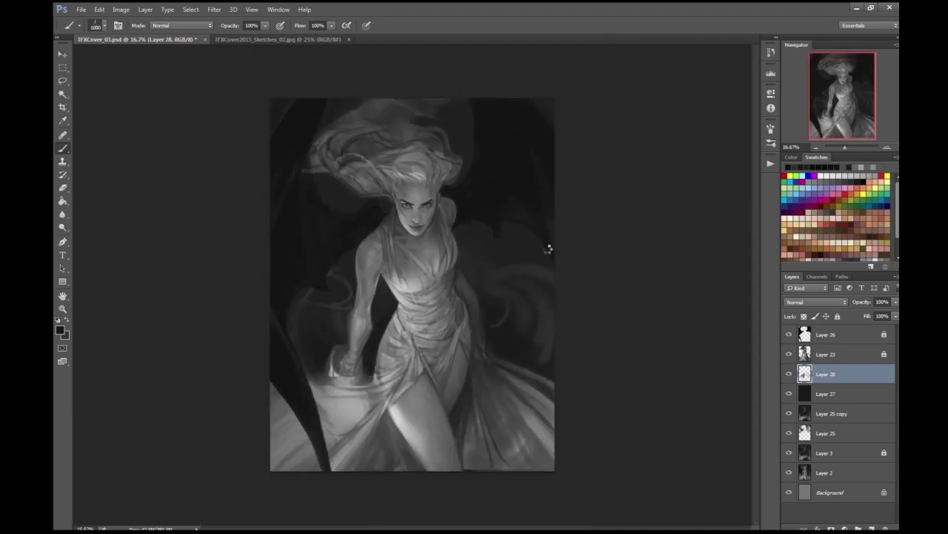
key(ctrl+plus)
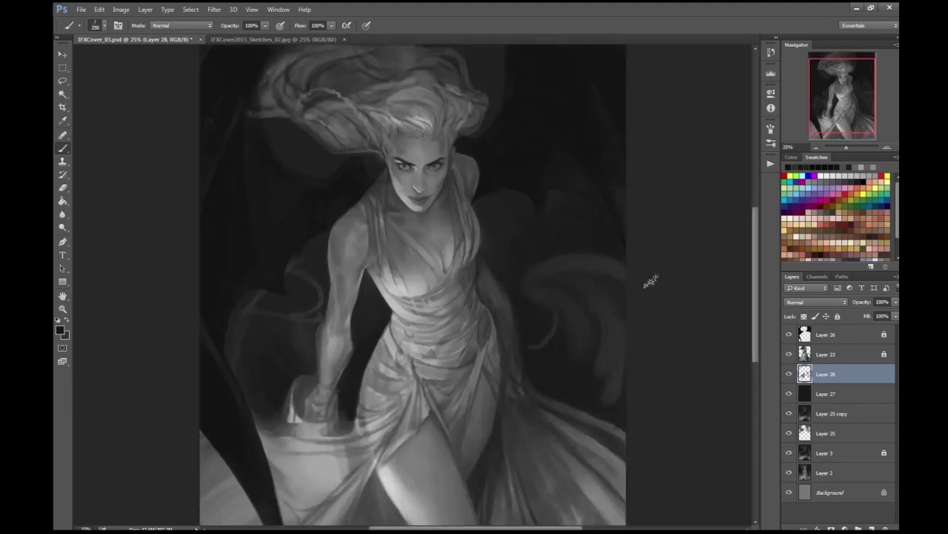
- Merge the background layers from Layer 28 down to Layer 2 into a single layer
key(ctrl+minus)
shift+click(826, 472)
click(146, 9)
click(166, 328)
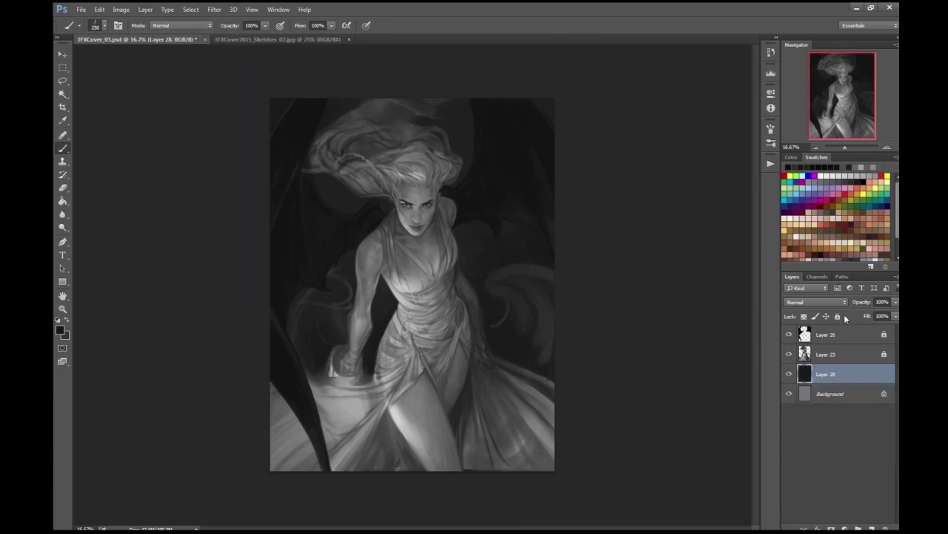
- Unlock the figure's Layer 23 and duplicate it
click(826, 354)
click(63, 55)
key(ctrl+plus)
key(ctrl+j)
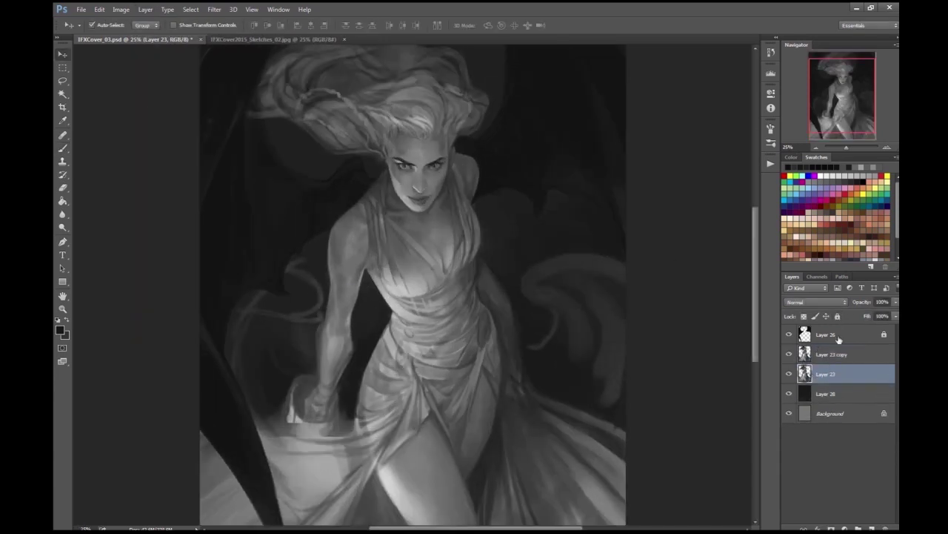
- Adjust the brush and paint over the area below the smoke curl beside the hip
key(b)
right_click(254, 191)
key(Return)
click(789, 373)
key(bracketleft)
key(bracketleft)
key(bracketleft)
key(bracketleft)
key(bracketleft)
key(bracketright)
key(bracketright)
mouse_move(548, 334)
mouse_down()
mouse_move(519, 275)
mouse_move(607, 271)
mouse_move(611, 400)
mouse_up()
- Hide the Layer 23 copy and brush out the figure on Layer 23 with broad, larger strokes
click(789, 354)
click(789, 373)
click(815, 374)
key(ctrl+minus)
key(bracketright)
key(bracketright)
key(bracketright)
key(bracketright)
mouse_move(371, 223)
mouse_down()
mouse_move(363, 356)
mouse_move(296, 430)
mouse_move(360, 110)
mouse_move(440, 311)
mouse_move(502, 371)
mouse_move(467, 444)
mouse_up()
- Lock the hidden Layer 23 copy and unlock Layer 26 for editing the wings
click(826, 355)
click(815, 394)
key(b)
key(ctrl+plus)
click(823, 337)
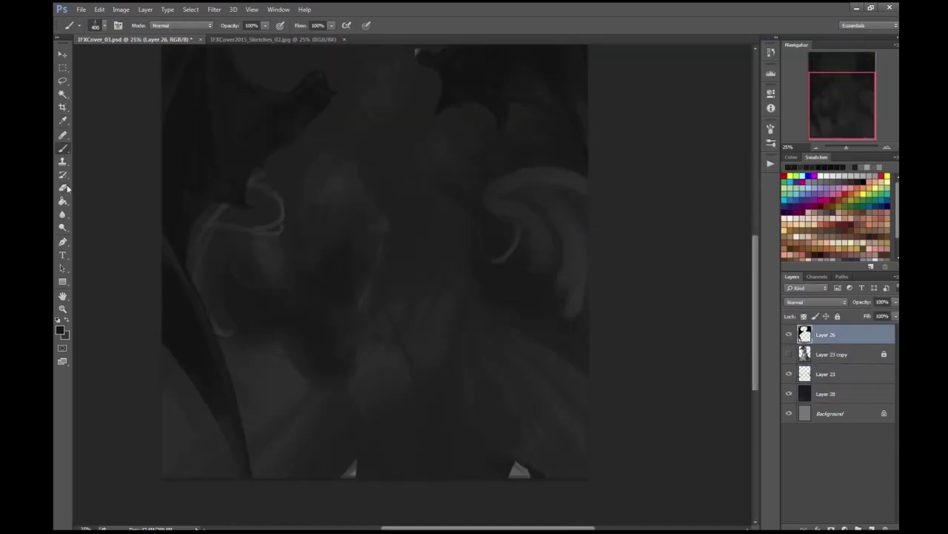
- Lock Layer 26 and, with the Layer 23 copy shown again, rename Layer 23 as skirts
key(e)
click(838, 316)
click(789, 355)
double_click(826, 373)
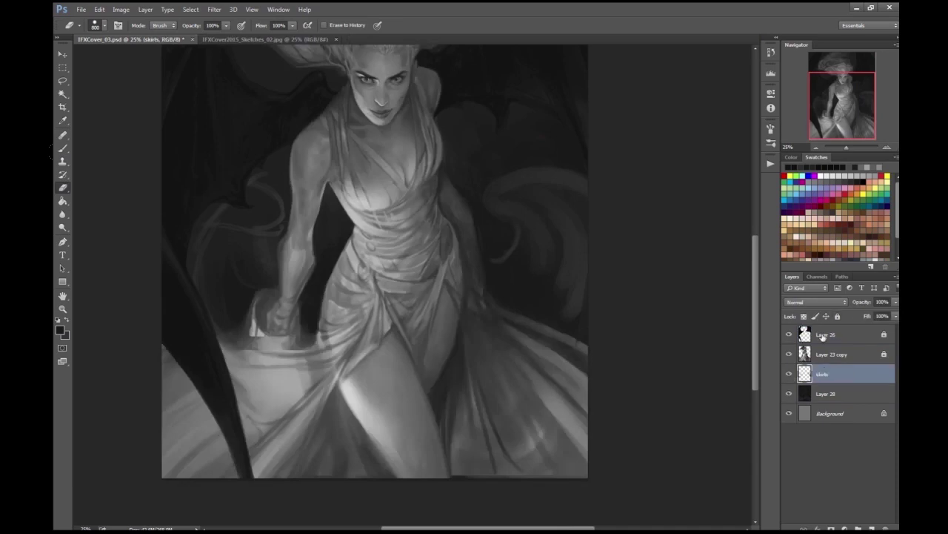
key(Return)
- Duplicate Layer 28 with both versions locked, and save the document
click(823, 393)
key(ctrl+alt+j)
key(Return)
key(ctrl+minus)
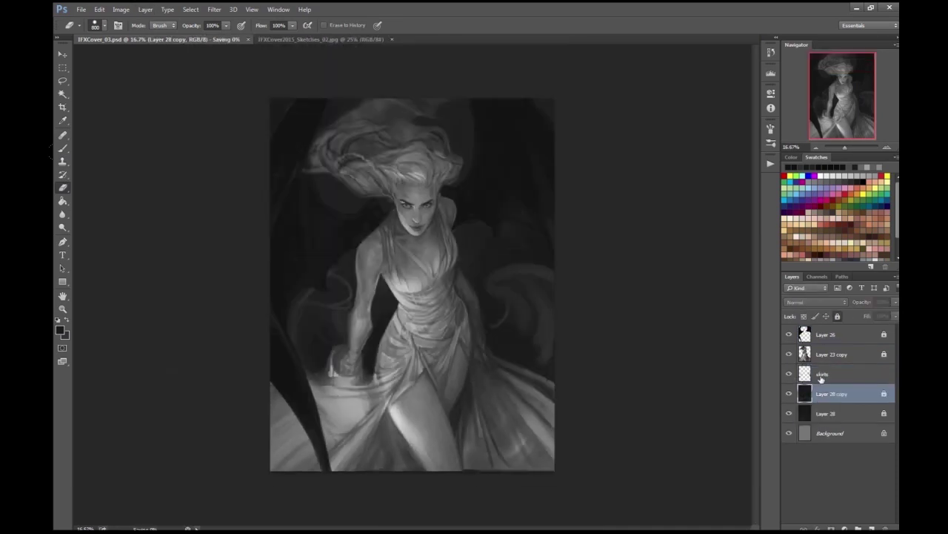
- Rename the Layer 23 copy as character and Layer 26 as wings
double_click(832, 354)
text(character)
double_click(826, 335)
text(wings)
key(Return)
- Add a layer above skirts and brush dark smoke into the background beside the figure's shaded arm
key(b)
click(815, 363)
key(ctrl+plus)
key(ctrl+shift+alt+n)
click(95, 25)
click(60, 330)
key(Return)
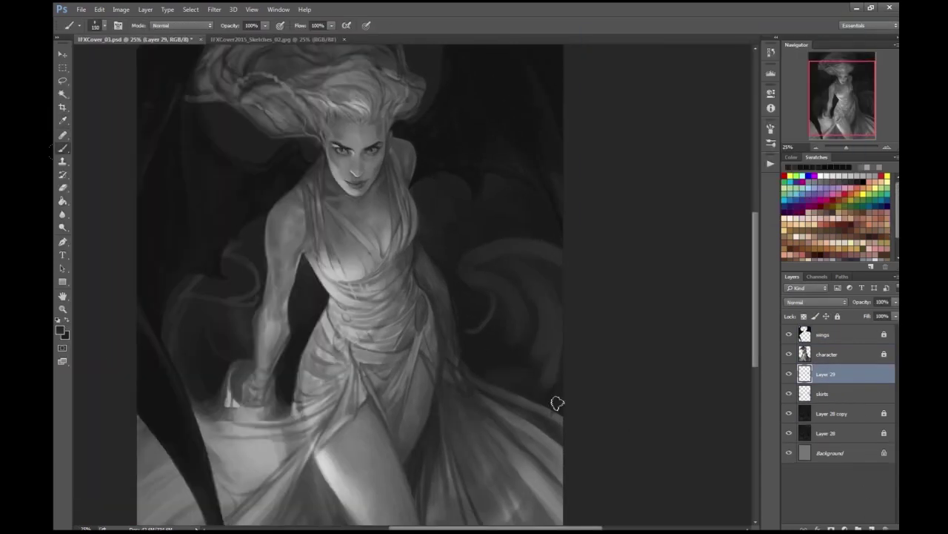
key(ctrl+plus)
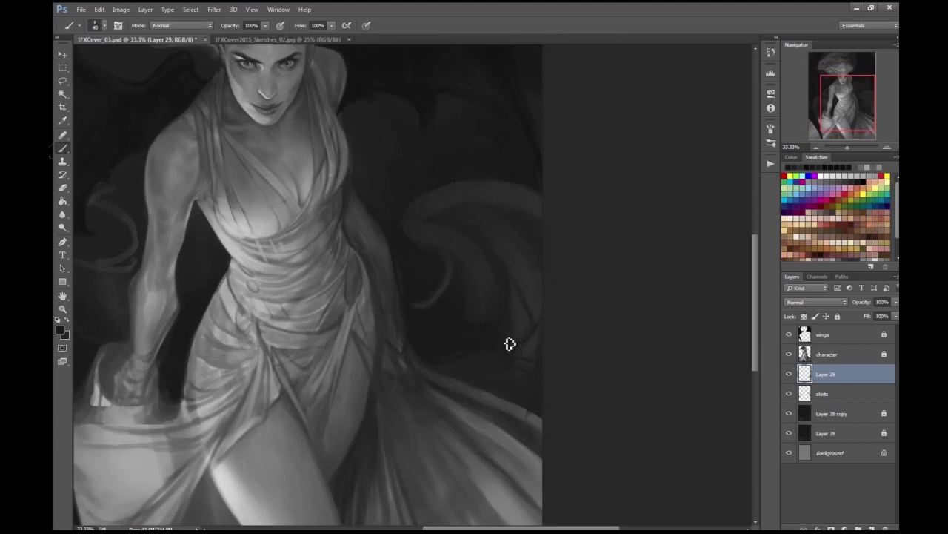
key(ctrl+minus)
key(ctrl+minus)
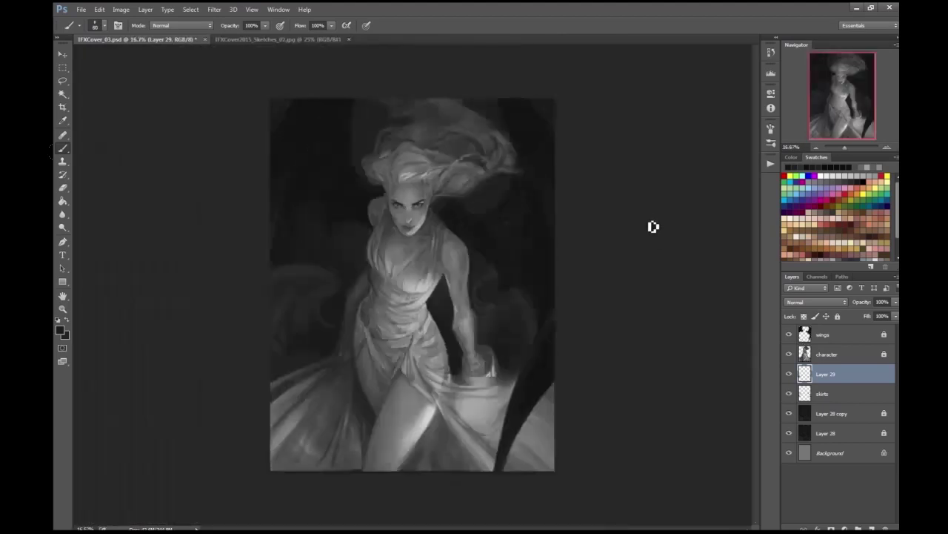
- Flip the canvas horizontally, and merge Layer 29 into the skirts layer
key(ctrl+shift+h)
key(ctrl+plus)
key(ctrl+plus)
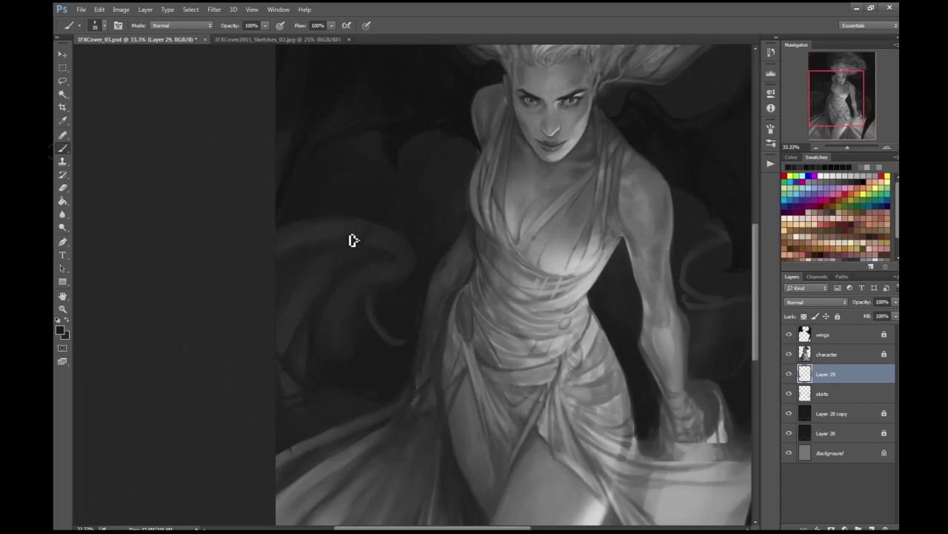
key(e)
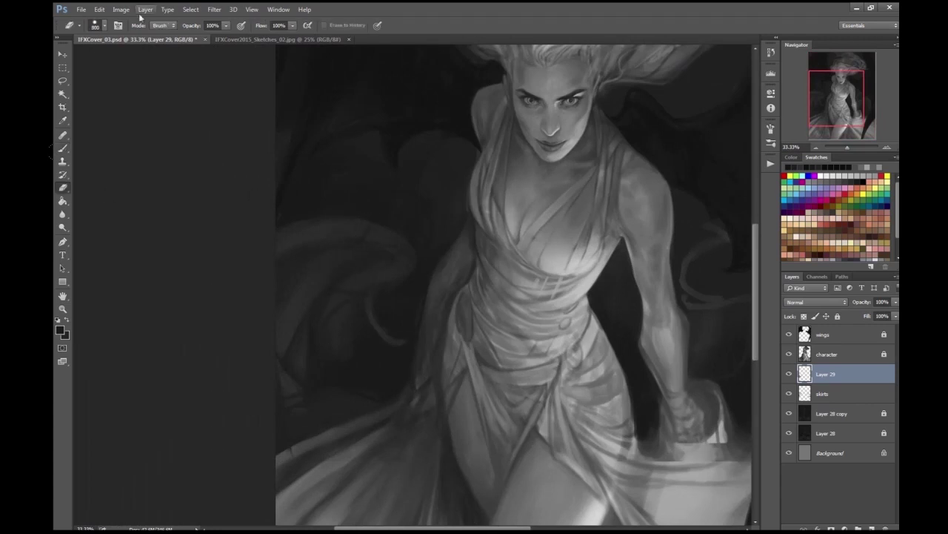
key(ctrl+e)
- Break up the large smoke curl beside the shaded arm with a new brush colour, and flip the canvas back
key(b)
click(60, 330)
key(Return)
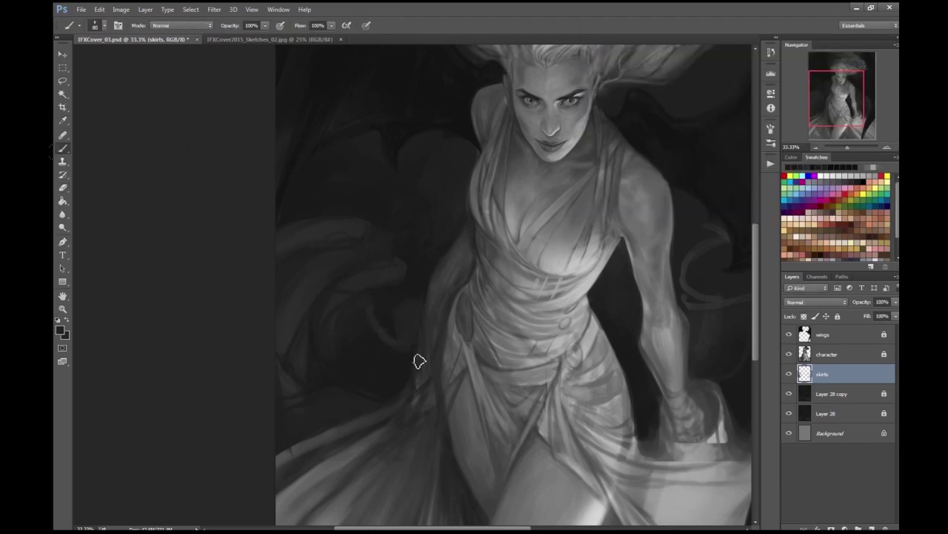
key(ctrl+minus)
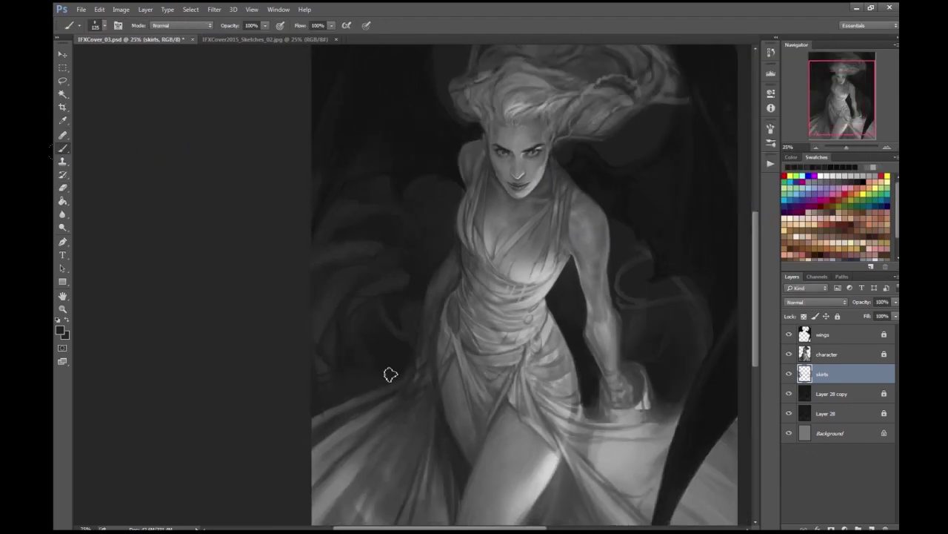
key(ctrl+minus)
key(ctrl+shift+h)
key(e)
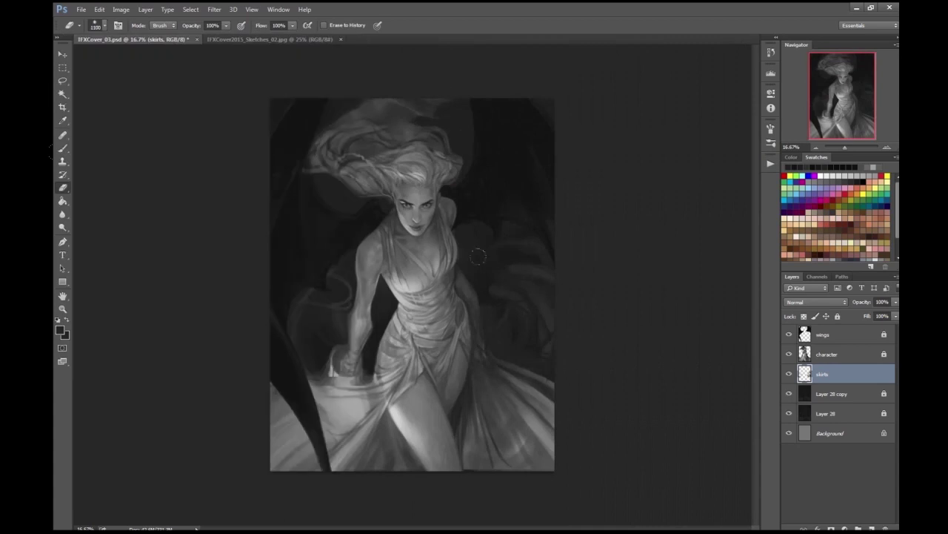
- Repaint the smoke curl beside the hand resting on the skirt, filling in its thin light outlines
key(ctrl+plus)
key(b)
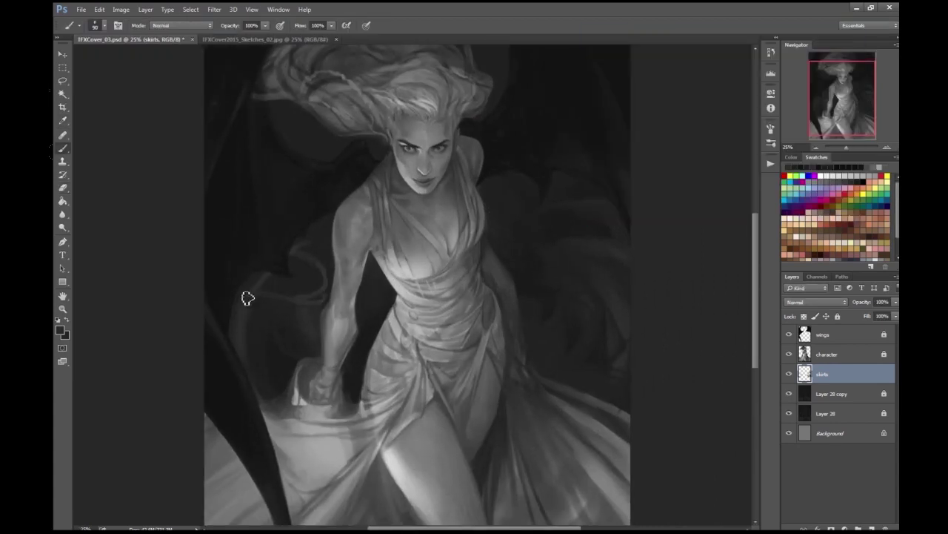
key(bracketleft)
key(bracketleft)
key(bracketleft)
key(bracketleft)
key(bracketleft)
key(bracketleft)
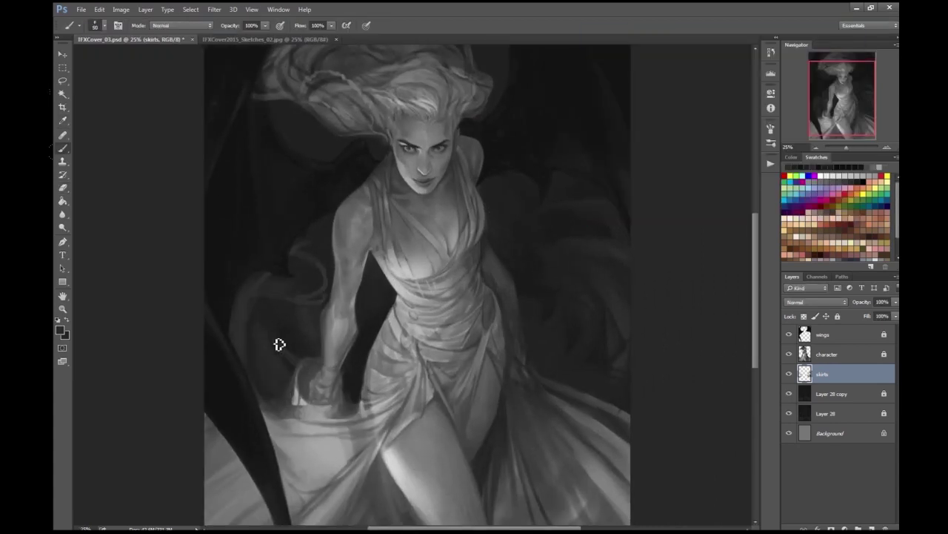
key(bracketright)
key(e)
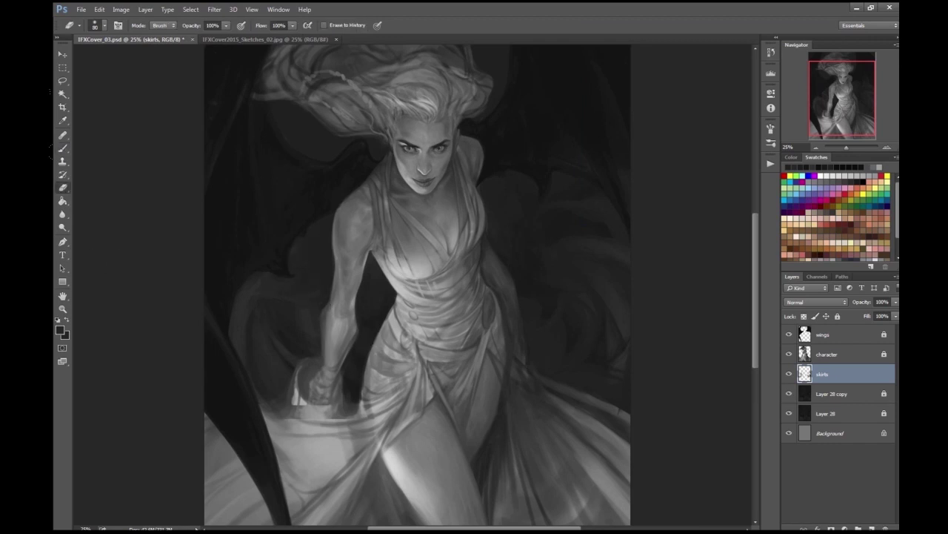
- Shape the smoke behind the lit arm with smaller brush strokes on the skirts layer
key(b)
key(ctrl+plus)
key(bracketleft)
key(bracketleft)
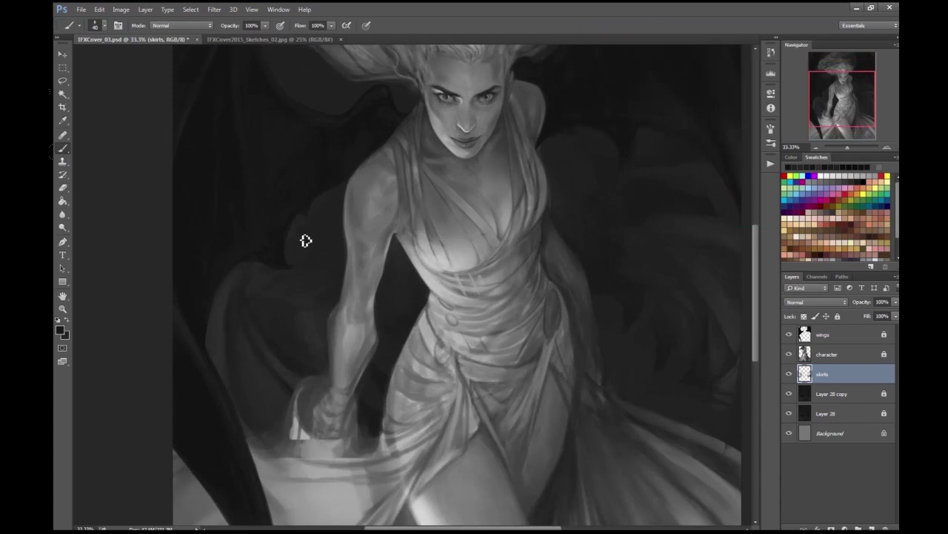
key(ctrl+minus)
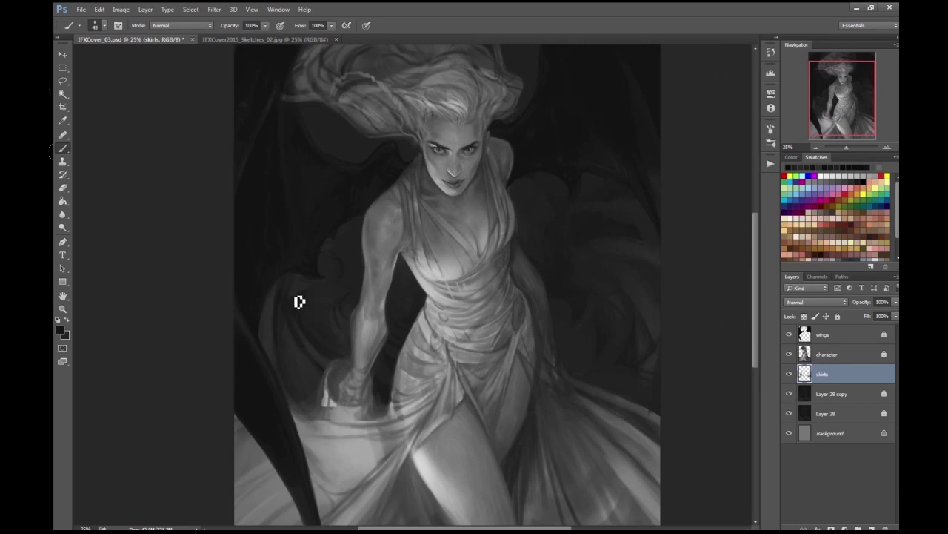
drag(371, 279, 336, 289)
- Soften the smoke with the Eraser and darken the background around the figure using a larger brush
key(e)
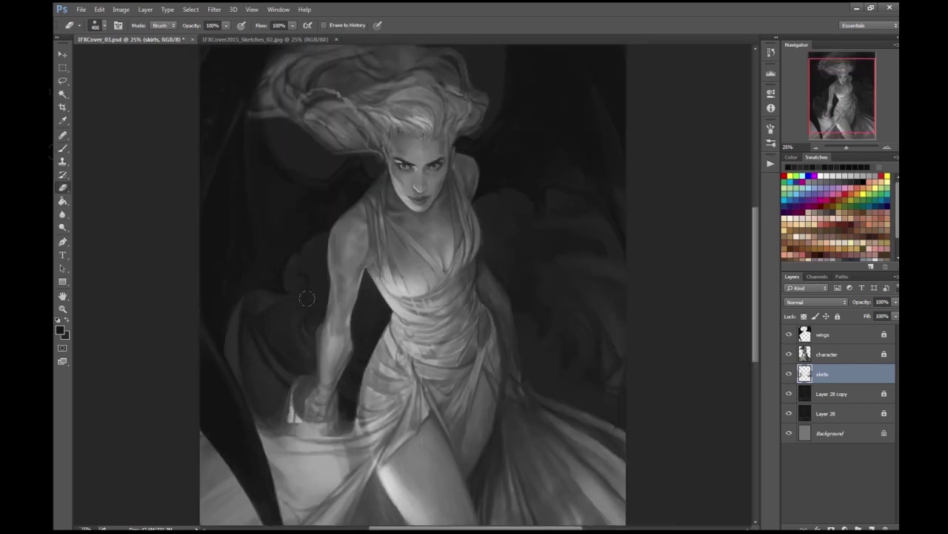
click(67, 147)
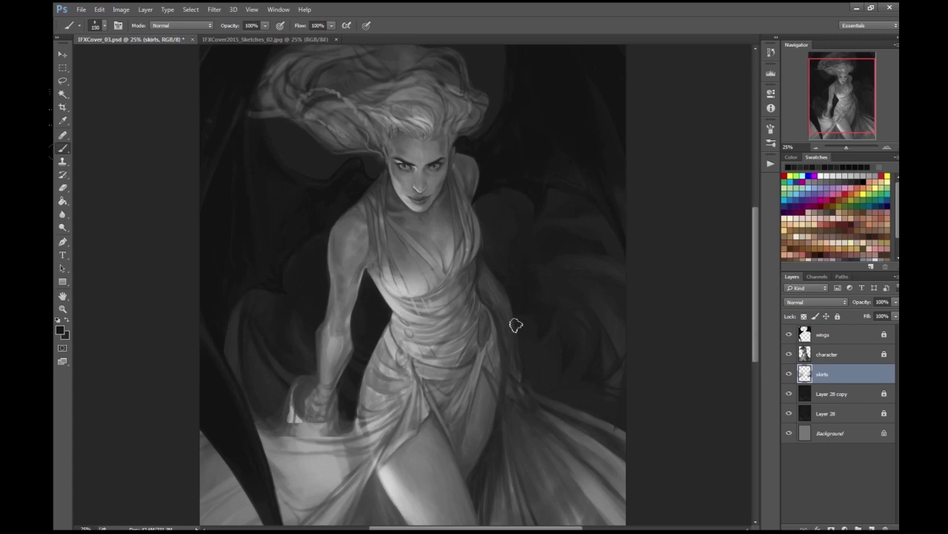
key(bracketright)
key(bracketright)
key(bracketright)
key(ctrl+minus)
key(ctrl+plus)
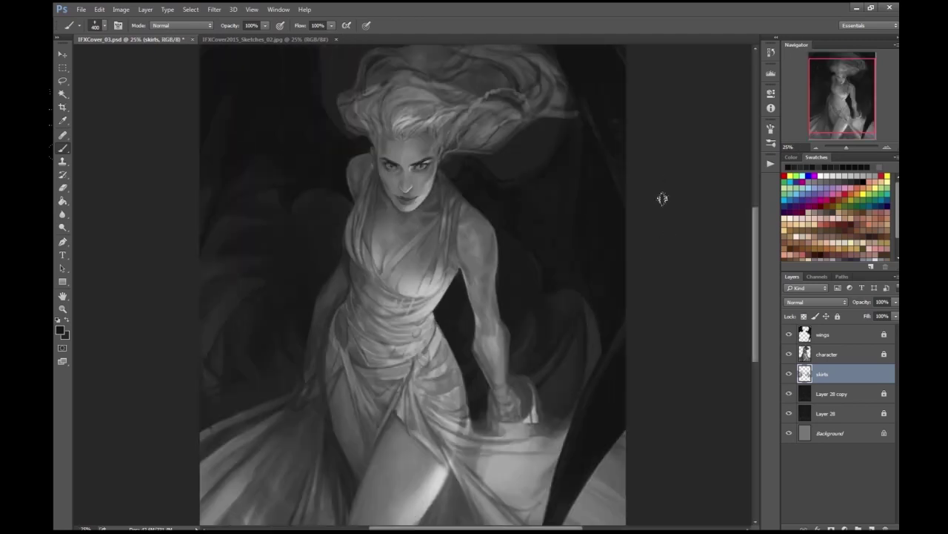
- Add a layer above character and paint fine detail around the woman's eyes with a small brush
key(ctrl+plus)
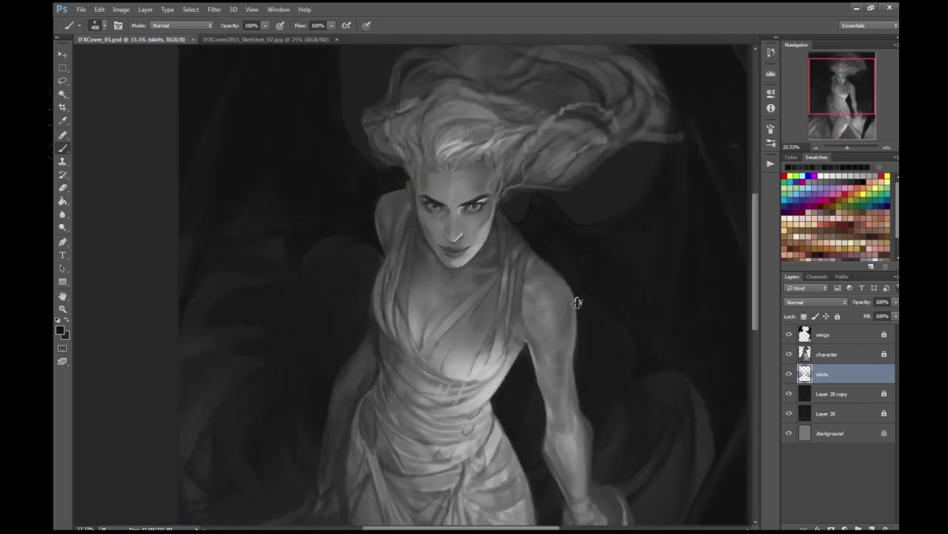
key(ctrl+plus)
key(ctrl+plus)
key(ctrl+plus)
key(ctrl+plus)
key(ctrl+shift+alt+n)
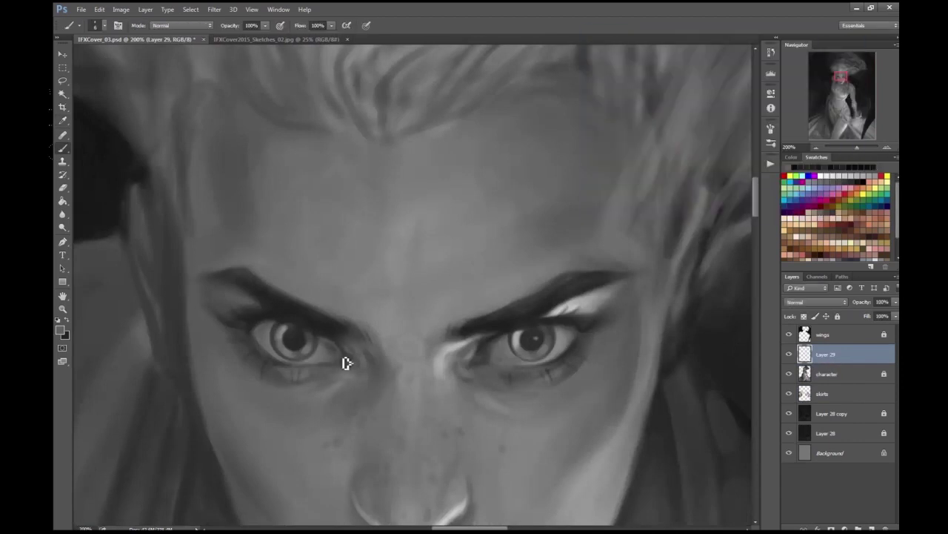
key(h)
drag(334, 347, 319, 333)
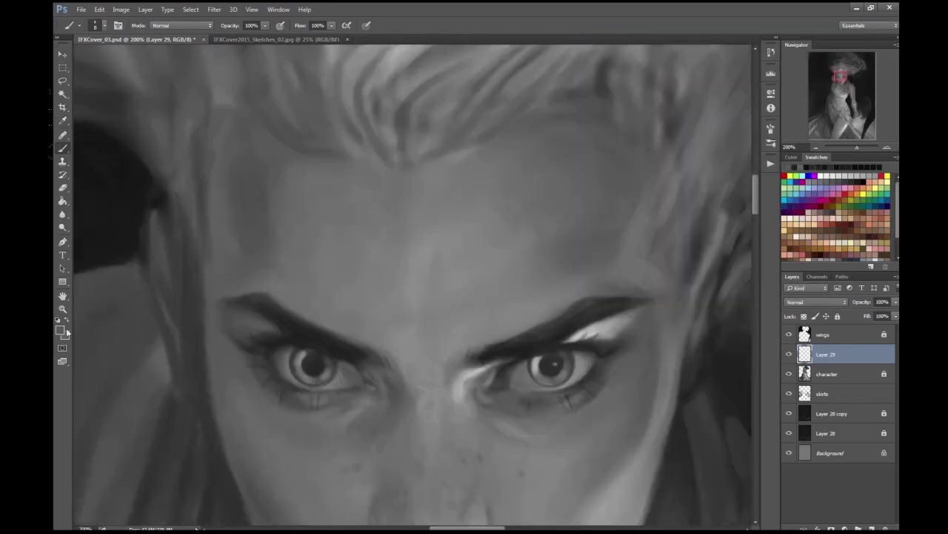
- Pick a darker colour and deepen the lids and outer corners of both eyes
click(62, 329)
key(h)
drag(356, 373, 374, 408)
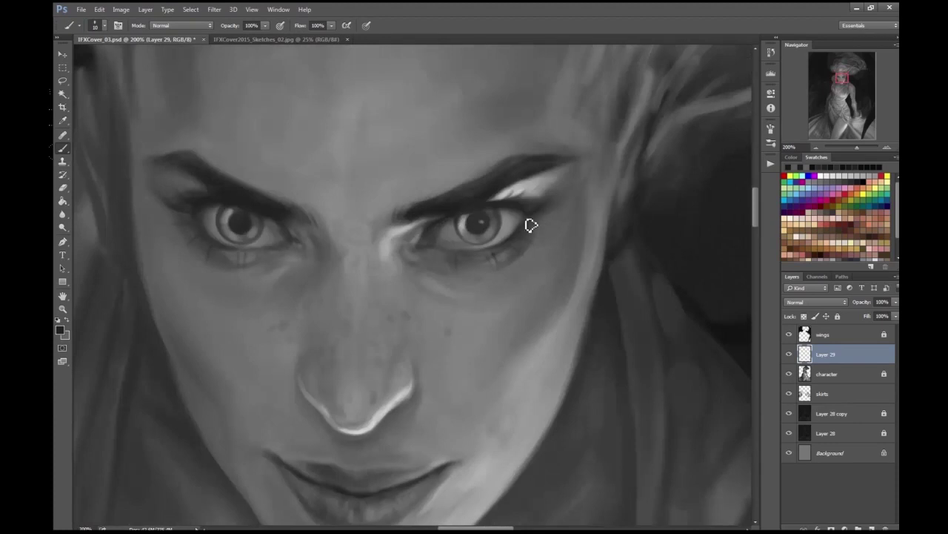
key(h)
drag(516, 240, 247, 293)
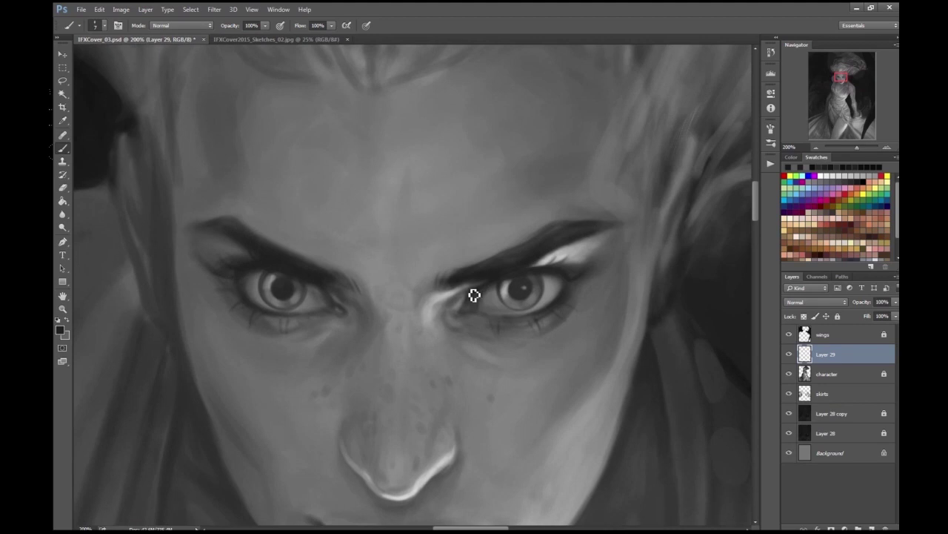
- Dot small freckles on the forehead above the brow and touch up the face with small strokes
key(ctrl+minus)
key(ctrl+minus)
key(ctrl+minus)
key(ctrl+minus)
key(ctrl+minus)
key(ctrl+plus)
key(ctrl+plus)
key(ctrl+plus)
key(ctrl+plus)
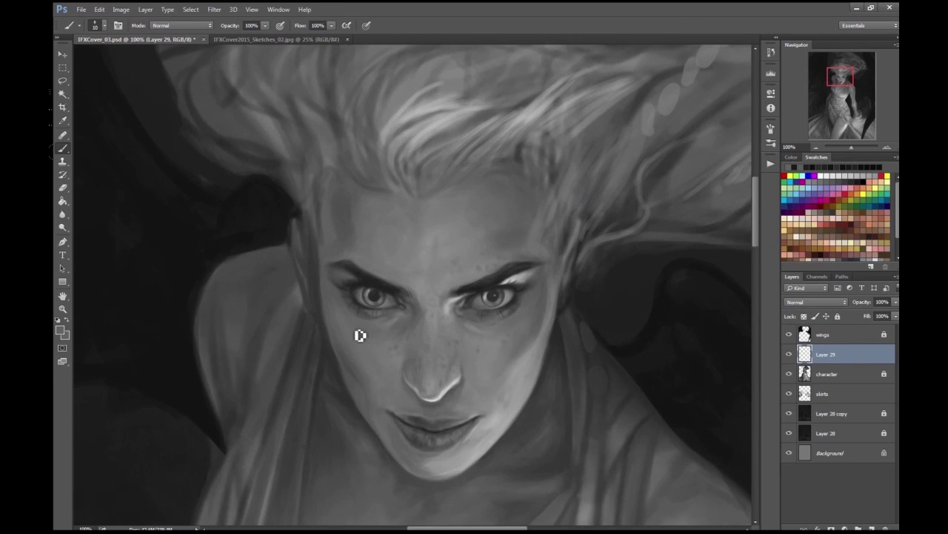
key(bracketright)
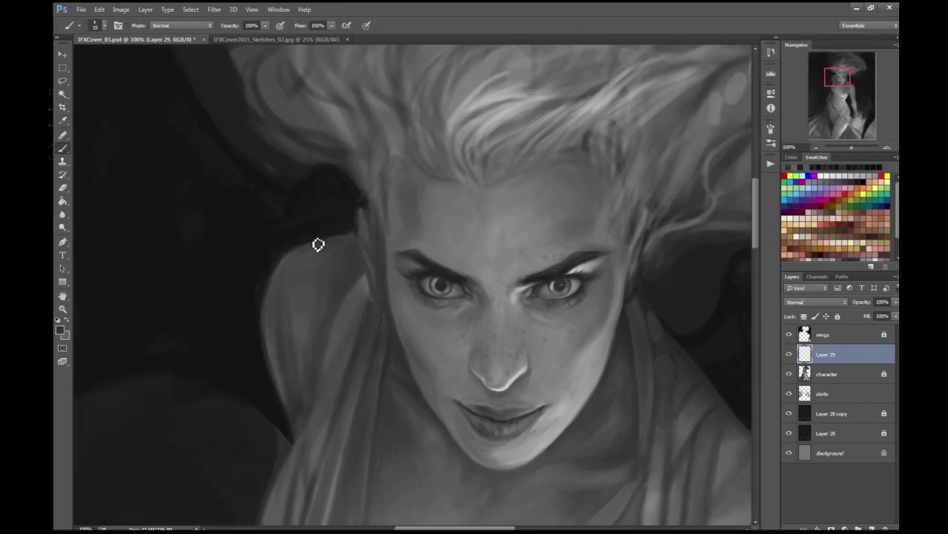
- Shade the far shoulder and the hairline beside the ear with a larger brush
key(bracketright)
key(bracketright)
key(bracketright)
key(bracketright)
key(bracketright)
scroll(603, 252, down, 5)
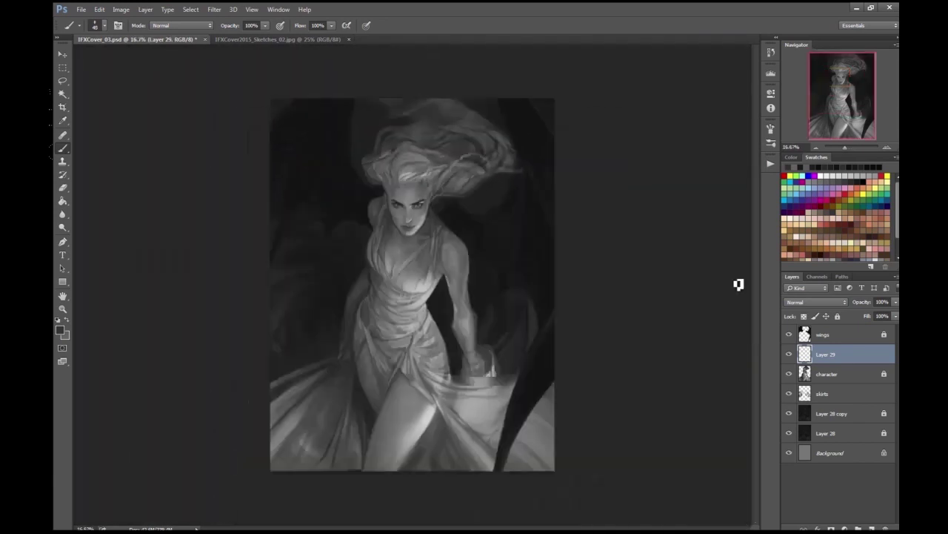
scroll(343, 276, up, 4)
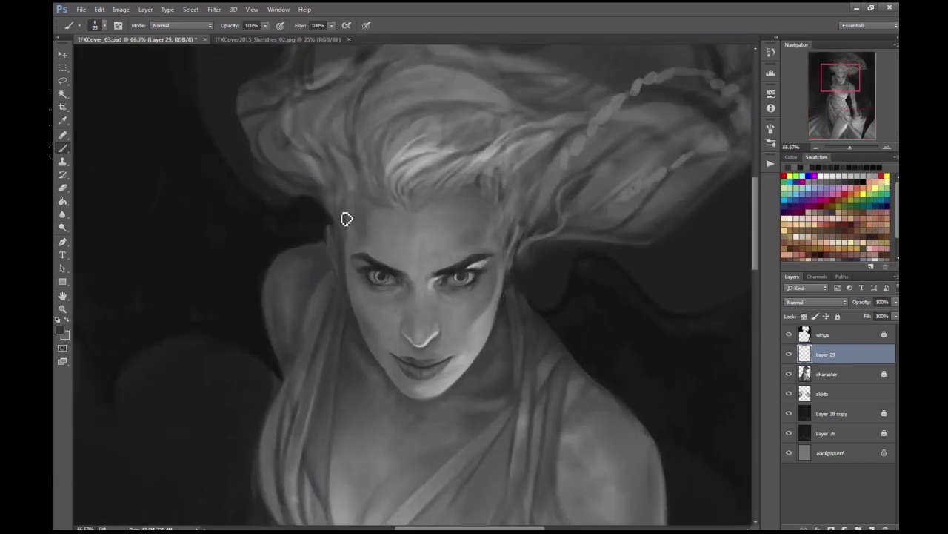
- Move the wings layer down the stack beneath the character layer
click(822, 335)
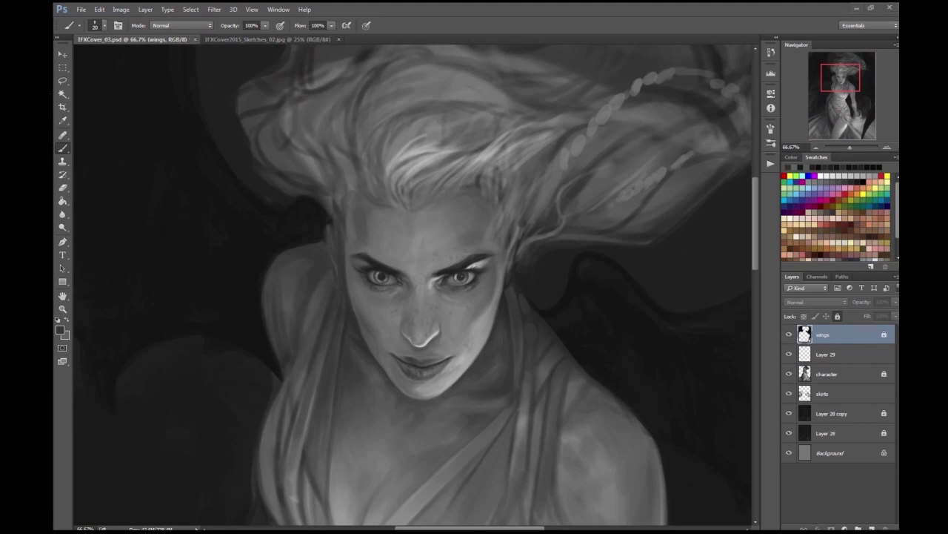
scroll(622, 99, down, 3)
scroll(618, 103, up, 2)
drag(618, 104, 561, 267)
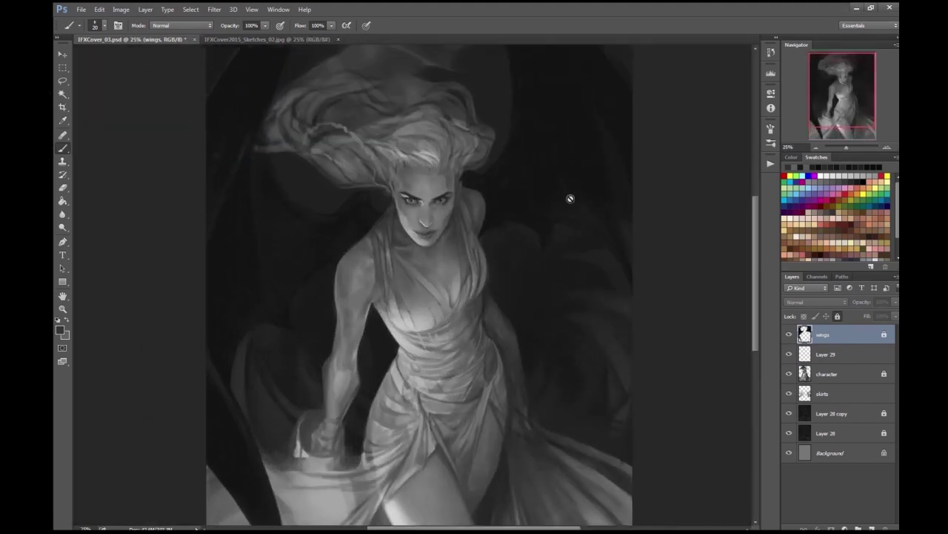
key(ctrl+plus)
key(ctrl+plus)
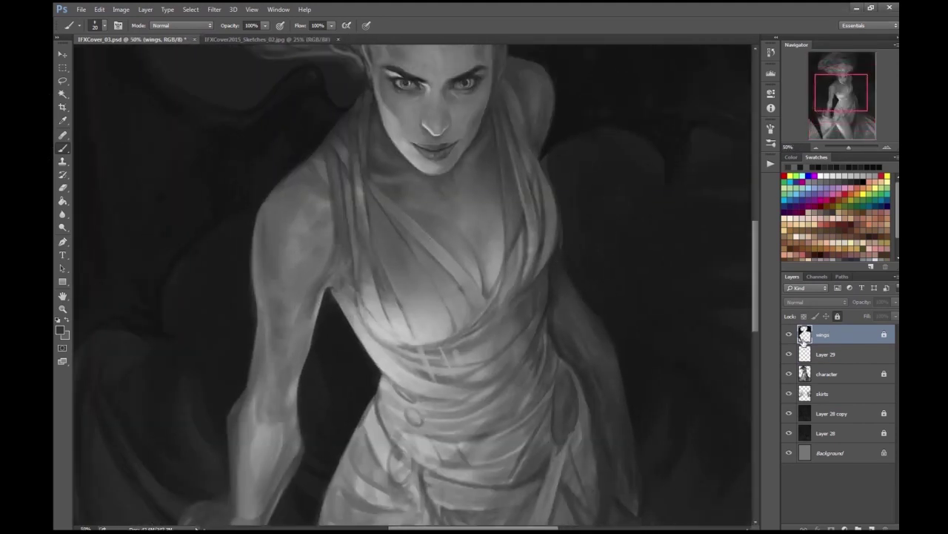
key(ctrl+bracketleft)
key(ctrl+bracketleft)
- Merge Layer 29 with the character layer and place the merged figure beneath the wings layer
scroll(618, 297, up, 3)
key(ctrl+minus)
click(827, 354)
shift+click(835, 331)
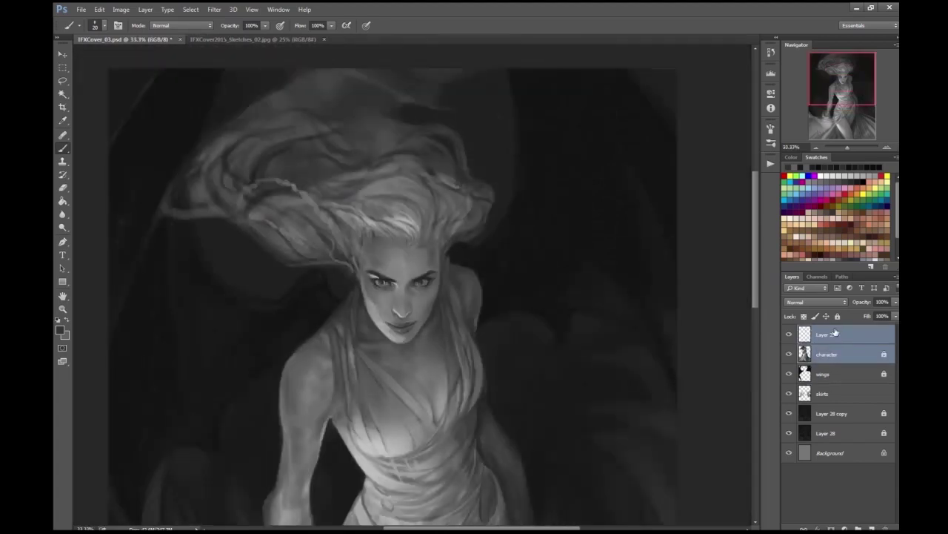
scroll(461, 174, up, 3)
key(ctrl+e)
scroll(460, 174, down, 3)
key(e)
scroll(461, 174, down, 2)
key(ctrl+bracketleft)
- Add a layer above the merged figure and paint strands into the hair over the forehead with a new grey
scroll(566, 289, up, 3)
scroll(565, 289, up, 3)
key(b)
key(ctrl+shift+alt+n)
click(60, 330)
key(Return)
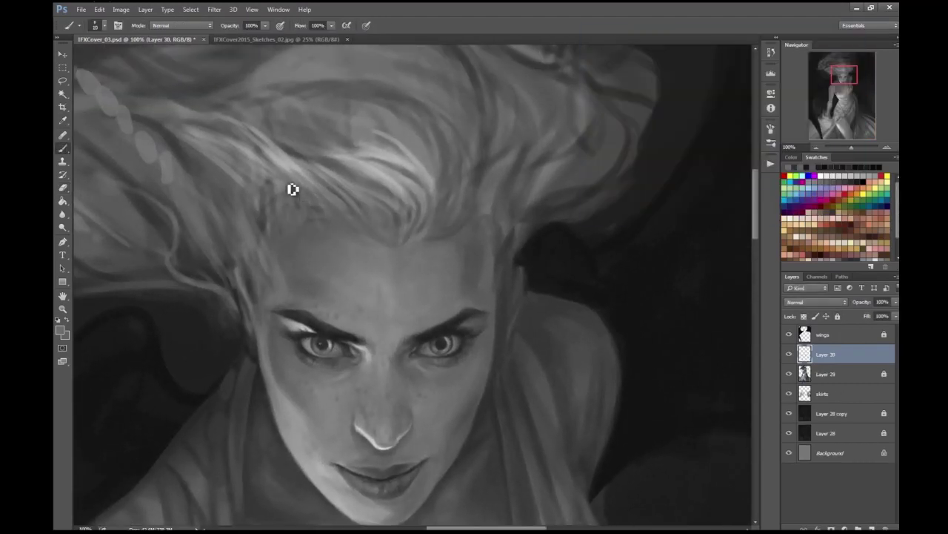
scroll(288, 194, down, 2)
scroll(254, 165, up, 1)
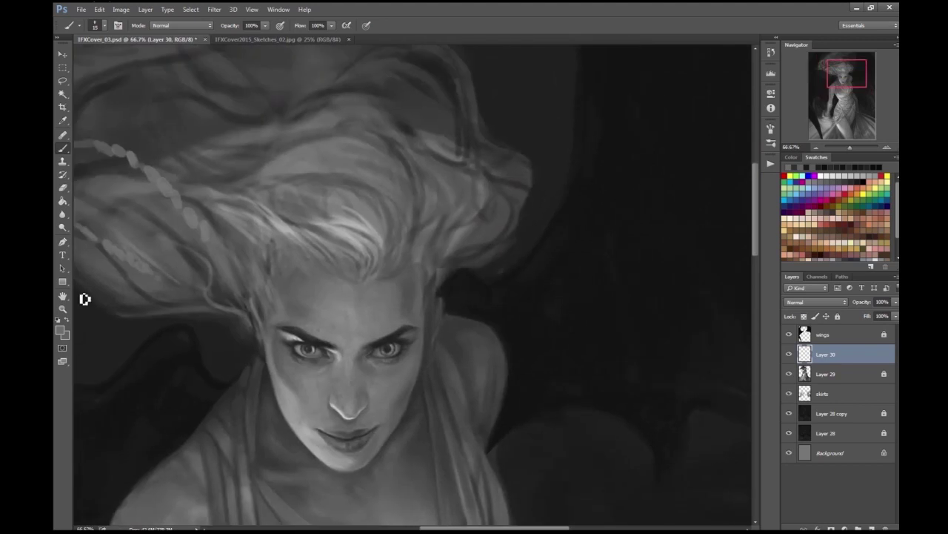
- Pick new greys for the foreground and paint soft strands over the hair above the bright forelock with 20 to 30 px brushes
scroll(417, 203, up, 3)
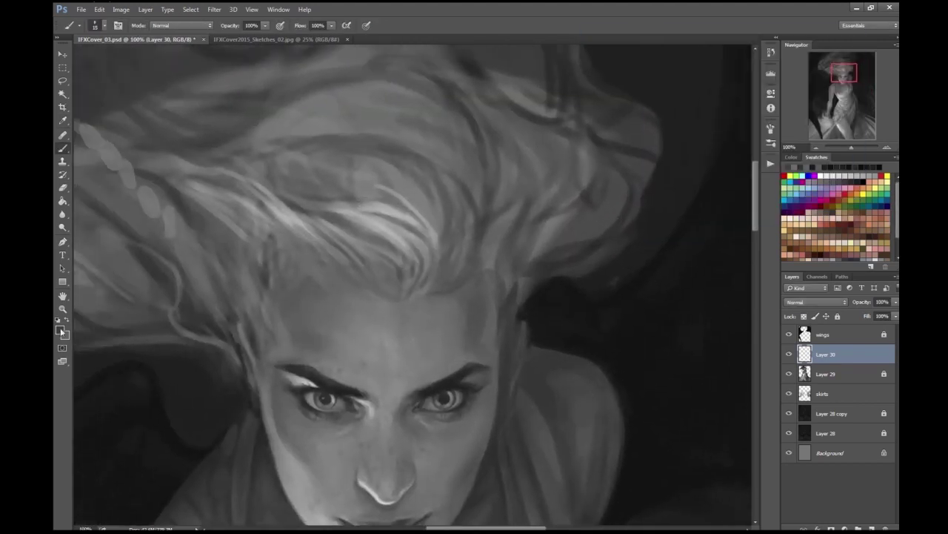
click(61, 331)
click(366, 183)
key(Return)
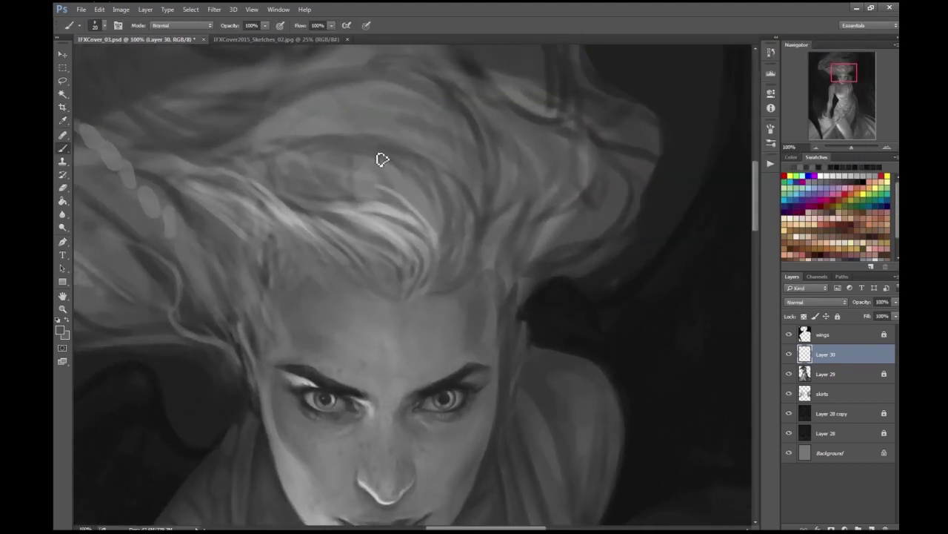
click(61, 331)
click(375, 198)
key(Return)
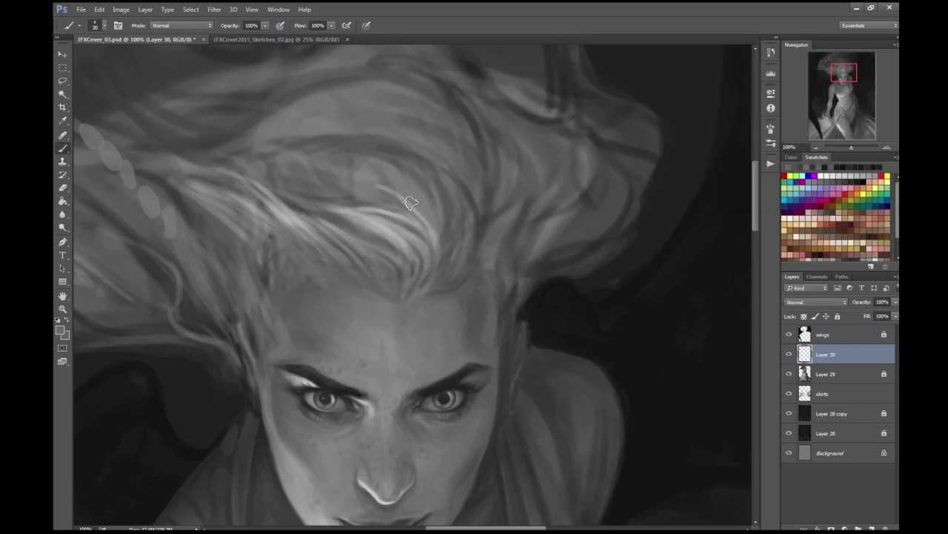
click(62, 331)
click(368, 199)
key(Return)
scroll(449, 275, down, 2)
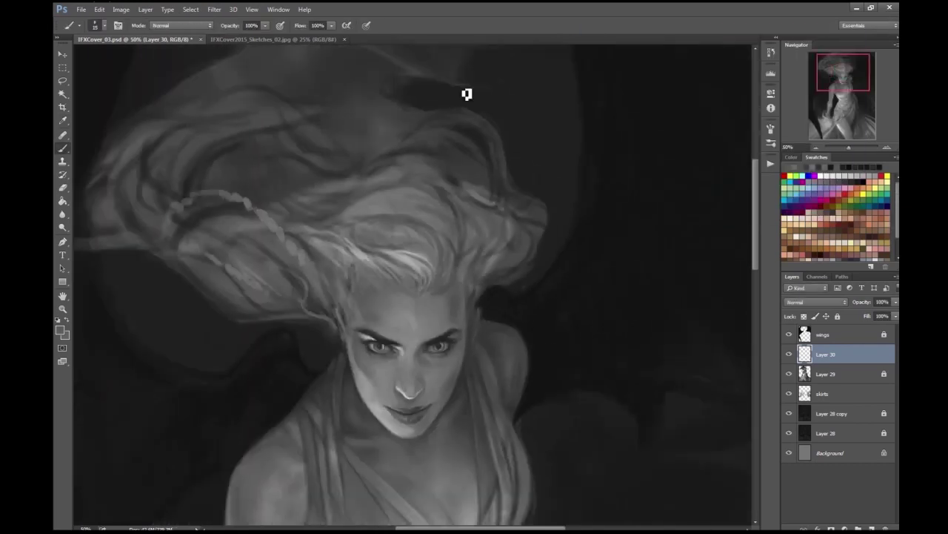
- Paint curved strands through the crown of the hair with a 20 px brush
scroll(467, 94, up, 1)
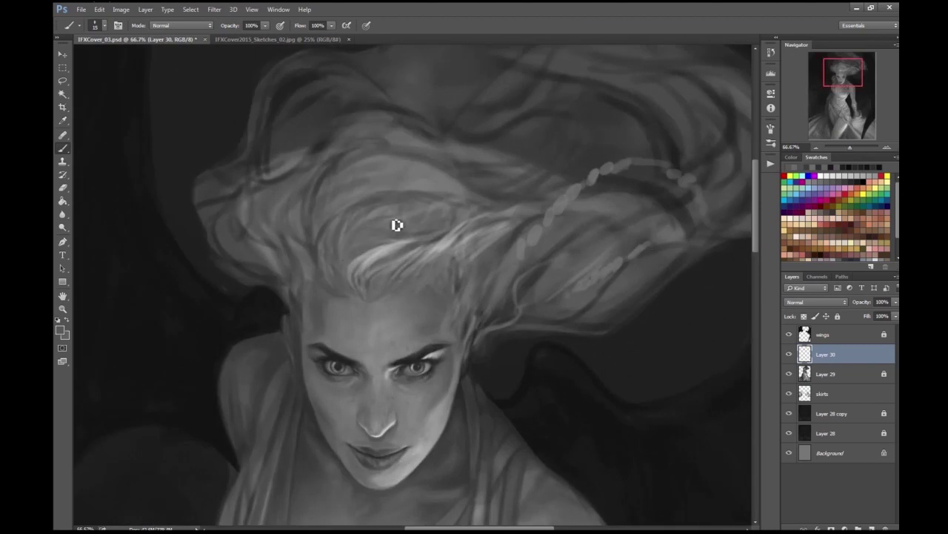
scroll(445, 200, left, 2)
key(bracketright)
key(bracketright)
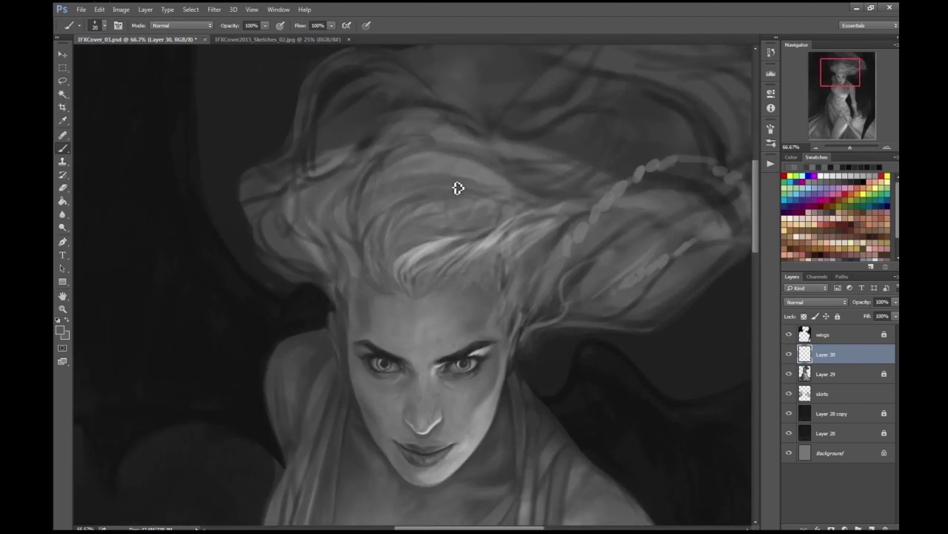
key(bracketleft)
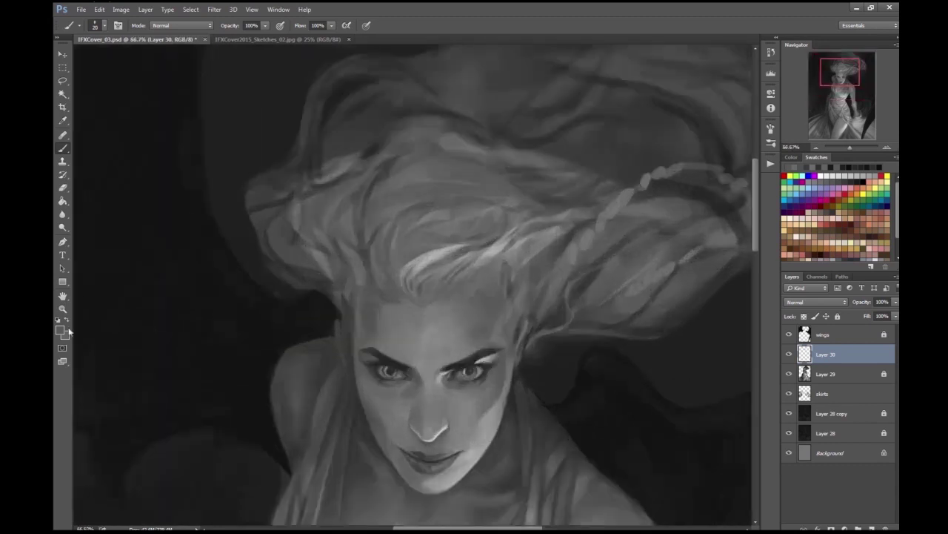
key(bracketright)
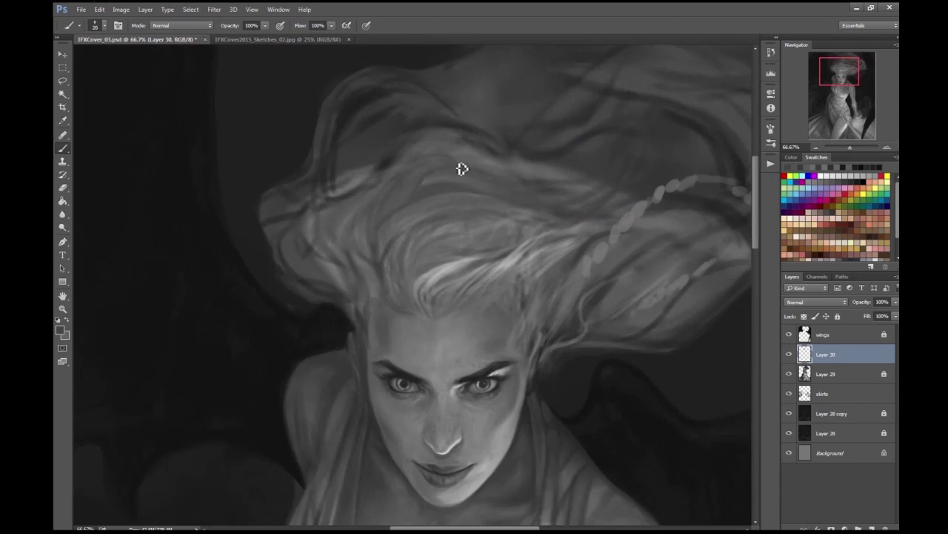
key(ctrl+minus)
key(ctrl+minus)
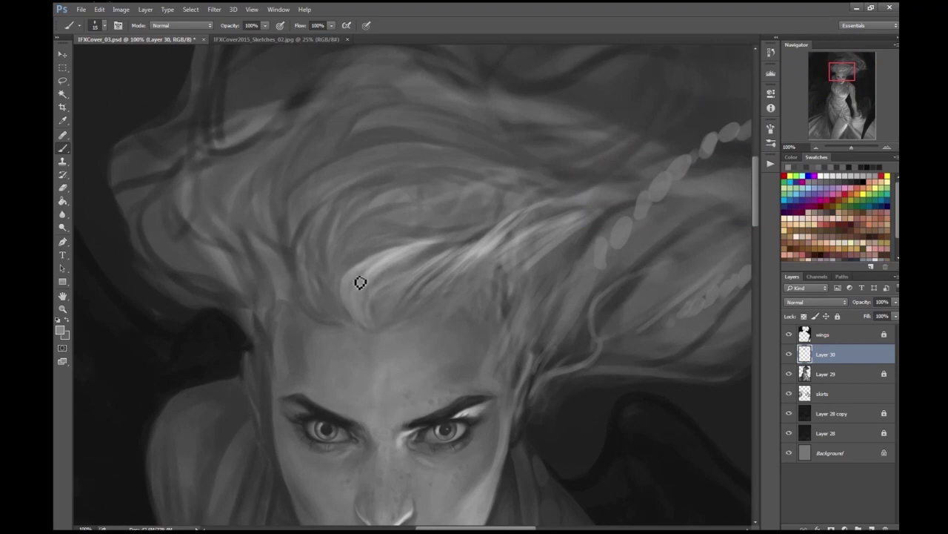
- Paint fine strands into the forelock with a small brush, using grey #636363
key(ctrl+minus)
key(ctrl+minus)
key(ctrl+plus)
key(ctrl+plus)
key(ctrl+plus)
key(bracketleft)
key(bracketleft)
mouse_move(313, 251)
mouse_down()
mouse_move(293, 274)
mouse_move(314, 333)
mouse_move(306, 335)
mouse_move(328, 360)
mouse_up()
key(ctrl+minus)
key(bracketright)
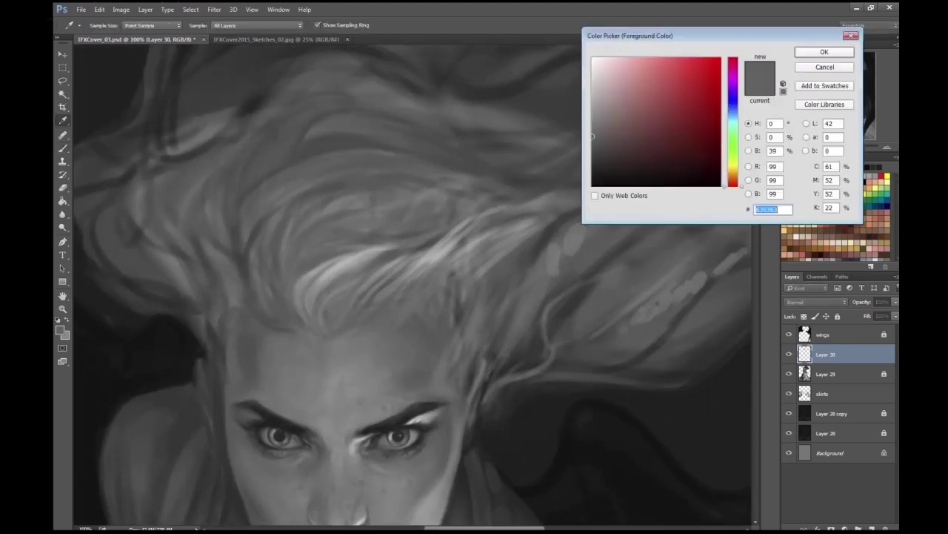
key(Return)
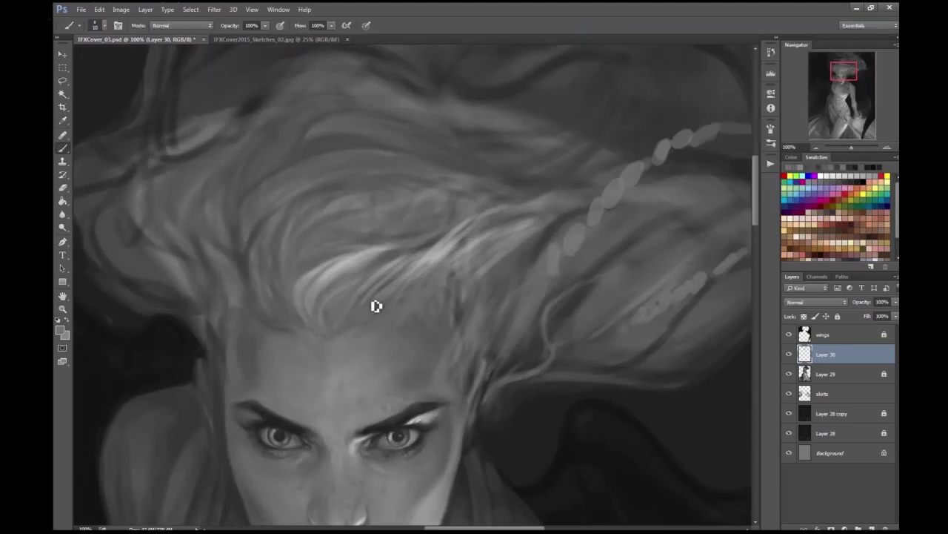
key(Return)
key(bracketleft)
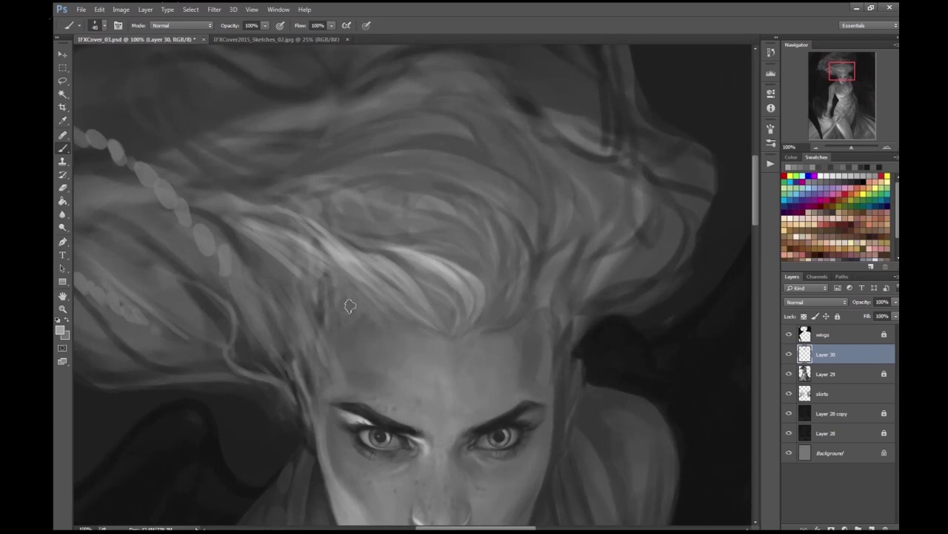
- Paint swept-back strands along the hairline and temple beside the forelock to soften the edge against the forehead
scroll(336, 291, down, 4)
scroll(338, 256, up, 3)
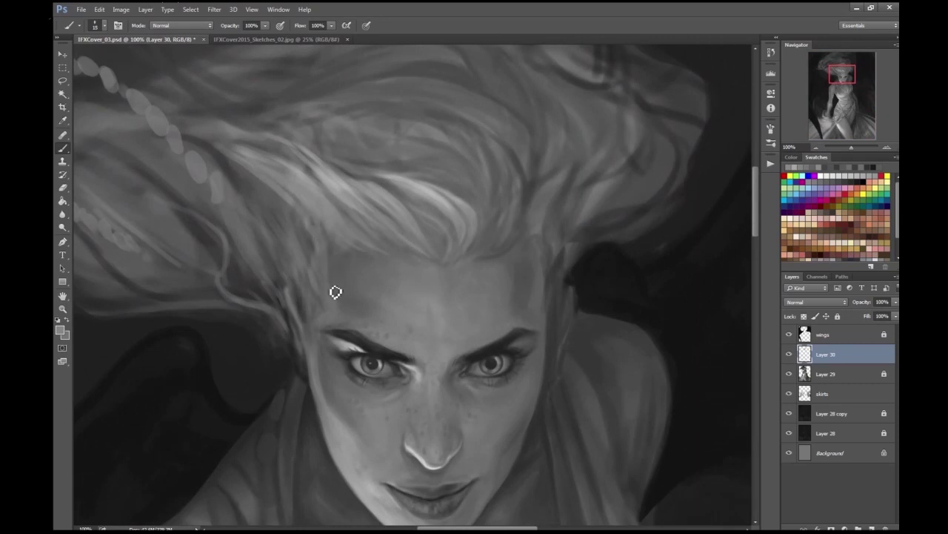
scroll(328, 246, down, 3)
scroll(529, 239, up, 4)
scroll(393, 340, down, 1)
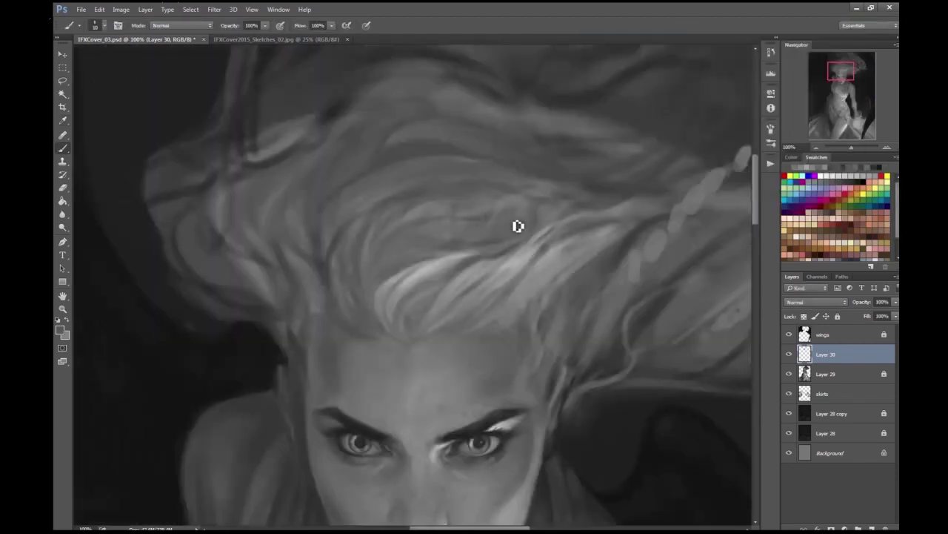
- Deepen and blend the strands behind the forelock with 15 to 20 px brushes
key(bracketright)
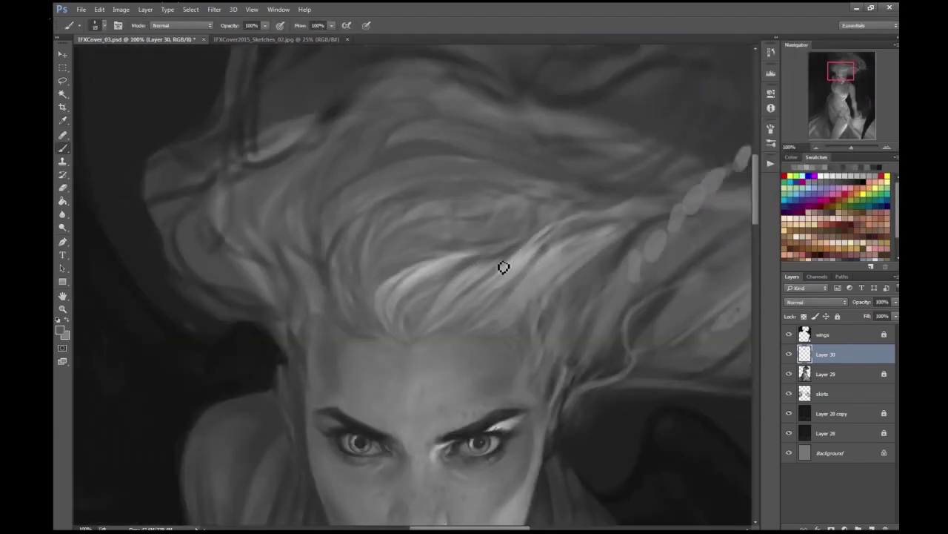
key(ctrl+minus)
key(ctrl+minus)
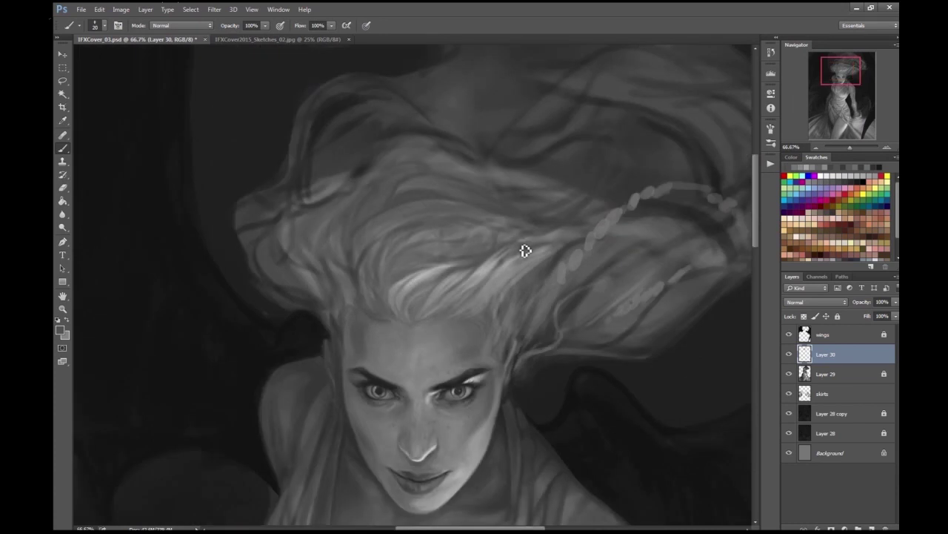
key(ctrl+minus)
key(ctrl+plus)
key(ctrl+plus)
key(bracketright)
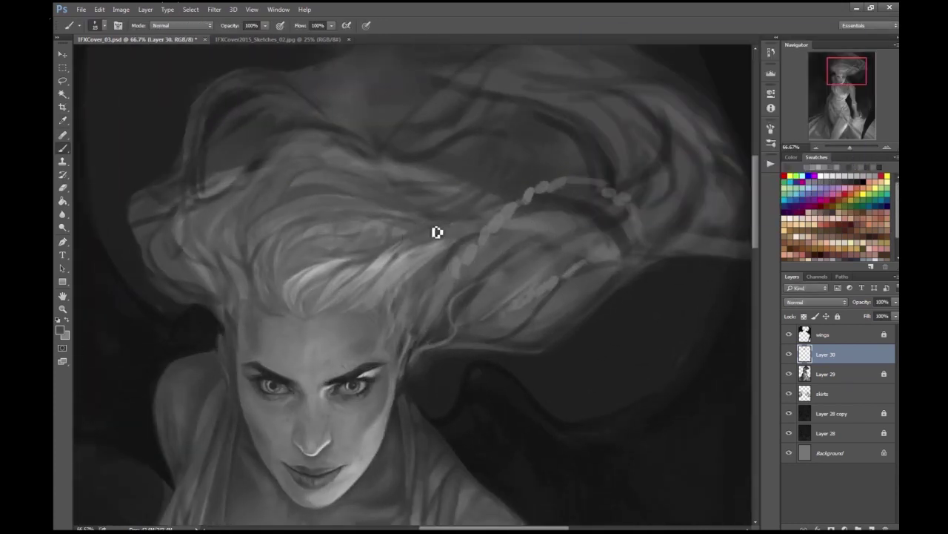
- Brighten the locks sweeping back from the temple and dab lighter tones into the hair above them
key(ctrl+minus)
key(ctrl+plus)
key(ctrl+plus)
key(bracketleft)
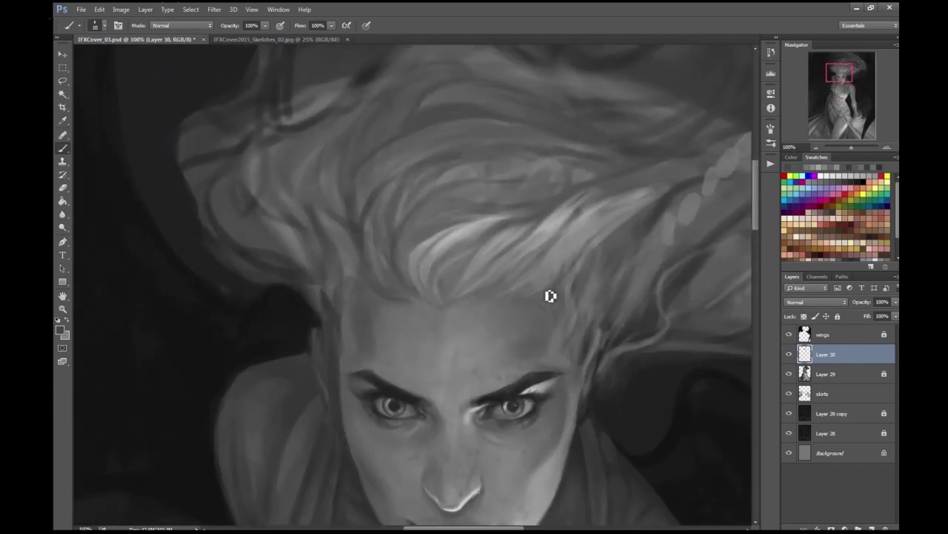
key(bracketleft)
drag(679, 218, 623, 227)
key(bracketright)
- Paint separate strands into the bright lock that sweeps from the temple toward the braid
key(ctrl+minus)
key(ctrl+minus)
key(ctrl+minus)
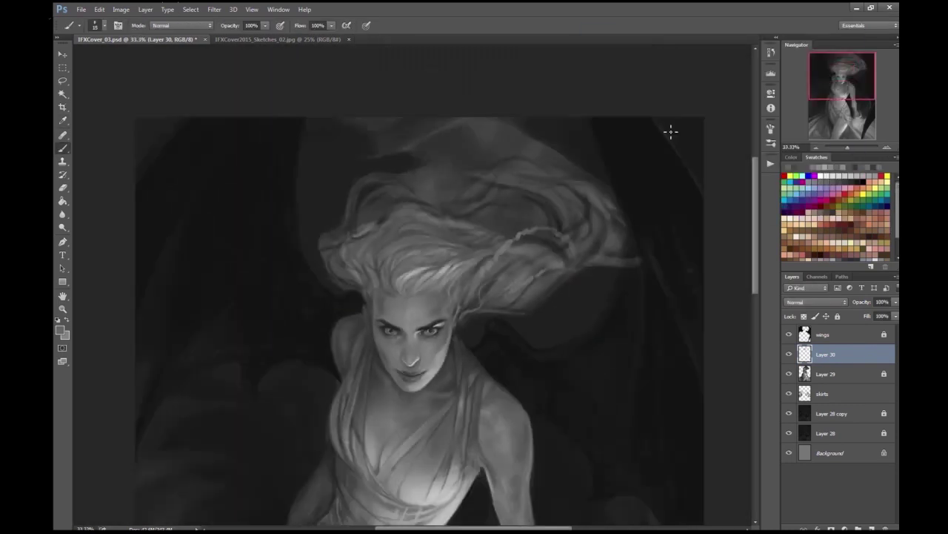
key(ctrl+plus)
key(ctrl+plus)
key(ctrl+plus)
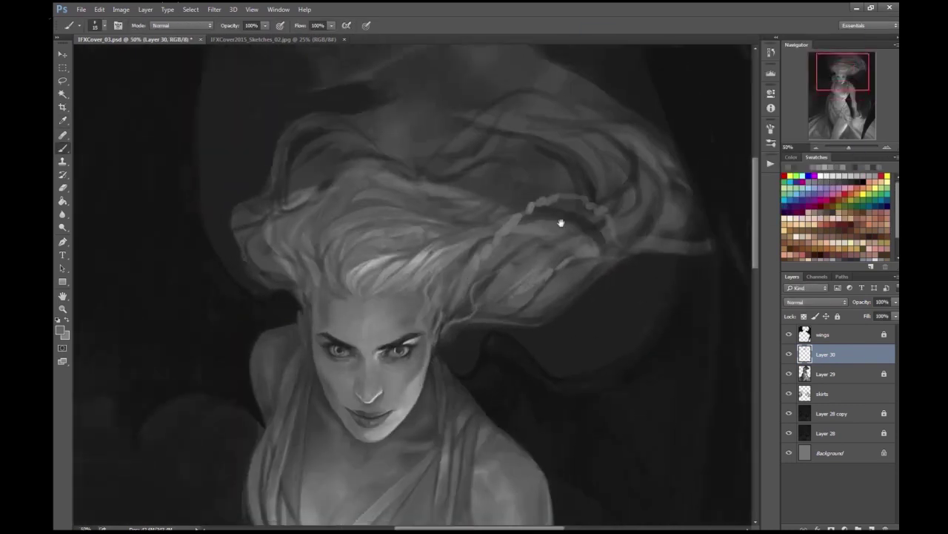
key(bracketright)
key(bracketleft)
key(bracketleft)
key(bracketleft)
key(bracketleft)
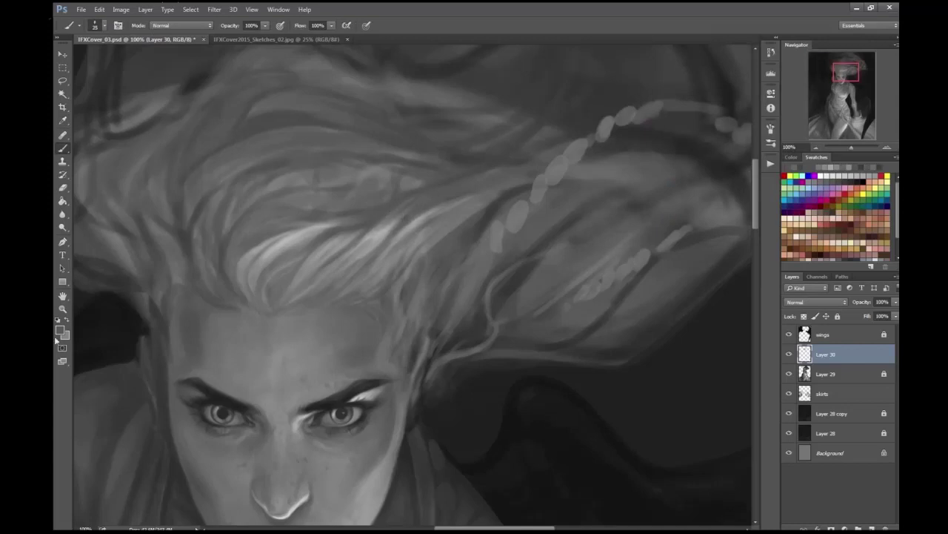
mouse_move(380, 242)
mouse_down()
mouse_move(373, 239)
mouse_move(457, 190)
mouse_move(381, 243)
mouse_move(469, 193)
mouse_up()
key(ctrl+minus)
key(bracketright)
key(bracketright)
key(bracketright)
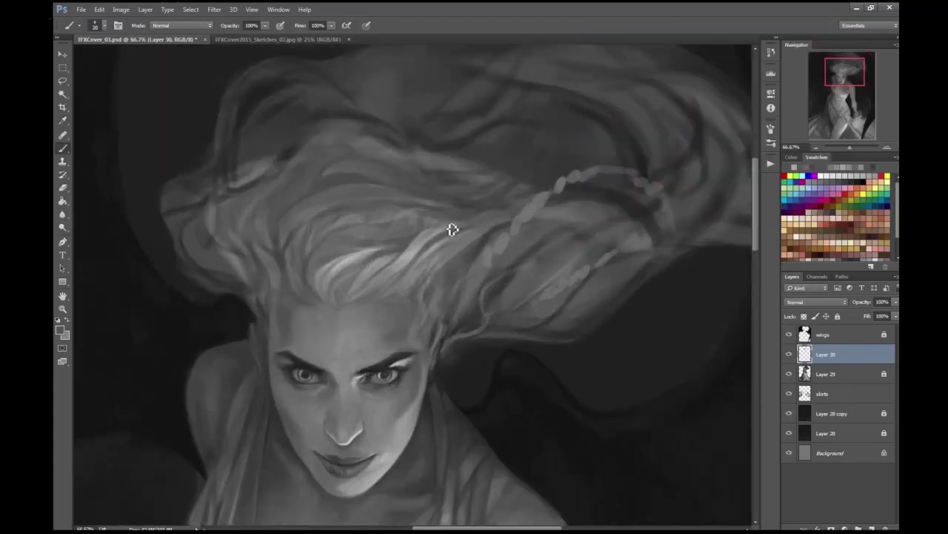
- Blend the hair between the bright temple lock and the braid, varying the brush size
key(ctrl+minus)
key(ctrl+minus)
key(ctrl+plus)
key(ctrl+plus)
key(bracketright)
key(bracketright)
key(bracketright)
key(bracketright)
key(ctrl+minus)
key(ctrl+minus)
key(ctrl+minus)
key(ctrl+plus)
key(ctrl+plus)
key(ctrl+plus)
key(ctrl+plus)
key(ctrl+plus)
key(bracketleft)
key(bracketleft)
key(bracketleft)
key(bracketleft)
key(bracketleft)
key(bracketleft)
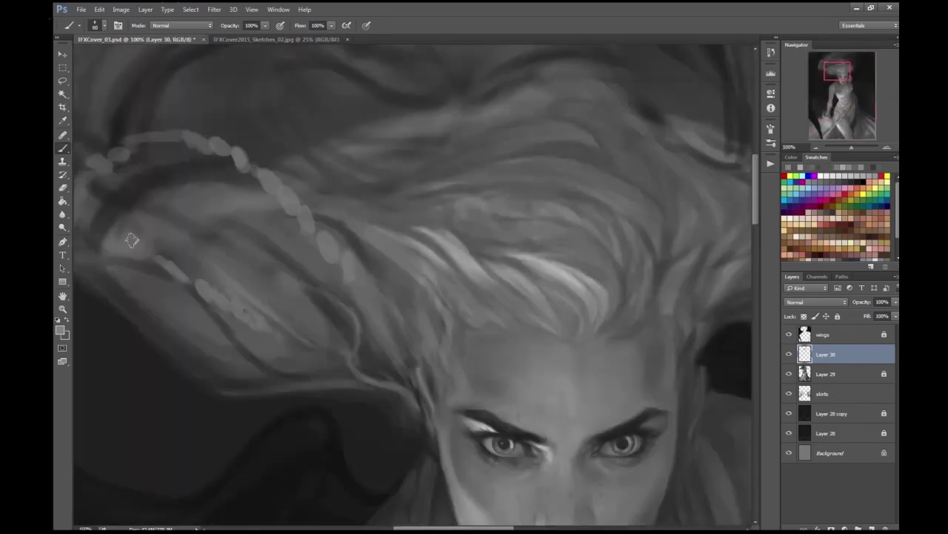
- Paint light slanted segments along the lower half of the braid to give it a twisted, woven look
key(bracketright)
mouse_move(349, 269)
mouse_down()
mouse_move(348, 279)
mouse_move(368, 270)
mouse_up()
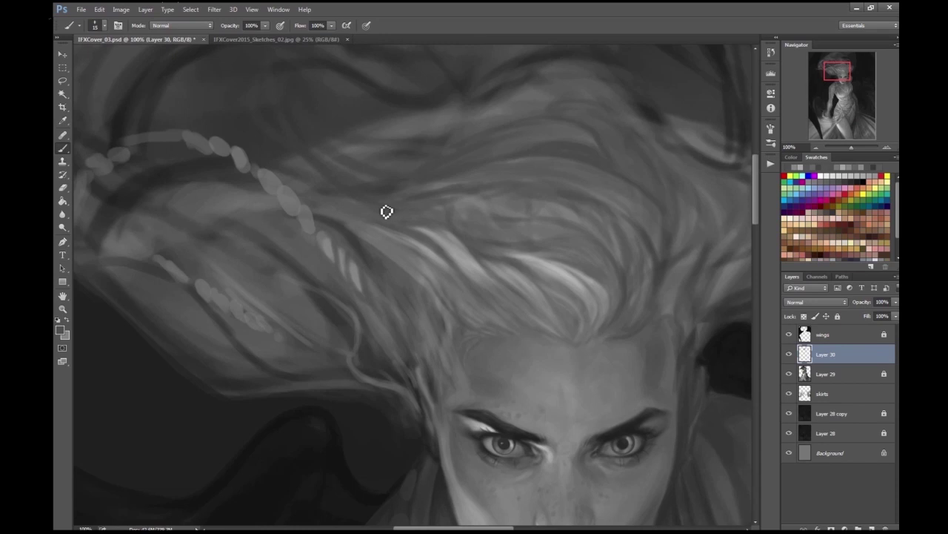
scroll(385, 216, up, 3)
key(bracketleft)
drag(341, 310, 324, 289)
drag(307, 251, 277, 241)
key(ctrl+minus)
key(ctrl+plus)
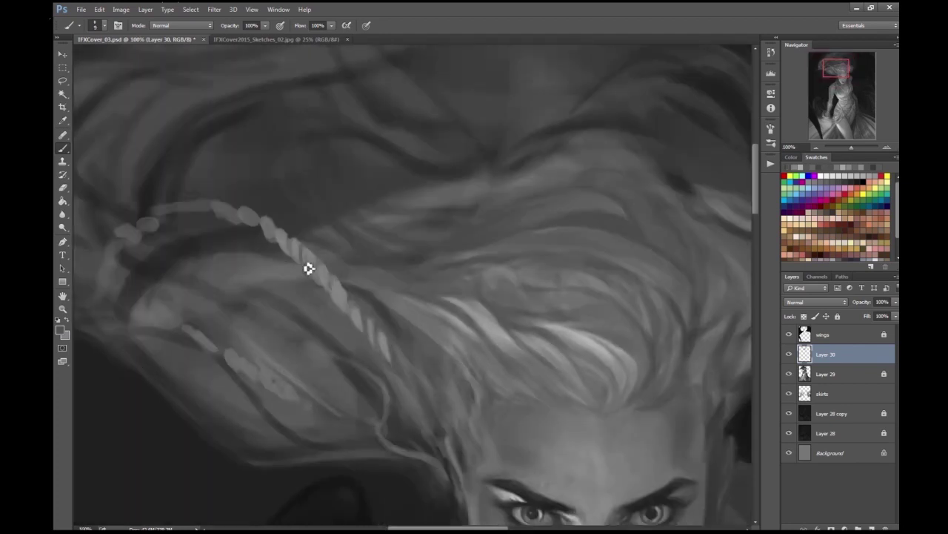
key(ctrl+minus)
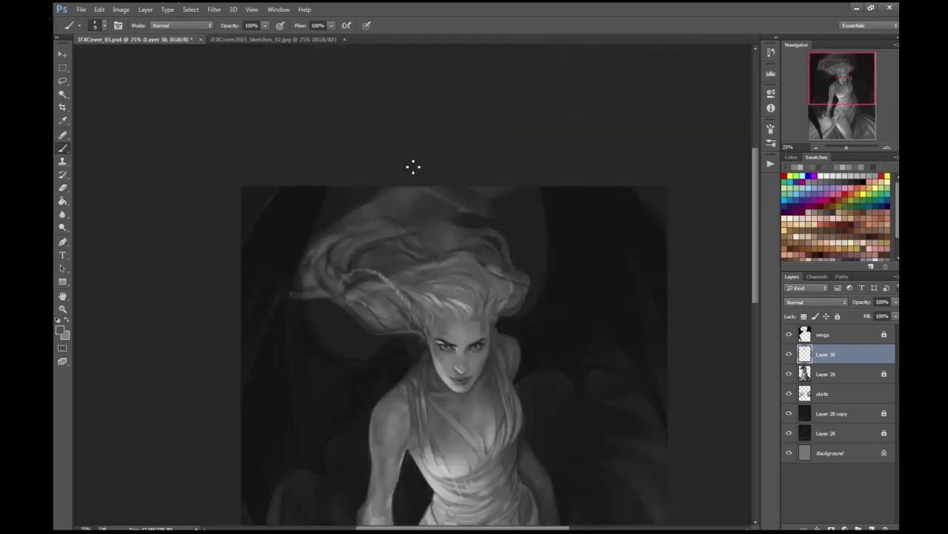
- Mirror the canvas and continue the twisted segments up the braid toward the top of its arc
key(ctrl+shift+h)
key(ctrl+plus)
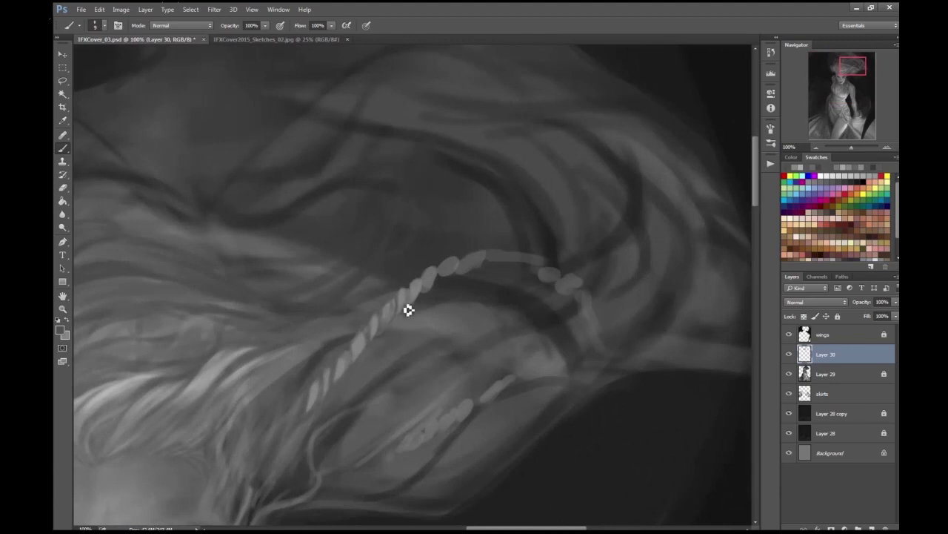
key(ctrl+minus)
key(ctrl+plus)
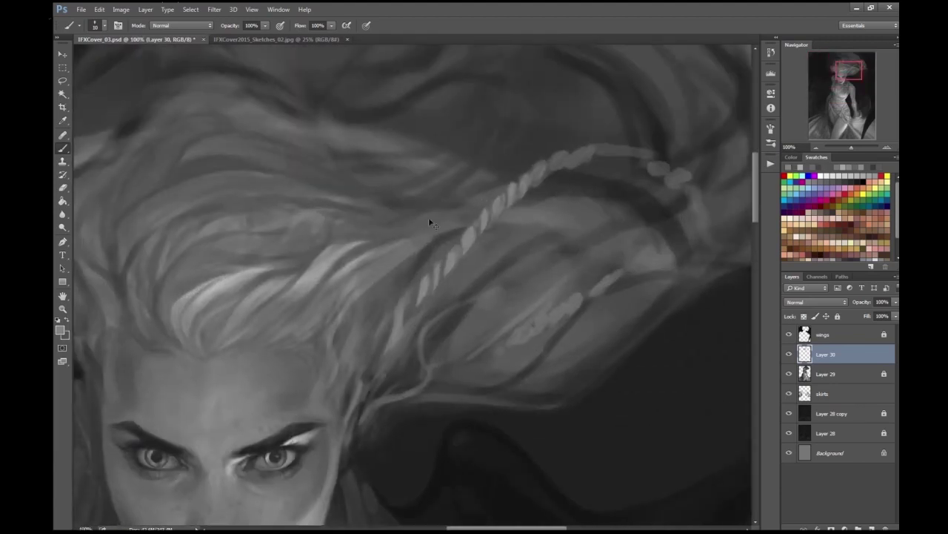
key(ctrl+minus)
key(ctrl+plus)
key(ctrl+minus)
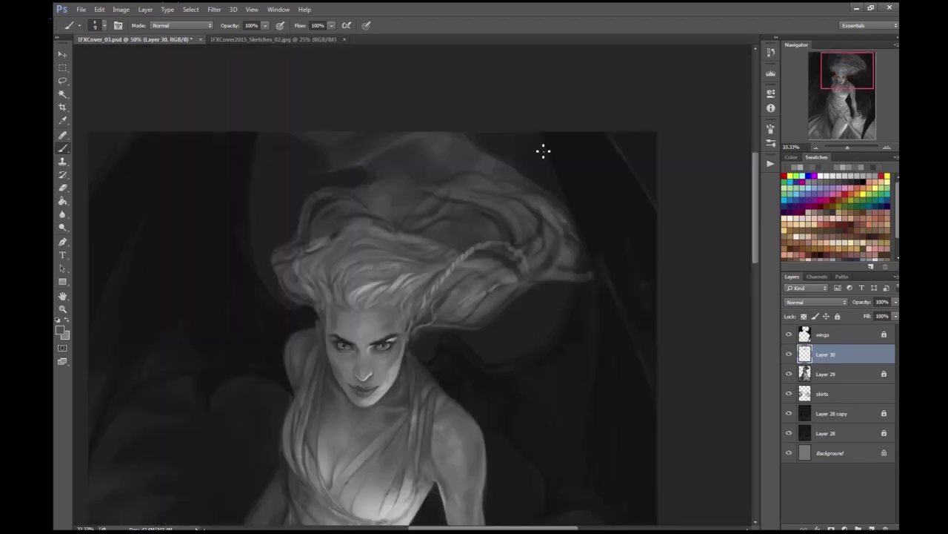
key(ctrl+plus)
key(ctrl+minus)
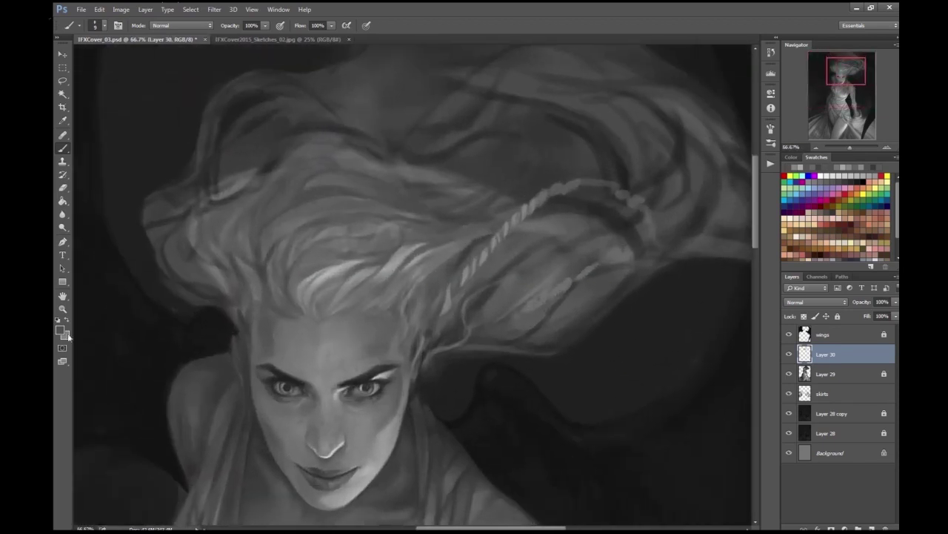
- Add thin light strands alongside the braid and loose wisps under the hair mass beside the ear
key(ctrl+plus)
drag(424, 254, 475, 214)
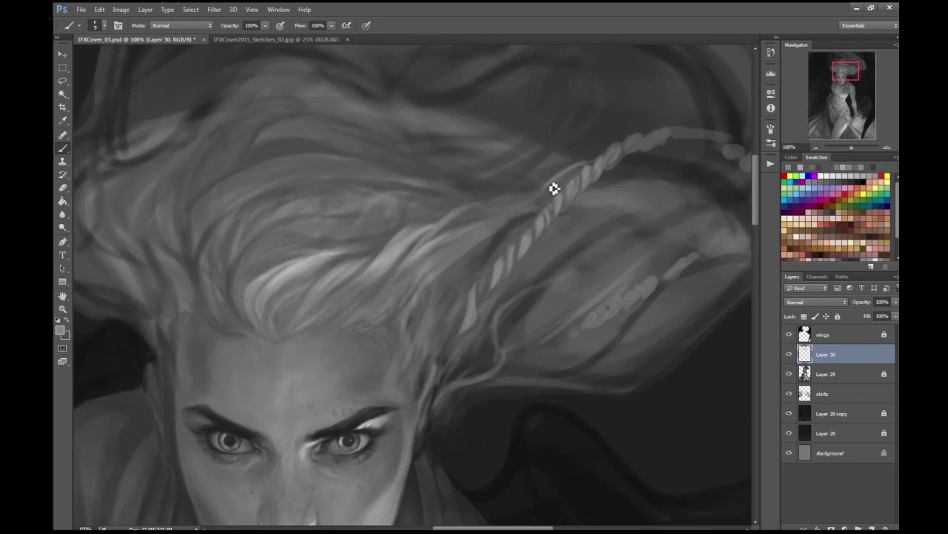
key(ctrl+minus)
key(ctrl+minus)
key(ctrl+minus)
key(ctrl+plus)
key(ctrl+plus)
key(bracketright)
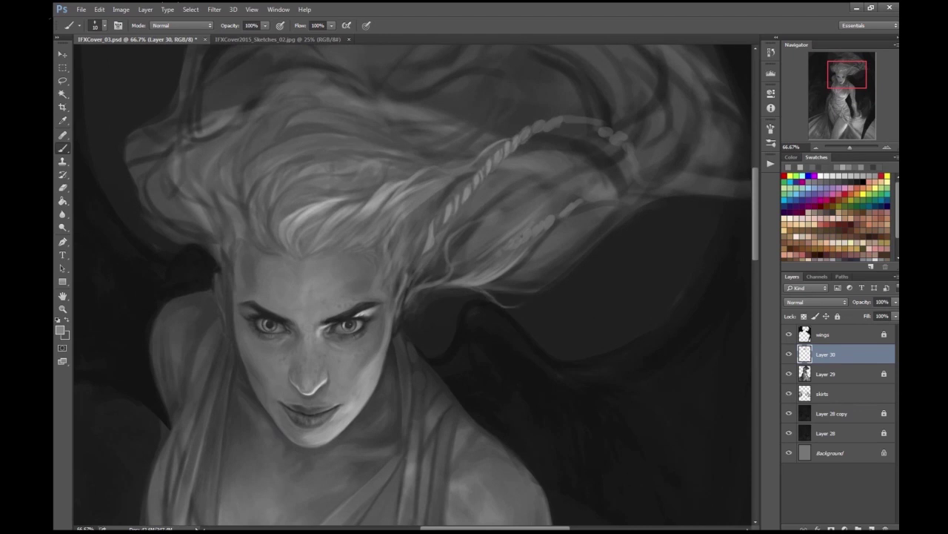
- Examine how the reworked hair and braid read against the whole figure
key(ctrl+minus)
key(ctrl+minus)
key(ctrl+minus)
key(ctrl+plus)
key(ctrl+plus)
key(bracketright)
key(ctrl+plus)
key(ctrl+minus)
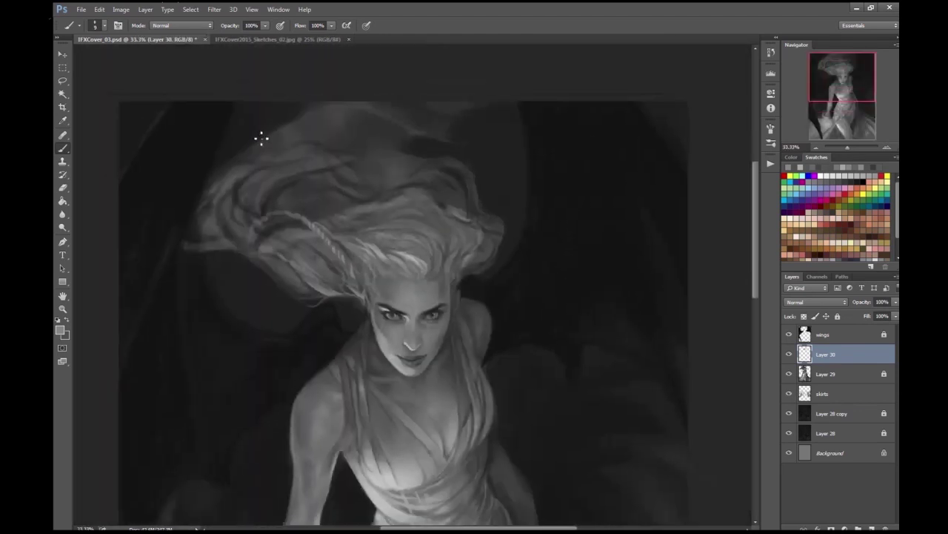
key(ctrl+plus)
key(ctrl+minus)
key(ctrl+minus)
key(ctrl+minus)
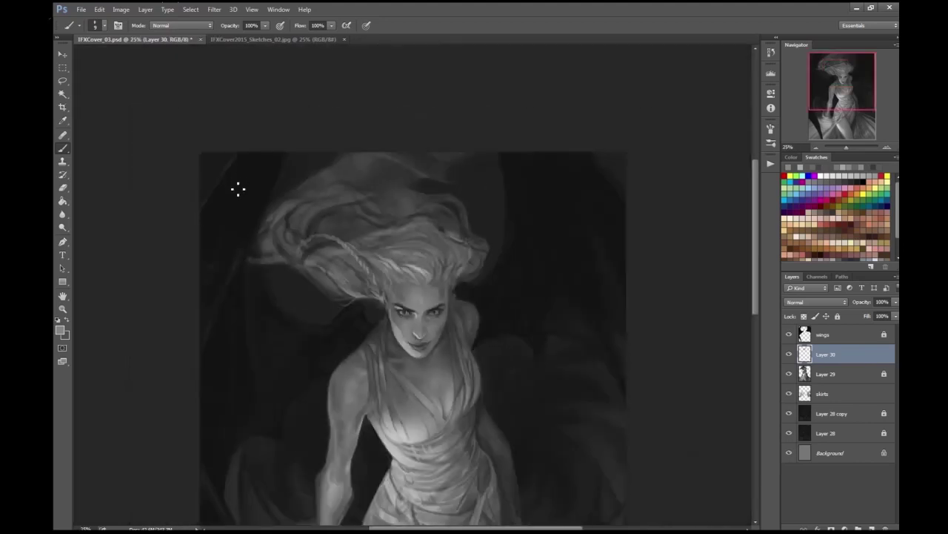
- Move the wings layer directly beneath Layer 29 and return to painting on Layer 30
key(ctrl+plus)
key(ctrl+plus)
key(ctrl+plus)
key(ctrl+plus)
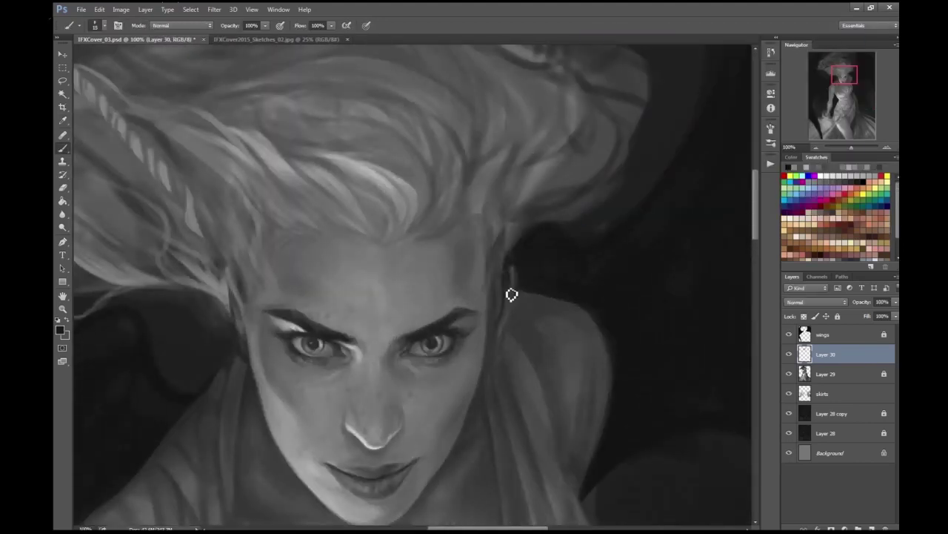
click(824, 335)
key(ctrl+plus)
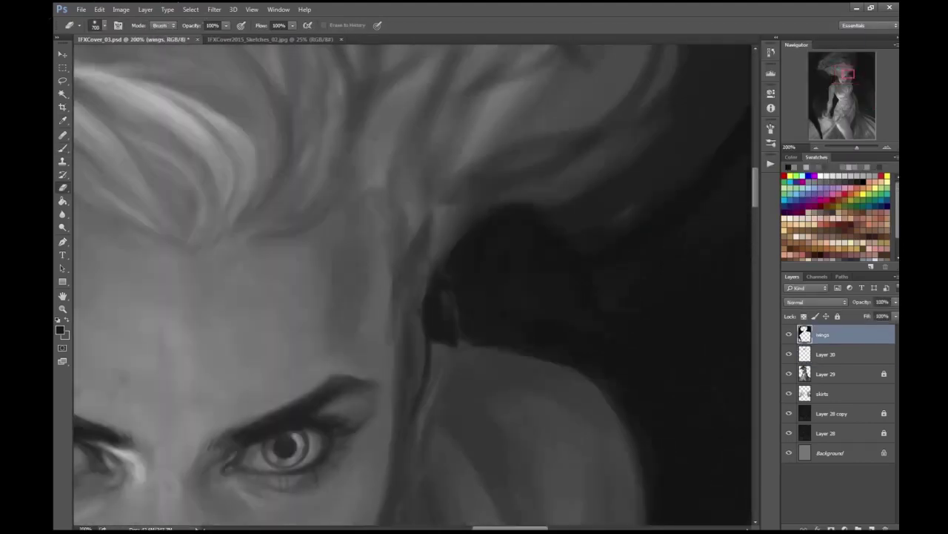
key(ctrl+z)
key(ctrl+minus)
key(ctrl+minus)
key(ctrl+plus)
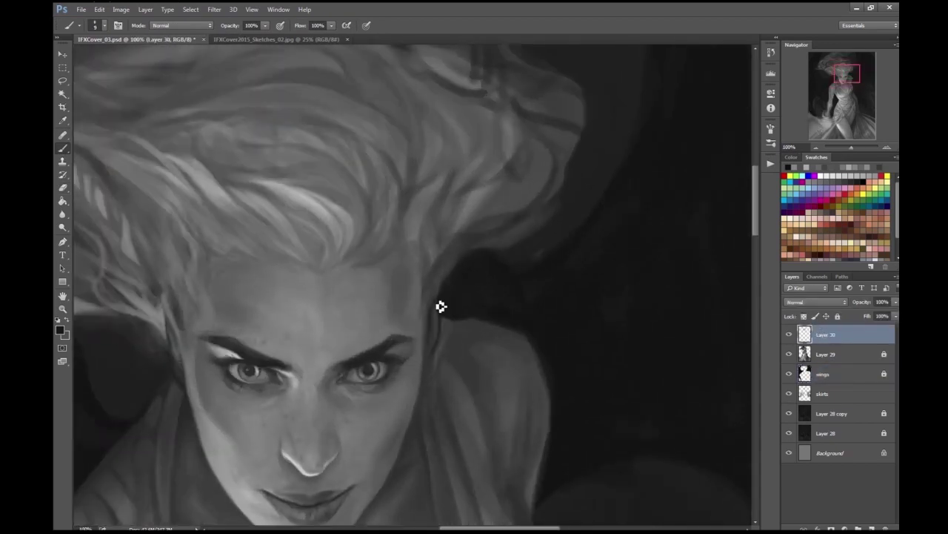
- Repaint the ear edge and hairline where the hair meets the shadowed temple with small dark and mid-grey strokes
drag(438, 378, 489, 292)
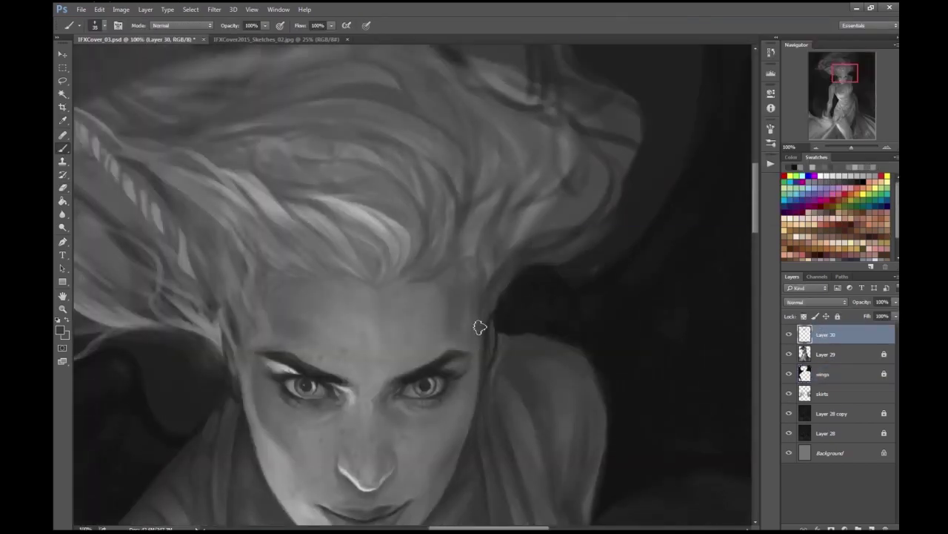
key(ctrl+minus)
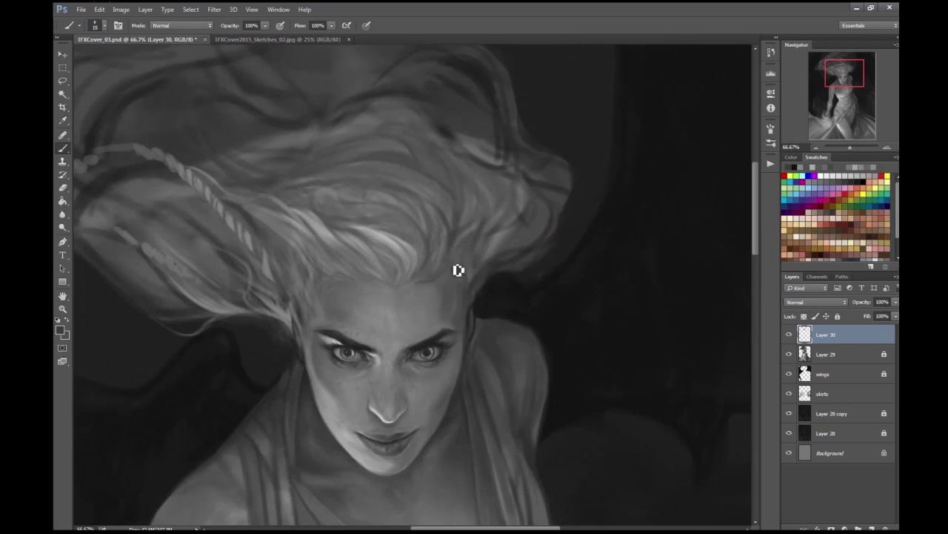
key(bracketright)
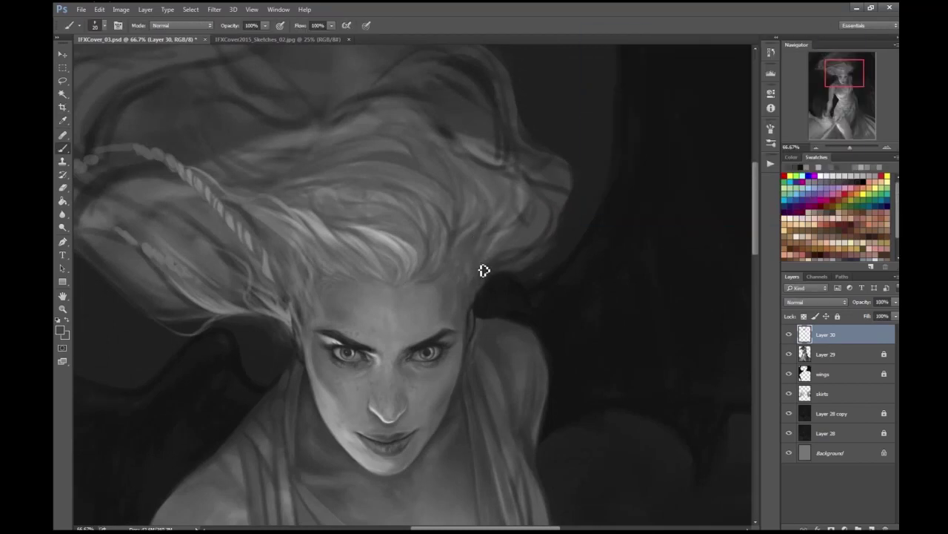
key(ctrl+plus)
click(65, 335)
key(Escape)
key(bracketleft)
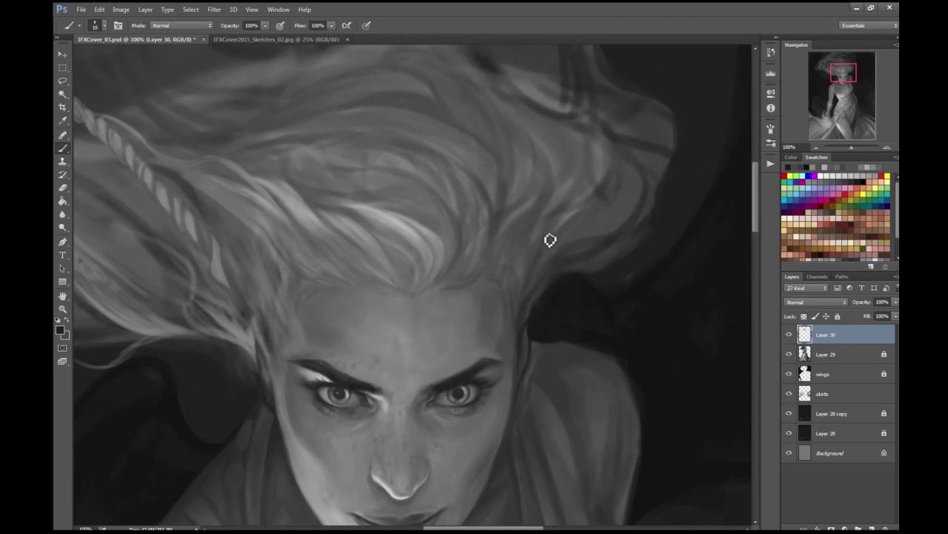
- Mirror the canvas and deepen the shadows between the hair strands beneath the braid, beside the ear
scroll(545, 259, down, 4)
key(h)
scroll(689, 280, up, 2)
key(bracketright)
key(bracketright)
scroll(559, 259, up, 2)
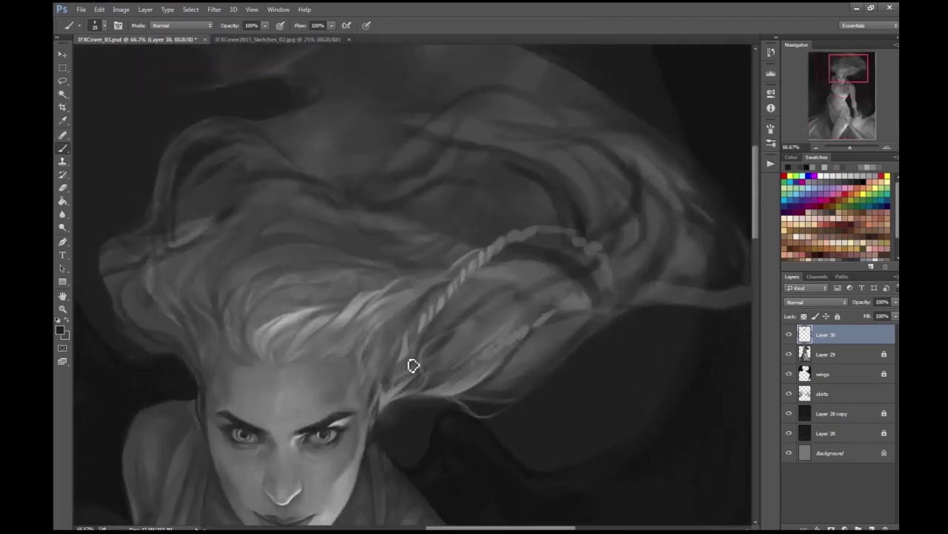
scroll(446, 331, up, 1)
key(Escape)
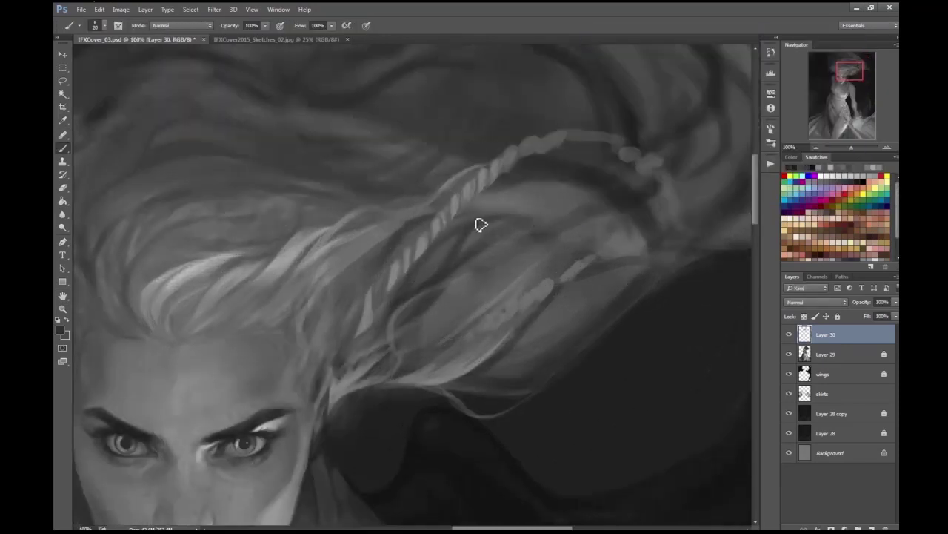
scroll(458, 259, down, 2)
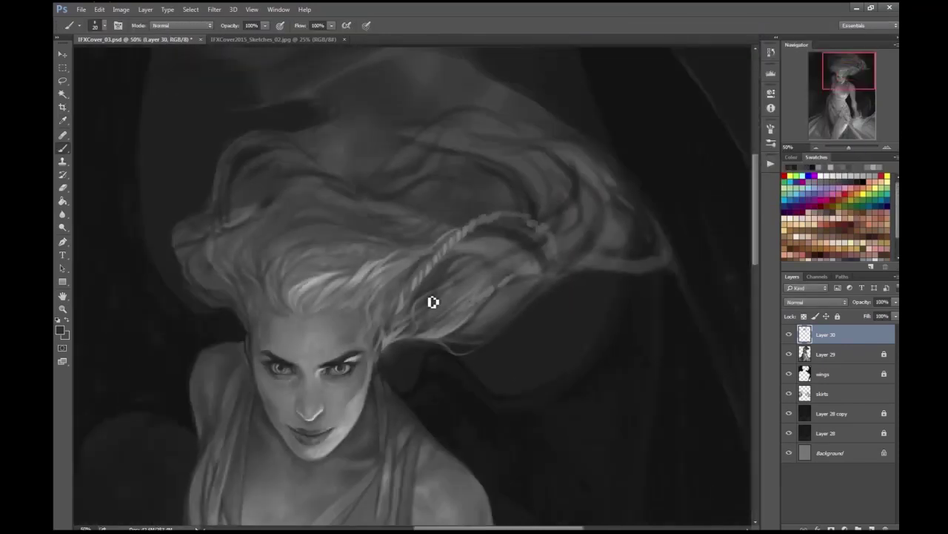
scroll(450, 307, down, 1)
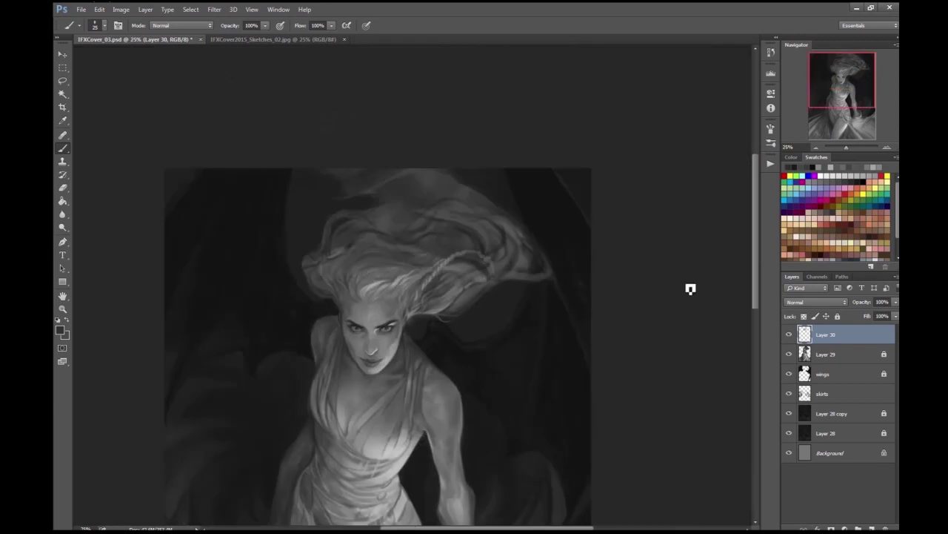
- Refine the outer edge and loose wisps of the hair lock hanging below the braid
scroll(529, 258, up, 3)
key(bracketleft)
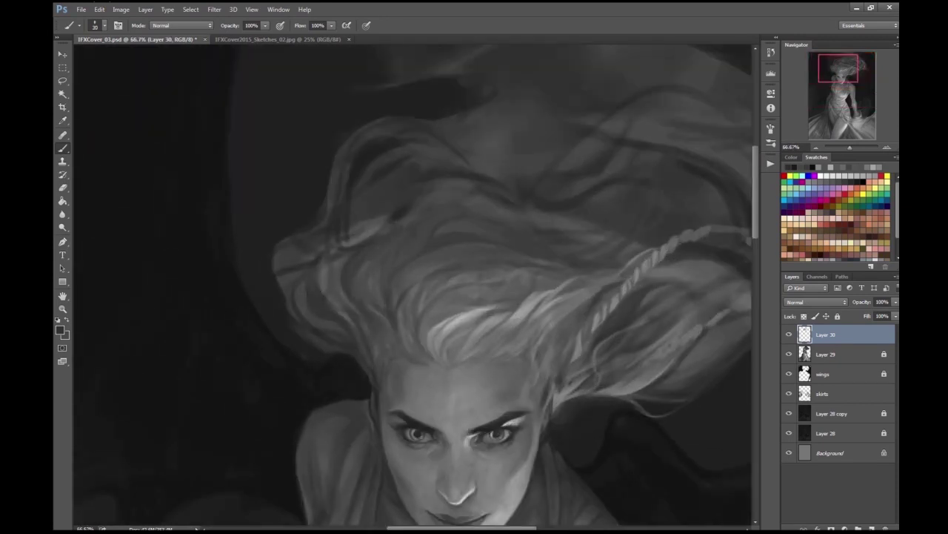
scroll(385, 244, down, 4)
scroll(446, 162, up, 3)
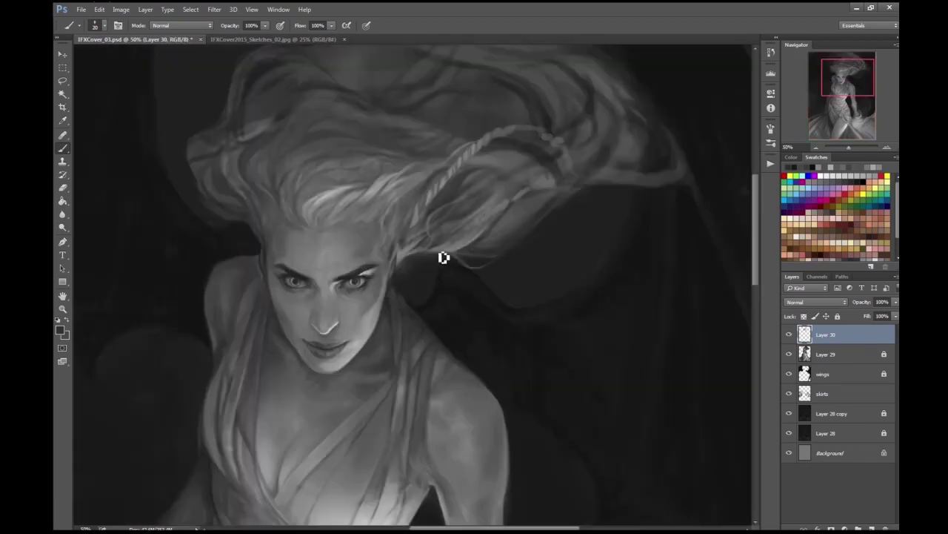
key(bracketleft)
key(bracketright)
key(bracketright)
scroll(673, 220, down, 2)
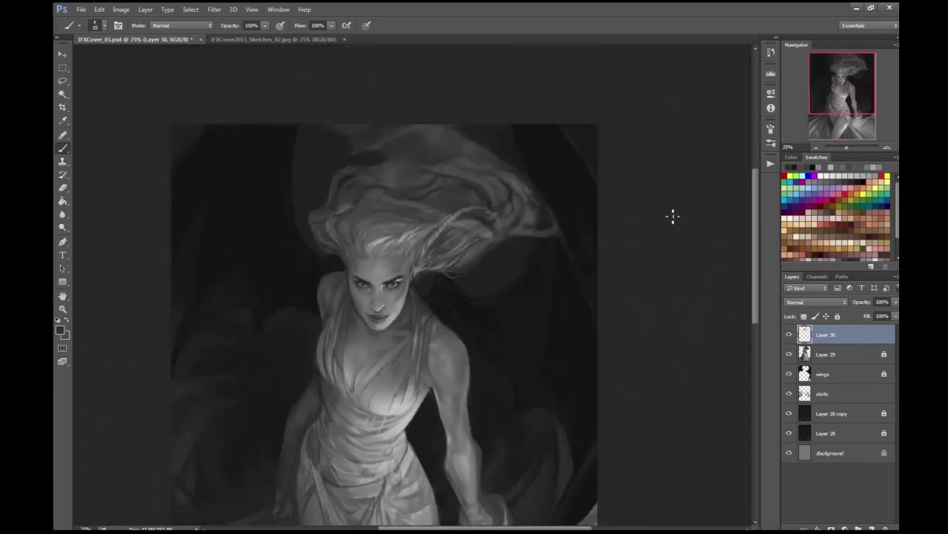
- Mirror the canvas back and shape the light streak beneath the main braid into a thin second braid of small segments
scroll(409, 296, up, 3)
key(bracketleft)
scroll(381, 152, down, 2)
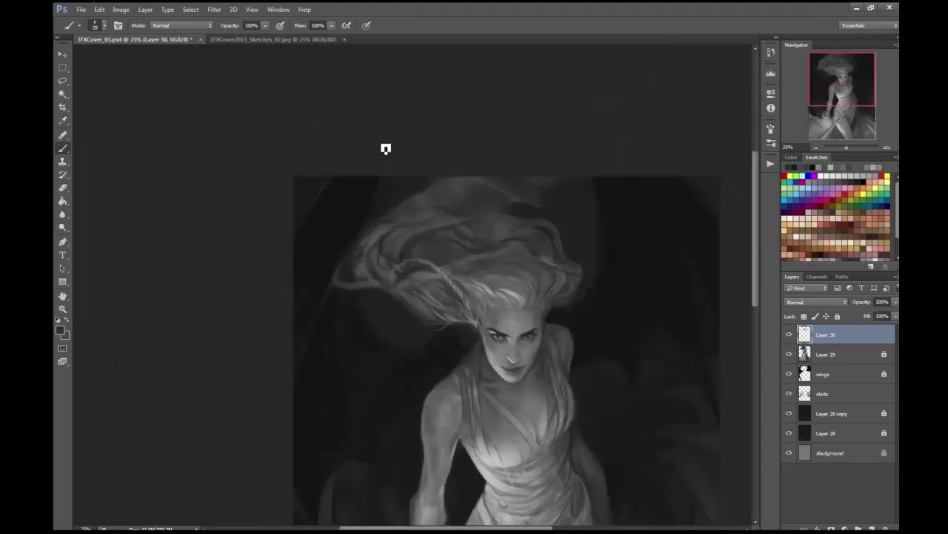
scroll(390, 208, up, 3)
scroll(392, 278, up, 1)
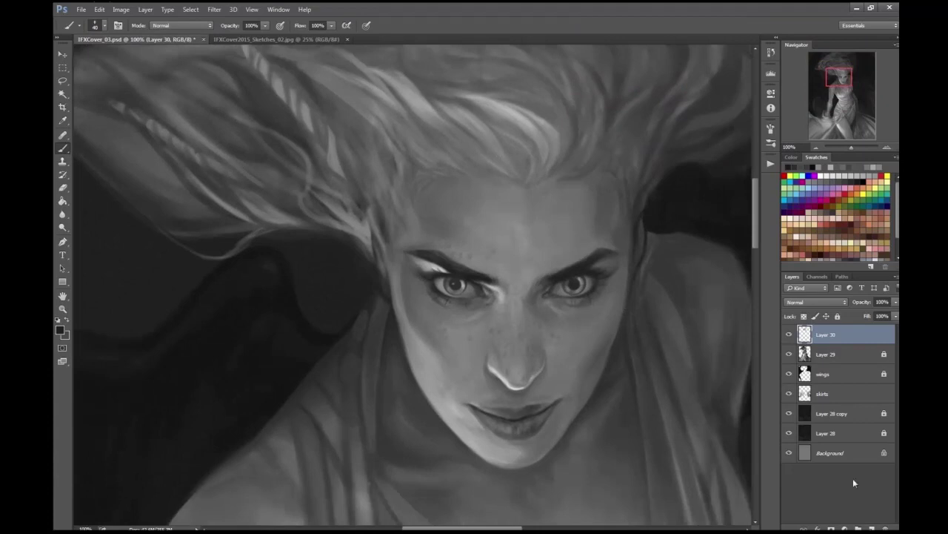
- Add a new Overlay layer above Layer 30 and brighten the lit cheek and jaw edge with near-white
key(ctrl+shift+alt+n)
click(815, 301)
click(815, 400)
key(bracketright)
key(bracketright)
key(bracketright)
key(bracketright)
key(bracketright)
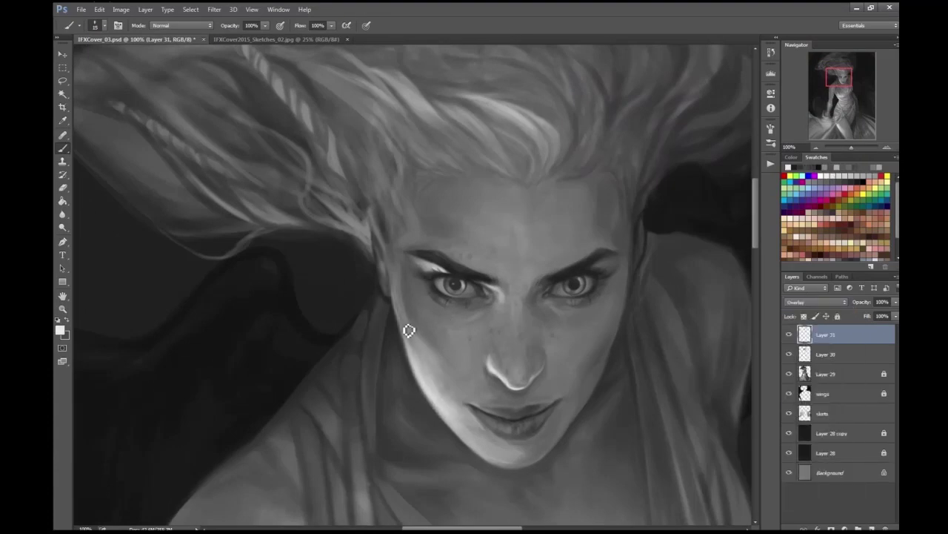
scroll(399, 257, down, 1)
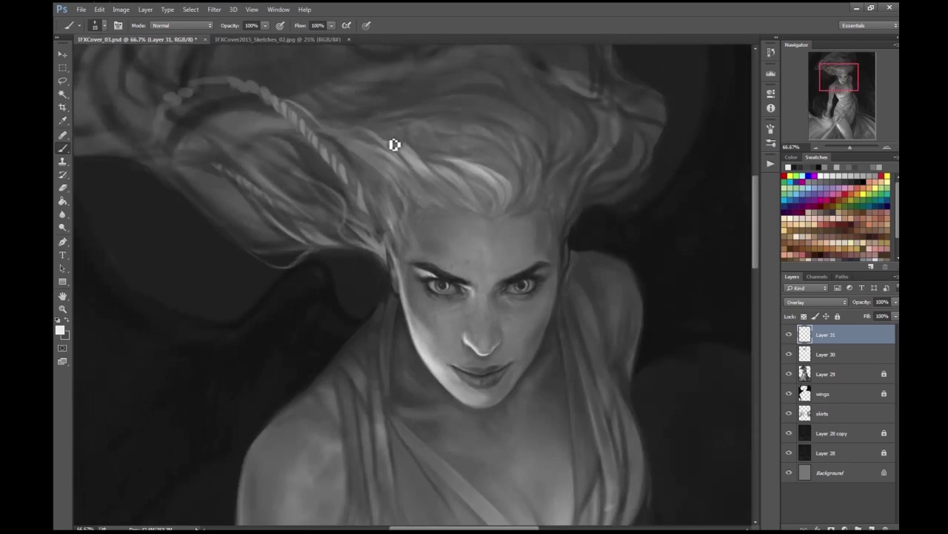
- Set the painting colour to #b9b7b7 and strengthen the overlay light on the cheek, brow and nearby hair, trimming the excess
scroll(371, 148, down, 4)
scroll(423, 222, up, 5)
click(60, 330)
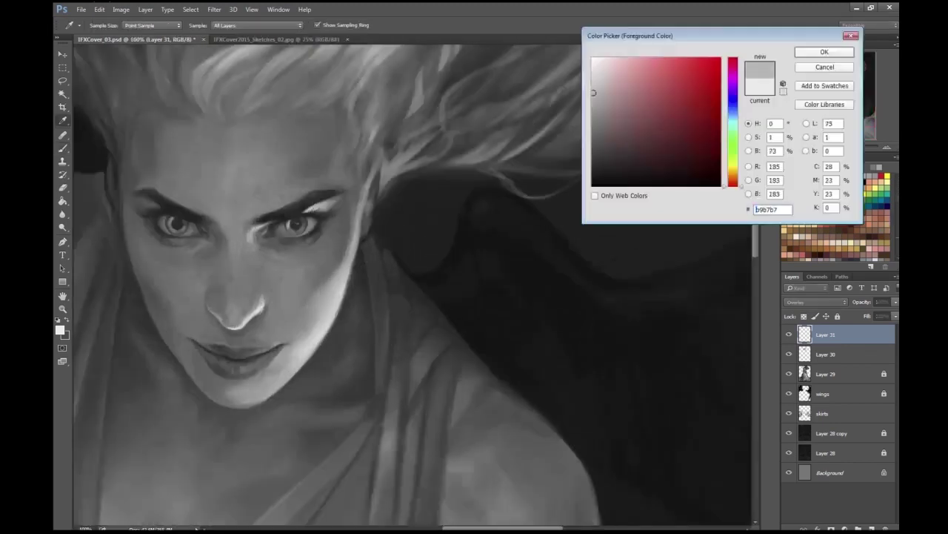
key(Return)
drag(379, 170, 409, 197)
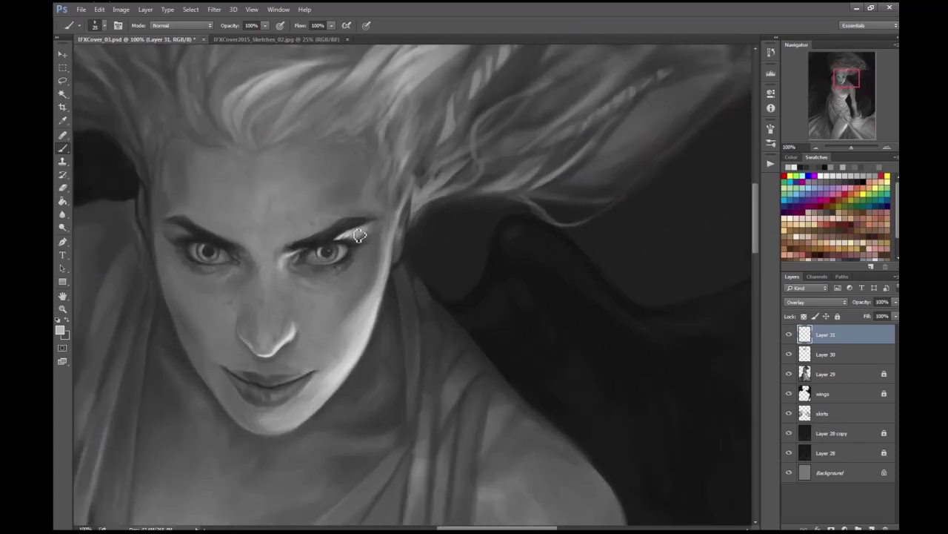
key(e)
scroll(288, 282, down, 3)
scroll(336, 282, up, 3)
key(b)
scroll(330, 303, down, 3)
scroll(340, 330, up, 3)
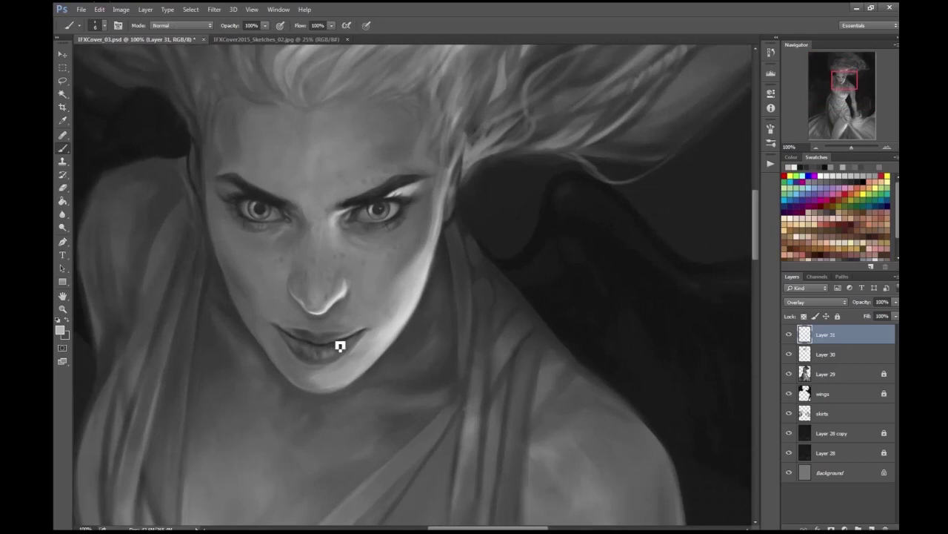
- Add a new Normal layer on top and paint the lit ear with a light rim, lobe and inner fold
scroll(359, 337, down, 3)
scroll(390, 358, up, 2)
scroll(716, 275, down, 3)
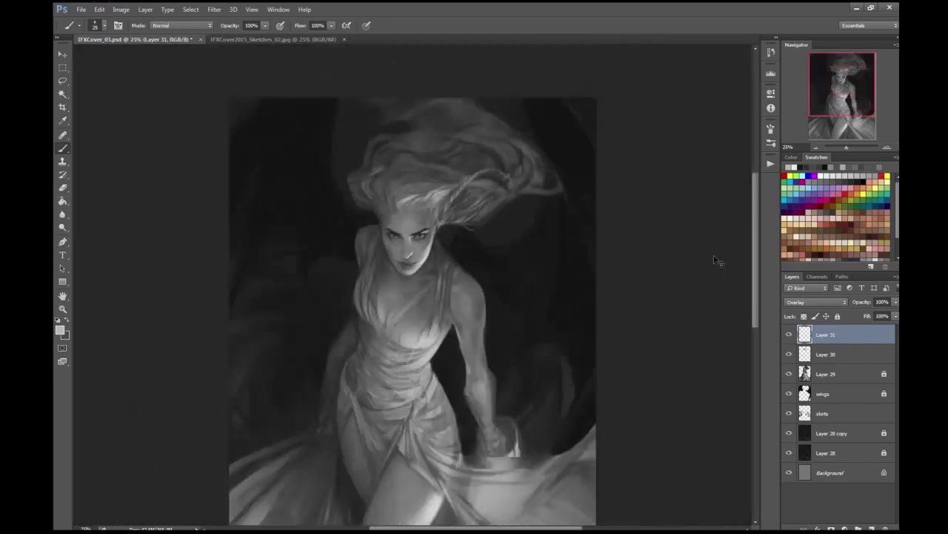
scroll(731, 237, up, 2)
key(ctrl+shift+alt+n)
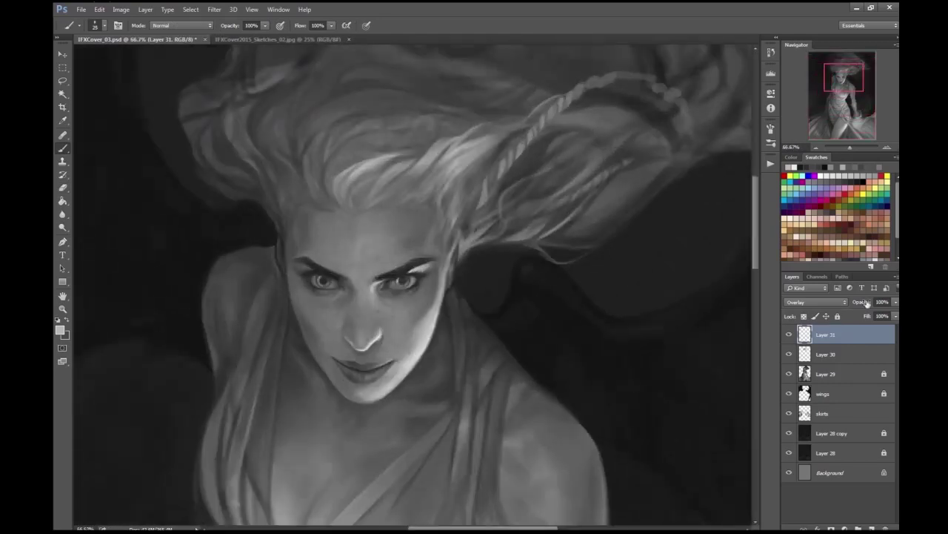
scroll(439, 283, up, 3)
key(Return)
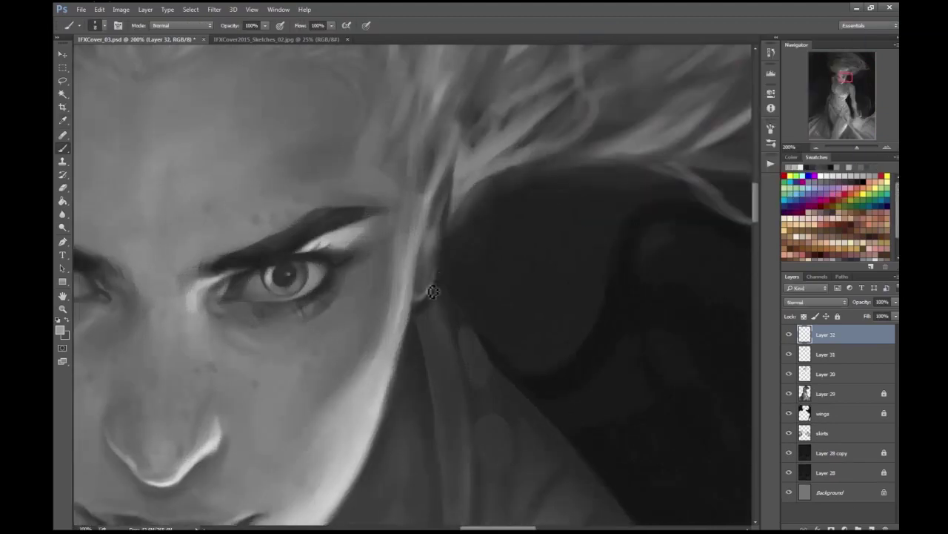
drag(425, 291, 442, 222)
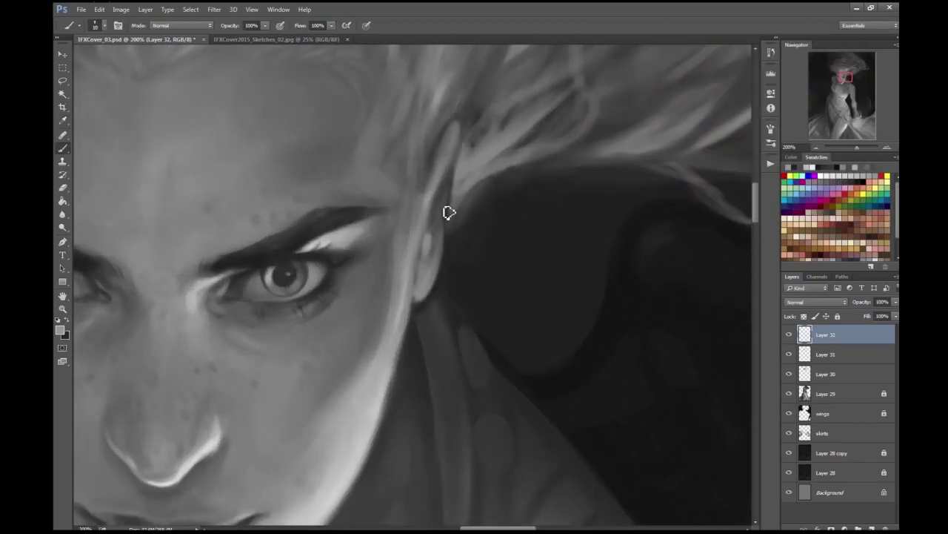
drag(432, 281, 503, 258)
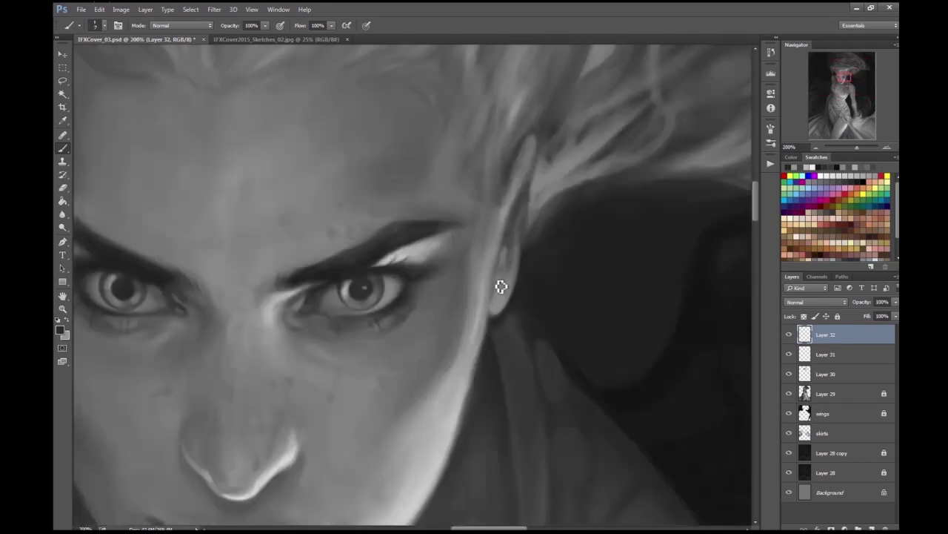
- Add thin dark accents inside the ear and between its tip and the surrounding hair
key(ctrl+minus)
key(ctrl+minus)
drag(569, 210, 526, 196)
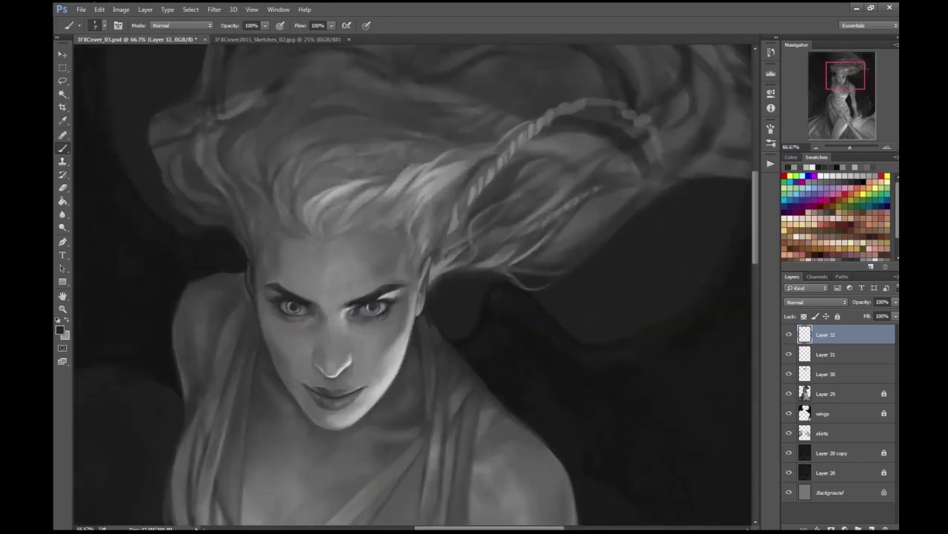
key(ctrl+plus)
key(ctrl+plus)
key(ctrl+minus)
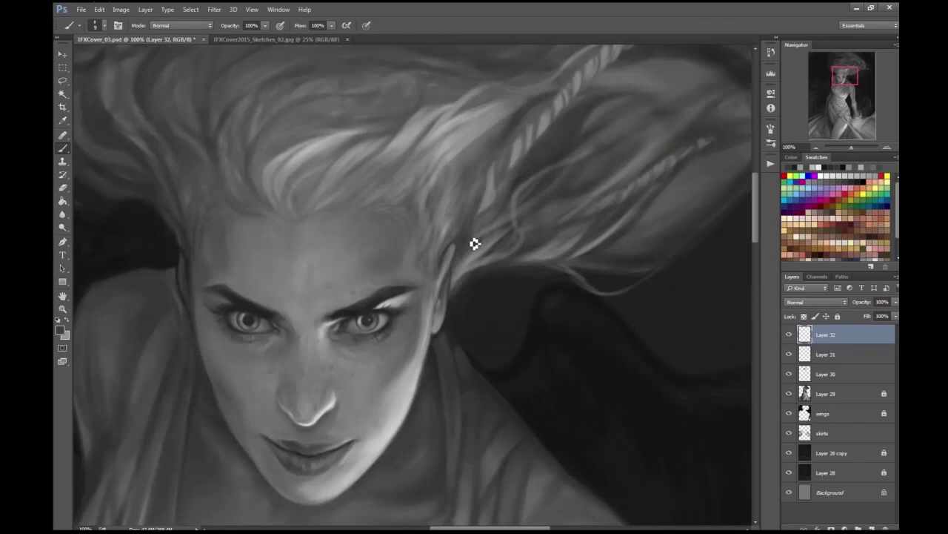
- Carve a dark gap through the lower hair lock beneath the thin braid, leaving a separate curved strand, and save the painting
key(ctrl+minus)
mouse_move(541, 197)
mouse_down()
mouse_move(711, 316)
mouse_move(445, 193)
mouse_up()
key(bracketright)
key(bracketright)
key(bracketleft)
mouse_move(466, 303)
mouse_down()
mouse_move(528, 256)
mouse_move(499, 277)
mouse_move(515, 271)
mouse_move(499, 283)
mouse_move(511, 282)
mouse_up()
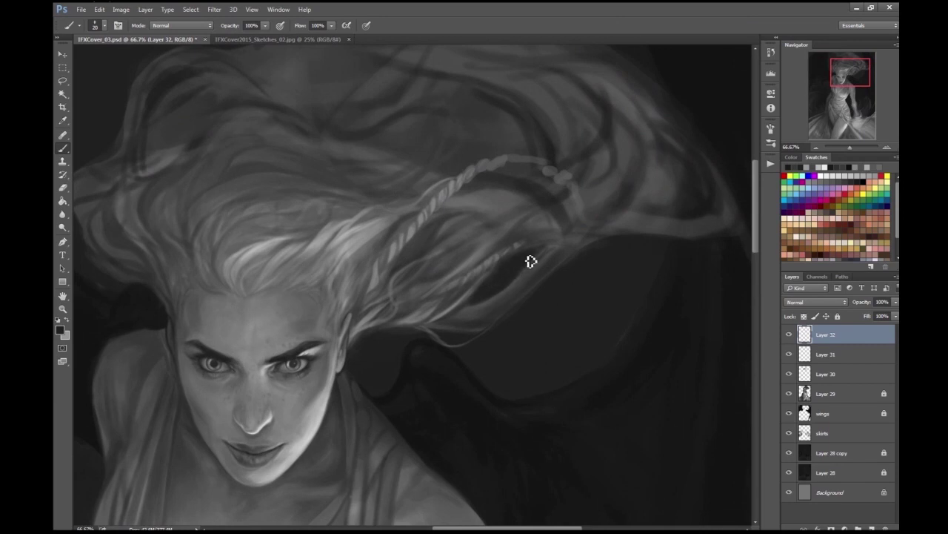
key(ctrl+minus)
key(ctrl+minus)
key(ctrl+minus)
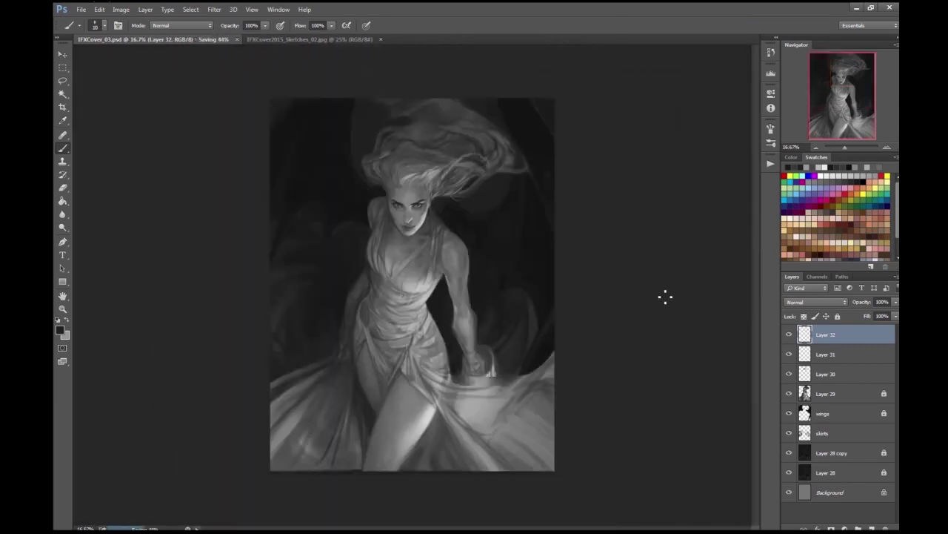
- Mirror the canvas and merge Layers 29 through 32 into a single layer
scroll(667, 296, up, 4)
key(alt+shift+bracketleft)
key(alt+shift+bracketleft)
key(alt+shift+bracketleft)
click(145, 9)
click(185, 329)
- Erase along the underside of the hair to clean its outline and lock the merged layer
key(e)
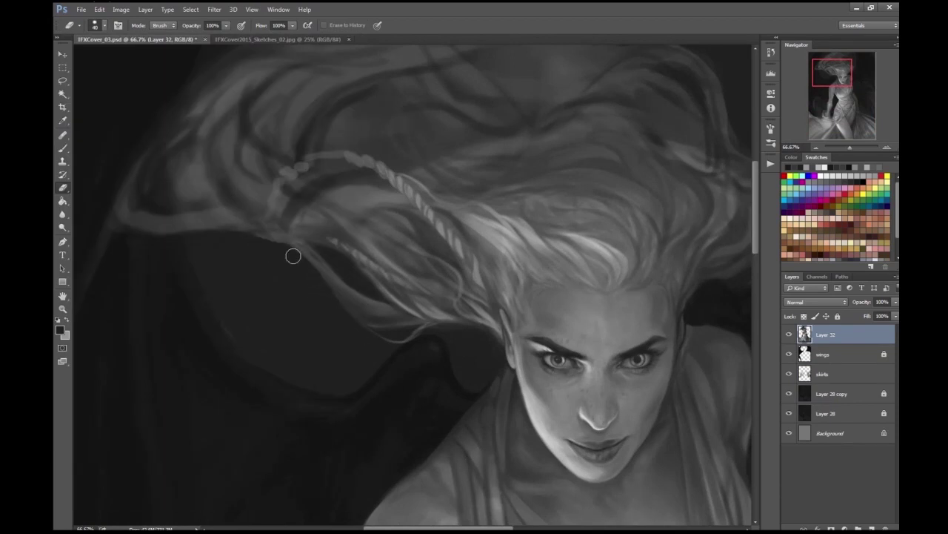
scroll(441, 337, down, 3)
scroll(455, 260, up, 3)
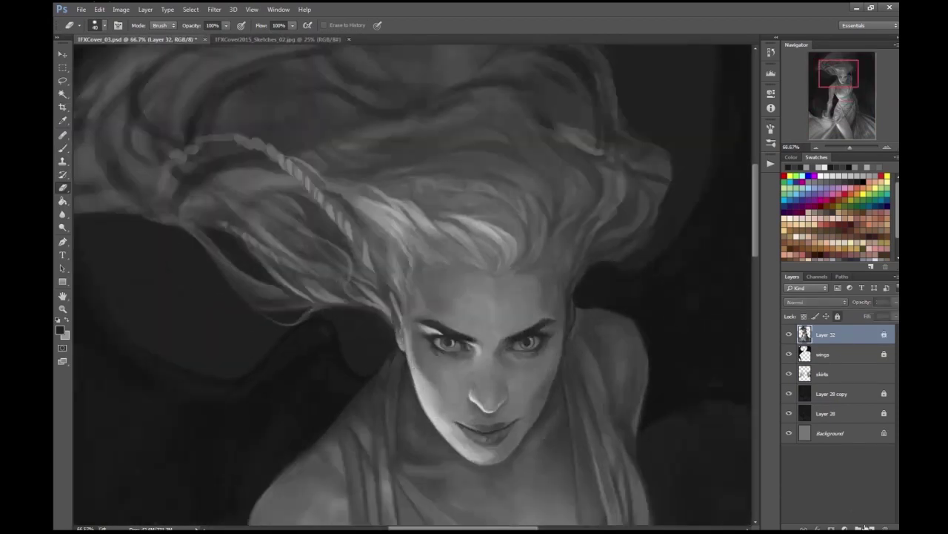
- Add a new layer and paint dark and mid-grey flowing strands across the upper hair mass above the braid
key(ctrl+shift+alt+n)
key(b)
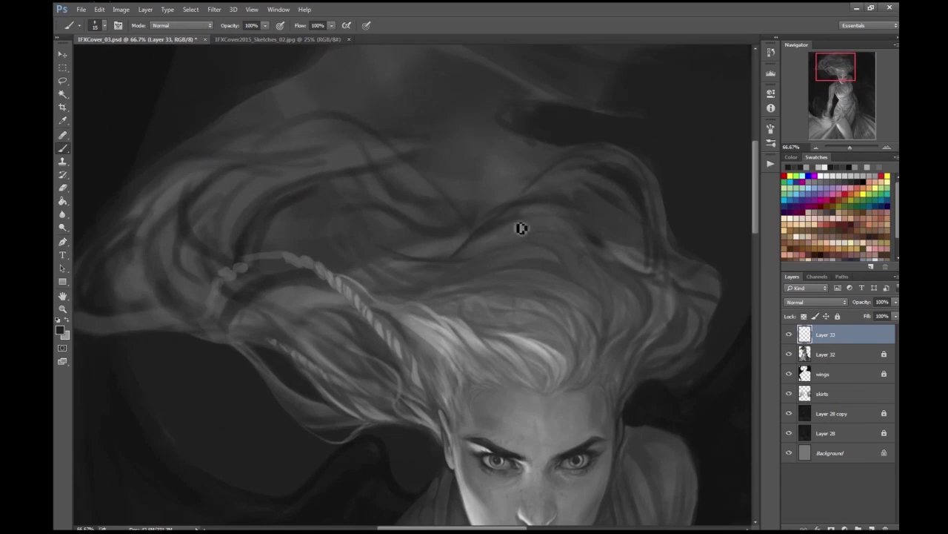
drag(515, 253, 453, 293)
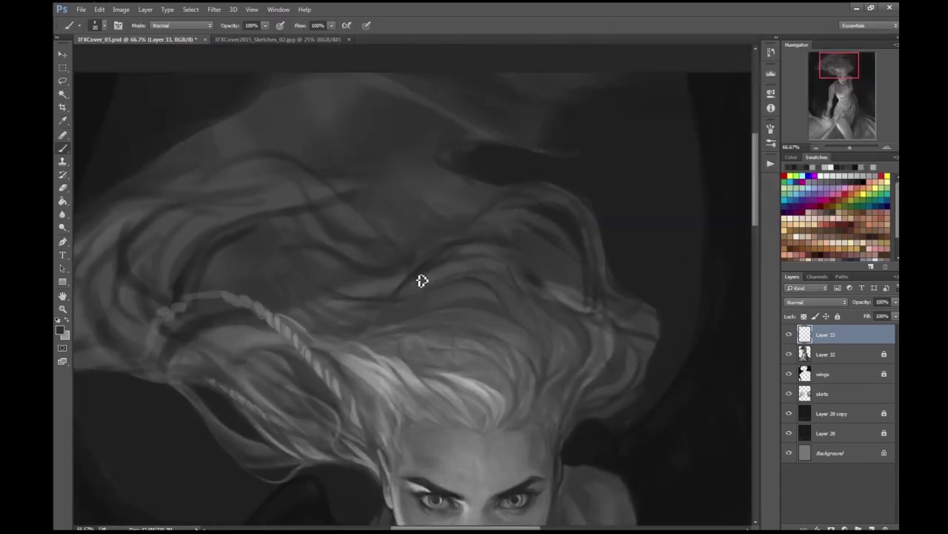
drag(335, 312, 372, 302)
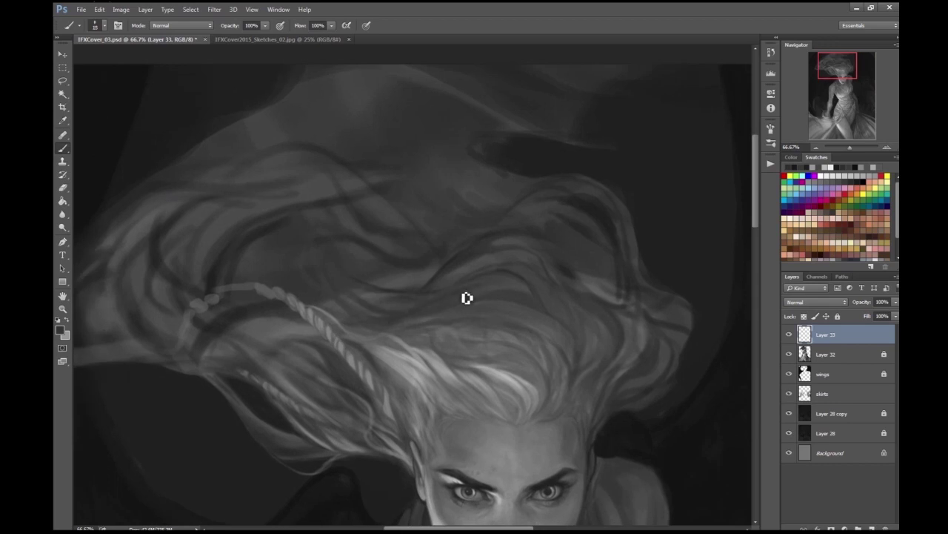
- Mirror the canvas and merge Layer 33 into the figure layer below it
key(ctrl+minus)
key(ctrl+minus)
key(ctrl+minus)
key(ctrl+minus)
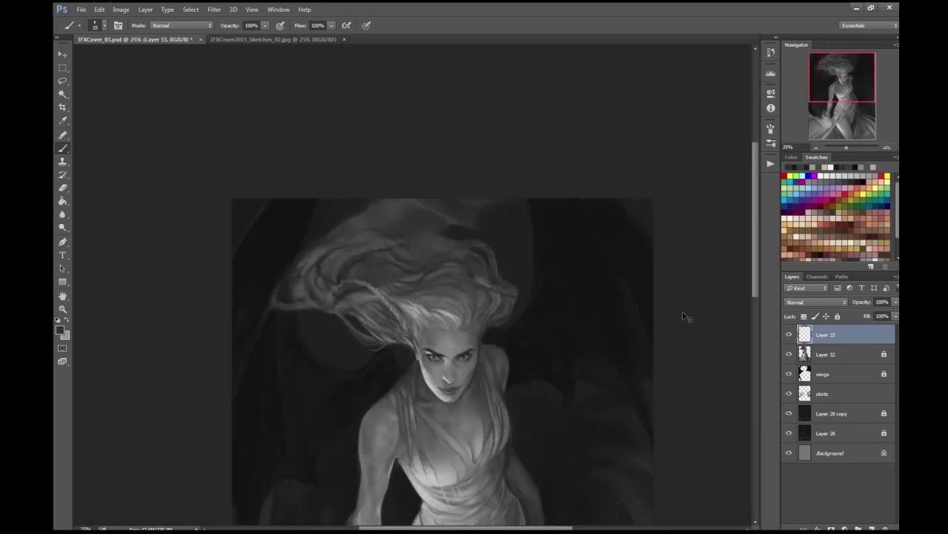
key(ctrl+plus)
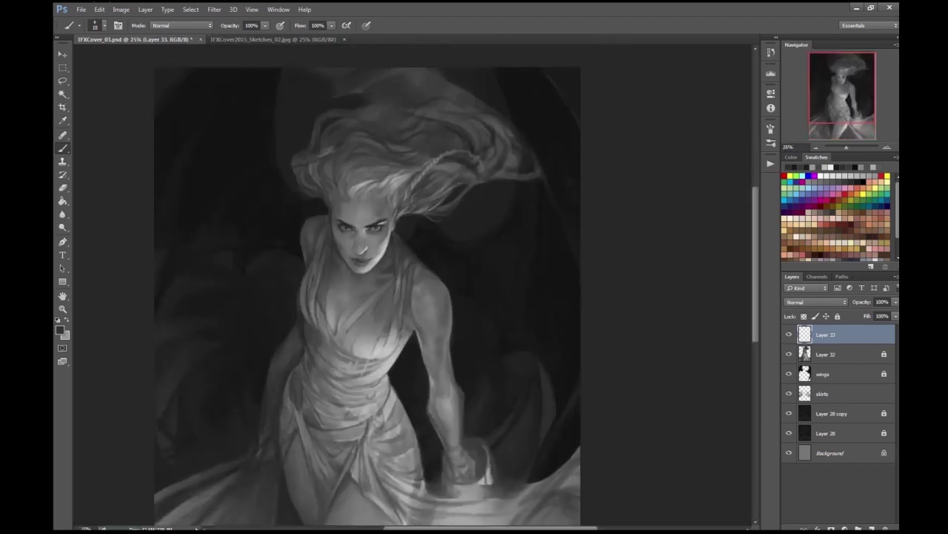
key(ctrl+plus)
key(shift+alt+bracketleft)
key(ctrl+e)
- Erase along the upper outline of the flowing hair with a progressively larger eraser to clean its edge
key(e)
mouse_move(371, 221)
mouse_down()
mouse_move(397, 215)
mouse_move(372, 222)
mouse_move(478, 146)
mouse_move(391, 190)
mouse_move(443, 192)
mouse_up()
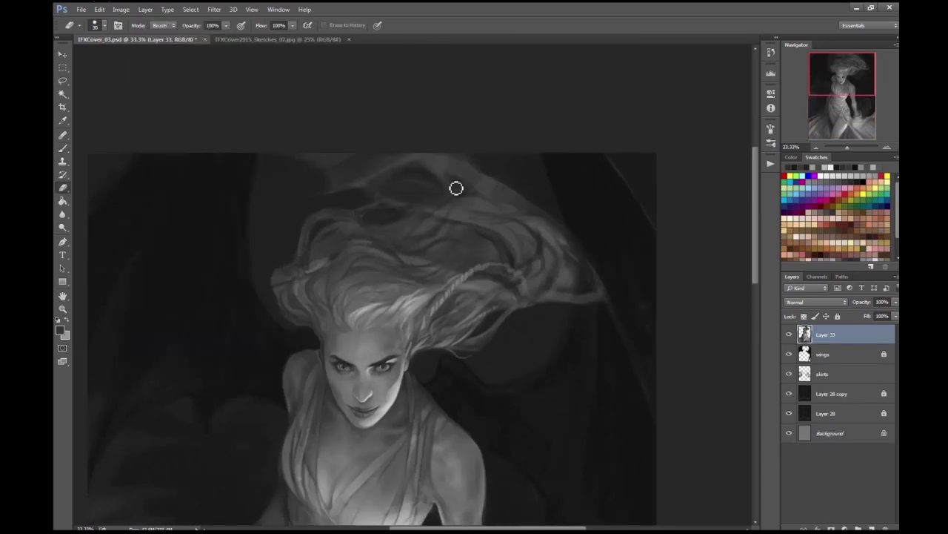
key(ctrl+minus)
key(bracketright)
key(bracketright)
key(bracketright)
key(bracketright)
key(bracketright)
drag(436, 185, 396, 180)
- Add a new layer above the figure and brush light grey folds into the dress drapery at the hip
key(ctrl+shift+alt+n)
key(ctrl+plus)
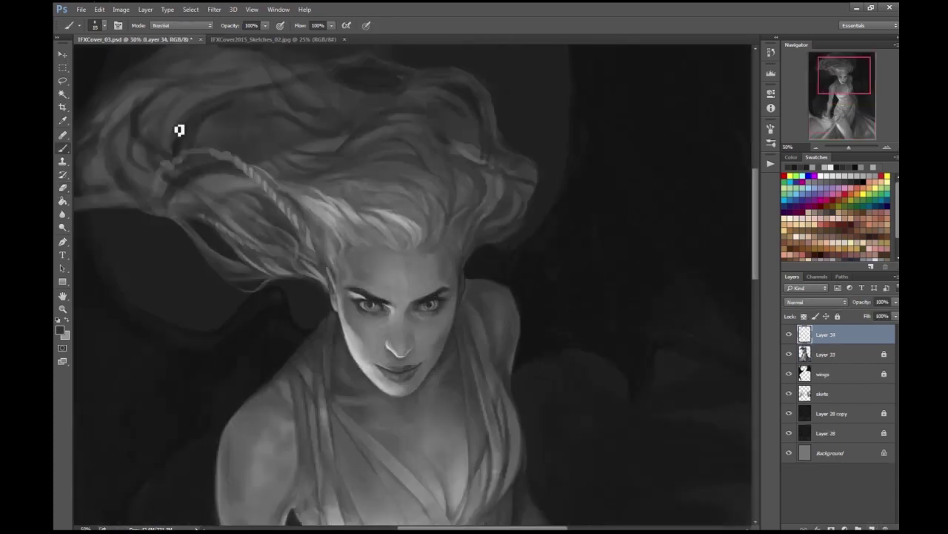
key(ctrl+plus)
drag(222, 445, 190, 286)
key(b)
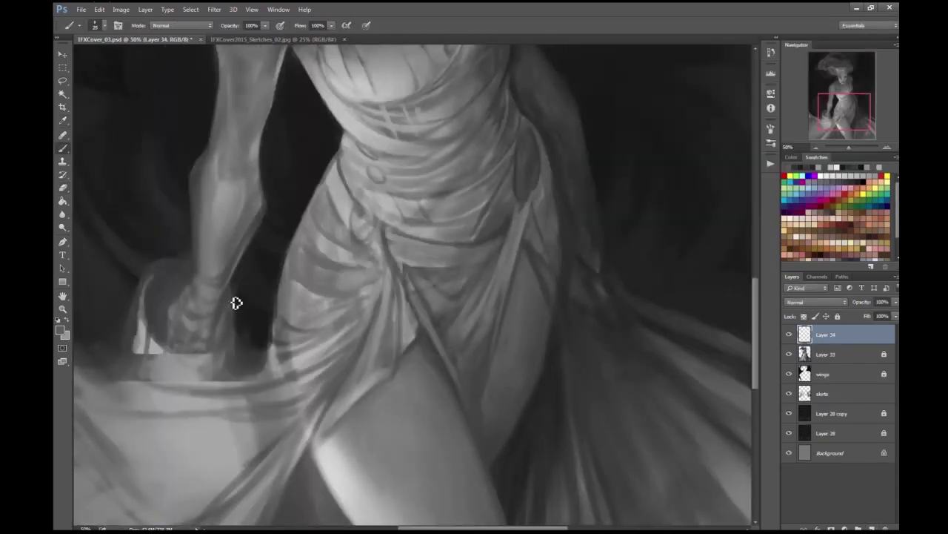
key(bracketright)
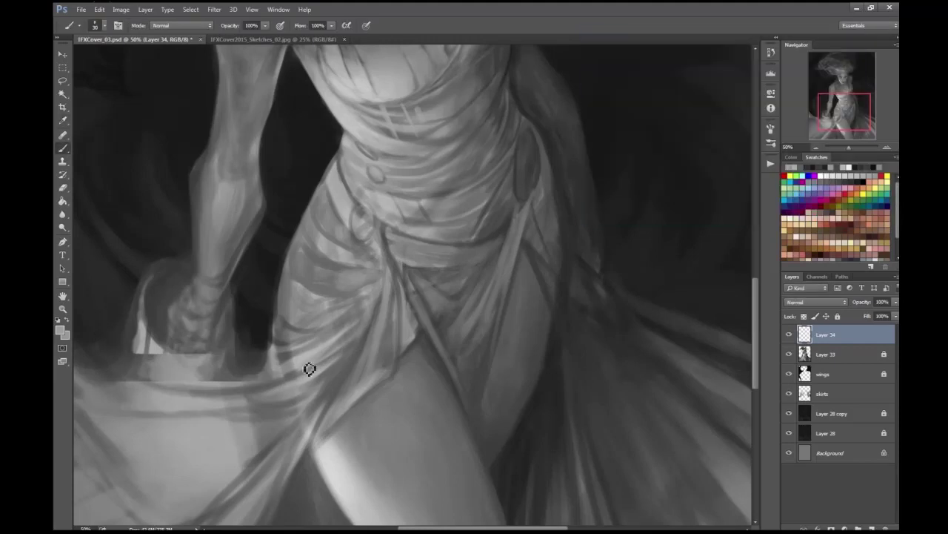
drag(331, 346, 314, 330)
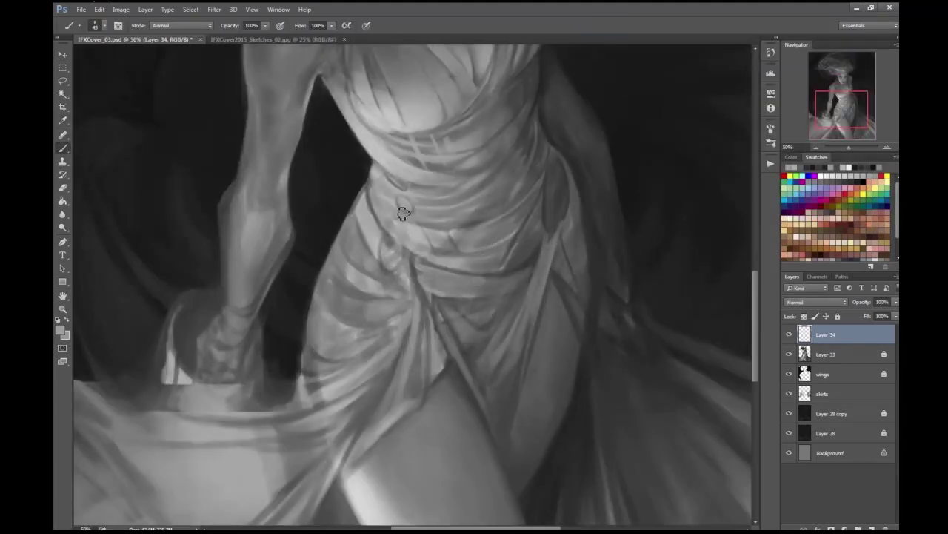
- Paint a flat mid-grey round ornament on the hip where the dress folds gather
click(68, 326)
key(Return)
drag(381, 292, 404, 314)
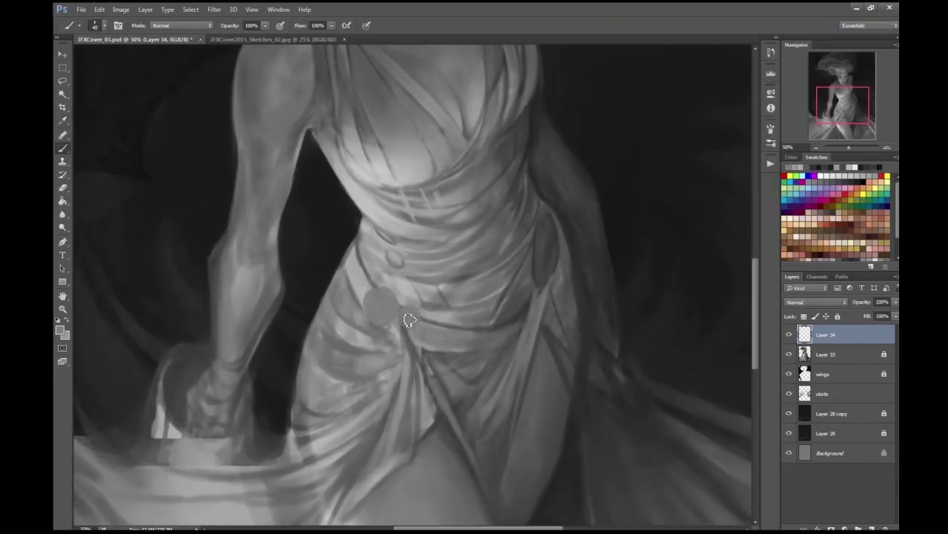
- Mirror the canvas to check the figure and save the painting
key(ctrl+minus)
key(ctrl+shift+h)
key(ctrl+plus)
key(ctrl+minus)
key(ctrl+minus)
key(ctrl+minus)
key(ctrl+plus)
key(ctrl+plus)
key(ctrl+plus)
key(ctrl+plus)
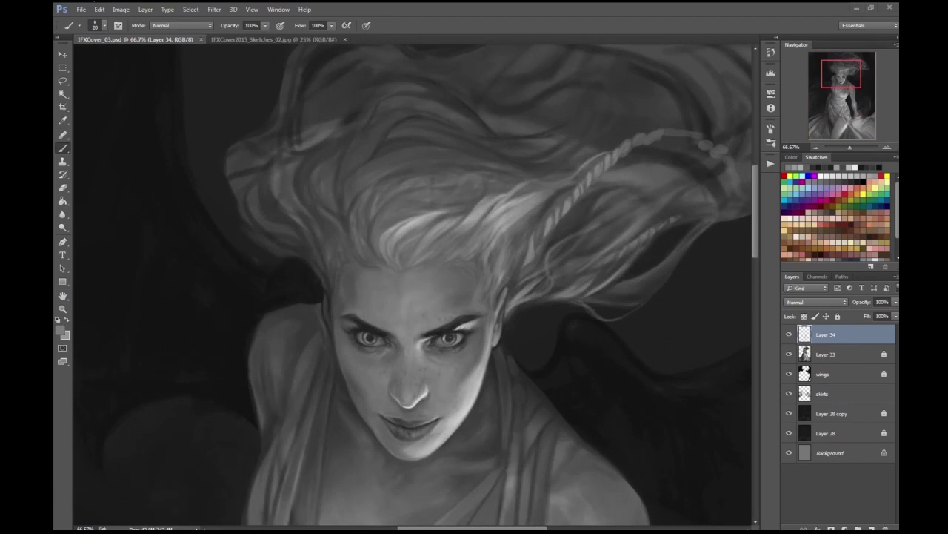
- Paint dark #212121 accents around the ear and hairline on the shadowed side of the face
click(511, 296)
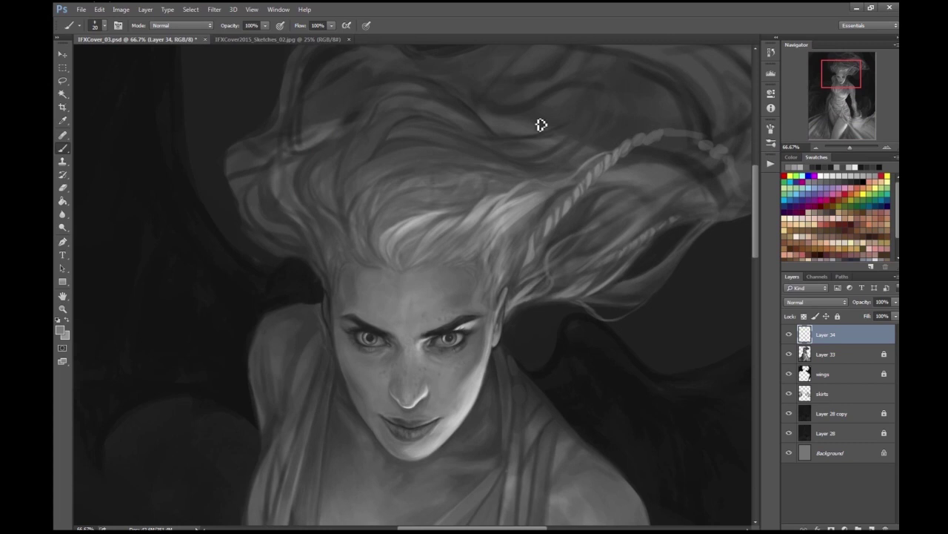
key(ctrl+plus)
key(ctrl+plus)
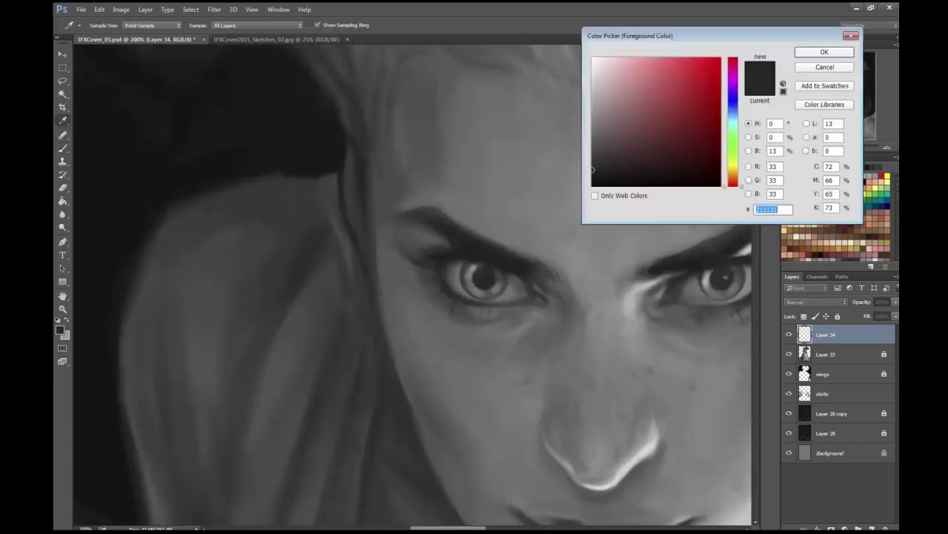
key(ctrl+minus)
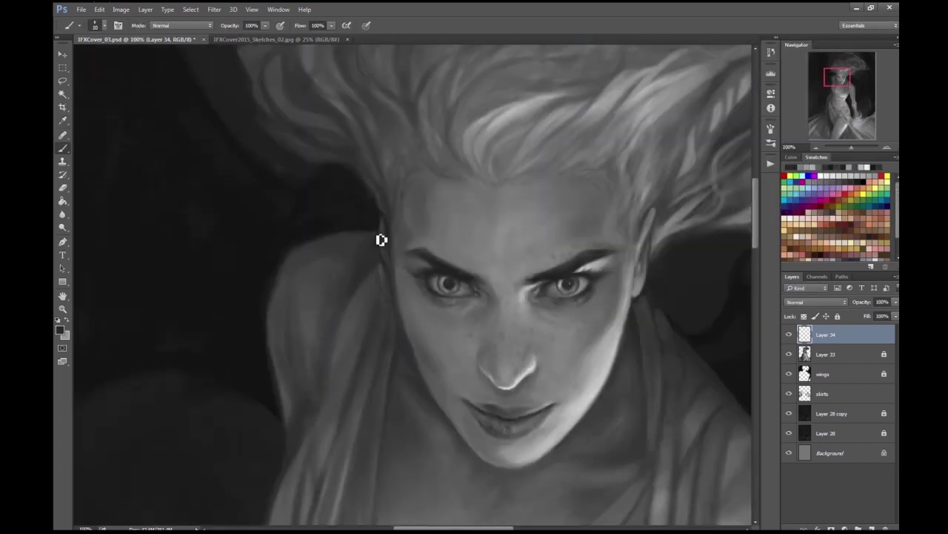
key(ctrl+minus)
key(ctrl+minus)
key(ctrl+minus)
key(ctrl+minus)
key(ctrl+plus)
key(ctrl+plus)
key(ctrl+minus)
key(ctrl+minus)
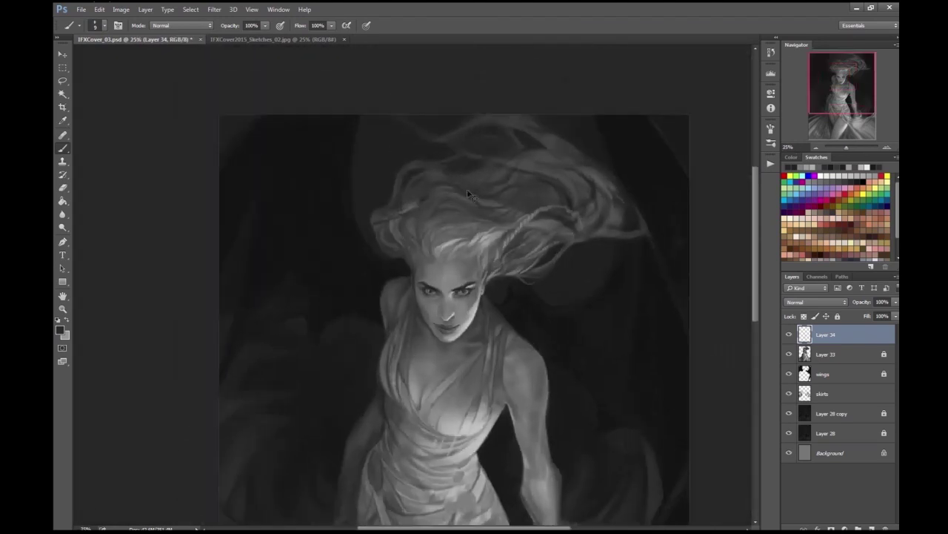
- Paint grey folds along the pleated dress strap and bust drapery on the shadowed side of the chest
key(ctrl+plus)
key(ctrl+plus)
key(ctrl+plus)
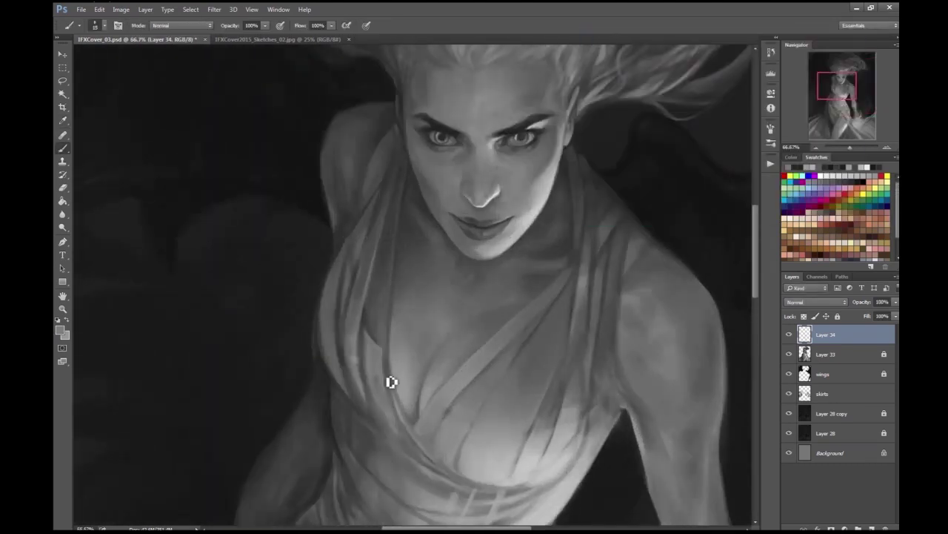
click(61, 329)
key(Return)
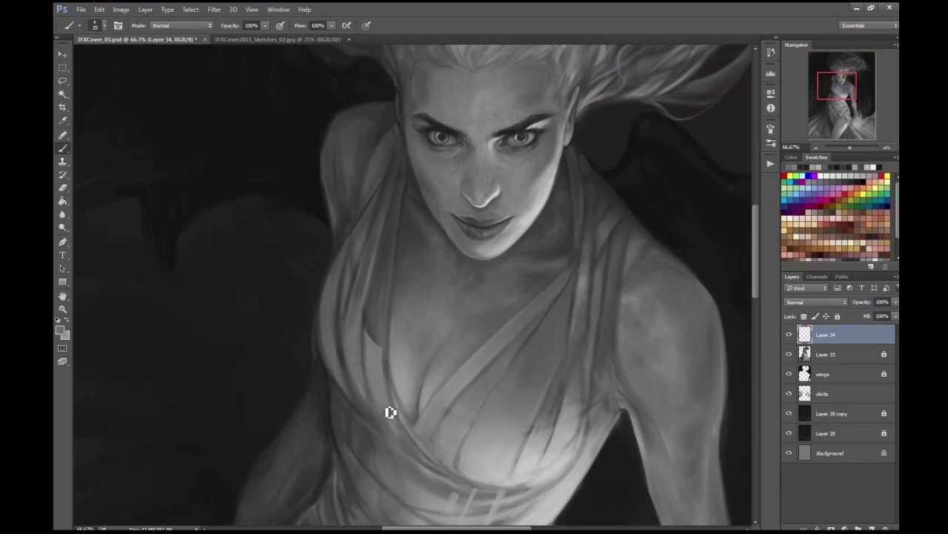
key(ctrl+minus)
key(ctrl+plus)
click(61, 329)
key(Return)
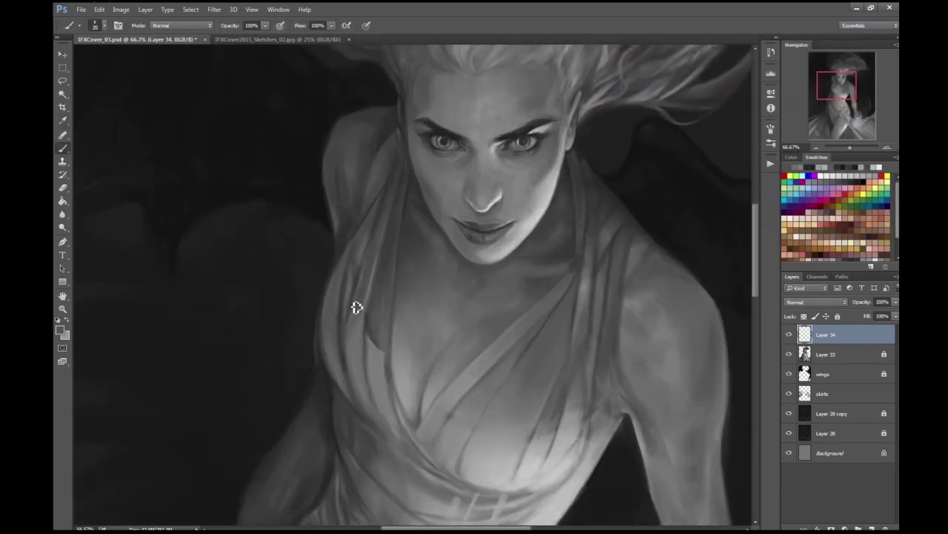
key(bracketleft)
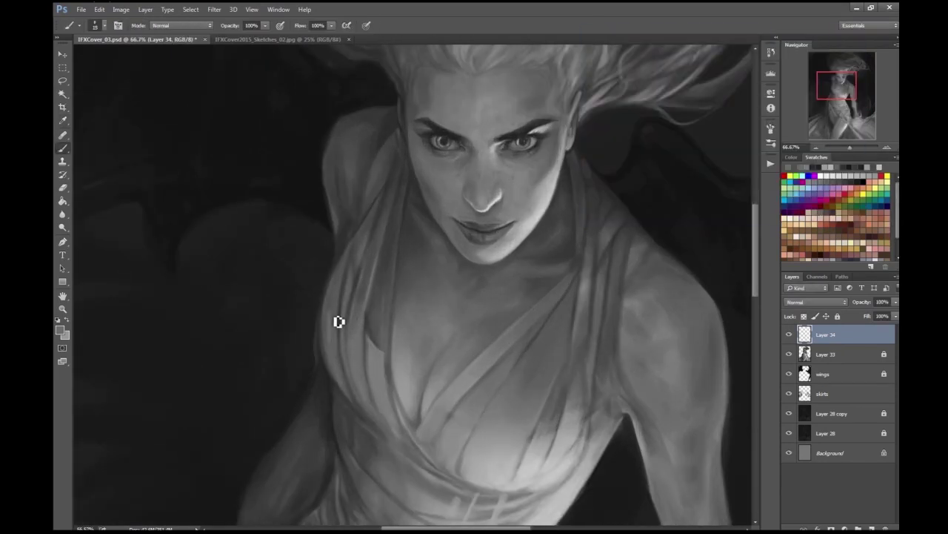
key(bracketleft)
- Mirror the canvas and refine the strap folds over the shadowed side of the chest with sampled greys
key(ctrl+minus)
key(ctrl+minus)
key(ctrl+minus)
key(ctrl+minus)
key(ctrl+plus)
key(ctrl+plus)
key(ctrl+plus)
key(ctrl+plus)
key(bracketright)
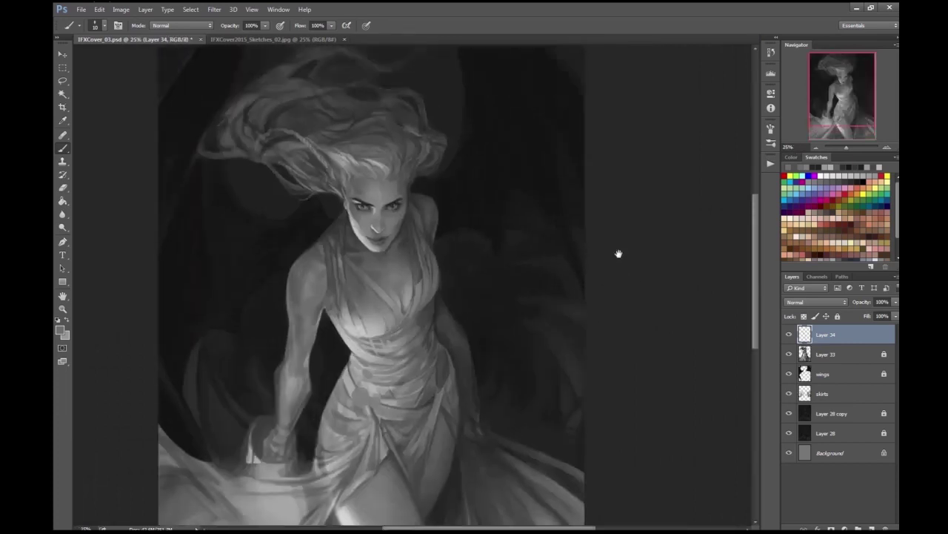
click(61, 329)
key(Return)
key(bracketright)
key(bracketright)
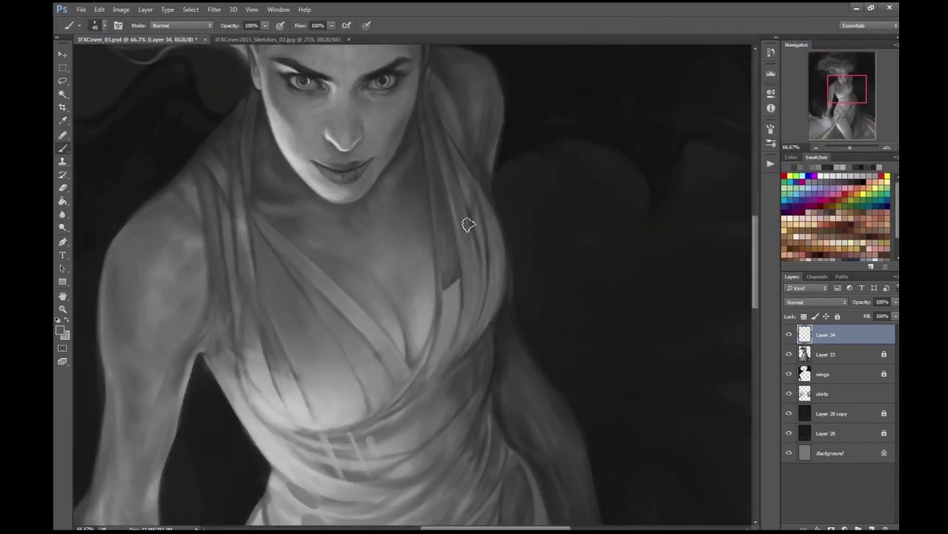
drag(486, 250, 517, 241)
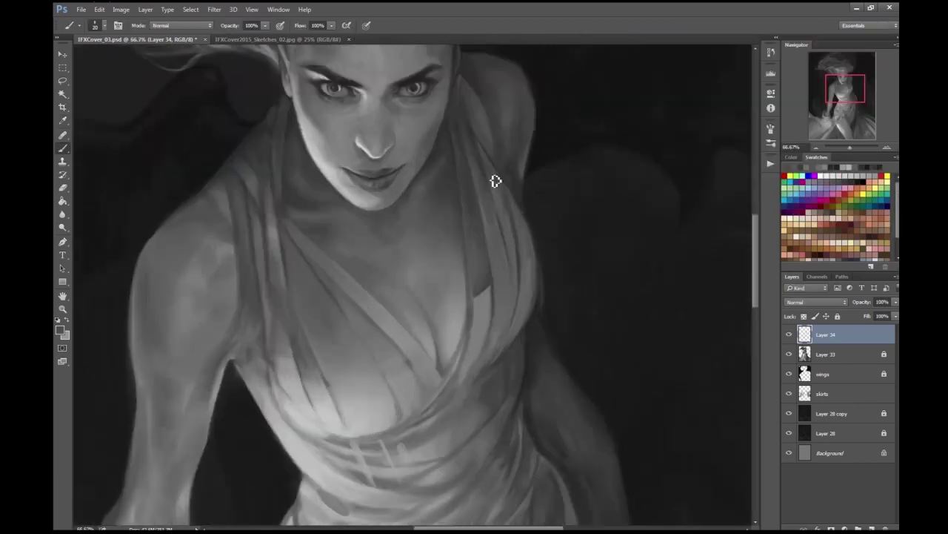
- Merge Layer 34 with the figure layer below it and lock the merged layer
key(ctrl+plus)
key(e)
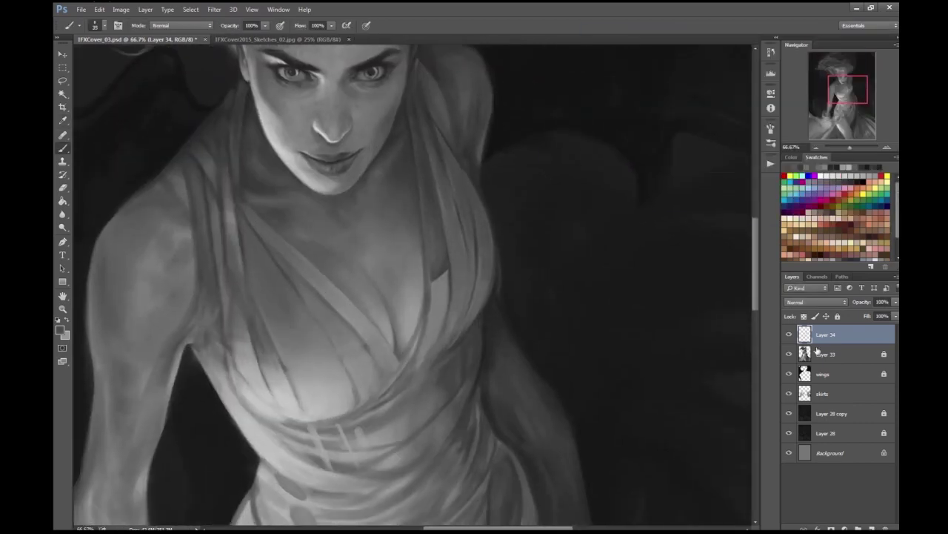
click(145, 9)
click(163, 331)
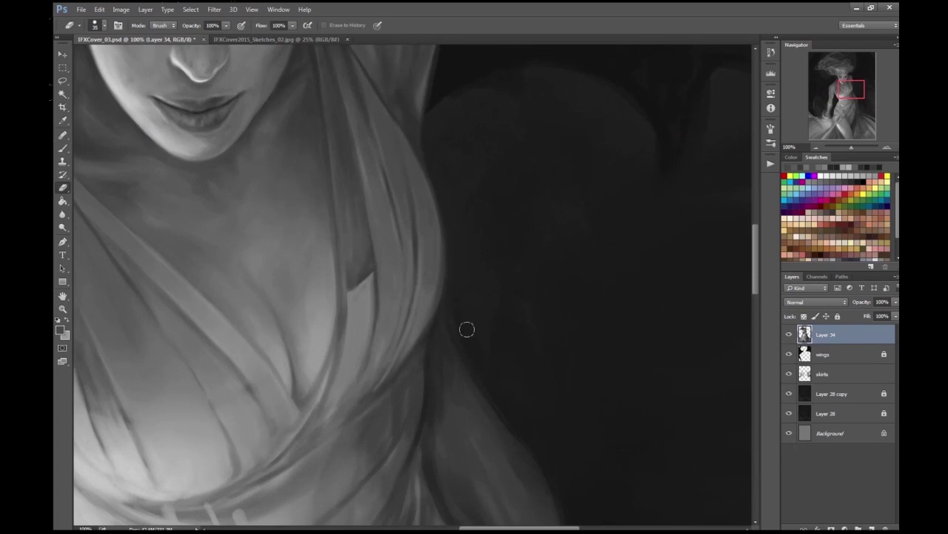
key(ctrl+minus)
key(ctrl+minus)
key(ctrl+minus)
key(ctrl+minus)
key(ctrl+minus)
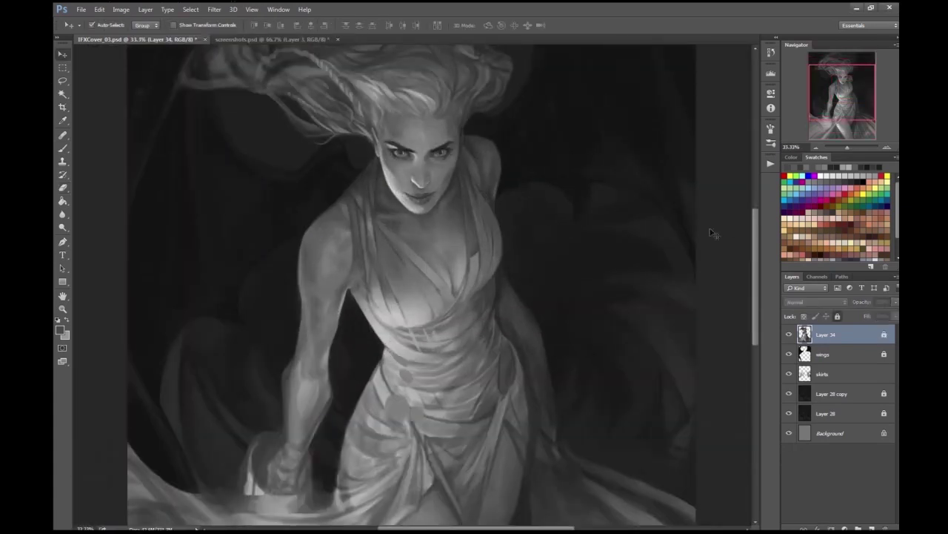
- Add a new layer above the merged figure and paint dark tone into the pupils of the eyes
scroll(730, 230, up, 10)
key(ctrl+shift+alt+n)
key(b)
click(60, 330)
key(Return)
mouse_move(262, 236)
mouse_down()
mouse_move(249, 244)
mouse_move(260, 239)
mouse_up()
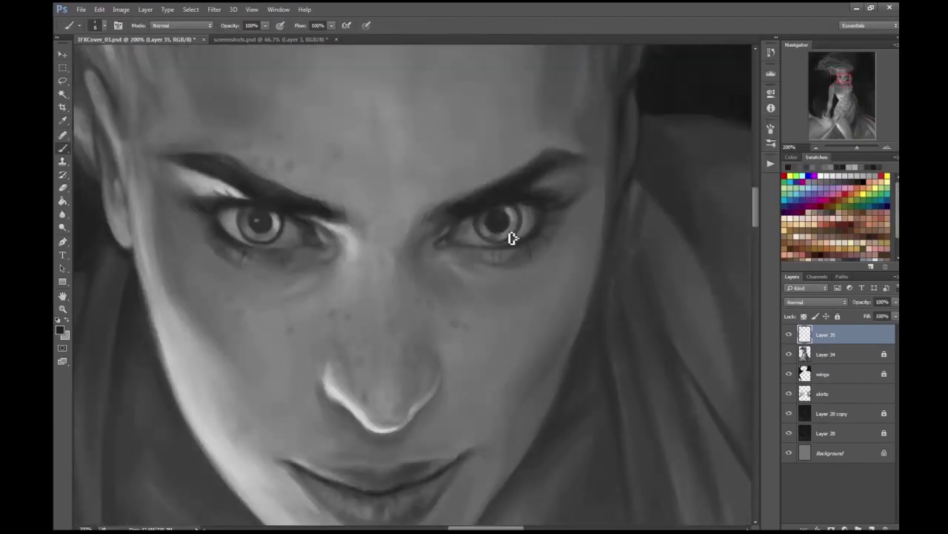
- Deepen the pupils and lash details around both eyes using the dark grey #1A1A1A
scroll(518, 171, down, 5)
scroll(519, 174, up, 6)
key(i)
click(60, 329)
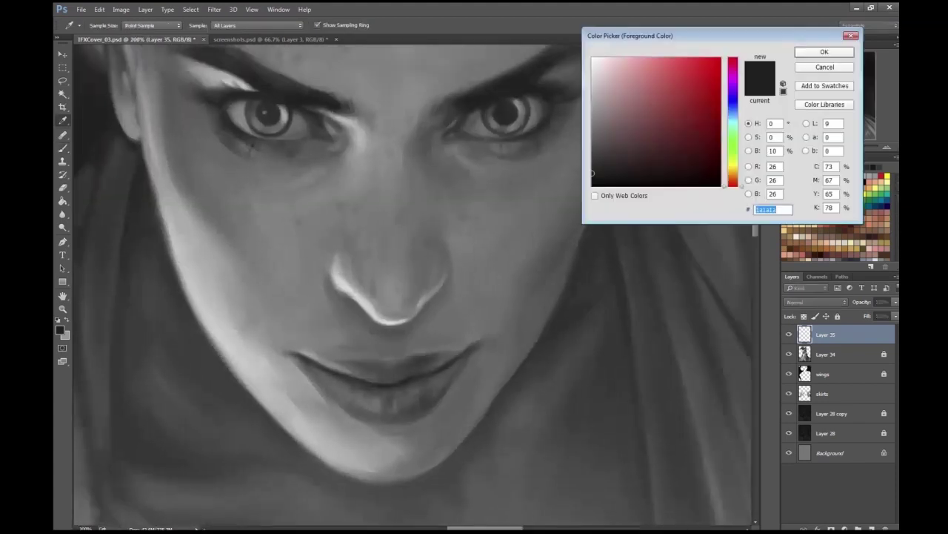
key(Return)
key(b)
scroll(444, 297, down, 5)
scroll(524, 280, up, 6)
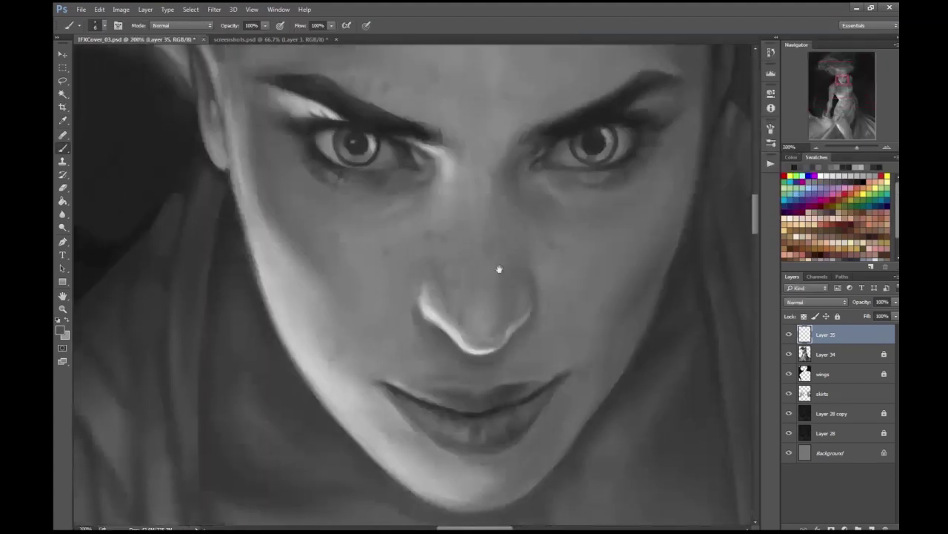
scroll(512, 335, down, 5)
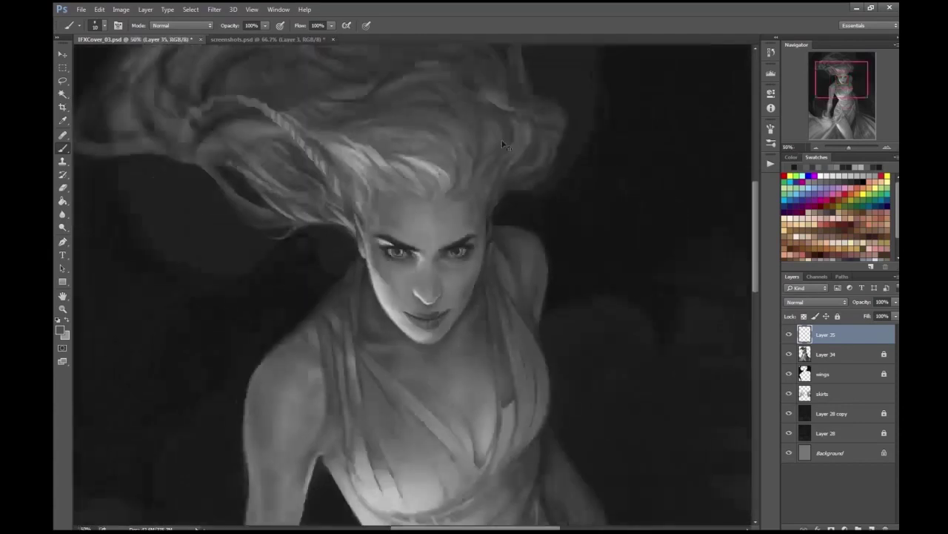
- Paint dark grey shadow over the shoulder and strap beside the ear on the shadowed side of the face
scroll(499, 144, up, 6)
click(60, 330)
key(Return)
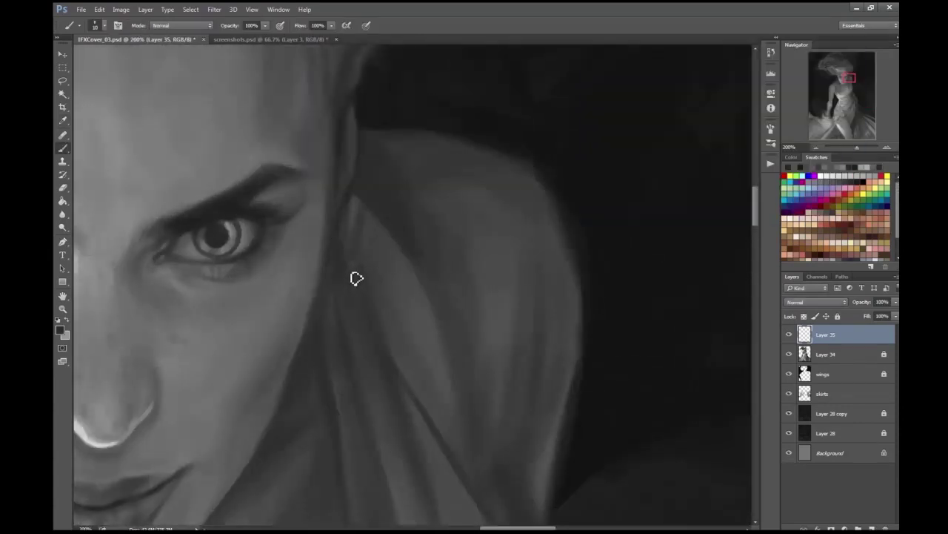
key(bracketright)
scroll(379, 288, down, 3)
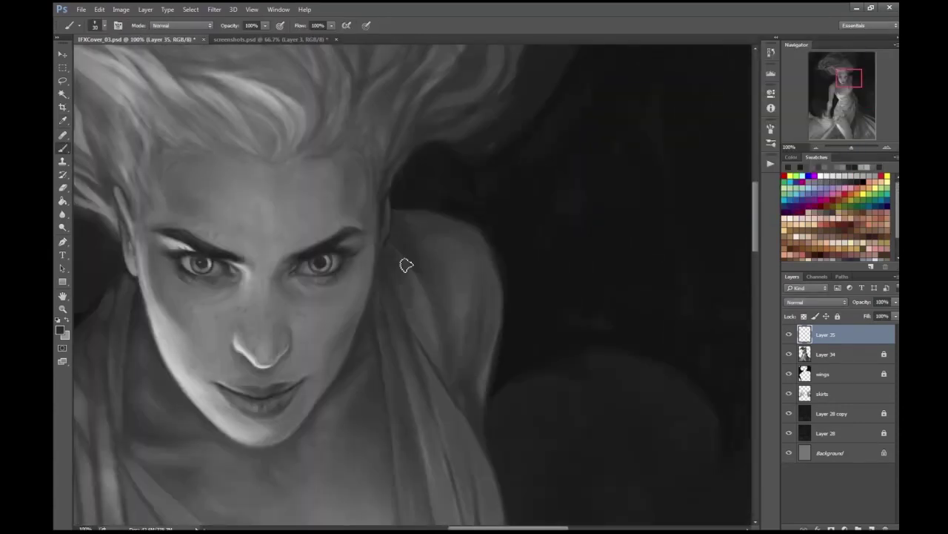
scroll(419, 306, up, 3)
key(bracketright)
drag(393, 160, 392, 174)
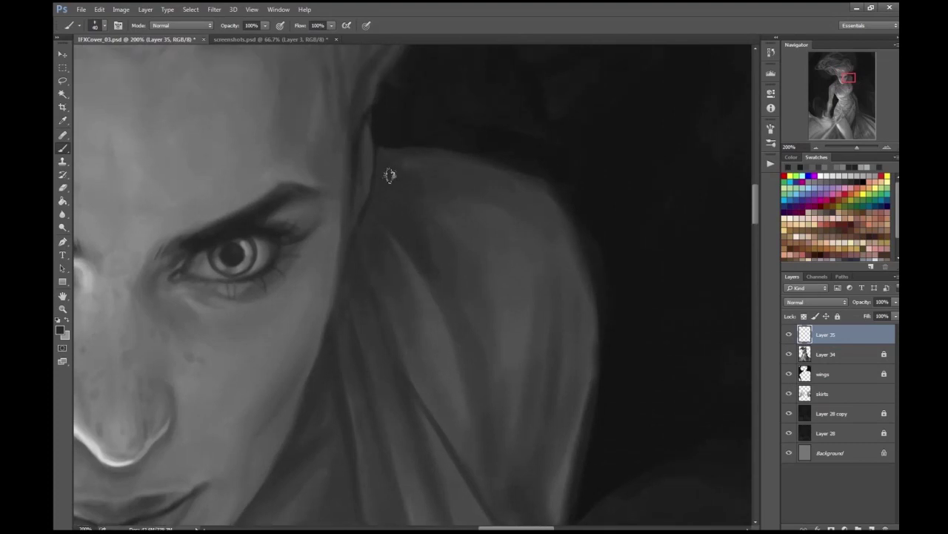
- Mirror the canvas and sharpen the dark edges around the far shoulder, ear and nearby hairline
scroll(409, 165, down, 5)
scroll(526, 66, up, 5)
key(bracketleft)
drag(473, 235, 566, 254)
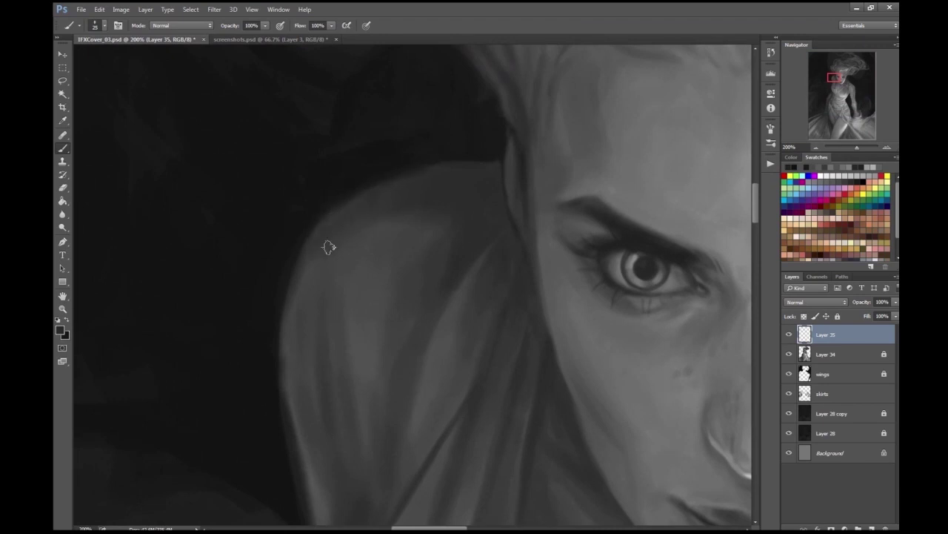
drag(472, 169, 432, 198)
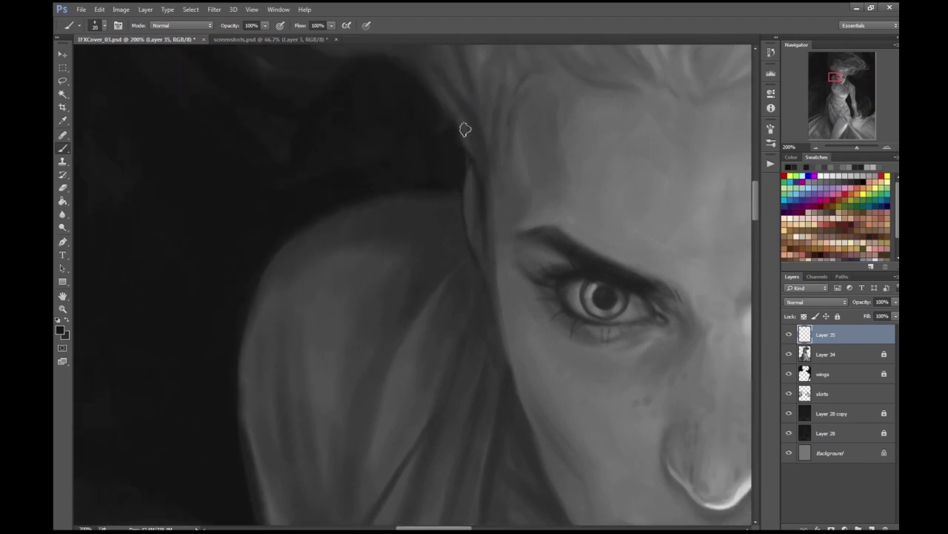
- Paint dark grey along the outer edge of the far shoulder and upper arm to clean up its silhouette
scroll(466, 195, down, 3)
scroll(470, 78, up, 2)
click(60, 329)
key(Return)
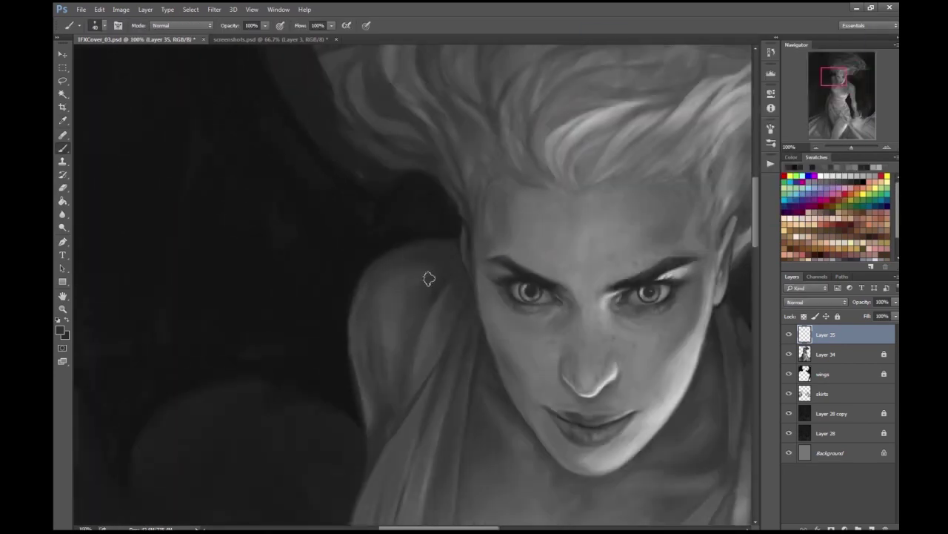
scroll(397, 386, down, 3)
scroll(529, 225, up, 3)
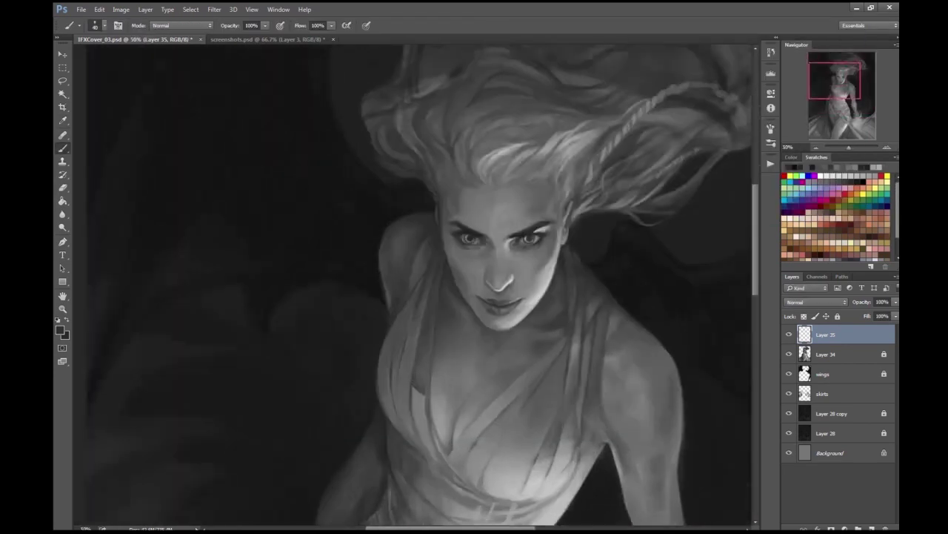
key(bracketleft)
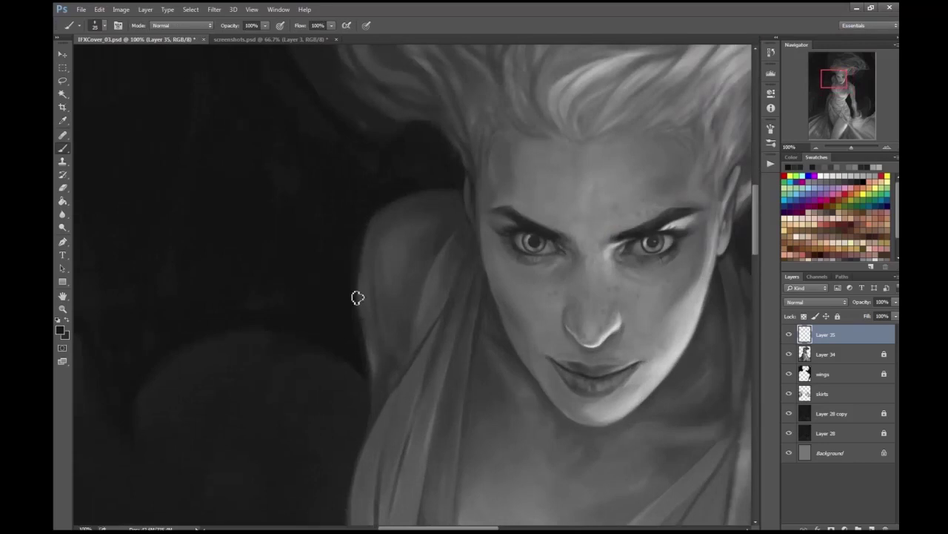
scroll(459, 155, down, 3)
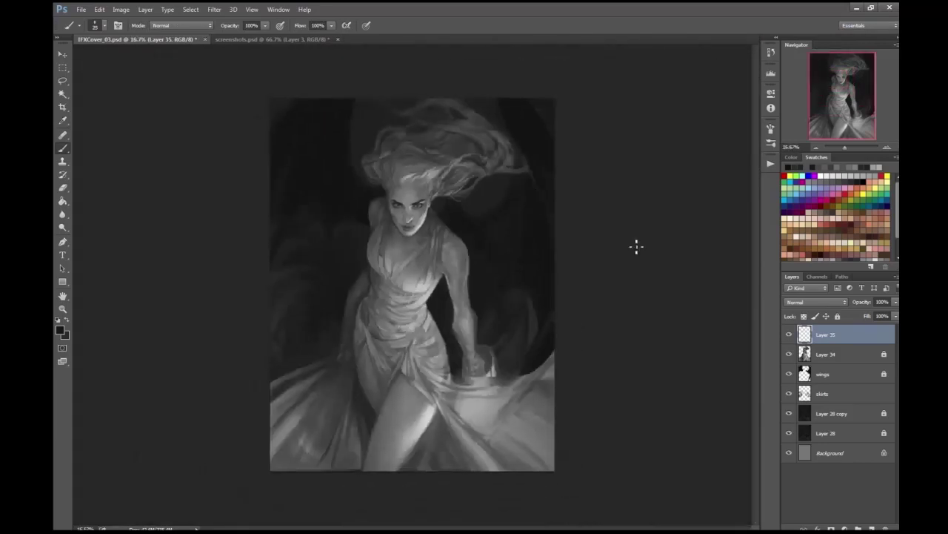
- Mirror the canvas and refine the far arm's dark contour where it meets the background, using a small brush
scroll(622, 244, up, 3)
drag(574, 156, 532, 194)
key(bracketleft)
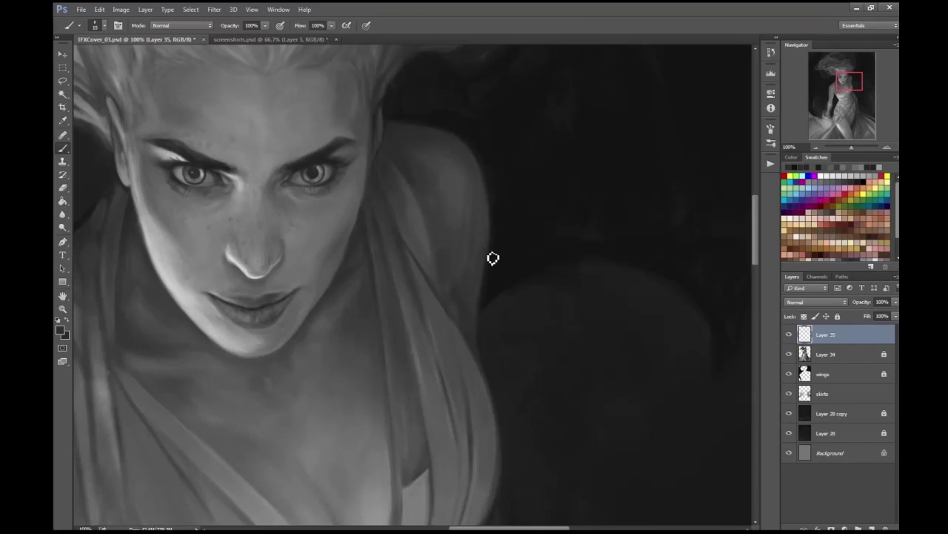
scroll(486, 306, down, 2)
scroll(487, 301, up, 1)
scroll(516, 221, down, 1)
key(bracketleft)
scroll(517, 222, up, 1)
key(bracketright)
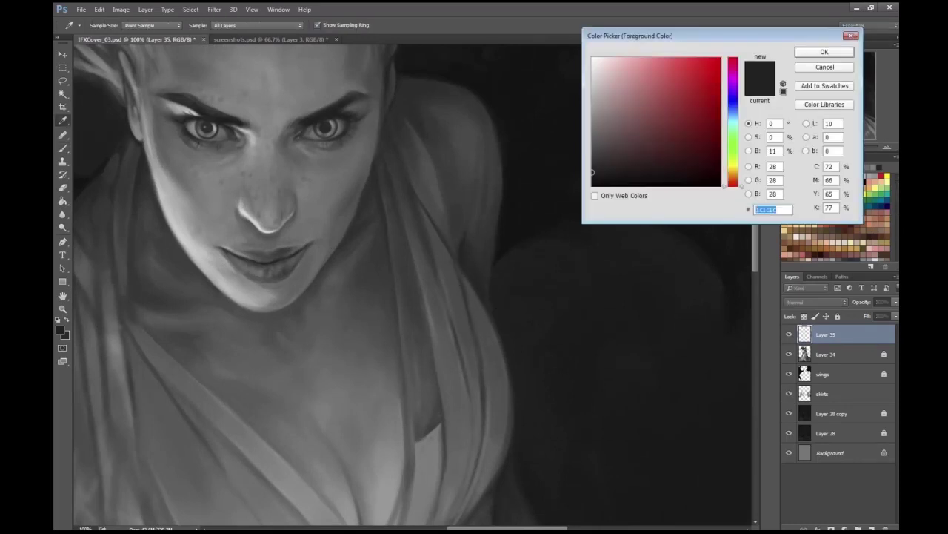
- Shade the far shoulder and adjoining strap folds with the dark greys #1C1C1C and #484848
scroll(486, 198, down, 2)
scroll(445, 185, up, 3)
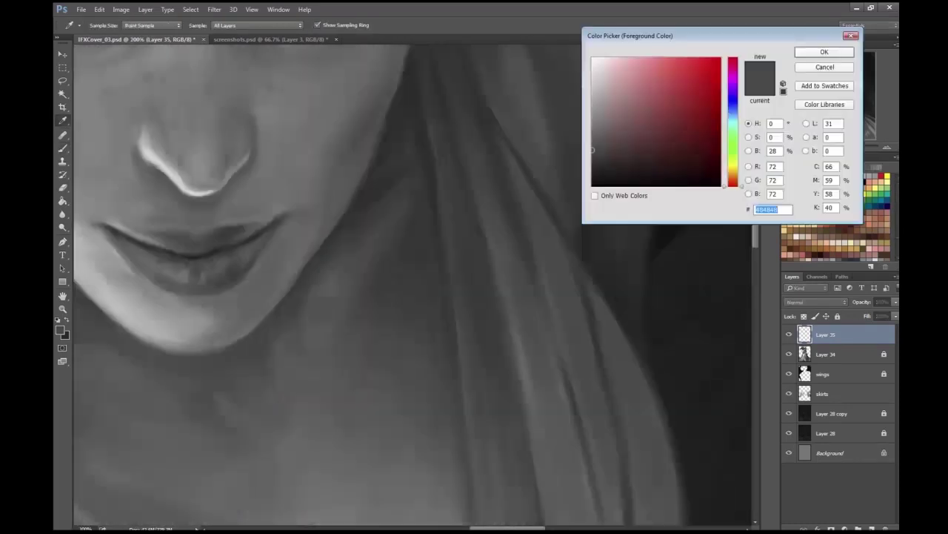
key(bracketleft)
scroll(426, 222, down, 1)
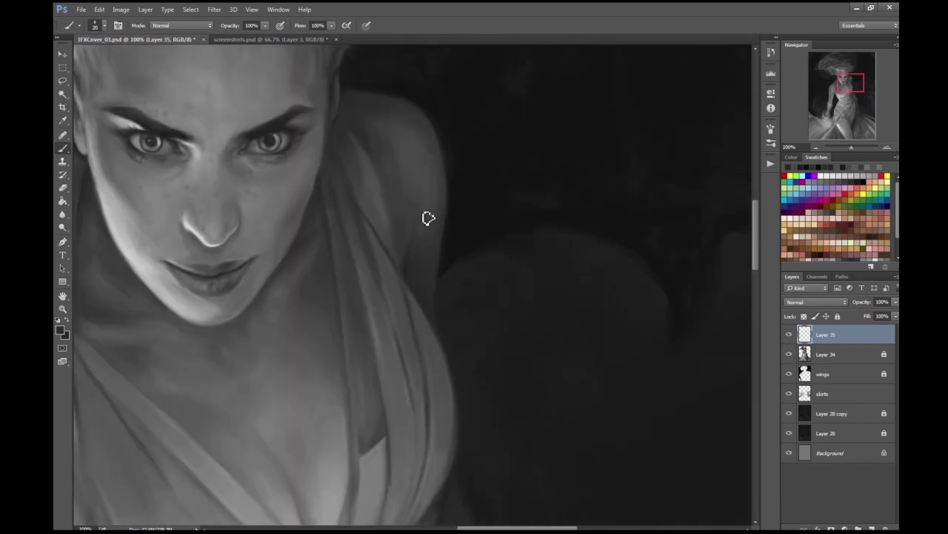
scroll(440, 171, down, 4)
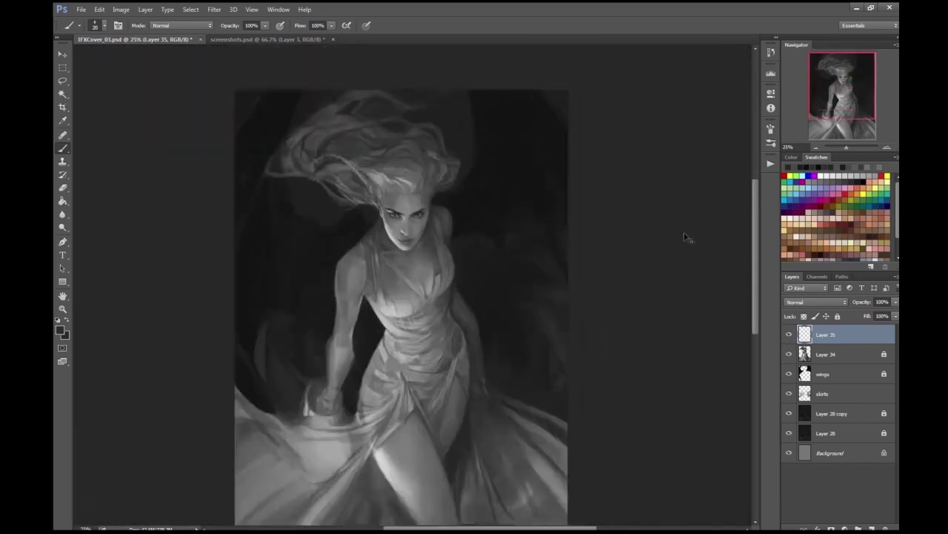
- Paint fine dark outlines and rounded fold details on the strap beneath the ear on the lit side of the face
scroll(675, 217, up, 1)
key(bracketleft)
scroll(370, 227, up, 4)
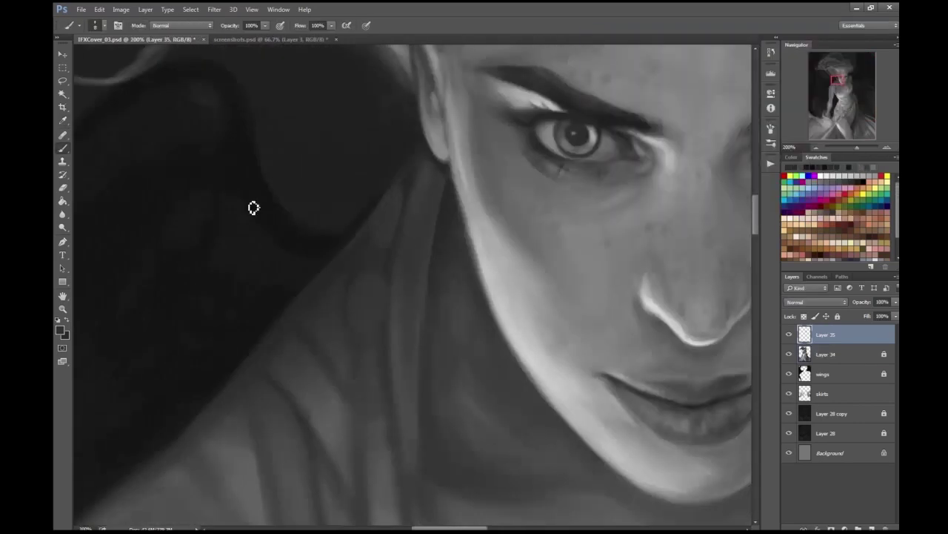
click(59, 329)
key(Return)
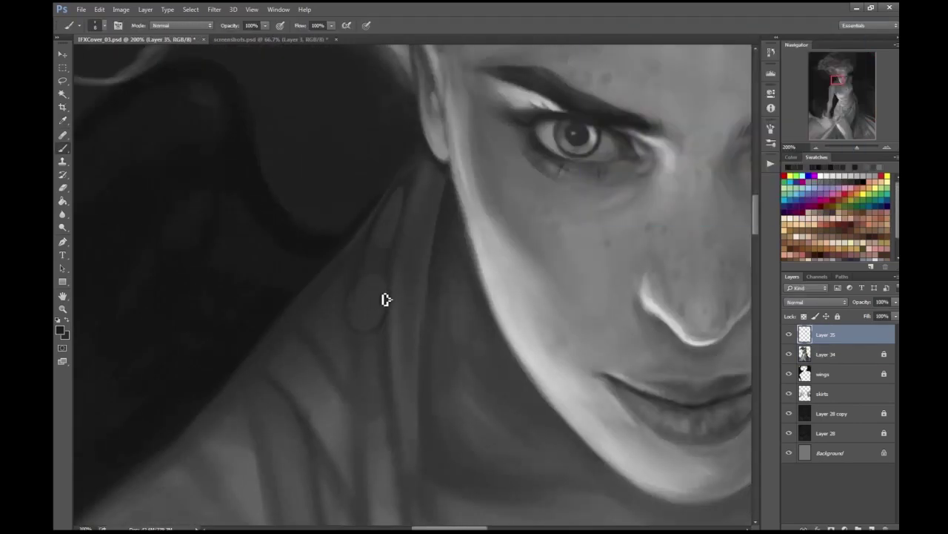
scroll(388, 257, down, 1)
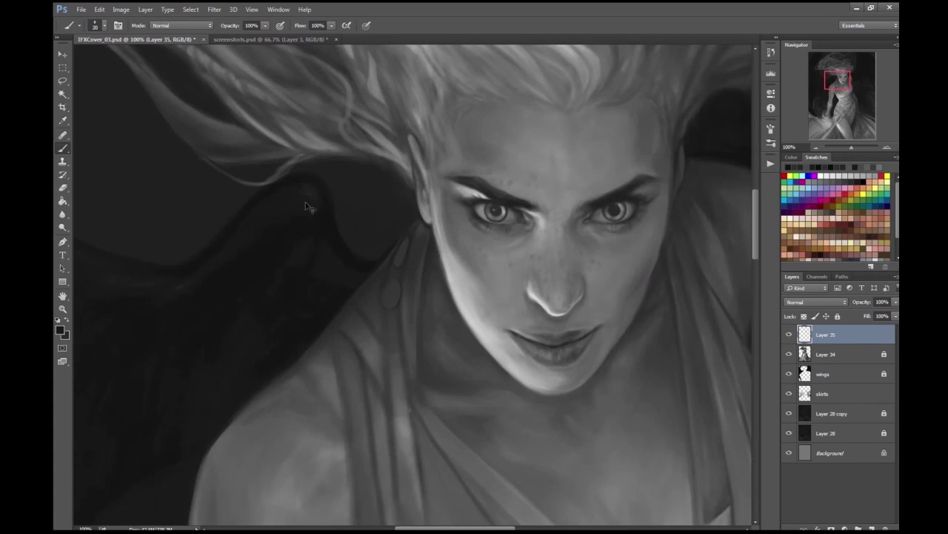
scroll(437, 191, up, 1)
scroll(447, 170, down, 4)
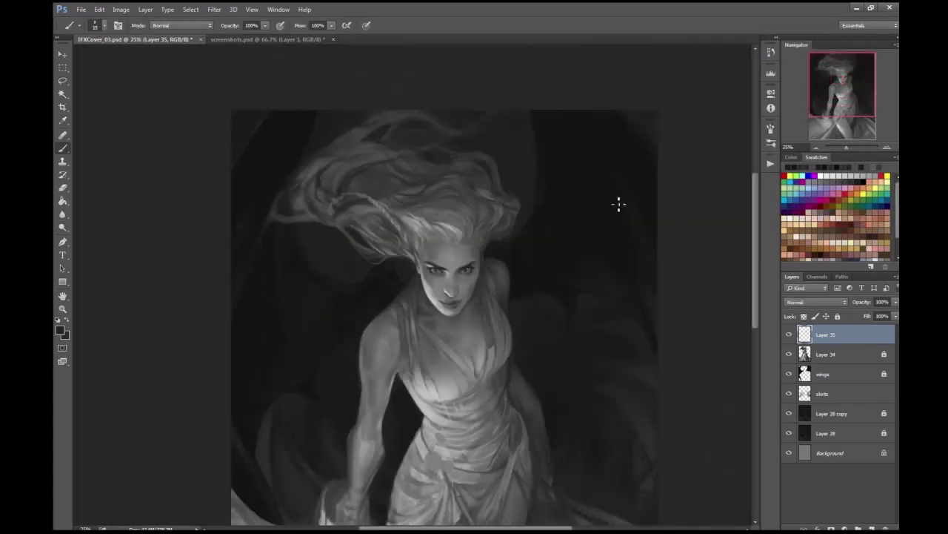
- Merge the paint layer with the figure layer below, duplicate the result and hide the original
scroll(380, 393, up, 3)
key(e)
click(145, 9)
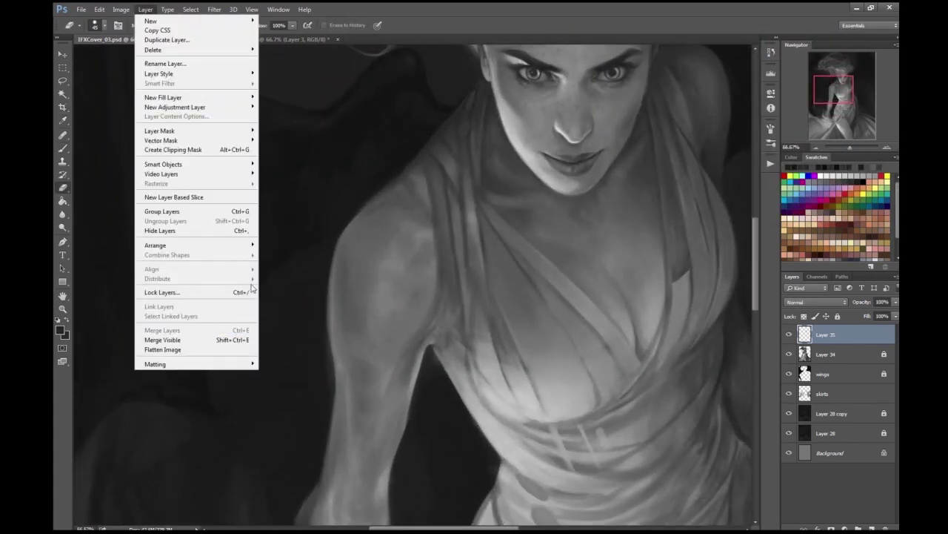
click(195, 330)
scroll(302, 155, up, 1)
- Erase along the outer contour of the near arm on the duplicated figure layer
drag(305, 219, 296, 372)
scroll(284, 448, down, 4)
scroll(493, 219, up, 2)
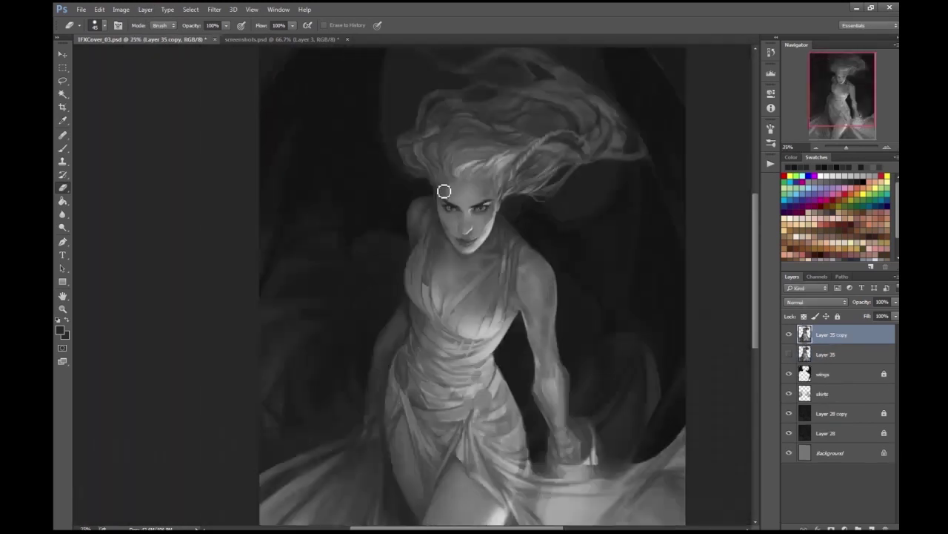
scroll(634, 207, down, 3)
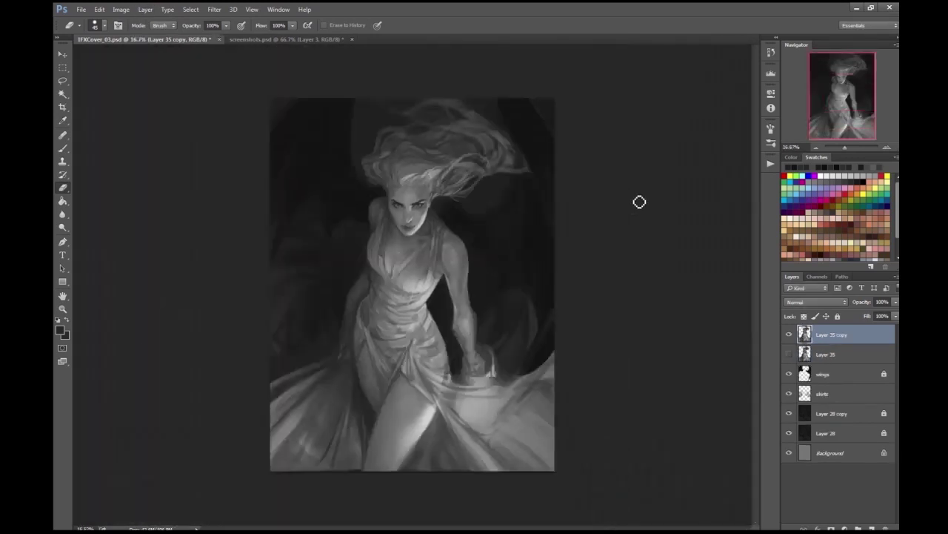
scroll(607, 209, up, 4)
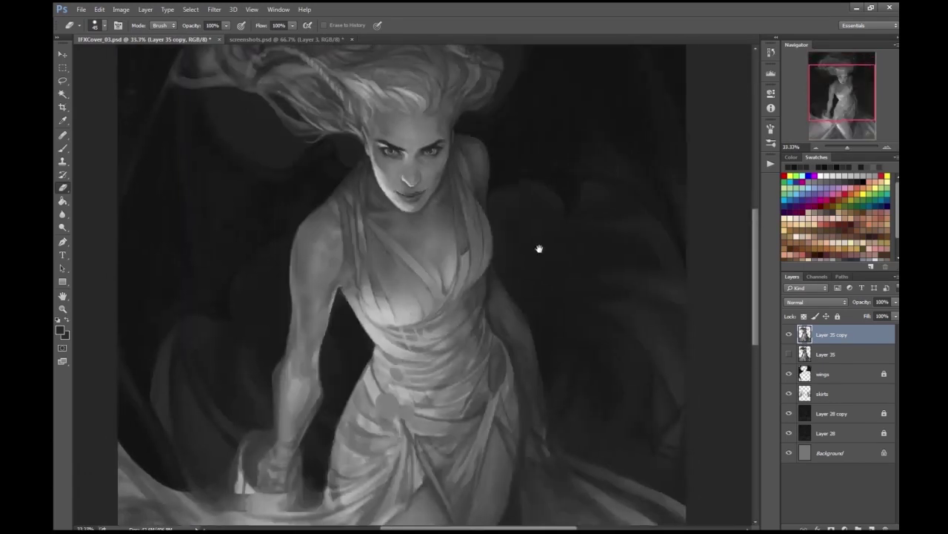
- Paint the skin and cloth folds around the near armpit with a gradually enlarged brush
key(b)
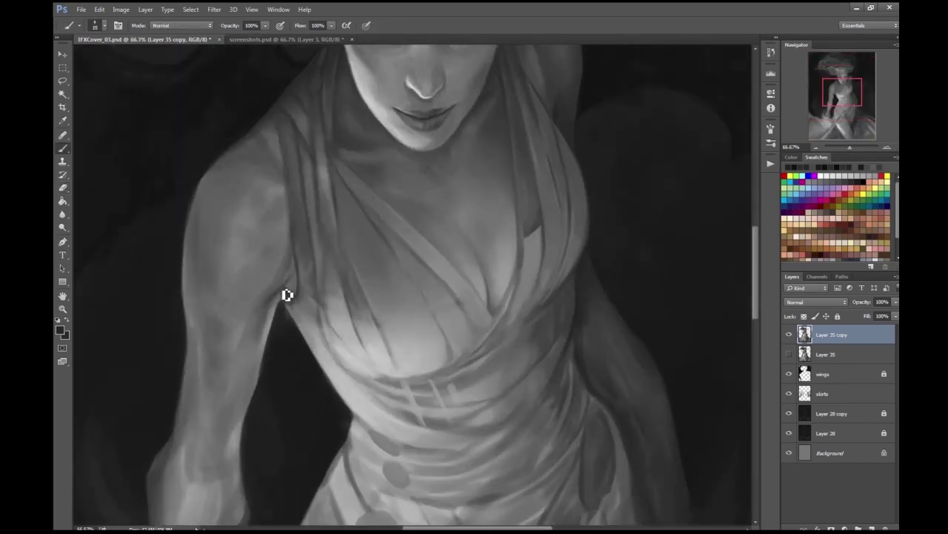
scroll(286, 297, down, 2)
key(bracketright)
scroll(319, 115, up, 1)
key(bracketright)
key(bracketright)
key(Escape)
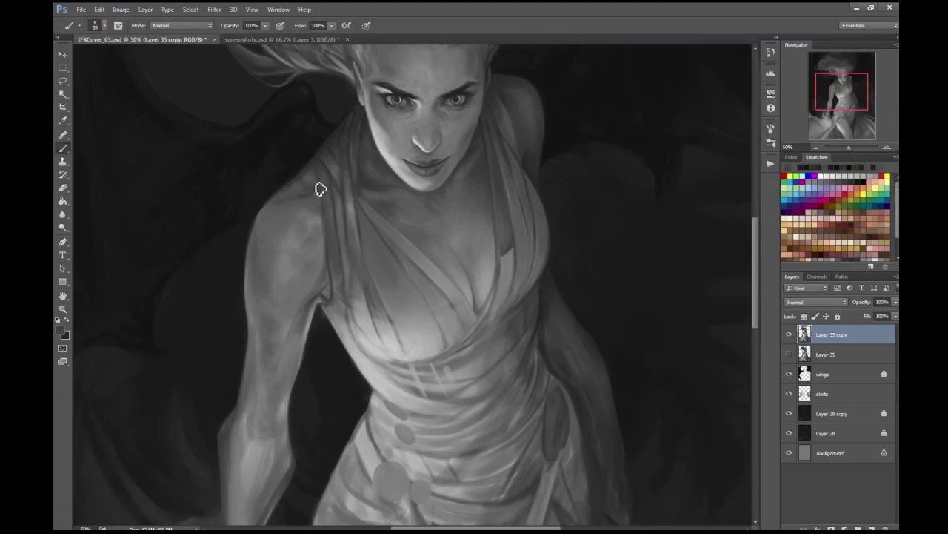
- Blend grey tones into the wrapped cloth folds under the bust where the bodice bands cross
scroll(314, 191, down, 3)
scroll(434, 252, up, 4)
key(Escape)
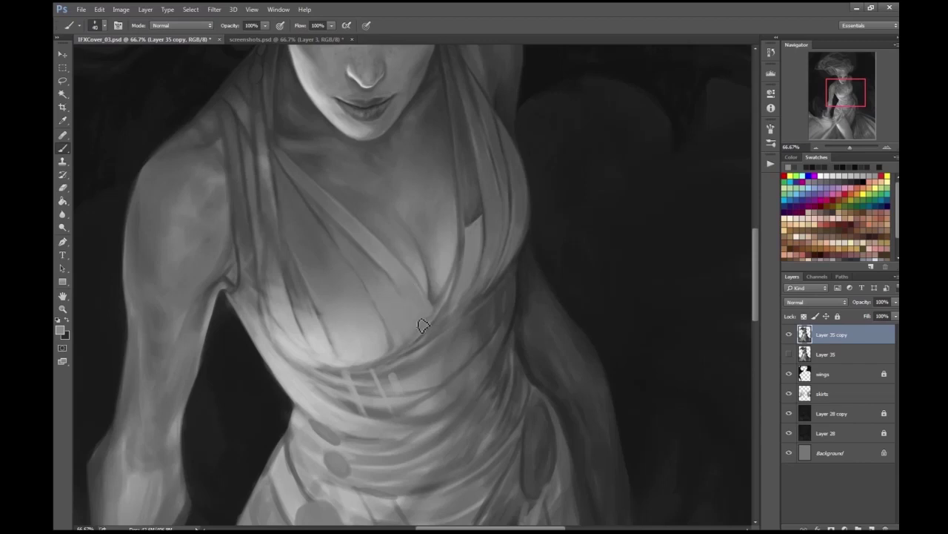
key(Escape)
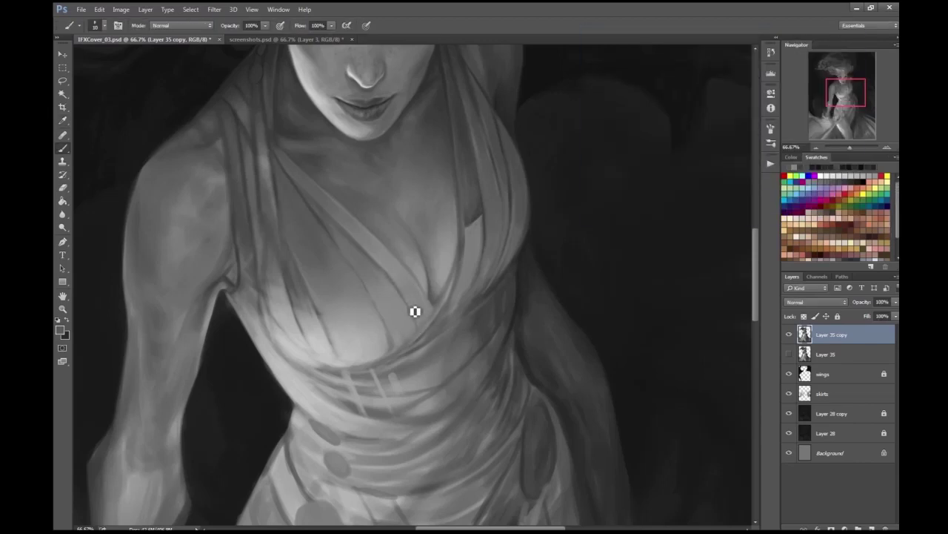
scroll(394, 343, down, 4)
scroll(681, 263, up, 5)
- Add a new layer and paint sampled tones into the neckline strap and the waist edge beside the far arm
key(ctrl+shift+alt+n)
alt+click(80, 296)
key(bracketleft)
drag(280, 174, 289, 198)
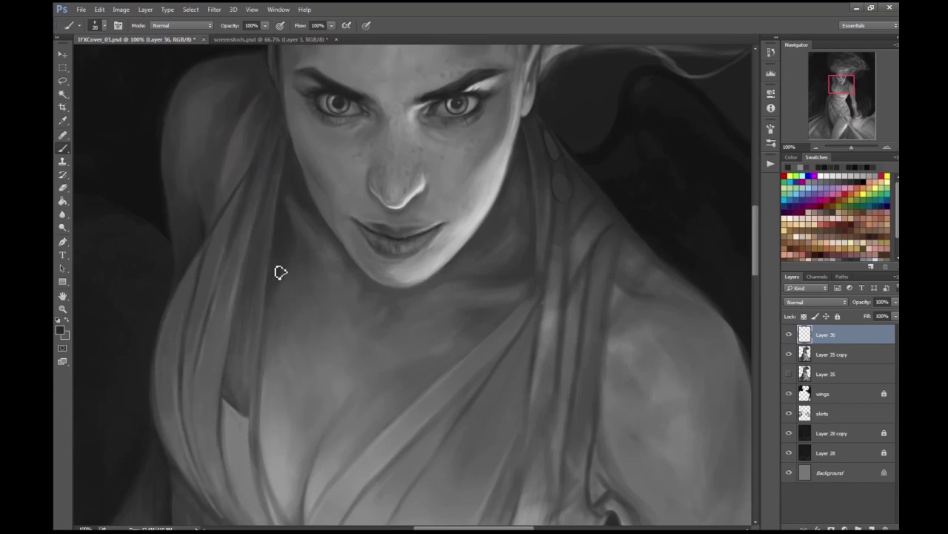
scroll(652, 249, down, 5)
scroll(614, 290, up, 3)
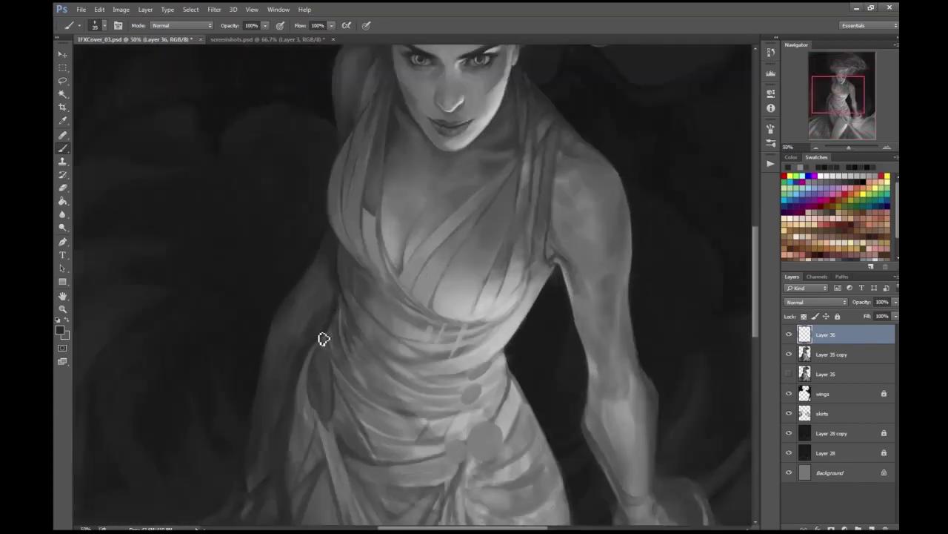
scroll(396, 136, down, 3)
scroll(459, 226, up, 6)
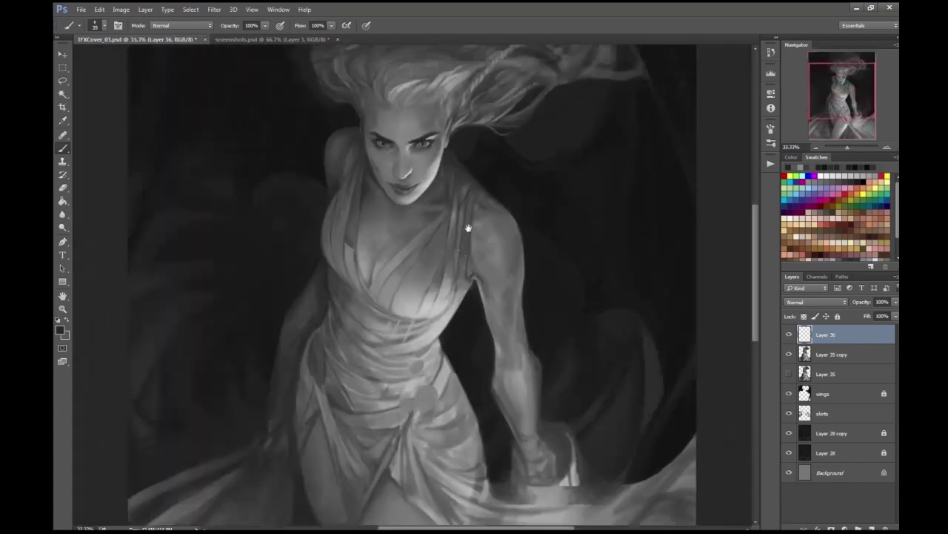
- Paint lighter grey strands into the hair above the forehead with a small brush
key(F1)
key(Return)
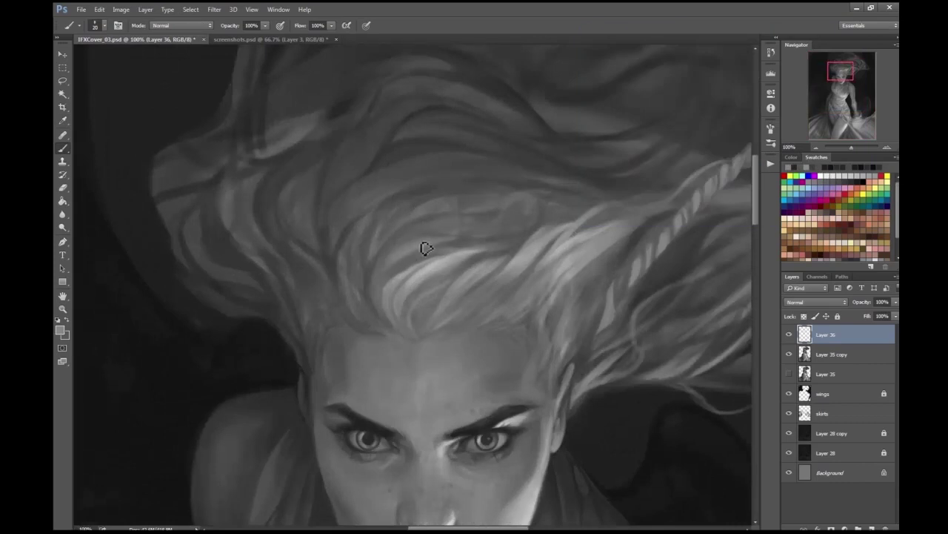
key(bracketleft)
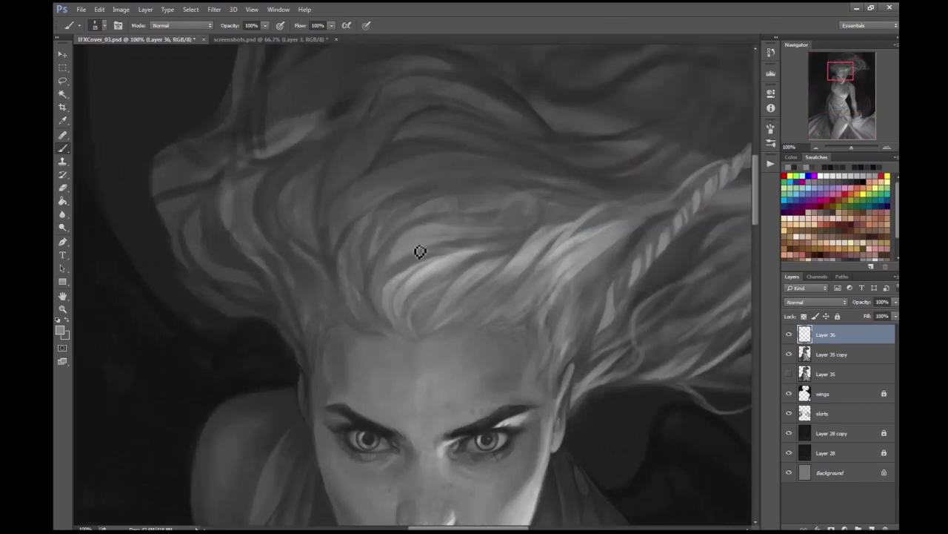
scroll(466, 233, down, 5)
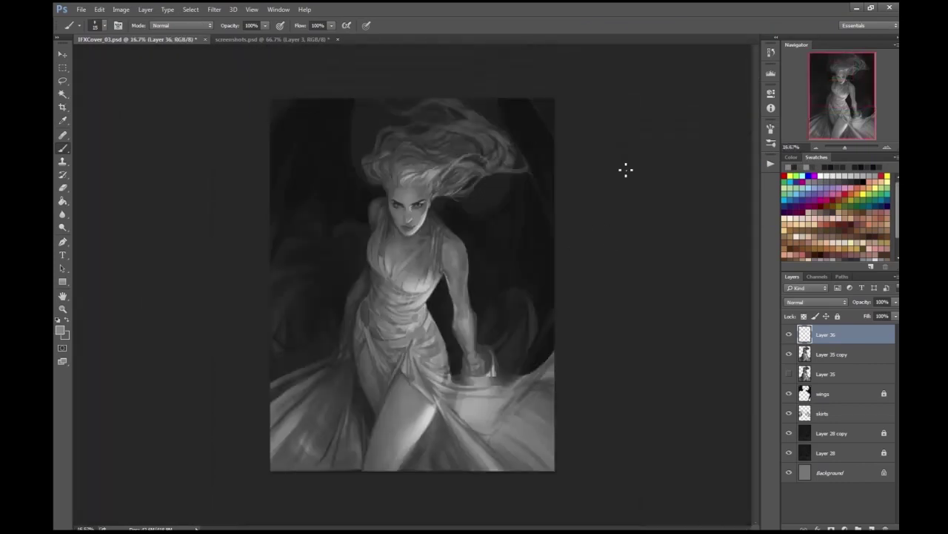
scroll(622, 171, up, 5)
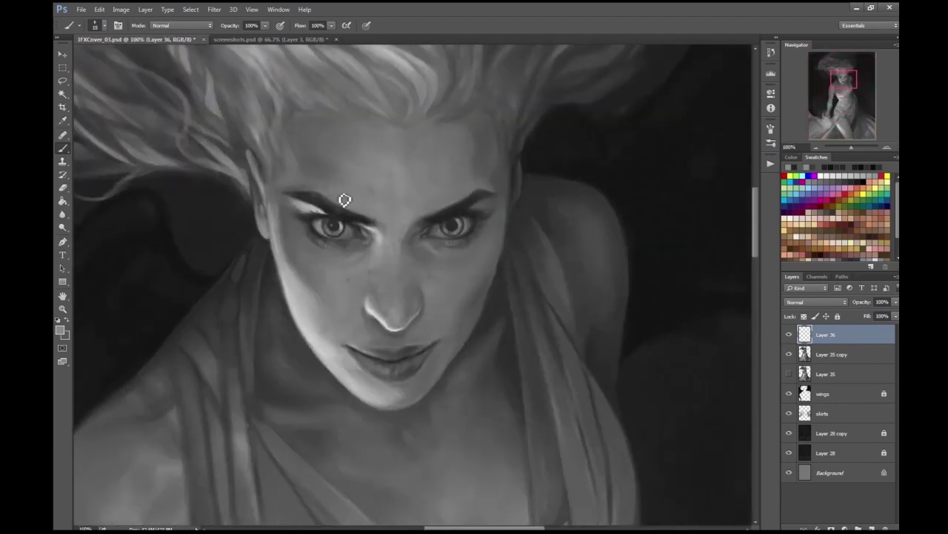
scroll(499, 242, down, 4)
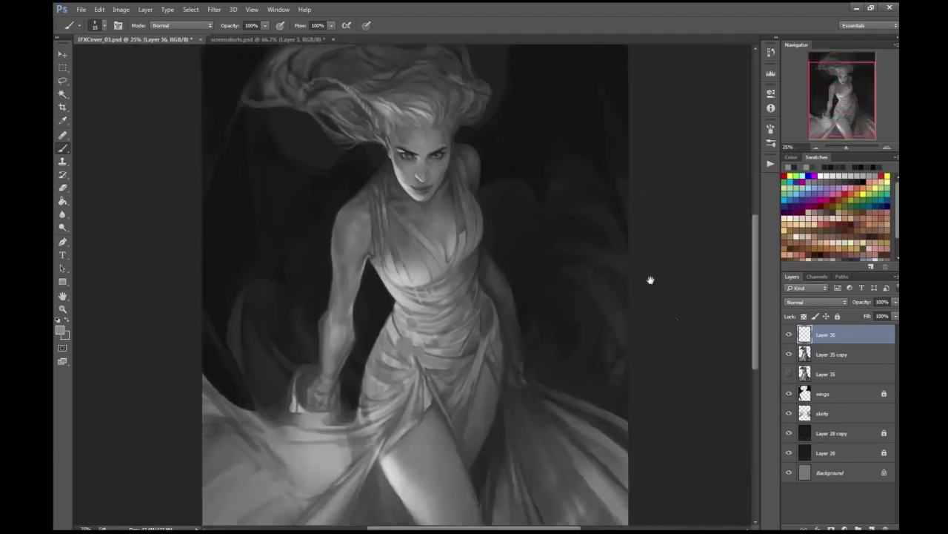
- Soften and shade the draped folds across the hip on the dress with mid grey
scroll(515, 260, up, 2)
key(bracketright)
drag(528, 187, 522, 215)
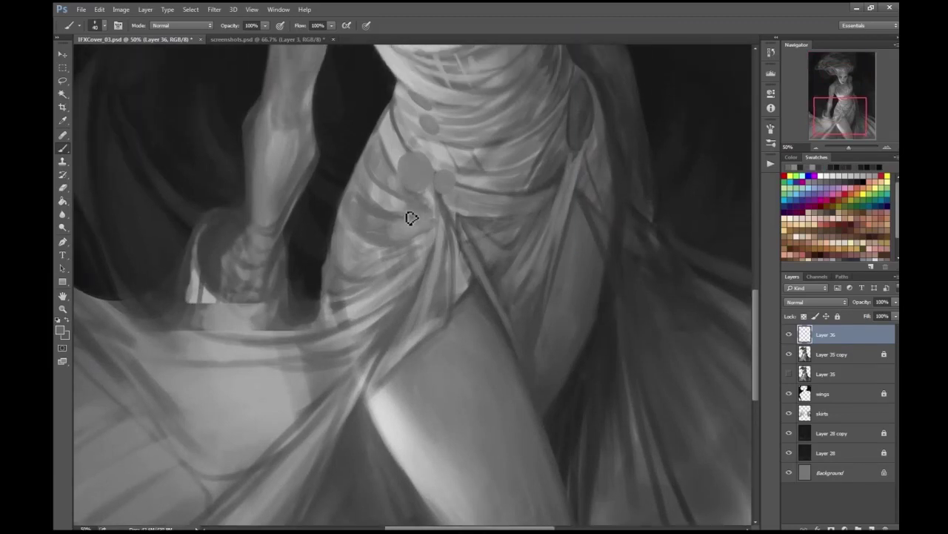
key(bracketright)
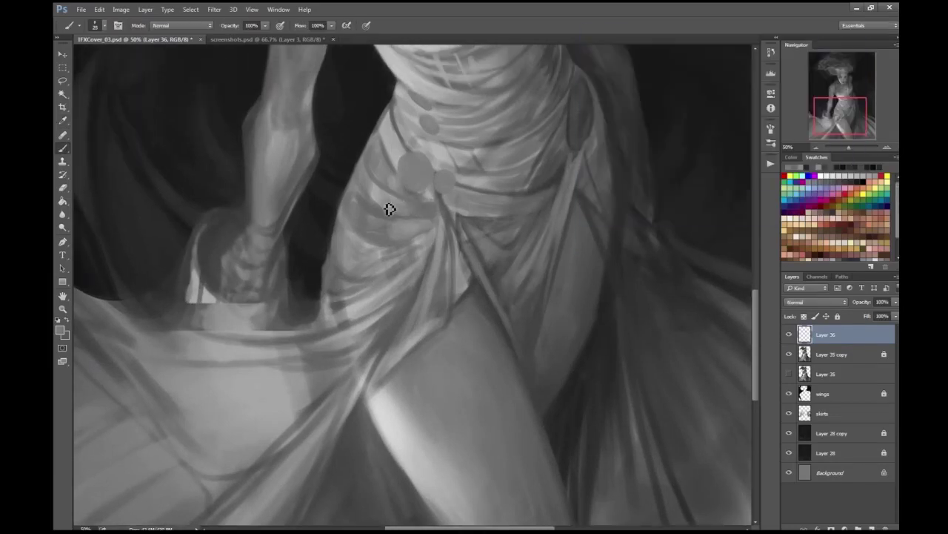
scroll(434, 165, down, 2)
scroll(364, 186, up, 2)
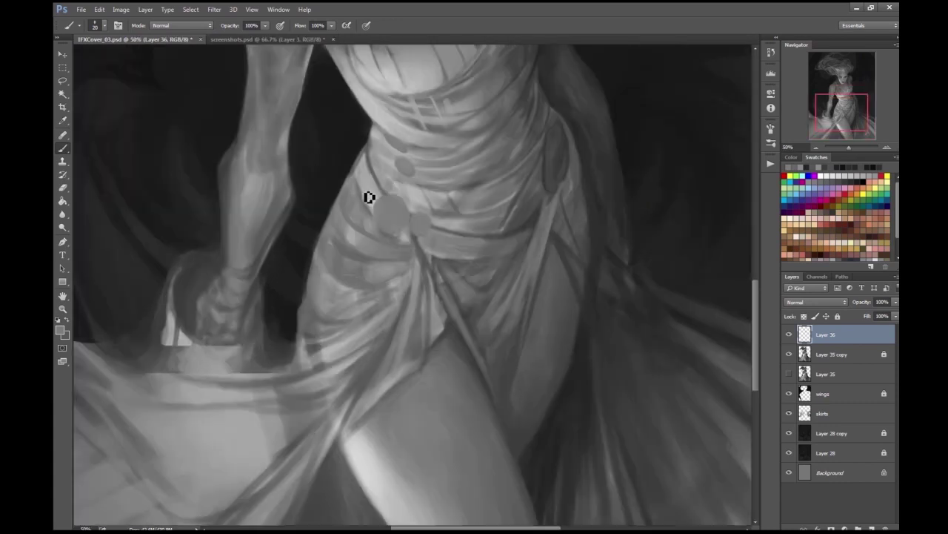
click(385, 203)
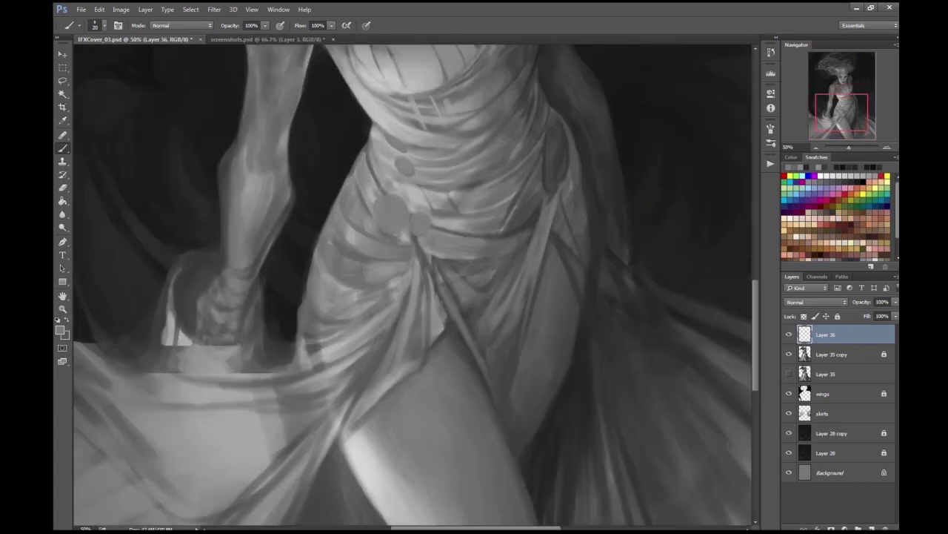
- Paint mid grey #7D7D7D along the near shoulder strap to define its folds
scroll(638, 216, down, 3)
scroll(601, 225, up, 4)
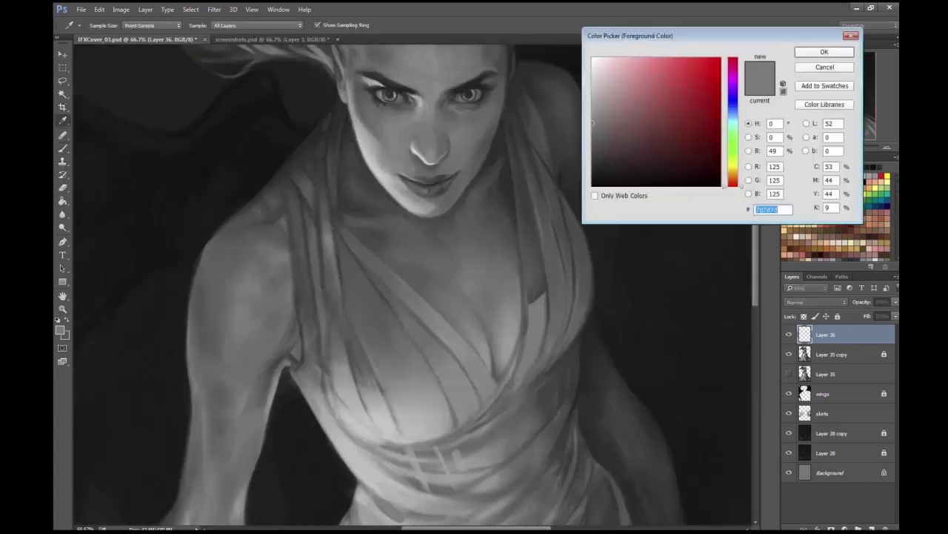
drag(323, 206, 332, 262)
scroll(336, 234, down, 3)
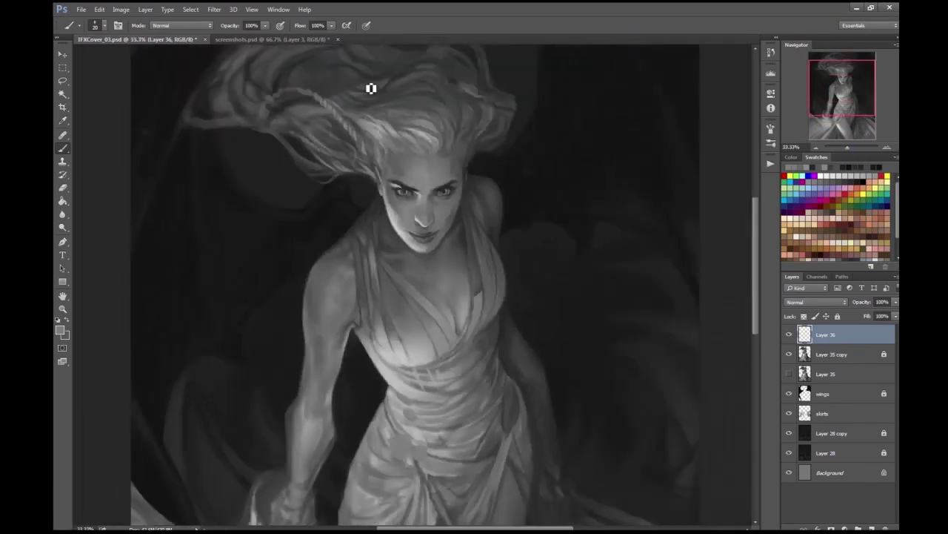
- Add a new layer directly above the wings layer and reset the paint colour to black
scroll(371, 84, up, 4)
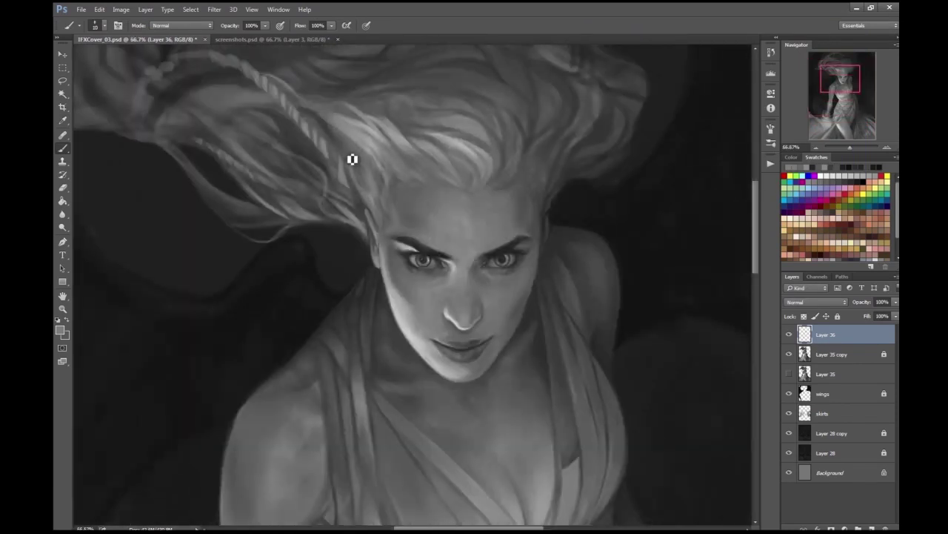
key(ctrl+minus)
key(ctrl+minus)
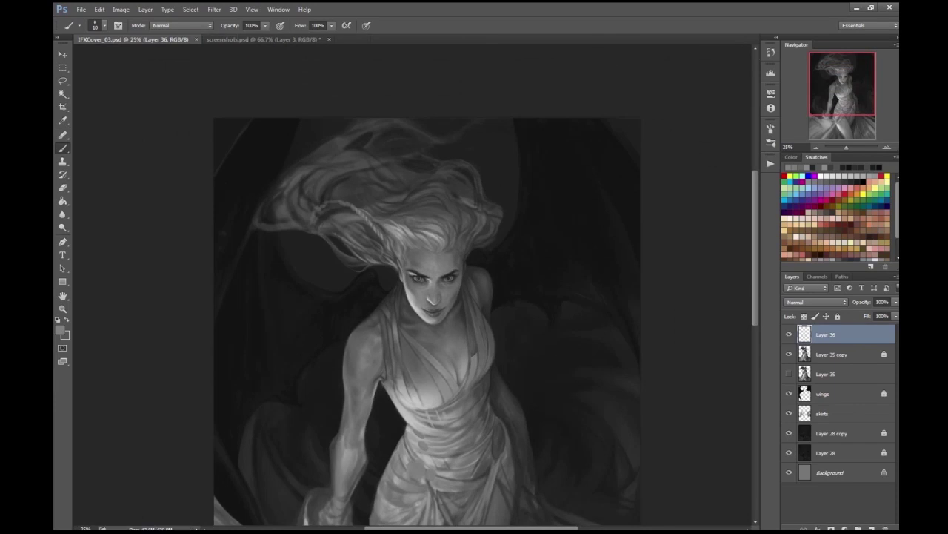
key(ctrl+minus)
key(ctrl+plus)
key(ctrl+shift+n)
key(ctrl+plus)
key(d)
key(bracketright)
key(bracketright)
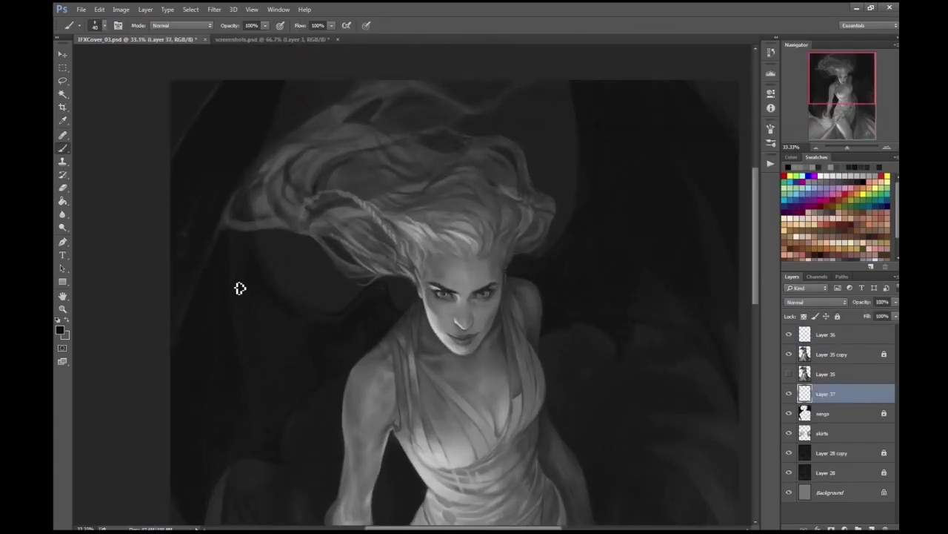
key(ctrl+plus)
key(ctrl+minus)
key(ctrl+plus)
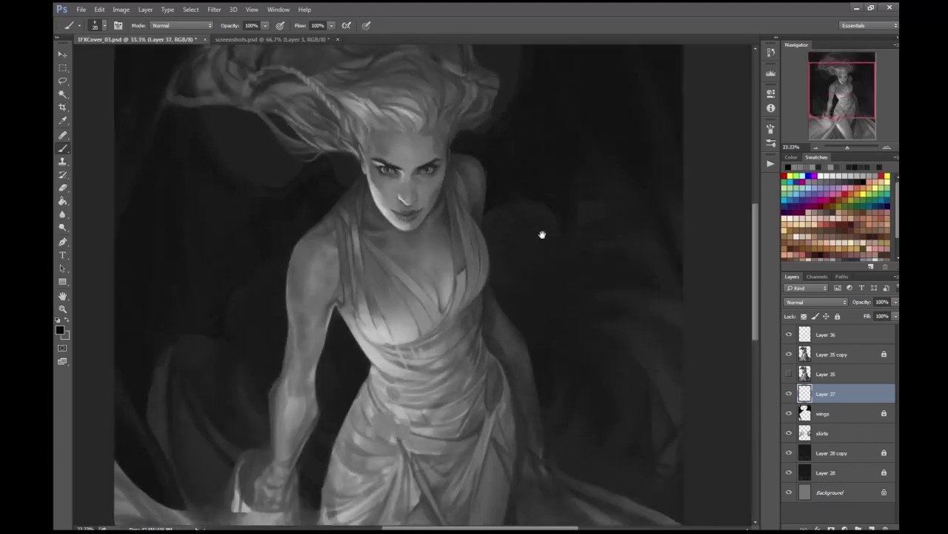
- Return to Layer 36 and paint dark grey #272727 shadows into the strap folds beside the neck on the far shoulder
key(alt+bracketright)
key(ctrl+plus)
key(ctrl+plus)
key(ctrl+plus)
click(60, 329)
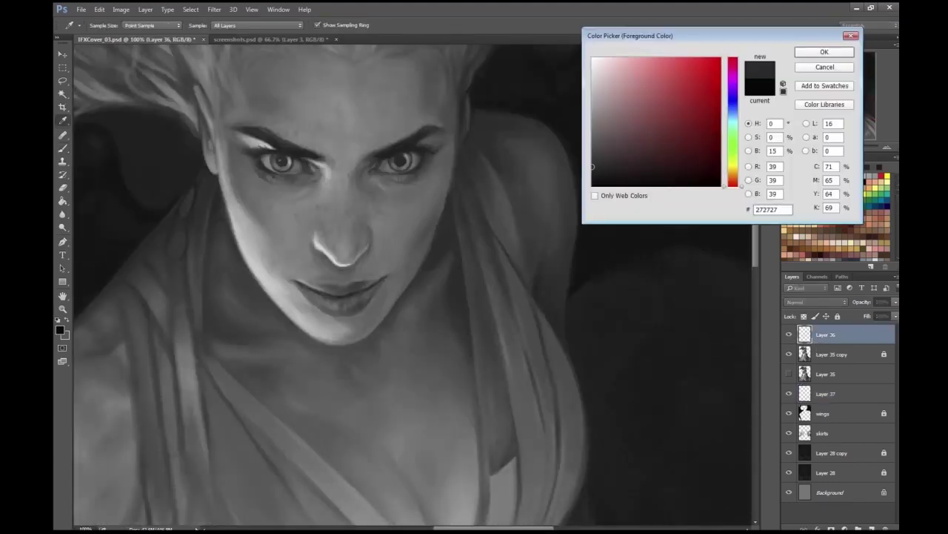
key(Escape)
key(ctrl+plus)
key(F9)
key(Escape)
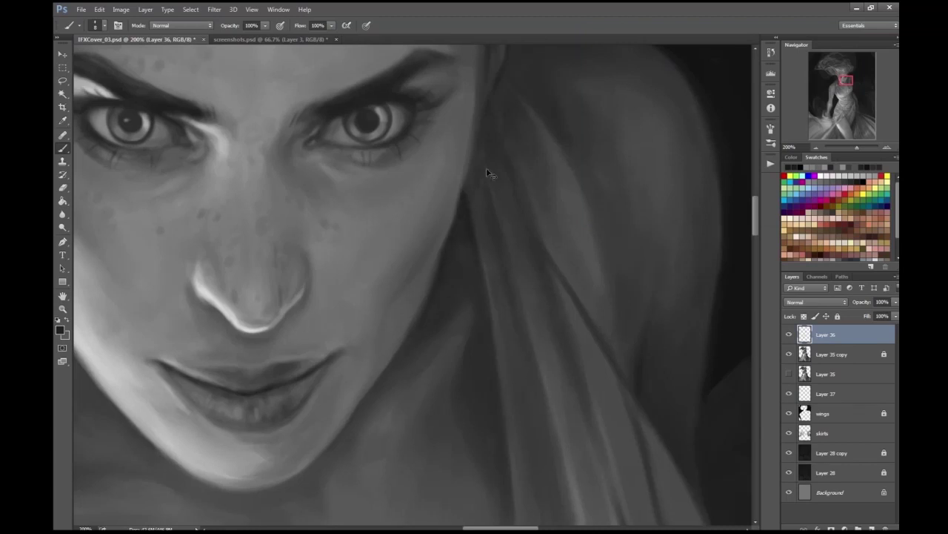
key(ctrl+minus)
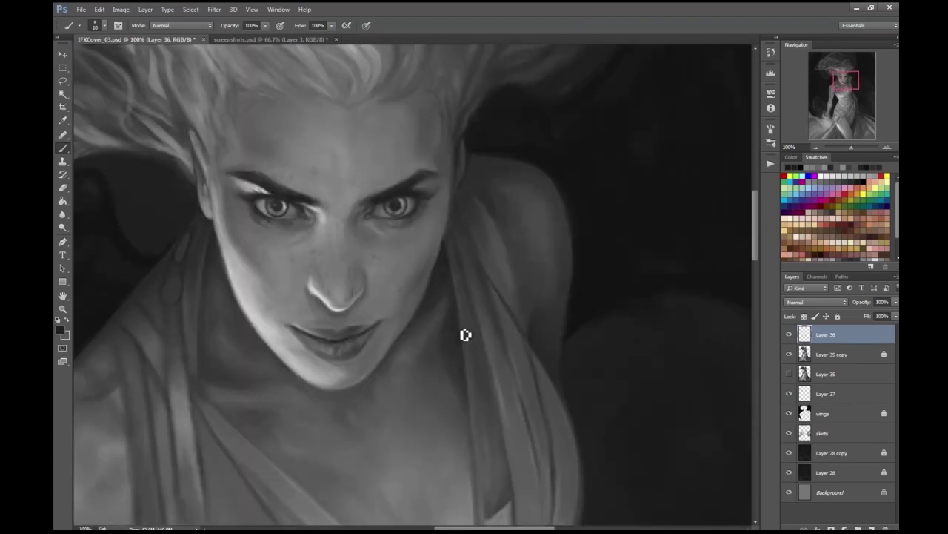
- Flip the canvas horizontally and paint dark swirling strands into the hair mass above the braid
key(ctrl+minus)
key(ctrl+minus)
key(ctrl+minus)
key(ctrl+minus)
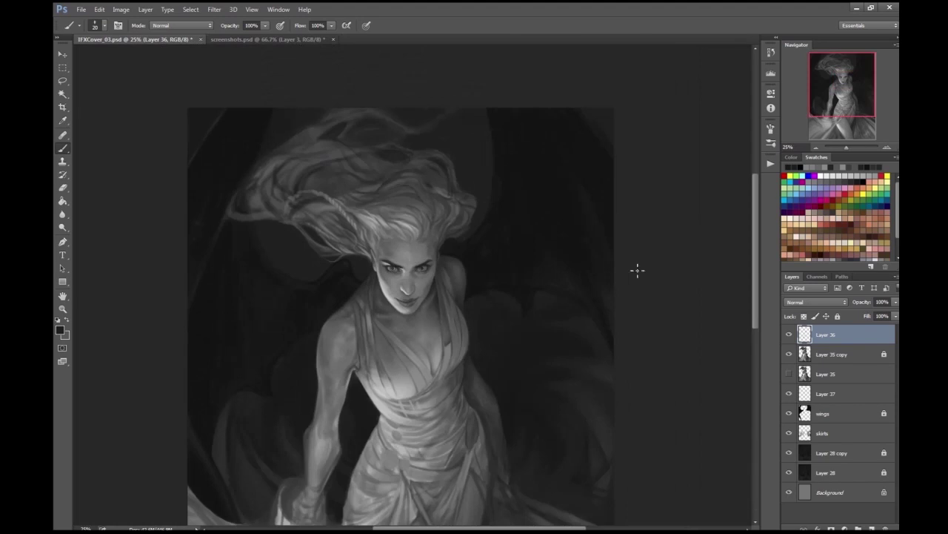
key(ctrl+plus)
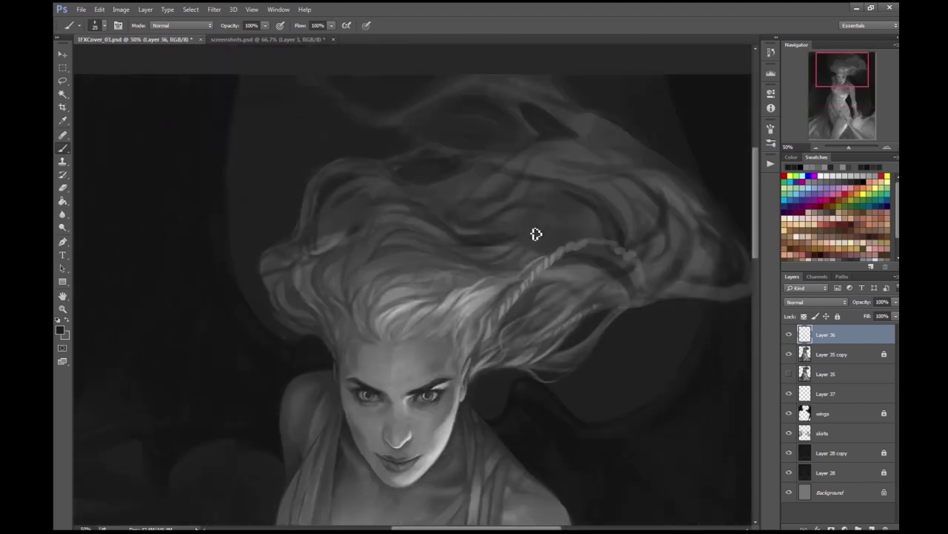
drag(470, 235, 433, 207)
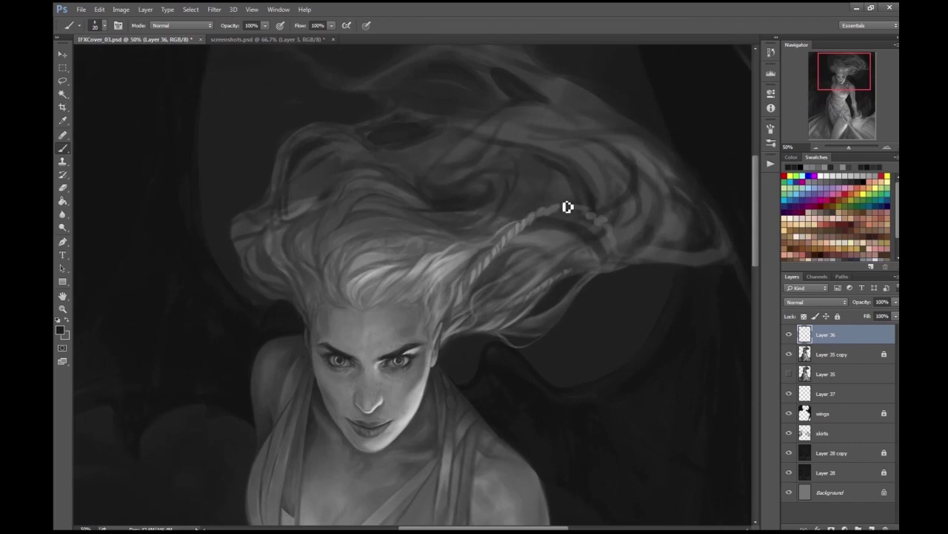
scroll(585, 197, up, 1)
scroll(585, 197, down, 1)
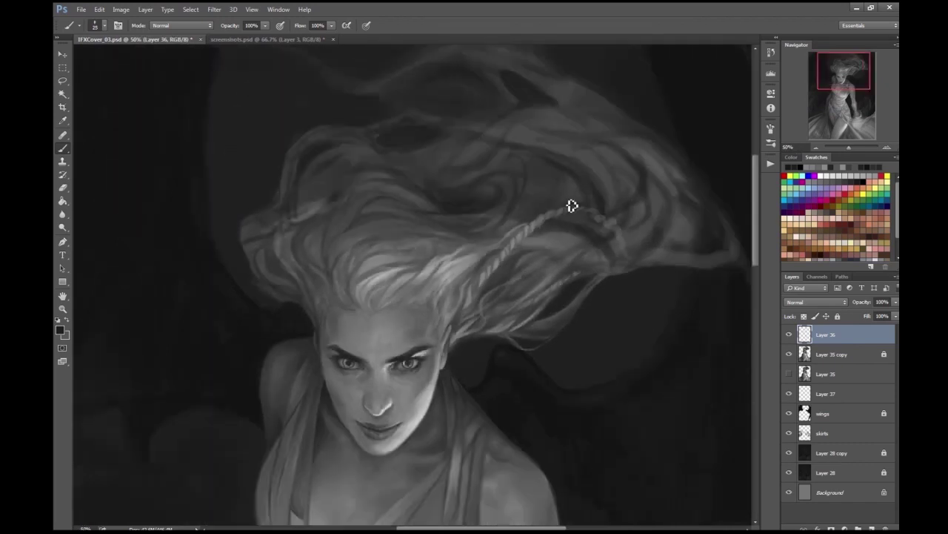
scroll(644, 101, down, 3)
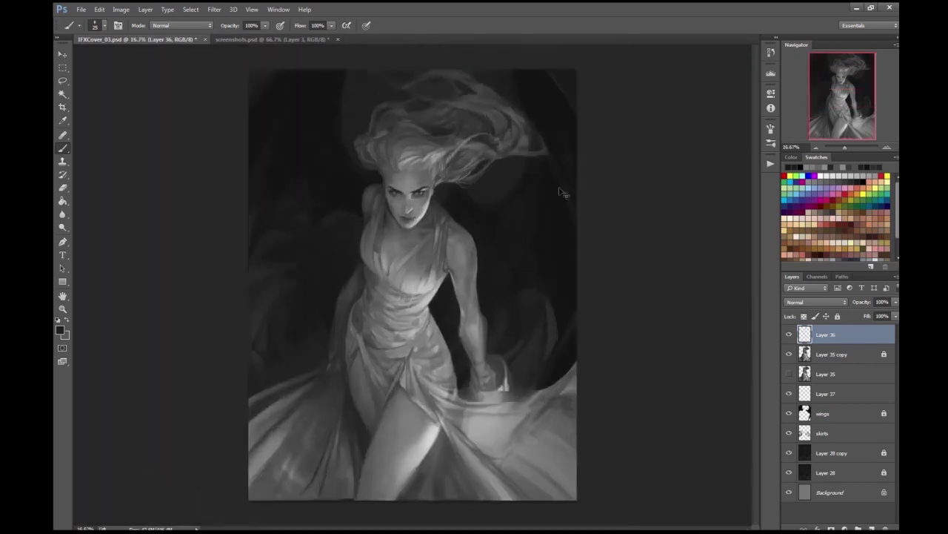
- Paint dark edges around the two small oval shapes at the dress waist to give them depth
scroll(475, 271, up, 5)
scroll(433, 341, up, 1)
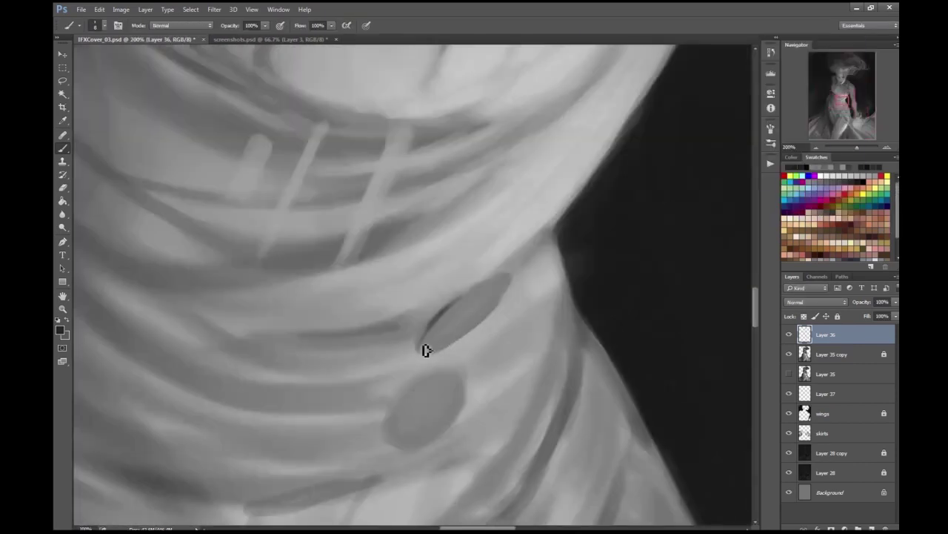
key(Return)
scroll(452, 304, down, 1)
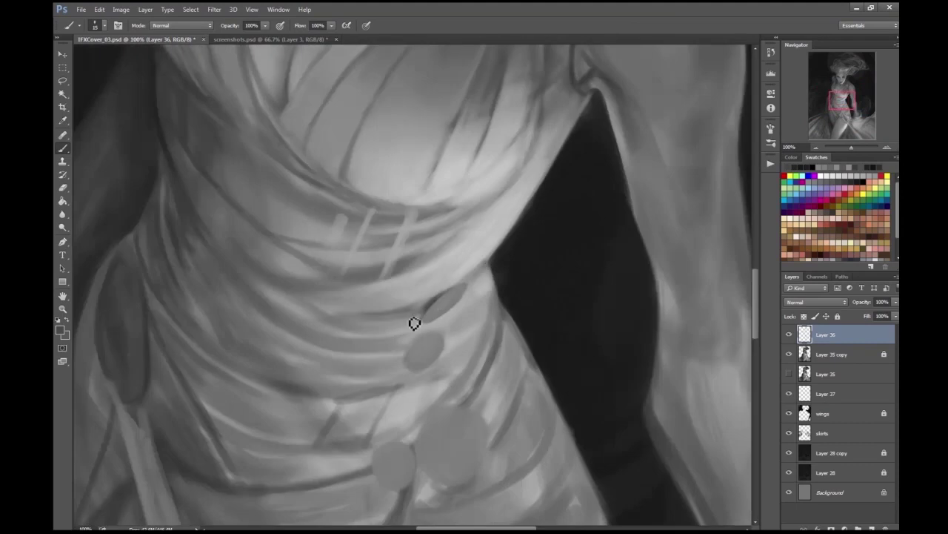
scroll(474, 297, up, 1)
mouse_move(448, 355)
mouse_down()
mouse_move(496, 345)
mouse_move(519, 317)
mouse_up()
scroll(424, 365, down, 1)
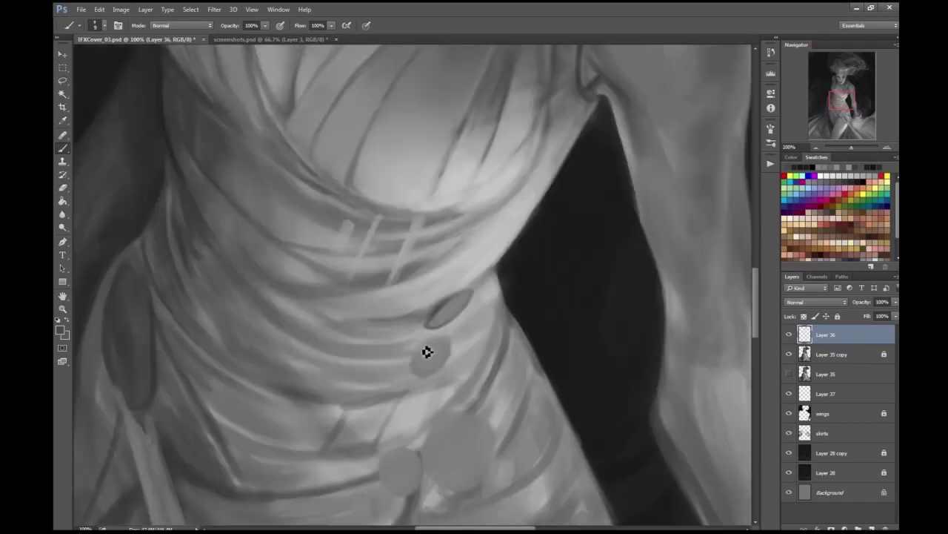
mouse_move(429, 371)
mouse_down()
mouse_move(445, 348)
mouse_move(430, 345)
mouse_up()
key(bracketleft)
scroll(449, 349, down, 4)
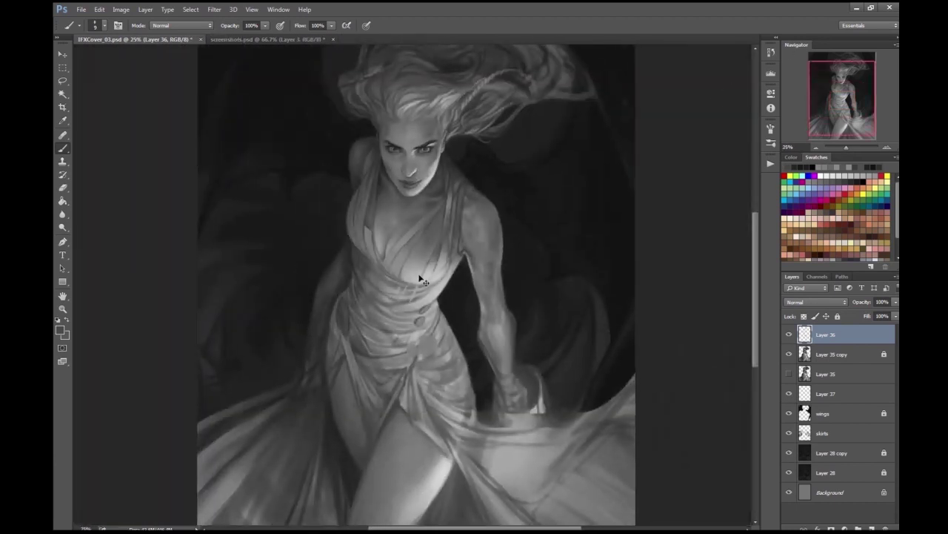
- Merge Layer 36 with Layer 35 copy and add a new layer clipped to the merged figure
scroll(445, 296, up, 3)
click(62, 331)
click(821, 53)
scroll(314, 272, down, 3)
ctrl+click(831, 355)
click(145, 9)
click(171, 328)
key(ctrl+plus)
key(ctrl+alt+g)
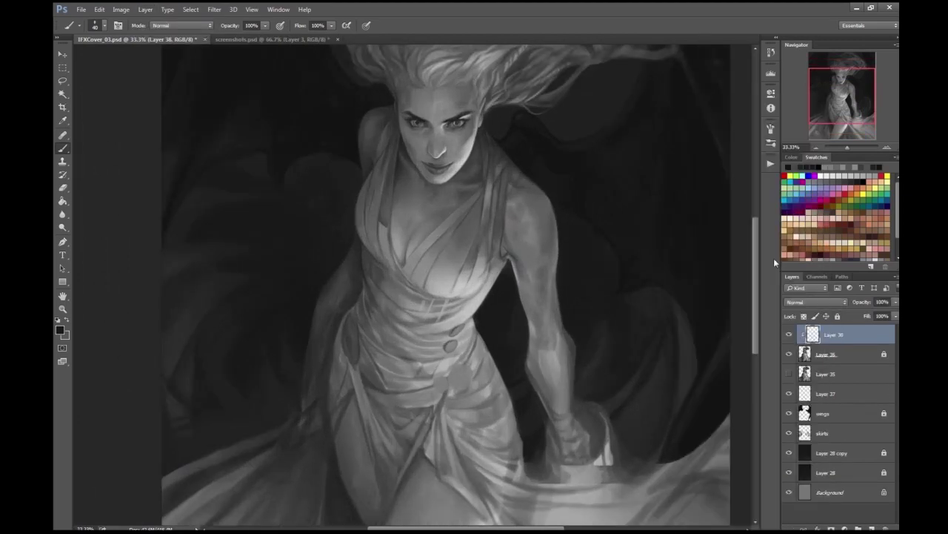
- Block in dark swirling tattoo marks down the near arm from the upper arm to the forearm
key(bracketright)
mouse_move(542, 223)
mouse_down()
mouse_move(542, 260)
mouse_move(550, 241)
mouse_move(580, 241)
mouse_move(558, 258)
mouse_move(546, 293)
mouse_move(548, 269)
mouse_move(538, 333)
mouse_move(547, 224)
mouse_up()
key(bracketleft)
mouse_move(555, 311)
mouse_down()
mouse_move(553, 362)
mouse_move(566, 386)
mouse_move(550, 387)
mouse_move(567, 411)
mouse_up()
scroll(669, 263, down, 2)
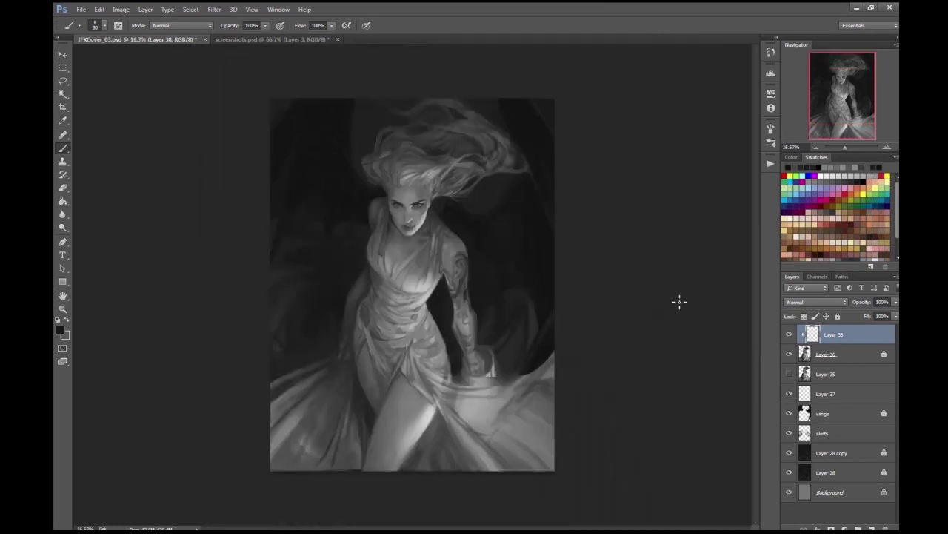
- Refine the tattoo swirls on the near upper arm with a smaller brush and darken them toward the elbow
scroll(563, 215, up, 3)
key(bracketleft)
key(bracketleft)
key(bracketleft)
mouse_move(563, 215)
mouse_down()
mouse_move(561, 238)
mouse_move(544, 246)
mouse_move(543, 259)
mouse_move(560, 240)
mouse_move(545, 252)
mouse_move(559, 221)
mouse_move(585, 218)
mouse_move(584, 259)
mouse_move(523, 312)
mouse_up()
key(bracketright)
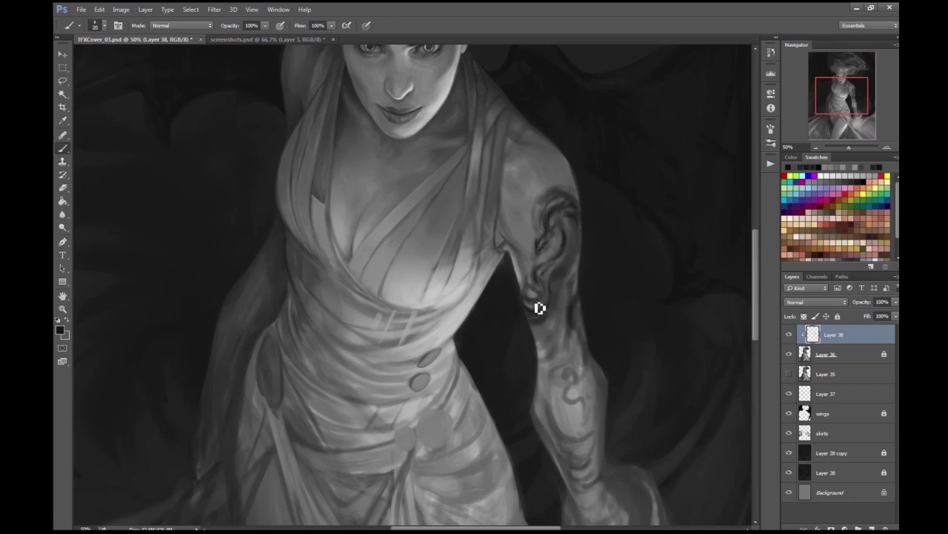
ctrl+alt+click(505, 319)
key(bracketright)
key(bracketright)
key(bracketright)
key(bracketright)
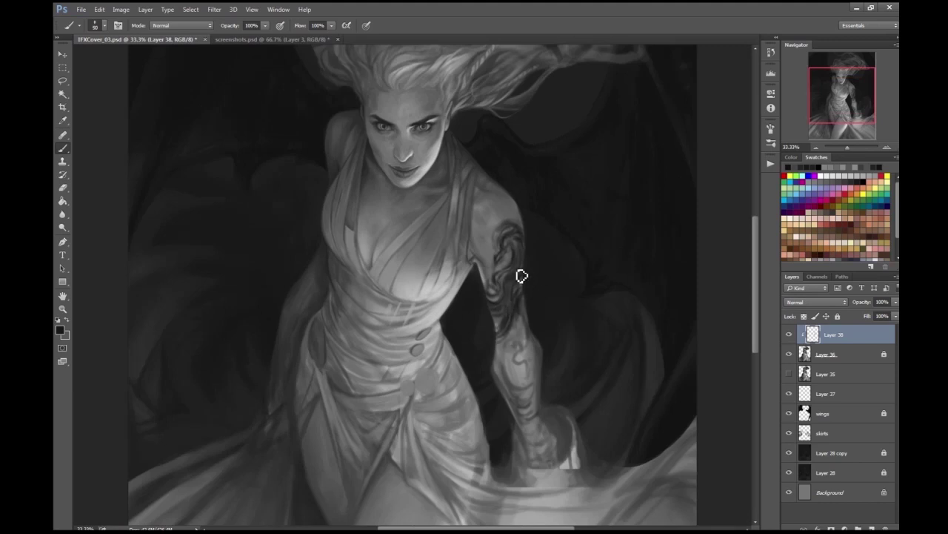
- Flip the canvas and paint dark tattoo curls around the elbow and upper forearm of the near arm
key(ctrl+minus)
key(ctrl+plus)
key(h)
mouse_move(312, 335)
mouse_down()
mouse_move(324, 377)
mouse_move(321, 364)
mouse_move(309, 388)
mouse_move(305, 334)
mouse_move(315, 351)
mouse_move(318, 382)
mouse_up()
key(ctrl+minus)
key(bracketleft)
key(bracketleft)
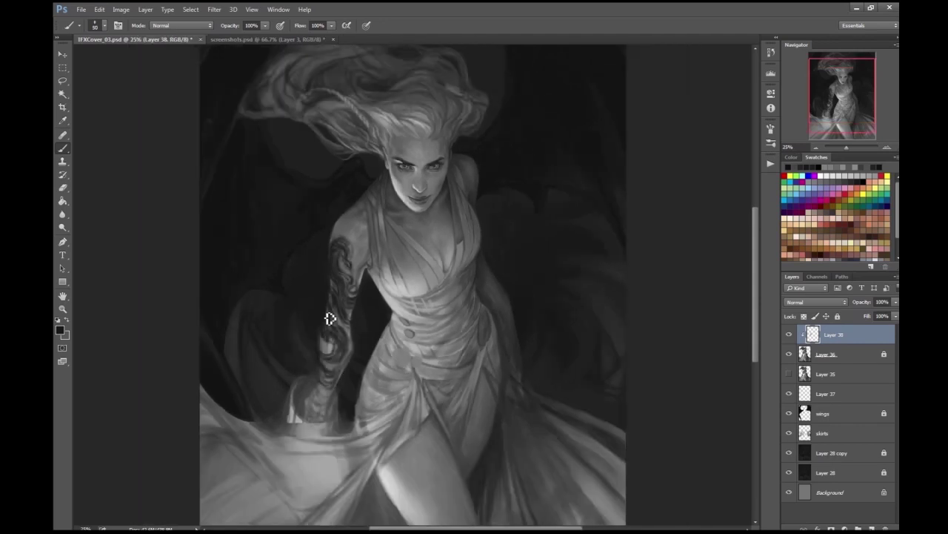
key(ctrl+minus)
key(ctrl+plus)
key(ctrl+plus)
key(bracketleft)
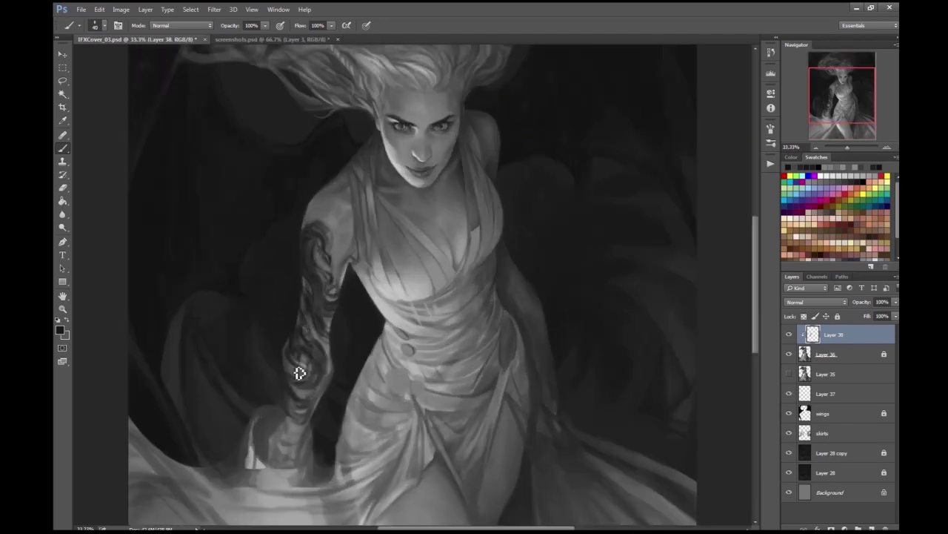
- Extend the dark tattoo pattern down the forearm to the wrist and flip the canvas back
mouse_move(333, 349)
mouse_down()
mouse_move(306, 479)
mouse_move(291, 482)
mouse_up()
key(bracketleft)
mouse_move(292, 408)
mouse_down()
mouse_move(272, 469)
mouse_move(317, 476)
mouse_move(292, 476)
mouse_move(286, 490)
mouse_up()
key(ctrl+shift+h)
key(ctrl+minus)
key(ctrl+minus)
key(bracketright)
key(ctrl+plus)
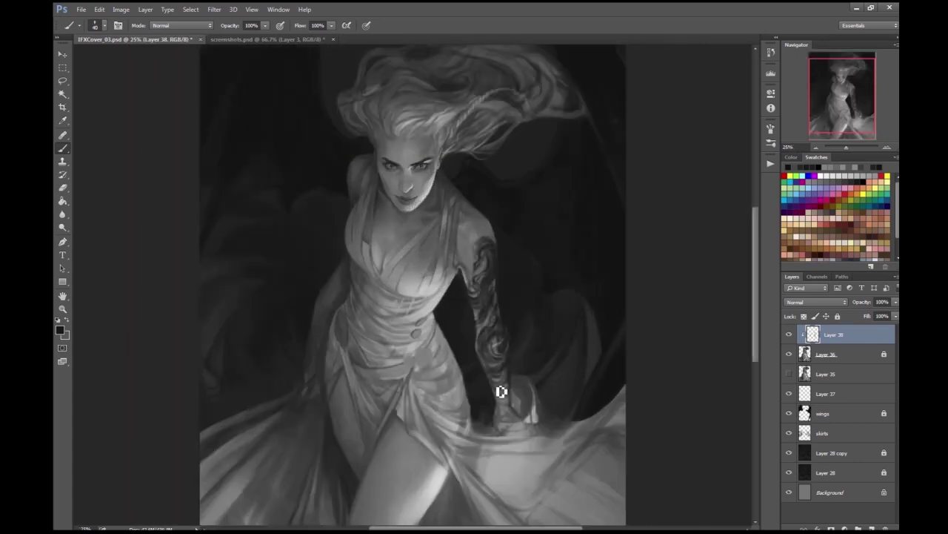
key(ctrl+minus)
key(ctrl+plus)
key(ctrl+plus)
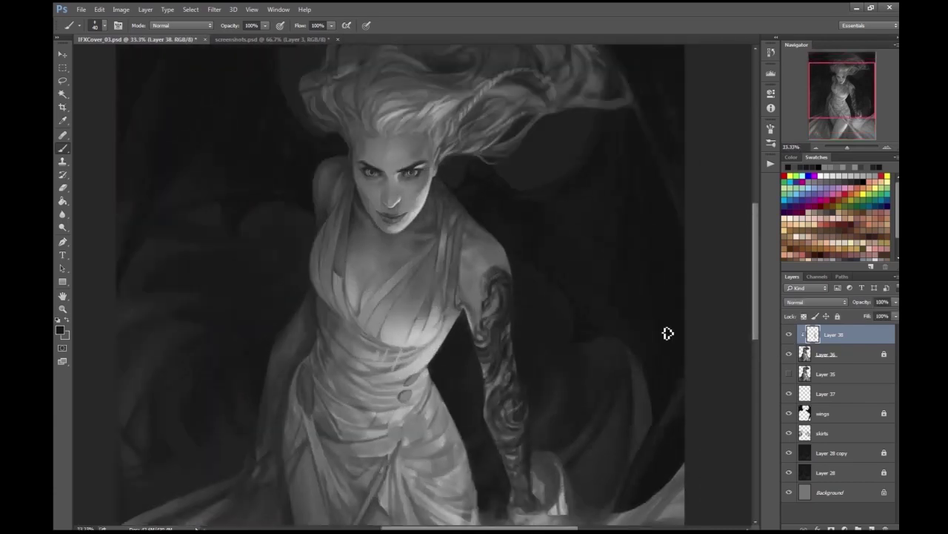
- Release the tattoo layer from its clipping mask and lock the layer
right_click(841, 332)
click(625, 252)
scroll(625, 252, down, 1)
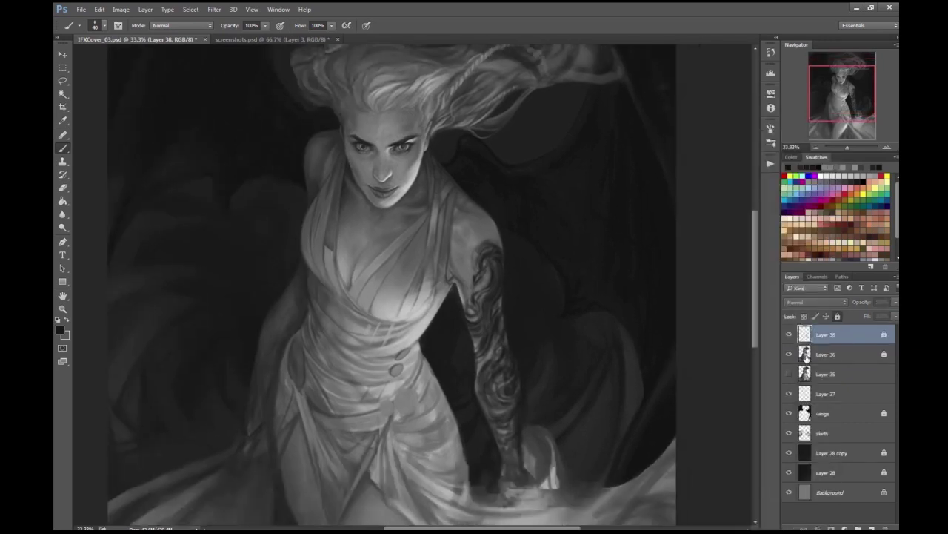
- Add a new layer beneath the tattoo layer and shade the far side of the face with sampled dark grey #484848
key(ctrl+plus)
key(ctrl+plus)
key(ctrl+plus)
key(ctrl+plus)
key(ctrl+shift+alt+n)
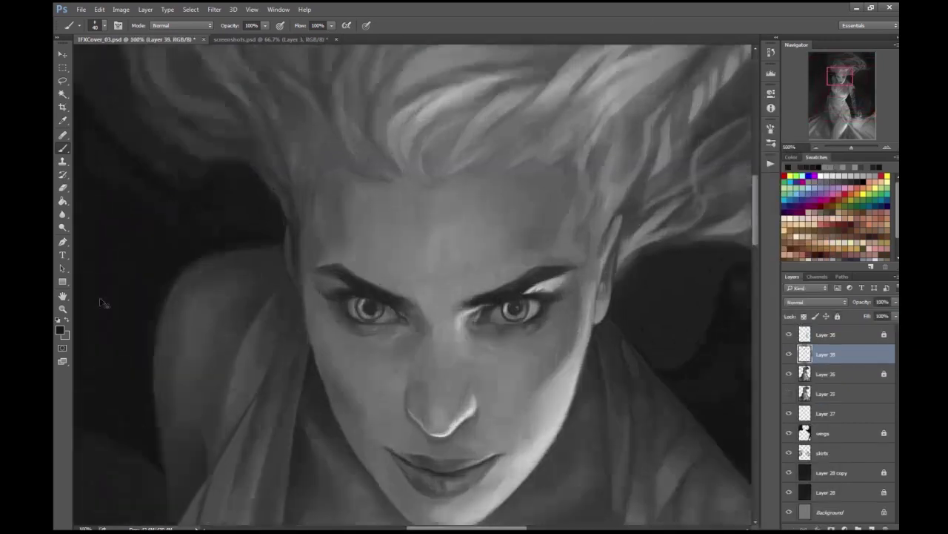
key(bracketleft)
key(bracketleft)
key(bracketleft)
key(bracketleft)
key(bracketleft)
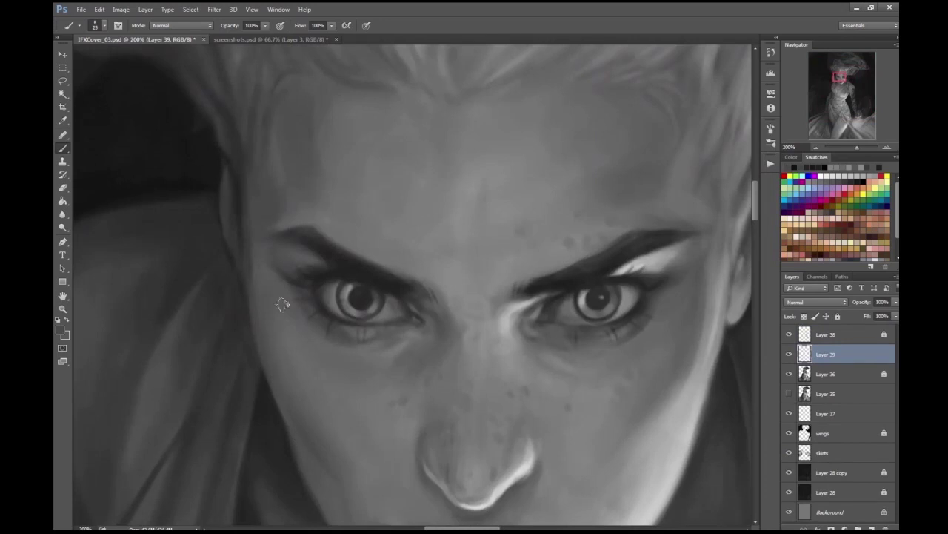
key(ctrl+minus)
key(ctrl+plus)
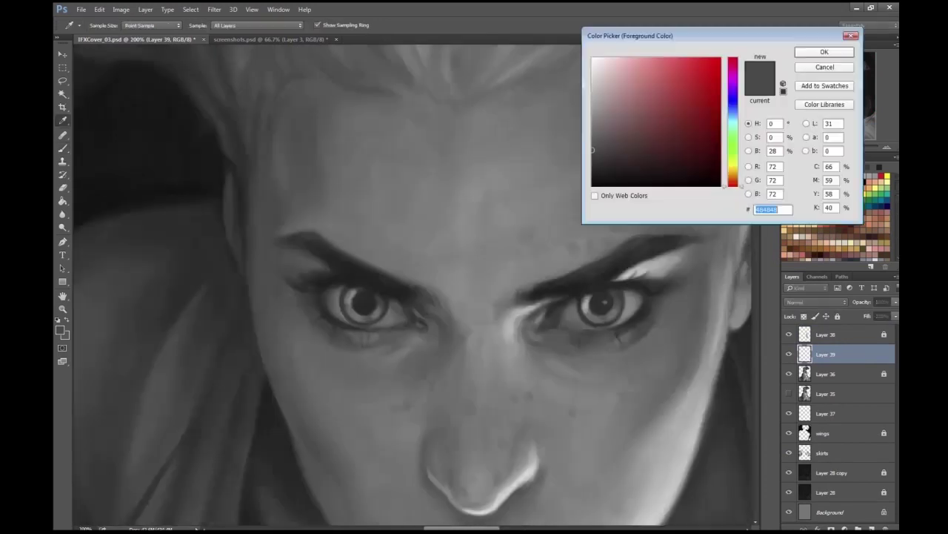
click(261, 330)
key(Return)
- Paint soft dark grey shadows into the flowing hair above the braid with a size 40 brush
key(ctrl+minus)
key(ctrl+minus)
key(ctrl+minus)
key(ctrl+minus)
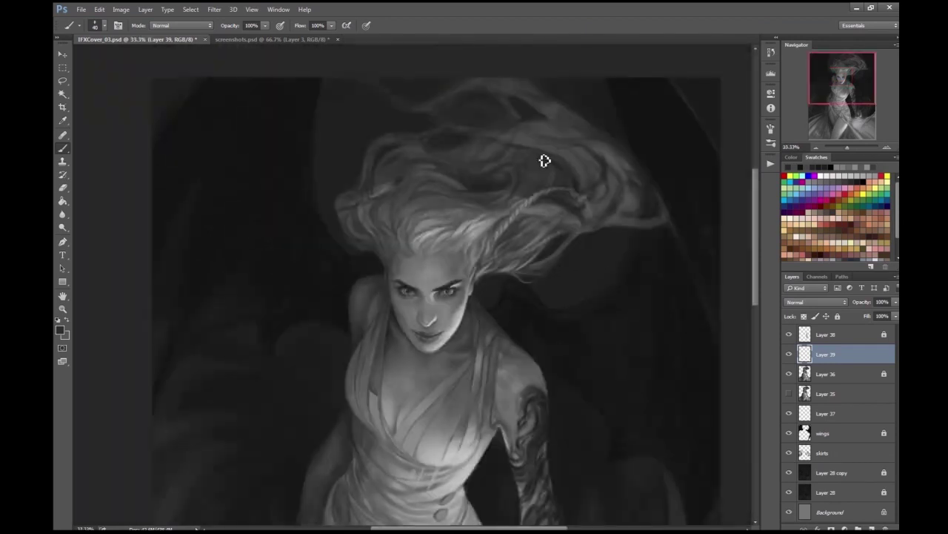
key(ctrl+plus)
key(ctrl+minus)
key(ctrl+minus)
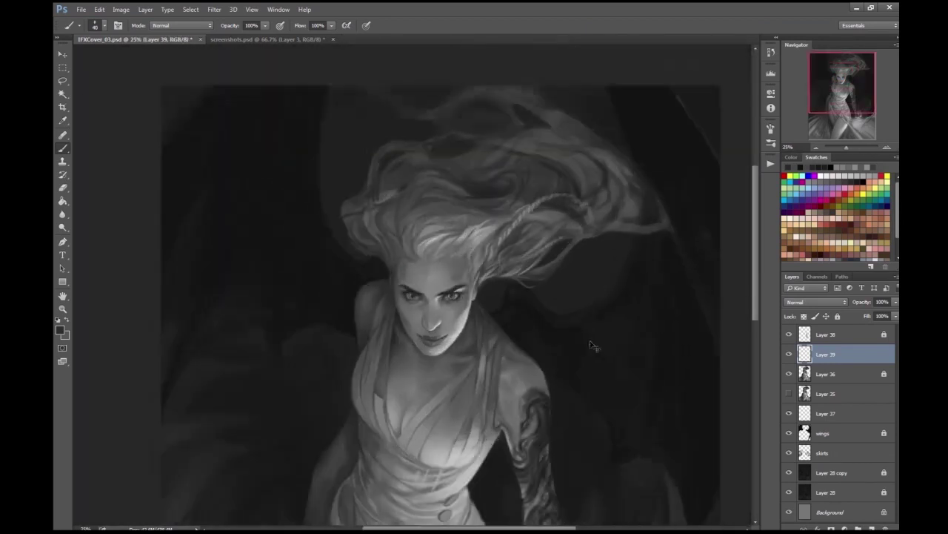
- Shade the far shoulder and the strap edge beside the neck with dark grey using small brushes
key(ctrl+1)
key(Escape)
key(ctrl+plus)
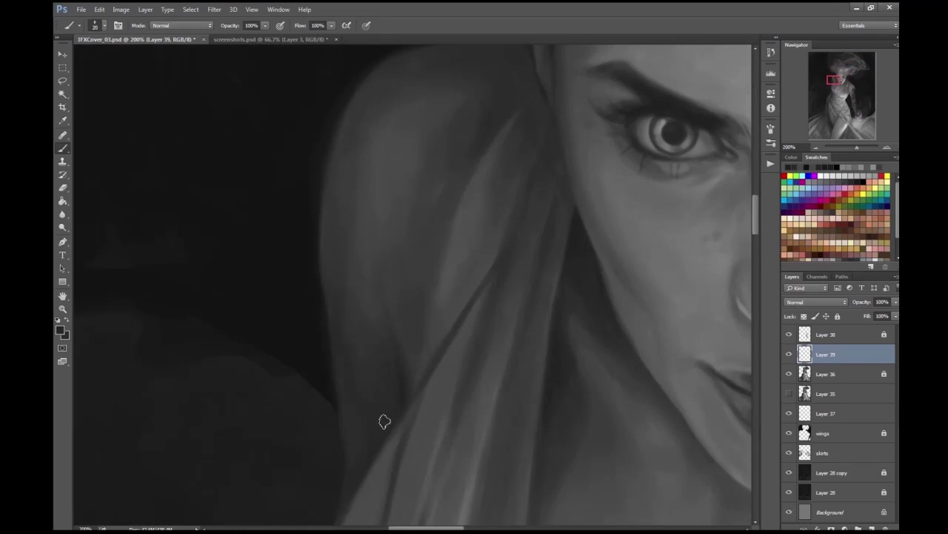
key(ctrl+minus)
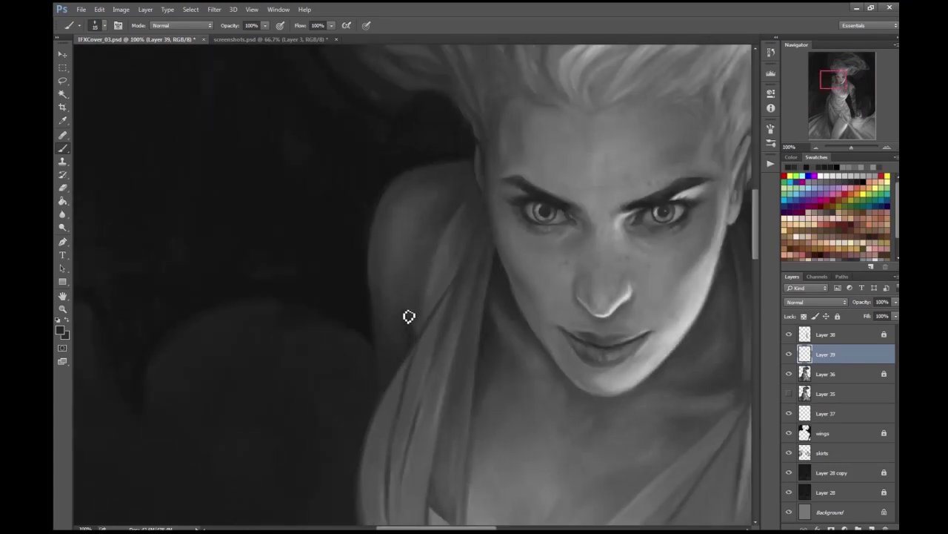
scroll(459, 236, up, 1)
scroll(459, 236, right, 1)
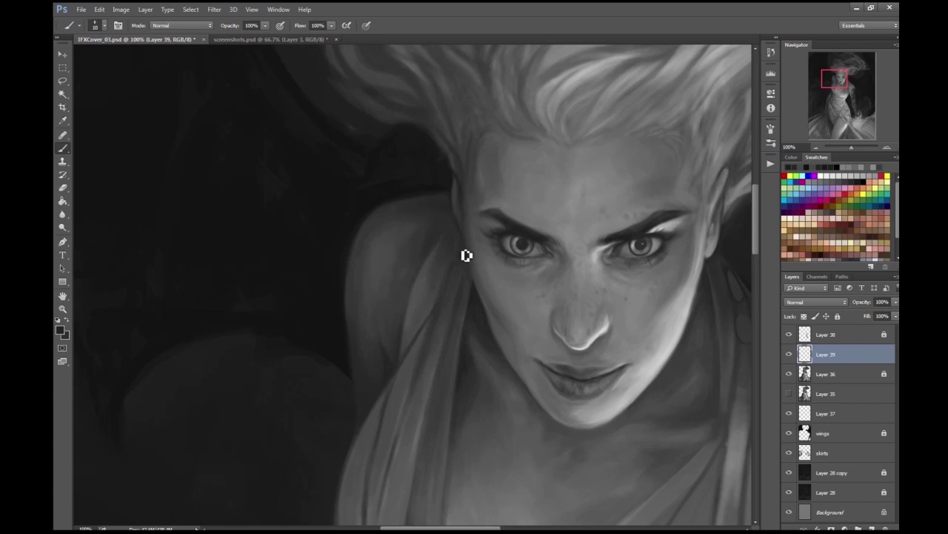
- Retouch the face and hairline on Layer 39 with sampled greys using small brushes of size 9 to 15
scroll(471, 275, down, 2)
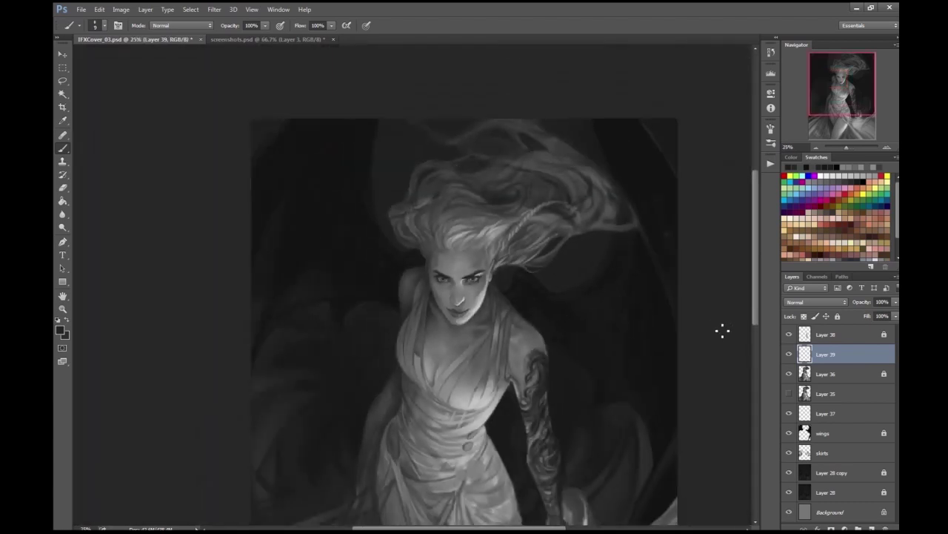
scroll(627, 324, up, 1)
scroll(422, 237, up, 2)
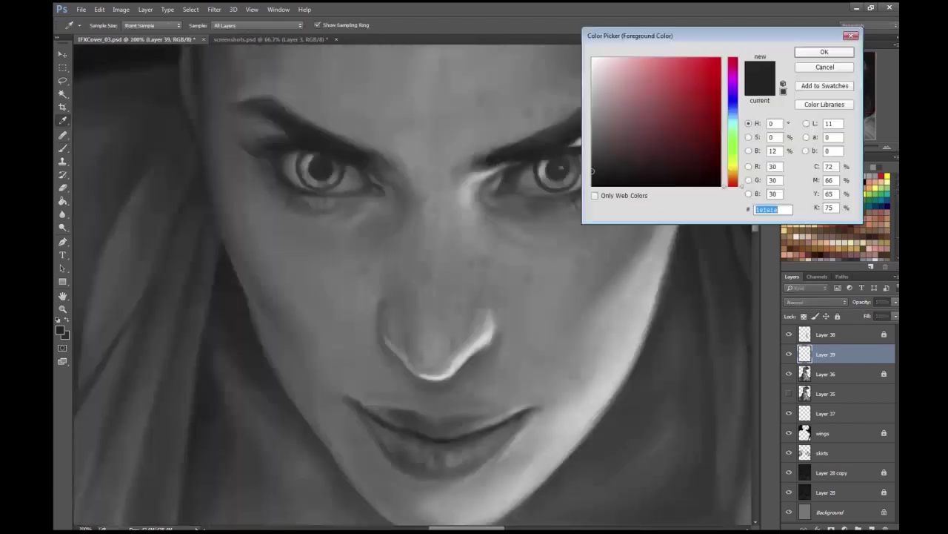
scroll(489, 292, down, 2)
scroll(501, 252, up, 1)
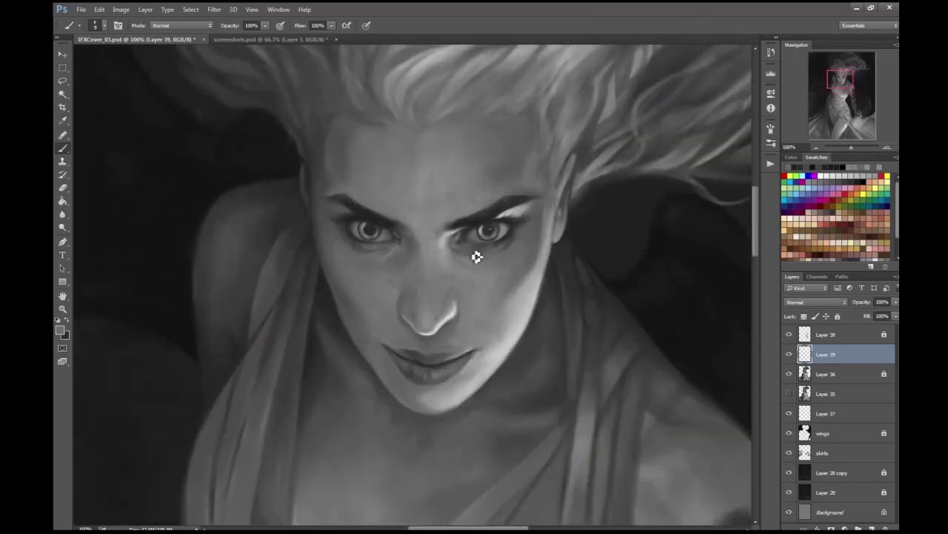
drag(480, 261, 475, 329)
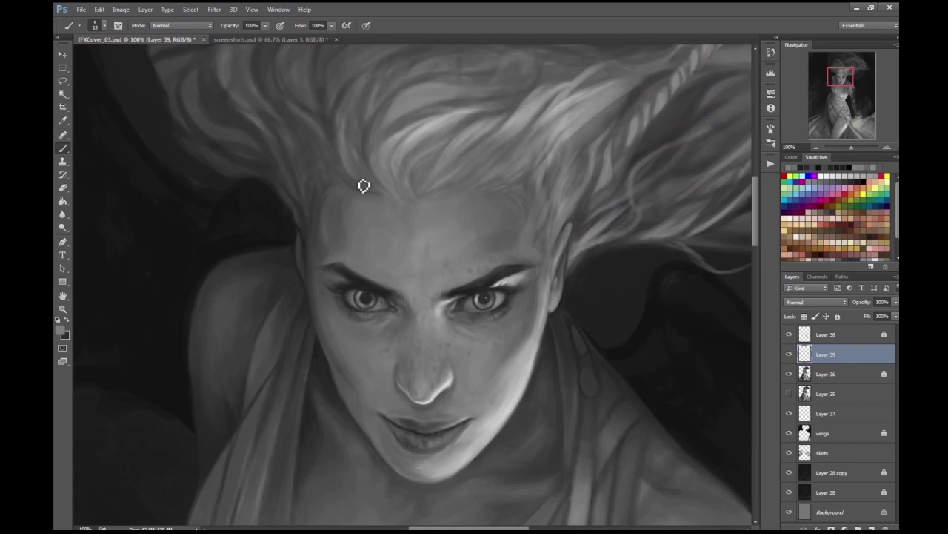
- Save the painting after checking the whole figure
key(ctrl+minus)
key(ctrl+minus)
key(ctrl+minus)
key(ctrl+minus)
key(ctrl+s)
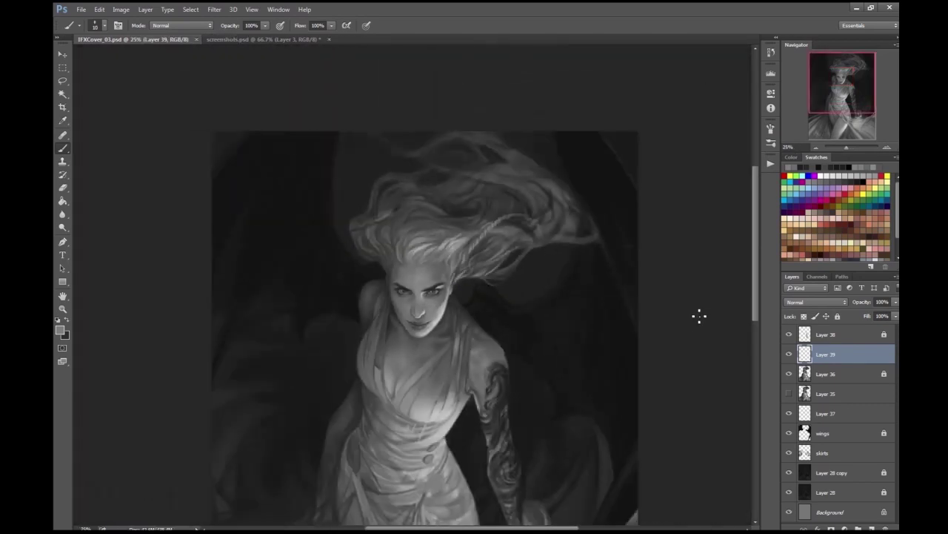
- Mirror the canvas, hide the tattoo layer Layer 38 and move the wings layer to the top of the layer stack
key(ctrl+minus)
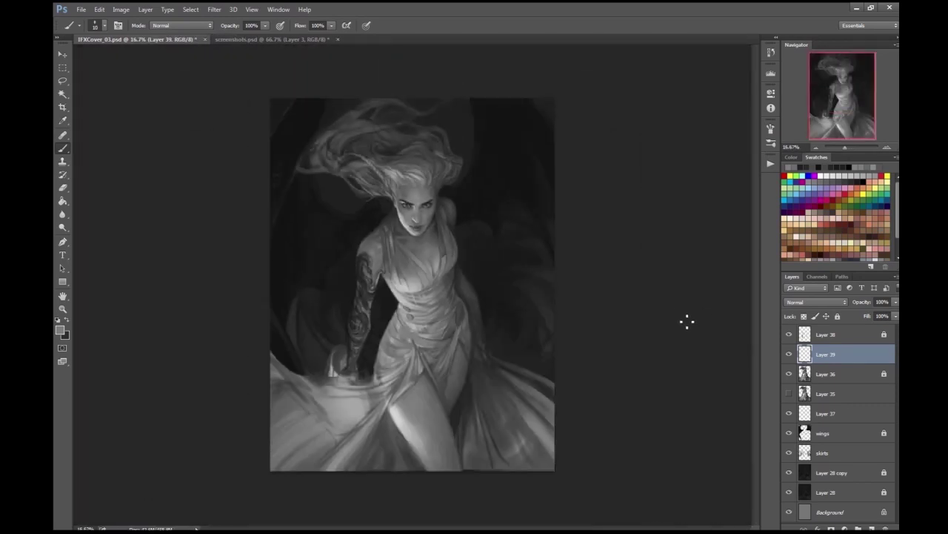
click(790, 335)
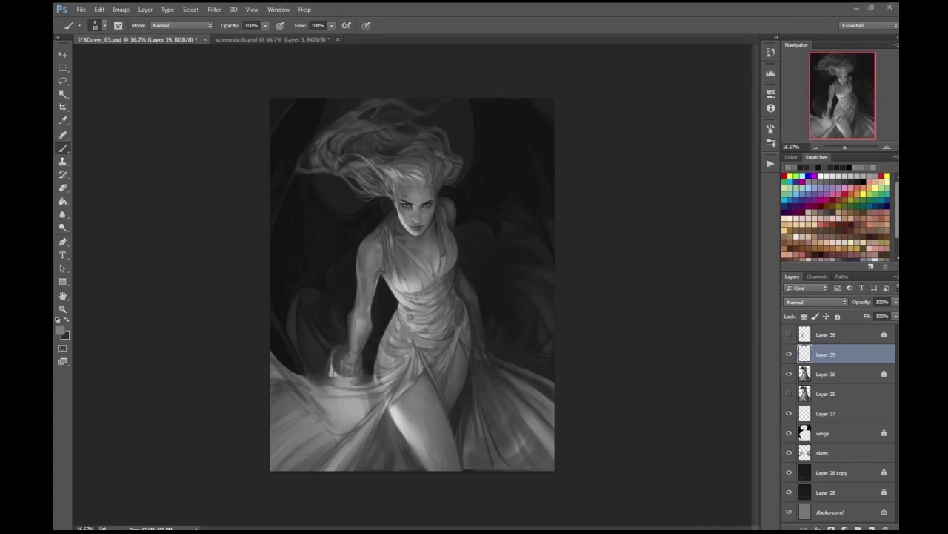
key(ctrl+plus)
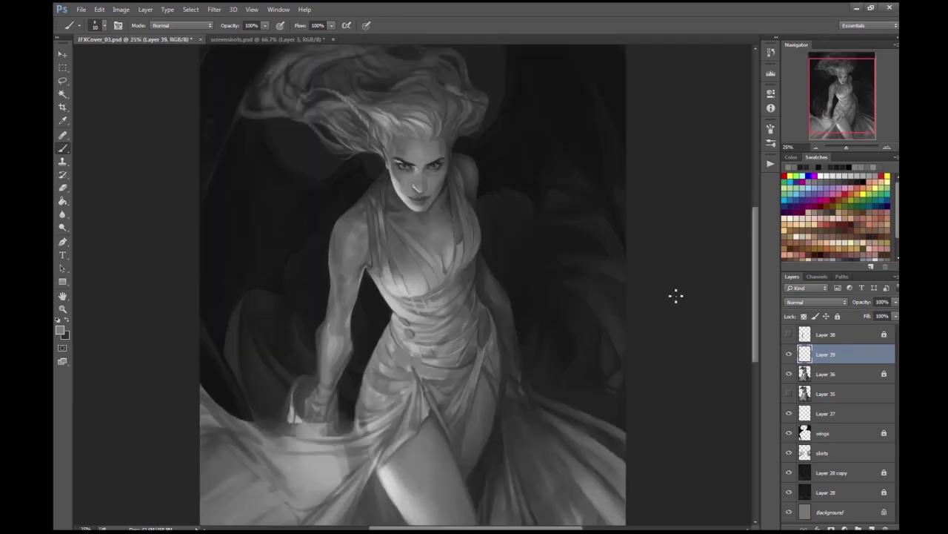
drag(823, 433, 793, 340)
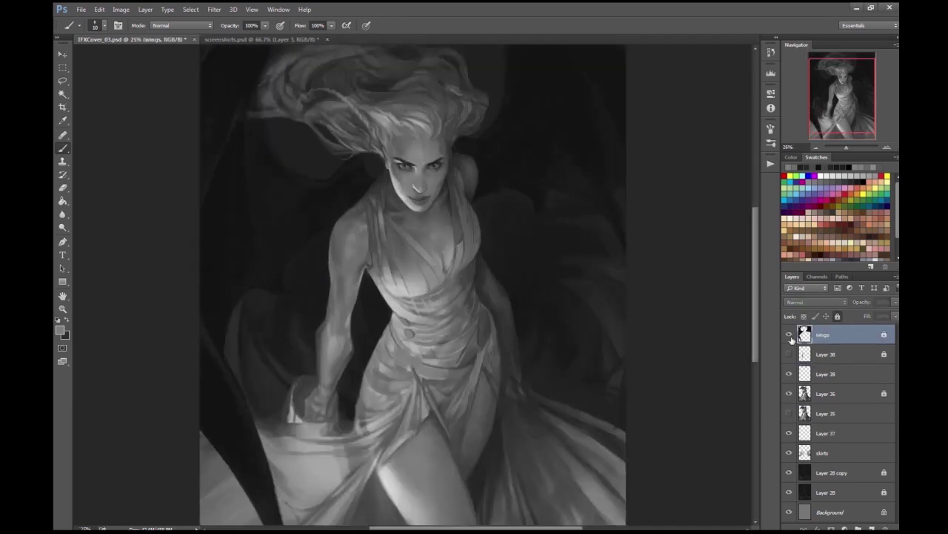
- Unlock the wings layer and erase its overlap around the hair and far shoulder with a size 45 eraser
key(e)
scroll(479, 126, up, 4)
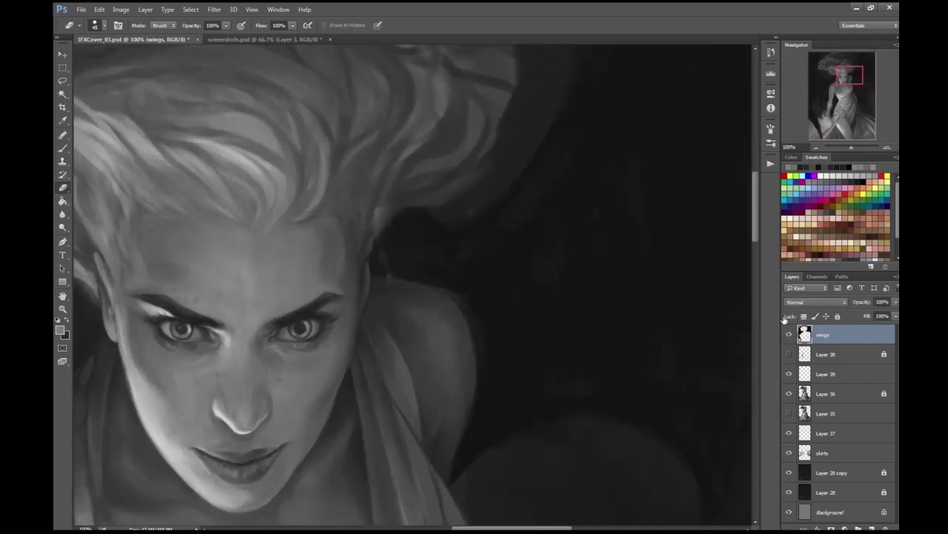
drag(481, 205, 467, 184)
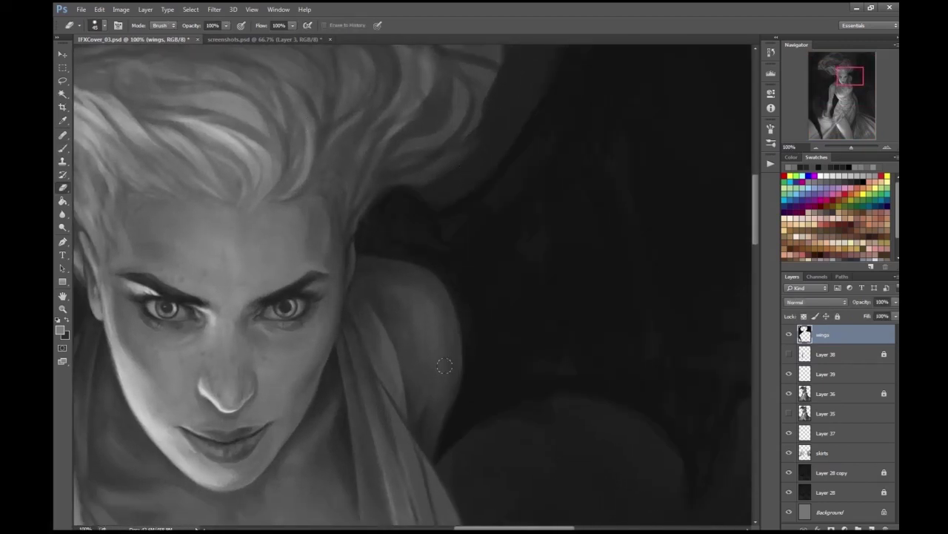
scroll(455, 326, down, 4)
scroll(510, 362, down, 1)
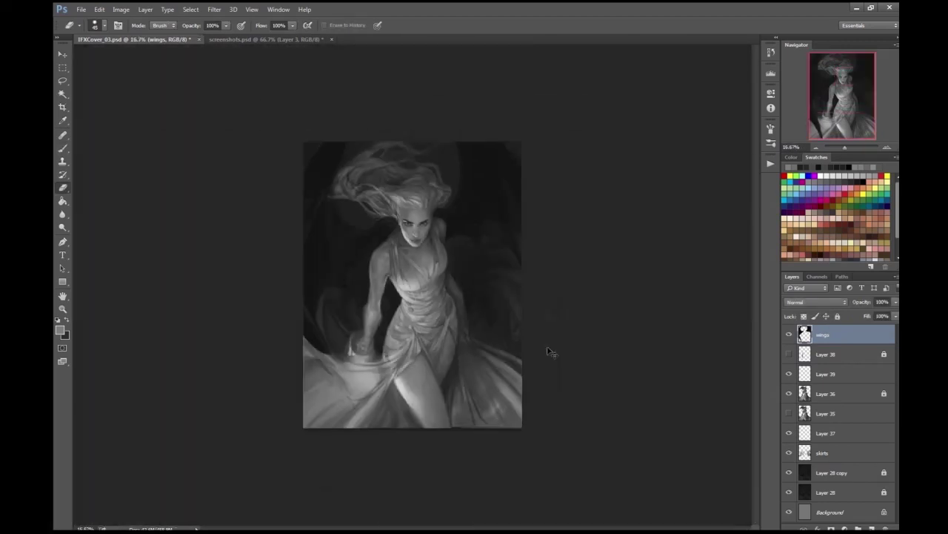
- Lock the wings layer and smooth the forehead shading on Layer 39 with a size 50 brush
click(826, 373)
scroll(518, 383, up, 5)
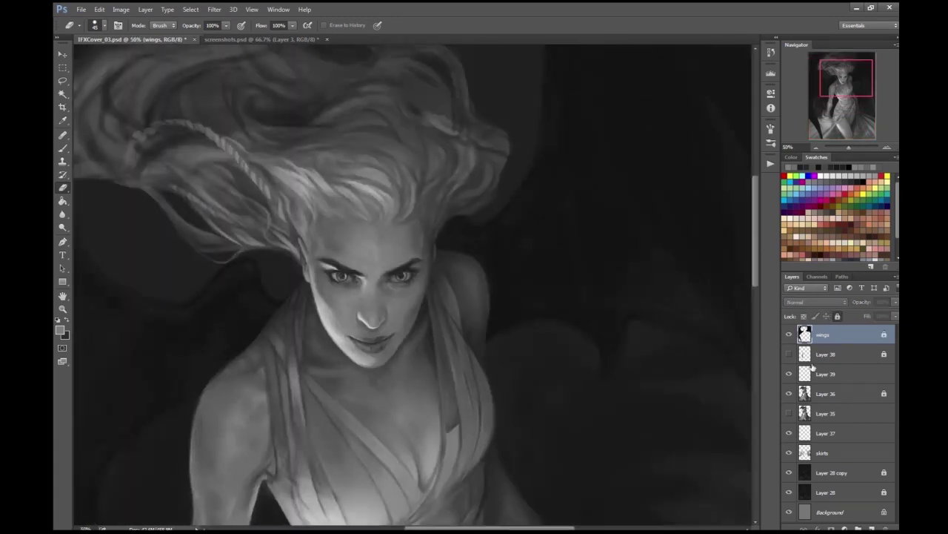
key(b)
key(F7)
key(Return)
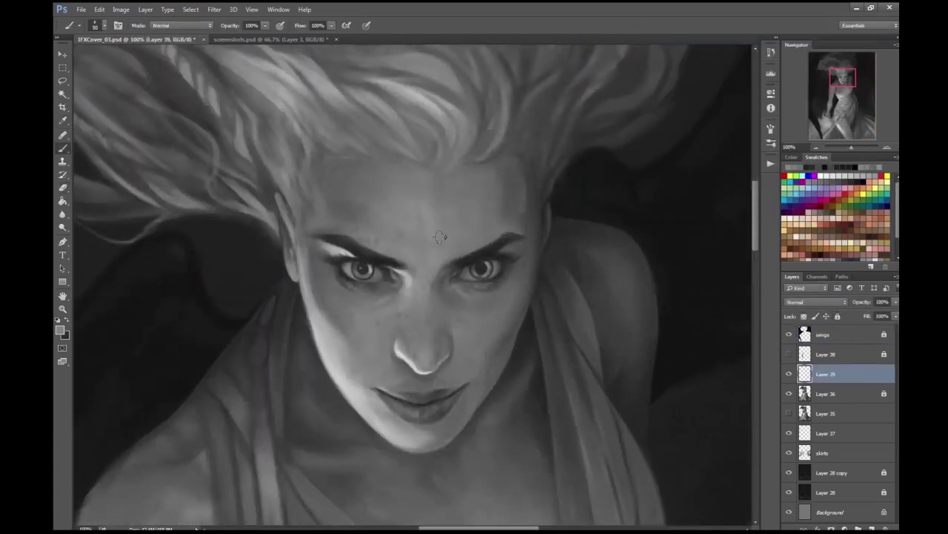
scroll(426, 216, down, 5)
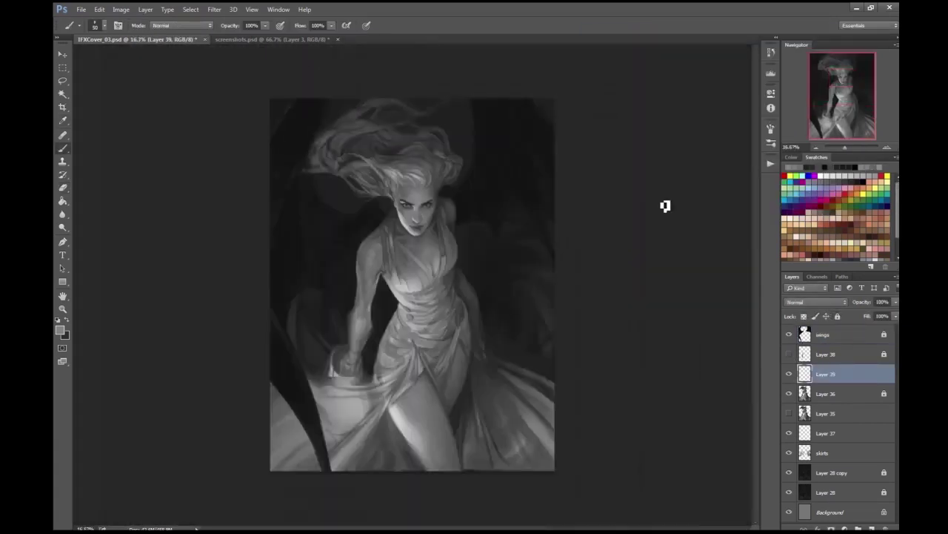
- Mirror the canvas back and paint sampled mid-grey over the dress folds at the waist and hip with size 45 and 20 brushes
key(h)
scroll(513, 245, up, 3)
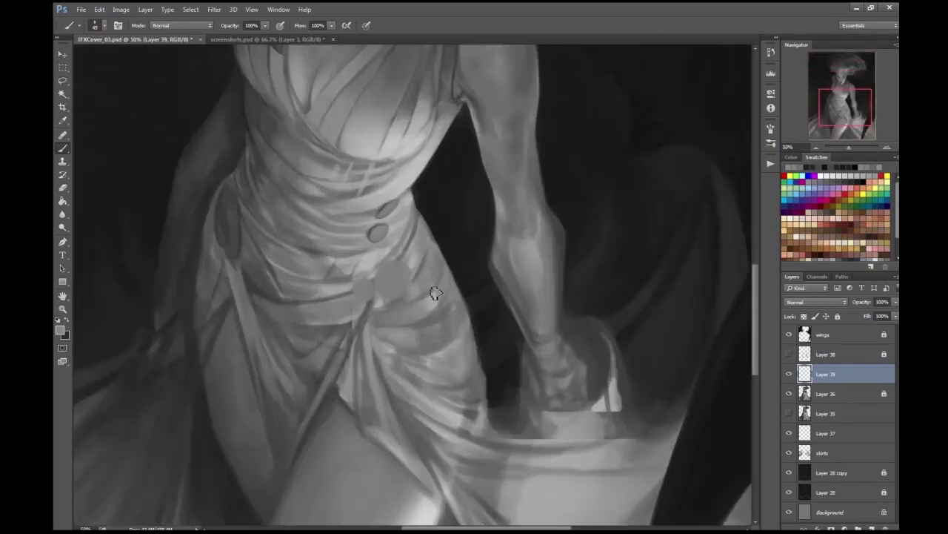
key(ctrl+plus)
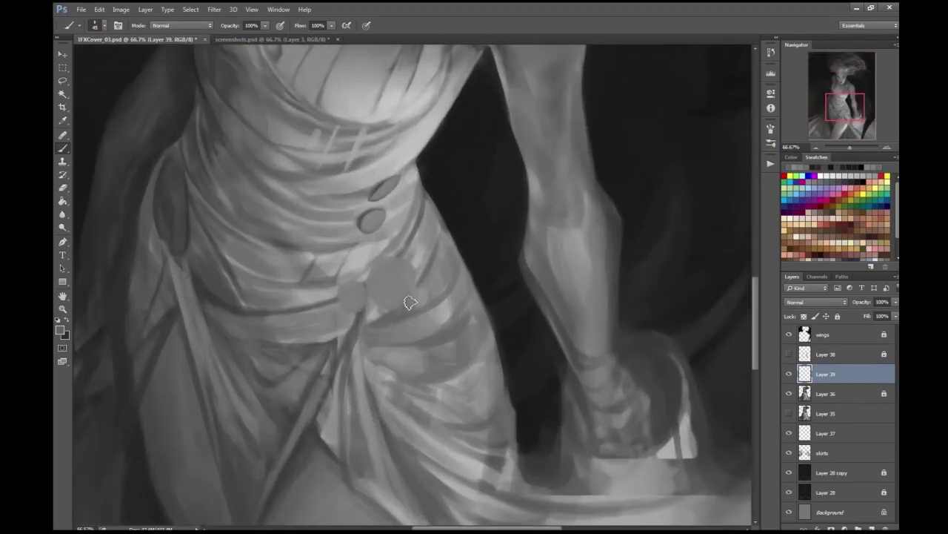
alt+click(432, 201)
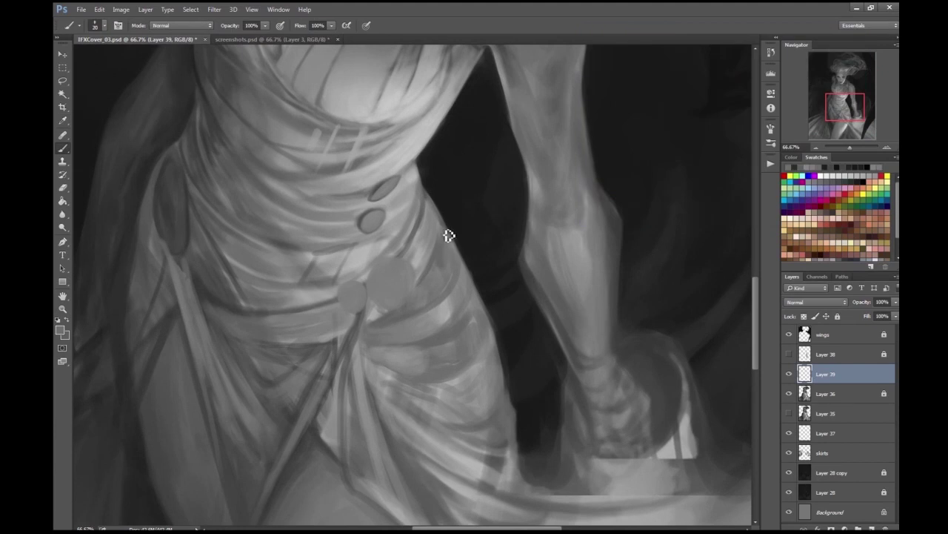
mouse_move(452, 293)
mouse_down()
mouse_move(422, 337)
mouse_move(440, 294)
mouse_move(690, 275)
mouse_move(449, 249)
mouse_up()
- Blend the bodice folds over the bust with sampled greys including #606060, using a size 20 brush and a round size 45 brush
alt+click(440, 254)
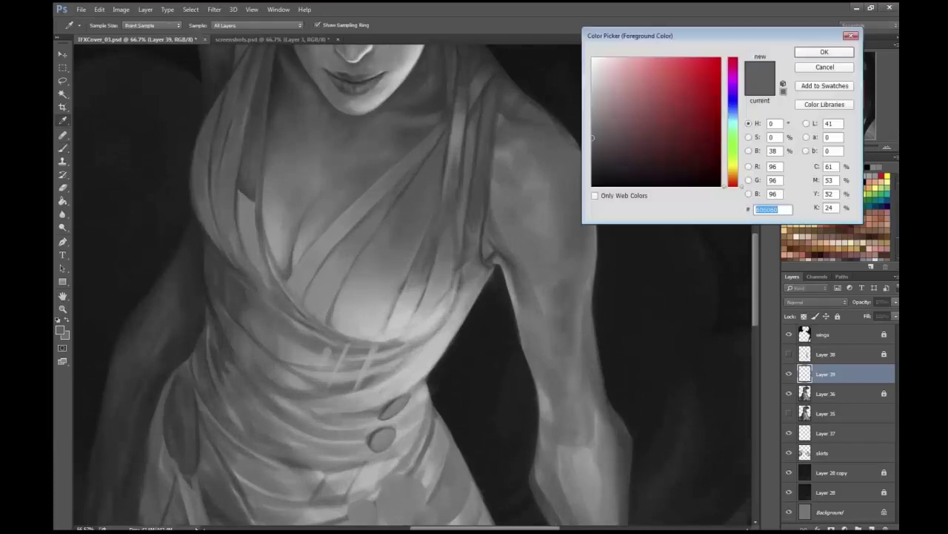
key(bracketright)
scroll(430, 244, up, 1)
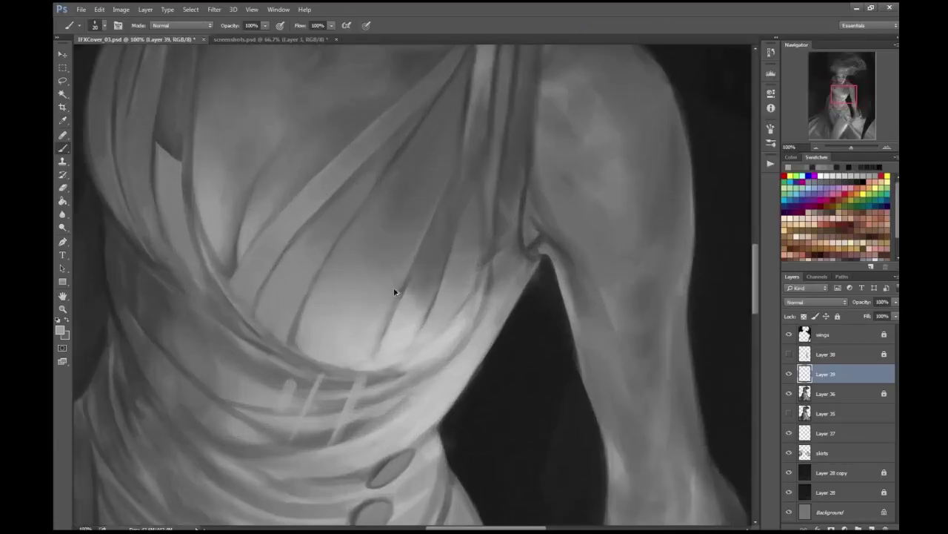
scroll(421, 307, down, 1)
click(104, 25)
click(266, 401)
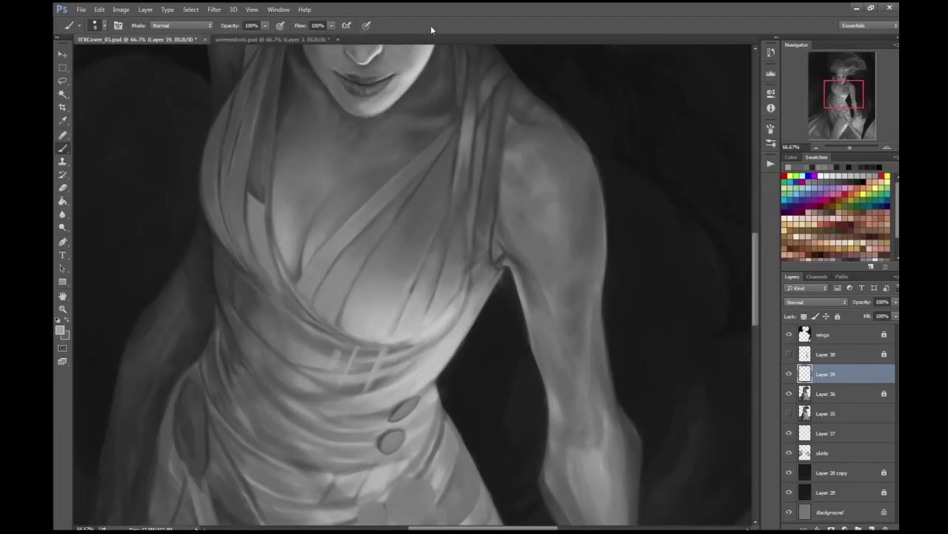
key(Return)
scroll(430, 260, up, 1)
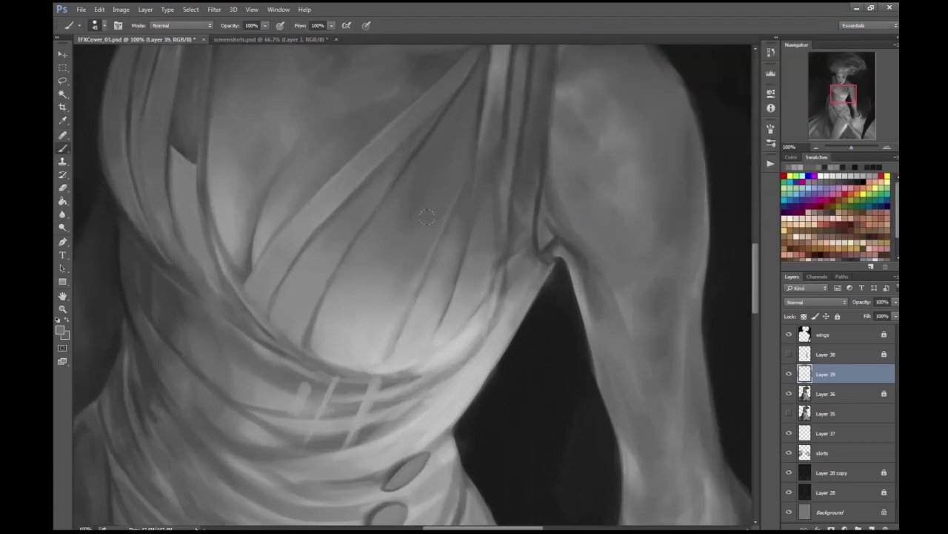
scroll(461, 305, down, 1)
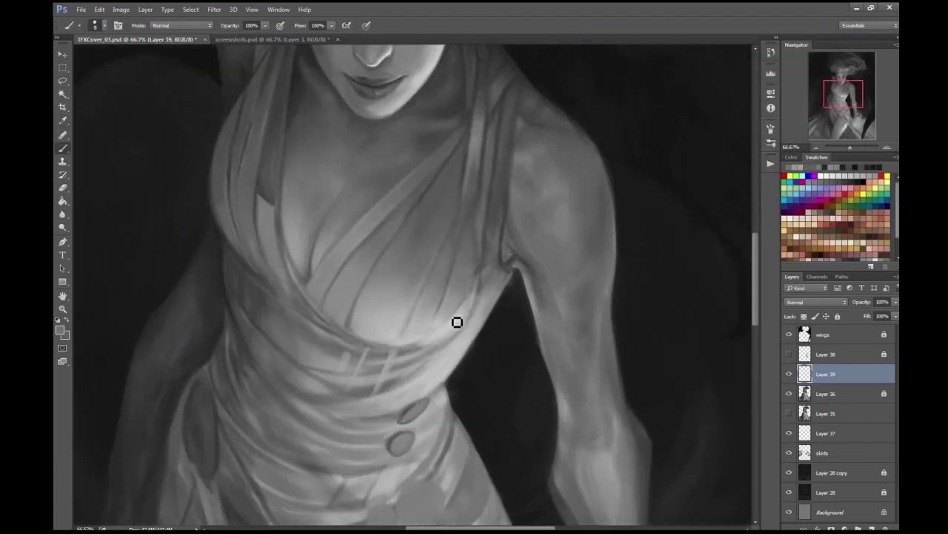
- Mirror the canvas and shade the strap beside the near shoulder with dark grey using a round size 25 brush
scroll(567, 248, down, 4)
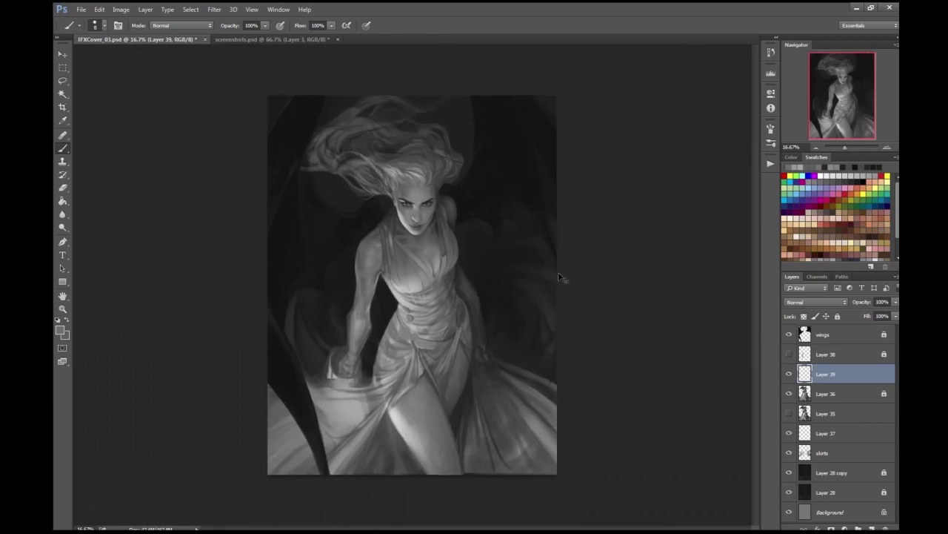
key(ctrl+plus)
key(ctrl+plus)
key(ctrl+plus)
key(ctrl+plus)
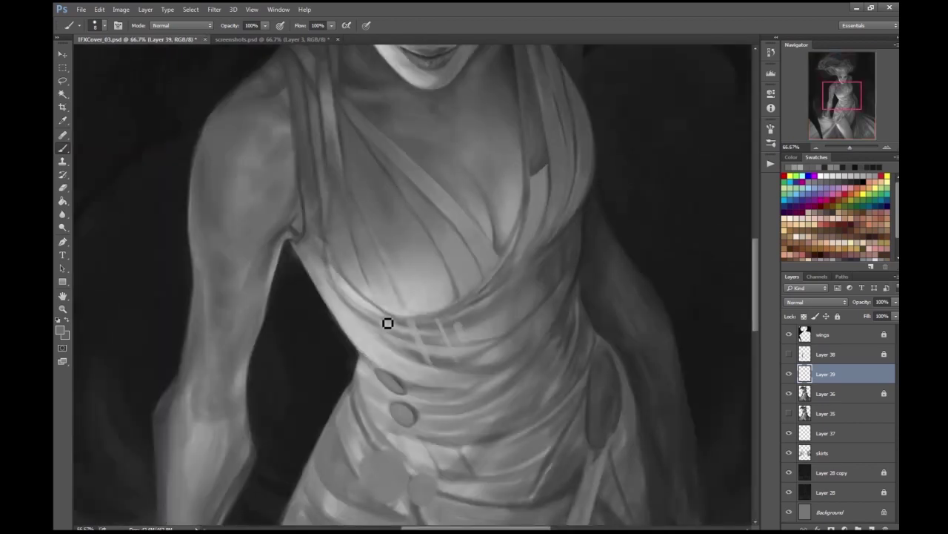
scroll(618, 252, down, 3)
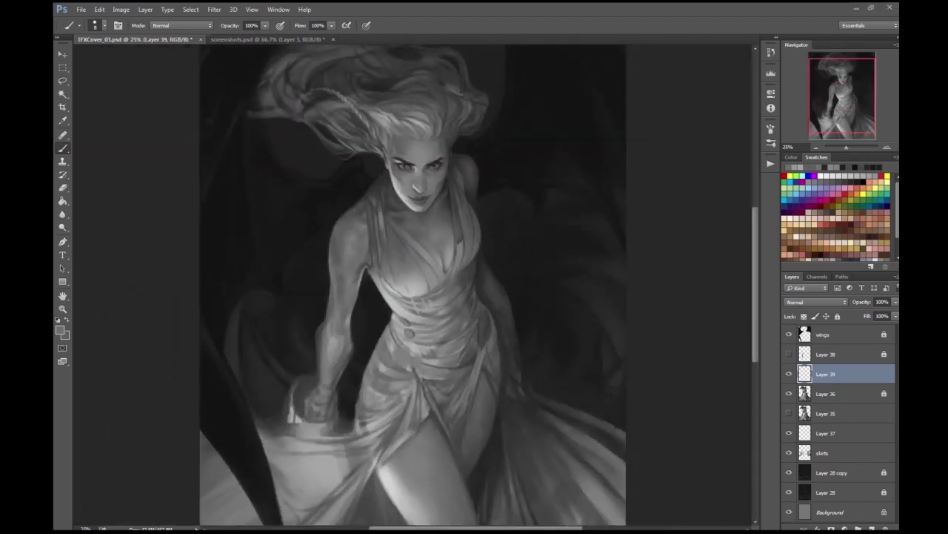
key(ctrl+plus)
key(ctrl+plus)
key(ctrl+plus)
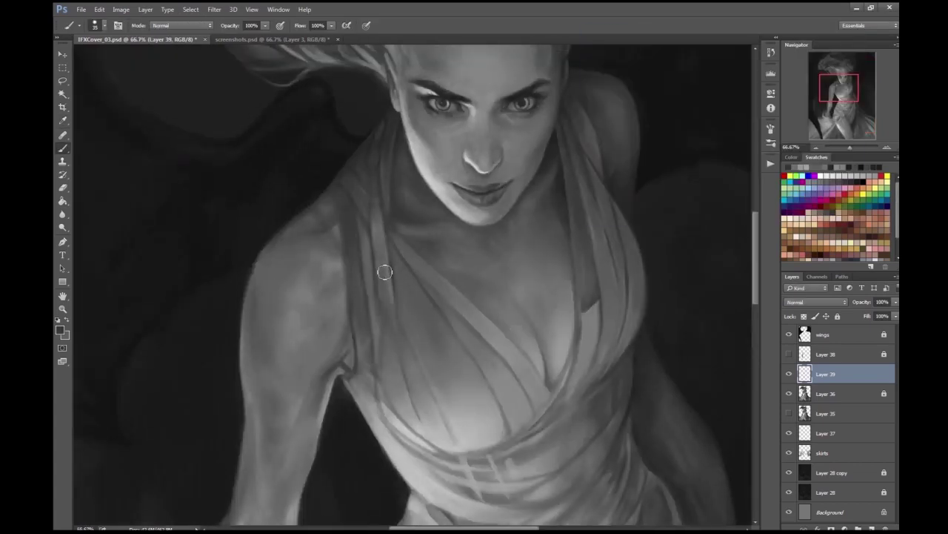
click(65, 330)
key(Escape)
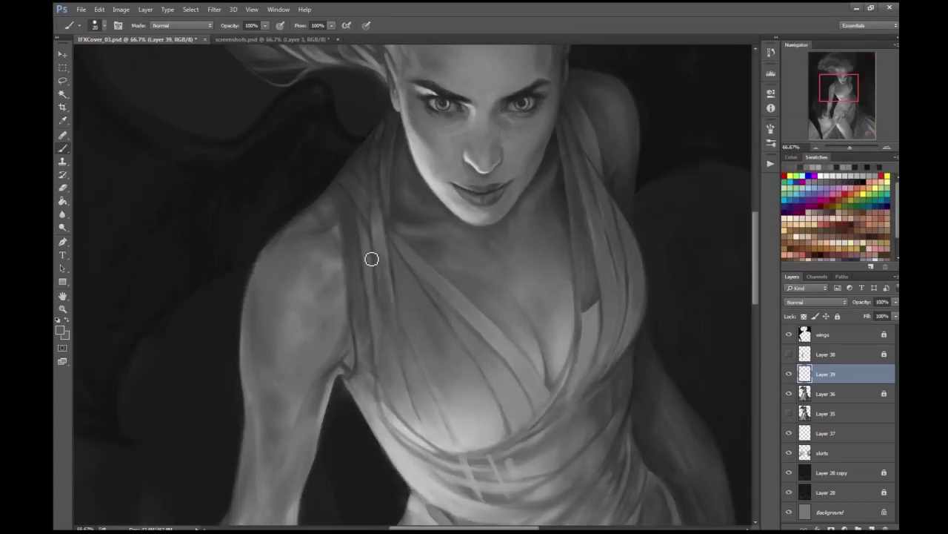
- Define the strap edges and bodice fold lines with a small round brush and mirror the canvas back
scroll(407, 398, down, 3)
key(ctrl+plus)
key(ctrl+plus)
key(ctrl+plus)
click(65, 330)
key(Escape)
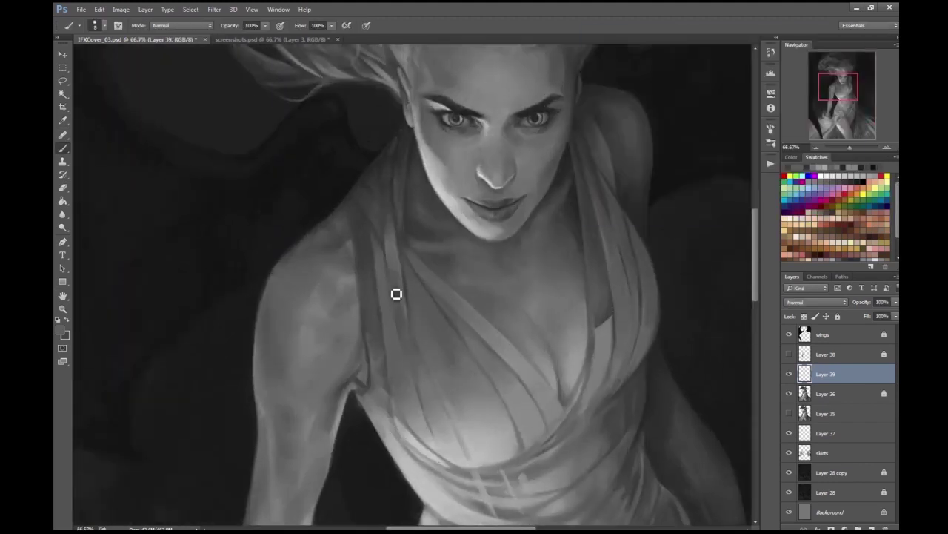
scroll(544, 280, down, 1)
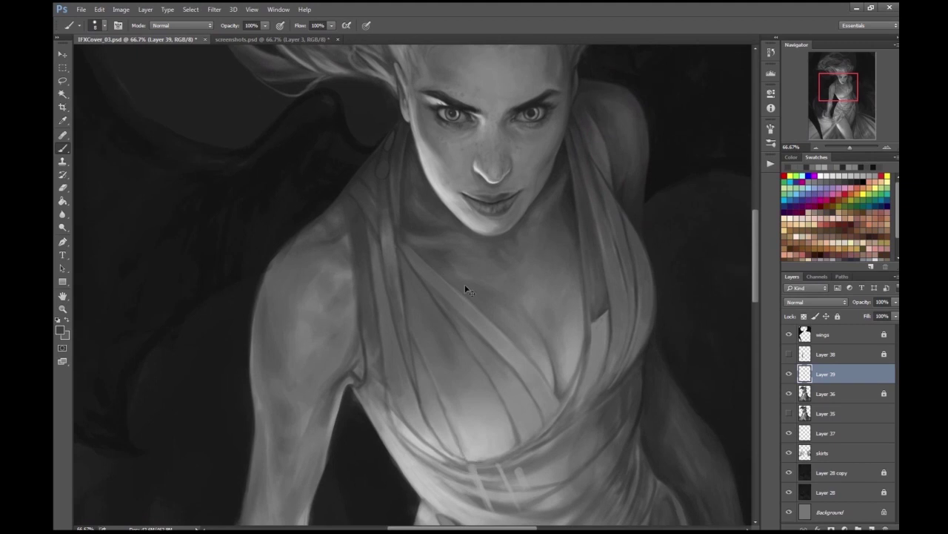
scroll(716, 281, down, 3)
scroll(603, 280, up, 1)
key(ctrl+plus)
key(ctrl+plus)
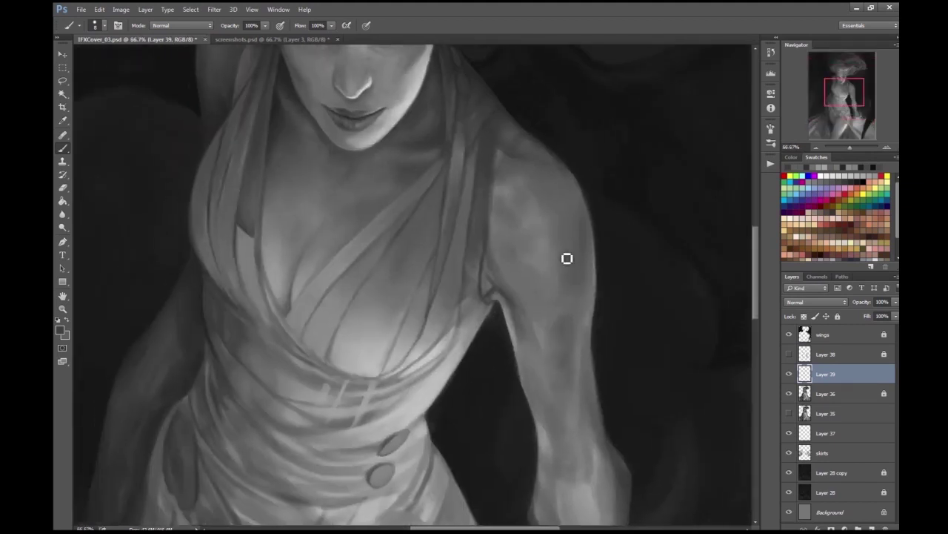
- Merge Layer 39 with Layer 36 beneath it
key(ctrl+minus)
key(ctrl+minus)
key(ctrl+minus)
key(ctrl+minus)
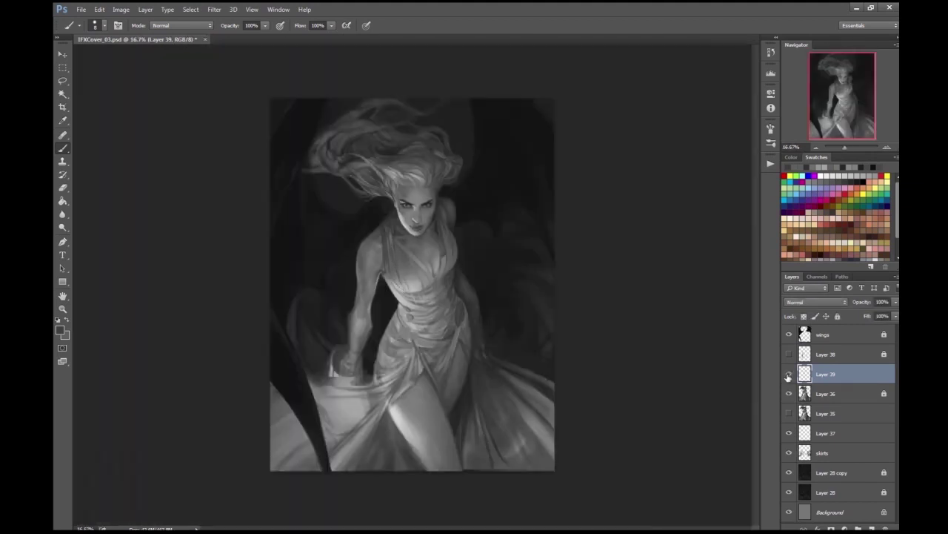
key(ctrl+plus)
key(alt+shift+bracketleft)
click(145, 9)
click(164, 332)
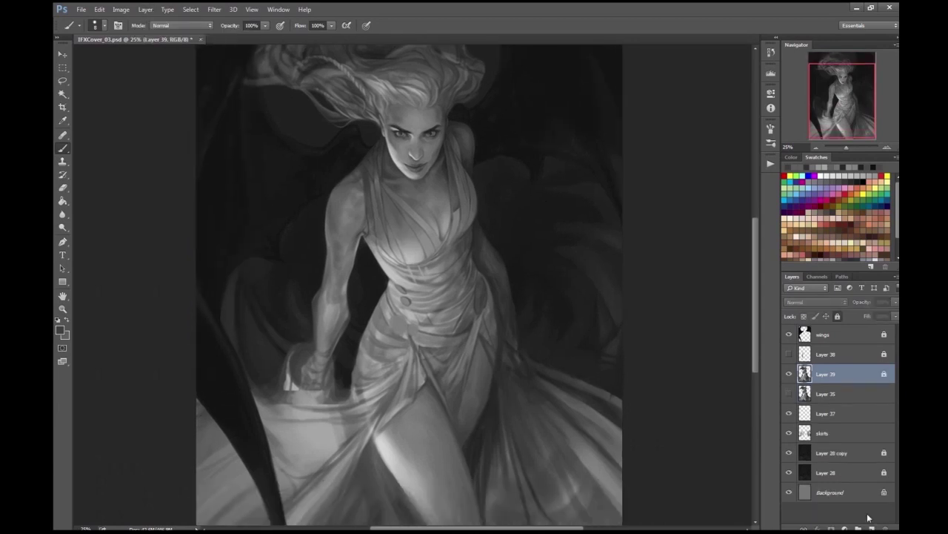
- Add an empty layer above Layer 39, then duplicate Layer 39 and hide the original
key(ctrl+plus)
key(ctrl+plus)
key(e)
key(alt+bracketleft)
key(ctrl+j)
- Paint and smooth the shading of the woman's extended arm on the Layer 39 copy
drag(306, 260, 325, 245)
mouse_move(327, 298)
mouse_down()
mouse_move(333, 338)
mouse_move(362, 284)
mouse_move(336, 354)
mouse_up()
mouse_move(328, 406)
mouse_down()
mouse_move(381, 329)
mouse_move(407, 250)
mouse_move(382, 332)
mouse_move(615, 193)
mouse_up()
key(h)
key(b)
drag(452, 308, 460, 373)
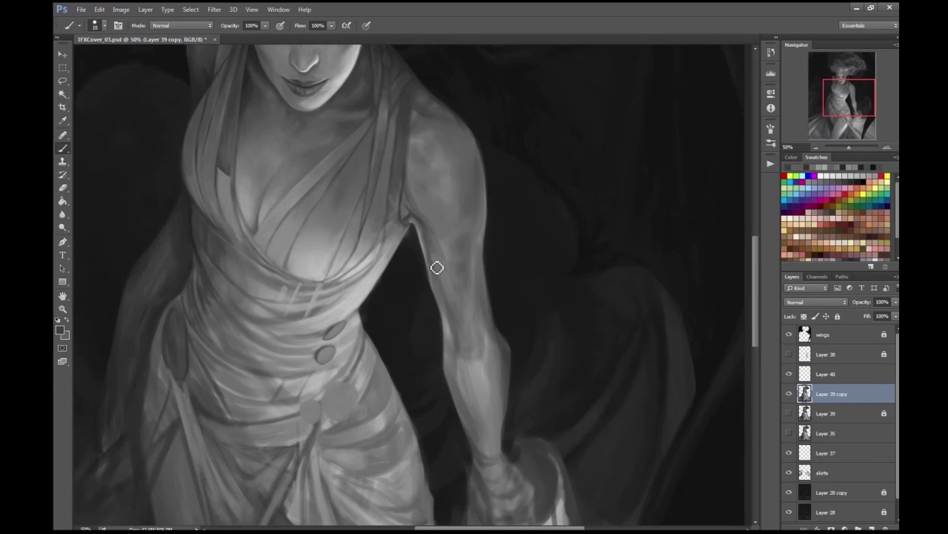
scroll(484, 318, down, 1)
scroll(484, 155, up, 2)
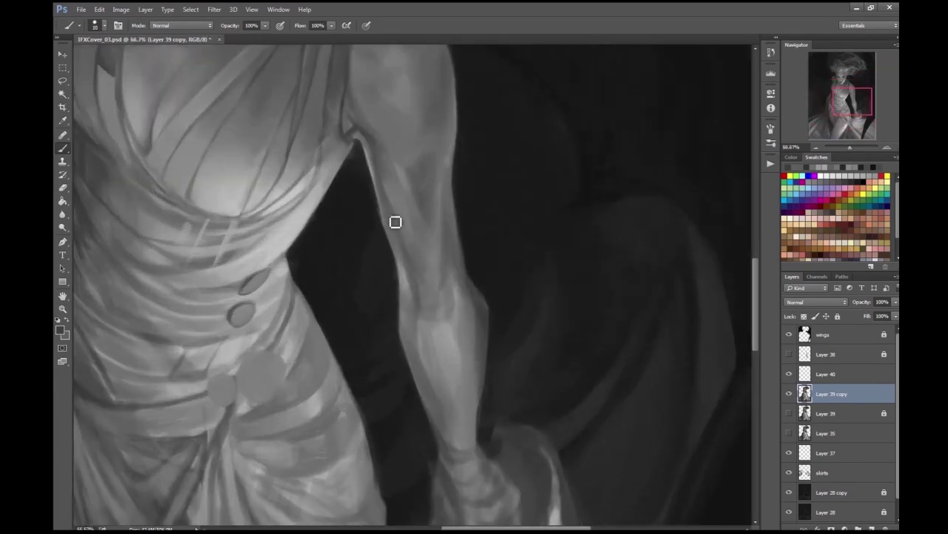
scroll(404, 270, down, 1)
key(bracketright)
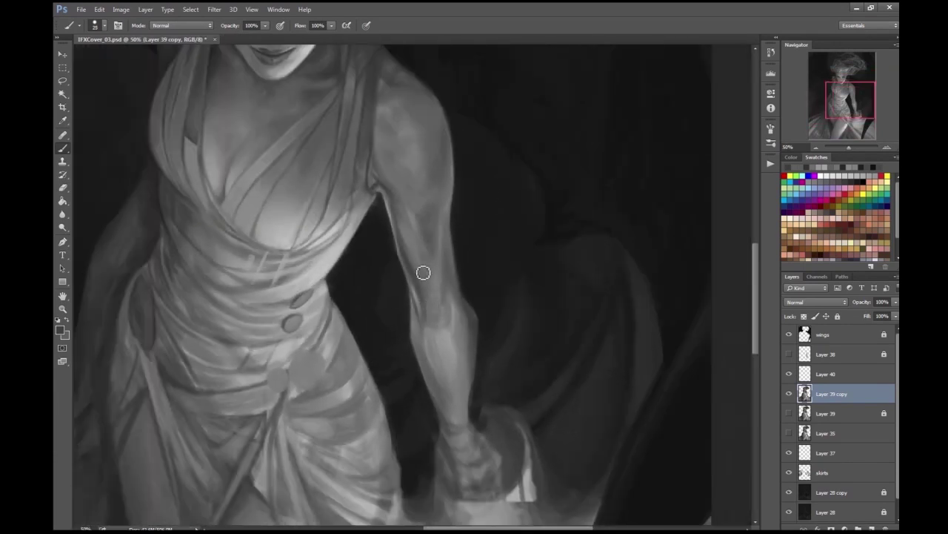
- Enlarge the brush to 125 px and paint shading on the exposed thigh
scroll(433, 315, down, 1)
scroll(656, 218, down, 1)
key(bracketright)
key(bracketright)
key(bracketright)
key(bracketright)
key(bracketright)
key(bracketright)
key(bracketright)
scroll(380, 320, up, 1)
drag(380, 320, 372, 355)
right_click(106, 66)
click(132, 126)
key(Return)
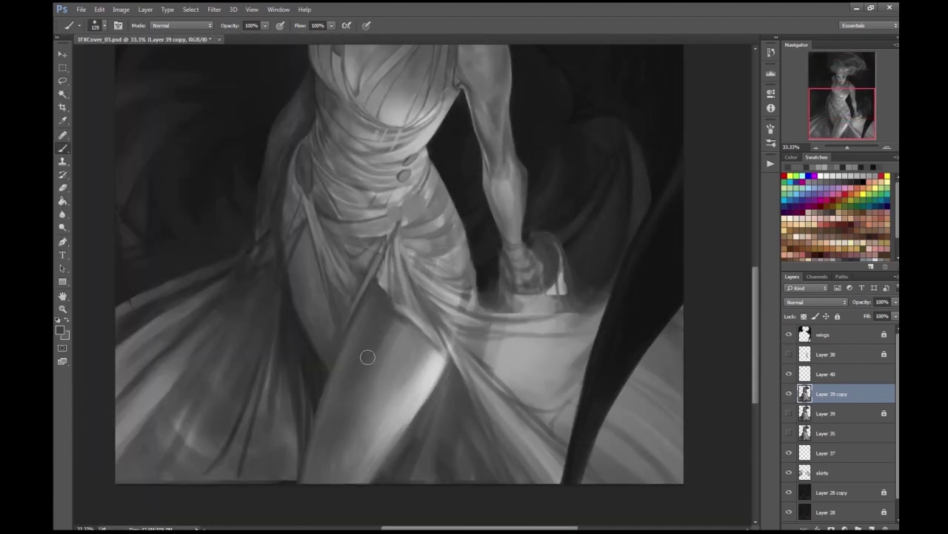
- Add a new layer above the Layer 39 copy and brush broad shading over the exposed thigh
key(ctrl+minus)
click(63, 187)
click(99, 26)
double_click(126, 125)
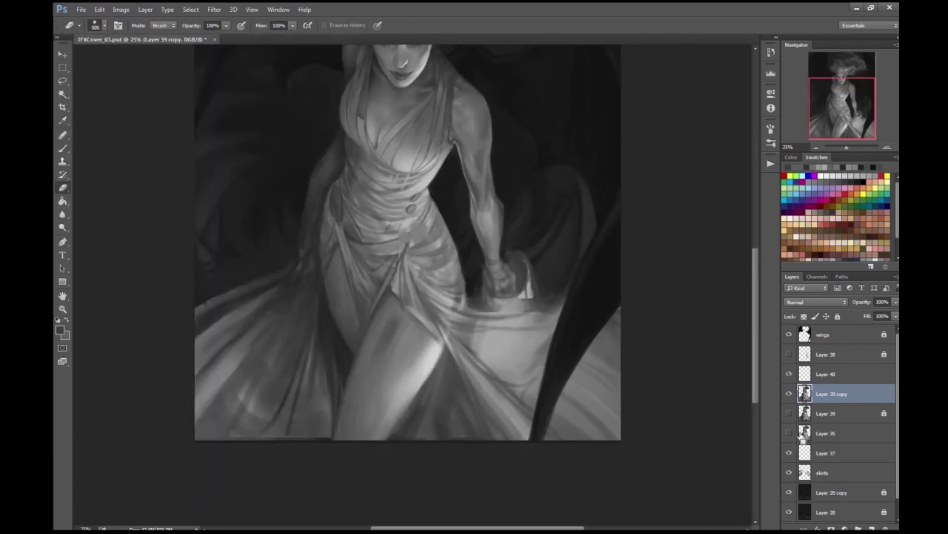
click(871, 528)
key(b)
mouse_move(352, 418)
mouse_down()
mouse_move(400, 311)
mouse_move(429, 296)
mouse_move(426, 330)
mouse_move(445, 315)
mouse_up()
- Switch to a smaller eraser and make the Layer 39 copy the active layer
key(ctrl+plus)
key(e)
click(99, 25)
key(Escape)
key(bracketleft)
click(831, 413)
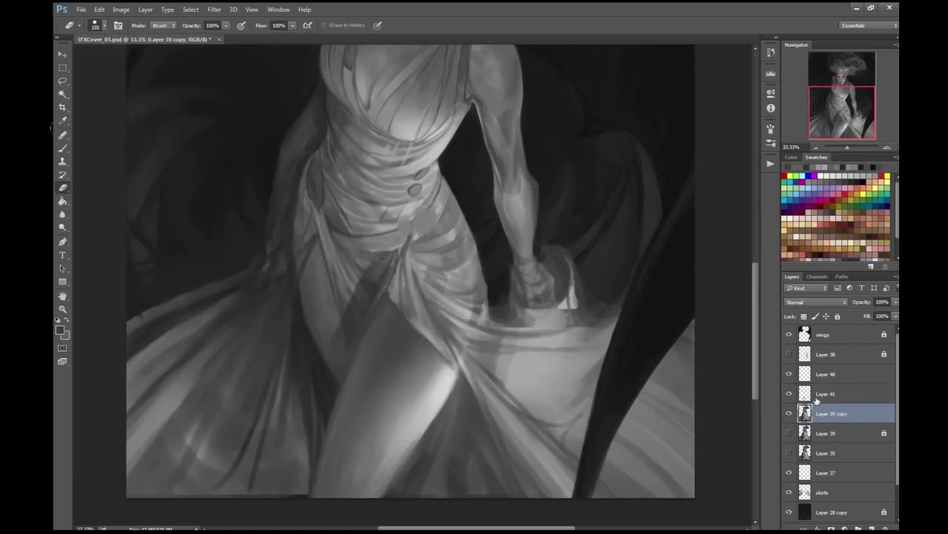
- Return to Layer 41, refine the thigh shading with a smaller brush and lower the layer's opacity to 93%
key(alt+bracketright)
key(ctrl+minus)
key(ctrl+minus)
key(ctrl+plus)
key(ctrl+plus)
key(ctrl+plus)
key(b)
key(bracketleft)
key(ctrl+minus)
key(ctrl+minus)
key(ctrl+minus)
key(ctrl+plus)
key(ctrl+plus)
key(ctrl+plus)
key(ctrl+plus)
key(ctrl+minus)
key(ctrl+minus)
key(ctrl+minus)
scroll(650, 314, down, 5)
drag(896, 301, 891, 311)
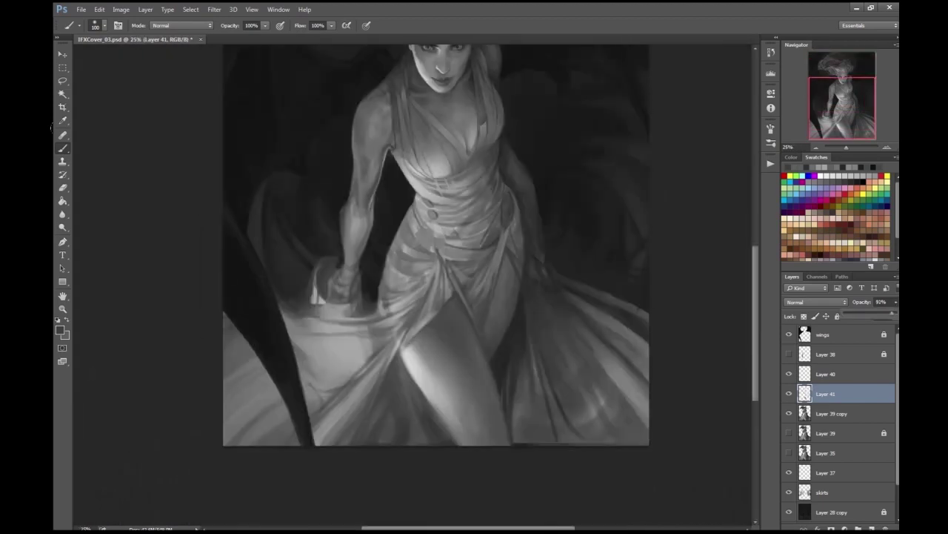
- Merge Layer 40, Layer 41 and the Layer 39 copy into one layer
shift+click(826, 374)
key(ctrl+plus)
key(ctrl+plus)
click(146, 9)
click(159, 328)
- Choose another brush preset, add a new layer above Layer 40 and pick a gray foreground color
right_click(71, 159)
double_click(271, 400)
scroll(412, 260, up, 2)
key(ctrl+shift+alt+n)
click(59, 330)
key(Return)
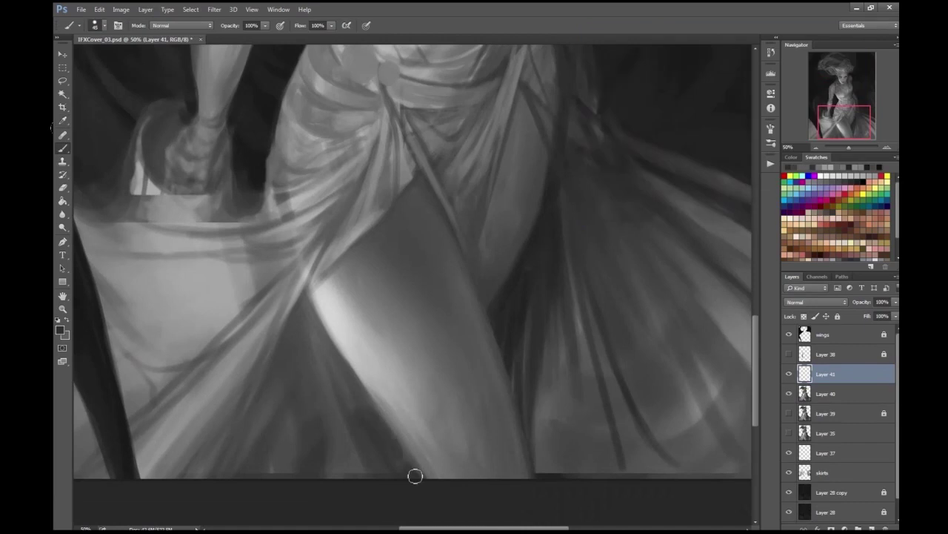
click(61, 329)
key(Return)
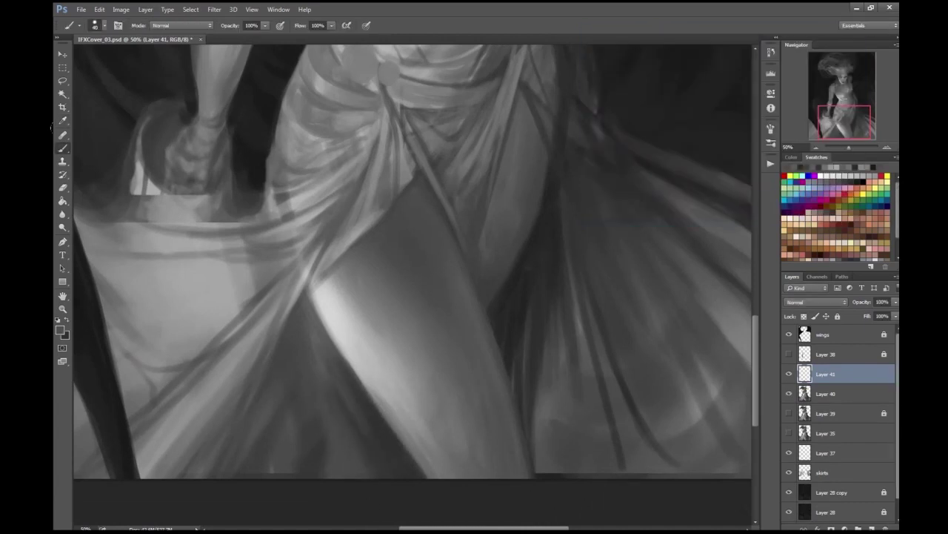
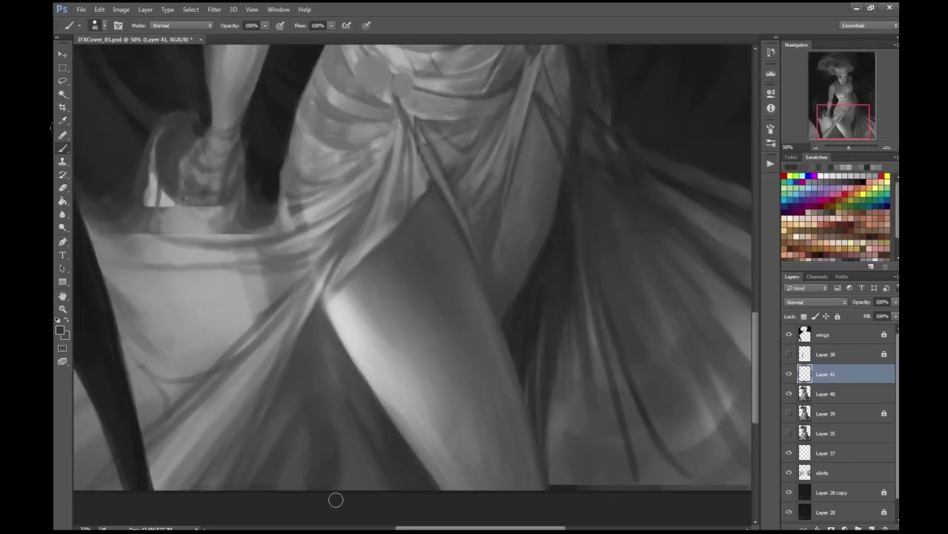
- Touch up the drapery at the hip and set the foreground color to mid-gray 898989
key(ctrl+minus)
key(ctrl+plus)
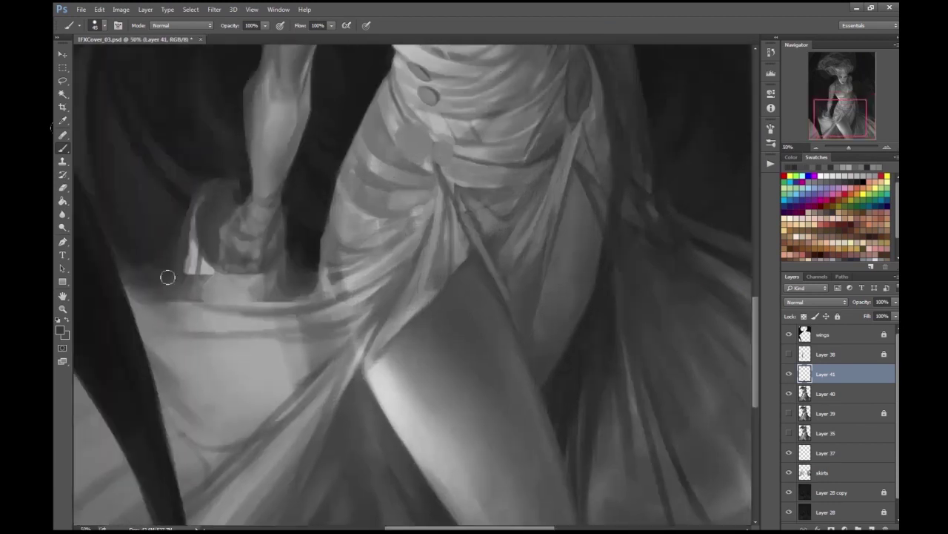
drag(382, 266, 415, 297)
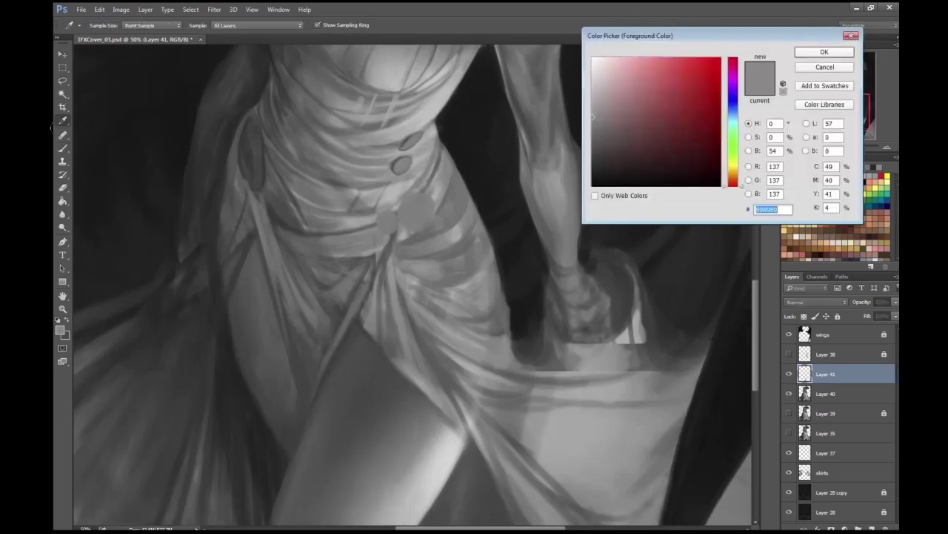
key(Return)
key(ctrl+plus)
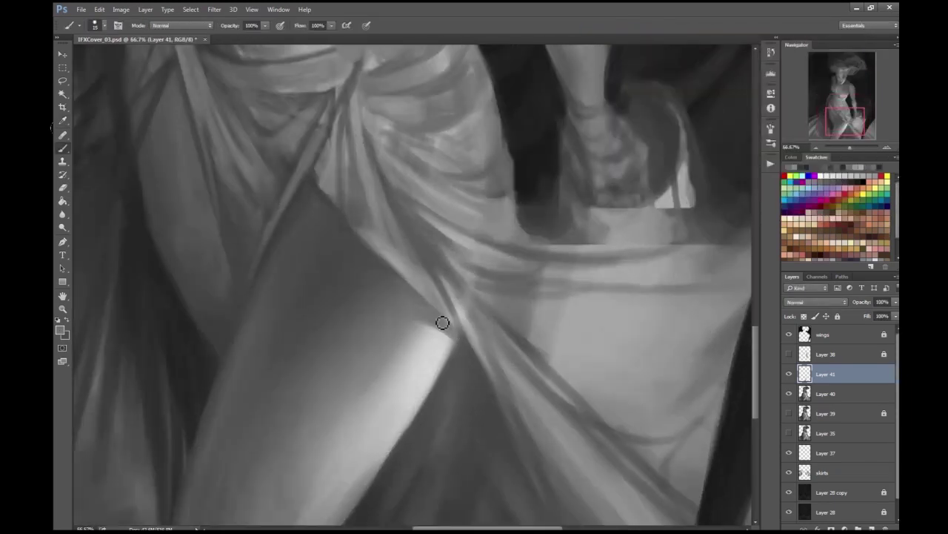
- Touch up the skirt's edge where it crosses the top of the exposed thigh
key(ctrl+minus)
key(ctrl+minus)
key(ctrl+minus)
key(ctrl+minus)
key(e)
scroll(426, 415, up, 3)
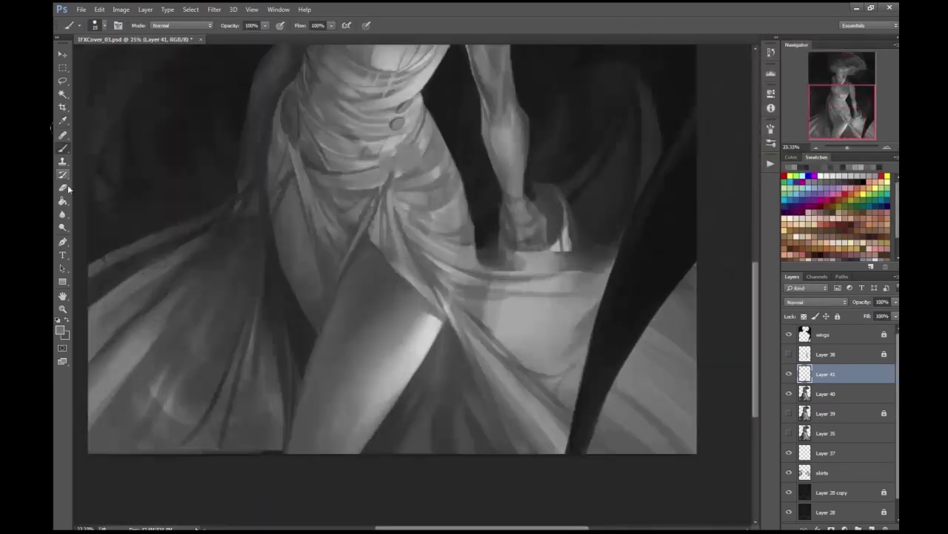
drag(428, 311, 437, 359)
key(b)
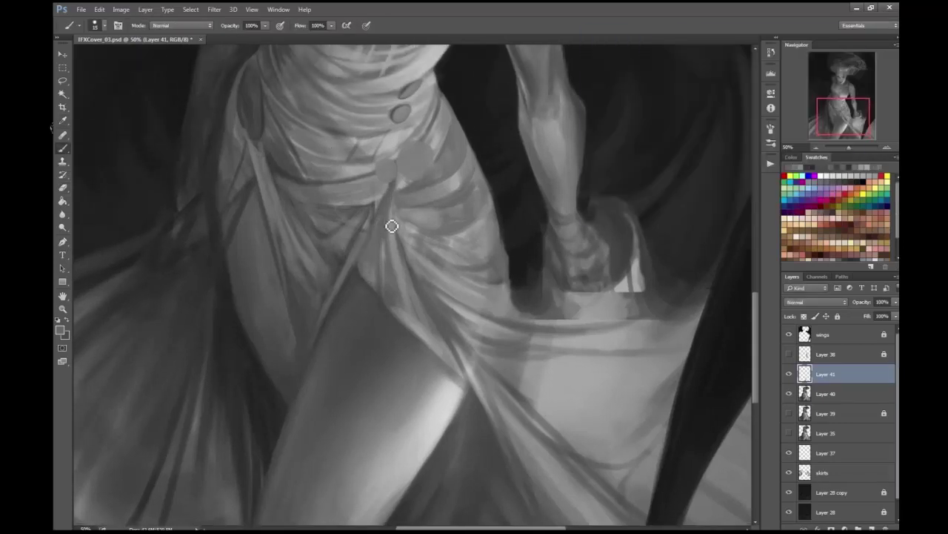
- Paint the skirt folds that fall from the knot at the waist with a larger brush
drag(395, 220, 407, 235)
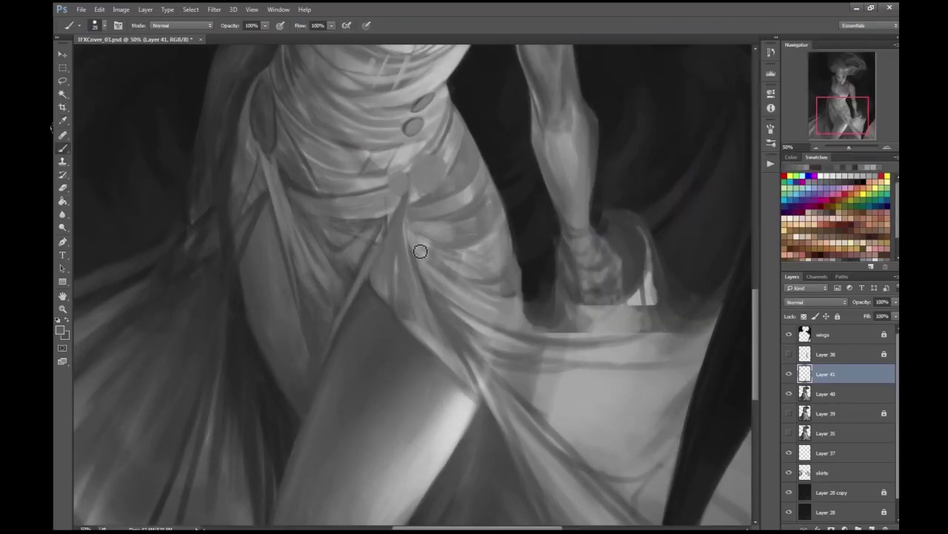
drag(435, 74, 467, 191)
drag(419, 238, 431, 259)
scroll(393, 252, down, 3)
scroll(650, 200, up, 3)
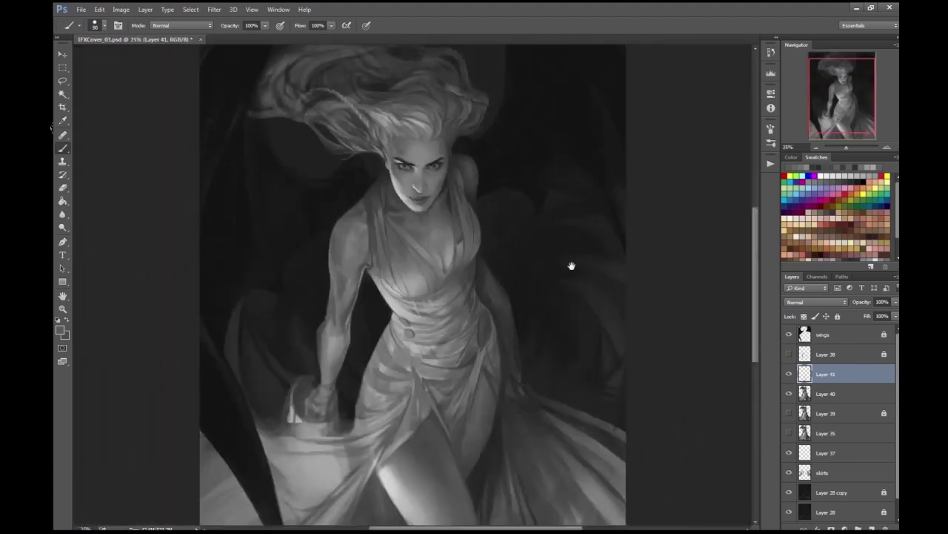
key(Escape)
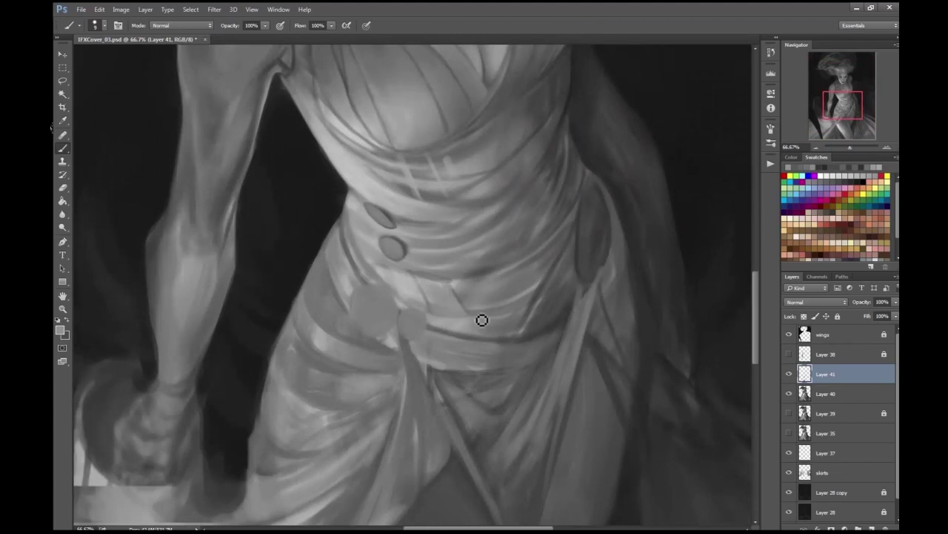
- Set the foreground color to gray 636363 and paint the wrapped folds across the waist
scroll(473, 319, down, 2)
scroll(452, 307, up, 1)
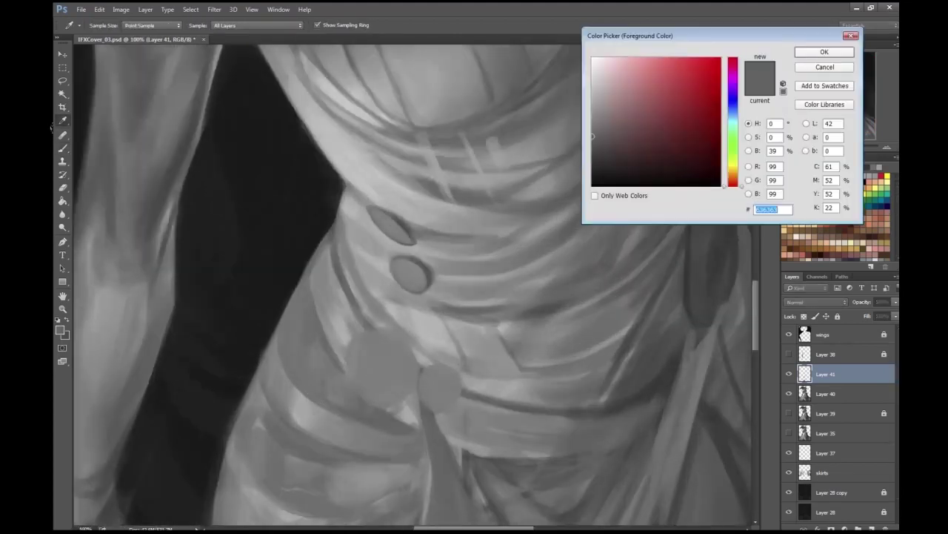
key(Return)
drag(465, 310, 502, 313)
key(ctrl+minus)
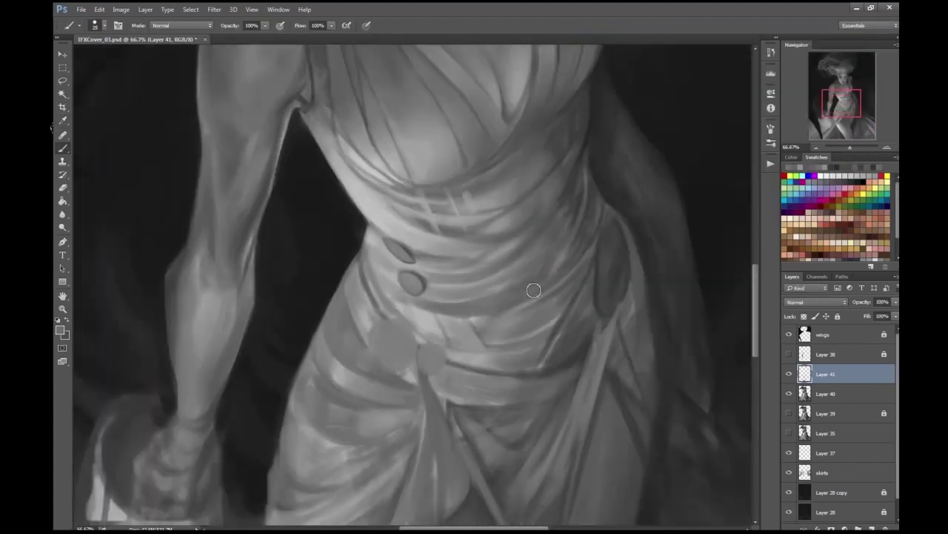
- Resample grays and refine the bodice folds around the two small oval ornaments with a small brush
scroll(481, 323, up, 1)
key(Return)
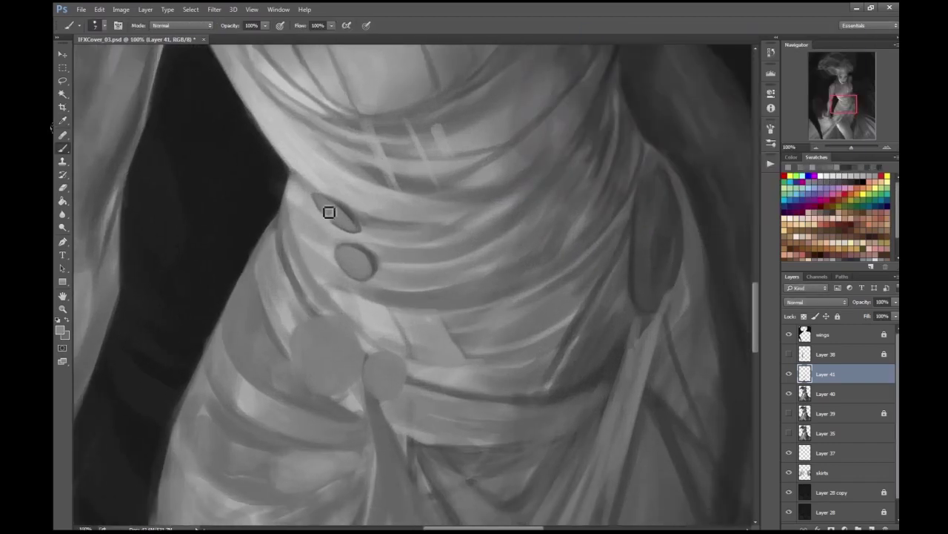
scroll(297, 219, down, 3)
scroll(277, 190, up, 3)
key(Return)
key(b)
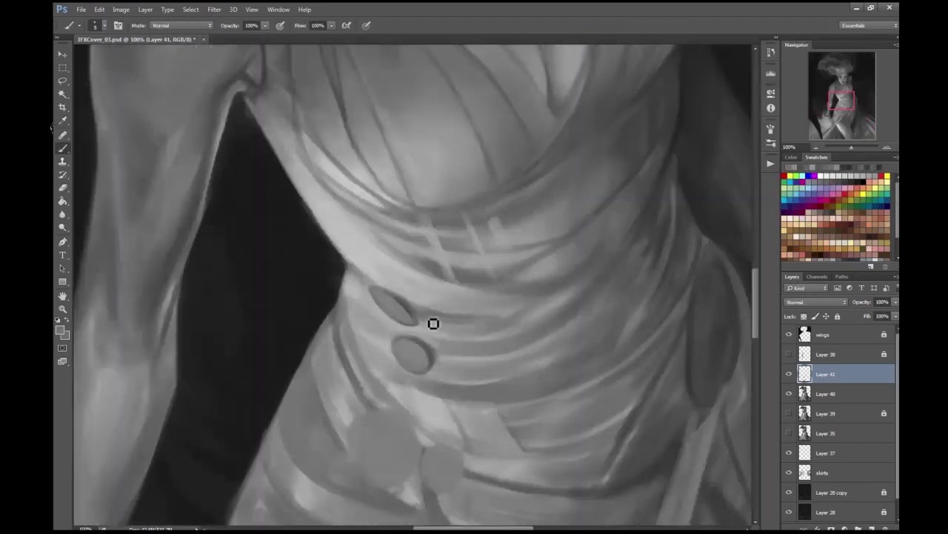
scroll(482, 305, down, 1)
scroll(475, 305, up, 1)
scroll(536, 302, down, 2)
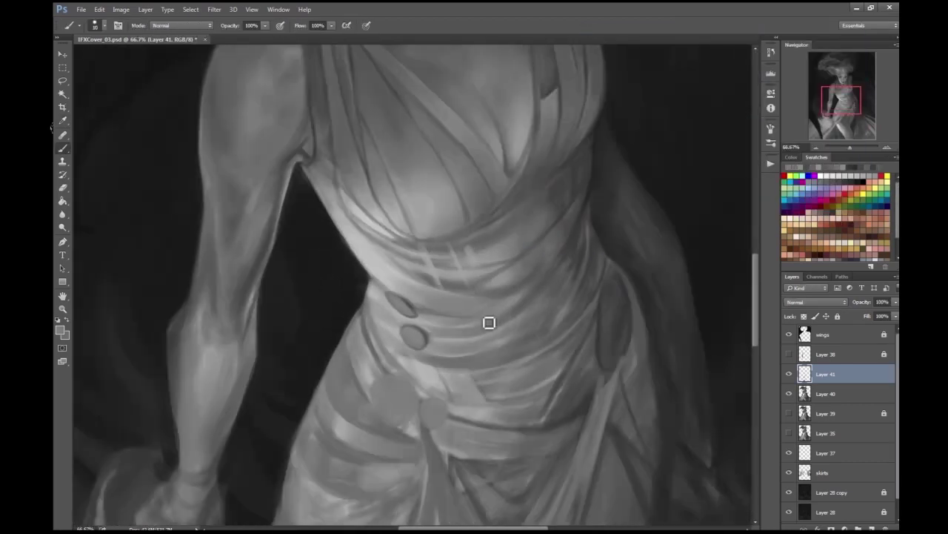
scroll(713, 328, down, 3)
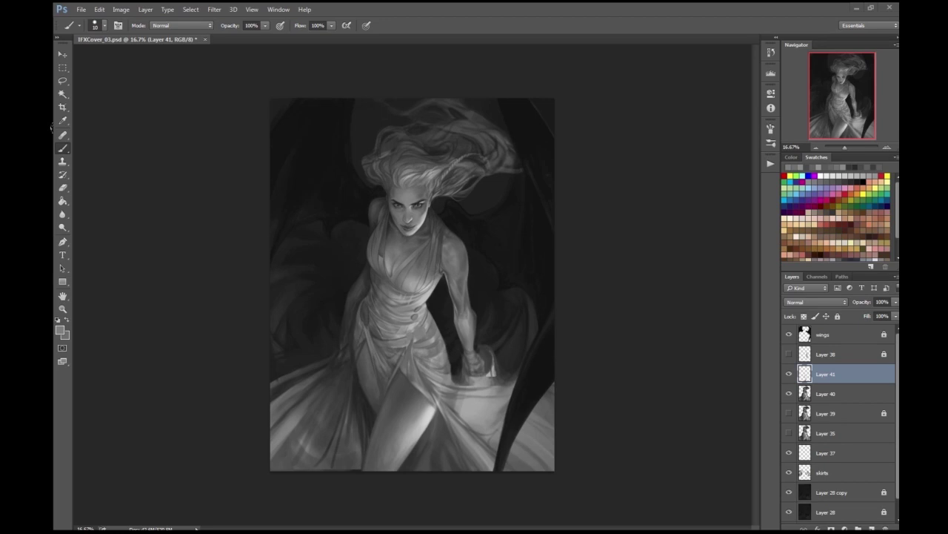
- Add a new layer above Layer 41 and set the foreground color to gray with RGB 128, 128, 128
key(ctrl+plus)
key(ctrl+plus)
key(ctrl+plus)
key(ctrl+shift+alt+n)
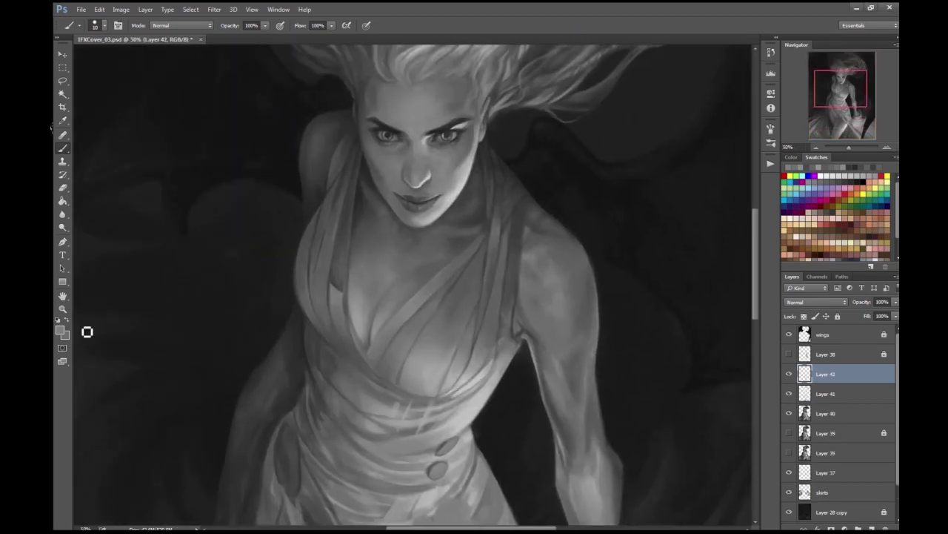
key(i)
click(60, 329)
scroll(466, 307, down, 3)
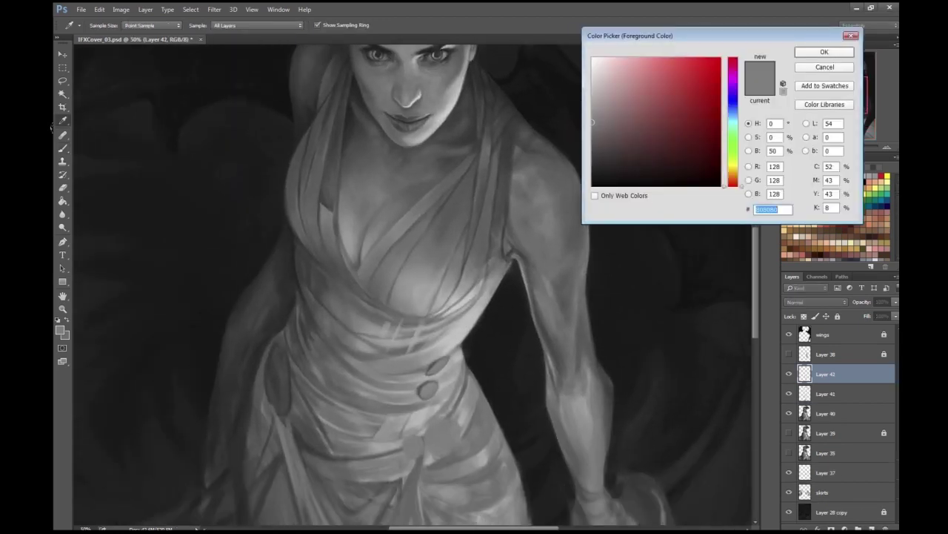
key(Return)
- Paint light highlights inside the two small oval ornaments on the waist
key(b)
key(ctrl+plus)
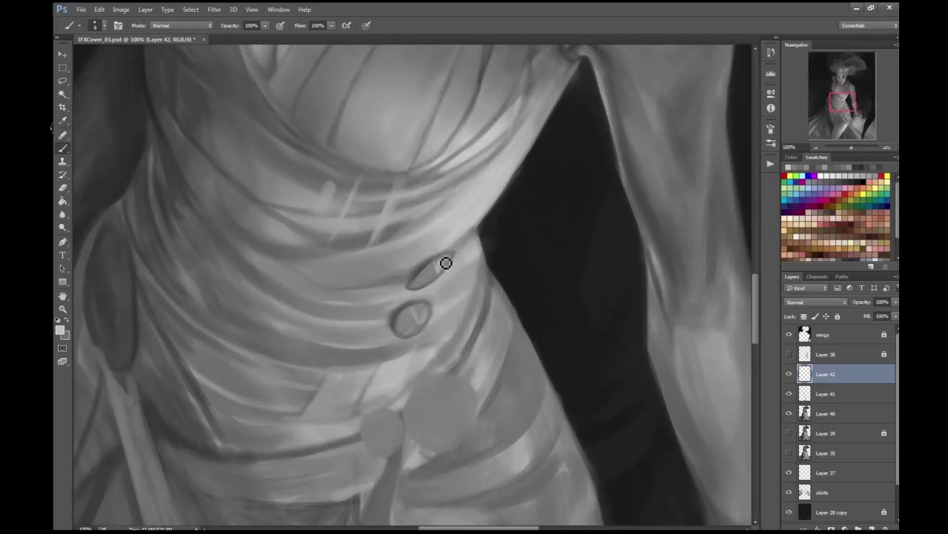
key(ctrl+minus)
key(ctrl+minus)
key(ctrl+plus)
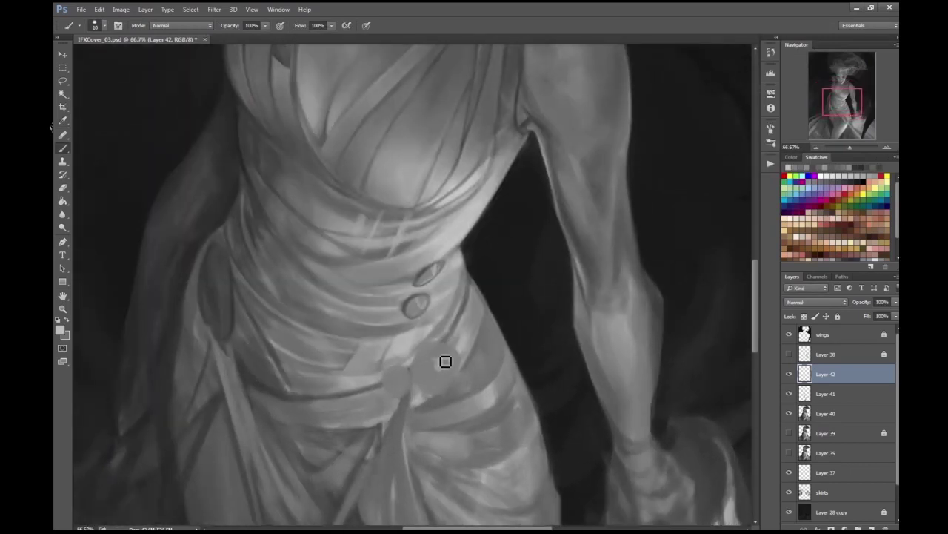
- Paint a dark outline and light center marks on the large round ornament at the hip
scroll(445, 385, down, 2)
key(ctrl+plus)
click(59, 329)
key(Return)
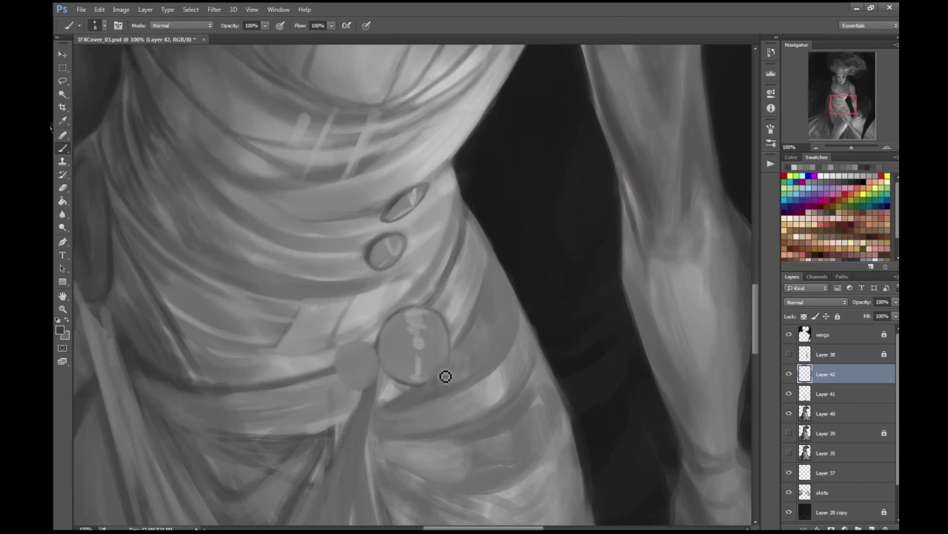
drag(444, 382, 477, 411)
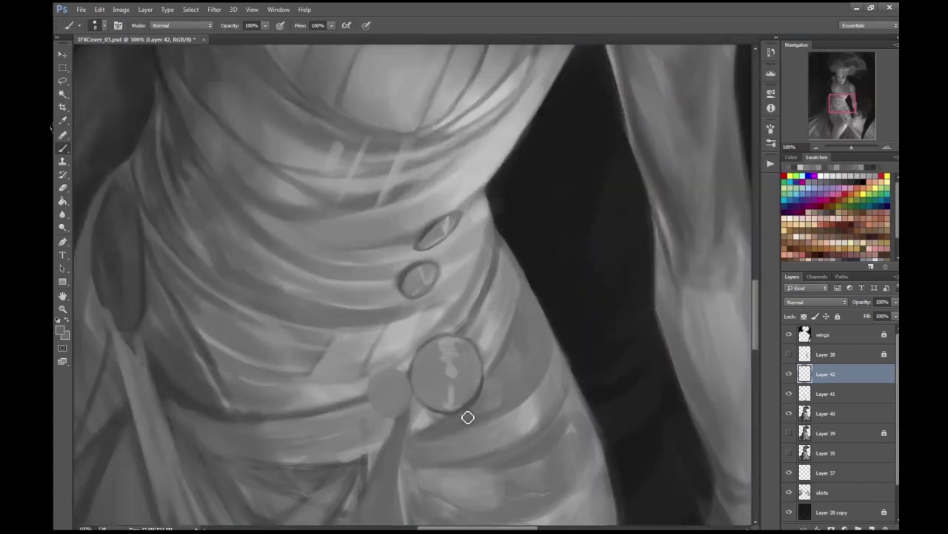
key(ctrl+minus)
key(ctrl+minus)
key(ctrl+minus)
key(ctrl+minus)
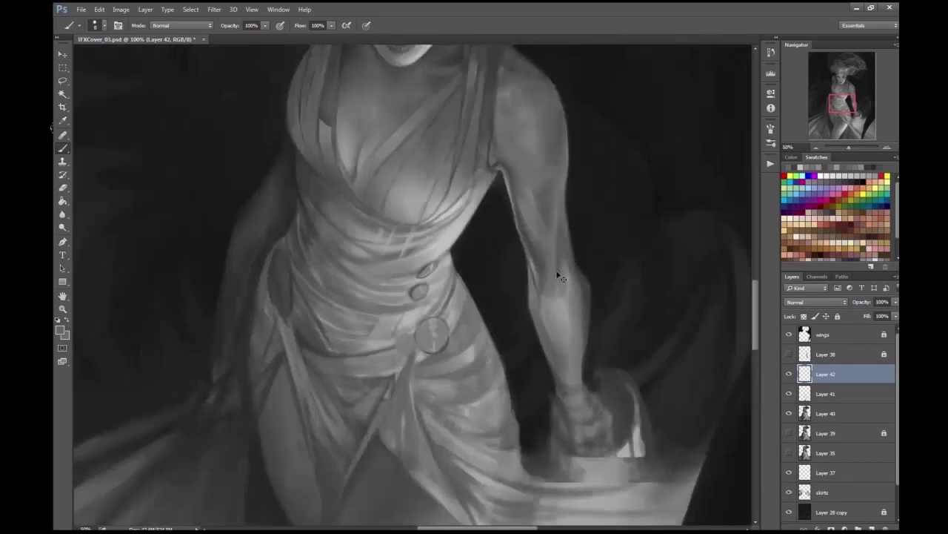
- Pick new gray foreground tones and touch up the draped straps over the chest with a small brush
key(ctrl+plus)
key(ctrl+plus)
key(ctrl+plus)
click(60, 330)
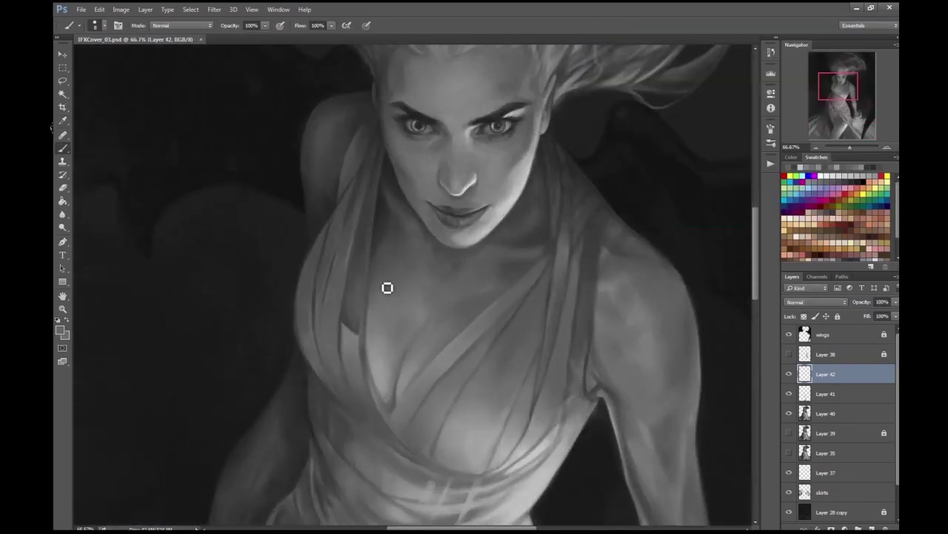
key(Return)
scroll(376, 332, down, 5)
key(Return)
key(ctrl+minus)
key(ctrl+minus)
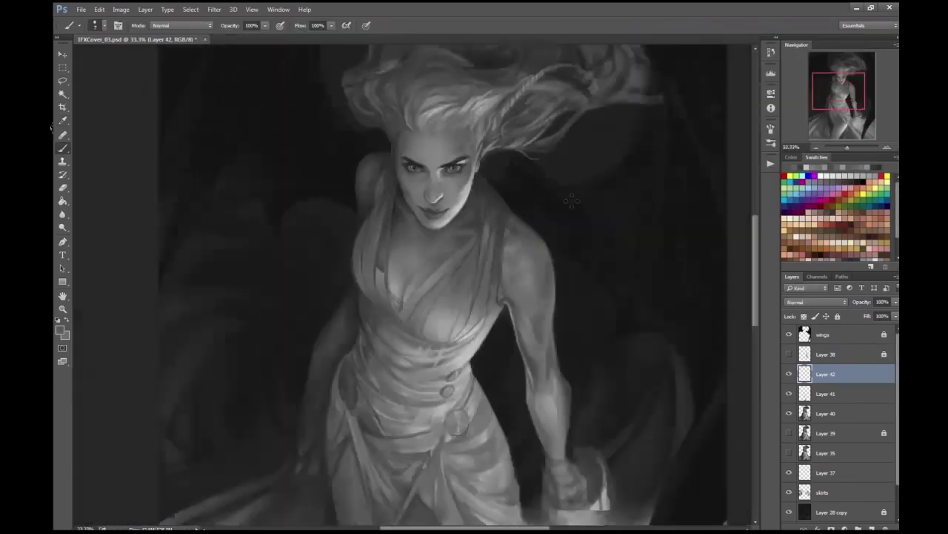
- Pick a gray foreground tone and paint a diagonal strap crossing the vertical drape folds just above the armpit
key(ctrl+plus)
key(ctrl+plus)
key(ctrl+plus)
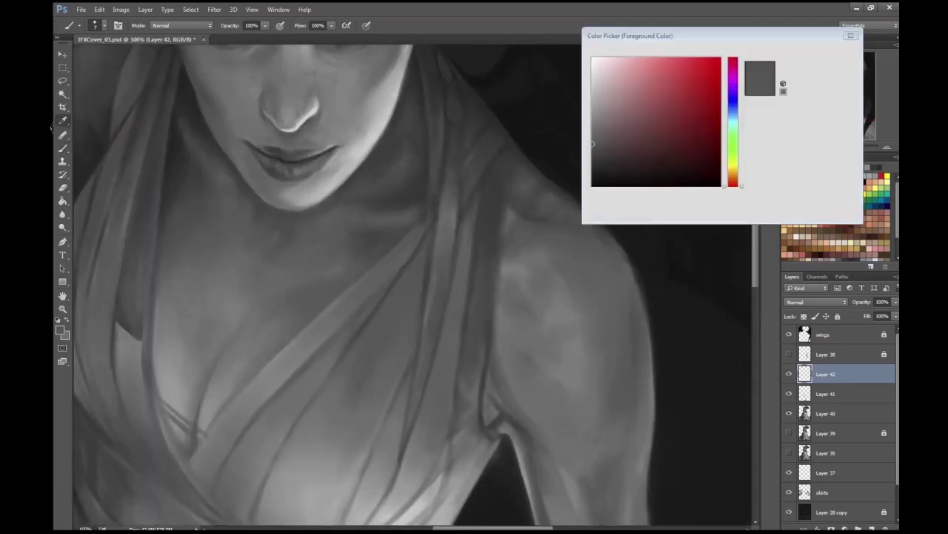
key(ctrl+minus)
key(ctrl+plus)
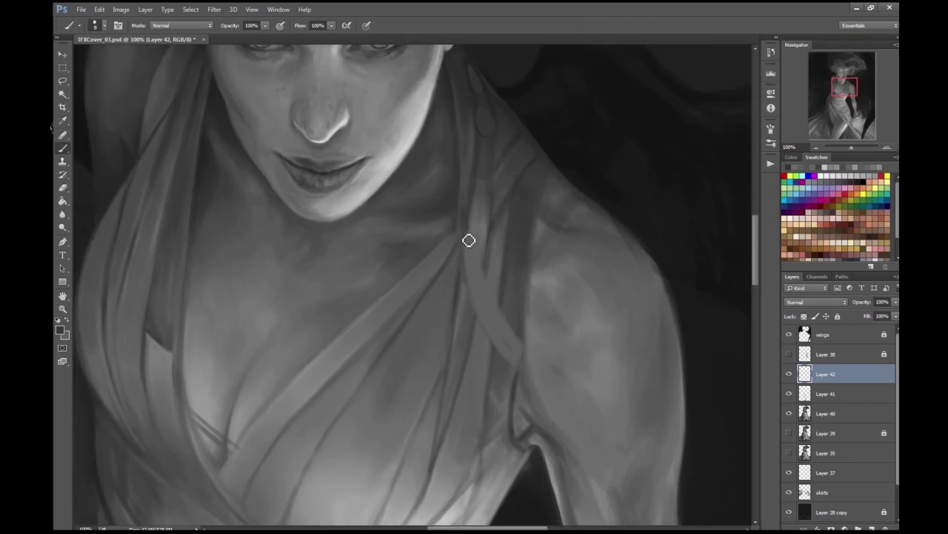
key(ctrl+minus)
key(ctrl+plus)
- Paint a second, parallel diagonal strap higher up across the shoulder drape, from the neck down to the shoulder
mouse_move(487, 168)
mouse_down()
mouse_move(527, 235)
mouse_move(484, 145)
mouse_move(536, 238)
mouse_up()
key(ctrl+minus)
key(ctrl+minus)
key(ctrl+minus)
key(ctrl+plus)
key(ctrl+plus)
key(ctrl+plus)
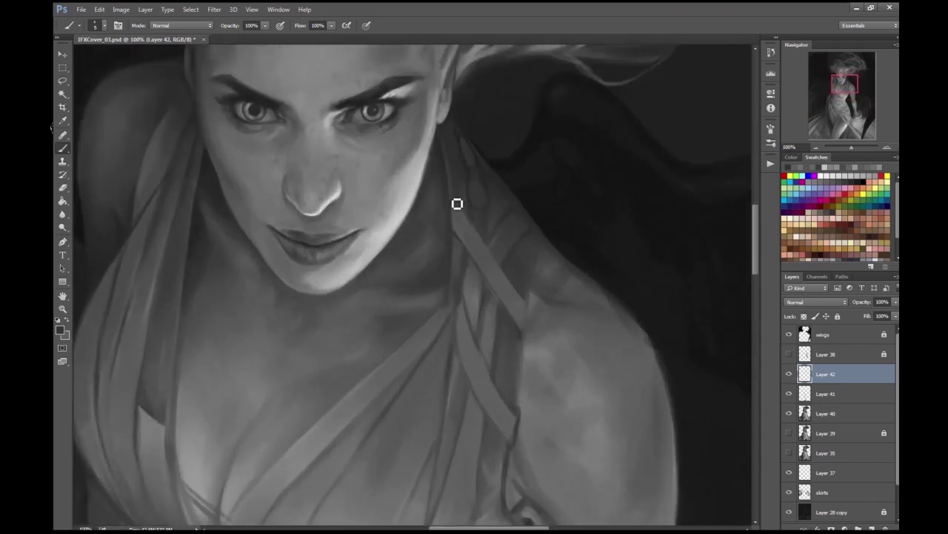
- Sketch thin dark outlines for a diagonal band running from under the bust down to the upper oval waist ornament
key(ctrl+minus)
key(ctrl+minus)
key(ctrl+minus)
key(ctrl+minus)
key(ctrl+plus)
key(ctrl+plus)
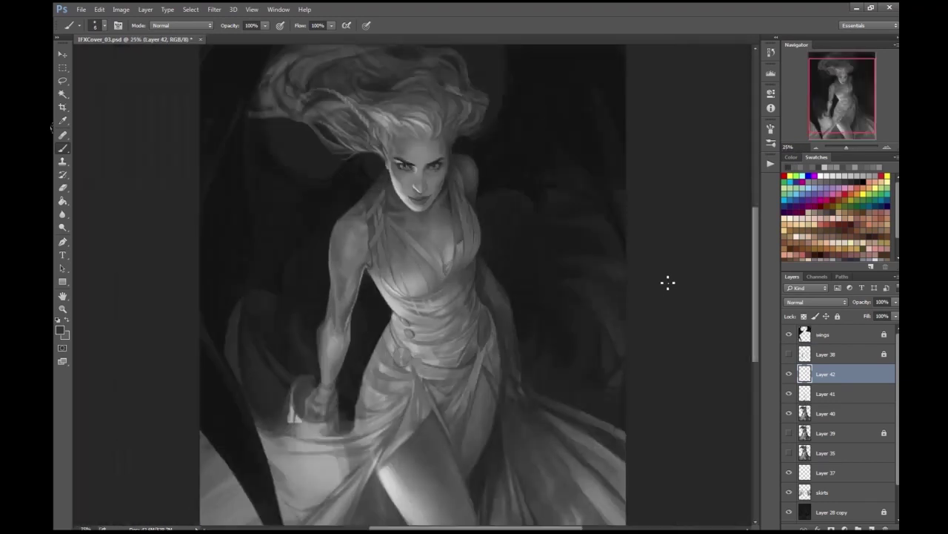
scroll(611, 290, down, 3)
key(ctrl+plus)
key(ctrl+minus)
key(ctrl+plus)
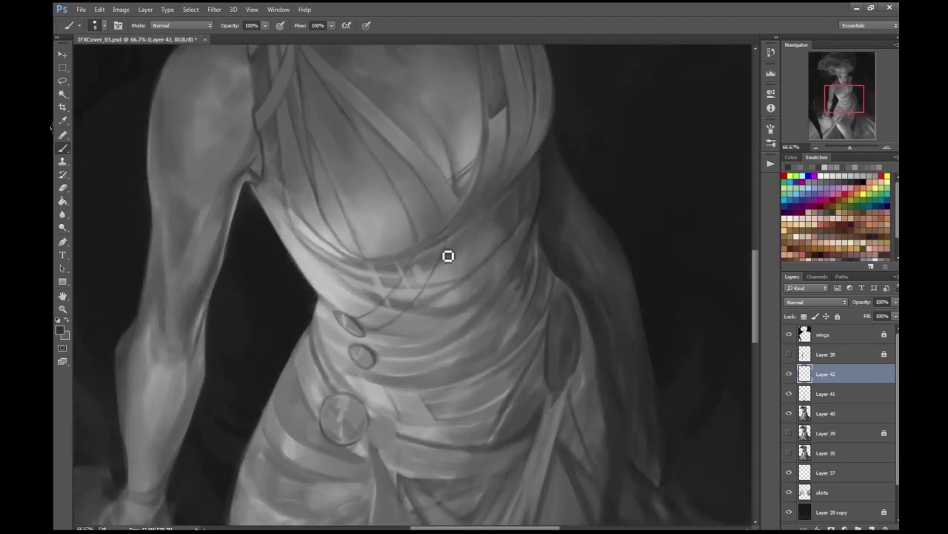
key(ctrl+minus)
key(ctrl+minus)
key(ctrl+plus)
key(ctrl+plus)
key(ctrl+plus)
- Fill the diagonal waist band with gray using a larger brush and save the painting
drag(416, 412, 491, 329)
drag(449, 378, 402, 334)
key(bracketright)
key(bracketright)
key(bracketright)
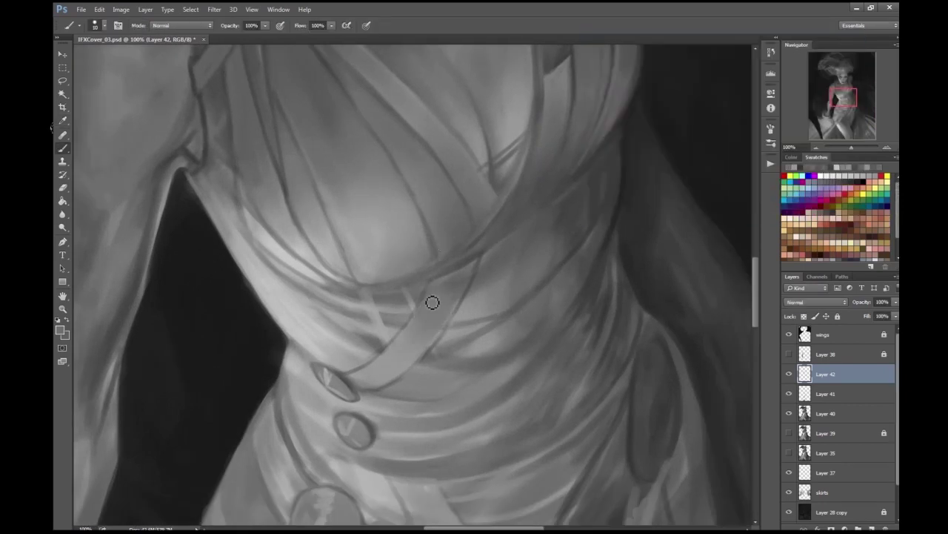
key(ctrl+minus)
key(ctrl+minus)
key(ctrl+plus)
key(ctrl+plus)
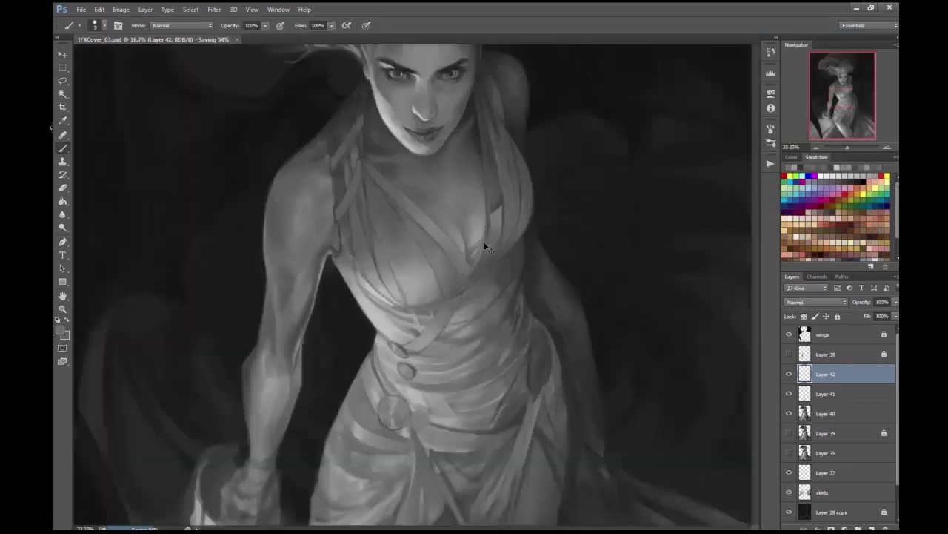
- Refine the shoulder strap's edges and paint a dark line along the armhole over the shoulder with a smaller brush
key(Return)
key(b)
key(ctrl+plus)
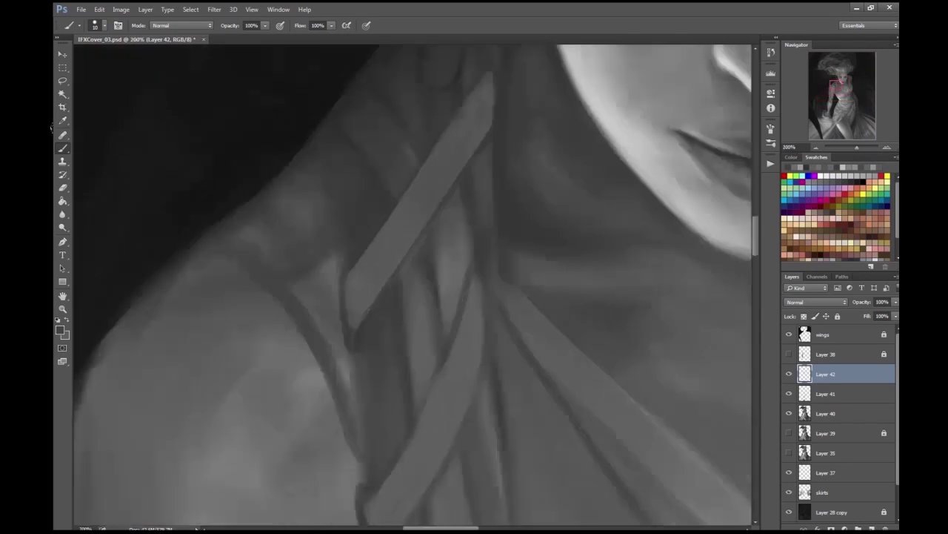
key(ctrl+plus)
key(Return)
key(bracketleft)
key(bracketleft)
key(bracketleft)
key(bracketleft)
key(bracketleft)
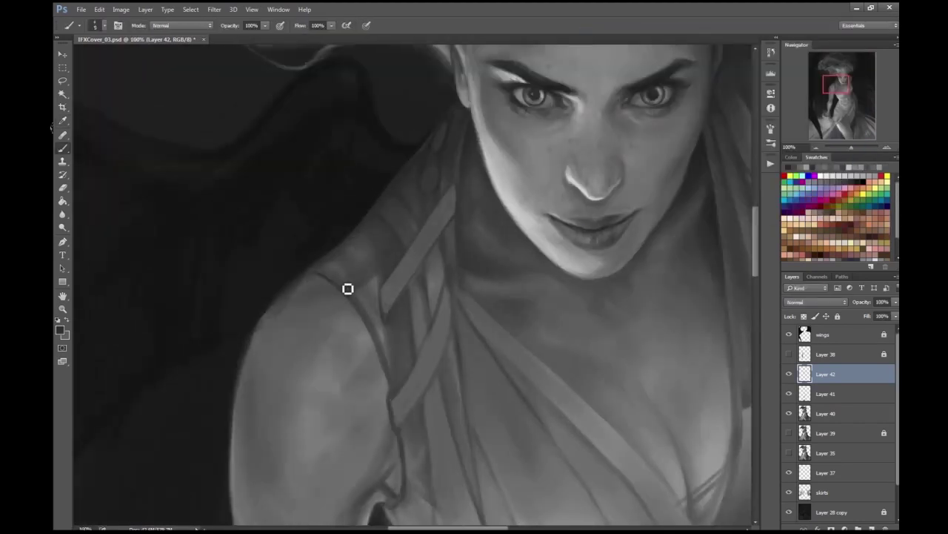
key(ctrl+minus)
key(ctrl+minus)
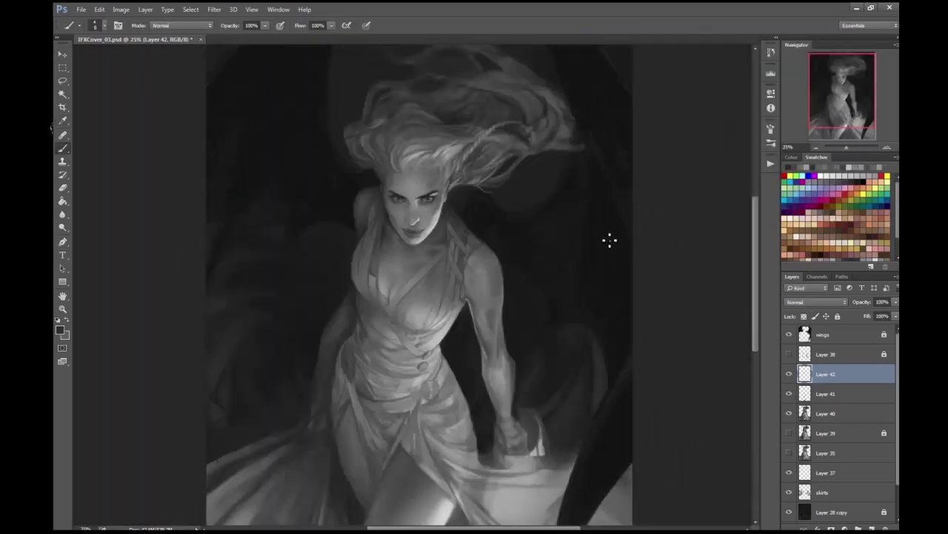
- Darken the edge of the draped neckline along the cleavage with a small brush
key(ctrl+plus)
key(ctrl+plus)
drag(525, 242, 535, 175)
key(ctrl+plus)
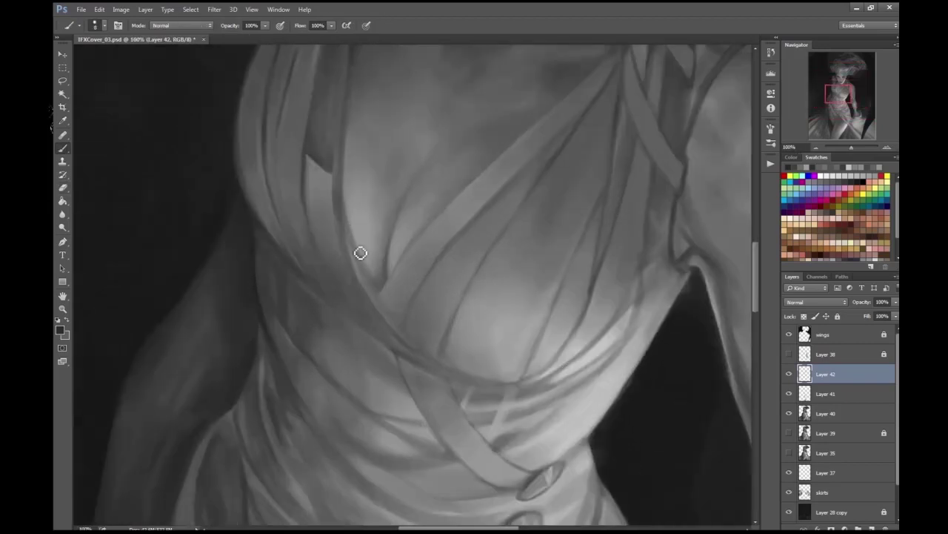
key(ctrl+plus)
mouse_move(288, 174)
mouse_down()
mouse_move(404, 411)
mouse_move(364, 343)
mouse_move(371, 258)
mouse_up()
key(ctrl+minus)
key(ctrl+minus)
key(ctrl+minus)
key(ctrl+plus)
key(ctrl+plus)
- Sample darker gray tones and shade the far shoulder where it meets the drape, neck and ear
click(59, 329)
key(Return)
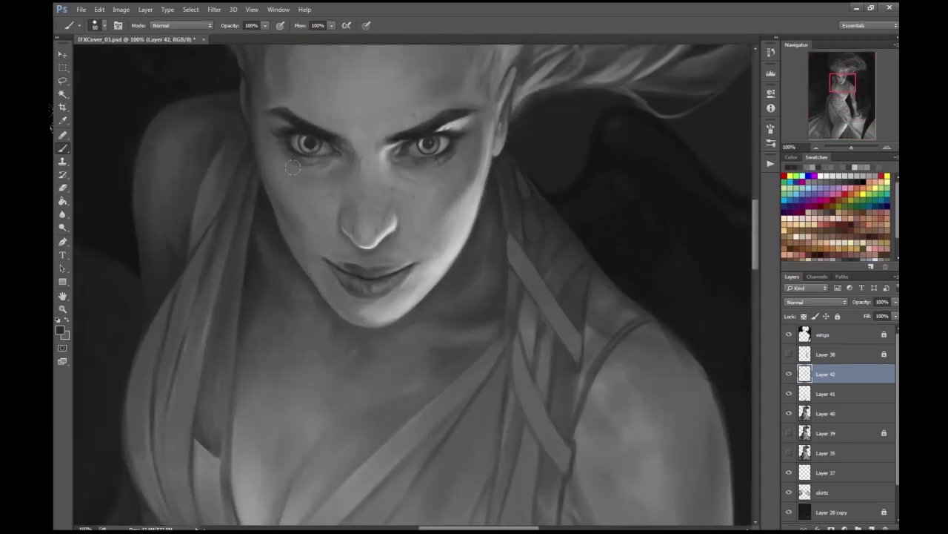
key(ctrl+minus)
key(ctrl+minus)
key(ctrl+minus)
key(ctrl+minus)
key(ctrl+plus)
key(ctrl+plus)
key(ctrl+plus)
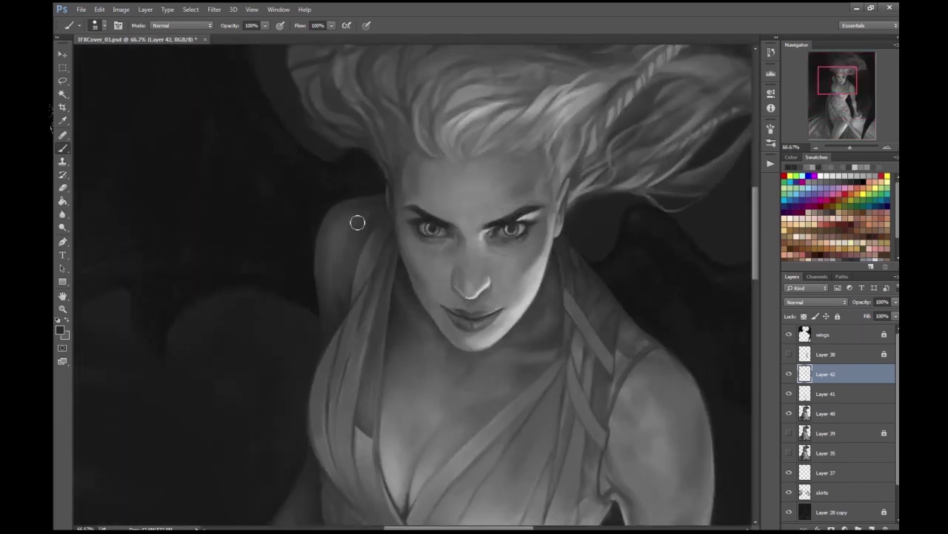
key(ctrl+plus)
key(ctrl+plus)
key(i)
click(407, 269)
click(59, 329)
key(Return)
click(60, 329)
key(Return)
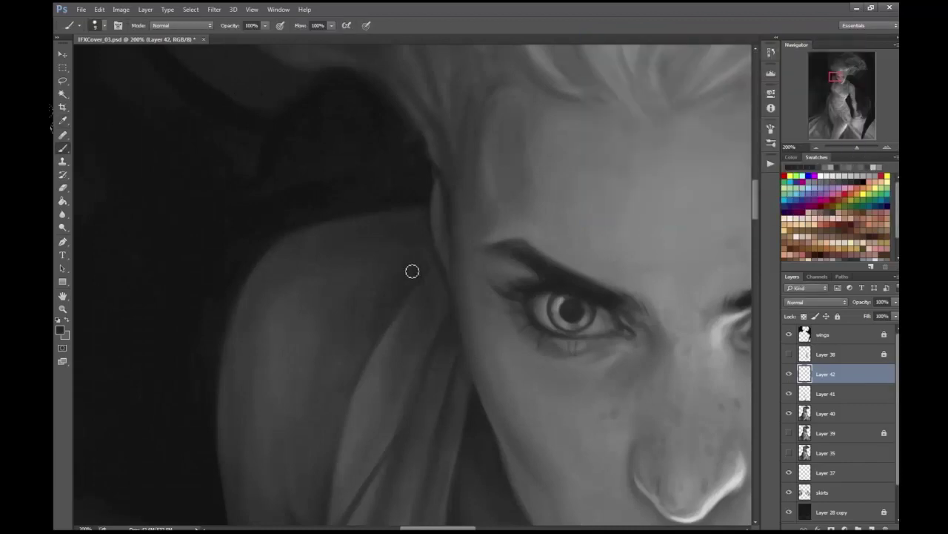
key(b)
key(ctrl+minus)
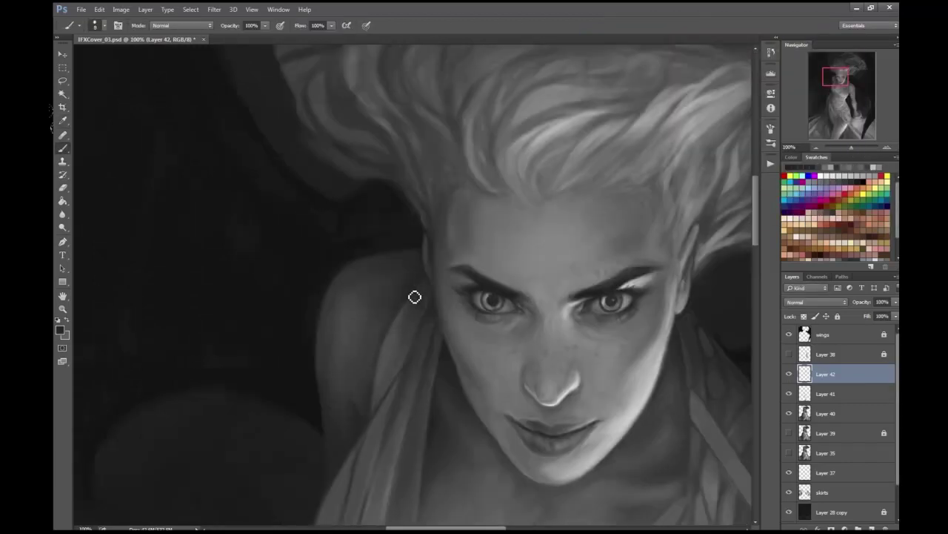
- Add a new layer above Layer 42 and paint a short diagonal strap across the drape on the far side of the chest
key(ctrl+minus)
key(ctrl+minus)
key(ctrl+minus)
key(ctrl+plus)
key(ctrl+plus)
key(ctrl+shift+alt+n)
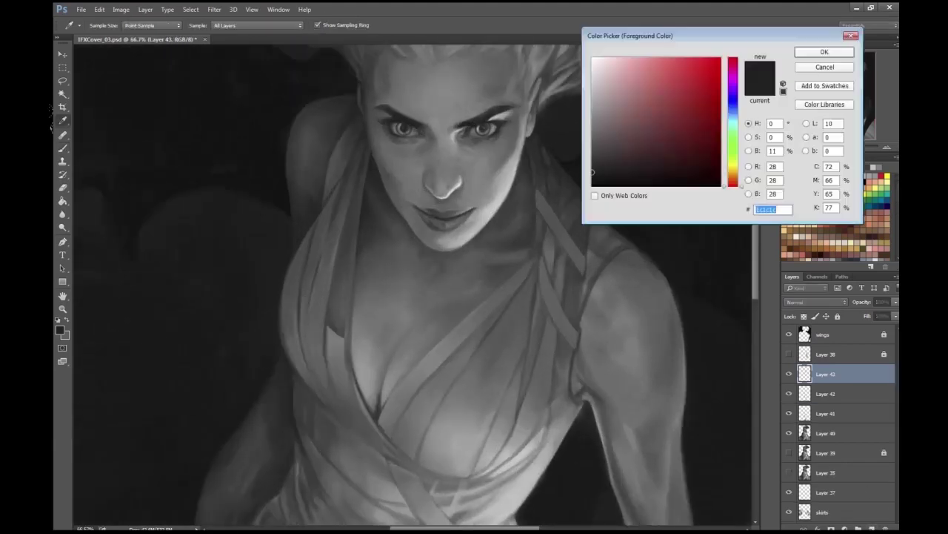
drag(303, 248, 345, 343)
click(59, 329)
key(Return)
- Pick a light gray and paint thin pointed fabric tips projecting past the waist contour beside the oval ornaments
key(ctrl+minus)
key(ctrl+minus)
key(ctrl+minus)
key(ctrl+minus)
key(ctrl+plus)
key(ctrl+plus)
key(ctrl+plus)
key(ctrl+plus)
key(ctrl+plus)
click(59, 329)
key(Return)
mouse_move(403, 281)
mouse_down()
mouse_move(378, 253)
mouse_move(405, 273)
mouse_move(390, 298)
mouse_up()
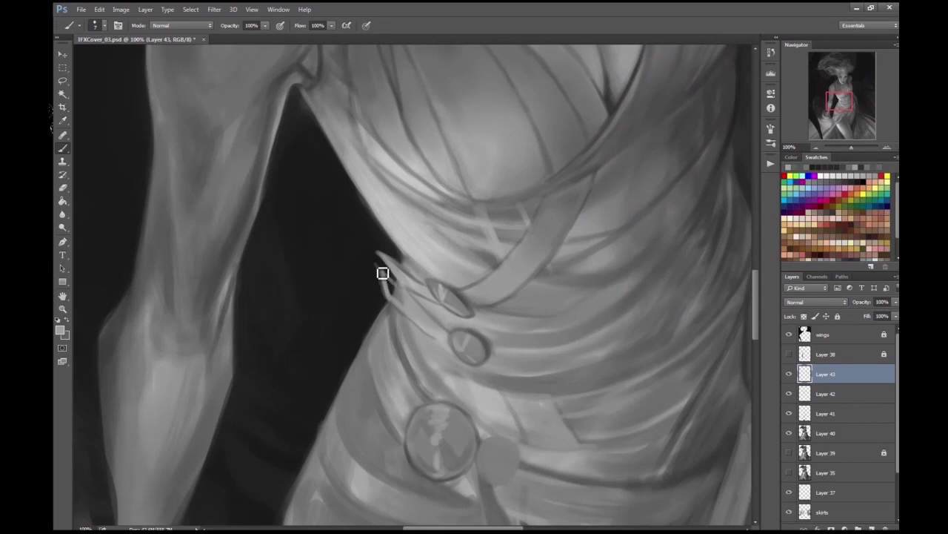
- Fill in the pointed fabric tips at the waist and blend them into the folds beside the oval ornaments
key(ctrl+minus)
key(ctrl+minus)
key(ctrl+minus)
key(ctrl+minus)
key(ctrl+minus)
key(ctrl+plus)
key(ctrl+plus)
key(ctrl+plus)
key(ctrl+plus)
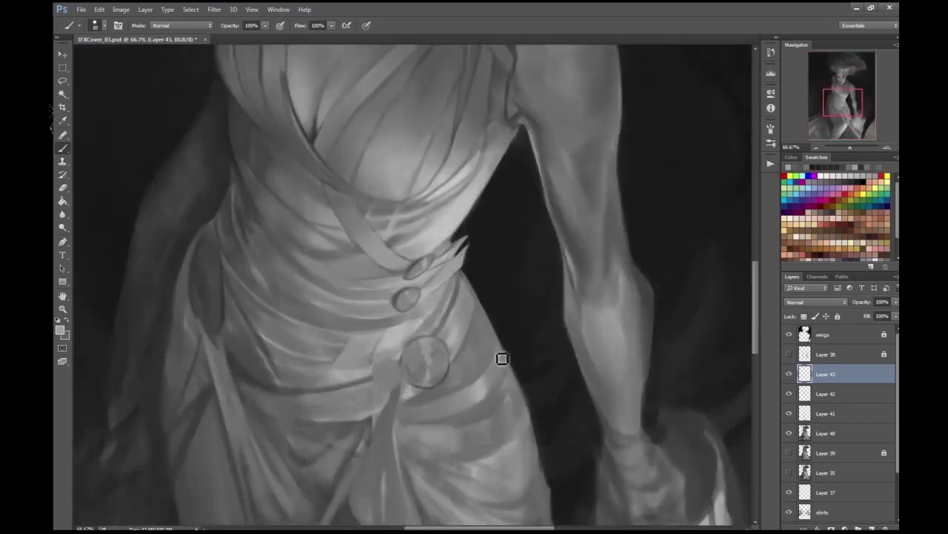
scroll(535, 304, up, 2)
key(ctrl+plus)
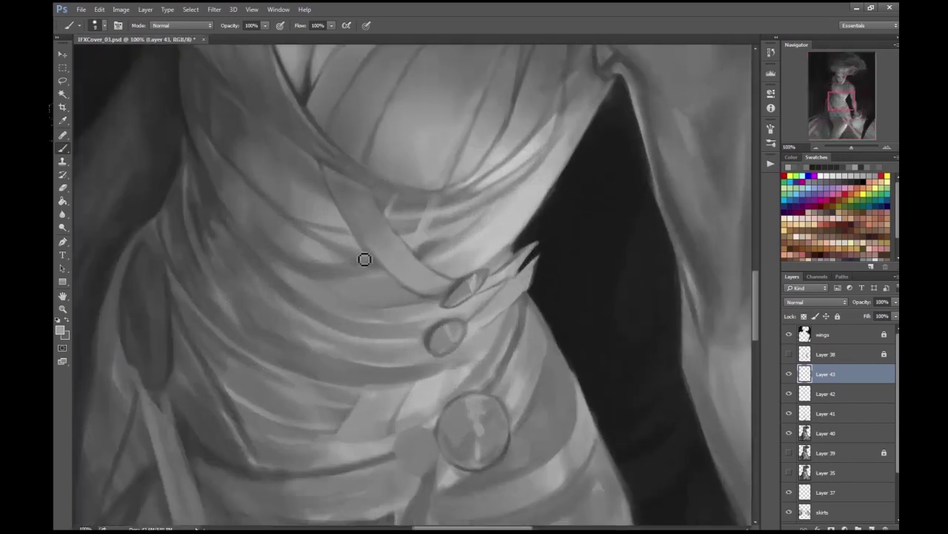
key(ctrl+minus)
key(ctrl+minus)
key(ctrl+plus)
key(ctrl+plus)
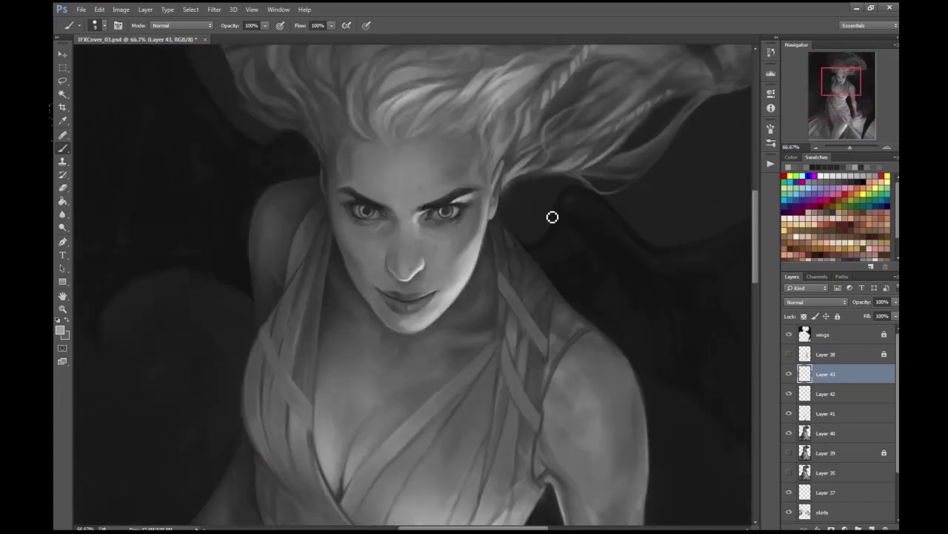
key(ctrl+minus)
key(ctrl+plus)
key(ctrl+minus)
key(ctrl+minus)
shift+click(834, 433)
click(796, 377)
key(ctrl+plus)
key(ctrl+plus)
key(ctrl+plus)
key(ctrl+plus)
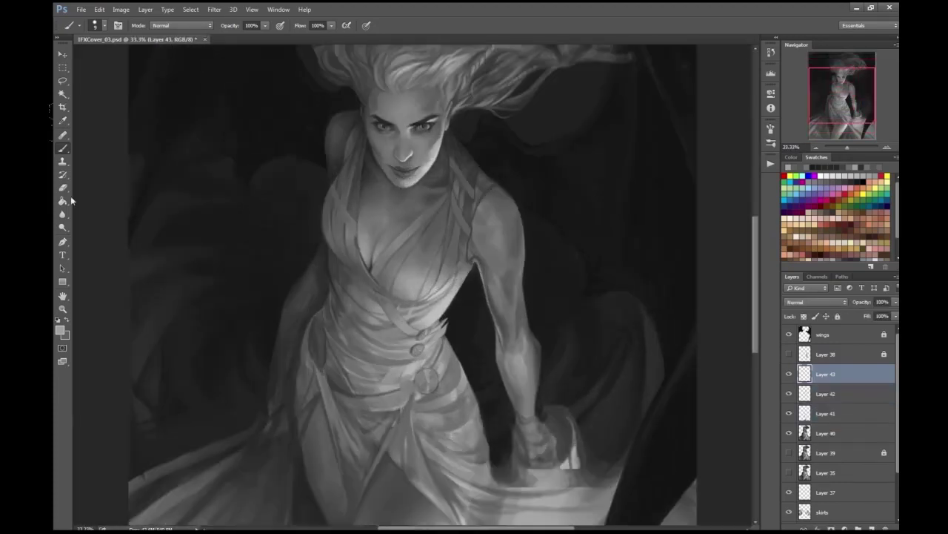
- Paint dark contour and shadow lines around the short strap on the far side of the chest
key(ctrl+minus)
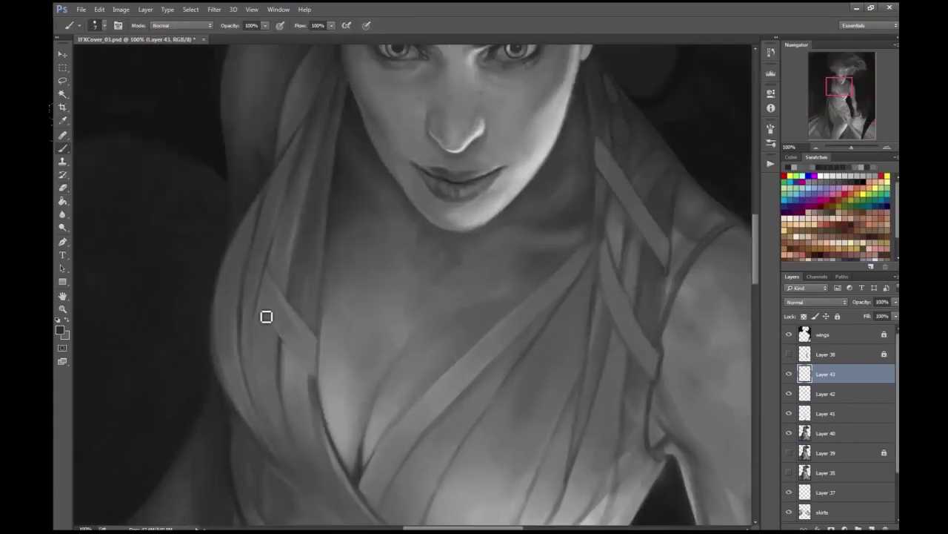
key(ctrl+minus)
key(ctrl+minus)
key(ctrl+minus)
key(ctrl+plus)
key(ctrl+plus)
key(ctrl+plus)
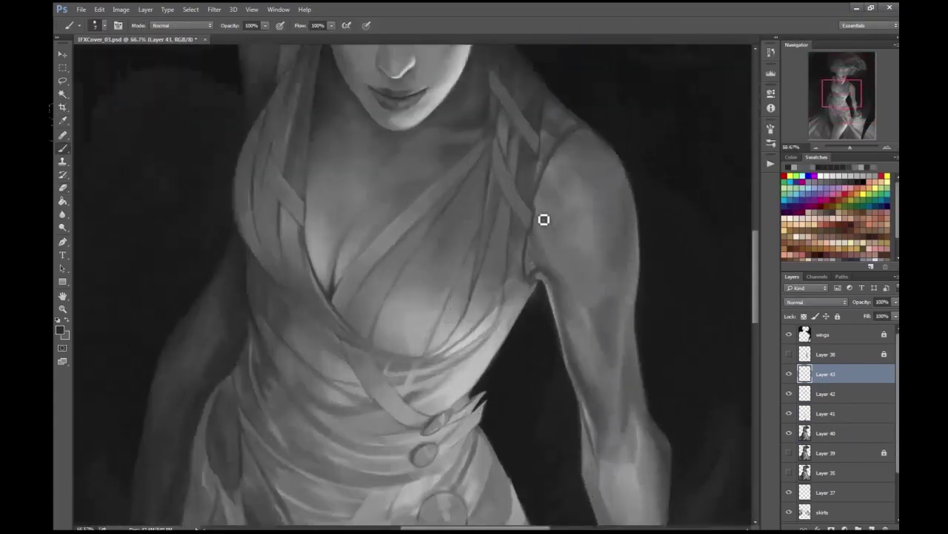
- Sample a gray from the dress and paint dark accents at the base of the cleavage and along the folds below the armpit
alt+click(405, 259)
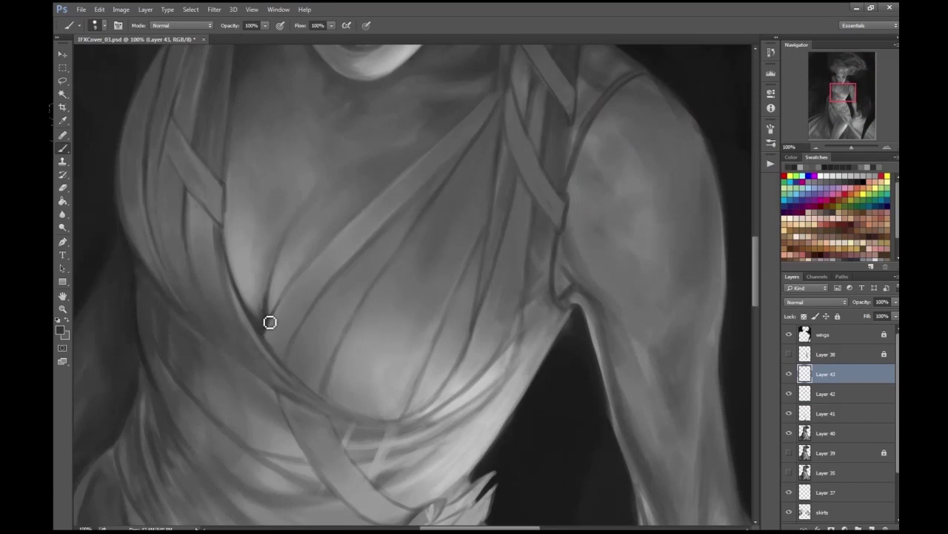
key(ctrl+minus)
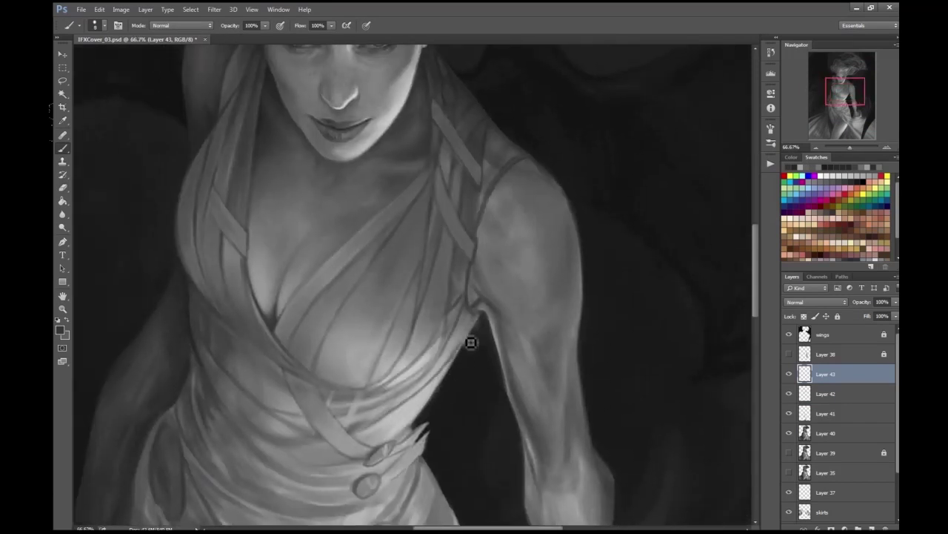
key(ctrl+minus)
key(ctrl+minus)
key(ctrl+minus)
key(ctrl+plus)
key(ctrl+plus)
key(ctrl+plus)
key(ctrl+plus)
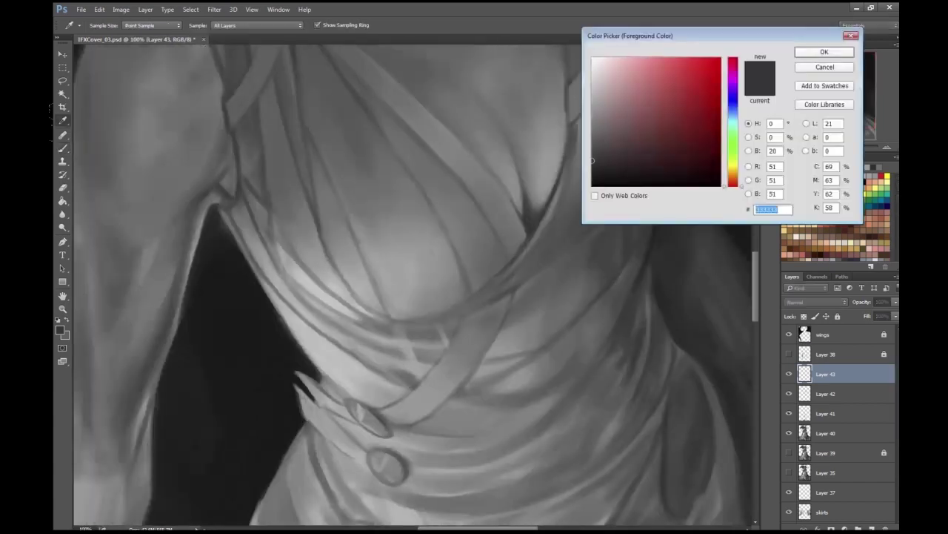
- Pick a gray tone and shade the fabric folds beside the diagonal band above the upper oval ornament
drag(374, 369, 423, 368)
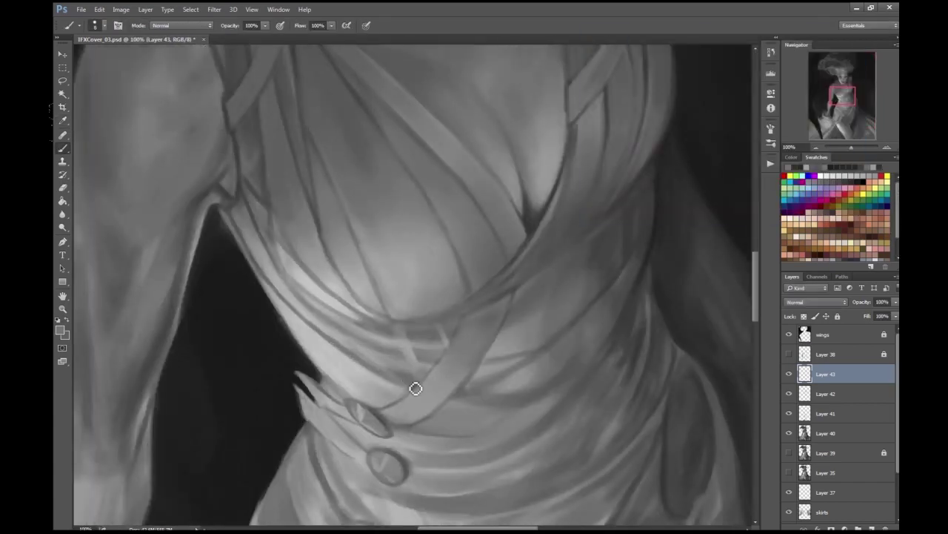
key(ctrl+minus)
key(ctrl+minus)
key(ctrl+minus)
key(ctrl+plus)
key(ctrl+plus)
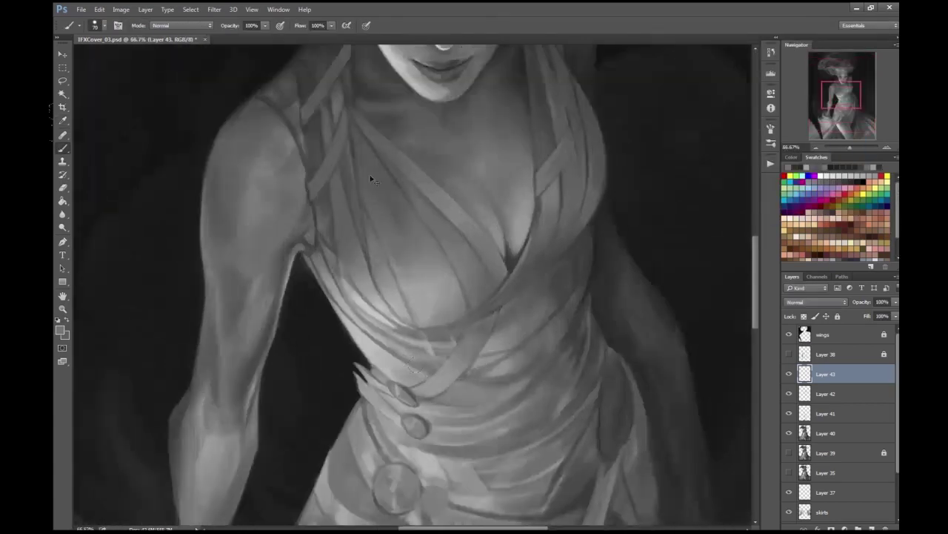
- Merge the four painted figure layers, Layer 40 through Layer 43, into a single layer
key(ctrl+minus)
key(ctrl+minus)
key(ctrl+minus)
key(ctrl+minus)
key(ctrl+plus)
key(ctrl+plus)
key(ctrl+plus)
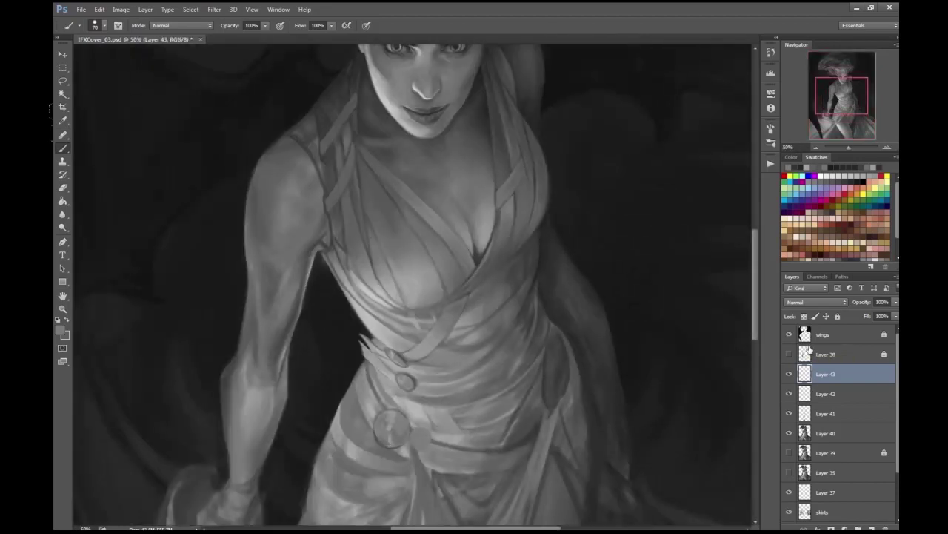
shift+click(810, 431)
key(ctrl+plus)
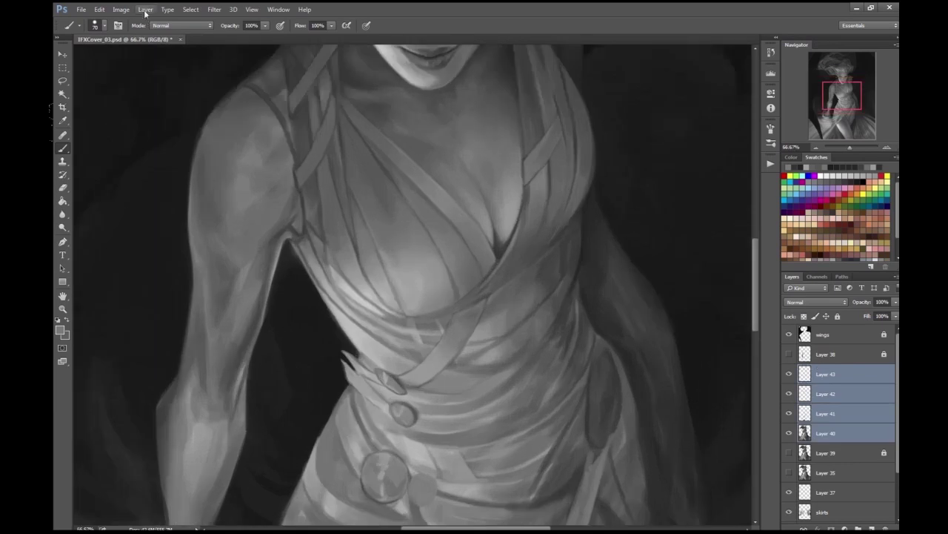
key(ctrl+e)
- Erase stray paint along the waist folds around the pointed fabric tips and oval ornaments
key(ctrl+plus)
key(e)
drag(462, 332, 514, 244)
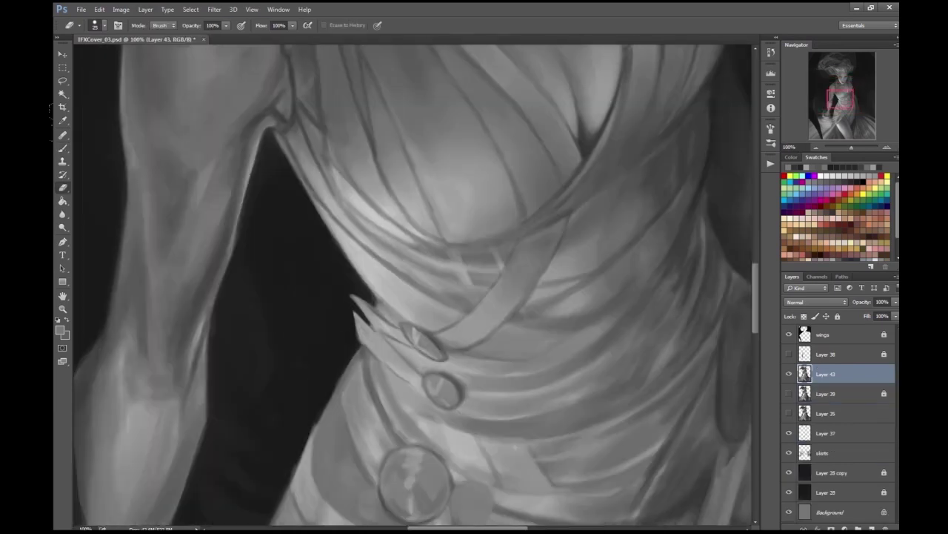
scroll(322, 375, up, 5)
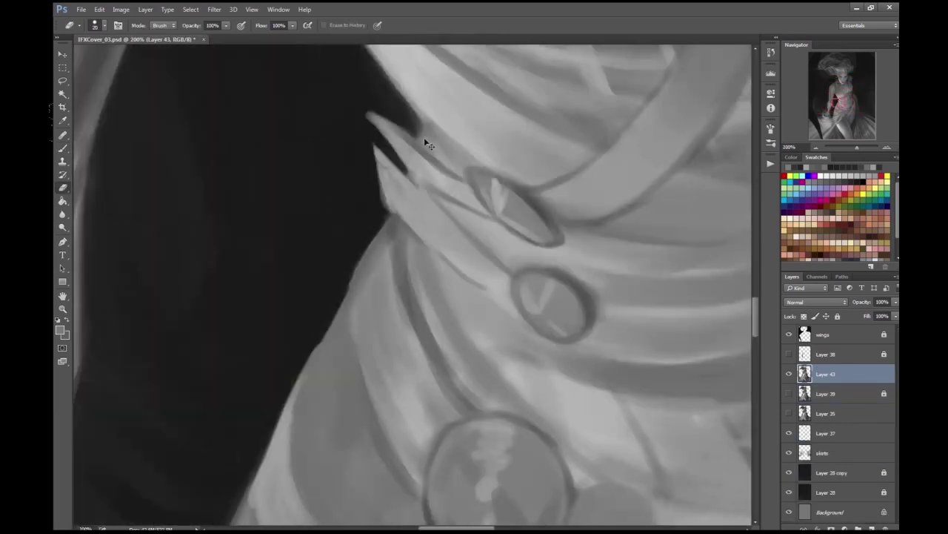
scroll(369, 218, down, 3)
scroll(428, 144, up, 3)
- Choose a lighter gray and brush it onto the fabric folds beside the waist tips
key(b)
click(60, 330)
click(810, 51)
mouse_move(360, 276)
mouse_down()
mouse_move(389, 225)
mouse_move(408, 333)
mouse_up()
mouse_move(349, 337)
mouse_down()
mouse_move(360, 275)
mouse_move(381, 254)
mouse_up()
key(ctrl+minus)
key(ctrl+minus)
key(ctrl+minus)
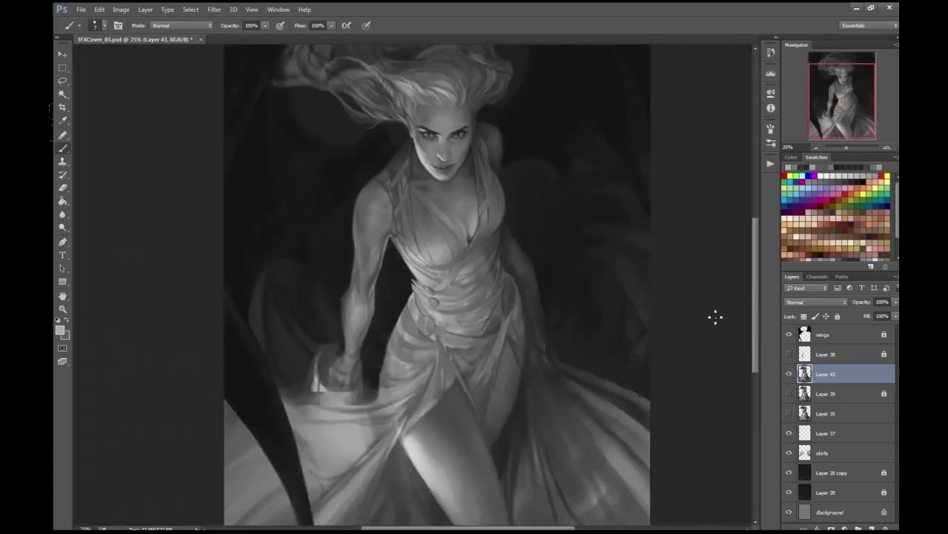
- Choose a gray with a small brush and refine the strap folds near the tattoo-side armpit
key(ctrl+plus)
key(ctrl+plus)
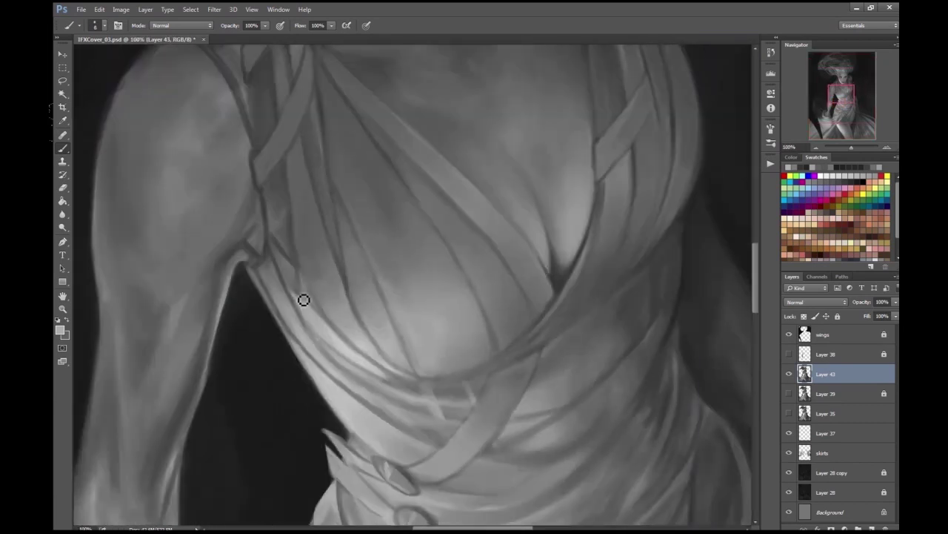
key(ctrl+minus)
key(ctrl+plus)
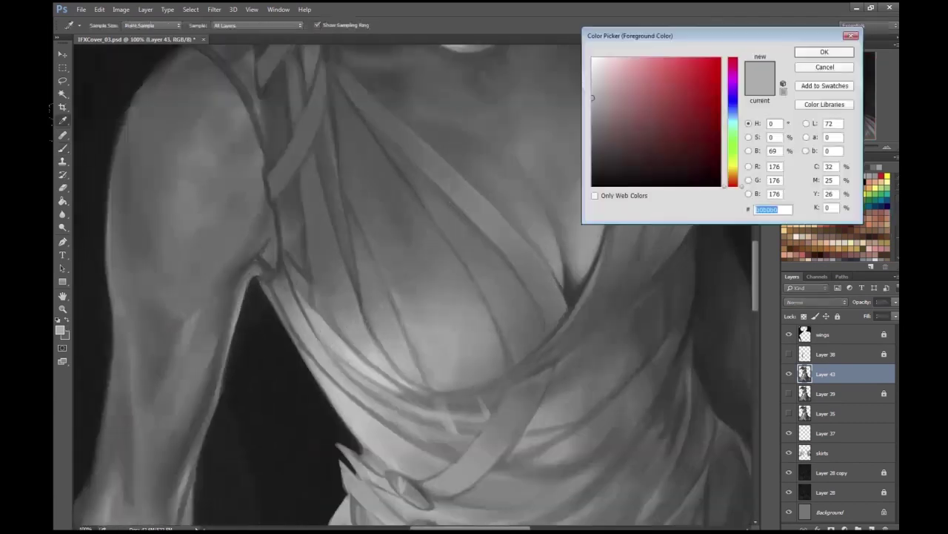
key(Return)
drag(312, 196, 320, 211)
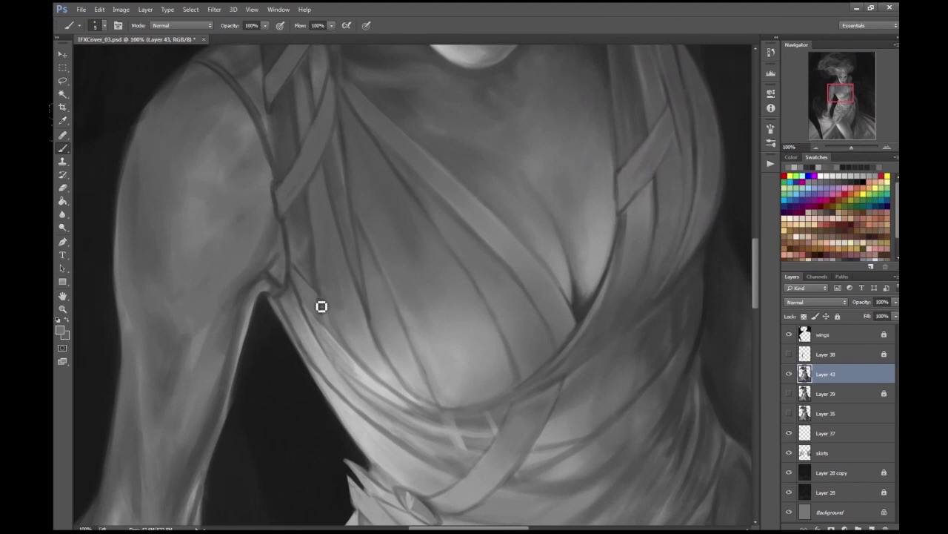
key(ctrl+minus)
key(ctrl+minus)
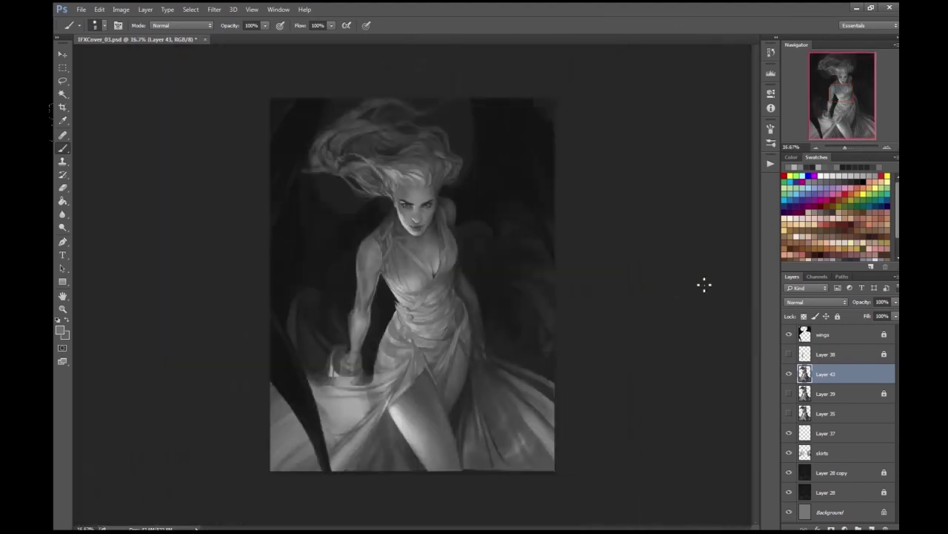
- Add shading strokes to the bodice folds and check the whole figure in a mirrored view
key(ctrl+plus)
key(ctrl+plus)
key(ctrl+plus)
key(ctrl+plus)
key(ctrl+plus)
drag(299, 253, 370, 337)
key(ctrl+minus)
key(ctrl+minus)
key(ctrl+minus)
key(ctrl+minus)
key(ctrl+minus)
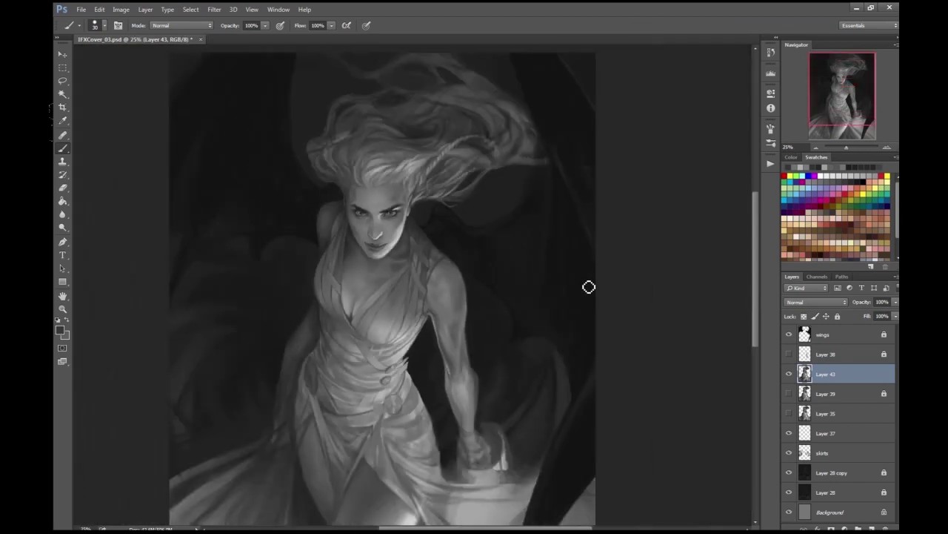
- Paint curved folds across the lower skirt between the dark wing tip and the bare leg
key(ctrl+plus)
scroll(599, 292, down, 3)
key(ctrl+minus)
key(ctrl+plus)
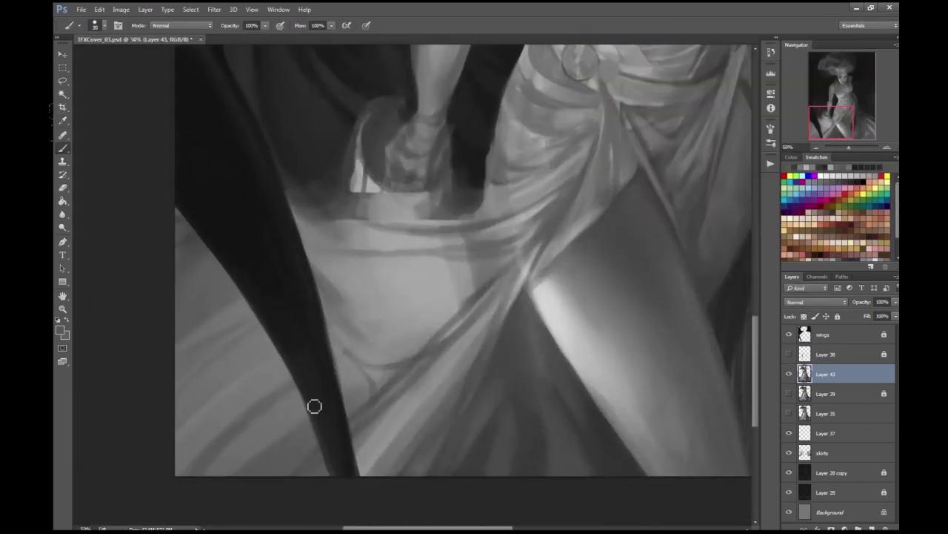
drag(314, 404, 440, 335)
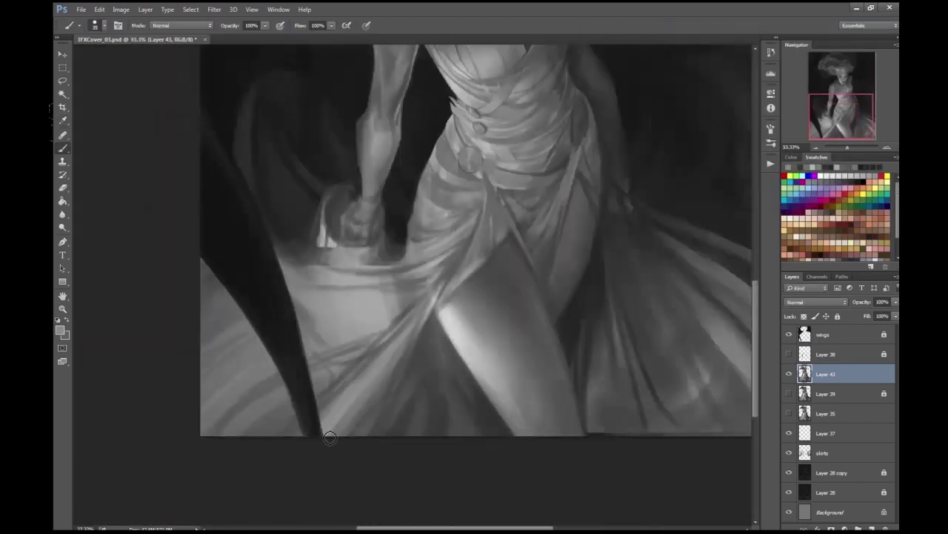
drag(314, 448, 381, 360)
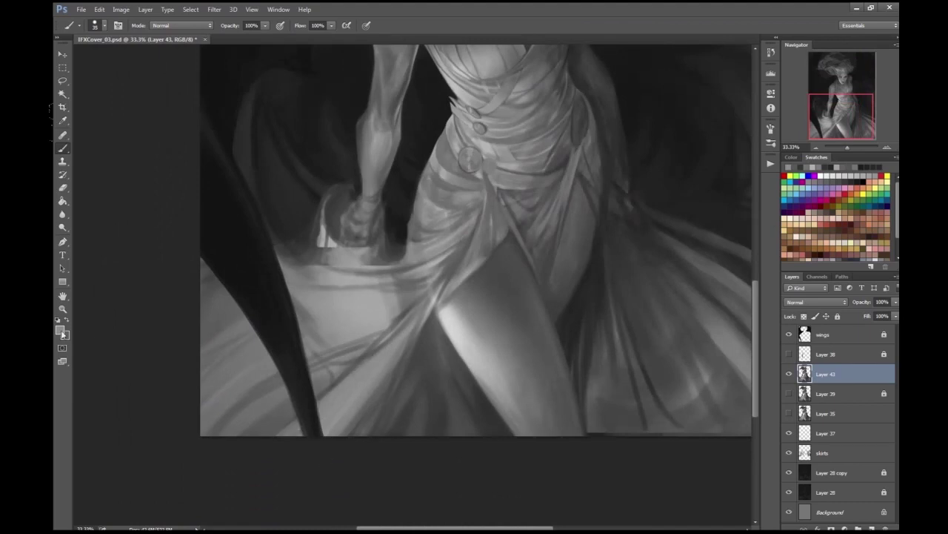
key(bracketright)
key(bracketright)
key(bracketleft)
key(bracketleft)
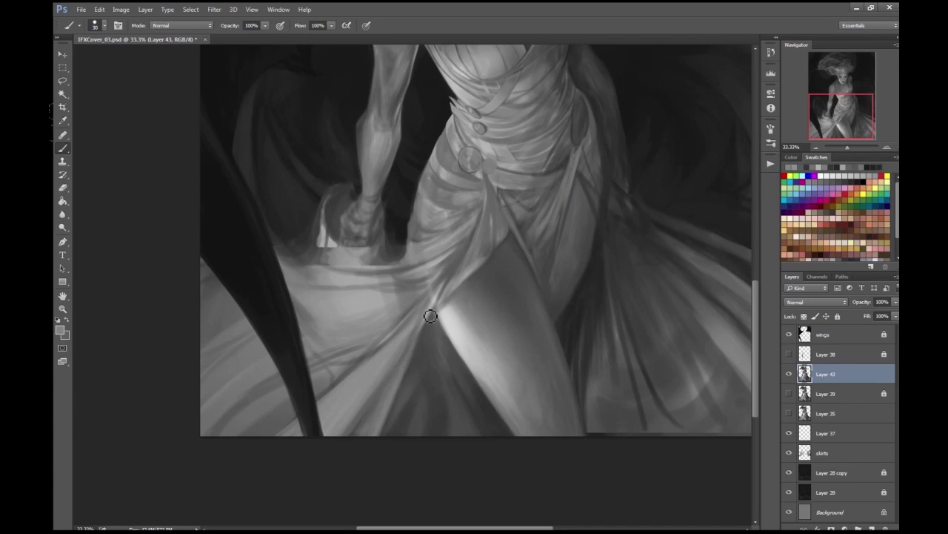
- Switch gray tones and shade the skirt folds around the dark wing tip with a medium brush
scroll(593, 303, down, 2)
scroll(333, 275, up, 3)
click(66, 335)
key(Return)
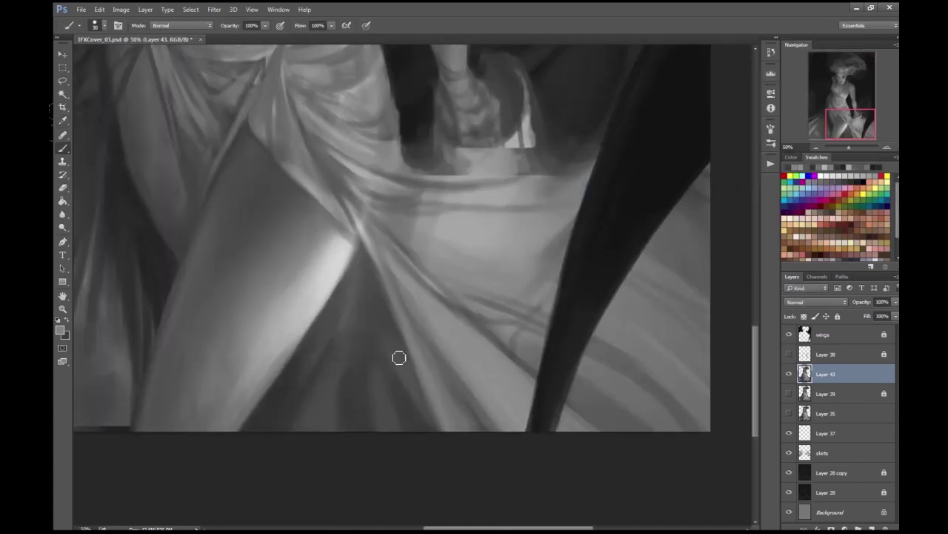
scroll(369, 315, right, 1)
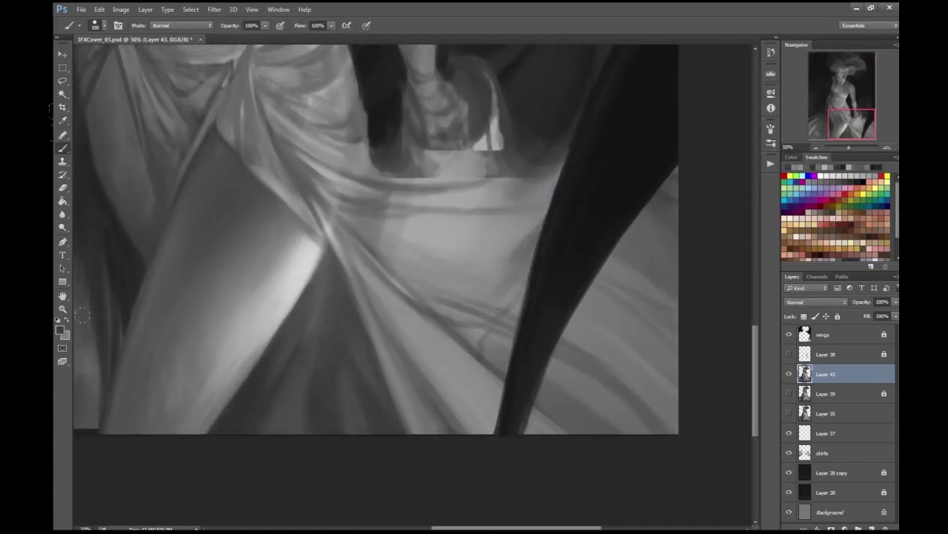
key(ctrl+minus)
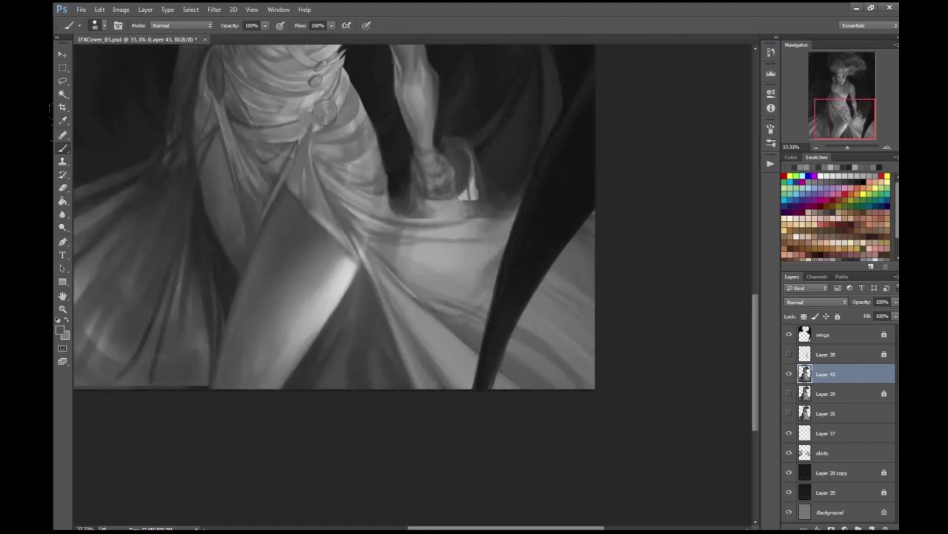
drag(544, 193, 557, 207)
key(bracketleft)
key(bracketleft)
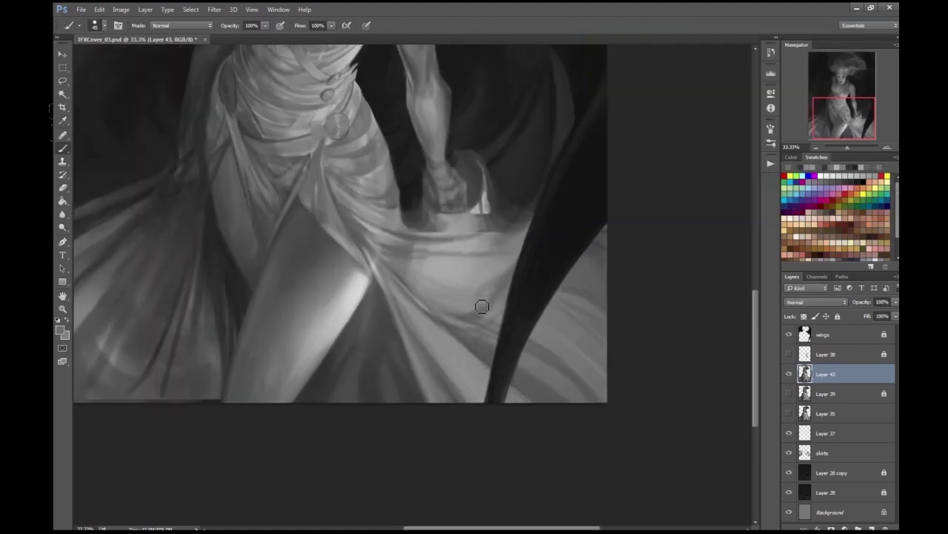
key(h)
mouse_move(438, 275)
mouse_down()
mouse_move(671, 311)
mouse_move(677, 239)
mouse_up()
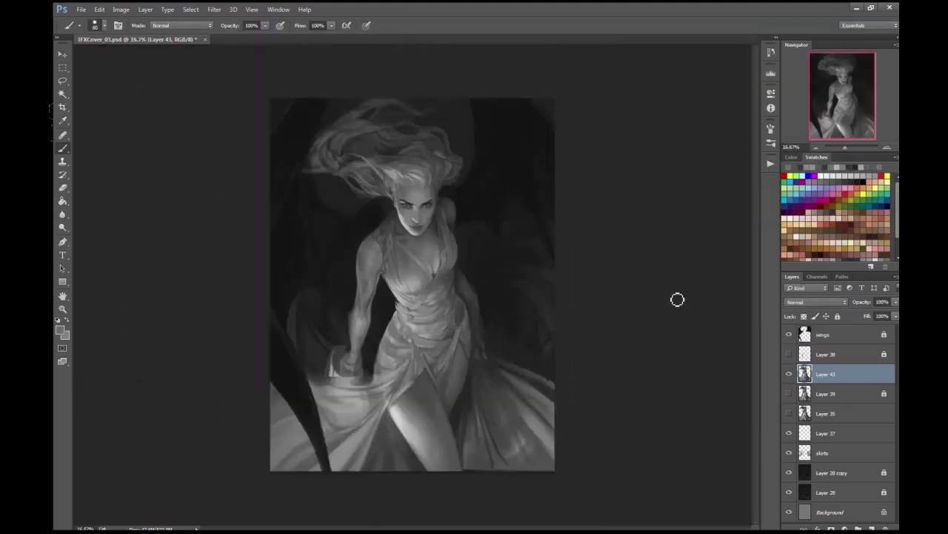
- Erase rough paint in the dark gap between the clenched hand and the hip
key(ctrl+plus)
key(ctrl+plus)
key(e)
mouse_move(336, 302)
mouse_down()
mouse_move(329, 392)
mouse_move(312, 337)
mouse_move(294, 361)
mouse_move(311, 329)
mouse_up()
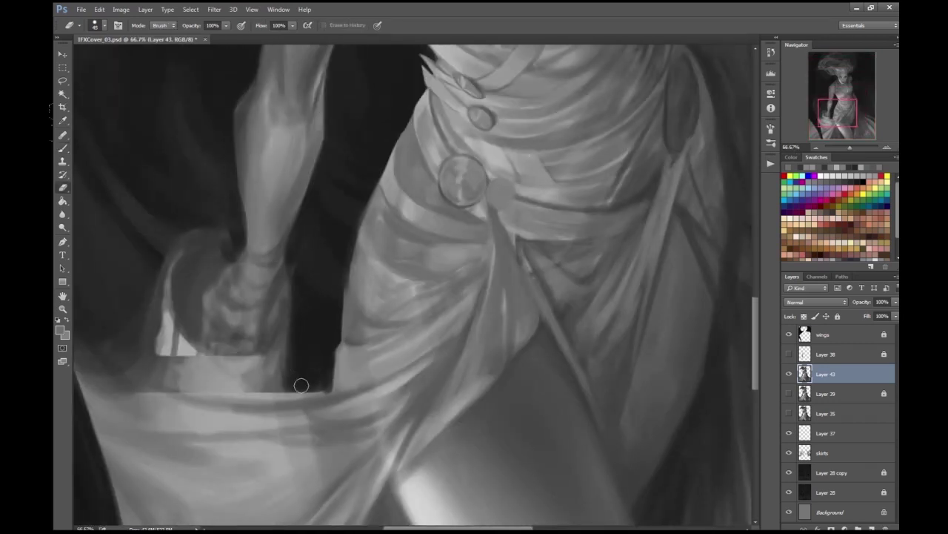
- Choose a gray and blend the skirt folds below the hip and clenched hand
click(64, 151)
click(60, 329)
key(Return)
key(ctrl+minus)
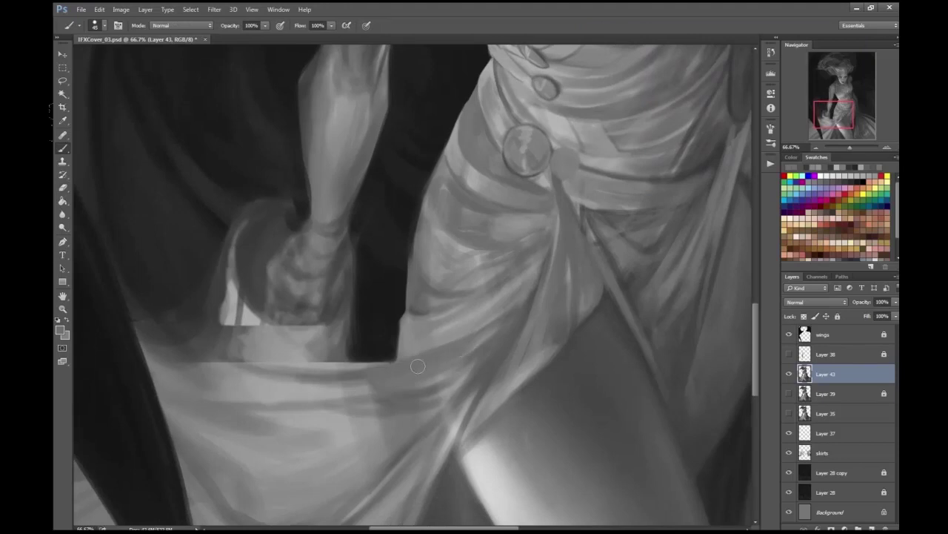
key(h)
drag(448, 404, 726, 322)
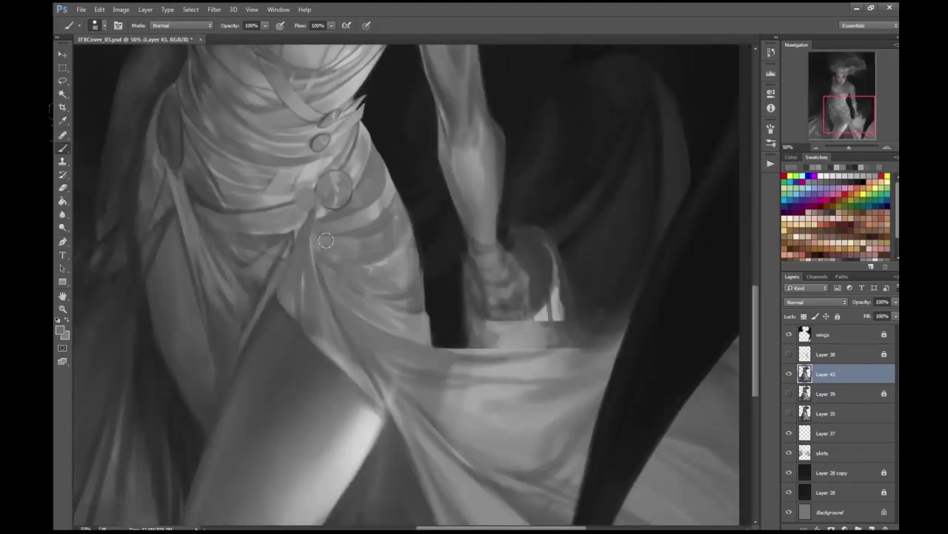
key(ctrl+minus)
key(ctrl+minus)
key(ctrl+minus)
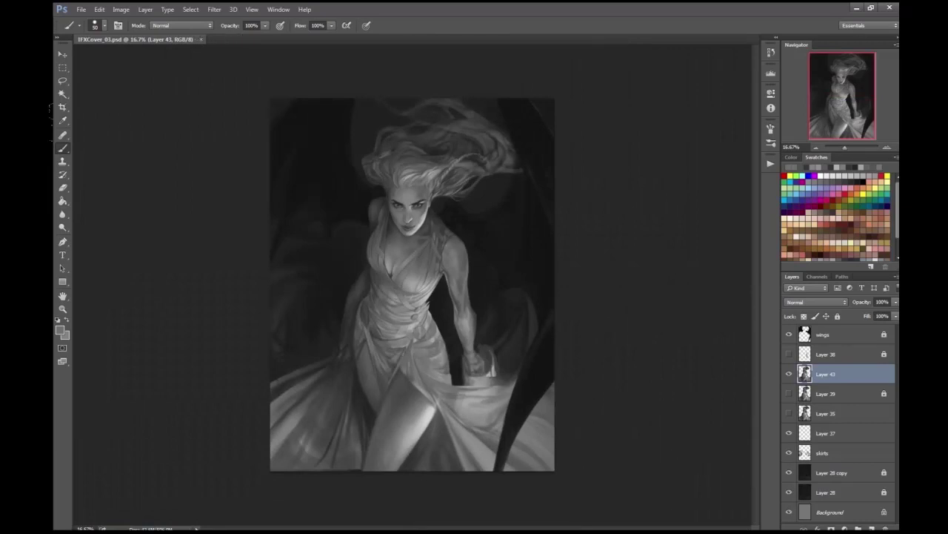
- Place the tattoo layer directly above Layer 43 copy as a clipping mask and unlock it for editing
key(ctrl+plus)
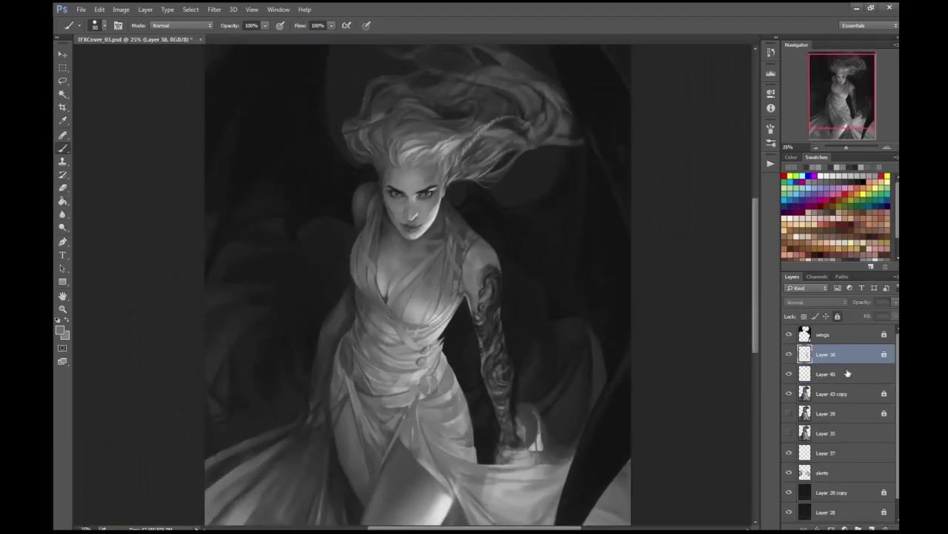
click(834, 378)
key(ctrl+alt+g)
key(e)
key(ctrl+plus)
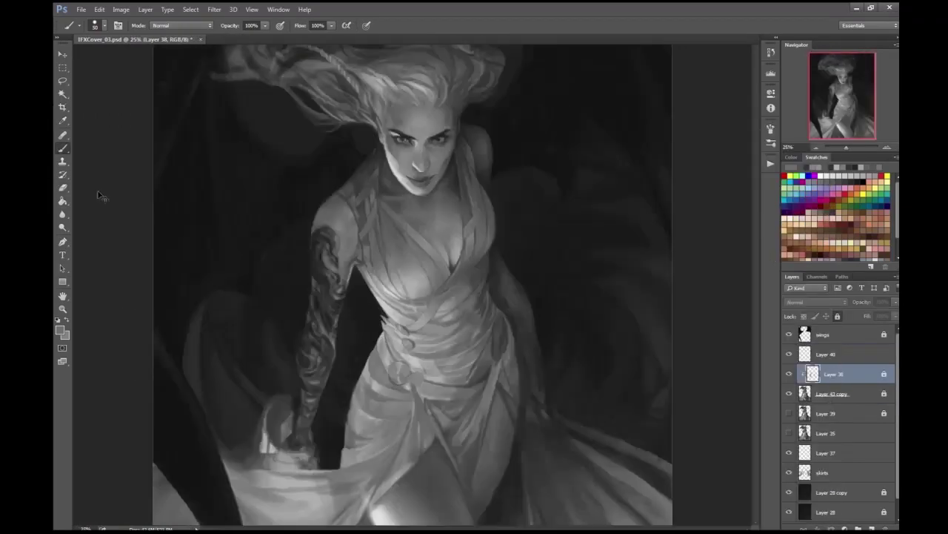
key(ctrl+slash)
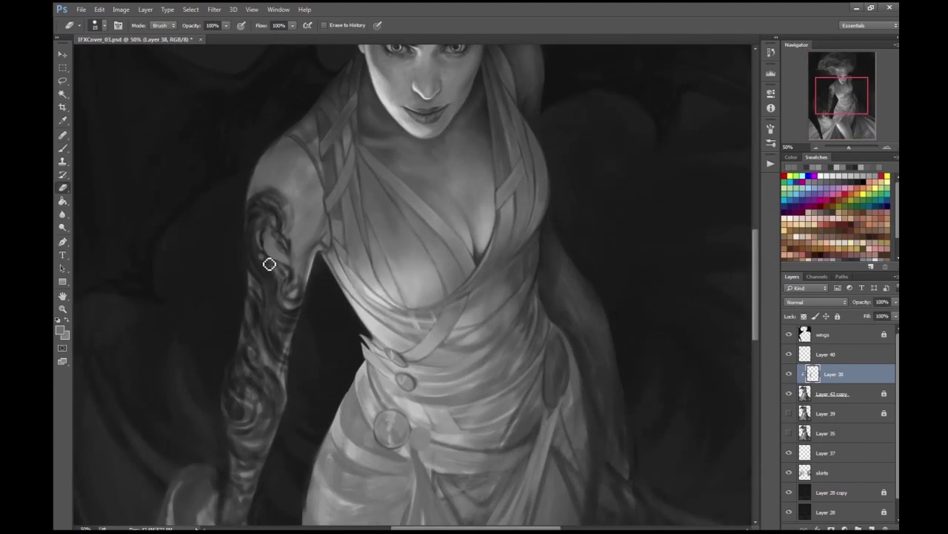
- Soften the arm tattoo with a 600 px soft eraser and check it in a mirrored view
key(ctrl+minus)
key(ctrl+minus)
key(ctrl+plus)
click(103, 25)
double_click(111, 138)
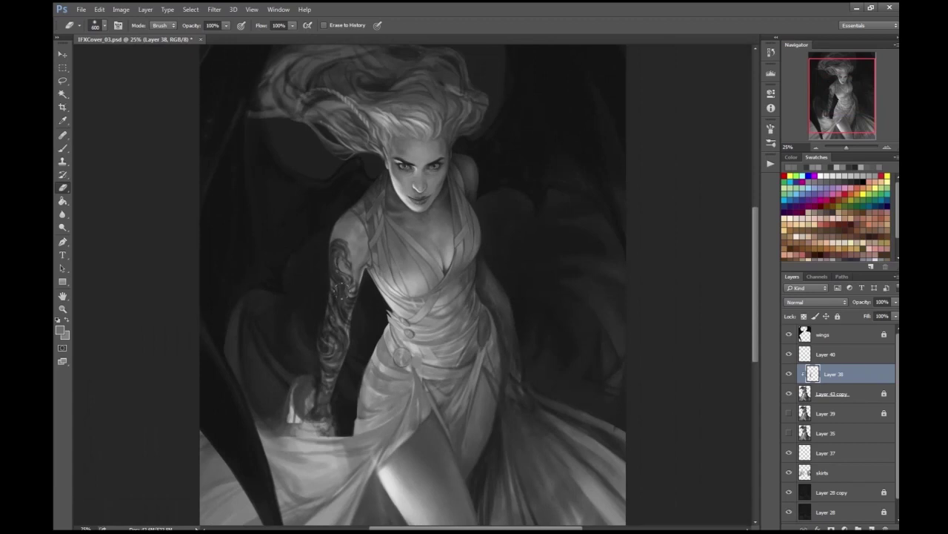
key(ctrl+minus)
key(ctrl+shift+h)
key(ctrl+plus)
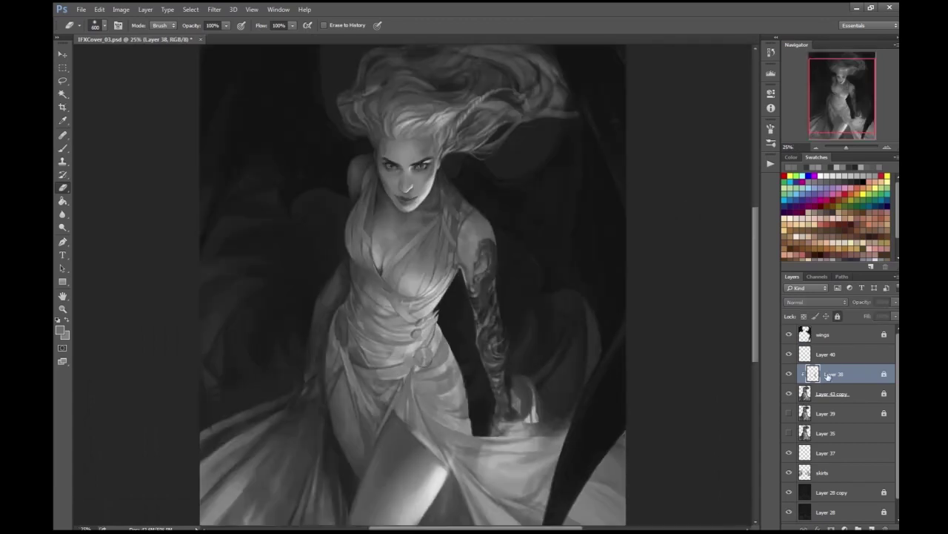
- Try roughing in a gray hand-like shape over the far forearm and waist on the layer above the tattoo
click(825, 356)
key(b)
mouse_move(324, 296)
mouse_down()
mouse_move(337, 324)
mouse_move(338, 304)
mouse_move(363, 322)
mouse_up()
key(ctrl+minus)
key(ctrl+shift+h)
key(ctrl+plus)
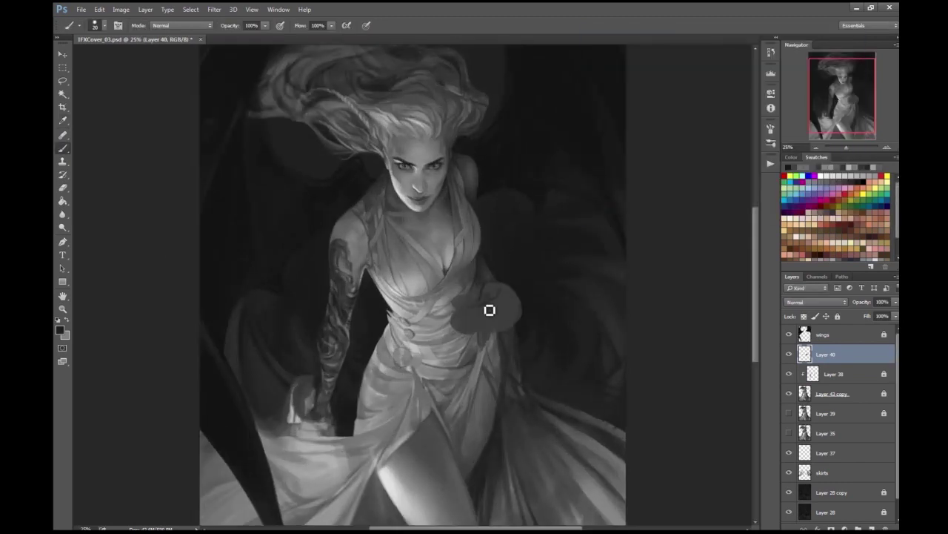
- Try refining the rough shape at the far side of the waist with erasing and dark contour strokes
drag(500, 313, 463, 329)
click(57, 186)
click(104, 25)
click(457, 304)
key(b)
key(ctrl+shift+h)
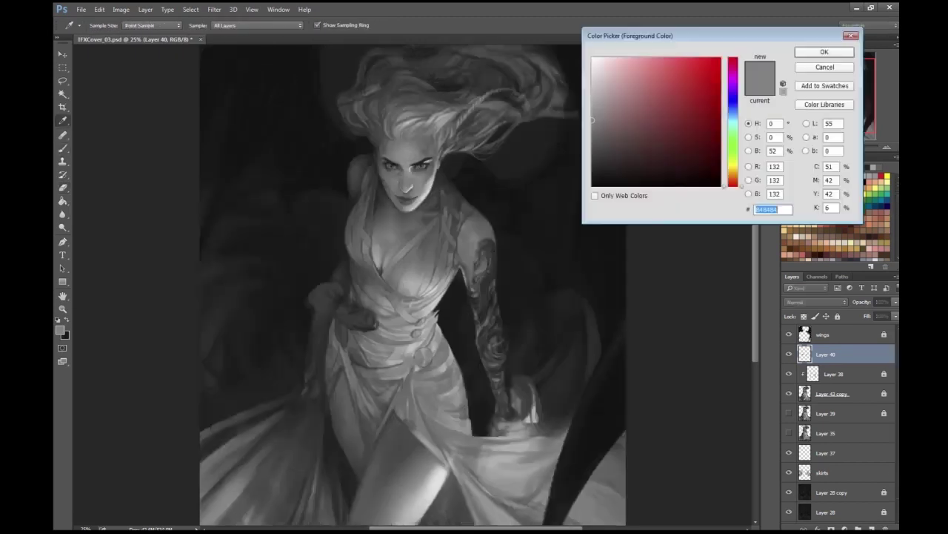
key(ctrl+plus)
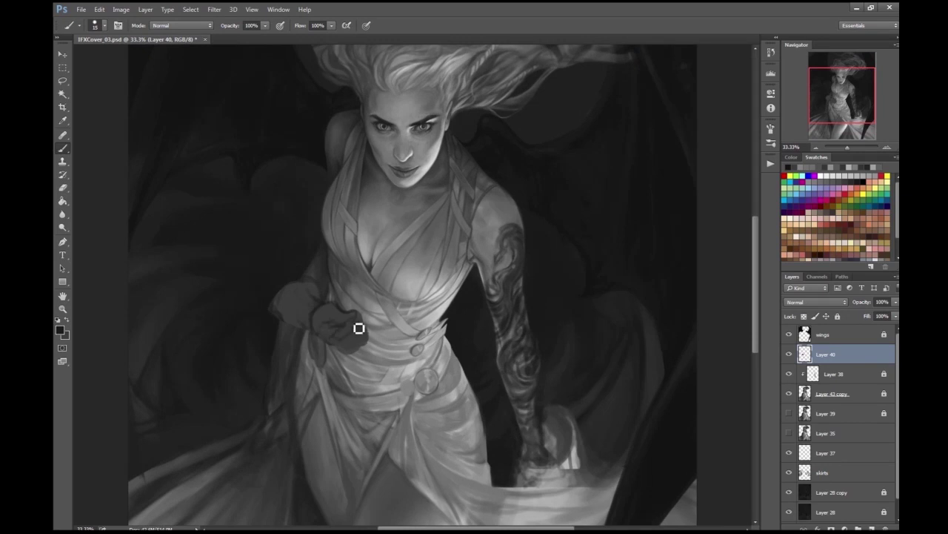
drag(366, 329, 363, 350)
key(ctrl+minus)
key(ctrl+minus)
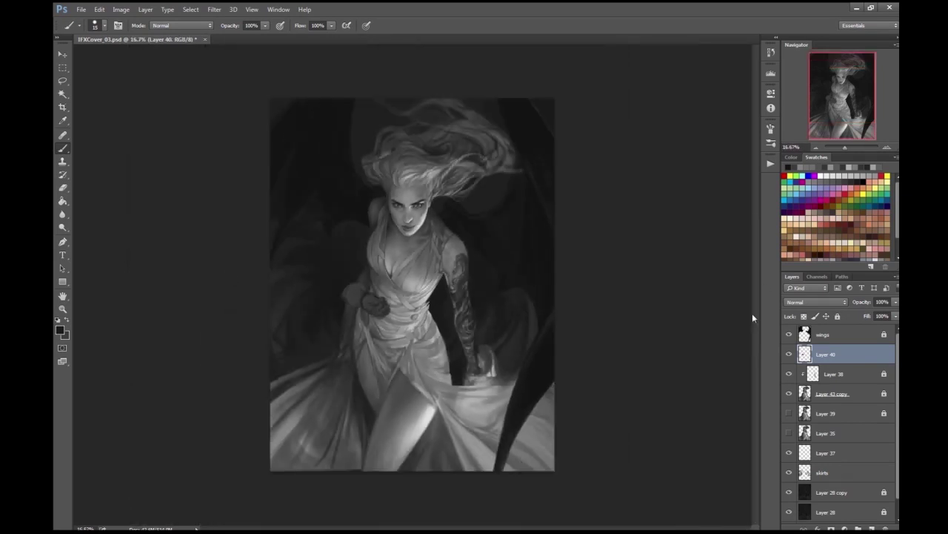
- Move the detail layer below the tattoo layer so it clips to Layer 43 copy
key(ctrl+plus)
key(ctrl+plus)
key(ctrl+plus)
key(ctrl+plus)
key(ctrl+bracketleft)
mouse_move(342, 326)
mouse_down()
mouse_move(355, 328)
mouse_move(321, 355)
mouse_move(356, 370)
mouse_up()
key(ctrl+minus)
key(ctrl+minus)
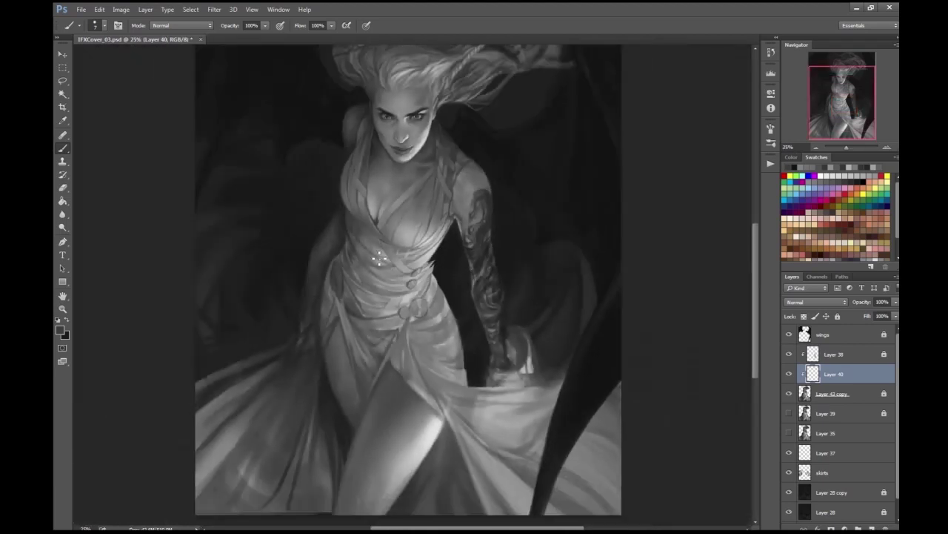
- Draw a thin border line with short vertical ticks along the waist band
key(ctrl+plus)
key(ctrl+plus)
key(ctrl+plus)
key(Return)
mouse_move(258, 273)
mouse_down()
mouse_move(284, 315)
mouse_move(368, 272)
mouse_up()
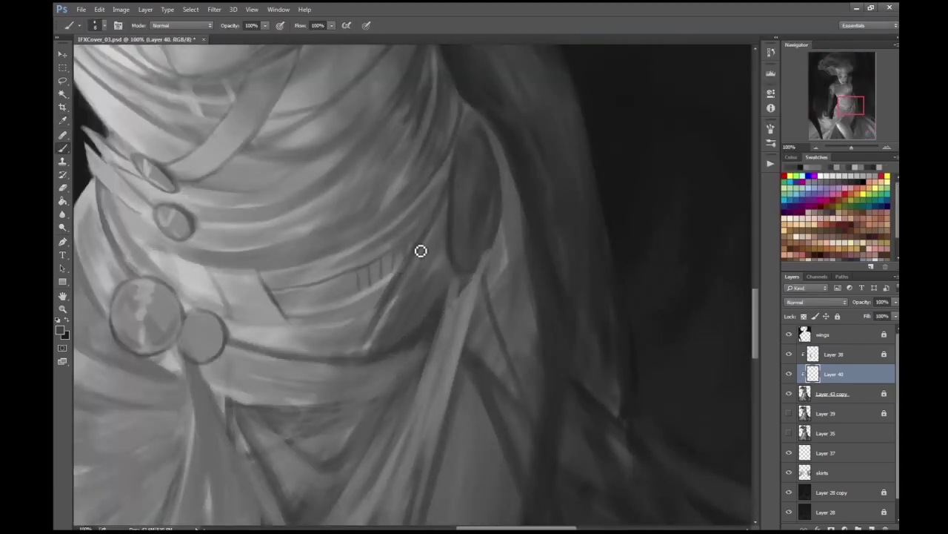
- Extend the ticked border along the waist band and darken the edges of the round ornaments and hip panel
drag(364, 299, 363, 201)
scroll(362, 202, up, 2)
mouse_move(332, 116)
mouse_down()
mouse_move(306, 168)
mouse_move(296, 293)
mouse_move(318, 321)
mouse_move(449, 409)
mouse_up()
key(ctrl+minus)
drag(593, 302, 507, 202)
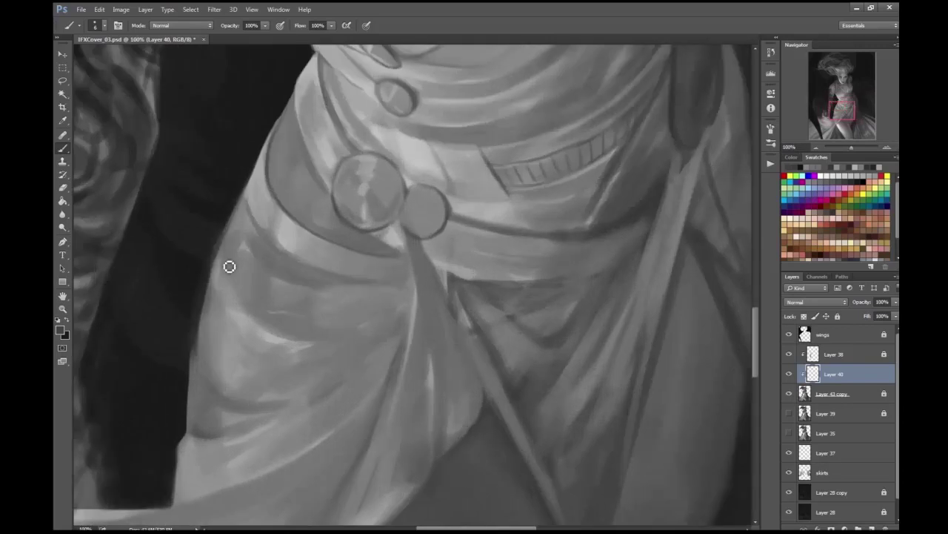
- Draw a dark curved contour across the hip below the existing hip panel to form a second panel
mouse_move(247, 309)
mouse_down()
mouse_move(315, 342)
mouse_move(249, 364)
mouse_move(384, 324)
mouse_up()
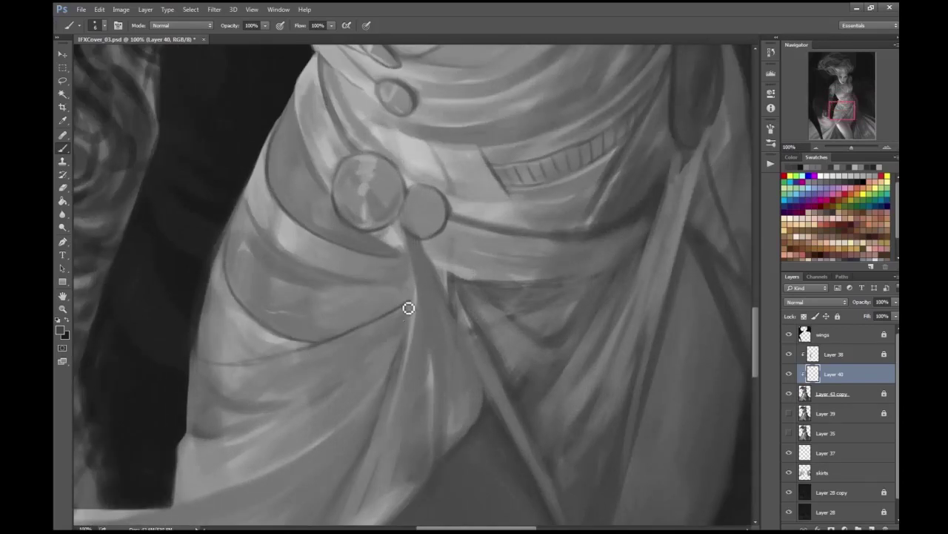
key(ctrl+minus)
key(ctrl+minus)
key(ctrl+minus)
scroll(448, 250, up, 3)
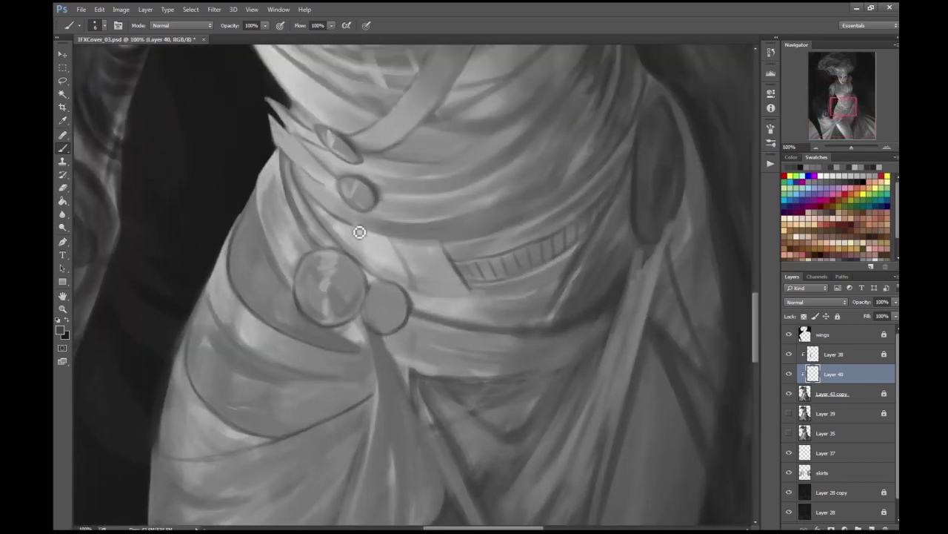
- Outline the plain segments of the waist band beside the ticked border with dark dividing lines and edges
drag(404, 245, 421, 292)
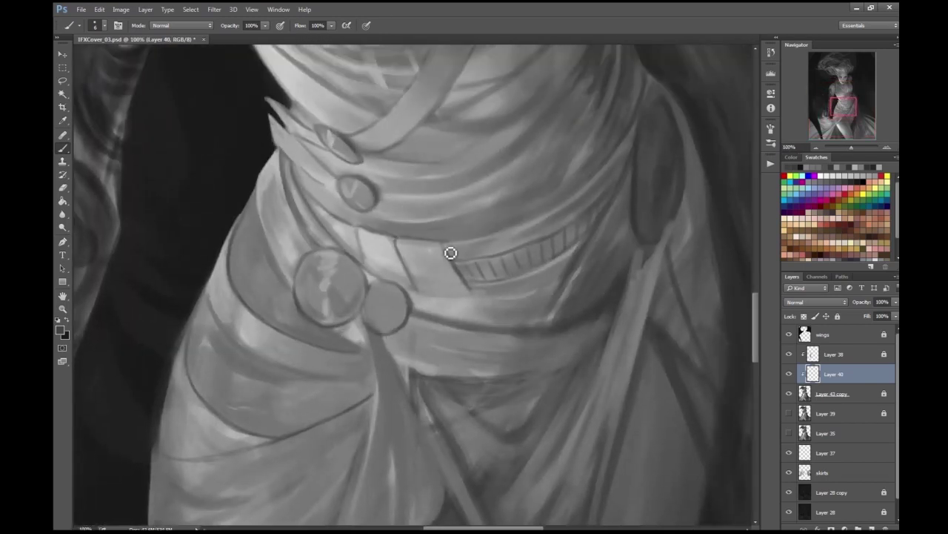
drag(474, 255, 197, 476)
key(r)
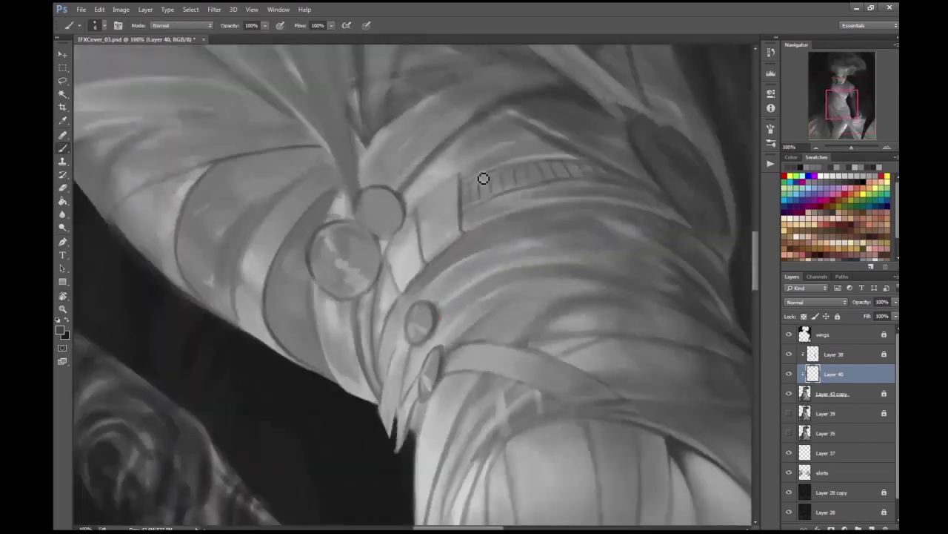
drag(405, 231, 533, 148)
drag(449, 185, 460, 153)
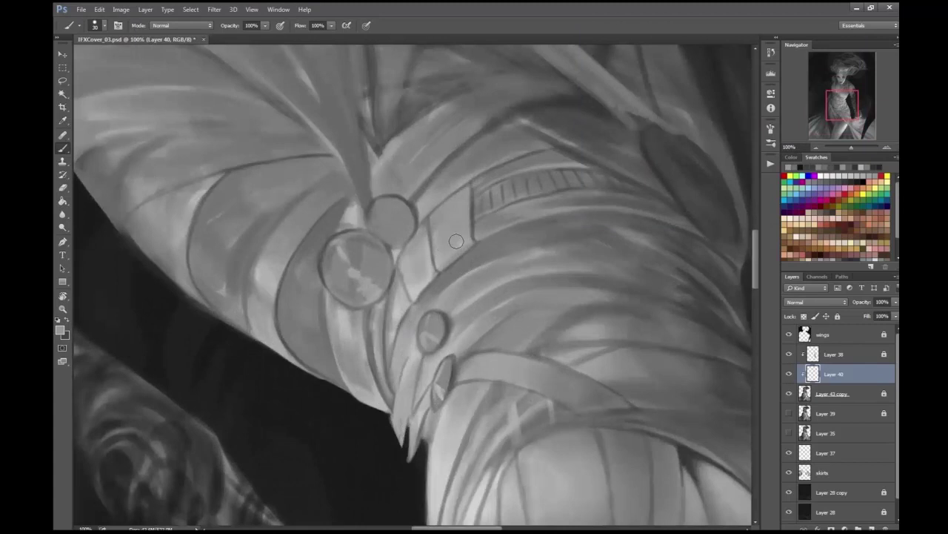
key(r)
drag(421, 247, 334, 323)
key(Escape)
key(ctrl+minus)
key(ctrl+minus)
key(ctrl+minus)
key(b)
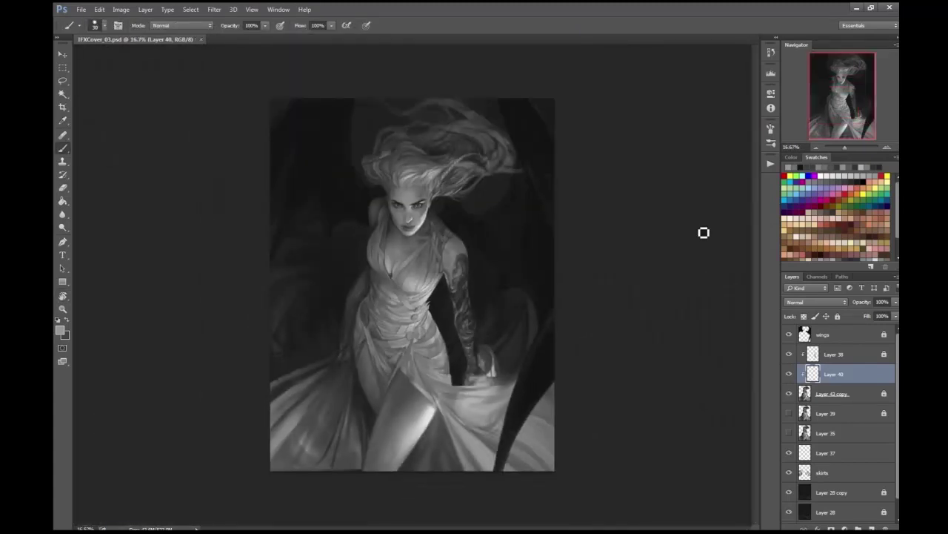
- Even out the grey tone of the lower hip panel and strengthen its contour using dark grey 404040
key(ctrl+plus)
key(ctrl+plus)
key(ctrl+plus)
key(ctrl+plus)
key(ctrl+plus)
key(ctrl+plus)
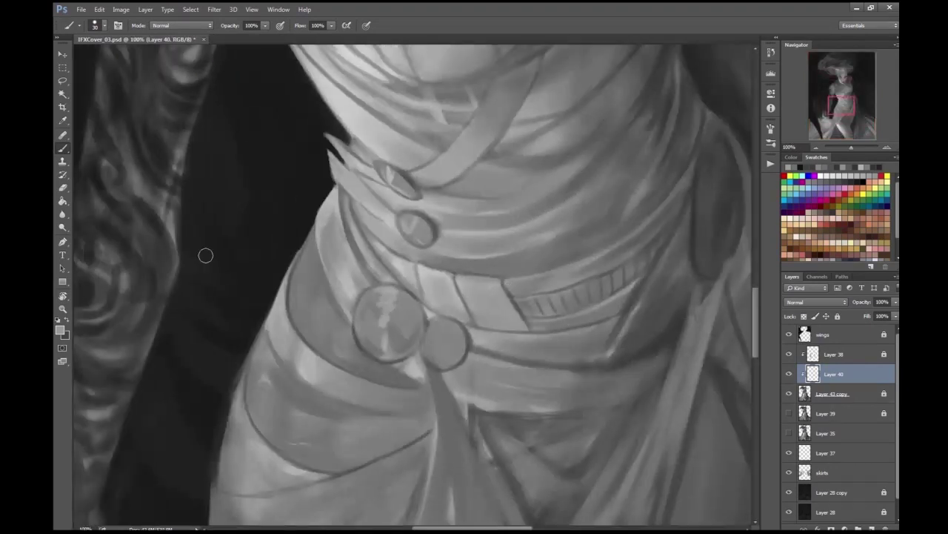
click(60, 330)
key(Return)
drag(205, 285, 219, 429)
key(ctrl+minus)
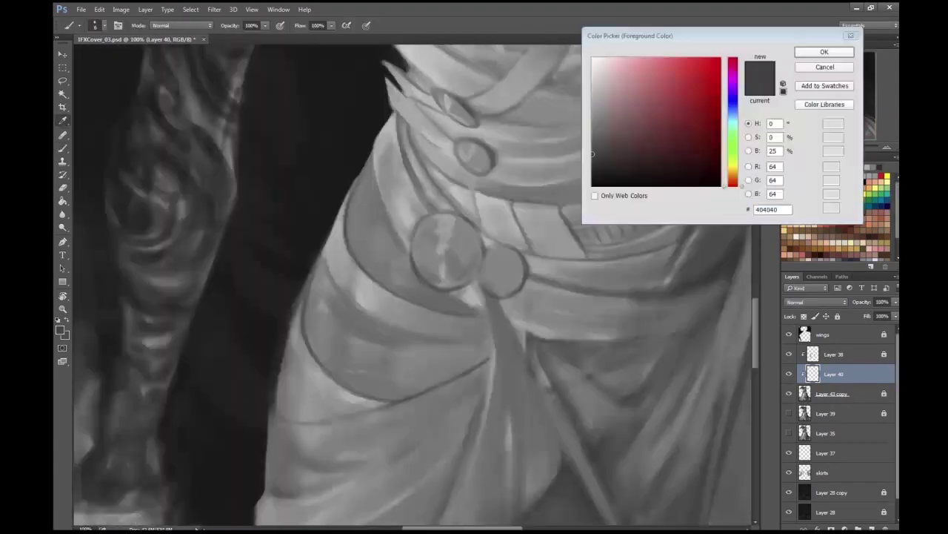
scroll(420, 309, down, 3)
scroll(521, 244, up, 3)
click(60, 330)
key(Return)
scroll(325, 324, down, 1)
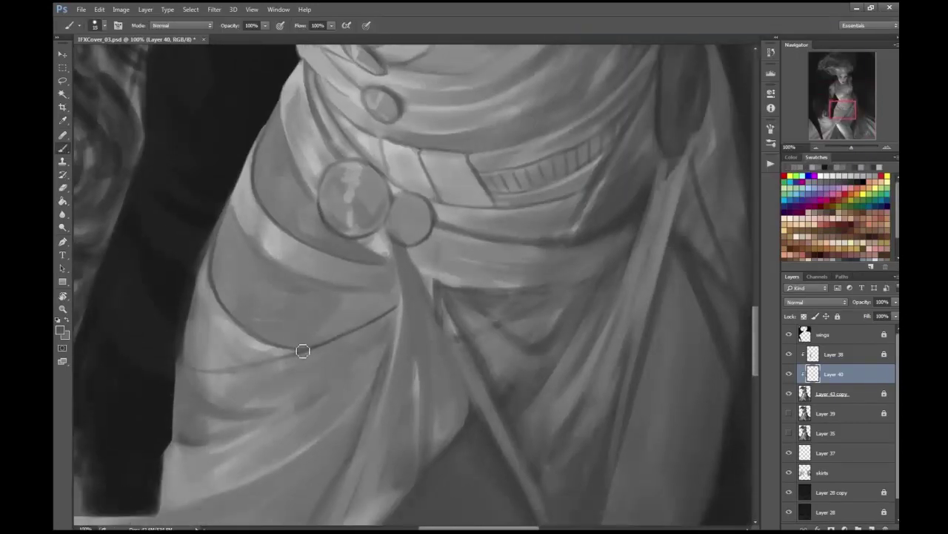
- Examine the whole figure and the wrapped bodice for balance of the new details
key(ctrl+minus)
key(ctrl+minus)
key(ctrl+minus)
key(ctrl+minus)
key(ctrl+minus)
key(ctrl+plus)
key(ctrl+plus)
key(ctrl+minus)
key(ctrl+plus)
key(ctrl+plus)
key(ctrl+plus)
key(ctrl+plus)
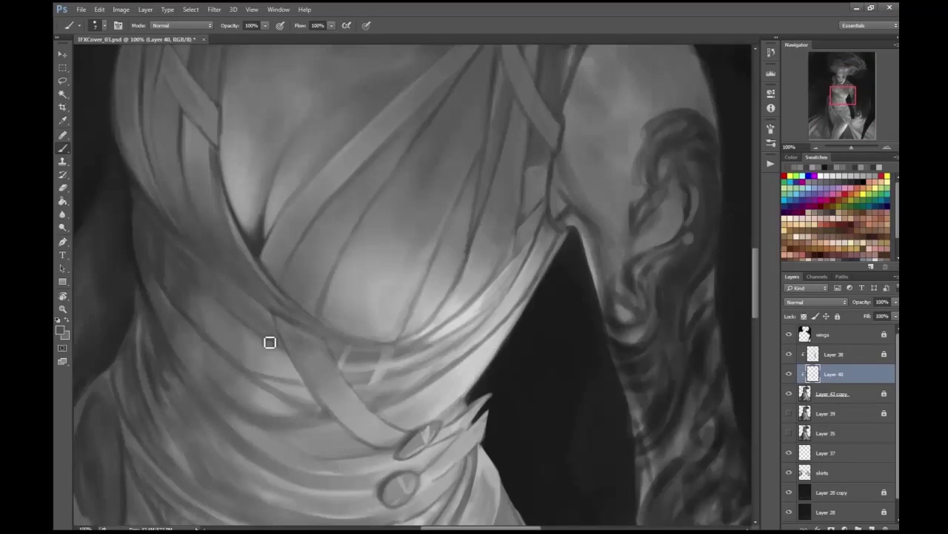
scroll(699, 328, down, 3)
scroll(610, 296, up, 3)
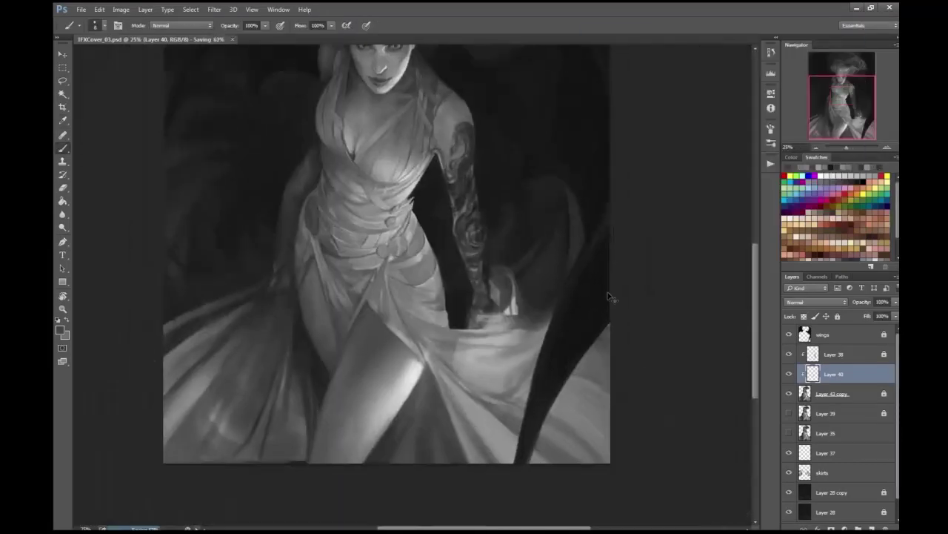
- Add a dividing line across the lower hip panel and darken the fold beneath the waist band
click(61, 329)
key(Return)
scroll(259, 255, up, 1)
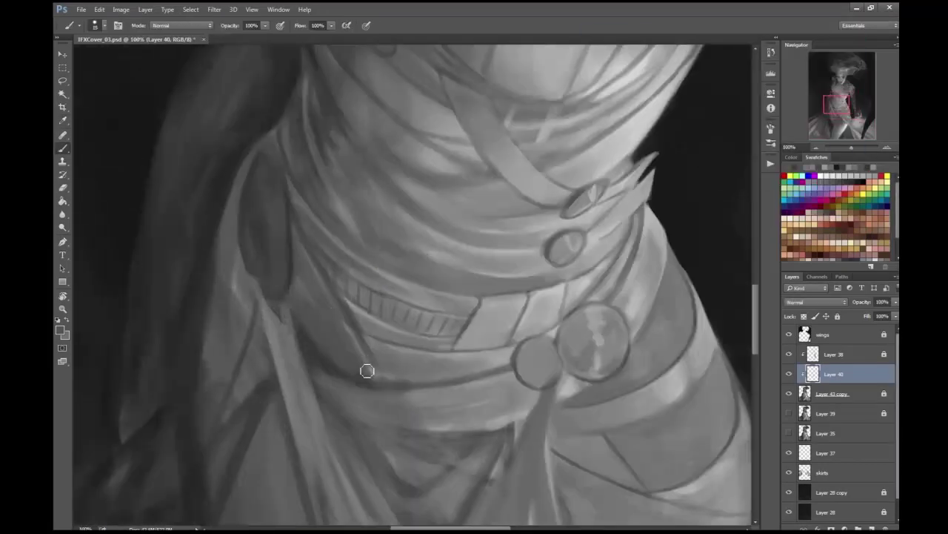
drag(336, 313, 224, 294)
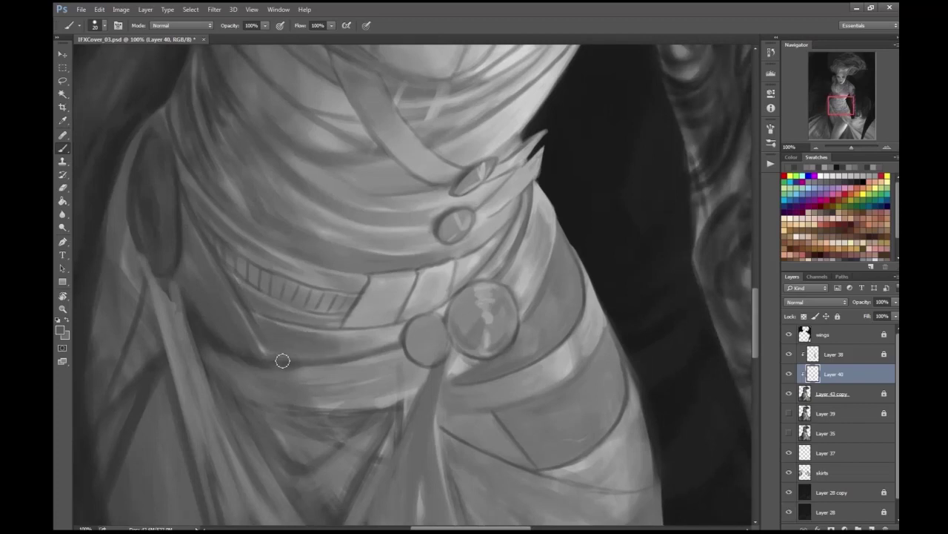
scroll(283, 358, down, 3)
scroll(215, 329, up, 2)
scroll(209, 278, down, 5)
scroll(683, 337, up, 1)
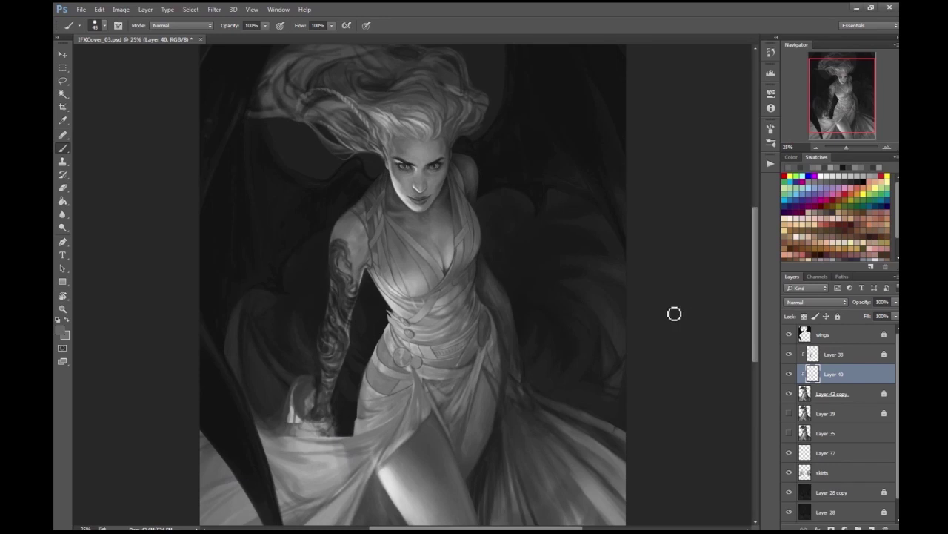
- Hide the tattoo layer, Layer 38, and merge Layer 40 with Layer 43 copy
key(h)
key(alt+])
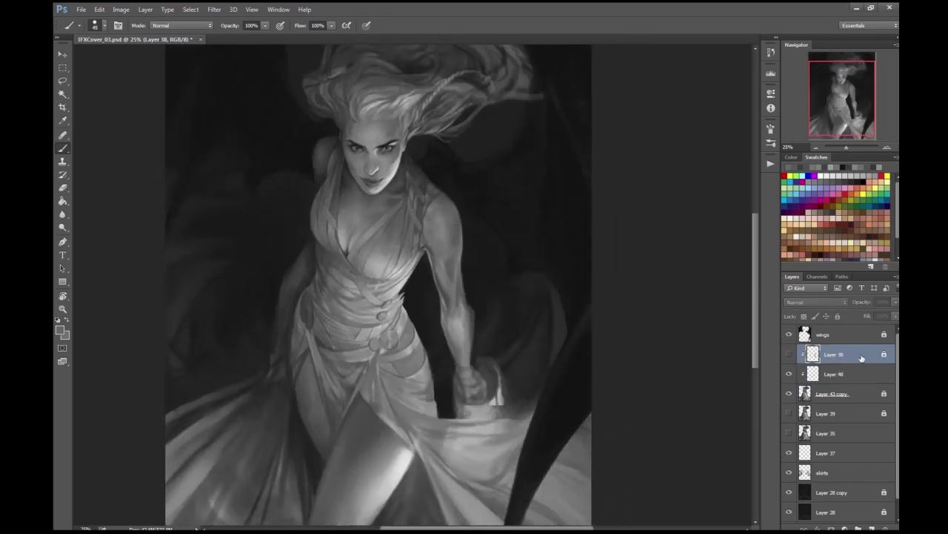
key(alt+[)
key(shift+alt+[)
key(ctrl+plus)
key(ctrl+plus)
click(145, 9)
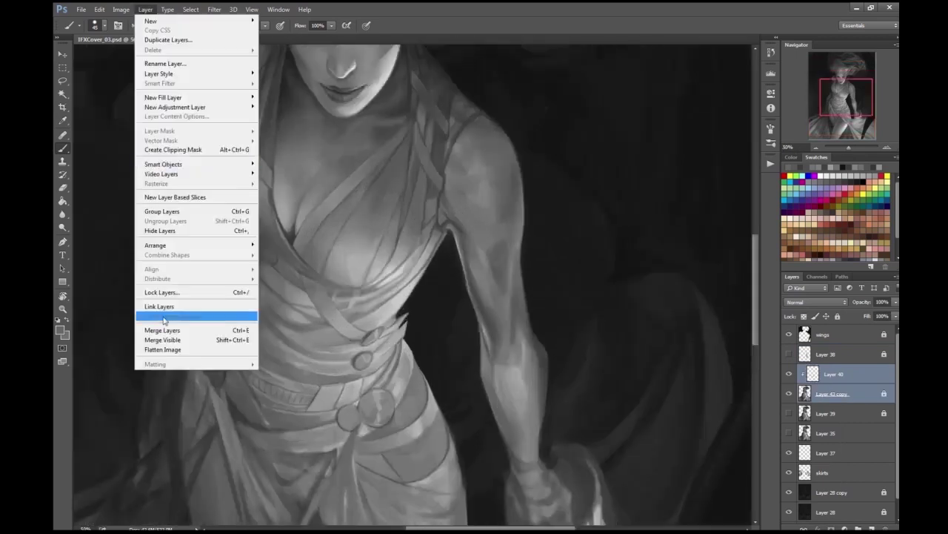
click(171, 331)
key(ctrl+plus)
- Add a new layer above the merged figure and paint two round light-grey ornaments on the diagonal chest strap
click(876, 524)
click(61, 330)
click(822, 51)
click(444, 254)
key(ctrl+0)
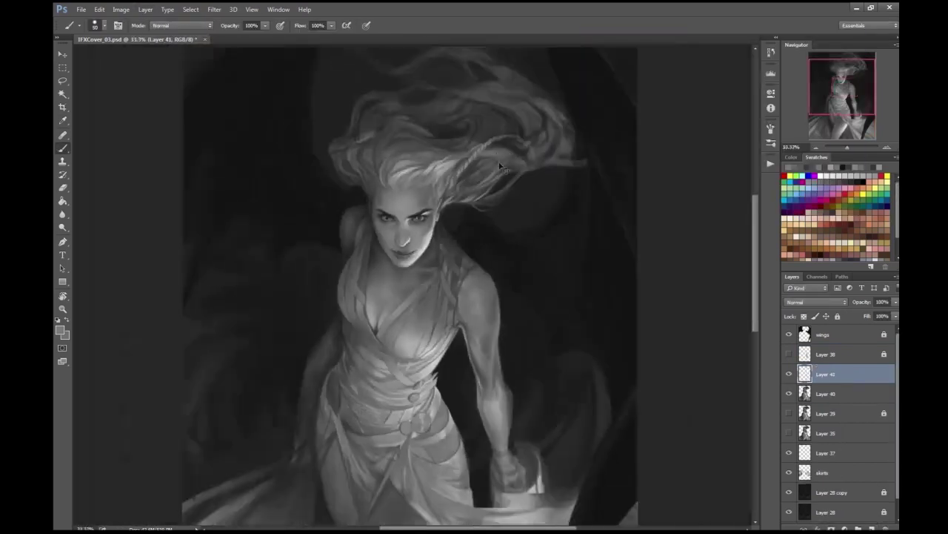
key(ctrl+plus)
scroll(482, 292, up, 2)
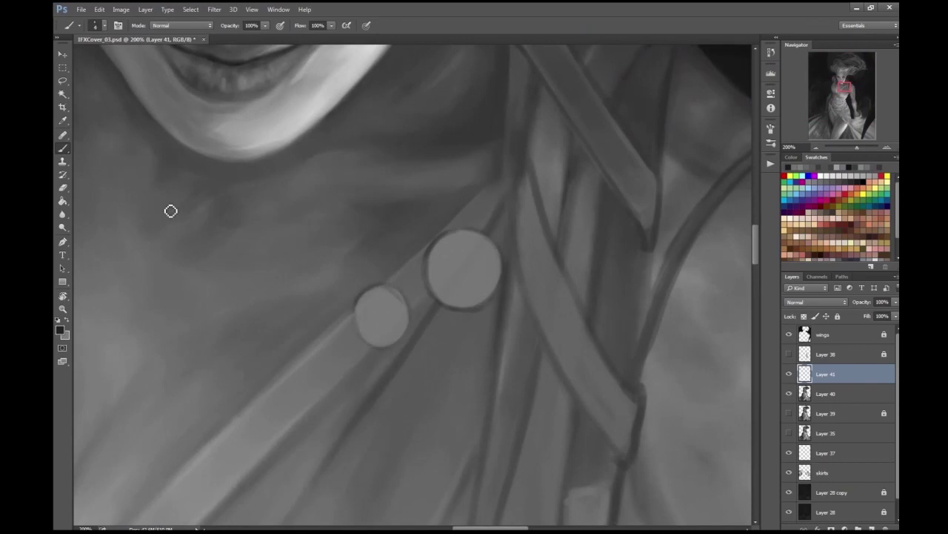
- Clean up the outlines of the two chest-strap ornaments and paint facet shading inside them
key(e)
click(63, 148)
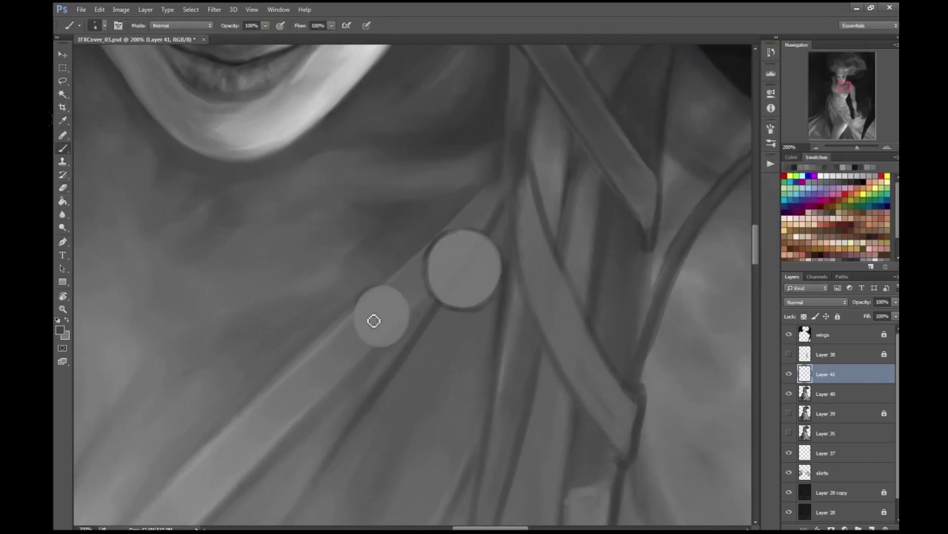
drag(377, 305, 373, 296)
mouse_move(444, 254)
mouse_down()
mouse_move(403, 269)
mouse_move(445, 266)
mouse_up()
scroll(434, 282, down, 5)
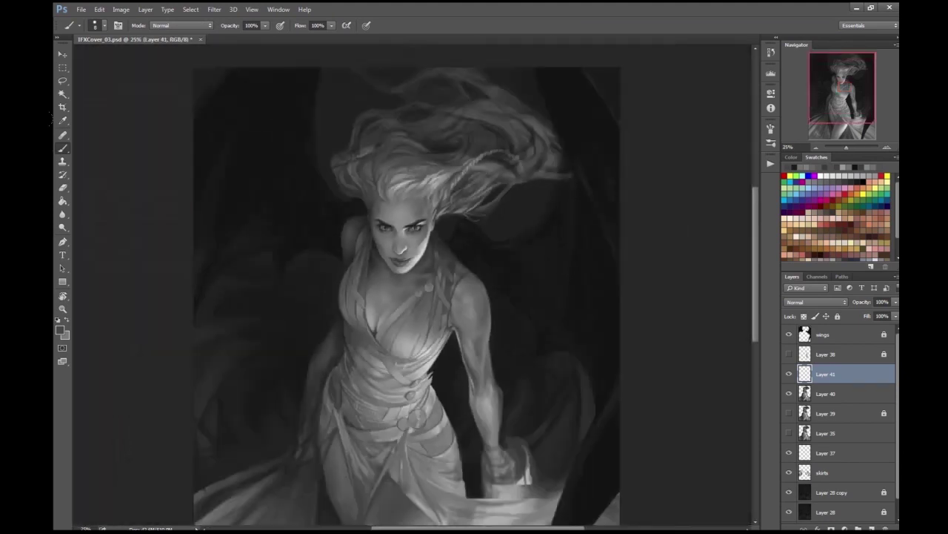
scroll(635, 248, up, 3)
scroll(616, 292, up, 2)
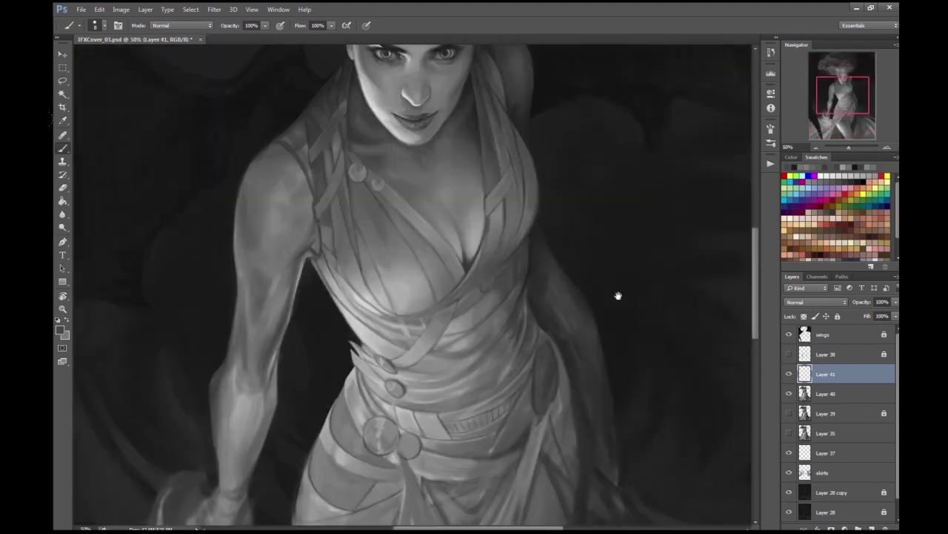
scroll(385, 210, down, 3)
scroll(385, 209, up, 5)
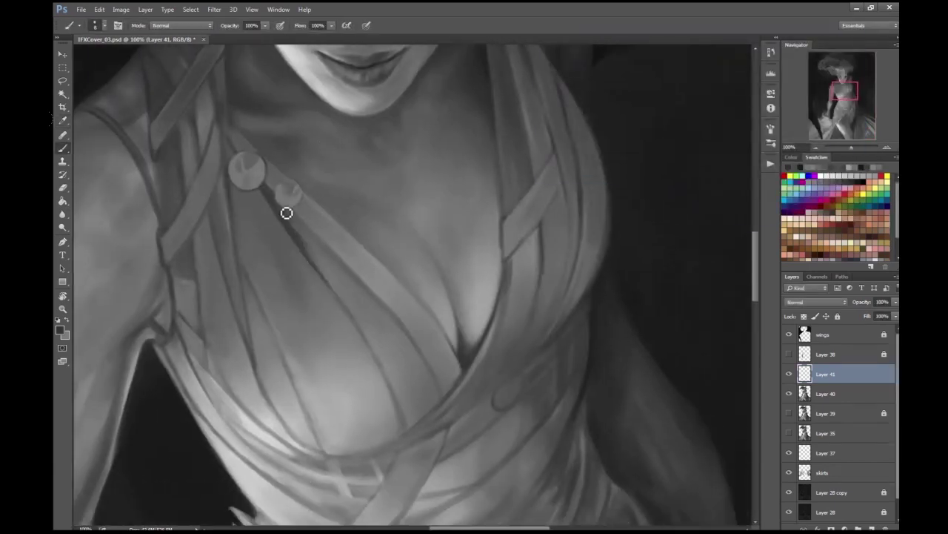
- Darken the shadow and fold lines along the underside of the diagonal chest strap
key(shift+F5)
key(Return)
scroll(324, 218, down, 3)
scroll(466, 389, up, 2)
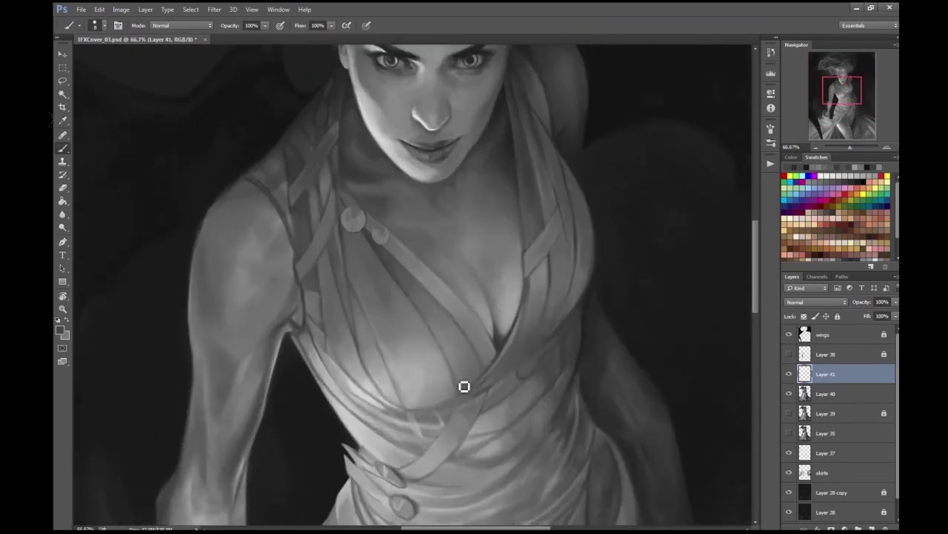
scroll(478, 363, down, 2)
scroll(407, 312, up, 1)
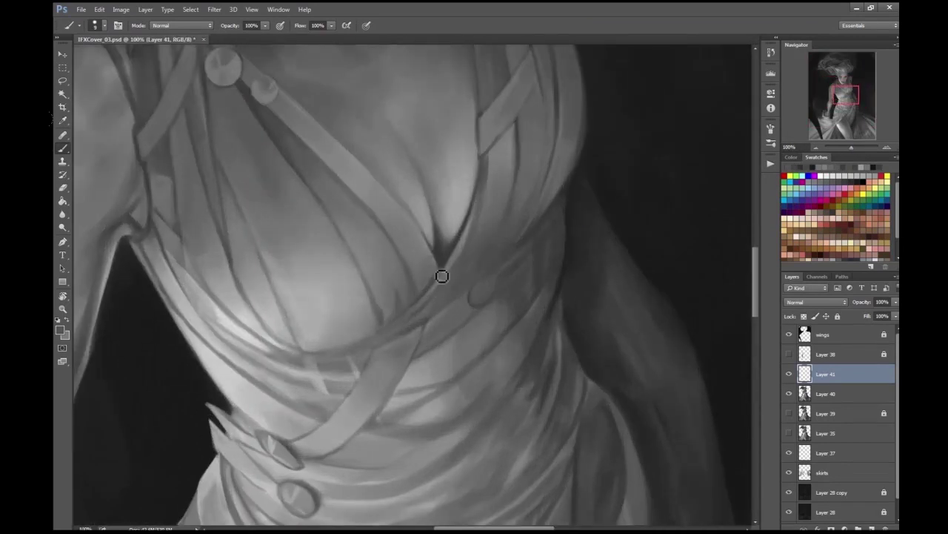
scroll(437, 272, down, 3)
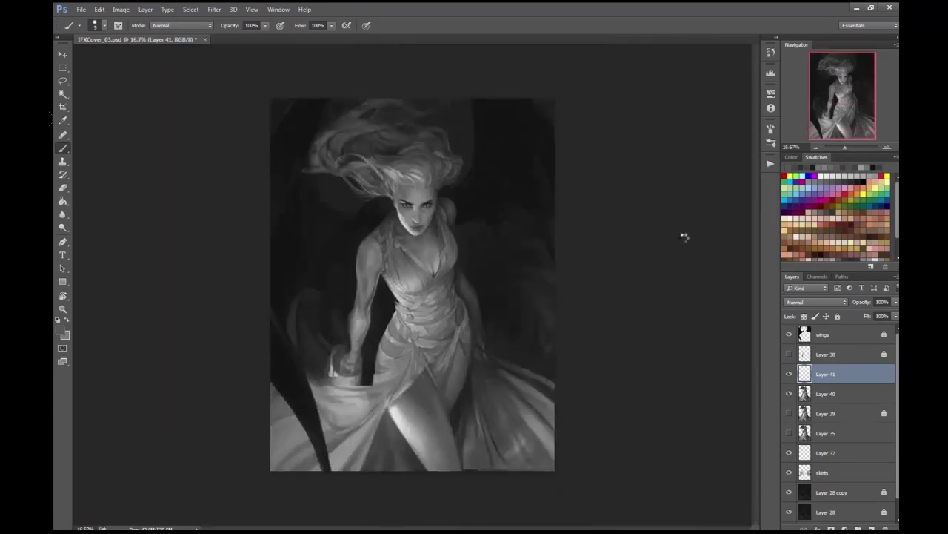
- Shade the bodice fabric beneath the strap's round ornaments with a larger brush and save the file
scroll(493, 211, up, 2)
key(shift+F5)
key(Return)
scroll(415, 297, down, 2)
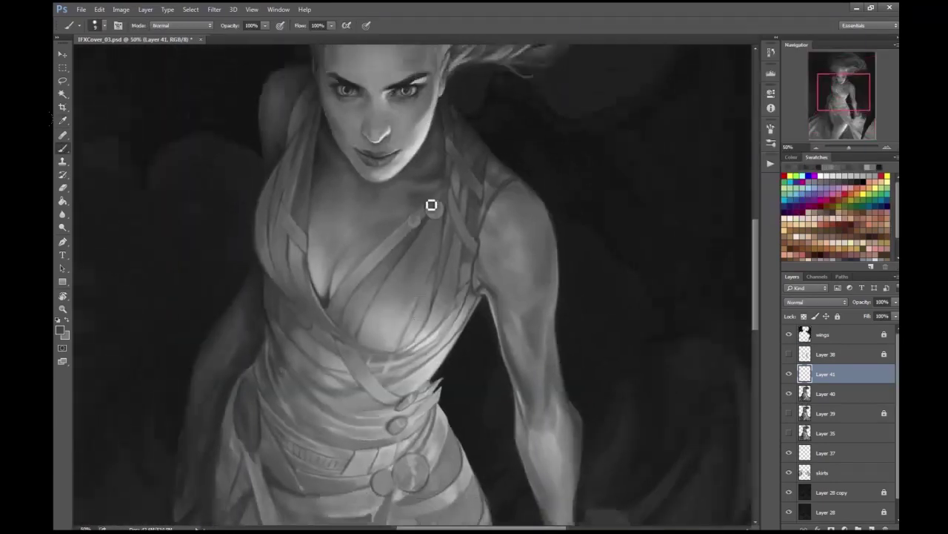
scroll(440, 203, up, 2)
key(bracketright)
key(bracketright)
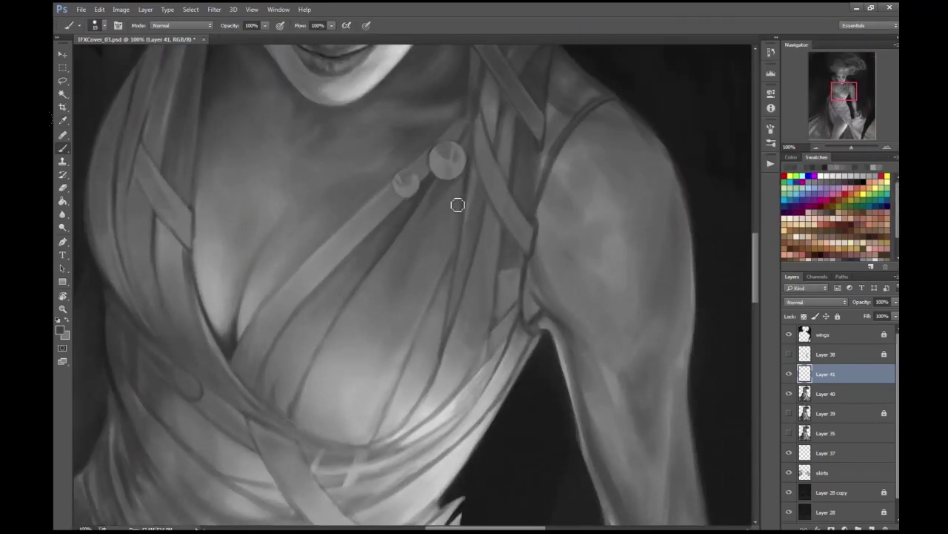
scroll(467, 188, down, 4)
key(ctrl+s)
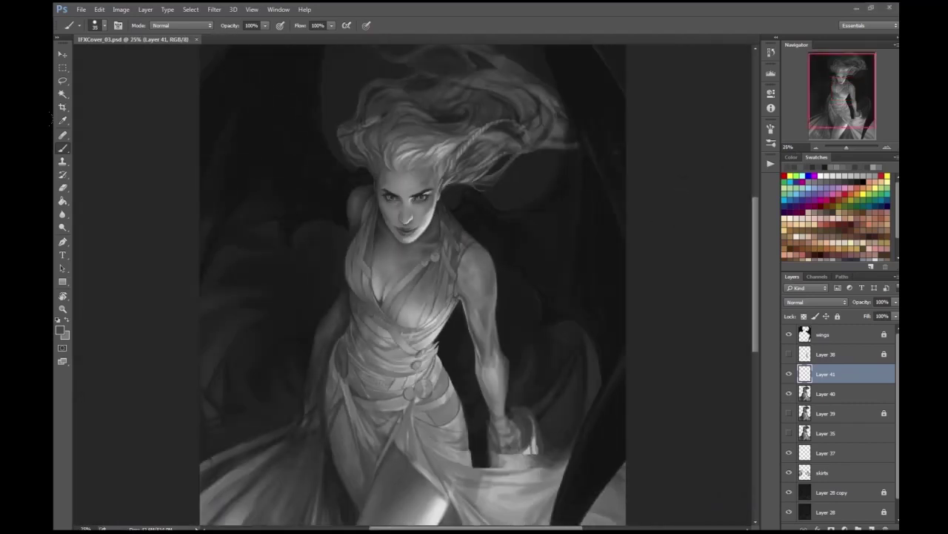
- Add short dark fold lines on the bodice where the diagonal strap meets the base of the neckline
scroll(635, 332, up, 5)
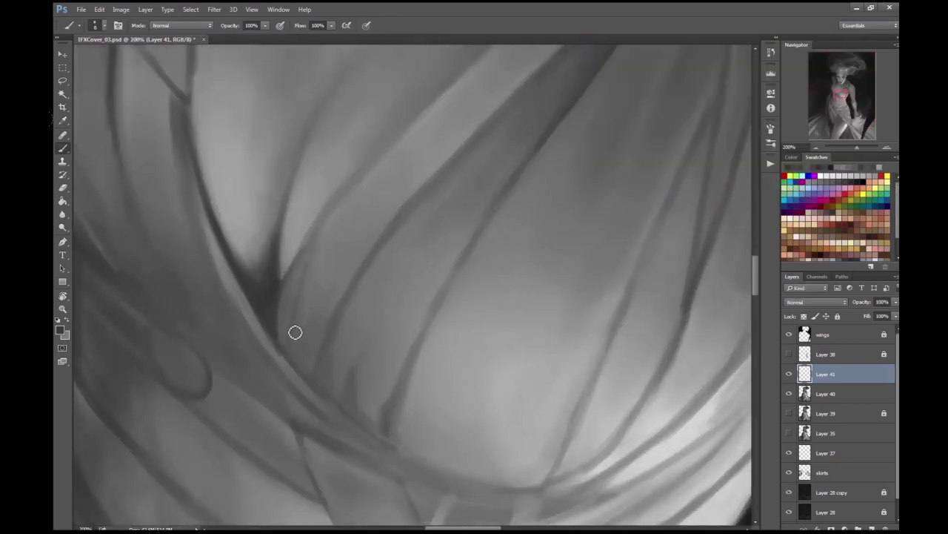
scroll(317, 388, down, 3)
scroll(538, 178, up, 2)
drag(326, 284, 353, 354)
scroll(350, 370, down, 4)
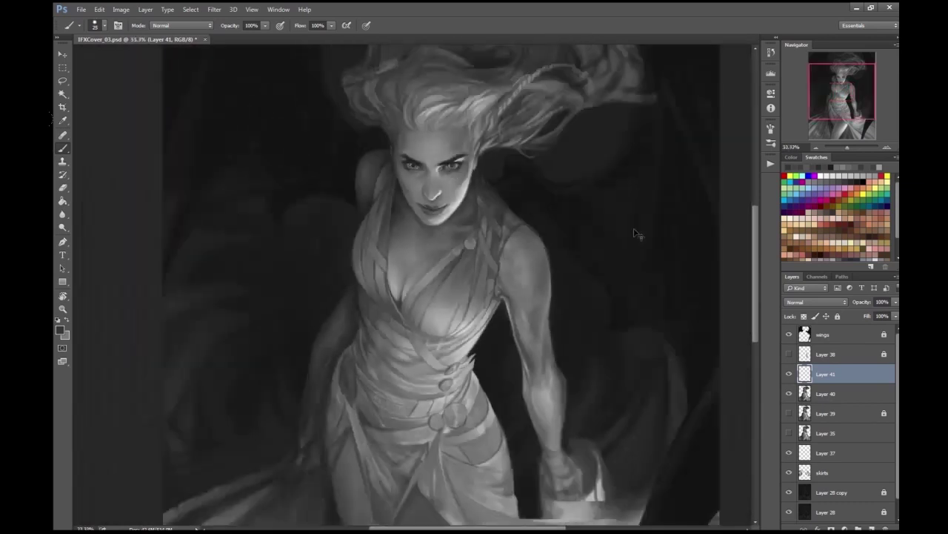
- Refine the strap folds and edges at the base of the neckline with a newly picked grey
scroll(402, 318, up, 5)
click(60, 330)
drag(271, 392, 275, 343)
scroll(249, 252, down, 2)
key(Return)
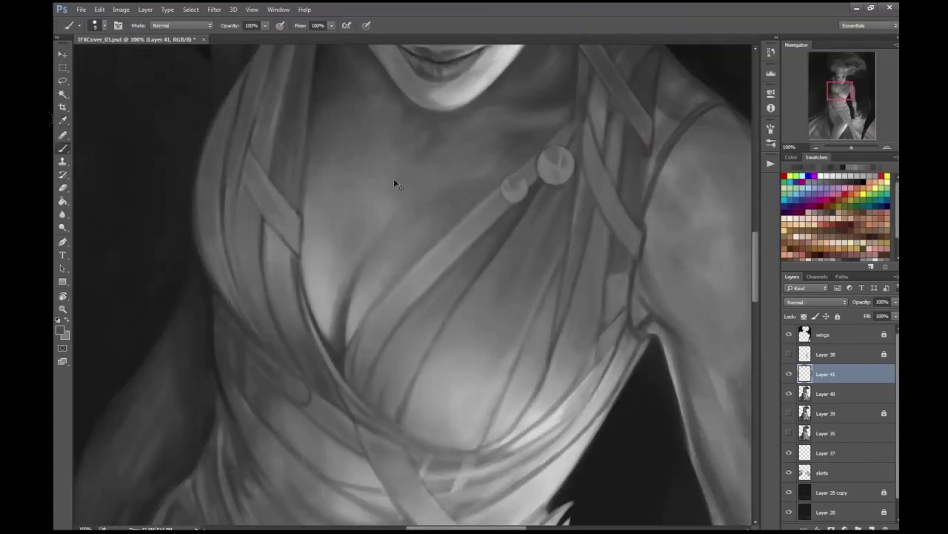
scroll(646, 286, down, 5)
scroll(644, 274, up, 4)
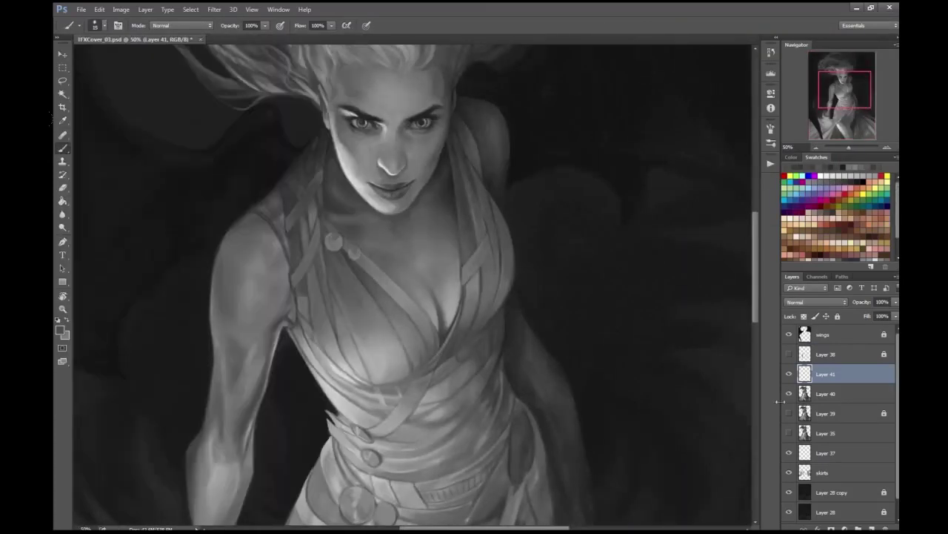
- Add a new layer above Layer 41 and enlarge the soft brush to 125 px
key(ctrl+shift+alt+n)
key(bracketright)
key(bracketright)
key(bracketright)
key(bracketright)
key(bracketright)
key(bracketright)
key(bracketright)
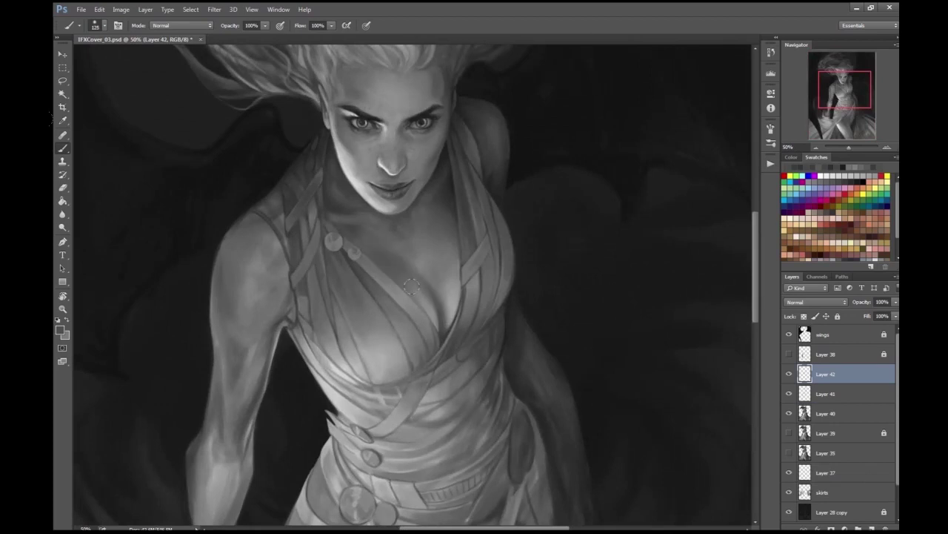
- Shade the chest beside the neckline on Layer 42 and clean up the strokes with a 90 px eraser
scroll(658, 298, down, 3)
scroll(402, 223, up, 4)
key(e)
scroll(419, 289, down, 4)
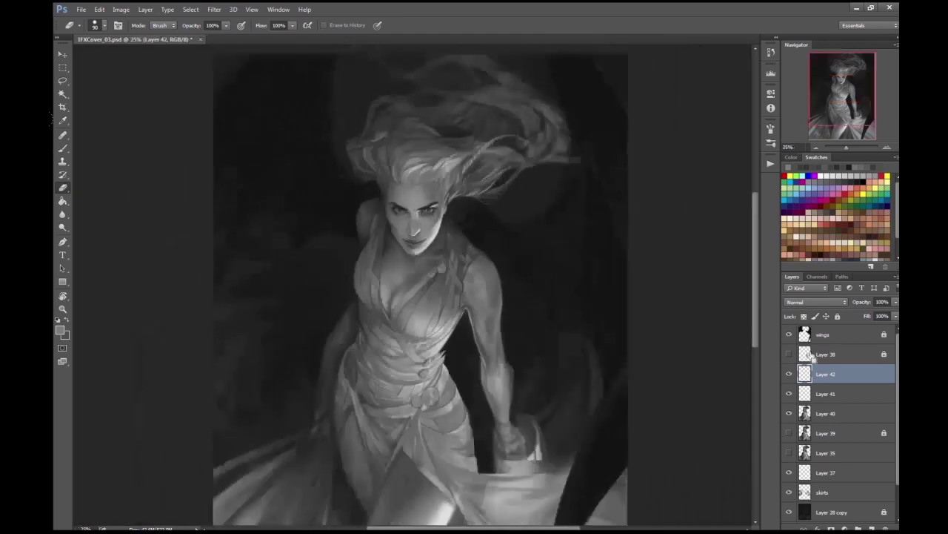
scroll(418, 289, up, 4)
key(b)
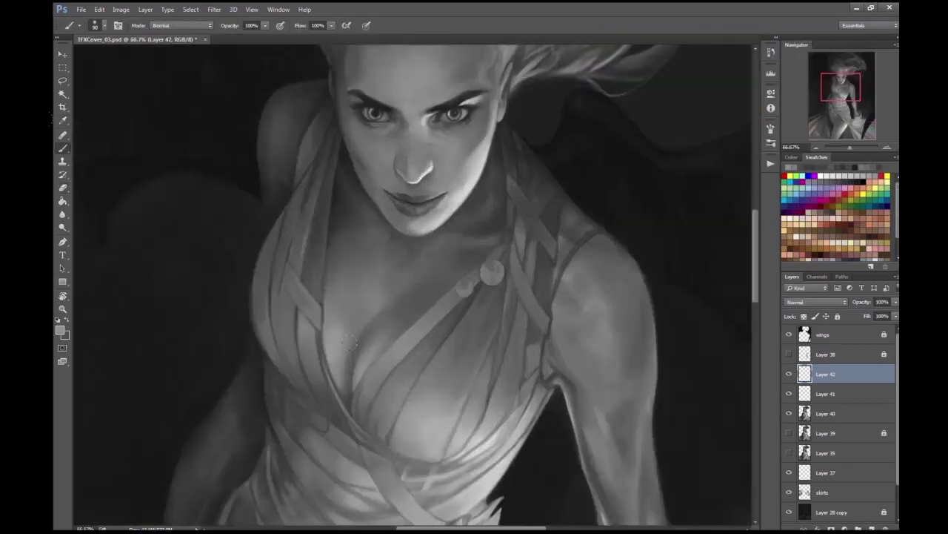
- Deepen the chest shading with a larger brush and fade it with the eraser at 250 px
key(bracketright)
key(bracketright)
key(bracketright)
scroll(346, 288, down, 3)
scroll(435, 279, up, 2)
key(e)
right_click(435, 279)
key(Escape)
key(bracketright)
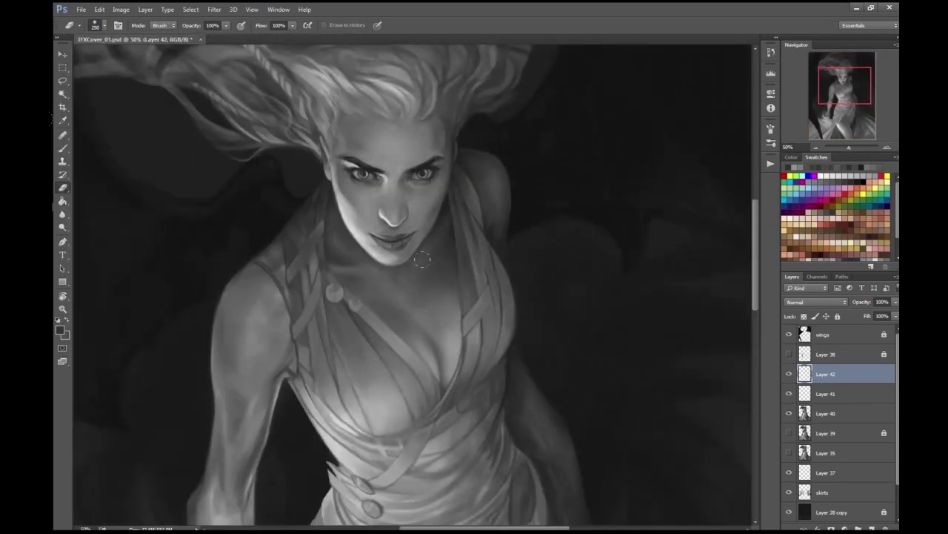
- Soften the shading around the cleavage with the eraser at 375 px
scroll(536, 232, down, 3)
scroll(536, 231, up, 2)
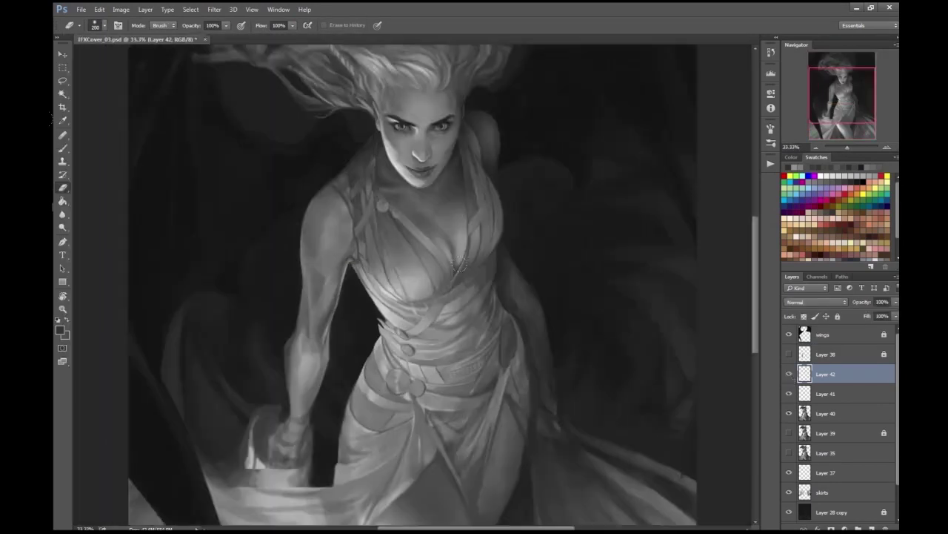
scroll(536, 231, down, 1)
key(bracketleft)
scroll(411, 289, up, 2)
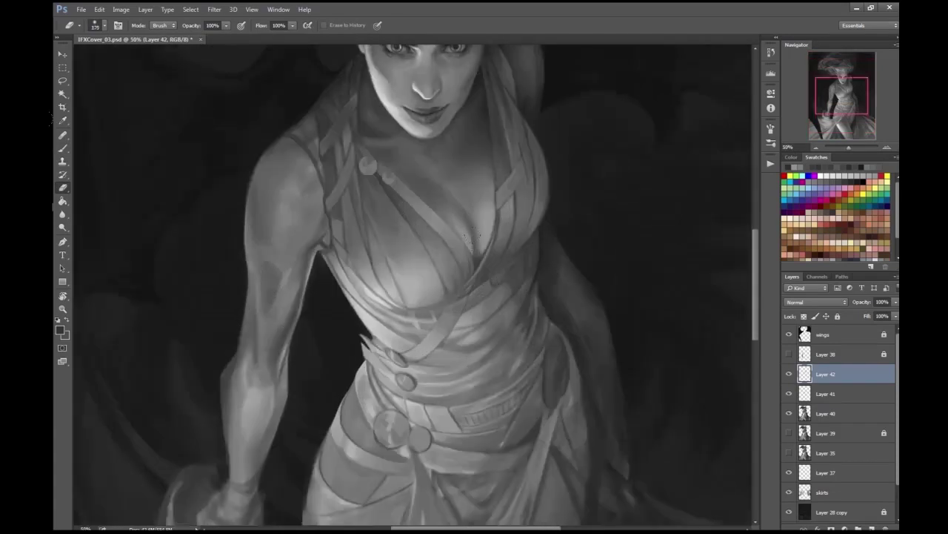
scroll(472, 254, up, 1)
key(b)
key(Escape)
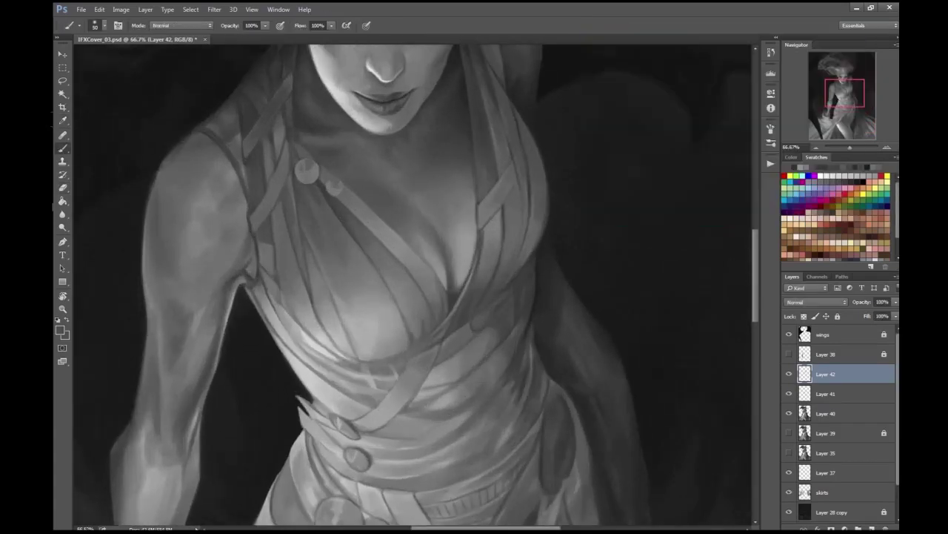
- Refine the shading between neckline and cleavage, fading its edges with the eraser enlarged to 400 px
scroll(476, 260, down, 1)
scroll(412, 202, up, 1)
key(e)
scroll(488, 295, down, 4)
scroll(482, 211, up, 2)
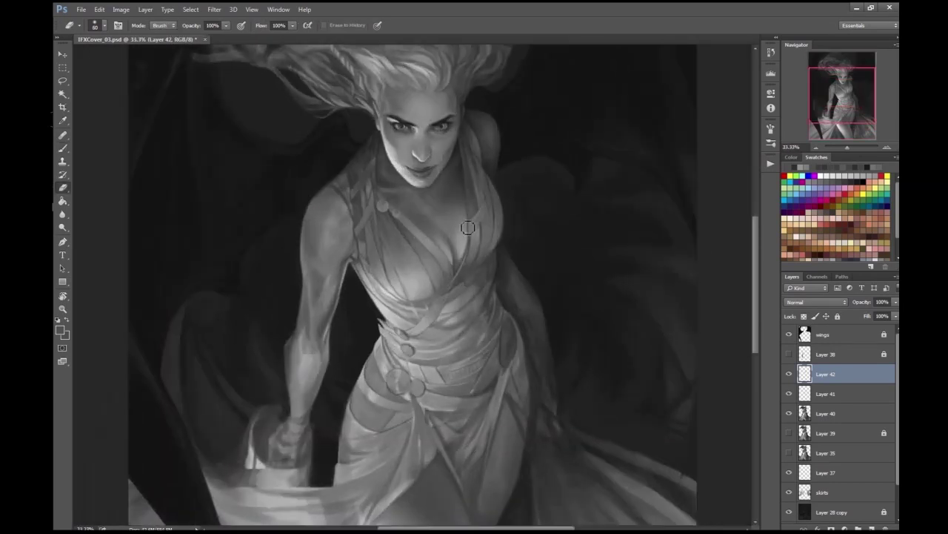
key(bracketright)
key(bracketright)
key(bracketright)
key(ctrl+minus)
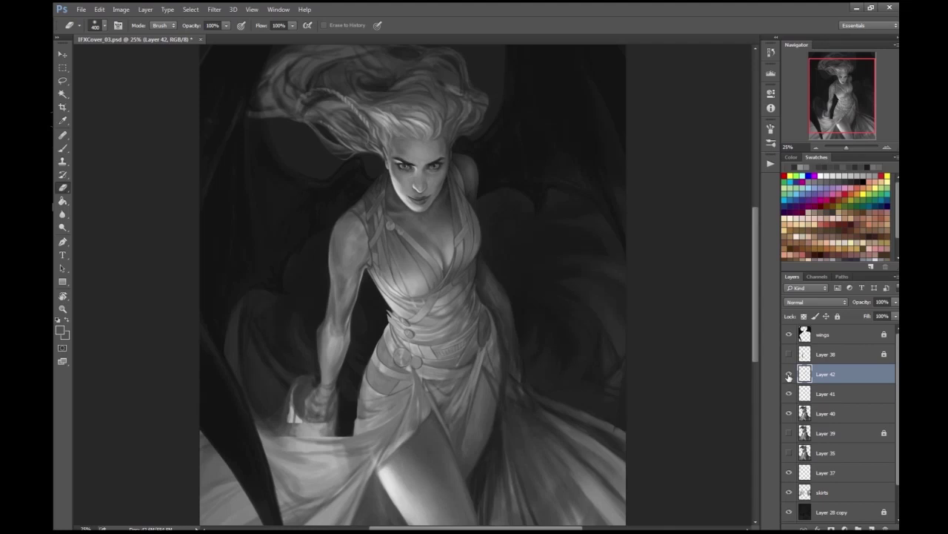
- Lower Layer 42's opacity to 79% and merge it with Layers 41 and 40
key(ctrl+shift+h)
key(ctrl+minus)
key(ctrl+plus)
key(alt+shift+bracketleft)
key(alt+shift+bracketleft)
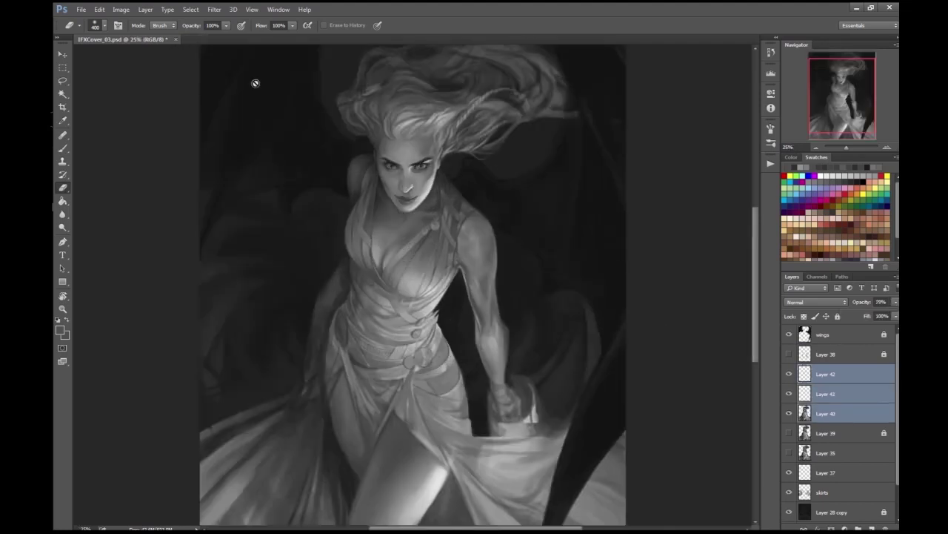
click(145, 10)
key(ctrl+plus)
- Clip the new Layer 43 to the merged figure layer and set its blend mode to Multiply
right_click(838, 374)
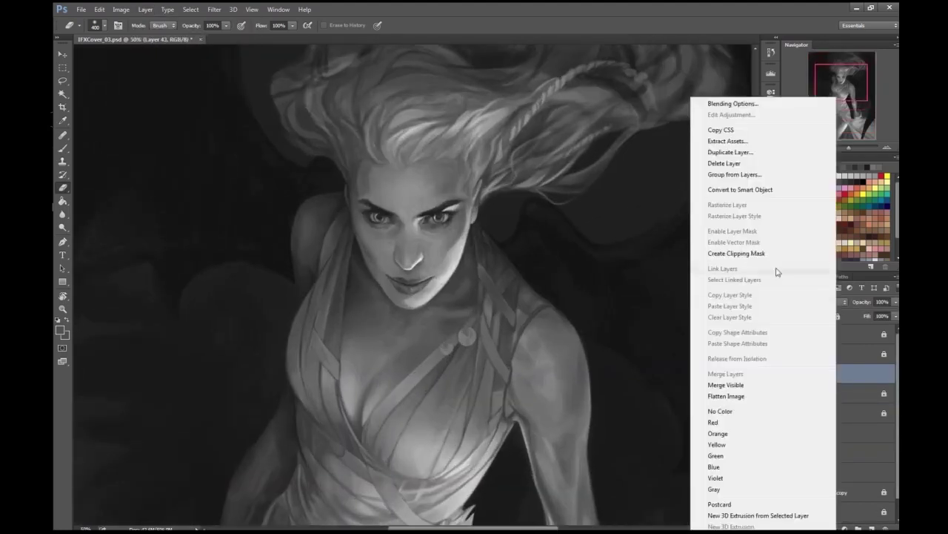
click(794, 345)
key(b)
click(815, 302)
click(815, 237)
key(ctrl+minus)
key(ctrl+minus)
key(ctrl+minus)
key(ctrl+plus)
key(ctrl+plus)
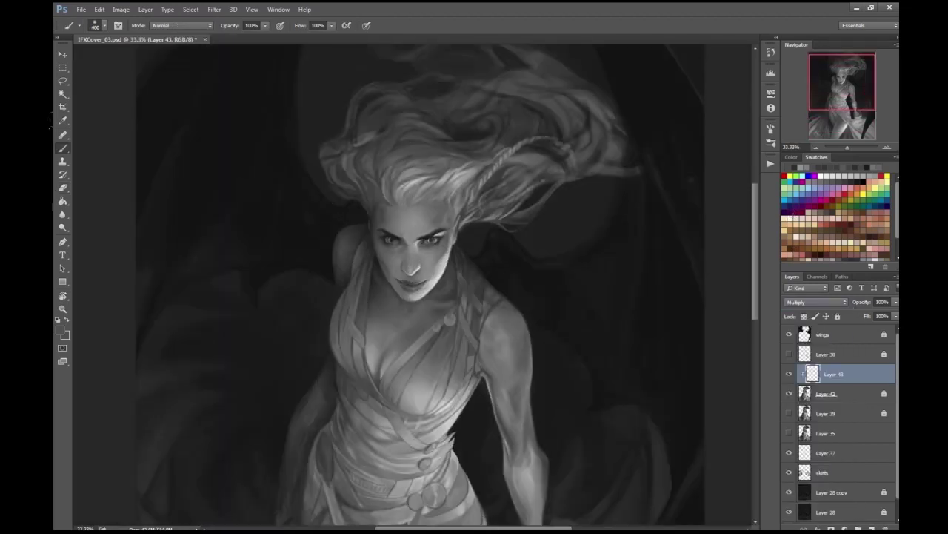
- Dot faint freckles on the forehead, nose and cheeks with a small brush on Layer 43
key(ctrl+plus)
key(ctrl+plus)
key(ctrl+plus)
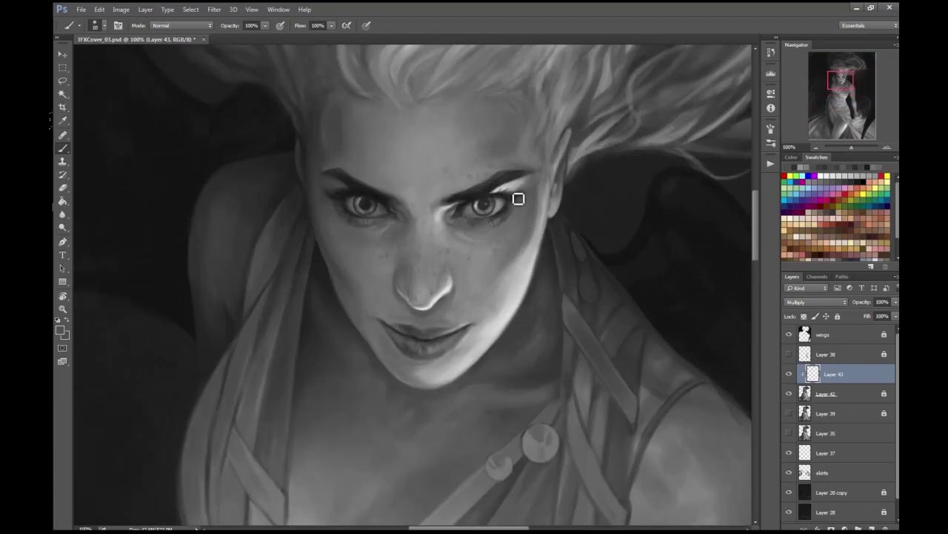
key(ctrl+minus)
key(ctrl+minus)
key(ctrl+minus)
key(ctrl+plus)
key(ctrl+plus)
key(ctrl+minus)
key(ctrl+minus)
key(ctrl+minus)
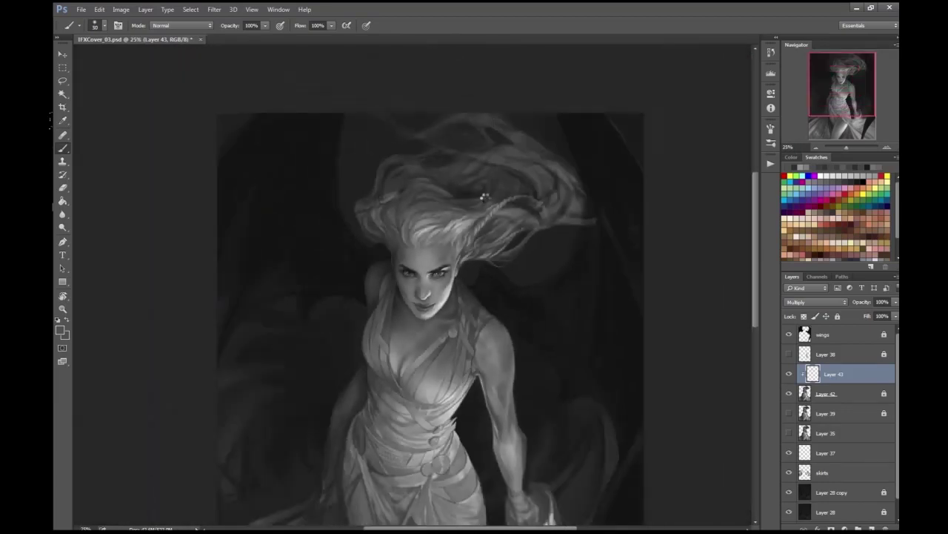
- Darken the shadow side of the face and bodice on Layer 43 with a soft brush of 100 to 175 px
key(ctrl+plus)
key(ctrl+plus)
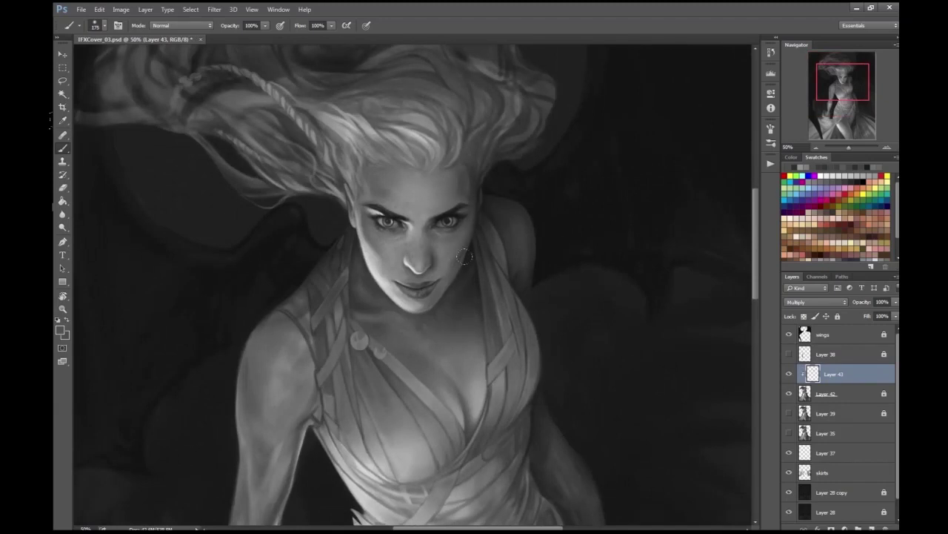
key(ctrl+minus)
key(ctrl+minus)
key(ctrl+minus)
key(ctrl+plus)
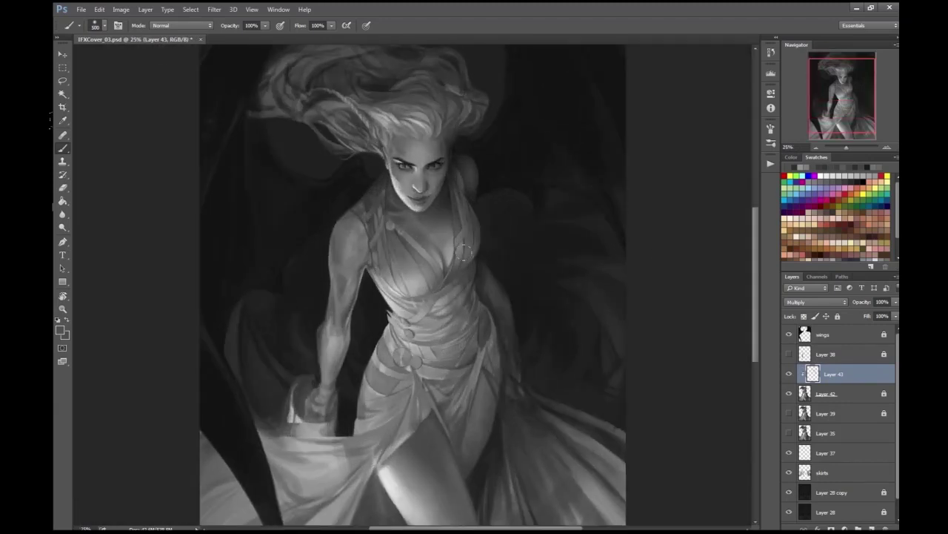
key(ctrl+minus)
key(ctrl+plus)
key(ctrl+plus)
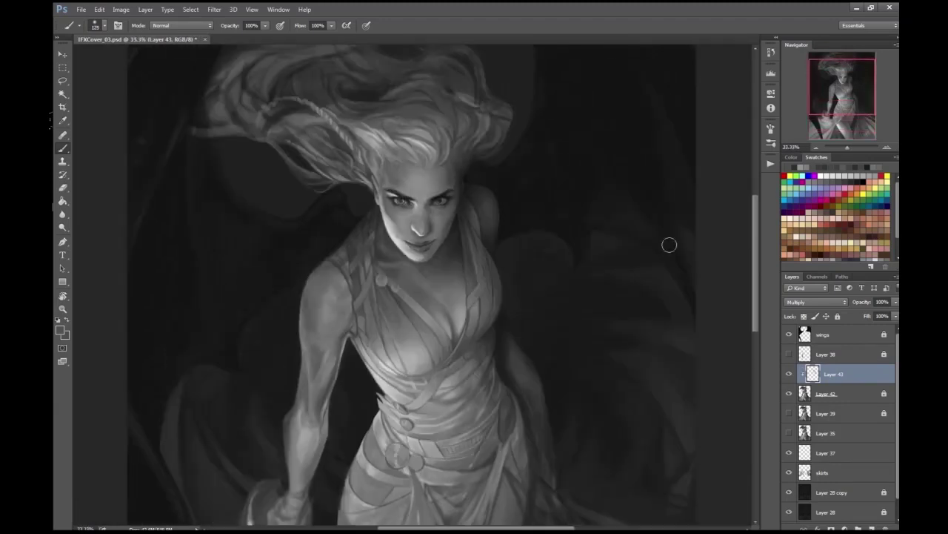
- Reduce the opacity of Layer 43 to 87%
key(ctrl+minus)
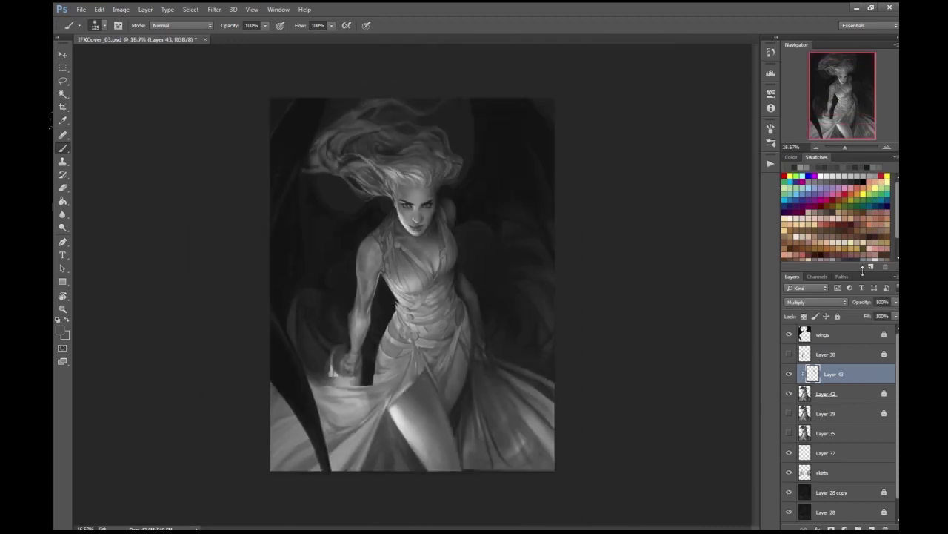
key(ctrl+plus)
key(ctrl+plus)
key(ctrl+minus)
key(ctrl+minus)
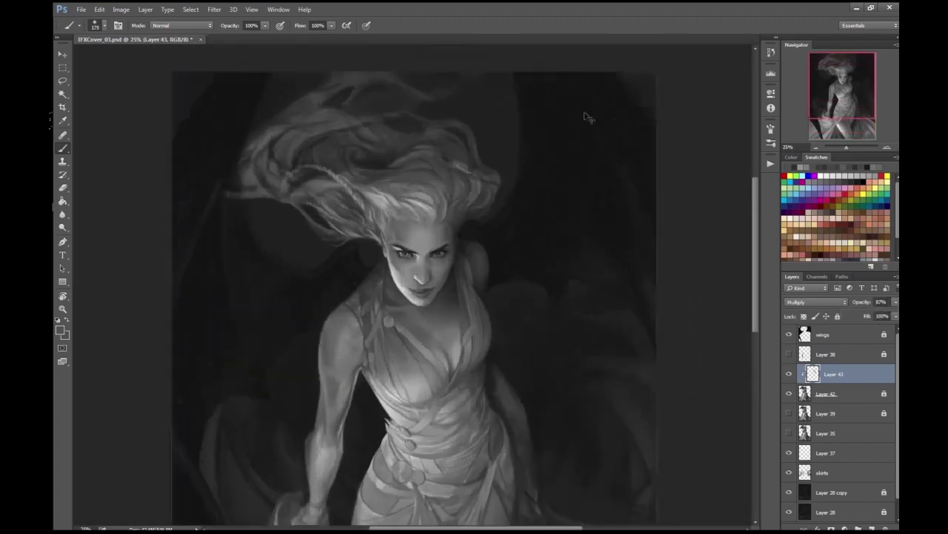
- Refine the face and hairline shading on Layer 43 with a 40 px brush
key(ctrl+plus)
key(ctrl+plus)
key(ctrl+plus)
key(ctrl+plus)
key(ctrl+minus)
key(ctrl+minus)
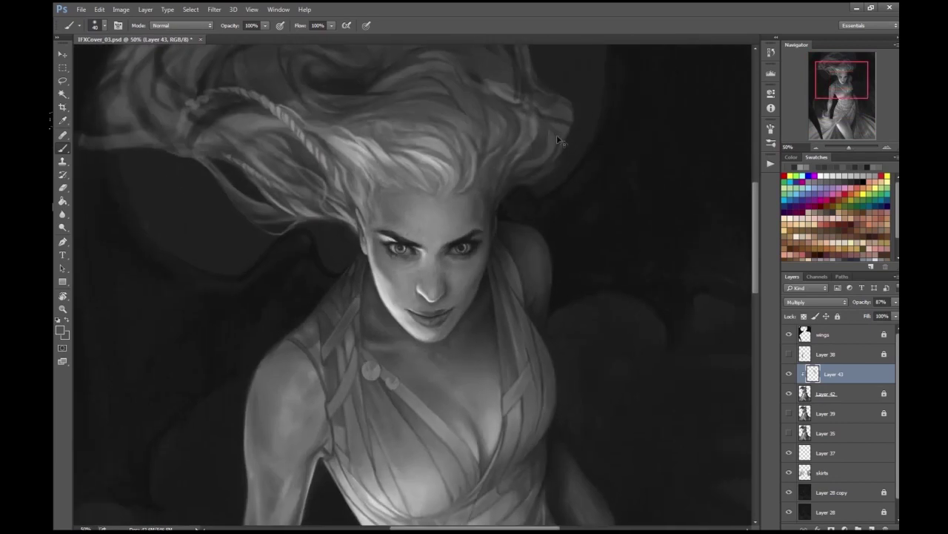
key(ctrl+plus)
key(ctrl+minus)
key(ctrl+minus)
key(ctrl+plus)
key(ctrl+plus)
- Erase excess shading around the face on Layer 43 and return to the 40 px brush
click(63, 188)
key(ctrl+minus)
key(ctrl+minus)
key(ctrl+minus)
key(b)
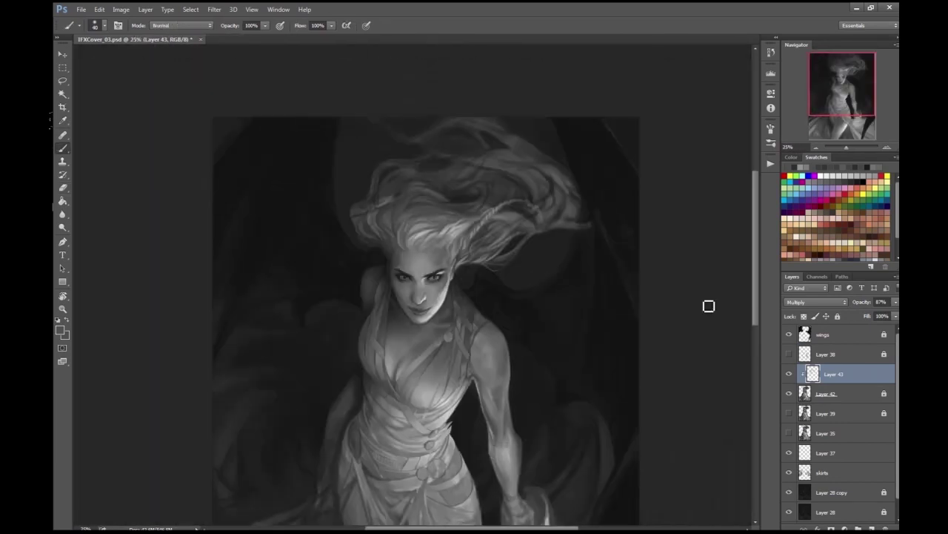
key(ctrl+plus)
key(ctrl+plus)
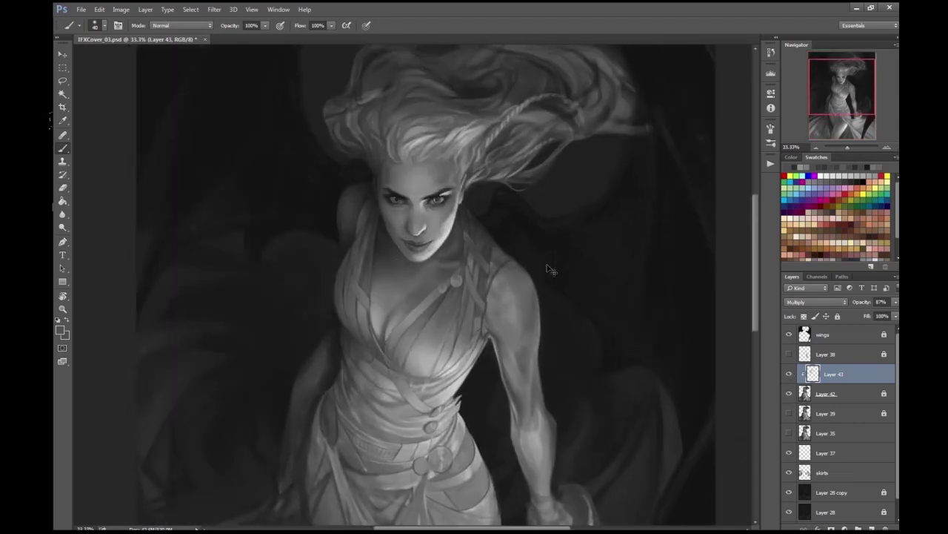
- Darken the far arm on Layer 43 with a soft brush enlarged to 300 px
key(ctrl+plus)
key(ctrl+minus)
key(ctrl+minus)
key(ctrl+minus)
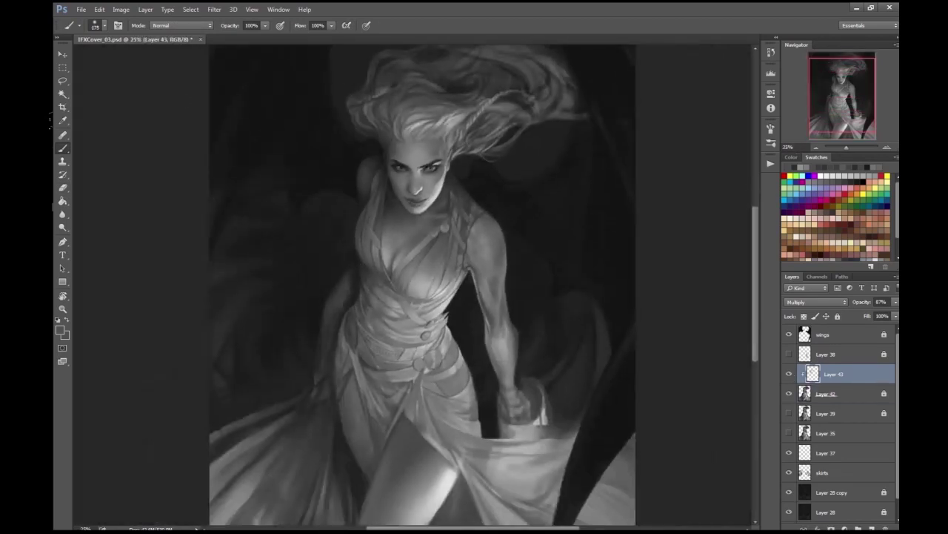
key(ctrl+minus)
key(ctrl+plus)
key(ctrl+minus)
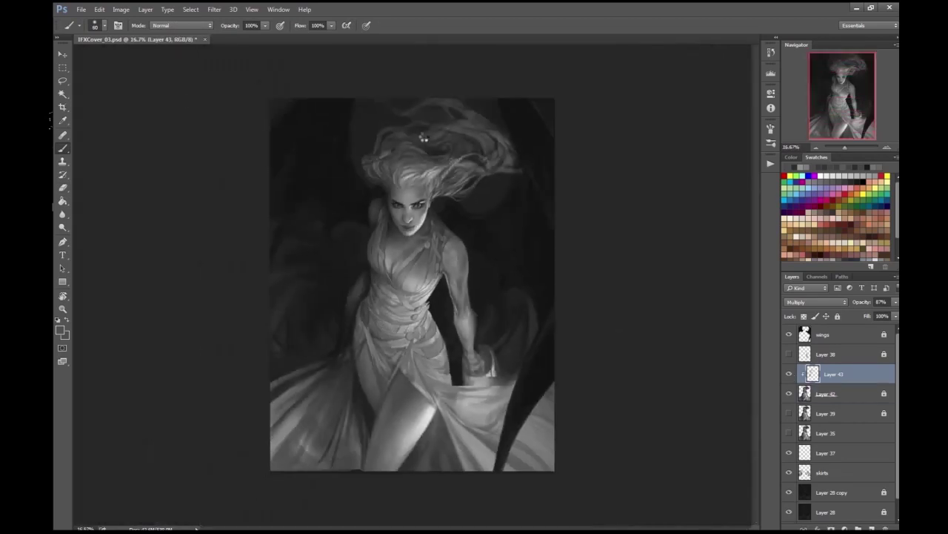
key(ctrl+plus)
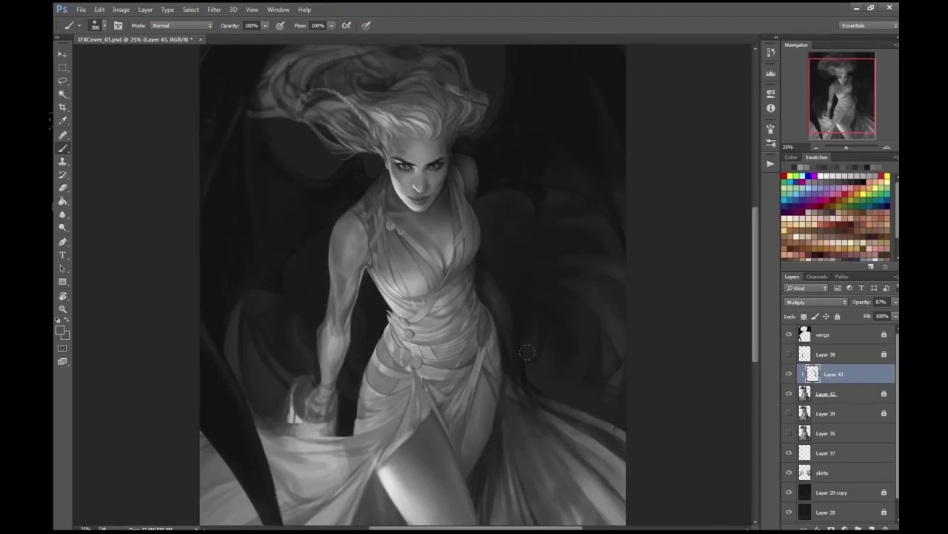
- Erase the spill of the arm shadow beside the waist at 90 px and check Layer 38 by toggling its visibility
key(e)
key(h)
key(ctrl+plus)
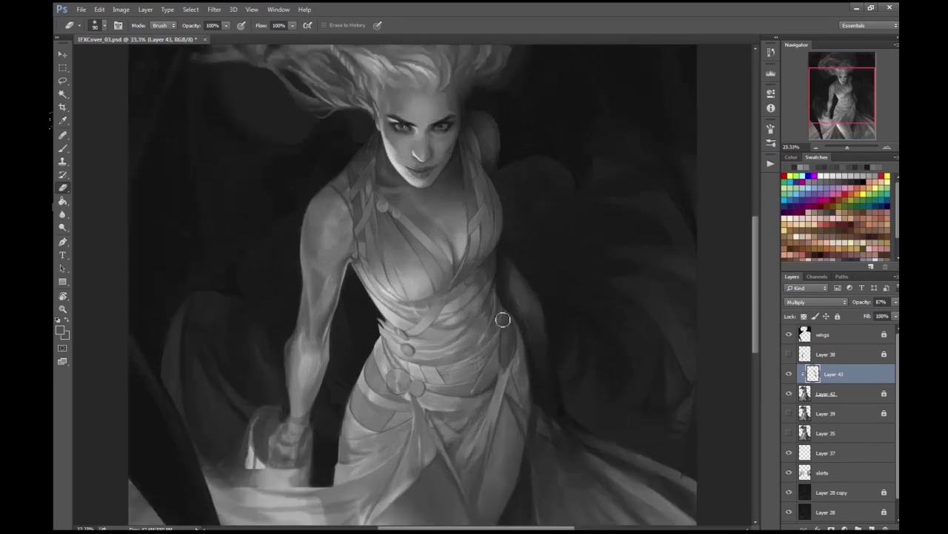
click(789, 355)
click(788, 355)
- Add a new layer above the wings layer and choose a light grey for a small brush
key(ctrl+shift+alt+n)
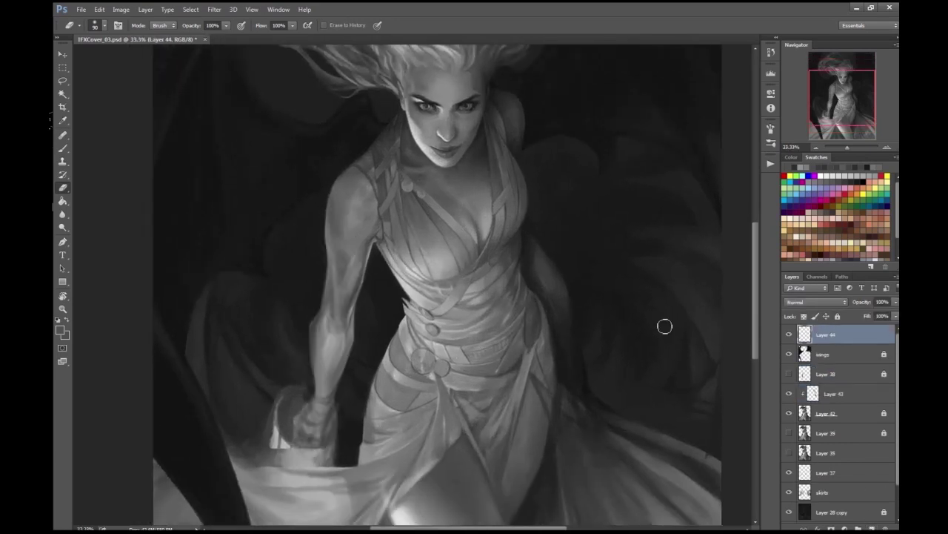
key(b)
key(ctrl+plus)
click(60, 330)
key(Return)
key(ctrl+plus)
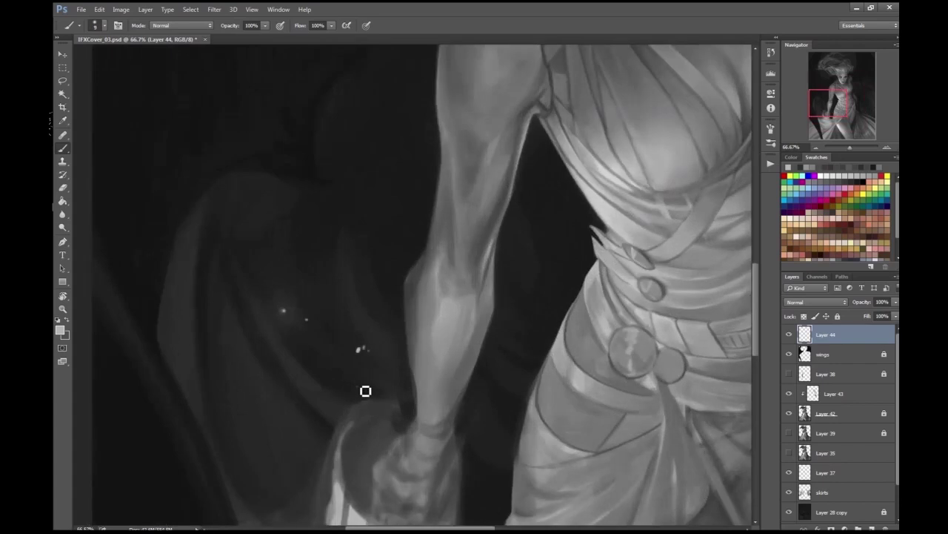
- Scatter small light sparks around the glowing hand and beside the hip on Layer 44
drag(318, 435, 372, 294)
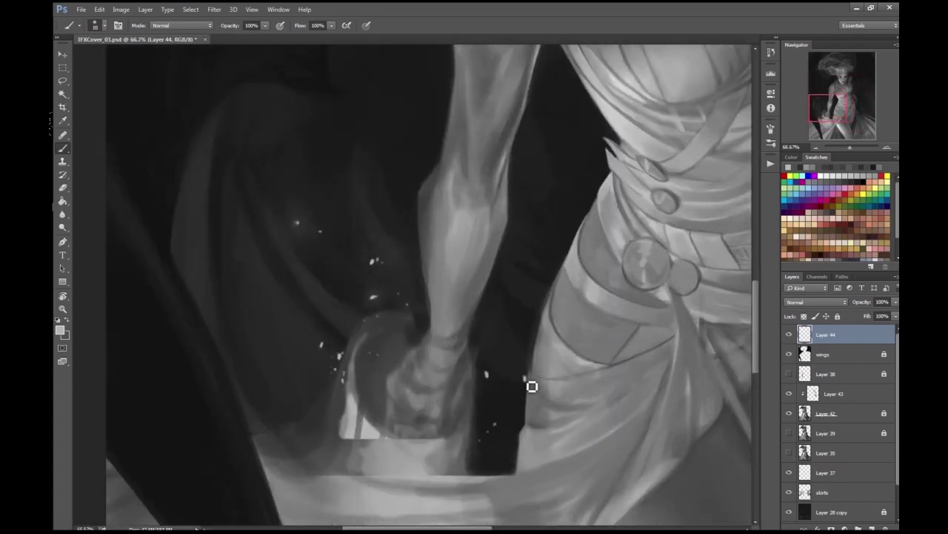
key(ctrl+minus)
key(ctrl+minus)
drag(449, 277, 669, 249)
- Lock Layer 44, choose a different brush tip and add a new layer above it
key(slash)
click(95, 25)
double_click(126, 125)
key(ctrl+minus)
key(ctrl+shift+alt+n)
key(ctrl+plus)
key(ctrl+plus)
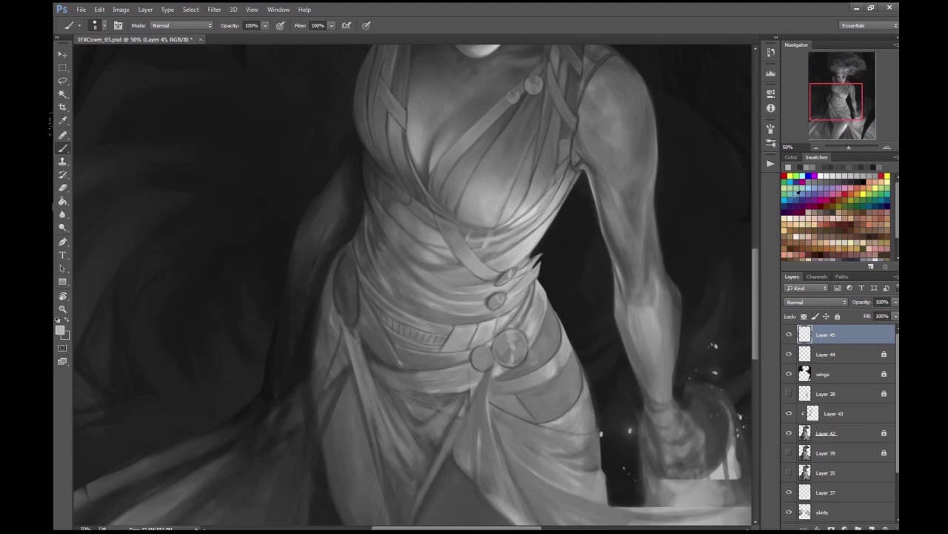
- Pick a tan swatch and rough in a curved band at the canvas edge beside the far arm, above the skirt
click(789, 240)
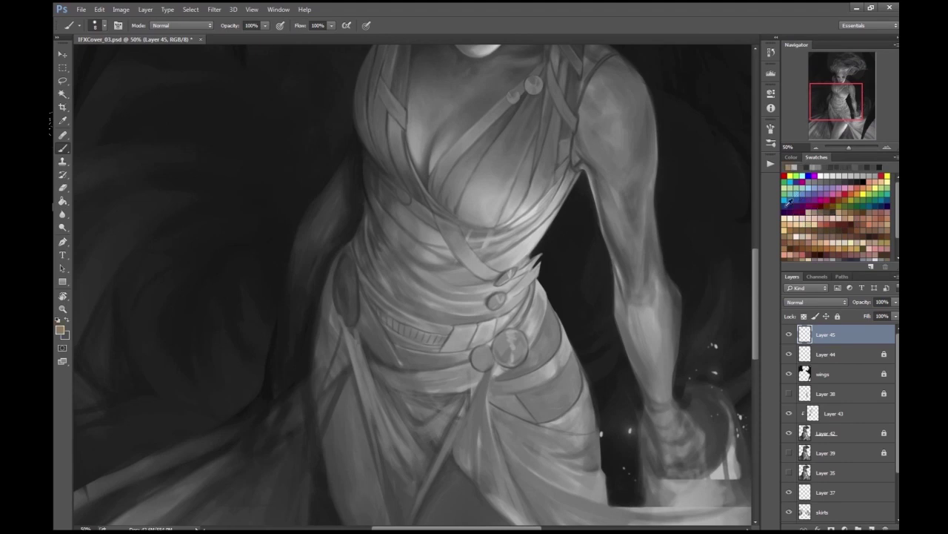
key(ctrl+minus)
key(ctrl+minus)
key(ctrl+plus)
drag(220, 334, 231, 371)
key(ctrl+plus)
drag(148, 400, 180, 396)
drag(134, 371, 215, 415)
- Fill the curved band beside the skirt with golden yellow and switch the paint colour to a darker brown
click(59, 329)
mouse_move(170, 333)
mouse_down()
mouse_move(178, 437)
mouse_move(130, 371)
mouse_move(166, 392)
mouse_up()
key(Return)
key(ctrl+minus)
key(ctrl+plus)
click(59, 330)
key(Return)
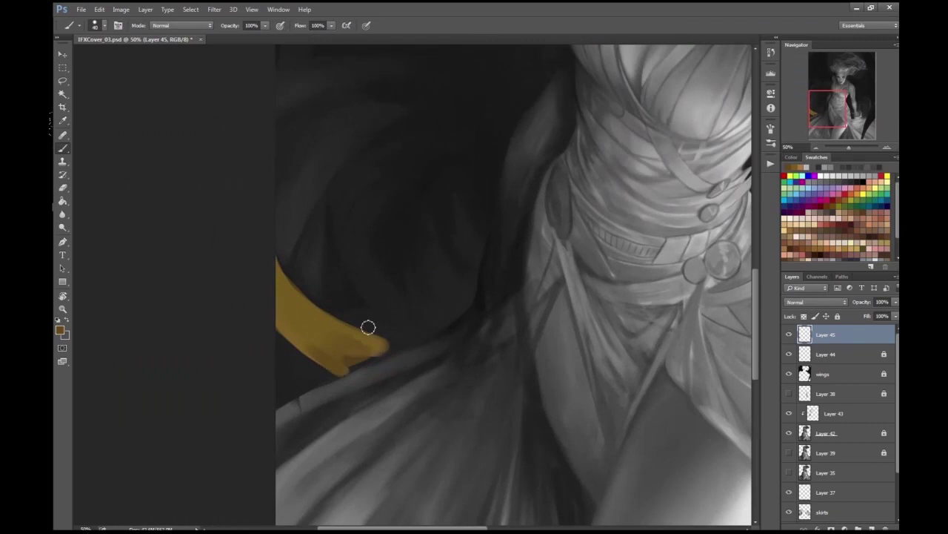
- Shade the golden band with the brown colour using an enlarged brush
key(ctrl+minus)
key(ctrl+minus)
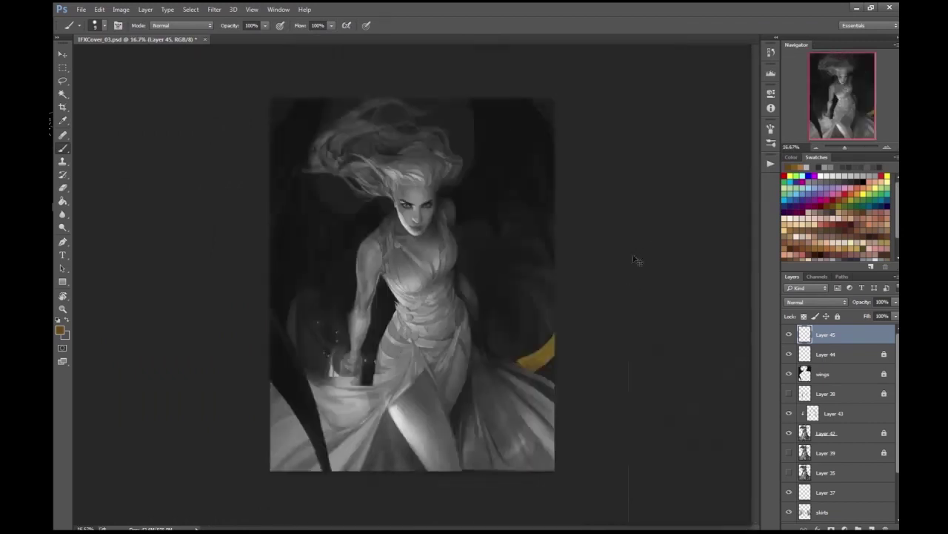
key(ctrl+plus)
key(ctrl+plus)
key(ctrl+plus)
key(bracketright)
key(bracketright)
key(bracketright)
key(bracketright)
key(ctrl+minus)
key(ctrl+minus)
drag(470, 364, 519, 337)
- Paint dark lines along the golden band to divide it into curved strips
key(ctrl+plus)
key(ctrl+plus)
mouse_move(426, 342)
mouse_down()
mouse_move(457, 324)
mouse_move(510, 260)
mouse_up()
key(ctrl+minus)
key(ctrl+minus)
key(ctrl+minus)
key(ctrl+minus)
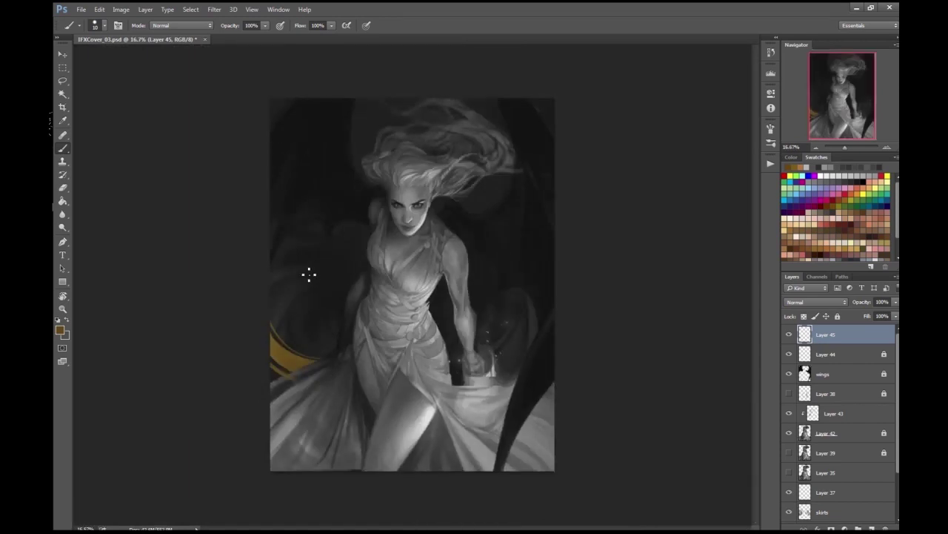
- Erase the golden band's spill-over along the upper edge of the skirt with a smaller eraser
key(ctrl+plus)
key(ctrl+plus)
key(ctrl+plus)
key(ctrl+plus)
key(e)
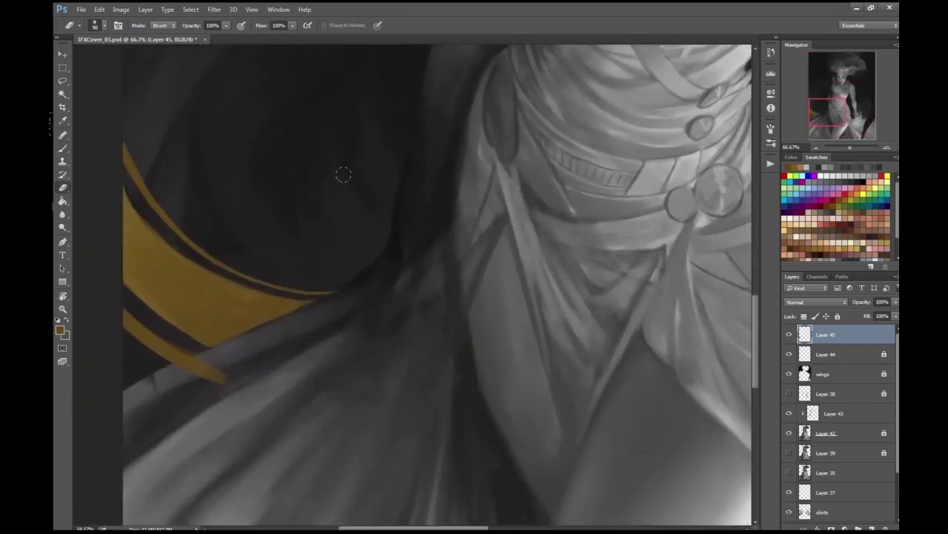
click(104, 25)
double_click(171, 399)
key(bracketleft)
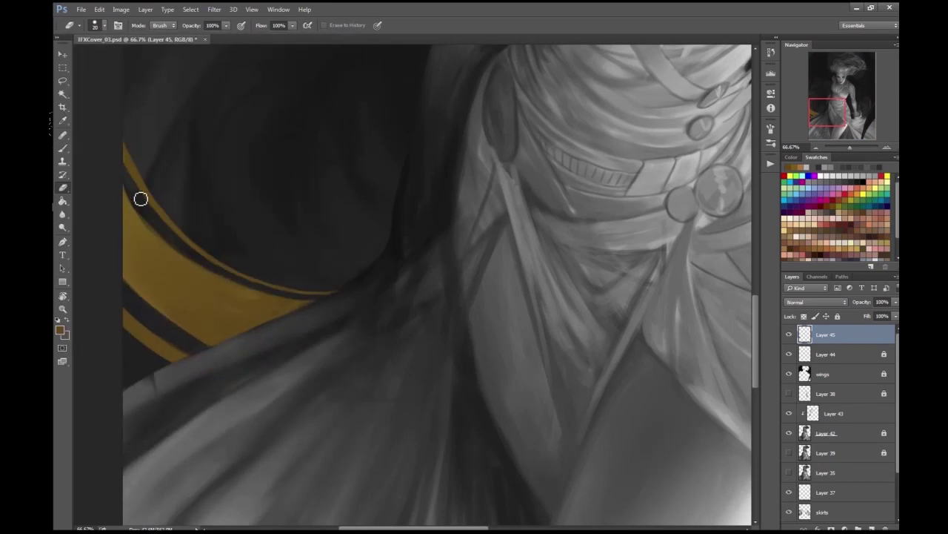
- Split the band's lowest strip into thinner lines and darken the band toward the skirt with the Burn tool at 75% exposure
scroll(121, 148, down, 3)
scroll(178, 372, up, 4)
key(b)
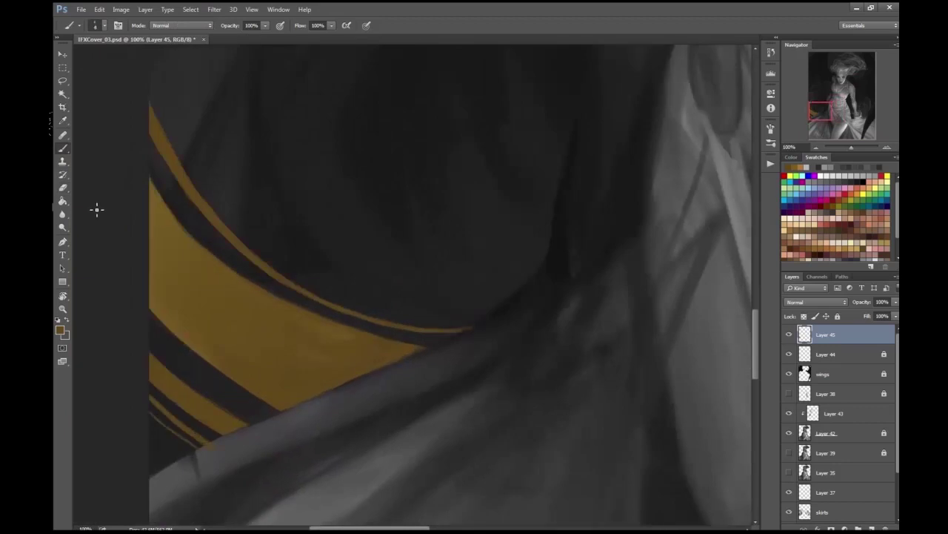
key(o)
scroll(222, 180, down, 3)
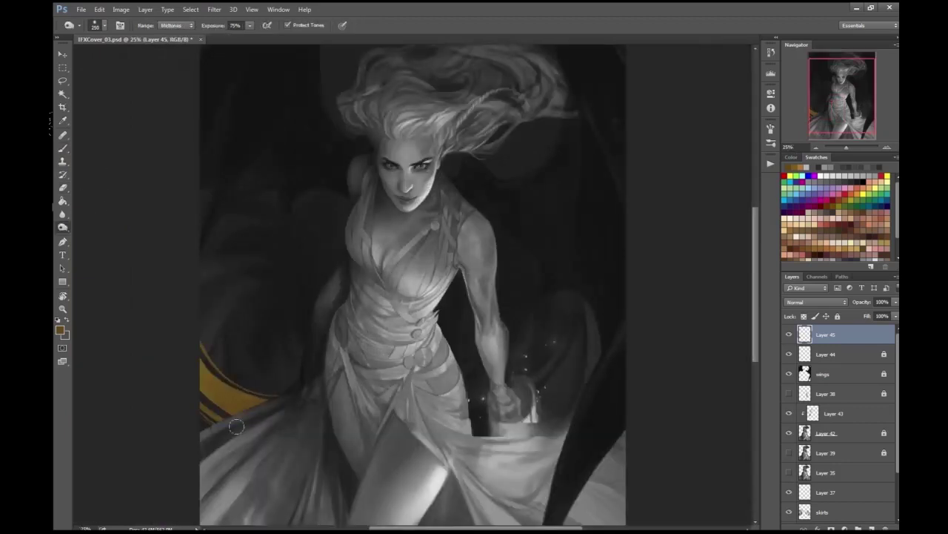
scroll(629, 311, down, 1)
key(h)
scroll(91, 148, up, 1)
click(62, 149)
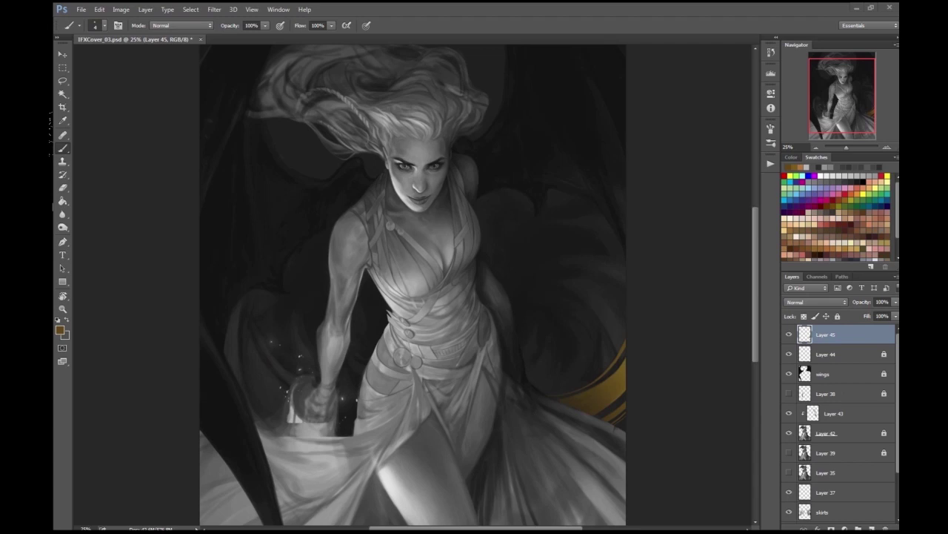
- Move the golden band's layer below Layer 44 and add a new layer directly beneath it
scroll(566, 248, up, 1)
mouse_move(833, 337)
mouse_down()
mouse_move(831, 431)
mouse_move(835, 353)
mouse_up()
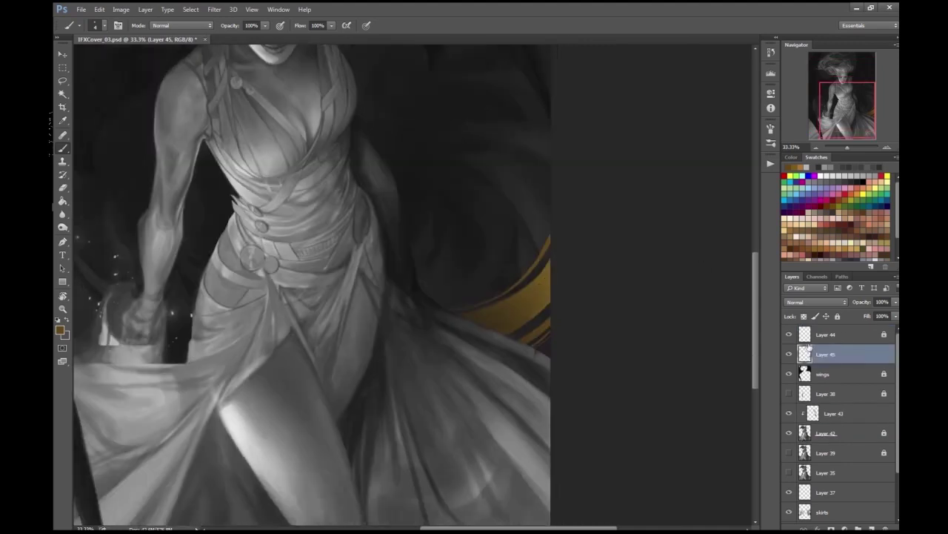
ctrl+click(872, 527)
scroll(567, 250, up, 1)
scroll(538, 201, down, 3)
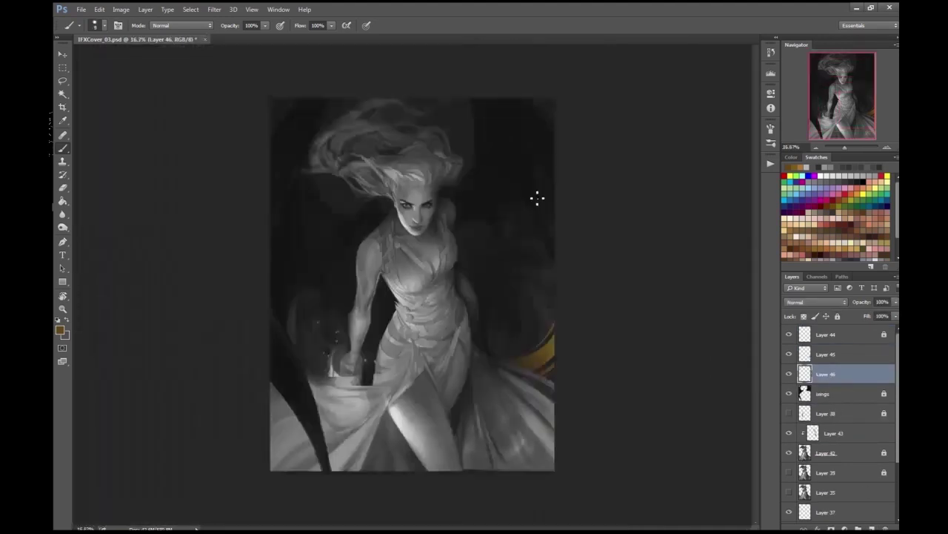
- Paint a thin golden loop of two curved lines between the band and the woman's hip on the new layer
key(ctrl+shift+h)
scroll(538, 201, up, 4)
drag(400, 296, 418, 371)
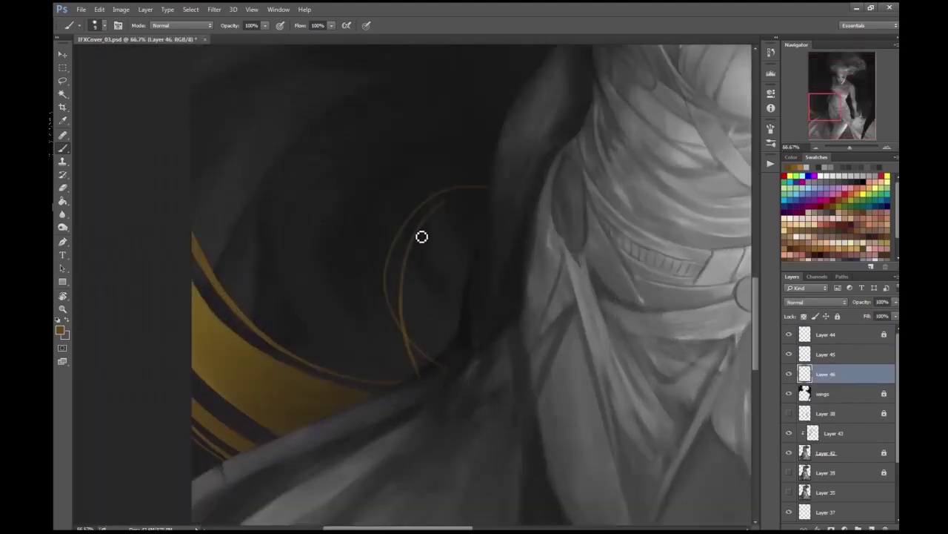
scroll(446, 210, up, 1)
mouse_move(445, 182)
mouse_down()
mouse_move(422, 220)
mouse_move(403, 334)
mouse_up()
scroll(402, 335, down, 3)
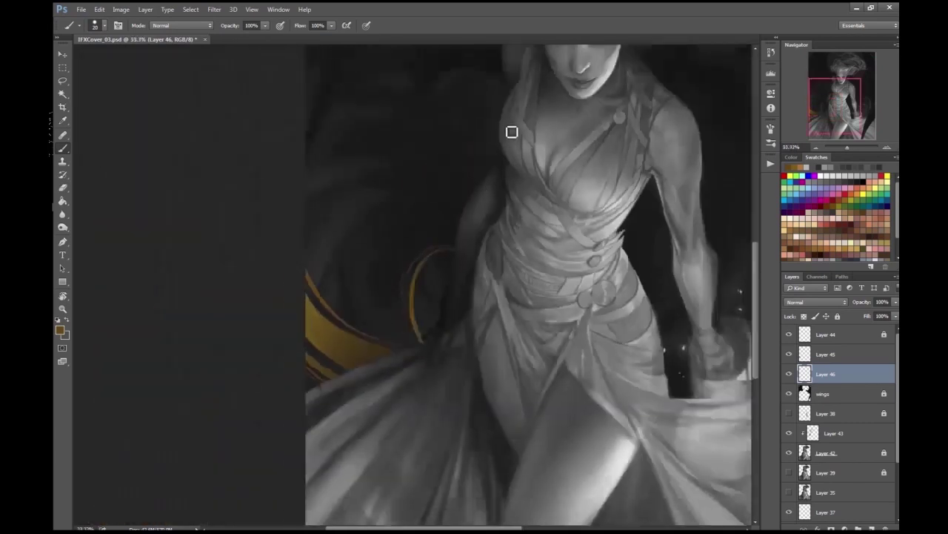
- Thicken the two strips of the golden loop, extend their tops toward the arm and clean their edges
scroll(407, 272, up, 2)
key(e)
key(b)
scroll(438, 433, down, 3)
scroll(529, 218, up, 3)
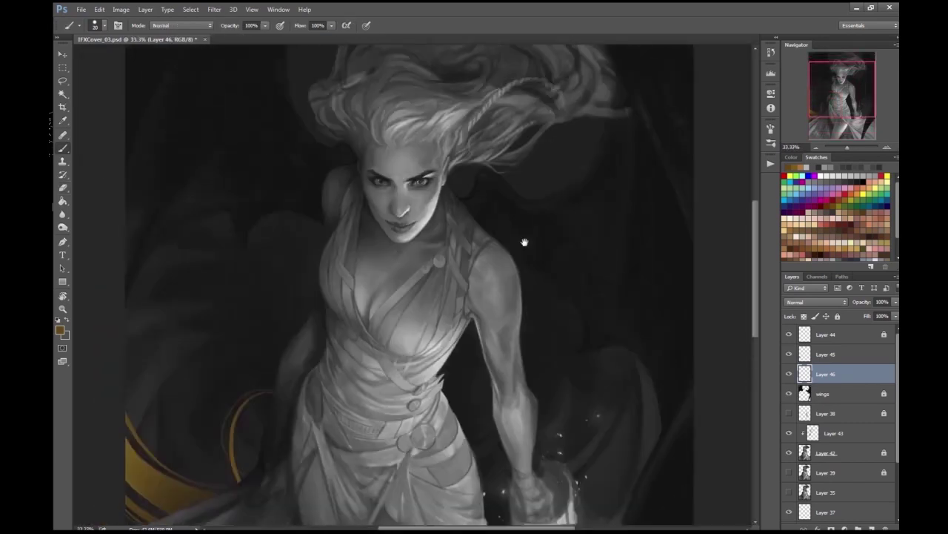
scroll(408, 220, up, 2)
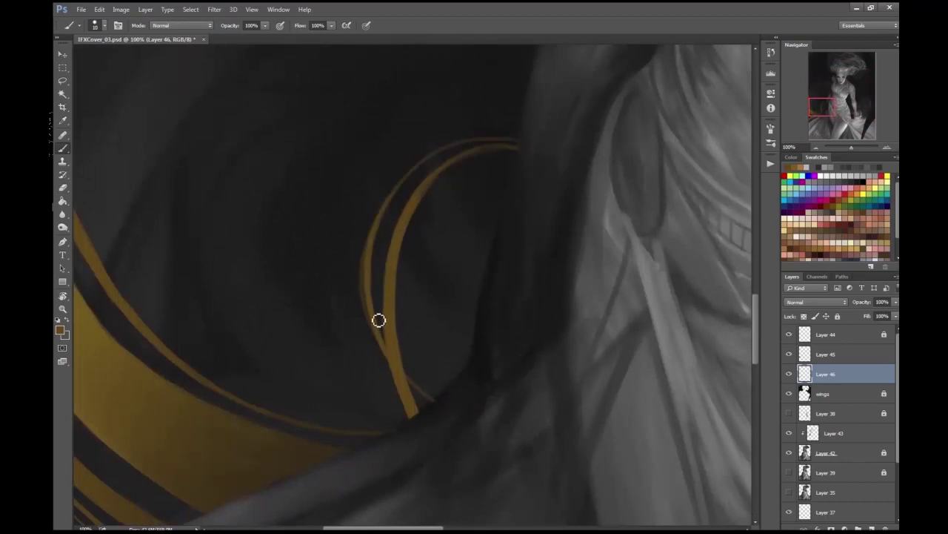
scroll(378, 328, up, 1)
key(e)
scroll(305, 381, down, 1)
key(b)
- Darken the upper ends of the golden loop with dark brown and trim the strips with the eraser
click(632, 135)
key(Return)
scroll(323, 195, up, 1)
alt+shift+right_click(705, 165)
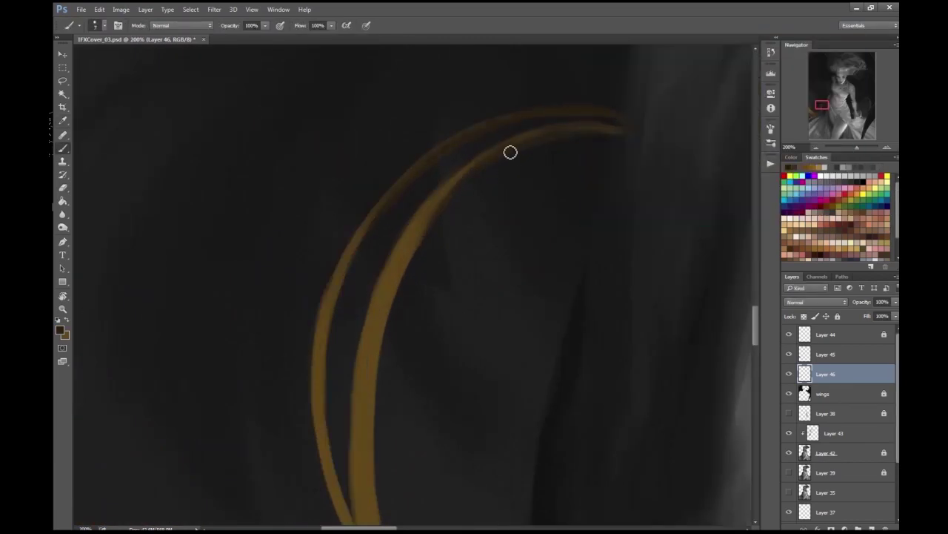
key(ctrl+minus)
key(ctrl+plus)
key(e)
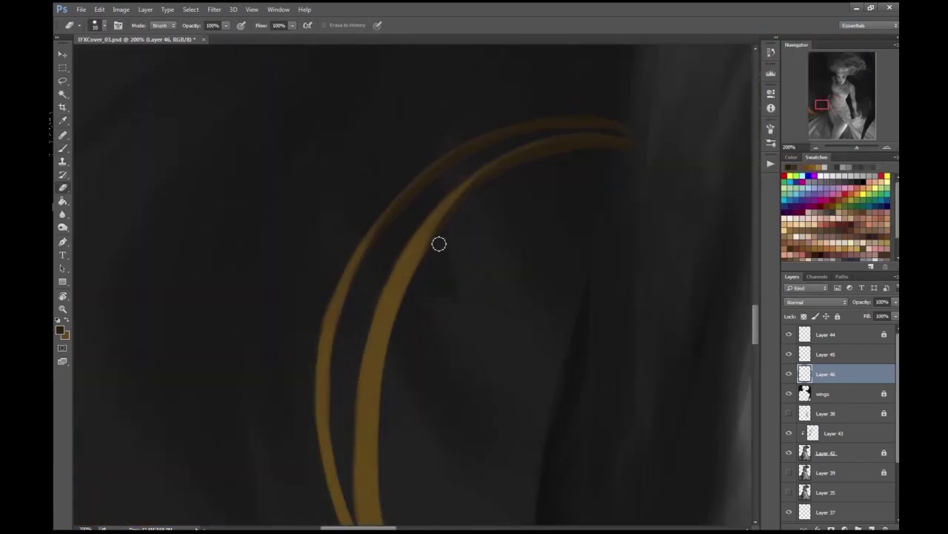
scroll(585, 154, down, 1)
scroll(574, 239, down, 2)
scroll(207, 155, up, 1)
- Paint a taller golden arc rising from the band and curving toward the arm, thickening its lower part
key(b)
mouse_move(220, 445)
mouse_down()
mouse_move(215, 344)
mouse_move(226, 277)
mouse_move(240, 241)
mouse_move(328, 191)
mouse_up()
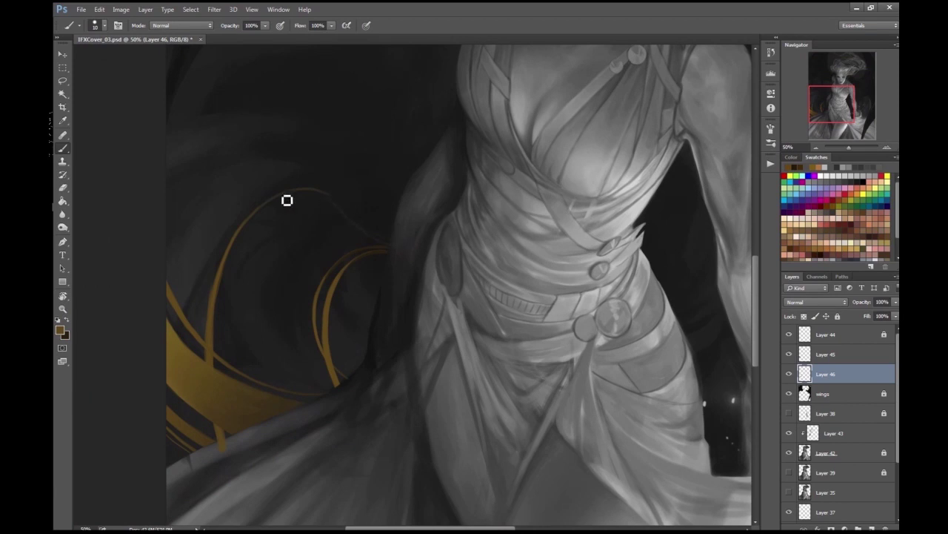
scroll(354, 222, down, 1)
scroll(233, 492, up, 1)
key(e)
scroll(265, 392, up, 1)
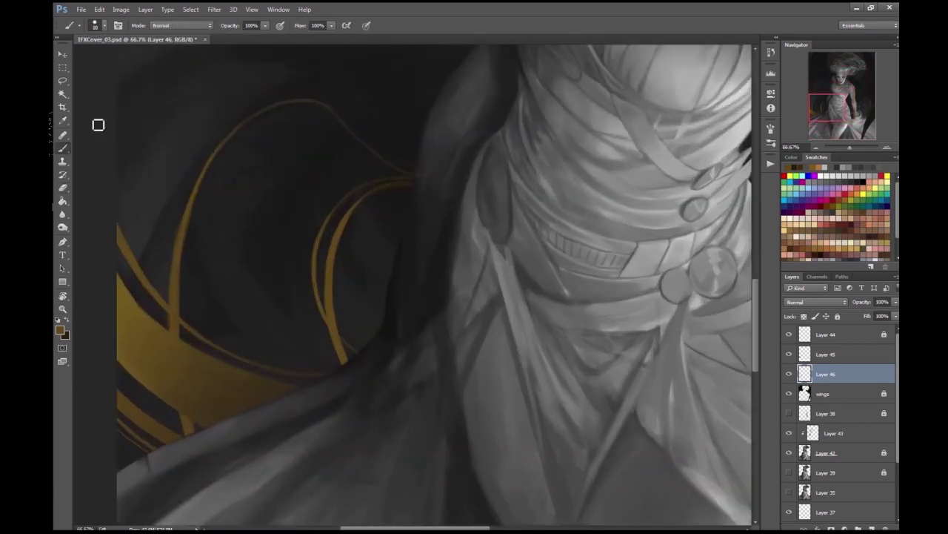
click(64, 150)
scroll(383, 99, up, 1)
mouse_move(383, 100)
mouse_down()
mouse_move(348, 304)
mouse_move(361, 193)
mouse_up()
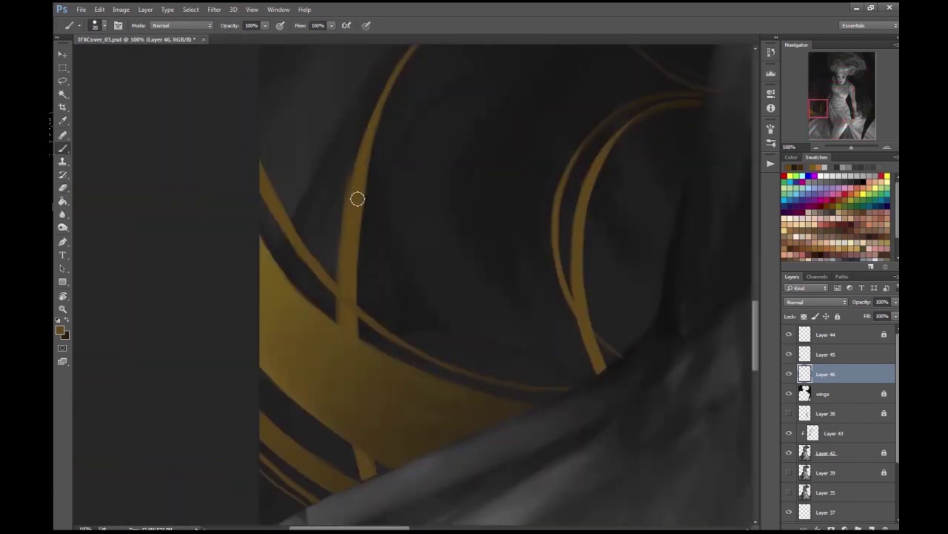
- Erase the lower end of the tall golden arc where it spills onto the skirt
key(e)
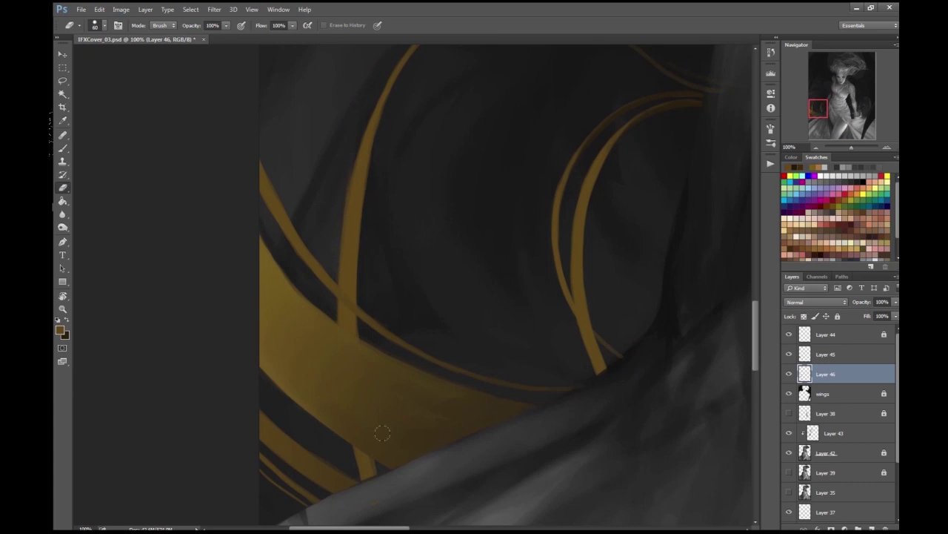
drag(361, 486, 355, 417)
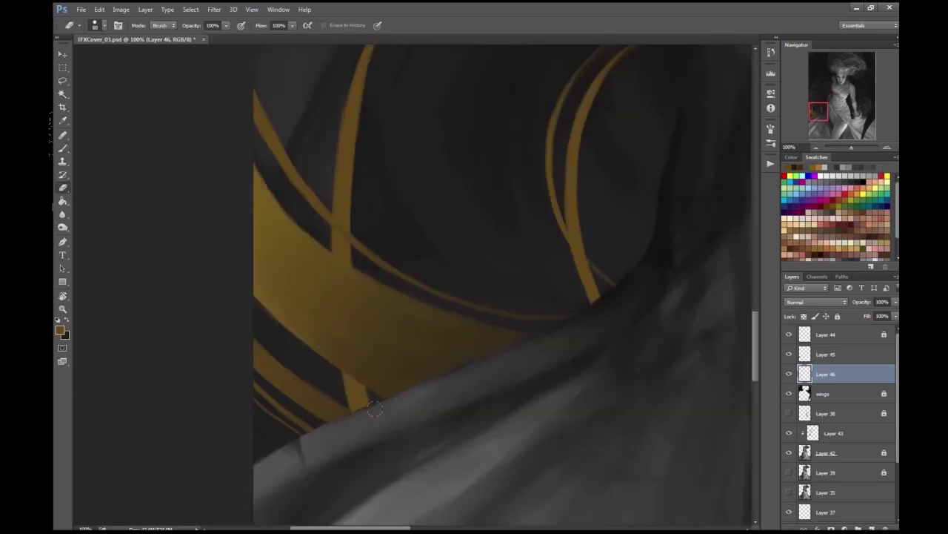
scroll(239, 275, down, 3)
scroll(165, 171, up, 1)
scroll(503, 220, up, 4)
- Add a new layer above Layer 43 and paint a small light highlight in the eye's pupil
key(b)
click(823, 394)
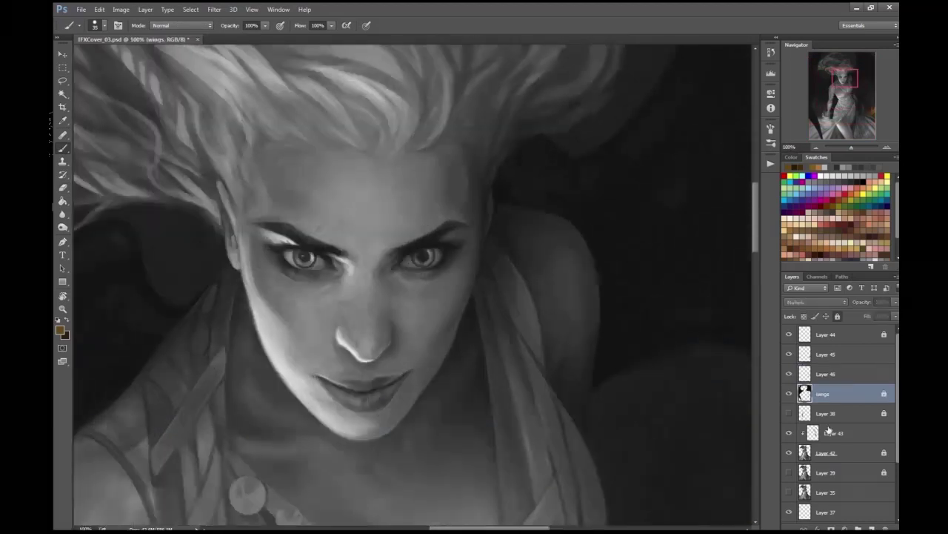
click(819, 428)
key(ctrl+plus)
key(ctrl+shift+alt+n)
key(ctrl+plus)
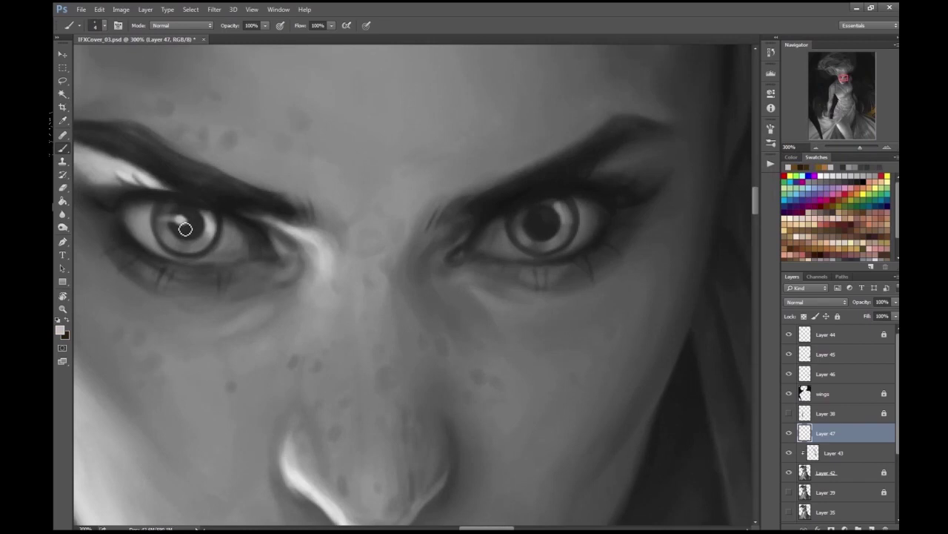
click(185, 223)
scroll(526, 184, right, 1)
key(ctrl+minus)
key(ctrl+minus)
key(ctrl+minus)
key(ctrl+minus)
key(ctrl+minus)
key(ctrl+minus)
key(ctrl+minus)
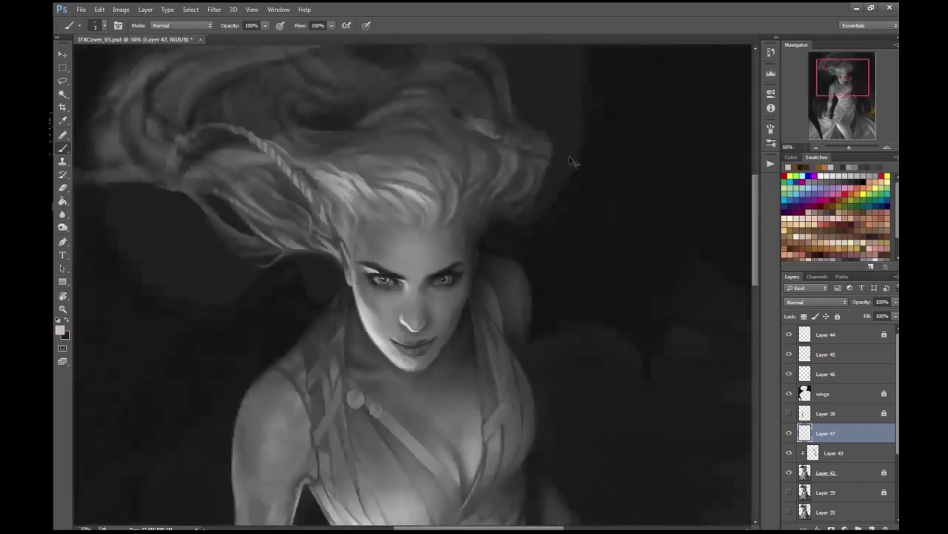
key(ctrl+plus)
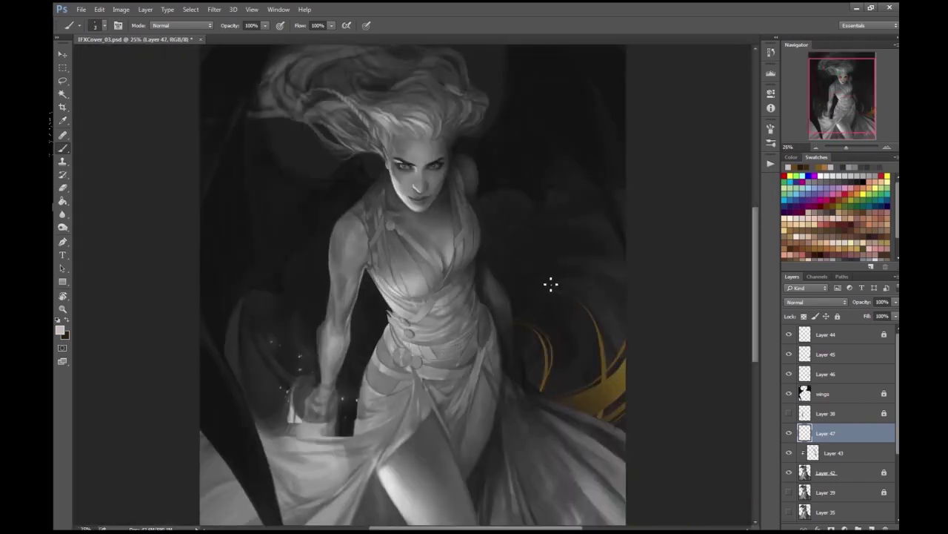
- Tone the golden band and then the thin golden strips on their own layers with the Burn tool at 75% exposure
key(ctrl+minus)
key(h)
key(ctrl+plus)
key(ctrl+plus)
key(ctrl+plus)
key(alt+bracketright)
key(alt+bracketright)
key(alt+bracketright)
key(alt+bracketright)
scroll(89, 205, left, 2)
key(o)
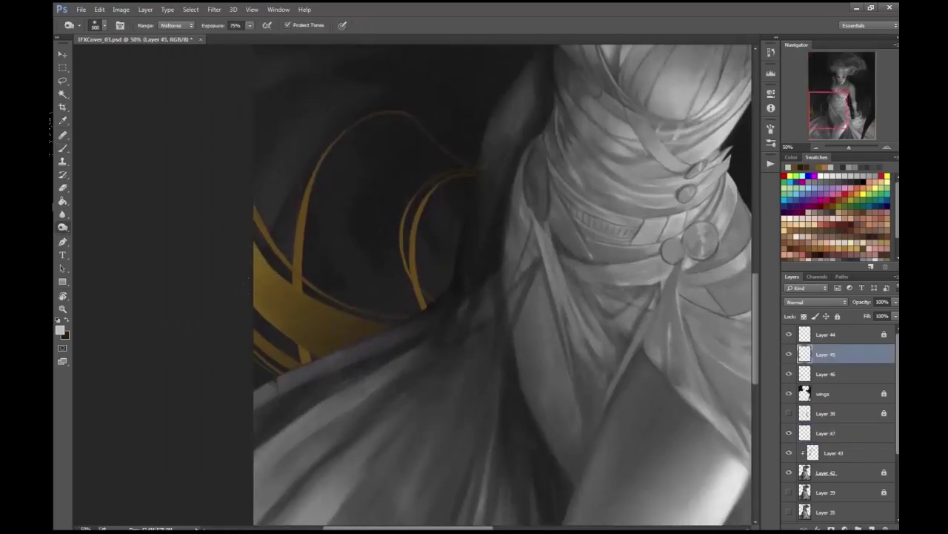
click(825, 376)
key(ctrl+minus)
key(ctrl+minus)
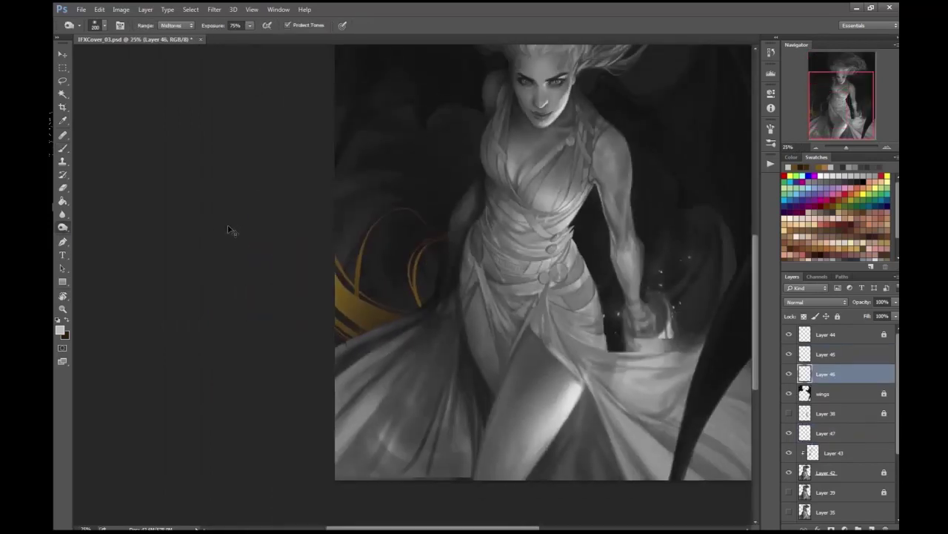
- Choose a brown paint colour and paint thin curved lines around the tall golden arc, cleaning them with the eraser
key(ctrl+plus)
key(ctrl+plus)
click(59, 330)
key(Return)
key(b)
key(ctrl+plus)
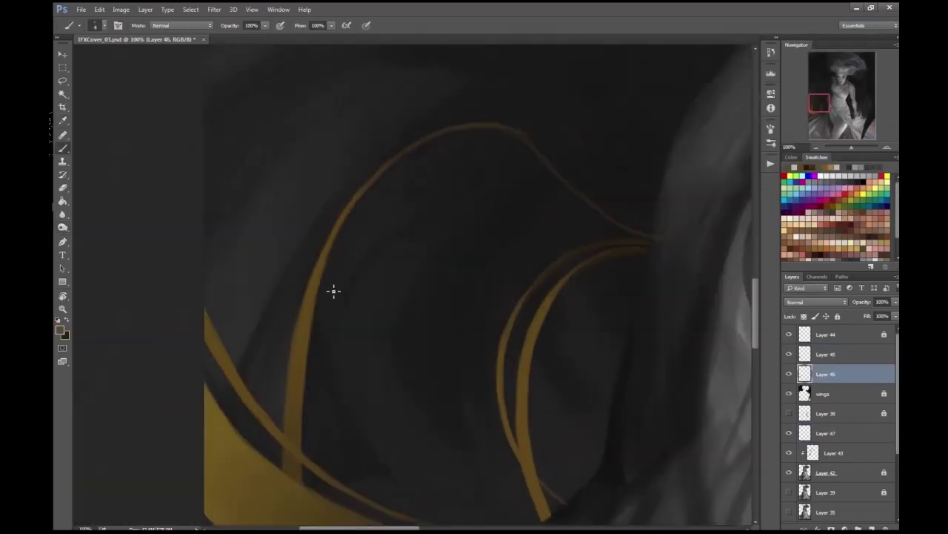
mouse_move(349, 232)
mouse_down()
mouse_move(451, 343)
mouse_move(230, 293)
mouse_up()
key(e)
key(ctrl+minus)
key(b)
drag(429, 188, 679, 234)
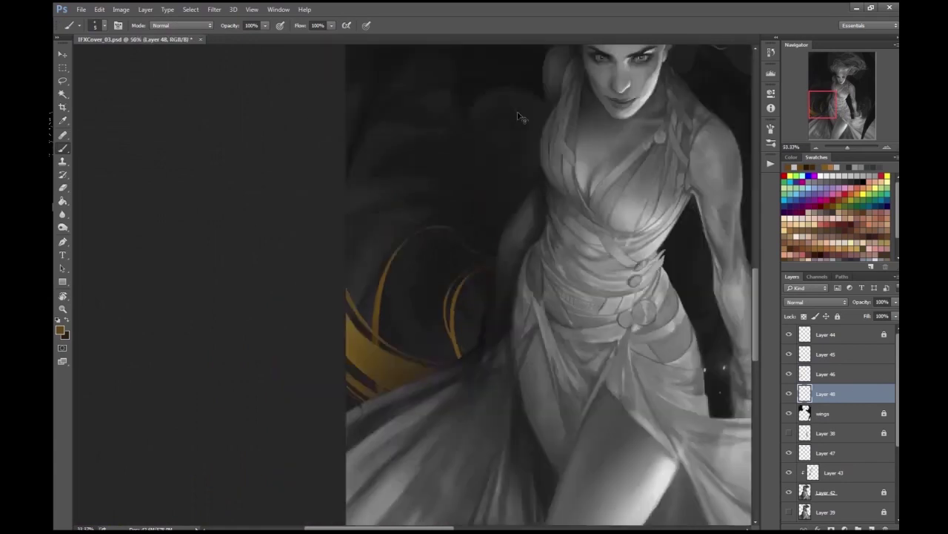
- Paint a second tall golden arc on Layer 48, rising from the band near the canvas edge
drag(318, 374, 426, 133)
drag(337, 163, 314, 247)
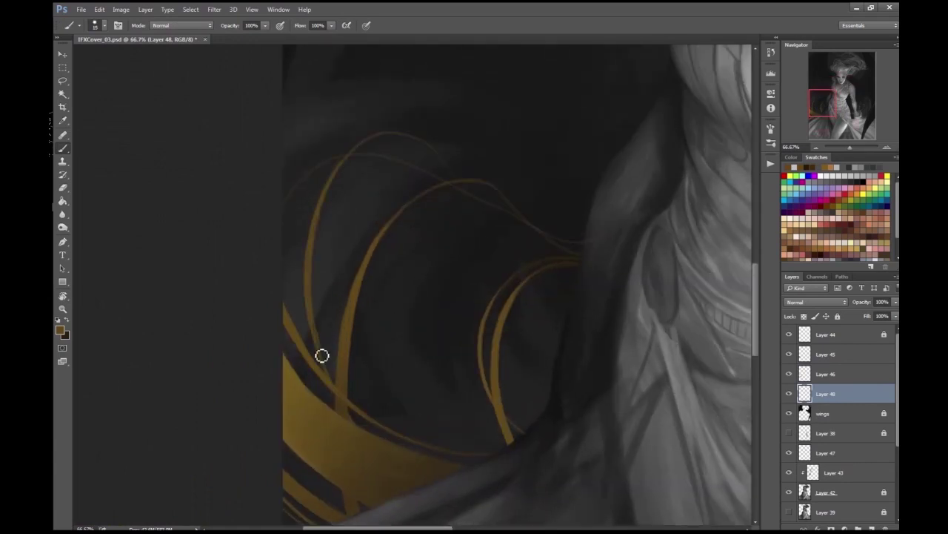
key(ctrl+minus)
key(ctrl+minus)
key(ctrl+minus)
key(e)
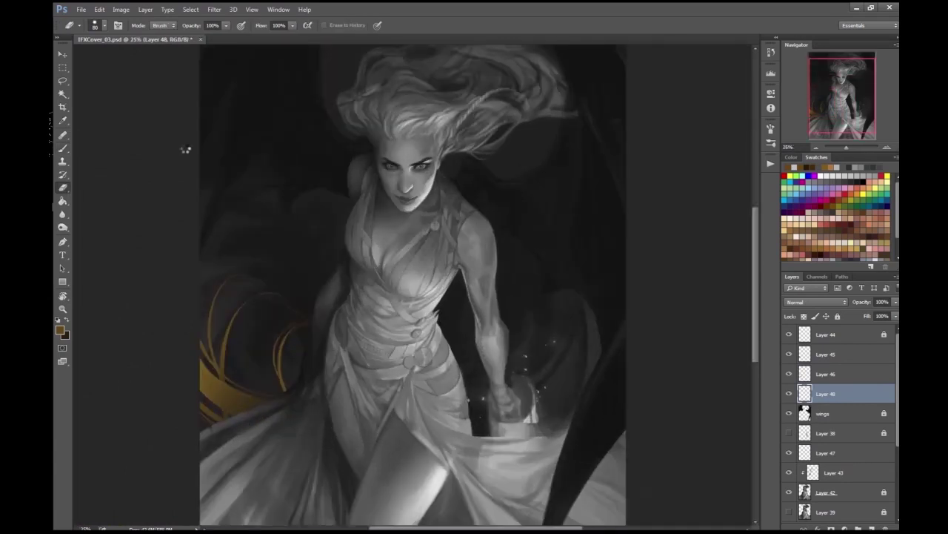
- Paint a broad and a narrow golden strip beside the glowing hand and move their layer below the wings layer
key(ctrl+minus)
key(ctrl+shift+h)
key(ctrl+plus)
key(b)
mouse_move(229, 367)
mouse_down()
mouse_move(245, 295)
mouse_move(270, 444)
mouse_up()
key(ctrl+bracketleft)
key(bracketleft)
drag(245, 304, 263, 415)
key(ctrl+plus)
key(ctrl+plus)
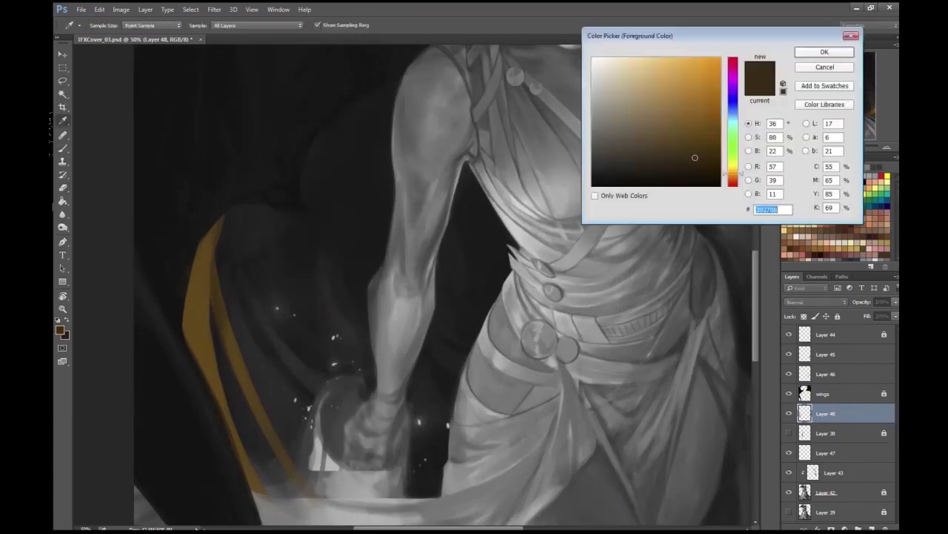
- Try a brown stroke along the outer edge of the broad golden strip, then undo it
drag(189, 312, 195, 218)
key(ctrl+minus)
key(ctrl+minus)
key(ctrl+minus)
key(ctrl+z)
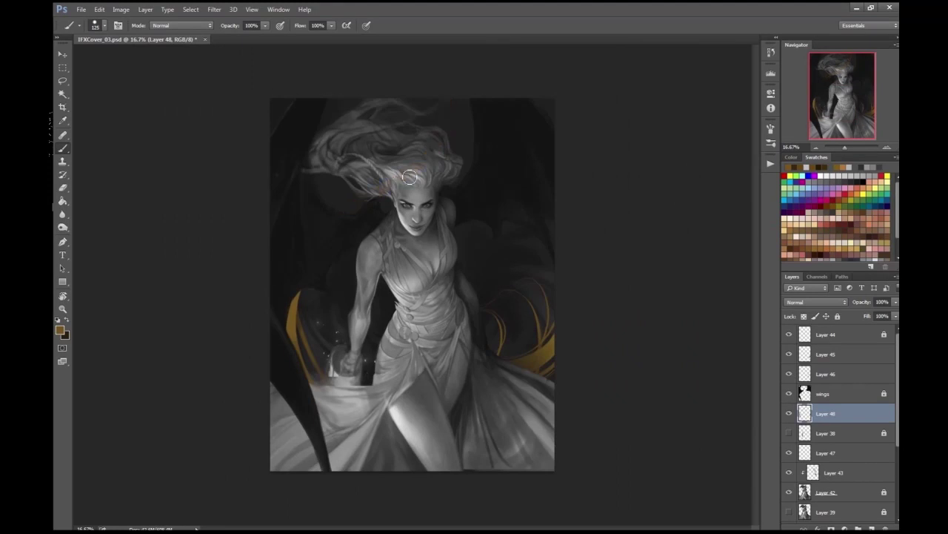
- Try golden patches in the dark background around the hair, switching between the strip layers
key(h)
key(ctrl+plus)
scroll(568, 265, up, 2)
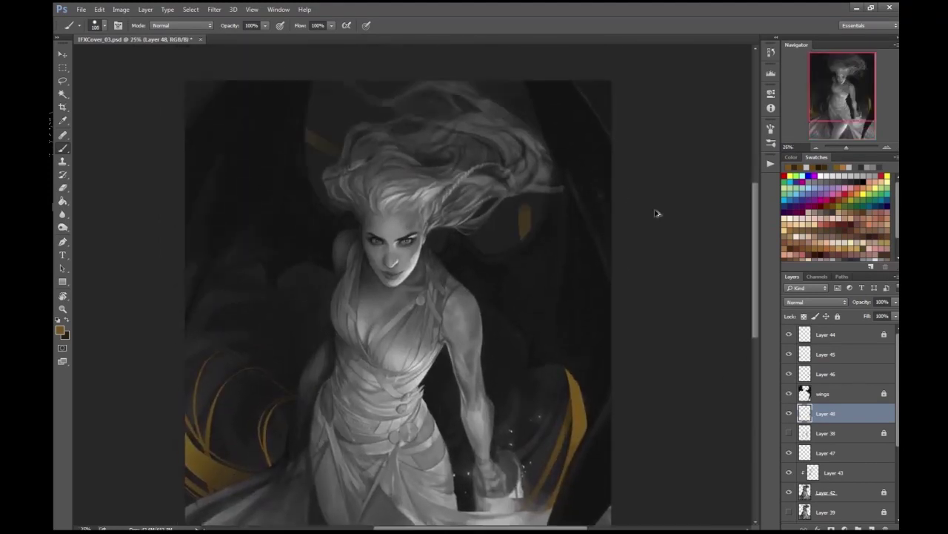
click(824, 374)
scroll(565, 273, up, 3)
drag(330, 260, 272, 226)
key(ctrl+0)
key(alt+bracketleft)
key(alt+bracketleft)
key(alt+bracketright)
key(alt+bracketright)
key(alt+bracketleft)
key(alt+bracketleft)
- Erase a narrow slit along the broad golden strip beside the hand to divide it in two
key(ctrl+plus)
key(ctrl+plus)
key(ctrl+plus)
key(ctrl+plus)
drag(674, 326, 622, 186)
key(e)
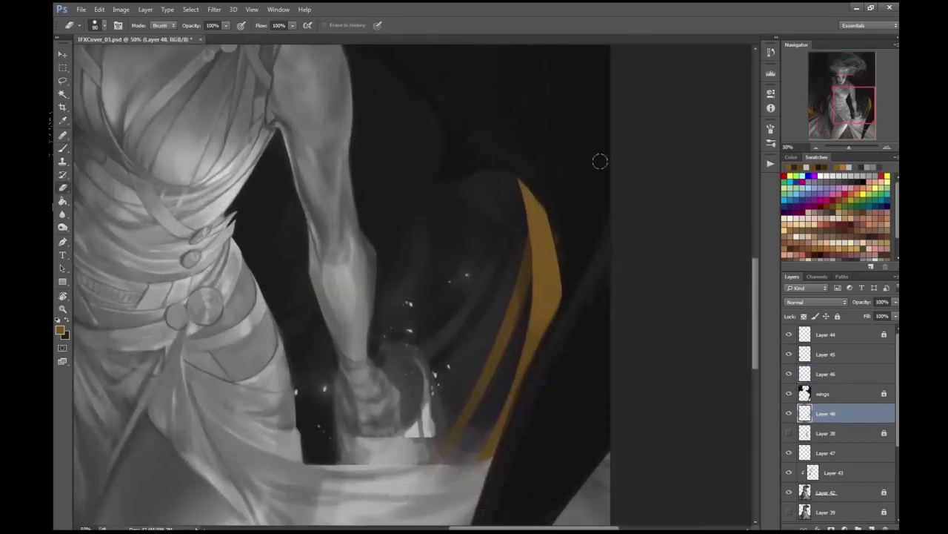
mouse_move(511, 212)
mouse_down()
mouse_move(506, 335)
mouse_move(494, 354)
mouse_move(504, 156)
mouse_up()
key(ctrl+minus)
key(ctrl+minus)
key(ctrl+minus)
key(ctrl+plus)
key(ctrl+plus)
key(ctrl+plus)
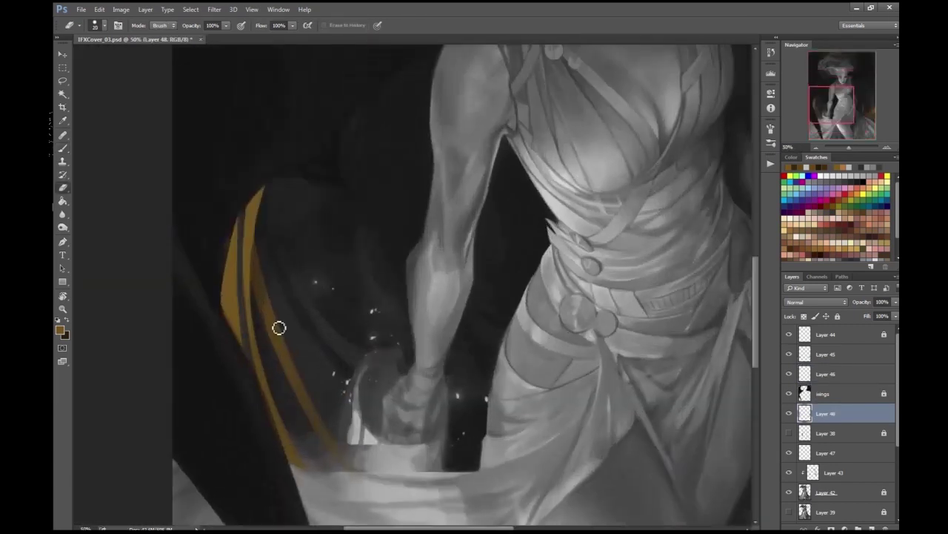
- Thin and fade the lower end of the outer golden strip where it meets the wing and skirt
key(b)
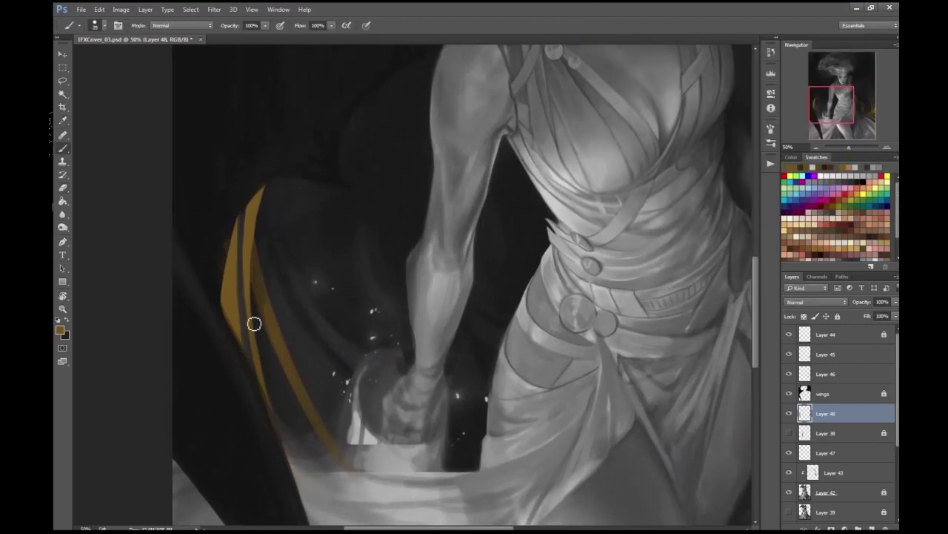
key(ctrl+minus)
key(ctrl+minus)
key(ctrl+minus)
key(ctrl+plus)
key(v)
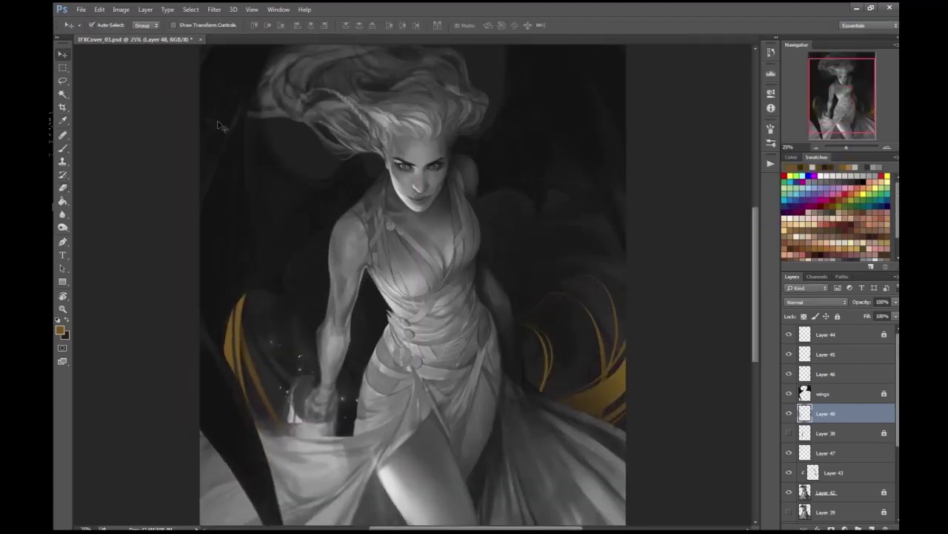
- Mirror the painting to check it and show Layer 38 with the arm tattoo
key(b)
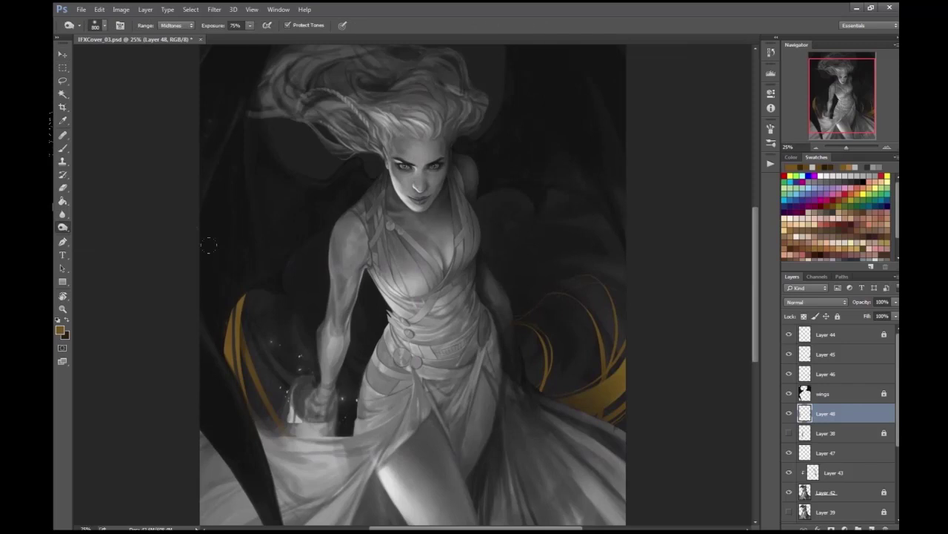
key(ctrl+minus)
key(ctrl+plus)
key(h)
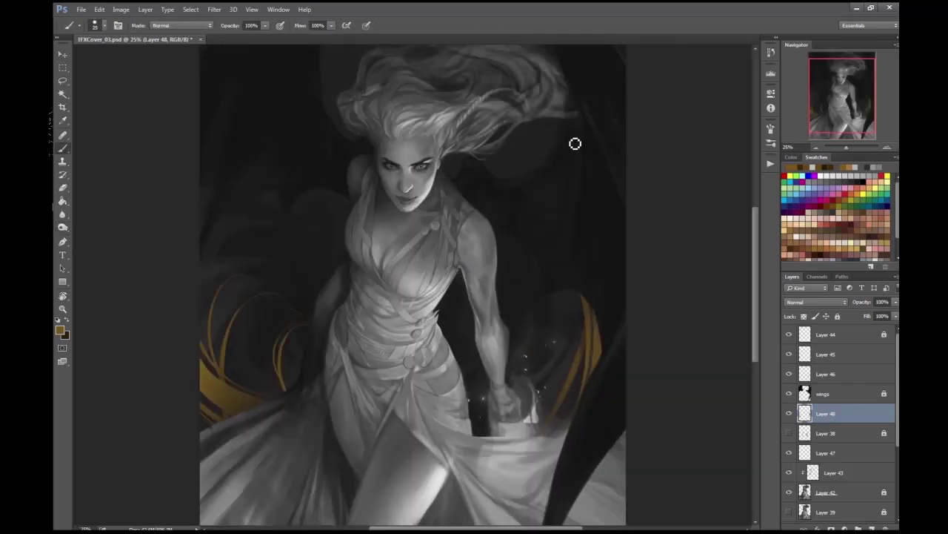
drag(547, 191, 543, 221)
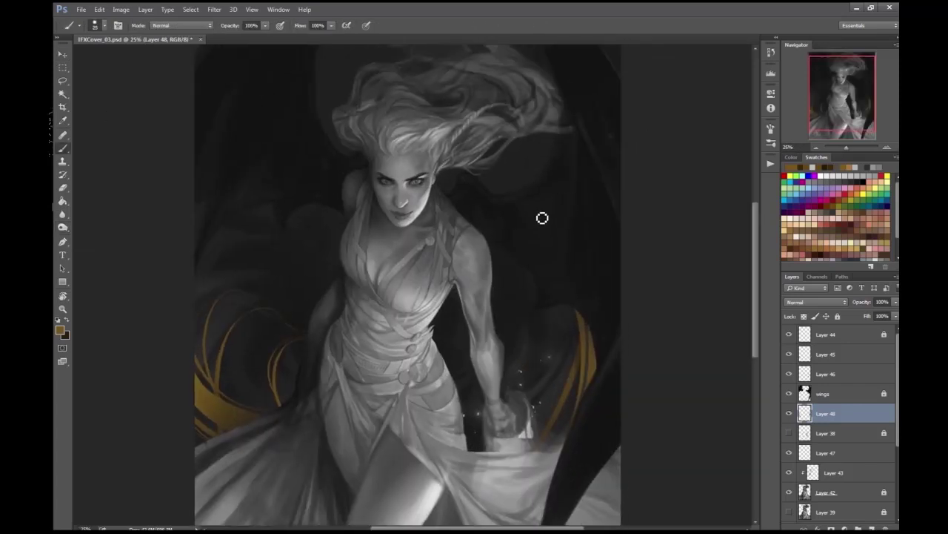
key(ctrl+minus)
click(789, 433)
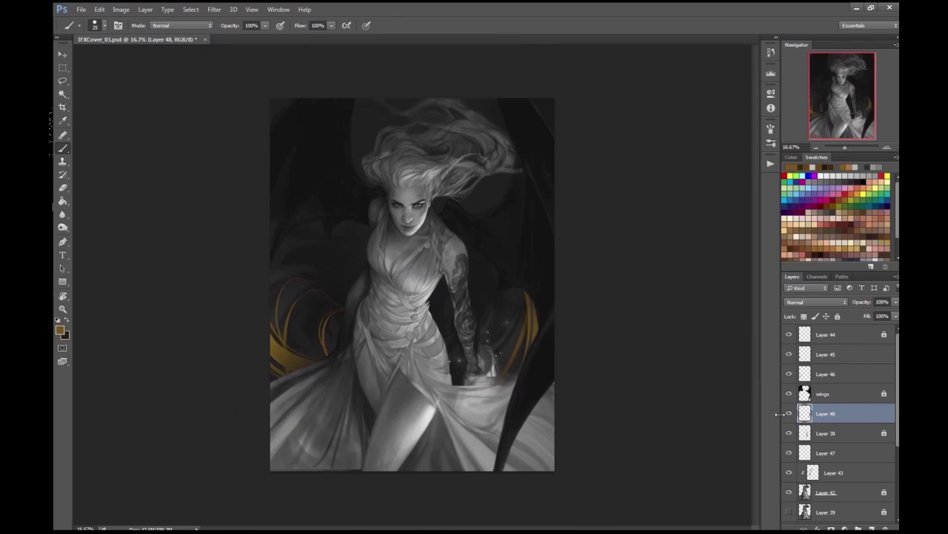
- Try thin golden lines with small cross-links over the upper-arm tattoo on Layer 45
click(822, 354)
key(ctrl+plus)
key(ctrl+plus)
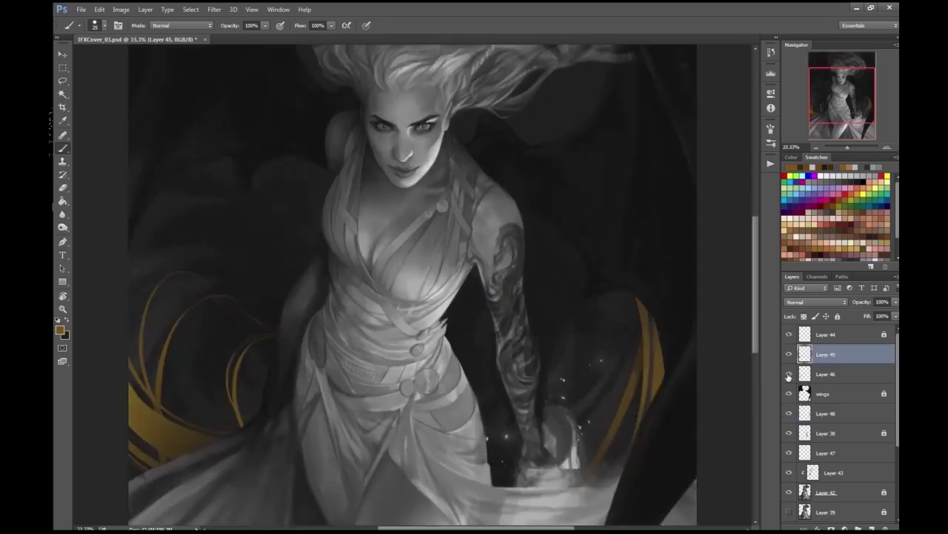
drag(643, 295, 633, 302)
scroll(501, 307, up, 2)
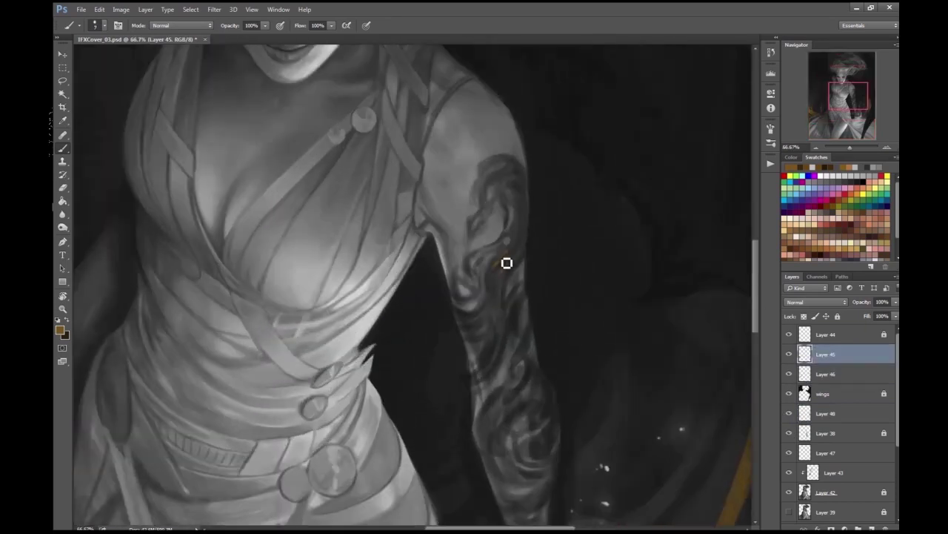
scroll(480, 241, up, 1)
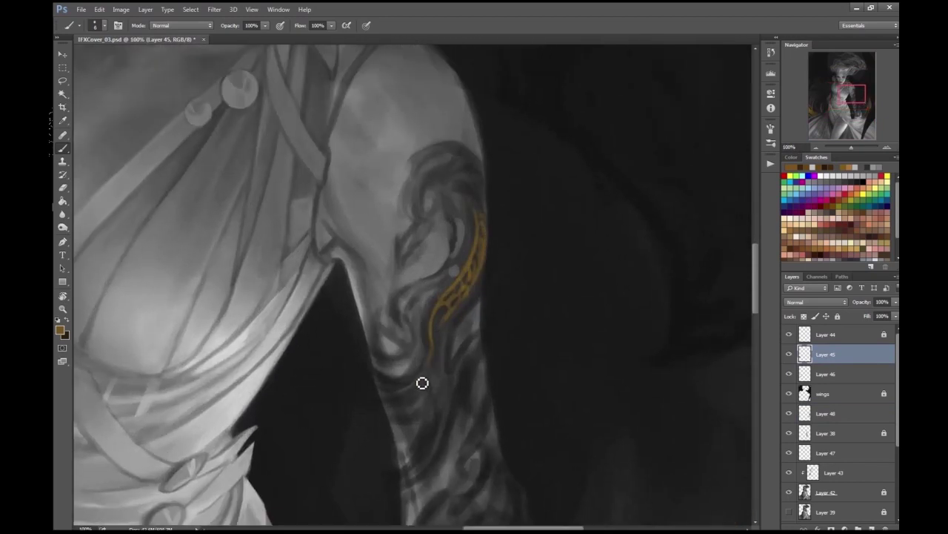
- Try extending the golden tattoo line down and across to the inner side of the upper arm with a larger brush
scroll(437, 329, down, 2)
key(bracketright)
key(bracketright)
key(bracketright)
key(bracketright)
key(bracketright)
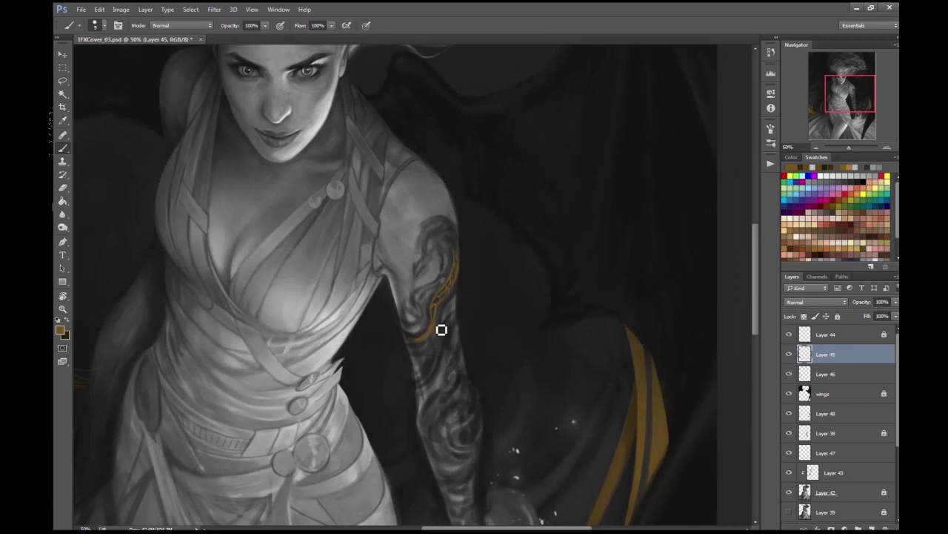
scroll(441, 349, down, 2)
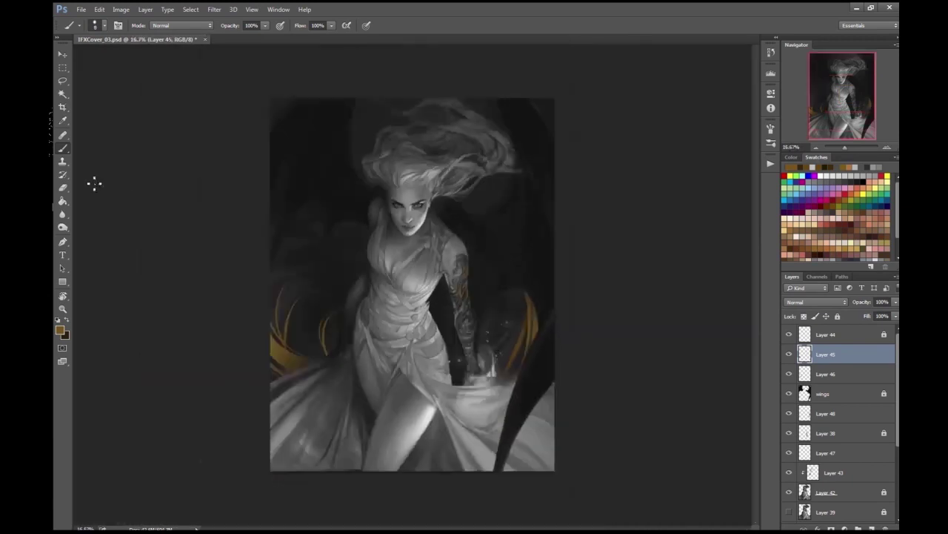
- Mirror the painting and brighten the golden tattoo lines with the Dodge tool at 50% exposure on midtones
scroll(127, 184, up, 1)
key(e)
right_click(127, 184)
key(Escape)
key(ctrl+plus)
click(62, 226)
click(96, 226)
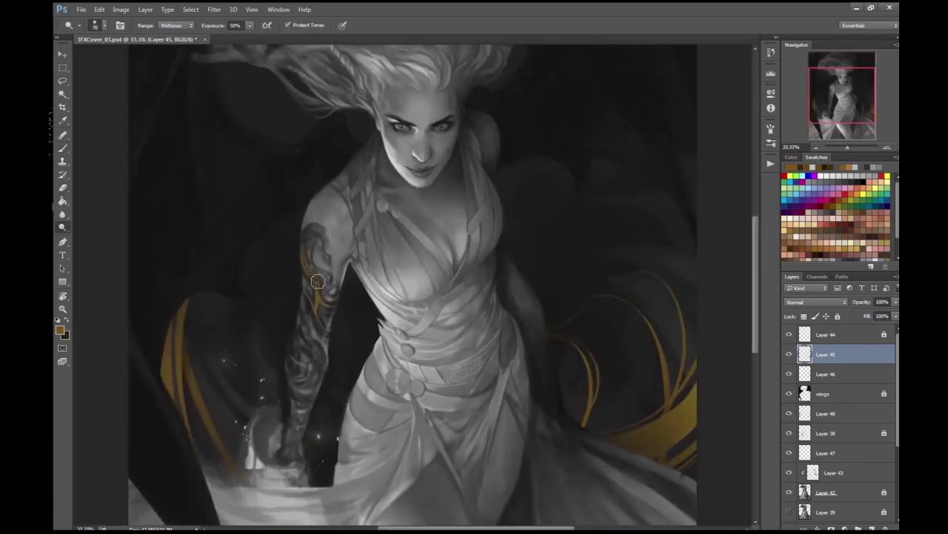
scroll(355, 222, down, 1)
scroll(375, 185, up, 4)
key(b)
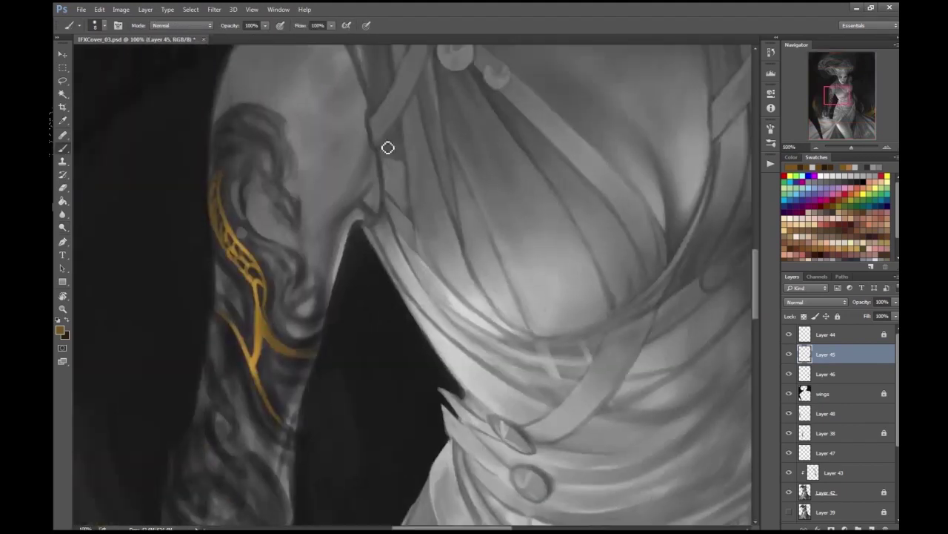
- Try additional light orange-gold strands along the swirls of the upper-arm tattoo
drag(204, 154, 231, 170)
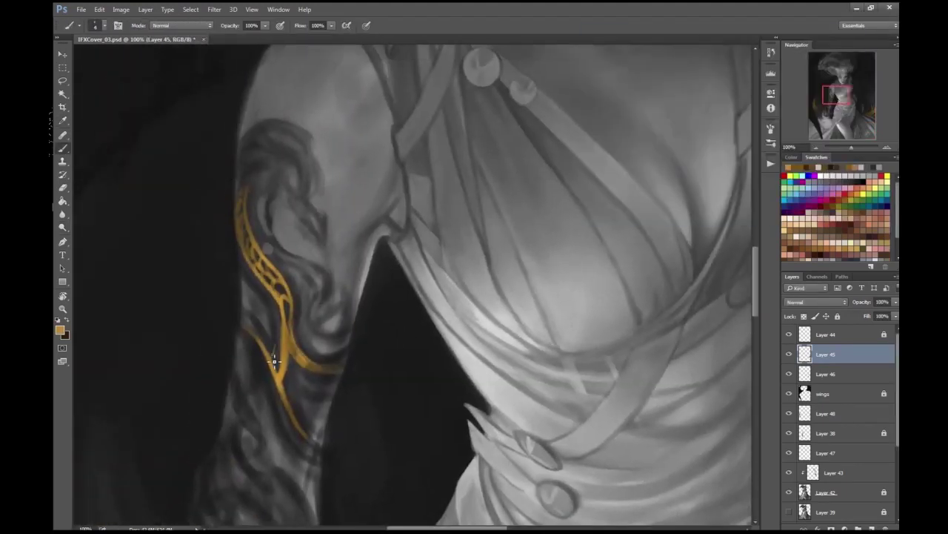
scroll(332, 180, down, 4)
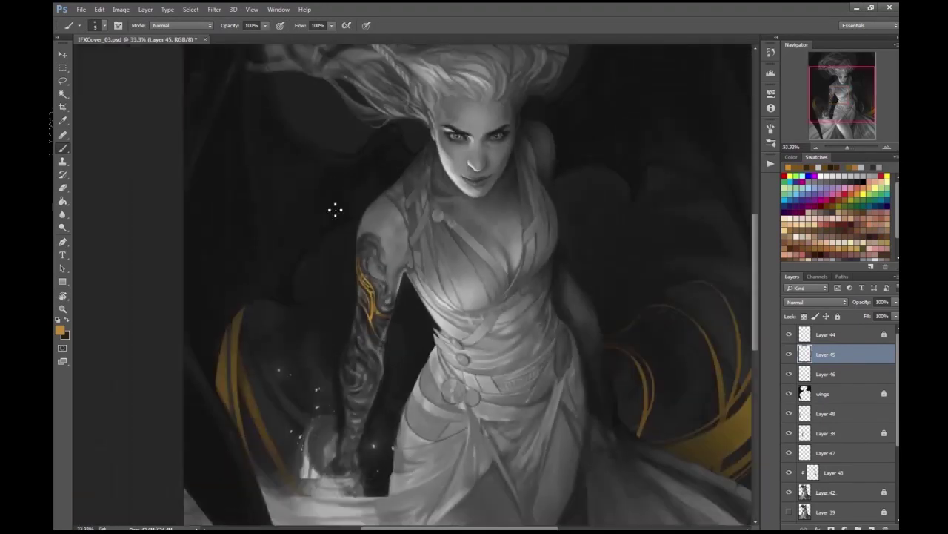
scroll(304, 279, up, 4)
mouse_move(293, 268)
mouse_down()
mouse_move(327, 289)
mouse_move(329, 343)
mouse_up()
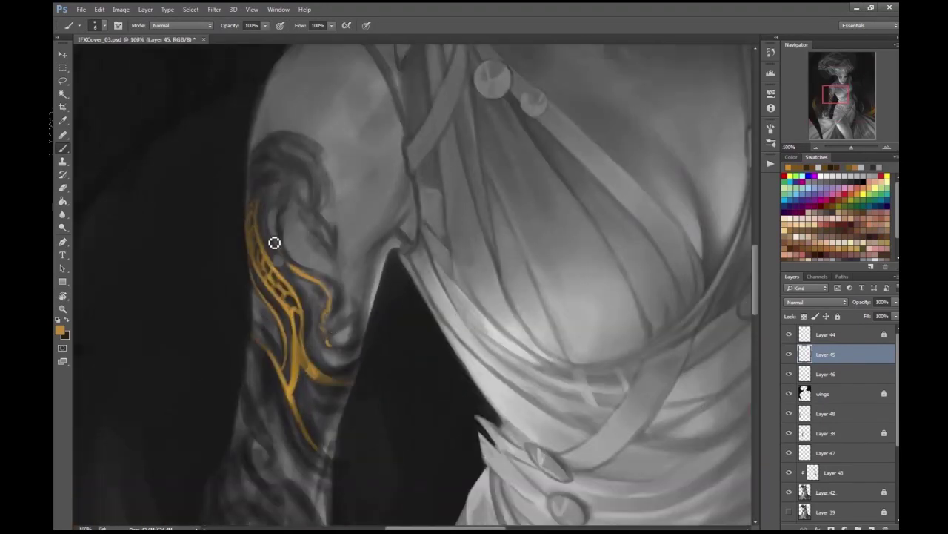
scroll(274, 208, down, 5)
scroll(669, 255, up, 4)
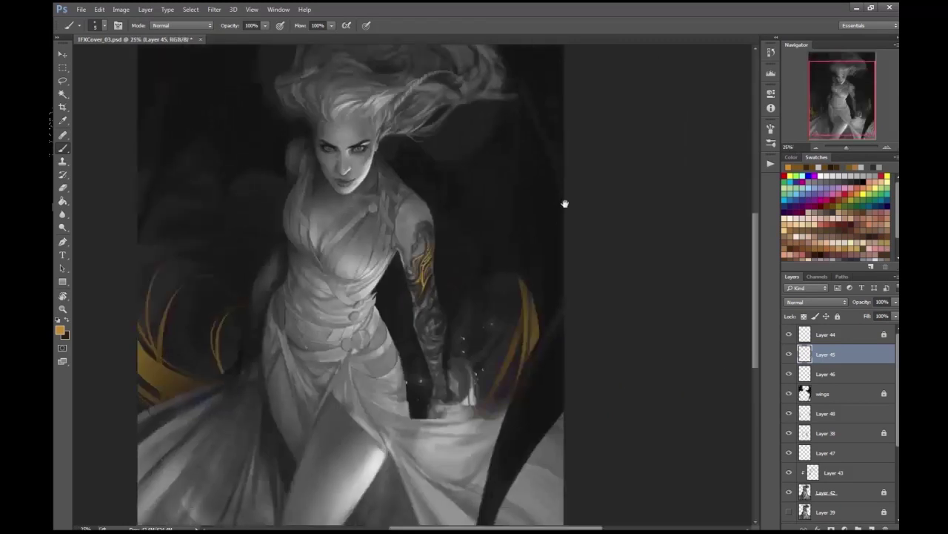
- Try darker golden strands following the tattoo down from the upper arm to the elbow
click(431, 304)
key(Return)
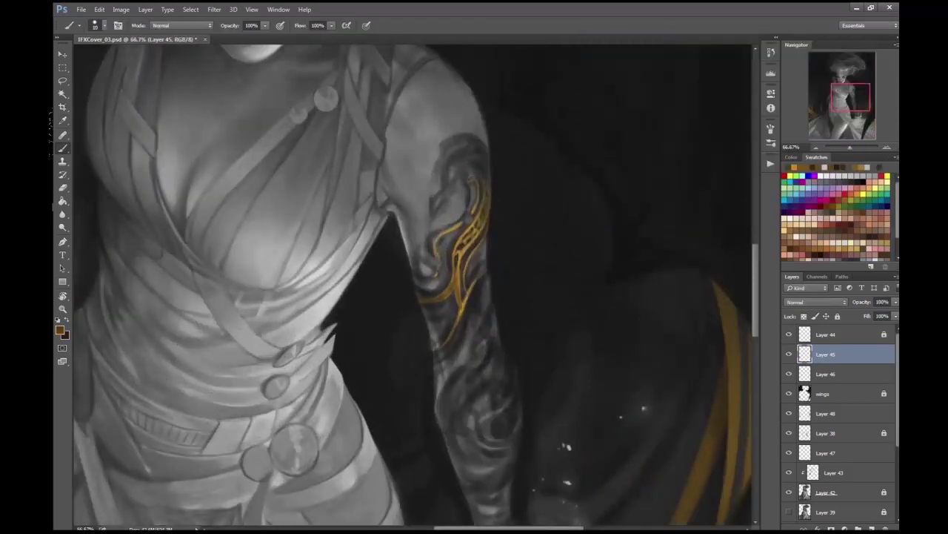
scroll(583, 207, down, 5)
scroll(406, 283, up, 5)
key(Return)
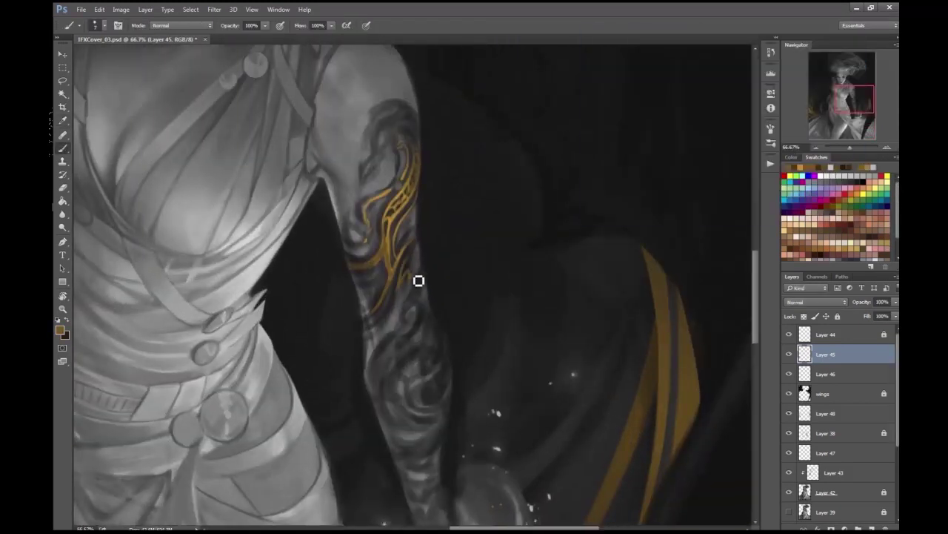
scroll(402, 317, down, 1)
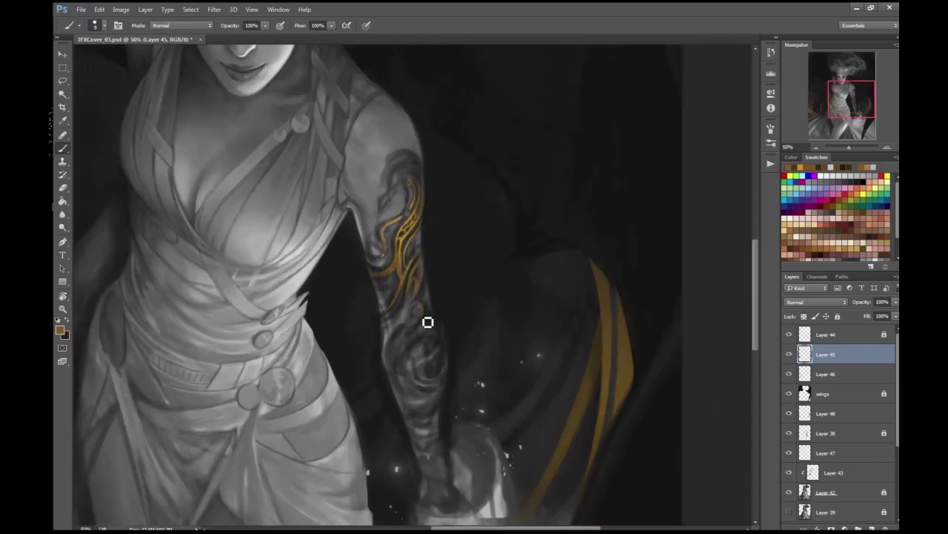
- Save the painting and clear the golden tattoo lines from the arm on Layer 45 copy
scroll(417, 347, down, 3)
key(ctrl+s)
key(shift+h)
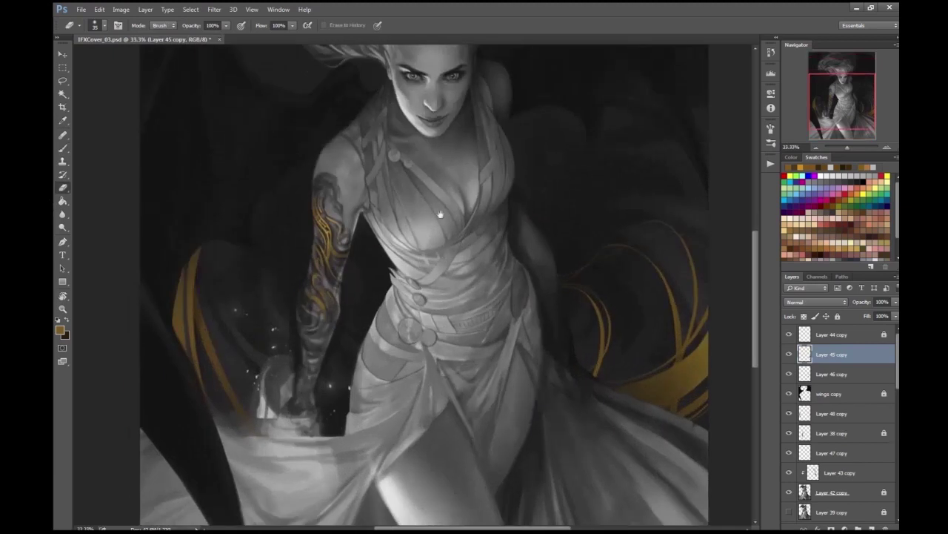
mouse_move(330, 157)
mouse_down()
mouse_move(283, 326)
mouse_move(326, 163)
mouse_up()
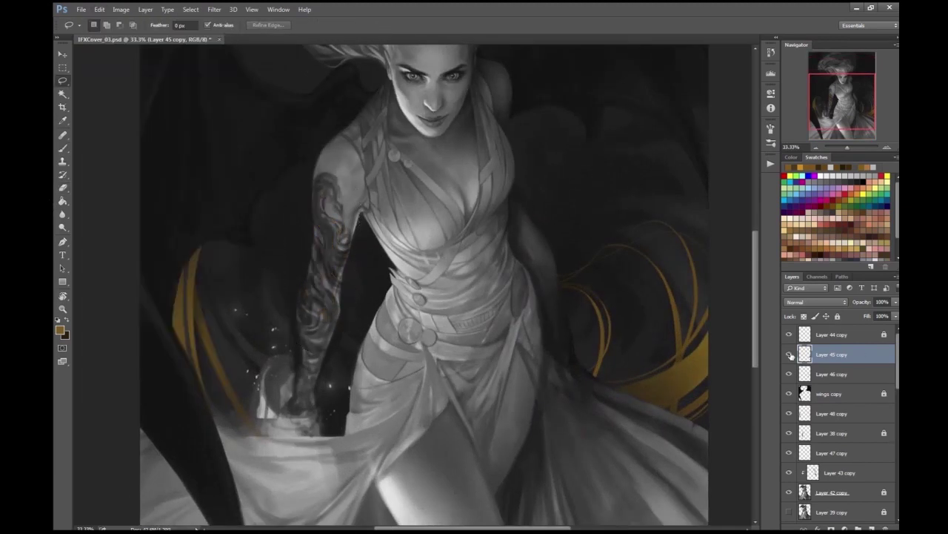
- Move the wings copy layer above Layer 45 copy and Layer 46 copy, and lock it
click(799, 376)
key(ctrl+[)
shift+click(832, 361)
key(ctrl+[)
click(830, 355)
key(e)
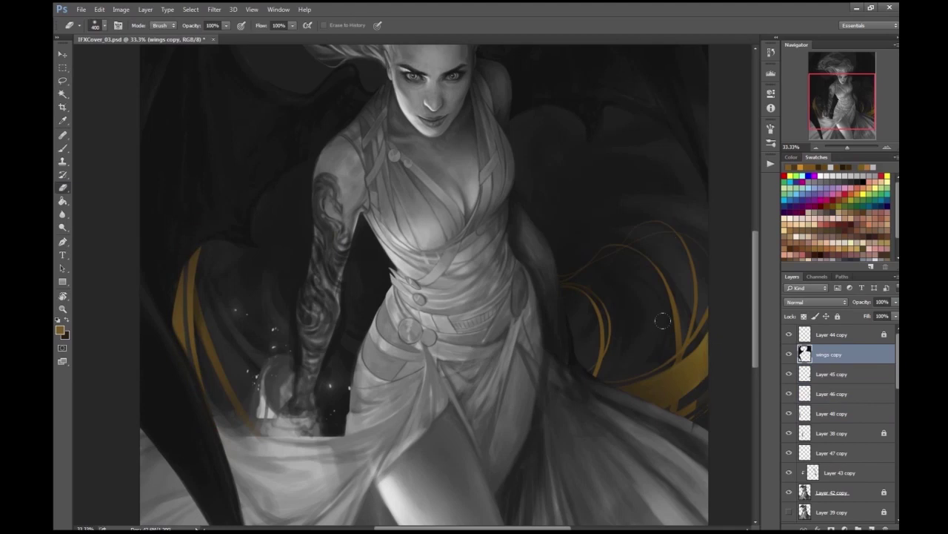
click(839, 317)
- Merge Layer 48 copy with Layer 46 copy and lock Layer 45 copy
click(795, 376)
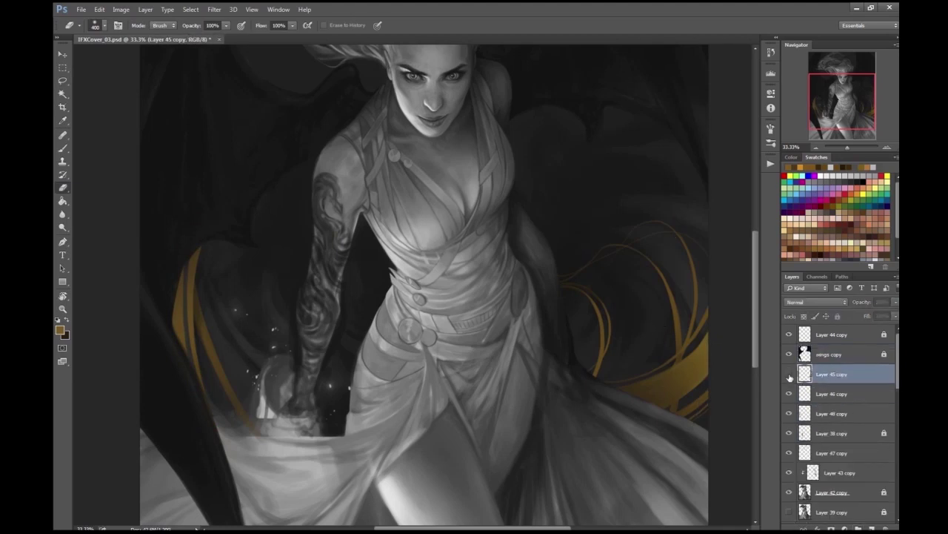
click(790, 374)
click(820, 394)
key(ctrl+[)
shift+click(829, 394)
click(145, 9)
click(191, 387)
key(ctrl+minus)
click(830, 374)
click(839, 317)
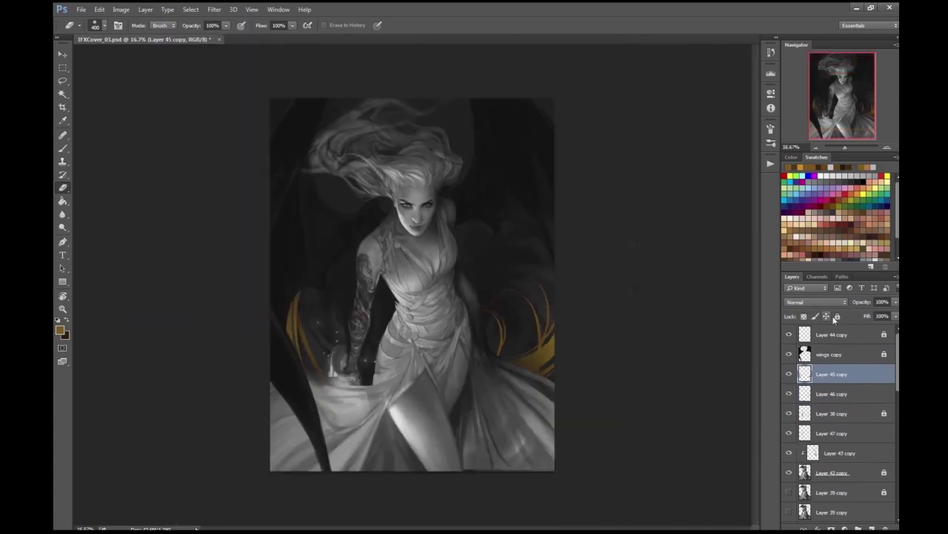
- Unlock the wings copy layer and darken the wings around the figure with the Burn tool
click(816, 354)
click(838, 316)
right_click(63, 226)
click(97, 223)
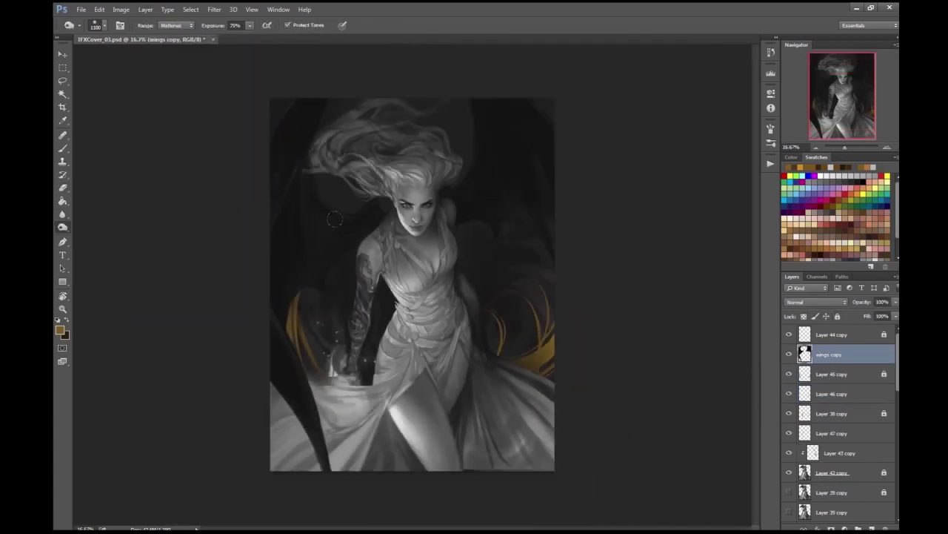
key(ctrl+plus)
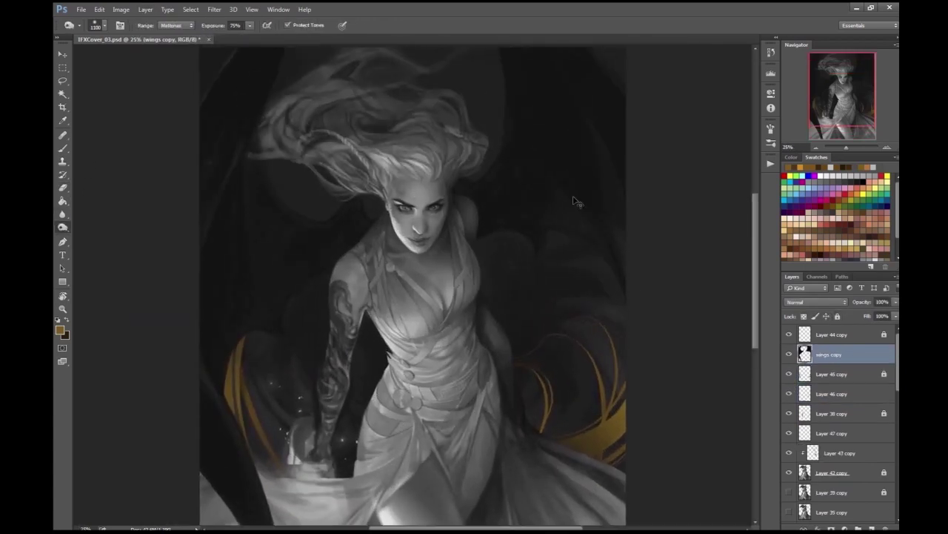
- Create a new layer clipped to the wings copy layer and choose a brush preset
key(ctrl+alt+shift+e)
right_click(825, 354)
click(726, 253)
key(b)
click(95, 25)
click(403, 84)
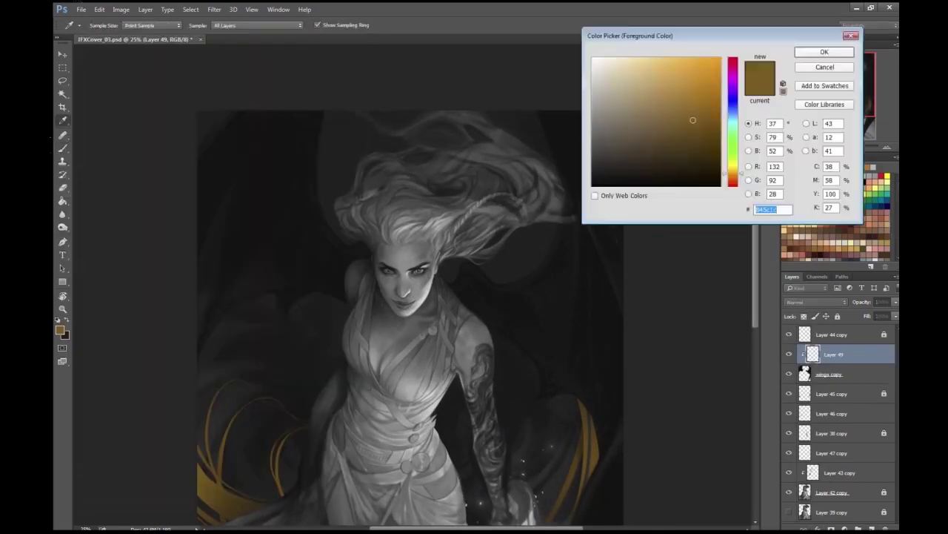
- Darken the wings around the figure with broad near-black strokes on Layer 49 and reduce that layer's opacity
mouse_move(367, 301)
mouse_down()
mouse_move(369, 201)
mouse_move(366, 356)
mouse_up()
click(60, 329)
key(Return)
key(bracketright)
key(bracketright)
key(bracketright)
key(bracketright)
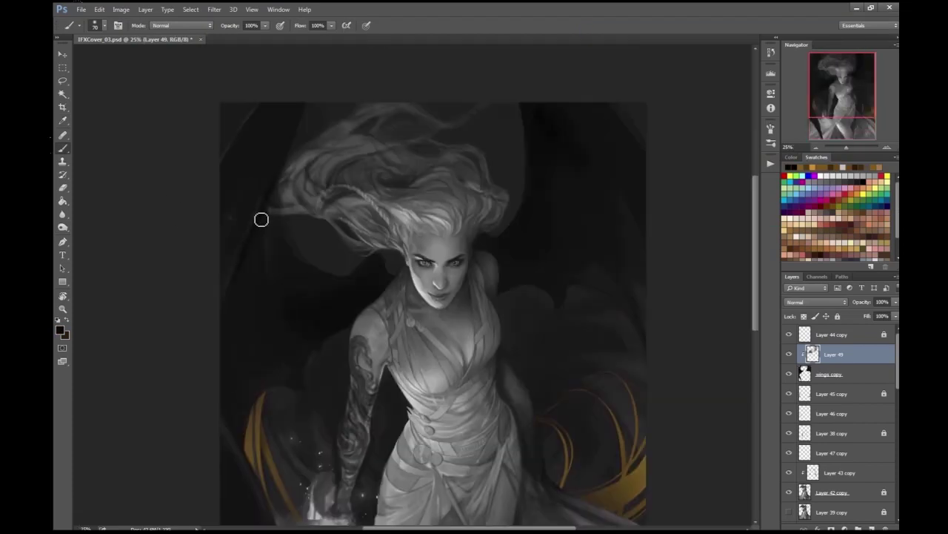
key(ctrl+minus)
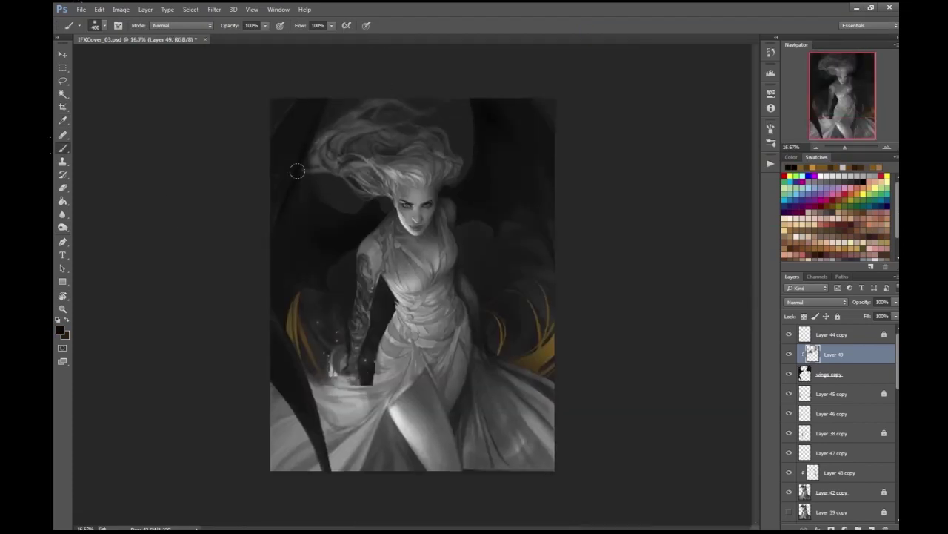
drag(863, 302, 845, 302)
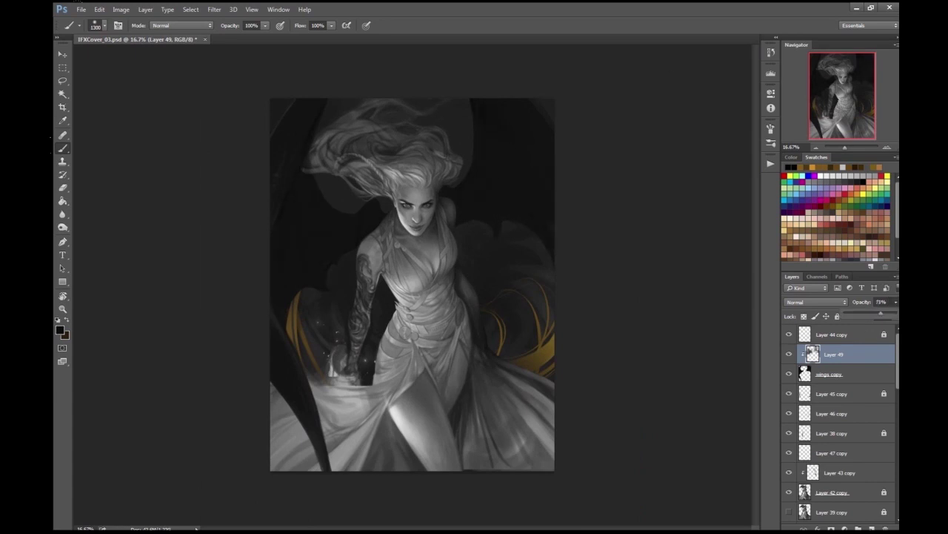
- Add a new layer above Layer 49 and choose a dark colour and smaller brush for the wing beside the head
scroll(657, 286, up, 4)
key(ctrl+shift+alt+n)
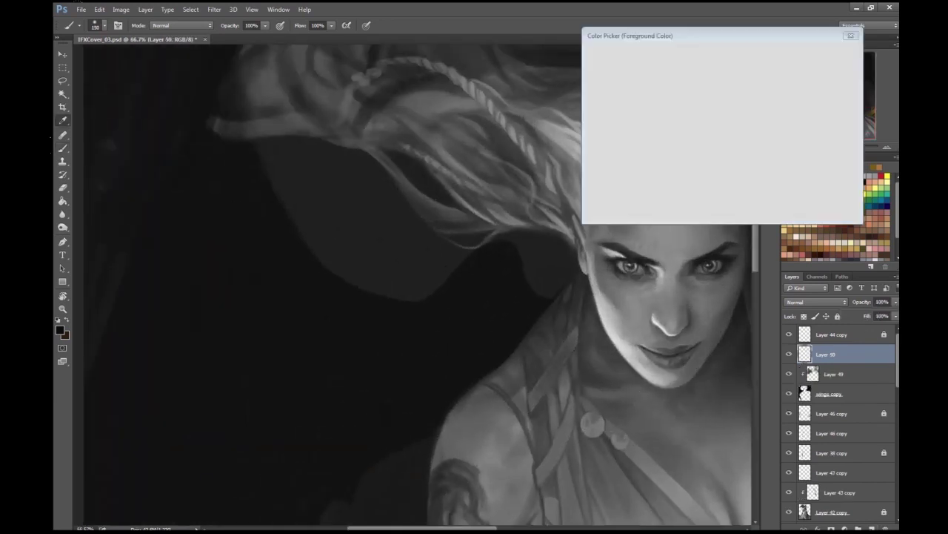
drag(459, 197, 414, 209)
click(104, 25)
key(Return)
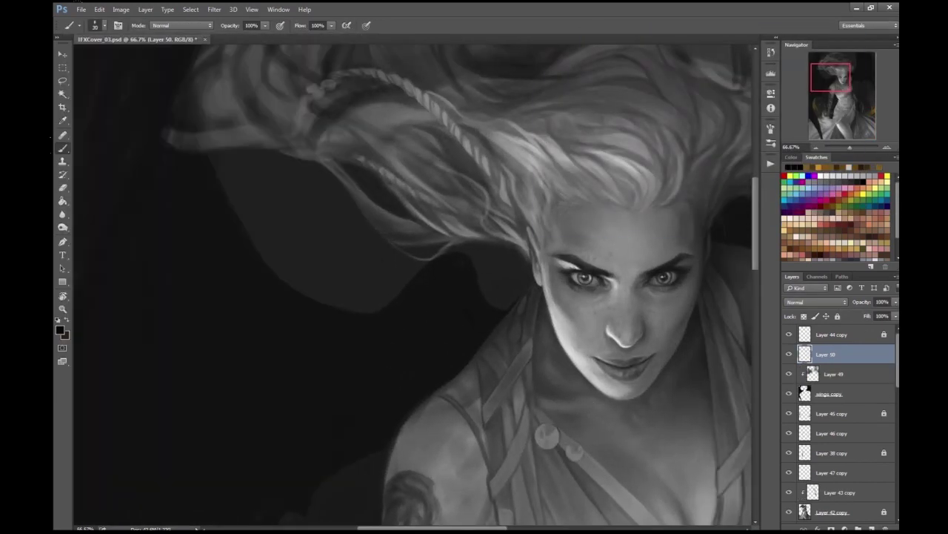
- Pick a near-black colour and darken the wing beside the head and ear with small strokes on Layer 50
scroll(652, 269, down, 1)
scroll(652, 269, up, 2)
key(F9)
key(Return)
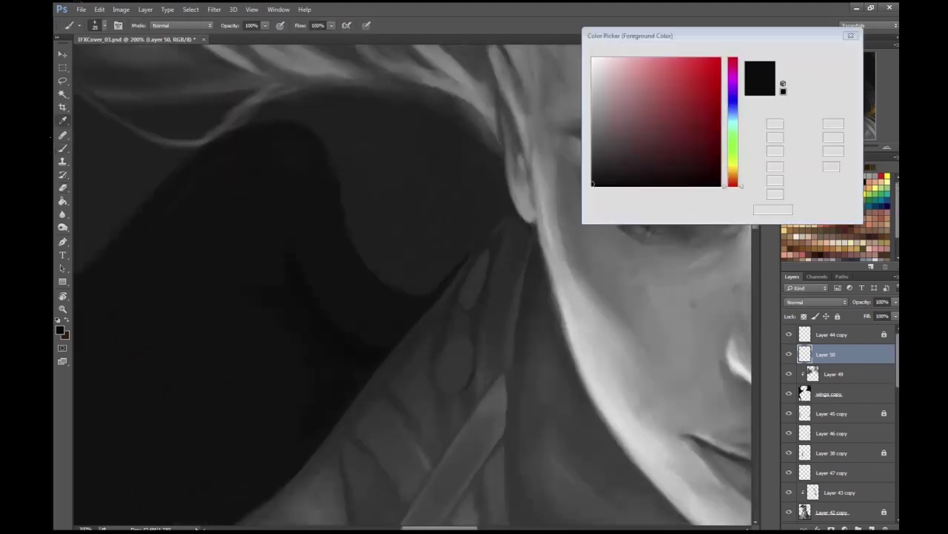
key(Return)
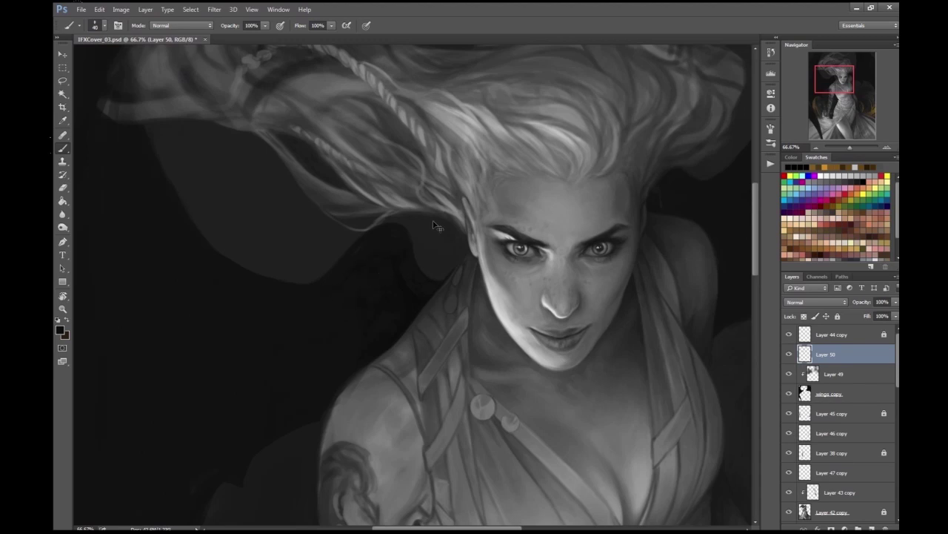
key(ctrl+minus)
key(ctrl+minus)
key(ctrl+minus)
key(ctrl+minus)
scroll(625, 254, up, 5)
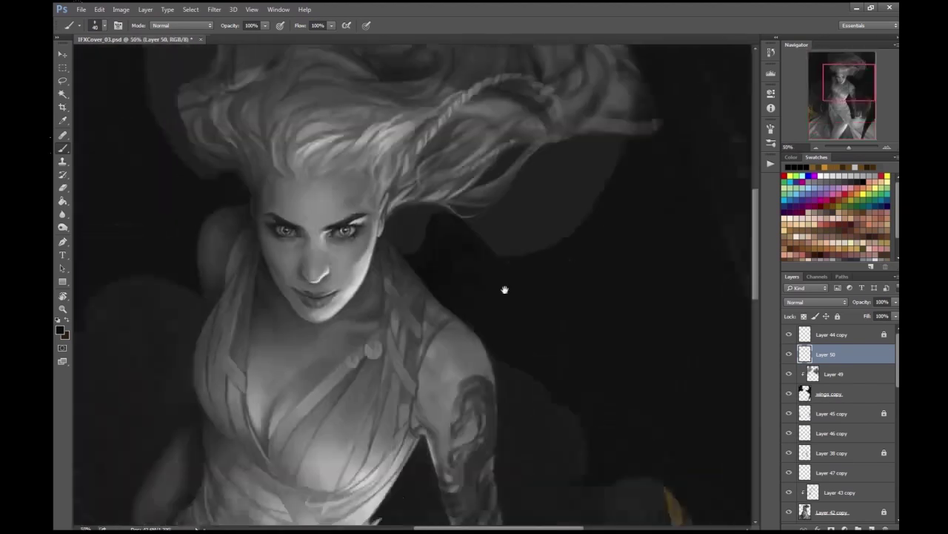
scroll(390, 340, down, 1)
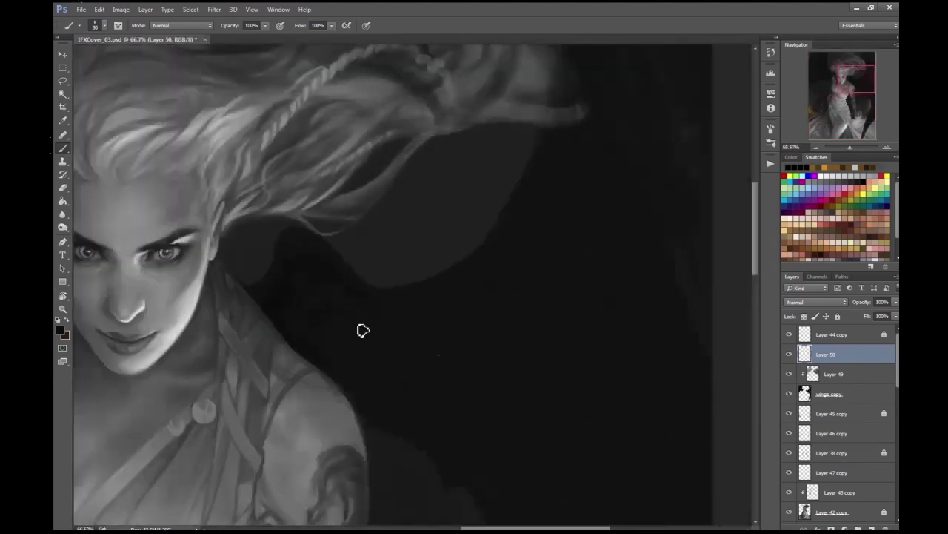
- Paint over the outer hair tip and add dark folds to the wing beyond it on Layer 50
key(ctrl+minus)
key(ctrl+minus)
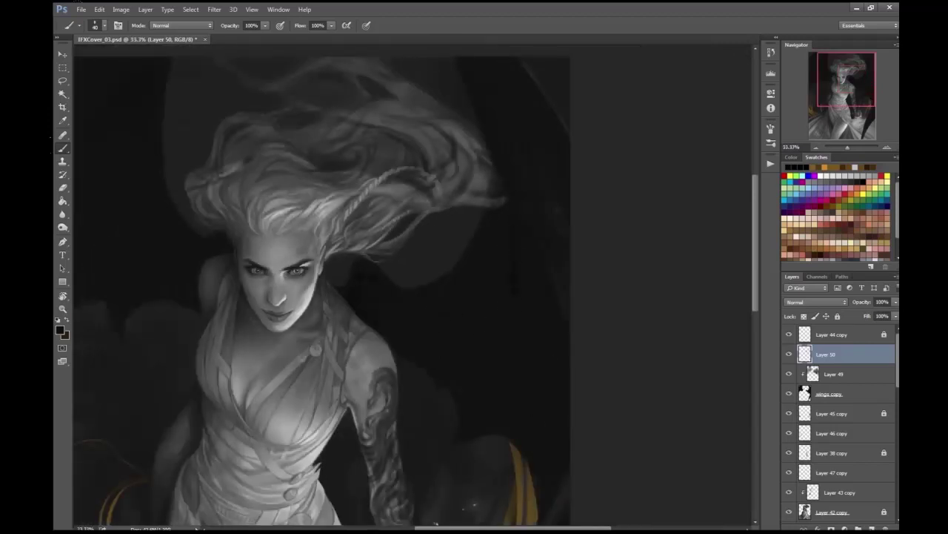
scroll(511, 210, up, 1)
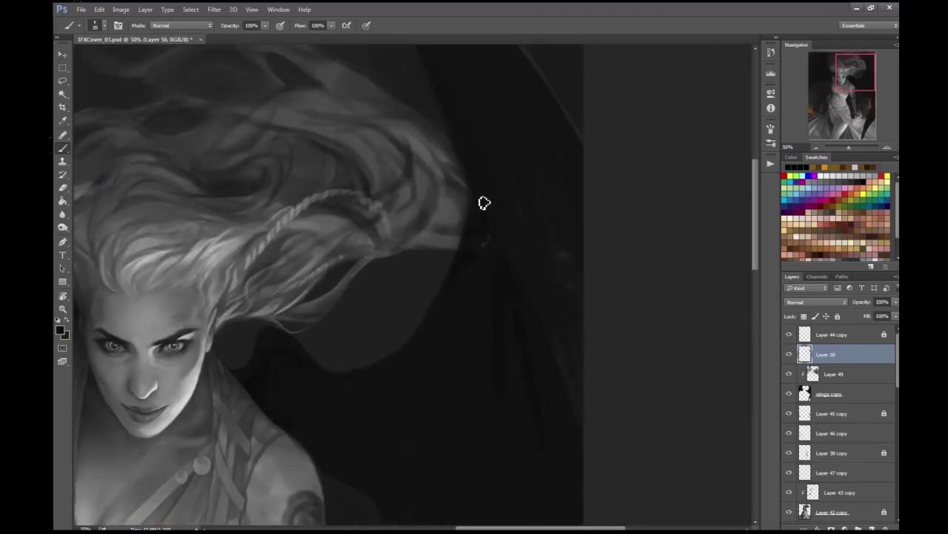
scroll(490, 219, down, 1)
scroll(459, 309, down, 2)
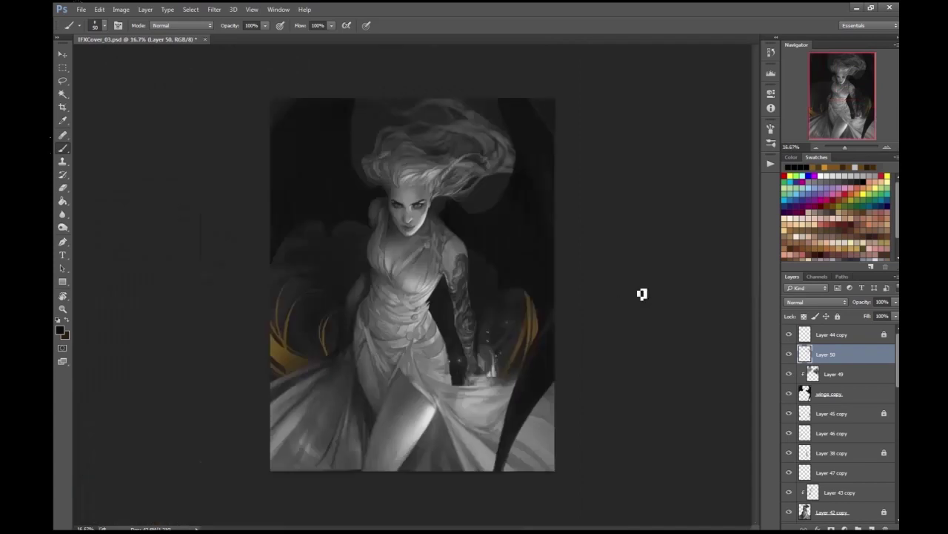
scroll(551, 294, up, 3)
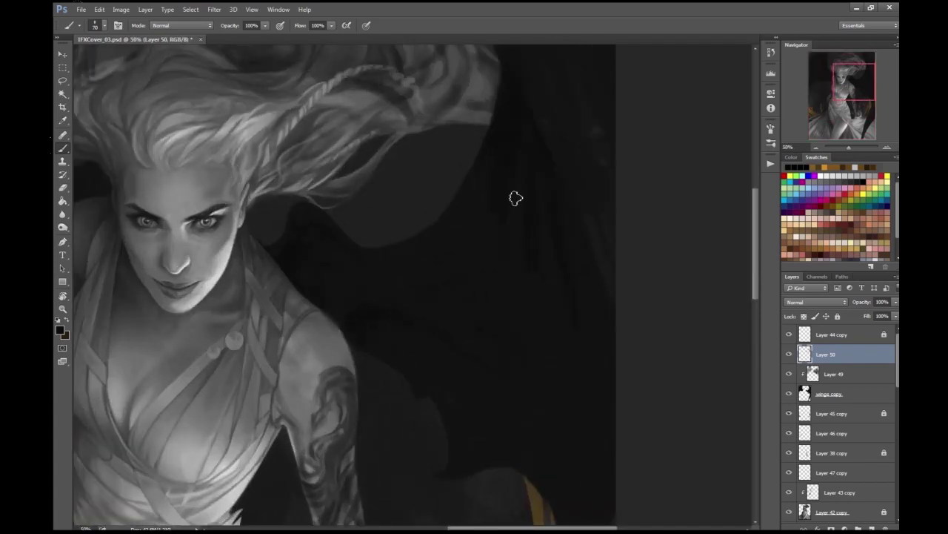
scroll(405, 283, down, 1)
scroll(438, 271, up, 2)
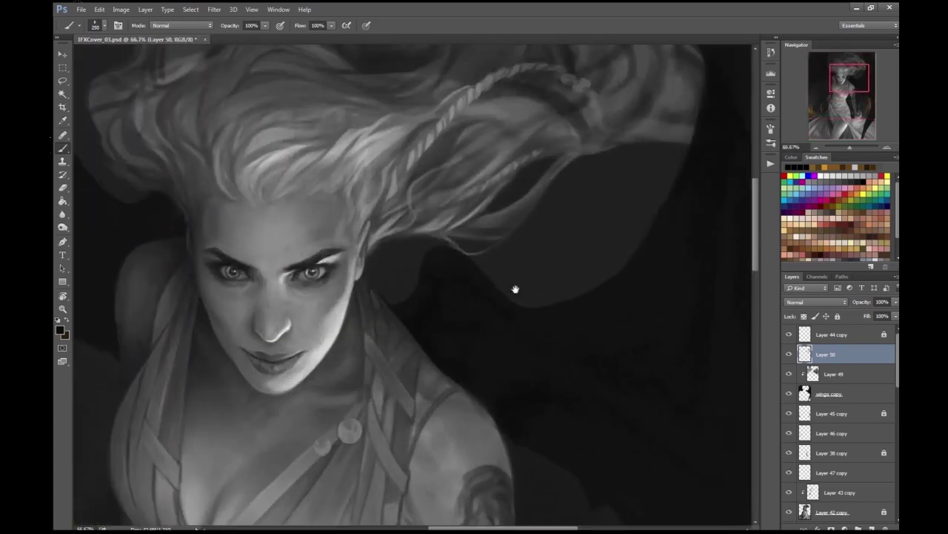
- Delete the Layer 44 copy layer and add a new empty layer at the top of the stack
click(861, 337)
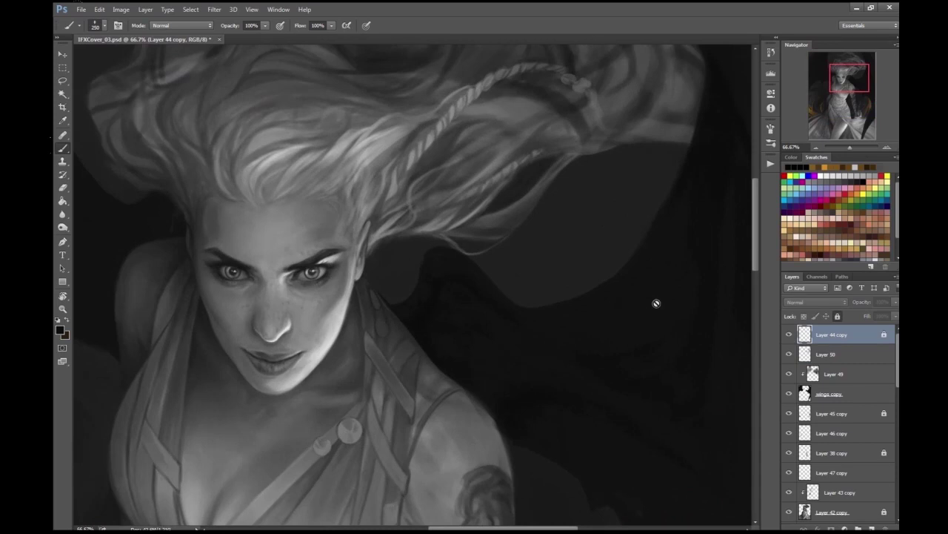
scroll(583, 290, down, 1)
scroll(582, 290, down, 1)
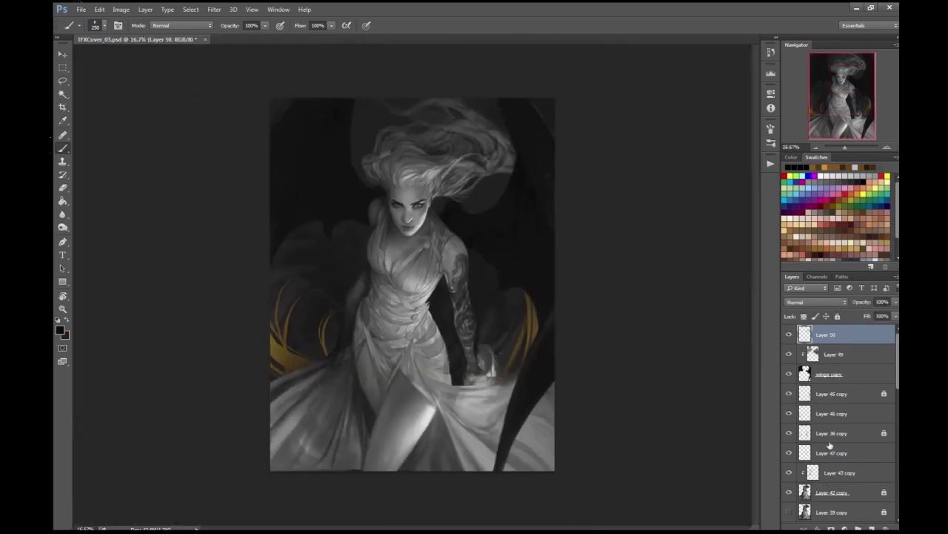
scroll(582, 289, up, 1)
drag(583, 394, 503, 249)
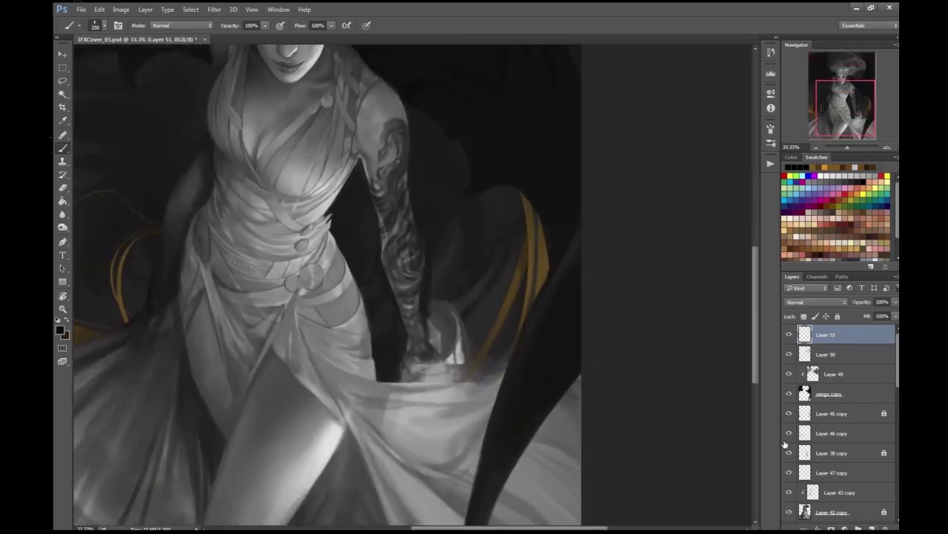
- Hide Layer 38 copy and merge Layer 47 copy, Layer 43 copy and Layer 42 copy into one layer
click(816, 452)
key(ctrl+minus)
click(832, 472)
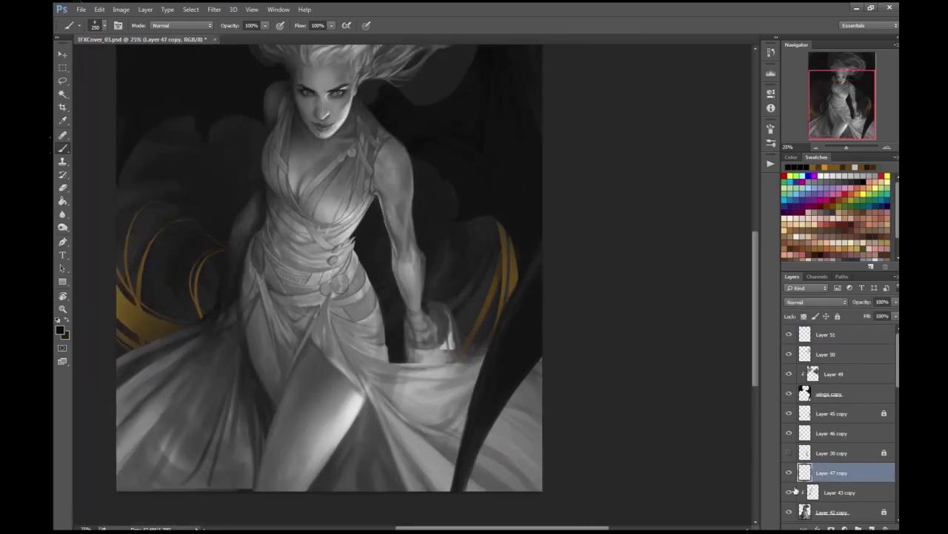
shift+click(831, 511)
click(145, 9)
click(162, 330)
- Show the tattoo layer, Layer 38 copy, clip it to Layer 47 copy, and flip the canvas horizontally
click(789, 452)
click(839, 453)
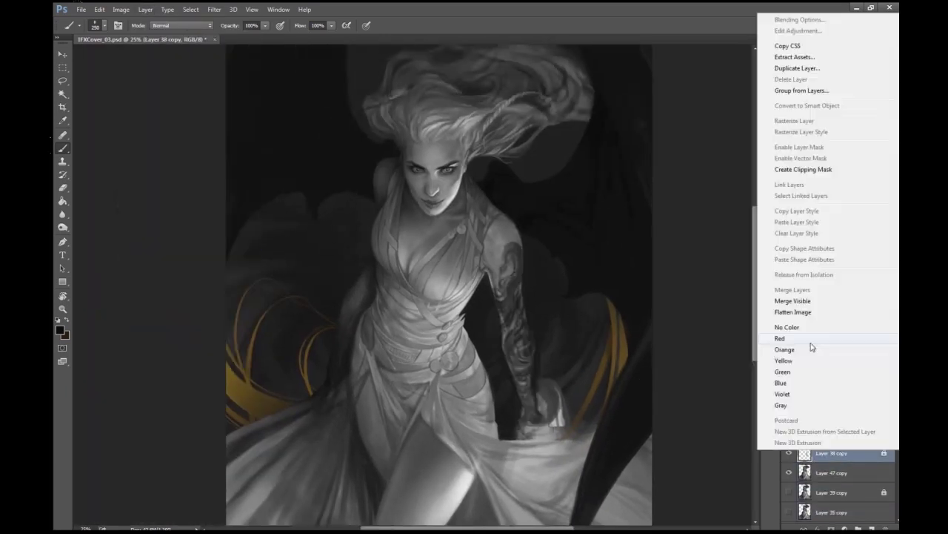
key(ctrl+minus)
key(ctrl+shift+h)
key(ctrl+plus)
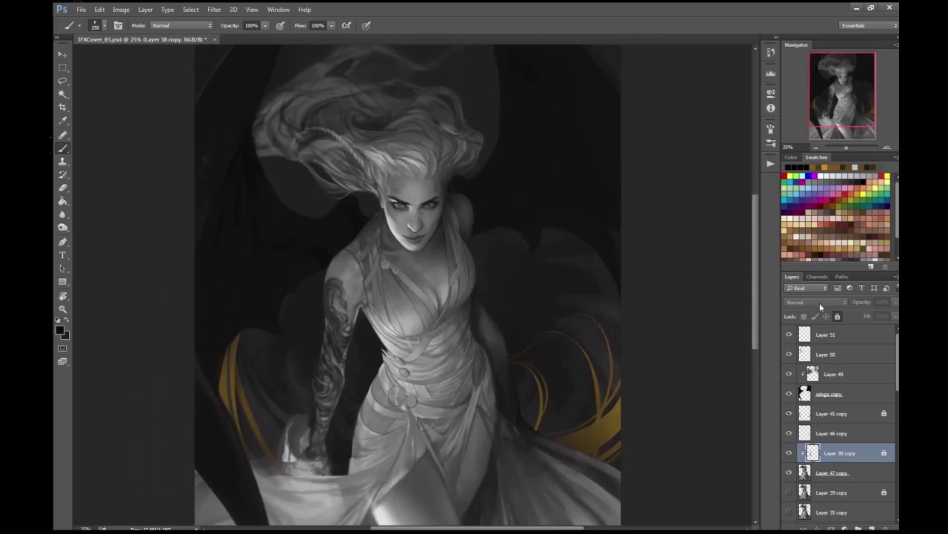
- Lower Layer 49's opacity to about 14% and merge it with the wings copy layer
key(ctrl+minus)
click(834, 373)
key(ctrl+plus)
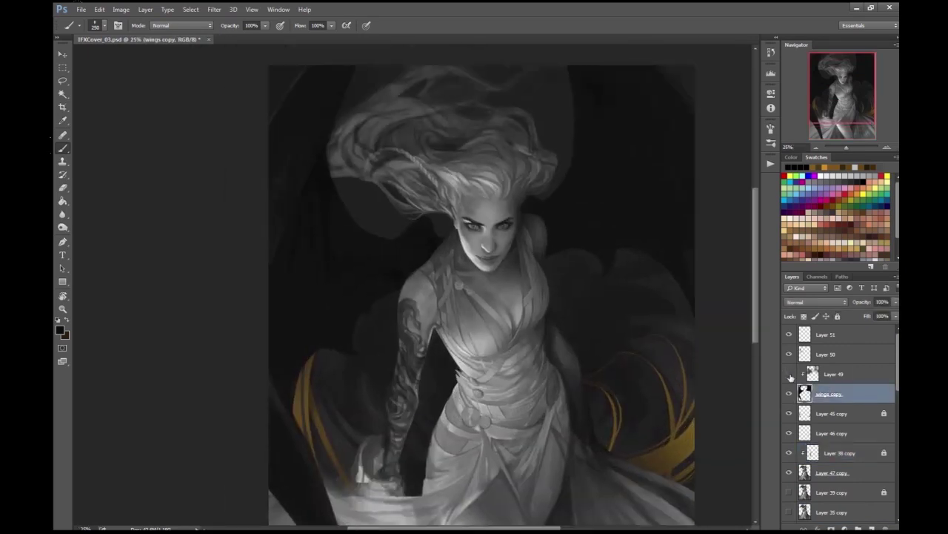
click(895, 302)
key(ctrl+minus)
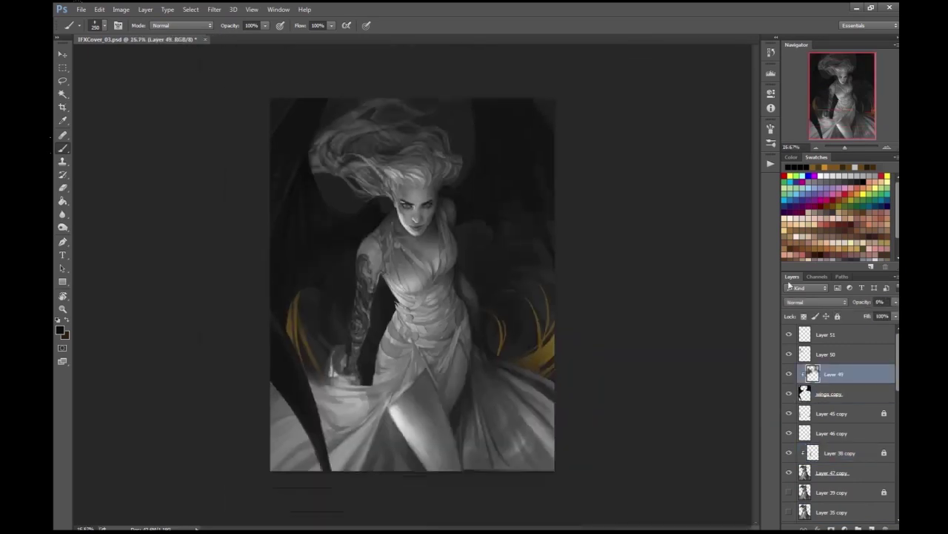
key(ctrl+plus)
key(ctrl+plus)
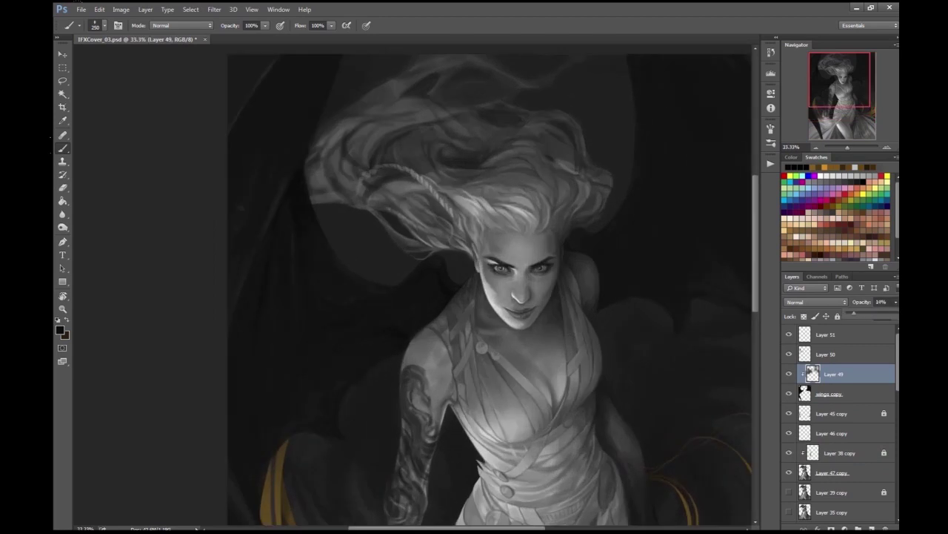
key(ctrl+e)
key(ctrl+minus)
key(ctrl+plus)
key(ctrl+plus)
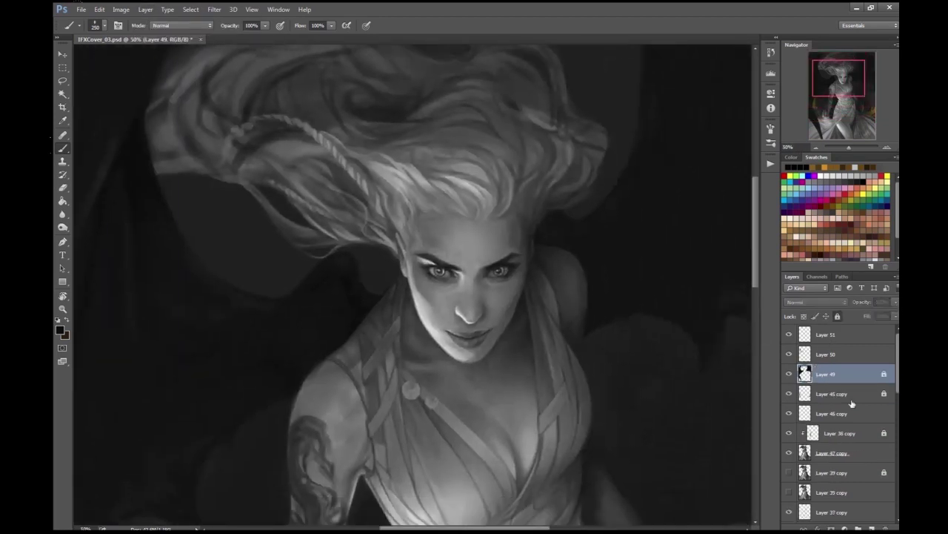
- Compare the upper layers by toggling their visibility, and merge Layer 50 with the wings layer, Layer 49
click(789, 341)
click(789, 341)
click(789, 340)
click(789, 342)
ctrl+click(834, 354)
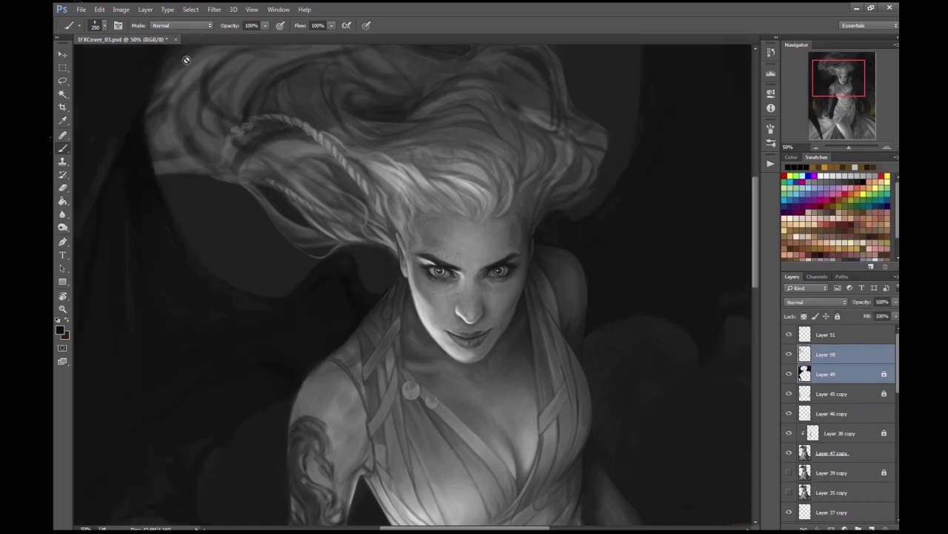
click(145, 9)
click(159, 328)
click(789, 412)
click(789, 412)
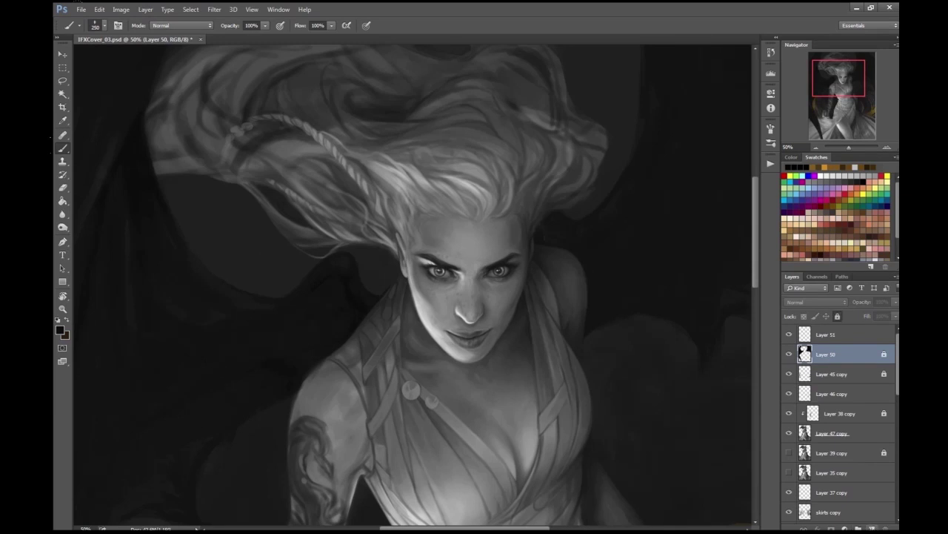
- Add a new layer above the merged wings and paint loose grey hair strands below the braid beside the ear
scroll(323, 194, up, 2)
key(ctrl+shift+alt+n)
mouse_move(369, 339)
mouse_down()
mouse_move(381, 306)
mouse_move(466, 303)
mouse_up()
drag(482, 358, 462, 323)
scroll(483, 347, down, 3)
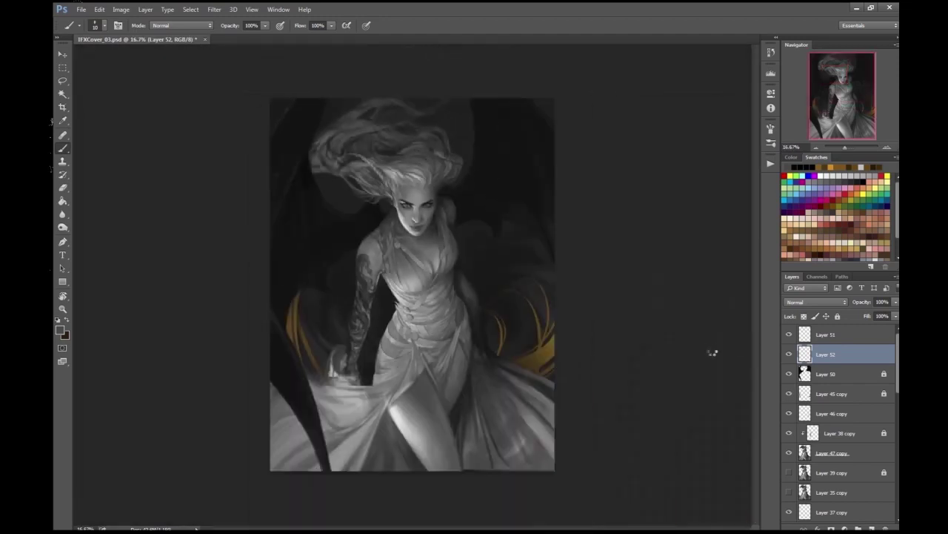
scroll(506, 260, up, 2)
scroll(506, 260, down, 1)
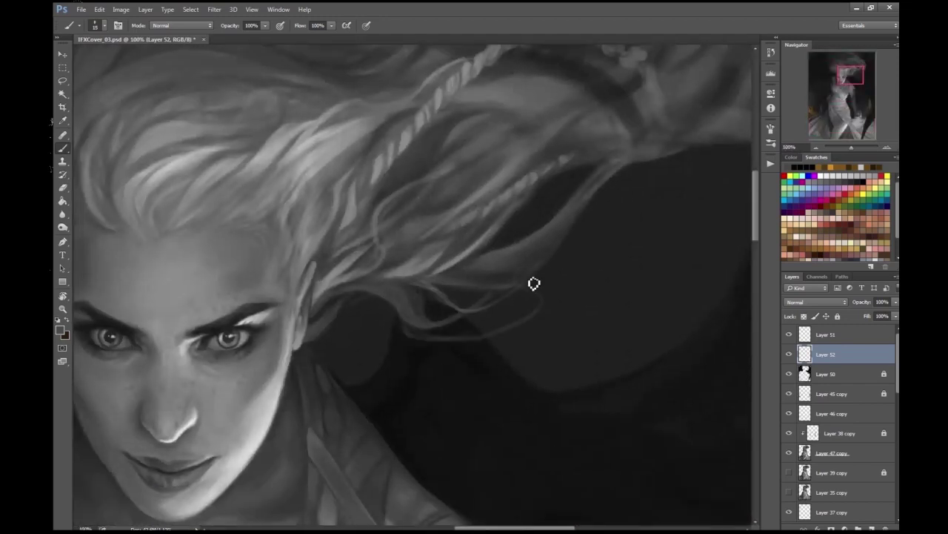
scroll(529, 292, down, 2)
scroll(443, 307, up, 3)
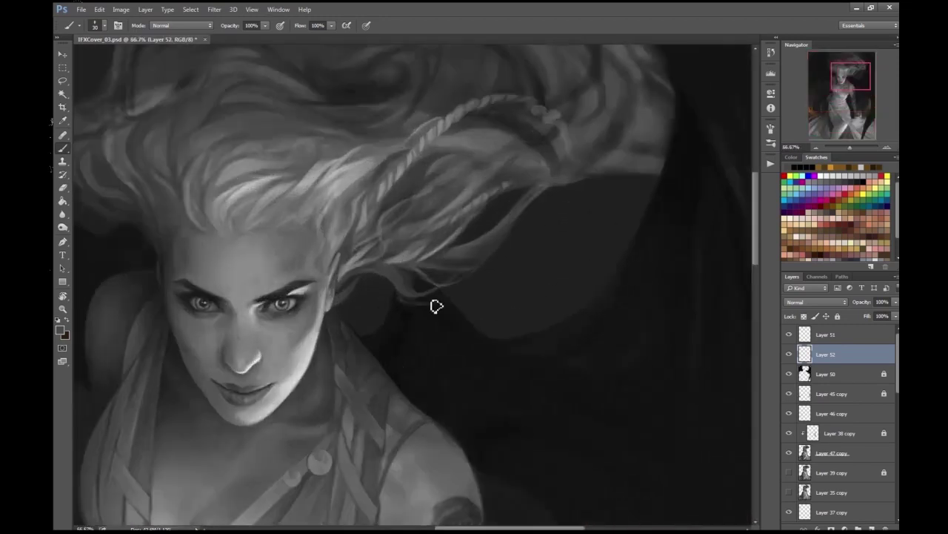
scroll(608, 232, down, 2)
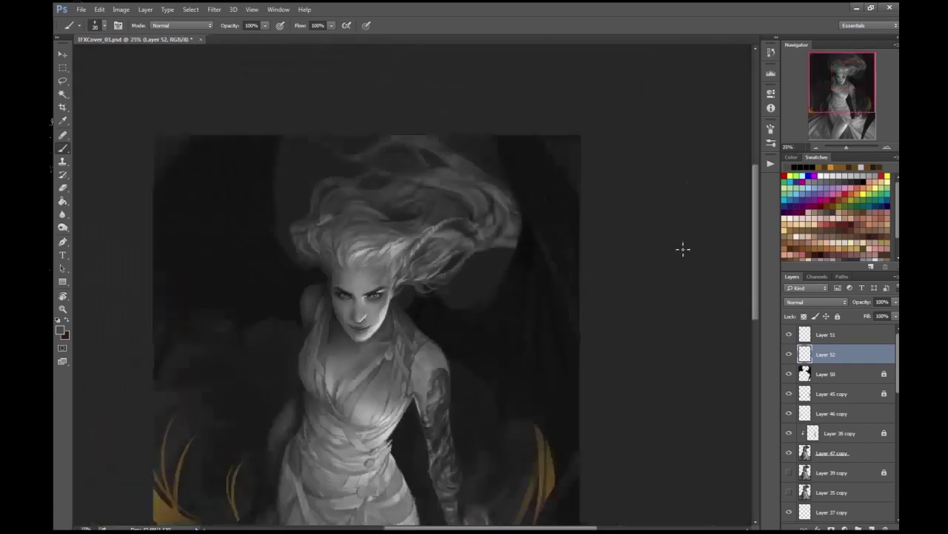
- Switch to a finer brush and paint thin lighter grey strands around the ear and under the flowing hair
scroll(677, 250, up, 1)
scroll(561, 237, up, 2)
key(F5)
key(Return)
key(b)
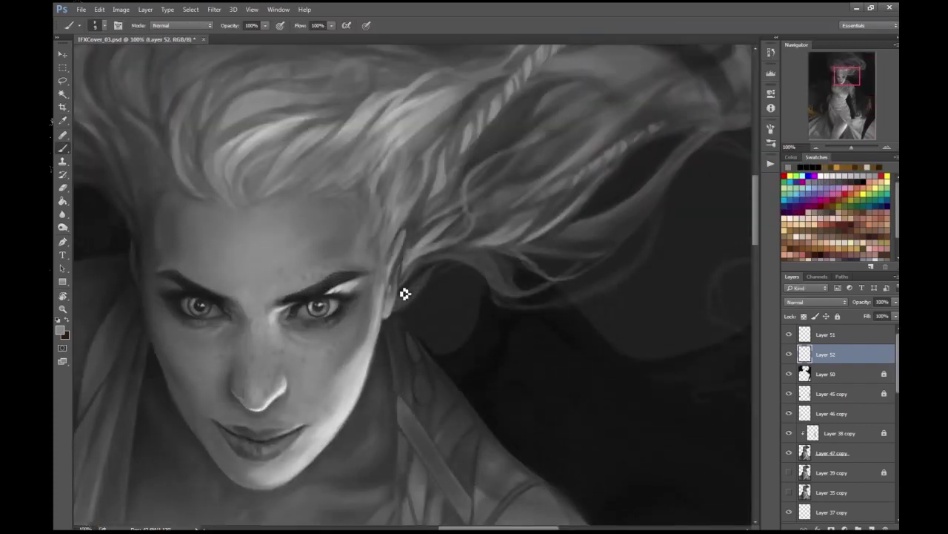
drag(458, 288, 389, 301)
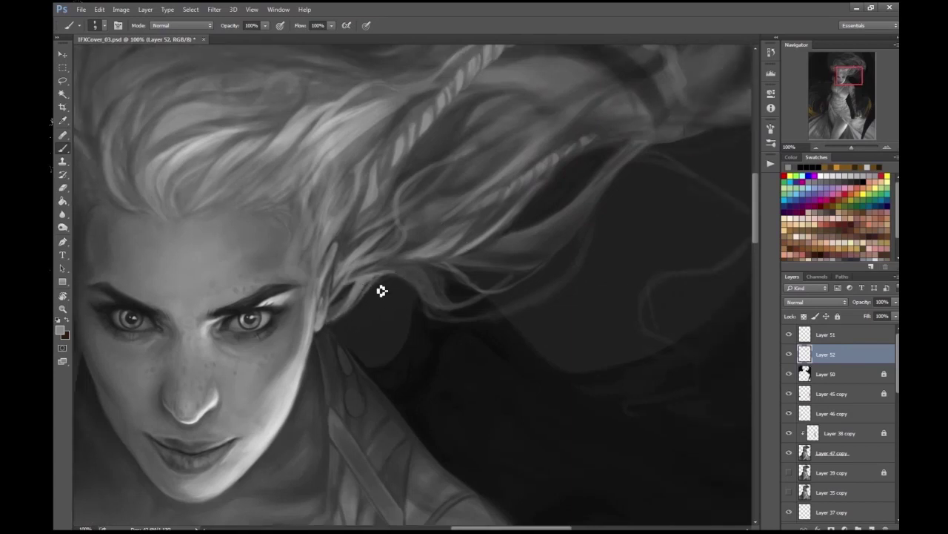
key(h)
mouse_move(428, 292)
mouse_down()
mouse_move(681, 311)
mouse_move(469, 299)
mouse_move(393, 279)
mouse_up()
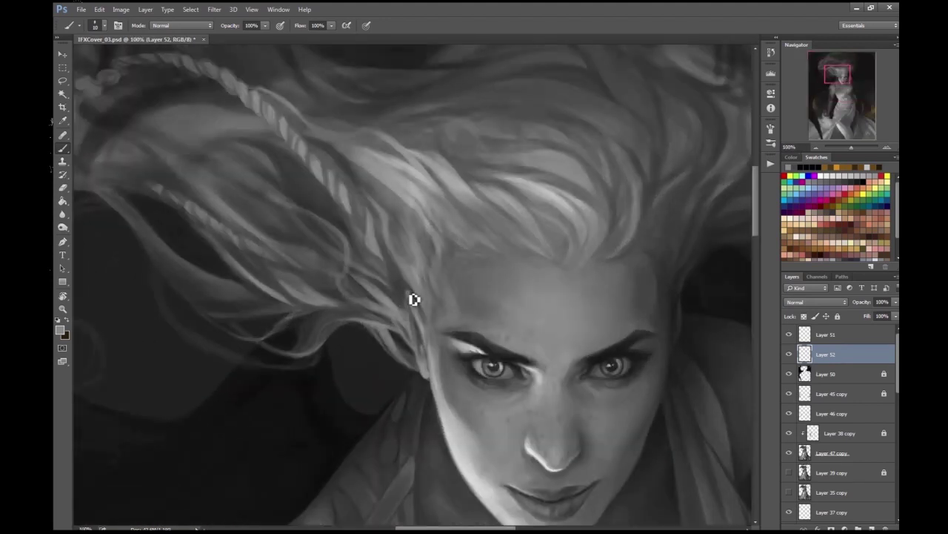
key(h)
mouse_move(415, 307)
mouse_down()
mouse_move(417, 238)
mouse_move(364, 255)
mouse_up()
- Examine the whole figure at different magnifications to judge the hair against the darkened wings
key(ctrl+minus)
key(ctrl+minus)
key(ctrl+minus)
key(ctrl+minus)
key(ctrl+minus)
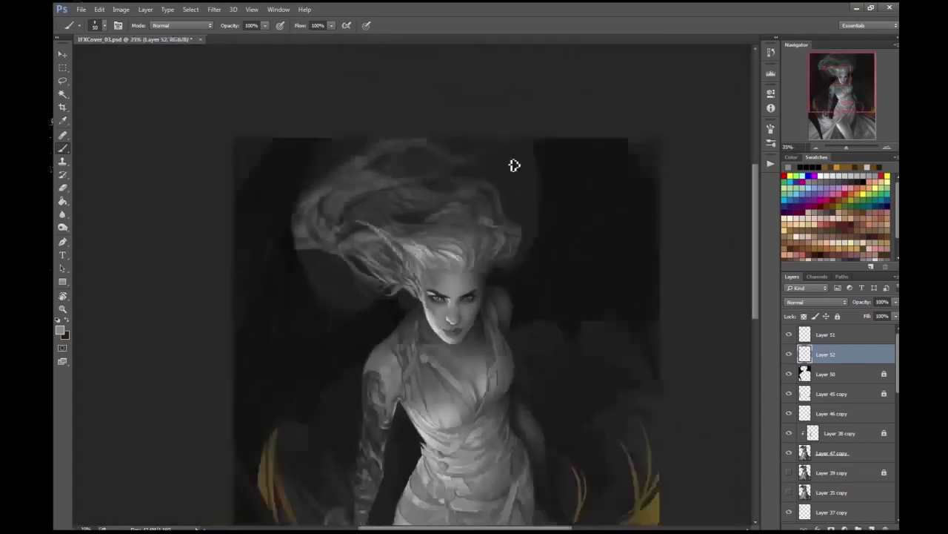
key(ctrl+plus)
key(ctrl+plus)
key(ctrl+minus)
key(ctrl+minus)
key(ctrl+plus)
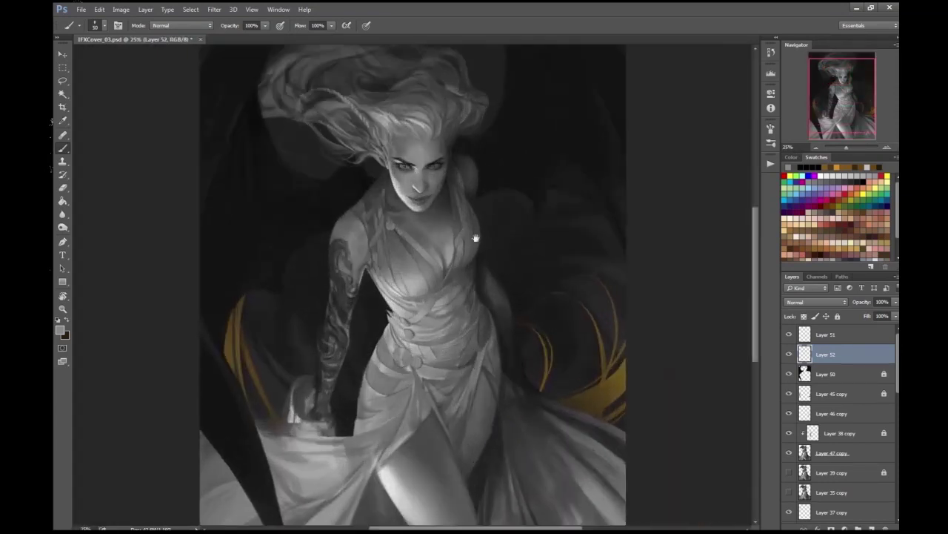
- Reduce the brush size and deepen the shadows in the upper hair with dark strokes on Layer 52
drag(481, 232, 485, 323)
key(ctrl+plus)
key(bracketleft)
key(ctrl+minus)
key(ctrl+minus)
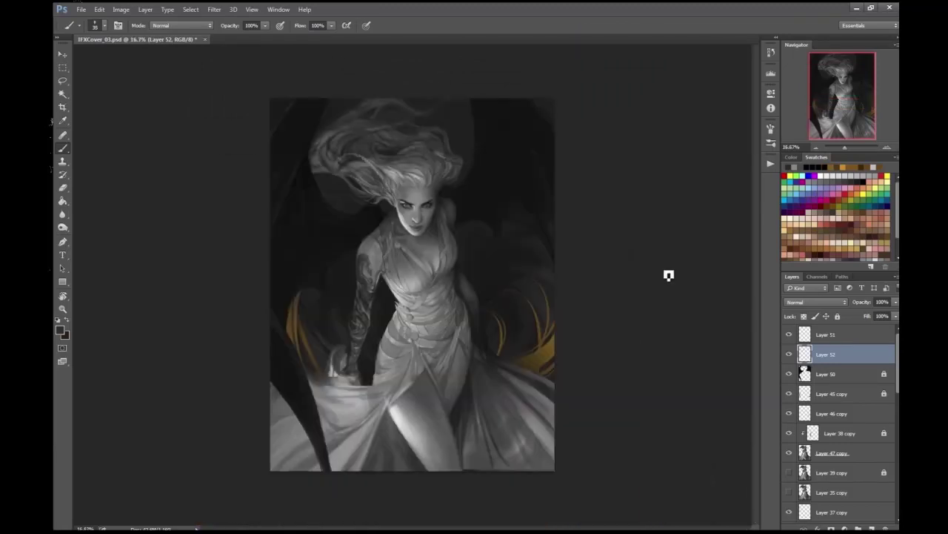
key(ctrl+plus)
key(ctrl+plus)
key(ctrl+plus)
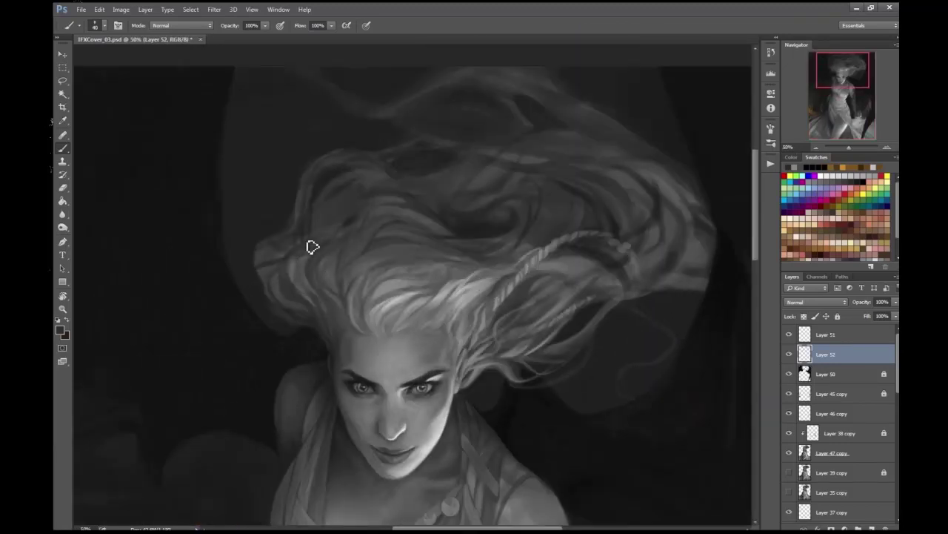
key(ctrl+plus)
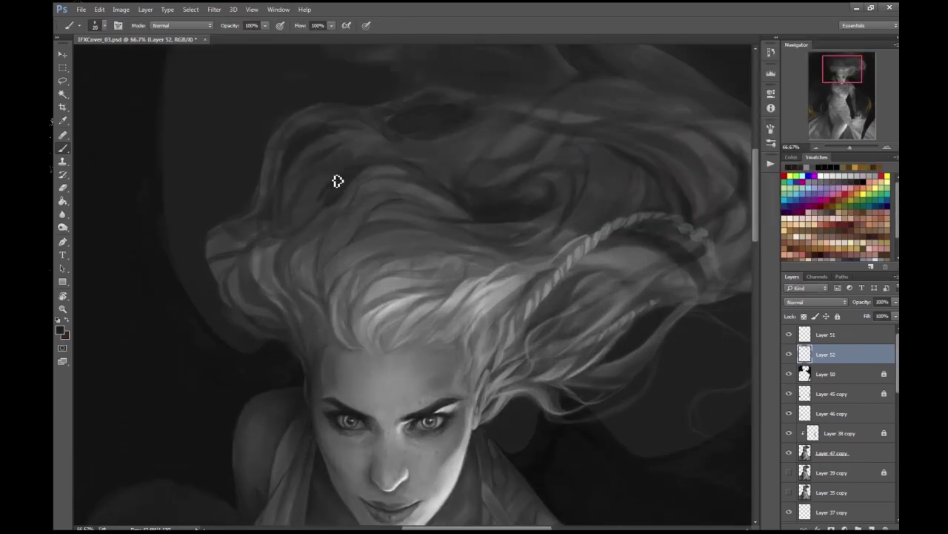
- Dot small dark freckles across the nose, cheeks and forehead with a small brush on Layer 52
key(ctrl+minus)
key(ctrl+minus)
key(ctrl+minus)
key(ctrl+minus)
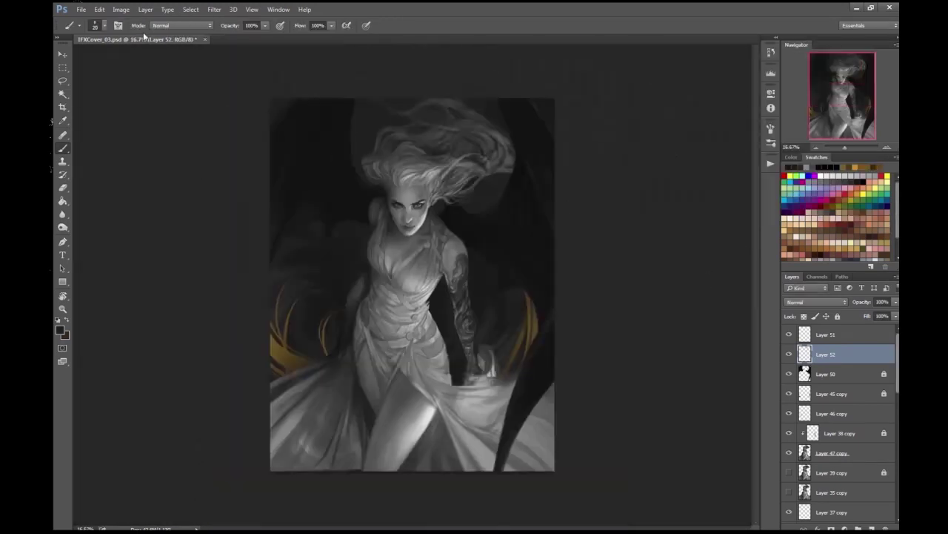
key(ctrl+plus)
scroll(417, 182, up, 5)
scroll(320, 226, down, 1)
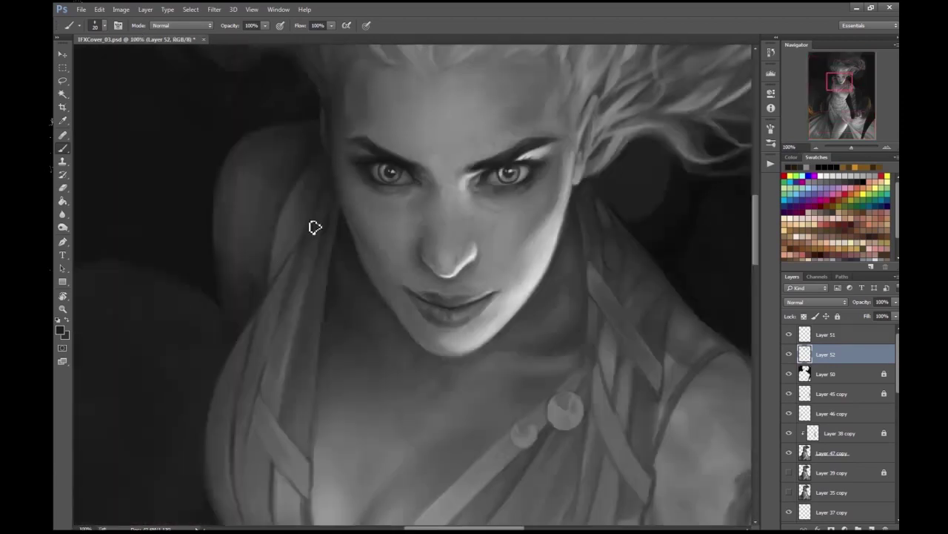
drag(472, 254, 437, 261)
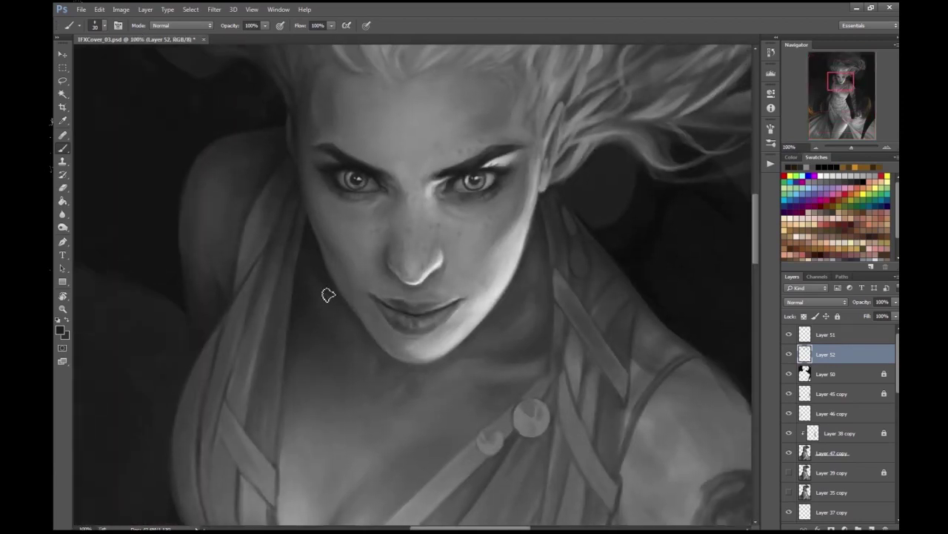
drag(340, 310, 373, 357)
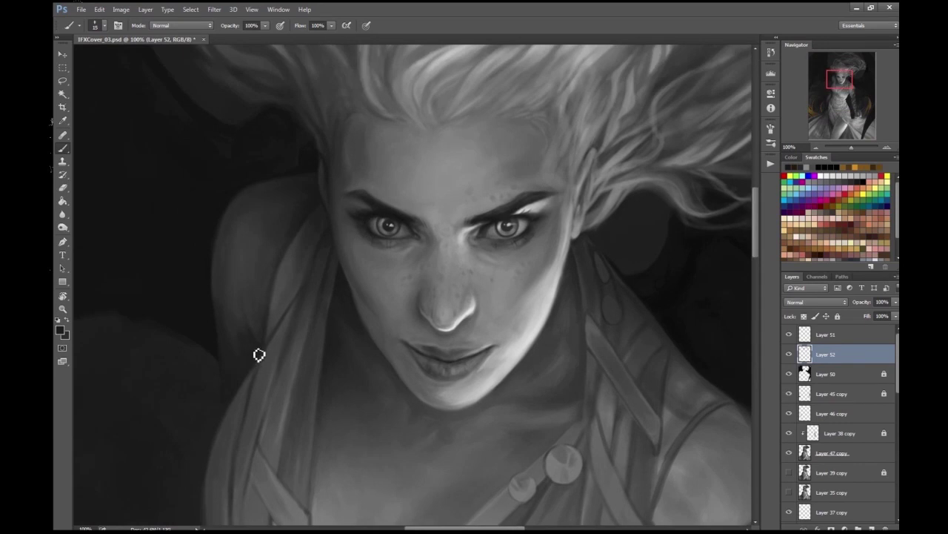
- Flip the canvas horizontally and examine the whole figure at different magnifications
scroll(262, 346, down, 5)
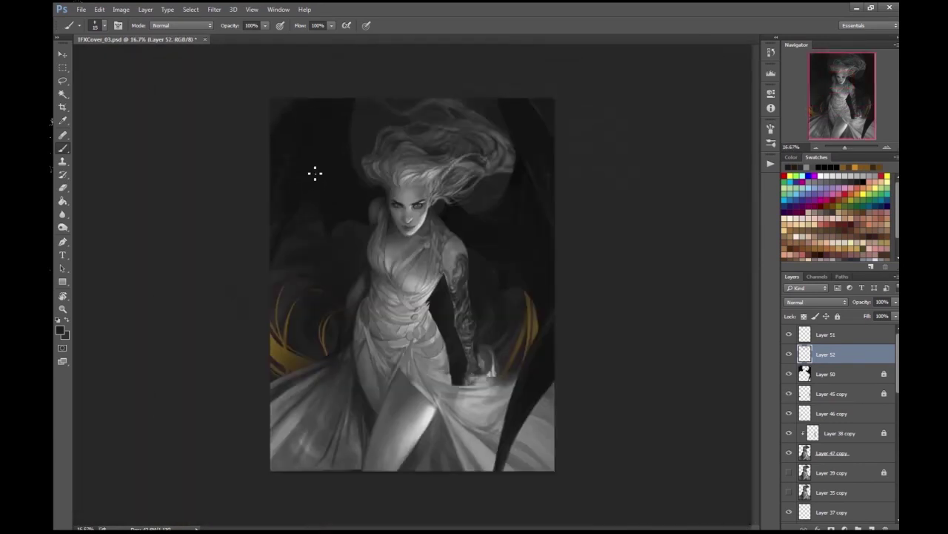
key(ctrl+shift+h)
key(ctrl+equal)
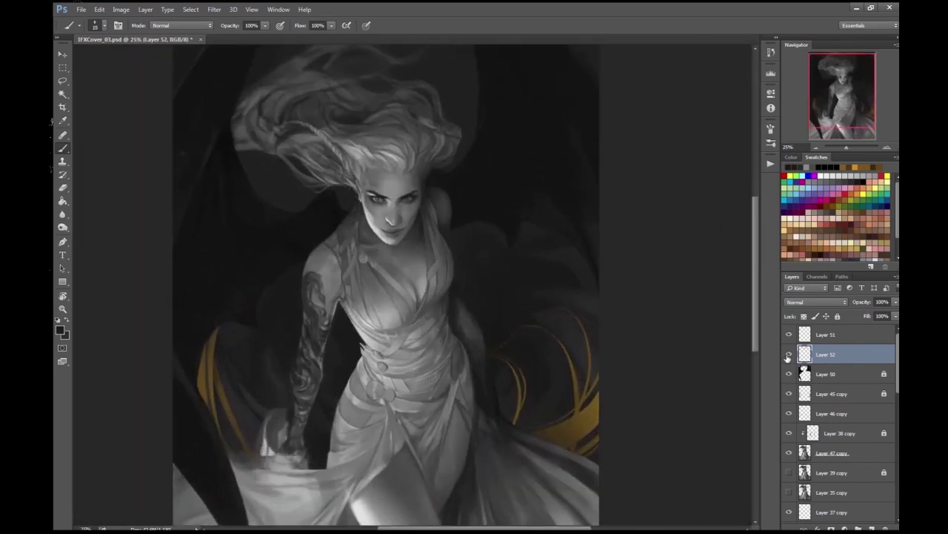
key(ctrl+minus)
key(ctrl+equal)
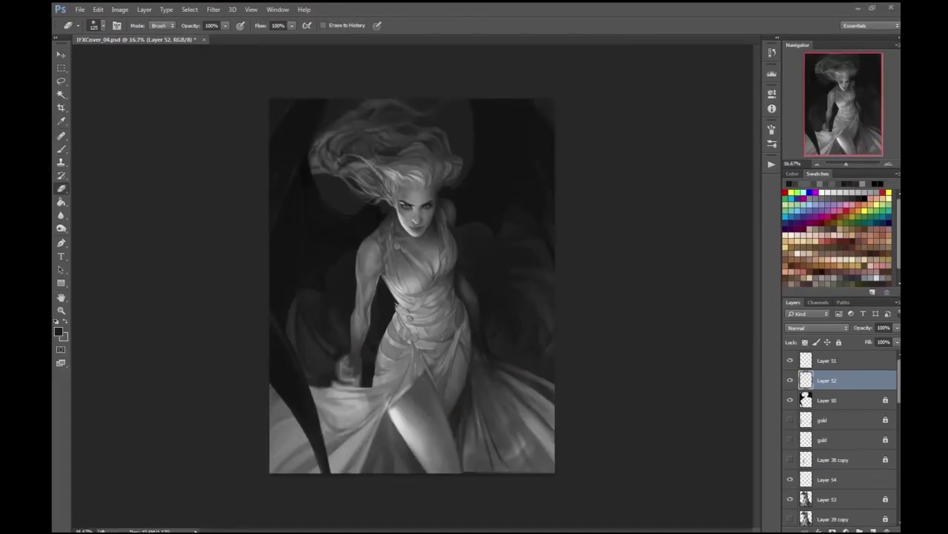
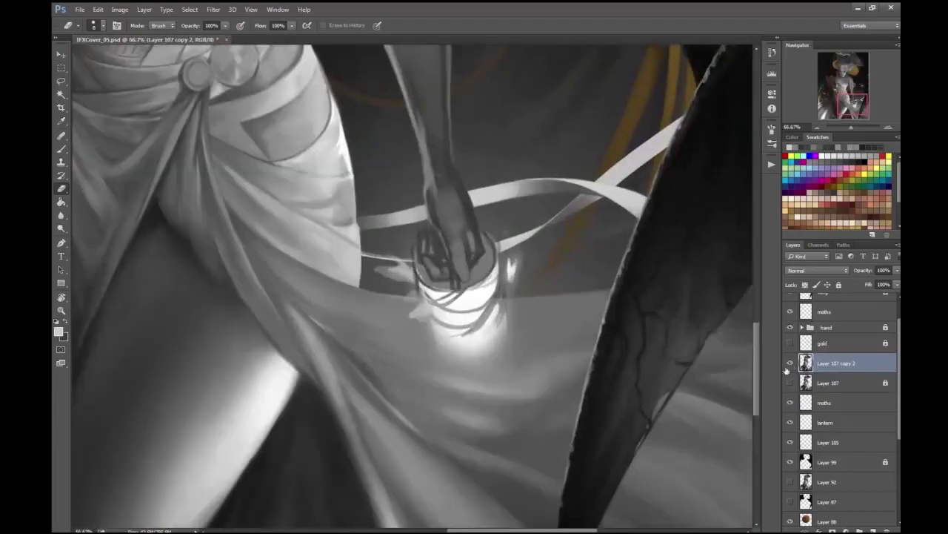
- Erase along the hip's edge beside the lantern on Layer 107 copy 2, toggling the layer's visibility to compare
key(ctrl+equal)
drag(397, 230, 392, 313)
key(ctrl+equal)
drag(370, 274, 372, 349)
scroll(381, 360, down, 4)
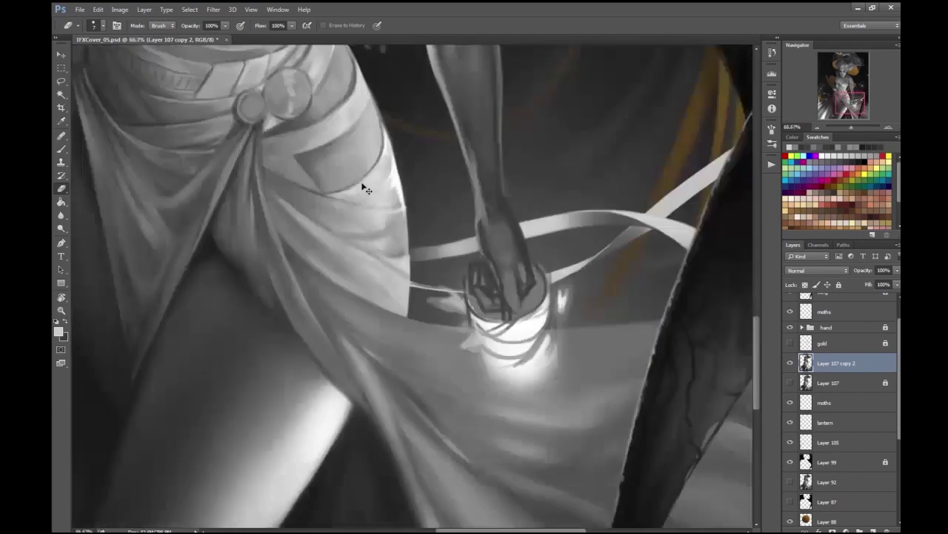
scroll(381, 360, up, 1)
click(790, 363)
click(790, 362)
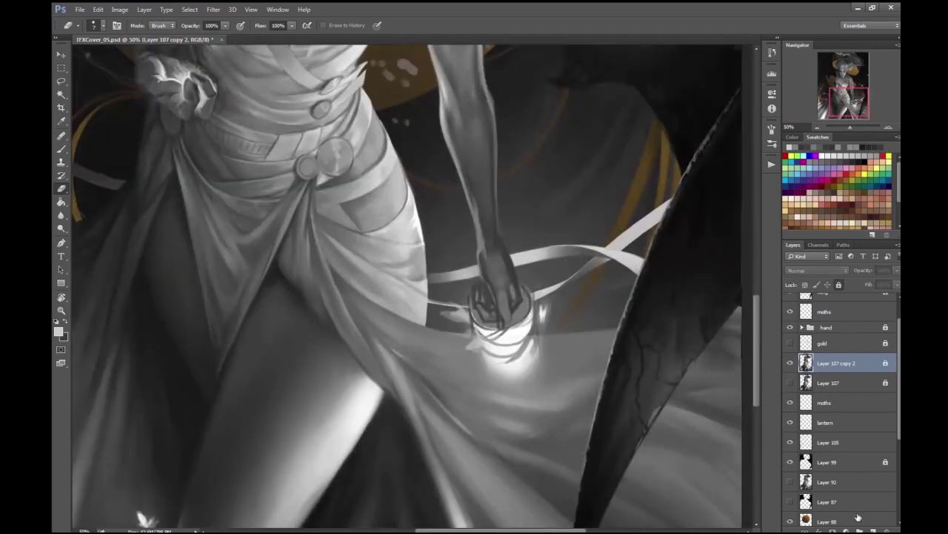
- Add a layer beneath Layer 107 copy 2, paint the hip's edge showing through the sheer cloth, and flip the canvas to check it
ctrl+click(874, 530)
key(ctrl+equal)
key(b)
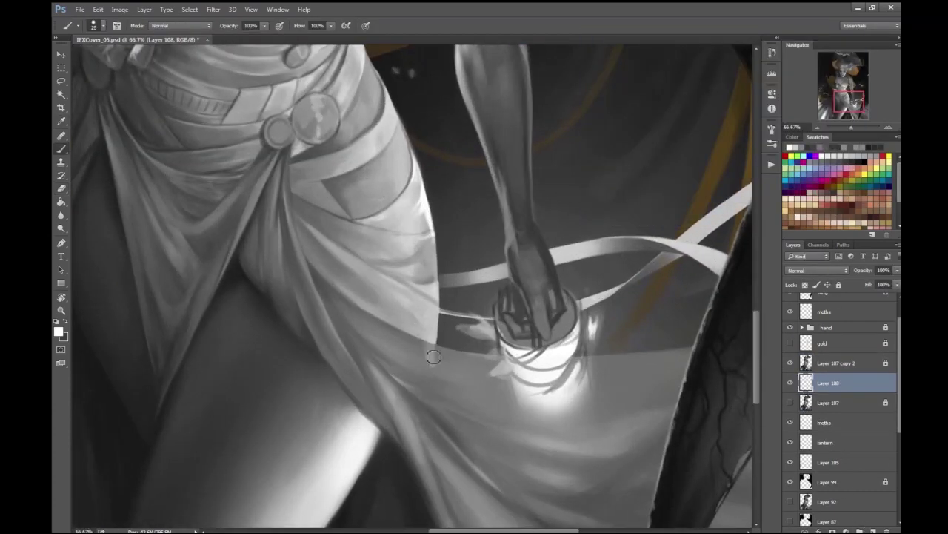
mouse_move(427, 339)
mouse_down()
mouse_move(429, 369)
mouse_move(435, 405)
mouse_up()
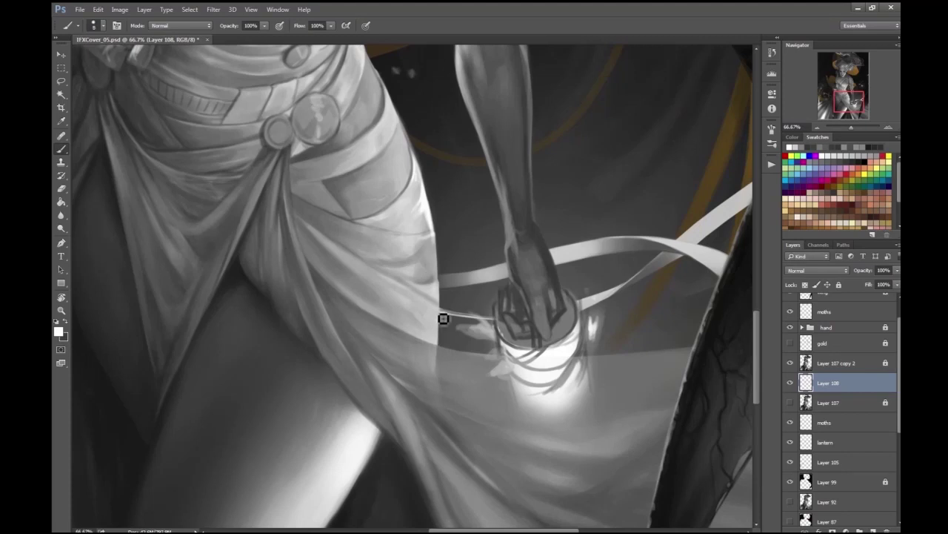
scroll(438, 326, down, 2)
scroll(426, 289, down, 1)
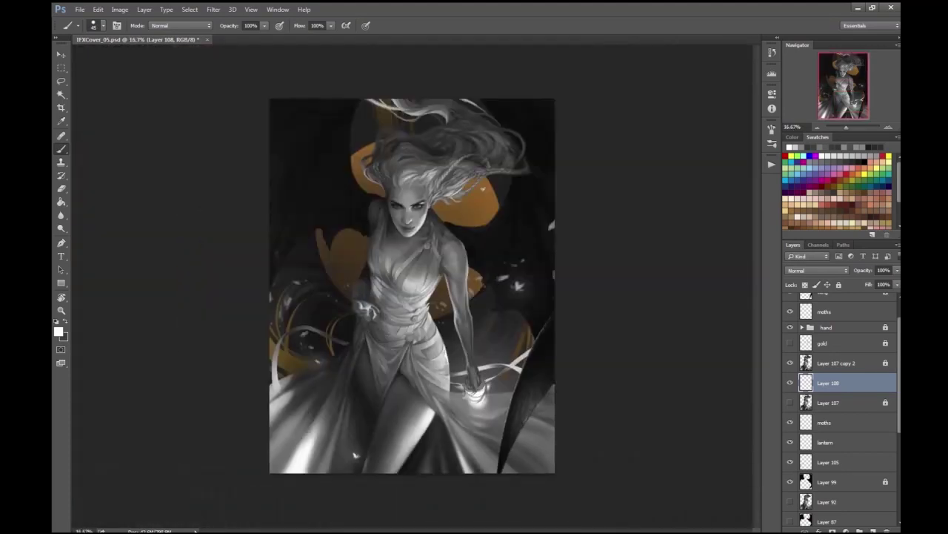
key(ctrl+shift+h)
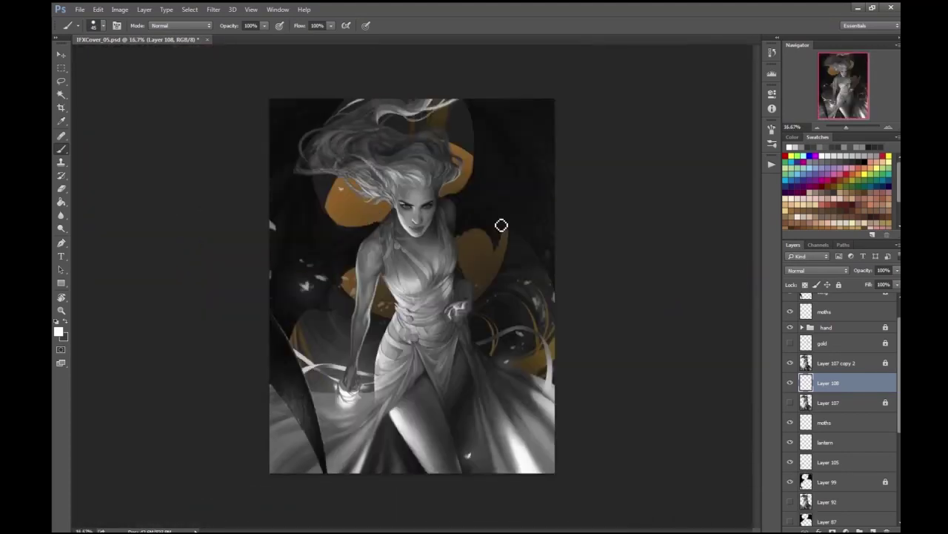
- Add a new layer above the lantern layer and paint grey strokes around the lantern's base with a smaller brush
scroll(349, 401, up, 5)
key(ctrl+shift+alt+n)
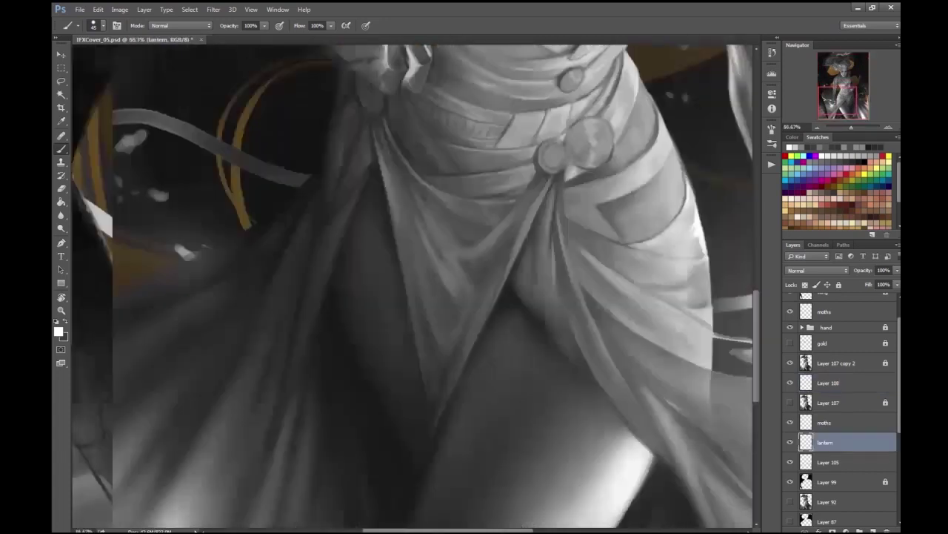
key(bracketleft)
drag(345, 407, 416, 374)
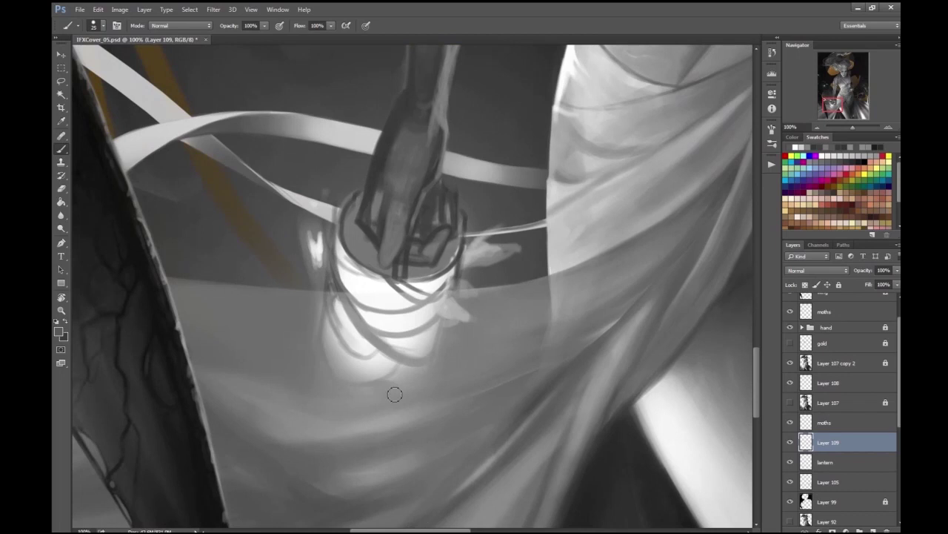
scroll(437, 392, down, 3)
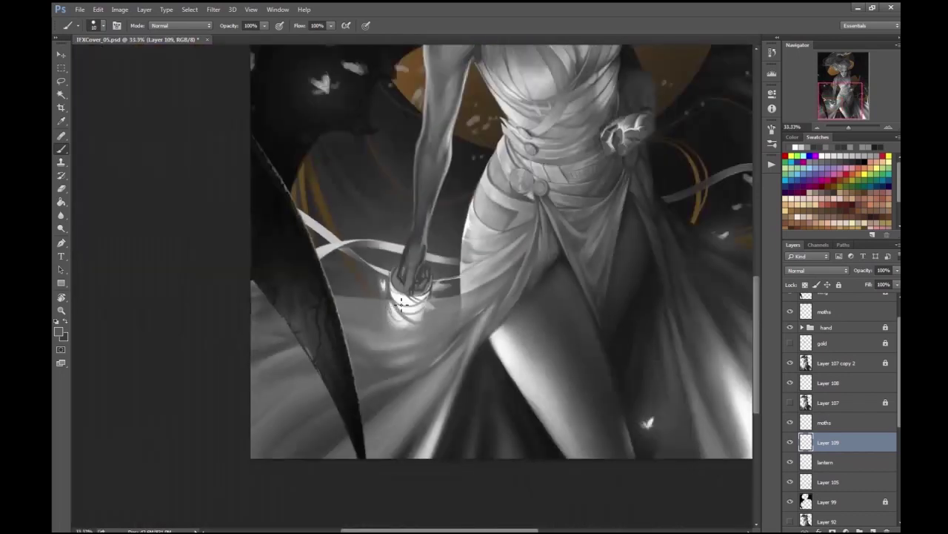
- Paint a soft white glow beneath the lantern with a size 125 brush and flip the canvas back
scroll(391, 311, up, 2)
click(94, 26)
click(59, 330)
click(810, 51)
click(387, 374)
scroll(415, 341, down, 3)
key(ctrl+alt+shift+h)
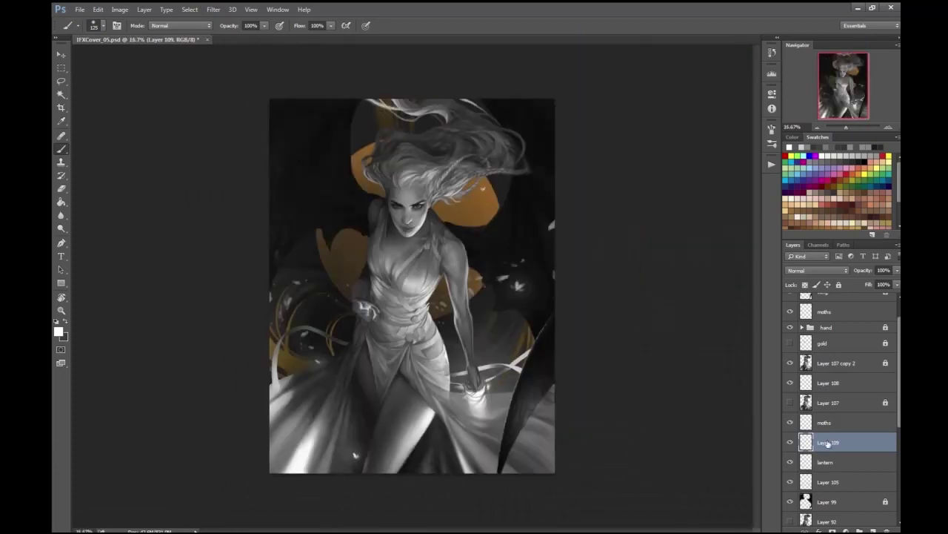
click(829, 482)
scroll(899, 416, down, 2)
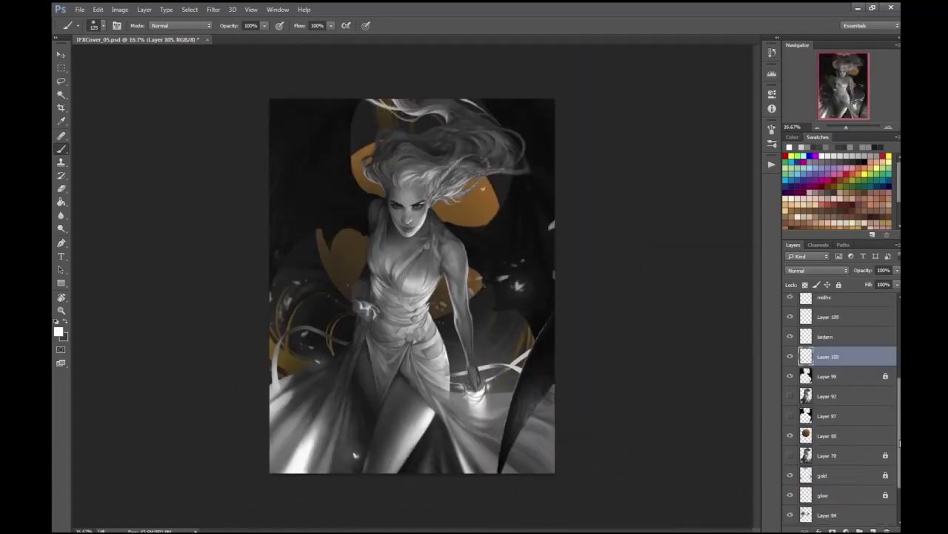
click(829, 346)
key(ctrl+plus)
scroll(838, 428, down, 3)
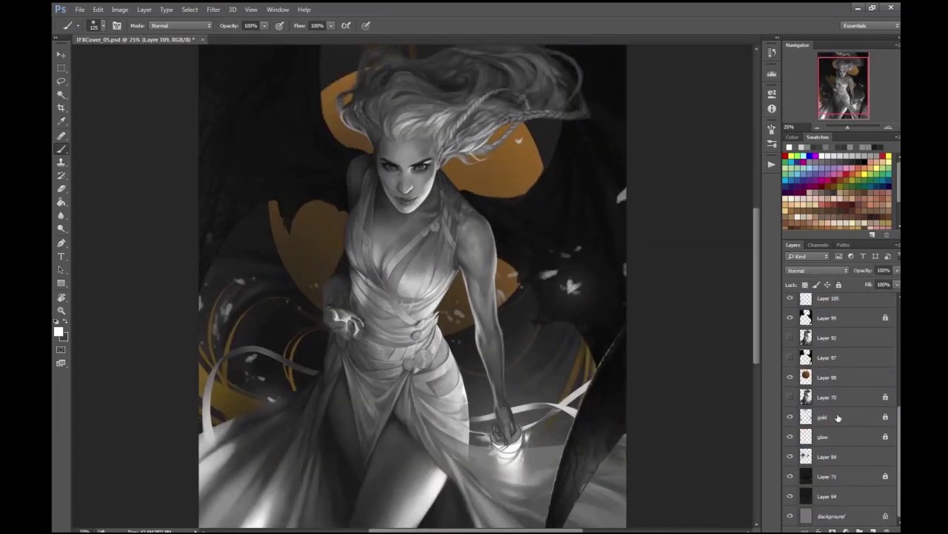
click(838, 430)
scroll(874, 324, up, 5)
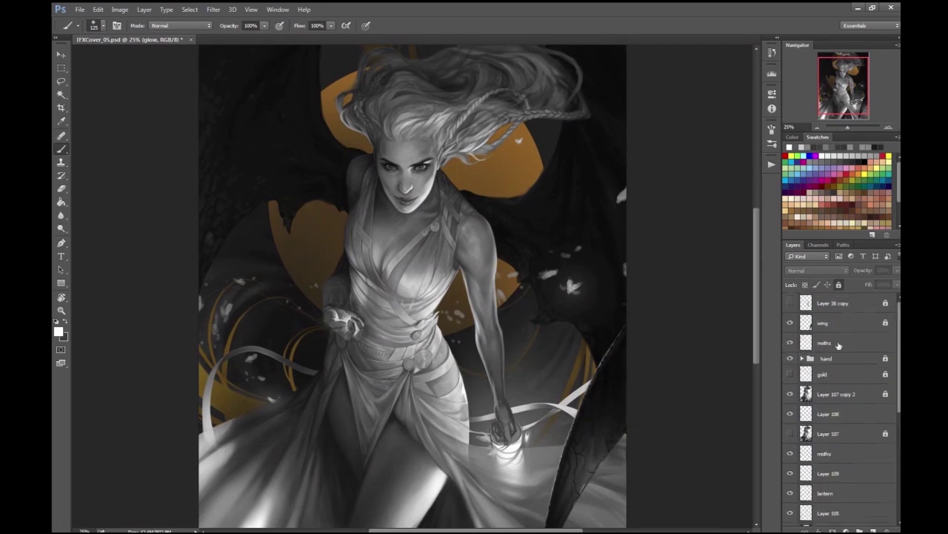
- Merge Layer 108 with the painted hip edge into Layer 107 copy 2
click(837, 394)
scroll(504, 433, up, 4)
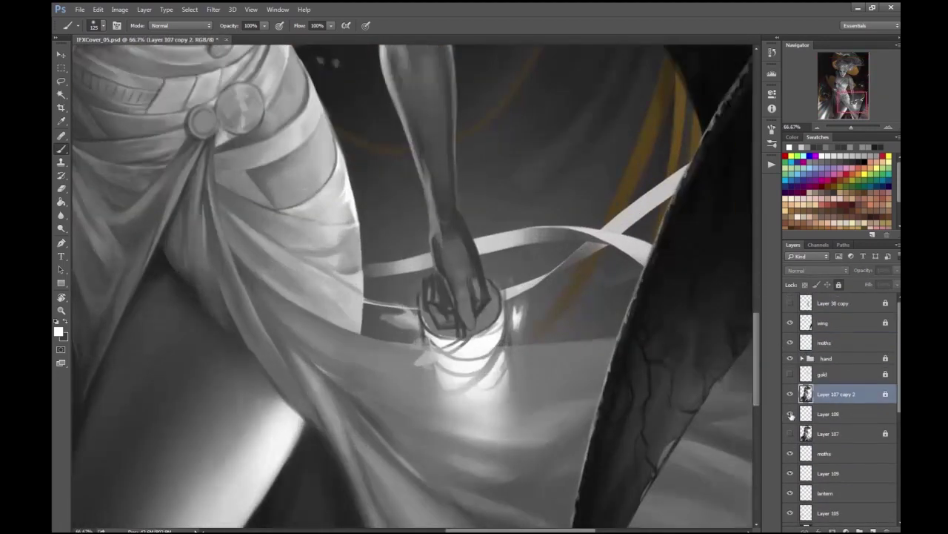
click(829, 413)
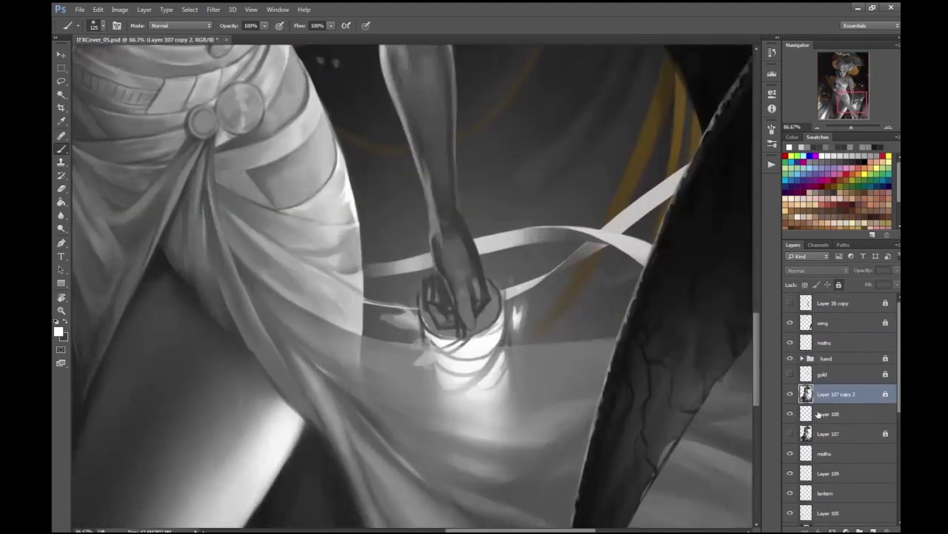
key(Delete)
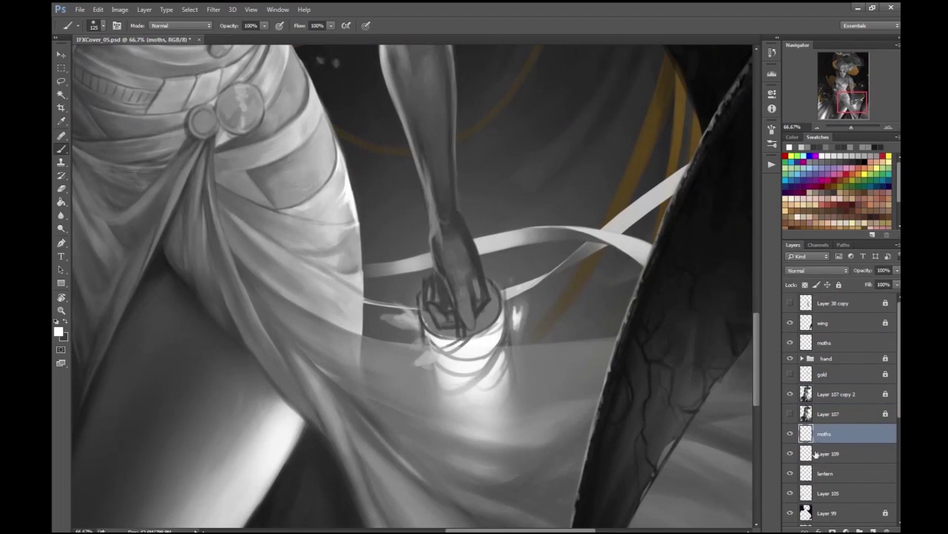
- Merge Layer 109 with the lantern layer and name the result Lantern
click(829, 452)
shift+click(828, 473)
click(144, 9)
click(190, 333)
double_click(825, 453)
text(Lantern)
key(Return)
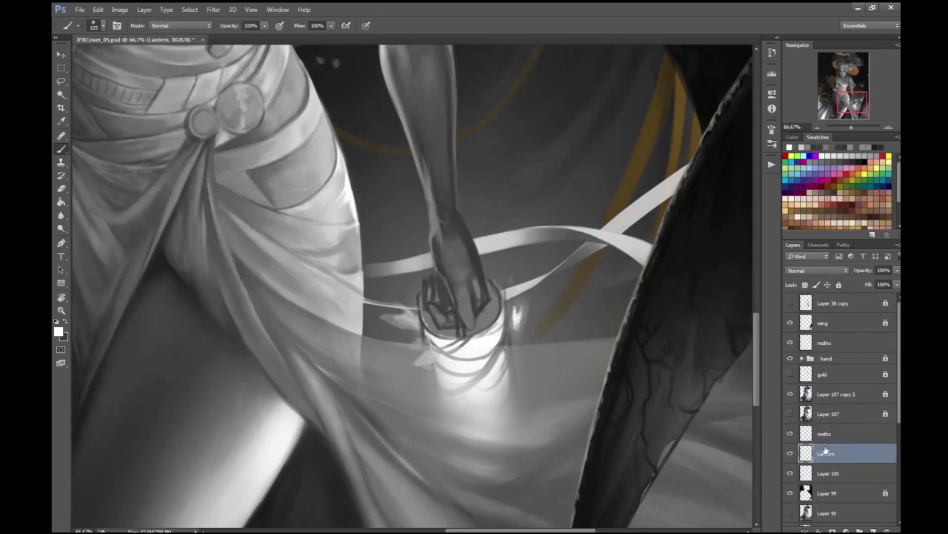
- Add a new layer above Layer 107 copy 2 and paint the lantern's opening dark around the fingers with a small brush
key(ctrl+alt+shift+n)
scroll(575, 335, up, 1)
key(x)
right_click(324, 223)
click(267, 402)
key(Return)
mouse_move(314, 303)
mouse_down()
mouse_move(334, 320)
mouse_move(375, 318)
mouse_move(380, 326)
mouse_move(364, 335)
mouse_move(386, 328)
mouse_move(362, 318)
mouse_up()
key(bracketleft)
key(bracketleft)
key(bracketleft)
key(bracketleft)
key(bracketleft)
key(bracketleft)
key(bracketright)
key(bracketright)
key(bracketright)
key(bracketright)
key(bracketright)
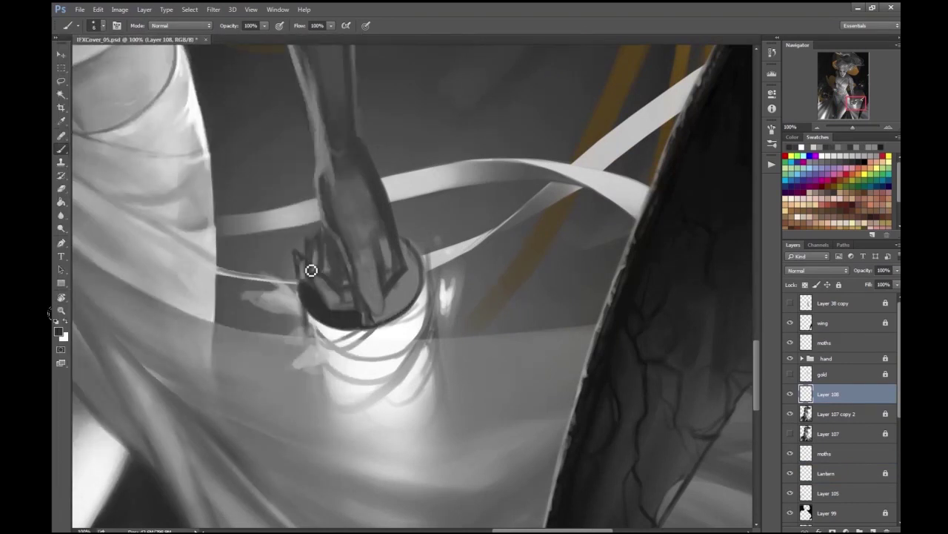
key(ctrl+minus)
key(ctrl+minus)
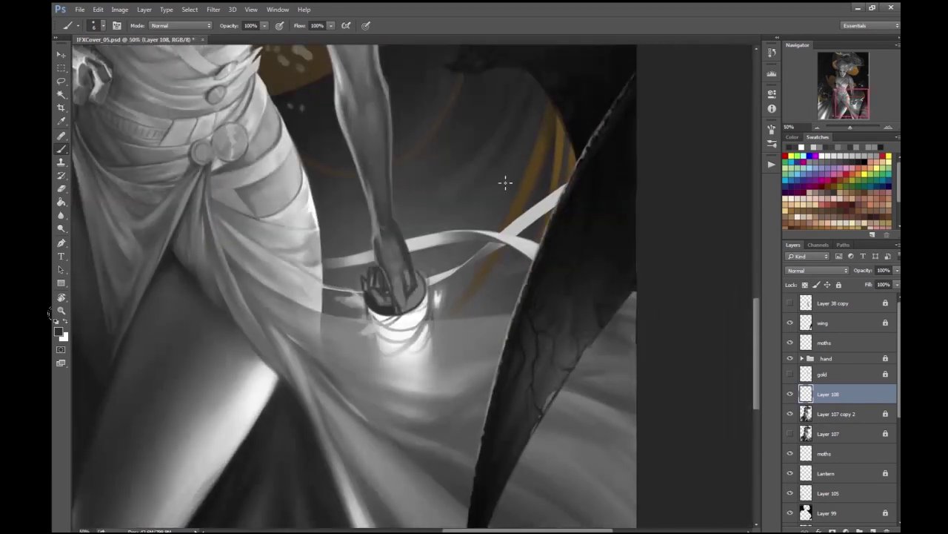
- Fill the rest of the lantern's opening beside the thumb with dark paint and flip the canvas to check it
key(ctrl+plus)
key(ctrl+plus)
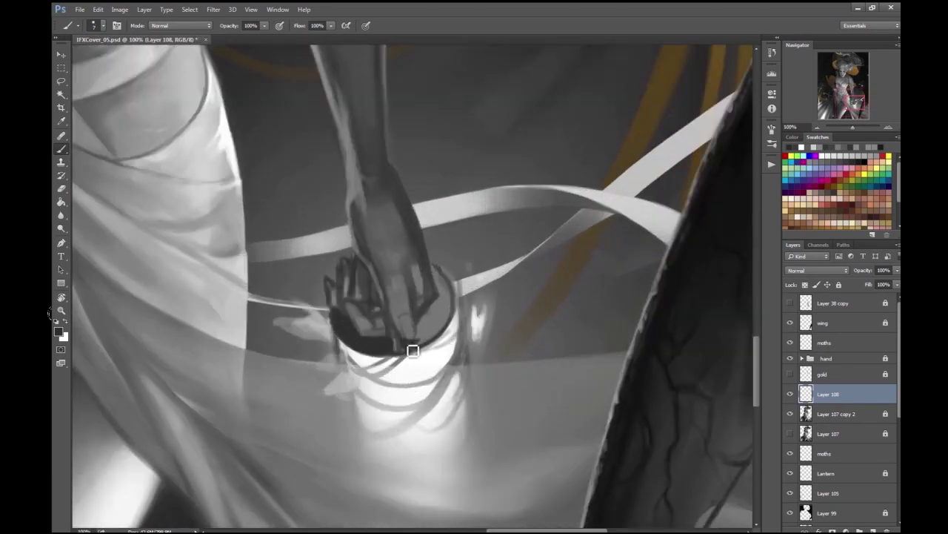
mouse_move(452, 278)
mouse_down()
mouse_move(427, 352)
mouse_move(452, 326)
mouse_move(423, 332)
mouse_move(440, 276)
mouse_up()
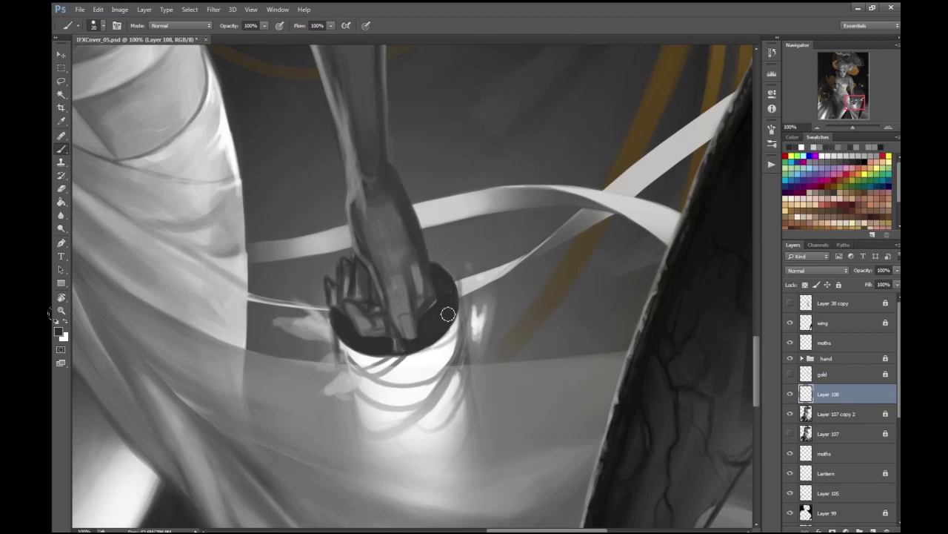
scroll(441, 276, down, 5)
scroll(631, 266, up, 5)
scroll(333, 393, down, 2)
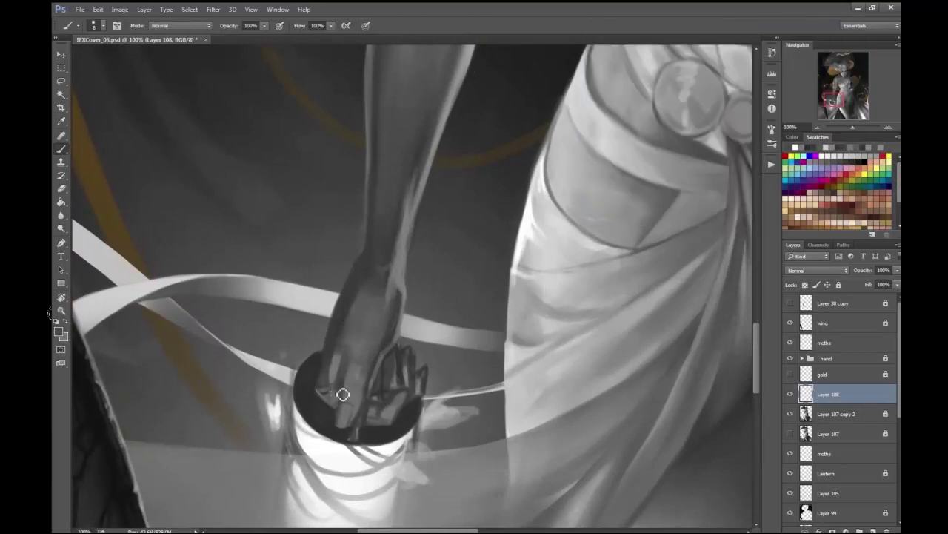
- Sample greys from the painting and model the fingers and back of the hand holding the lantern on Layer 108
alt+click(91, 326)
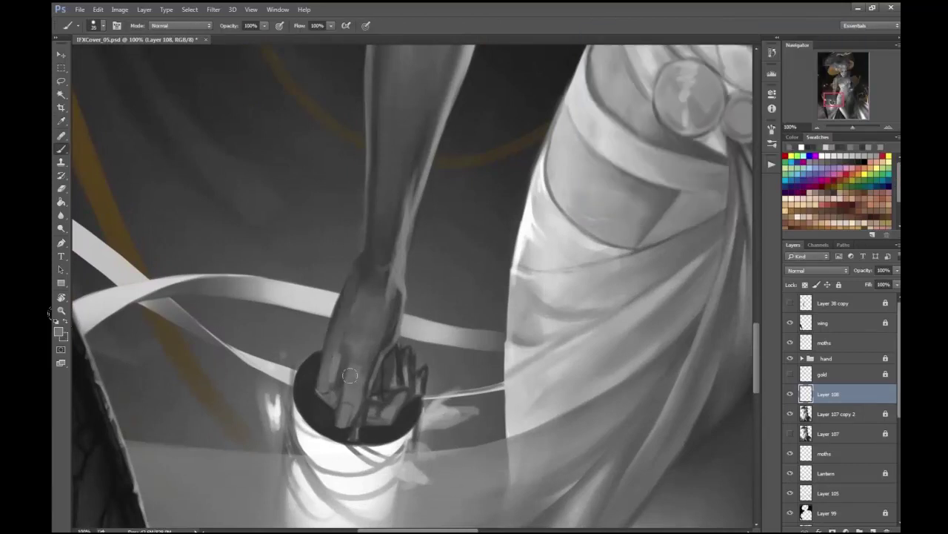
drag(362, 386, 382, 338)
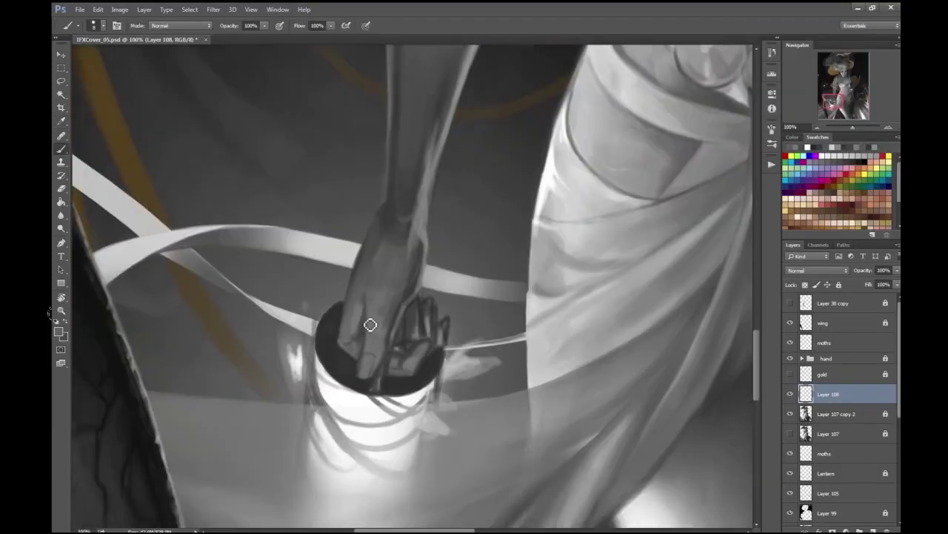
alt+click(396, 345)
click(58, 331)
key(Return)
key(b)
key(ctrl+minus)
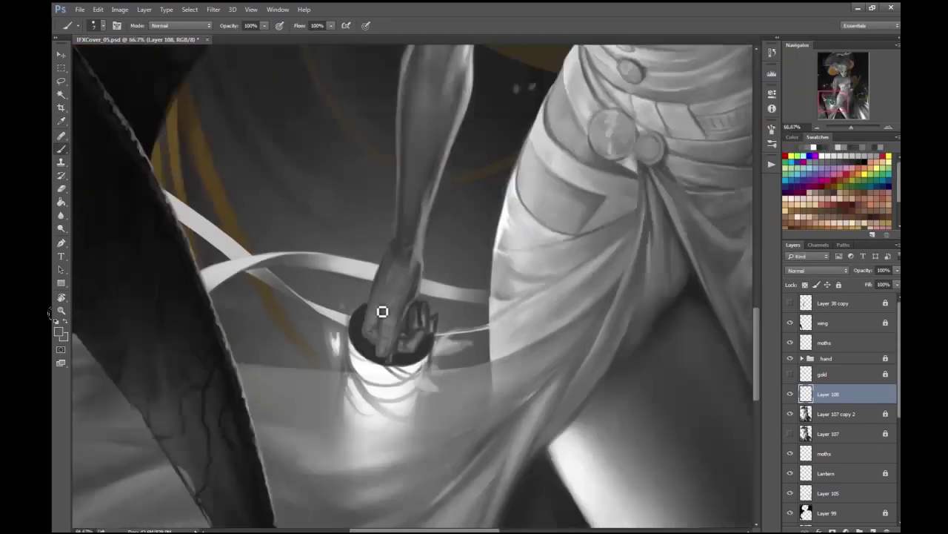
key(ctrl+minus)
key(ctrl+minus)
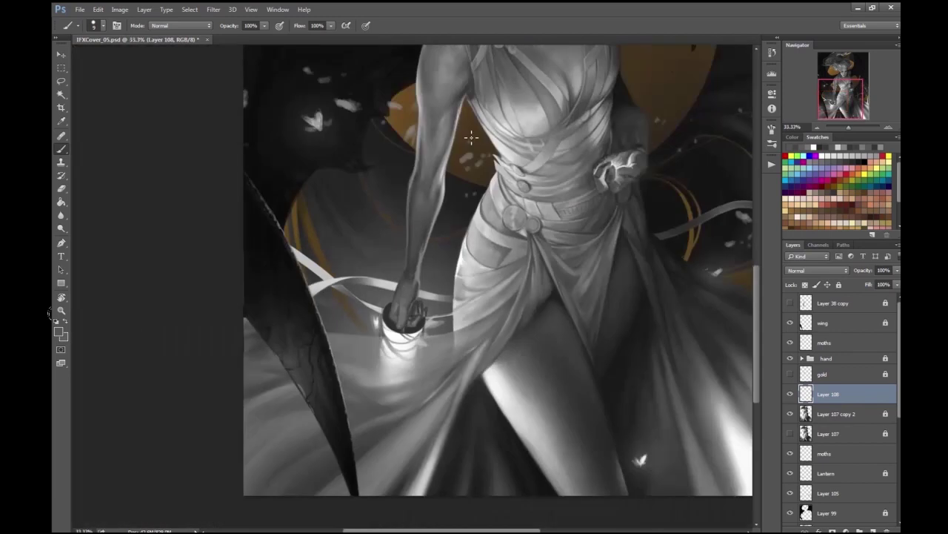
- Switch to the Eraser and toggle Layer 108 off and on to compare the repainted hand
key(ctrl+plus)
key(ctrl+plus)
key(e)
click(790, 393)
click(790, 394)
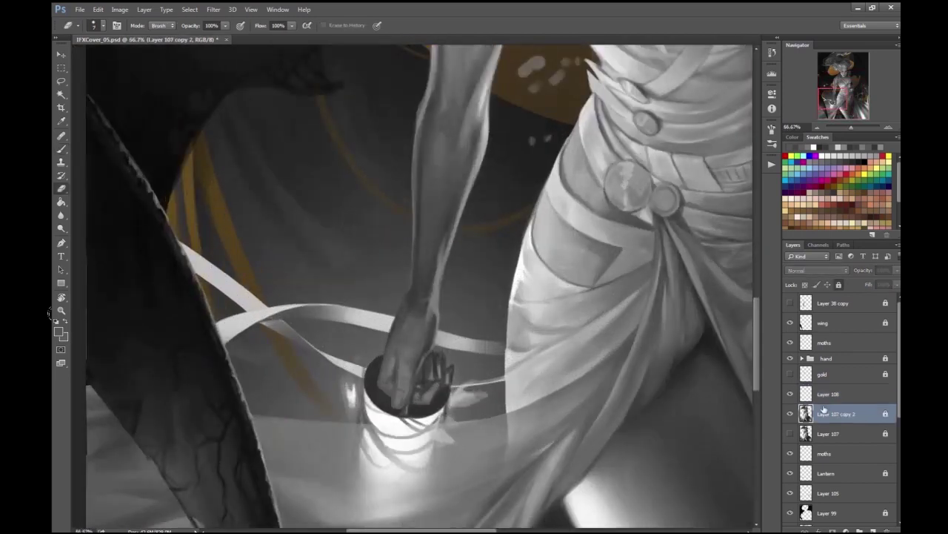
- Refine the thumb and fingers of the lantern hand on Layer 108 with a small brush, checking them with the canvas flipped
key(ctrl+minus)
key(b)
key(ctrl+minus)
key(ctrl+plus)
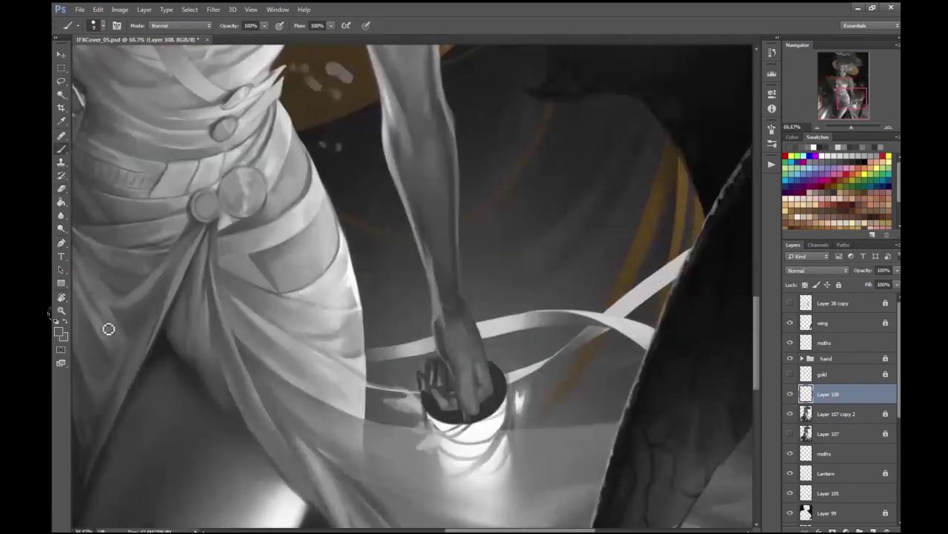
key(ctrl+minus)
key(ctrl+plus)
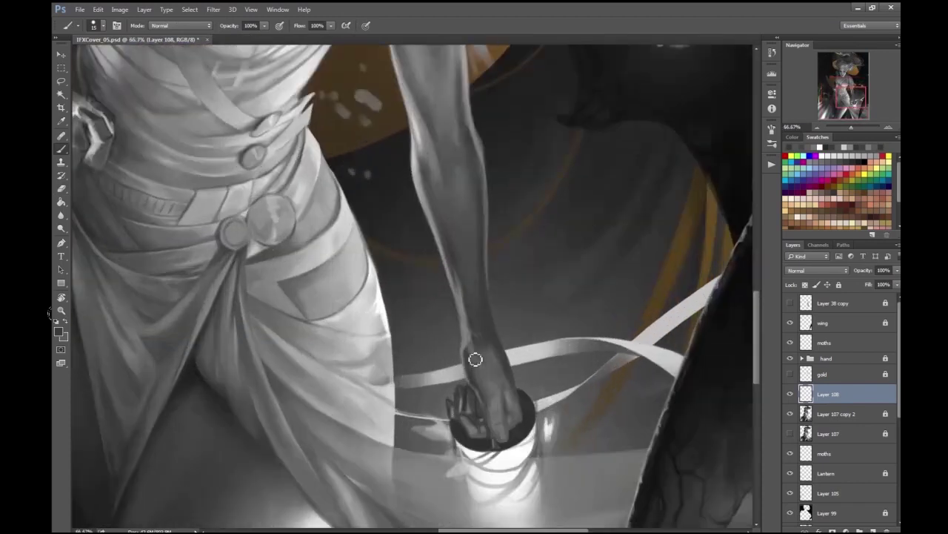
key(ctrl+plus)
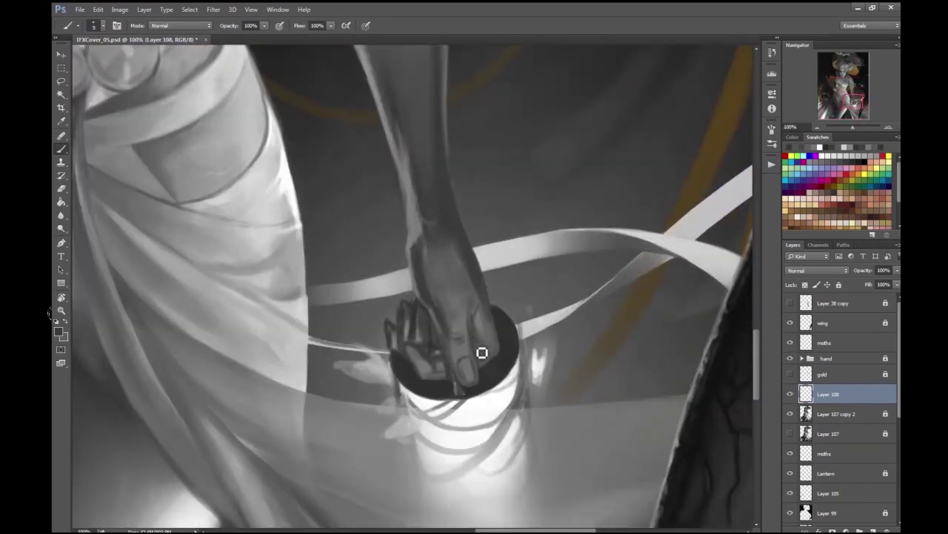
- Hide Layer 108, add a new layer above Layer 107 copy 2 and paint flat grey over the old fingers in the lantern's opening
key(alt+shift+c)
key(Return)
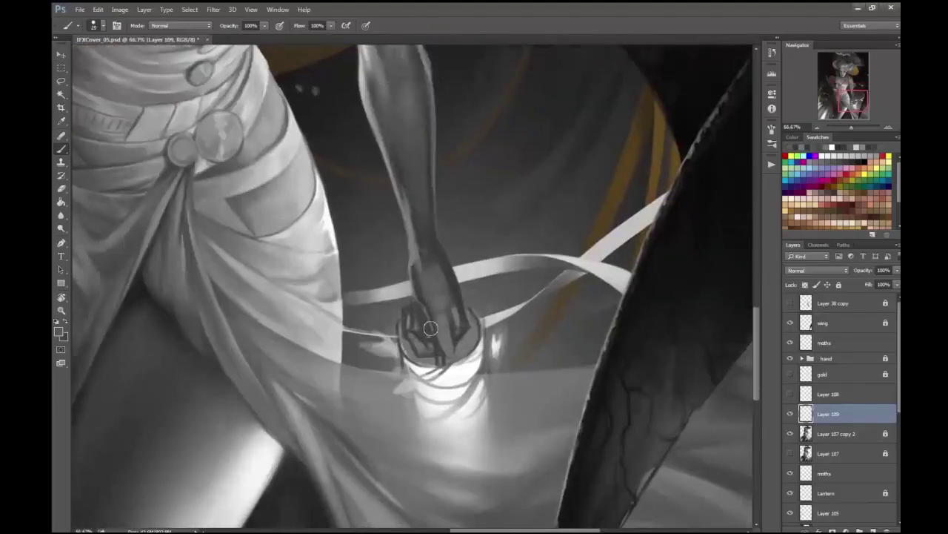
drag(426, 323, 426, 280)
- Add another new layer above Layer 109 and sketch new fingers gripping the lantern with thin dark lines
click(883, 526)
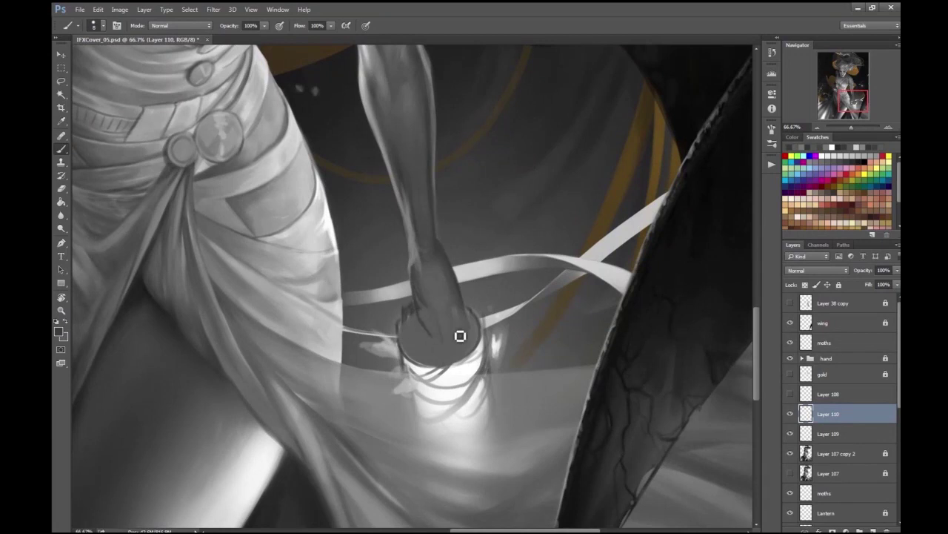
mouse_move(448, 356)
mouse_down()
mouse_move(455, 387)
mouse_move(444, 377)
mouse_move(481, 307)
mouse_up()
drag(471, 352, 430, 375)
drag(435, 334, 669, 276)
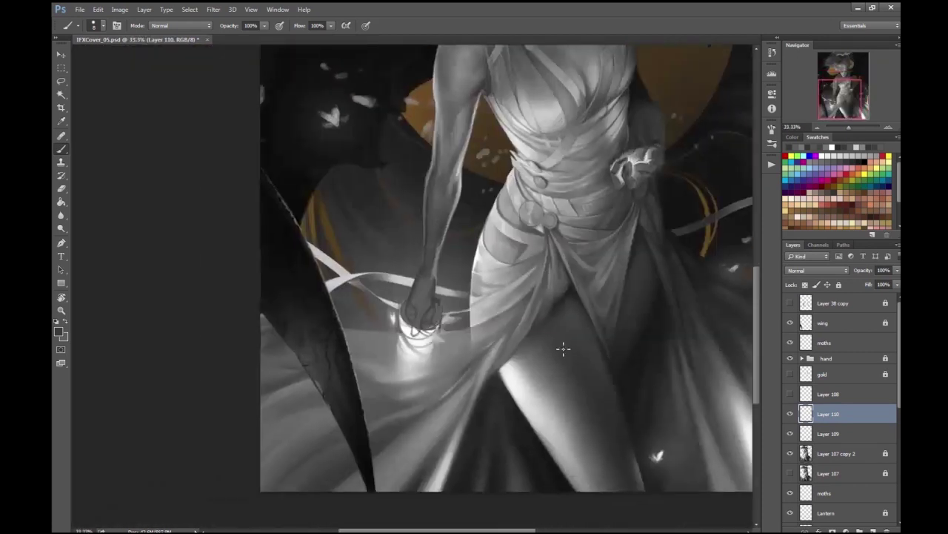
- Block in the fingers in grey and fill the lantern's opening around them with dark paint on Layer 110
alt+scroll(467, 297, up, 3)
mouse_move(453, 314)
mouse_down()
mouse_move(449, 360)
mouse_move(455, 315)
mouse_up()
drag(360, 303, 359, 334)
key(x)
key(bracketright)
drag(390, 404, 397, 382)
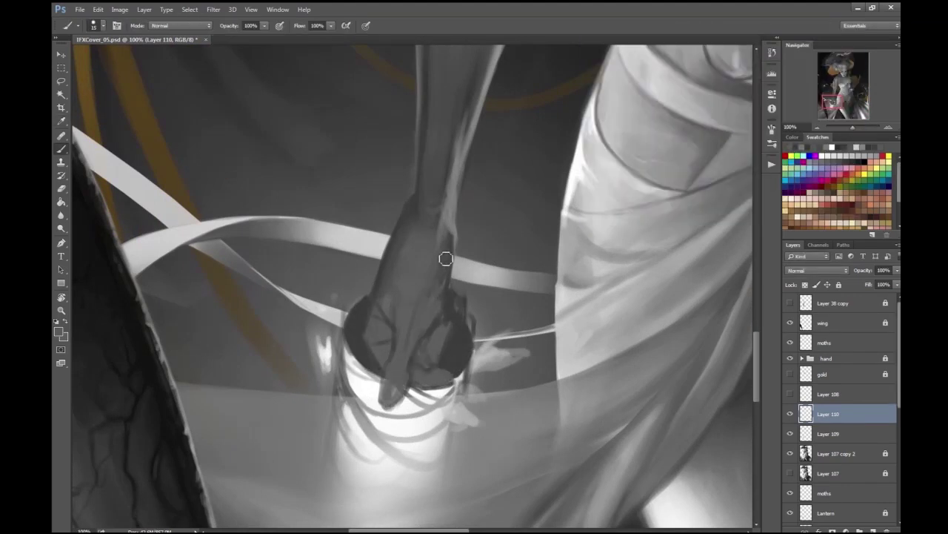
key(Escape)
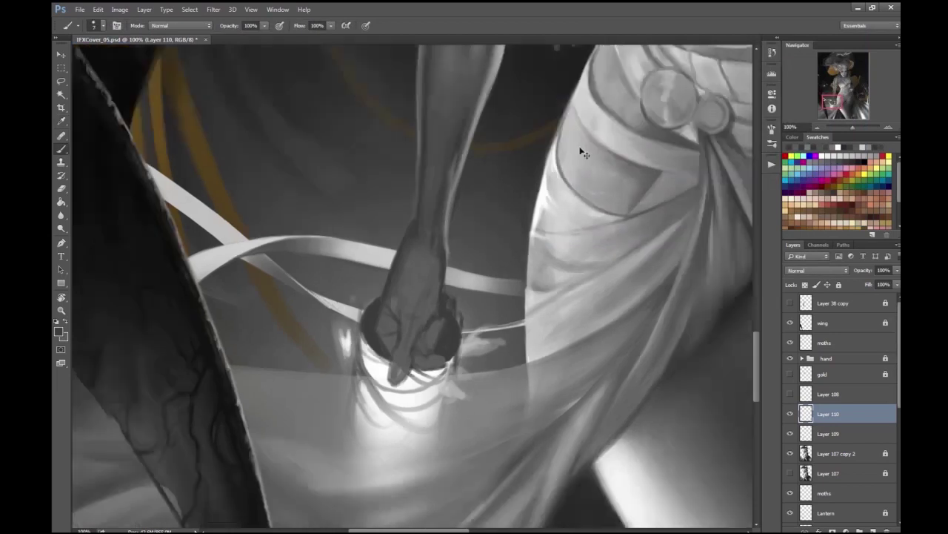
- Shape the knuckles and the extended finger against the bright lantern on Layer 110, checking the hand with the canvas flipped
scroll(585, 154, down, 3)
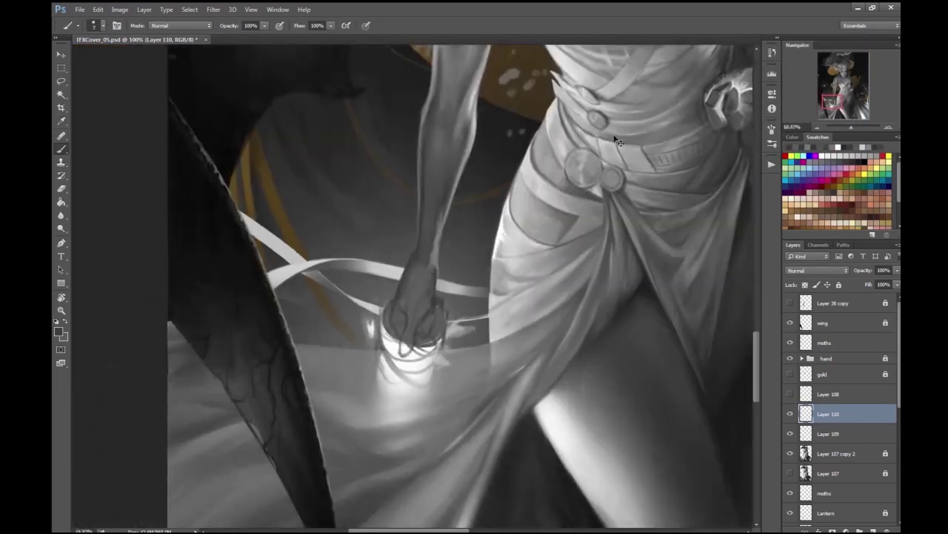
key(h)
scroll(586, 302, up, 2)
scroll(586, 303, up, 2)
key(Escape)
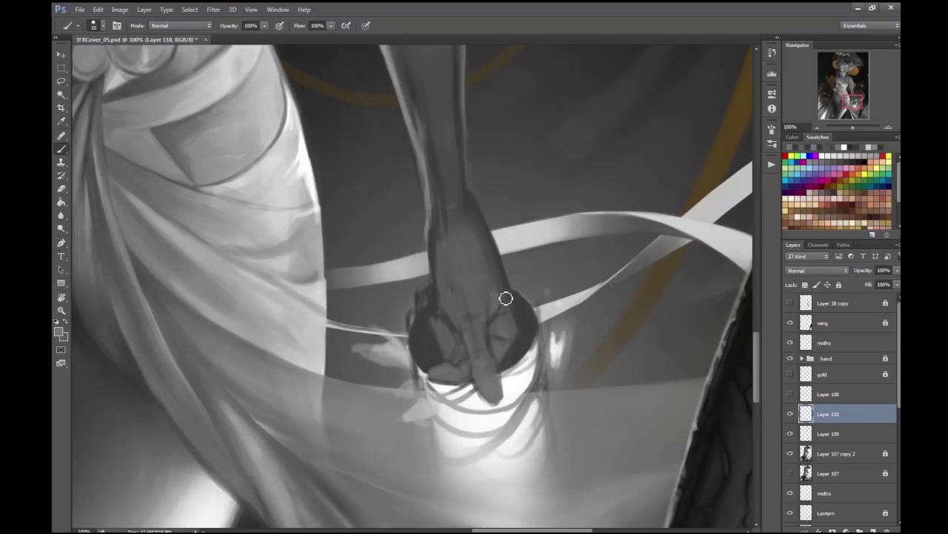
scroll(501, 306, down, 2)
scroll(501, 307, down, 1)
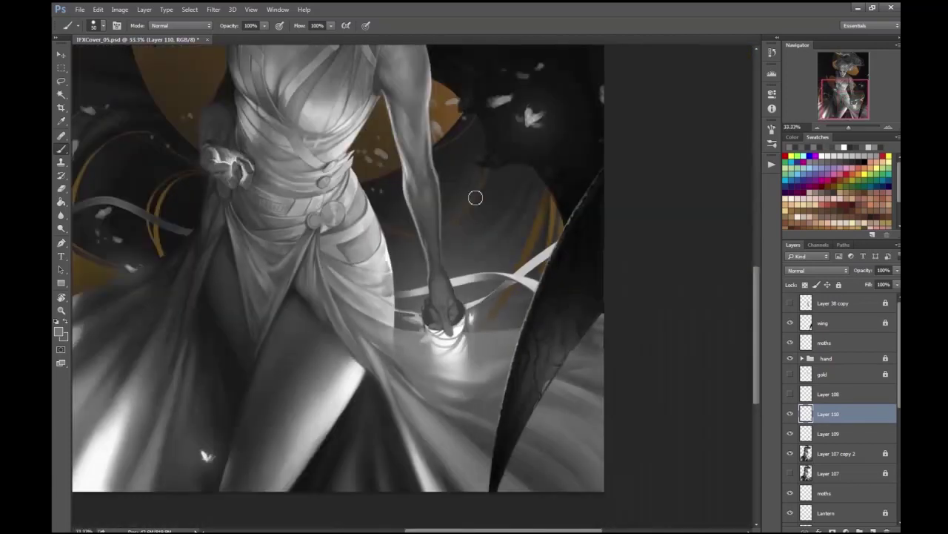
scroll(474, 176, up, 2)
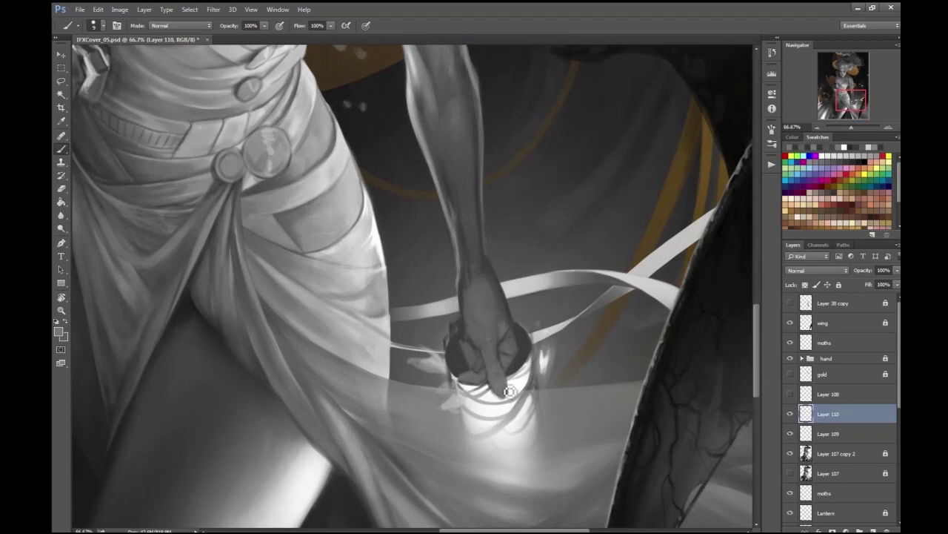
scroll(508, 382, down, 1)
scroll(568, 286, up, 2)
key(Escape)
- Erase the leftover old fingertips beside the lantern's rim and clean the hand's edge on Layer 107 copy 2 and Layer 109
ctrl+click(358, 328)
key(e)
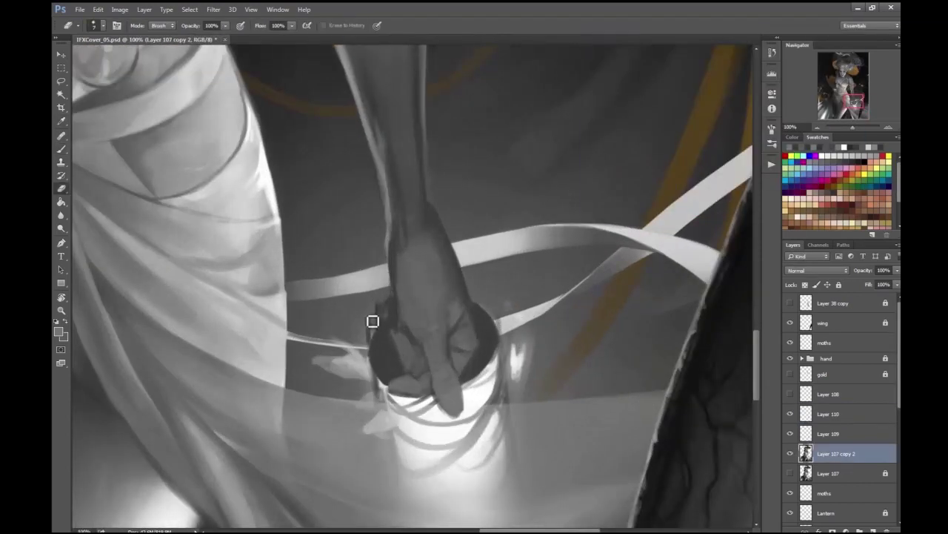
click(830, 433)
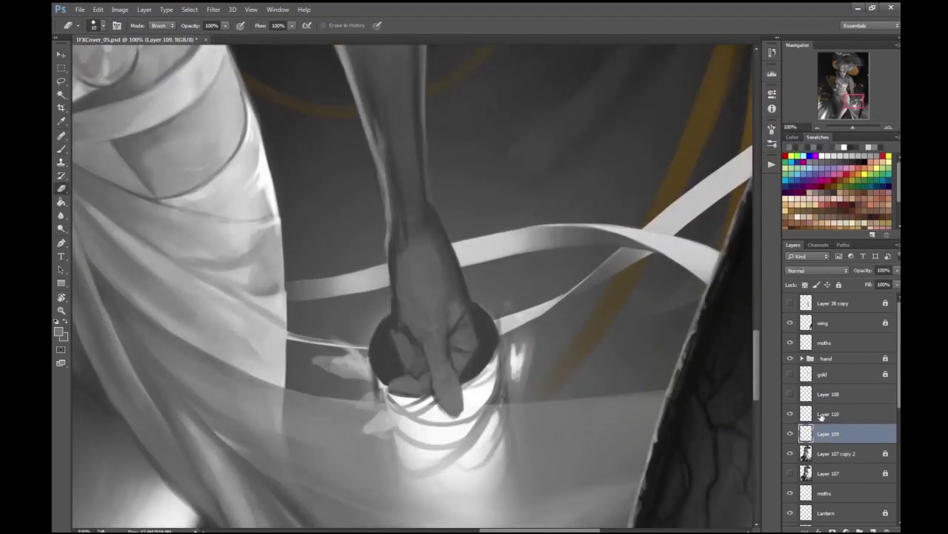
scroll(474, 297, down, 1)
scroll(505, 286, up, 1)
ctrl+click(505, 286)
drag(469, 224, 490, 300)
key(alt+bracketright)
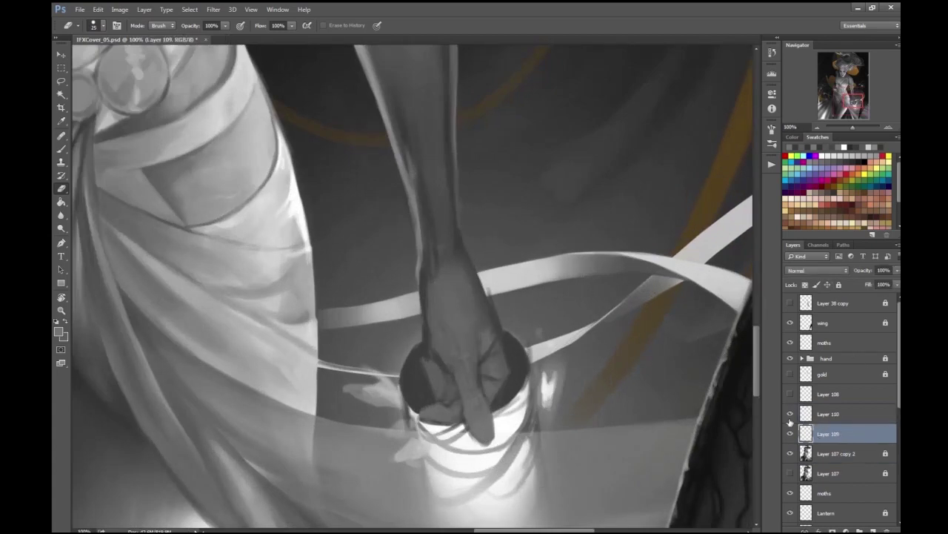
- Return to the Brush on Layer 110, choose a new grey and smooth the shading on the back of the hand
key(alt+bracketright)
key(b)
click(59, 330)
key(Return)
scroll(423, 294, down, 1)
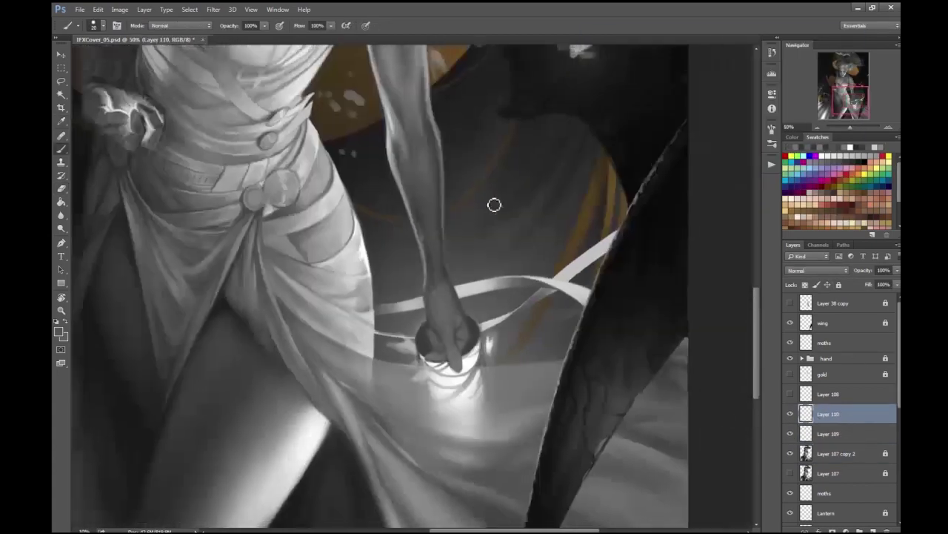
- Choose a lighter colour, shrink the brush and paint lantern light along the edge of the extended finger on Layer 110
click(58, 331)
key(Return)
key(bracketleft)
key(bracketleft)
key(bracketleft)
key(bracketleft)
key(bracketleft)
key(bracketleft)
scroll(465, 368, up, 1)
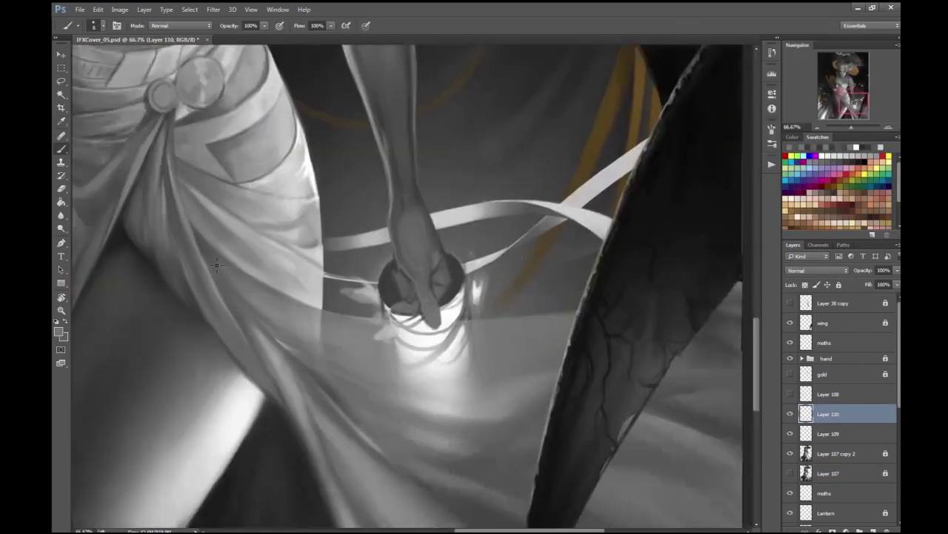
mouse_move(432, 309)
mouse_down()
mouse_move(440, 338)
mouse_move(462, 360)
mouse_up()
scroll(462, 361, down, 1)
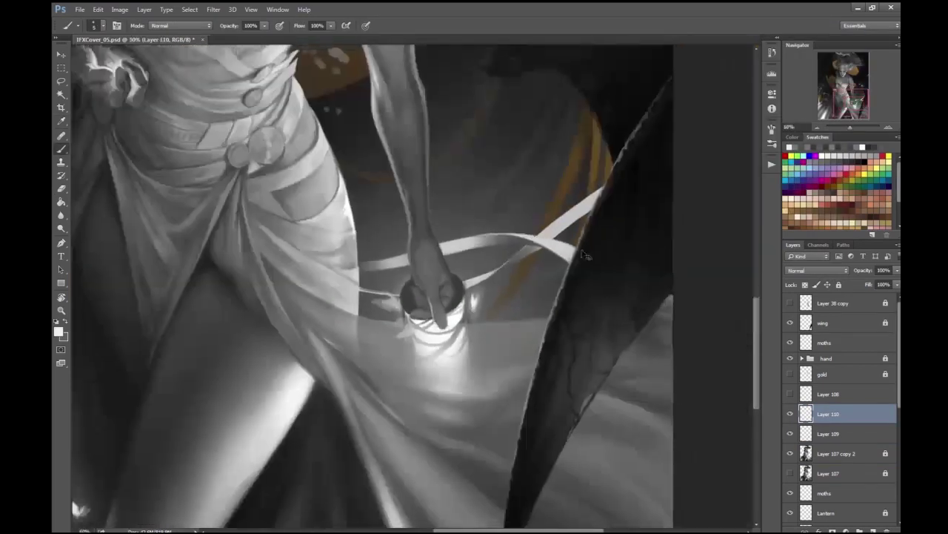
- Sample a dark grey, redefine the lantern's rim on both sides of the hand and check the whole painting with the canvas flipped
scroll(572, 311, up, 1)
alt+click(398, 309)
drag(379, 302, 392, 338)
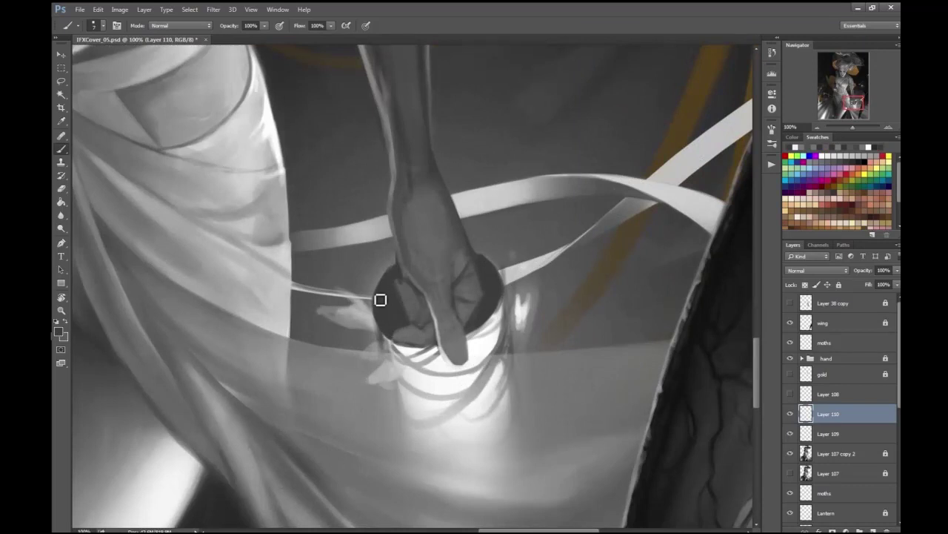
mouse_move(474, 339)
mouse_down()
mouse_move(504, 298)
mouse_move(497, 282)
mouse_up()
scroll(446, 300, down, 1)
scroll(456, 353, up, 1)
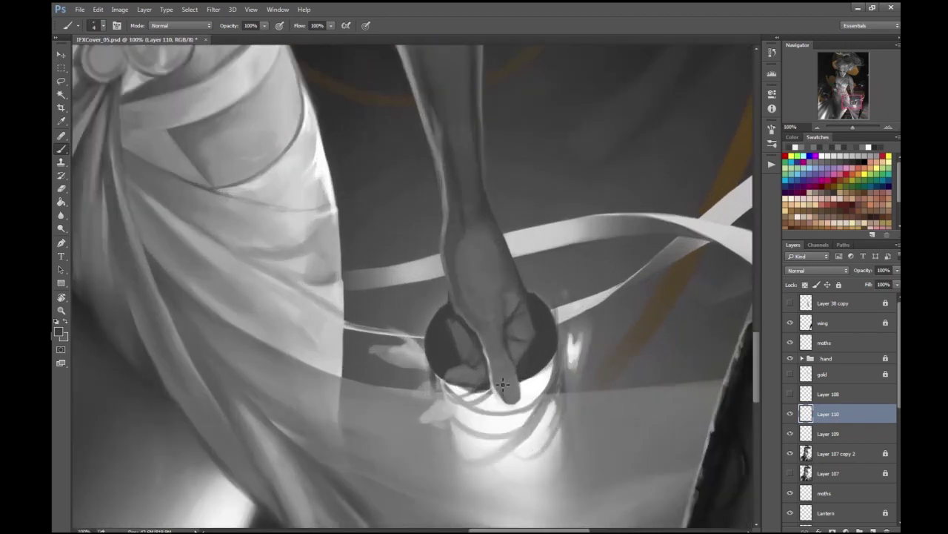
scroll(671, 313, down, 5)
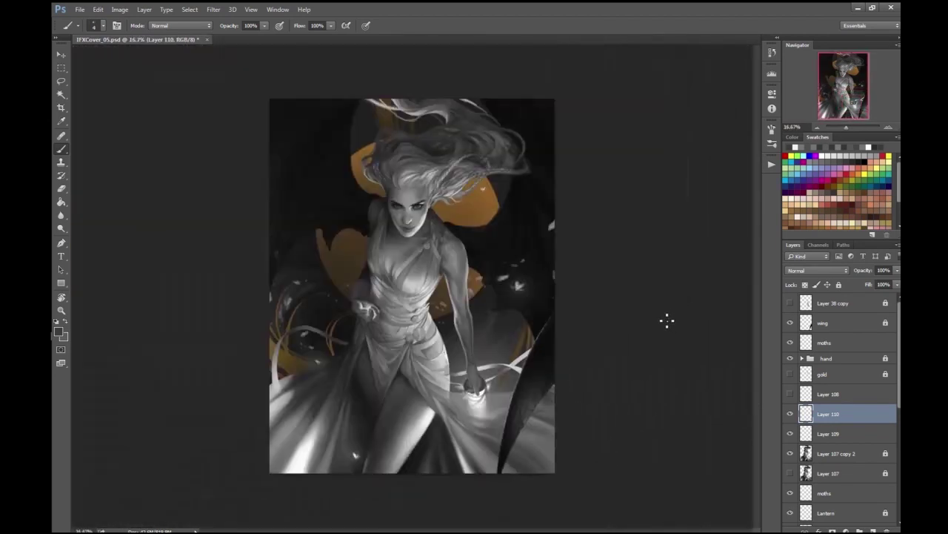
scroll(667, 312, up, 1)
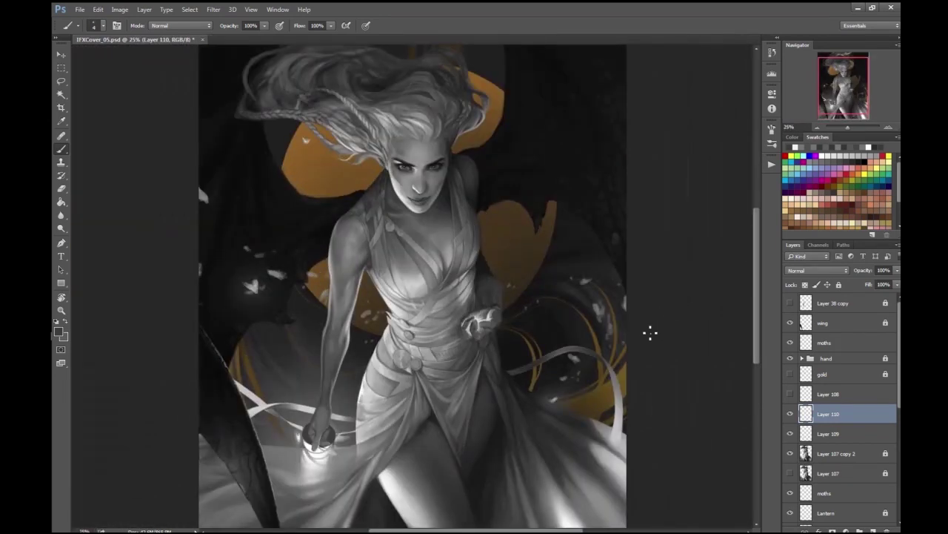
scroll(647, 333, down, 1)
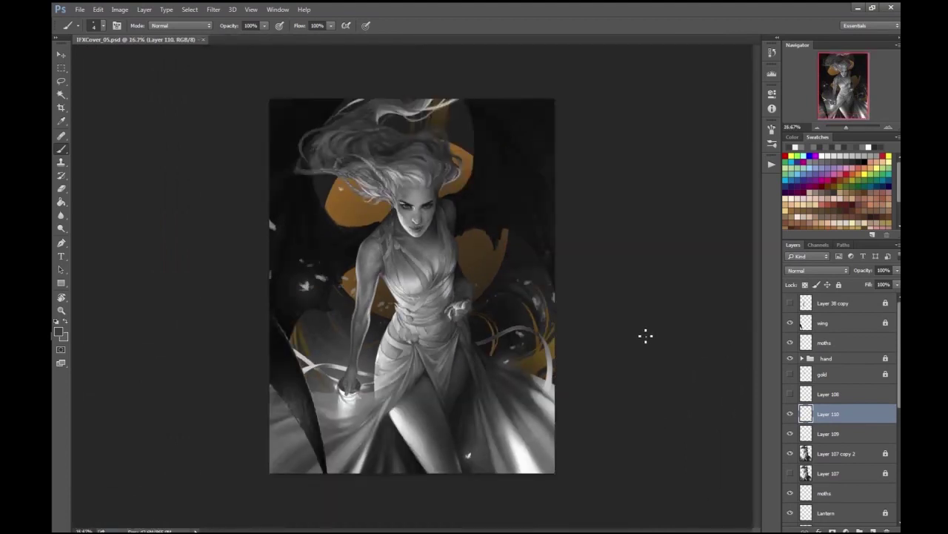
key(ctrl+plus)
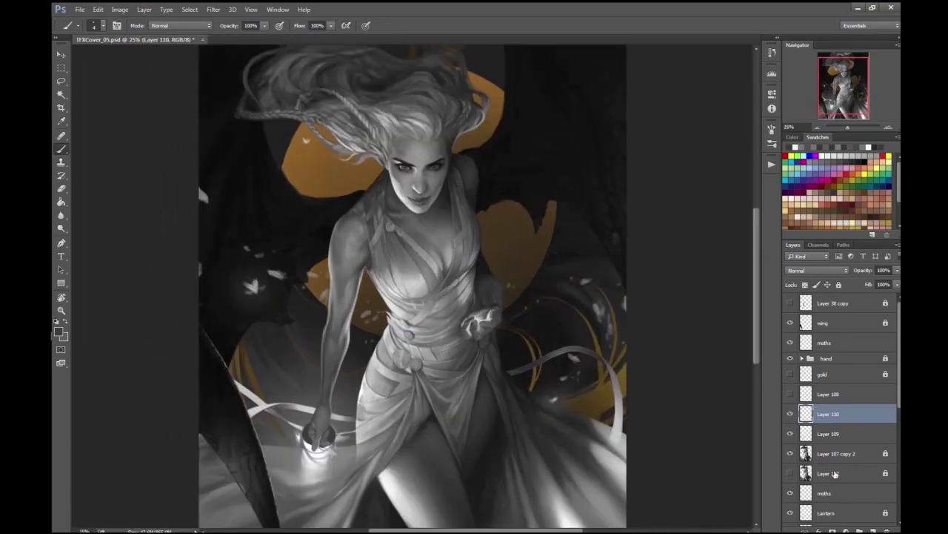
- Add a new layer above the moths layer and set the foreground to black for a 900-pixel soft brush
scroll(844, 370, down, 3)
click(825, 393)
click(872, 531)
click(59, 331)
click(876, 43)
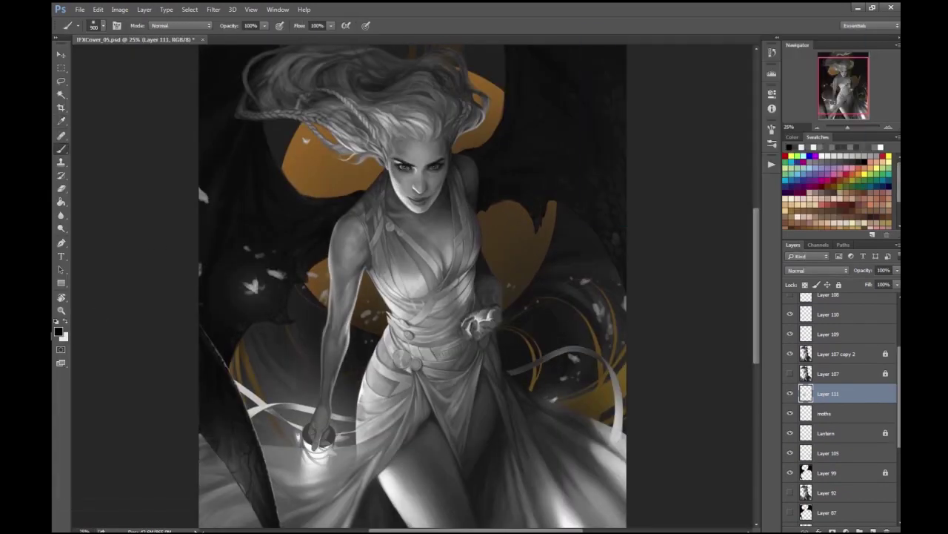
- Move Layer 111 down the layer stack to sit between the gold and glow layers
key(ctrl+minus)
key(ctrl+bracketleft)
key(ctrl+bracketleft)
key(ctrl+bracketleft)
key(ctrl+bracketleft)
key(ctrl+bracketleft)
key(ctrl+bracketleft)
key(ctrl+bracketleft)
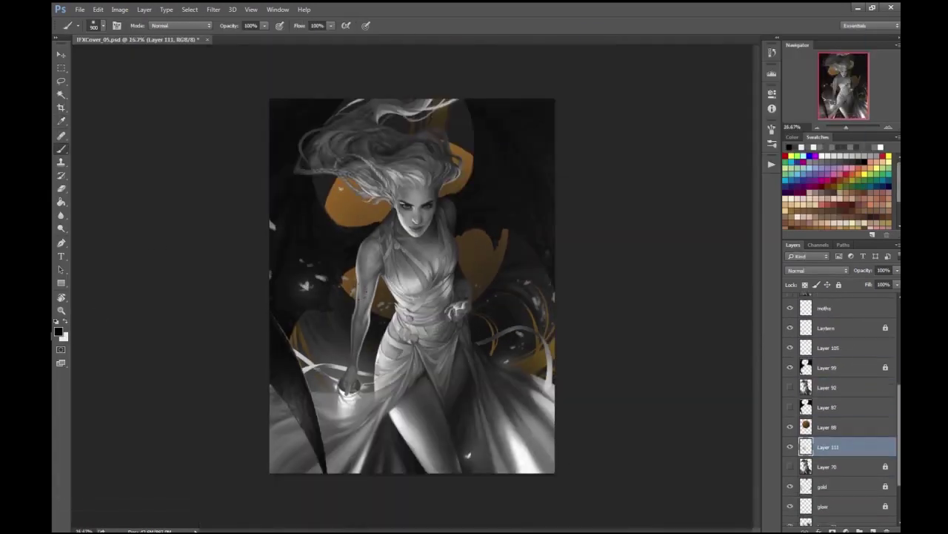
key(ctrl+plus)
key(ctrl+bracketleft)
key(ctrl+bracketleft)
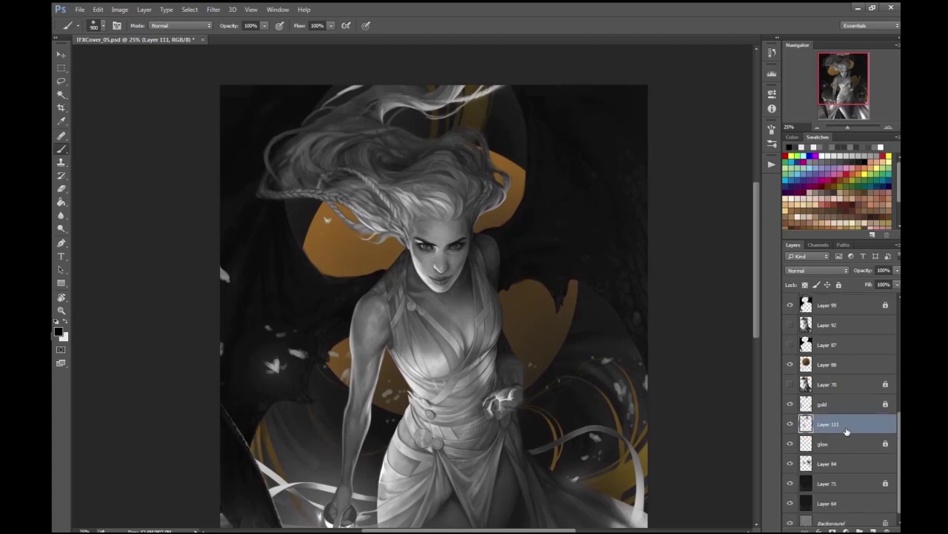
- Adjust the background tones around the figure on Layer 111 with a large soft brush, alternating black and white
key(ctrl+minus)
key(x)
key(bracketright)
key(ctrl+plus)
key(ctrl+minus)
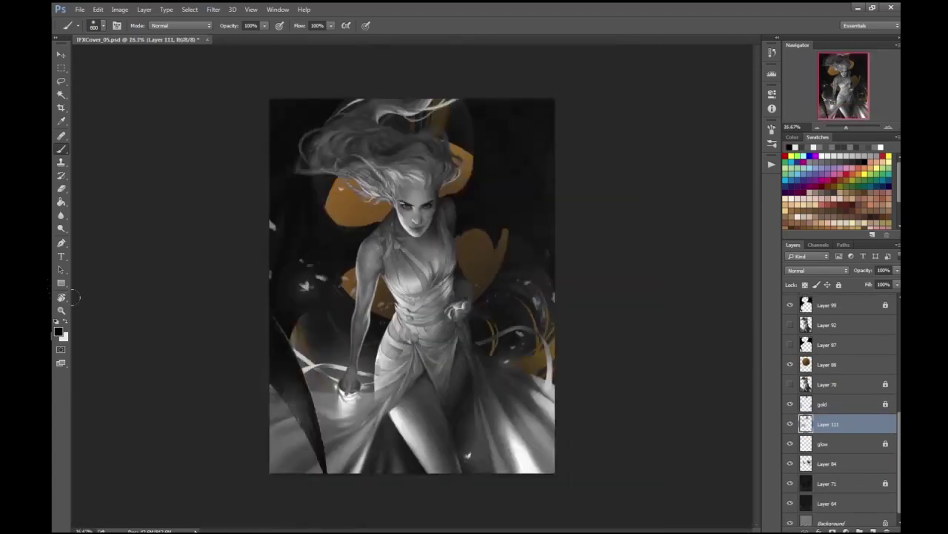
key(bracketleft)
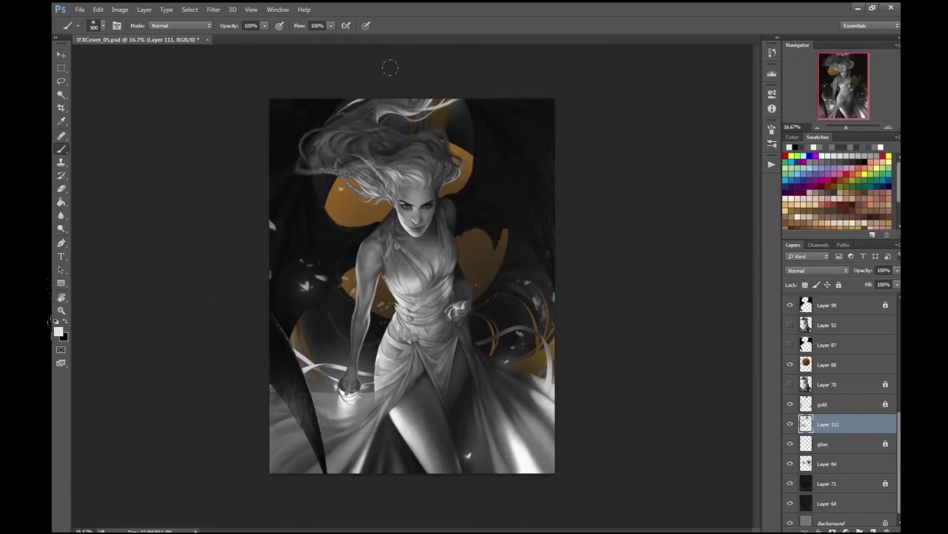
key(ctrl+minus)
key(ctrl+plus)
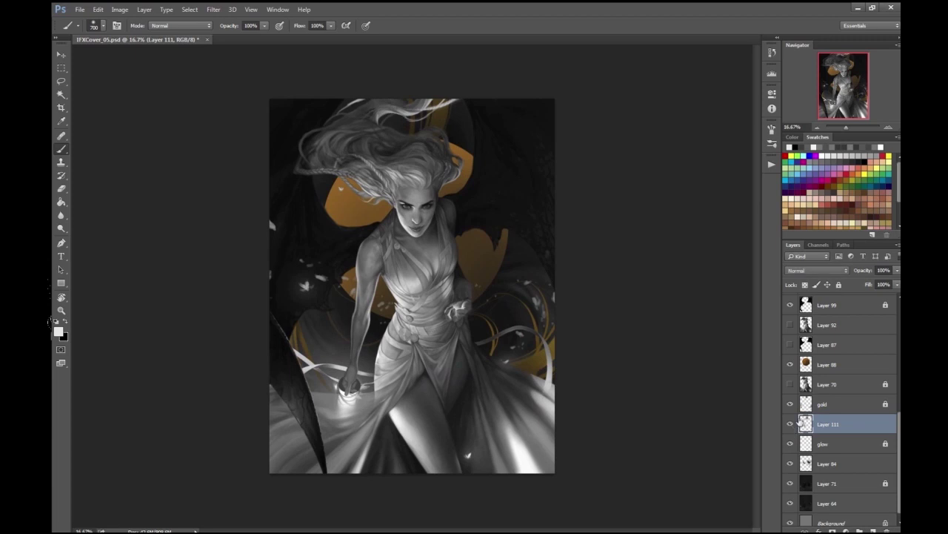
- Add a new layer above Layer 99 and clip it to that layer
key(ctrl+plus)
scroll(798, 420, up, 3)
click(875, 524)
key(ctrl+alt+g)
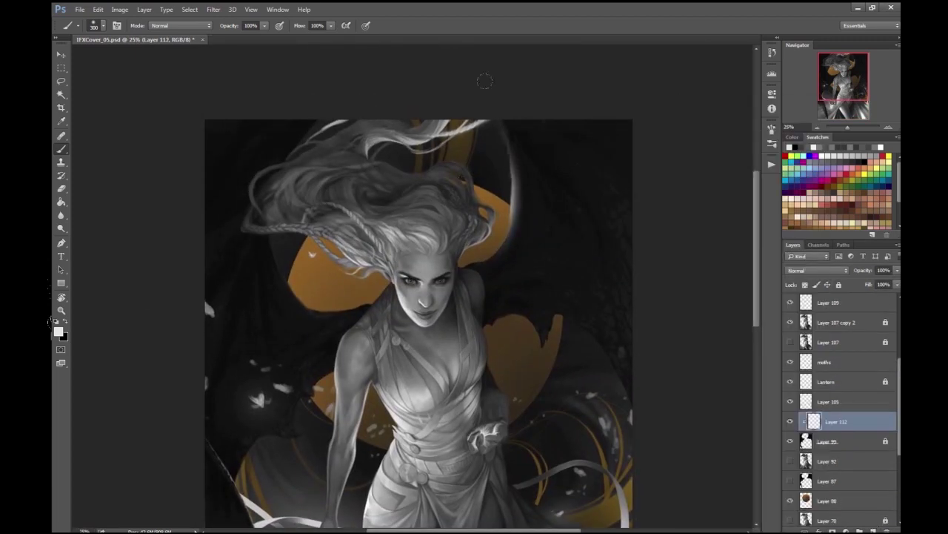
- Try soft white rim light and glow along the edges of the round wing shapes behind the figure on Layer 112
key(ctrl+minus)
key(ctrl+plus)
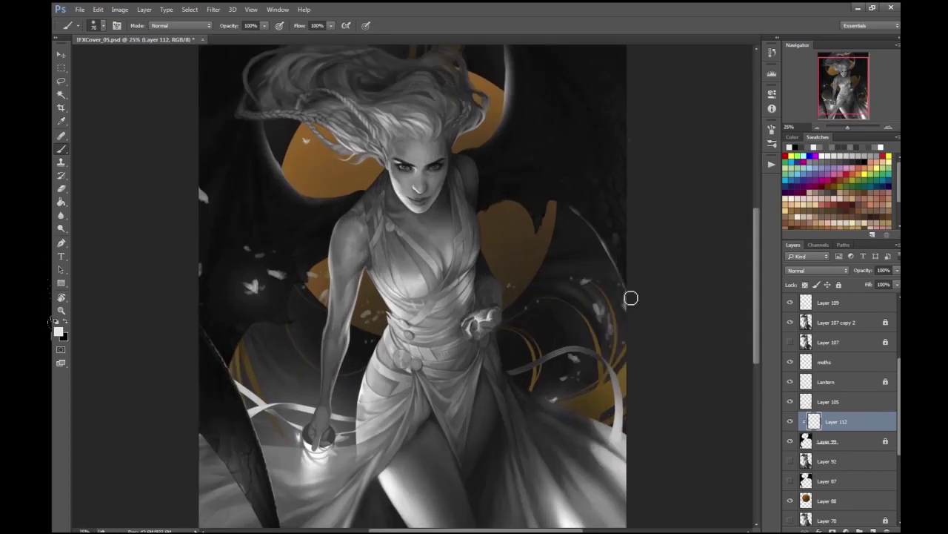
key(ctrl+minus)
key(ctrl+minus)
key(ctrl+plus)
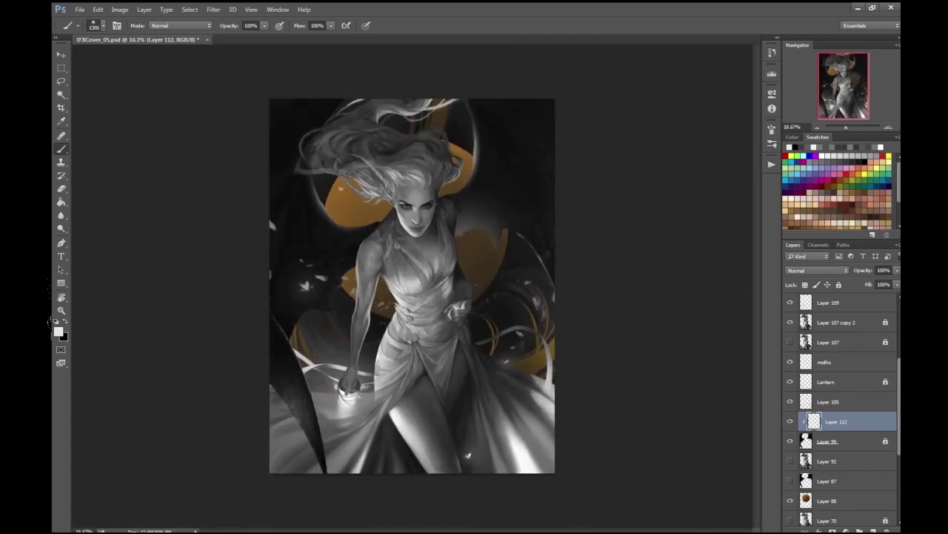
key(ctrl+minus)
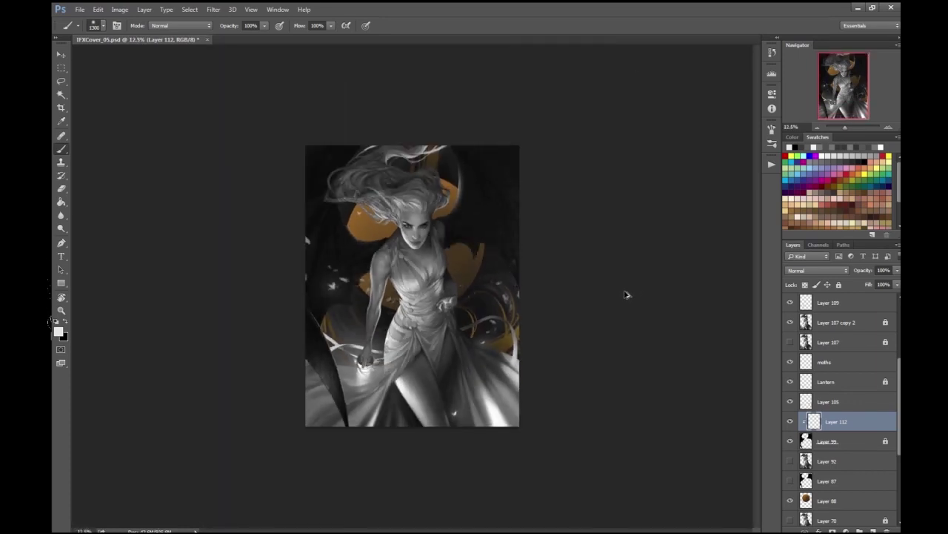
key(ctrl+plus)
key(ctrl+plus)
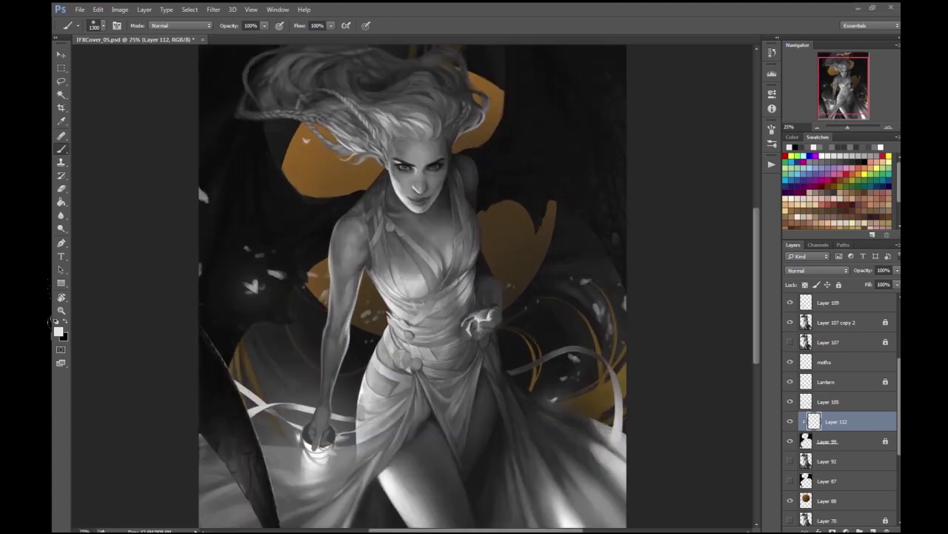
- Merge Layers 110, 109 and 107 copy 2 into one layer and add Layer 113 above it
scroll(886, 379, up, 3)
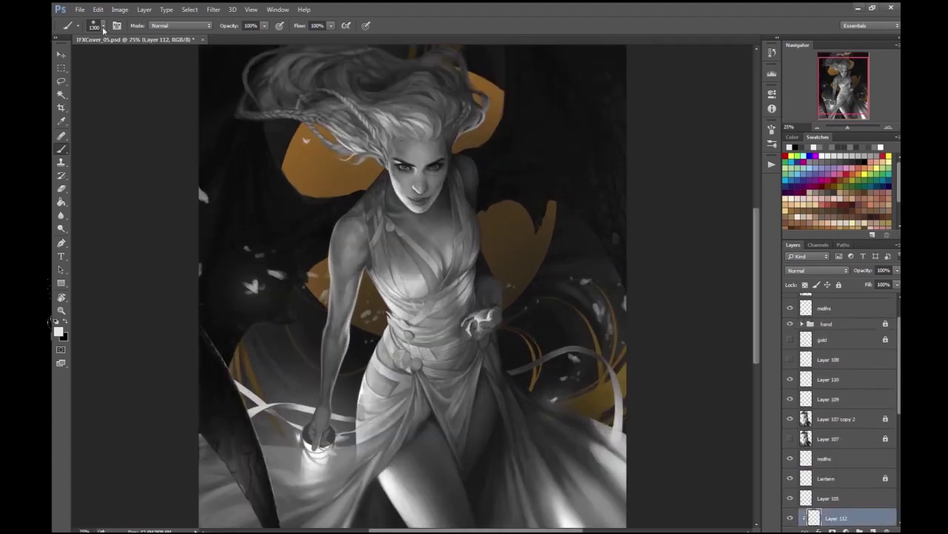
key(ctrl+plus)
click(808, 398)
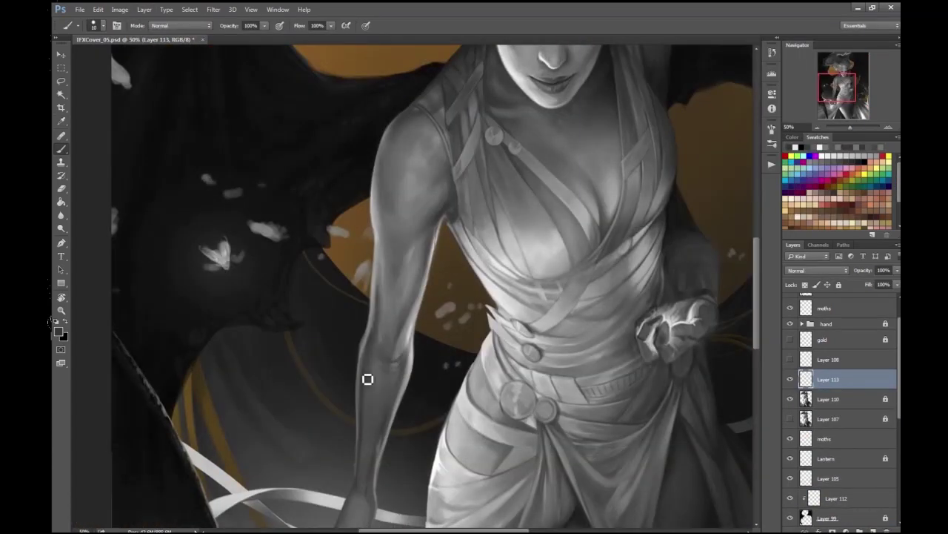
- Begin darkening the lowered forearm on Layer 113 and clean up the strokes with the Eraser
scroll(393, 430, down, 4)
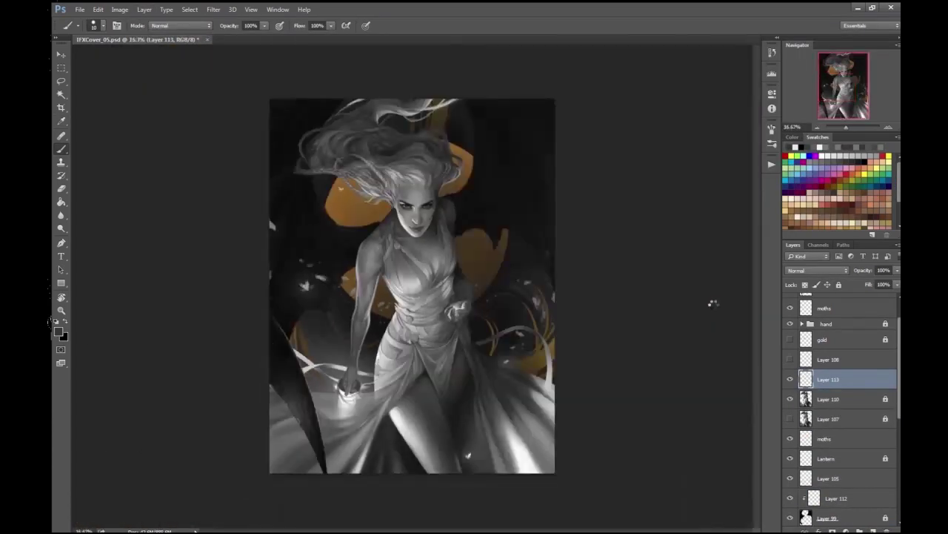
scroll(432, 335, up, 4)
scroll(476, 354, down, 2)
key(e)
scroll(666, 288, down, 2)
scroll(667, 288, up, 4)
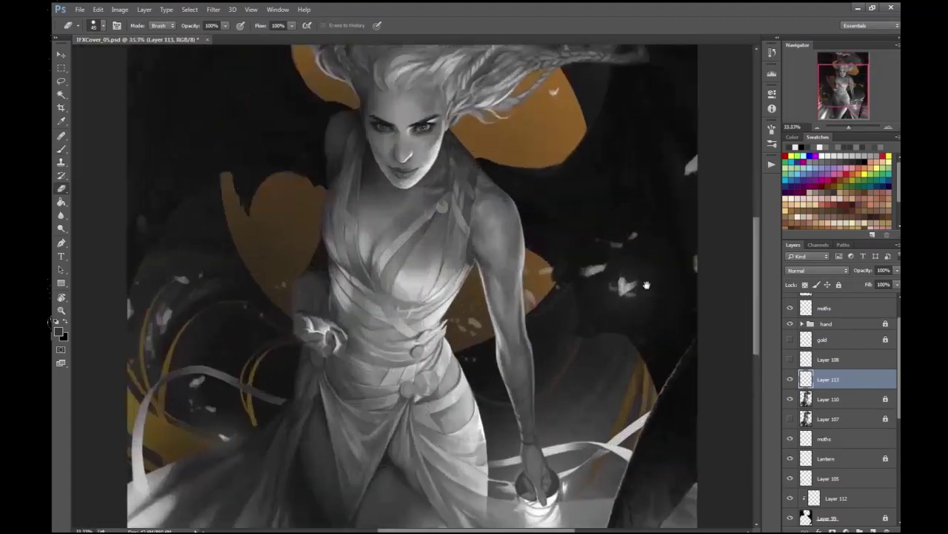
- Refine the rim-lit inner edge of the lowered upper arm near the armpit with a small light grey brush
key(i)
click(58, 330)
click(470, 303)
key(Return)
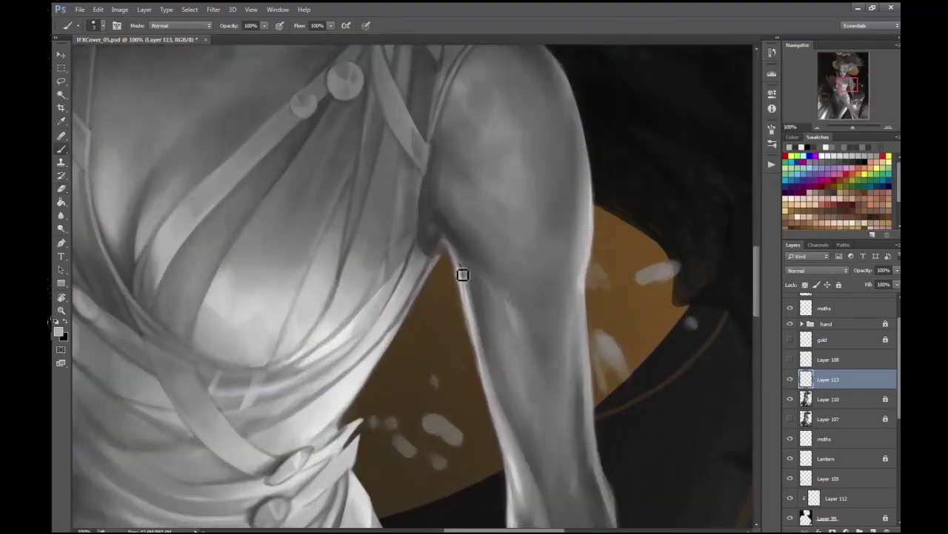
key(e)
scroll(451, 312, up, 1)
drag(522, 304, 540, 349)
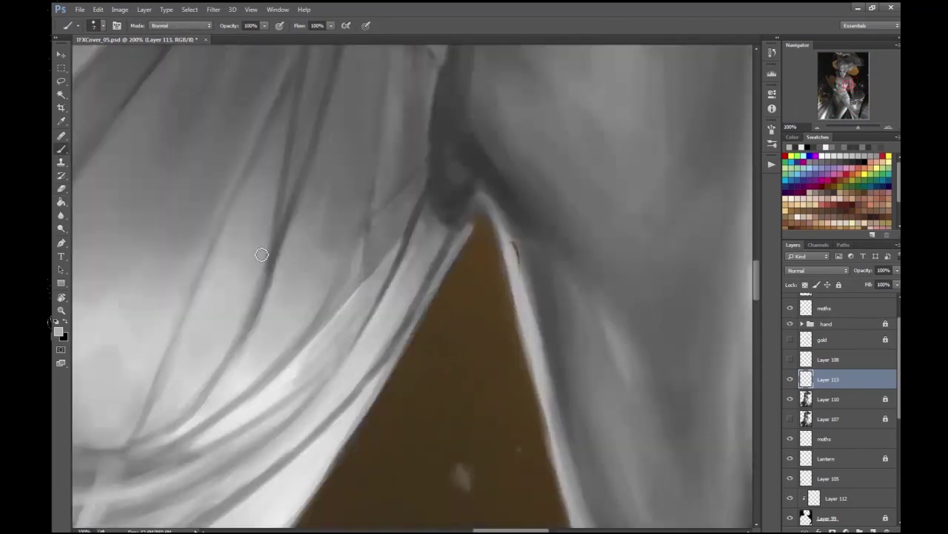
key(b)
drag(514, 237, 539, 318)
drag(540, 319, 517, 237)
scroll(516, 238, down, 2)
scroll(529, 250, up, 1)
scroll(423, 398, down, 1)
scroll(416, 401, down, 4)
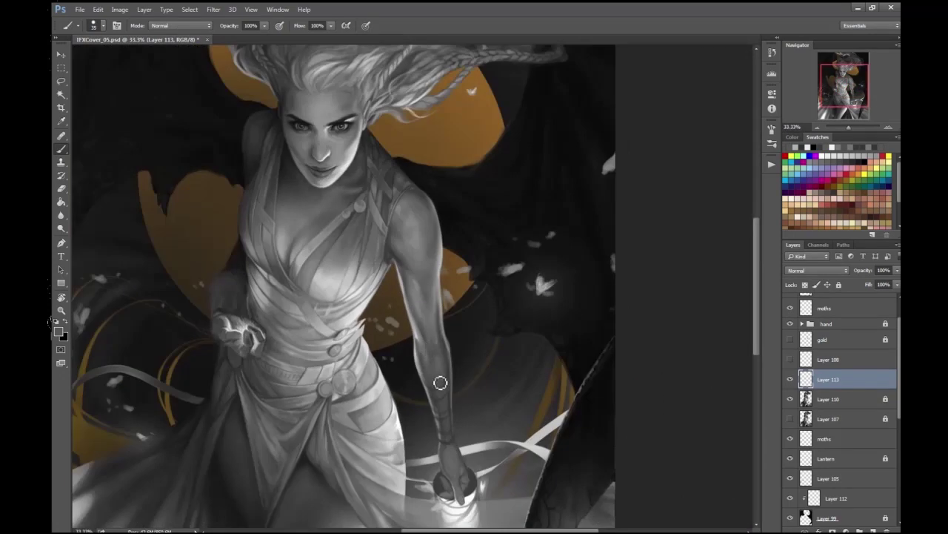
- Model the shading of the lowered forearm and wrist on Layer 113, alternating brush and Eraser
scroll(657, 251, up, 1)
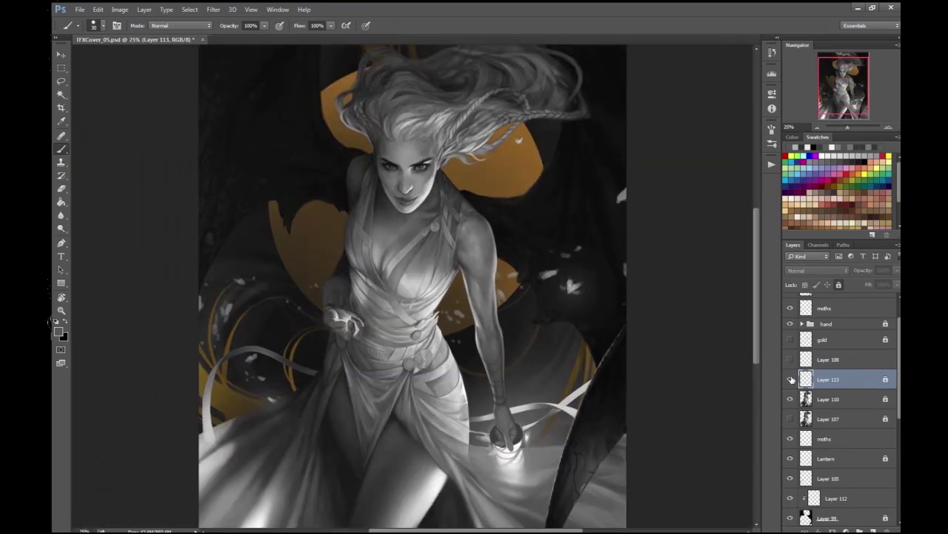
scroll(554, 459, up, 1)
scroll(474, 345, up, 2)
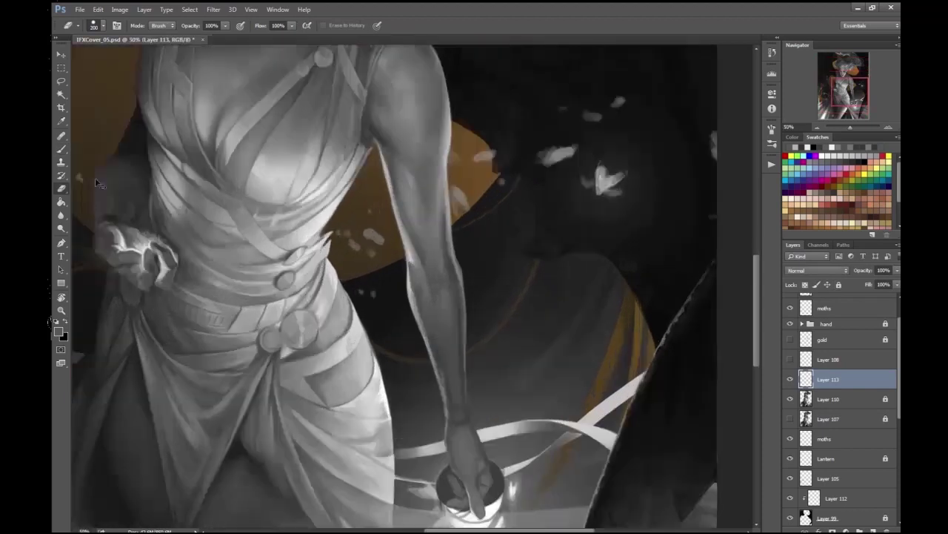
key(alt+shift+c)
key(Escape)
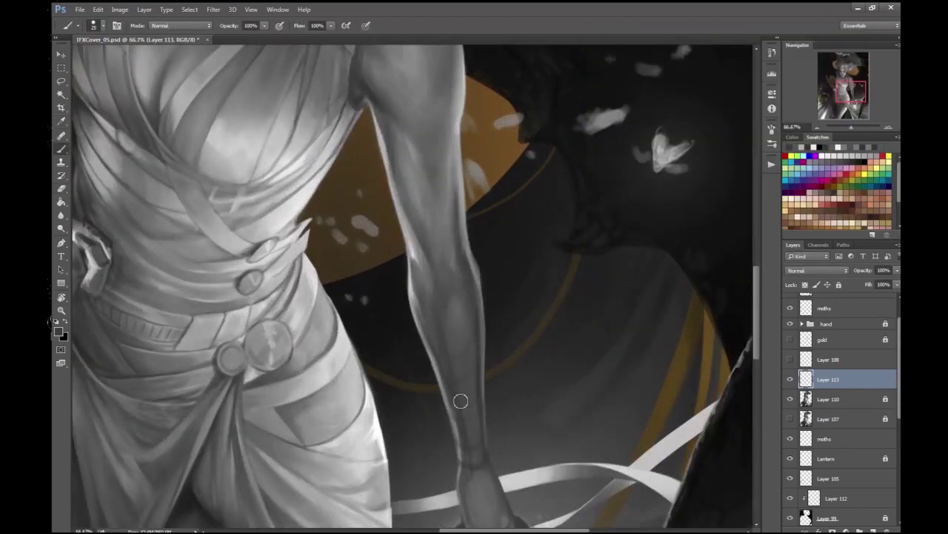
scroll(456, 383, down, 3)
scroll(89, 343, up, 2)
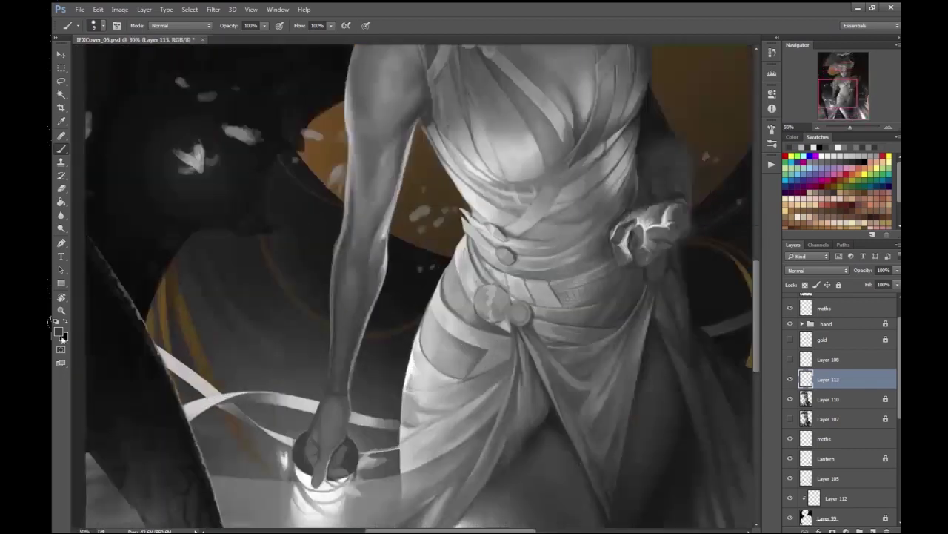
key(ctrl+minus)
key(ctrl+minus)
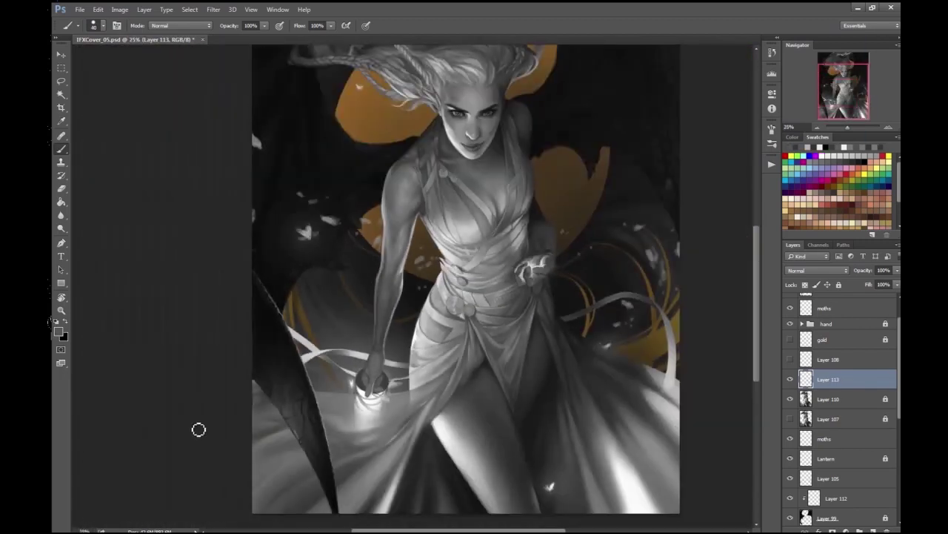
- Clip a new Layer 114 to Layer 113, darken the forearm softly at reduced layer opacity, and merge the two
key(ctrl+shift+alt+n)
key(ctrl+alt+g)
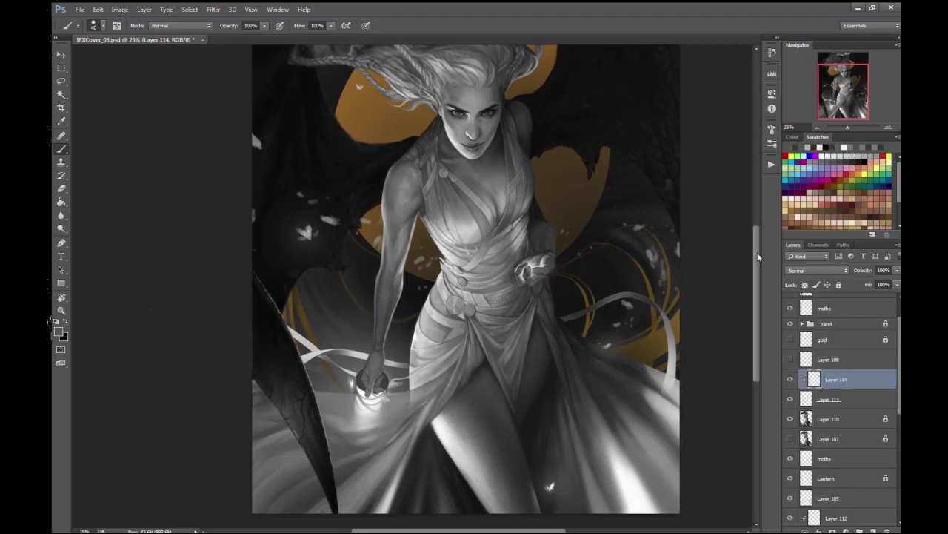
key(ctrl+plus)
key(ctrl+minus)
key(ctrl+minus)
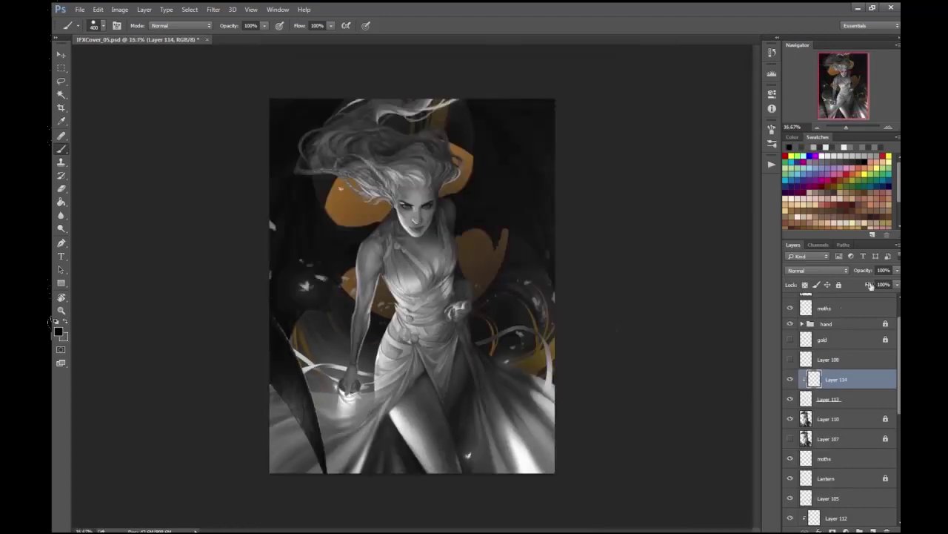
key(ctrl+plus)
key(ctrl+plus)
drag(864, 270, 845, 269)
scroll(380, 430, up, 2)
key(ctrl+e)
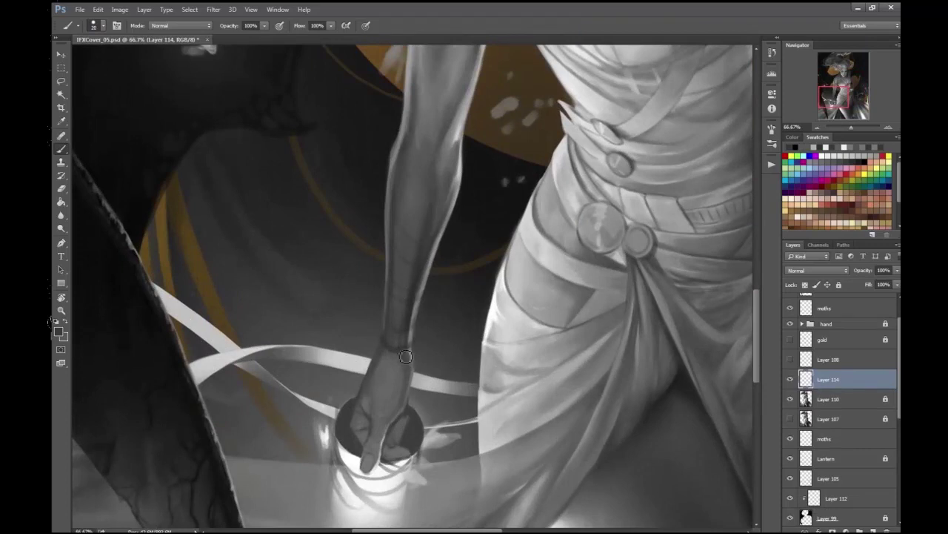
- Touch up the forearm and wrist tones on Layer 114 and merge it with the figure layer below
scroll(407, 355, up, 1)
key(Escape)
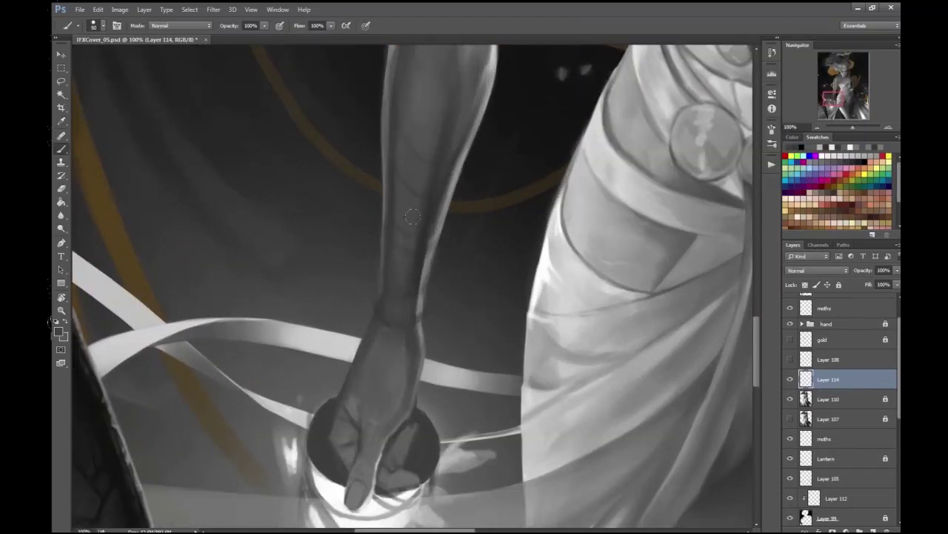
key(e)
key(ctrl+e)
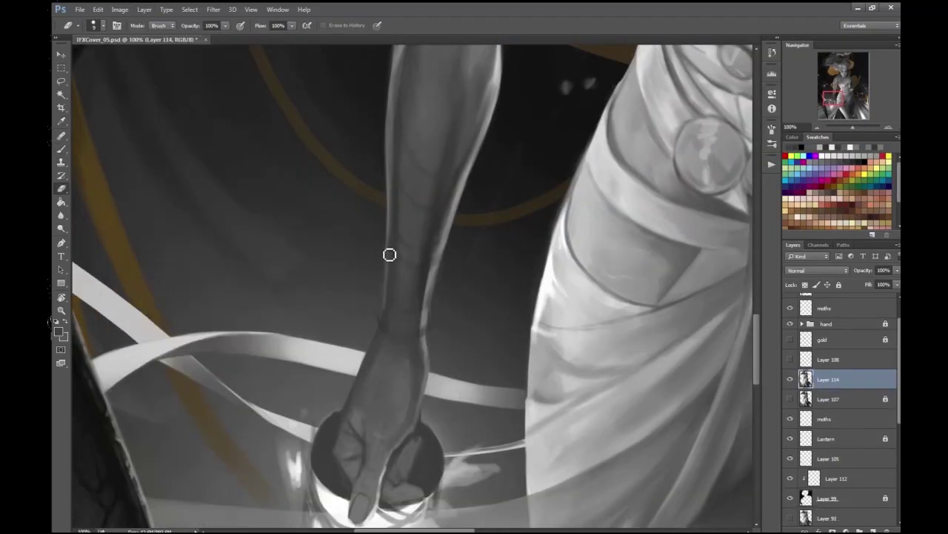
- Repaint the hand and fingers in the lantern with dark greys #424242 and #383838, cleaning up with the Eraser
scroll(482, 210, down, 3)
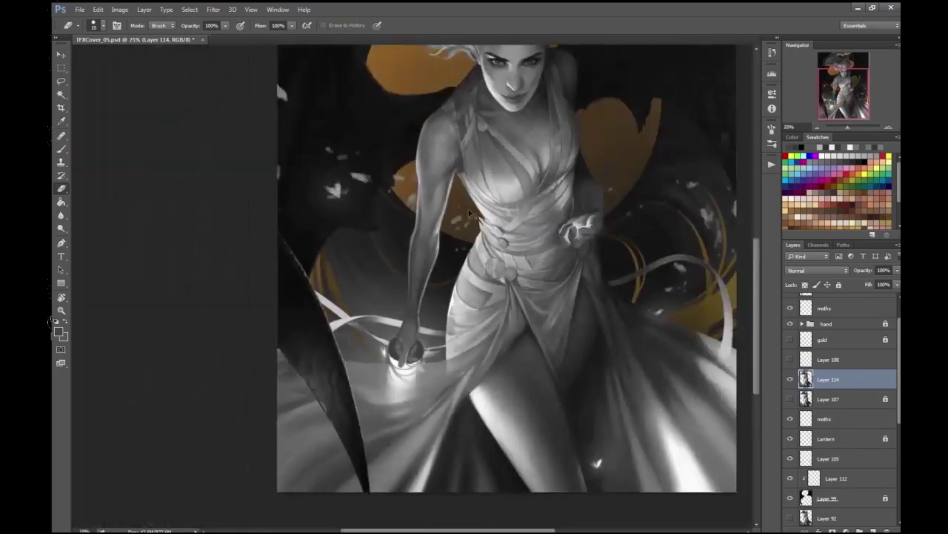
scroll(89, 180, up, 3)
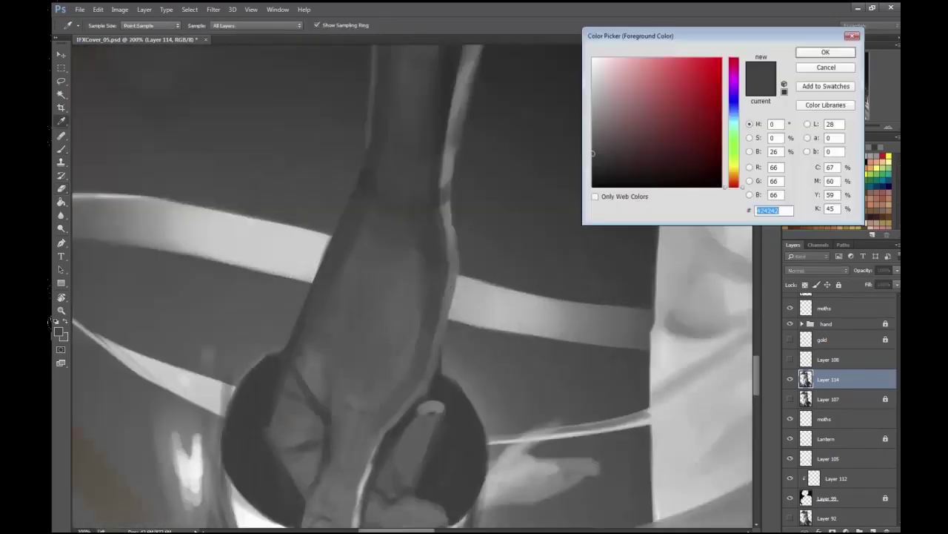
key(Return)
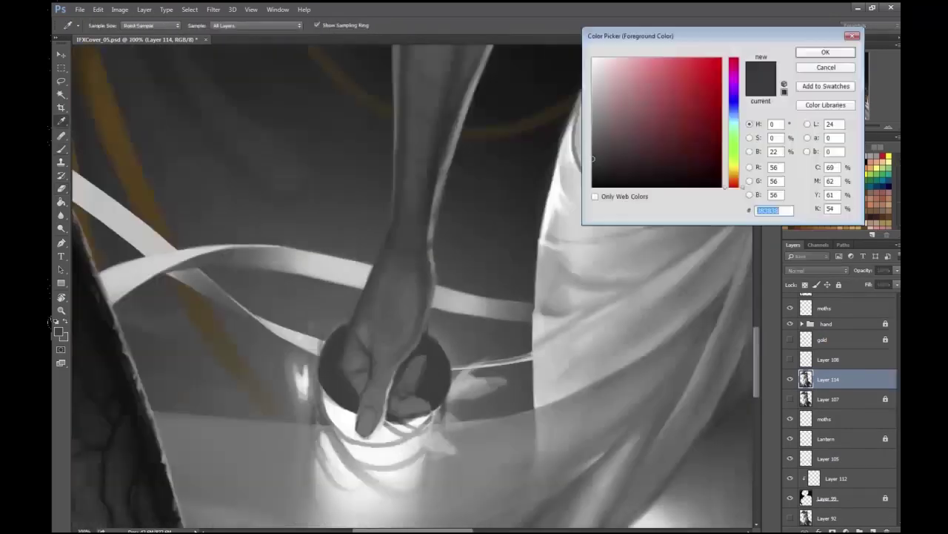
key(Return)
click(63, 190)
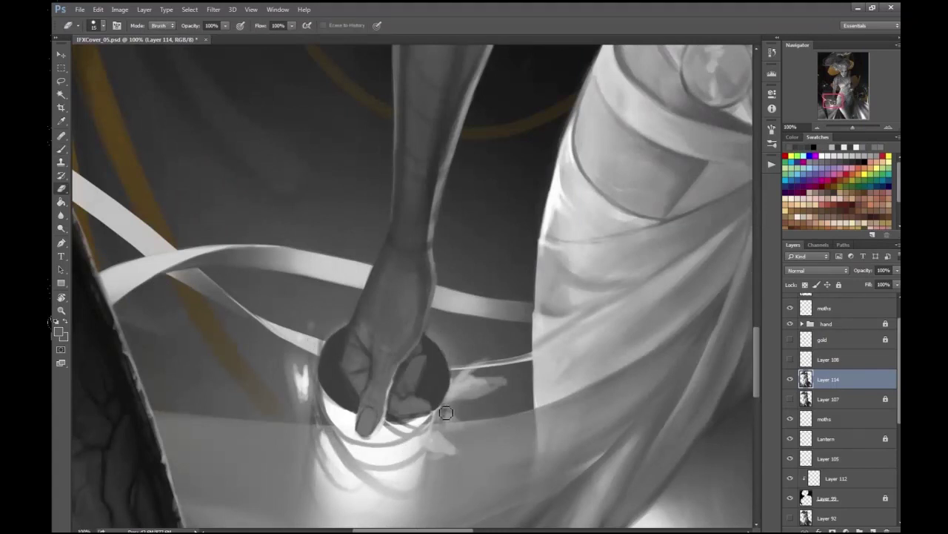
key(ctrl+minus)
scroll(404, 338, up, 3)
- Paint the dark gap between the thumb and fingers inside the lantern opening with a small dark grey brush
key(b)
drag(445, 395, 437, 334)
drag(419, 421, 430, 426)
key(ctrl+minus)
key(ctrl+minus)
key(ctrl+minus)
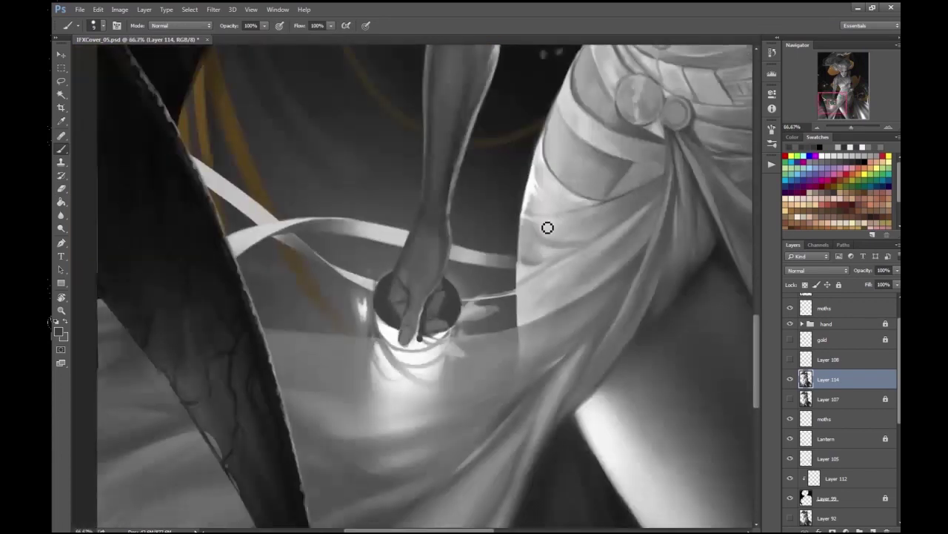
key(ctrl+plus)
key(ctrl+plus)
key(ctrl+plus)
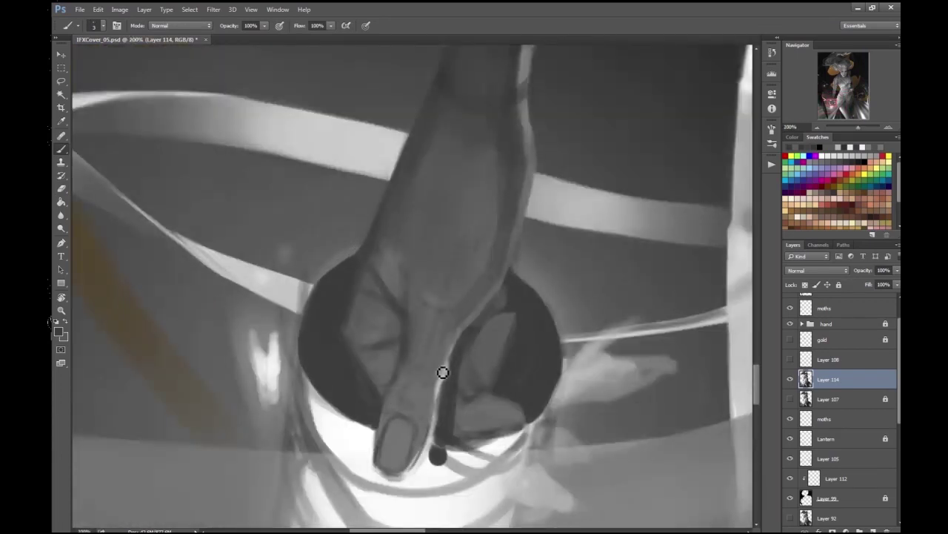
key(ctrl+minus)
key(ctrl+minus)
key(ctrl+minus)
key(ctrl+minus)
key(ctrl+minus)
key(ctrl+minus)
key(ctrl+plus)
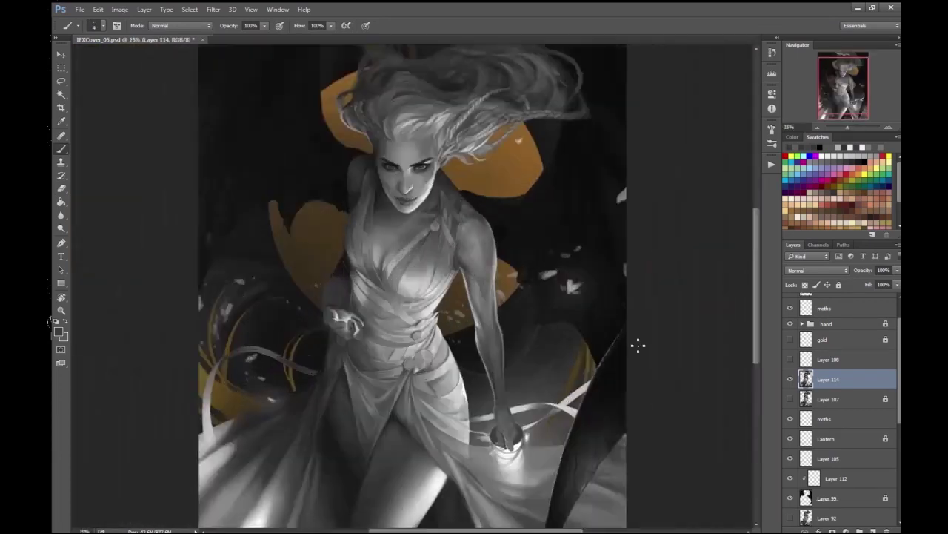
- Save the document, lock Layer 114 and compare the figure with that layer hidden and shown
key(ctrl+s)
click(790, 379)
click(790, 379)
key(ctrl+slash)
click(789, 379)
click(790, 379)
- Merge the clipped Layer 112 into Layer 99
key(ctrl+plus)
key(ctrl+minus)
key(ctrl+minus)
click(815, 478)
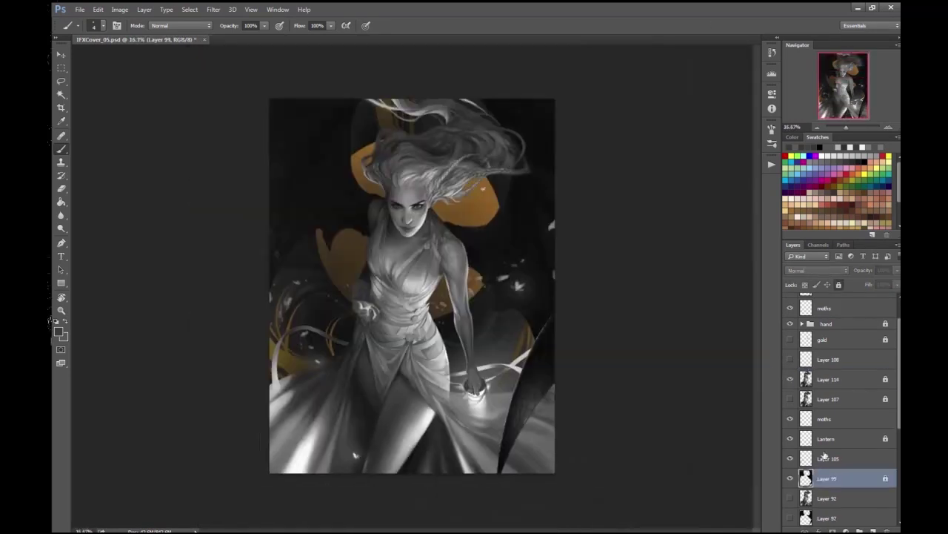
key(Delete)
- Extend the light ribbon's lower end over the skirt on Layer 105 and clean up its edge with the Eraser
key(ctrl+plus)
key(ctrl+plus)
key(ctrl+plus)
key(ctrl+plus)
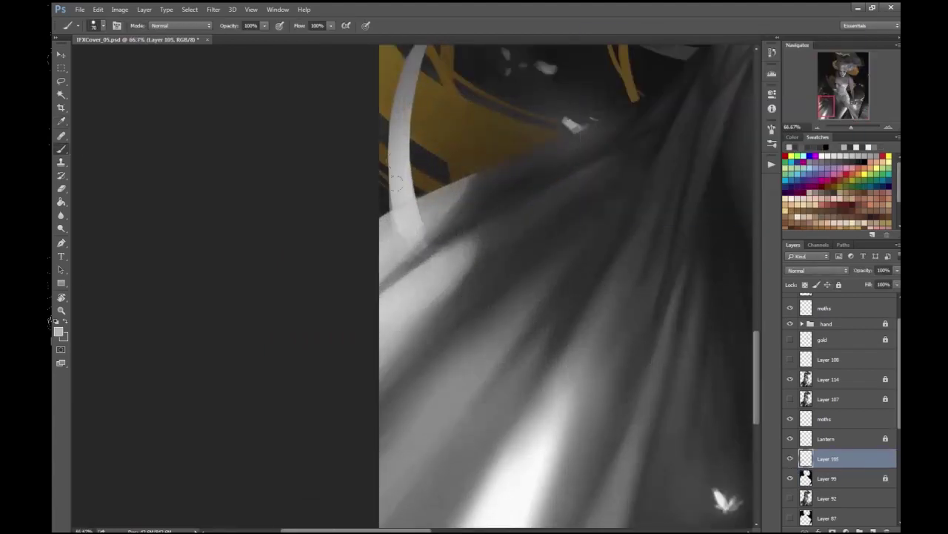
drag(415, 249, 419, 278)
key(e)
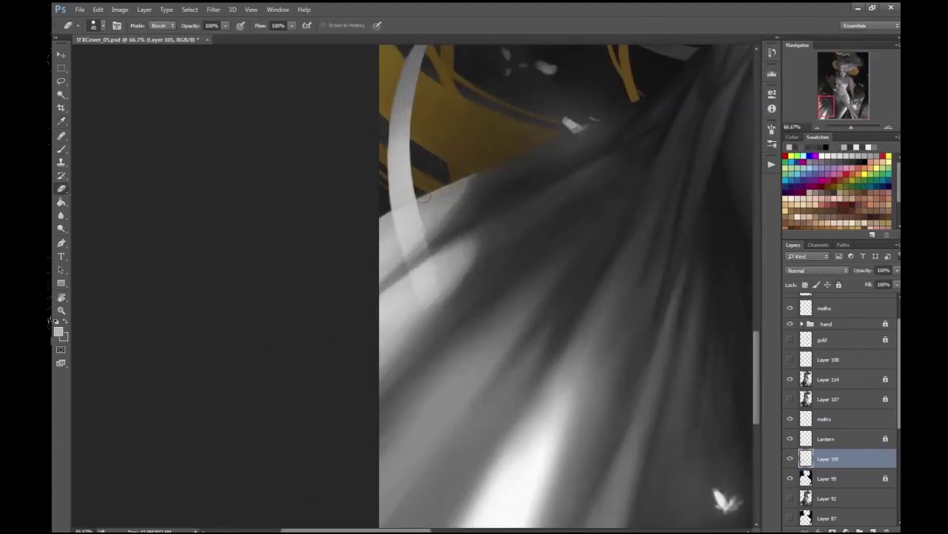
drag(419, 166, 741, 377)
- Paint and shade the inner end of the curled ribbon beside the hip on Layer 105
key(ctrl+plus)
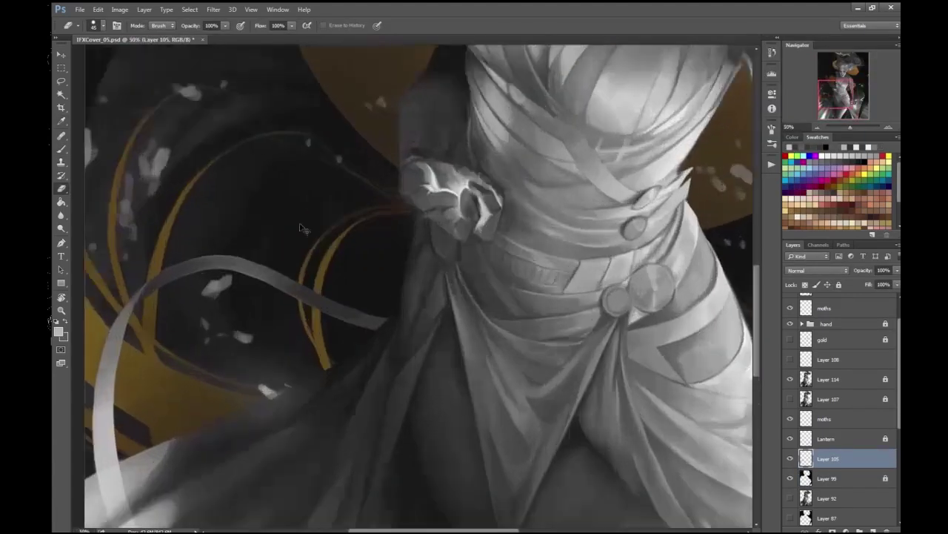
key(ctrl+plus)
key(b)
drag(211, 388, 326, 426)
key(ctrl+0)
key(ctrl+minus)
key(ctrl+plus)
key(ctrl+plus)
key(ctrl+plus)
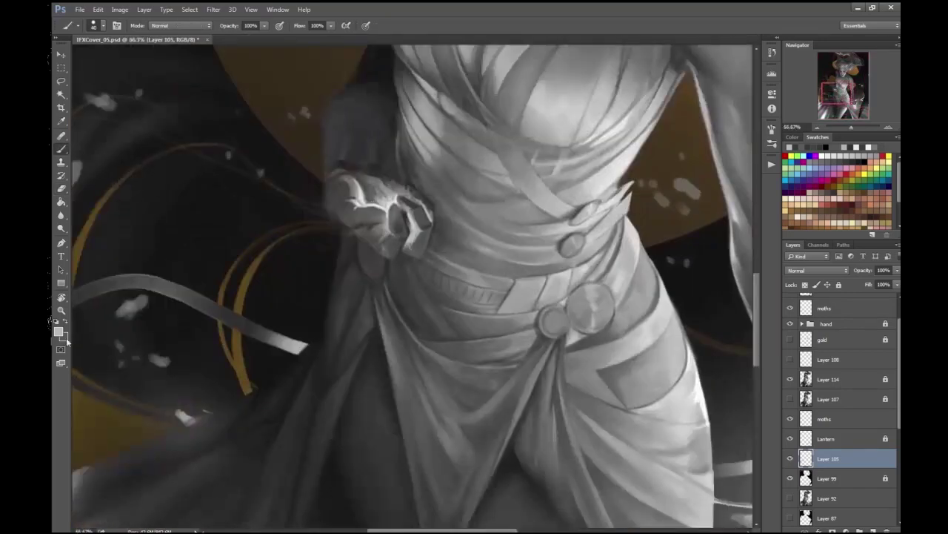
key(ctrl+plus)
drag(338, 247, 529, 195)
mouse_move(177, 367)
mouse_down()
mouse_move(289, 426)
mouse_move(207, 382)
mouse_up()
key(ctrl+minus)
key(ctrl+0)
- Flip the canvas horizontally and select a layer further down the layer stack
key(ctrl+shift+h)
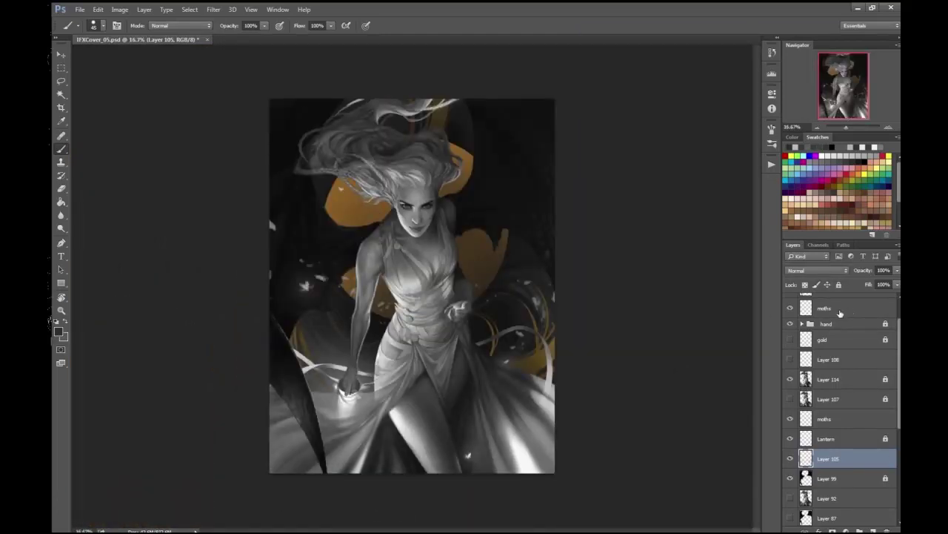
key(ctrl+plus)
scroll(790, 488, down, 3)
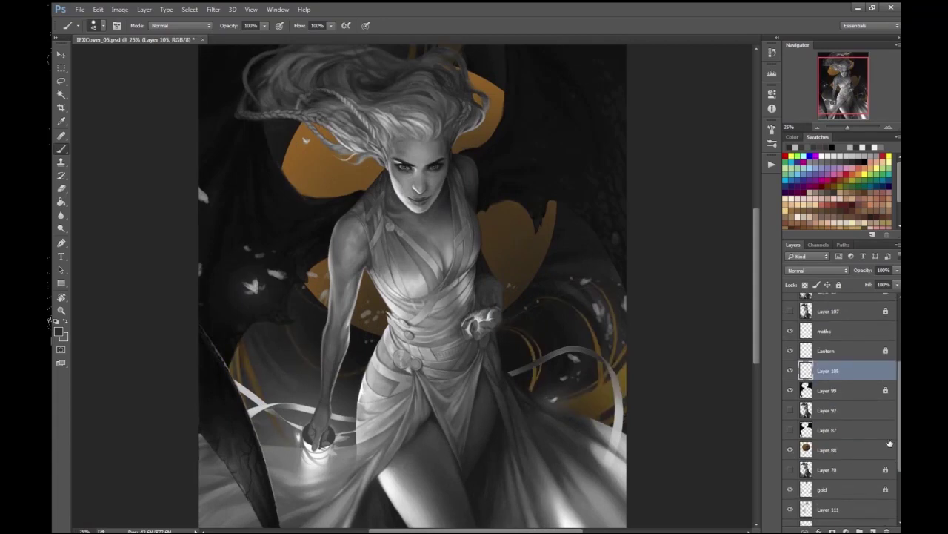
scroll(791, 517, down, 3)
scroll(868, 457, down, 3)
click(822, 510)
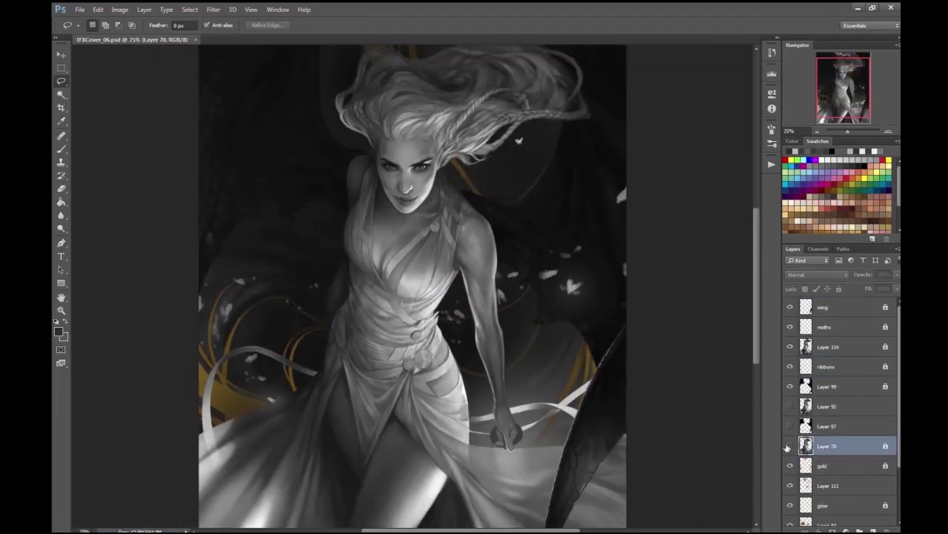
- Examine how Layer 70 and Layer 114 each contribute to the figure by switching their visibility
click(790, 446)
click(790, 446)
click(789, 445)
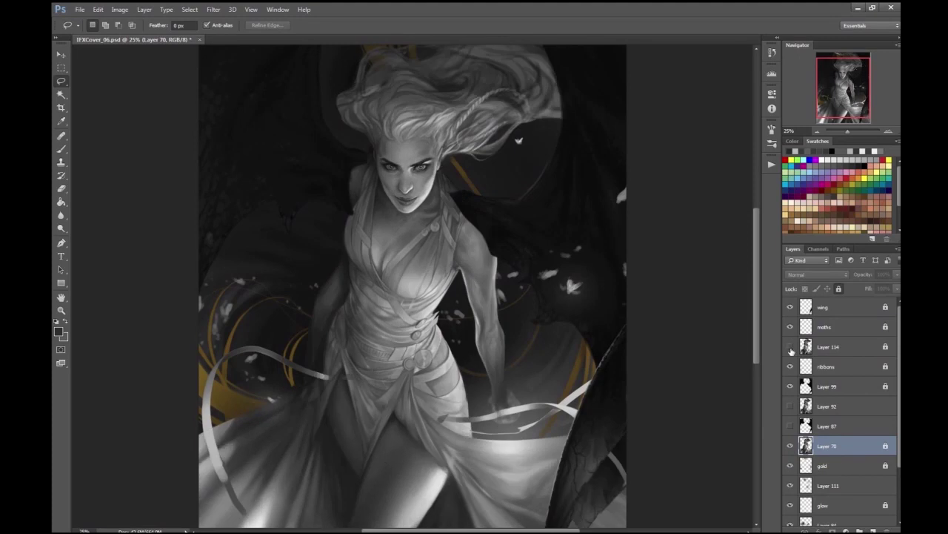
click(790, 347)
key(ctrl+plus)
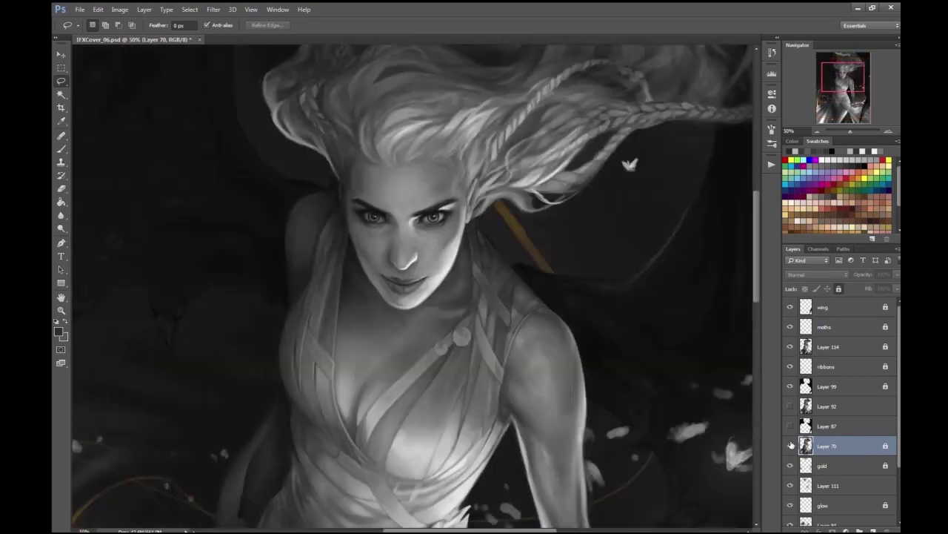
click(790, 347)
click(790, 347)
key(ctrl+minus)
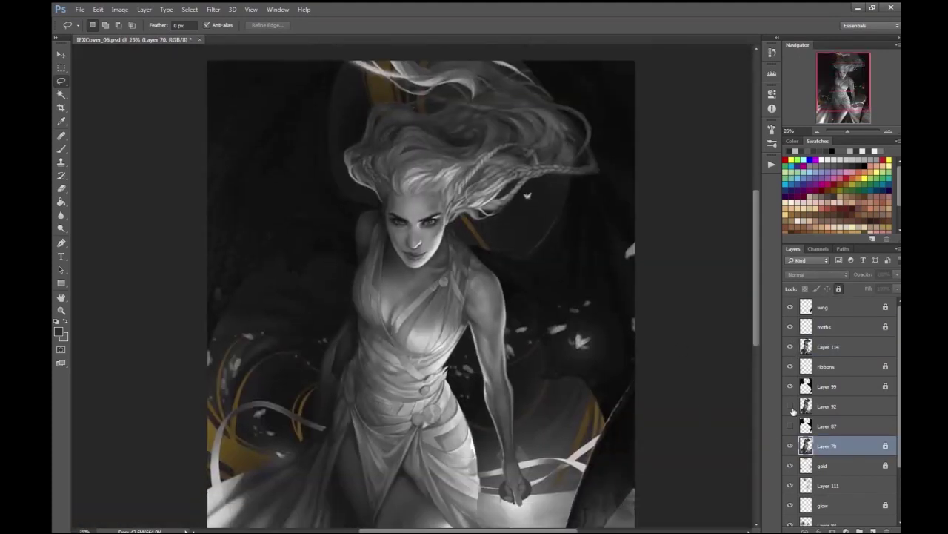
- Select Layer 114 and erase its surroundings near the figure's shadowed arm with an enlarged eraser
key(ctrl+plus)
click(830, 346)
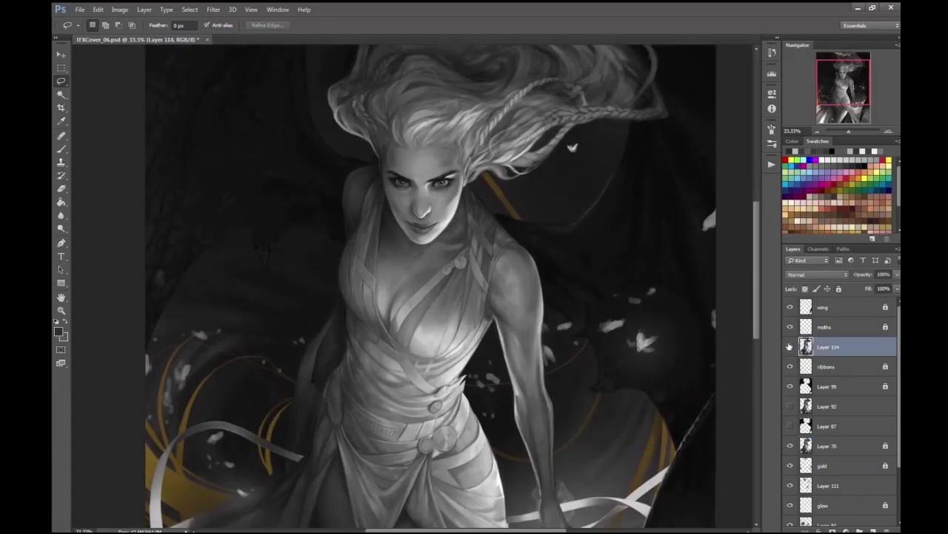
key(e)
key(bracketright)
key(bracketright)
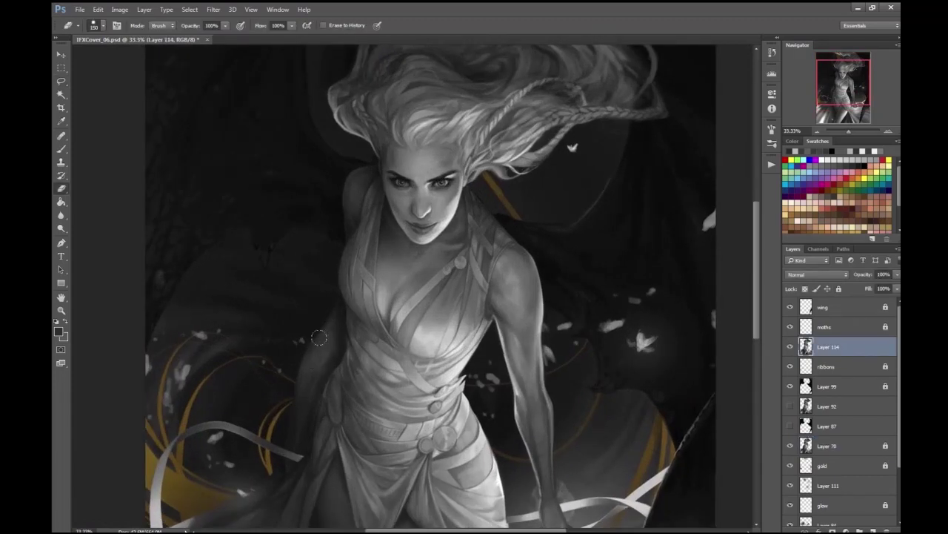
key(ctrl+minus)
key(ctrl+plus)
key(ctrl+plus)
key(ctrl+minus)
key(ctrl+minus)
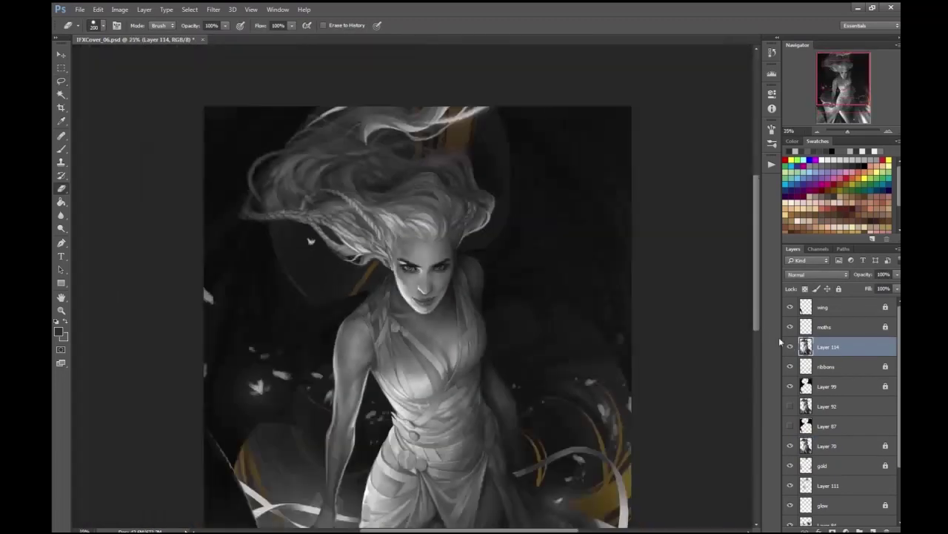
- Check Layer 114 and Layer 70 against the painting by hiding and showing them
click(790, 348)
click(790, 348)
key(ctrl+minus)
click(792, 412)
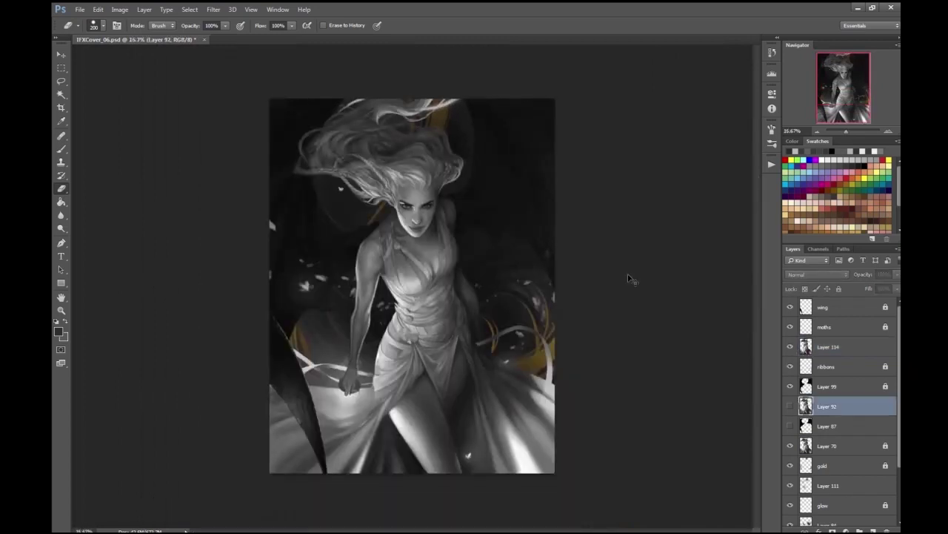
key(ctrl+plus)
click(826, 445)
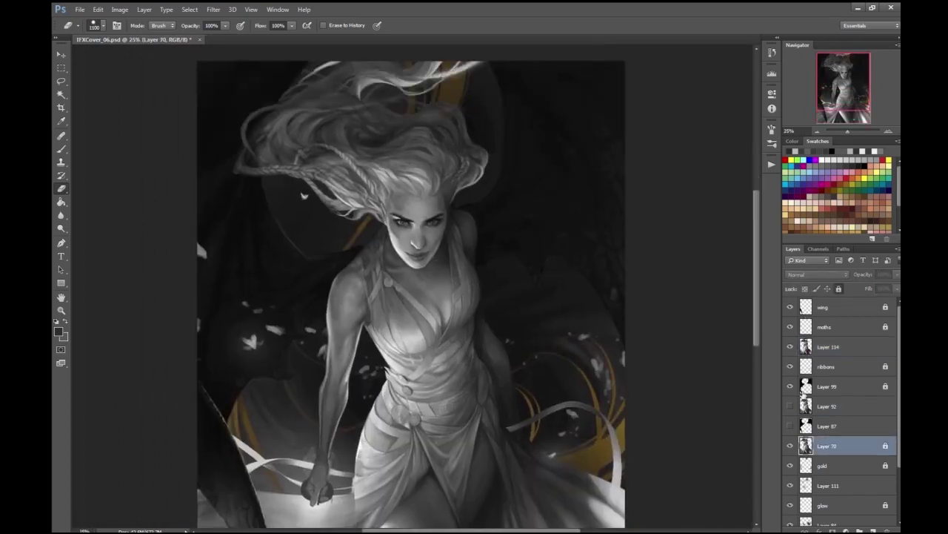
click(790, 446)
click(790, 445)
- Erase the area of Layer 70 around the hair and shoulder with a smaller eraser
key(ctrl+plus)
key(bracketleft)
key(bracketleft)
key(bracketleft)
key(bracketleft)
key(bracketleft)
key(bracketleft)
drag(434, 120, 268, 226)
- Erase the remaining backdrop around the figure on Layer 70 with an 800 px eraser, comparing with the layers hidden
click(790, 446)
click(790, 445)
key(ctrl+minus)
key(ctrl+minus)
key(ctrl+plus)
scroll(391, 393, down, 1)
key(bracketright)
key(bracketright)
key(ctrl+minus)
key(ctrl+plus)
key(bracketright)
click(790, 347)
click(790, 347)
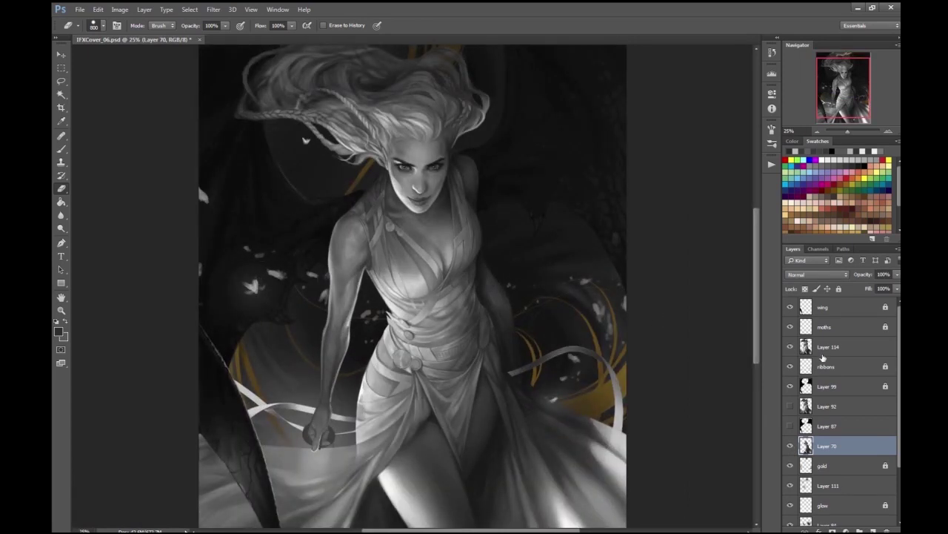
- Move Layer 70 directly beneath Layer 114 and check its effect
drag(820, 427, 822, 357)
key(ctrl+plus)
key(bracketleft)
click(789, 367)
click(790, 367)
- Merge Layer 70 and Layer 114 into one layer
shift+click(828, 347)
key(ctrl+minus)
key(ctrl+minus)
click(144, 9)
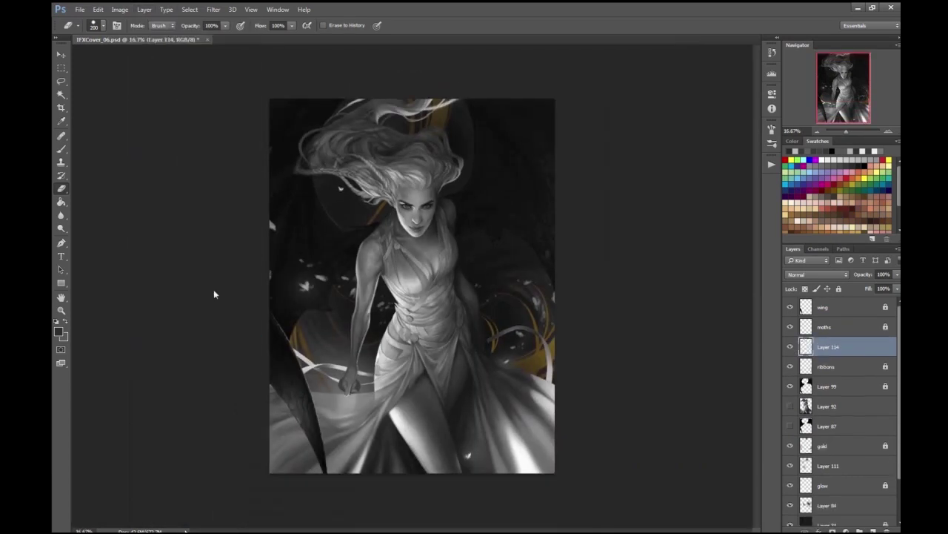
click(167, 333)
- On the ribbons layer, repaint the thin ragged ribbon with a smooth light grey stroke
key(ctrl+plus)
key(ctrl+plus)
key(ctrl+plus)
key(ctrl+plus)
key(ctrl+plus)
key(alt+bracketleft)
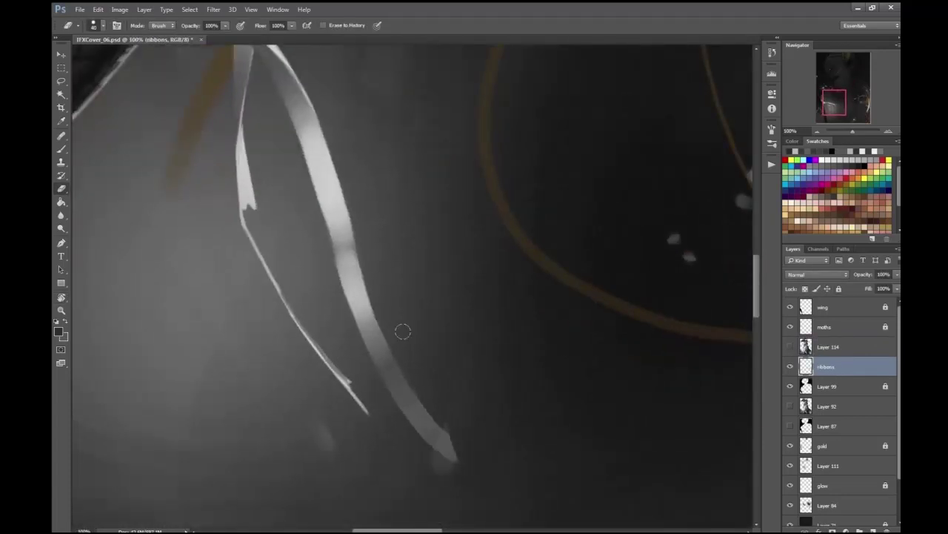
key(ctrl+plus)
key(b)
click(58, 330)
key(Return)
drag(202, 259, 215, 340)
mouse_move(185, 296)
mouse_down()
mouse_move(206, 324)
mouse_move(200, 275)
mouse_move(252, 409)
mouse_up()
- Repaint the lower ends of both hanging ribbons and trim their edges with the Eraser
key(ctrl+minus)
mouse_move(311, 314)
mouse_down()
mouse_move(360, 399)
mouse_move(418, 481)
mouse_up()
drag(419, 481, 356, 452)
mouse_move(318, 215)
mouse_down()
mouse_move(378, 415)
mouse_move(415, 452)
mouse_up()
key(ctrl+minus)
key(e)
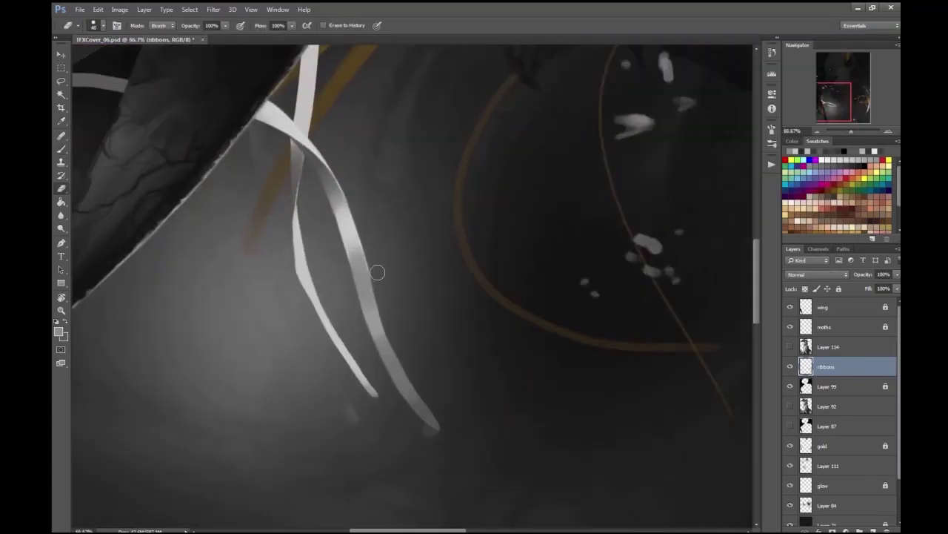
drag(383, 304, 434, 419)
mouse_move(455, 140)
mouse_down()
mouse_move(492, 199)
mouse_move(787, 324)
mouse_up()
- Lock the ribbons layer and show Layer 114 again
key(ctrl+minus)
key(ctrl+minus)
key(slash)
click(789, 347)
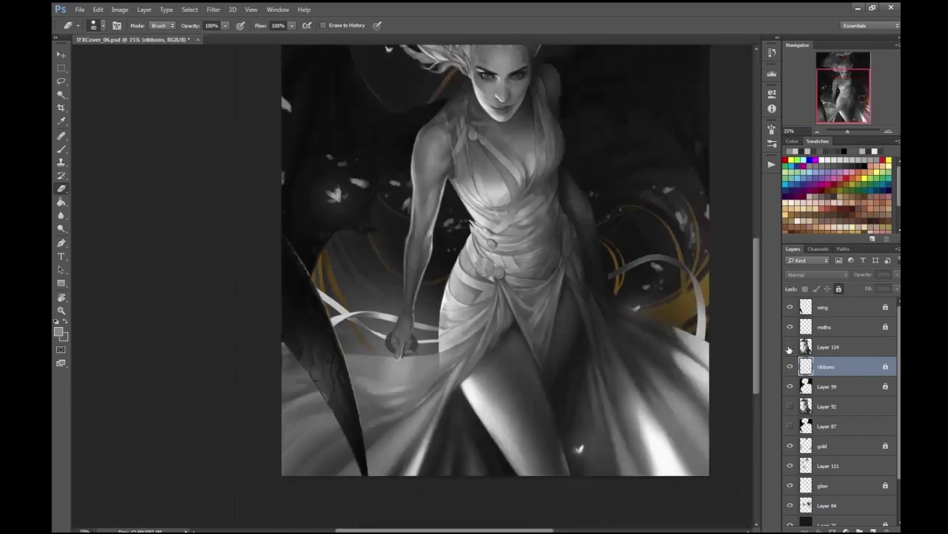
- Select and lock Layer 114, and hide the moths layer
key(ctrl+plus)
key(ctrl+minus)
key(ctrl+minus)
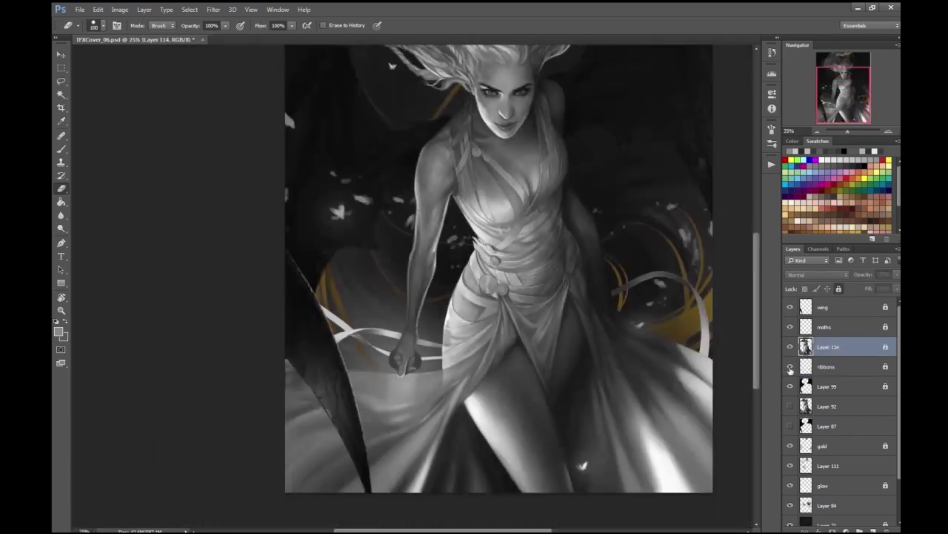
key(ctrl+minus)
key(slash)
click(790, 328)
key(ctrl+plus)
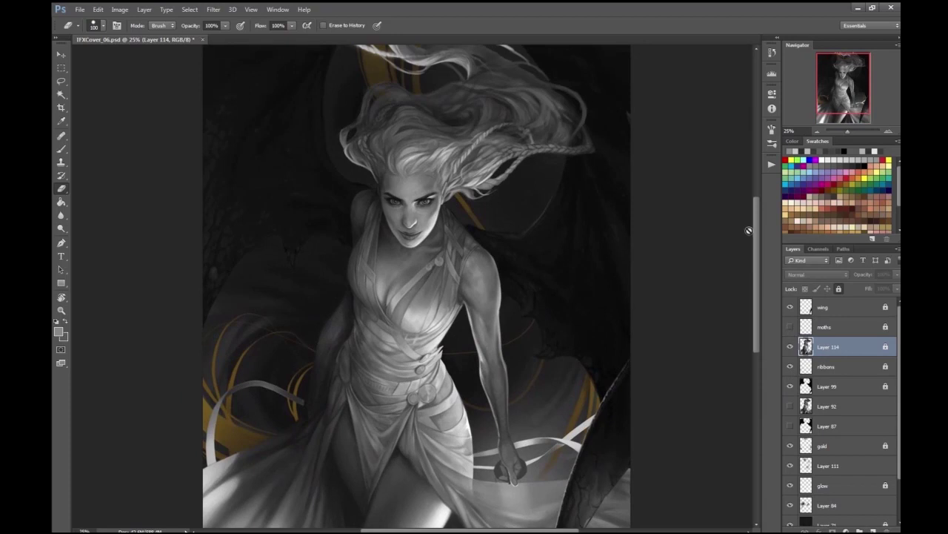
- Save the document and flip the canvas horizontally
key(ctrl+s)
key(l)
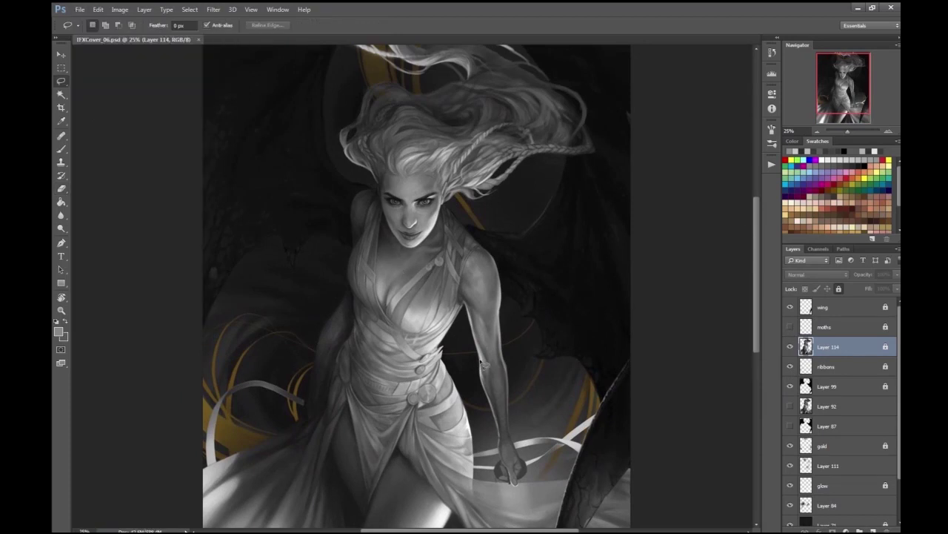
key(ctrl+shift+h)
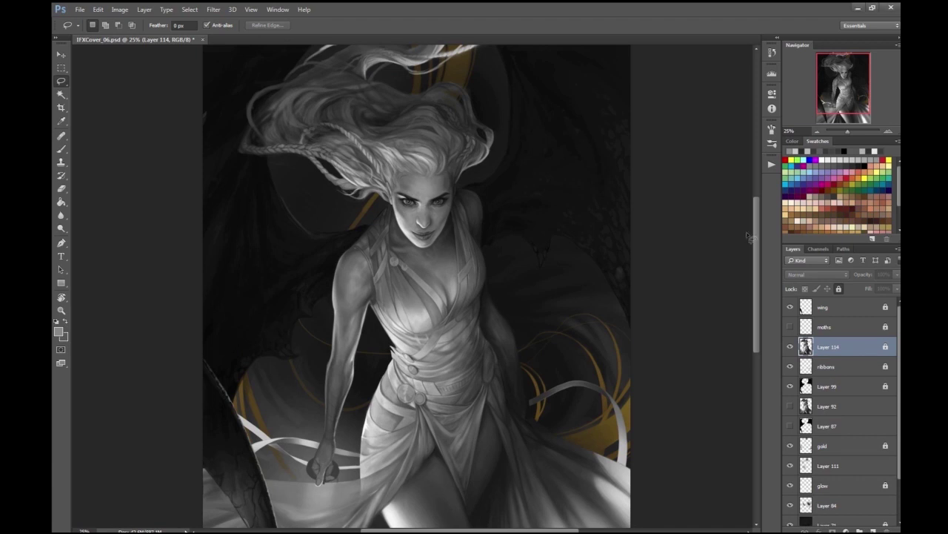
key(ctrl+comma)
key(ctrl+comma)
key(ctrl+comma)
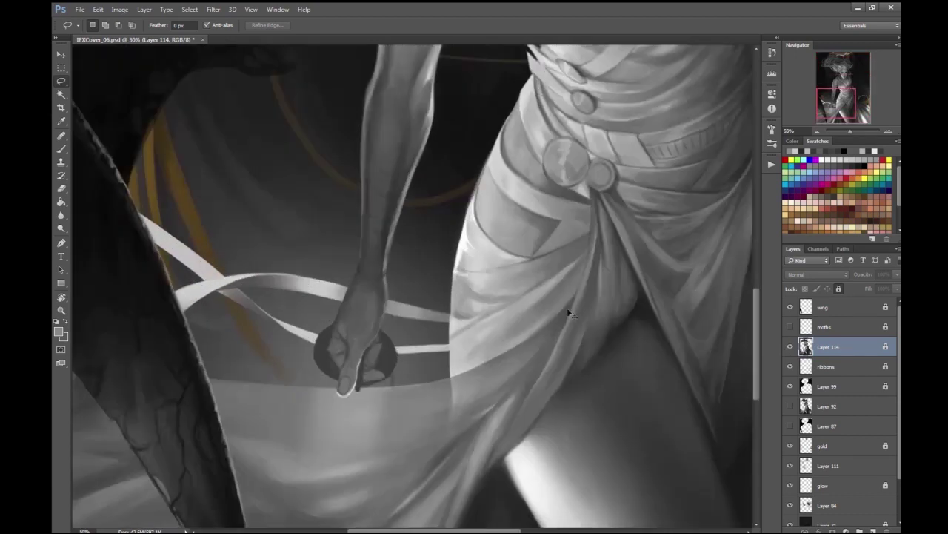
- Unlock Layer 114 and erase the outer part of the dark lantern disc and the fingertips of the lowered hand
scroll(566, 308, down, 2)
key(r)
drag(567, 308, 404, 260)
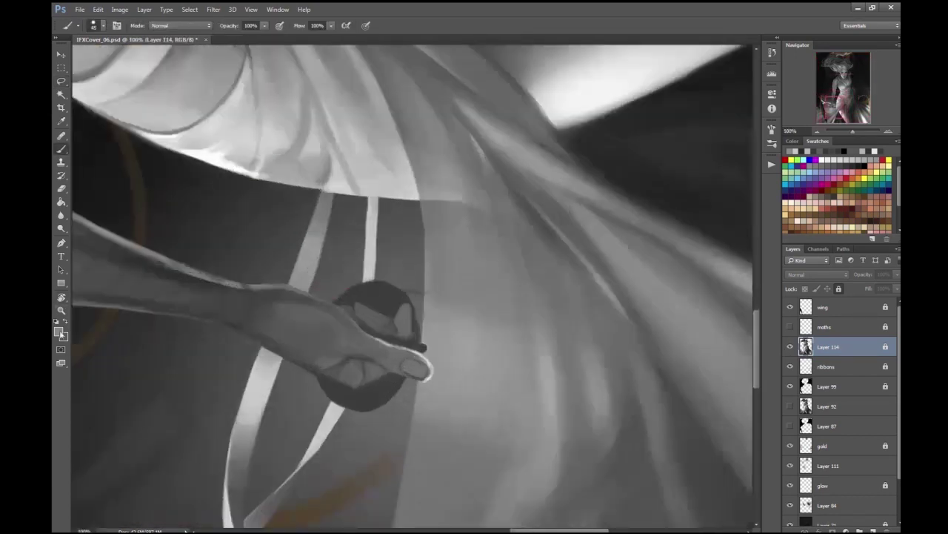
key(ctrl+1)
key(b)
key(ctrl+plus)
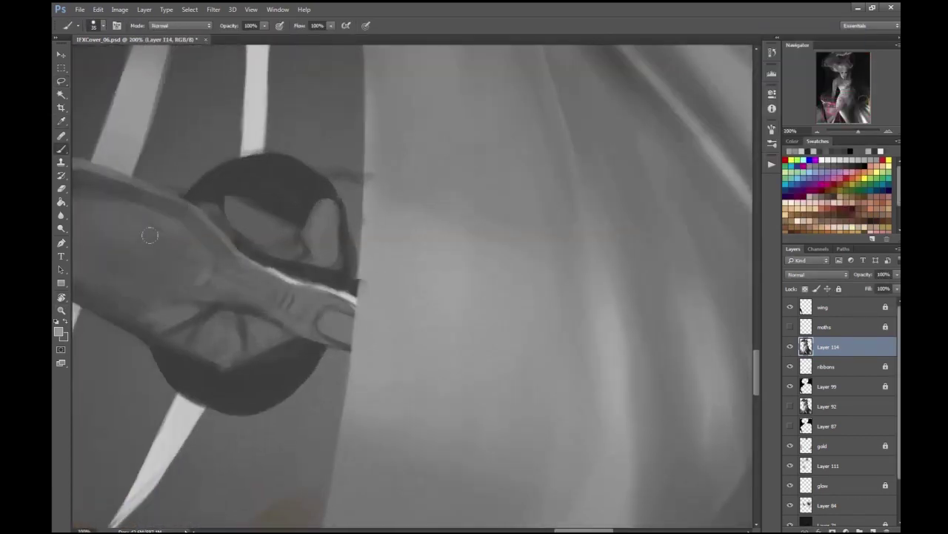
key(ctrl+minus)
key(e)
mouse_move(371, 230)
mouse_down()
mouse_move(352, 340)
mouse_move(374, 297)
mouse_up()
key(ctrl+plus)
key(ctrl+minus)
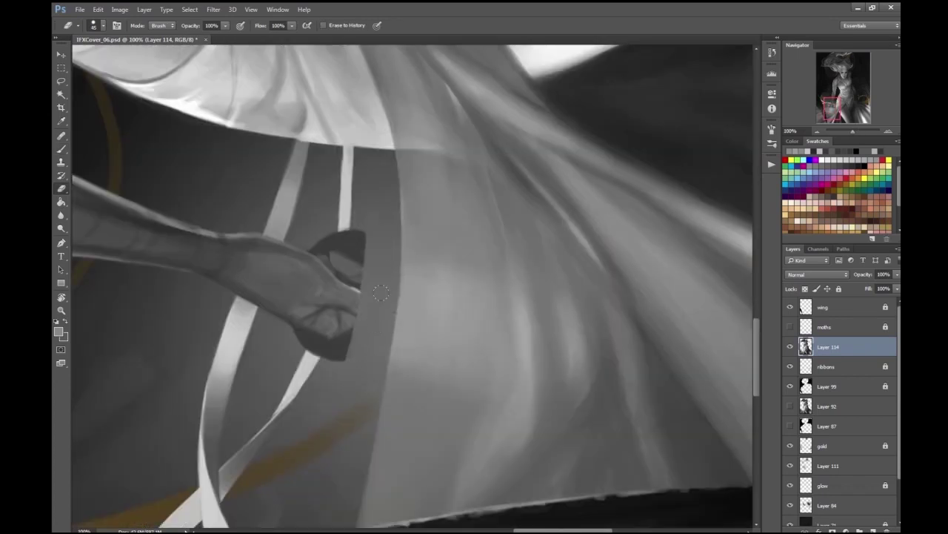
- Erase the rest of the lantern disc around the lowered fist with a larger eraser and save the document
key(b)
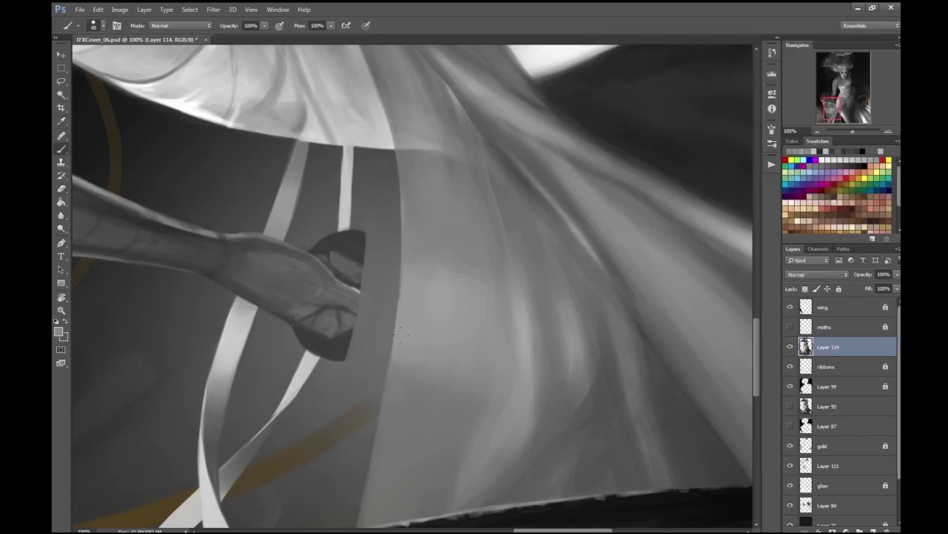
key(Escape)
key(e)
key(r)
mouse_move(519, 289)
mouse_down()
mouse_move(279, 271)
mouse_move(437, 276)
mouse_move(308, 250)
mouse_up()
key(bracketright)
key(bracketright)
drag(326, 185, 374, 204)
key(ctrl+s)
- Lock Layer 114, add a new layer clipped to it and another unclipped layer above
key(r)
mouse_move(474, 222)
mouse_down()
mouse_move(415, 341)
mouse_move(389, 348)
mouse_up()
key(ctrl+minus)
key(b)
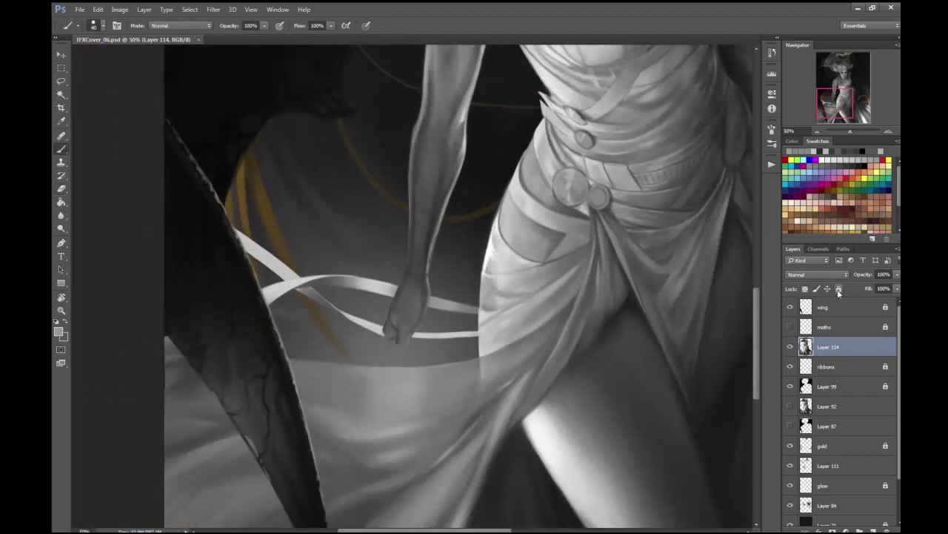
key(ctrl+shift+alt+n)
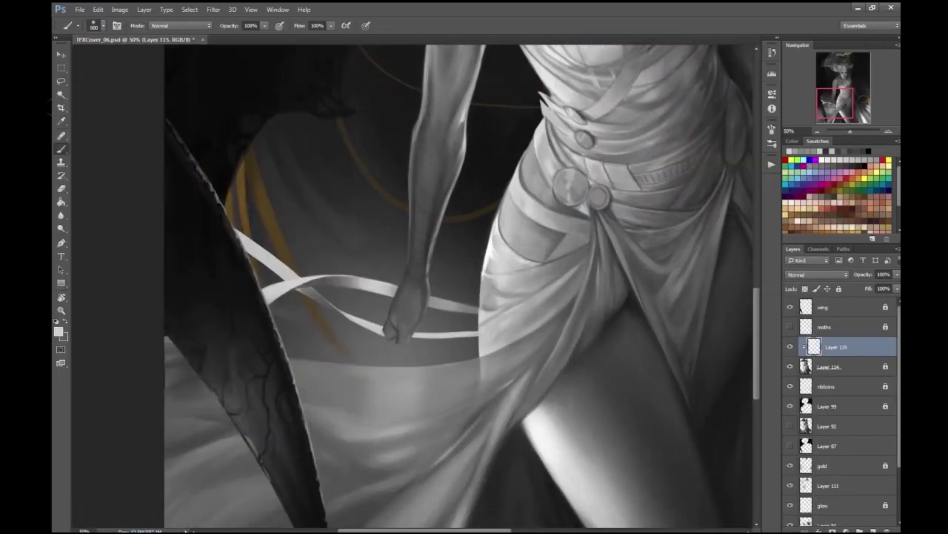
key(ctrl+minus)
key(ctrl+shift+alt+n)
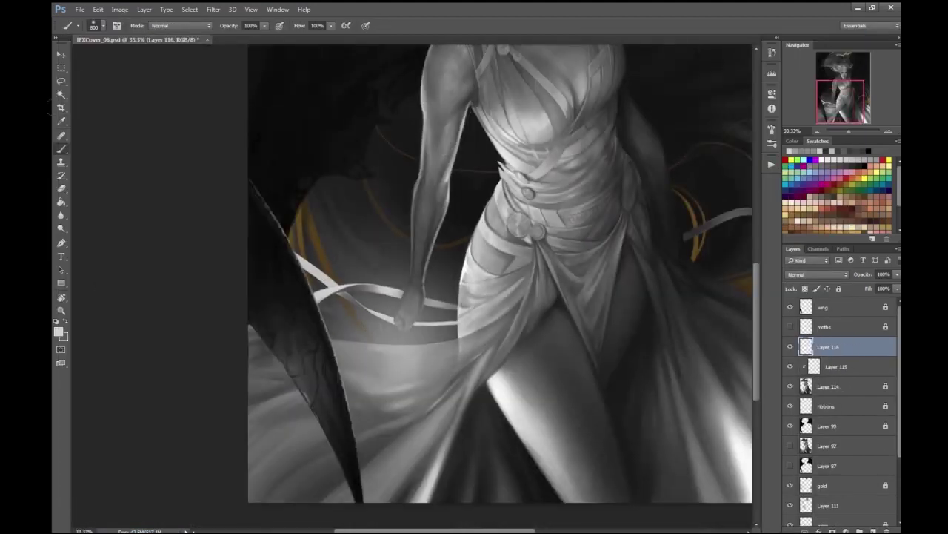
- Reduce the opacity of the clipped Layer 115 above the figure to 82%
key(e)
key(ctrl+plus)
key(r)
drag(136, 169, 414, 201)
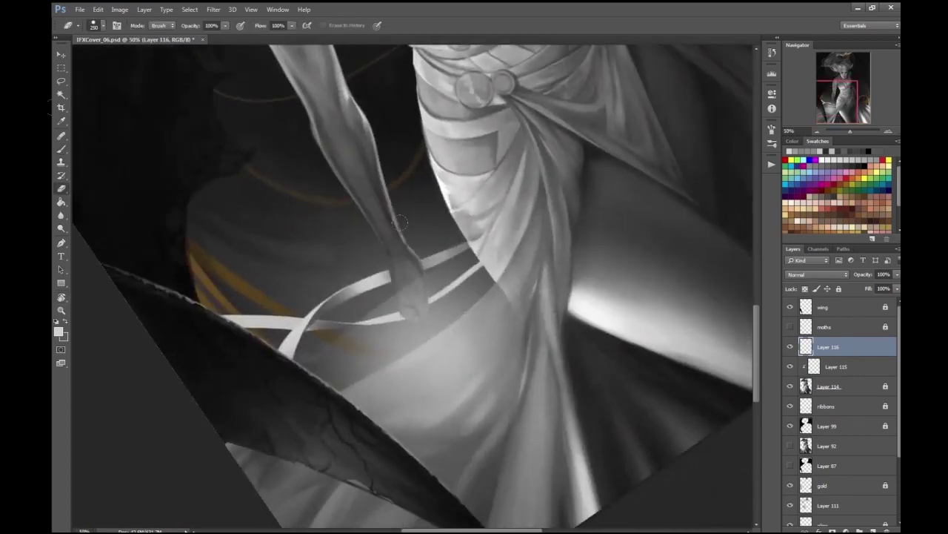
key(ctrl+plus)
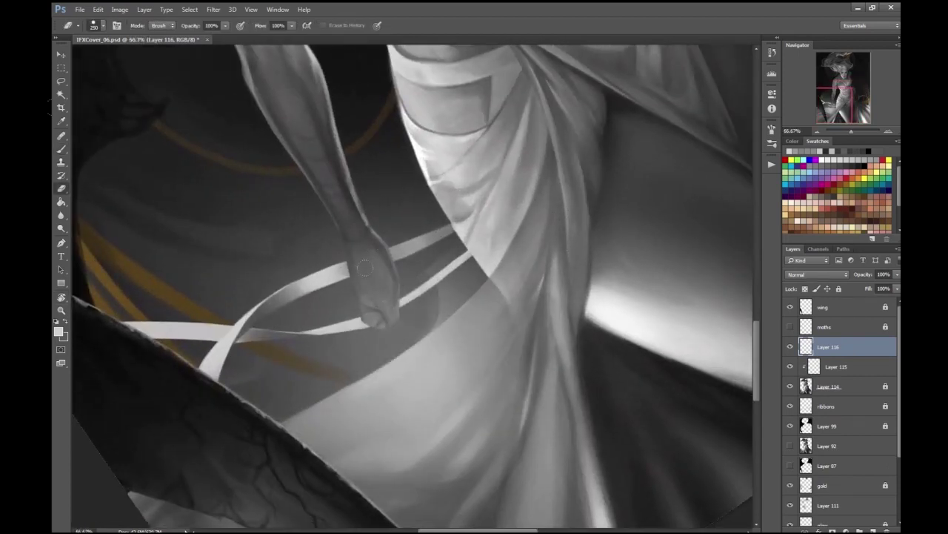
key(ctrl+minus)
key(ctrl+minus)
drag(333, 291, 780, 256)
key(ctrl+minus)
key(ctrl+minus)
key(ctrl+plus)
click(838, 366)
drag(897, 274, 889, 286)
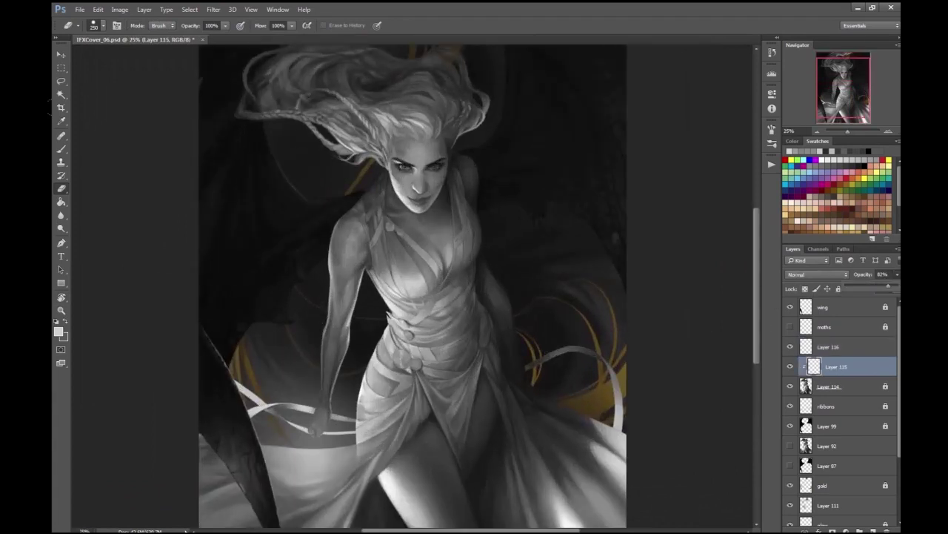
- Merge Layer 116, the clipped Layer 115 and Layer 114 into one figure layer
key(shift+alt+bracketright)
key(shift+alt+bracketleft)
key(ctrl+plus)
key(ctrl+plus)
key(ctrl+e)
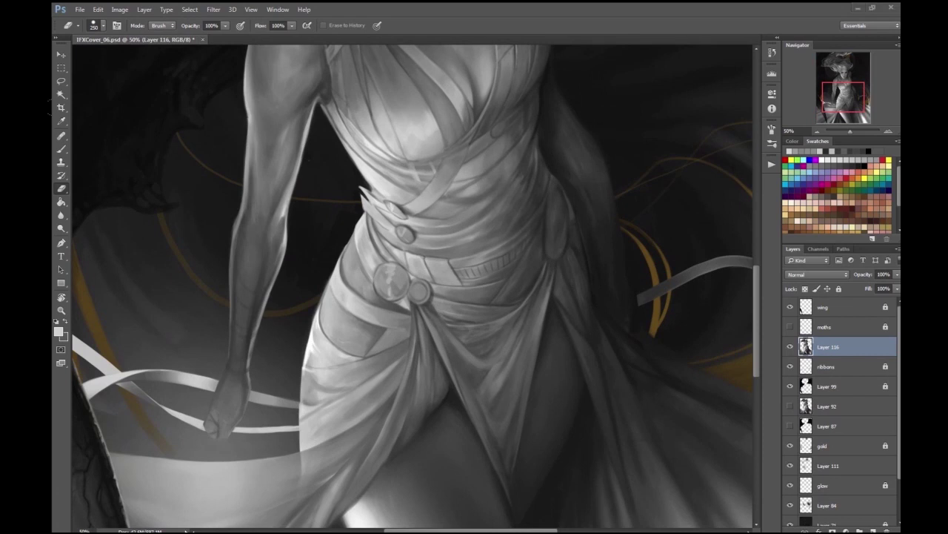
- Clean up the figure's silhouette around the pointed waist wraps and the hip with a small eraser
key(ctrl+plus)
key(ctrl+plus)
drag(428, 181, 337, 343)
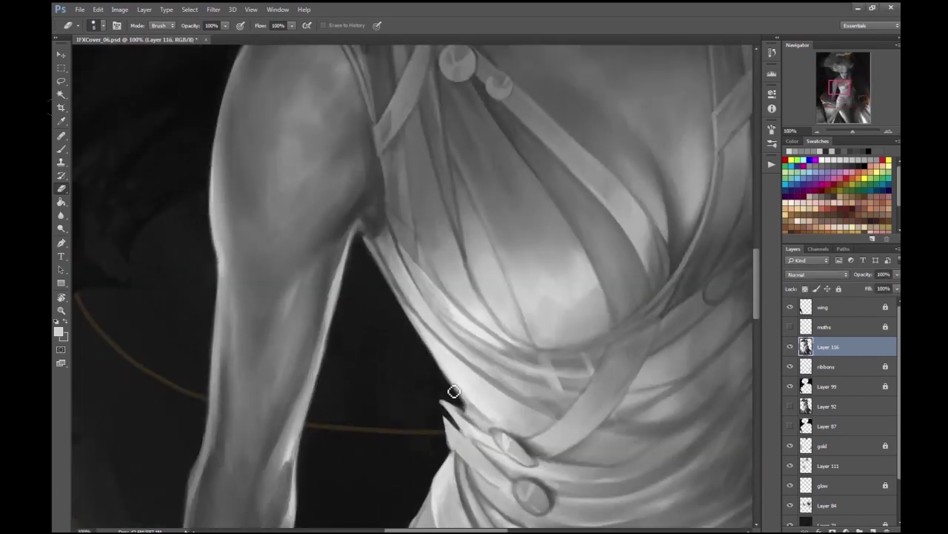
key(ctrl+minus)
drag(418, 406, 464, 327)
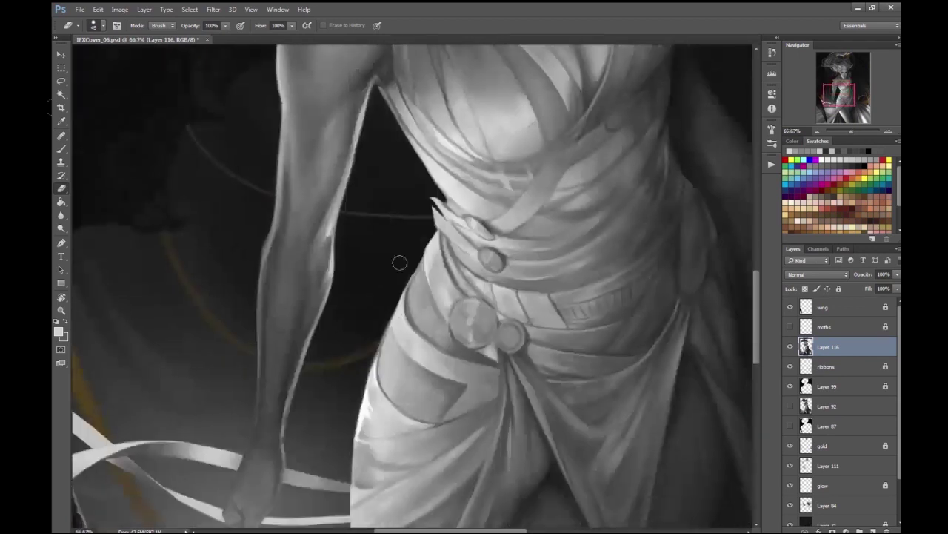
key(ctrl+minus)
key(ctrl+minus)
key(ctrl+minus)
key(ctrl+minus)
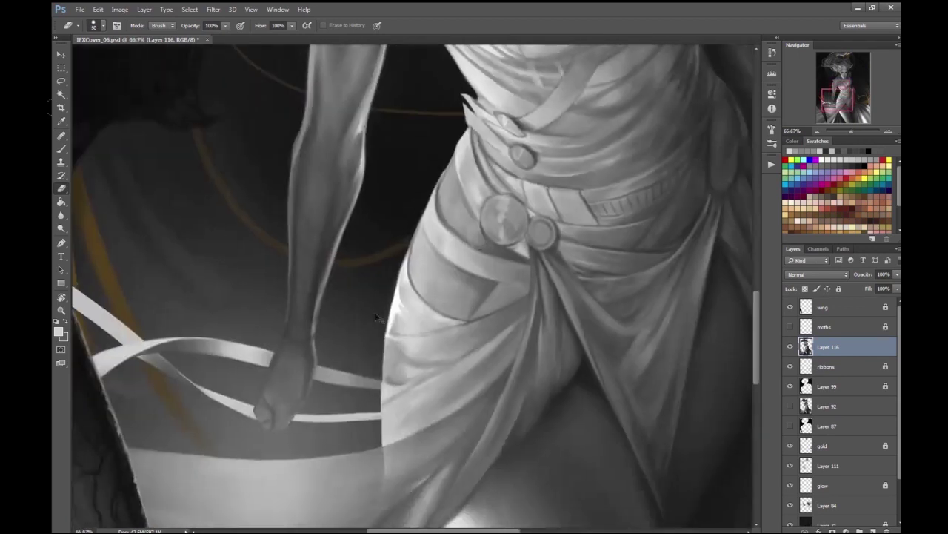
- Lock the figure layer, add a new layer above it and brush along the skirt beside the hip
key(ctrl+plus)
key(ctrl+plus)
key(ctrl+shift+alt+n)
key(ctrl+plus)
key(b)
drag(386, 381, 319, 474)
drag(393, 352, 296, 478)
- Flip the canvas horizontally, enlarge the brush to 600 px and softly shade the translucent skirt on the new layer
key(bracketright)
key(bracketright)
key(bracketright)
key(bracketright)
key(bracketright)
key(bracketright)
key(bracketright)
key(bracketright)
key(ctrl+minus)
key(ctrl+minus)
key(ctrl+minus)
key(bracketright)
key(bracketright)
key(bracketright)
key(bracketright)
key(bracketright)
key(bracketright)
key(bracketright)
key(bracketright)
key(bracketright)
key(bracketright)
key(bracketright)
key(bracketright)
key(ctrl+plus)
key(ctrl+plus)
key(ctrl+plus)
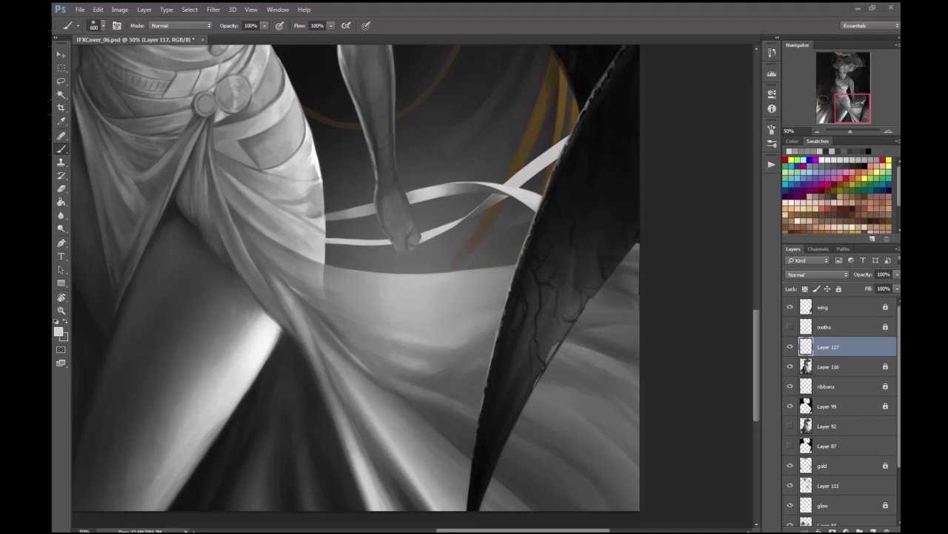
key(ctrl+minus)
key(ctrl+minus)
key(ctrl+plus)
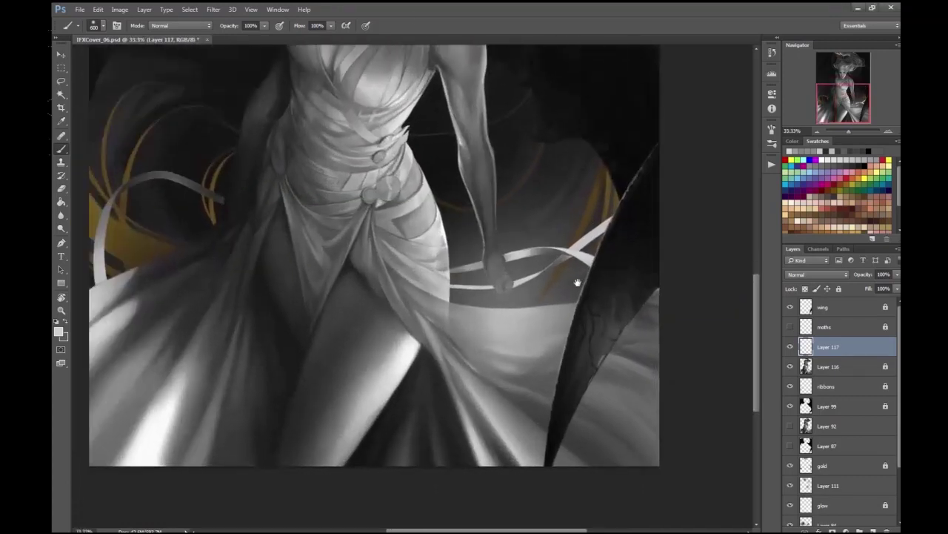
- Soften the new skirt shading with a different eraser brush and merge it into the figure layer
shift+click(796, 366)
ctrl+click(792, 371)
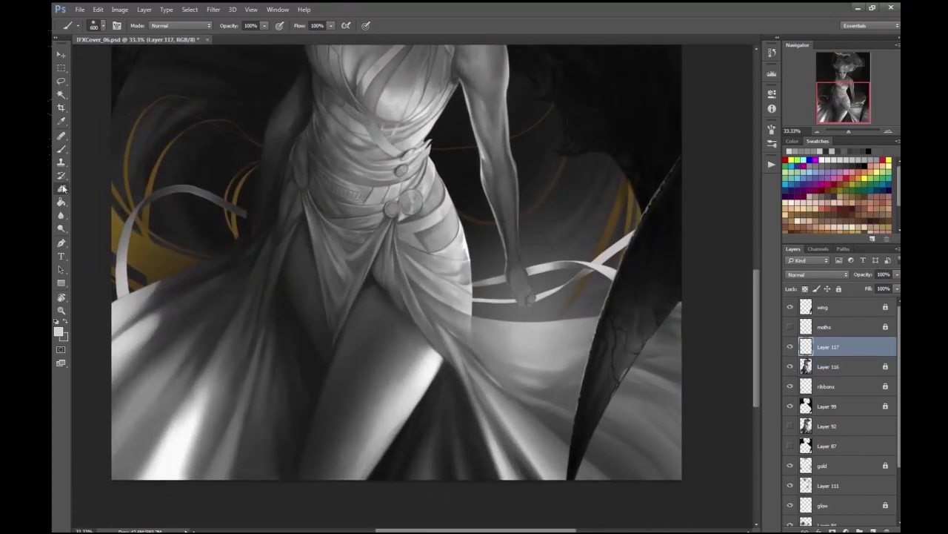
key(e)
click(103, 25)
double_click(245, 398)
key(ctrl+plus)
drag(689, 282, 588, 342)
key(ctrl+e)
- Pick a mid gray (RGB 87, 87, 87), lock Layer 117 and touch up the skirt beyond the wing on a new layer
key(b)
alt+click(588, 342)
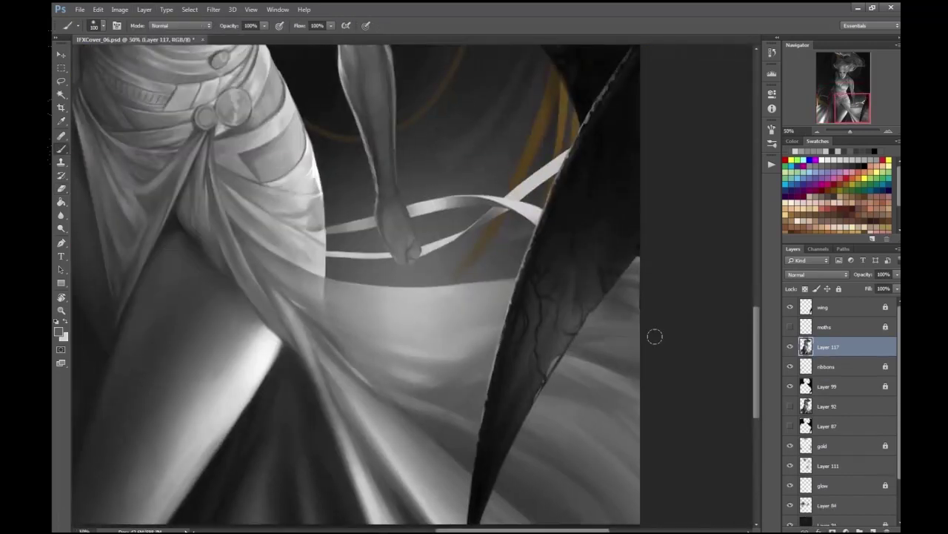
key(ctrl+plus)
drag(647, 350, 500, 327)
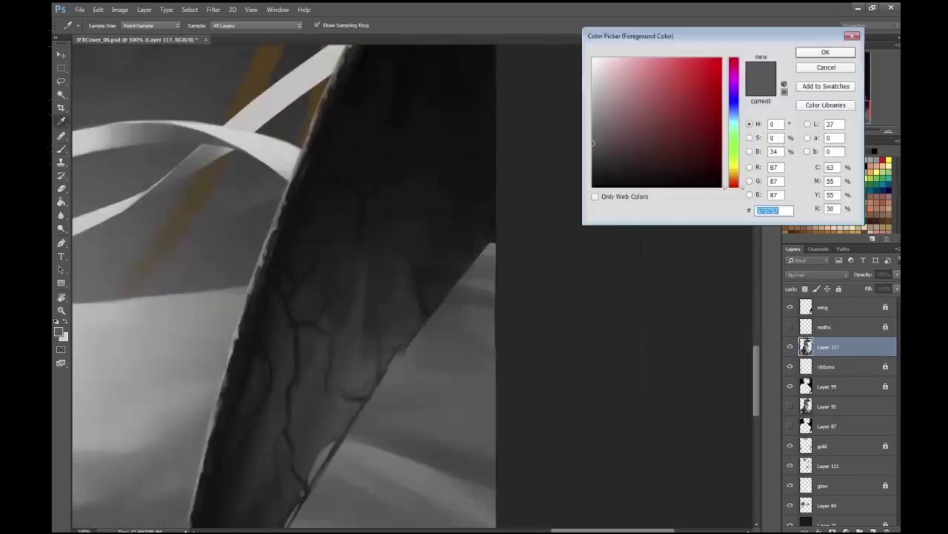
key(ctrl+minus)
key(ctrl+minus)
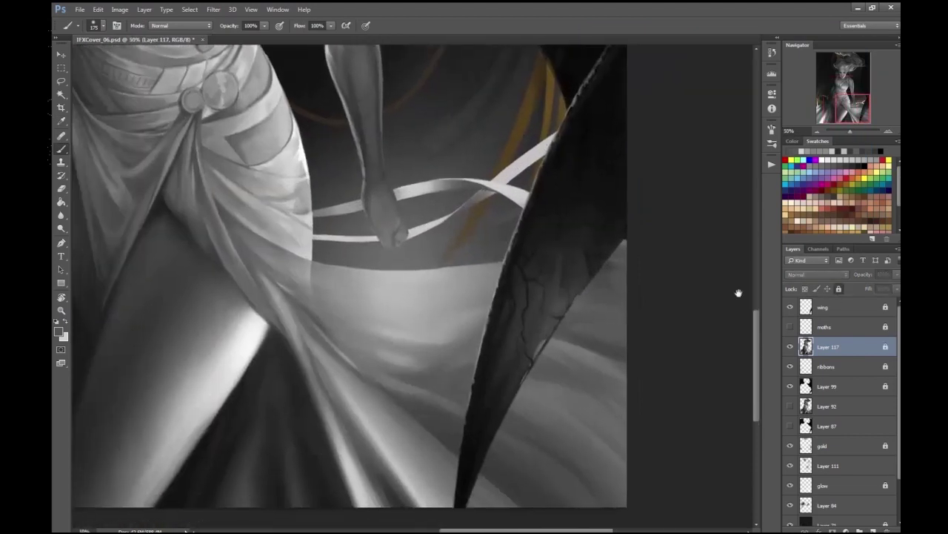
key(ctrl+shift+alt+n)
drag(660, 298, 502, 351)
click(59, 331)
key(Return)
key(ctrl+minus)
key(ctrl+minus)
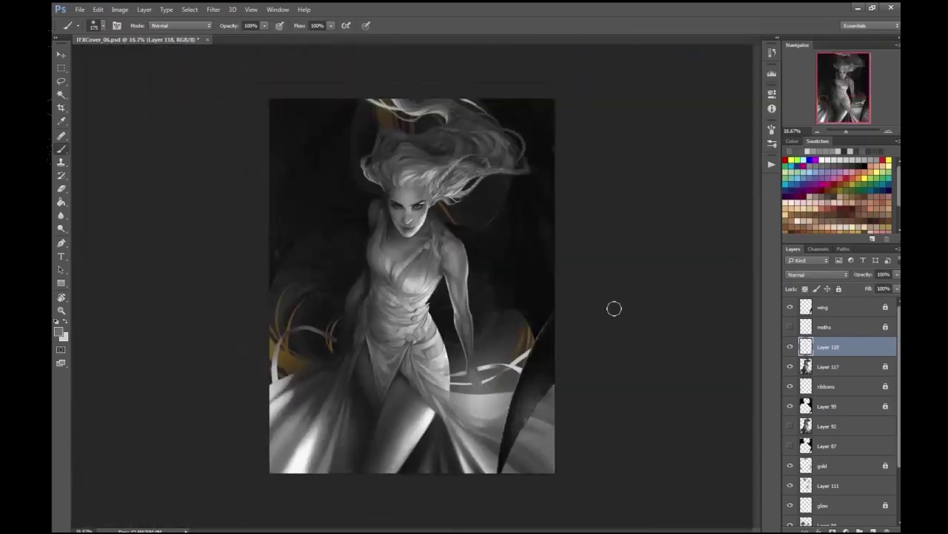
- Merge the skirt touch-up into the figure layer, lock the result and flip the canvas horizontally
key(ctrl+plus)
shift+click(828, 366)
key(ctrl+e)
key(shift+h)
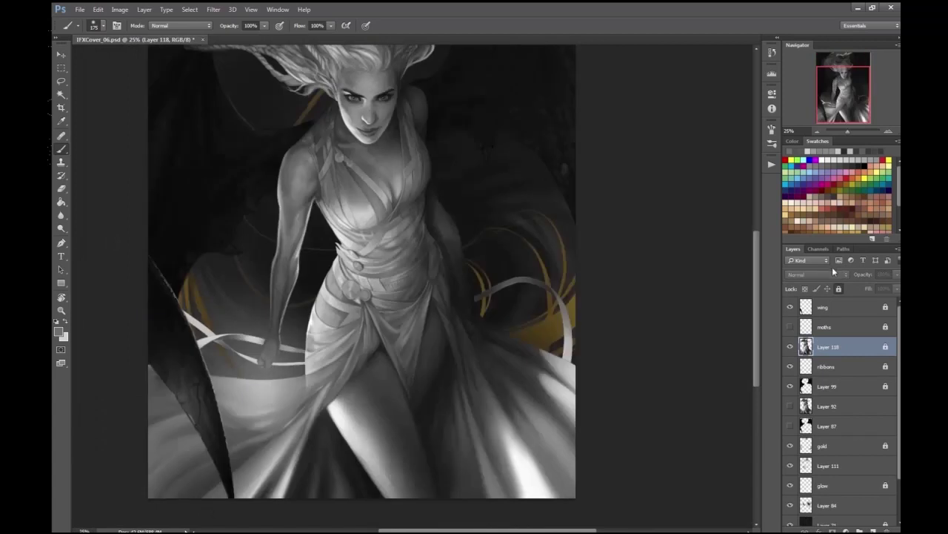
- Add a new layer above Layer 118 and merge the two into one unlocked figure layer
key(ctrl+shift+alt+n)
scroll(298, 212, up, 2)
key(e)
scroll(100, 195, down, 3)
scroll(458, 253, up, 2)
scroll(466, 245, down, 3)
shift+click(828, 366)
scroll(444, 259, up, 2)
click(144, 9)
click(163, 328)
- Erase the fist at the end of the lowered arm with a 150 px eraser
mouse_move(589, 290)
mouse_down()
mouse_move(637, 305)
mouse_move(652, 168)
mouse_up()
scroll(637, 305, up, 1)
click(94, 25)
click(239, 402)
key(Escape)
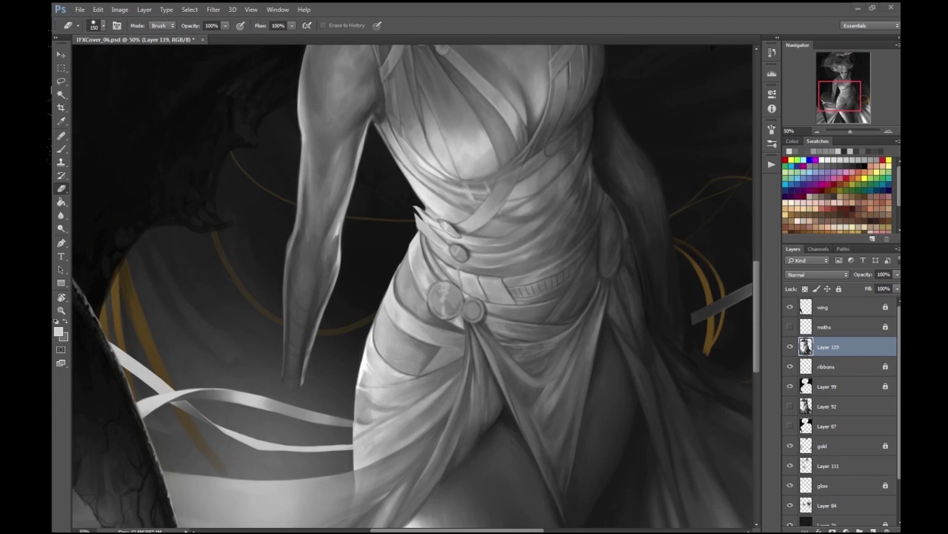
- Trim the edges of the pointed waist wraps against the dark background with a small eraser
scroll(415, 176, up, 5)
key(bracketleft)
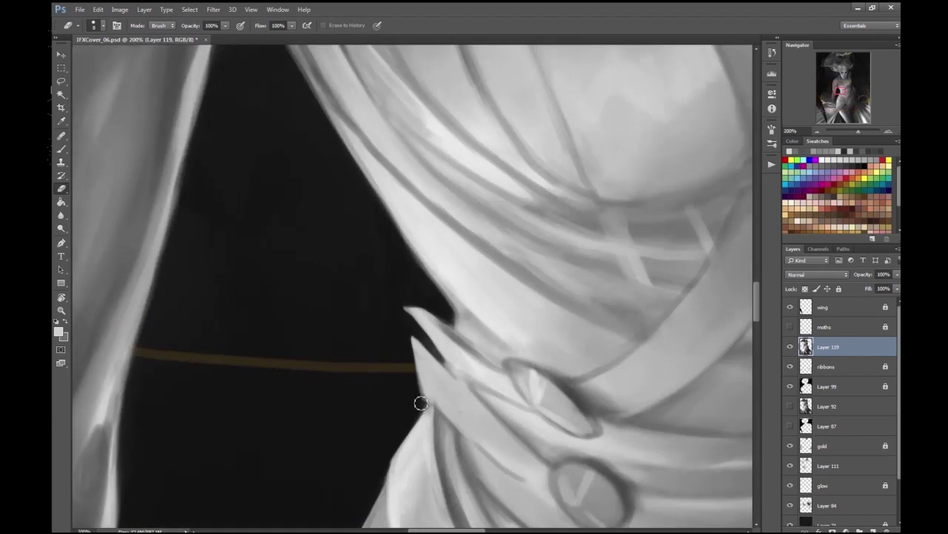
scroll(412, 371, down, 2)
scroll(492, 185, down, 3)
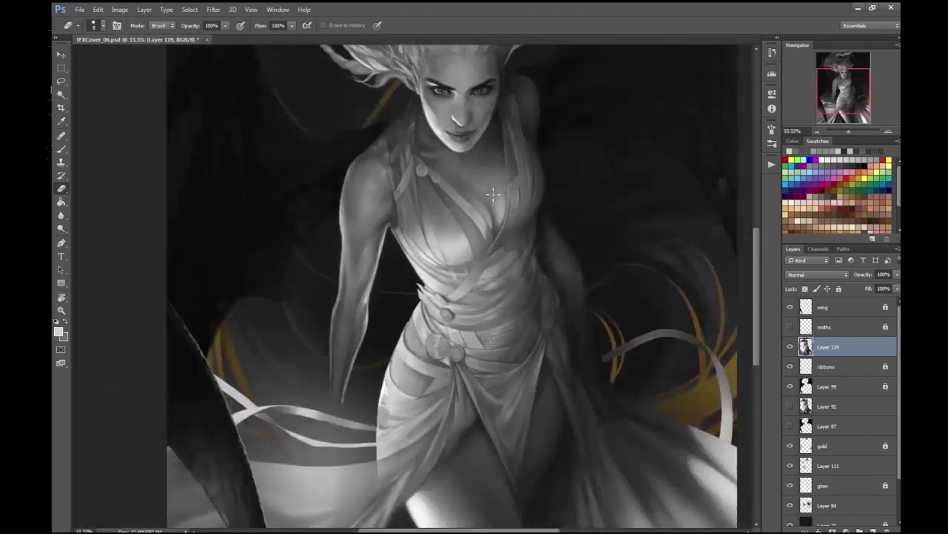
scroll(490, 194, up, 1)
drag(475, 250, 495, 295)
scroll(504, 308, down, 2)
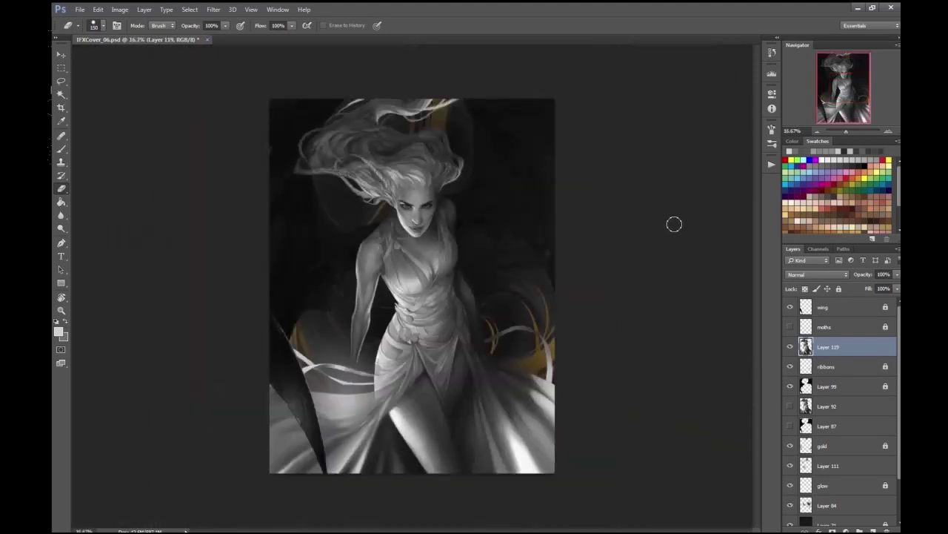
- Flip the canvas horizontally and refine the dark edge between the far arm and hip drape with a small brush
key(ctrl+shift+h)
scroll(462, 279, up, 2)
key(b)
scroll(462, 280, up, 1)
scroll(462, 279, up, 1)
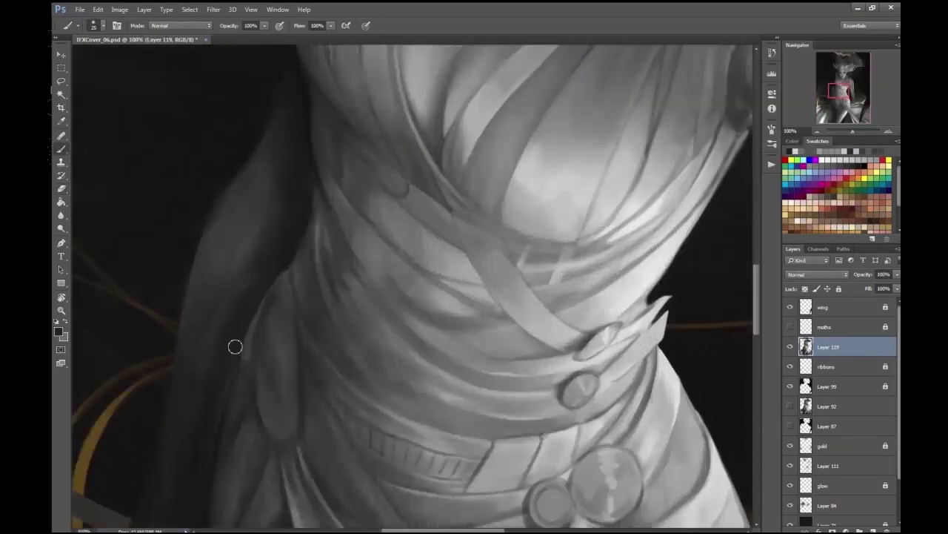
scroll(129, 318, down, 1)
scroll(330, 395, down, 1)
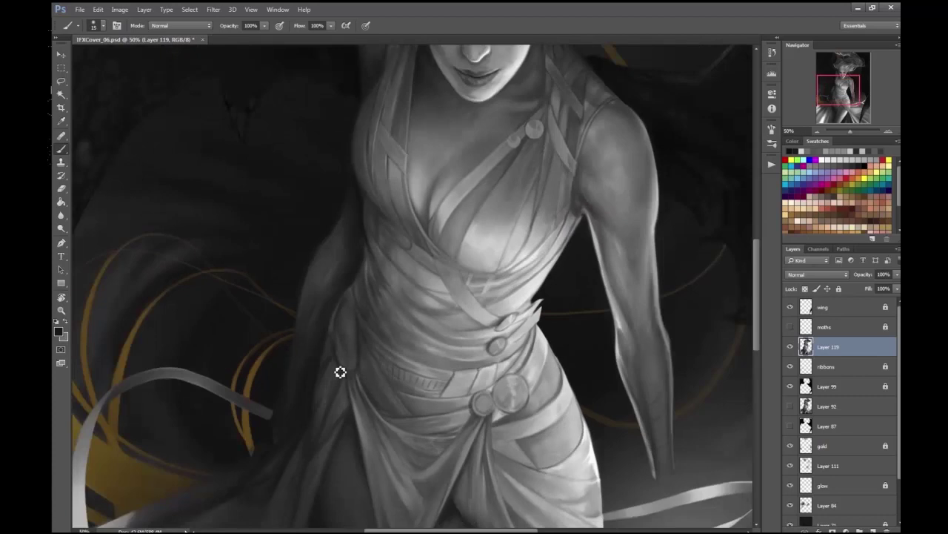
scroll(693, 277, down, 1)
scroll(693, 277, up, 1)
- Lock the figure layer, add a new layer above it and darken the crease beside the neckline straps
key(ctrl+shift+alt+n)
scroll(703, 344, up, 2)
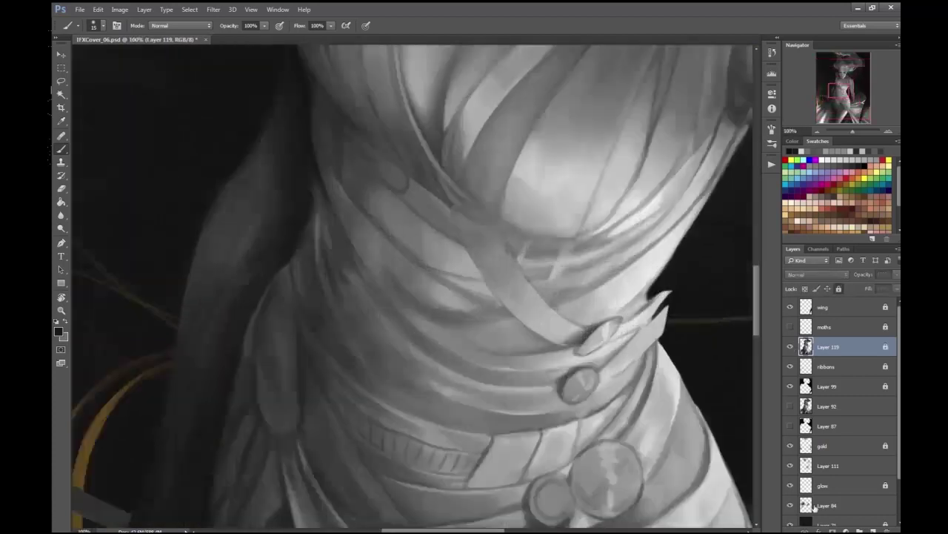
click(103, 26)
key(Escape)
scroll(393, 259, up, 1)
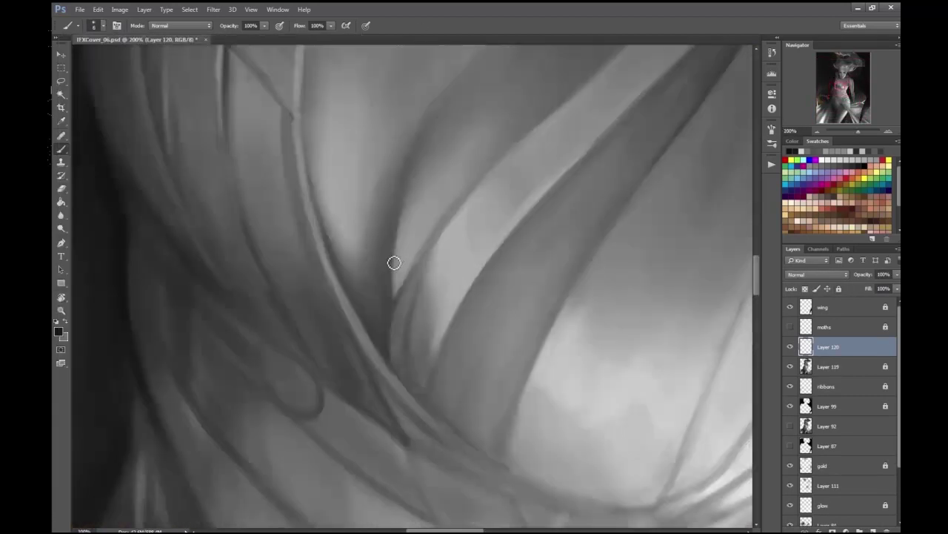
scroll(423, 106, down, 2)
scroll(379, 227, up, 2)
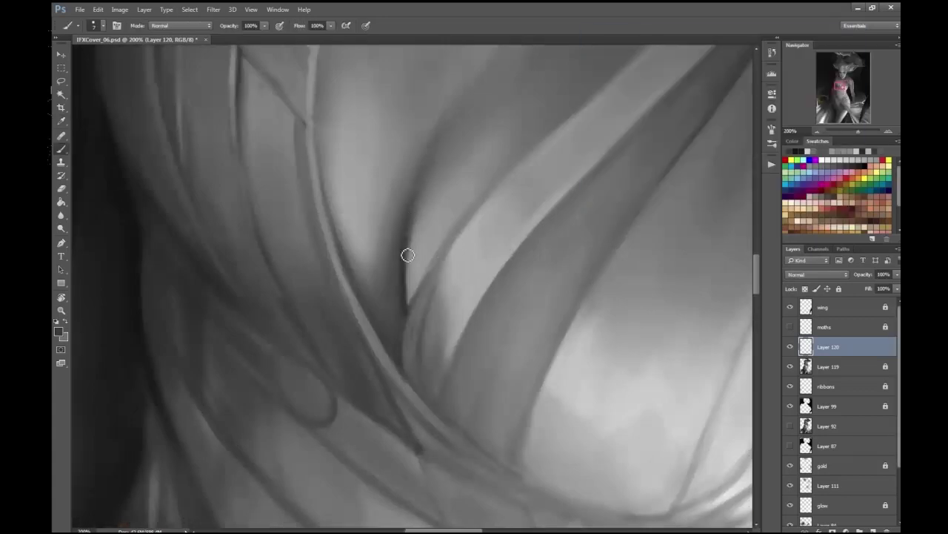
- Flip the canvas horizontally and deepen the shadows where the bodice straps cross, using a very fine brush
scroll(401, 361, down, 4)
scroll(704, 289, up, 4)
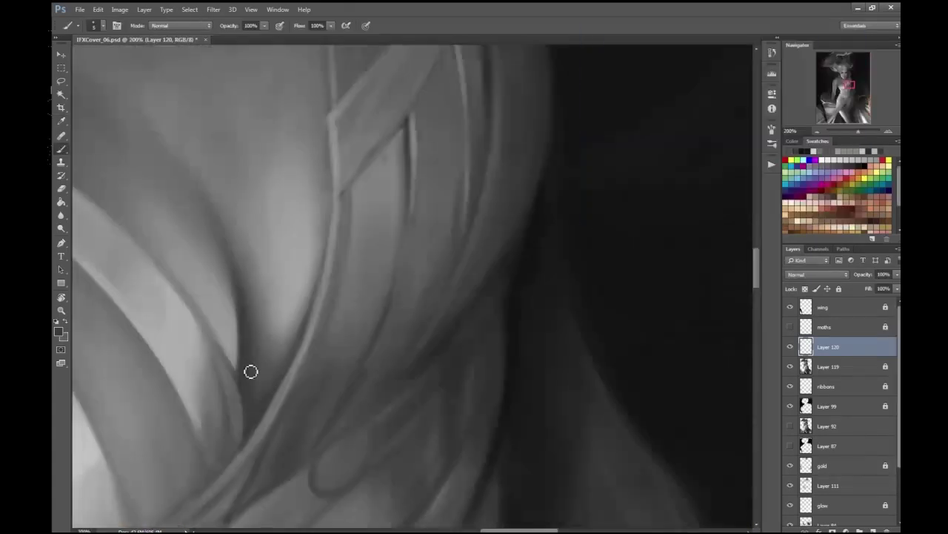
scroll(351, 387, left, 3)
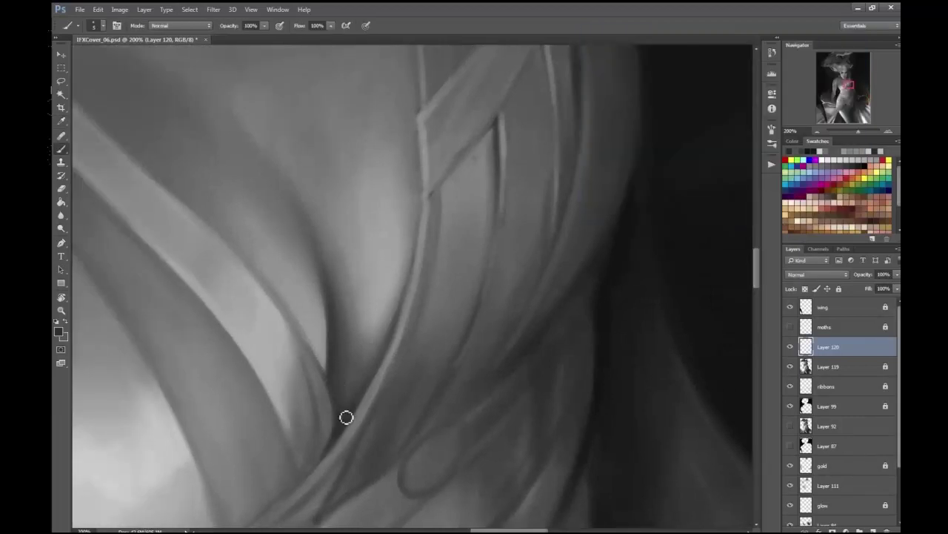
scroll(379, 367, down, 4)
scroll(540, 229, up, 4)
key(shift+c)
key(Escape)
scroll(434, 344, down, 2)
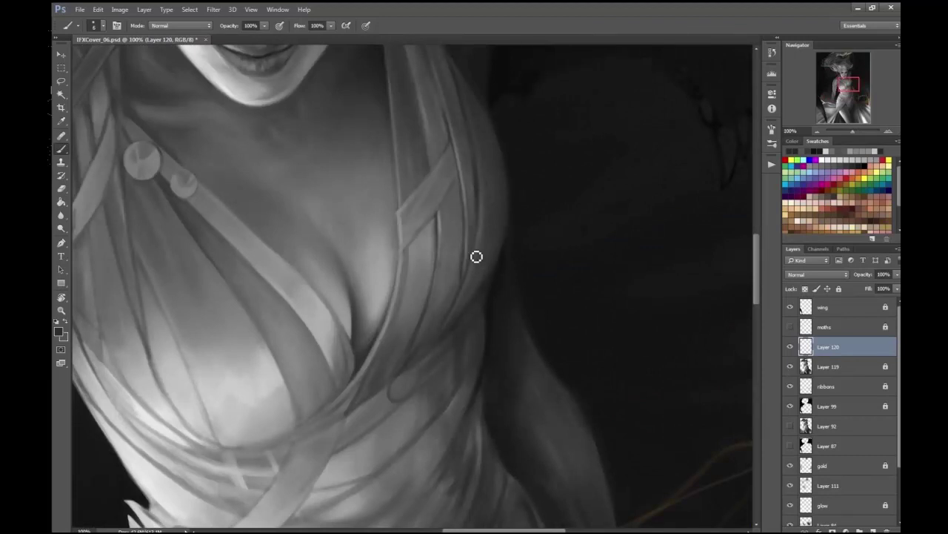
- Flip the canvas horizontally and merge Layer 120 with Layer 119
scroll(481, 218, down, 3)
scroll(565, 273, up, 2)
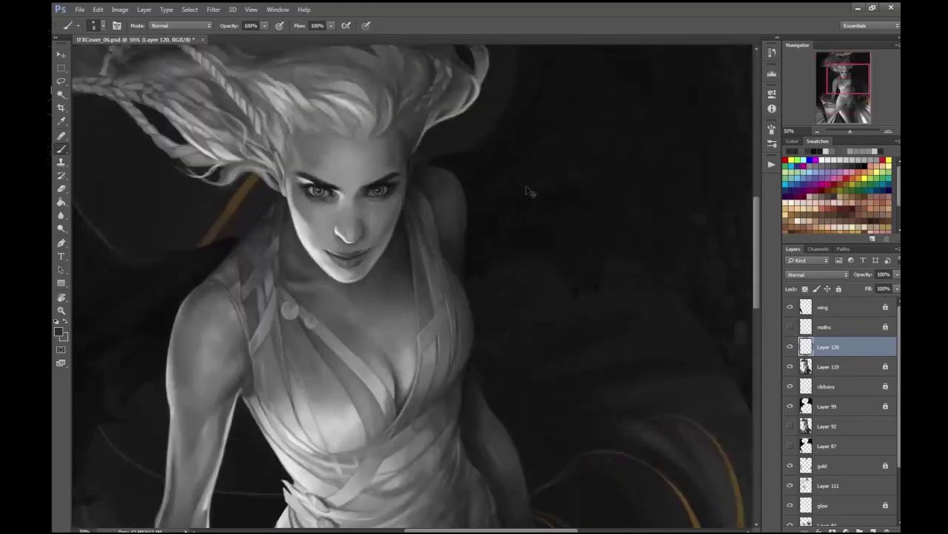
scroll(200, 372, down, 2)
scroll(201, 372, up, 1)
key(ctrl+e)
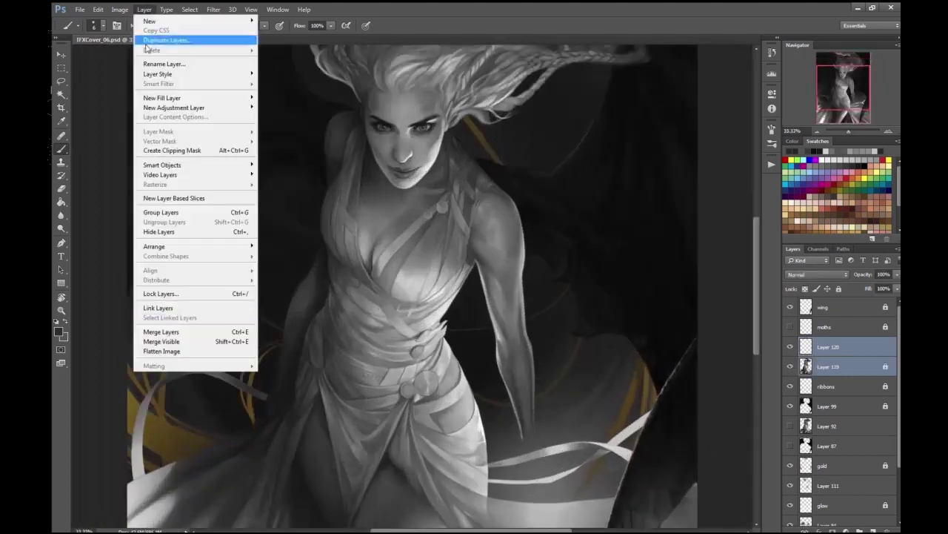
- Duplicate the merged figure layer and clip the copy to the original
right_click(844, 346)
click(726, 146)
key(Return)
right_click(844, 347)
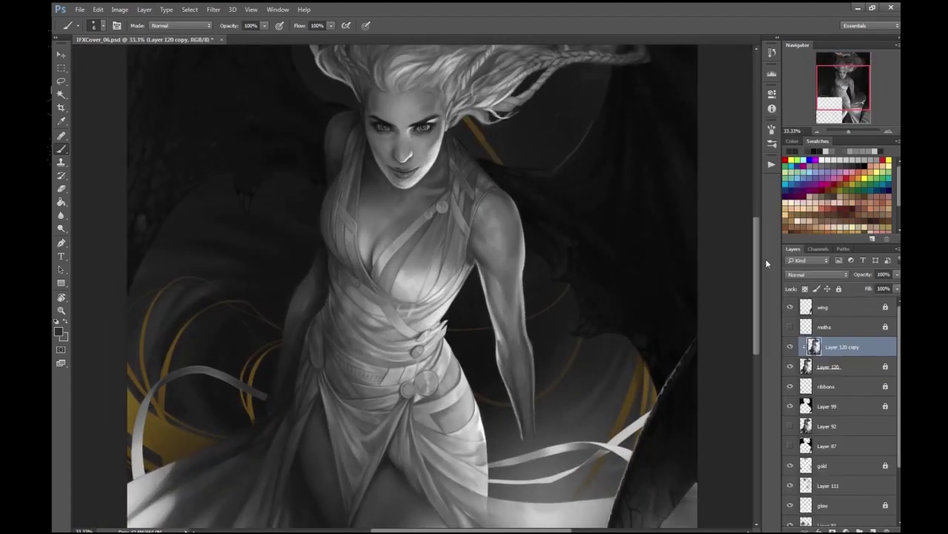
click(778, 250)
- Apply Brightness/Contrast to the clipped copy with brightness 15 and contrast 8
click(119, 9)
mouse_move(170, 35)
click(264, 35)
scroll(643, 197, down, 1)
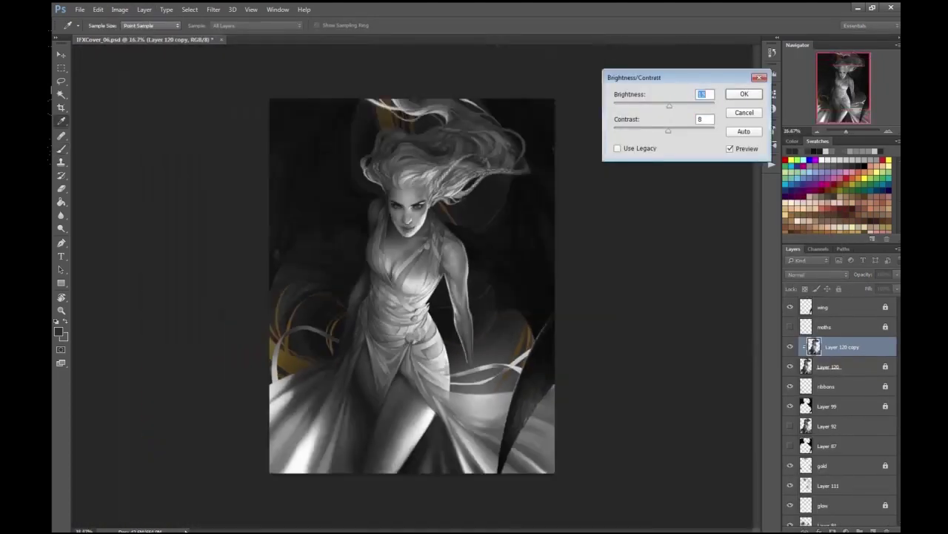
key(Return)
- Add a new layer clipped above the brightened copy and brush gray tones onto the far shoulder and its straps
scroll(643, 197, up, 1)
key(ctrl+shift+alt+n)
right_click(845, 346)
click(778, 249)
key(ctrl+plus)
key(ctrl+plus)
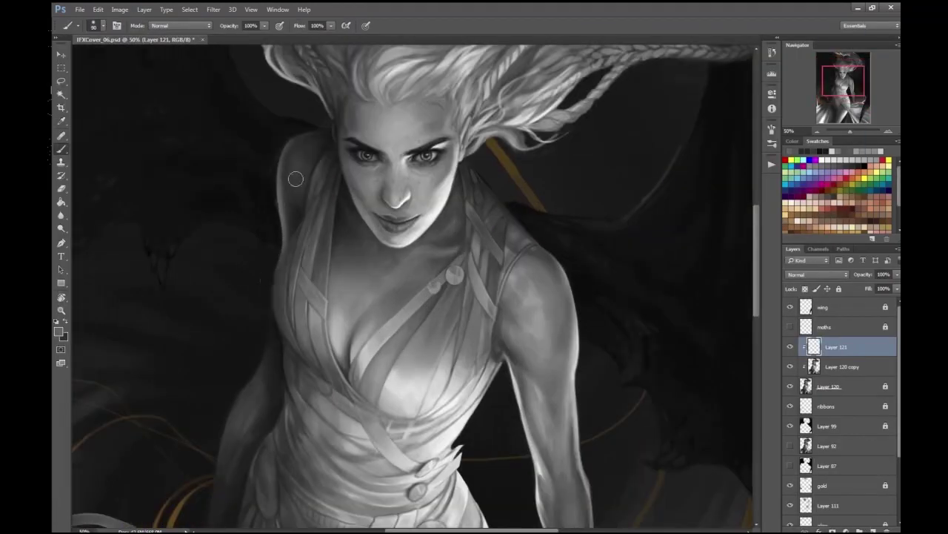
key(ctrl+plus)
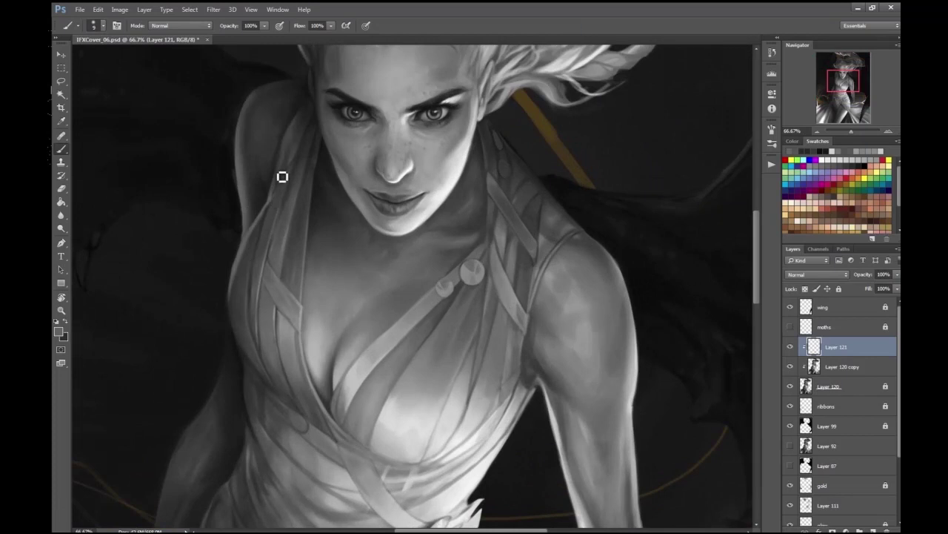
- Erase rough edges on Layer 120 along the outer contour of the far shoulder, dress side and arm
key(ctrl+0)
scroll(526, 230, up, 5)
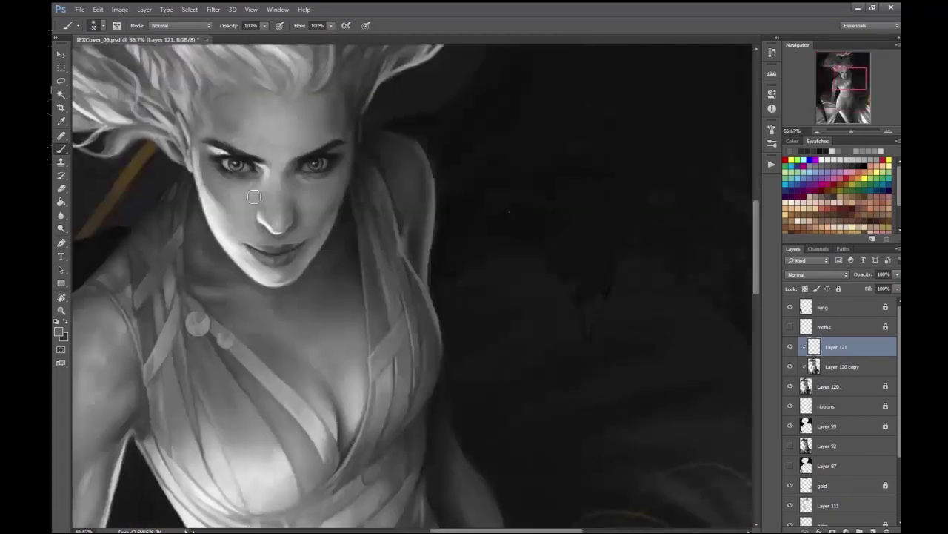
key(e)
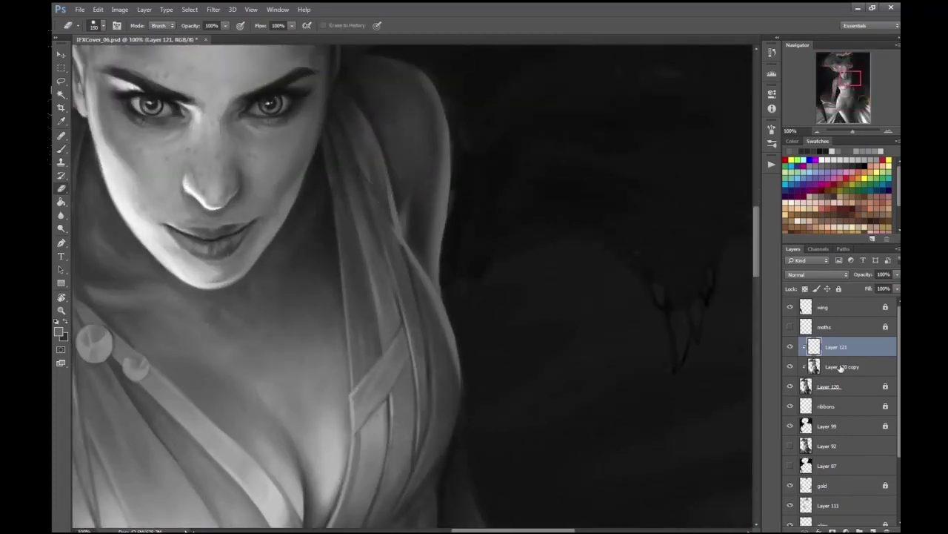
key(alt+bracketleft)
key(alt+bracketleft)
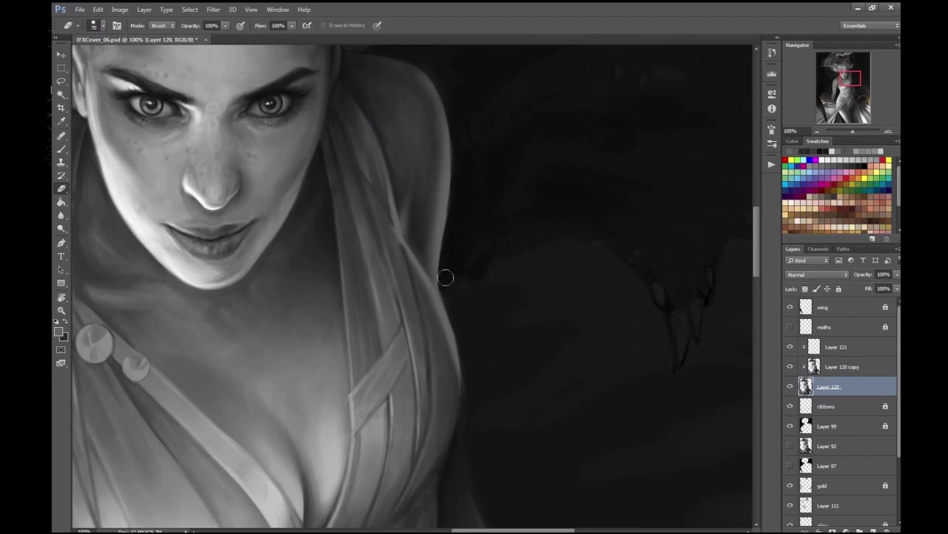
drag(466, 404, 379, 213)
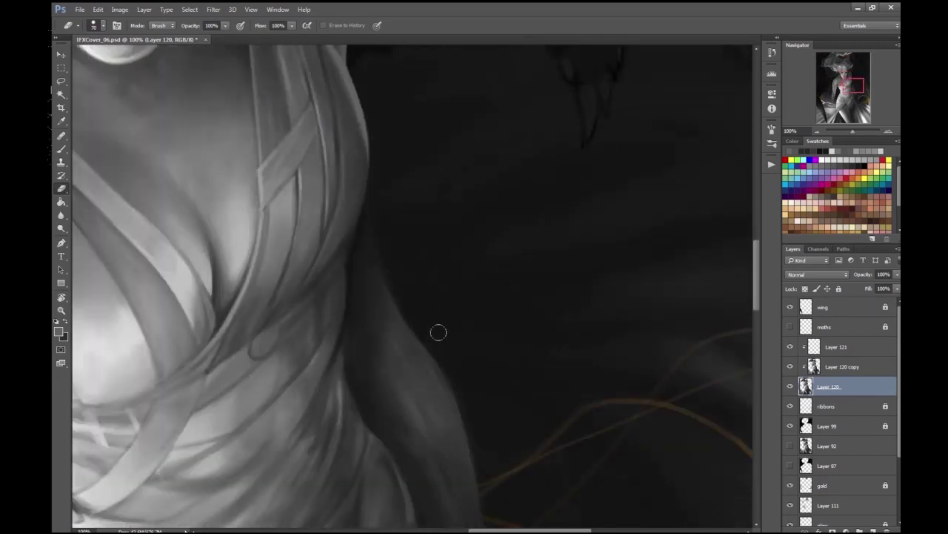
scroll(608, 328, down, 3)
- On Layer 121, choose a lighter gray and brush a thin rim highlight along the dress's outer edge below the far shoulder
key(alt+bracketright)
key(alt+bracketright)
scroll(399, 281, up, 3)
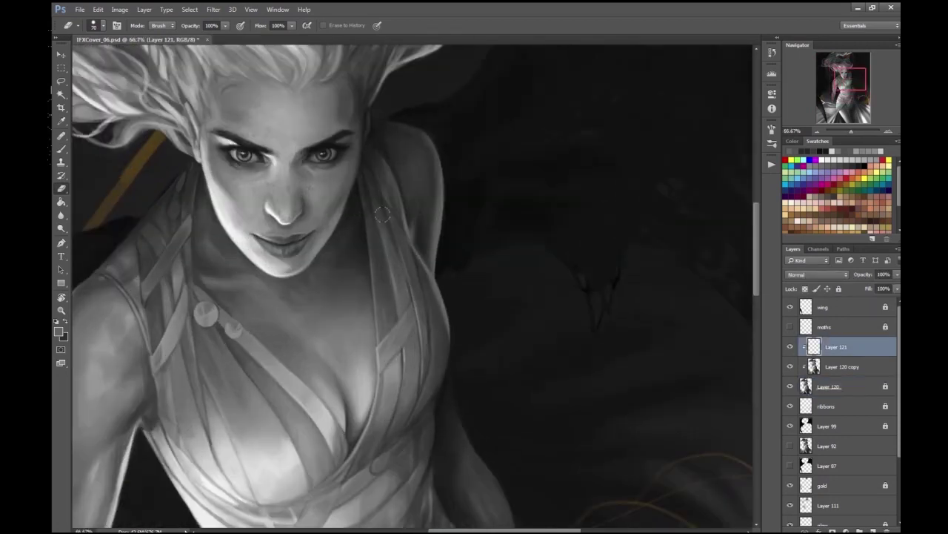
key(i)
click(59, 332)
key(Return)
key(b)
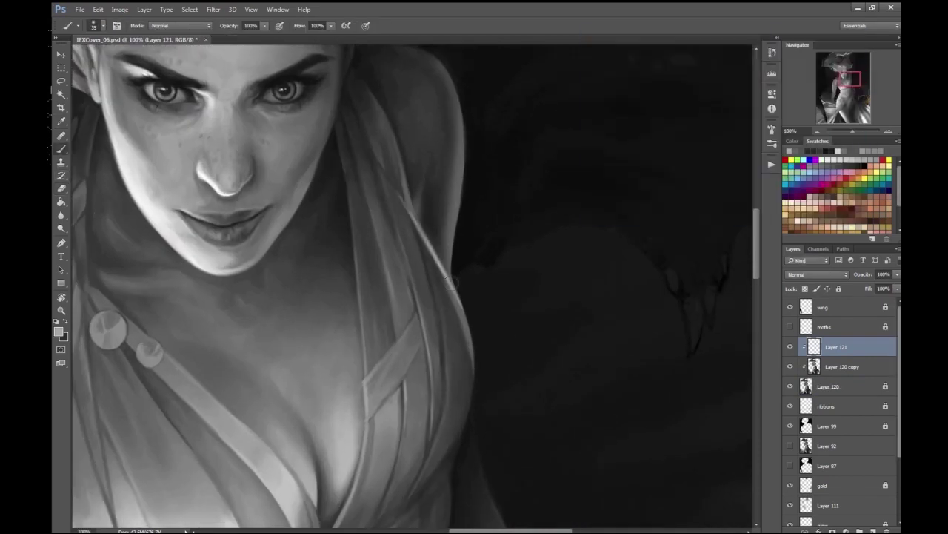
scroll(449, 280, down, 3)
scroll(448, 280, down, 2)
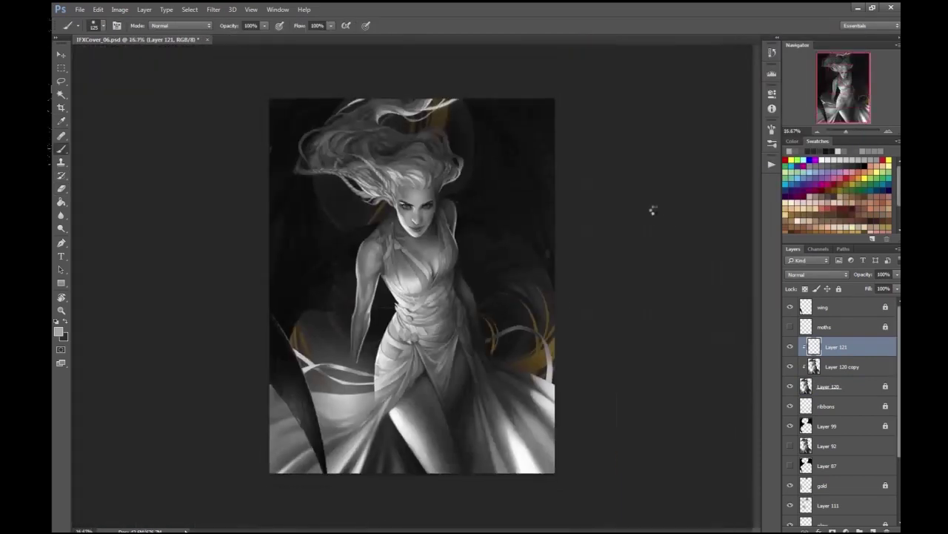
- Clean up the top contour of the far shoulder on Layer 120 with the Eraser
scroll(522, 329, up, 4)
key(alt+bracketleft)
key(alt+bracketleft)
drag(522, 329, 535, 388)
key(e)
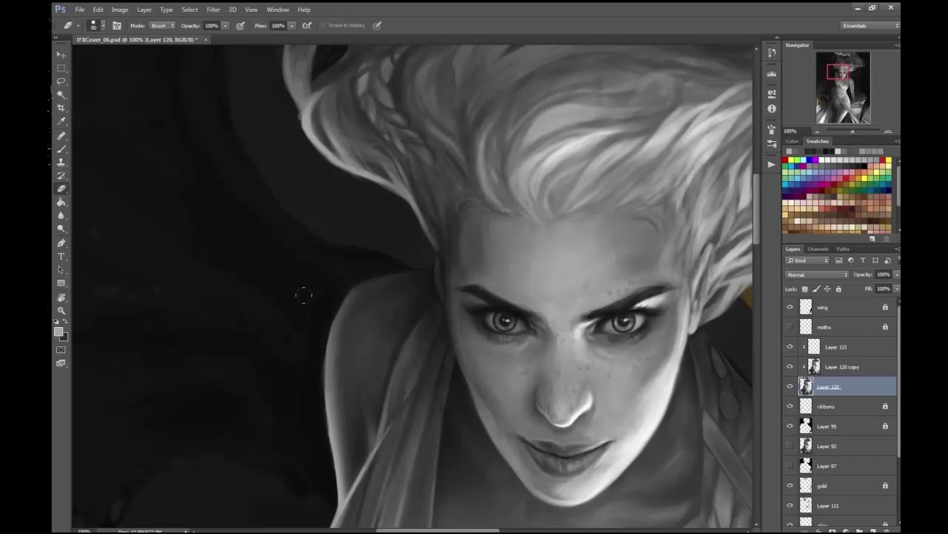
scroll(257, 415, up, 2)
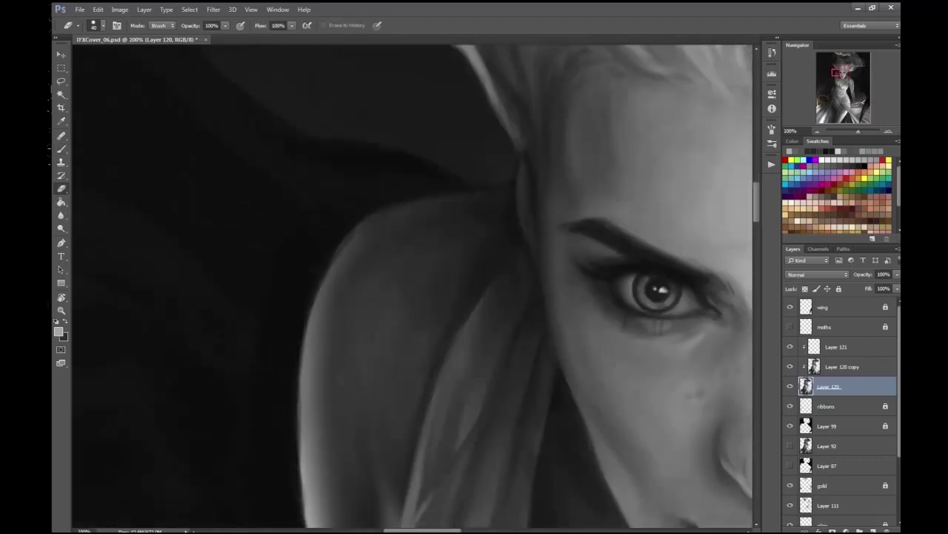
drag(309, 305, 400, 206)
scroll(420, 158, down, 4)
- Brush light gray on Layer 121 along the dress side and the far upper arm beside it
key(alt+bracketright)
key(alt+bracketright)
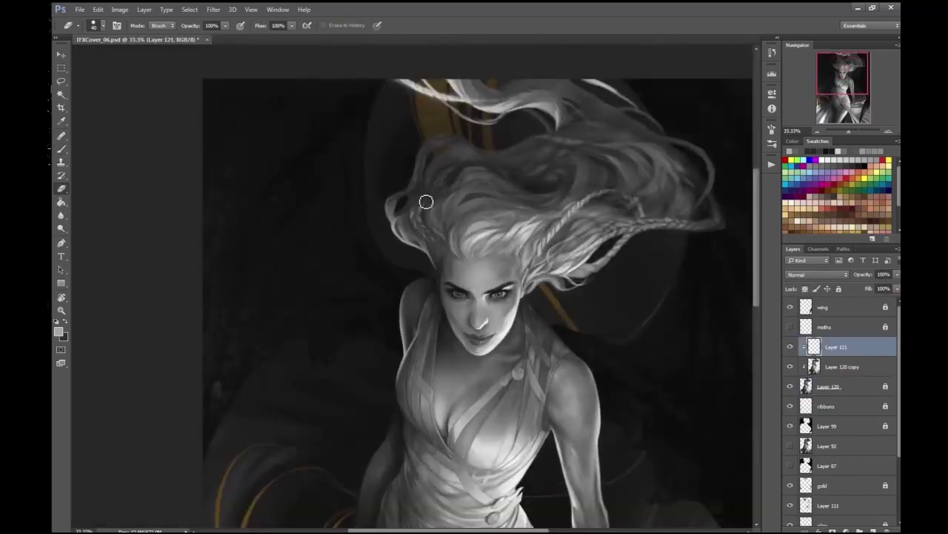
key(b)
scroll(401, 317, up, 2)
scroll(333, 277, down, 2)
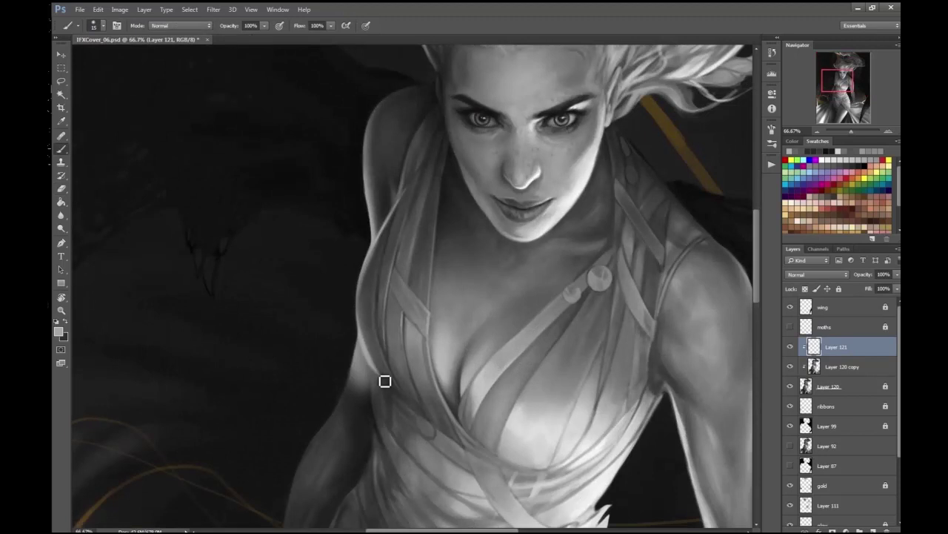
scroll(379, 376, down, 1)
scroll(677, 280, down, 1)
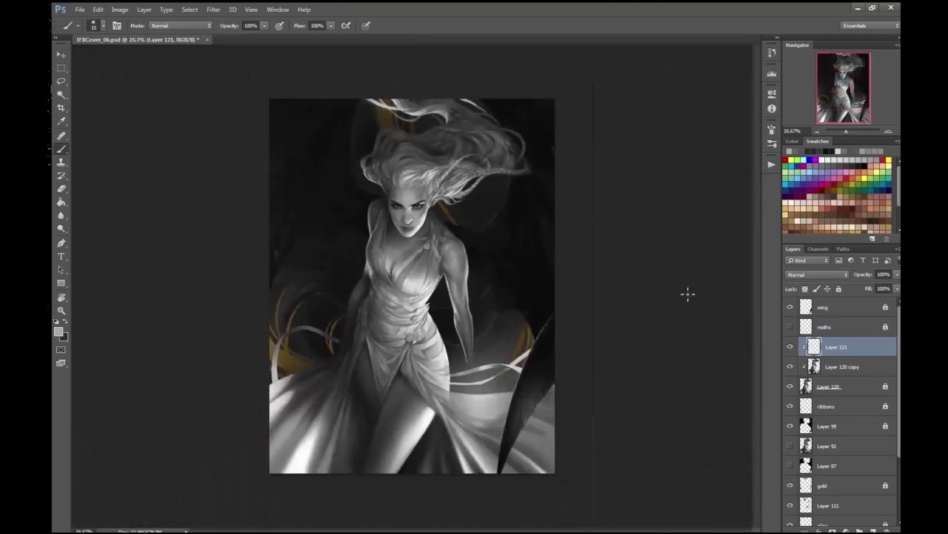
- Soften the new highlights on the side of the bodice on Layer 121 with the Eraser
key(h)
scroll(673, 269, up, 1)
scroll(415, 297, down, 2)
key(e)
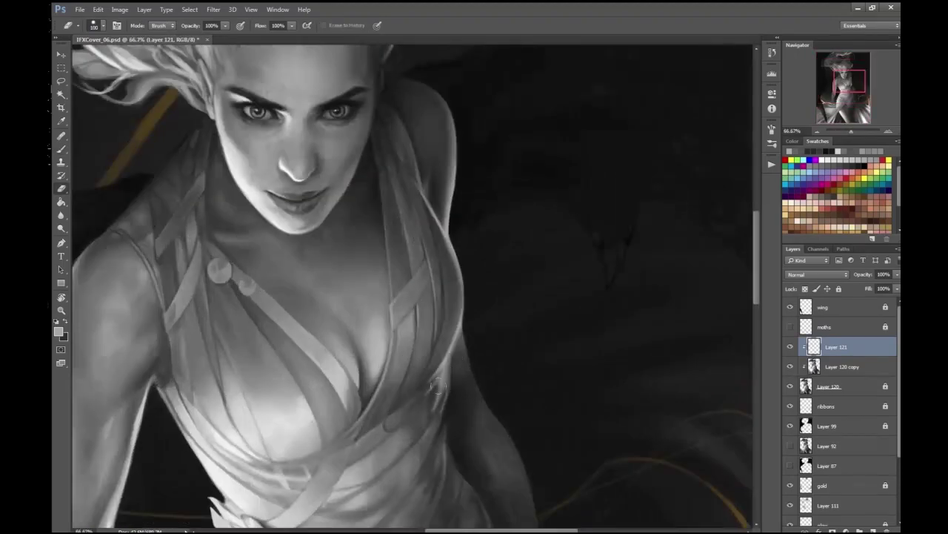
scroll(442, 386, down, 1)
scroll(441, 385, down, 1)
scroll(371, 156, up, 2)
- Brush broad light gray tones onto the lower dress and skirt on Layer 121 with a large brush
key(b)
scroll(329, 341, down, 2)
scroll(345, 258, down, 1)
scroll(415, 207, down, 1)
scroll(390, 405, up, 1)
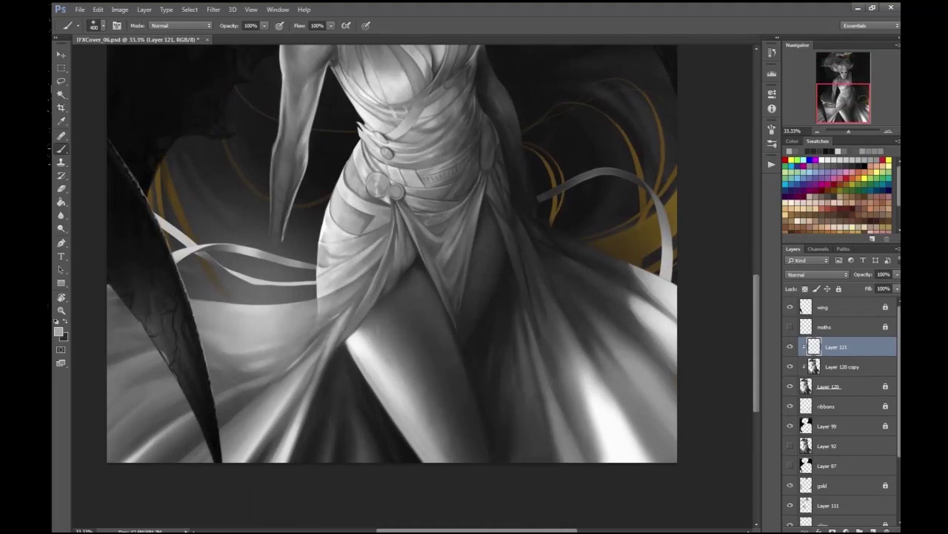
scroll(413, 396, down, 1)
scroll(371, 243, down, 1)
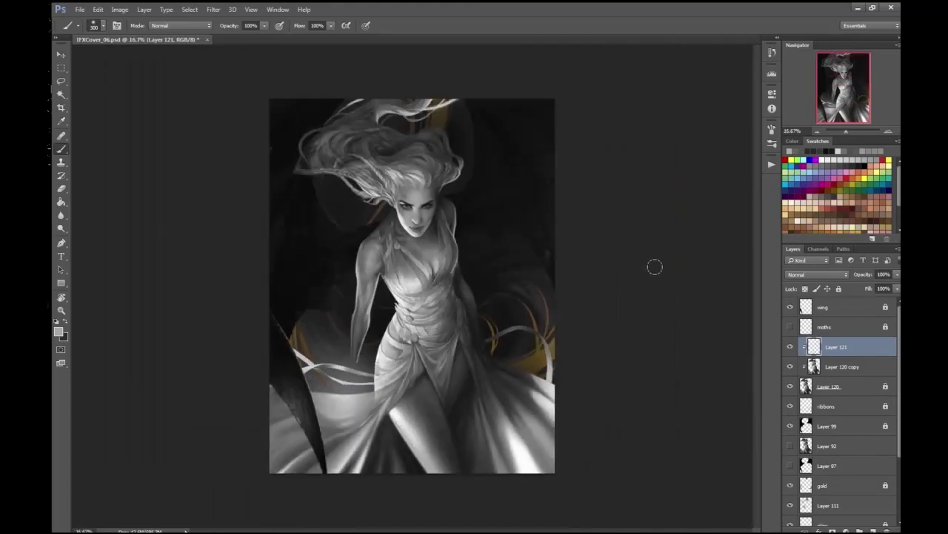
- Choose a different eraser tip and soften the painted tones on Layer 121
key(e)
scroll(394, 200, up, 2)
click(77, 25)
double_click(244, 395)
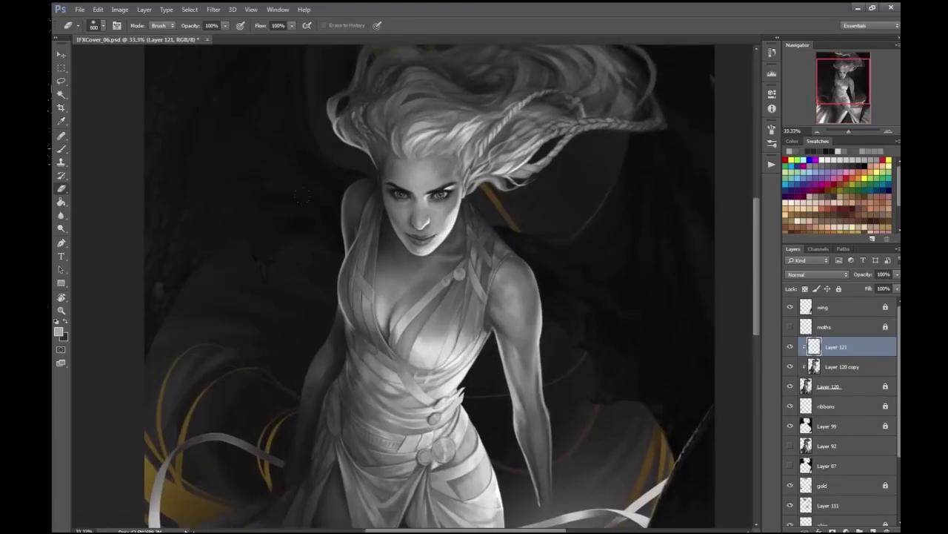
- Brush mid-gray folds onto the shaded side of the wrapped bodice and blend them with the Eraser
scroll(378, 392, up, 3)
key(b)
mouse_move(275, 222)
mouse_down()
mouse_move(291, 308)
mouse_move(276, 231)
mouse_move(309, 249)
mouse_move(303, 266)
mouse_move(277, 196)
mouse_move(313, 232)
mouse_up()
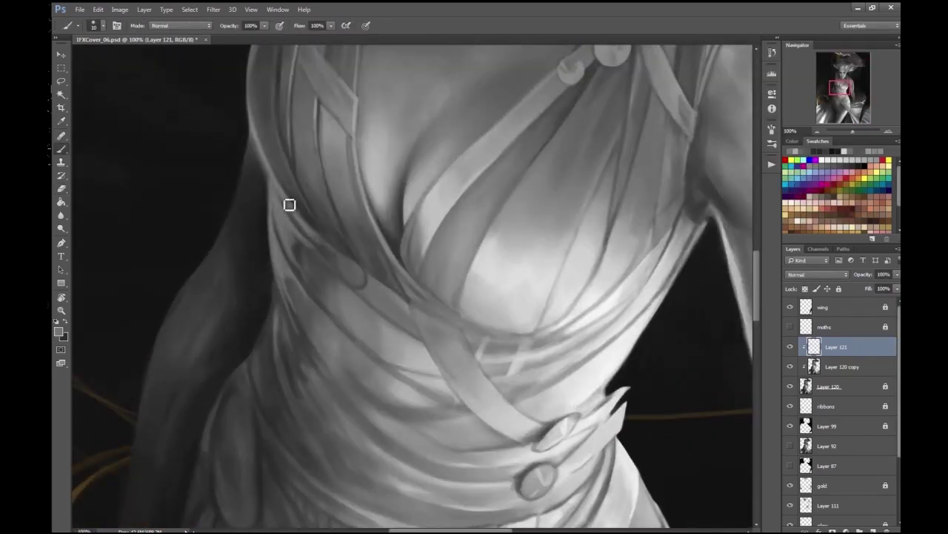
scroll(291, 212, down, 2)
key(e)
scroll(415, 287, down, 2)
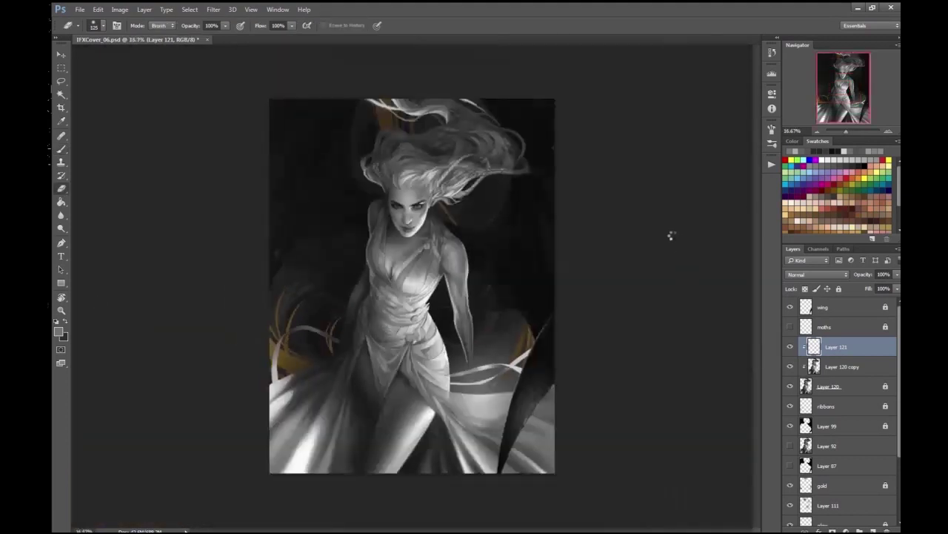
- Save the painting
scroll(586, 180, up, 3)
scroll(627, 172, down, 2)
scroll(626, 172, down, 1)
key(ctrl+s)
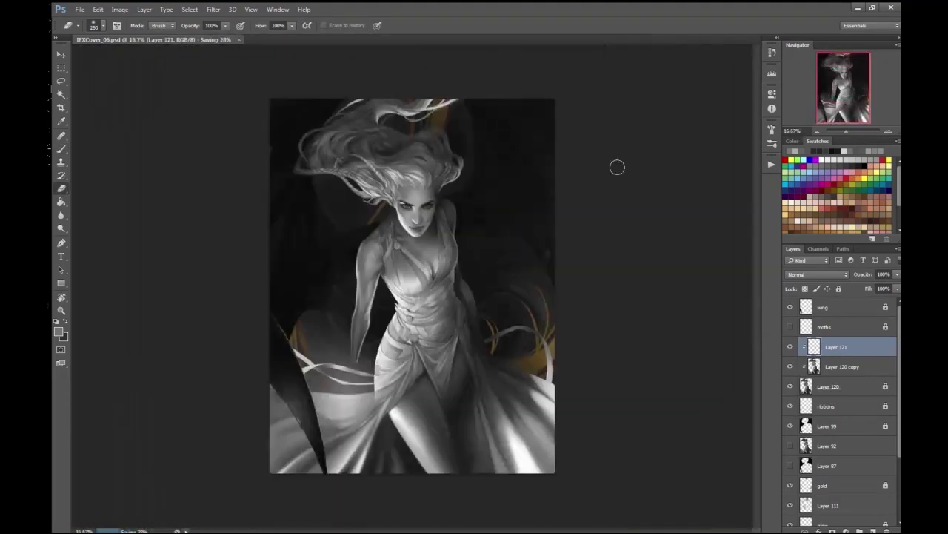
- Toggle the visibility of Layer 120 copy and Layer 121 to compare the figure's lighting
scroll(664, 265, up, 1)
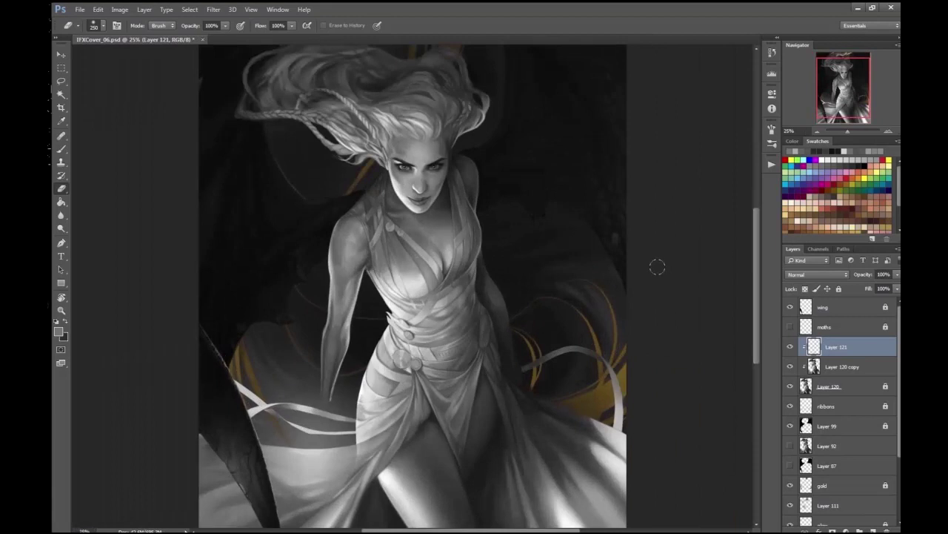
scroll(568, 220, up, 1)
scroll(568, 220, down, 1)
key(b)
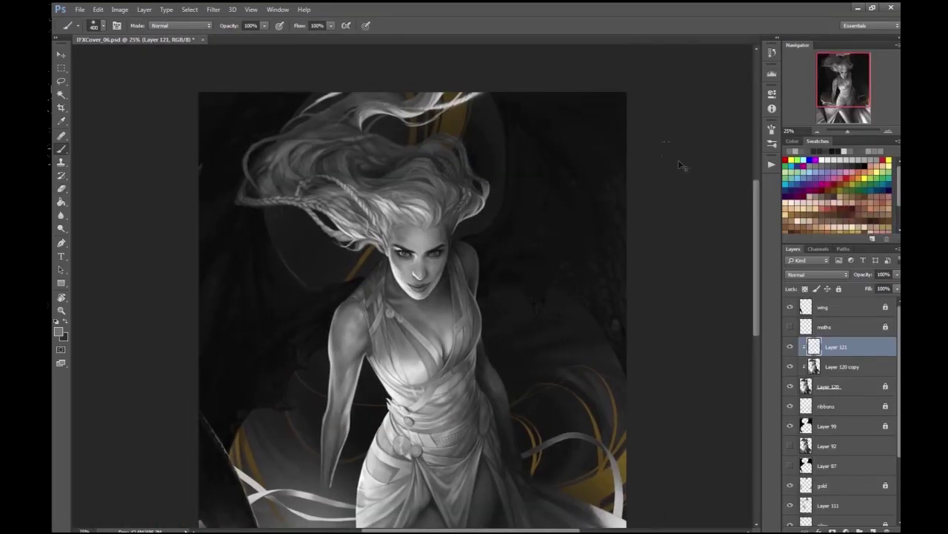
key(ctrl+minus)
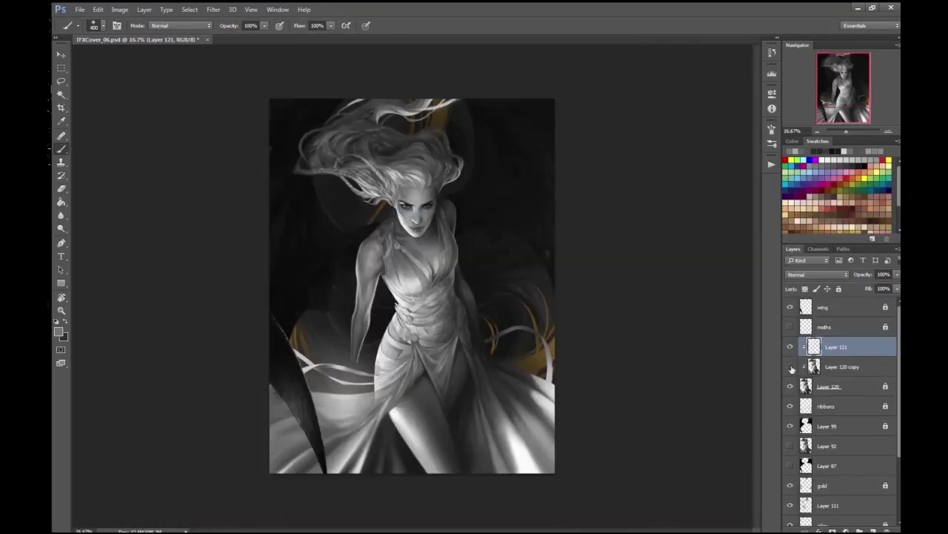
alt+click(790, 365)
alt+click(791, 365)
shift+click(793, 363)
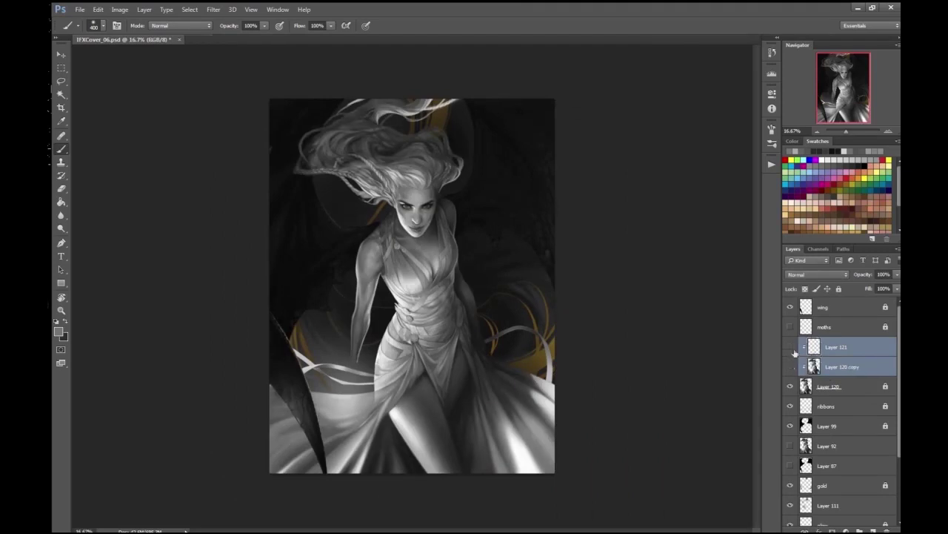
click(790, 346)
- Brush a near-white highlight onto the front thigh on Layer 121
click(837, 346)
key(ctrl+plus)
key(ctrl+plus)
key(ctrl+plus)
scroll(444, 249, down, 5)
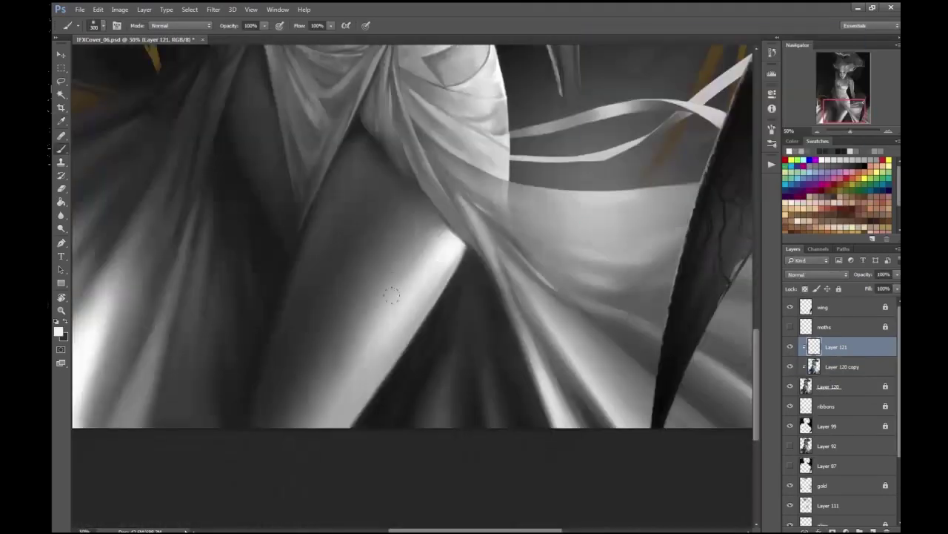
key(ctrl+minus)
key(ctrl+minus)
- Add a new layer above Layer 121, choose a dark gray and brush shadows around the thigh and skirt opening
key(ctrl+shift+alt+n)
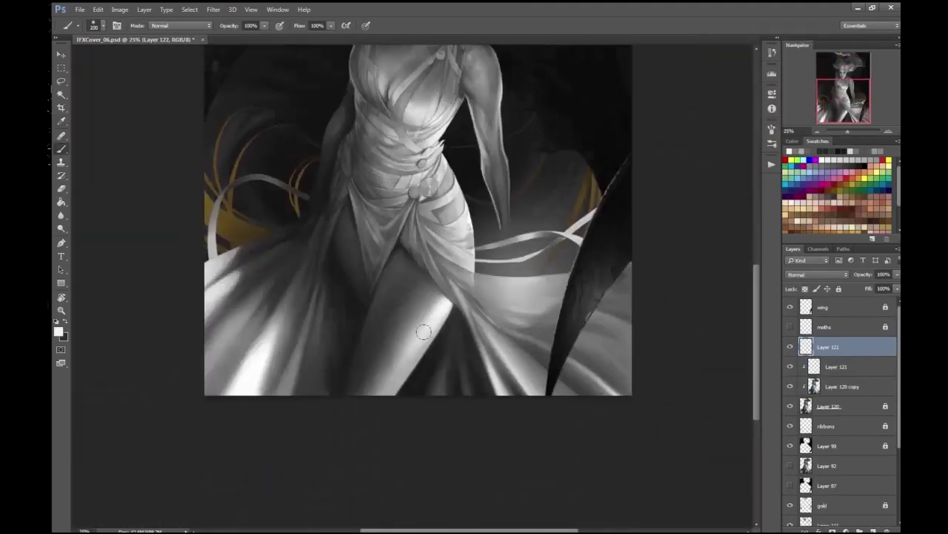
key(ctrl+minus)
key(ctrl+plus)
scroll(412, 285, down, 5)
click(59, 331)
key(Return)
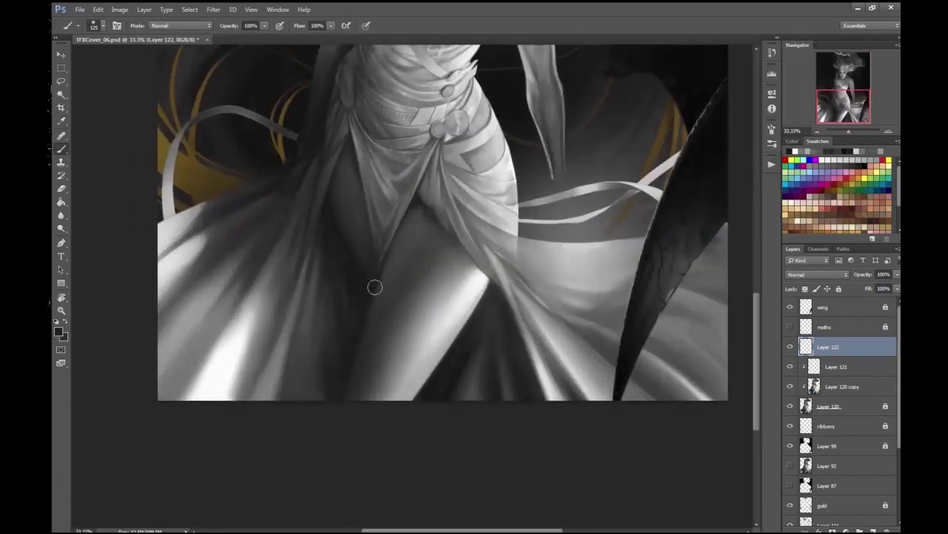
key(ctrl+minus)
key(ctrl+plus)
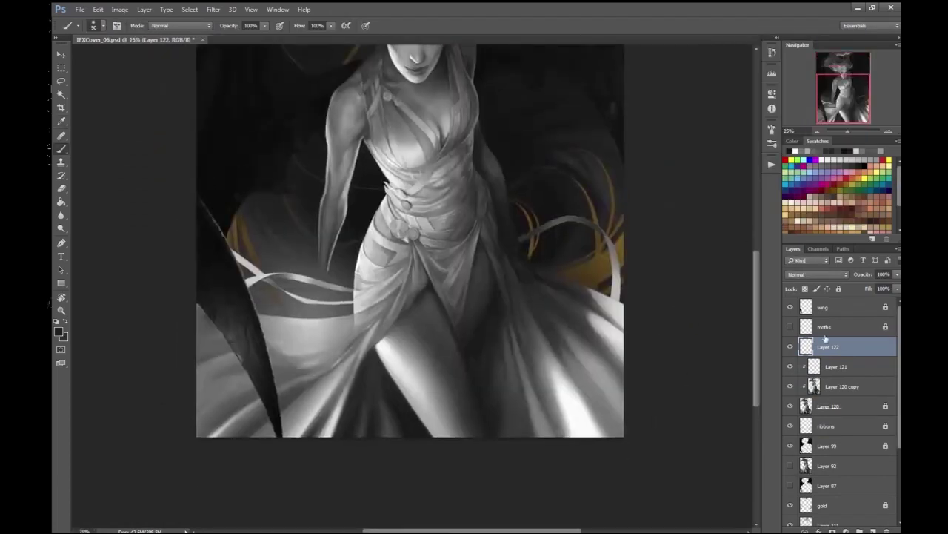
- Merge Layer 122, Layer 121, Layer 120 copy and Layer 120 into one figure layer
key(ctrl+minus)
key(alt+shift+bracketleft)
key(alt+shift+bracketleft)
key(alt+shift+bracketleft)
key(ctrl+plus)
key(ctrl+e)
key(ctrl+plus)
key(ctrl+plus)
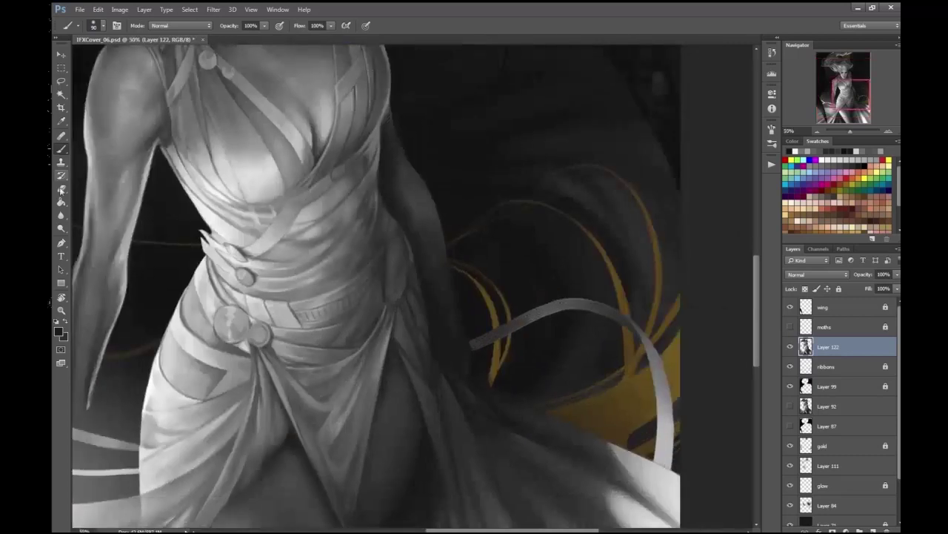
- Choose another eraser tip at a smaller size and clean up the skirt's upper edge below the far arm on Layer 122
key(e)
click(103, 26)
double_click(237, 403)
scroll(388, 323, down, 2)
scroll(388, 323, right, 3)
key(bracketleft)
key(bracketleft)
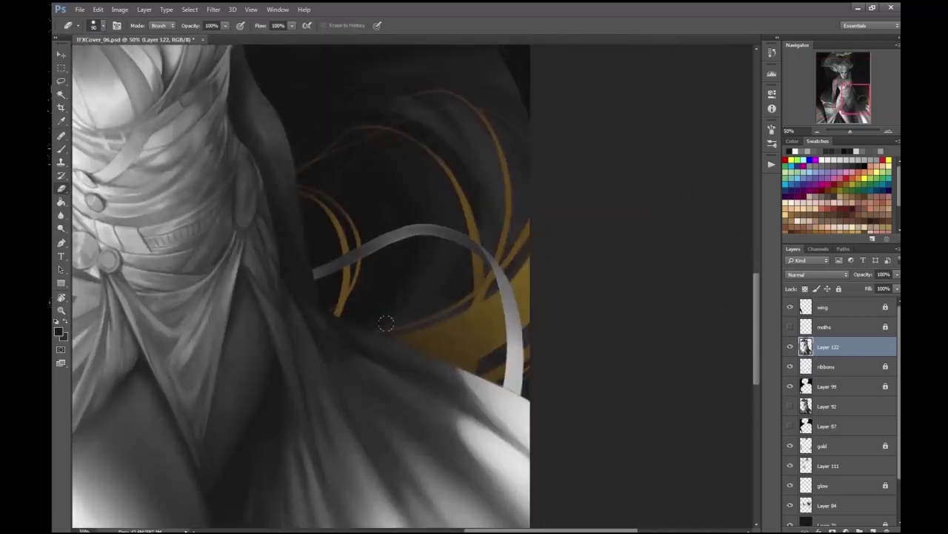
key(ctrl+minus)
key(ctrl+minus)
key(ctrl+minus)
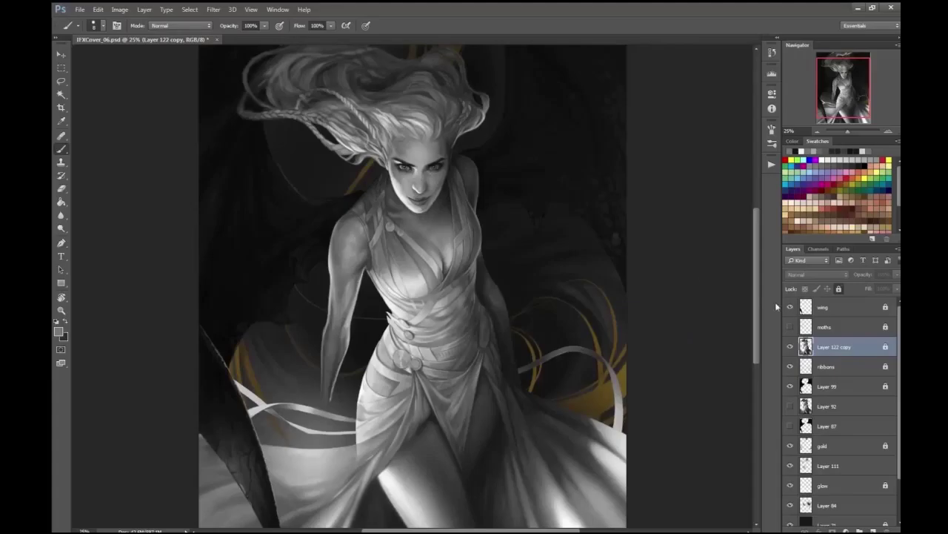
- Duplicate Layer 122 copy and hide the original
key(ctrl+plus)
key(ctrl+j)
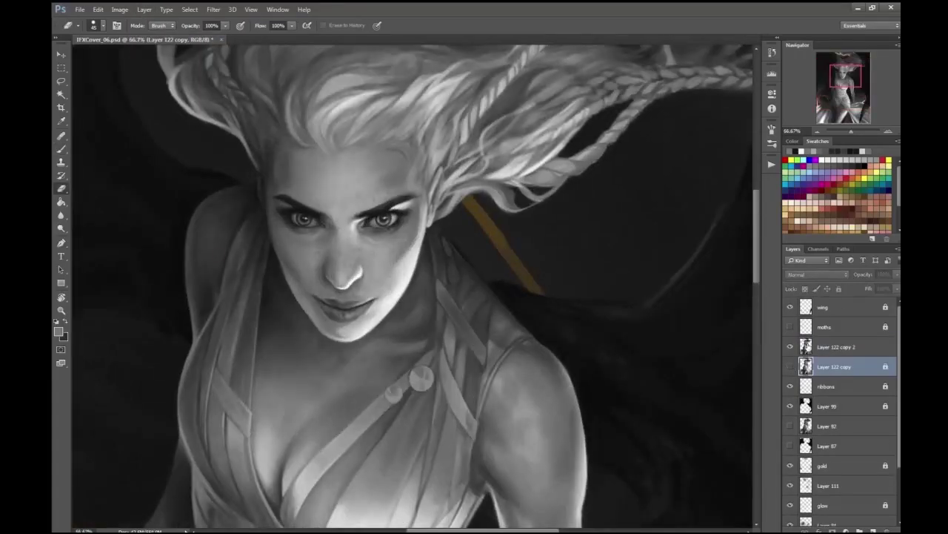
mouse_move(471, 198)
mouse_down()
mouse_move(450, 223)
mouse_move(586, 109)
mouse_move(458, 238)
mouse_move(486, 227)
mouse_up()
- Brush gray strands along the hair's lower edge above the gold strip on Layer 122 copy 2
key(h)
key(b)
key(ctrl+plus)
click(333, 254)
key(Return)
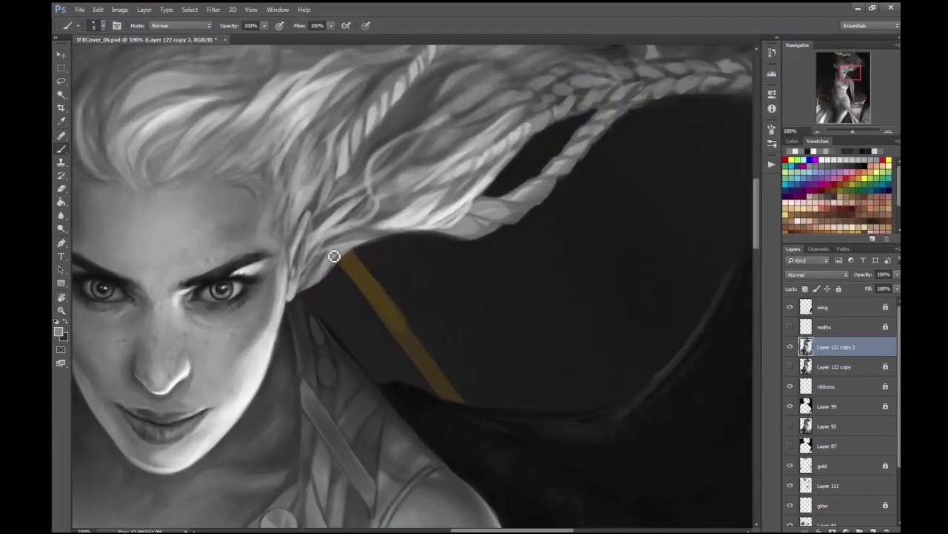
drag(481, 192, 441, 200)
mouse_move(345, 240)
mouse_down()
mouse_move(413, 218)
mouse_move(360, 245)
mouse_up()
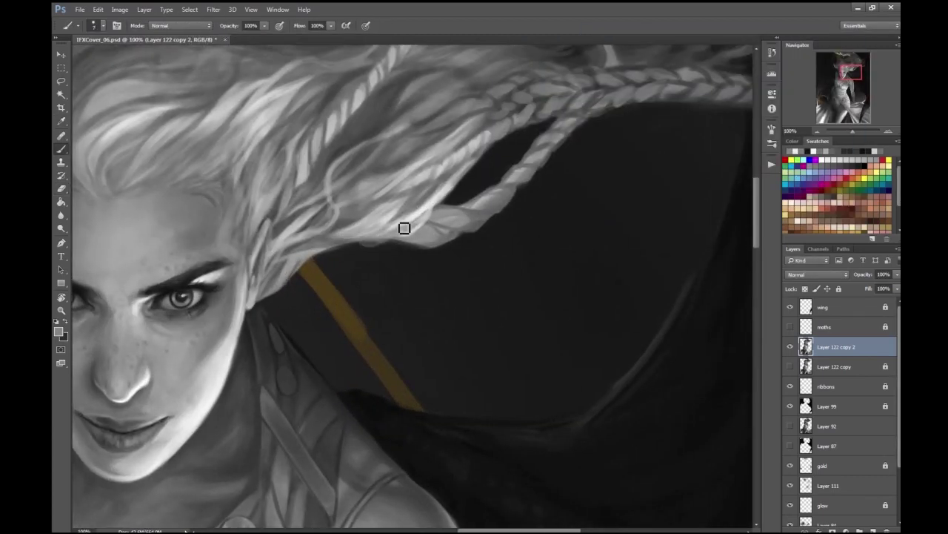
- Refine the edges of the loose lower braid and the gap beside it with gray strokes and the Eraser
drag(414, 228, 445, 200)
mouse_move(571, 89)
mouse_down()
mouse_move(593, 141)
mouse_move(585, 148)
mouse_up()
key(Return)
click(360, 254)
key(Return)
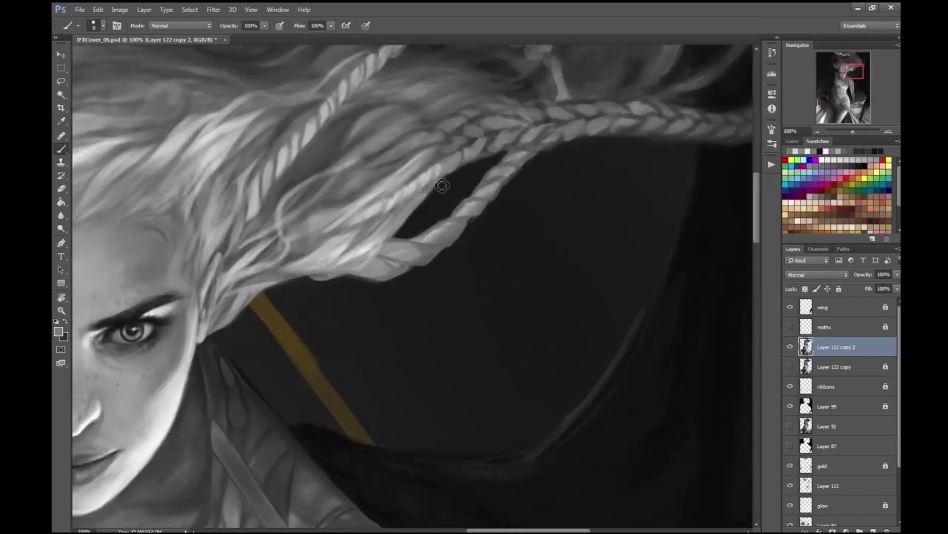
key(e)
scroll(590, 204, down, 1)
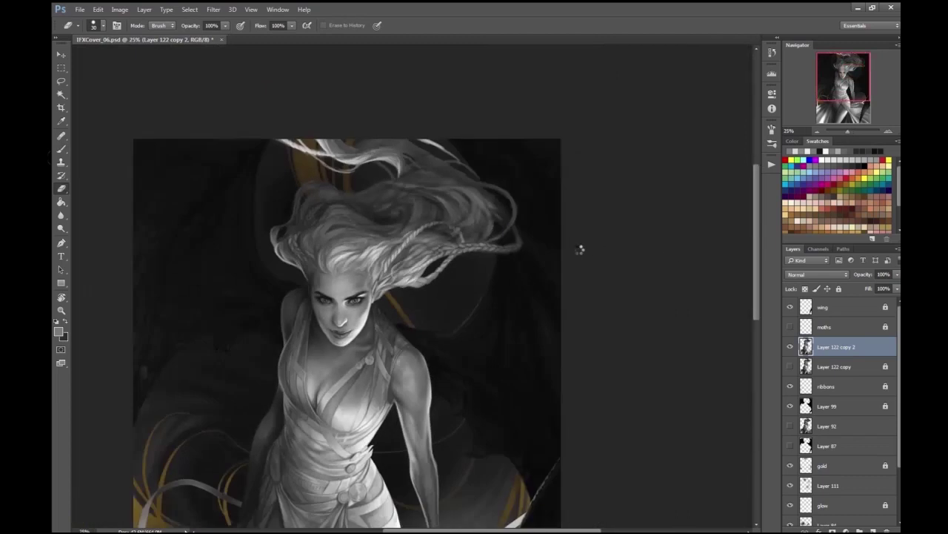
- Lasso the loose lower braid beneath the hair on Layer 122 copy 2 and cut it out
scroll(576, 250, up, 5)
key(l)
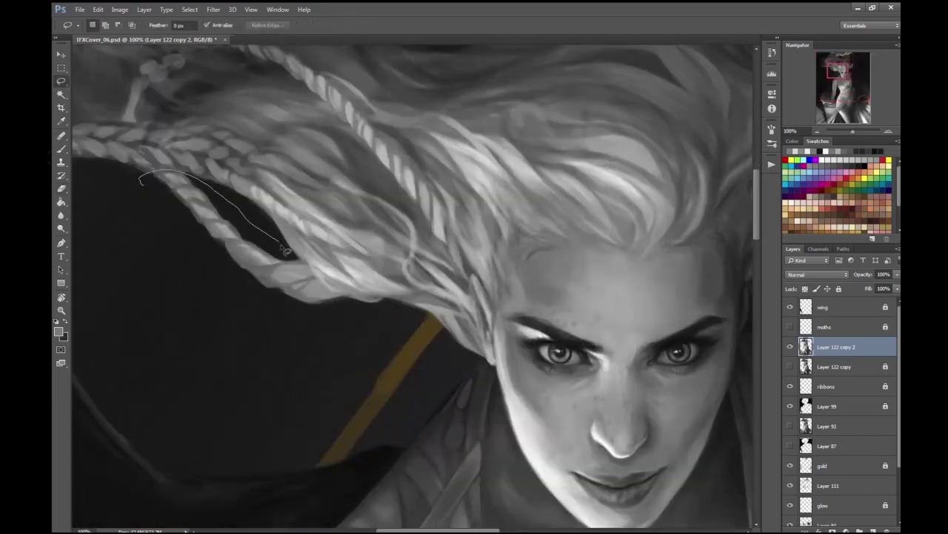
click(97, 9)
click(108, 70)
key(ctrl+d)
key(e)
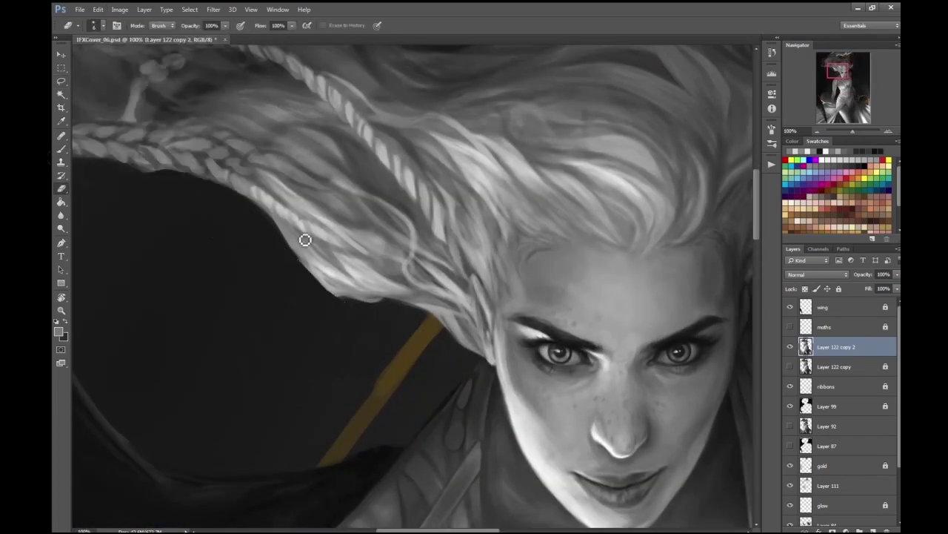
scroll(121, 106, down, 3)
scroll(120, 105, up, 3)
- Paste the cut braid onto its own layer beneath Layer 122 copy 2 and place it behind the hair
key(v)
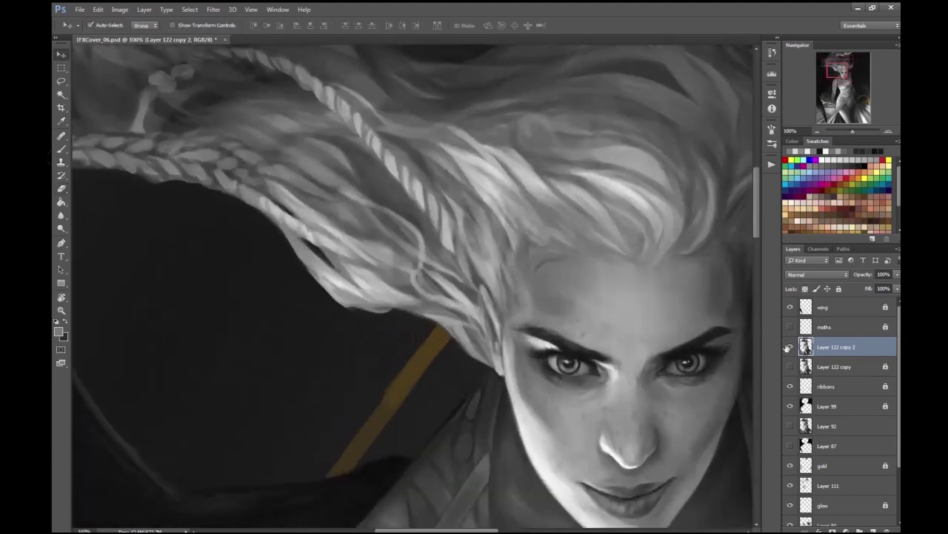
ctrl+click(445, 126)
click(98, 9)
click(106, 97)
drag(302, 277, 288, 257)
scroll(288, 257, down, 5)
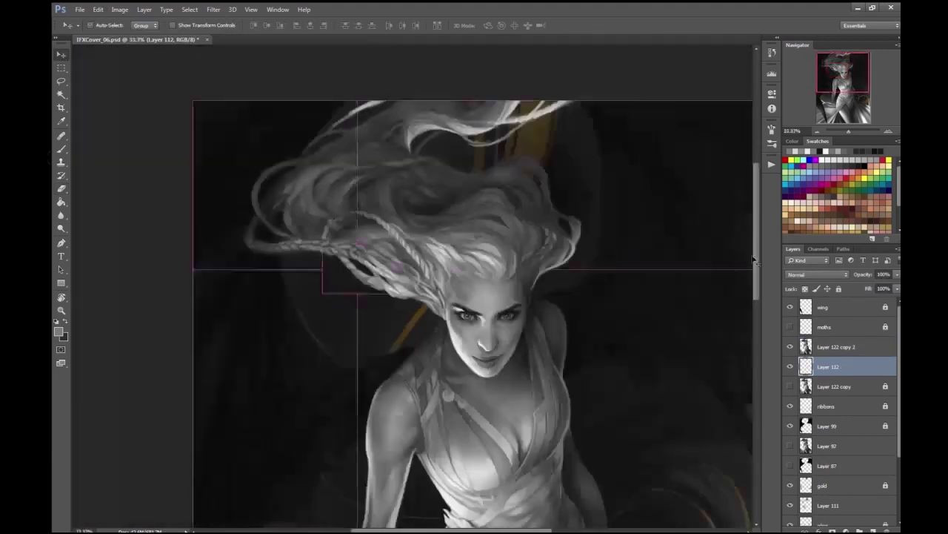
scroll(413, 190, up, 5)
scroll(445, 192, down, 5)
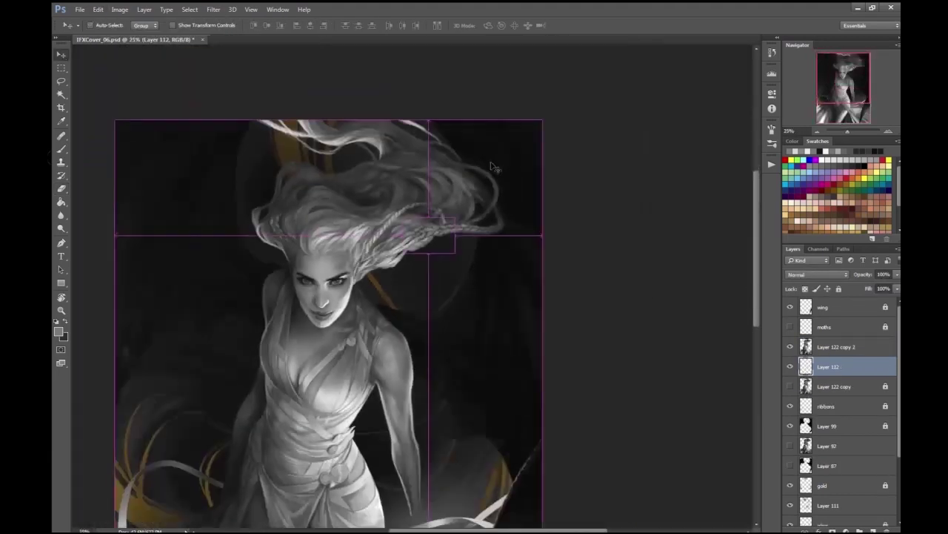
scroll(519, 195, up, 2)
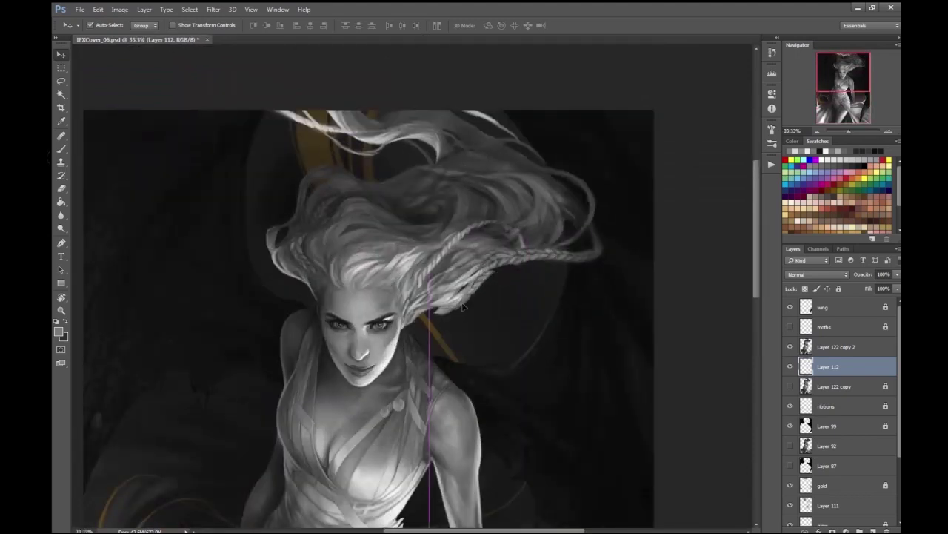
- Adjust the position of the pasted braid on Layer 112 along the hair's lower edge
key(ctrl+plus)
key(o)
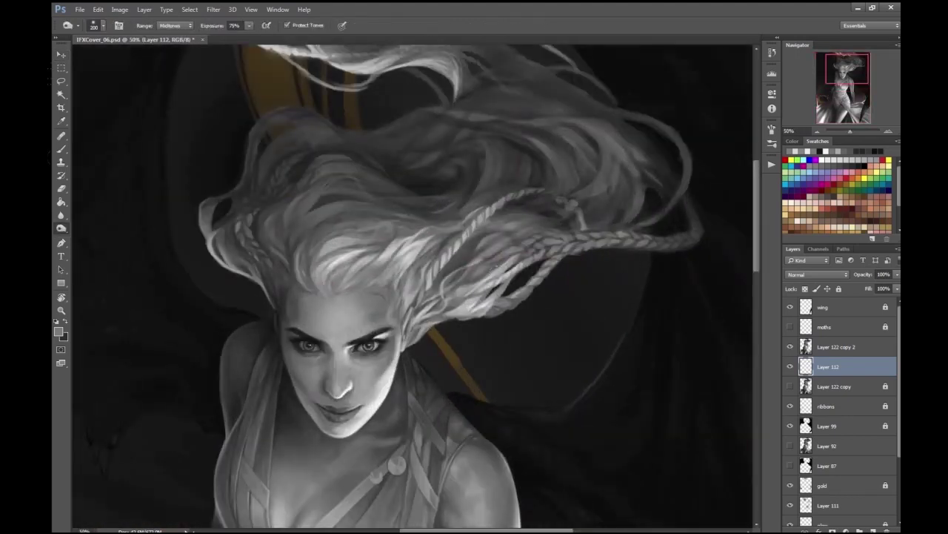
key(ctrl+minus)
key(ctrl+minus)
key(ctrl+plus)
key(ctrl+plus)
key(ctrl+plus)
key(v)
drag(667, 170, 626, 163)
- Merge the braid layer with Layer 122 copy 2 and duplicate the result as Layer 122 copy 3, removing the old Layer 122 copy
key(ctrl+minus)
key(ctrl+minus)
key(ctrl+minus)
key(ctrl+minus)
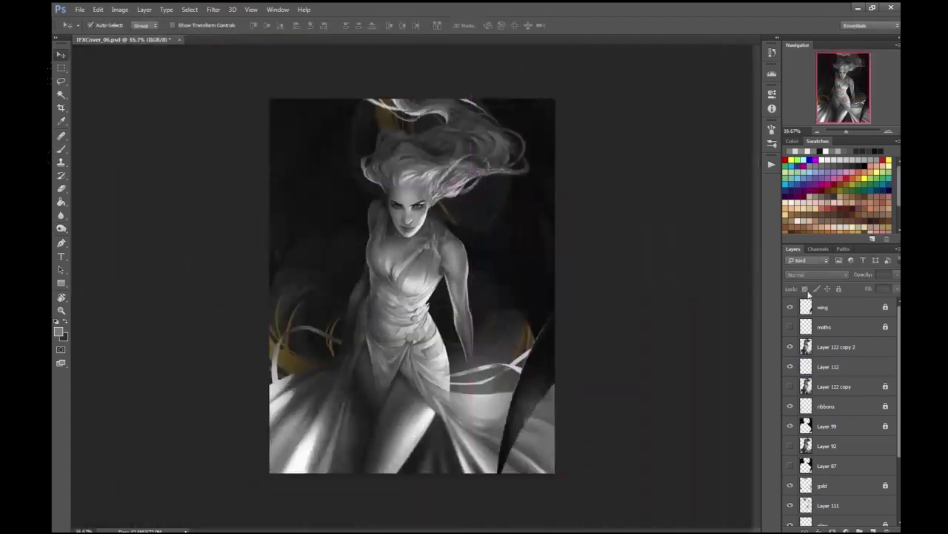
key(ctrl+plus)
key(ctrl+e)
key(Delete)
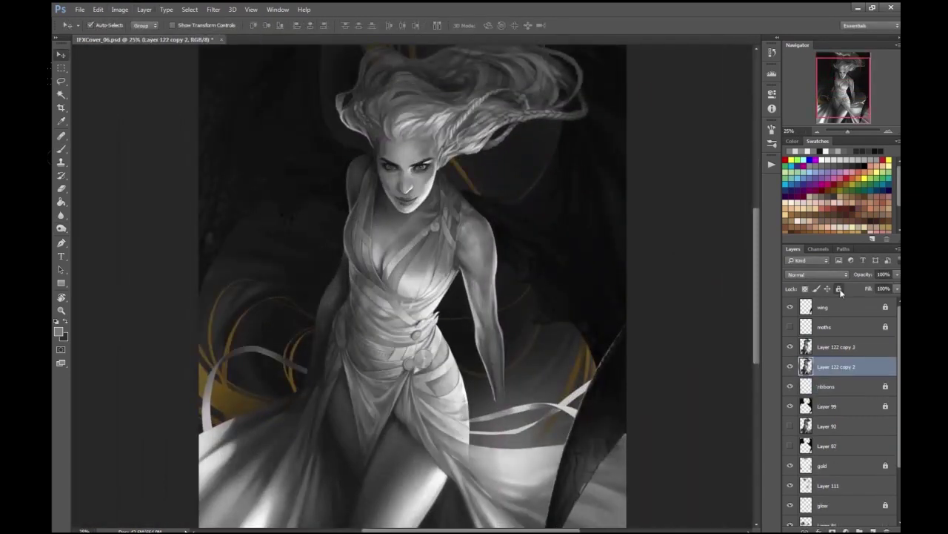
click(836, 346)
key(ctrl+plus)
key(ctrl+plus)
key(l)
mouse_move(419, 150)
mouse_down()
mouse_move(523, 371)
mouse_move(529, 198)
mouse_move(467, 118)
mouse_up()
scroll(444, 133, up, 2)
key(v)
key(ctrl+d)
key(ctrl+shift+h)
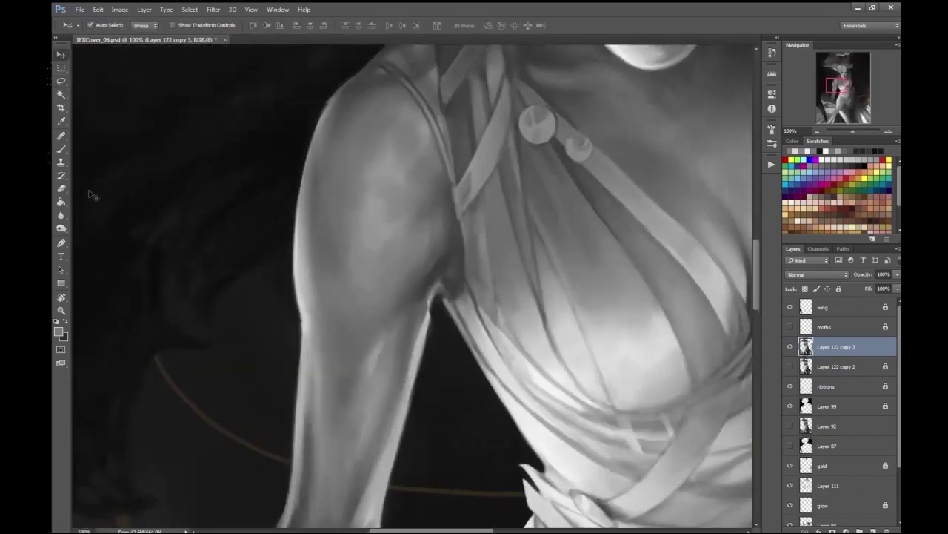
- Clean up the near arm's contour by the armpit gap with the Eraser and a lighter gray brush, and save the document
key(e)
scroll(371, 208, down, 1)
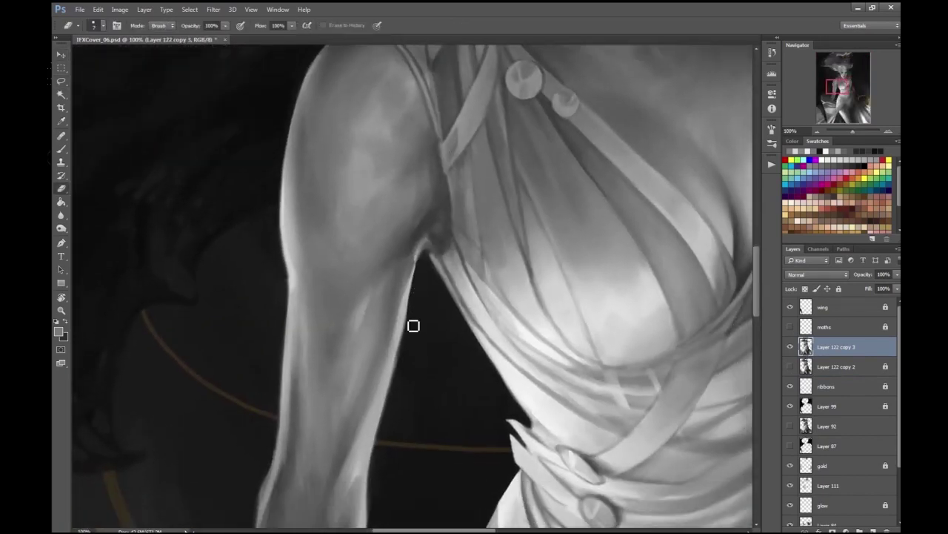
key(b)
click(59, 332)
click(815, 47)
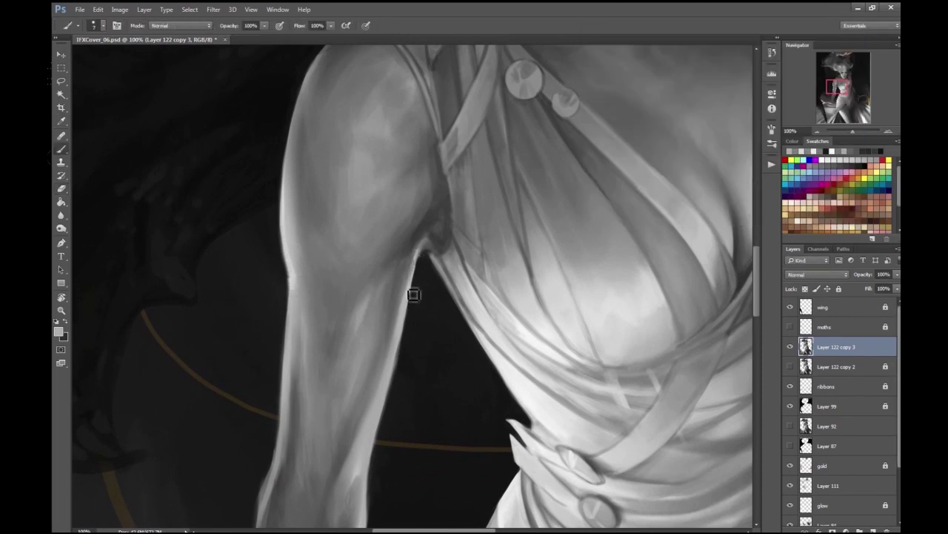
scroll(666, 250, down, 5)
key(ctrl+s)
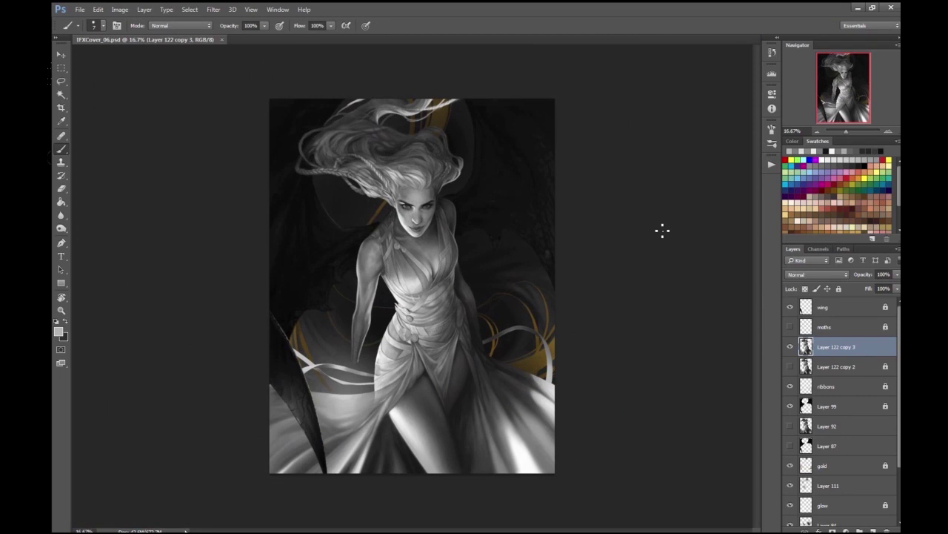
click(77, 10)
click(365, 145)
- Choose a lighter gray and paint facet highlights on the two round brooches at the hip knot
scroll(625, 249, up, 5)
click(59, 331)
click(823, 51)
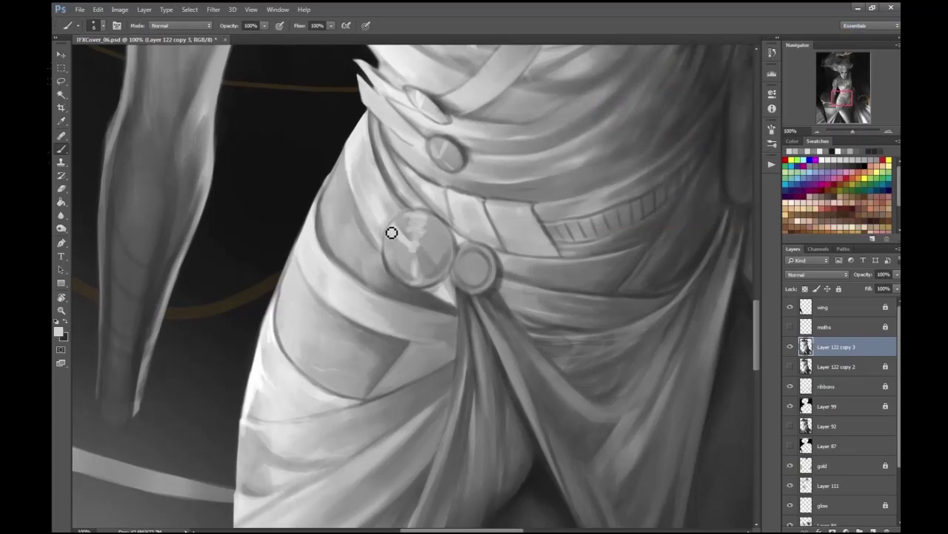
drag(440, 252, 436, 236)
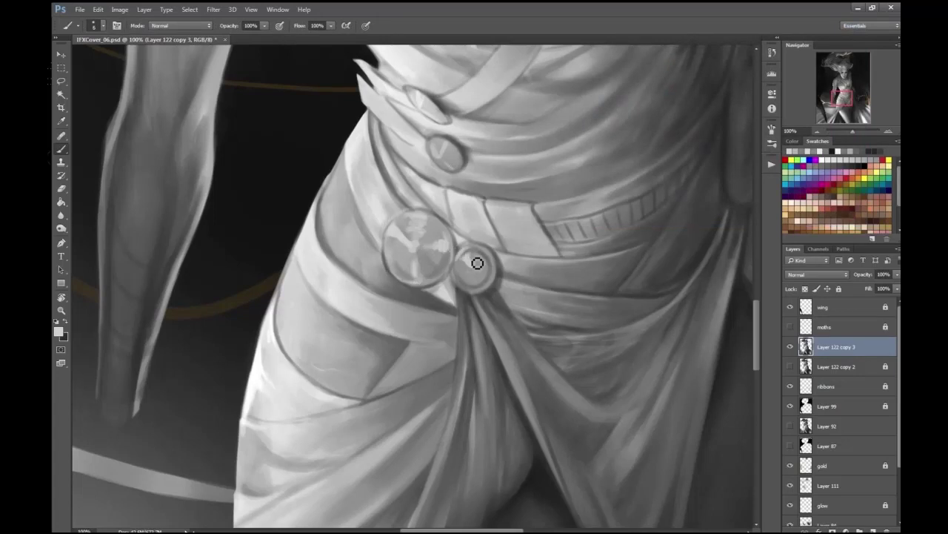
scroll(463, 285, down, 3)
- Paint light facet strokes on the oval and small round brooches at the waist on Layer 122 copy 3
scroll(363, 287, up, 5)
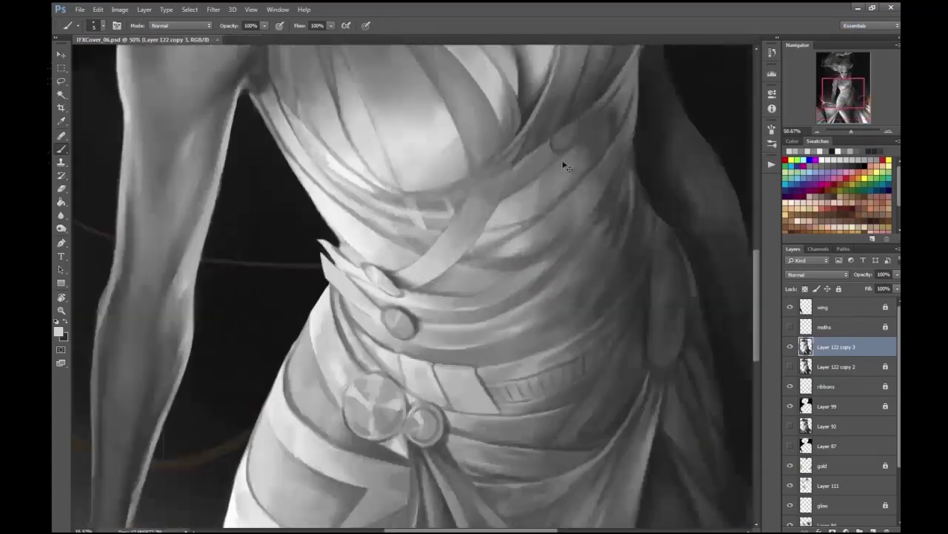
drag(363, 287, 376, 314)
drag(377, 383, 420, 387)
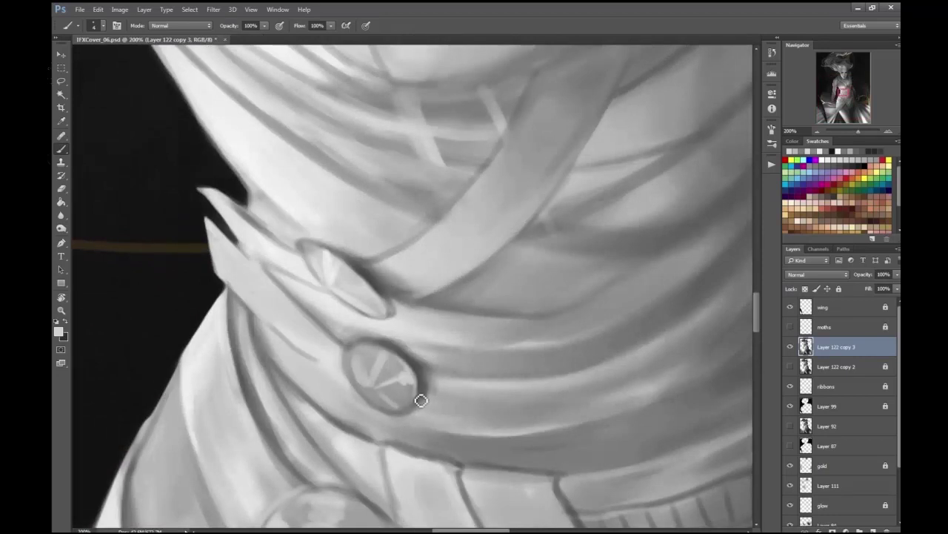
scroll(443, 245, down, 5)
scroll(656, 254, up, 3)
scroll(421, 164, up, 2)
scroll(505, 201, down, 3)
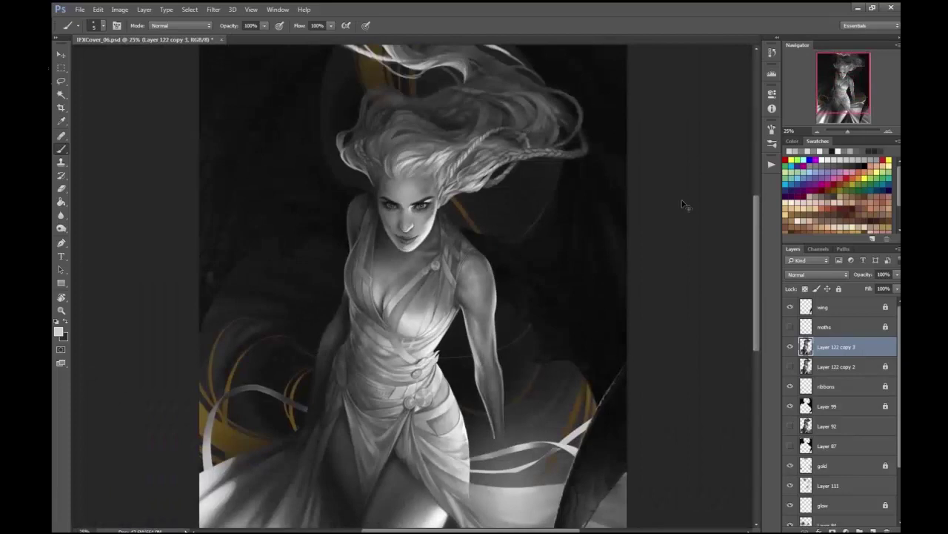
- Add a new layer above Layer 122 copy 3 and paint small light highlights on the lips
scroll(405, 221, up, 5)
key(ctrl+shift+alt+n)
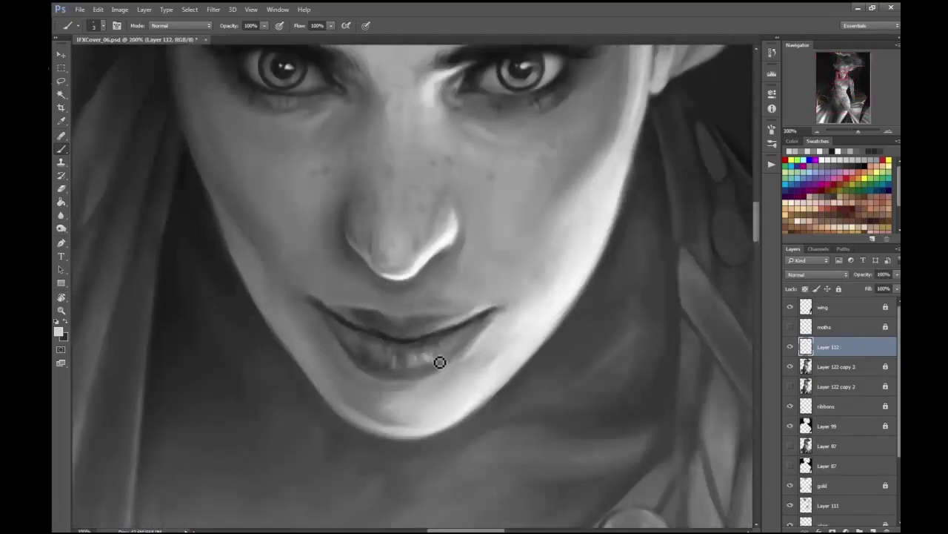
scroll(436, 361, down, 3)
scroll(423, 334, up, 3)
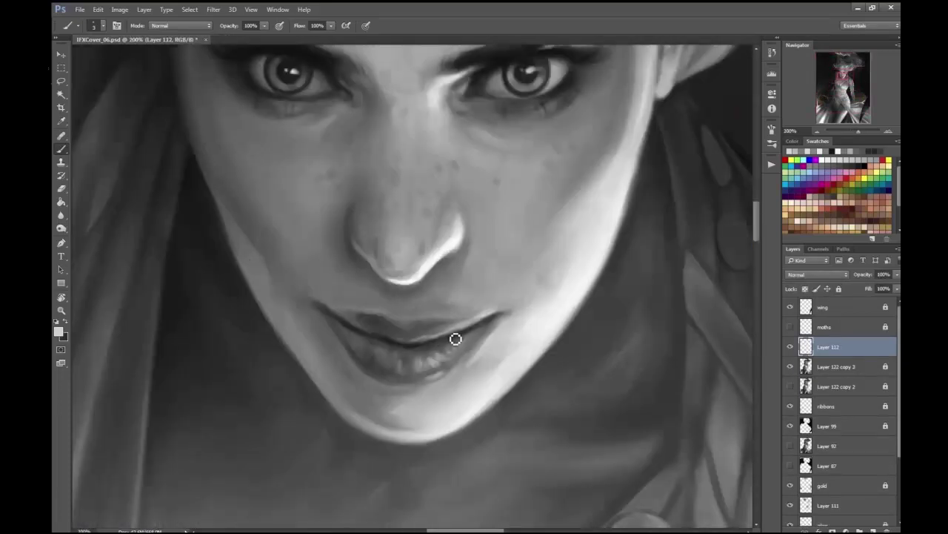
scroll(458, 336, down, 3)
scroll(429, 346, up, 4)
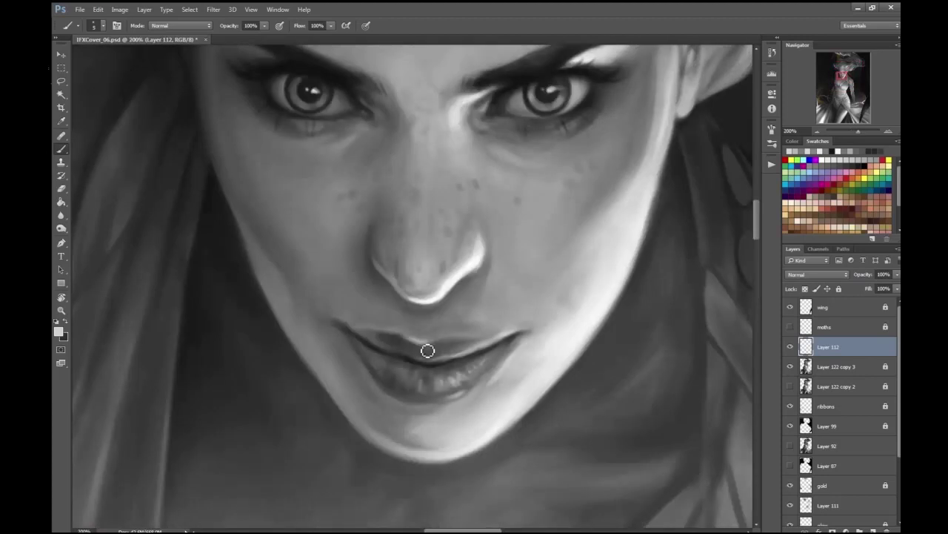
scroll(420, 344, down, 4)
scroll(393, 289, up, 3)
scroll(393, 289, down, 2)
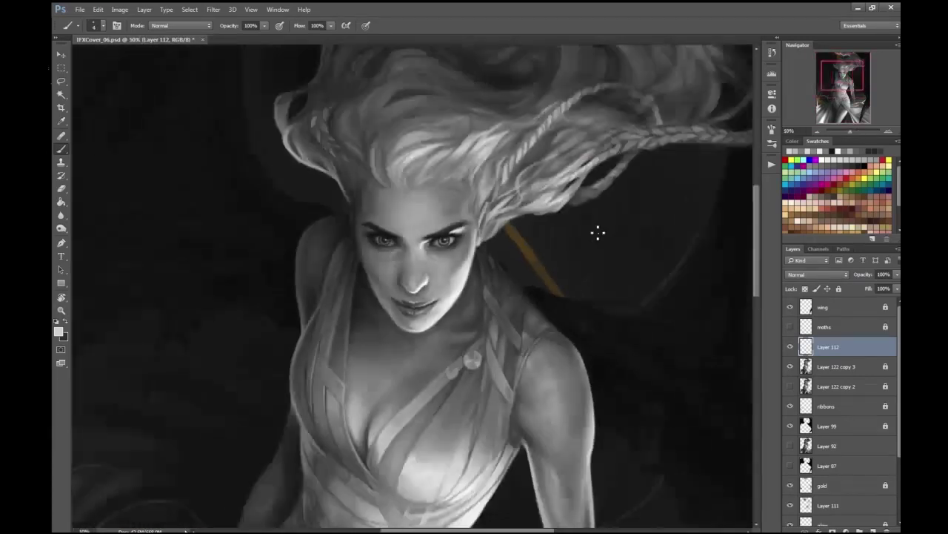
- Paint thin light highlights along the lower eyelids of both eyes on Layer 112
scroll(600, 240, down, 1)
scroll(481, 226, up, 3)
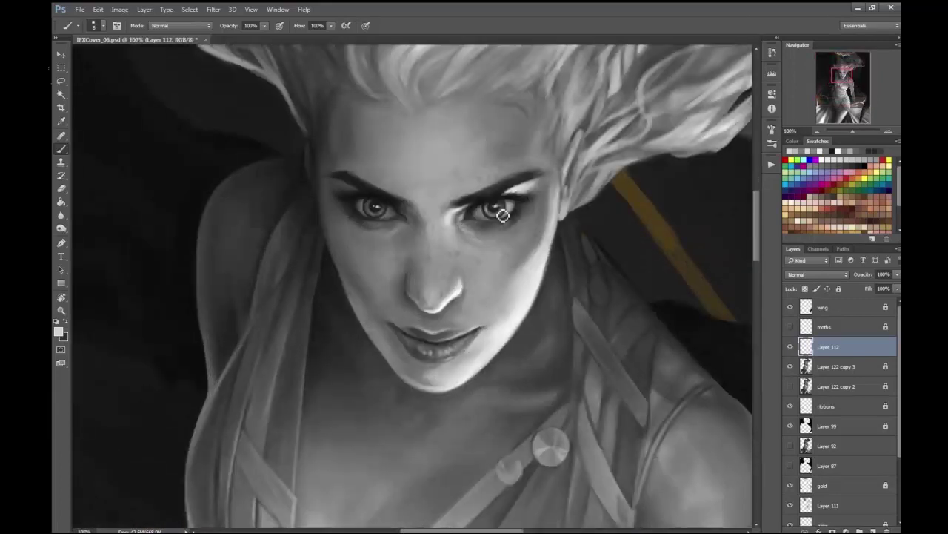
scroll(475, 222, up, 2)
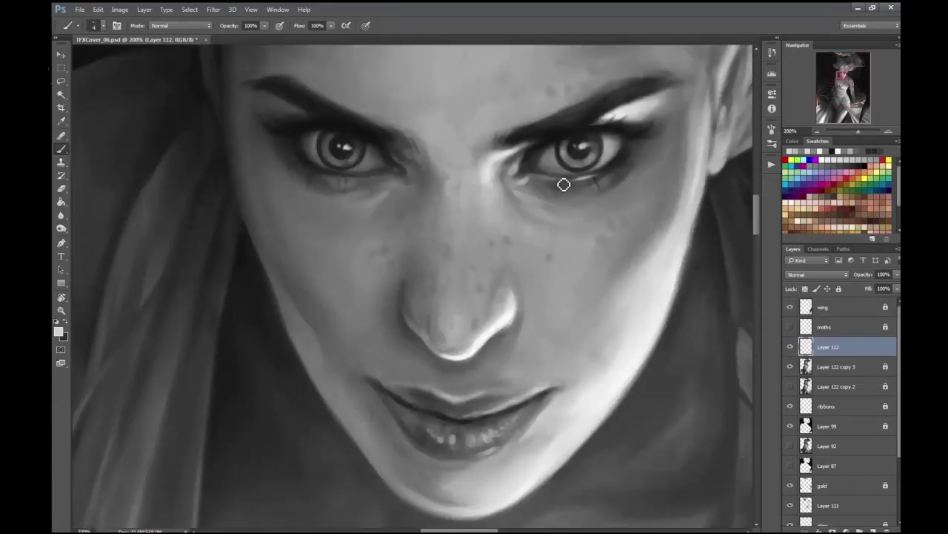
scroll(605, 154, down, 1)
scroll(517, 234, down, 2)
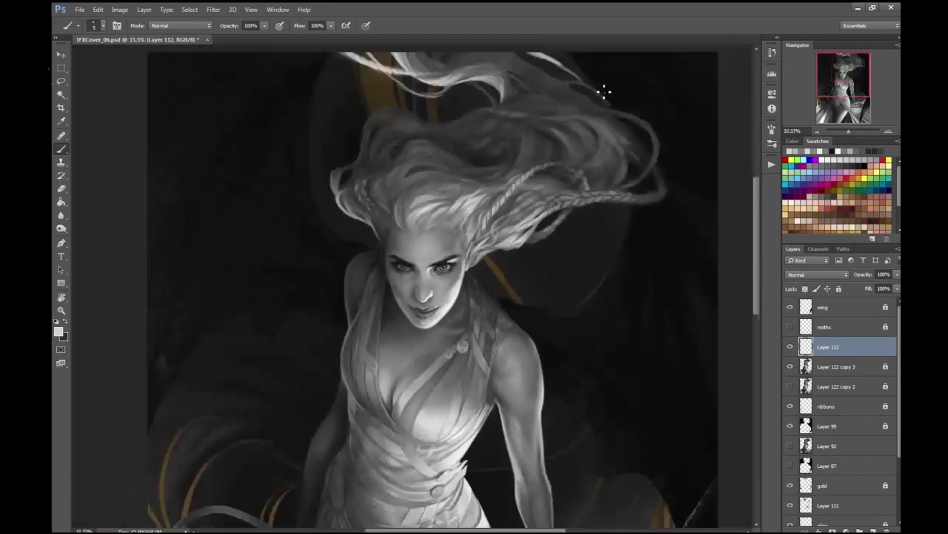
scroll(371, 222, up, 4)
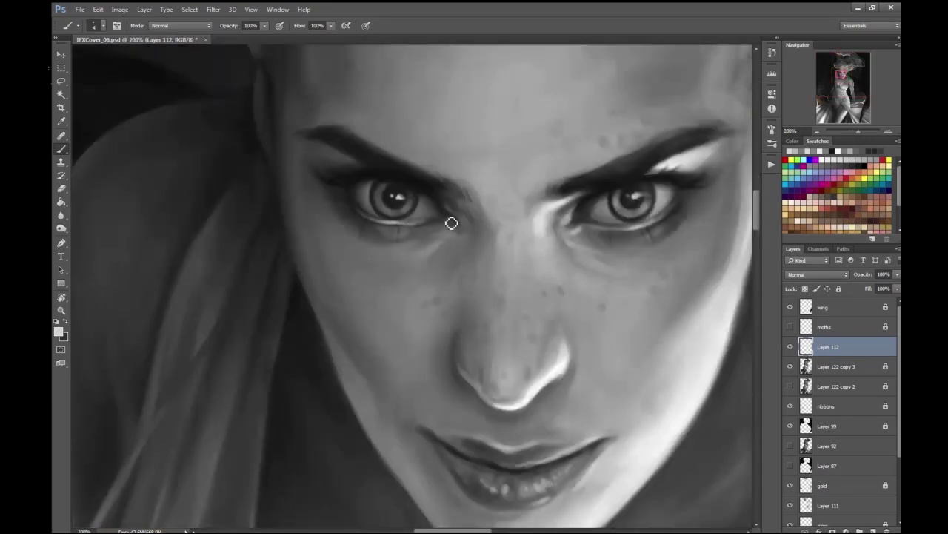
scroll(176, 173, down, 6)
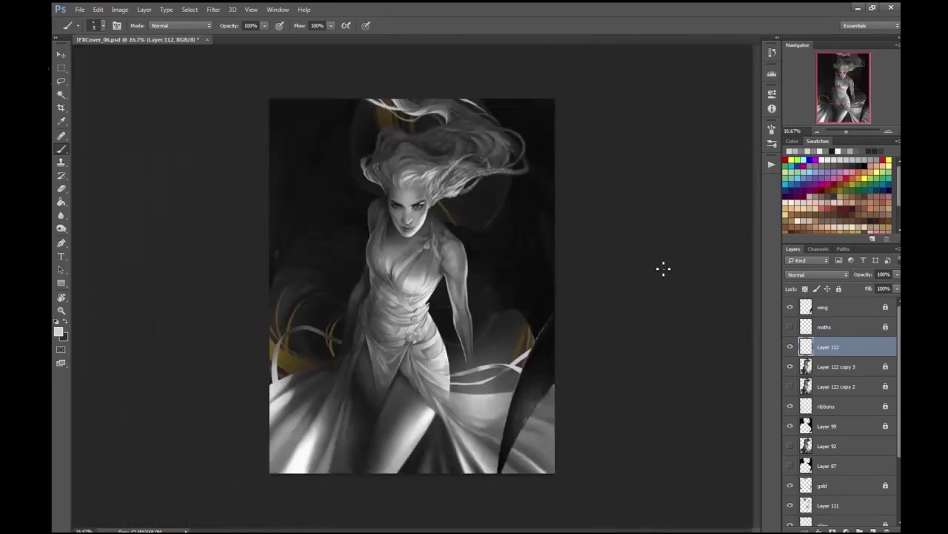
- Refine the eye highlights on Layer 112 with a small soft Eraser and fine brush strokes
scroll(401, 211, up, 6)
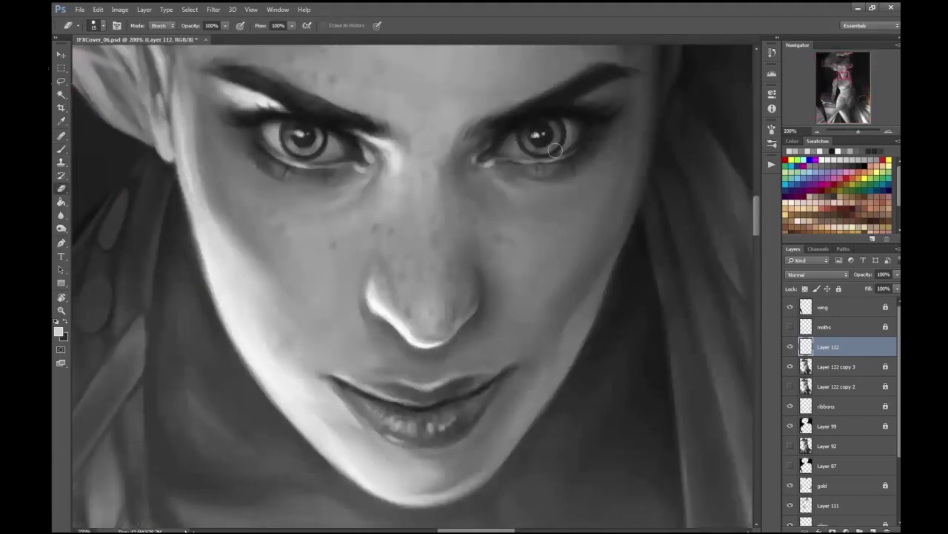
scroll(586, 150, down, 2)
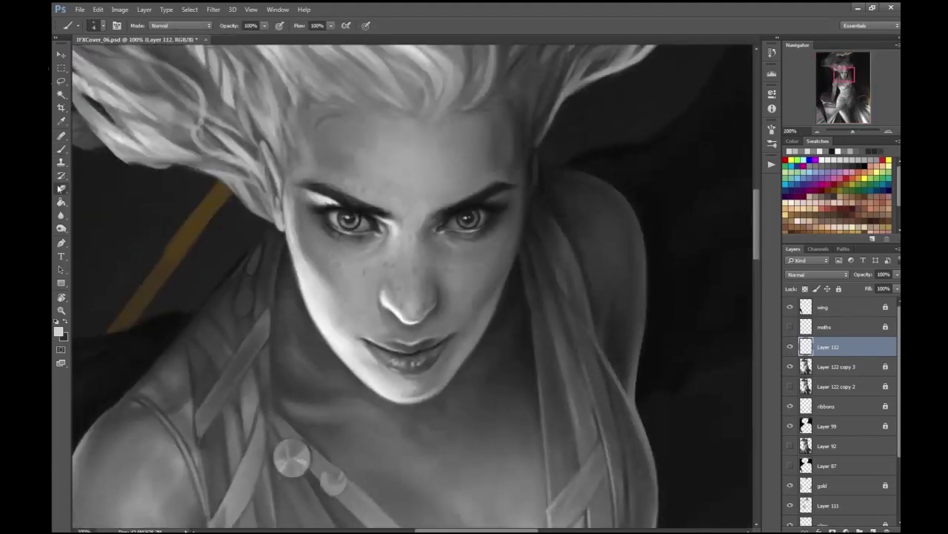
key(e)
scroll(452, 221, down, 3)
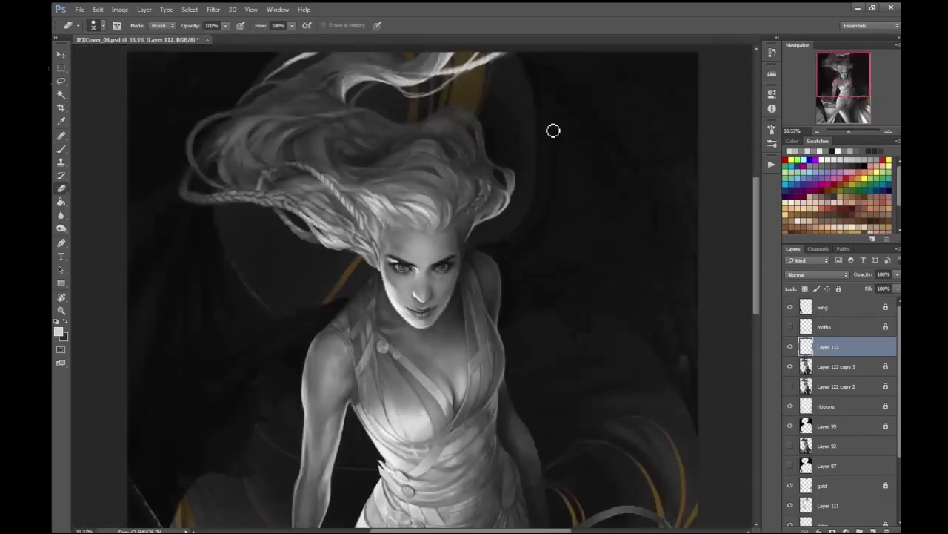
scroll(324, 223, up, 5)
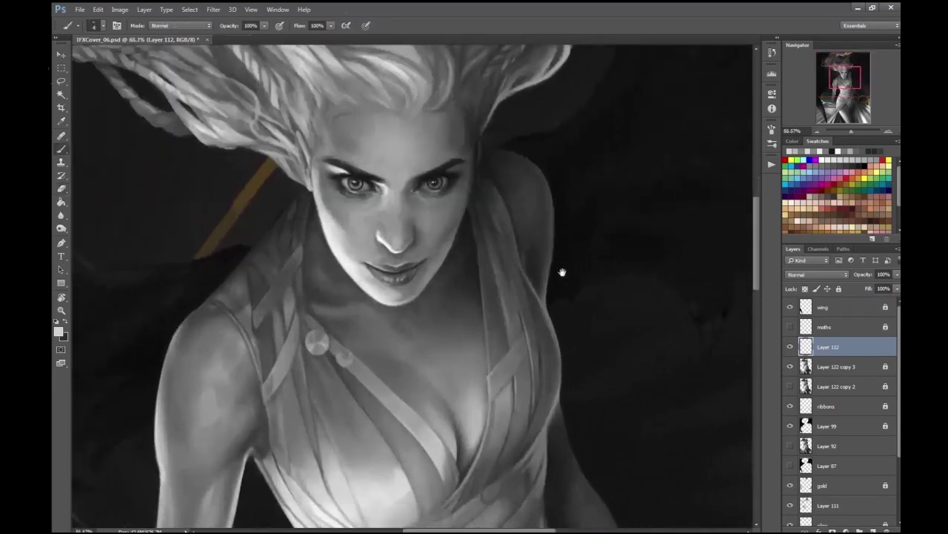
- Touch up the hair edge beside the ear on Layer 122 copy 3 with the Brush and Eraser
click(823, 367)
key(b)
key(e)
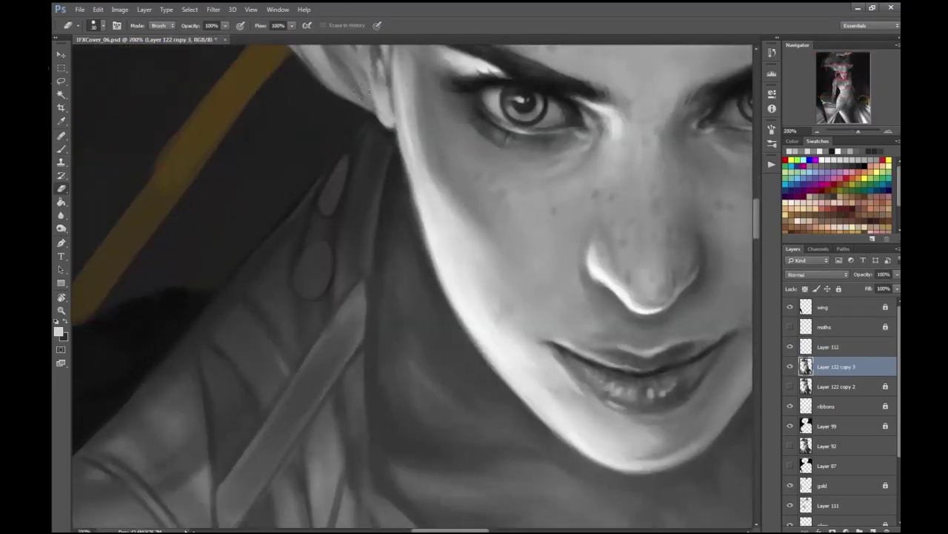
key(b)
scroll(250, 269, down, 4)
scroll(438, 296, down, 2)
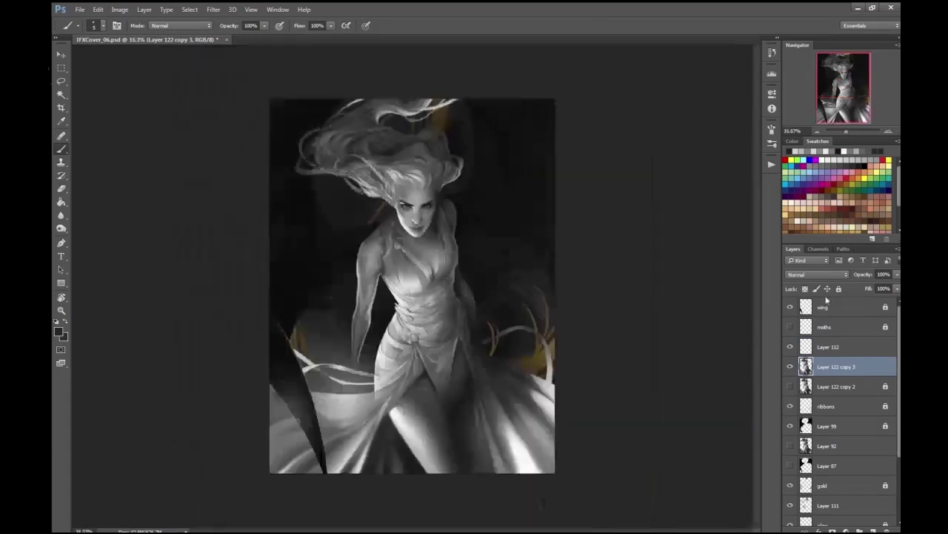
- Lower Layer 112's opacity to about 79% and merge it with Layer 122 copy 3
scroll(438, 296, up, 1)
click(790, 367)
drag(790, 366, 790, 386)
click(830, 347)
scroll(408, 159, up, 3)
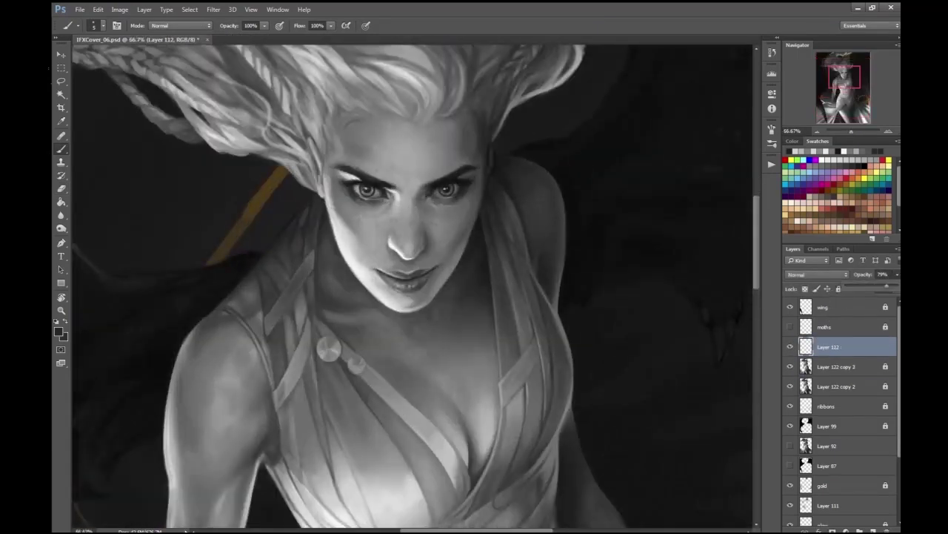
shift+click(830, 366)
click(144, 9)
click(180, 328)
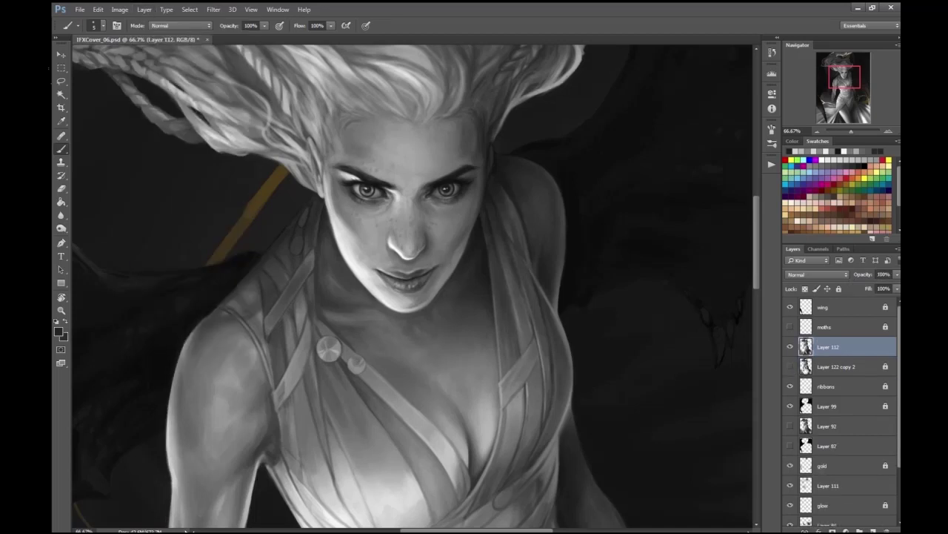
- Consolidate Layer 122 copy 2 into Layer 112 and duplicate Layer 112 as a working copy
click(838, 366)
key(ctrl+e)
key(ctrl+j)
scroll(330, 155, down, 3)
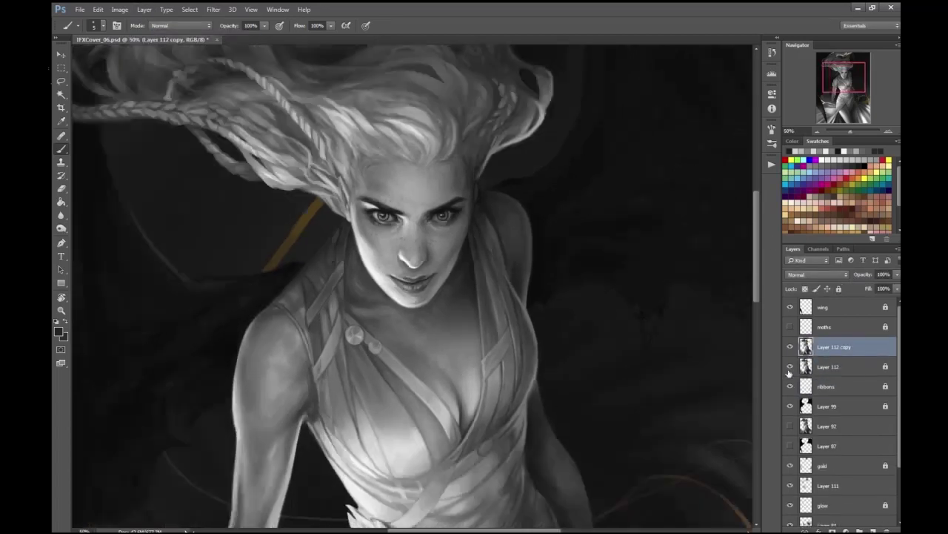
- Try erasing the lowered hand and part of the forearm on Layer 112 copy
scroll(601, 217, up, 1)
key(e)
mouse_move(433, 288)
mouse_down()
mouse_move(409, 275)
mouse_move(426, 316)
mouse_move(468, 364)
mouse_up()
scroll(465, 322, down, 1)
key(ctrl+shift+h)
- Try blocking in a new forearm and hand in flat gray on Layer 112 copy, using a sampled skin tone
key(b)
click(58, 332)
key(Return)
drag(280, 278, 285, 359)
key(bracketleft)
key(bracketleft)
key(bracketleft)
mouse_move(287, 301)
mouse_down()
mouse_move(282, 307)
mouse_move(301, 324)
mouse_move(281, 339)
mouse_move(315, 271)
mouse_up()
alt+click(312, 296)
key(ctrl+shift+h)
mouse_move(496, 313)
mouse_down()
mouse_move(487, 350)
mouse_move(496, 349)
mouse_move(492, 410)
mouse_move(486, 441)
mouse_up()
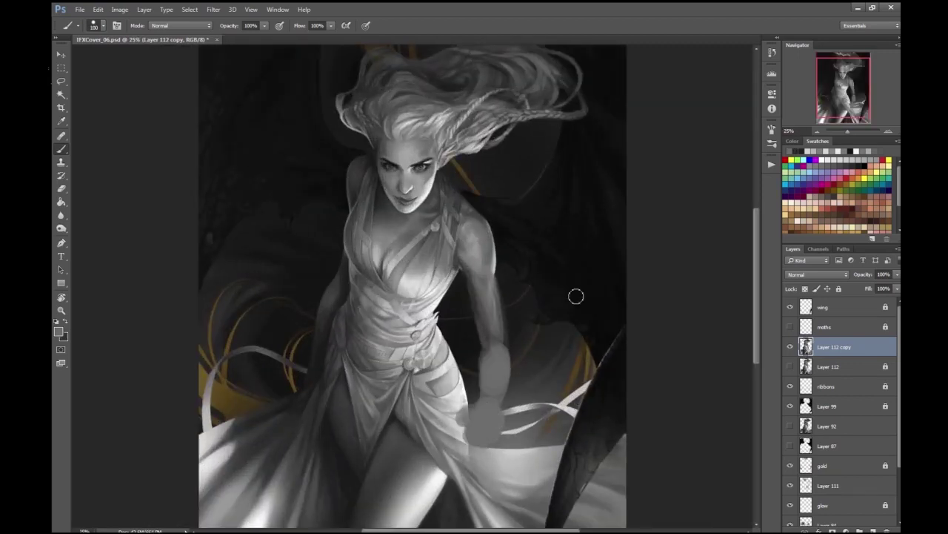
- Try reworking the flat arm shape with the default colours, and discard Layer 112 copy
key(ctrl+shift+h)
key(d)
mouse_move(321, 388)
mouse_down()
mouse_move(337, 355)
mouse_move(325, 369)
mouse_move(348, 404)
mouse_move(358, 312)
mouse_move(319, 391)
mouse_move(351, 454)
mouse_move(329, 429)
mouse_move(343, 458)
mouse_move(341, 438)
mouse_move(364, 441)
mouse_move(332, 413)
mouse_up()
key(ctrl+minus)
key(ctrl+plus)
key(ctrl+shift+h)
key(ctrl+minus)
key(ctrl+plus)
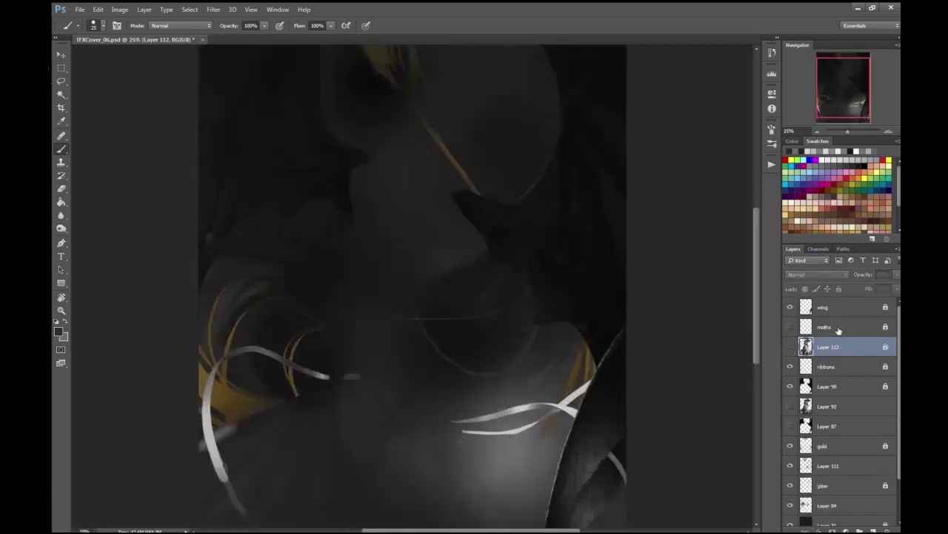
- Duplicate Layer 112 again and hide the original
click(144, 8)
click(171, 292)
key(Return)
click(791, 366)
- Erase the lowered arm's hand and lower forearm on Layer 112 copy
key(ctrl+plus)
key(e)
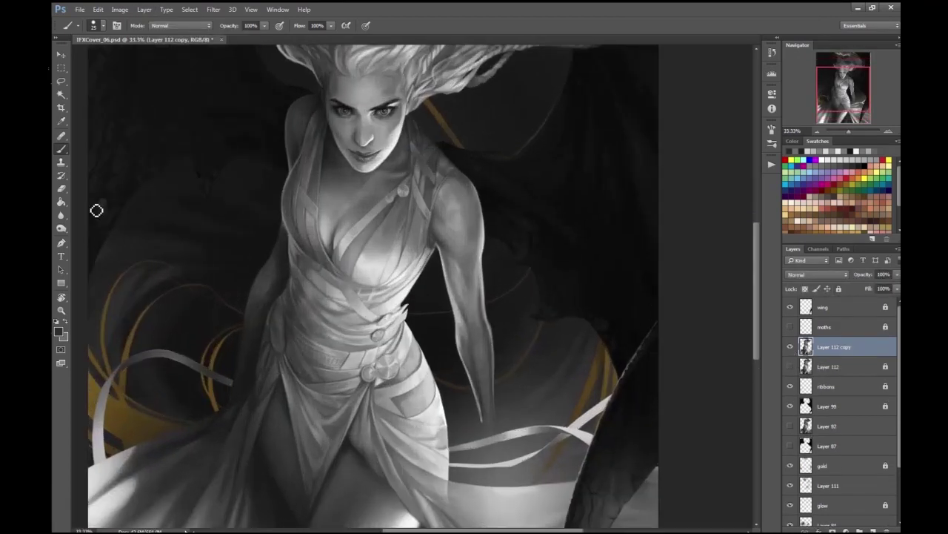
mouse_move(448, 287)
mouse_down()
mouse_move(438, 309)
mouse_move(453, 329)
mouse_move(496, 285)
mouse_move(486, 419)
mouse_up()
- Add a new layer above Layer 112 copy and paint the upper forearm in a chosen gray
key(ctrl+shift+alt+n)
key(b)
click(59, 331)
key(Return)
drag(491, 277, 491, 311)
- Shade the upper forearm with a lighter gray, checking the form in both canvas orientations
key(ctrl+plus)
click(59, 332)
key(Return)
drag(526, 222, 546, 345)
key(ctrl+minus)
key(ctrl+minus)
key(ctrl+plus)
drag(291, 329, 290, 323)
key(ctrl+minus)
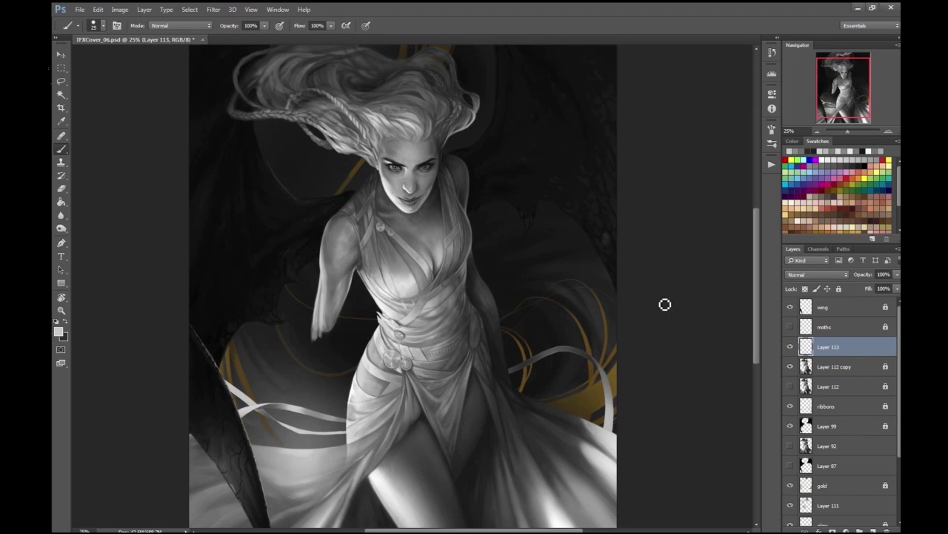
key(h)
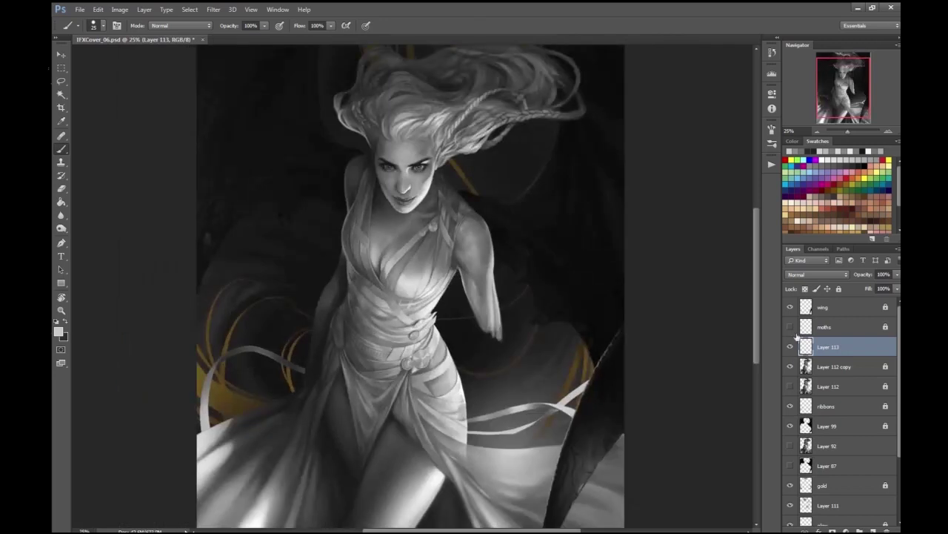
- Add another new layer and block in the lower forearm and hand with a much larger brush
key(ctrl+shift+alt+n)
key(bracketright)
key(bracketright)
key(bracketright)
key(bracketright)
key(bracketright)
key(bracketright)
key(bracketright)
mouse_move(481, 330)
mouse_down()
mouse_move(495, 371)
mouse_move(499, 356)
mouse_move(498, 415)
mouse_up()
- Swap the painting colours and refine the lower forearm and hand with a smaller brush
click(64, 318)
key(bracketleft)
key(bracketleft)
key(bracketleft)
key(bracketleft)
key(bracketleft)
key(bracketleft)
key(bracketleft)
mouse_move(482, 313)
mouse_down()
mouse_move(493, 343)
mouse_move(493, 332)
mouse_move(491, 412)
mouse_move(519, 416)
mouse_move(518, 400)
mouse_up()
- Flip the canvas view and shade the forearm and wrist with a newly chosen gray
key(h)
mouse_move(322, 385)
mouse_down()
mouse_move(331, 282)
mouse_move(306, 361)
mouse_up()
key(ctrl+equal)
click(58, 331)
key(Return)
drag(327, 297, 335, 401)
- Clean up the forearm on Layer 114 with the Eraser and blend the elbow with darker gray brush strokes
click(61, 189)
key(ctrl+equal)
key(b)
click(59, 331)
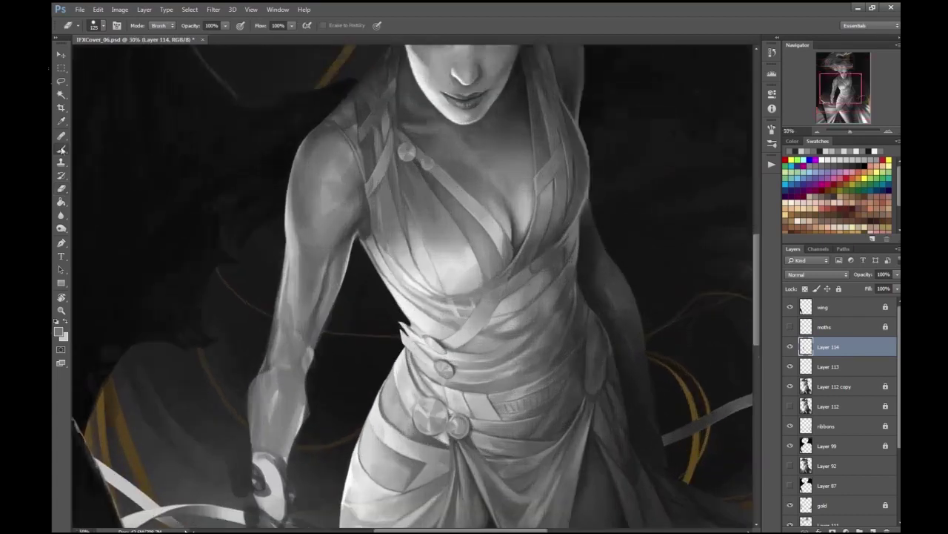
key(Return)
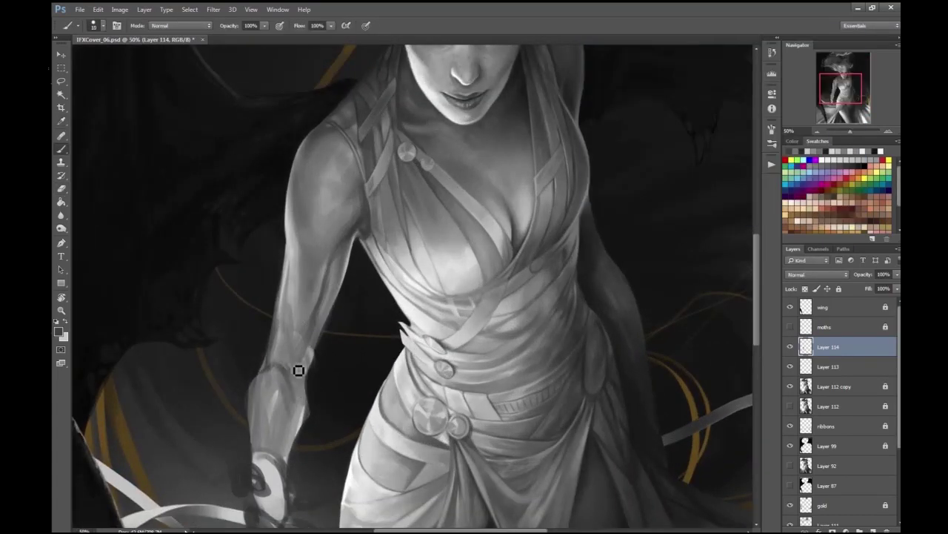
drag(291, 342, 291, 271)
- Soften the elbow transition and rough in the thumb and fingers of the lowered hand on Layer 114
key(ctrl+minus)
key(ctrl+minus)
scroll(543, 245, up, 1)
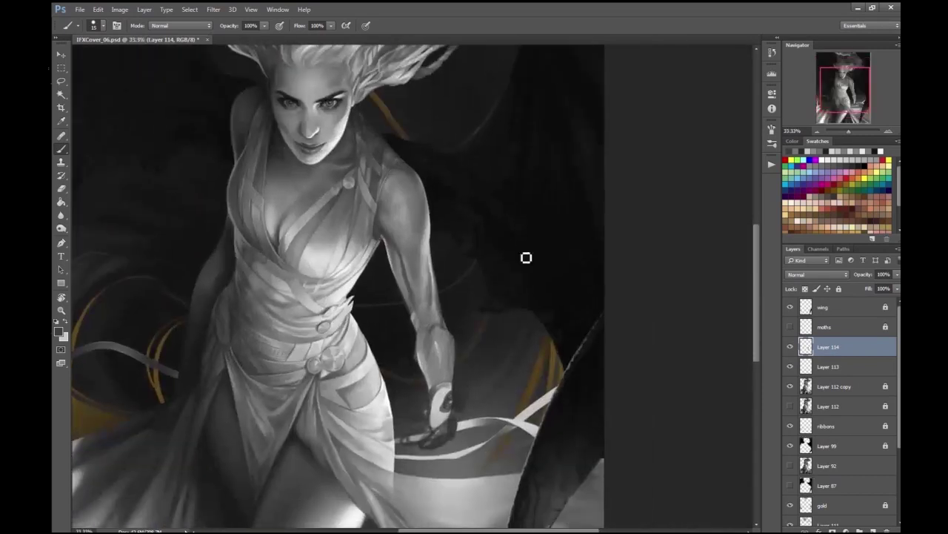
scroll(398, 290, up, 1)
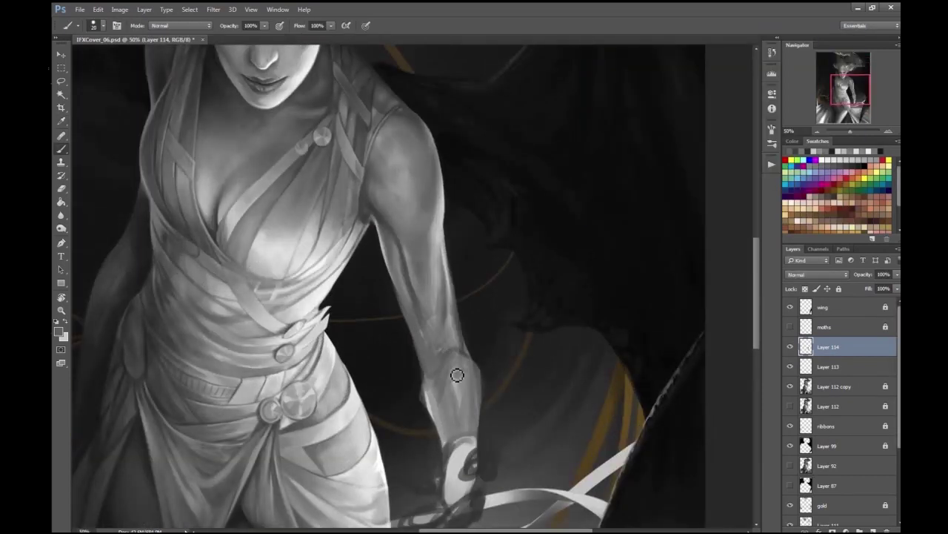
scroll(503, 293, down, 1)
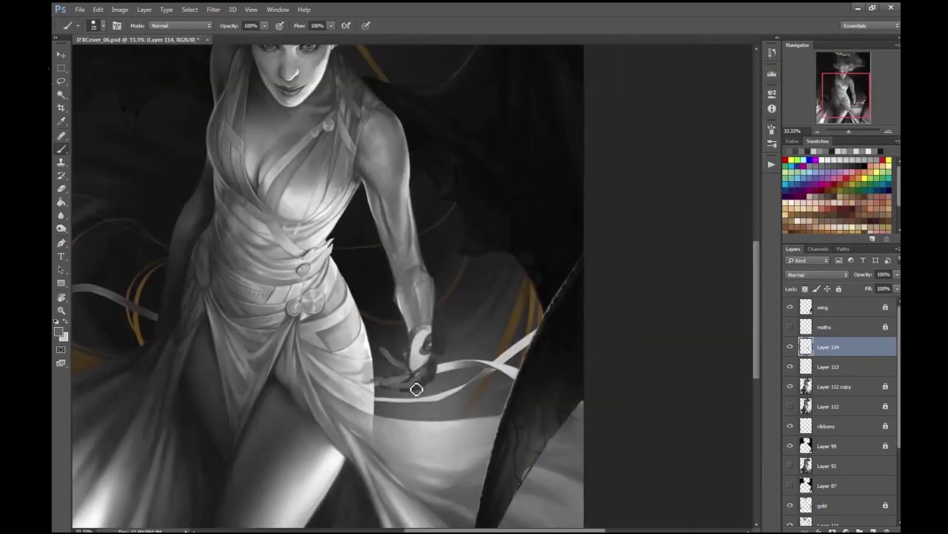
scroll(614, 281, down, 1)
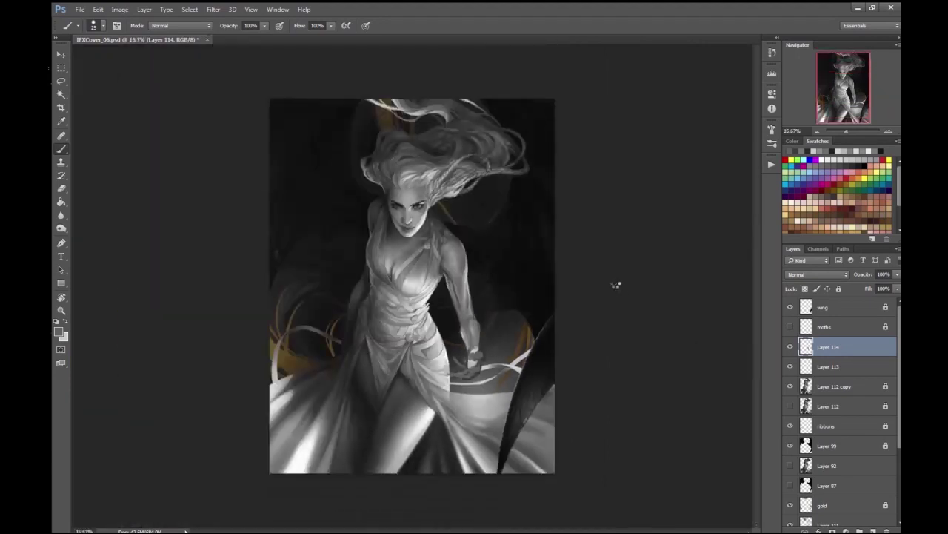
- Paint the palm and fingers in light gray and trim their edges with the Eraser
scroll(529, 318, up, 2)
click(59, 332)
click(827, 53)
mouse_move(317, 361)
mouse_down()
mouse_move(367, 381)
mouse_move(400, 383)
mouse_up()
mouse_move(295, 290)
mouse_down()
mouse_move(331, 287)
mouse_move(361, 348)
mouse_move(357, 370)
mouse_move(404, 386)
mouse_move(366, 361)
mouse_move(389, 372)
mouse_move(418, 360)
mouse_move(380, 346)
mouse_move(391, 334)
mouse_move(367, 344)
mouse_up()
scroll(212, 171, down, 3)
key(e)
scroll(396, 313, up, 1)
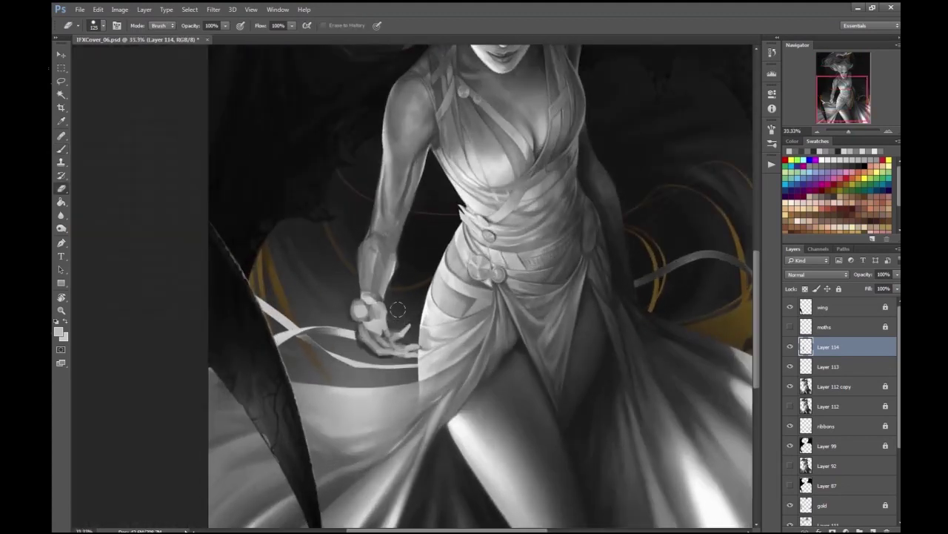
- Flip the canvas and shift the painted forearm and hand on Layer 114 slightly with Free Transform
key(h)
scroll(440, 256, down, 1)
scroll(637, 223, up, 1)
scroll(631, 231, down, 2)
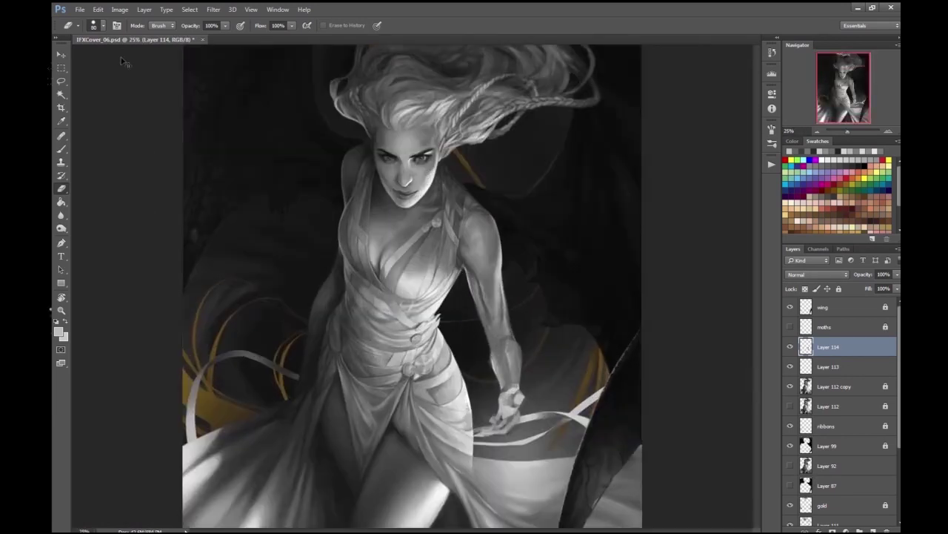
scroll(460, 230, up, 2)
key(ctrl+t)
drag(459, 230, 445, 230)
key(Return)
- Define the wrist, palm and fingers of the lowered hand with brush strokes and the Eraser
scroll(658, 269, down, 2)
scroll(519, 296, up, 3)
key(ctrl+plus)
click(61, 149)
mouse_move(499, 303)
mouse_down()
mouse_move(511, 307)
mouse_move(460, 352)
mouse_move(503, 321)
mouse_up()
key(e)
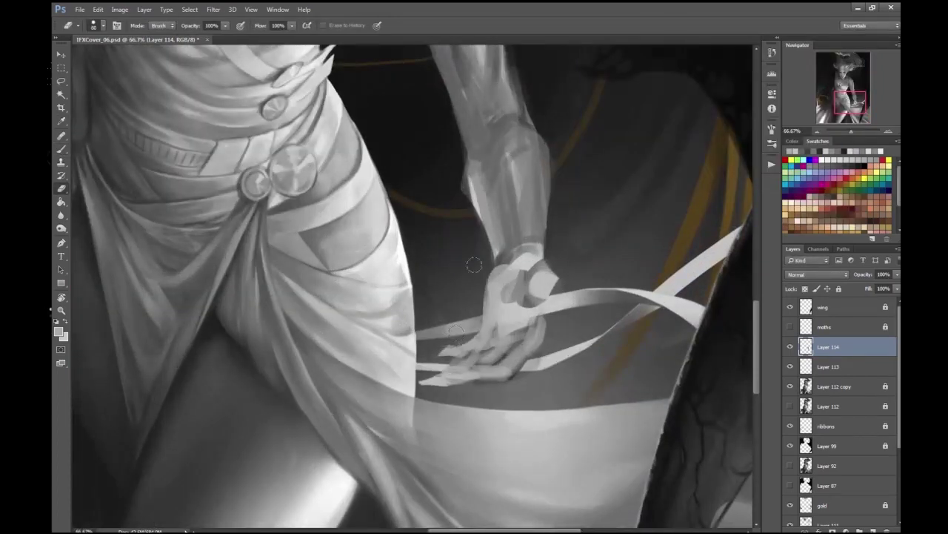
key(ctrl+minus)
key(ctrl+minus)
key(b)
key(ctrl+minus)
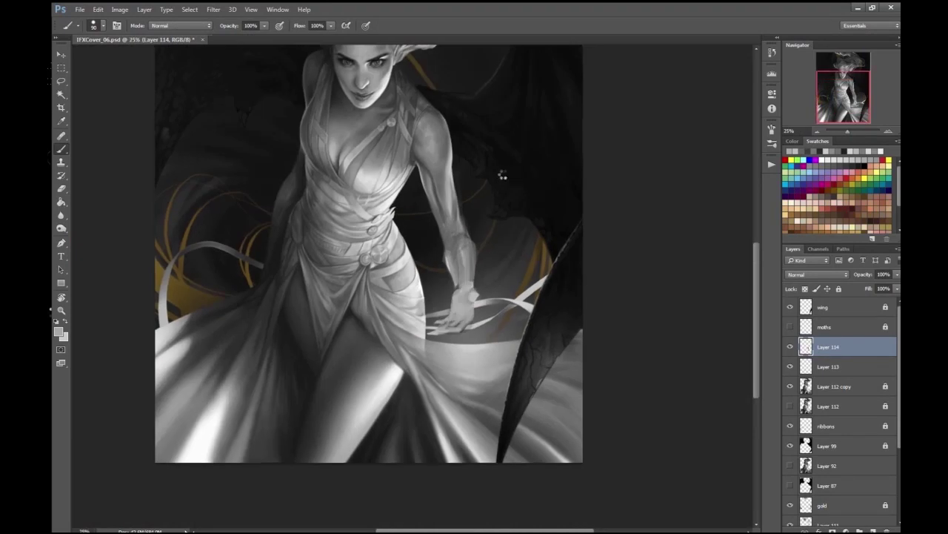
- Flip the canvas and erase the fingers from the lowered hand on Layer 114, leaving a blunt wrist and palm
key(h)
key(ctrl+plus)
mouse_move(231, 344)
mouse_down()
mouse_move(667, 269)
mouse_move(444, 222)
mouse_up()
key(e)
mouse_move(307, 370)
mouse_down()
mouse_move(289, 415)
mouse_move(333, 400)
mouse_move(355, 429)
mouse_up()
key(ctrl+plus)
key(b)
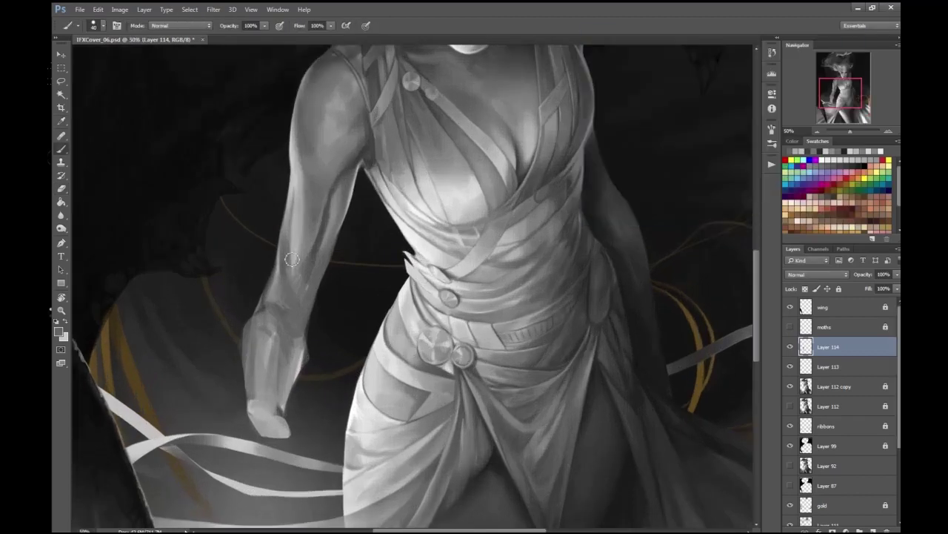
- Refine the forearm and wrist tones with a darker gray and save the painting
key(ctrl+minus)
key(ctrl+minus)
key(ctrl+minus)
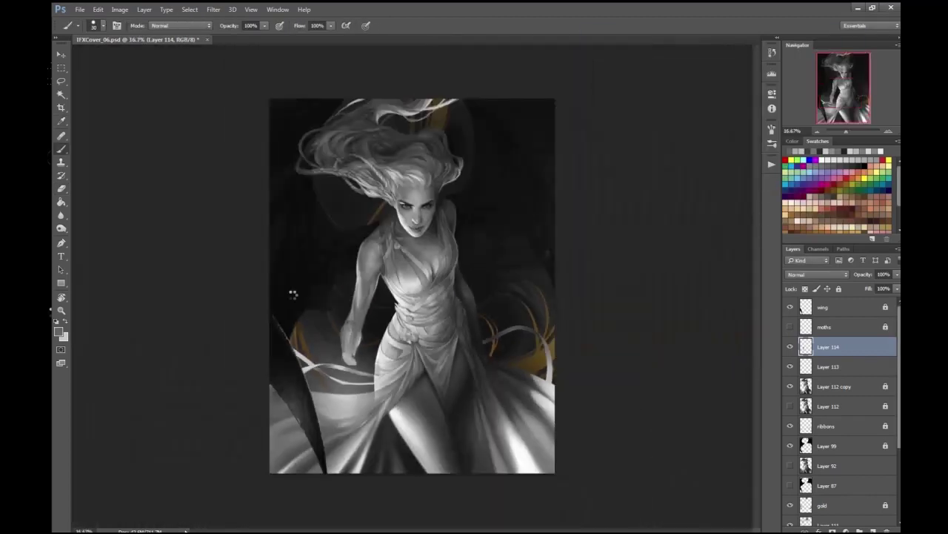
key(h)
key(ctrl+plus)
key(ctrl+plus)
click(59, 331)
key(Return)
key(ctrl+minus)
key(ctrl+minus)
key(ctrl+s)
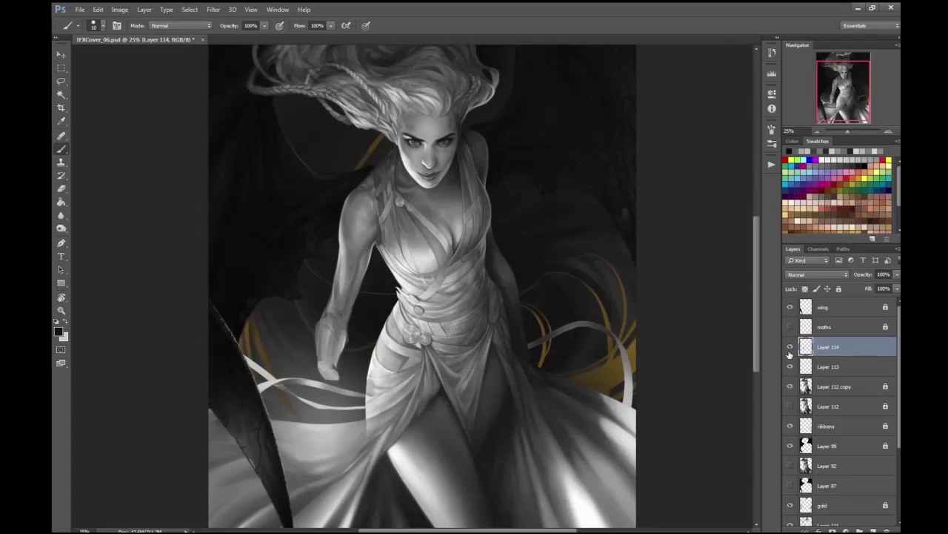
- Merge Layer 114 with Layer 113 to combine the repainted arm
shift+click(795, 366)
click(145, 9)
click(212, 333)
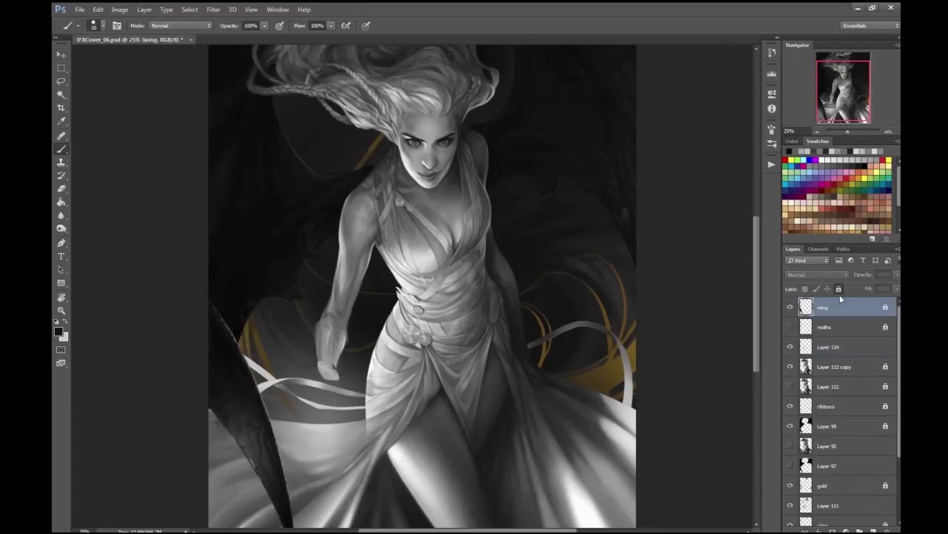
- Unlock the wing layer and start a dark wing tip over the skirt near the painting's edge
click(826, 308)
drag(167, 114, 113, 51)
drag(589, 315, 551, 425)
scroll(615, 423, up, 2)
mouse_move(549, 237)
mouse_down()
mouse_move(536, 339)
mouse_move(550, 293)
mouse_up()
- Fill out the dark wing tip over the skirt with smaller brush strokes in a near-black gray
key([)
drag(515, 378, 490, 424)
drag(522, 349, 495, 422)
drag(538, 375, 476, 449)
click(63, 330)
key(Return)
scroll(506, 326, down, 2)
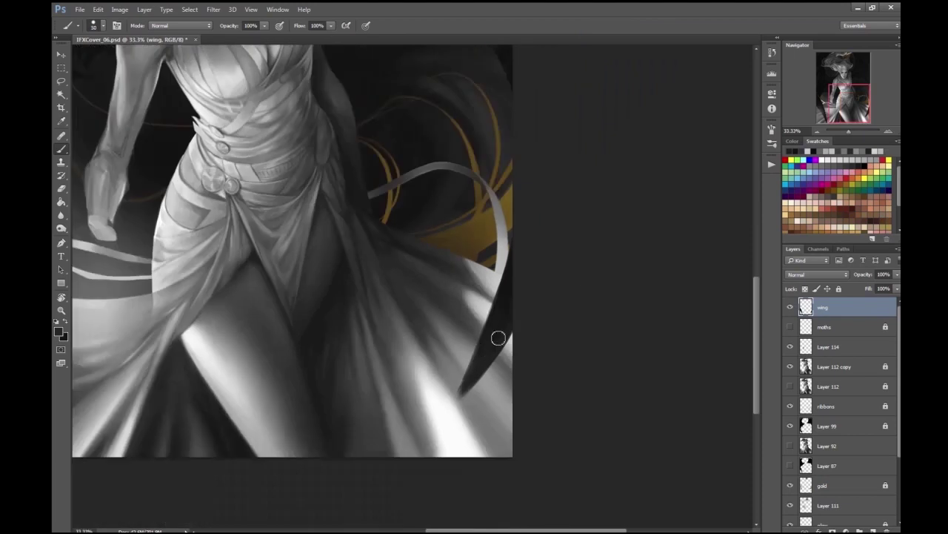
- Sharpen the new wing tip's contour and extend it into a narrow curved point
scroll(645, 229, up, 3)
drag(466, 286, 439, 348)
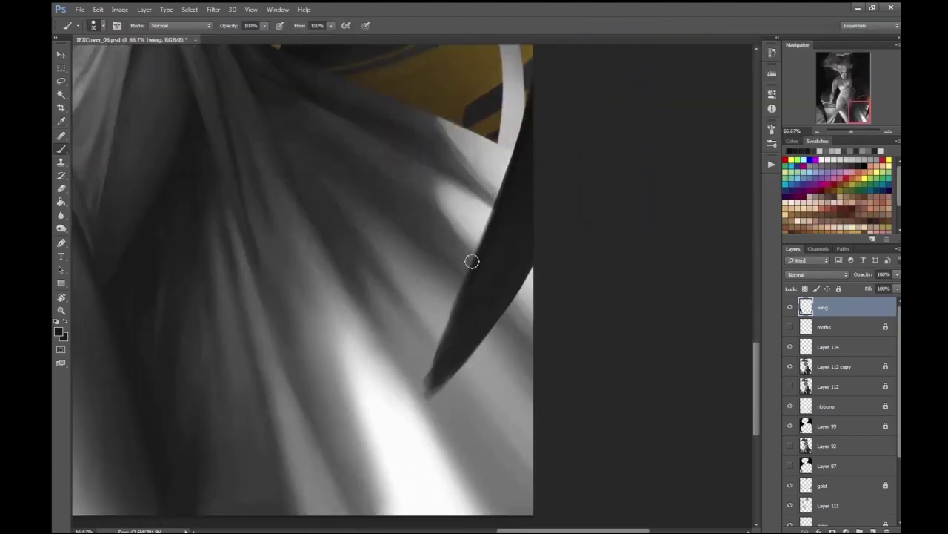
mouse_move(495, 234)
mouse_down()
mouse_move(449, 342)
mouse_move(433, 427)
mouse_move(450, 347)
mouse_up()
key(bracketright)
drag(502, 194, 530, 147)
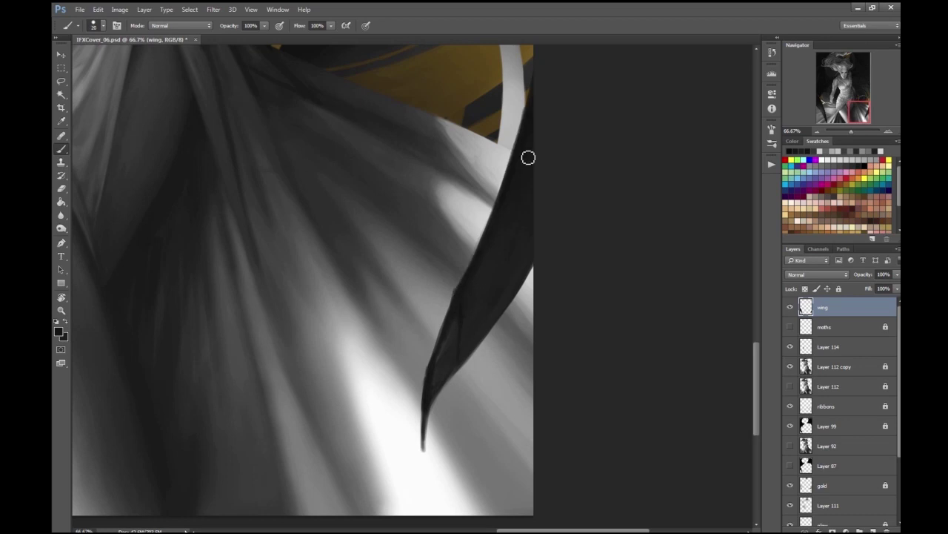
- Trim the edges of the new wing tip with a small Eraser
key(e)
key(ctrl+1)
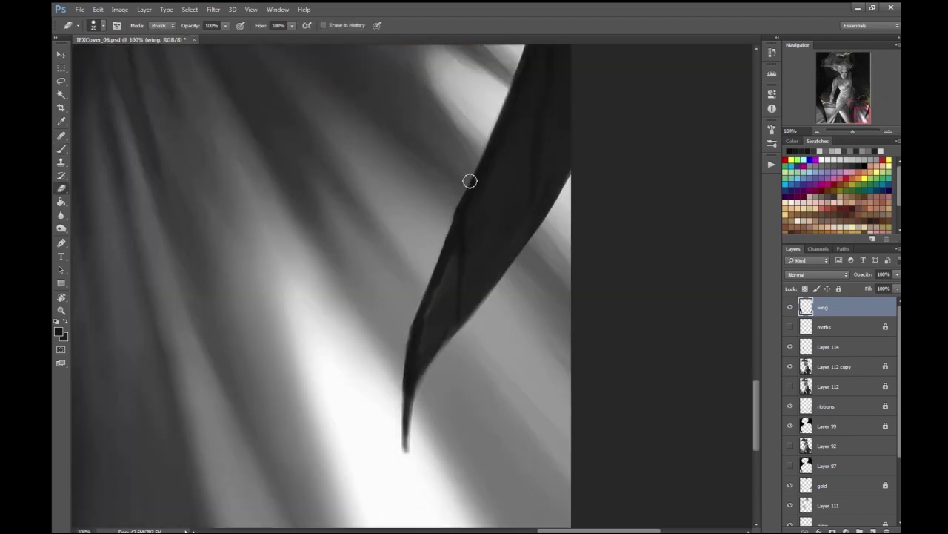
key(ctrl+minus)
key(ctrl+minus)
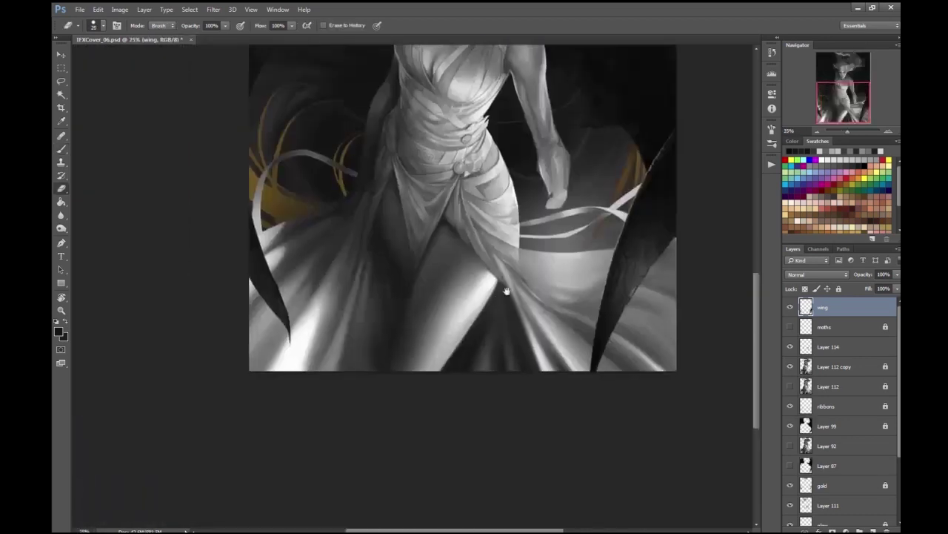
- Reshape the lower tip of the veined wing beside the lowered arm with dark brush strokes
key(b)
drag(584, 356, 584, 358)
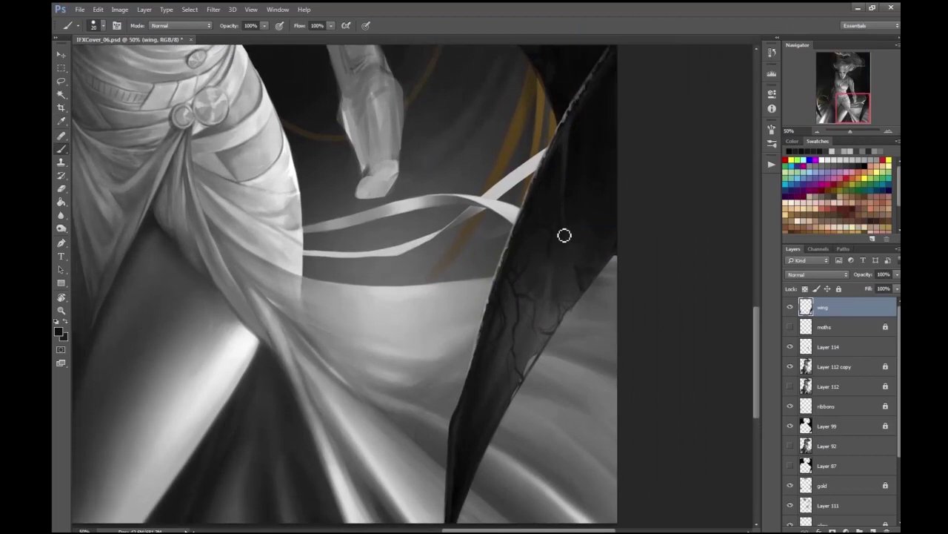
key(ctrl+minus)
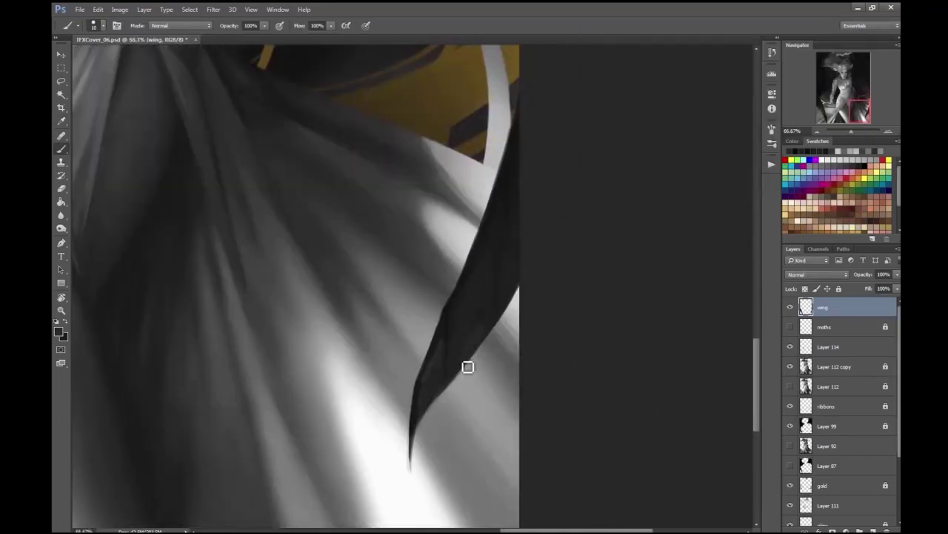
- Refine the lower edge of the wing tip over the skirt and erase small tears along it
mouse_move(468, 367)
mouse_down()
mouse_move(521, 300)
mouse_move(509, 307)
mouse_up()
key(ctrl+plus)
key(e)
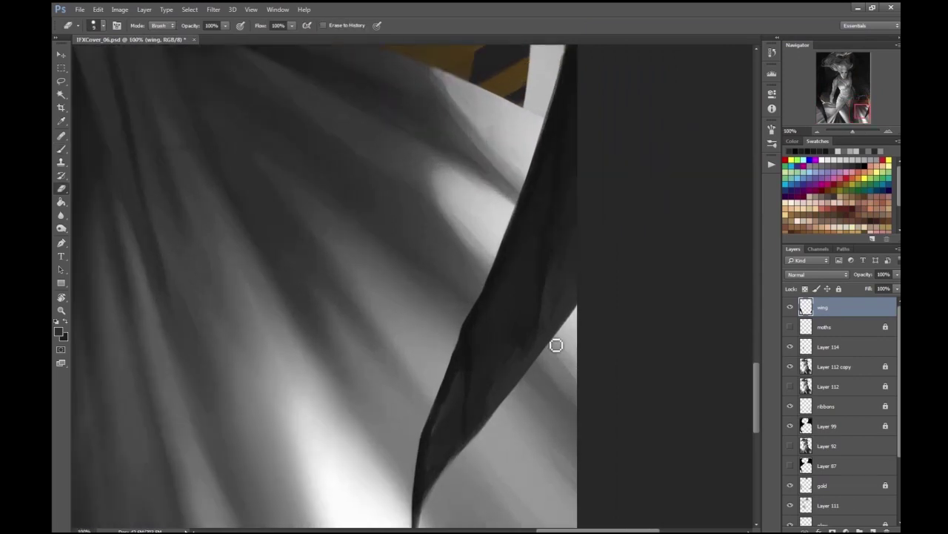
scroll(470, 338, down, 3)
scroll(413, 225, right, 3)
- Deepen the shading inside the torn wing tip with small near-black brush strokes
key(b)
click(59, 332)
key(Escape)
drag(489, 241, 473, 259)
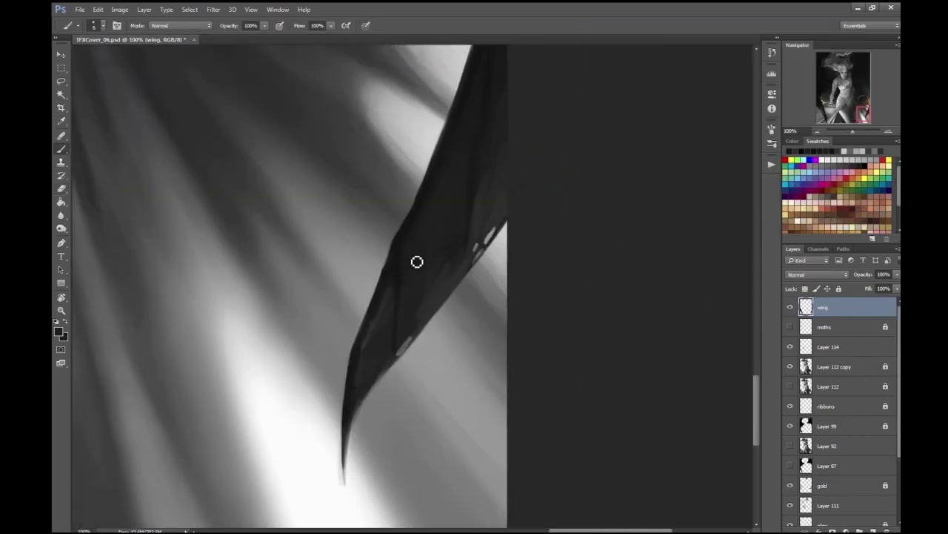
scroll(469, 236, down, 4)
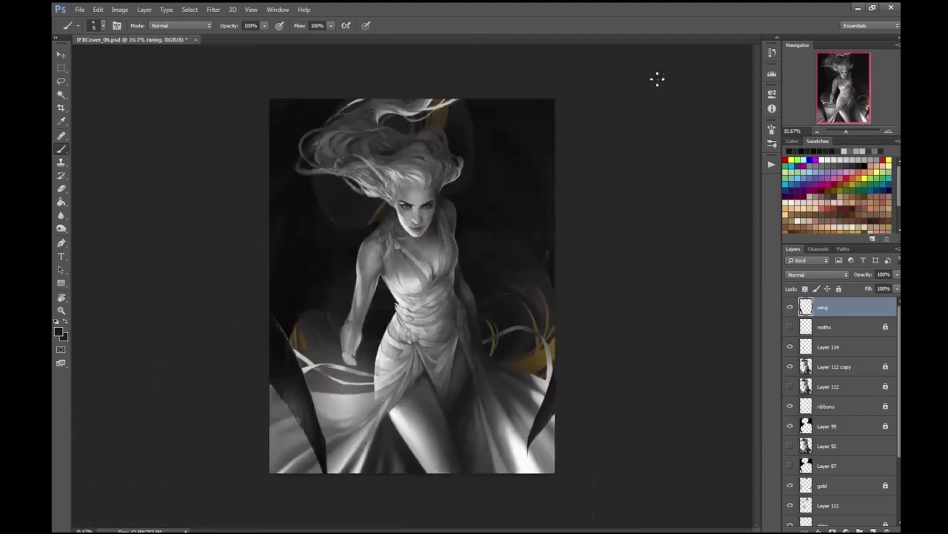
- Erase small holes along the ragged lower edge of the veined wing beside the lowered arm
scroll(464, 279, up, 3)
scroll(464, 279, up, 1)
key(e)
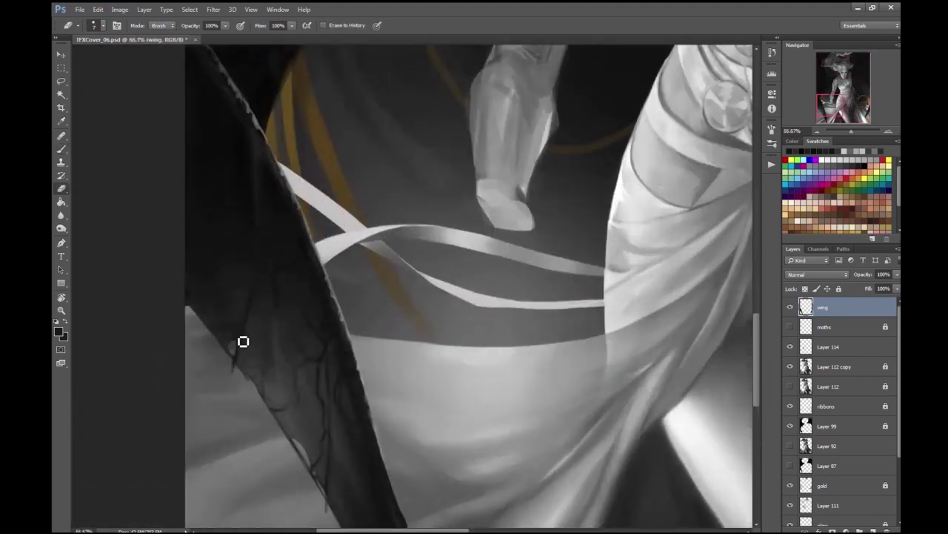
scroll(201, 375, down, 2)
scroll(398, 161, up, 3)
- Paint dark strokes along the veined wing's torn edge and sharpen its hanging point
key(i)
key(Return)
key(b)
mouse_move(299, 286)
mouse_down()
mouse_move(258, 233)
mouse_move(290, 258)
mouse_up()
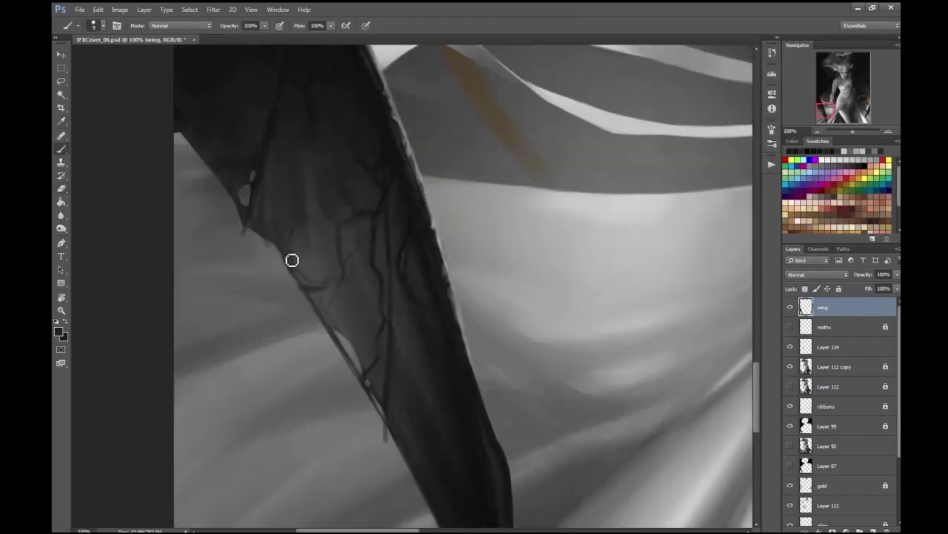
drag(389, 434, 297, 202)
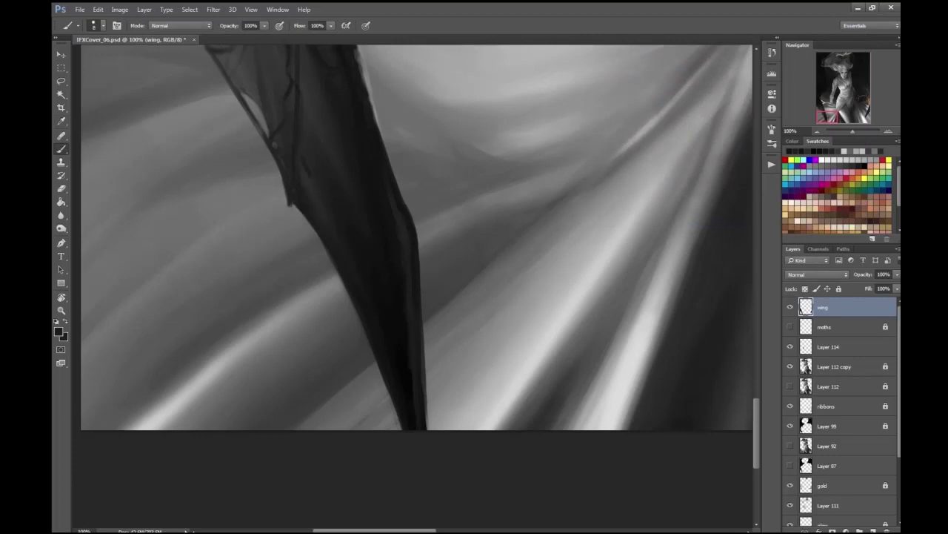
scroll(372, 228, down, 2)
scroll(678, 343, down, 3)
- Touch up the torn edge of the smaller wing tip over the skirt with dark brush strokes
scroll(663, 296, up, 5)
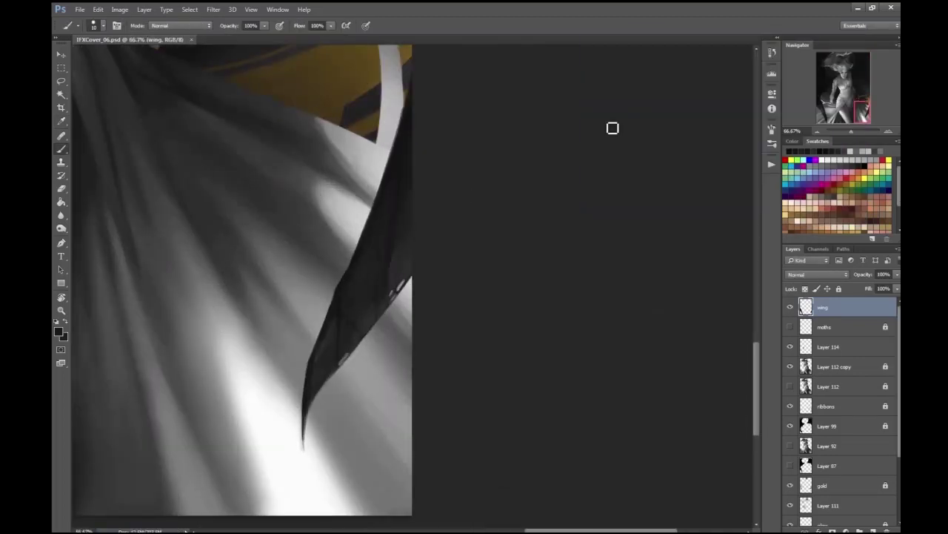
scroll(516, 163, up, 1)
scroll(613, 148, down, 2)
scroll(613, 197, up, 2)
drag(645, 254, 457, 251)
scroll(458, 251, down, 2)
scroll(620, 272, up, 2)
drag(408, 226, 352, 349)
scroll(404, 245, down, 3)
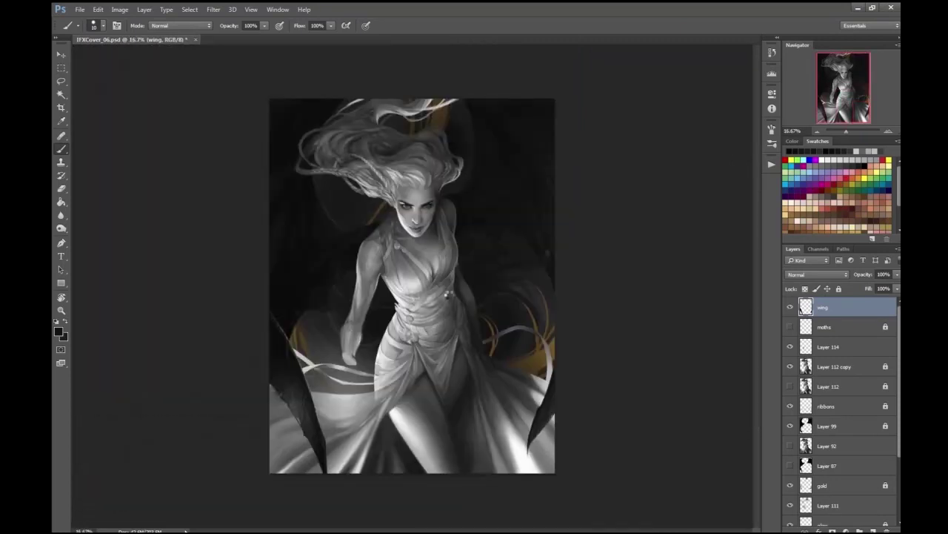
- Add jagged points along the smaller wing tip's lower edge and retouch the edge with dark gray
scroll(454, 406, up, 3)
drag(455, 406, 332, 280)
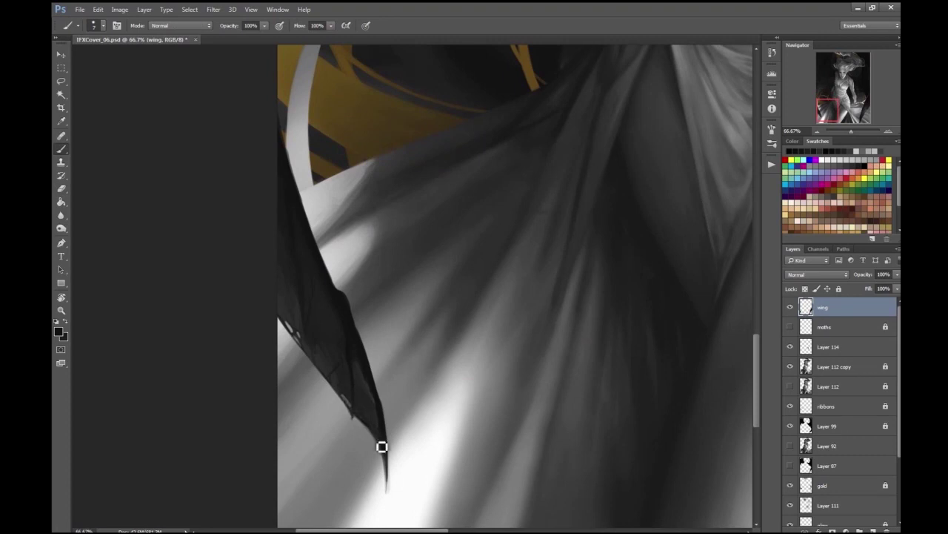
drag(360, 421, 371, 448)
scroll(307, 205, down, 2)
scroll(306, 205, up, 2)
click(58, 331)
key(Return)
mouse_move(292, 354)
mouse_down()
mouse_move(313, 383)
mouse_move(289, 348)
mouse_up()
scroll(280, 309, down, 2)
scroll(690, 381, down, 2)
scroll(692, 271, up, 1)
- Lock the wing layer and add a new layer above Layer 112 copy
click(839, 288)
key(ctrl+minus)
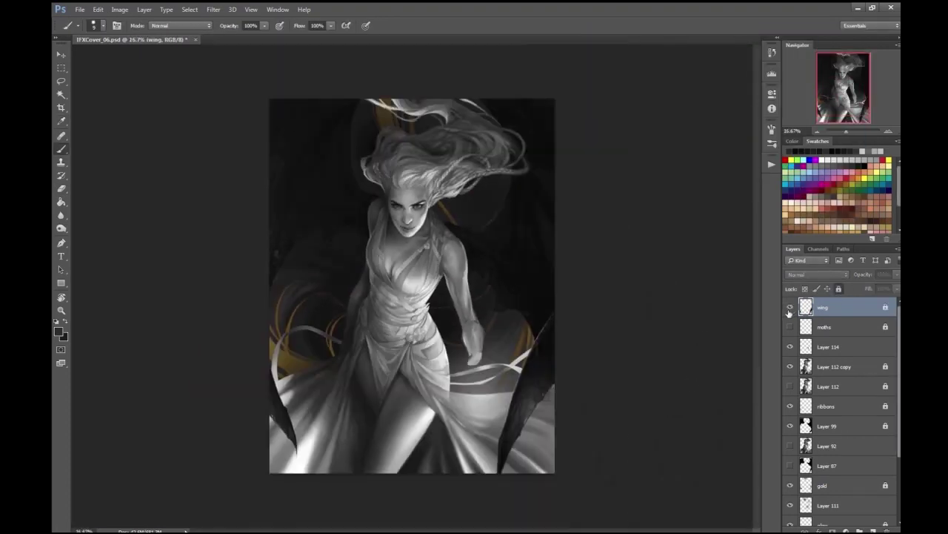
scroll(519, 254, up, 5)
key(alt+bracketleft)
key(alt+bracketleft)
key(alt+bracketleft)
key(ctrl+j)
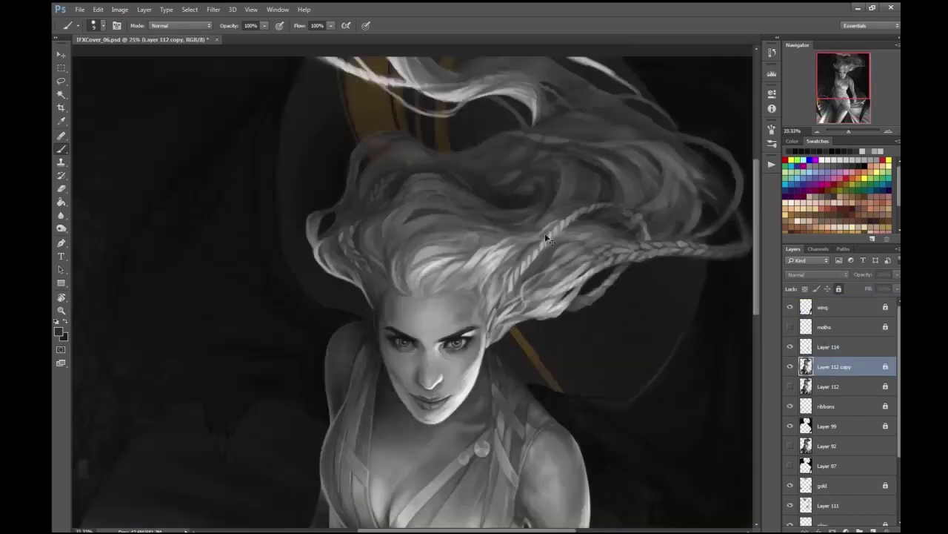
- Repaint the hair strands beside the light braid at the canvas's upper edge in sampled grays
scroll(415, 275, up, 1)
click(58, 331)
key(Return)
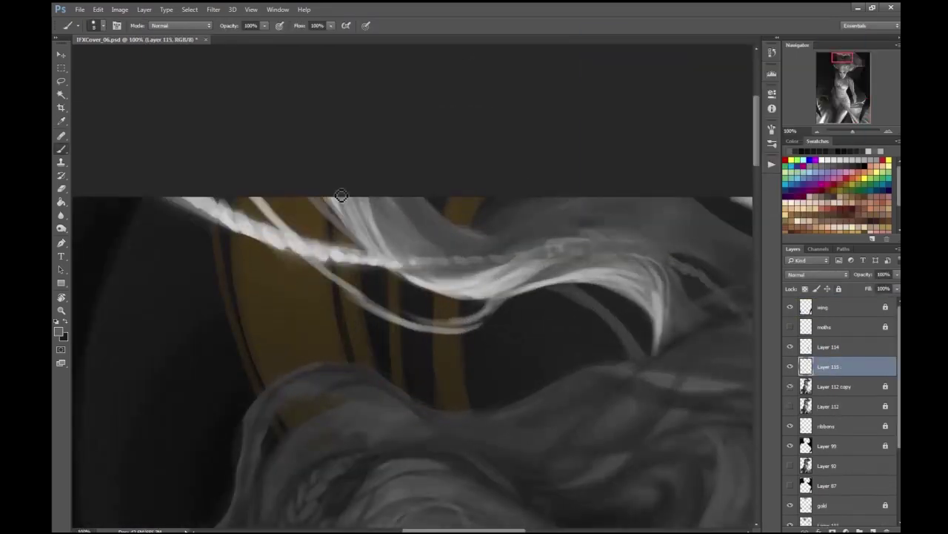
click(58, 331)
key(Return)
click(58, 332)
key(Return)
key(r)
drag(442, 144, 472, 279)
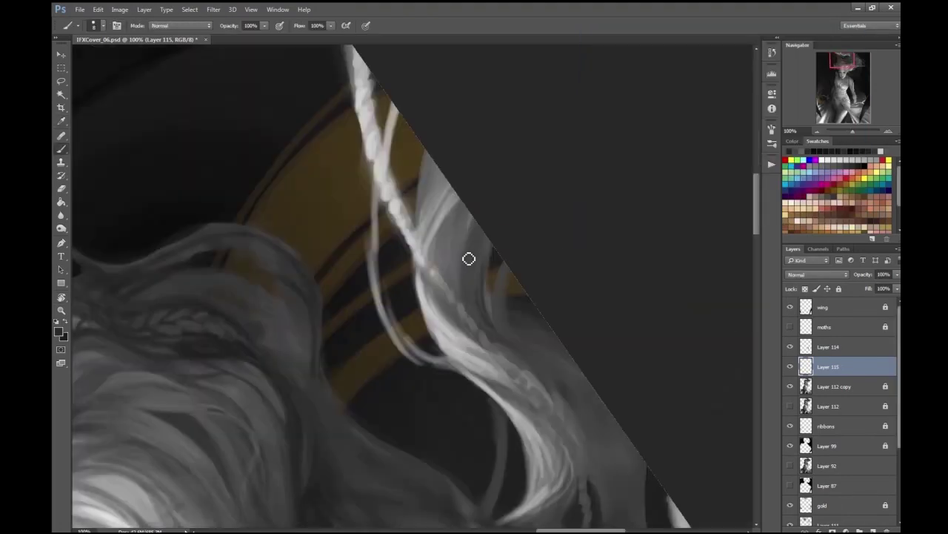
key(r)
mouse_move(504, 310)
mouse_down()
mouse_move(529, 195)
mouse_move(100, 334)
mouse_move(513, 279)
mouse_up()
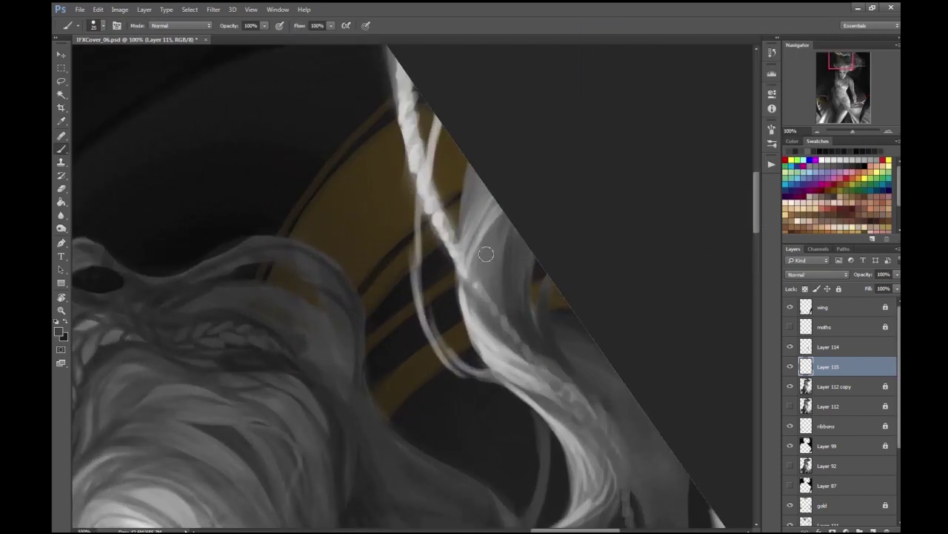
- Define the braid's segments with dark strokes and widen the loose strand hanging beside it
mouse_move(427, 202)
mouse_down()
mouse_move(461, 249)
mouse_move(415, 153)
mouse_move(415, 91)
mouse_move(415, 153)
mouse_move(630, 195)
mouse_move(288, 214)
mouse_up()
key(r)
click(58, 331)
key(Return)
mouse_move(404, 364)
mouse_down()
mouse_move(365, 346)
mouse_move(390, 368)
mouse_up()
key(bracketright)
mouse_move(324, 313)
mouse_down()
mouse_move(350, 344)
mouse_move(326, 267)
mouse_move(318, 271)
mouse_move(365, 350)
mouse_up()
- Paint lighter strokes along the braid and the hair strands flowing below it
click(59, 330)
key(Return)
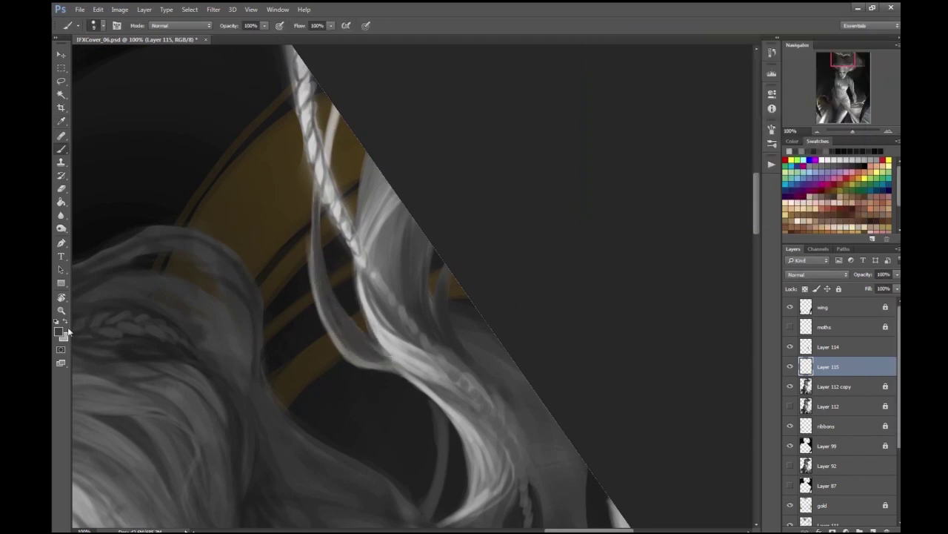
mouse_move(357, 249)
mouse_down()
mouse_move(381, 360)
mouse_move(351, 348)
mouse_move(383, 372)
mouse_up()
key(ctrl+minus)
key(ctrl+minus)
key(ctrl+minus)
key(ctrl+minus)
key(ctrl+minus)
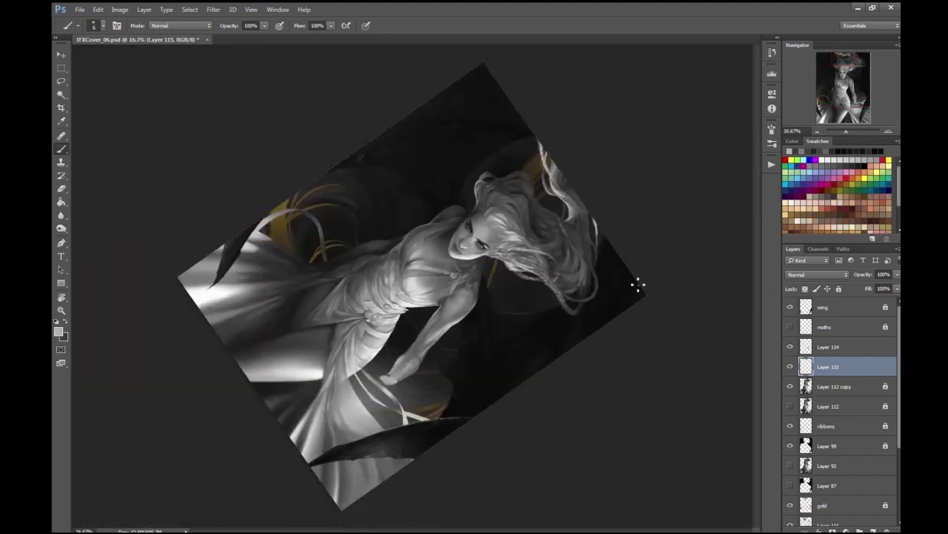
- Reset the canvas rotation and merge the new hair layer with Layer 112 copy
key(r)
key(Escape)
key(b)
key(ctrl+plus)
key(ctrl+plus)
key(ctrl+plus)
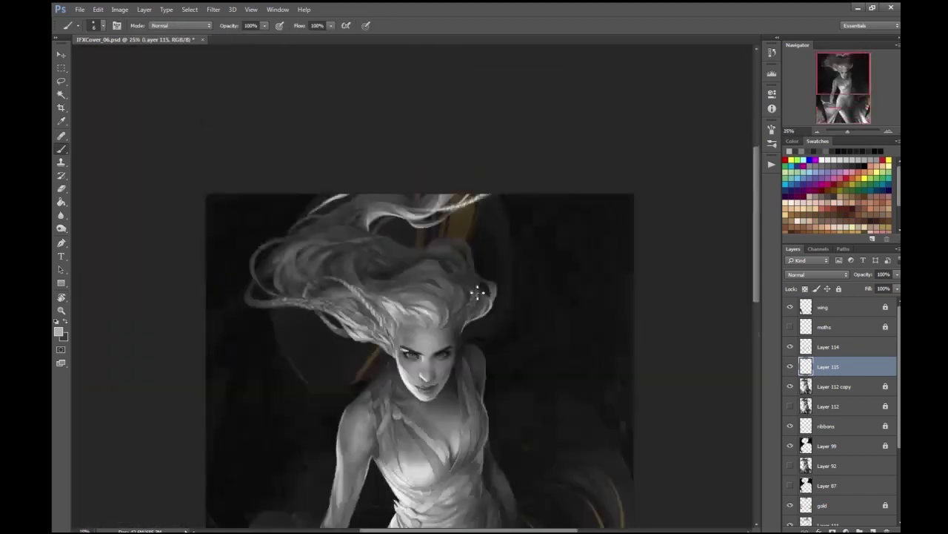
shift+click(832, 386)
click(143, 8)
click(193, 307)
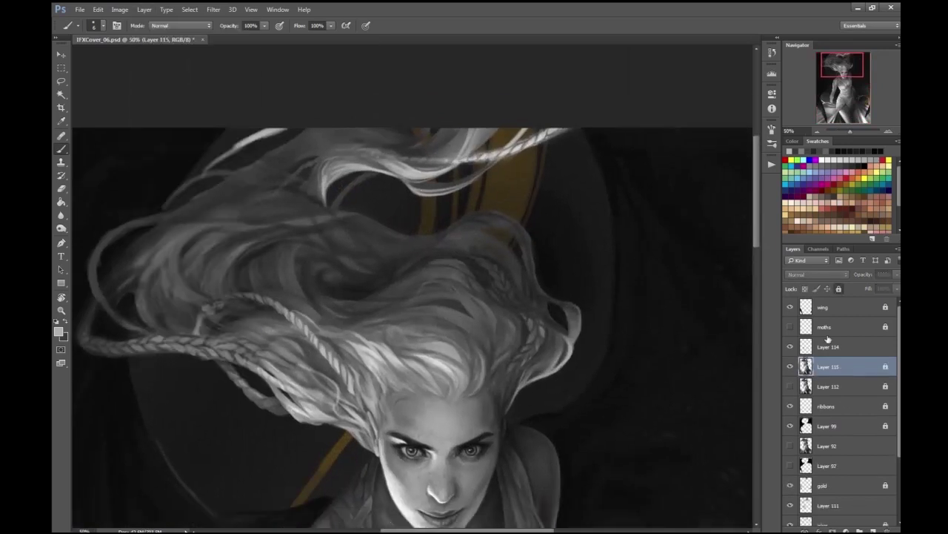
- Add a new layer clipped to the figure and darken the uppermost hair with a large soft brush
key(ctrl+shift+alt+n)
key(ctrl+alt+g)
key(x)
drag(244, 81, 548, 89)
key(ctrl+minus)
key(ctrl+minus)
key(ctrl+minus)
key(ctrl+plus)
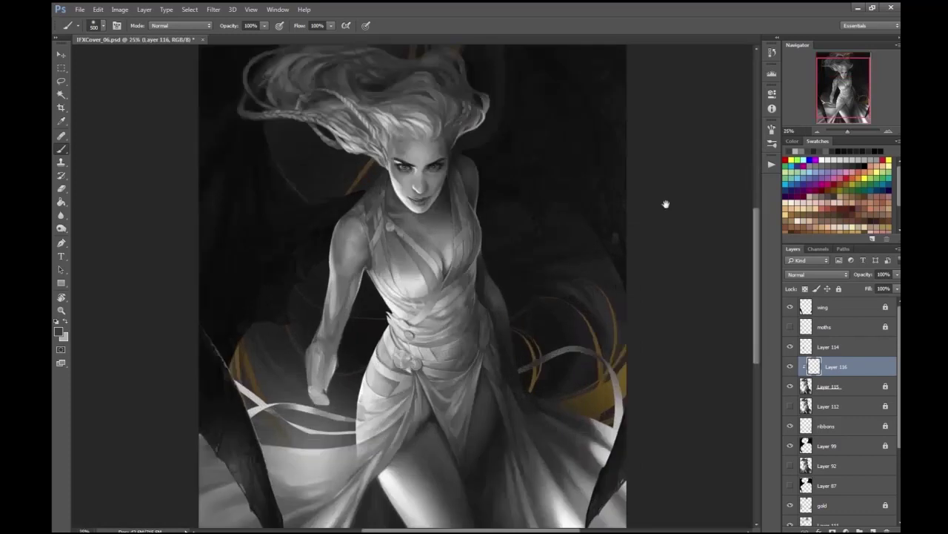
- Merge the clipped hair shading layer into the figure layer below it
shift+click(835, 378)
key(ctrl+plus)
click(142, 10)
key(ctrl+e)
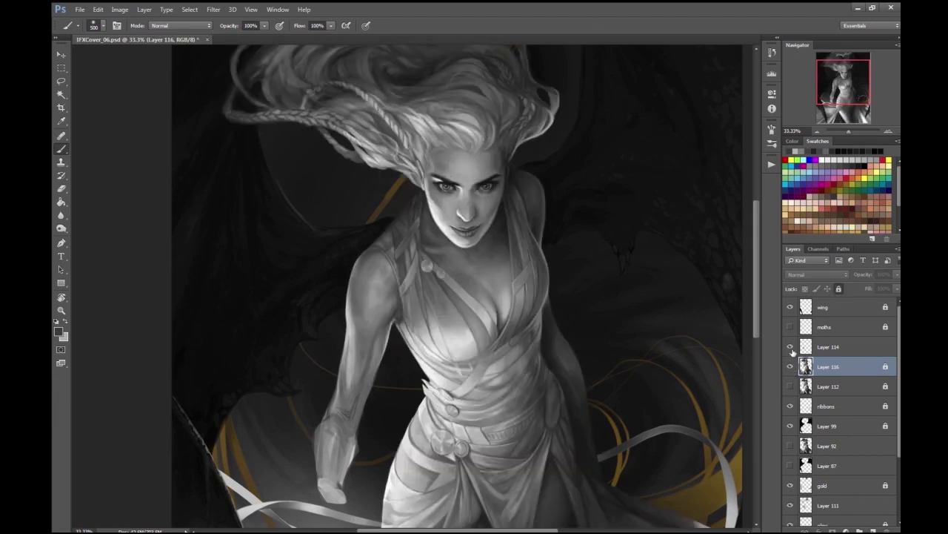
- Examine the repainted lowered arm with Layer 114 hidden and shown
click(826, 347)
key(ctrl+plus)
key(ctrl+plus)
key(ctrl+plus)
key(e)
key(ctrl+minus)
key(ctrl+minus)
key(ctrl+minus)
key(ctrl+minus)
click(790, 347)
click(790, 347)
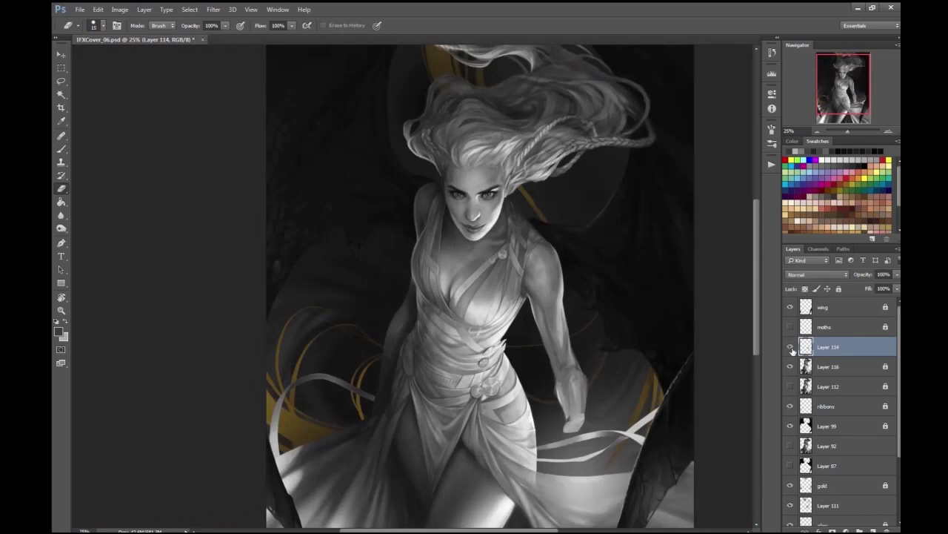
- Add a new layer above Layer 114 and rough in a mid-gray hand below the lowered forearm
key(ctrl+minus)
key(ctrl+plus)
key(ctrl+plus)
key(ctrl+plus)
key(ctrl+shift+alt+n)
key(b)
key(ctrl+minus)
drag(445, 310, 451, 332)
mouse_move(456, 376)
mouse_down()
mouse_move(457, 342)
mouse_move(477, 372)
mouse_up()
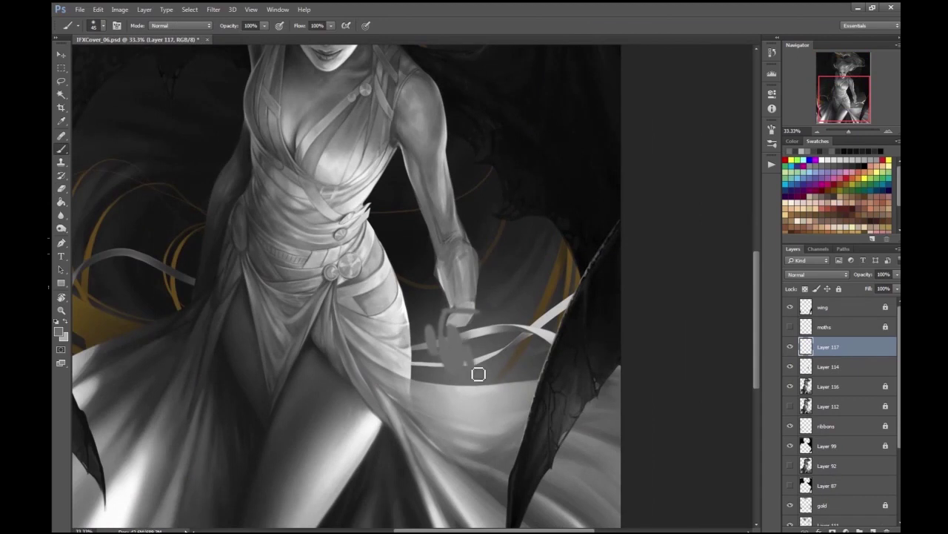
- Reshape the hand's flat gray silhouette into a fuller palm with spread fingers
drag(456, 330, 443, 352)
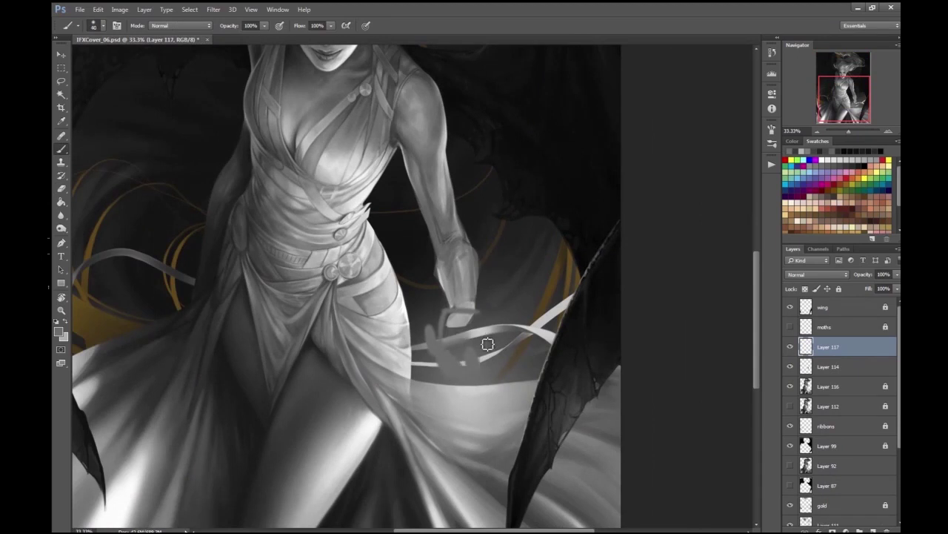
key(ctrl+minus)
key(h)
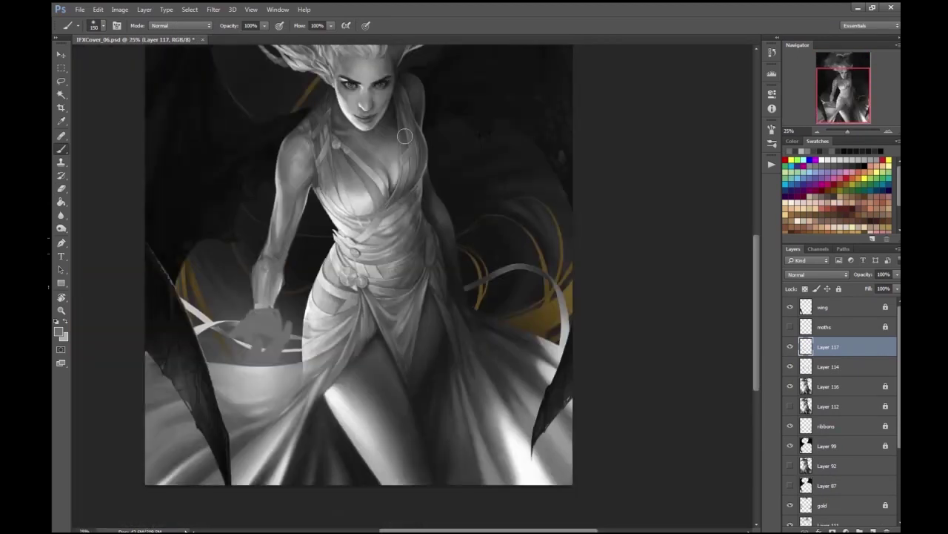
- Trim the contour of the lowered forearm on Layer 114 with the Eraser
key(ctrl+plus)
key(ctrl+plus)
key(ctrl+plus)
key(alt+bracketleft)
key(e)
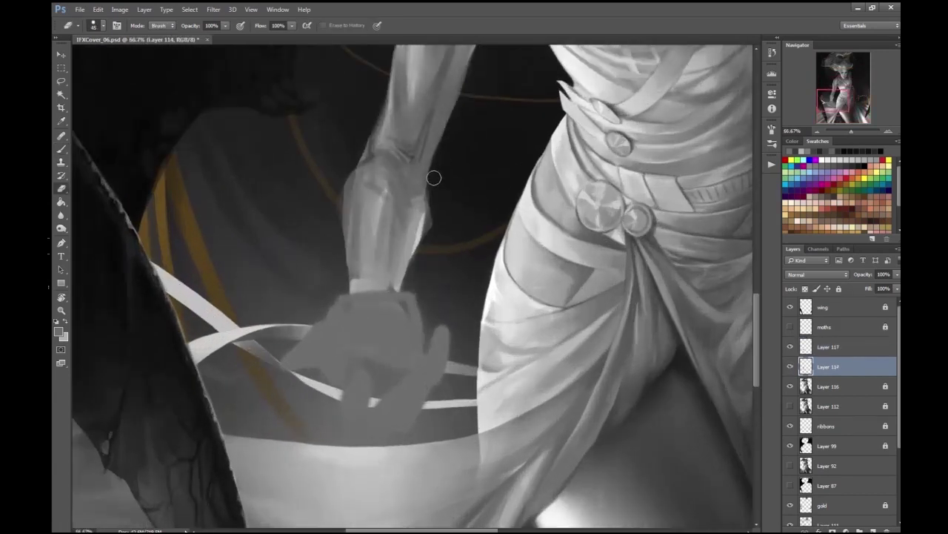
key(ctrl+minus)
scroll(404, 301, down, 1)
- Repaint the inner contour and shading of the lowered forearm with a pressure-opacity brush in gray
key(b)
key(ctrl+plus)
key(ctrl+plus)
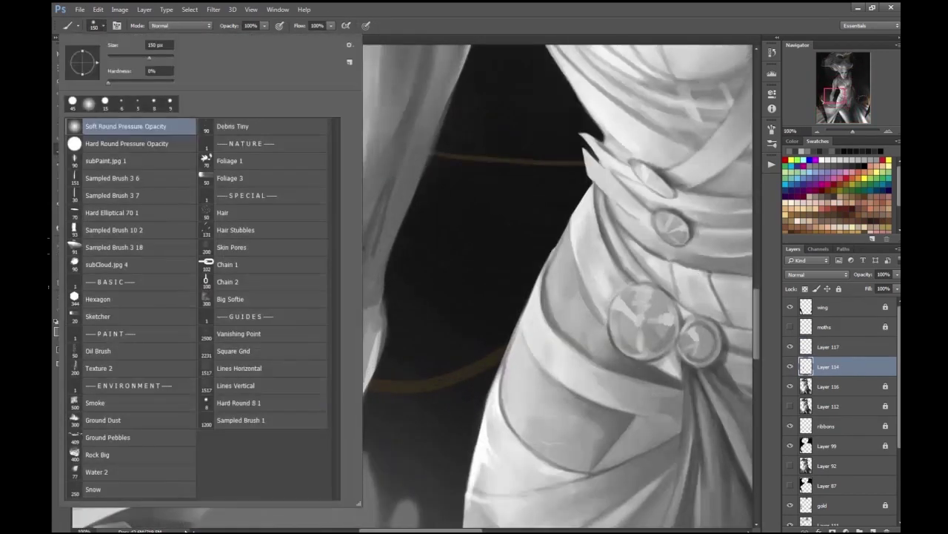
drag(373, 311, 385, 277)
drag(374, 337, 348, 418)
click(59, 332)
key(Return)
mouse_move(345, 382)
mouse_down()
mouse_move(341, 285)
mouse_move(360, 368)
mouse_move(345, 310)
mouse_move(360, 282)
mouse_up()
key(ctrl+minus)
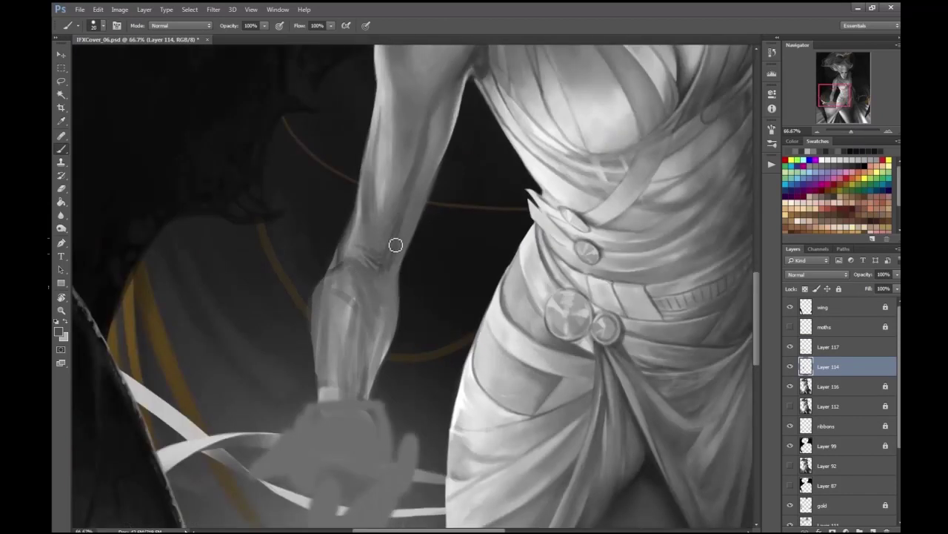
- Save the painting with the revised forearm and blocked-in hand
key(ctrl+minus)
key(ctrl+minus)
key(ctrl+minus)
key(ctrl+minus)
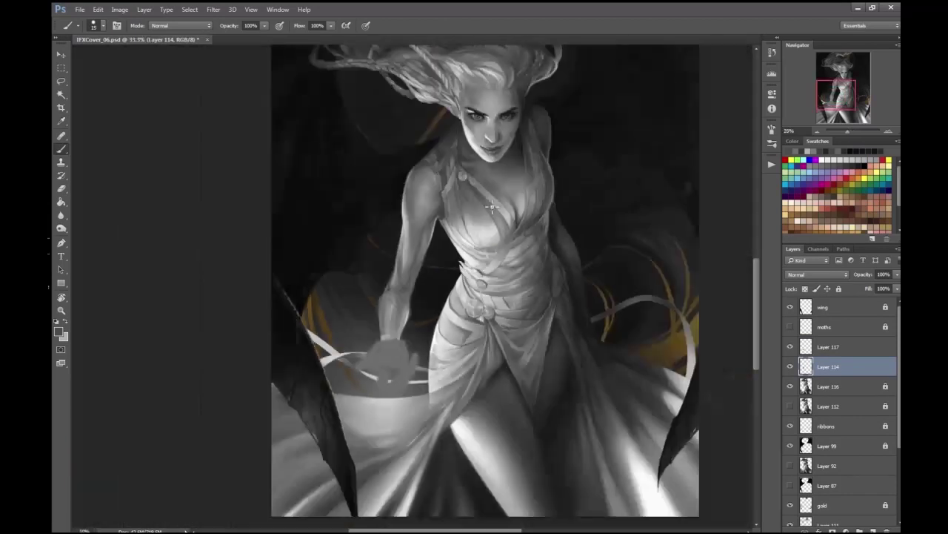
key(ctrl+s)
- Paint lighter gray tones over the palm and fingers on the hand's layer, Layer 117
key(ctrl+plus)
key(ctrl+plus)
key(ctrl+plus)
drag(617, 349, 505, 275)
click(807, 346)
key(ctrl+plus)
mouse_move(370, 375)
mouse_down()
mouse_move(358, 356)
mouse_move(359, 389)
mouse_move(388, 397)
mouse_move(374, 408)
mouse_move(396, 412)
mouse_move(388, 395)
mouse_move(395, 433)
mouse_move(379, 400)
mouse_move(407, 335)
mouse_move(454, 326)
mouse_up()
key(bracketright)
key(bracketright)
key(bracketright)
mouse_move(441, 433)
mouse_down()
mouse_move(436, 410)
mouse_move(445, 431)
mouse_up()
- Paint gray tones over the finger segments of the hand on Layer 117
key(ctrl+minus)
key(ctrl+minus)
key(ctrl+minus)
key(ctrl+plus)
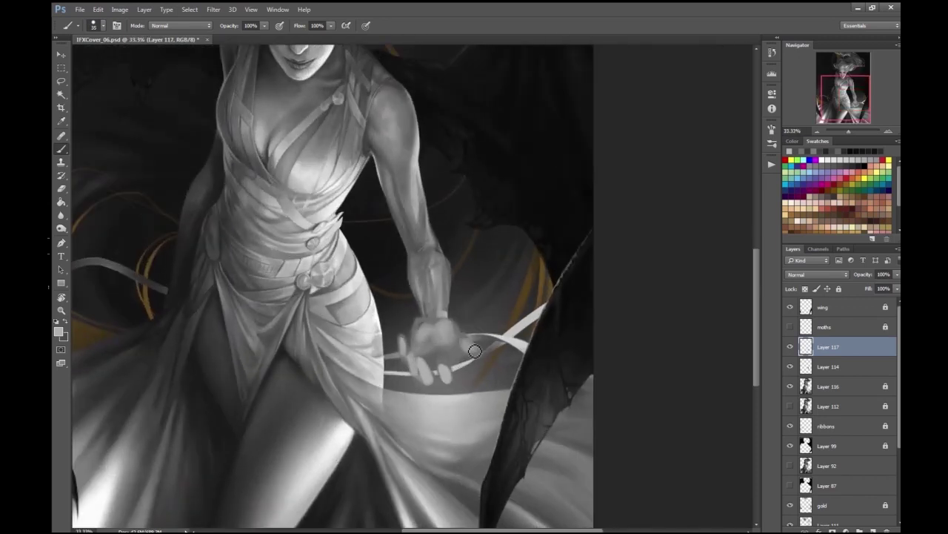
key(ctrl+plus)
key(e)
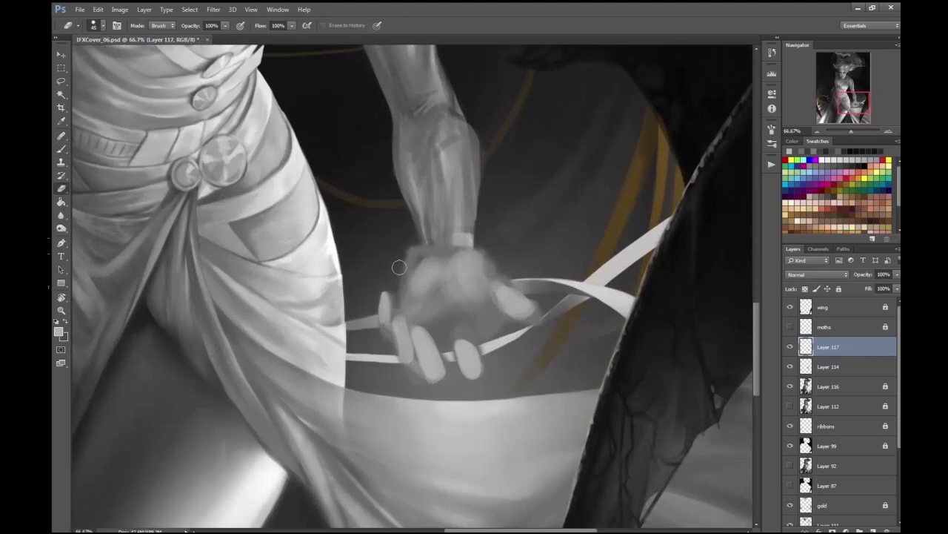
key(ctrl+minus)
key(ctrl+plus)
key(b)
click(59, 331)
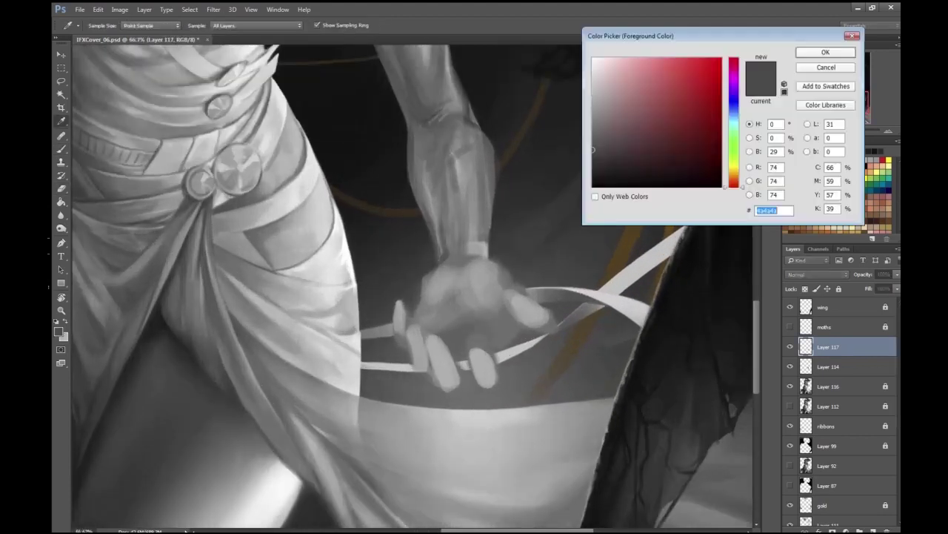
key(Escape)
key(ctrl+plus)
drag(419, 333, 434, 374)
drag(441, 349, 465, 406)
- Trim the thumb's contour on Layer 117 with the Eraser to make it slimmer
key(ctrl+minus)
key(ctrl+minus)
key(ctrl+minus)
key(ctrl+minus)
scroll(651, 310, down, 2)
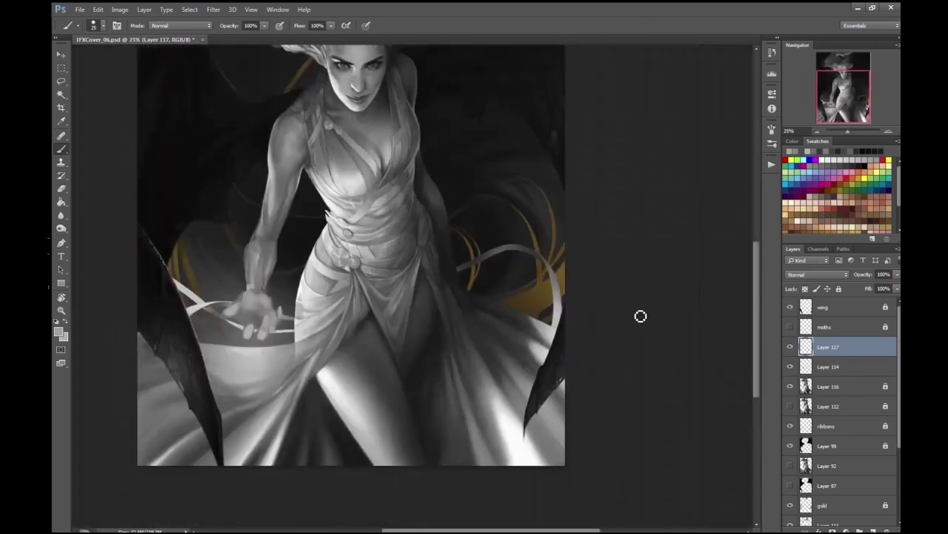
key(ctrl+plus)
key(ctrl+plus)
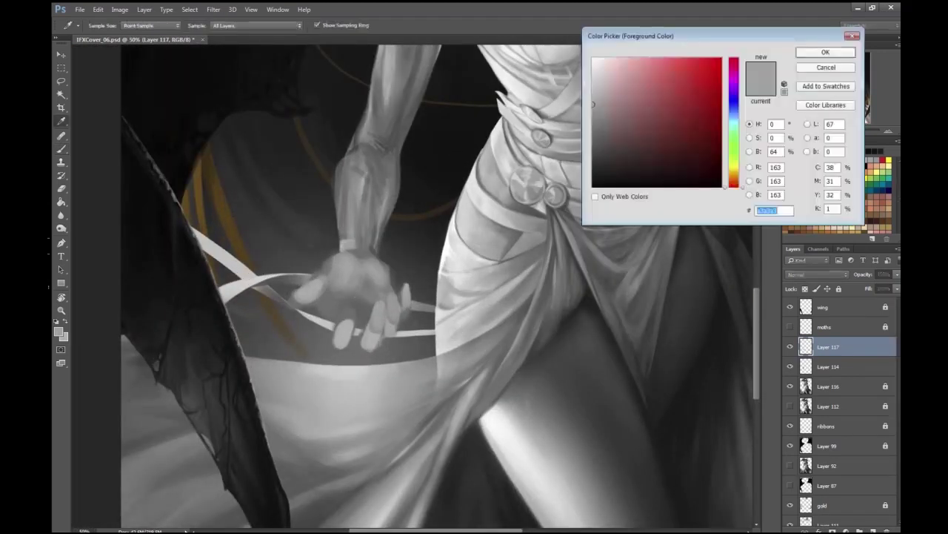
key(Escape)
key(ctrl+plus)
key(i)
key(Escape)
key(e)
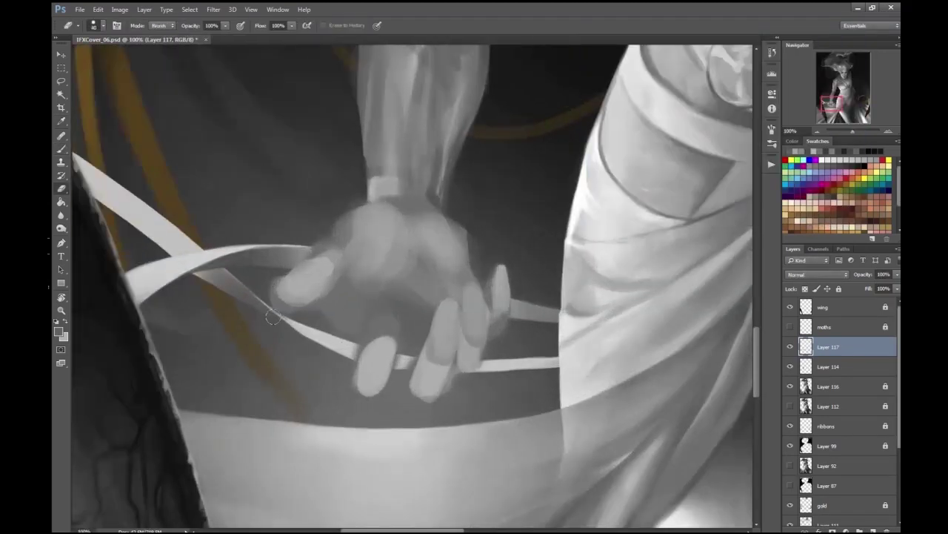
drag(326, 315, 299, 257)
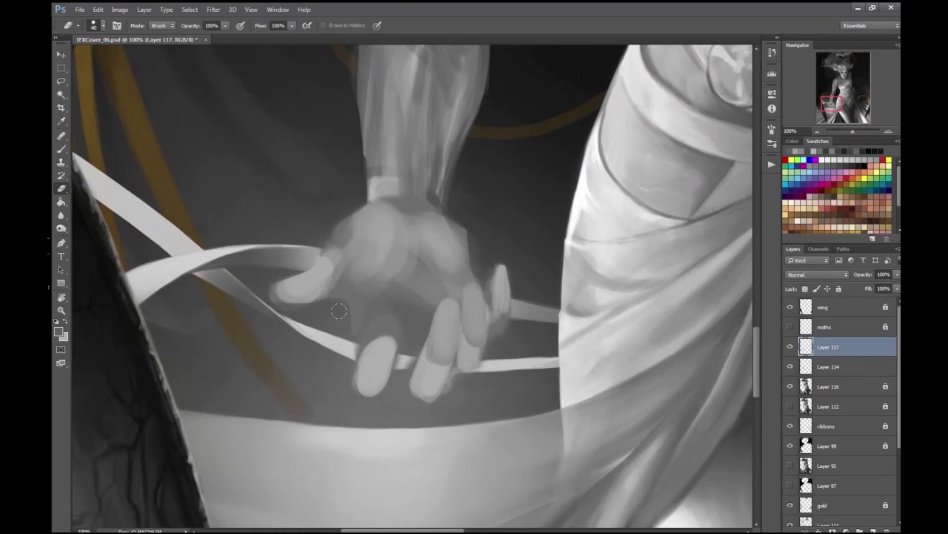
- Paint mid-gray tones over the lower palm toward the base of the fingers
key(ctrl+minus)
key(b)
drag(406, 310, 422, 280)
key(ctrl+plus)
- Reshape the little finger beside the palm using the Eraser and a light gray brush
key(e)
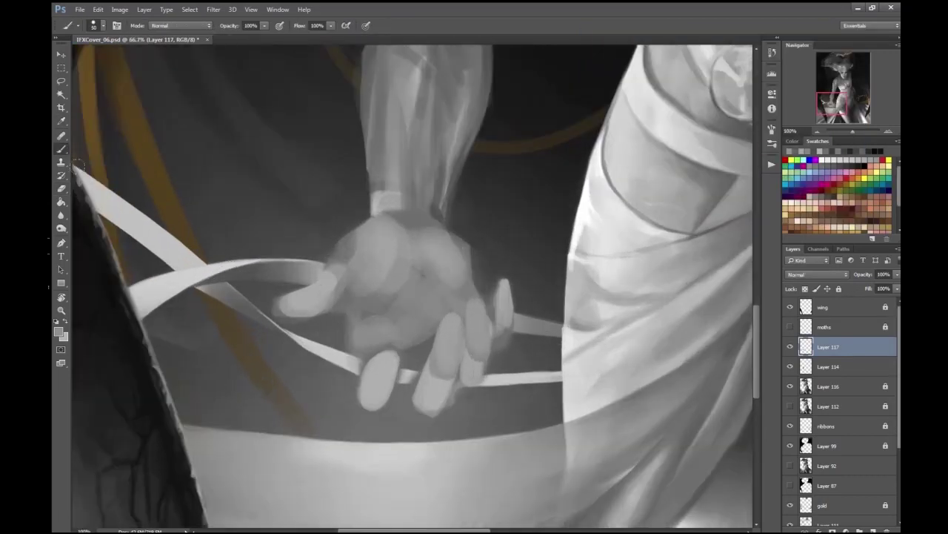
key(ctrl+minus)
key(ctrl+minus)
key(ctrl+minus)
key(ctrl+plus)
key(ctrl+plus)
key(ctrl+plus)
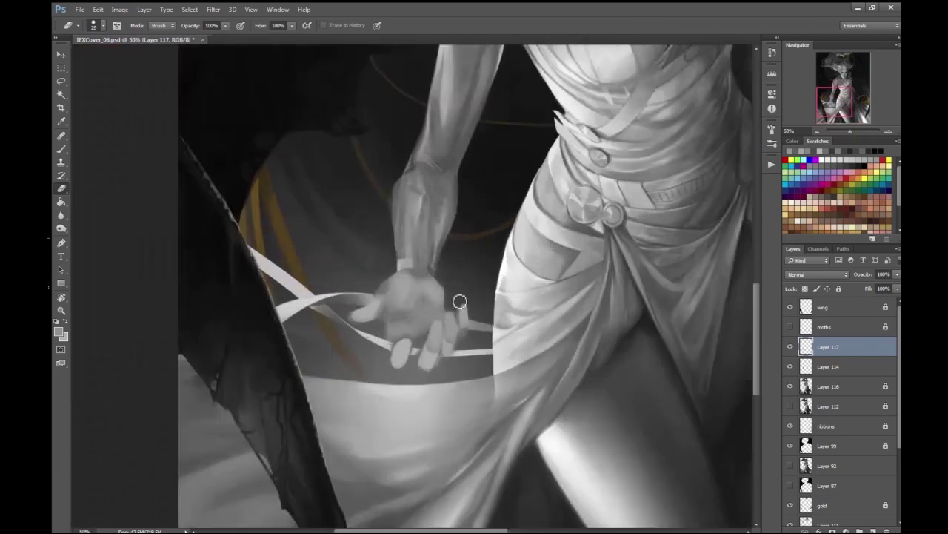
click(61, 148)
drag(488, 343, 487, 345)
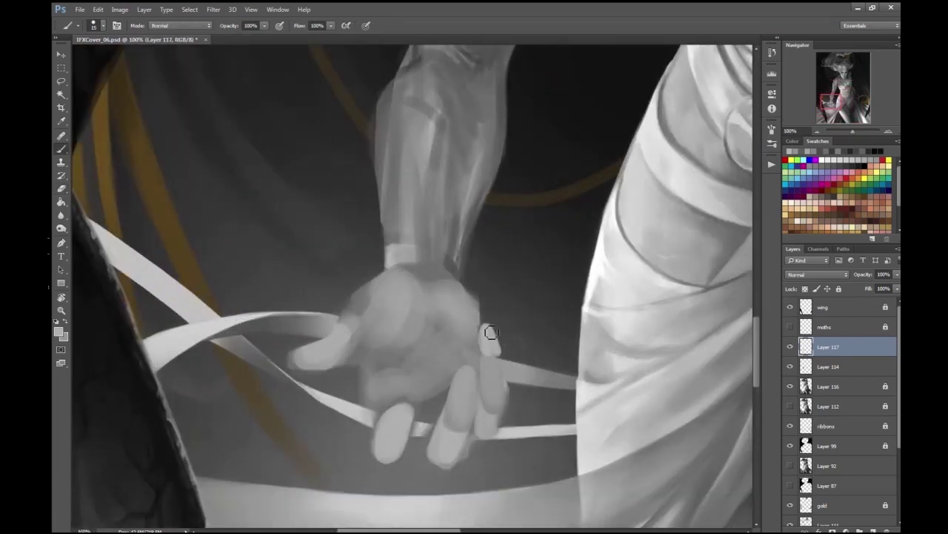
drag(576, 292, 569, 251)
- Outline the fingernails on the hand with a smaller dark gray brush
key(bracketleft)
key(bracketleft)
key(bracketleft)
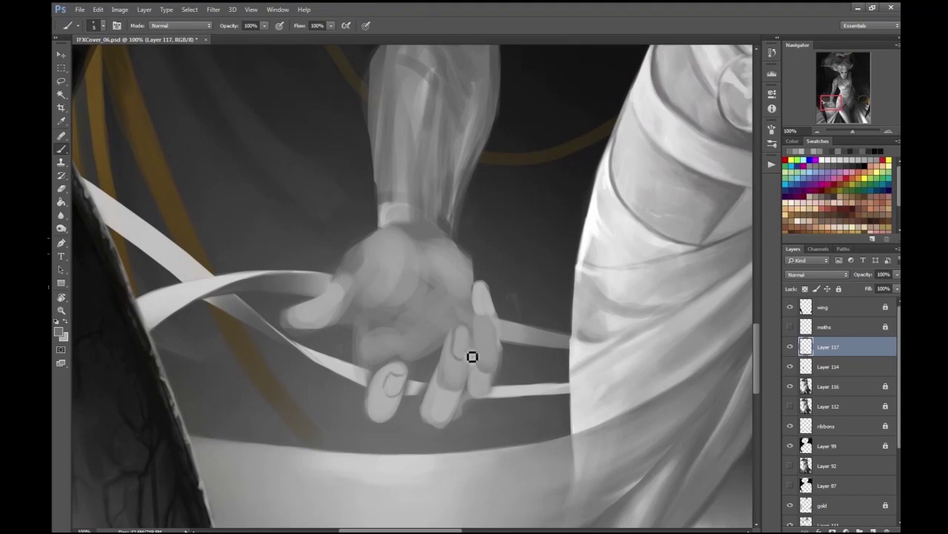
scroll(491, 309, down, 4)
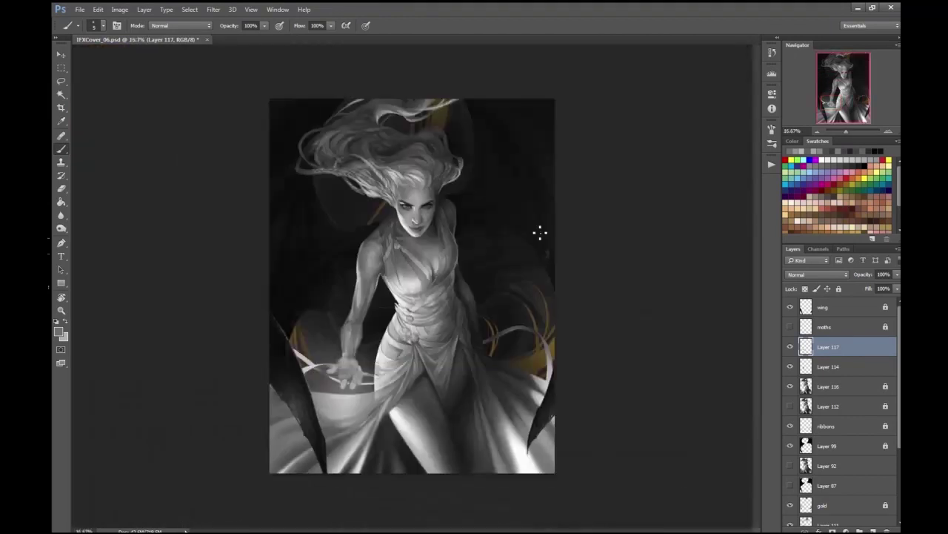
- Paint darker gray creases and shading into the center of the palm
scroll(625, 269, up, 3)
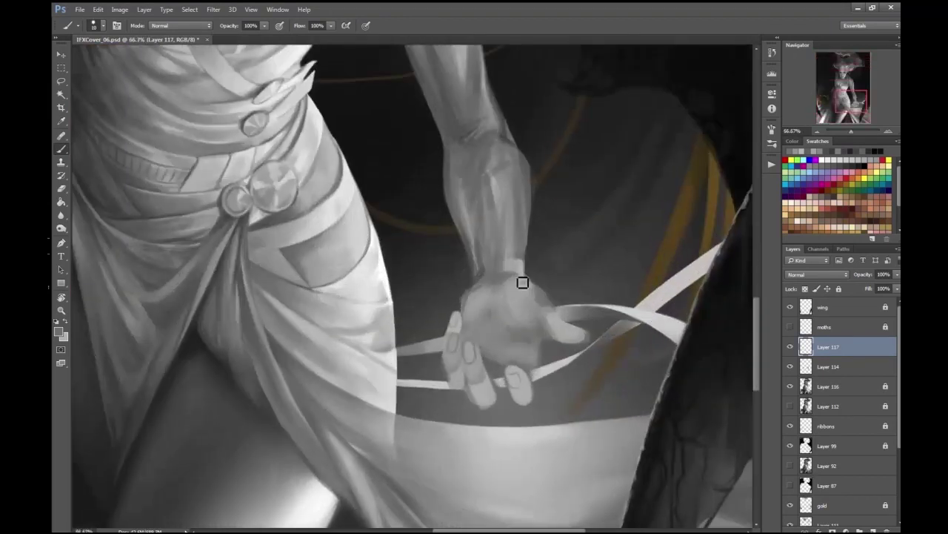
key(bracketleft)
key(Escape)
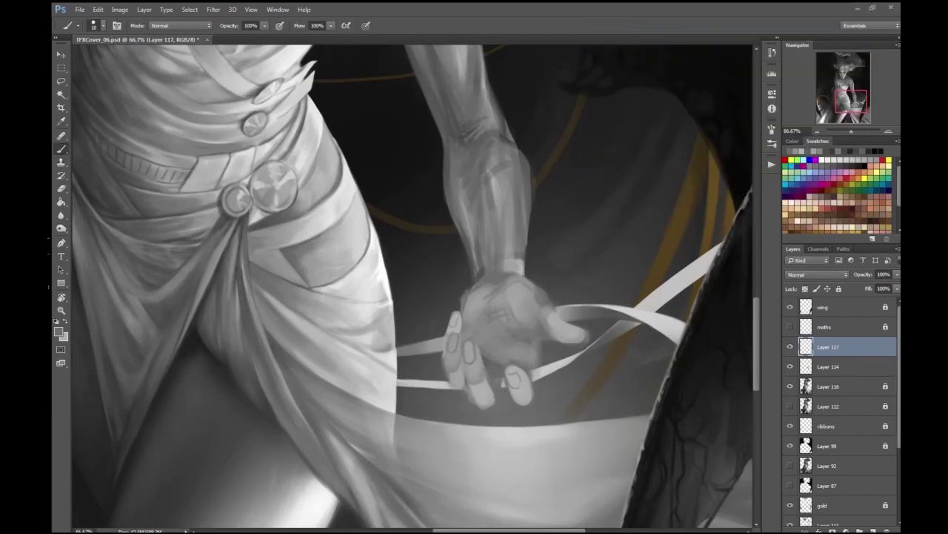
scroll(488, 359, up, 2)
key(bracketright)
key(Escape)
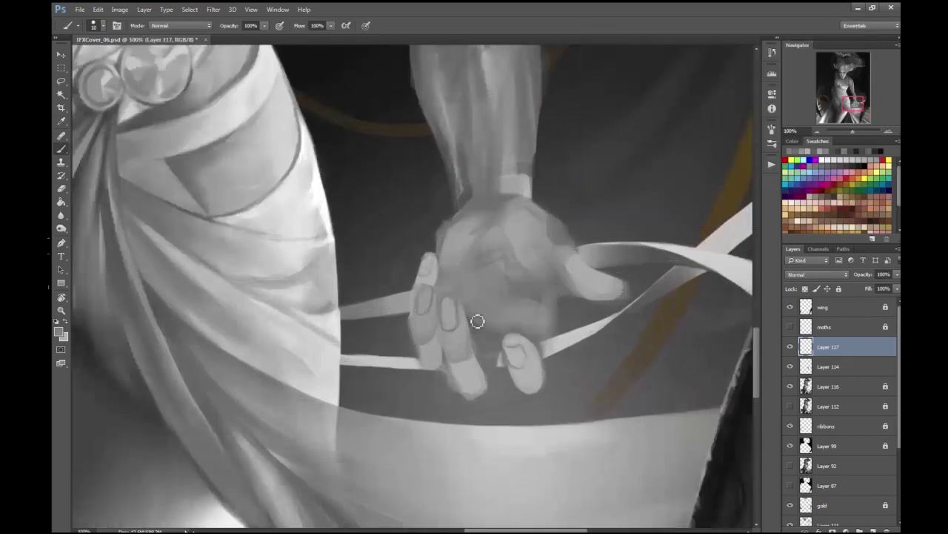
- Clean up the palm's outer edge next to the little finger with a small Eraser
scroll(512, 339, down, 4)
key(e)
scroll(448, 244, up, 3)
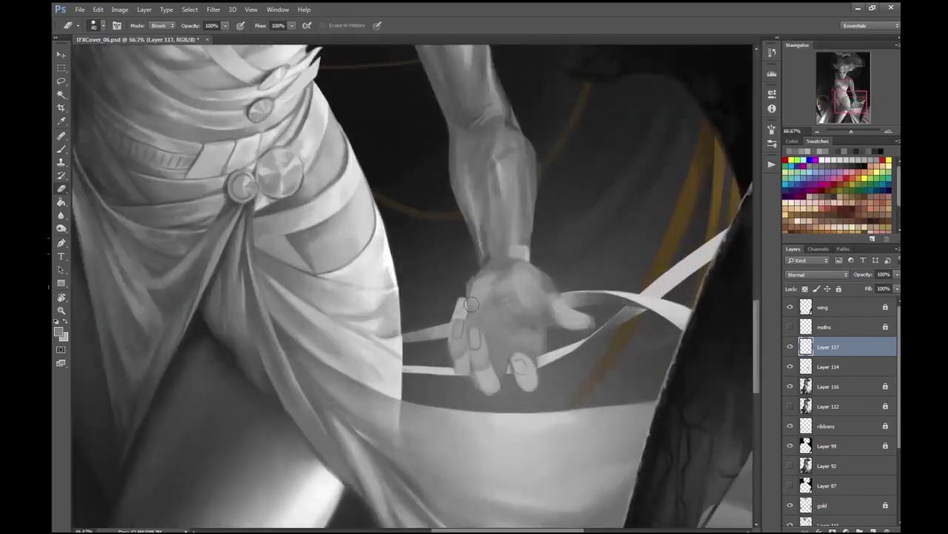
scroll(455, 377, down, 3)
key(bracketleft)
key(bracketleft)
scroll(474, 341, up, 2)
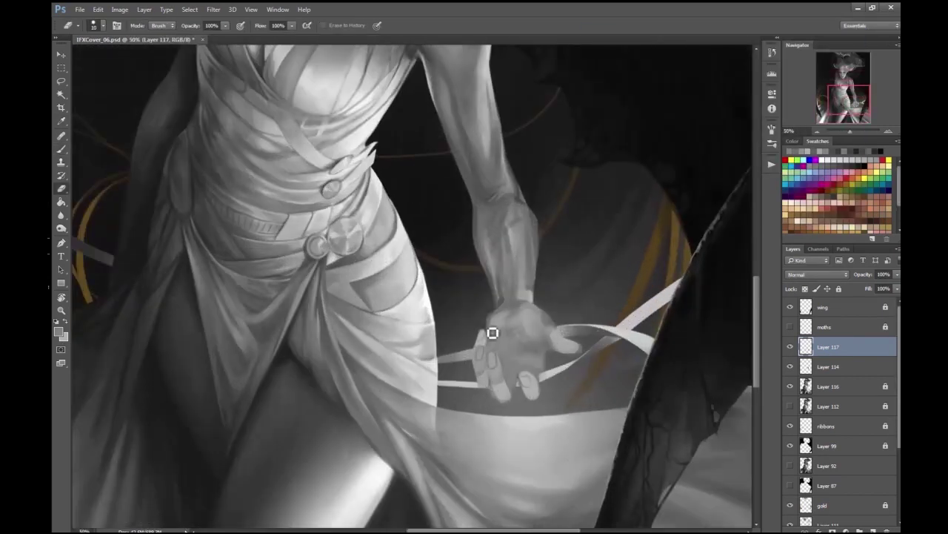
scroll(552, 360, down, 3)
- Outline the thumb, the heel of the palm and the nearest finger with thin dark gray lines
key(b)
scroll(492, 244, up, 3)
scroll(326, 272, up, 1)
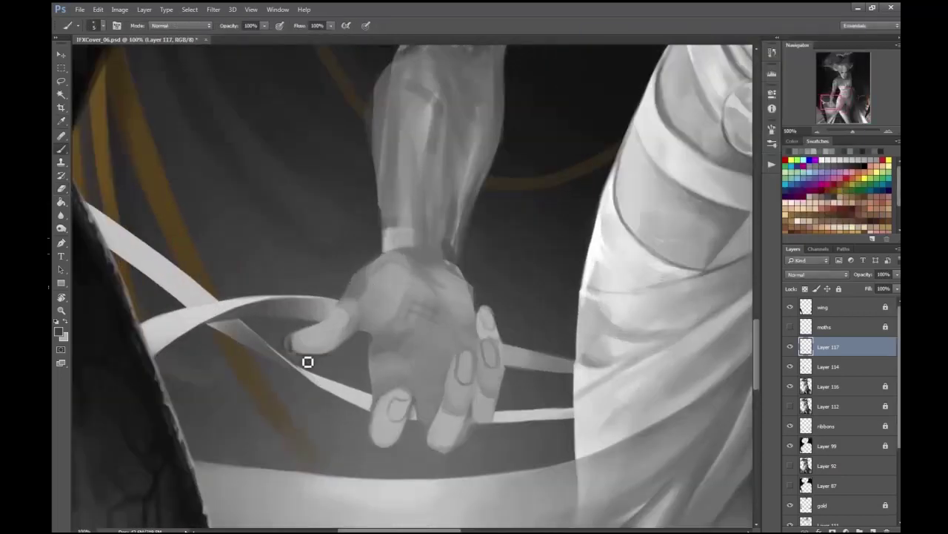
mouse_move(336, 318)
mouse_down()
mouse_move(423, 264)
mouse_move(396, 320)
mouse_up()
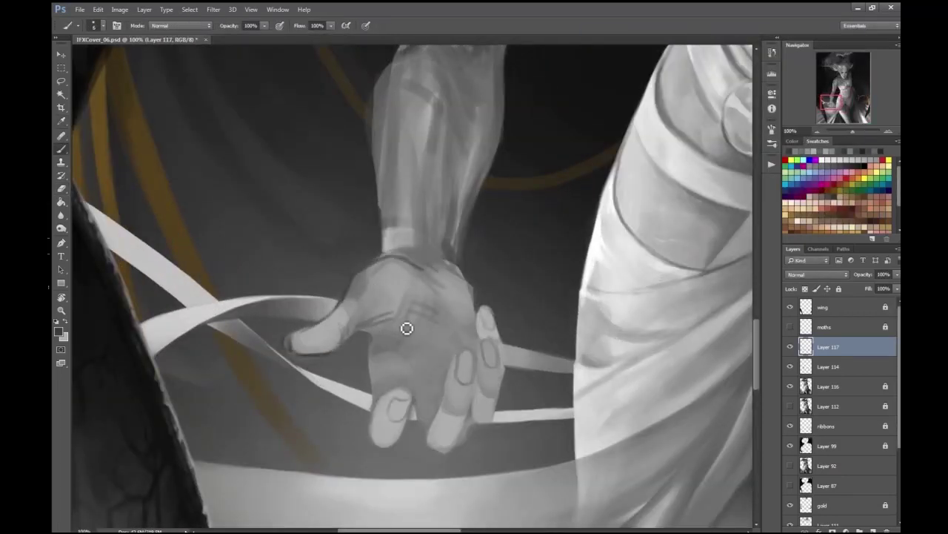
drag(370, 362, 400, 379)
scroll(378, 345, up, 1)
mouse_move(379, 345)
mouse_down()
mouse_move(422, 291)
mouse_move(445, 344)
mouse_move(430, 401)
mouse_up()
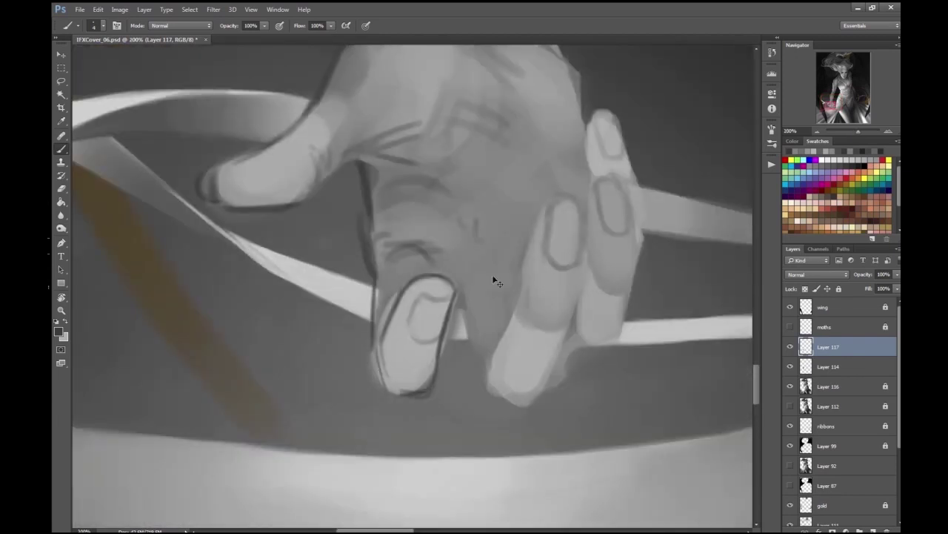
- Draw thin dark contour lines around the remaining fingers and mark the folds at their bases
scroll(430, 400, down, 1)
mouse_move(519, 193)
mouse_down()
mouse_move(492, 169)
mouse_move(529, 244)
mouse_up()
drag(635, 262, 613, 192)
mouse_move(386, 348)
mouse_down()
mouse_move(400, 427)
mouse_move(460, 445)
mouse_up()
mouse_move(420, 398)
mouse_down()
mouse_move(455, 326)
mouse_move(389, 307)
mouse_move(430, 363)
mouse_up()
mouse_move(445, 326)
mouse_down()
mouse_move(435, 337)
mouse_move(449, 293)
mouse_move(489, 265)
mouse_move(478, 398)
mouse_up()
key(ctrl+minus)
key(ctrl+minus)
key(ctrl+plus)
key(ctrl+plus)
mouse_move(514, 310)
mouse_down()
mouse_move(529, 273)
mouse_move(555, 324)
mouse_move(561, 379)
mouse_up()
drag(521, 335, 504, 385)
drag(512, 441, 500, 449)
drag(554, 375, 546, 438)
- Flip the canvas horizontally and refine the finger outlines with small joint creases
key(ctrl+minus)
key(ctrl+minus)
key(ctrl+minus)
key(ctrl+minus)
key(ctrl+shift+h)
scroll(544, 240, up, 3)
scroll(545, 240, down, 1)
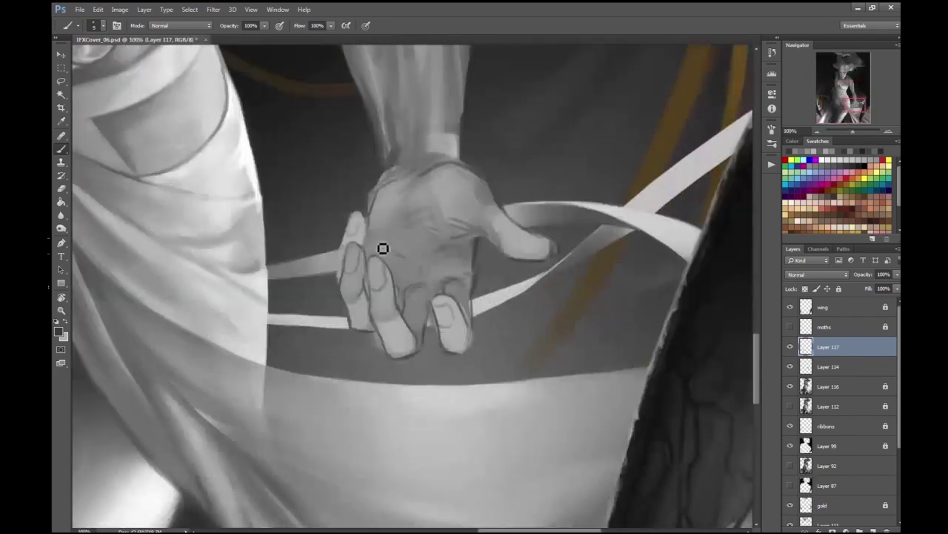
scroll(282, 290, up, 2)
scroll(497, 172, down, 1)
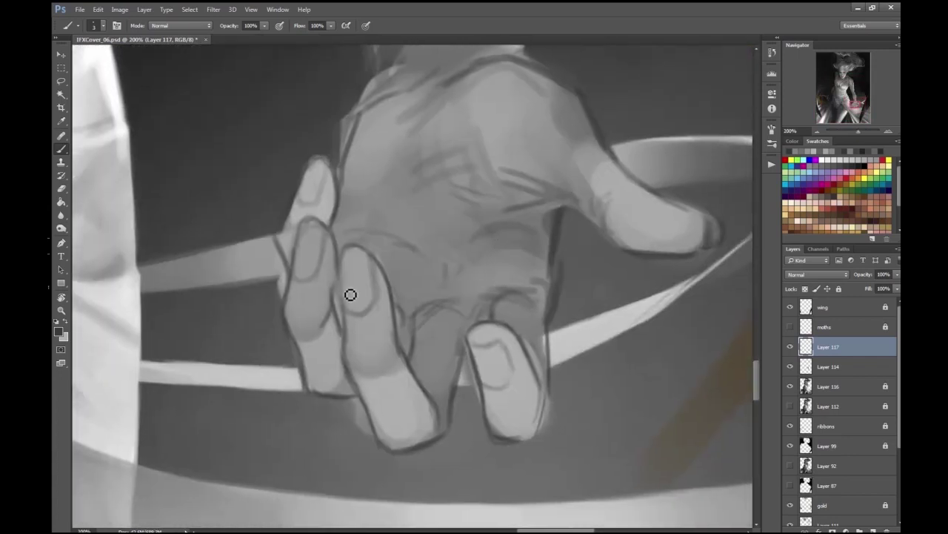
scroll(475, 349, right, 1)
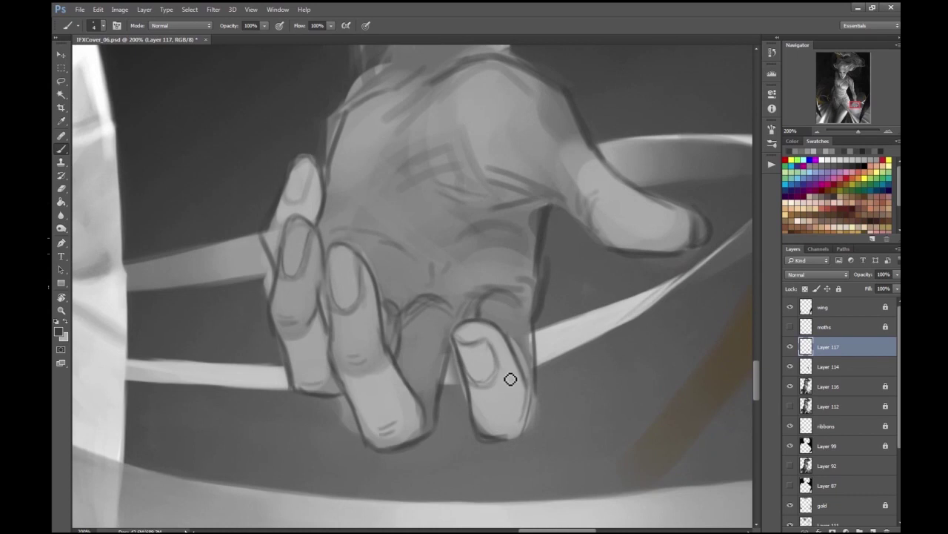
- Check the wrist under the hand by toggling Layer 117's visibility, and save the painting
key(ctrl+minus)
key(ctrl+minus)
key(ctrl+plus)
key(e)
key(v)
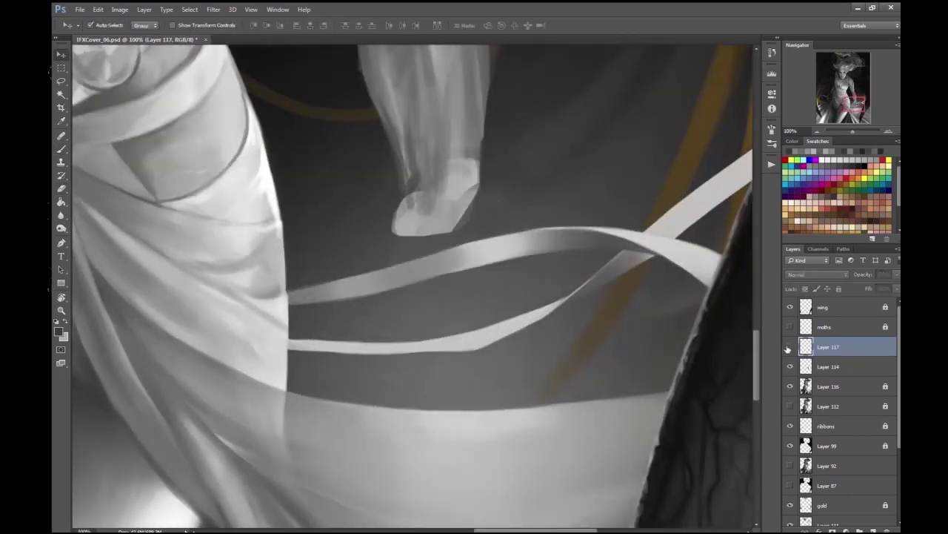
key(ctrl+minus)
key(ctrl+minus)
key(ctrl+minus)
key(ctrl+minus)
key(ctrl+minus)
key(ctrl+s)
key(ctrl+plus)
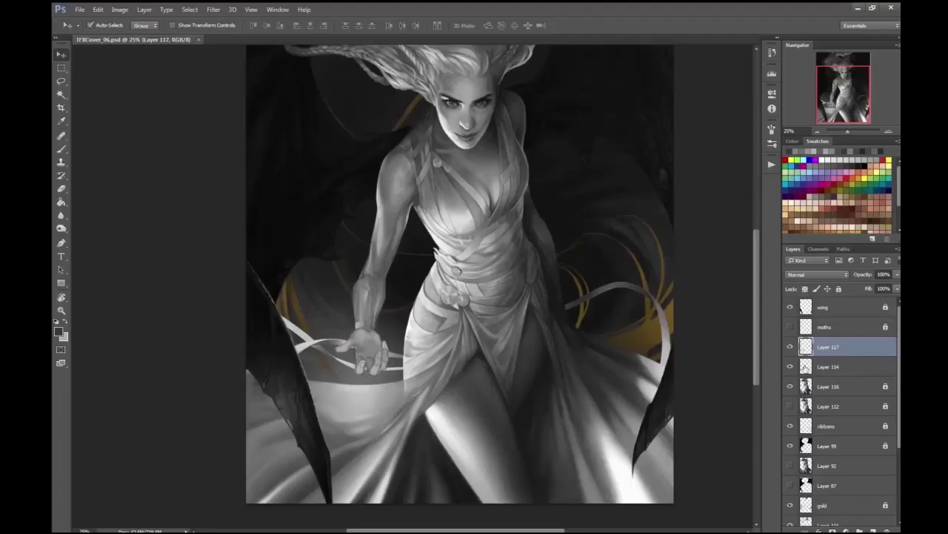
- Compare the arm with and without Layer 114 and flip the canvas horizontally
click(791, 366)
click(791, 366)
click(791, 366)
click(791, 366)
click(791, 367)
click(791, 366)
key(ctrl+shift+h)
key(ctrl+plus)
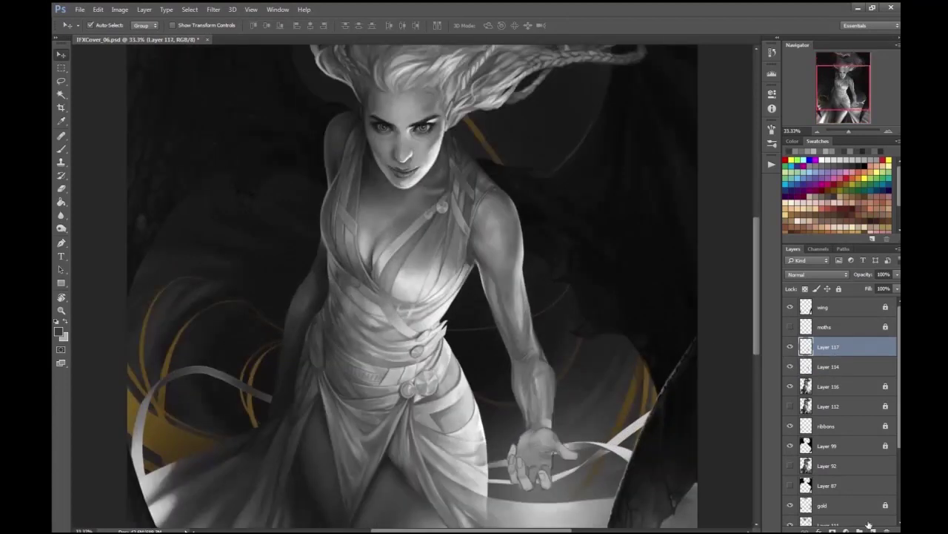
- Add a new layer above Layer 114 and brush dark gray shading over the lowered forearm
click(838, 366)
key(ctrl+shift+alt+n)
key(b)
key(ctrl+plus)
drag(563, 411, 567, 377)
drag(567, 312, 554, 384)
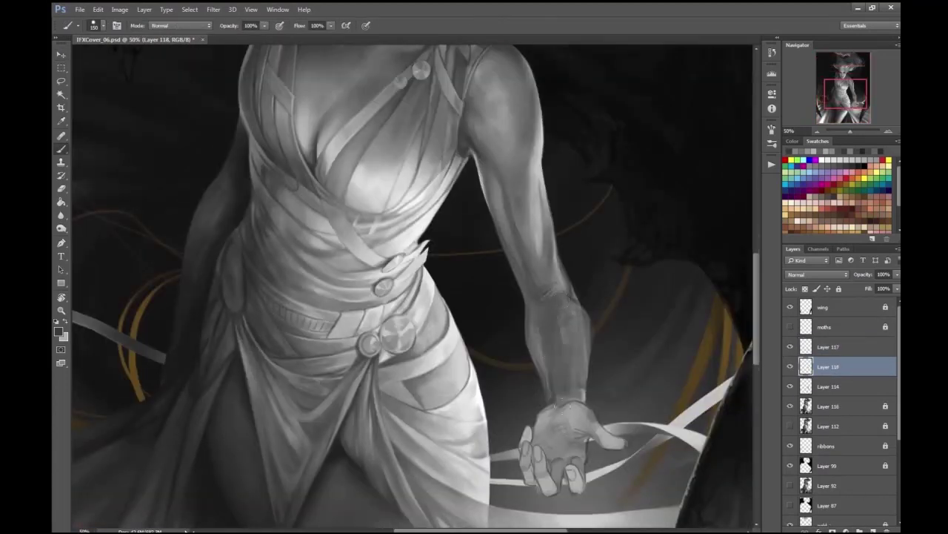
- Clip the forearm shading layer to Layer 114
key(ctrl+minus)
key(ctrl+minus)
key(ctrl+minus)
key(ctrl+minus)
right_click(872, 337)
click(796, 331)
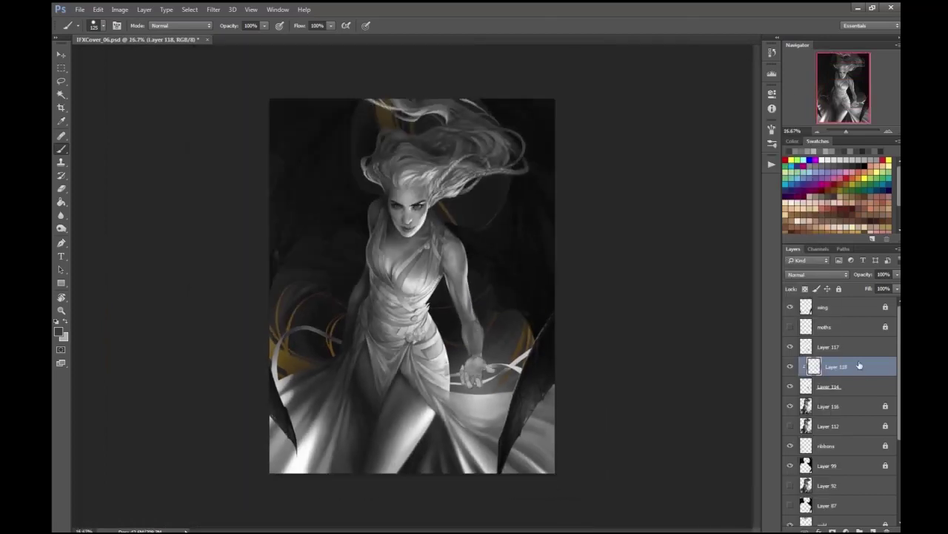
- Merge the clipped forearm shading layer with Layer 114
key(ctrl+plus)
key(ctrl+plus)
click(144, 9)
click(131, 12)
key(alt+shift+bracketleft)
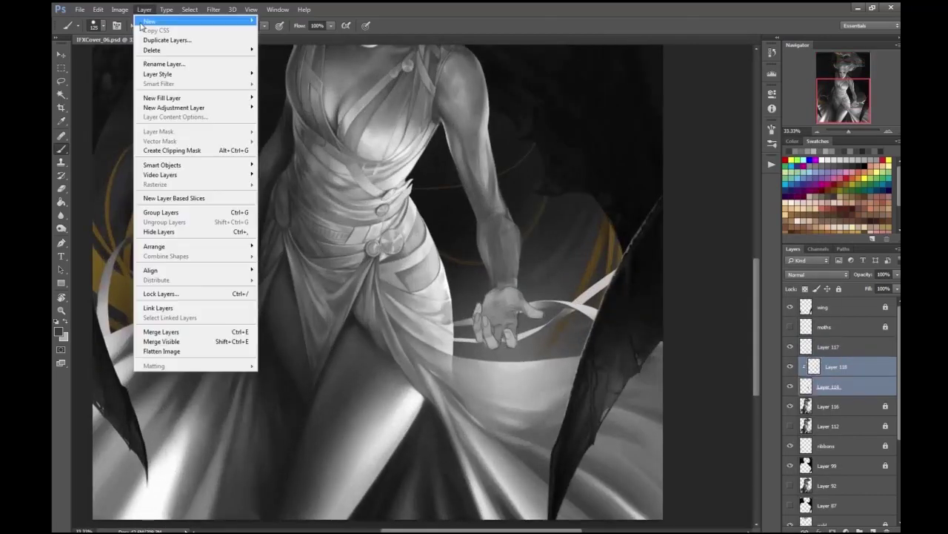
key(ctrl+e)
- Clean the hand's outer contour on Layer 117 with the Eraser
key(ctrl+plus)
key(ctrl+plus)
key(ctrl+plus)
key(alt+bracketright)
key(e)
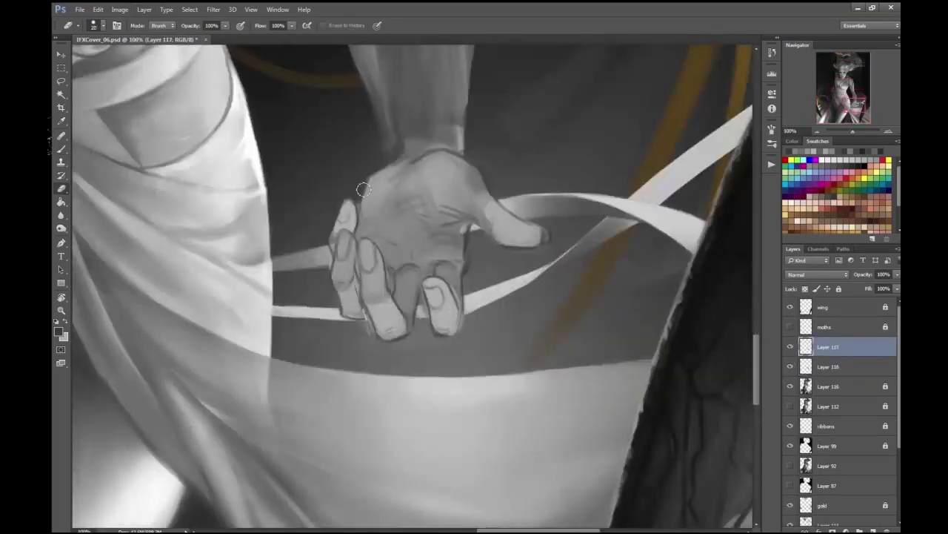
- Save the painting with the outlined hand and darkened forearm
key(ctrl+minus)
key(ctrl+minus)
key(ctrl+minus)
key(ctrl+minus)
key(ctrl+plus)
key(v)
key(ctrl+s)
key(ctrl+minus)
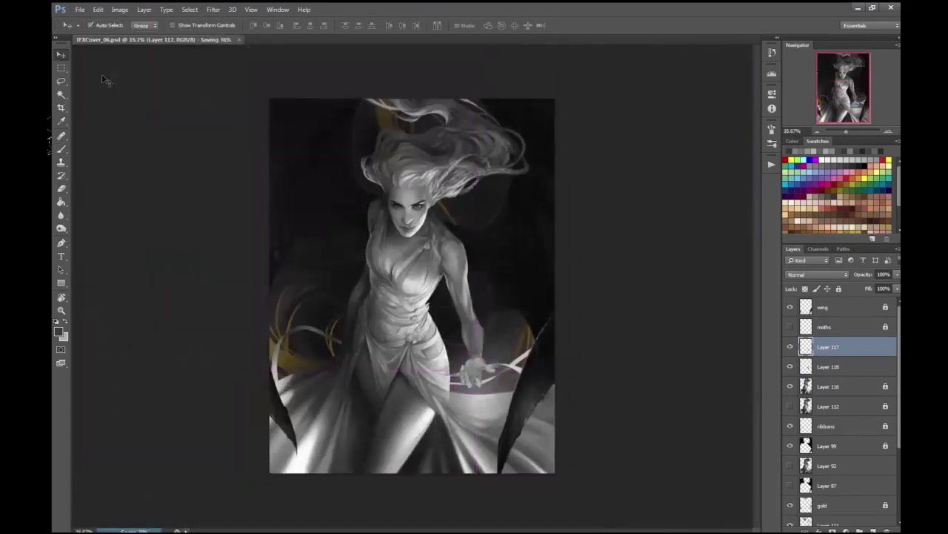
- Add a new layer above Layer 117 and paint soft grey shading over the palm and wrist of the open hand
key(ctrl+plus)
key(ctrl+plus)
key(ctrl+plus)
key(ctrl+shift+alt+n)
key(i)
click(59, 331)
key(Return)
key(b)
drag(349, 300, 355, 269)
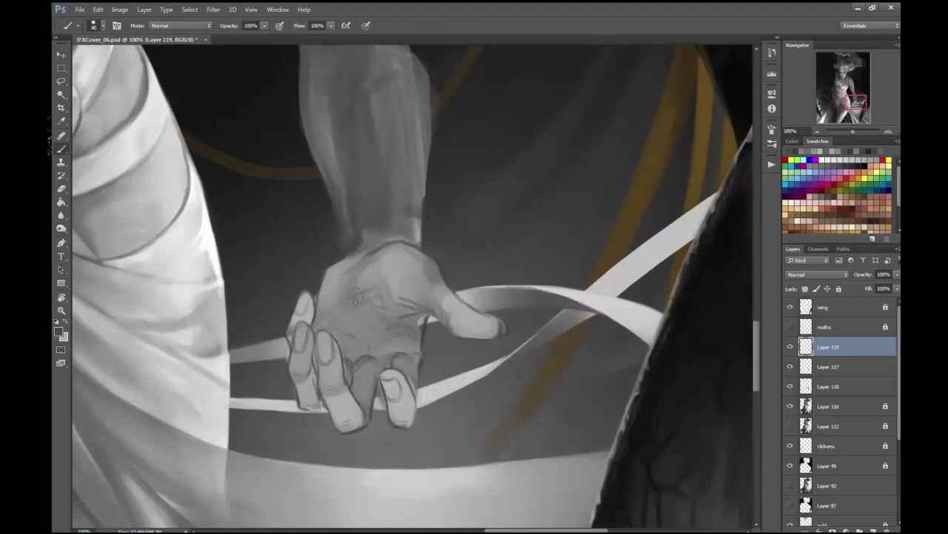
drag(401, 249, 369, 264)
key(ctrl+minus)
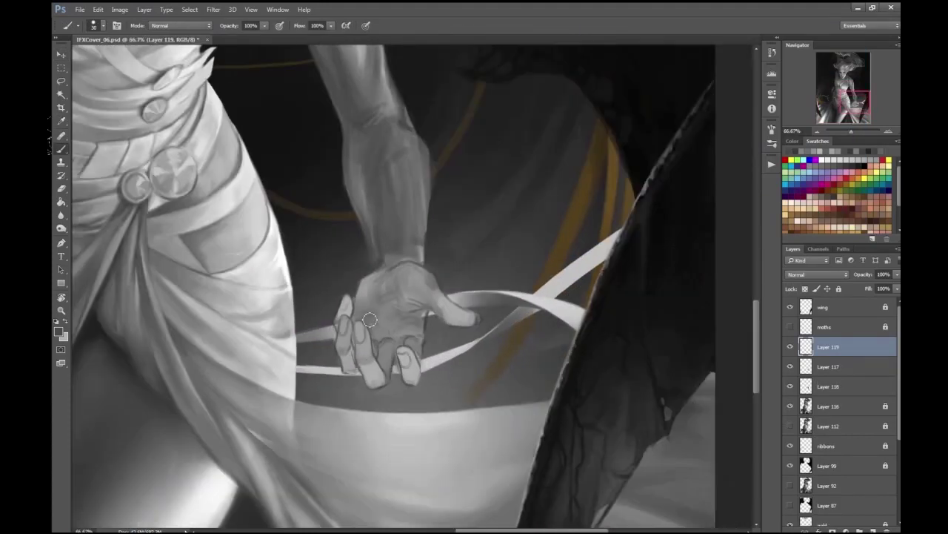
- Pick a lighter grey and refine the tones of the palm and thumb base on Layer 119
key(ctrl+minus)
key(ctrl+plus)
key(ctrl+plus)
key(i)
click(59, 331)
key(Return)
key(b)
key(ctrl+minus)
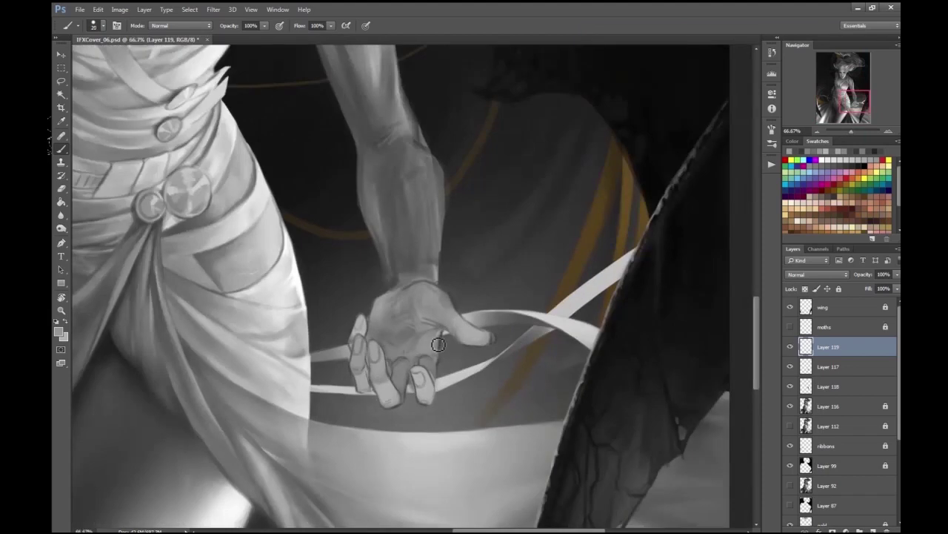
key(ctrl+minus)
key(ctrl+minus)
key(ctrl+minus)
key(ctrl+minus)
key(ctrl+plus)
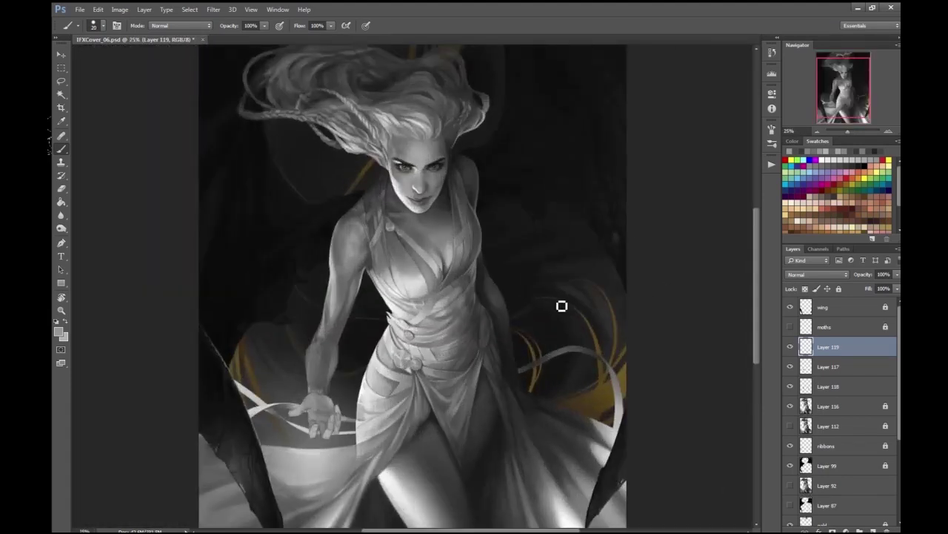
- Refine the curled fingers' shading and contours with a small brush, switching to a darker grey
key(ctrl+plus)
key(ctrl+plus)
key(ctrl+plus)
key(ctrl+plus)
key(ctrl+plus)
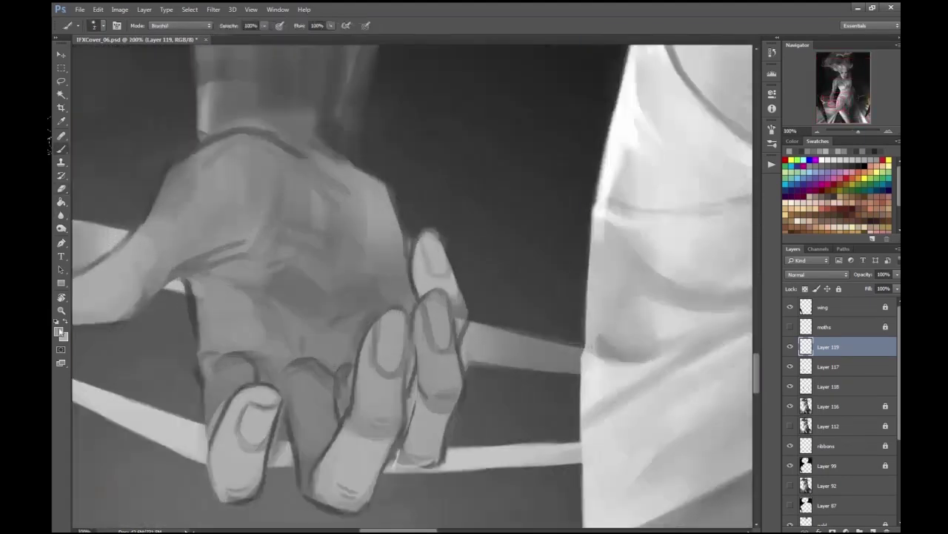
drag(372, 369, 393, 423)
key(ctrl+minus)
key(ctrl+minus)
click(58, 331)
key(Return)
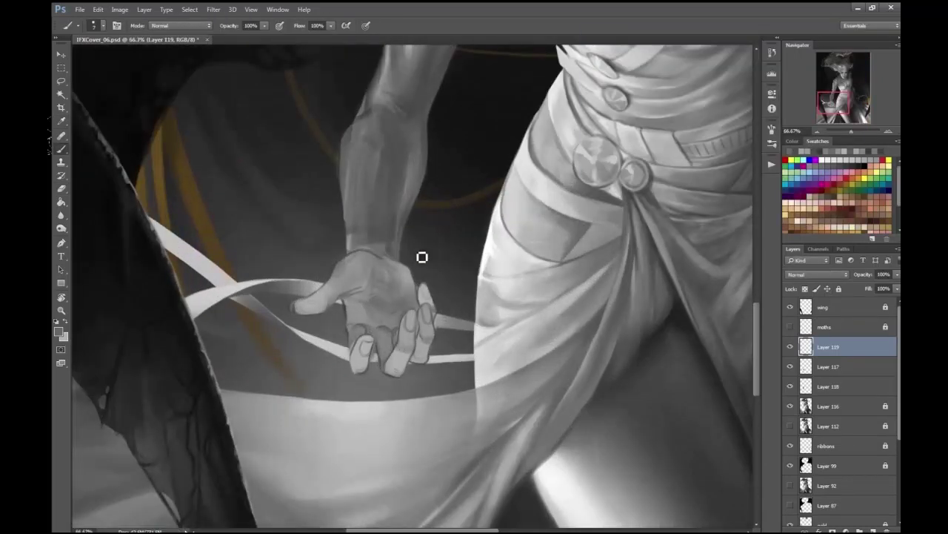
- Merge Layer 119 with Layer 117 and save the painting
key(ctrl+minus)
key(ctrl+minus)
key(ctrl+minus)
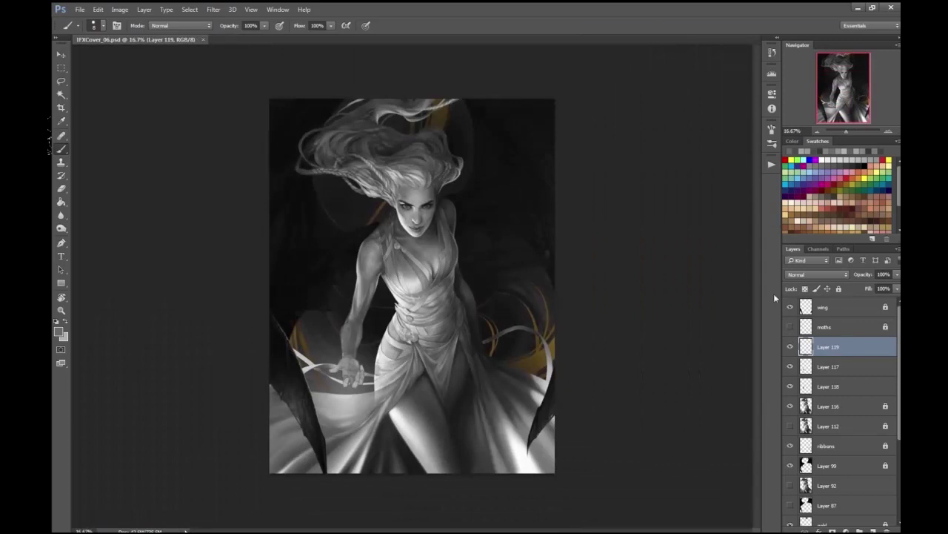
click(790, 347)
ctrl+click(828, 366)
key(ctrl+e)
key(ctrl+s)
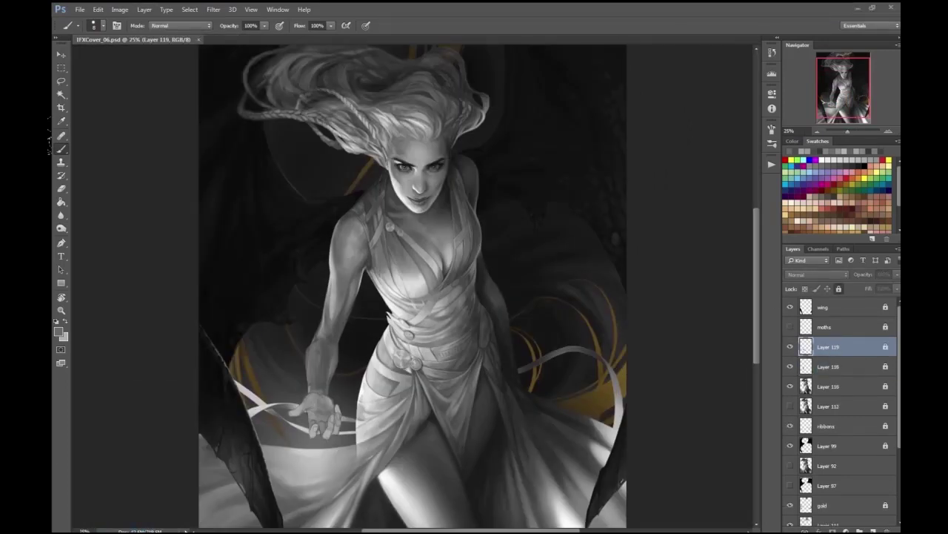
- Rotate the artwork on the ribbons layer slightly around the figure with Free Transform
click(818, 406)
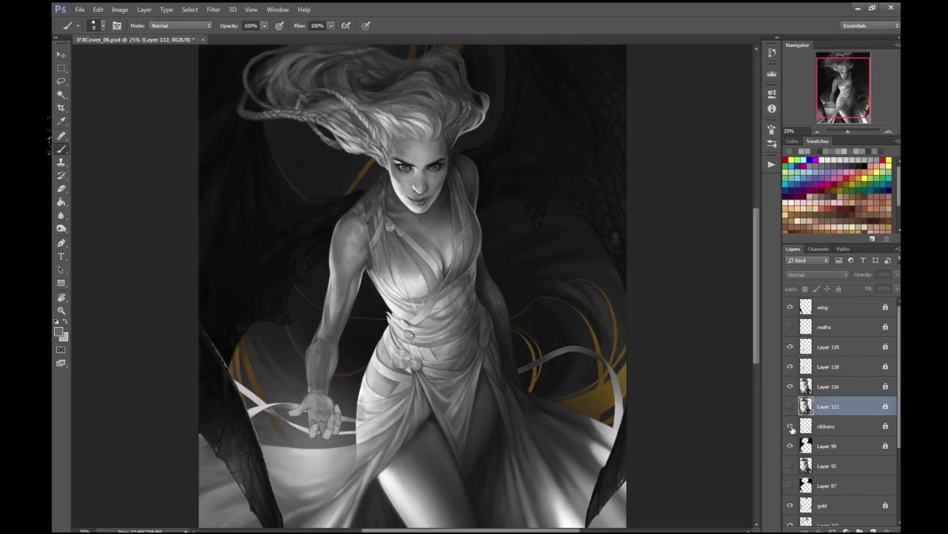
key(alt+bracketleft)
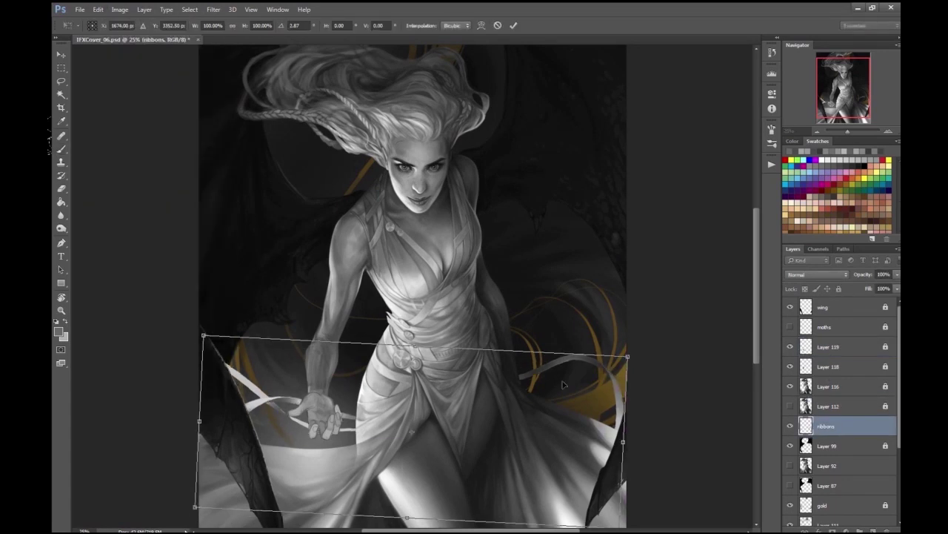
key(ctrl+minus)
key(ctrl+plus)
drag(656, 256, 619, 282)
- Add a layer directly beneath Layer 99 and paint a soft light glow behind the figure with a 1200 px brush
key(alt+bracketleft)
click(790, 445)
click(790, 445)
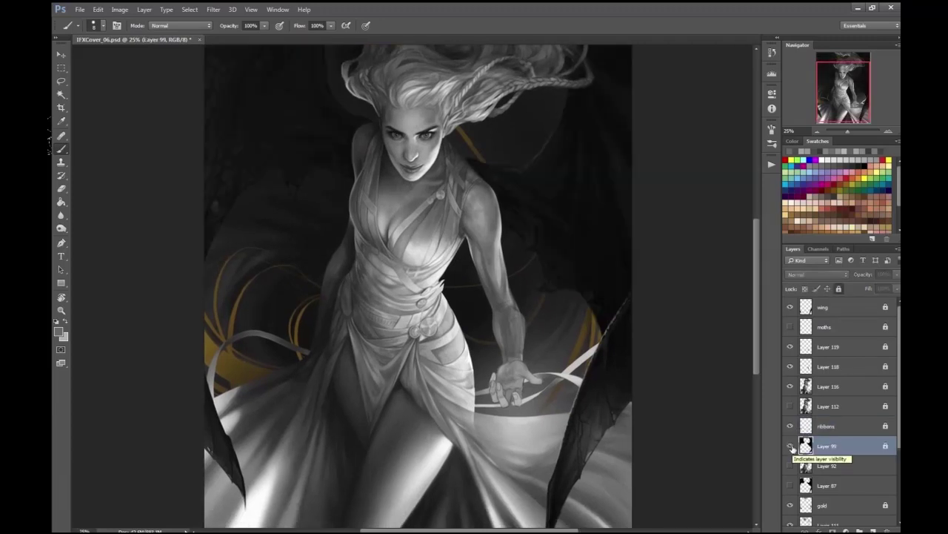
click(790, 465)
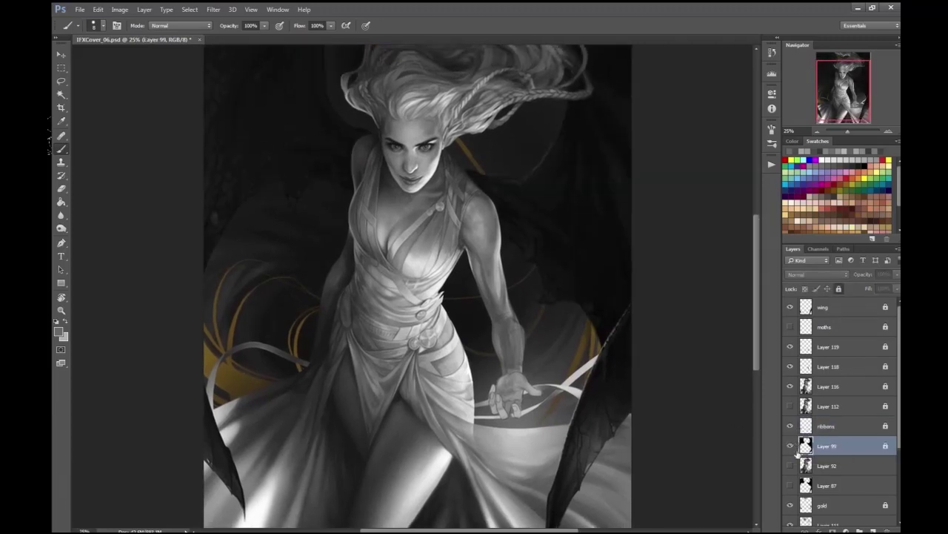
key(alt+bracketleft)
key(ctrl+minus)
key(ctrl+shift+alt+n)
key(bracketright)
key(bracketleft)
key(bracketleft)
key(bracketleft)
key(bracketleft)
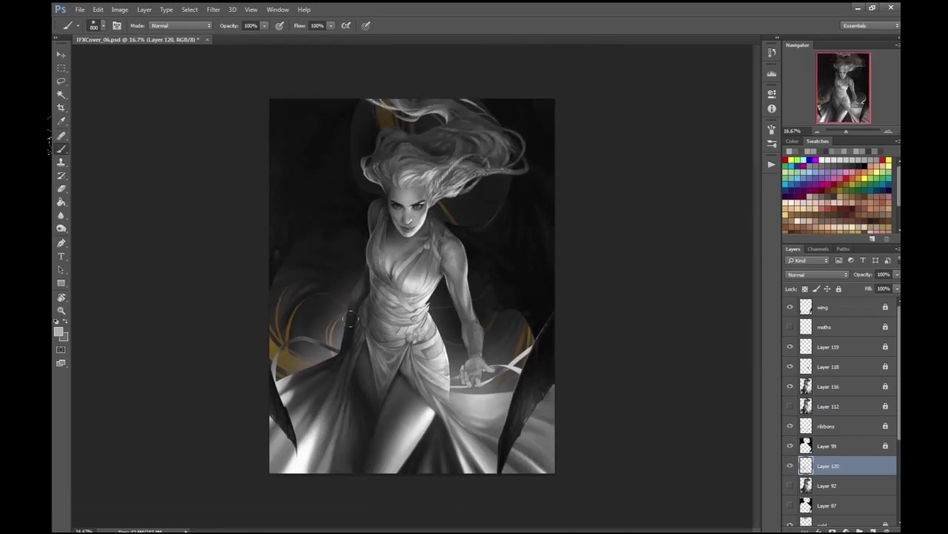
drag(335, 332, 300, 363)
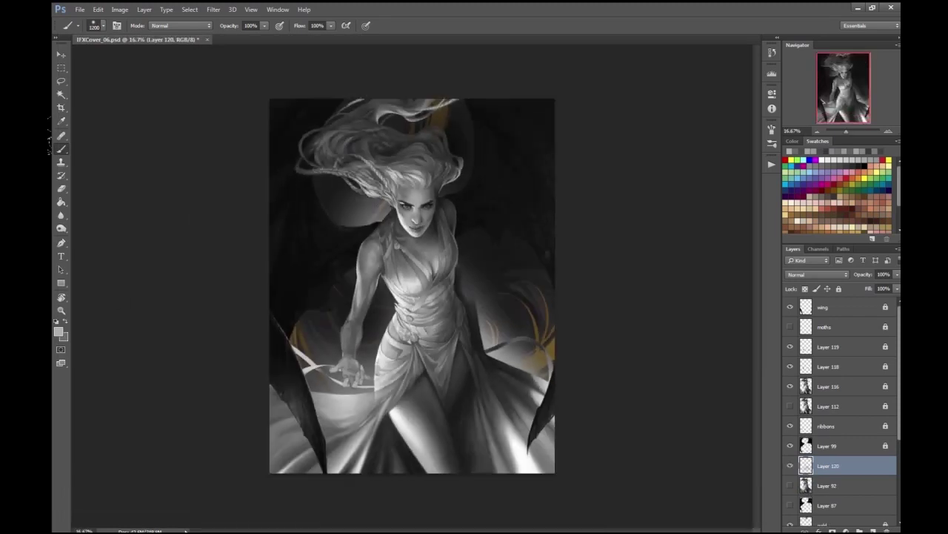
drag(466, 267, 483, 244)
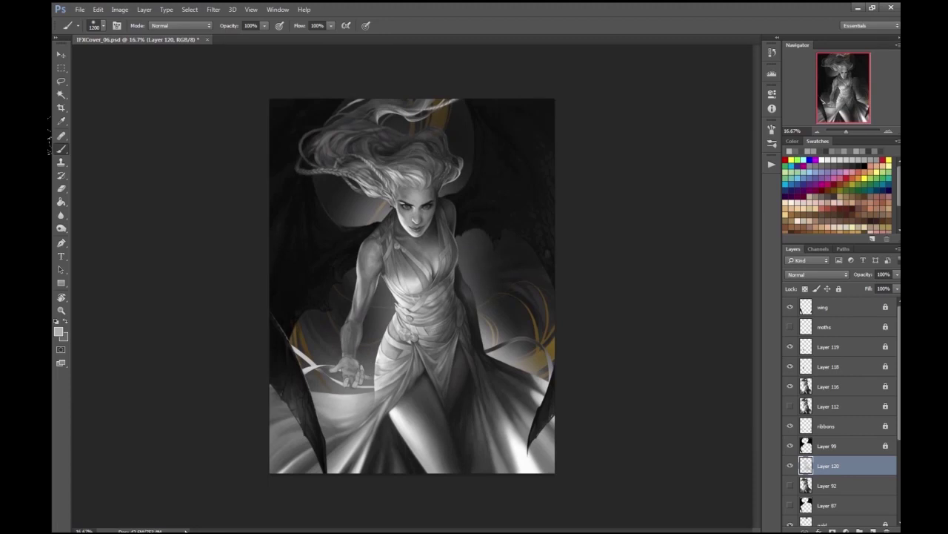
- Soften the background glow on Layer 120 with a 1400 px Eraser and save the painting
key(e)
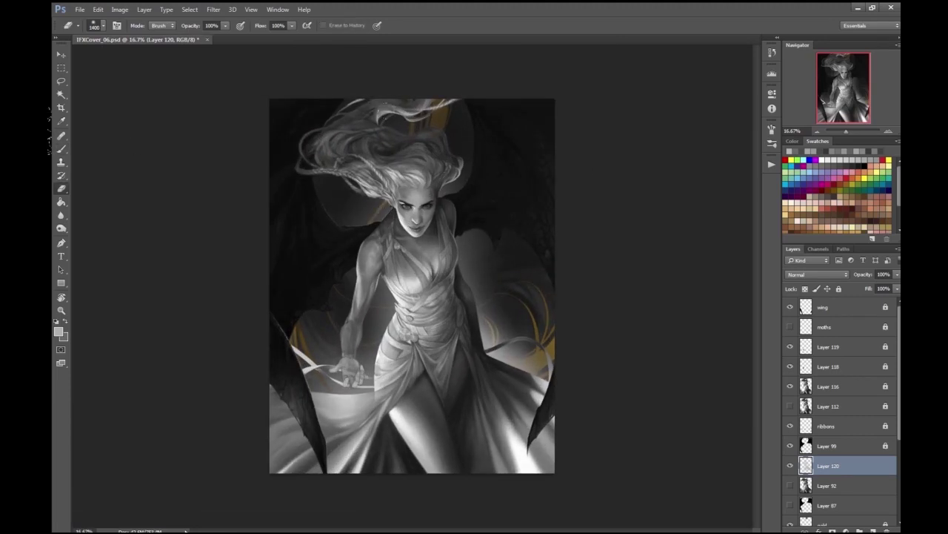
drag(523, 363, 476, 310)
key(ctrl+plus)
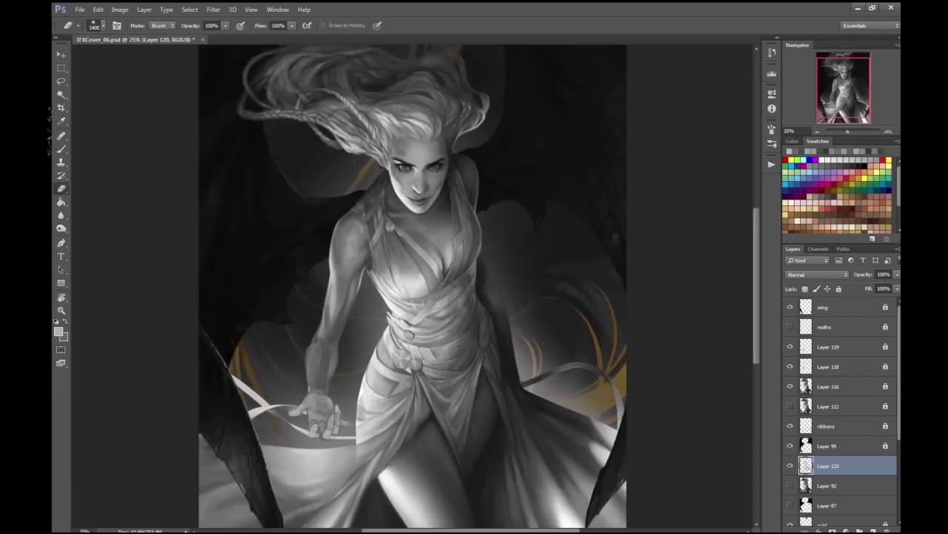
key(v)
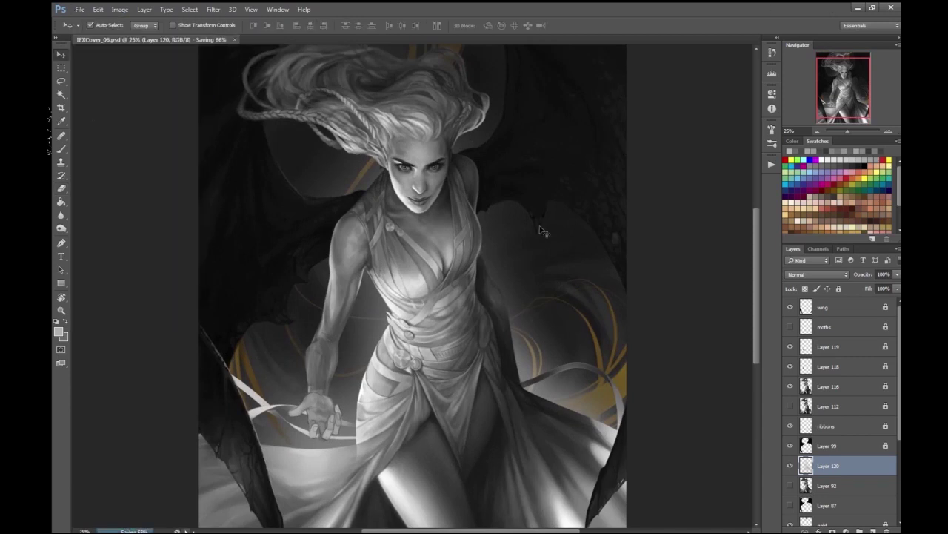
- Clean the stray marks between the hair and shoulder on Layer 116 with a 15 px Eraser
key(ctrl+plus)
key(ctrl+plus)
key(ctrl+plus)
key(ctrl+plus)
click(492, 323)
drag(492, 323, 458, 298)
key(e)
click(94, 25)
double_click(259, 403)
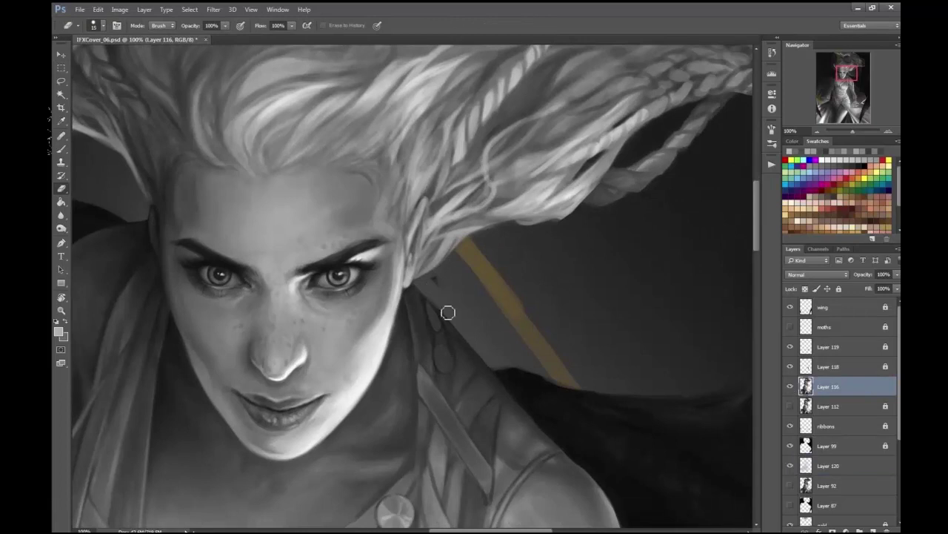
drag(440, 280, 519, 286)
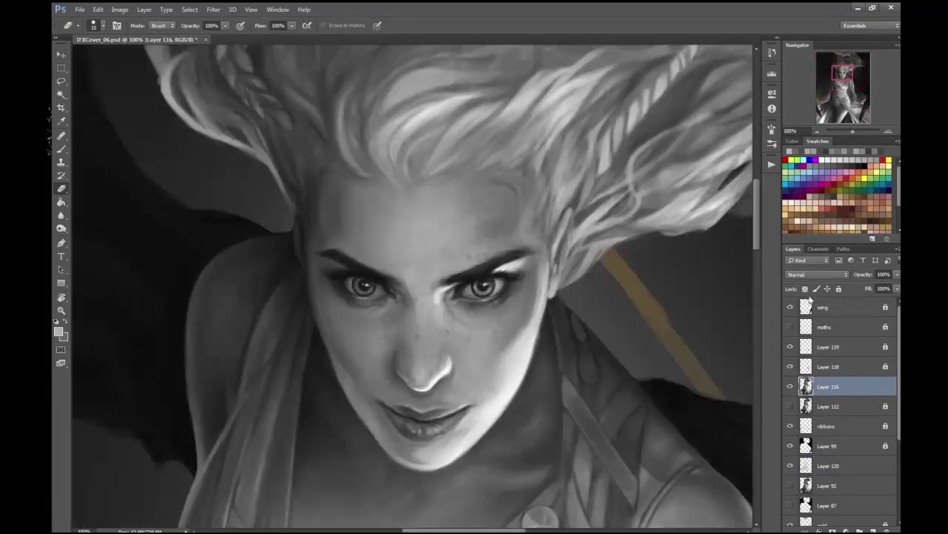
- Add a layer above Layer 116 and paint fine loose hair strands beside the temple with a small grey brush
key(ctrl+shift+alt+n)
key(b)
click(58, 330)
click(826, 51)
click(94, 25)
double_click(265, 397)
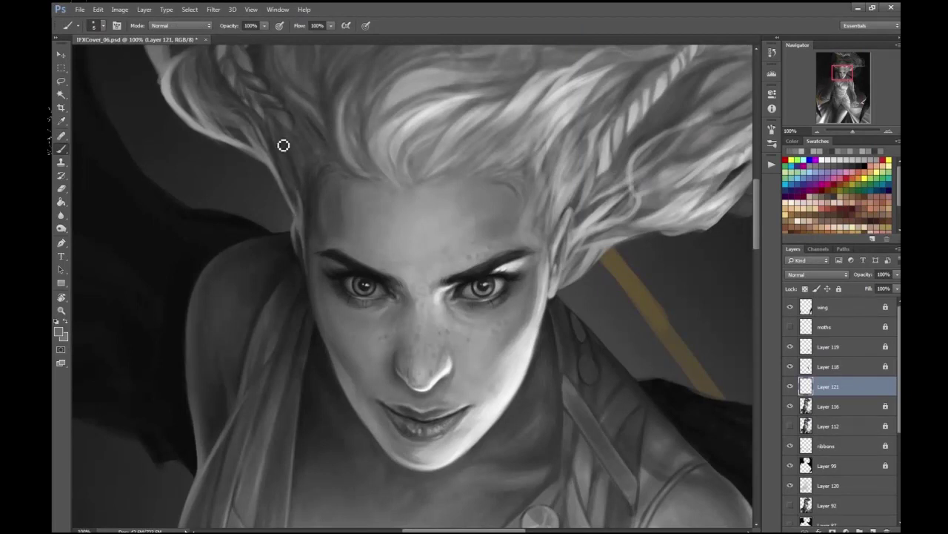
mouse_move(308, 237)
mouse_down()
mouse_move(322, 94)
mouse_move(361, 184)
mouse_up()
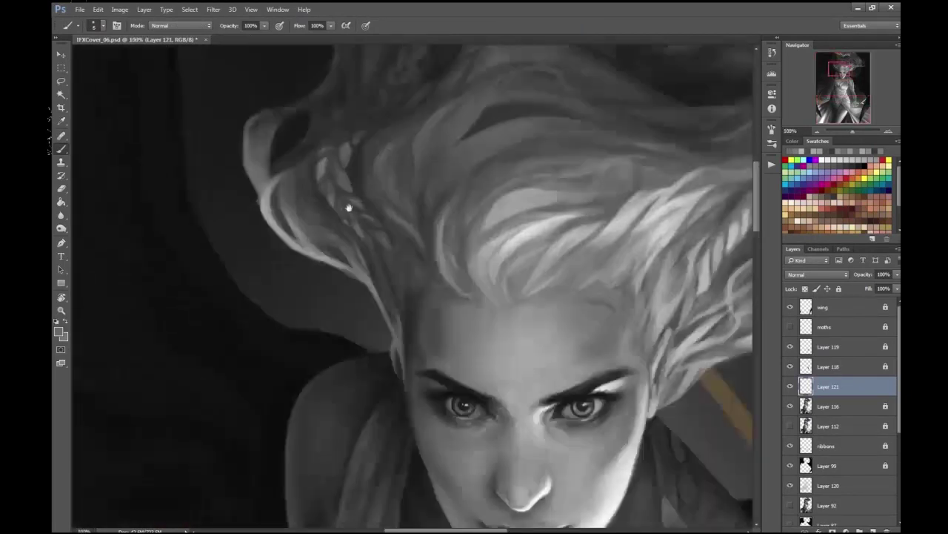
key(ctrl+minus)
key(ctrl+minus)
key(ctrl+minus)
key(ctrl+plus)
key(ctrl+plus)
key(ctrl+plus)
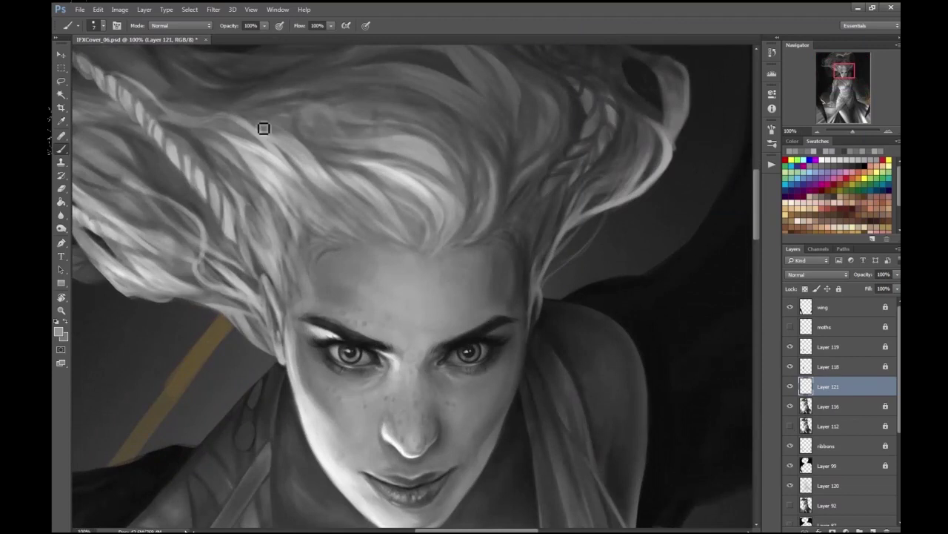
- Pick a lighter grey and paint thin highlight strands through the swept-back hair on Layer 121
key(alt+shift+c)
key(Return)
key(alt+shift+c)
key(Return)
key(ctrl+minus)
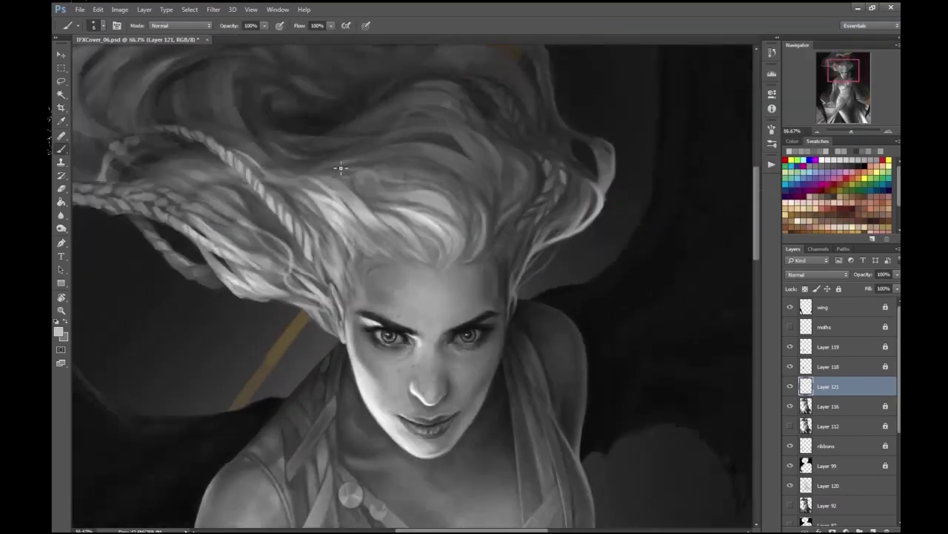
key(ctrl+plus)
key(ctrl+minus)
key(ctrl+minus)
key(ctrl+minus)
key(ctrl+minus)
key(ctrl+minus)
key(ctrl+plus)
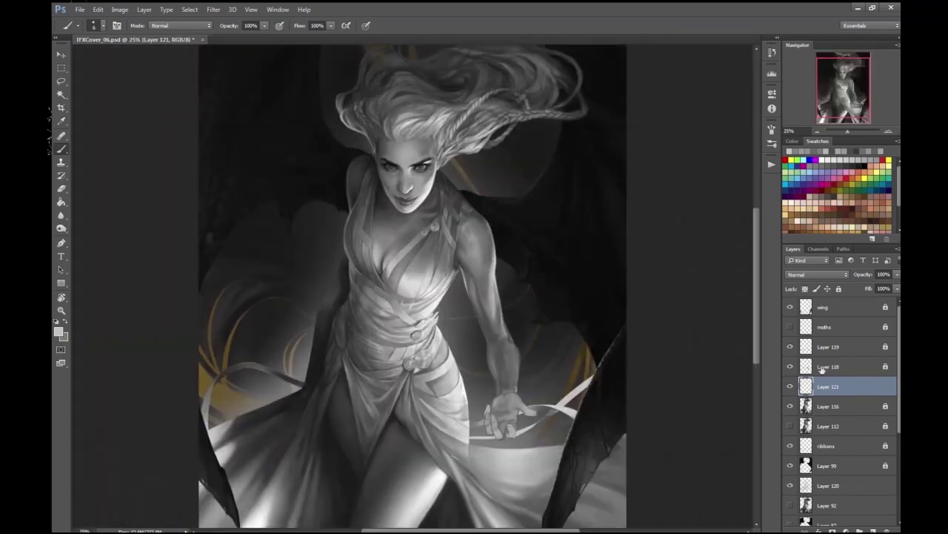
- Place the texture_71 gold image as a new layer directly above the gold layer
scroll(819, 386, down, 4)
click(826, 403)
key(ctrl+shift+alt+n)
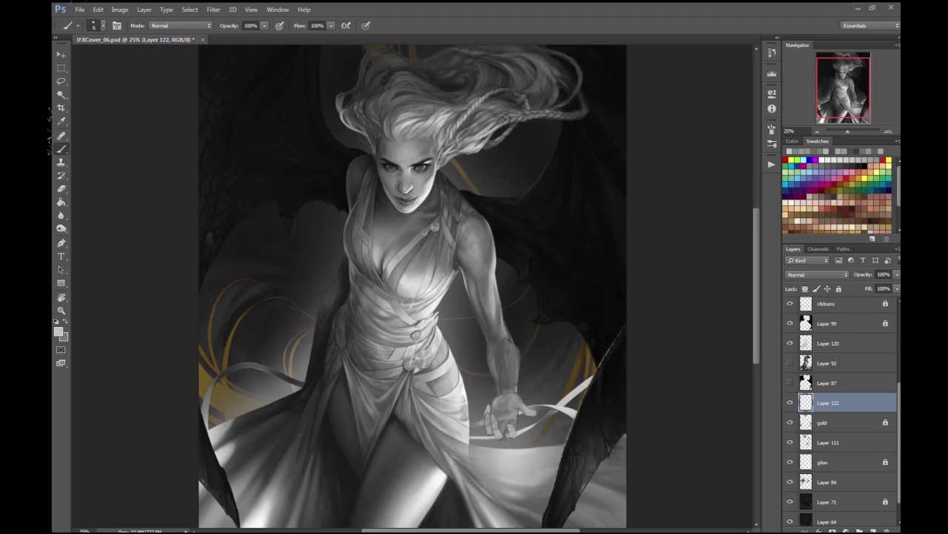
key(Return)
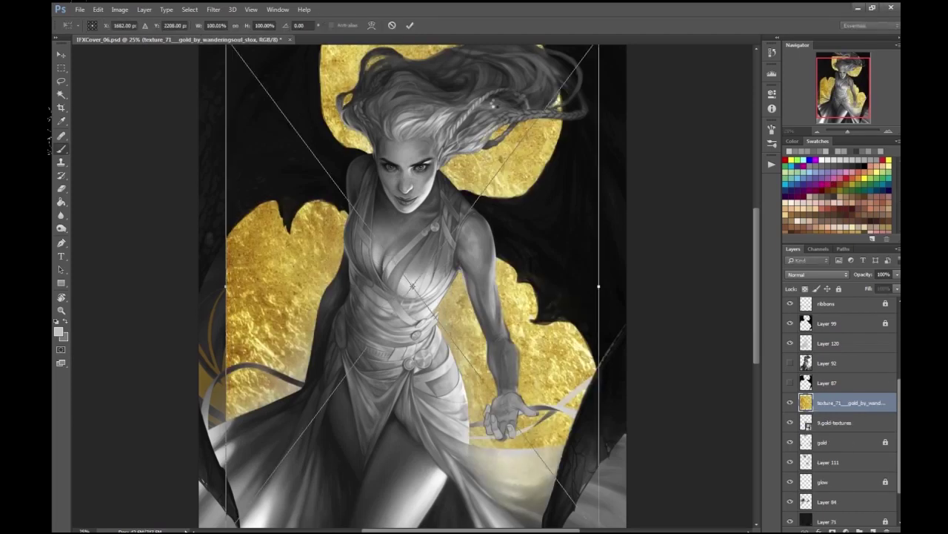
key(Return)
key(ctrl+minus)
- Move the gold texture over the lower-left gold strokes and clip it to the gold layer
click(97, 9)
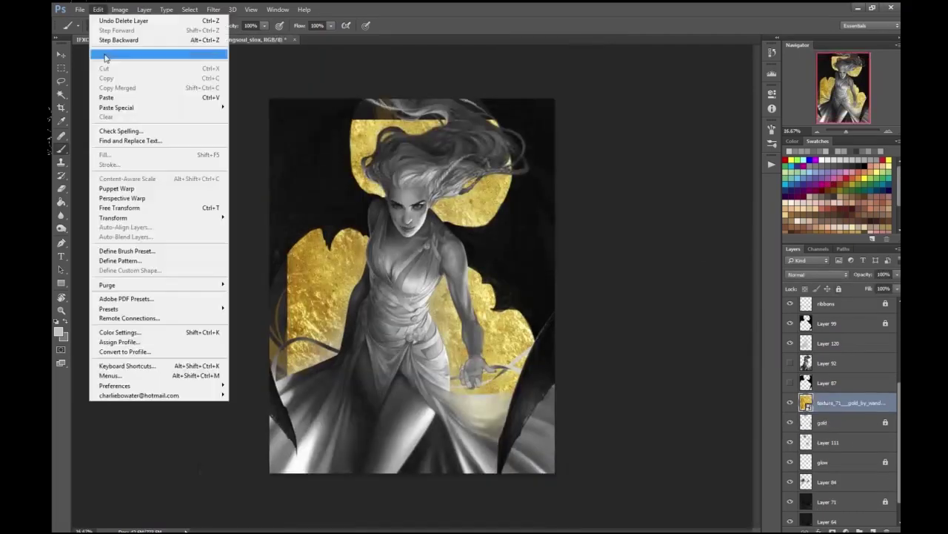
click(119, 207)
drag(407, 321, 345, 337)
key(Return)
key(ctrl+plus)
key(ctrl+alt+g)
- Duplicate the clipped gold texture twice and position the copies over the right-hand and upper gold strokes
key(v)
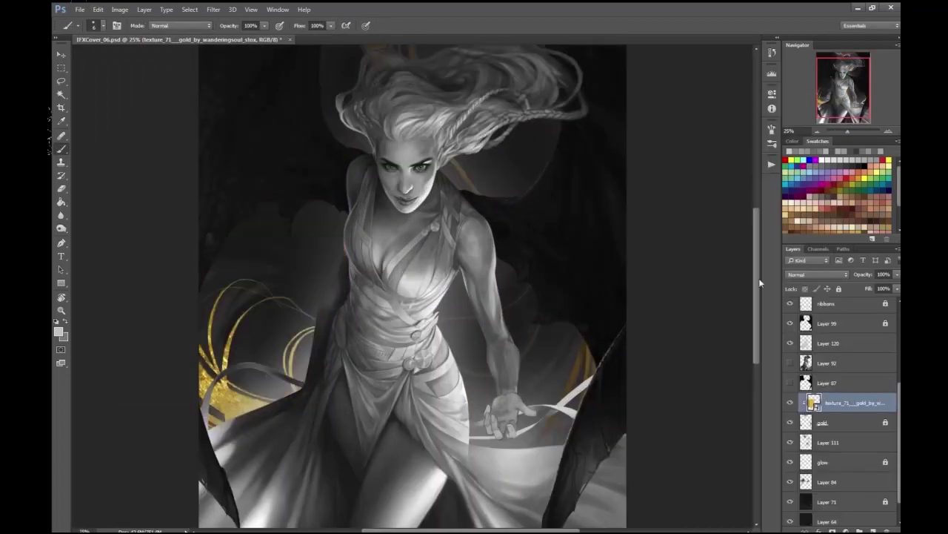
key(ctrl+j)
key(ctrl+t)
key(Return)
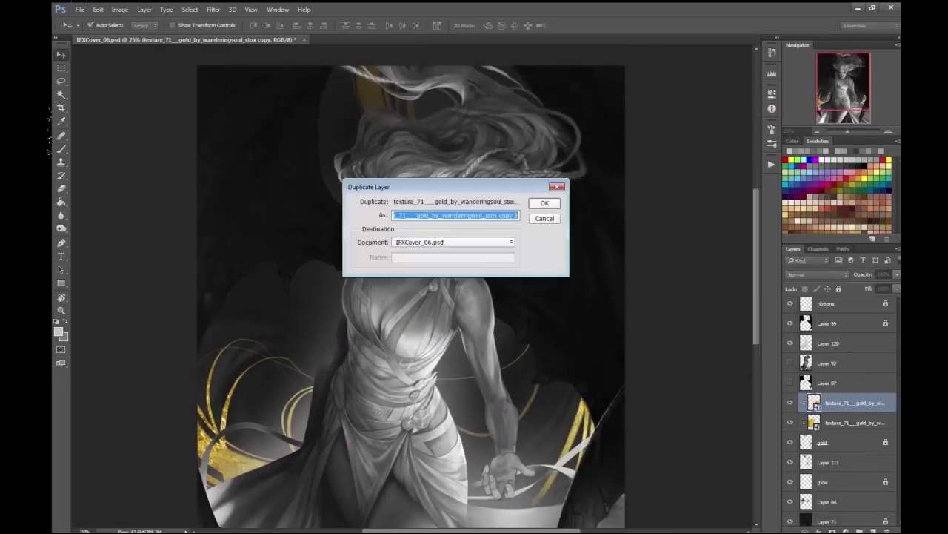
key(Return)
key(ctrl+t)
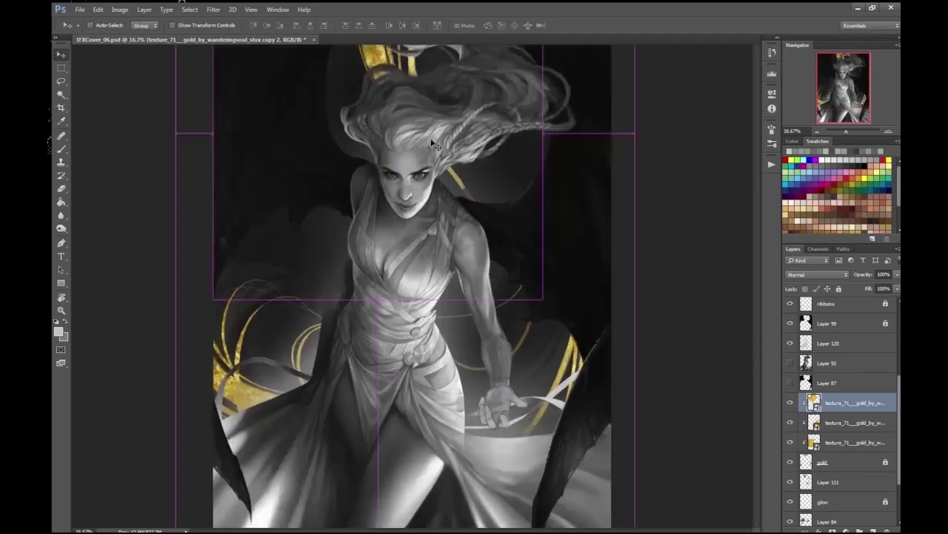
click(144, 9)
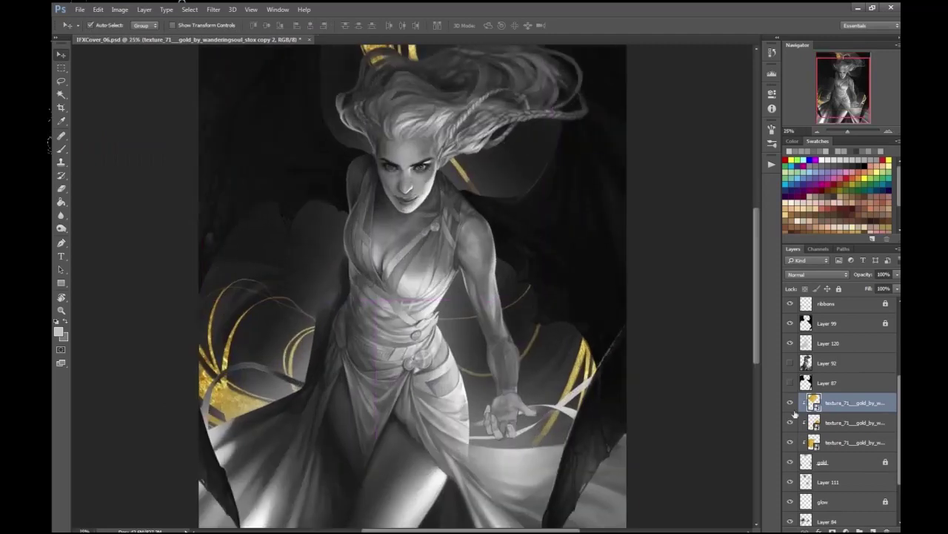
click(159, 328)
key(ctrl+minus)
click(120, 9)
mouse_move(135, 35)
click(266, 36)
key(Escape)
key(ctrl+alt+z)
- Merge the three gold texture layers into one layer clipped to the gold layer
key(ctrl+plus)
click(144, 8)
click(159, 328)
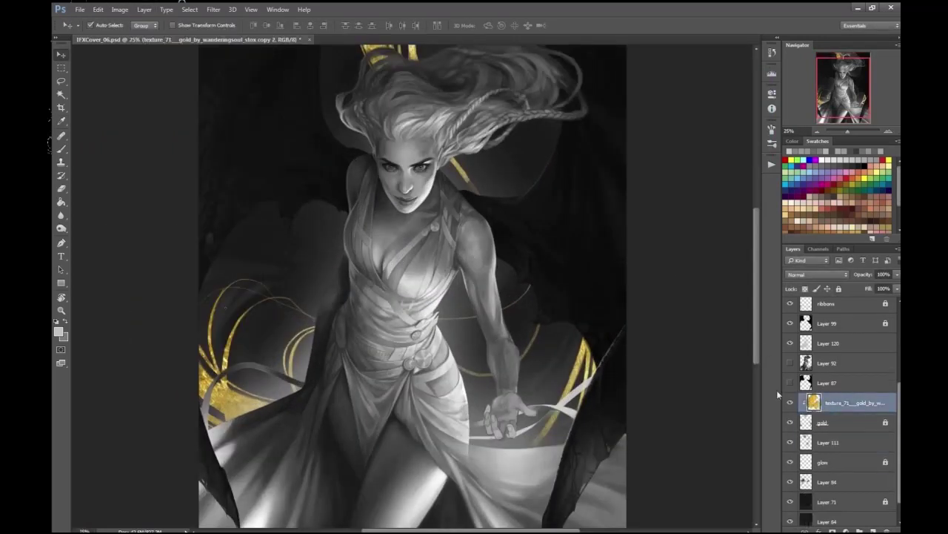
- Open the Brightness/Contrast adjustment for the merged gold texture layer
key(ctrl+minus)
click(119, 9)
mouse_move(135, 35)
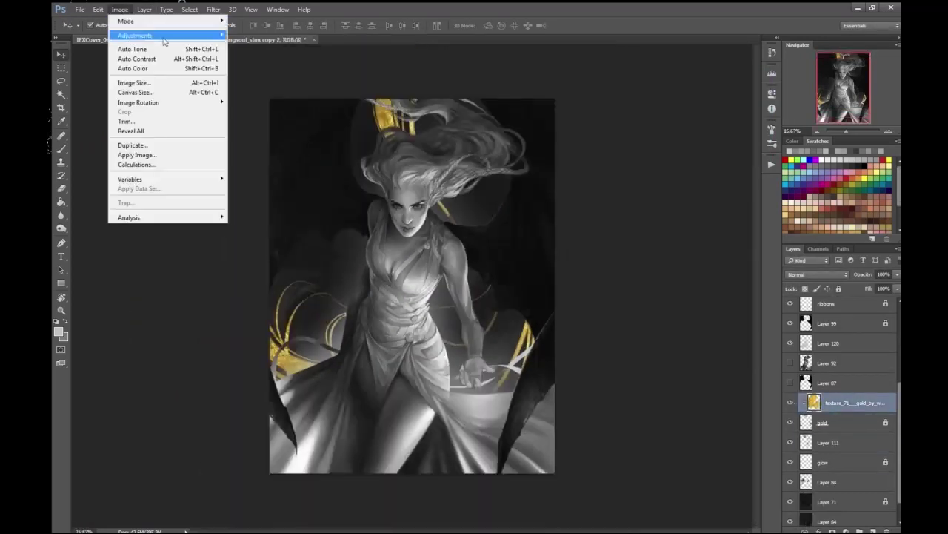
click(266, 35)
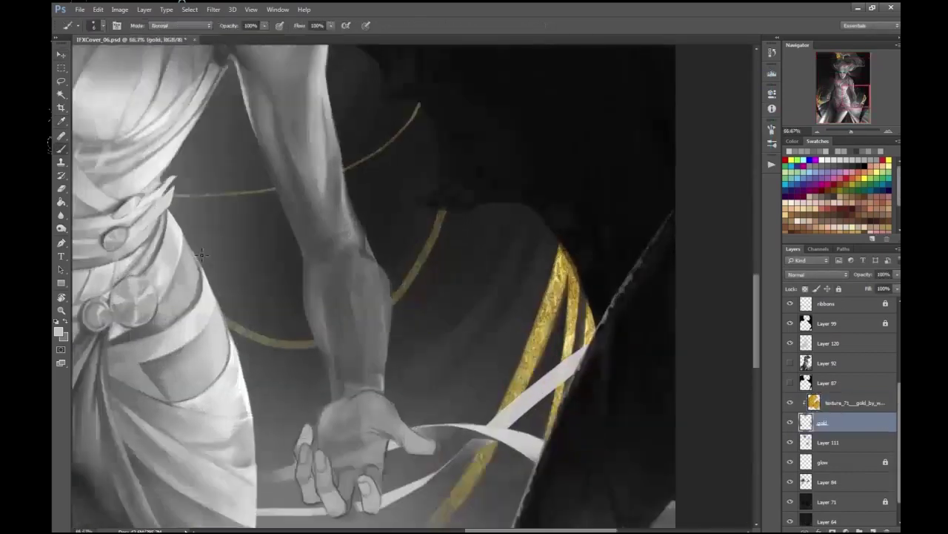
- Set the foreground to gold and paint over the thin gold strokes beside the outstretched arm on the gold layer
click(59, 331)
key(Return)
mouse_move(459, 301)
mouse_down()
mouse_move(503, 177)
mouse_move(469, 280)
mouse_move(485, 233)
mouse_move(517, 194)
mouse_move(506, 299)
mouse_up()
drag(538, 198, 560, 222)
mouse_move(352, 242)
mouse_down()
mouse_move(392, 189)
mouse_move(356, 238)
mouse_move(412, 139)
mouse_up()
key(ctrl+plus)
key(e)
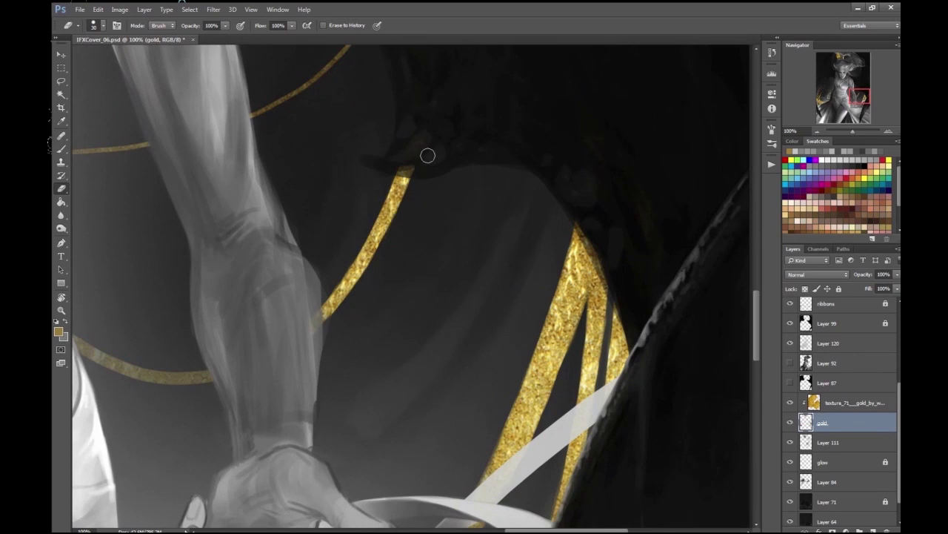
- Erase the rough edges of the gold strokes between the dark wing and the open hand on the gold layer
key(ctrl+minus)
key(ctrl+0)
key(ctrl+plus)
click(62, 176)
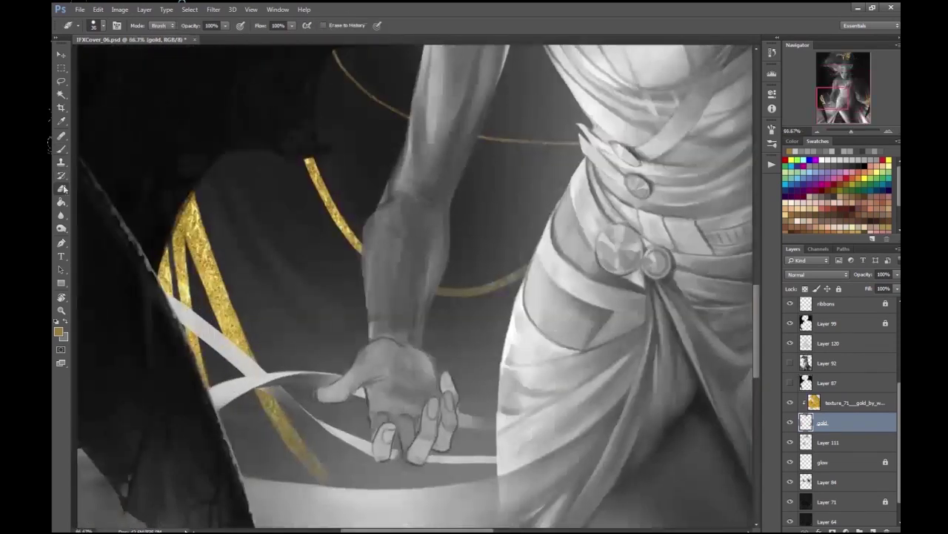
click(62, 187)
ctrl+alt+right_click(223, 244)
key(ctrl+plus)
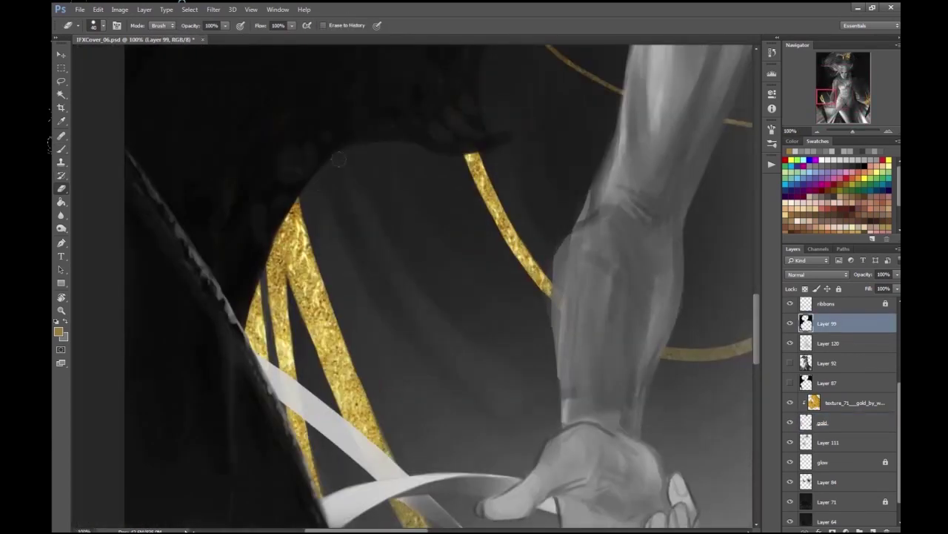
key(slash)
ctrl+alt+right_click(260, 285)
drag(282, 237, 306, 380)
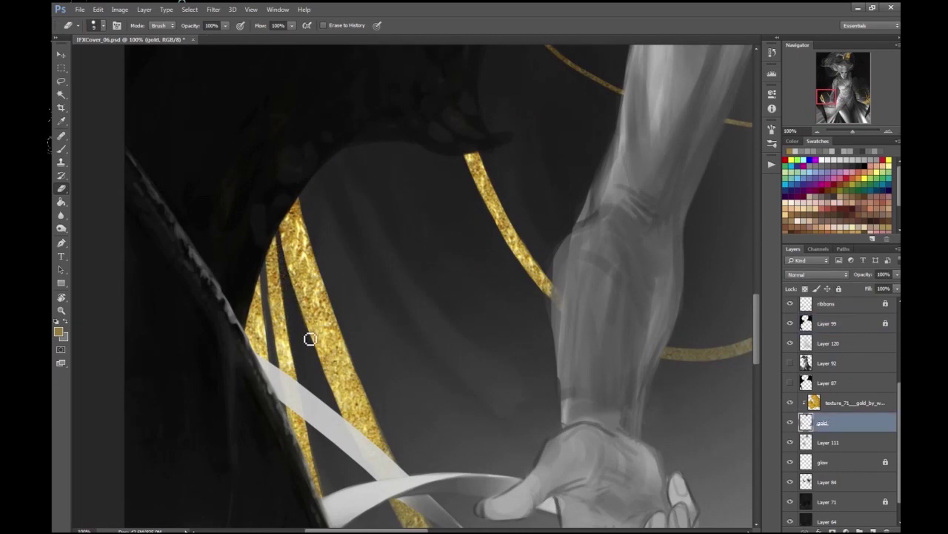
mouse_move(409, 284)
mouse_down()
mouse_move(219, 207)
mouse_move(271, 255)
mouse_move(330, 287)
mouse_up()
- Switch back to the Brush, view the whole painting and save the file
key(b)
key(ctrl+0)
key(ctrl+s)
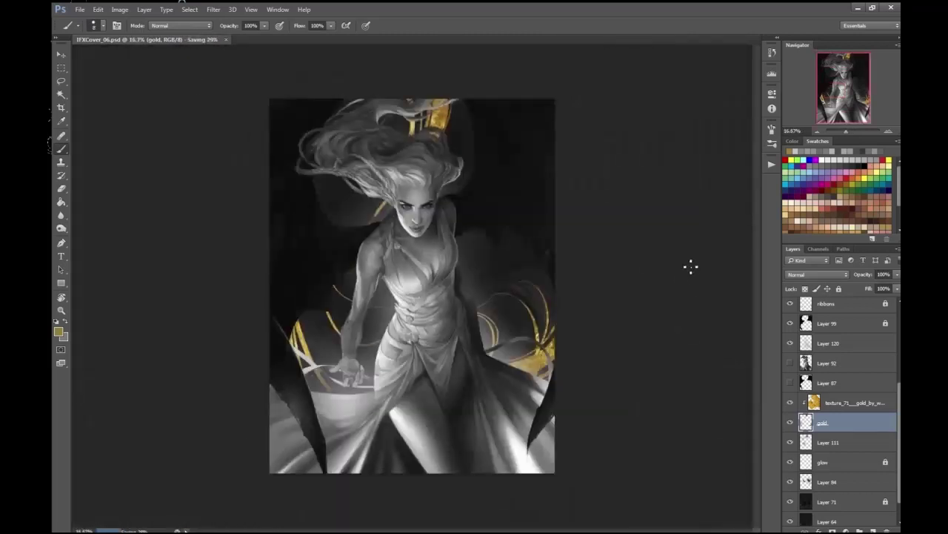
- Repaint the long curved gold strokes rising from the gold area beside the grey ribbon
scroll(430, 264, up, 5)
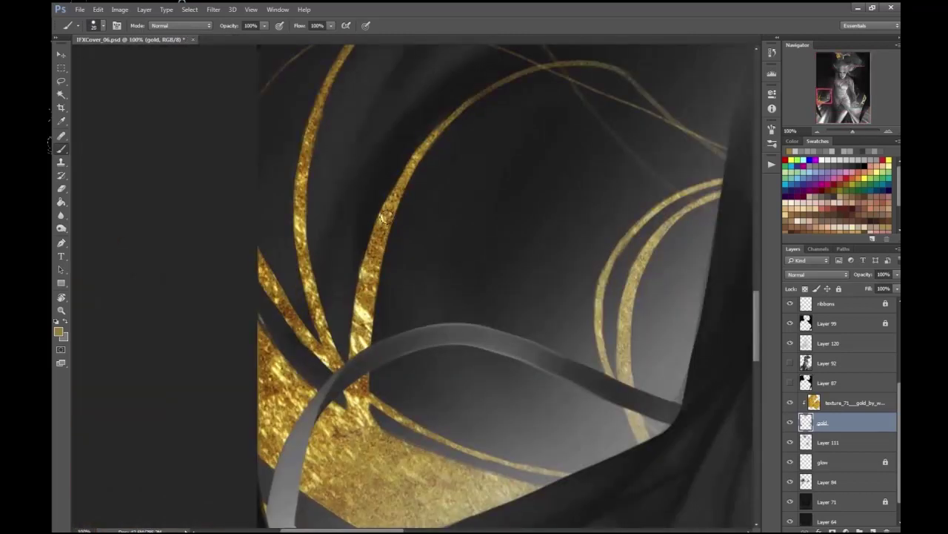
drag(333, 407, 433, 208)
scroll(267, 281, up, 1)
mouse_move(283, 354)
mouse_down()
mouse_move(285, 274)
mouse_move(348, 172)
mouse_move(405, 123)
mouse_up()
mouse_move(333, 210)
mouse_down()
mouse_move(292, 252)
mouse_move(371, 148)
mouse_move(318, 219)
mouse_up()
scroll(350, 98, down, 1)
key(ctrl+plus)
- Clean up the double gold arc beside the dark sleeve by erasing its edges and repainting its inner band
key(e)
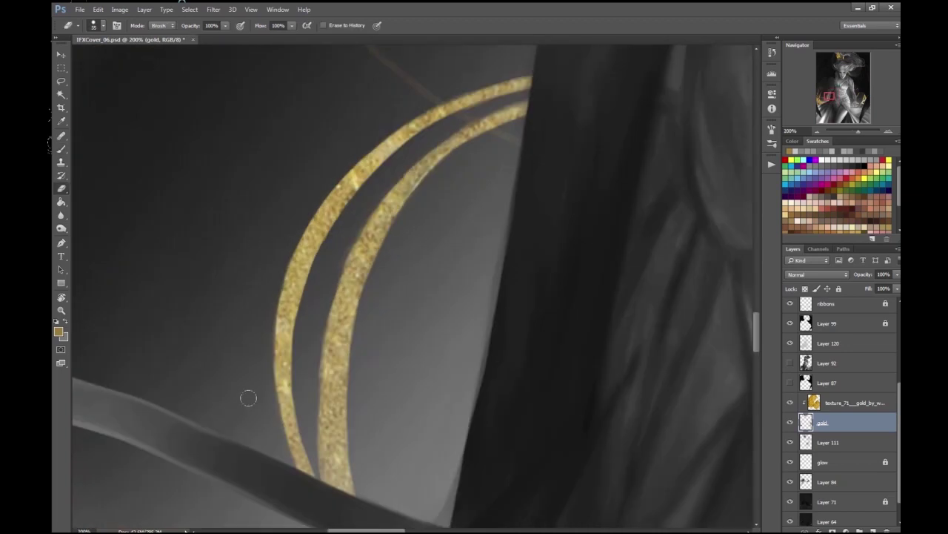
mouse_move(480, 117)
mouse_down()
mouse_move(475, 111)
mouse_move(540, 70)
mouse_up()
key(b)
mouse_move(396, 200)
mouse_down()
mouse_move(336, 324)
mouse_move(326, 445)
mouse_up()
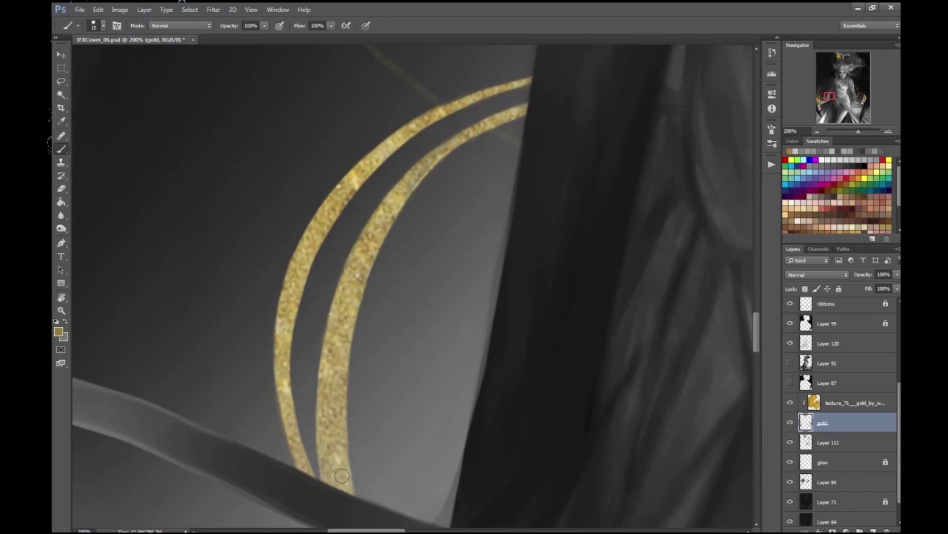
- Repaint the gold stroke between the hair and shoulder and trim its lower end with the Eraser
scroll(341, 471, down, 5)
scroll(290, 409, up, 3)
drag(290, 408, 333, 353)
key(e)
drag(271, 395, 336, 316)
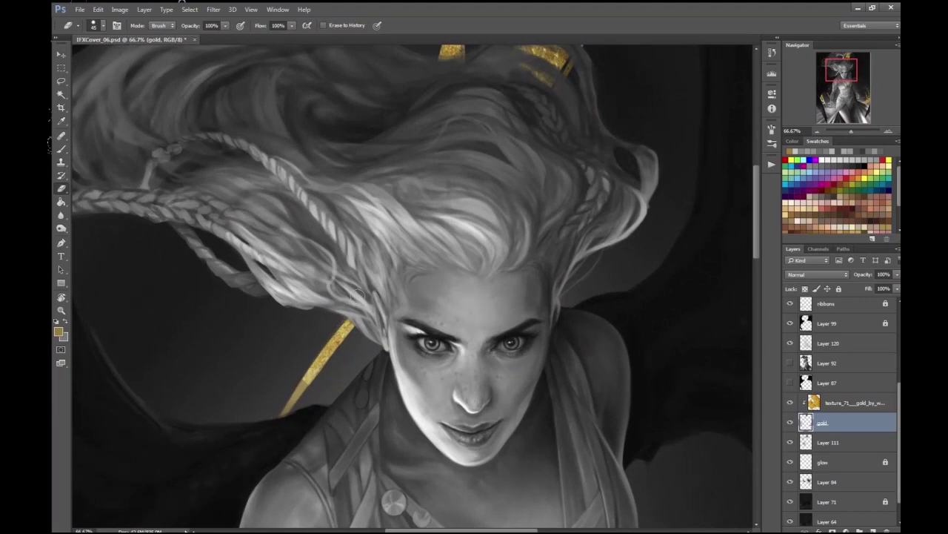
scroll(275, 404, down, 3)
scroll(319, 393, up, 3)
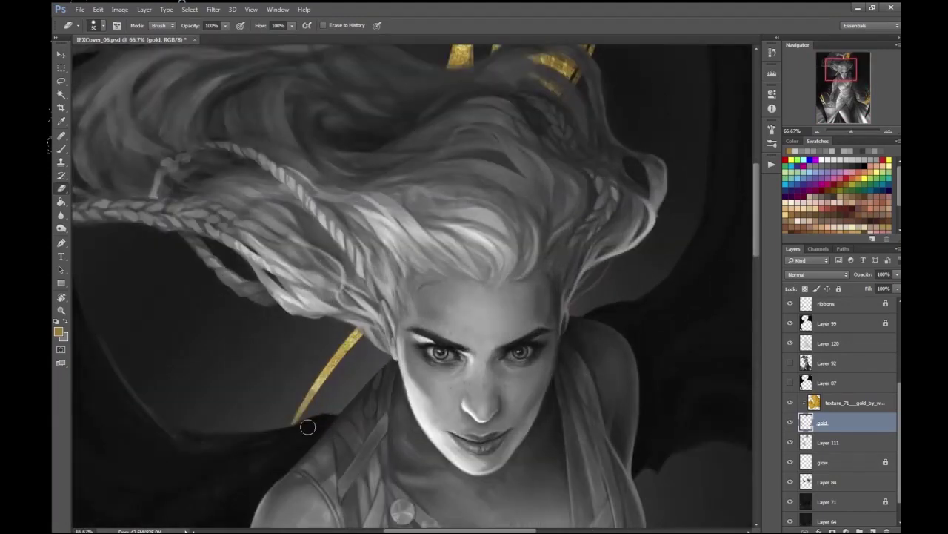
- Erase excess gold where the bands above the head cross the hair and touch them up with a sampled gold
scroll(391, 197, down, 3)
scroll(391, 197, up, 3)
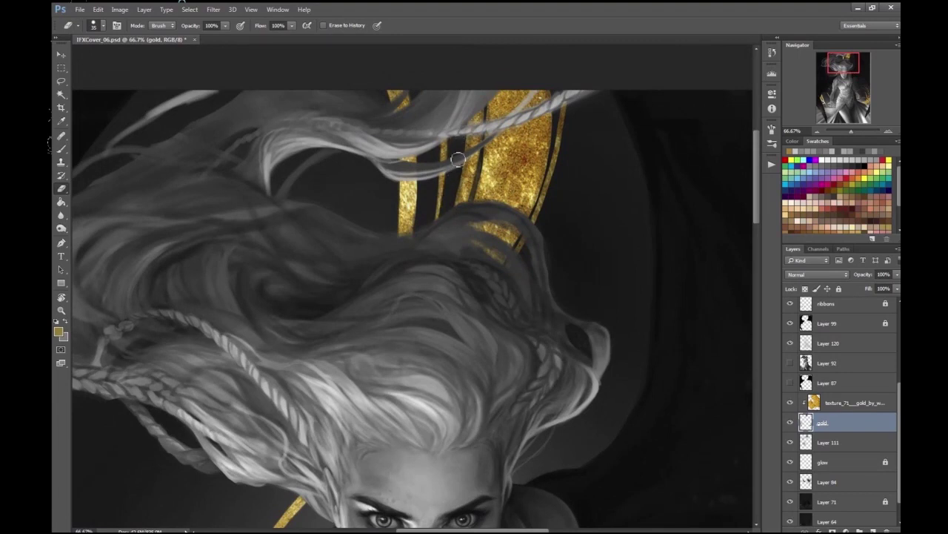
drag(492, 113, 473, 198)
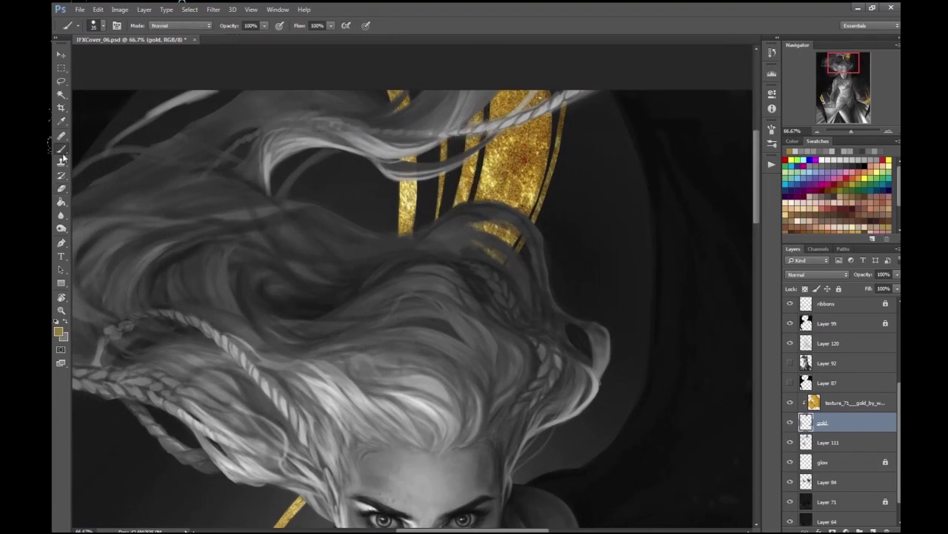
alt+click(542, 195)
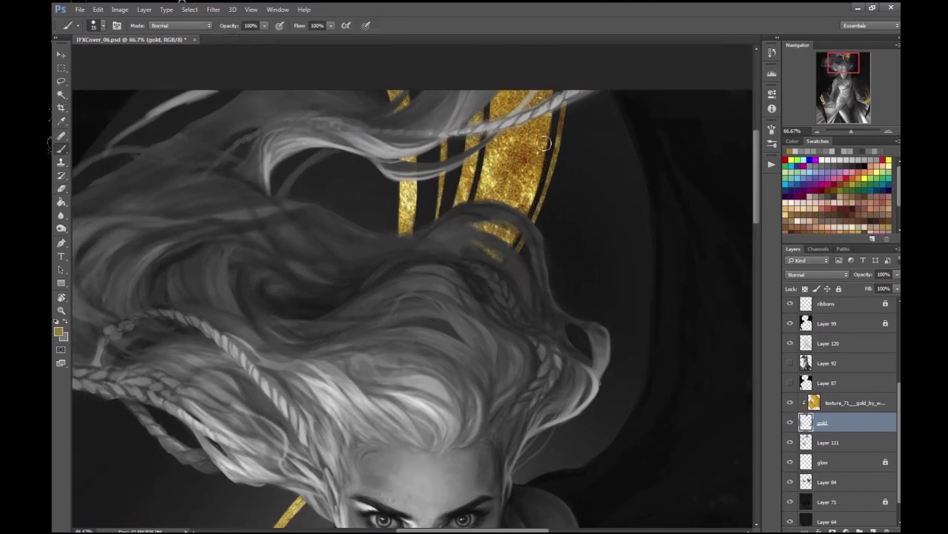
key(ctrl+minus)
key(ctrl+minus)
key(ctrl+minus)
key(ctrl+minus)
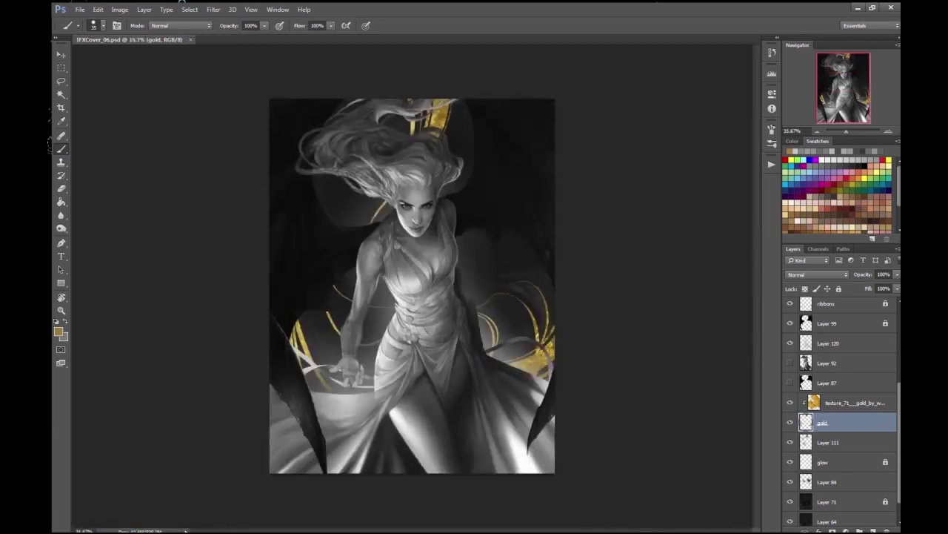
- Add a new layer clipped to Layer 99 and choose the Soft Round Pressure Opacity brush
key(ctrl+plus)
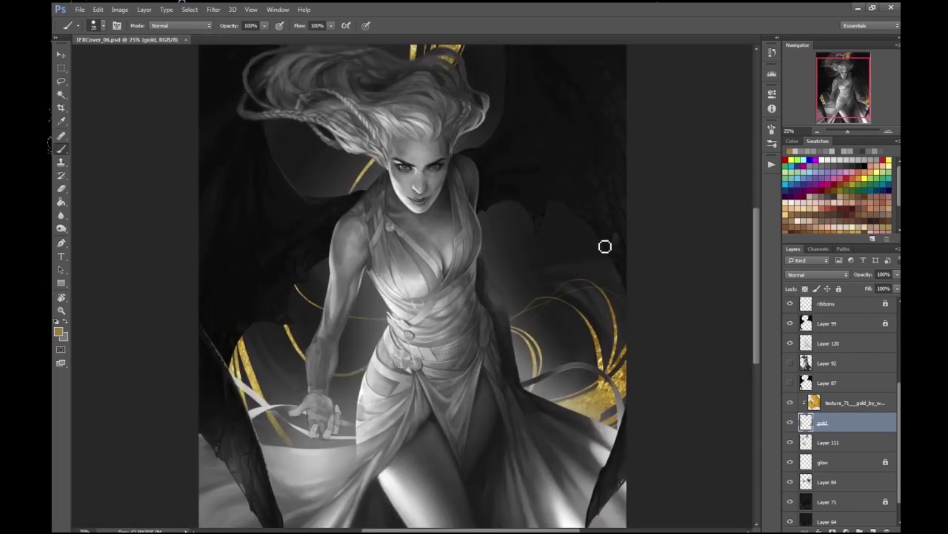
key(alt+bracketright)
key(alt+bracketright)
key(alt+bracketright)
key(alt+bracketright)
key(alt+bracketright)
key(ctrl+shift+alt+n)
click(78, 25)
double_click(111, 127)
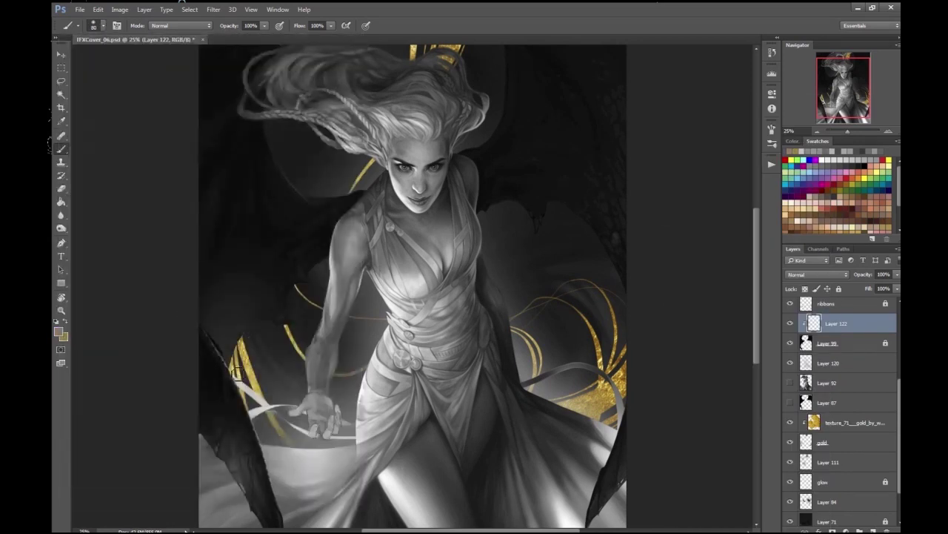
- Brush soft light onto the wings on the clipped layer, set its opacity to 57% and reset the colours to black and white
key(ctrl+minus)
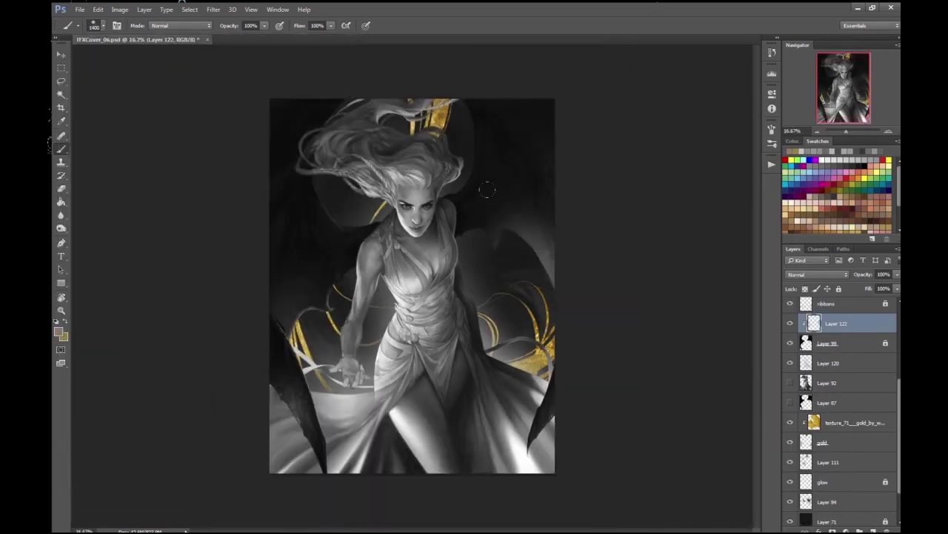
key(ctrl+plus)
key(ctrl+minus)
key(ctrl+plus)
key(d)
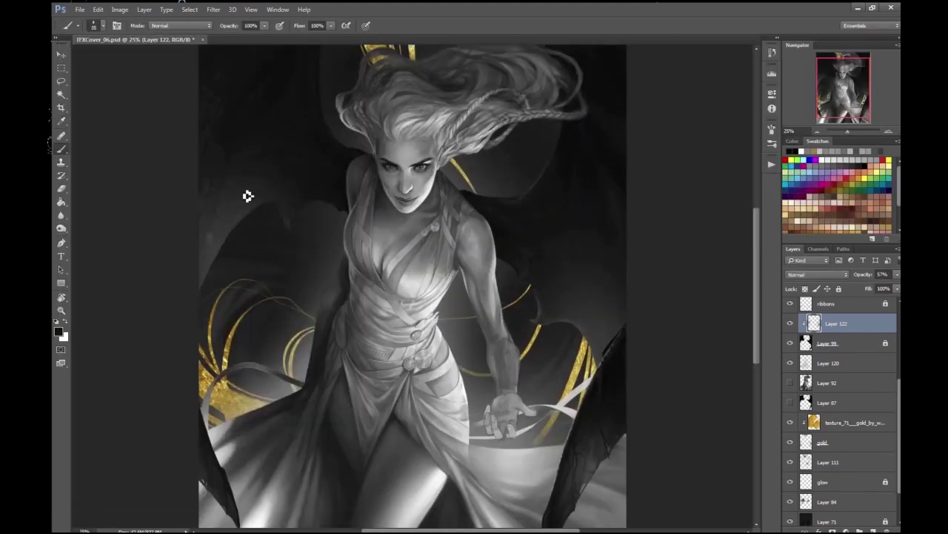
- Paint dark cracks and folds into the lightened wing area behind the woman's shoulder with black
key(ctrl+plus)
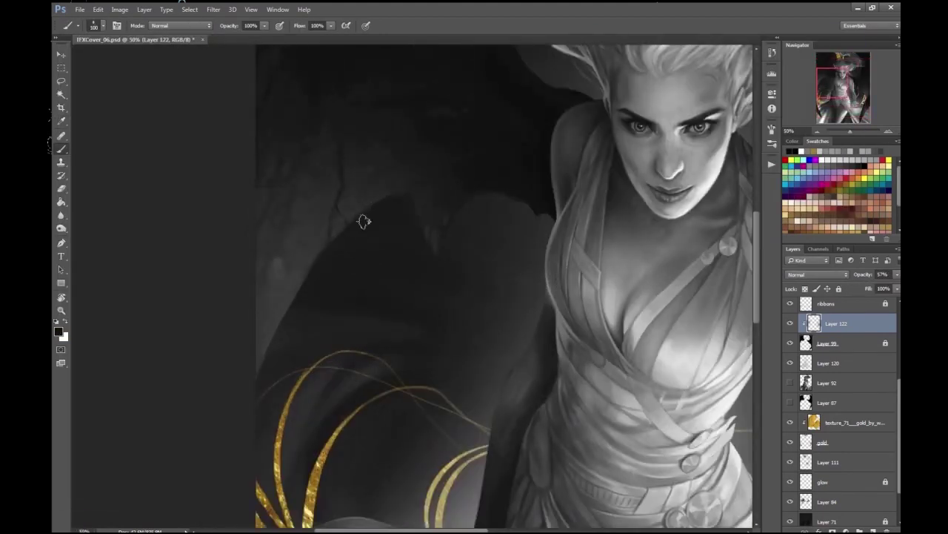
key(ctrl+minus)
key(ctrl+plus)
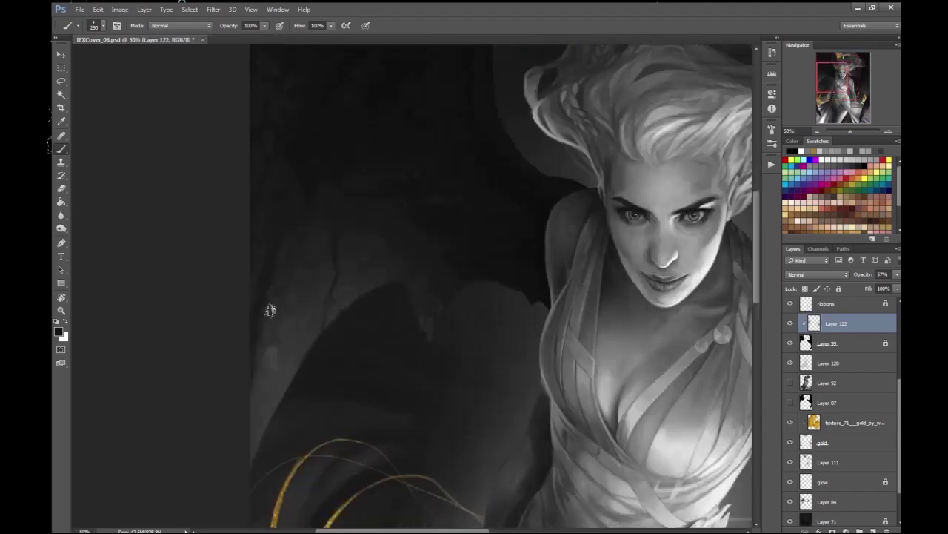
key(bracketleft)
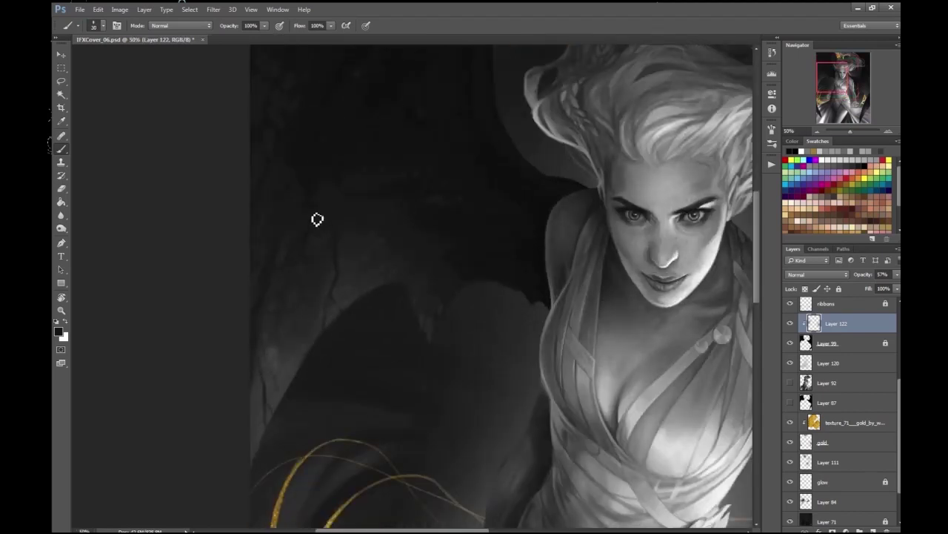
key(ctrl+minus)
key(ctrl+minus)
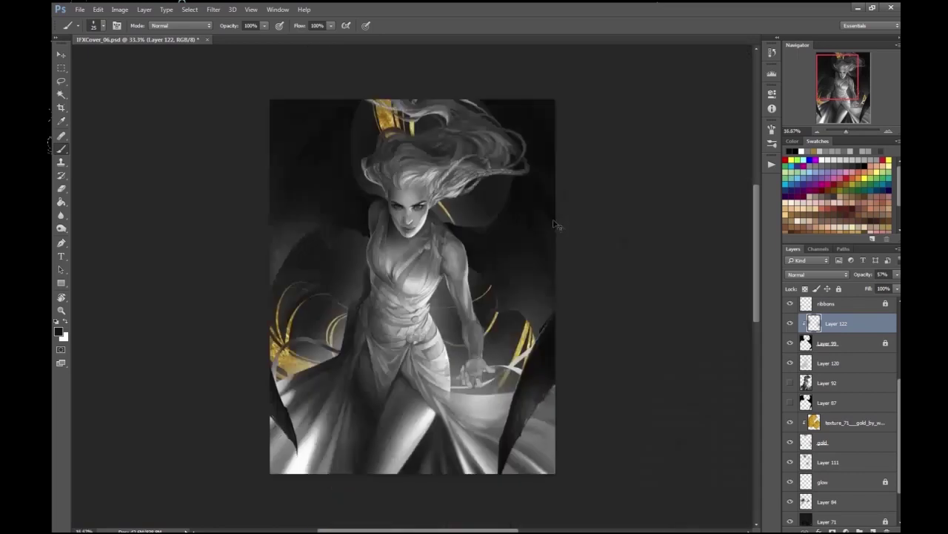
key(ctrl+minus)
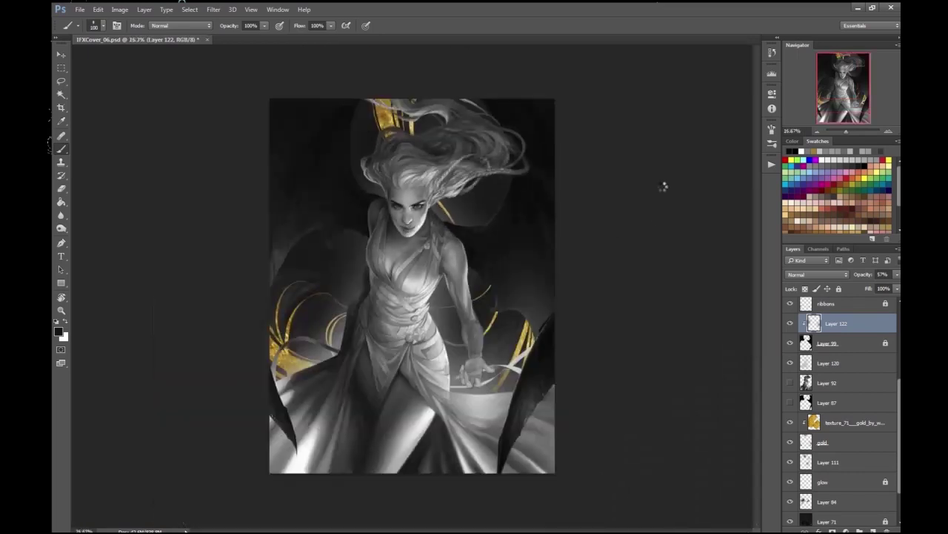
- Toggle the glow layer and Layer 120 to examine their effect on the whole painting
key(ctrl+shift+h)
key(ctrl+plus)
key(ctrl+minus)
click(790, 482)
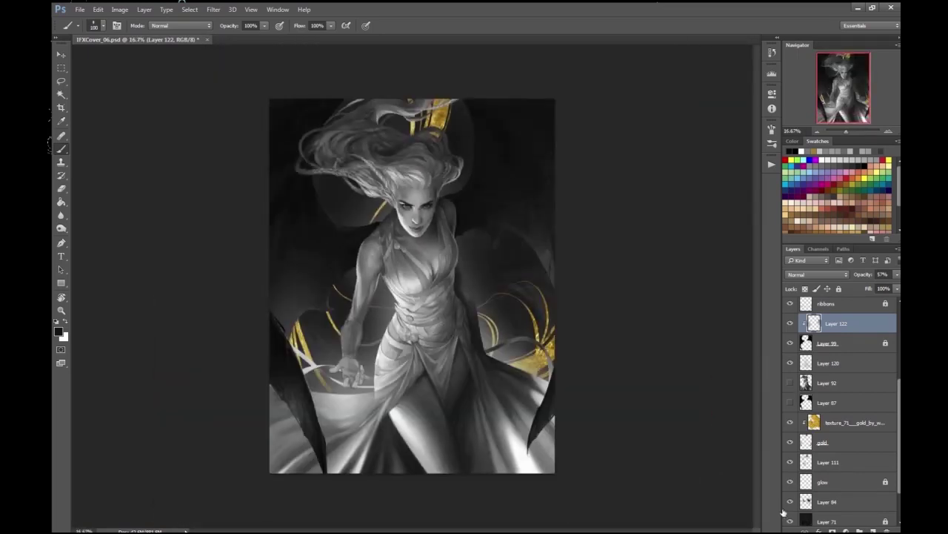
click(789, 363)
key(ctrl+plus)
key(ctrl+plus)
key(ctrl+plus)
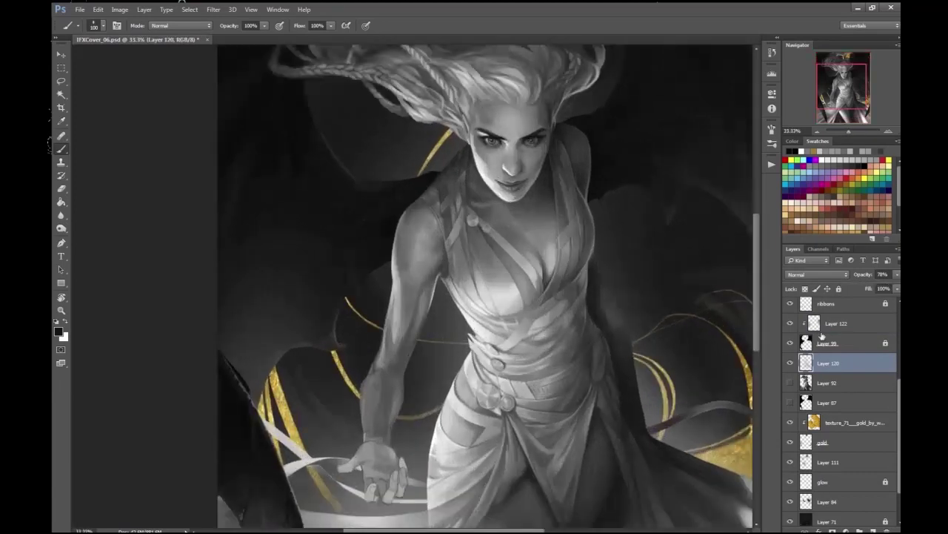
- Paint dark folds and veins into the wing behind the outstretched arm on the layer clipped to Layer 99
key(ctrl+minus)
key(ctrl+minus)
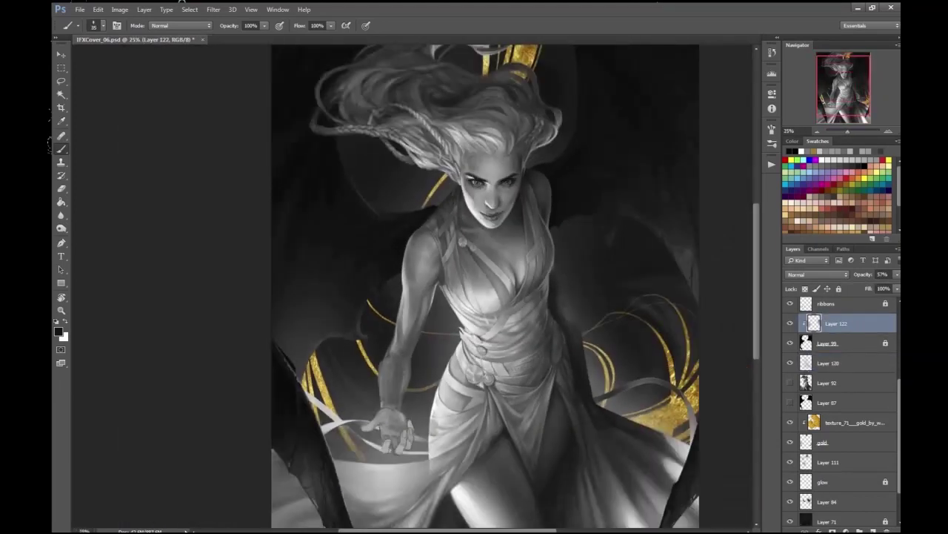
scroll(332, 284, up, 2)
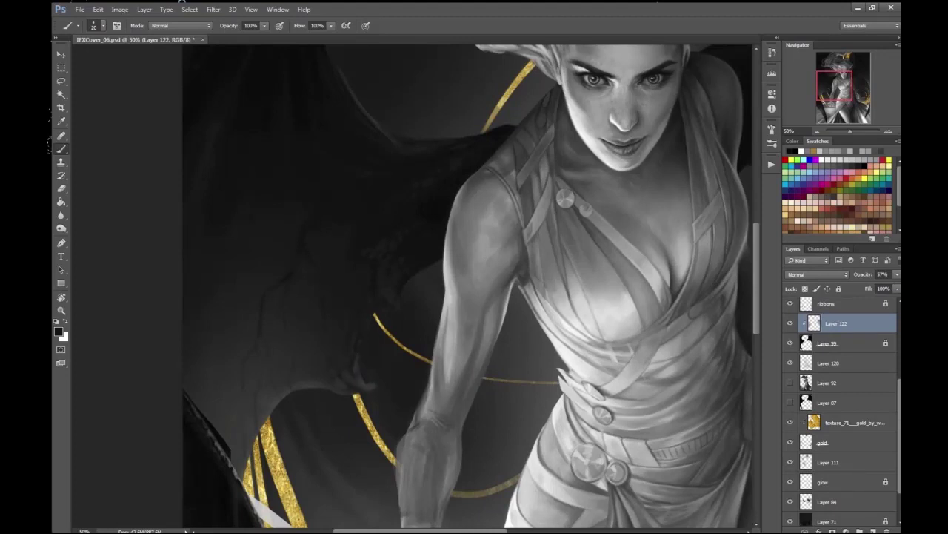
scroll(414, 317, down, 1)
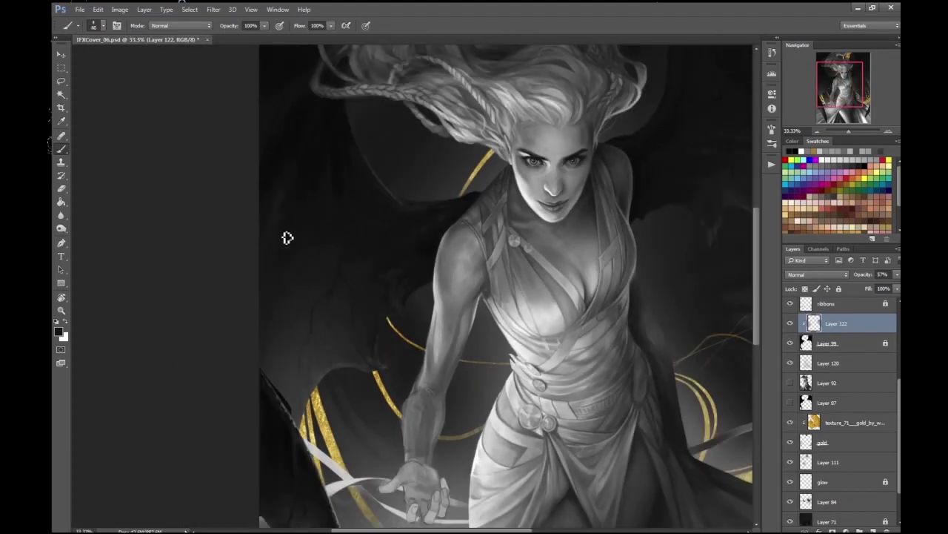
key(ctrl+minus)
key(ctrl+minus)
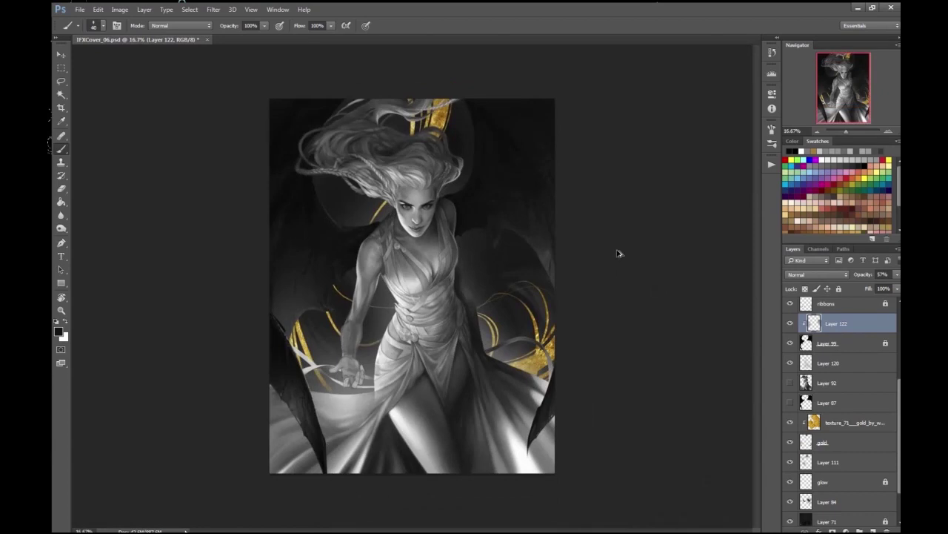
- Compare Layer 120 hidden and shown, and brush a soft white glow around the woman's hips on it with an enlarged brush
click(845, 362)
click(790, 363)
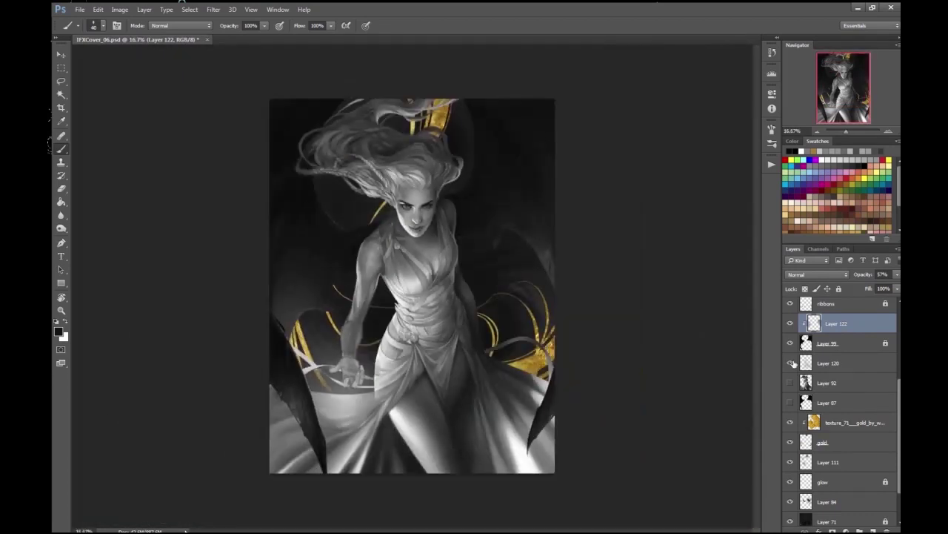
click(790, 362)
key(h)
key(x)
key(bracketright)
key(bracketright)
key(bracketright)
key(bracketright)
key(bracketright)
key(bracketright)
mouse_move(296, 344)
mouse_down()
mouse_move(311, 356)
mouse_move(485, 385)
mouse_up()
- Soften the glow around the figure on Layer 120 with a very large Eraser
key(e)
mouse_move(327, 244)
mouse_down()
mouse_move(444, 311)
mouse_move(504, 382)
mouse_up()
key(ctrl+minus)
key(ctrl+plus)
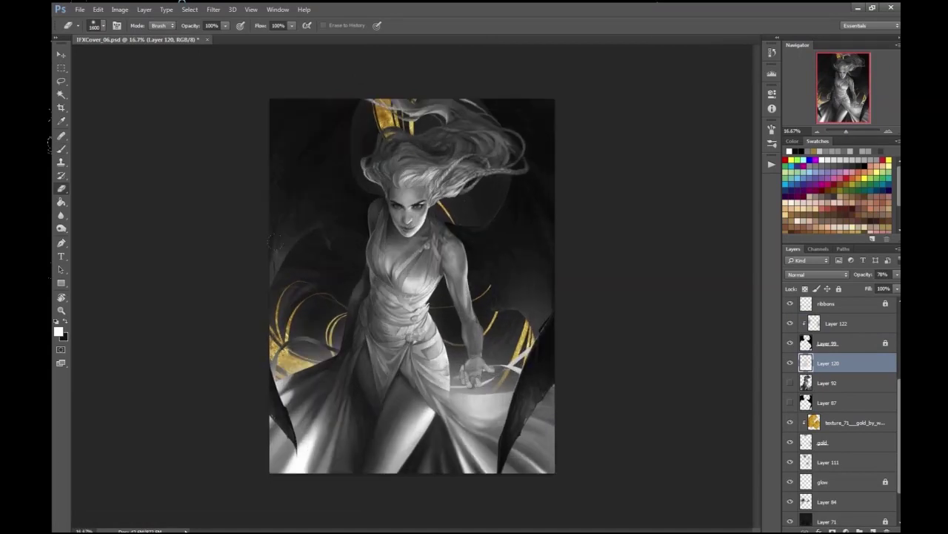
- Add a new layer above the wing layer, pick a brush and set the foreground to a golden brown
key(ctrl+plus)
key(ctrl+plus)
key(b)
click(873, 531)
click(96, 26)
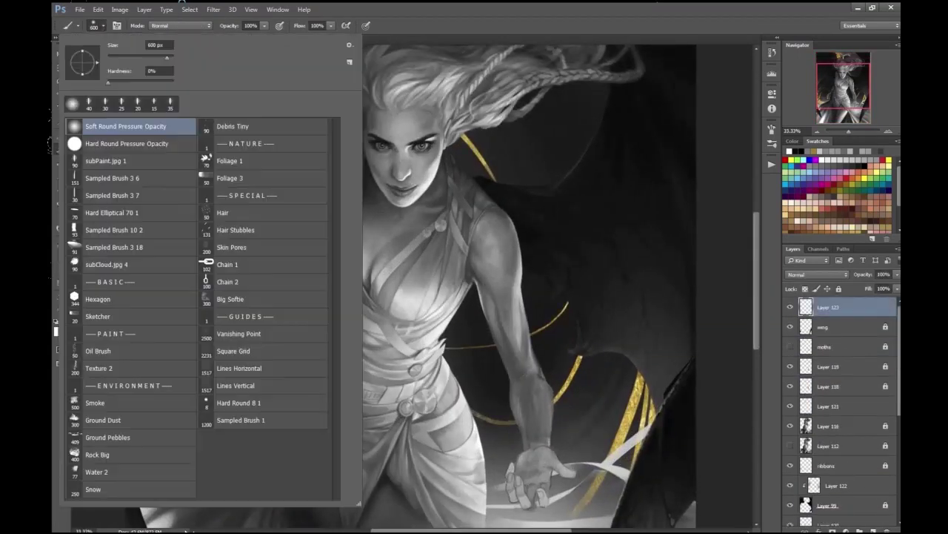
key(ctrl+plus)
key(i)
click(58, 331)
key(Return)
key(b)
- Paint small golden flecks on the dark wing and at the canvas edge on Layer 123, and save the painting
drag(298, 146, 301, 233)
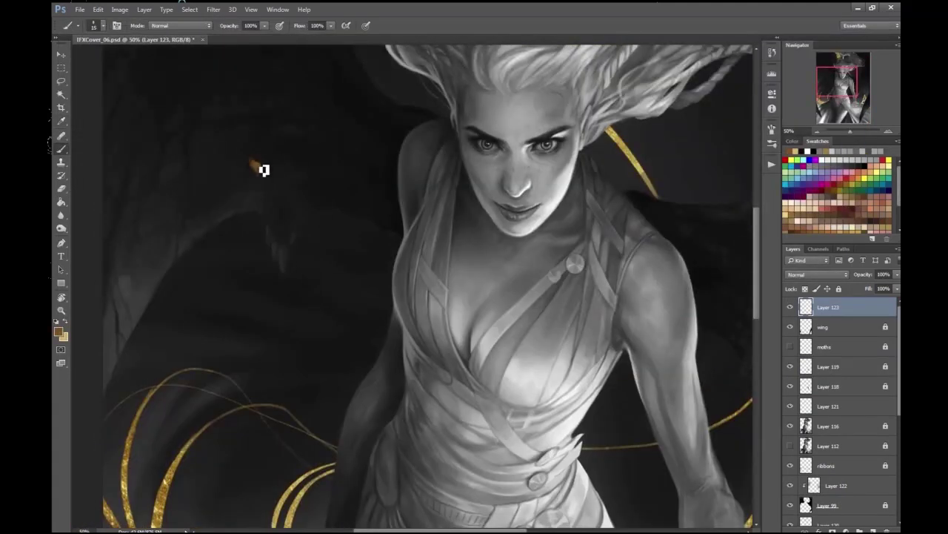
drag(167, 191, 185, 265)
key(ctrl+plus)
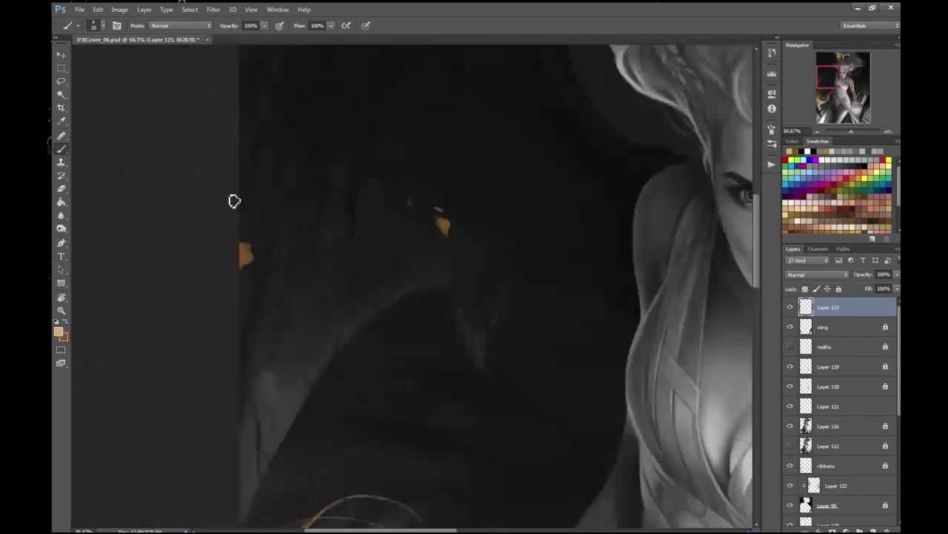
key(ctrl+plus)
drag(449, 164, 390, 175)
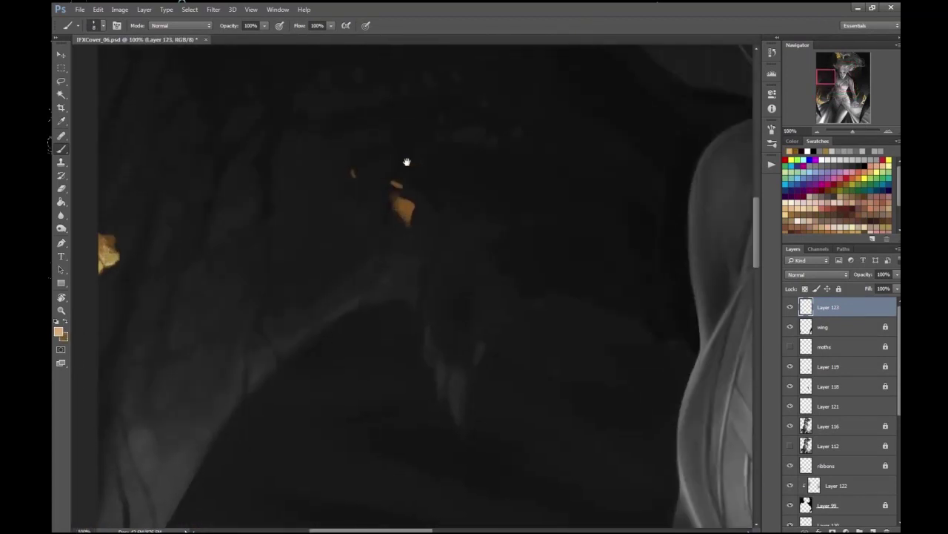
key(ctrl+s)
key(ctrl+0)
key(ctrl+plus)
scroll(892, 445, down, 4)
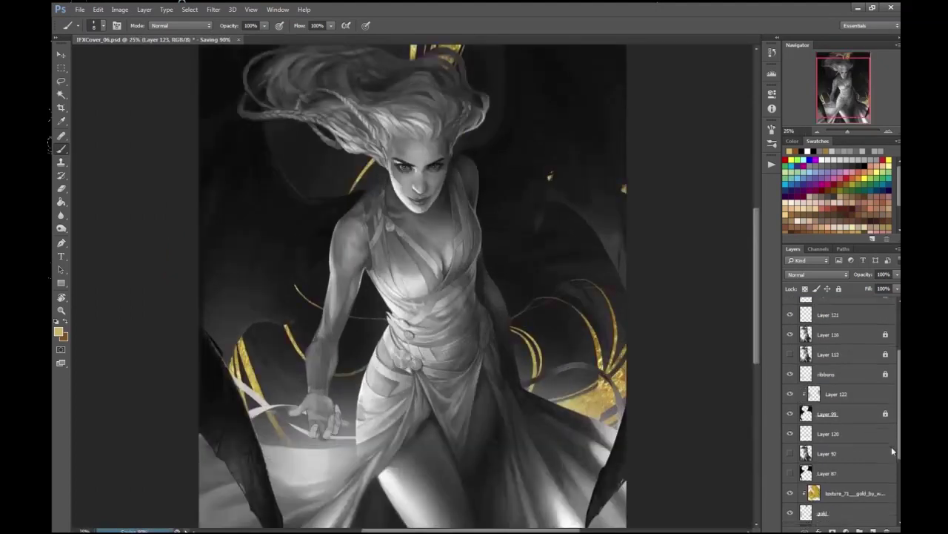
- Add a layer clipped above the gold texture at 62% opacity, with a Soft Round Pressure Opacity brush and dark brown foreground
scroll(892, 445, down, 2)
click(860, 457)
key(ctrl+shift+alt+n)
key(ctrl+plus)
click(94, 25)
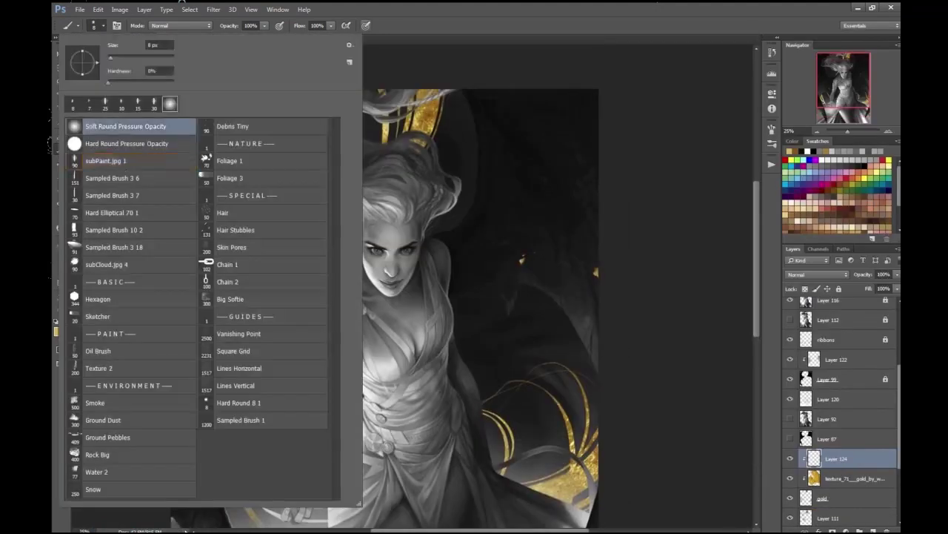
click(59, 331)
click(666, 111)
key(Return)
key(6)
key(2)
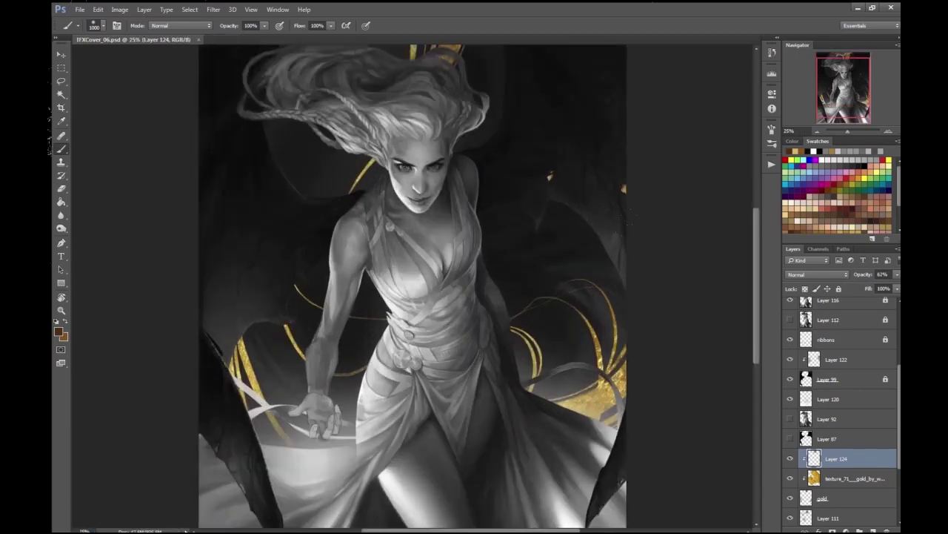
- Delete the hidden Layer 87 and save the painting
click(827, 439)
key(Delete)
key(ctrl+minus)
key(ctrl+plus)
click(846, 380)
key(ctrl+s)
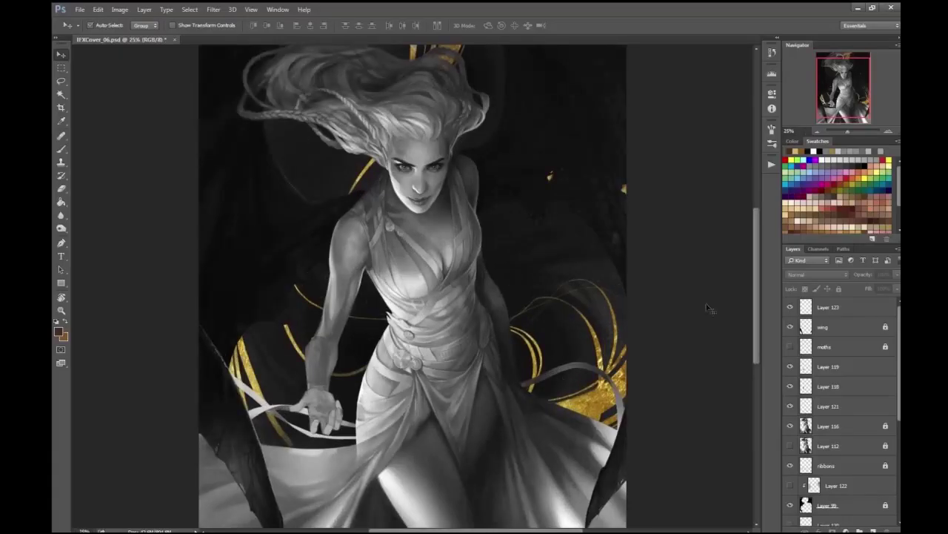
- Select the open-hand layer, Layer 119, and clean up the wrist area with the Eraser
scroll(419, 285, up, 5)
ctrl+click(419, 286)
key(b)
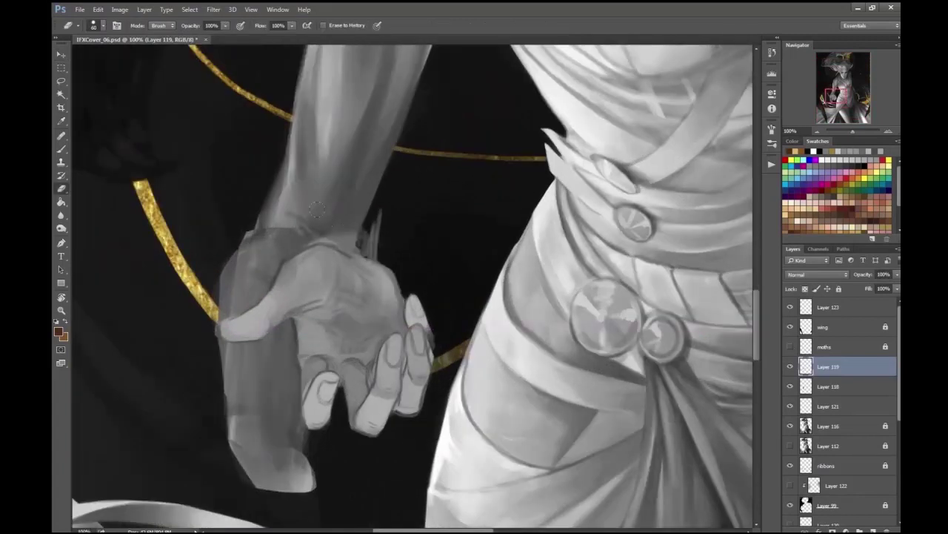
key(ctrl+minus)
key(ctrl+minus)
key(ctrl+minus)
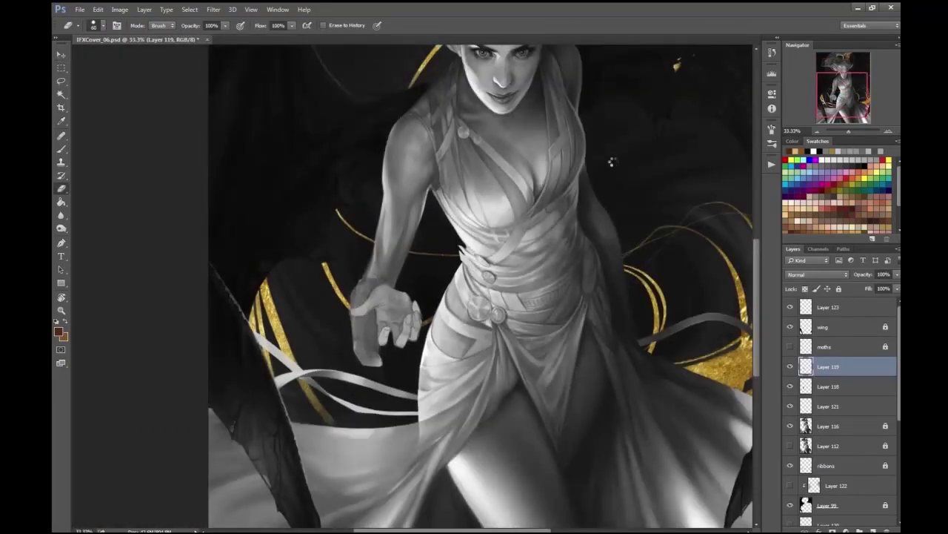
- Duplicate Layer 118 with the forearm and fist, hiding the original and the open-hand layer
key(v)
scroll(656, 349, up, 2)
ctrl+click(657, 348)
click(790, 406)
click(790, 407)
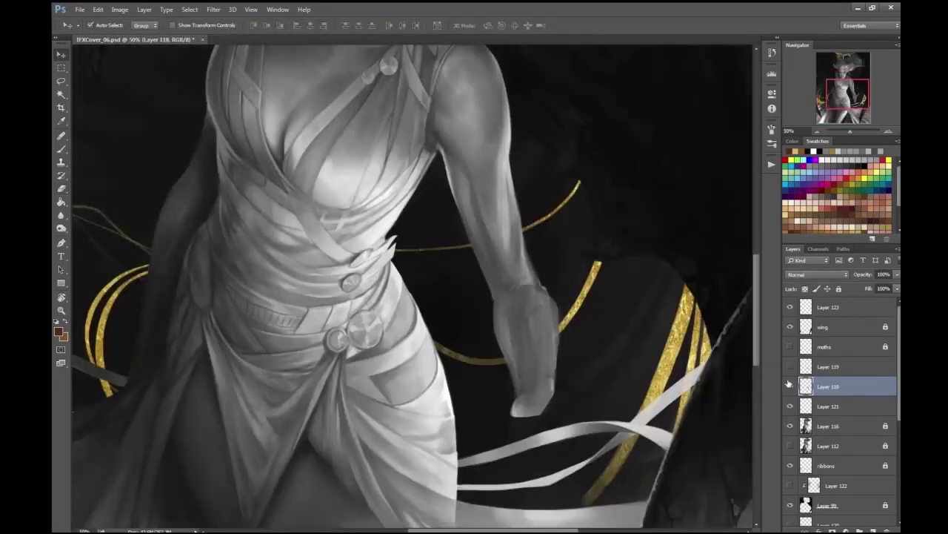
key(ctrl+j)
- Erase the old fist on Layer 118 copy and paint a dark gray wrist behind the open hand
key(e)
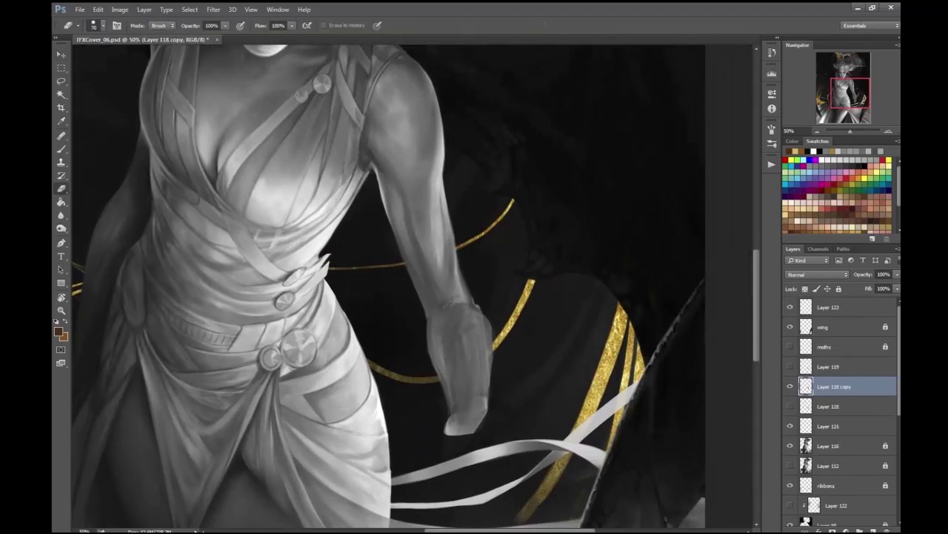
drag(463, 423, 487, 384)
scroll(508, 354, up, 1)
key(b)
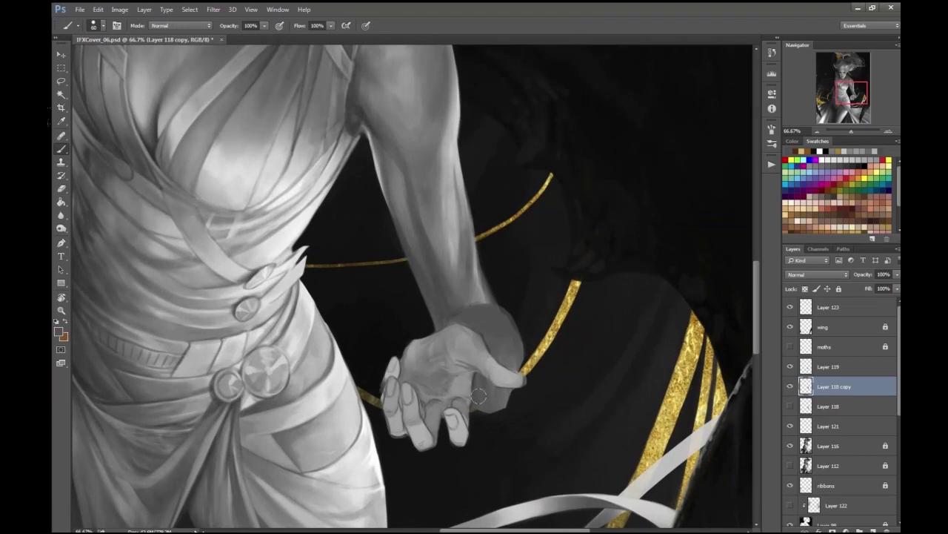
key(ctrl+minus)
key(ctrl+minus)
key(ctrl+plus)
key(v)
click(502, 379)
key(ctrl+minus)
key(ctrl+minus)
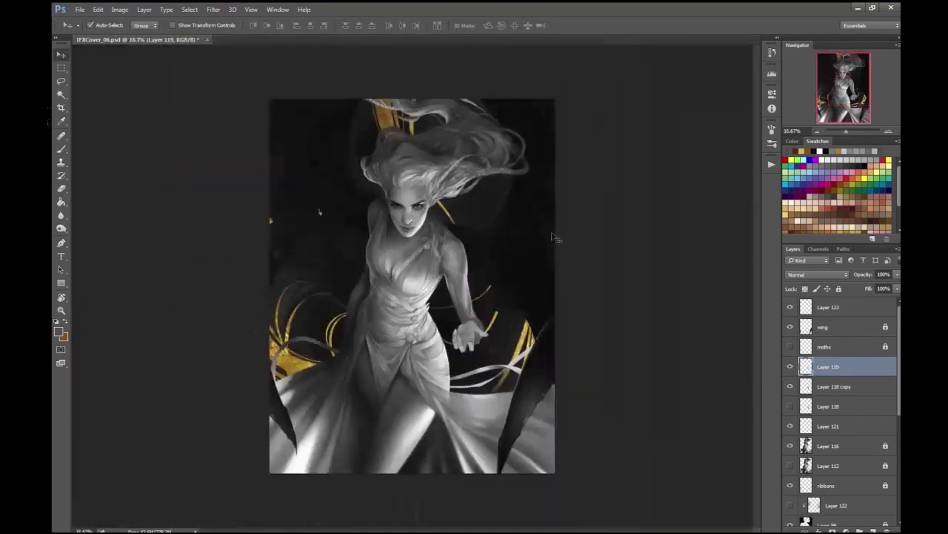
- Refine the wrist shape beside the open hand on Layer 118 copy, checking the pose with the canvas flipped
key(ctrl+shift+h)
key(ctrl+plus)
key(b)
key(alt+bracketleft)
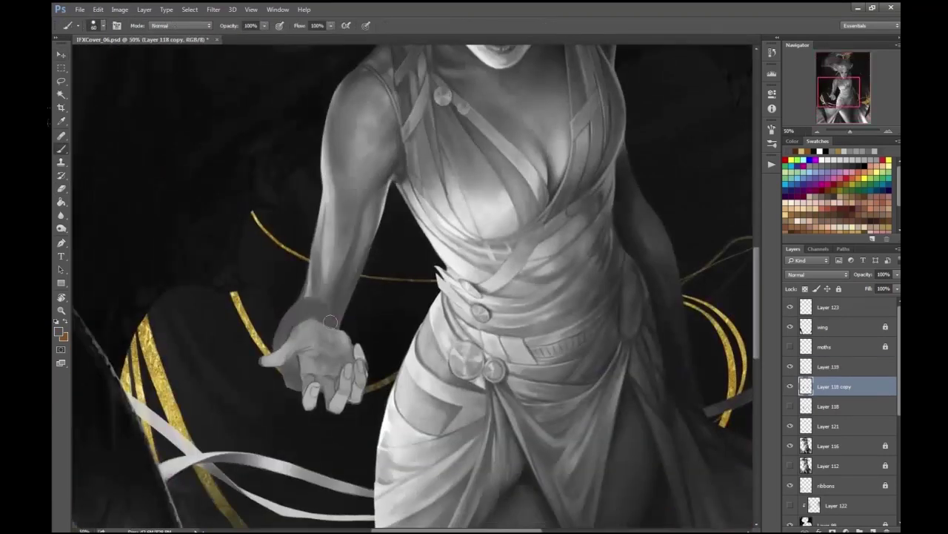
key(ctrl+plus)
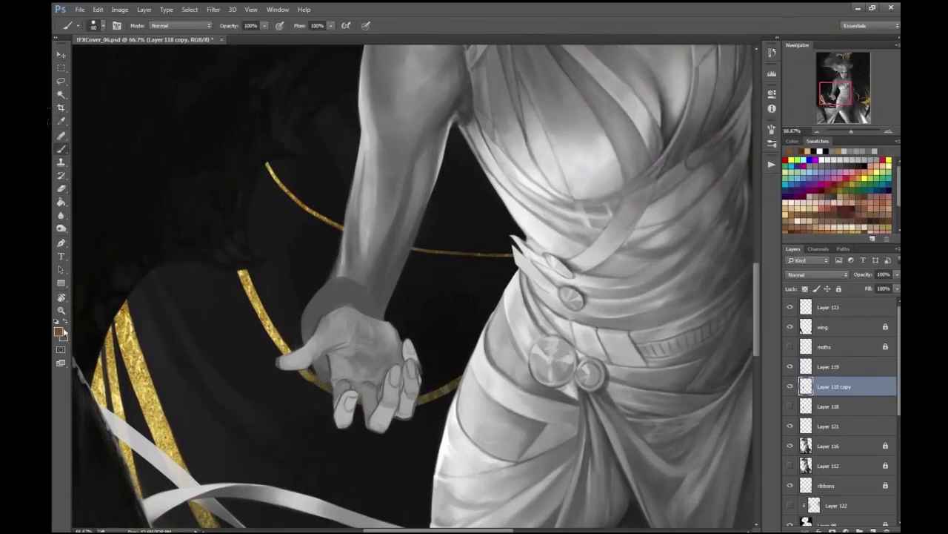
key(ctrl+plus)
drag(256, 340, 254, 356)
drag(266, 404, 305, 447)
key(ctrl+minus)
key(ctrl+minus)
key(ctrl+minus)
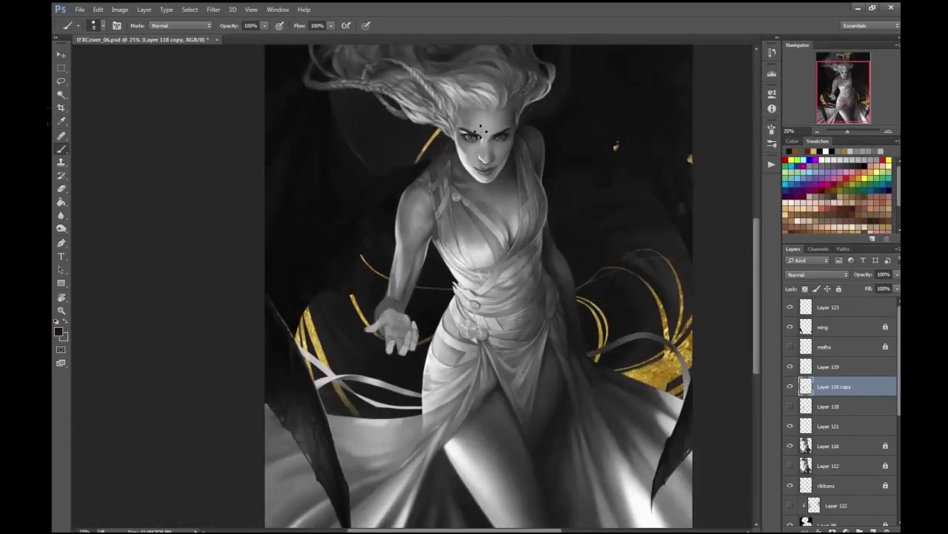
key(ctrl+minus)
key(ctrl+plus)
key(ctrl+plus)
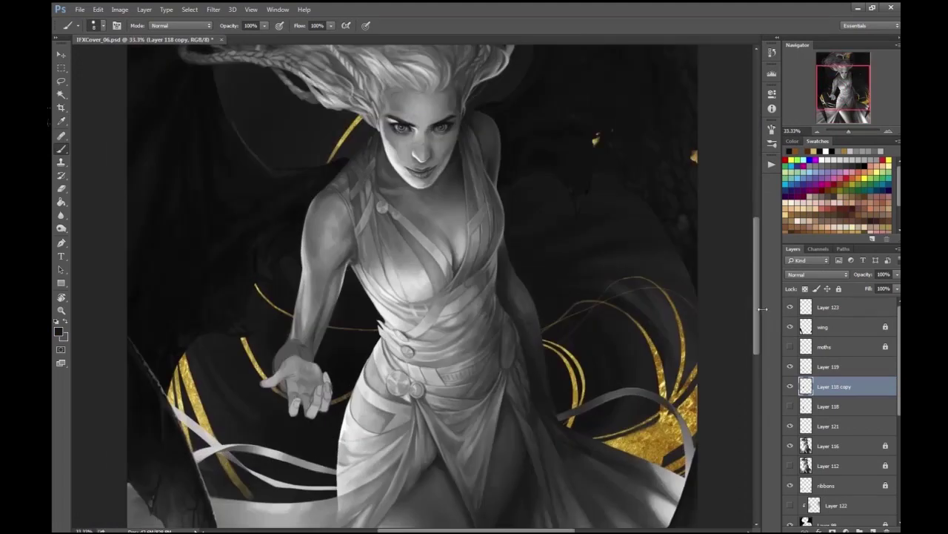
key(h)
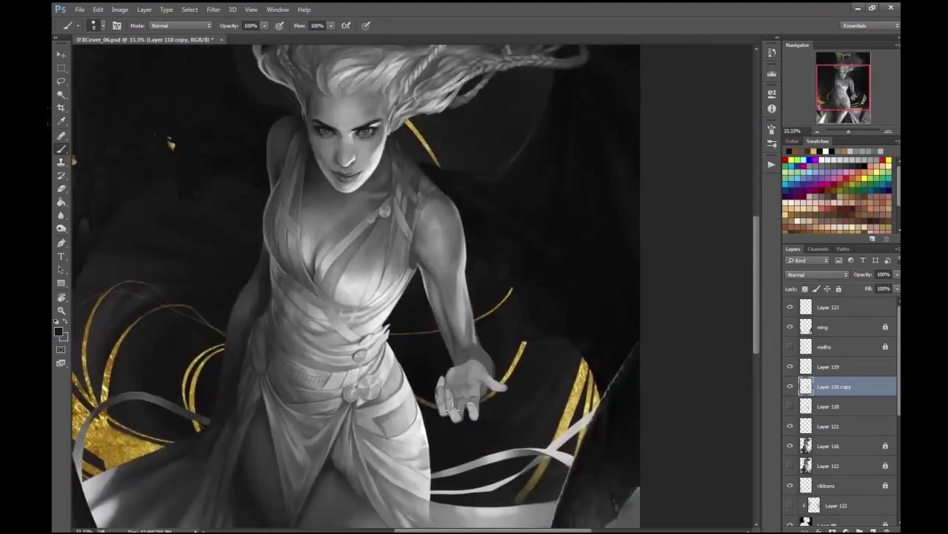
- Hide Layer 119 and Layer 118 copy, show the original Layer 118 and erase its fist
click(790, 346)
click(790, 346)
click(826, 346)
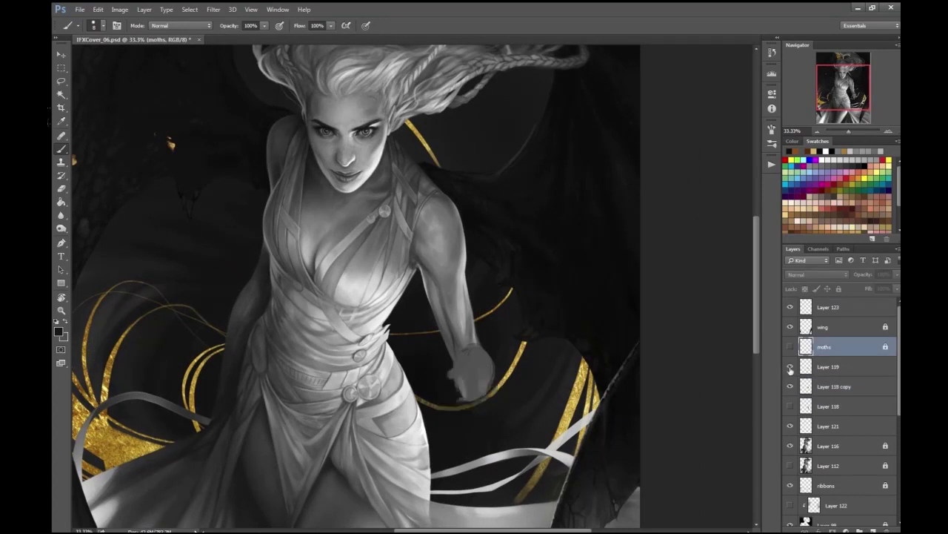
drag(790, 367, 790, 386)
click(790, 406)
click(829, 406)
key(e)
drag(463, 415, 478, 370)
- Block in a gray forearm bent across the waist on Layer 118 and sketch the hand with dark lines
key(b)
drag(371, 382, 418, 378)
mouse_move(348, 371)
mouse_down()
mouse_move(452, 363)
mouse_move(454, 373)
mouse_up()
key(ctrl+plus)
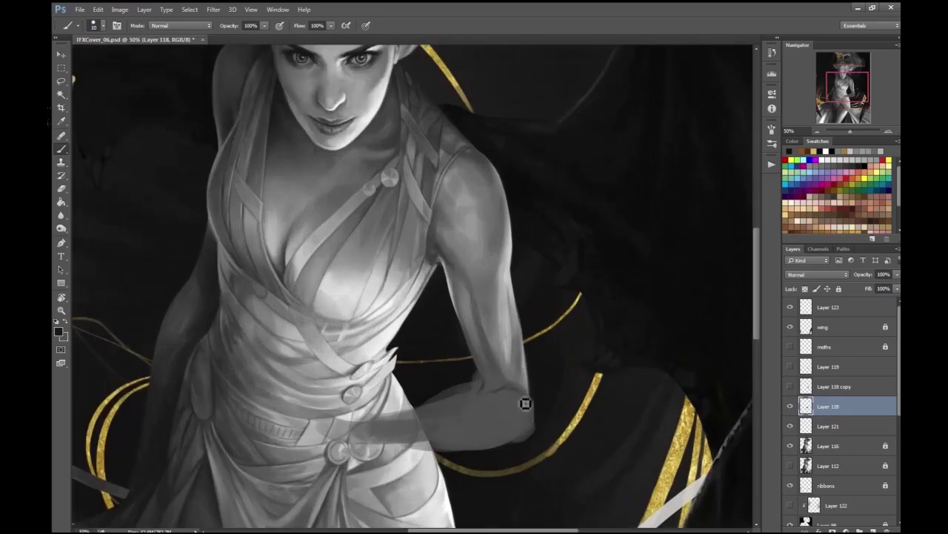
key(ctrl+minus)
key(ctrl+minus)
key(ctrl+plus)
mouse_move(323, 368)
mouse_down()
mouse_move(392, 376)
mouse_move(336, 385)
mouse_move(360, 395)
mouse_move(356, 424)
mouse_move(376, 424)
mouse_move(373, 402)
mouse_move(402, 410)
mouse_move(384, 385)
mouse_move(413, 357)
mouse_move(421, 386)
mouse_move(446, 380)
mouse_move(423, 378)
mouse_move(429, 396)
mouse_move(423, 362)
mouse_move(424, 377)
mouse_move(360, 394)
mouse_move(429, 395)
mouse_move(411, 422)
mouse_up()
key(ctrl+minus)
key(ctrl+shift+h)
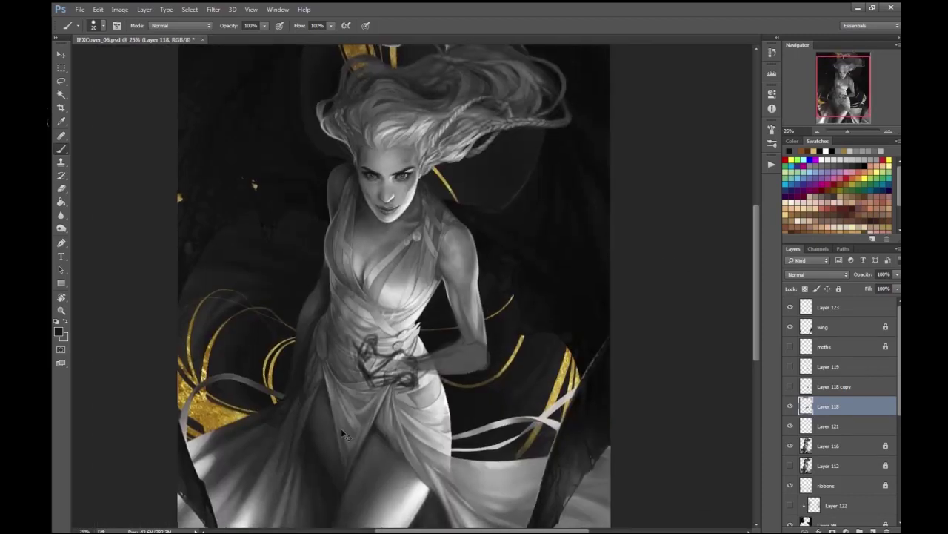
- Reshape the bent forearm on Layer 118 into a broad gray form angled down across the waist
key(ctrl+plus)
key(ctrl+plus)
key(ctrl+plus)
key(e)
click(60, 149)
mouse_move(356, 369)
mouse_down()
mouse_move(448, 377)
mouse_move(514, 294)
mouse_move(493, 253)
mouse_up()
key(ctrl+minus)
key(ctrl+minus)
drag(529, 292, 536, 284)
key(ctrl+minus)
key(ctrl+minus)
key(ctrl+plus)
mouse_move(455, 348)
mouse_down()
mouse_move(426, 370)
mouse_move(494, 355)
mouse_move(413, 374)
mouse_move(444, 355)
mouse_up()
key(ctrl+plus)
click(302, 376)
key(Return)
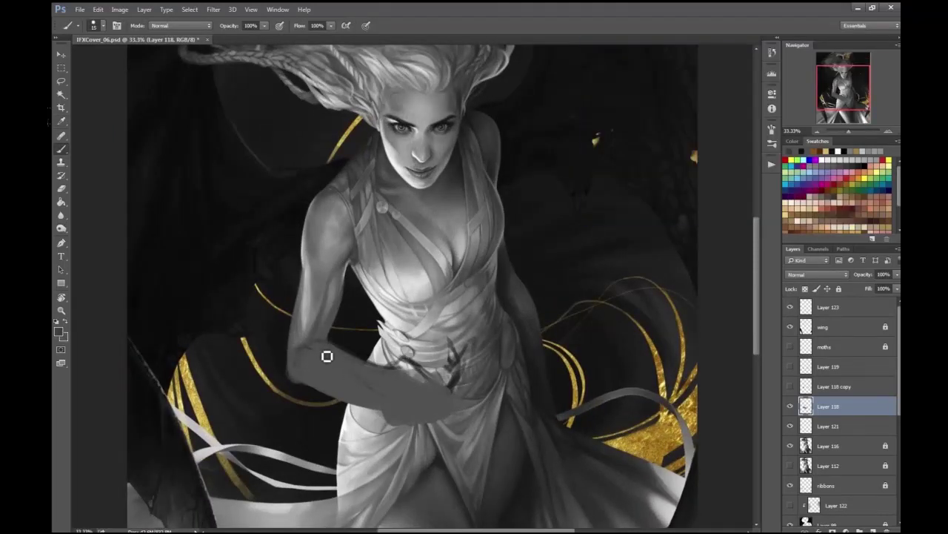
- Sketch dark curled finger outlines at the end of the forearm and erase the leftover hand sketch above the belt
mouse_move(395, 390)
mouse_down()
mouse_move(388, 400)
mouse_move(417, 434)
mouse_move(455, 430)
mouse_move(448, 406)
mouse_up()
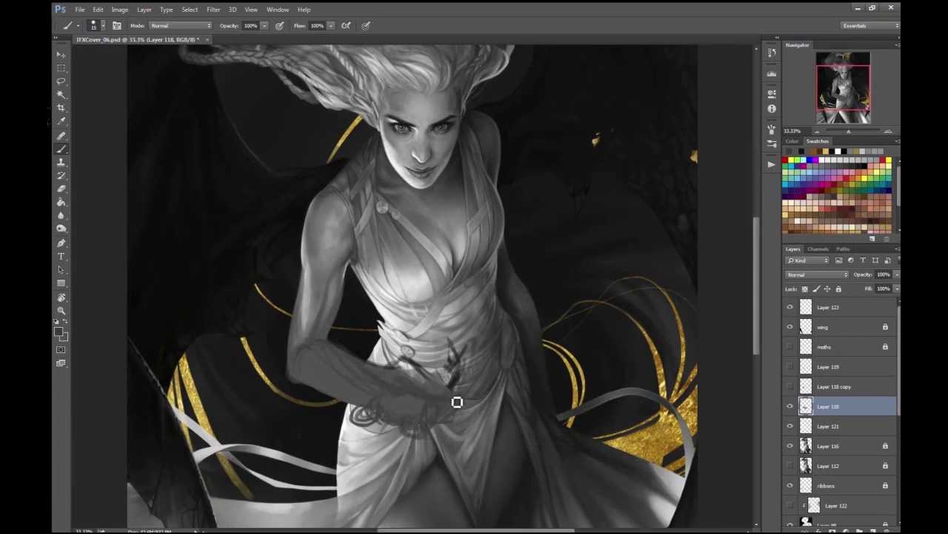
key(e)
drag(400, 376, 461, 354)
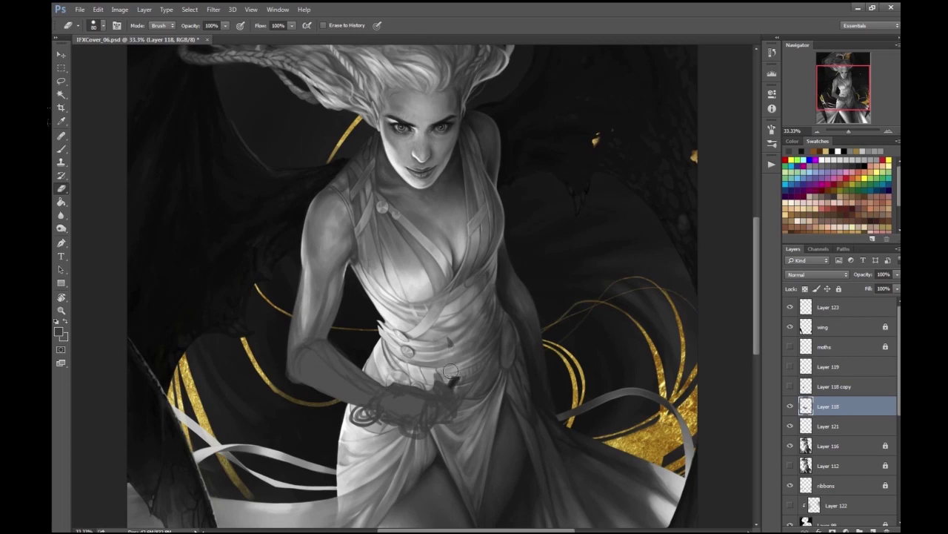
key(ctrl+minus)
key(ctrl+minus)
key(ctrl+plus)
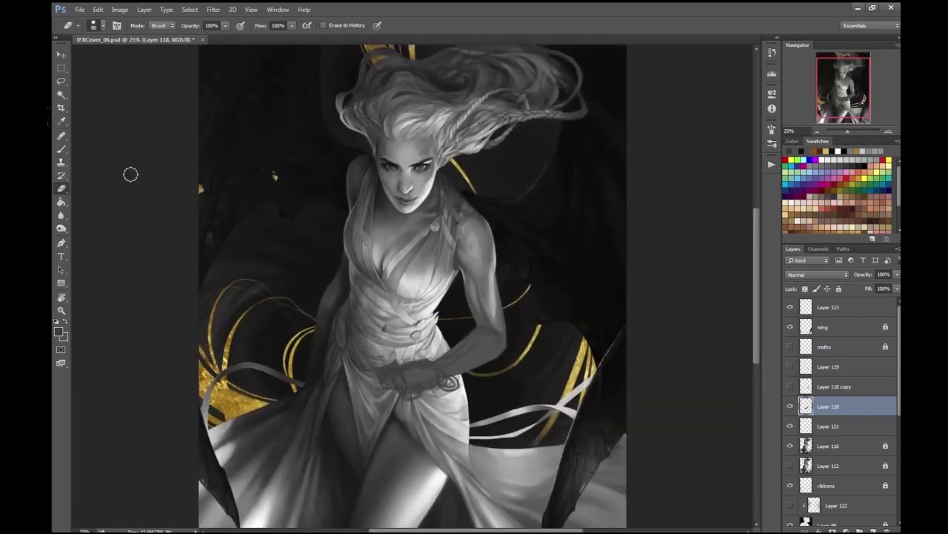
- Pick a lighter gray and paint light onto the bent forearm and the fingers gripping the cloth
key(ctrl+shift+h)
key(ctrl+plus)
key(ctrl+plus)
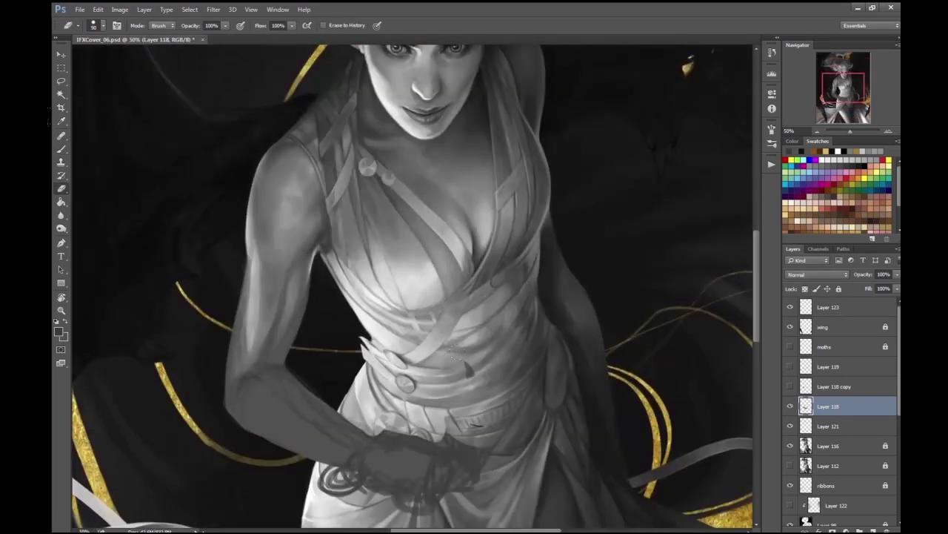
drag(456, 349, 450, 256)
key(b)
click(58, 331)
key(Return)
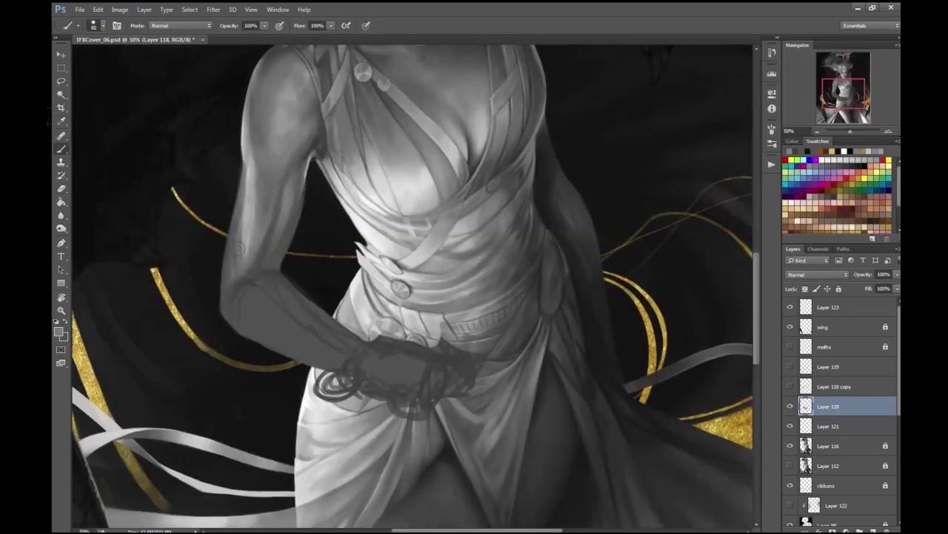
mouse_move(269, 307)
mouse_down()
mouse_move(333, 344)
mouse_move(288, 335)
mouse_move(308, 339)
mouse_move(332, 379)
mouse_move(329, 392)
mouse_move(357, 364)
mouse_up()
key(ctrl+minus)
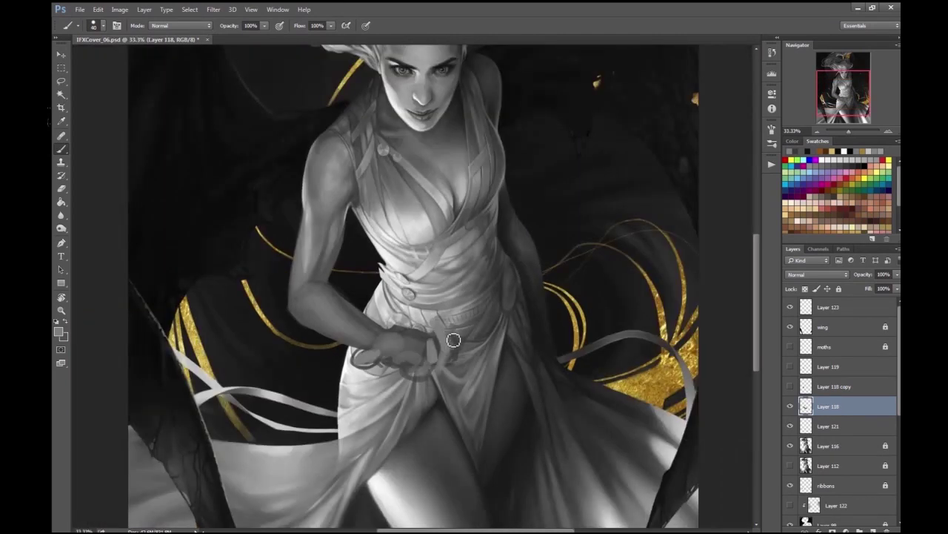
- Flip the canvas and erase the excess paint around the hand and the belt ornaments on Layer 118
key(ctrl+shift+h)
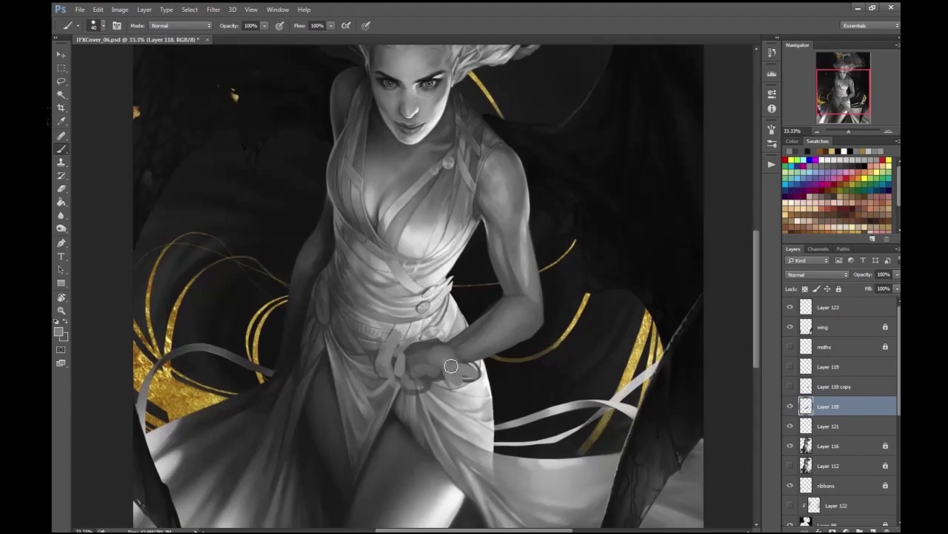
key(ctrl+plus)
key(e)
drag(432, 436, 400, 376)
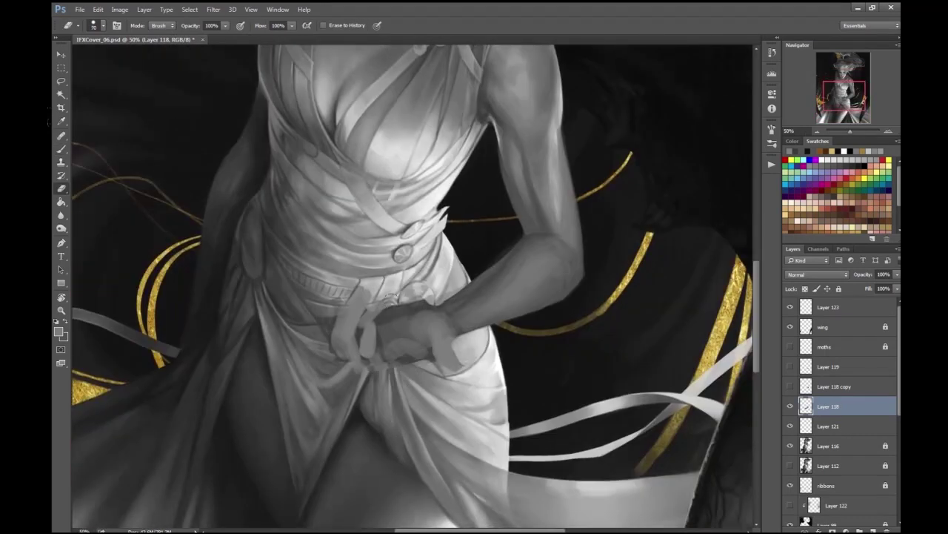
key(ctrl+minus)
key(ctrl+plus)
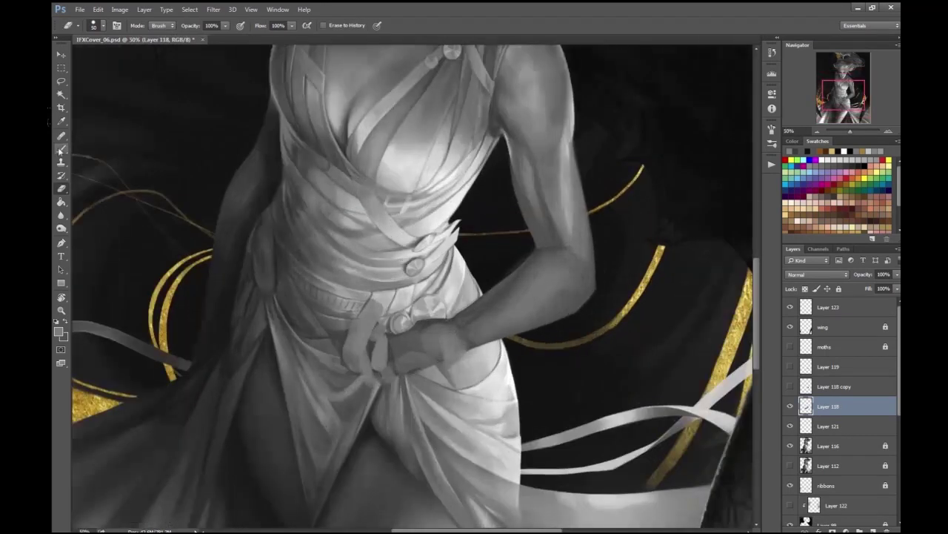
- Brush lighter gray tones onto the back of the hand and wrist with a smaller brush
click(61, 148)
drag(422, 340, 422, 335)
key(ctrl+minus)
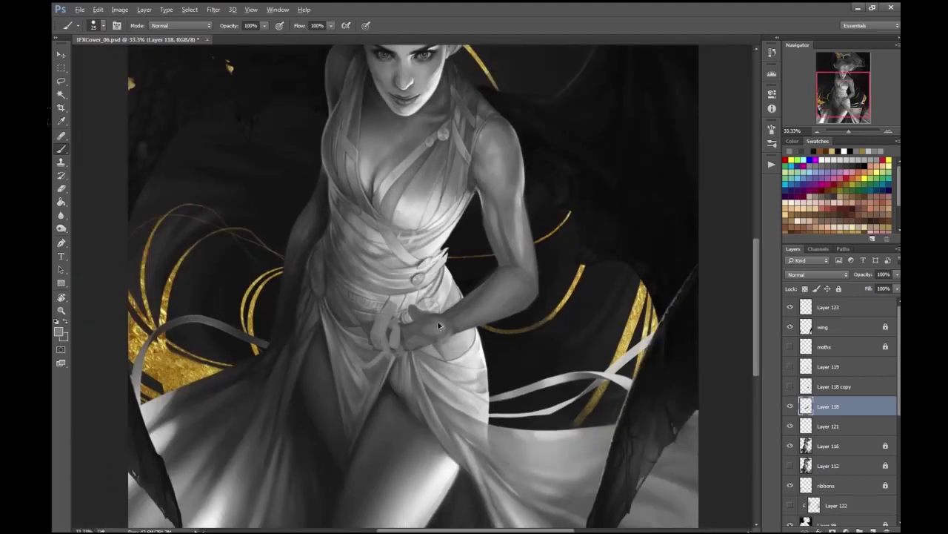
key(ctrl+plus)
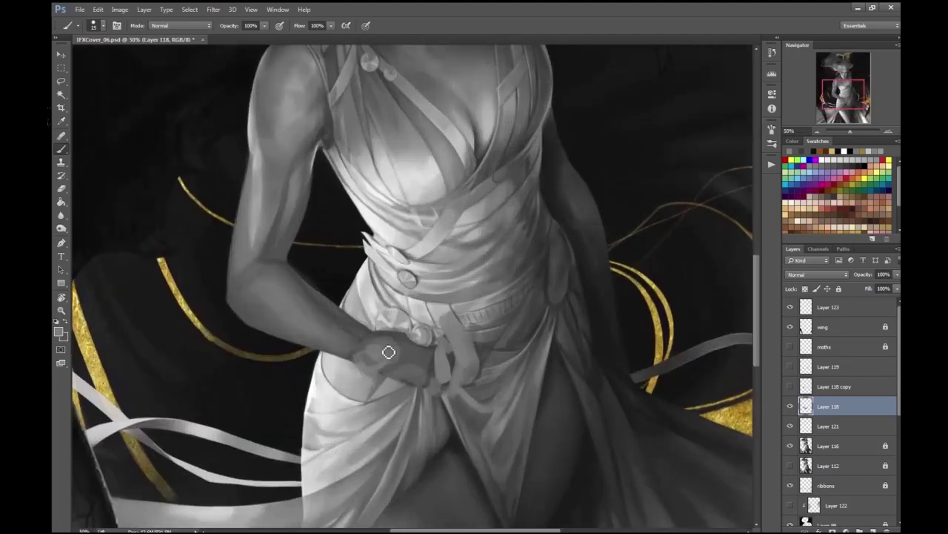
drag(392, 356, 355, 336)
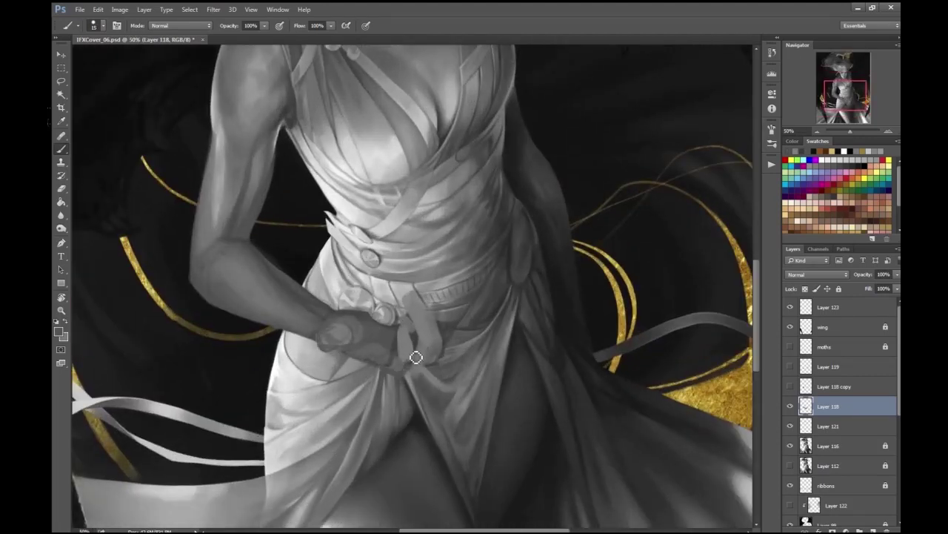
key(ctrl+minus)
key(ctrl+minus)
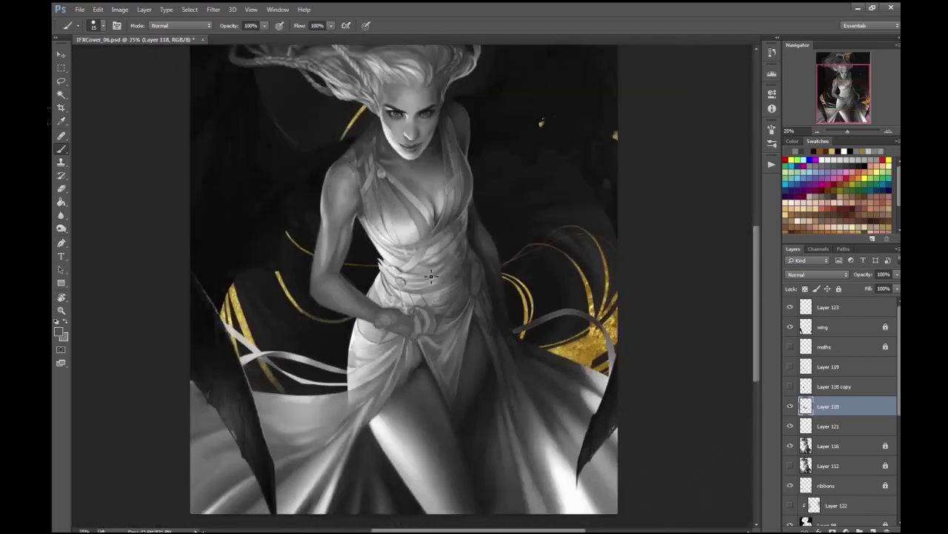
- Erase the gripping hand on Layer 118 in the flipped view and block in a flat dark gray hand shape over it
key(ctrl+plus)
key(e)
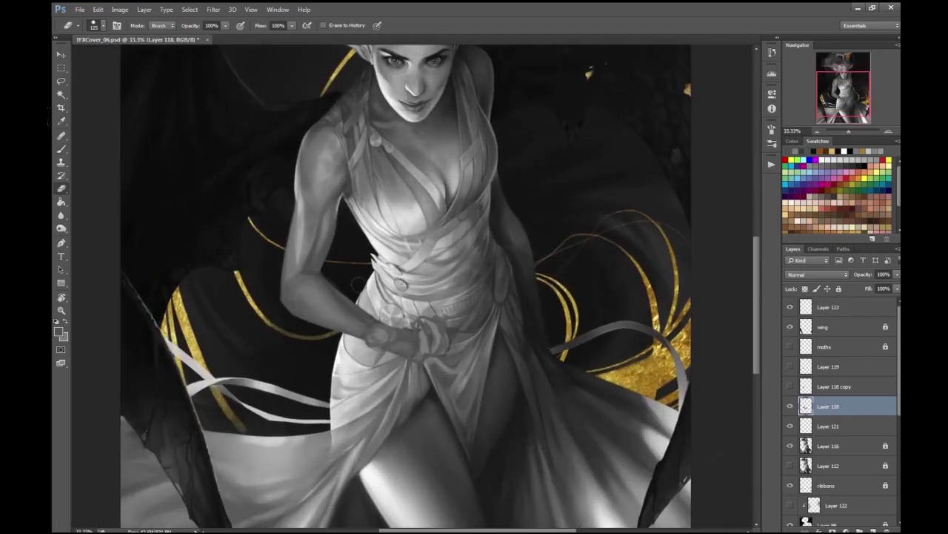
drag(457, 394, 405, 357)
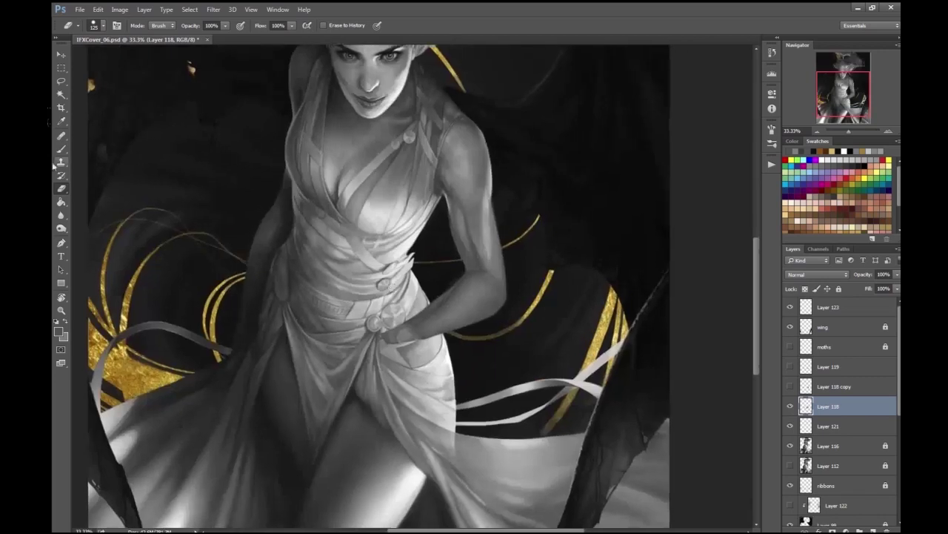
key(ctrl+plus)
key(b)
click(59, 331)
key(Escape)
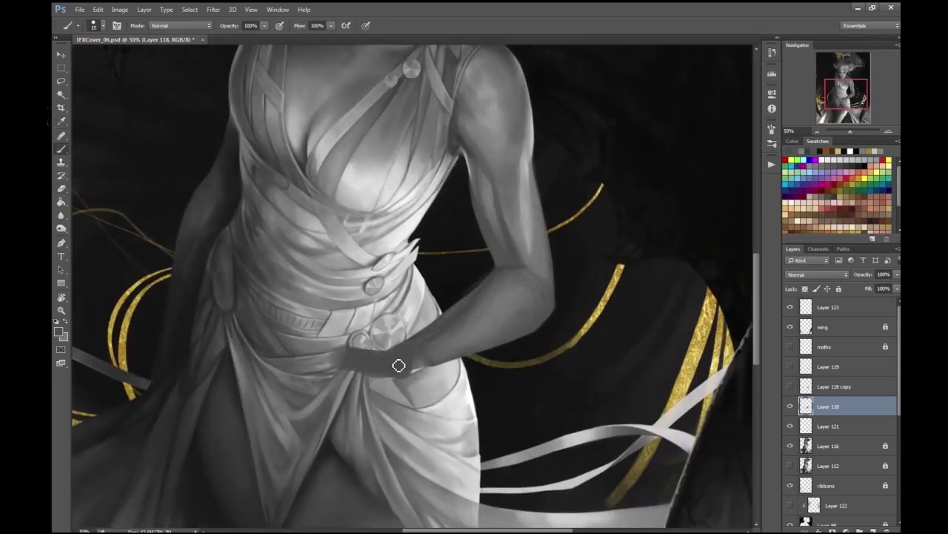
- Reshape the bent arm's elbow and forearm contour on Layer 118 with the brush and eraser
key(ctrl+minus)
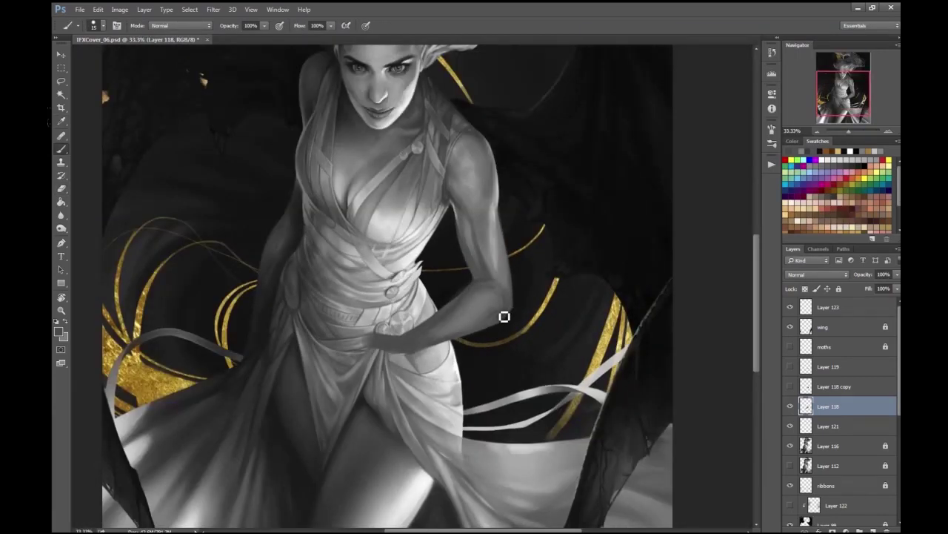
key(ctrl+minus)
key(ctrl+minus)
key(ctrl+plus)
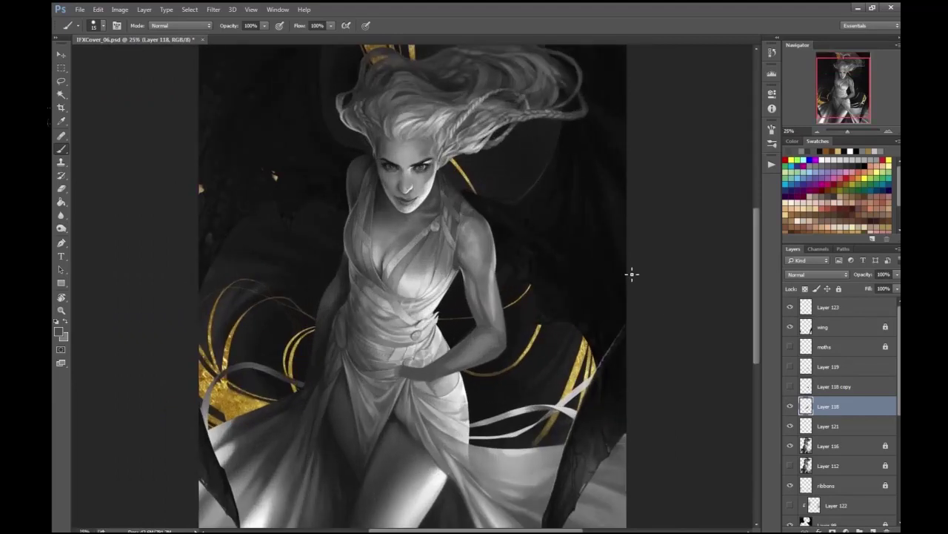
scroll(449, 267, up, 4)
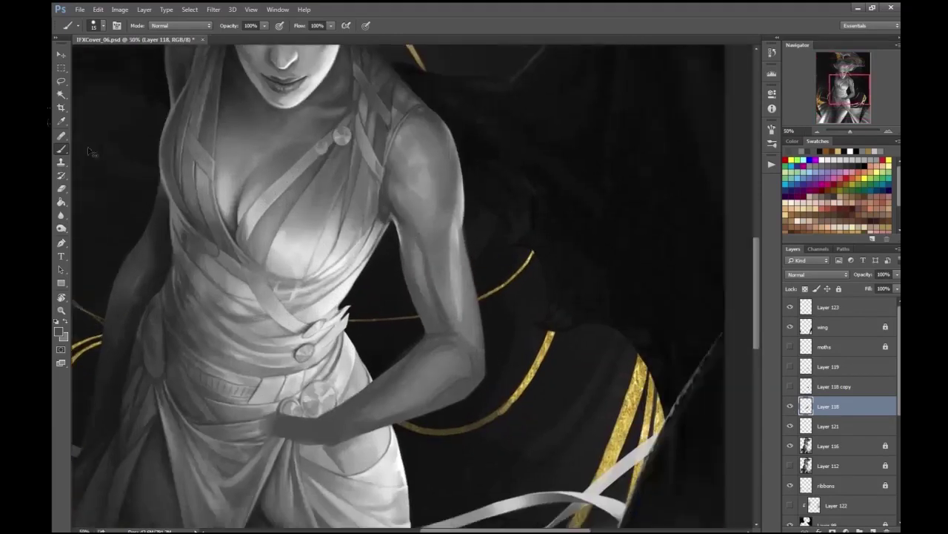
key(e)
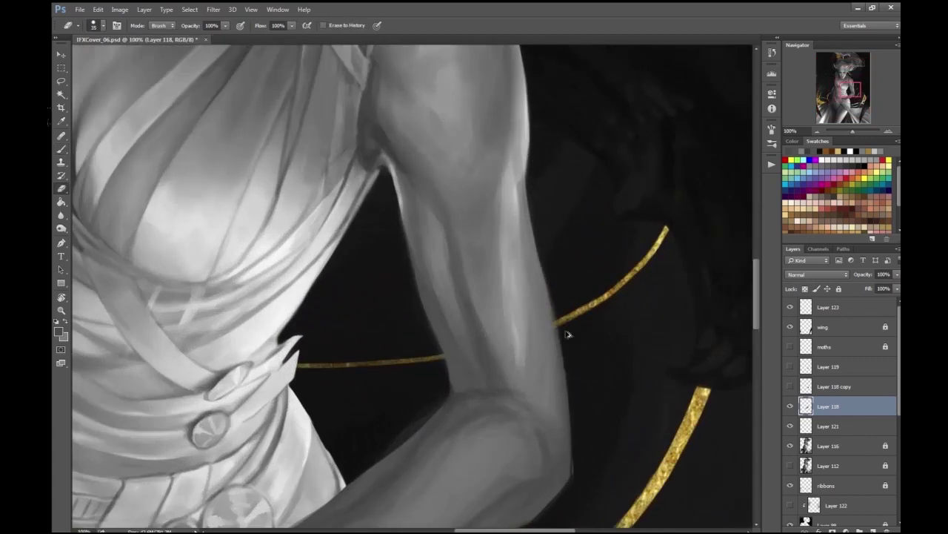
key(ctrl+minus)
key(ctrl+minus)
key(ctrl+minus)
key(ctrl+minus)
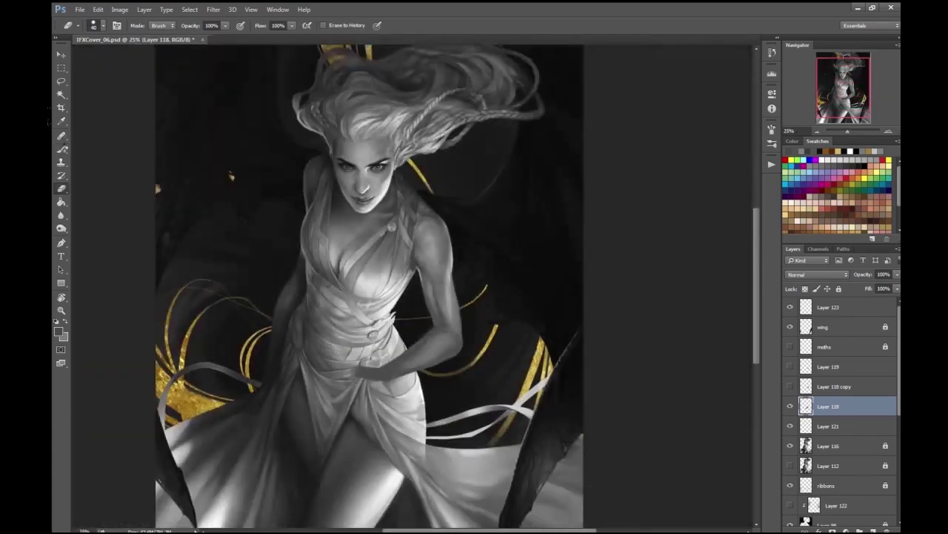
- Flip the canvas and block in a flat gray palm and finger silhouette at the end of the bent forearm
key(ctrl+shift+h)
key(ctrl+plus)
key(b)
scroll(282, 265, down, 2)
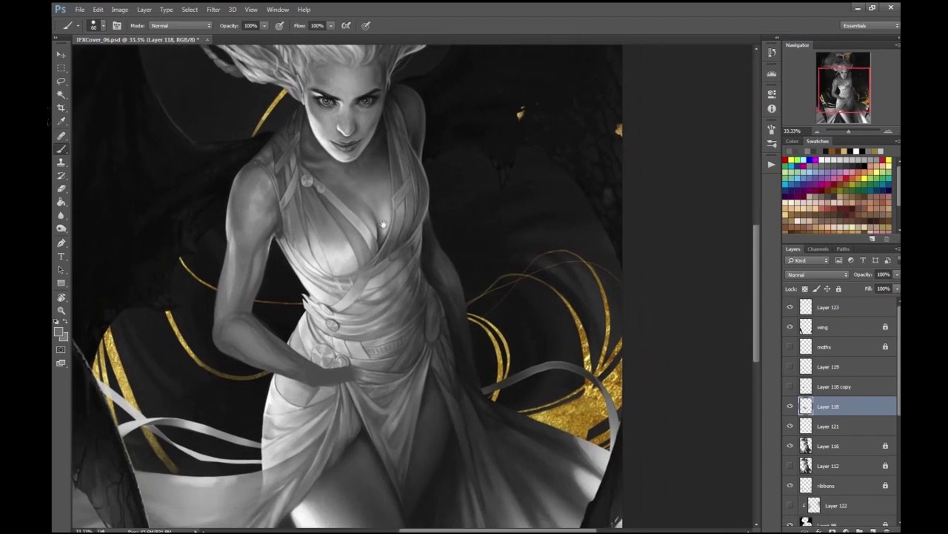
key(ctrl+plus)
key(ctrl+minus)
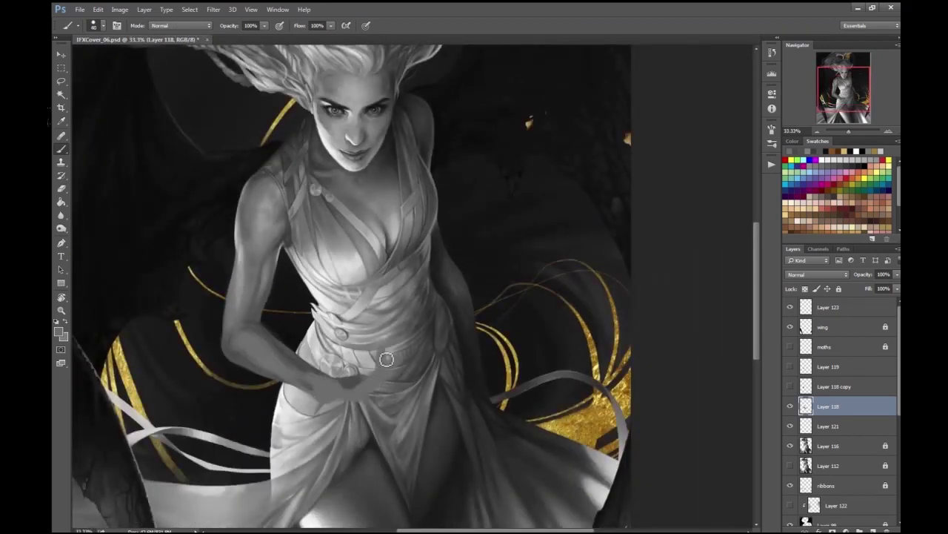
drag(387, 376, 371, 361)
- Pick a darker gray, sketch the thumb, palm and raised fingers of the upturned hand, and check the drawing in the flipped view
key(ctrl+minus)
key(ctrl+plus)
click(58, 331)
key(Return)
key(ctrl+plus)
mouse_move(274, 363)
mouse_down()
mouse_move(329, 393)
mouse_move(306, 358)
mouse_move(287, 351)
mouse_move(319, 368)
mouse_move(315, 376)
mouse_move(362, 371)
mouse_move(401, 314)
mouse_move(394, 367)
mouse_move(421, 320)
mouse_move(364, 368)
mouse_up()
key(h)
drag(386, 313, 669, 271)
mouse_move(336, 358)
mouse_down()
mouse_move(369, 413)
mouse_move(426, 412)
mouse_move(408, 402)
mouse_move(435, 421)
mouse_move(481, 401)
mouse_move(446, 381)
mouse_move(417, 385)
mouse_up()
drag(439, 422, 430, 412)
key(e)
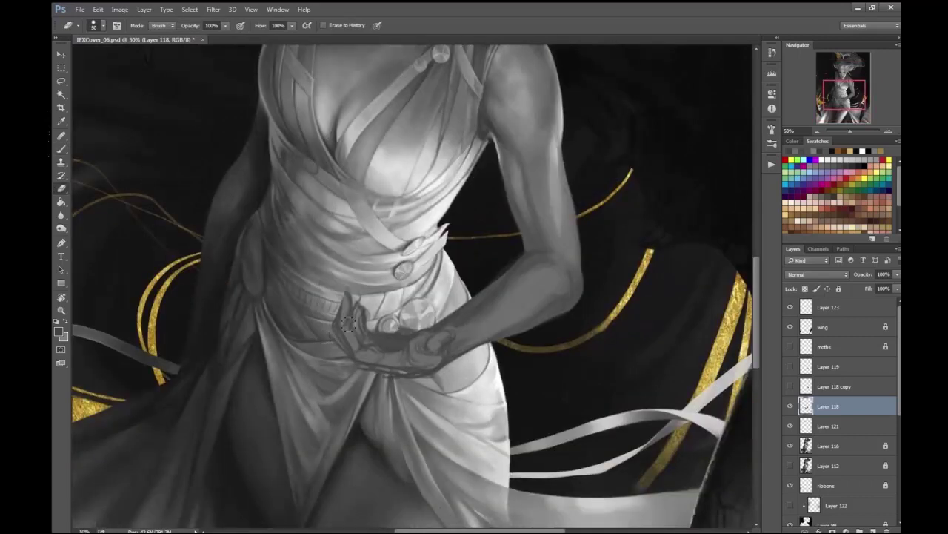
- Repaint the upturned hand's raised fingers in gray over the belt and separate them with dark outlines
scroll(339, 374, down, 3)
scroll(642, 252, up, 4)
key(i)
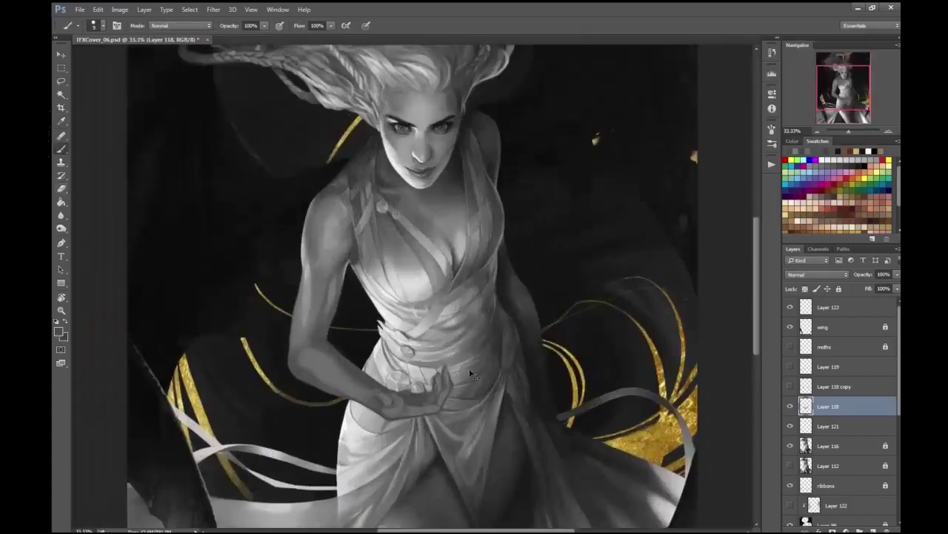
key(Return)
key(b)
mouse_move(415, 340)
mouse_down()
mouse_move(399, 366)
mouse_move(414, 362)
mouse_move(434, 289)
mouse_up()
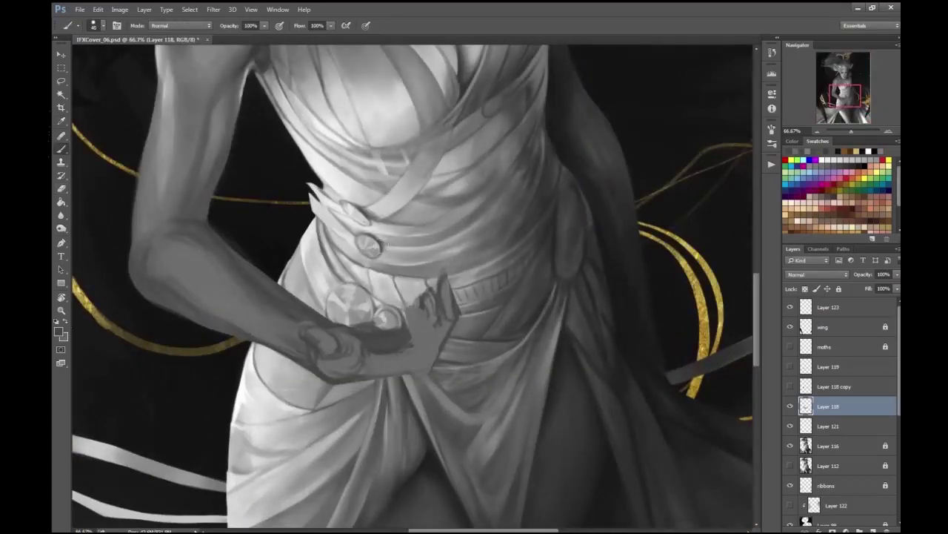
drag(412, 324, 426, 352)
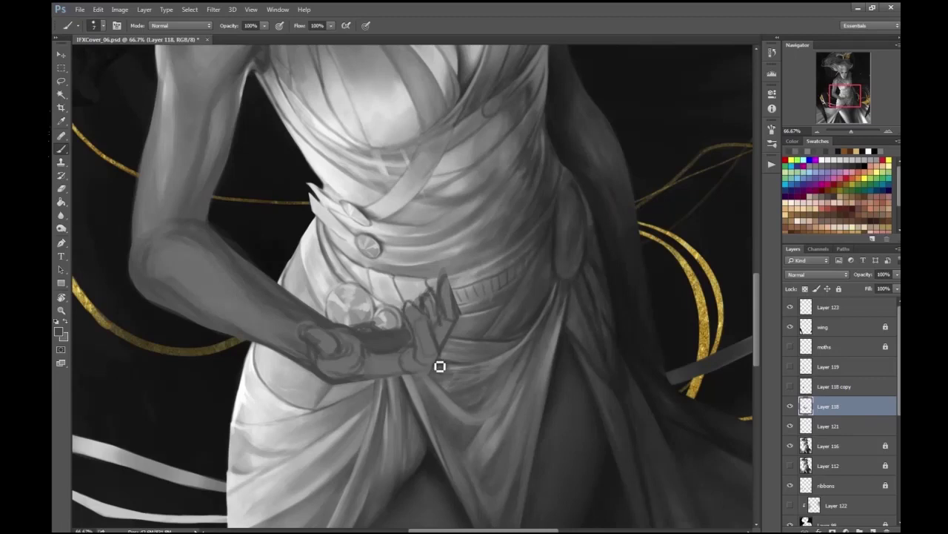
scroll(439, 341, down, 2)
scroll(468, 379, down, 3)
scroll(467, 379, up, 3)
scroll(468, 379, up, 1)
key(ctrl+minus)
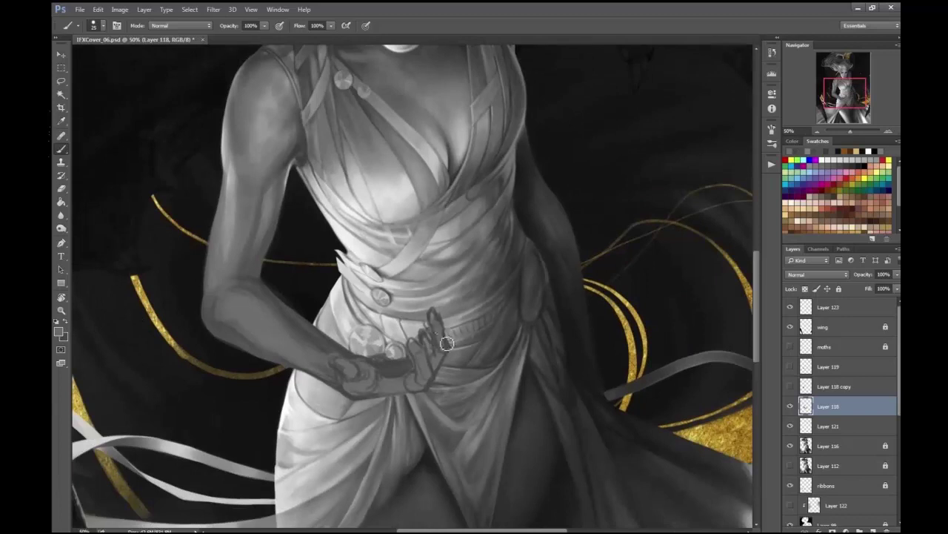
- Hide Layer 118 and show Layer 118 copy and Layer 119 with the lowered arm and open hand
scroll(443, 335, down, 3)
scroll(593, 277, up, 1)
click(790, 406)
click(790, 386)
key(ctrl+minus)
key(ctrl+plus)
- Add a new layer above Layer 118 copy, paint a gray ribbon trailing from the wrist, and trim its far end
key(ctrl+shift+alt+n)
key(ctrl+plus)
key(ctrl+plus)
drag(442, 319, 575, 205)
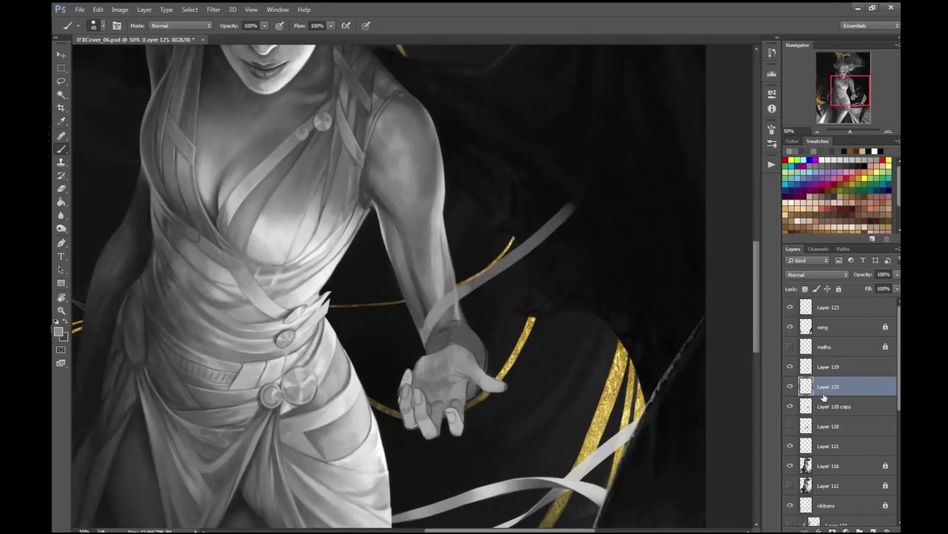
scroll(837, 414, down, 1)
click(61, 191)
drag(528, 244, 567, 194)
- Paint a second gray ribbon wrapping the wrist and rising beside the first, and flip the canvas
key(ctrl+plus)
key(b)
mouse_move(436, 380)
mouse_down()
mouse_move(441, 349)
mouse_move(451, 359)
mouse_move(515, 334)
mouse_up()
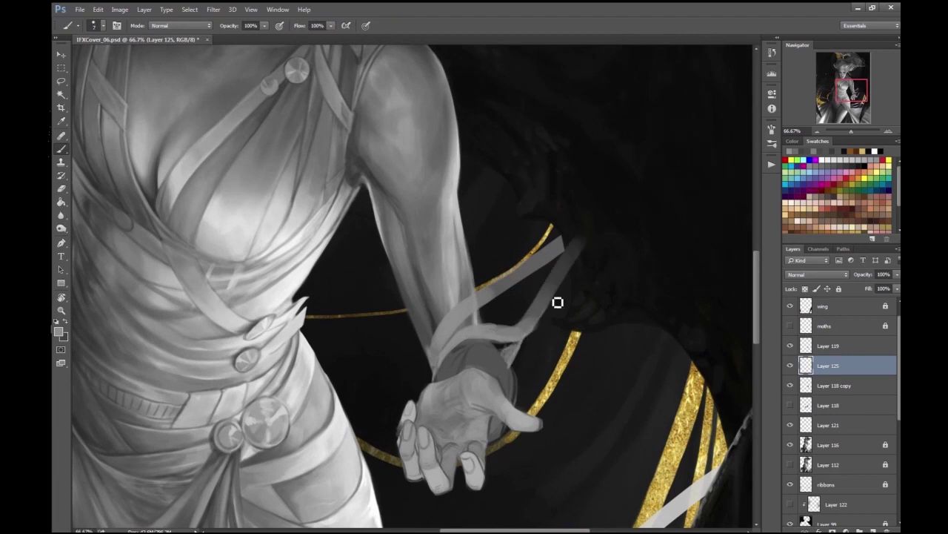
key(ctrl+minus)
key(ctrl+minus)
key(ctrl+shift+h)
key(ctrl+plus)
key(ctrl+plus)
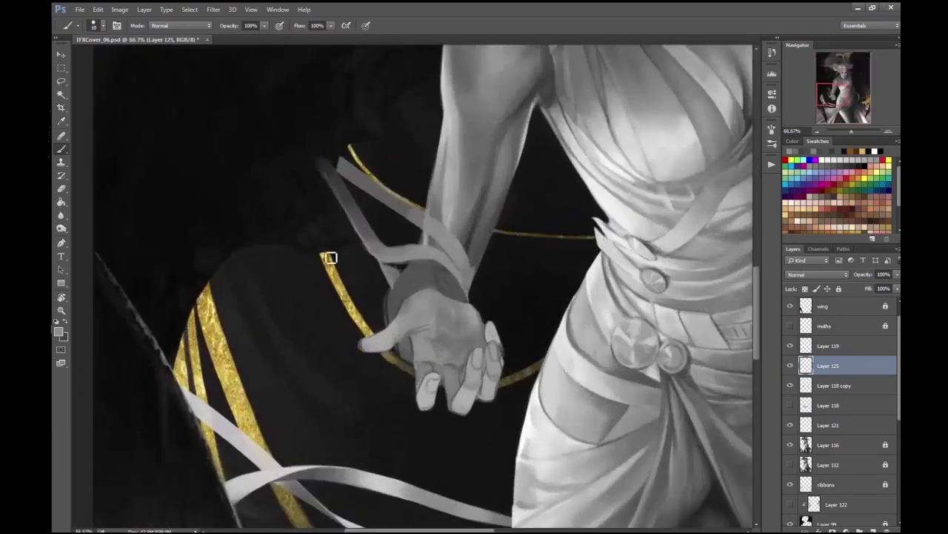
- Paint a third, lower ribbon strand from the wrist across the gold line and trim the loose ribbon ends
mouse_move(233, 218)
mouse_down()
mouse_move(397, 307)
mouse_move(438, 283)
mouse_move(447, 296)
mouse_move(476, 289)
mouse_up()
key(ctrl+minus)
key(ctrl+minus)
key(ctrl+minus)
key(ctrl+minus)
key(ctrl+plus)
key(ctrl+plus)
key(e)
key(ctrl+plus)
key(ctrl+plus)
key(ctrl+plus)
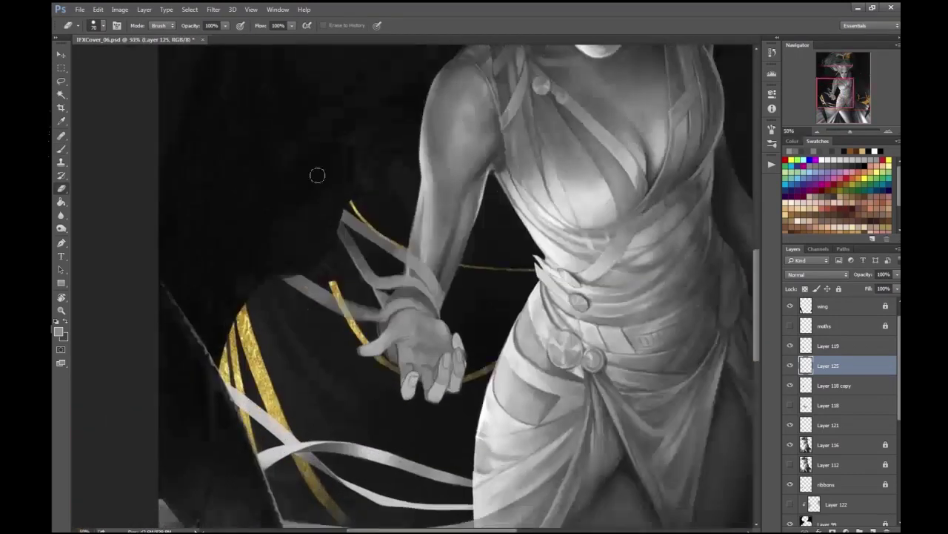
- Shade the ribbon wraps around the wrist with darker gray, erase the rough edges, and flip the canvas
key(b)
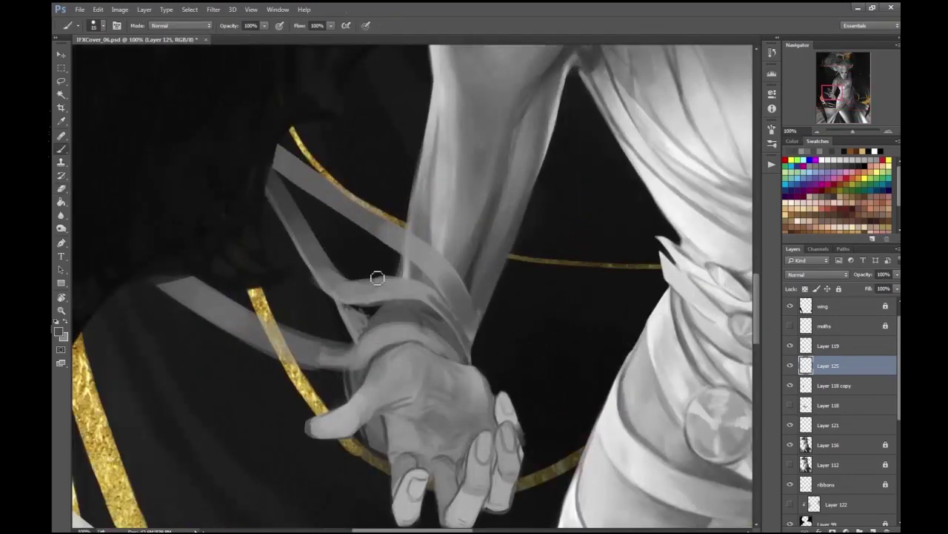
drag(330, 300, 389, 282)
key(e)
drag(343, 260, 393, 269)
key(ctrl+minus)
key(ctrl+minus)
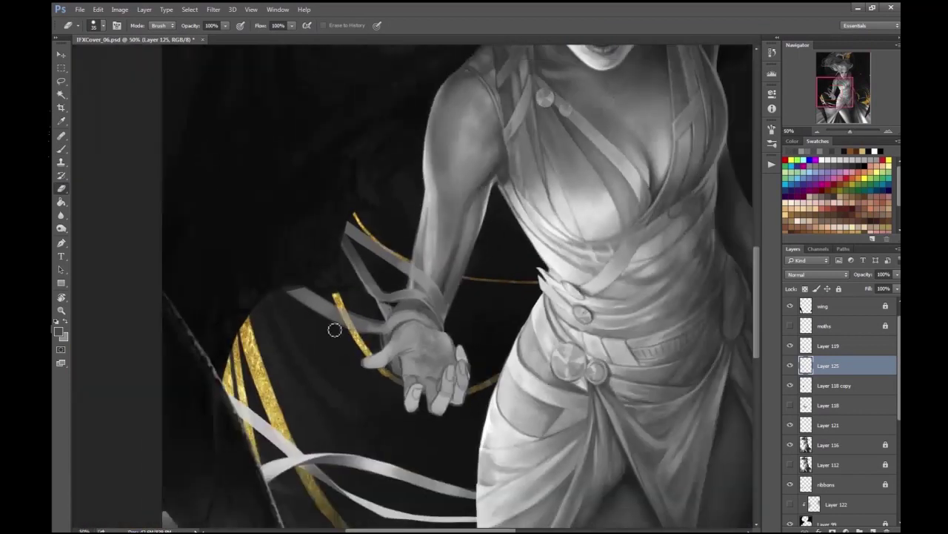
key(ctrl+minus)
key(ctrl+minus)
key(ctrl+minus)
key(ctrl+shift+h)
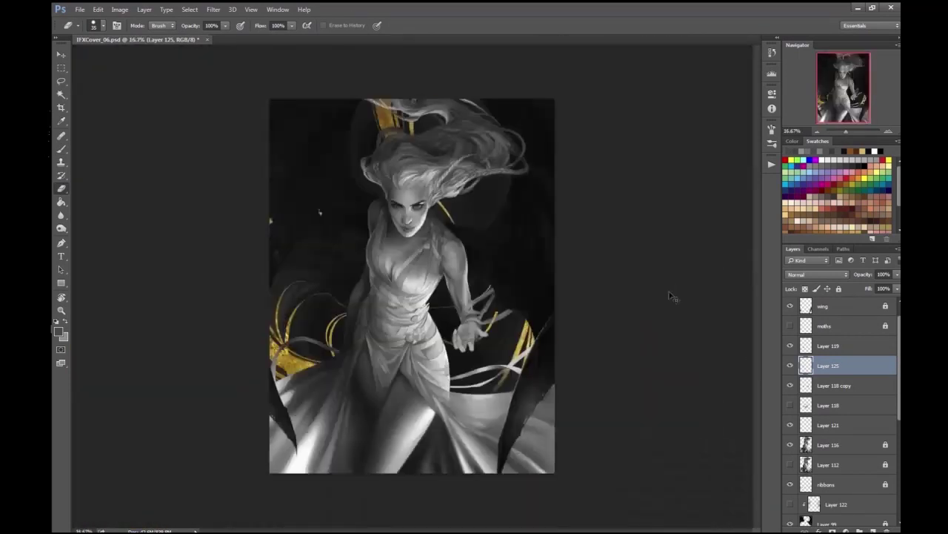
- Repaint the lower ribbon strand as a smooth lighter gray curve, erase its uneven edge, and flip the canvas
key(ctrl+plus)
key(ctrl+plus)
key(ctrl+plus)
key(ctrl+plus)
key(b)
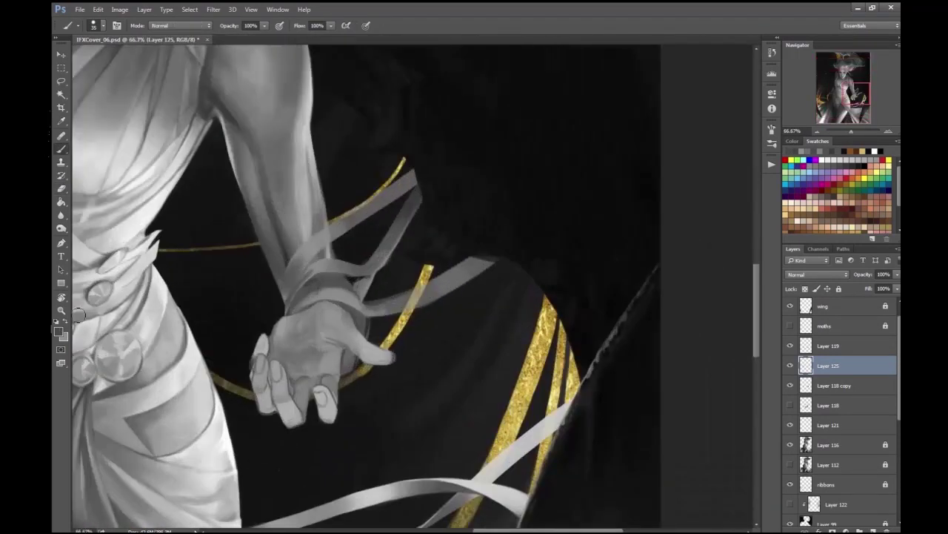
key(ctrl+plus)
drag(343, 326, 517, 252)
key(e)
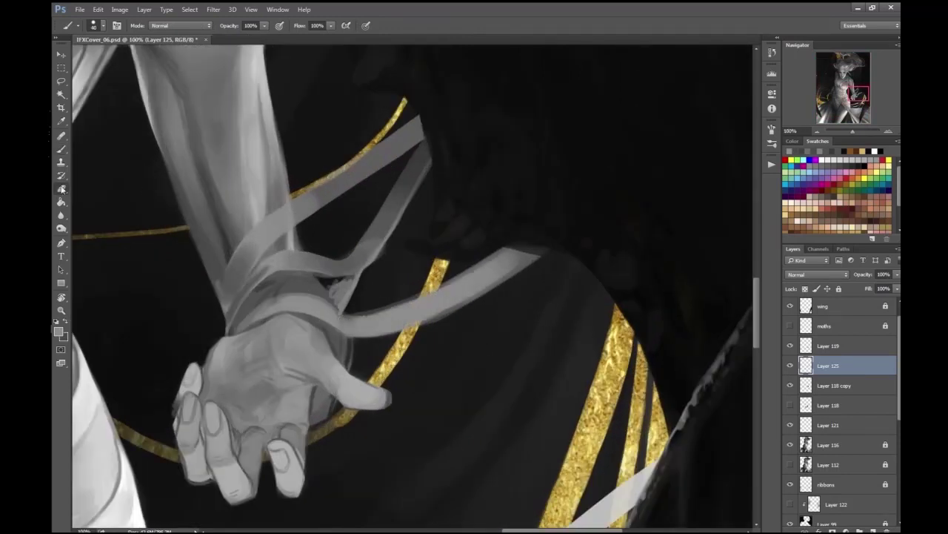
mouse_move(376, 341)
mouse_down()
mouse_move(496, 289)
mouse_move(404, 344)
mouse_move(448, 286)
mouse_up()
key(ctrl+minus)
key(ctrl+plus)
key(b)
key(ctrl+minus)
key(ctrl+minus)
key(ctrl+minus)
key(ctrl+shift+h)
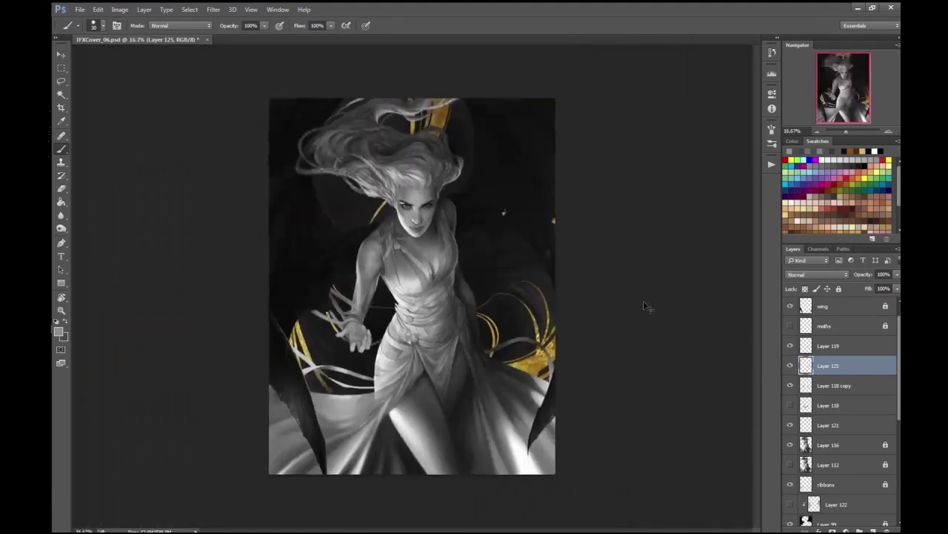
- Extend the lower ribbon from the wrist into a long loop curling back above the gold strands, and clean its edges
key(ctrl+plus)
key(ctrl+plus)
click(213, 325)
key(Return)
key(ctrl+plus)
key(e)
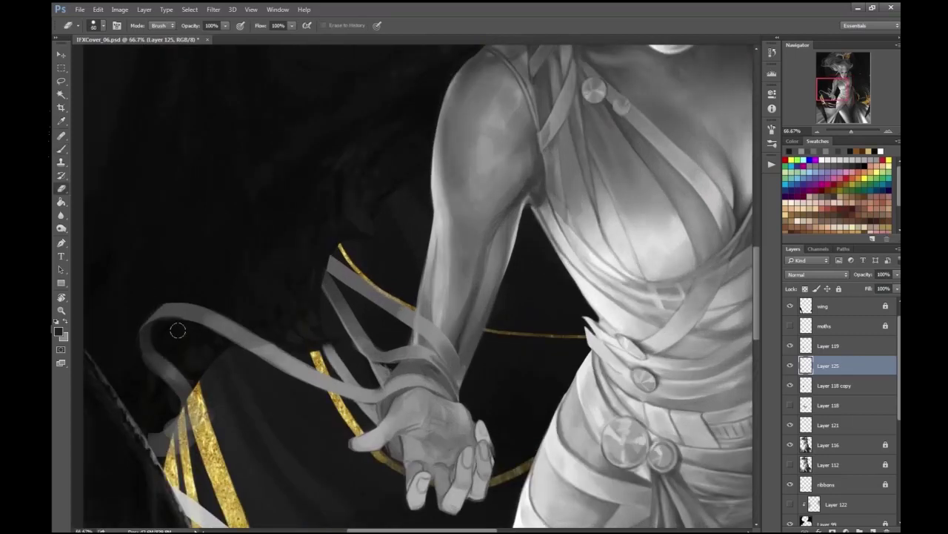
key(ctrl+minus)
key(ctrl+minus)
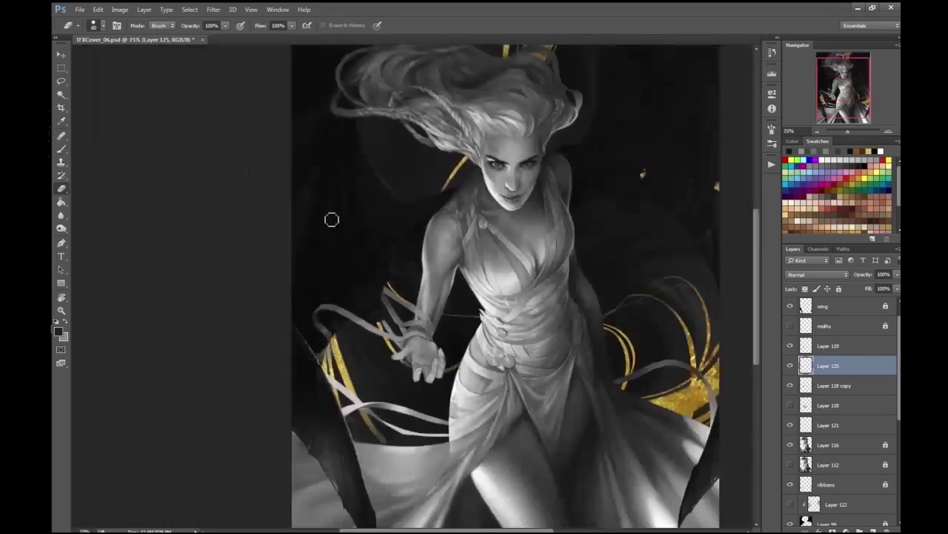
- Flip the canvas and paint the upper wrist ribbon as a long dark gray arc running to the canvas edge
key(ctrl+minus)
key(ctrl+shift+h)
key(ctrl+plus)
key(ctrl+plus)
key(b)
key(bracketright)
key(ctrl+minus)
key(ctrl+minus)
key(ctrl+minus)
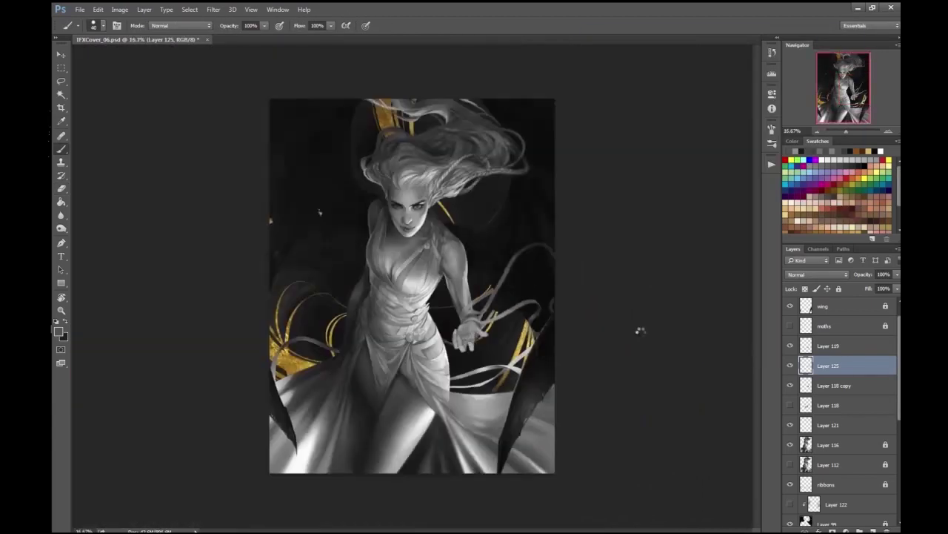
- Flip the canvas and, with a smaller brush, continue the lower ribbon into a second curl ending at the dark wing
key(ctrl+shift+h)
key(ctrl+plus)
key(ctrl+plus)
key(ctrl+plus)
key(bracketleft)
key(bracketleft)
key(bracketleft)
key(bracketleft)
key(bracketleft)
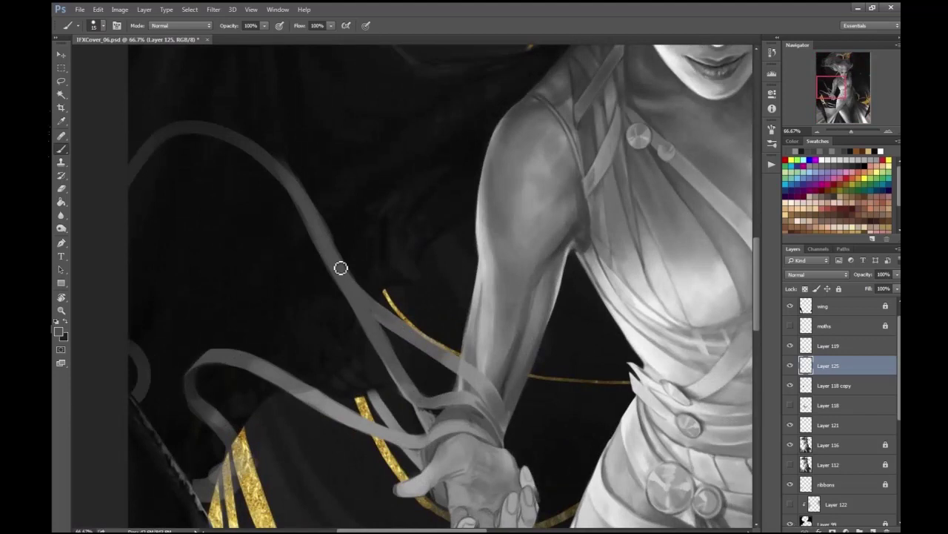
click(66, 318)
key(e)
key(b)
drag(248, 184, 359, 114)
drag(316, 330, 318, 428)
key(e)
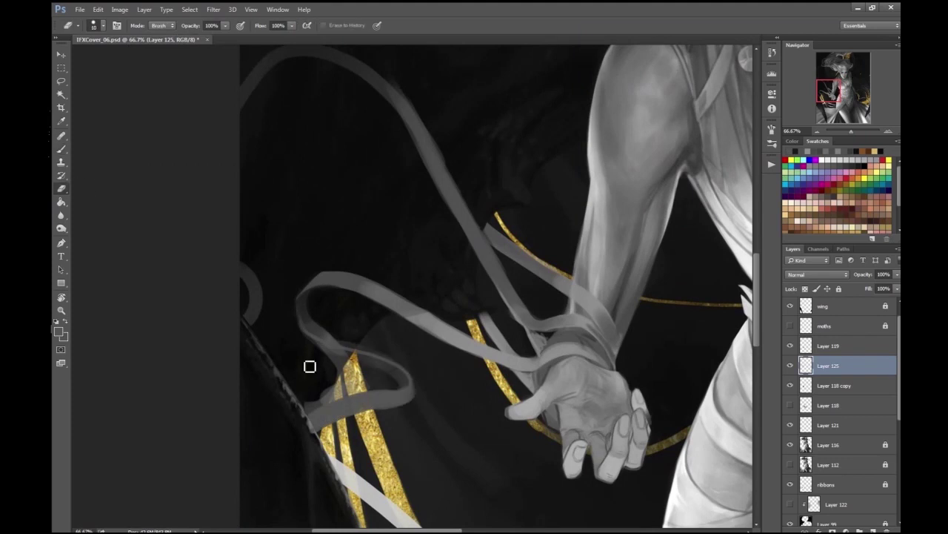
- Shade the folds and edges of the curling lower ribbon in grays and erase its outer bend to a cleaner shape
key(ctrl+plus)
key(b)
mouse_move(412, 289)
mouse_down()
mouse_move(348, 337)
mouse_move(346, 282)
mouse_up()
drag(371, 392, 237, 459)
drag(287, 316, 340, 335)
click(64, 323)
key(ctrl+plus)
key(e)
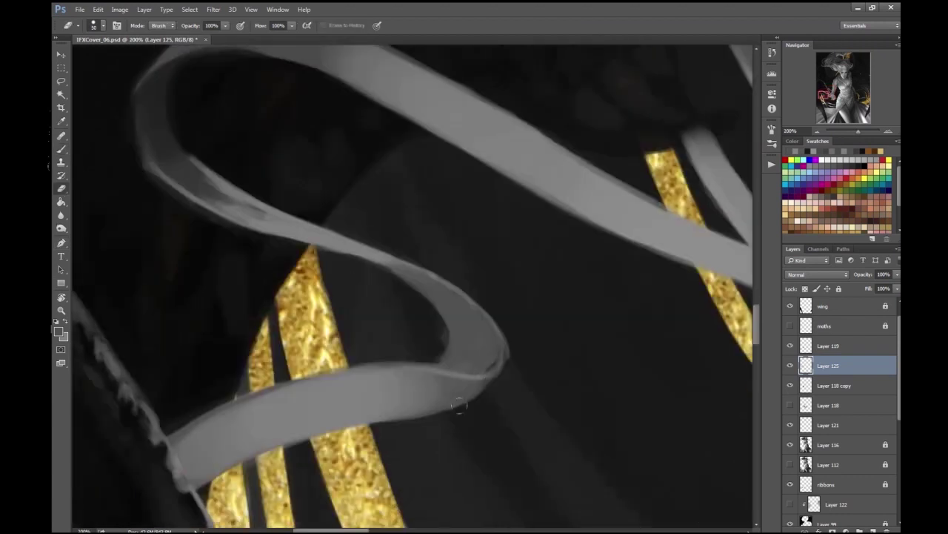
drag(391, 350, 447, 327)
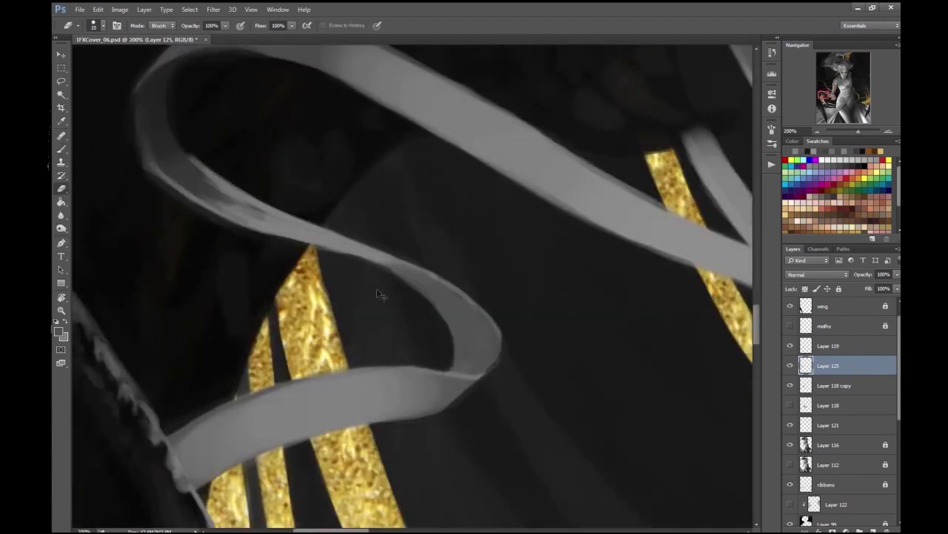
- Save the painting and switch to the tonal dodge and burn tool set to Midtones at 75% exposure
key(ctrl+0)
key(ctrl+s)
key(ctrl+plus)
key(o)
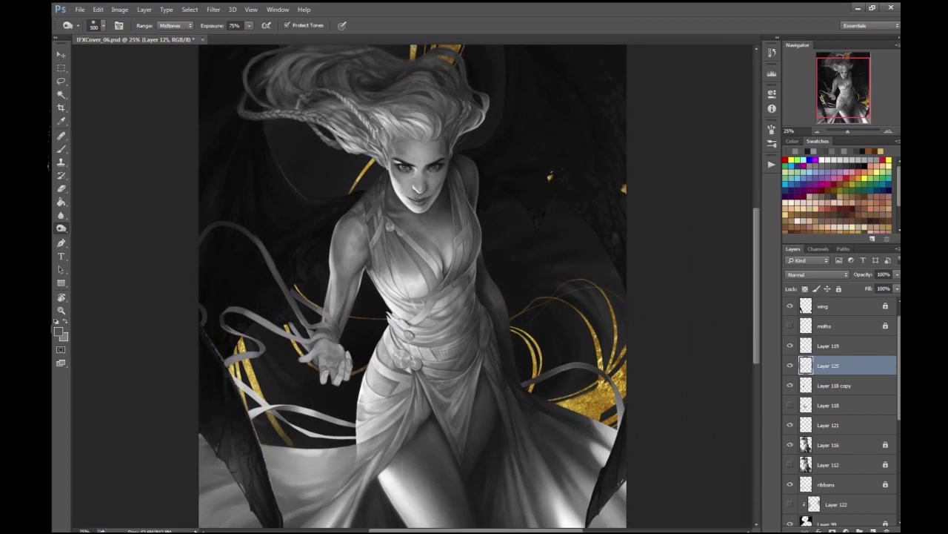
- Clean up the edges of the curled ribbon beside the open hand with the Eraser on Layer 125
scroll(449, 262, up, 4)
key(e)
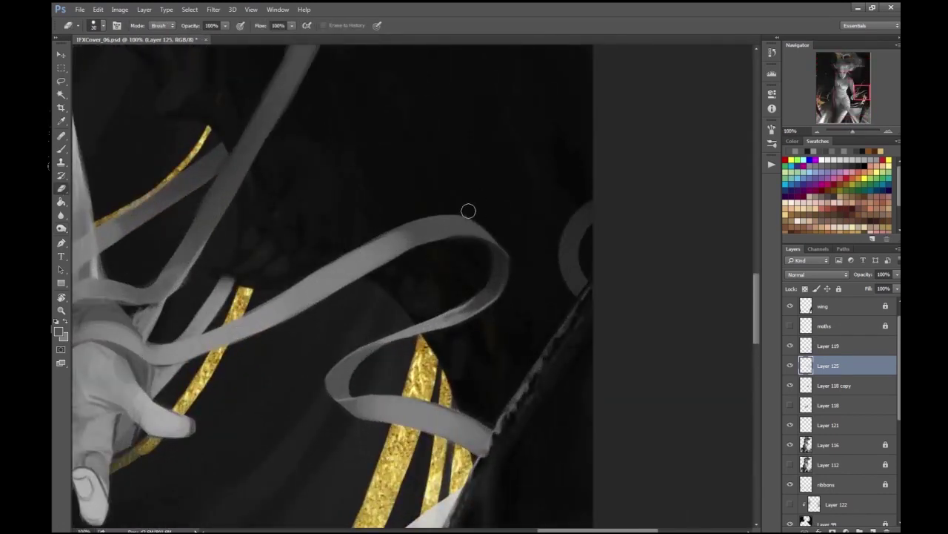
scroll(486, 223, down, 2)
scroll(341, 81, up, 2)
drag(464, 303, 453, 299)
- Choose a light grey brush colour and brighten the lower end of the curled ribbon where it meets the wing
key(i)
click(57, 331)
key(Return)
key(b)
scroll(506, 163, down, 2)
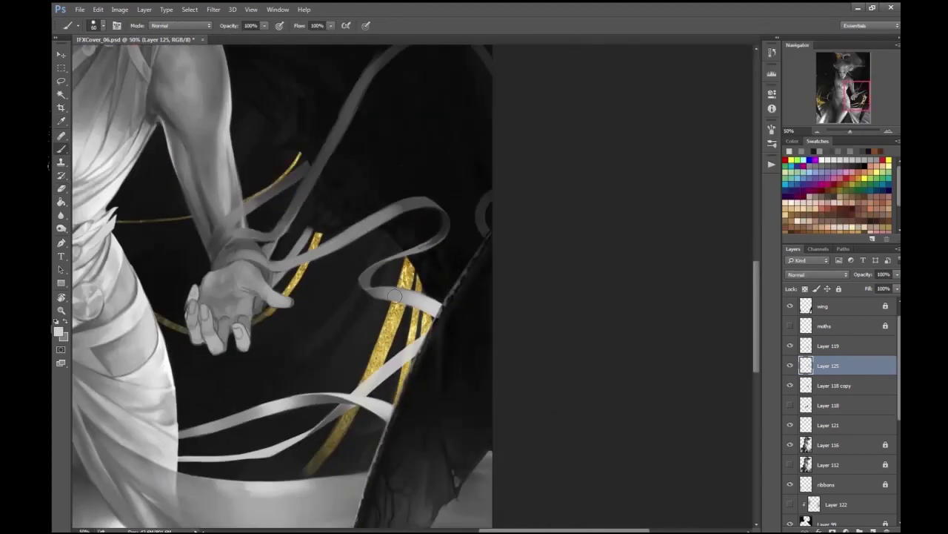
scroll(627, 224, down, 2)
scroll(645, 220, up, 2)
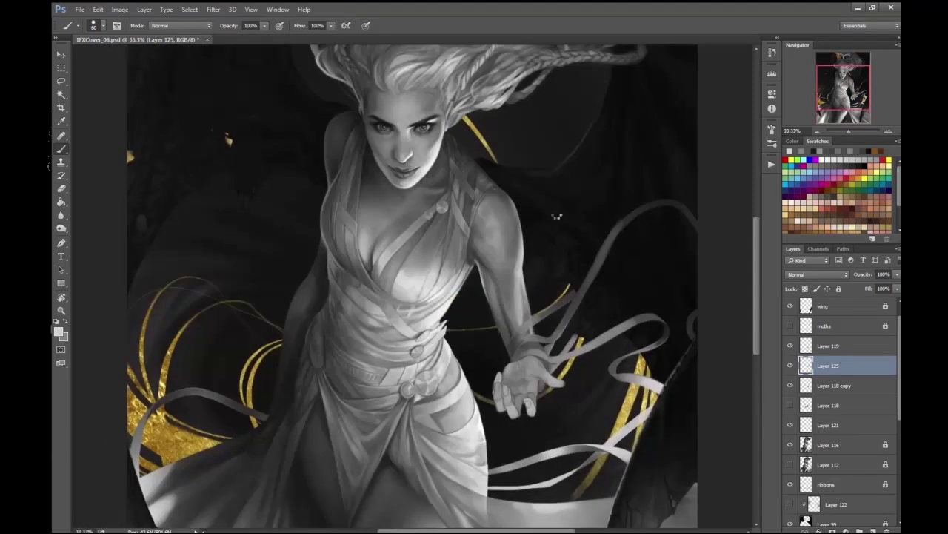
- Erase the rough outer edge of the curled ribbon around its lower bend
scroll(382, 263, up, 5)
key(e)
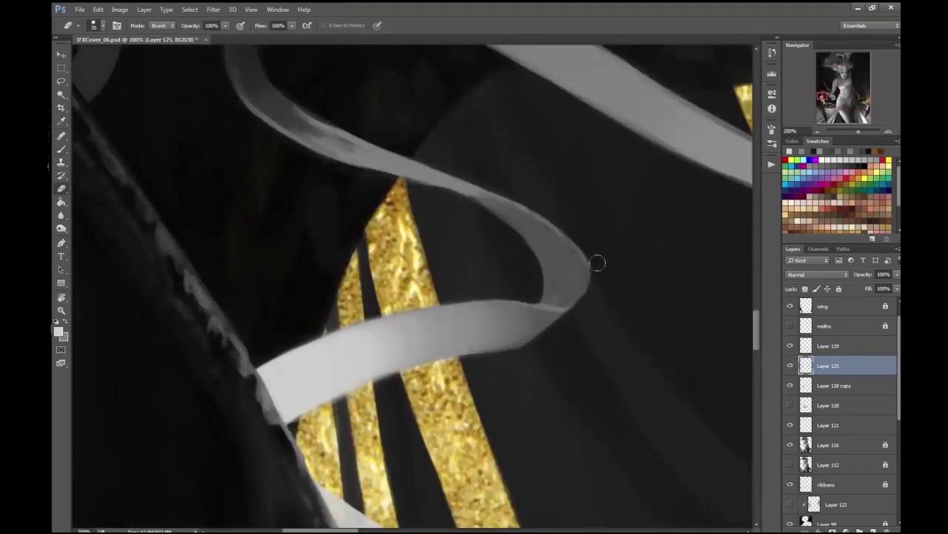
drag(595, 244, 559, 373)
- Paint sampled light grey highlights along the middle stretch of the ribbon's S-curve and over its bends
key(b)
mouse_move(275, 284)
mouse_down()
mouse_move(479, 338)
mouse_move(548, 389)
mouse_move(376, 303)
mouse_move(454, 325)
mouse_up()
alt+click(345, 294)
key(bracketright)
drag(222, 222, 297, 267)
drag(237, 241, 326, 286)
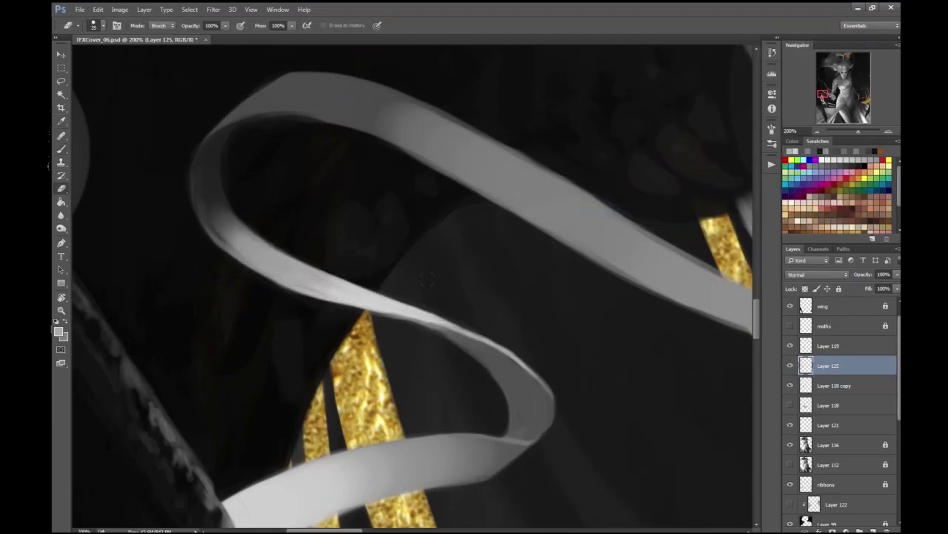
- View the whole painting and save the document
key(ctrl+minus)
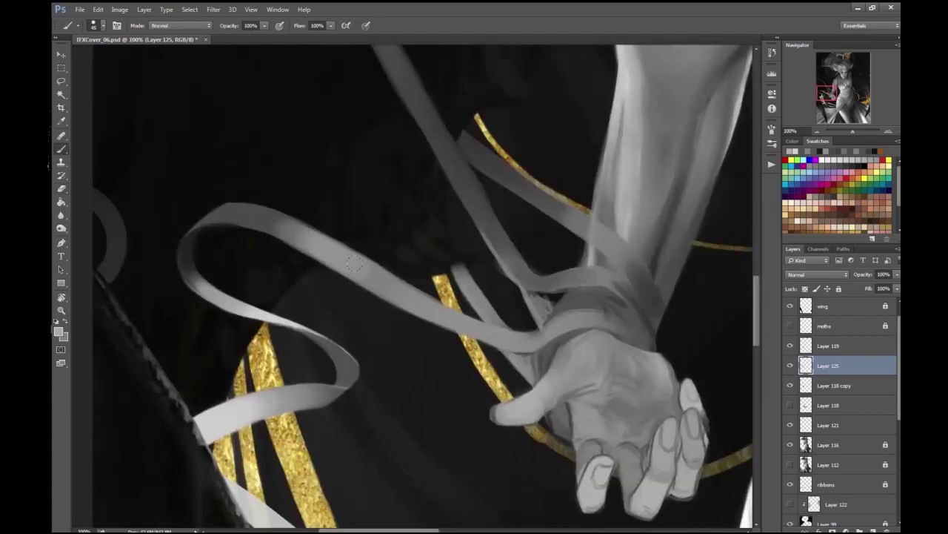
key(ctrl+minus)
key(ctrl+minus)
key(ctrl+minus)
key(ctrl+minus)
key(ctrl+minus)
key(ctrl+s)
- Paint a dark grey tail that curls the tall arching ribbon back down along the canvas edge
key(ctrl+plus)
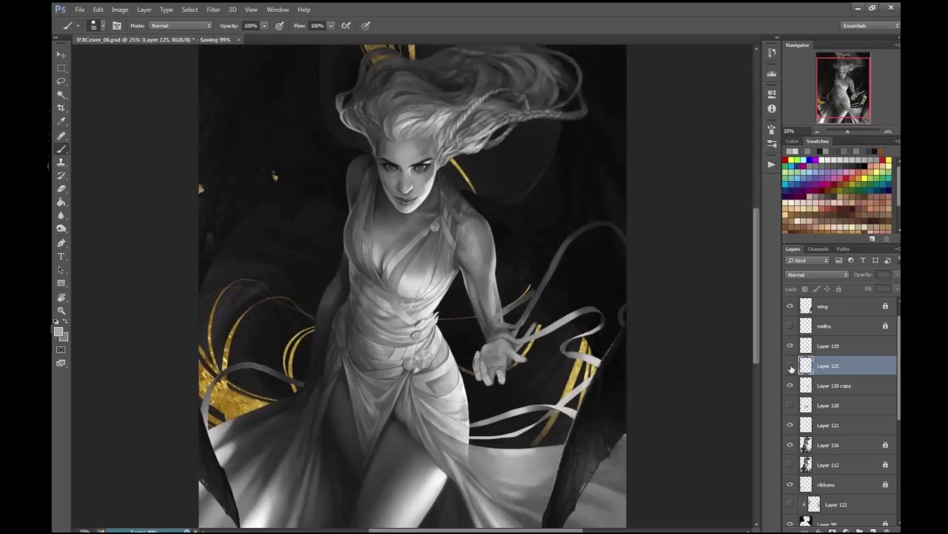
key(ctrl+plus)
key(o)
key(h)
drag(504, 131, 564, 197)
key(ctrl+1)
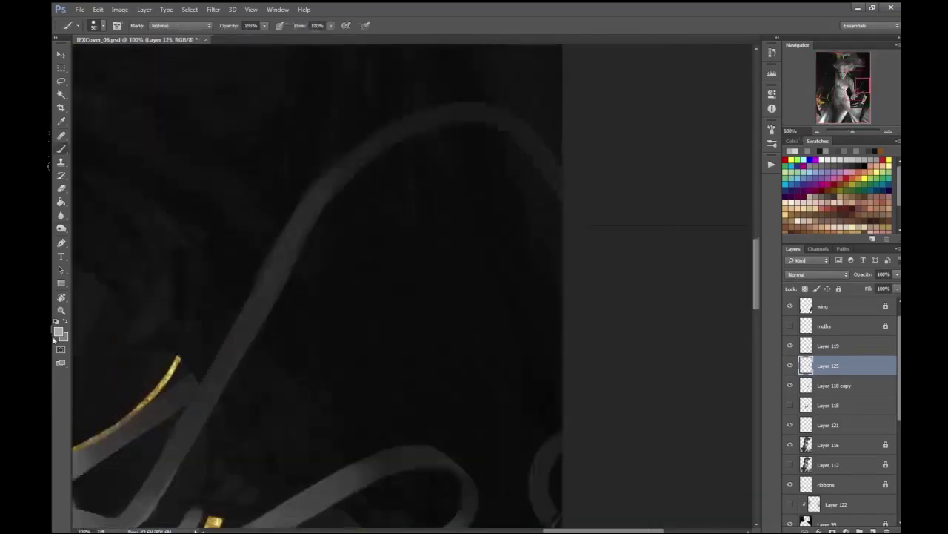
key(b)
mouse_move(321, 194)
mouse_down()
mouse_move(423, 131)
mouse_move(538, 300)
mouse_up()
- Erase along the arch of the tall ribbon to refine its outline and taper it into the curl
key(e)
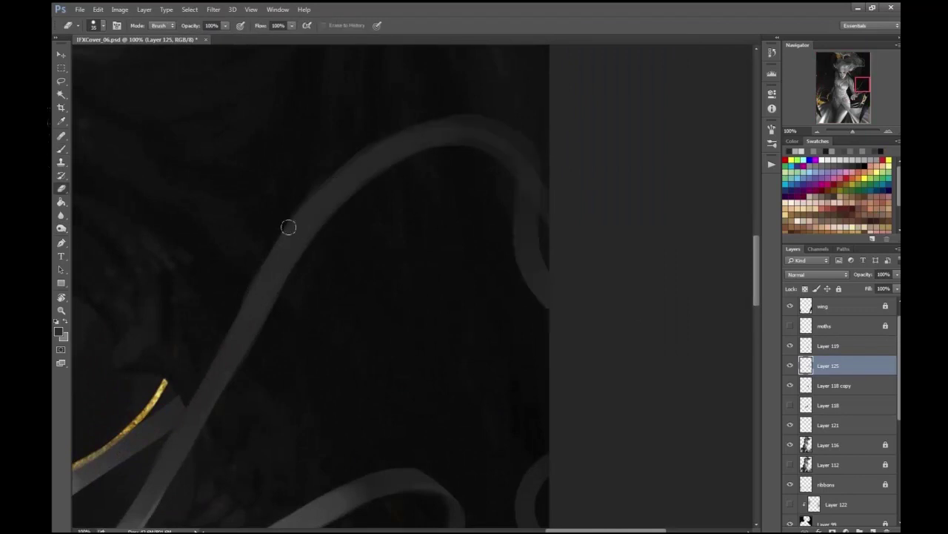
drag(458, 149, 511, 183)
key(ctrl+0)
key(ctrl+plus)
- Choose a darker grey and shade the tall ribbon's turn and the ribbons around the wrist
key(b)
click(58, 331)
key(Return)
key(ctrl+1)
drag(675, 221, 618, 207)
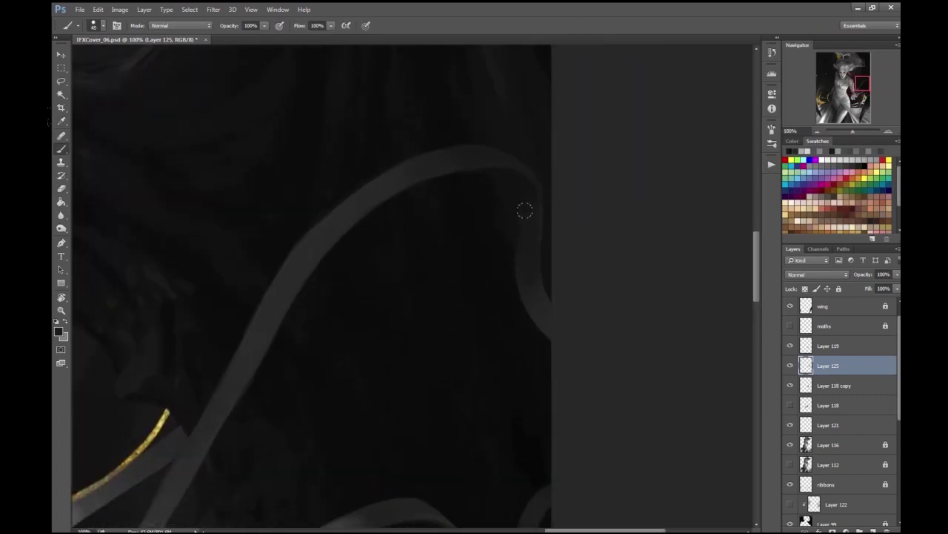
drag(530, 291, 371, 265)
mouse_move(462, 158)
mouse_down()
mouse_move(474, 329)
mouse_move(418, 291)
mouse_move(405, 239)
mouse_up()
mouse_move(366, 334)
mouse_down()
mouse_move(451, 288)
mouse_move(392, 313)
mouse_up()
drag(468, 346, 481, 384)
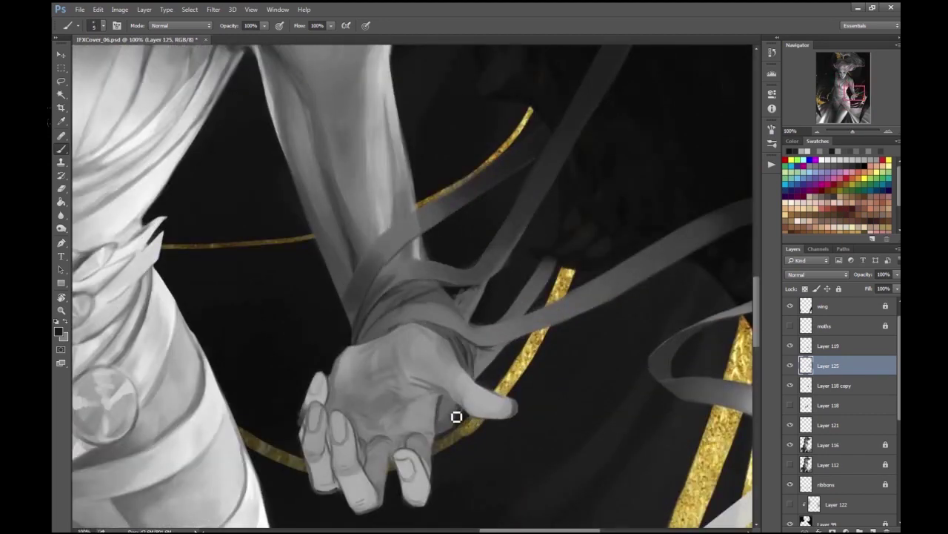
- Zoom out to the full painting and save the file
key(ctrl+minus)
key(ctrl+minus)
key(ctrl+minus)
key(ctrl+minus)
key(ctrl+minus)
key(ctrl+s)
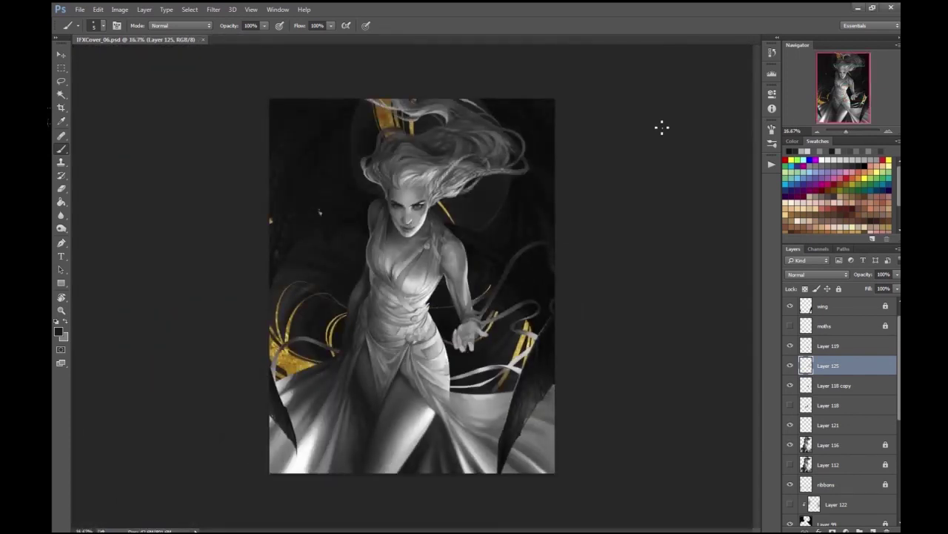
- Paint a lighter grey highlight on the ribbon crossing the forearm above the wrist wraps
key(ctrl+plus)
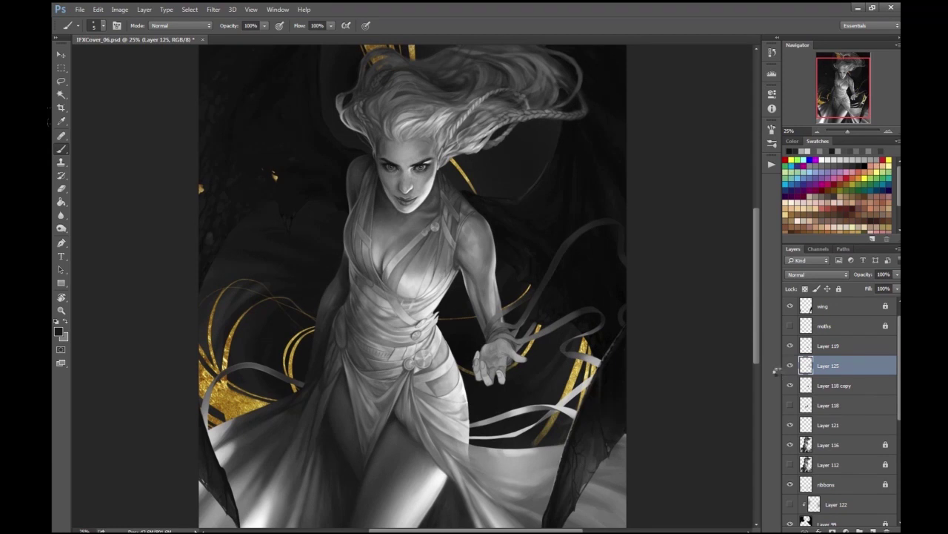
key(ctrl+plus)
key(ctrl+plus)
key(ctrl+plus)
drag(519, 325, 554, 316)
key(ctrl+plus)
key(e)
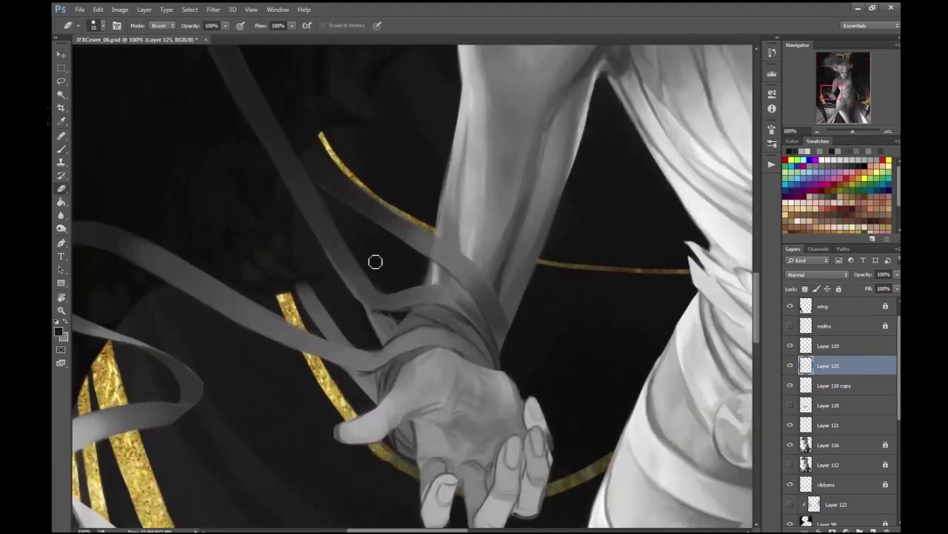
key(b)
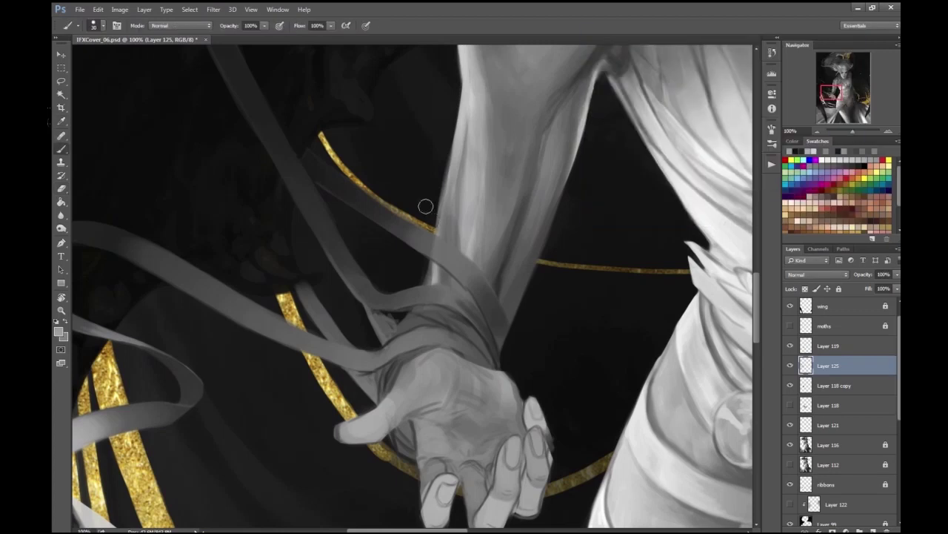
drag(454, 261, 489, 315)
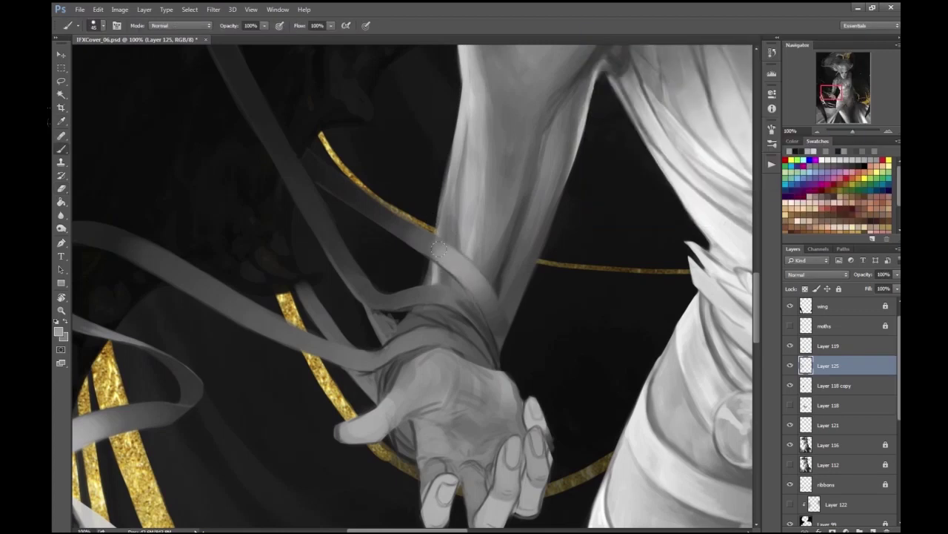
key(ctrl+minus)
key(ctrl+plus)
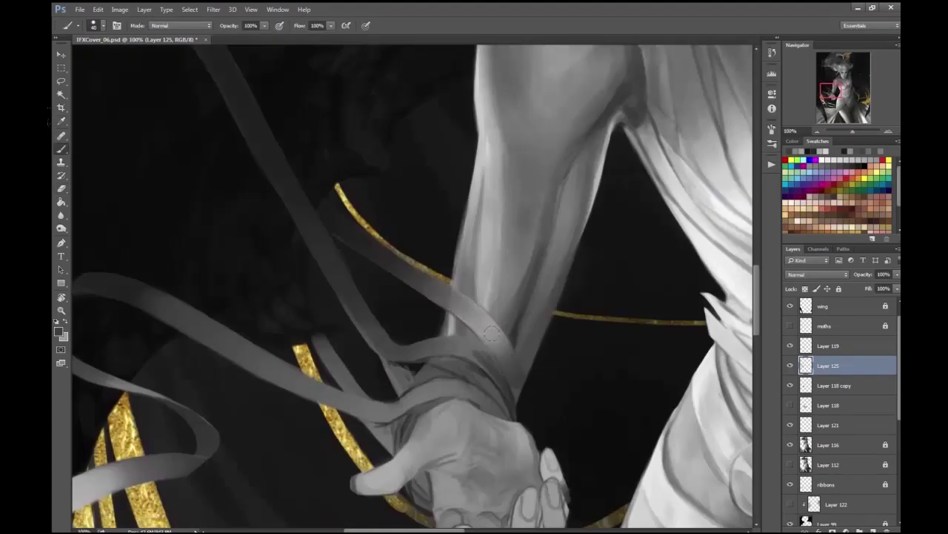
- Save the document and hide Layer 125 with the loose wrist ribbons
key(ctrl+0)
key(ctrl+s)
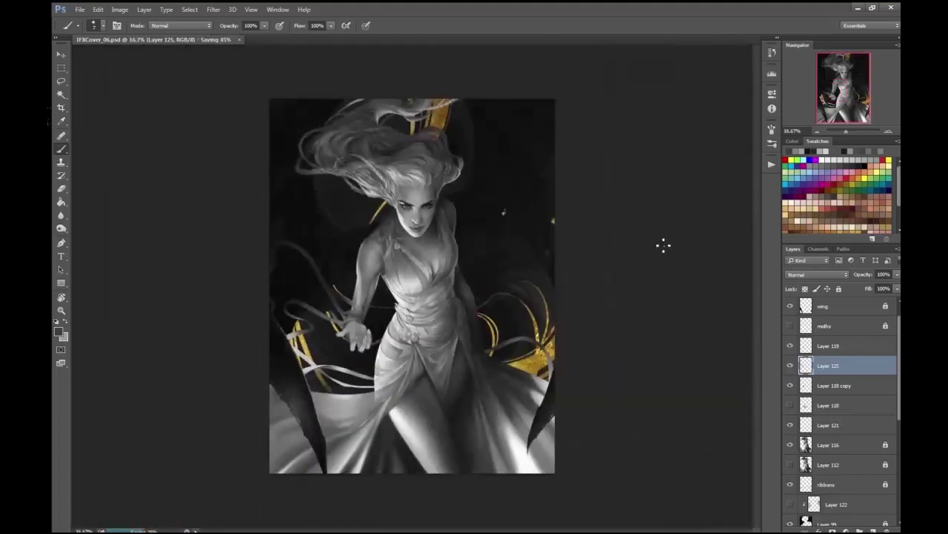
key(ctrl+plus)
key(h)
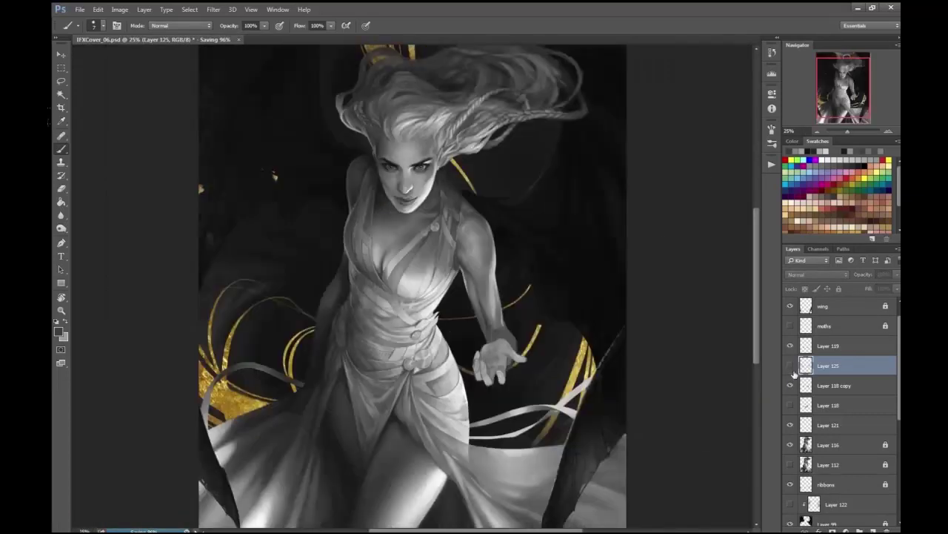
click(790, 365)
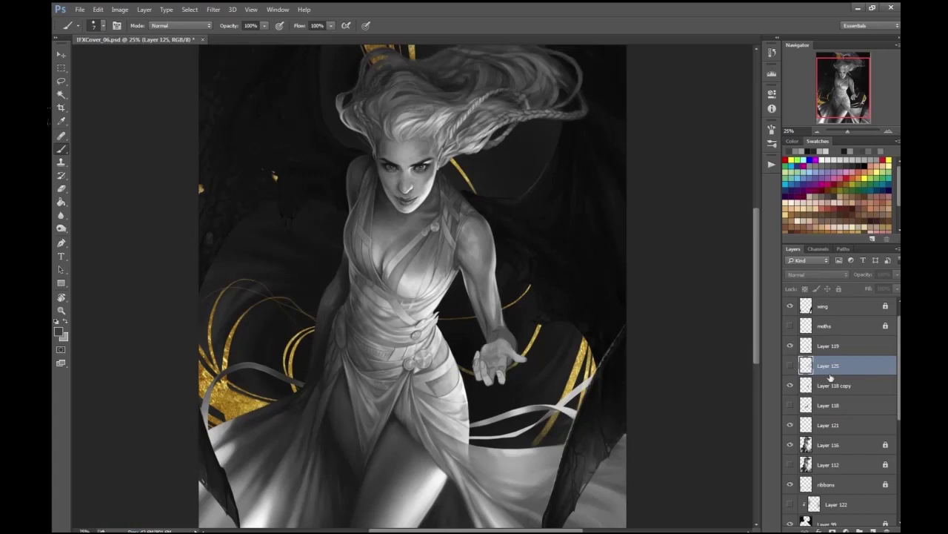
- Create a new layer above Layer 119 at 57% opacity and paint a broad sheer grey cloth sweeping from the shadowed arm
key(ctrl+shift+alt+n)
key(bracketright)
key(bracketright)
key(bracketright)
key(bracketright)
key(bracketright)
key(bracketright)
key(bracketright)
key(bracketright)
key(bracketright)
key(bracketright)
drag(897, 275, 874, 286)
mouse_move(348, 223)
mouse_down()
mouse_move(312, 282)
mouse_move(223, 348)
mouse_move(245, 415)
mouse_move(315, 322)
mouse_move(244, 296)
mouse_move(348, 260)
mouse_move(319, 222)
mouse_move(346, 233)
mouse_move(333, 316)
mouse_up()
- Refine the outline and folds of the sheer cloth beside the shadowed arm with a much smaller brush
key(bracketleft)
key(bracketleft)
key(bracketleft)
key(bracketleft)
key(bracketleft)
key(bracketleft)
key(bracketleft)
key(bracketleft)
key(bracketleft)
key(bracketleft)
key(ctrl+minus)
key(h)
key(ctrl+plus)
key(ctrl+plus)
drag(511, 246, 289, 240)
scroll(280, 203, up, 1)
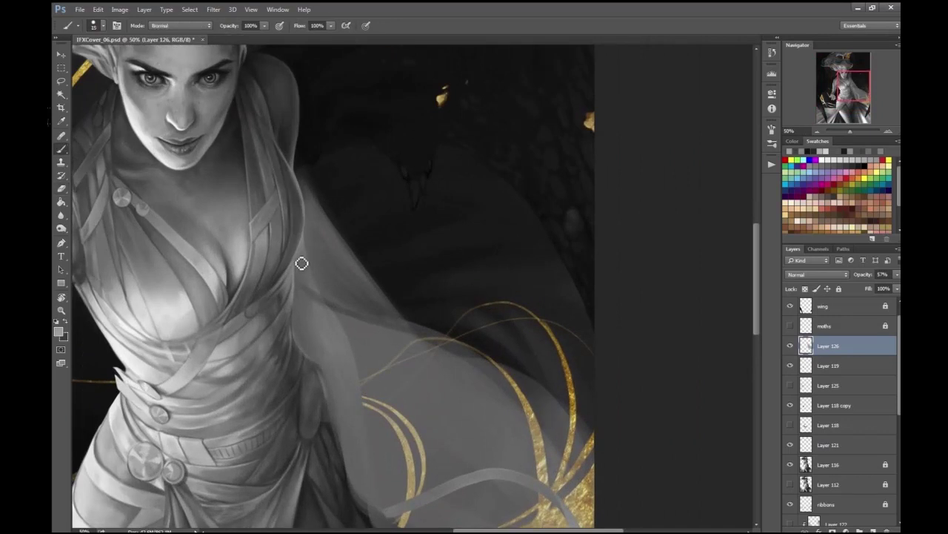
scroll(386, 292, down, 1)
drag(463, 312, 397, 253)
scroll(372, 373, down, 2)
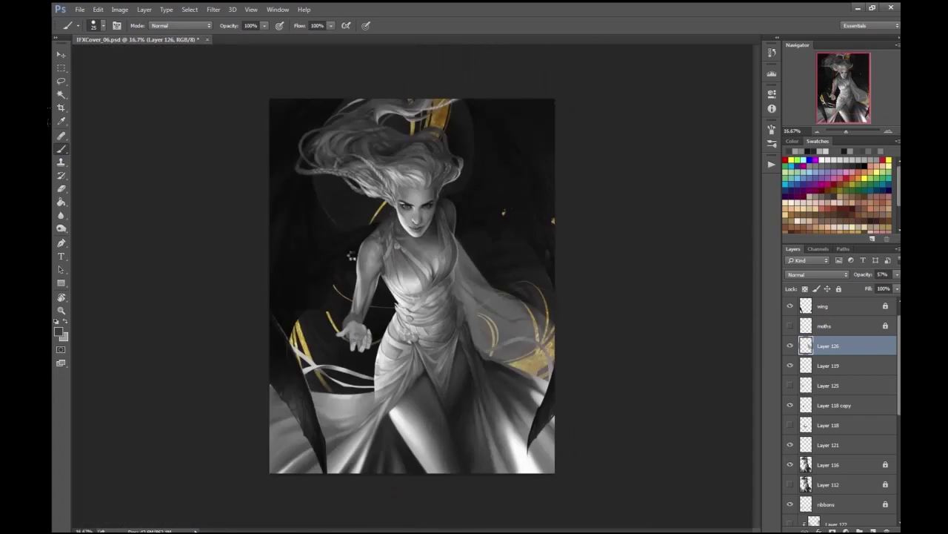
- Shade the folds of the sheer cloth below the shoulder and along the arm with dark grey
scroll(351, 298, up, 1)
scroll(357, 289, up, 1)
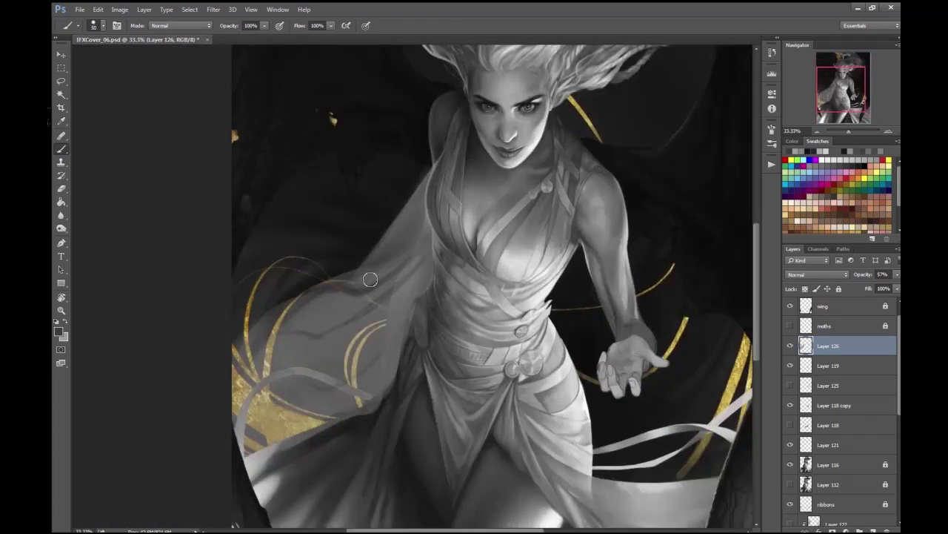
scroll(371, 282, up, 1)
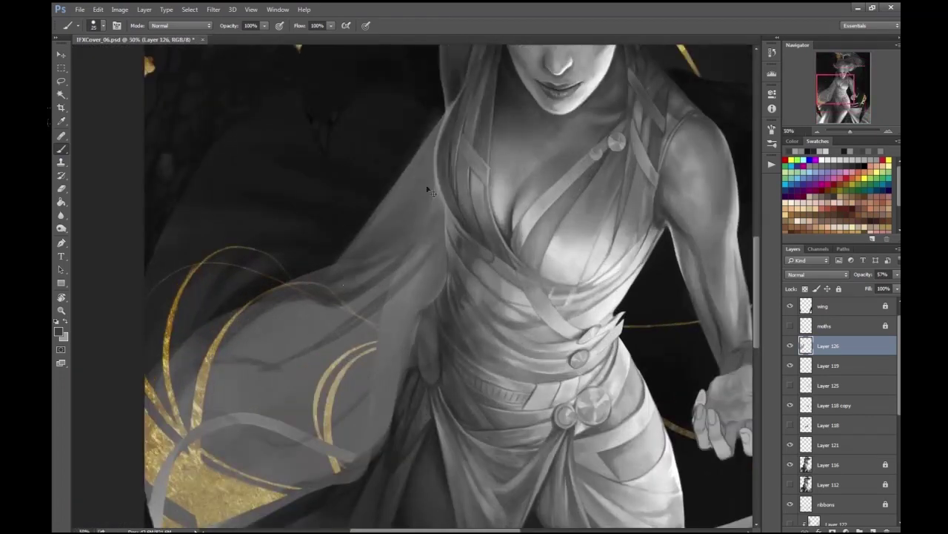
scroll(312, 290, down, 1)
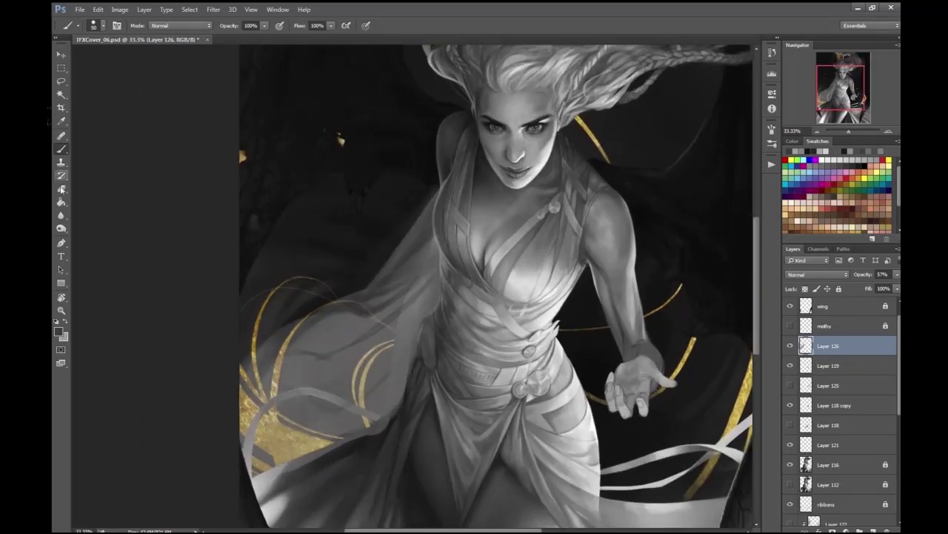
- Lower the cloth layer's opacity to 42% and extend the sheer cloth out to the canvas edge
click(61, 189)
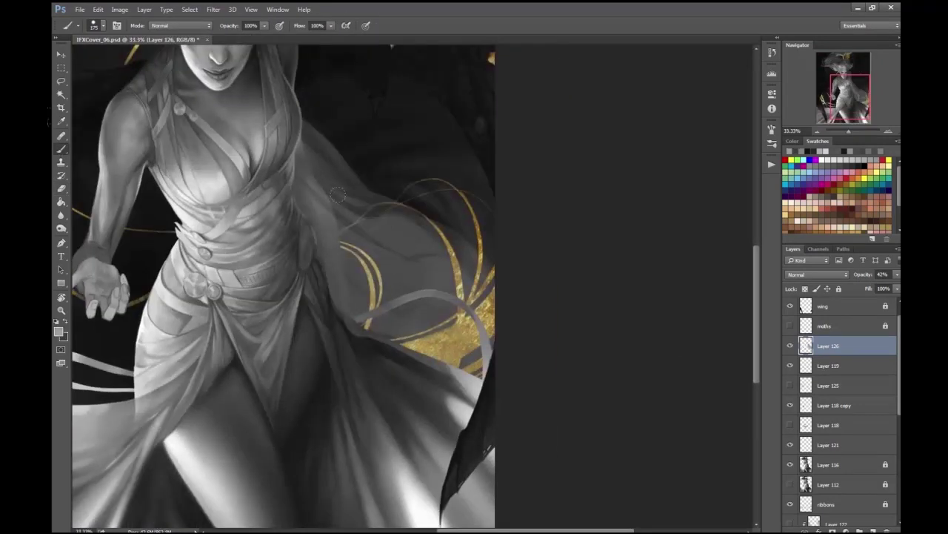
drag(337, 194, 470, 241)
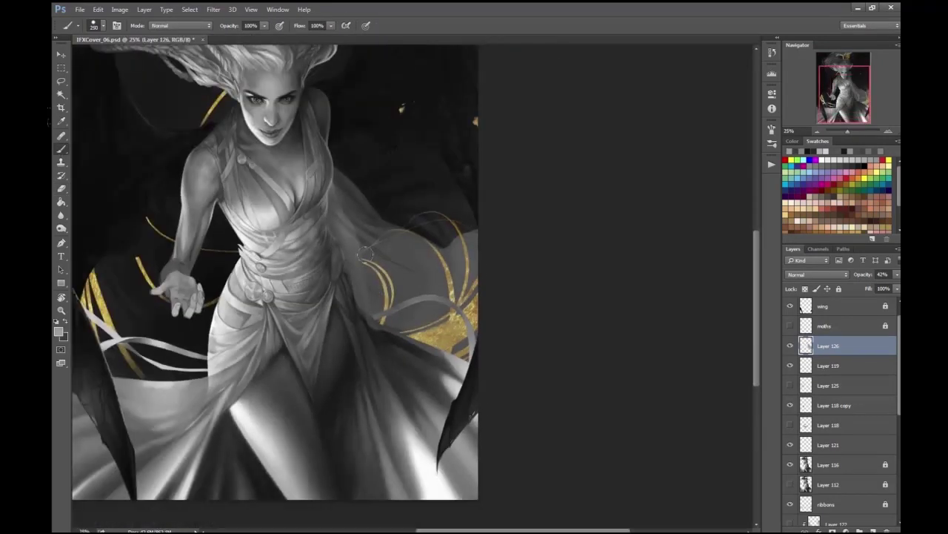
scroll(365, 254, up, 1)
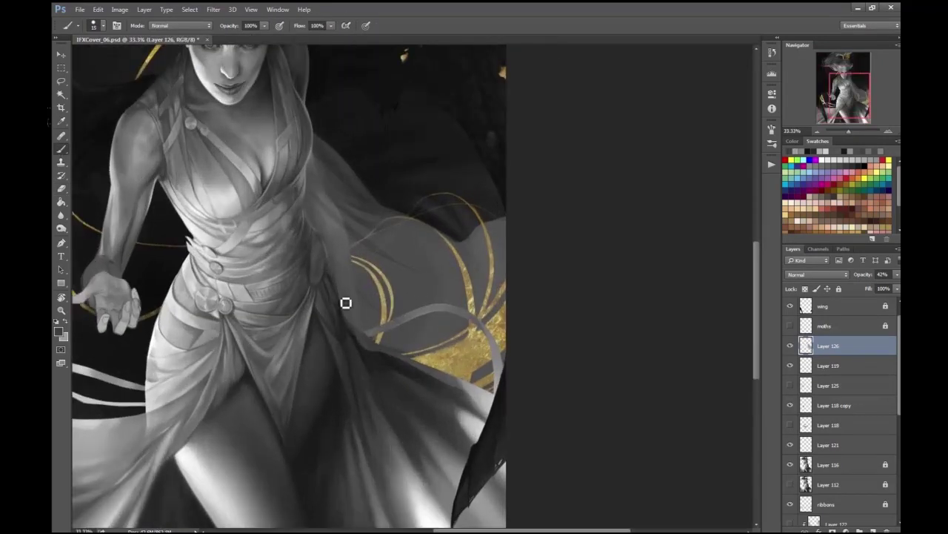
scroll(462, 323, down, 2)
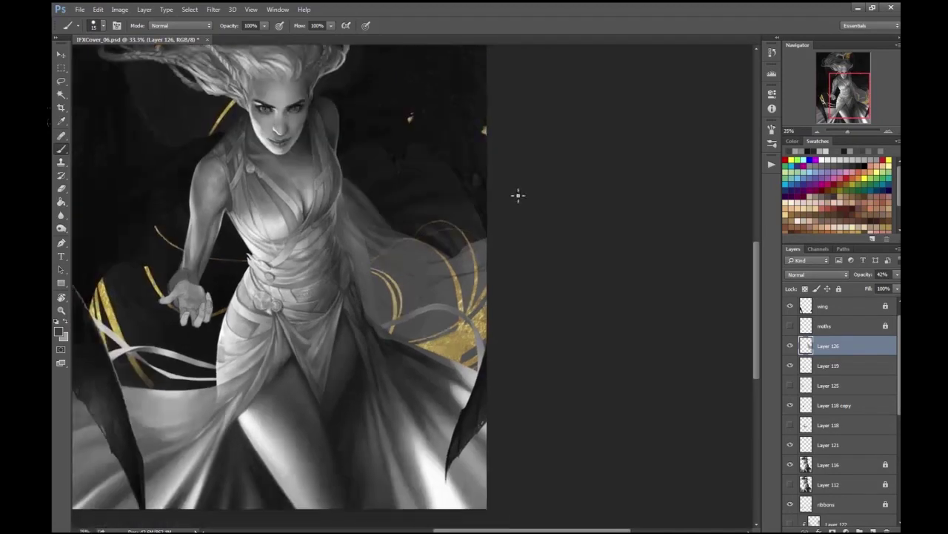
- Erase the lower part of the sheer cloth around the gold rings
key(ctrl+0)
key(e)
scroll(463, 289, up, 2)
mouse_move(282, 349)
mouse_down()
mouse_move(215, 385)
mouse_move(319, 337)
mouse_move(204, 319)
mouse_move(199, 273)
mouse_move(330, 326)
mouse_move(345, 297)
mouse_up()
scroll(635, 275, down, 2)
- Paint a second billow of sheer grey cloth around the open hand, down to the skirt
key(b)
scroll(474, 296, up, 1)
mouse_move(482, 323)
mouse_down()
mouse_move(503, 337)
mouse_move(488, 341)
mouse_move(489, 304)
mouse_up()
mouse_move(523, 326)
mouse_down()
mouse_move(552, 348)
mouse_move(518, 286)
mouse_move(589, 374)
mouse_move(530, 417)
mouse_move(563, 318)
mouse_up()
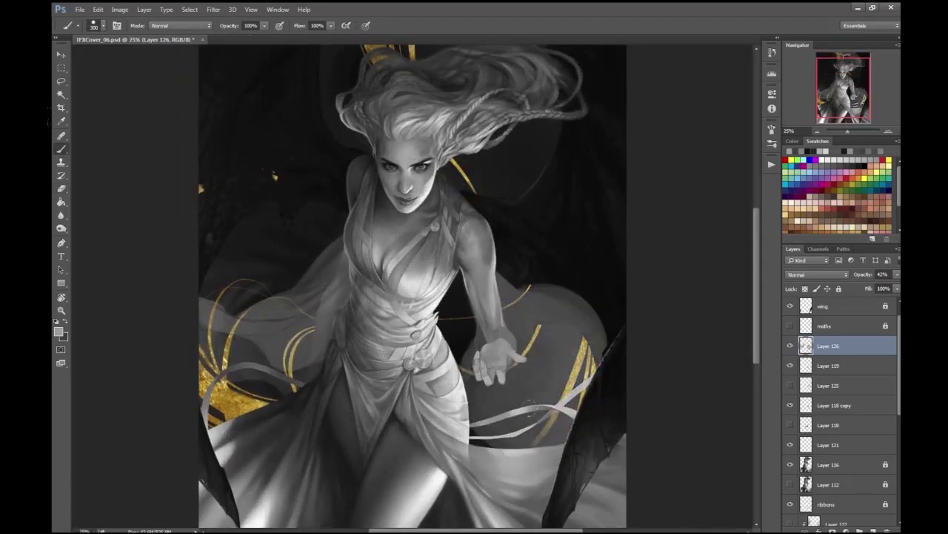
- Switch to the dark grey and paint folds and shadows into the cloth around the open hand
key(x)
key(ctrl+plus)
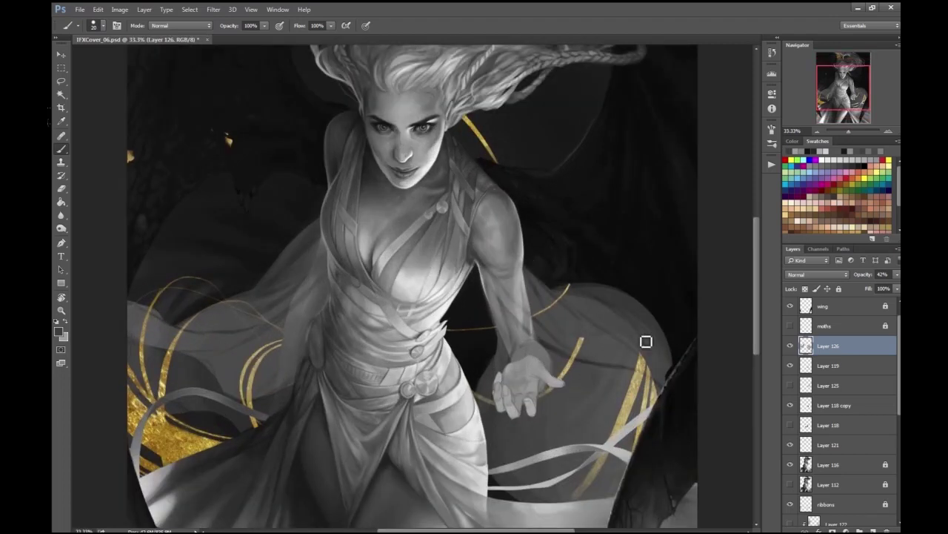
key(h)
drag(269, 369, 204, 415)
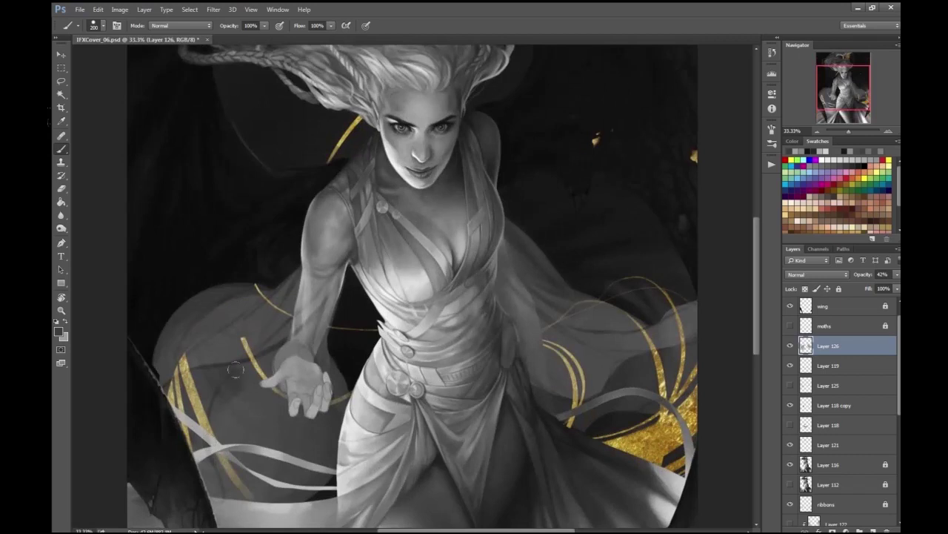
drag(244, 356, 319, 392)
drag(311, 460, 251, 395)
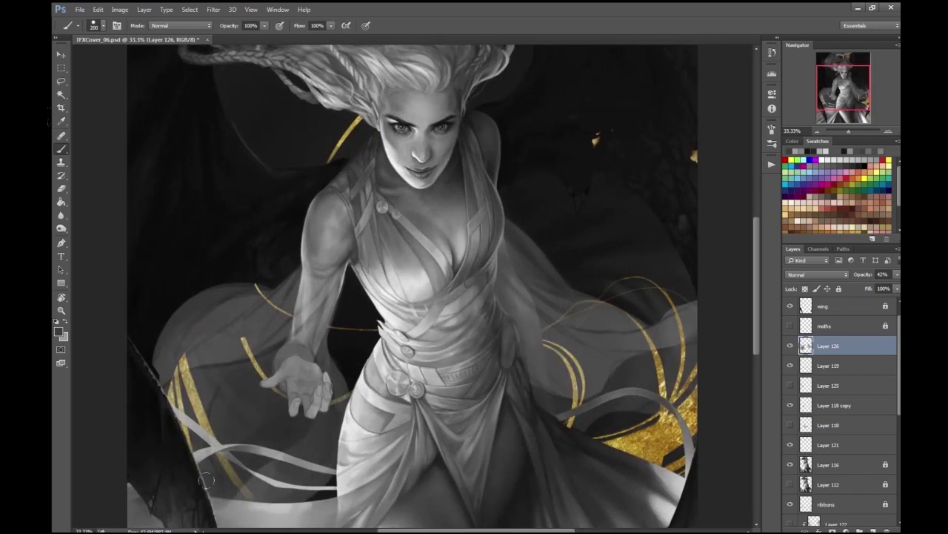
- Enlarge the brush to 400 and paint a dark veil over the thigh and lower skirt
key(ctrl+minus)
key(bracketright)
key(bracketright)
key(bracketright)
key(ctrl+minus)
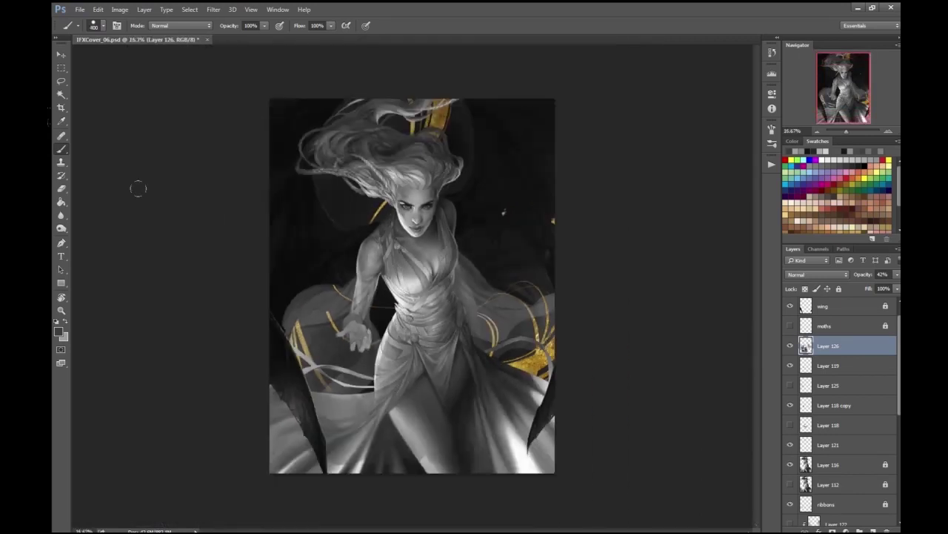
- Erase the dark veil from the thigh and lower skirt with a large soft Eraser
key(ctrl+plus)
key(e)
mouse_move(318, 385)
mouse_down()
mouse_move(400, 422)
mouse_move(413, 268)
mouse_up()
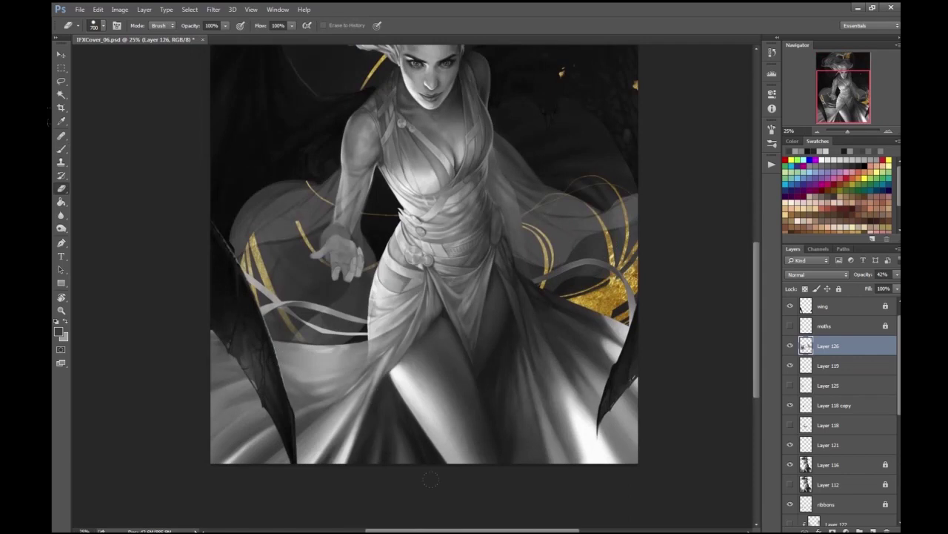
- Sample the light grey and paint soft light strokes into the sheer cloth between the gold strands and the open hand
key(ctrl+plus)
key(ctrl+plus)
key(ctrl+plus)
key(b)
alt+click(293, 309)
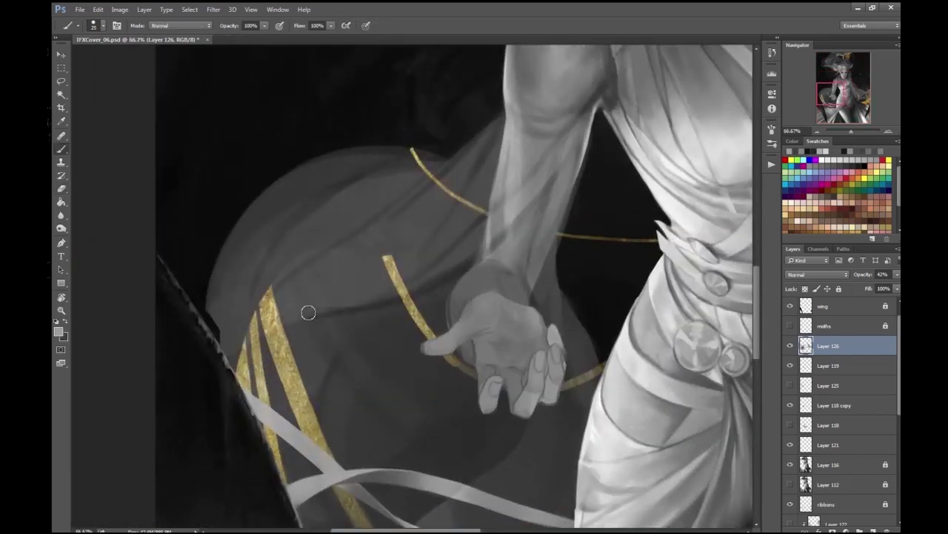
click(59, 331)
key(Return)
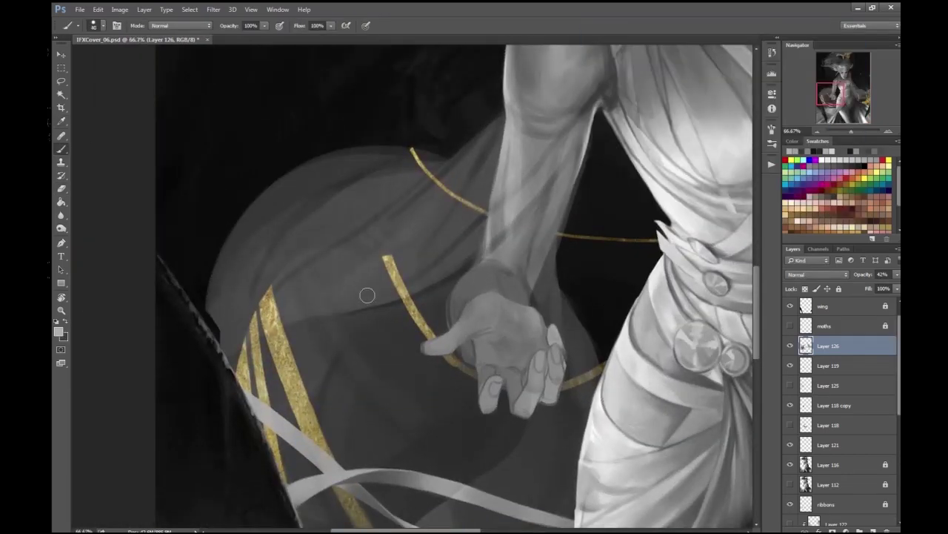
key(ctrl+plus)
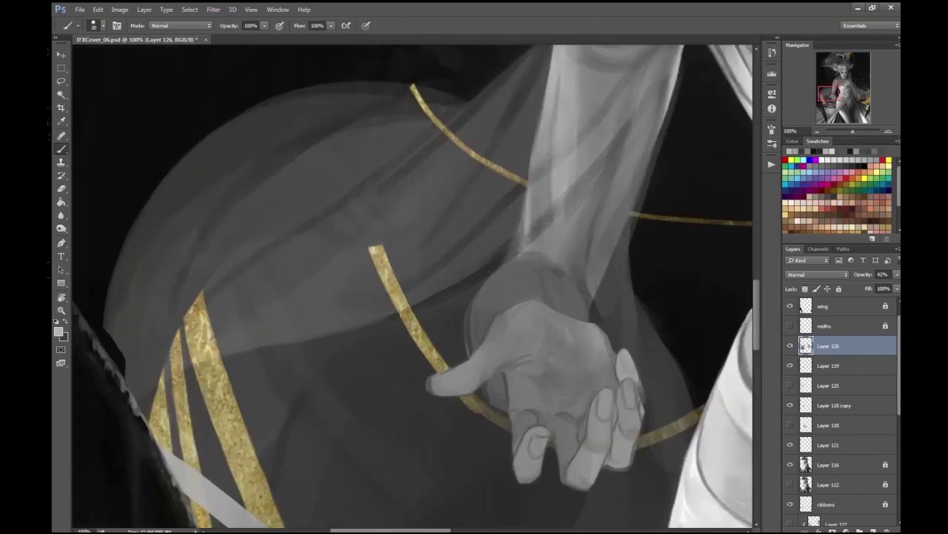
key(ctrl+minus)
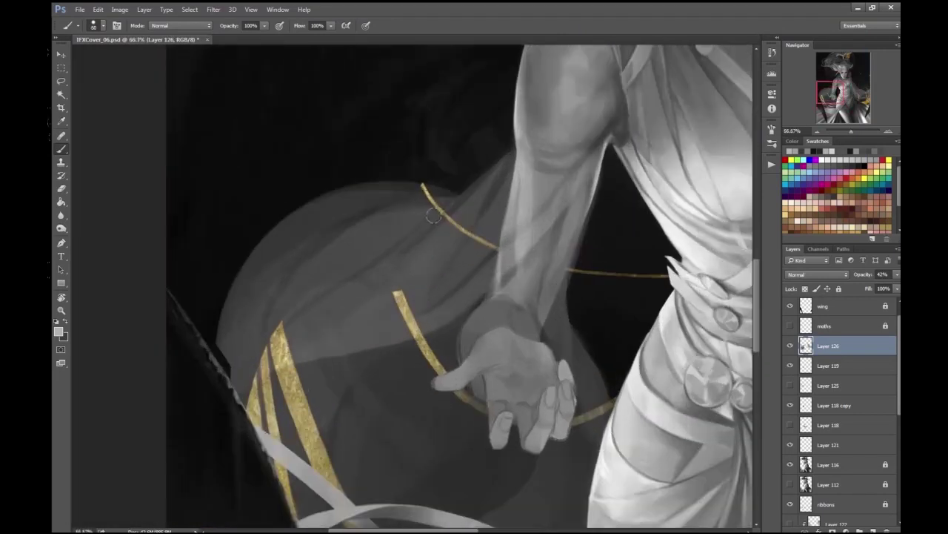
- Enlarge the brush to 175 and extend the sheer cloth from behind the billow out to the canvas edge
key(ctrl+minus)
key(ctrl+minus)
key(ctrl+minus)
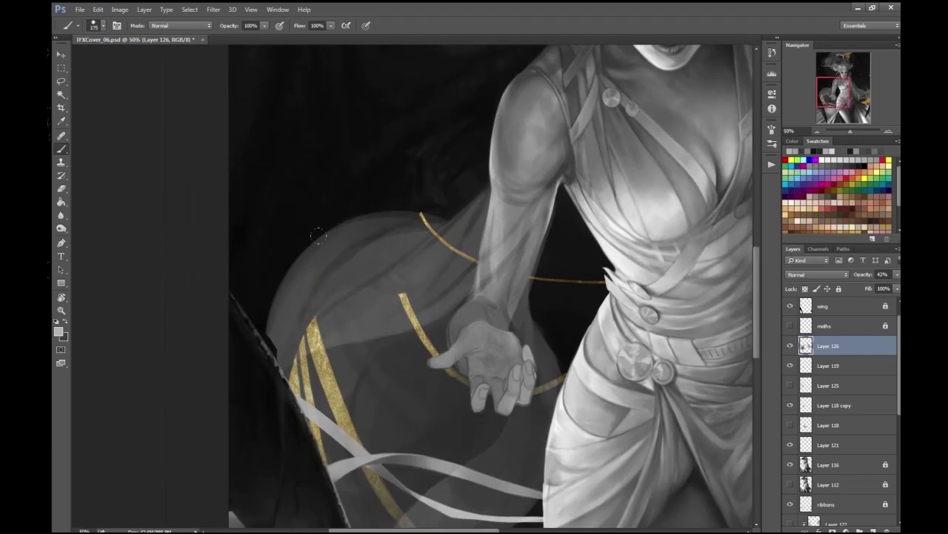
key(bracketright)
key(bracketright)
key(bracketright)
key(bracketright)
key(bracketright)
key(bracketright)
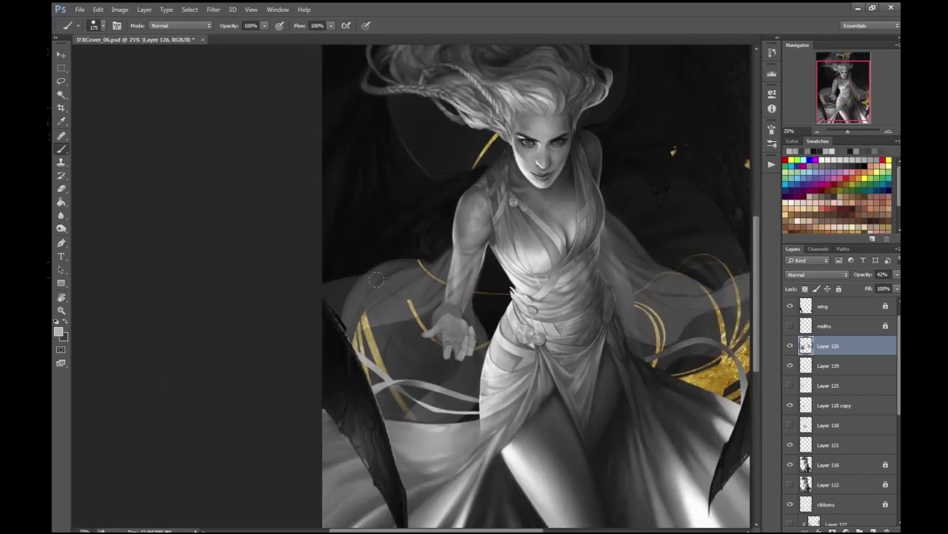
- Flip the canvas horizontally and paint light grey folds into the cloth below the forearm with a smaller brush
key(ctrl+minus)
key(ctrl+plus)
key(ctrl+plus)
key(bracketleft)
key(bracketleft)
key(bracketleft)
key(bracketleft)
key(bracketleft)
key(bracketleft)
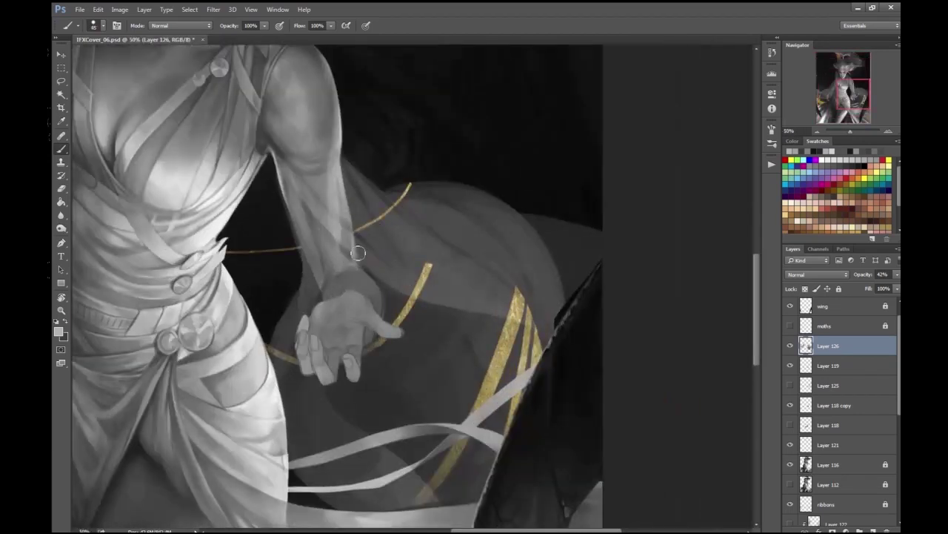
drag(366, 266, 337, 293)
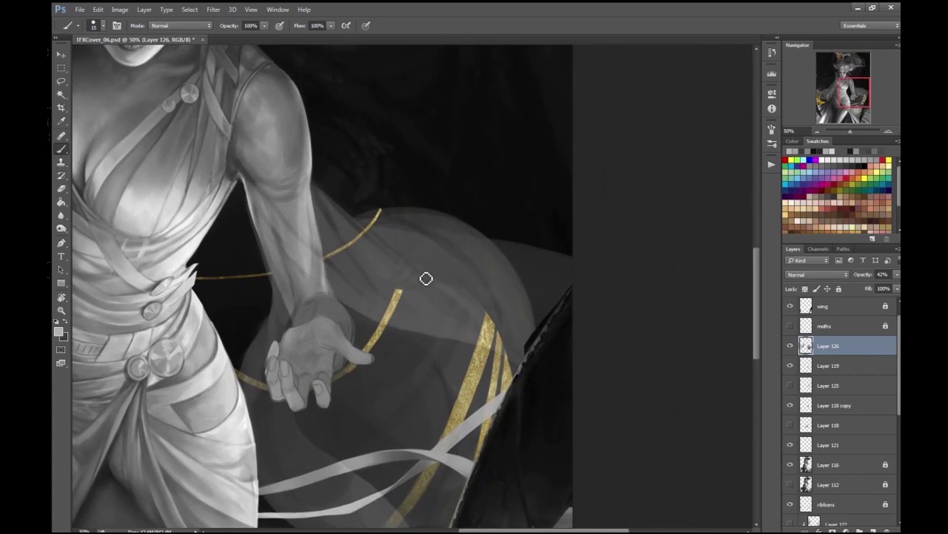
drag(495, 324, 450, 305)
- Switch to the dark grey and paint fold shadows across the upper part of the billowing cloth
key(x)
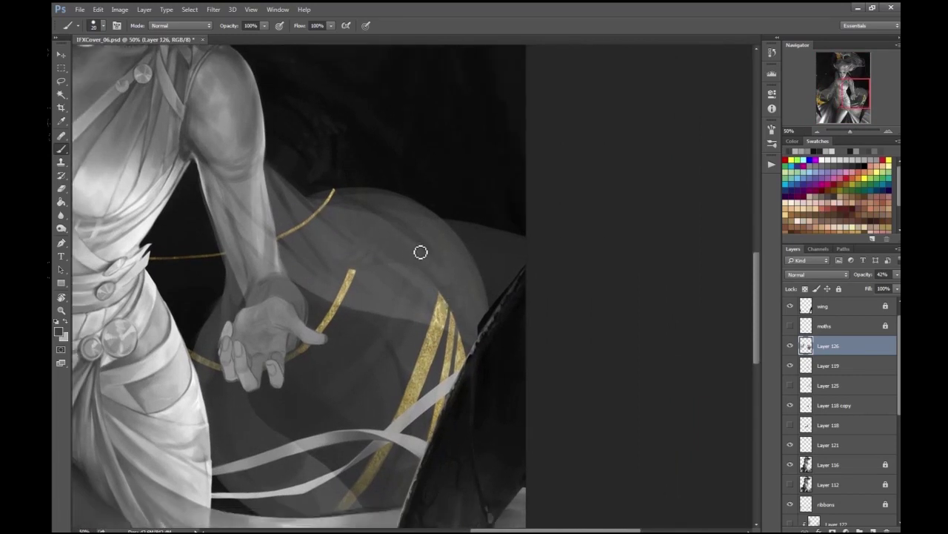
key(bracketright)
key(bracketright)
key(bracketright)
key(bracketright)
key(bracketright)
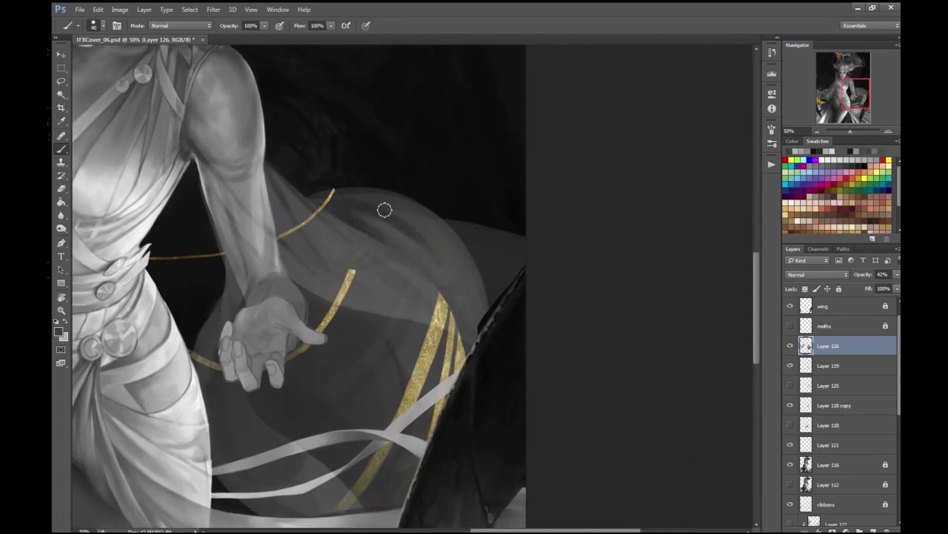
key(ctrl+minus)
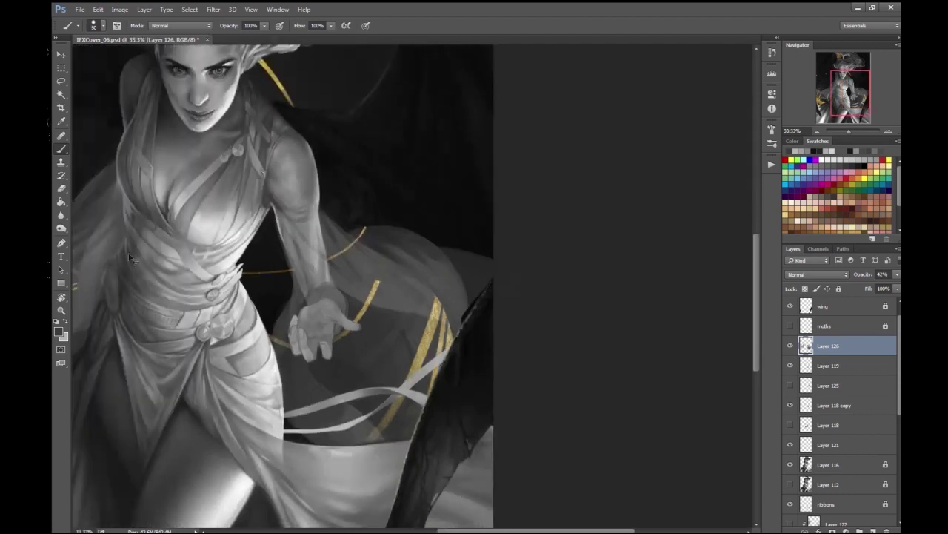
- Flip the canvas back and paint light grey folds on the cloth trailing behind the billow towards the wing
key(ctrl+plus)
key(x)
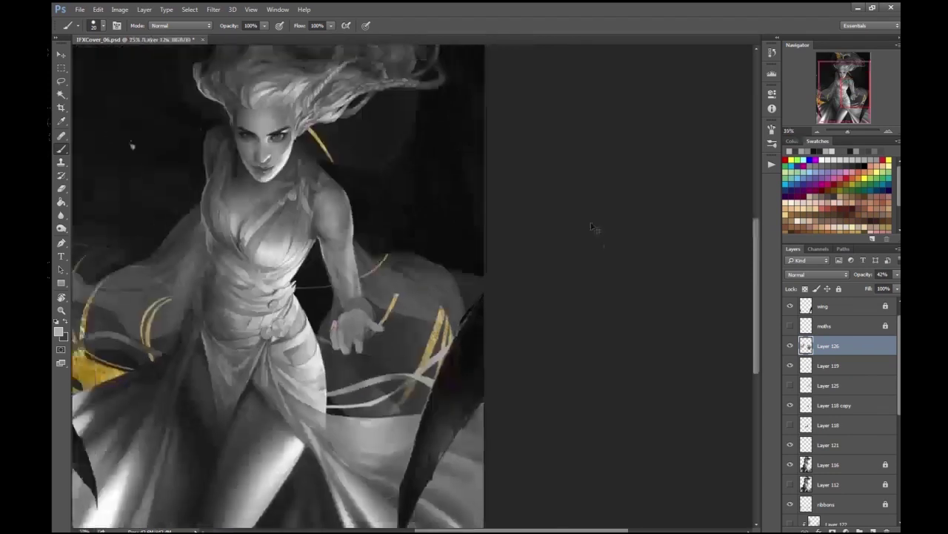
key(ctrl+shift+h)
key(bracketleft)
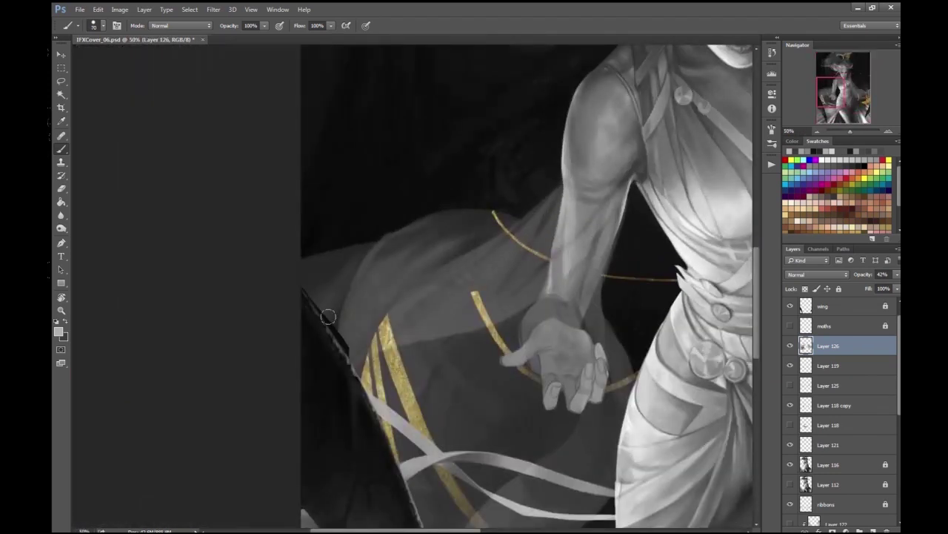
key(ctrl+plus)
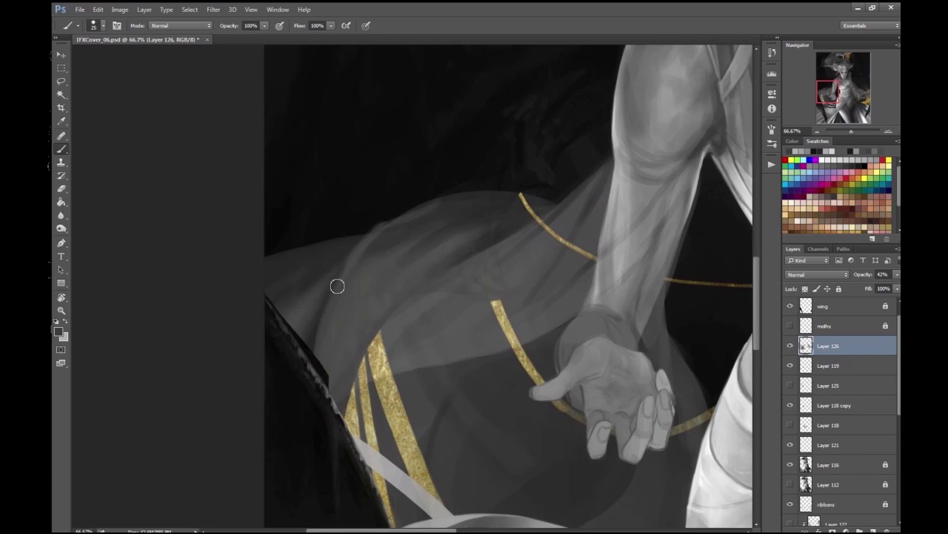
- Paint dark grey shadows into the trailing cloth and the folds near the wing
key(bracketright)
mouse_move(414, 396)
mouse_down()
mouse_move(346, 360)
mouse_move(346, 346)
mouse_up()
key(ctrl+minus)
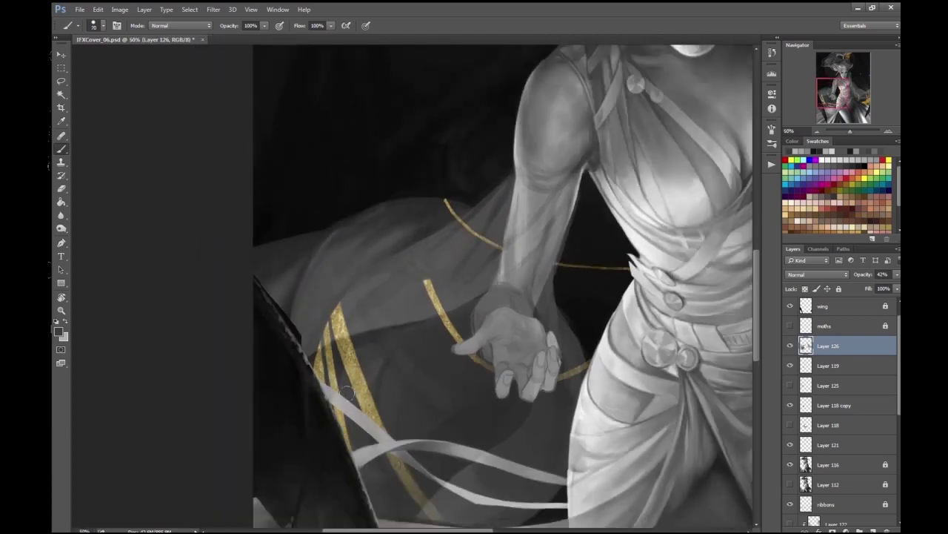
- Refine the sheer cloth's outer edges with a soft Eraser, enlarging it to 250 for the mirrored full view
key(ctrl+0)
key(ctrl+plus)
key(ctrl+plus)
key(ctrl+plus)
key(e)
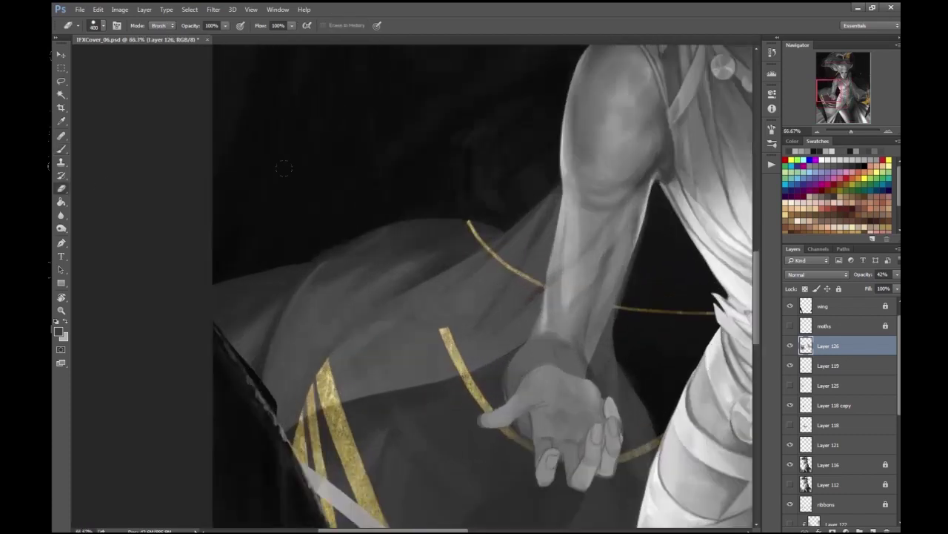
mouse_move(320, 241)
mouse_down()
mouse_move(419, 211)
mouse_move(405, 216)
mouse_move(494, 238)
mouse_up()
key(ctrl+minus)
key(ctrl+minus)
key(ctrl+minus)
key(ctrl+minus)
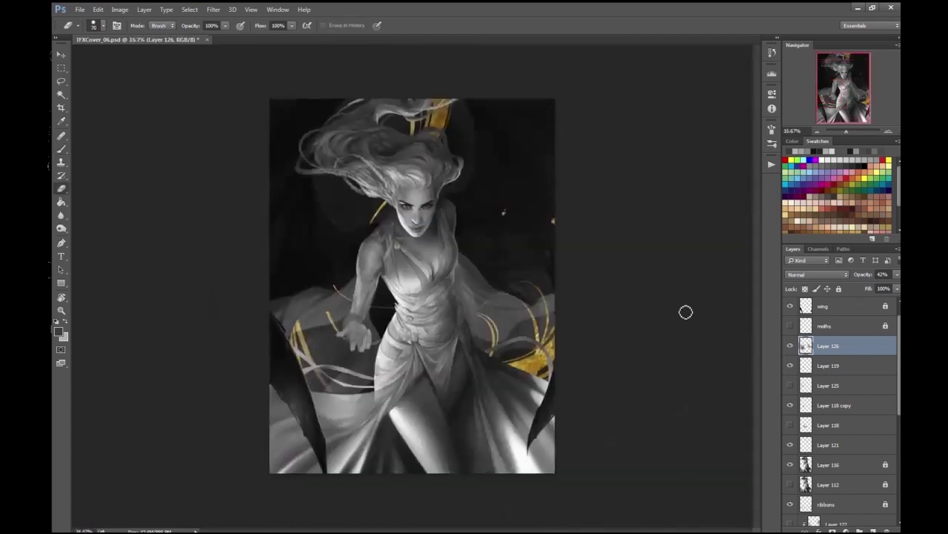
key(ctrl+plus)
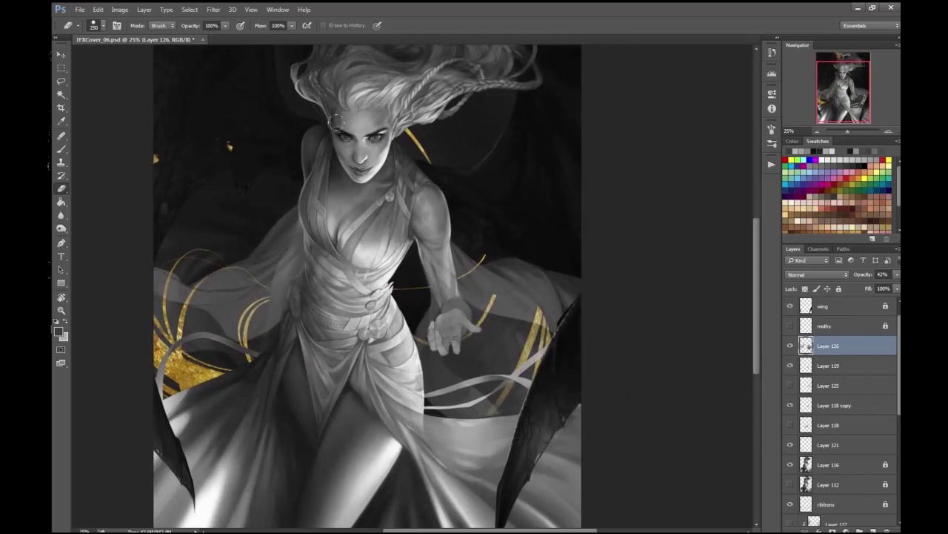
mouse_move(230, 271)
mouse_down()
mouse_move(195, 320)
mouse_move(206, 329)
mouse_move(282, 312)
mouse_move(247, 359)
mouse_up()
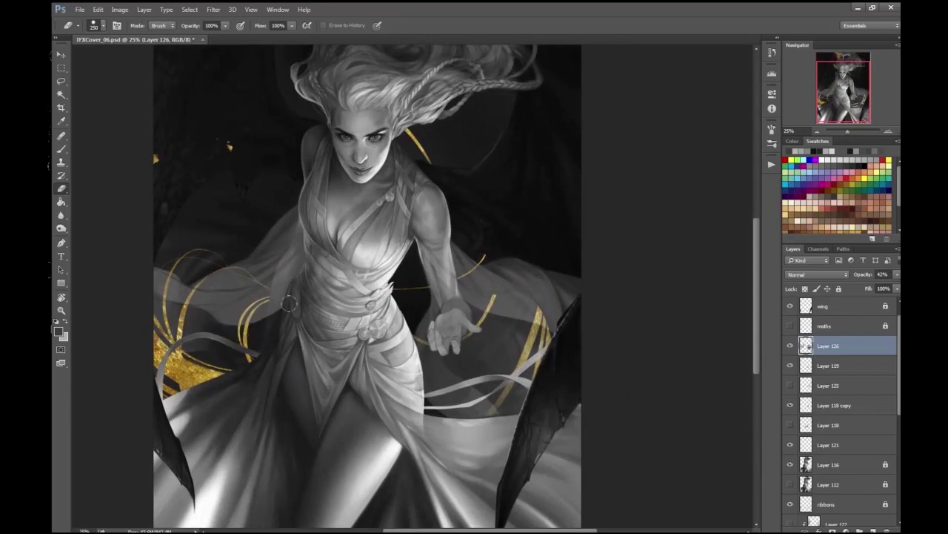
- Pick a lighter grey and paint fine highlights along the cloth's folds and hem beside the forearm
key(ctrl+plus)
key(ctrl+plus)
key(ctrl+plus)
key(b)
click(59, 330)
key(Return)
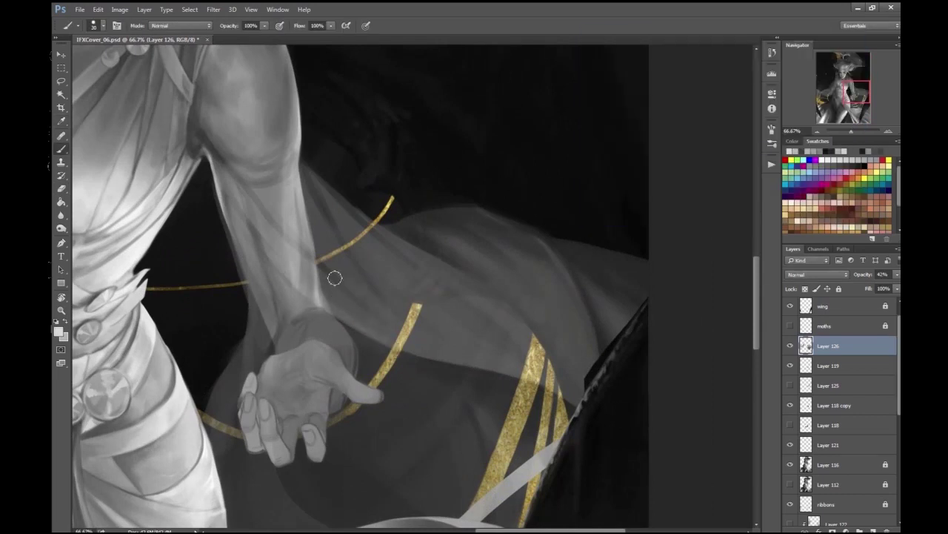
scroll(433, 337, down, 1)
mouse_move(326, 253)
mouse_down()
mouse_move(301, 220)
mouse_move(364, 267)
mouse_up()
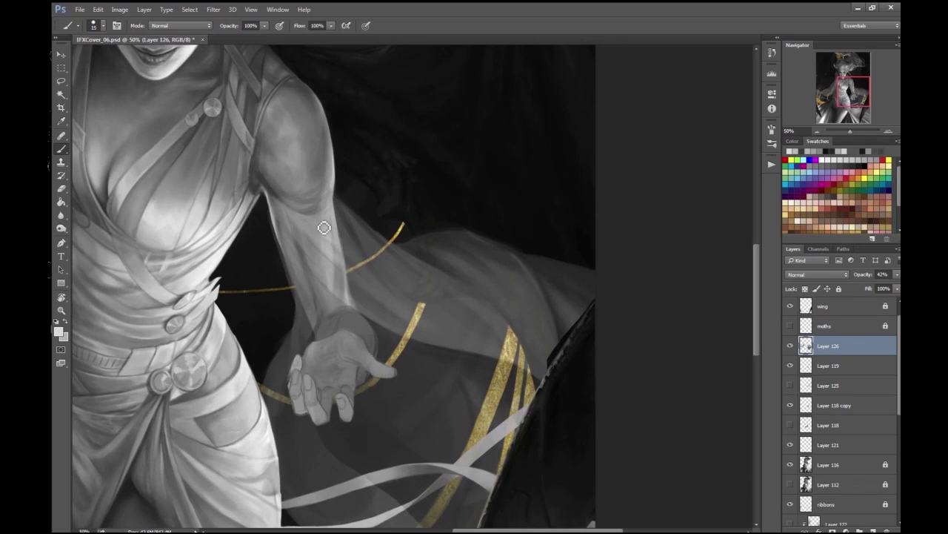
scroll(356, 138, up, 1)
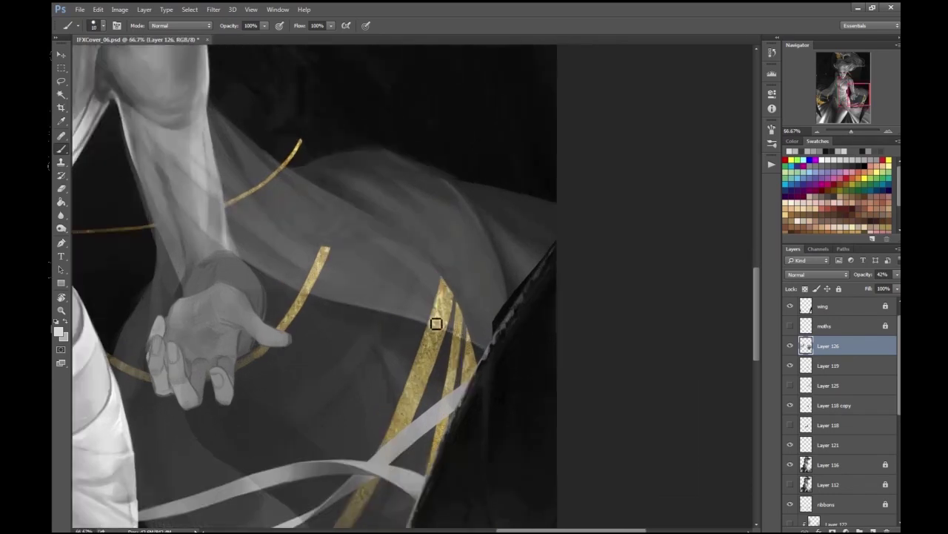
- Brush broader light grey over the cloth near the gold strands and save the document
scroll(441, 309, down, 1)
scroll(455, 315, down, 1)
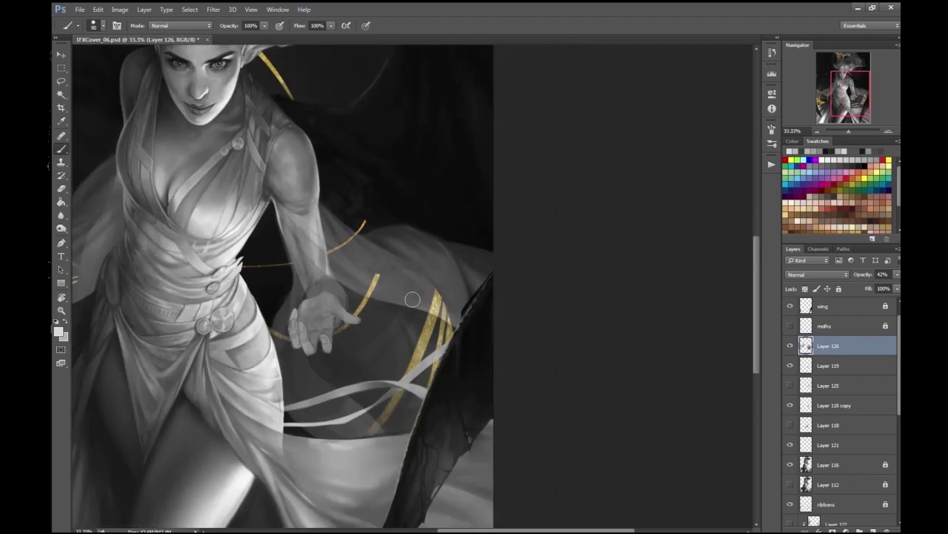
scroll(459, 319, down, 1)
key(ctrl+s)
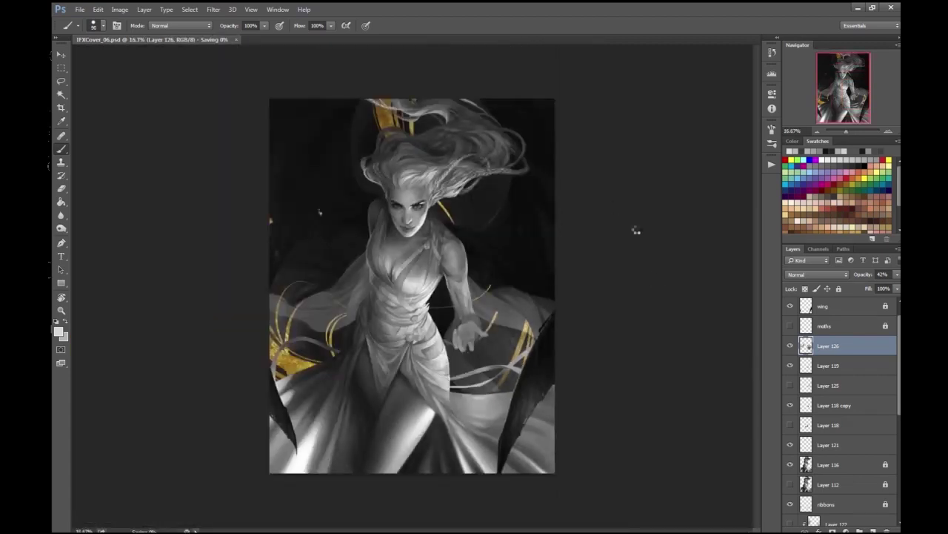
- Flip the canvas back and touch up the sheer cloth around the forearm, switching to a 300-size Eraser
scroll(616, 205, up, 2)
key(ctrl+plus)
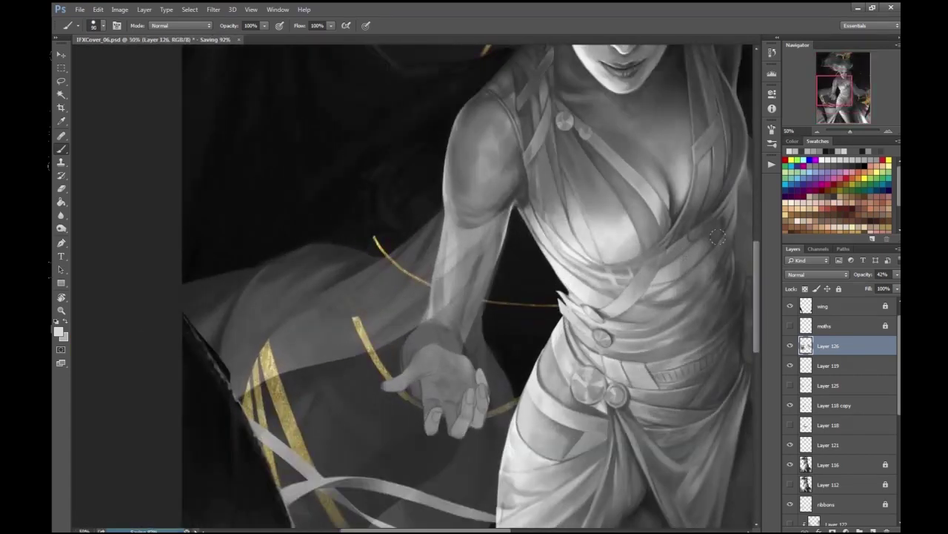
scroll(717, 235, up, 2)
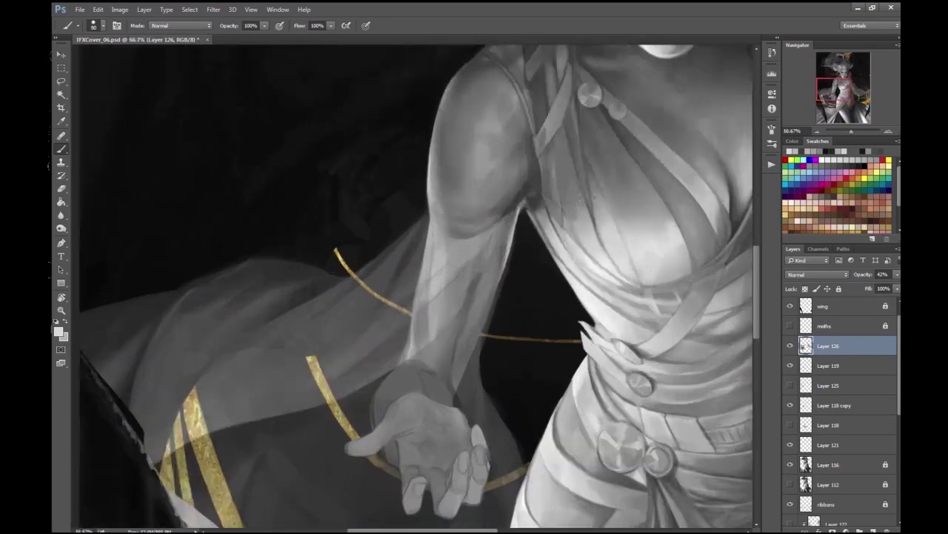
key(ctrl+minus)
key(ctrl+minus)
scroll(418, 264, up, 1)
key(e)
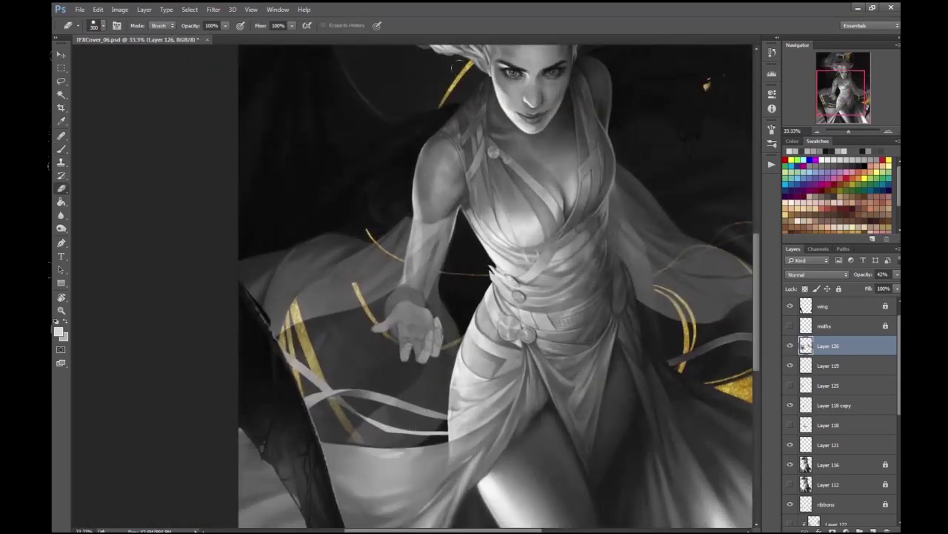
- Add a new layer, choose another brush preset and paint a thin light grey highlight on the cloth's hem by the wrist
click(793, 151)
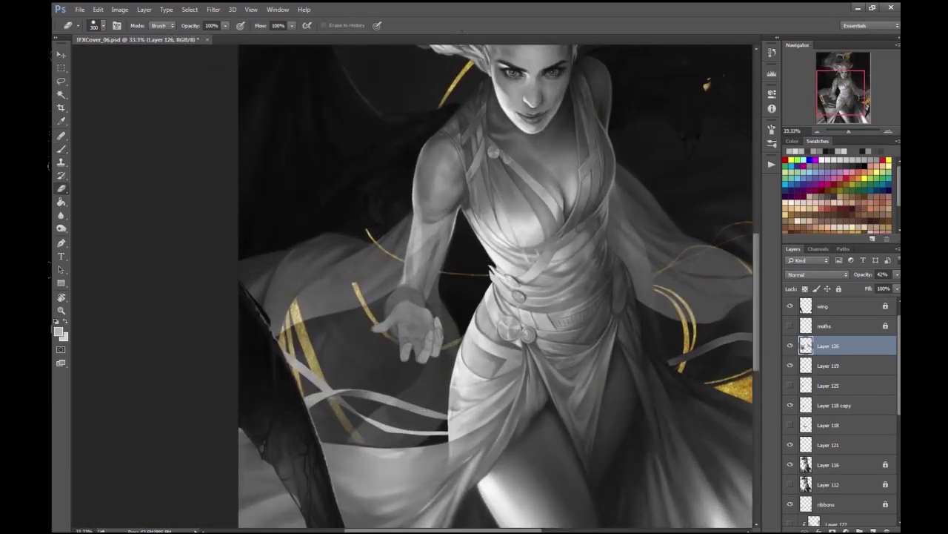
scroll(430, 170, up, 1)
scroll(433, 267, up, 2)
key(ctrl+shift+alt+n)
key(b)
click(78, 26)
click(249, 400)
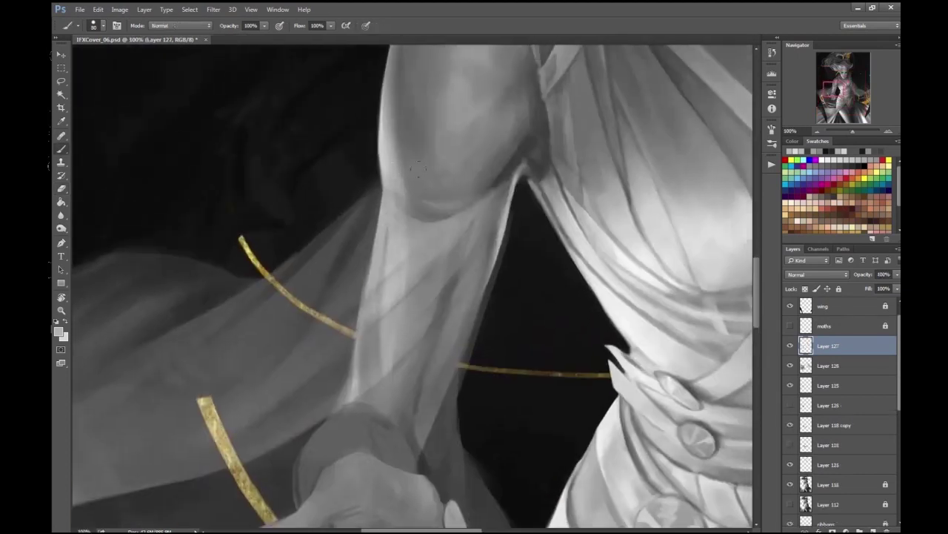
key(Return)
scroll(388, 166, down, 3)
scroll(388, 166, left, 3)
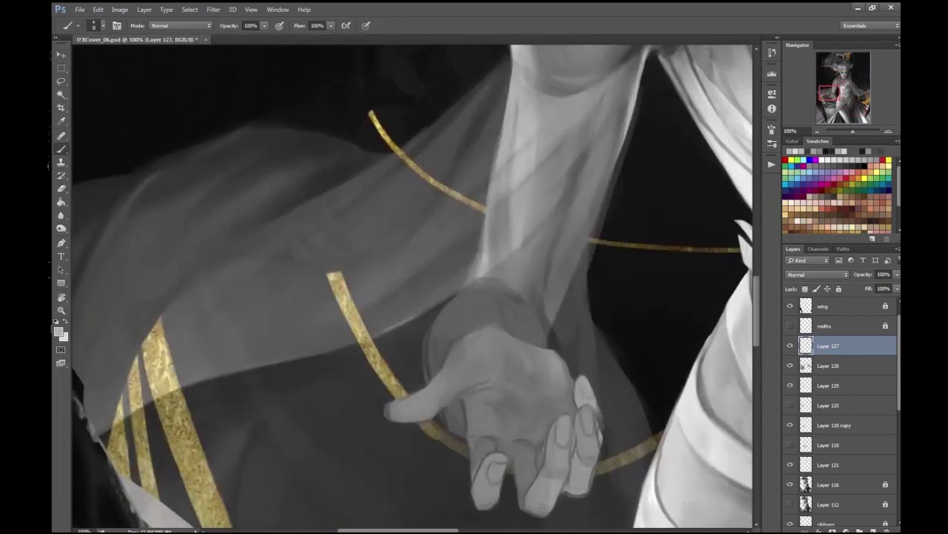
- Pick a mid grey and paint streaked highlights along the cloth's folds between the wrist and the upper gold strand
key(i)
click(59, 331)
key(Return)
key(b)
key(bracketright)
scroll(423, 308, down, 1)
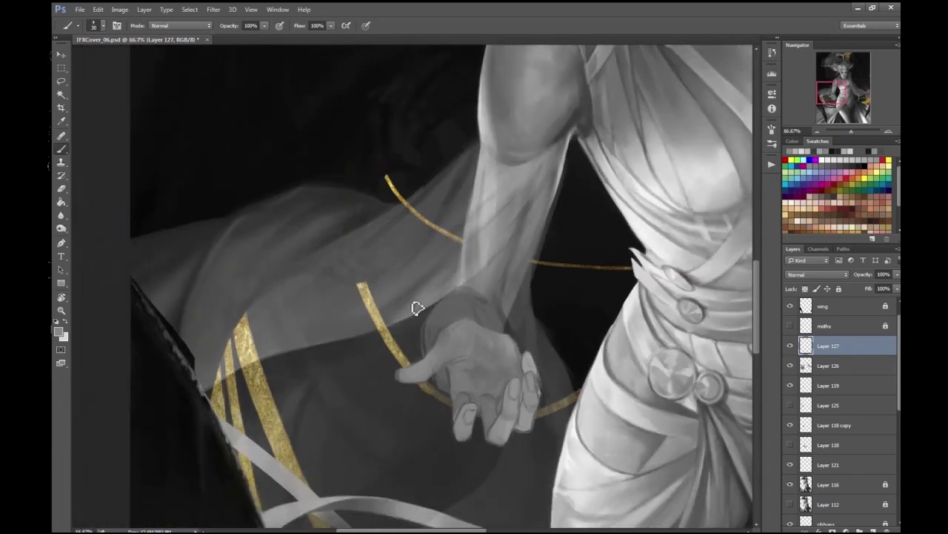
scroll(454, 276, up, 5)
scroll(454, 275, left, 3)
scroll(205, 255, down, 5)
scroll(541, 197, left, 2)
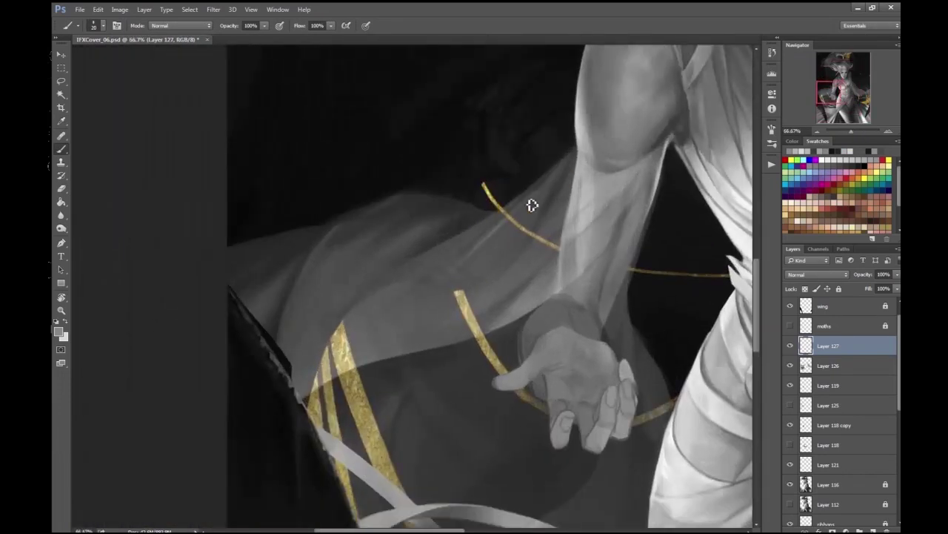
- Flip the canvas horizontally and paint mid-grey edge highlights on the cloth falling from the elbow
scroll(557, 212, down, 2)
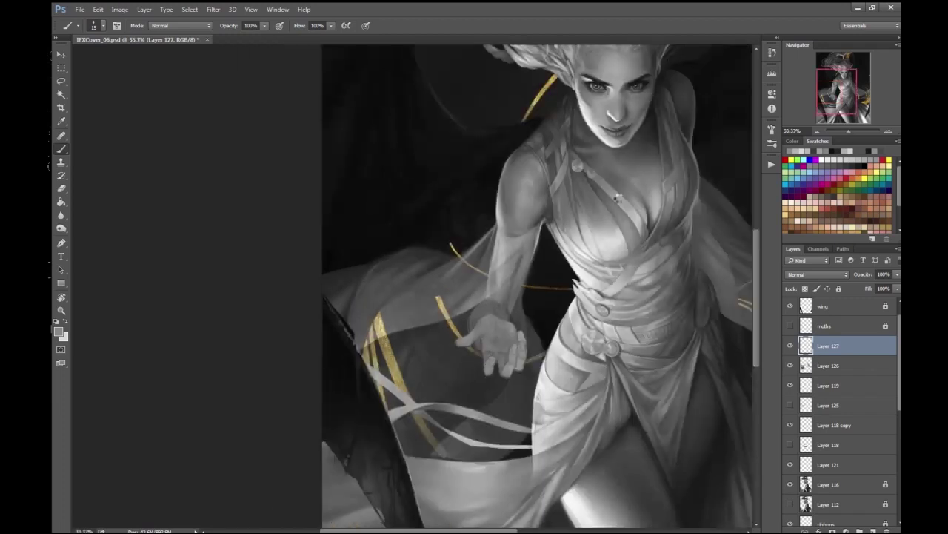
scroll(356, 307, right, 5)
scroll(357, 306, up, 2)
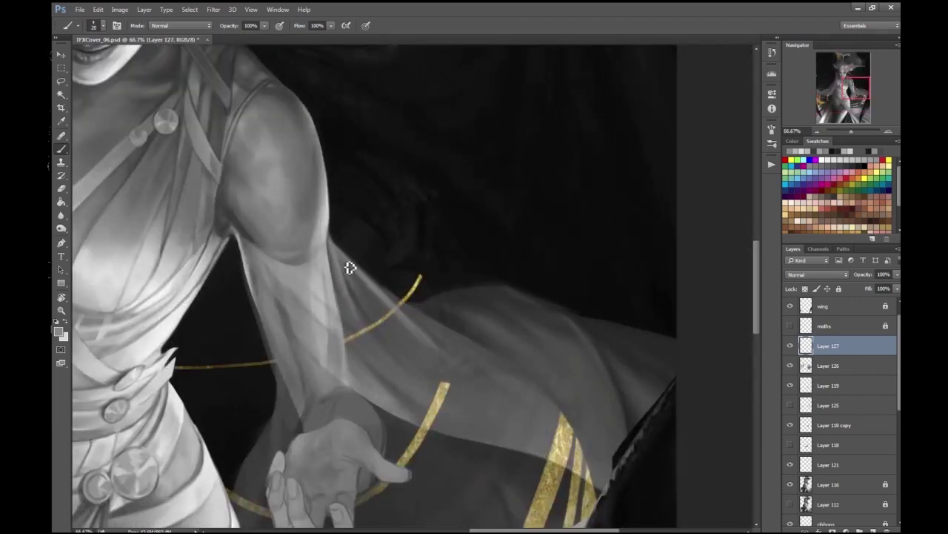
scroll(426, 312, down, 1)
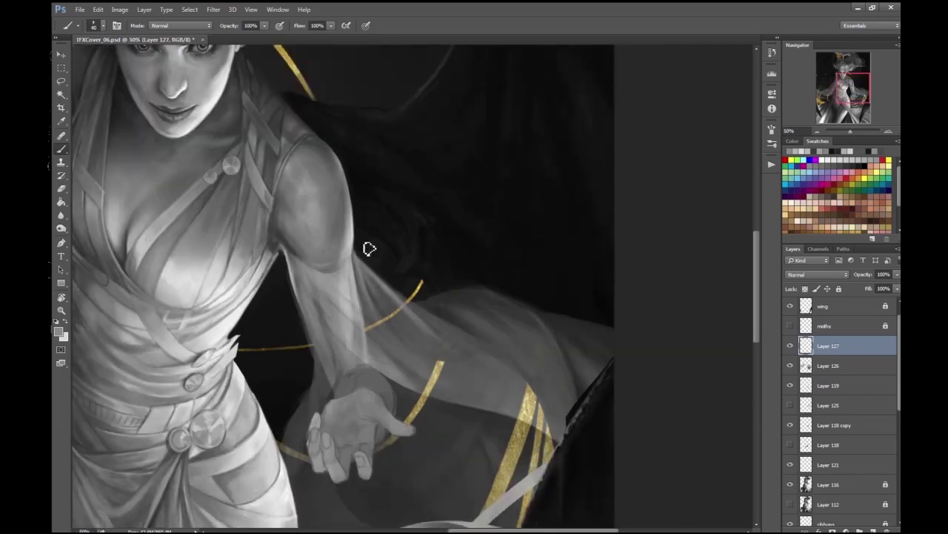
- Paint a light grey armband around the elbow where the sheer sleeve begins
scroll(667, 275, down, 1)
scroll(629, 269, up, 1)
scroll(448, 273, up, 1)
scroll(480, 282, right, 2)
drag(449, 277, 430, 283)
scroll(422, 279, down, 1)
scroll(197, 167, down, 1)
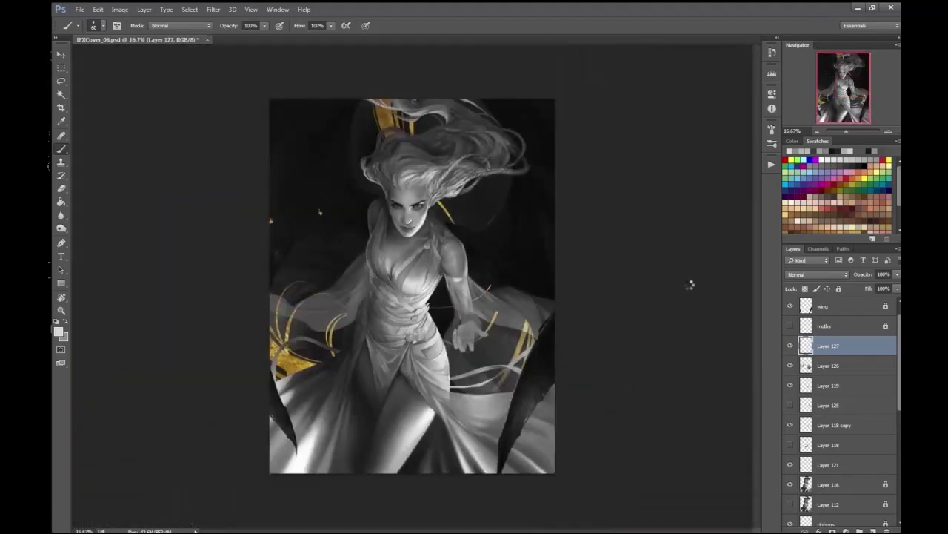
- Flip the canvas horizontally and paint soft grey highlights along the cloth's upper fold beside the upper gold strand
scroll(689, 281, up, 1)
scroll(550, 281, up, 1)
scroll(494, 221, up, 1)
mouse_move(547, 227)
mouse_down()
mouse_move(487, 226)
mouse_move(604, 221)
mouse_move(518, 205)
mouse_move(558, 216)
mouse_up()
key(bracketright)
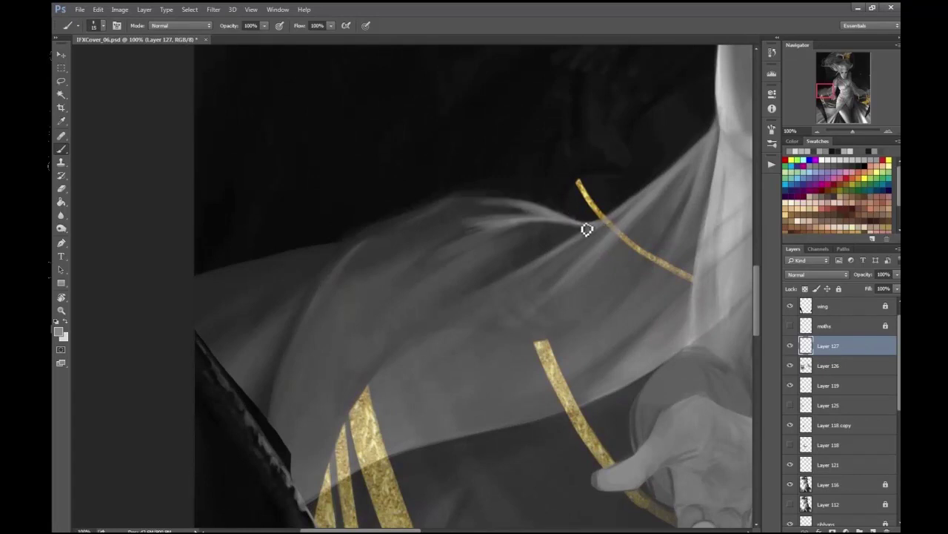
scroll(547, 218, up, 1)
drag(418, 226, 482, 212)
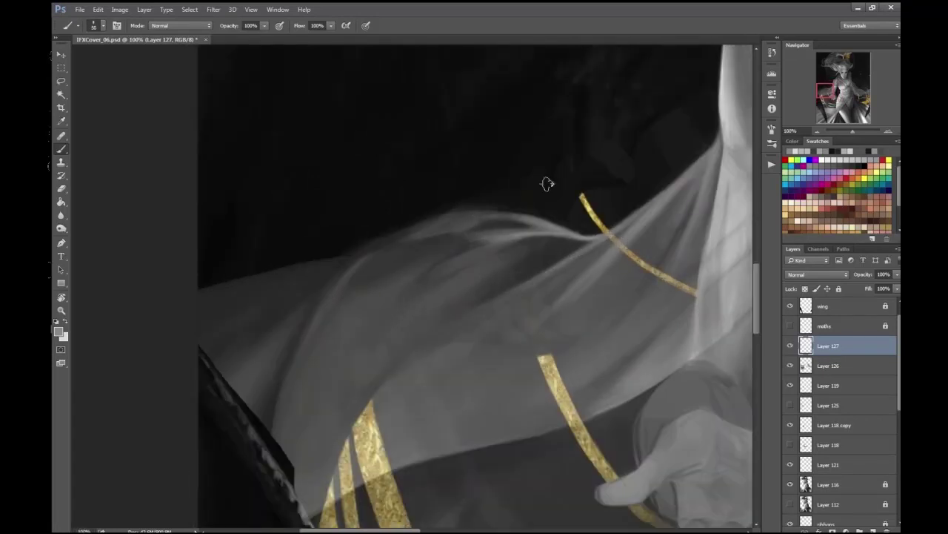
- Paint grey fold streaks on the cloth below the upper gold strand and refine the sheer sleeve over the forearm
scroll(483, 212, down, 3)
scroll(601, 265, up, 2)
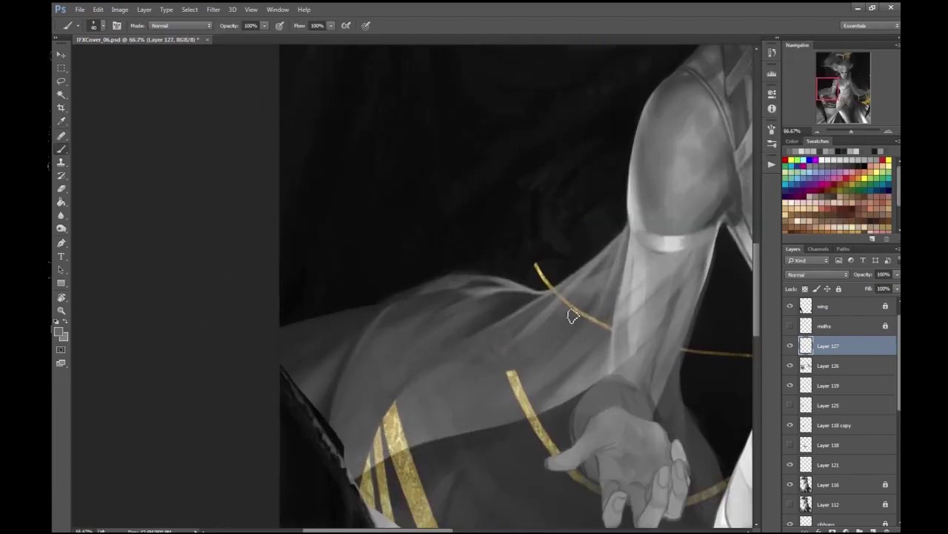
drag(561, 319, 465, 335)
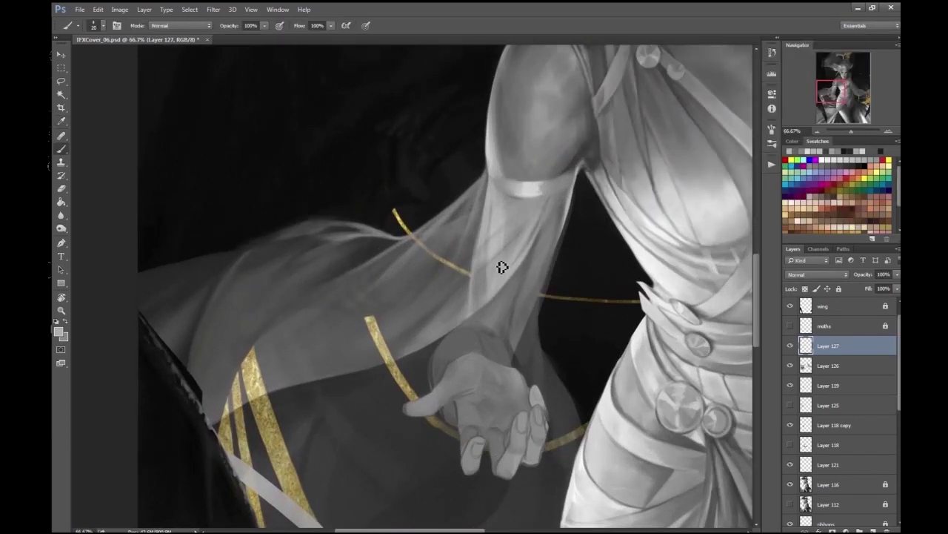
- Flip and rotate the view, paint grey highlights along the cloth's outer upper edge as far as the canvas border, and reset the rotation
key(ctrl+minus)
key(ctrl+minus)
key(ctrl+minus)
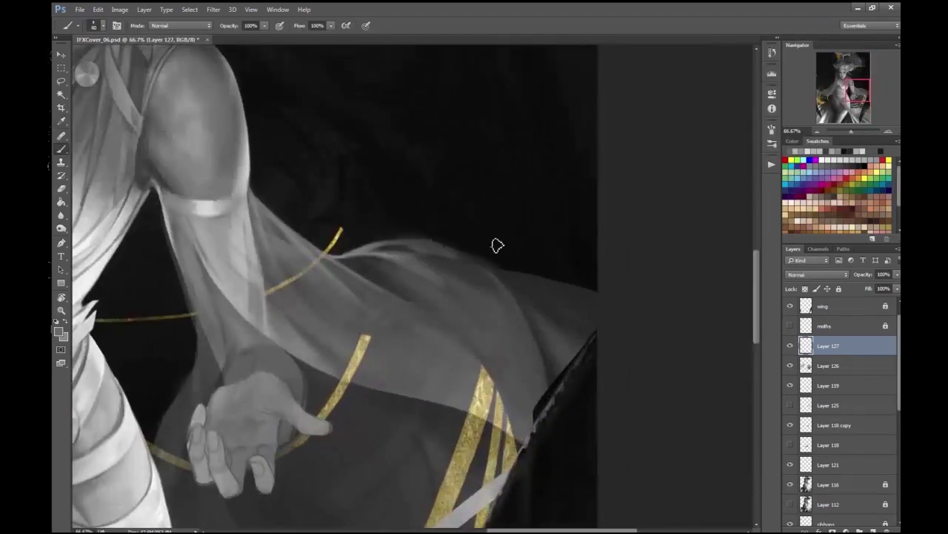
mouse_move(409, 246)
mouse_down()
mouse_move(516, 278)
mouse_move(585, 180)
mouse_move(555, 398)
mouse_move(393, 249)
mouse_move(428, 307)
mouse_move(603, 312)
mouse_move(576, 216)
mouse_move(386, 222)
mouse_up()
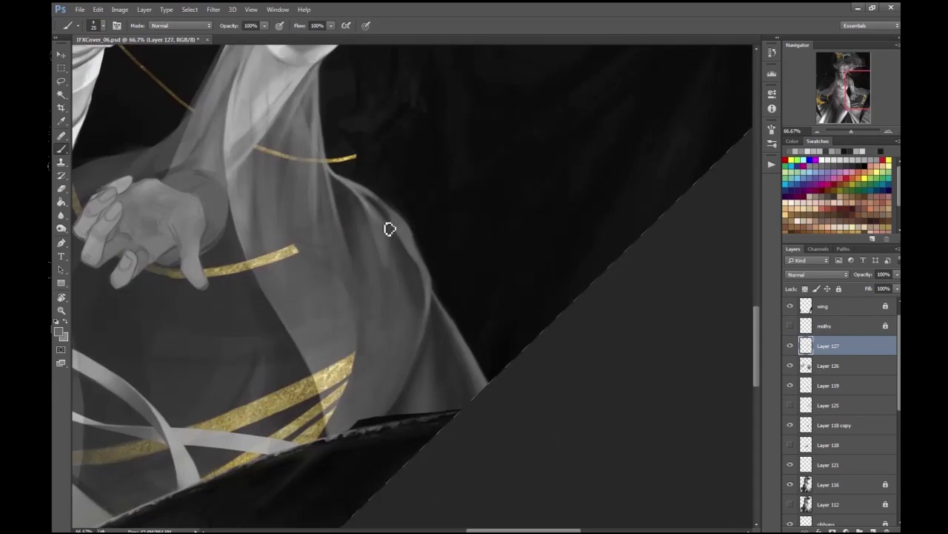
drag(427, 323, 65, 327)
key(r)
key(b)
scroll(440, 311, up, 2)
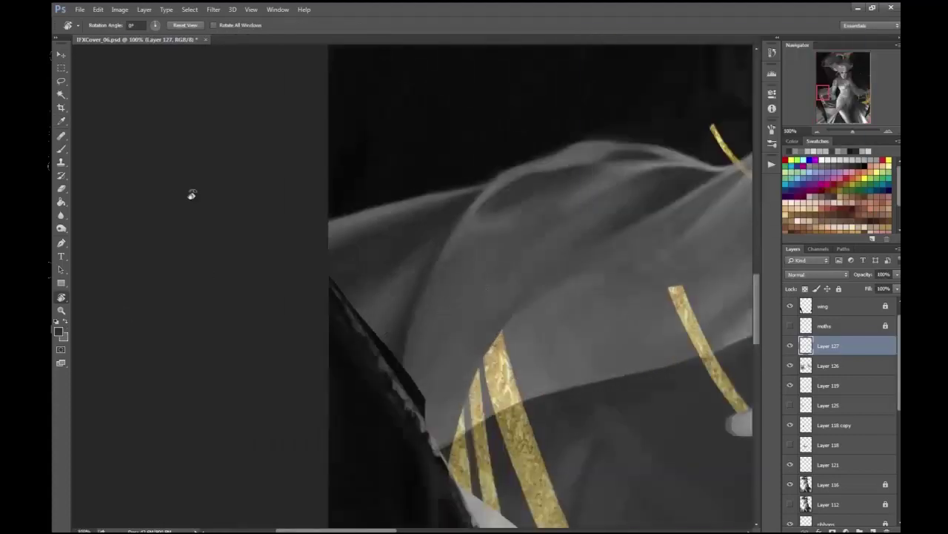
- Swap to a mid grey and define the edges of the armband with dark lines using a small brush
scroll(557, 220, down, 2)
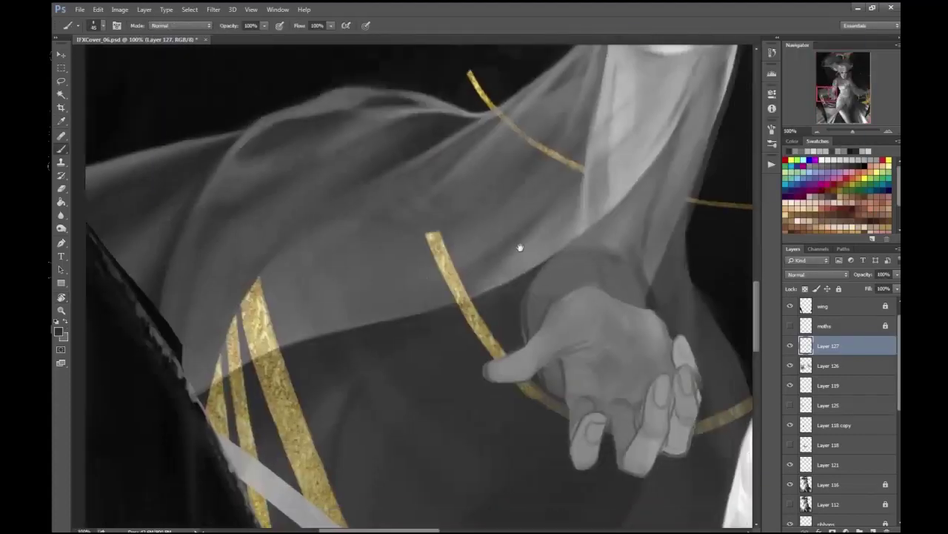
scroll(428, 256, down, 1)
scroll(422, 248, down, 3)
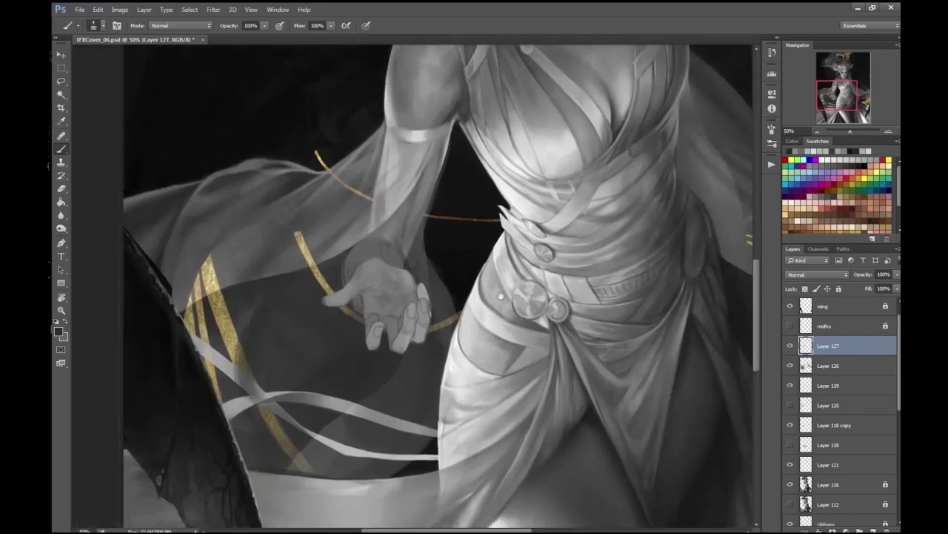
scroll(501, 297, down, 1)
click(65, 323)
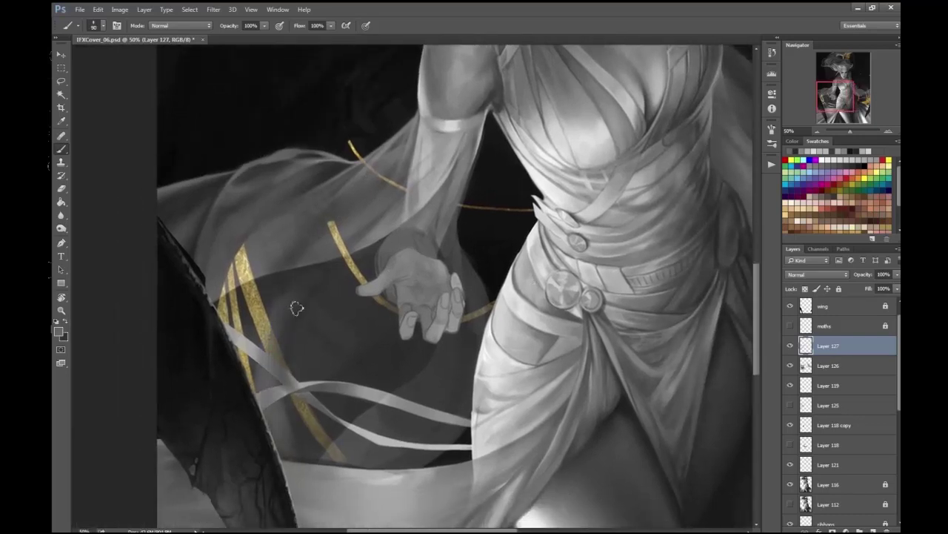
scroll(295, 435, down, 2)
scroll(337, 297, up, 4)
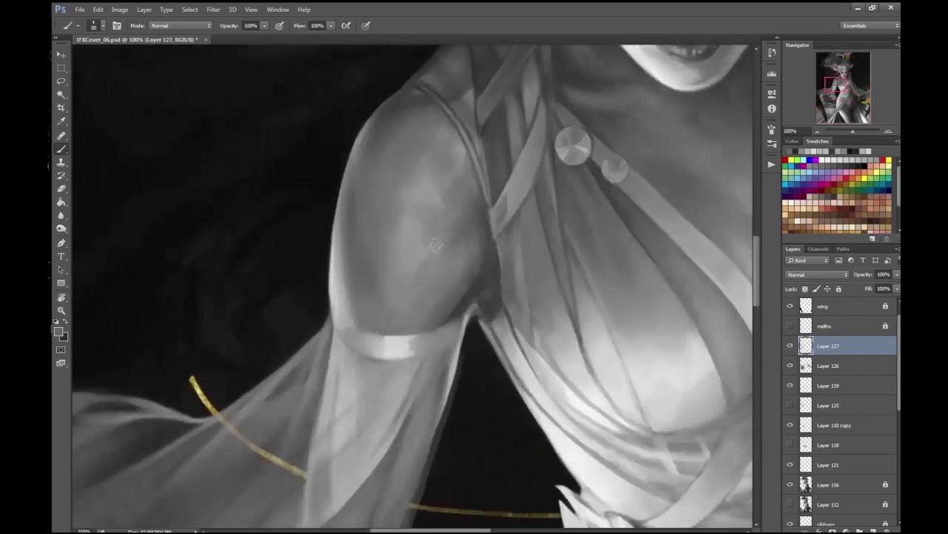
key(shift+F5)
key(Escape)
key(bracketleft)
key(bracketleft)
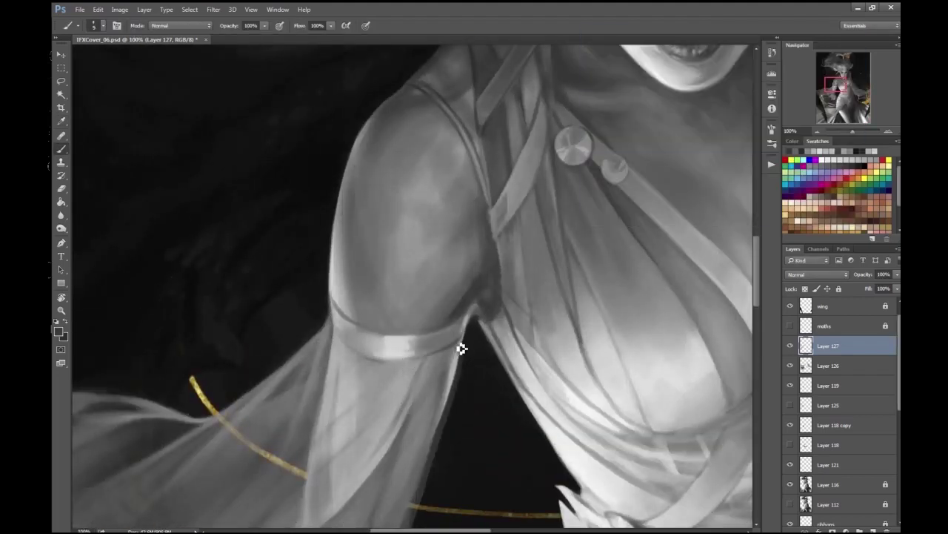
- Save the document, switch to the 600-size Dodge tool with Midtones range and 50% exposure, and flip the canvas horizontally
scroll(468, 339, down, 5)
key(ctrl+s)
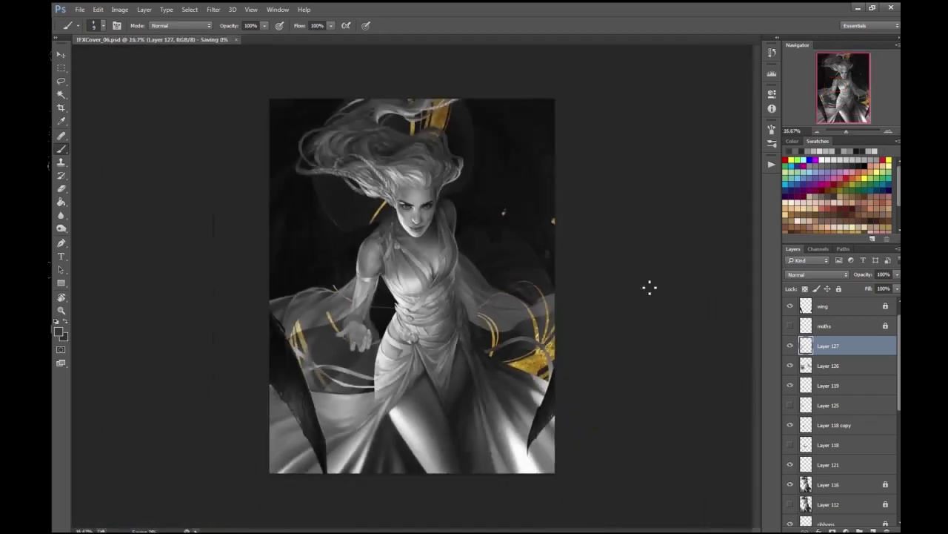
key(ctrl+plus)
right_click(61, 227)
click(96, 226)
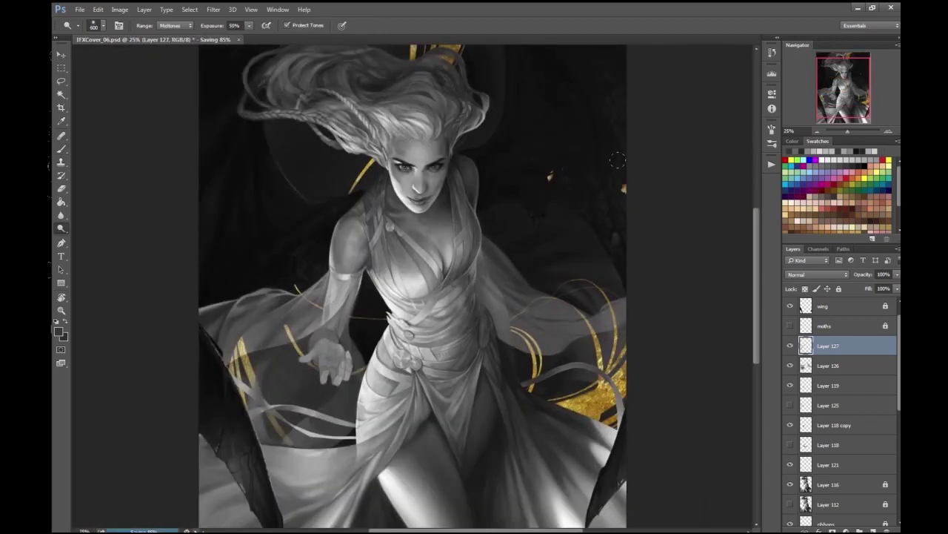
key(ctrl+plus)
drag(711, 277, 534, 242)
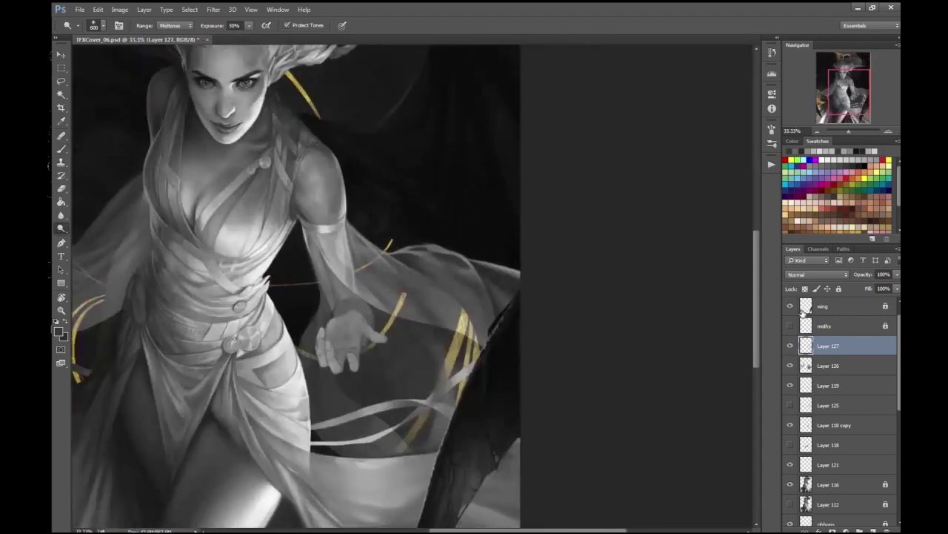
- Merge Layer 126 into Layer 127 and brighten the cloth's outer upper edge with the Dodge tool
shift+click(799, 366)
key(ctrl+plus)
key(ctrl+e)
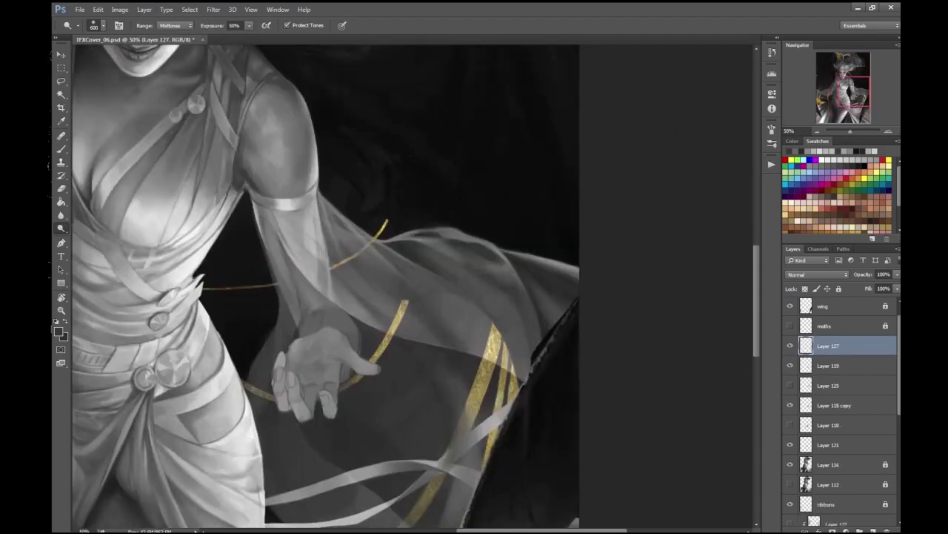
key(ctrl+0)
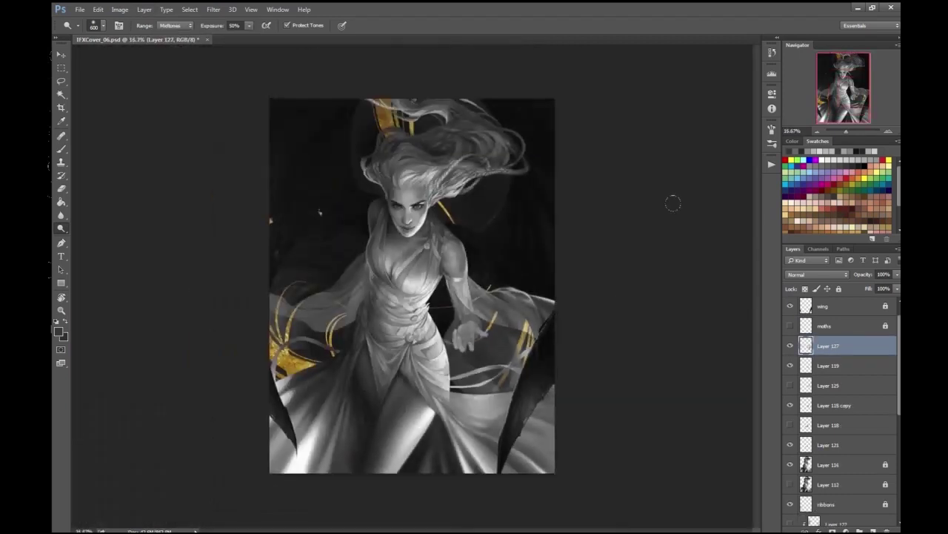
key(ctrl+plus)
key(ctrl+plus)
- Lock Layer 127, move Layer 119 above it and add a new layer between the two
key(ctrl+slash)
key(ctrl+shift+alt+n)
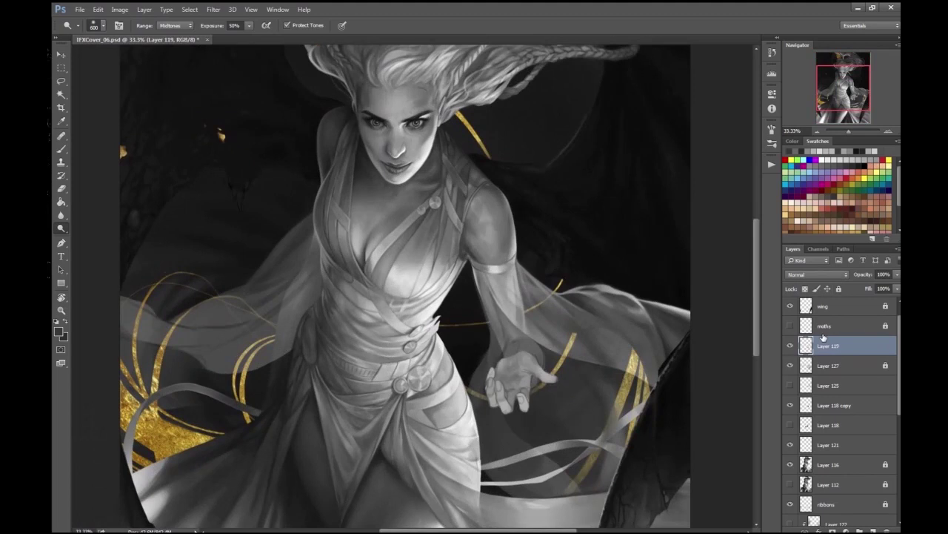
key(ctrl+plus)
key(ctrl+plus)
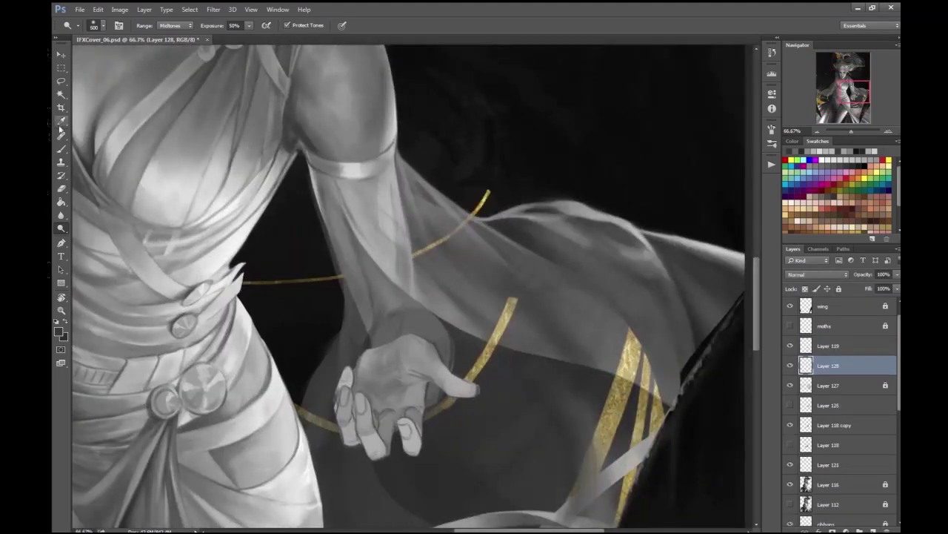
- Pick a light grey and paint fine highlight touches on the cloth near the broad gold strip with a small brush
key(b)
click(59, 331)
key(Return)
drag(497, 216, 457, 201)
key(ctrl+plus)
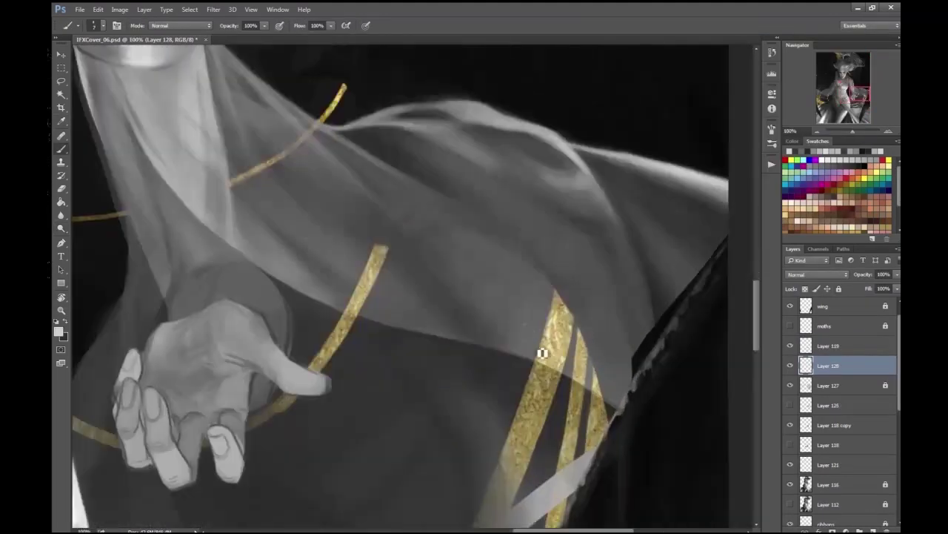
- Block in a sheer grey strip of cloth hanging from the inner elbow behind the forearm
key(ctrl+0)
key(ctrl+plus)
key(ctrl+plus)
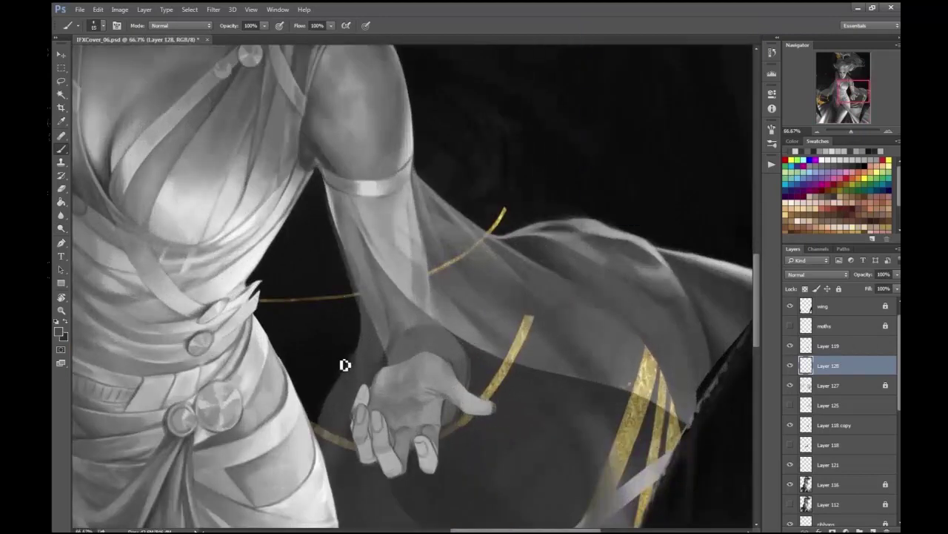
key(ctrl+0)
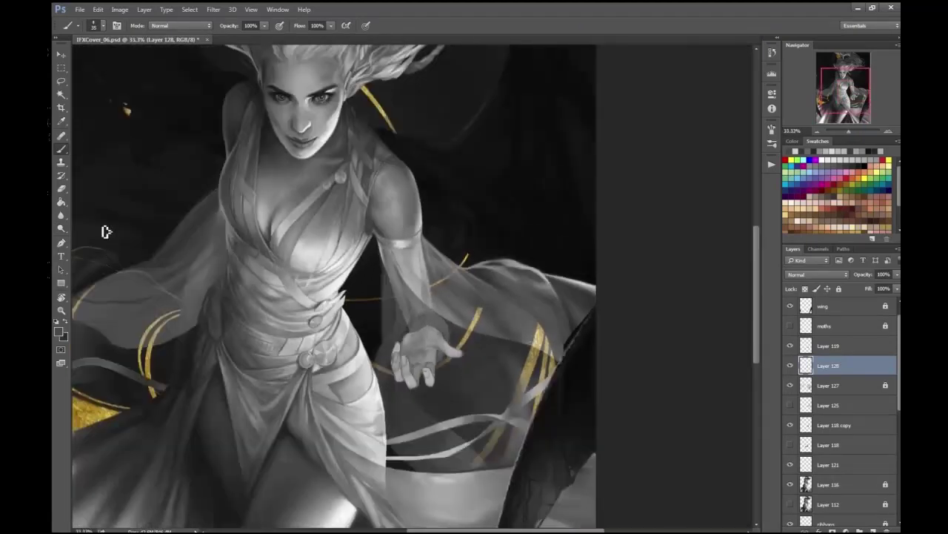
- Pick a mid grey and paint streaked folds into the hanging cloth between the elbow and the fingers
key(ctrl+plus)
key(ctrl+plus)
key(i)
click(59, 331)
key(Return)
key(b)
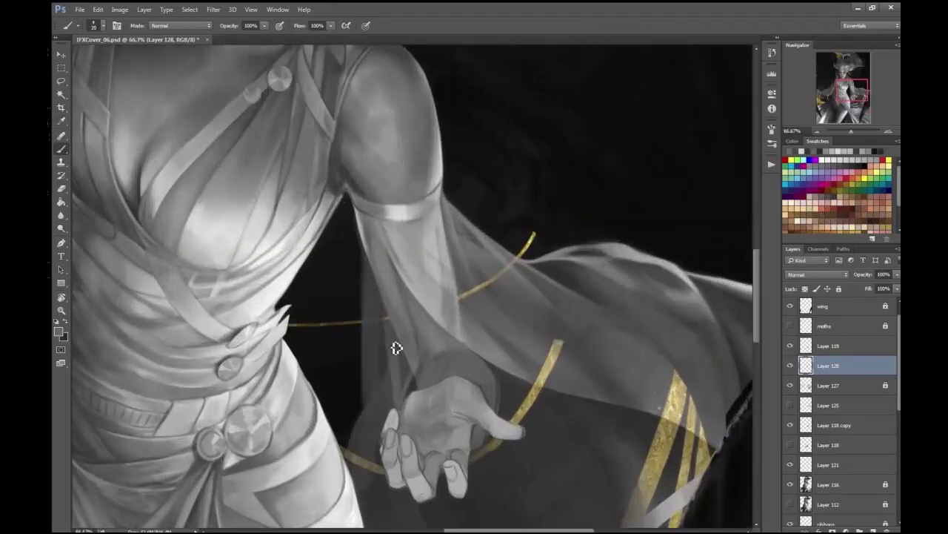
mouse_move(369, 416)
mouse_down()
mouse_move(384, 392)
mouse_move(378, 344)
mouse_up()
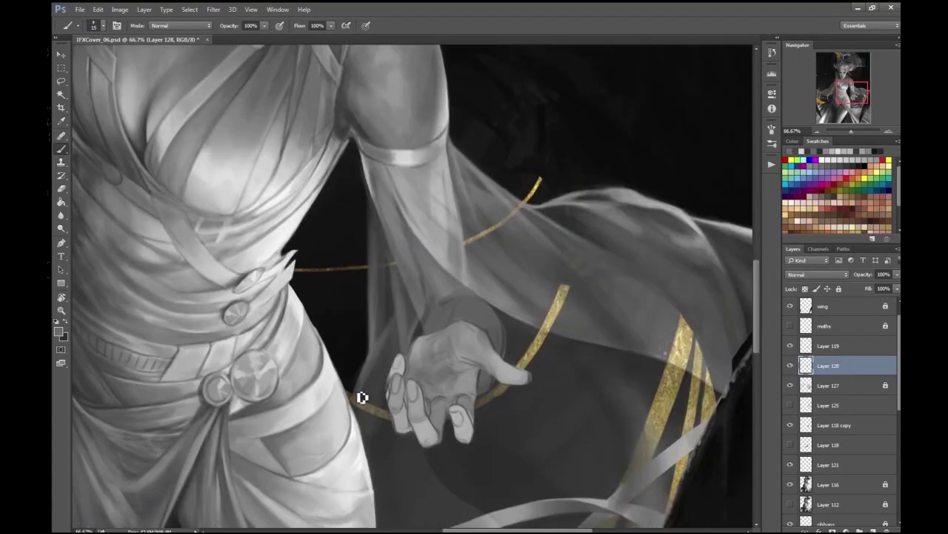
- Paint a curved, translucent cloth fold from below the fingers to the ribbons, flipping the canvas horizontally while working
mouse_move(360, 409)
mouse_down()
mouse_move(381, 375)
mouse_move(555, 394)
mouse_move(383, 384)
mouse_up()
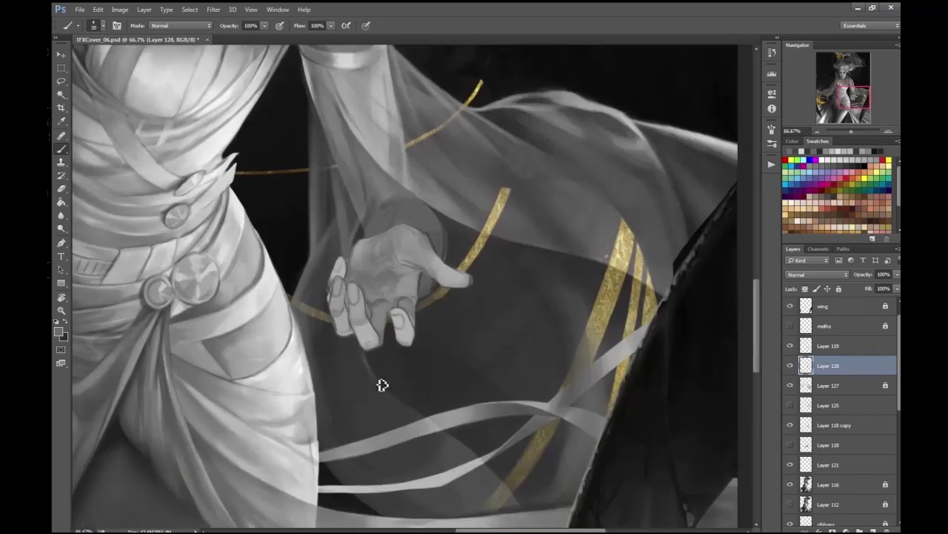
key(ctrl+0)
key(ctrl+shift+h)
key(ctrl+1)
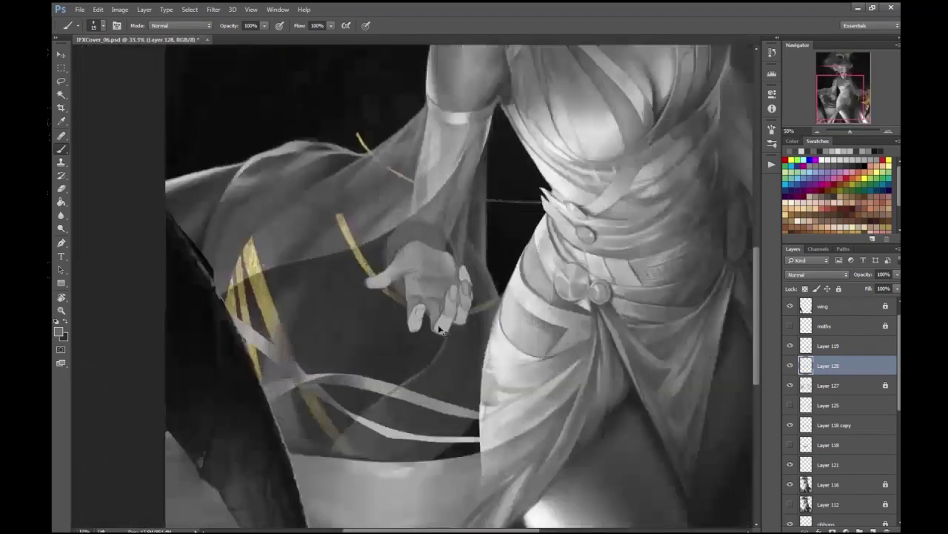
key(ctrl+minus)
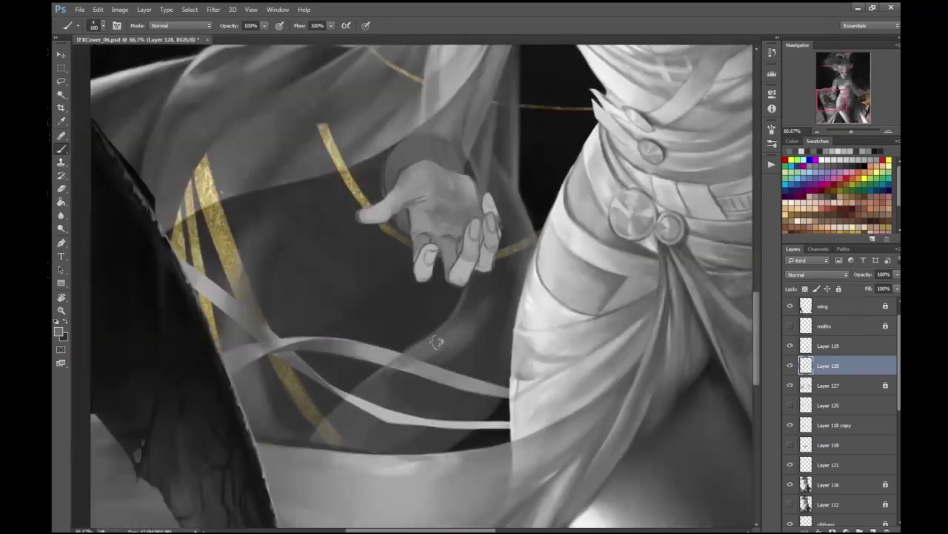
key(e)
scroll(545, 276, down, 2)
key(b)
key(bracketleft)
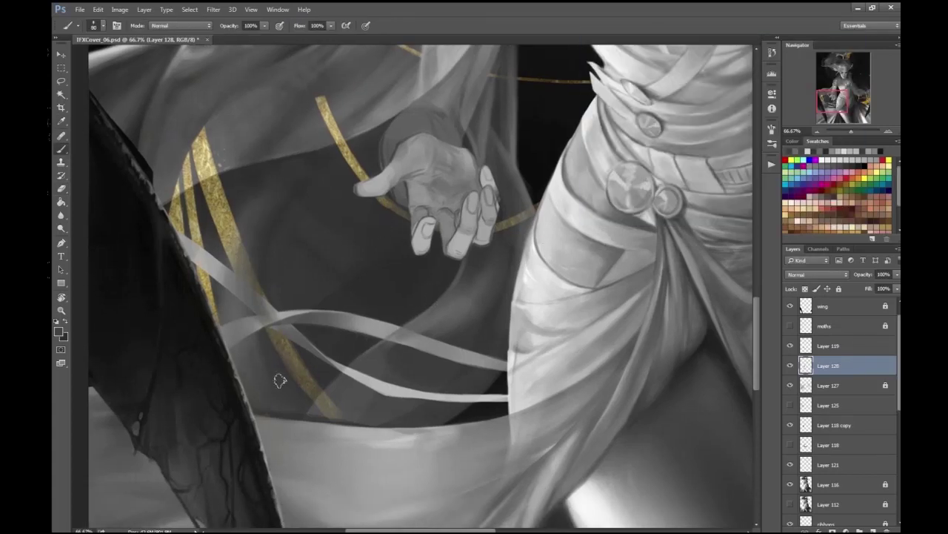
- Select and unlock Layer 127 and soften the sheer cloth around the ribbons with a 700-size Eraser
key(ctrl+minus)
key(e)
key(alt+bracketleft)
right_click(116, 181)
key(Escape)
key(bracketright)
key(bracketright)
key(bracketright)
key(bracketright)
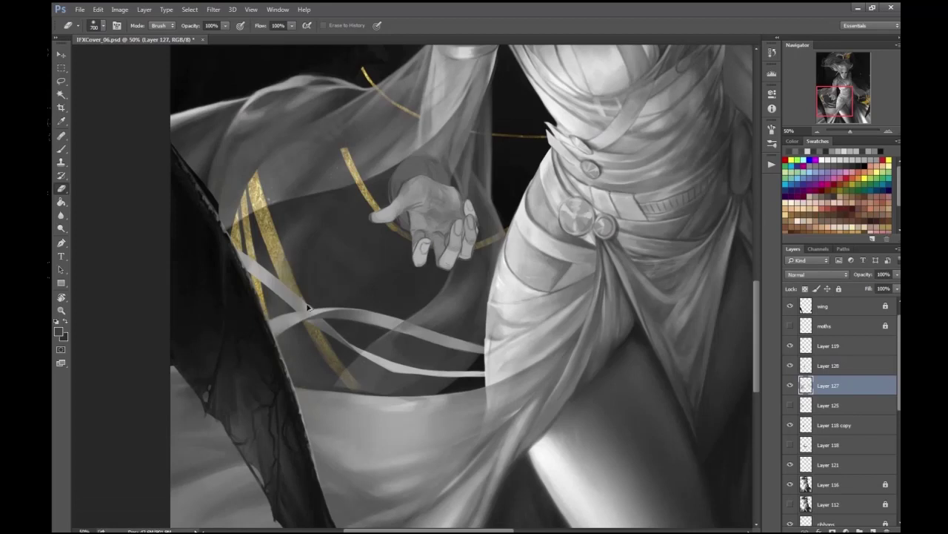
- Return to Layer 128 and paint grey folds in the translucent cloth between the fingers, hip and ribbons
click(820, 371)
key(ctrl+plus)
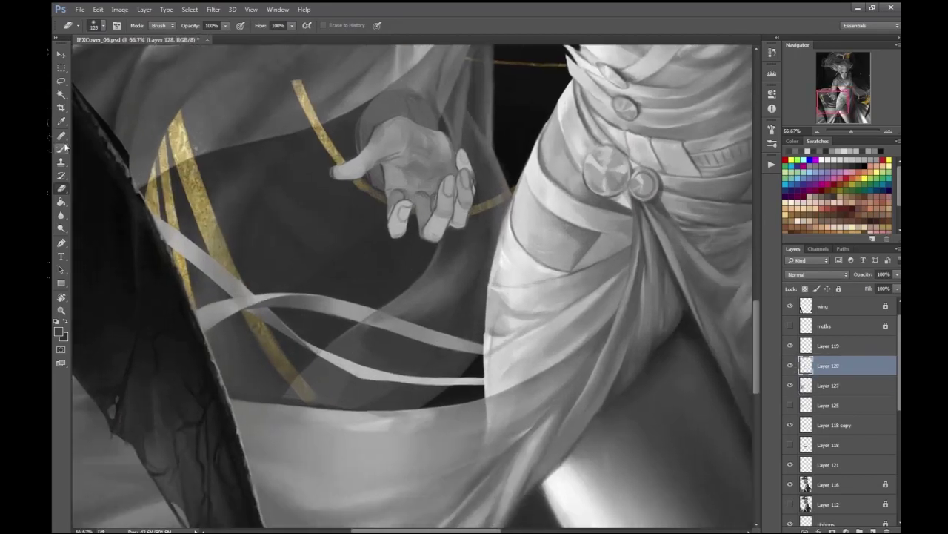
key(b)
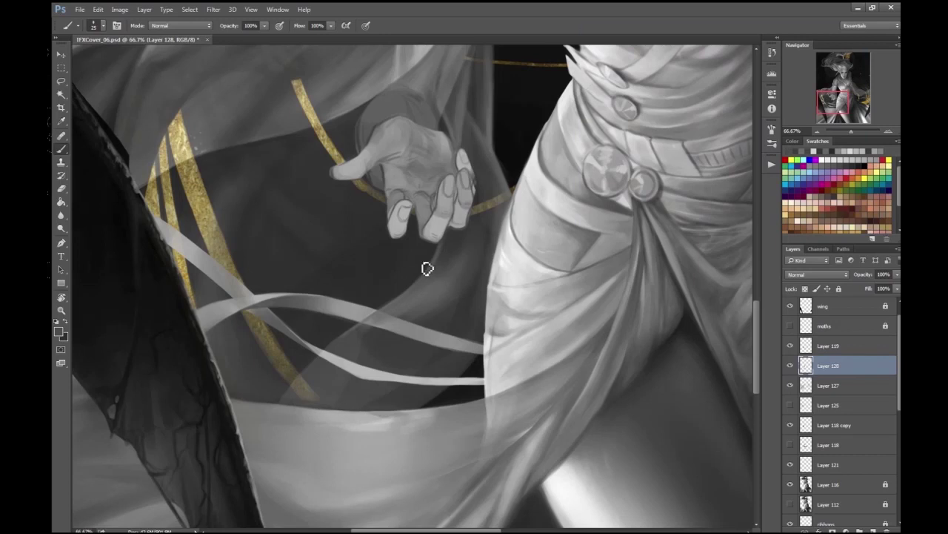
key(ctrl+plus)
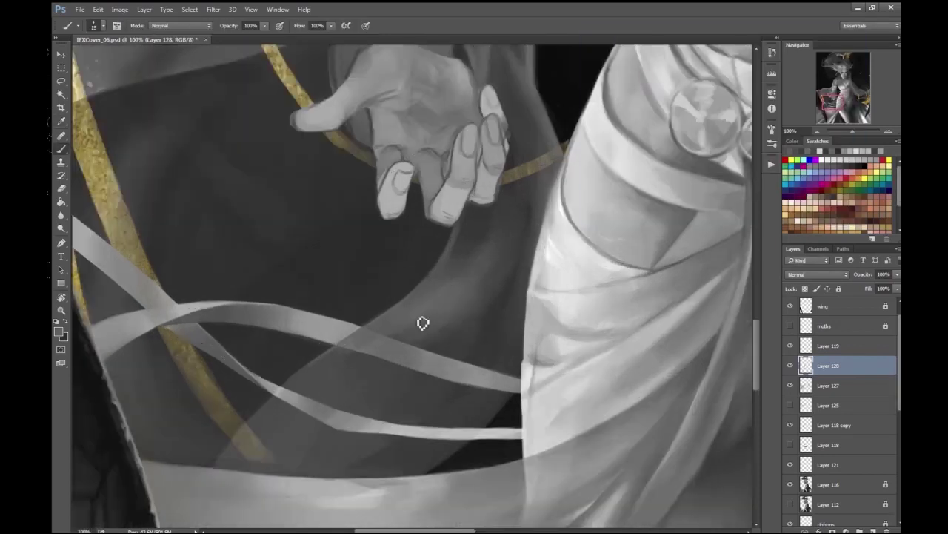
scroll(460, 393, down, 1)
drag(481, 339, 443, 433)
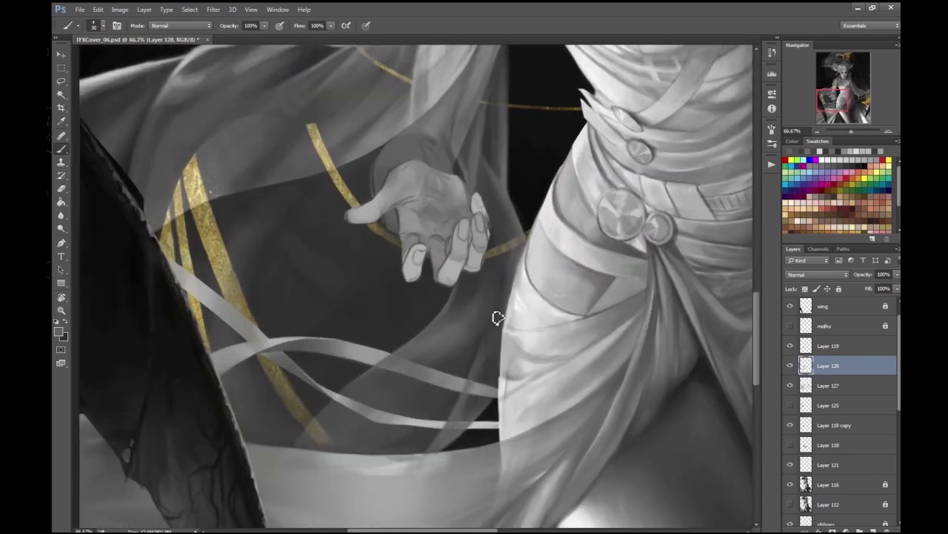
- Paint soft grey folds into the sheer sleeve just below the armband on Layer 128 with a size 25 brush
scroll(450, 441, down, 2)
key(e)
scroll(662, 360, up, 1)
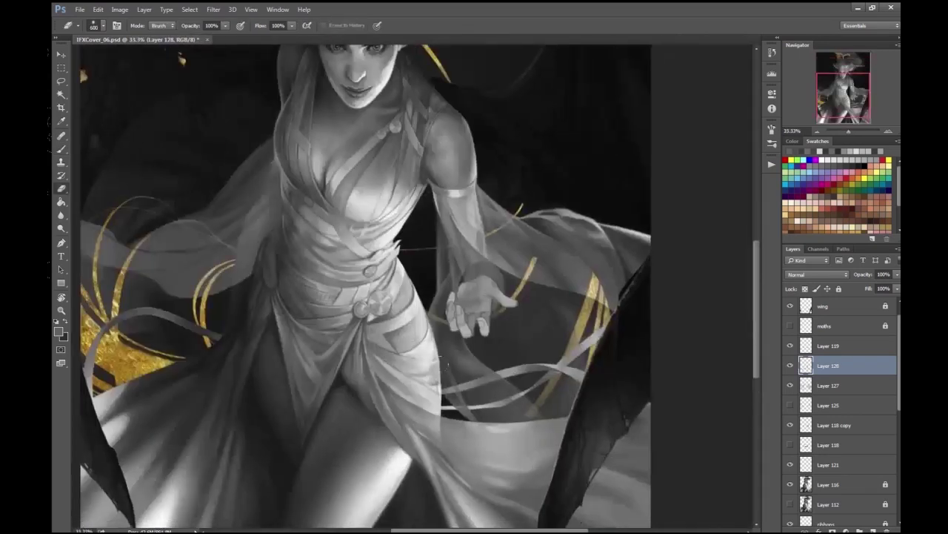
scroll(444, 218, up, 3)
key(b)
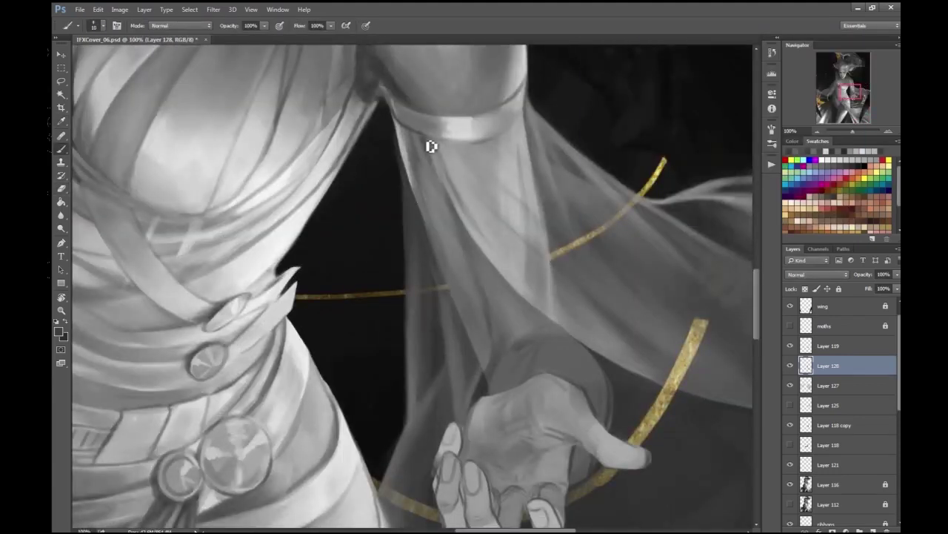
drag(499, 144, 391, 218)
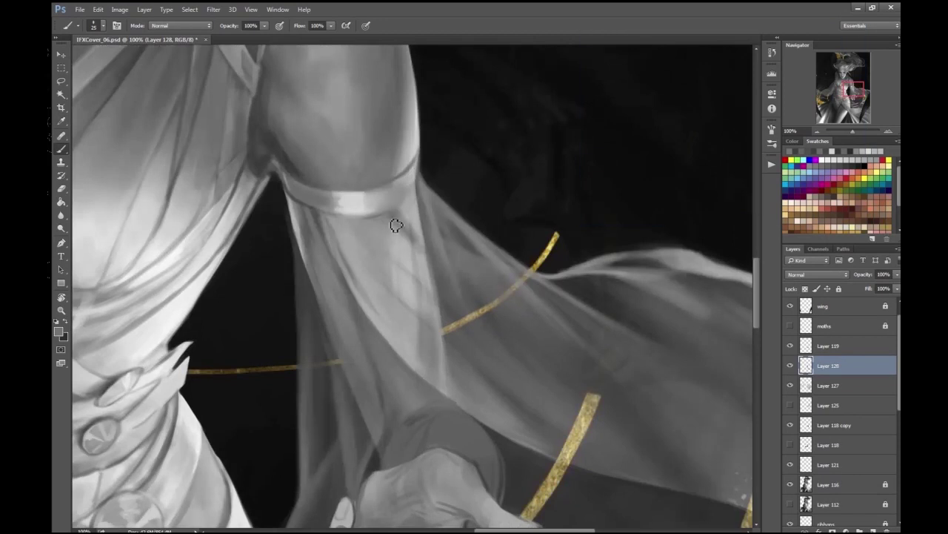
scroll(430, 226, down, 3)
scroll(293, 186, up, 2)
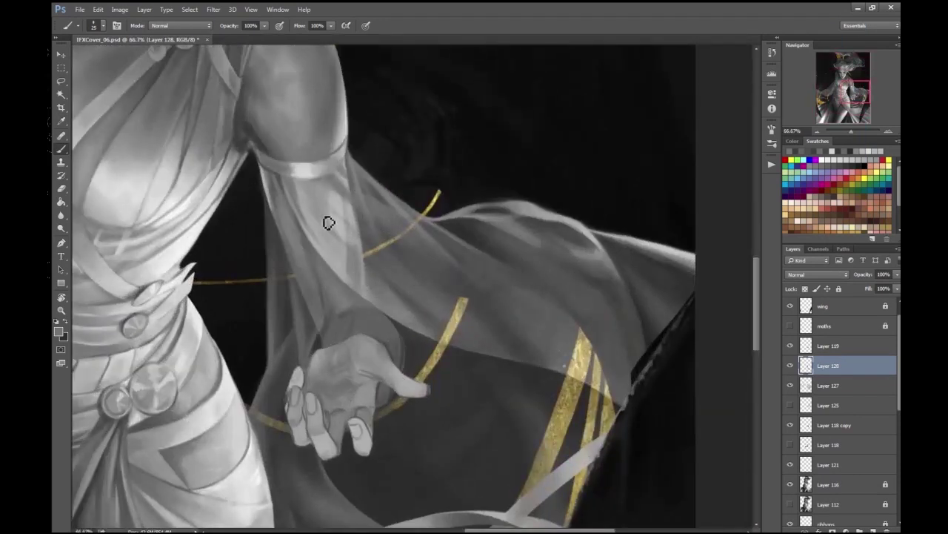
scroll(669, 289, down, 3)
scroll(550, 286, up, 3)
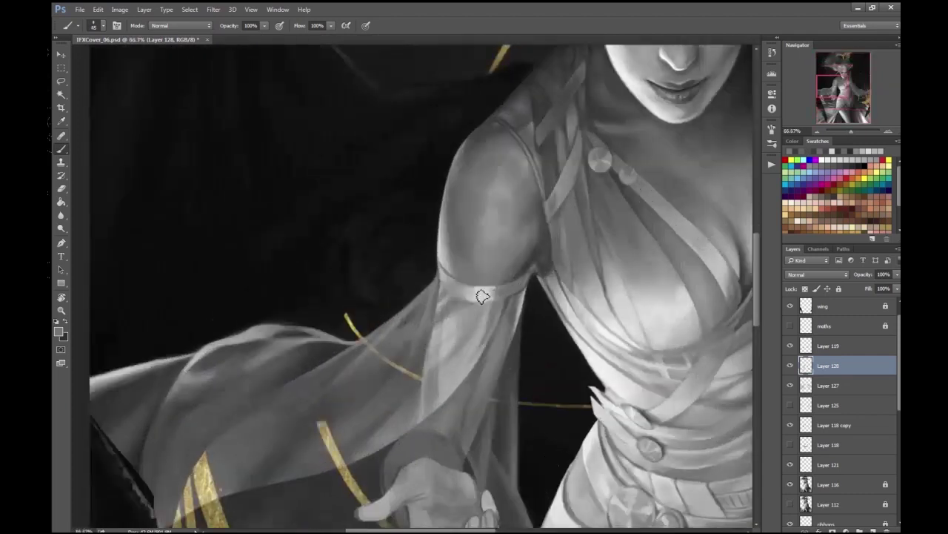
- Pick a lighter grey and refine the armband's rim and highlights with a size 10 brush
scroll(478, 295, up, 1)
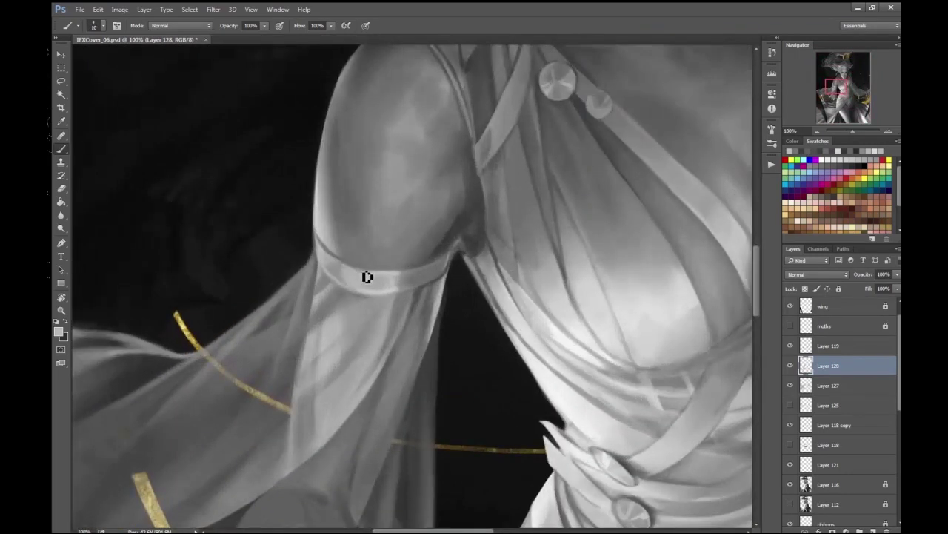
scroll(412, 274, down, 3)
scroll(463, 235, up, 3)
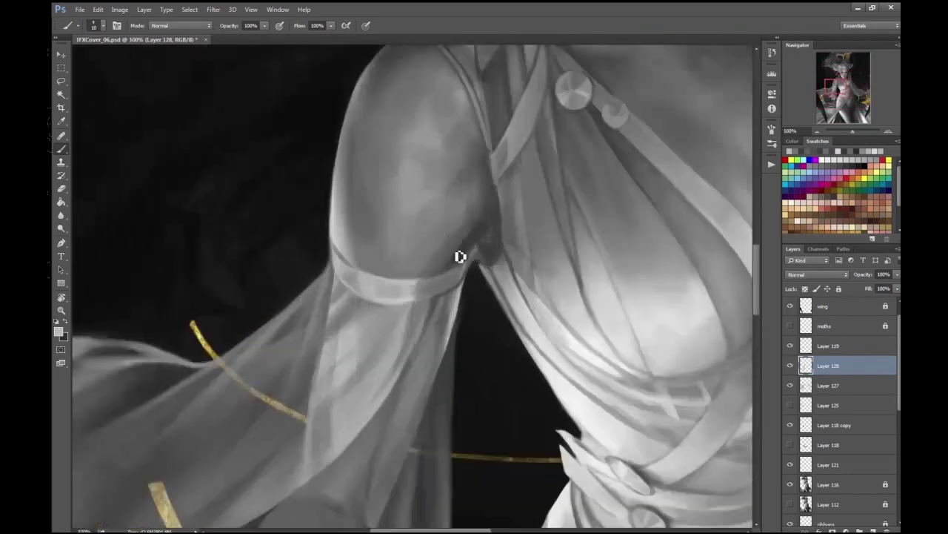
scroll(515, 152, down, 4)
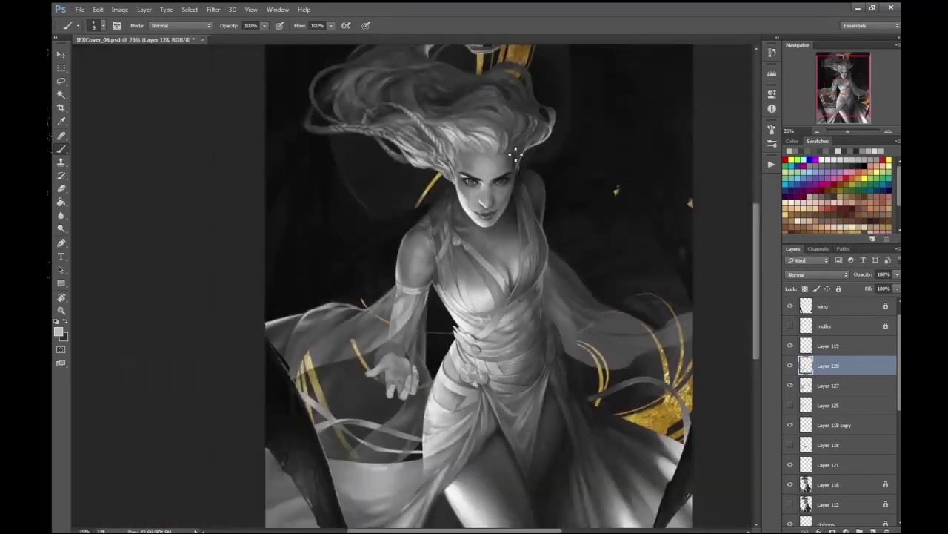
- Pick a mid grey and paint subtle folds into the flared sleeve and the cloth below the hand
scroll(515, 152, down, 1)
scroll(295, 236, up, 4)
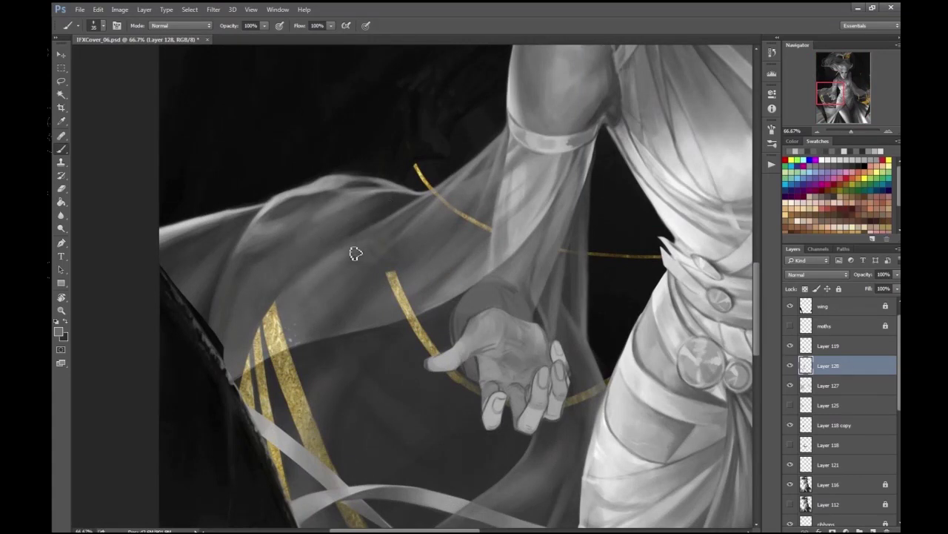
scroll(369, 245, down, 3)
scroll(408, 250, up, 2)
drag(508, 381, 467, 299)
scroll(466, 299, up, 2)
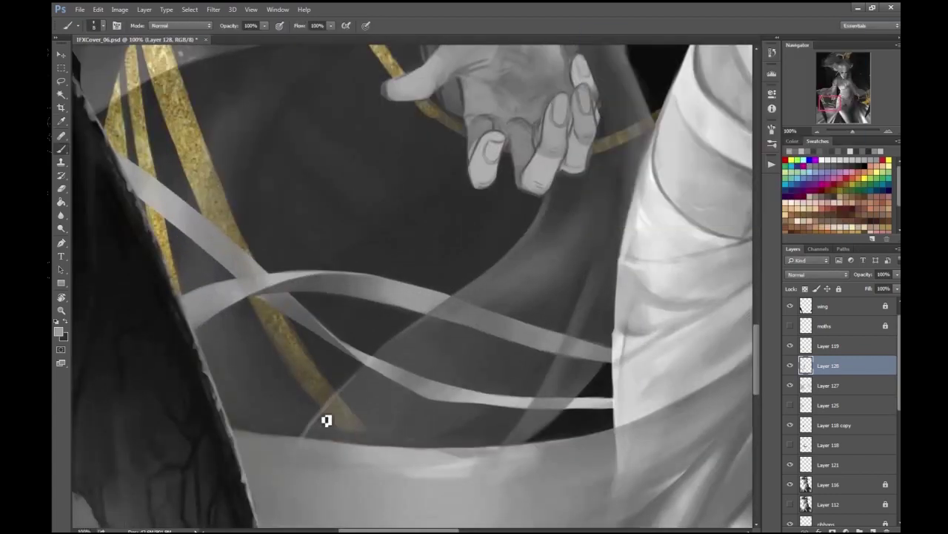
- Paint a thin light edge along the translucent fold crossing the lower ribbons and soften it with an 80-size Eraser
drag(400, 344, 323, 440)
drag(375, 368, 302, 455)
scroll(404, 326, down, 1)
right_click(396, 333)
key(e)
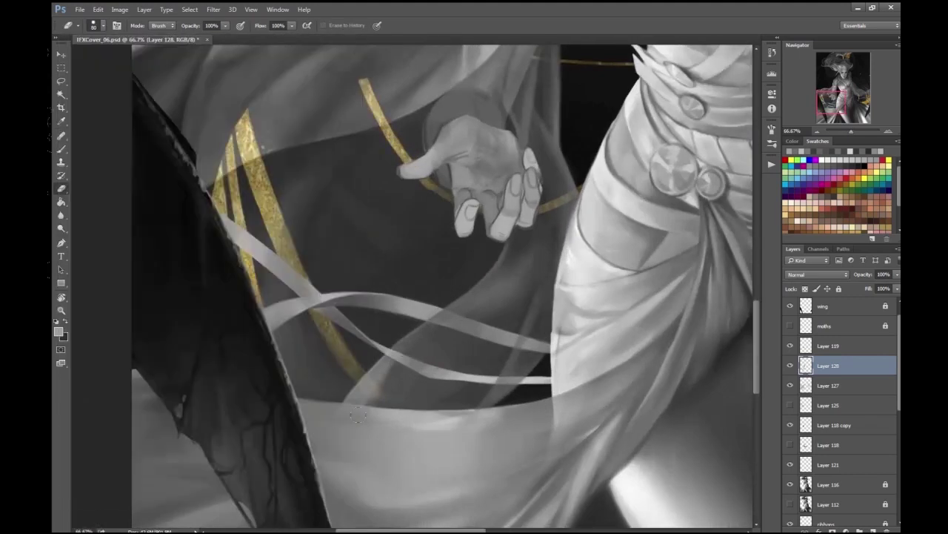
scroll(508, 292, down, 3)
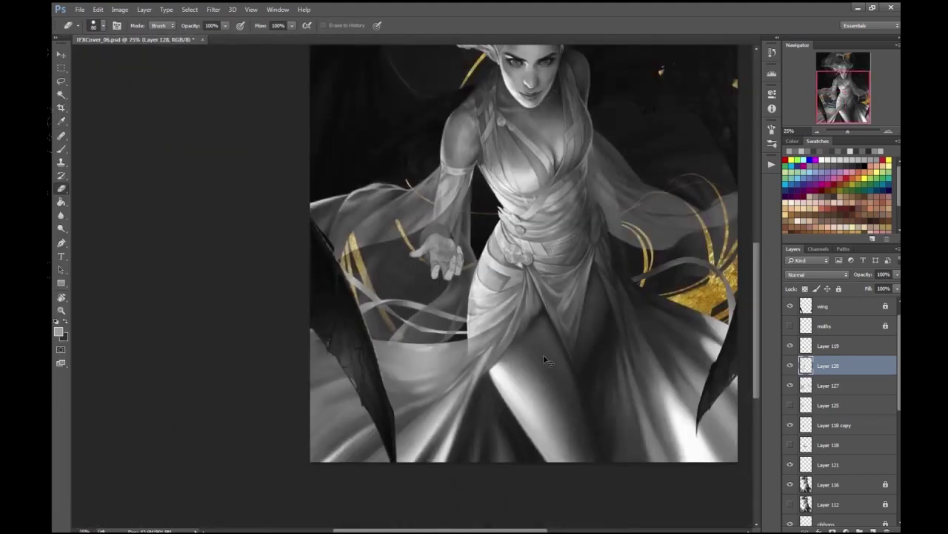
- Add a new layer above Layer 128 and set its blending mode to Overlay
scroll(562, 350, up, 2)
scroll(376, 421, down, 2)
scroll(657, 275, up, 2)
scroll(656, 275, up, 1)
scroll(657, 275, down, 1)
key(ctrl+shift+alt+n)
click(815, 275)
click(815, 359)
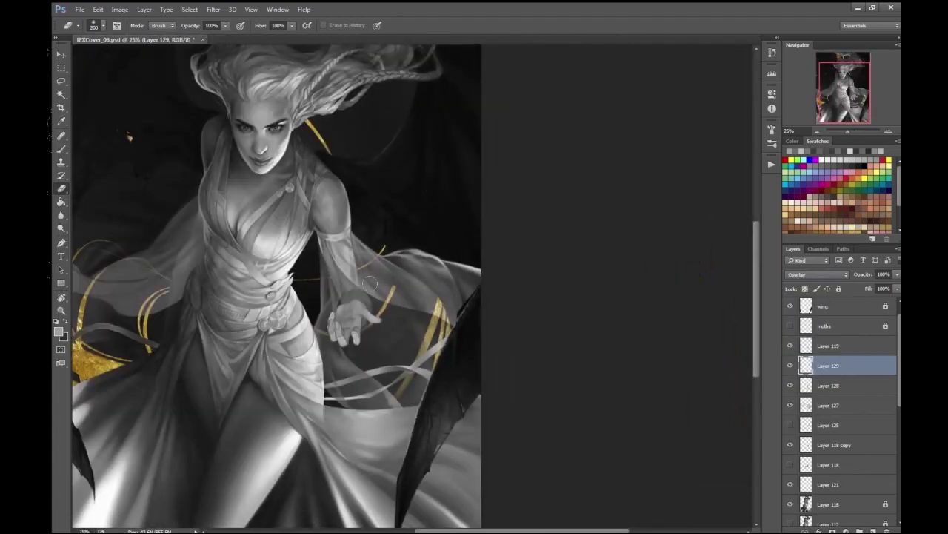
- Pick a near-white grey and brighten the sheer sleeve on the Overlay layer with a size 175 brush
scroll(379, 288, up, 3)
scroll(379, 289, down, 2)
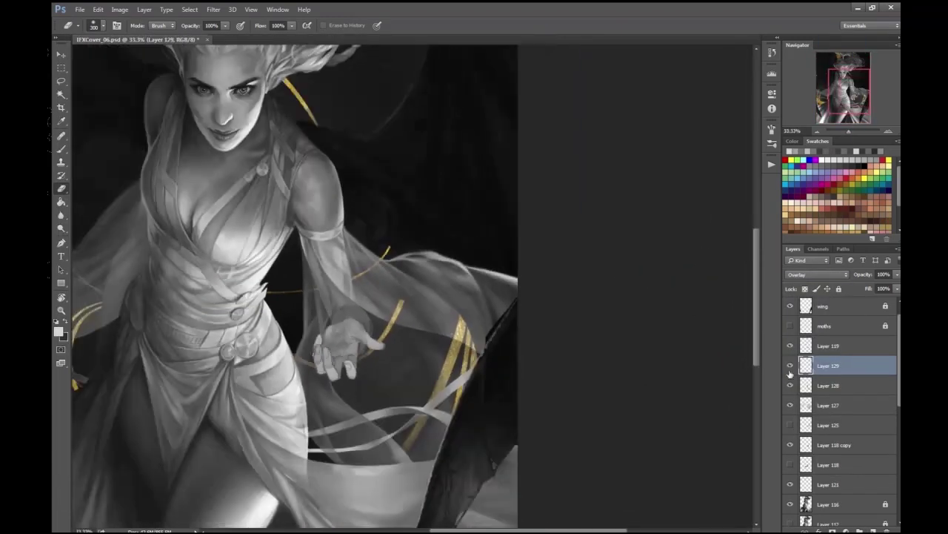
key(b)
right_click(350, 319)
click(344, 317)
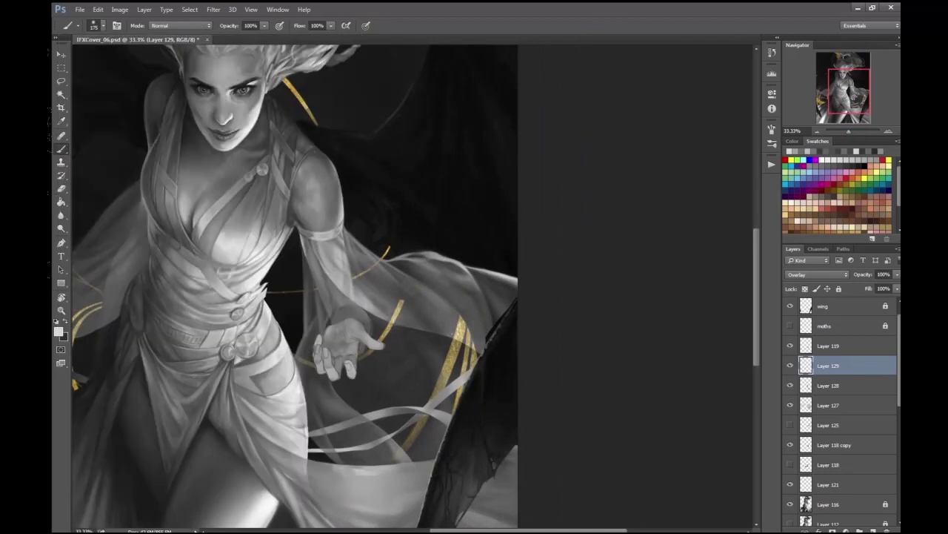
- Flip the canvas horizontally and merge Layers 129, 128 and 127 into a single layer
scroll(386, 311, down, 2)
scroll(694, 180, down, 1)
key(ctrl+shift+h)
scroll(678, 174, up, 1)
scroll(689, 222, down, 1)
key(v)
key(ctrl+e)
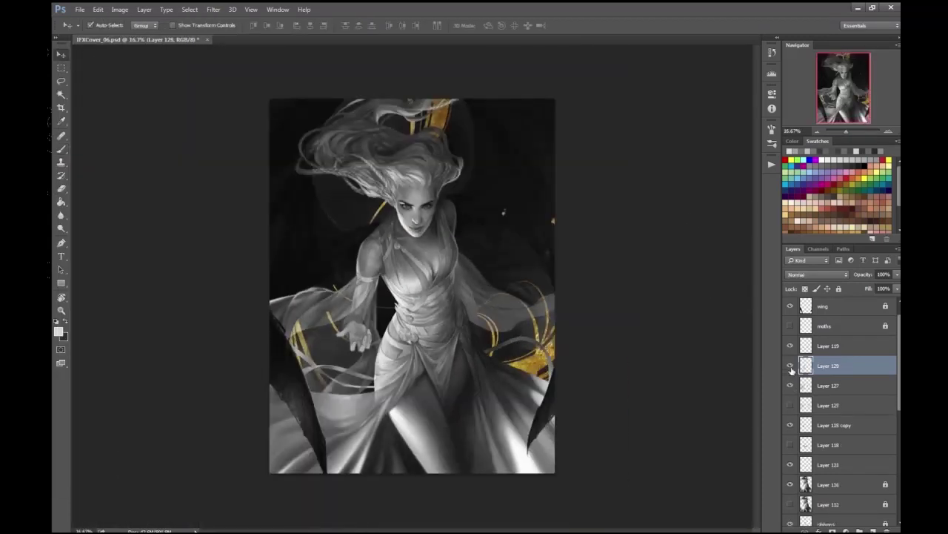
shift+click(815, 385)
key(ctrl+plus)
key(ctrl+e)
- Warp the merged sleeve layer to reshape the flared cloth beside the outstretched arm
click(98, 8)
mouse_move(133, 215)
click(281, 278)
drag(294, 335, 280, 419)
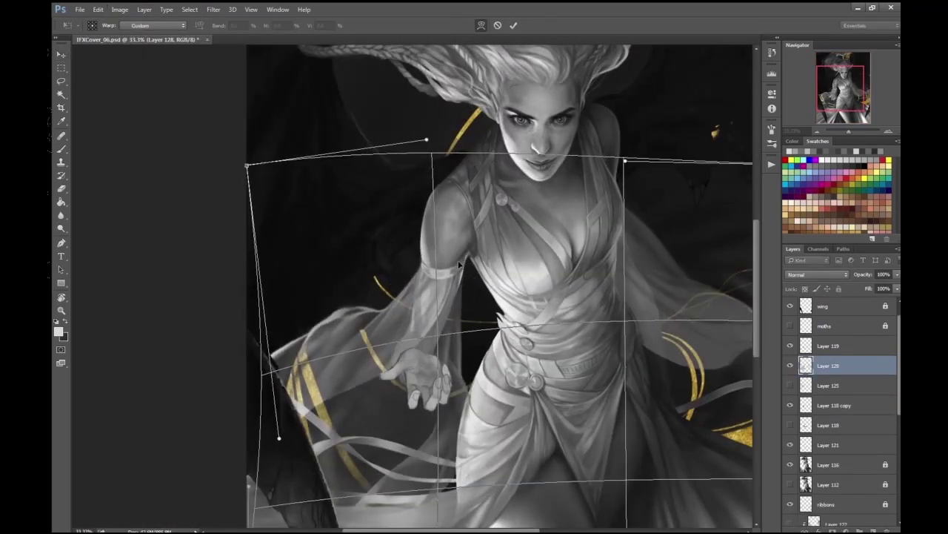
key(Return)
key(ctrl+minus)
key(ctrl+minus)
key(ctrl+plus)
key(ctrl+minus)
key(ctrl+plus)
scroll(801, 412, down, 2)
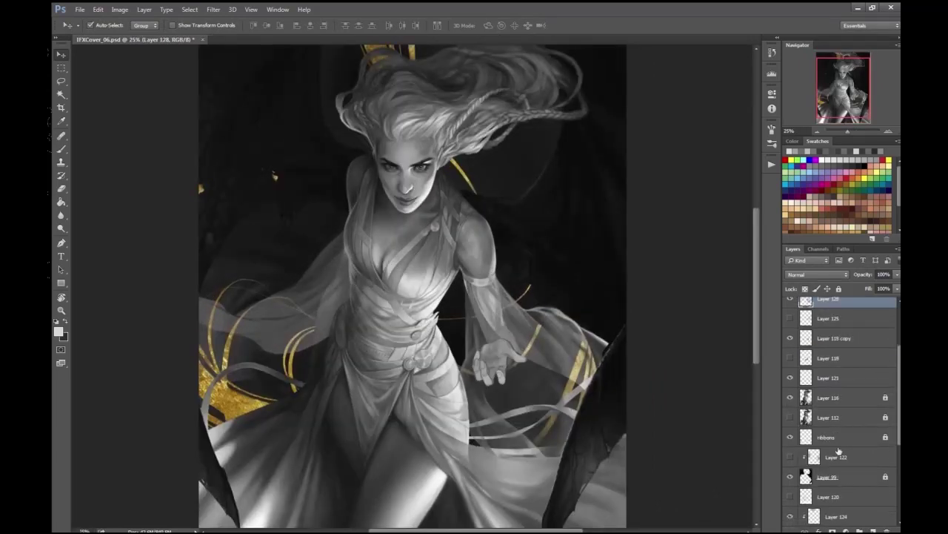
- Add a new layer for soft light behind the outstretched arm and move it beneath Layer 99
click(823, 437)
key(ctrl+shift+alt+n)
key(b)
drag(452, 326, 527, 252)
drag(819, 452, 823, 487)
- Set the light layer's opacity to 71% and paint more glow behind the outstretched arm and sheer sleeve
key(ctrl+minus)
key(ctrl+plus)
key(bracketleft)
key(bracketleft)
key(bracketleft)
key(bracketleft)
key(bracketleft)
key(bracketleft)
drag(896, 274, 883, 285)
mouse_move(519, 296)
mouse_down()
mouse_move(563, 341)
mouse_move(570, 400)
mouse_up()
scroll(570, 400, up, 1)
- Paint background glow beside the woman's other arm with a size 1100 brush and flip the canvas horizontally
key(bracketright)
key(ctrl+minus)
key(bracketright)
key(bracketright)
key(bracketright)
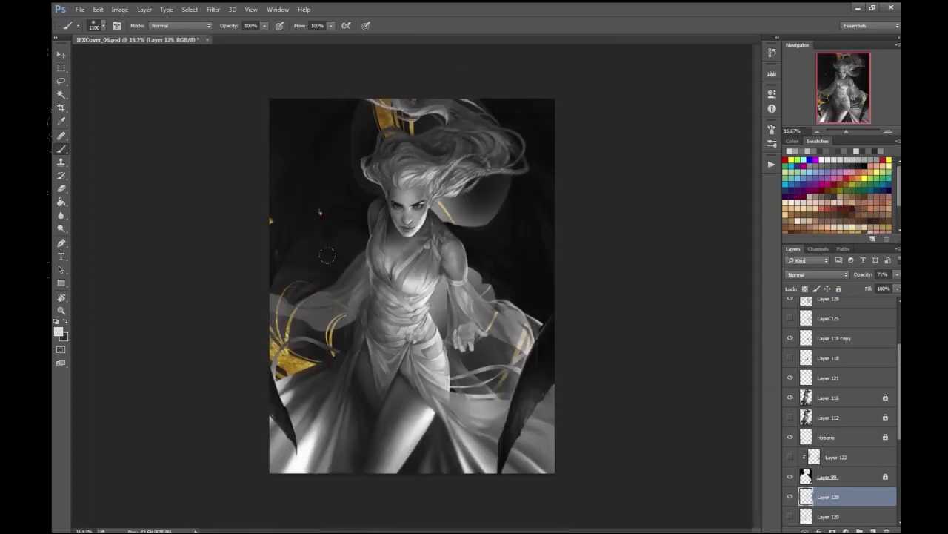
drag(326, 237, 259, 274)
key(ctrl+shift+h)
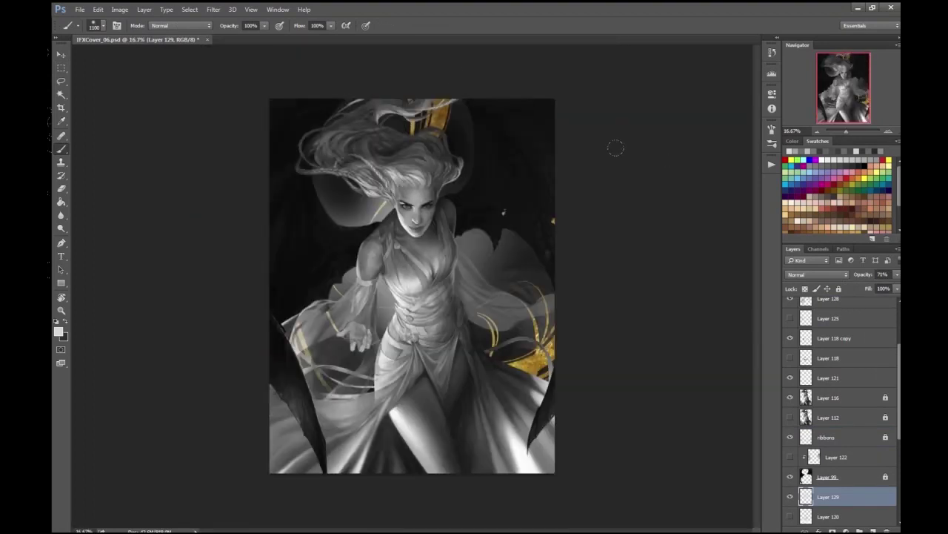
- Spread more soft light behind the hair, sheer cloth and gold strands on Layer 129 with a size 1500 brush
key(ctrl+plus)
key(ctrl+minus)
key(bracketleft)
key(bracketleft)
key(bracketleft)
key(bracketleft)
drag(489, 333, 548, 374)
drag(297, 378, 252, 387)
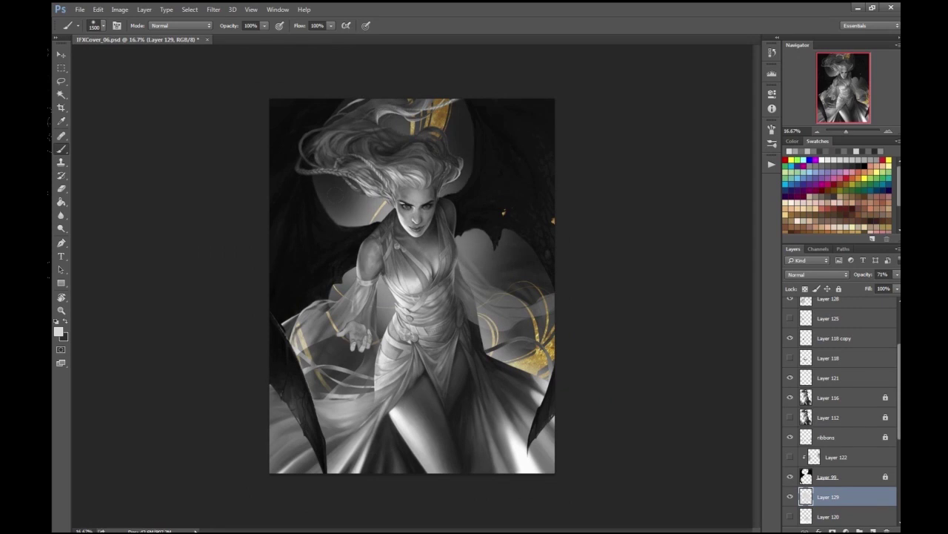
- Flip the canvas horizontally, rename the background light layer as "glow" and lock it
key(h)
key(ctrl+plus)
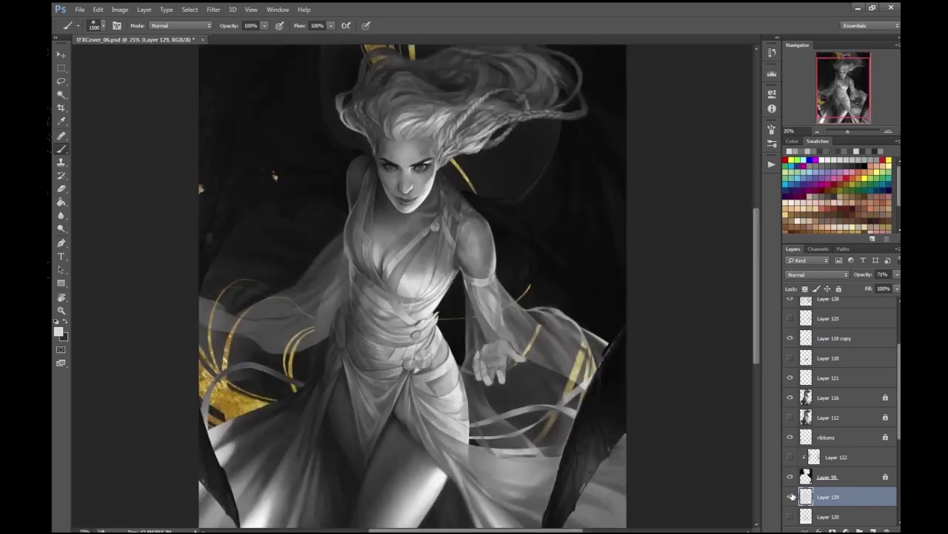
key(ctrl+minus)
text(glow)
- Rename the merged sheer cloth layer as "sleeves"
click(819, 437)
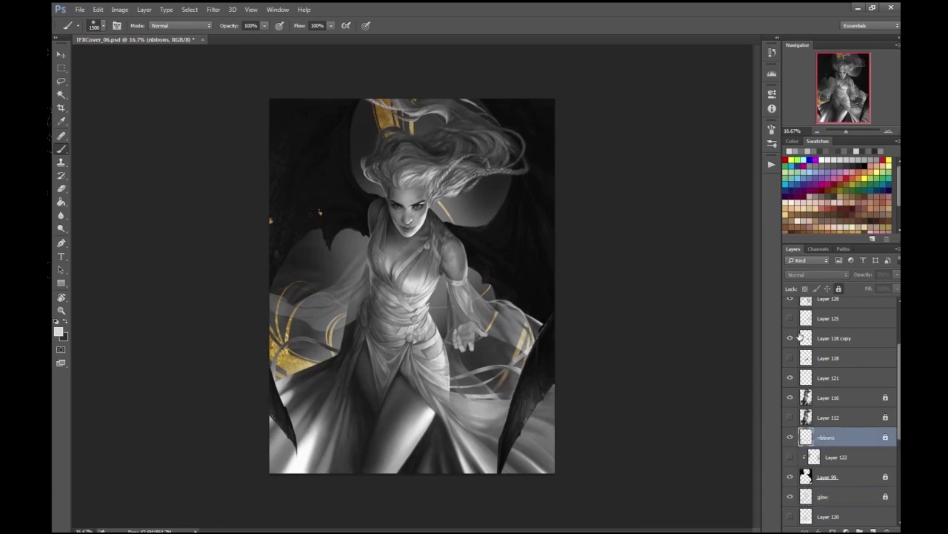
key(ctrl+plus)
key(ctrl+plus)
scroll(790, 368, up, 3)
click(790, 365)
double_click(828, 363)
text(sleeves)
key(Return)
- Adjust the Eraser and clean up the sheer sleeve near the elbow on the sleeves layer
key(e)
key(ctrl+plus)
click(93, 25)
click(457, 247)
key(ctrl+plus)
- Choose another brush preset, add a new layer above sleeves and set the background colour to light grey
key(b)
click(94, 25)
double_click(141, 160)
scroll(341, 308, down, 2)
click(63, 335)
key(Escape)
key(ctrl+shift+alt+n)
click(62, 337)
key(Return)
- Paint pale fold lines along the sleeve hanging beside the waist on Layer 126 and save the file
key(h)
drag(352, 285, 697, 244)
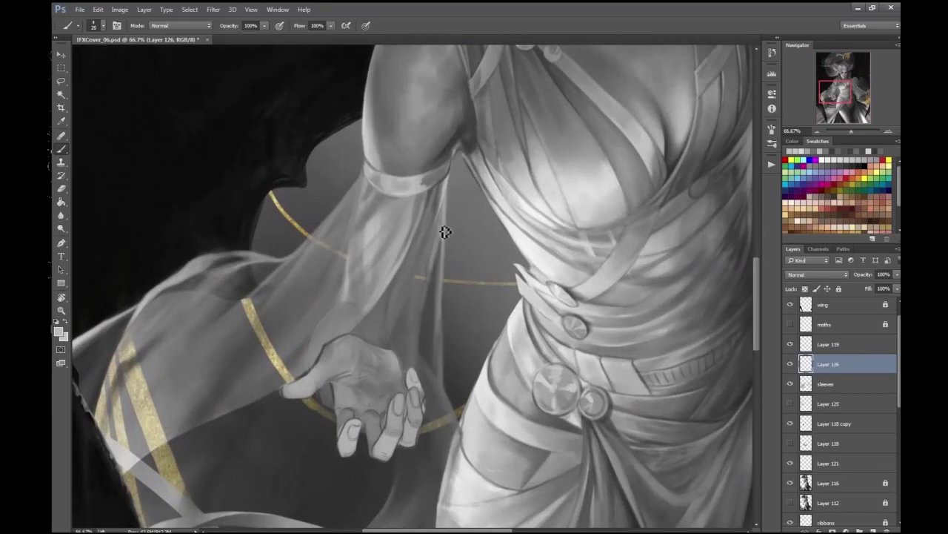
key(bracketleft)
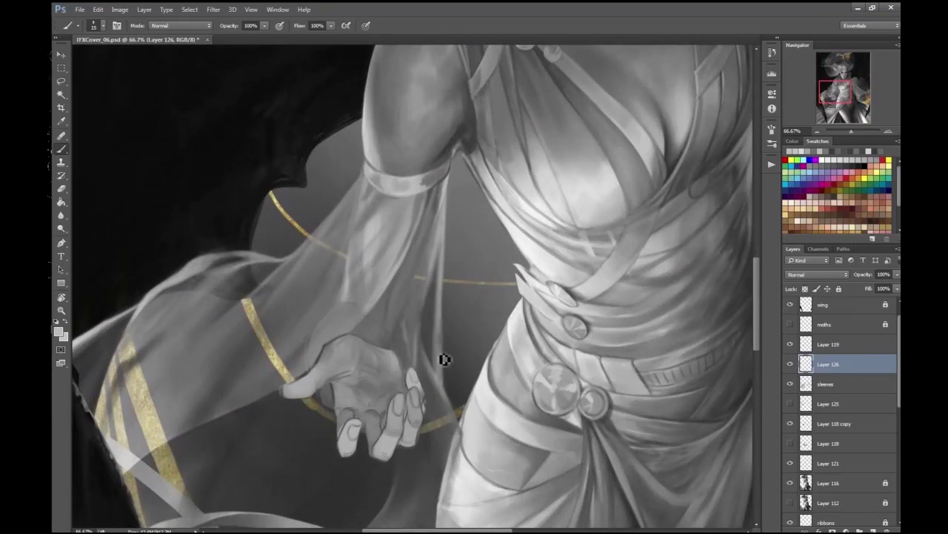
key(ctrl+minus)
key(ctrl+minus)
key(ctrl+minus)
key(ctrl+minus)
key(ctrl+s)
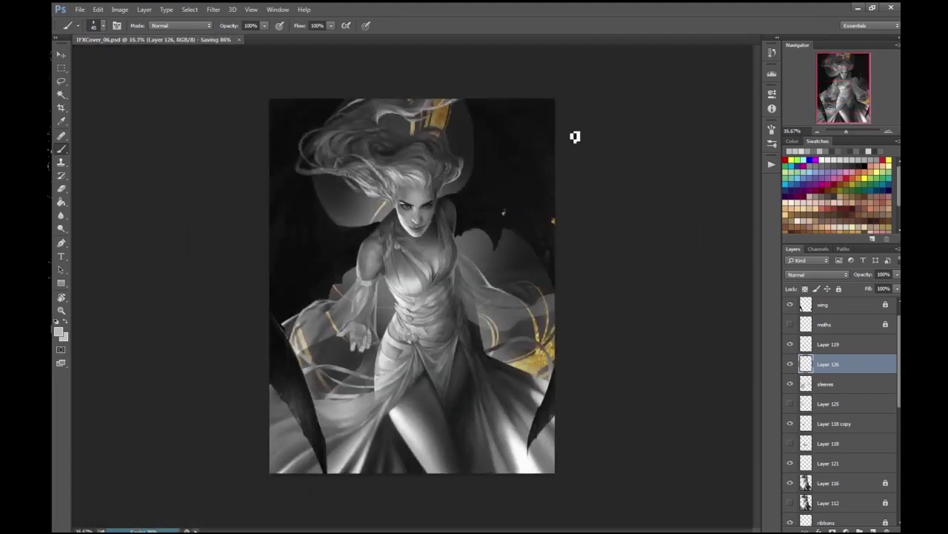
- Paint pale highlights along the upper edge of the other sheer sleeve, starting below the shoulder
key(ctrl+plus)
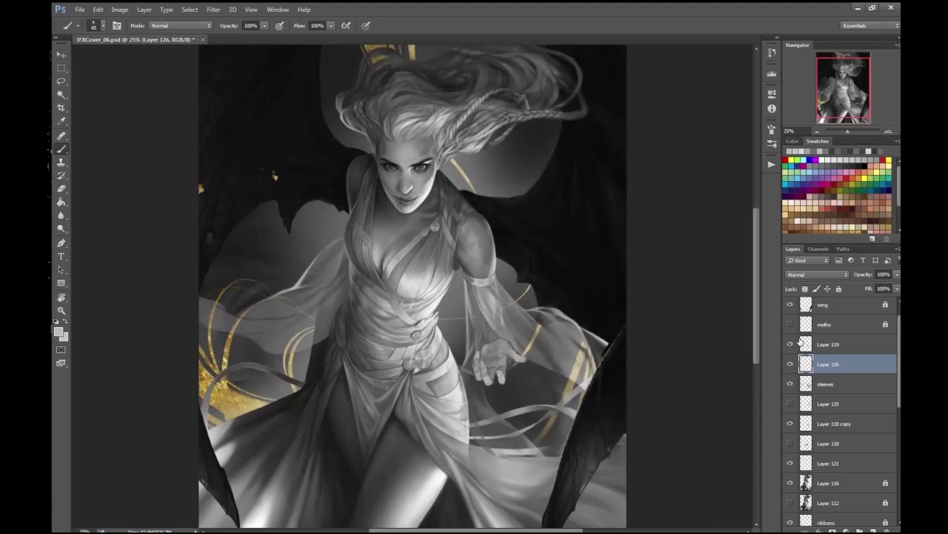
scroll(546, 229, up, 3)
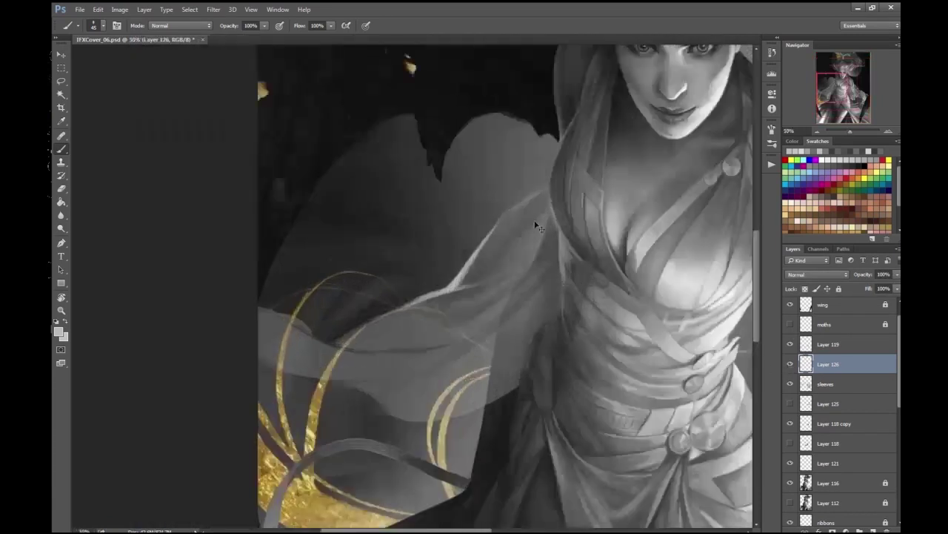
mouse_move(584, 245)
mouse_down()
mouse_move(437, 311)
mouse_move(539, 220)
mouse_up()
key(])
key(])
key(])
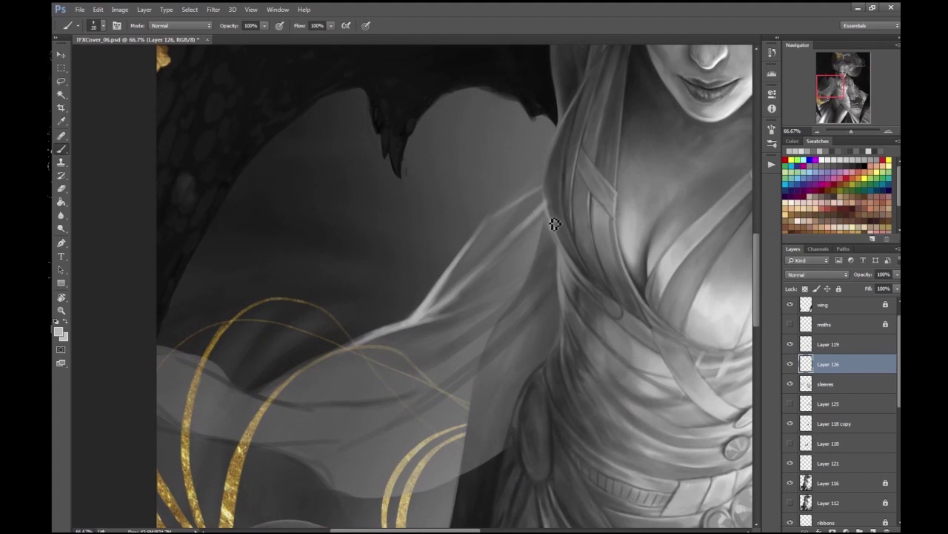
- Soften the new sleeve highlights with the Eraser and paint a bright curved fold edge beside the gold strands
scroll(551, 214, down, 4)
key(e)
scroll(495, 320, up, 3)
key(b)
scroll(701, 254, up, 1)
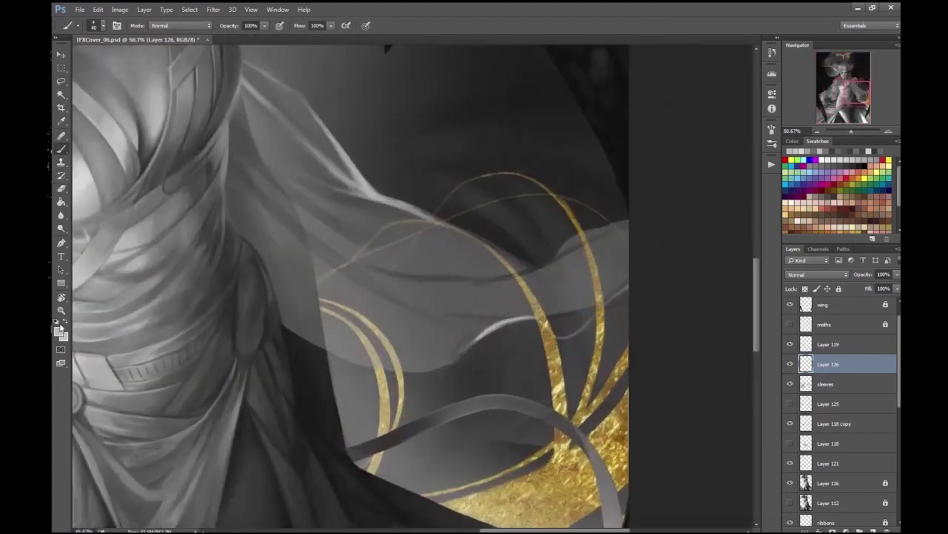
- Lighten the sleeve's trailing end near the canvas edge with broad strokes and soften it with a 100-size Eraser
key(Escape)
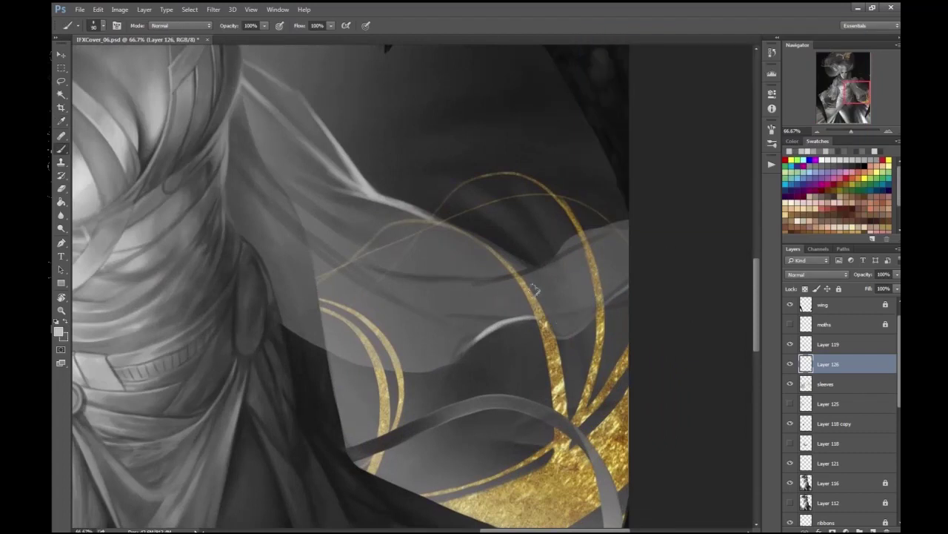
drag(509, 294, 674, 188)
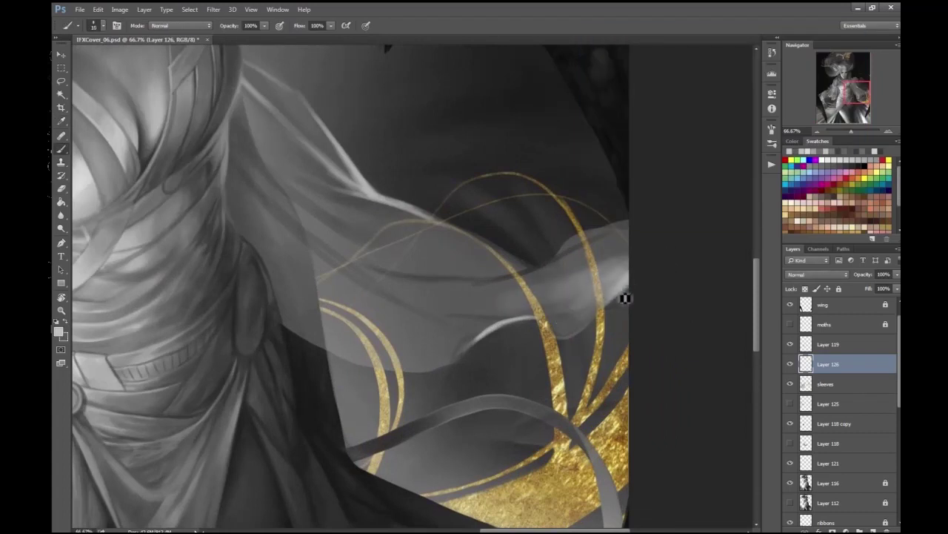
scroll(666, 265, down, 3)
key(e)
scroll(294, 158, up, 3)
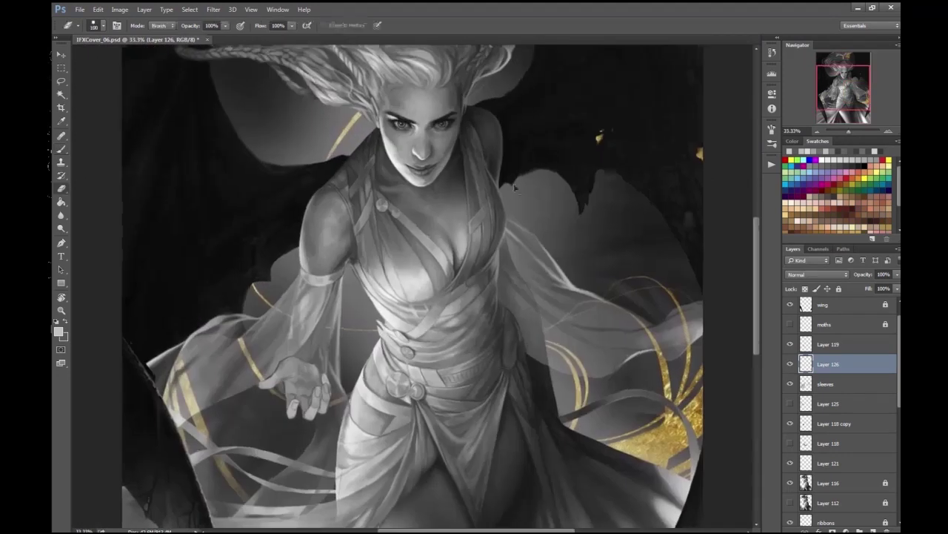
- Strengthen the sleeve's bright edge near the shoulder and blend it using the Eraser at sizes 125 and 150
scroll(295, 158, down, 1)
key(b)
key(ctrl+plus)
key(bracketright)
key(e)
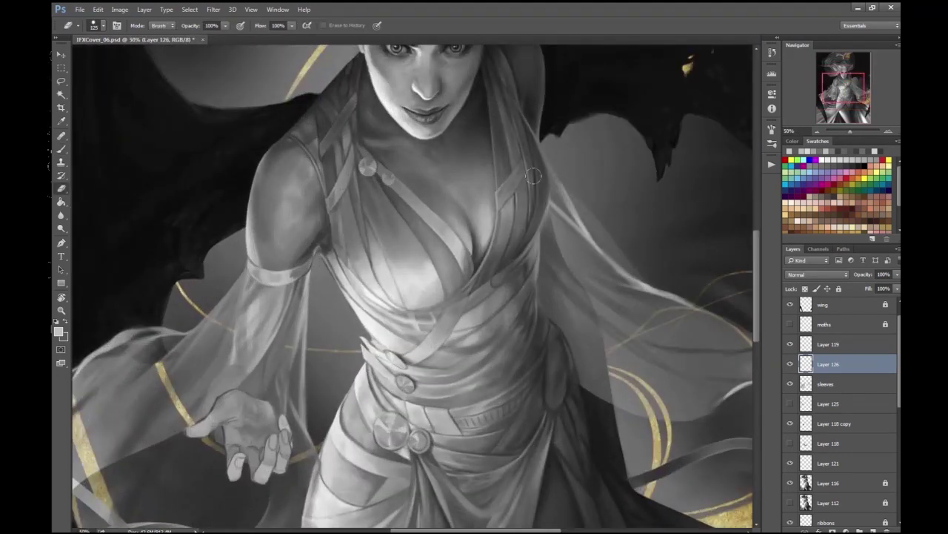
key(alt+bracketleft)
key(ctrl+minus)
key(ctrl+minus)
key(ctrl+minus)
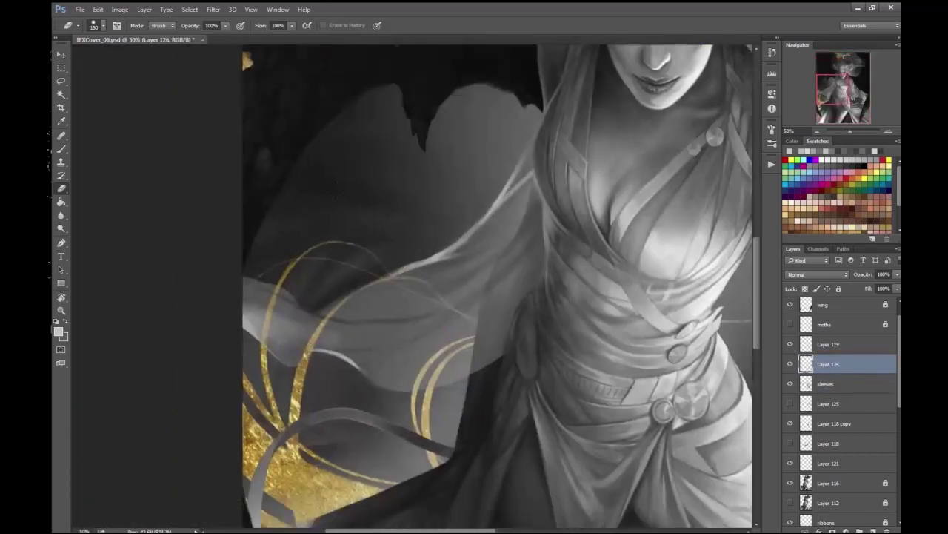
- Brush soft highlights into the sheer sleeve near the torso and extend the bright curved fold edge beside the gold strands
key(b)
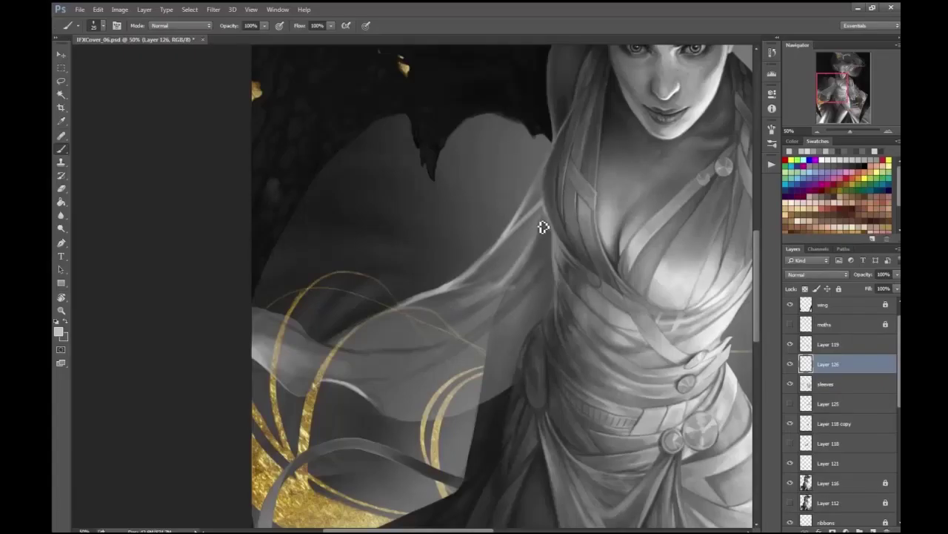
drag(500, 299, 545, 273)
key(ctrl+minus)
mouse_move(483, 284)
mouse_down()
mouse_move(442, 312)
mouse_move(155, 270)
mouse_move(134, 196)
mouse_move(161, 251)
mouse_up()
key(e)
key(b)
key(ctrl+plus)
key(ctrl+plus)
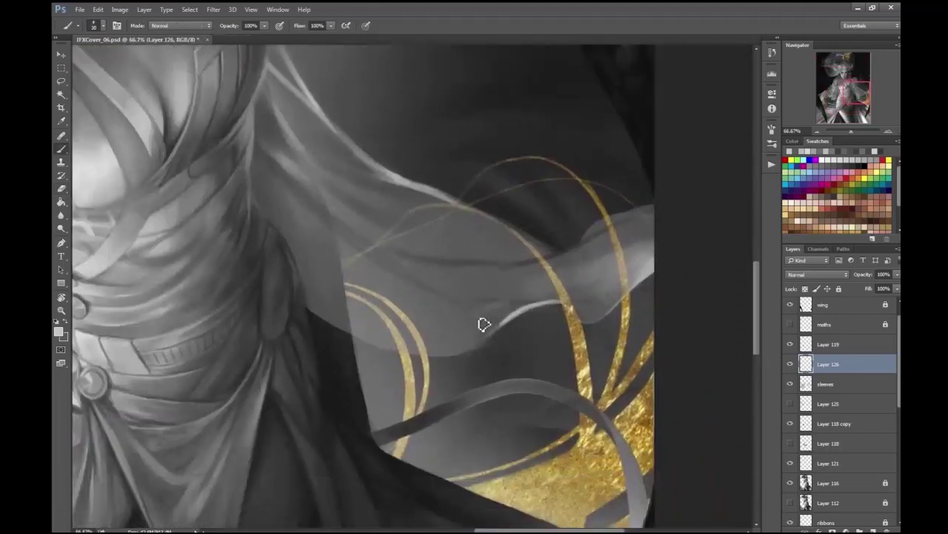
drag(483, 323, 501, 320)
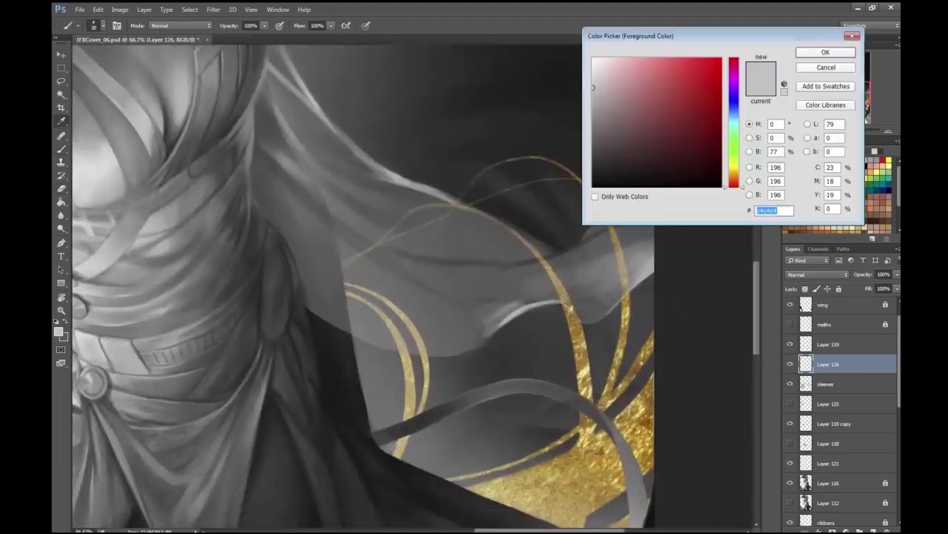
- Shade the sleeve's lower hem in mid-grey and paint pale streaks over the gold area beneath it
key(ctrl+minus)
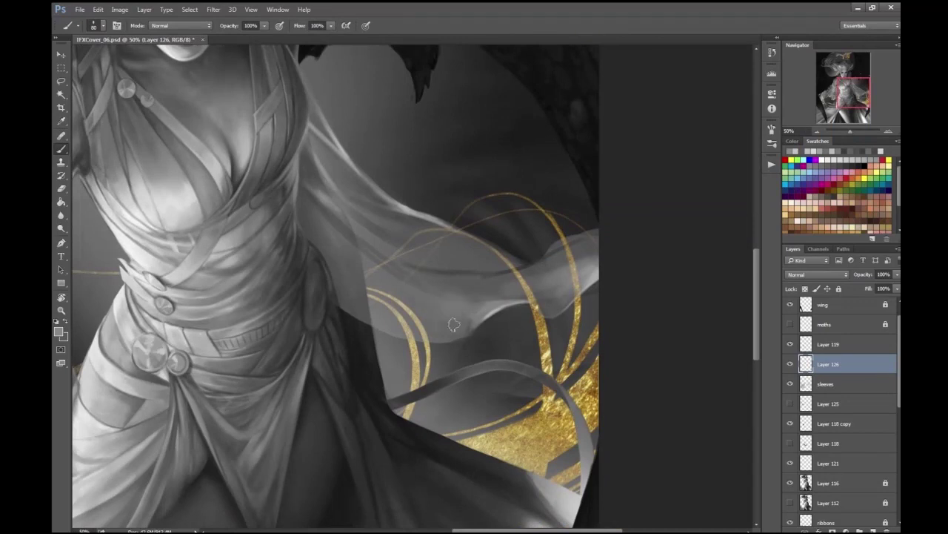
key(ctrl+minus)
key(ctrl+minus)
key(ctrl+minus)
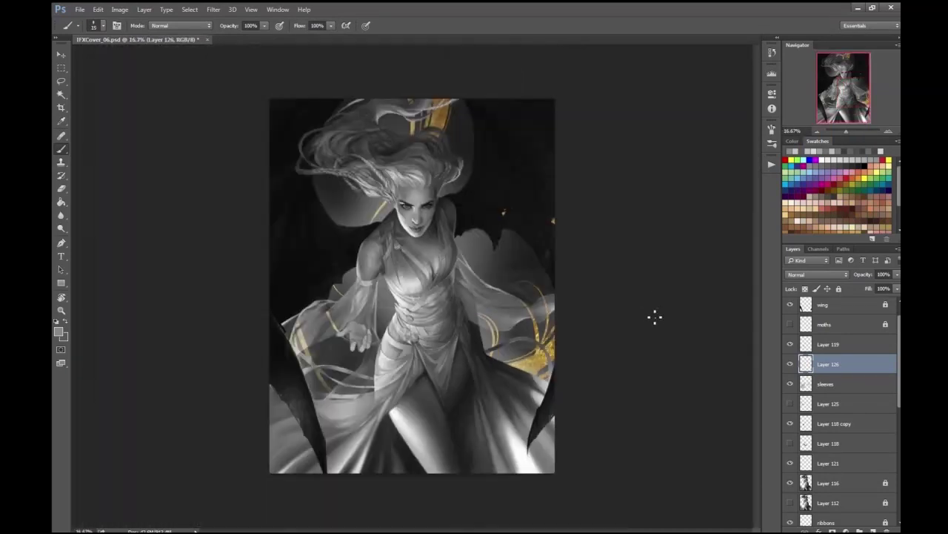
scroll(304, 349, up, 2)
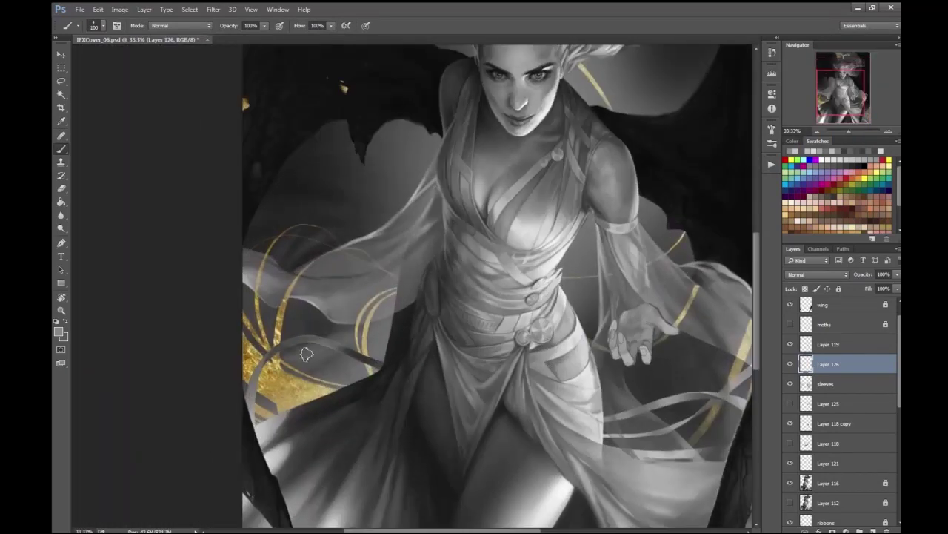
key(bracketleft)
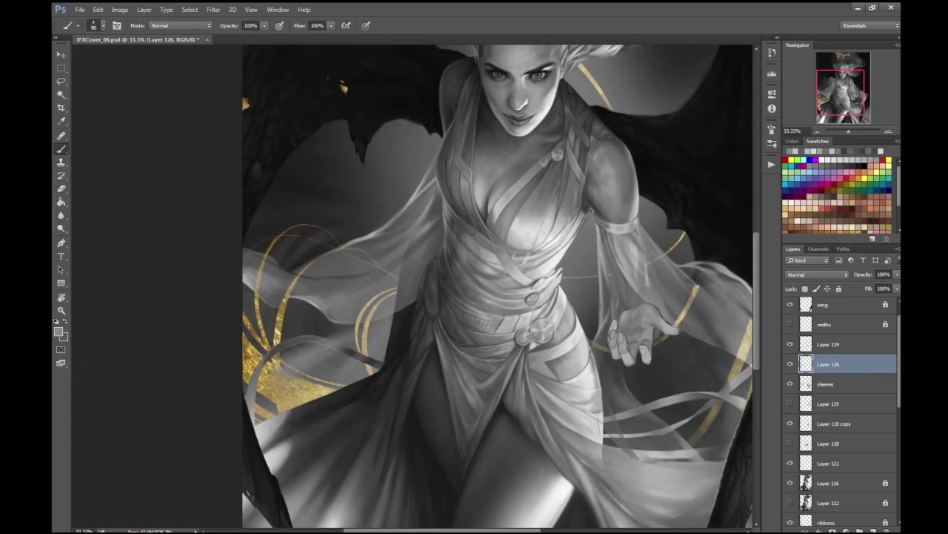
- Refine the sleeve's translucent folds and lower edge between the gold loops and the torso
scroll(380, 341, up, 1)
drag(499, 241, 506, 305)
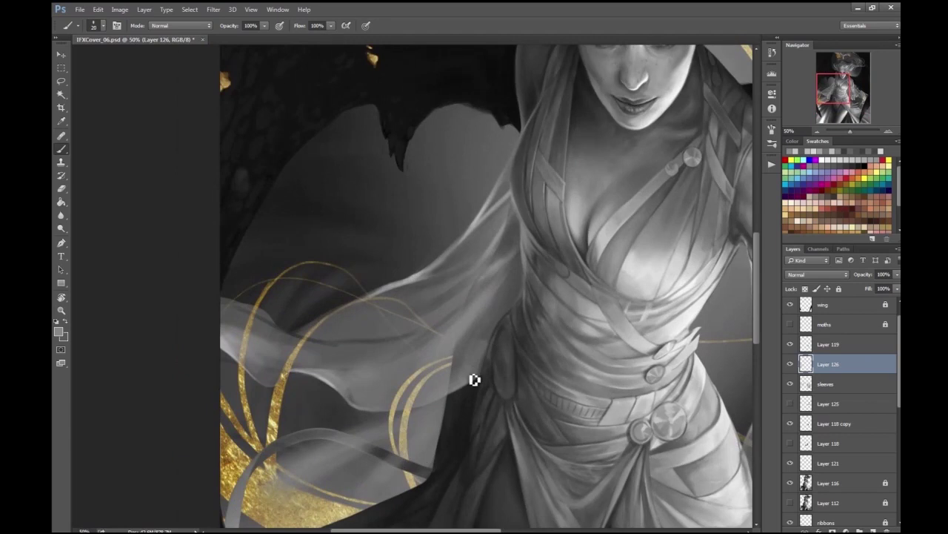
scroll(497, 344, down, 1)
drag(504, 276, 592, 334)
key(ctrl+shift+h)
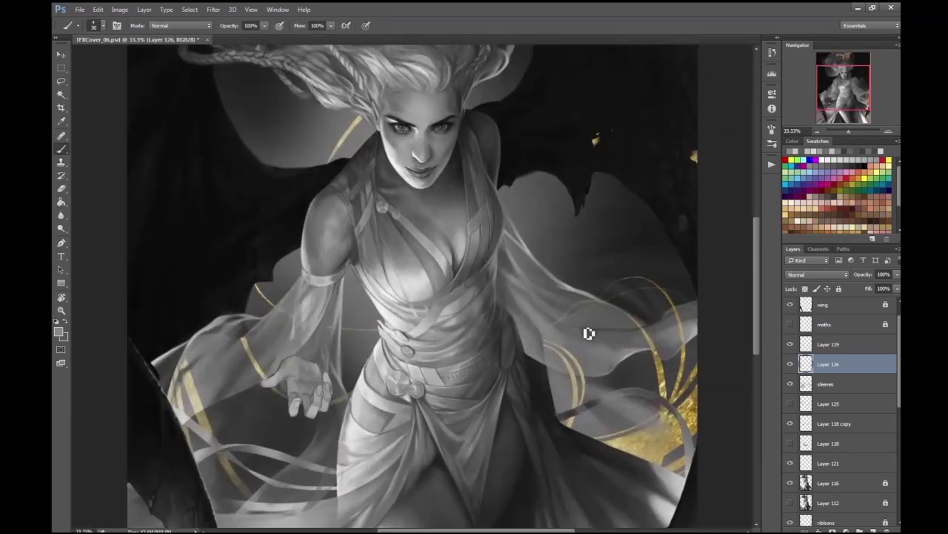
- Add a layer beneath the sleeves layer at 35% opacity and lighten the sleeve with a soft 400-size brush
key(ctrl+minus)
key(ctrl+shift+alt+n)
right_click(102, 101)
key(Return)
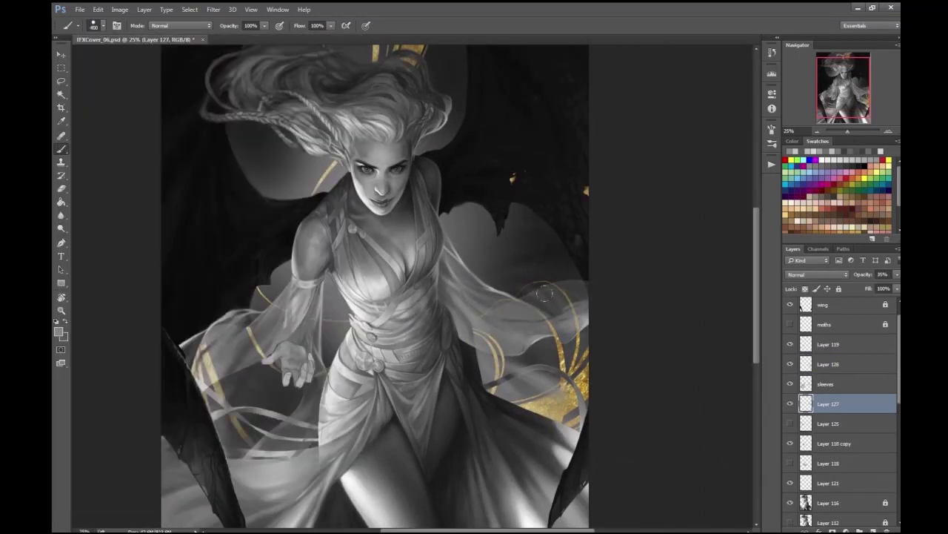
drag(697, 281, 692, 326)
- Merge Layer 126, the sleeves layer and Layer 127 into one layer
shift+click(849, 364)
key(ctrl+e)
key(ctrl+plus)
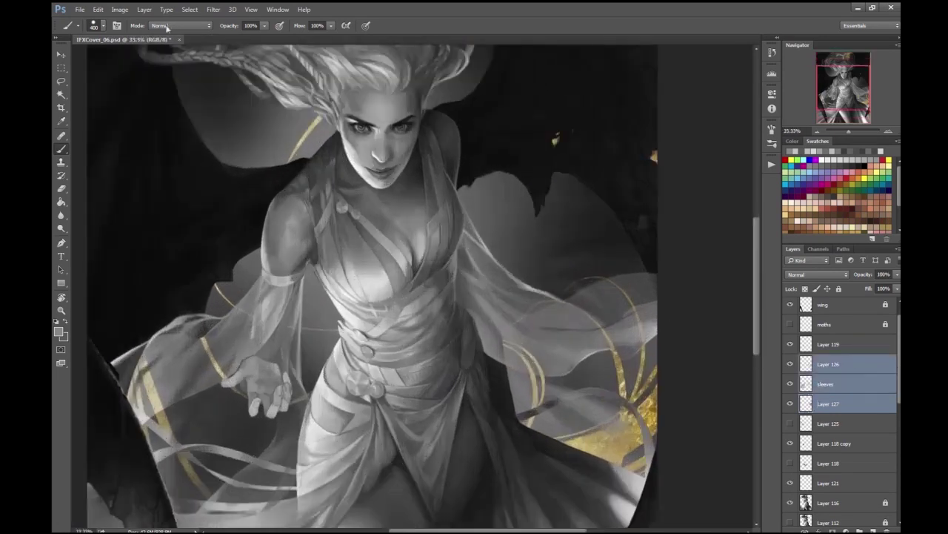
- Darken parts of the merged sleeves with a large Burn brush, using the Midtones range at 75% exposure
click(62, 229)
key(ctrl+minus)
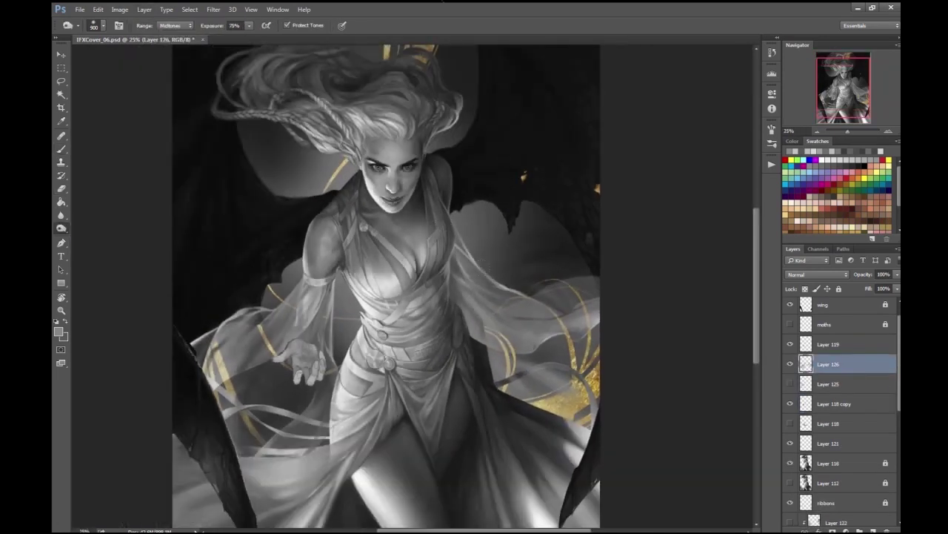
key(ctrl+minus)
key(ctrl+plus)
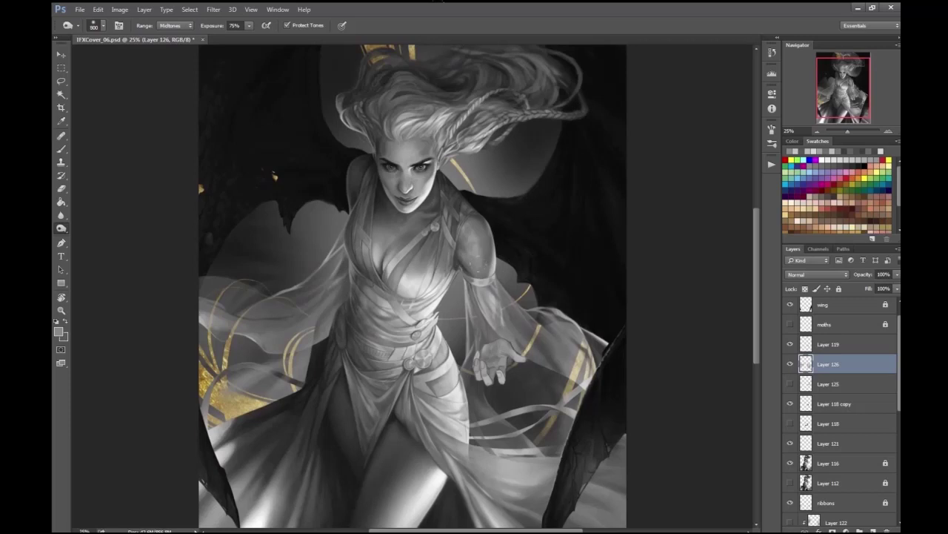
key(ctrl+minus)
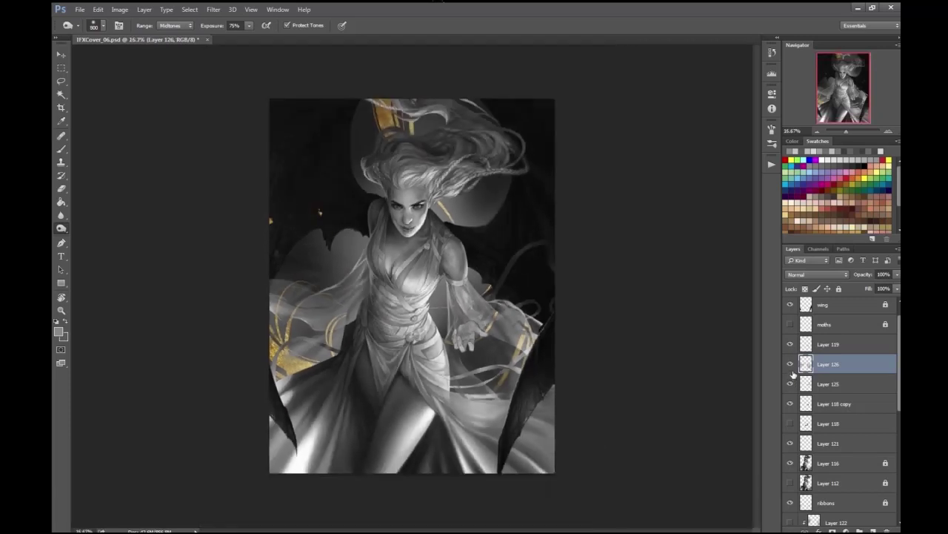
- Toggle the visibility of the merged sleeves layer and Layer 125 to compare the artwork with and without them
key(ctrl+shift+h)
key(ctrl+plus)
click(790, 364)
click(790, 364)
click(790, 384)
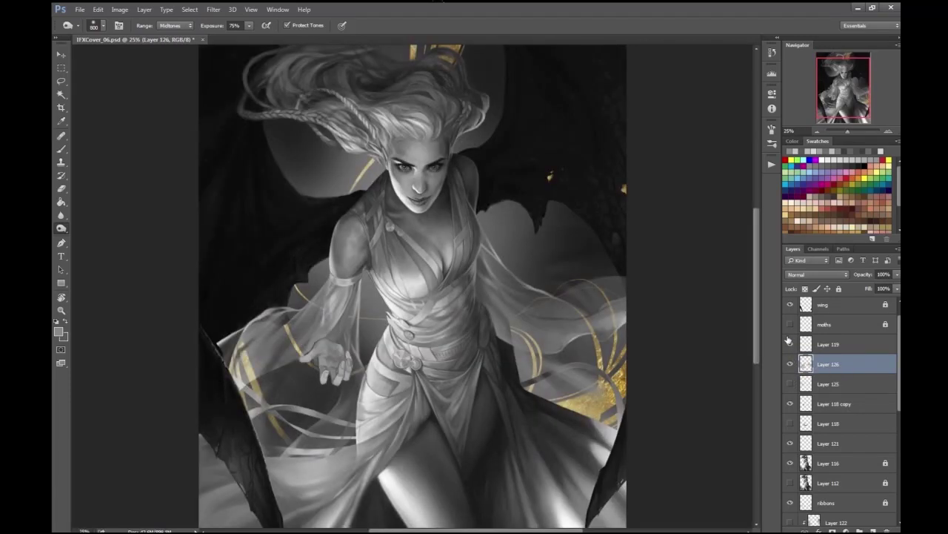
- Create a new layer above Layer 119 and paint thin white rim lights along the hand's outermost finger and the gap beside it
click(827, 344)
scroll(334, 363, up, 4)
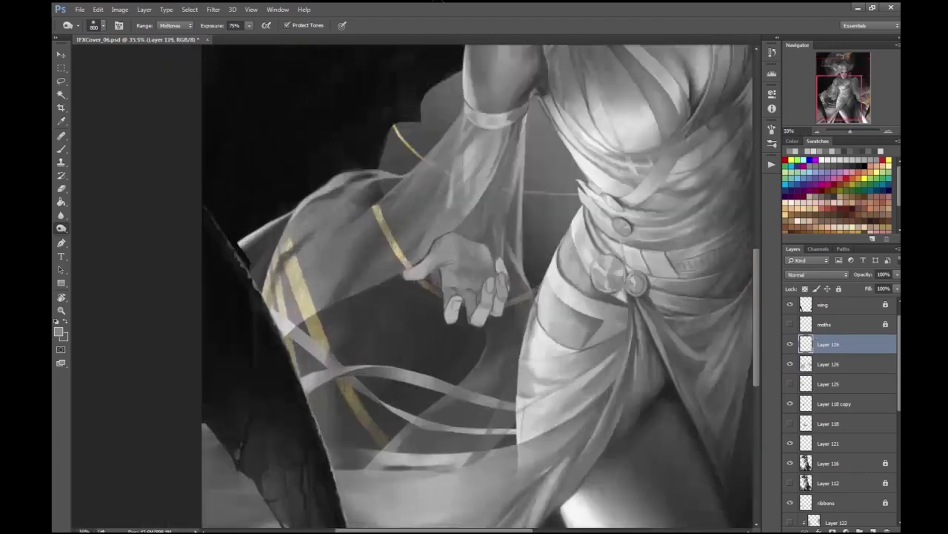
click(873, 529)
click(94, 25)
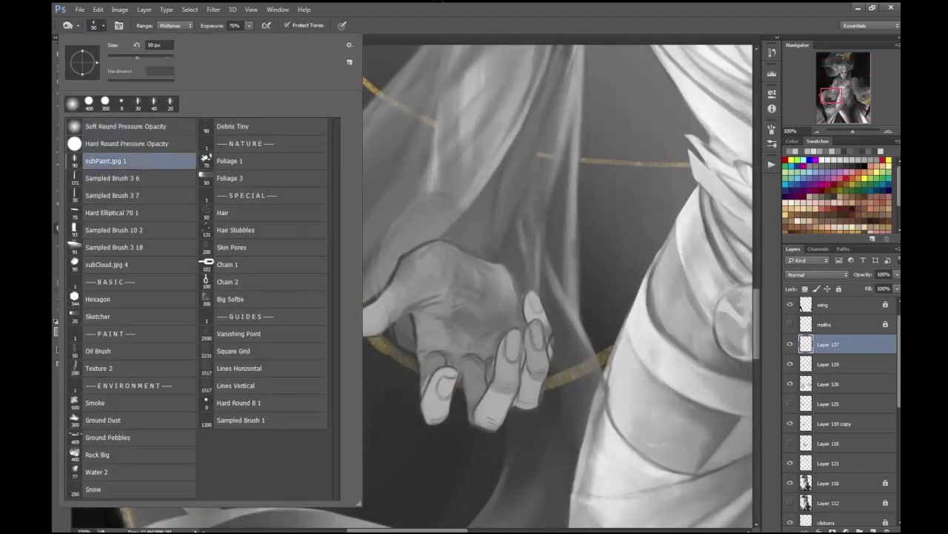
click(59, 332)
click(823, 51)
key(ctrl+plus)
click(61, 148)
click(94, 25)
key(Escape)
mouse_move(371, 264)
mouse_down()
mouse_move(377, 381)
mouse_move(375, 318)
mouse_up()
mouse_move(466, 278)
mouse_down()
mouse_move(448, 315)
mouse_move(454, 348)
mouse_up()
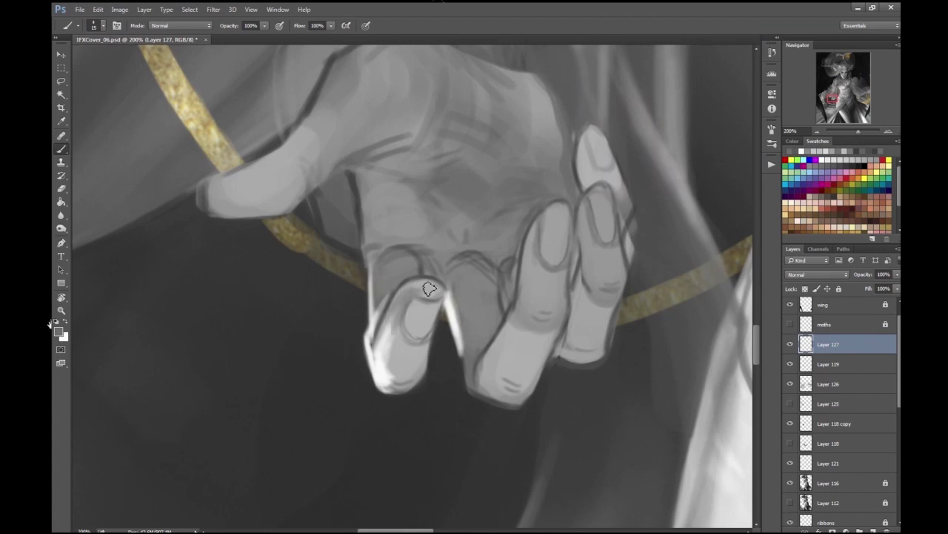
- Shade the finger bases and the hollow of the palm with a dark grey brush
click(59, 330)
key(Return)
mouse_move(415, 274)
mouse_down()
mouse_move(389, 263)
mouse_move(382, 289)
mouse_up()
drag(467, 260, 492, 311)
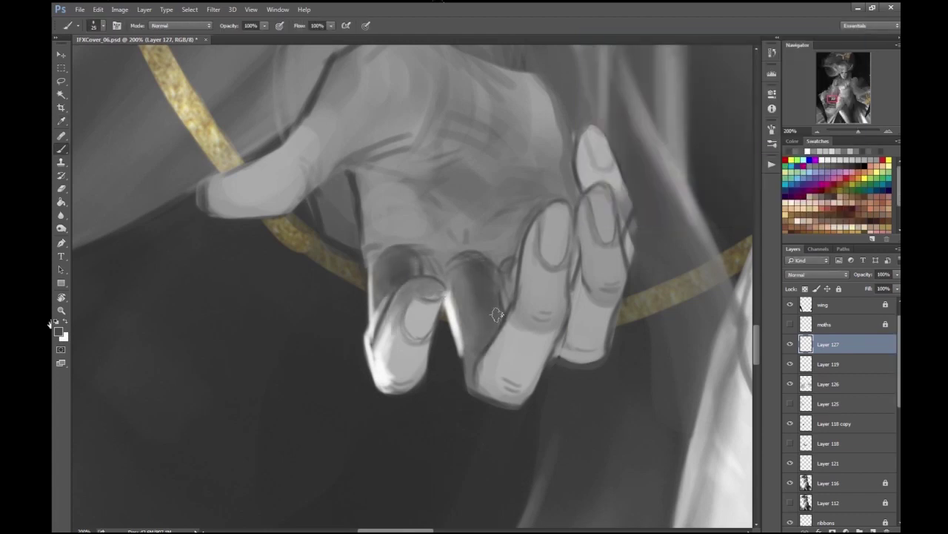
scroll(430, 344, down, 3)
scroll(430, 344, up, 2)
mouse_move(411, 297)
mouse_down()
mouse_move(445, 275)
mouse_move(437, 263)
mouse_up()
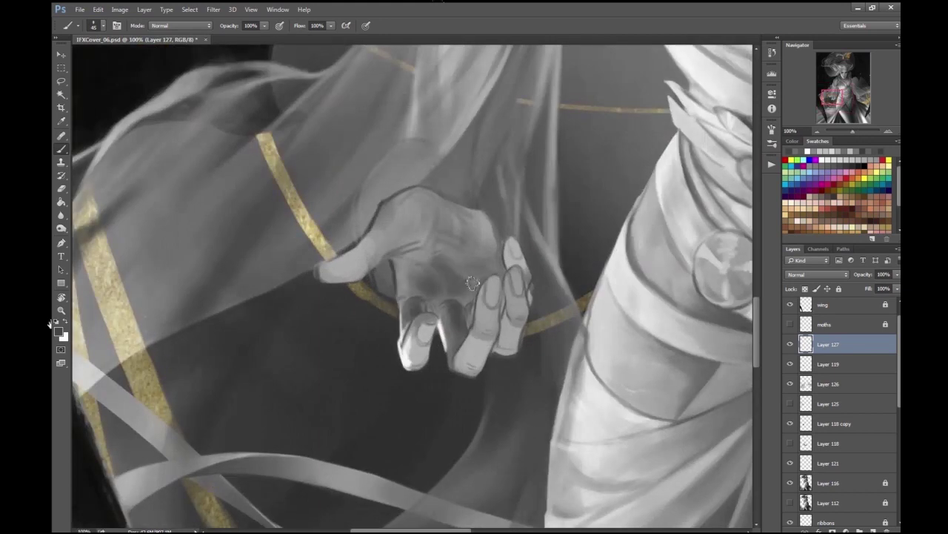
scroll(445, 267, down, 2)
scroll(396, 281, up, 1)
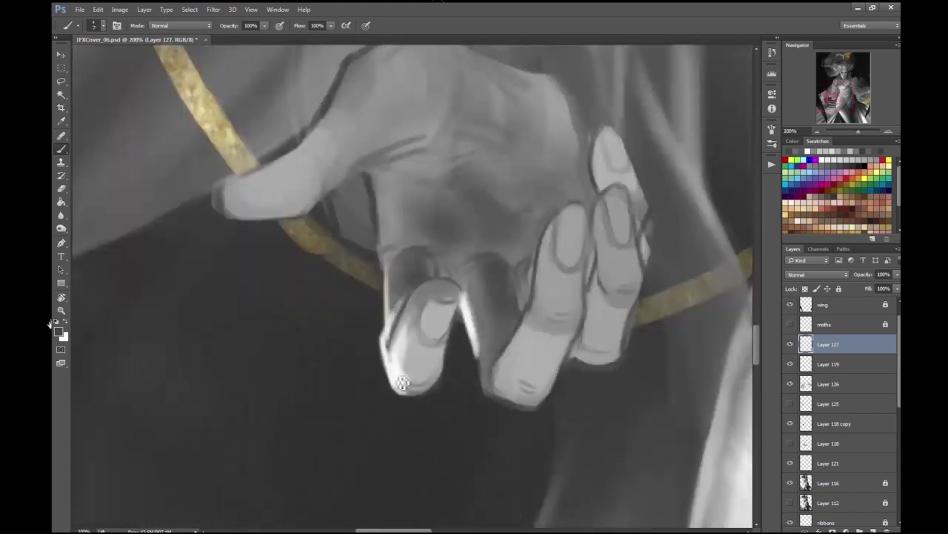
- Continue the white rim lights around the remaining fingertips and between the fingers
key(x)
mouse_move(399, 393)
mouse_down()
mouse_move(440, 383)
mouse_move(449, 361)
mouse_up()
mouse_move(488, 356)
mouse_down()
mouse_move(455, 346)
mouse_move(458, 372)
mouse_move(464, 334)
mouse_move(491, 329)
mouse_move(474, 372)
mouse_move(455, 383)
mouse_move(522, 379)
mouse_up()
scroll(555, 307, down, 5)
scroll(555, 256, down, 1)
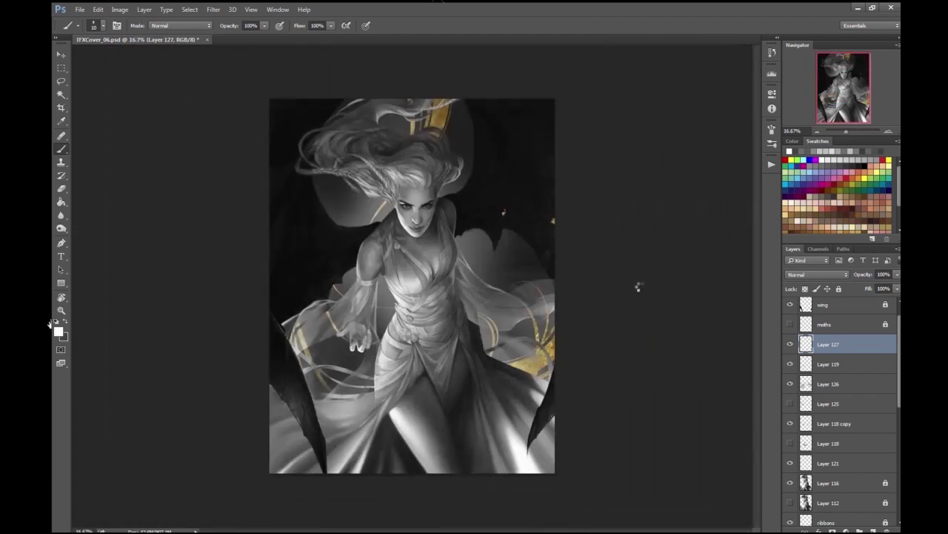
scroll(509, 311, up, 7)
mouse_move(331, 346)
mouse_down()
mouse_move(348, 321)
mouse_move(341, 344)
mouse_move(376, 347)
mouse_move(369, 302)
mouse_move(330, 336)
mouse_move(369, 345)
mouse_up()
- Darken the upper parts of the fingers and their nails with soft grey strokes
key(x)
drag(323, 223, 310, 260)
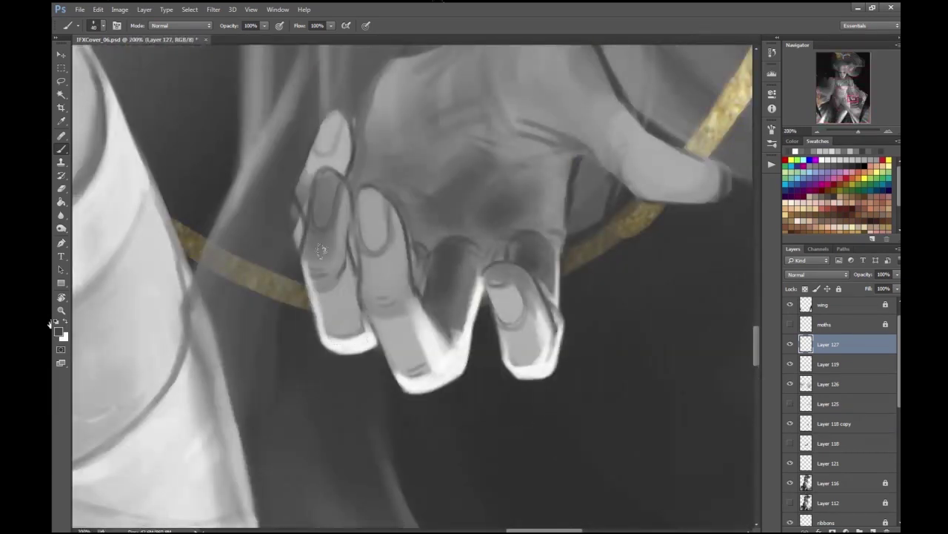
drag(363, 200, 400, 334)
drag(492, 285, 536, 333)
- Deepen the soft shadow across the palm toward the wrist and finger bases
scroll(536, 332, down, 3)
scroll(421, 257, up, 2)
drag(414, 259, 446, 291)
scroll(444, 271, down, 1)
scroll(445, 282, down, 1)
scroll(459, 292, up, 1)
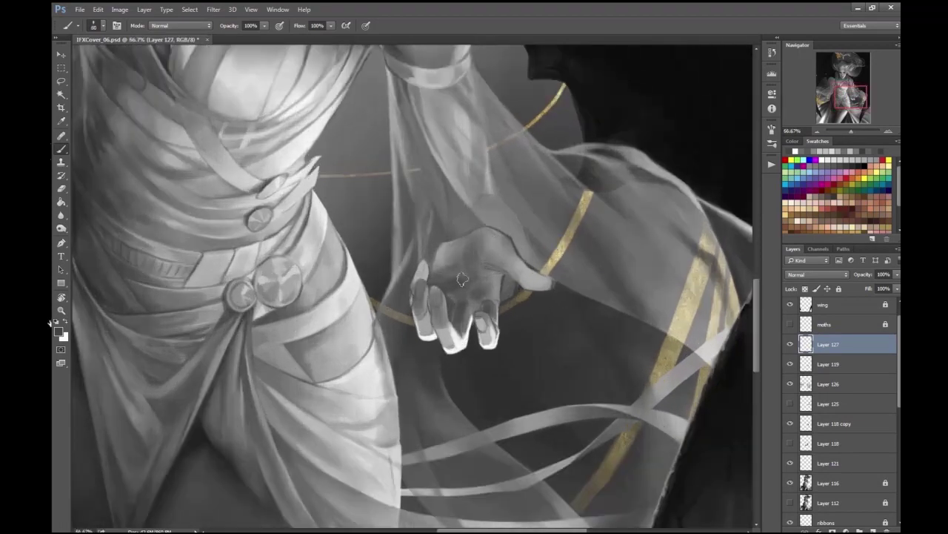
scroll(463, 288, down, 1)
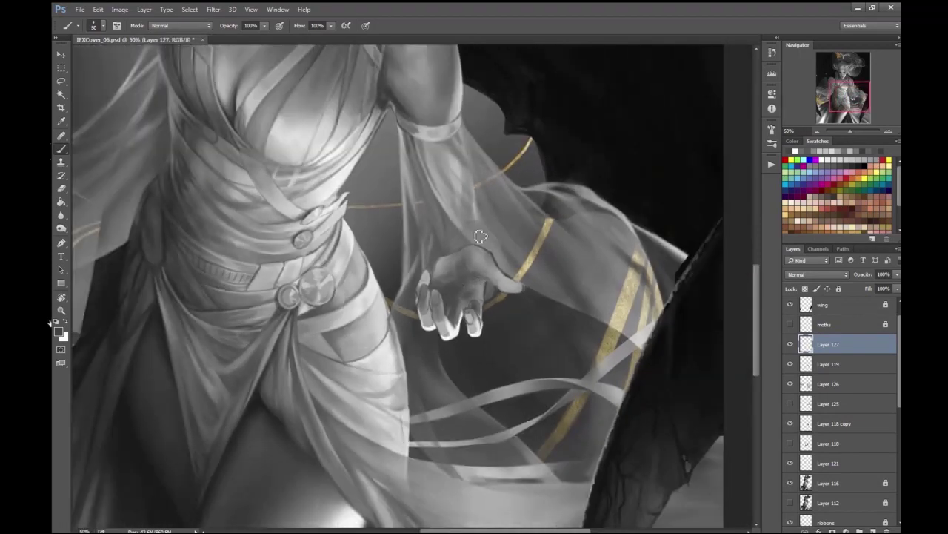
scroll(457, 283, down, 1)
scroll(484, 296, up, 1)
scroll(535, 271, up, 1)
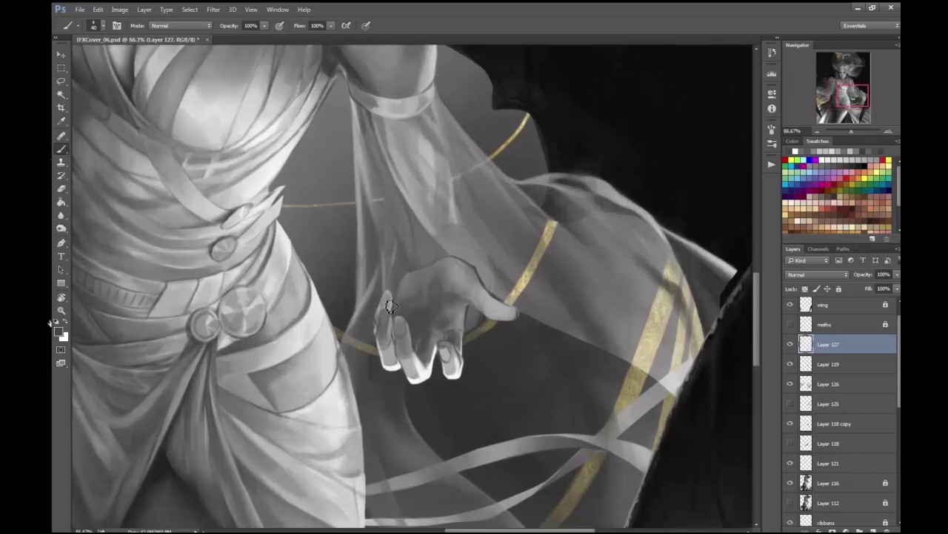
- Sample greys from the hand and clean up the fingernail outline on the finger nearest the thumb
scroll(301, 372, up, 2)
alt+click(328, 339)
key(Escape)
scroll(329, 251, down, 2)
scroll(329, 250, up, 2)
click(58, 331)
key(Escape)
key(bracketright)
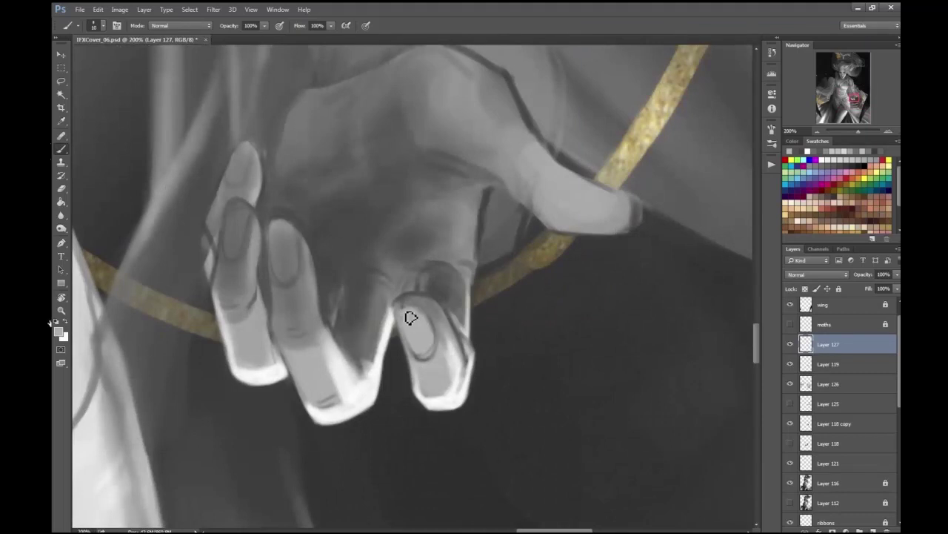
key(bracketleft)
alt+click(393, 314)
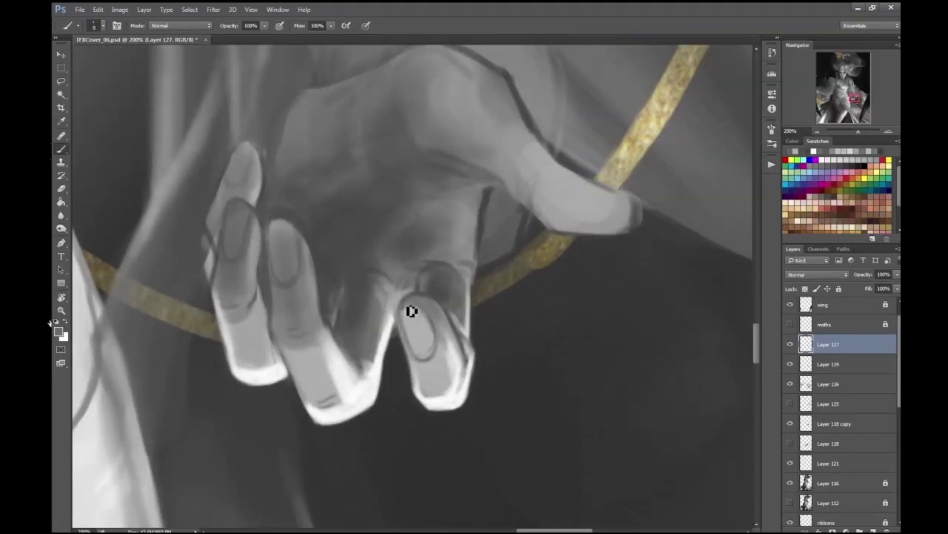
- Paint a white rim light down the palm's edge beneath the thumb
click(59, 331)
key(Return)
mouse_move(416, 342)
mouse_down()
mouse_move(430, 335)
mouse_move(440, 350)
mouse_up()
key(ctrl+minus)
key(ctrl+plus)
mouse_move(500, 389)
mouse_down()
mouse_move(485, 337)
mouse_move(512, 261)
mouse_move(498, 256)
mouse_move(498, 292)
mouse_move(503, 228)
mouse_move(483, 196)
mouse_move(519, 196)
mouse_up()
key(ctrl+minus)
key(ctrl+minus)
key(ctrl+minus)
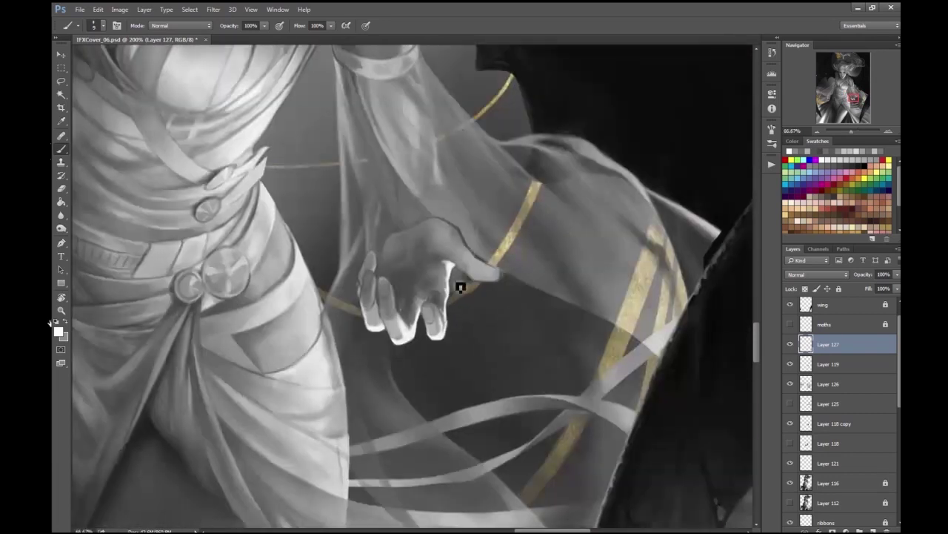
- Extend the white rim light along the thumb's underside and into the palm crease
key(ctrl+minus)
key(ctrl+minus)
key(ctrl+minus)
key(ctrl+minus)
key(ctrl+shift+h)
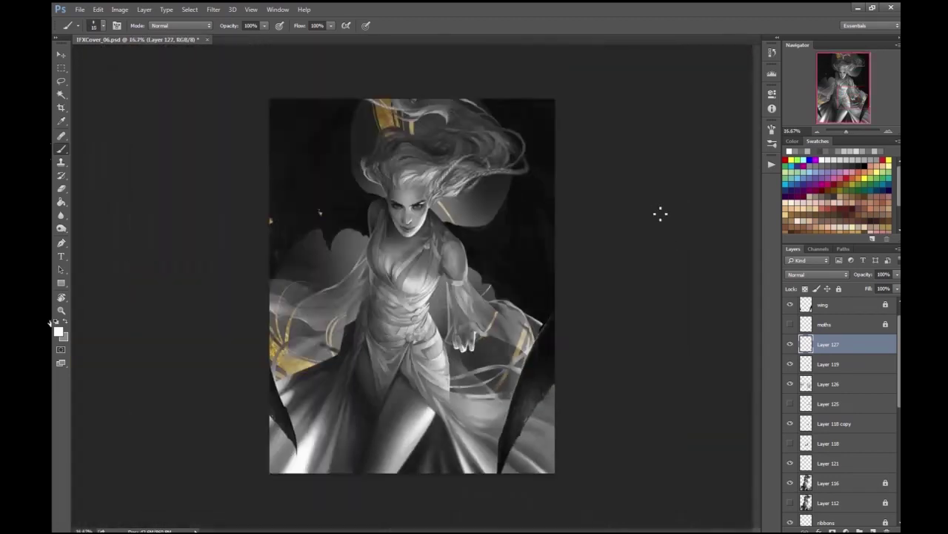
key(ctrl+plus)
key(ctrl+plus)
key(ctrl+plus)
key(ctrl+plus)
key(ctrl+plus)
mouse_move(396, 320)
mouse_down()
mouse_move(430, 331)
mouse_move(403, 325)
mouse_move(418, 337)
mouse_move(441, 335)
mouse_move(459, 299)
mouse_move(499, 303)
mouse_up()
- Soften the white rim light around the base of the thumb with a 30-size Eraser
key(ctrl+minus)
key(ctrl+minus)
key(ctrl+plus)
key(ctrl+plus)
key(e)
click(94, 25)
double_click(111, 141)
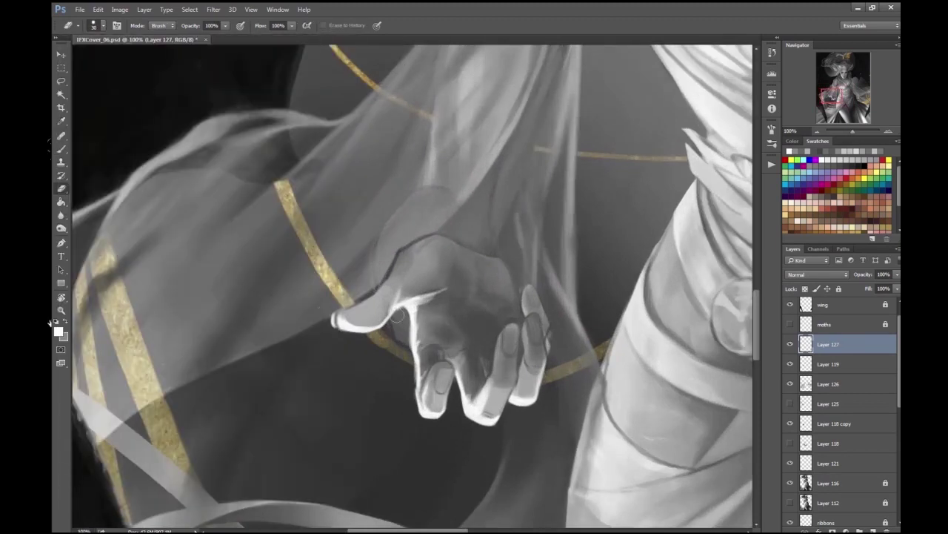
- Blend grey over the dark outline of the thumb and wrist and paint a small white highlight inside the palm
key(b)
key(Escape)
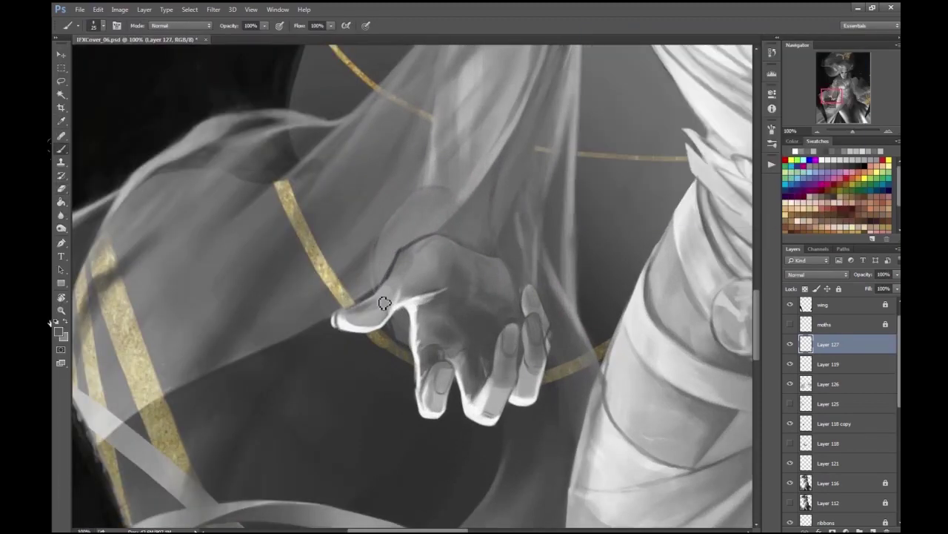
key(ctrl+minus)
key(ctrl+minus)
key(ctrl+plus)
key(ctrl+plus)
key(Return)
mouse_move(428, 312)
mouse_down()
mouse_move(430, 328)
mouse_move(444, 315)
mouse_up()
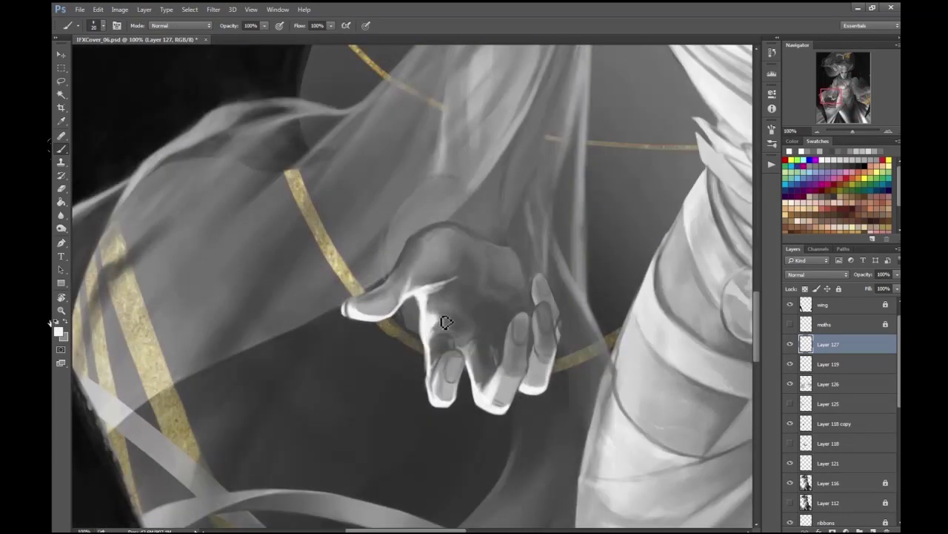
- Examine the lit hand up close and against the whole figure
key(ctrl+minus)
key(ctrl+minus)
key(ctrl+plus)
key(ctrl+plus)
key(ctrl+minus)
key(ctrl+minus)
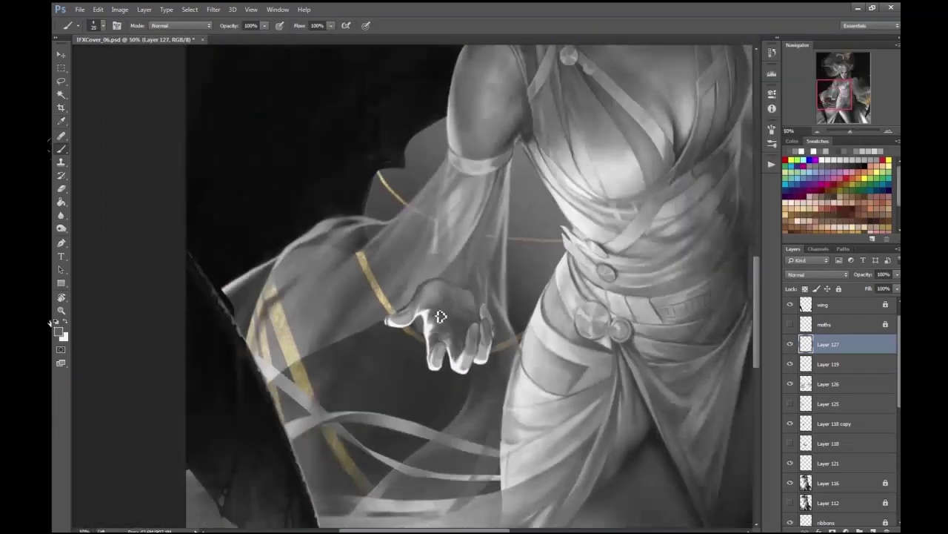
key(ctrl+minus)
key(ctrl+minus)
key(ctrl+minus)
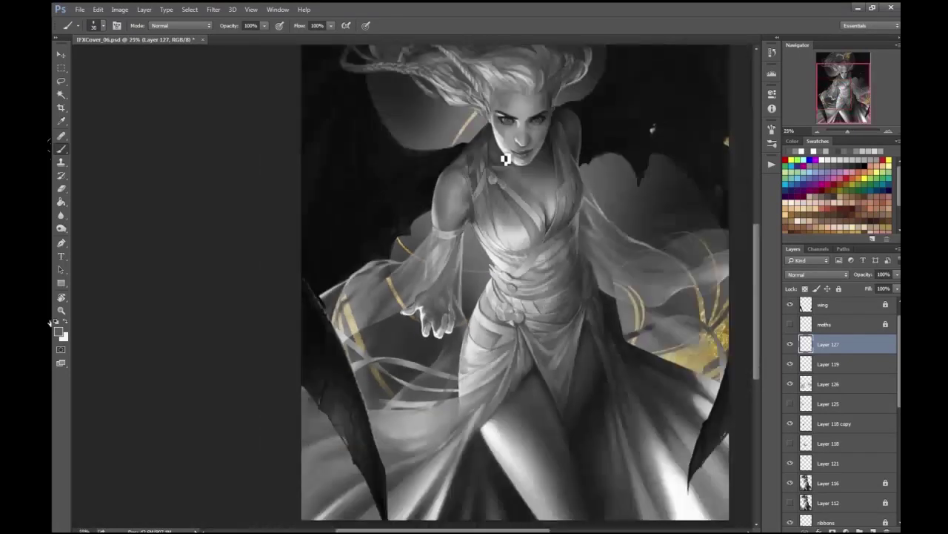
- Refine the grey shading on the curled fingers of the lit hand with a small brush
key(ctrl+plus)
key(ctrl+plus)
key(ctrl+plus)
key(ctrl+plus)
key(ctrl+plus)
key(ctrl+plus)
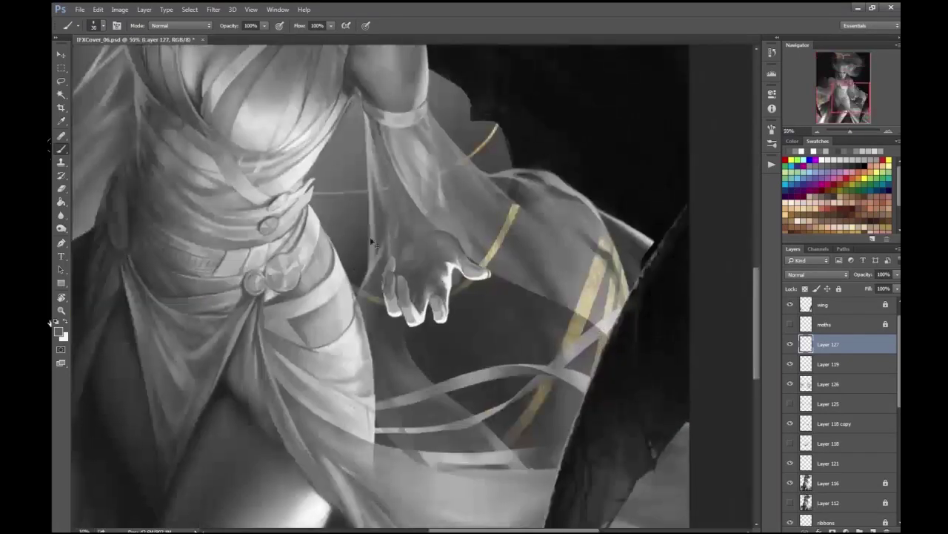
mouse_move(394, 338)
mouse_down()
mouse_move(396, 399)
mouse_move(436, 455)
mouse_move(424, 410)
mouse_move(453, 406)
mouse_up()
key(bracketright)
mouse_move(332, 348)
mouse_down()
mouse_move(364, 427)
mouse_move(362, 360)
mouse_up()
drag(113, 341, 97, 324)
key(bracketleft)
drag(338, 250, 335, 296)
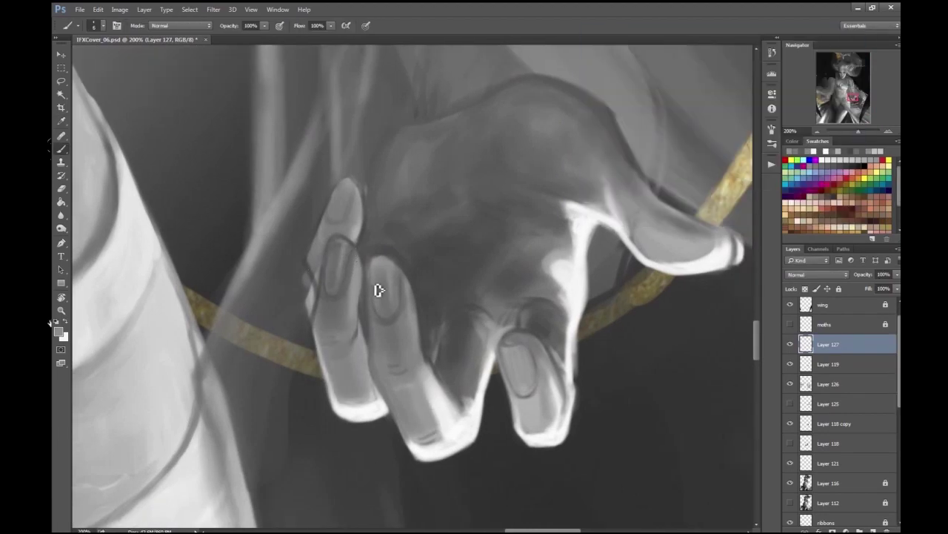
- Pick a new grey, clean up the dark outline beside the outermost finger, and save the document
key(x)
click(58, 331)
click(395, 273)
key(Return)
drag(378, 297, 377, 378)
drag(415, 286, 422, 363)
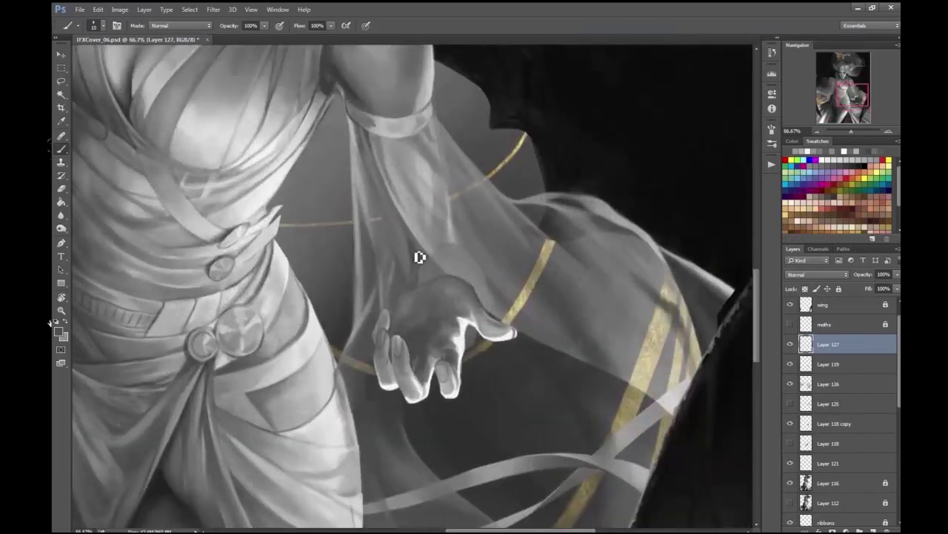
key(ctrl+minus)
key(ctrl+minus)
key(ctrl+minus)
key(ctrl+minus)
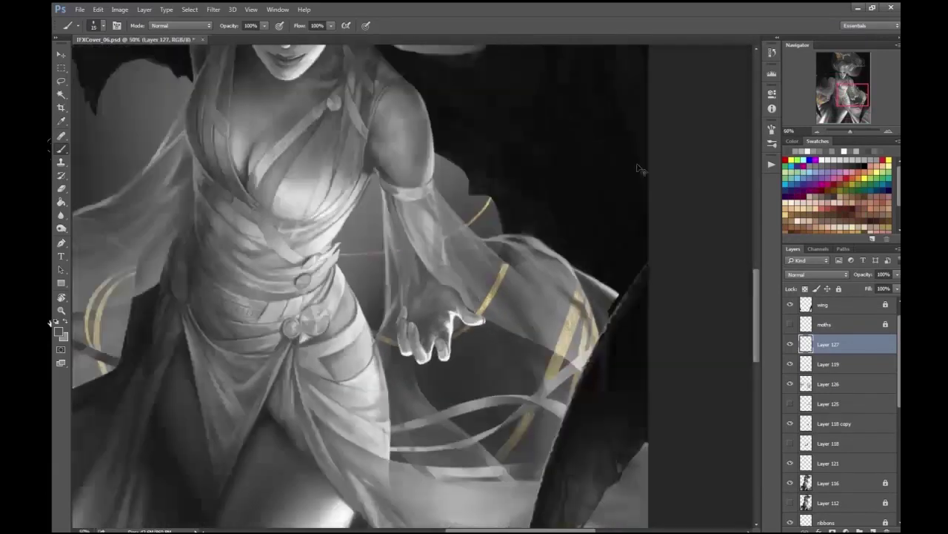
key(ctrl+s)
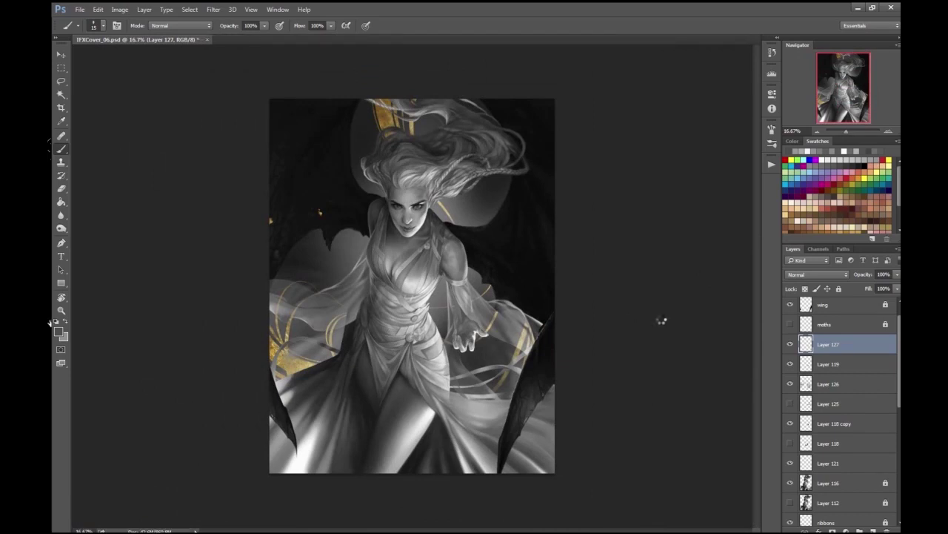
- Examine the lit hand in mirrored view, both up close and against the whole figure
key(h)
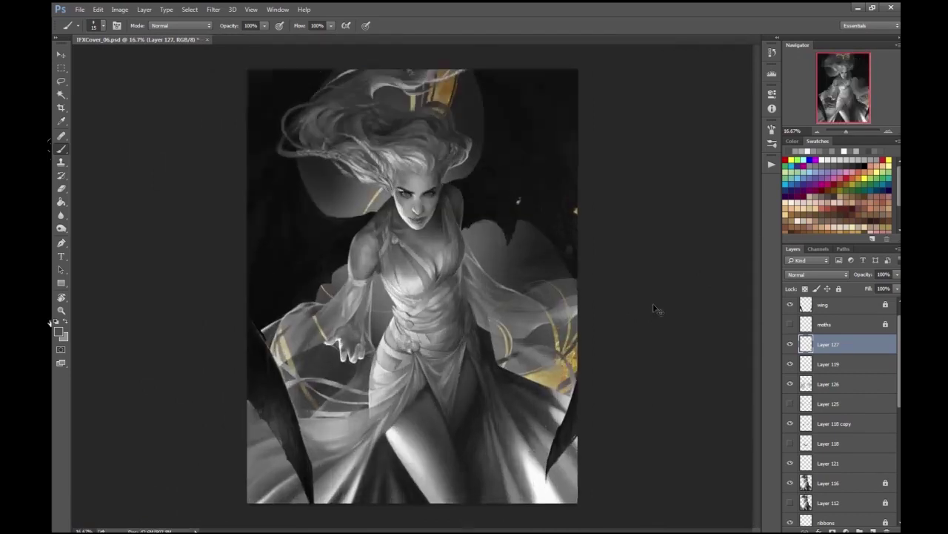
key(ctrl+plus)
key(ctrl+plus)
key(ctrl+plus)
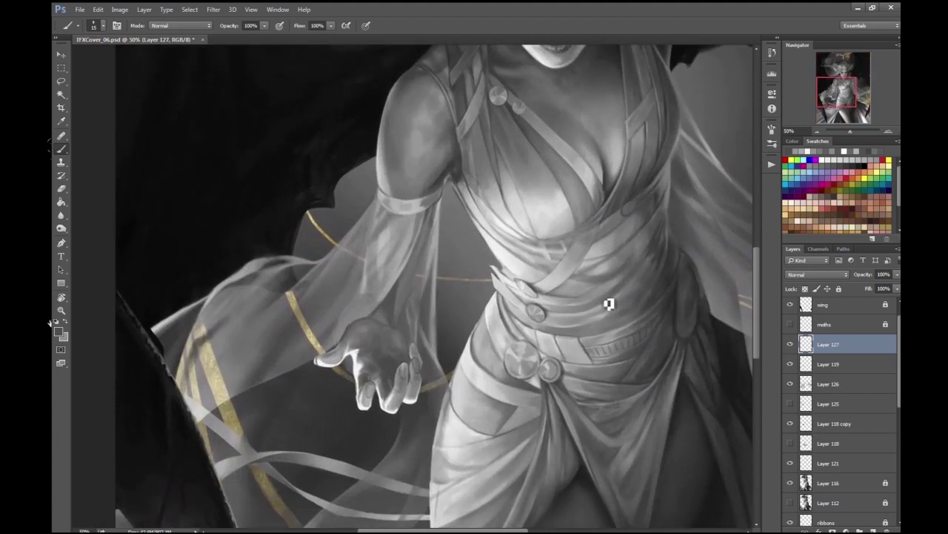
key(ctrl+plus)
key(ctrl+plus)
key(e)
drag(464, 242, 400, 136)
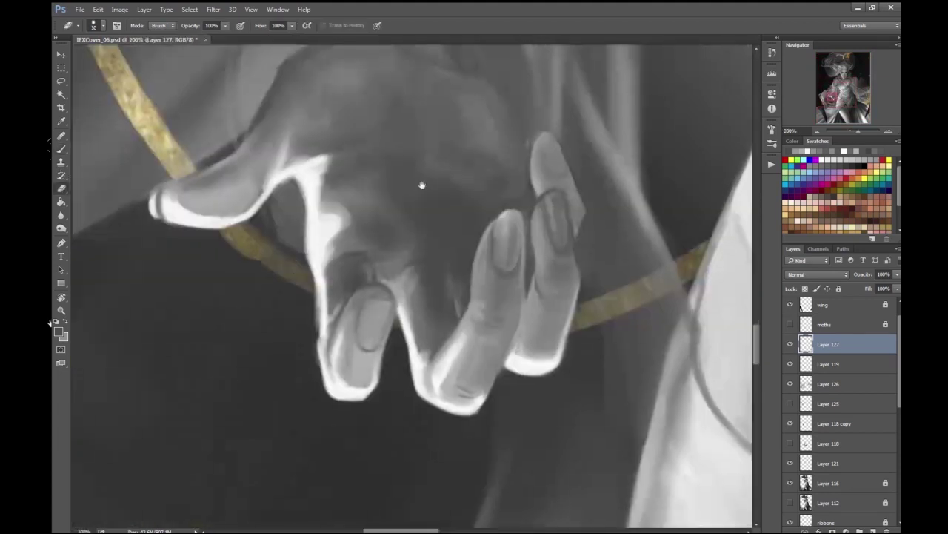
key(ctrl+minus)
key(ctrl+minus)
key(ctrl+minus)
key(ctrl+minus)
key(ctrl+minus)
key(ctrl+minus)
key(ctrl+plus)
key(ctrl+plus)
key(ctrl+plus)
key(ctrl+plus)
key(ctrl+plus)
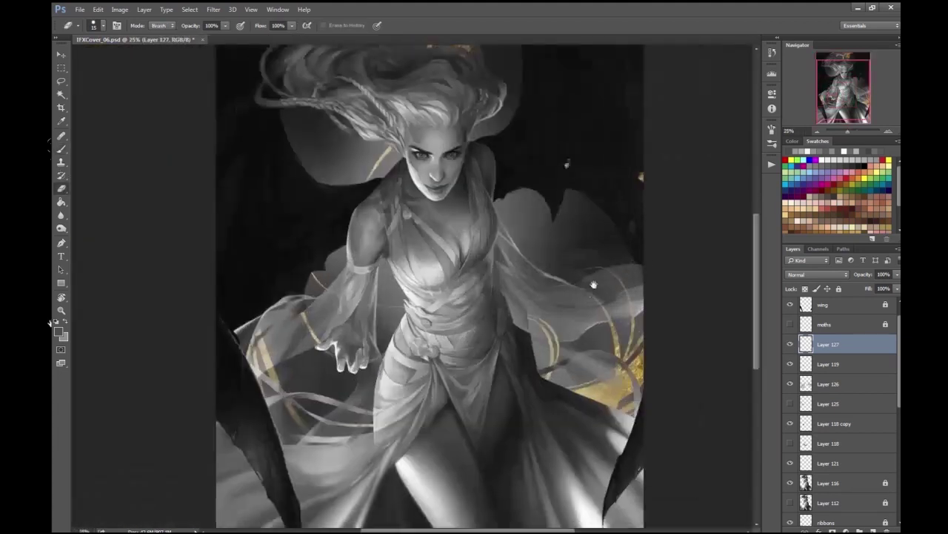
- Add a new layer above the hand painting and set its blend mode to Overlay
key(ctrl+shift+alt+n)
key(shift+alt+o)
key(ctrl+minus)
key(b)
key(ctrl+minus)
key(ctrl+minus)
key(ctrl+minus)
key(ctrl+minus)
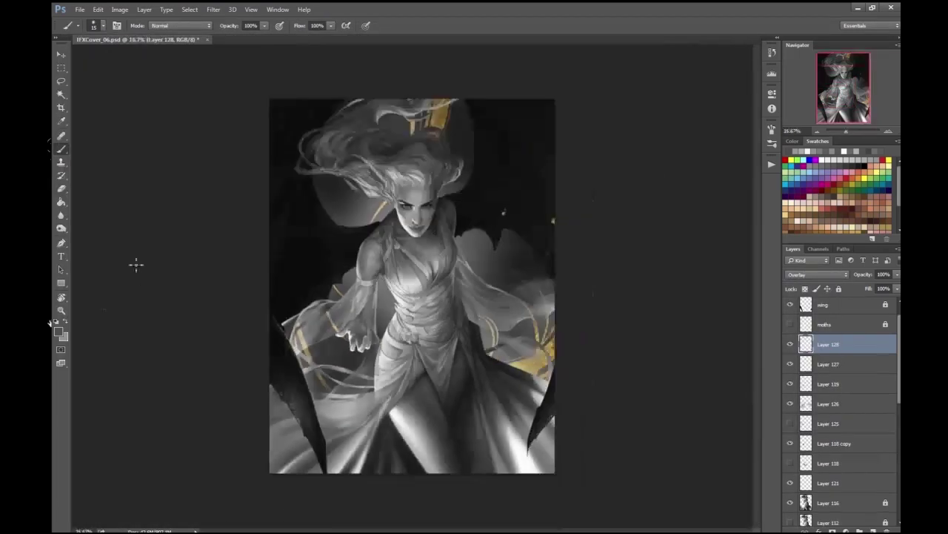
- Brush dark tones over the arm and sleeve area on the Overlay layer with an enlarged brush
key(ctrl+plus)
key(ctrl+minus)
key(ctrl+plus)
key(ctrl+shift+h)
key(bracketright)
key(bracketright)
key(ctrl+minus)
key(ctrl+plus)
key(e)
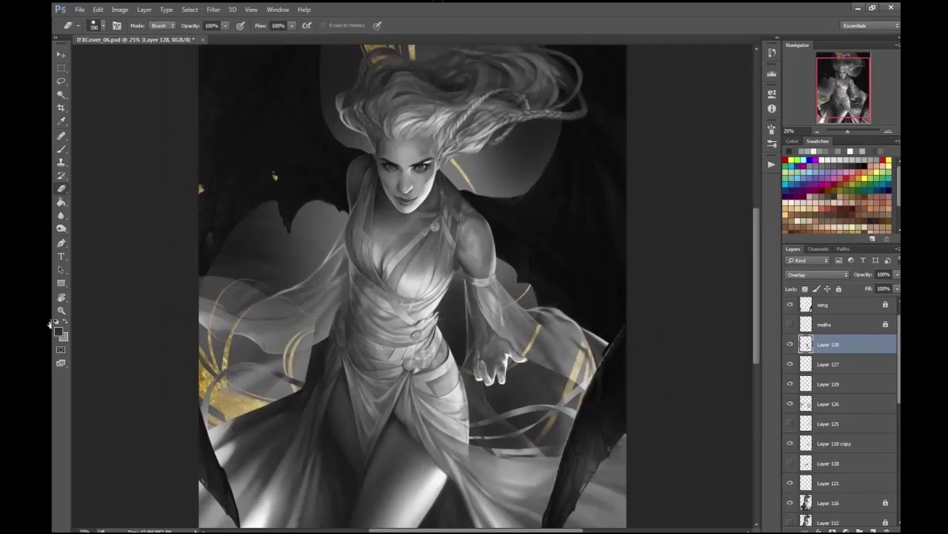
- Soften the Overlay shading around the arm and sleeves with the Eraser, checking it in mirrored view
key(bracketright)
key(bracketright)
key(bracketright)
key(ctrl+minus)
key(ctrl+shift+h)
key(ctrl+plus)
key(ctrl+plus)
key(ctrl+plus)
key(ctrl+plus)
key(ctrl+minus)
key(b)
key(ctrl+minus)
key(e)
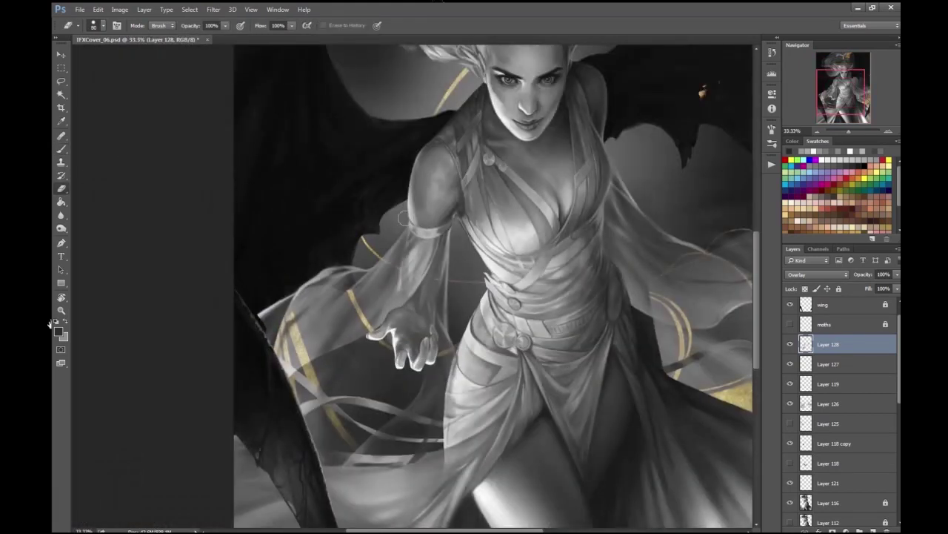
- Add a new normal layer and shade between the curled fingers with a 25-size brush
key(ctrl+plus)
key(ctrl+plus)
key(ctrl+plus)
key(b)
key(ctrl+alt+shift+n)
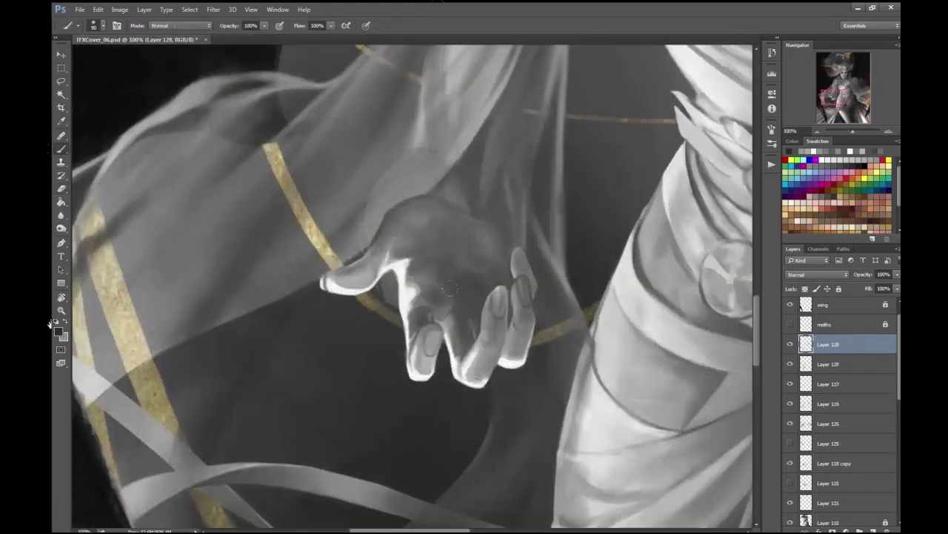
click(92, 26)
double_click(96, 95)
key(ctrl+plus)
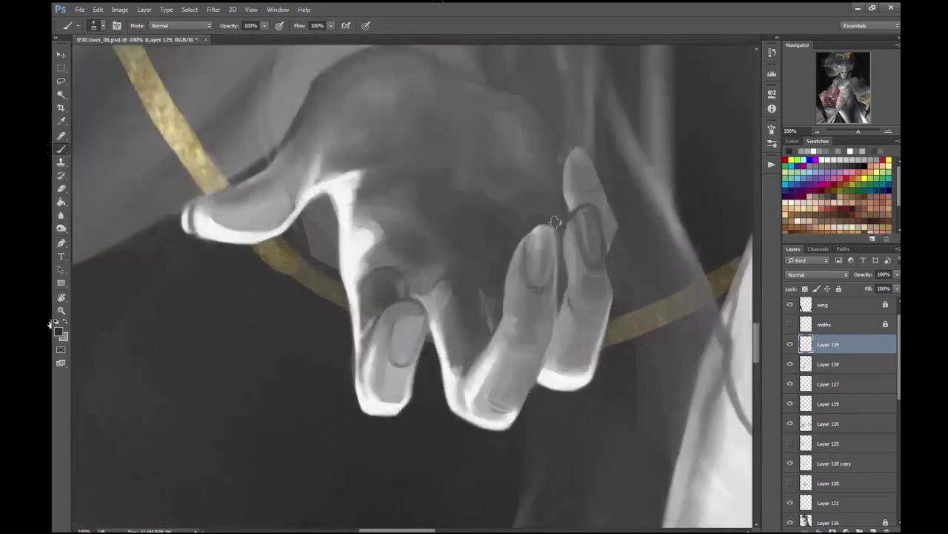
drag(463, 321, 463, 320)
key(ctrl+minus)
key(ctrl+plus)
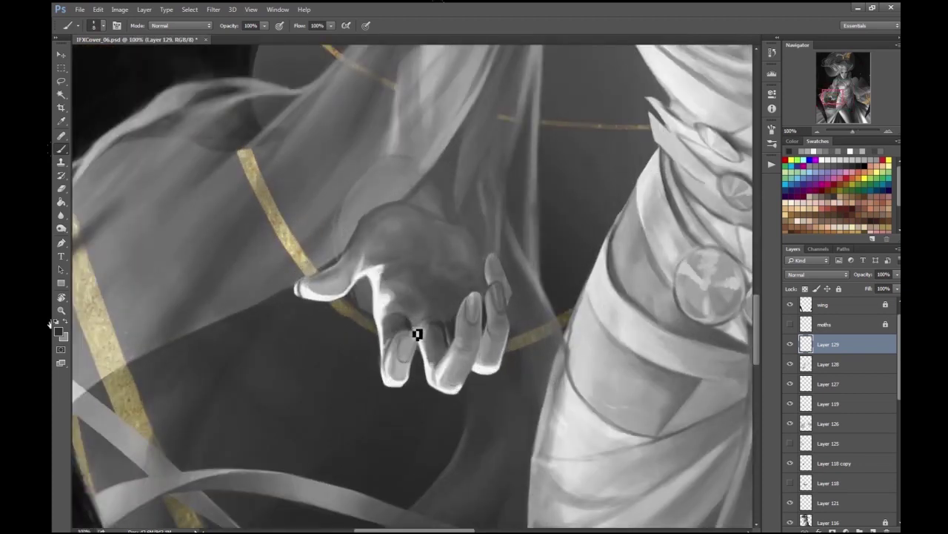
- Darken the palm behind the curled fingers with a smaller brush
key(bracketleft)
key(bracketleft)
key(ctrl+minus)
key(ctrl+minus)
key(ctrl+minus)
key(ctrl+minus)
key(ctrl+minus)
key(ctrl+plus)
key(ctrl+plus)
key(ctrl+plus)
key(ctrl+plus)
key(ctrl+plus)
key(ctrl+plus)
key(ctrl+minus)
key(ctrl+plus)
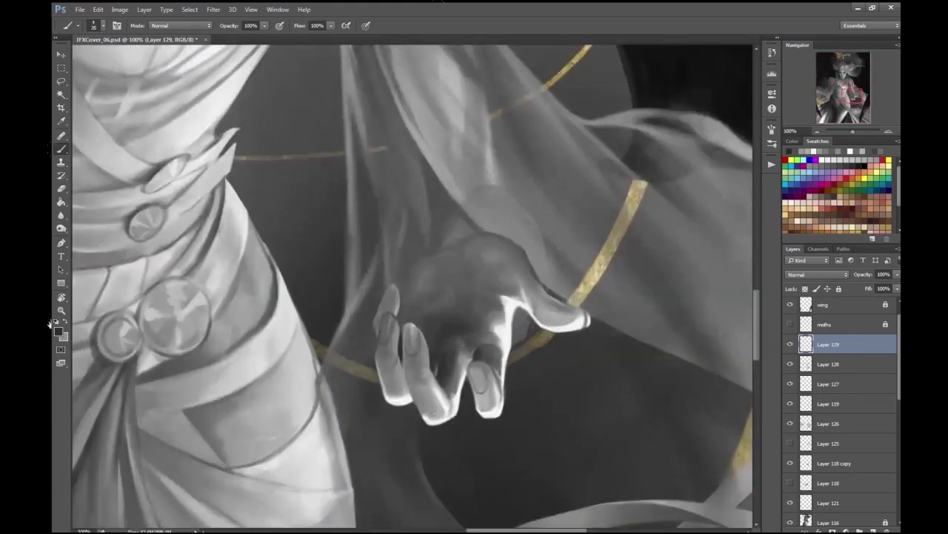
- Deepen and blend the shadows at the base of the two rim-lit fingers
scroll(454, 376, down, 3)
key(ctrl+plus)
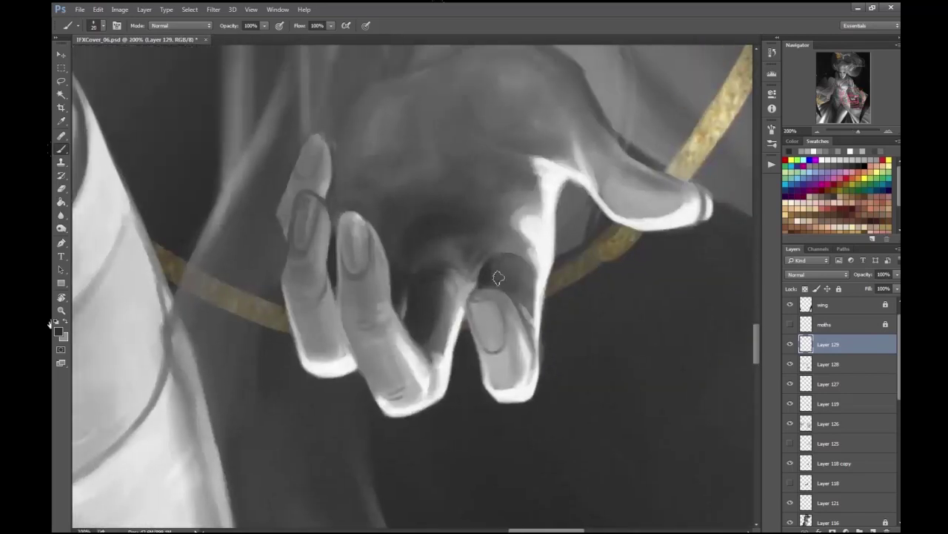
drag(489, 268, 474, 256)
key(ctrl+minus)
key(ctrl+plus)
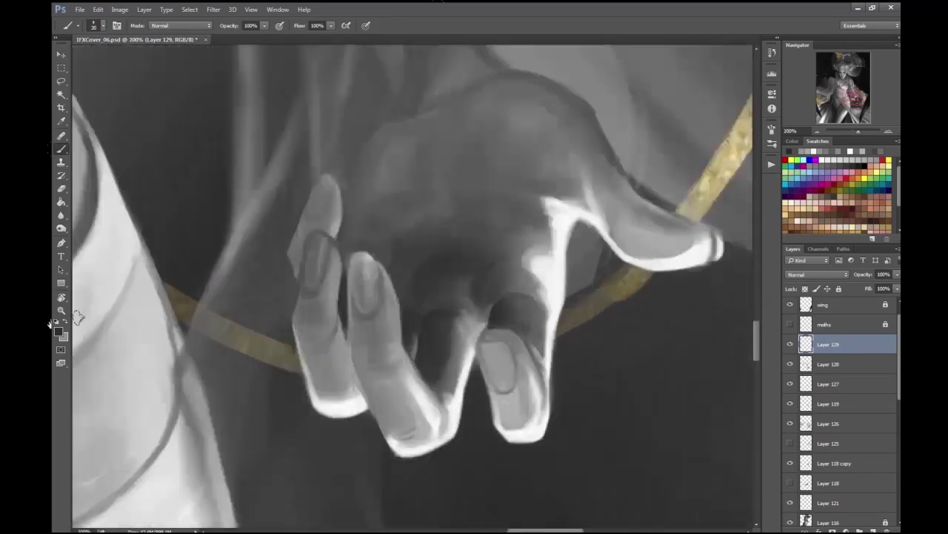
mouse_move(415, 360)
mouse_down()
mouse_move(441, 395)
mouse_move(444, 434)
mouse_up()
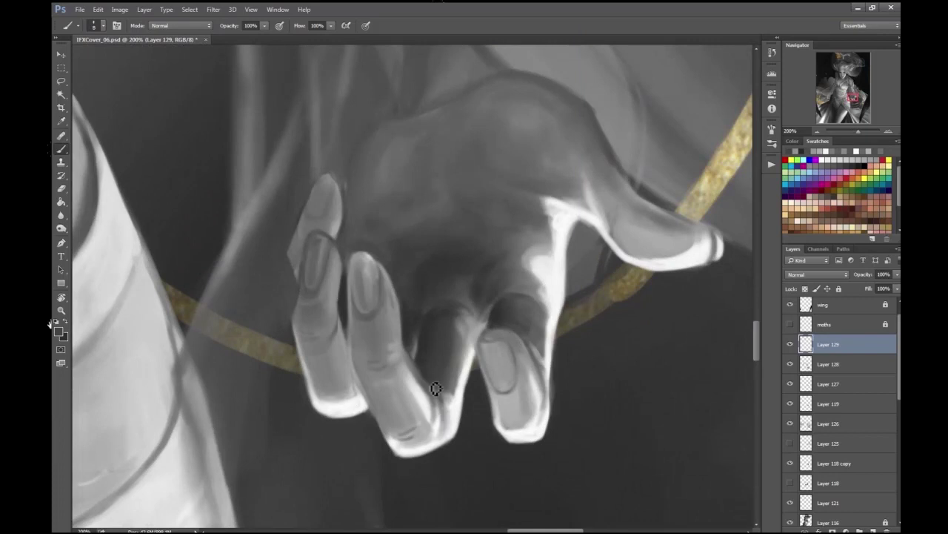
- Pick a darker grey and paint a dark contour along the palm's outer edge
key(ctrl+minus)
key(ctrl+plus)
key(ctrl+minus)
key(ctrl+minus)
key(ctrl+minus)
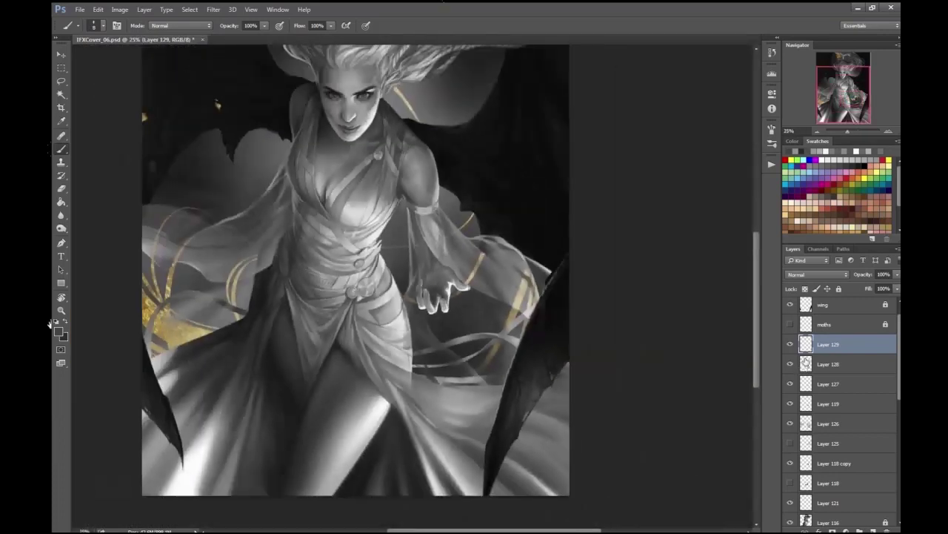
key(ctrl+plus)
key(ctrl+plus)
key(ctrl+plus)
key(ctrl+plus)
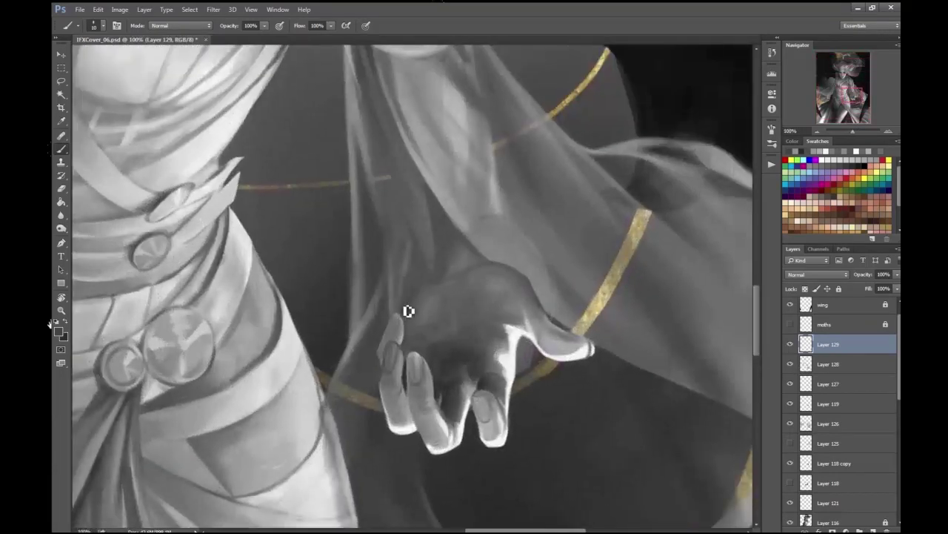
click(58, 331)
key(Escape)
key(ctrl+minus)
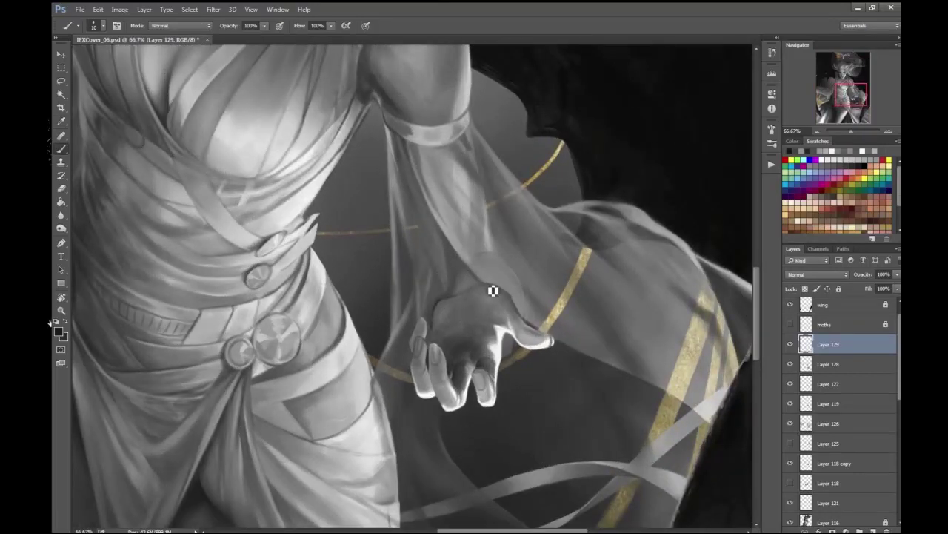
- Darken the wrist and the forearm's edge above the palm, checking it against the whole figure
key(ctrl+minus)
key(ctrl+minus)
key(ctrl+plus)
key(ctrl+plus)
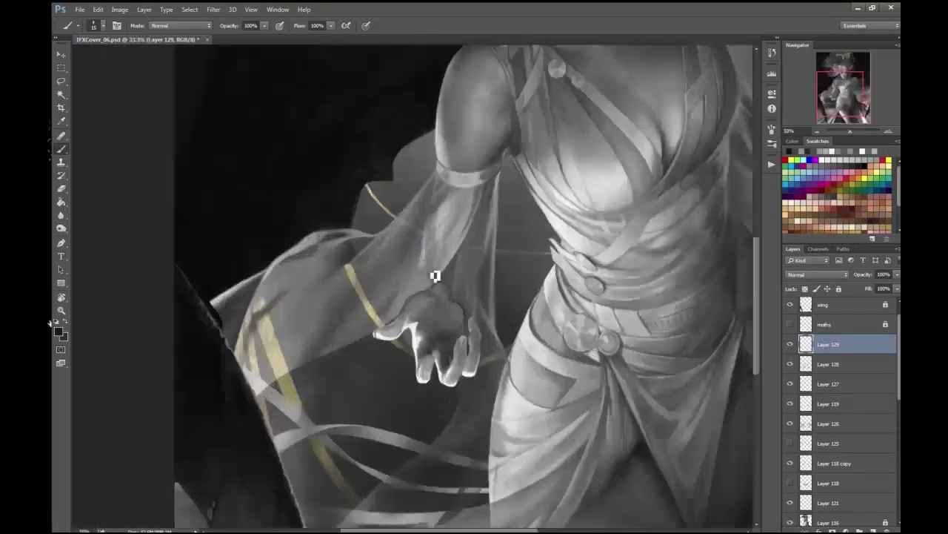
key(ctrl+minus)
key(ctrl+minus)
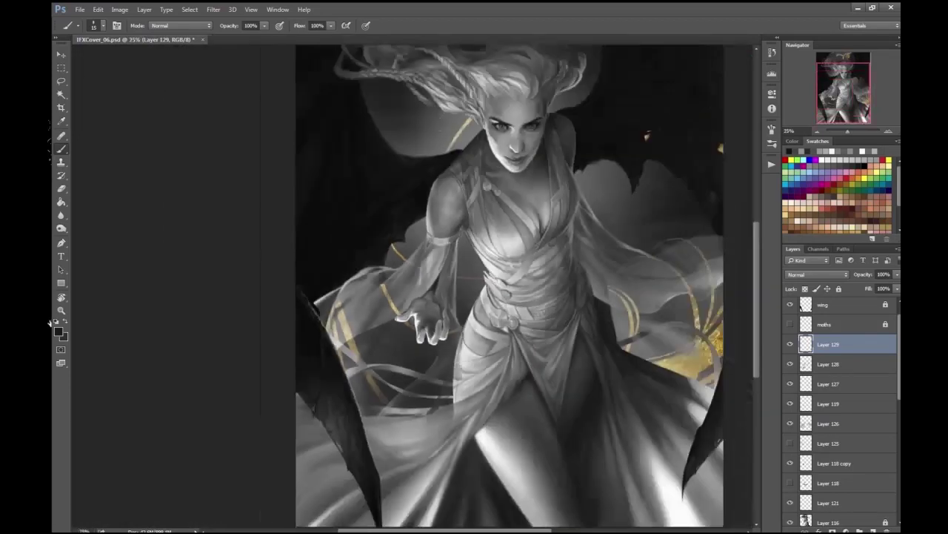
key(ctrl+minus)
key(ctrl+plus)
key(ctrl+plus)
key(ctrl+plus)
key(e)
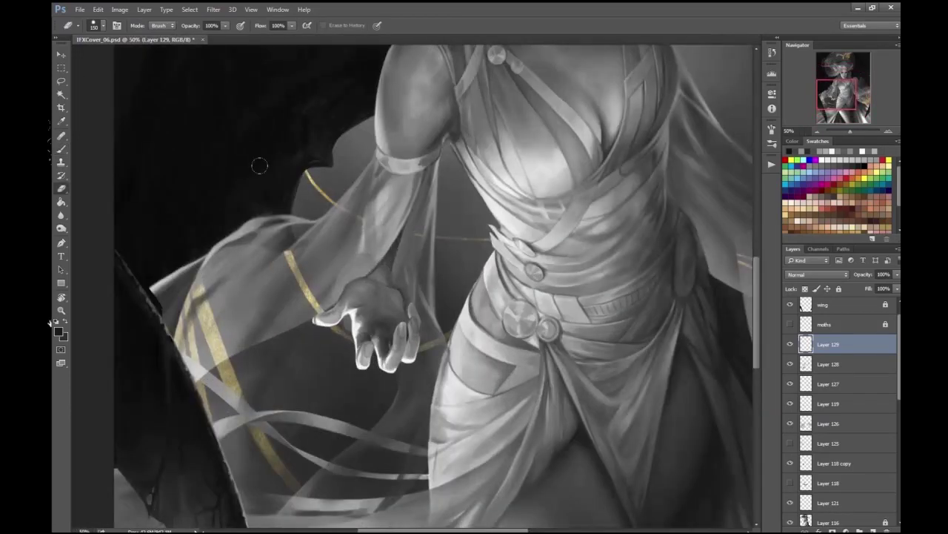
- Sample a mid grey from the sleeve and blend the shading between the wrist and the thumb base
key(ctrl+plus)
key(b)
key(ctrl+plus)
alt+click(392, 166)
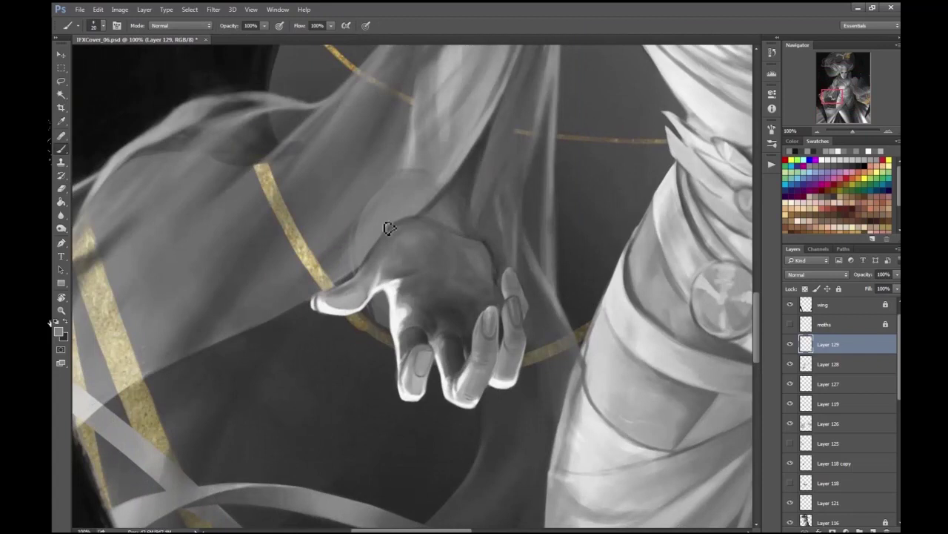
key(ctrl+plus)
key(ctrl+minus)
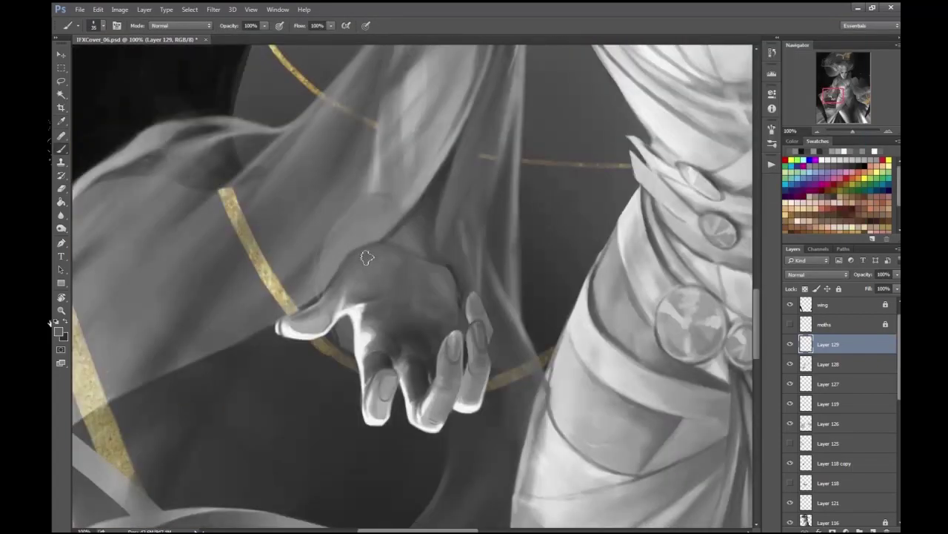
- Refine the outer fingers' edges with light grey strokes and save the document
key(ctrl+plus)
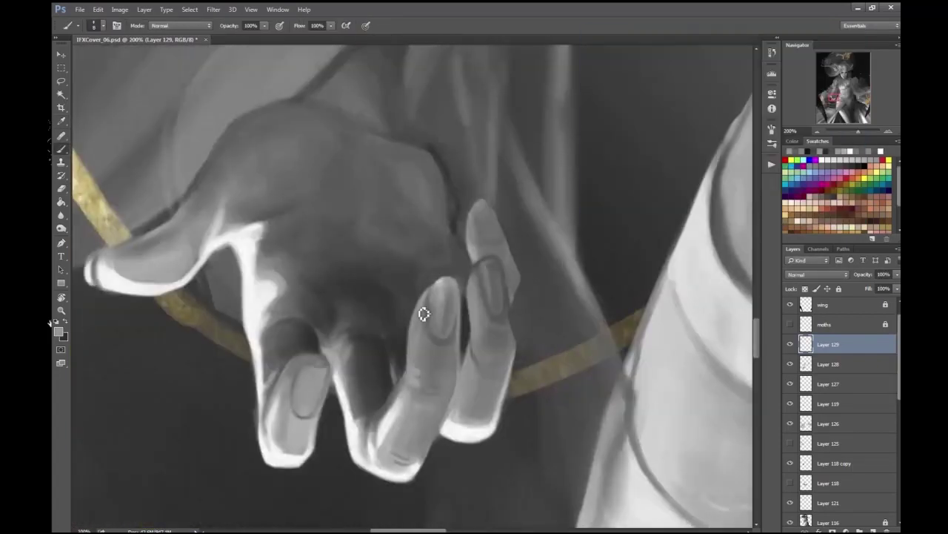
key(ctrl+minus)
scroll(502, 218, down, 1)
key(ctrl+plus)
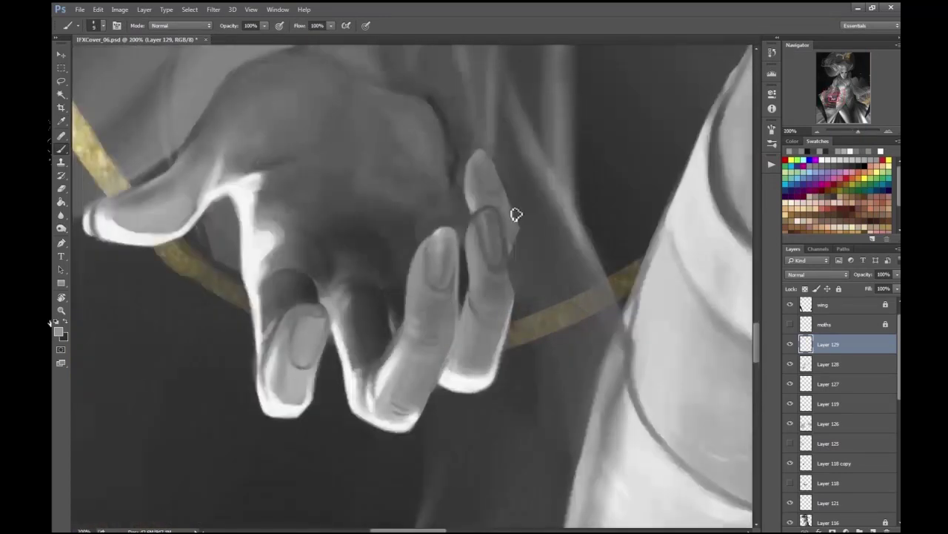
key(ctrl+minus)
key(ctrl+plus)
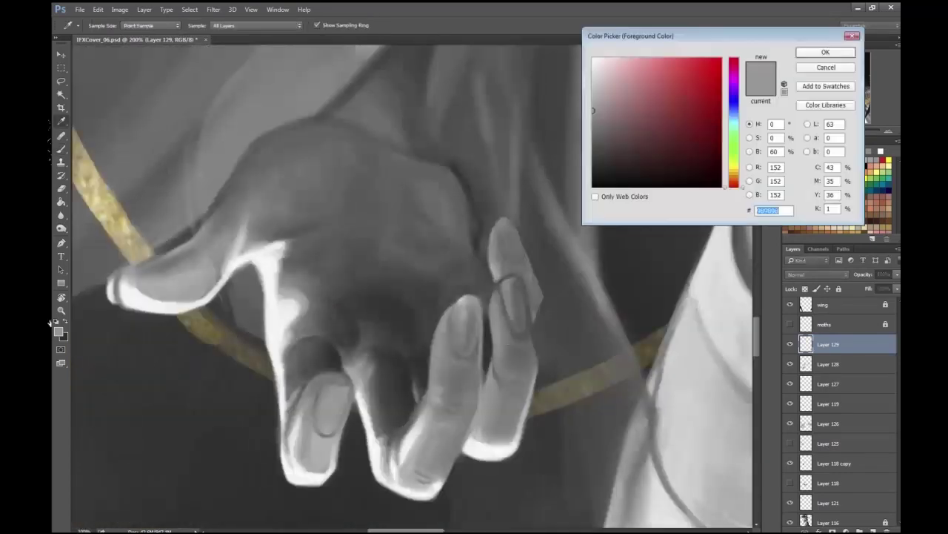
key(ctrl+minus)
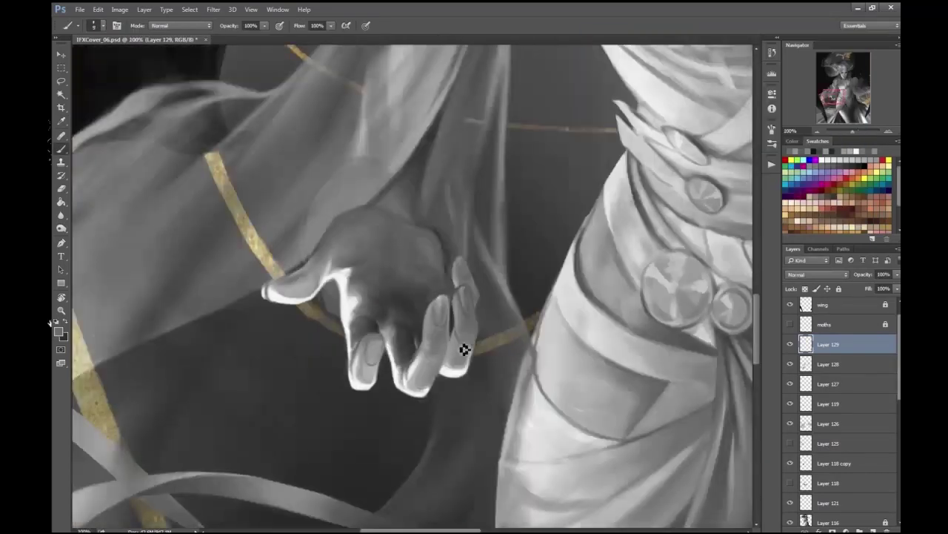
key(ctrl+minus)
key(ctrl+minus)
key(ctrl+minus)
key(ctrl+minus)
key(ctrl+s)
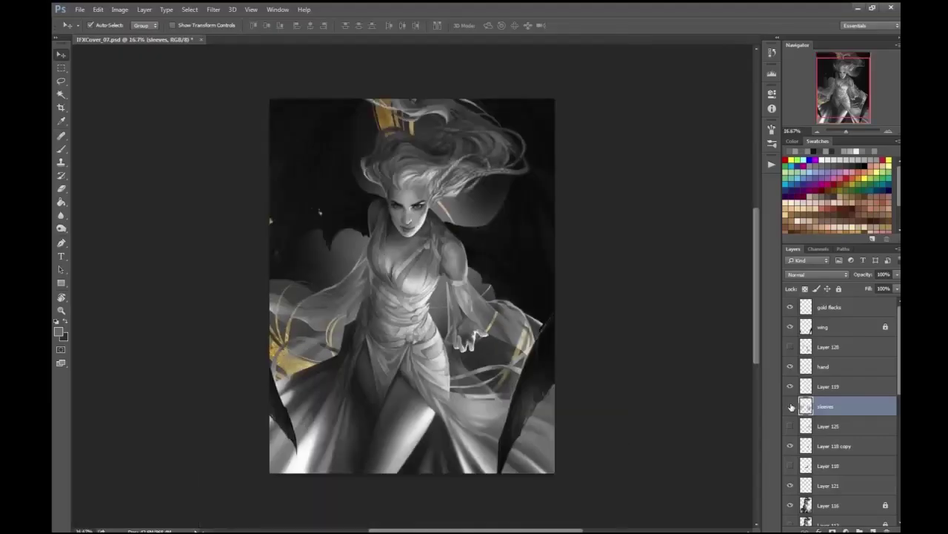
- Duplicate the sleeves layer, hide the original, and erase the sleeve's upper hem on the outstretched arm
scroll(523, 370, up, 1)
scroll(522, 370, down, 2)
key(e)
key(bracketright)
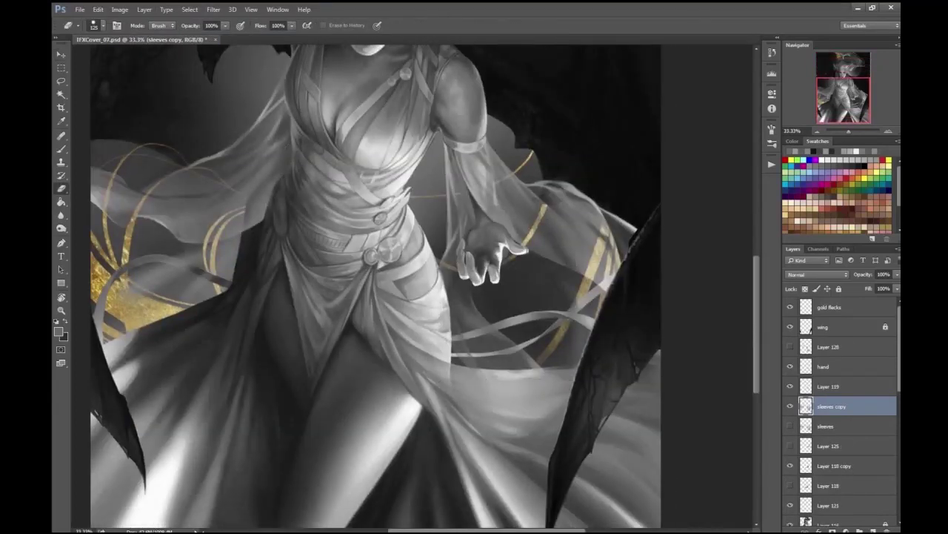
scroll(519, 296, up, 3)
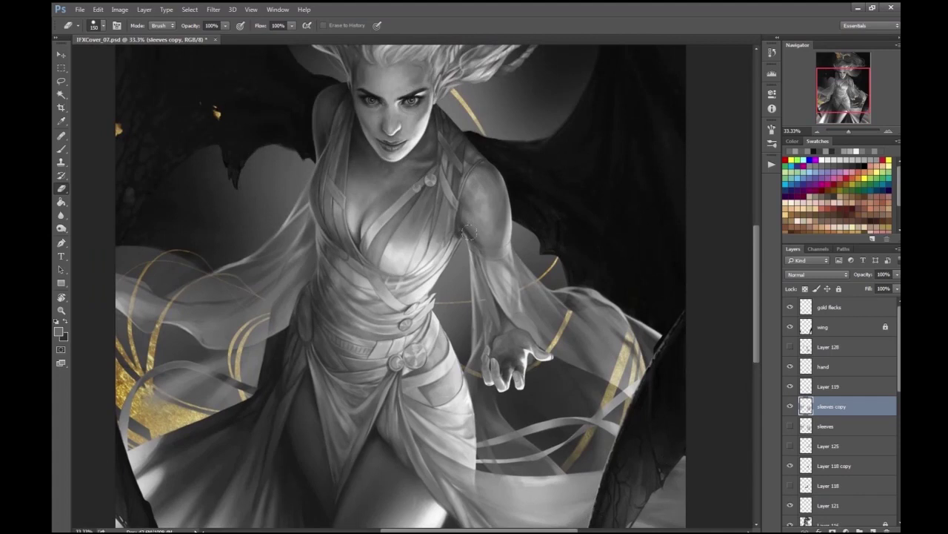
- Extend the sheer sleeve of the outstretched arm up to the shoulder seam with light grey strokes
key(ctrl+plus)
key(b)
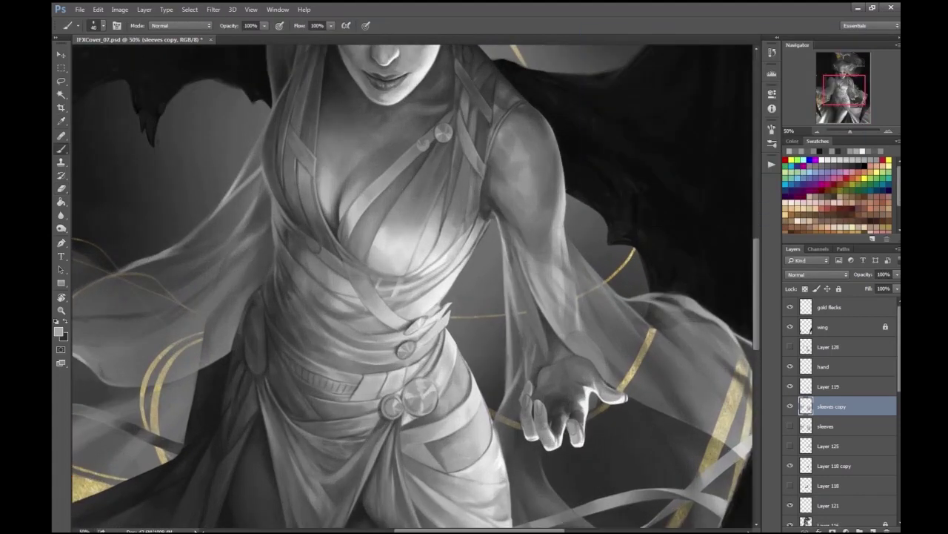
key(ctrl+minus)
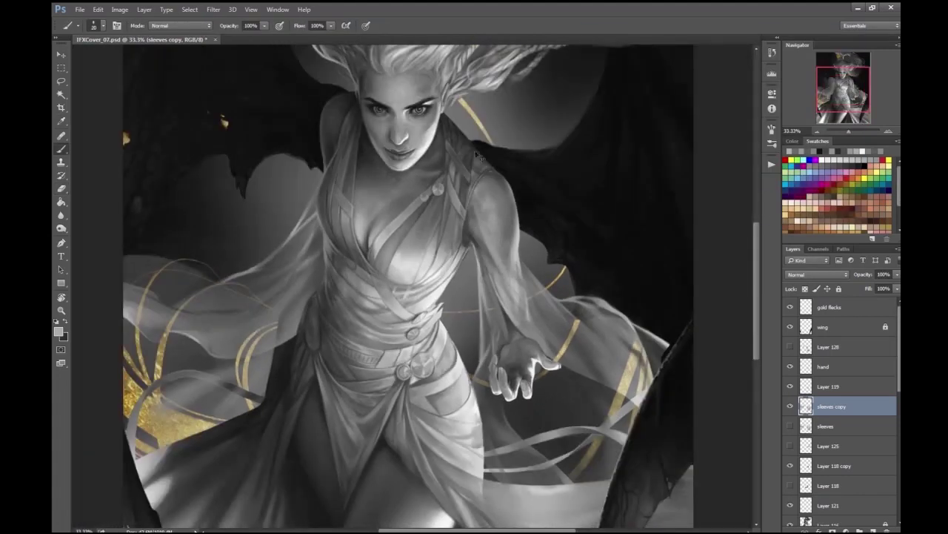
key(ctrl+plus)
key(ctrl+plus)
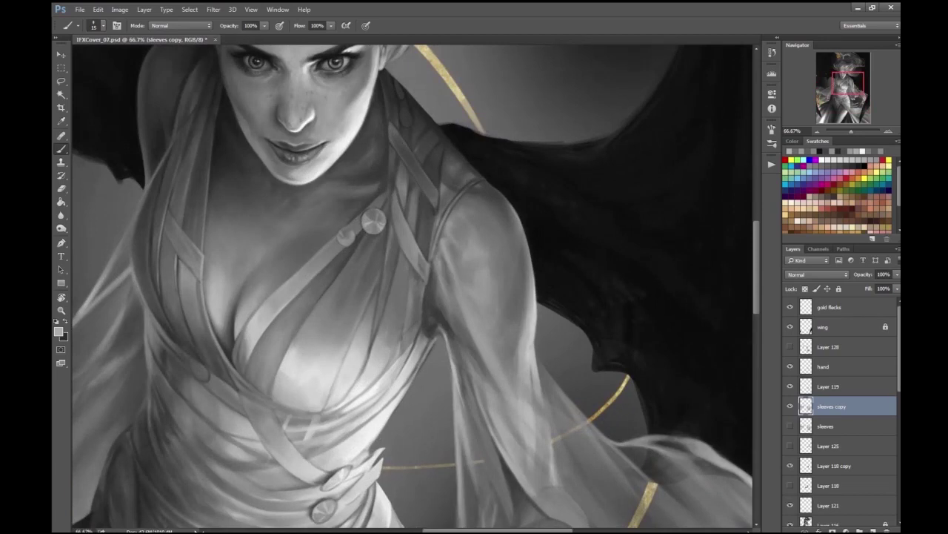
drag(480, 129, 462, 143)
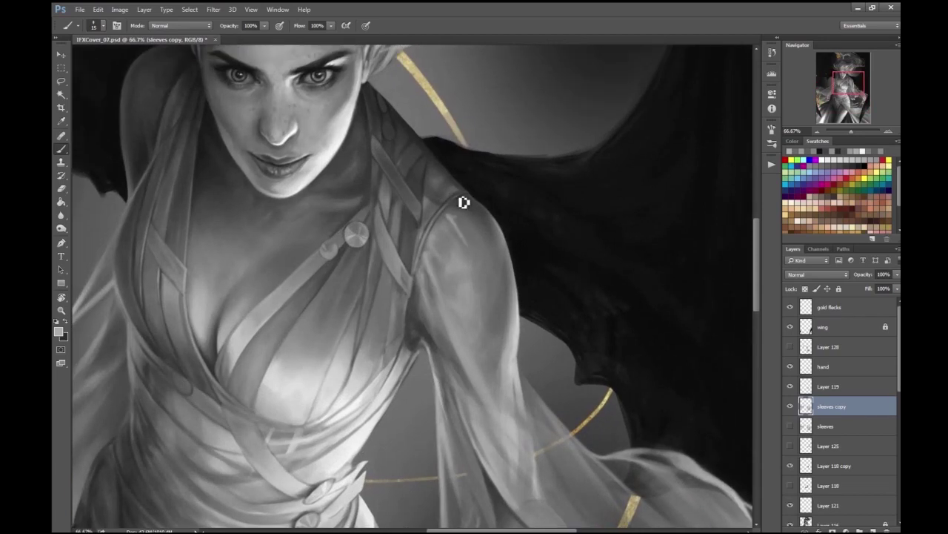
- Pick lighter and darker greys and paint small fabric folds just below the outstretched arm's shoulder seam
key(shift+c)
click(429, 311)
key(Return)
key(shift+c)
key(Return)
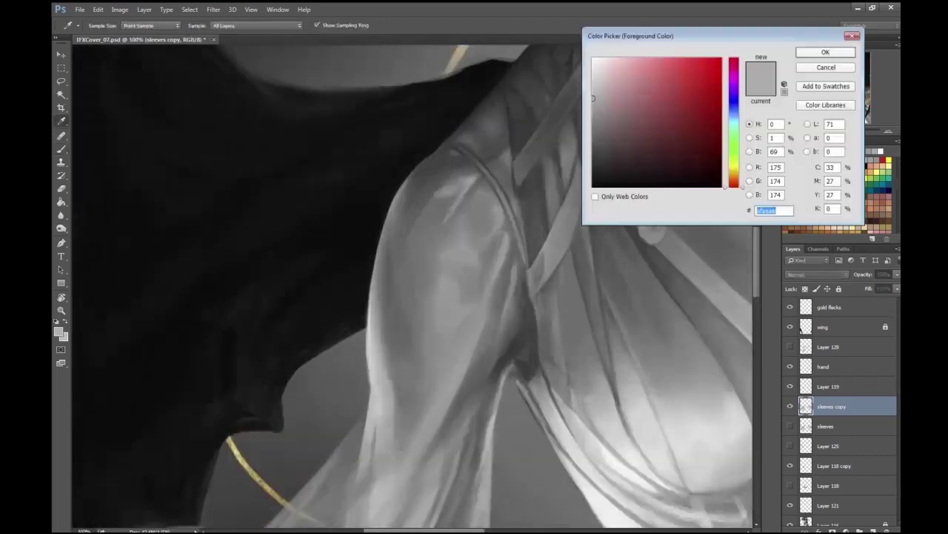
key(Return)
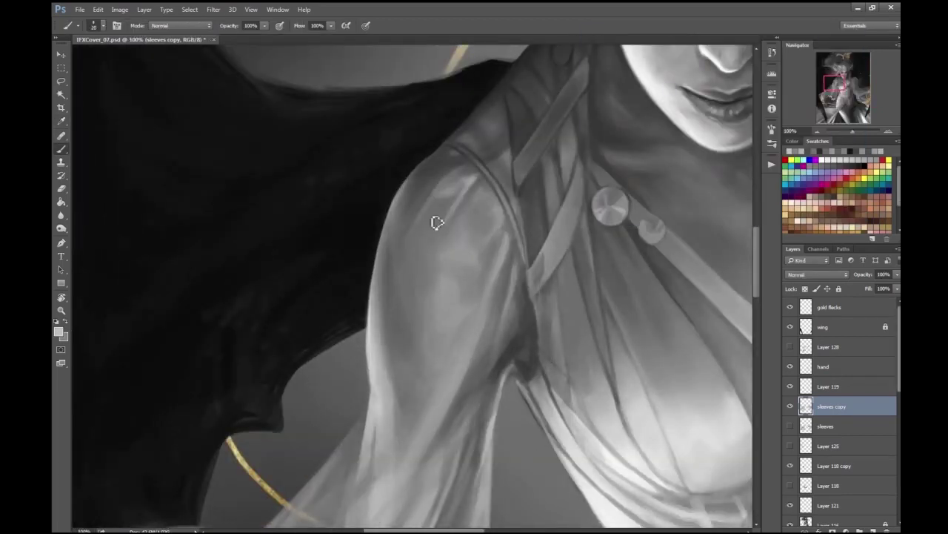
key(shift+c)
key(Return)
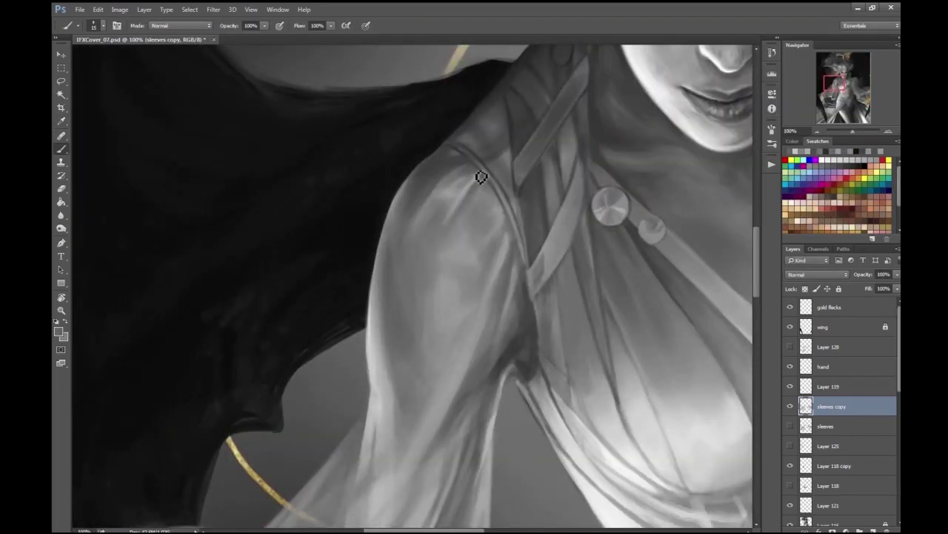
- Blend the folds down the upper arm of the sleeve, checking them against the whole figure
key(ctrl+minus)
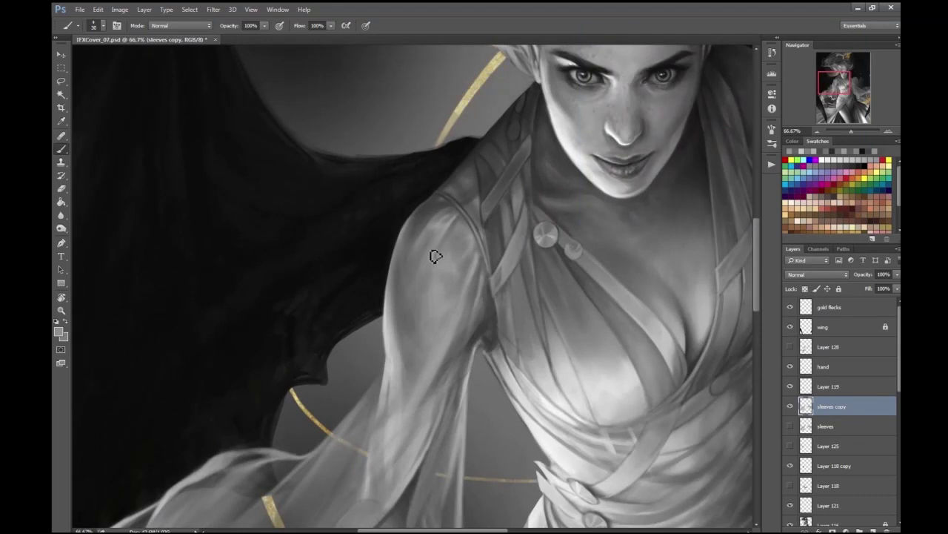
key(ctrl+minus)
key(ctrl+minus)
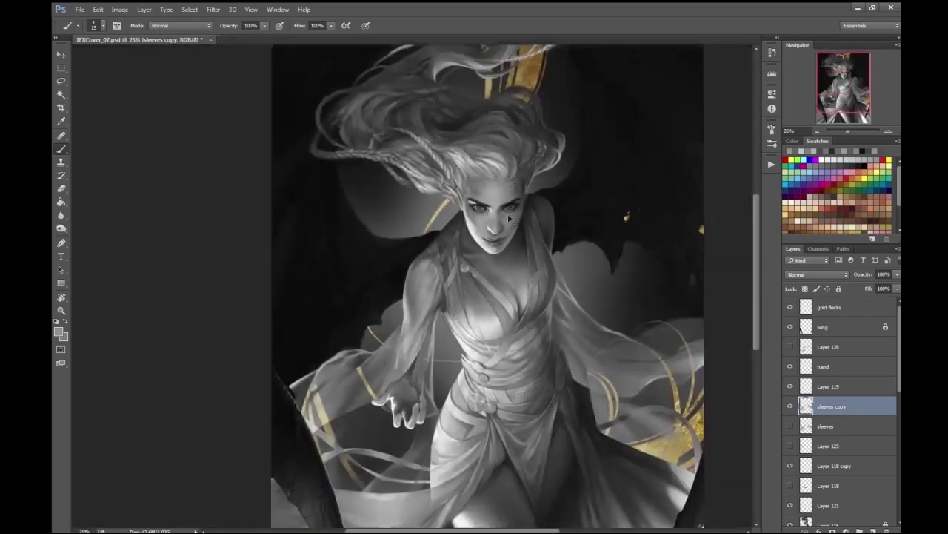
key(ctrl+plus)
scroll(449, 260, down, 2)
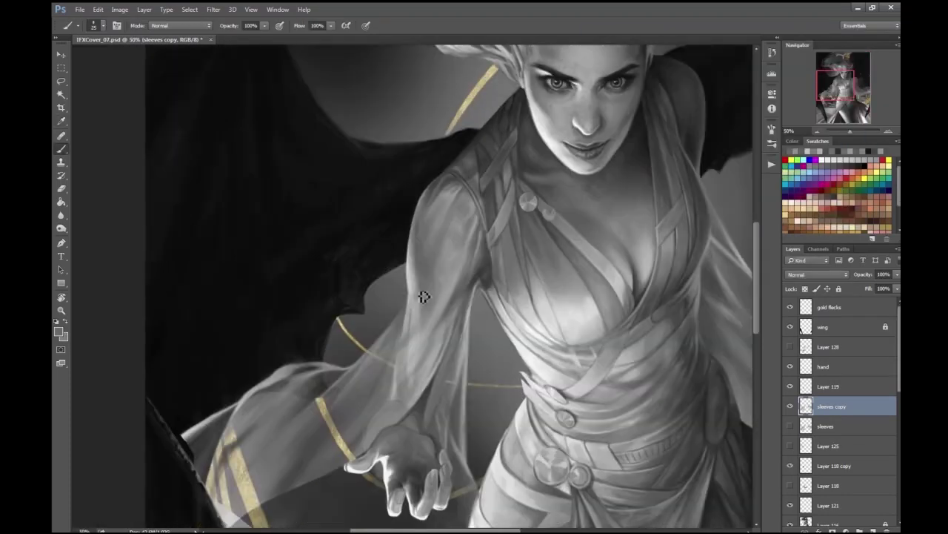
key(ctrl+plus)
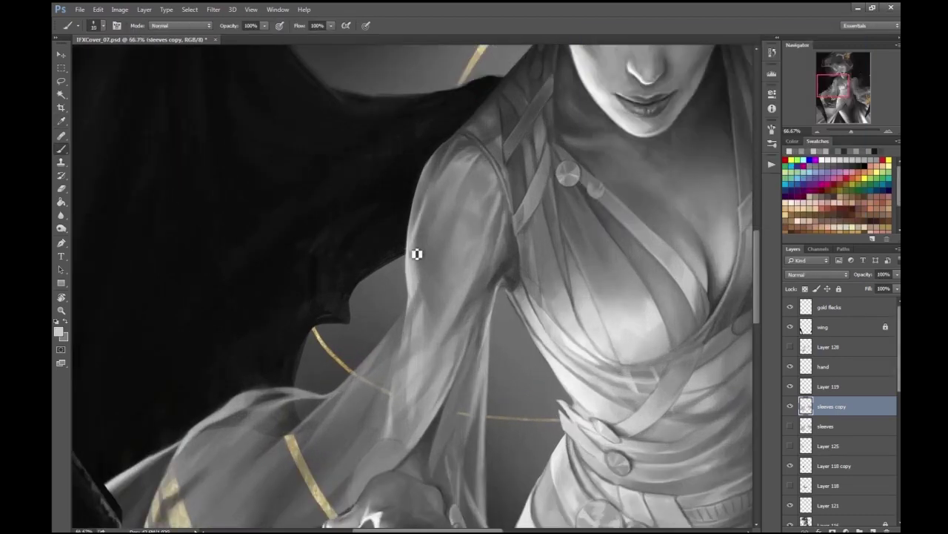
- Brush lighter streaks along the sleeve's outer edge and around the elbow with a larger brush
key(ctrl+minus)
key(ctrl+minus)
key(ctrl+plus)
key(ctrl+plus)
mouse_move(446, 273)
mouse_down()
mouse_move(426, 241)
mouse_move(439, 269)
mouse_move(466, 252)
mouse_move(470, 284)
mouse_move(463, 253)
mouse_up()
key(ctrl+minus)
key(ctrl+plus)
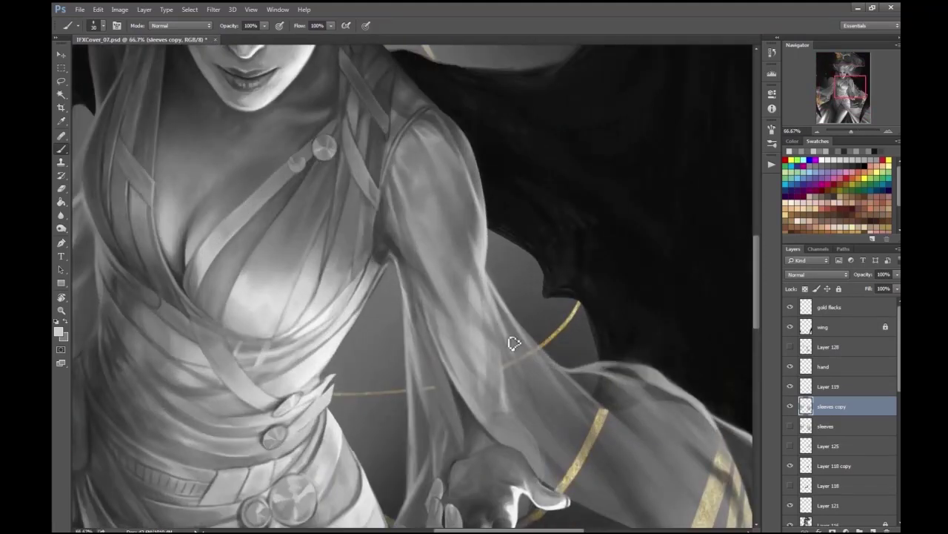
key(bracketright)
scroll(487, 266, up, 2)
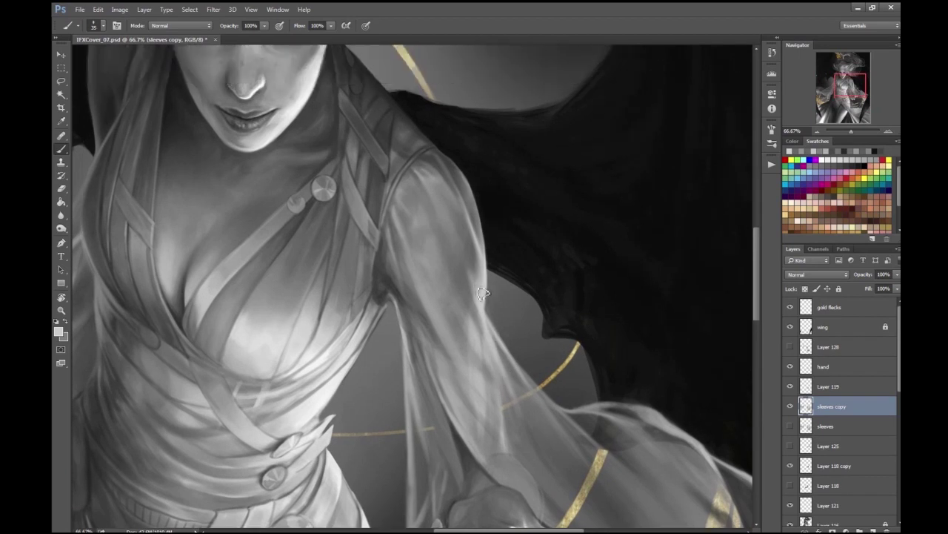
- Strengthen the bright folds on the outstretched arm's upper sleeve and set a light grey of RGB 206
key(ctrl+minus)
key(ctrl+minus)
key(ctrl+minus)
key(ctrl+plus)
key(ctrl+plus)
drag(338, 109, 391, 137)
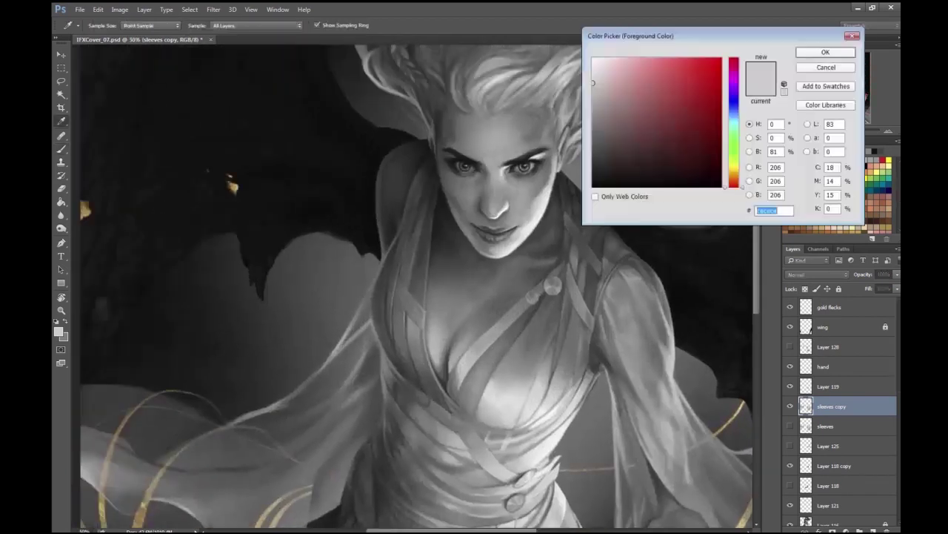
- Paint soft mid-grey sleeve folds over the opposite shoulder beside the dress straps
key(ctrl+plus)
key(ctrl+plus)
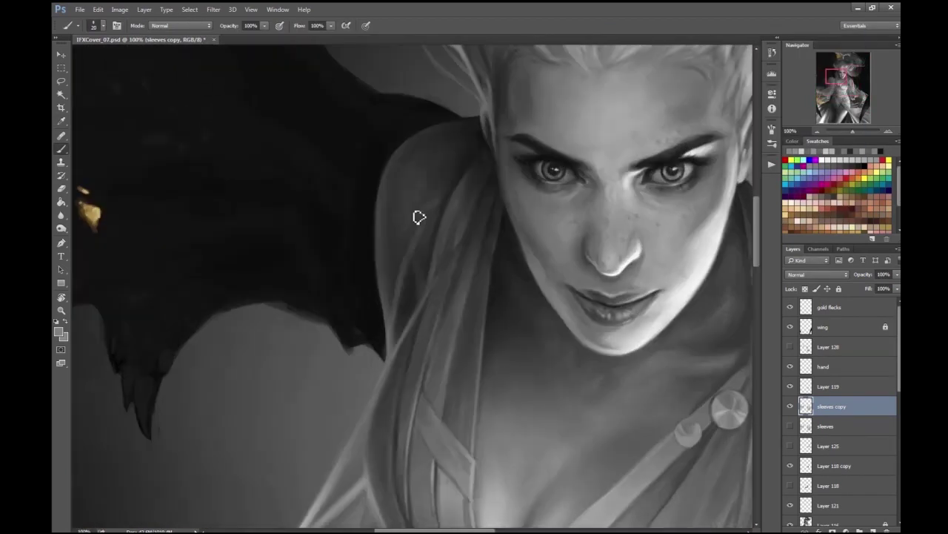
alt+shift+right_click(445, 183)
drag(410, 290, 433, 224)
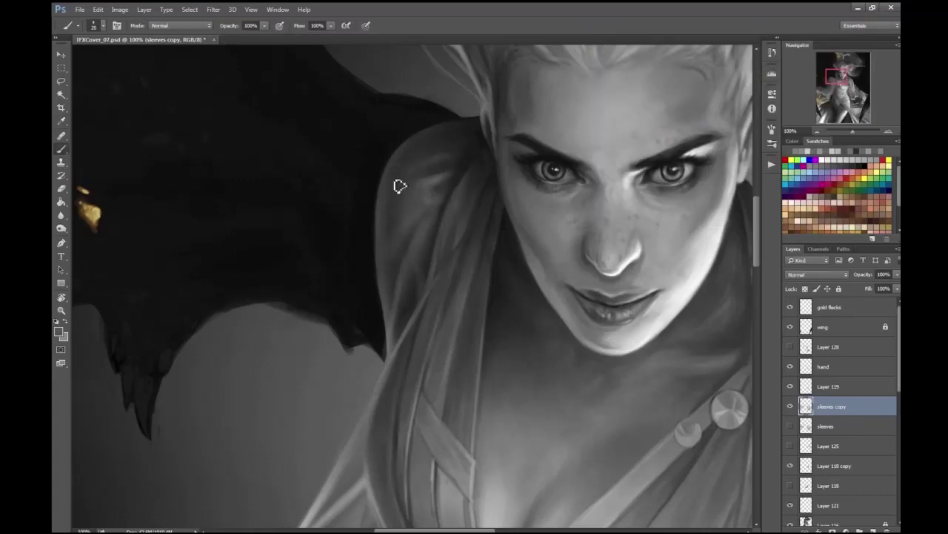
- Pick darker and lighter greys and add broad folds to the outstretched arm's upper sleeve
key(ctrl+minus)
key(ctrl+minus)
key(ctrl+minus)
key(ctrl+plus)
key(ctrl+plus)
key(ctrl+plus)
key(ctrl+plus)
click(58, 331)
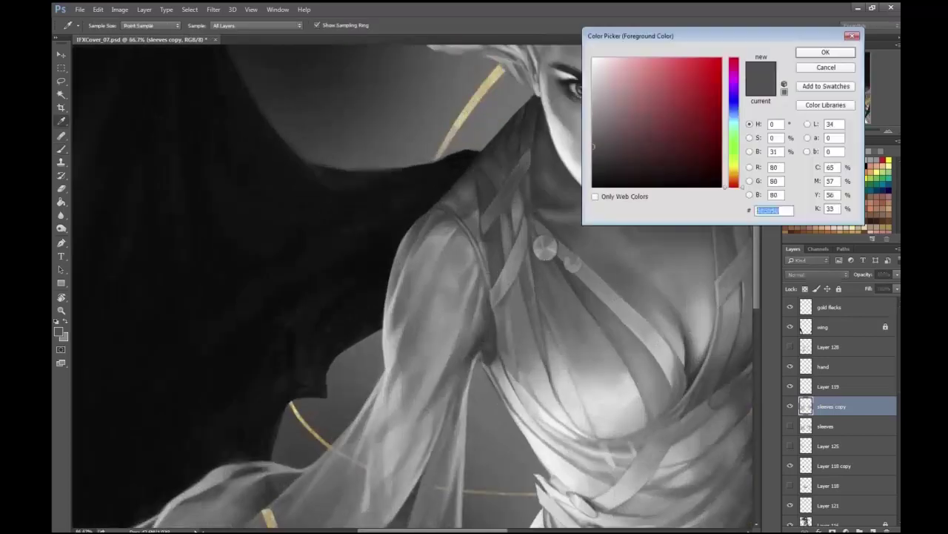
key(Return)
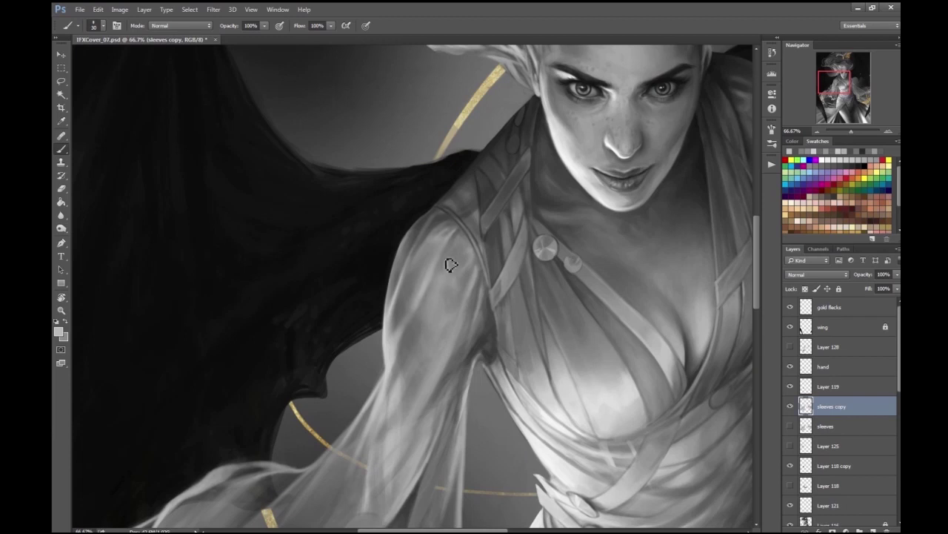
- Compare the whole figure with the sleeves copy layer hidden and shown, in both mirrored and normal orientation
key(ctrl+minus)
key(ctrl+minus)
key(ctrl+minus)
key(ctrl+minus)
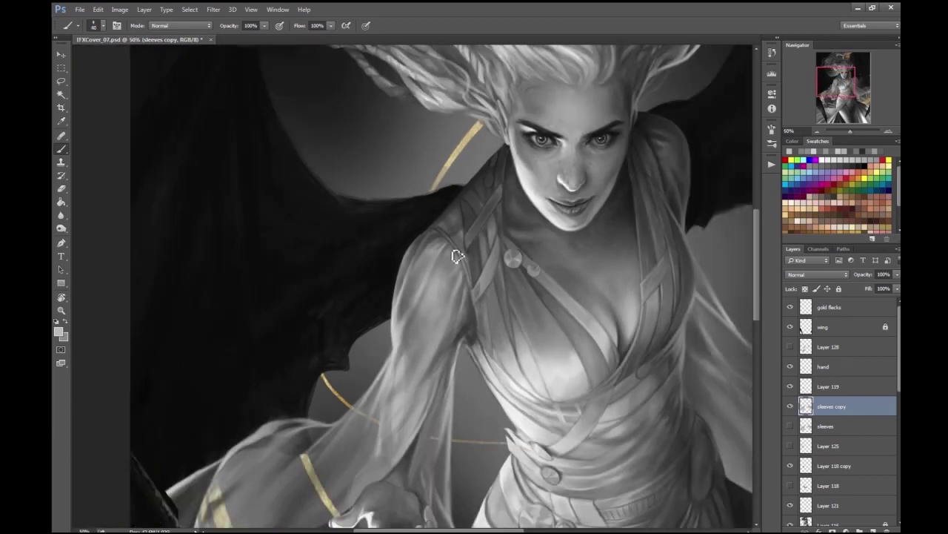
key(ctrl+plus)
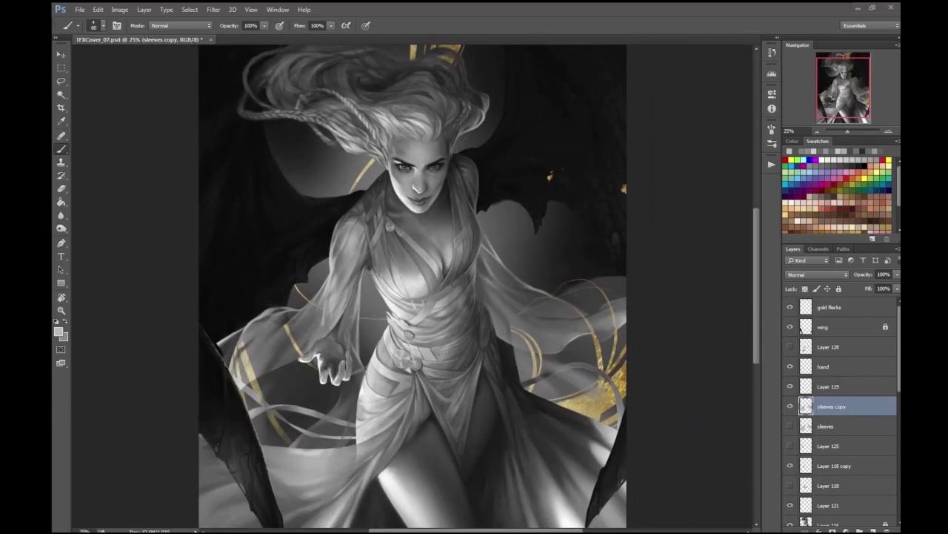
click(790, 406)
click(790, 406)
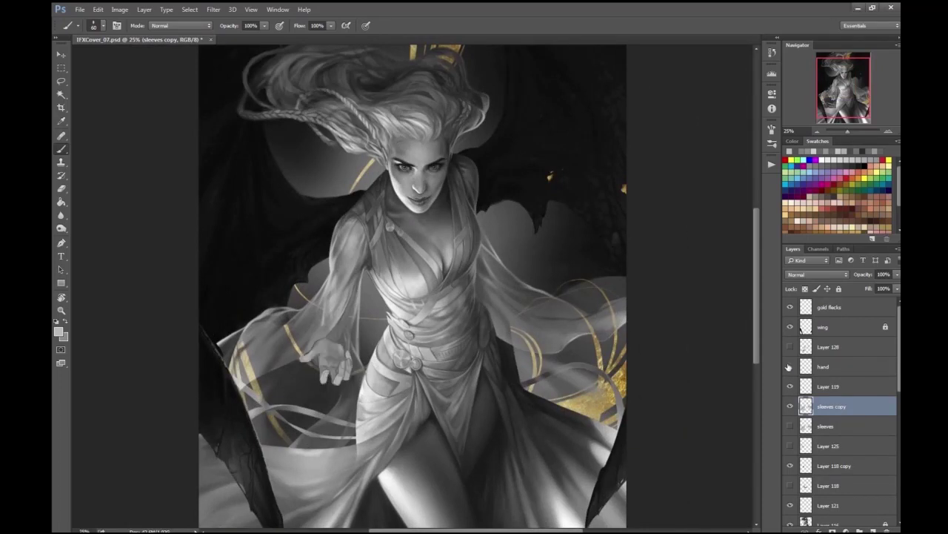
key(ctrl+shift+h)
click(790, 406)
click(790, 406)
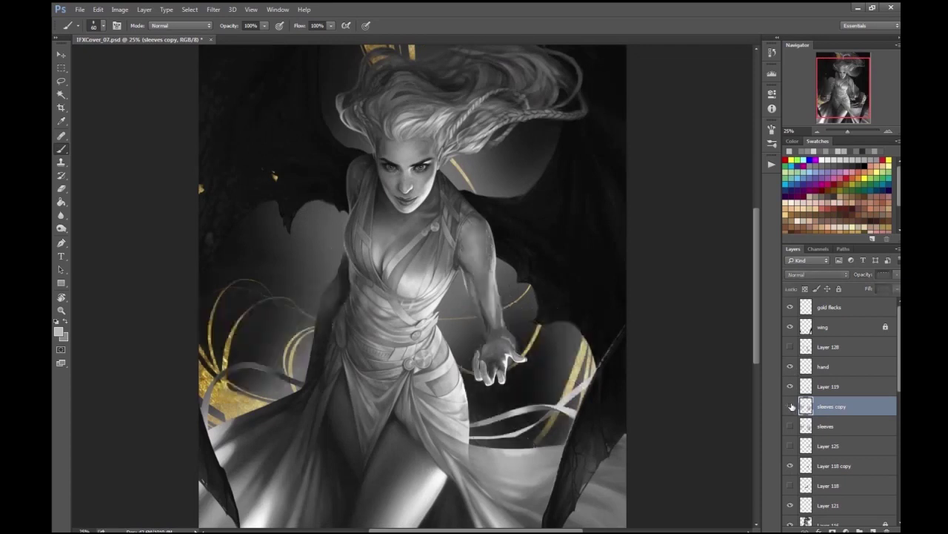
- Pick a very light grey and paint bright fold highlights along the outstretched arm's upper sleeve and armpit
scroll(510, 359, up, 3)
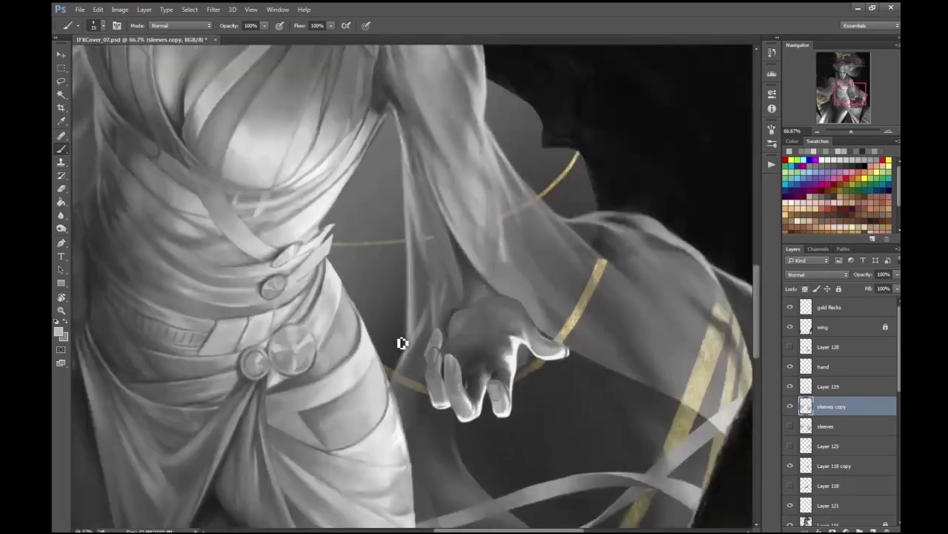
key(e)
scroll(491, 275, up, 3)
key(i)
scroll(474, 267, up, 2)
click(59, 331)
key(Return)
key(b)
drag(356, 269, 343, 215)
mouse_move(353, 296)
mouse_down()
mouse_move(333, 232)
mouse_move(344, 167)
mouse_up()
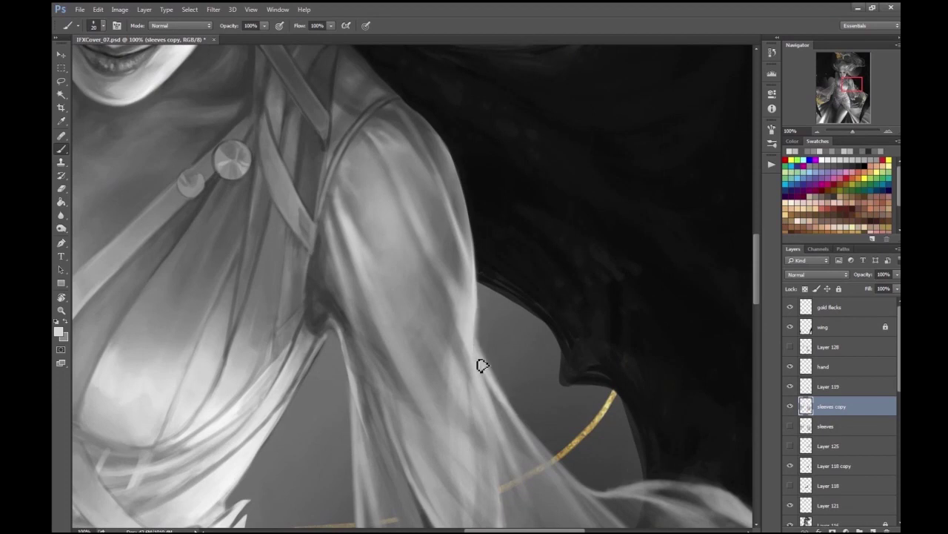
- Add a light rim and thin folds to the sleeve on the opposite shoulder
scroll(466, 248, up, 1)
scroll(473, 255, down, 2)
scroll(472, 255, down, 1)
scroll(451, 215, up, 3)
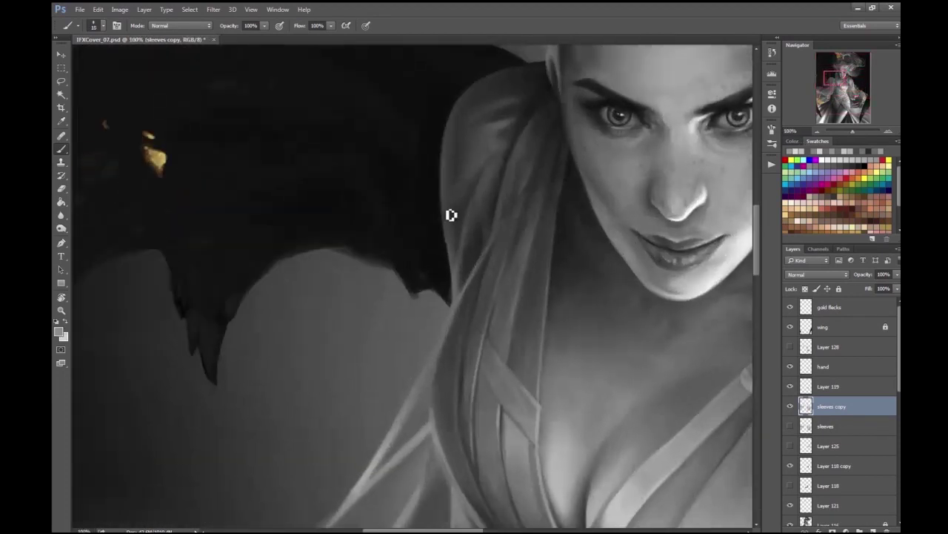
mouse_move(451, 215)
mouse_down()
mouse_move(455, 275)
mouse_move(457, 250)
mouse_up()
drag(537, 151, 506, 213)
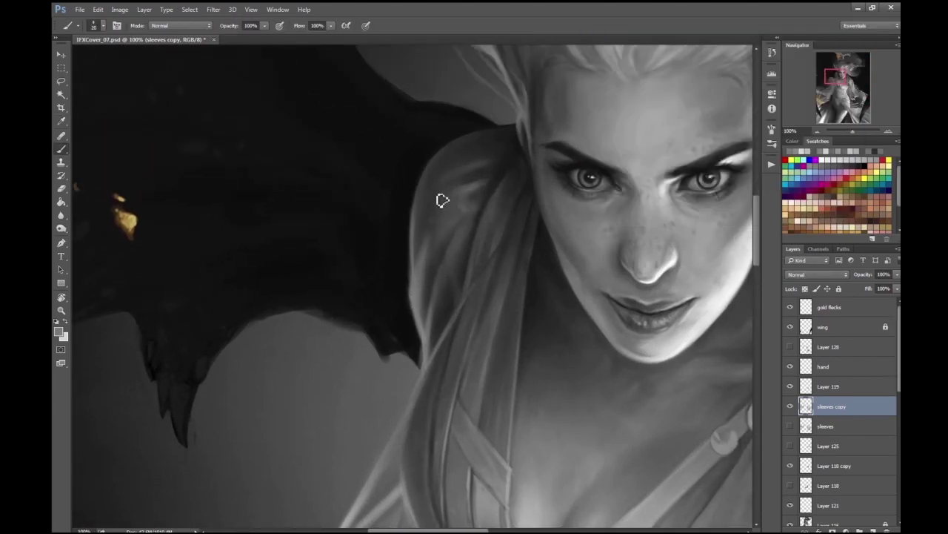
scroll(483, 140, down, 5)
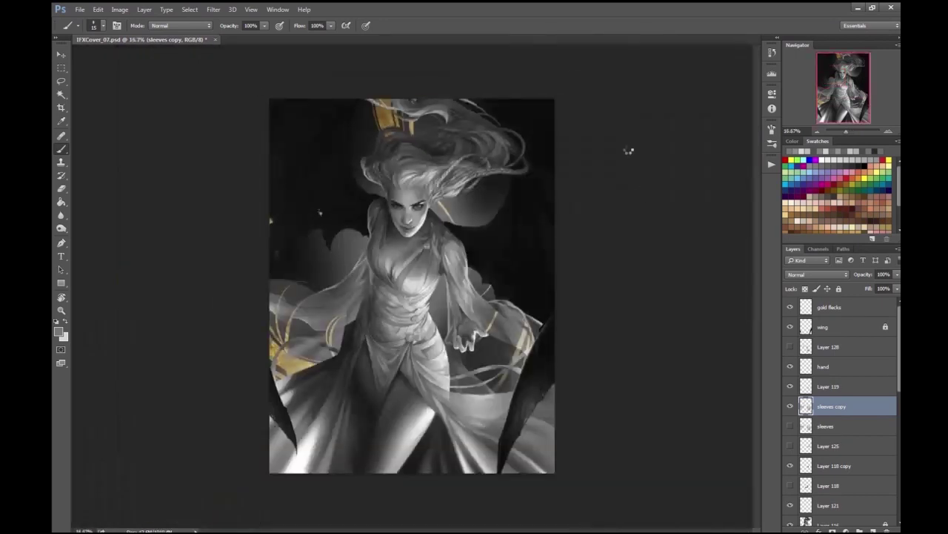
- Refine the shading beside the outstretched arm's shoulder seam with dark grey strokes, checking it against the whole figure
scroll(463, 228, up, 3)
scroll(463, 227, up, 2)
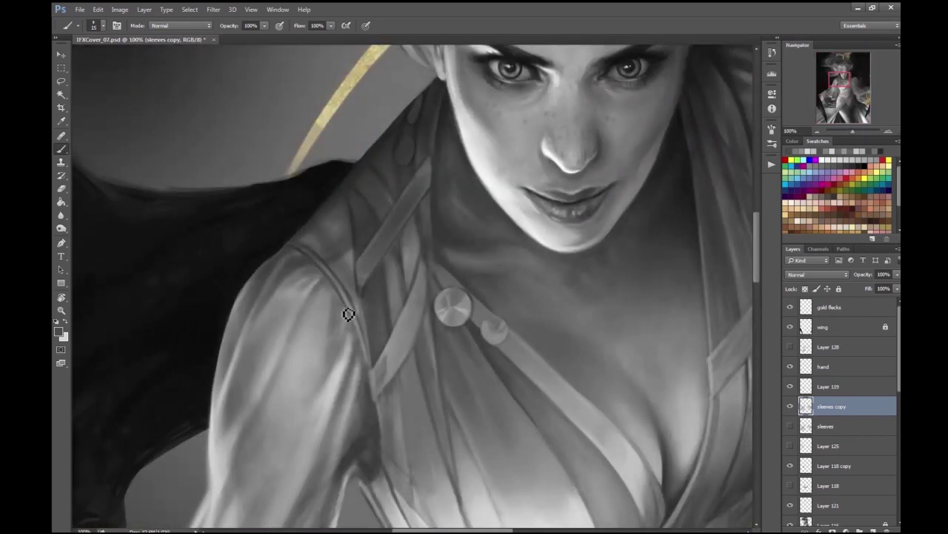
drag(412, 241, 430, 212)
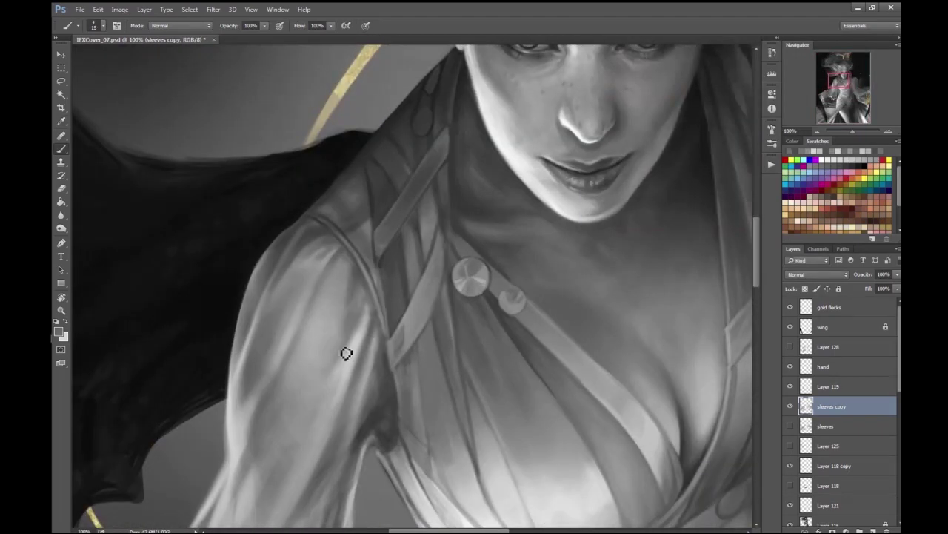
drag(351, 278, 363, 259)
scroll(344, 366, down, 3)
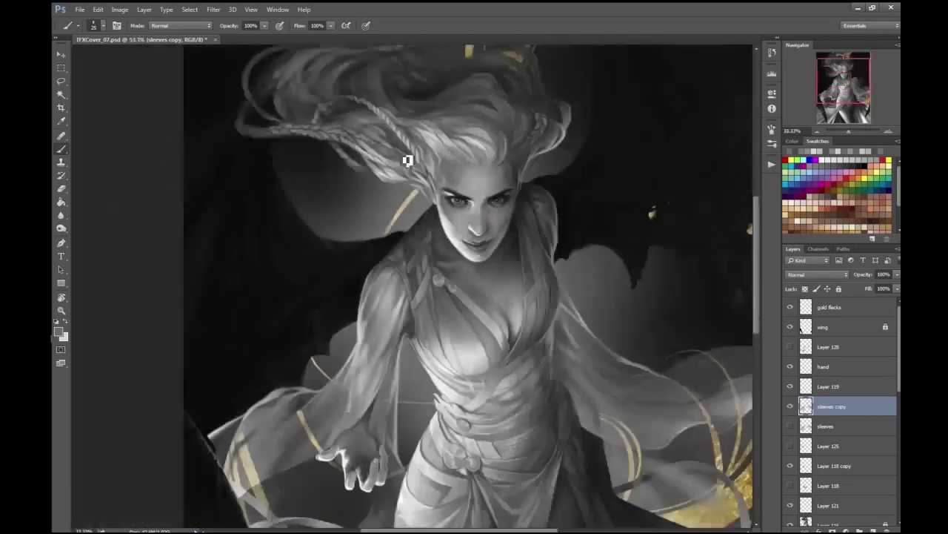
scroll(338, 303, up, 2)
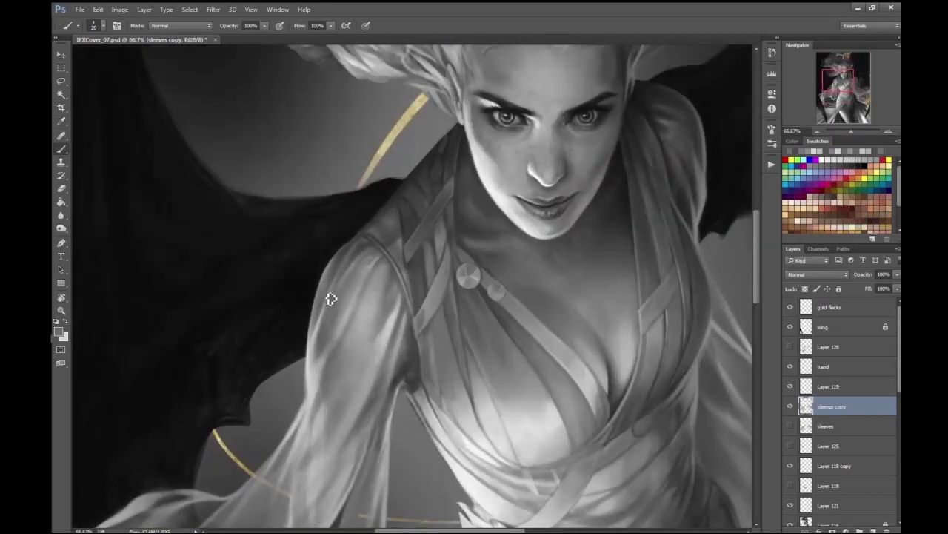
scroll(359, 253, down, 4)
scroll(699, 377, up, 2)
scroll(396, 228, up, 3)
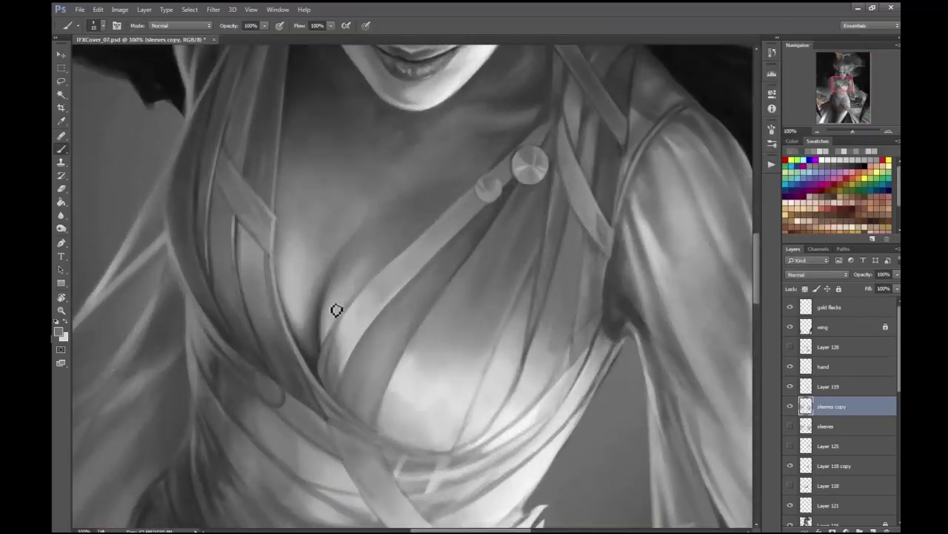
scroll(351, 257, down, 4)
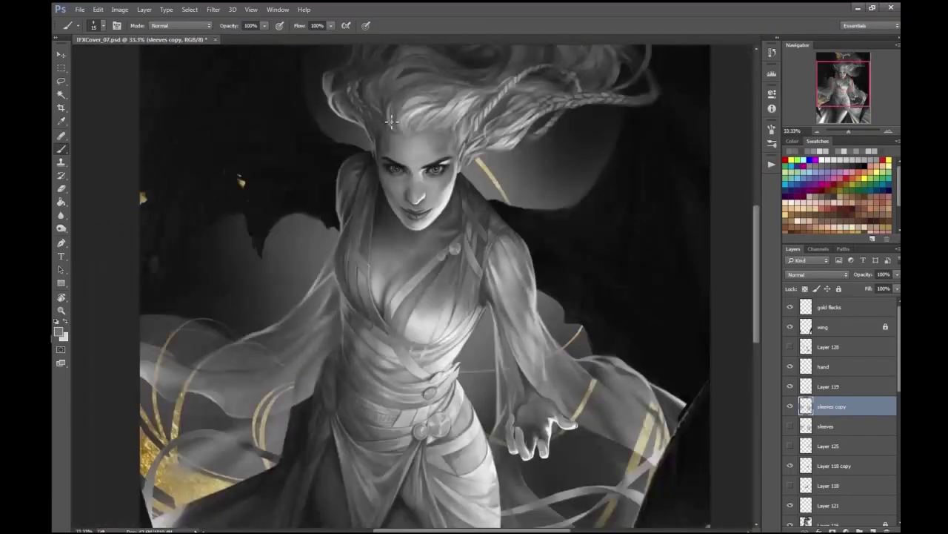
- Examine the finished sleeves on the whole figure and close up around the torso
scroll(361, 299, up, 4)
scroll(345, 349, down, 5)
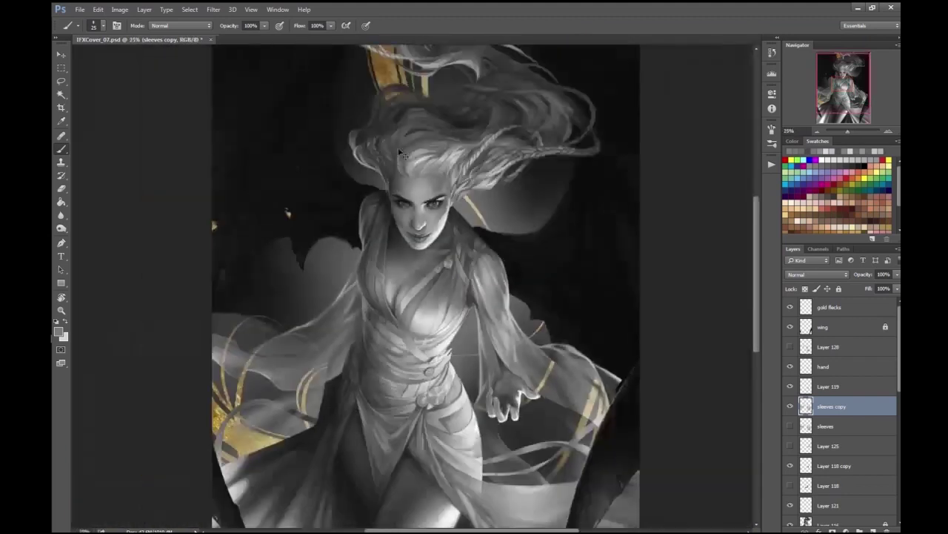
scroll(627, 244, up, 3)
scroll(348, 217, down, 3)
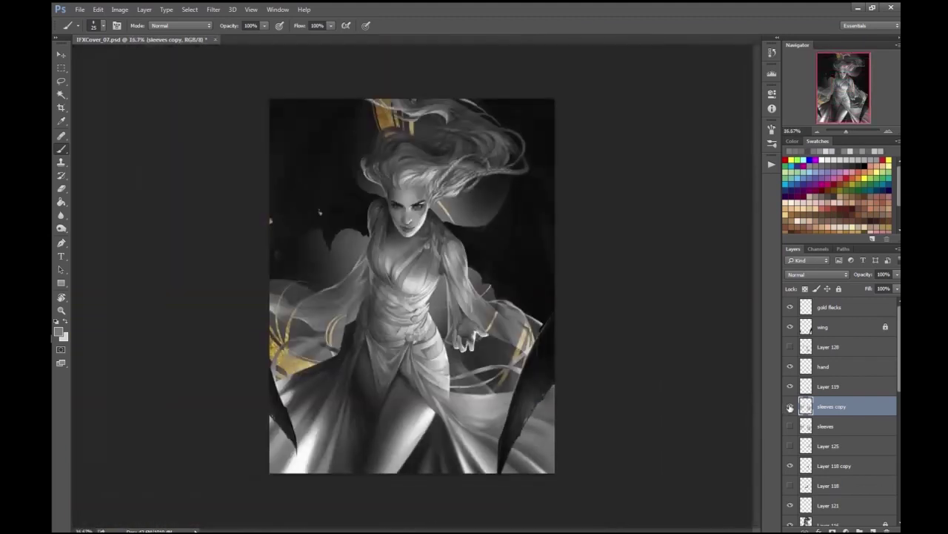
scroll(293, 159, up, 4)
key(l)
key(ctrl+minus)
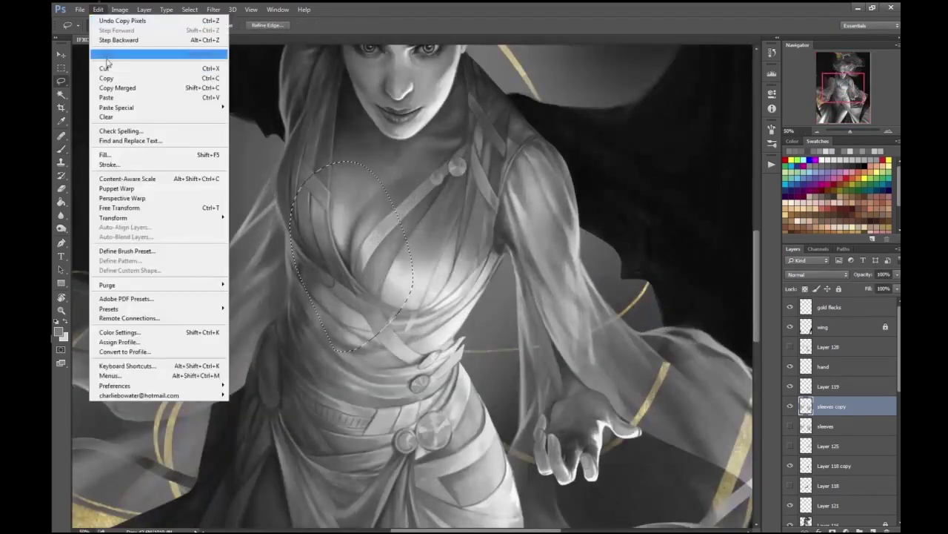
key(ctrl+minus)
key(ctrl+minus)
click(790, 447)
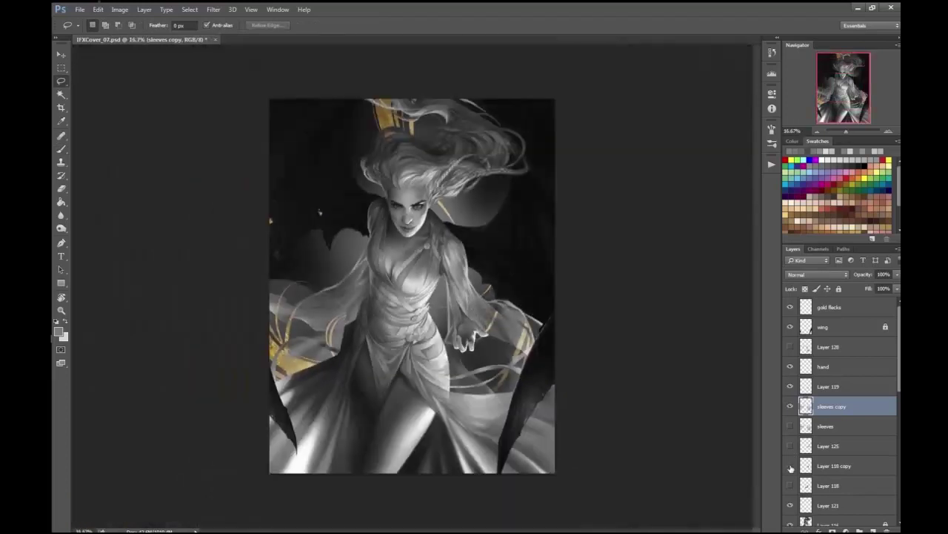
- Delete the hidden Layer 118
click(830, 486)
key(Delete)
key(ctrl+plus)
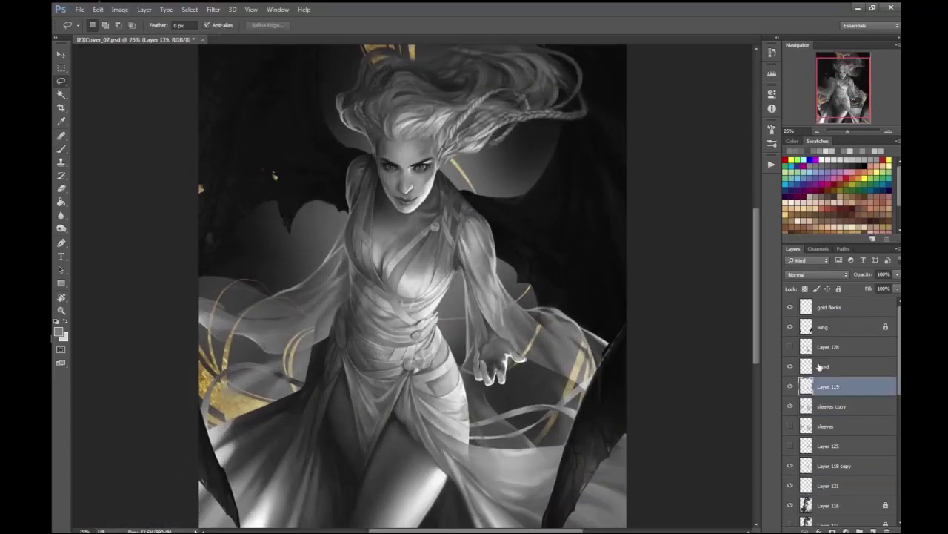
- Merge Layer 119 with the hand layer and mirror the canvas horizontally
click(830, 366)
shift+click(830, 386)
key(ctrl+plus)
key(ctrl+e)
key(ctrl+shift+h)
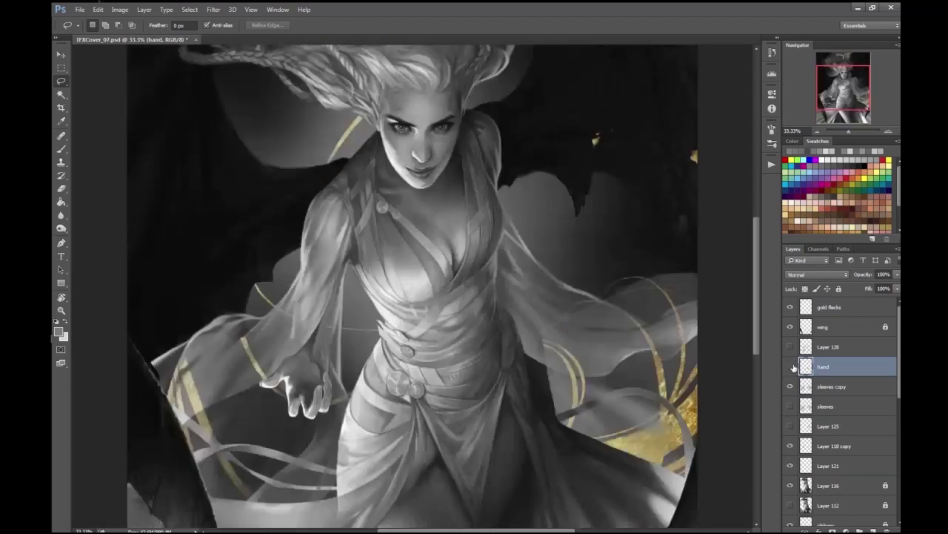
- Refine the outline and shading of the outstretched hand's palm on the hand layer with grey strokes
key(ctrl+plus)
key(ctrl+plus)
key(ctrl+plus)
key(ctrl+plus)
key(b)
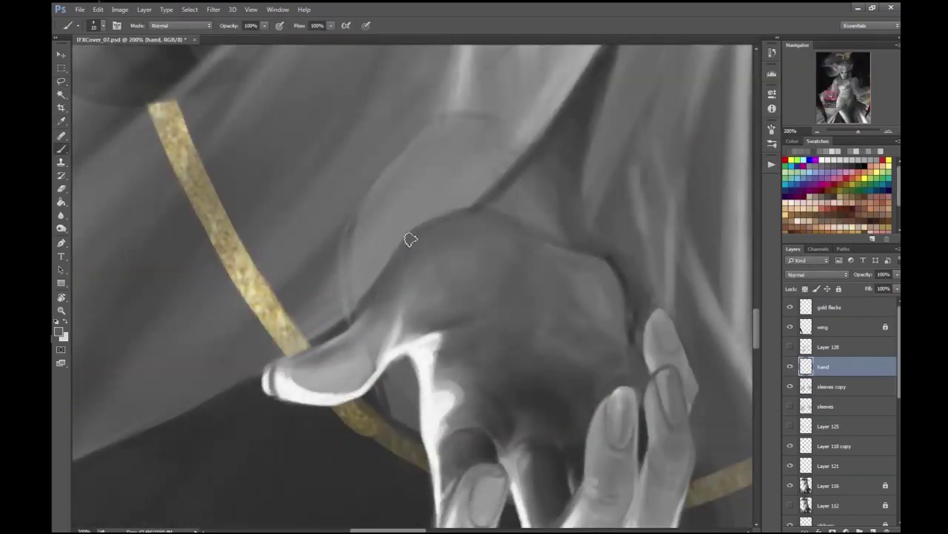
key(ctrl+minus)
drag(453, 298, 436, 277)
click(59, 331)
key(Escape)
key(e)
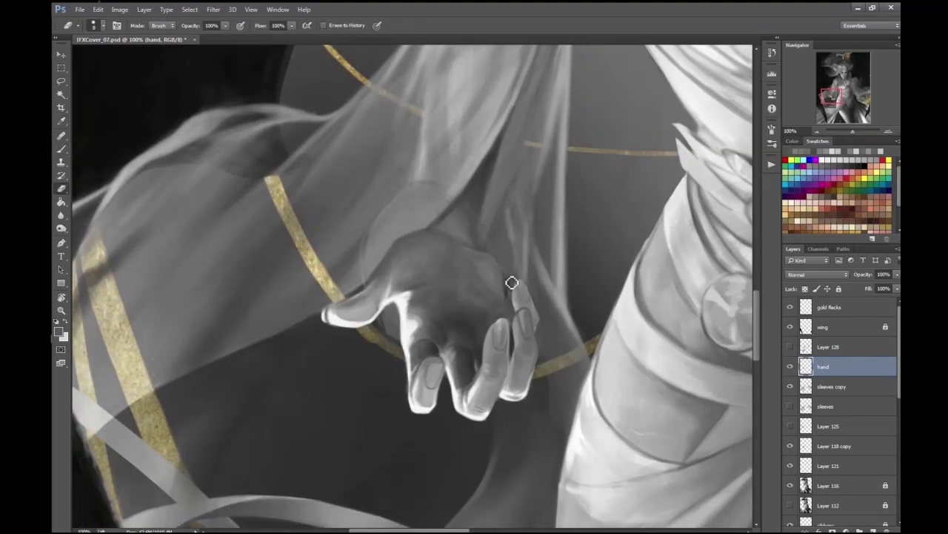
- Paint a fingernail on the tip of the outstretched hand's little finger with thin dark grey strokes
key(b)
key(ctrl+plus)
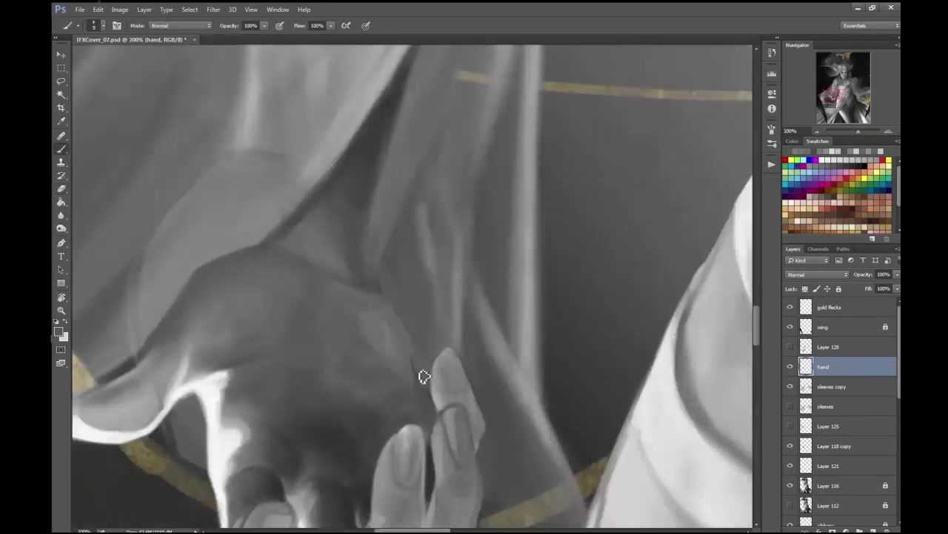
drag(403, 310, 489, 319)
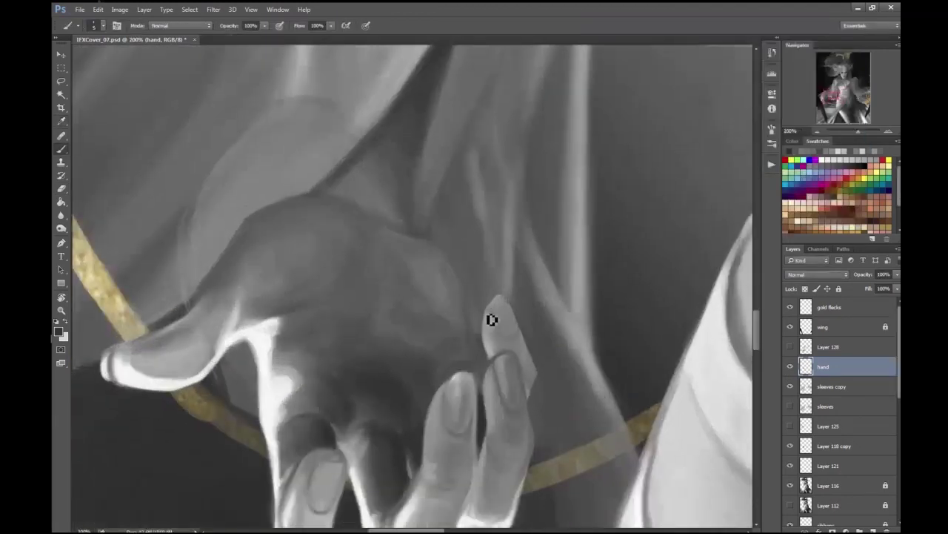
drag(502, 316, 501, 321)
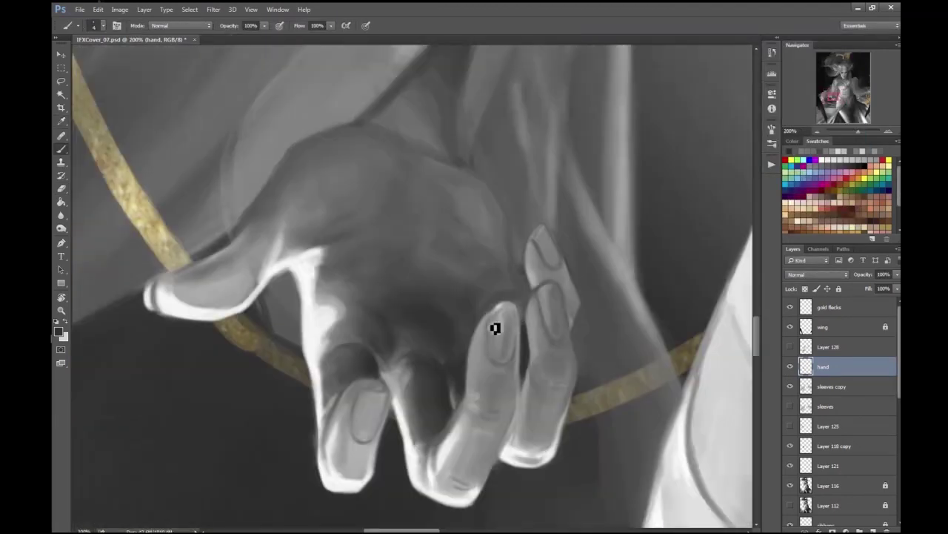
- Sample light grey from the fingers and refine the fingertip and nail edges with thin strokes
alt+click(545, 364)
scroll(578, 282, down, 3)
scroll(412, 389, up, 3)
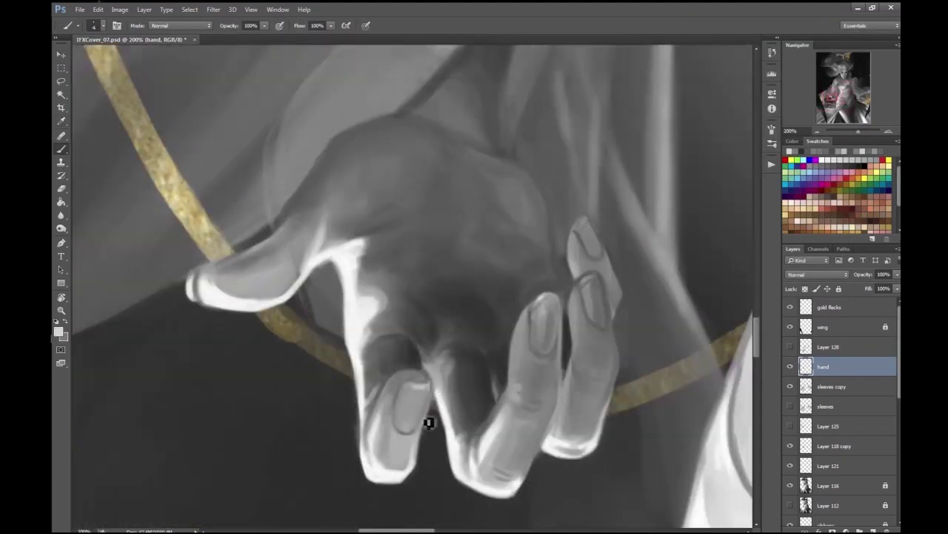
scroll(444, 333, down, 3)
scroll(459, 304, up, 3)
drag(479, 299, 492, 338)
alt+click(485, 296)
drag(487, 298, 492, 294)
click(58, 331)
key(Return)
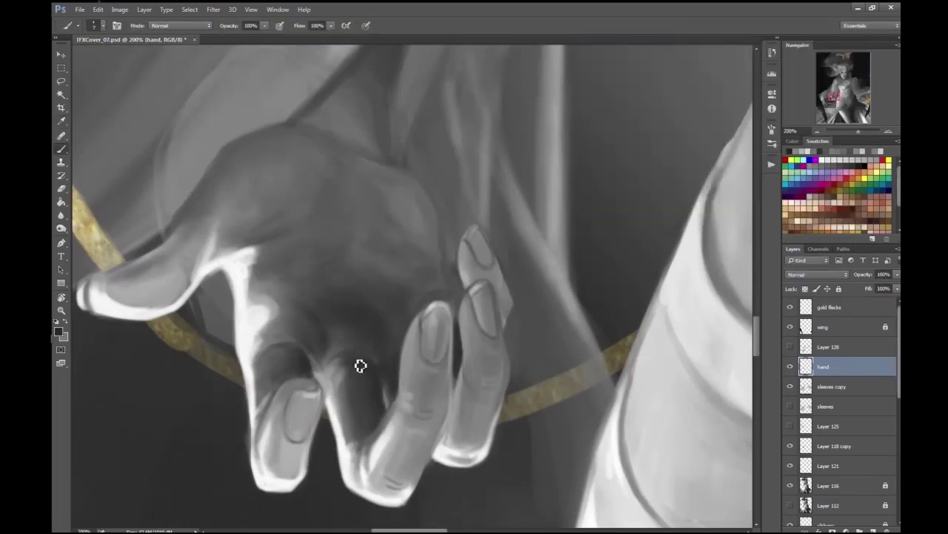
- Check the repainted hand close up and against the whole figure
key(ctrl+minus)
key(ctrl+minus)
key(ctrl+minus)
key(ctrl+minus)
key(ctrl+minus)
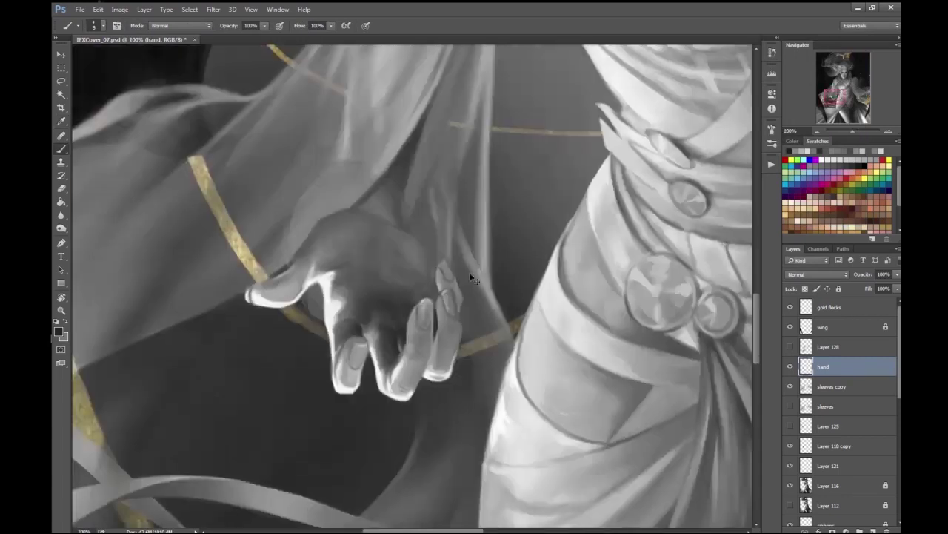
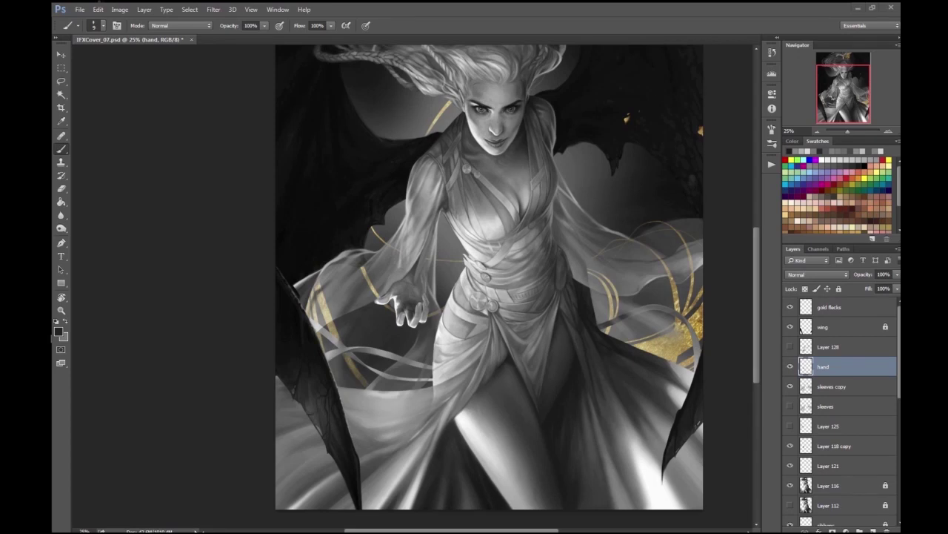
scroll(415, 296, up, 4)
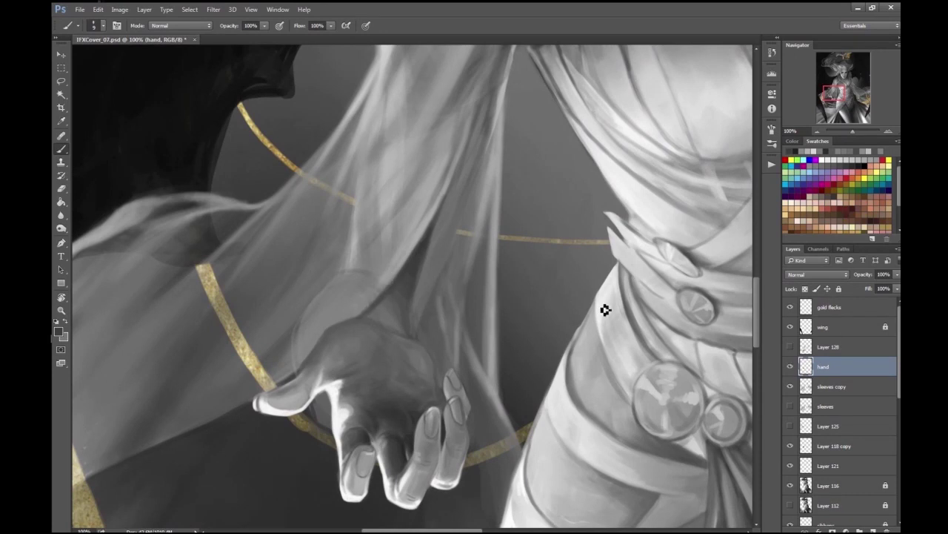
key(bracketright)
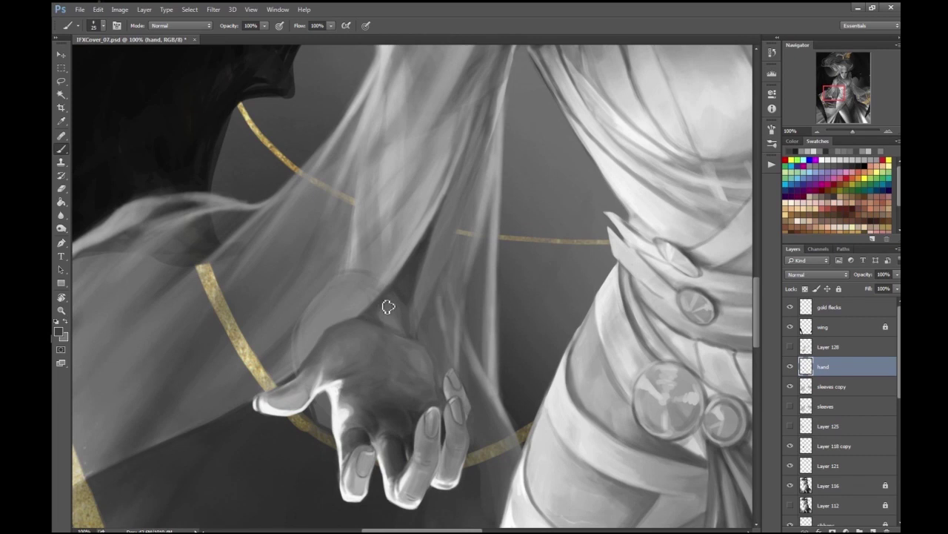
scroll(389, 306, down, 5)
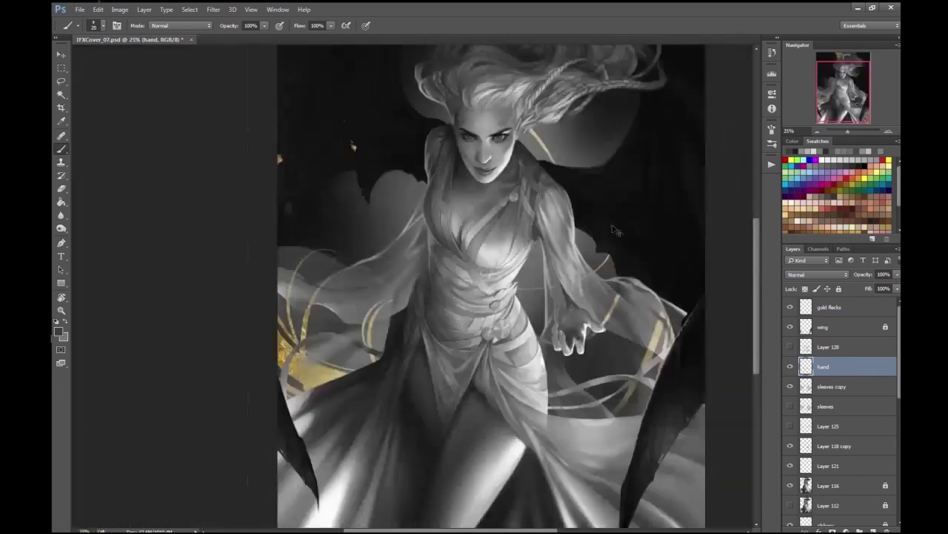
- Pick a light grey and touch up the folds on the outstretched arm's upper sleeve
scroll(620, 249, up, 3)
key(ctrl+plus)
key(ctrl+plus)
click(59, 332)
key(Return)
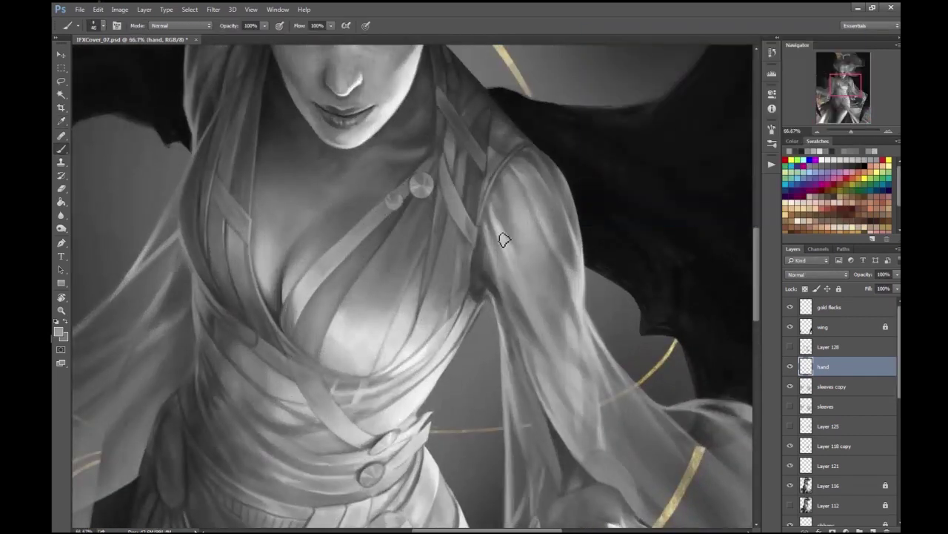
key(ctrl+minus)
key(ctrl+minus)
key(ctrl+minus)
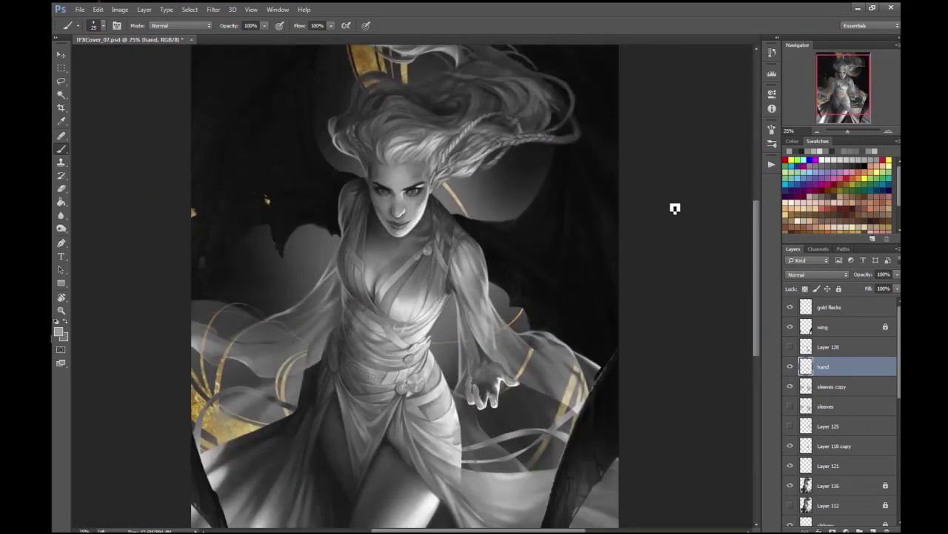
- Refine the sleeve shading near the outstretched arm's shoulder with grey strokes, checking it against the whole figure
scroll(457, 292, up, 3)
click(58, 332)
key(Return)
drag(309, 307, 311, 310)
key(ctrl+minus)
key(ctrl+minus)
key(ctrl+minus)
scroll(239, 219, up, 4)
click(59, 331)
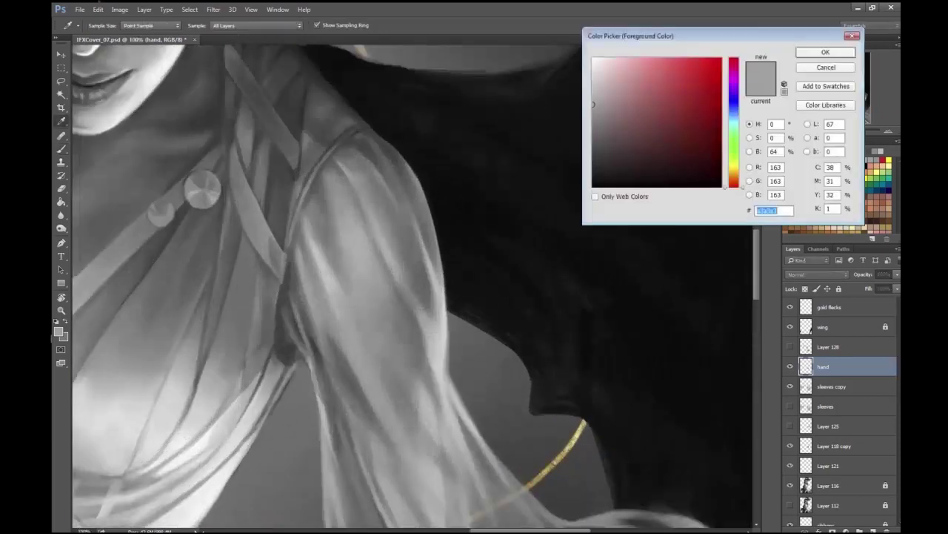
key(Return)
scroll(409, 311, down, 3)
scroll(430, 312, up, 3)
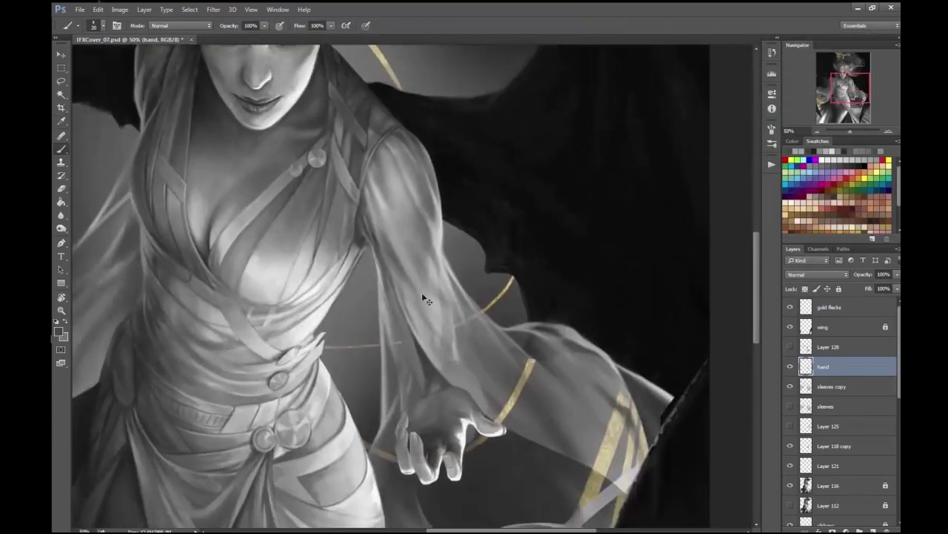
- Compare the figure with the hand layer hidden and shown
click(791, 367)
key(ctrl+minus)
key(ctrl+minus)
click(790, 367)
key(l)
click(790, 367)
click(790, 367)
- Add a new layer above the hand layer, set it to Overlay blending, and clip it to the hand
key(ctrl+minus)
key(ctrl+shift+alt+n)
click(817, 274)
click(823, 354)
key(ctrl+alt+g)
key(Return)
- Paint dark shading over the outstretched palm and wrist on the clipped Overlay layer, then mirror the canvas
scroll(474, 363, up, 2)
key(b)
drag(284, 317, 306, 242)
click(59, 331)
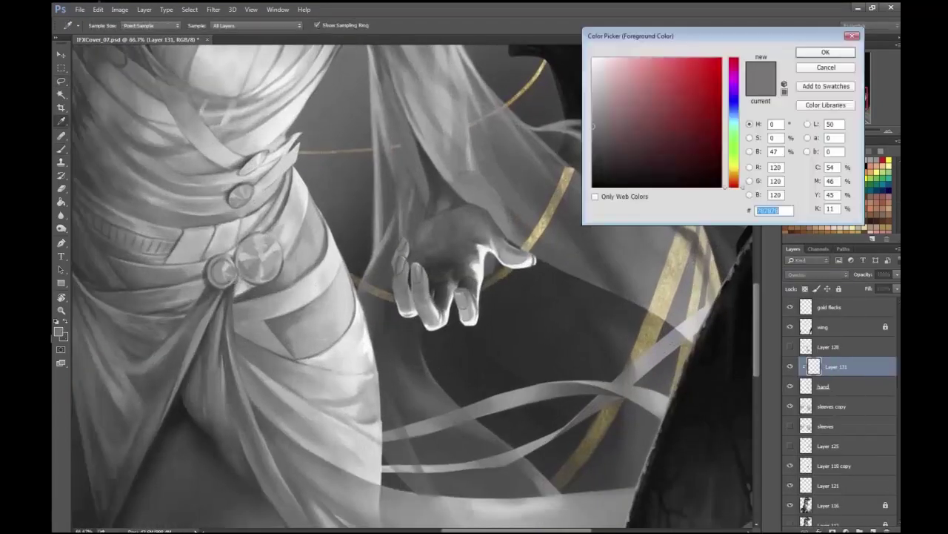
key(Return)
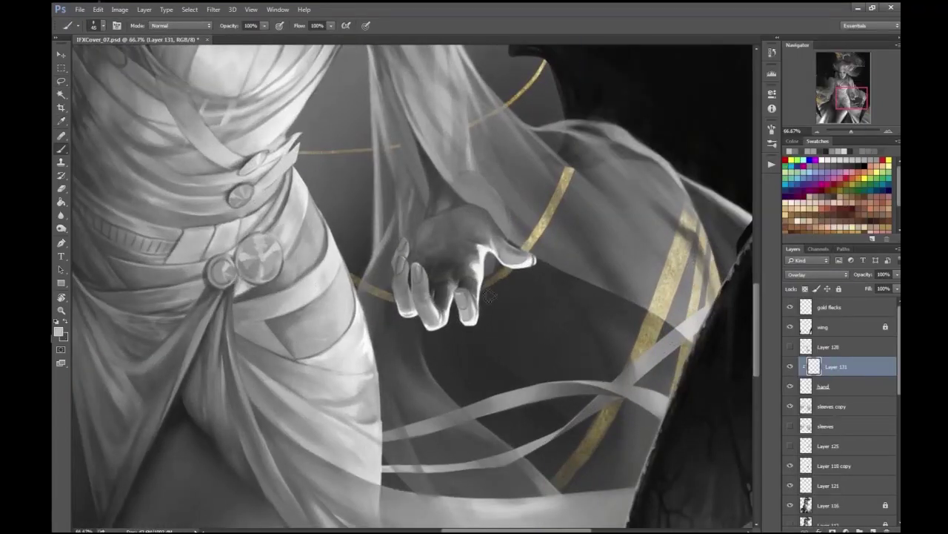
key(d)
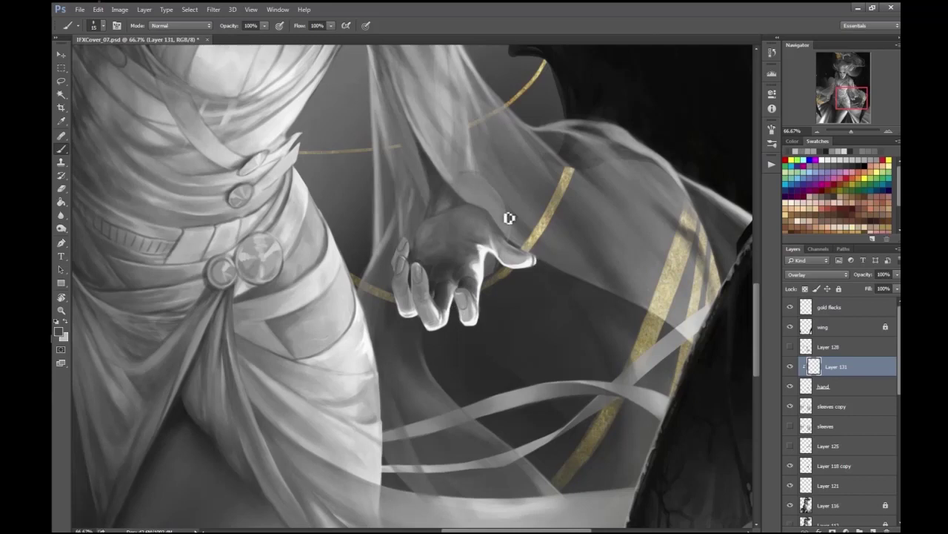
scroll(443, 263, down, 1)
scroll(541, 83, down, 2)
scroll(455, 271, up, 3)
key(ctrl+shift+h)
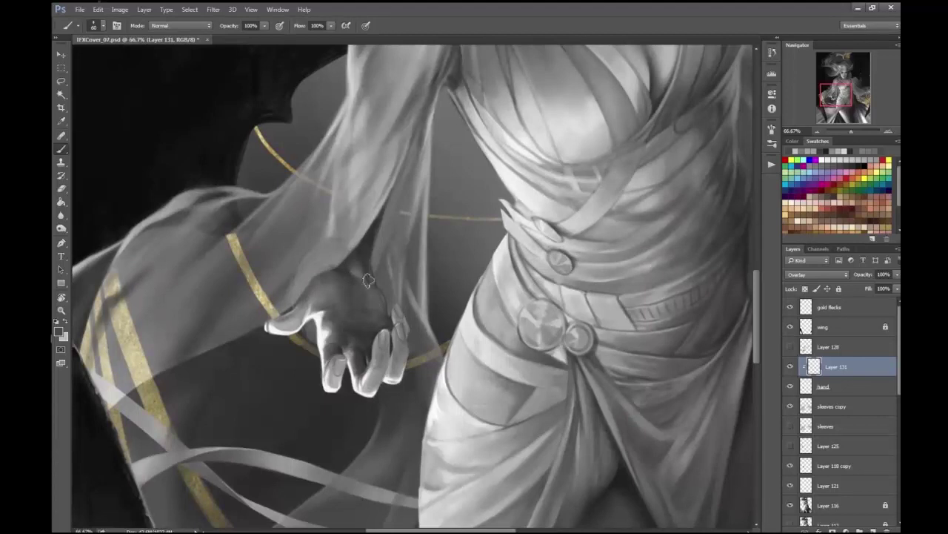
- Reduce the Overlay layer's opacity to 78% and merge it with the hand layer
scroll(393, 308, down, 2)
scroll(450, 215, up, 1)
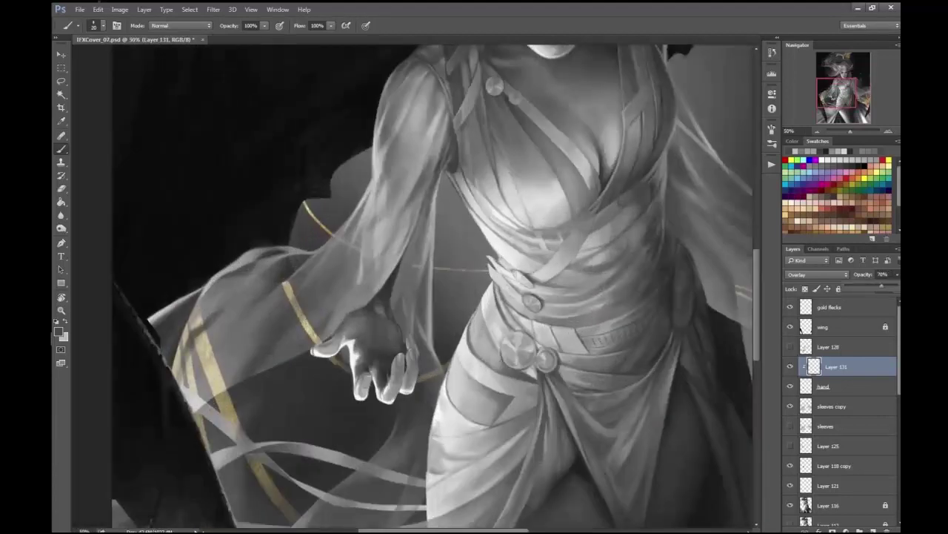
scroll(370, 317, up, 1)
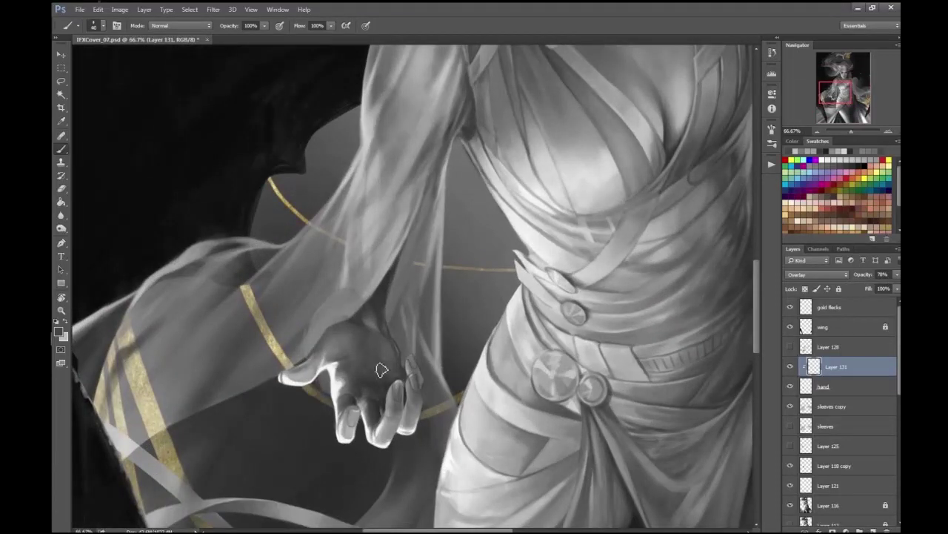
scroll(401, 415, down, 1)
shift+click(823, 386)
scroll(167, 335, up, 2)
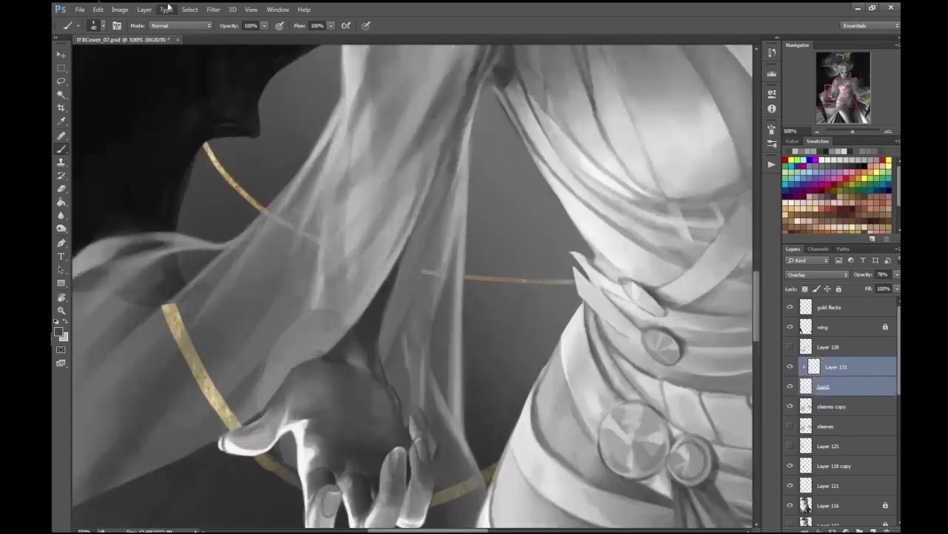
key(ctrl+e)
- Clean up the wrist and outer palm edge of the hand with the Eraser and a small dark brush
key(e)
scroll(375, 243, down, 2)
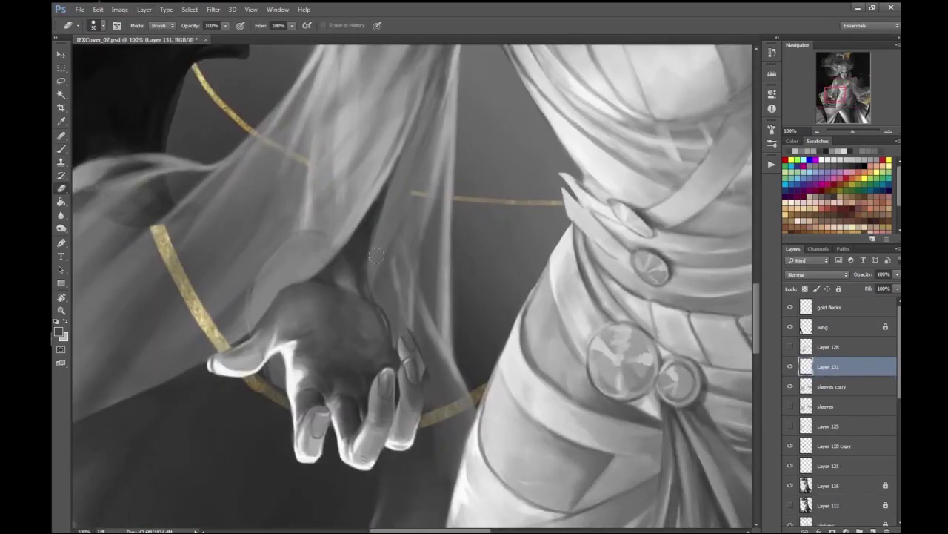
scroll(345, 338, up, 2)
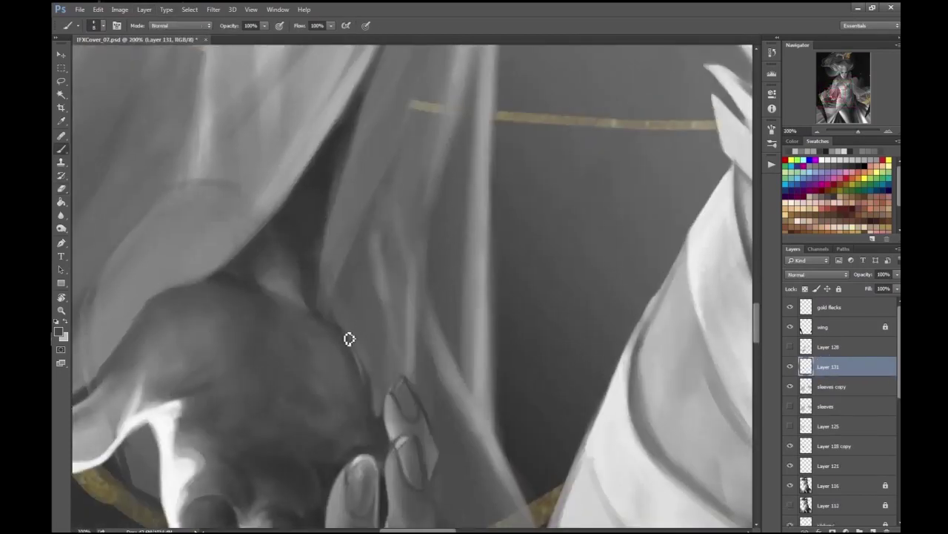
scroll(371, 216, down, 2)
key(b)
scroll(400, 361, down, 4)
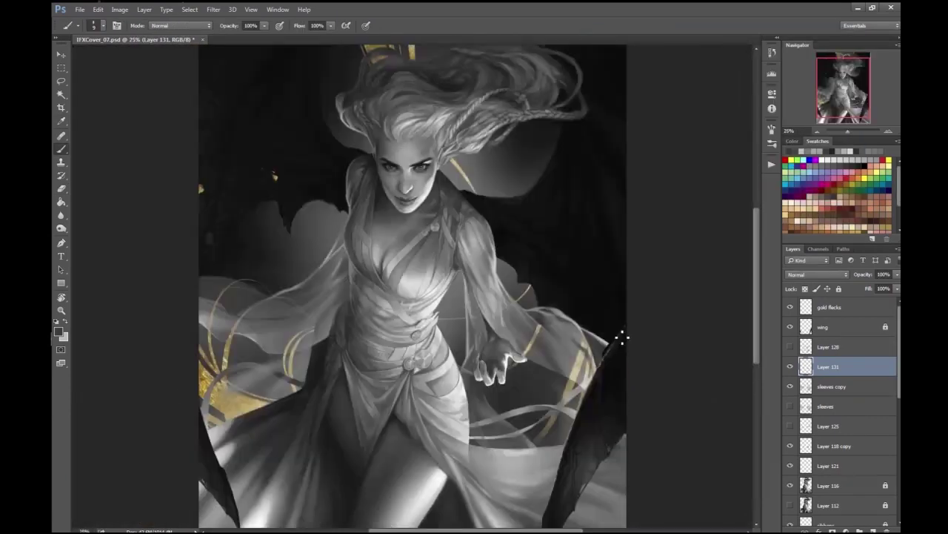
- Darken the outstretched hand's fingers and palm with the Burn tool, adjusting its brush size
click(61, 227)
click(104, 236)
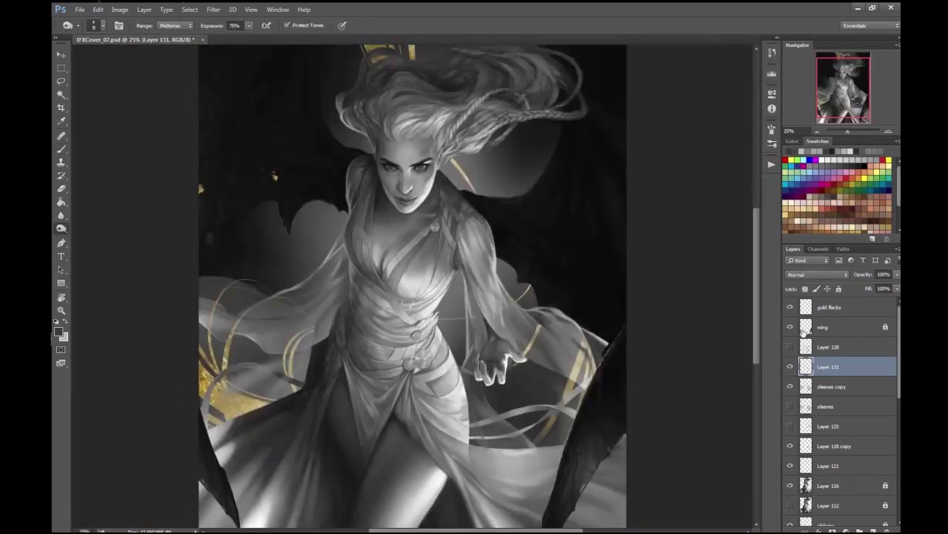
key(ctrl+plus)
click(61, 227)
click(104, 236)
click(103, 25)
click(103, 25)
key(bracketleft)
key(bracketleft)
key(bracketleft)
- Hide the sleeves copy layer and clean up the outer edges of the outstretched hand's fingers with the Eraser
click(790, 386)
key(ctrl+plus)
scroll(641, 451, up, 3)
key(e)
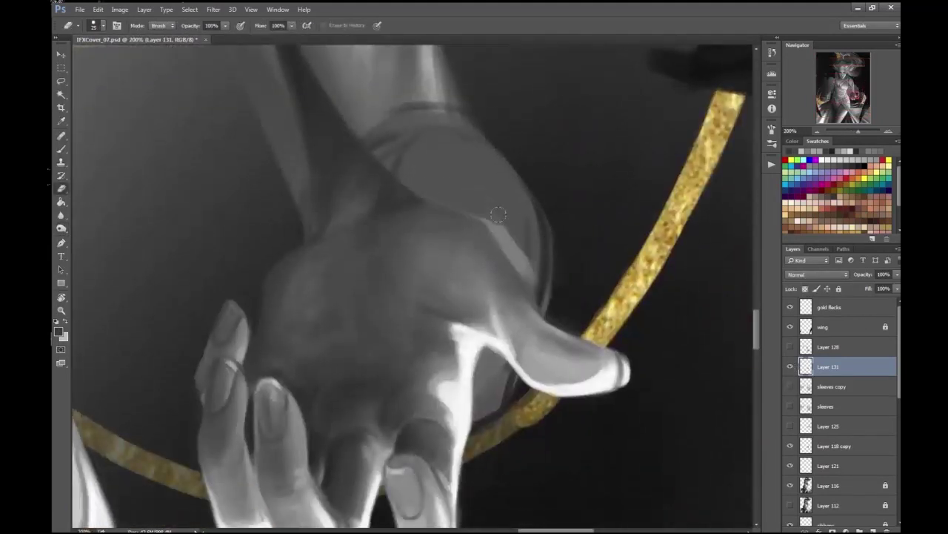
scroll(445, 251, down, 1)
scroll(251, 320, up, 1)
scroll(248, 448, down, 1)
scroll(400, 385, up, 1)
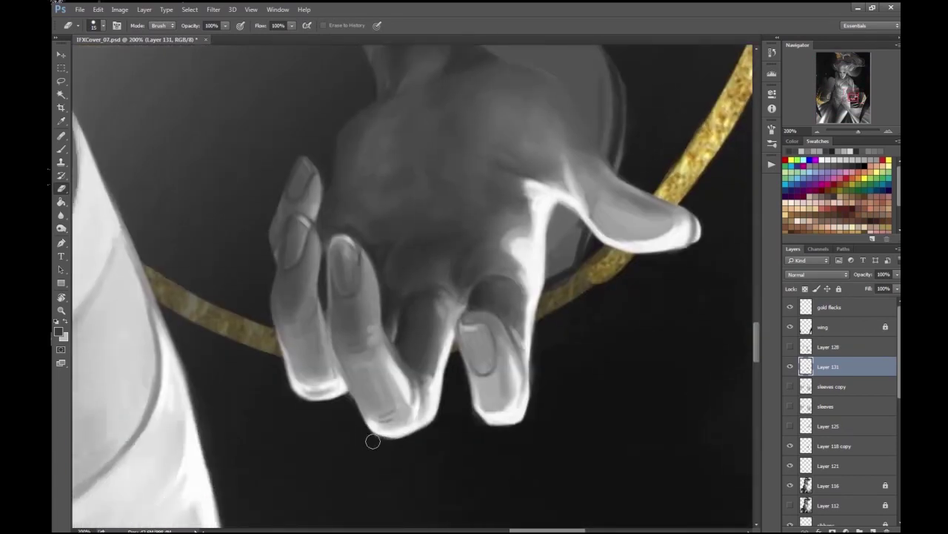
scroll(555, 304, down, 1)
scroll(435, 246, up, 1)
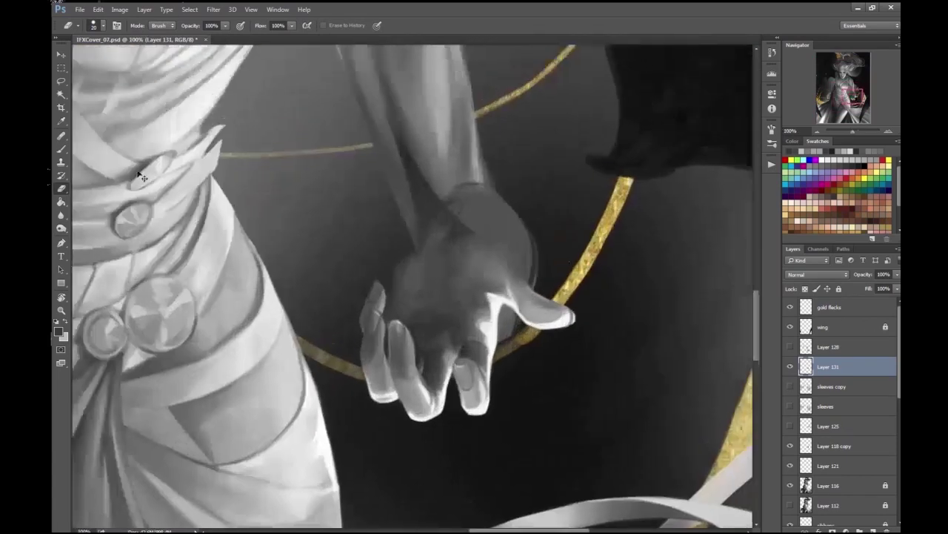
- Paint fine creases and soft tonal detail on the fingers and palm with a small brush
key(b)
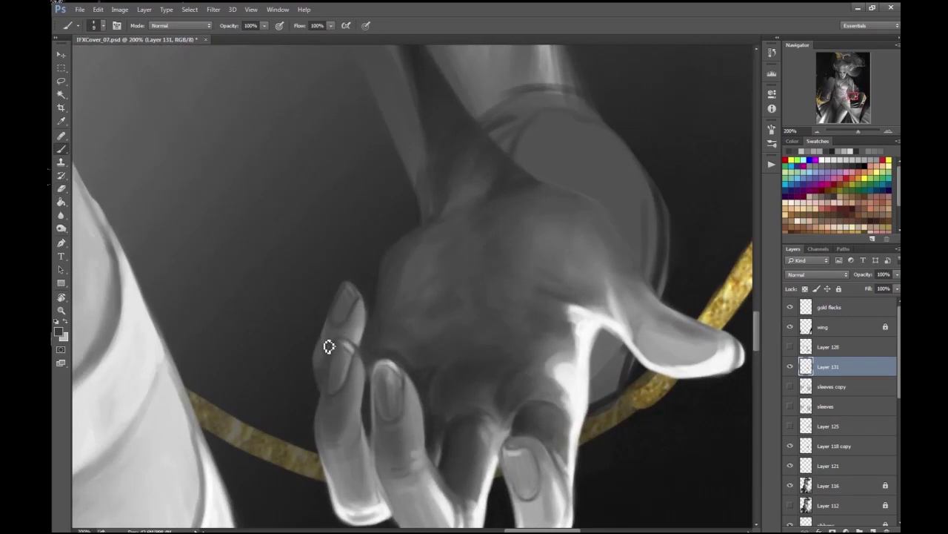
scroll(329, 261, down, 2)
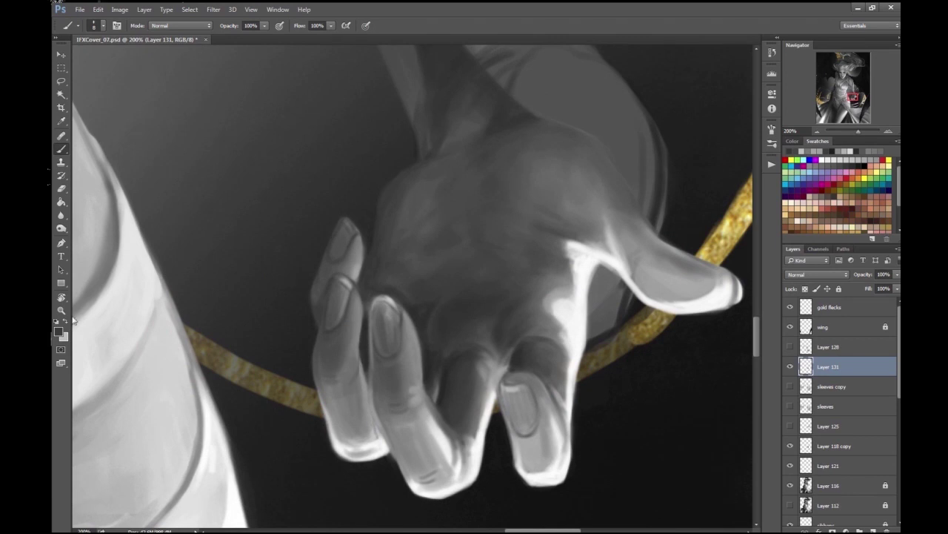
key(Escape)
- Select Layer 118 copy and clean up the old painted shape around the wrist with the Eraser
key(e)
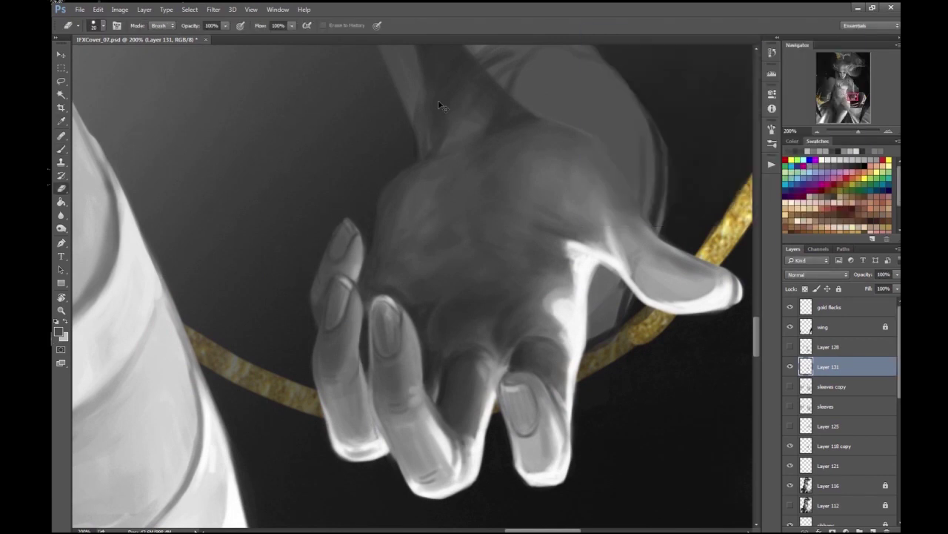
key(ctrl+minus)
key(alt+bracketleft)
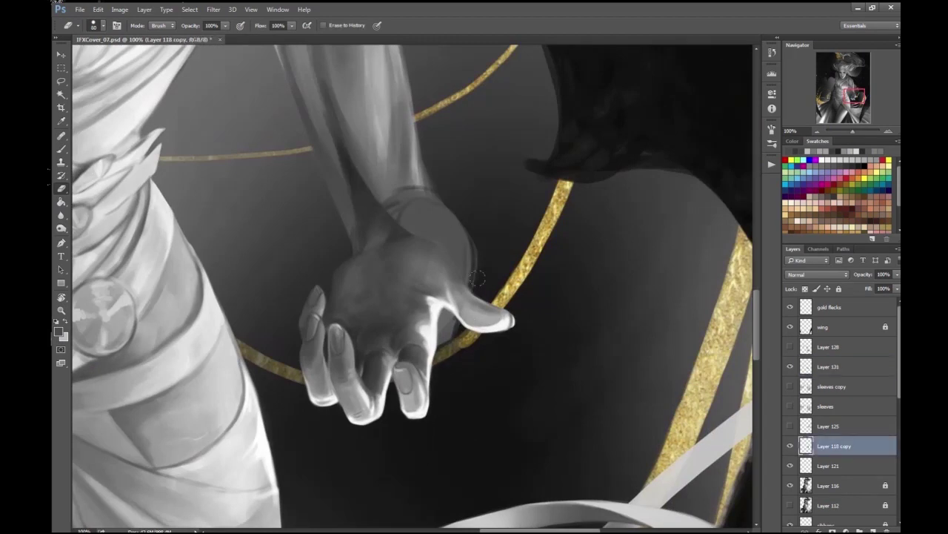
click(62, 149)
key(ctrl+minus)
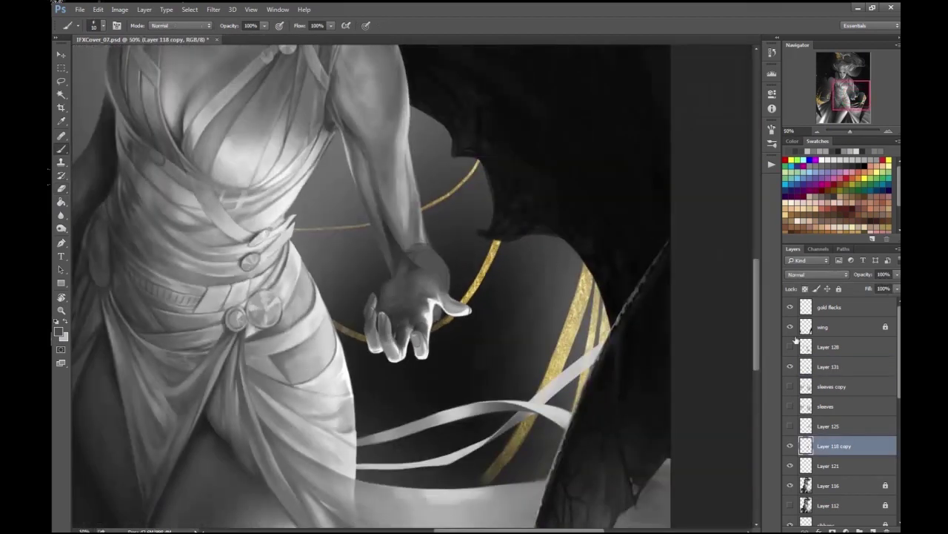
- Show the sleeves copy layer again and compare the picture with Layer 128 and Layer 131 shown and hidden
click(790, 386)
click(789, 386)
click(790, 346)
click(790, 346)
key(ctrl+minus)
key(ctrl+minus)
key(ctrl+minus)
key(ctrl+plus)
key(ctrl+plus)
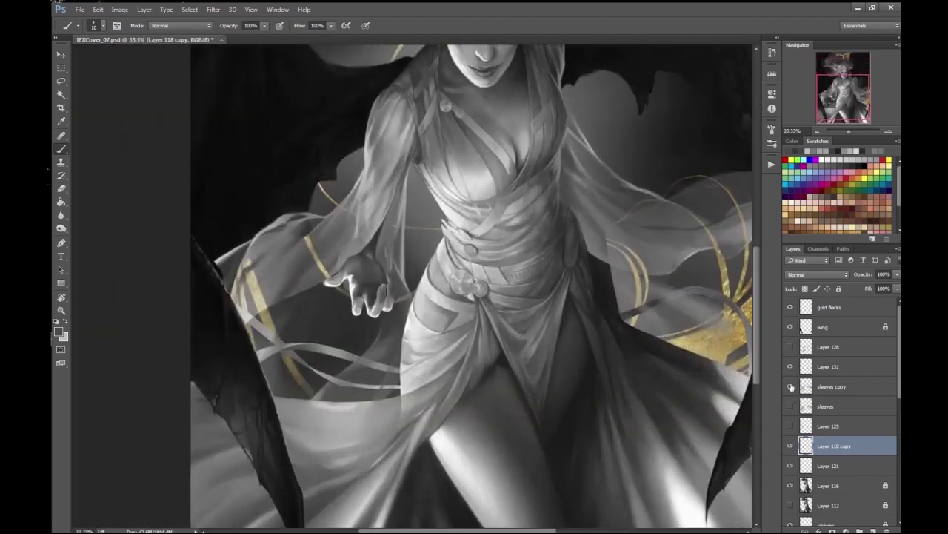
click(790, 367)
key(ctrl+plus)
key(l)
click(790, 366)
click(790, 366)
click(98, 9)
click(111, 15)
- Merge the sleeves copy onto a new layer, name the result sleeves, and delete the hidden old sleeves layer
ctrl+click(872, 531)
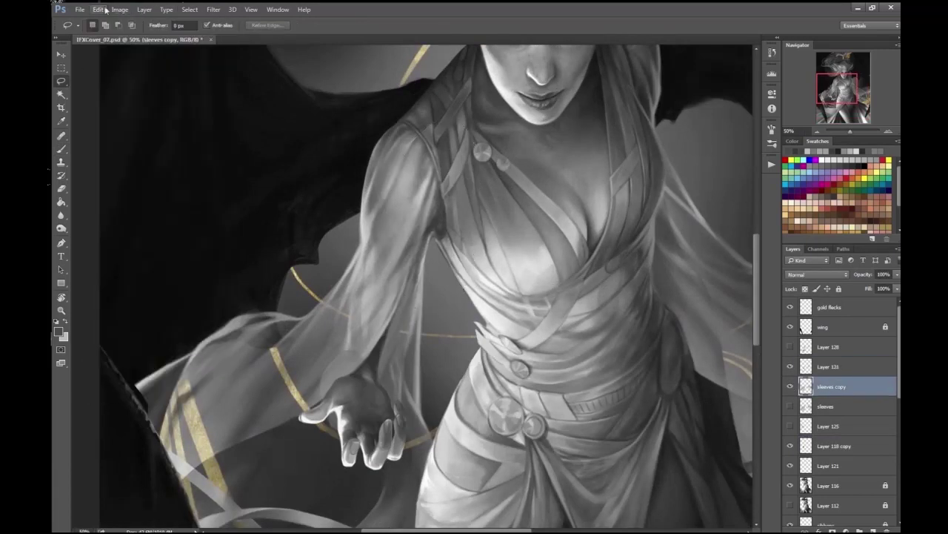
shift+click(830, 406)
click(143, 9)
click(159, 318)
double_click(828, 386)
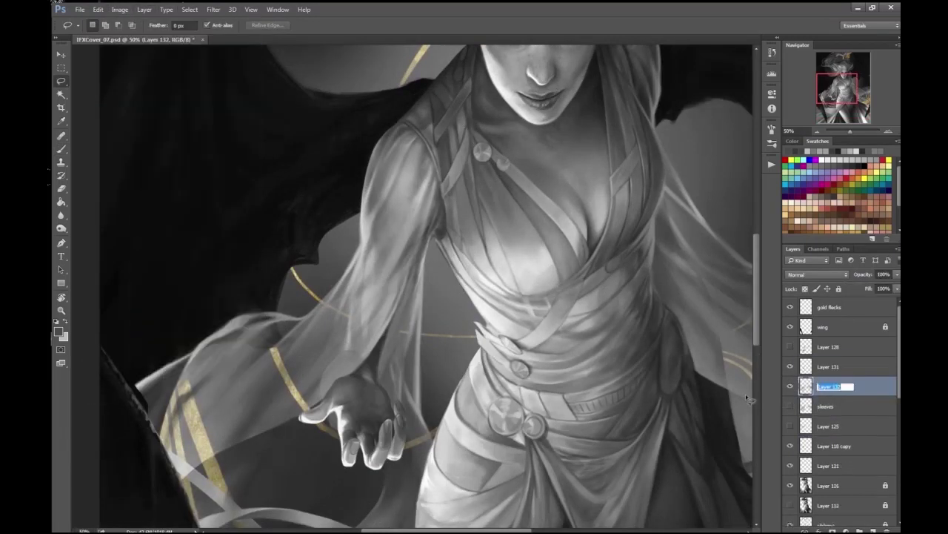
key(Return)
key(Delete)
- Compare the picture with Layer 125 and the sleeves layer shown and hidden, then remove Layer 125
click(790, 406)
key(ctrl+minus)
key(ctrl+minus)
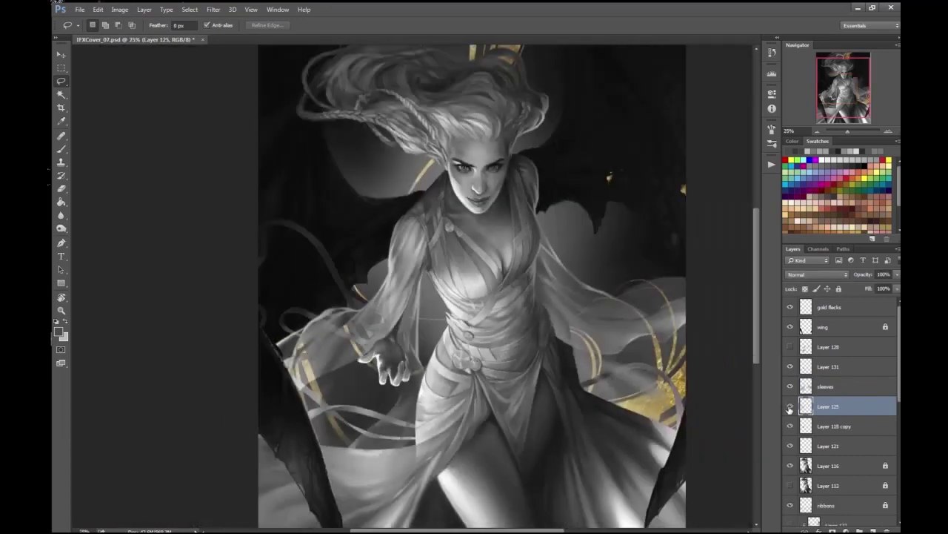
key(ctrl+minus)
click(790, 406)
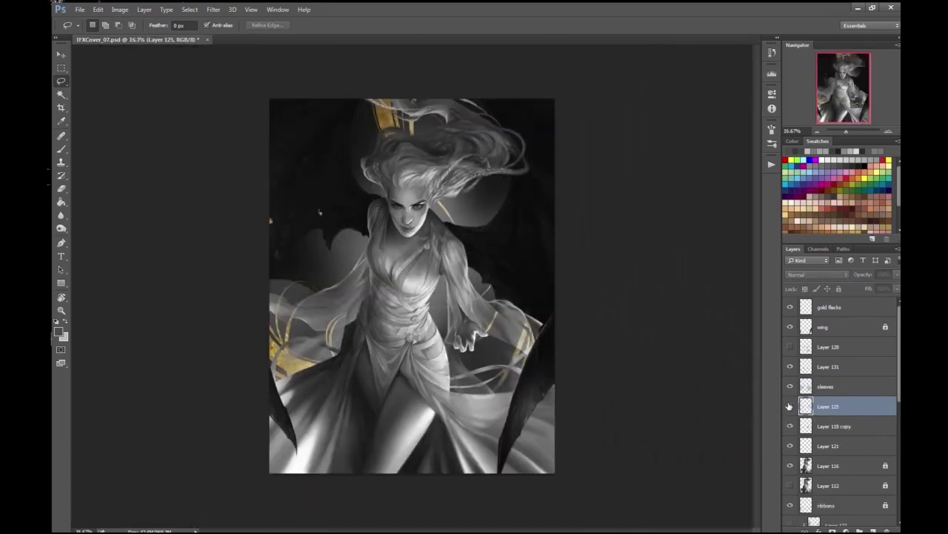
key(ctrl+plus)
key(ctrl+plus)
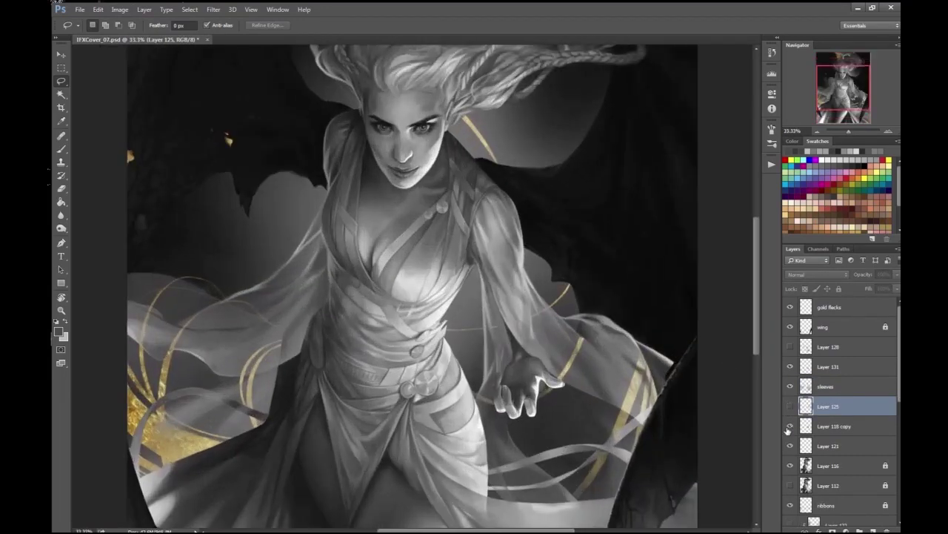
click(790, 388)
click(790, 378)
click(789, 378)
click(790, 407)
key(ctrl+e)
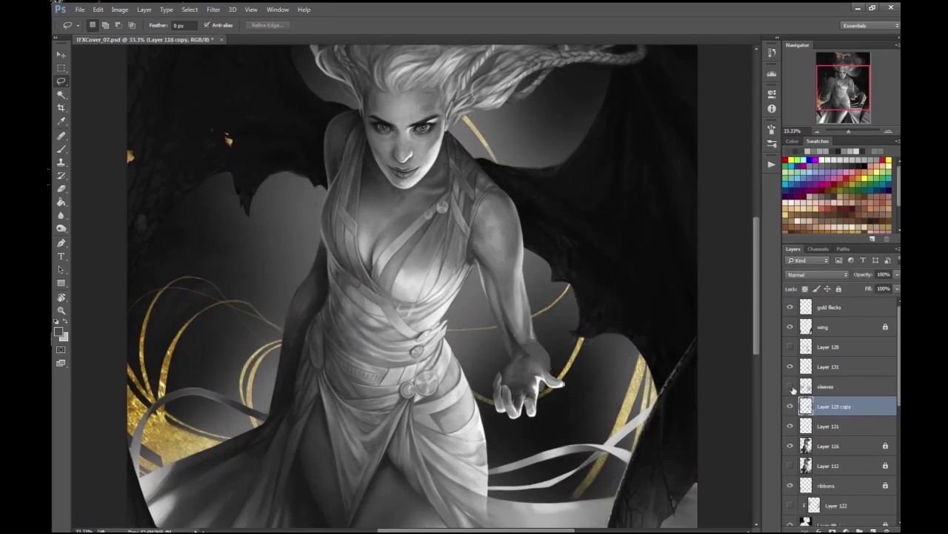
- Show the sleeves layer and darken the hand's wrist, palm edge and thumb outline on Layer 131 with a small brush
click(790, 386)
click(815, 386)
click(815, 366)
key(e)
key(ctrl+plus)
key(ctrl+plus)
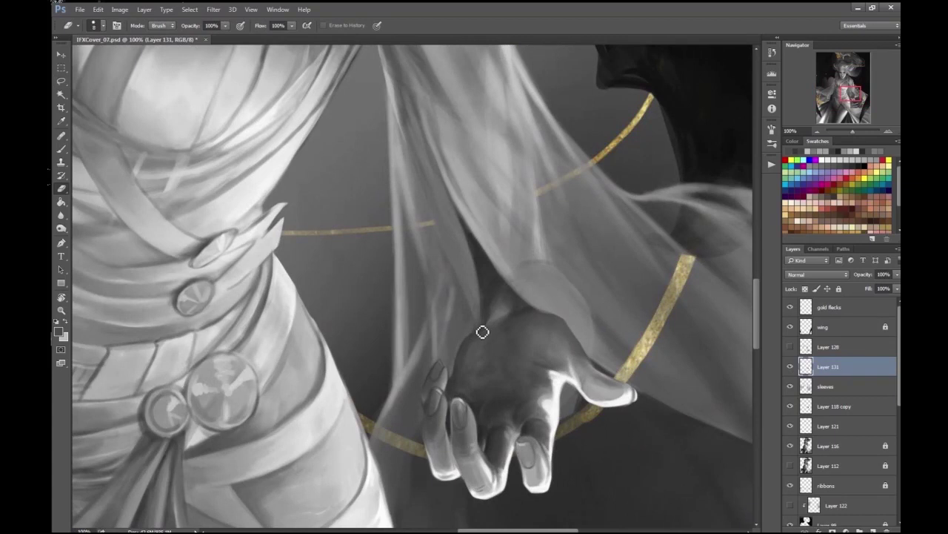
key(ctrl+plus)
key(b)
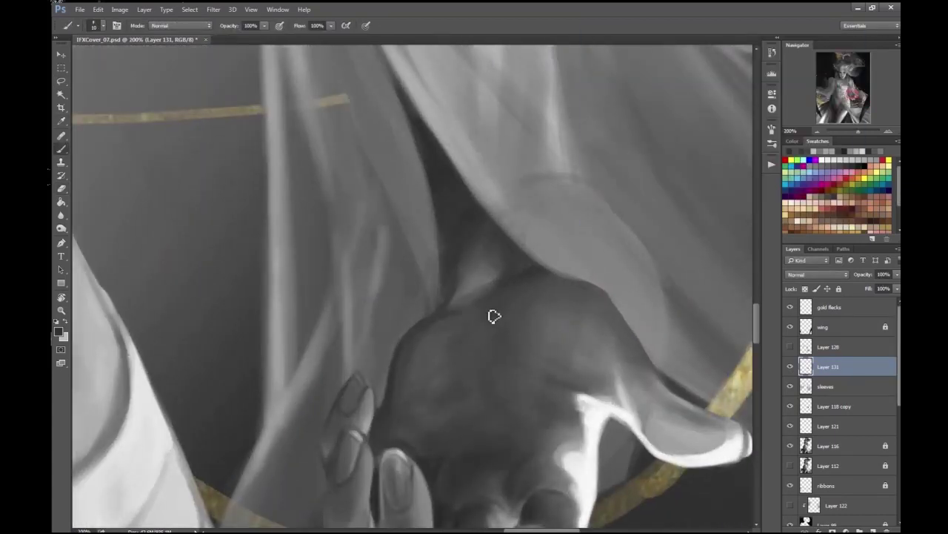
drag(506, 298, 608, 202)
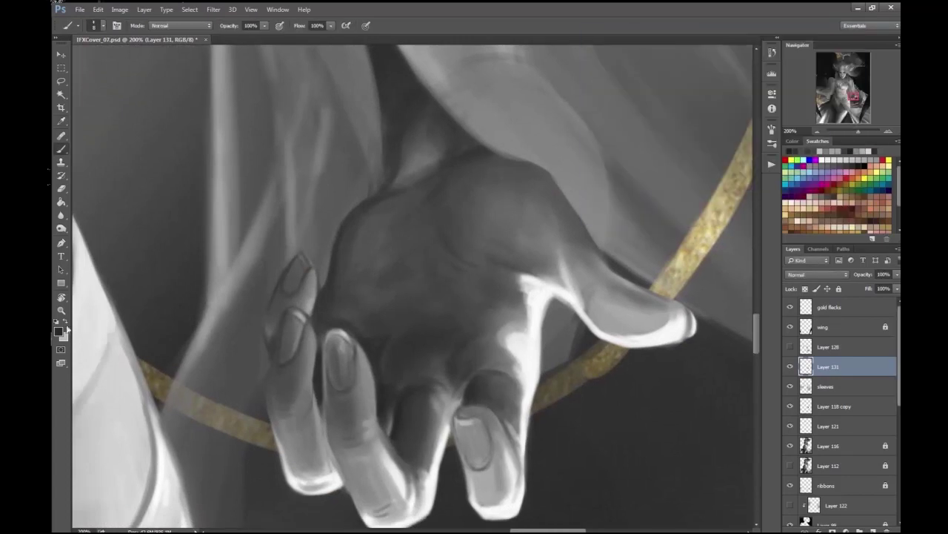
alt+click(319, 316)
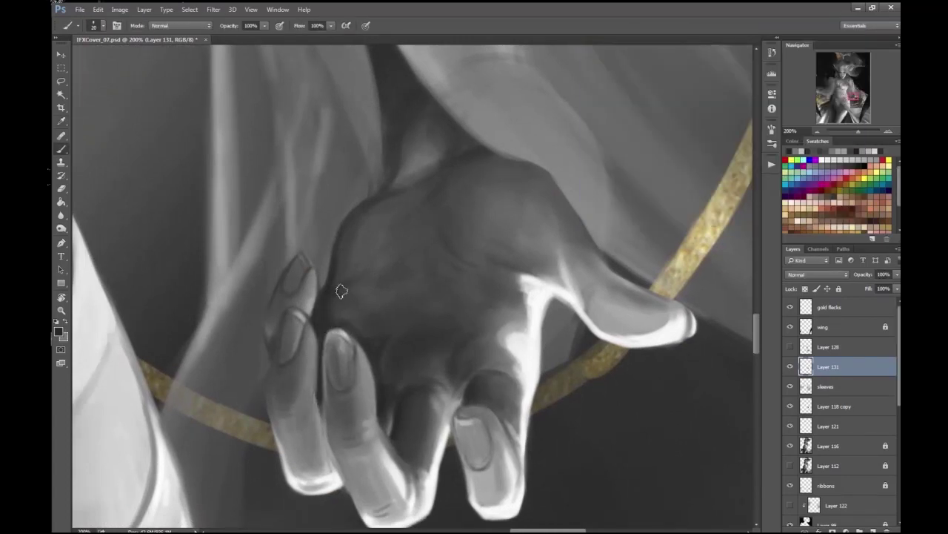
- Refine the dark shading along the palm's outer edge and the rear fingers, checking the hand in mirrored view
scroll(368, 294, down, 6)
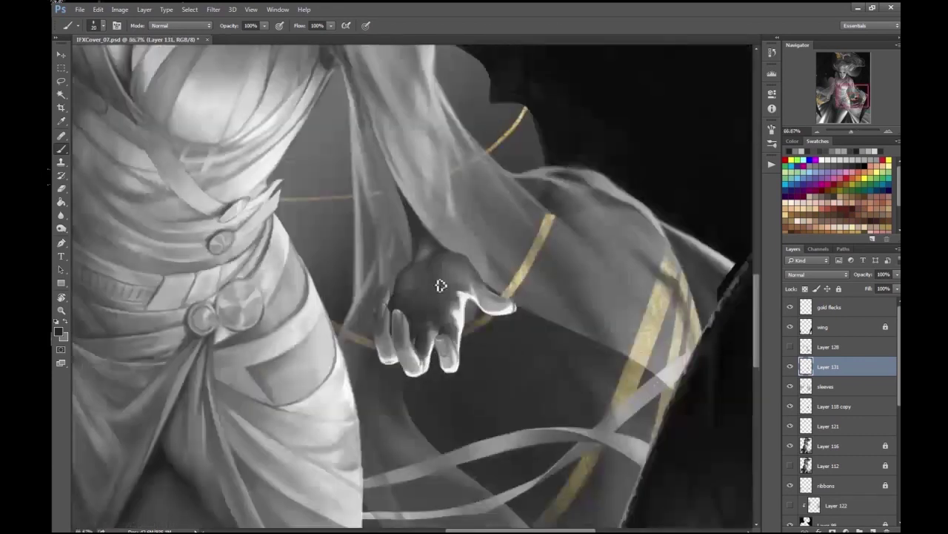
scroll(419, 272, up, 3)
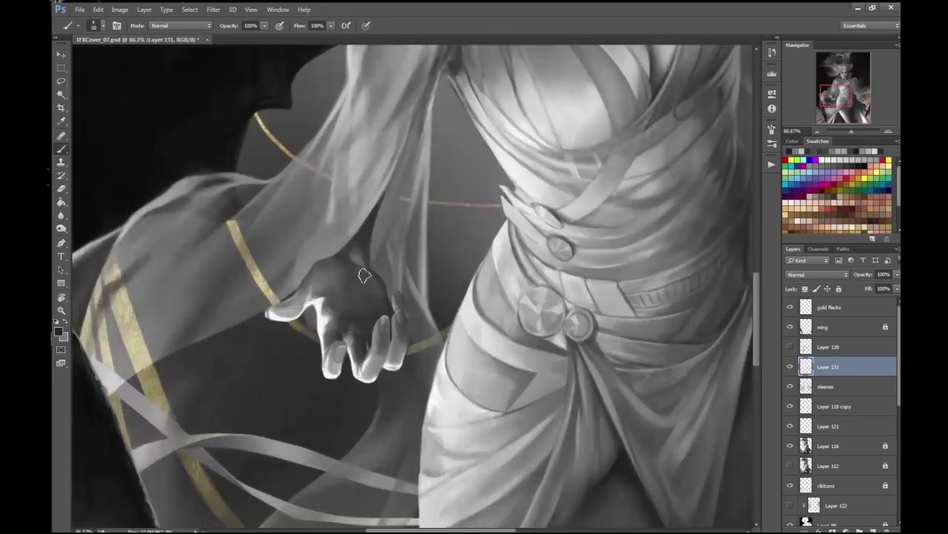
scroll(464, 262, up, 2)
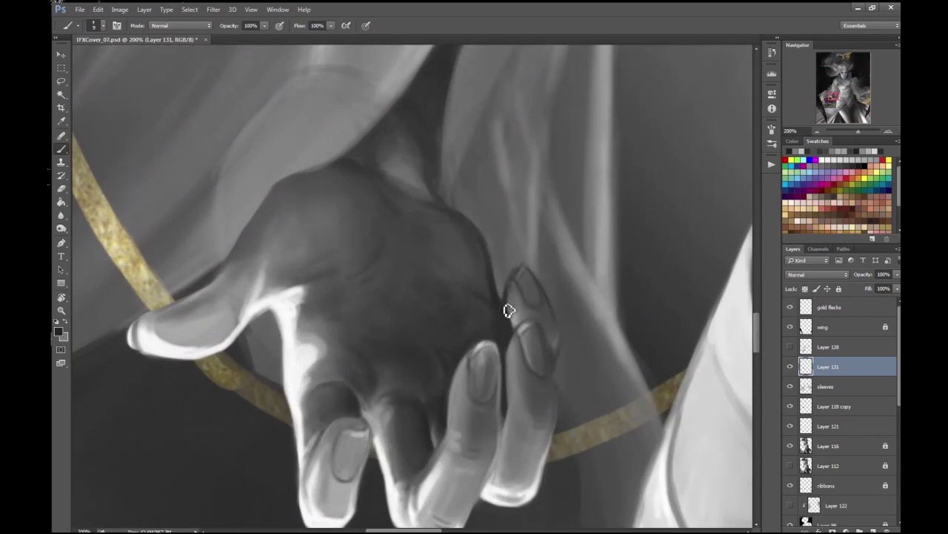
scroll(512, 318, down, 2)
scroll(582, 250, up, 1)
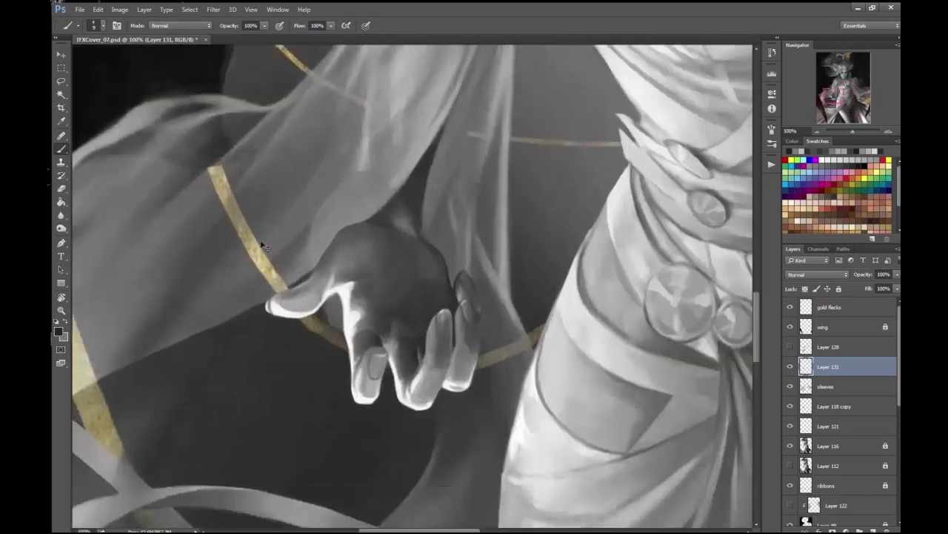
scroll(547, 232, up, 1)
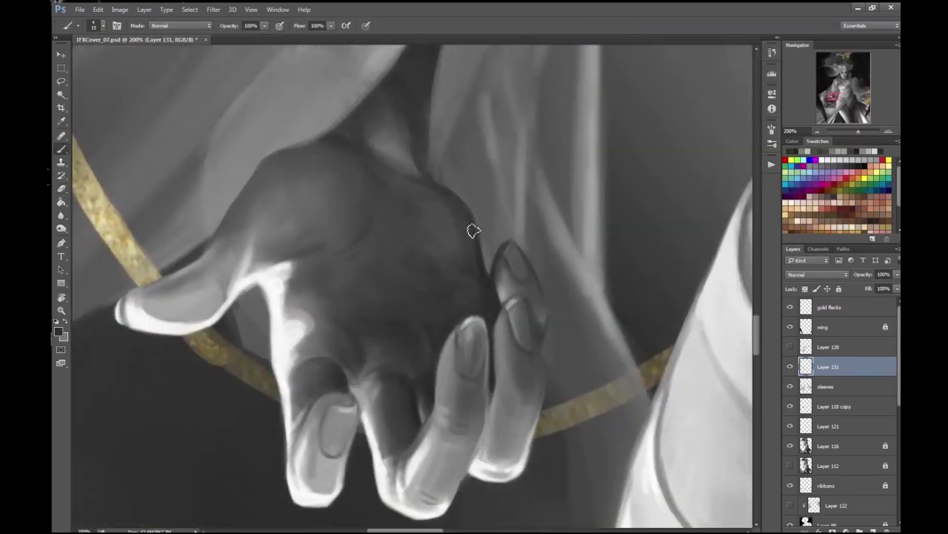
scroll(476, 256, down, 1)
scroll(410, 304, down, 2)
scroll(429, 273, up, 1)
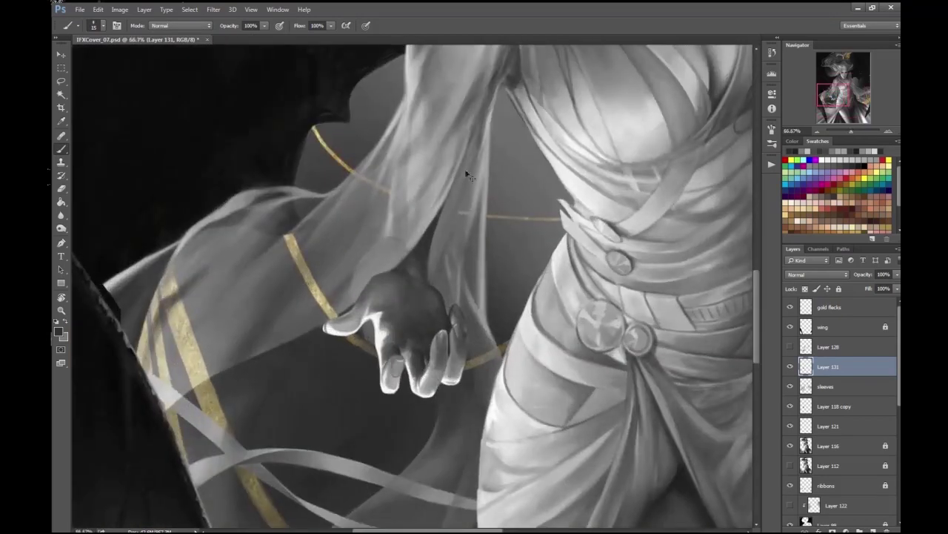
- Save the document, then rename Layer 131 as hand and lock it
scroll(441, 275, down, 4)
key(ctrl+s)
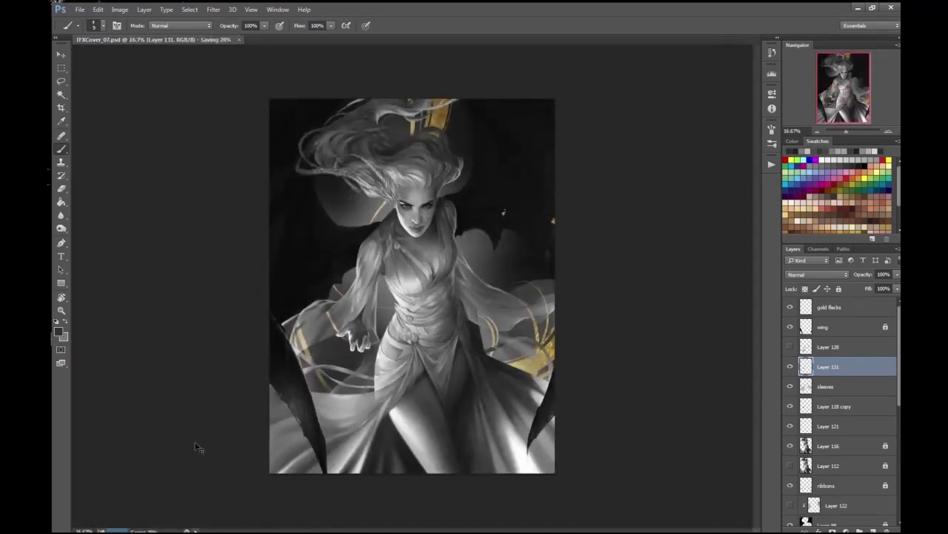
key(ctrl+plus)
double_click(828, 366)
text(hand)
key(Return)
click(839, 288)
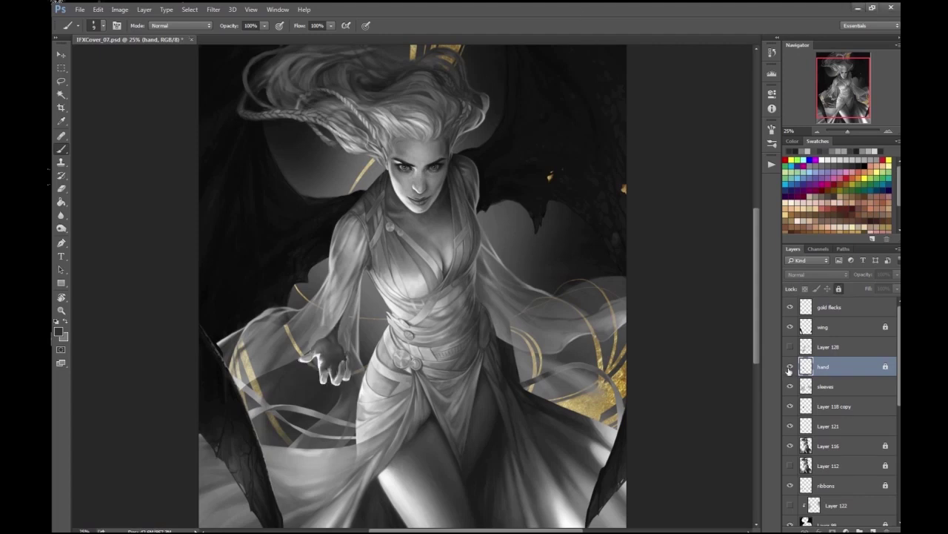
- Mirror the canvas and compare the figure with the hand and sleeves layers hidden and shown
key(h)
click(790, 367)
click(791, 367)
click(790, 387)
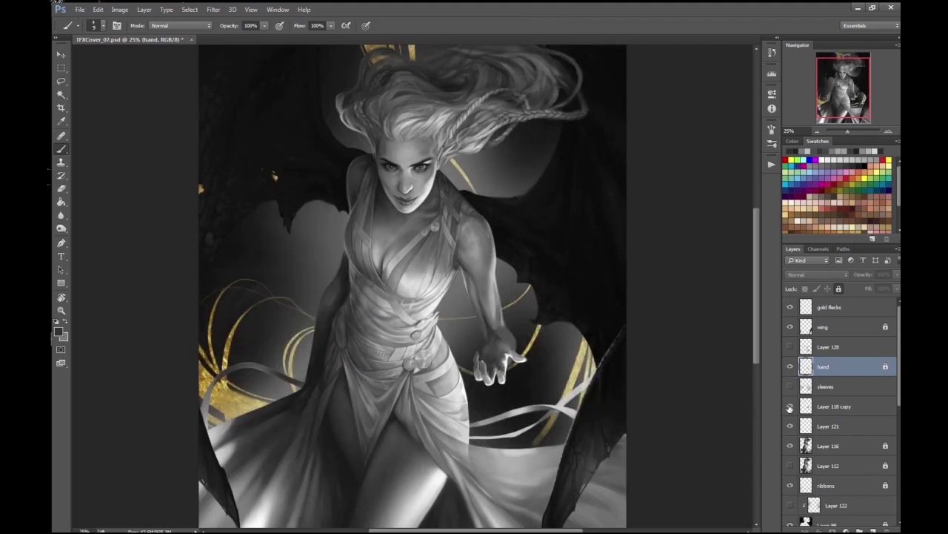
click(802, 407)
click(790, 387)
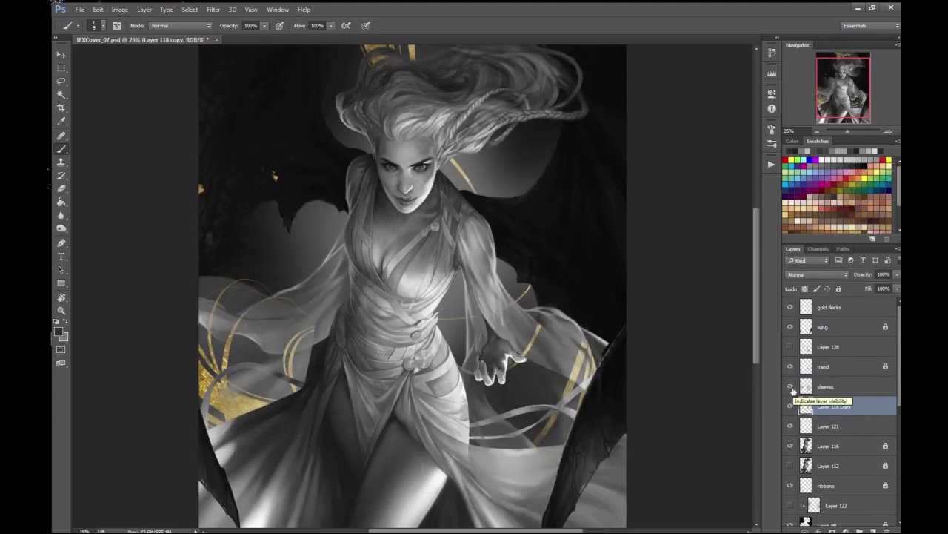
- Show the clipped Layer 122 above the background and select it
key(ctrl+minus)
click(791, 506)
click(791, 506)
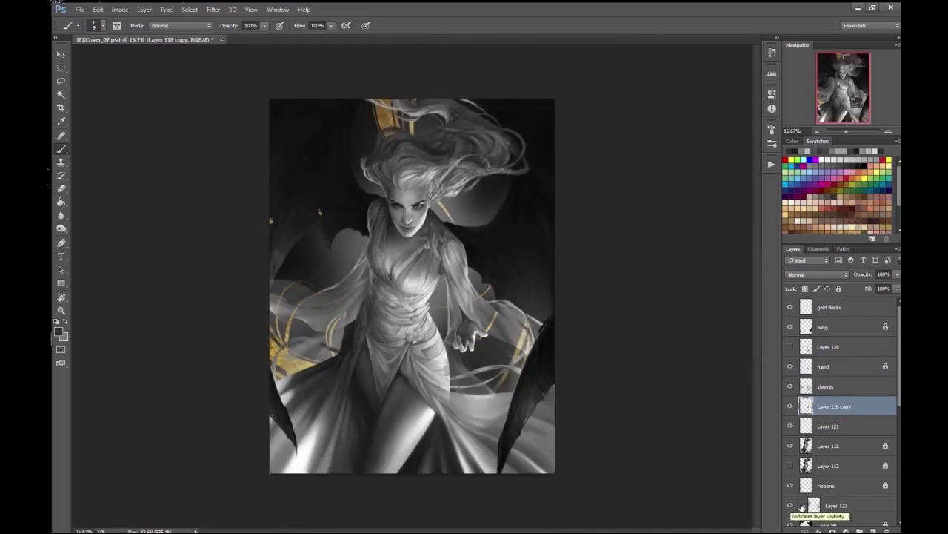
click(815, 506)
key(ctrl+plus)
scroll(900, 420, down, 3)
scroll(899, 420, down, 2)
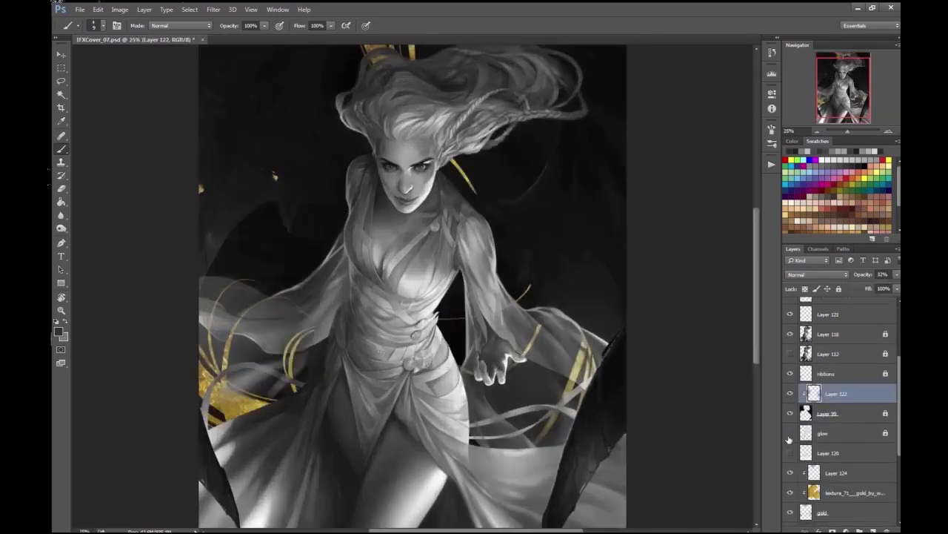
- Unlock the glow layer, set its opacity to 26%, and mirror the canvas
key(ctrl+minus)
click(823, 433)
key(/)
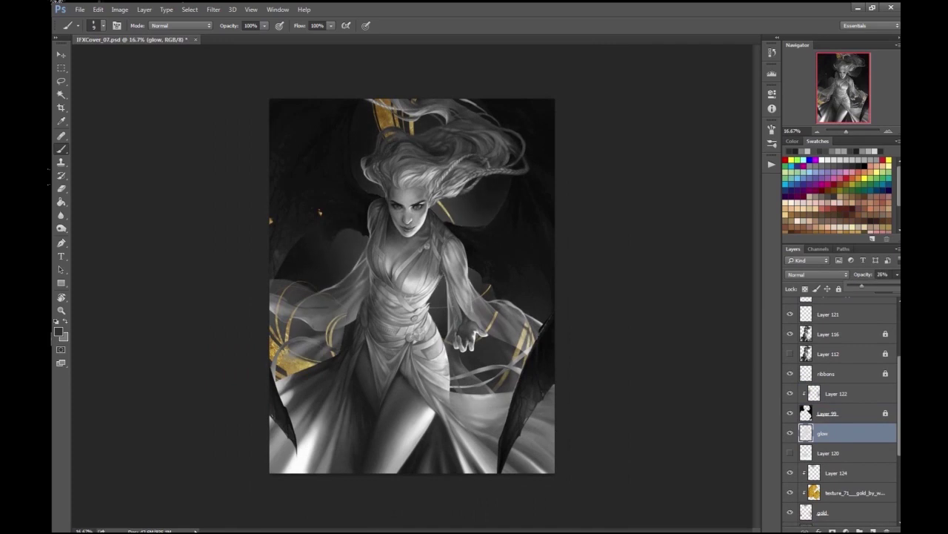
key(ctrl+shift+h)
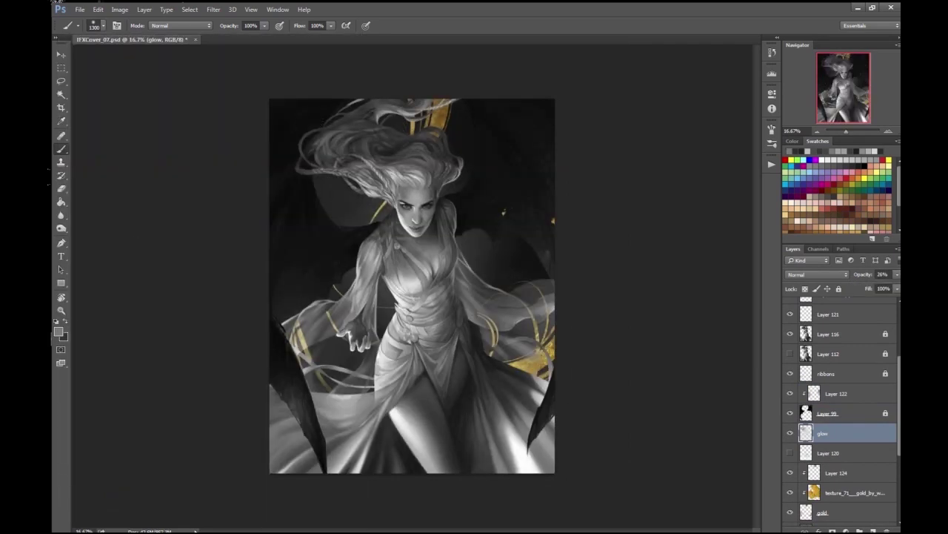
- Brighten the background glow behind the figure on the glow layer with lighter greys and a soft 2300 px brush
click(59, 331)
key(Return)
key(])
click(394, 164)
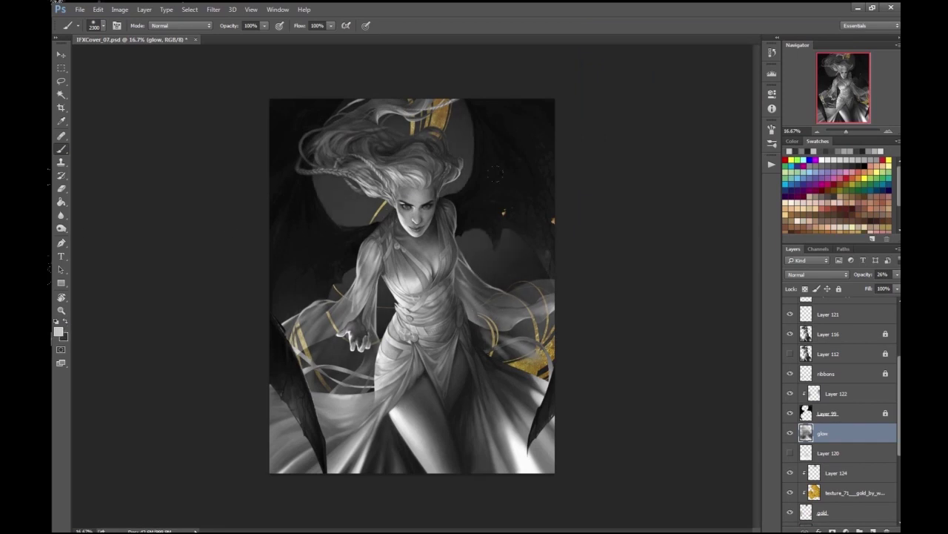
click(60, 331)
key(Return)
click(415, 119)
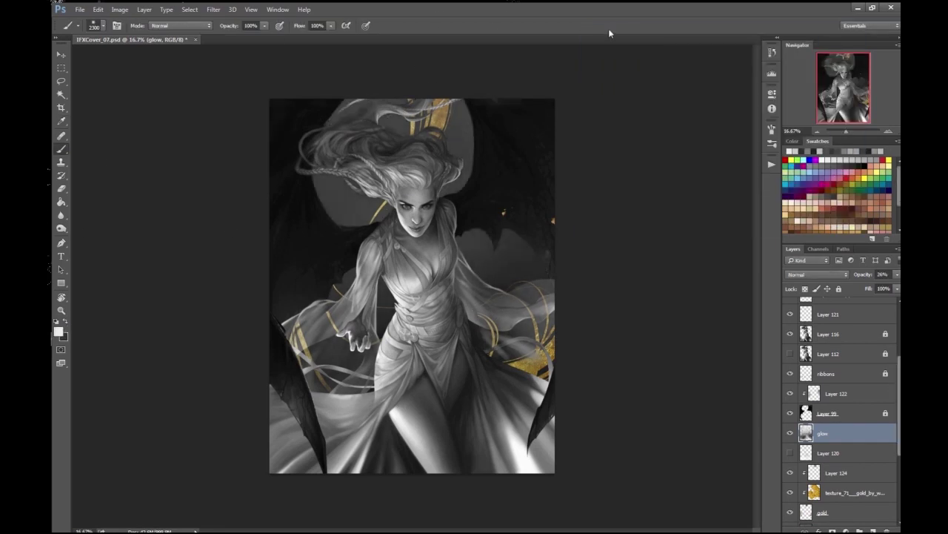
- Undo the latest background brightening and the preceding glow and Layer 122 changes
key(ctrl+z)
key(ctrl+z)
key(ctrl+z)
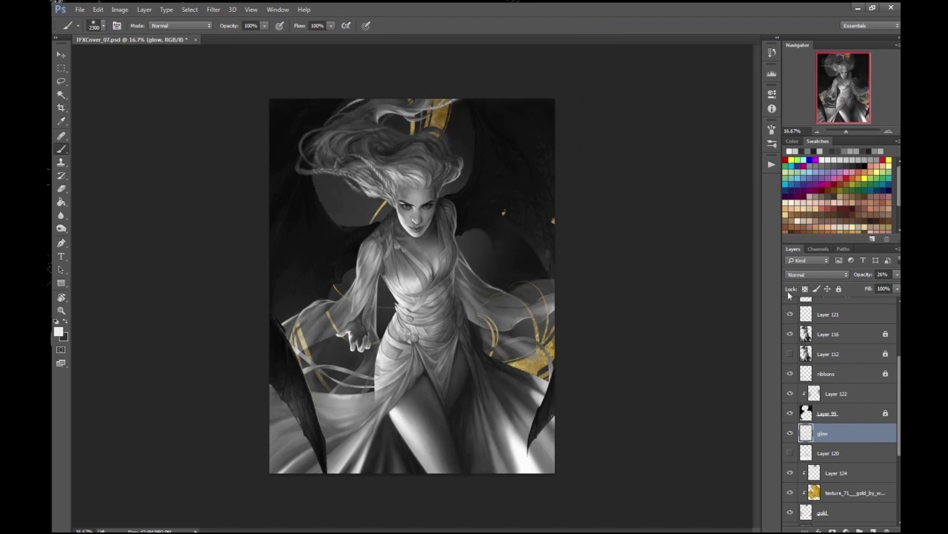
key(ctrl+alt+z)
key(ctrl+alt+z)
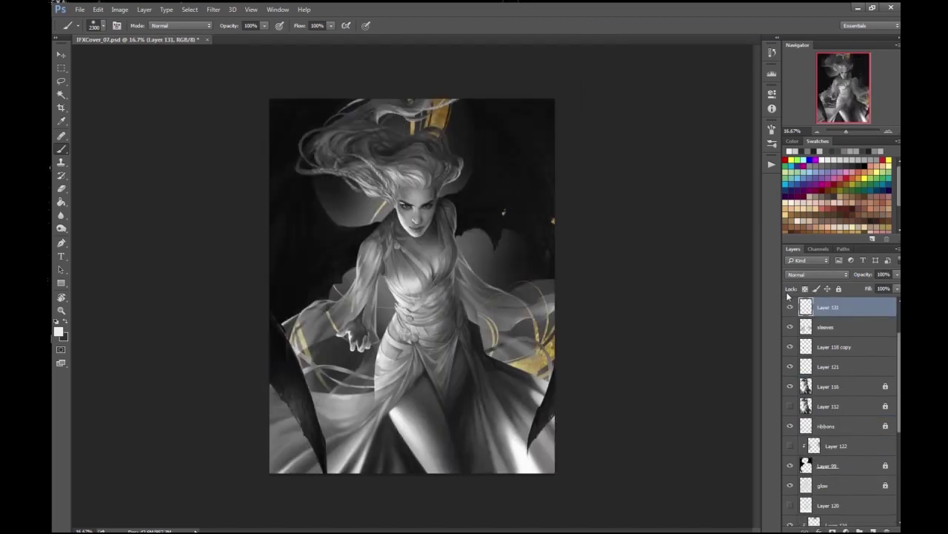
- Rename Layer 131 as hand and Layer 118 copy as arm, and lock the hand and sleeves layers
key(ctrl+equal)
double_click(828, 307)
text(hair)
key(Tab)
text(arm)
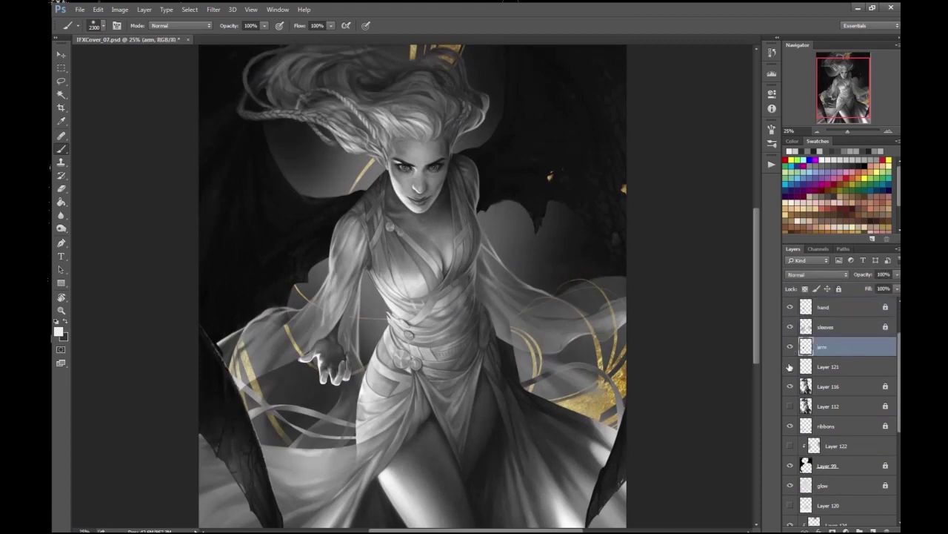
- Merge Layer 121 with the figure layer Layer 116 below it
click(813, 367)
click(144, 9)
scroll(395, 162, up, 3)
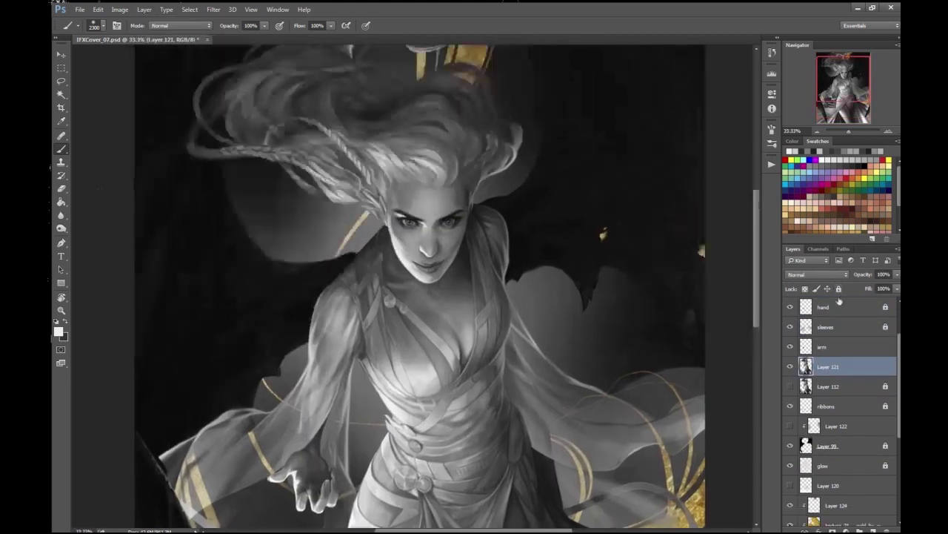
- Lock the merged figure and refine both eyebrows on a new layer with dark grey and a small brush of about 7 px
scroll(426, 93, up, 5)
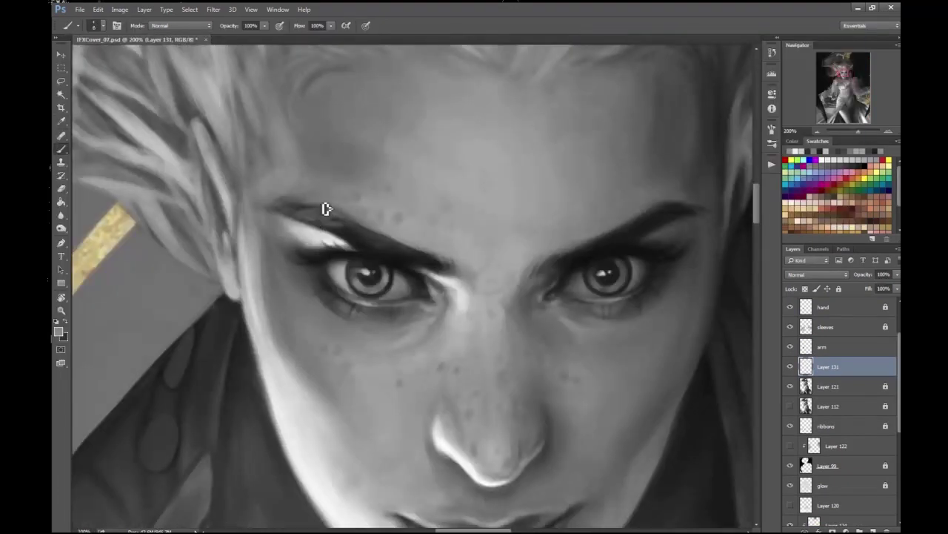
alt+click(85, 312)
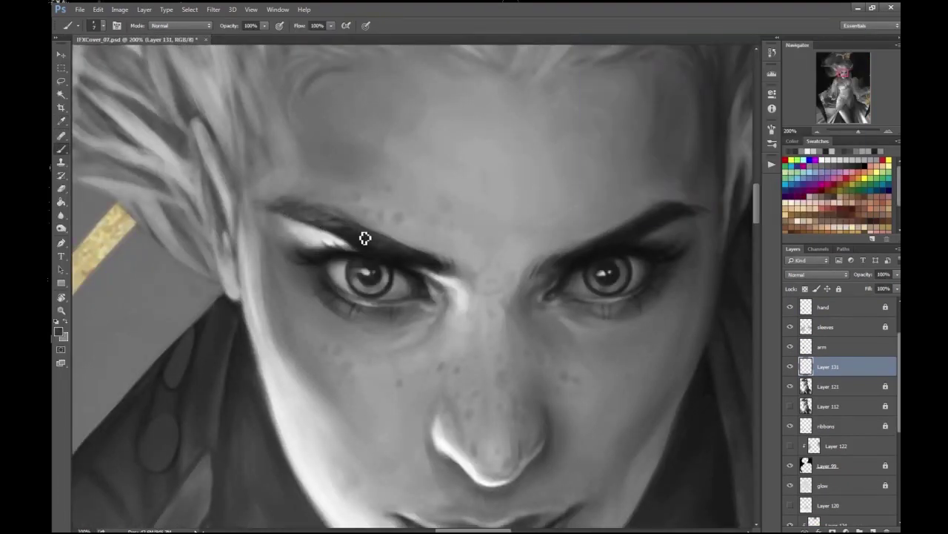
scroll(546, 163, down, 3)
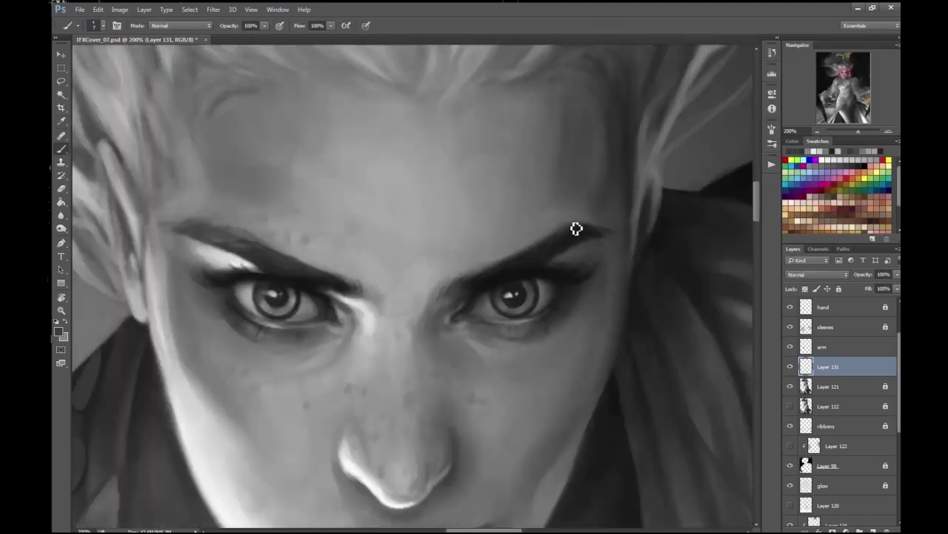
click(559, 256)
scroll(554, 247, down, 4)
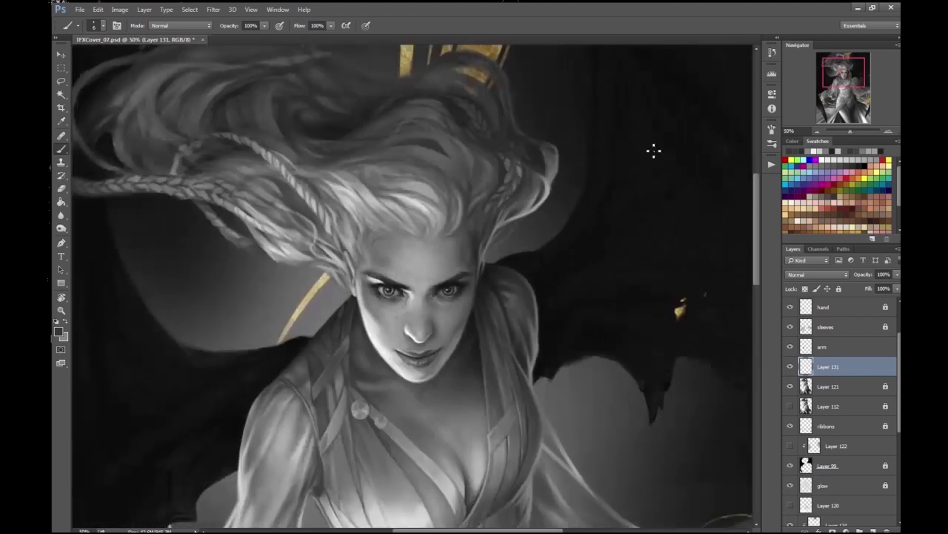
- Paint fine hair strands around the face with a 20 px grey brush and clean them up with a 70 px eraser
key(ctrl+plus)
key(F1)
key(Return)
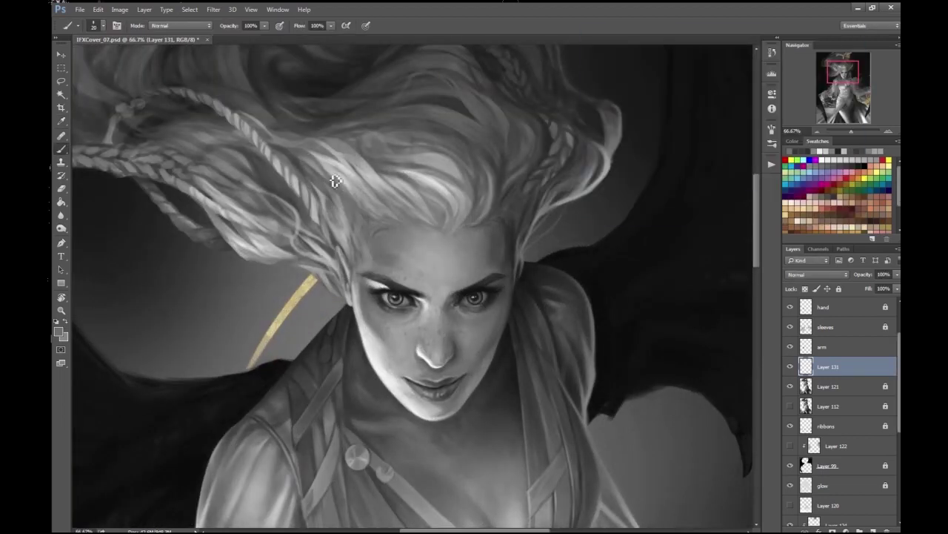
key(ctrl+minus)
key(ctrl+plus)
key(e)
- Merge the retouching on Layer 131 with the figure layer Layer 121
key(ctrl+minus)
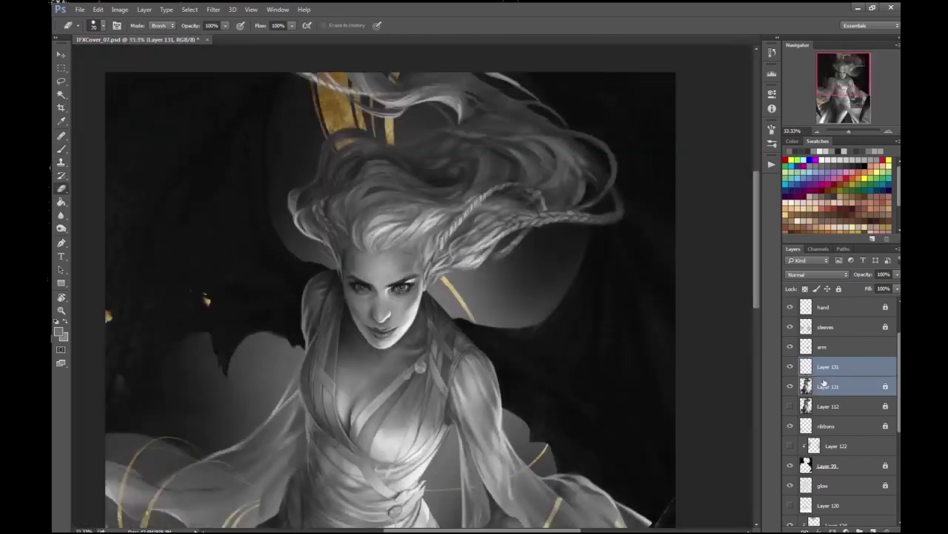
key(ctrl+minus)
key(ctrl+e)
- Add a new layer above the merged figure and retouch the shading around the eyes and nose bridge with a 20 px brush
key(ctrl+plus)
key(ctrl+plus)
key(ctrl+plus)
key(ctrl+plus)
key(ctrl+shift+alt+n)
key(b)
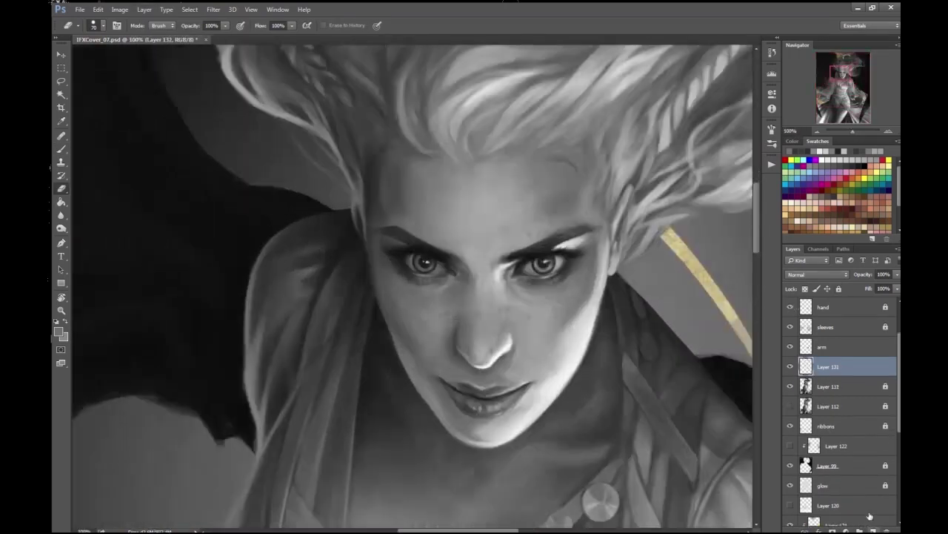
key(Return)
key(bracketleft)
key(bracketleft)
mouse_move(469, 282)
mouse_down()
mouse_move(494, 221)
mouse_move(426, 230)
mouse_up()
key(Return)
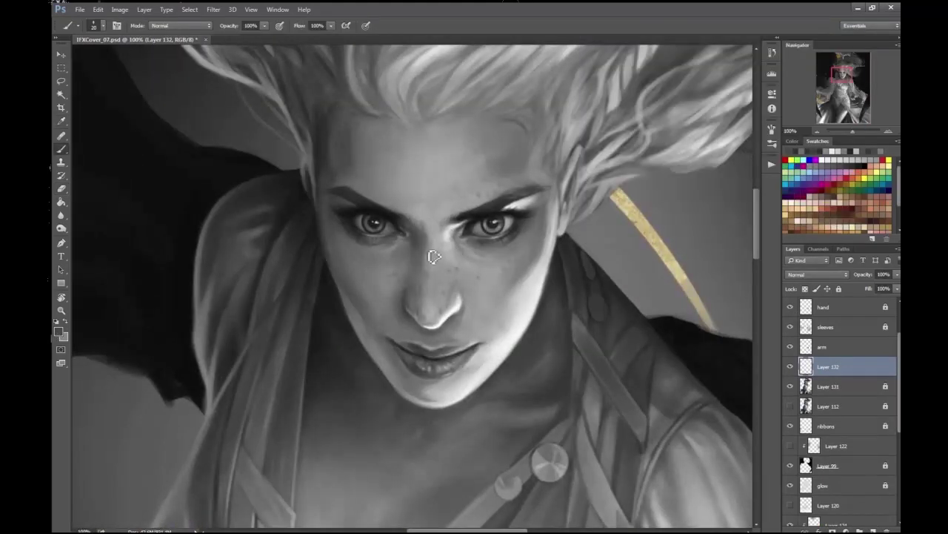
- Refine the nose bridge shading on Layer 132 with dark grey #494949 and a small brush
click(63, 188)
click(74, 25)
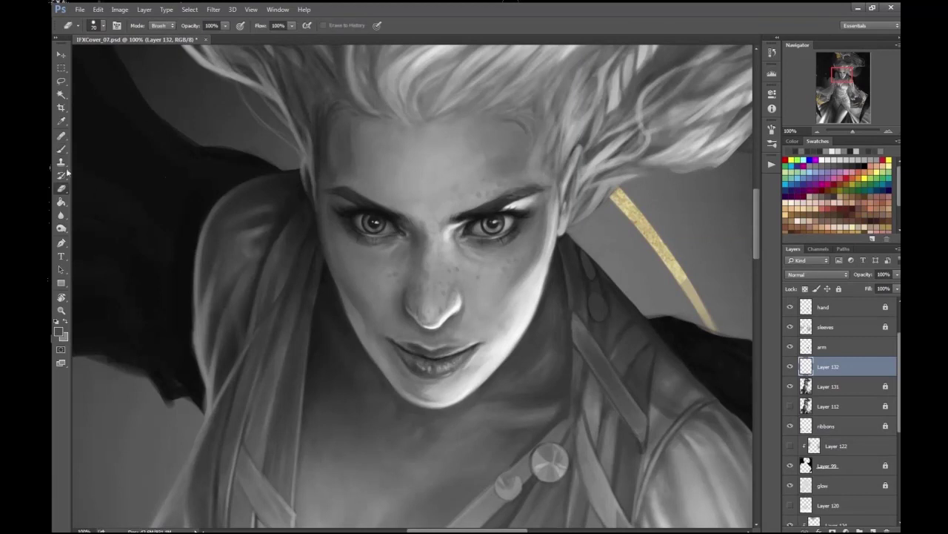
key(Escape)
key(ctrl+plus)
key(b)
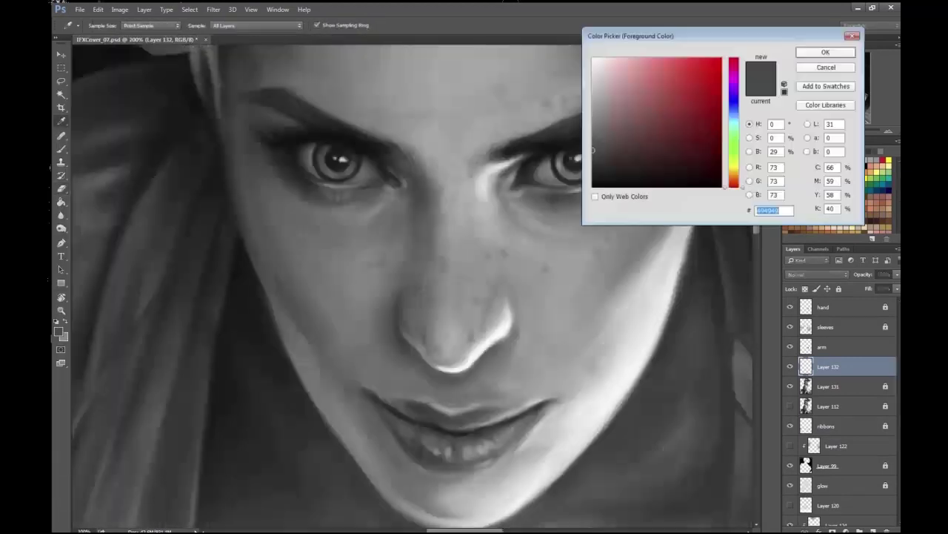
key(ctrl+minus)
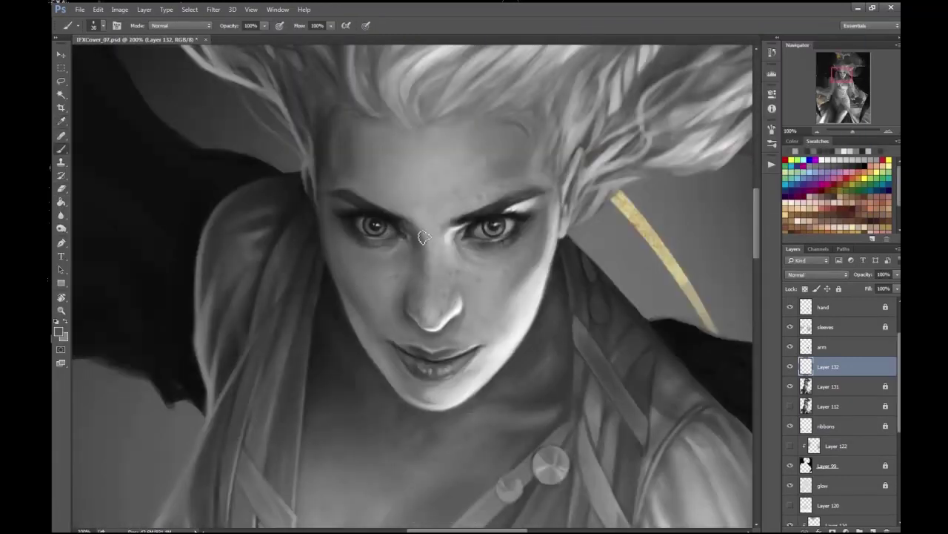
- Check the hidden Layer 112 beneath the figure and delete it
key(ctrl+minus)
key(ctrl+minus)
key(ctrl+minus)
key(ctrl+minus)
key(ctrl+minus)
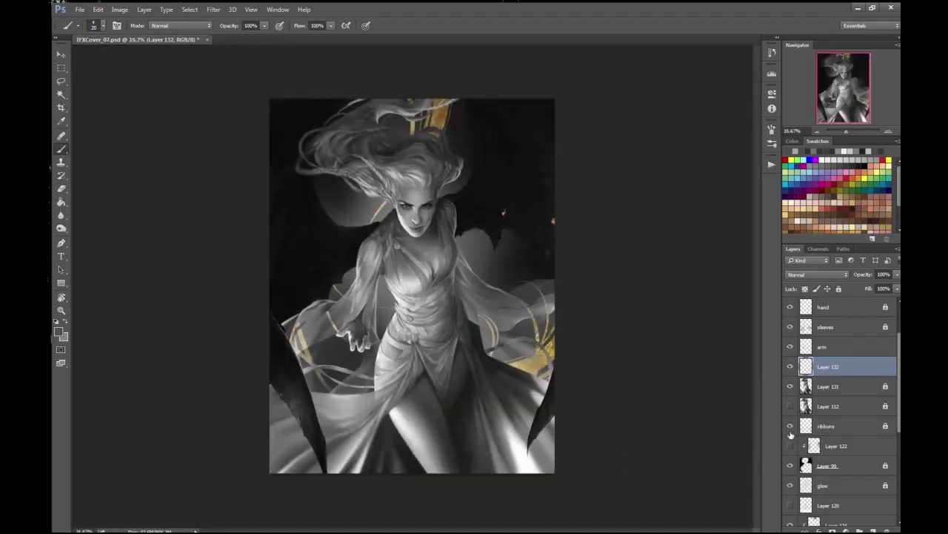
click(789, 406)
click(819, 406)
key(Delete)
- Preview the clipped Layer 122 at reduced opacity, delete it, and hide the glow layer
key(ctrl+plus)
click(836, 426)
key(ctrl+minus)
click(790, 426)
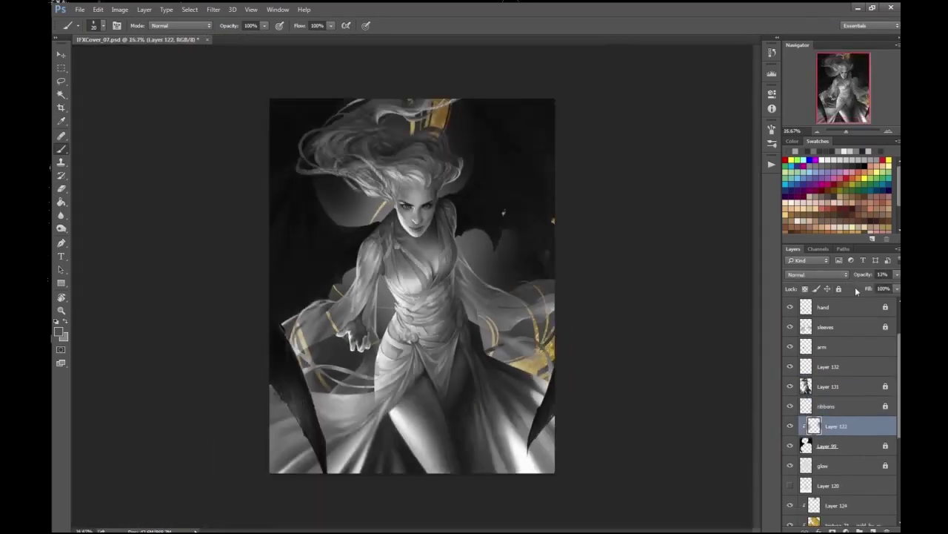
key(Delete)
click(790, 446)
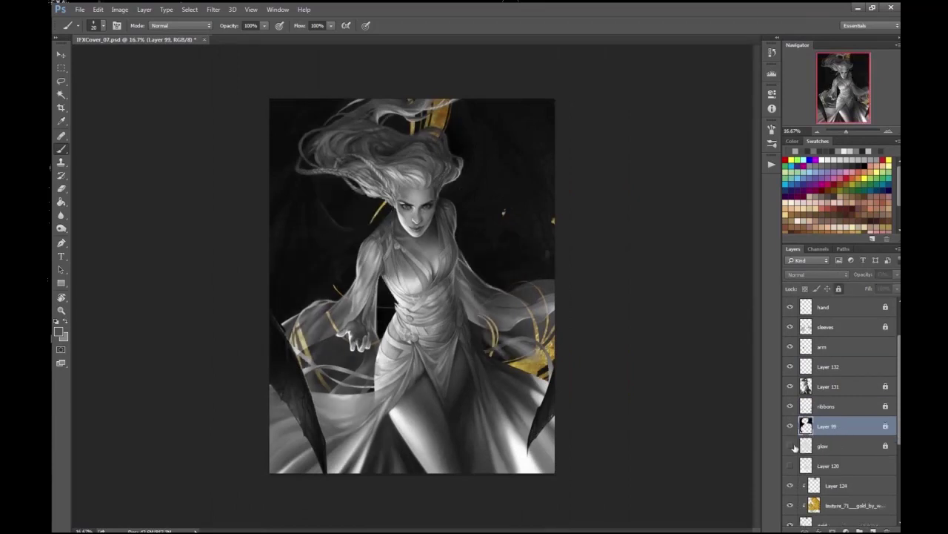
click(790, 465)
- Unlock the sleeves layer and soften the translucent sleeve fabric with a large eraser at 800 and 500 px
key(ctrl+plus)
key(ctrl+plus)
key(alt+bracketright)
key(alt+bracketright)
key(alt+bracketright)
key(alt+bracketright)
key(alt+bracketright)
key(e)
key(bracketright)
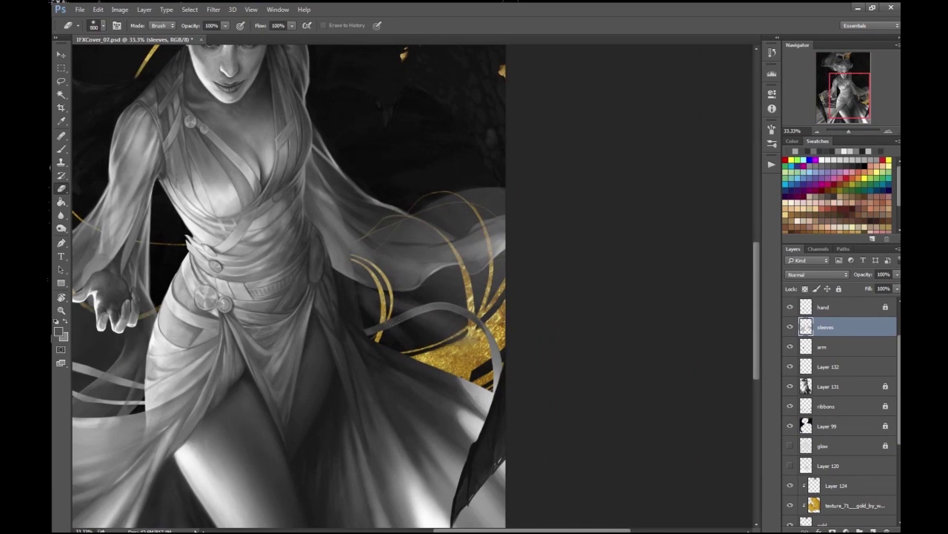
key(ctrl+plus)
key(ctrl+minus)
mouse_move(620, 211)
mouse_down()
mouse_move(778, 255)
mouse_move(747, 244)
mouse_up()
key(ctrl+plus)
key(bracketright)
key(bracketright)
key(bracketright)
key(bracketright)
key(bracketright)
key(ctrl+minus)
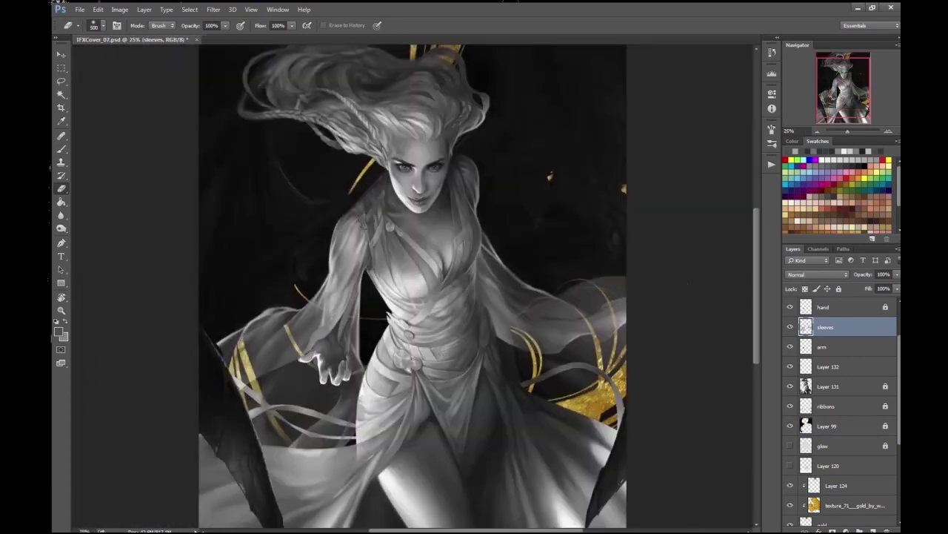
- Add a new layer above the sleeves and brush soft light grey into the translucent sleeve around the outstretched hand
key(ctrl+plus)
key(b)
click(98, 26)
key(Escape)
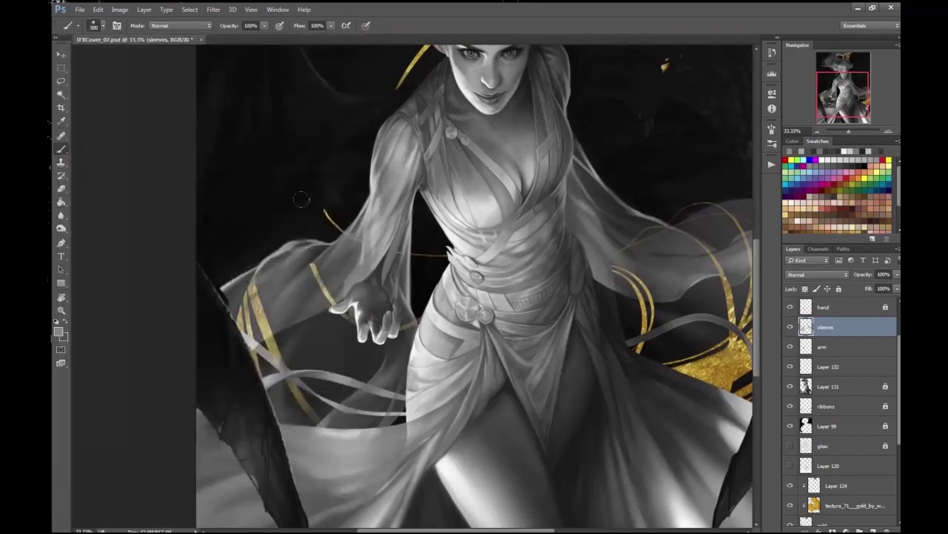
key(ctrl+minus)
key(ctrl+minus)
key(ctrl+plus)
key(ctrl+minus)
key(ctrl+plus)
key(ctrl+plus)
key(ctrl+shift+alt+n)
key(i)
click(59, 331)
key(Return)
- Trim the new sleeve tone with a soft eraser and set the layer's opacity to 87%
key(e)
click(97, 25)
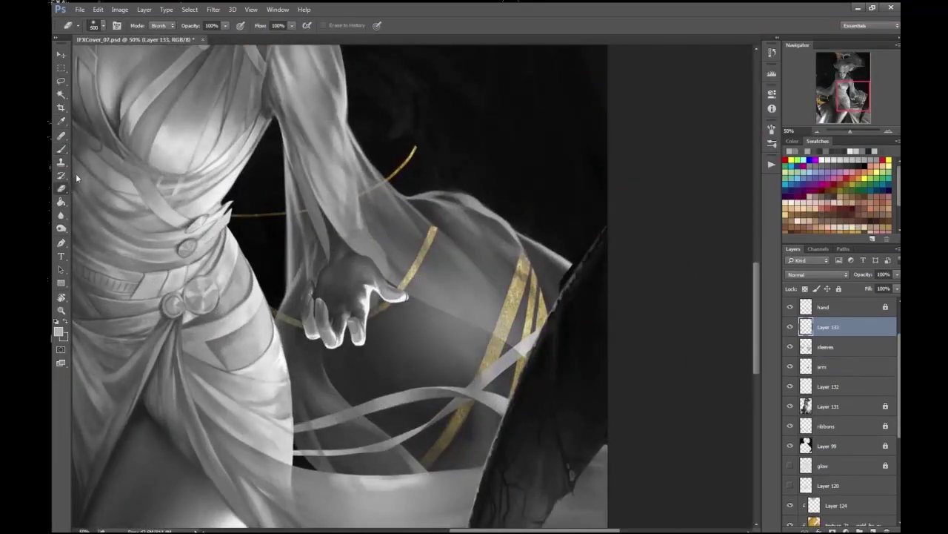
key(Escape)
scroll(437, 326, down, 3)
scroll(658, 327, down, 1)
click(892, 274)
drag(895, 287, 889, 287)
- Merge Layer 133 with the sleeves layer, name the result sleeves, and lock it
shift+click(827, 346)
key(ctrl+plus)
click(144, 9)
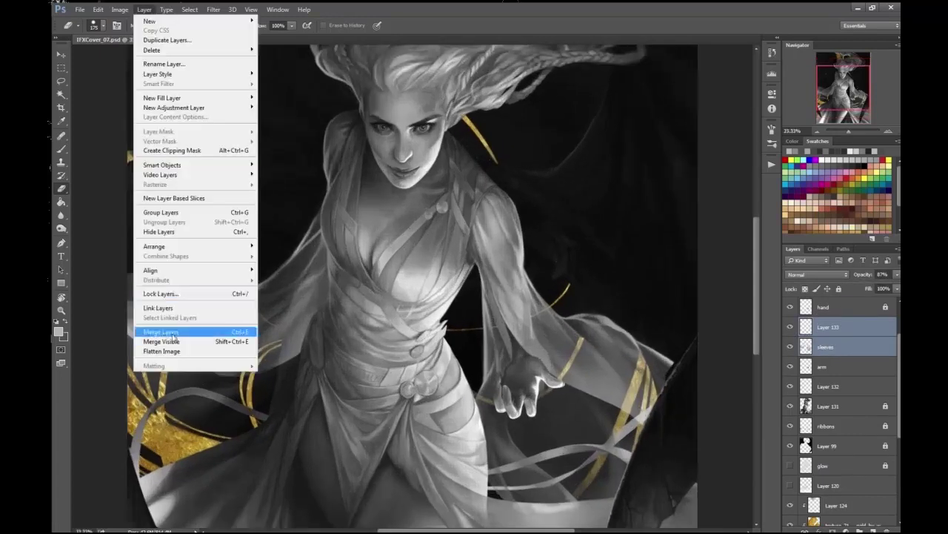
click(171, 339)
text(sleeves)
key(Return)
click(839, 289)
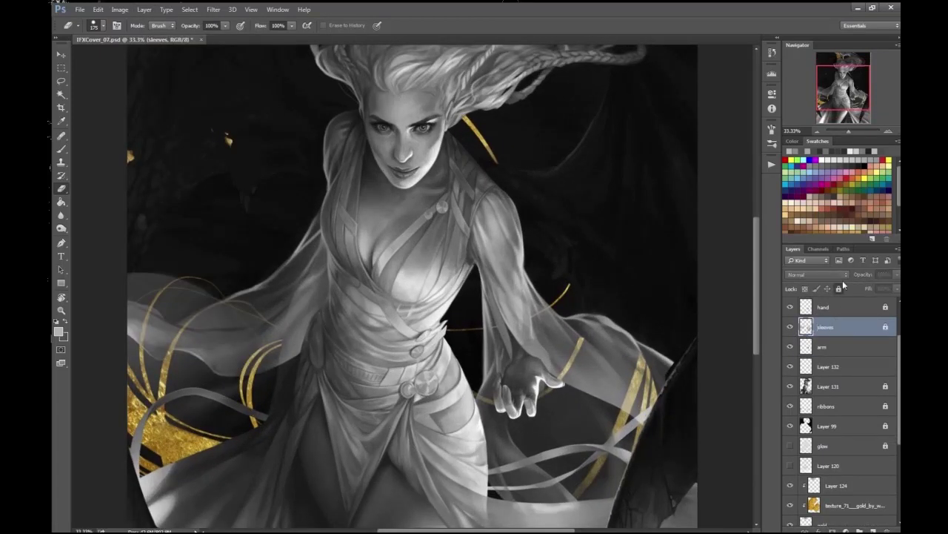
- Select Layer 132 and soften the shading around the nose with mid grey and a soft 60 px brush
key(ctrl+minus)
key(ctrl+minus)
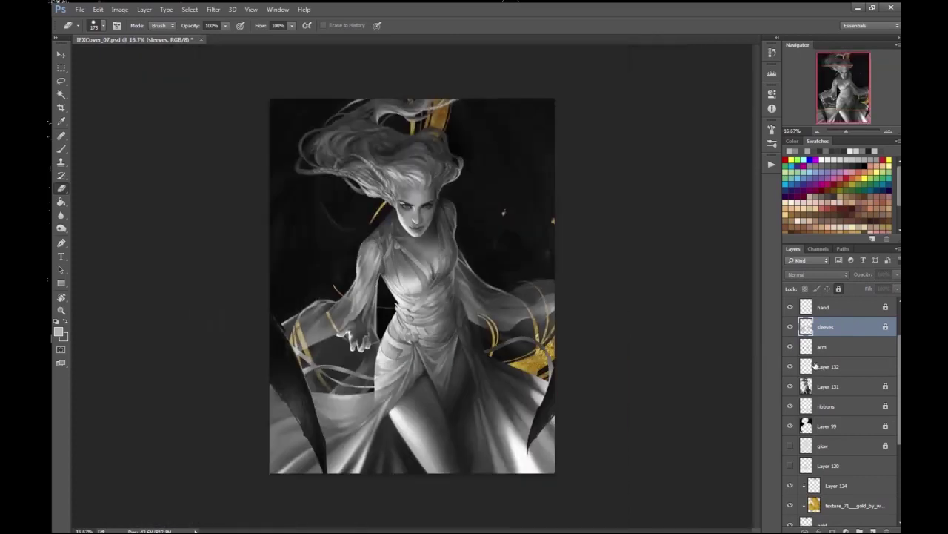
click(828, 366)
scroll(413, 211, up, 5)
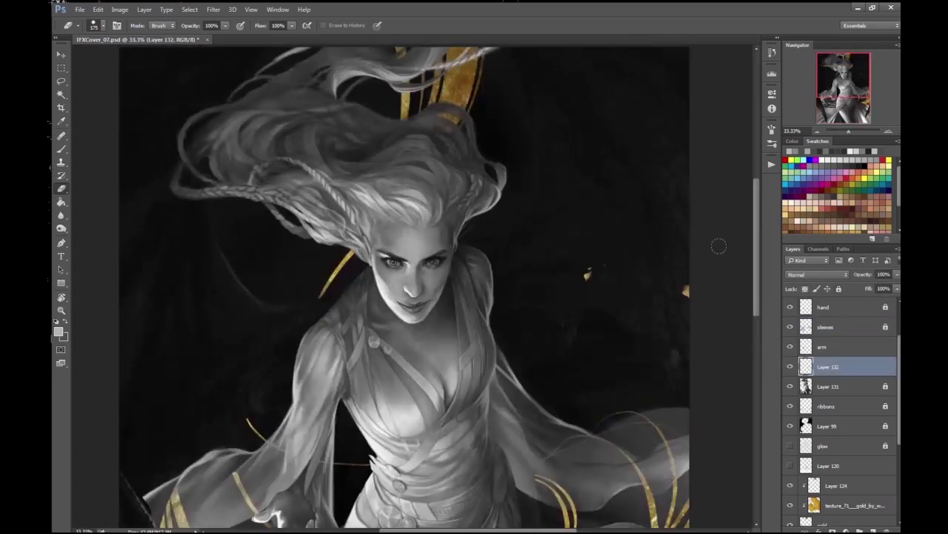
key(b)
key(d)
click(58, 331)
key(Return)
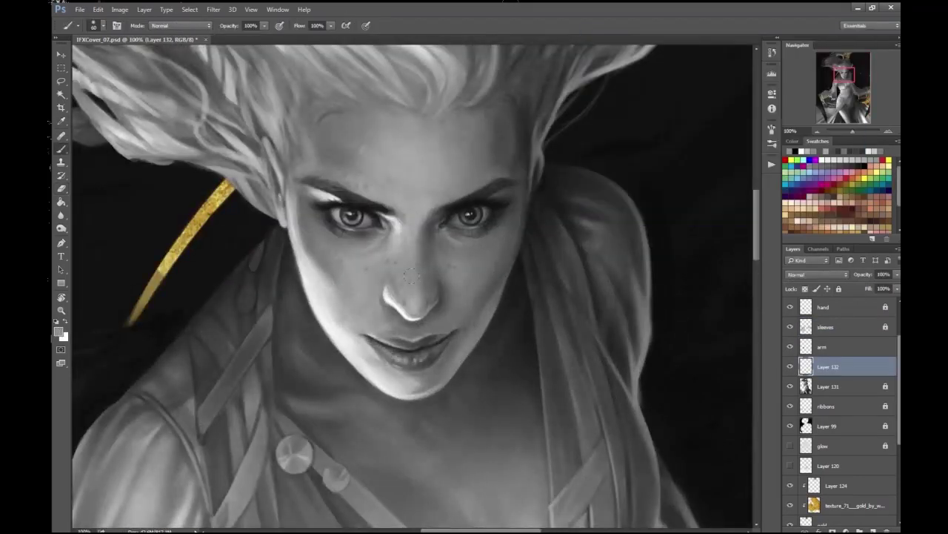
- Sharpen the underside of the nose and the upper lip area with a newly picked grey and a fine 4 px brush
scroll(455, 131, down, 3)
scroll(422, 321, up, 5)
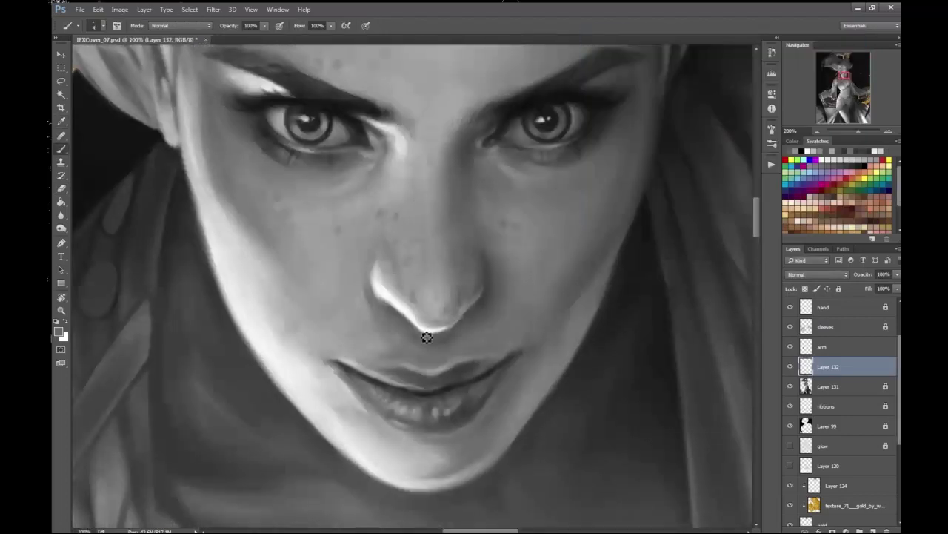
drag(155, 292, 106, 304)
click(58, 331)
key(Return)
key(ctrl+minus)
key(ctrl+minus)
key(ctrl+minus)
key(ctrl+minus)
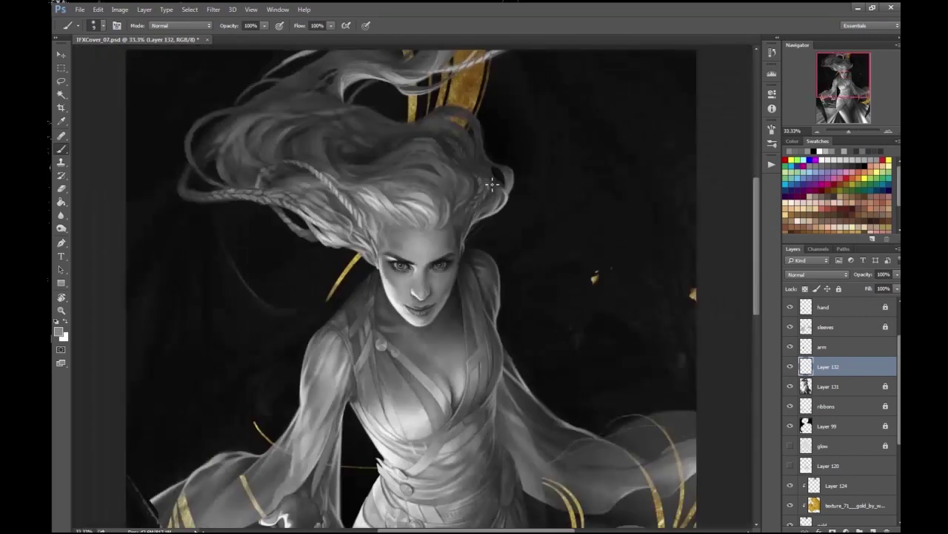
- Deepen the forehead and the shaded side of the face with darker grey and soft 25 to 60 px brushes
key(ctrl+plus)
key(ctrl+plus)
key(ctrl+plus)
key(ctrl+plus)
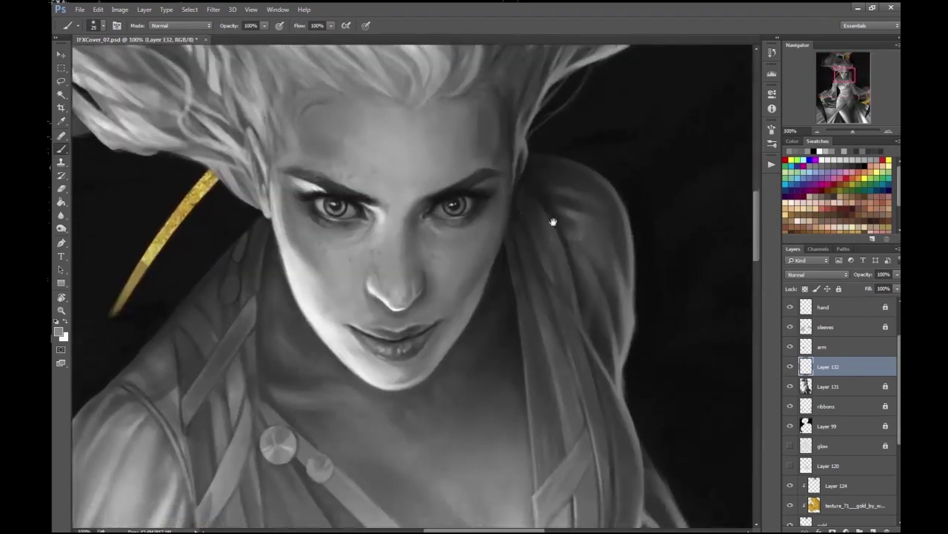
key(ctrl+minus)
key(ctrl+minus)
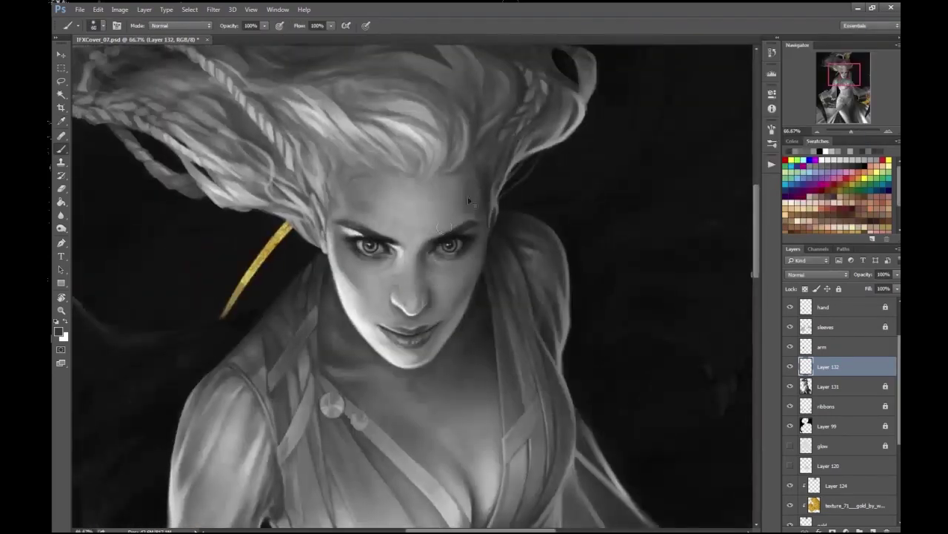
key(ctrl+plus)
key(ctrl+minus)
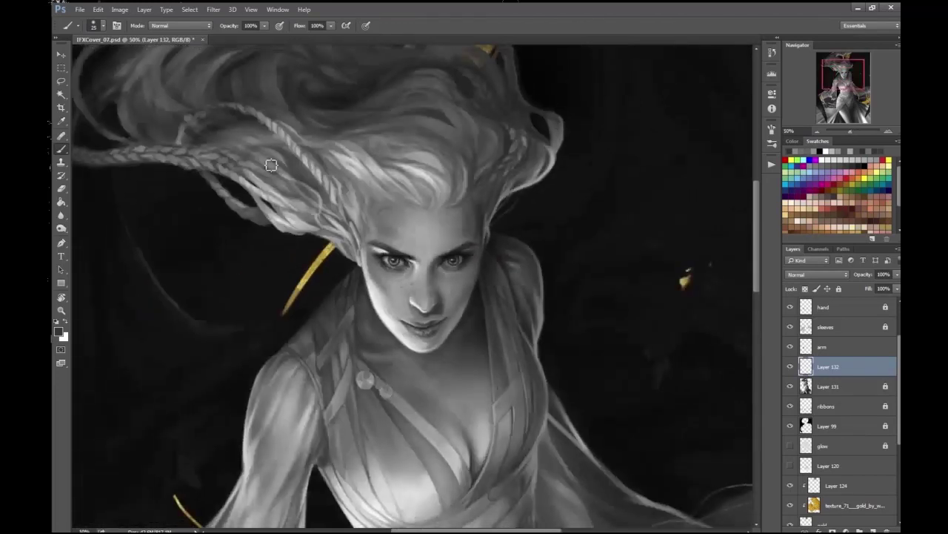
- Soften the retouched face shading on Layer 132 with a soft 90 px eraser
key(e)
right_click(436, 318)
key(Escape)
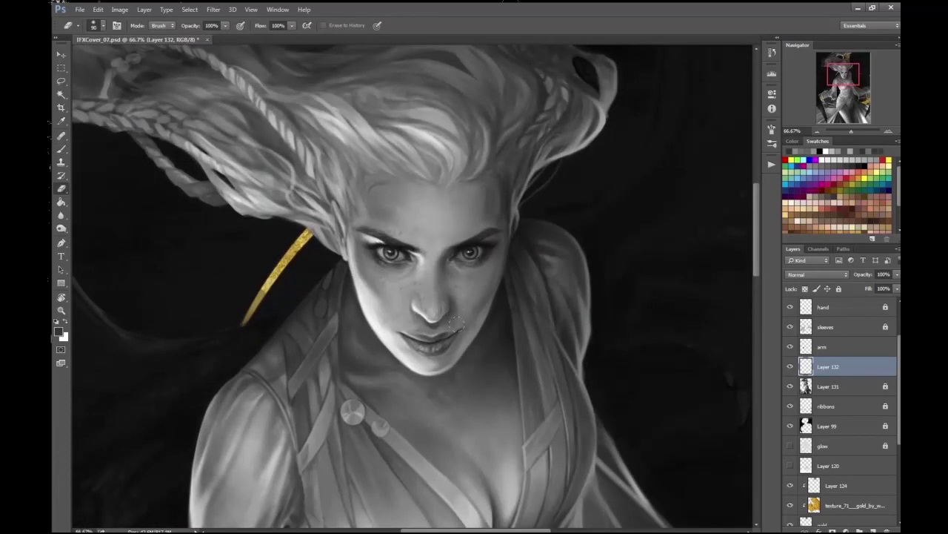
key(ctrl+minus)
key(ctrl+minus)
key(ctrl+minus)
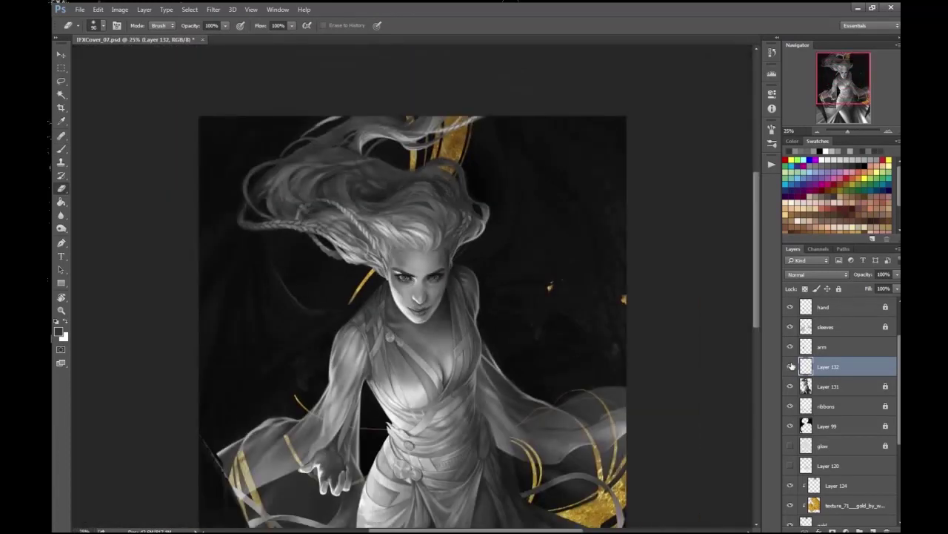
- Mirror the canvas horizontally and dot small dark grey freckles over the nose, cheeks and forehead on Layer 132 with a fine brush
scroll(524, 292, down, 5)
key(ctrl+plus)
key(ctrl+plus)
key(ctrl+plus)
key(b)
key(Escape)
key(ctrl+minus)
key(ctrl+minus)
key(ctrl+minus)
key(ctrl+minus)
key(ctrl+minus)
key(ctrl+plus)
key(ctrl+plus)
key(ctrl+plus)
key(ctrl+plus)
key(ctrl+plus)
key(ctrl+minus)
key(ctrl+minus)
key(ctrl+plus)
key(ctrl+plus)
key(ctrl+plus)
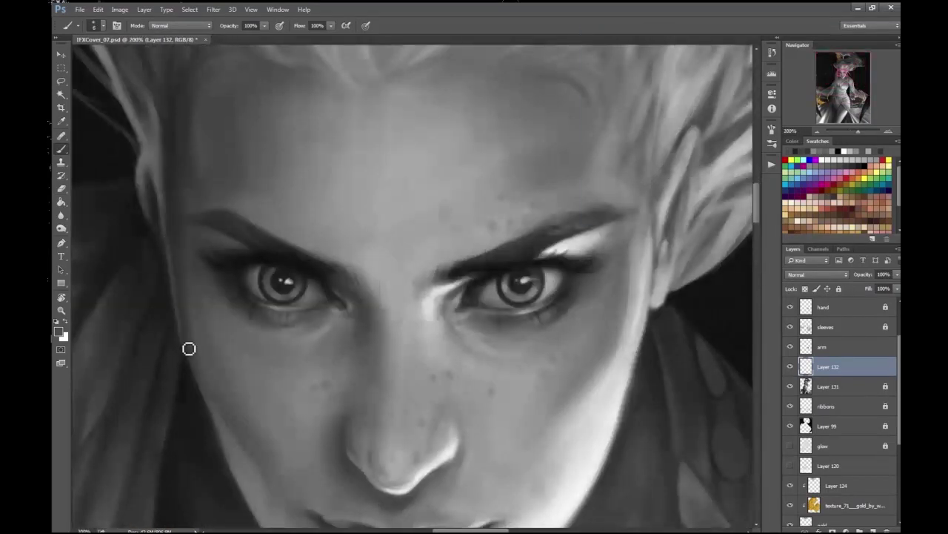
key(ctrl+minus)
key(ctrl+minus)
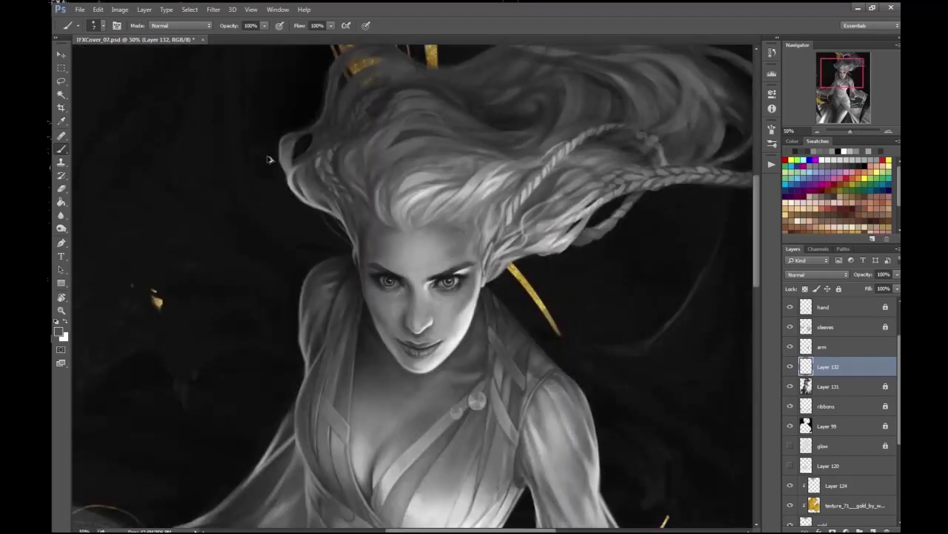
- Refine the shading on the shaded side of the nose and face with newly picked dark greys and 10 to 15 px brushes
key(ctrl+plus)
key(ctrl+plus)
key(ctrl+minus)
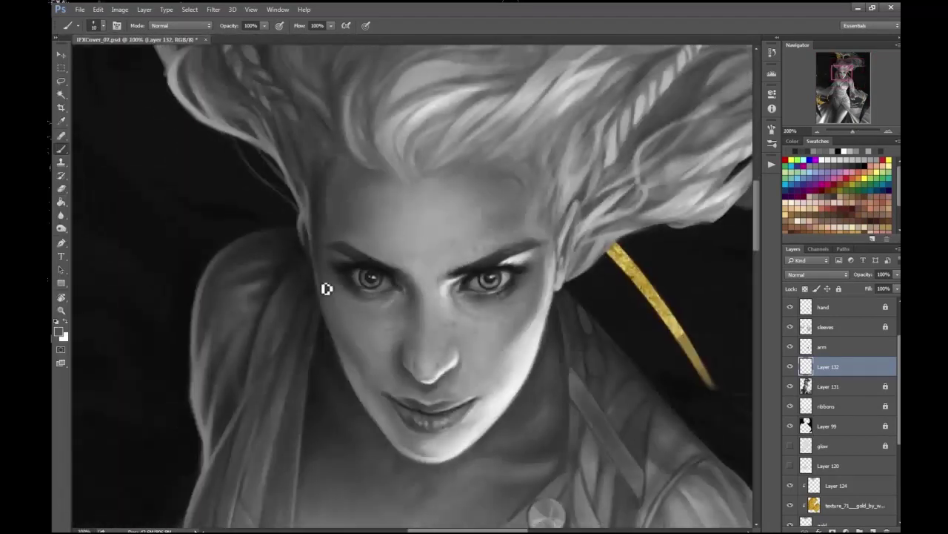
key(ctrl+plus)
scroll(344, 255, down, 3)
click(58, 331)
key(Return)
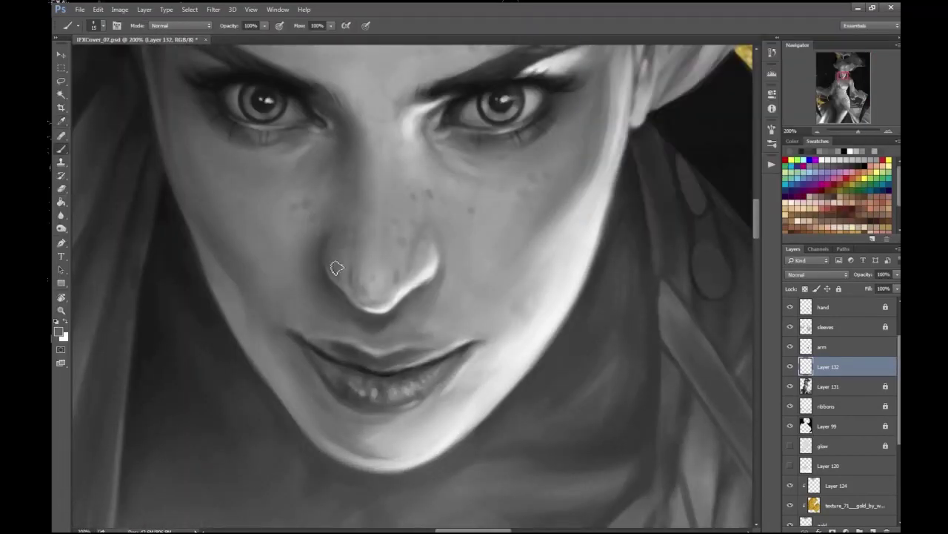
key(ctrl+minus)
key(ctrl+minus)
key(ctrl+plus)
key(ctrl+plus)
click(59, 331)
key(Return)
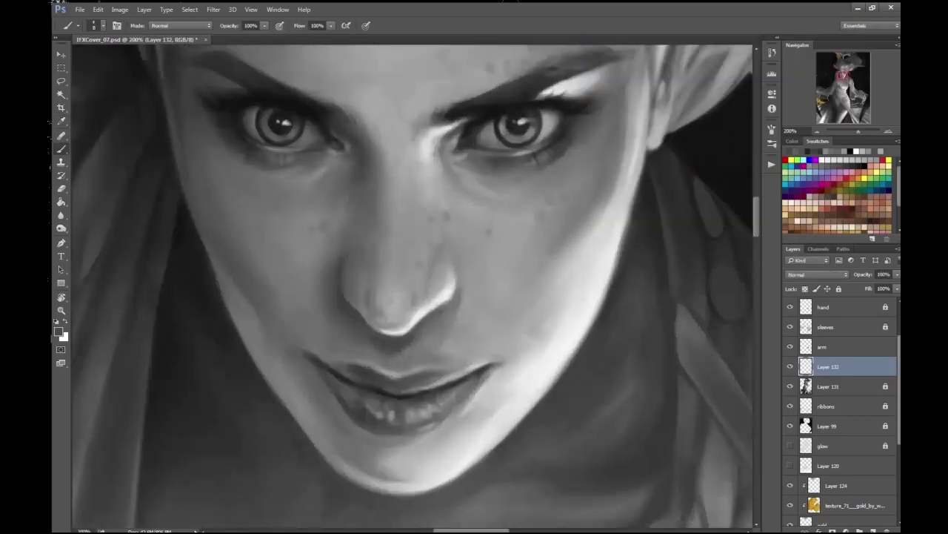
- Add more faint freckles across the nose bridge and the lit cheek with a fine dark grey brush
key(ctrl+minus)
key(ctrl+minus)
key(ctrl+minus)
key(ctrl+plus)
key(ctrl+plus)
key(ctrl+plus)
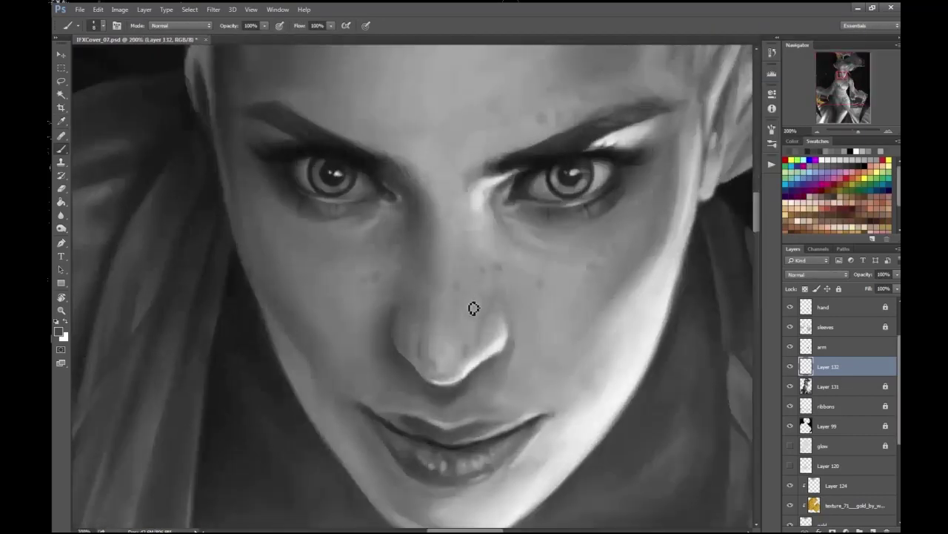
key(ctrl+minus)
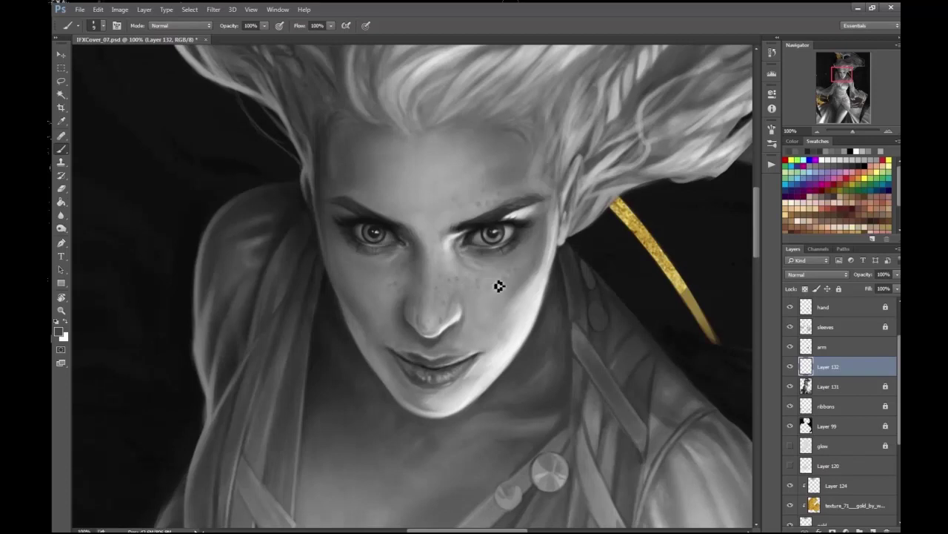
key(ctrl+plus)
key(ctrl+minus)
key(ctrl+minus)
key(ctrl+plus)
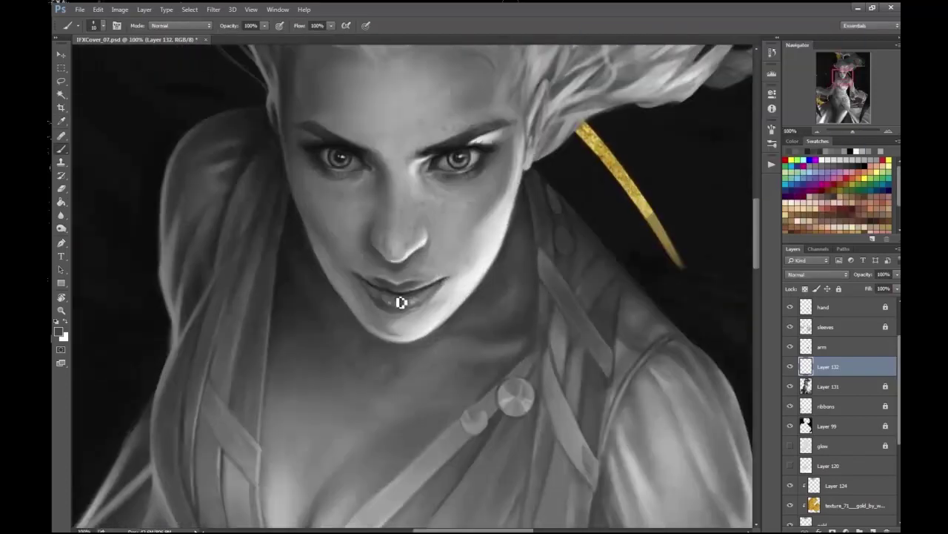
- Deepen the shading of the lips and mouth corners with newly picked dark greys and a 10 px brush
key(ctrl+plus)
key(Return)
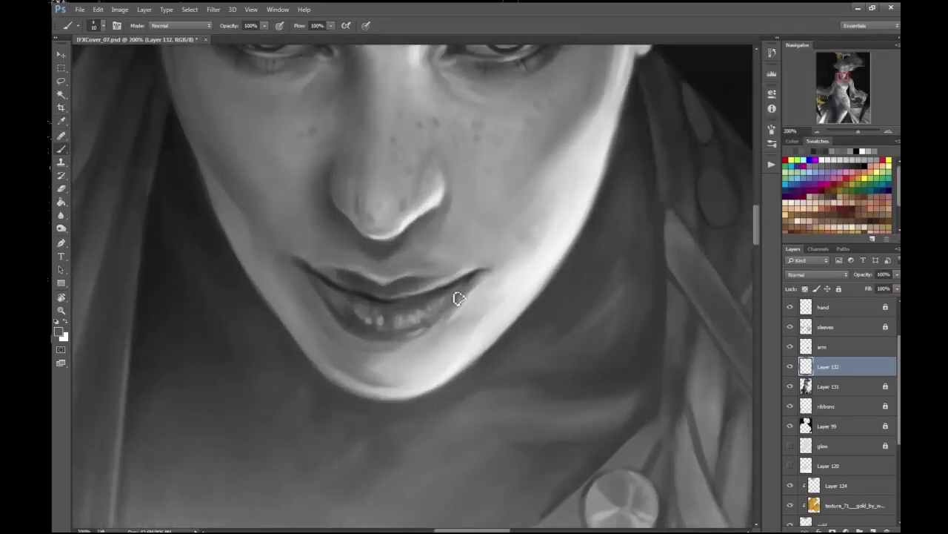
key(ctrl+minus)
key(ctrl+minus)
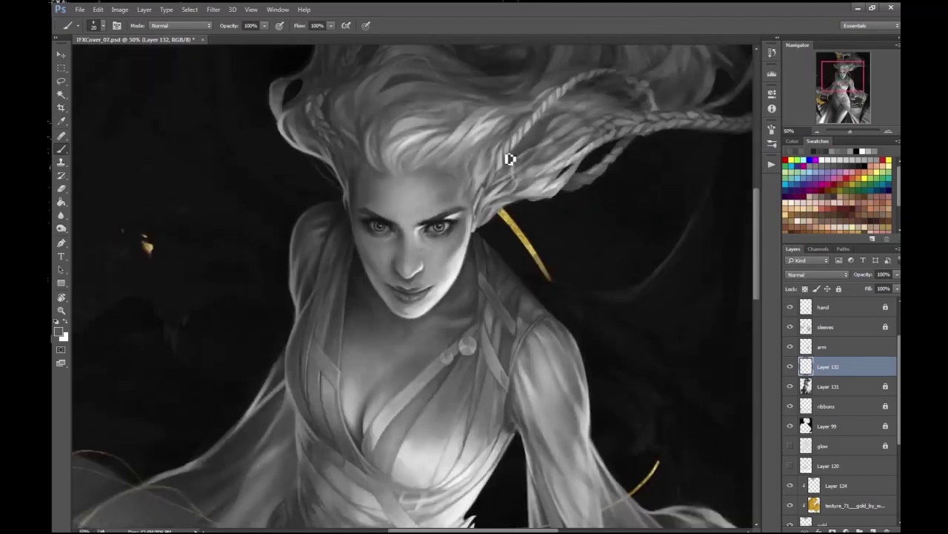
key(ctrl+plus)
key(Return)
key(ctrl+plus)
key(Return)
key(bracketright)
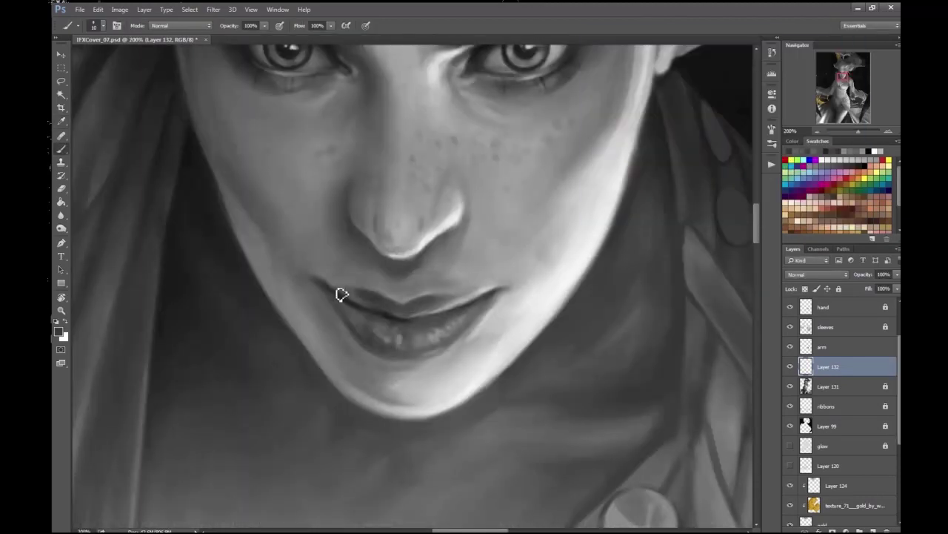
- Reshape the upper lip and its central dip with dark grey and a fine 5 px brush
key(ctrl+minus)
key(ctrl+minus)
key(ctrl+plus)
key(Return)
key(ctrl+plus)
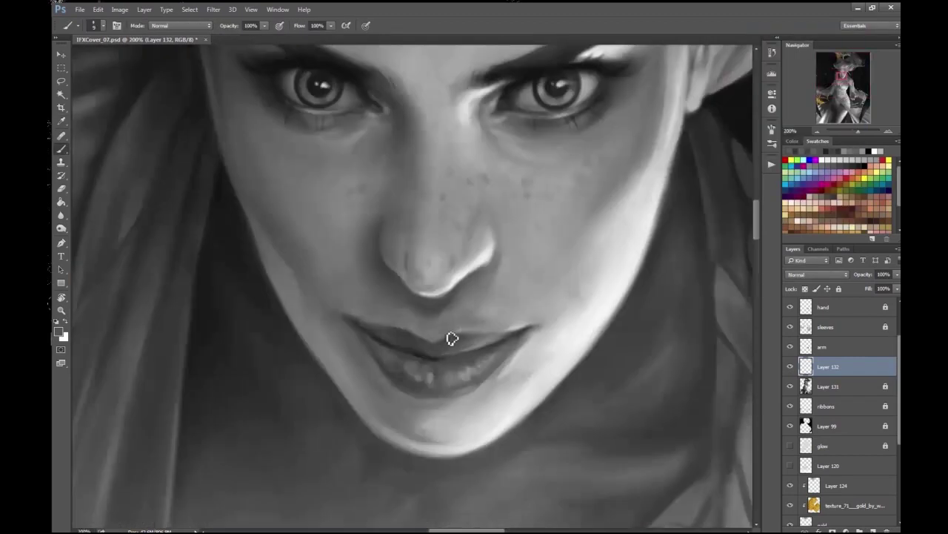
key(Return)
key(ctrl+minus)
key(ctrl+plus)
- Clean up the lower lip's edge and the mouth corner on the lit side with lighter greys and a 7 px brush
key(Return)
key(ctrl+minus)
key(ctrl+plus)
key(Return)
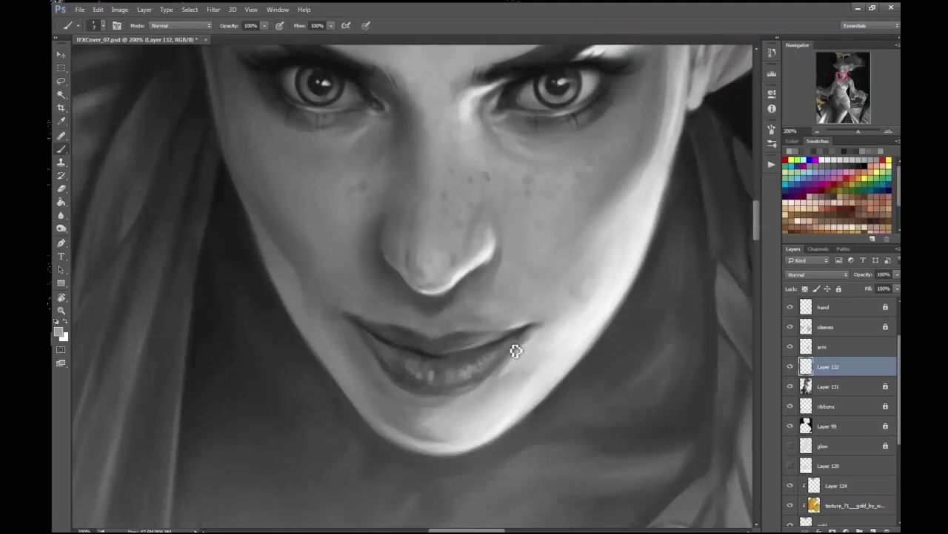
key(ctrl+minus)
key(ctrl+minus)
key(ctrl+minus)
key(ctrl+minus)
key(ctrl+minus)
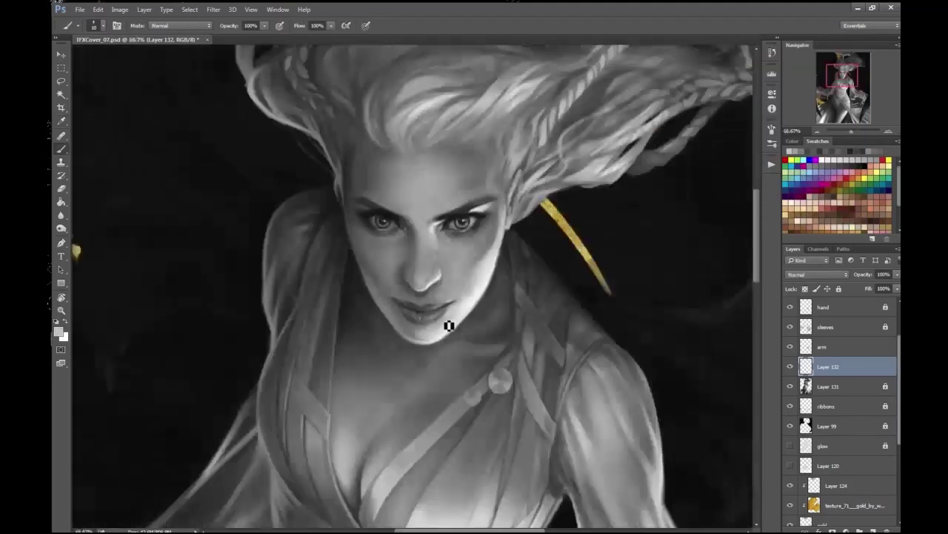
- Mirror the canvas horizontally and retouch the lips on Layer 132 with a small brush in light grey 196 and a darker grey
key(ctrl+plus)
key(ctrl+plus)
key(ctrl+plus)
key(ctrl+plus)
key(ctrl+plus)
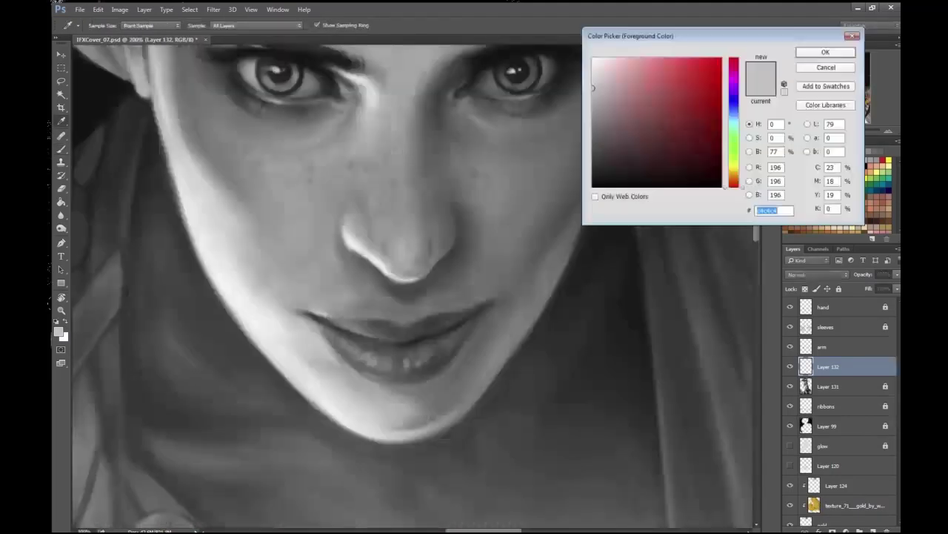
key(ctrl+minus)
key(ctrl+plus)
key(bracketleft)
key(ctrl+minus)
key(ctrl+plus)
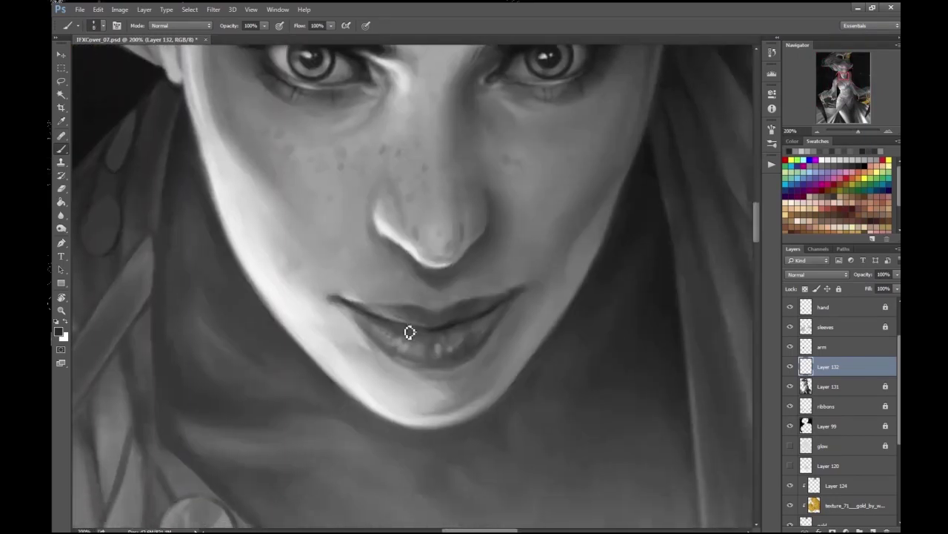
- Even out the lower lip's shading with mid-grey brush strokes, checking it against the whole figure
key(ctrl+minus)
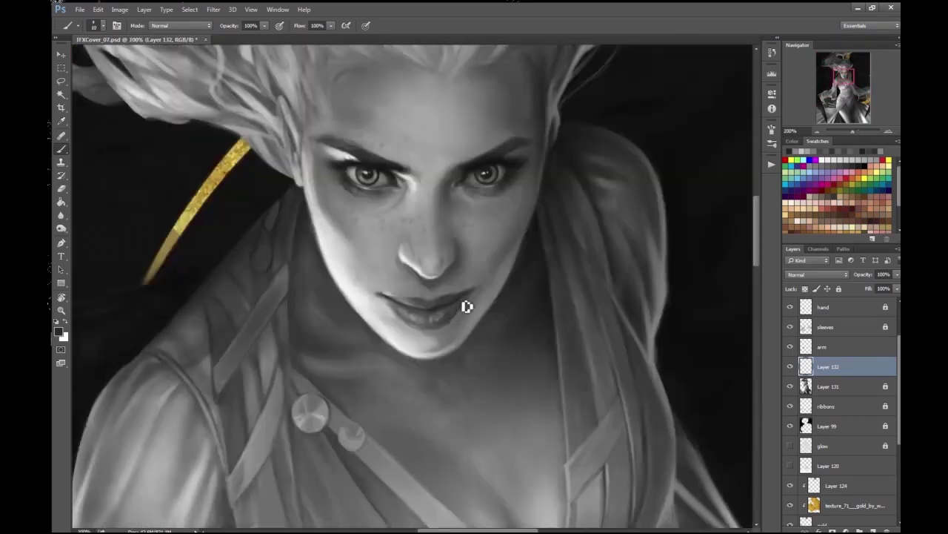
key(ctrl+minus)
key(ctrl+minus)
key(ctrl+minus)
key(ctrl+minus)
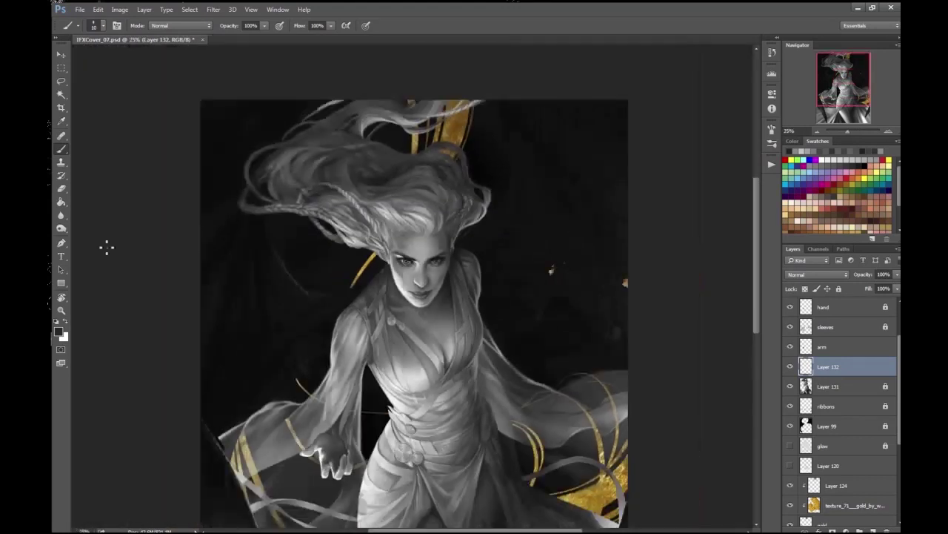
key(ctrl+plus)
key(ctrl+plus)
key(ctrl+plus)
key(ctrl+plus)
key(ctrl+plus)
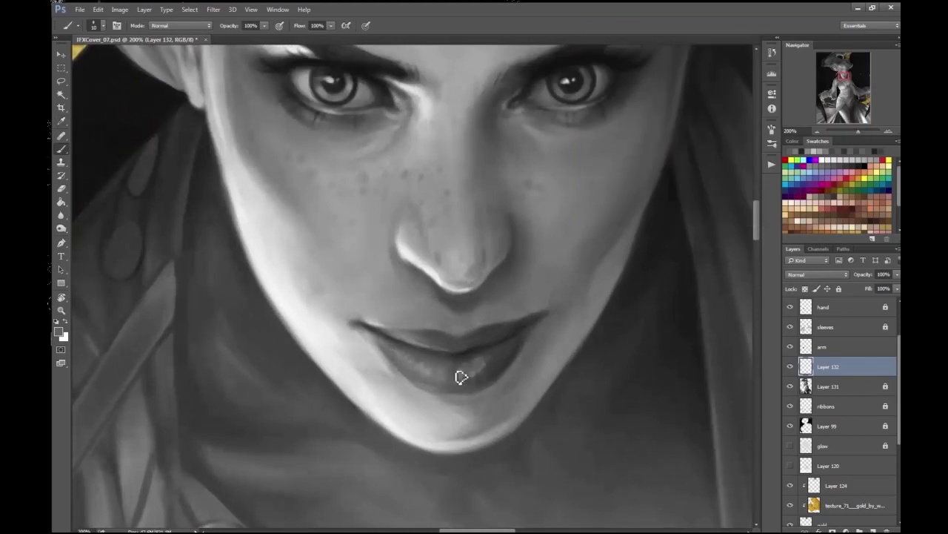
- Shade the lips on Layer 132 with neutral greys of RGB 93, 111 and 98
key(ctrl+minus)
key(ctrl+minus)
key(ctrl+plus)
key(ctrl+plus)
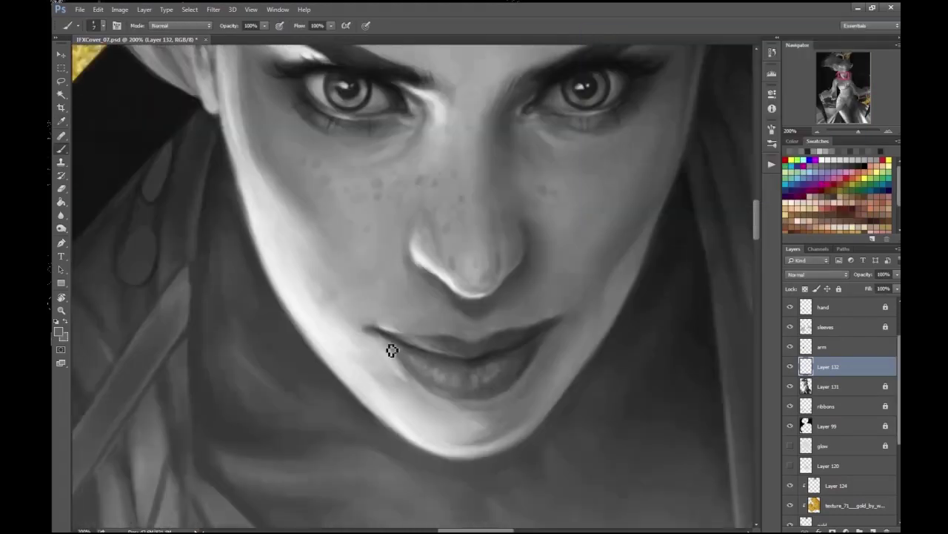
key(ctrl+minus)
key(ctrl+minus)
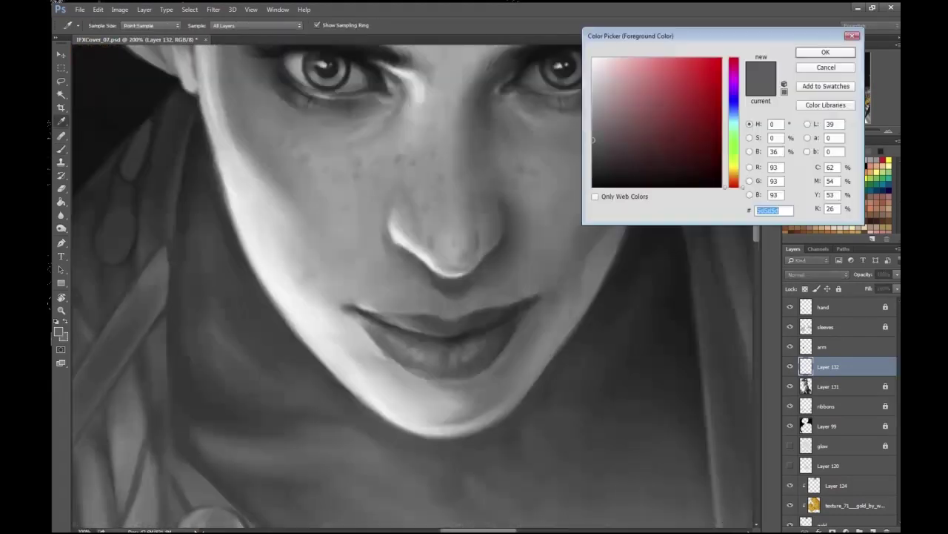
key(Return)
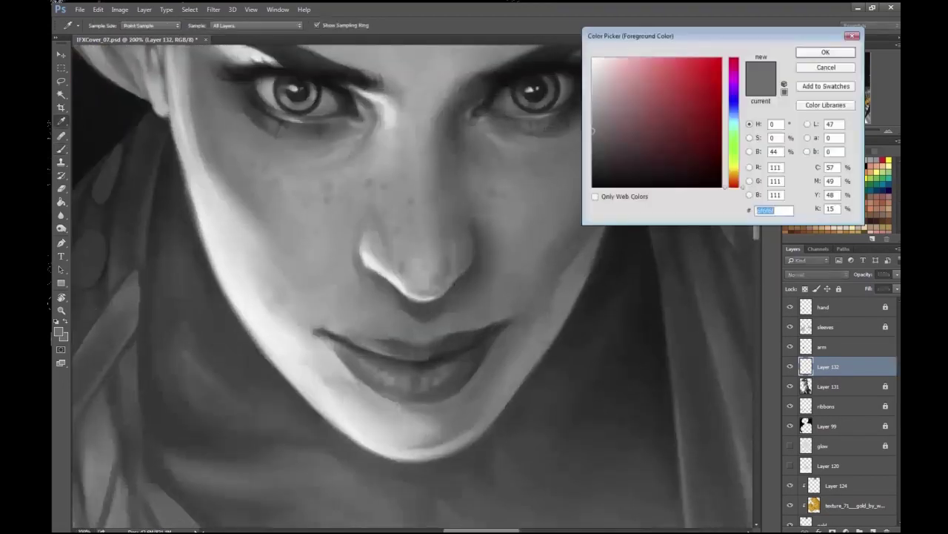
key(Return)
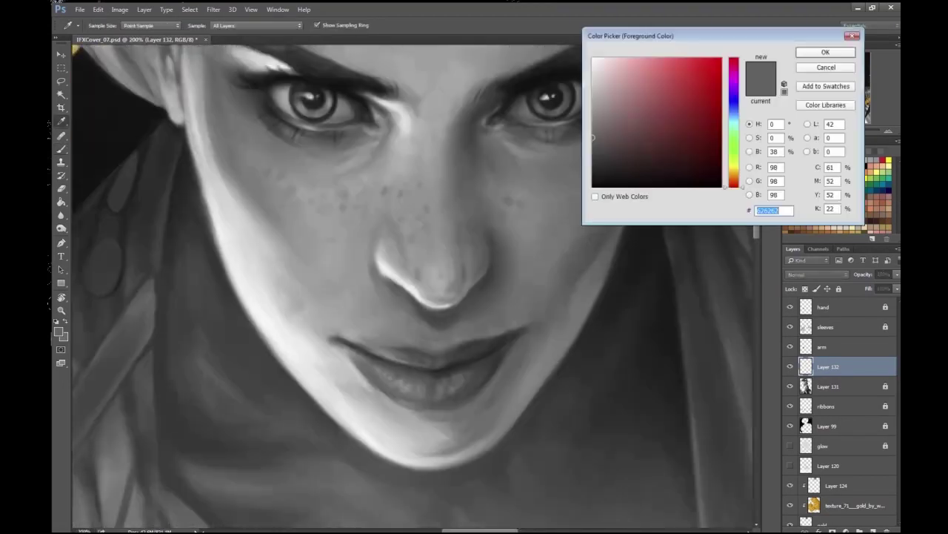
key(Return)
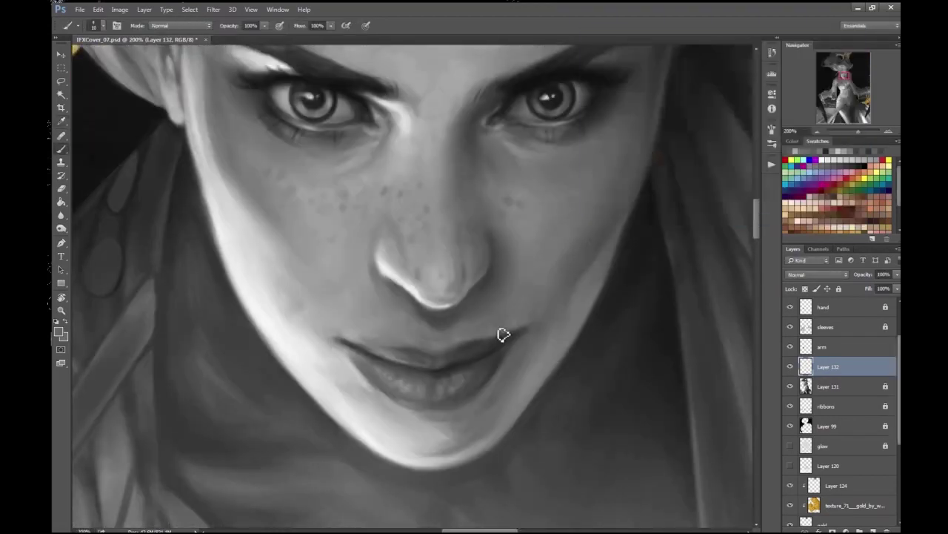
- Smooth the shading of both lips with mid-grey strokes, using a size 15 brush
key(ctrl+minus)
key(ctrl+minus)
key(ctrl+minus)
key(ctrl+minus)
key(ctrl+minus)
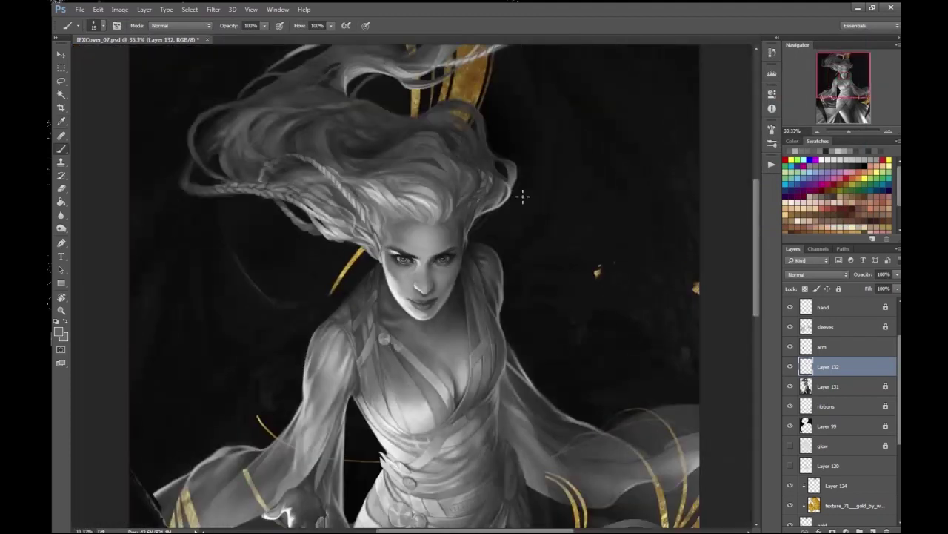
key(ctrl+plus)
key(ctrl+plus)
key(ctrl+plus)
key(ctrl+plus)
key(ctrl+plus)
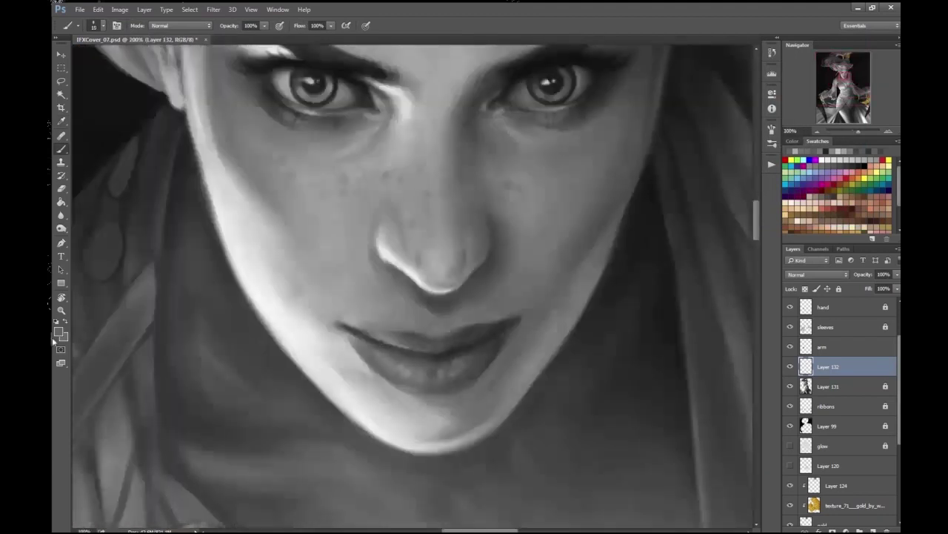
- Refine the lips' fine details with a size 6 brush and select a light grey as foreground colour
key(ctrl+minus)
key(ctrl+minus)
key(ctrl+plus)
key(ctrl+plus)
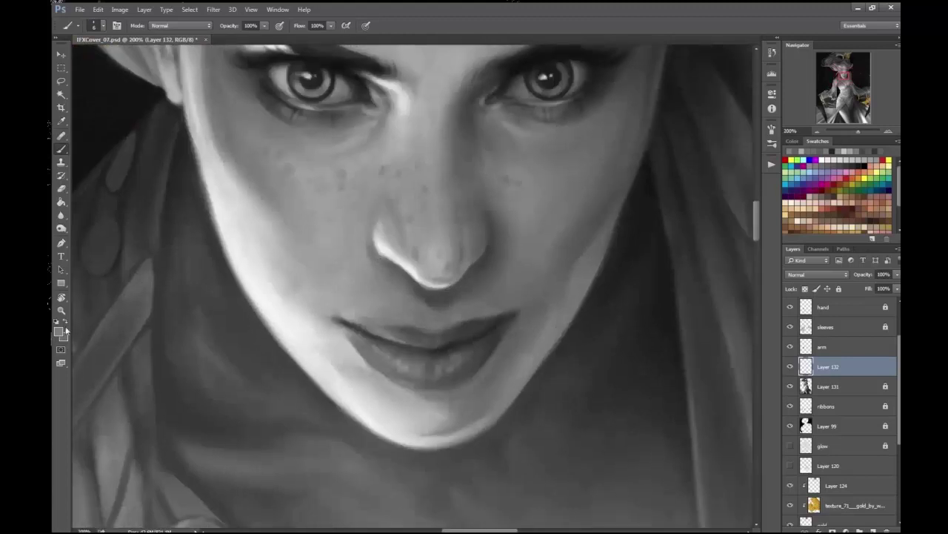
key(ctrl+minus)
key(ctrl+minus)
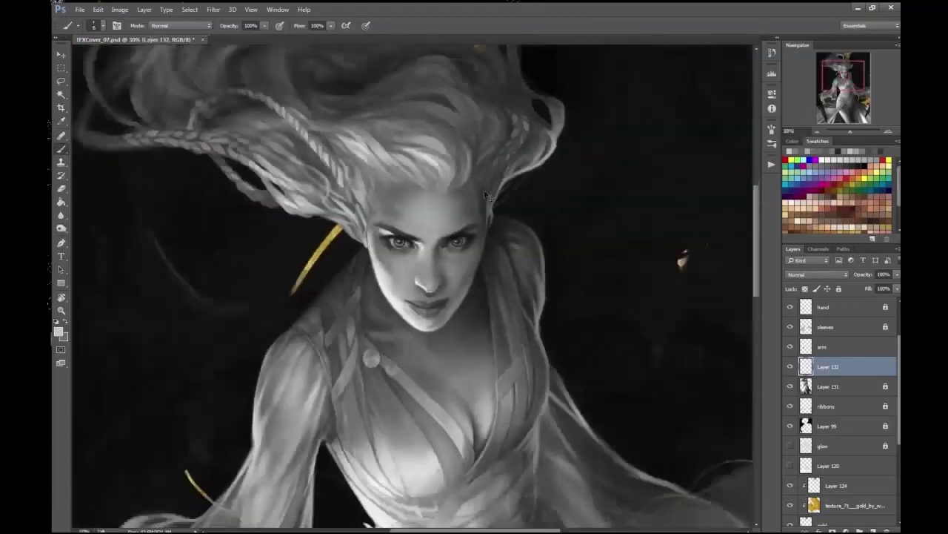
- Mirror the canvas horizontally again and retouch the mouth, changing the foreground colour to mid grey
key(ctrl+minus)
key(ctrl+plus)
key(ctrl+plus)
key(ctrl+minus)
key(ctrl+minus)
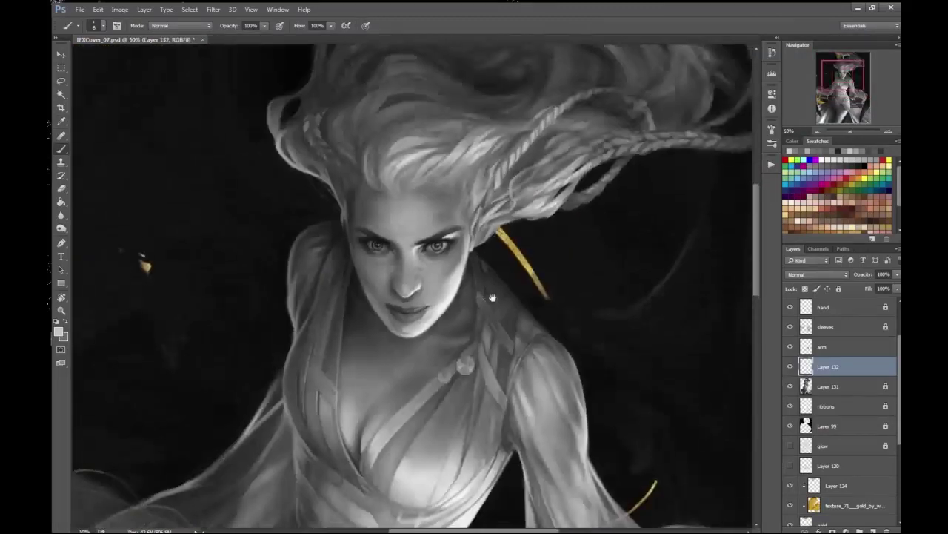
key(ctrl+plus)
key(ctrl+plus)
key(ctrl+plus)
click(58, 332)
key(Return)
key(ctrl+minus)
key(ctrl+minus)
key(ctrl+minus)
key(ctrl+minus)
key(ctrl+minus)
key(ctrl+minus)
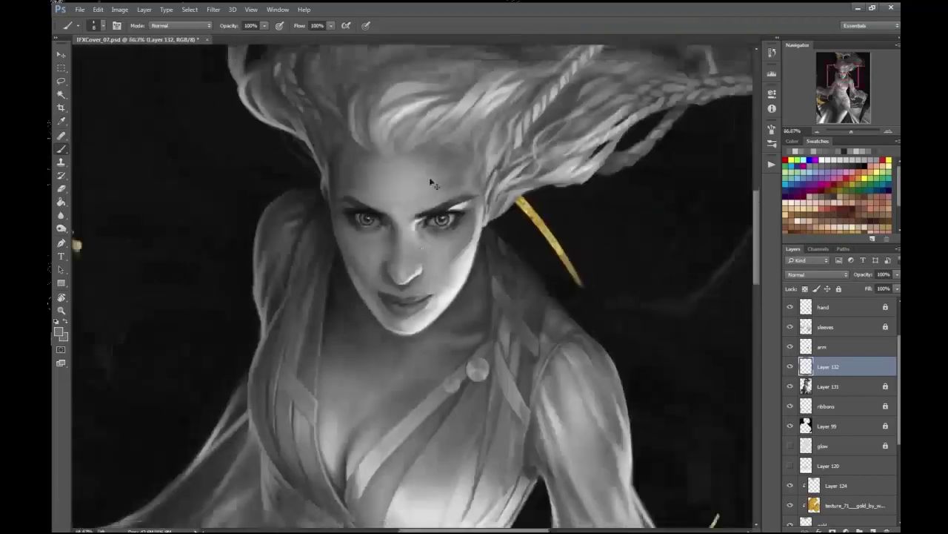
- Set a lighter mid grey and blend the lower lip in the mirrored view with a size 20 brush
key(ctrl+plus)
key(ctrl+plus)
key(ctrl+plus)
key(ctrl+plus)
key(ctrl+plus)
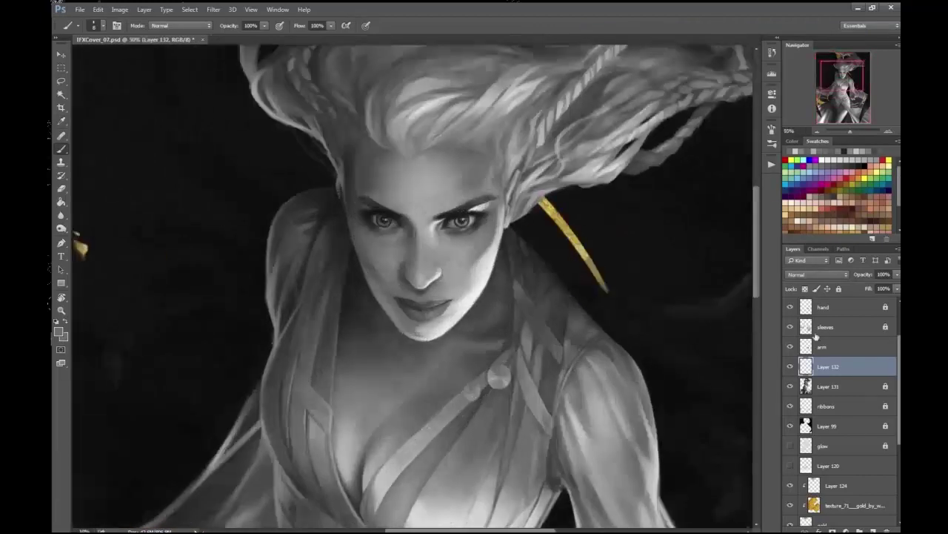
key(ctrl+plus)
click(60, 331)
key(Return)
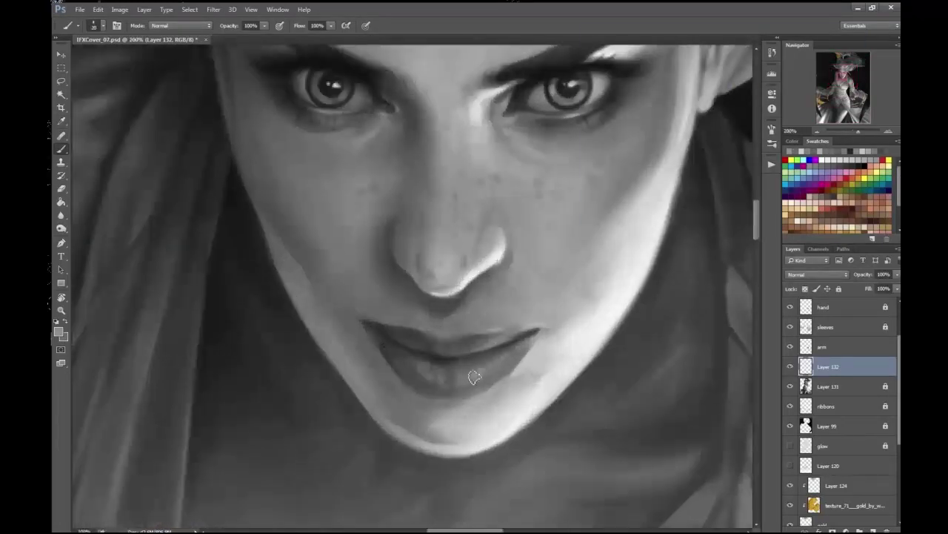
key(ctrl+minus)
scroll(501, 269, up, 2)
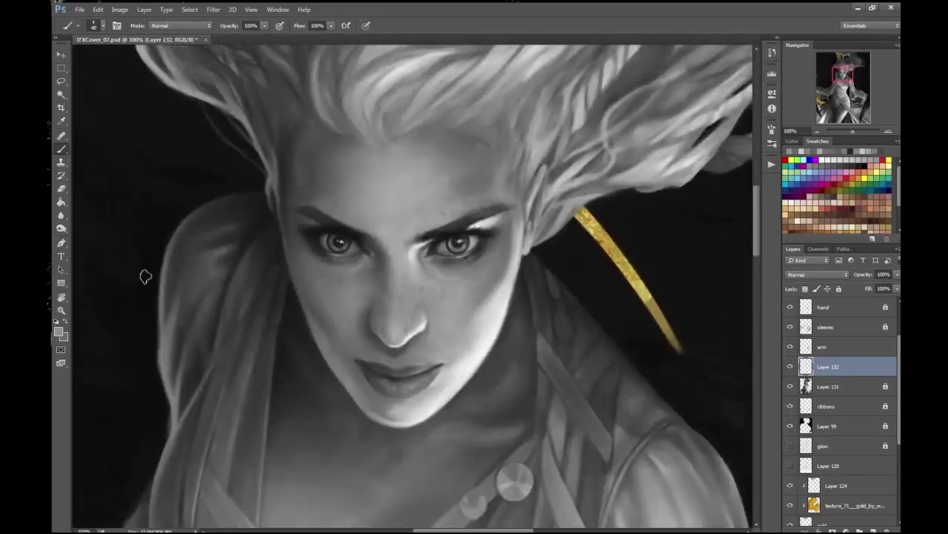
- Set a near-black foreground colour, darken the edges of the eyes with a size 10 brush, and save the file
key(ctrl+plus)
click(59, 331)
key(Return)
key(b)
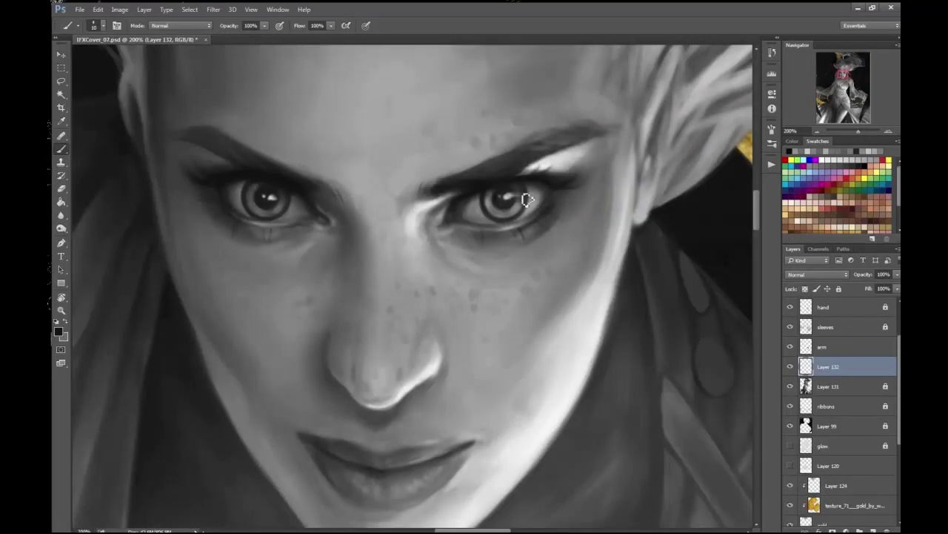
key(ctrl+minus)
key(ctrl+minus)
key(ctrl+minus)
key(ctrl+minus)
key(ctrl+minus)
key(ctrl+s)
key(ctrl+minus)
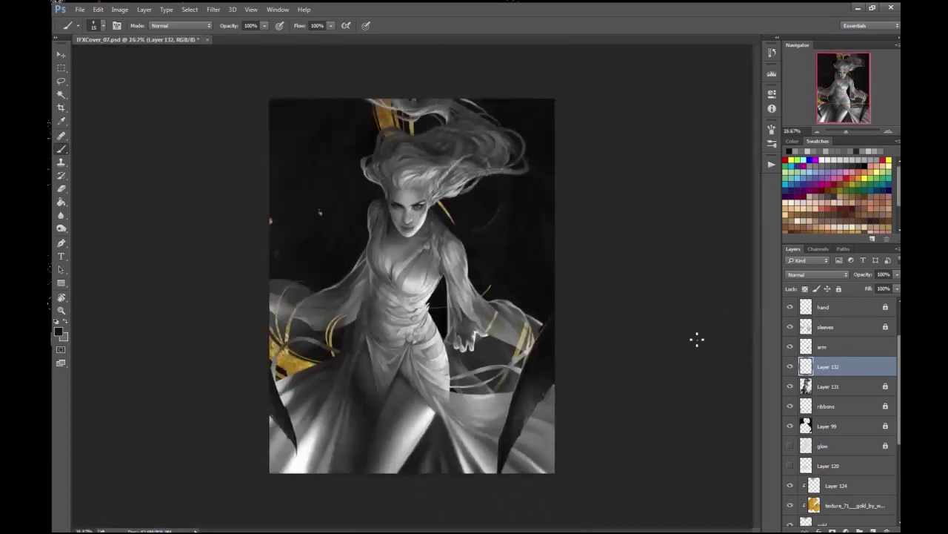
- Mirror the canvas horizontally and add a new empty layer above Layer 132
key(ctrl+shift+h)
key(ctrl+plus)
key(ctrl+plus)
key(ctrl+plus)
key(ctrl+plus)
key(ctrl+plus)
key(ctrl+plus)
key(x)
key(ctrl+minus)
key(ctrl+minus)
key(ctrl+shift+alt+n)
- Paint light-grey touches around the corner of the lower lip on Layer 133, using a size 7 brush
key(ctrl+plus)
key(ctrl+plus)
key(bracketleft)
key(bracketleft)
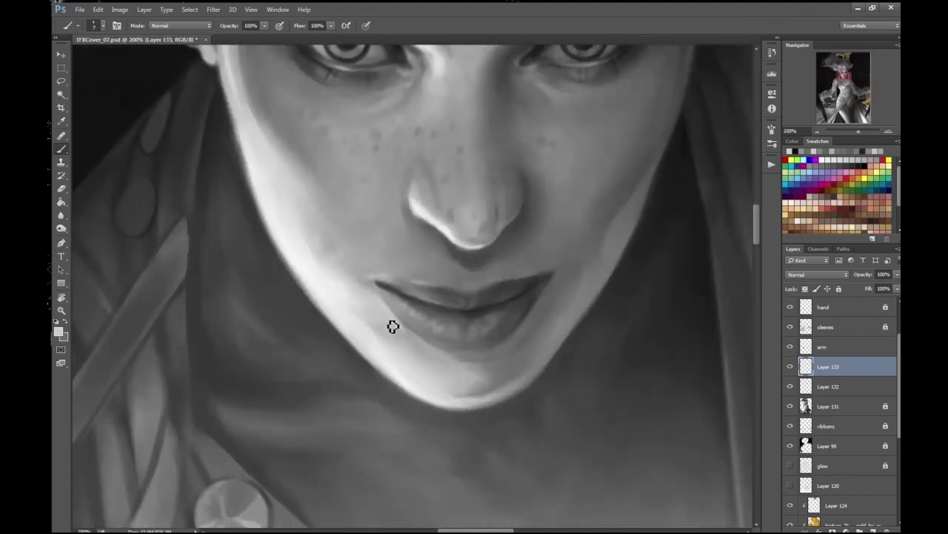
key(ctrl+minus)
key(ctrl+minus)
key(ctrl+minus)
key(ctrl+minus)
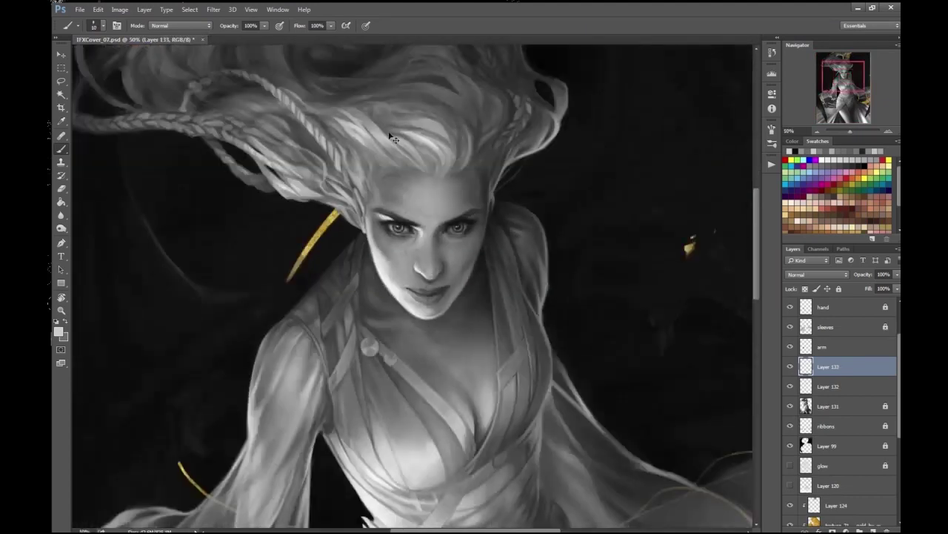
- Blend the chin area below the lower lip with mid-grey strokes, using a size 15 brush
key(ctrl+plus)
key(ctrl+plus)
key(bracketright)
key(bracketright)
key(ctrl+plus)
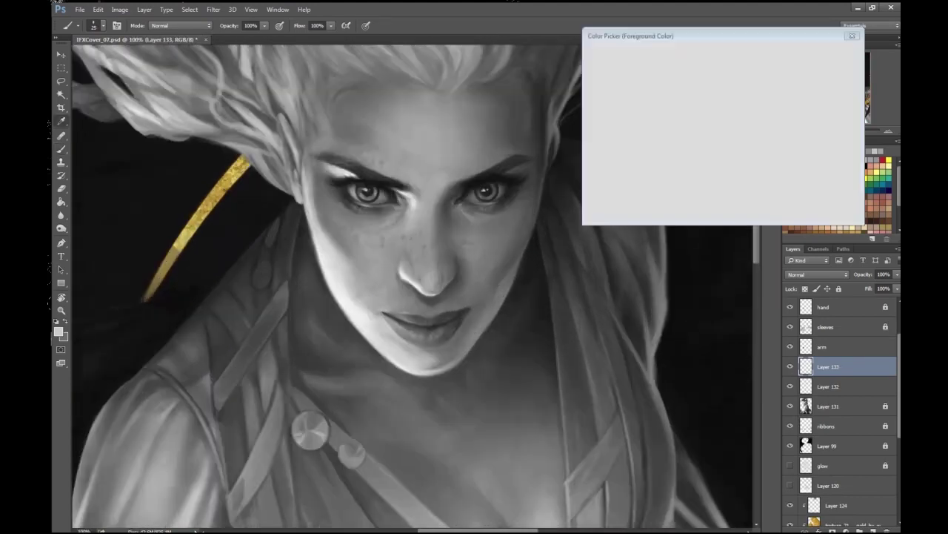
key(x)
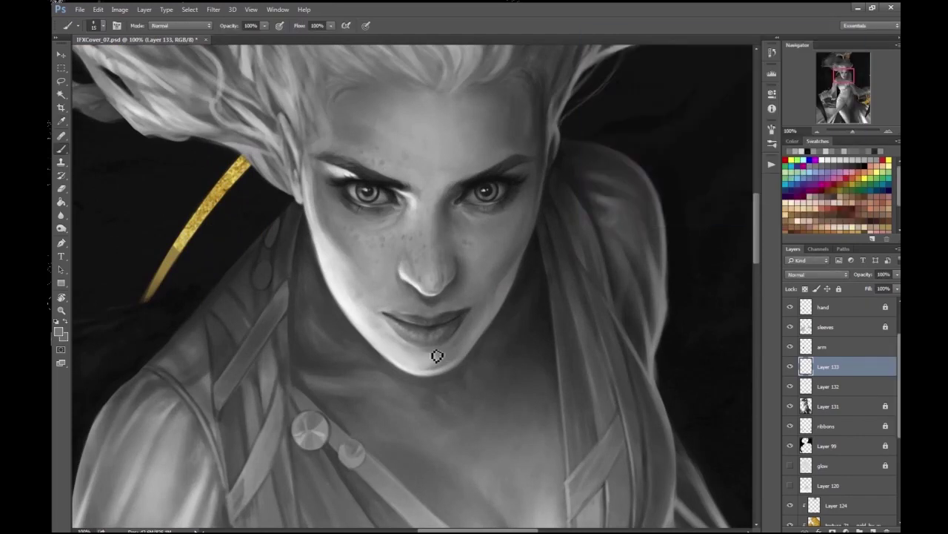
- Set a near-black colour and darken the lower lids of both eyes with a brush of size 10 to 15
key(ctrl+minus)
key(ctrl+minus)
key(ctrl+minus)
key(ctrl+minus)
key(ctrl+plus)
key(ctrl+plus)
key(ctrl+plus)
key(ctrl+plus)
key(ctrl+plus)
key(i)
key(Return)
key(b)
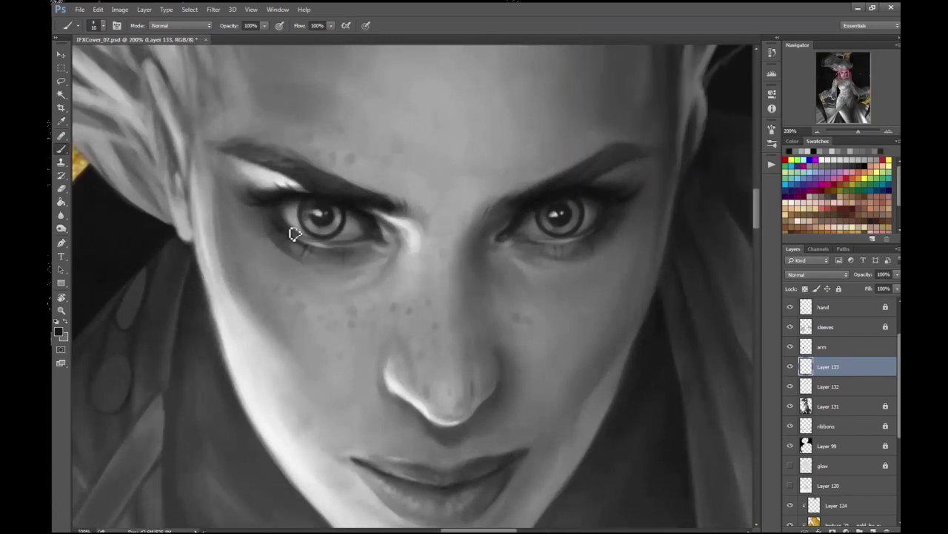
scroll(327, 249, right, 2)
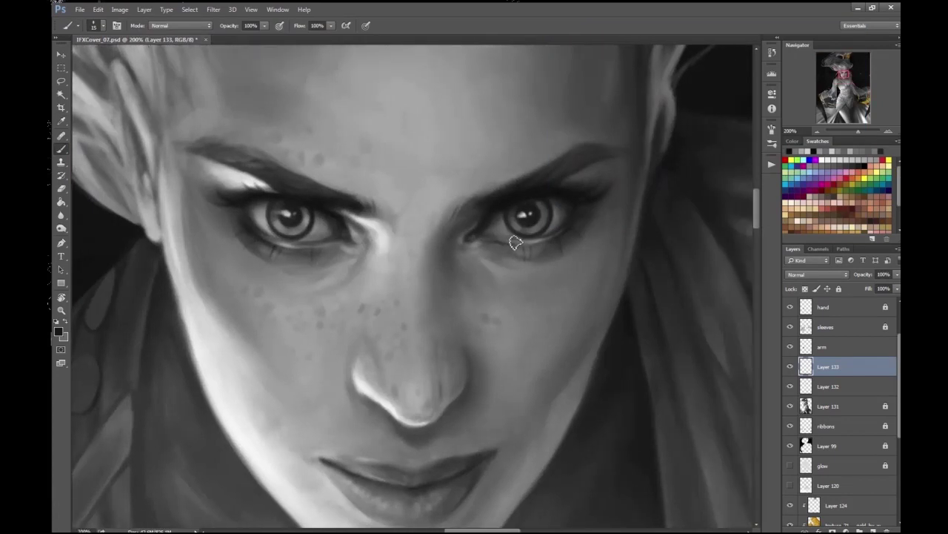
- Build up the dark shading around both eyes on Layer 133, checking the face against the whole figure
key(ctrl+minus)
key(ctrl+minus)
key(ctrl+minus)
key(ctrl+minus)
key(ctrl+minus)
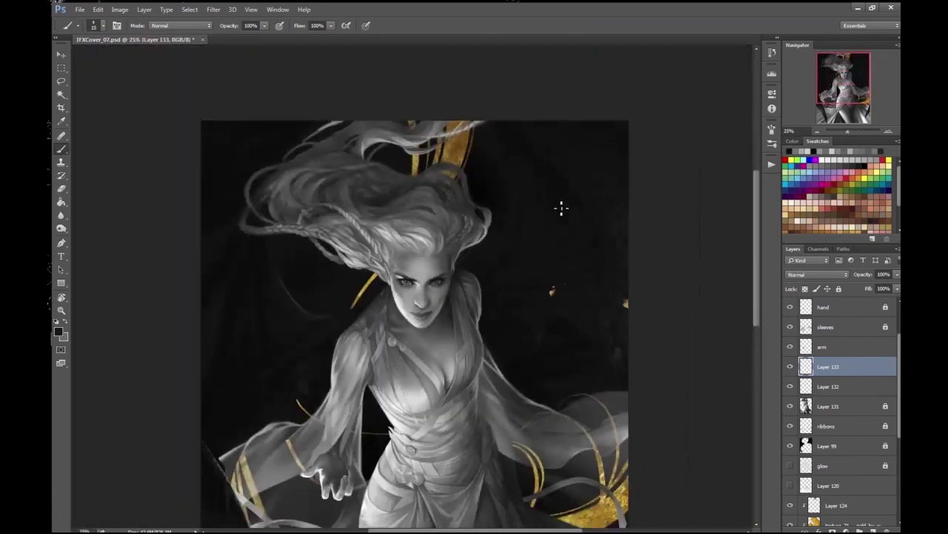
key(ctrl+plus)
key(ctrl+plus)
key(ctrl+plus)
key(ctrl+plus)
key(ctrl+minus)
key(ctrl+minus)
key(ctrl+minus)
key(ctrl+minus)
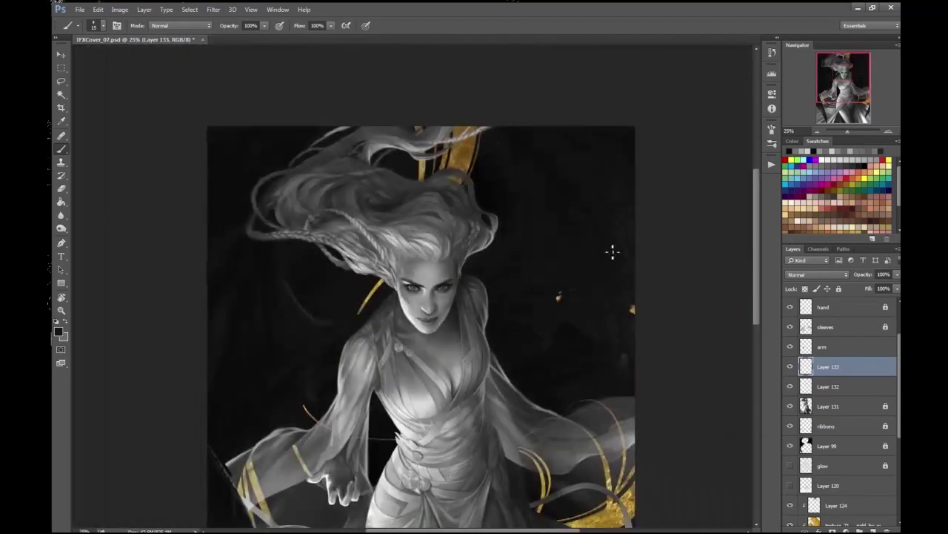
key(ctrl+plus)
key(ctrl+plus)
key(ctrl+plus)
key(ctrl+plus)
key(ctrl+minus)
key(ctrl+minus)
key(ctrl+plus)
key(ctrl+plus)
key(ctrl+minus)
key(ctrl+minus)
key(ctrl+minus)
key(ctrl+minus)
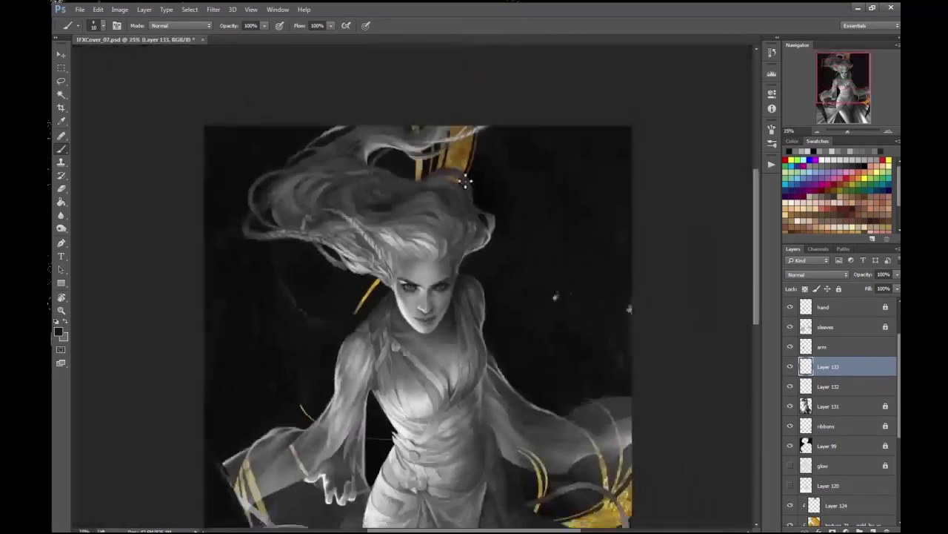
- Mirror the canvas horizontally and clean up the eye shading on Layer 133 with the Eraser
key(ctrl+minus)
key(ctrl+plus)
key(ctrl+plus)
key(ctrl+plus)
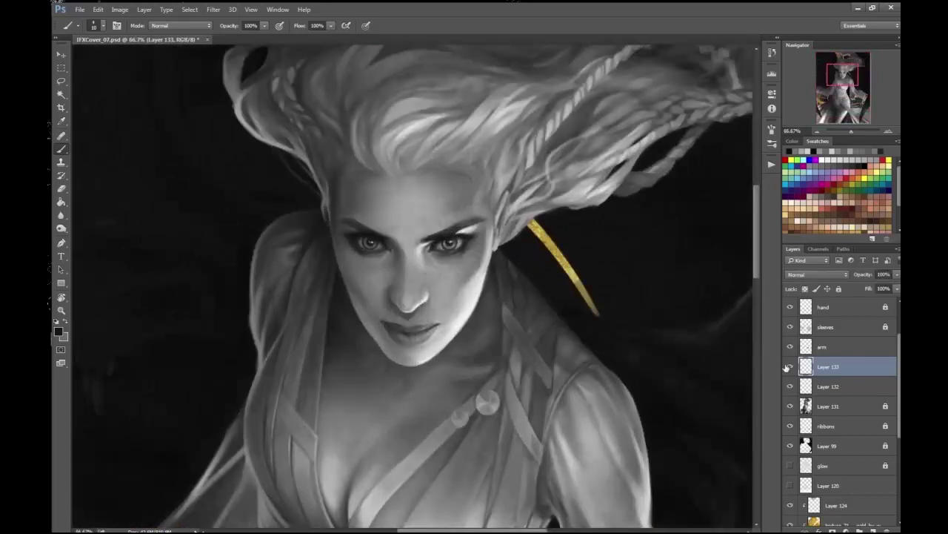
key(ctrl+plus)
key(ctrl+plus)
key(e)
key(ctrl+plus)
- Return to the Brush and refine the dark facial shading on Layer 133, reducing the brush to size 6
click(61, 150)
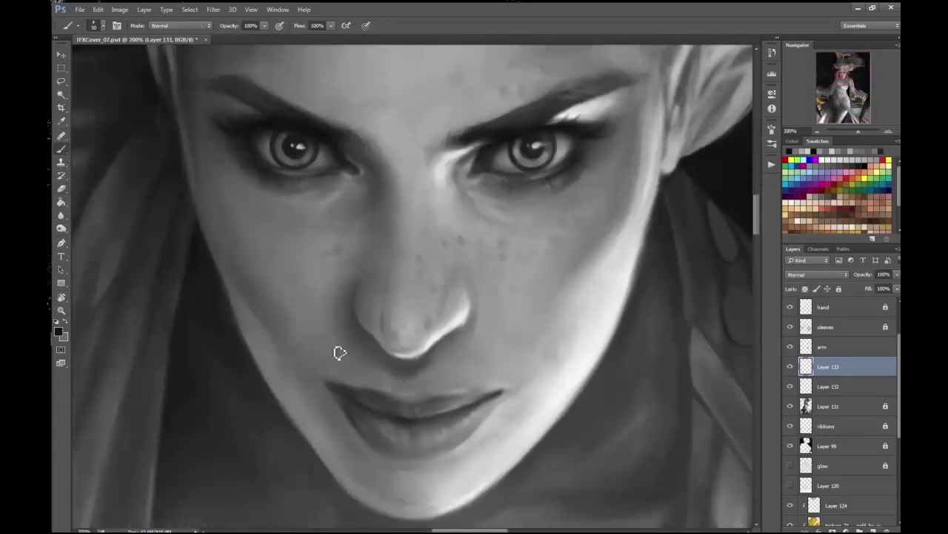
key(ctrl+minus)
key(ctrl+minus)
key(ctrl+minus)
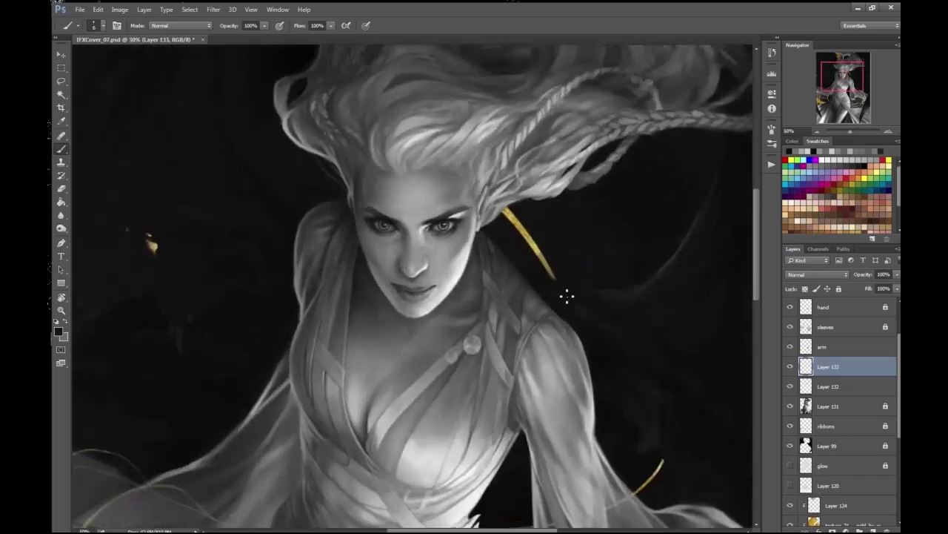
key(ctrl+minus)
key(ctrl+alt+shift+h)
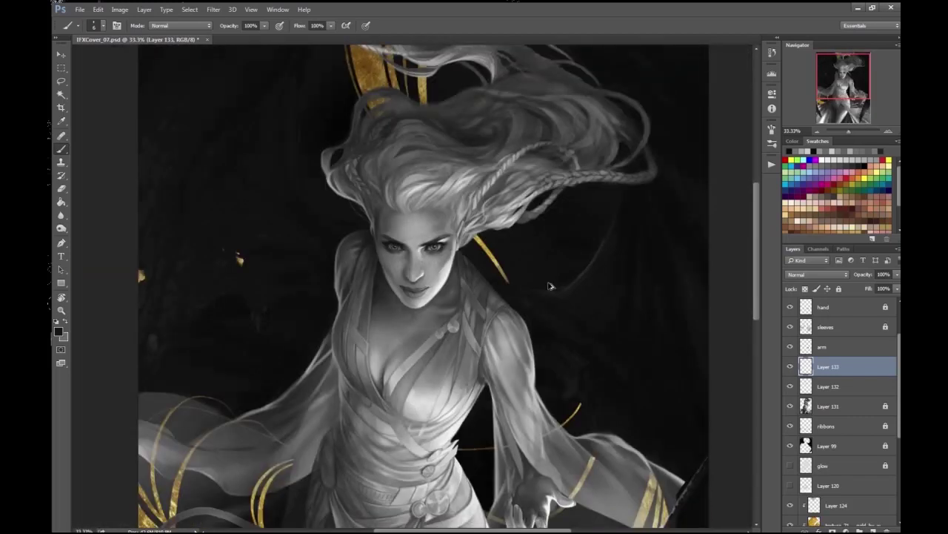
- Mirror the canvas, pick a mid-grey colour and shade the lips on Layer 133
key(ctrl+plus)
key(ctrl+plus)
key(ctrl+plus)
click(58, 331)
click(604, 126)
key(Return)
key(ctrl+plus)
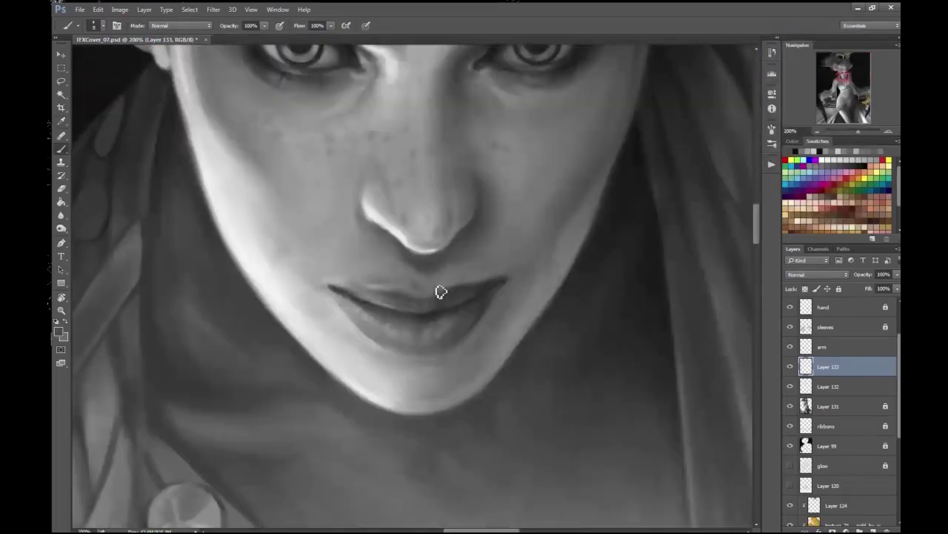
key(ctrl+minus)
key(ctrl+minus)
key(ctrl+minus)
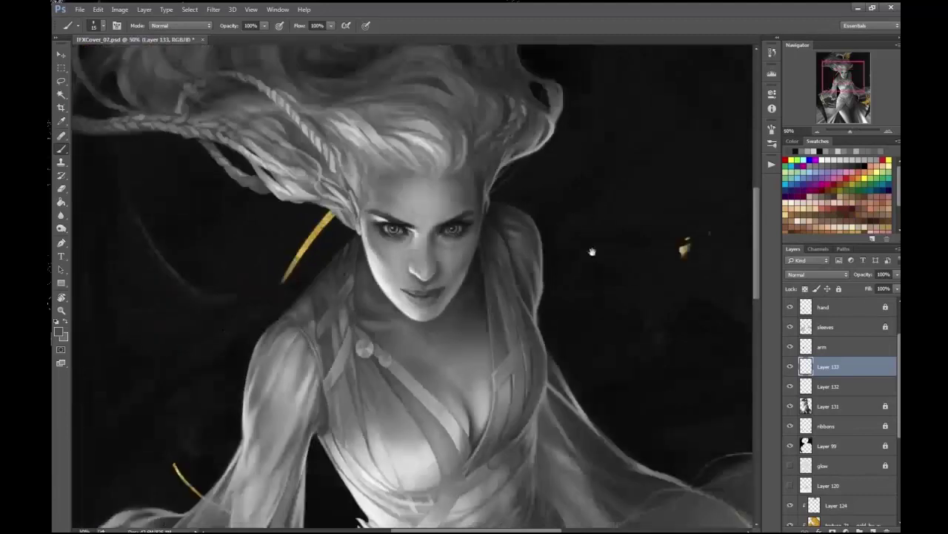
- Pick a darker grey and deepen the line between the lips on Layer 133, checking it against the face
key(ctrl+plus)
key(ctrl+plus)
key(ctrl+plus)
drag(558, 260, 552, 239)
click(58, 330)
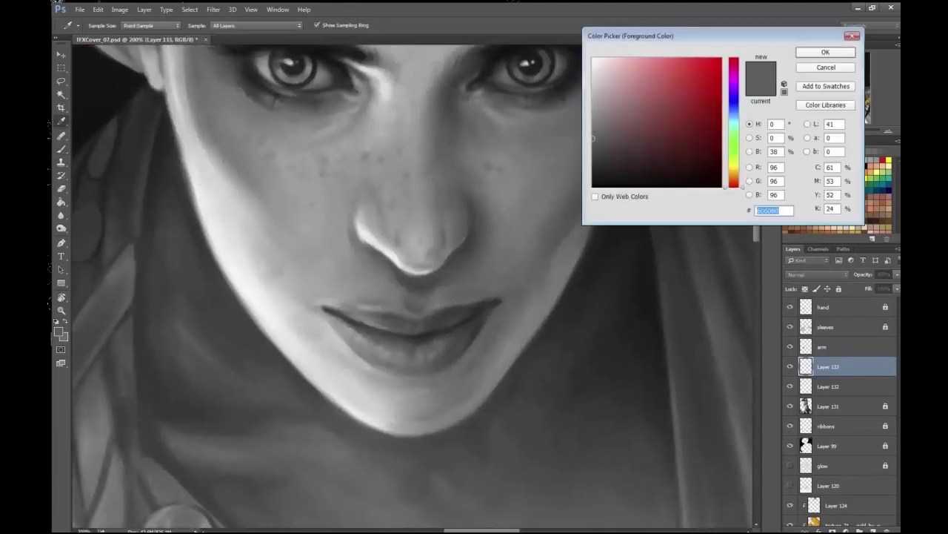
key(Return)
key(ctrl+minus)
key(ctrl+minus)
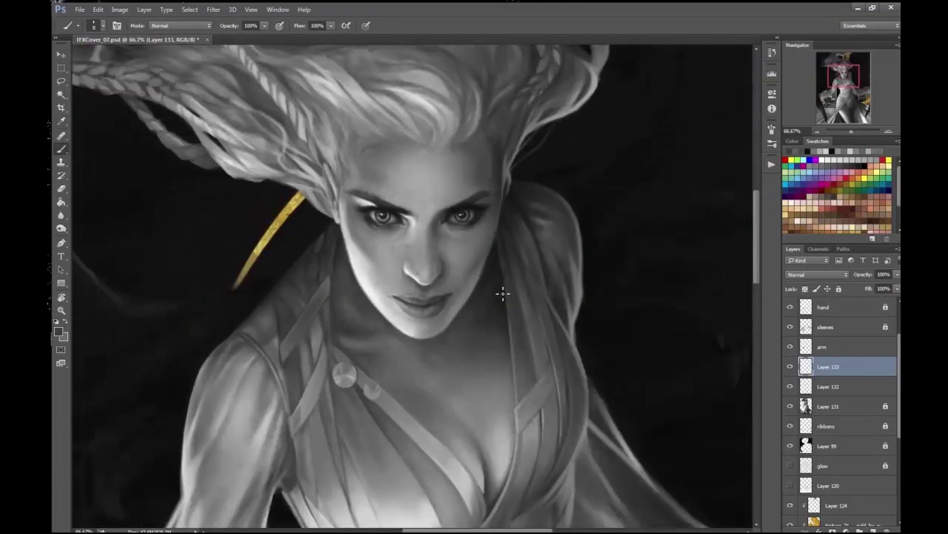
- Build up the grey modelling of the lower lip on Layer 133 with a small brush
key(ctrl+plus)
key(ctrl+plus)
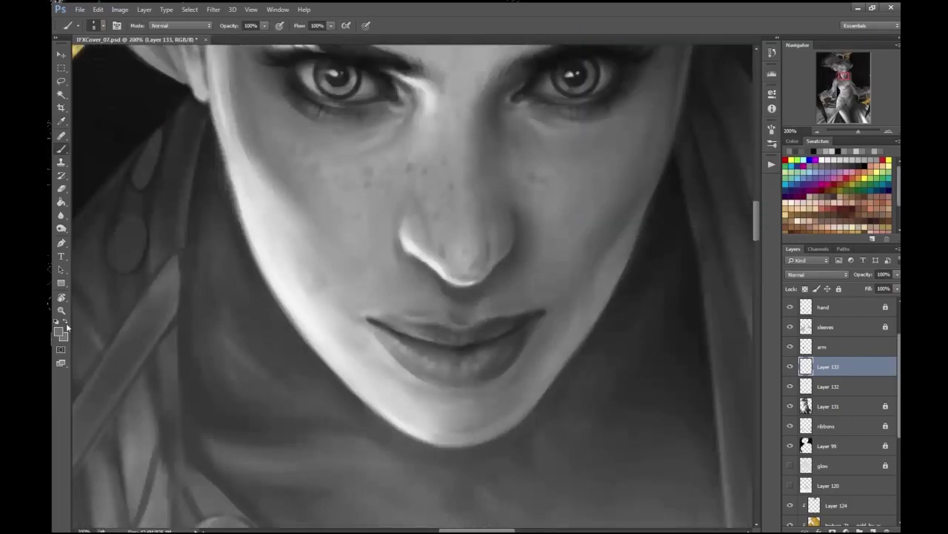
key(ctrl+minus)
key(ctrl+minus)
key(ctrl+plus)
key(ctrl+plus)
- Change the foreground to a dark grey and define the corners of the mouth on Layer 133
click(58, 331)
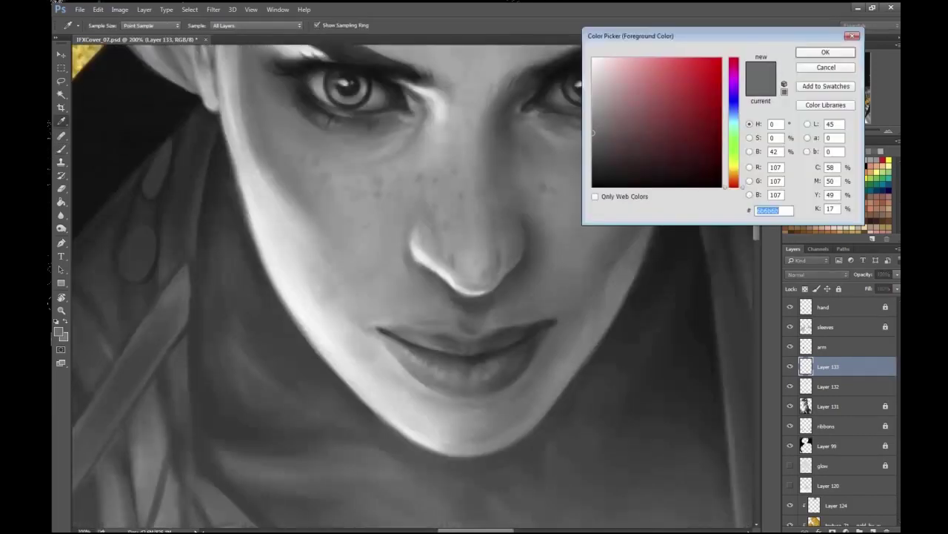
key(Return)
key(ctrl+minus)
key(ctrl+minus)
key(ctrl+plus)
key(ctrl+plus)
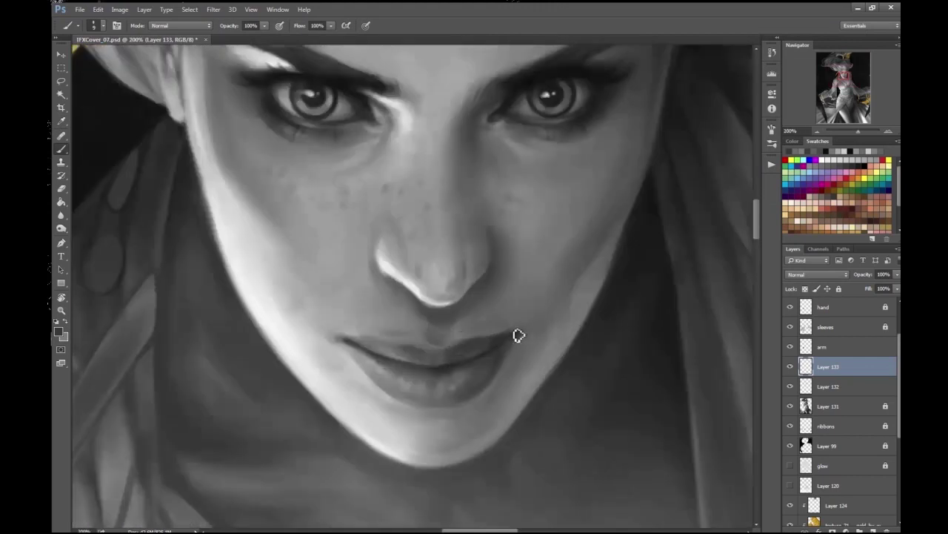
key(ctrl+minus)
key(ctrl+minus)
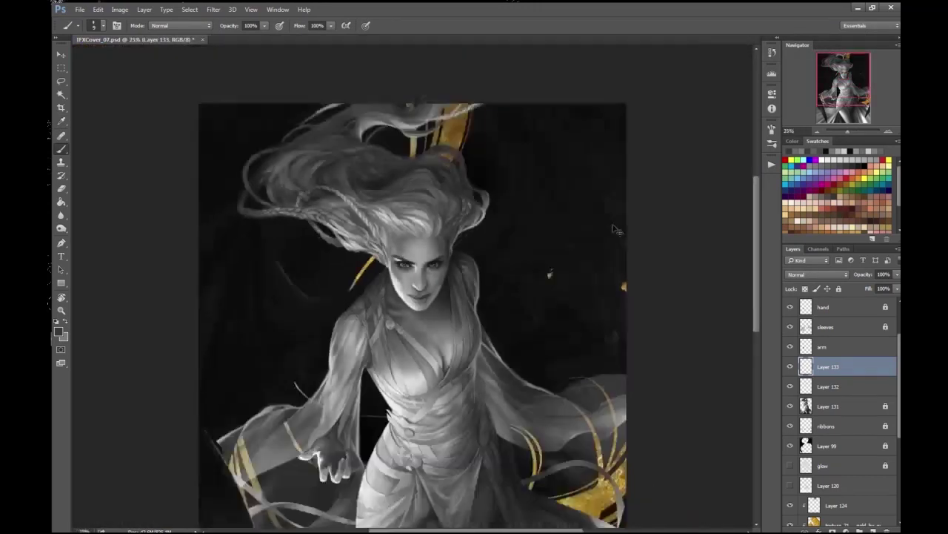
- Set a light grey colour and soften the lit skin beside the mouth with a brush of size 20
key(ctrl+plus)
key(ctrl+plus)
click(58, 330)
key(Return)
drag(407, 459, 378, 356)
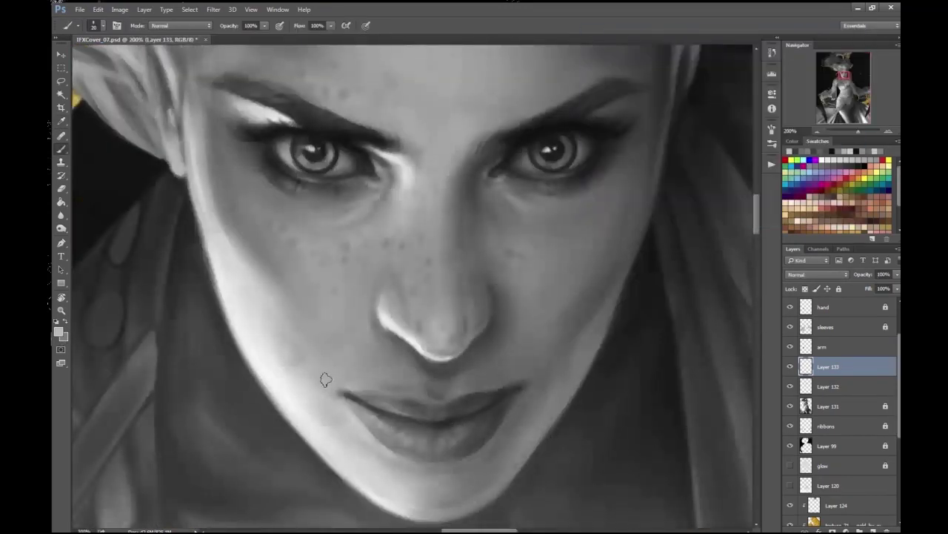
drag(440, 294, 388, 190)
key(Escape)
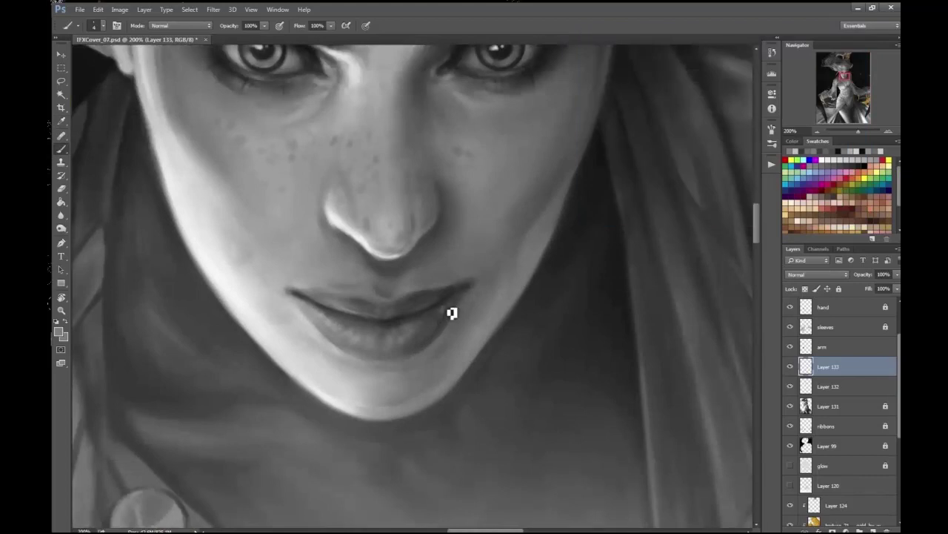
- Refine the lower lip's edge and shadow on Layer 133 with a very small dark brush
key(ctrl+minus)
drag(420, 327, 437, 342)
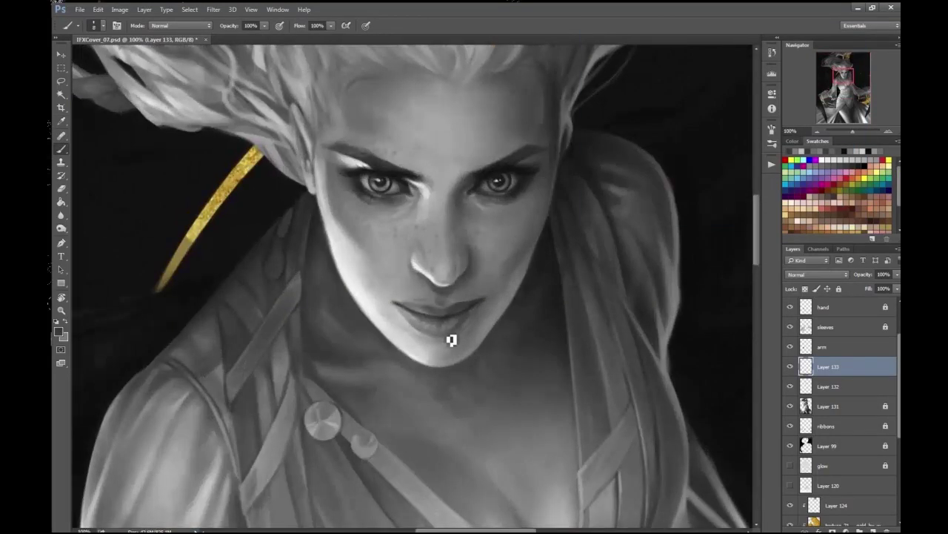
drag(479, 321, 642, 306)
key(ctrl+plus)
key(ctrl+plus)
drag(430, 281, 394, 311)
- Touch up the mouth area with a brush of size 10, mirror the canvas back and check the whole figure
key(ctrl+plus)
key(ctrl+minus)
key(ctrl+minus)
key(ctrl+minus)
key(ctrl+minus)
key(ctrl+plus)
key(ctrl+plus)
key(ctrl+plus)
key(ctrl+minus)
key(ctrl+minus)
key(ctrl+minus)
key(ctrl+minus)
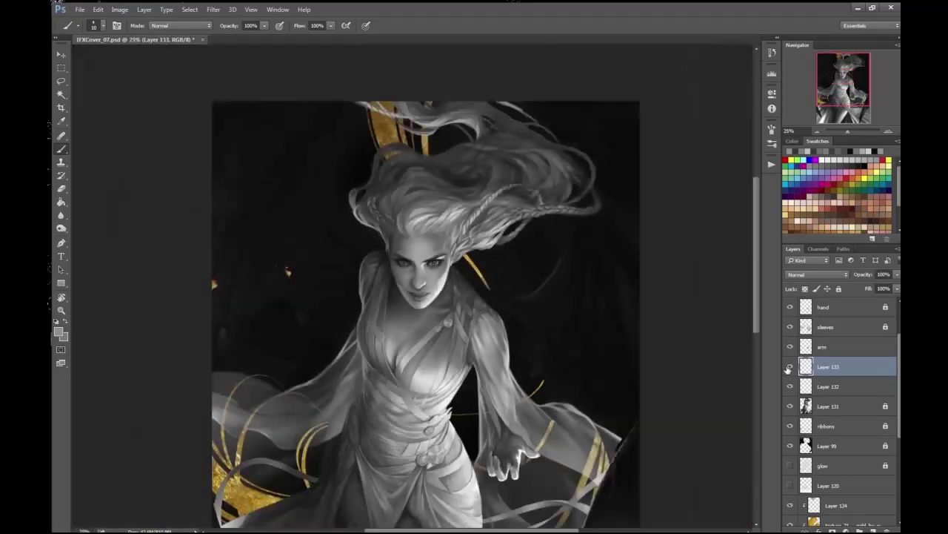
- Merge Layer 133, Layer 132 and Layer 131 into one layer
key(ctrl+plus)
key(ctrl+plus)
key(ctrl+plus)
key(ctrl+plus)
shift+click(828, 407)
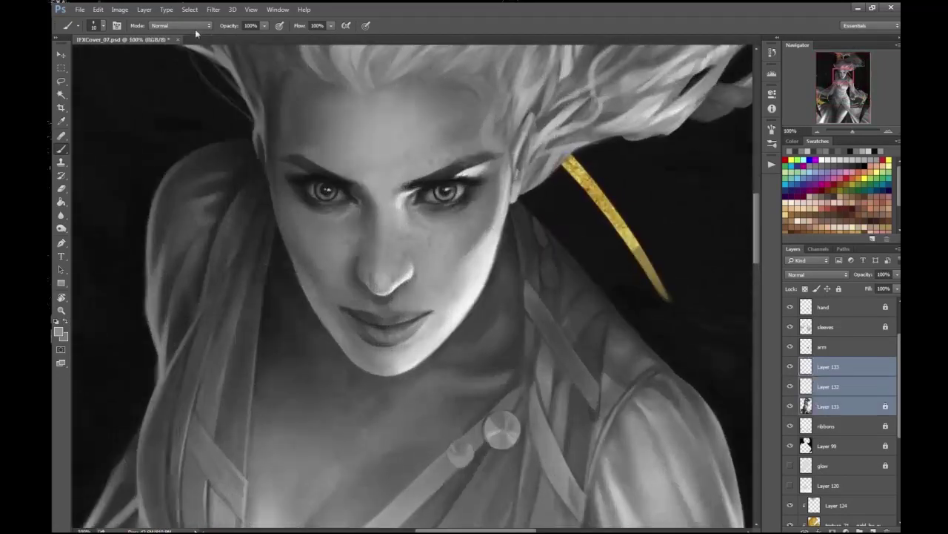
click(144, 9)
click(194, 340)
- Create a new layer above the merged Layer 133 and paint light grey accents along the nose bridge and inner eye
key(ctrl+plus)
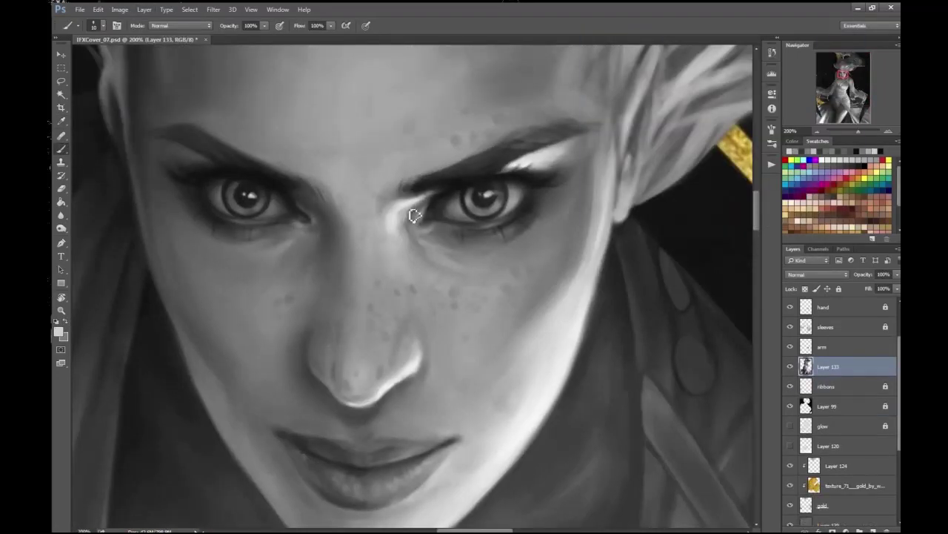
key(ctrl+minus)
key(ctrl+minus)
key(ctrl+minus)
key(ctrl+plus)
key(ctrl+plus)
key(ctrl+plus)
key(ctrl+shift+alt+n)
key(ctrl+minus)
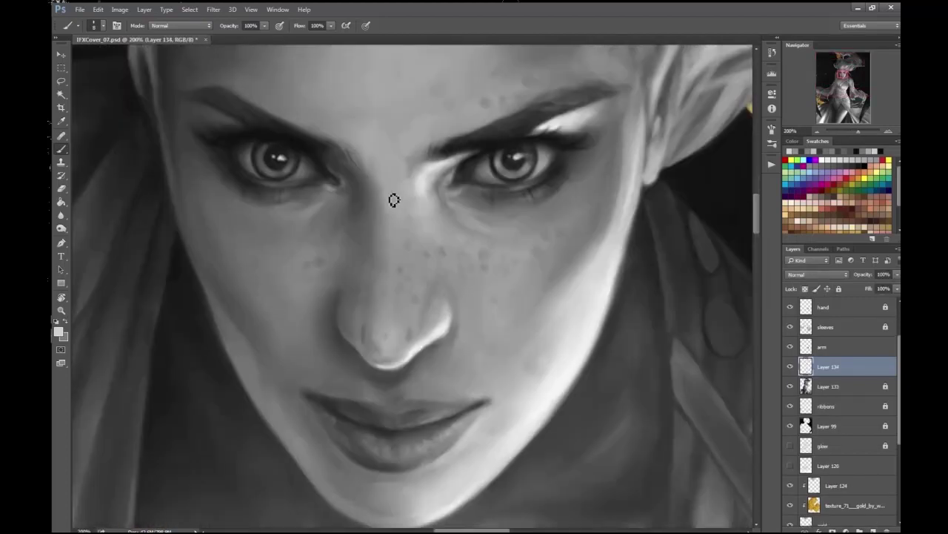
key(ctrl+minus)
key(ctrl+minus)
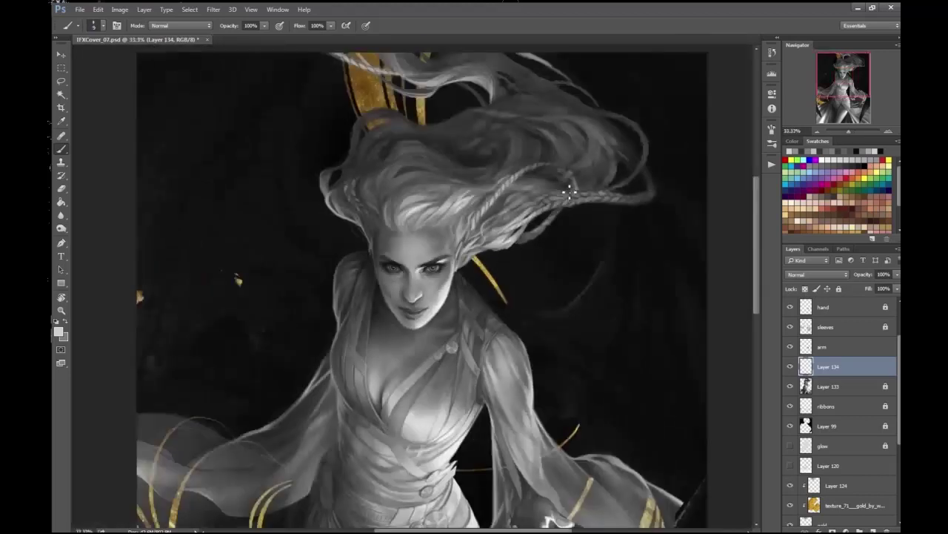
- Darken the inner brow and eye corners on Layer 134 with a near-black brush of size 5
key(ctrl+plus)
key(ctrl+plus)
key(ctrl+plus)
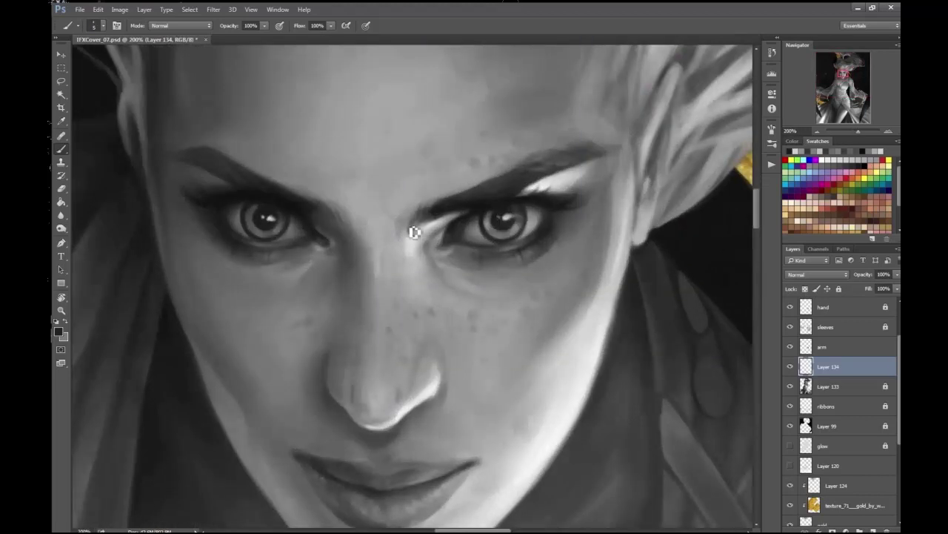
key(ctrl+minus)
key(ctrl+minus)
key(ctrl+plus)
key(ctrl+plus)
key(ctrl+minus)
key(ctrl+plus)
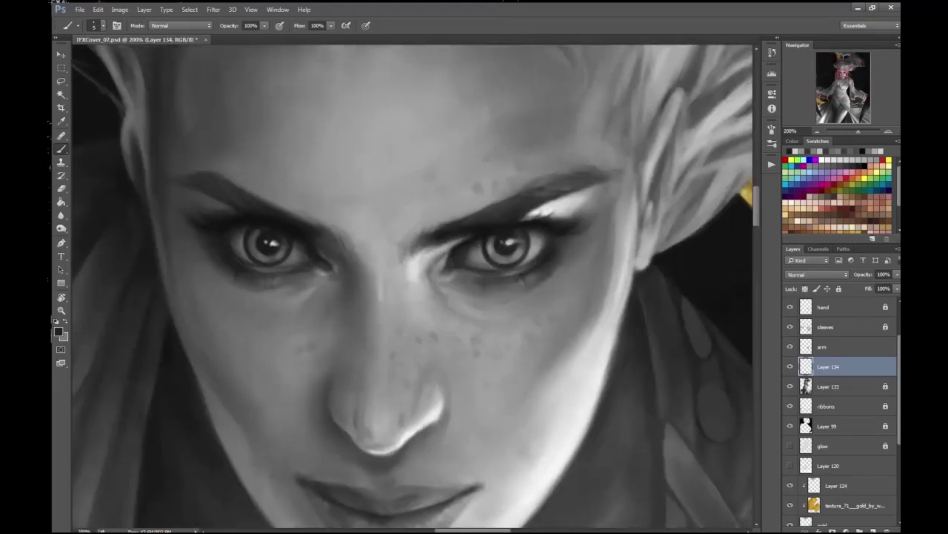
- Refine the irises and lower lids of both eyes on Layer 134 with a brush of size 5 to 6
key(ctrl+minus)
key(ctrl+plus)
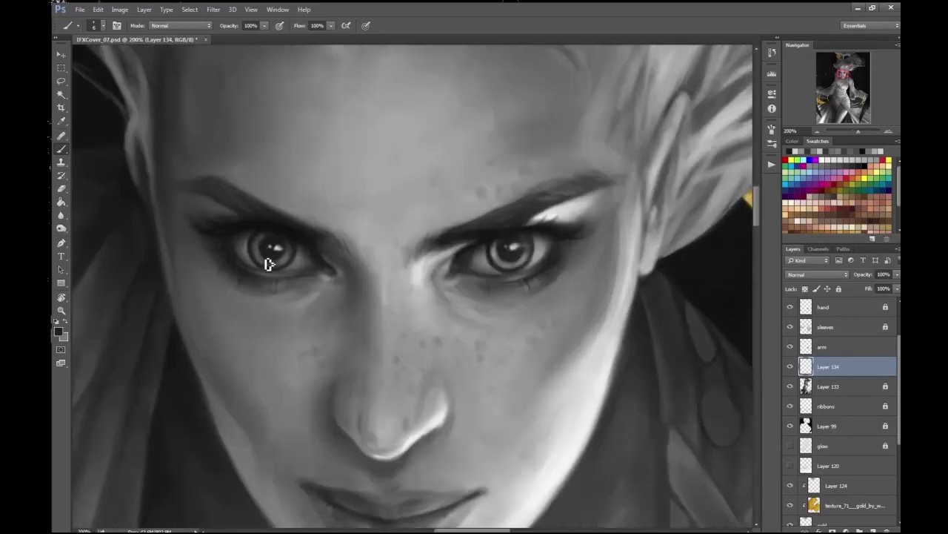
key(ctrl+minus)
key(ctrl+minus)
key(ctrl+minus)
key(ctrl+plus)
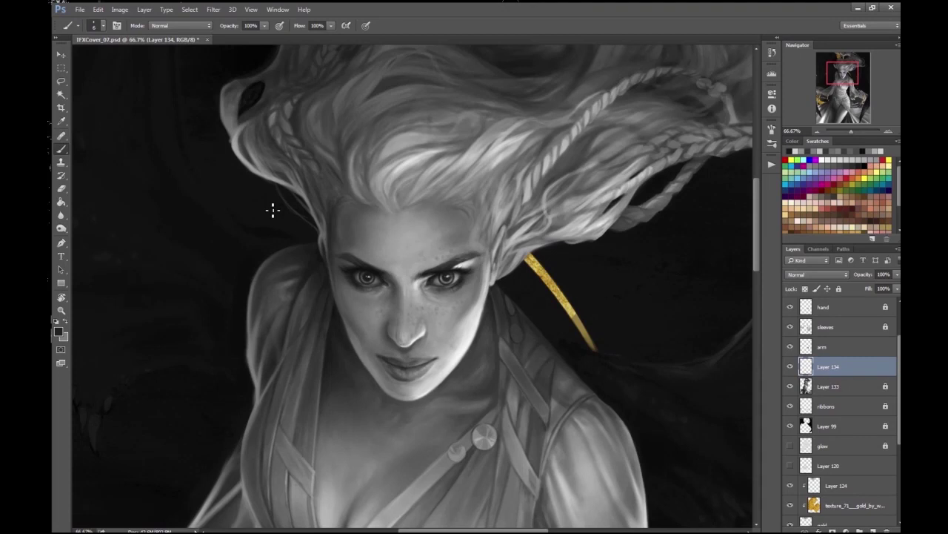
key(ctrl+plus)
key(ctrl+plus)
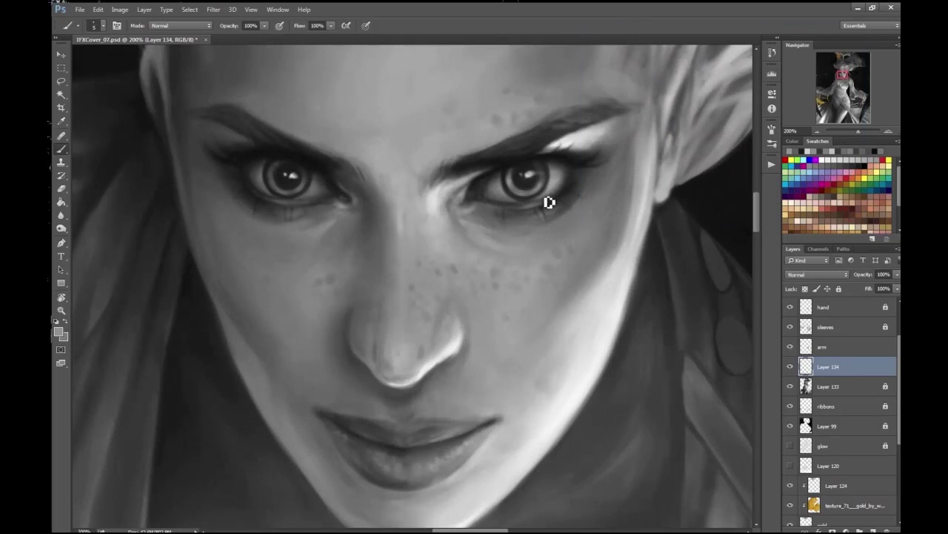
- Mirror the canvas and retouch the skin around the lit brow with a grey brush of size 15 to 25
key(ctrl+minus)
key(ctrl+minus)
key(ctrl+minus)
key(ctrl+minus)
key(ctrl+minus)
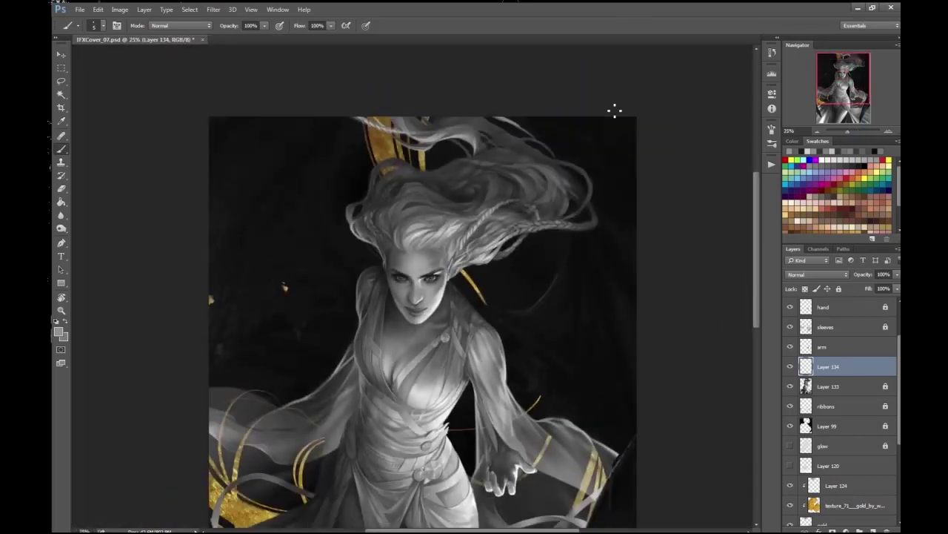
key(ctrl+plus)
key(ctrl+plus)
key(ctrl+plus)
key(ctrl+plus)
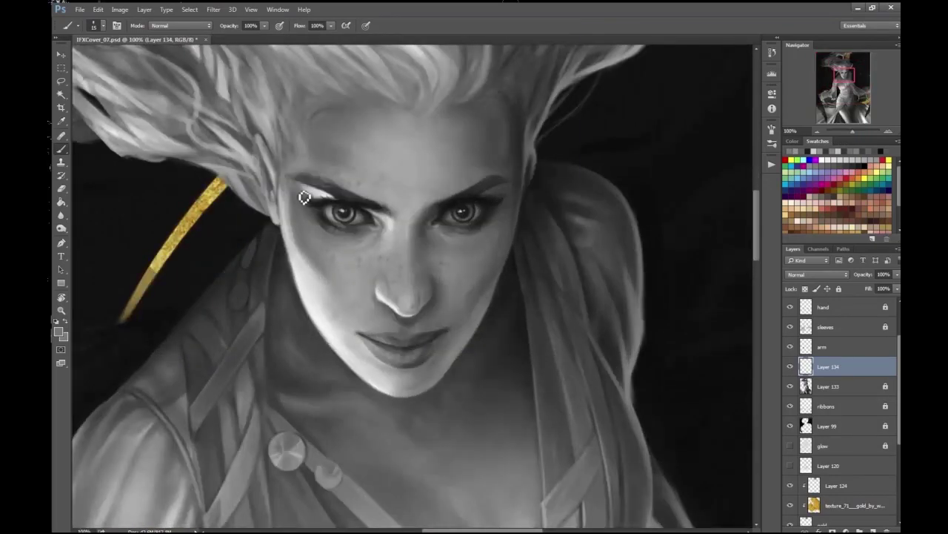
key(ctrl+minus)
key(ctrl+minus)
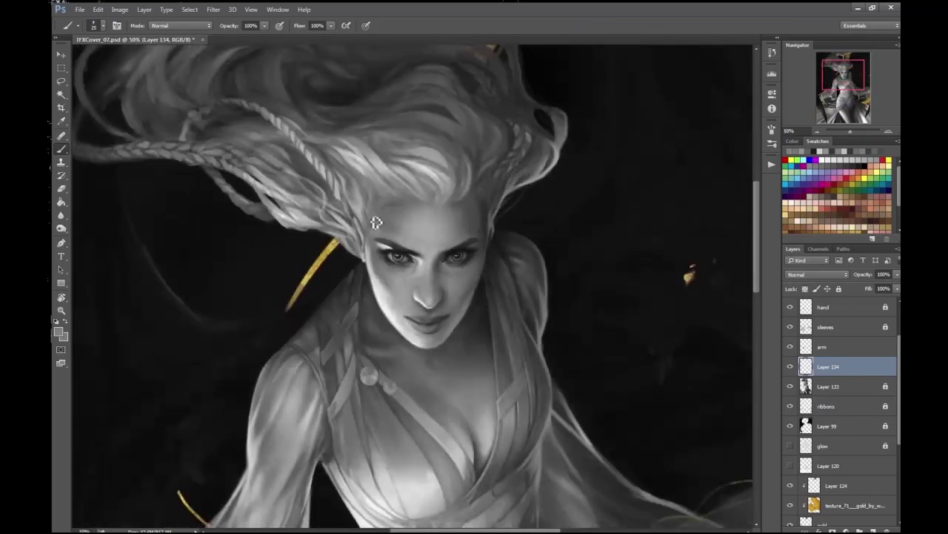
- Set a near-black colour and sharpen the upper lid of the lit eye on Layer 134
key(ctrl+plus)
key(ctrl+plus)
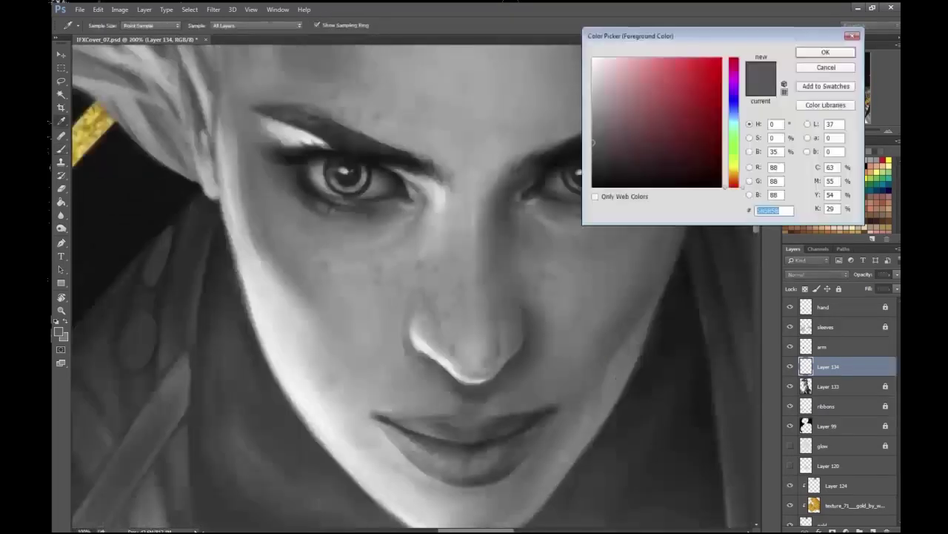
key(Return)
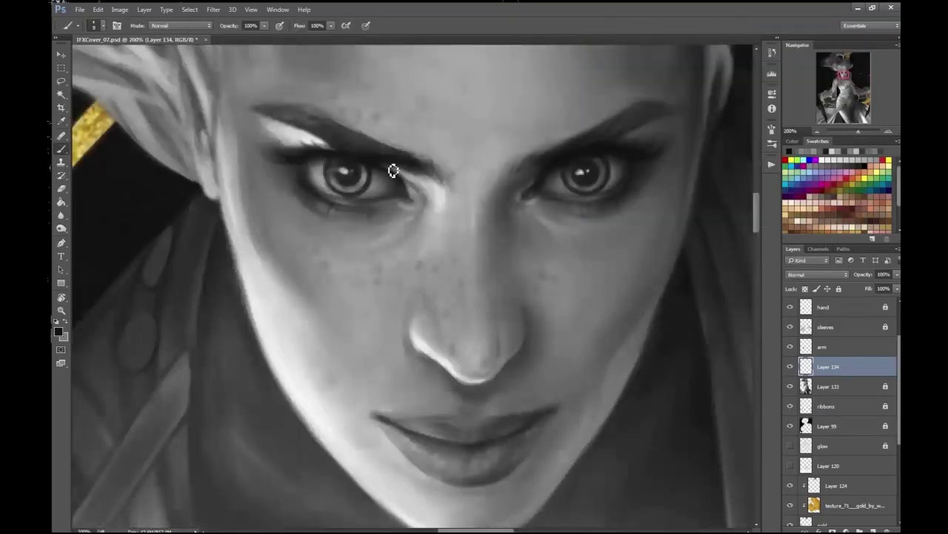
key(ctrl+minus)
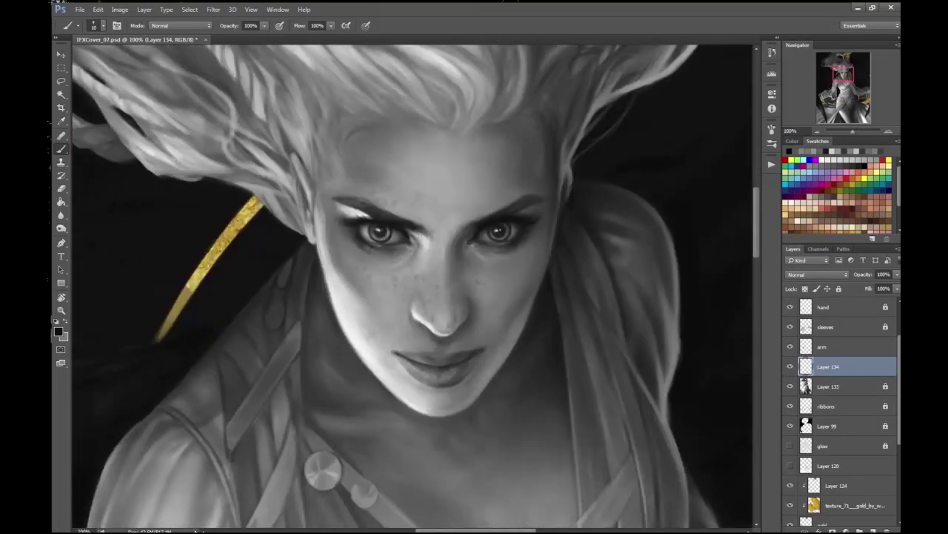
- Merge Layer 134 with the layer below, outline the lit eye's iris with the Lasso, and deselect it
key(ctrl+plus)
key(l)
key(ctrl+e)
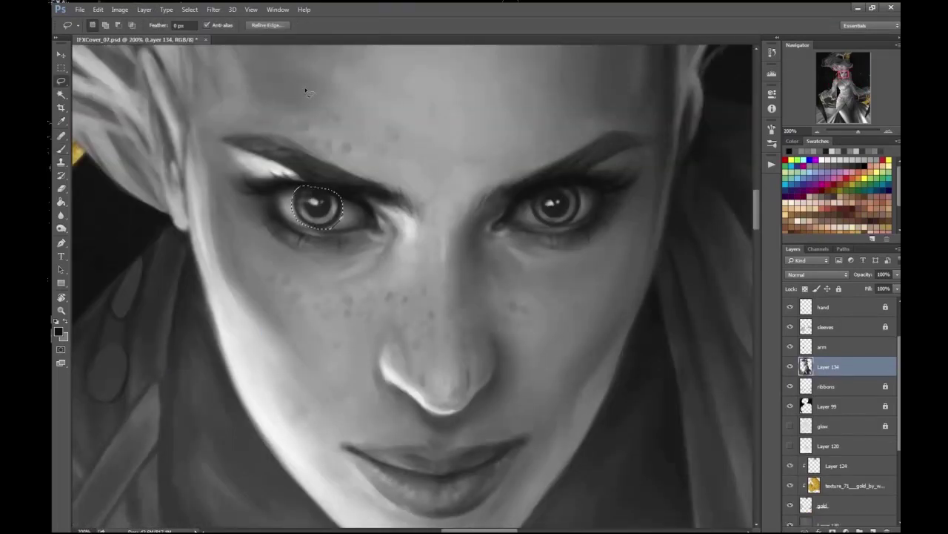
drag(334, 195, 335, 191)
click(190, 9)
click(245, 43)
key(ctrl+minus)
key(ctrl+minus)
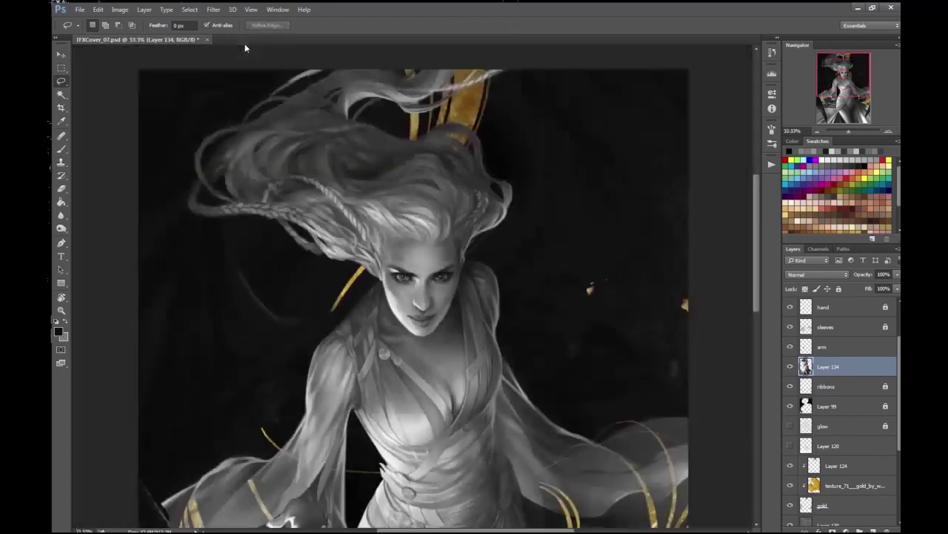
- Toggle Layer 134's visibility, restore the iris selection and paste a copy of the iris onto a new layer
click(790, 366)
click(790, 366)
key(ctrl+plus)
key(ctrl+plus)
key(ctrl+plus)
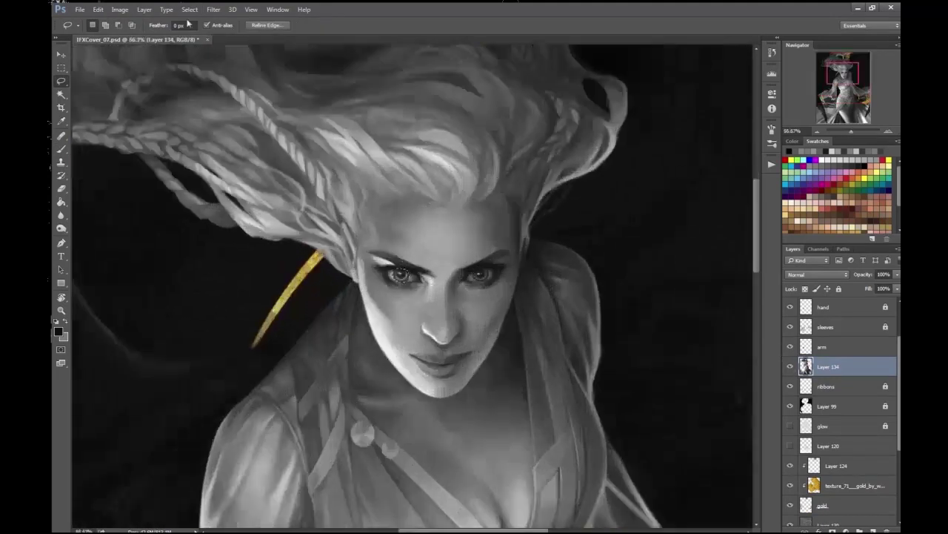
click(98, 9)
click(122, 117)
- Free-transform the iris copy on Layer 135, widening it by about 4%
key(ctrl+plus)
key(ctrl+minus)
key(ctrl+minus)
key(ctrl+minus)
key(ctrl+minus)
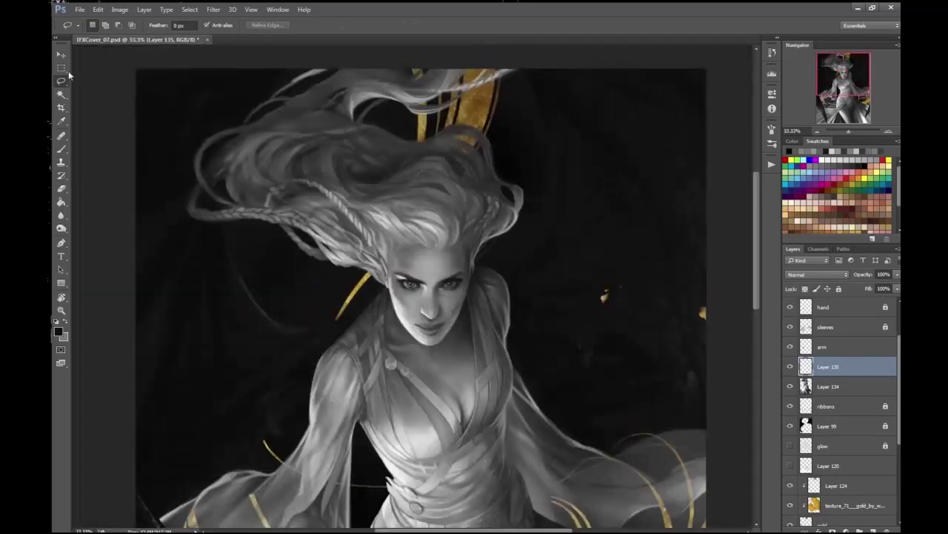
key(ctrl+t)
key(ctrl+plus)
key(ctrl+plus)
key(ctrl+plus)
key(ctrl+plus)
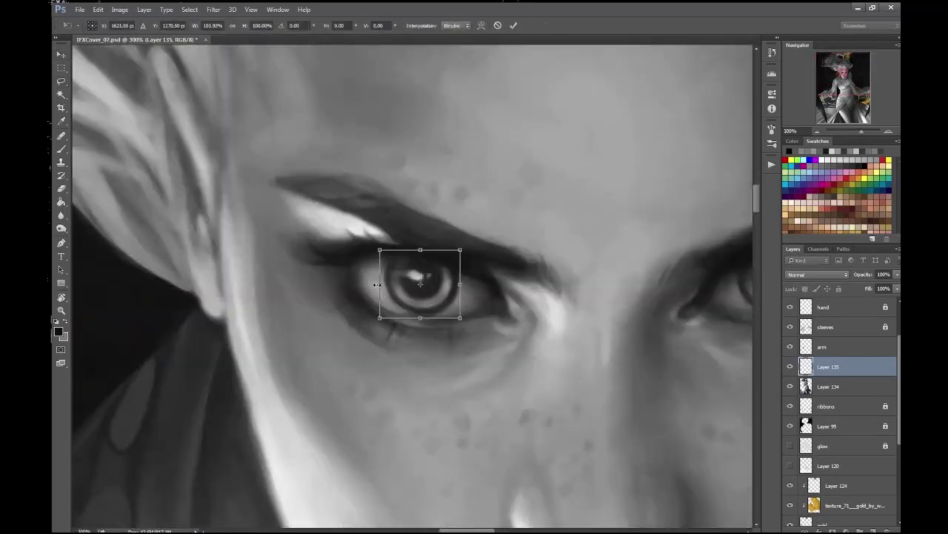
key(Return)
- Fine-tune the iris copy with a second Free Transform and mirror the canvas to check the gaze
key(ctrl+minus)
key(ctrl+plus)
key(ctrl+t)
key(Return)
key(ctrl+minus)
key(ctrl+minus)
key(ctrl+minus)
key(ctrl+minus)
key(ctrl+minus)
key(ctrl+plus)
key(ctrl+plus)
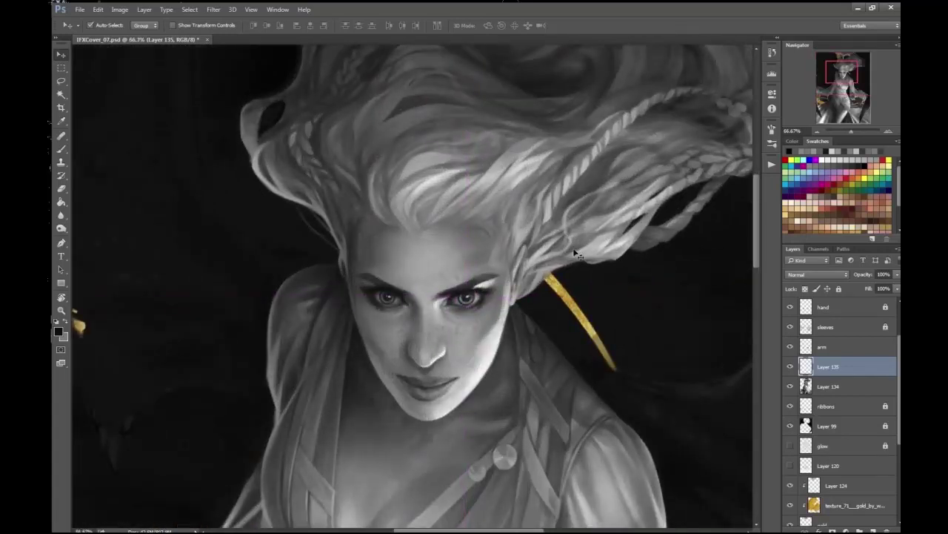
- Blend the edges of the iris copy on Layer 135 with the Eraser
key(ctrl+minus)
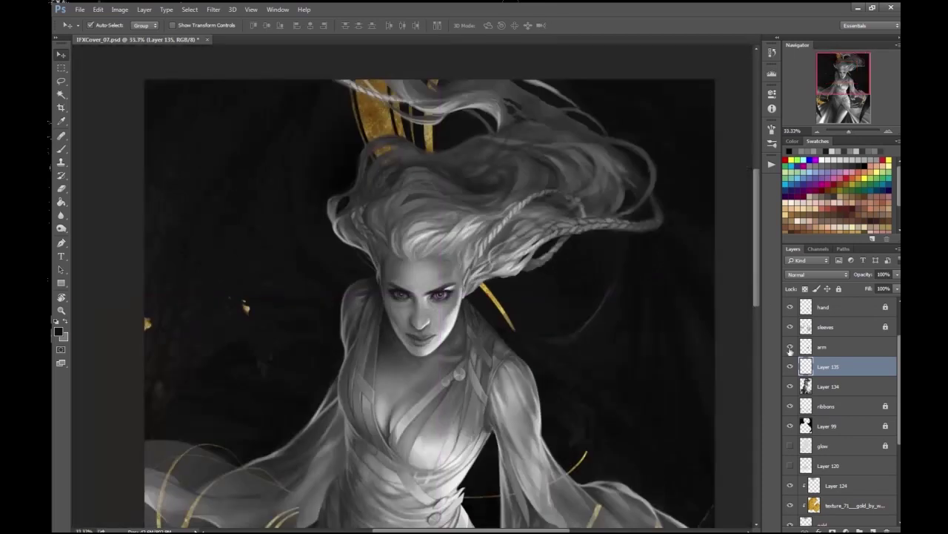
key(ctrl+plus)
key(e)
key(ctrl+plus)
- Return to the Brush with a near-black colour and refine the lit eye on Layer 135, checking the whole figure
key(b)
click(58, 331)
key(Return)
key(ctrl+minus)
key(ctrl+minus)
key(ctrl+minus)
key(ctrl+minus)
key(ctrl+plus)
key(ctrl+plus)
key(ctrl+plus)
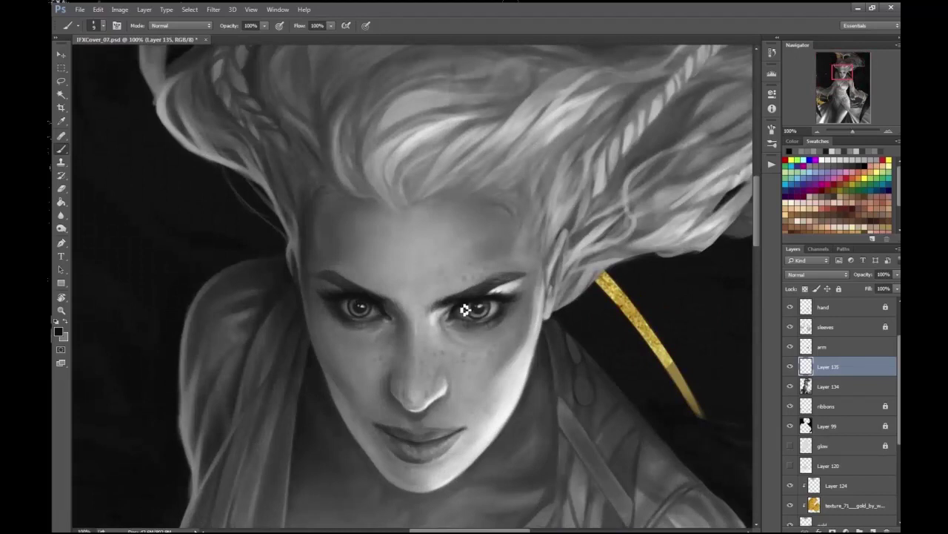
- Merge Layer 135 with Layer 134 and add a new layer clipped to the merged figure
key(ctrl+minus)
key(ctrl+minus)
key(ctrl+minus)
key(ctrl+minus)
key(ctrl+minus)
key(ctrl+plus)
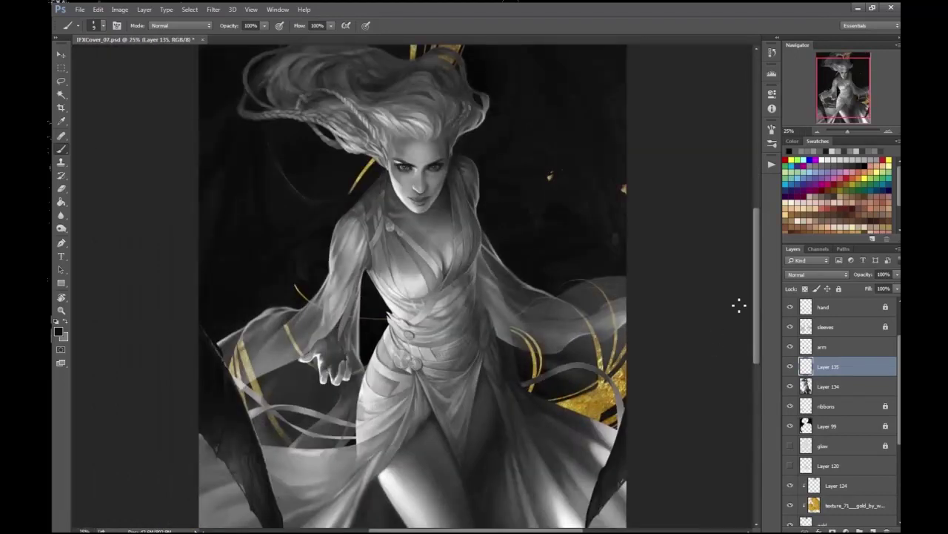
key(ctrl+plus)
key(ctrl+plus)
key(ctrl+plus)
key(ctrl+minus)
ctrl+click(828, 386)
click(144, 10)
click(156, 333)
key(ctrl+plus)
right_click(833, 366)
click(774, 255)
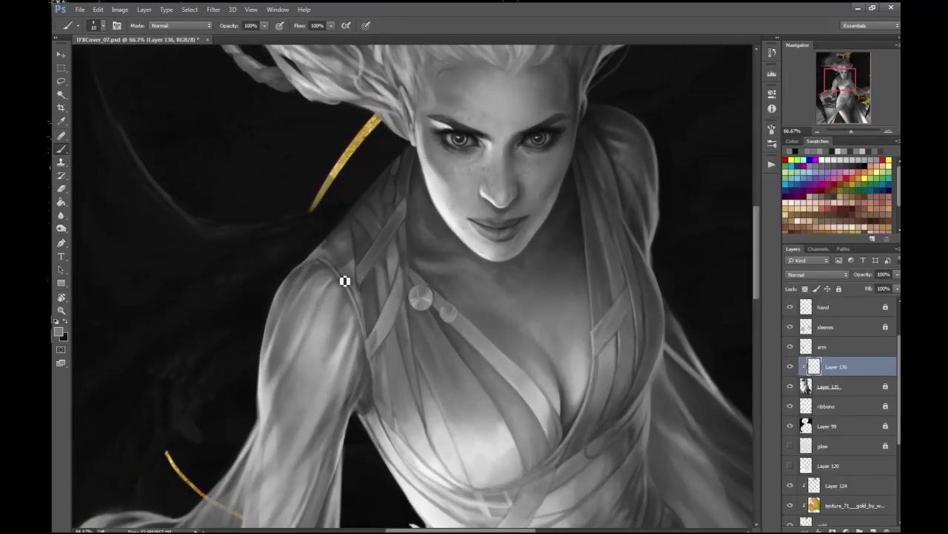
- Paint a lighter fold on the shoulder fabric with a sampled grey on Layer 136 and mirror the canvas to check it
key(ctrl+plus)
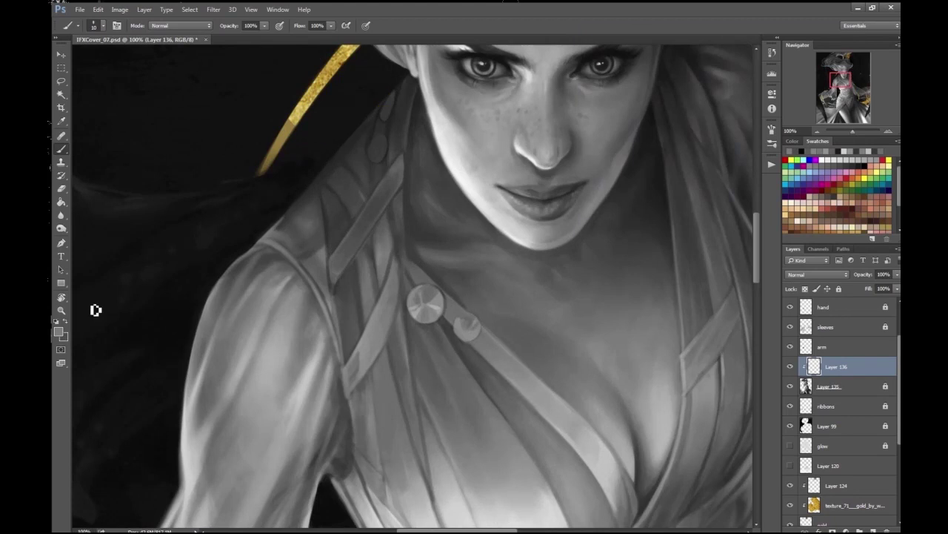
alt+click(311, 201)
drag(280, 222, 318, 191)
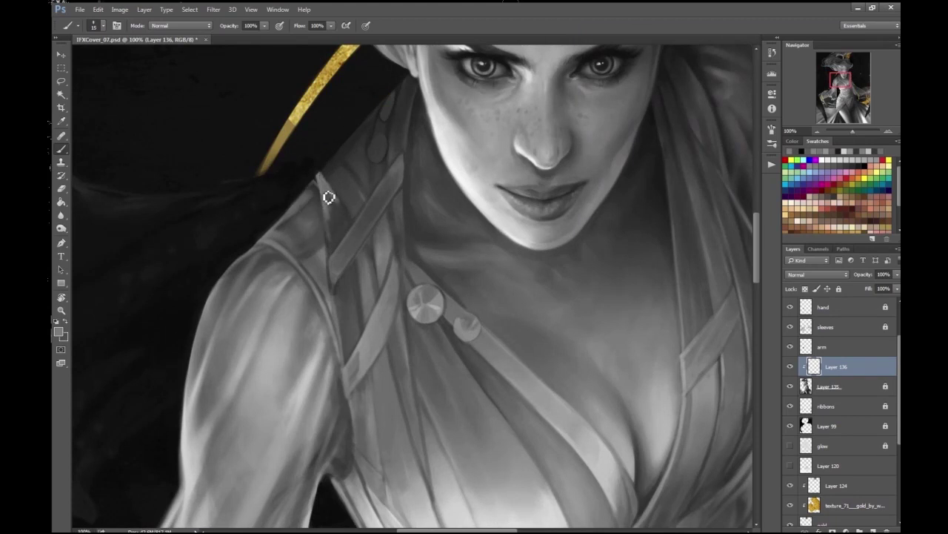
key(ctrl+minus)
key(ctrl+minus)
key(ctrl+minus)
key(ctrl+plus)
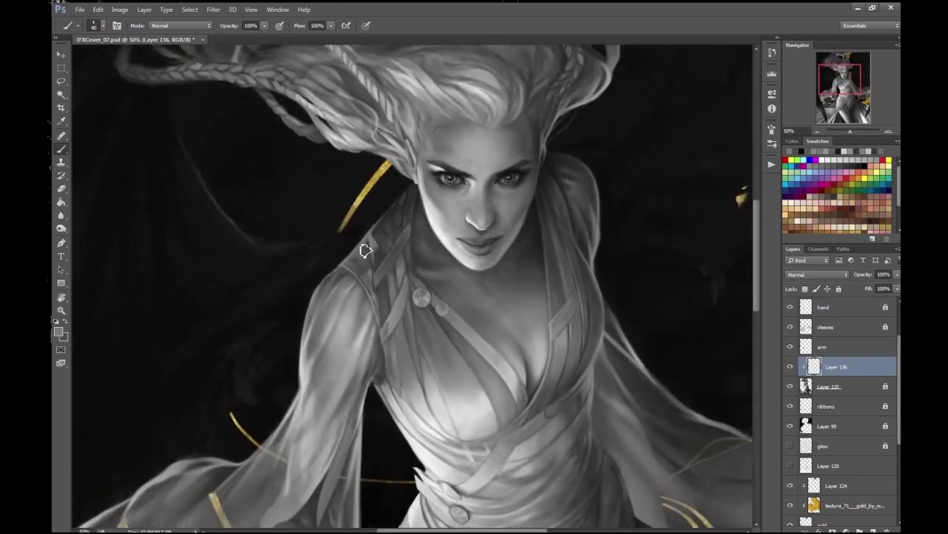
key(ctrl+minus)
key(ctrl+minus)
key(ctrl+shift+h)
key(ctrl+plus)
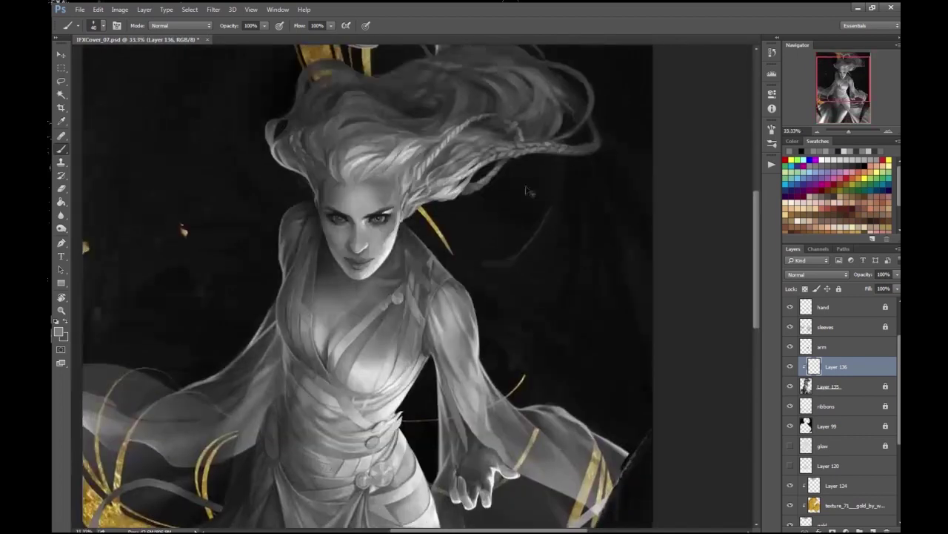
- Refine the crossed shoulder straps and the folds beside the sleeve on Layer 136, checking the whole figure
key(ctrl+plus)
key(ctrl+plus)
key(ctrl+plus)
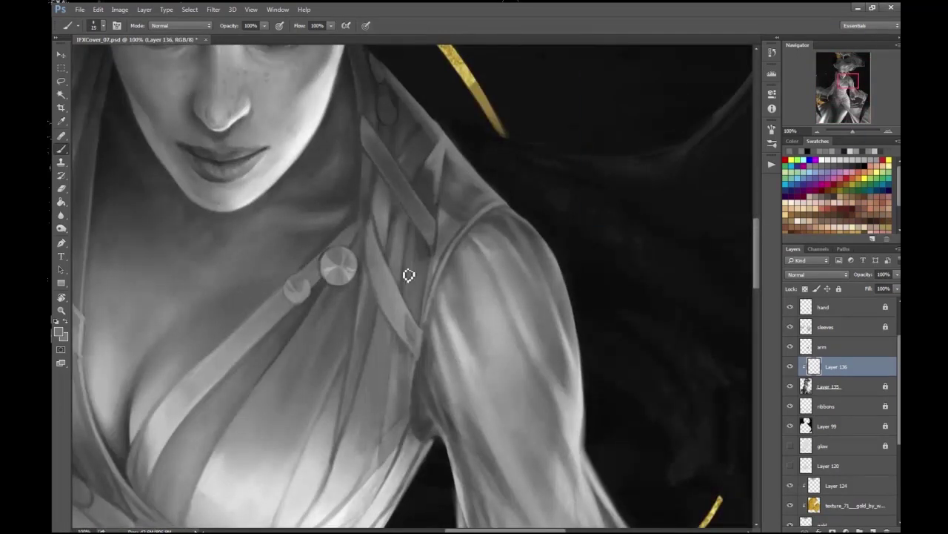
scroll(419, 289, up, 3)
drag(425, 306, 428, 360)
key(ctrl+minus)
key(ctrl+minus)
key(ctrl+plus)
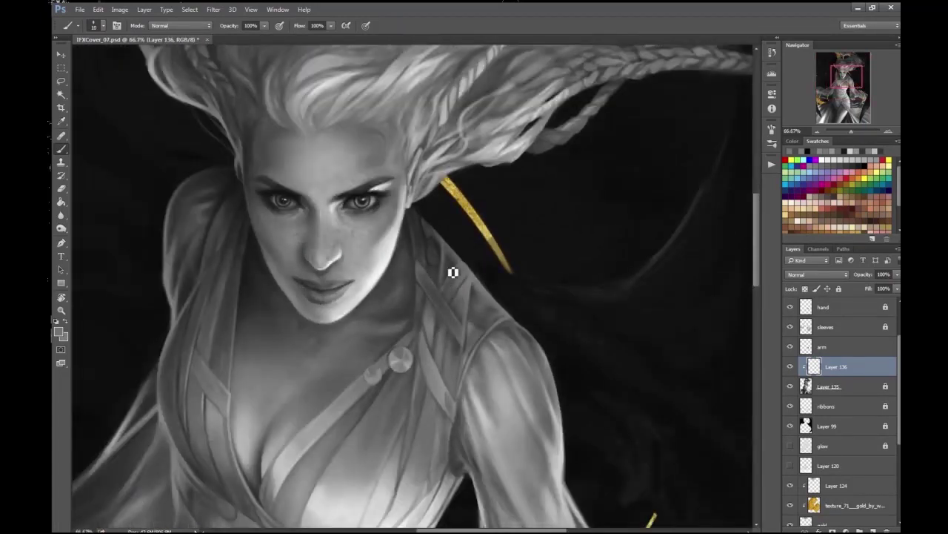
key(ctrl+minus)
key(ctrl+minus)
key(ctrl+minus)
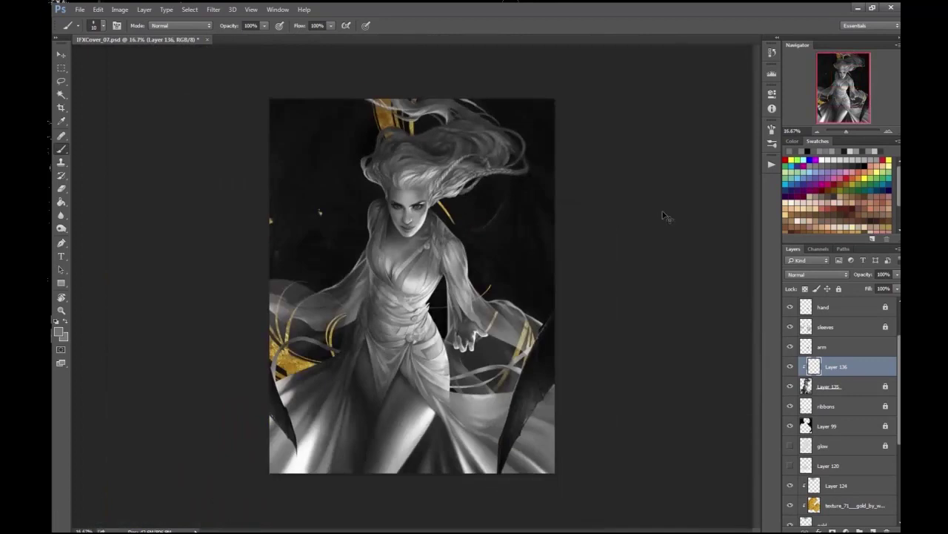
- Paint and darken the hair strands beside the small braid above the shadowed temple on Layer 136
key(ctrl+plus)
key(ctrl+plus)
key(ctrl+plus)
key(ctrl+plus)
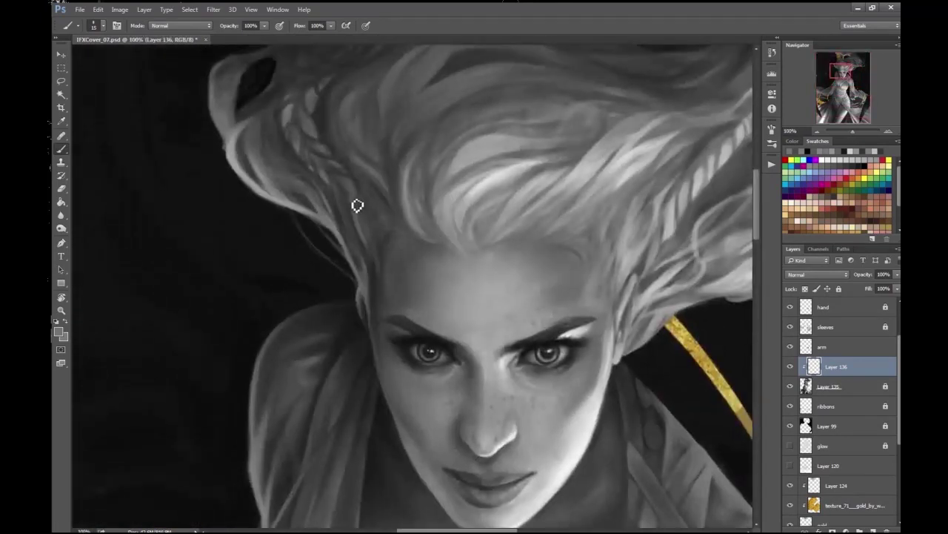
key(bracketright)
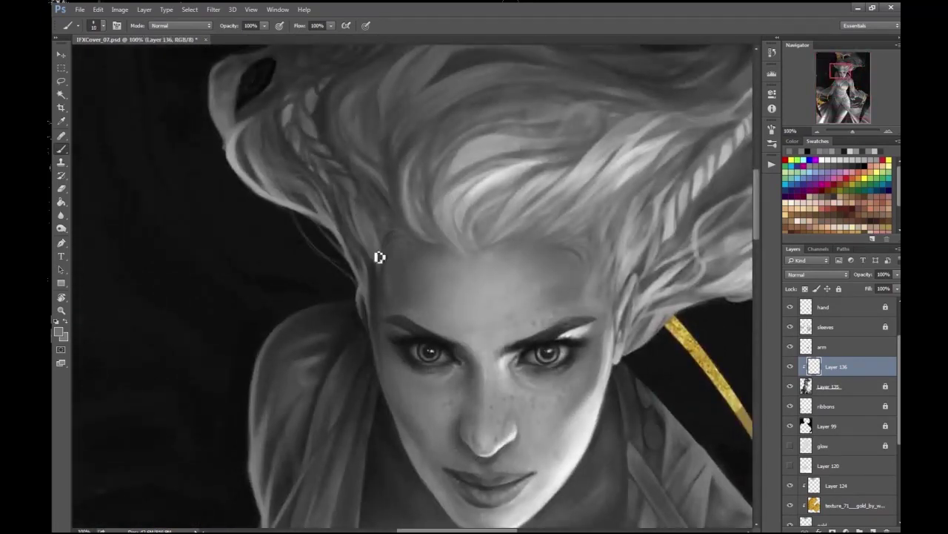
key(h)
click(360, 233)
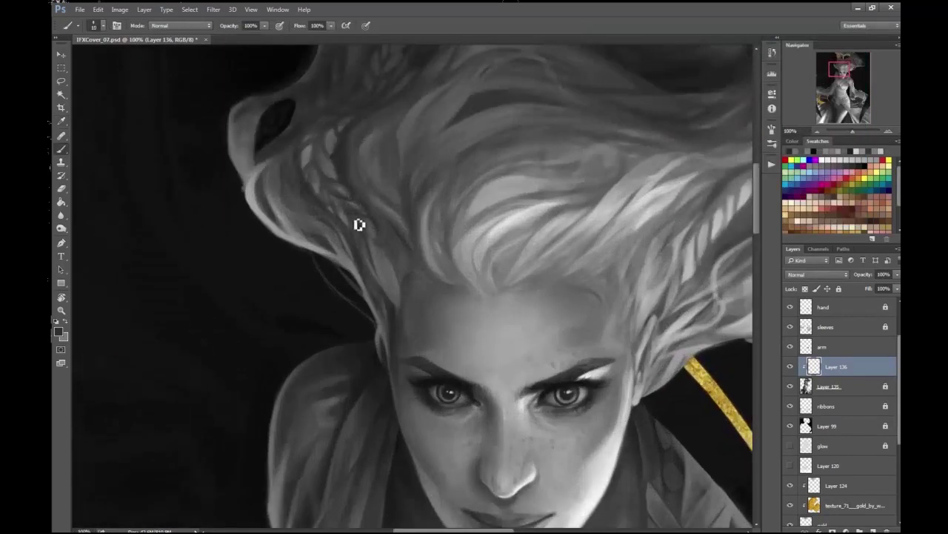
drag(387, 207, 387, 248)
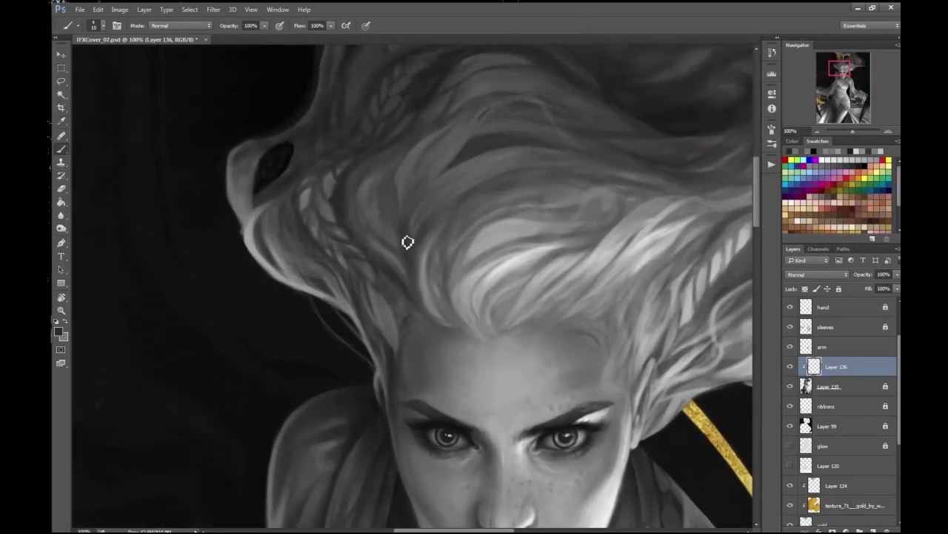
- Check the whole figure at a small scale and save the file
key(ctrl+minus)
key(ctrl+minus)
key(ctrl+minus)
key(ctrl+minus)
key(ctrl+minus)
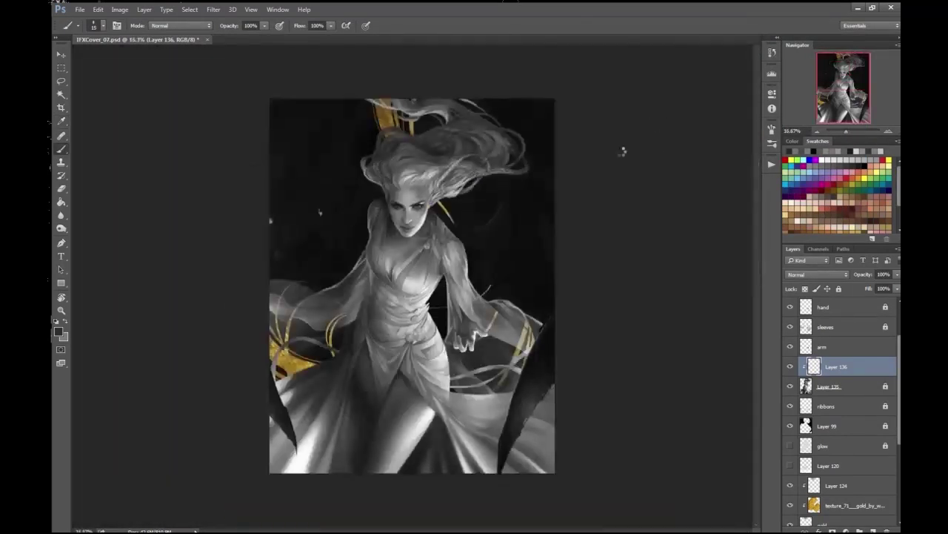
key(ctrl+s)
- Paint light and dark greys into the bodice folds between the armpit and the chest on Layer 136
key(ctrl+plus)
key(ctrl+plus)
key(ctrl+plus)
key(ctrl+plus)
key(ctrl+plus)
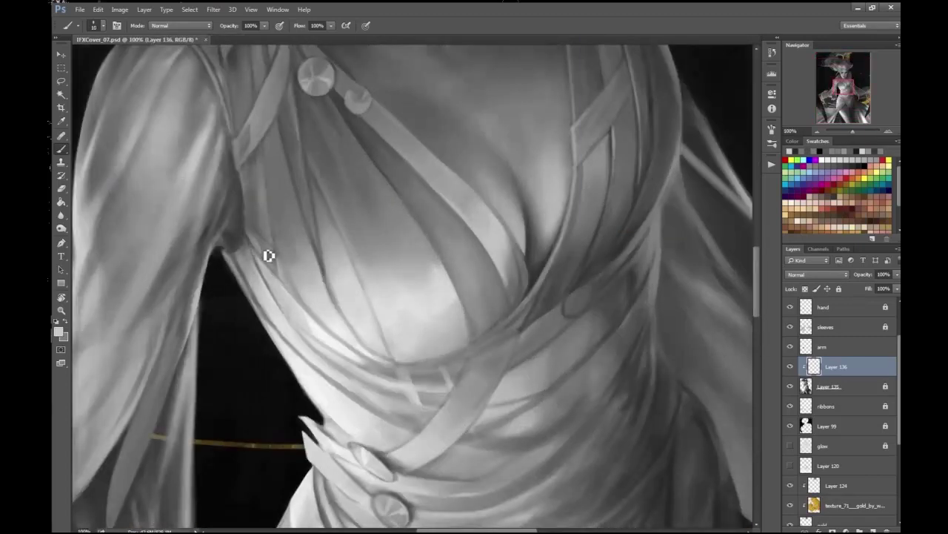
key(])
key(Escape)
key(bracketleft)
key(ctrl+minus)
key(ctrl+plus)
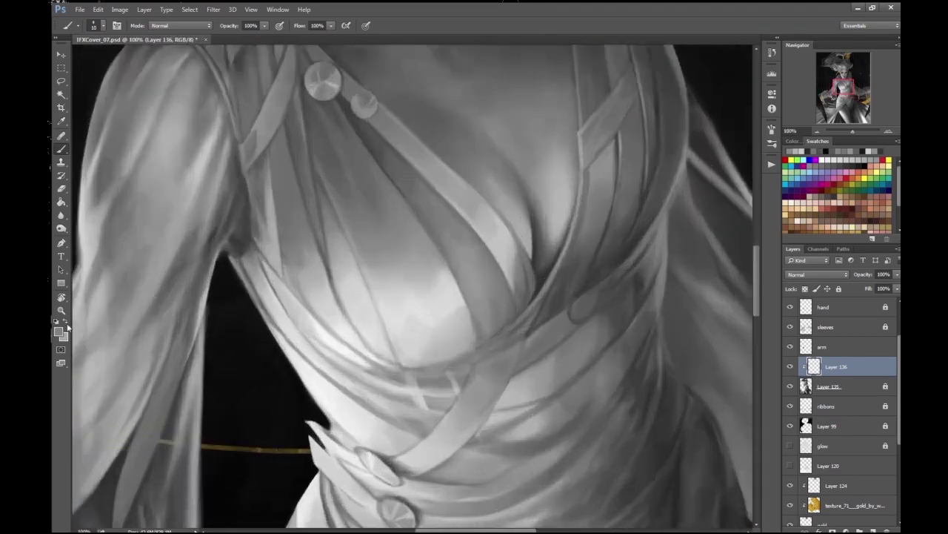
scroll(252, 181, up, 1)
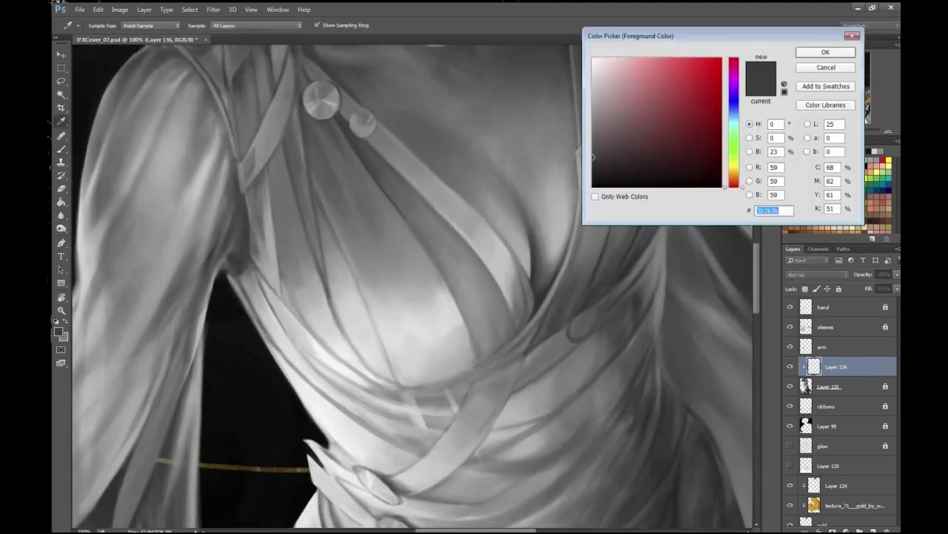
mouse_move(311, 282)
mouse_down()
mouse_move(296, 254)
mouse_move(313, 283)
mouse_move(300, 210)
mouse_move(347, 338)
mouse_up()
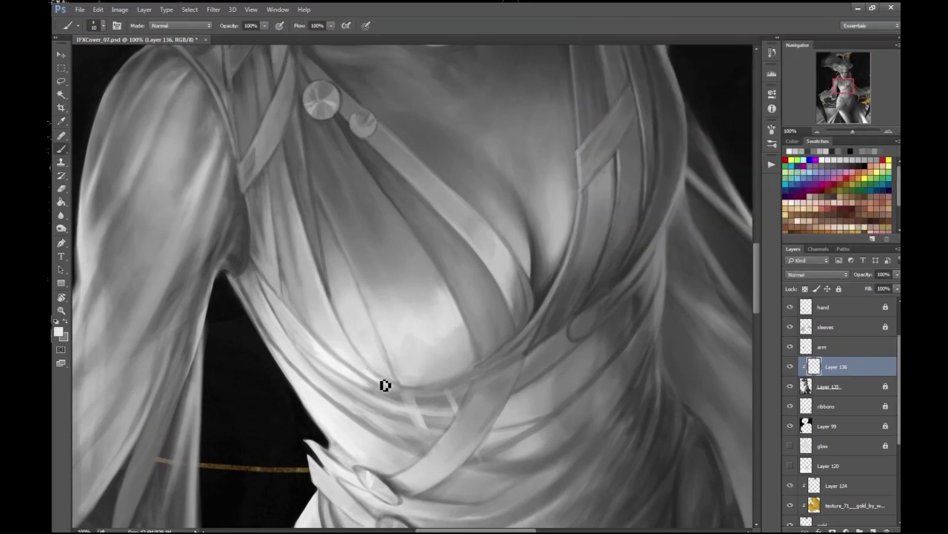
- Touch up the round waist buttons with near-white highlights on Layer 136 and save the file
key(ctrl+minus)
key(ctrl+minus)
key(ctrl+minus)
key(ctrl+minus)
key(ctrl+minus)
key(ctrl+plus)
key(ctrl+plus)
key(ctrl+plus)
key(ctrl+plus)
key(ctrl+plus)
key(ctrl+plus)
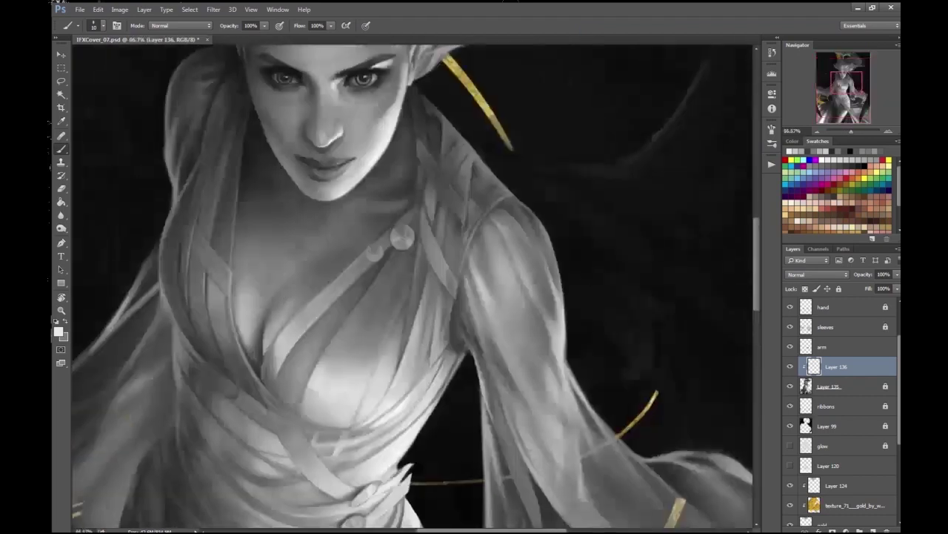
scroll(437, 143, down, 2)
scroll(377, 271, up, 2)
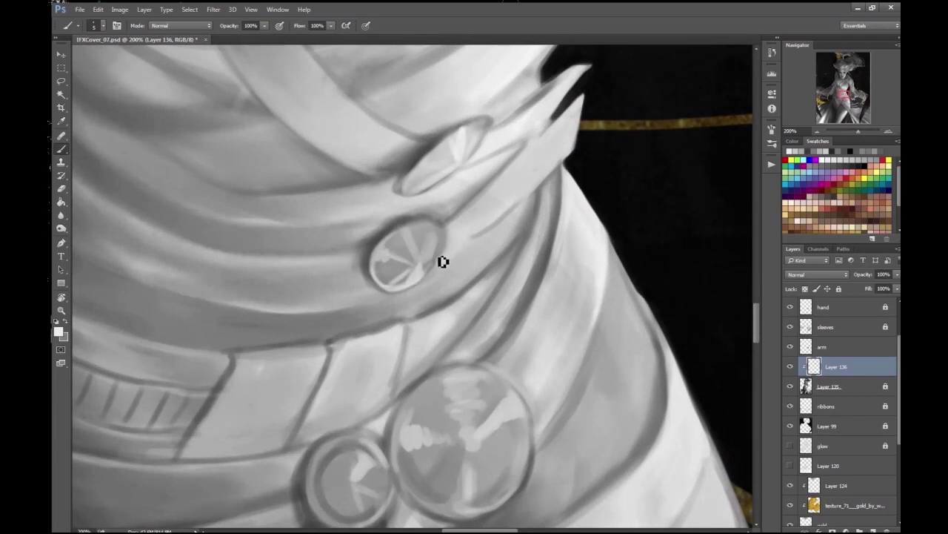
key(ctrl+0)
key(ctrl+s)
- Add a new layer directly above the hand layer for refining the fingers
key(ctrl+plus)
key(ctrl+plus)
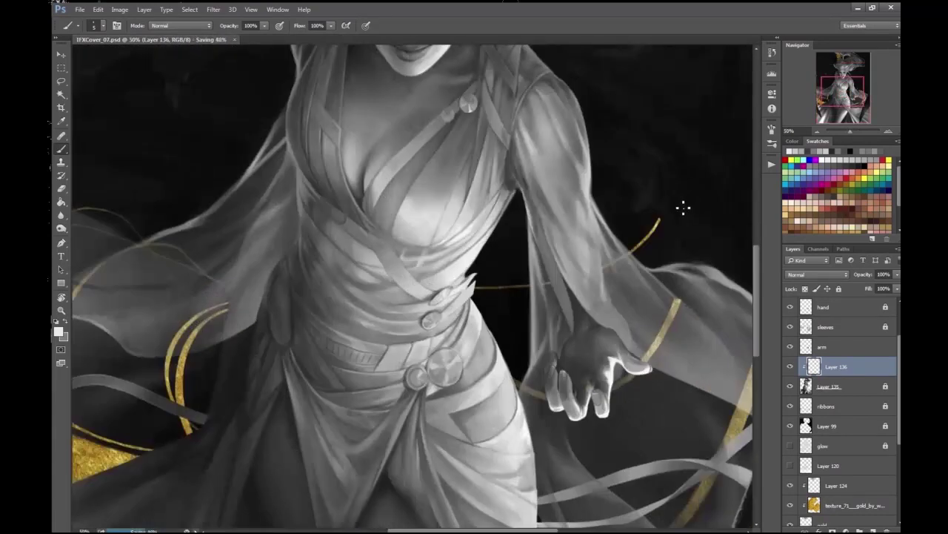
scroll(593, 363, up, 4)
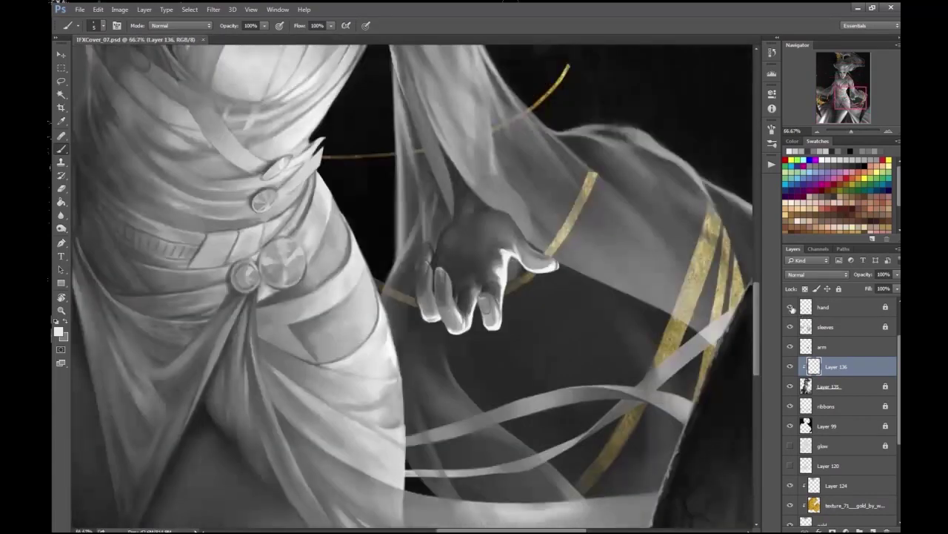
ctrl+click(585, 370)
click(872, 531)
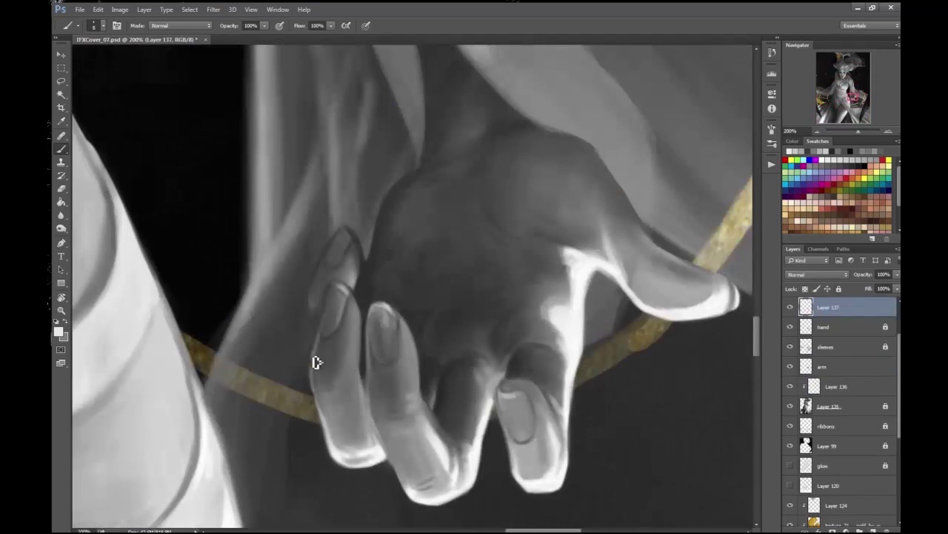
- Paint near-white rim light along the outer edges of the fingers on Layer 137, cleaning it with the Eraser
drag(384, 443, 396, 474)
drag(311, 370, 328, 303)
scroll(328, 303, down, 3)
scroll(365, 370, up, 3)
key(e)
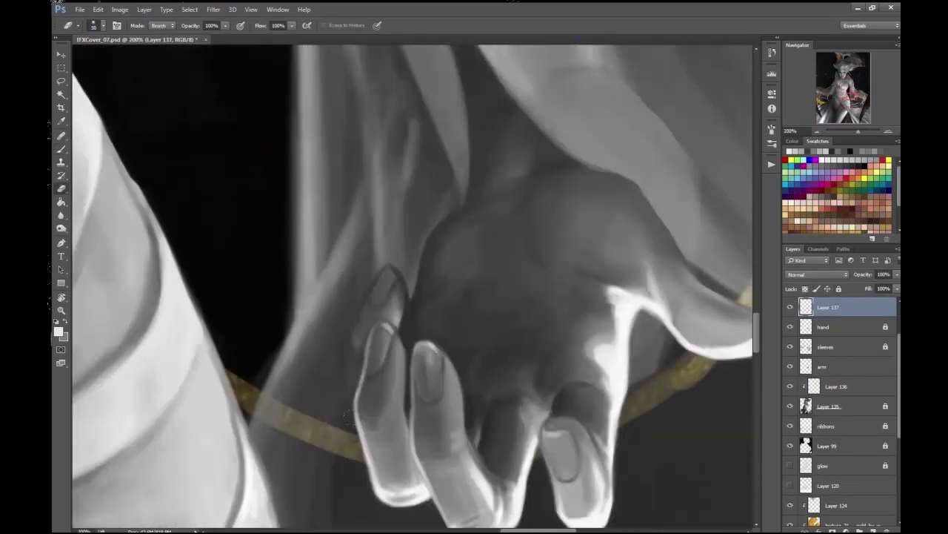
key(b)
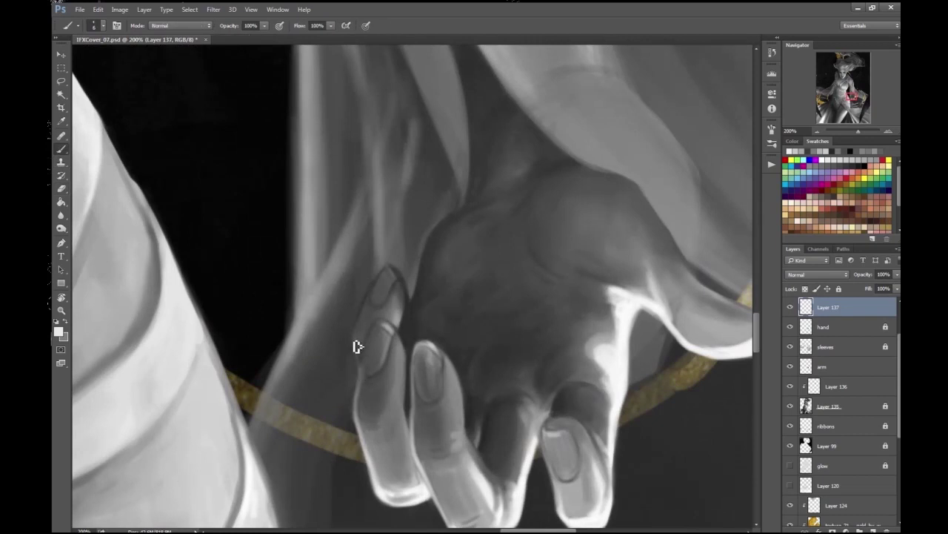
drag(363, 367, 357, 342)
scroll(374, 295, down, 4)
scroll(540, 297, up, 6)
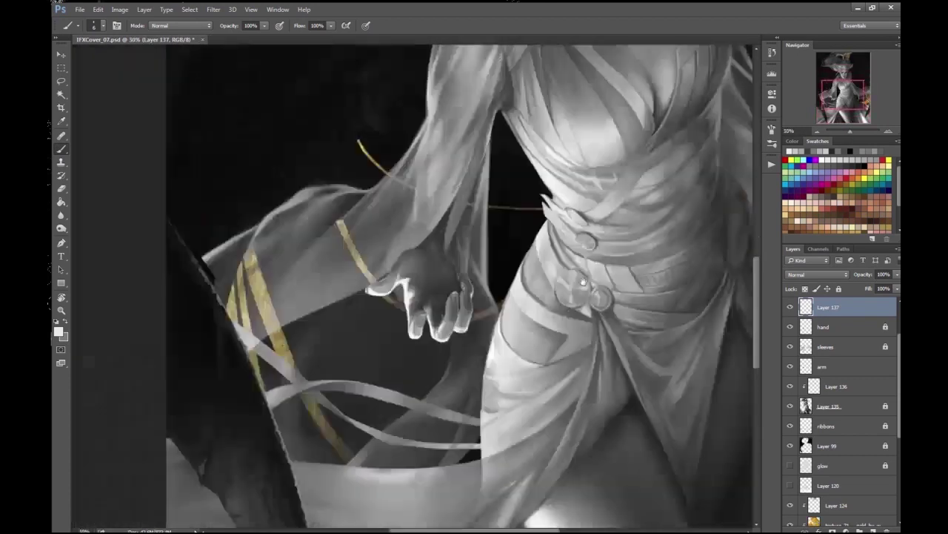
scroll(423, 317, up, 3)
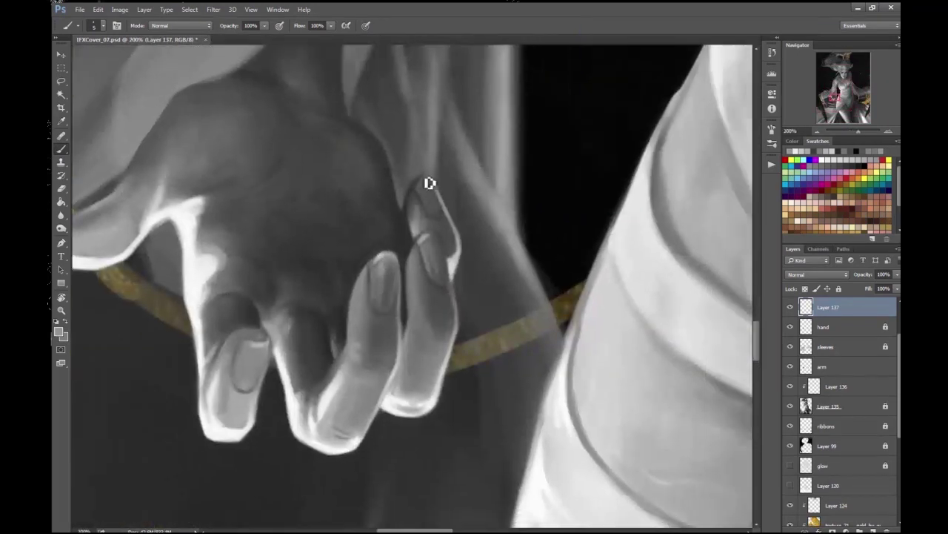
- Pick a light grey foreground colour and refine the fingernails and outer finger edges on Layer 137
click(59, 331)
click(452, 264)
key(Return)
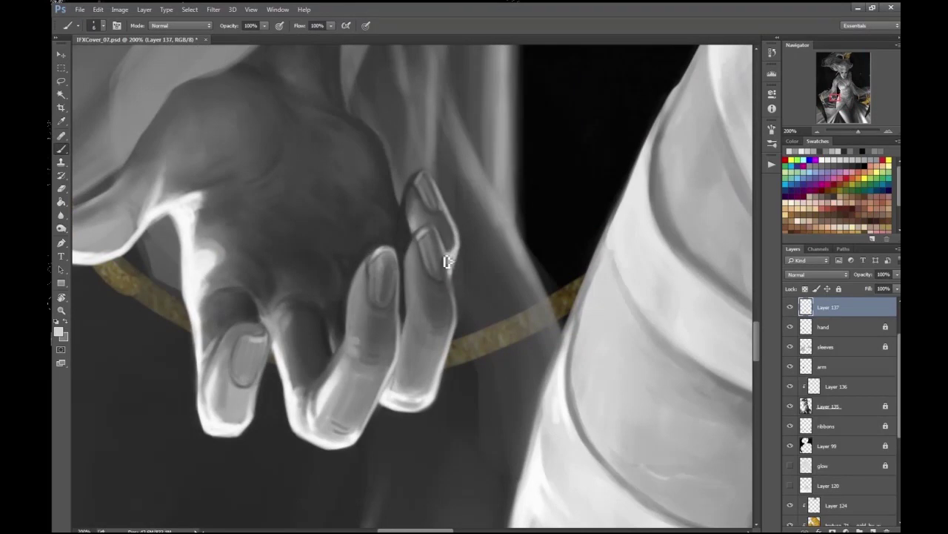
drag(443, 370, 448, 349)
drag(363, 432, 397, 360)
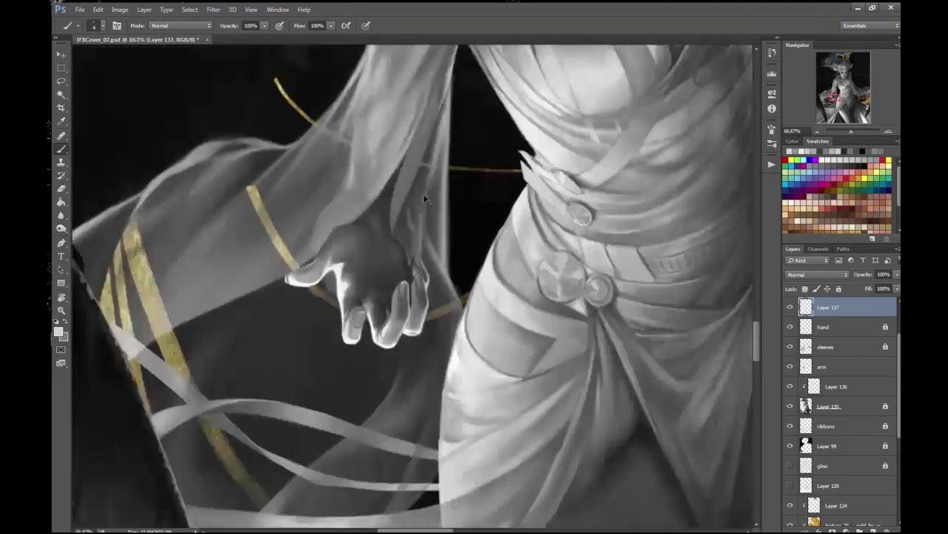
key(ctrl+plus)
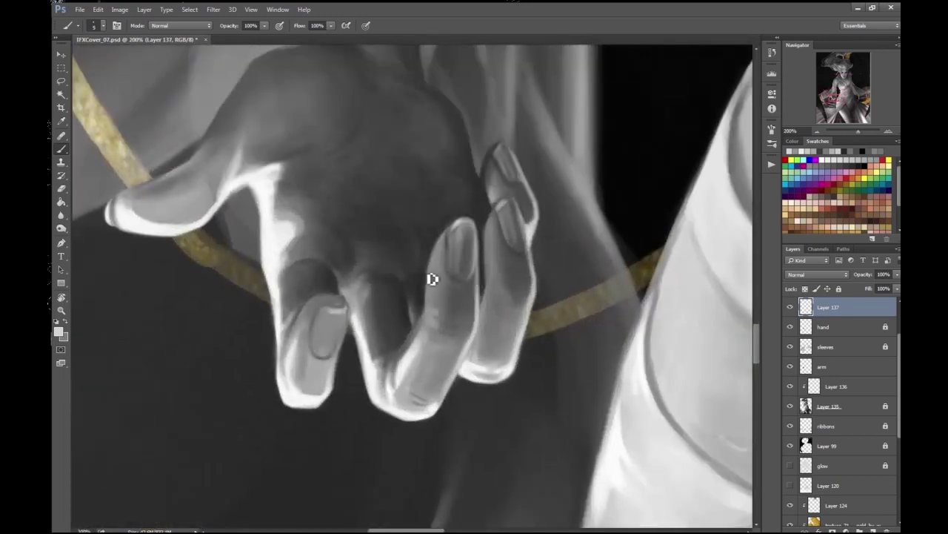
key(ctrl+minus)
key(ctrl+minus)
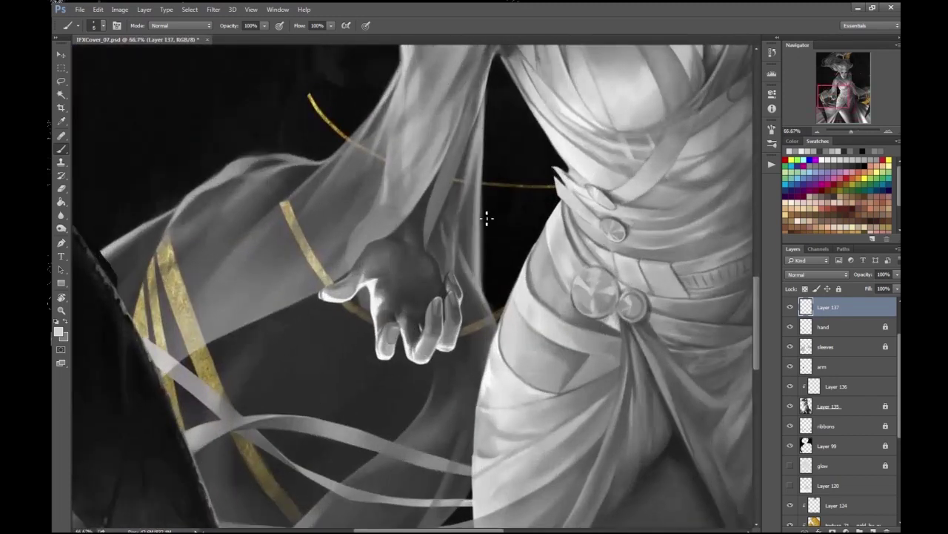
- Pick a mid-grey foreground colour, model the finger joints on Layer 137 and save the file
scroll(485, 218, down, 3)
scroll(443, 376, up, 6)
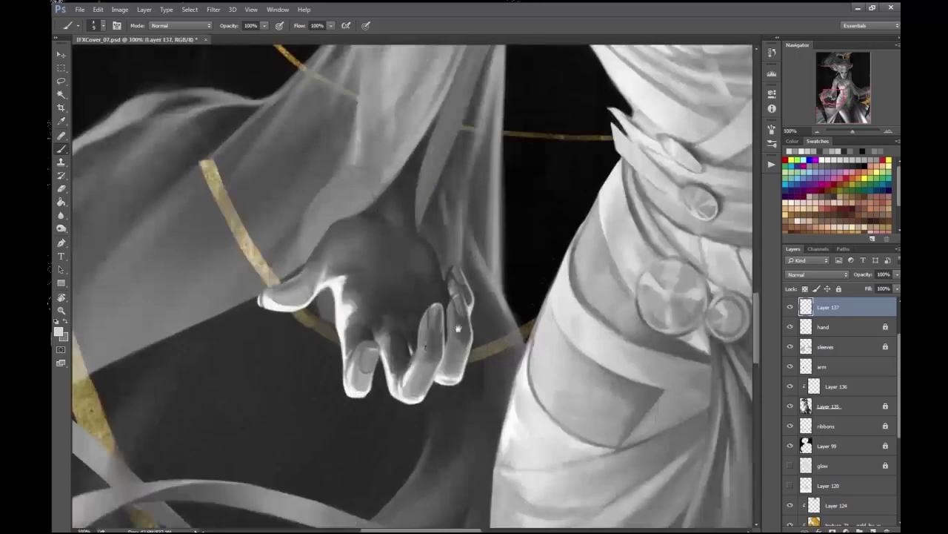
click(58, 332)
click(400, 261)
key(Return)
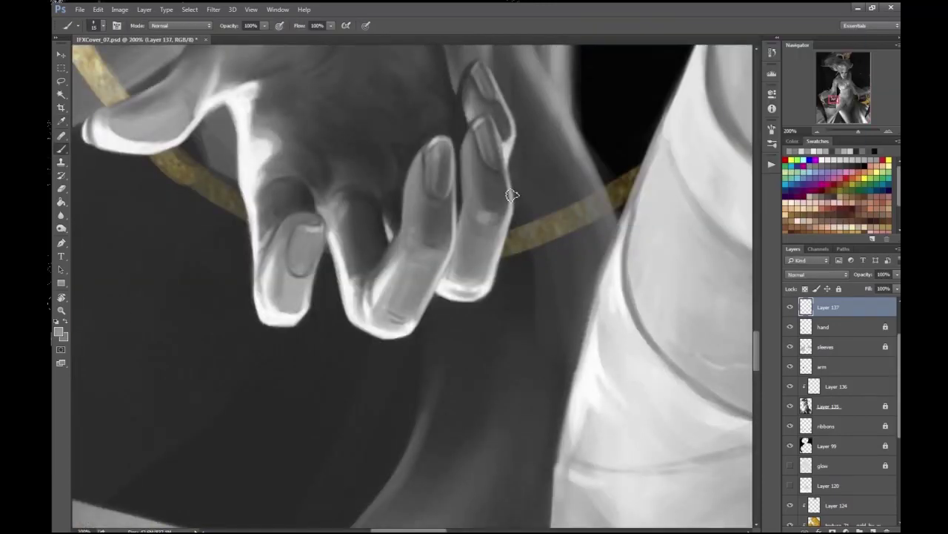
scroll(478, 245, down, 5)
key(ctrl+s)
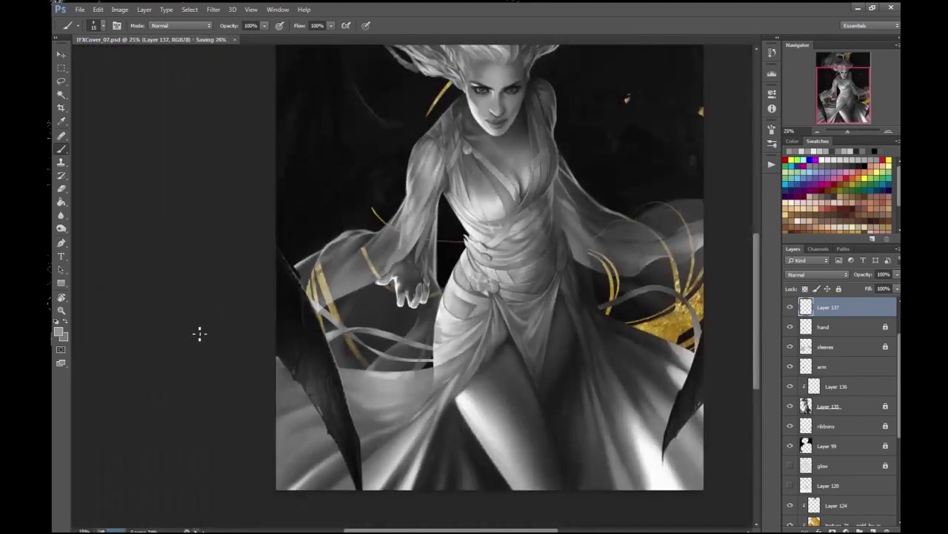
- Pick a near-white foreground colour, touch up the rim light along the fingers on Layer 137 and save the file
scroll(511, 280, up, 3)
scroll(410, 316, up, 2)
scroll(413, 322, up, 2)
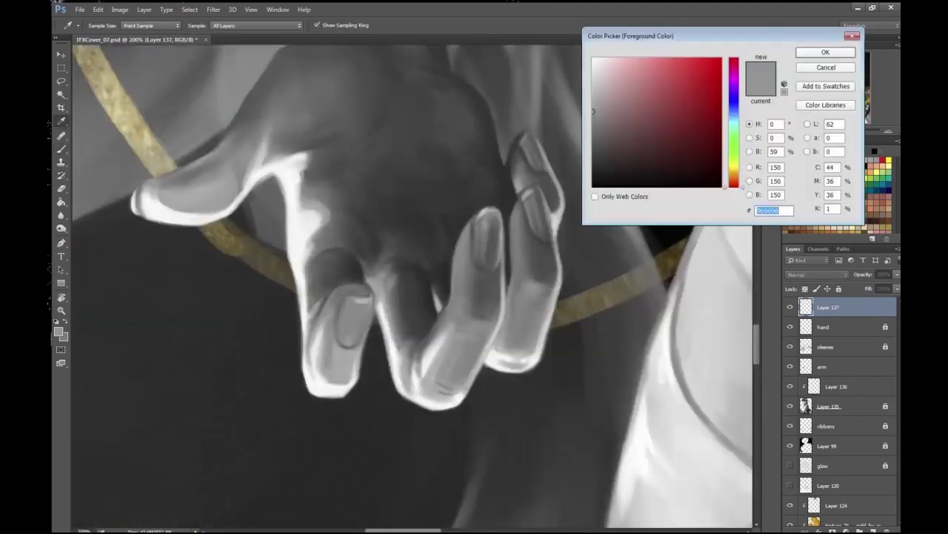
scroll(445, 403, down, 6)
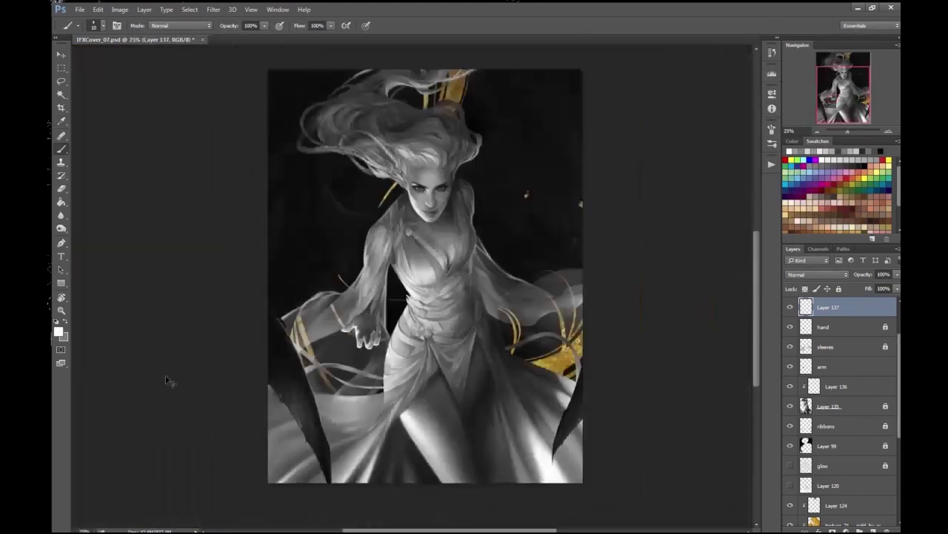
scroll(457, 214, up, 2)
scroll(443, 288, up, 4)
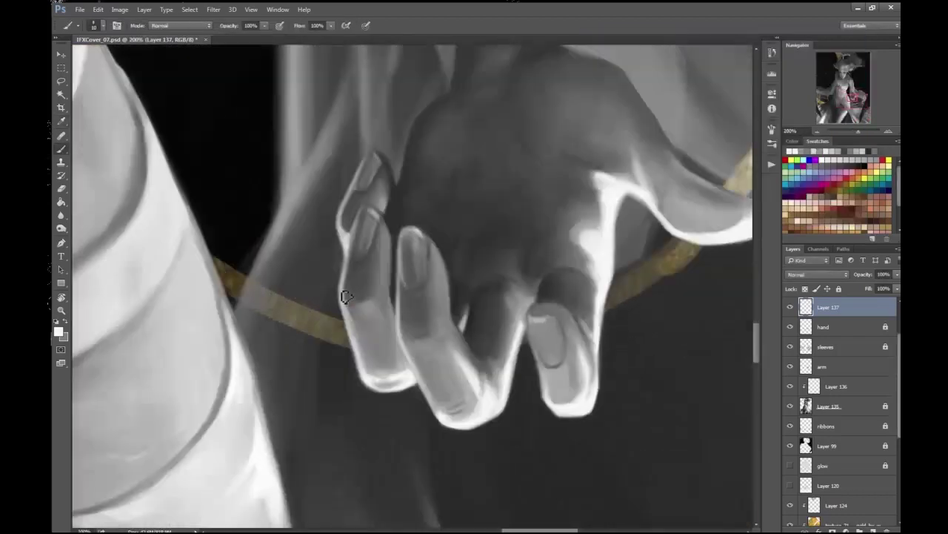
scroll(398, 326, down, 6)
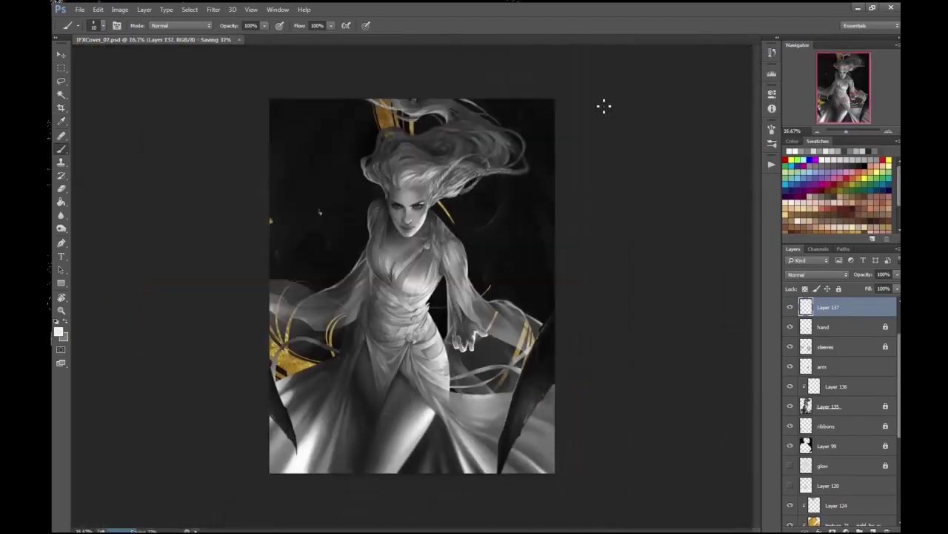
scroll(603, 104, up, 2)
scroll(604, 106, up, 2)
scroll(614, 296, down, 3)
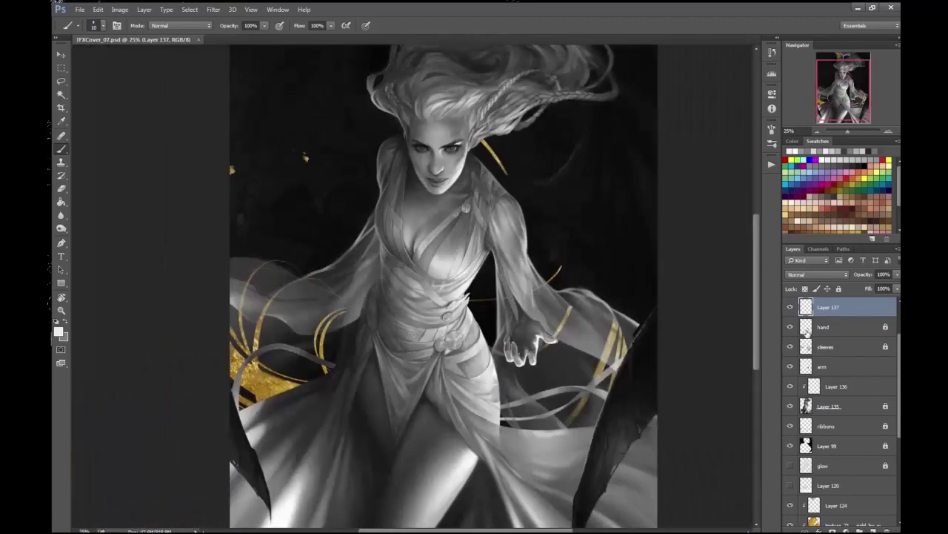
- Merge Layer 137 into the hand layer and lock the merged hand layer
scroll(445, 222, up, 2)
ctrl+click(838, 327)
click(144, 9)
click(166, 331)
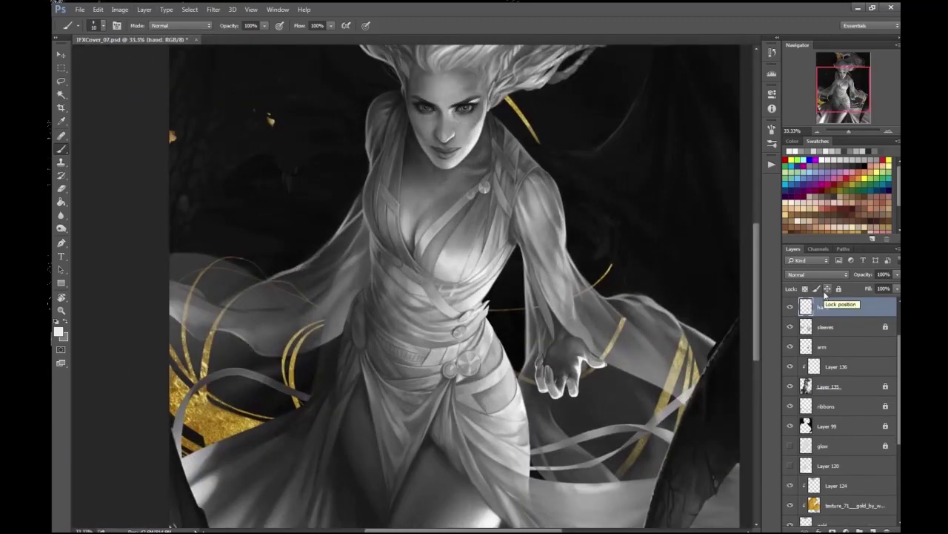
scroll(540, 222, up, 2)
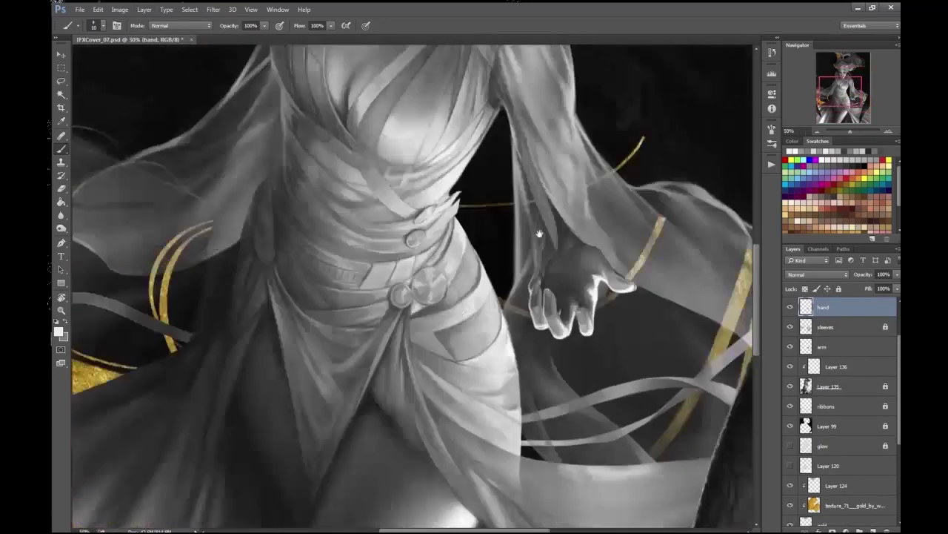
click(838, 288)
- Select Layer 136 and paint dark grey shading into the collar folds beside the neck
click(823, 327)
key(ctrl+minus)
key(ctrl+minus)
key(ctrl+minus)
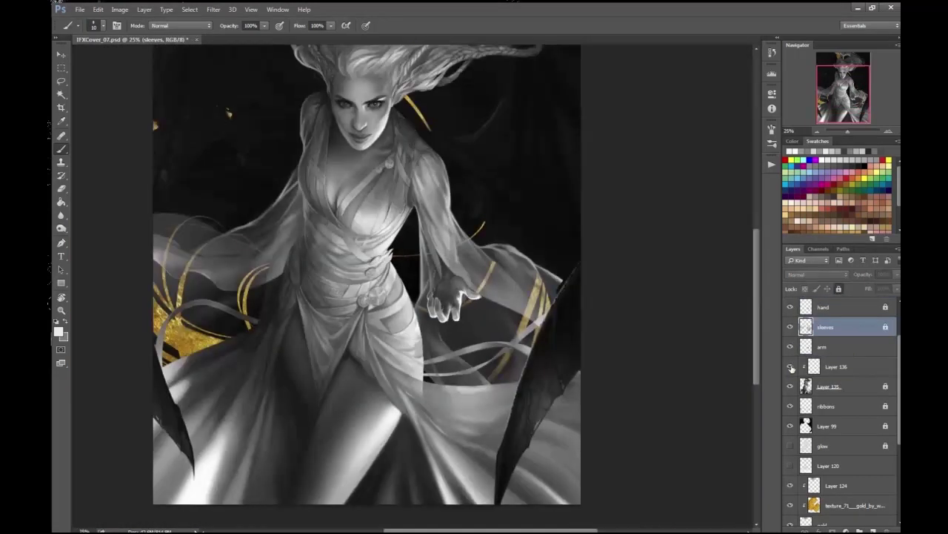
click(806, 366)
key(ctrl+plus)
key(ctrl+plus)
key(ctrl+plus)
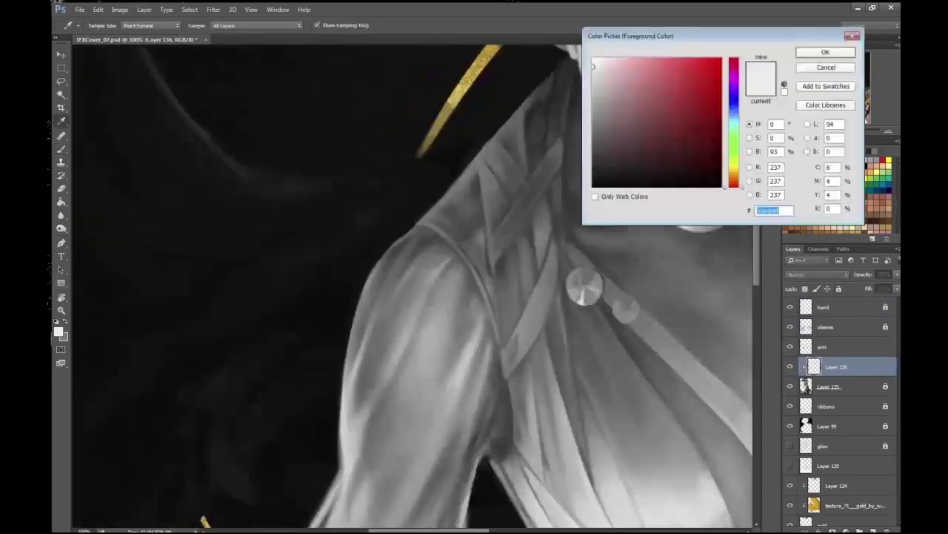
scroll(485, 324, up, 3)
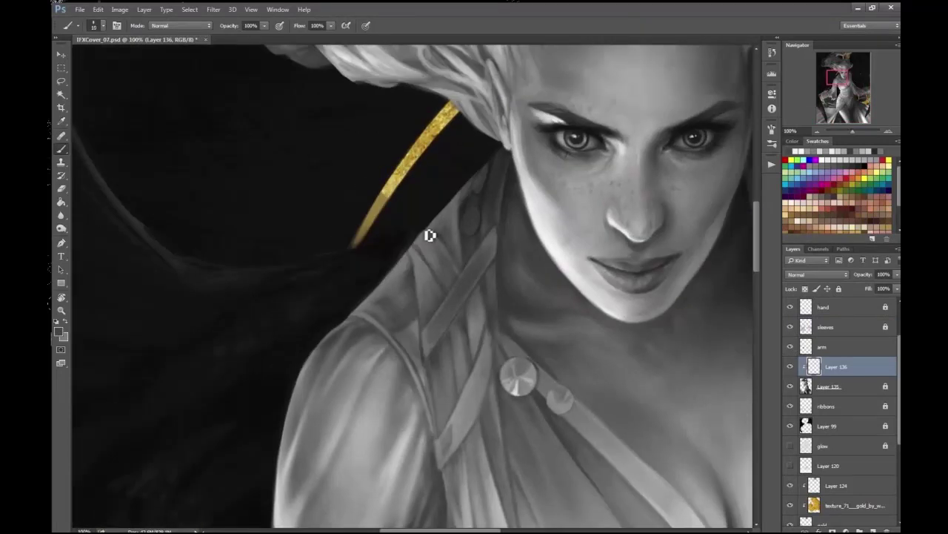
scroll(461, 260, down, 2)
key(Escape)
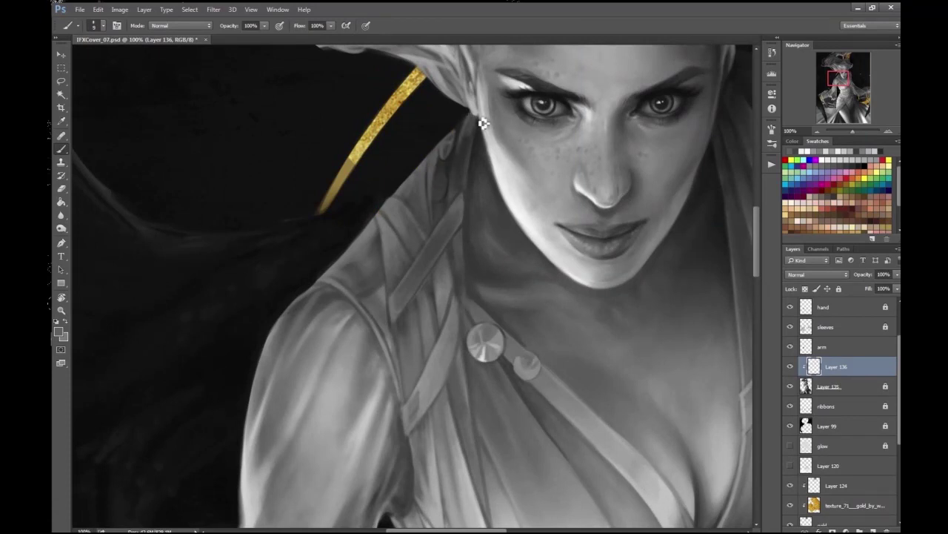
drag(454, 157, 456, 208)
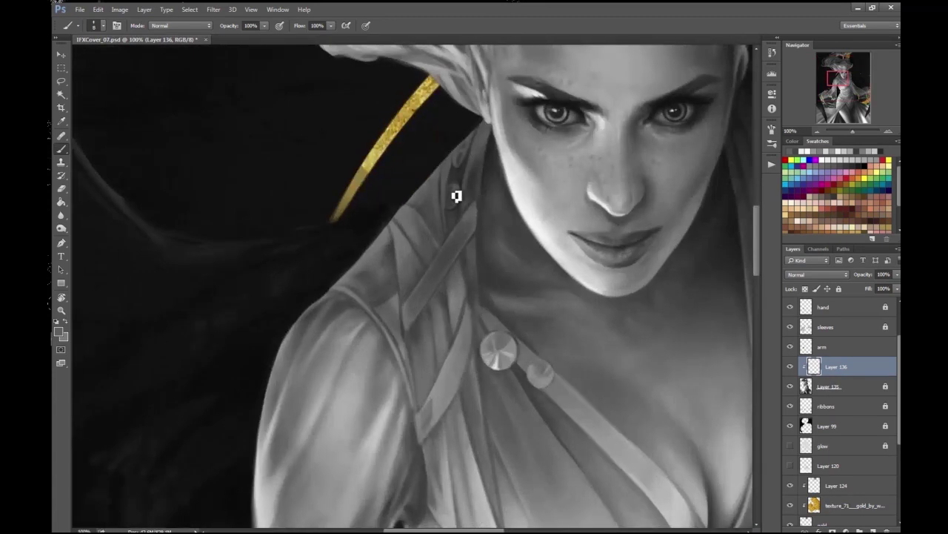
key(ctrl+minus)
key(ctrl+minus)
key(ctrl+minus)
key(ctrl+minus)
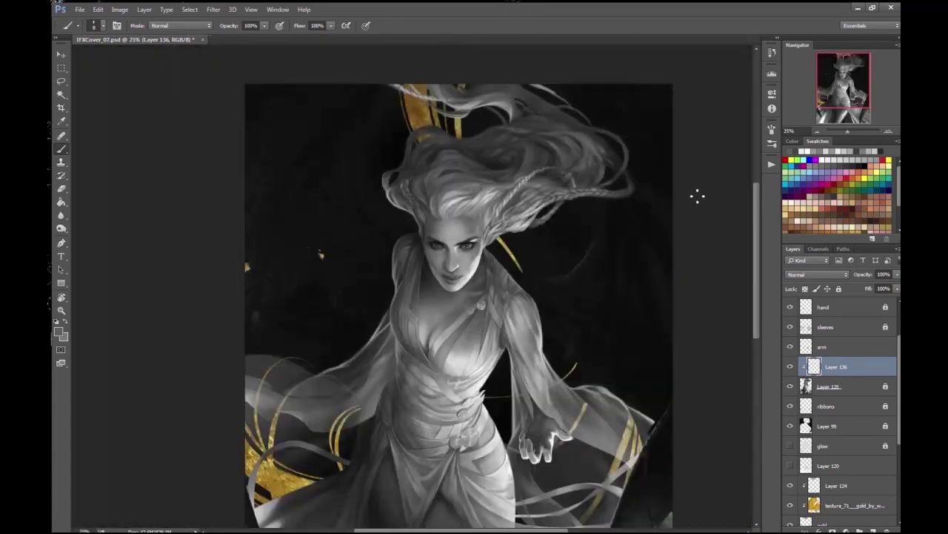
- Refine the shading and highlights on the large round waist button and surrounding belt folds on Layer 136
key(ctrl+plus)
key(ctrl+plus)
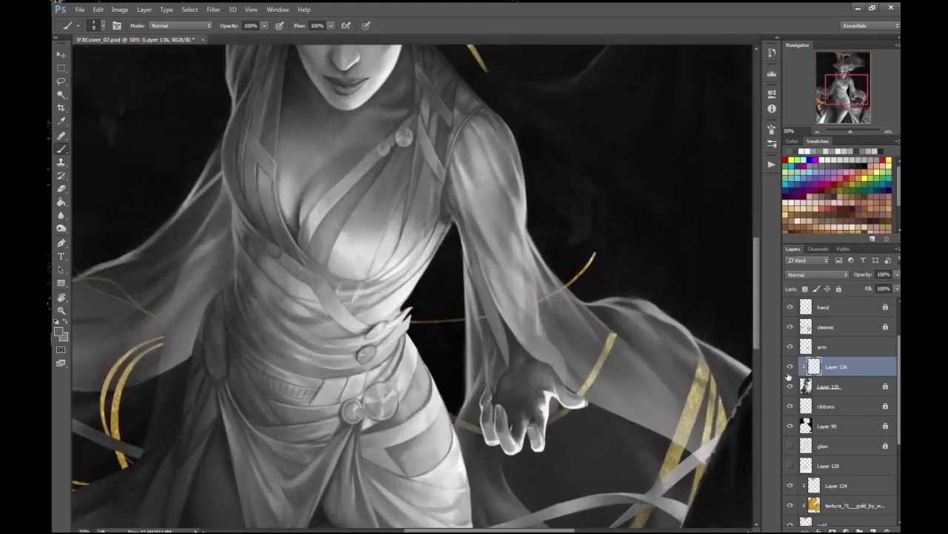
drag(306, 449, 420, 360)
key(ctrl+plus)
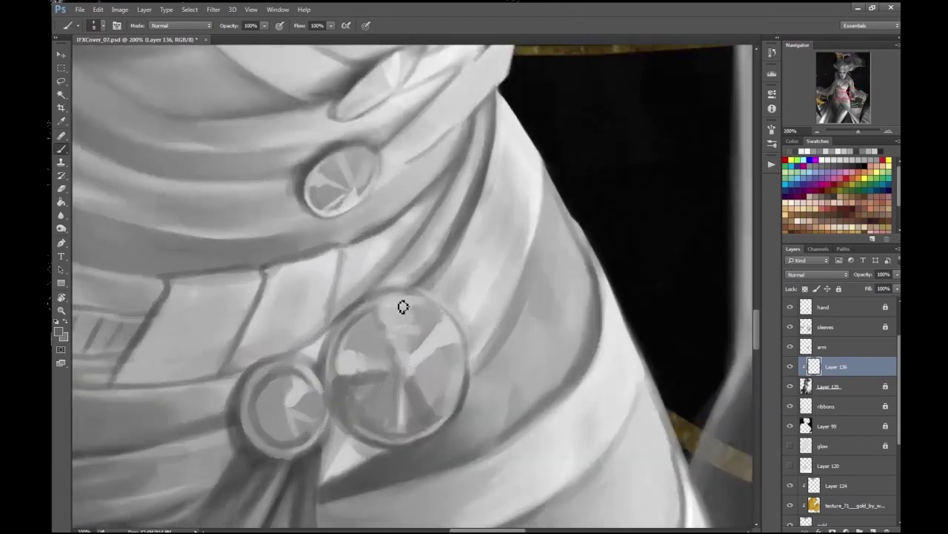
key(ctrl+minus)
drag(555, 252, 544, 249)
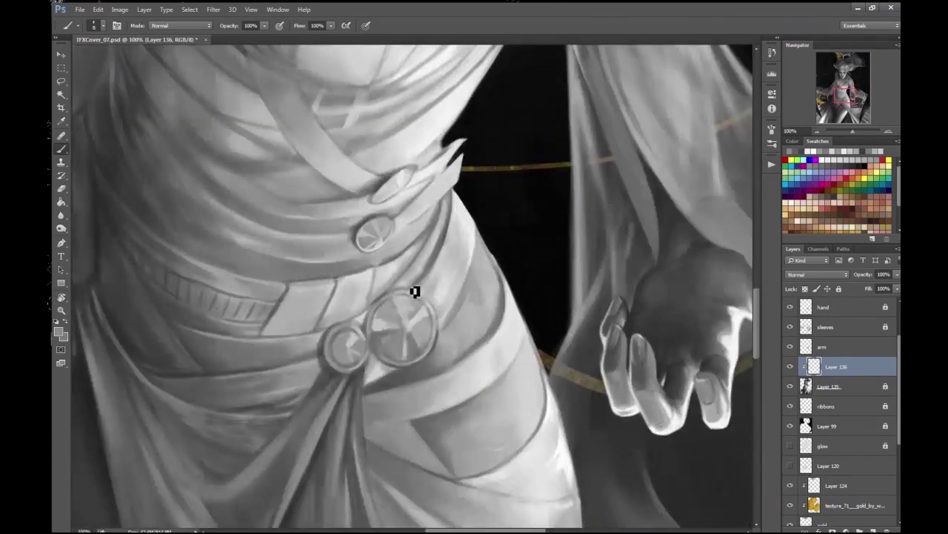
drag(453, 249, 408, 222)
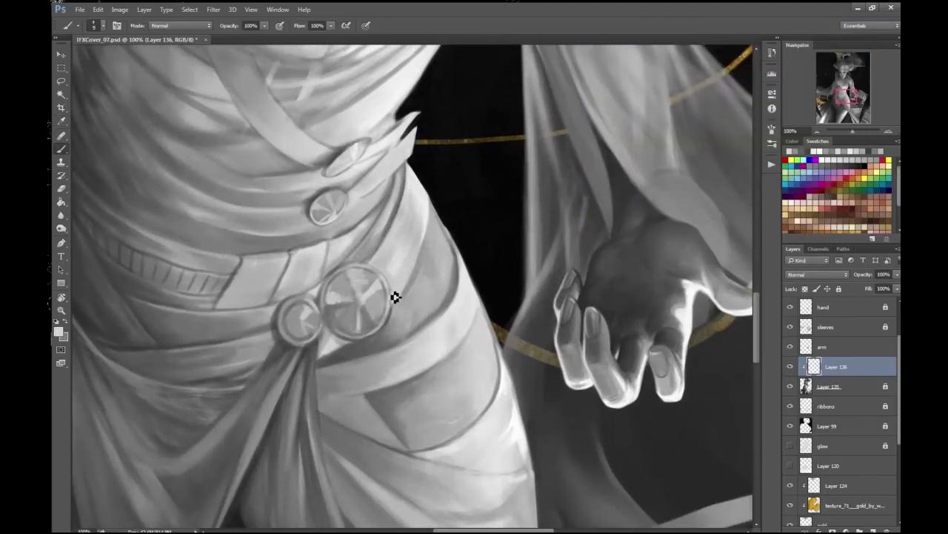
key(ctrl+minus)
key(ctrl+minus)
key(ctrl+minus)
key(ctrl+minus)
key(ctrl+minus)
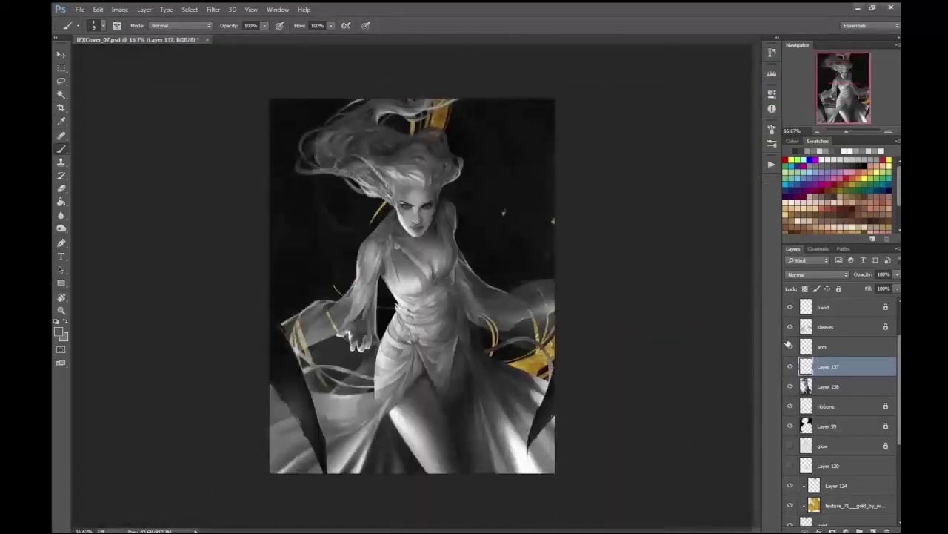
- Hide the sleeves and outline the wrist area above the palm on the hand layer with the Lasso
click(790, 306)
key(ctrl+plus)
key(ctrl+plus)
click(806, 307)
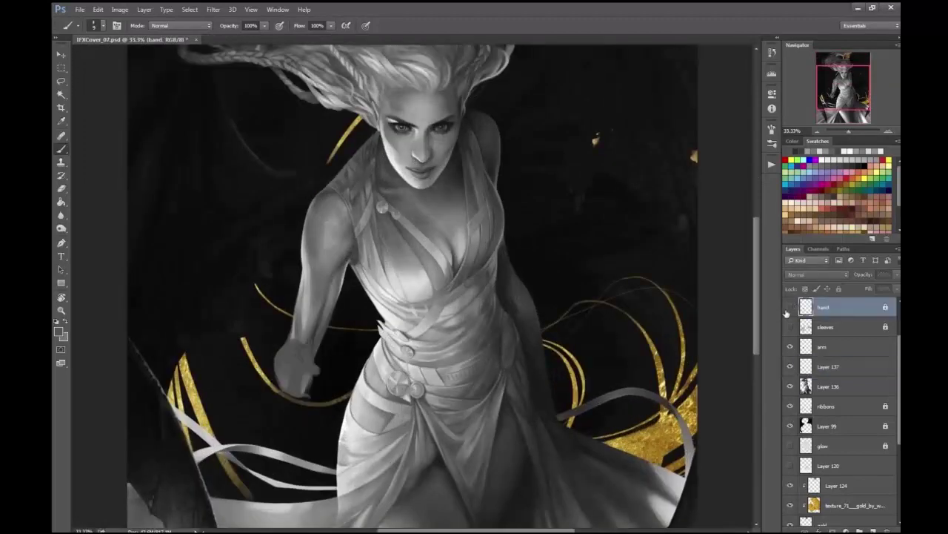
key(ctrl+plus)
click(790, 307)
scroll(331, 373, up, 3)
key(l)
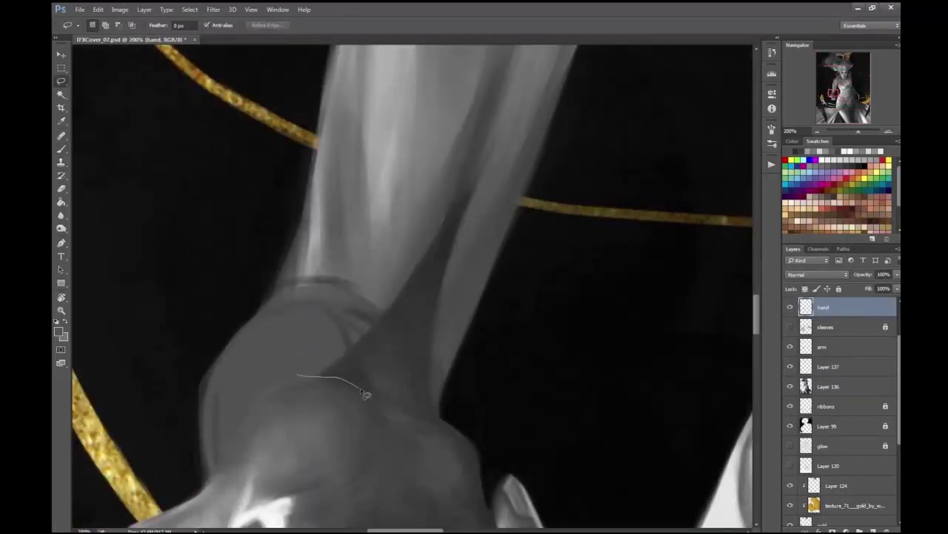
drag(459, 402, 534, 81)
key(ctrl+minus)
click(98, 9)
key(Escape)
- Show the sleeves again, add a layer above them and paint dark grey shading around the wrist
key(v)
click(790, 327)
click(825, 326)
click(98, 9)
click(256, 104)
key(ctrl+plus)
key(i)
click(58, 332)
key(Return)
key(b)
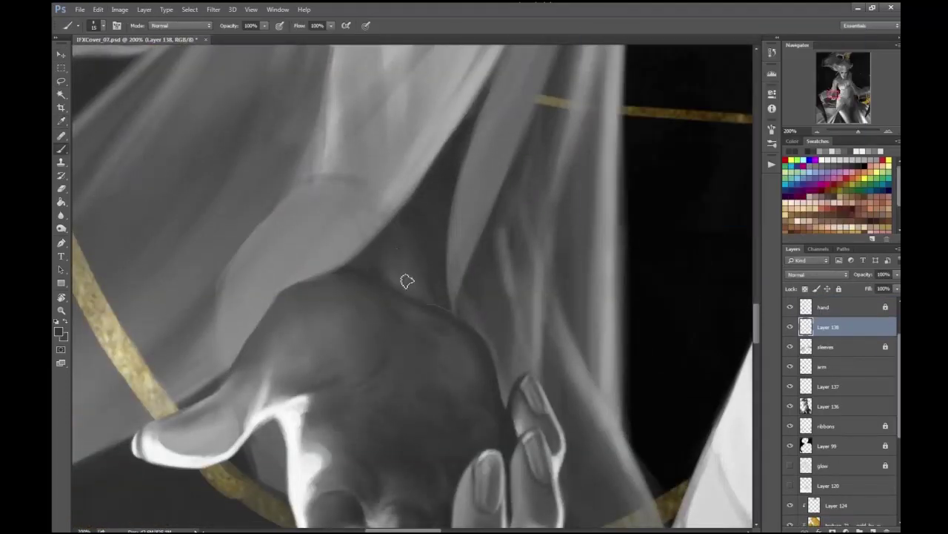
- Merge Layer 138 into the sleeves layer and lock the merged layer
key(ctrl+minus)
key(ctrl+minus)
key(ctrl+minus)
key(ctrl+minus)
key(ctrl+plus)
click(143, 9)
click(178, 332)
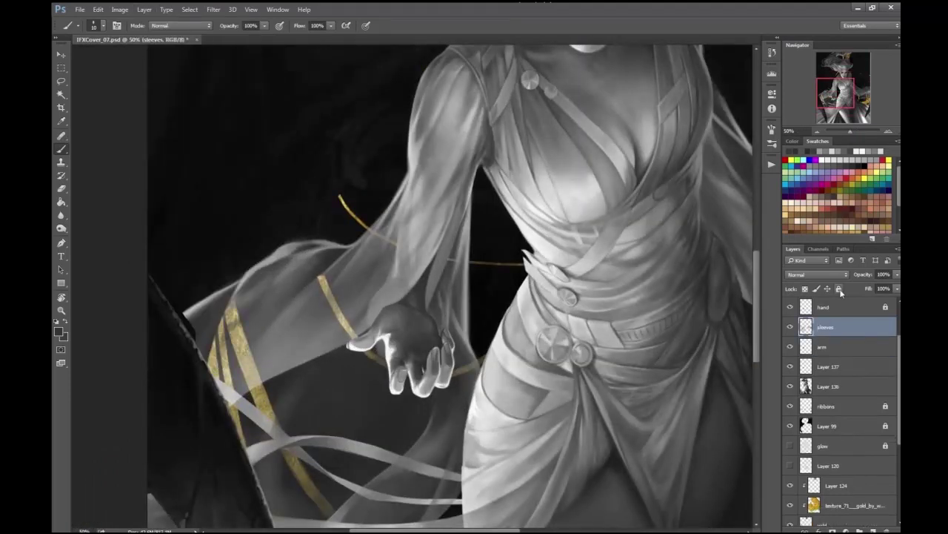
click(839, 288)
- Darken the wrist beneath the translucent sleeve on the arm layer, comparing it with the sleeves hidden, and lock the layer
click(822, 346)
key(ctrl+plus)
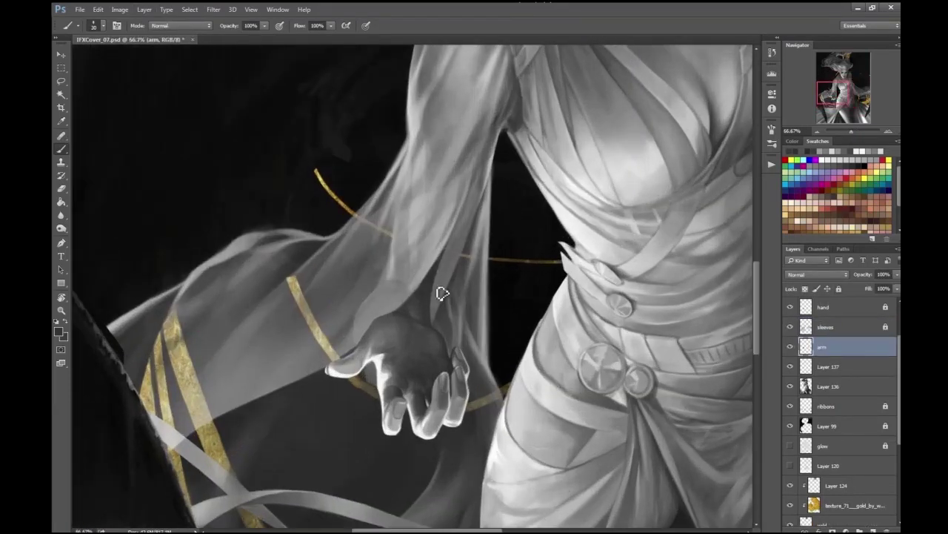
key(ctrl+minus)
key(ctrl+minus)
click(790, 327)
click(790, 326)
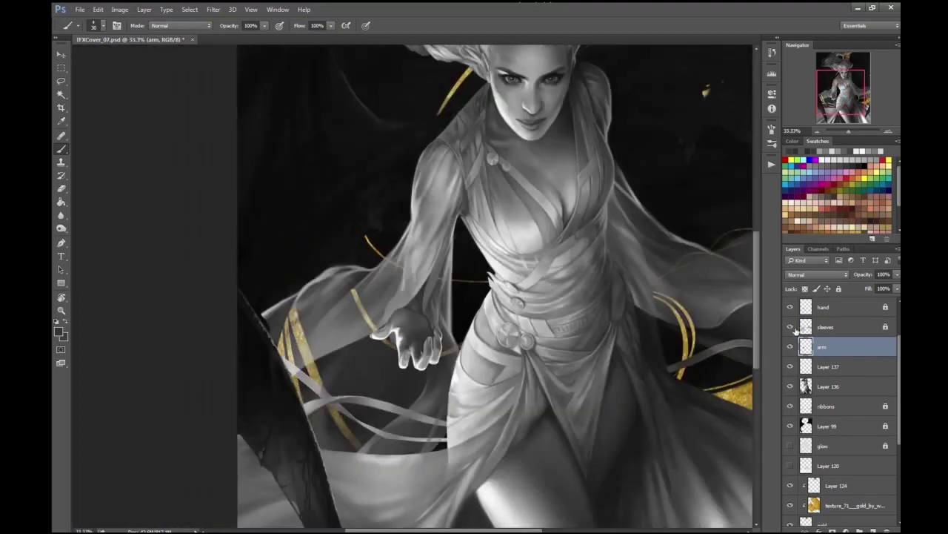
key(ctrl+minus)
key(ctrl+minus)
key(h)
key(ctrl+plus)
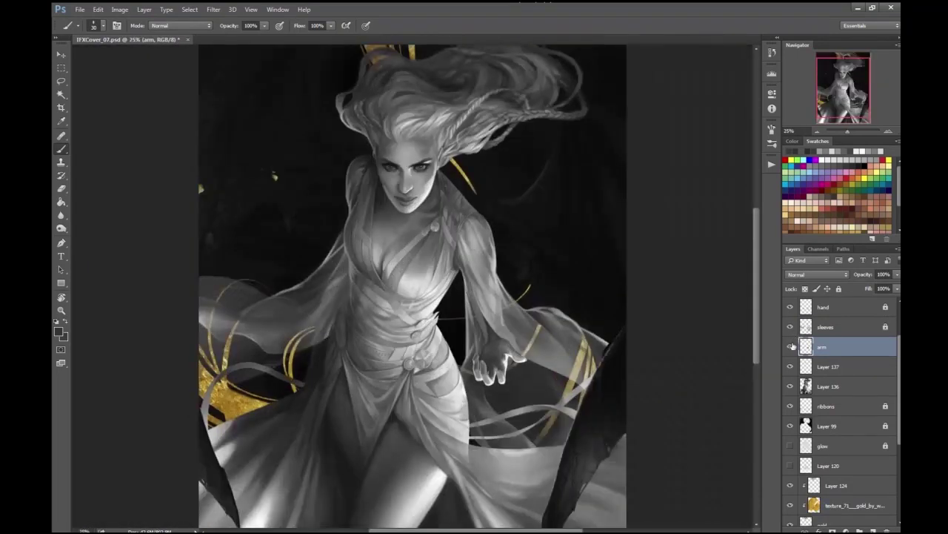
- Retouch the fingers' tones and rim light on a new layer clipped to the hand, and merge it down
click(823, 307)
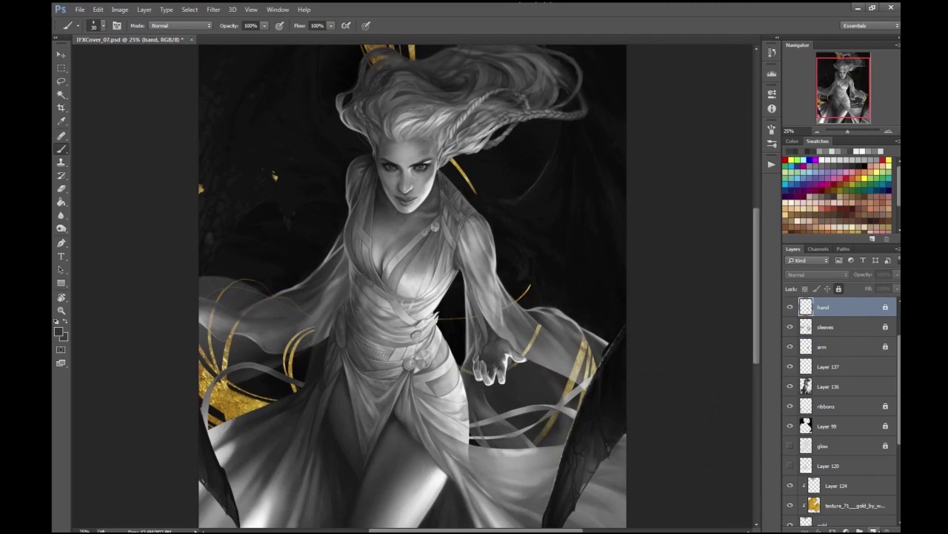
key(ctrl+shift+alt+n)
scroll(504, 370, up, 3)
scroll(430, 415, up, 1)
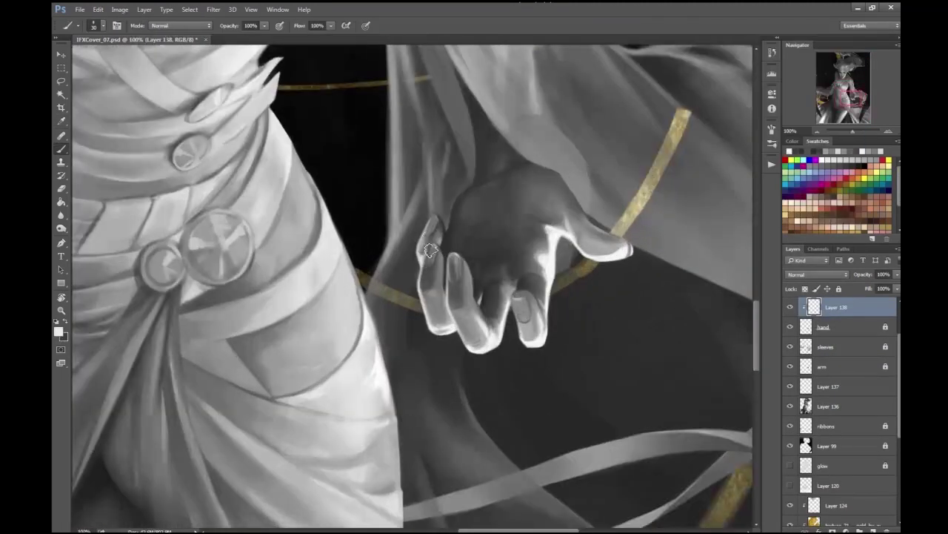
key(bracketleft)
key(bracketleft)
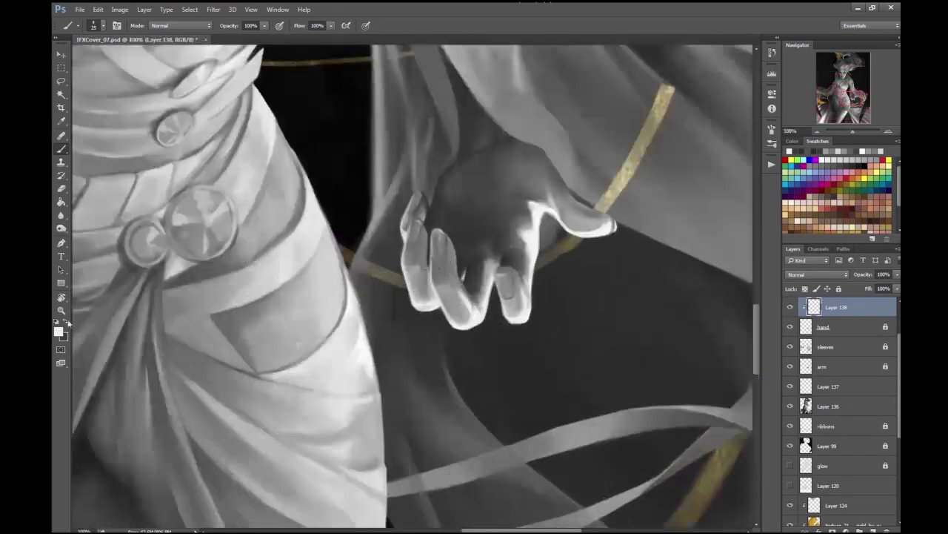
key(x)
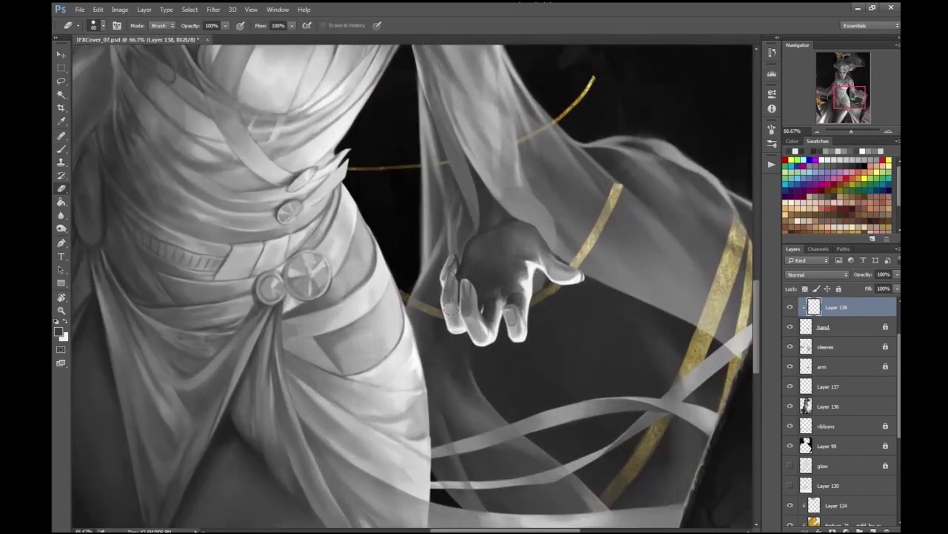
key(ctrl+minus)
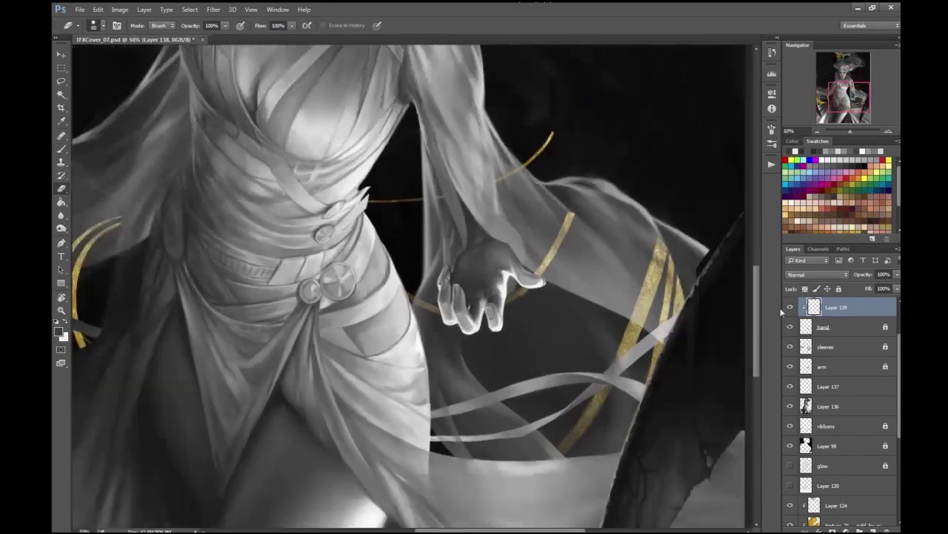
key(ctrl+e)
- Add a new layer above the sleeves and paint grey folds into the cuff edge over the wrist
click(827, 327)
scroll(549, 116, up, 2)
key(ctrl+shift+alt+n)
key(b)
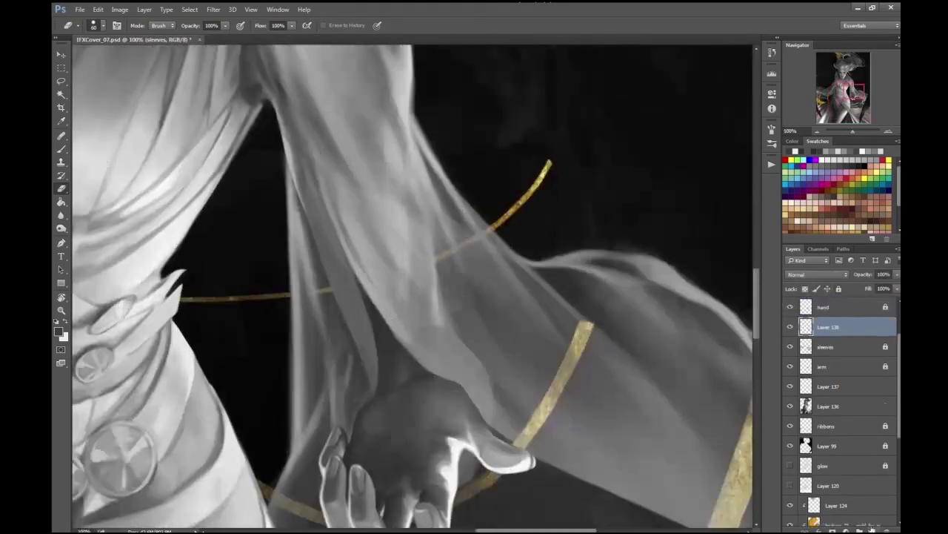
click(58, 330)
key(Escape)
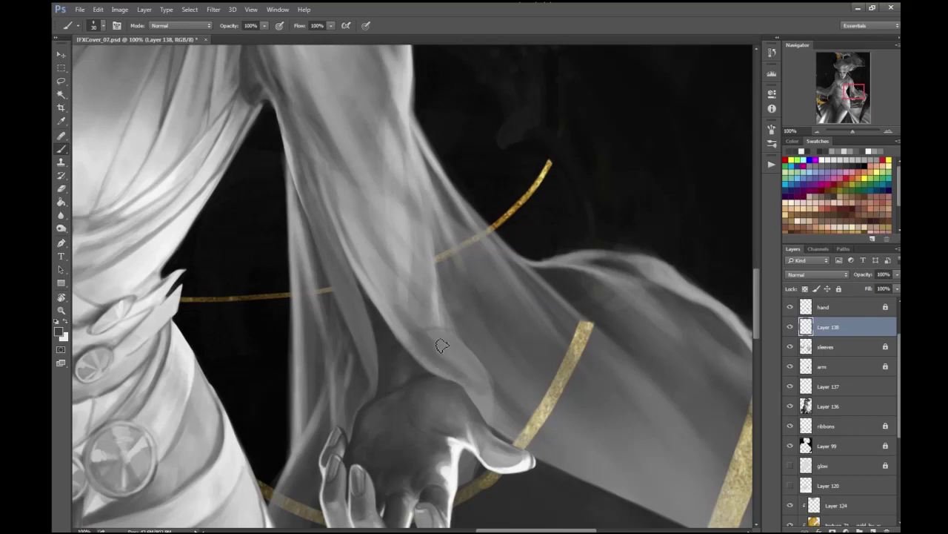
drag(433, 355, 391, 311)
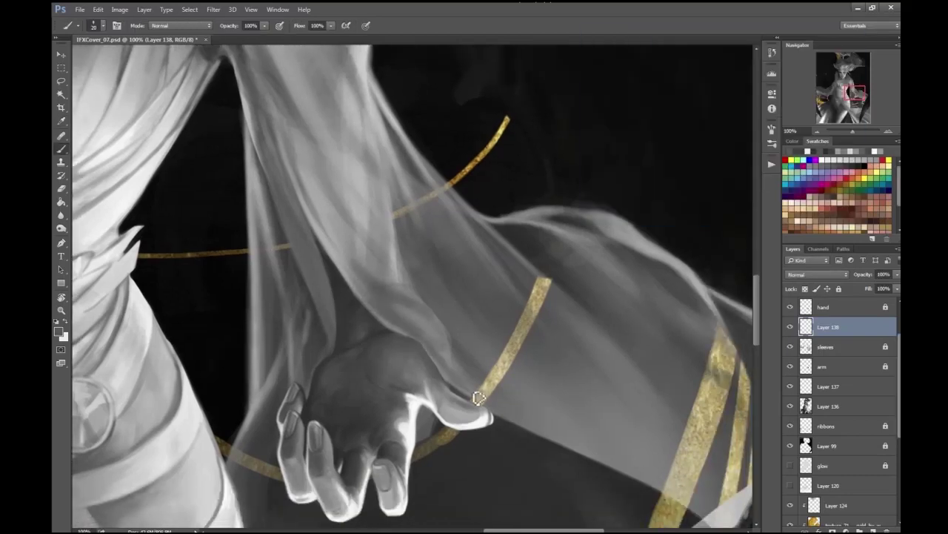
- Blend mid-grey folds along the translucent sleeve from the forearm to the thumb on Layer 138
key(ctrl+minus)
key(ctrl+minus)
drag(148, 223, 400, 276)
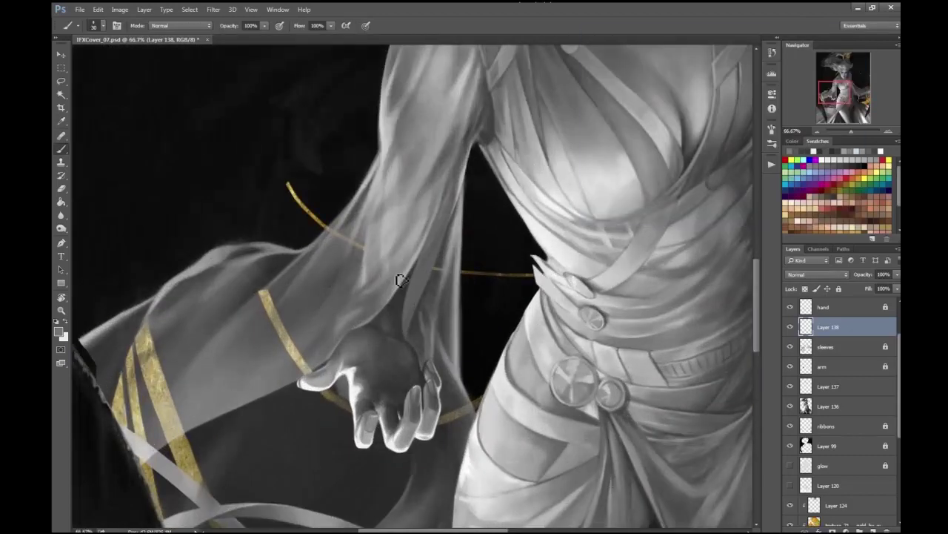
key(ctrl+0)
drag(450, 80, 426, 252)
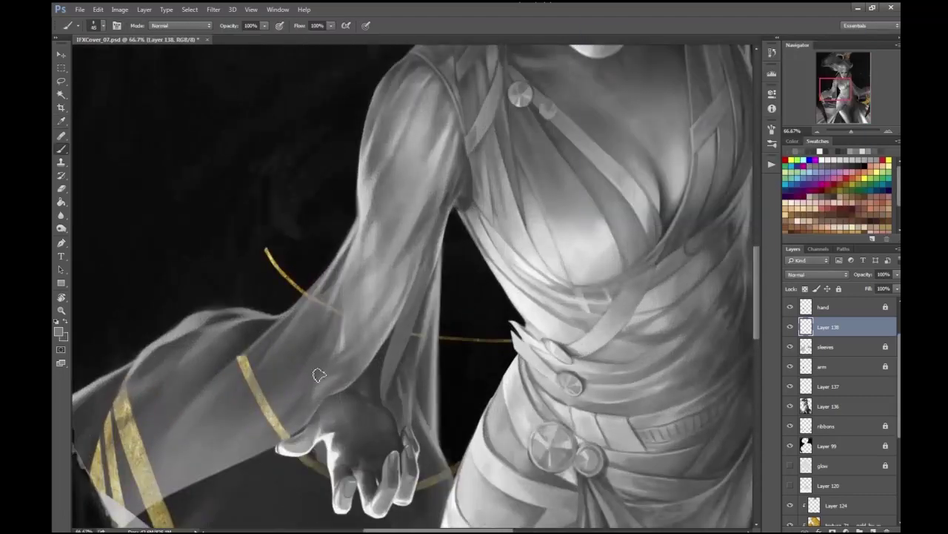
- Blend soft grey folds into the translucent sleeve around the elbow and forearm on Layer 138
drag(366, 251, 348, 252)
key(e)
key(b)
key(ctrl+plus)
key(ctrl+plus)
drag(411, 440, 508, 301)
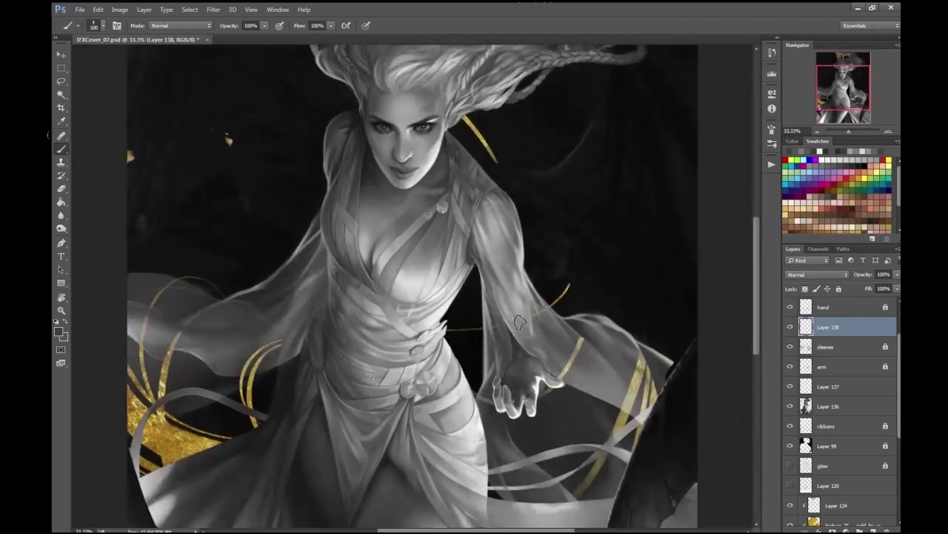
key(ctrl+minus)
key(ctrl+minus)
key(ctrl+plus)
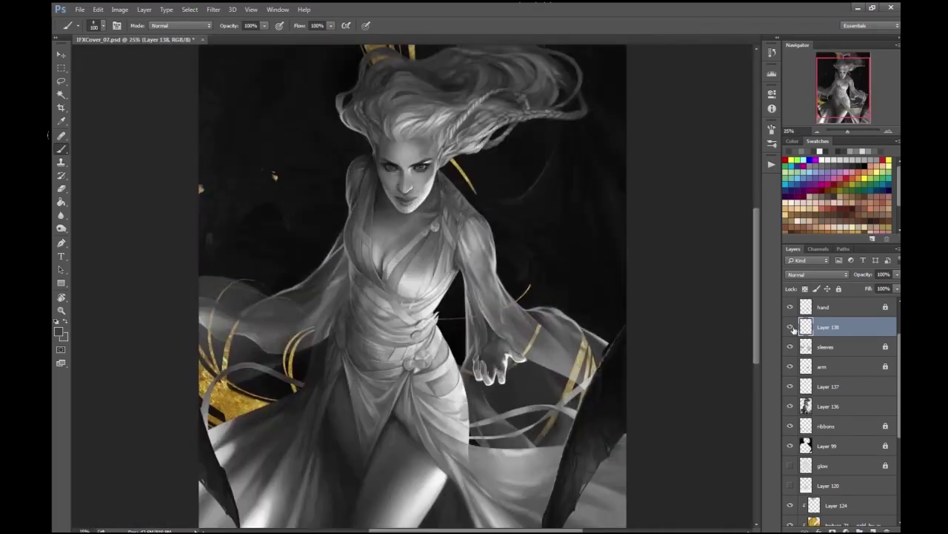
- Compare the sleeve with Layer 138 hidden, and refine its outer edge below the elbow with Brush and Eraser
click(790, 327)
key(e)
key(ctrl+plus)
key(b)
key(ctrl+plus)
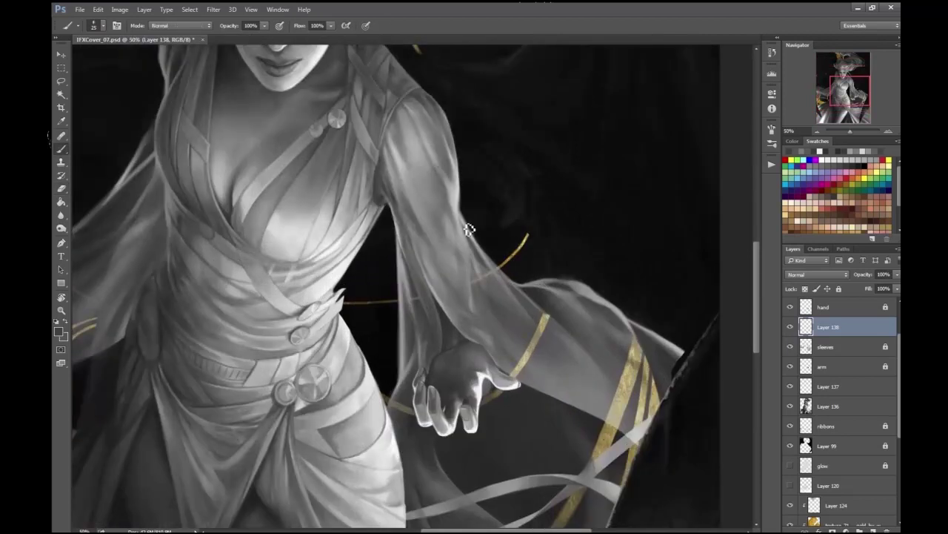
key(ctrl+minus)
key(ctrl+minus)
key(ctrl+plus)
key(e)
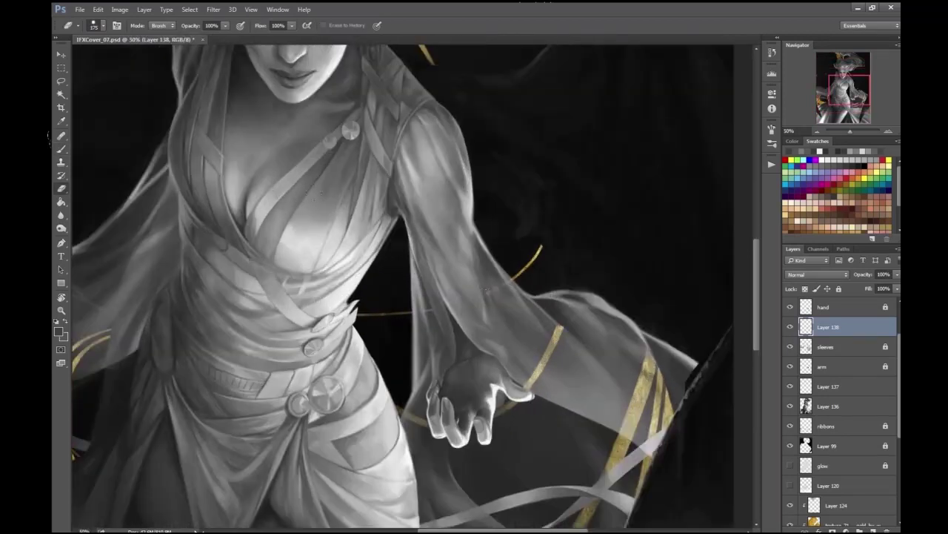
key(ctrl+minus)
- Merge Layer 138 with the sleeves layer, name the result sleeves and lock it
shift+click(829, 346)
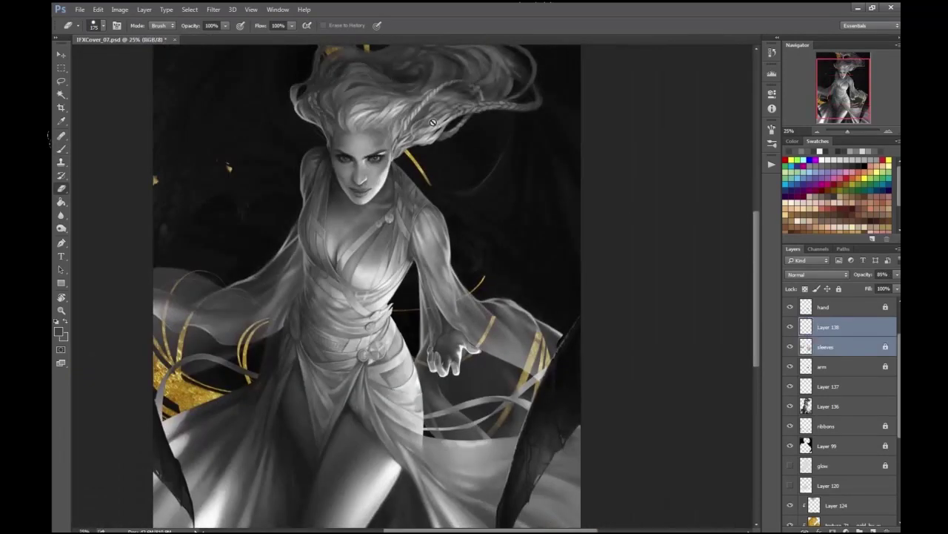
key(ctrl+e)
double_click(828, 327)
text(sleeves)
key(Return)
key(ctrl+slash)
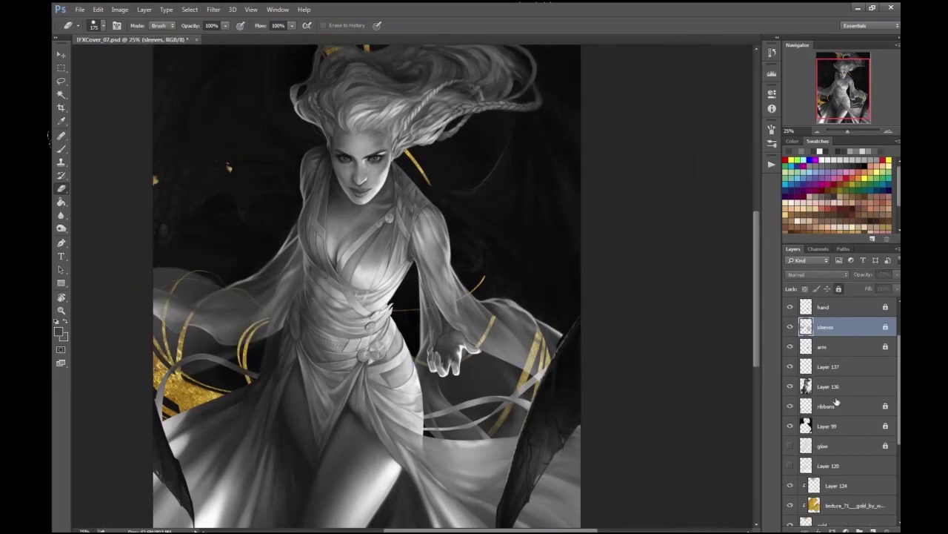
- Preview the glow layer, hide it again and add a new layer directly above it
click(790, 445)
key(ctrl+minus)
click(790, 446)
click(824, 445)
key(ctrl+plus)
click(860, 529)
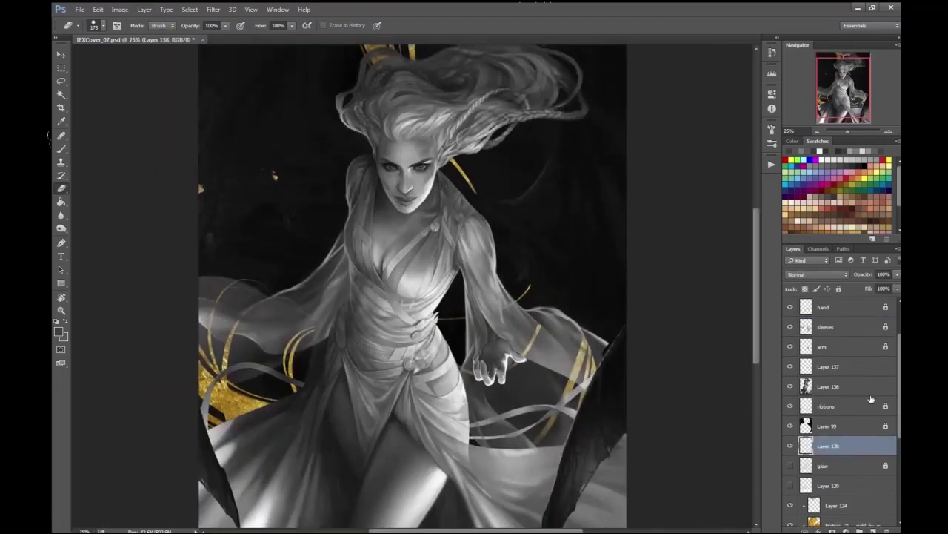
- Paint a white glow over the moon behind the woman's head with a very large soft brush
key(ctrl+minus)
key(b)
click(94, 25)
click(402, 81)
key(x)
key(bracketright)
key(bracketright)
key(bracketright)
key(bracketright)
key(bracketright)
key(bracketright)
key(bracketright)
key(bracketright)
key(bracketright)
key(bracketright)
key(bracketright)
key(bracketright)
mouse_move(400, 141)
mouse_down()
mouse_move(326, 259)
mouse_move(460, 215)
mouse_up()
key(bracketleft)
key(bracketleft)
key(bracketleft)
key(bracketleft)
key(bracketleft)
key(bracketleft)
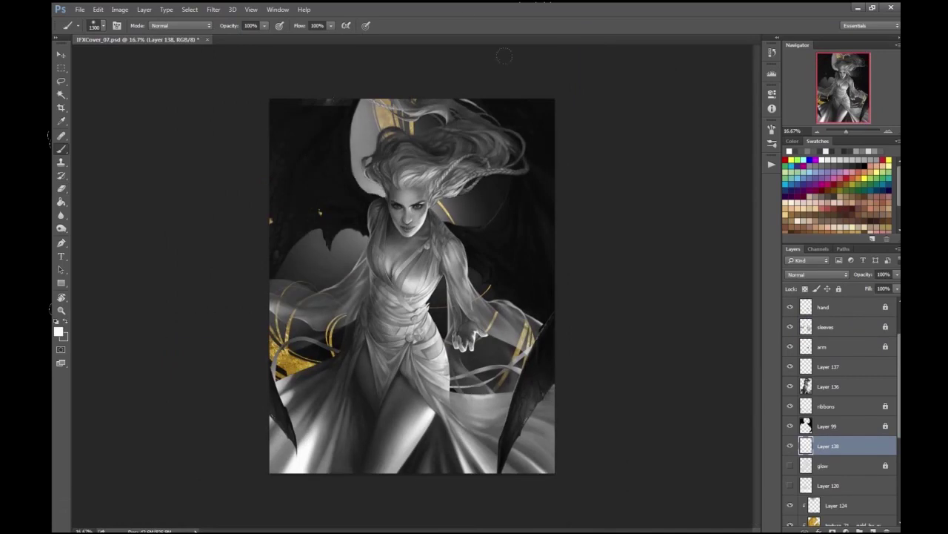
- Brighten the glow behind the hair and shoulders on Layer 138, checking the picture mirrored
key(h)
key(ctrl+minus)
key(ctrl+plus)
key(bracketleft)
drag(341, 281, 389, 326)
mouse_move(356, 208)
mouse_down()
mouse_move(404, 122)
mouse_move(467, 186)
mouse_up()
key(h)
key(ctrl+minus)
key(ctrl+plus)
- Soften the white glow around the head and shoulder with a 2100 px eraser
key(e)
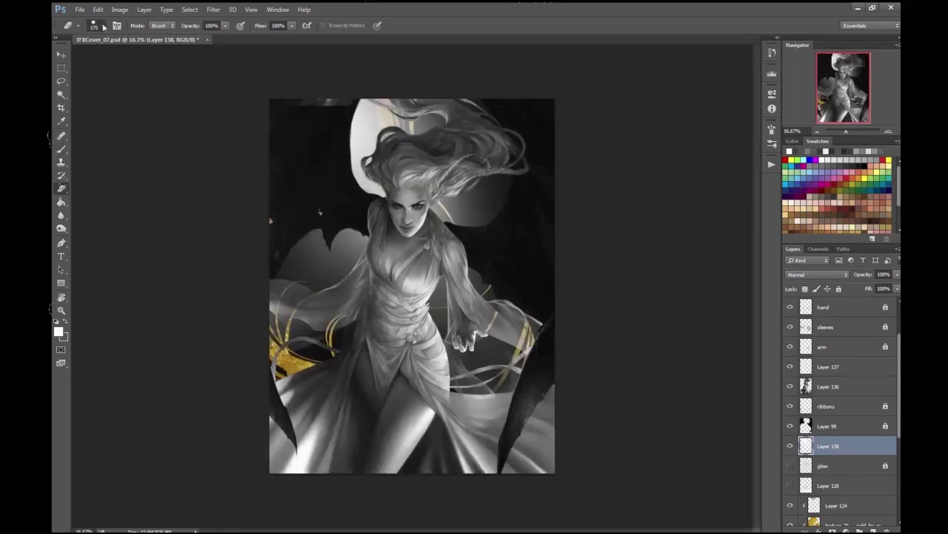
key(ctrl+minus)
mouse_move(374, 159)
mouse_down()
mouse_move(385, 211)
mouse_move(349, 274)
mouse_up()
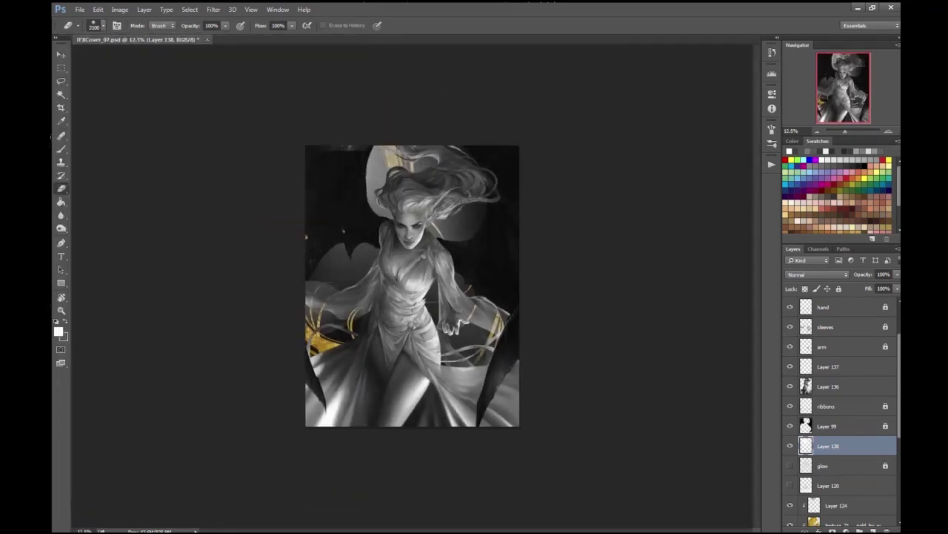
key(ctrl+plus)
key(ctrl+plus)
- Add a new layer above Layer 99 and paint black over the grey strip along the picture's upper edge
key(ctrl+shift+alt+n)
key(bracketleft)
key(bracketleft)
key(bracketleft)
key(bracketleft)
key(bracketleft)
key(bracketleft)
key(bracketleft)
key(bracketleft)
key(bracketleft)
key(x)
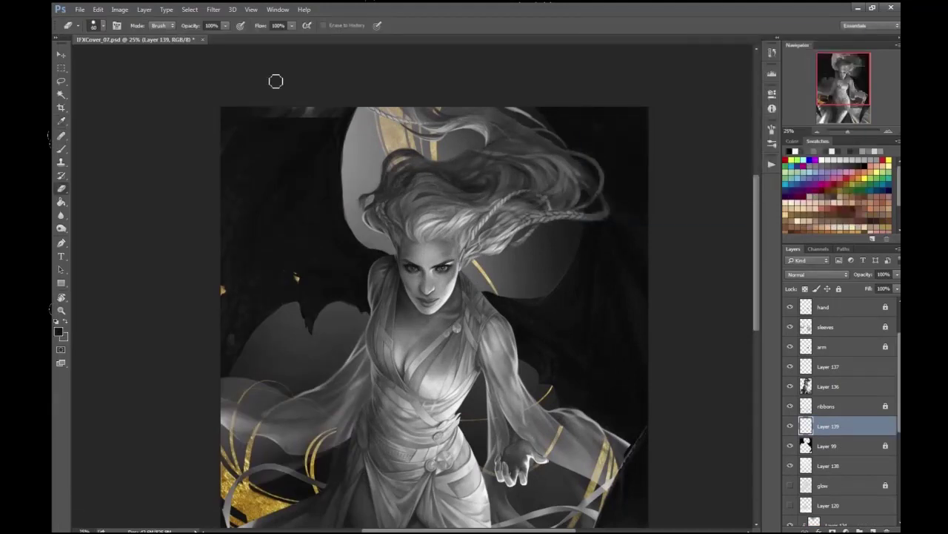
key(b)
click(59, 331)
click(835, 52)
mouse_move(236, 102)
mouse_down()
mouse_move(266, 117)
mouse_move(312, 102)
mouse_move(342, 122)
mouse_up()
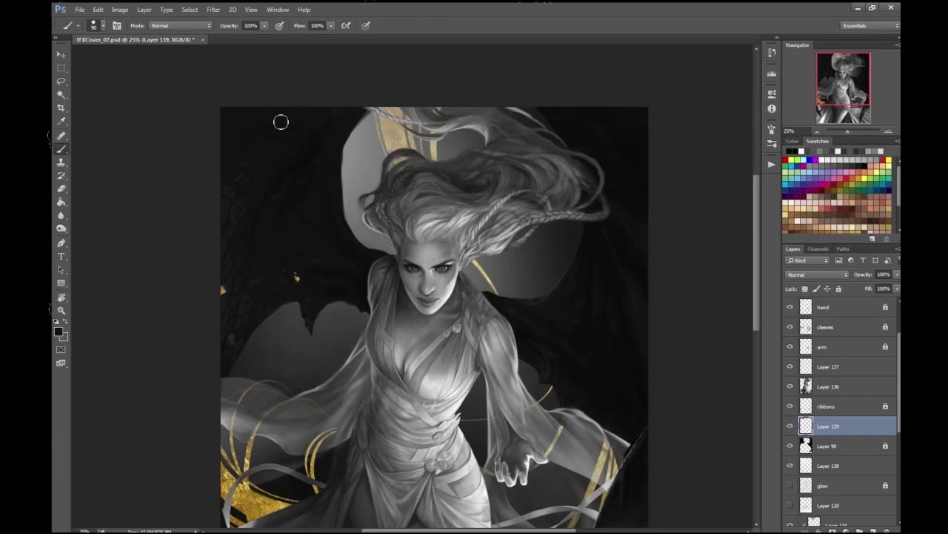
- Check the mirrored picture and erase stray dark paint along the moon's edge beside the hair
key(ctrl+minus)
key(ctrl+plus)
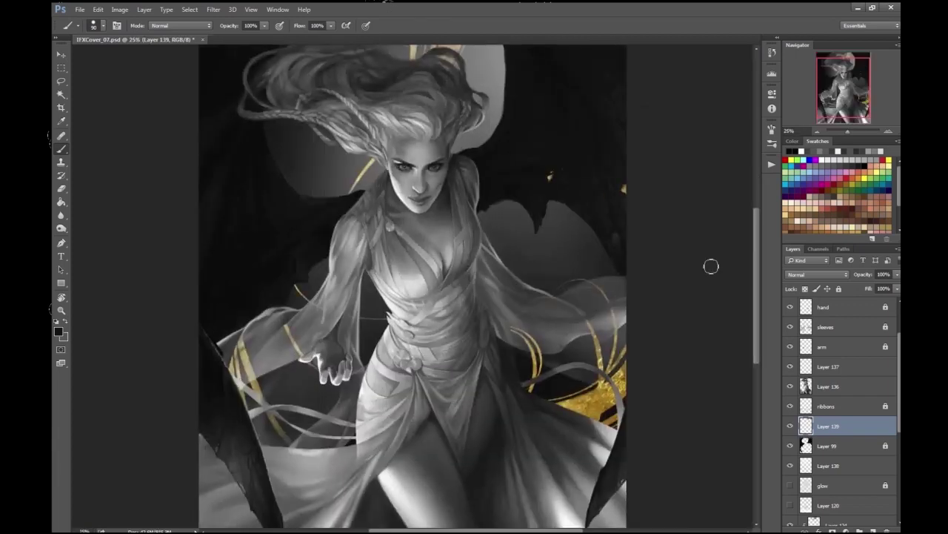
scroll(413, 296, up, 3)
key(e)
drag(498, 170, 485, 150)
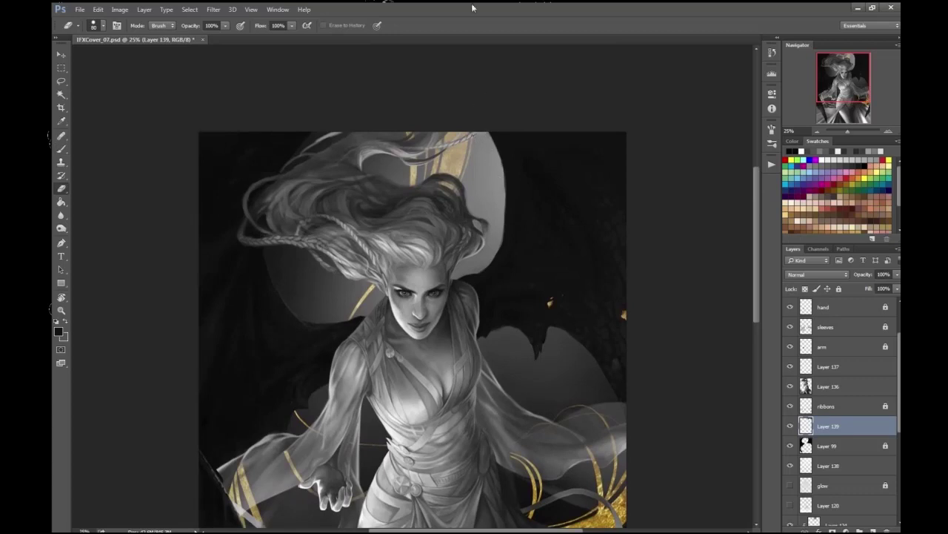
- Add a new layer above Layer 139 and paint the dark wing along the moon's lower edge
key(b)
key(ctrl+plus)
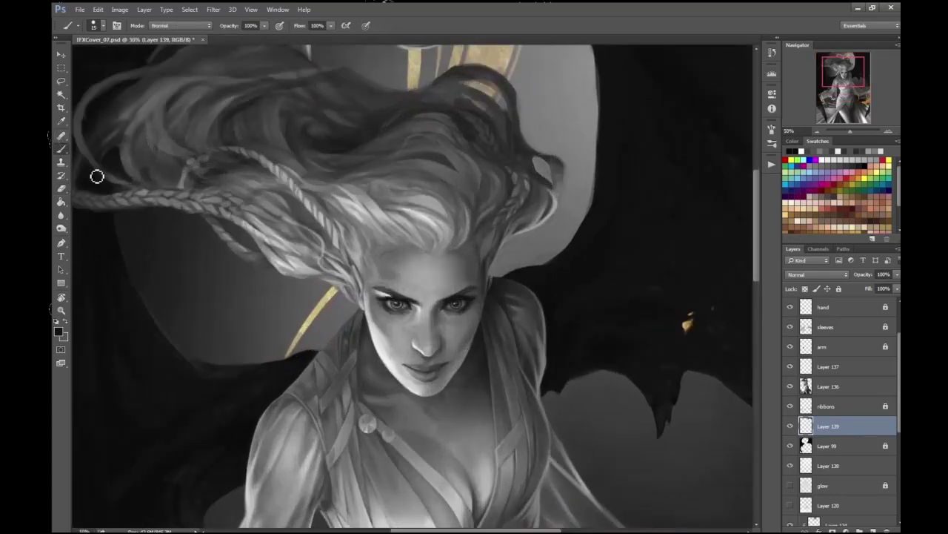
key(ctrl+shift+alt+n)
key(Escape)
drag(148, 300, 215, 358)
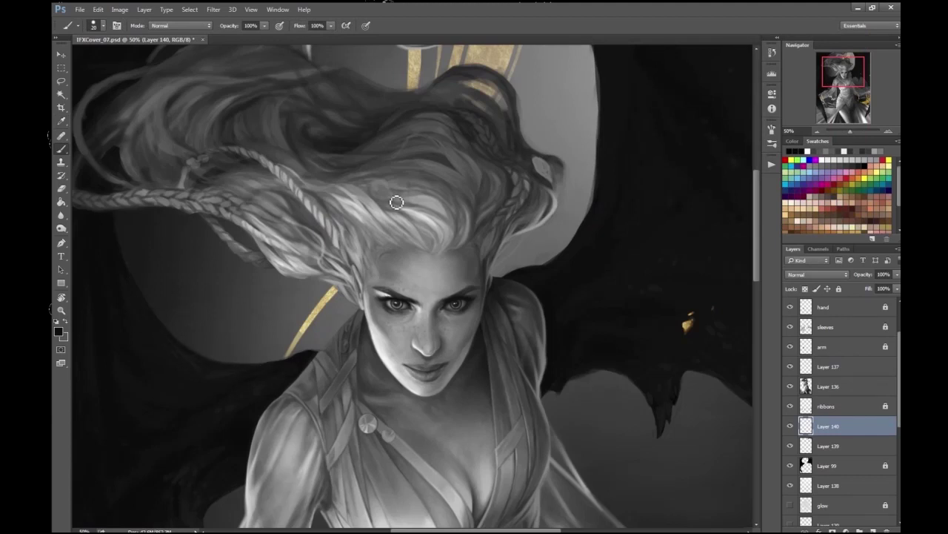
scroll(397, 202, down, 2)
key(i)
key(Return)
key(b)
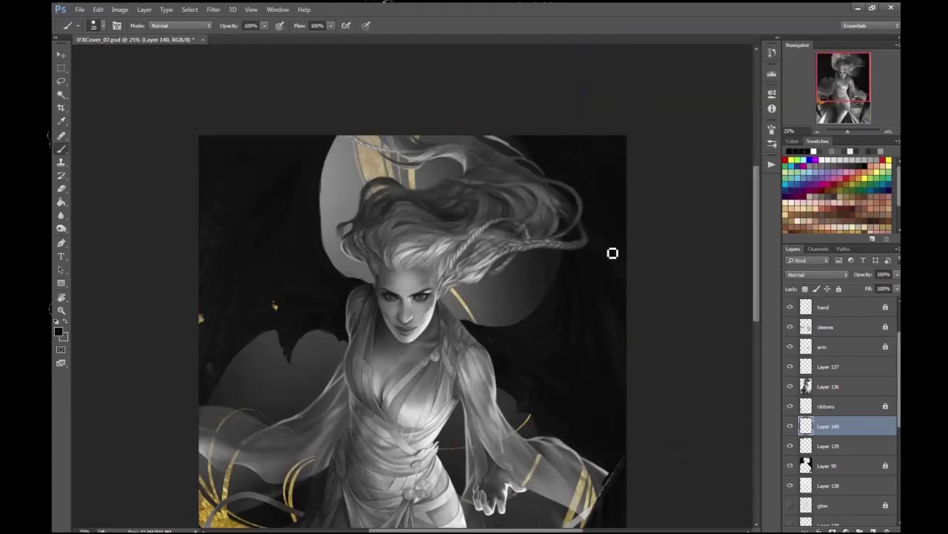
scroll(413, 331, up, 1)
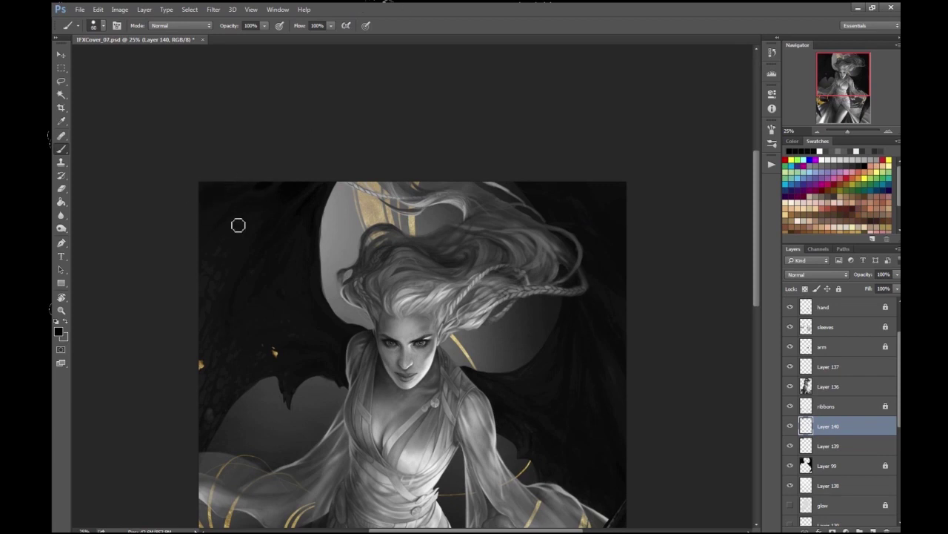
- Add a new layer above Layer 140 and paint dark wing tones beside the shoulder of the outstretched arm
key(ctrl+minus)
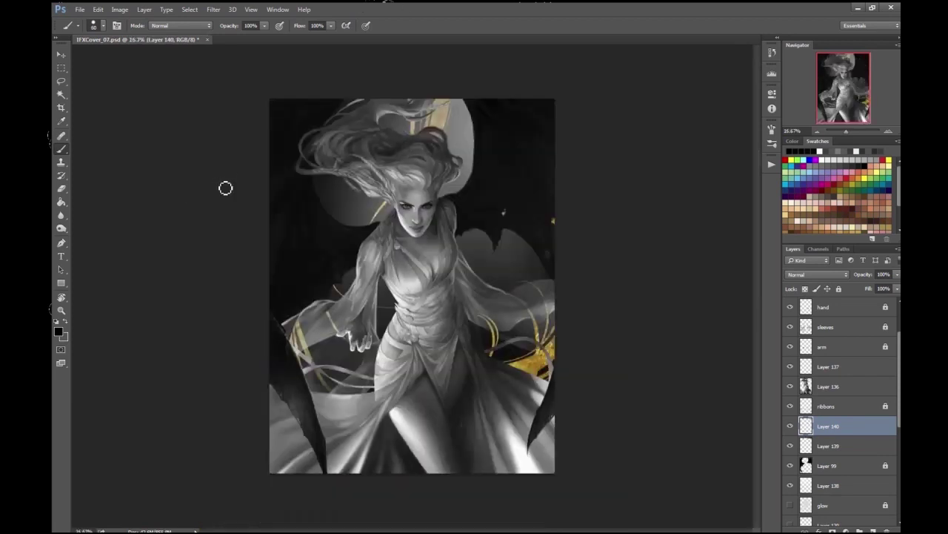
key(ctrl+plus)
drag(761, 288, 760, 252)
click(873, 530)
key(ctrl+plus)
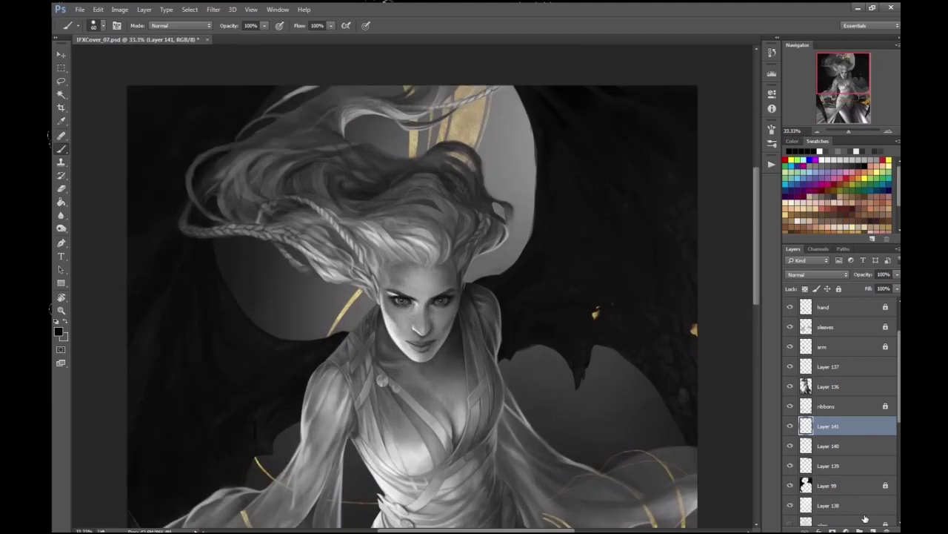
drag(306, 352, 335, 352)
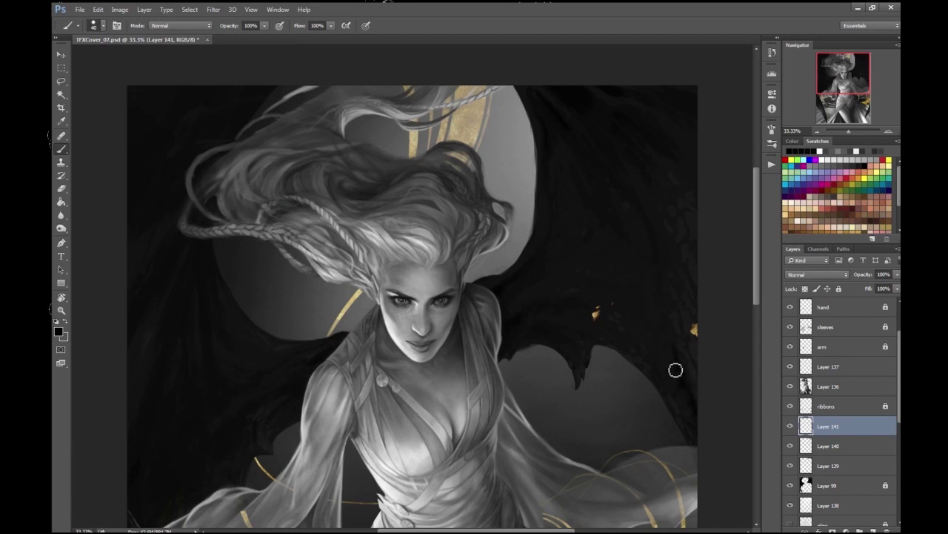
key(ctrl+minus)
key(h)
key(c)
key(Escape)
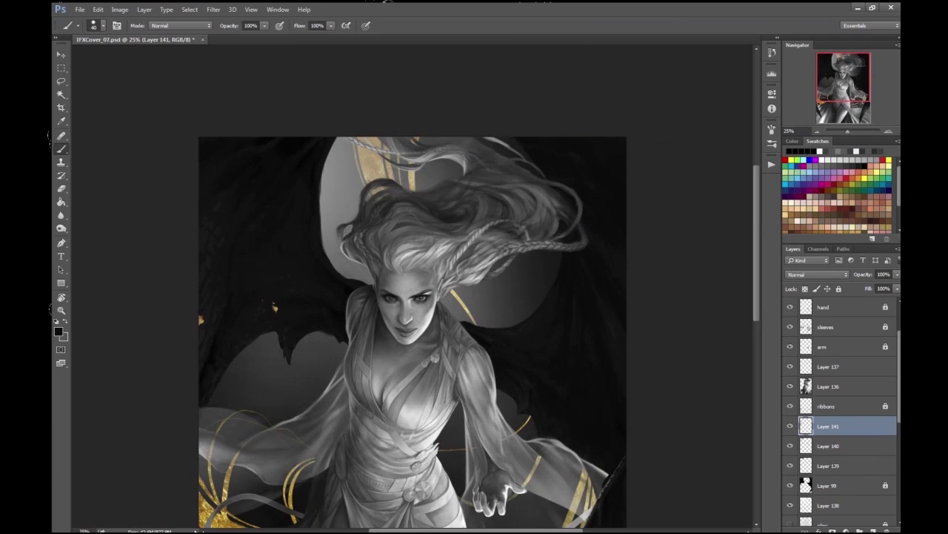
key(c)
key(Escape)
key(c)
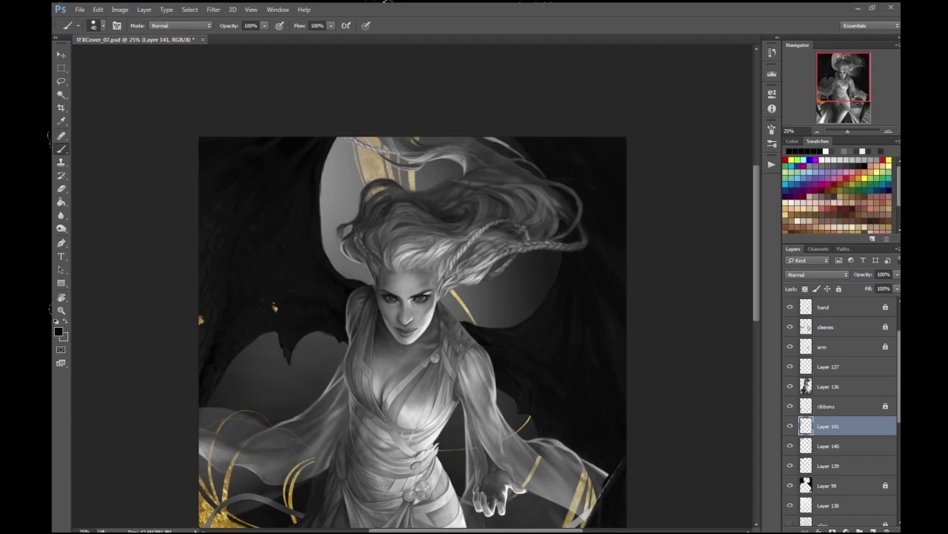
- Refine the wing's dark edge against the moon with a 10 px brush on Layer 141
key(ctrl+plus)
key(ctrl+plus)
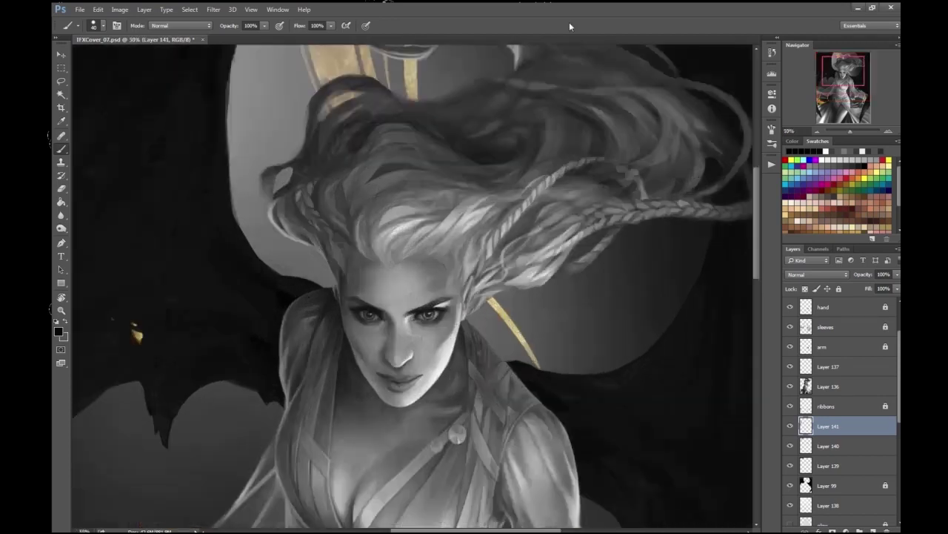
key(c)
click(810, 51)
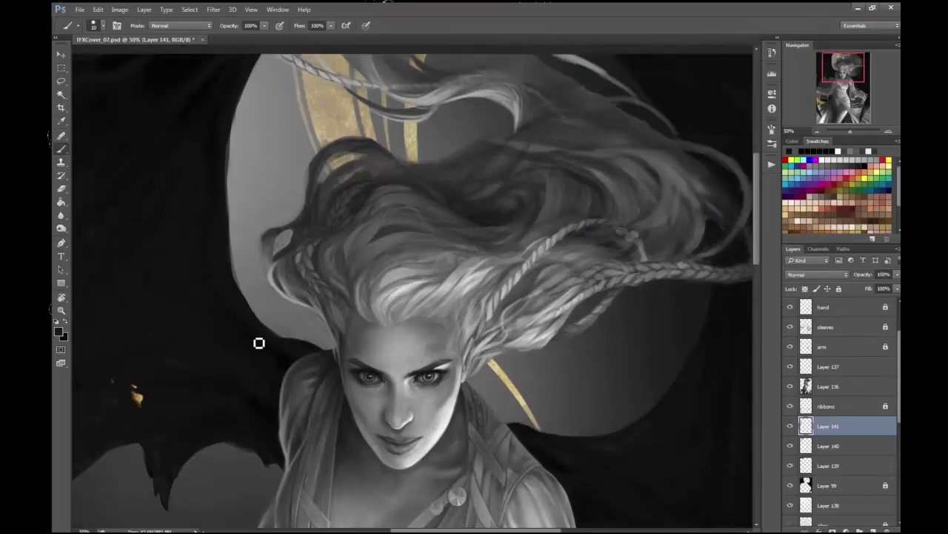
scroll(261, 335, up, 1)
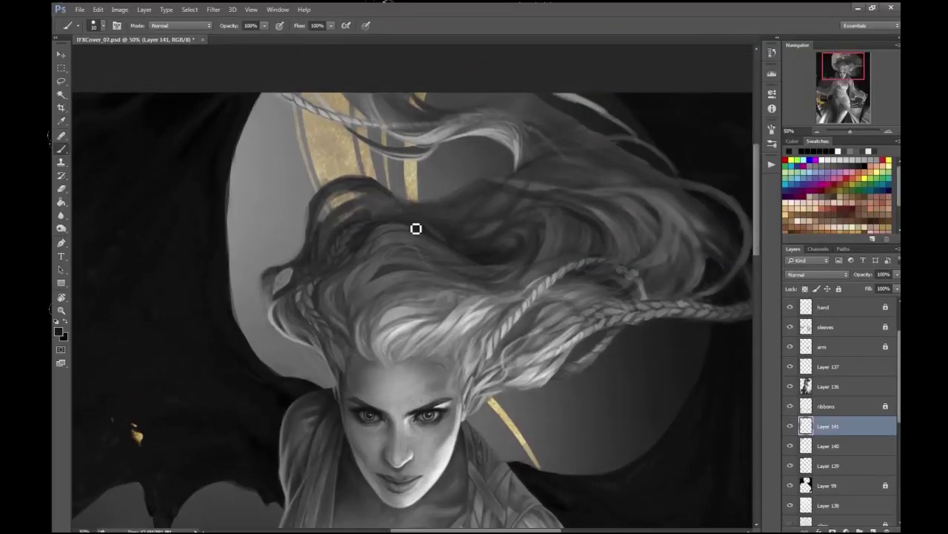
scroll(420, 317, left, 4)
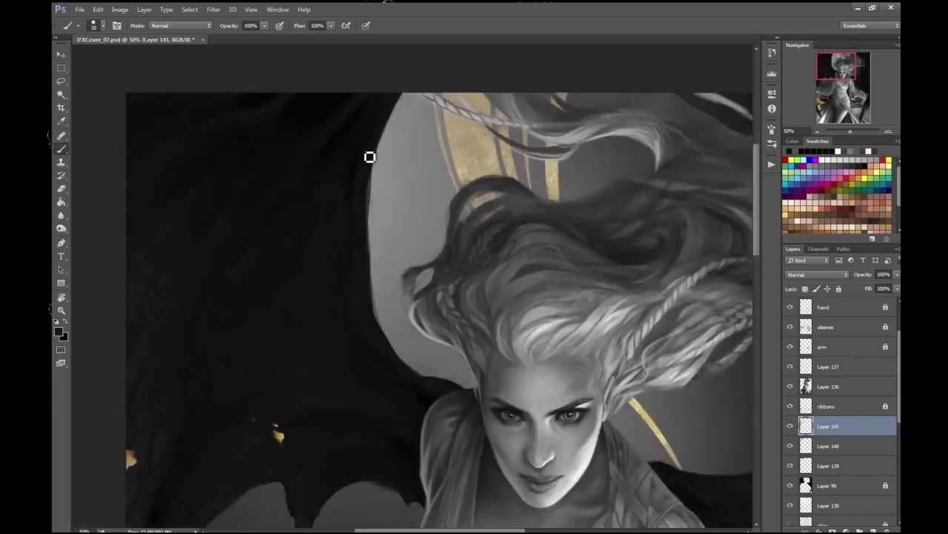
key(bracketright)
key(bracketright)
- Paint dark tones into the wing membrane beside the moon with a larger brush, and save the document
key(ctrl+minus)
key(ctrl+minus)
scroll(704, 138, down, 2)
key(ctrl+plus)
key(ctrl+plus)
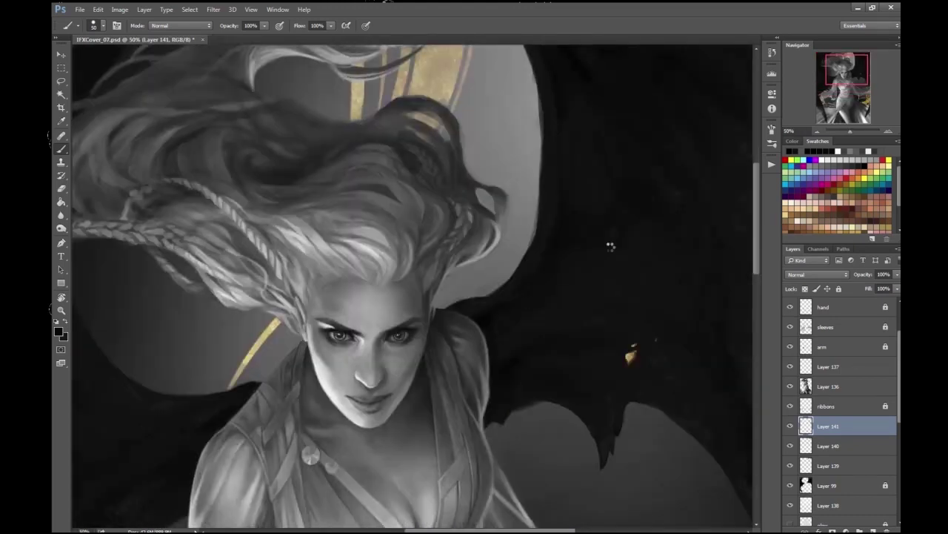
key(ctrl+shift+h)
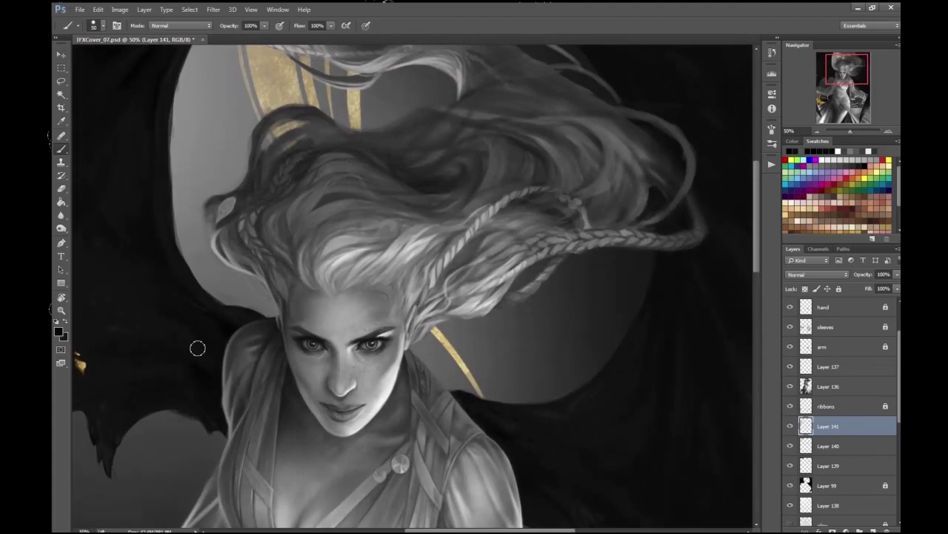
key(ctrl+shift+h)
key(ctrl+minus)
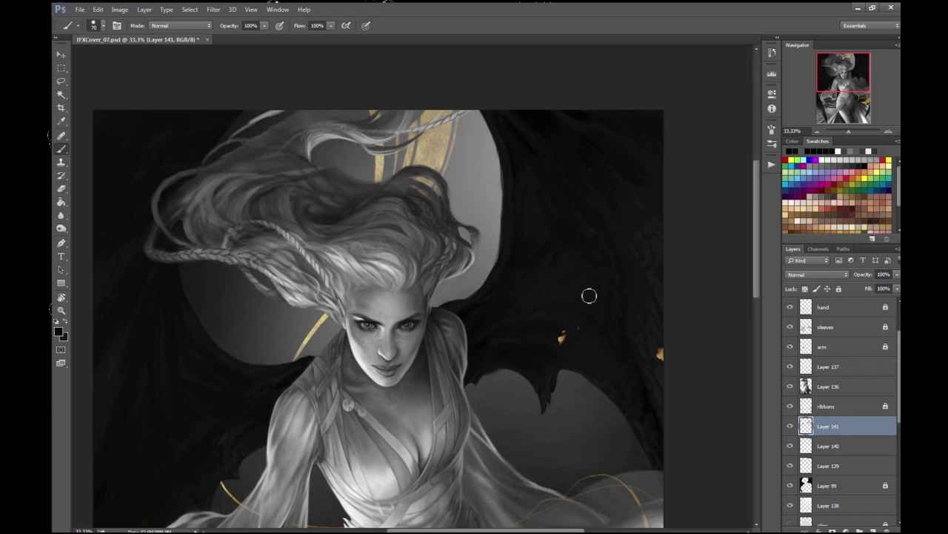
key(ctrl+minus)
key(ctrl+minus)
key(ctrl+s)
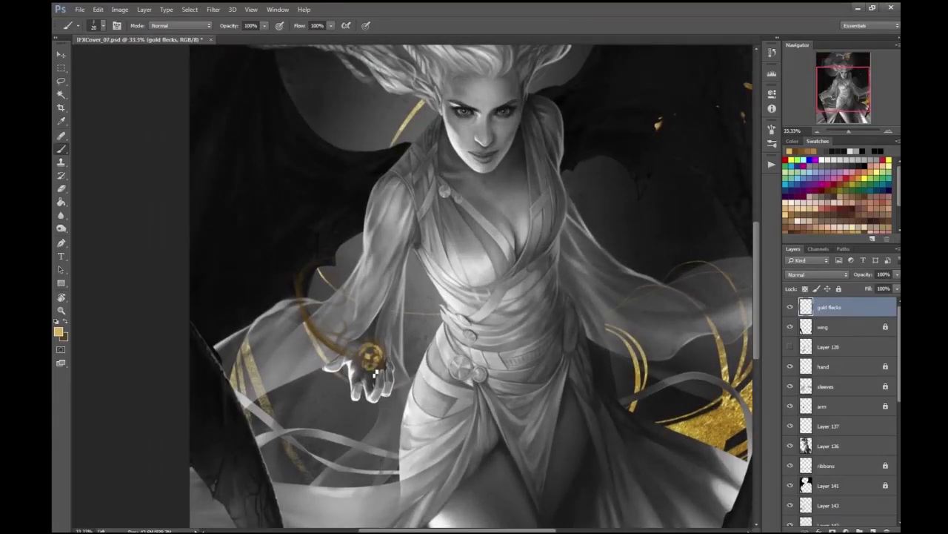
- Sample brown from the gold orb in the palm and paint a swirl rising from it on the gold flecks layer
scroll(385, 374, down, 1)
scroll(371, 393, up, 2)
alt+click(352, 419)
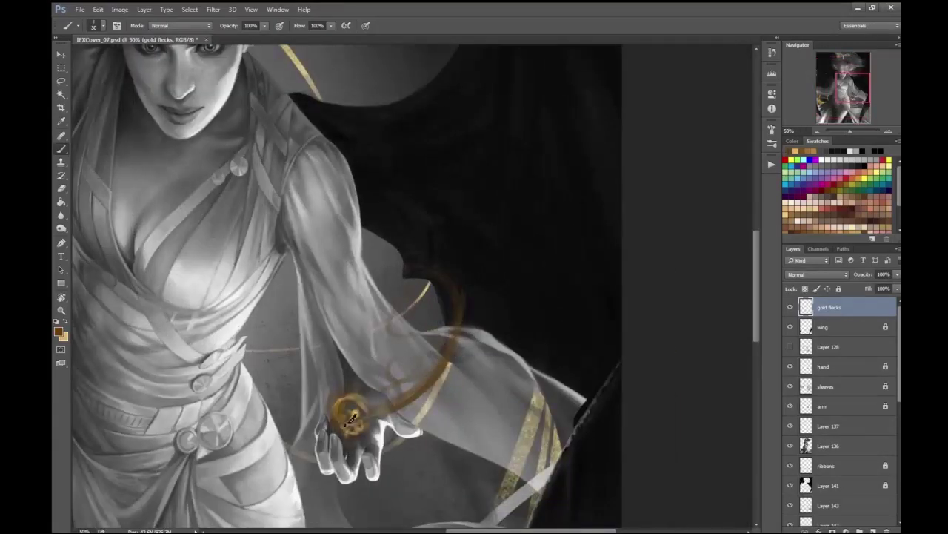
mouse_move(386, 415)
mouse_down()
mouse_move(491, 247)
mouse_move(476, 264)
mouse_move(534, 223)
mouse_move(547, 247)
mouse_up()
scroll(519, 244, down, 2)
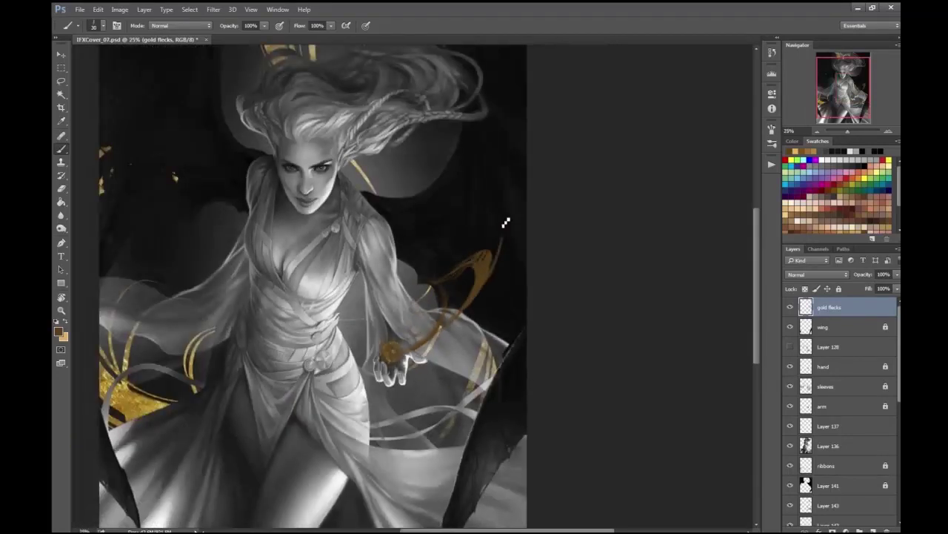
- Extend the golden-brown swirl with looping curls above the outstretched hand, and thicken it where it meets the orb
scroll(629, 222, down, 1)
key(ctrl+shift+h)
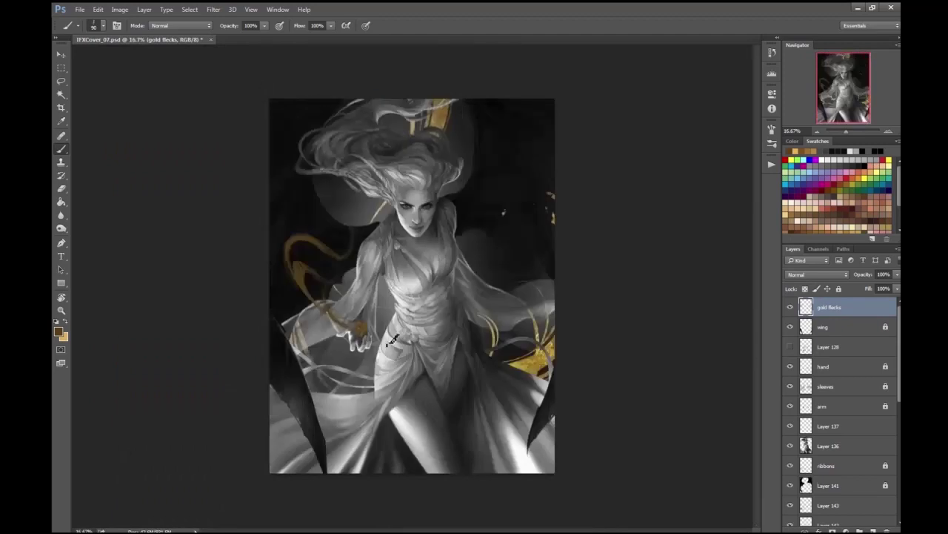
scroll(241, 297, up, 1)
drag(242, 297, 342, 364)
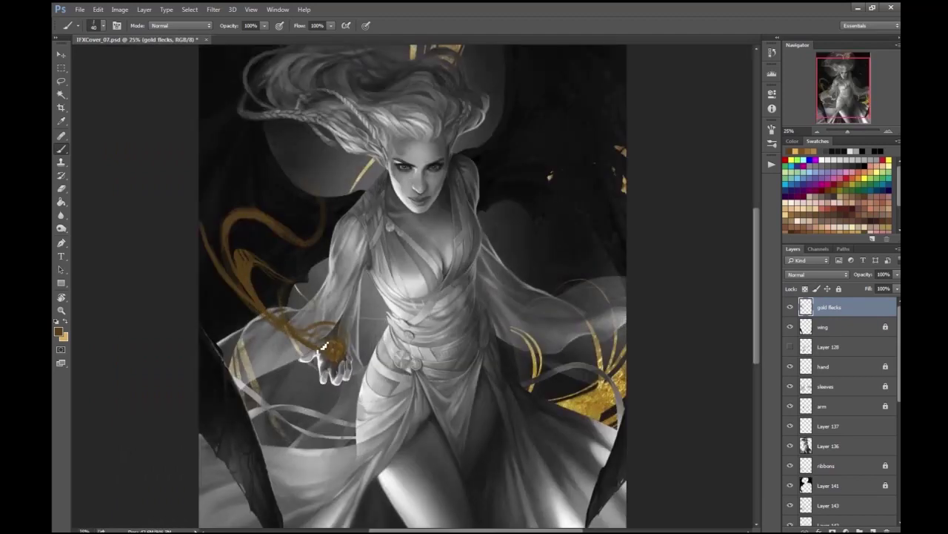
- Darken the gold area behind the skirt on Layer 124 using a very dark brown and a 700 px brush
scroll(413, 296, down, 1)
scroll(413, 296, up, 1)
scroll(838, 407, down, 5)
click(838, 417)
click(790, 438)
key(ctrl+minus)
click(791, 438)
click(783, 424)
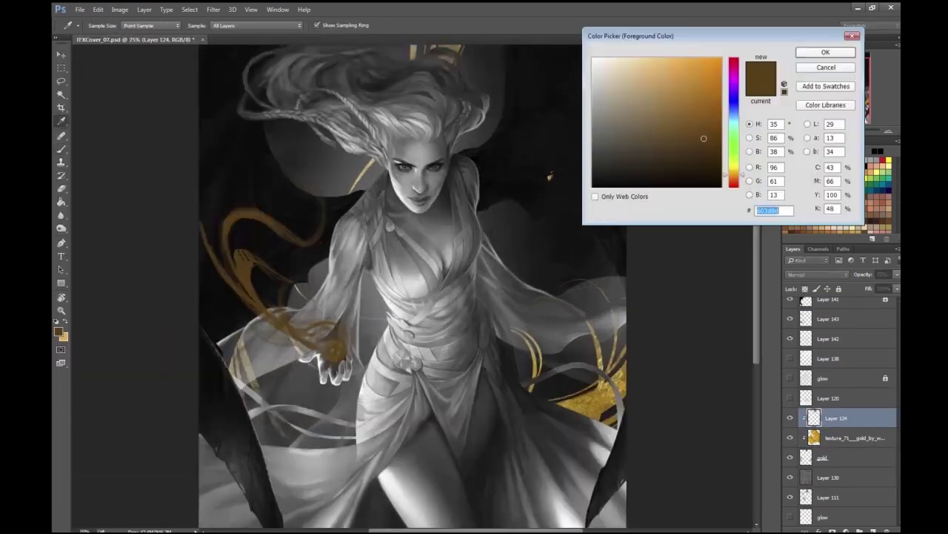
click(837, 37)
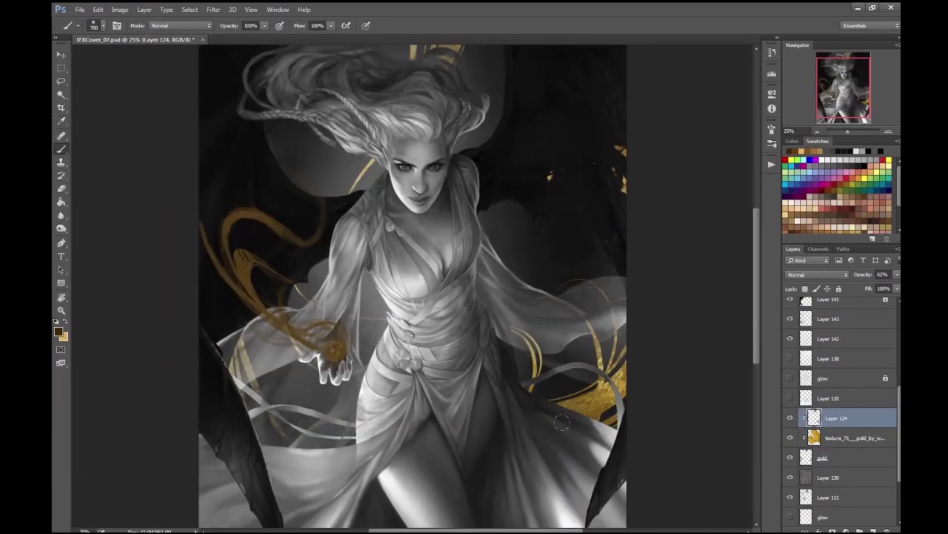
drag(586, 367, 614, 389)
- Add a new layer above Layer 124 and clip it to the gold texture
key(ctrl+shift+alt+n)
right_click(859, 417)
click(748, 256)
- Paint very dark brown shading where the gold ribbons meet behind the skirt, using a small brush on the new clipped layer
key(bracketleft)
key(bracketleft)
key(bracketleft)
key(bracketleft)
key(bracketleft)
key(ctrl+plus)
drag(627, 269, 544, 231)
key(ctrl+plus)
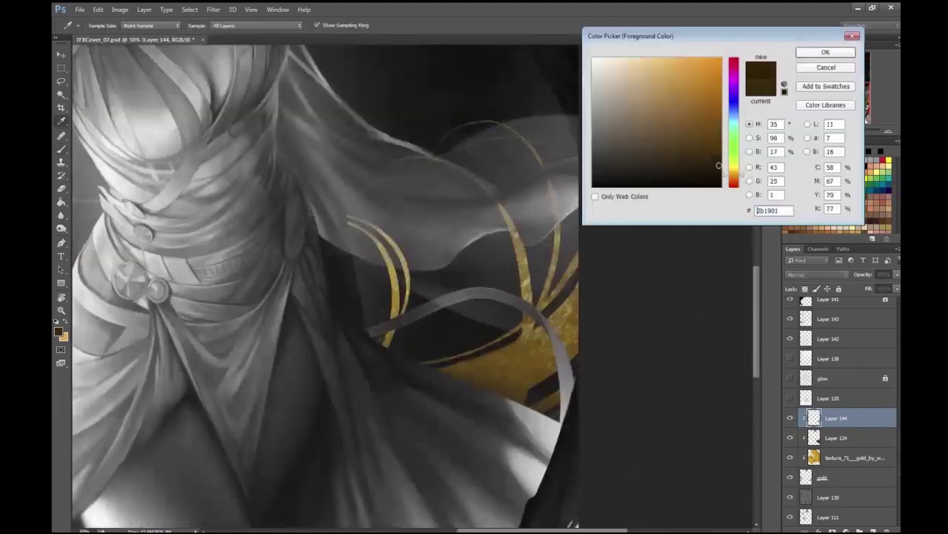
key(Escape)
scroll(512, 373, up, 1)
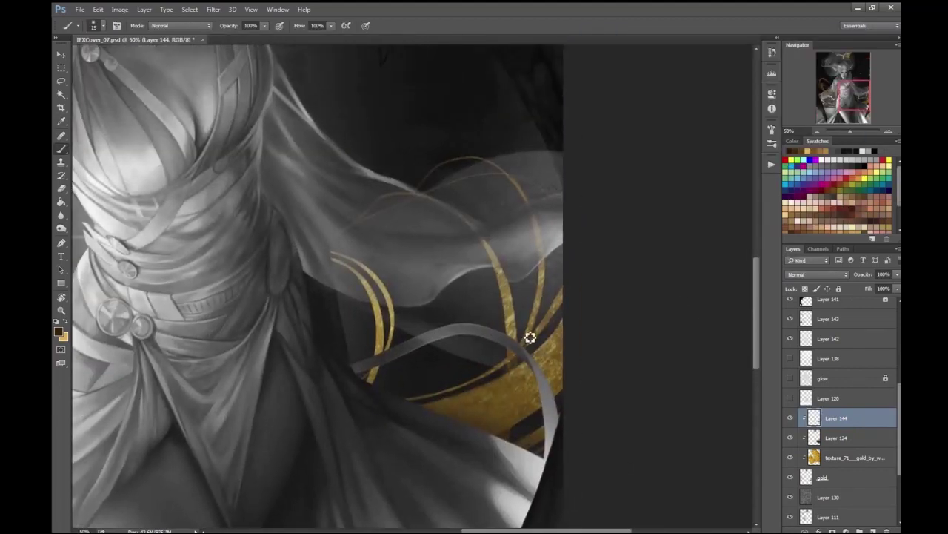
- Flip the canvas horizontally and check the whole composition
key(ctrl+minus)
key(ctrl+minus)
key(ctrl+plus)
key(ctrl+minus)
key(ctrl+shift+h)
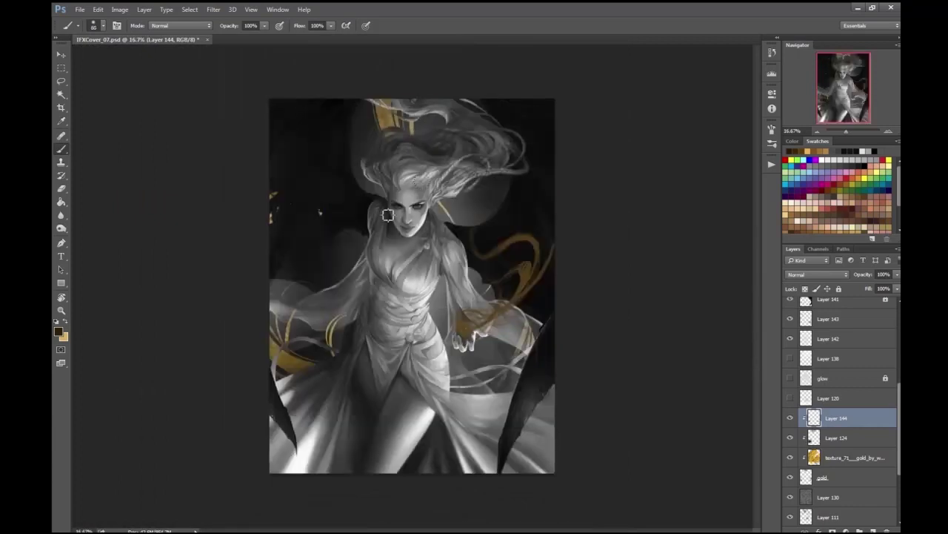
- Cut the golden-brown swirl and orb from the gold flecks layer and paste them onto a separate layer
key(ctrl+plus)
key(ctrl+minus)
key(ctrl+plus)
ctrl+click(189, 148)
key(l)
click(98, 9)
click(111, 64)
key(v)
click(98, 9)
click(111, 95)
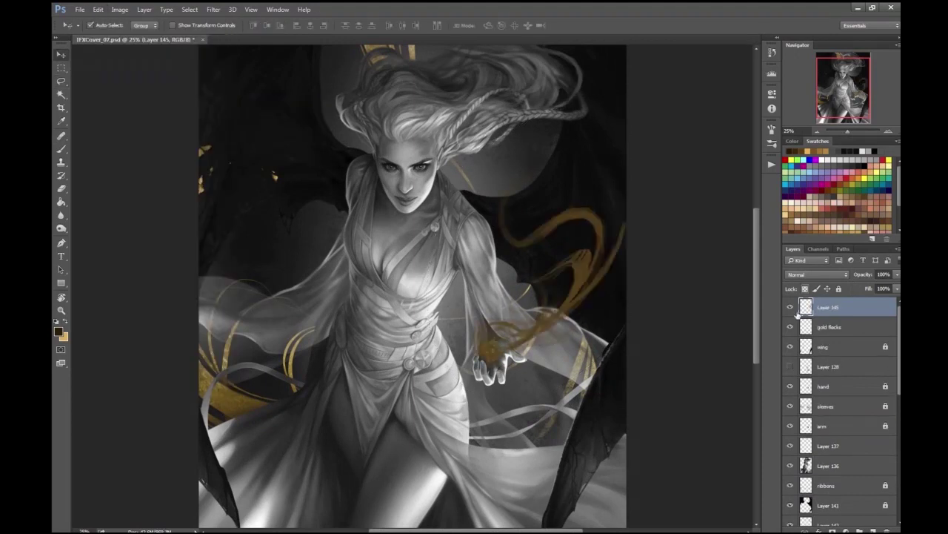
- Hide the cut-out swirl and paint a light gold arc with flecks across the skirt on a new layer
key(ctrl+shift+alt+n)
key(b)
key(x)
click(96, 25)
click(111, 368)
key(Return)
mouse_move(298, 383)
mouse_down()
mouse_move(289, 363)
mouse_move(326, 415)
mouse_move(390, 408)
mouse_up()
key(ctrl+plus)
key(ctrl+minus)
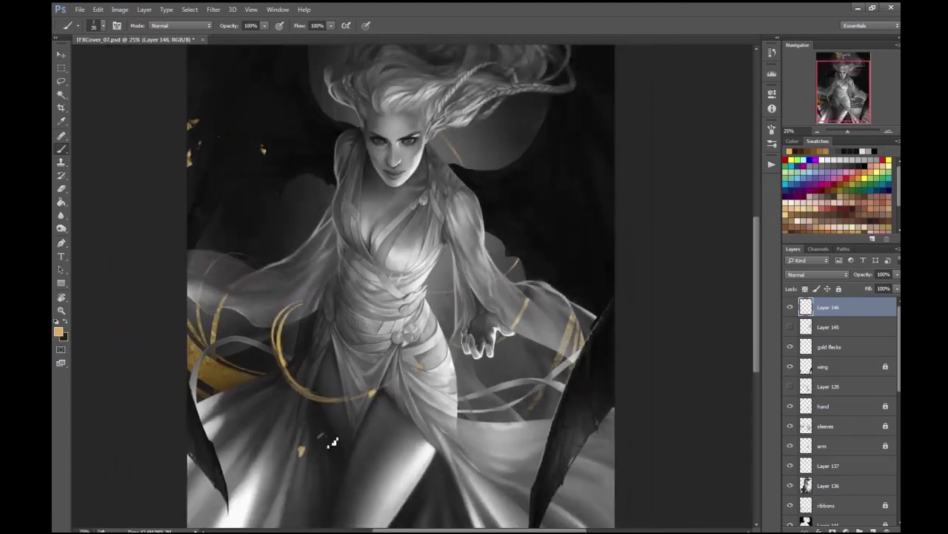
- Extend the gold arc across the hip toward the open hand, add small flecks, and flip the canvas
key(ctrl+minus)
key(ctrl+plus)
key(ctrl+plus)
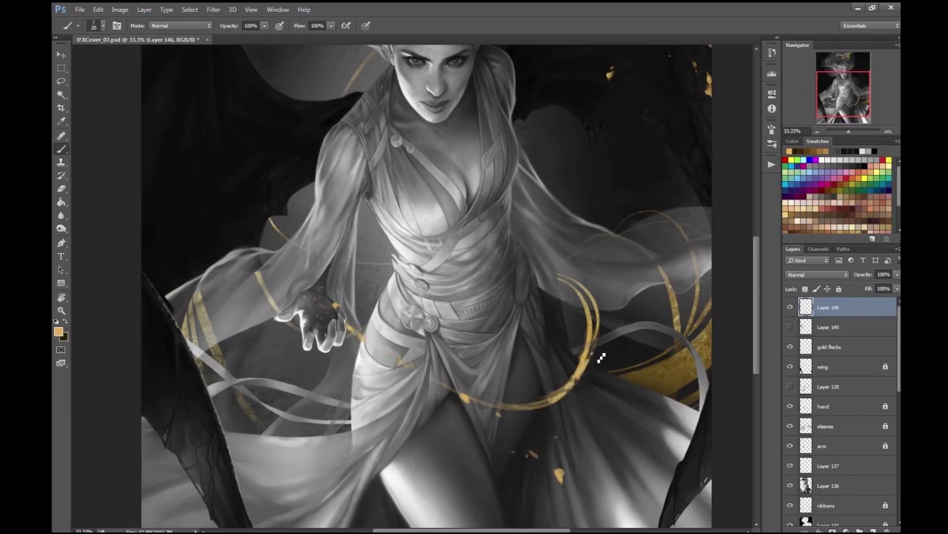
key(ctrl+minus)
key(ctrl+shift+h)
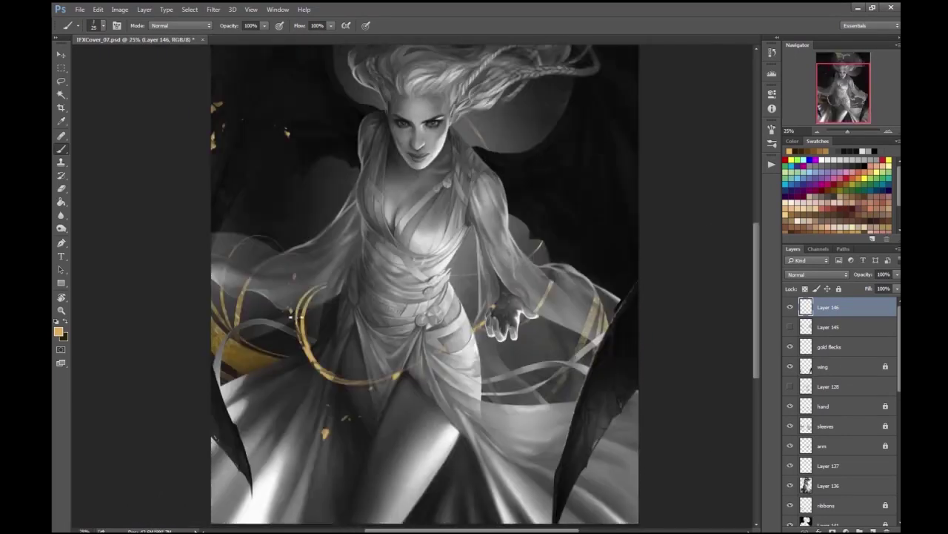
- Thicken the gold arc beside the hip with jagged strokes and add a second curve around the existing ring
key(ctrl+plus)
key(ctrl+plus)
mouse_move(311, 335)
mouse_down()
mouse_move(356, 382)
mouse_move(414, 403)
mouse_up()
key(ctrl+minus)
drag(349, 326, 434, 378)
key(ctrl+plus)
- Erase cracks and gaps into the gold arc so it breaks into flakes around the hip
key(e)
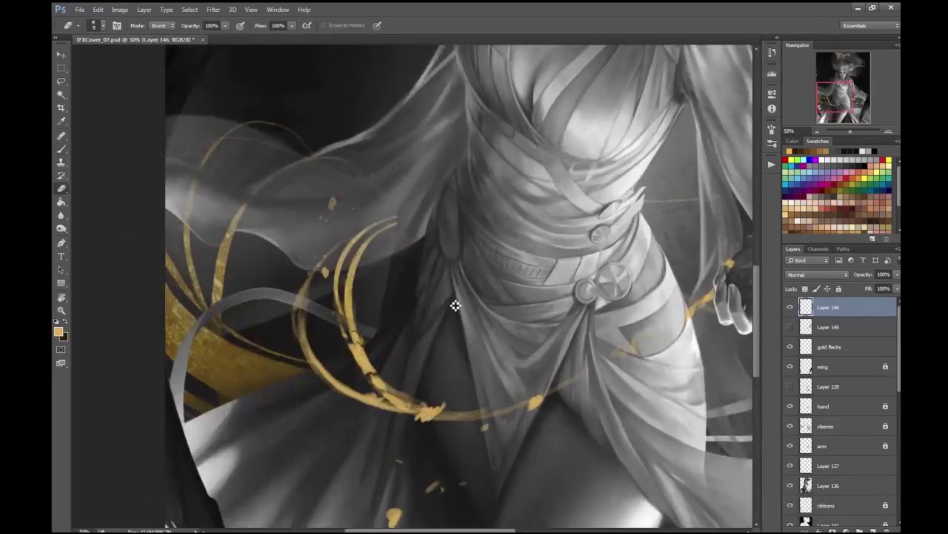
drag(349, 329, 305, 309)
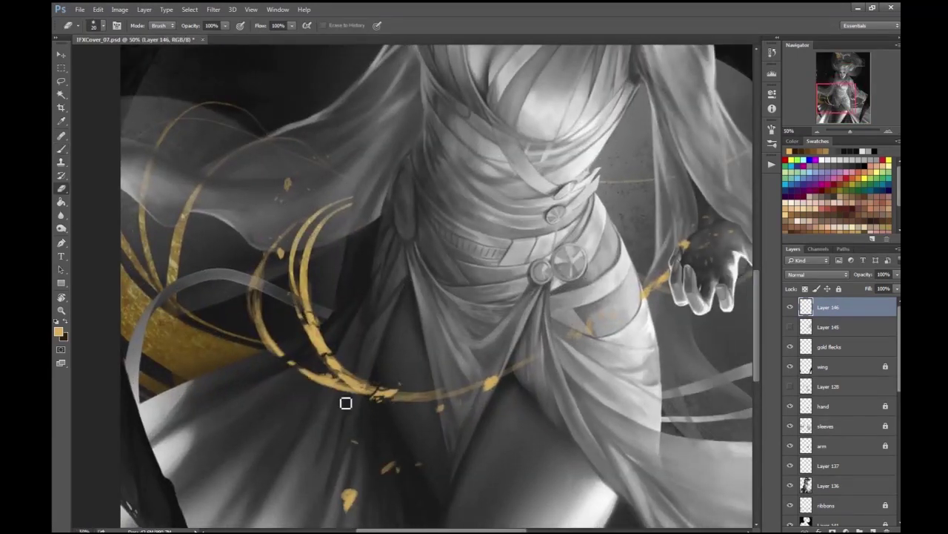
key(ctrl+minus)
drag(513, 238, 461, 294)
- Sample a darker brown and shade the broken gold arc over the skirt
key(b)
key(ctrl+minus)
key(ctrl+plus)
key(ctrl+plus)
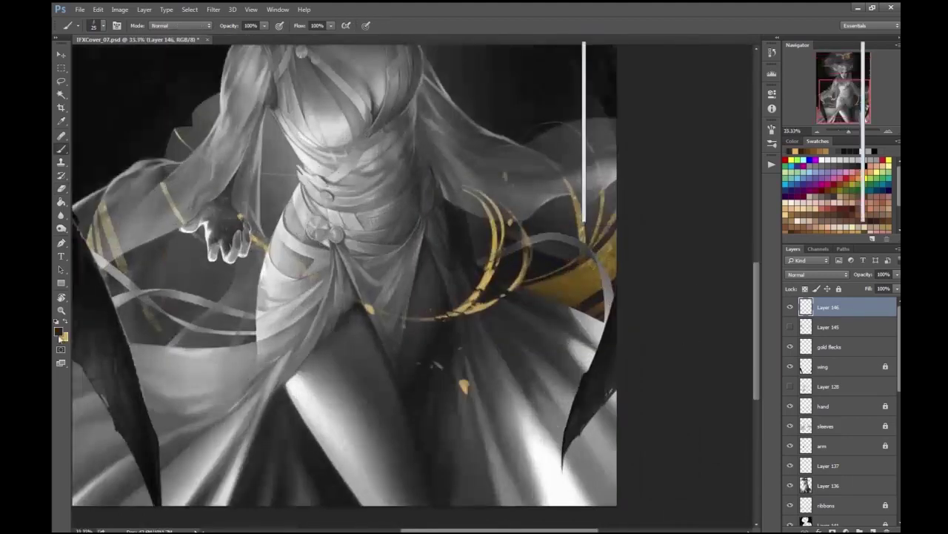
key(ctrl+plus)
alt+click(446, 357)
drag(478, 329, 489, 305)
drag(456, 351, 478, 347)
- Clean up the gold arc's edges with the eraser and check the flipped composition
scroll(481, 347, down, 2)
scroll(480, 347, up, 1)
key(e)
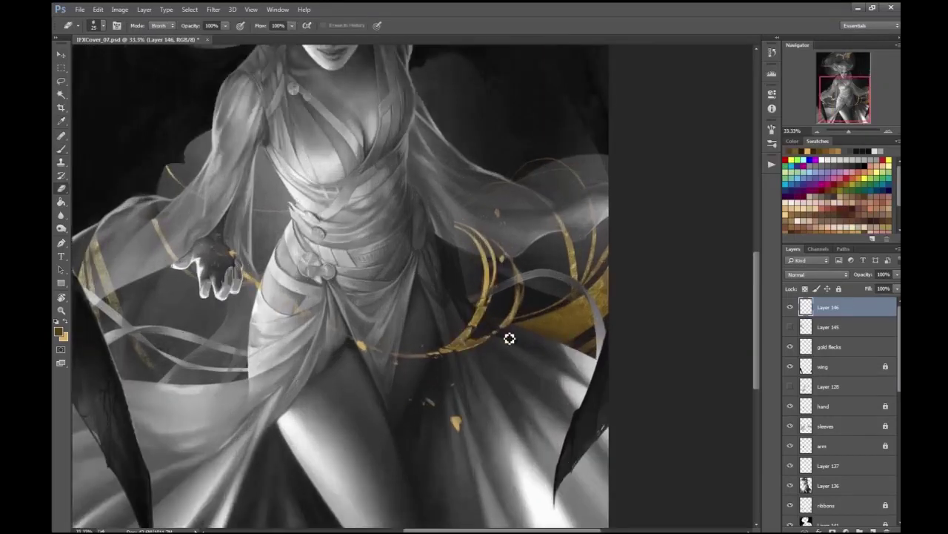
scroll(590, 203, down, 2)
key(h)
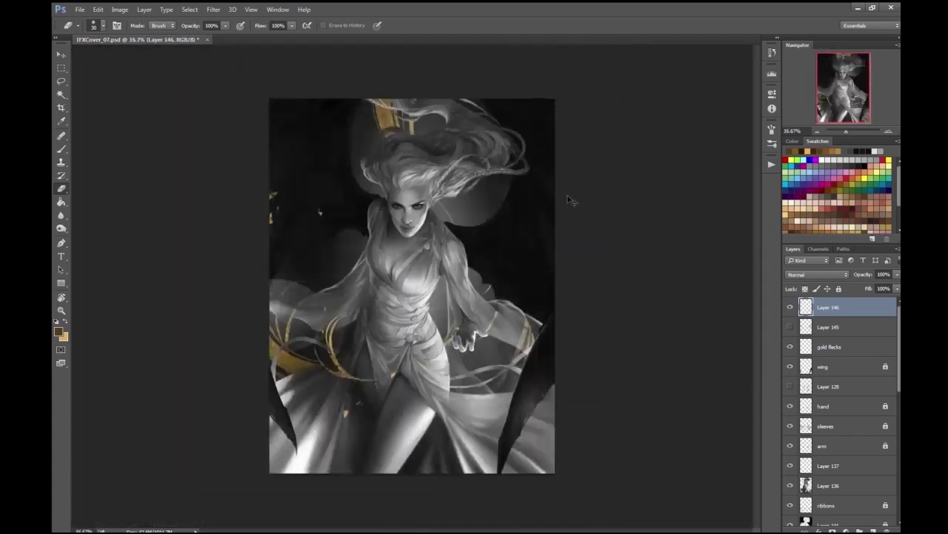
scroll(586, 203, up, 3)
- Pick an olive-brown and paint darker flecks beneath the arc on the skirt and thigh with a 20 px brush
key(i)
key(Return)
key(b)
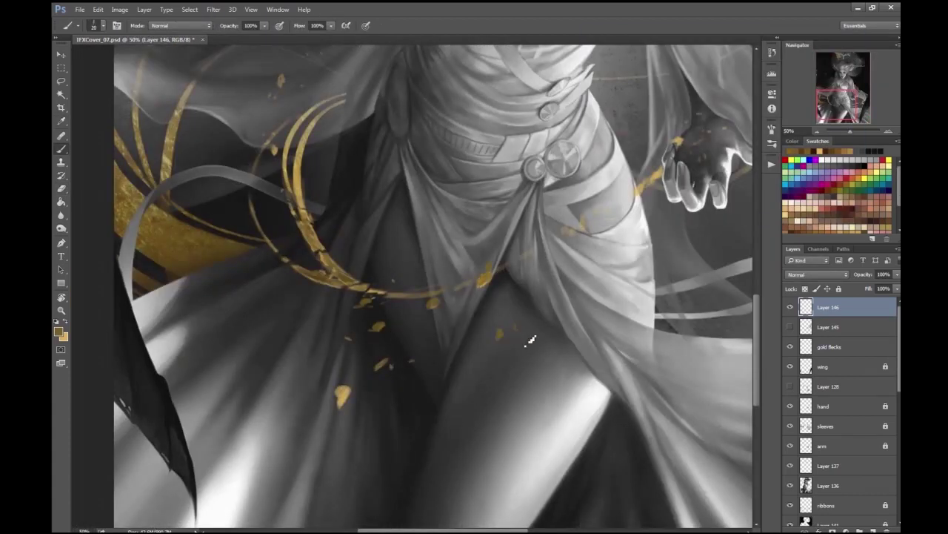
- Try painting gold patches along the background's right edge, and erase them with a large eraser
scroll(517, 335, down, 3)
scroll(623, 206, up, 1)
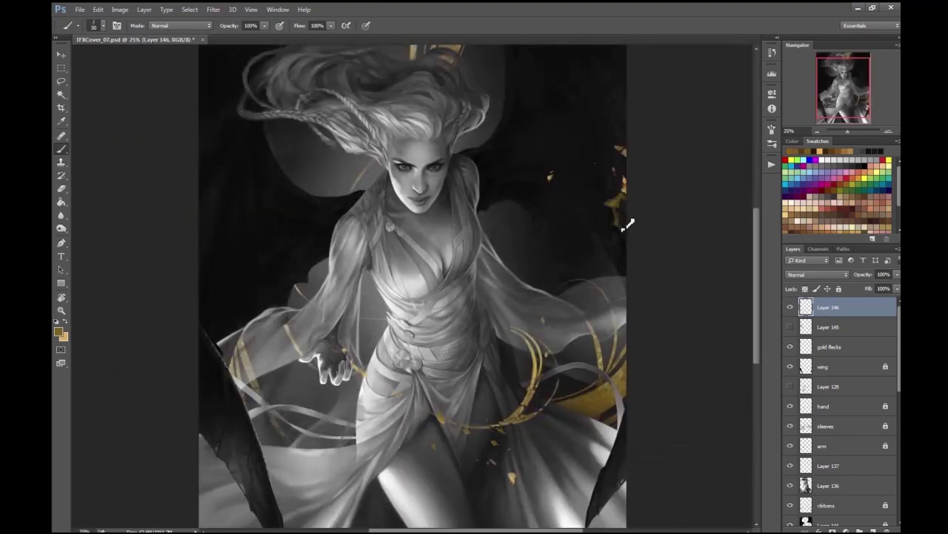
scroll(629, 238, down, 1)
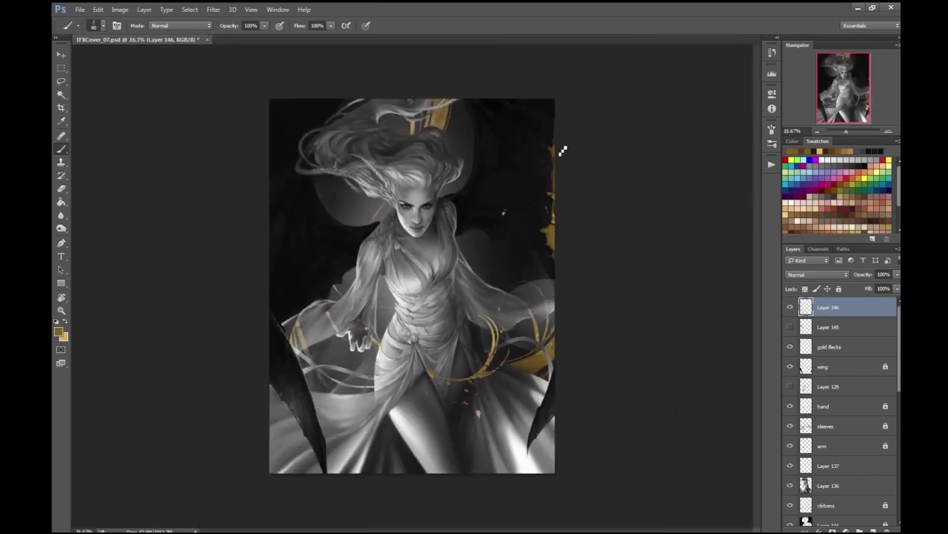
scroll(585, 152, up, 1)
key(e)
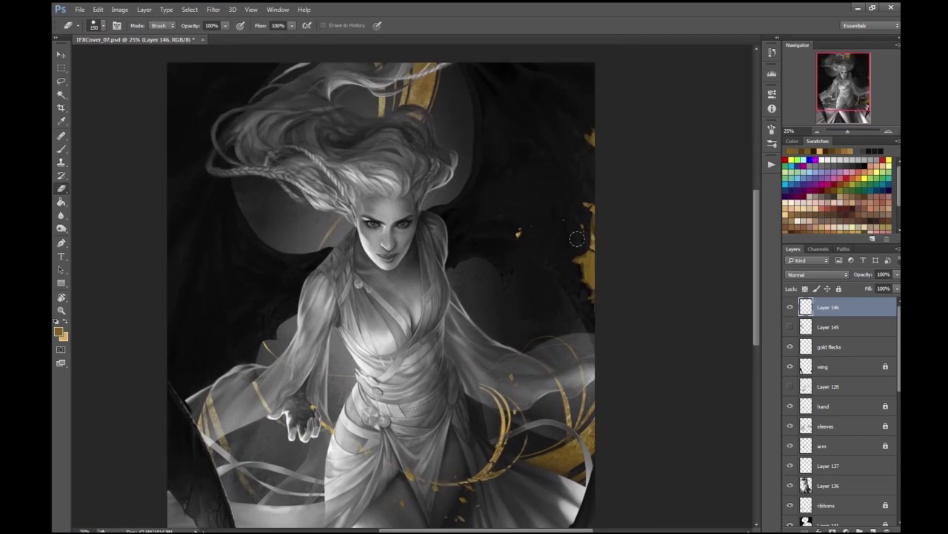
key(])
drag(591, 248, 580, 295)
- Paint a ragged gold patch in the canvas's upper-left corner with a 100 px brush
click(61, 148)
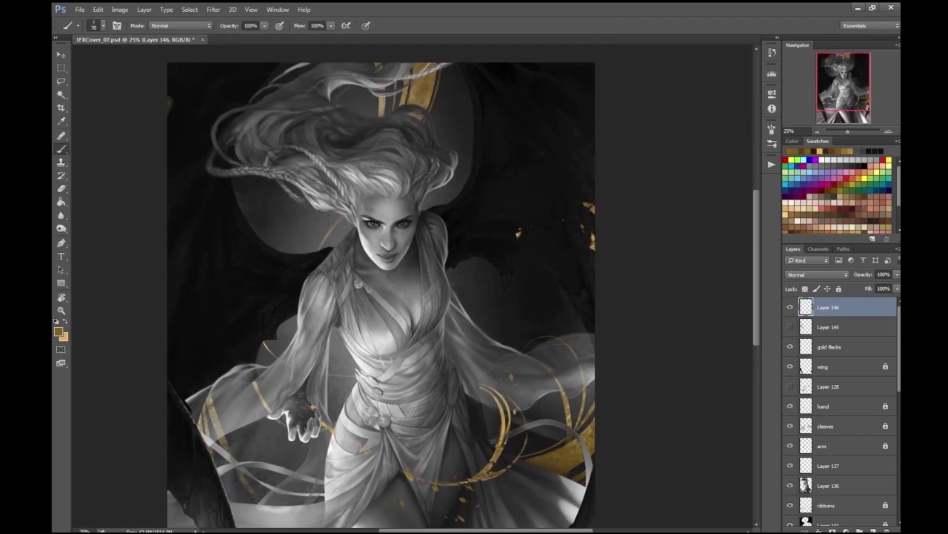
key(])
drag(200, 66, 176, 88)
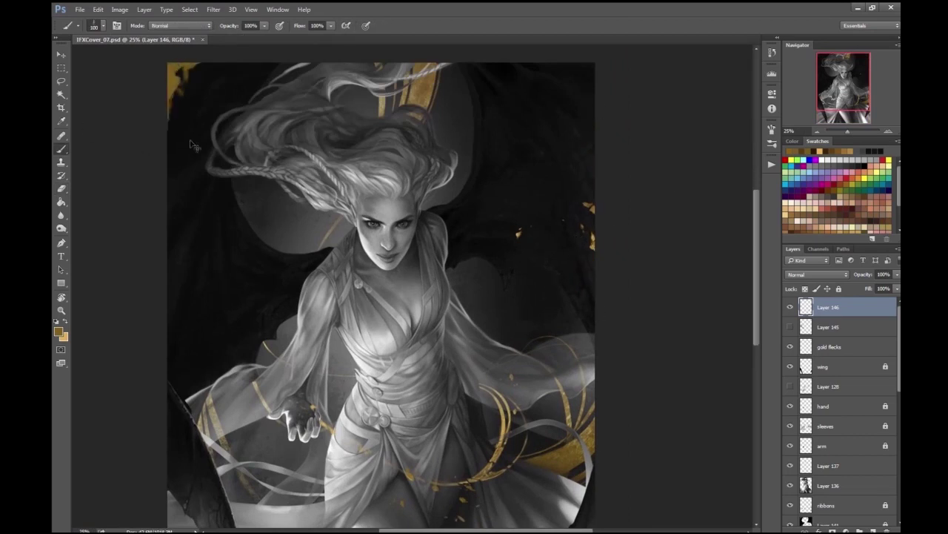
- Trim the gold arc beside the hip with a small eraser and check the full composition
key(ctrl+plus)
key(ctrl+plus)
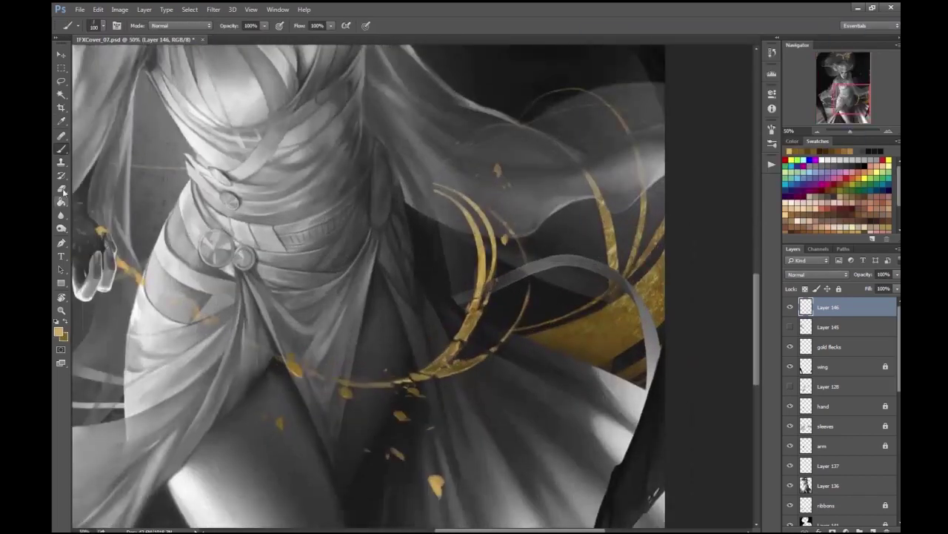
click(63, 189)
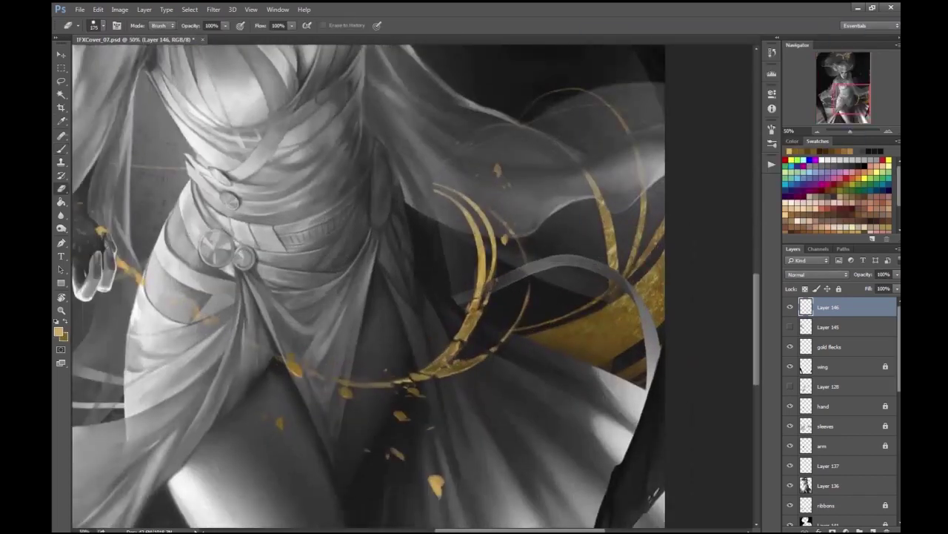
drag(449, 357, 492, 323)
key(ctrl+minus)
key(ctrl+minus)
key(ctrl+minus)
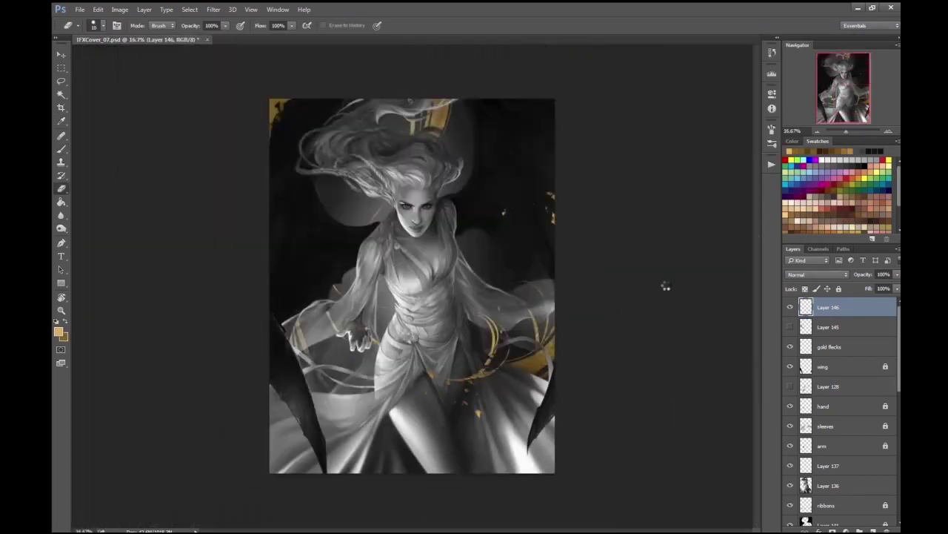
- Move the broken gold arc up from the skirt to the woman's waist
key(ctrl+plus)
key(ctrl+plus)
key(v)
drag(348, 354, 353, 280)
key(ctrl+minus)
key(ctrl+minus)
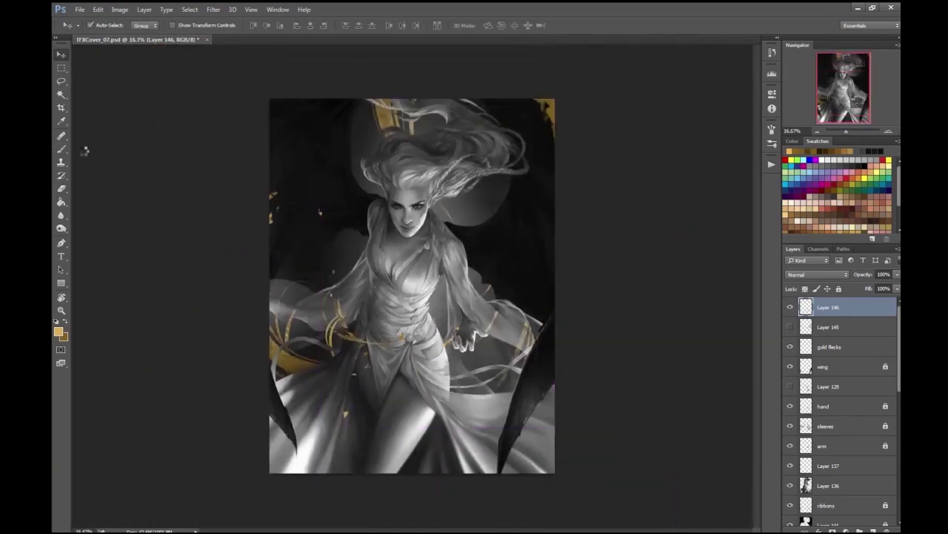
- Continue the gold arc up over the sleeve, scatter light gold flecks above it, and flip the canvas
key(ctrl+plus)
key(ctrl+plus)
key(b)
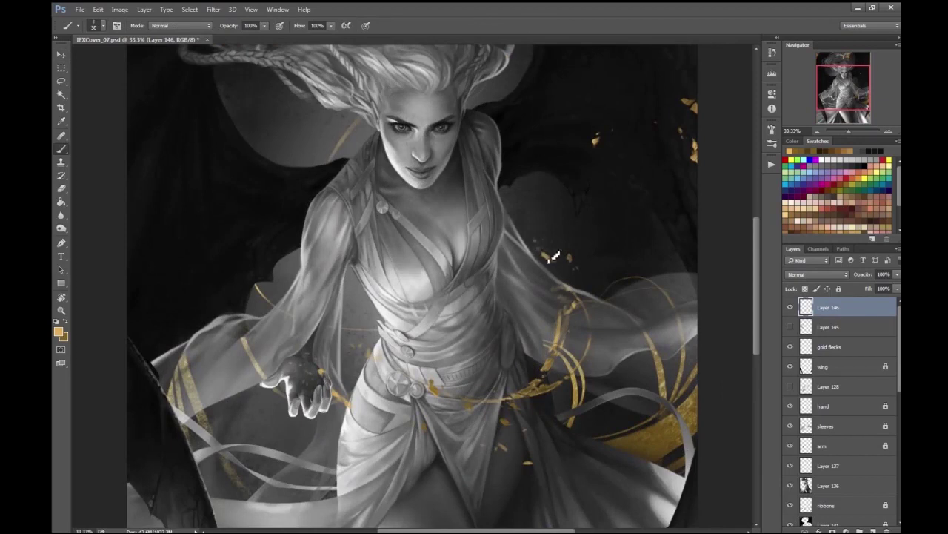
key(ctrl+minus)
key(ctrl+minus)
key(ctrl+shift+h)
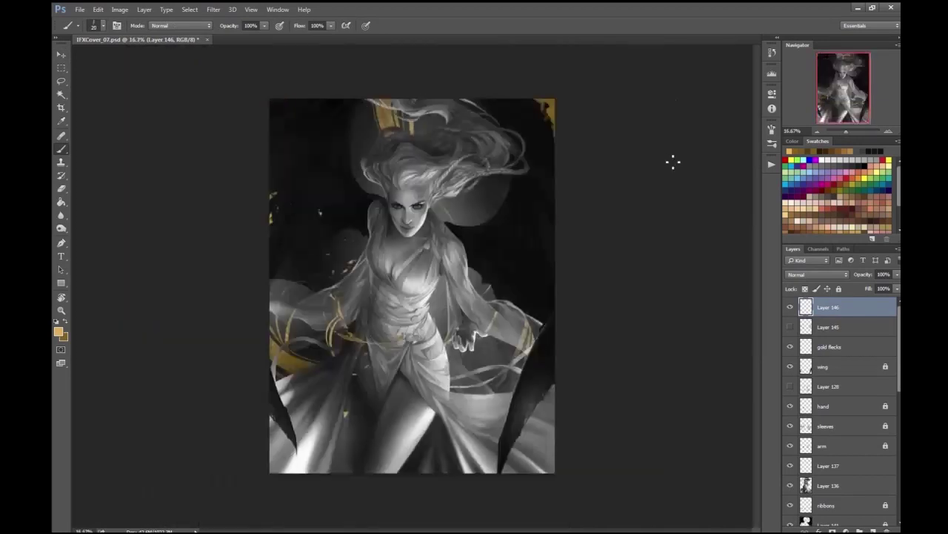
- Refine the thin gold curve and its flecks over the sleeve with a small brush
key(ctrl+plus)
key(ctrl+plus)
key(e)
key(ctrl+plus)
key(b)
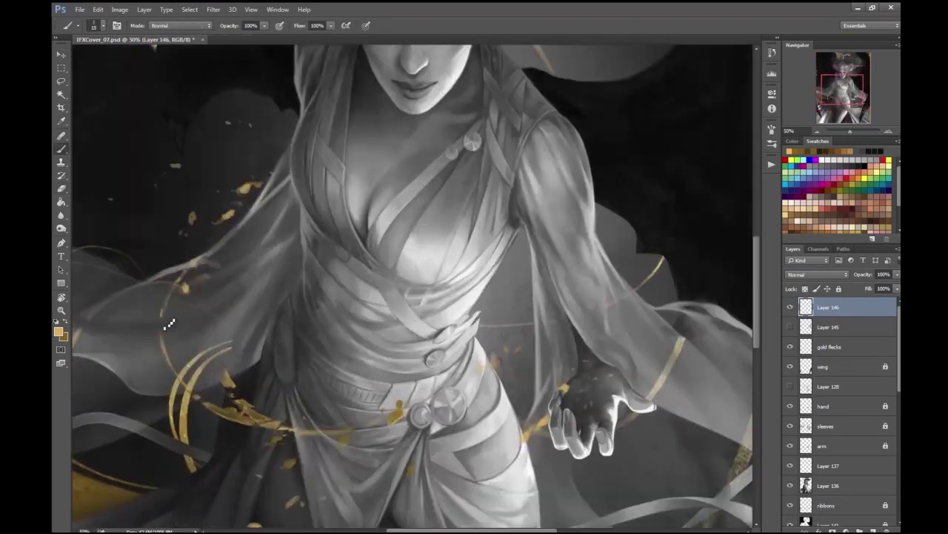
- Paint darker golden-brown flakes along the sleeve's upper edge and into the background with a 20 px brush
key(ctrl+plus)
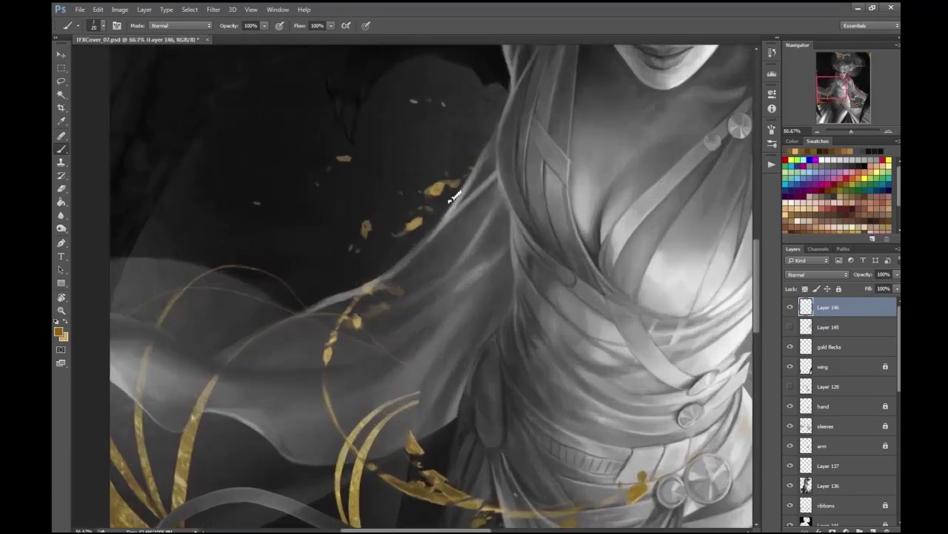
key(ctrl+minus)
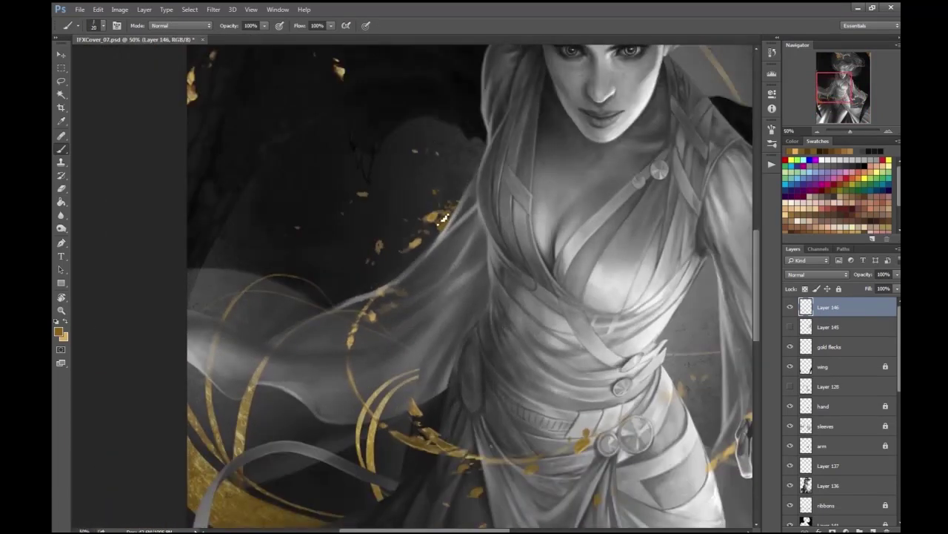
key(ctrl+minus)
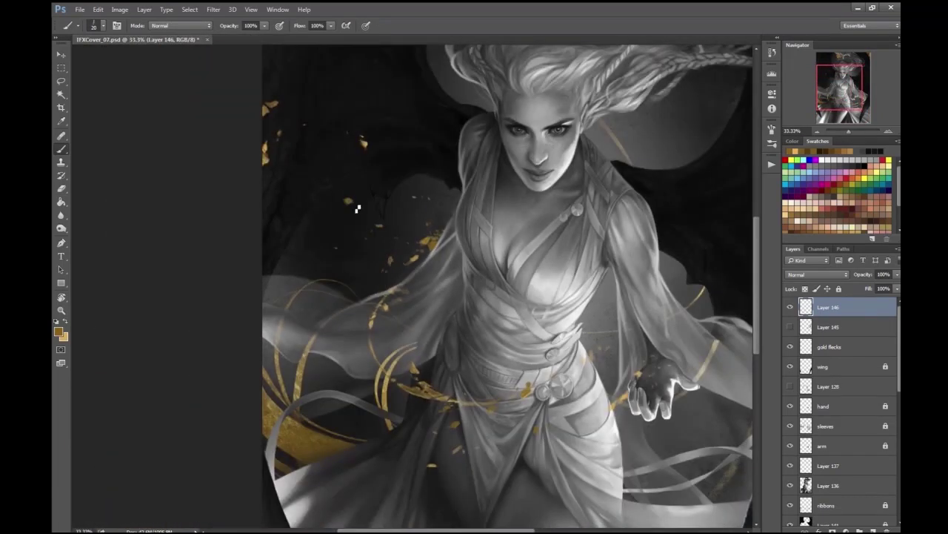
- Scatter small gold flecks through the dark background on both sides of the woman
key(ctrl+minus)
key(ctrl+minus)
key(ctrl+plus)
key(ctrl+plus)
key(ctrl+plus)
key(ctrl+plus)
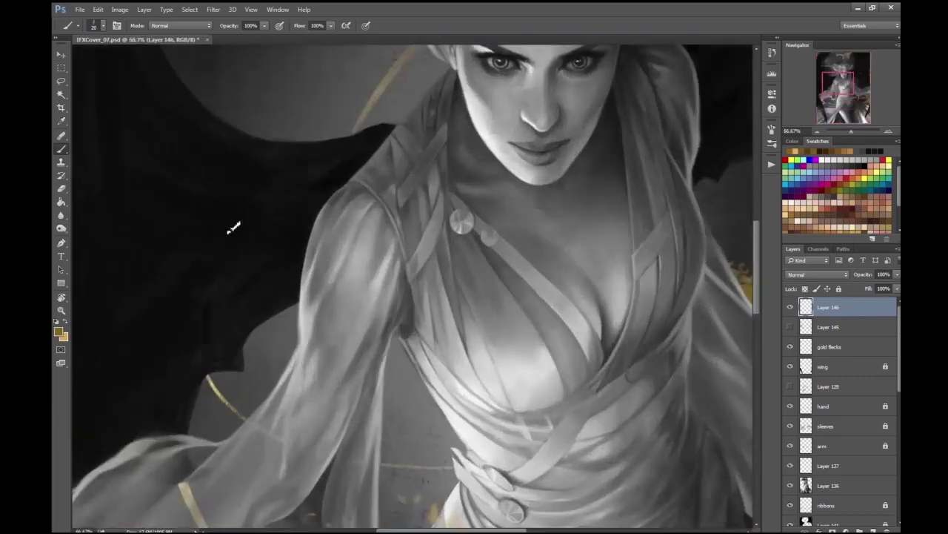
key(ctrl+minus)
key(ctrl+minus)
key(ctrl+plus)
key(ctrl+plus)
key(ctrl+plus)
key(bracketright)
key(ctrl+minus)
key(ctrl+minus)
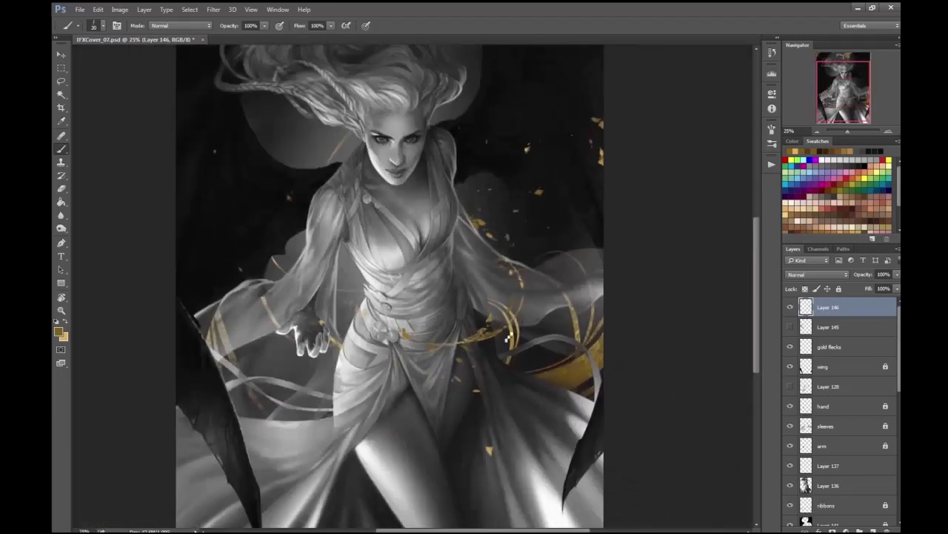
- Paint gold flecks above the open palm and along the canvas edge over the wing, and flip the canvas
key(ctrl+plus)
drag(297, 352, 444, 322)
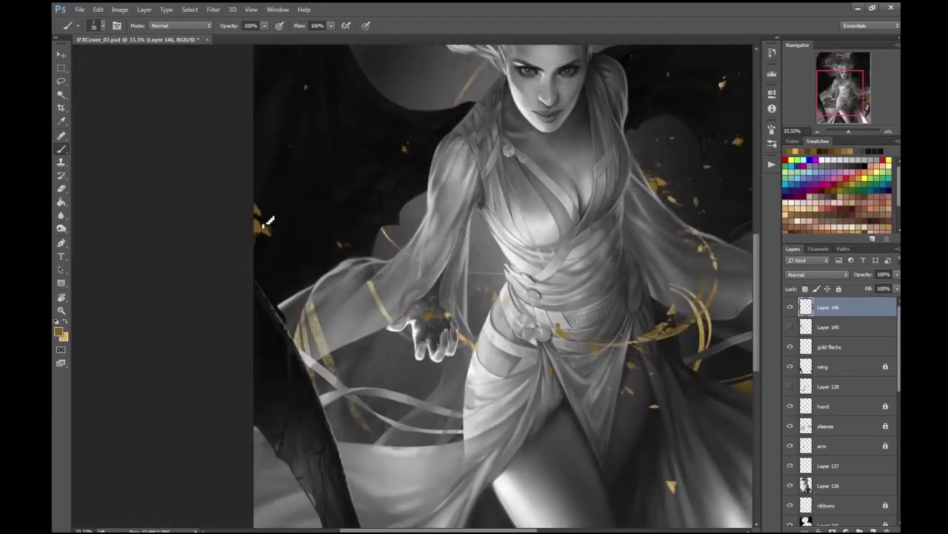
key(ctrl+minus)
key(ctrl+minus)
key(h)
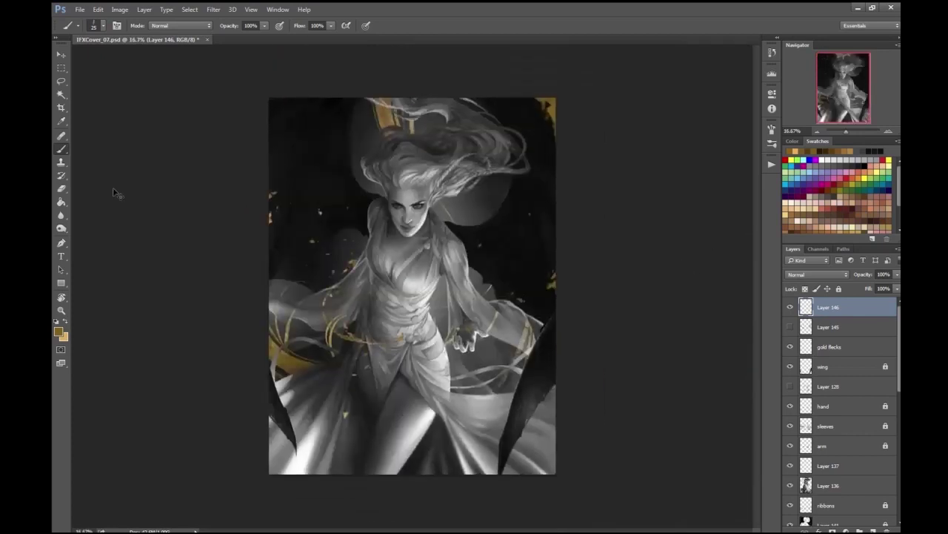
- Erase parts of the thin gold arc across the waist so that it breaks up into separate flecks
key(ctrl+plus)
key(e)
scroll(639, 194, down, 3)
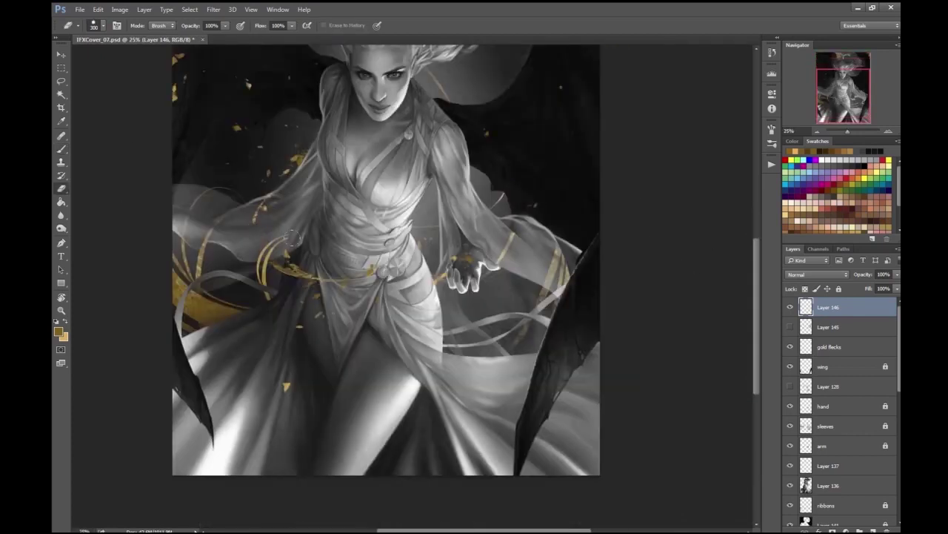
key(ctrl+plus)
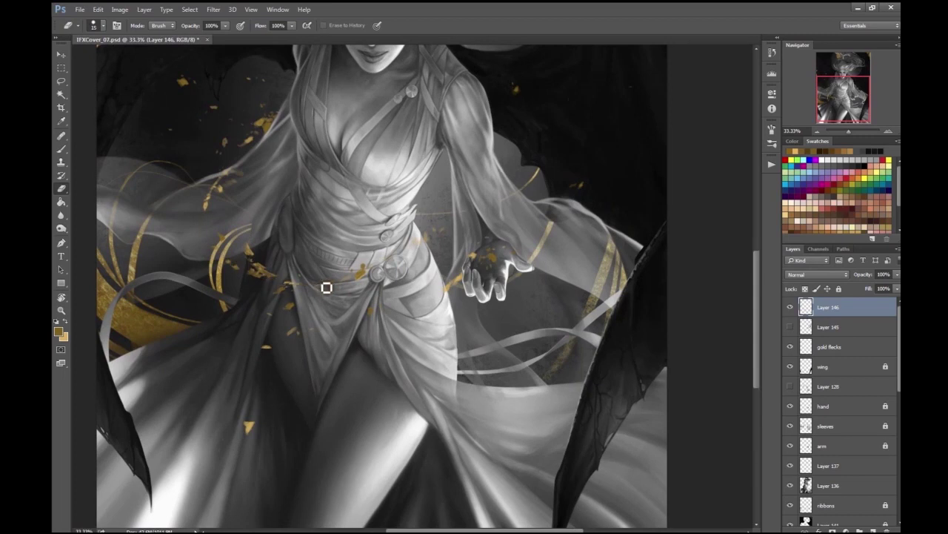
key(ctrl+minus)
key(ctrl+minus)
scroll(401, 444, up, 3)
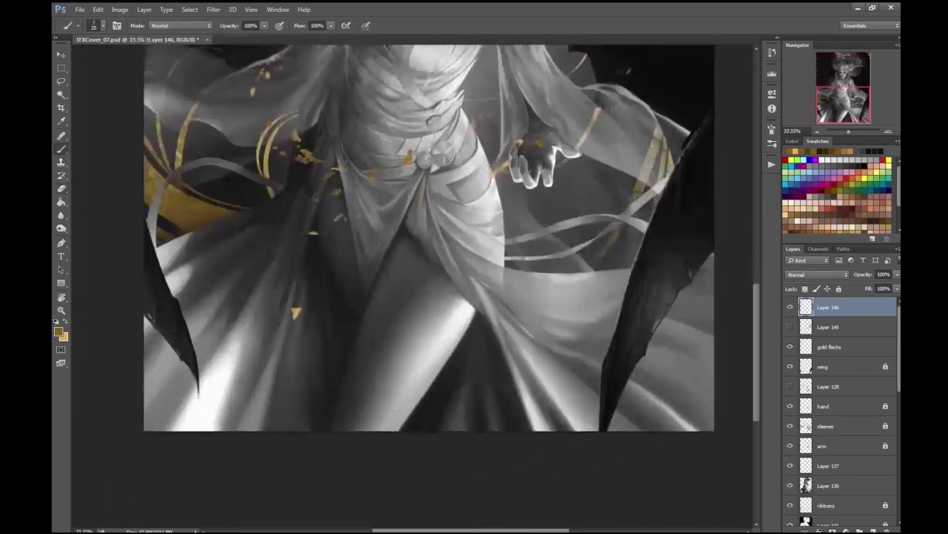
- Paint gold flecks over the skirt and bare thigh, along the lower canvas edge and near the wing tip
key(b)
key(ctrl+minus)
key(ctrl+minus)
key(h)
key(ctrl+plus)
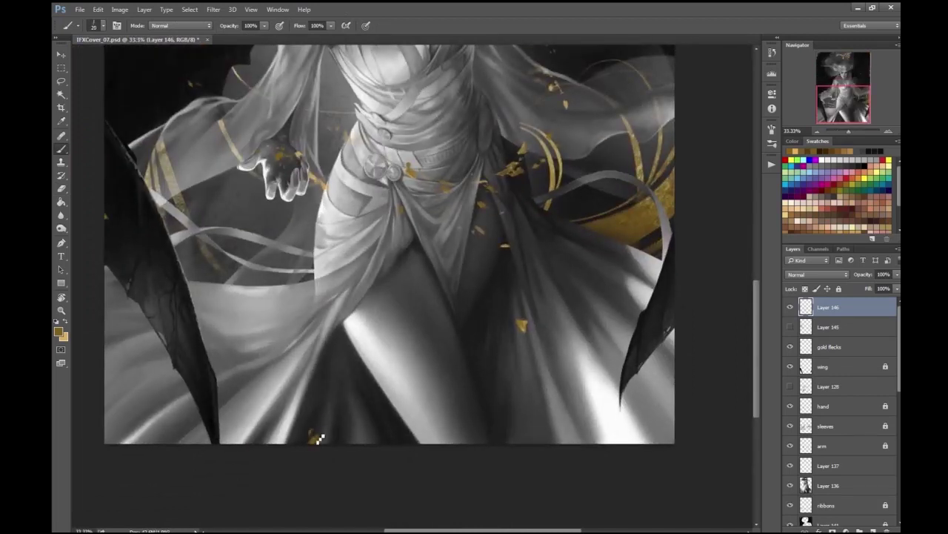
drag(676, 430, 629, 378)
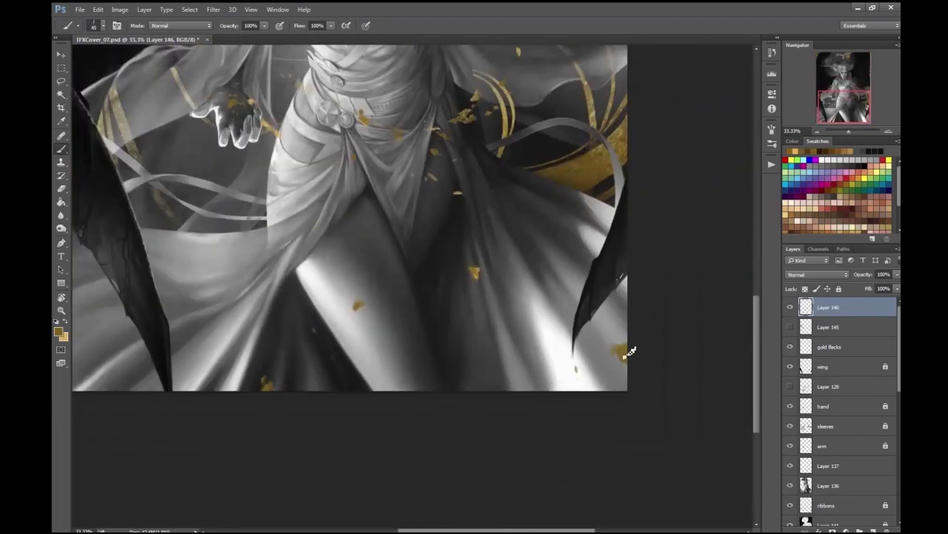
key(h)
drag(635, 337, 663, 333)
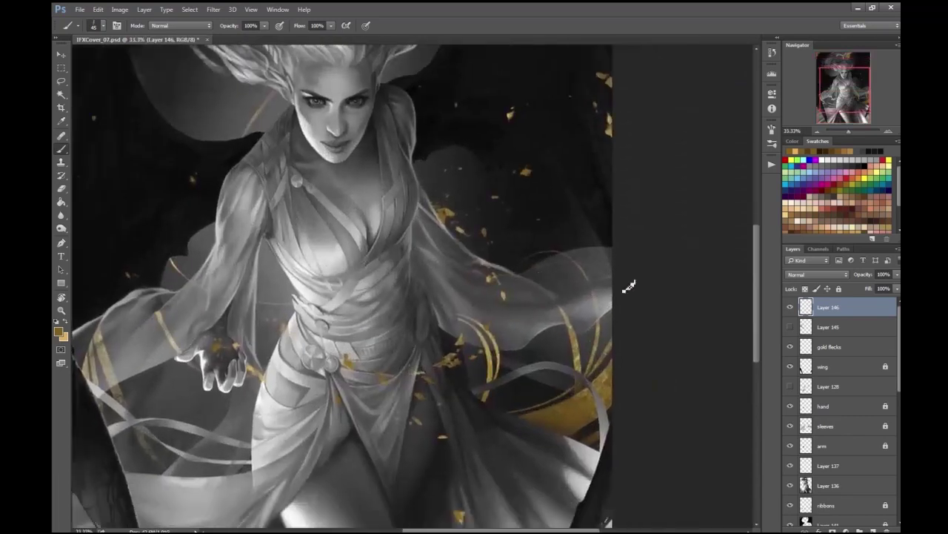
- Add a new layer in Overlay mode and clip it to the fleck layer
click(873, 531)
click(817, 274)
click(815, 385)
key(ctrl+alt+g)
- Shade the flecks over the skirt with dark brown and add pale cream highlights on the clipped layer
key(ctrl+minus)
scroll(548, 405, down, 5)
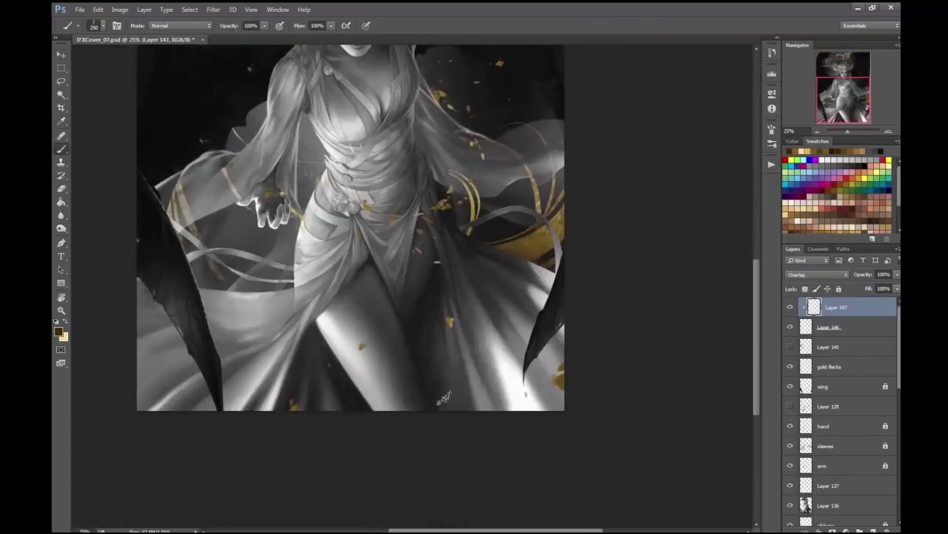
key(ctrl+plus)
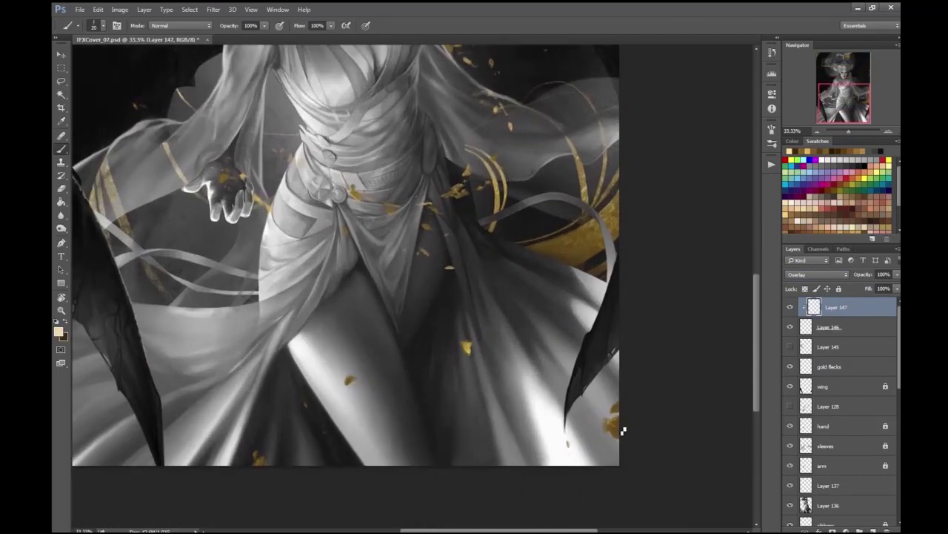
scroll(502, 250, up, 2)
key(ctrl+minus)
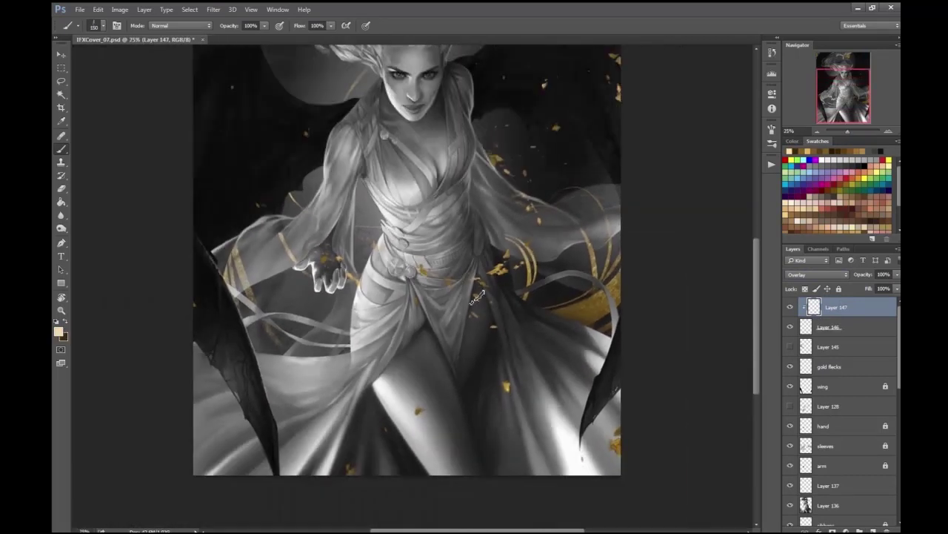
- Darken the flecks around the sleeve and background with a 250 px dark brown brush
key(ctrl+minus)
key(ctrl+plus)
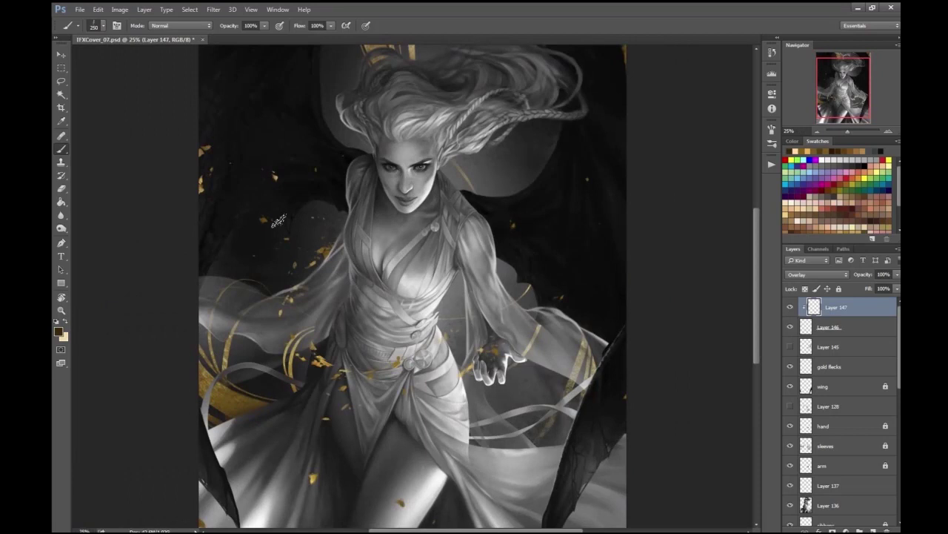
key(ctrl+minus)
key(ctrl+minus)
key(ctrl+plus)
key(ctrl+plus)
key(ctrl+minus)
key(ctrl+plus)
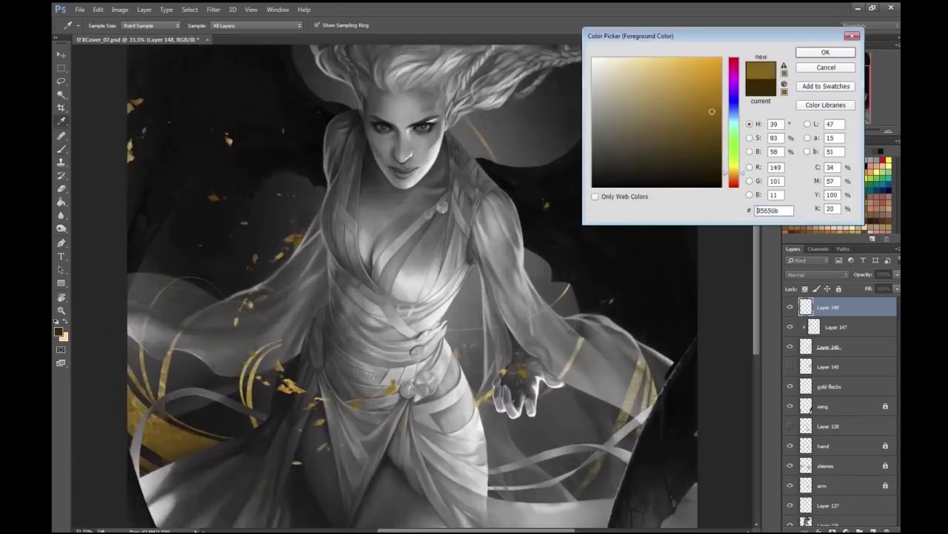
- On a new layer, paint sweeping gold curves around the waist and through the background to the canvas edge in golden brown #95650b
key(Return)
key(ctrl+minus)
key(ctrl+shift+h)
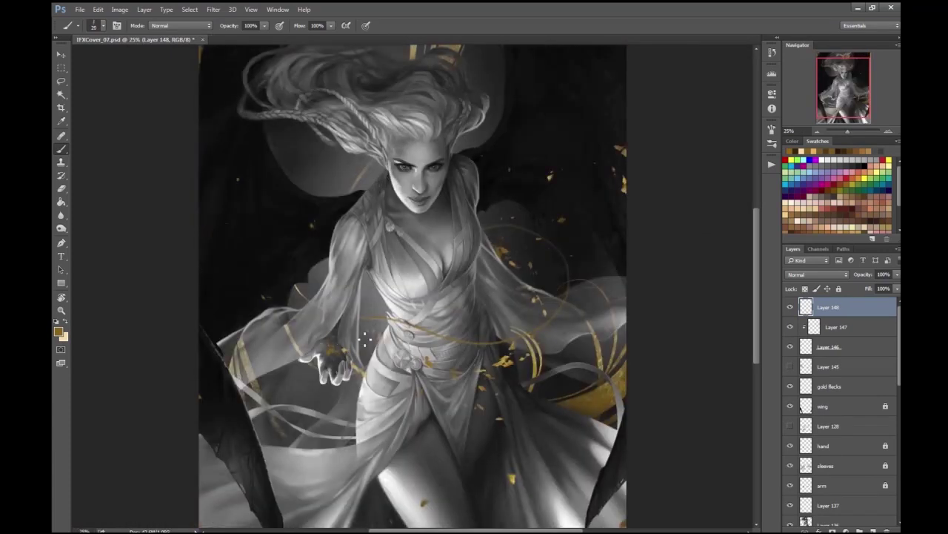
mouse_move(623, 199)
mouse_down()
mouse_move(519, 218)
mouse_move(623, 238)
mouse_up()
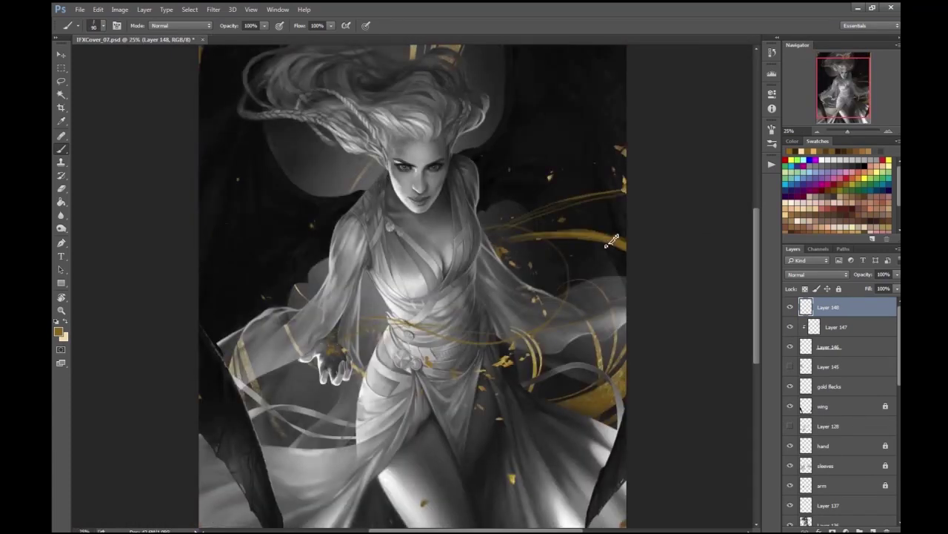
- Set the paint colour to #ba964f and brush lighter gold texture along the thick band beside the shoulder
key(ctrl+shift+h)
scroll(702, 242, up, 3)
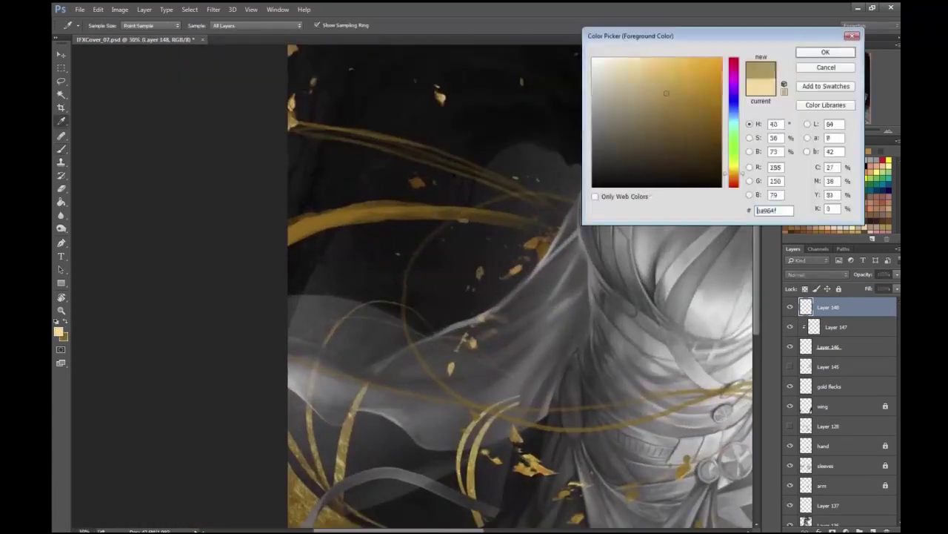
key(Return)
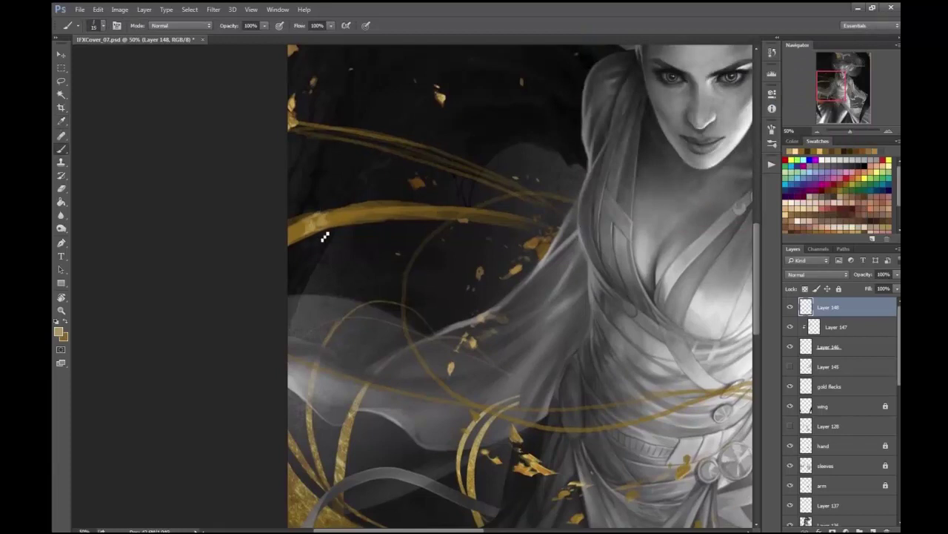
key(bracketleft)
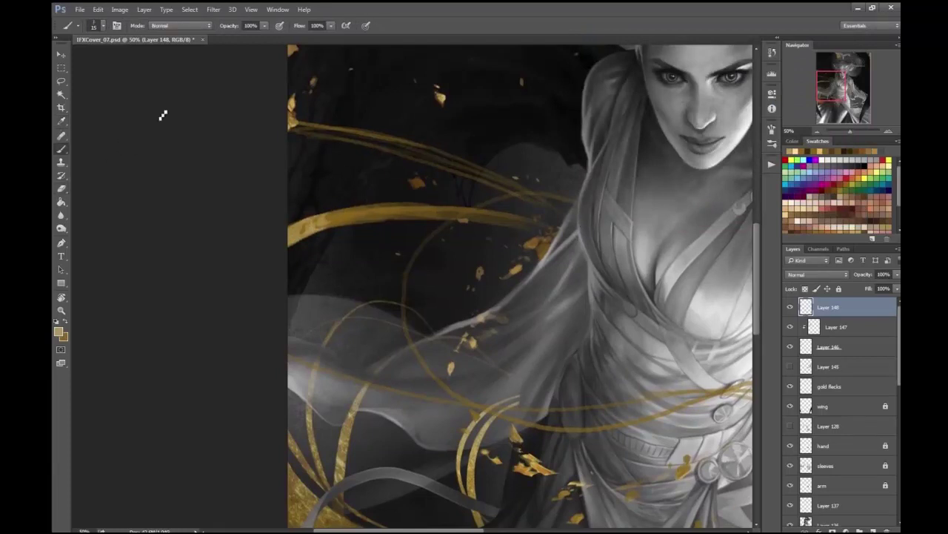
- Erase the extra strands of the upper gold curve down to one thin line and trim the thick band's edges
key(e)
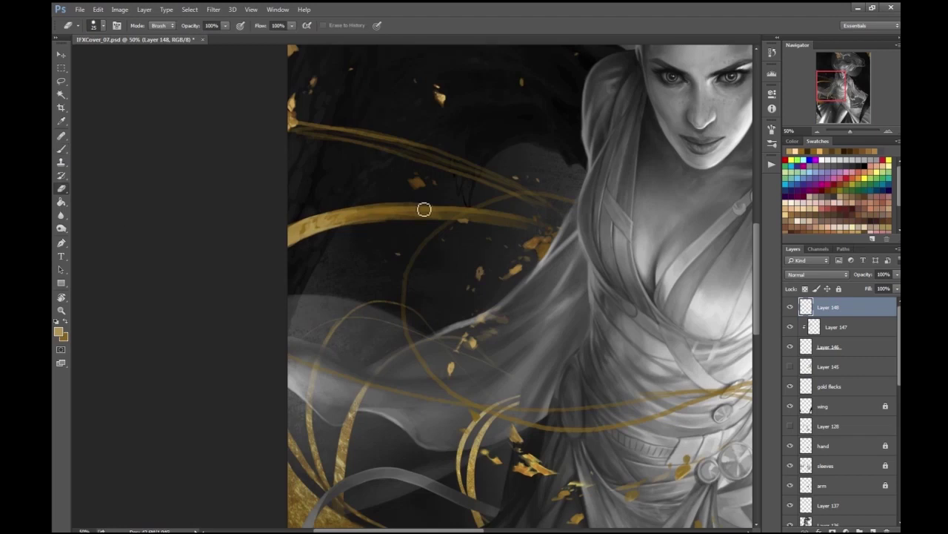
key(ctrl+minus)
key(ctrl+shift+h)
drag(529, 243, 457, 278)
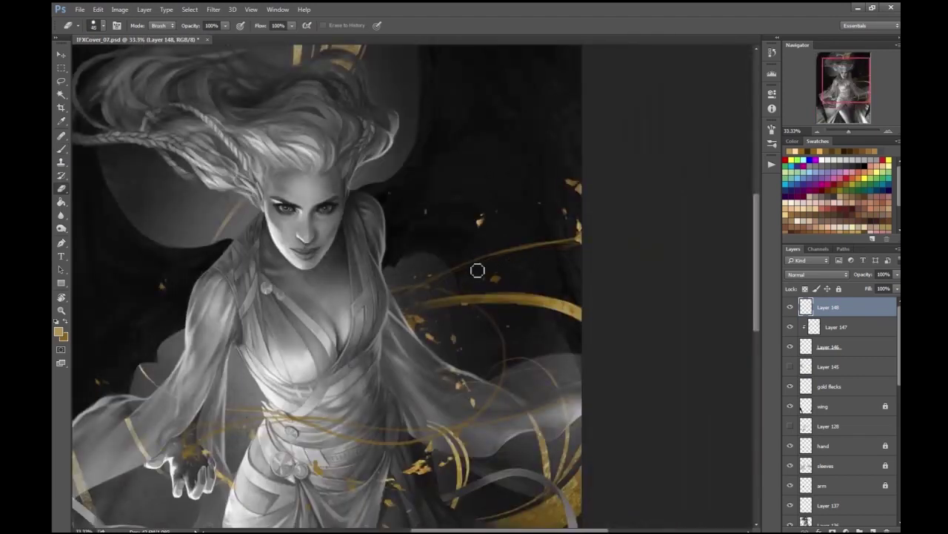
key(ctrl+plus)
drag(525, 280, 501, 291)
- Add light patches to the thick gold band and cut thin jagged cracks through it with a small eraser
key(b)
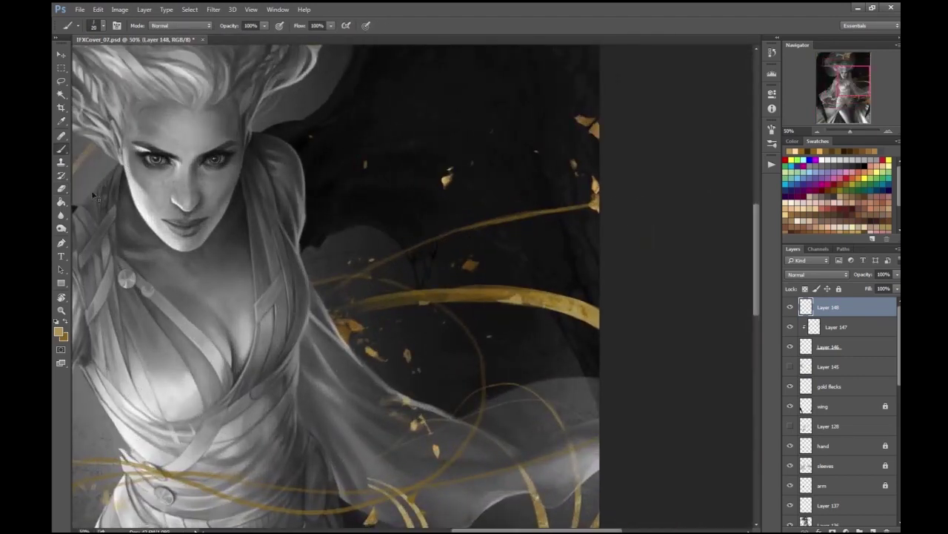
key(e)
key(ctrl+plus)
key(ctrl+minus)
key(ctrl+minus)
key(ctrl+minus)
key(ctrl+minus)
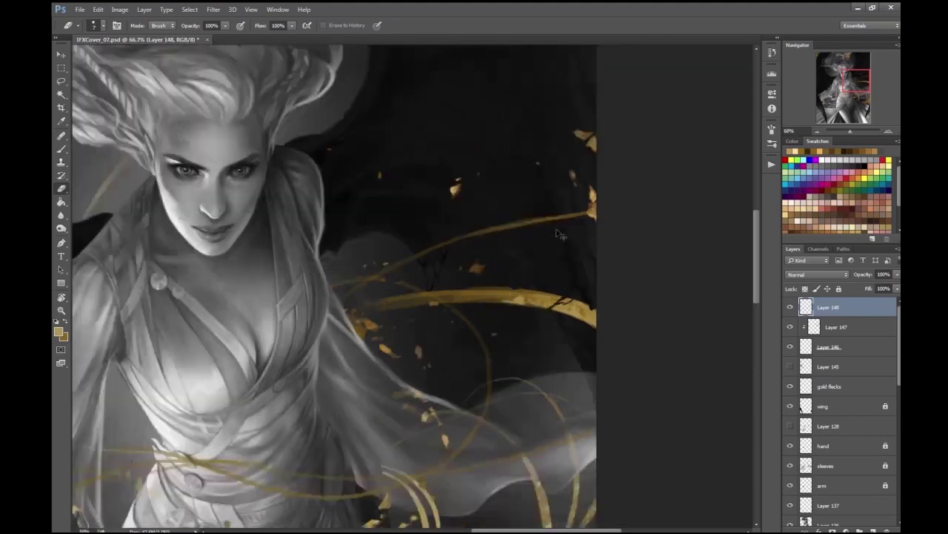
key(ctrl+plus)
key(ctrl+plus)
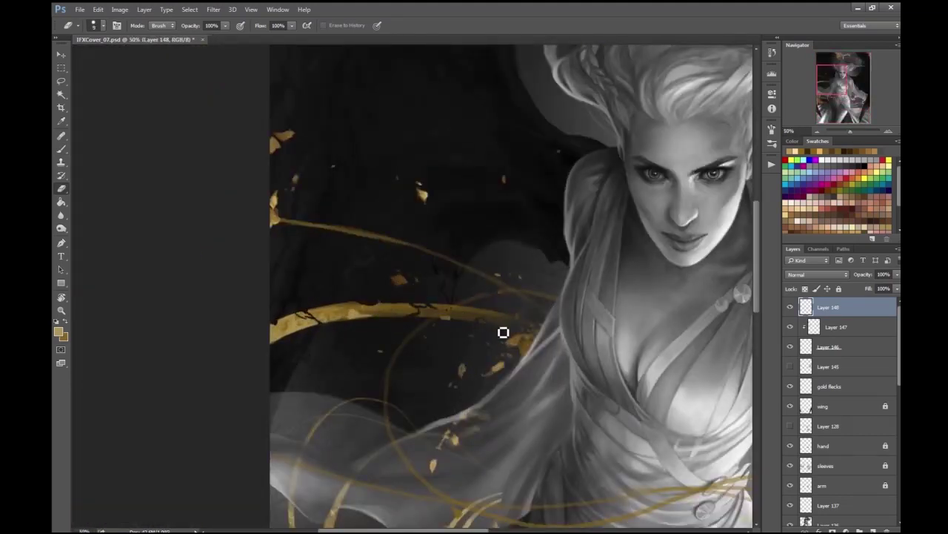
- Paint lighter gold leaf texture into the cracked band with a small brush
scroll(501, 333, down, 2)
click(60, 148)
key(ctrl+plus)
drag(402, 285, 396, 320)
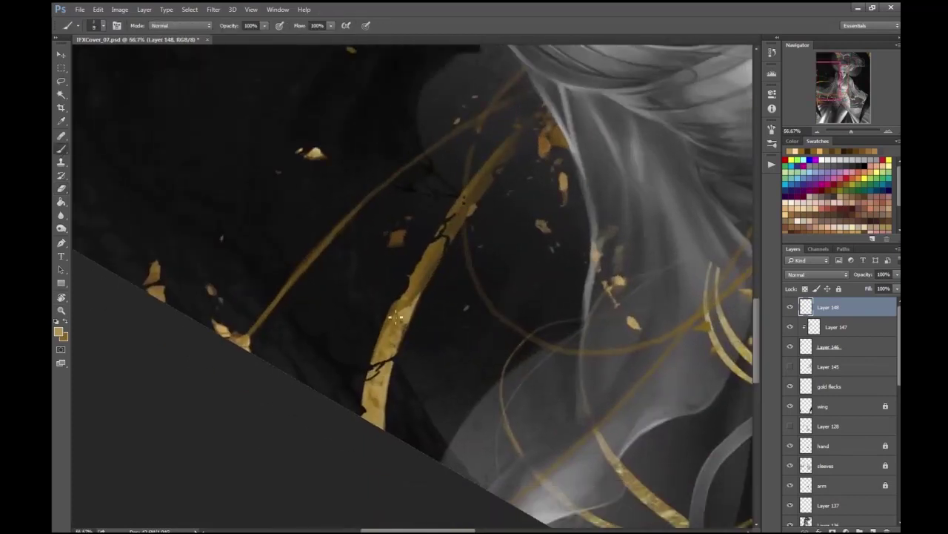
key(bracketright)
alt+click(439, 261)
- Widen the upper gold curve towards the canvas edge and taper it with the eraser
scroll(469, 236, up, 1)
mouse_move(296, 305)
mouse_down()
mouse_move(267, 364)
mouse_move(283, 293)
mouse_up()
drag(295, 326, 401, 212)
key(e)
drag(326, 284, 348, 269)
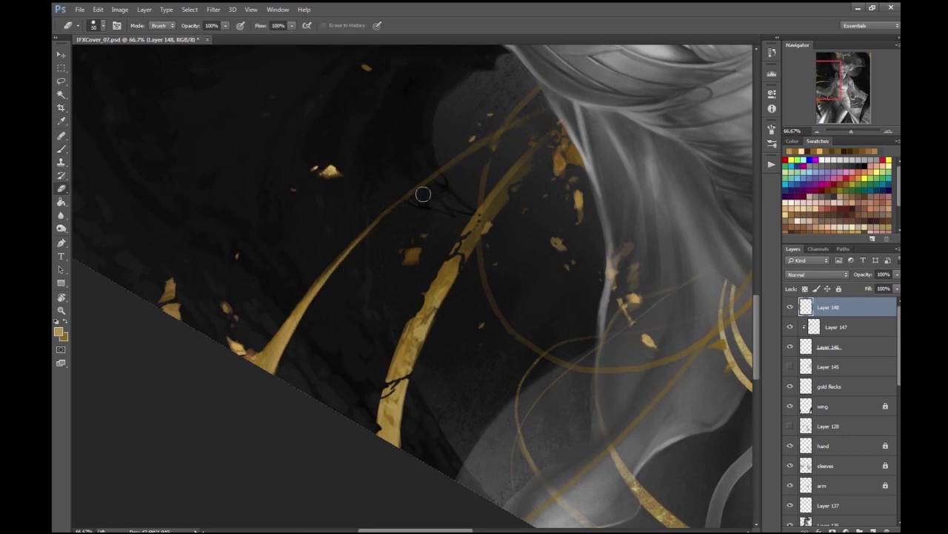
- Refine the thin gold loop crossing the sleeve with a 10 px brush
key(b)
scroll(329, 315, right, 3)
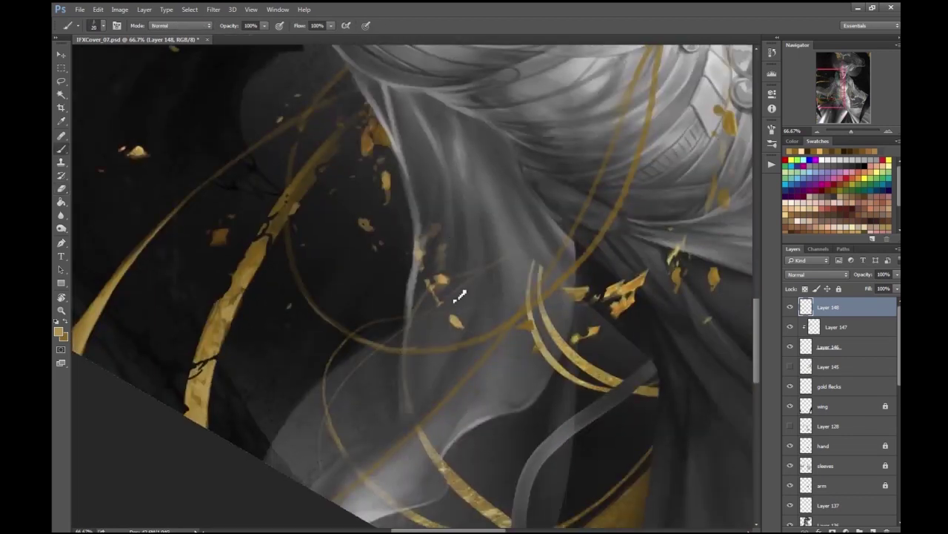
scroll(250, 250, right, 1)
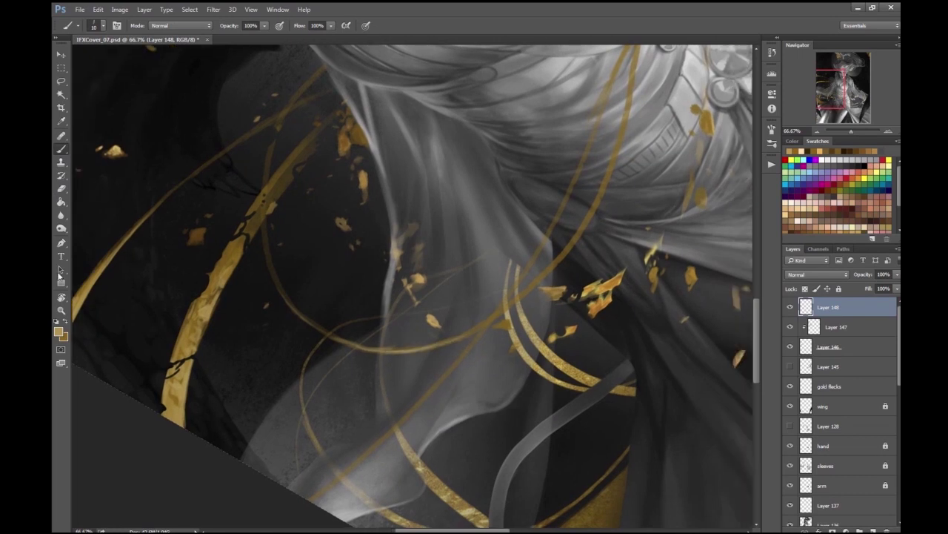
key(ctrl+minus)
key(ctrl+minus)
drag(445, 312, 415, 326)
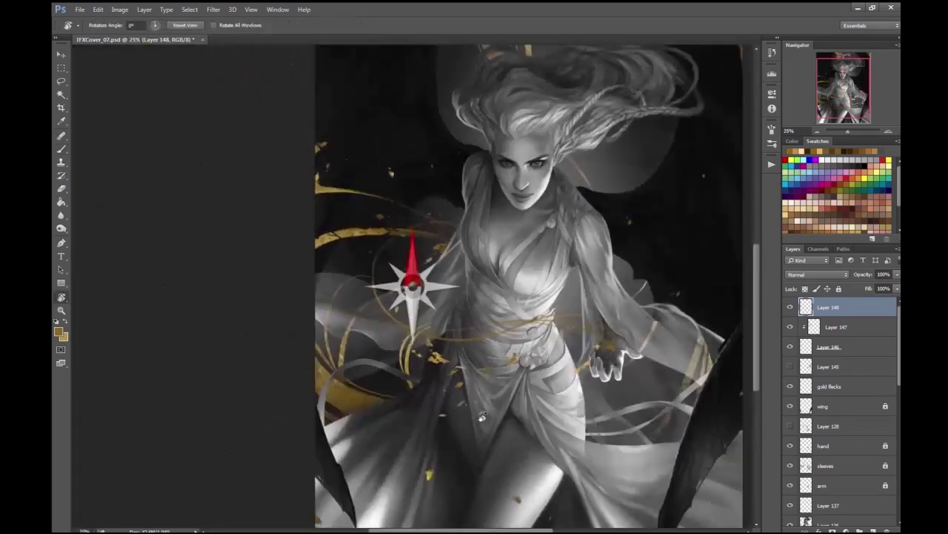
- Paint gold flakes at the canvas edge in the dark background above the open palm
key(ctrl+minus)
key(ctrl+minus)
key(ctrl+plus)
key(ctrl+plus)
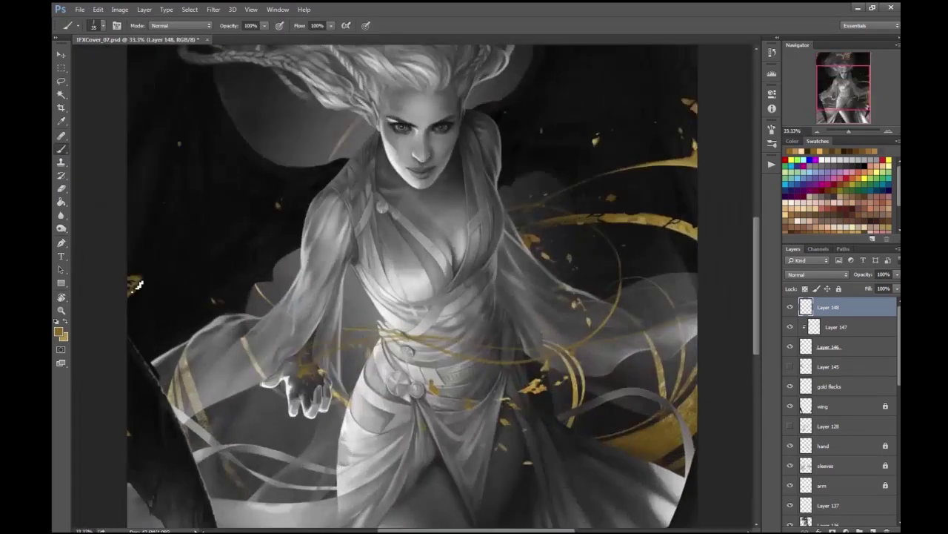
key(ctrl+minus)
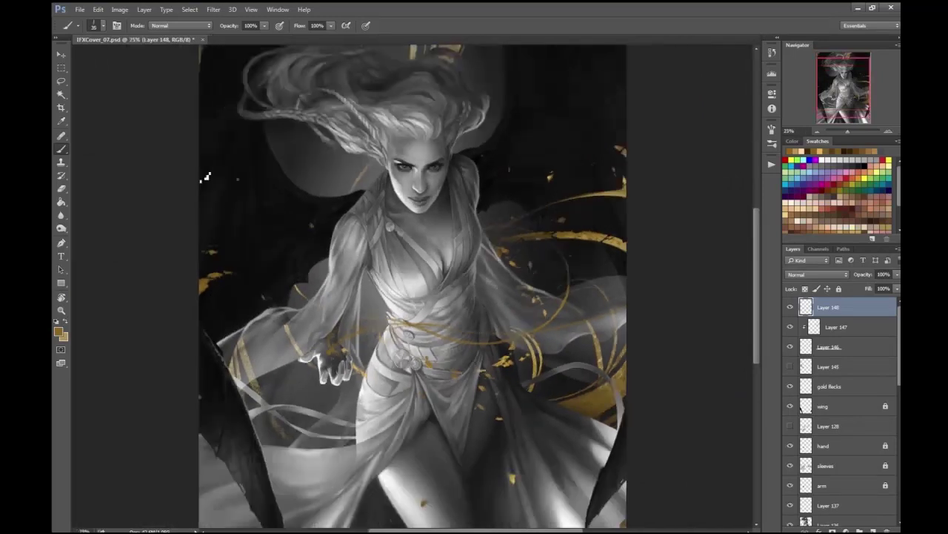
- Scatter a few more gold flecks in the dark background and erase back the large flake at the canvas edge
key(ctrl+minus)
key(ctrl+minus)
key(ctrl+plus)
key(ctrl+plus)
key(ctrl+plus)
key(e)
key(ctrl+minus)
key(ctrl+minus)
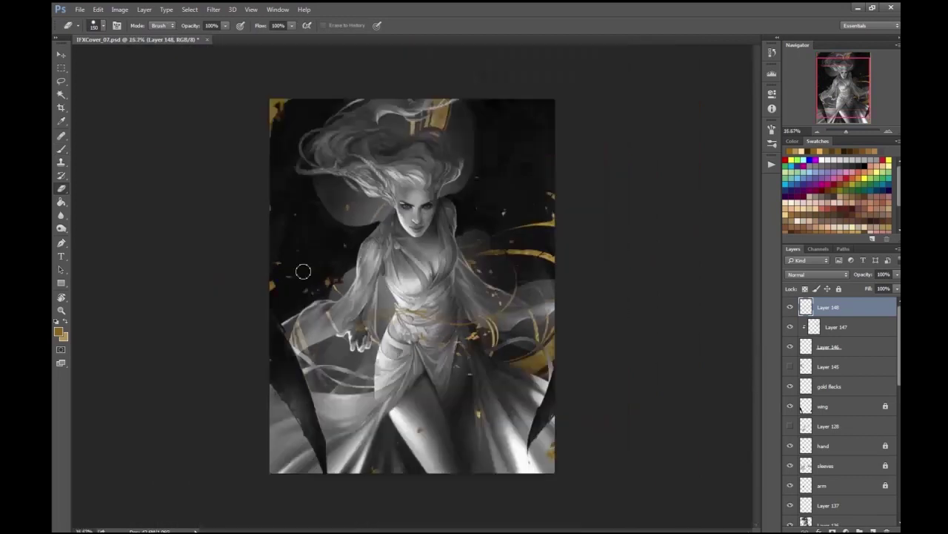
key(ctrl+plus)
scroll(356, 176, down, 2)
key(ctrl+minus)
key(ctrl+plus)
- Consolidate the gold paint into two layers named gold, hide them, and select and unlock the sleeves layer
click(79, 9)
click(107, 111)
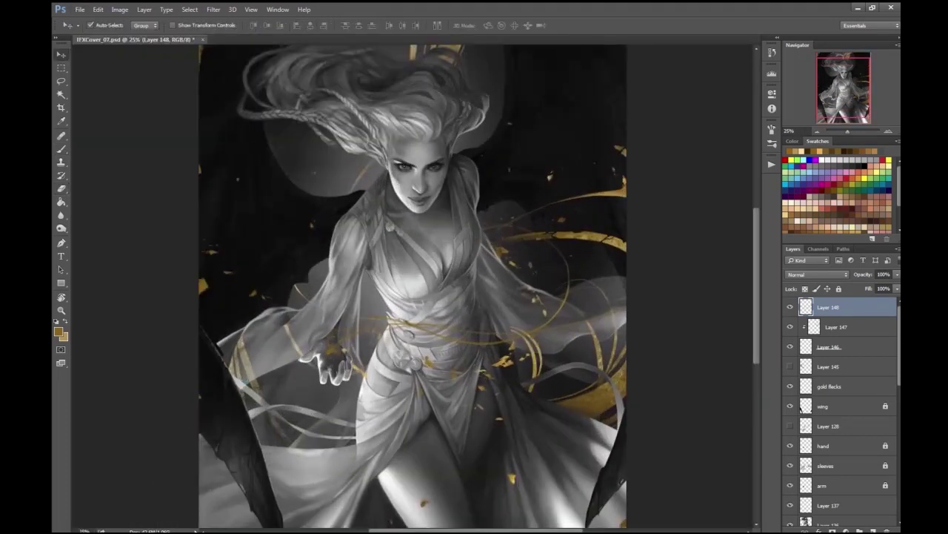
click(332, 289)
click(149, 363)
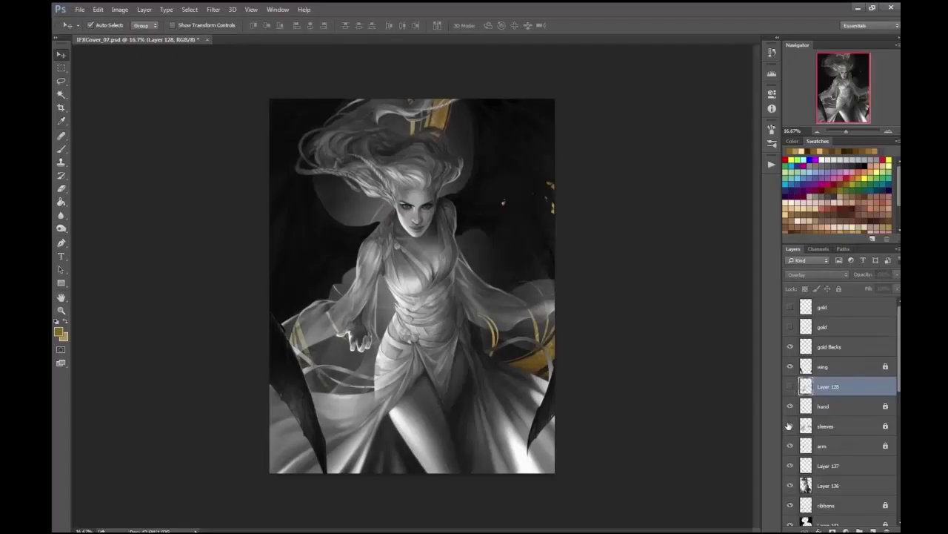
click(805, 425)
key(ctrl+plus)
key(ctrl+plus)
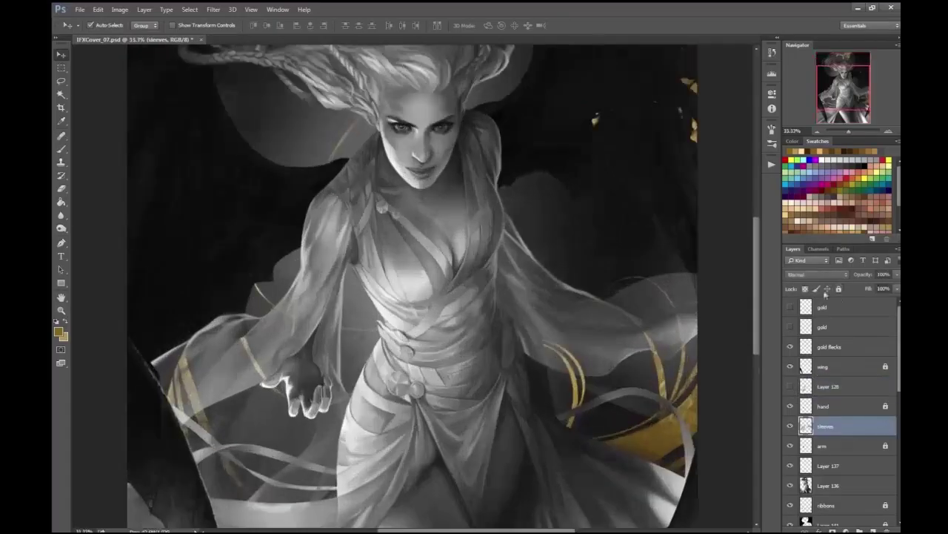
- Compare the artwork with and without the sleeves layer, and enlarge the eraser to 1000 px for softening the fabric
key(e)
click(790, 426)
click(790, 426)
right_click(61, 188)
click(96, 188)
key(bracketright)
key(bracketright)
key(bracketright)
key(bracketright)
key(bracketright)
key(bracketright)
key(bracketright)
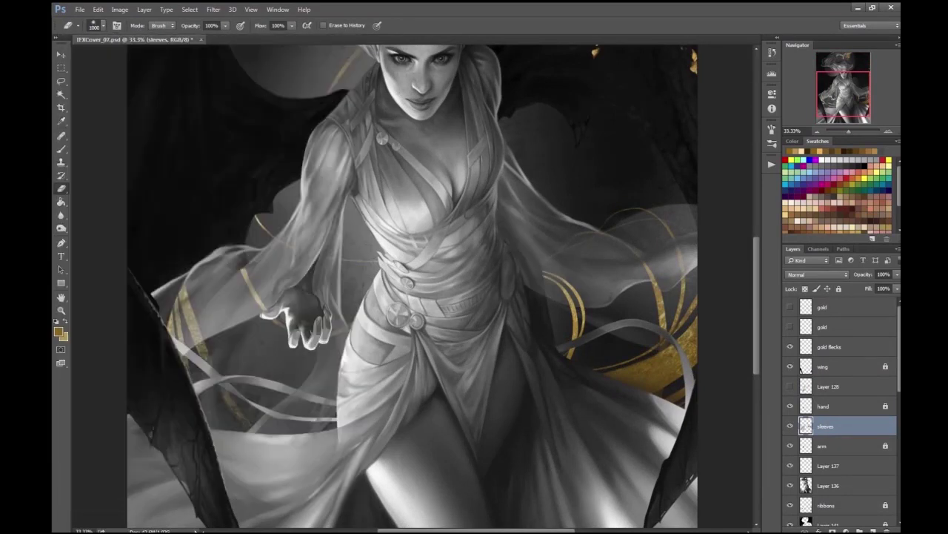
- Compare the sleeves layer once more and fade the translucent fabric beside the waist with a 700 px eraser
key(ctrl+minus)
click(790, 425)
click(791, 425)
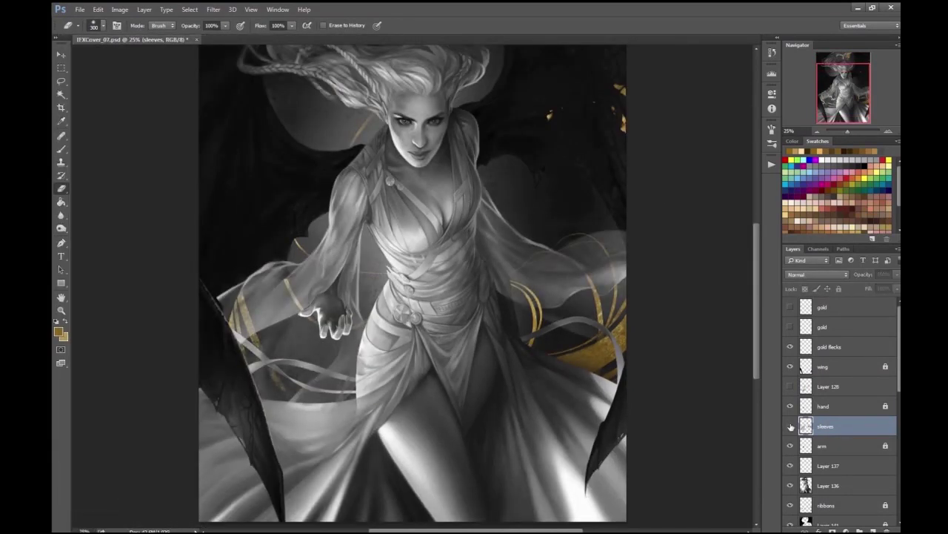
key(bracketright)
key(bracketright)
key(bracketright)
mouse_move(507, 233)
mouse_down()
mouse_move(495, 260)
mouse_move(512, 300)
mouse_move(500, 289)
mouse_up()
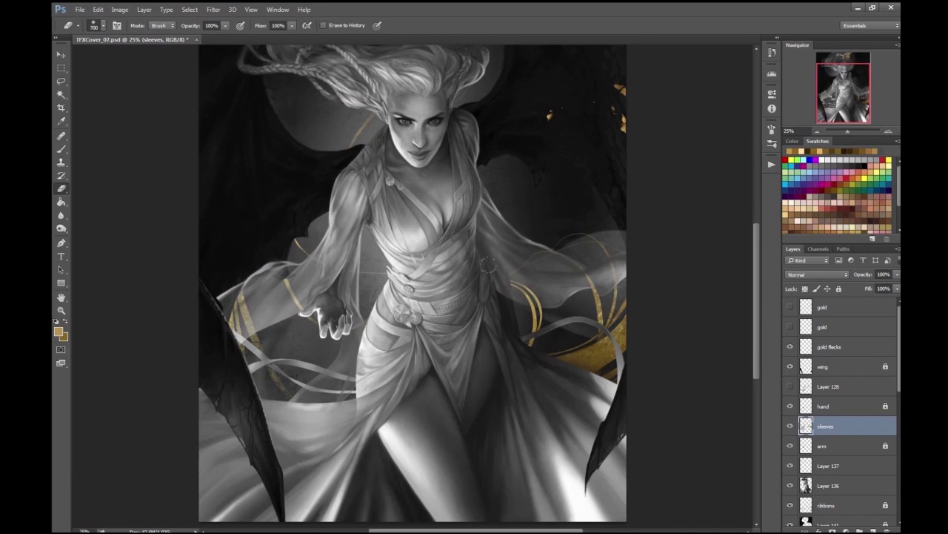
- Try stacking the sleeves layer above the hand layer
key(alt+bracketleft)
key(alt+bracketright)
key(alt+bracketright)
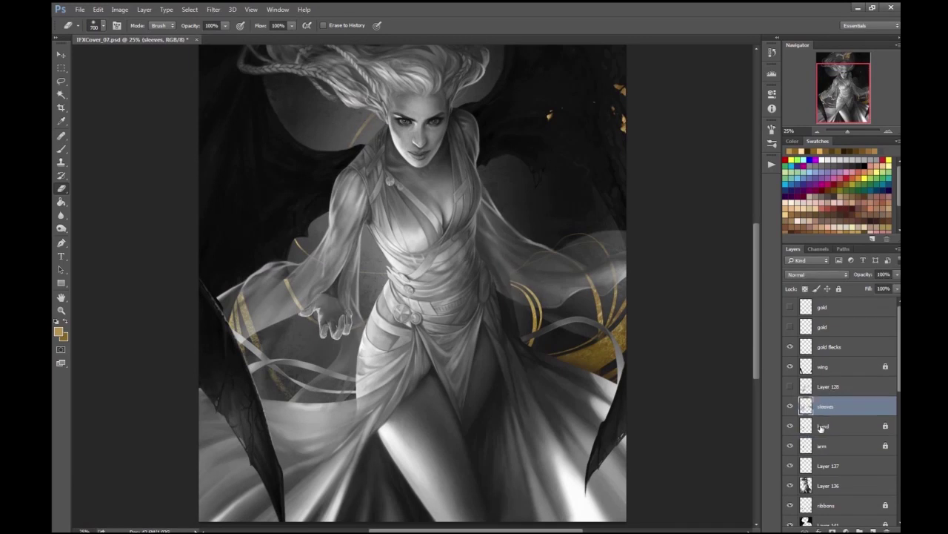
key(alt+bracketleft)
key(alt+bracketleft)
- Compare the artwork with and without Layer 137 and examine the face and upper body up close
click(790, 466)
click(790, 465)
key(ctrl+minus)
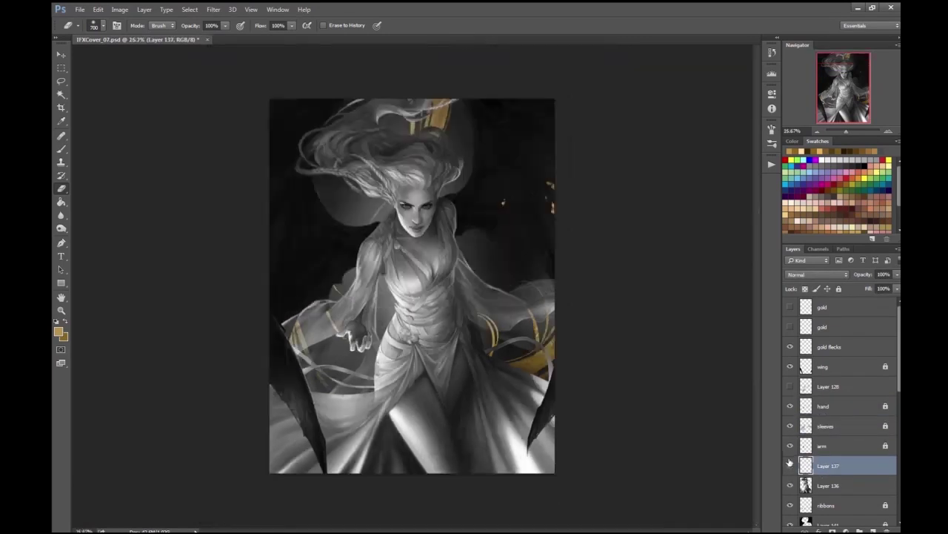
key(ctrl+plus)
key(alt+bracketleft)
key(ctrl+plus)
key(ctrl+plus)
key(ctrl+plus)
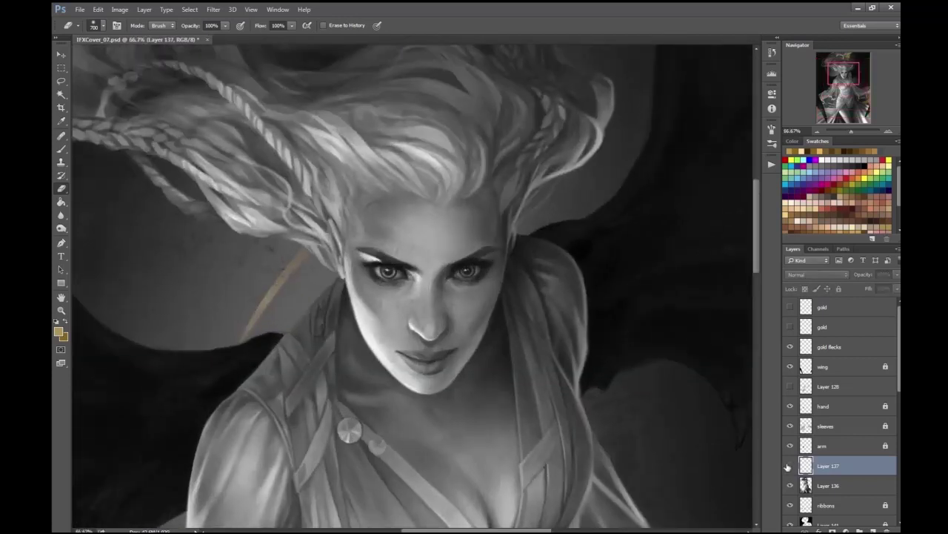
key(v)
key(ctrl+minus)
key(ctrl+minus)
key(ctrl+minus)
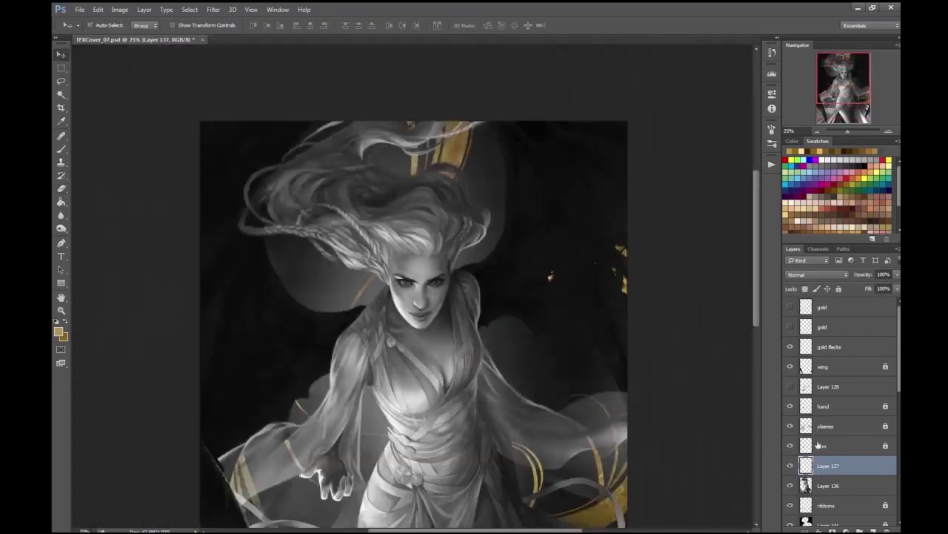
- Merge Layer 137 with Layer 136 and move the ribbons layer directly above the sleeves layer
key(alt+shift+bracketleft)
click(143, 9)
click(185, 333)
drag(826, 485, 833, 426)
- Erase the ribbon ends overlapping the hip on the ribbons layer so the ribbons stop at the dress edge
key(ctrl+plus)
key(ctrl+plus)
key(ctrl+plus)
key(ctrl+plus)
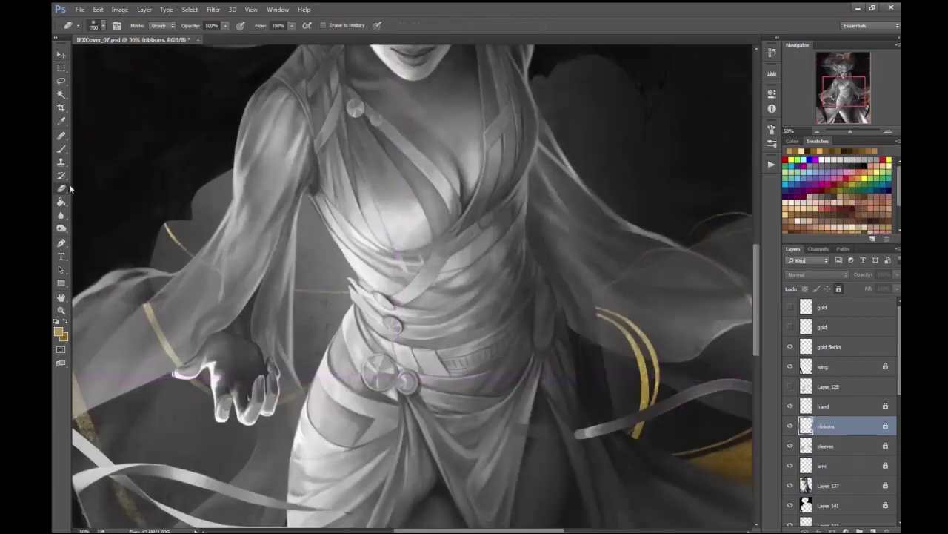
key(e)
key(alt+bracketleft)
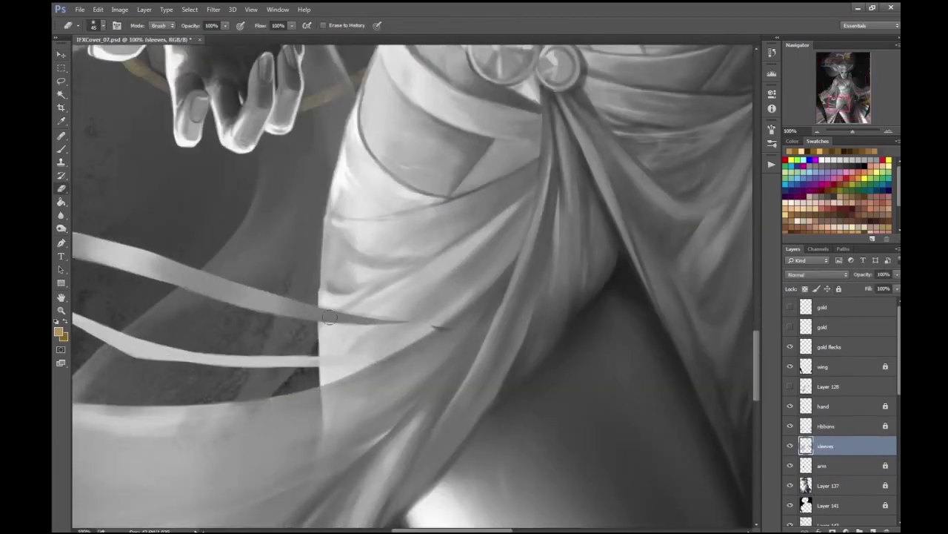
key(bracketright)
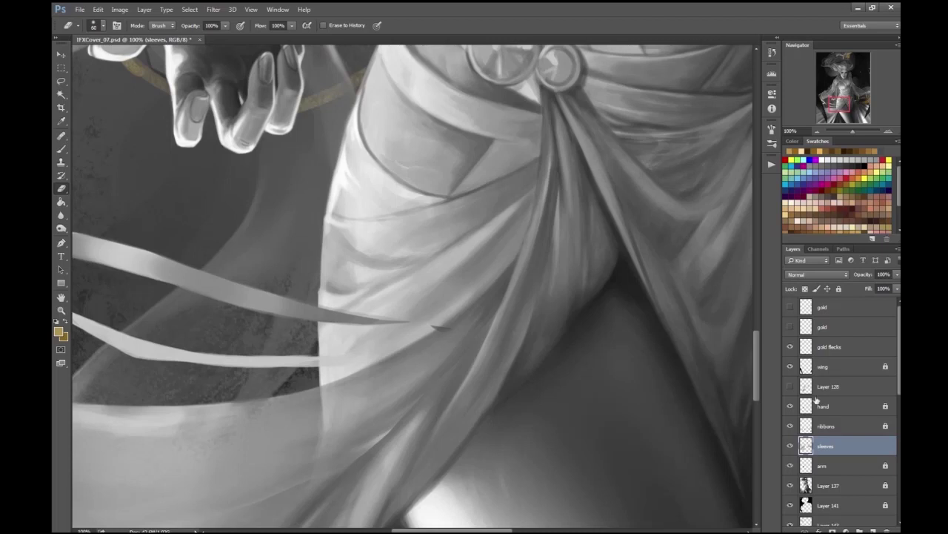
key(alt+bracketright)
key(bracketright)
mouse_move(335, 304)
mouse_down()
mouse_move(327, 351)
mouse_move(414, 360)
mouse_up()
scroll(260, 342, left, 5)
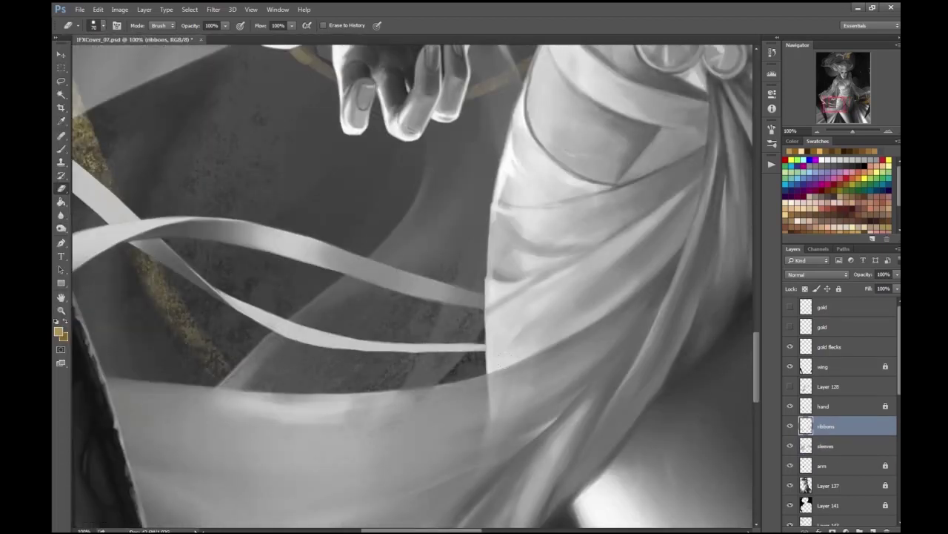
scroll(335, 199, down, 3)
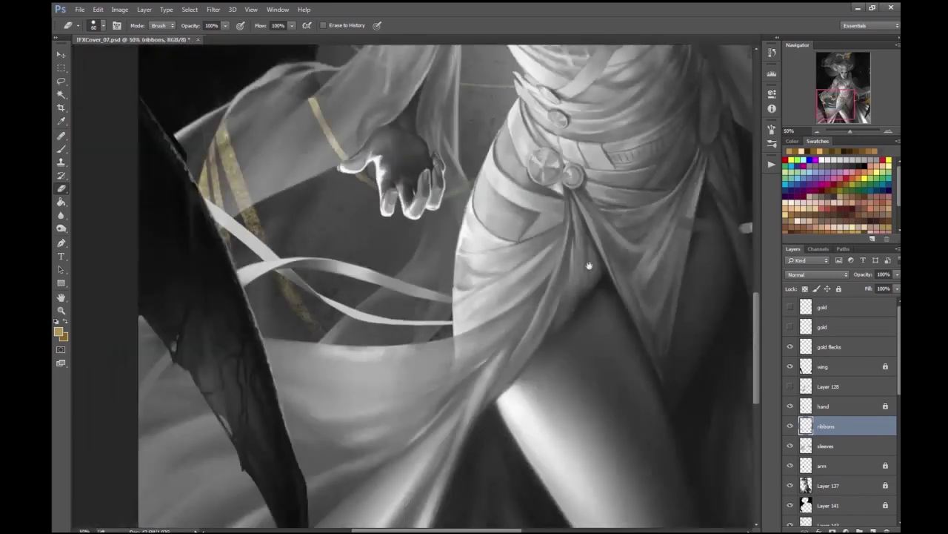
- Compare the artwork with and without the sleeves layer and lock that layer
scroll(406, 284, up, 6)
scroll(407, 284, down, 5)
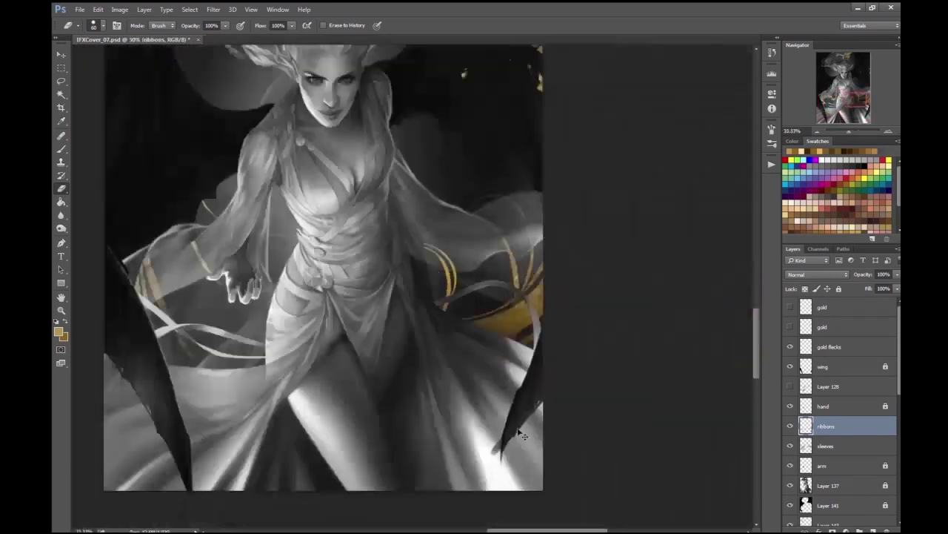
click(845, 445)
click(790, 445)
click(790, 446)
click(827, 483)
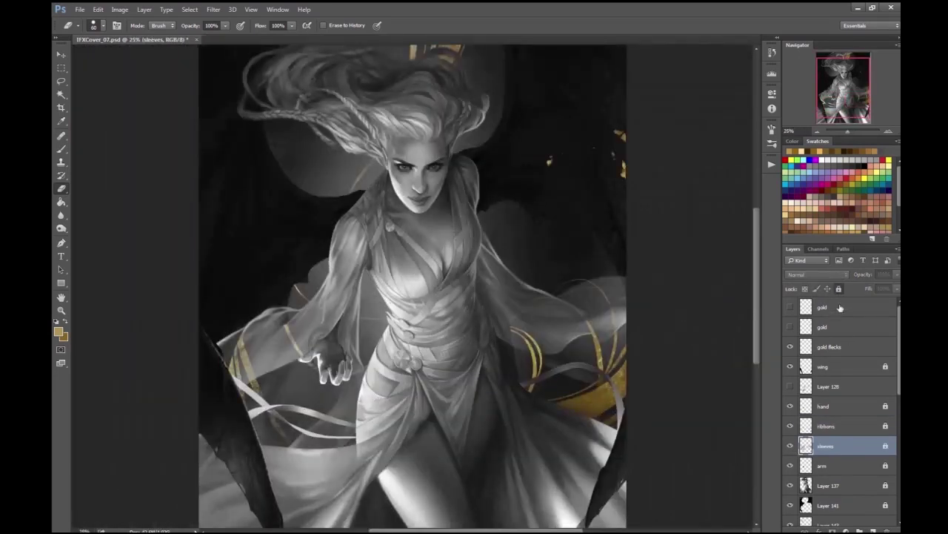
- Add a new layer beneath Layer 141 and paint dark shading over the background and gold curves behind the figure
scroll(818, 504, down, 3)
click(813, 401)
key(ctrl+shift+alt+n)
key(b)
alt+click(159, 311)
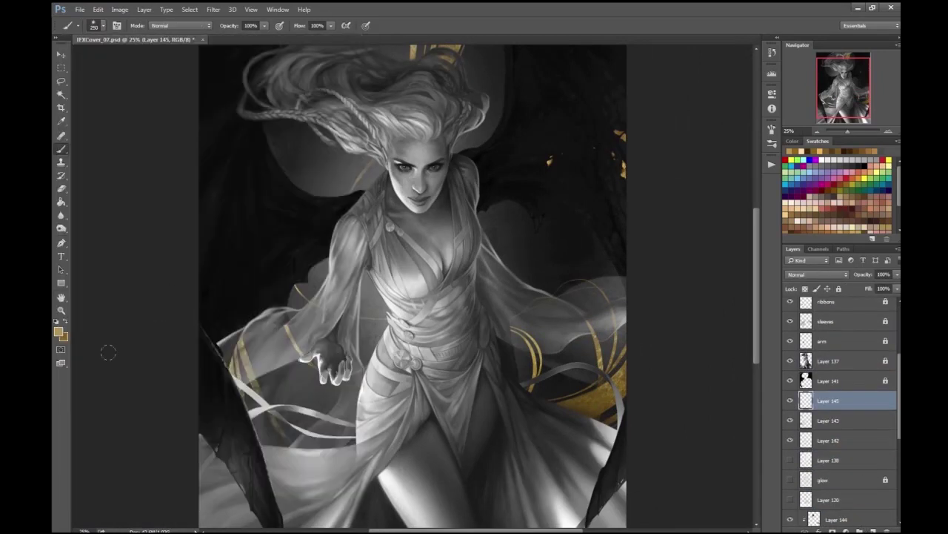
drag(297, 281, 356, 333)
drag(326, 281, 378, 355)
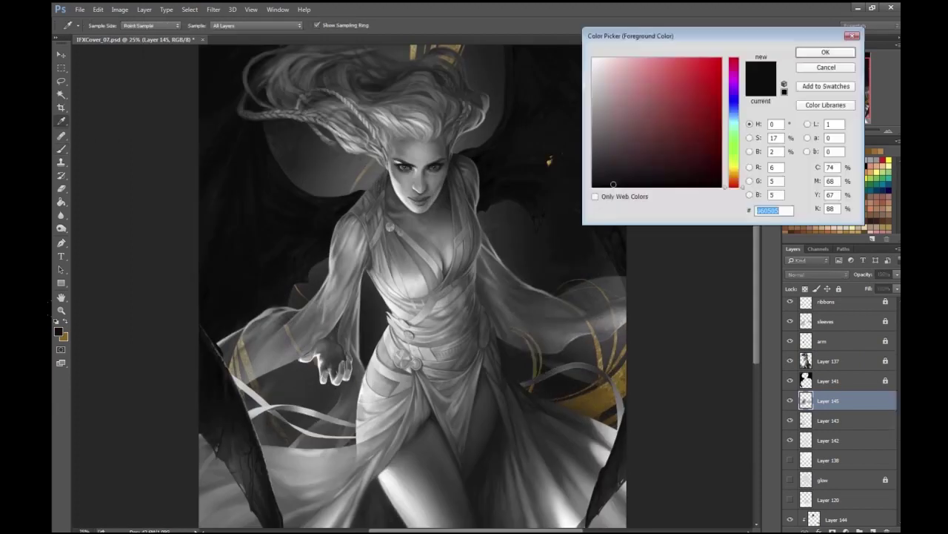
- Flip the canvas horizontally and paint a soft light-grey glow behind the figure and dress on Layer 145
key(ctrl+minus)
key(h)
key(ctrl+plus)
key(ctrl+minus)
key(bracketleft)
key(bracketleft)
key(bracketleft)
key(bracketleft)
key(bracketleft)
key(bracketleft)
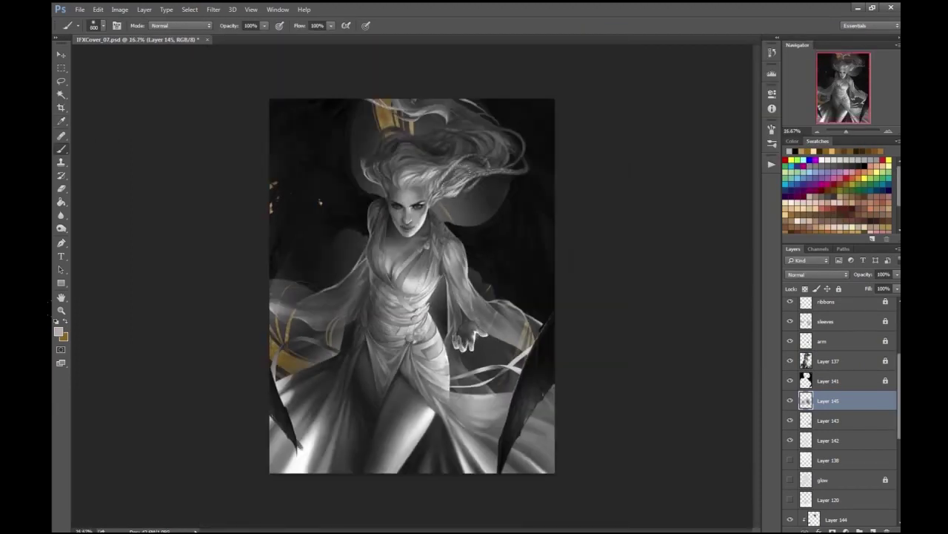
key(ctrl+plus)
key(bracketright)
key(bracketright)
key(bracketright)
key(bracketright)
key(bracketright)
key(ctrl+minus)
- Unlock the ribbons layer and tidy the ribbon end beside the waist with a 60 px eraser
scroll(326, 359, up, 4)
ctrl+click(172, 241)
key(bracketleft)
key(bracketleft)
key(bracketleft)
key(bracketleft)
key(bracketleft)
key(bracketleft)
key(bracketleft)
key(bracketleft)
key(bracketleft)
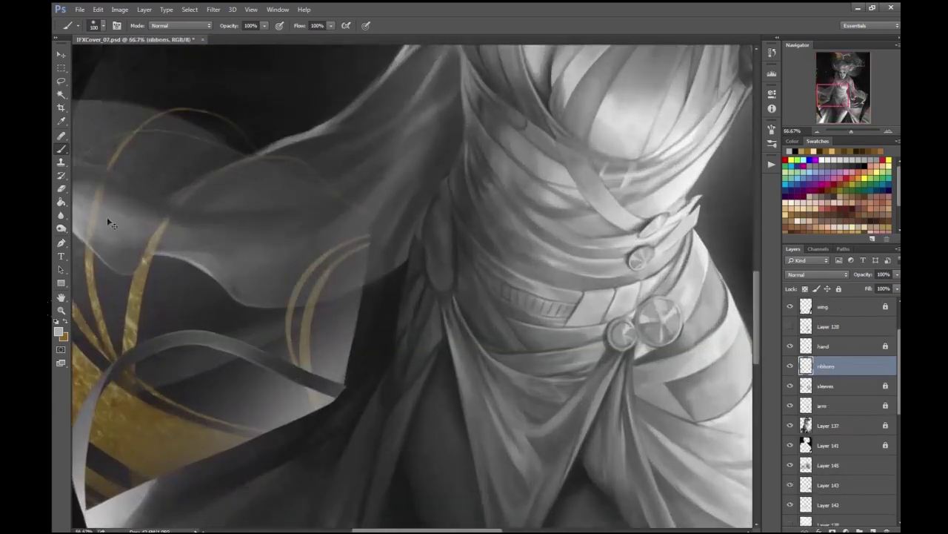
scroll(349, 377, up, 2)
scroll(719, 234, down, 2)
key(e)
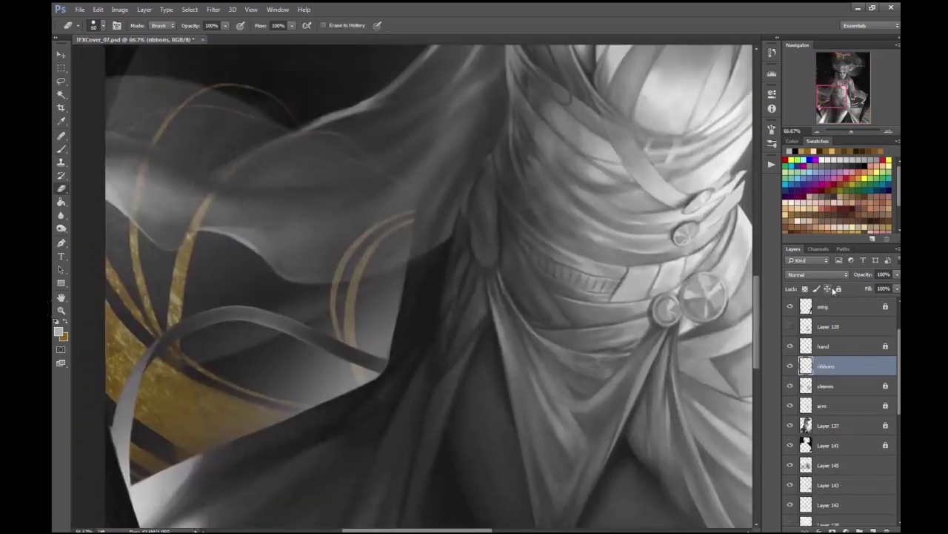
- Refine the dress edge where the ribbon meets it by erasing on Layer 137, and lock the layer
click(796, 427)
key(ctrl+plus)
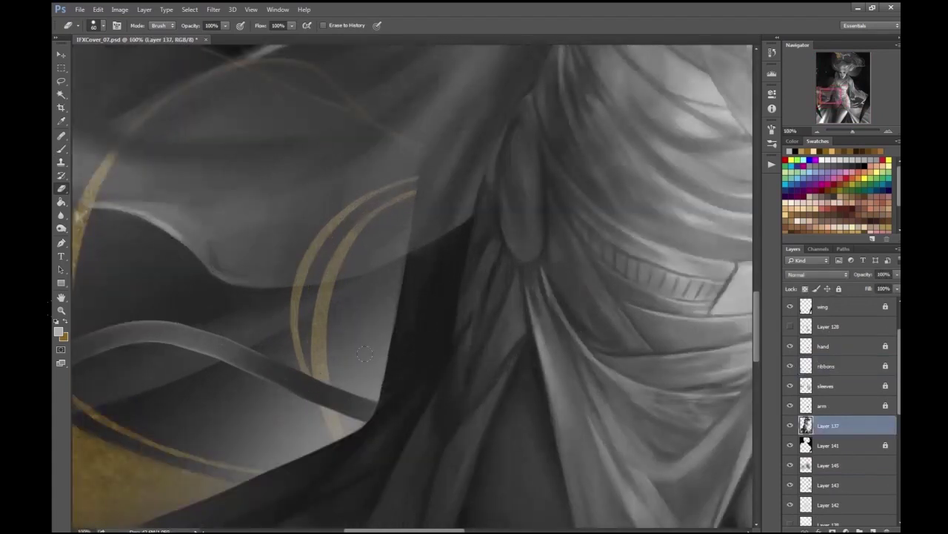
key(ctrl+minus)
key(ctrl+minus)
key(ctrl+minus)
key(ctrl+minus)
click(839, 288)
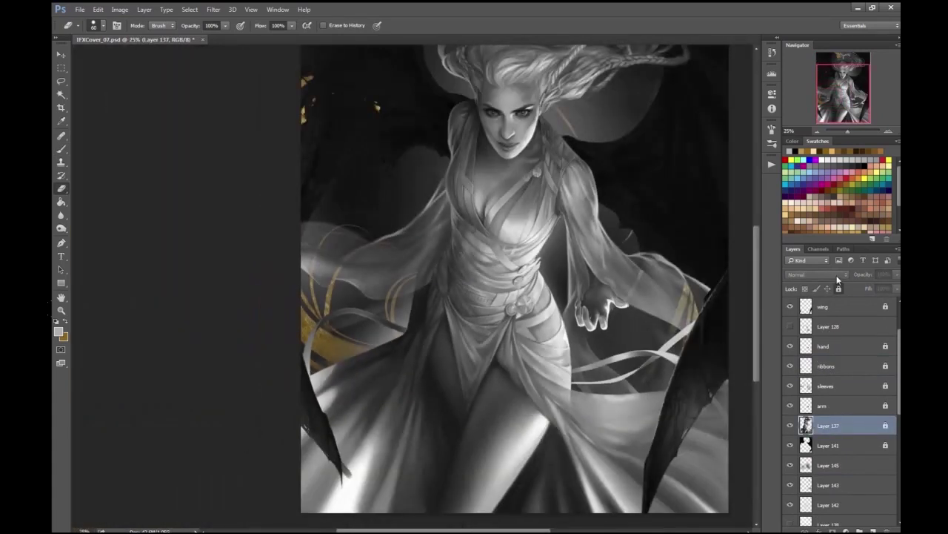
- Add a new layer beneath Layer 137 and paint a dark curl of fabric where the ribbon meets the dress
ctrl+click(873, 530)
key(ctrl+plus)
click(126, 143)
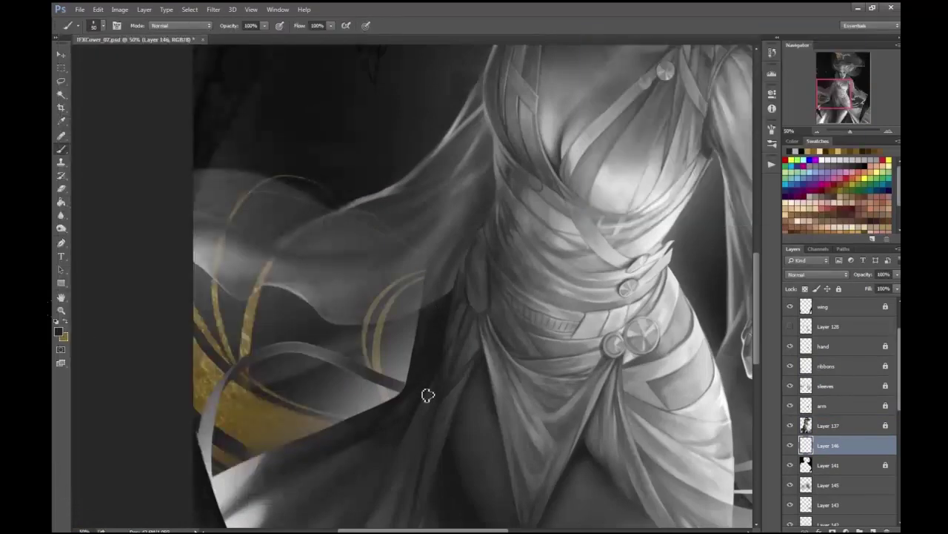
- Cut the ribbon section beside the gold curves from the ribbons layer and paste it in place above Layer 141
ctrl+click(376, 395)
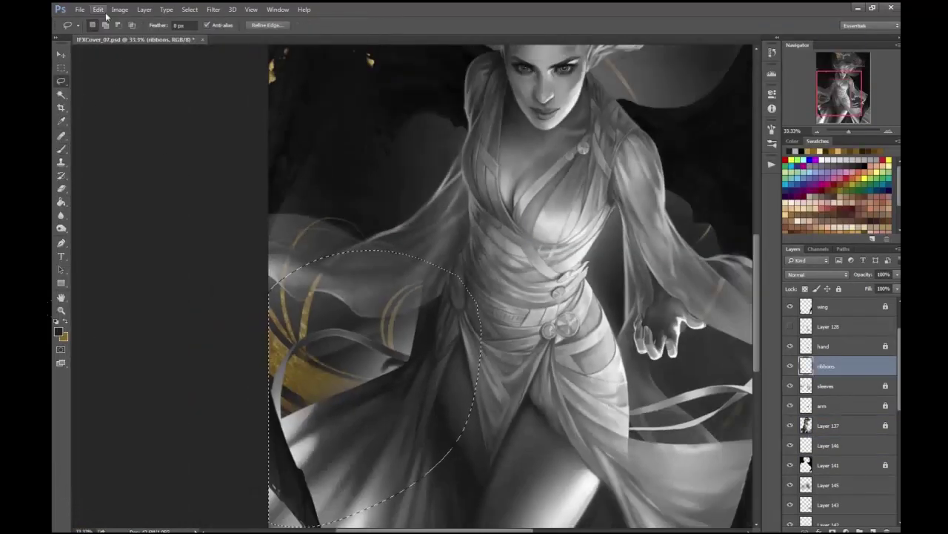
key(ctrl+d)
click(790, 366)
click(790, 366)
click(807, 446)
key(ctrl+j)
click(97, 9)
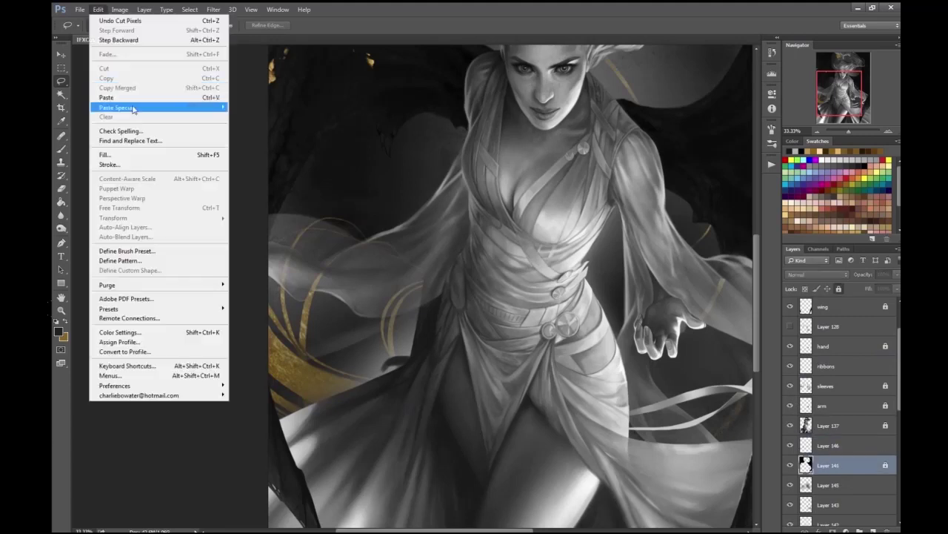
click(222, 198)
key(Return)
- Clean up the pasted ribbon with a 60 px eraser, name its layer ribbon, and lock the ribbon layers
key(e)
key(ctrl+plus)
key(ctrl+plus)
key(ctrl+plus)
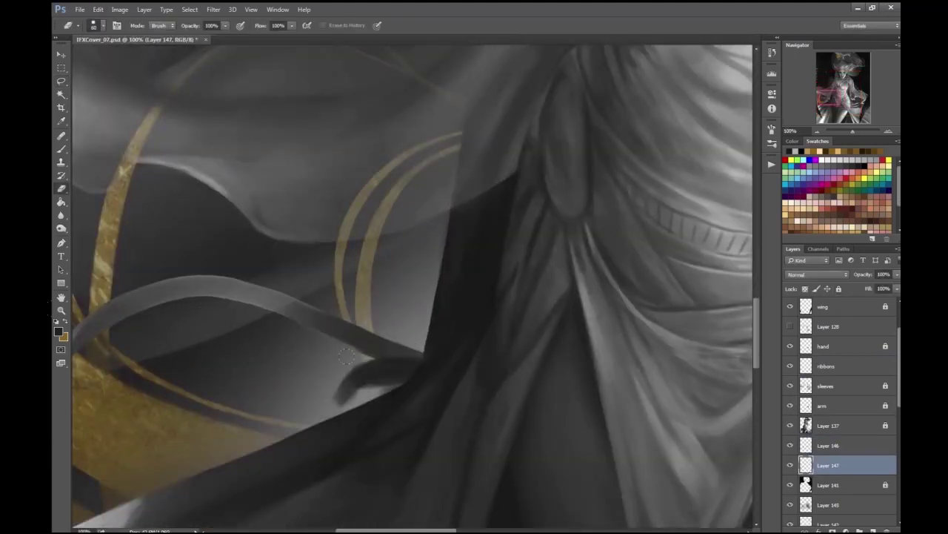
key(ctrl+minus)
drag(296, 265, 617, 255)
key(ctrl+minus)
key(ctrl+minus)
text(ibbon)
click(830, 368)
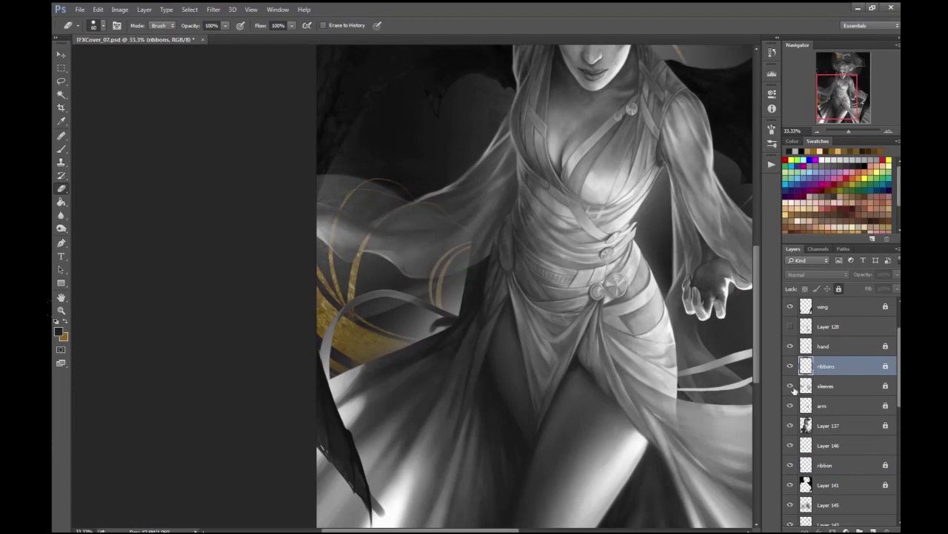
- Reposition the separated ribbon section slightly, lock its layer, and flip the canvas back horizontally
key(v)
click(825, 465)
drag(426, 326, 441, 335)
click(839, 288)
key(F8)
key(F8)
key(ctrl+shift+h)
- Hide the arm layer and paint a dark wisp of fabric trailing from the dress over the gold on Layer 146
key(ctrl+plus)
key(b)
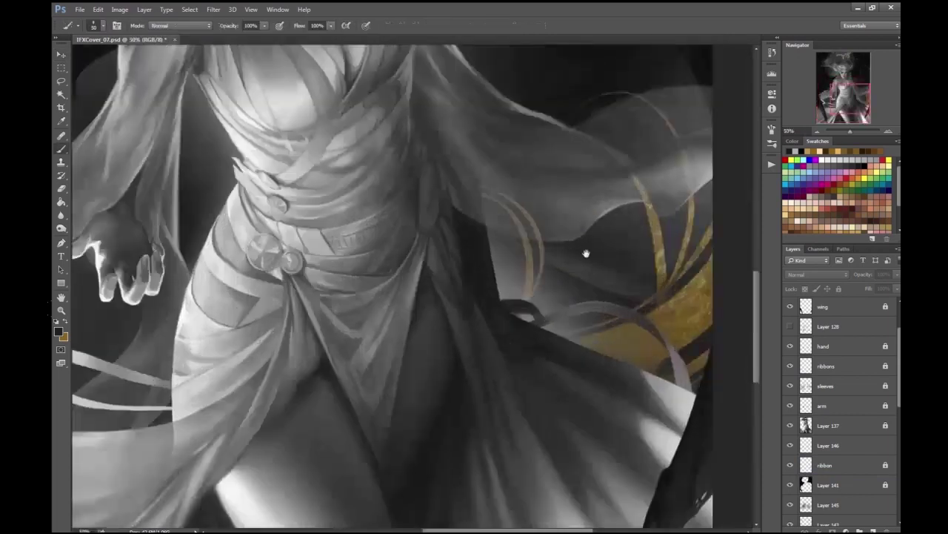
scroll(210, 117, up, 2)
click(828, 425)
click(790, 405)
click(828, 444)
mouse_move(500, 362)
mouse_down()
mouse_move(567, 350)
mouse_move(549, 389)
mouse_move(539, 381)
mouse_move(558, 394)
mouse_move(567, 395)
mouse_move(543, 380)
mouse_move(571, 361)
mouse_move(597, 363)
mouse_up()
key(ctrl+minus)
key(ctrl+minus)
key(ctrl+minus)
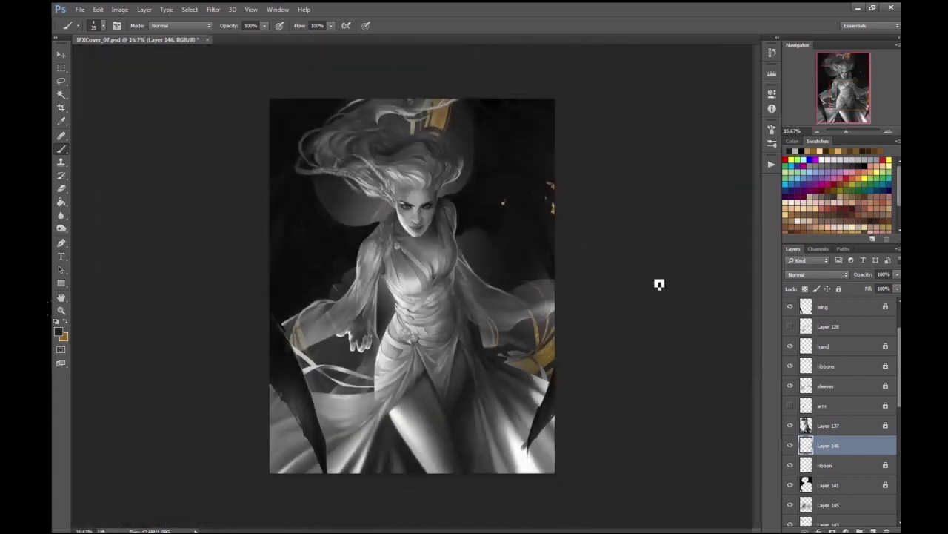
- Flip the canvas horizontally and transform the dark fabric wisp on Layer 146
key(ctrl+shift+h)
key(ctrl+plus)
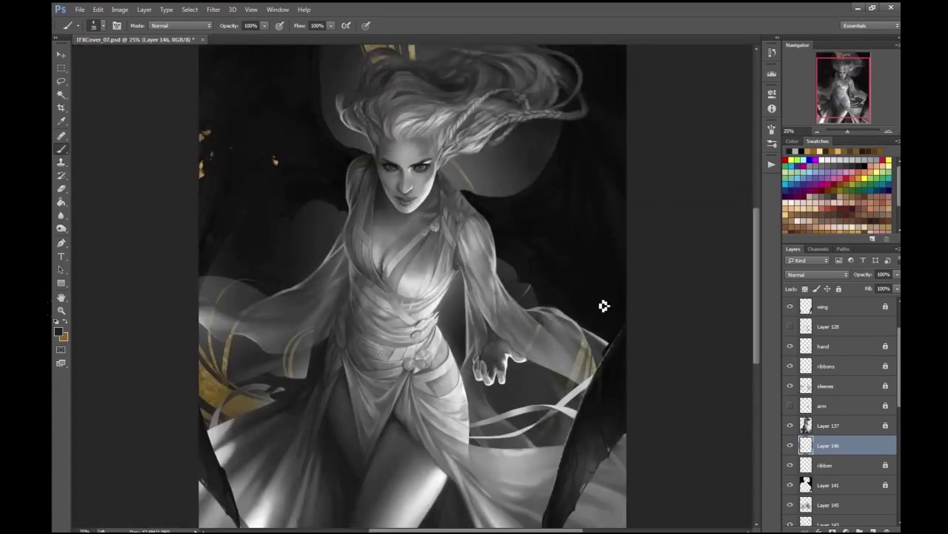
click(98, 9)
click(126, 214)
key(Return)
- Save the document and examine the torso, hand and translucent sleeve up close
key(ctrl+minus)
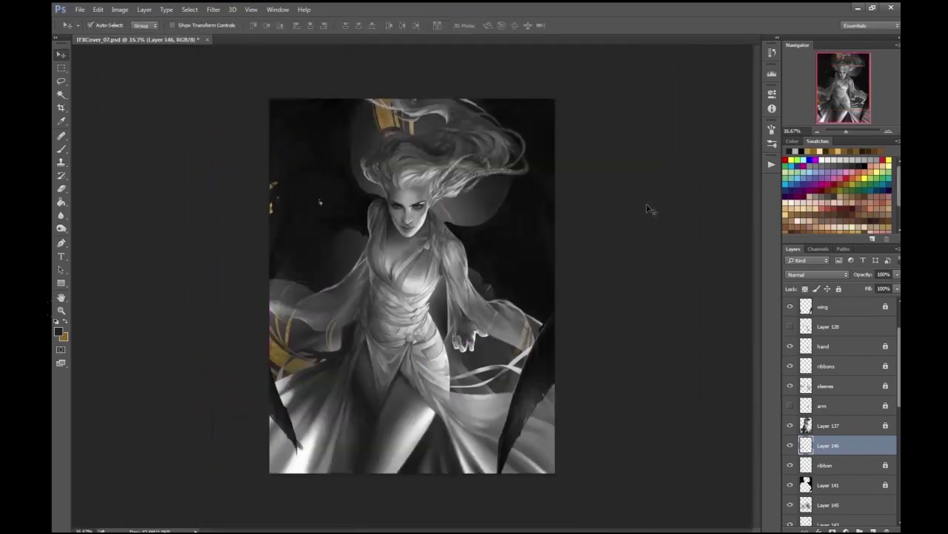
key(ctrl+s)
key(ctrl+plus)
key(ctrl+plus)
key(ctrl+plus)
key(ctrl+plus)
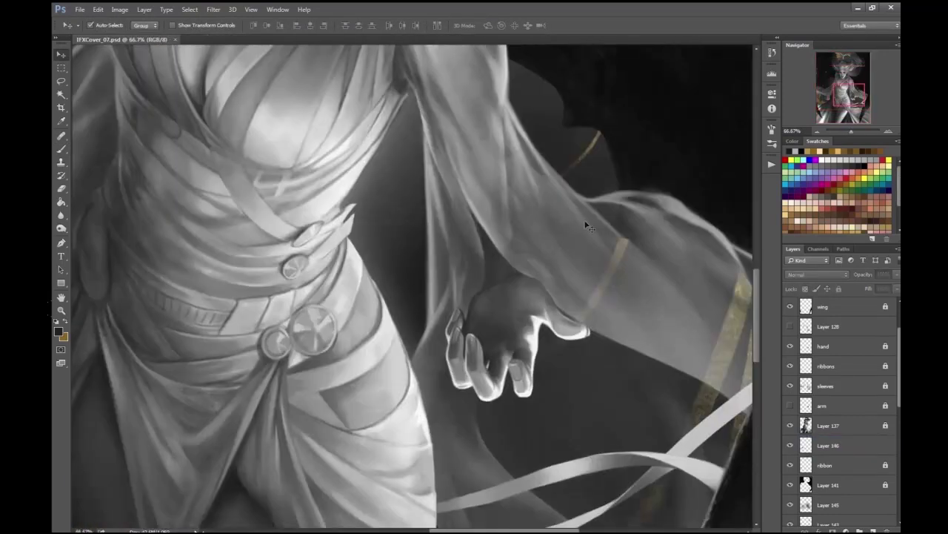
drag(467, 193, 547, 254)
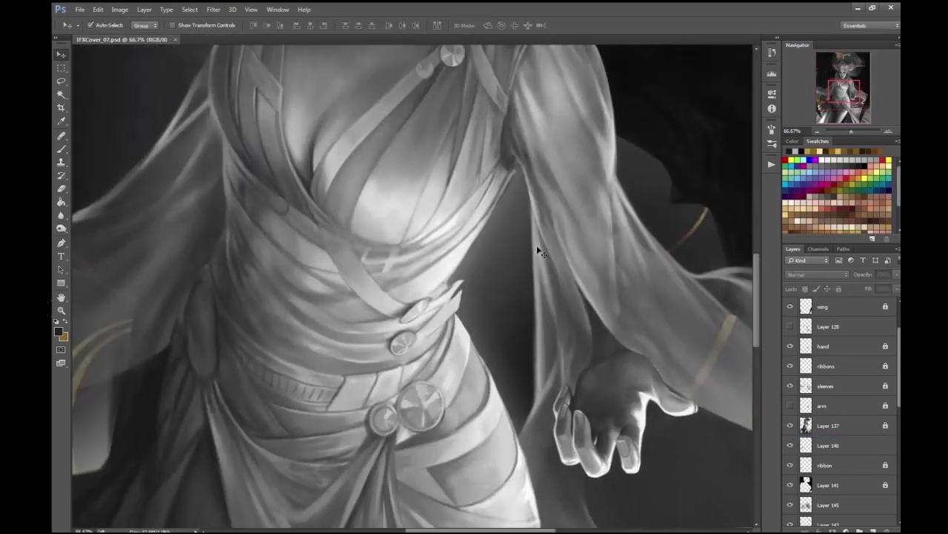
key(ctrl+minus)
key(ctrl+minus)
key(ctrl+minus)
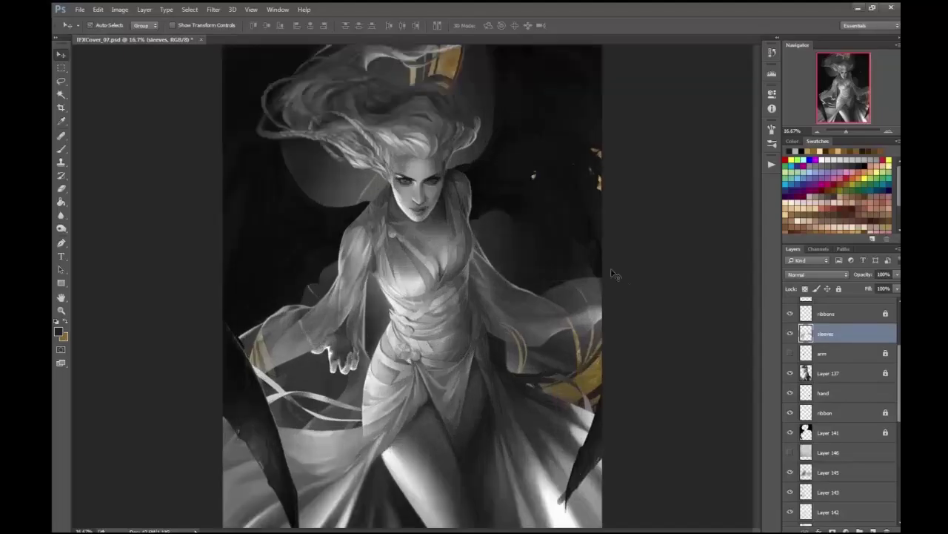
- Flip the canvas horizontally and refine the translucent sleeve's upper edge below the shoulder with a grey brush and eraser
key(ctrl+plus)
key(ctrl+shift+h)
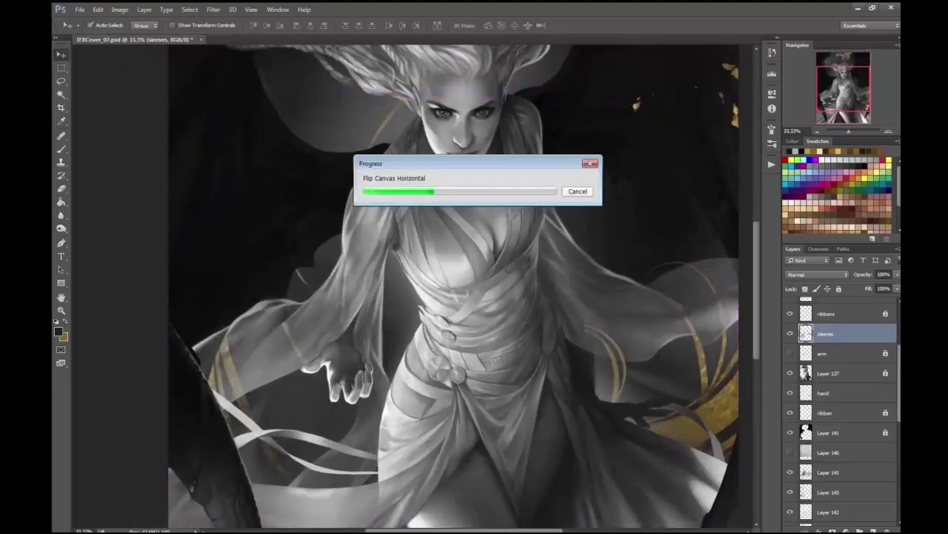
key(ctrl+plus)
key(b)
click(57, 331)
key(Return)
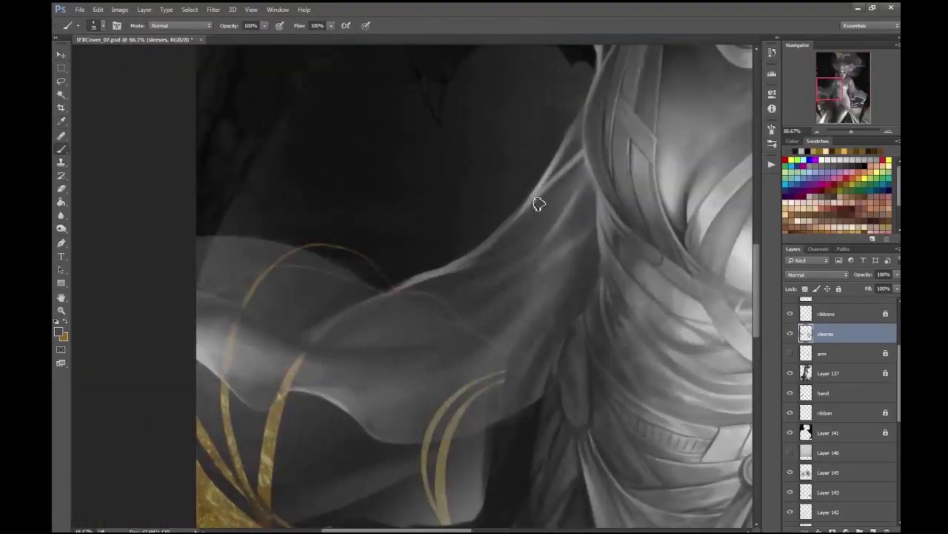
key(ctrl+plus)
mouse_move(489, 235)
mouse_down()
mouse_move(546, 133)
mouse_move(497, 212)
mouse_up()
key(e)
right_click(431, 214)
key(Escape)
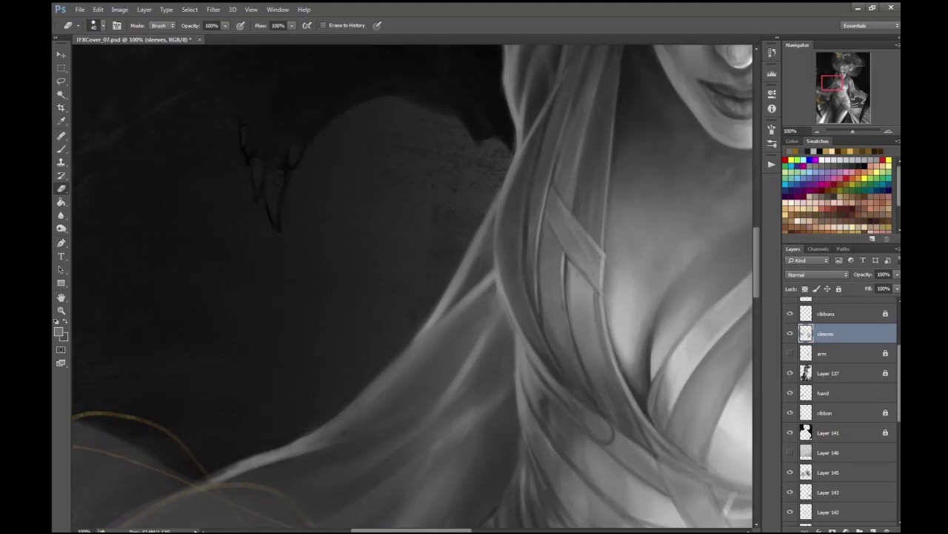
- Brush soft grey highlights and folds along the sleeve's edge where the thin gold arcs cross the fabric
scroll(546, 199, down, 4)
scroll(437, 311, left, 3)
key(b)
drag(498, 275, 566, 262)
key(e)
key(b)
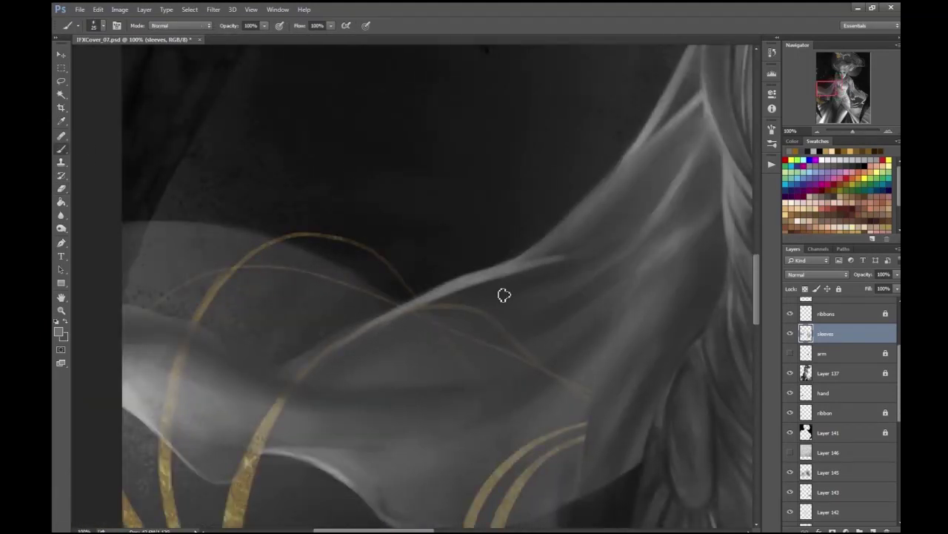
mouse_move(363, 339)
mouse_down()
mouse_move(486, 282)
mouse_move(550, 290)
mouse_move(405, 326)
mouse_up()
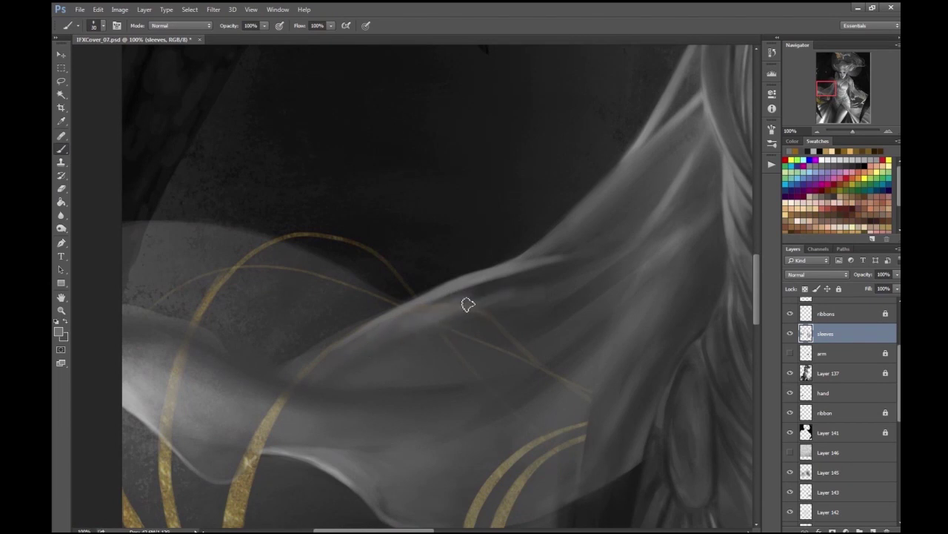
- Brush soft grey highlights along the translucent sleeve's upper edge, from below the shoulder to where the gold arcs begin
key(ctrl+minus)
key(ctrl+plus)
key(Escape)
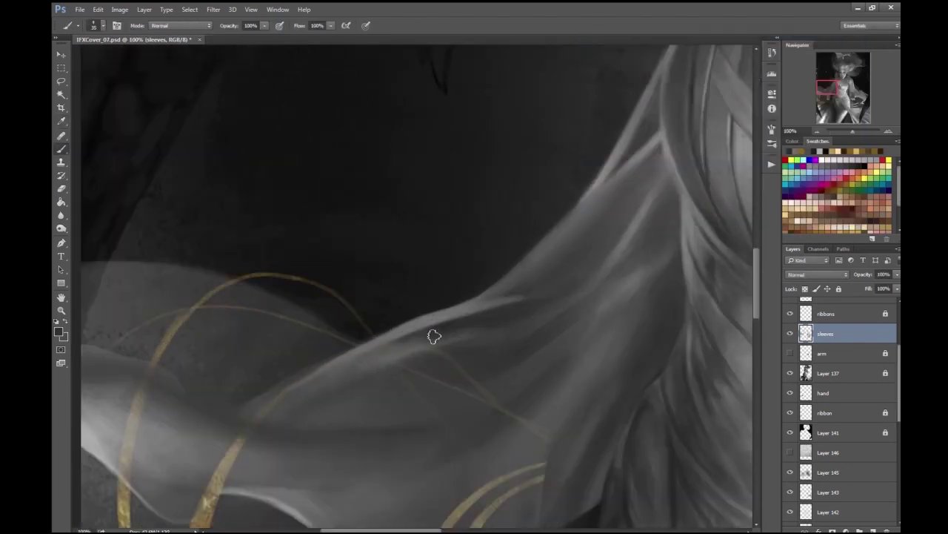
key(ctrl+minus)
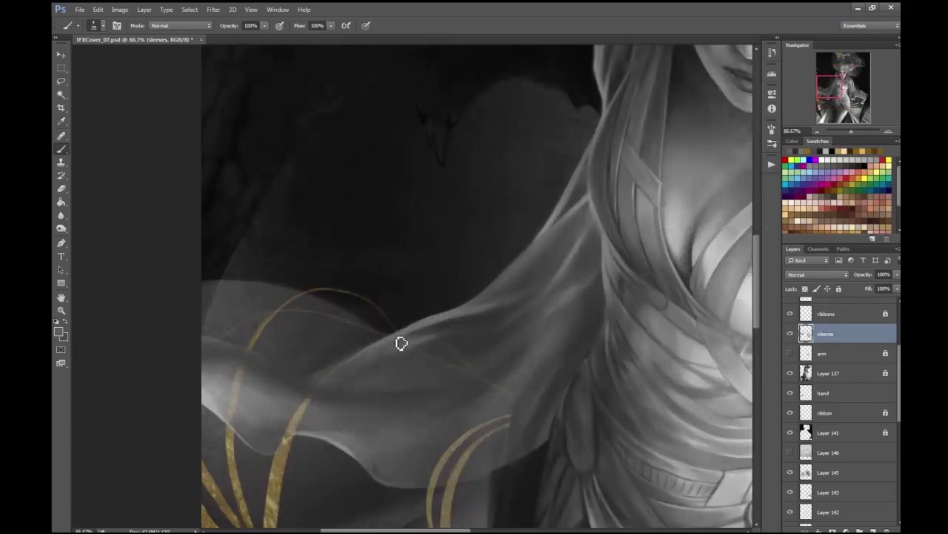
key(ctrl+minus)
key(ctrl+plus)
key(ctrl+plus)
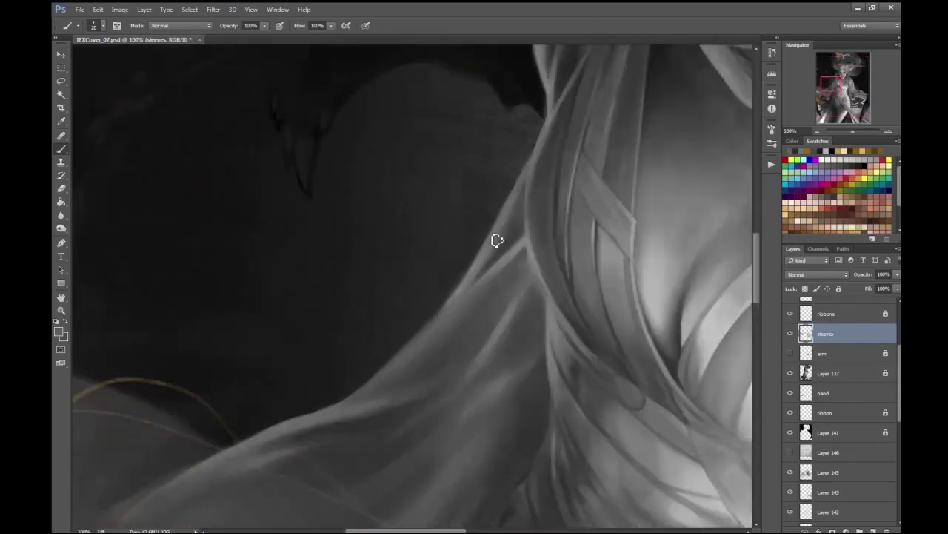
key(ctrl+minus)
key(ctrl+plus)
key(ctrl+plus)
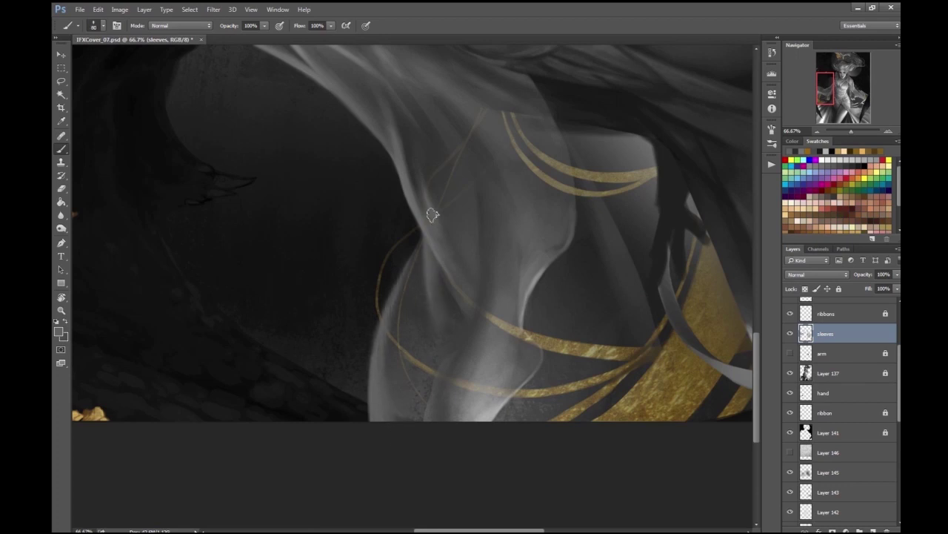
- Paint soft grey folds on the trailing lower part of the sleeve where it overlaps the gold arcs
scroll(456, 185, down, 3)
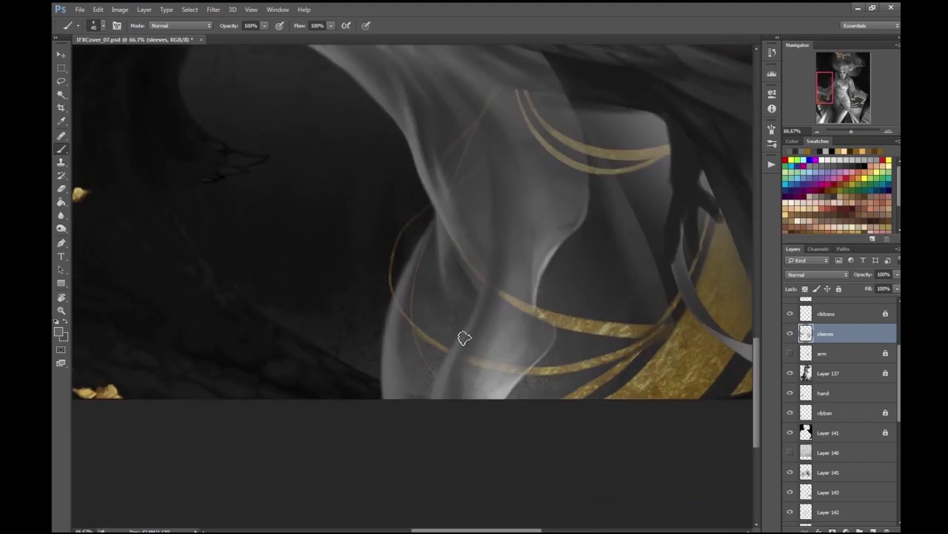
drag(465, 338, 508, 280)
key(ctrl+minus)
key(ctrl+minus)
key(ctrl+minus)
key(ctrl+minus)
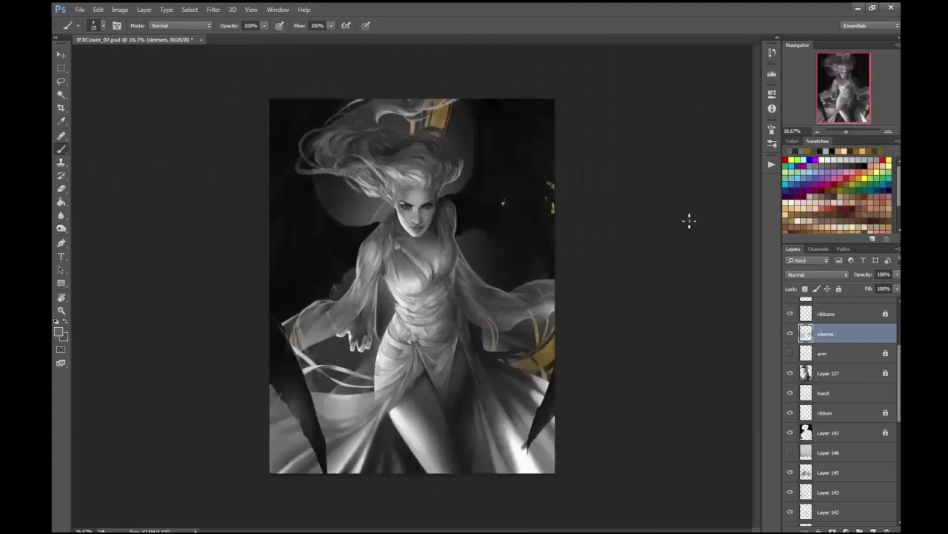
- Brush subtle light folds into the upper part of the translucent sleeve beside the torso
drag(687, 224, 519, 311)
drag(265, 279, 285, 246)
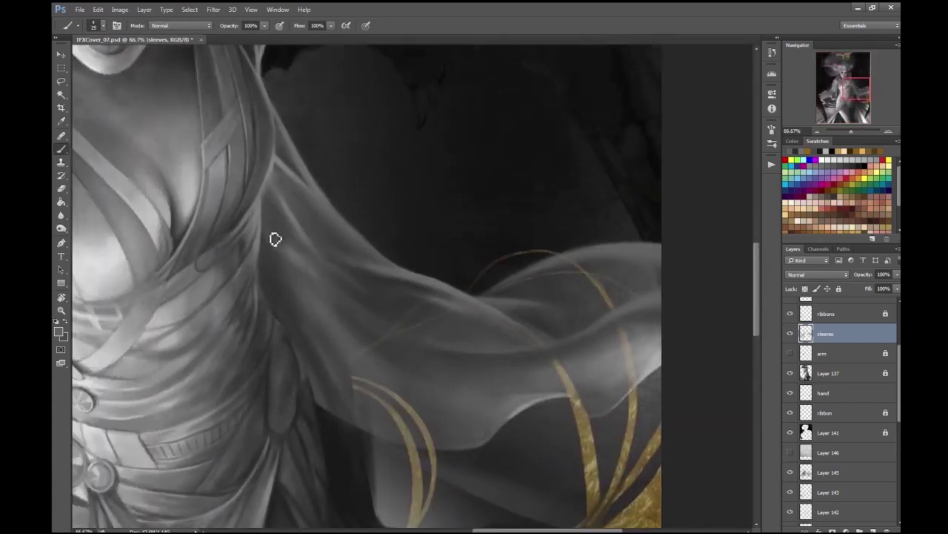
click(61, 328)
key(Escape)
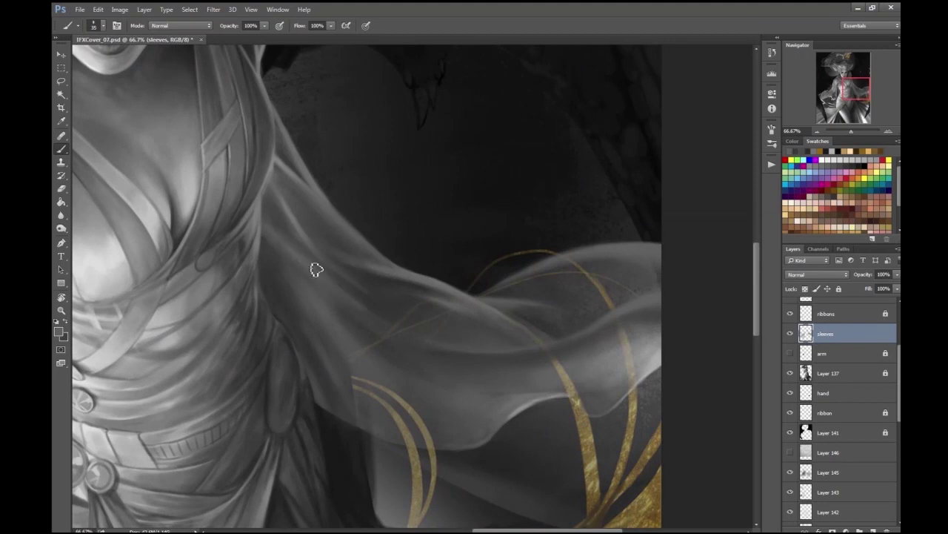
- Flip the canvas horizontally, review the whole figure and switch to the Dodge tool
key(ctrl+minus)
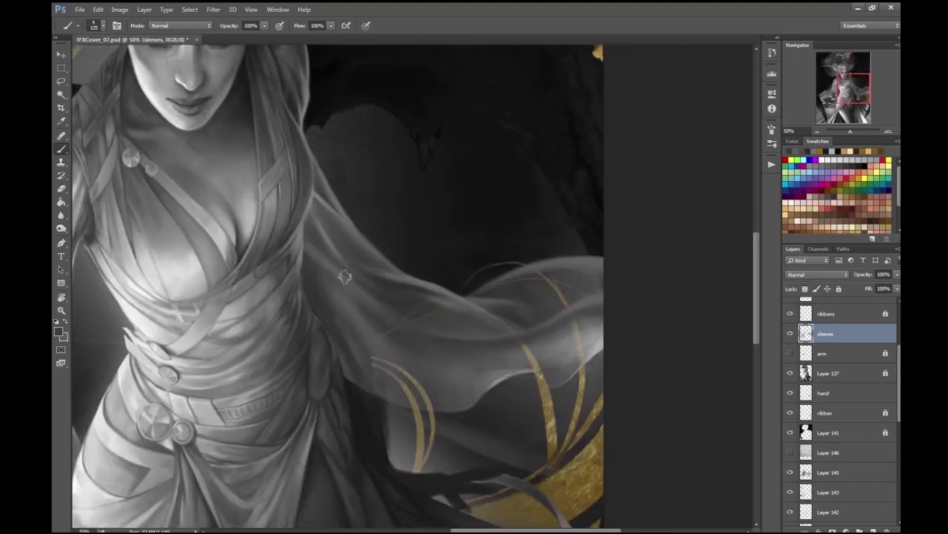
key(ctrl+minus)
key(ctrl+minus)
key(ctrl+minus)
key(ctrl+shift+h)
key(ctrl+plus)
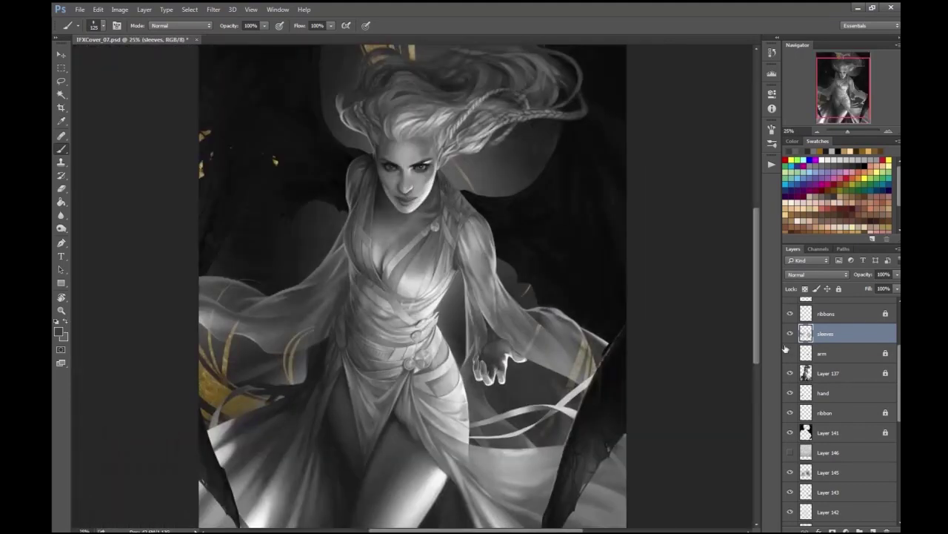
click(897, 289)
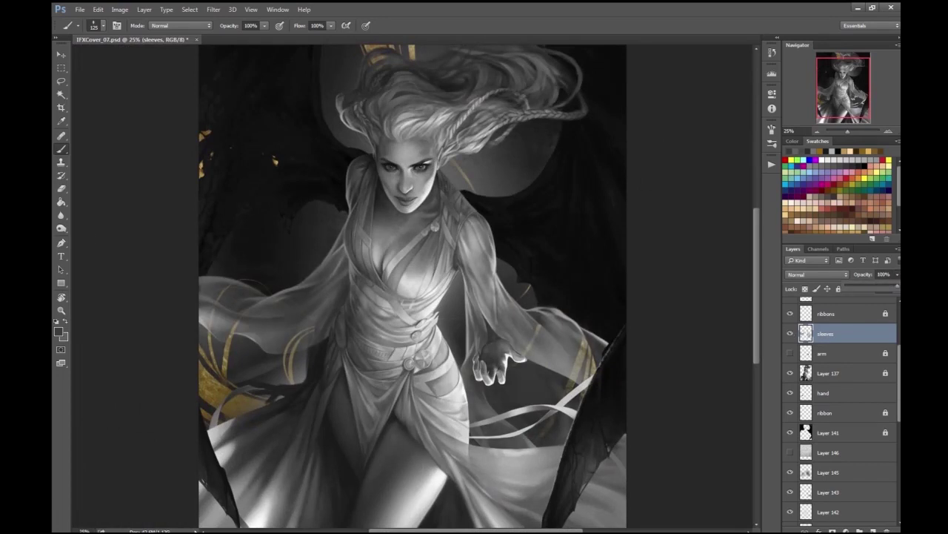
key(o)
key(ctrl+minus)
key(ctrl+plus)
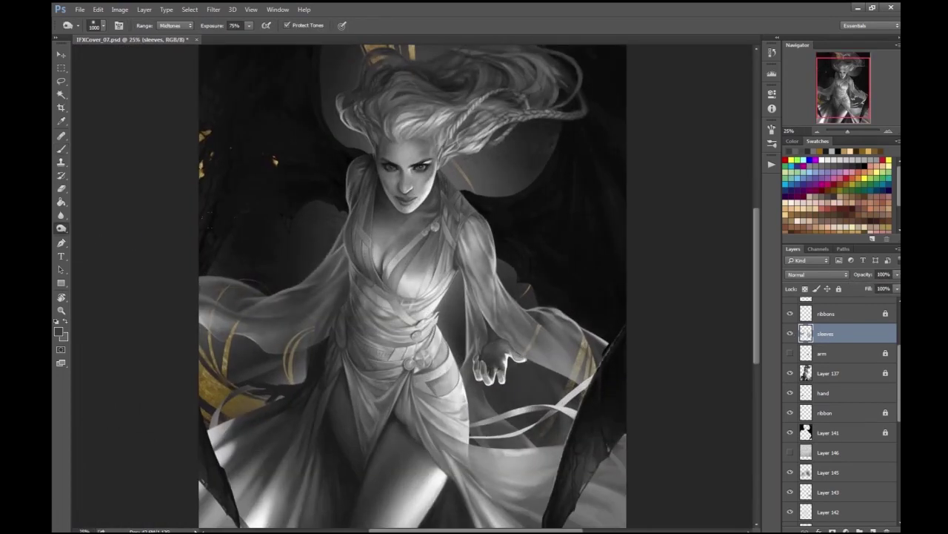
- Lock the transparent pixels of the sleeves layer, then show the arm layer and merge it with Layer 137
click(805, 289)
click(790, 352)
click(845, 353)
key(ctrl+e)
key(ctrl+plus)
key(slash)
key(ctrl+plus)
scroll(608, 363, down, 3)
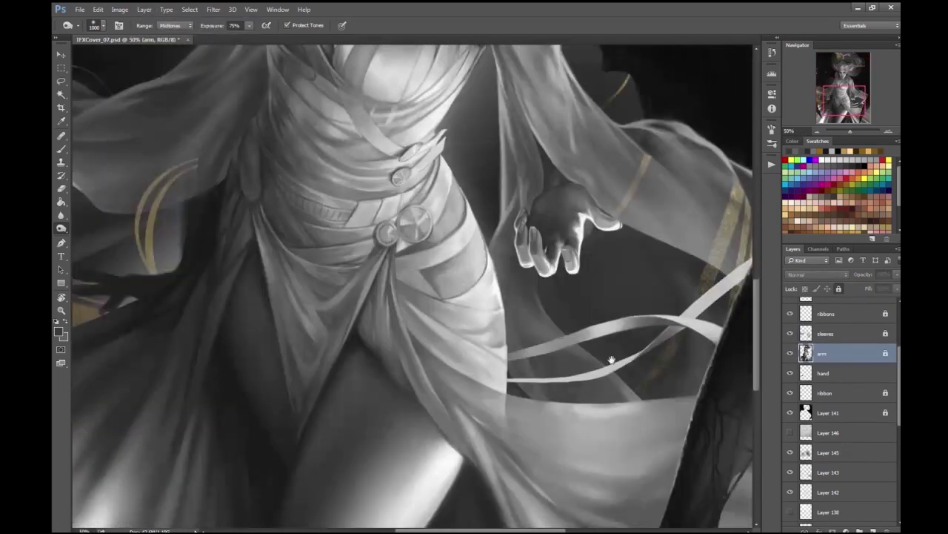
- Create a new layer above the arm layer and clip it to that layer
scroll(600, 367, up, 5)
drag(590, 371, 708, 515)
key(ctrl+shift+alt+n)
right_click(835, 352)
click(741, 261)
- Paint a thin light rim with a small brush along the bodice's curved outer edge below the shoulder
key(b)
key(ctrl+plus)
scroll(369, 157, down, 3)
key(ctrl+plus)
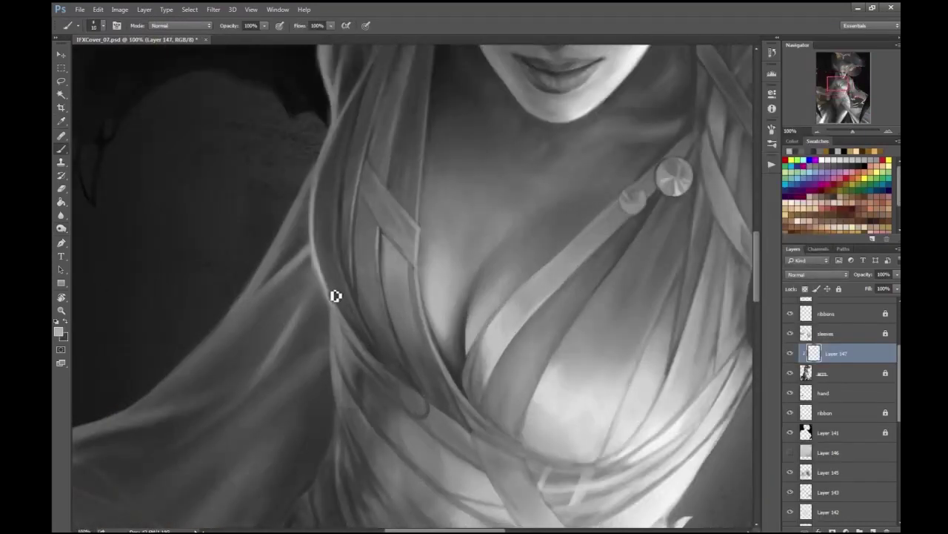
key(bracketleft)
drag(355, 334, 328, 182)
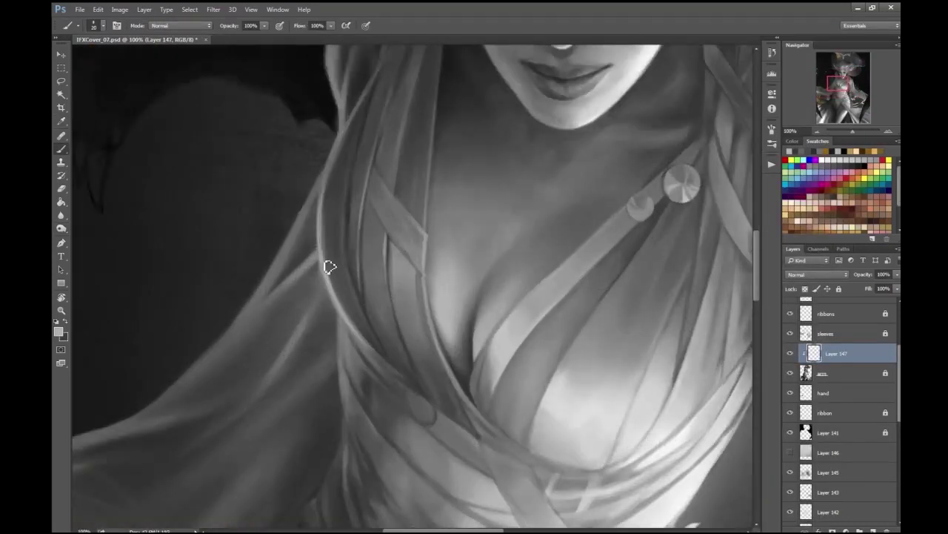
key(alt+c)
key(Escape)
alt+click(339, 247)
key(alt+c)
key(Return)
scroll(354, 271, down, 4)
scroll(381, 309, up, 3)
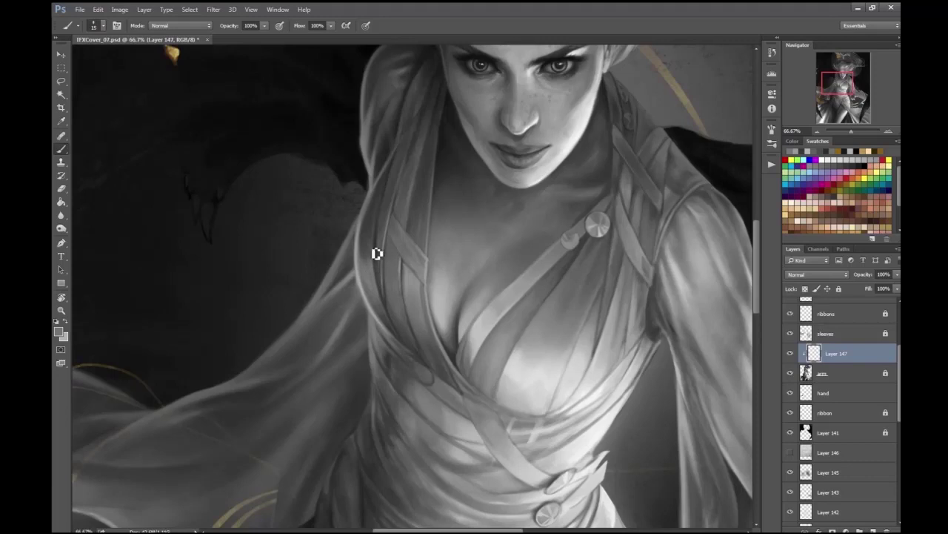
- Flip the canvas horizontally and continue the light rim down the bodice's side edge to the waist
scroll(376, 265, down, 4)
key(ctrl+shift+h)
scroll(571, 186, up, 3)
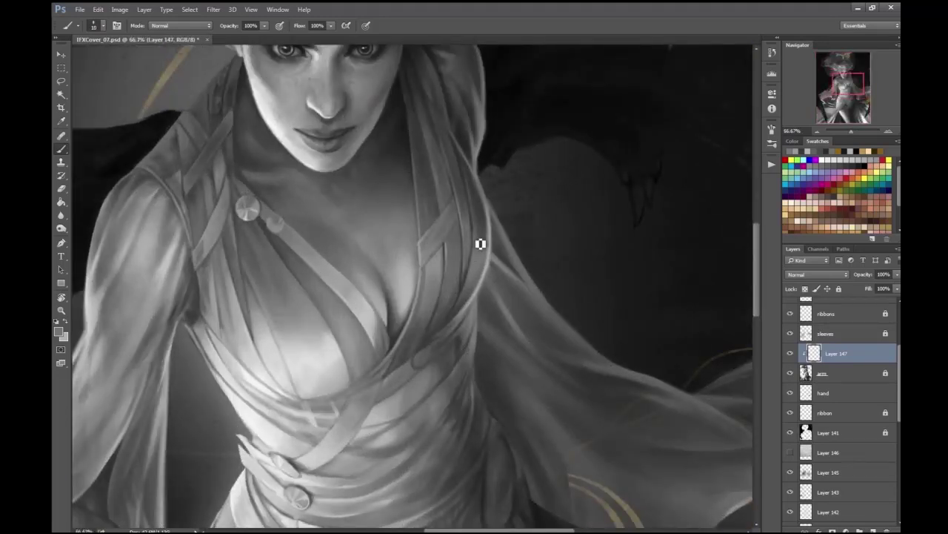
scroll(503, 274, up, 1)
scroll(501, 275, down, 3)
scroll(489, 212, up, 2)
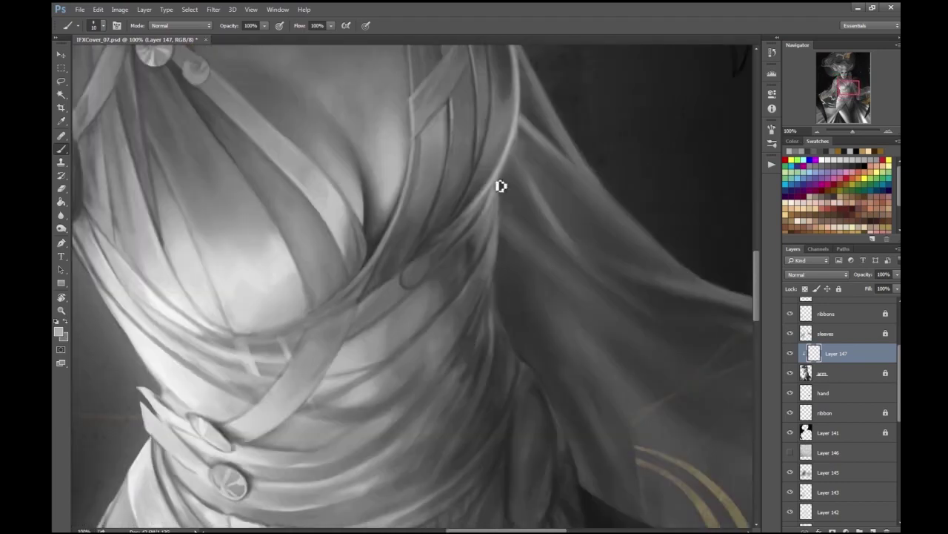
drag(503, 228, 489, 264)
scroll(499, 256, down, 3)
scroll(457, 241, up, 3)
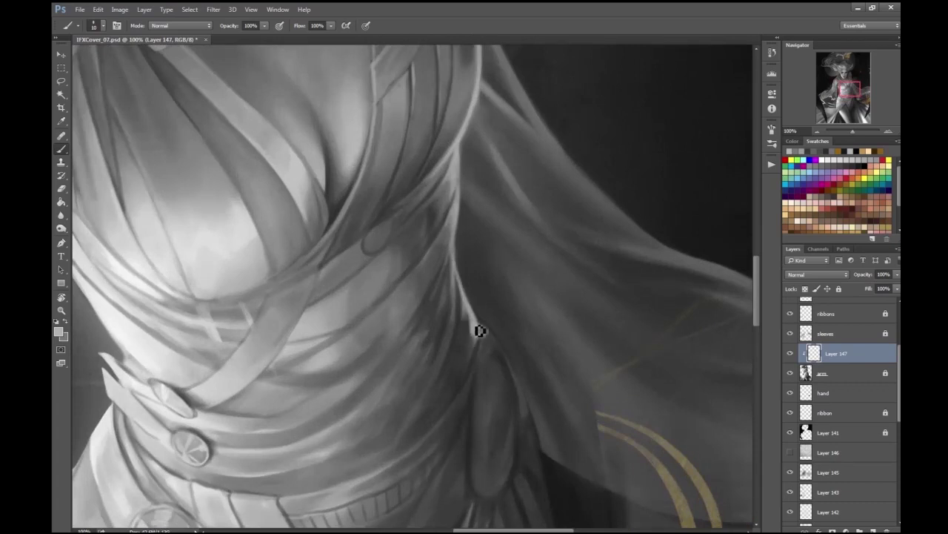
- Flip the canvas horizontally and brush fine light folds fanning inward from the side of the waist
scroll(474, 319, down, 4)
scroll(440, 215, up, 4)
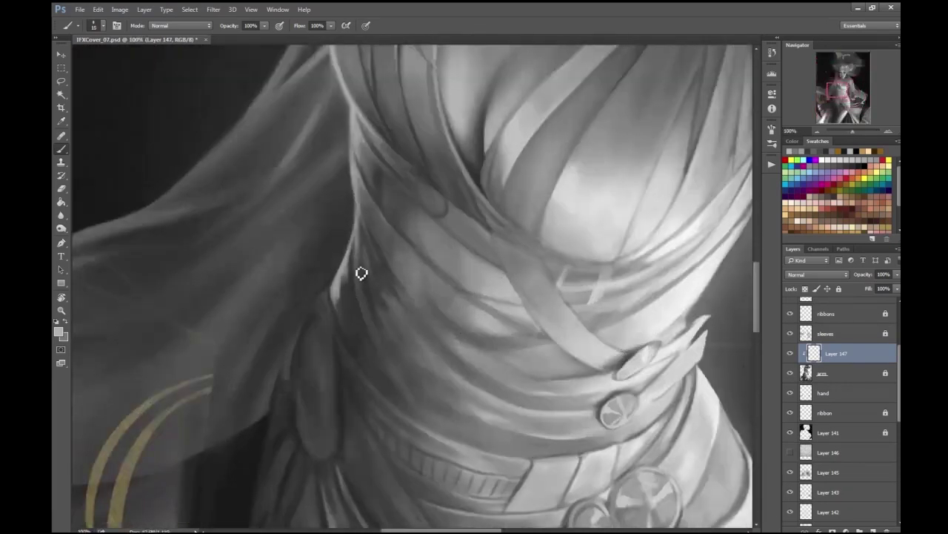
drag(354, 282, 364, 319)
key(bracketright)
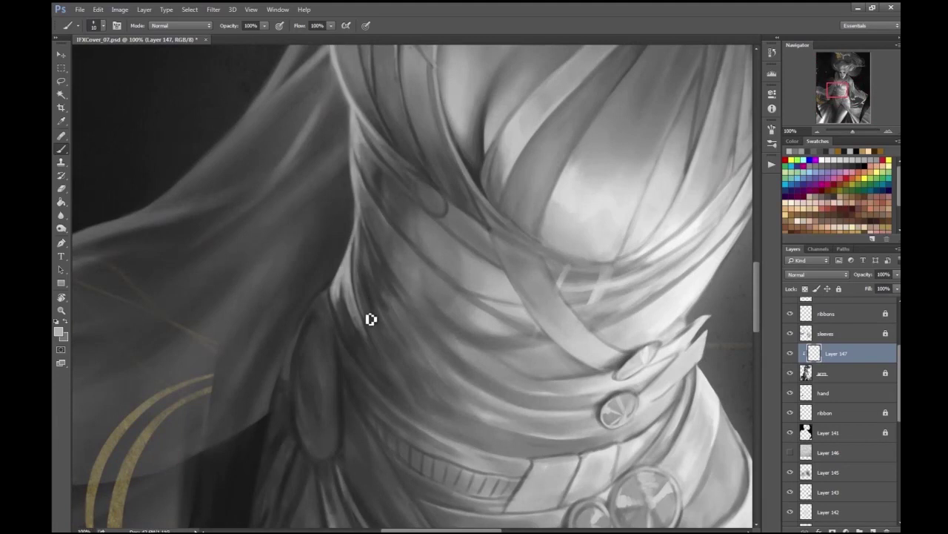
key(bracketright)
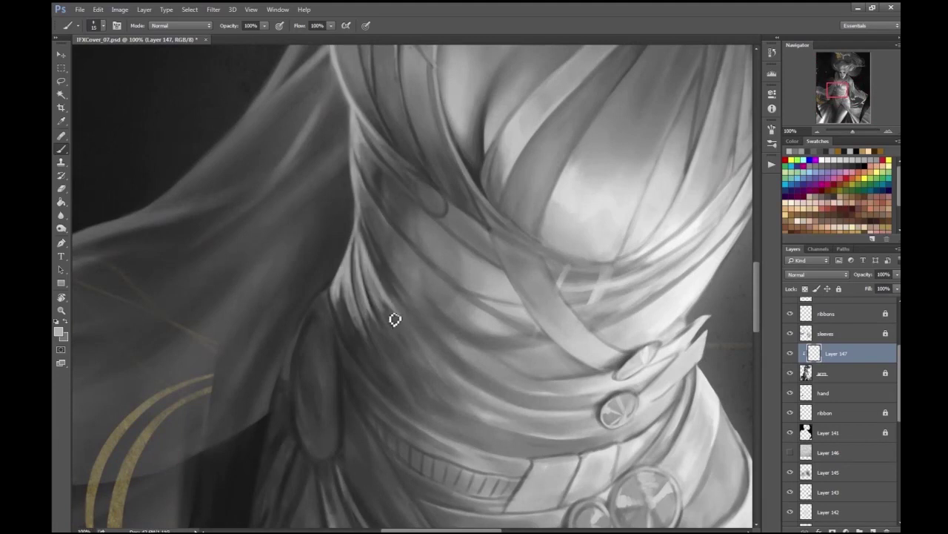
- Refine the pleats along the bodice's side with more light and dark strokes below the crossed bands
scroll(373, 281, up, 2)
mouse_move(328, 272)
mouse_down()
mouse_move(344, 334)
mouse_move(324, 254)
mouse_move(345, 288)
mouse_up()
scroll(345, 288, down, 3)
scroll(327, 210, up, 3)
drag(327, 210, 338, 334)
scroll(339, 334, down, 3)
drag(355, 290, 379, 363)
mouse_move(401, 292)
mouse_down()
mouse_move(415, 341)
mouse_move(398, 351)
mouse_up()
scroll(398, 351, down, 4)
scroll(402, 227, up, 2)
scroll(402, 227, up, 2)
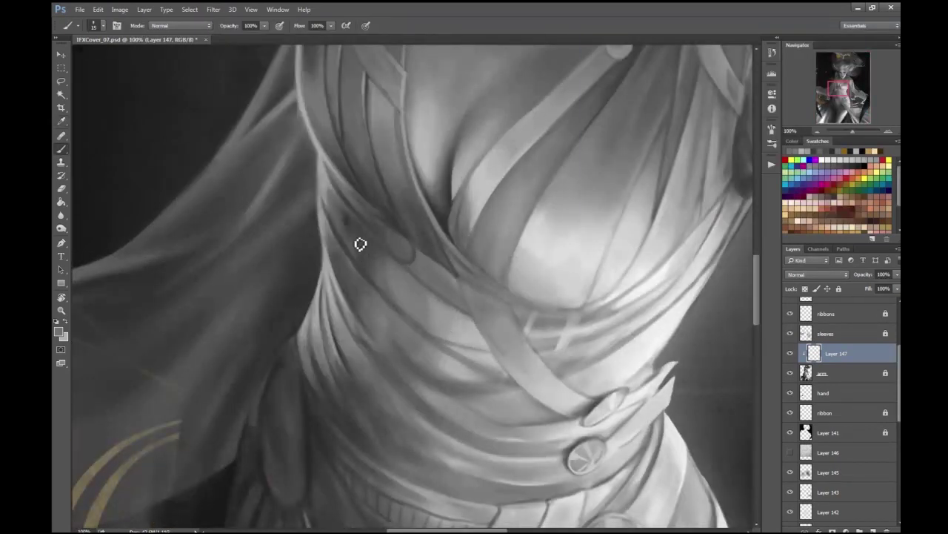
- Set the foreground colour to dark grey 434343 and shade the bodice fabric beneath the crossed bands
scroll(360, 237, down, 3)
scroll(415, 296, up, 2)
key(i)
click(59, 332)
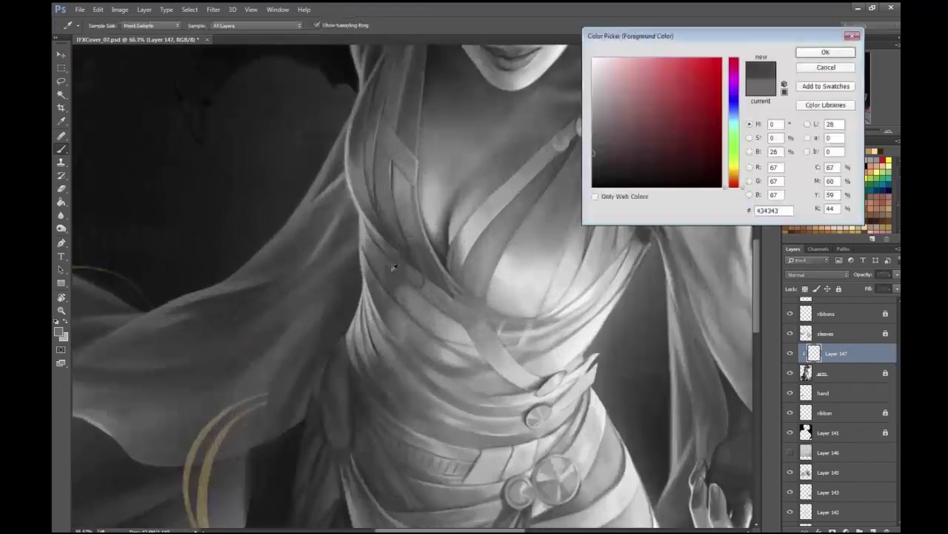
key(Return)
key(b)
scroll(426, 288, down, 1)
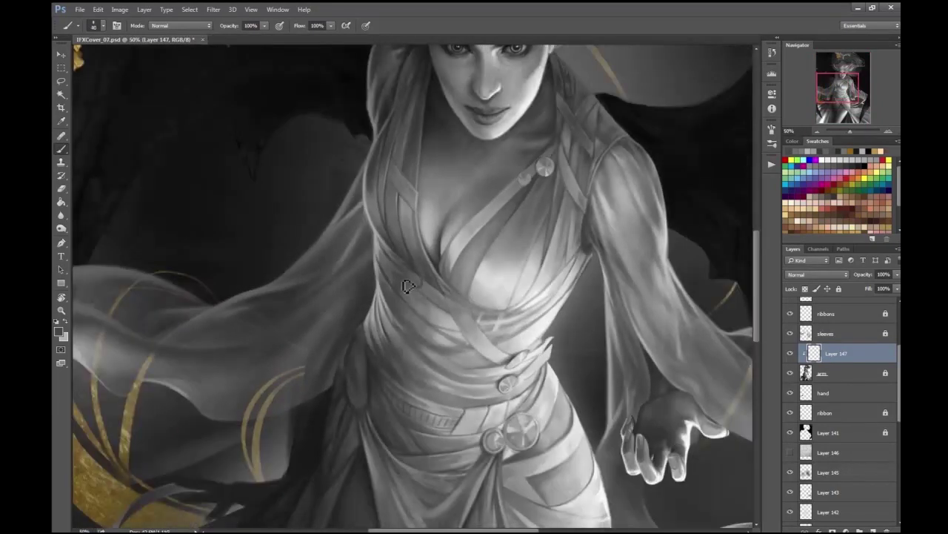
scroll(432, 308, down, 2)
scroll(597, 211, up, 3)
scroll(427, 285, down, 2)
scroll(427, 285, up, 2)
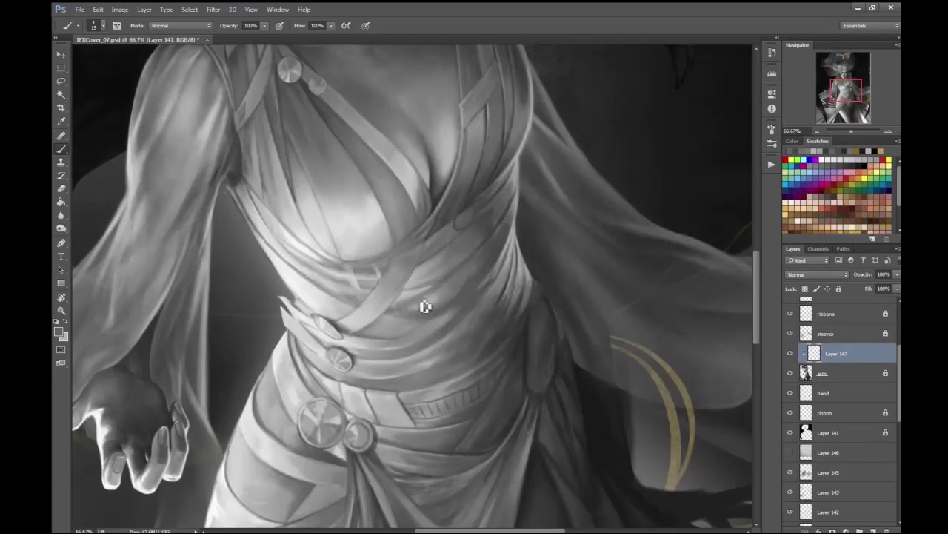
- Brush finer light and dark folds across the wrapped fabric on the shaded side of the midriff
scroll(445, 286, up, 1)
key(F2)
key(Return)
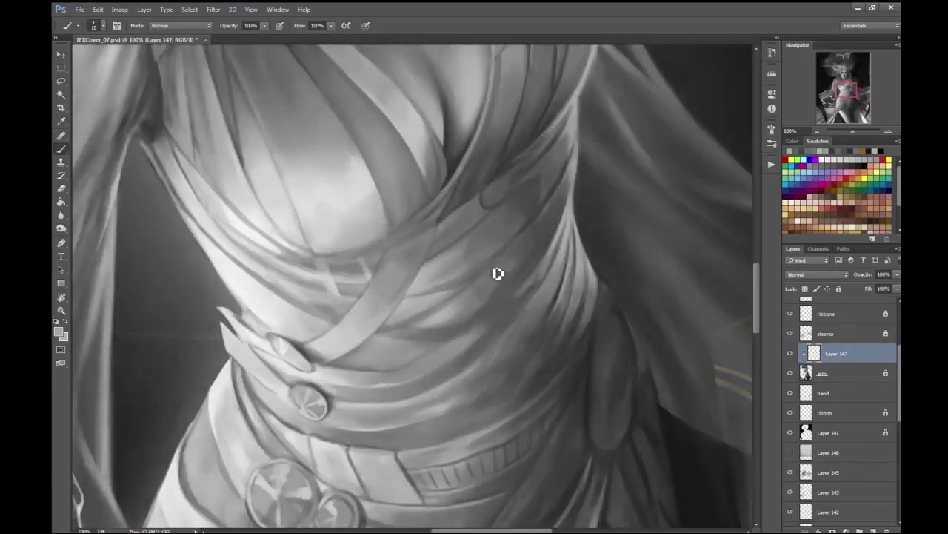
scroll(415, 337, down, 1)
key(F2)
key(Return)
scroll(701, 313, down, 2)
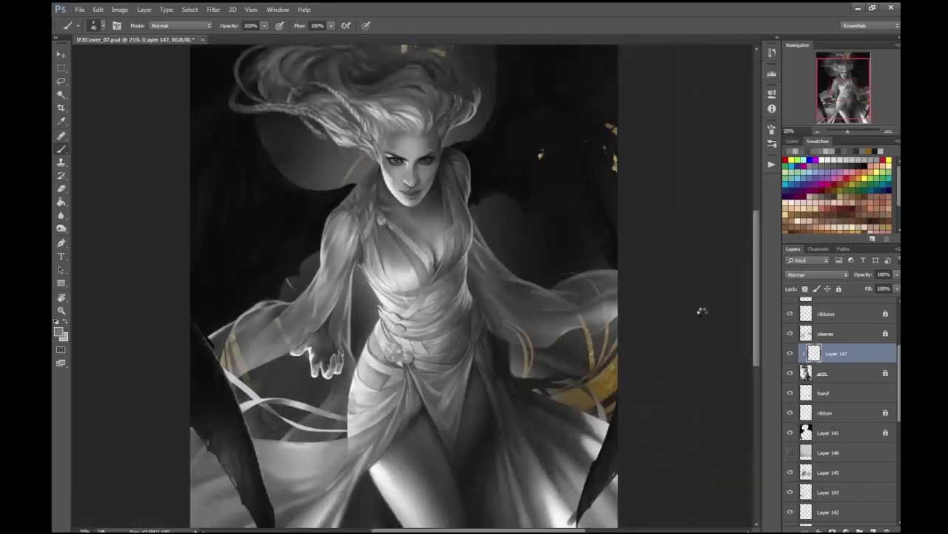
- Flip the canvas horizontally and darken the edge of the diagonal band crossing the midriff with a small brush
key(ctrl+shift+h)
scroll(701, 318, down, 1)
scroll(334, 173, up, 2)
key(ctrl+plus)
key(ctrl+plus)
key(F2)
key(Return)
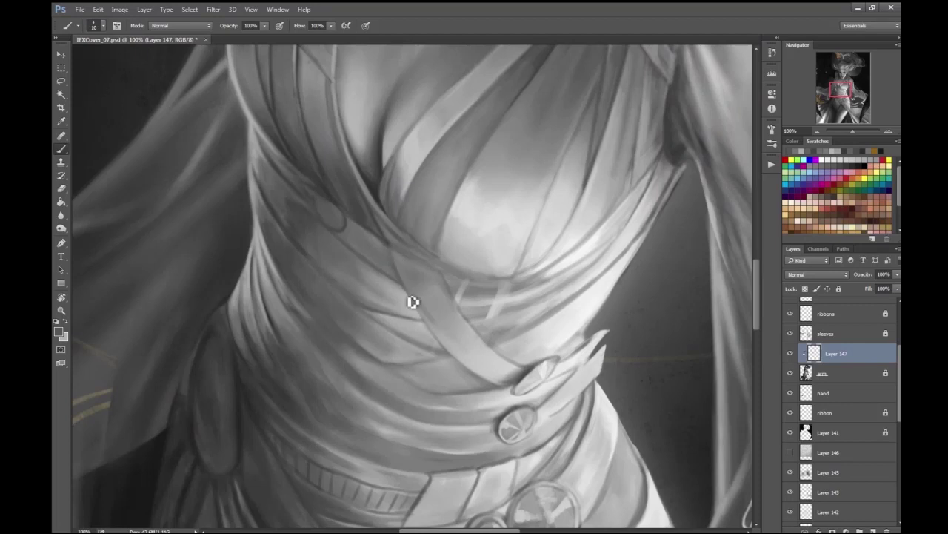
drag(404, 282, 451, 354)
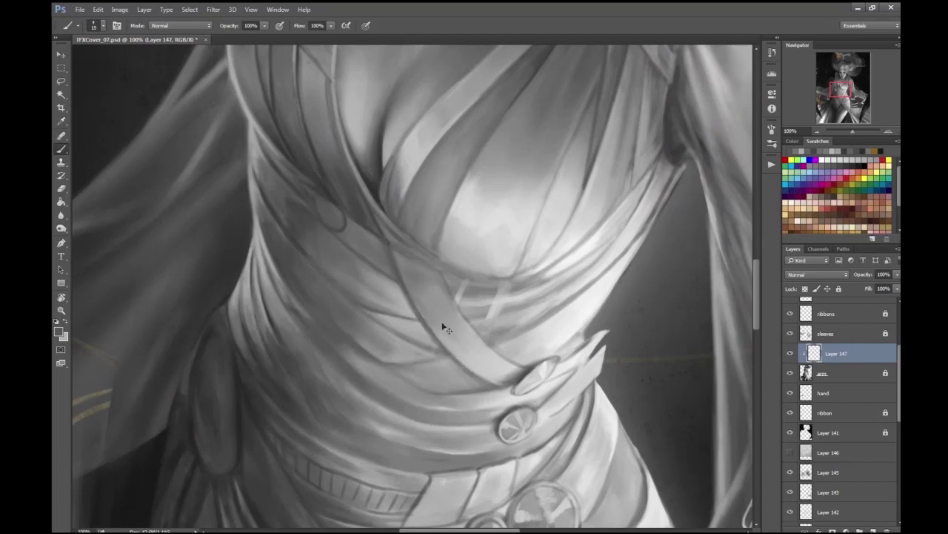
- Refine the wrapped folds around the diagonal band just below the bust with sampled greys
scroll(703, 192, down, 3)
scroll(476, 185, up, 2)
scroll(475, 185, up, 1)
key(F2)
key(Return)
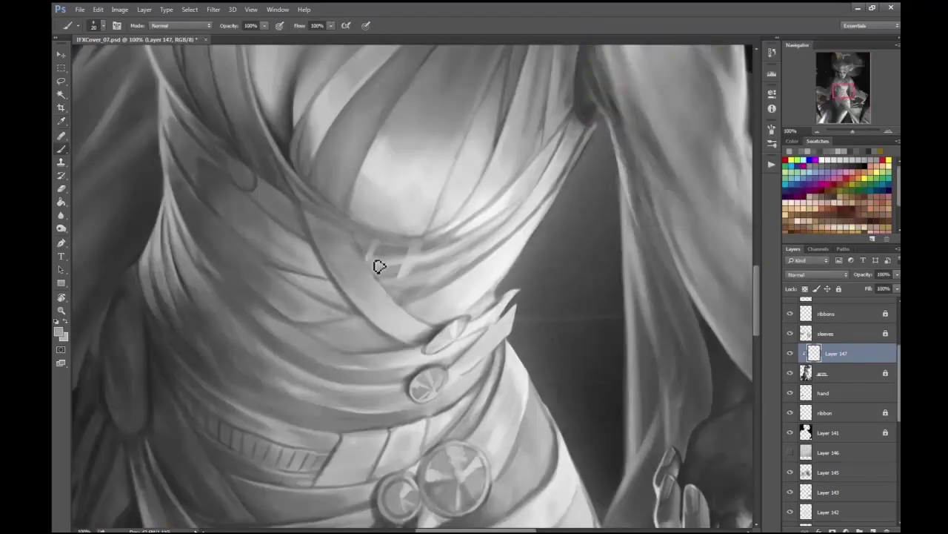
scroll(148, 265, down, 3)
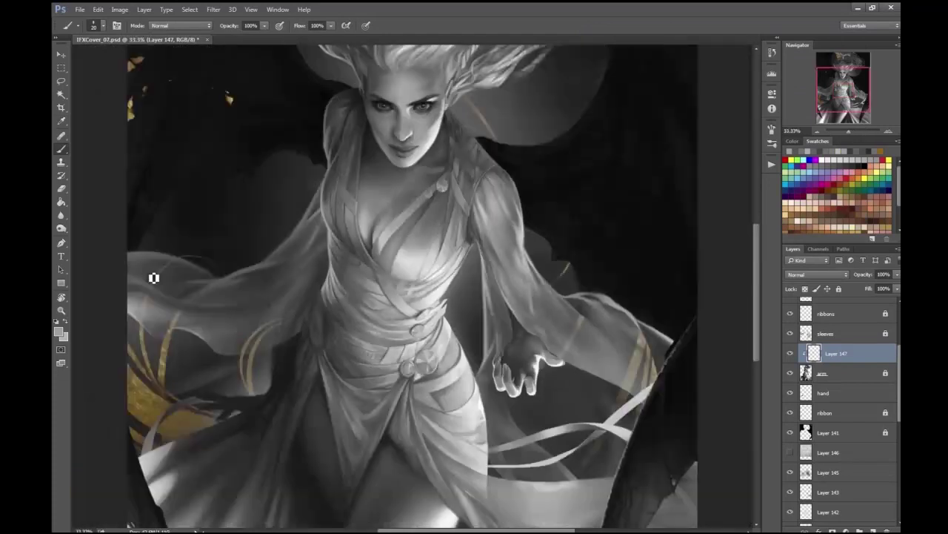
scroll(408, 248, up, 3)
key(F2)
key(Return)
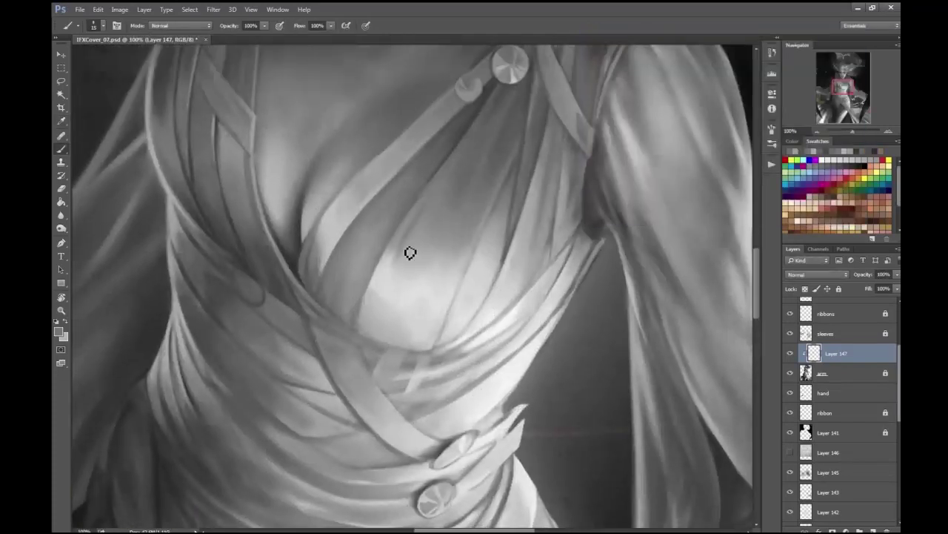
- Paint sharper light and dark folds in the draped bodice fabric below the round shoulder clasp
key(F2)
key(Return)
click(504, 214)
scroll(504, 215, down, 3)
scroll(165, 244, up, 3)
key(F2)
key(Return)
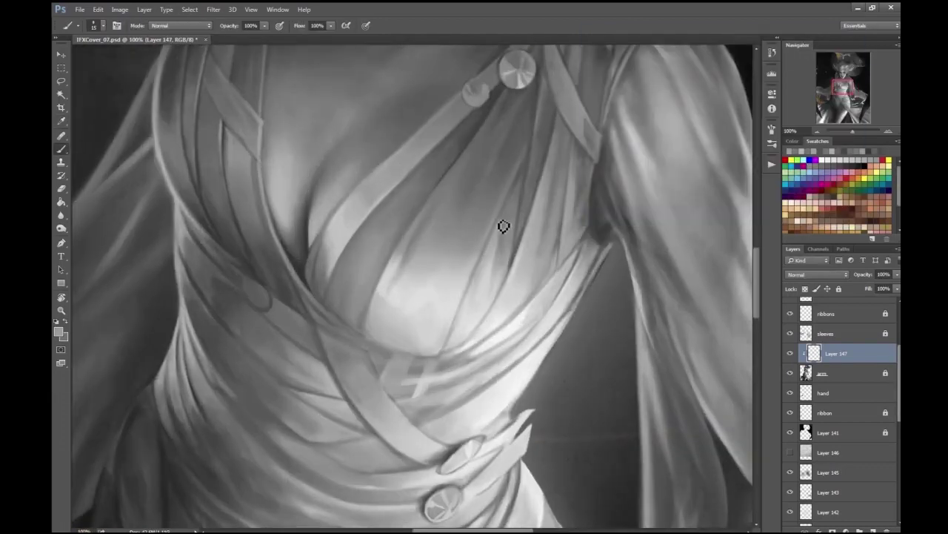
- Brush light folds onto the draped bust fabric alongside the diagonal neckline strap
scroll(449, 314, down, 3)
scroll(400, 271, up, 3)
mouse_move(378, 297)
mouse_down()
mouse_move(446, 184)
mouse_move(370, 262)
mouse_move(398, 217)
mouse_up()
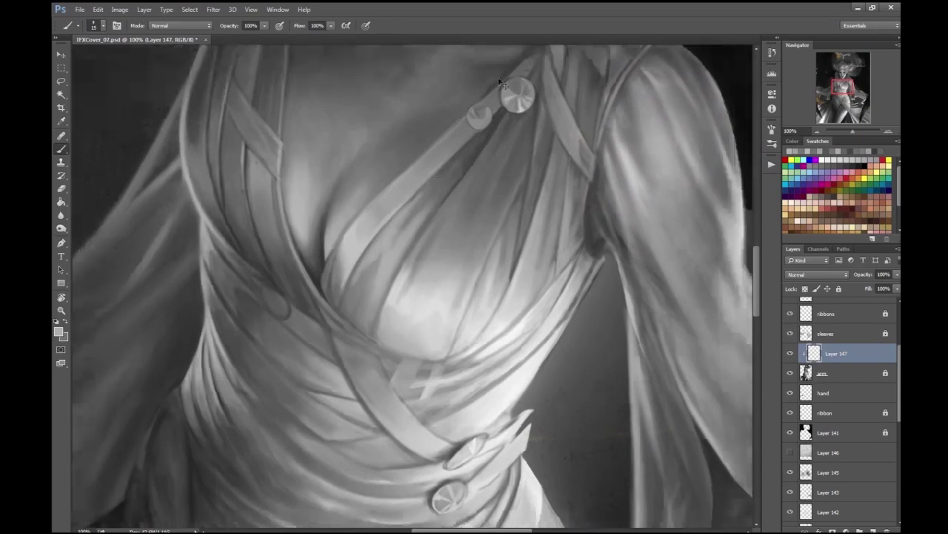
- Review the whole unflipped figure at reduced zoom to check how the reworked bodice reads
scroll(501, 83, down, 5)
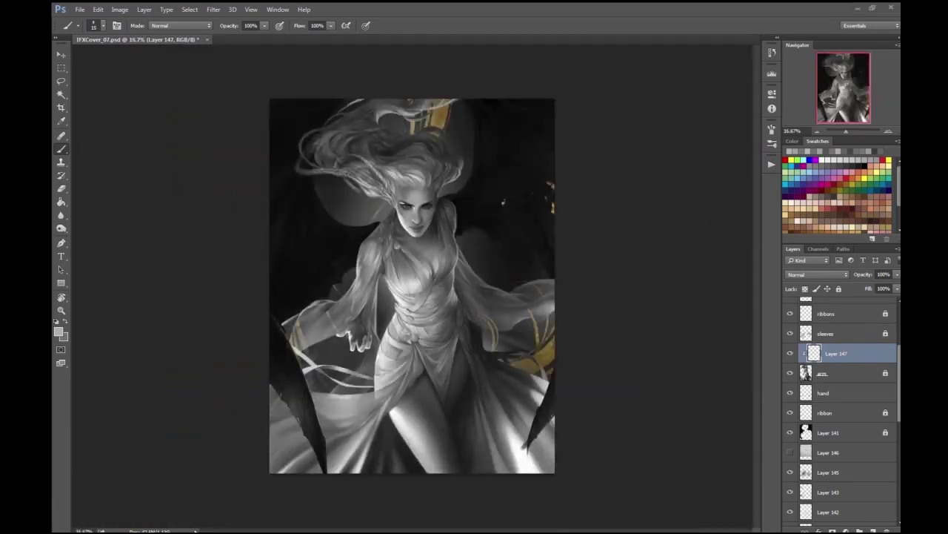
scroll(589, 275, up, 5)
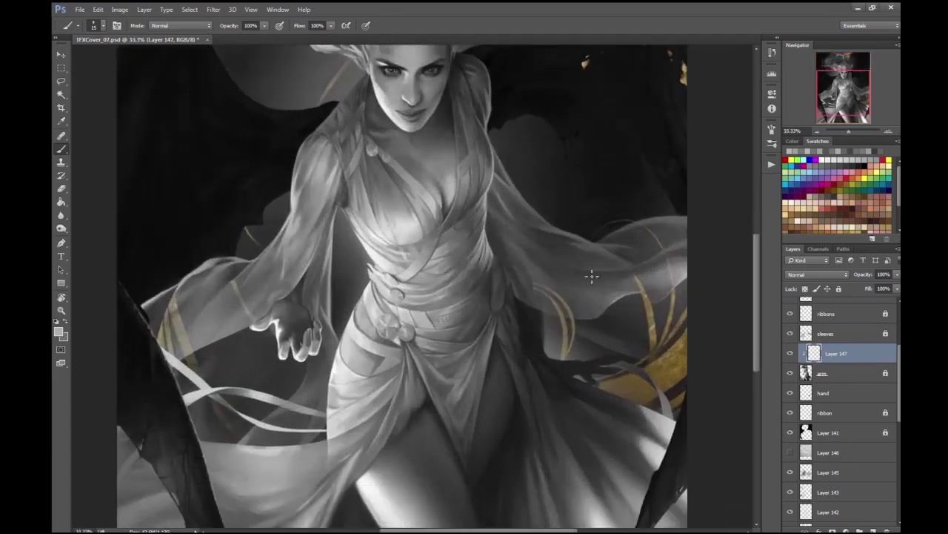
scroll(555, 317, down, 1)
scroll(555, 318, up, 1)
key(ctrl+minus)
key(ctrl+minus)
key(ctrl+minus)
key(ctrl+minus)
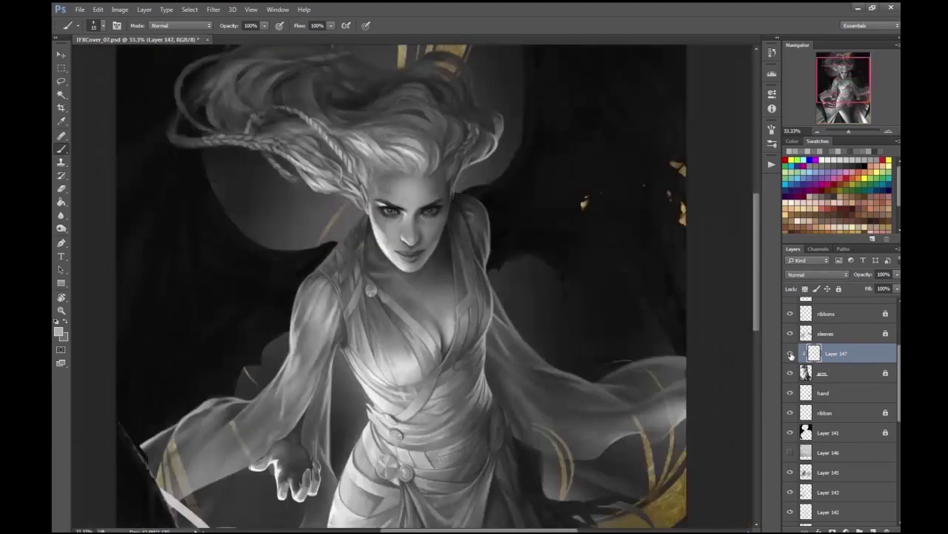
- Set the eraser to 150 px, then paint a light fabric edge above the oval hip clasp with a 10 px brush
key(ctrl+plus)
key(ctrl+plus)
key(ctrl+plus)
key(e)
key(ctrl+plus)
right_click(254, 158)
click(254, 398)
key(Return)
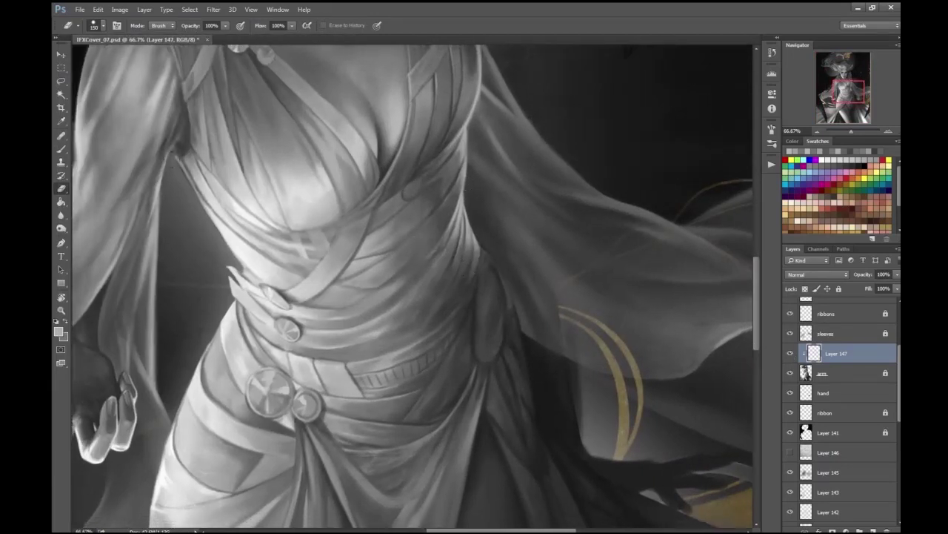
key(b)
key(ctrl+plus)
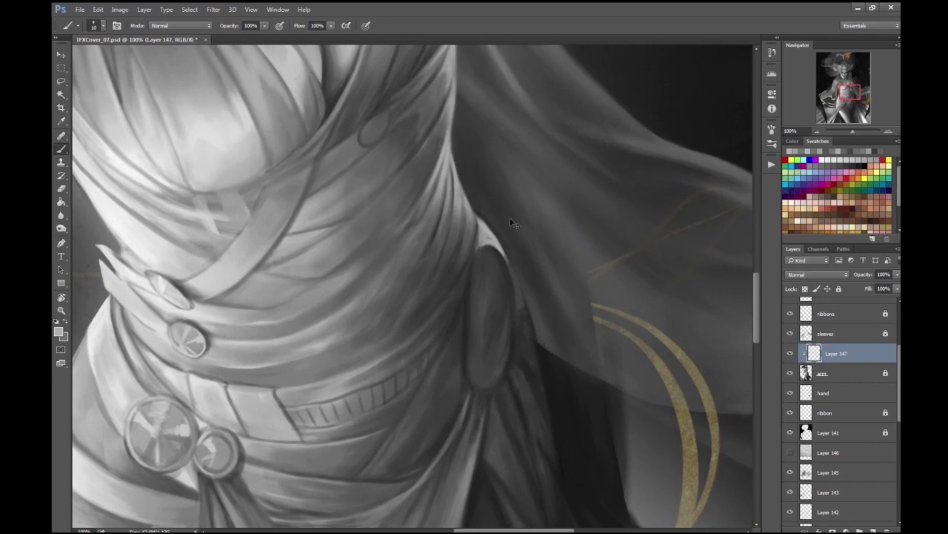
- Flip the canvas horizontally and brush light folds into the drape hanging below the oval hip clasp
key(ctrl+minus)
key(ctrl+minus)
key(ctrl+minus)
key(ctrl+minus)
key(ctrl+minus)
key(ctrl+plus)
key(ctrl+plus)
key(ctrl+plus)
key(ctrl+plus)
mouse_move(442, 338)
mouse_down()
mouse_move(417, 365)
mouse_move(445, 289)
mouse_up()
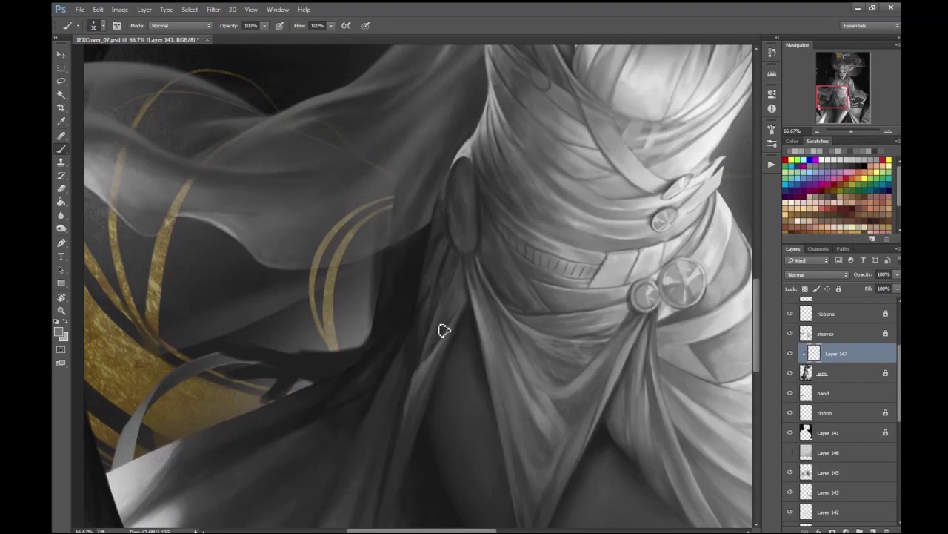
mouse_move(447, 306)
mouse_down()
mouse_move(430, 284)
mouse_move(452, 192)
mouse_move(425, 294)
mouse_move(433, 279)
mouse_move(436, 296)
mouse_up()
- Extend a light rim down the outer edge of the hip drape
scroll(426, 366, down, 3)
scroll(428, 348, up, 2)
key(bracketright)
scroll(438, 288, down, 3)
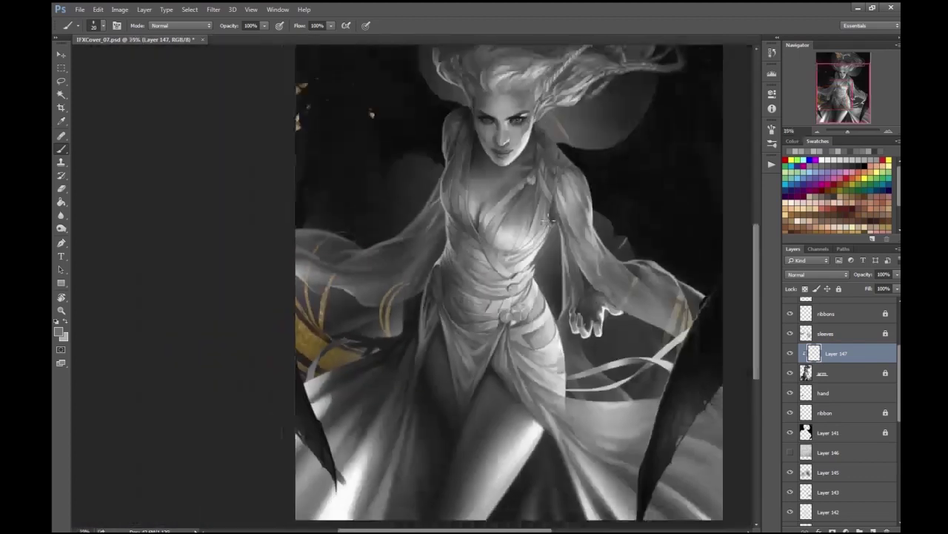
- Paint a raised inner ring and light reflections on the oval hip clasp with a small brush
scroll(444, 318, up, 4)
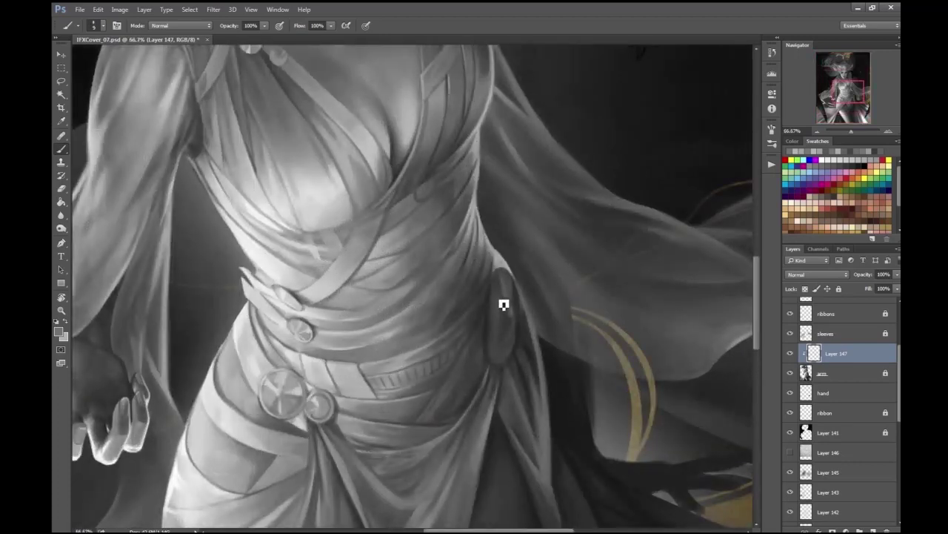
key(F6)
key(Escape)
key(F6)
key(Escape)
scroll(494, 352, up, 1)
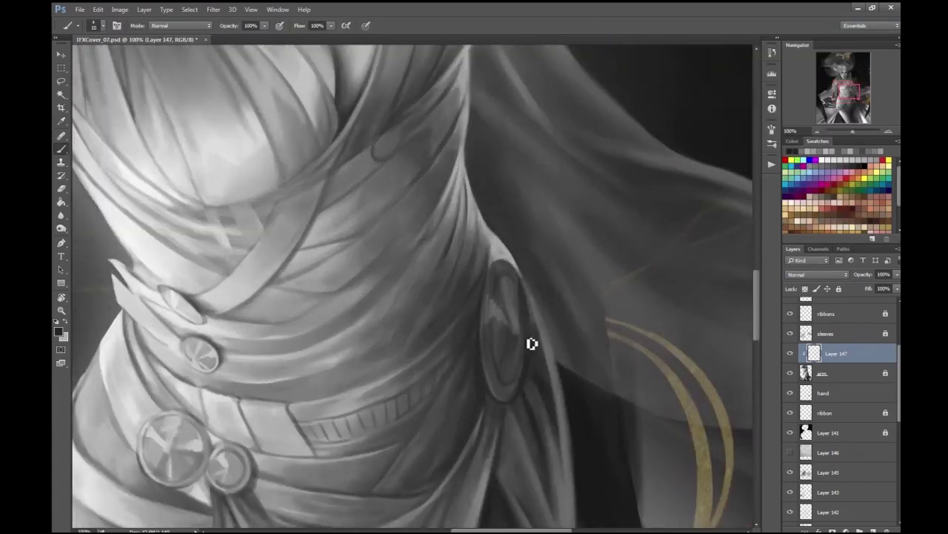
- Brighten the oval hip clasp's rim and add a small highlight on its side
scroll(523, 294, down, 4)
scroll(430, 325, up, 3)
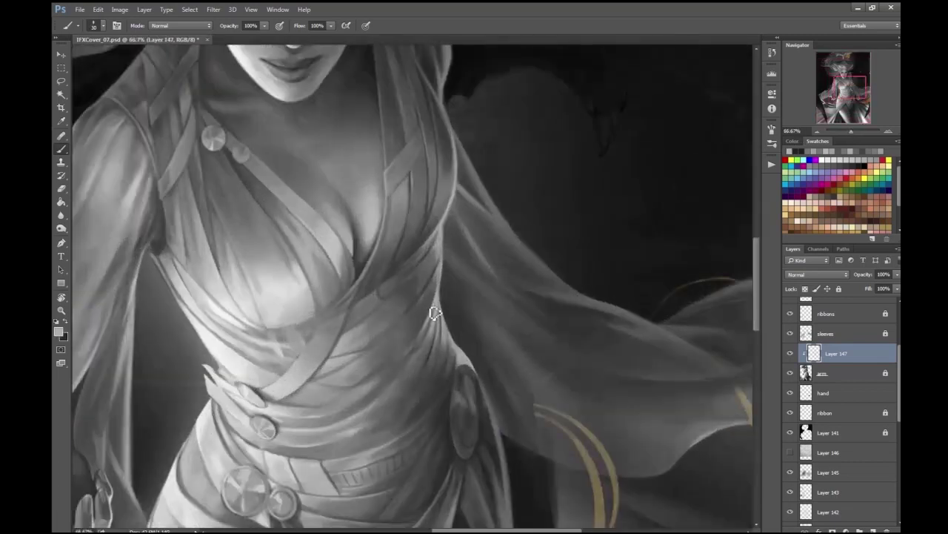
scroll(446, 307, up, 1)
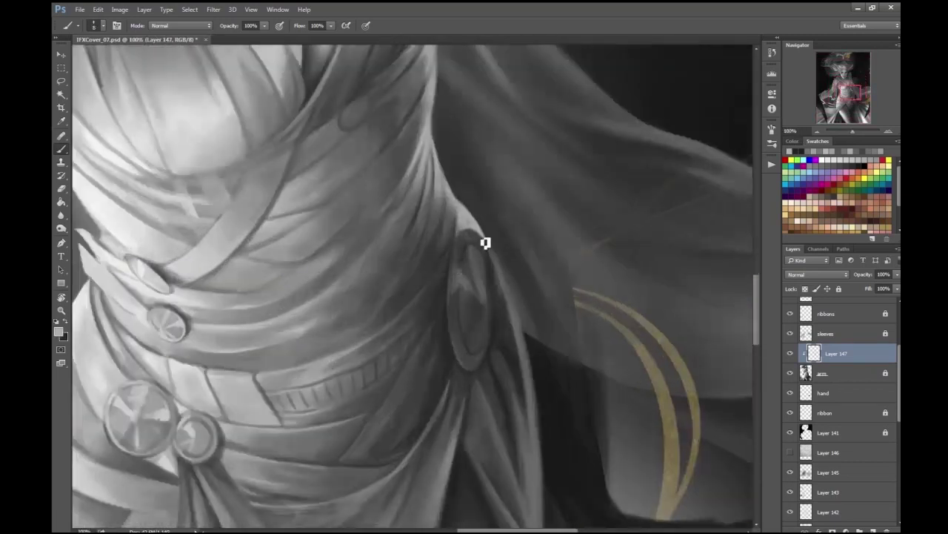
drag(458, 267, 424, 292)
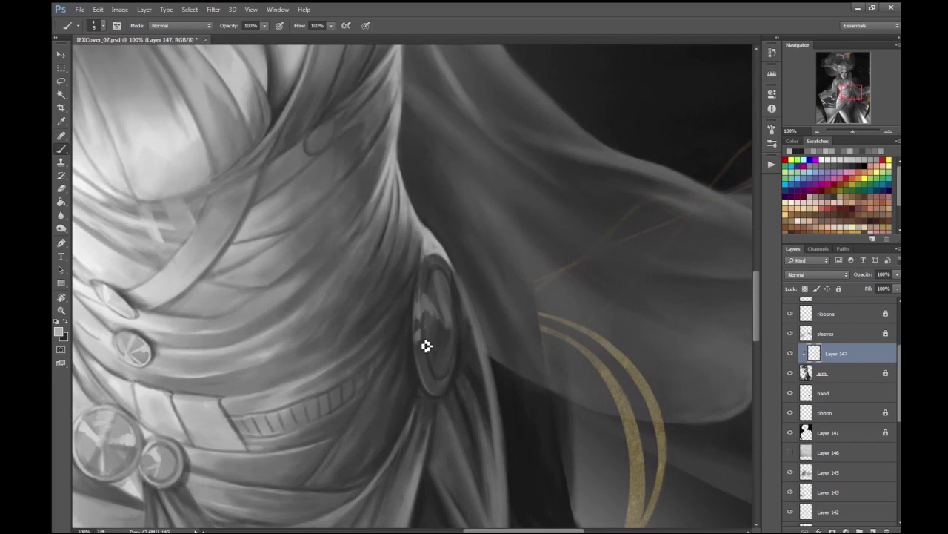
scroll(443, 313, down, 4)
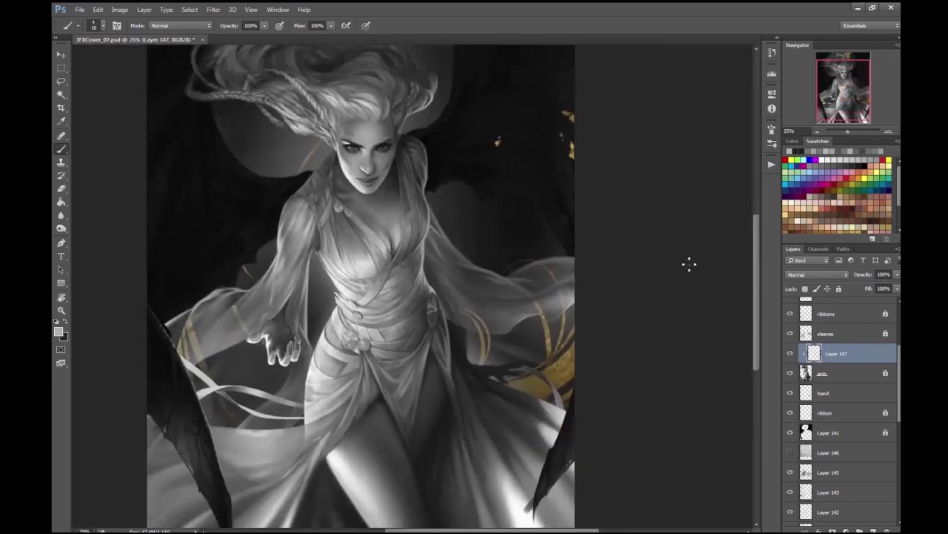
- Paint radiating facets on the oval hip clasp and light the outer edge of the drape beneath it
scroll(673, 235, up, 3)
scroll(412, 267, up, 2)
mouse_move(417, 227)
mouse_down()
mouse_move(415, 296)
mouse_move(464, 418)
mouse_move(434, 380)
mouse_move(445, 371)
mouse_up()
scroll(445, 356, down, 5)
scroll(422, 330, up, 3)
scroll(423, 329, up, 2)
drag(392, 307, 428, 250)
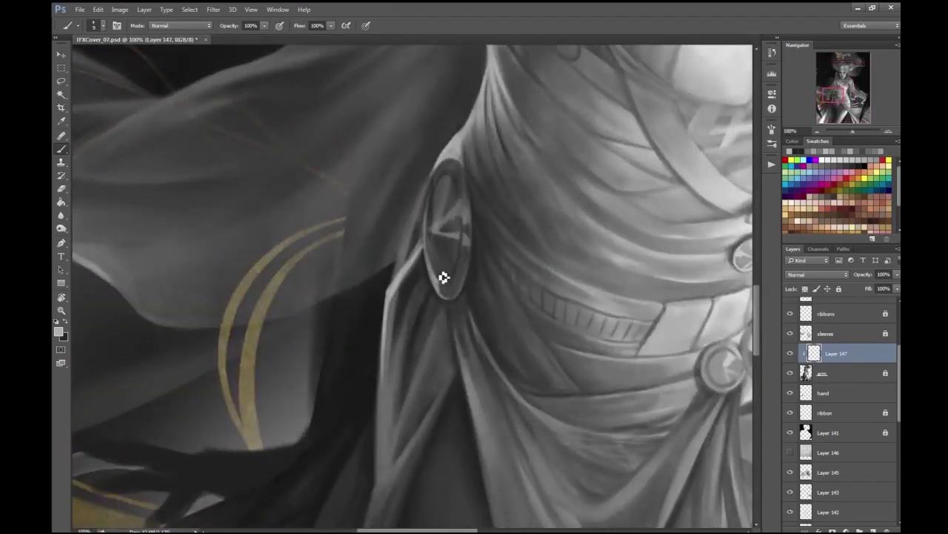
- Sharpen the oval hip clasp with crisp highlights along its outer rim and inner ring
scroll(444, 274, up, 2)
drag(451, 201, 479, 277)
scroll(482, 223, up, 3)
drag(484, 194, 471, 215)
mouse_move(417, 259)
mouse_down()
mouse_move(422, 324)
mouse_move(417, 190)
mouse_move(466, 141)
mouse_up()
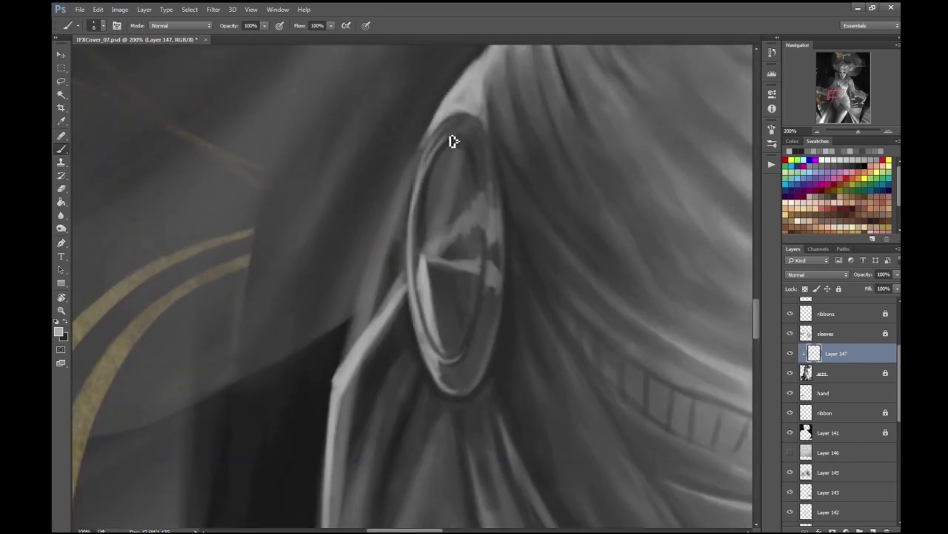
scroll(482, 123, up, 1)
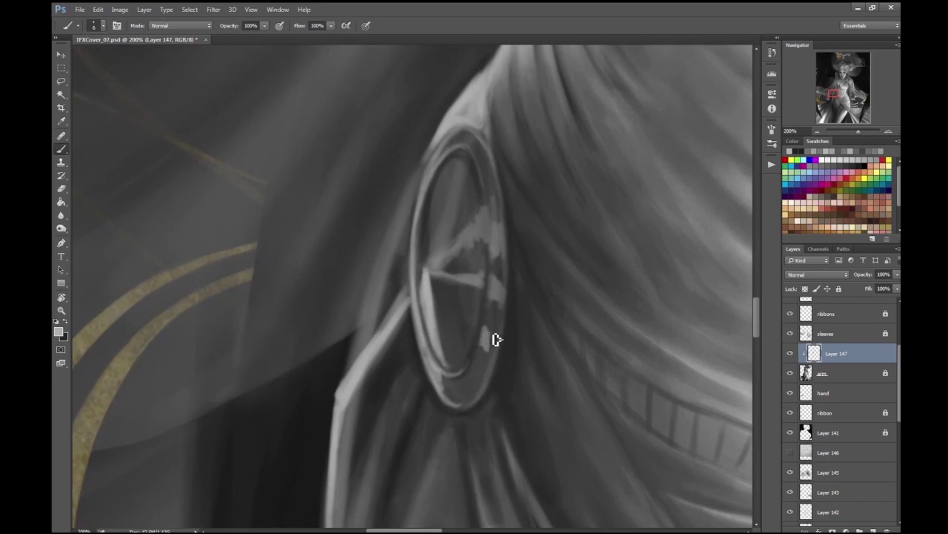
- Pick a darker grey and refine the shading around the oval clasp and the adjoining drape edge
scroll(536, 174, down, 4)
scroll(281, 275, up, 4)
click(58, 331)
key(Return)
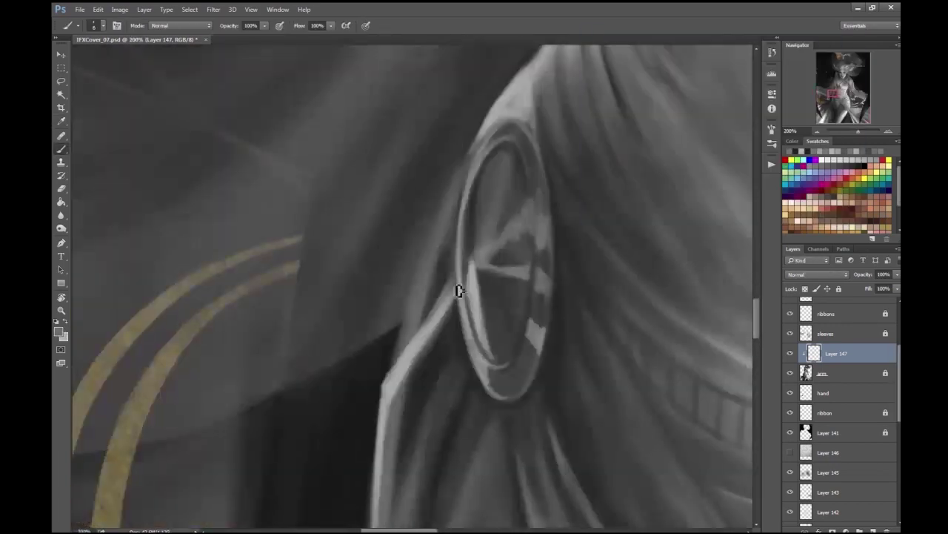
mouse_move(401, 365)
mouse_down()
mouse_move(455, 200)
mouse_move(486, 151)
mouse_move(462, 177)
mouse_move(478, 275)
mouse_move(526, 318)
mouse_up()
scroll(435, 259, down, 2)
scroll(443, 291, up, 2)
- Save the document and paint light and dark folds into the drape directly below the hip clasp
scroll(594, 162, down, 5)
scroll(594, 161, down, 1)
scroll(483, 217, up, 5)
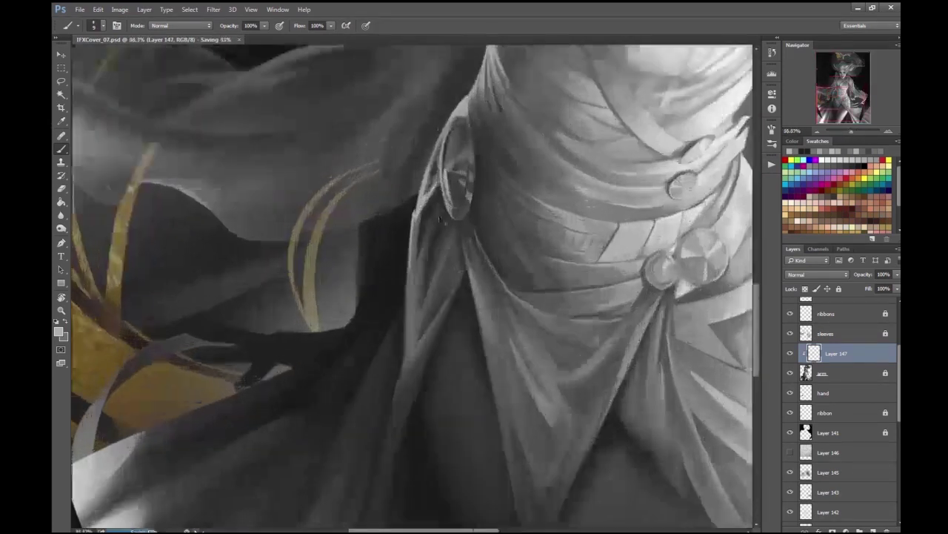
drag(432, 236, 408, 374)
mouse_move(419, 288)
mouse_down()
mouse_move(423, 355)
mouse_move(413, 370)
mouse_move(449, 330)
mouse_up()
- Refine the rim light along the waist and the bright fold edges of the hip drape
scroll(423, 318, down, 2)
scroll(669, 140, down, 2)
scroll(630, 185, up, 3)
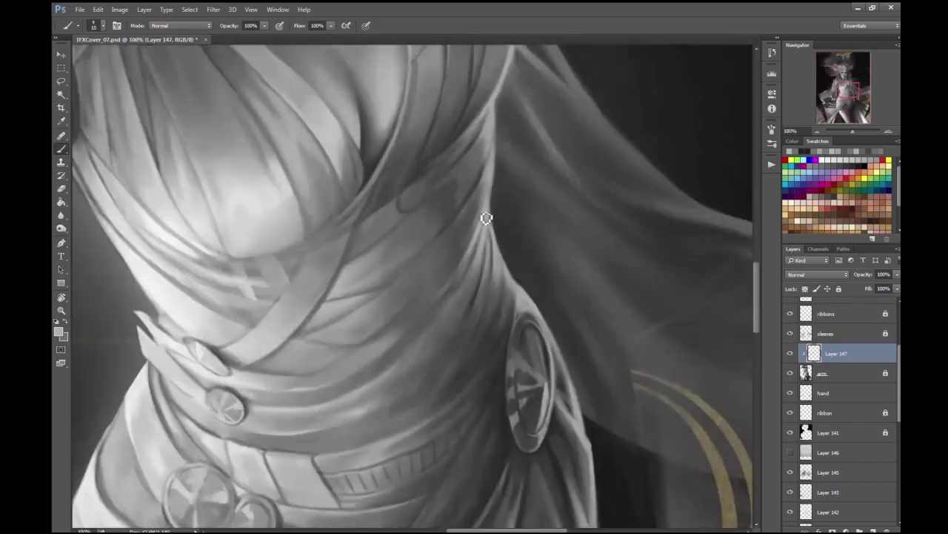
scroll(493, 163, down, 3)
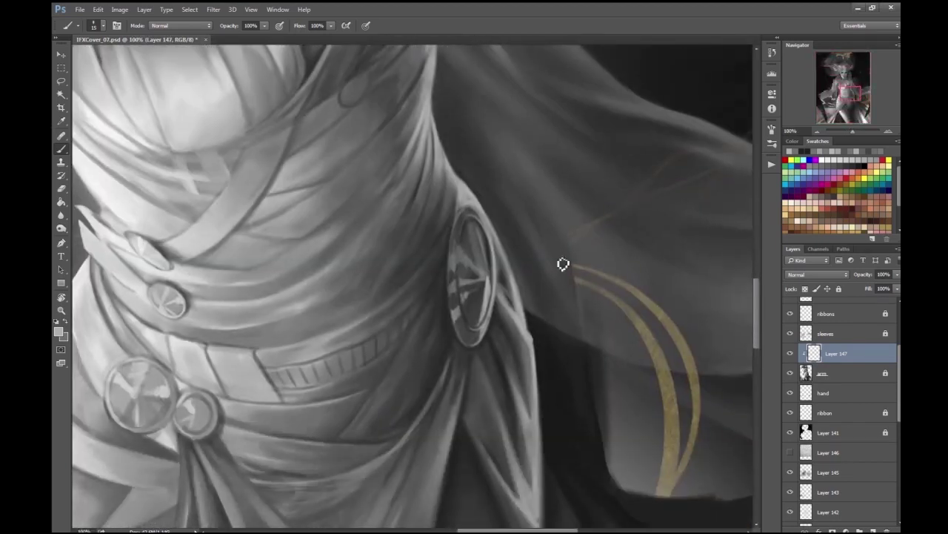
scroll(512, 259, down, 2)
scroll(447, 274, down, 1)
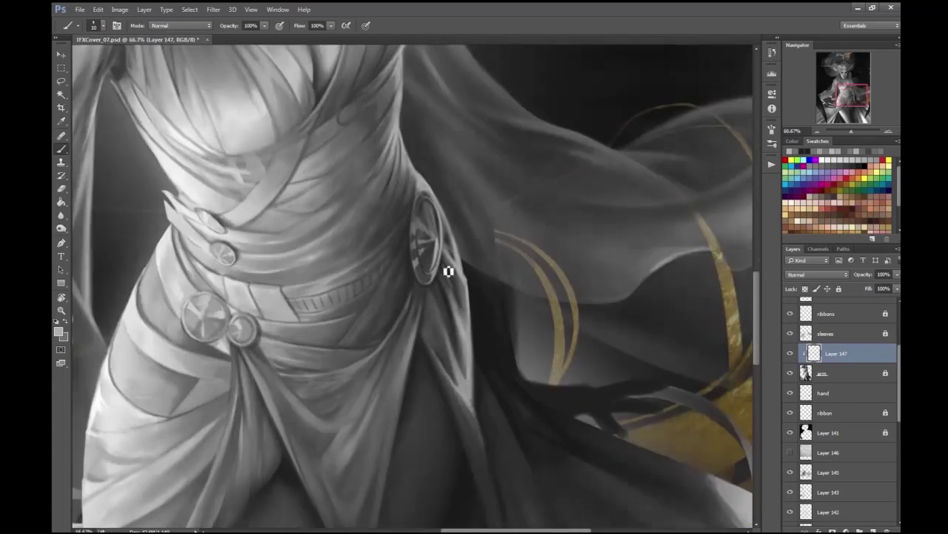
- Enlarge the brush to 40 px and continue the hip drape's light edge down into the skirt
scroll(464, 310, down, 1)
scroll(461, 318, down, 1)
key(bracketright)
key(bracketright)
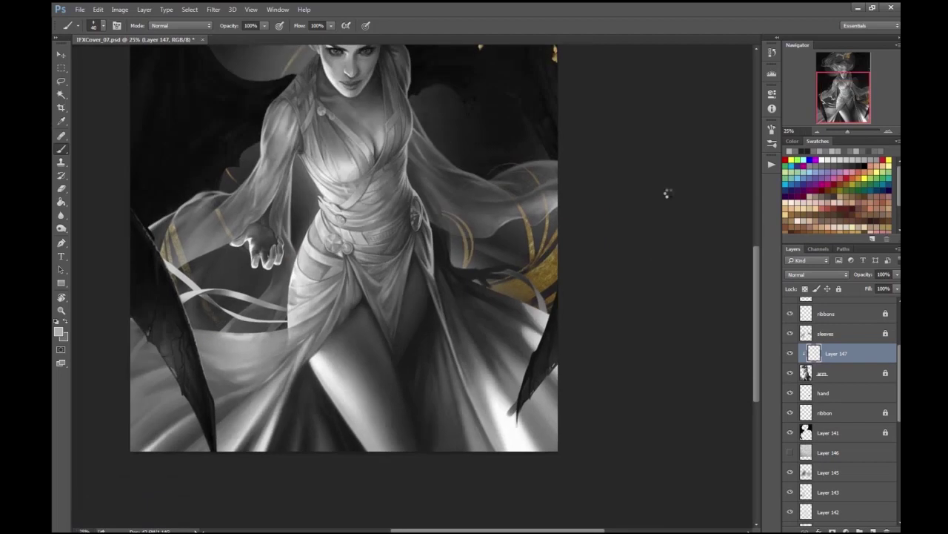
scroll(667, 191, down, 1)
scroll(311, 369, up, 2)
drag(310, 370, 309, 401)
scroll(351, 287, down, 3)
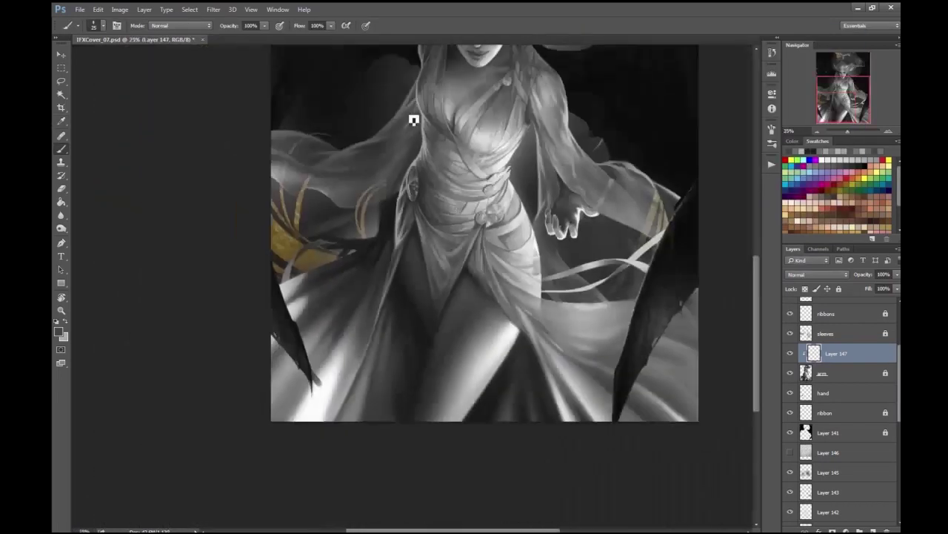
- Set the eraser to 175 px, then repaint the hip drape's folds with a lighter grey brush
scroll(254, 318, up, 2)
key(e)
click(103, 25)
key(Return)
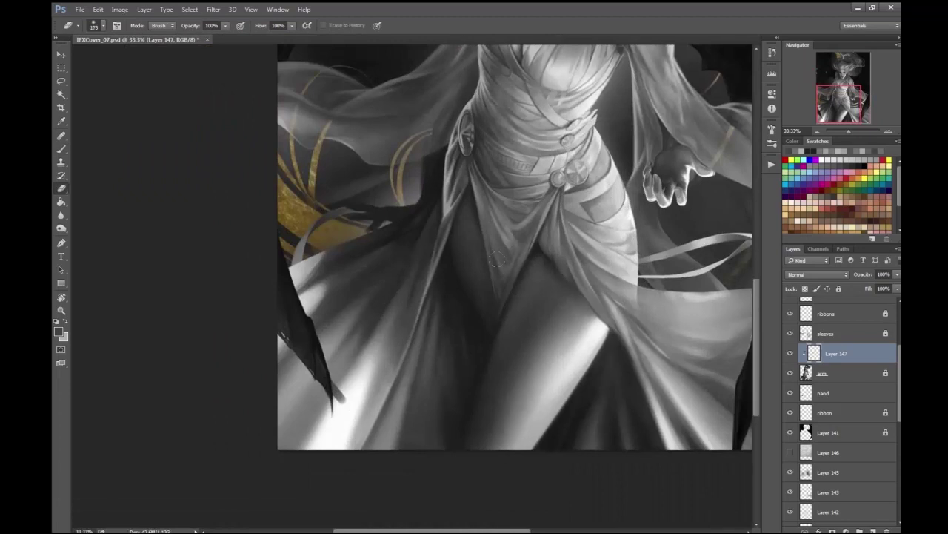
scroll(430, 444, up, 2)
click(62, 149)
click(59, 331)
click(813, 40)
drag(430, 292, 456, 242)
scroll(456, 242, down, 3)
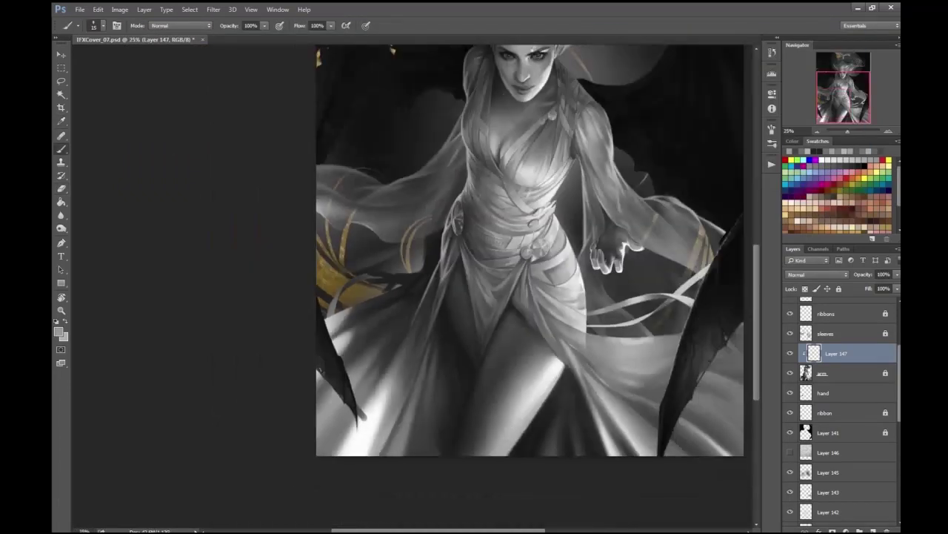
- Paint a second light fold running from the hip drape down across the dark skirt and soften it
scroll(466, 296, up, 3)
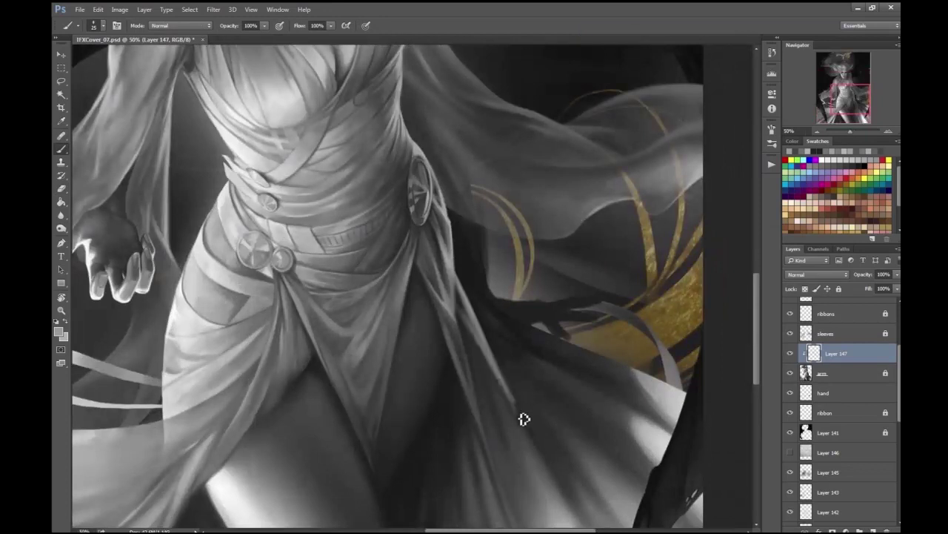
scroll(484, 345, down, 3)
key(e)
scroll(504, 283, up, 3)
key(b)
- Brighten the thigh's highlight near the skirt edge with near-white and refine the light along the thigh's contour
scroll(426, 171, down, 1)
scroll(110, 292, down, 1)
scroll(141, 301, up, 2)
mouse_move(329, 350)
mouse_down()
mouse_move(362, 307)
mouse_move(358, 282)
mouse_up()
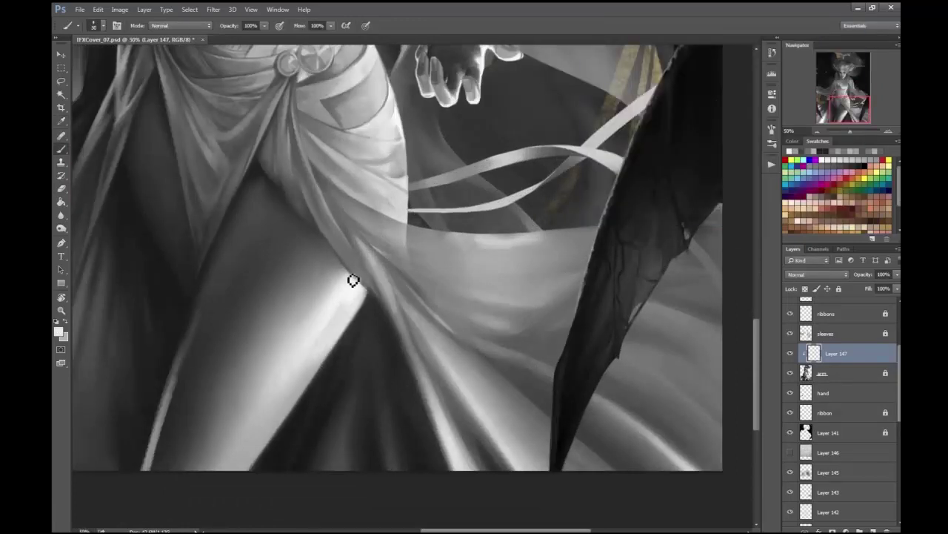
scroll(358, 281, down, 1)
scroll(387, 314, up, 2)
scroll(399, 324, down, 1)
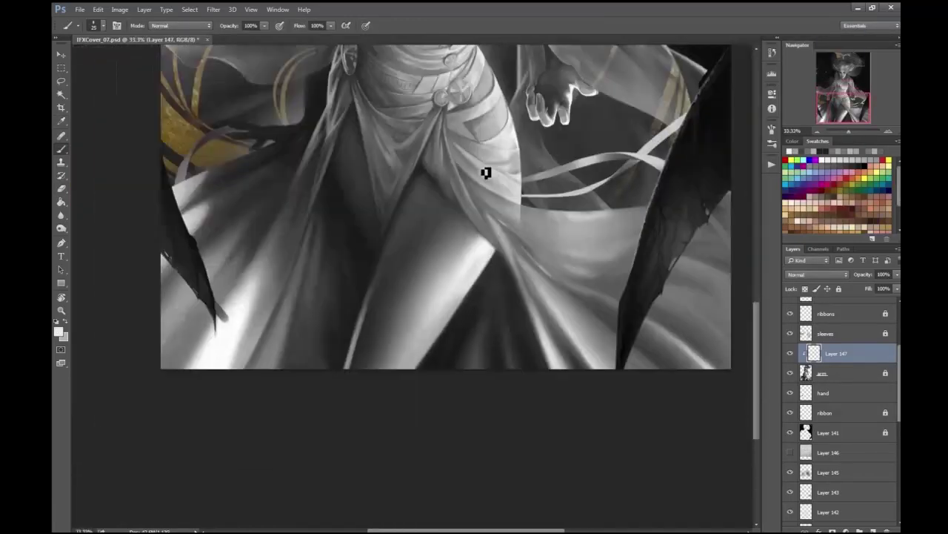
scroll(299, 187, up, 1)
scroll(582, 155, down, 2)
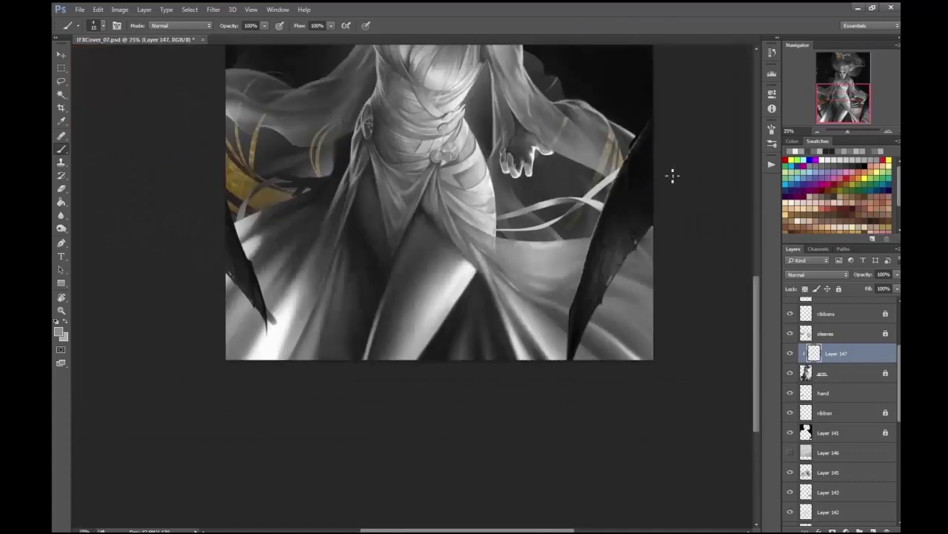
- Sample greys from the painting and blend the thin rim light along the shadowed side of the thigh
scroll(699, 171, up, 2)
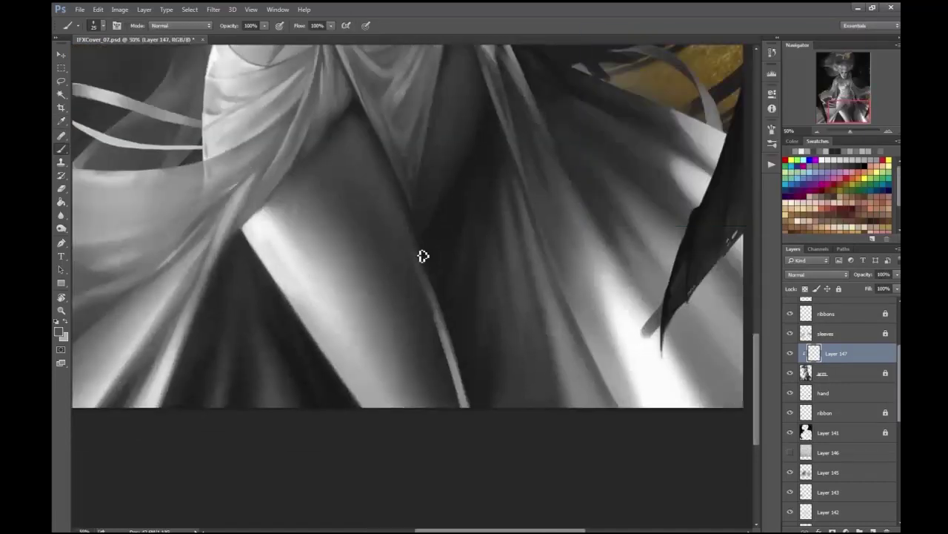
key(alt)
key(Escape)
key(alt)
key(Escape)
scroll(451, 343, down, 1)
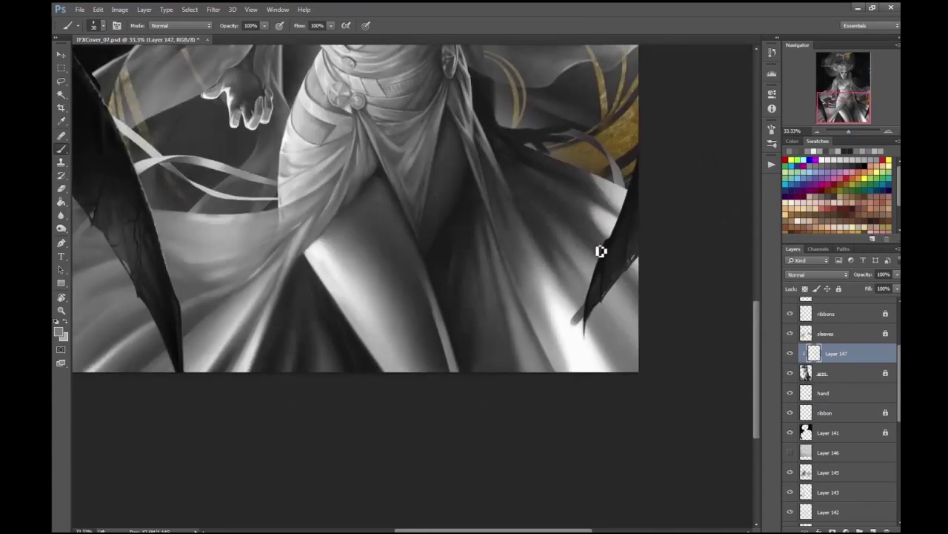
- Paint dark grey shadows on the thigh beneath the draped fabric and save the document
scroll(224, 279, up, 1)
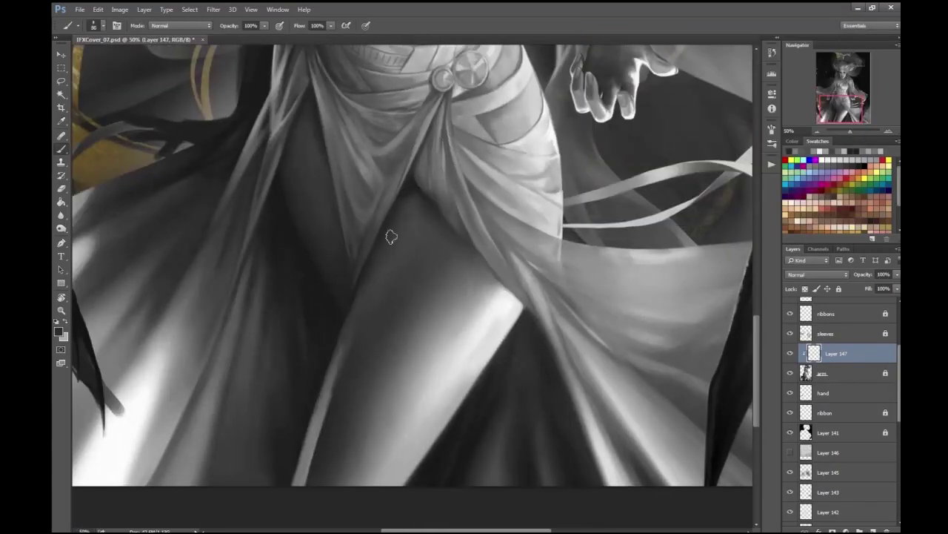
scroll(420, 194, down, 1)
scroll(420, 194, up, 2)
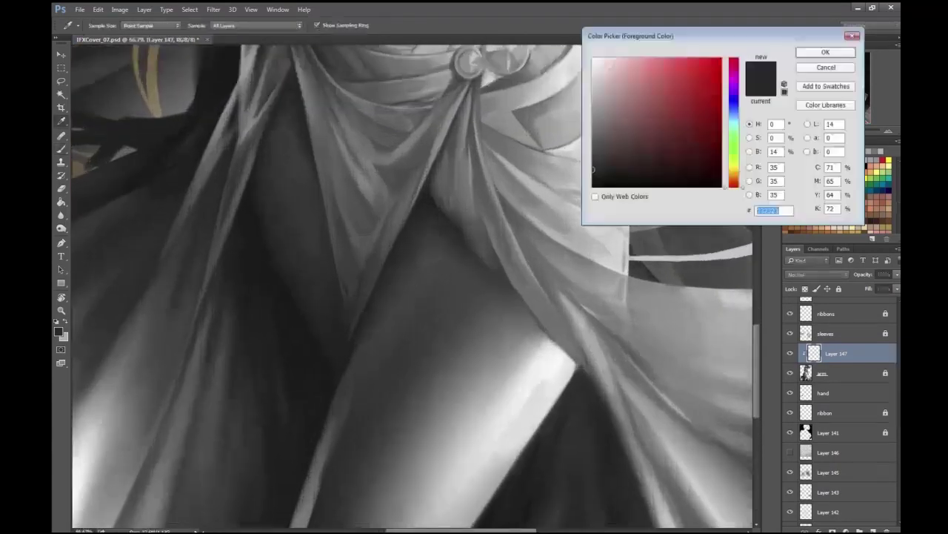
scroll(429, 217, down, 4)
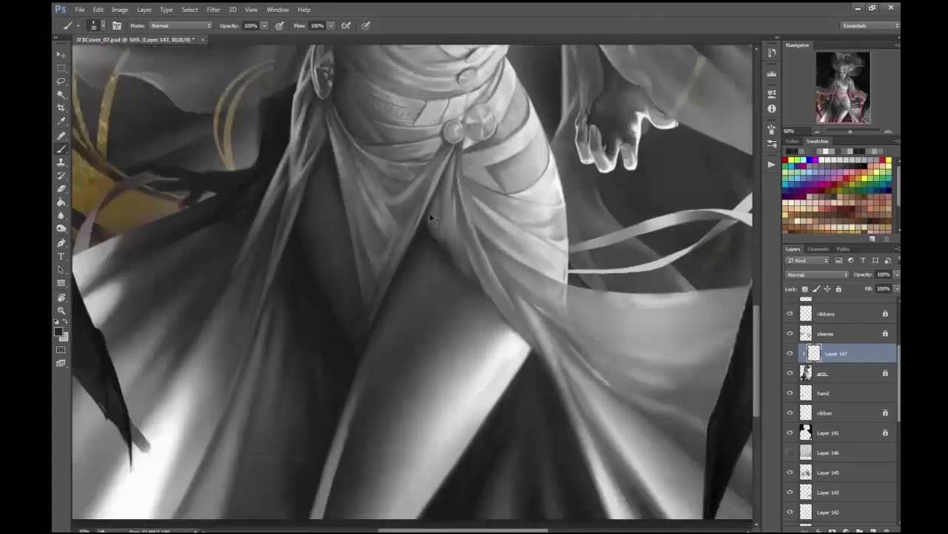
key(ctrl+s)
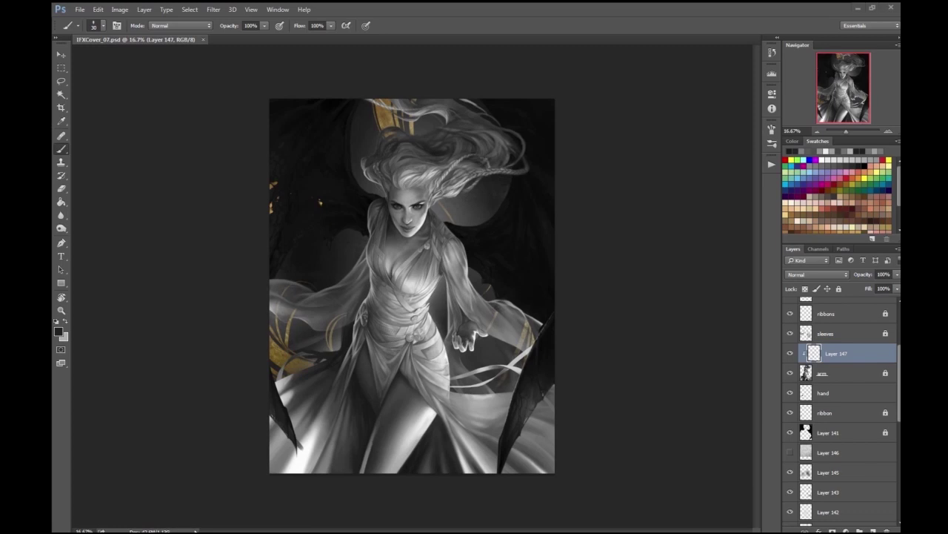
- Paint over the thin rim light along the thigh's shadowed edge with blended greys and mirror the canvas horizontally to check the figure
scroll(407, 303, up, 3)
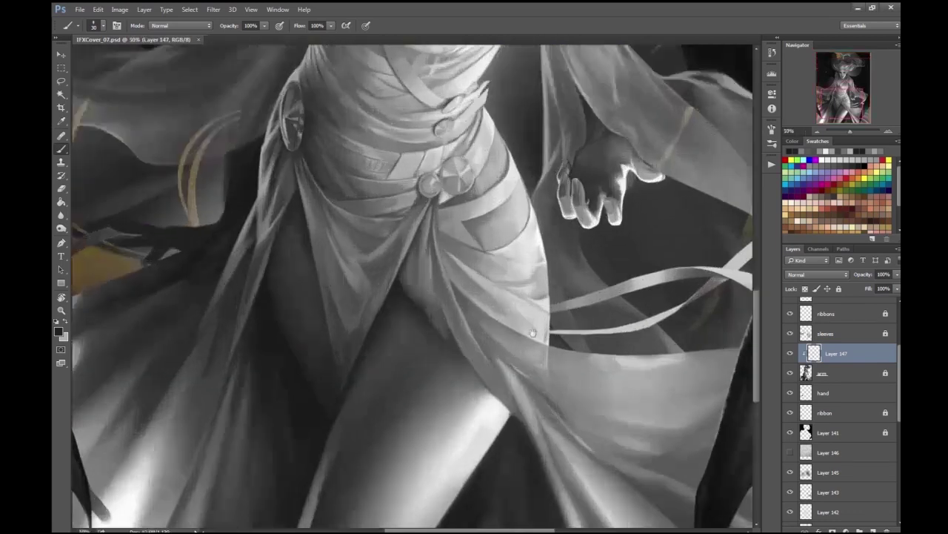
scroll(407, 303, down, 1)
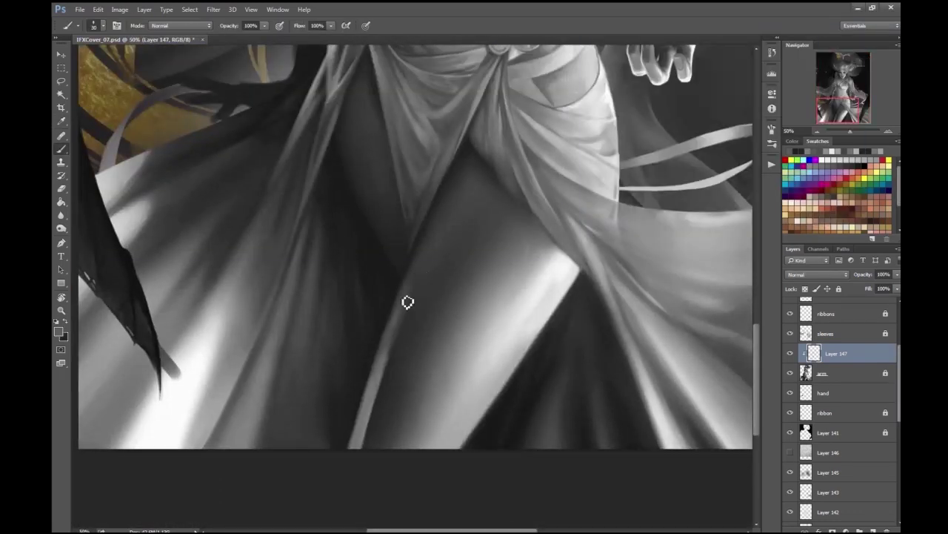
drag(398, 338, 423, 322)
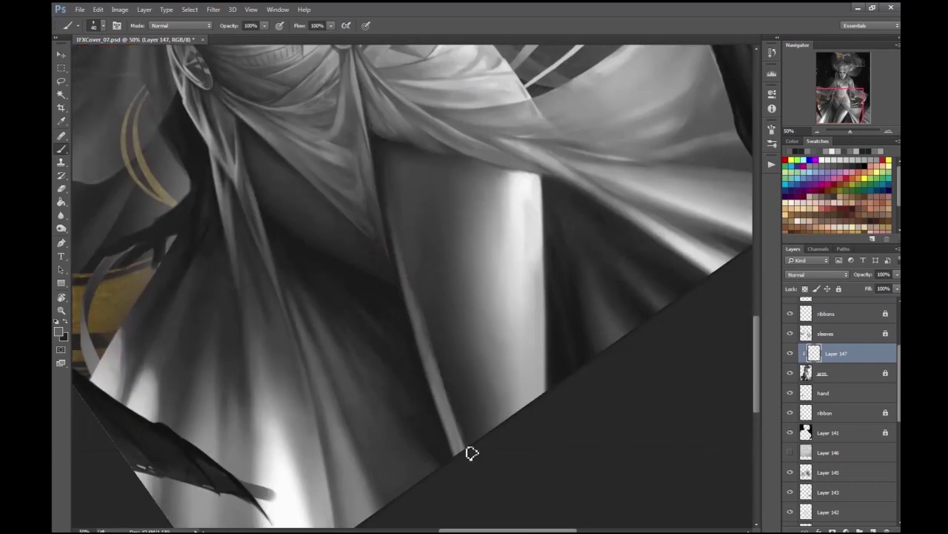
drag(407, 235, 455, 374)
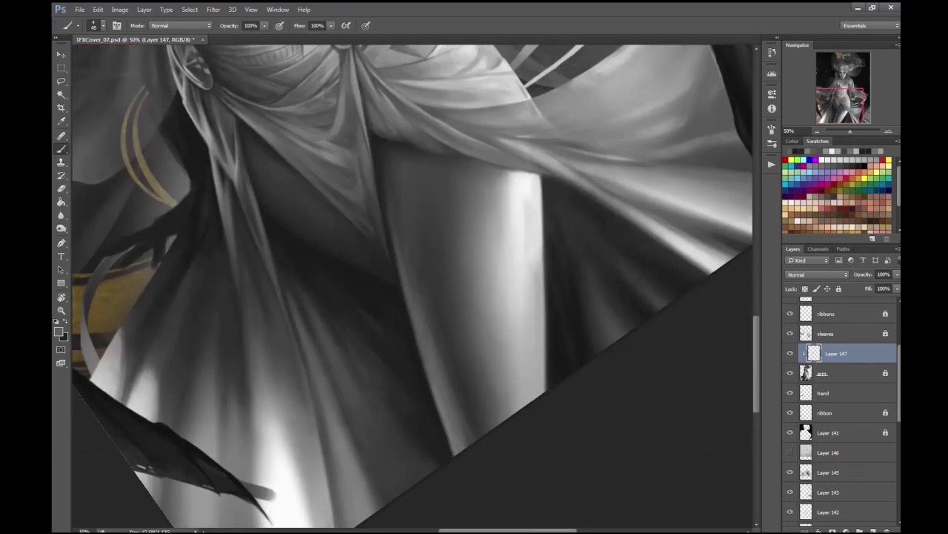
key(ctrl+minus)
key(e)
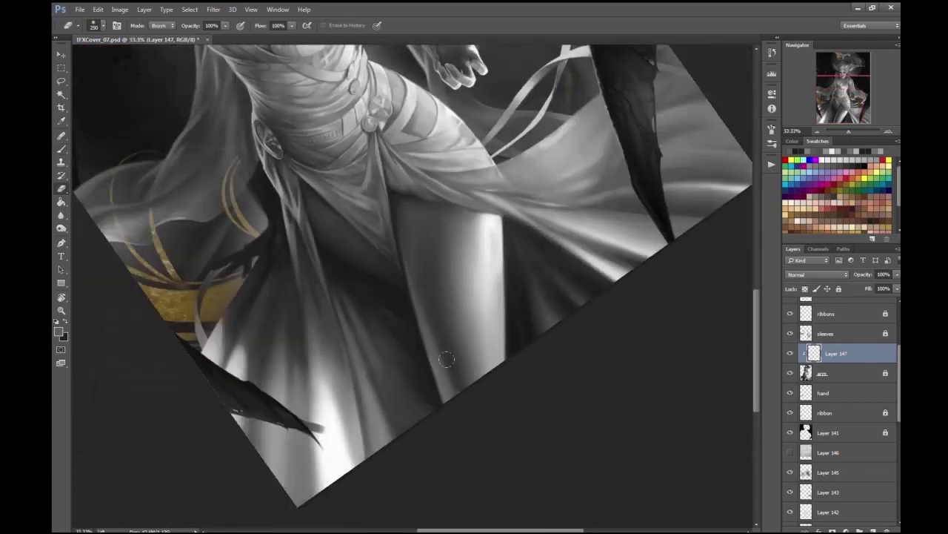
key(ctrl+minus)
key(r)
key(Escape)
key(ctrl+minus)
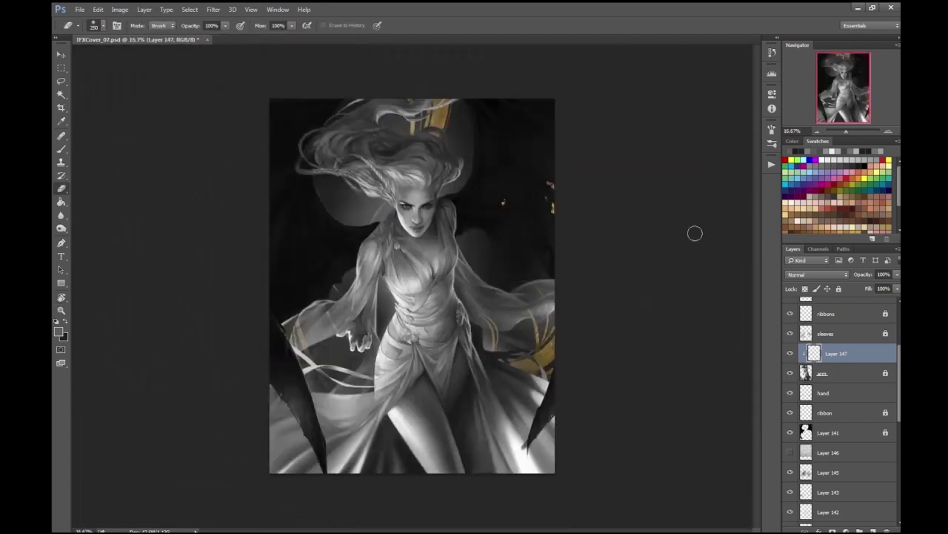
- Add a new layer, paint a dark grey shadow on the thigh beneath the drape's edge, and flip the canvas back
key(ctrl+plus)
key(ctrl+plus)
key(ctrl+alt+shift+n)
key(b)
click(59, 332)
key(Return)
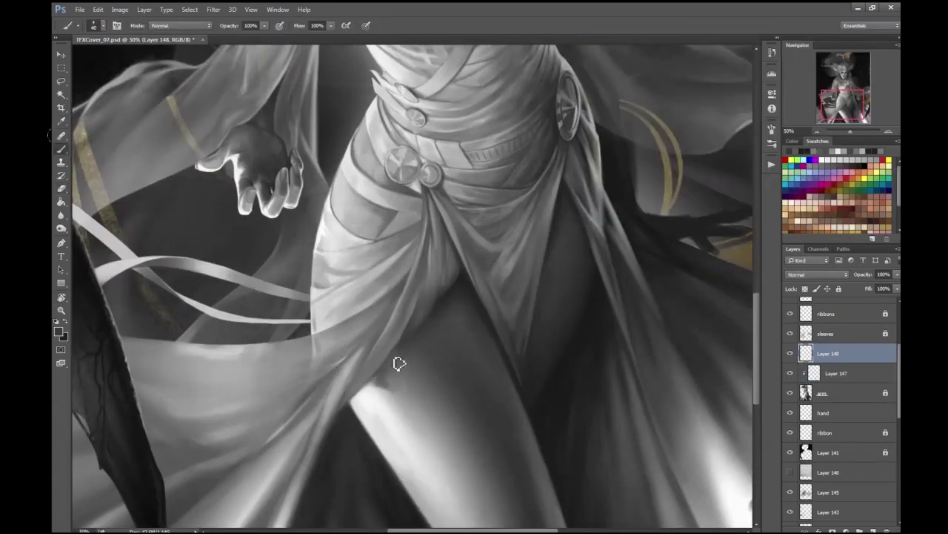
key(ctrl+minus)
key(bracketright)
key(bracketright)
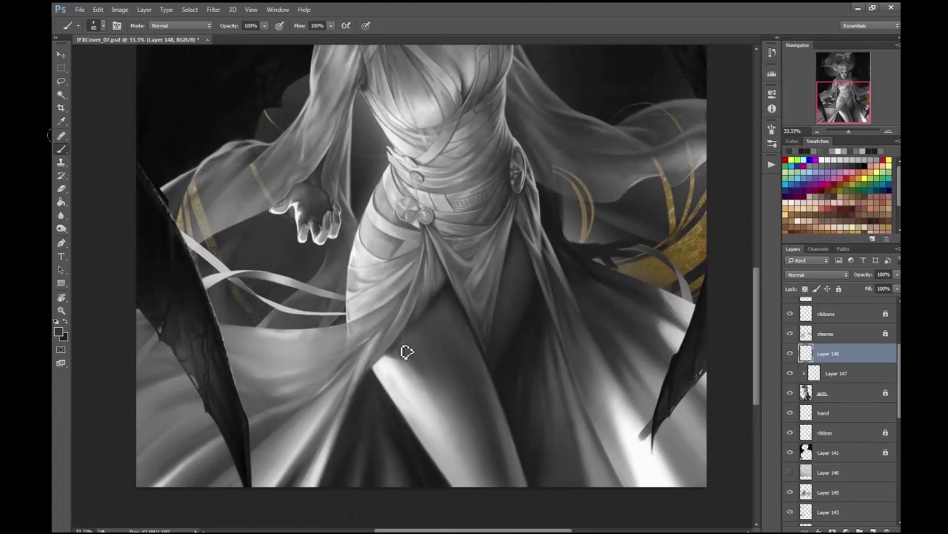
key(ctrl+minus)
key(e)
key(ctrl+minus)
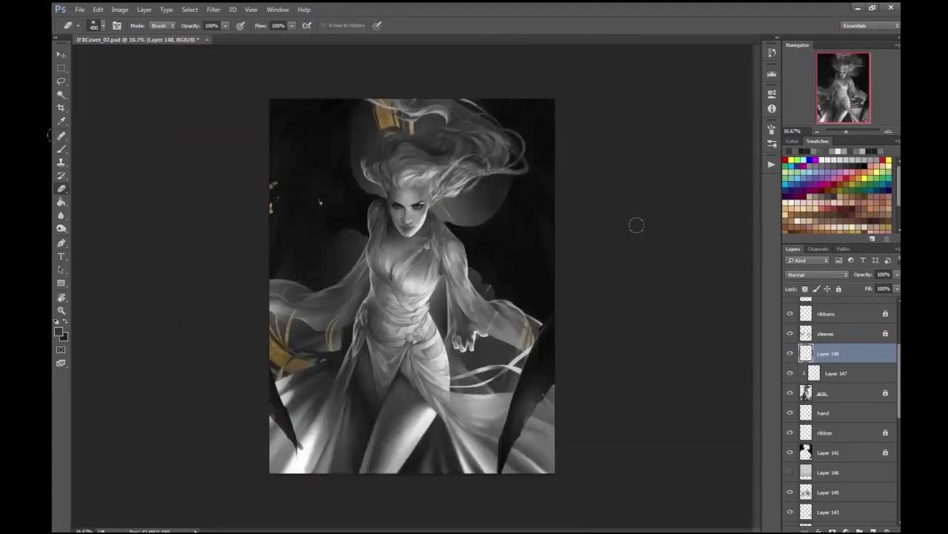
- Set the thigh shadow layer's opacity to 78%
click(882, 274)
text(78)
key(Return)
key(ctrl+plus)
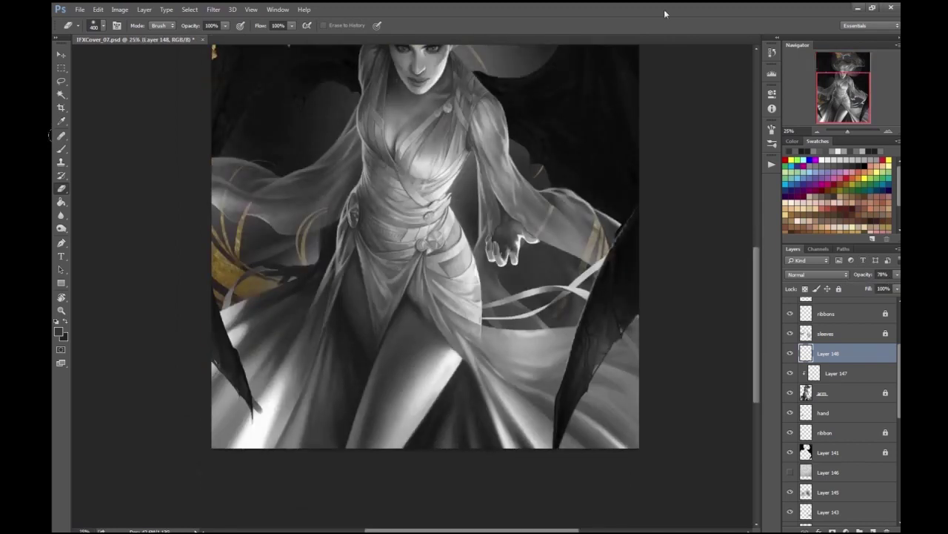
scroll(559, 221, up, 3)
key(b)
scroll(560, 222, down, 4)
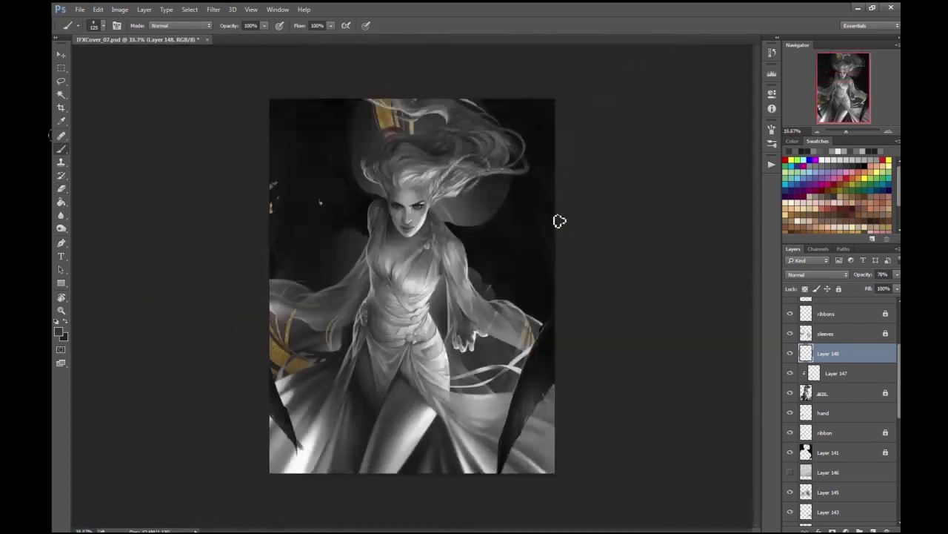
- Add a new empty layer above Layer 148, below the sleeves layer
scroll(320, 201, up, 4)
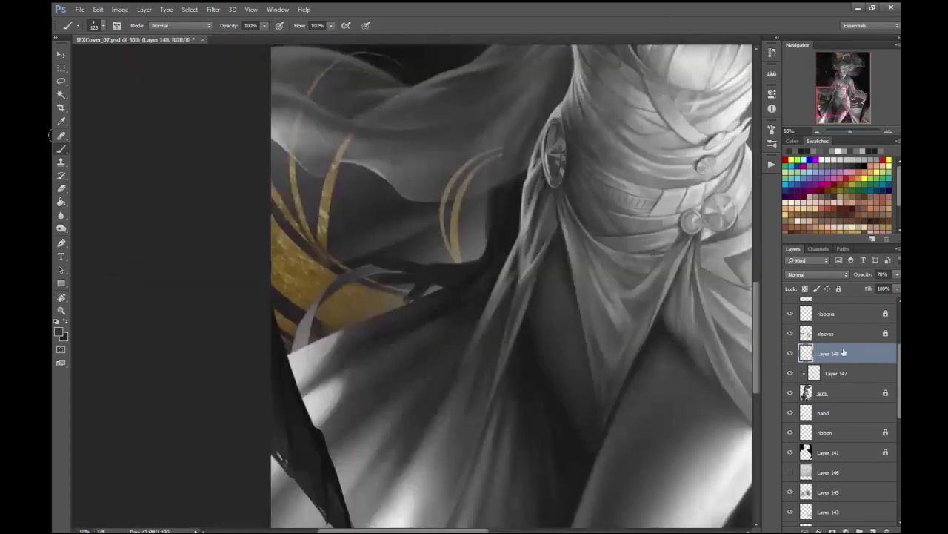
key(ctrl+shift+alt+n)
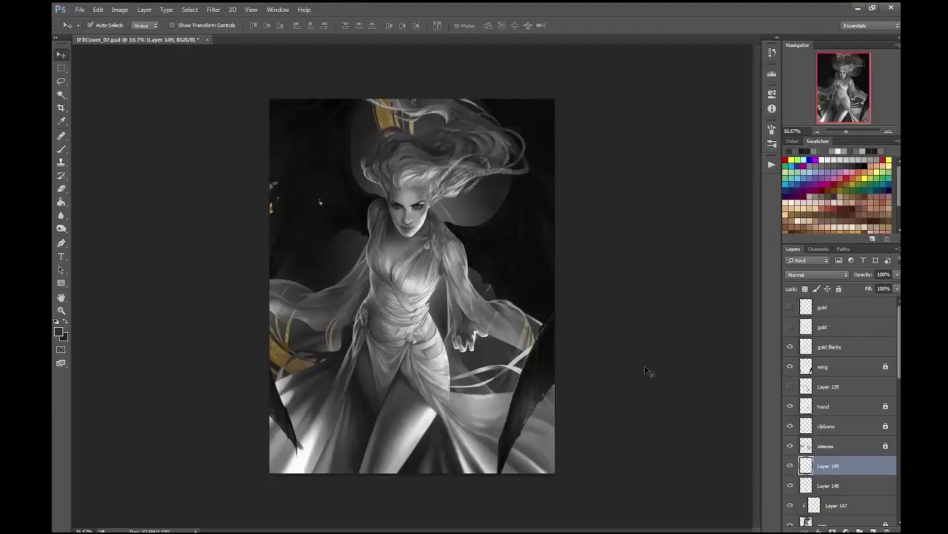
scroll(624, 322, up, 2)
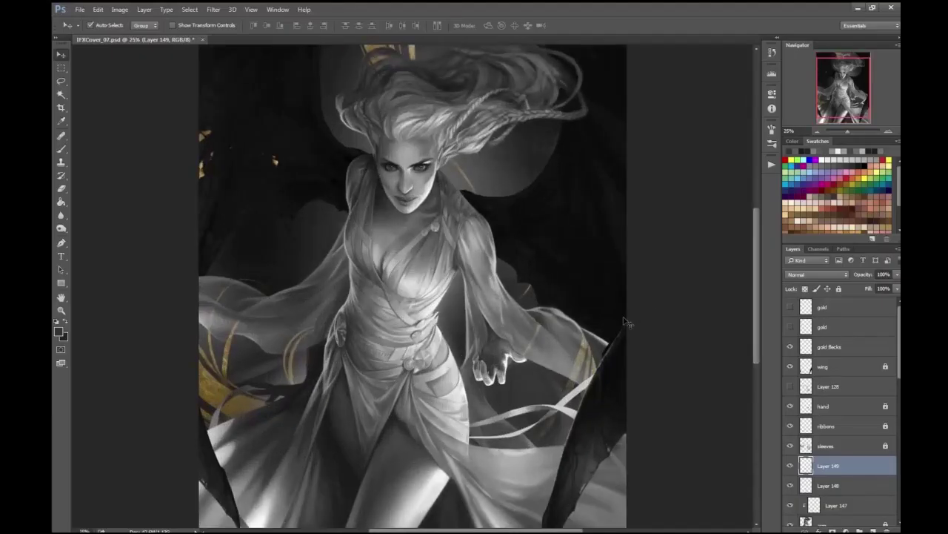
- Delete the hidden Layer 128 and leave only the lower of the two gold layers visible
click(790, 386)
click(806, 385)
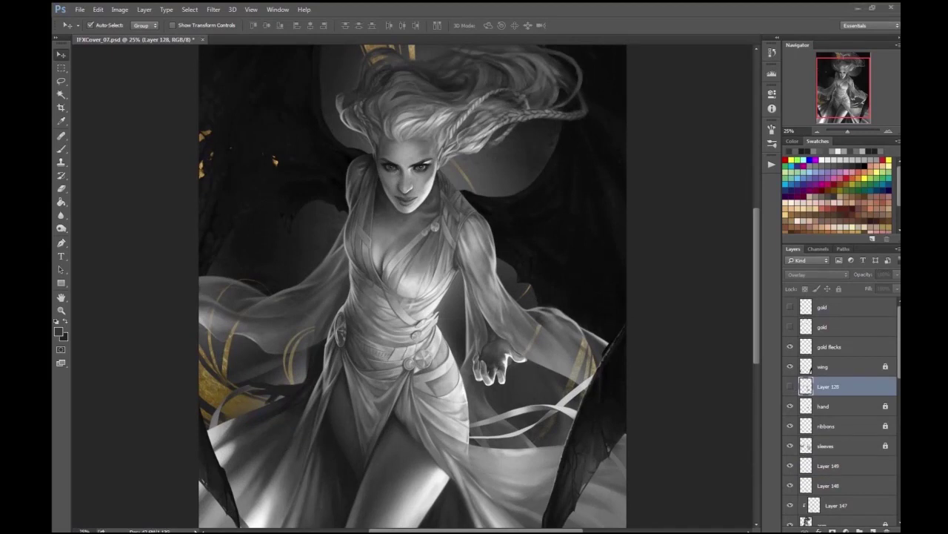
click(790, 386)
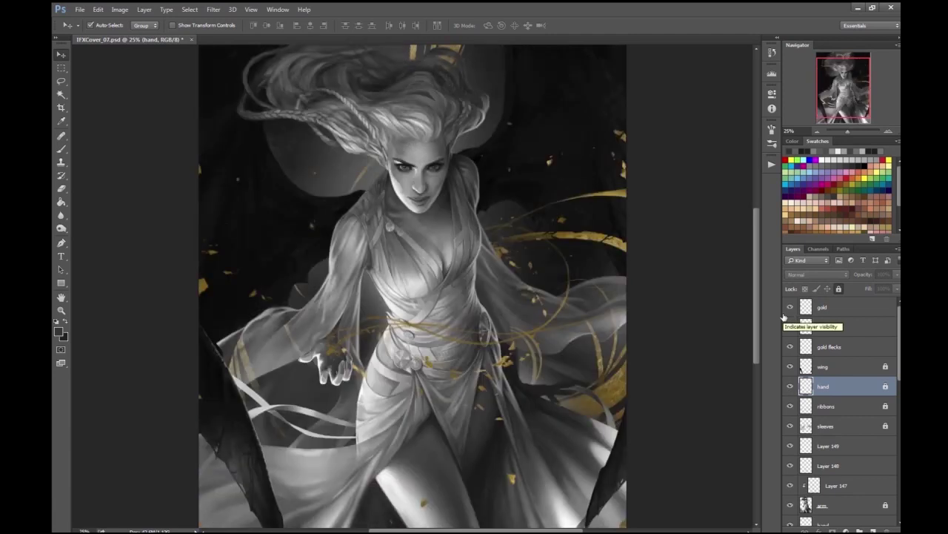
click(789, 308)
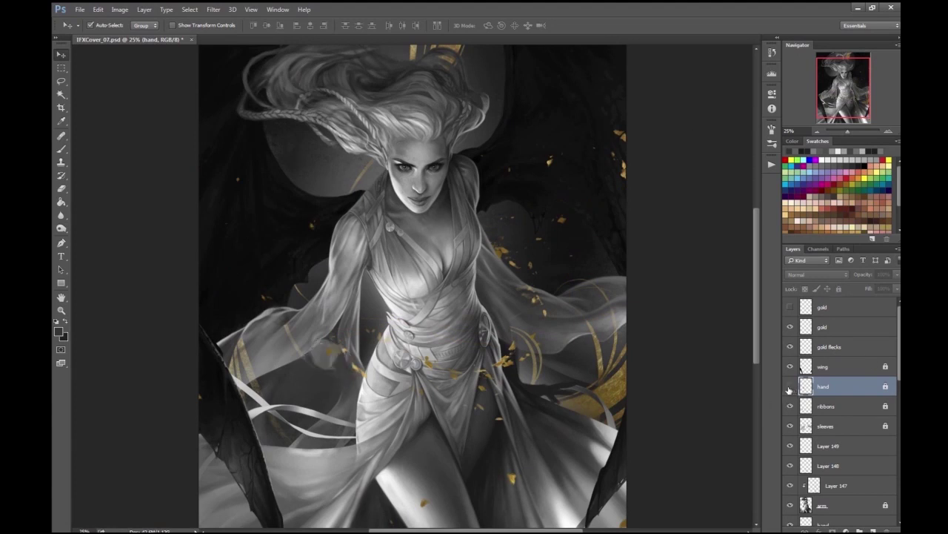
- Add a new layer clipped to the upper hand layer and set its blend mode to Overlay
scroll(288, 326, up, 2)
key(ctrl+shift+alt+n)
key(ctrl+alt+g)
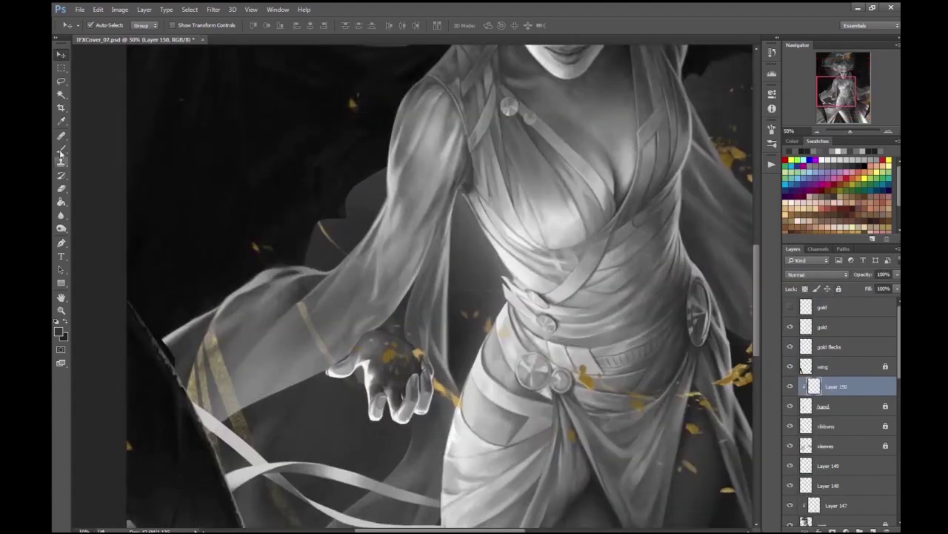
click(62, 148)
click(103, 25)
click(104, 25)
click(818, 274)
click(801, 376)
- Paint light grey over the palm and fingers on the clipped Overlay layer, using small brush sizes between 25 and 50
scroll(352, 298, up, 1)
key(bracketleft)
key(bracketleft)
key(bracketleft)
key(bracketleft)
key(bracketleft)
key(bracketleft)
key(bracketleft)
key(bracketleft)
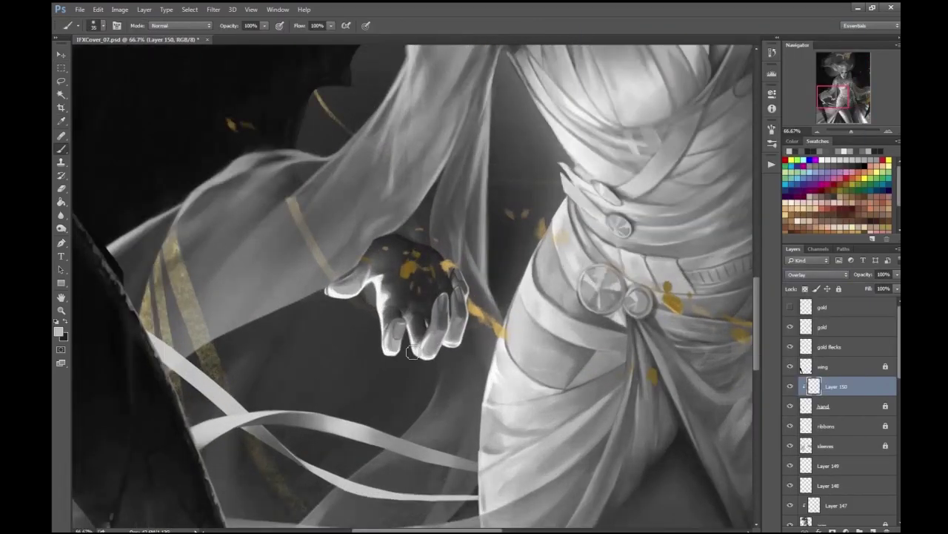
scroll(473, 288, down, 4)
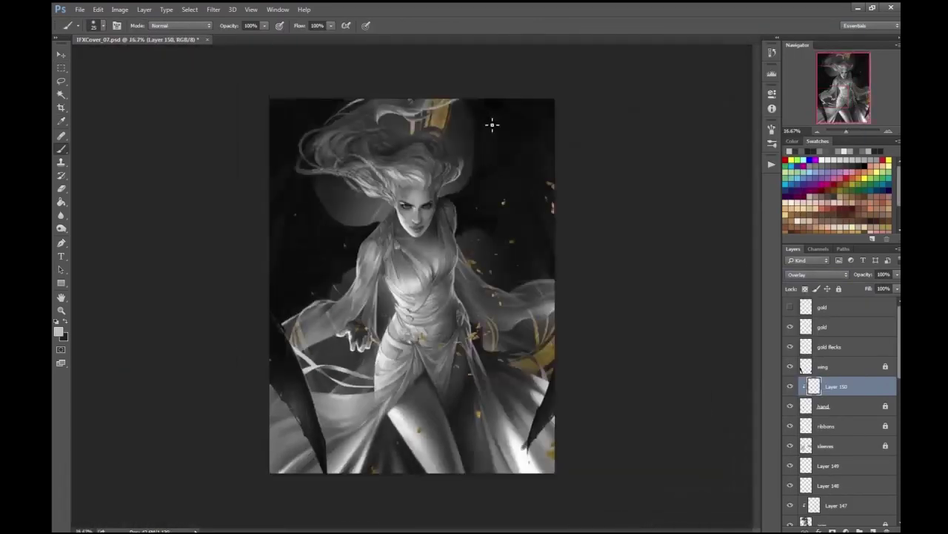
scroll(348, 337, up, 4)
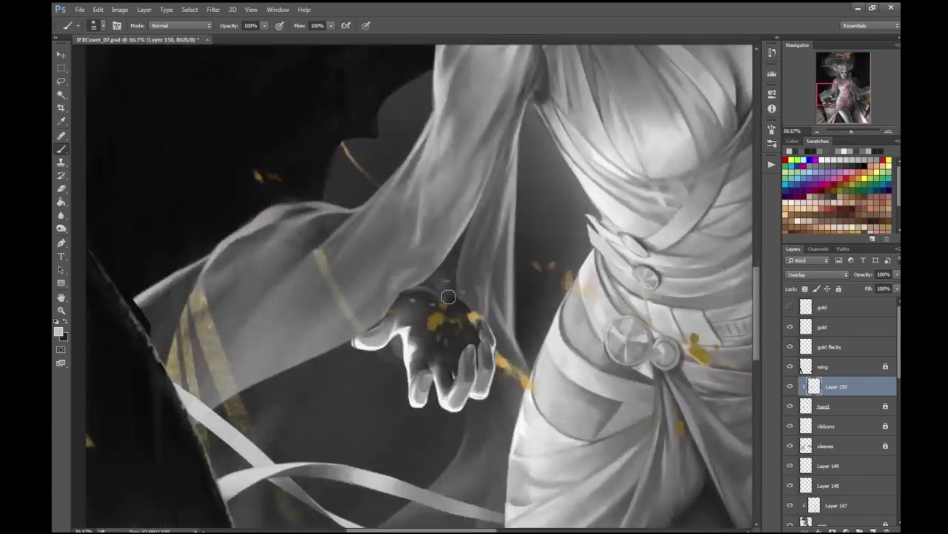
scroll(415, 326, down, 1)
scroll(419, 318, up, 1)
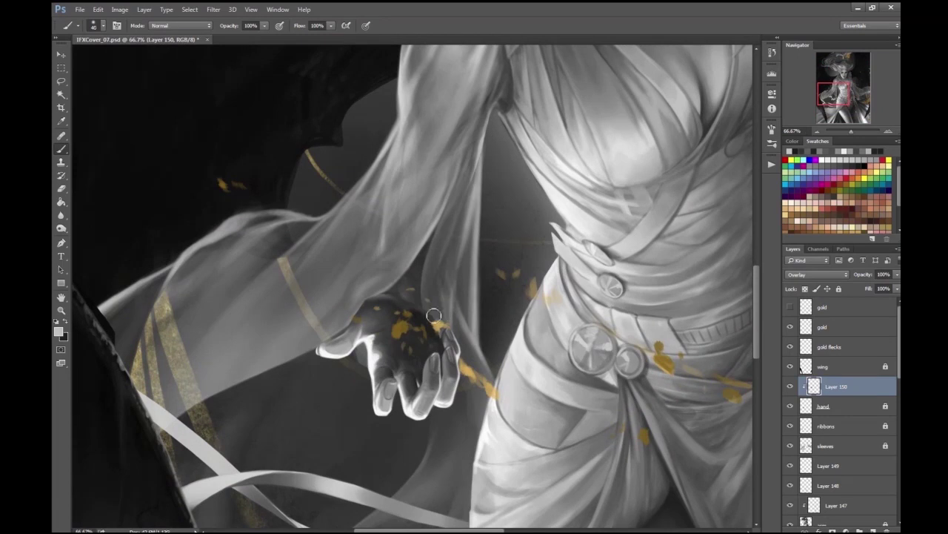
scroll(429, 306, down, 1)
scroll(396, 380, up, 1)
scroll(415, 369, down, 3)
scroll(423, 245, up, 1)
scroll(414, 227, down, 1)
key(h)
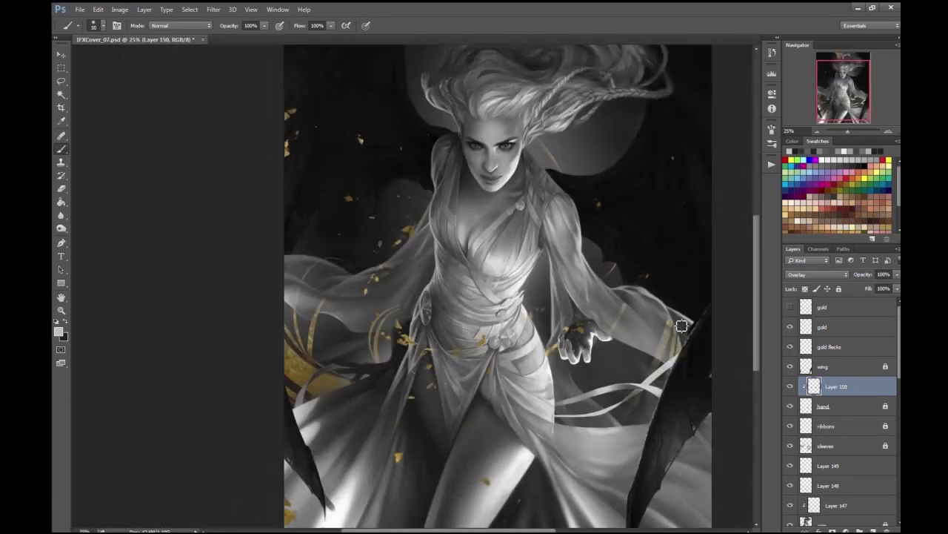
- Set the clipped Overlay layer's opacity to 71% and compare the hand with and without it
scroll(679, 333, up, 2)
drag(863, 274, 842, 274)
scroll(603, 261, up, 1)
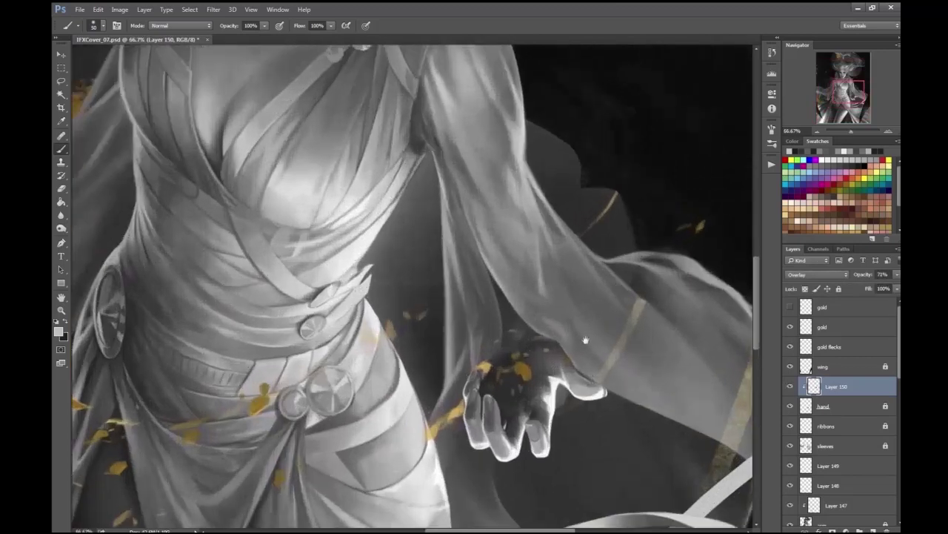
scroll(587, 317, down, 2)
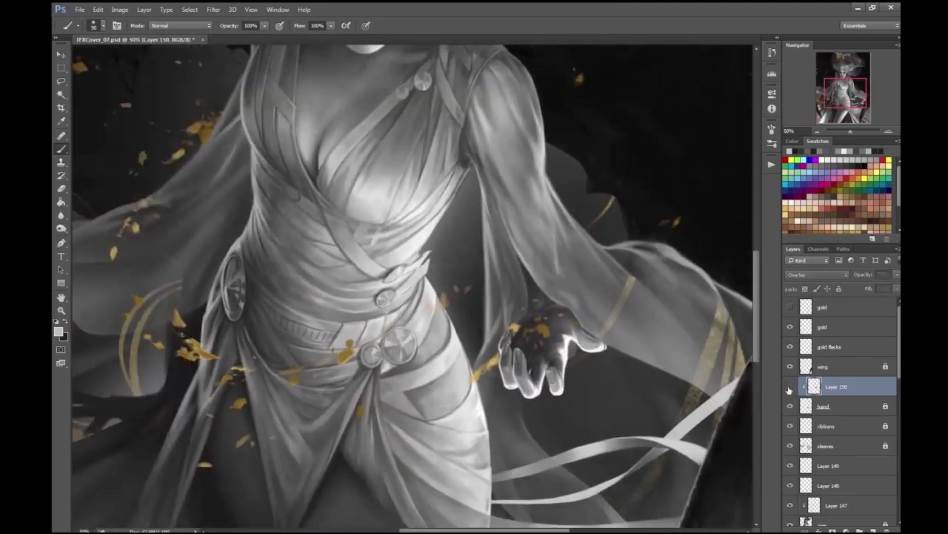
key(ctrl+minus)
click(790, 386)
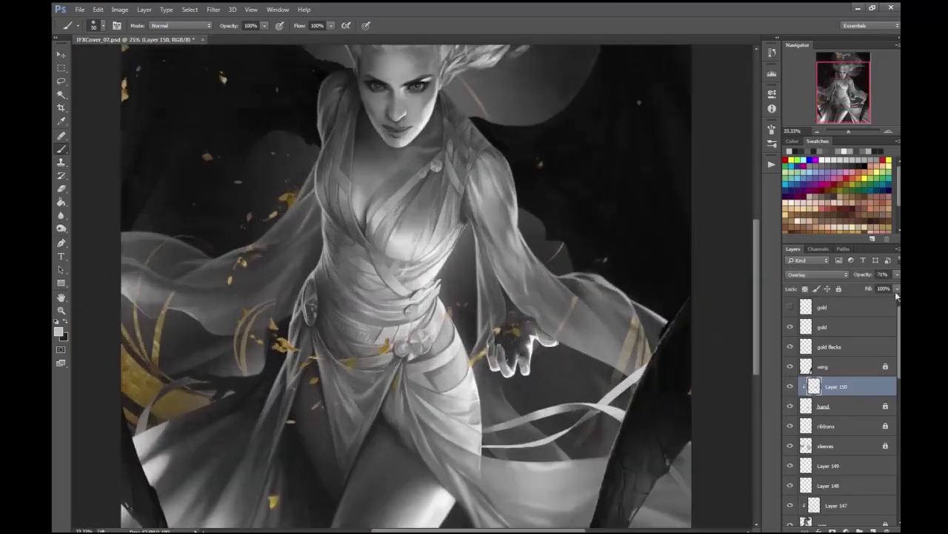
- Merge the Overlay layer down into the hand layer and lock the merged layer
key(ctrl+e)
key(ctrl+plus)
click(840, 289)
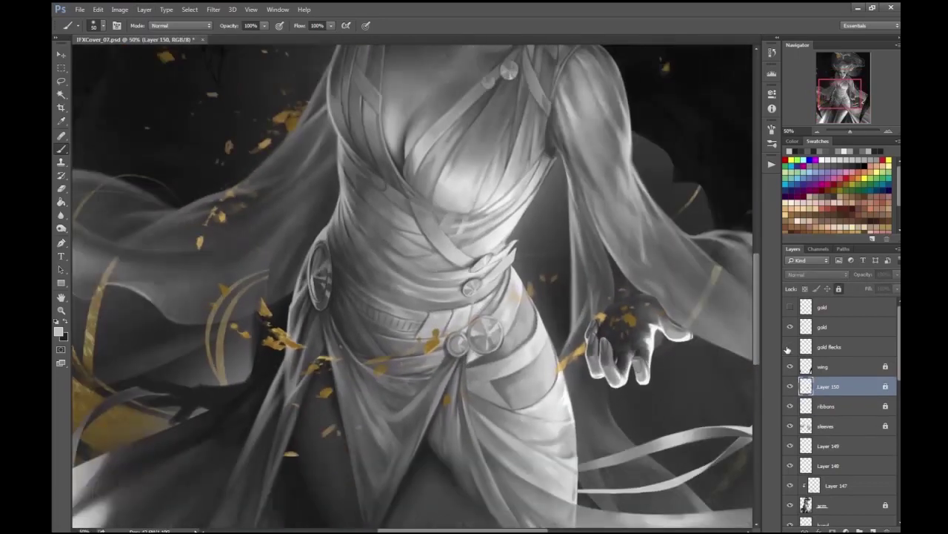
- Erase parts of the gold on the lower gold layer around the waist and beside the hip
click(790, 347)
click(790, 347)
click(822, 327)
key(ctrl+plus)
key(e)
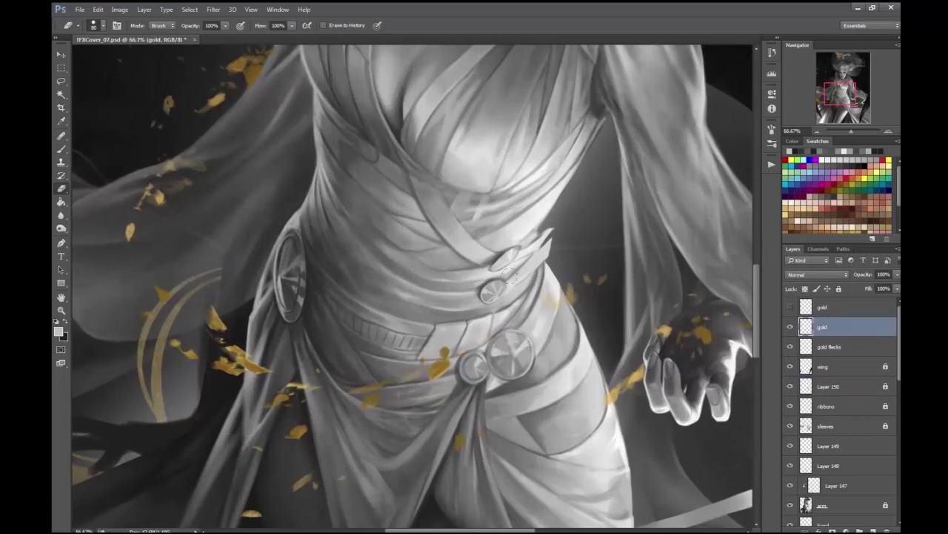
drag(328, 369, 336, 303)
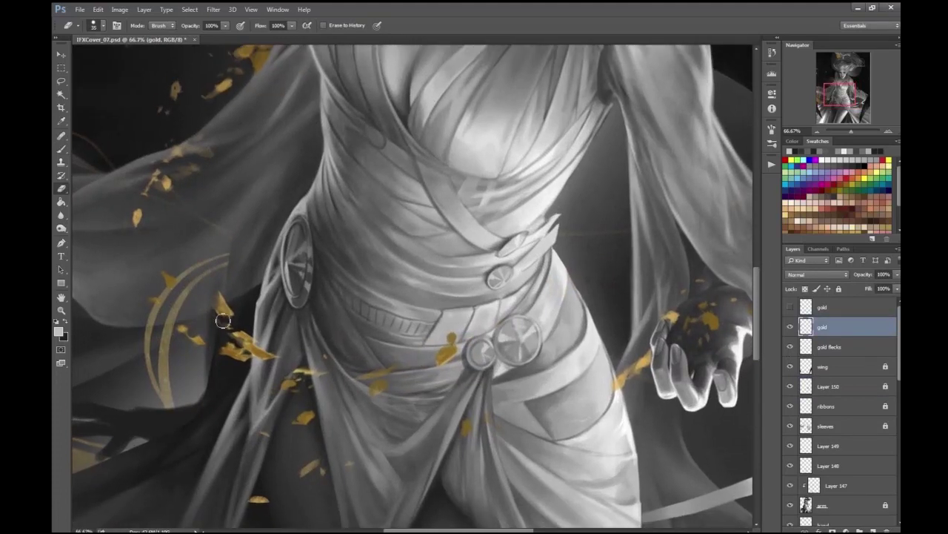
drag(222, 297, 166, 270)
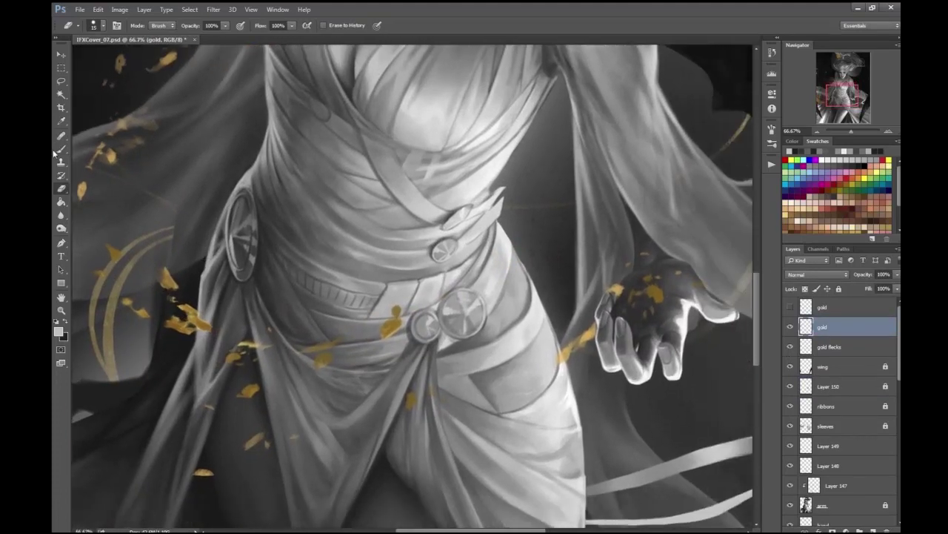
- Set the foreground to a golden brown for brushing on the lower gold layer
click(59, 331)
key(Return)
key(b)
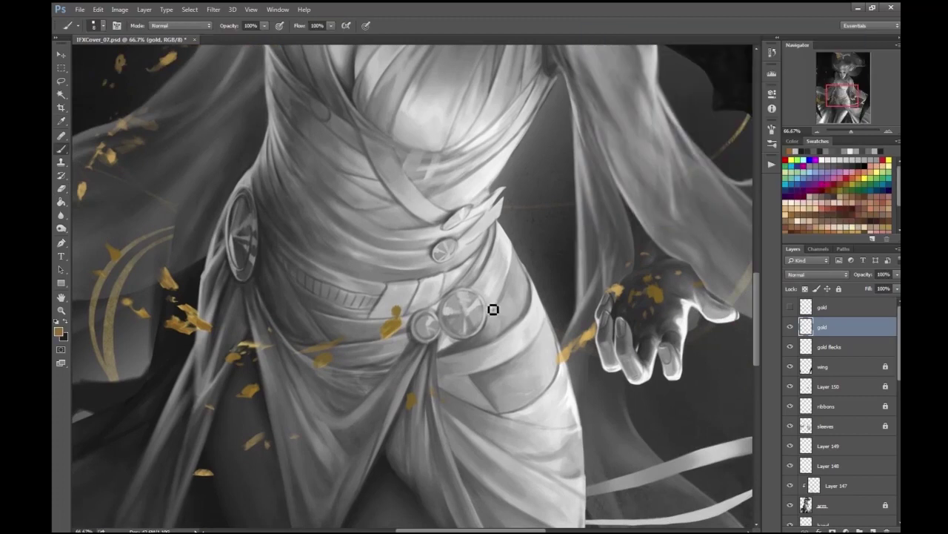
key(ctrl+minus)
key(ctrl+minus)
key(ctrl+minus)
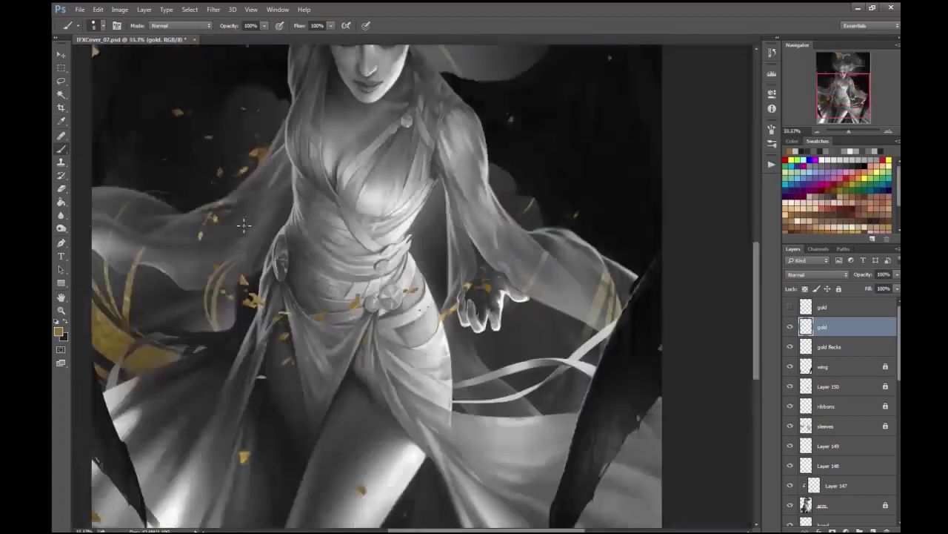
scroll(94, 218, down, 2)
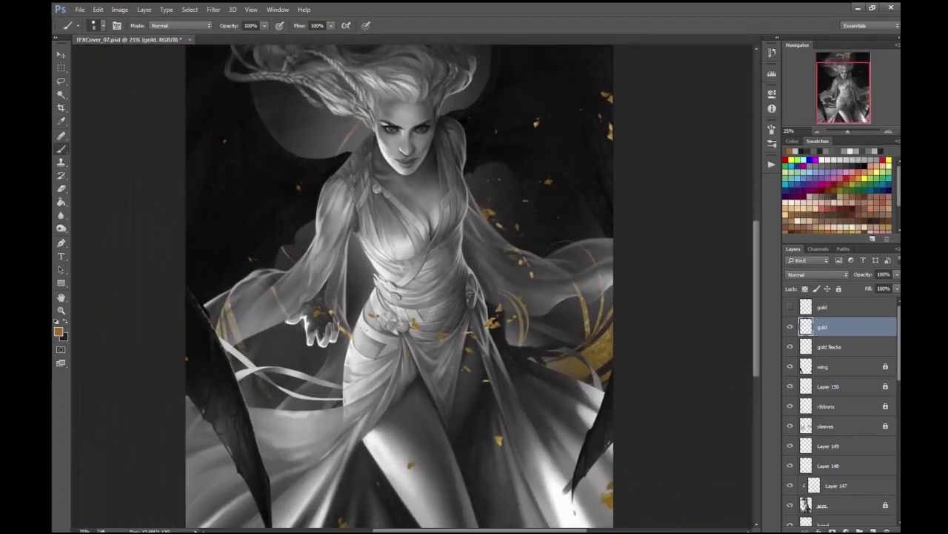
- Select the lower hand layer and paint the shadowed hand beside the hip in dark grey
scroll(837, 408, down, 3)
click(824, 376)
key(ctrl+plus)
key(e)
key(ctrl+plus)
click(58, 331)
key(Return)
key(b)
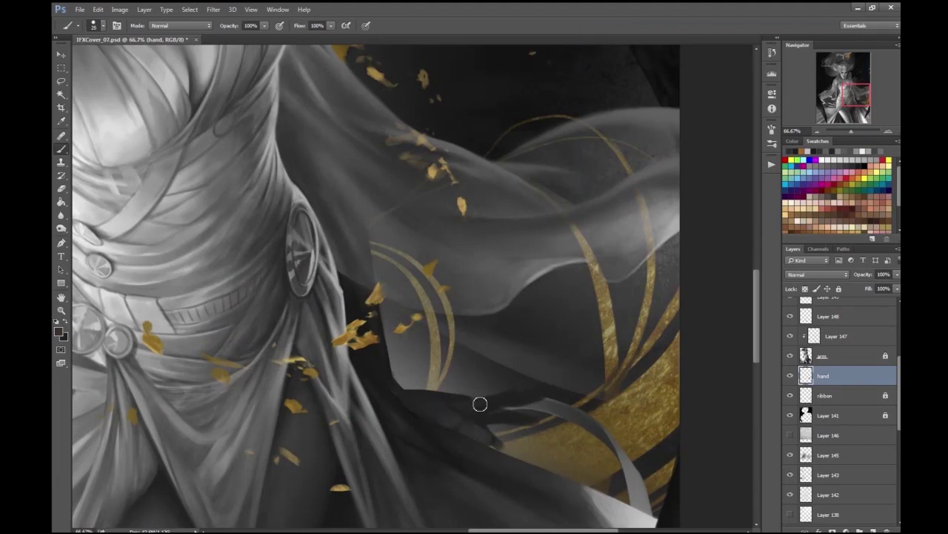
key(ctrl+minus)
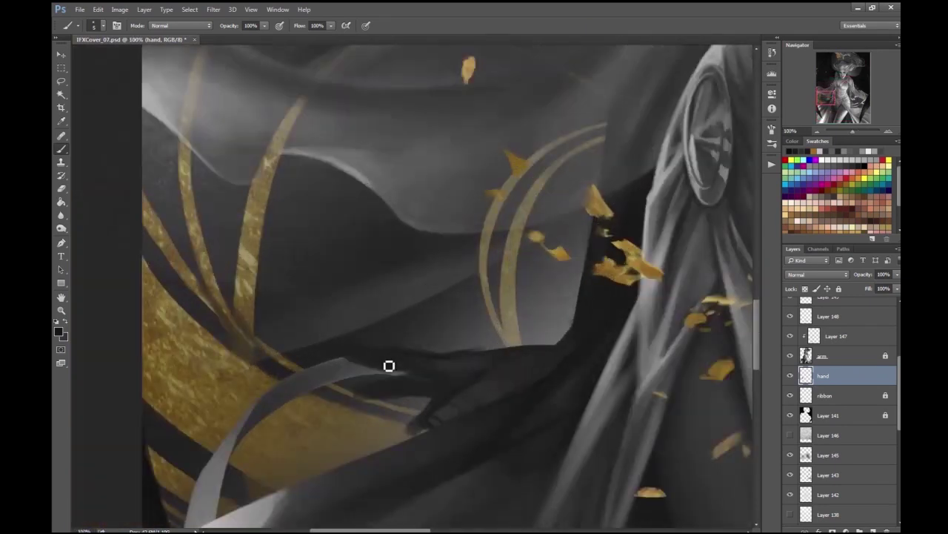
- Paint the shadowed hand's fingers in near-black around the end of the ribbon and check the whole figure
mouse_move(341, 382)
mouse_down()
mouse_move(394, 378)
mouse_move(343, 461)
mouse_move(388, 443)
mouse_up()
scroll(387, 442, down, 4)
scroll(600, 211, down, 1)
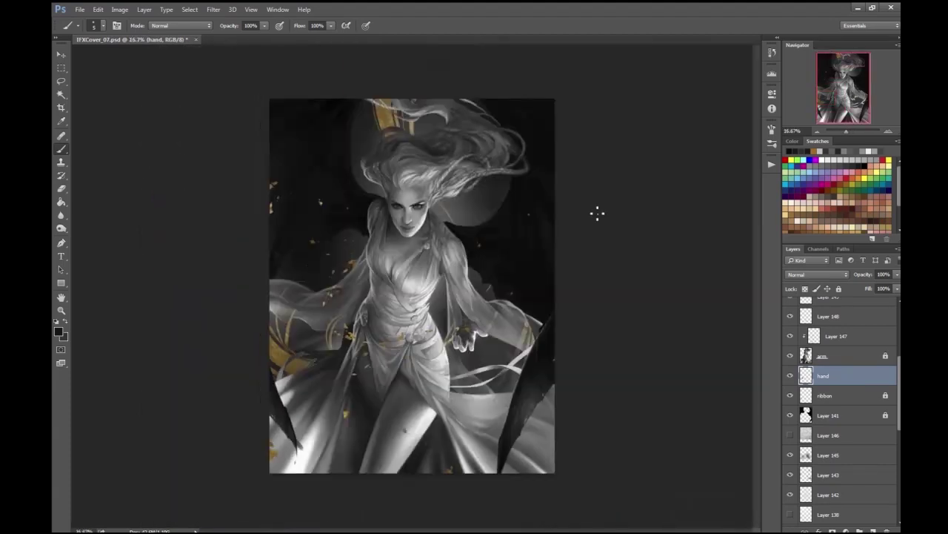
key(h)
scroll(595, 214, up, 3)
scroll(363, 289, down, 1)
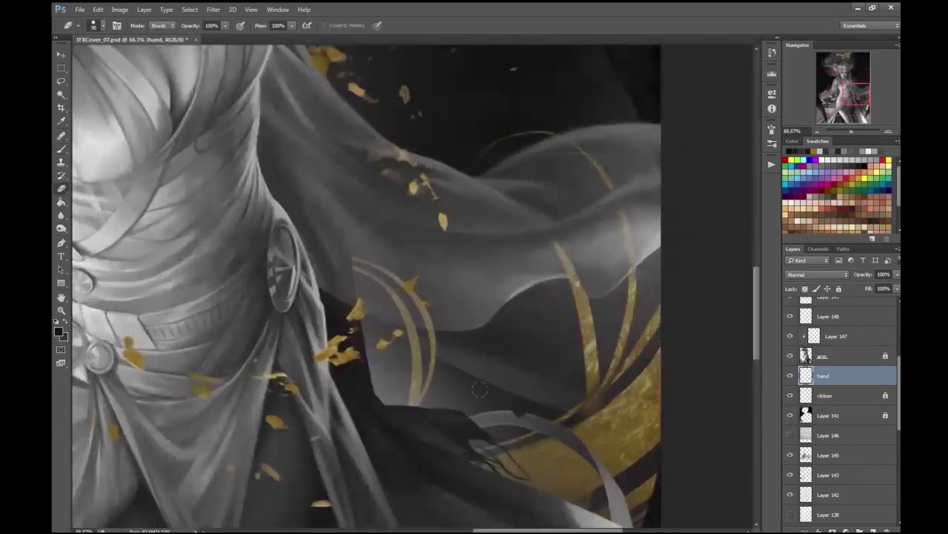
- Transform the shadowed hand on the lower hand layer to adjust its placement
scroll(552, 257, down, 2)
scroll(552, 256, up, 2)
click(98, 9)
click(119, 208)
drag(519, 337, 523, 377)
key(Return)
- Paint a light grey edge along the shadowed hand on Layer 152 and select the hand layer for erasing
scroll(523, 378, down, 2)
click(62, 148)
scroll(81, 133, up, 3)
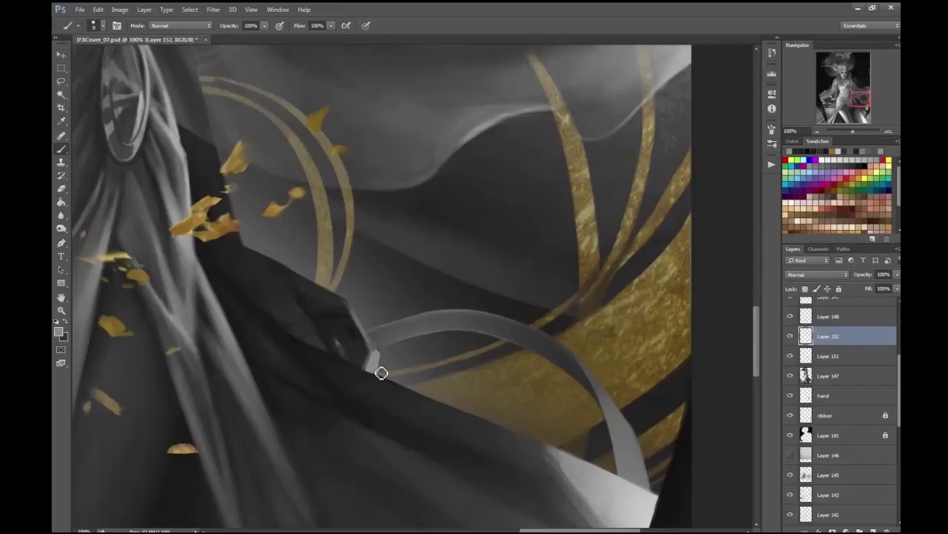
key(e)
click(824, 395)
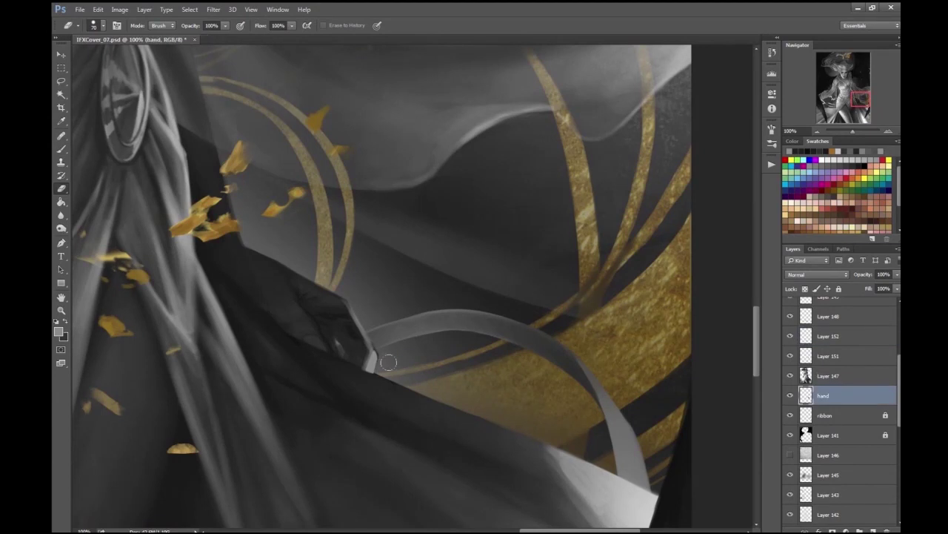
- Paint a light grey translucent sleeve edge over the dark forearm beside the hip medallion on Layer 152
key(alt+bracketright)
key(alt+bracketright)
key(alt+bracketright)
click(62, 151)
drag(183, 189, 237, 232)
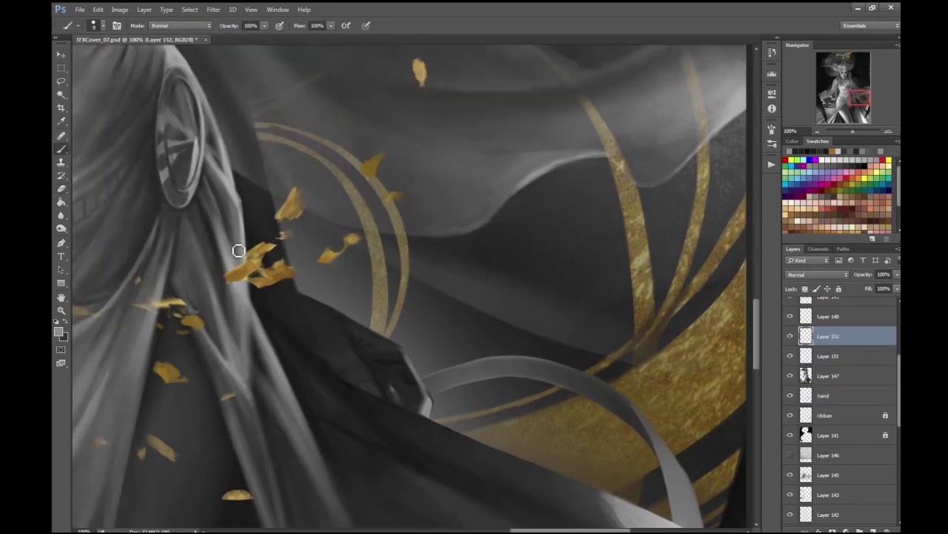
mouse_move(246, 282)
mouse_down()
mouse_move(275, 186)
mouse_move(289, 267)
mouse_up()
drag(294, 319, 265, 197)
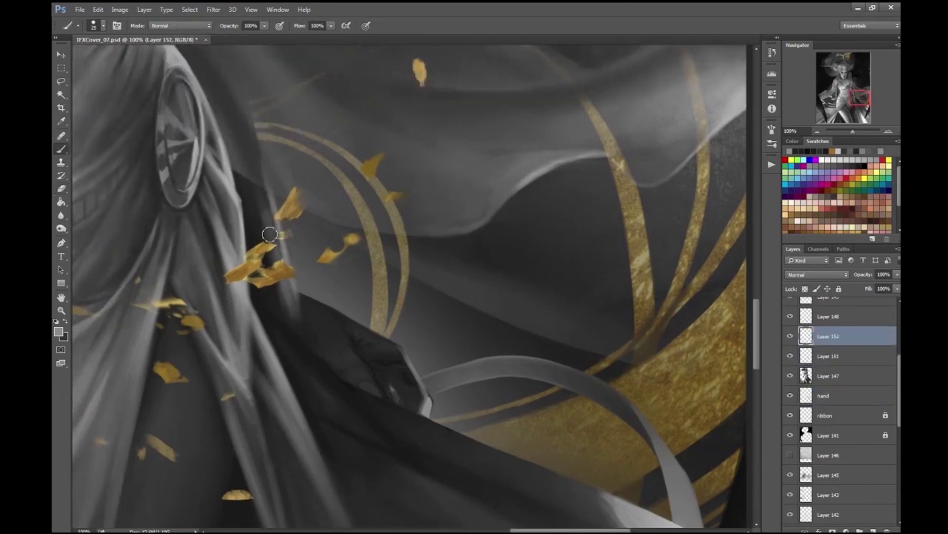
- Refine the light grey sleeve edge above the shadowed hand on Layer 152 with brush sizes between 10 and 30
key(ctrl+minus)
key(ctrl+0)
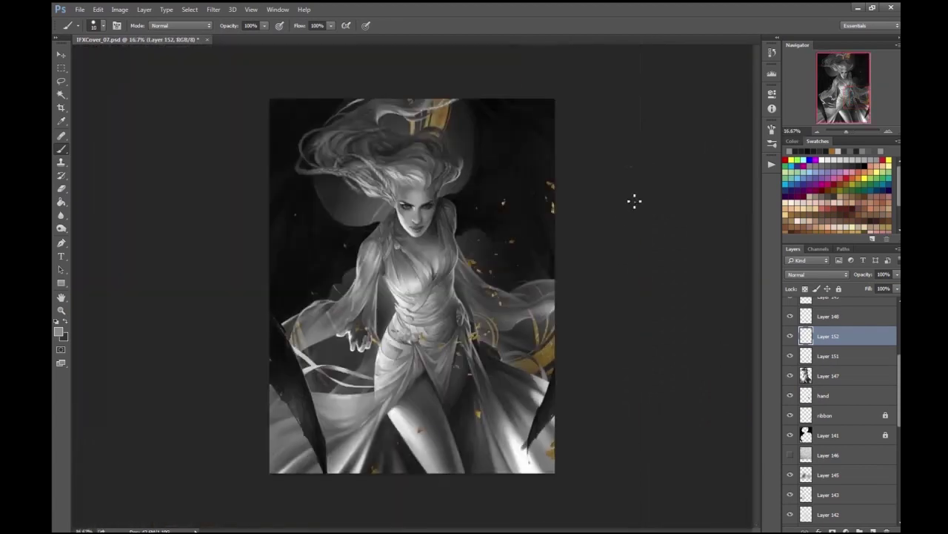
key(ctrl+plus)
key(ctrl+plus)
key(ctrl+plus)
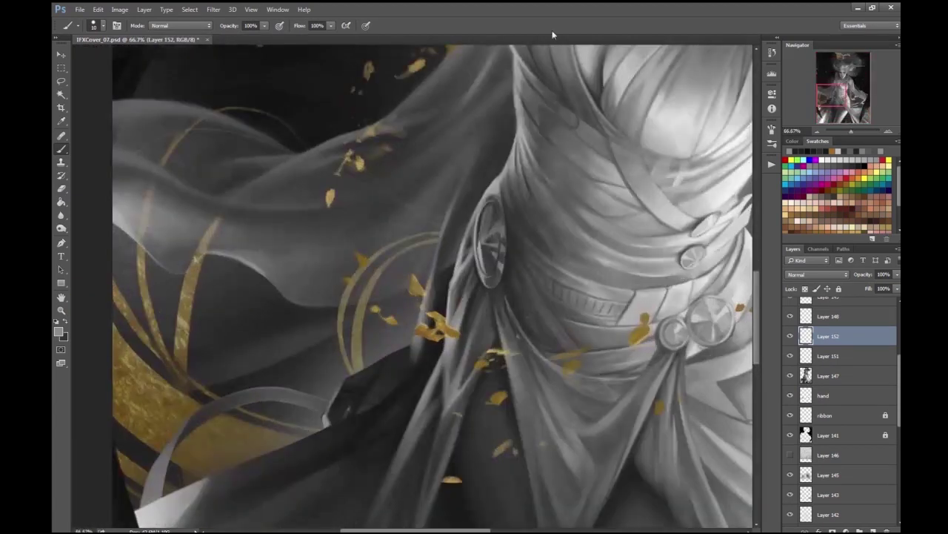
scroll(448, 234, down, 2)
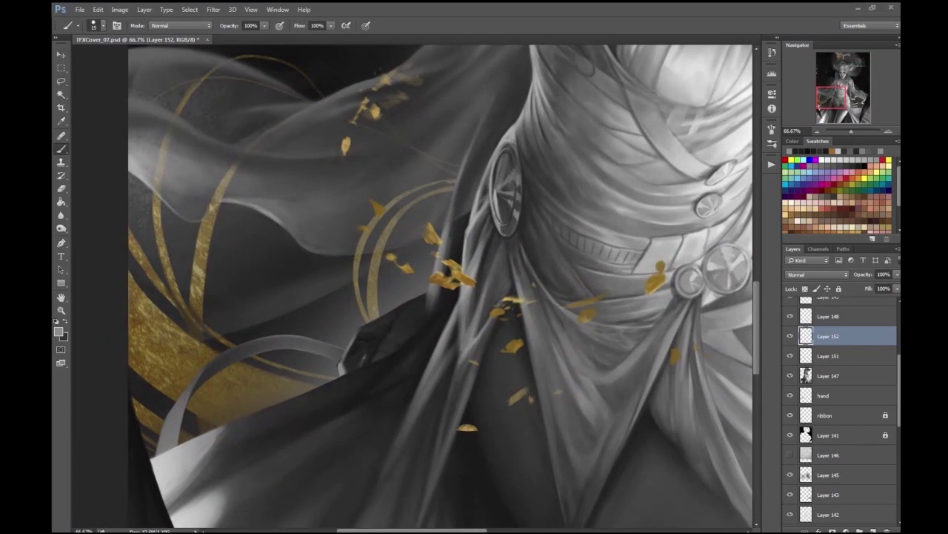
key(ctrl+minus)
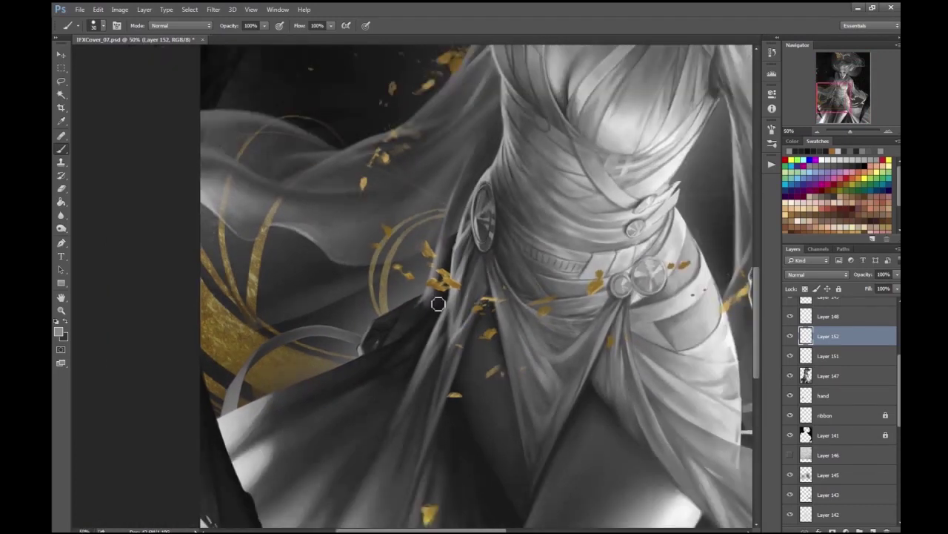
key(ctrl+minus)
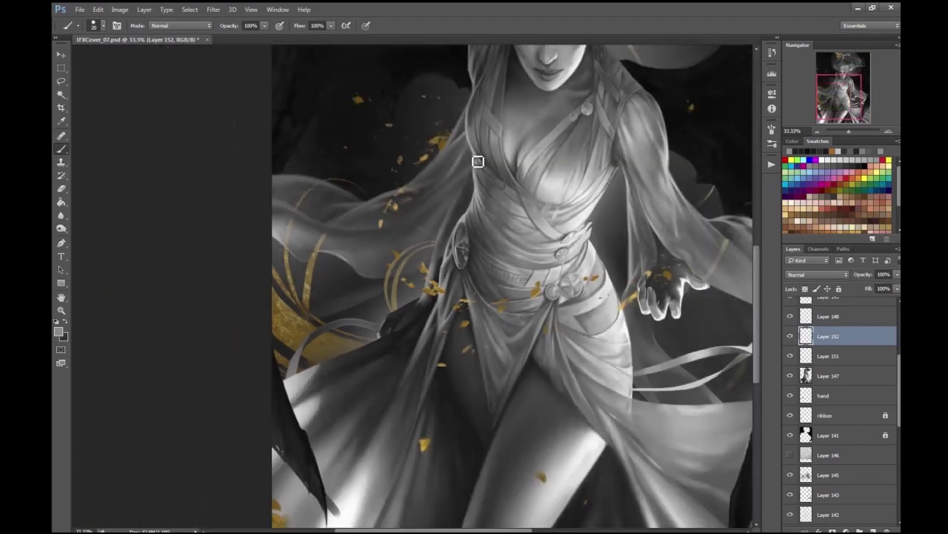
- Touch up the translucent sleeve edge beside the hip medallion on Layer 152 with a size 20 brush
key(ctrl+minus)
key(ctrl+minus)
key(ctrl+plus)
key(ctrl+plus)
key(ctrl+plus)
key(ctrl+plus)
drag(577, 316, 570, 315)
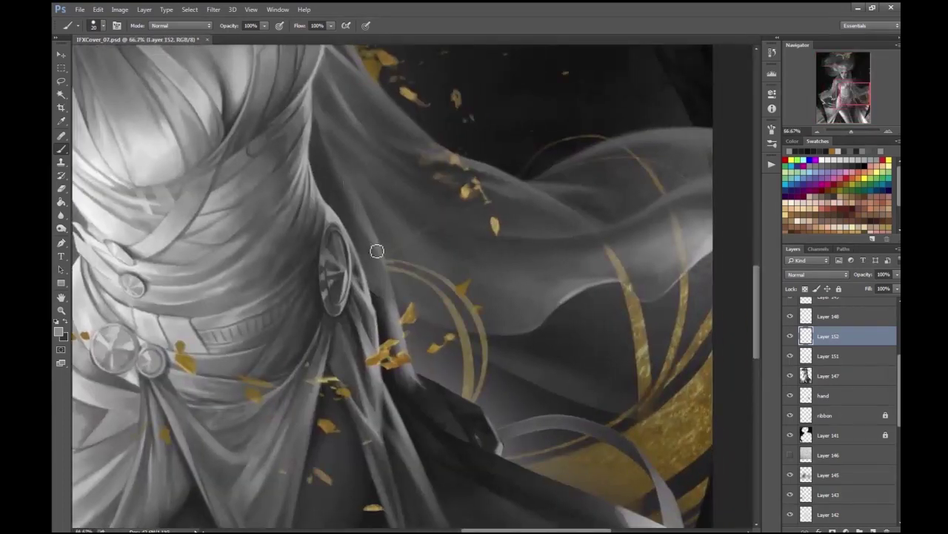
- Blend the sleeve edge over the shadowed forearm on Layer 152, alternating between the eraser and a size 15 brush
key(ctrl+minus)
key(ctrl+minus)
scroll(838, 371, up, 2)
click(829, 354)
key(ctrl+plus)
click(822, 415)
key(e)
right_click(326, 339)
key(Escape)
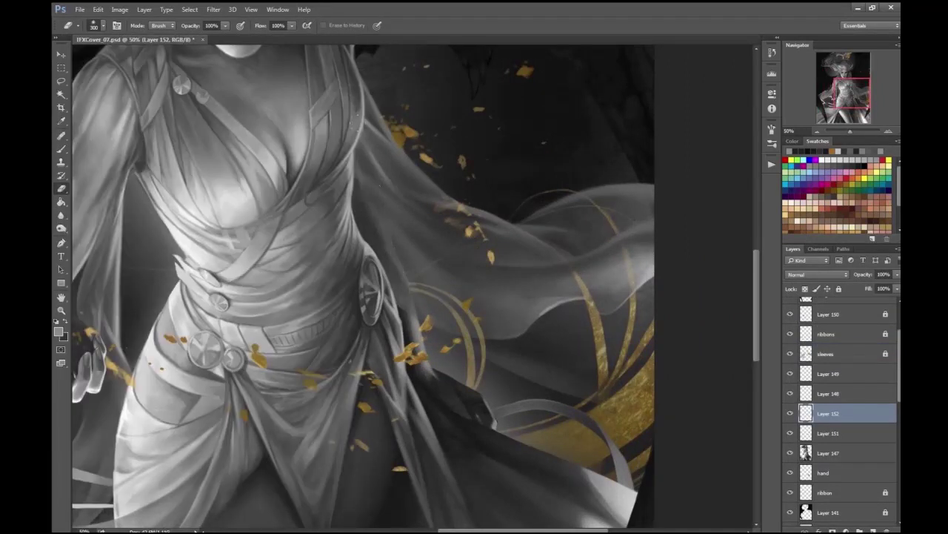
key(ctrl+minus)
key(ctrl+plus)
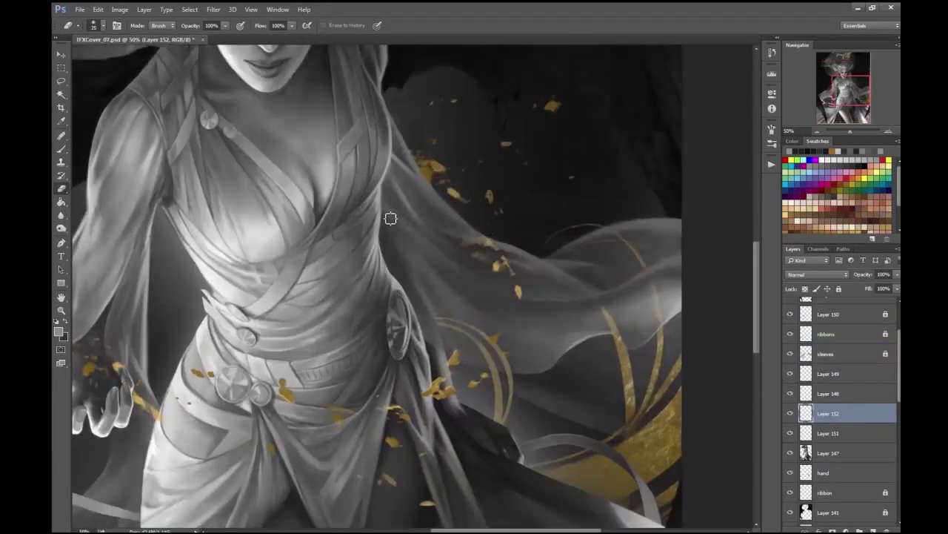
click(60, 151)
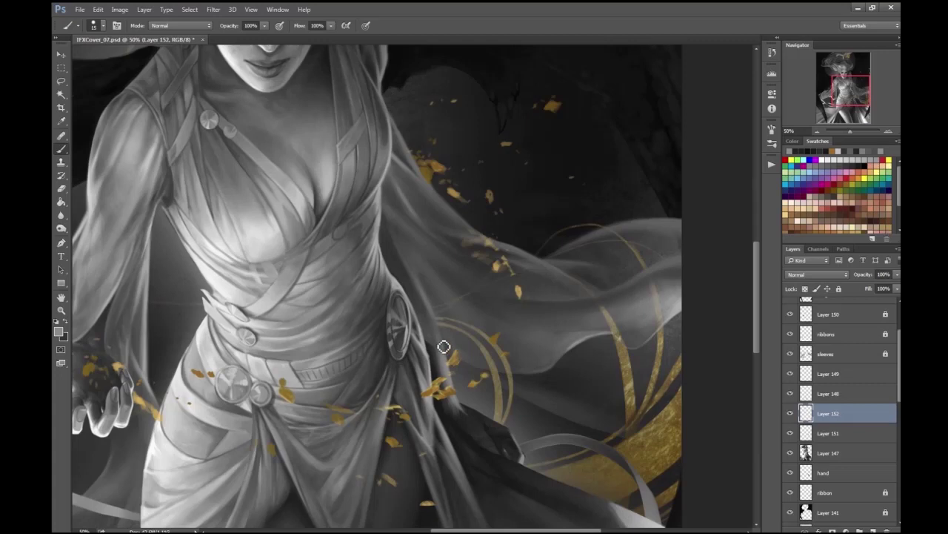
key(e)
key(ctrl+minus)
key(ctrl+minus)
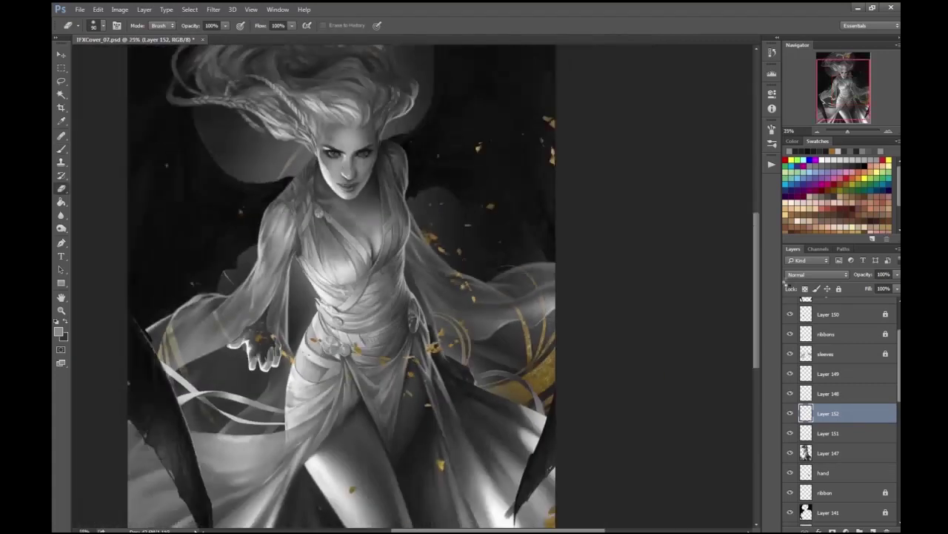
- Paint a light grey rim along the wrist and back of the shadowed hand on Layer 152 with a size 15 brush
key(ctrl+plus)
key(b)
key(ctrl+plus)
key(ctrl+plus)
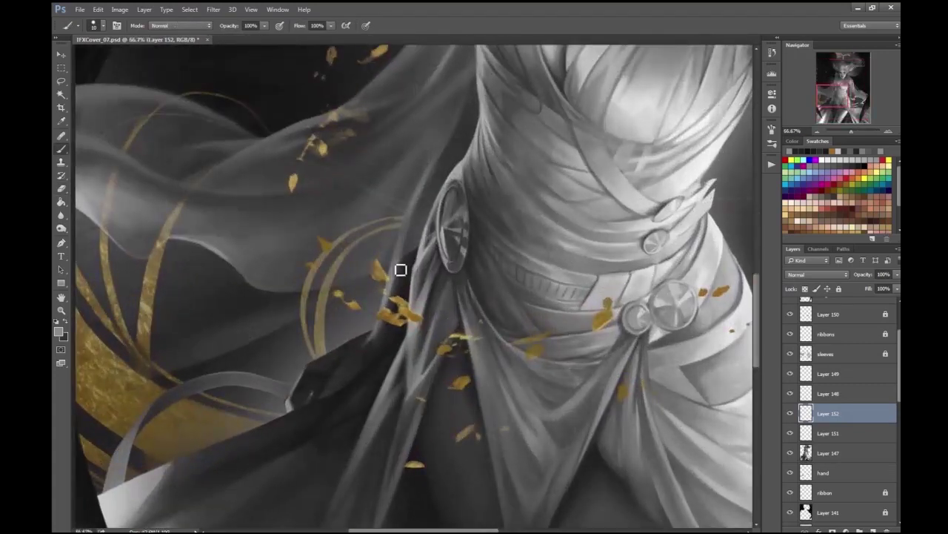
drag(510, 192, 549, 166)
key(ctrl+plus)
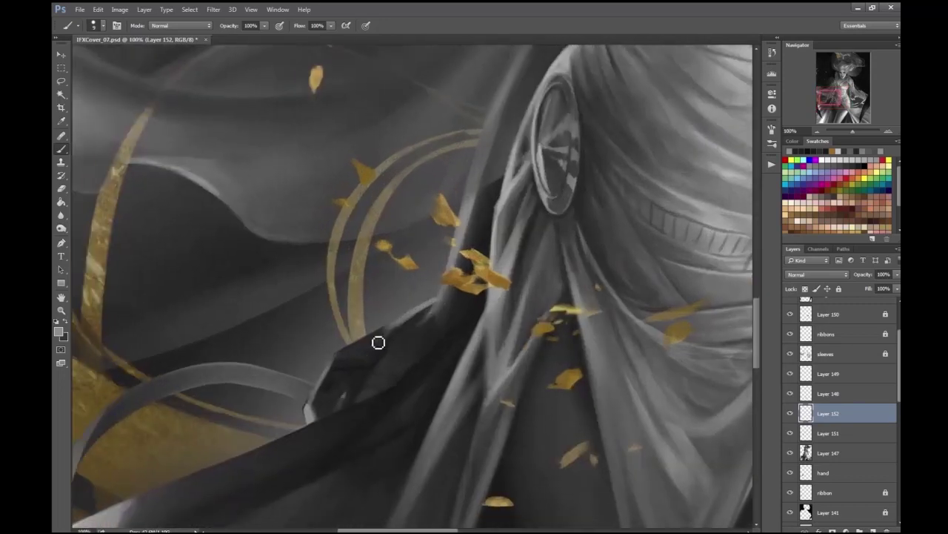
mouse_move(363, 356)
mouse_down()
mouse_move(351, 353)
mouse_move(403, 316)
mouse_up()
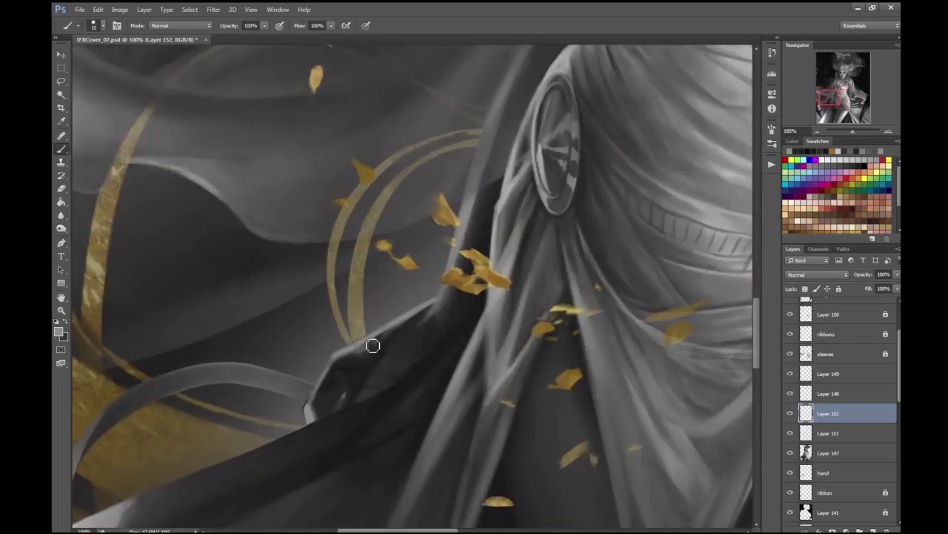
drag(393, 352, 409, 324)
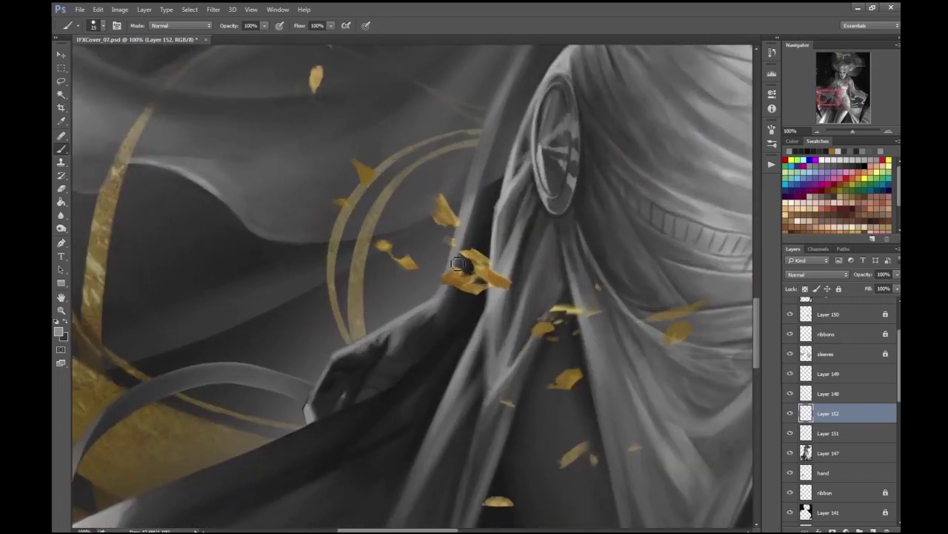
- Paint grey light across the back of the shadowed hand and define its fingers on Layer 152 with a small brush
key(ctrl+minus)
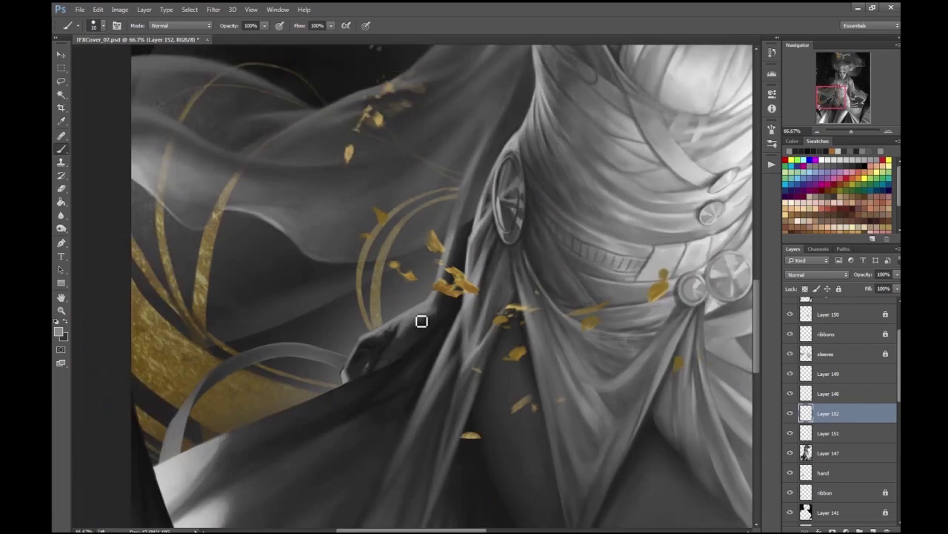
key(ctrl+minus)
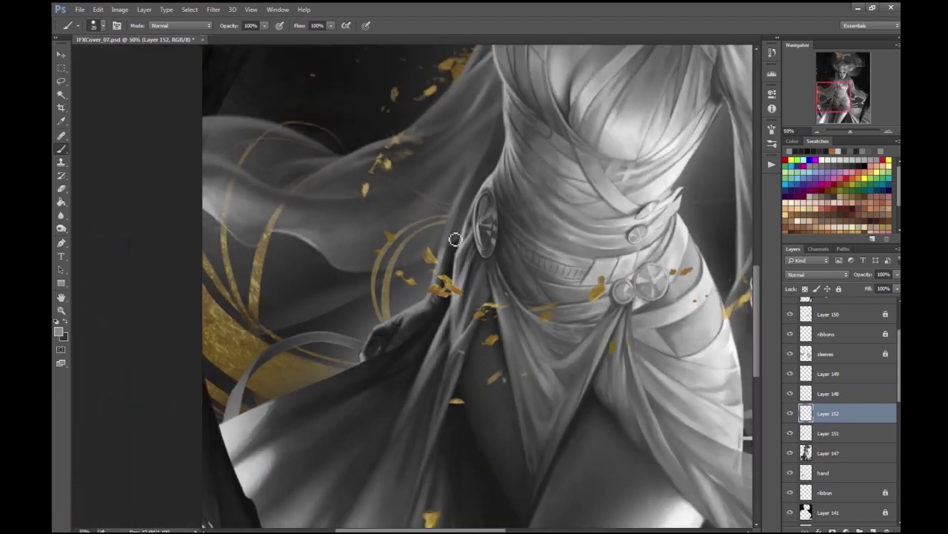
scroll(530, 155, down, 3)
scroll(496, 284, up, 5)
drag(496, 284, 437, 240)
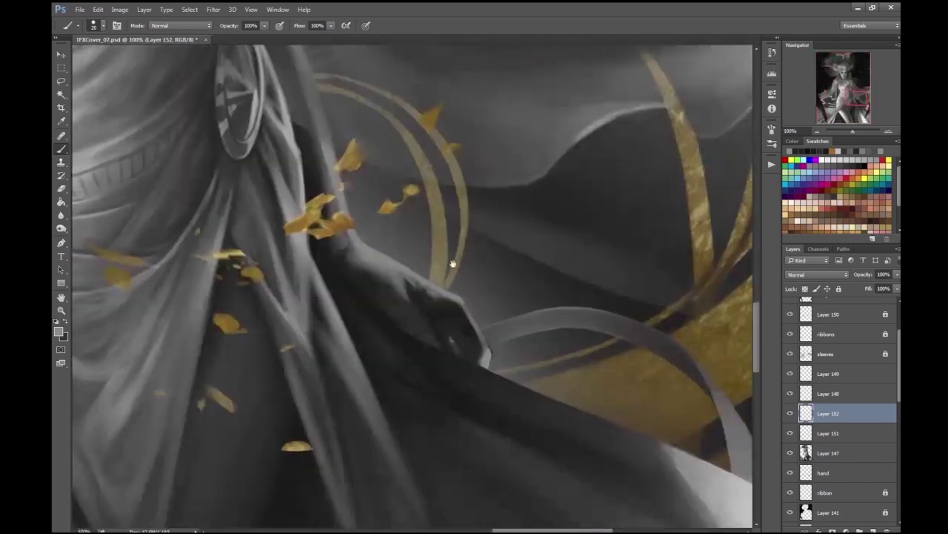
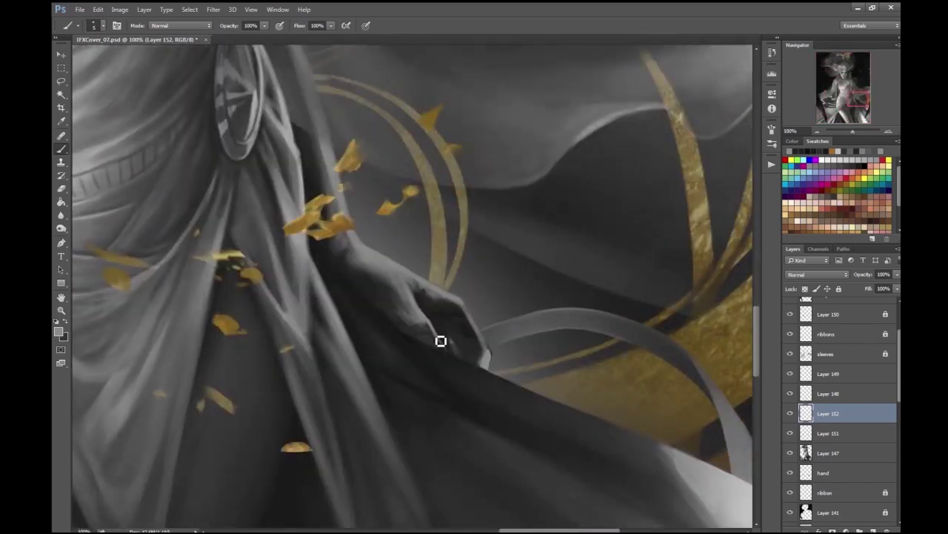
scroll(438, 336, down, 3)
scroll(467, 328, up, 3)
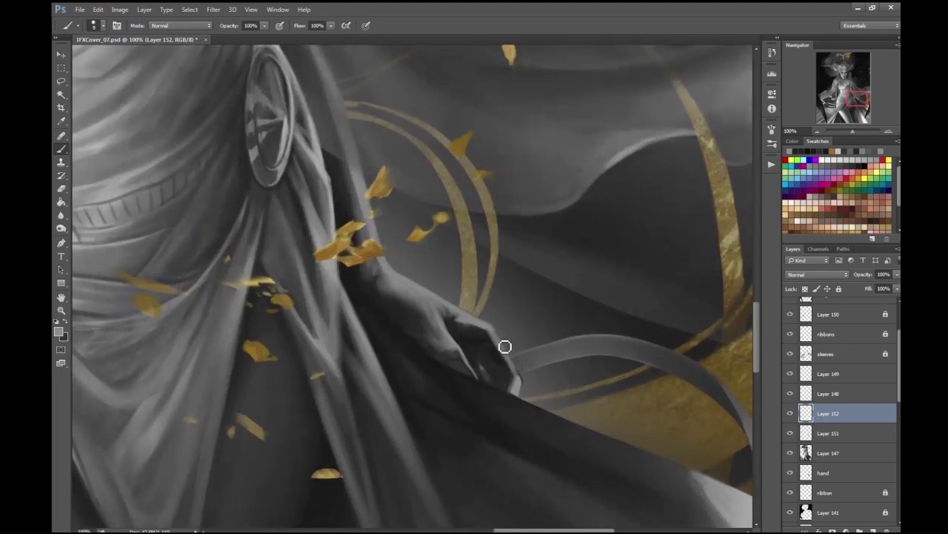
scroll(487, 378, down, 2)
scroll(482, 339, up, 1)
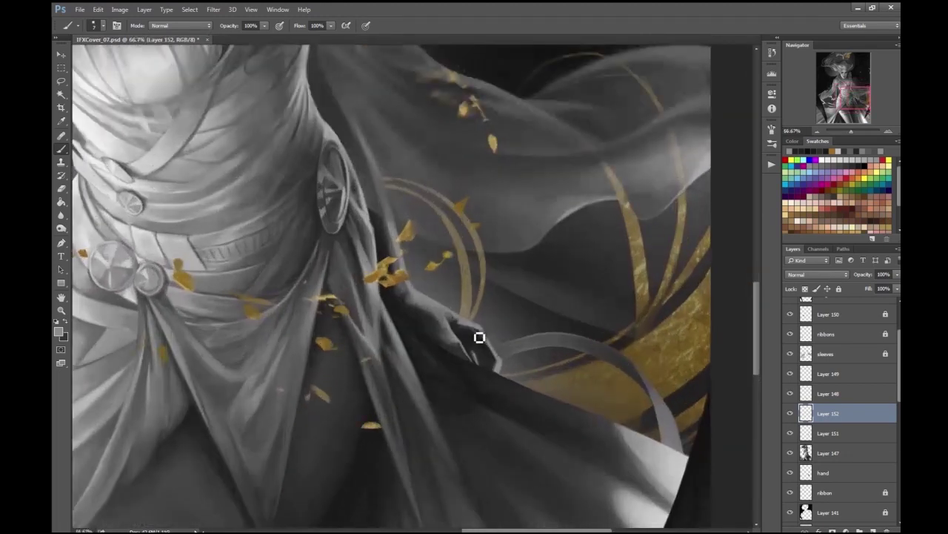
- Save the document and merge the layers from Layer 149 down to Layer 147 into one layer
scroll(499, 364, down, 4)
key(ctrl+s)
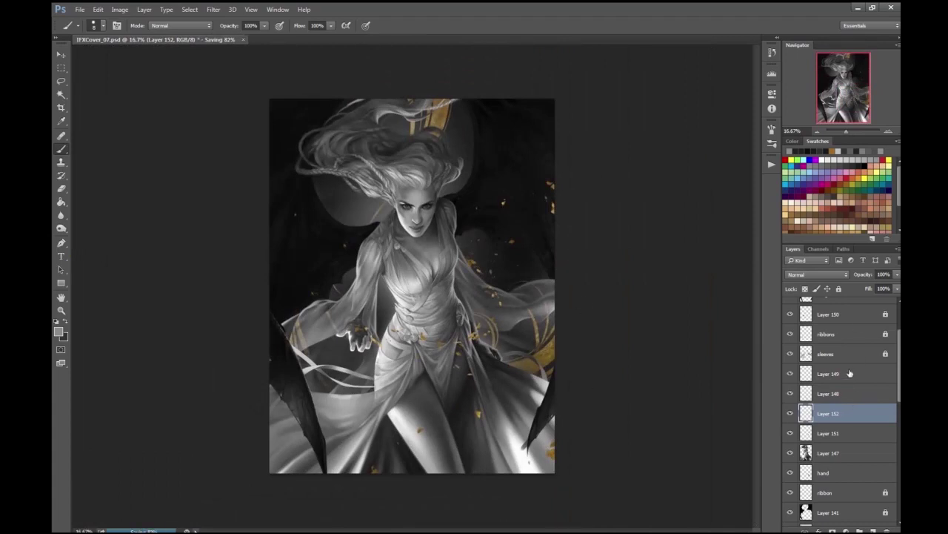
shift+click(837, 453)
click(844, 373)
shift+click(837, 453)
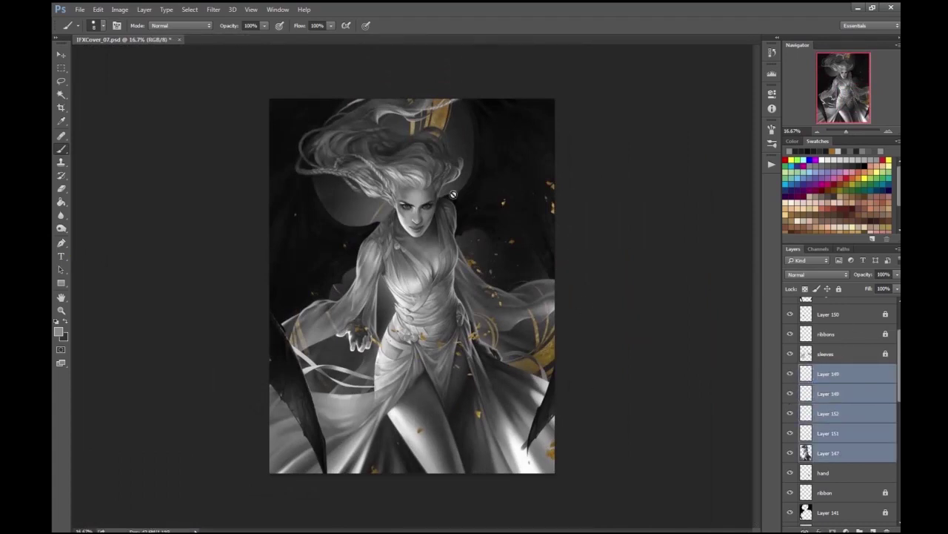
key(ctrl+plus)
key(ctrl+e)
- Hide the sleeves layer and clean up the bare arms on the merged Layer 149 with a size 70 eraser
key(ctrl+plus)
key(ctrl+plus)
key(e)
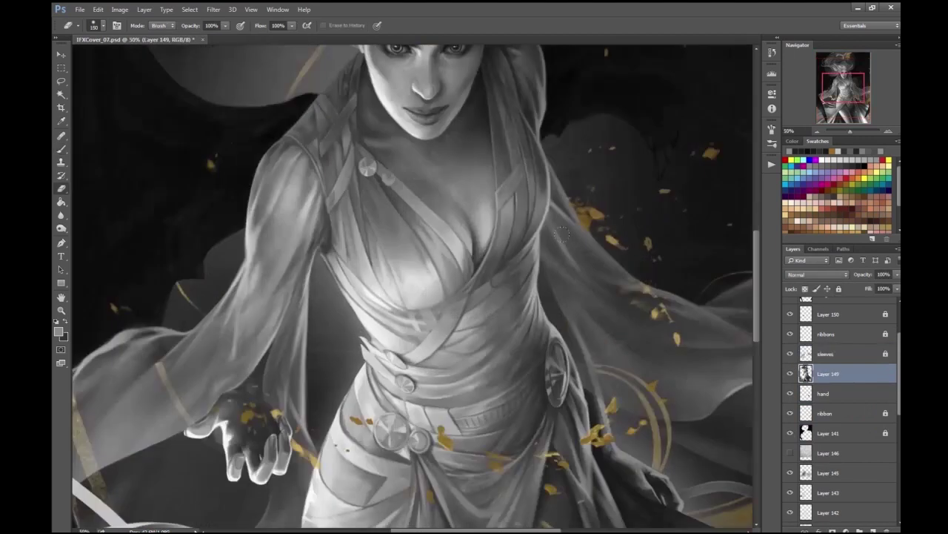
click(790, 353)
click(103, 29)
double_click(264, 400)
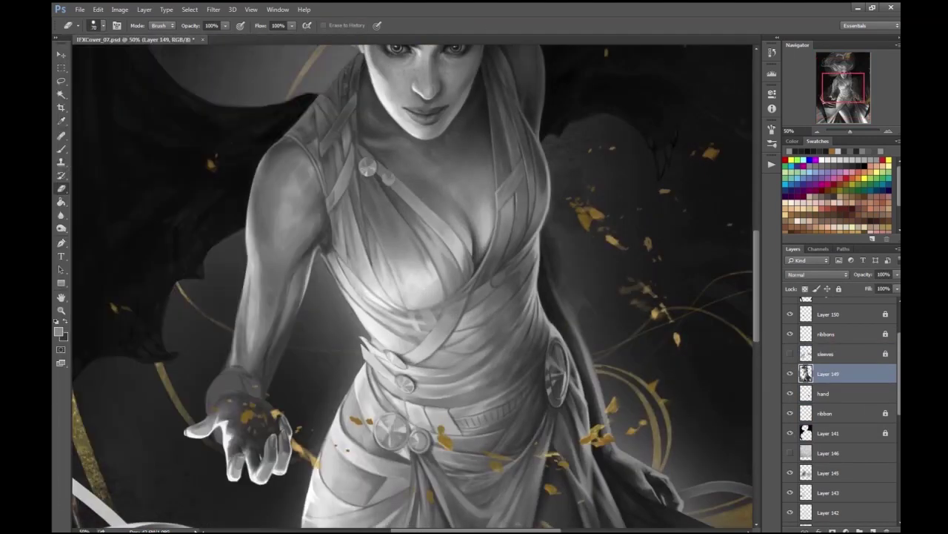
scroll(616, 424, down, 1)
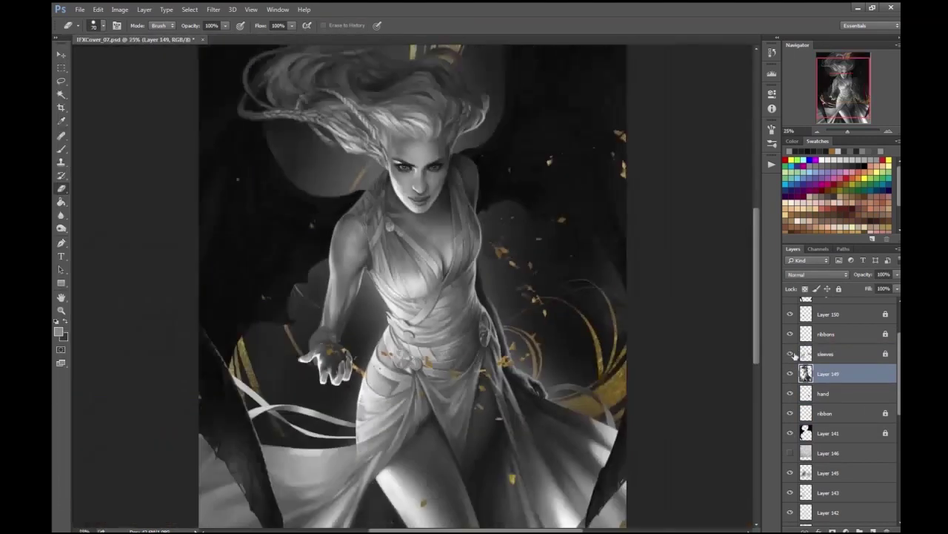
- Show the sleeves layer again and add a new layer clipped to it
key(alt+bracketright)
scroll(654, 357, up, 2)
key(ctrl+shift+alt+n)
key(ctrl+alt+g)
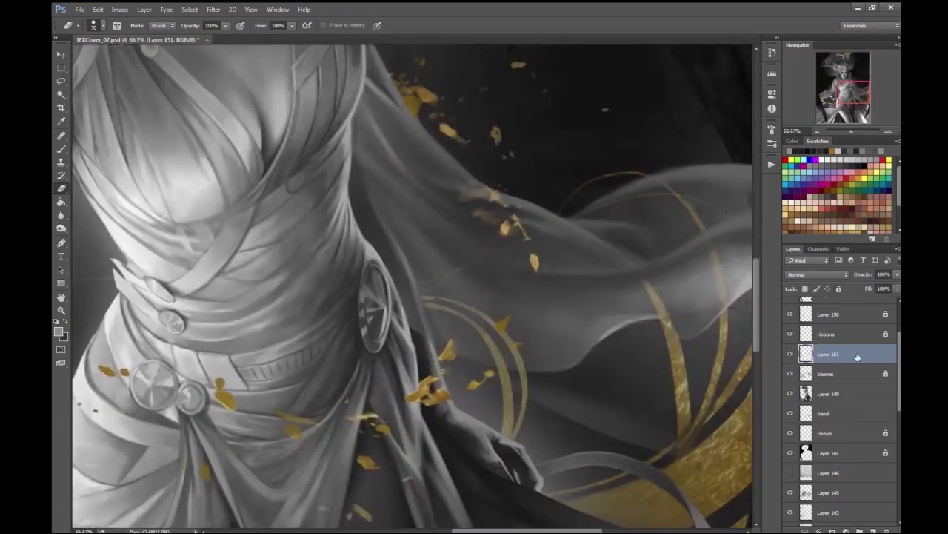
- Paint soft light grey onto the sleeve on the clipped layer with a size 400 brush and soften it with a size 200 eraser
key(b)
click(93, 26)
key(Return)
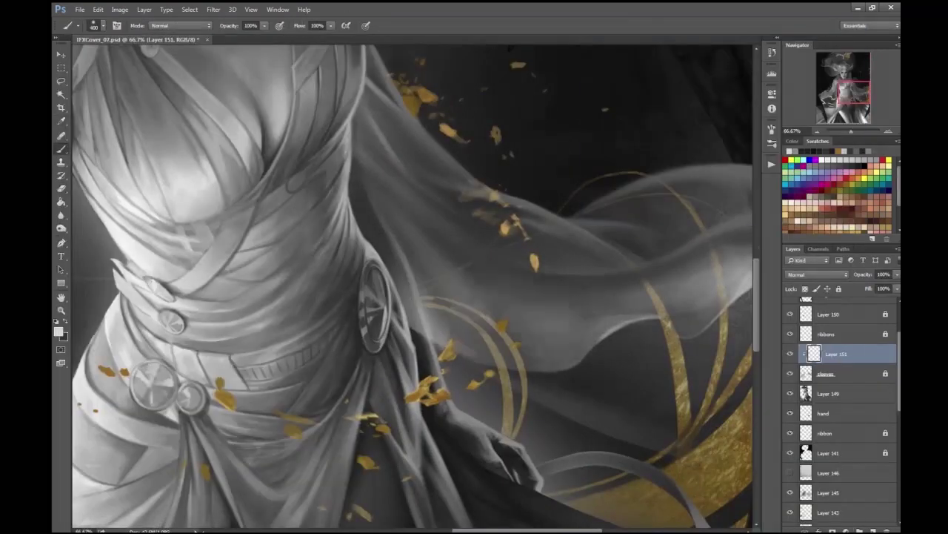
scroll(429, 293, down, 1)
key(e)
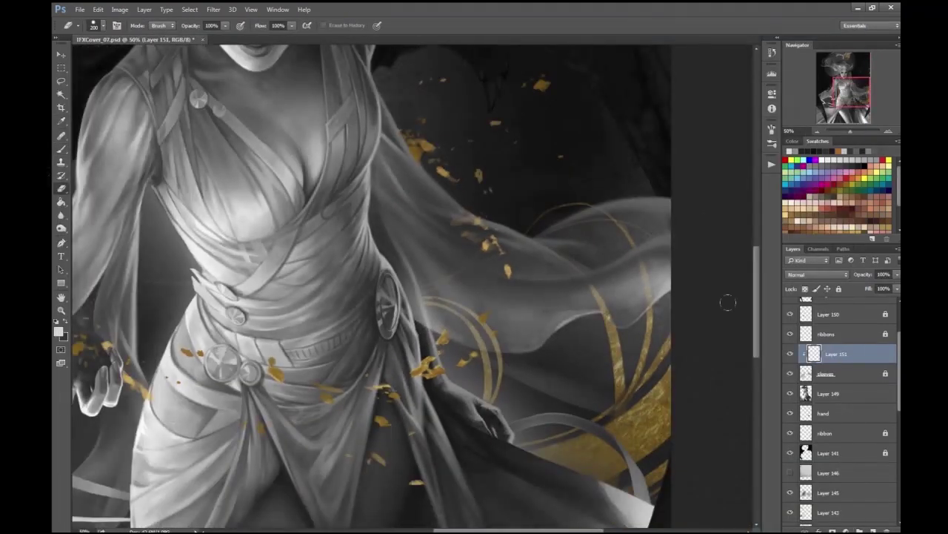
- Merge the clipped light into the sleeves and paint a soft sleeve edge over the shadowed forearm on a new layer
scroll(501, 179, down, 1)
scroll(500, 179, up, 1)
scroll(500, 179, up, 1)
key(b)
mouse_move(326, 282)
mouse_down()
mouse_move(422, 344)
mouse_move(393, 348)
mouse_move(426, 333)
mouse_up()
key(e)
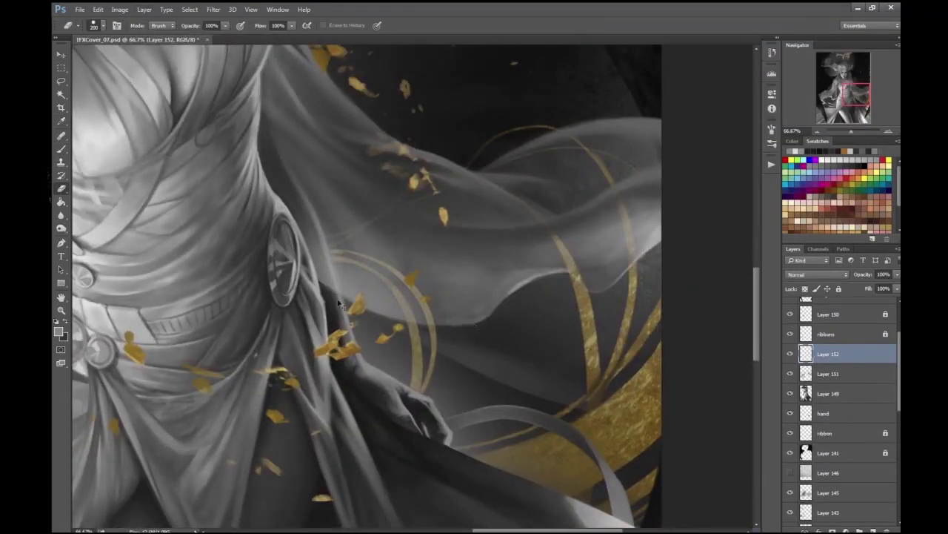
- Merge Layer 152 with the sleeve layer beneath it, Layer 151
scroll(498, 338, down, 1)
scroll(408, 332, down, 3)
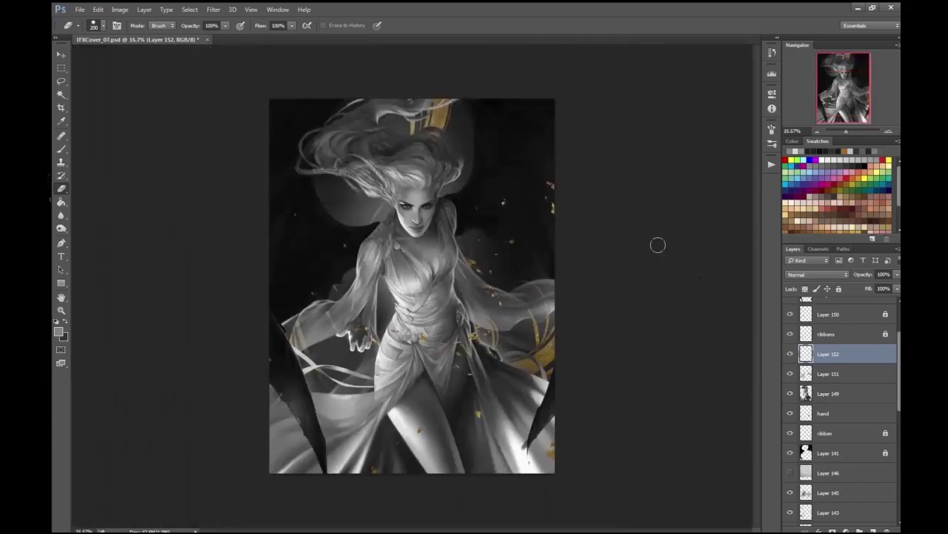
scroll(409, 332, up, 3)
shift+click(829, 373)
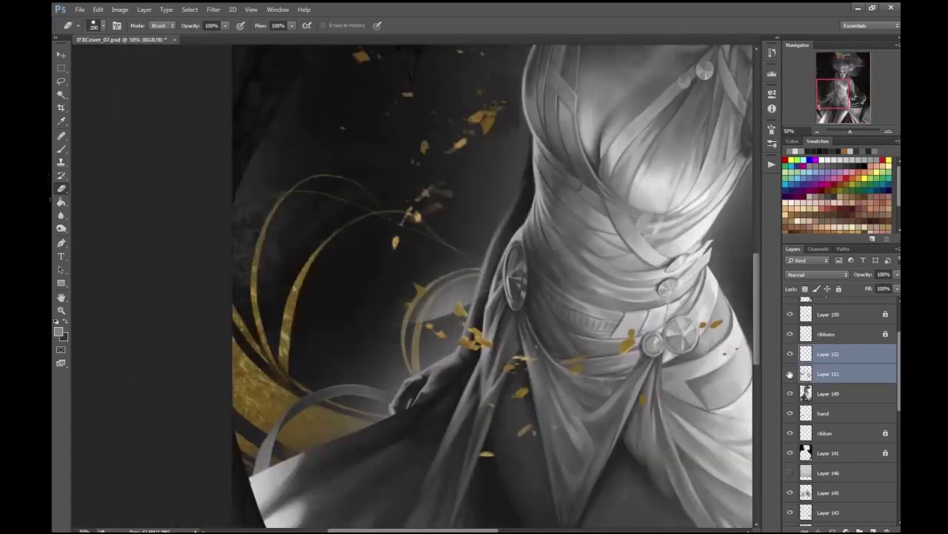
scroll(178, 74, up, 1)
key(ctrl+e)
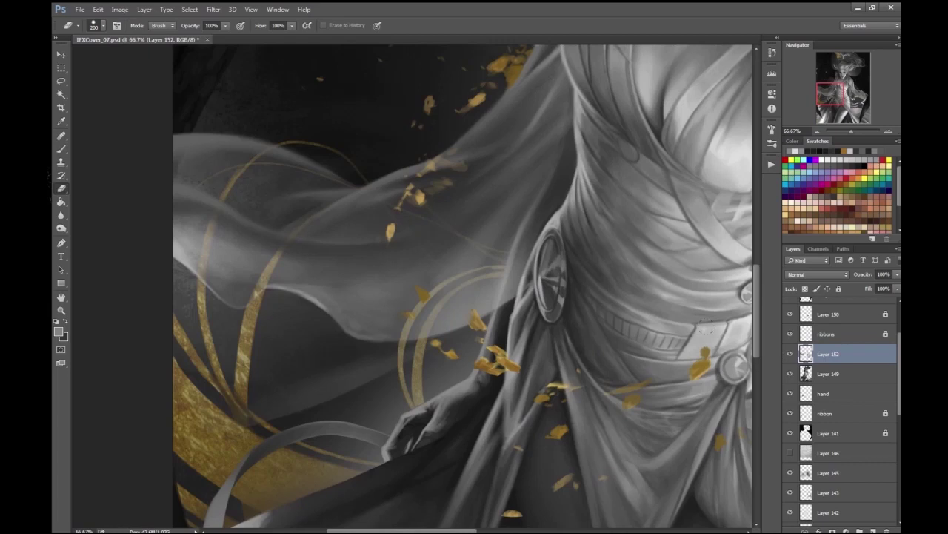
- Lock the merged sleeve layer and Layer 149 and add a new layer between them for painting
click(790, 353)
click(790, 354)
scroll(133, 166, up, 1)
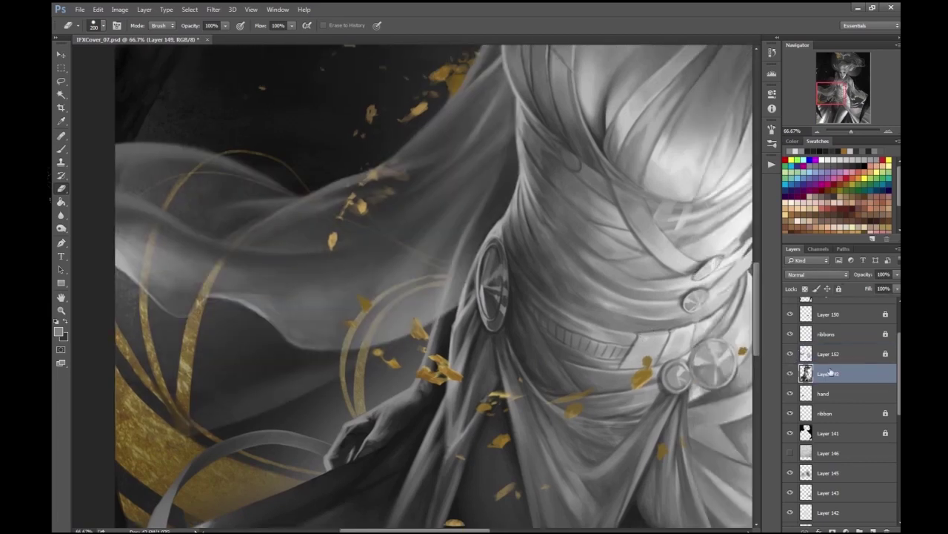
key(ctrl+shift+alt+n)
scroll(133, 167, left, 1)
key(b)
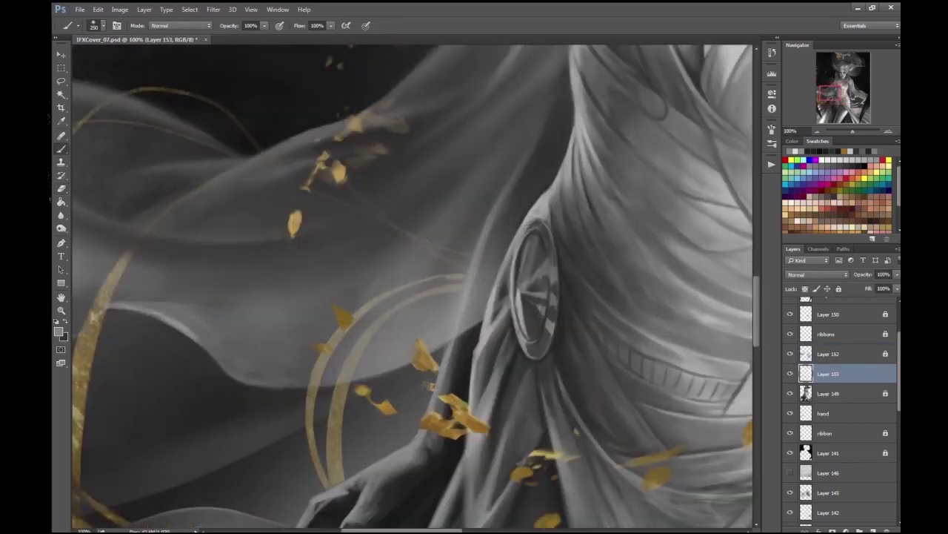
- Choose a light grey and paint fine edge highlights on the hip medallion on Layer 153
scroll(384, 271, right, 4)
scroll(384, 271, down, 1)
key(bracketright)
click(58, 331)
key(Return)
key(h)
drag(349, 376, 388, 364)
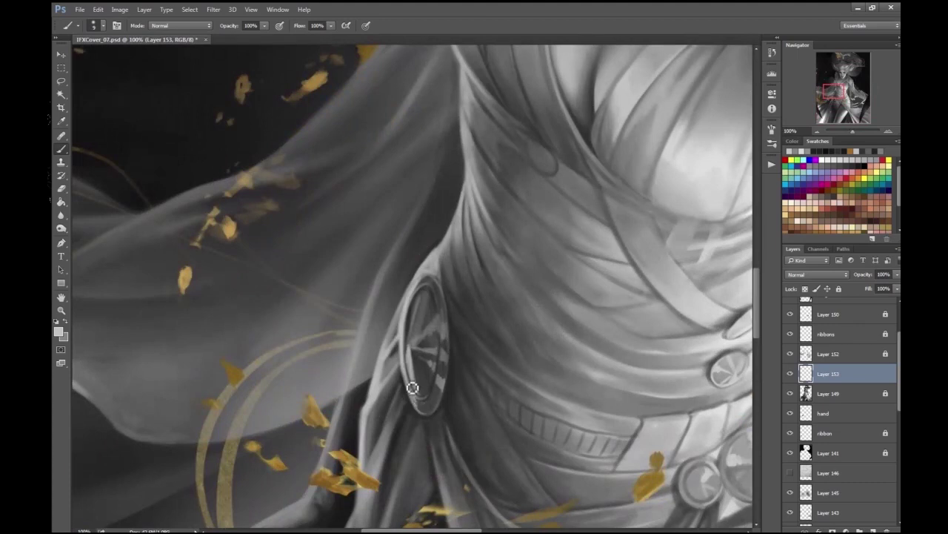
- Add a new layer above Layer 153, paint a light grey fold line below the shadowed hand and soften it with the eraser
key(ctrl+minus)
key(ctrl+minus)
key(ctrl+minus)
key(ctrl+minus)
key(ctrl+minus)
key(ctrl+shift+alt+n)
scroll(459, 349, up, 4)
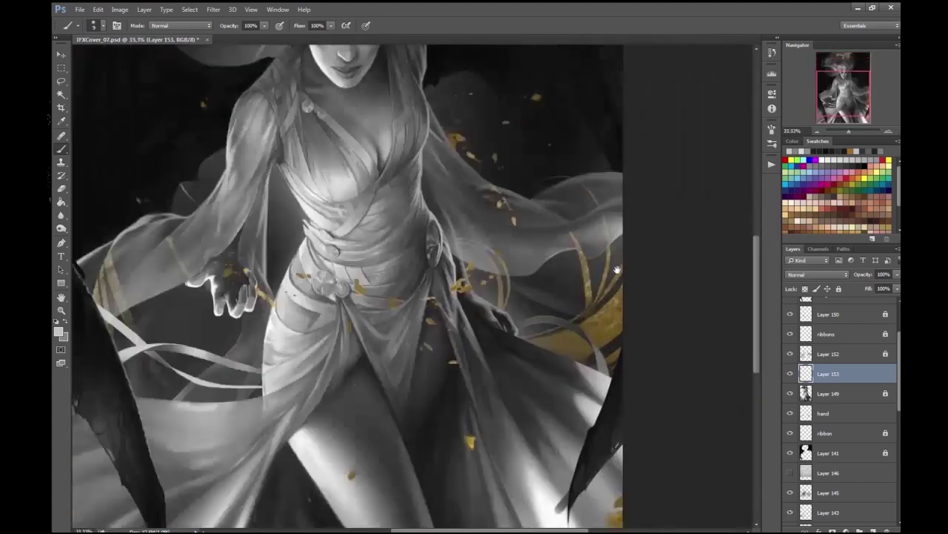
key(ctrl+minus)
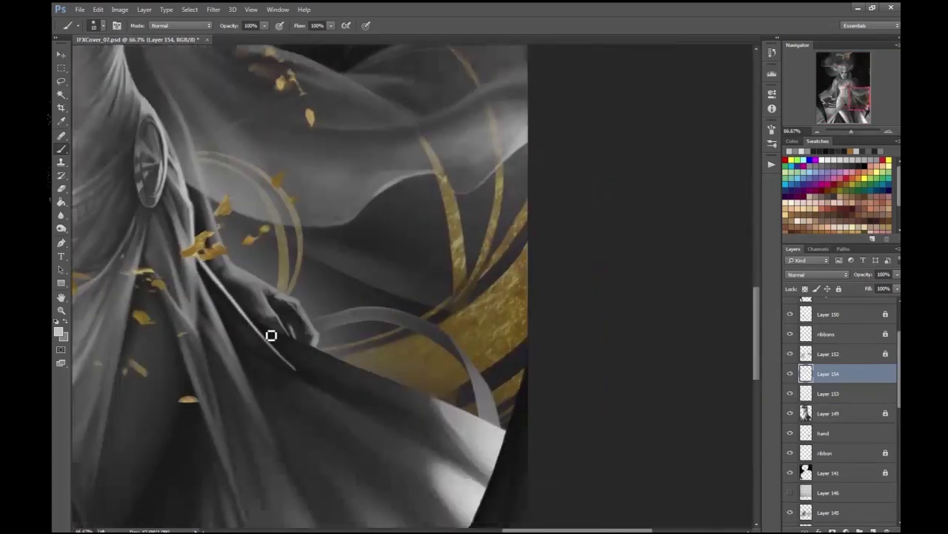
key(ctrl+minus)
key(e)
key(bracketright)
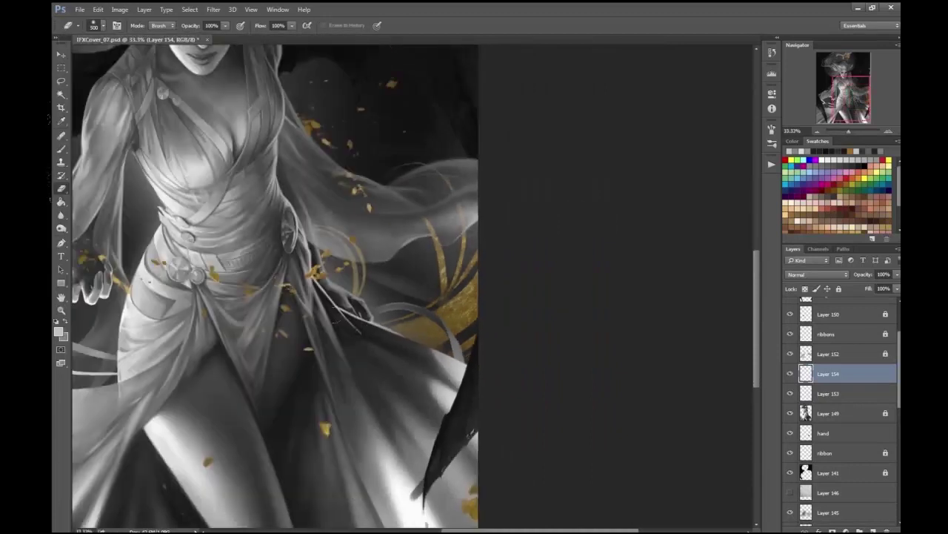
- Extend and blend the light grey drapery folds between the hip and the shadowed hand on Layer 154 with a size 15 brush
key(ctrl+minus)
key(ctrl+minus)
key(ctrl+plus)
key(ctrl+plus)
key(ctrl+plus)
key(ctrl+plus)
key(b)
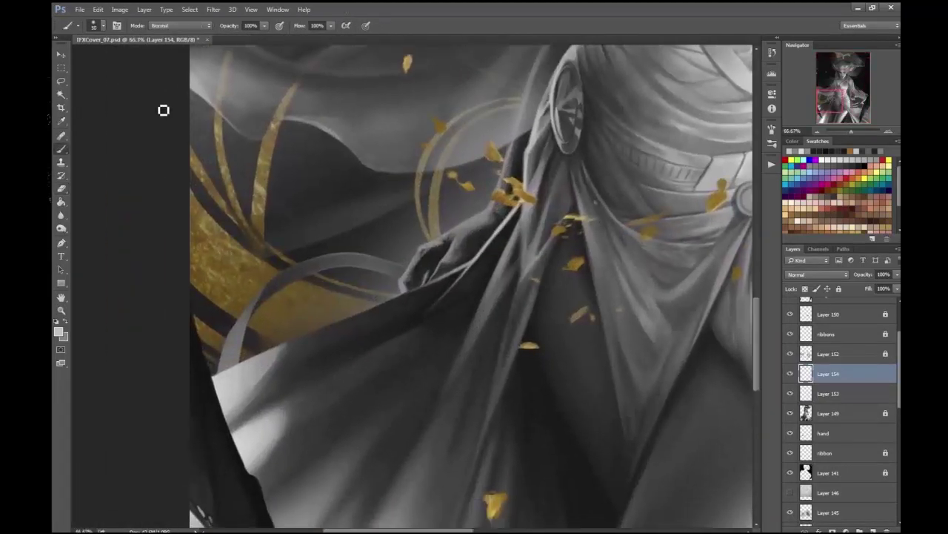
key(ctrl+plus)
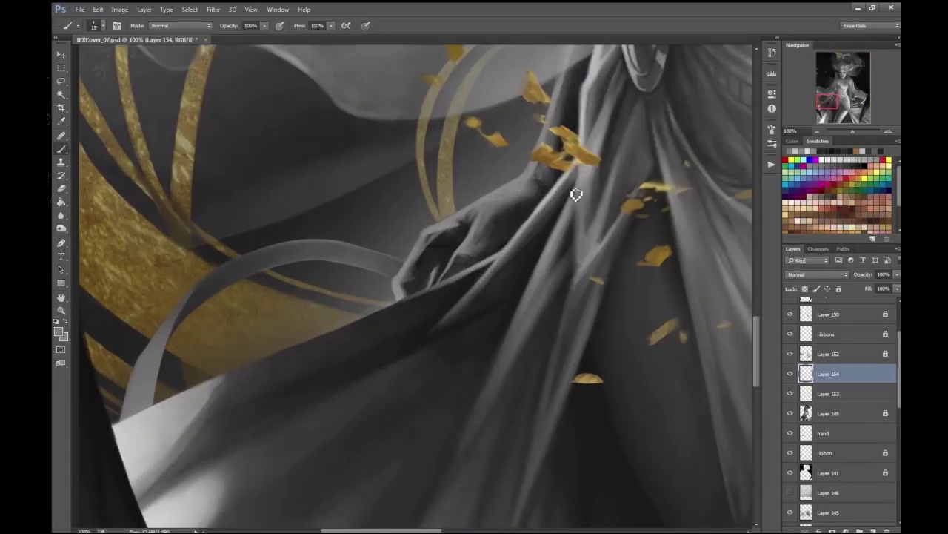
- Blend the grey drapery folds below the shadowed hand on Layer 154 with a size 25 brush
key(ctrl+minus)
key(bracketright)
key(h)
mouse_move(489, 308)
mouse_down()
mouse_move(475, 319)
mouse_move(152, 184)
mouse_move(398, 370)
mouse_up()
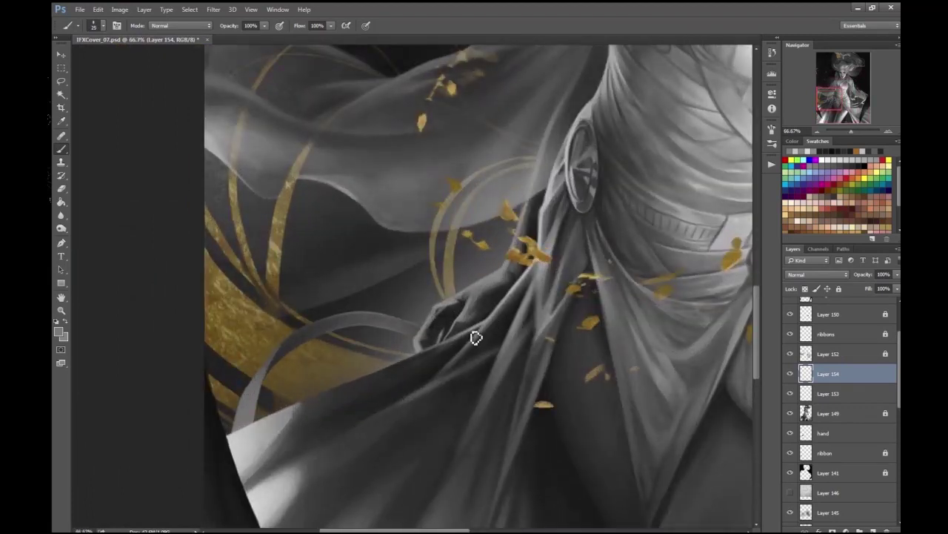
- Merge Layer 154, Layer 153 and Layer 149 into a single figure layer
key(ctrl+minus)
key(ctrl+minus)
key(ctrl+minus)
key(ctrl+minus)
key(e)
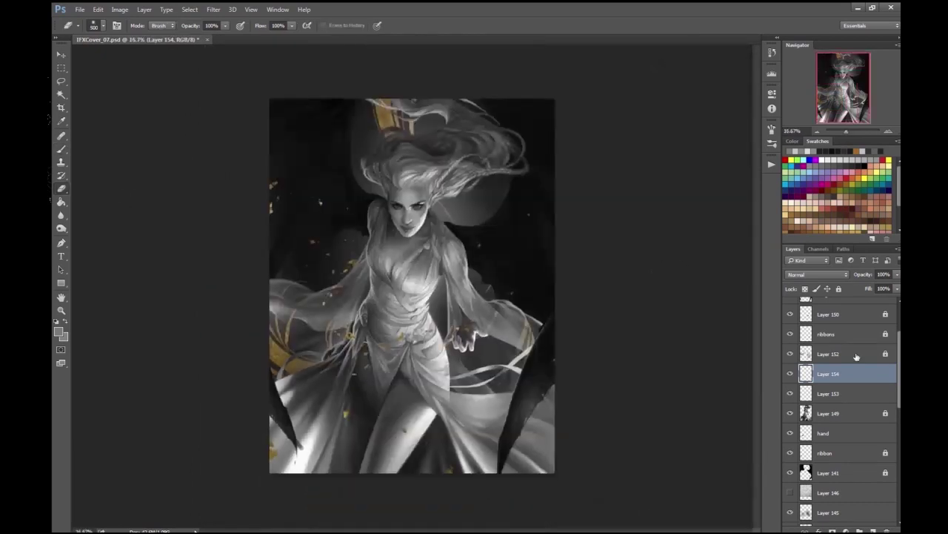
shift+click(852, 394)
key(ctrl+plus)
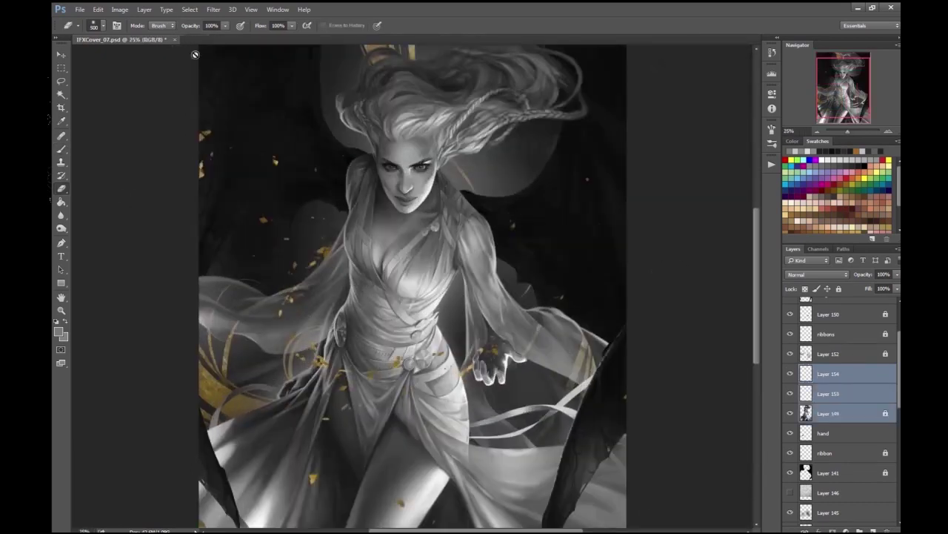
key(ctrl+e)
- Add a new layer above the merged figure layer, clip it to that layer and set its blend mode to Overlay
right_click(845, 373)
click(741, 188)
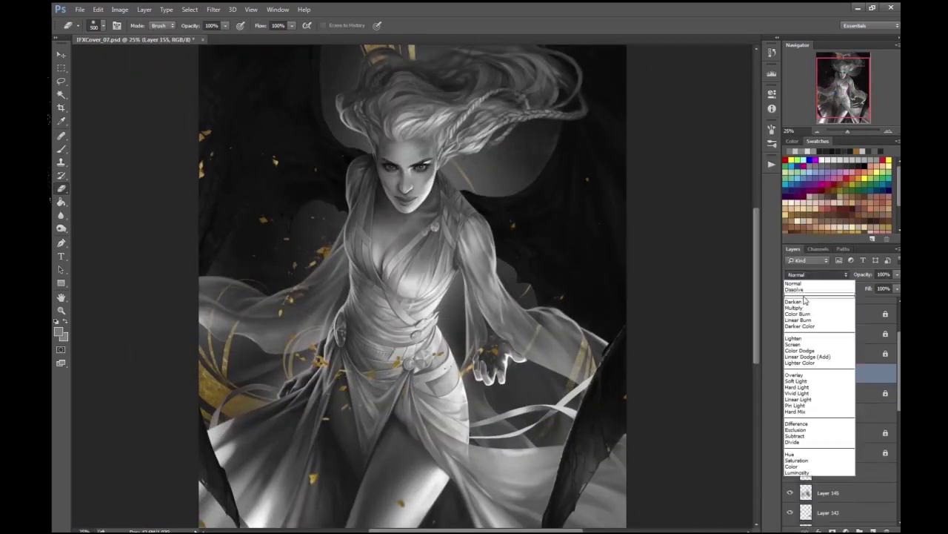
key(shift+alt+o)
- Pick a light grey and brush soft highlights over the sleeve and hip on Overlay Layer 155, enlarging the brush to size 125
key(b)
key(ctrl+plus)
key(Return)
drag(303, 266, 341, 341)
key(ctrl+minus)
key(bracketright)
key(bracketright)
key(bracketright)
key(bracketright)
key(ctrl+minus)
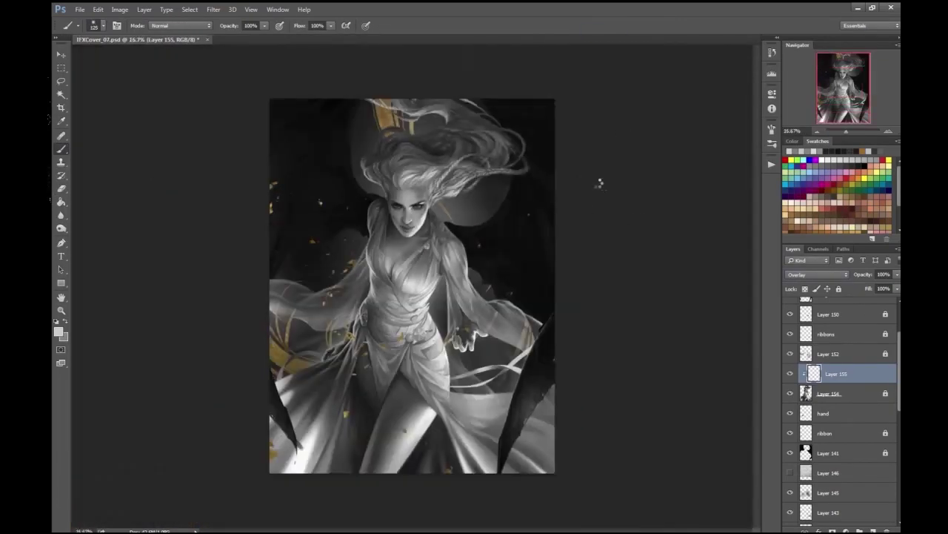
- Refine the Overlay highlights on the sleeves and torso with smaller brushes of size 80 and 70
key(ctrl+plus)
key(ctrl+plus)
key(bracketleft)
key(bracketleft)
key(bracketleft)
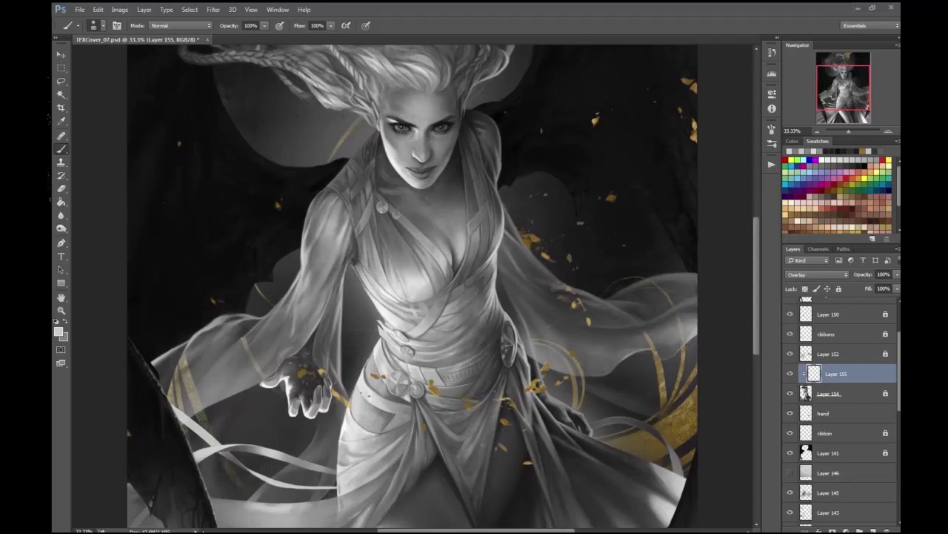
scroll(408, 289, down, 2)
key(bracketright)
key(bracketright)
key(bracketright)
key(bracketright)
key(bracketright)
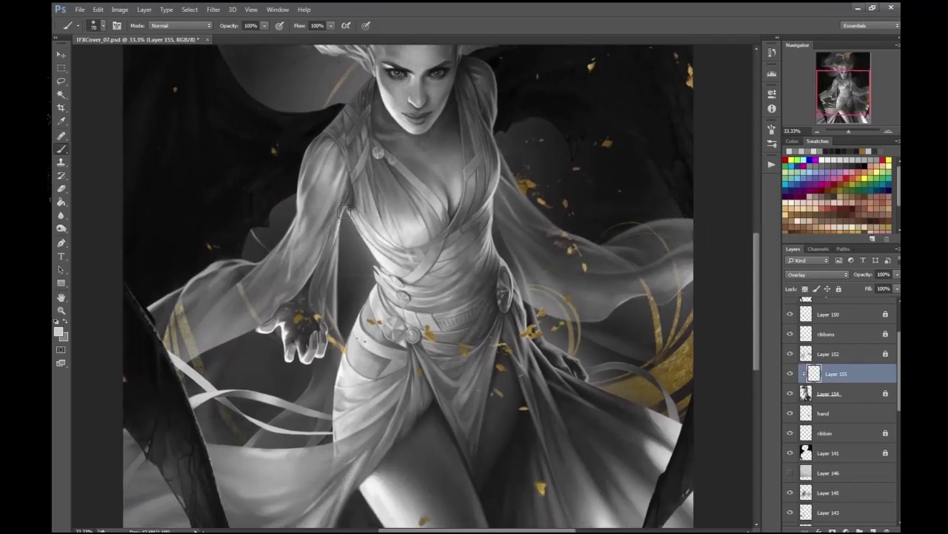
- Brush a broad soft glow over the waist and skirt on Layer 155 with a size 600 brush
key(ctrl+minus)
key(ctrl+plus)
key(ctrl+plus)
key(bracketright)
key(bracketright)
key(bracketright)
key(bracketright)
key(bracketright)
key(bracketright)
key(bracketright)
key(bracketright)
key(bracketright)
key(bracketright)
key(bracketright)
key(bracketright)
key(ctrl+minus)
key(ctrl+minus)
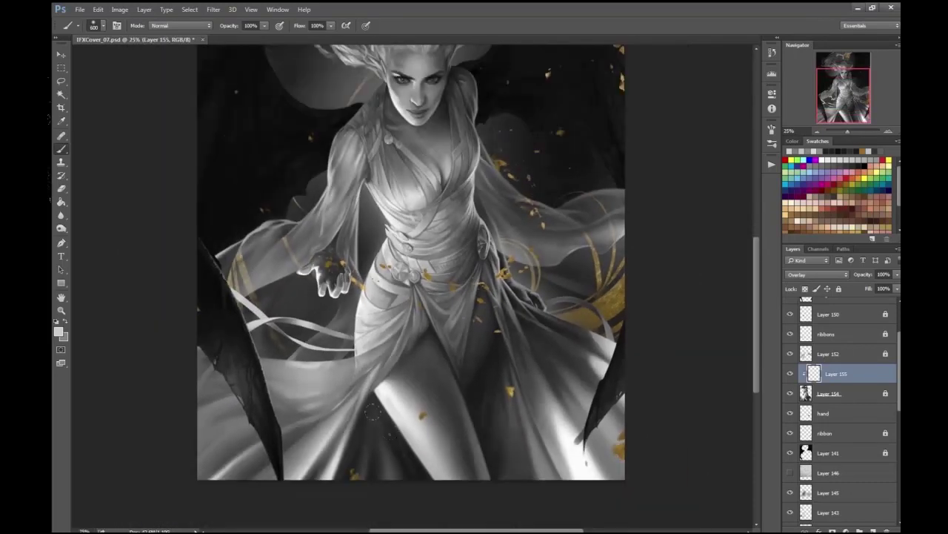
- Add soft light to the head and shoulder area on Layer 155 with the brush reduced to size 125
key(ctrl+minus)
key(bracketleft)
key(bracketleft)
key(bracketleft)
key(bracketleft)
key(ctrl+plus)
key(ctrl+plus)
key(ctrl+plus)
key(bracketleft)
key(bracketleft)
key(bracketleft)
key(bracketleft)
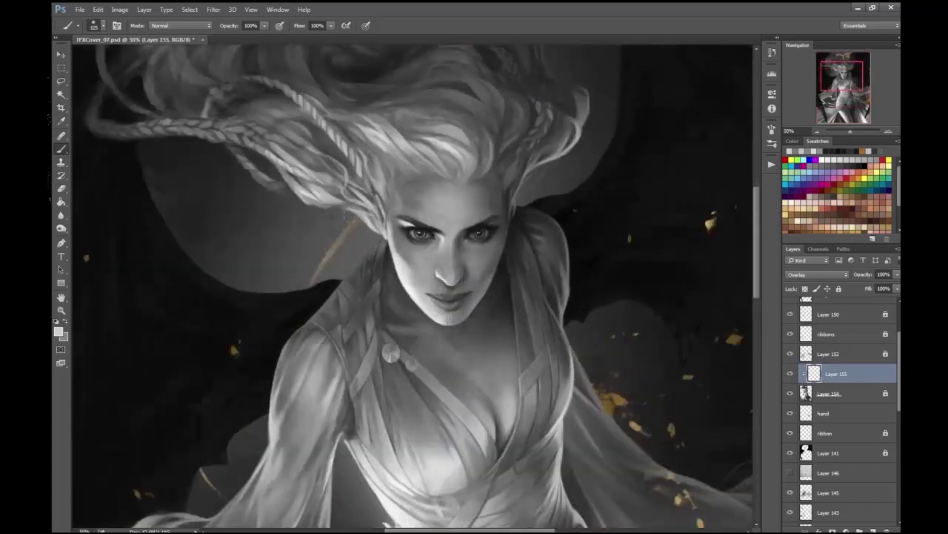
- Touch up the Overlay lighting across the whole figure with brushes of size 90 and 150
key(ctrl+minus)
key(bracketleft)
key(bracketleft)
key(ctrl+minus)
key(ctrl+minus)
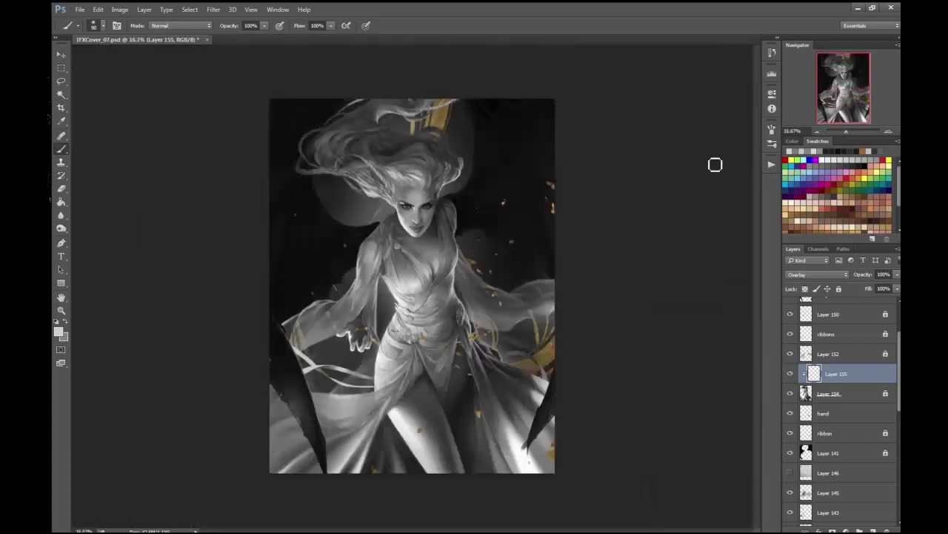
key(ctrl+plus)
key(bracketright)
key(bracketright)
key(bracketright)
key(ctrl+minus)
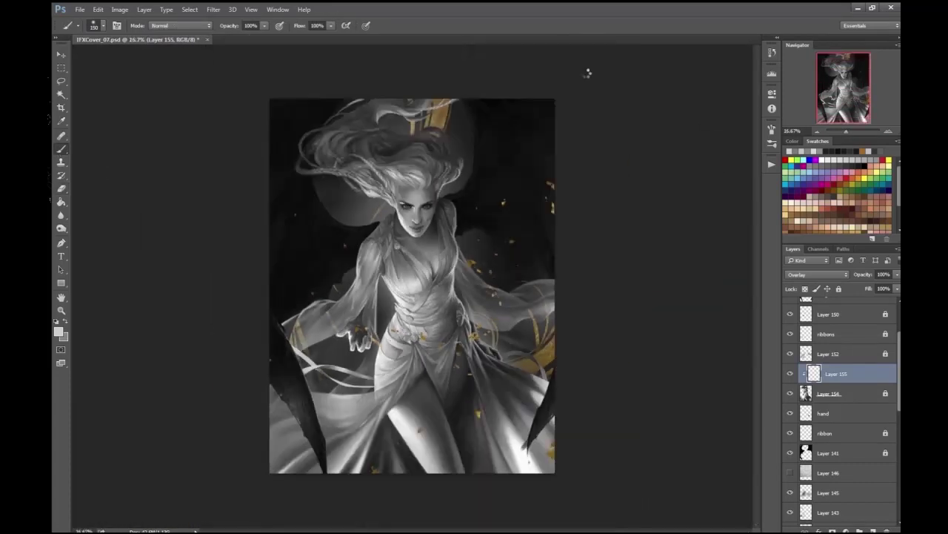
- Flip the view back and brush wide, faint light over the figure on Layer 155 with a size 600 brush
key(ctrl+plus)
key(ctrl+plus)
key(h)
key(ctrl+minus)
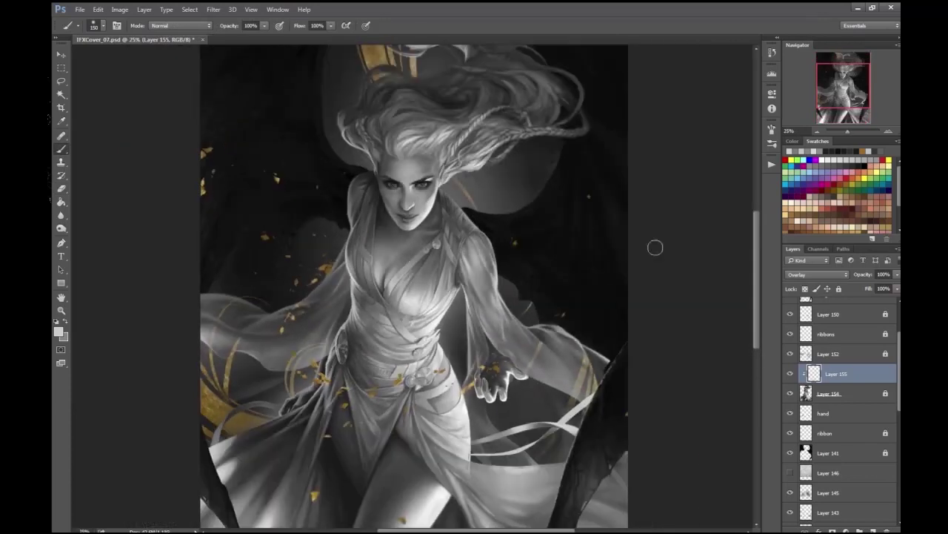
key(ctrl+minus)
key(bracketright)
key(bracketright)
key(bracketright)
key(bracketright)
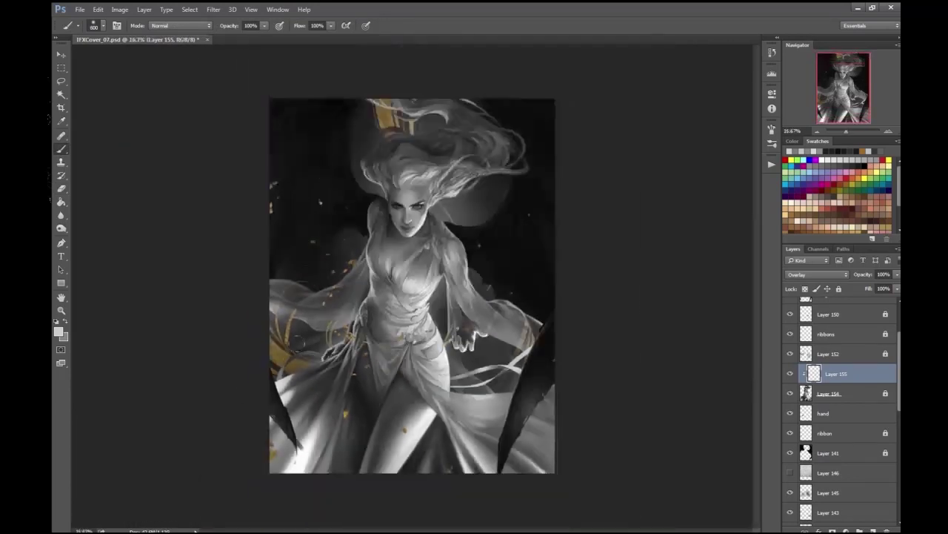
- Soften the excess Overlay light on Layer 155 with the eraser at size 400 and 175
key(ctrl+plus)
key(ctrl+plus)
key(e)
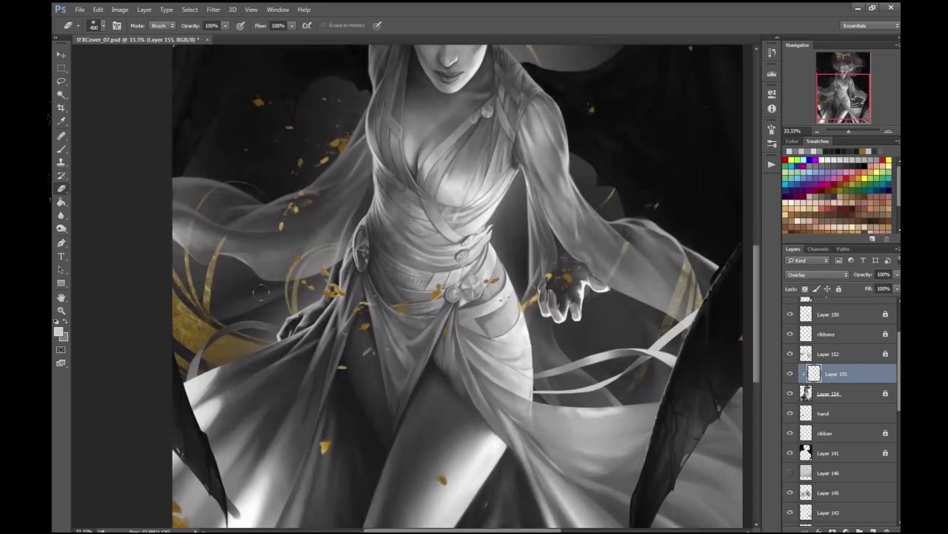
key(bracketleft)
key(bracketleft)
key(bracketleft)
key(bracketleft)
key(bracketleft)
key(ctrl+minus)
key(ctrl+minus)
key(h)
key(ctrl+plus)
key(ctrl+plus)
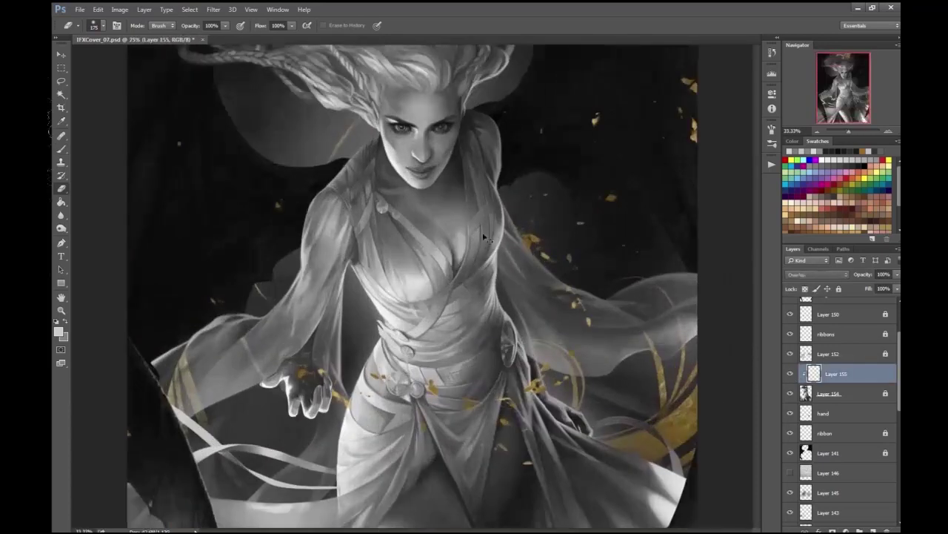
- Check the whole figure and merge Overlay Layer 155 with the figure layer it is clipped to
key(ctrl+minus)
key(ctrl+minus)
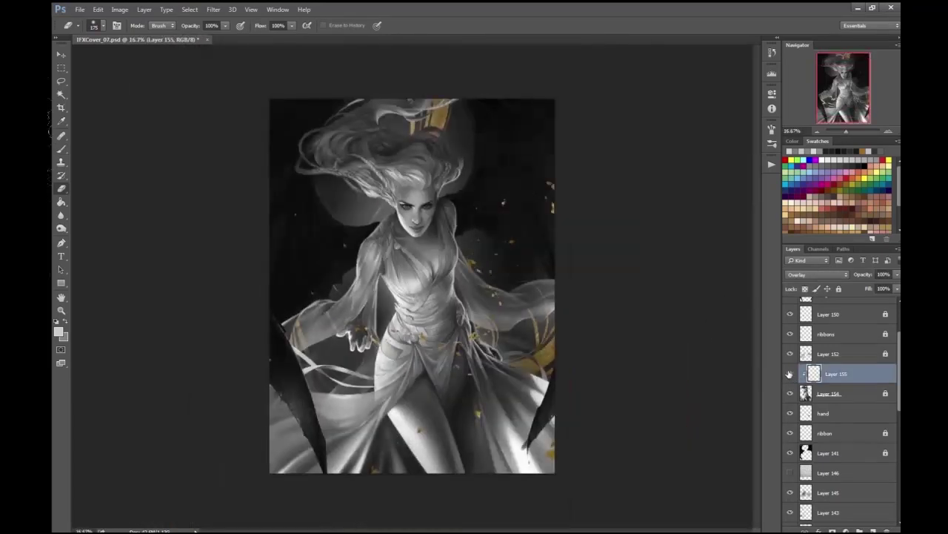
key(ctrl+e)
- Choose another eraser brush preset and add a new layer above Layer 155 for refining the shadowed hand
key(ctrl+plus)
key(ctrl+plus)
key(ctrl+plus)
key(ctrl+plus)
key(ctrl+plus)
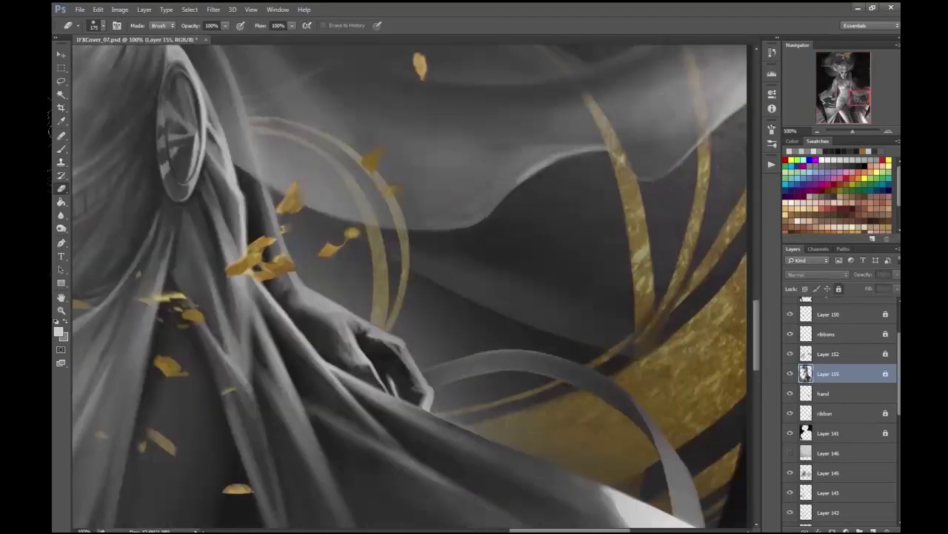
click(78, 25)
double_click(139, 160)
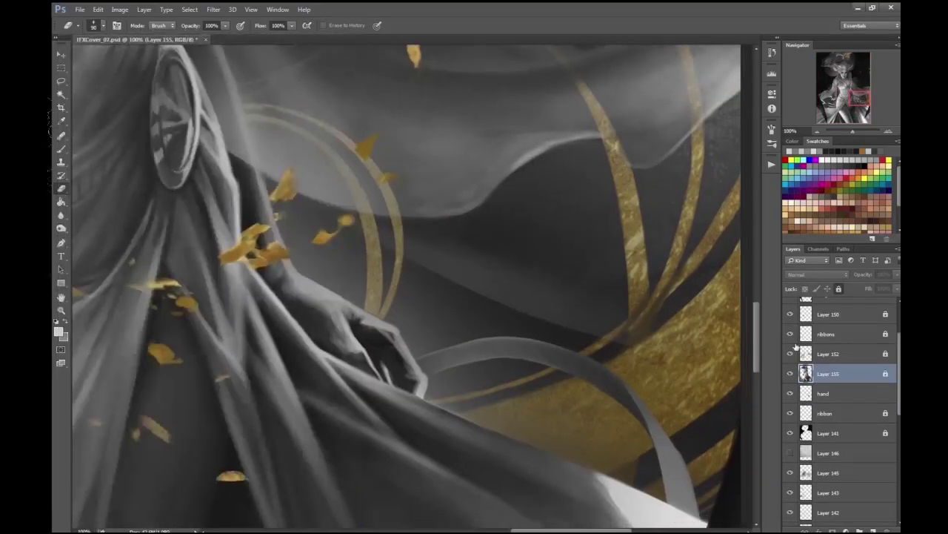
key(ctrl+shift+alt+n)
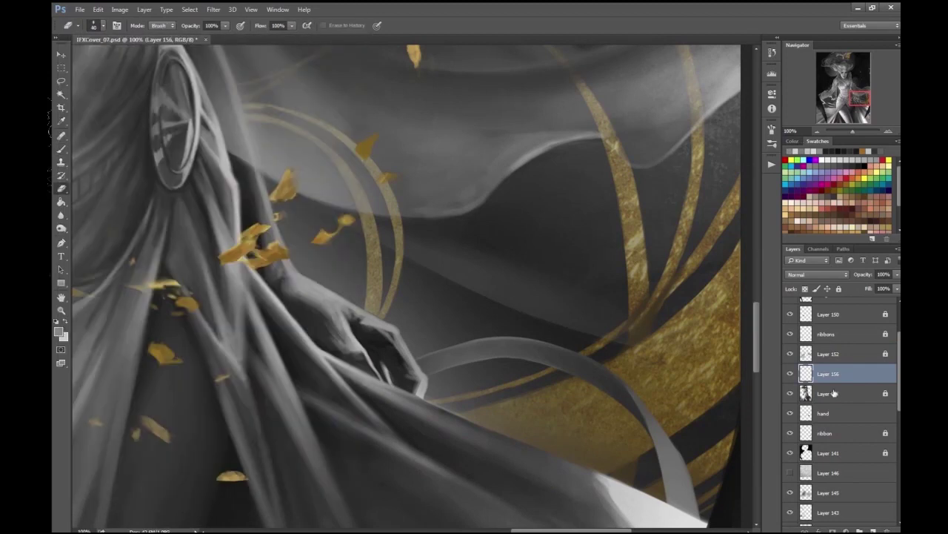
- Sample a dark grey and paint the shadows in the palm and between the fingers on Layer 156 with size 15 and 25 brushes
double_click(824, 413)
click(799, 376)
key(ctrl+plus)
key(i)
click(343, 381)
key(Return)
key(b)
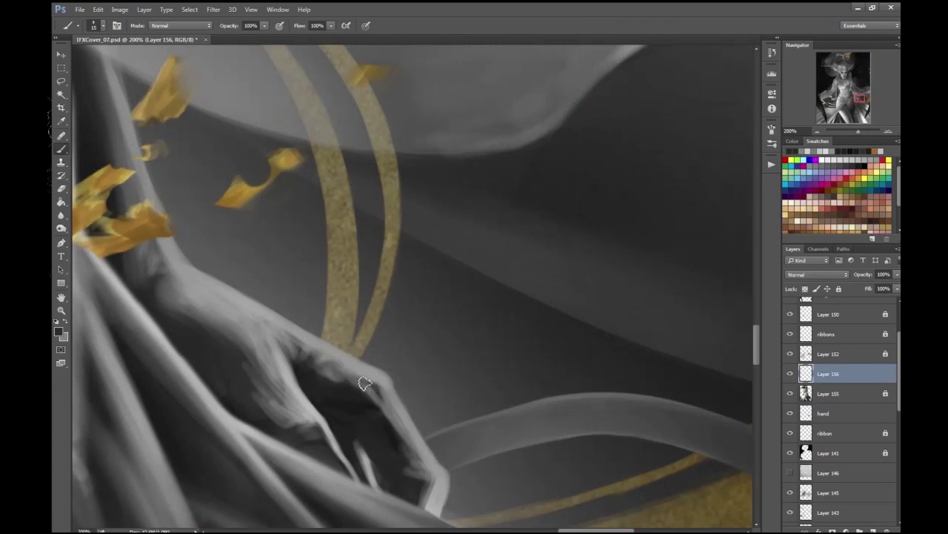
key(bracketright)
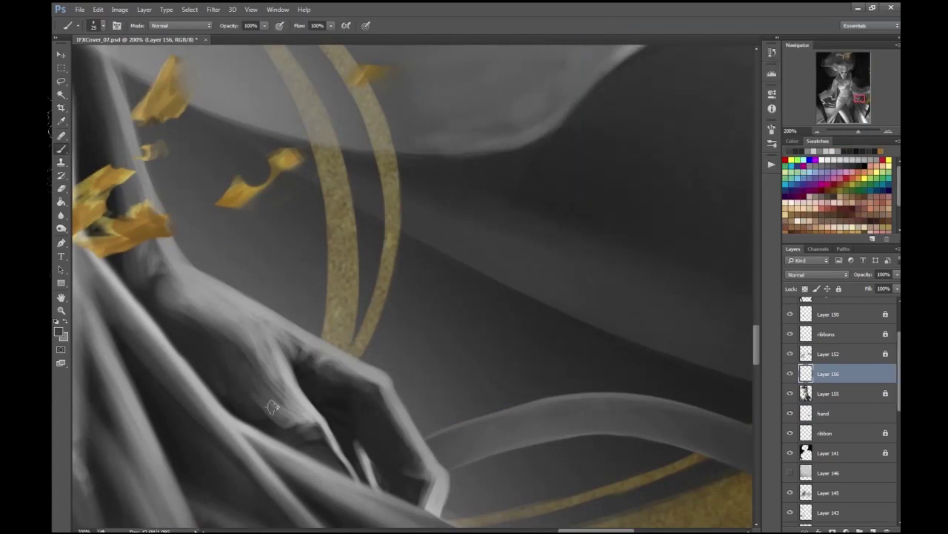
drag(408, 484, 269, 336)
key(bracketleft)
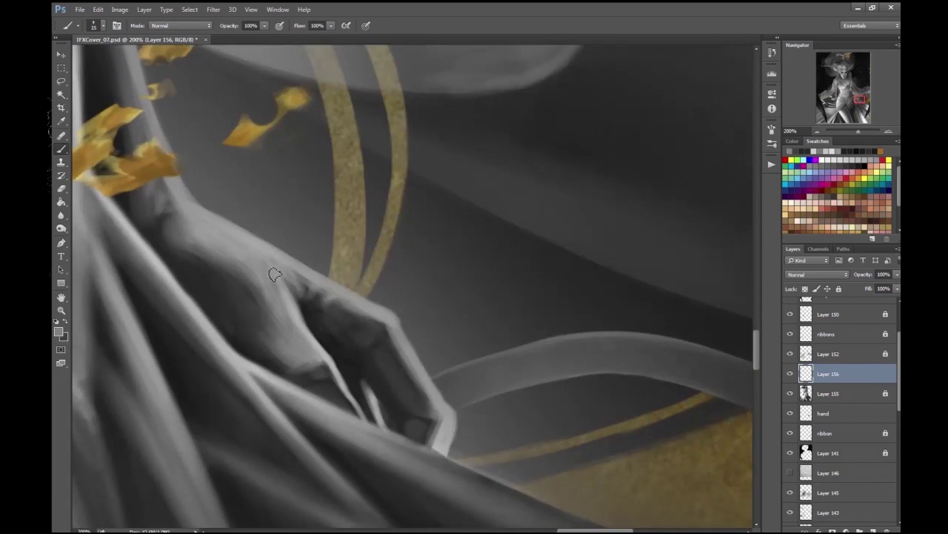
- Shape the back of the shadowed hand and its wrist with mid and dark greys on Layer 156
key(Return)
key(ctrl+minus)
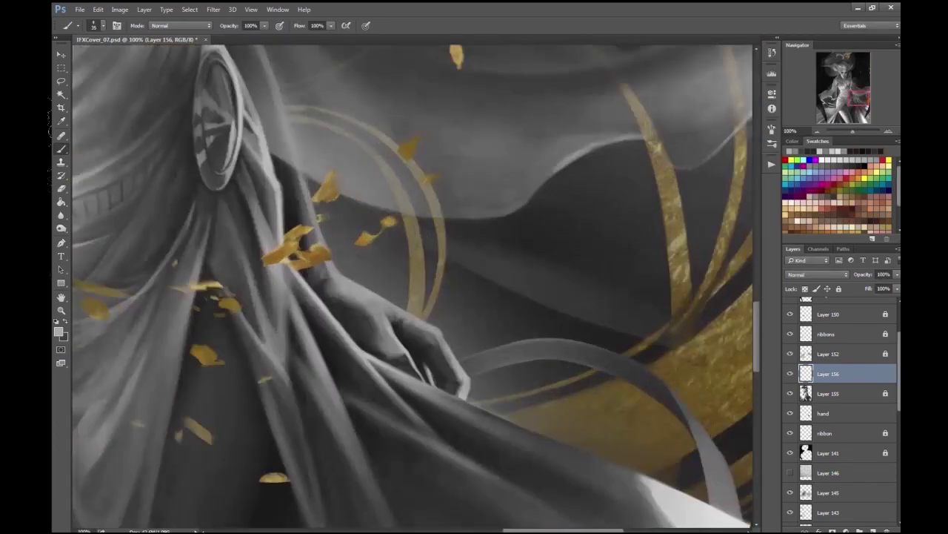
key(ctrl+minus)
drag(502, 393, 589, 226)
key(Escape)
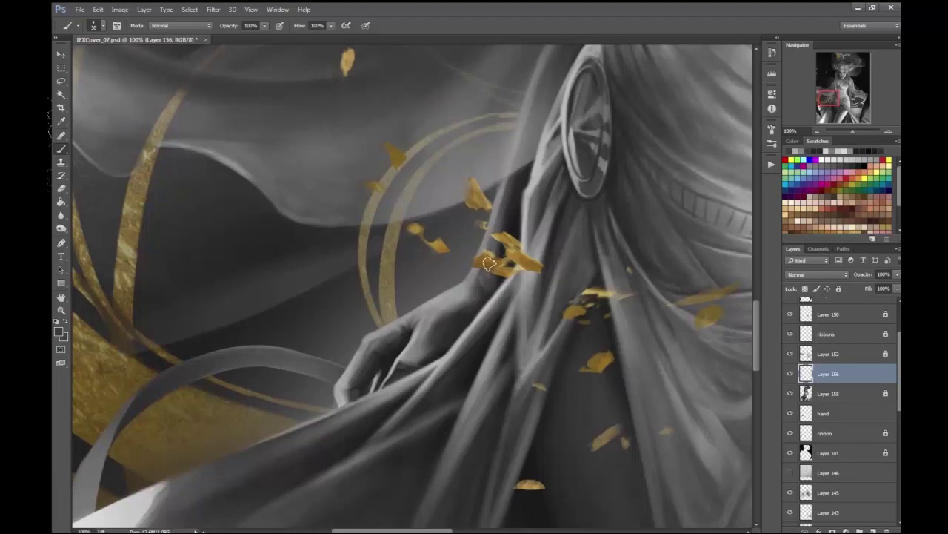
key(Escape)
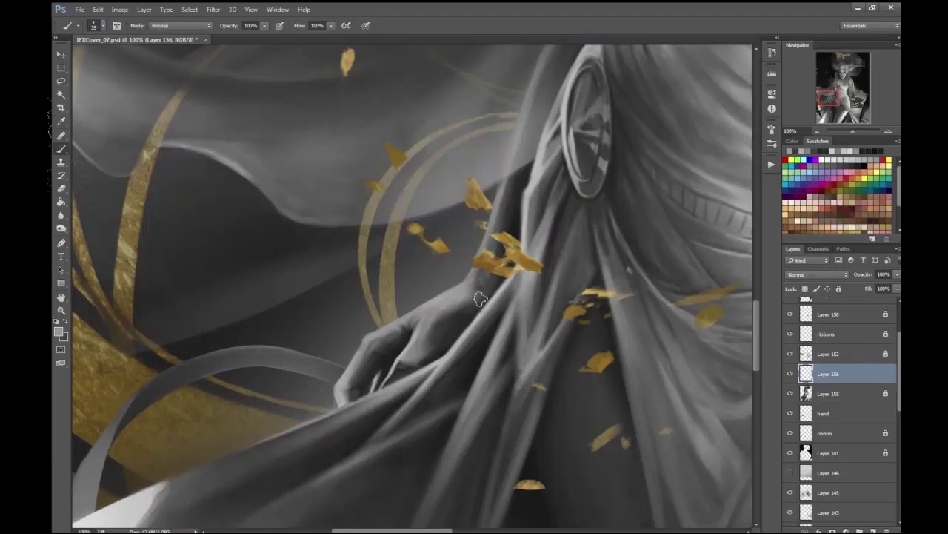
- Save the illustration and touch up the fingers of the shadowed hand with a fine brush on Layer 156
key(ctrl+0)
key(ctrl+s)
drag(308, 343, 482, 343)
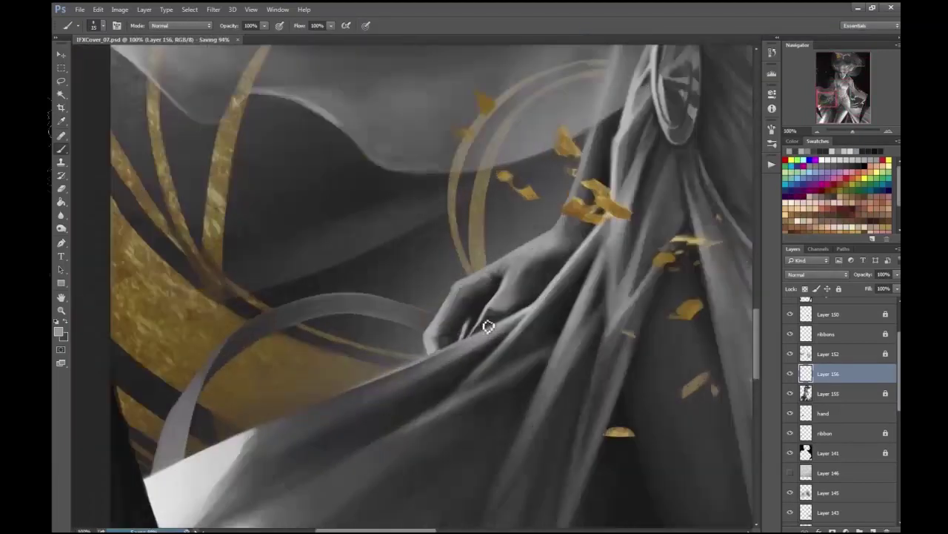
drag(504, 296, 456, 335)
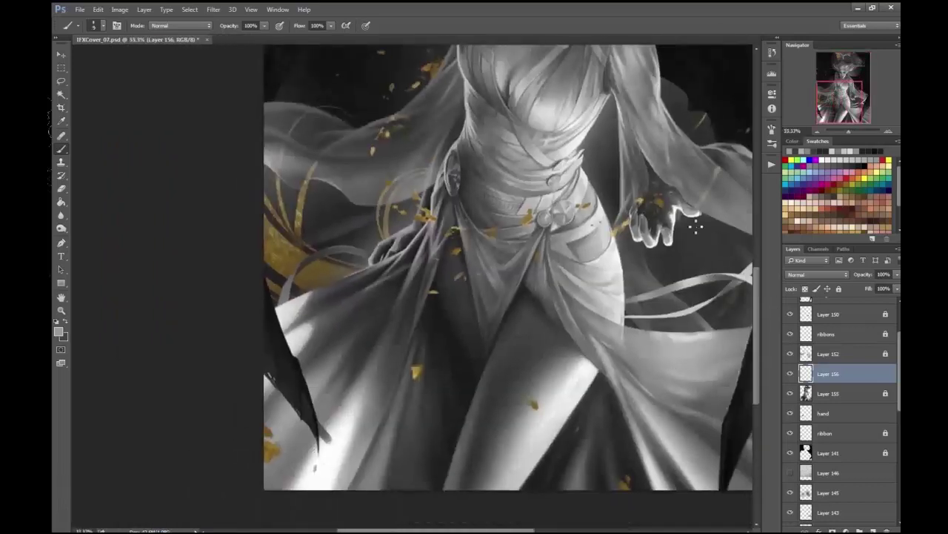
key(Escape)
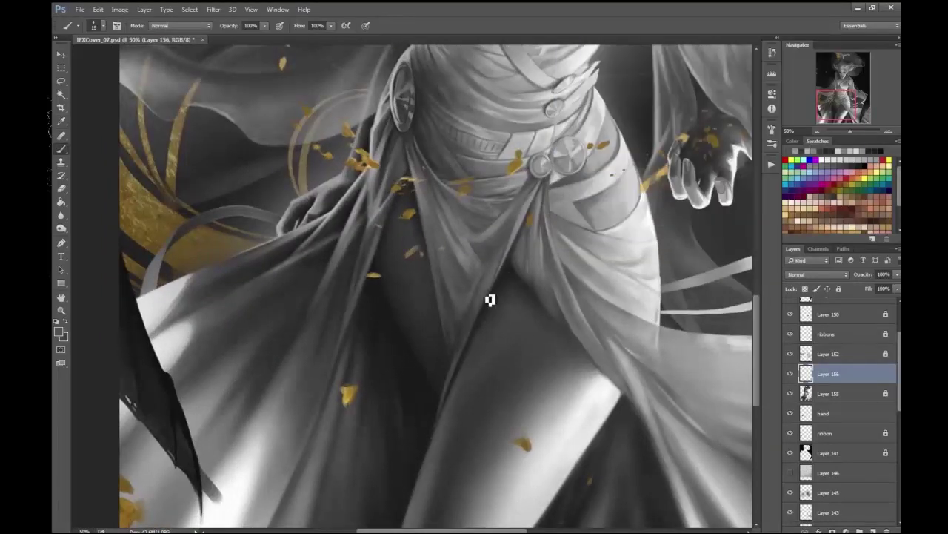
- Add a new layer above Layer 156, choose another brush preset and paint light grey on the billowing skirt beside the dark blade
drag(456, 392, 723, 227)
key(ctrl+shift+alt+n)
click(95, 25)
double_click(116, 121)
key(ctrl+j)
drag(333, 304, 555, 207)
- Erase along the billowing skirt's upper edge on Layer 152 with Layer 157 hidden, then show and select Layer 157
key(e)
click(94, 25)
key(Escape)
click(790, 374)
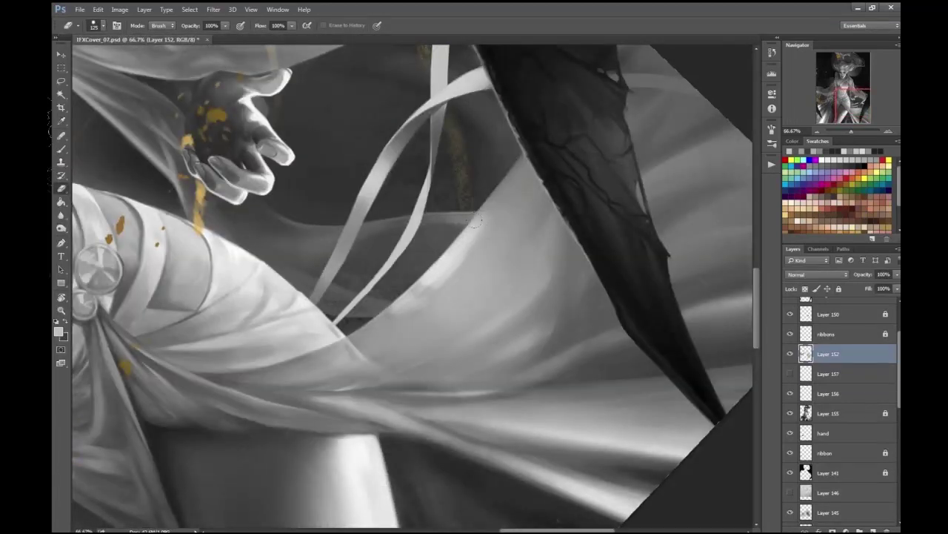
click(790, 374)
click(844, 374)
- Smooth the light tones of the billowing skirt below the ribbons on Layer 157 with a size 150 eraser
key(])
drag(400, 204, 333, 315)
drag(407, 256, 482, 170)
key(ctrl+plus)
mouse_move(319, 359)
mouse_down()
mouse_move(460, 215)
mouse_move(478, 91)
mouse_up()
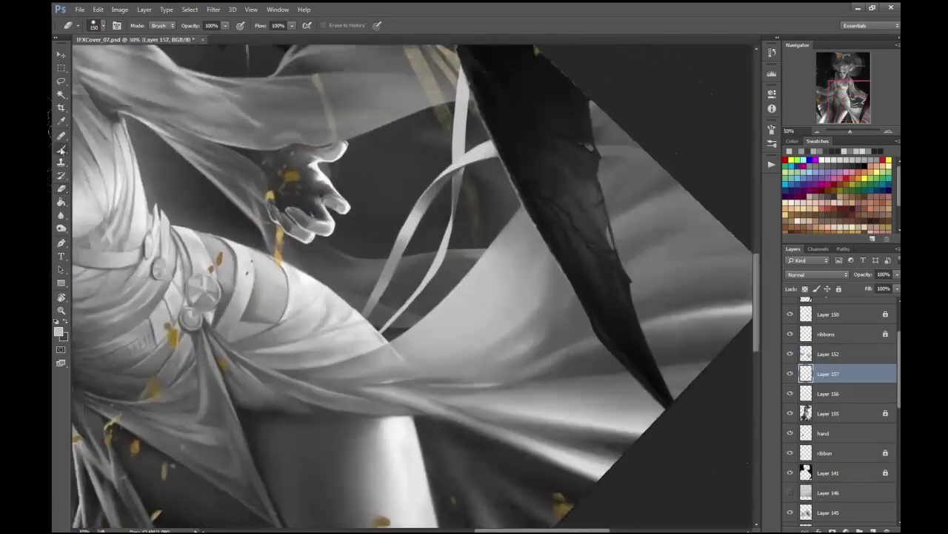
- Pick a near-white colour, brighten the billowing skirt on Layer 157 and clean its upper edge with the eraser
click(59, 331)
key(Return)
key(e)
drag(496, 219, 433, 245)
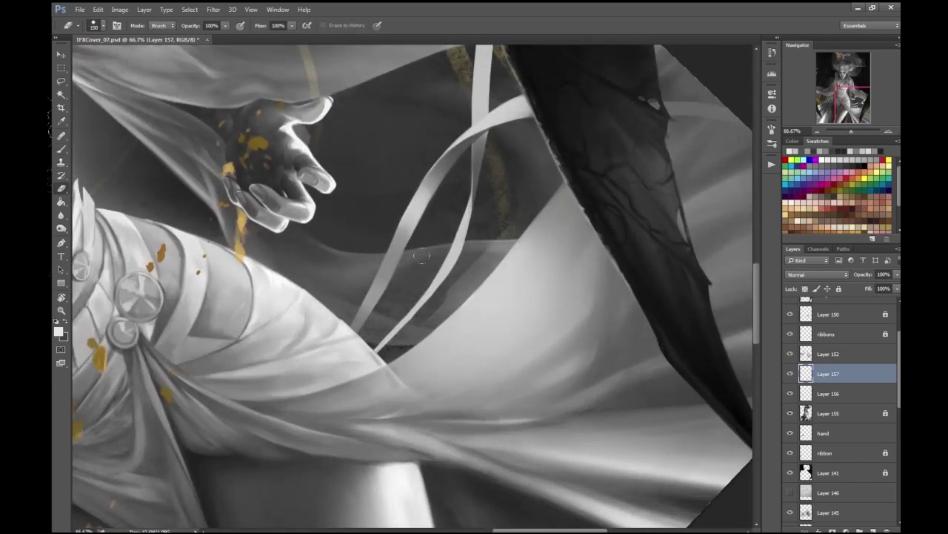
- Erase excess brightness around the skirt edge on Layer 157, switching to a soft size 500 eraser preset
drag(423, 326, 445, 238)
key(ctrl+0)
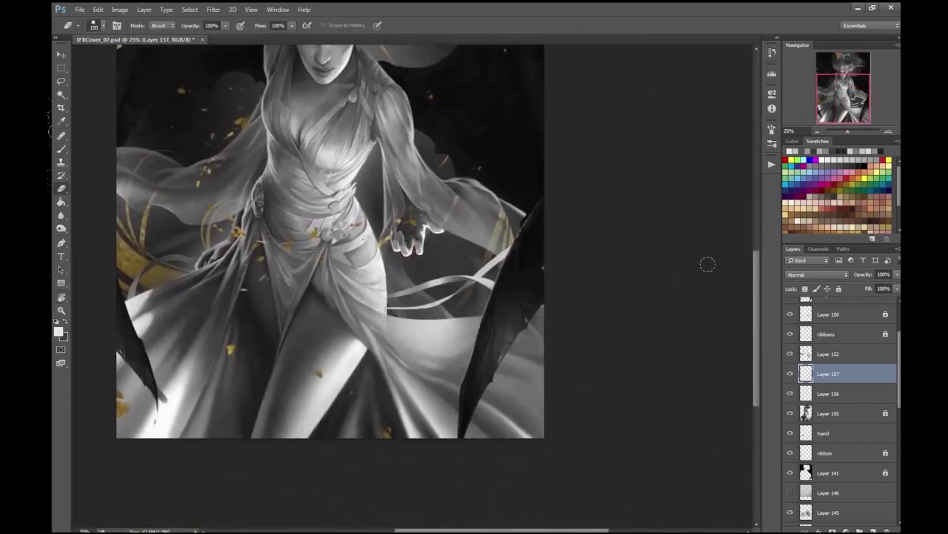
key(ctrl+plus)
key(ctrl+plus)
click(94, 26)
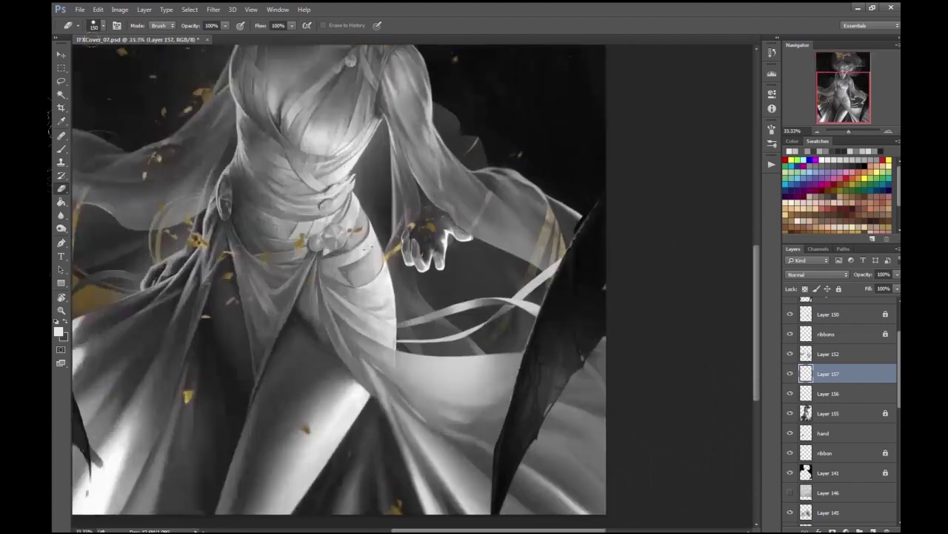
double_click(111, 142)
key(ctrl+minus)
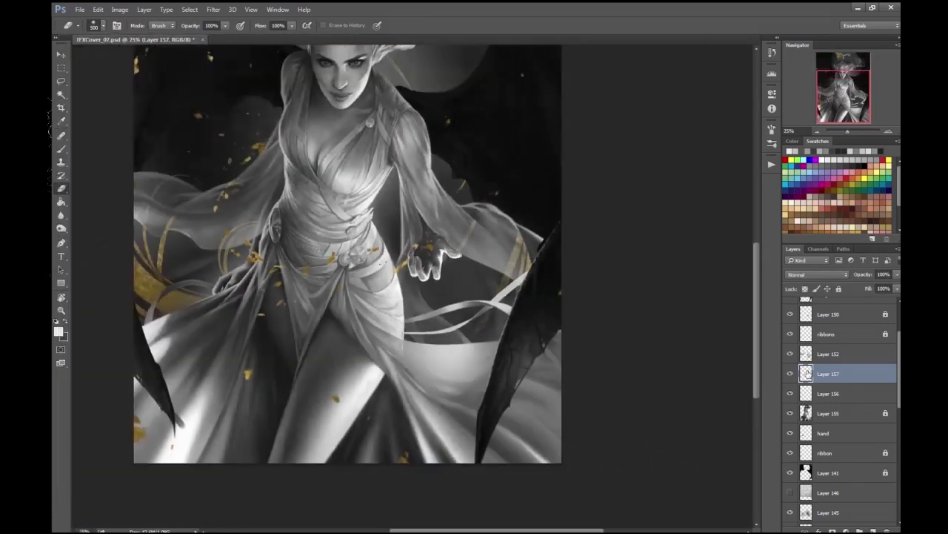
- Merge Layers 155, 156 and 157 into a single layer
shift+click(823, 413)
key(ctrl+0)
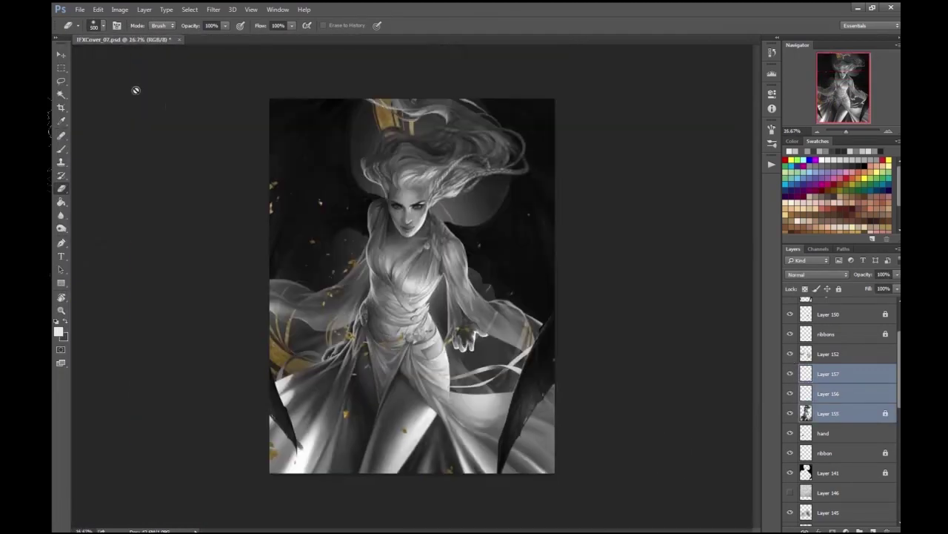
key(ctrl+e)
key(ctrl+plus)
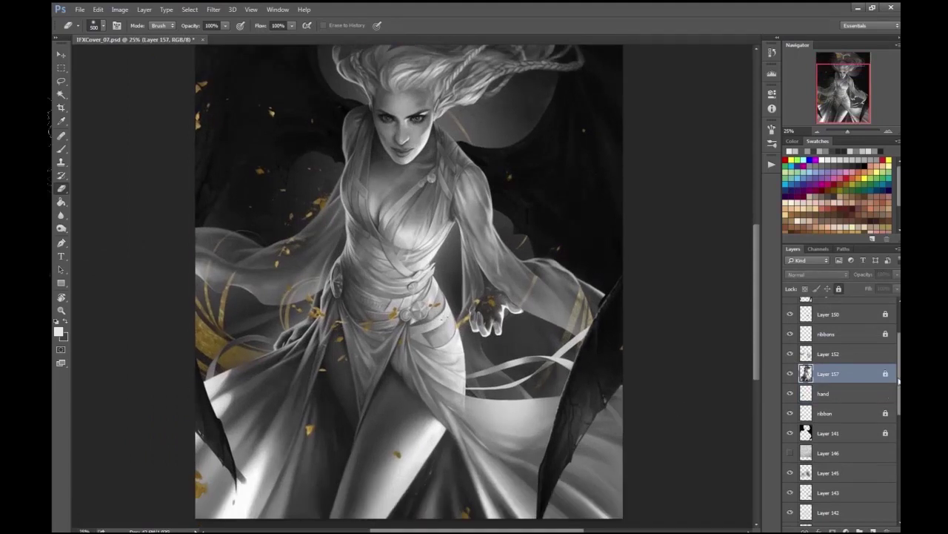
- Toggle Layer 142's visibility, merge the clipped gold Layer 144 with its base layer, and unlock the merged layer
scroll(894, 388, down, 3)
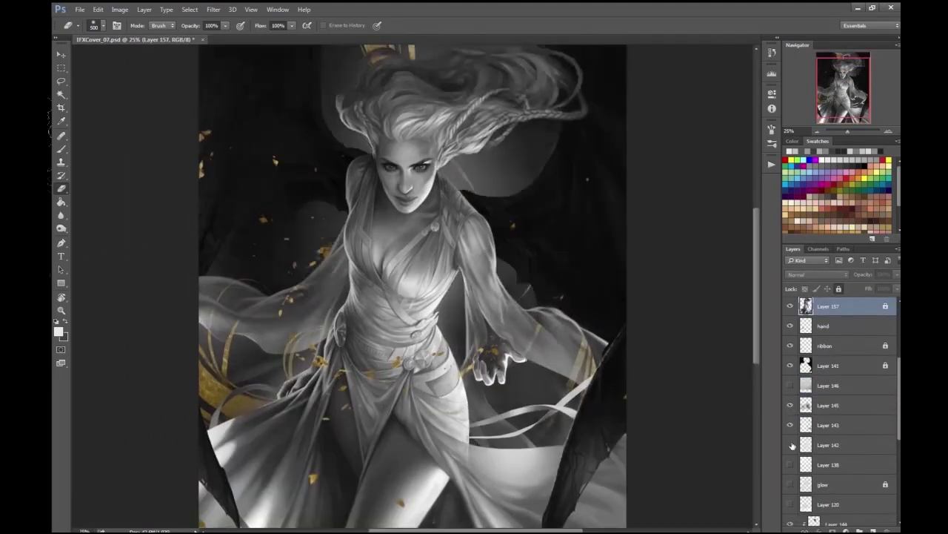
click(790, 444)
scroll(880, 427, down, 6)
click(852, 390)
shift+click(852, 410)
key(ctrl+e)
right_click(842, 389)
click(857, 391)
click(839, 290)
- Try a Drop Shadow style on Layer 144 and compare the image with its gold bands hidden and shown
click(819, 530)
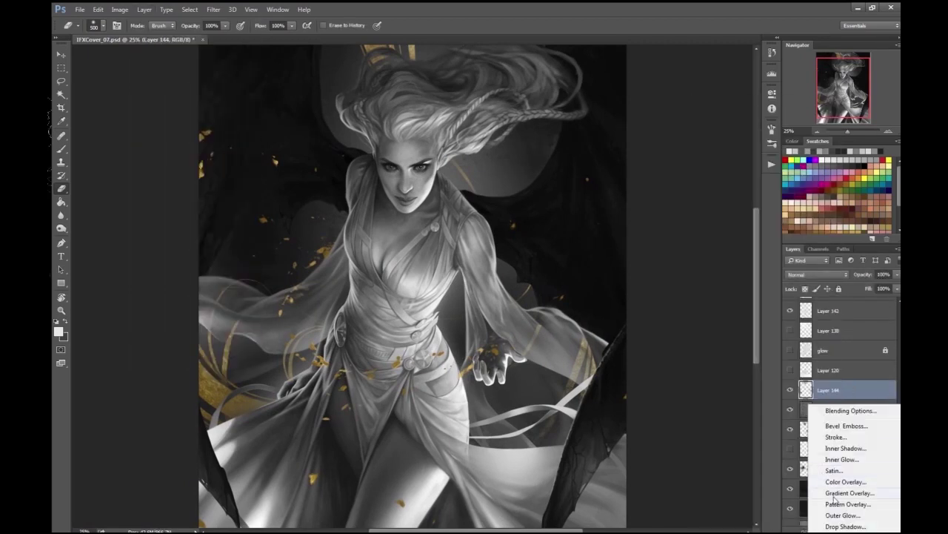
click(846, 526)
key(ctrl+plus)
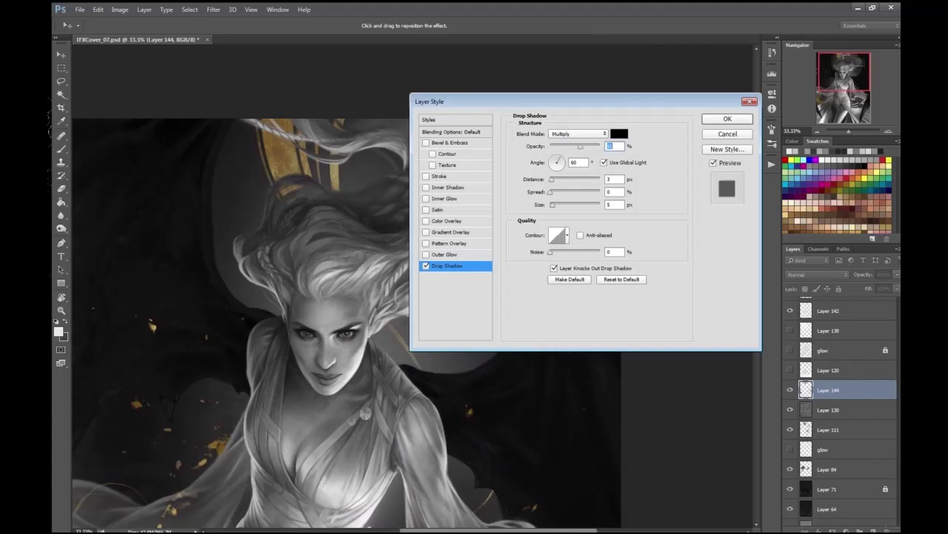
key(Return)
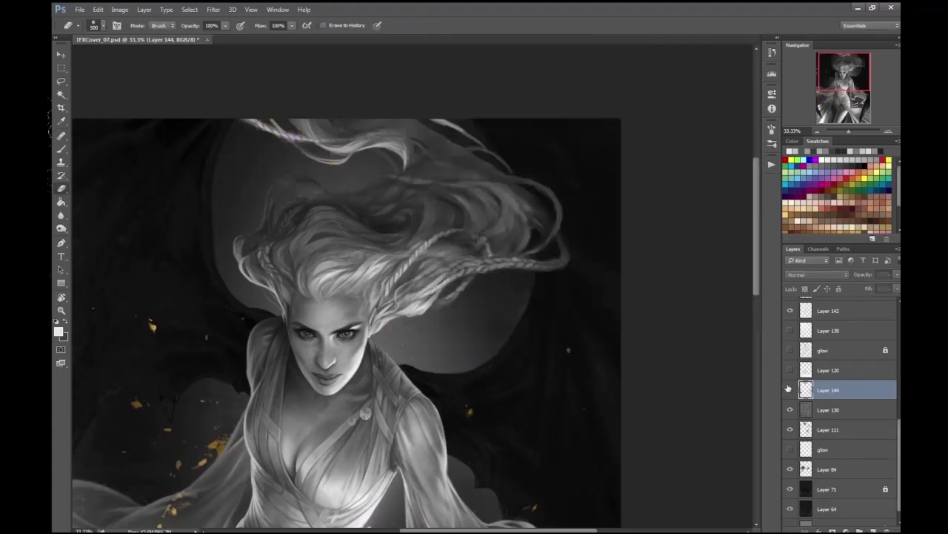
scroll(635, 319, down, 5)
click(789, 390)
click(790, 390)
- Add a new layer beneath Layer 144 and choose a black size 50 brush for shading under the gold bands
ctrl+click(875, 530)
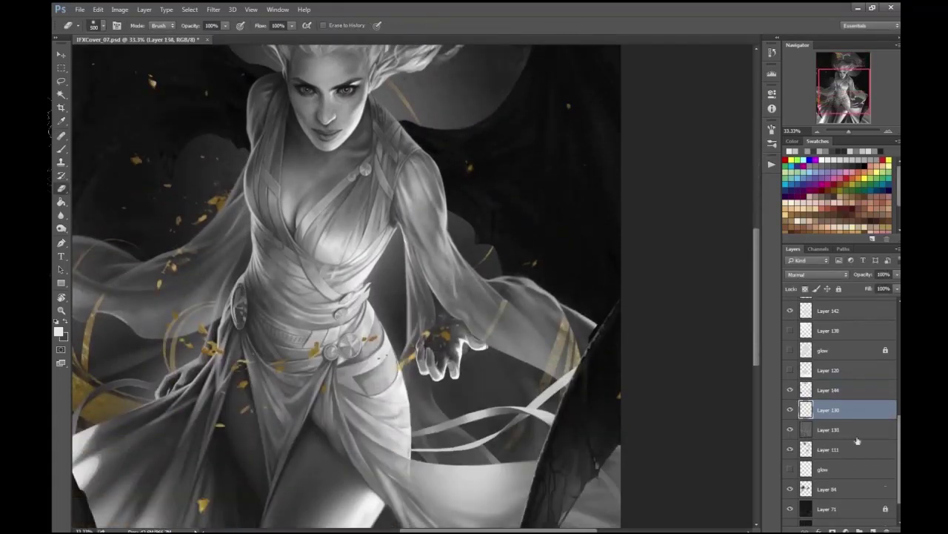
key(ctrl+plus)
key(b)
key(x)
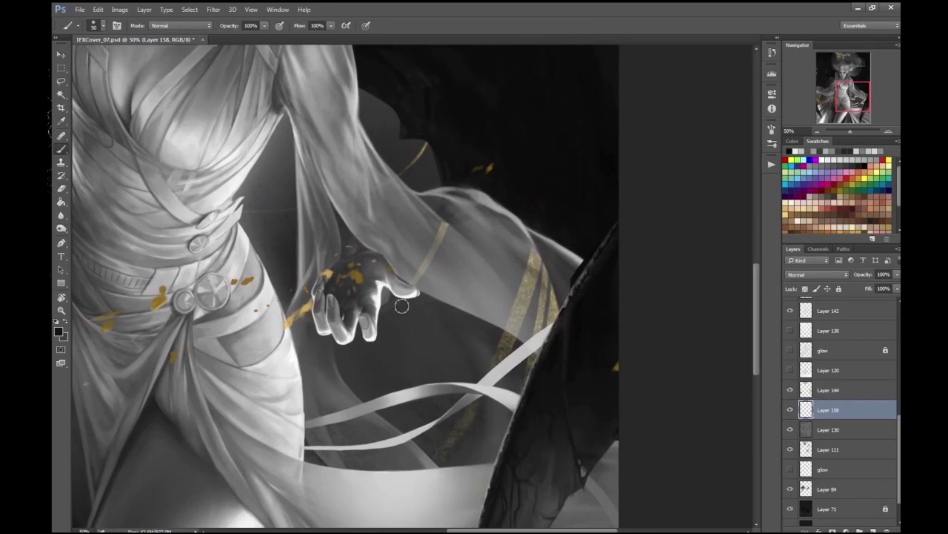
scroll(449, 255, up, 1)
scroll(449, 255, left, 1)
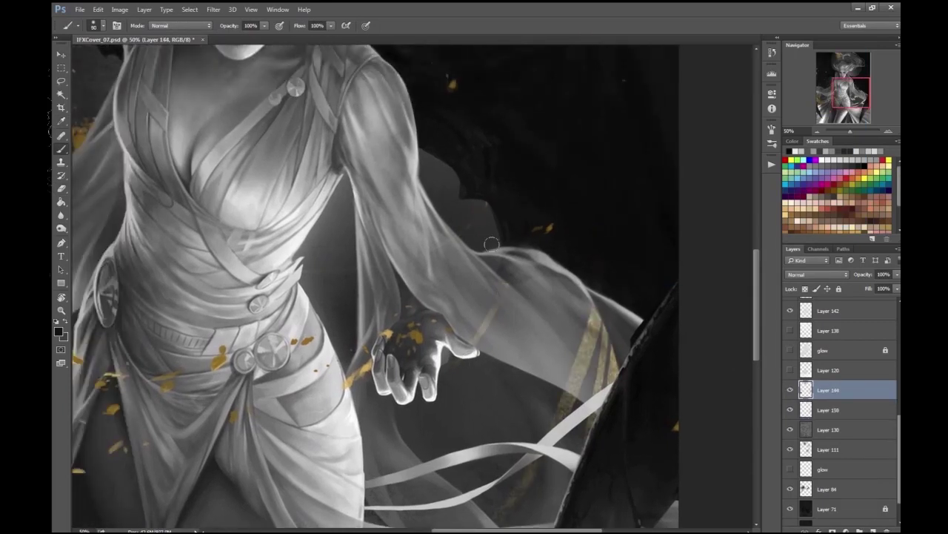
- Lock the gold Layer 144, compare the image without it, and move it directly below Layer 146
scroll(790, 437, up, 3)
click(824, 417)
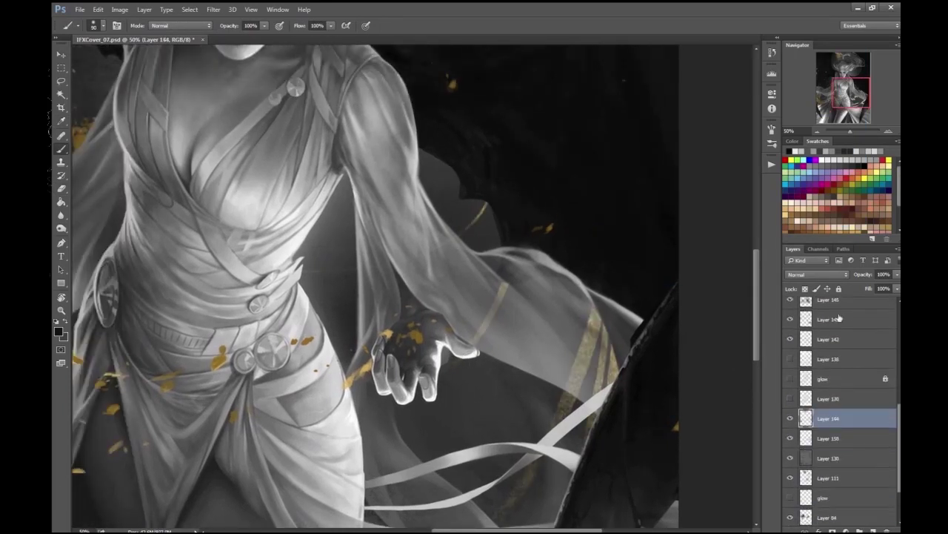
click(839, 288)
key(ctrl+minus)
key(ctrl+minus)
key(ctrl+minus)
key(ctrl+plus)
key(ctrl+plus)
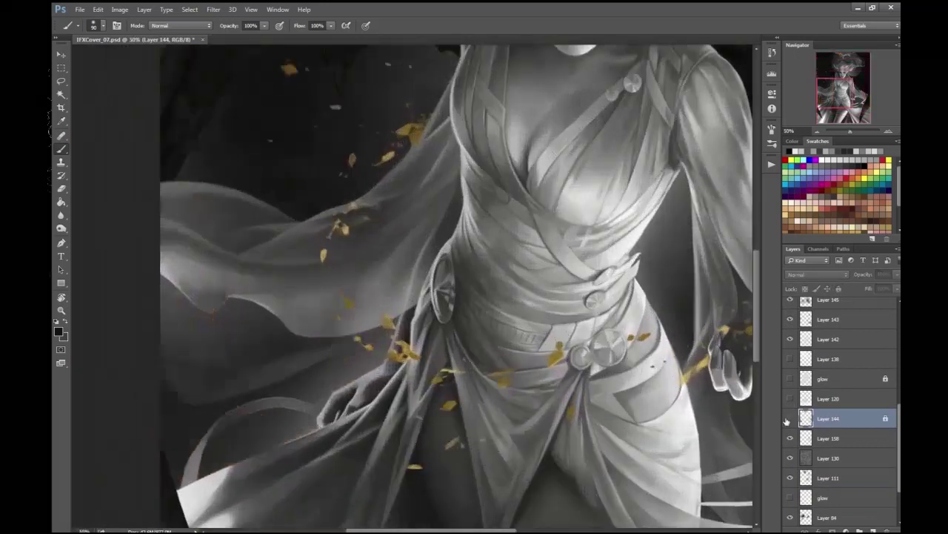
key(ctrl+minus)
key(ctrl+minus)
key(ctrl+minus)
drag(852, 418, 866, 339)
- Add a new layer beneath Layer 144 and brush dark shading under the gold bands around the outstretched hand
key(ctrl+shift+alt+n)
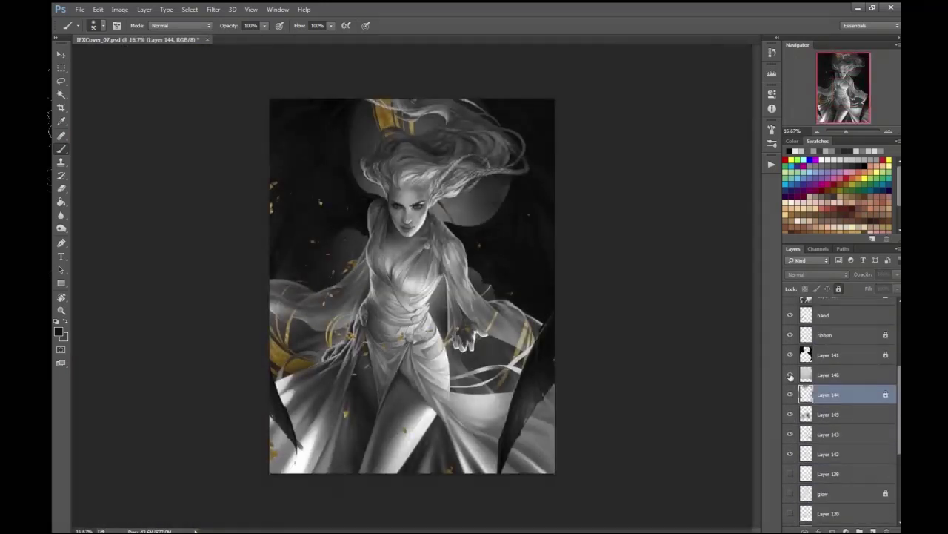
key(ctrl+plus)
key(ctrl+plus)
key(ctrl+plus)
scroll(659, 239, up, 1)
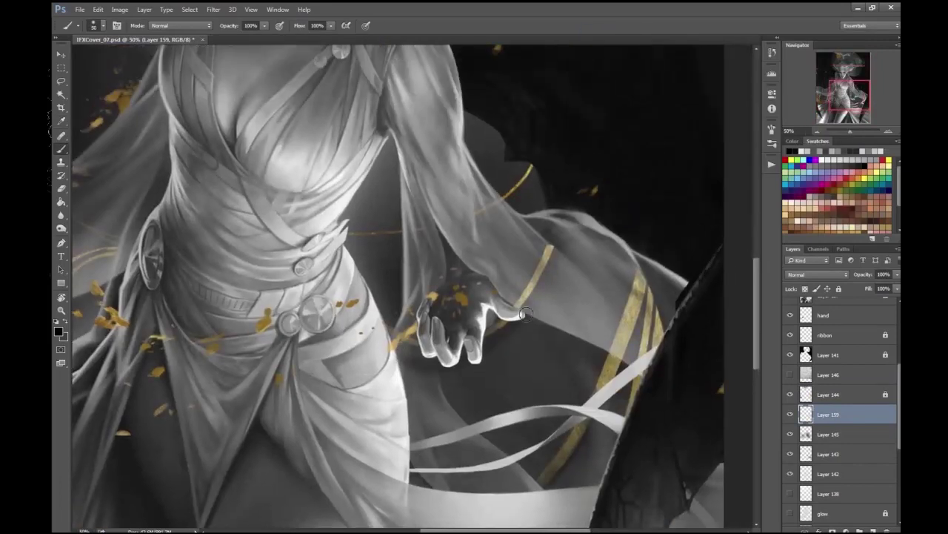
scroll(332, 277, up, 1)
- Set the opacity of the gold shading on Layer 159 to 58%
key(ctrl+minus)
key(ctrl+minus)
key(ctrl+plus)
key(5)
key(8)
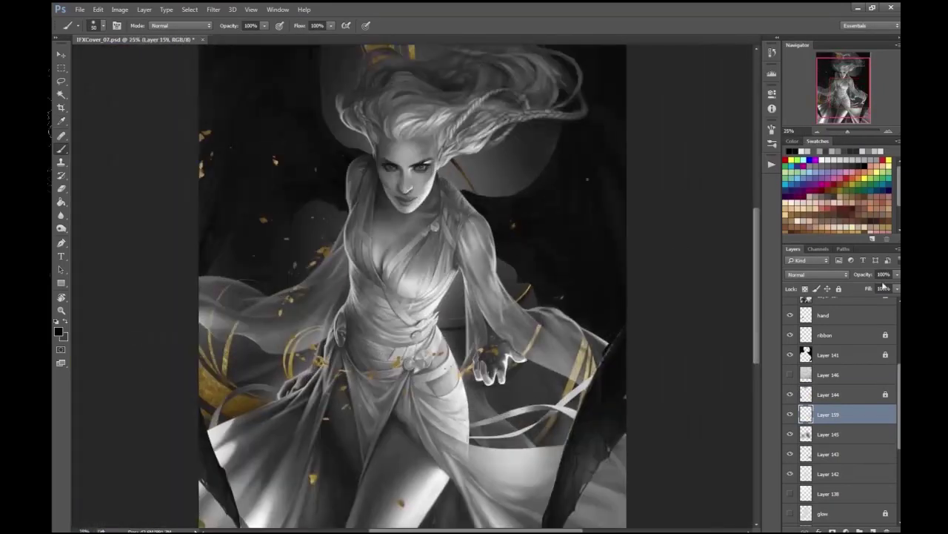
scroll(594, 265, left, 2)
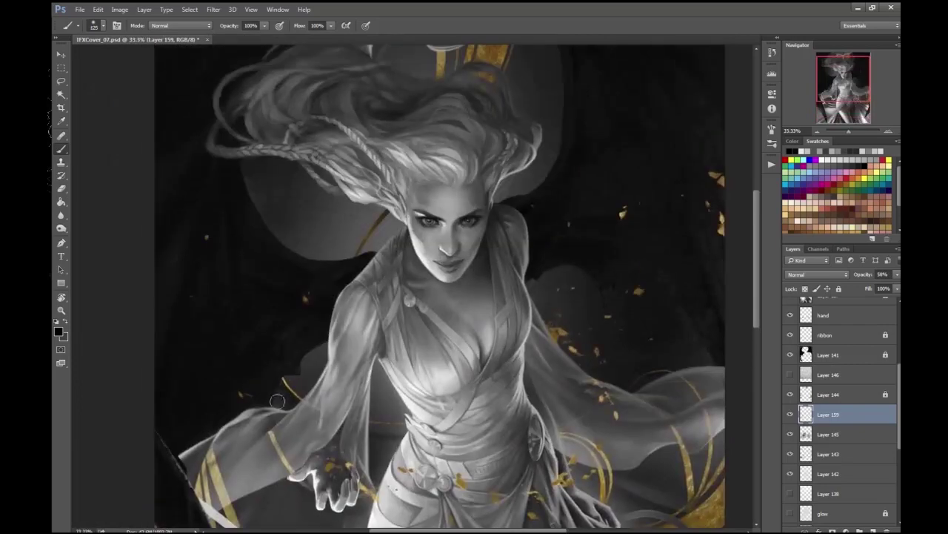
- Enlarge the brush to size 125 and try merging Layer 159 down into Layer 145
key(ctrl+minus)
key(bracketright)
key(bracketright)
key(bracketright)
key(bracketright)
key(bracketright)
key(bracketright)
key(ctrl+e)
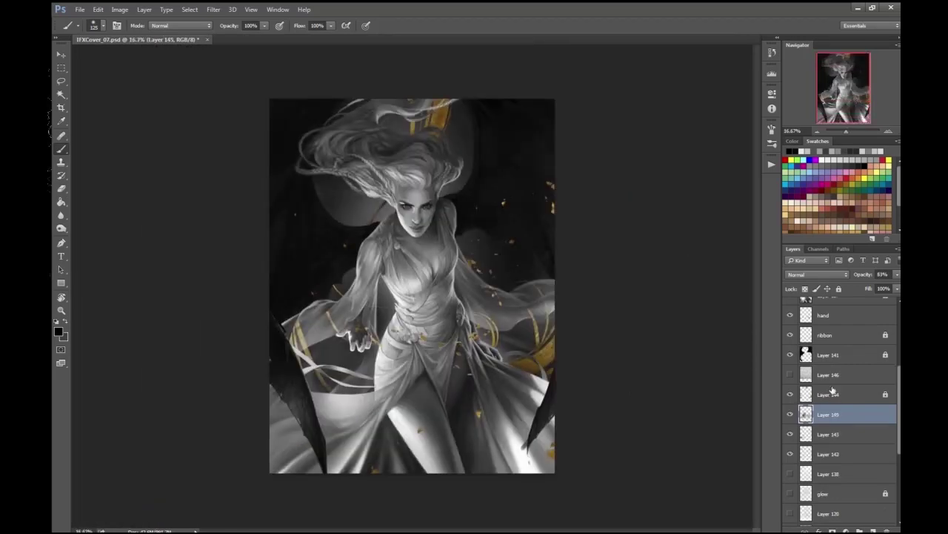
- Undo the merge, discard the shading on Layer 159, and place Layer 144 directly beneath Layer 145
key(ctrl+plus)
key(ctrl+plus)
key(ctrl+plus)
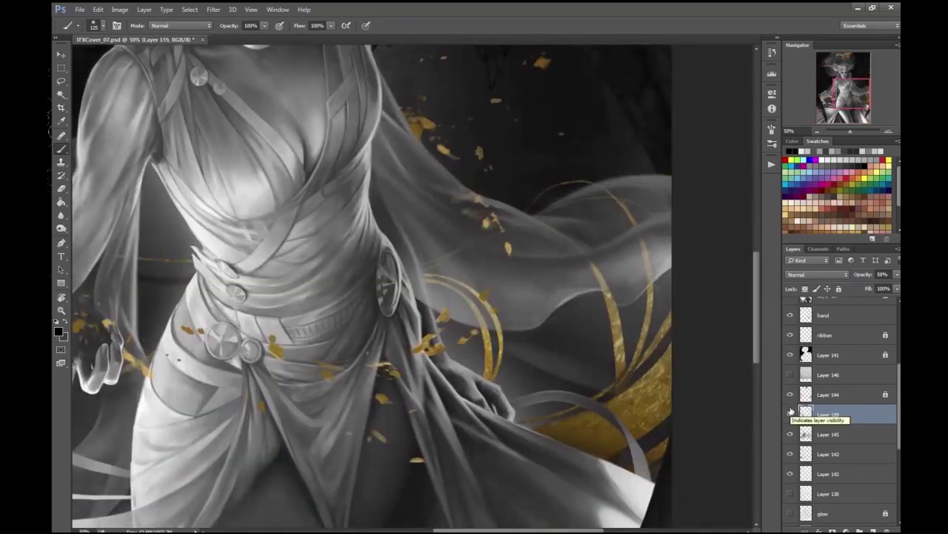
key(ctrl+minus)
key(ctrl+minus)
key(ctrl+z)
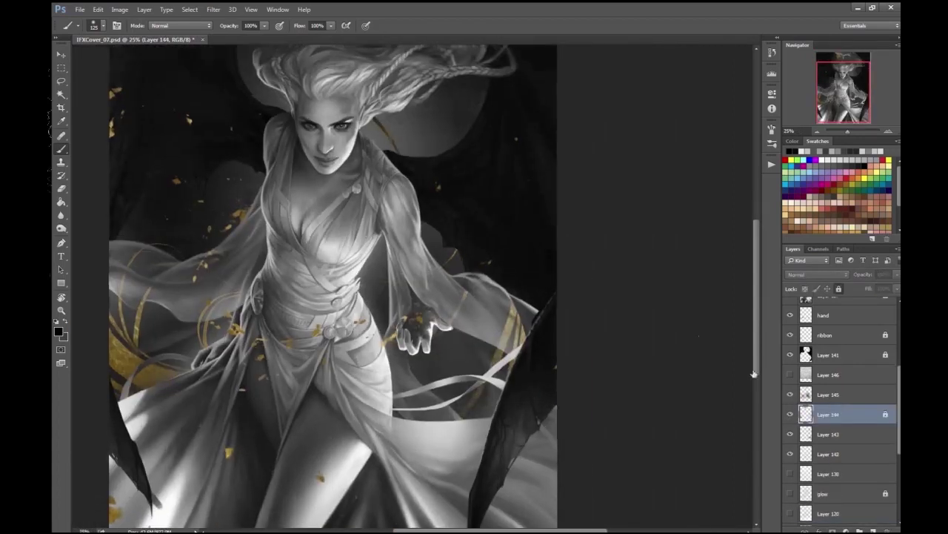
- Unlock Layer 144 and erase parts of the gold bands around the sleeve and ribbons with a size 45 eraser
key(ctrl+plus)
key(ctrl+plus)
key(ctrl+plus)
key(e)
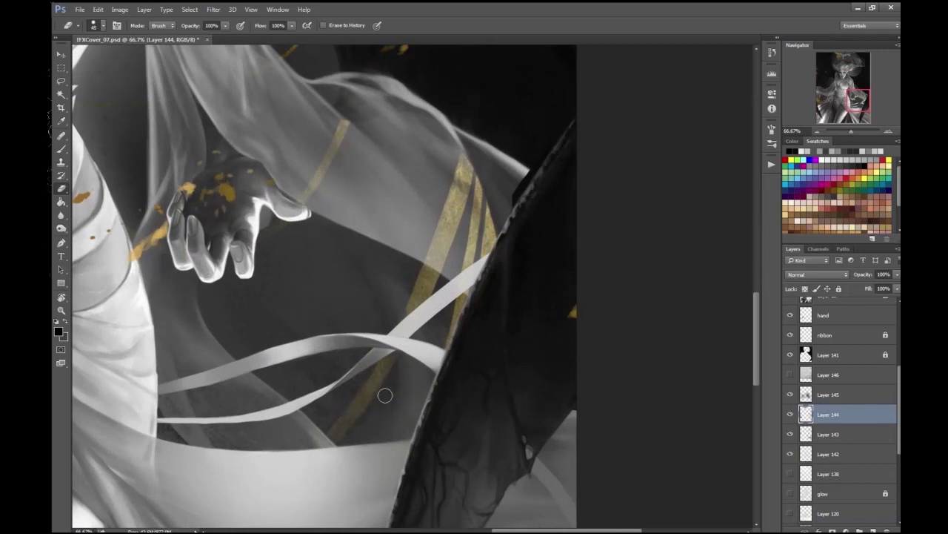
drag(352, 439, 475, 519)
drag(546, 205, 505, 247)
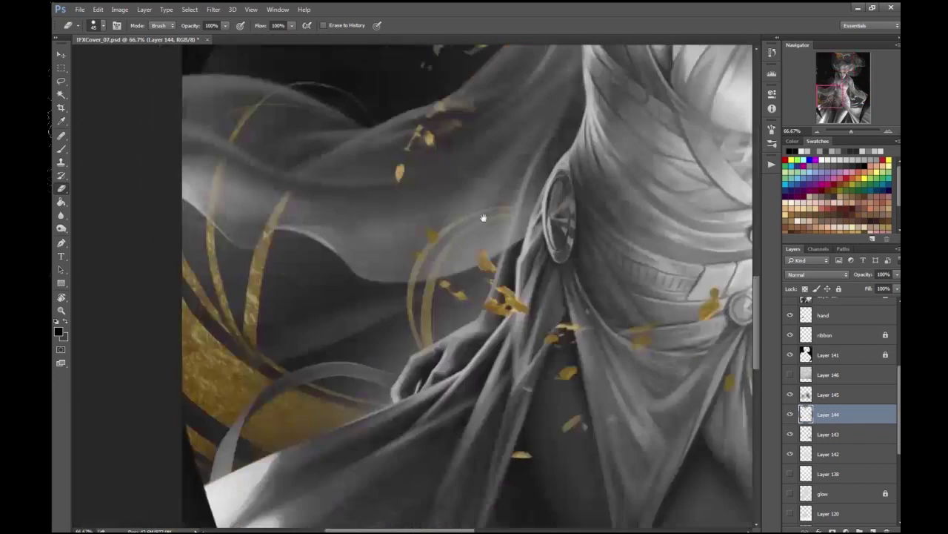
- Trim and soften the gold rings beside the hip medallion and the gold near the ribbon with a small eraser
key(ctrl+plus)
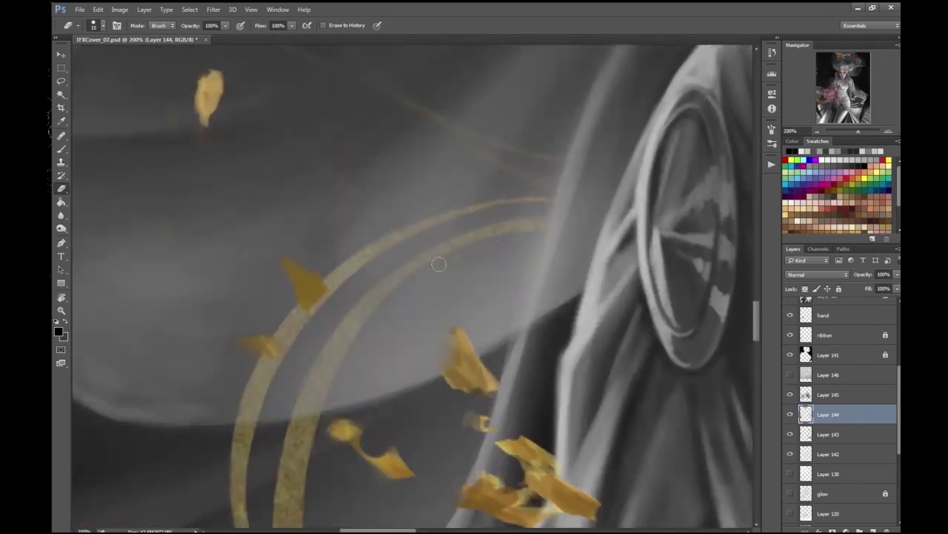
drag(420, 314, 420, 218)
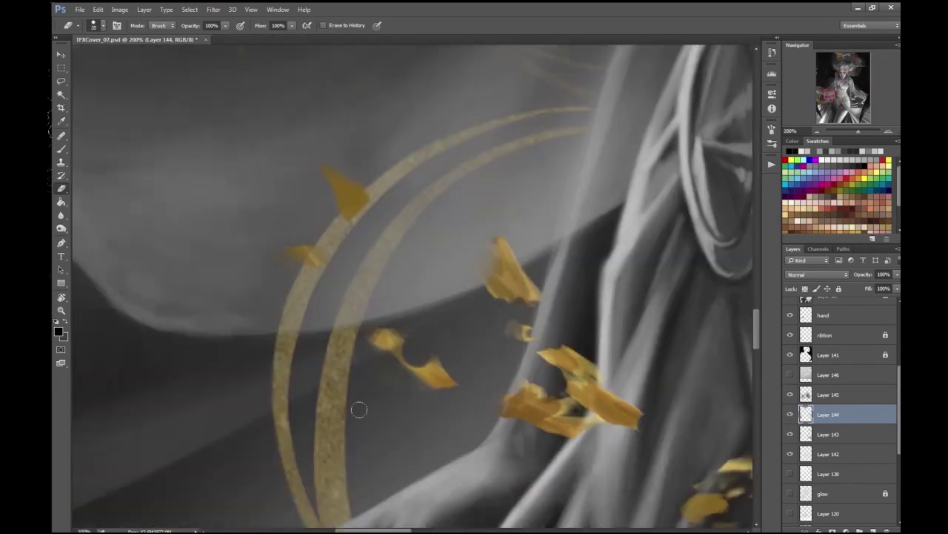
key(ctrl+minus)
key(ctrl+minus)
key(ctrl+minus)
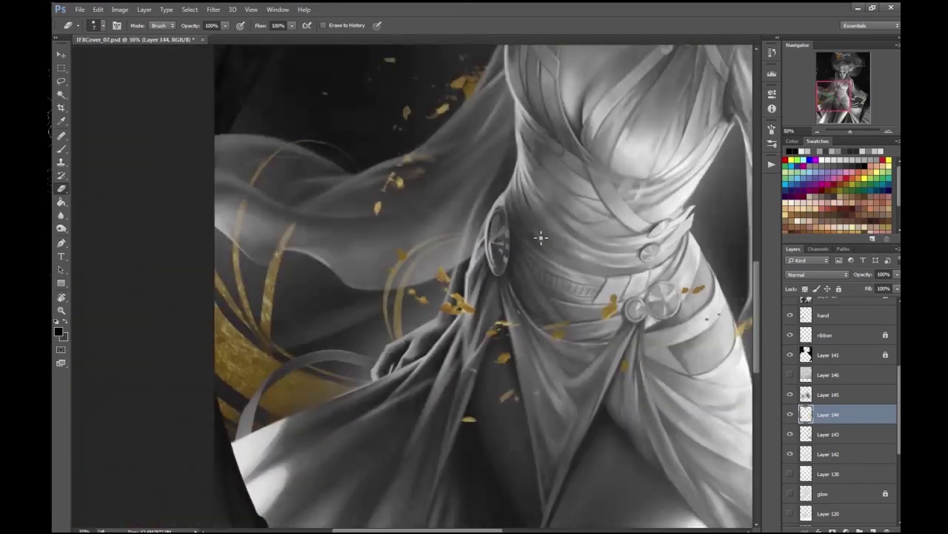
key(ctrl+plus)
key(ctrl+plus)
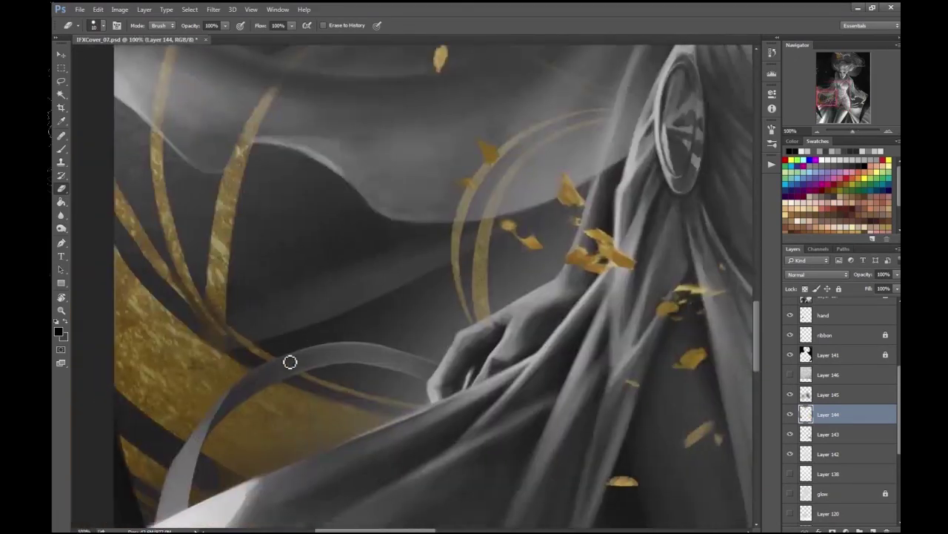
key(ctrl+0)
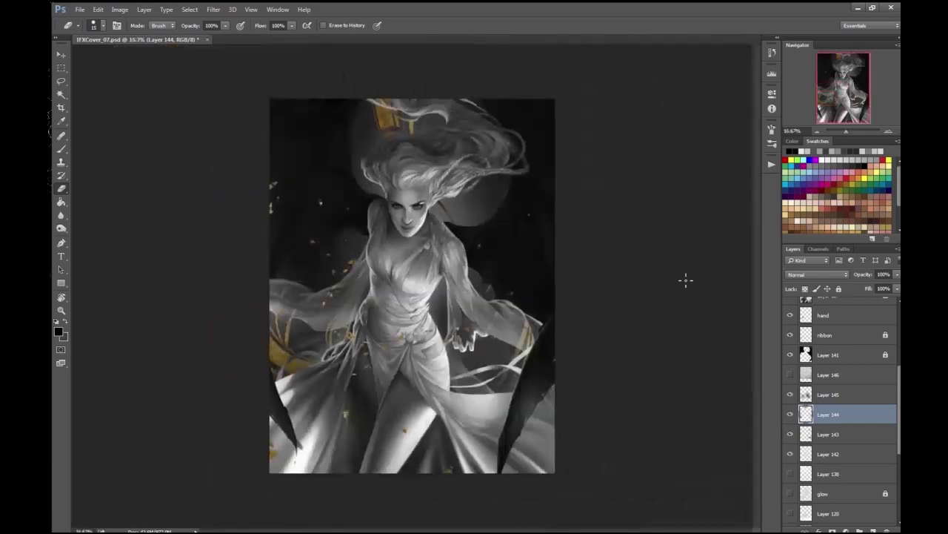
- Rename Layer 144 as gold, lock it, and save the document
key(ctrl+z)
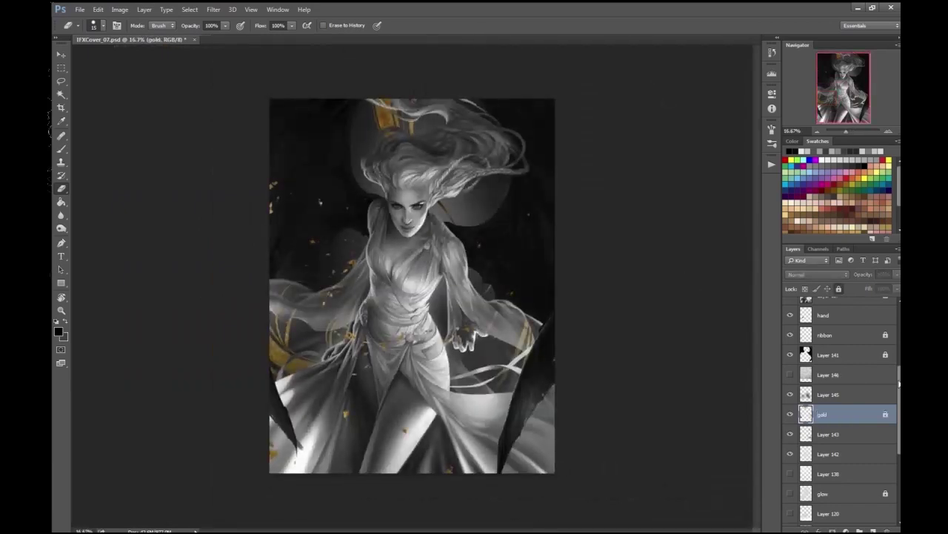
key(ctrl+alt+z)
key(ctrl+plus)
key(ctrl+s)
click(119, 9)
click(274, 36)
key(Escape)
key(ctrl+minus)
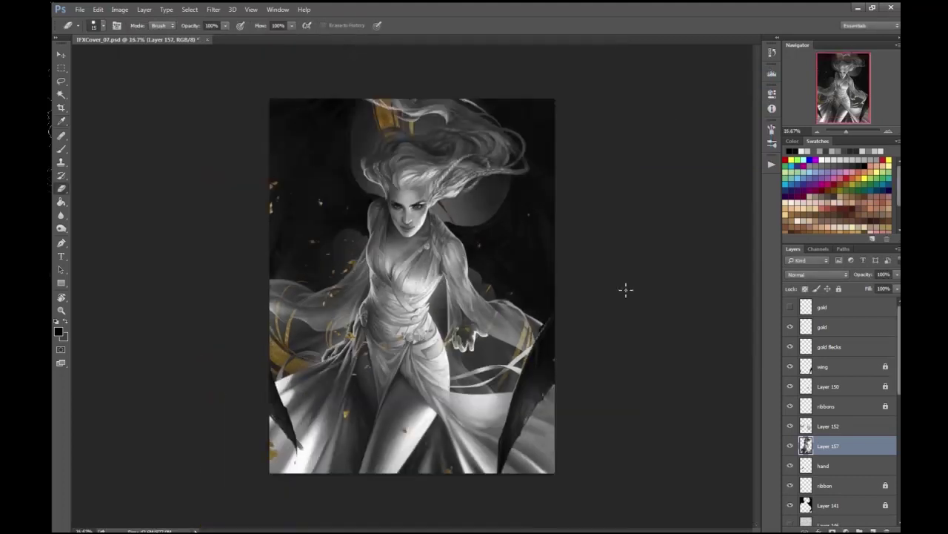
- Duplicate Layer 157 and apply Brightness/Contrast to the copy with brightness 14 and contrast 0
key(ctrl+plus)
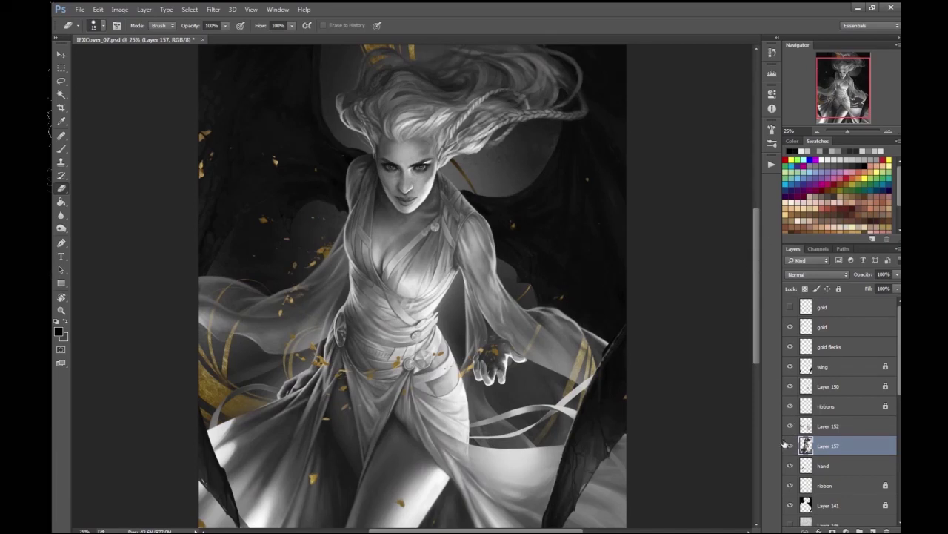
key(ctrl+j)
click(120, 9)
click(296, 35)
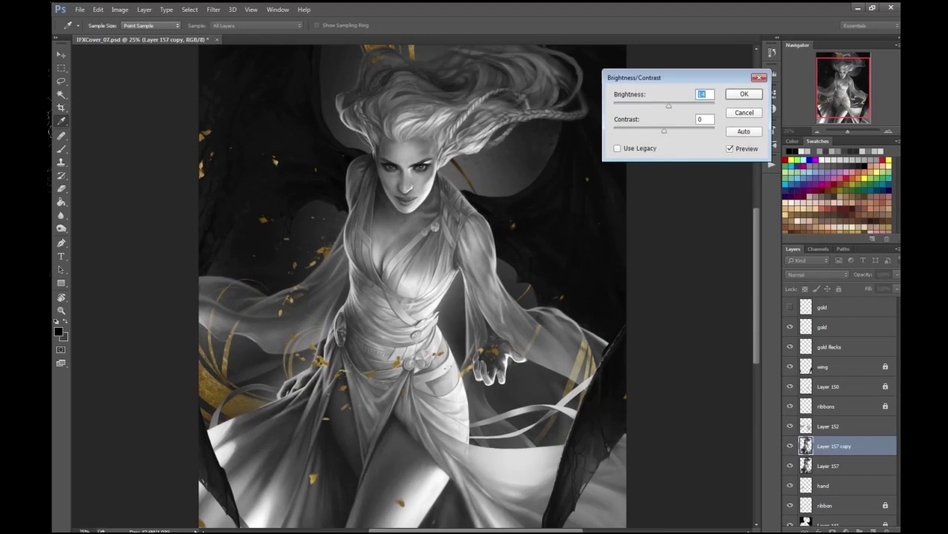
key(Return)
key(ctrl+minus)
key(e)
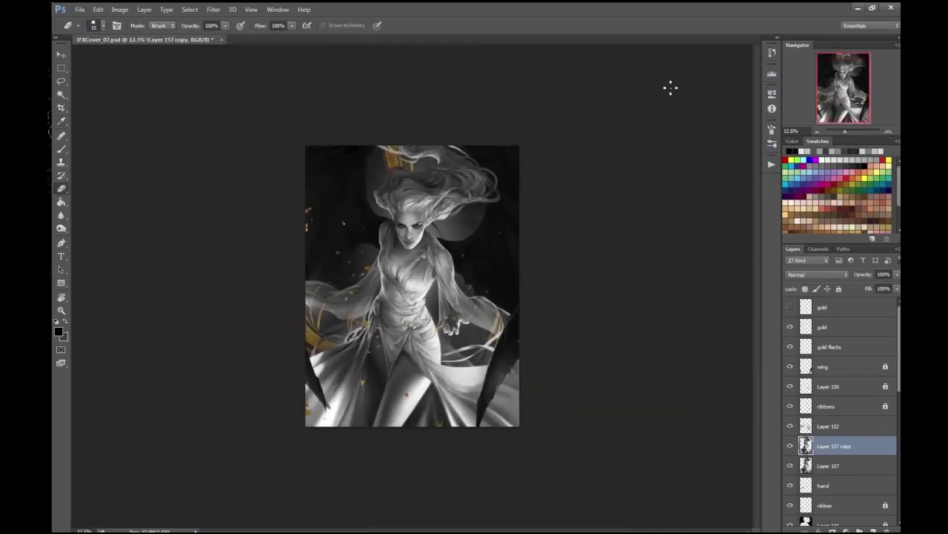
key(ctrl+plus)
key(ctrl+plus)
key(ctrl+minus)
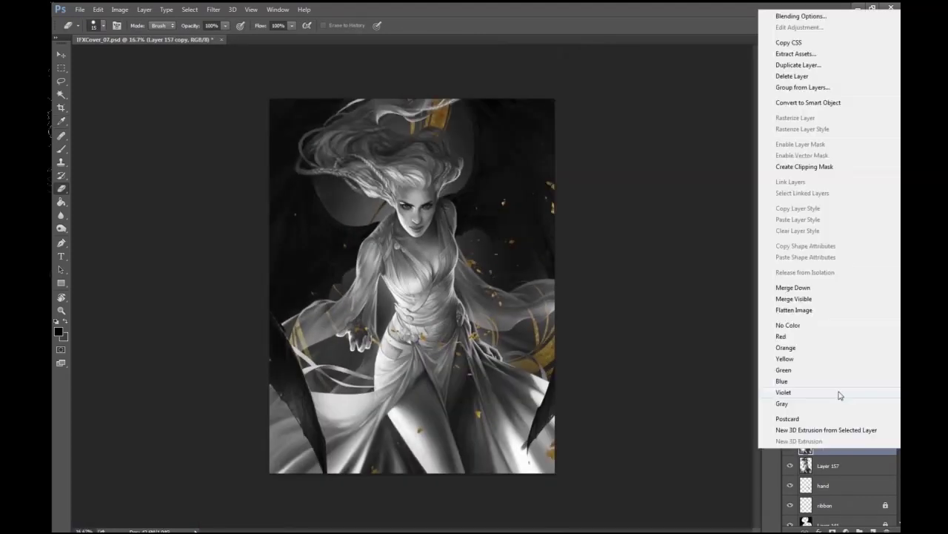
- Delete the original Layer 157 and add a new layer above Layer 157 copy
click(827, 465)
key(ctrl+plus)
key(ctrl+plus)
key(Delete)
key(ctrl+plus)
key(ctrl+shift+alt+n)
key(ctrl+plus)
key(ctrl+plus)
- Choose a brush preset and a grey tone, and start painting the belt details around the waist on Layer 159
key(b)
click(96, 25)
double_click(104, 160)
drag(346, 162, 309, 178)
click(59, 330)
key(Return)
mouse_move(321, 208)
mouse_down()
mouse_move(347, 230)
mouse_move(328, 212)
mouse_move(355, 223)
mouse_up()
key(ctrl+equal)
key(ctrl+minus)
drag(591, 237, 489, 204)
- Choose light grey tones and paint highlights on the flat plates at the front of the belt on Layer 159
click(60, 331)
key(Return)
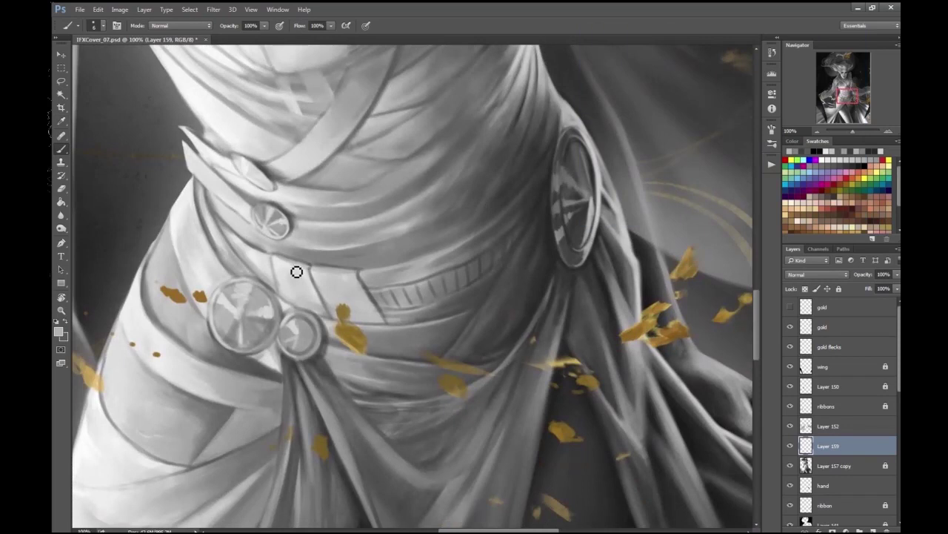
click(60, 331)
key(Return)
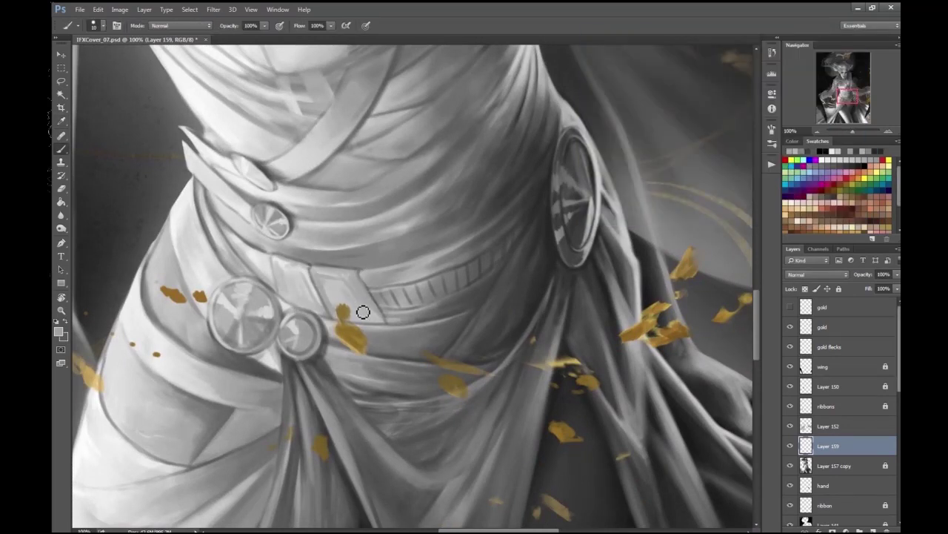
key(ctrl+0)
key(ctrl+1)
- Refine the edges and shading of the belt plates with lighter and darker greys, checking them in a mirrored view
click(64, 336)
key(Return)
click(64, 335)
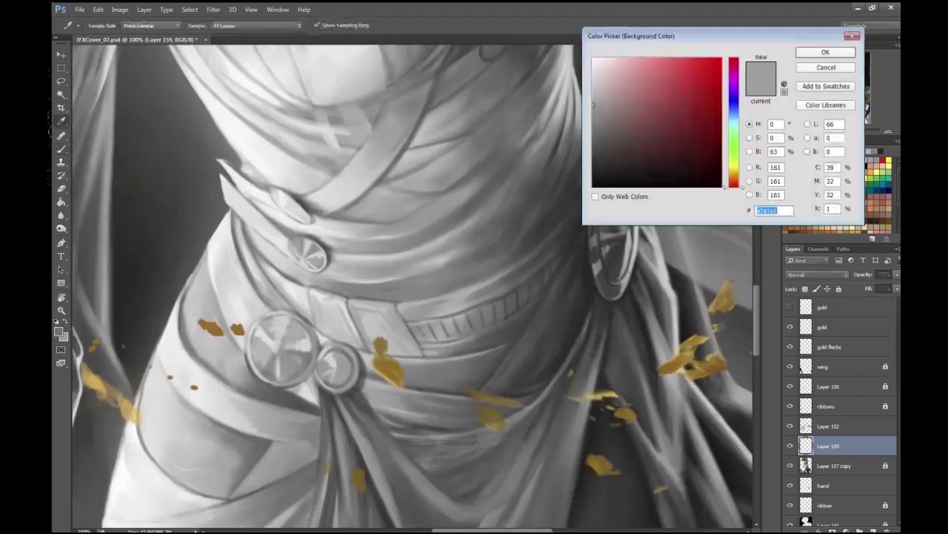
key(Return)
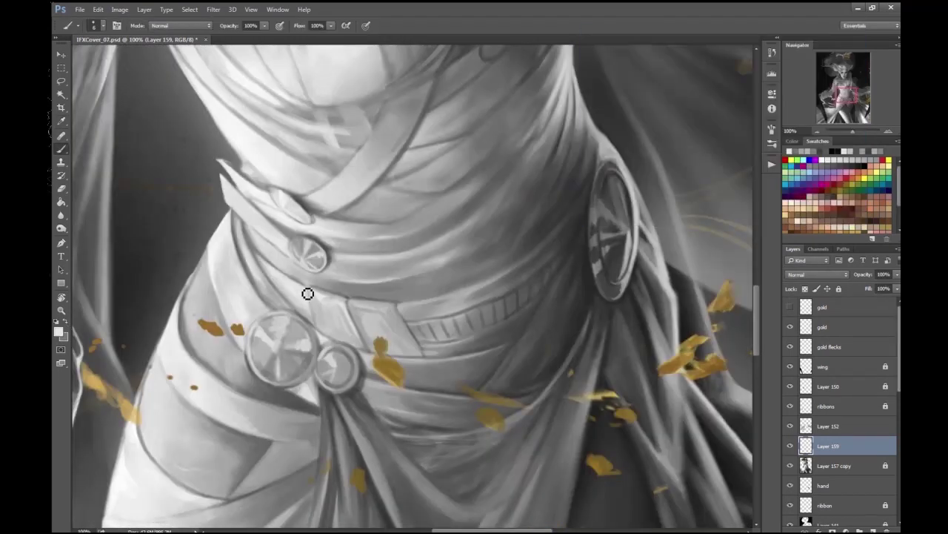
key(ctrl+0)
key(ctrl+1)
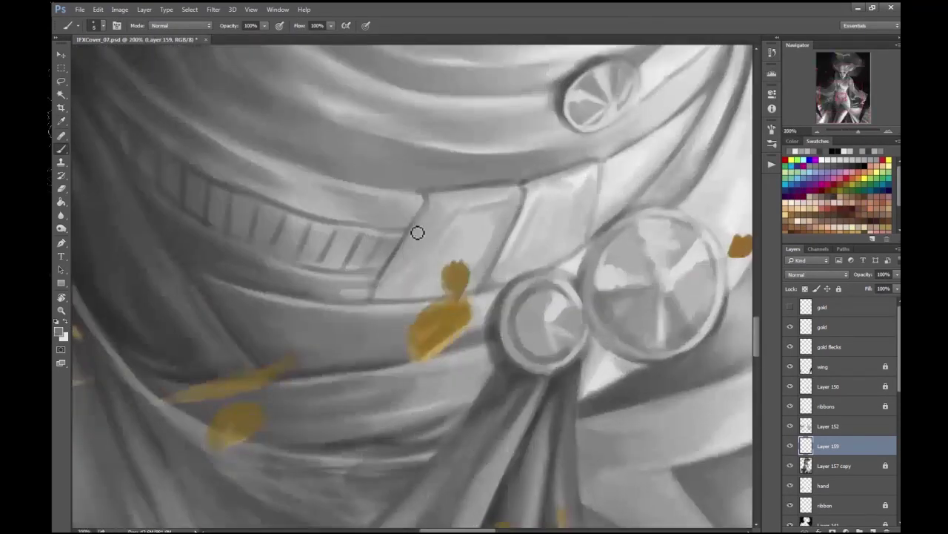
scroll(499, 167, left, 3)
key(ctrl+minus)
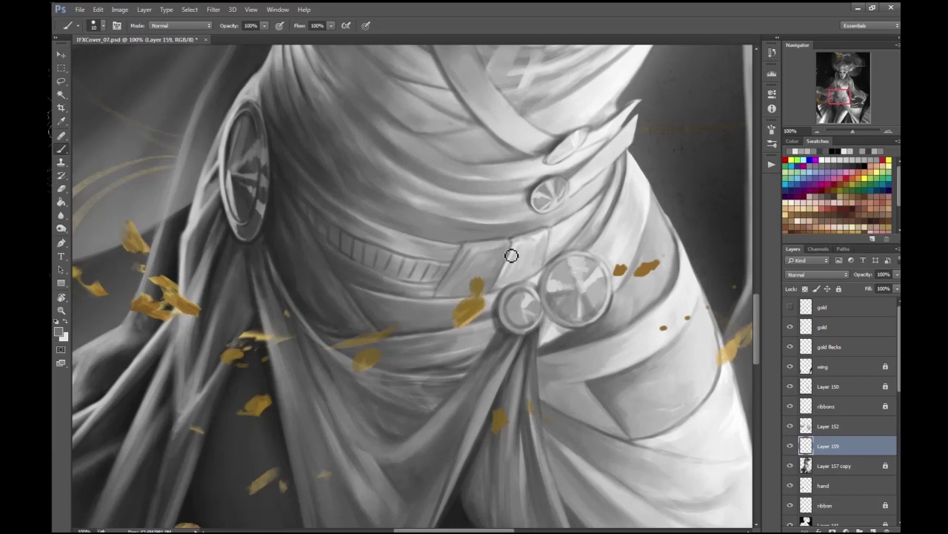
- Paint over the ribbed section of the belt with a plain mid-grey band
key(F1)
key(Return)
scroll(562, 224, down, 3)
scroll(404, 242, up, 3)
scroll(403, 243, down, 2)
scroll(641, 305, down, 1)
scroll(642, 305, up, 3)
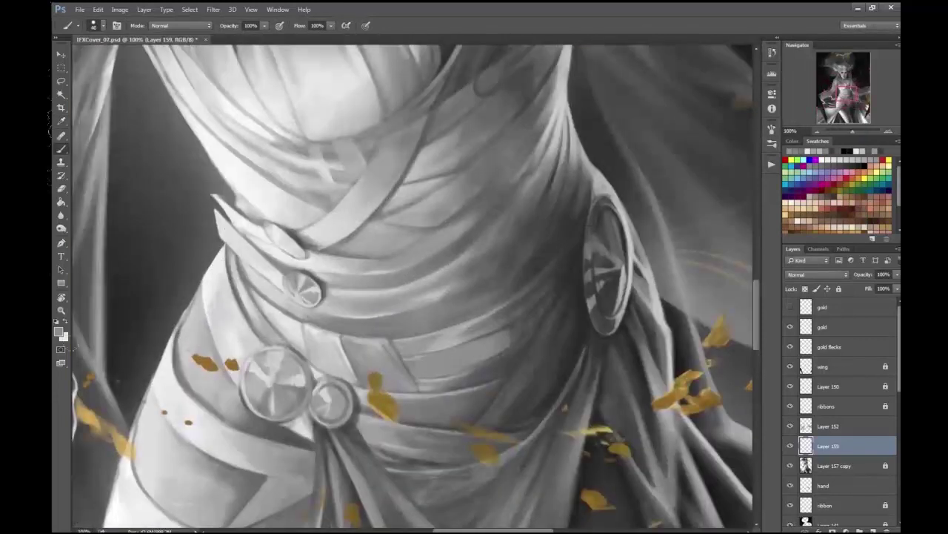
key(F1)
key(Return)
key(bracketright)
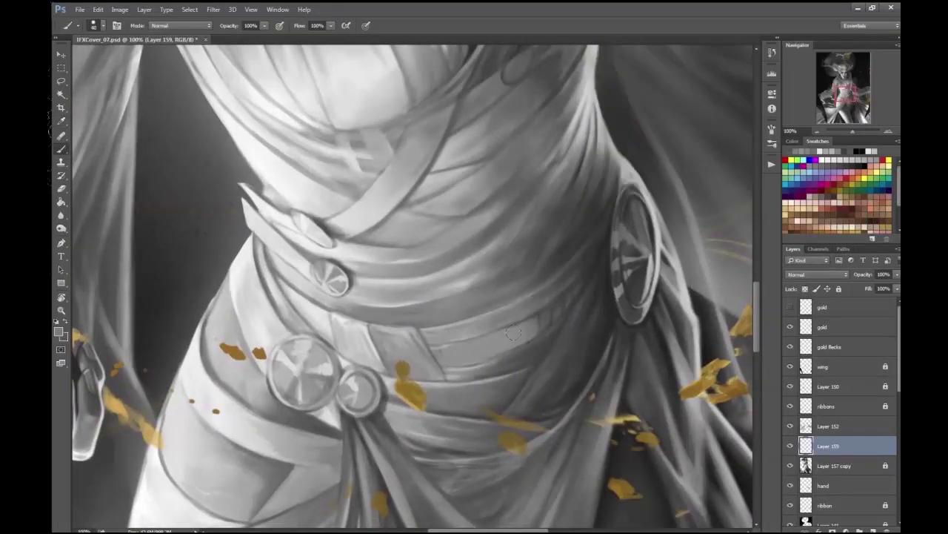
- Use a smaller brush to turn the plain belt band into wrapped cloth folds and darken the cloth beside the oval hip buckle
key(bracketleft)
key(bracketleft)
key(bracketleft)
key(bracketleft)
key(bracketleft)
key(bracketleft)
key(bracketleft)
key(bracketleft)
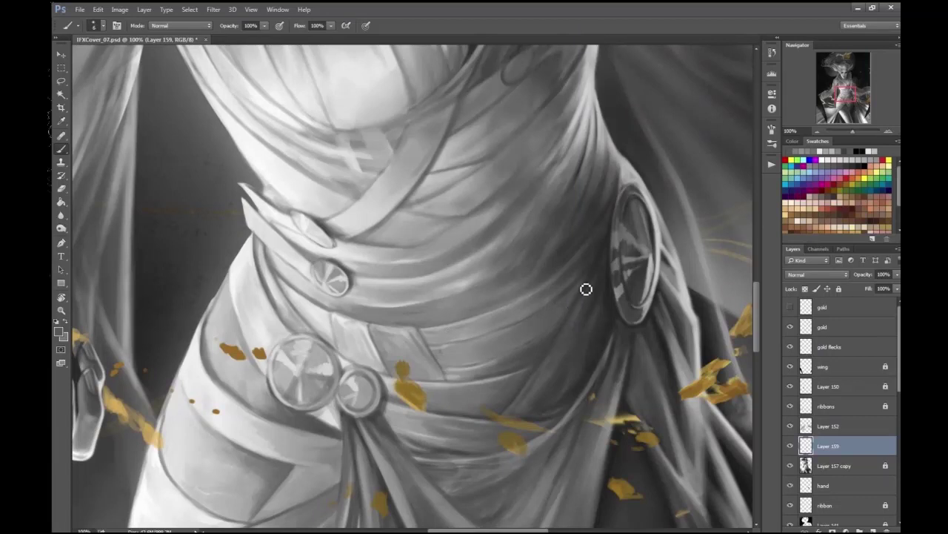
drag(608, 260, 596, 316)
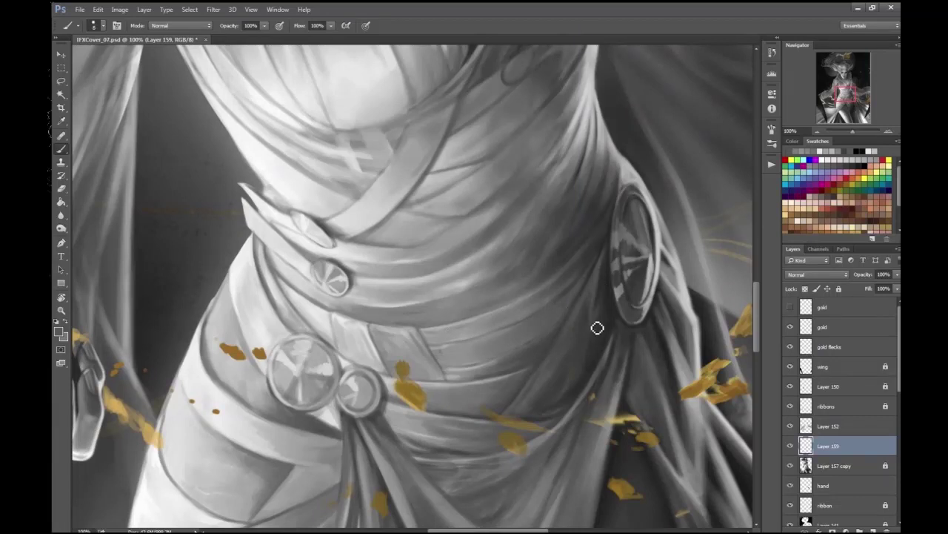
- Repaint the small crossed straps below the bust in light and mid grey, and save the document
key(ctrl+minus)
key(Escape)
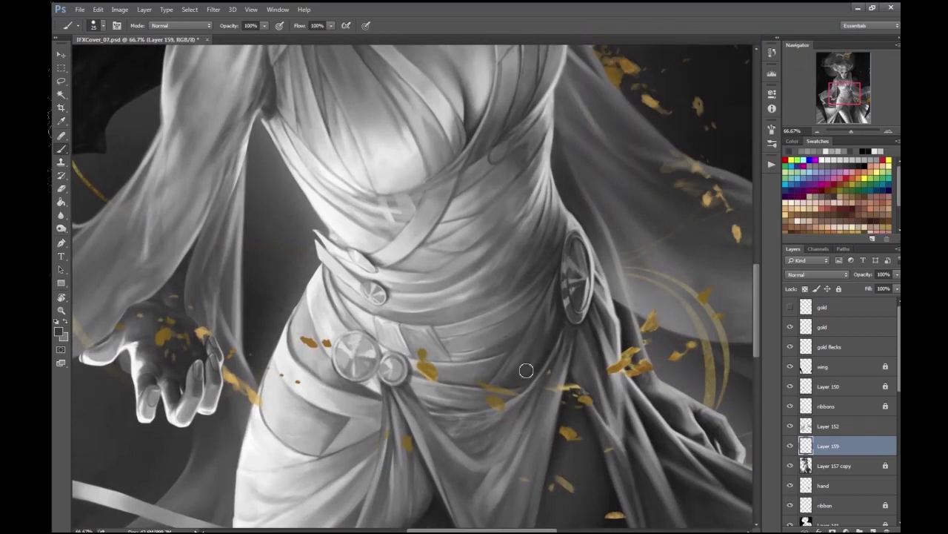
key(ctrl+plus)
key(bracketleft)
key(bracketleft)
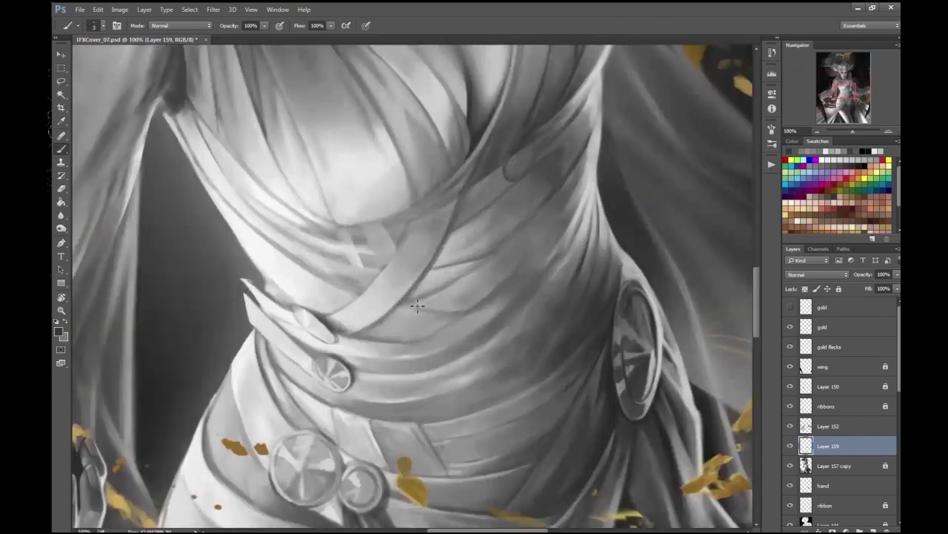
key(Return)
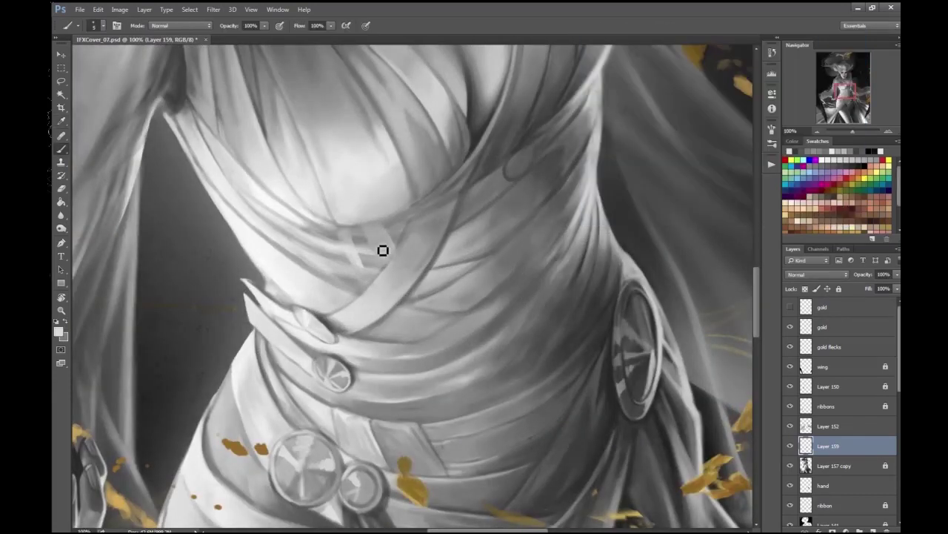
alt+click(380, 229)
key(Return)
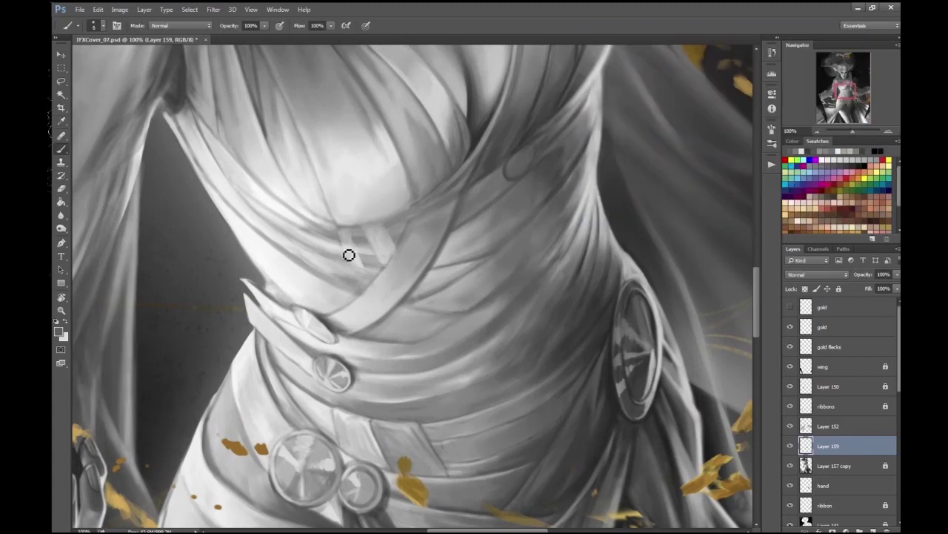
key(ctrl+minus)
key(ctrl+minus)
key(ctrl+minus)
key(ctrl+minus)
key(ctrl+s)
- Pick dark grey with RGB 93, 93, 93 and define the creases and plate edges of the waist wrap
key(ctrl+plus)
key(ctrl+plus)
key(ctrl+plus)
key(ctrl+plus)
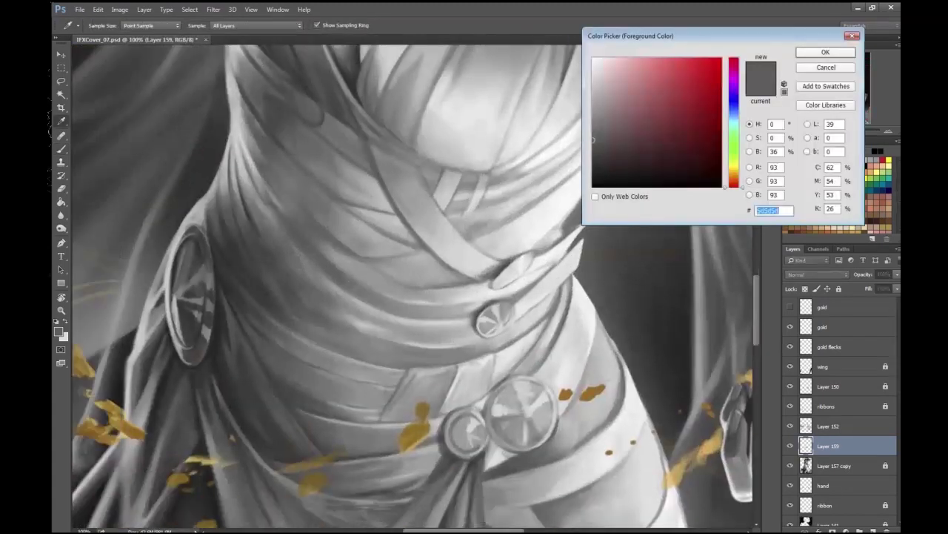
key(Return)
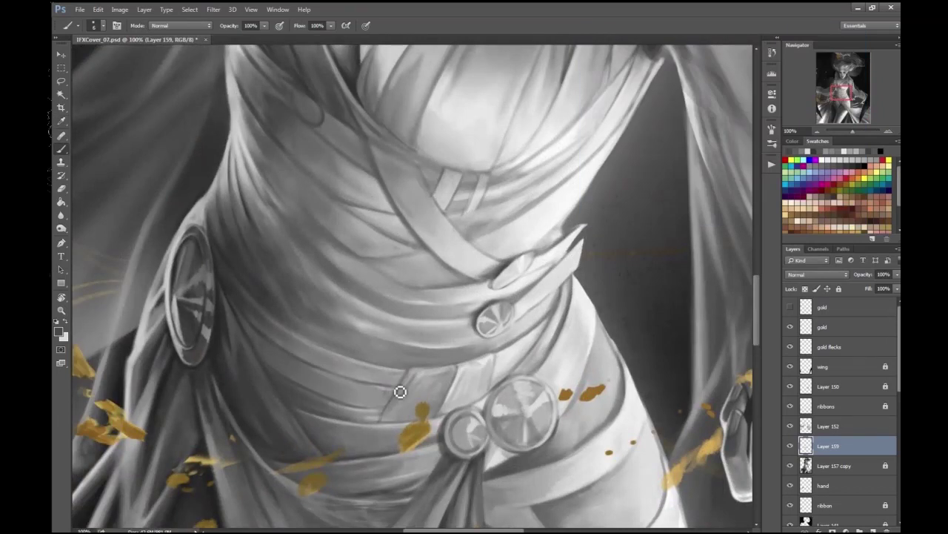
key(ctrl+minus)
key(ctrl+minus)
key(ctrl+minus)
key(ctrl+plus)
key(ctrl+plus)
key(ctrl+plus)
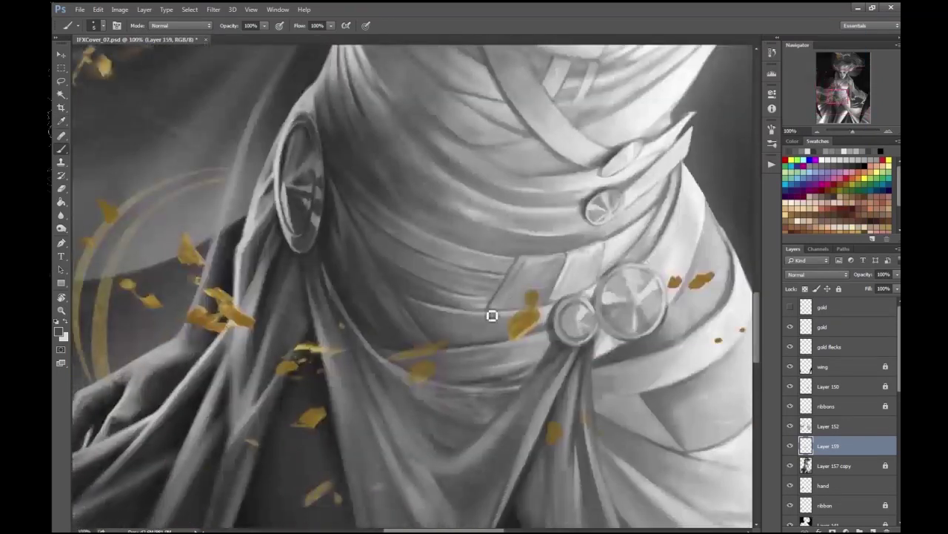
- Touch up the cloth around the two round buckles, choosing light grey with RGB 219, 219, 219 for the highlights
key(ctrl+minus)
key(ctrl+minus)
key(ctrl+minus)
key(ctrl+plus)
key(ctrl+plus)
key(ctrl+plus)
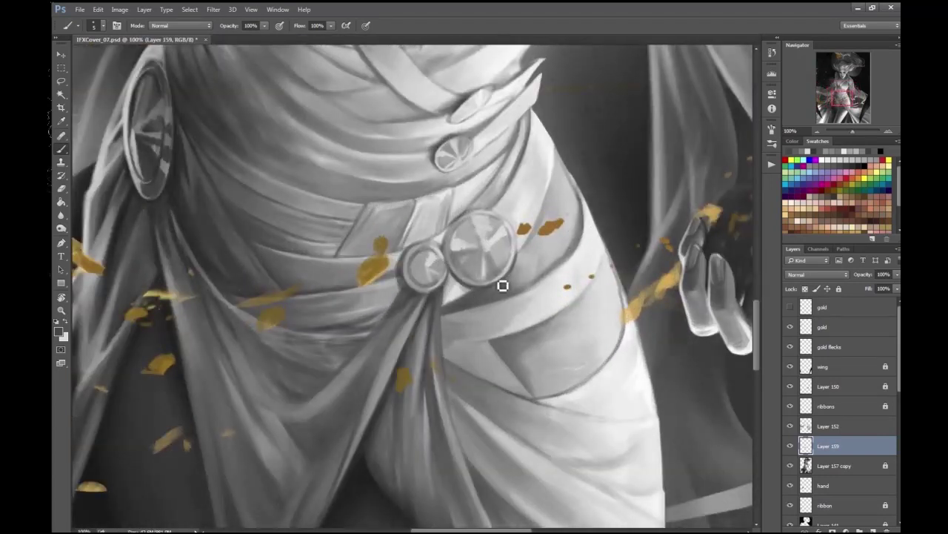
scroll(488, 289, up, 1)
key(ctrl+minus)
key(ctrl+plus)
click(58, 331)
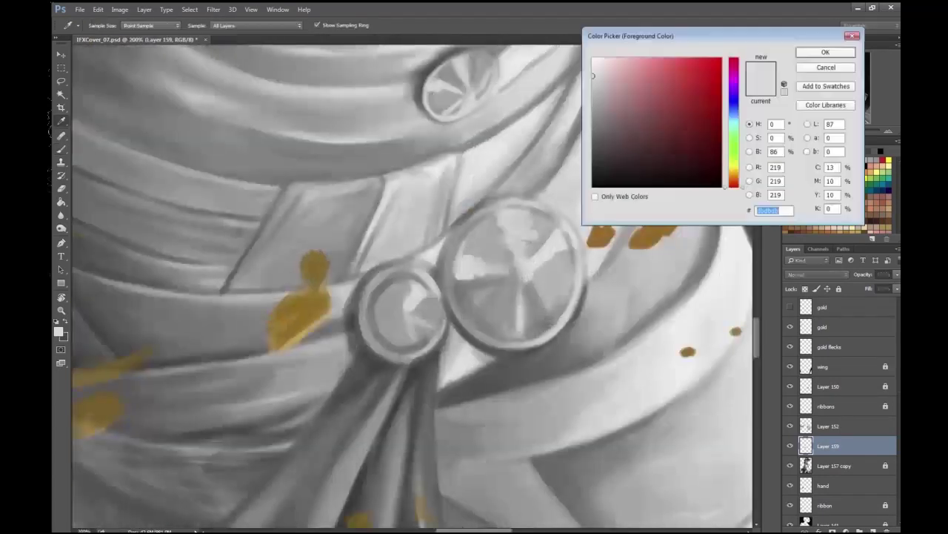
key(Return)
- Examine the torso and the whole figure, flipping the canvas horizontally to compare the composition
scroll(591, 298, down, 4)
scroll(451, 378, up, 2)
scroll(450, 369, down, 3)
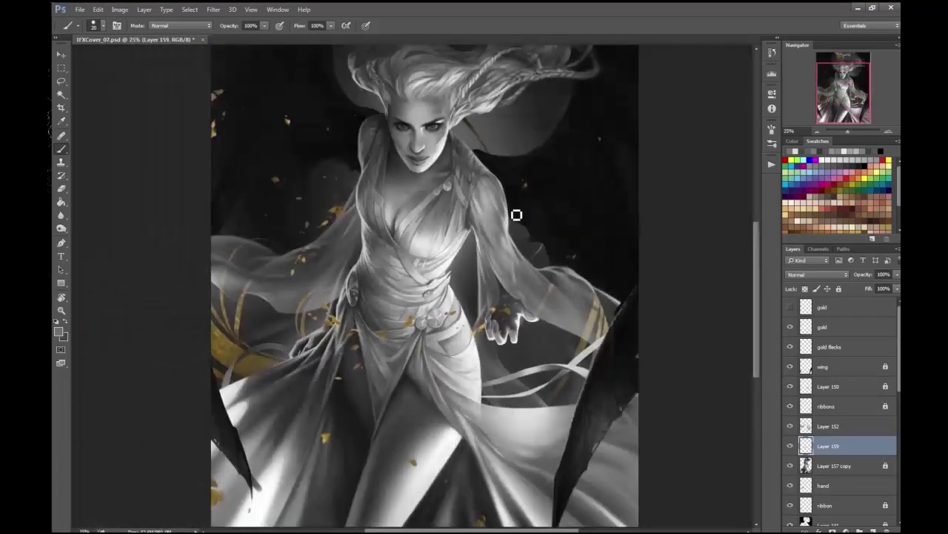
scroll(424, 369, up, 4)
scroll(478, 228, down, 5)
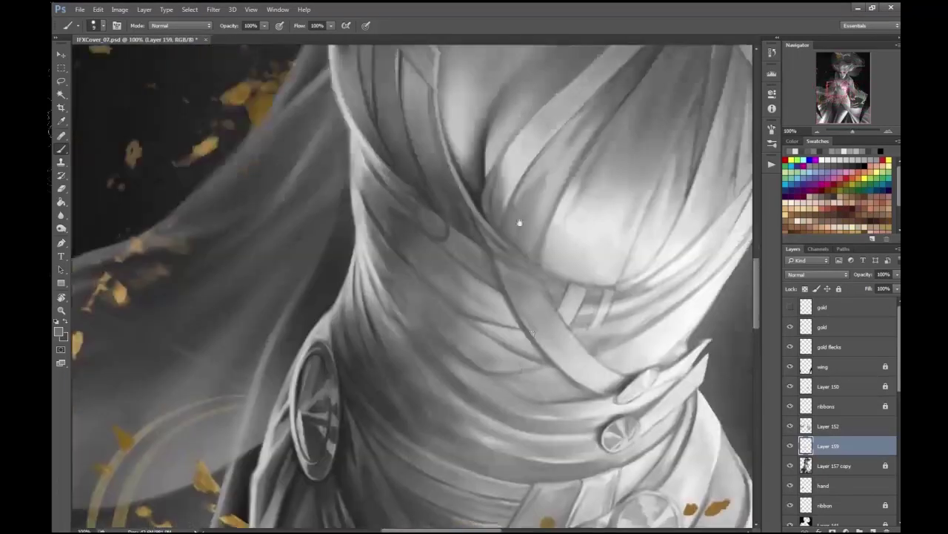
key(ctrl+shift+h)
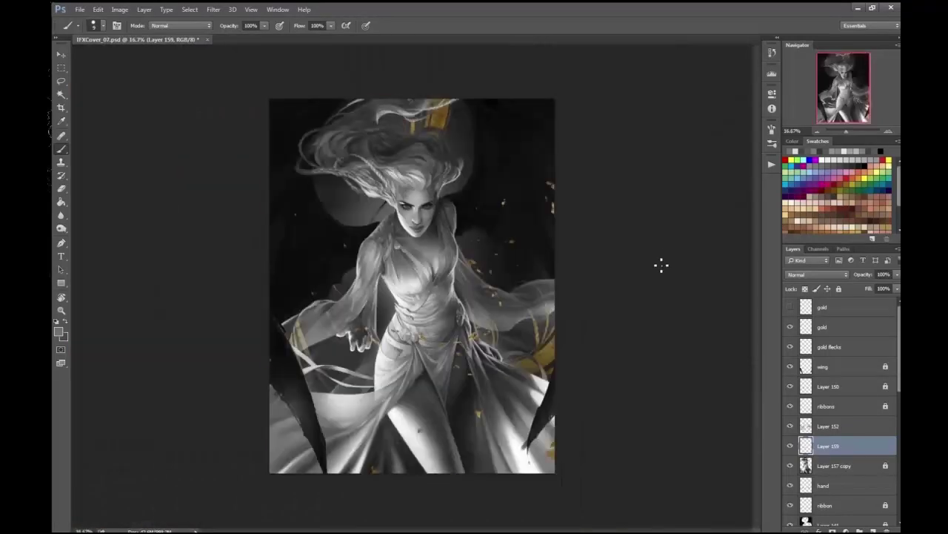
scroll(661, 264, up, 1)
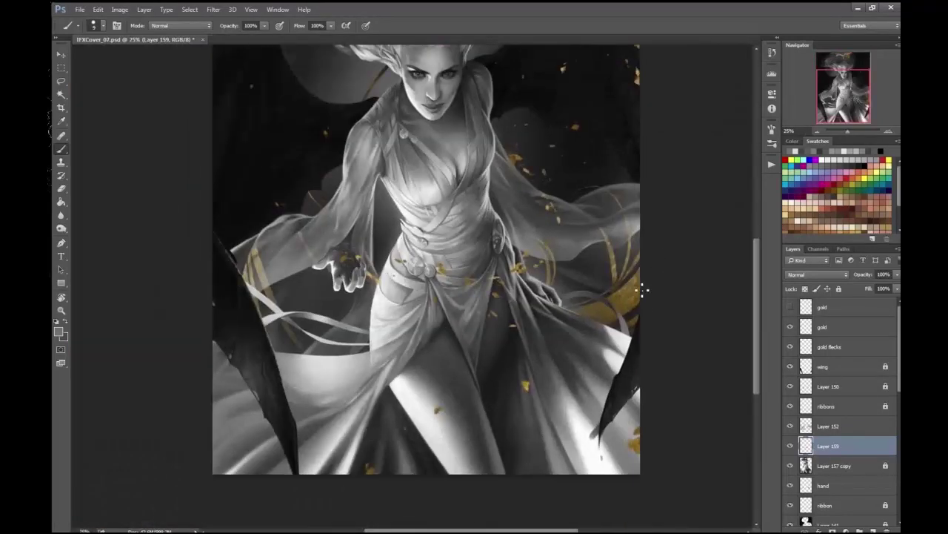
- Pick a dark grey and clean up the edge of the skirt where it crosses the lit thigh
key(ctrl+plus)
key(ctrl+plus)
key(ctrl+plus)
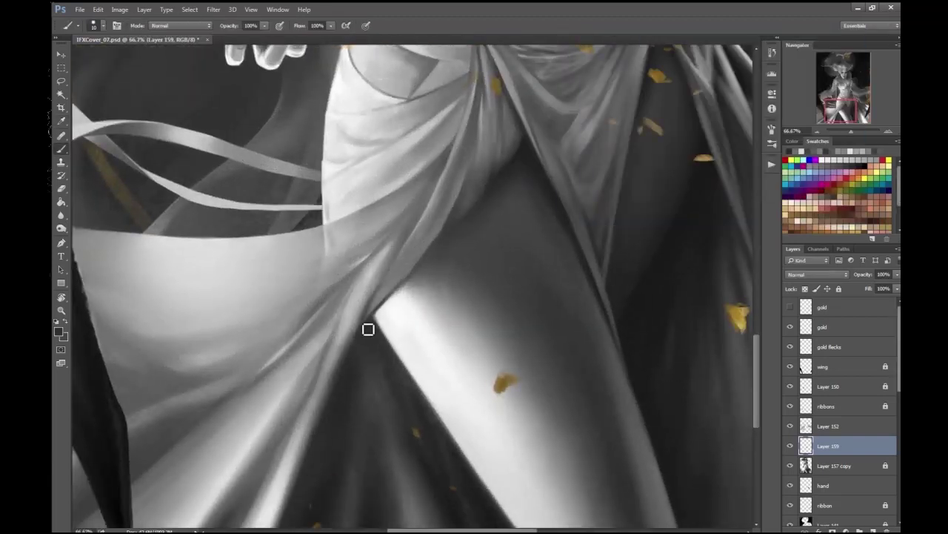
click(59, 332)
key(Return)
mouse_move(397, 284)
mouse_down()
mouse_move(373, 317)
mouse_move(382, 310)
mouse_up()
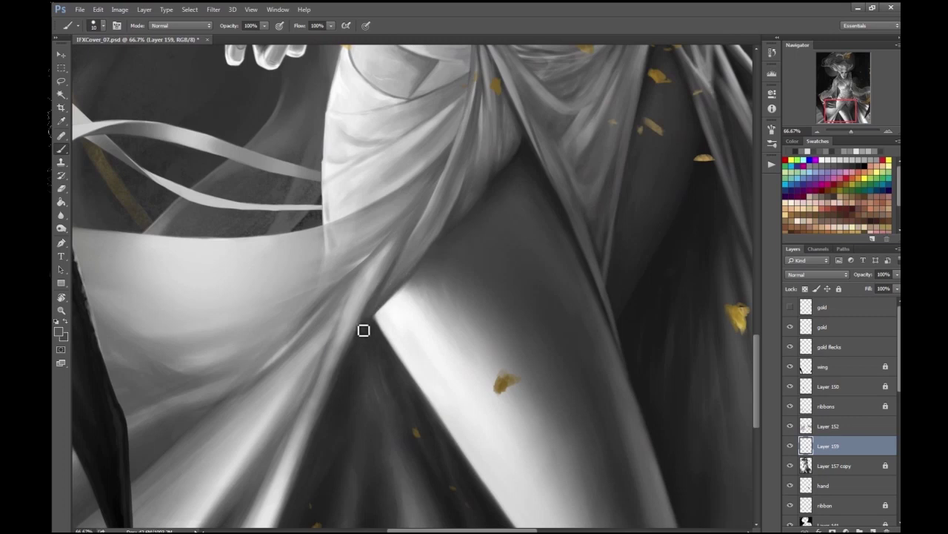
- Flip the canvas horizontally and paint grey folds into the skirt drape below the round buckles with a larger brush
key(ctrl+minus)
key(ctrl+minus)
key(ctrl+minus)
key(ctrl+shift+h)
key(ctrl+plus)
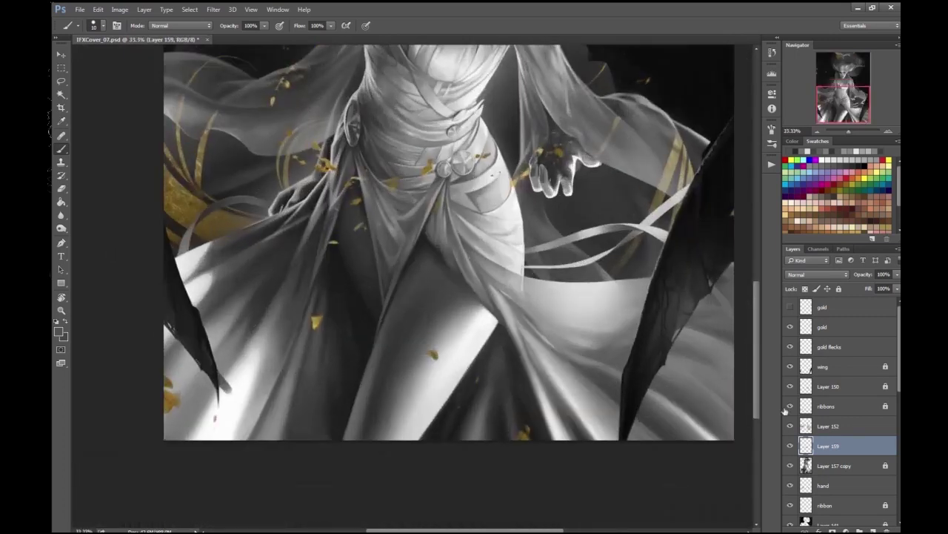
key(e)
key(ctrl+plus)
key(ctrl+plus)
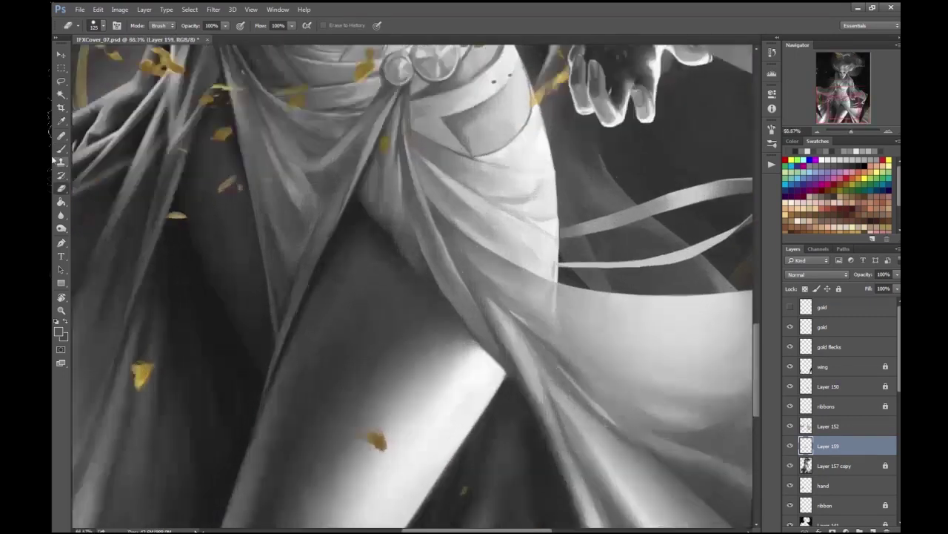
key(b)
key(bracketright)
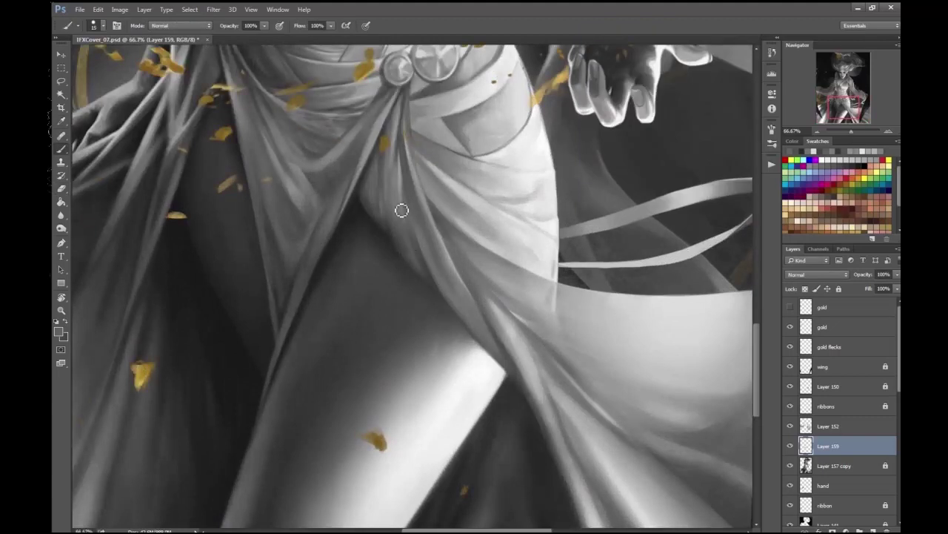
click(59, 331)
key(Return)
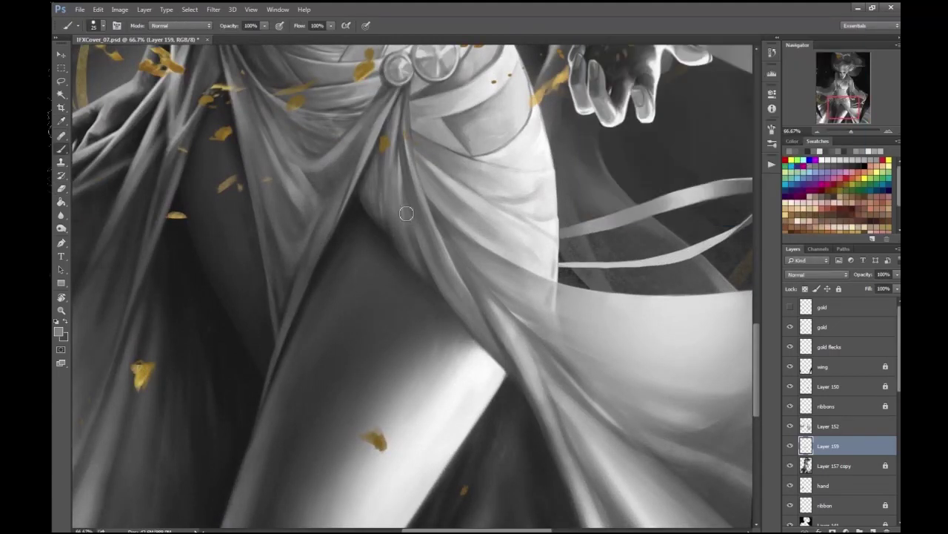
- Refine the drape folds under the buckles with mid grey RGB 131, 131, 131 and darker tones, and save the document
key(ctrl+minus)
key(ctrl+plus)
click(59, 332)
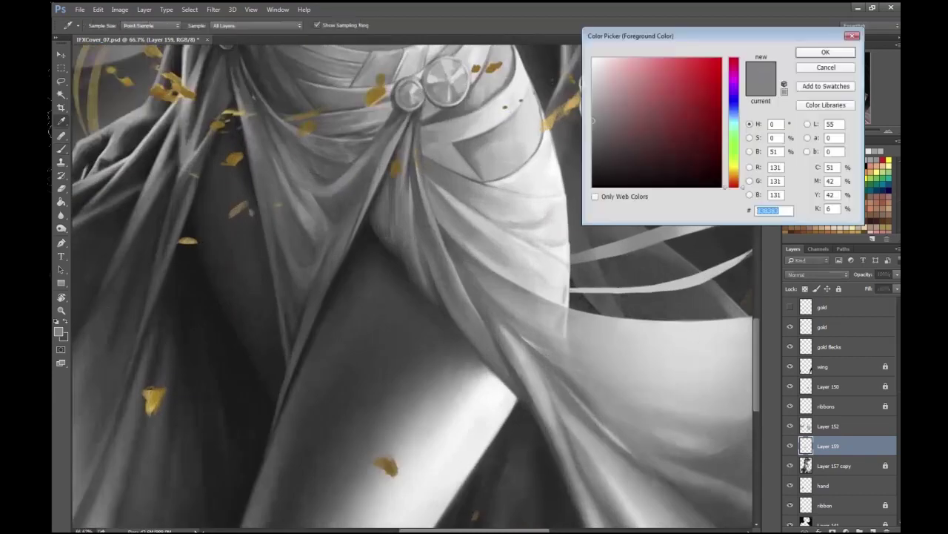
key(Return)
key(bracketright)
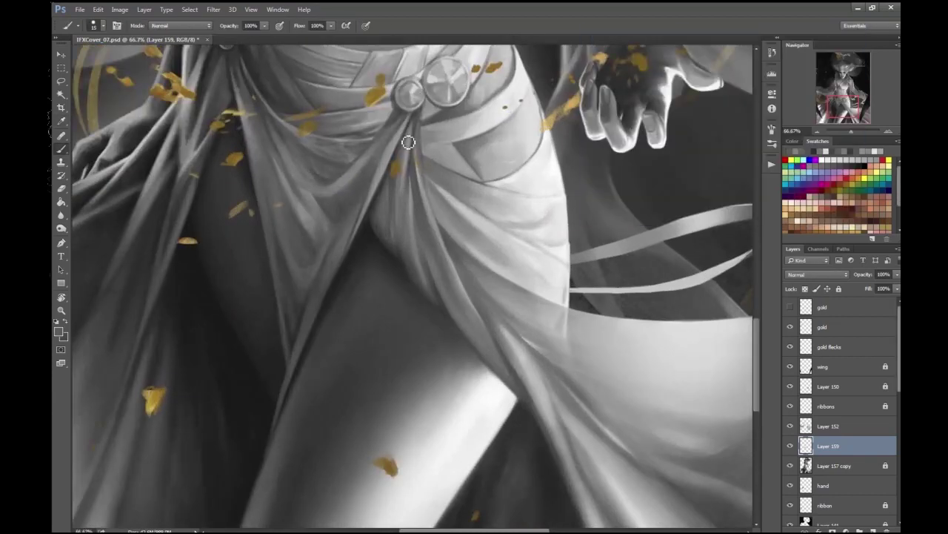
key(ctrl+minus)
key(ctrl+minus)
key(ctrl+minus)
key(ctrl+s)
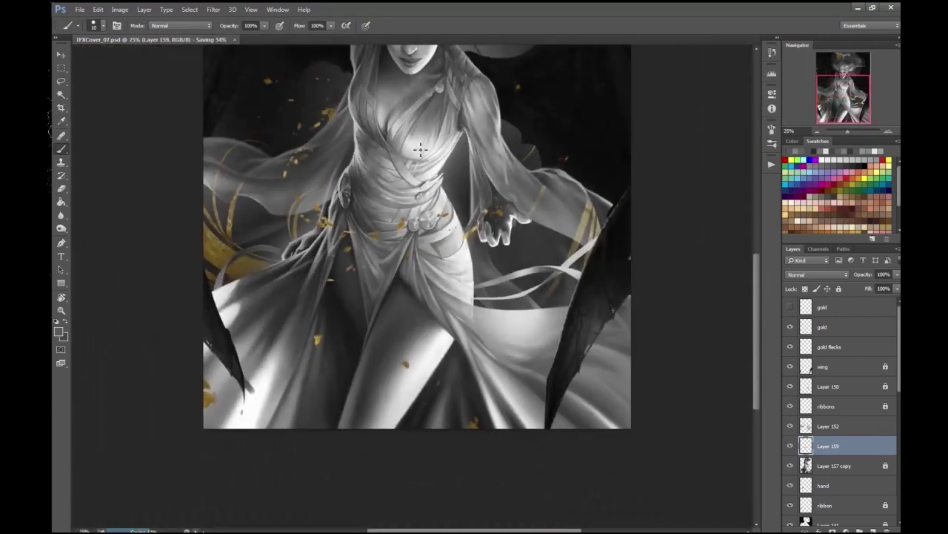
- Add a new layer above Layer 152 for painting the flowing translucent sleeve beside the hand
scroll(734, 307, up, 2)
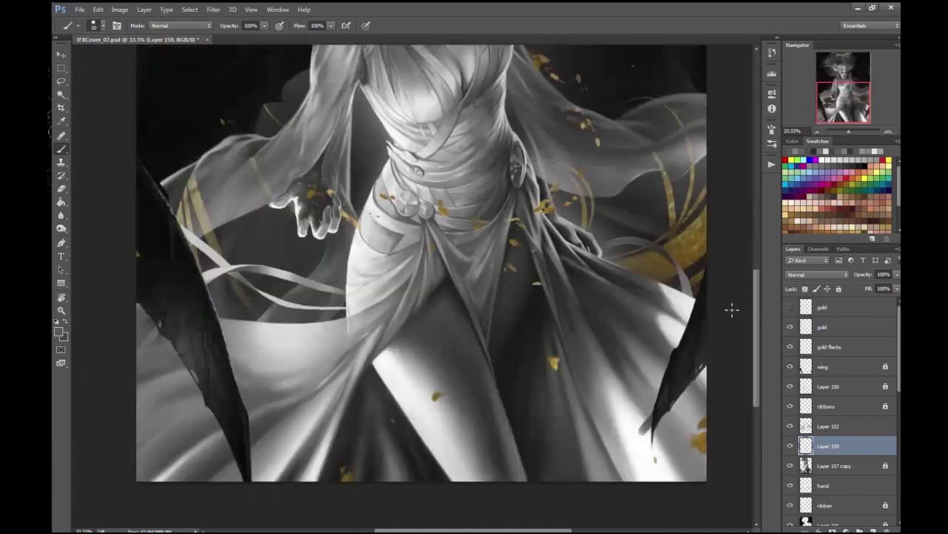
key(ctrl+minus)
key(ctrl+minus)
key(ctrl+plus)
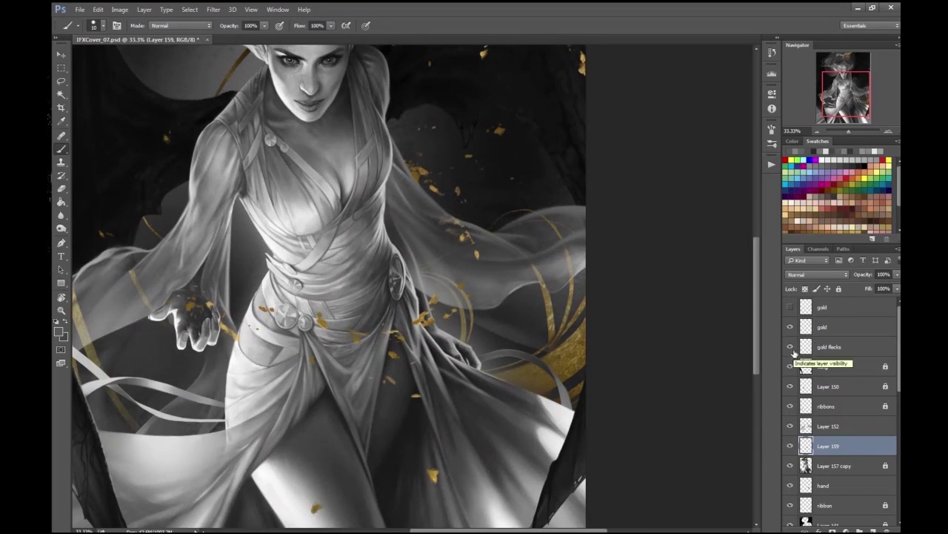
click(815, 427)
key(ctrl+shift+alt+n)
scroll(571, 318, up, 3)
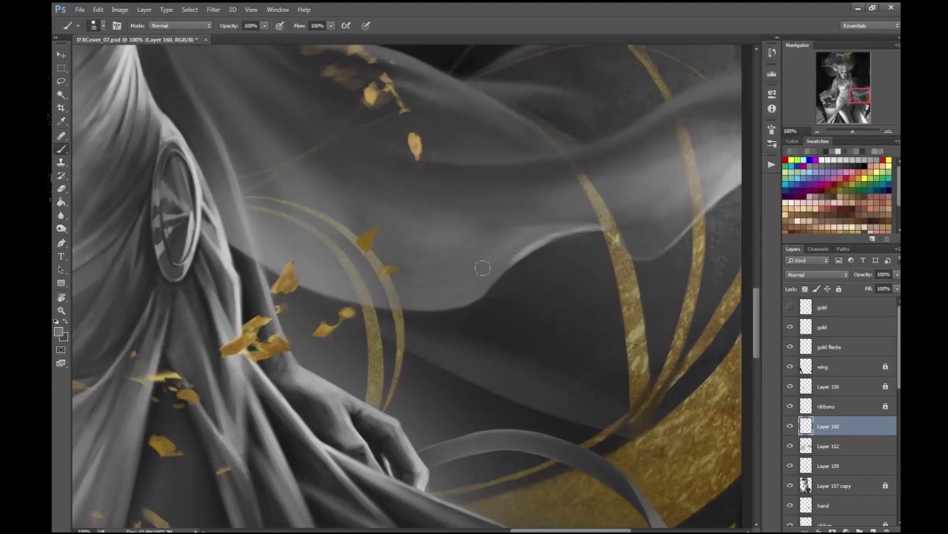
- Soften the lit lower edge of the flowing translucent sleeve on Layer 160 and save the document
scroll(614, 237, down, 1)
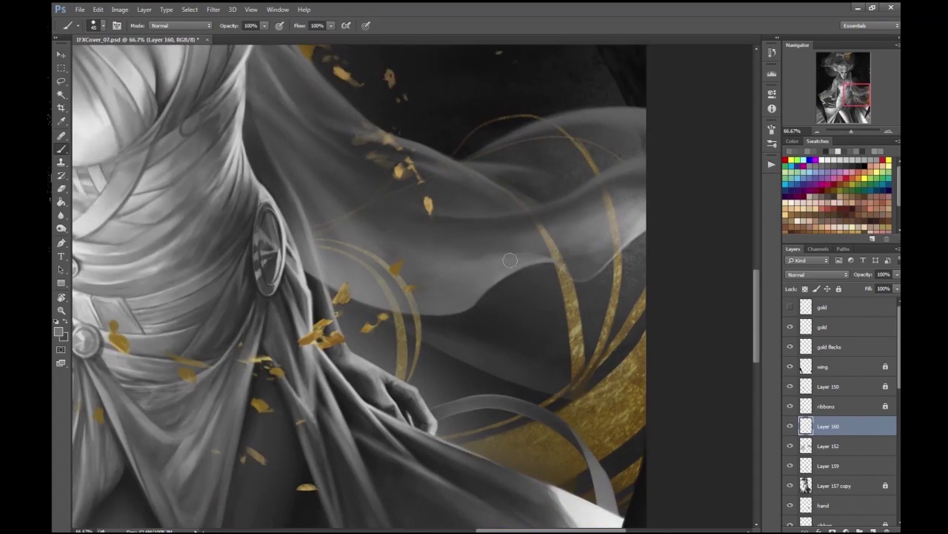
scroll(443, 265, down, 2)
scroll(464, 287, up, 1)
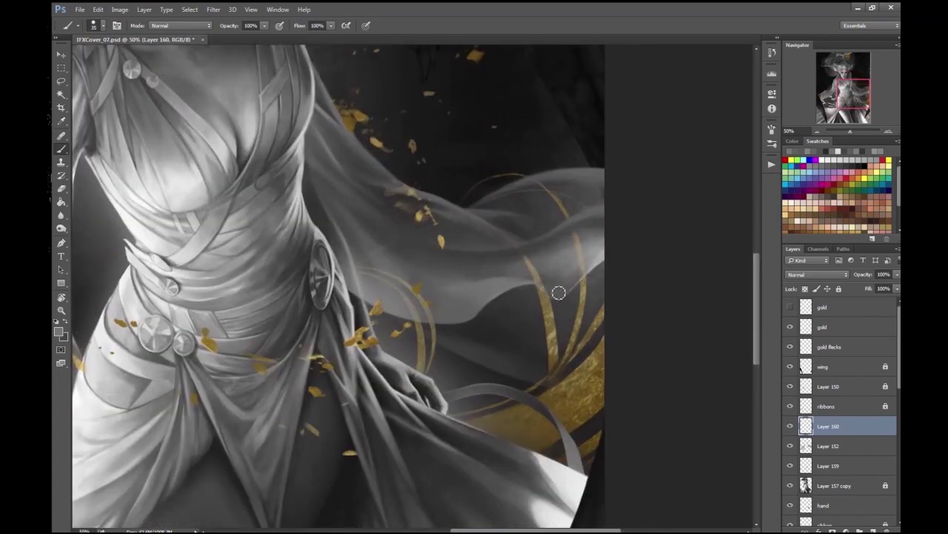
scroll(677, 185, down, 3)
key(ctrl+s)
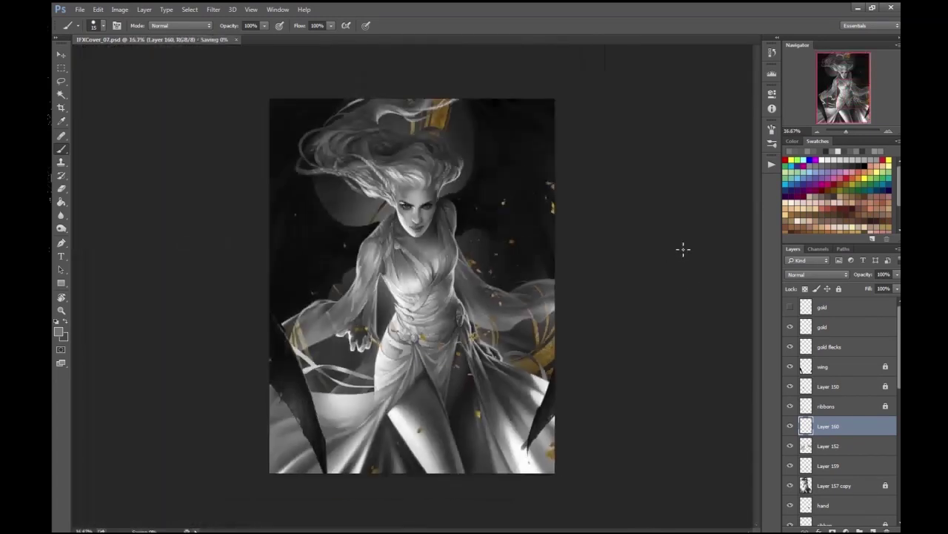
- Lock Layer 160, work on the ribbon layer with the Dodge tool at Midtones and 50% exposure, and save the document
scroll(694, 275, up, 1)
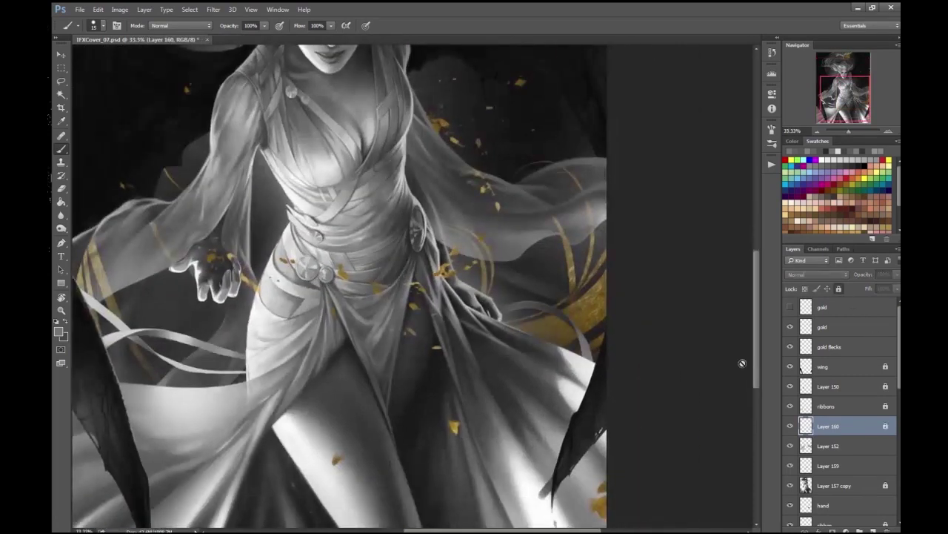
scroll(713, 282, up, 1)
scroll(790, 447, down, 2)
click(830, 453)
key(ctrl+plus)
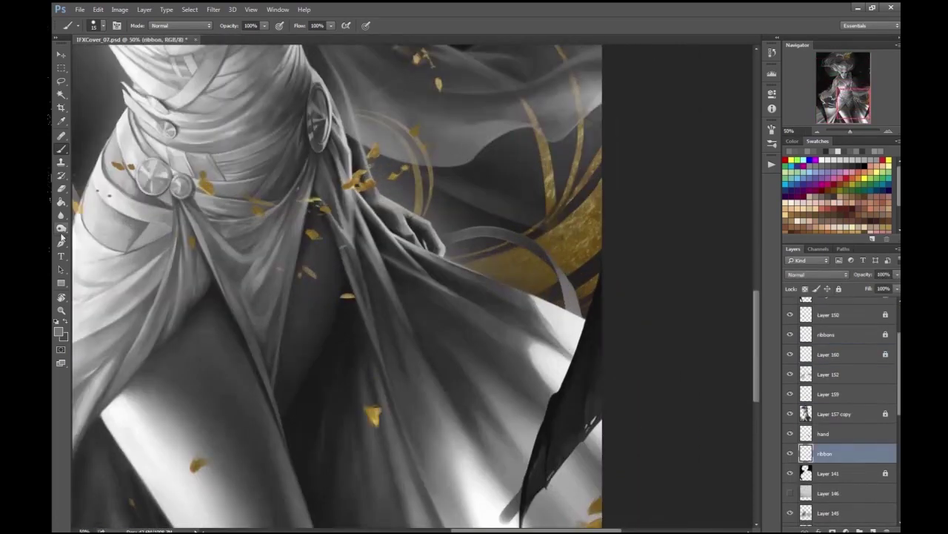
click(62, 228)
scroll(657, 254, down, 2)
key(v)
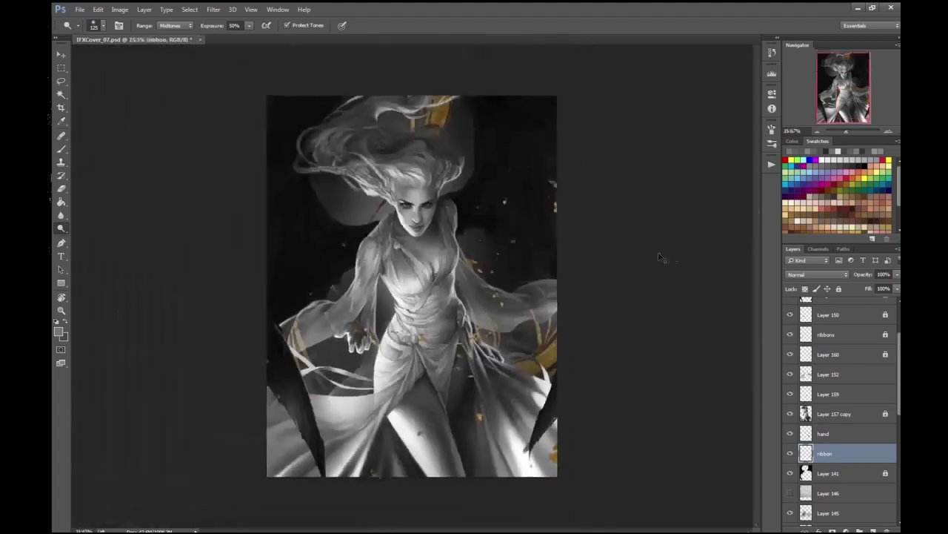
scroll(430, 193, up, 1)
scroll(430, 193, down, 1)
key(ctrl+s)
key(b)
- Show and select the topmost gold layer and choose golden yellow dfb34e for the bands around the waist
scroll(830, 371, up, 3)
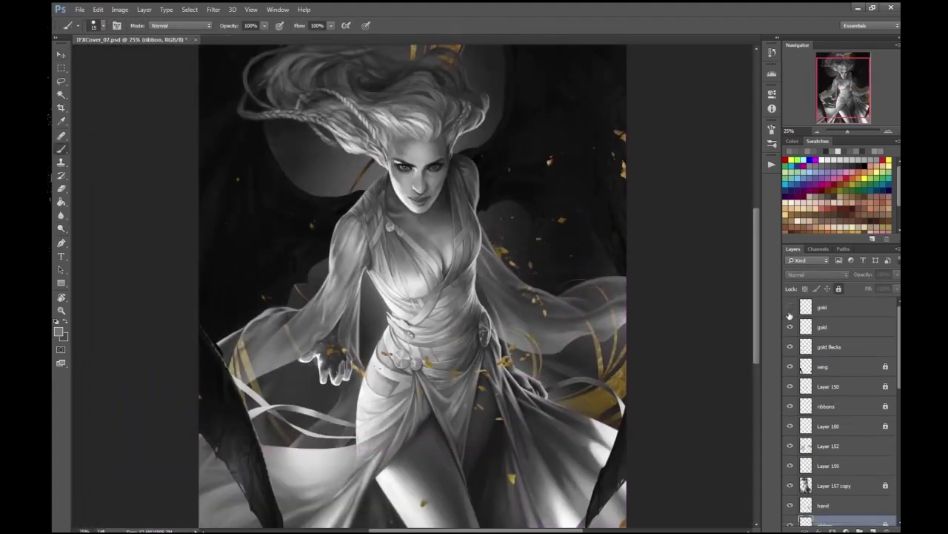
click(822, 307)
key(ctrl+plus)
key(ctrl+plus)
key(ctrl+plus)
key(ctrl+plus)
click(58, 331)
click(669, 84)
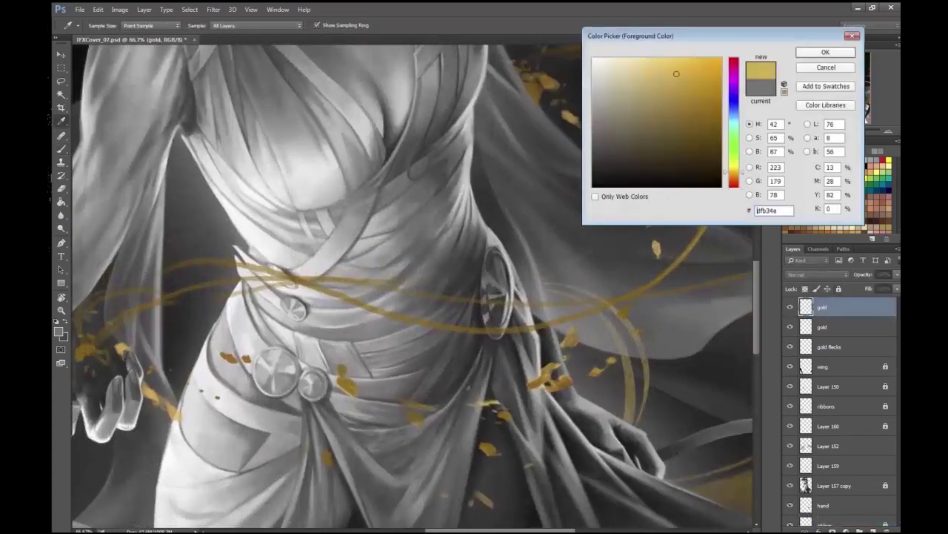
key(Return)
drag(635, 271, 578, 271)
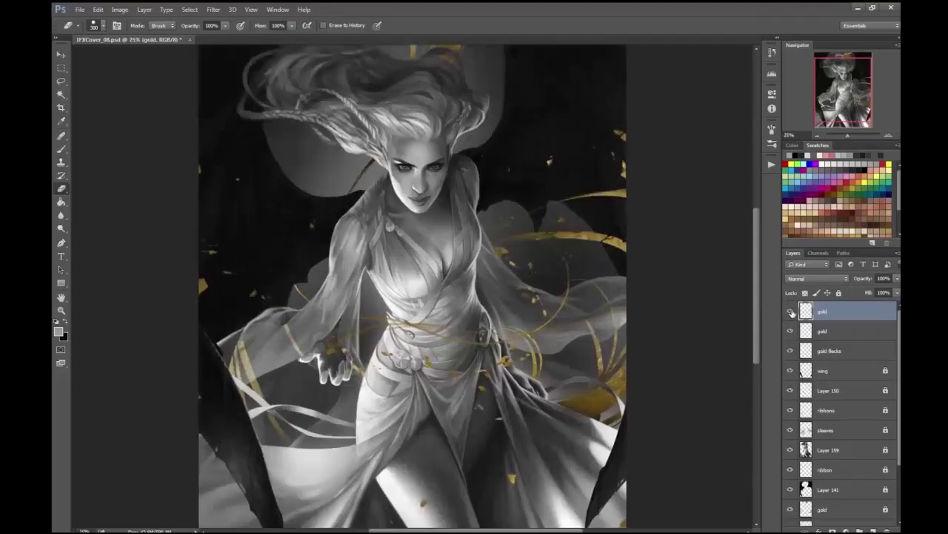
- Choose the Hard Round Pressure Opacity brush for the gold bands beside the open hand and undo the test stroke
key(ctrl+plus)
key(ctrl+plus)
key(ctrl+plus)
key(ctrl+plus)
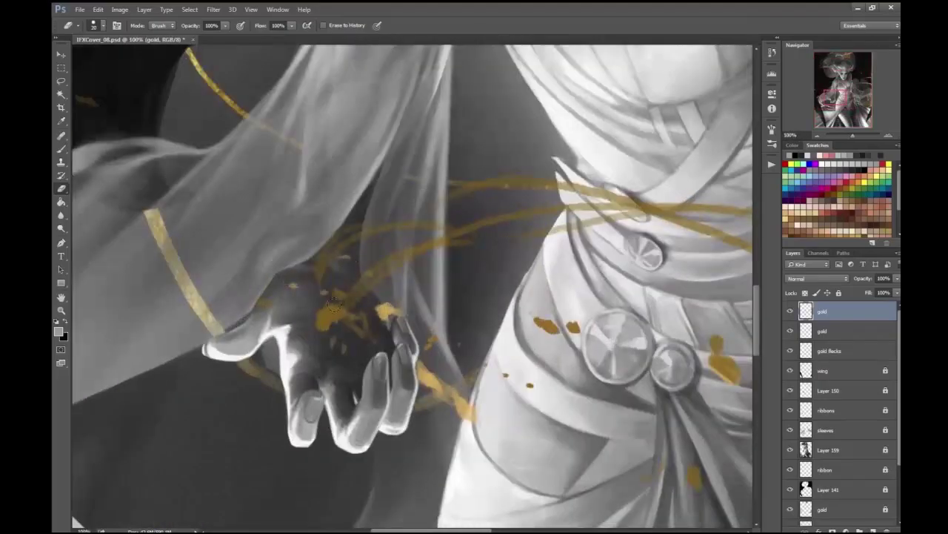
key(b)
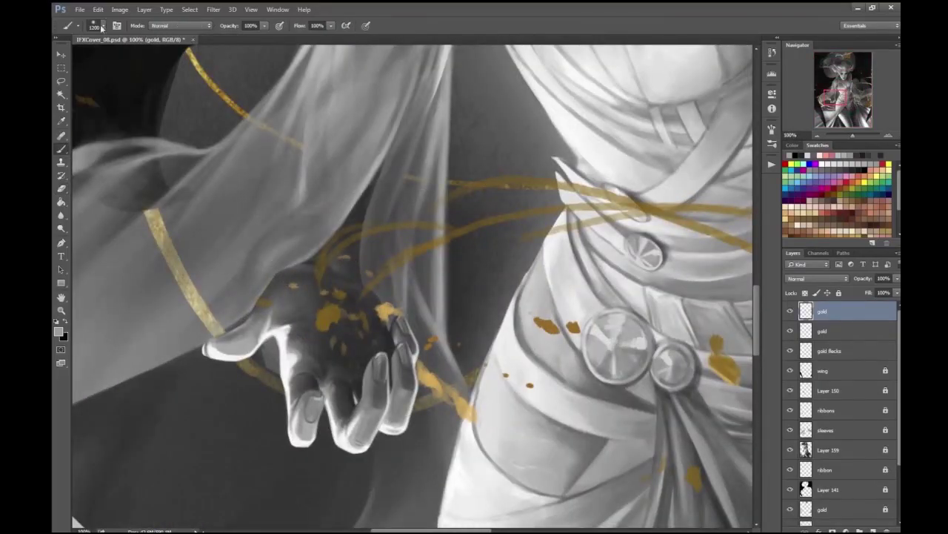
right_click(301, 264)
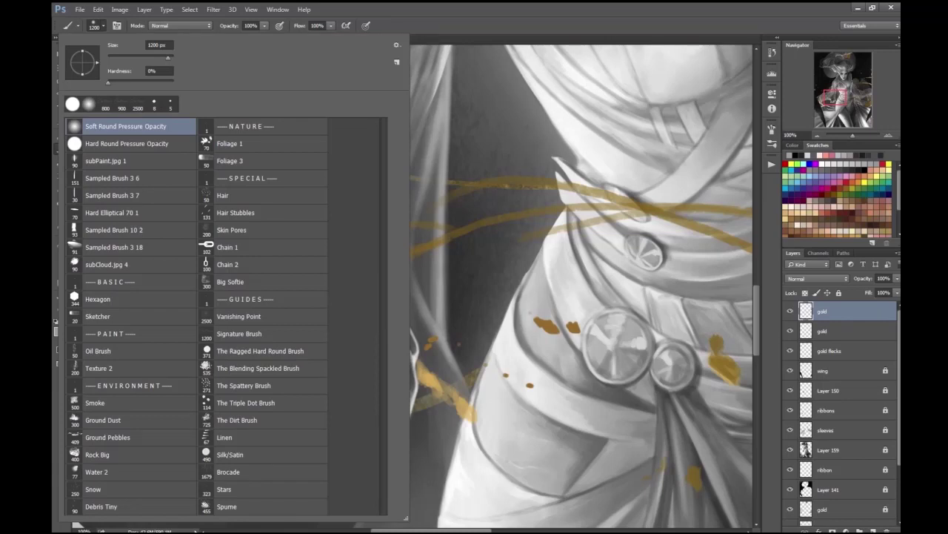
click(126, 143)
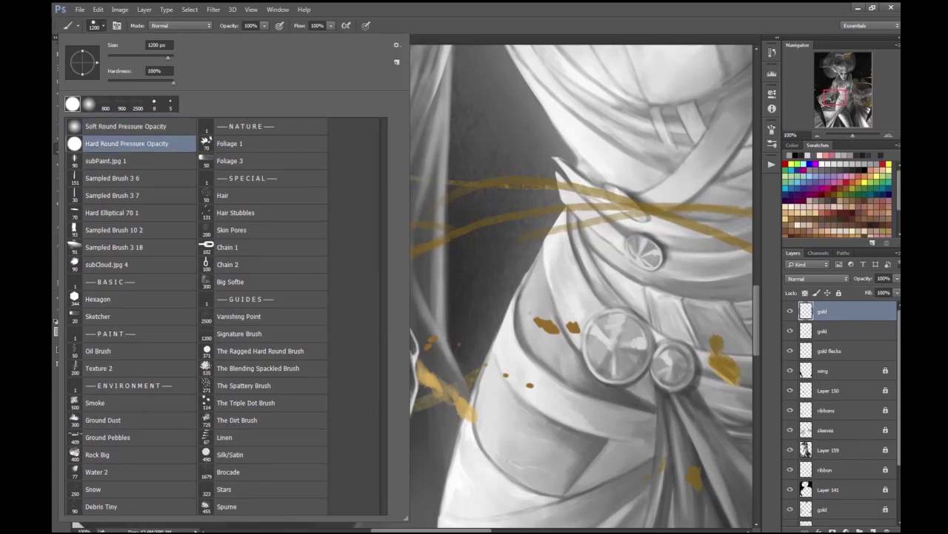
click(223, 351)
mouse_move(578, 126)
mouse_down()
mouse_move(459, 244)
mouse_move(385, 363)
mouse_up()
key(ctrl+z)
- Choose an ochre gold, sample the artwork, and paint the curved gold band rising from the palm over the sleeve
click(59, 331)
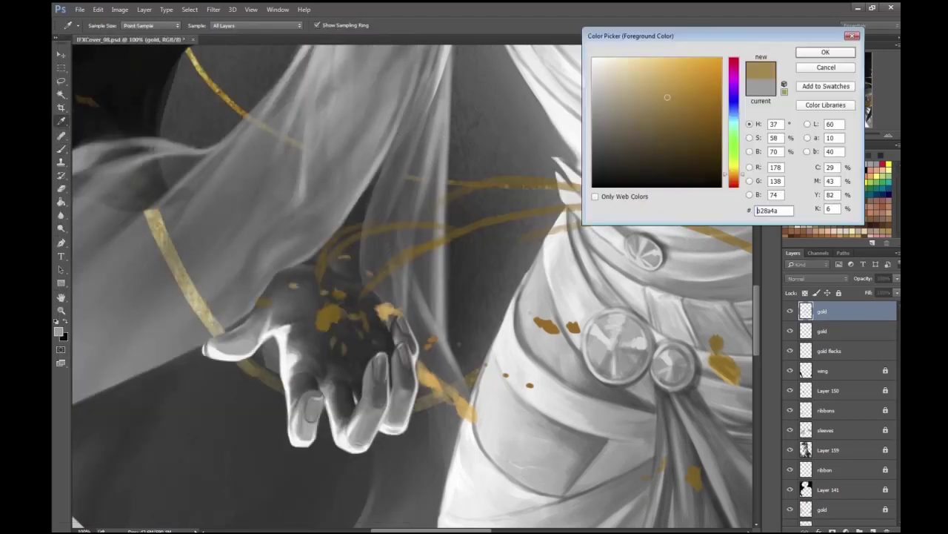
click(593, 185)
key(ctrl+plus)
key(Return)
alt+click(288, 207)
mouse_move(288, 207)
mouse_down()
mouse_move(304, 182)
mouse_move(356, 163)
mouse_up()
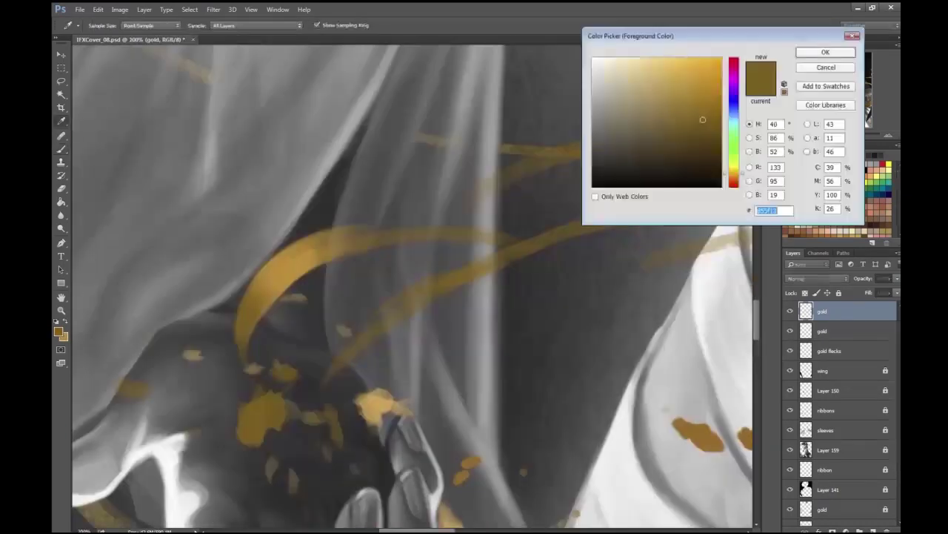
- Using dark gold RGB 133, 95, 19, extend the curved band into the palm and paint the second band toward the waist
key(Return)
drag(261, 356, 256, 391)
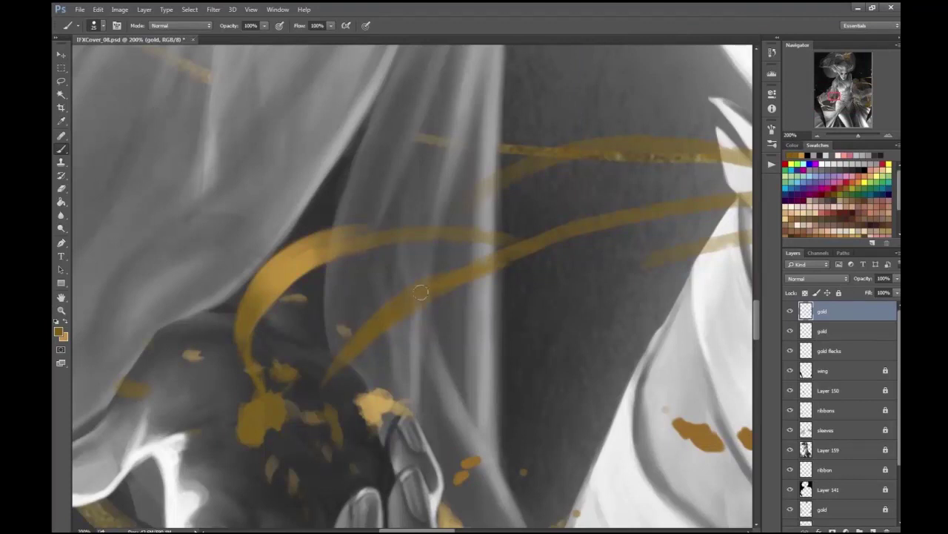
mouse_move(350, 337)
mouse_down()
mouse_move(467, 264)
mouse_move(575, 223)
mouse_up()
key(ctrl+minus)
key(ctrl+minus)
key(ctrl+minus)
key(ctrl+minus)
key(ctrl+minus)
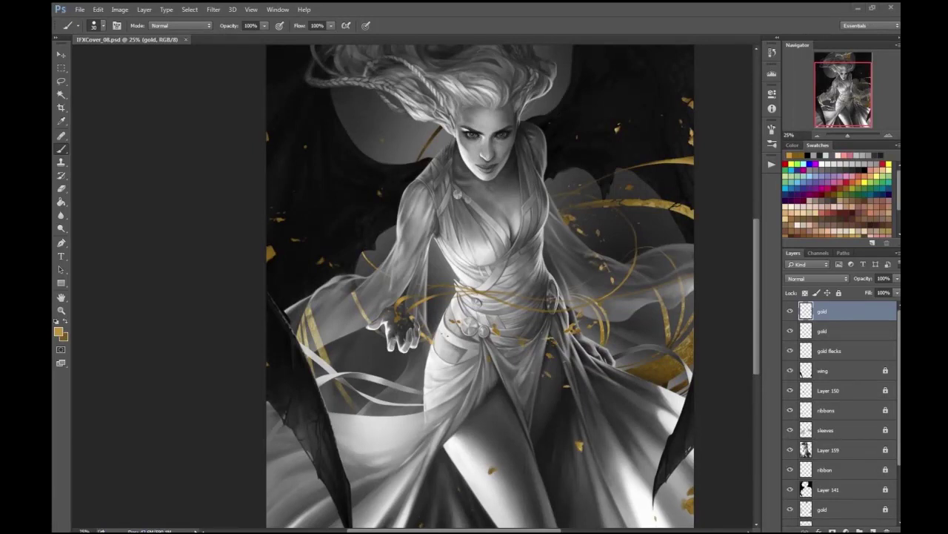
- Shade the curved band with dark gold RGB 130, 90, 9 from its bend to where it meets the second band
key(ctrl+plus)
key(ctrl+plus)
key(ctrl+plus)
key(ctrl+plus)
key(ctrl+plus)
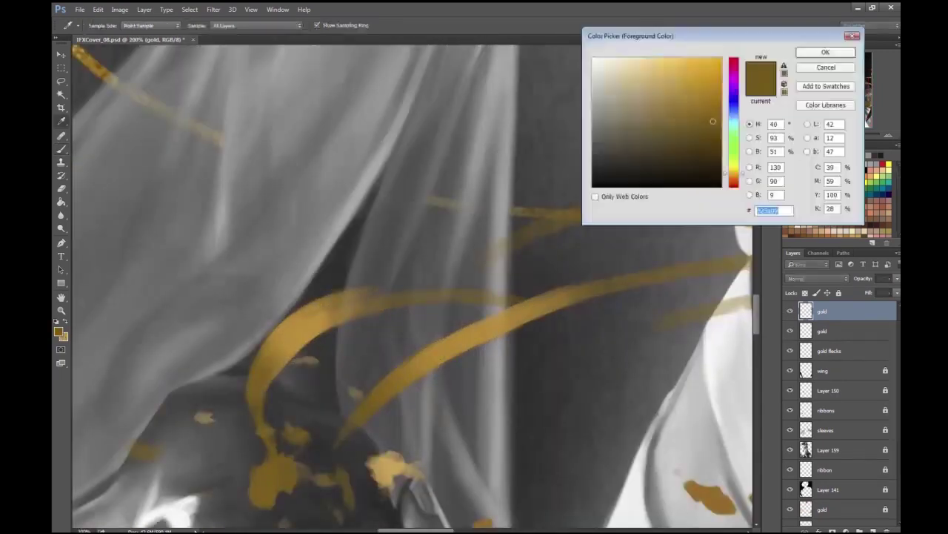
scroll(682, 218, right, 3)
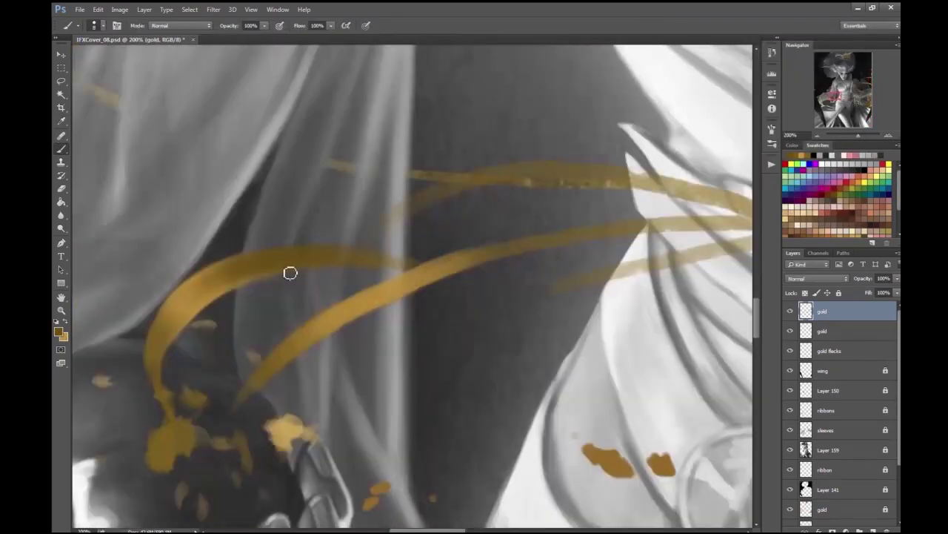
scroll(631, 210, left, 2)
scroll(645, 246, right, 1)
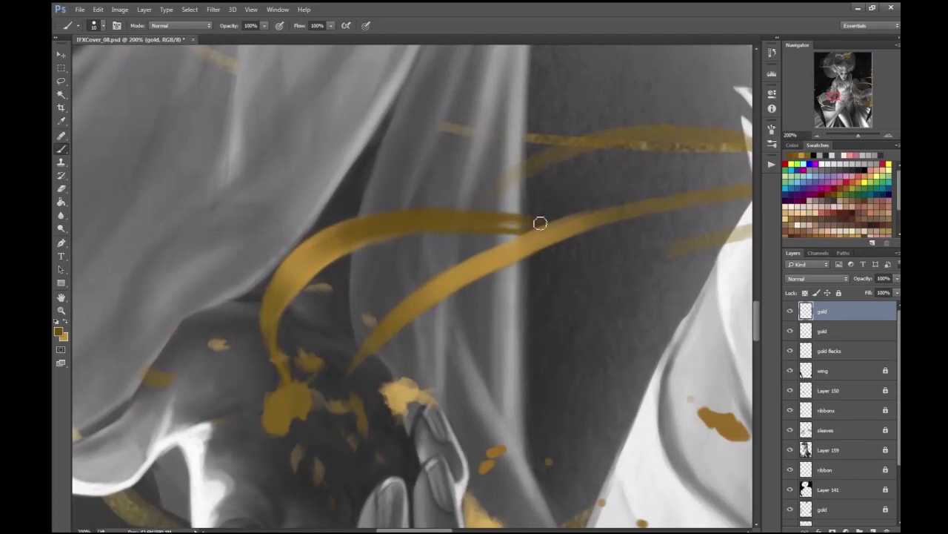
key(ctrl+minus)
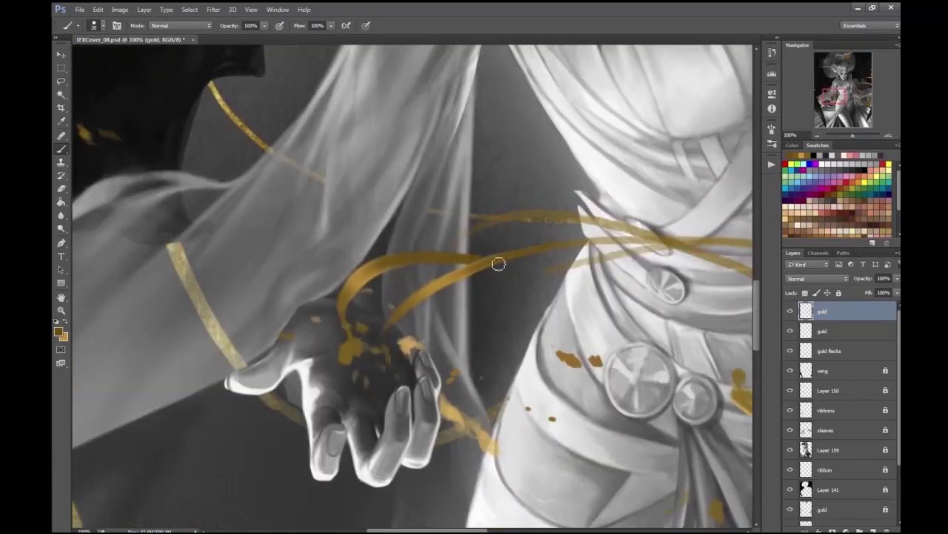
- Pick a lighter gold, highlight the second band where it crosses the sleeve, and save the document
scroll(575, 246, up, 2)
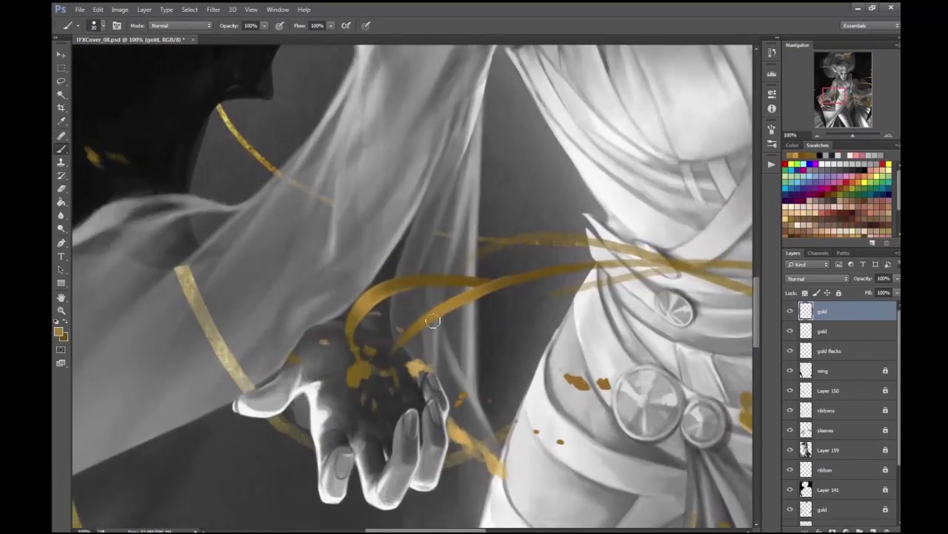
click(58, 331)
click(815, 49)
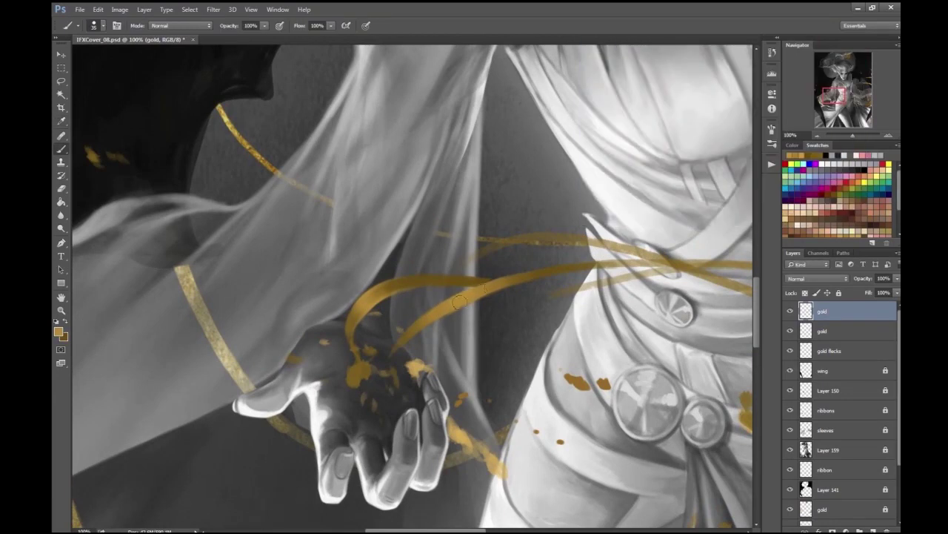
key(ctrl+minus)
key(ctrl+minus)
key(ctrl+minus)
key(ctrl+minus)
key(ctrl+s)
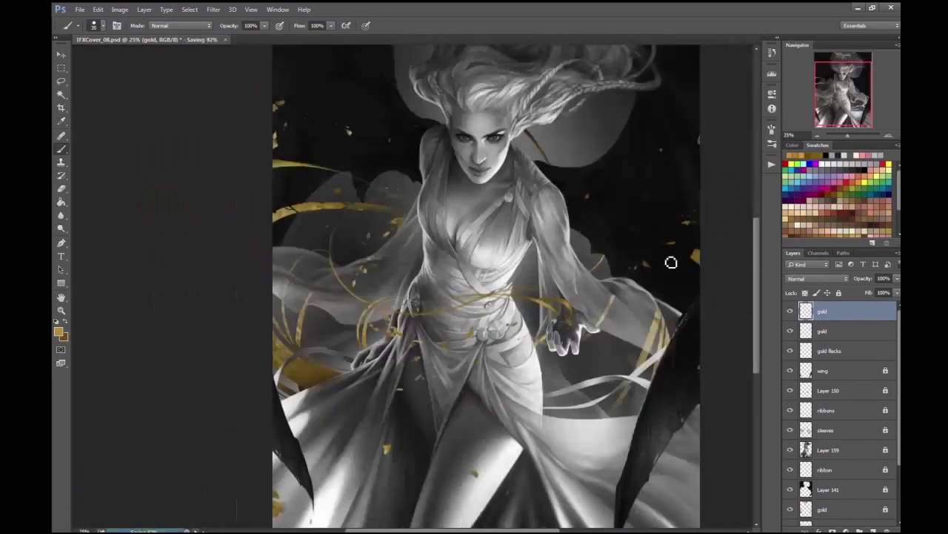
scroll(685, 320, up, 6)
key(r)
mouse_move(503, 193)
mouse_down()
mouse_move(387, 159)
mouse_move(444, 167)
mouse_up()
key(b)
ctrl+click(875, 531)
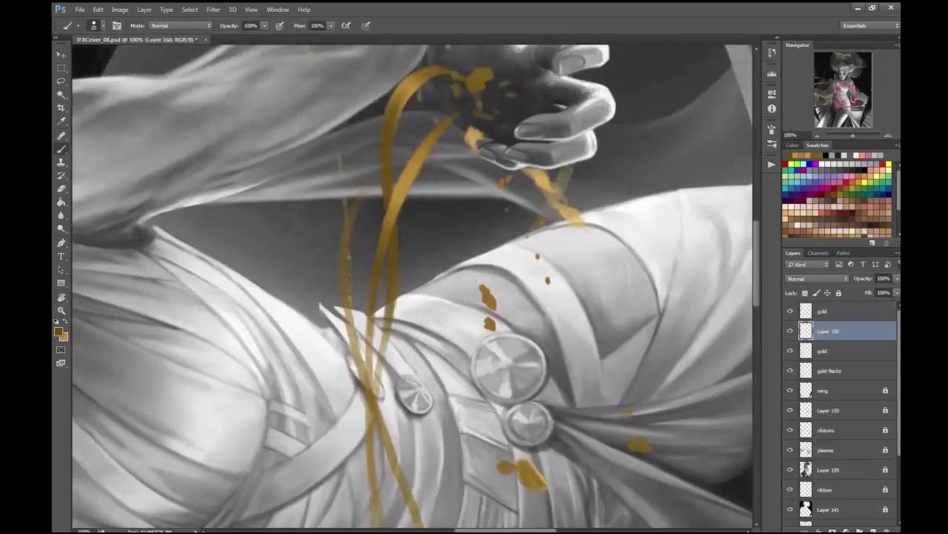
click(144, 9)
click(222, 52)
- Paint the thin upper gold band between the sleeve and the waist and clean up its edges with the Eraser
key(e)
key(r)
mouse_move(391, 365)
mouse_down()
mouse_move(415, 318)
mouse_move(355, 220)
mouse_up()
key(b)
mouse_move(346, 269)
mouse_down()
mouse_move(343, 311)
mouse_move(364, 206)
mouse_move(348, 244)
mouse_move(348, 314)
mouse_move(370, 411)
mouse_move(415, 355)
mouse_move(386, 259)
mouse_up()
key(r)
key(e)
mouse_move(384, 259)
mouse_down()
mouse_move(395, 206)
mouse_move(400, 330)
mouse_up()
- Erase small cracks in the upper band so its sleeve end breaks into flakes, and reset the canvas rotation
scroll(408, 230, down, 2)
key(ctrl+minus)
key(ctrl+minus)
key(ctrl+minus)
key(ctrl+plus)
key(ctrl+plus)
key(ctrl+plus)
key(ctrl+plus)
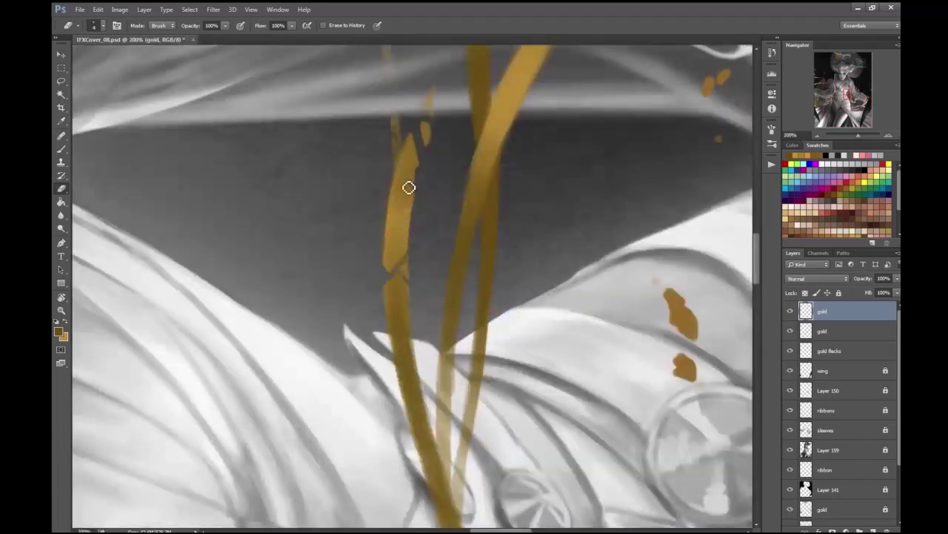
mouse_move(409, 187)
mouse_down()
mouse_move(426, 203)
mouse_move(418, 125)
mouse_move(334, 296)
mouse_up()
key(ctrl+minus)
key(ctrl+minus)
key(ctrl+minus)
key(ctrl+minus)
key(r)
key(Escape)
key(ctrl+minus)
- Select the second gold layer and paint darker gold over the flakes between the fingers and the thigh
key(e)
key(ctrl+plus)
key(ctrl+plus)
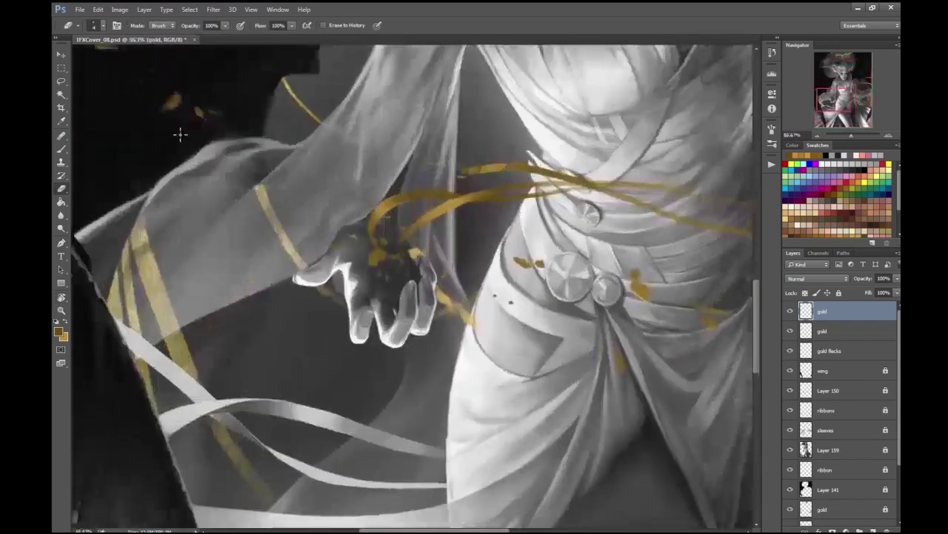
key(ctrl+plus)
key(ctrl+plus)
key(alt+bracketleft)
key(b)
drag(457, 315, 460, 307)
scroll(474, 308, up, 2)
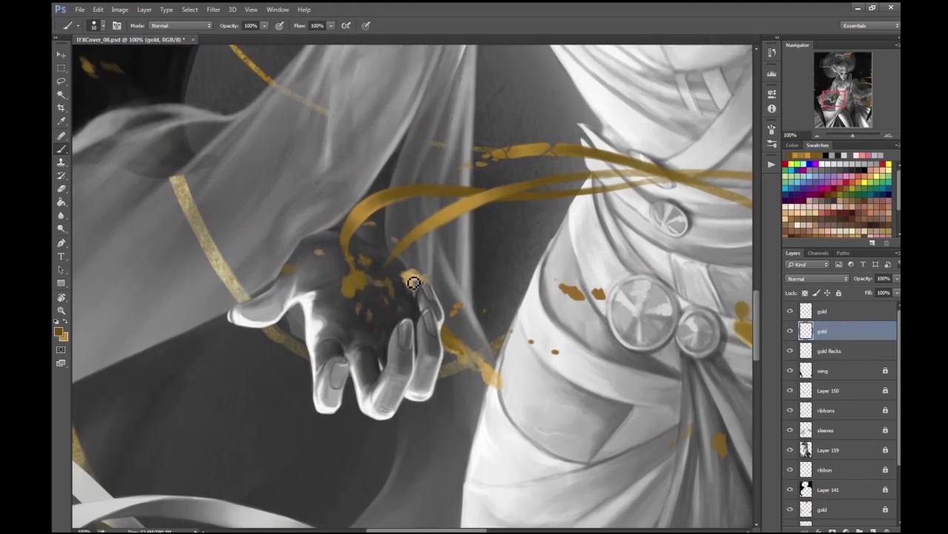
- Shade the gold flake above the fingertip and enlarge the Eraser for trimming the flakes around the palm
key(h)
drag(419, 283, 437, 319)
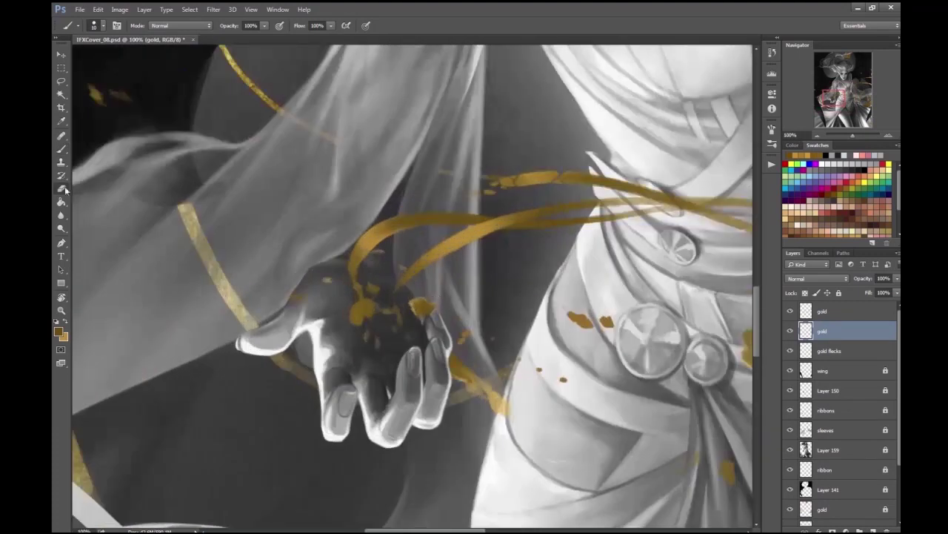
key(e)
key(bracketright)
scroll(480, 336, right, 3)
scroll(445, 245, down, 3)
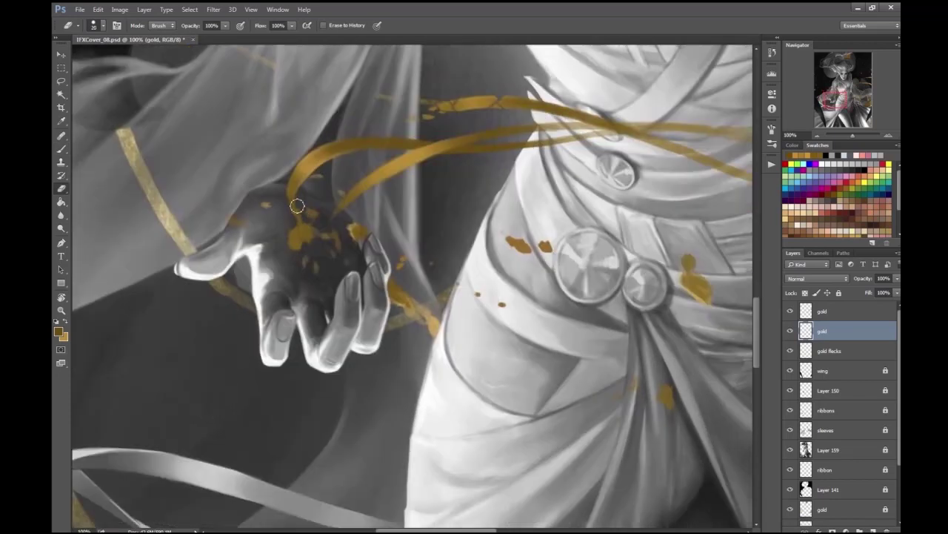
- Paint lighter gold facets onto the flakes lying in the palm with a small brush
key(b)
scroll(232, 151, up, 3)
click(59, 332)
key(Escape)
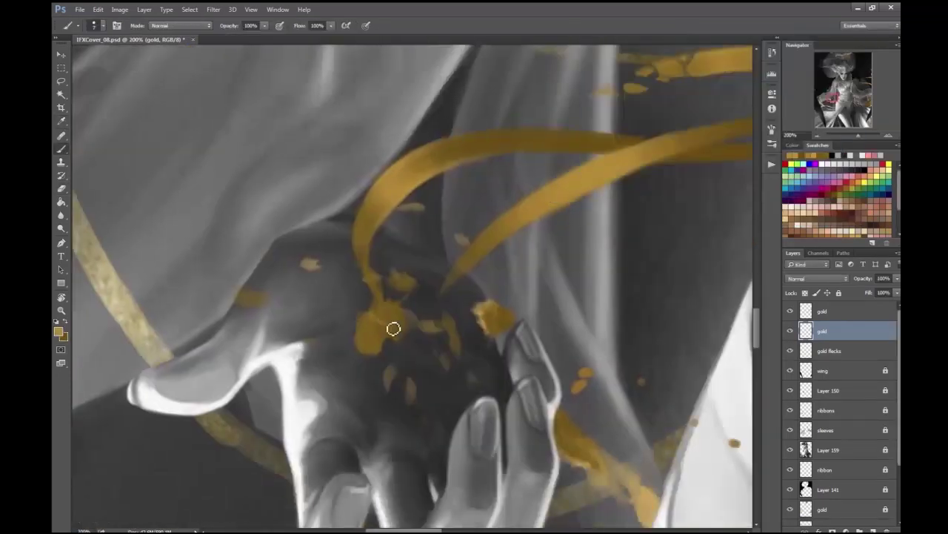
mouse_move(384, 316)
mouse_down()
mouse_move(417, 313)
mouse_move(410, 283)
mouse_move(390, 332)
mouse_move(366, 353)
mouse_move(373, 322)
mouse_up()
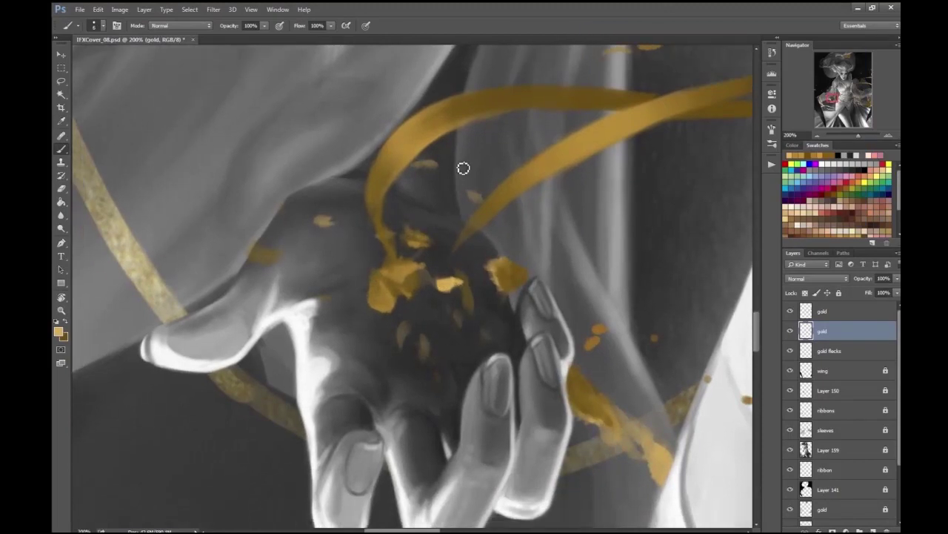
- Define the small palm flakes with sampled colours, and select the top gold layer to touch up the curved band's end
alt+click(464, 168)
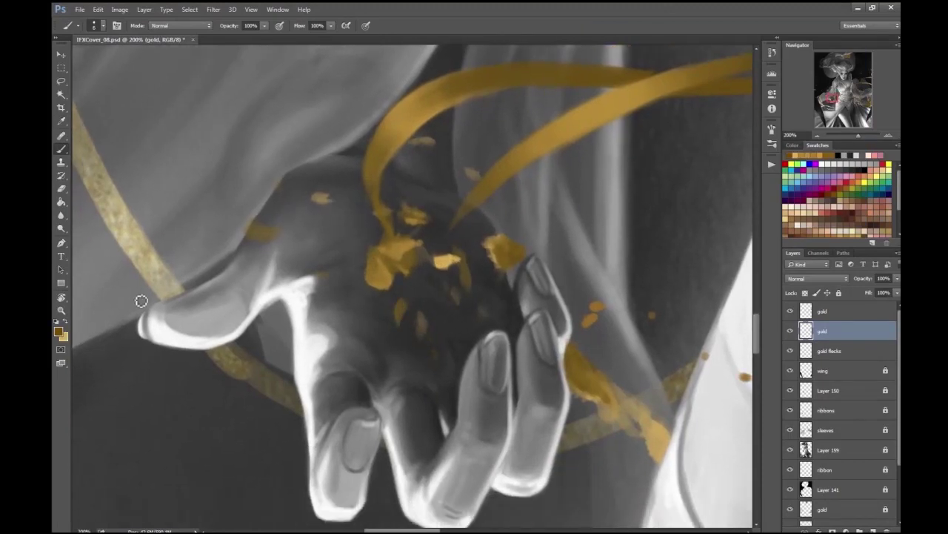
alt+click(399, 316)
drag(387, 285, 400, 268)
key(alt+bracketright)
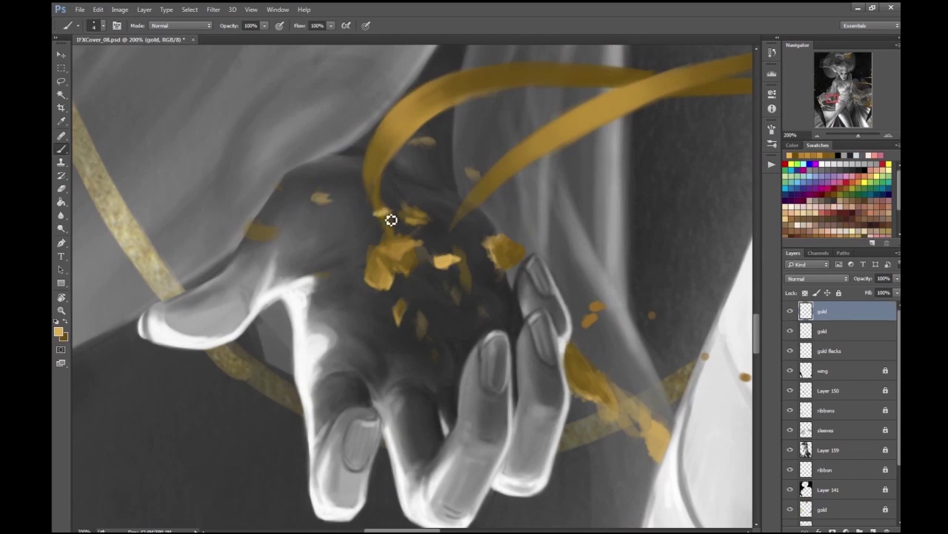
key(h)
drag(434, 144, 510, 237)
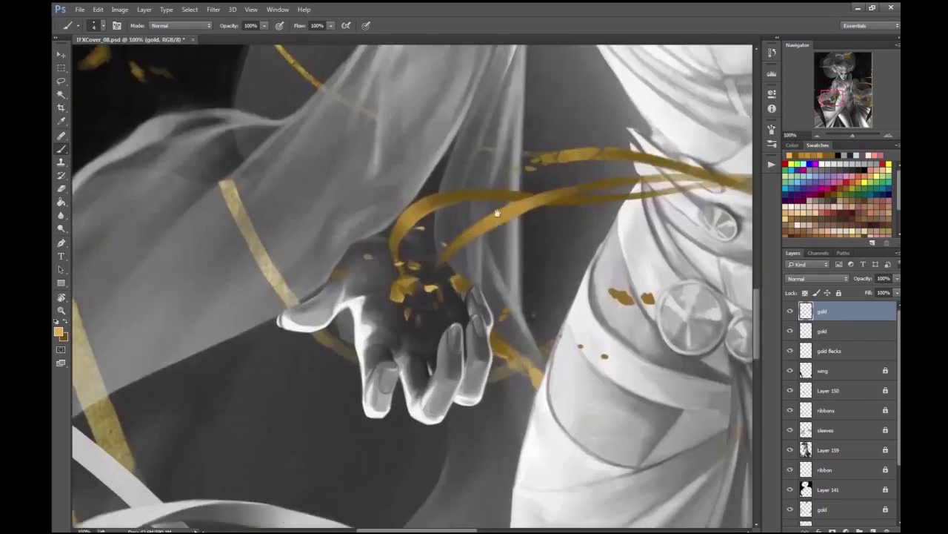
- Select the second gold layer and touch up the dim flakes in the centre of the palm with sampled golds
click(822, 331)
drag(164, 292, 153, 274)
alt+click(464, 175)
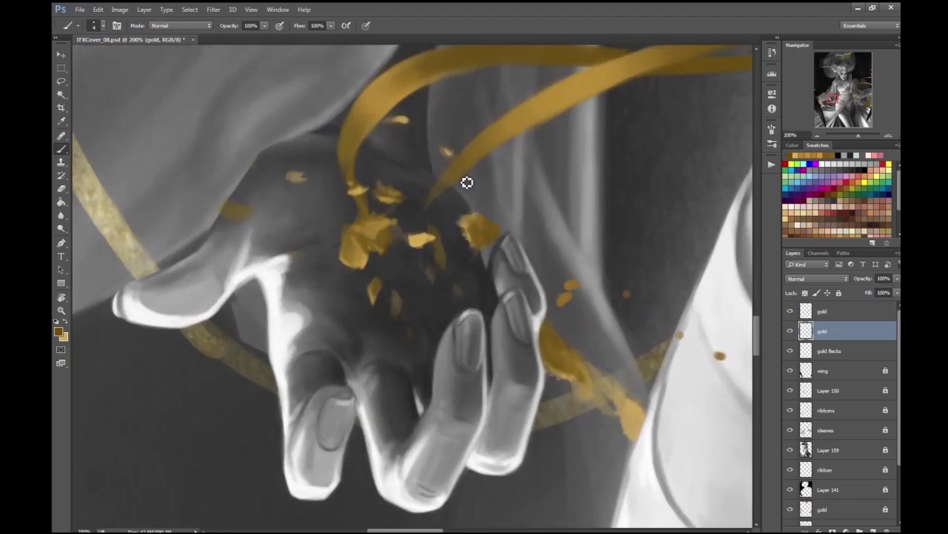
alt+click(426, 272)
key(ctrl+minus)
key(ctrl+minus)
key(ctrl+minus)
key(ctrl+minus)
scroll(474, 254, up, 6)
- On the top gold layer, paint lighter gold texture along the straighter band running into the palm and trim its edge
key(alt+bracketright)
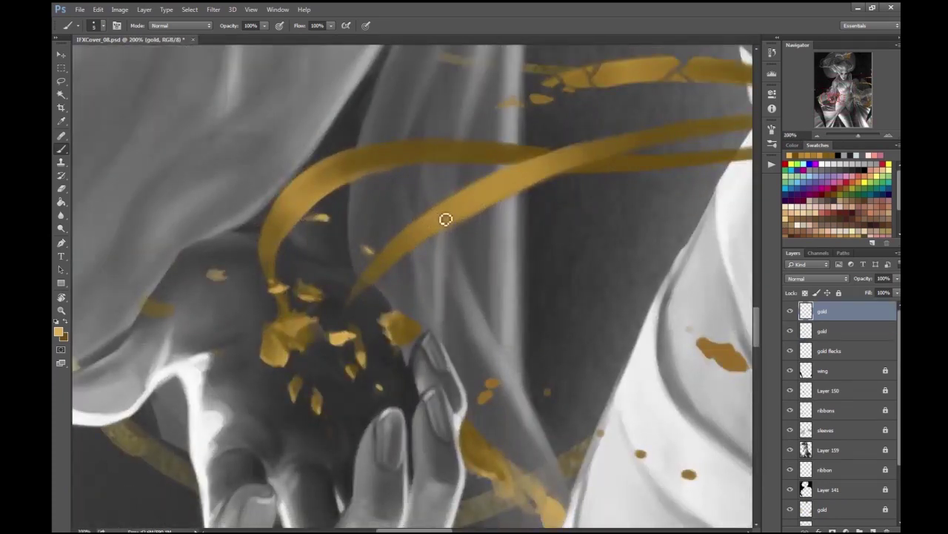
mouse_move(462, 229)
mouse_down()
mouse_move(489, 213)
mouse_move(439, 238)
mouse_move(478, 212)
mouse_move(452, 210)
mouse_move(481, 196)
mouse_move(500, 199)
mouse_move(483, 215)
mouse_move(503, 187)
mouse_up()
key(e)
scroll(115, 106, up, 1)
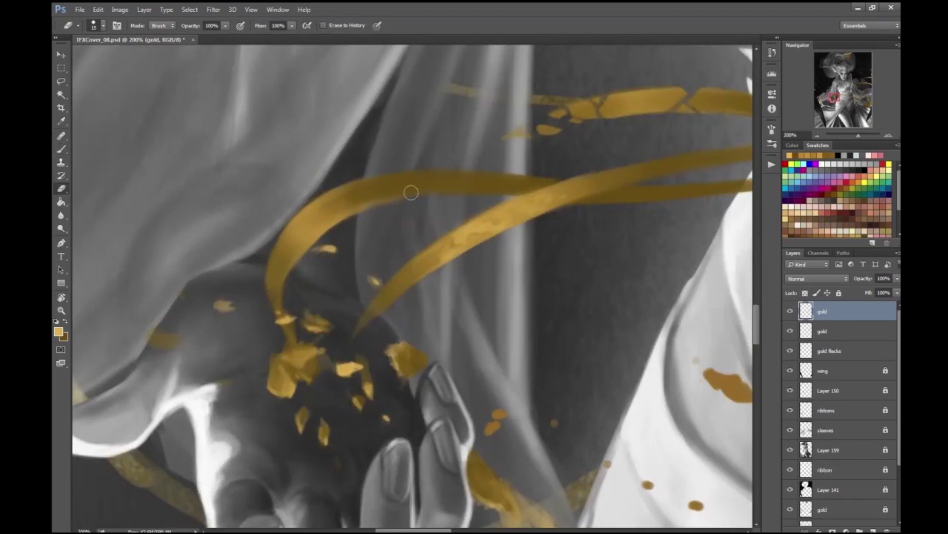
- Paint darker gold crack lines across the bend of the curved band above the palm and erase along its inner edge
key(b)
scroll(92, 269, up, 1)
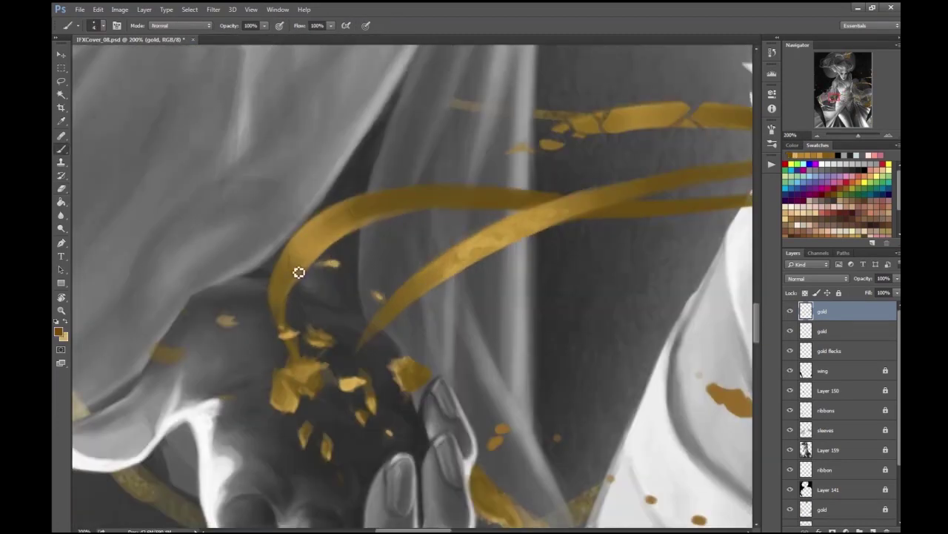
drag(305, 249, 325, 238)
key(e)
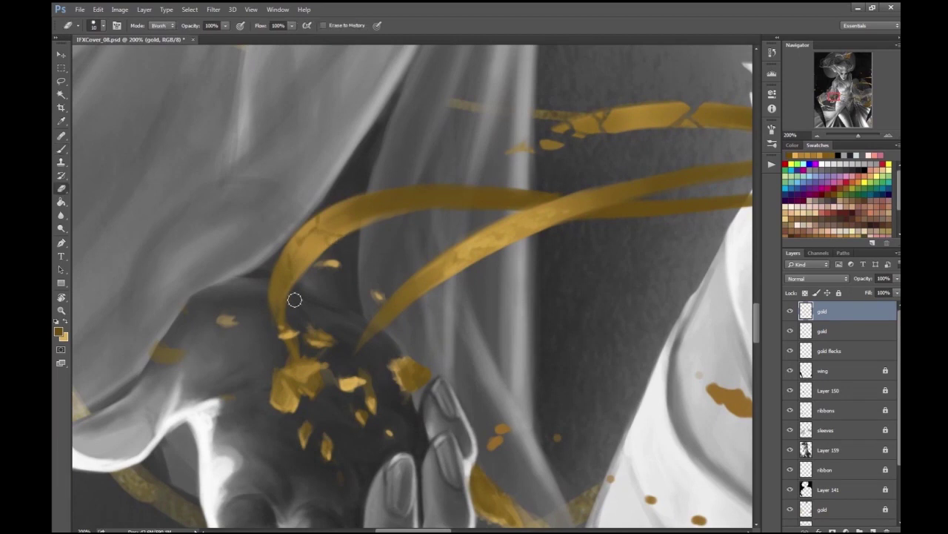
drag(357, 235, 374, 231)
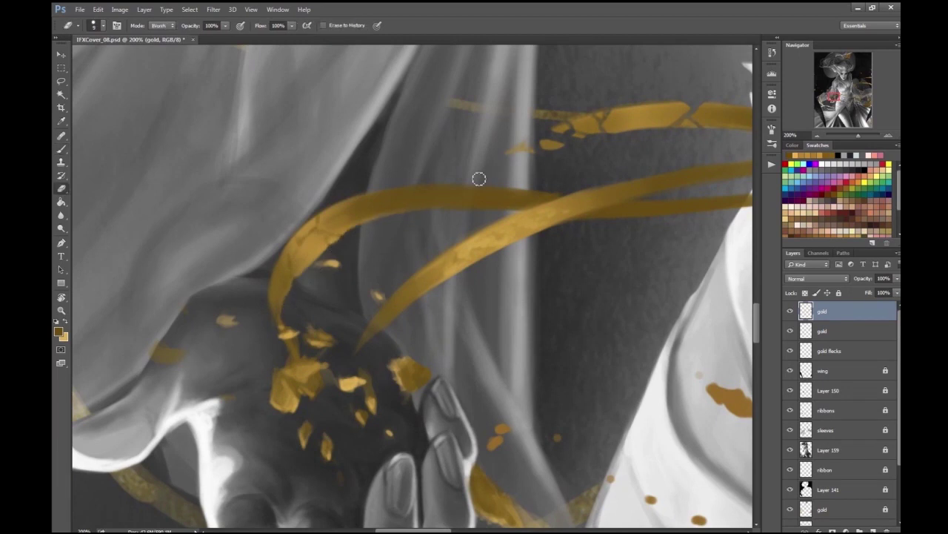
- Add dark cracks to the band running into the palm and shade facets on the flakes lying in the palm
key(h)
drag(537, 186, 341, 229)
key(b)
key(bracketright)
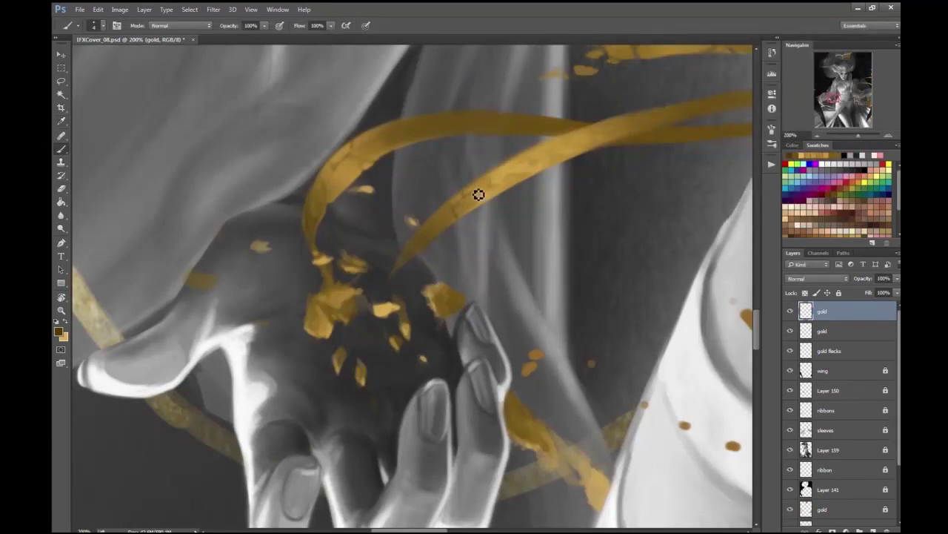
scroll(508, 195, up, 2)
drag(331, 349, 325, 362)
- Paint dark gold folds onto the long flake between the fingertips and the thigh
scroll(353, 326, down, 2)
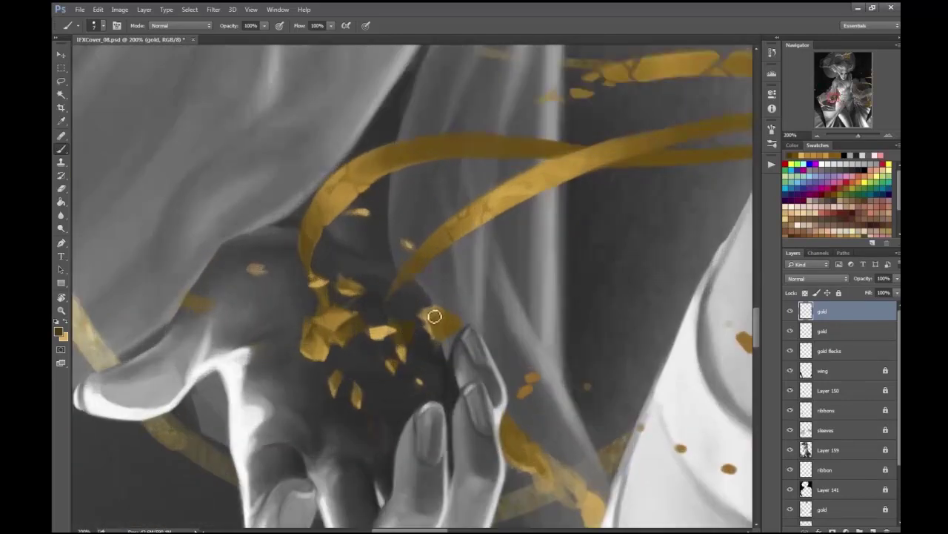
scroll(519, 348, up, 2)
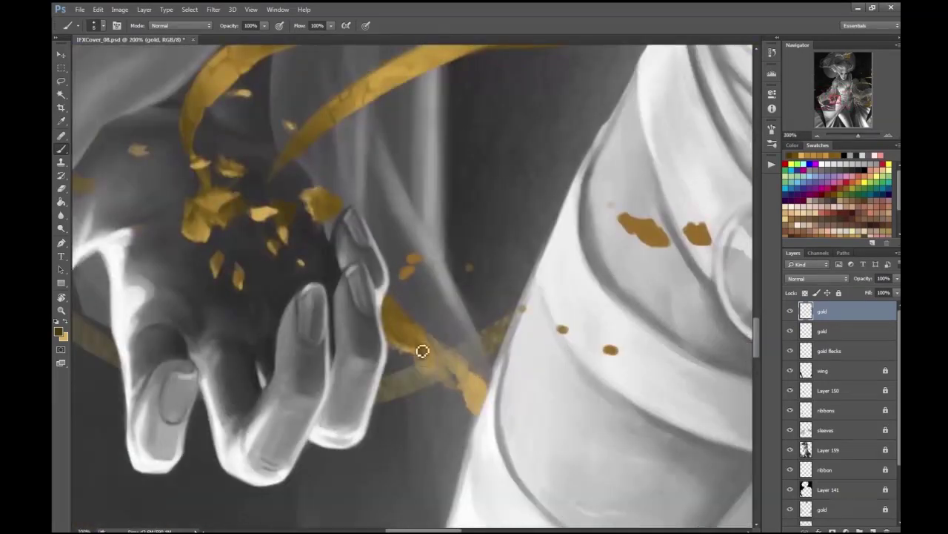
drag(434, 369, 419, 332)
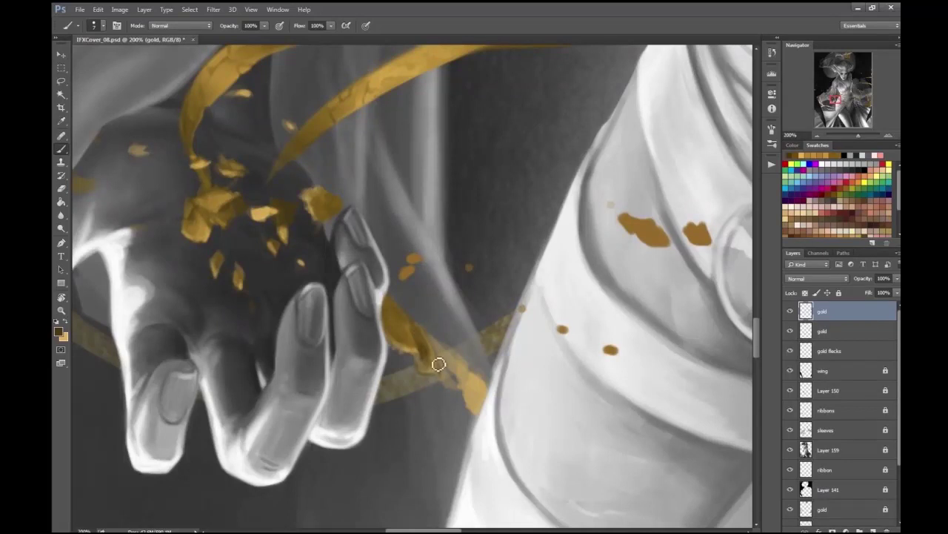
drag(436, 372, 449, 355)
- Paint light gold facets onto the large flake at the canvas edge and erase thin cracks through it
scroll(469, 184, down, 5)
scroll(489, 182, up, 3)
scroll(511, 175, down, 3)
scroll(511, 175, down, 1)
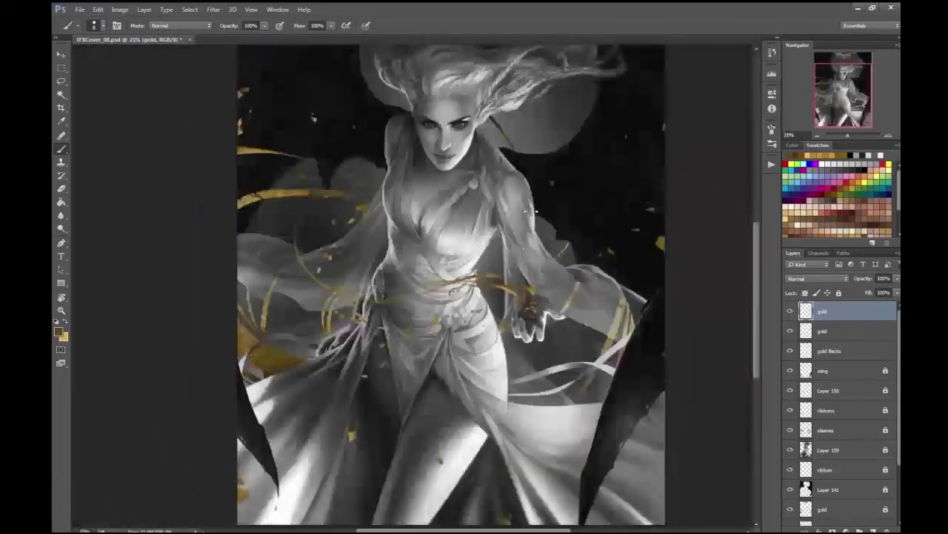
scroll(511, 175, up, 3)
scroll(516, 192, up, 2)
mouse_move(551, 324)
mouse_down()
mouse_move(553, 286)
mouse_move(556, 300)
mouse_up()
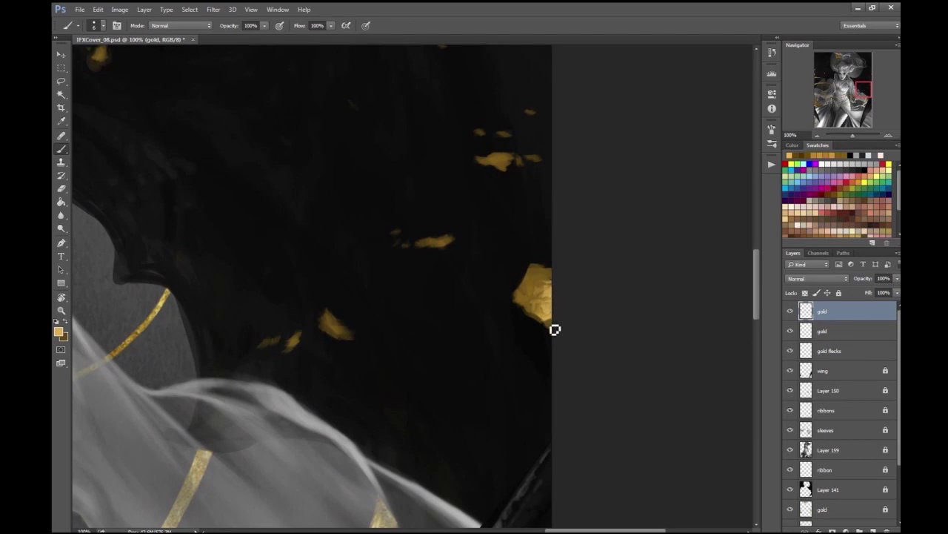
key(e)
scroll(639, 235, up, 1)
mouse_move(518, 367)
mouse_down()
mouse_move(552, 401)
mouse_move(529, 369)
mouse_move(509, 374)
mouse_move(526, 343)
mouse_move(540, 346)
mouse_move(538, 356)
mouse_move(548, 313)
mouse_up()
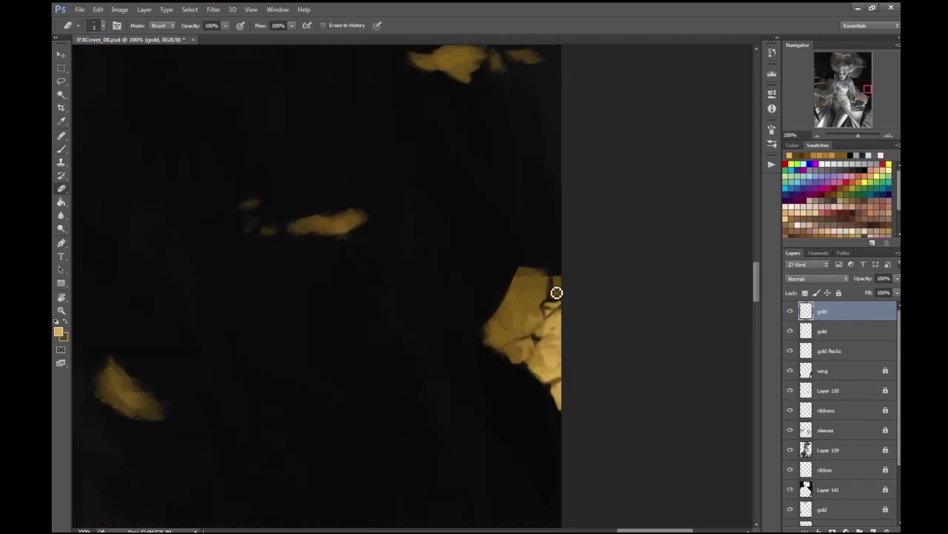
- Paint bright facets onto the smaller flakes floating over the dark background above the large edge flake
scroll(551, 303, down, 1)
drag(568, 223, 536, 194)
scroll(289, 226, up, 1)
key(b)
mouse_move(417, 225)
mouse_down()
mouse_move(385, 243)
mouse_move(437, 225)
mouse_move(381, 233)
mouse_move(385, 318)
mouse_up()
mouse_move(322, 300)
mouse_down()
mouse_move(345, 328)
mouse_move(337, 326)
mouse_up()
mouse_move(503, 165)
mouse_down()
mouse_move(543, 179)
mouse_move(547, 166)
mouse_move(507, 155)
mouse_move(574, 166)
mouse_move(602, 157)
mouse_up()
scroll(578, 160, up, 1)
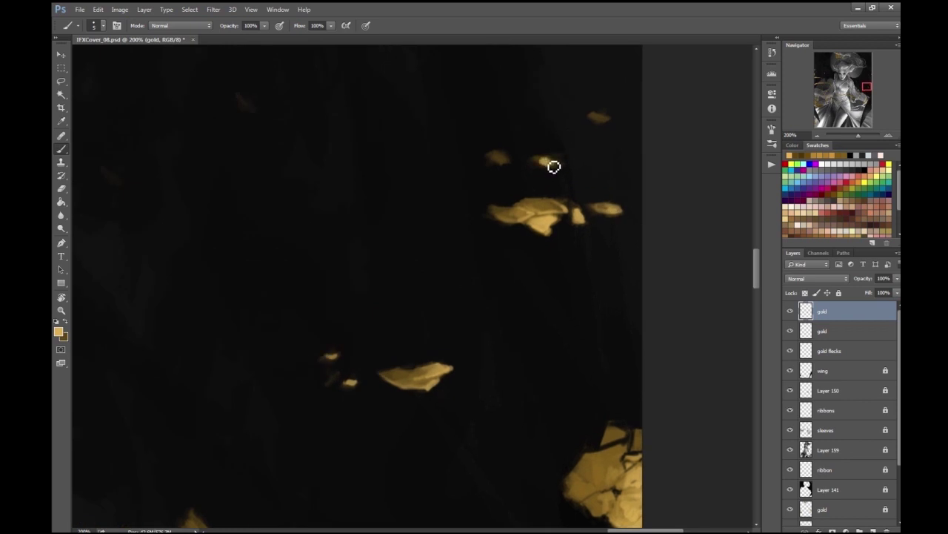
- Save the illustration file
key(ctrl+minus)
key(ctrl+minus)
key(ctrl+minus)
key(ctrl+minus)
key(ctrl+minus)
key(ctrl+minus)
key(ctrl+s)
- Sharpen the small flakes over the dark wing beside the shoulder with light gold facets and the Eraser
scroll(470, 241, up, 5)
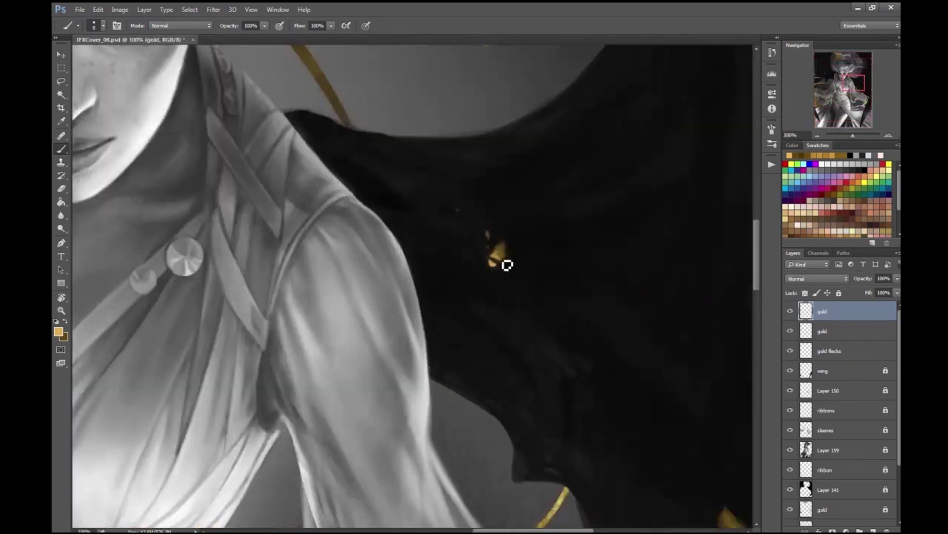
scroll(509, 252, down, 3)
scroll(637, 208, up, 3)
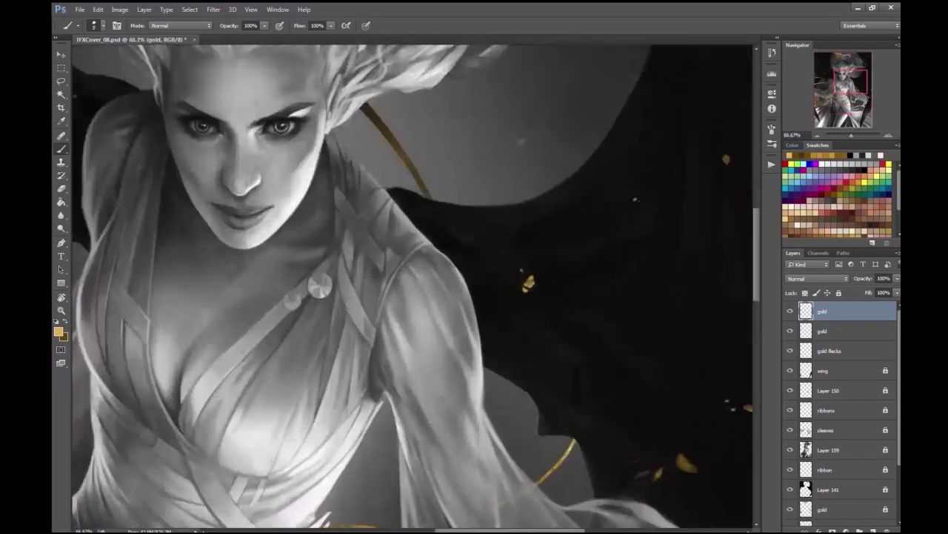
scroll(647, 197, up, 3)
key(e)
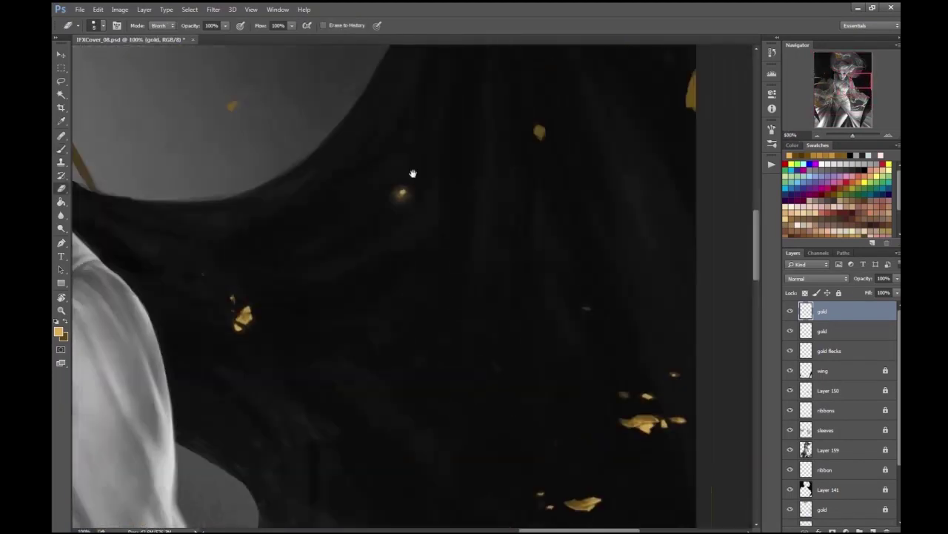
drag(392, 197, 544, 236)
key(b)
scroll(463, 222, up, 3)
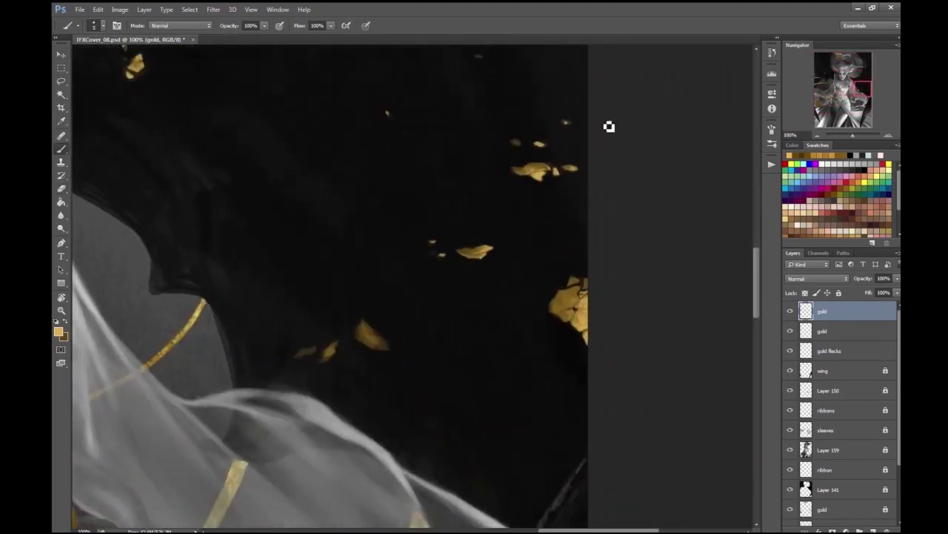
- Dab a soft glow around the tiny fleck and paint lighter facets on the broken flake at the canvas edge
click(480, 225)
key(])
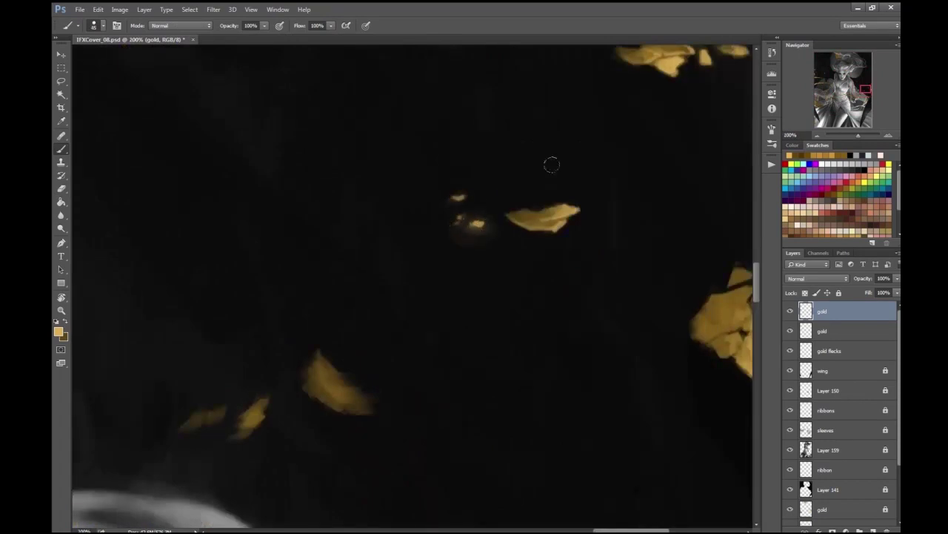
scroll(631, 207, down, 3)
scroll(631, 207, up, 3)
mouse_move(556, 263)
mouse_down()
mouse_move(567, 262)
mouse_move(553, 273)
mouse_move(564, 260)
mouse_up()
drag(581, 209, 585, 209)
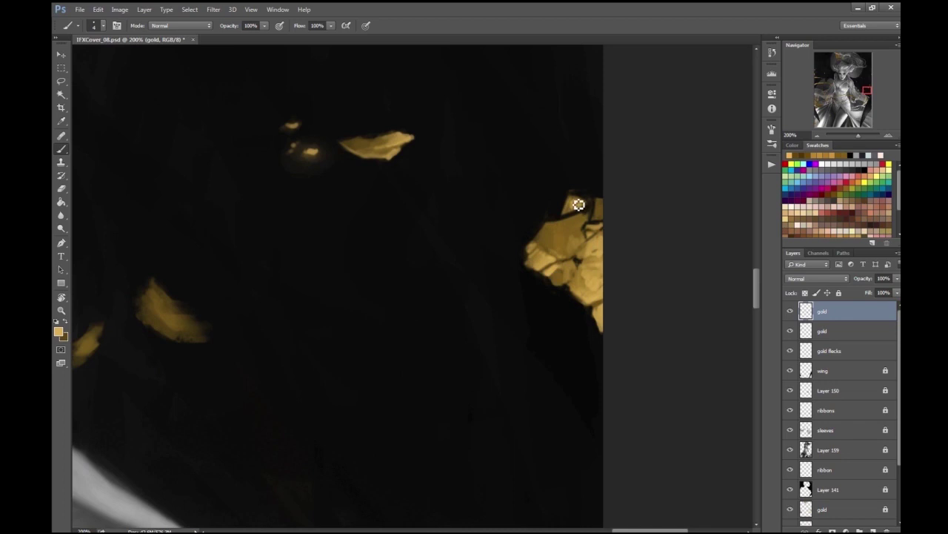
- Touch up the small flakes over the dark wing on the opposite side of the figure, above the gold bands
key(ctrl+minus)
scroll(559, 176, down, 4)
scroll(385, 208, up, 4)
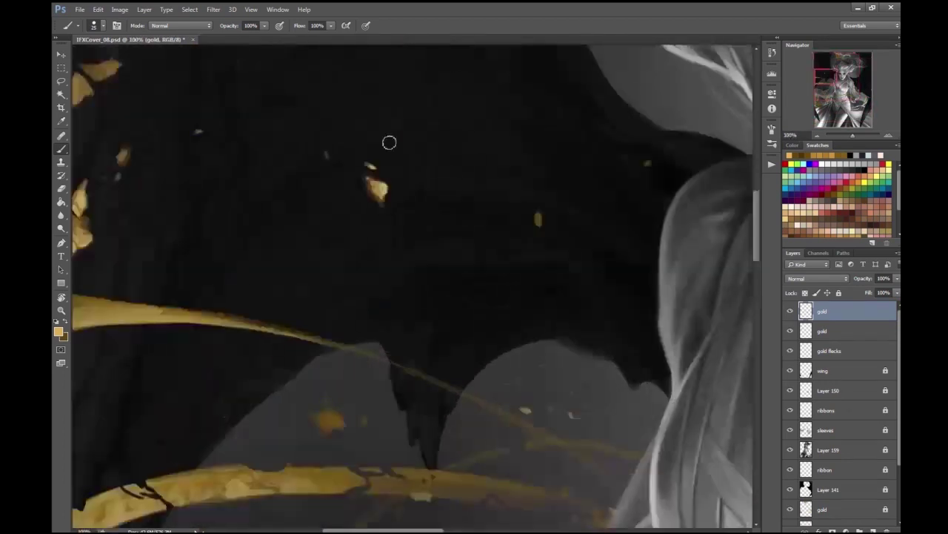
scroll(547, 235, down, 4)
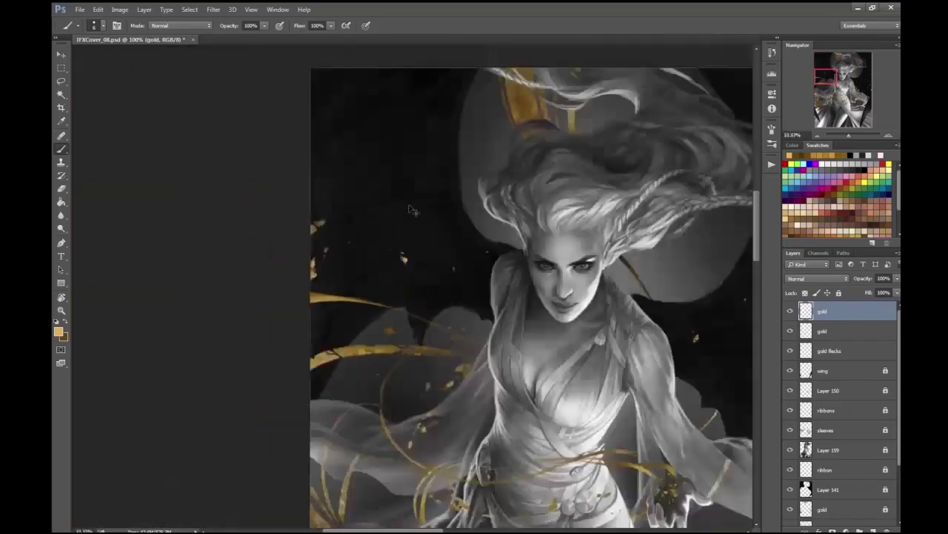
scroll(107, 164, up, 2)
key(e)
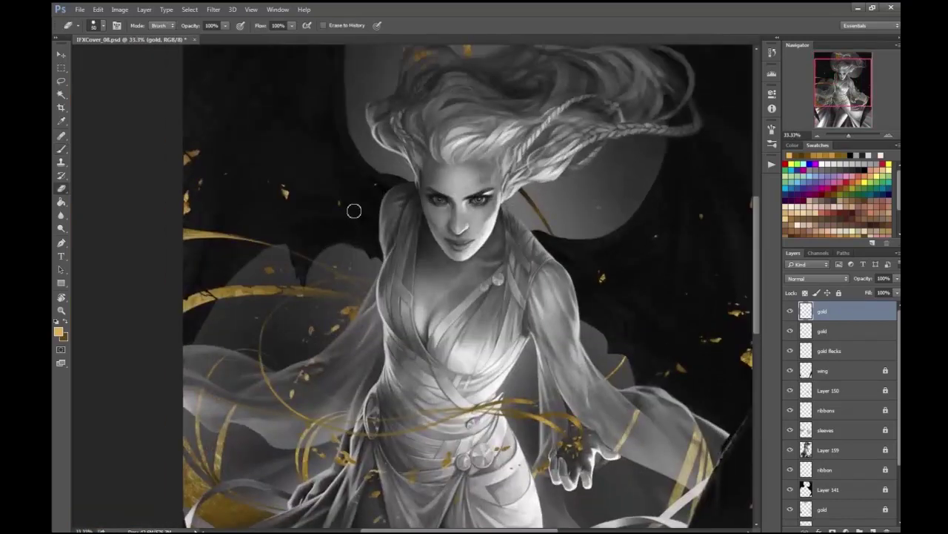
- Select the second gold layer and soften the gold bands and flakes around the waist and trailing sleeve with the Eraser
key(alt+bracketleft)
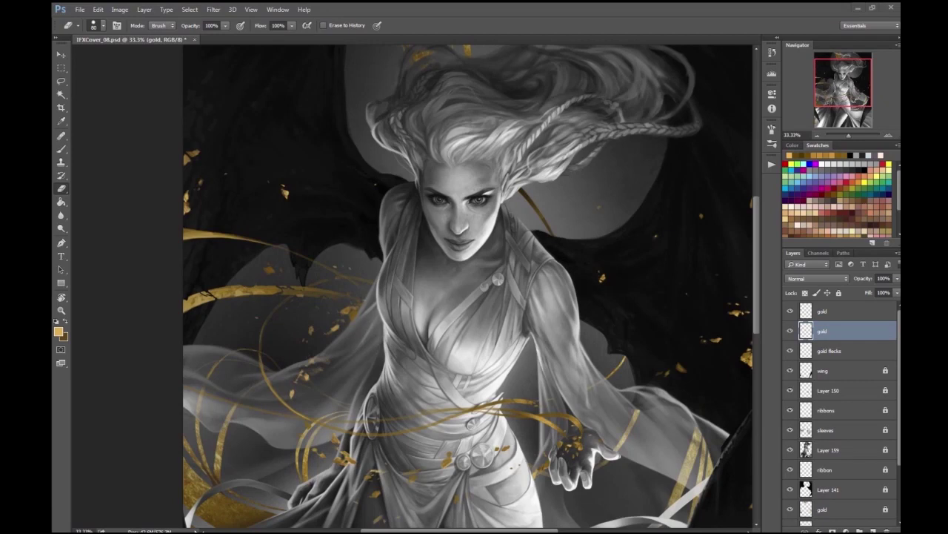
scroll(483, 402, up, 2)
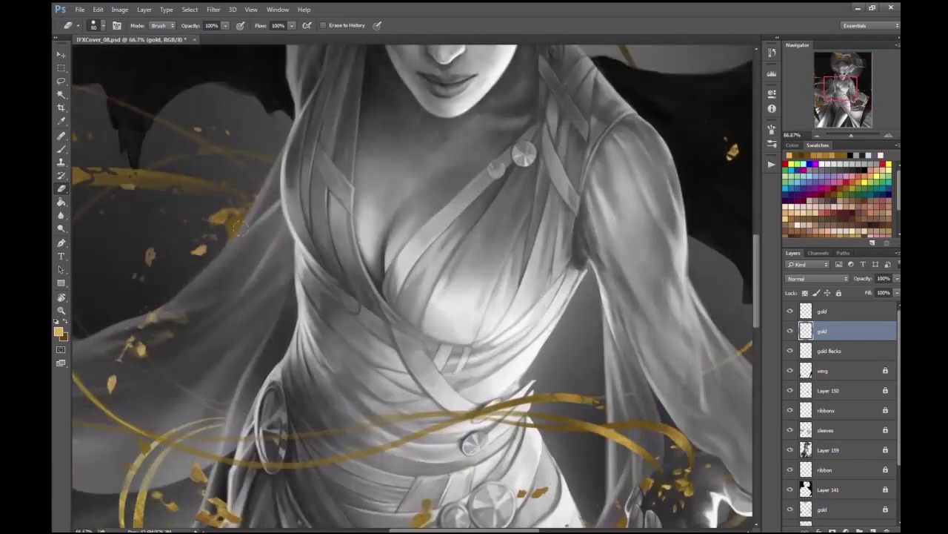
scroll(456, 180, down, 1)
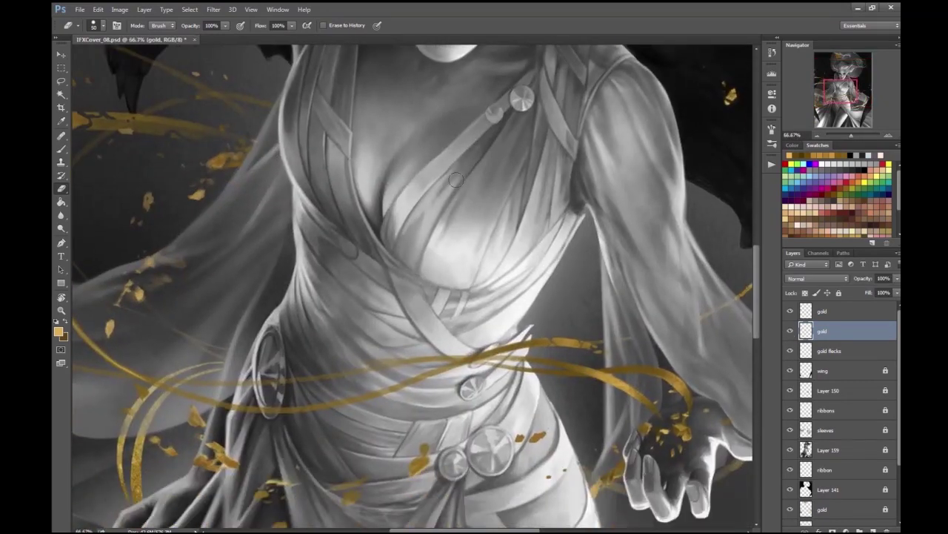
scroll(309, 249, left, 3)
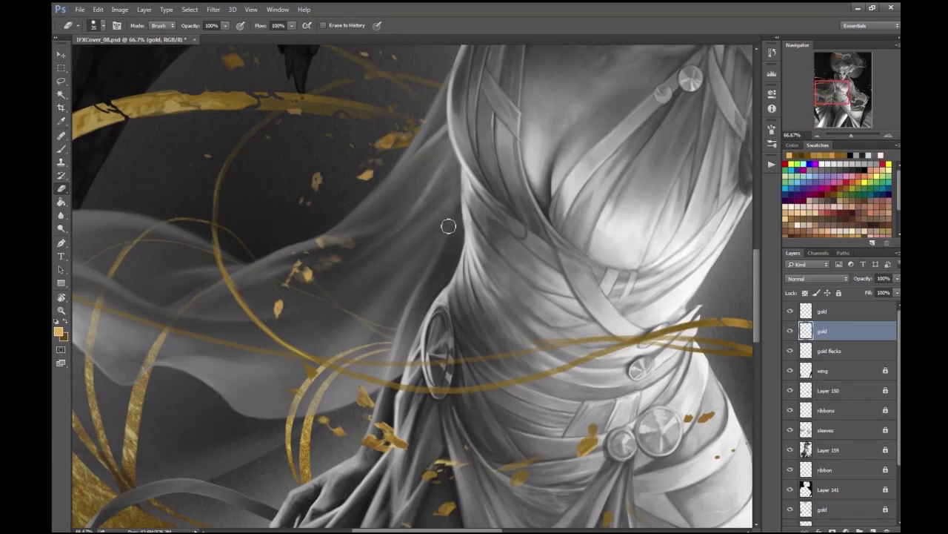
key(ctrl+minus)
key(ctrl+minus)
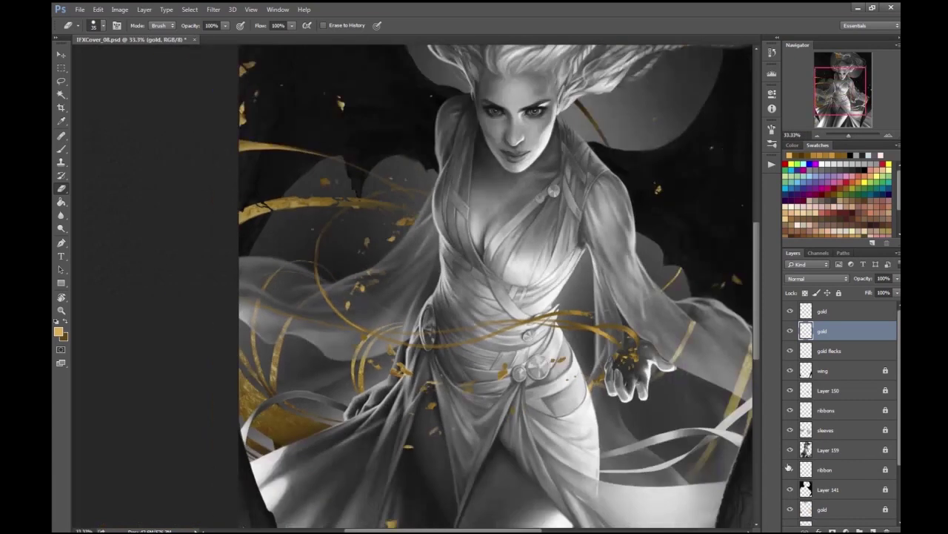
- Select the gold layer below Layer 141 and soften the thin band behind the sleeve with a large Eraser
click(837, 509)
key(ctrl+plus)
key(ctrl+plus)
key(ctrl+plus)
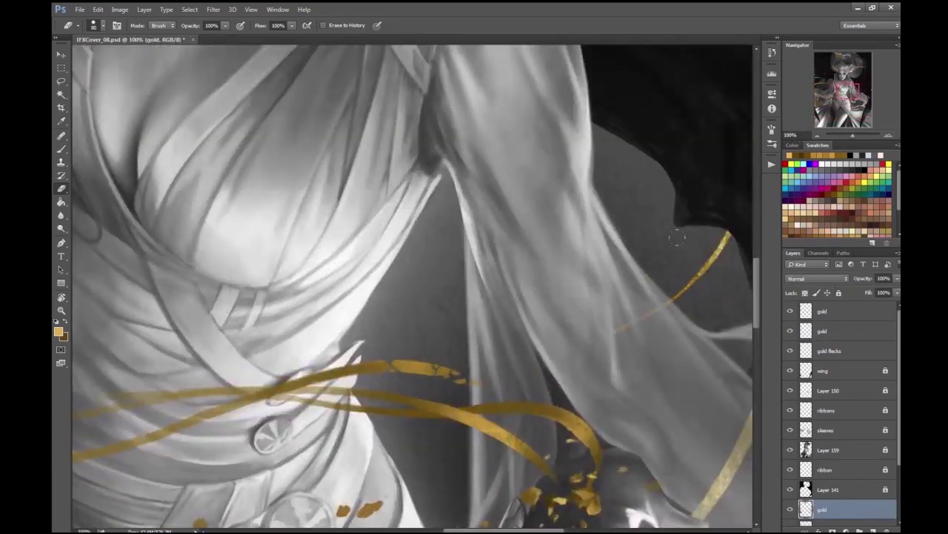
key(ctrl+minus)
key(ctrl+minus)
key(ctrl+minus)
key(ctrl+plus)
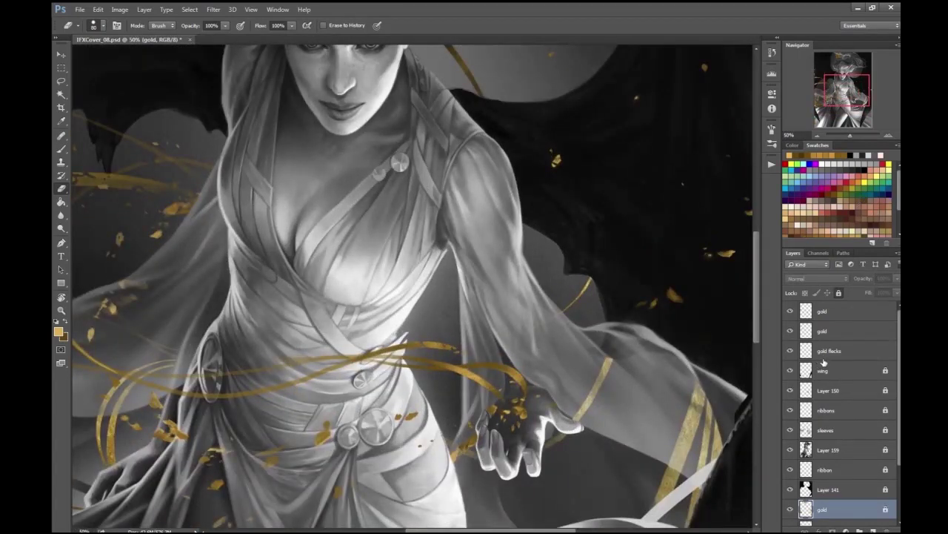
- Trim the gold bands on the sleeve beside the open hand with a smaller Eraser, and save the document
key(ctrl+plus)
key(ctrl+plus)
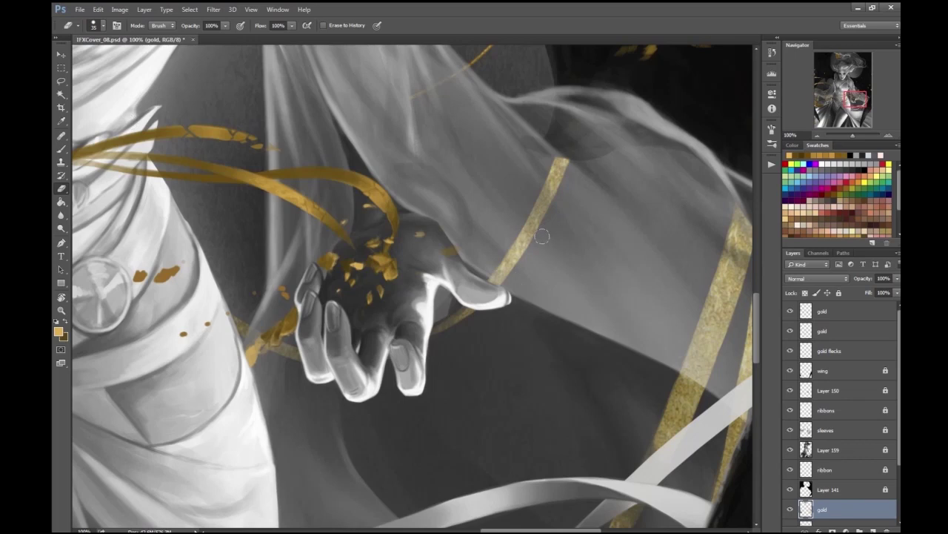
key(ctrl+minus)
key(ctrl+minus)
key(ctrl+minus)
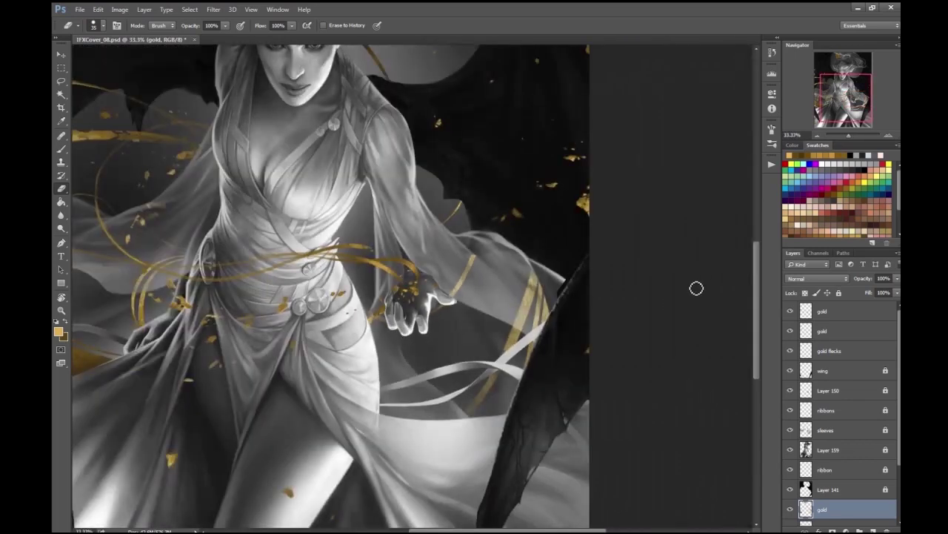
key(ctrl+minus)
key(ctrl+minus)
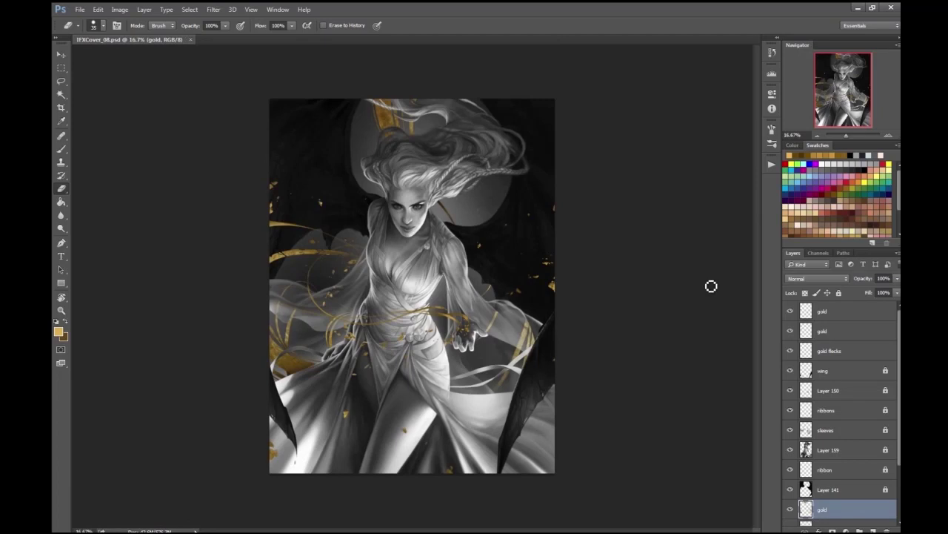
- Lock the lower gold layer and make the top gold layer active after toggling the second gold layer's visibility to check it
key(ctrl+plus)
drag(692, 358, 677, 332)
key(ctrl+slash)
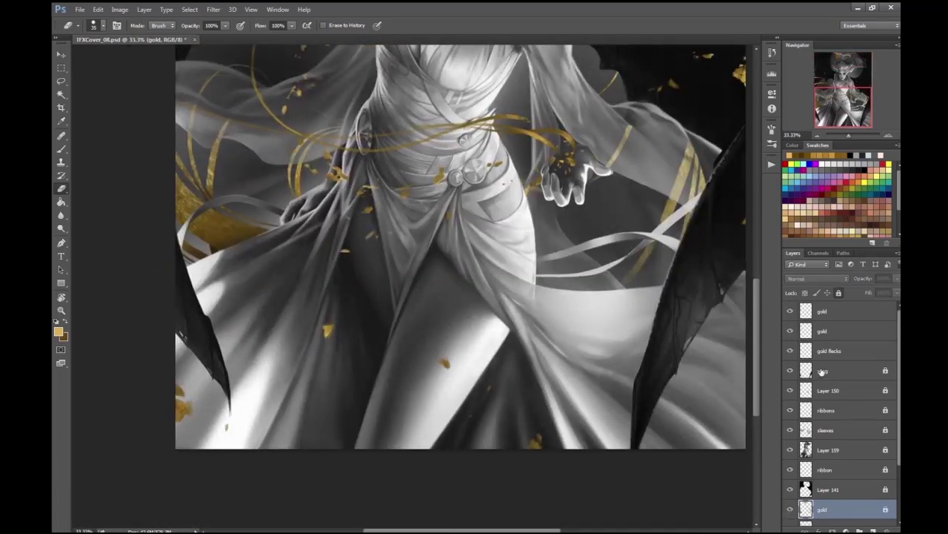
click(790, 331)
click(790, 331)
click(815, 311)
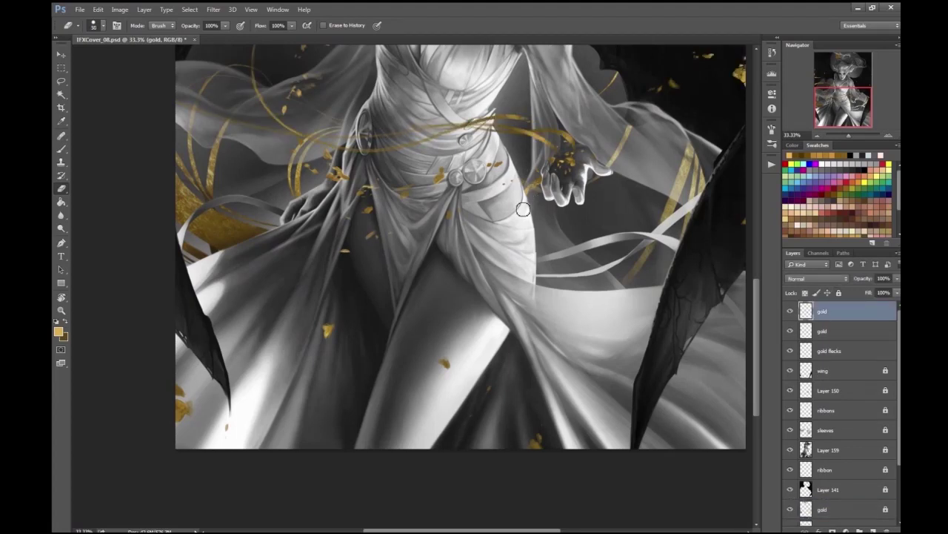
- Check the top gold layer by toggling its visibility, then select the second gold layer and brighten the flake on the skirt with the Brush
click(790, 311)
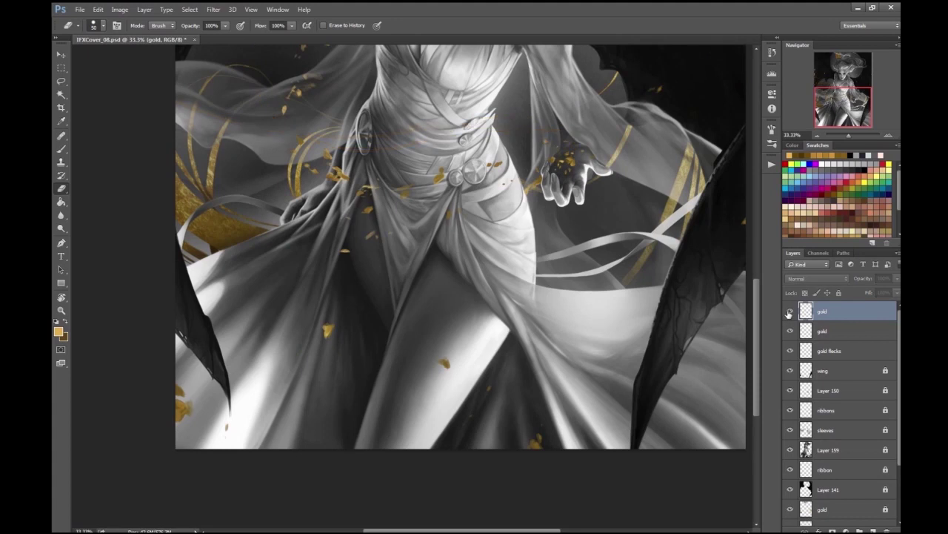
click(790, 311)
click(815, 332)
scroll(423, 220, up, 2)
mouse_move(423, 220)
mouse_down()
mouse_move(327, 287)
mouse_move(359, 308)
mouse_up()
scroll(392, 271, up, 1)
key(b)
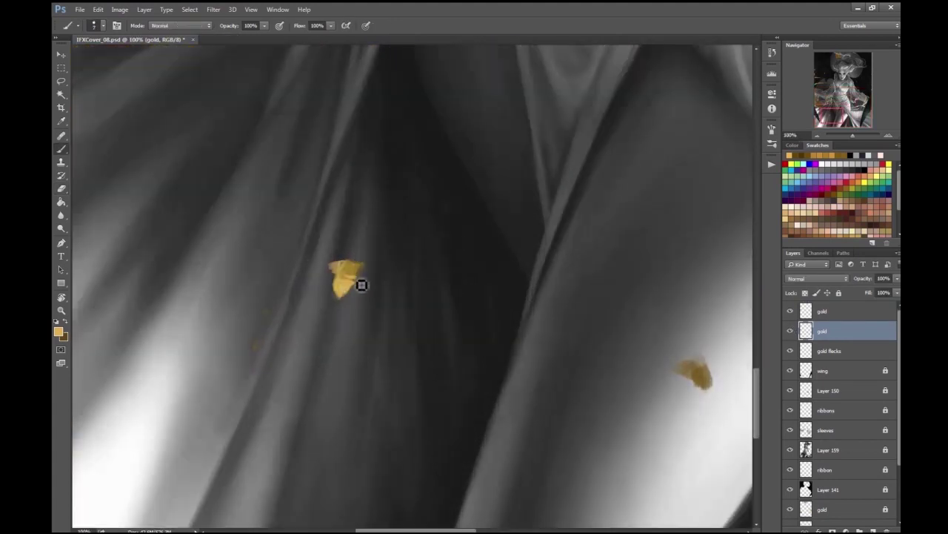
scroll(463, 233, down, 1)
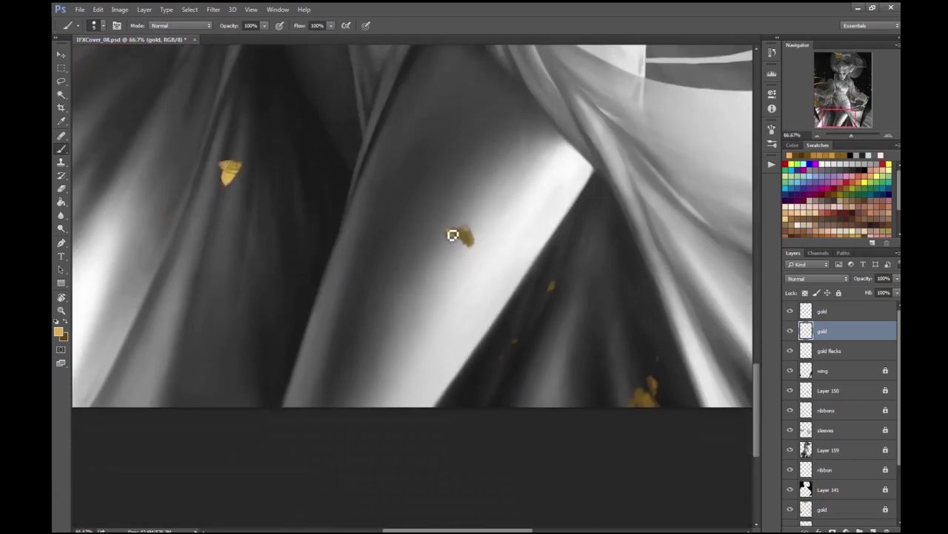
- Repaint the gold flake on the thigh with a lighter gold colour to give it crisper, brighter facets
drag(471, 236, 478, 250)
scroll(489, 208, down, 2)
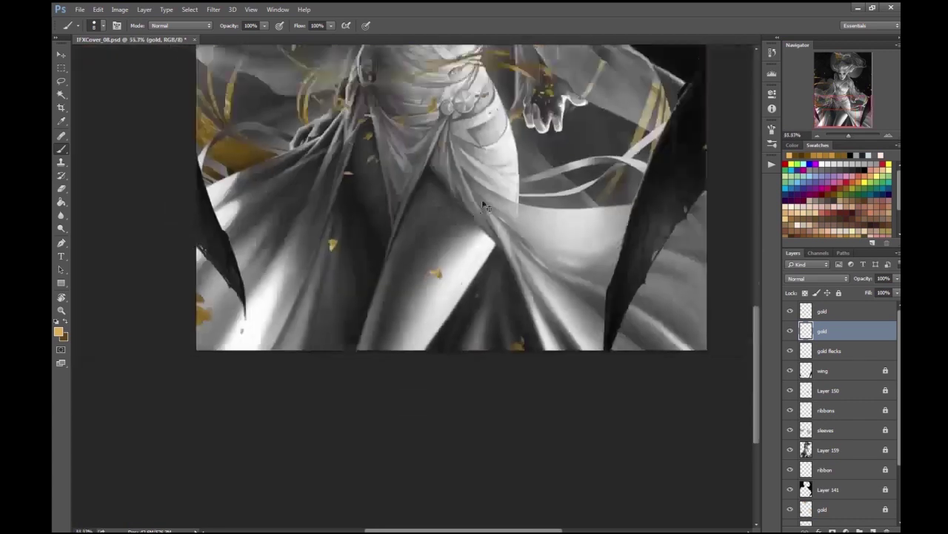
scroll(572, 260, up, 4)
click(58, 331)
click(420, 232)
key(Return)
mouse_move(421, 233)
mouse_down()
mouse_move(448, 209)
mouse_move(448, 236)
mouse_move(470, 201)
mouse_move(458, 222)
mouse_move(483, 220)
mouse_move(469, 243)
mouse_up()
scroll(493, 187, down, 1)
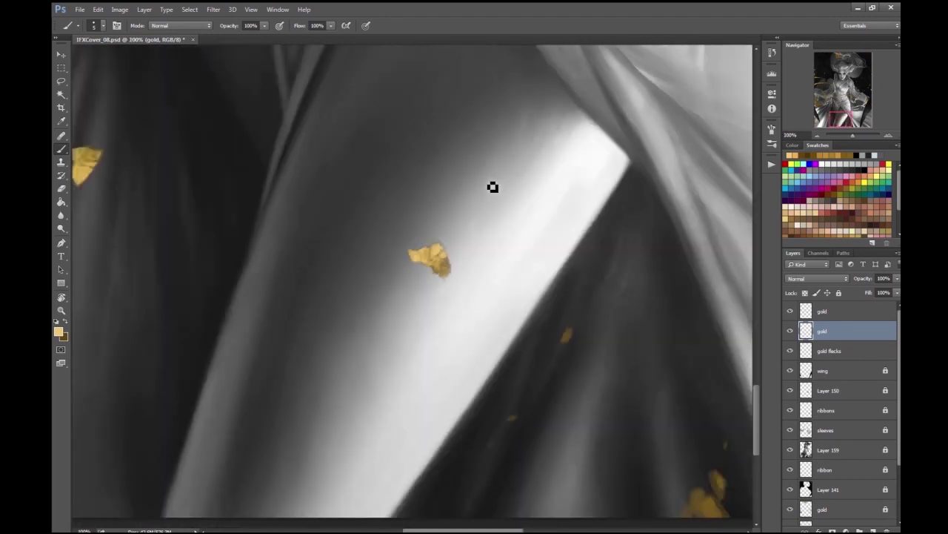
- Brighten the small gold flakes on the dark skirt beside the thigh and switch to the Eraser for cleanup
scroll(493, 186, down, 2)
scroll(485, 179, up, 2)
key(e)
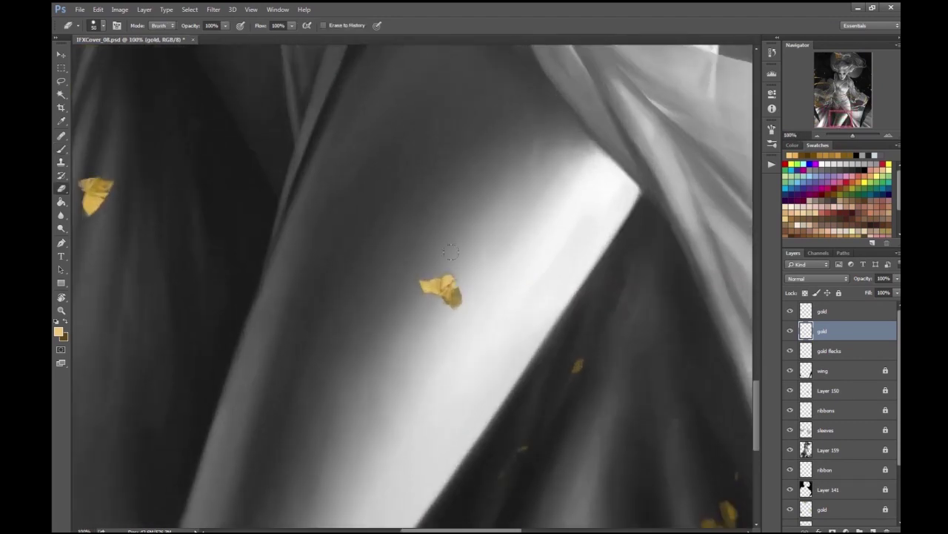
scroll(479, 294, down, 6)
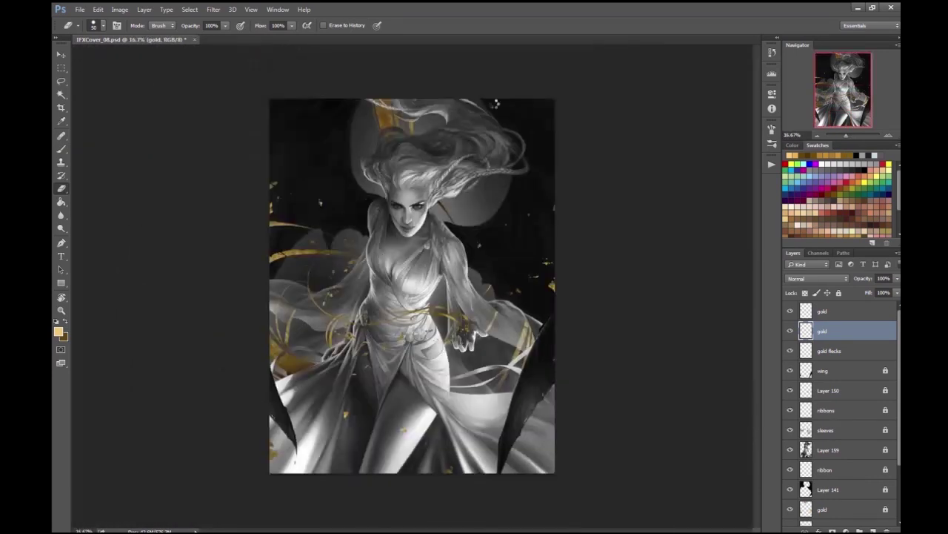
scroll(443, 214, up, 1)
scroll(445, 219, up, 1)
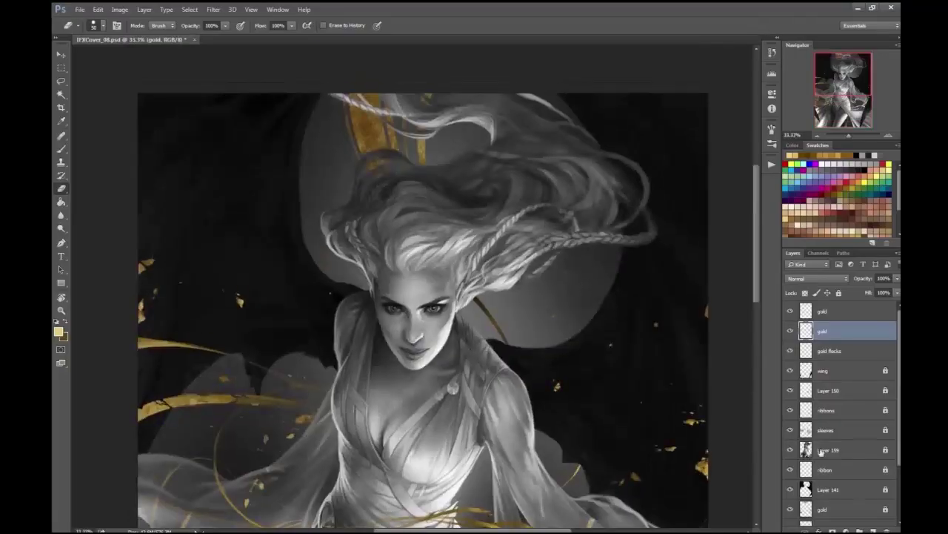
- Add a new layer above Layer 159 and set up a multi-bristle brush with a light foreground colour for the hair
ctrl+click(648, 290)
key(b)
click(97, 25)
double_click(272, 349)
click(58, 332)
click(667, 118)
click(816, 51)
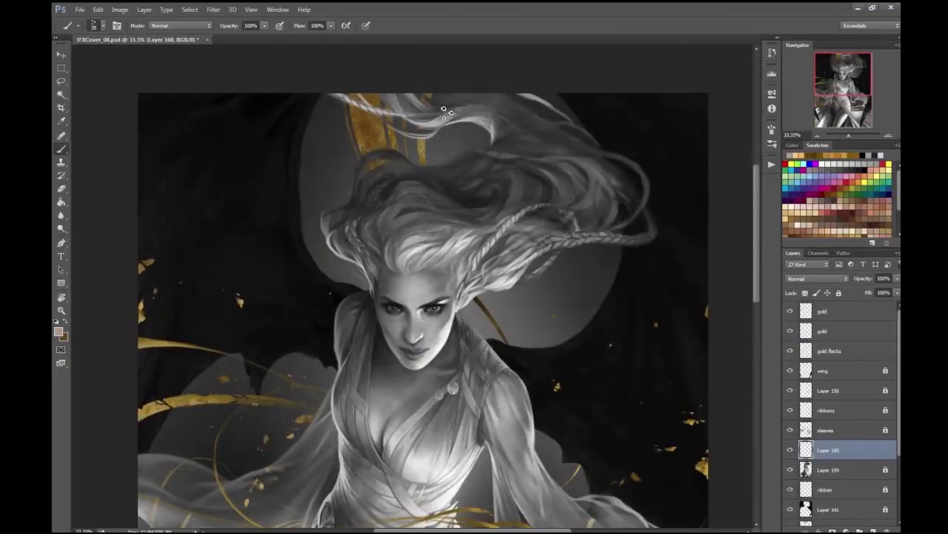
- Choose grey tones for the hair, touch up the flowing strands above the head, and flip the canvas horizontally
scroll(420, 107, up, 1)
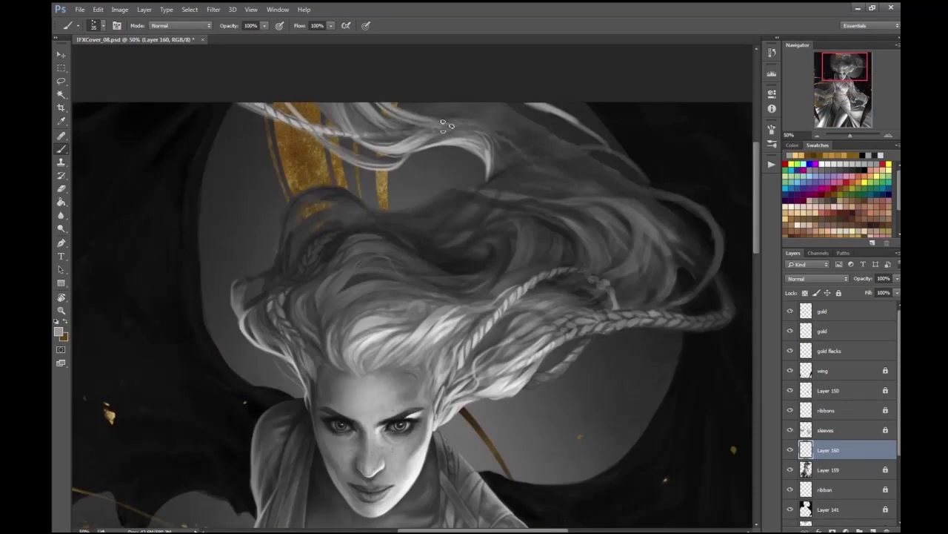
click(58, 331)
click(830, 51)
scroll(472, 137, up, 1)
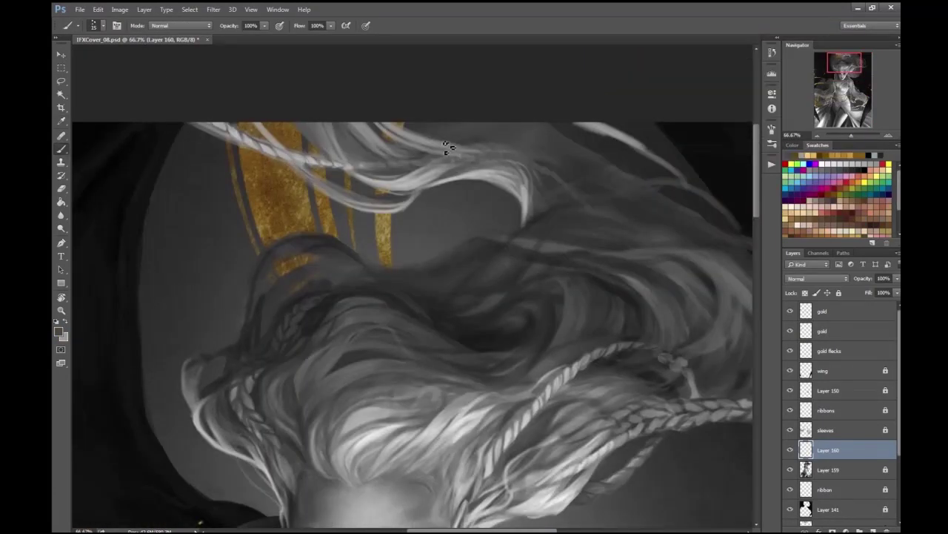
key(ctrl+shift+h)
scroll(536, 265, down, 1)
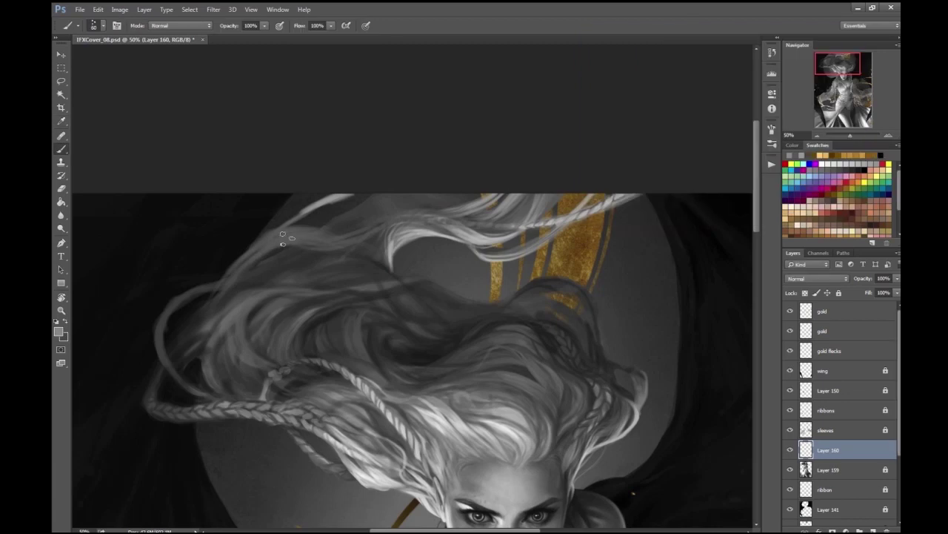
- Paint lighter and darker grey strands along the upper outer edge of the hair, varying the brush size
key(h)
click(311, 237)
mouse_move(415, 236)
mouse_down()
mouse_move(400, 212)
mouse_move(678, 205)
mouse_move(268, 239)
mouse_up()
key(bracketright)
drag(349, 236, 383, 234)
key(bracketright)
key(bracketright)
key(bracketright)
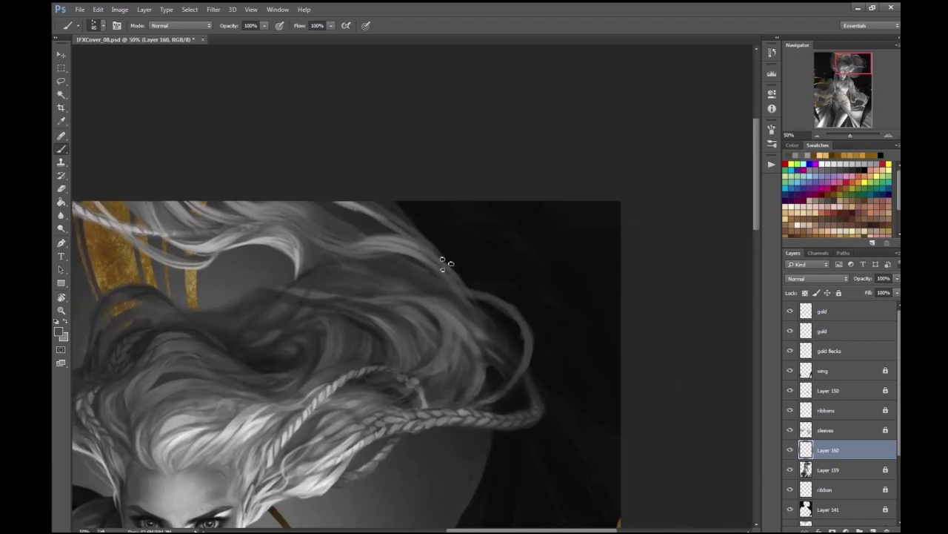
key(x)
key(bracketleft)
key(bracketleft)
mouse_move(381, 221)
mouse_down()
mouse_move(383, 212)
mouse_move(397, 228)
mouse_up()
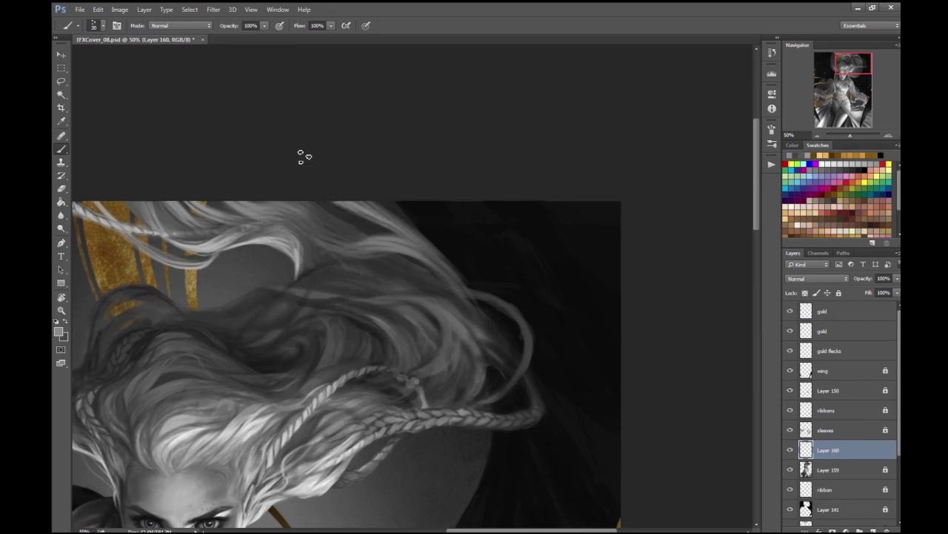
- Flip the canvas horizontally and thicken the outer hair loop and adjoining locks with grey strokes on the new layer
key(ctrl+minus)
key(ctrl+minus)
key(ctrl+minus)
key(ctrl+shift+h)
key(ctrl+plus)
key(ctrl+plus)
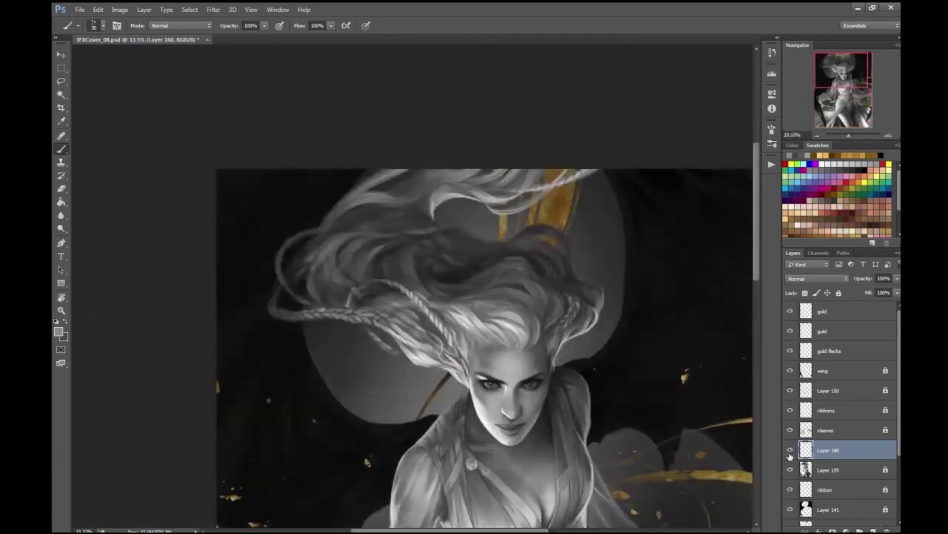
key(ctrl+plus)
key(ctrl+plus)
key(Return)
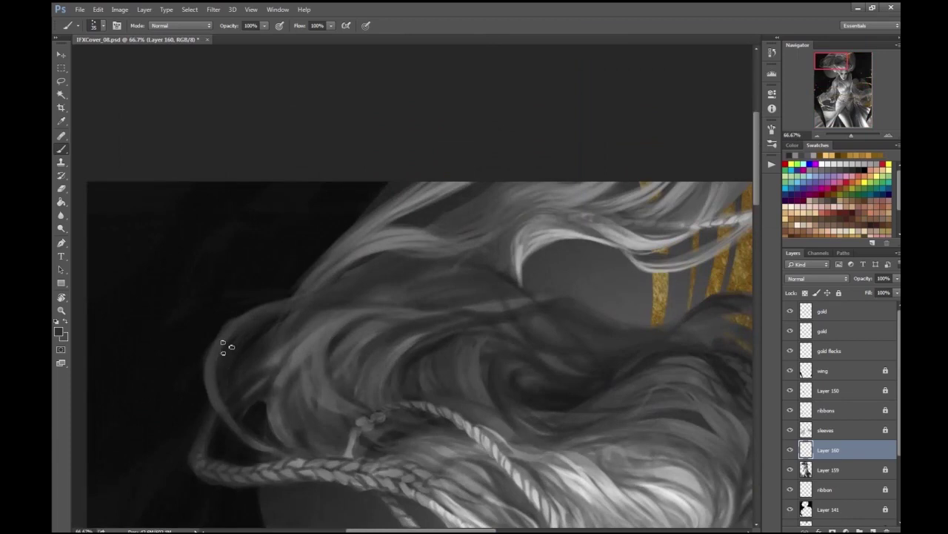
drag(201, 399, 242, 314)
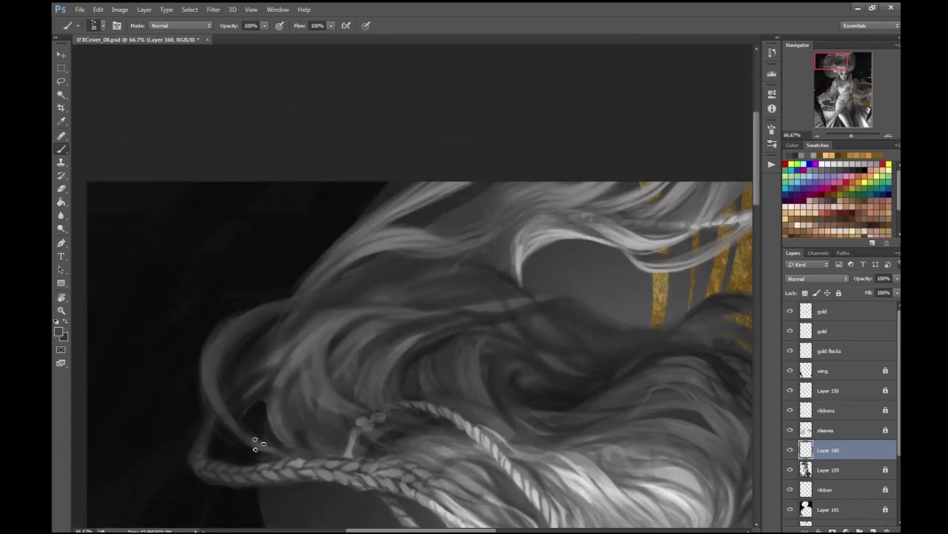
mouse_move(313, 313)
mouse_down()
mouse_move(407, 246)
mouse_move(415, 267)
mouse_up()
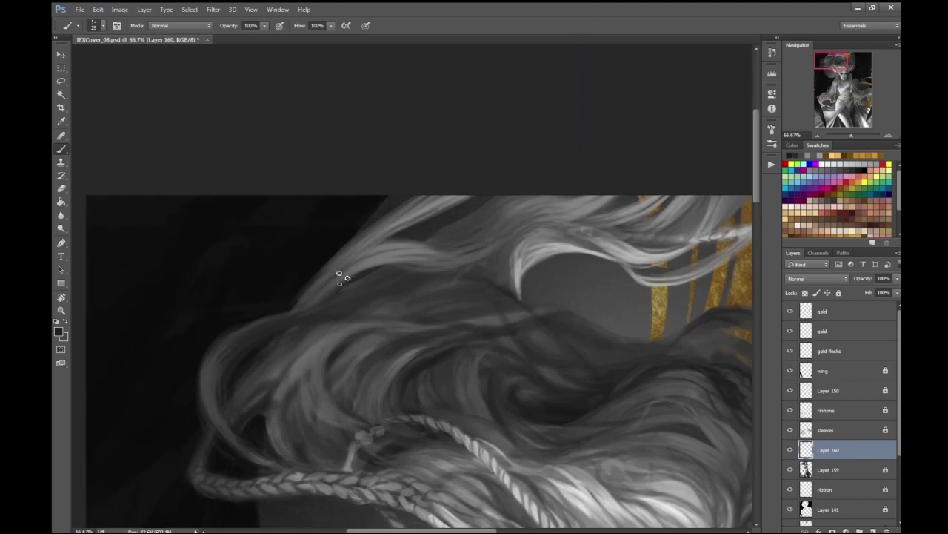
- Shade the upper hair locks in dark grey with the brush at size 60 and flip the canvas back
key(ctrl+minus)
key(ctrl+plus)
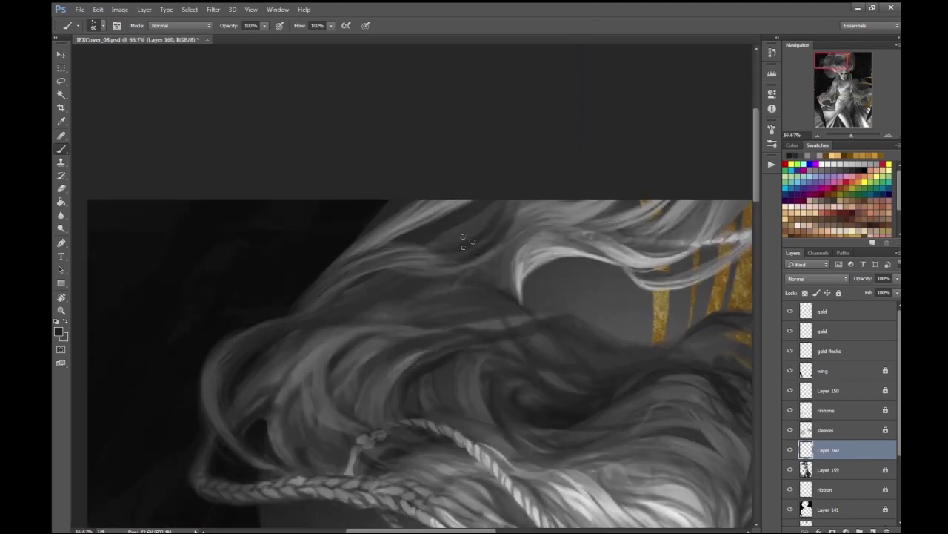
key(ctrl+minus)
key(ctrl+minus)
key(ctrl+minus)
key(ctrl+minus)
key(ctrl+plus)
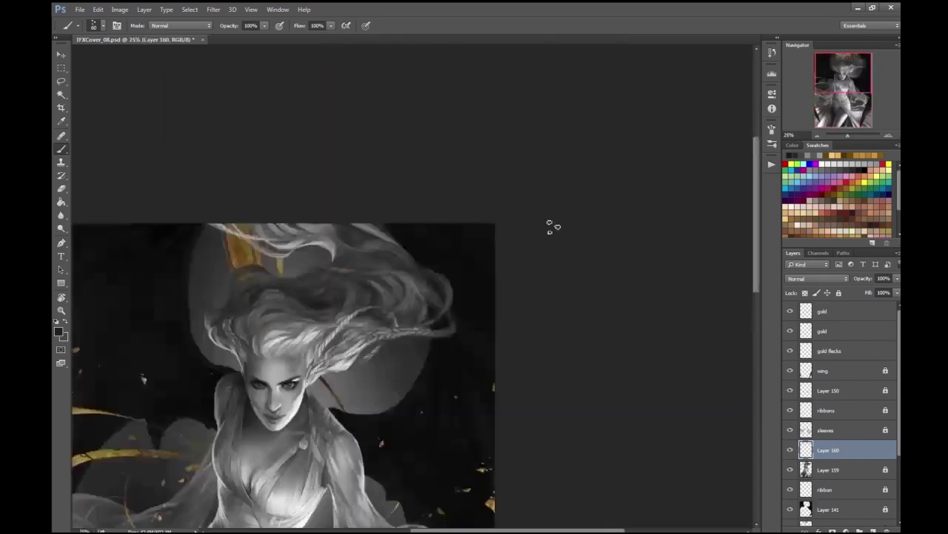
- Pick a light grey and paint fine strands through the upper hair with a smaller brush
key(ctrl+plus)
click(58, 332)
key(Return)
drag(219, 222, 334, 189)
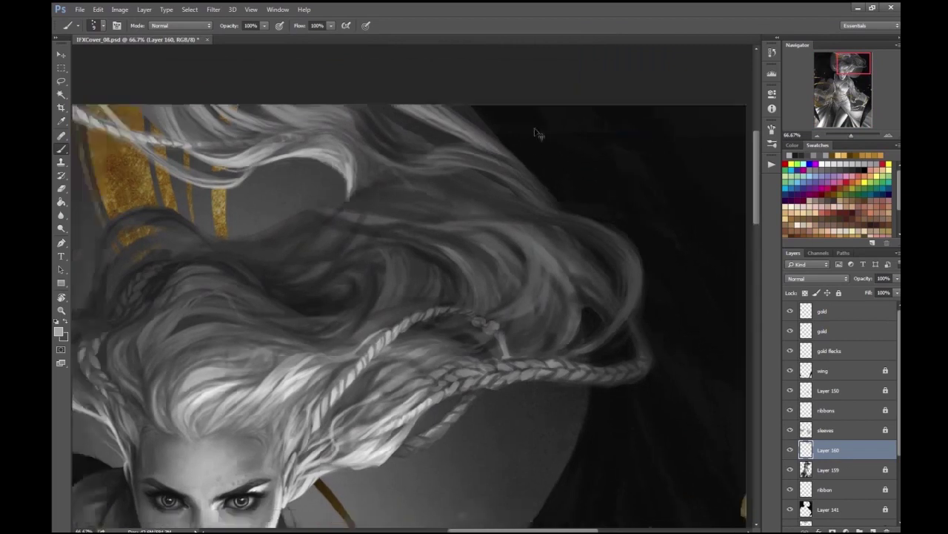
- Define the segments of the long braid with small light grey strokes along its length
key(ctrl+minus)
scroll(528, 352, up, 2)
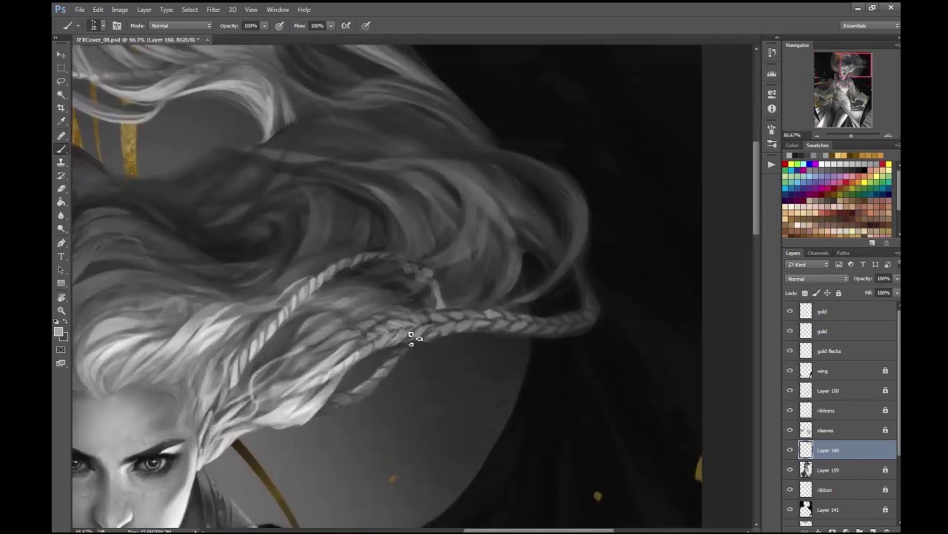
scroll(444, 337, down, 2)
scroll(449, 314, up, 2)
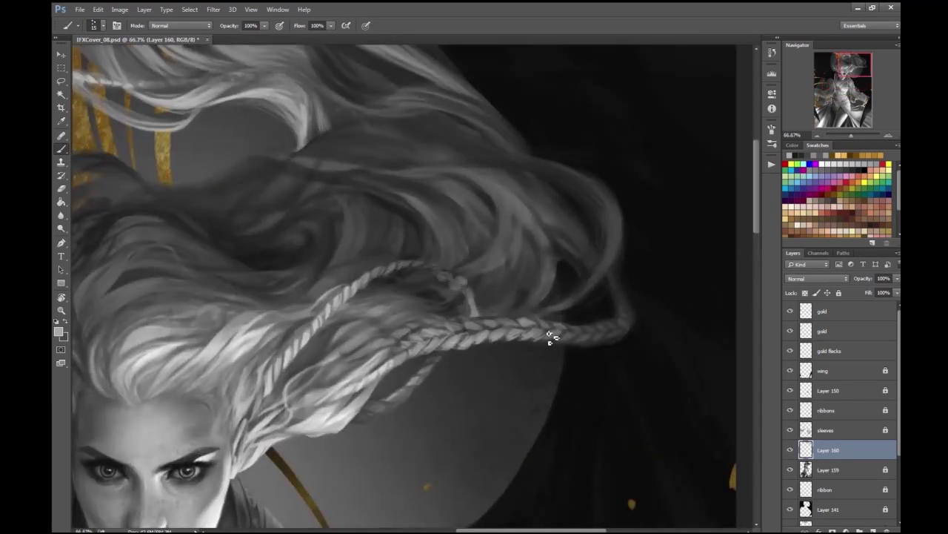
scroll(673, 297, down, 2)
scroll(432, 372, up, 2)
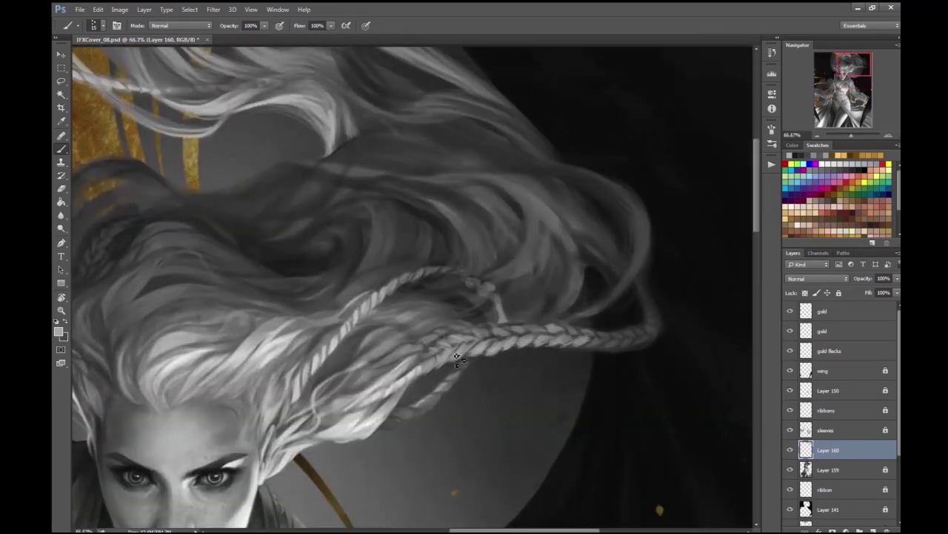
scroll(682, 329, down, 2)
scroll(531, 292, up, 2)
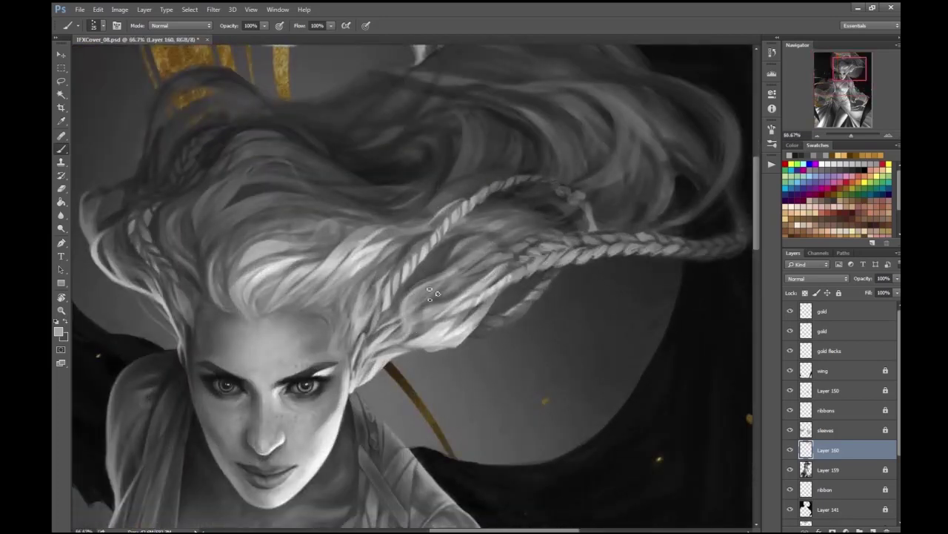
- Highlight the hair locks feeding into the long braid beside the face with a light grey colour
drag(466, 279, 478, 282)
mouse_move(501, 256)
mouse_down()
mouse_move(484, 268)
mouse_move(514, 256)
mouse_up()
click(59, 331)
key(Return)
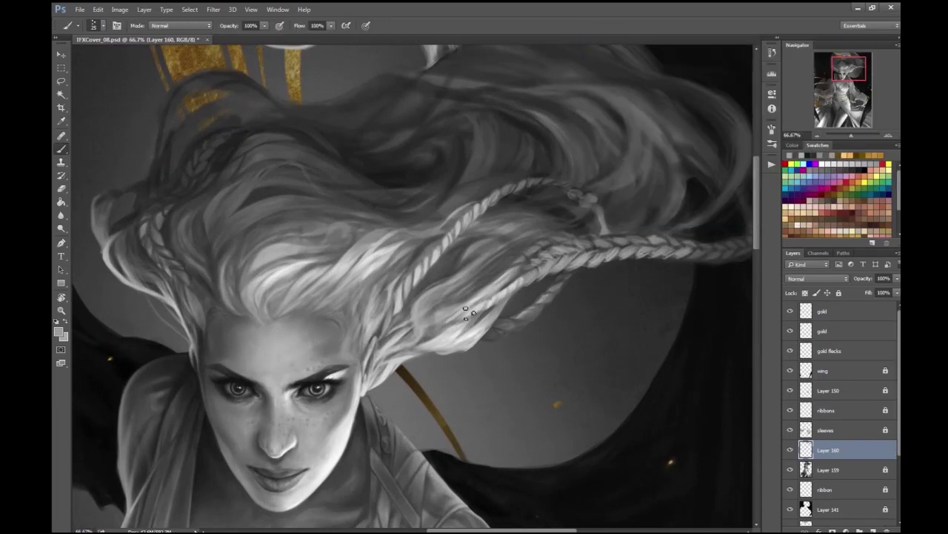
- Darken the gaps around the base of the long braid with a smaller brush and save the document
key(bracketleft)
click(59, 331)
key(Return)
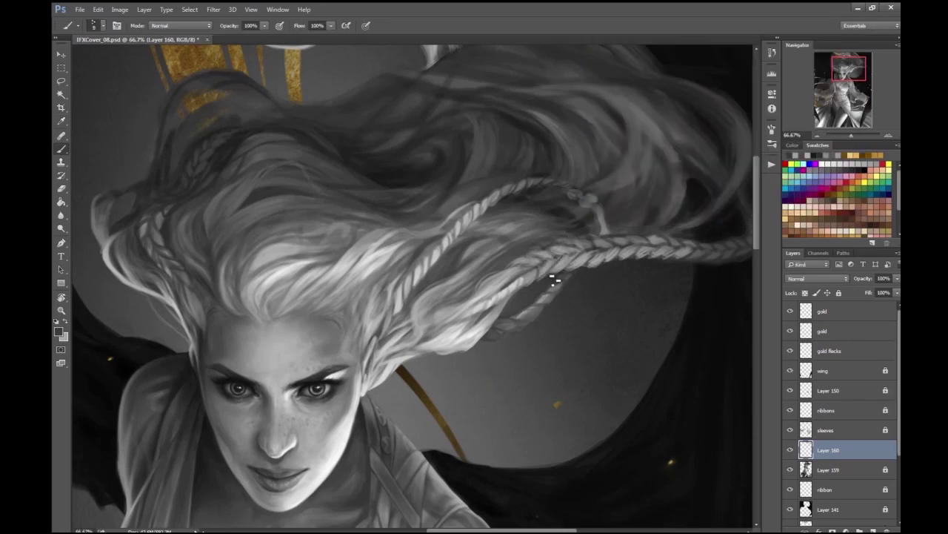
key(ctrl+minus)
key(ctrl+minus)
key(ctrl+minus)
key(ctrl+minus)
key(ctrl+s)
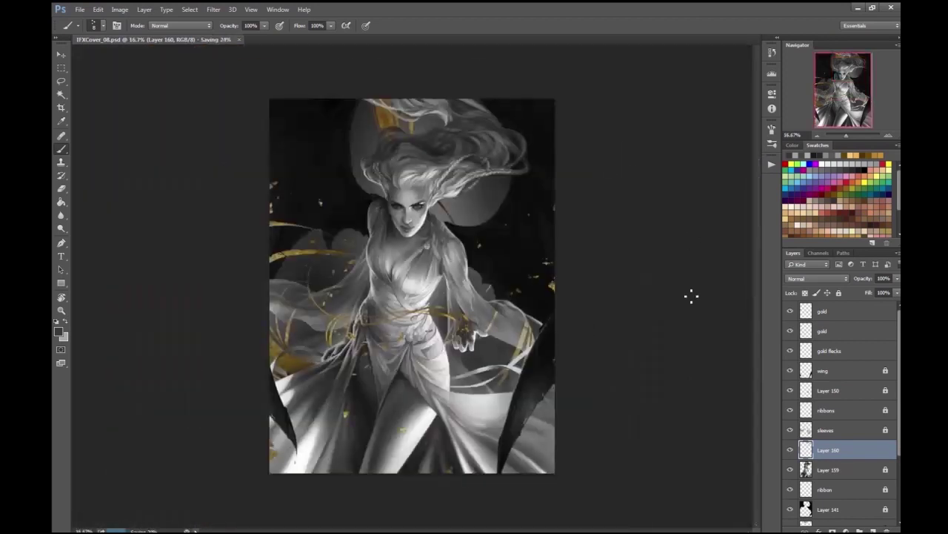
- Refine the hair locks between the two braids with light and dark grey strokes, checking them on a flipped canvas
key(ctrl+plus)
key(ctrl+plus)
key(ctrl+plus)
key(ctrl+plus)
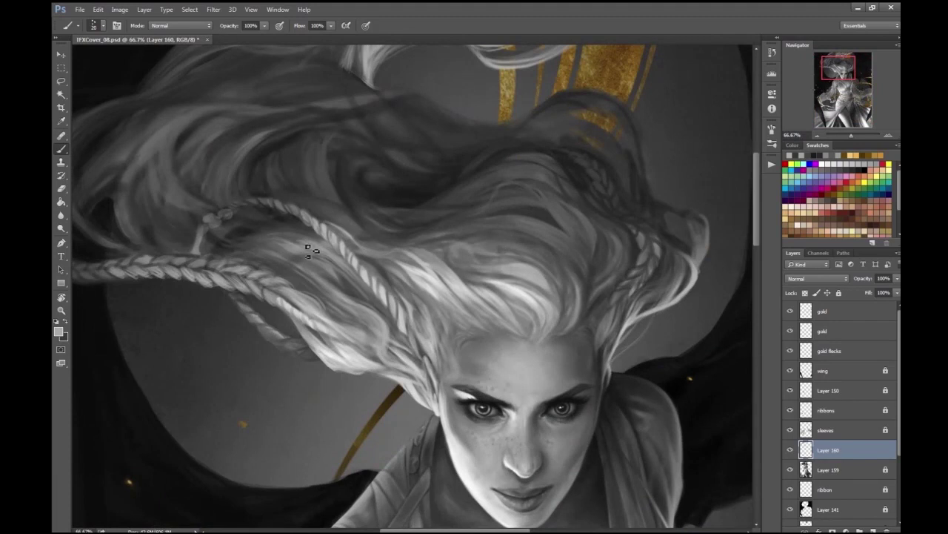
scroll(382, 156, right, 5)
key(ctrl+plus)
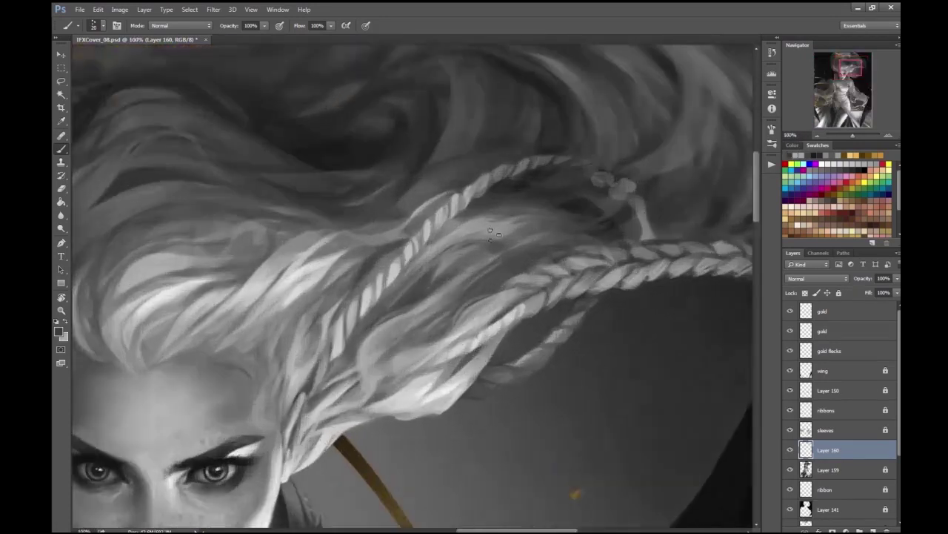
mouse_move(464, 262)
mouse_down()
mouse_move(474, 249)
mouse_move(463, 246)
mouse_up()
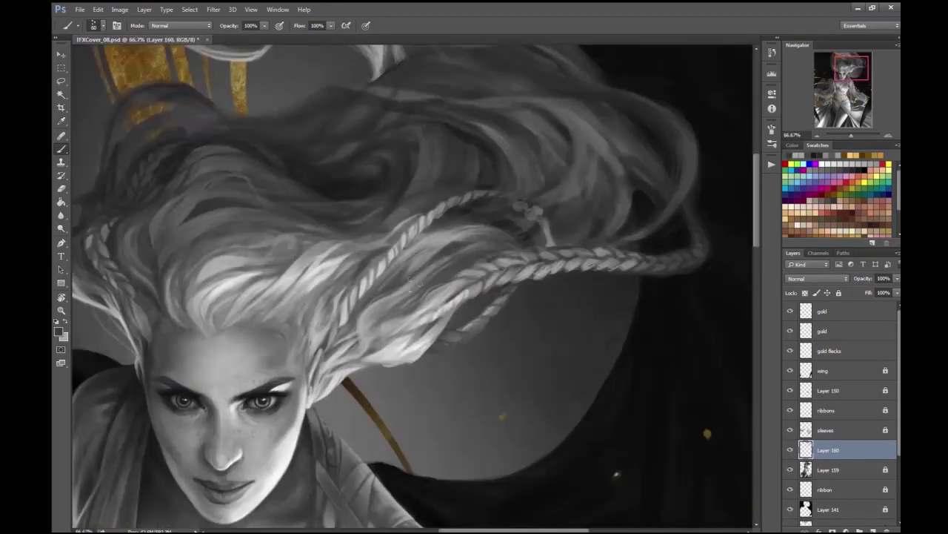
- Paint light and dark grey strands into the hair above the forehead to smooth and define its flow
key(ctrl+minus)
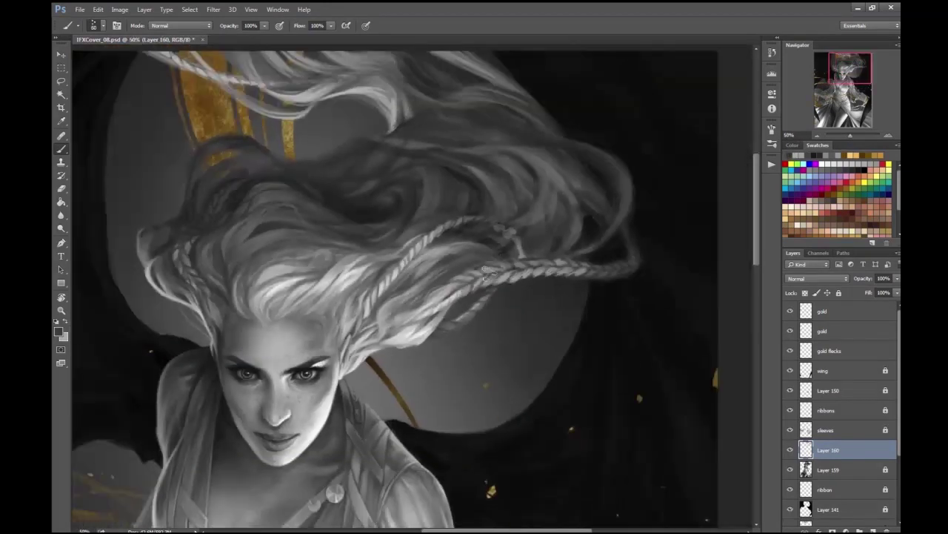
key(ctrl+plus)
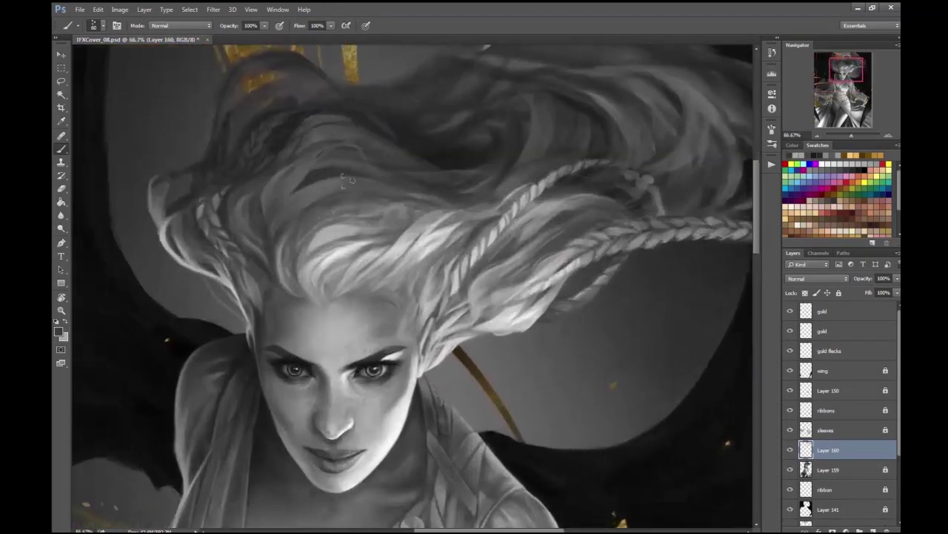
mouse_move(297, 267)
mouse_down()
mouse_move(338, 209)
mouse_move(356, 215)
mouse_move(298, 232)
mouse_up()
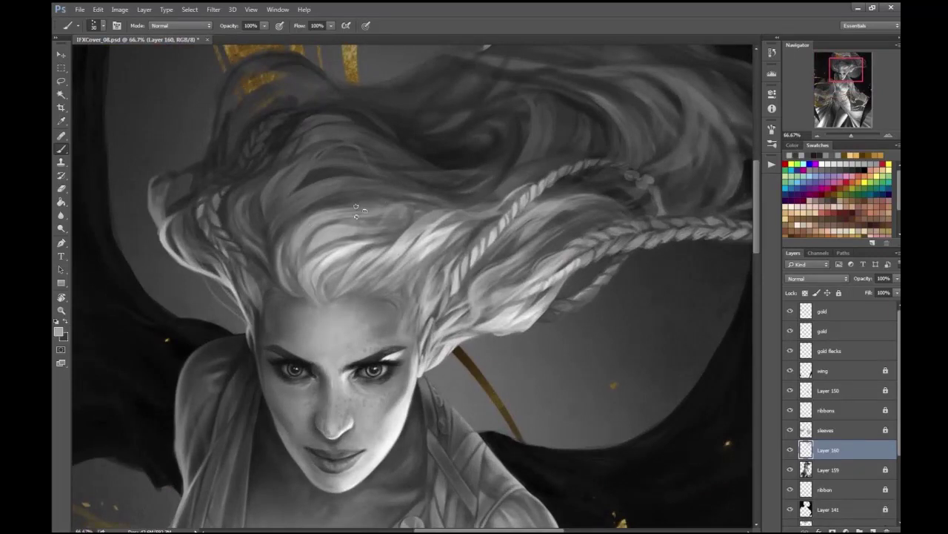
key(ctrl+minus)
key(ctrl+plus)
click(59, 331)
key(Return)
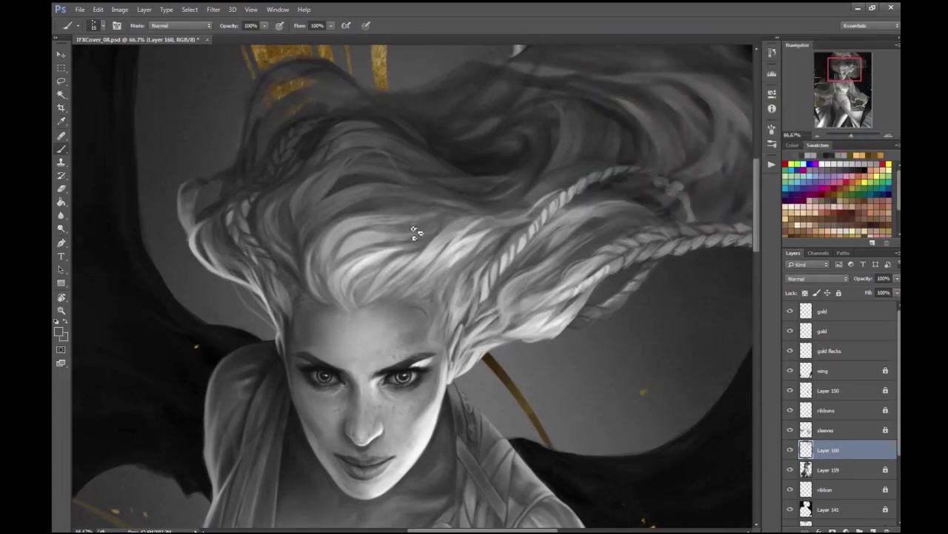
- Check the full figure on a flipped canvas and soften the new hair strokes with a large soft eraser
key(ctrl+minus)
key(ctrl+minus)
key(ctrl+minus)
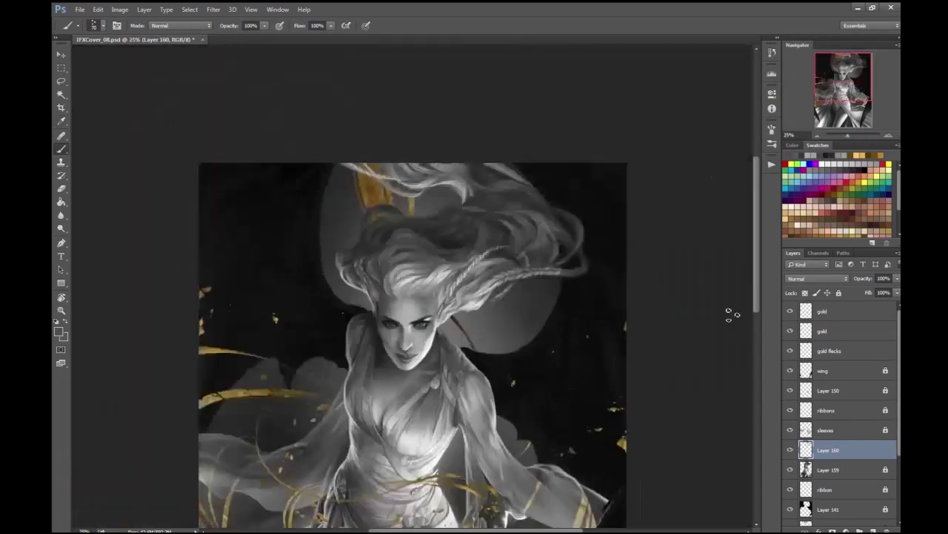
key(ctrl+minus)
scroll(378, 186, up, 3)
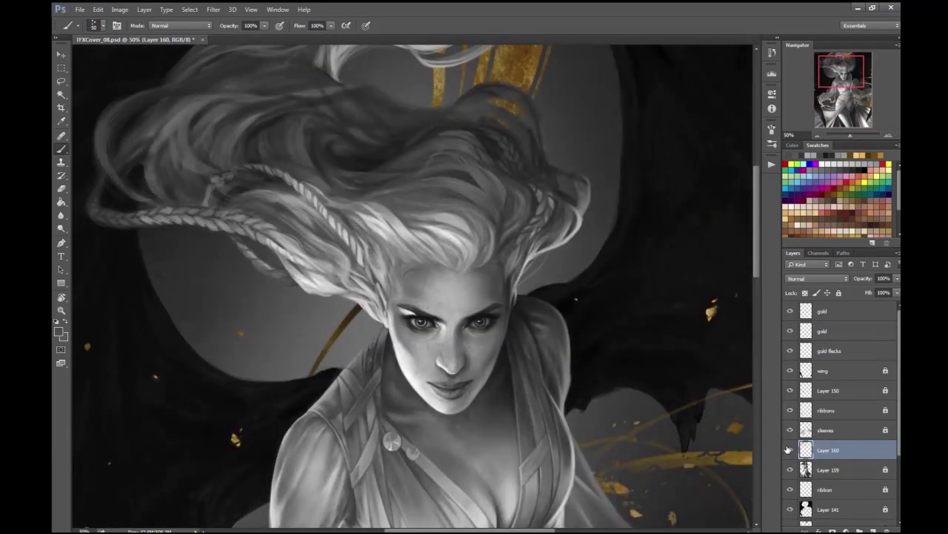
key(ctrl+minus)
key(ctrl+minus)
key(ctrl+plus)
key(e)
click(103, 25)
double_click(261, 350)
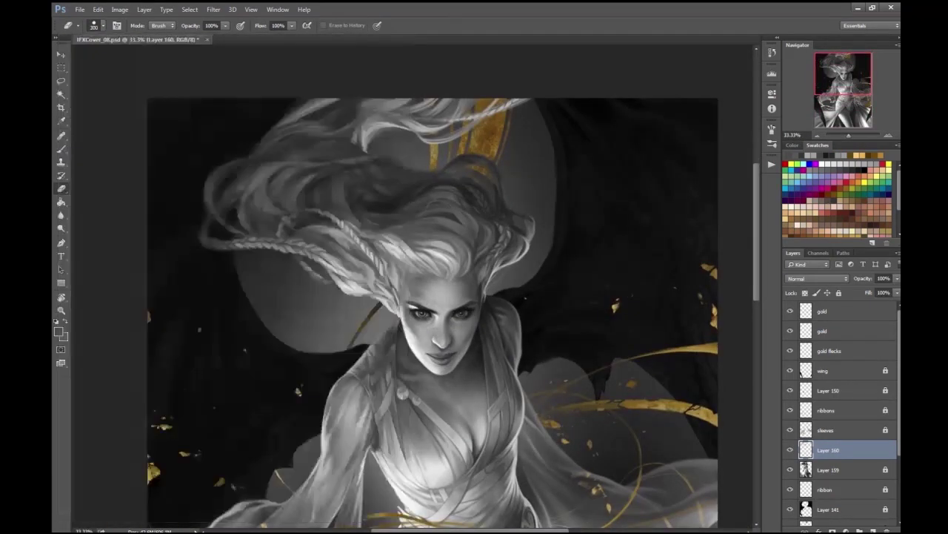
- Paint over the hooked end of the thin braid with a dark grey so it blends into the surrounding hair
key(ctrl+plus)
key(ctrl+plus)
key(ctrl+plus)
key(b)
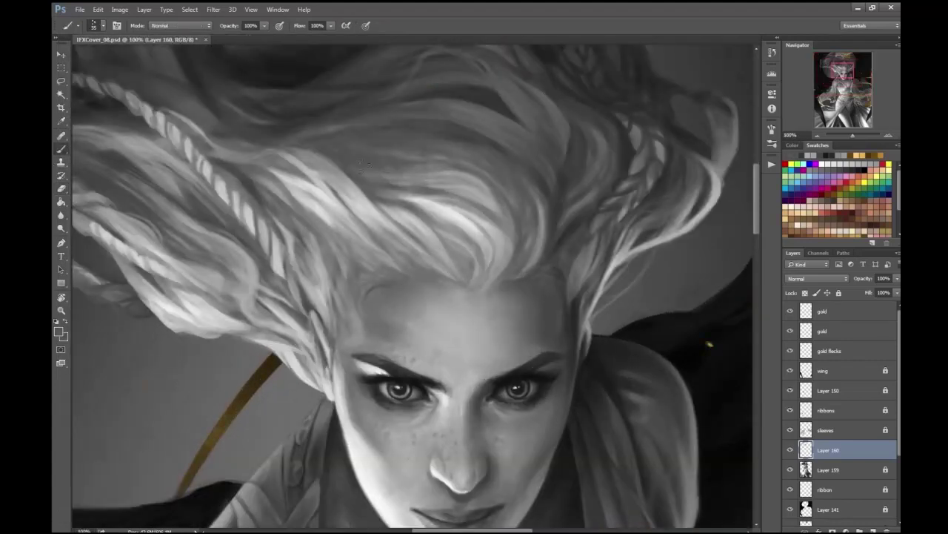
key(ctrl+minus)
scroll(519, 254, up, 1)
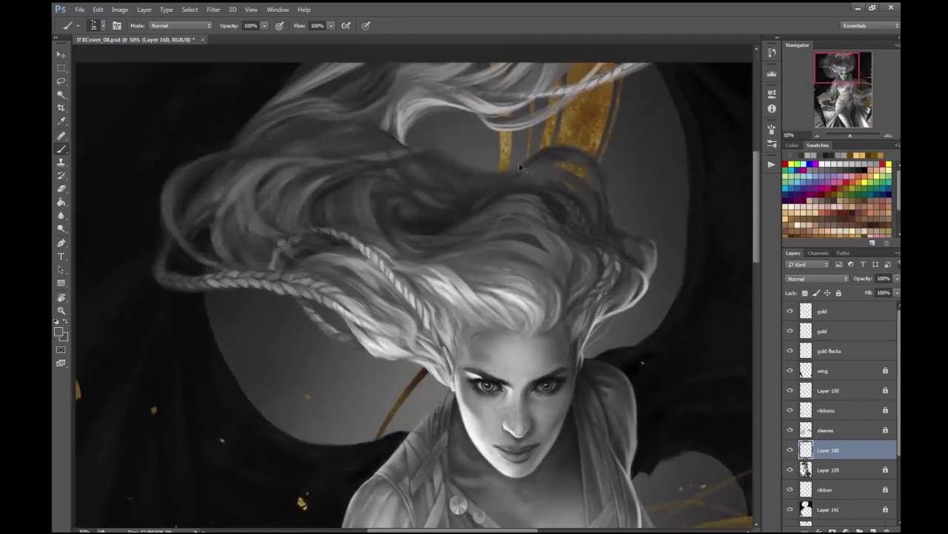
key(ctrl+plus)
key(i)
click(59, 331)
key(Return)
key(b)
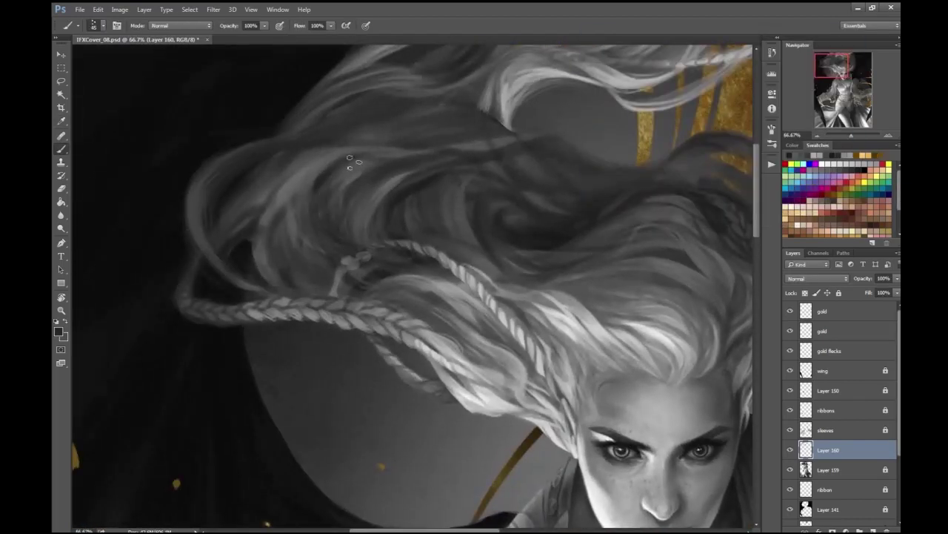
key(ctrl+minus)
key(ctrl+plus)
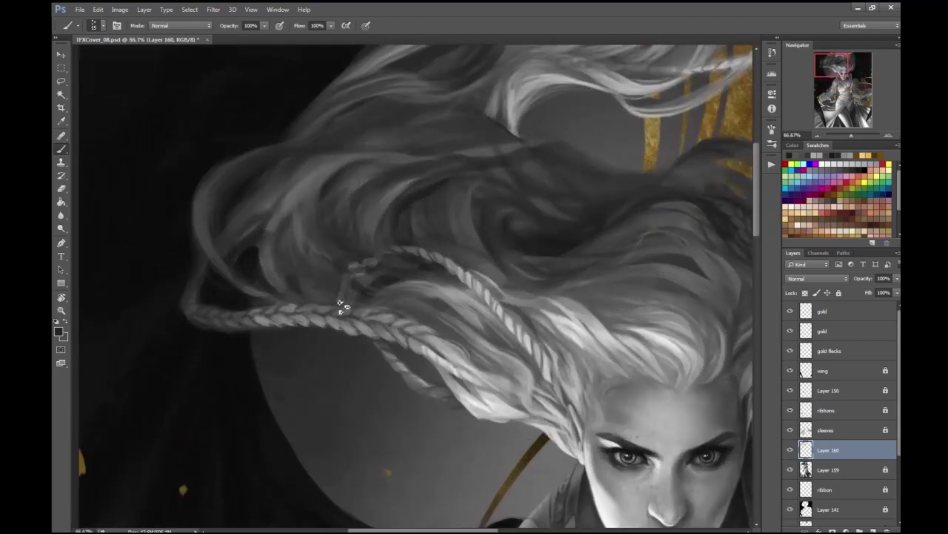
- Repaint the thin braid's end with a small round brush in mid grey, curving it up into the swept-back hair
click(103, 25)
double_click(265, 352)
click(58, 331)
key(Return)
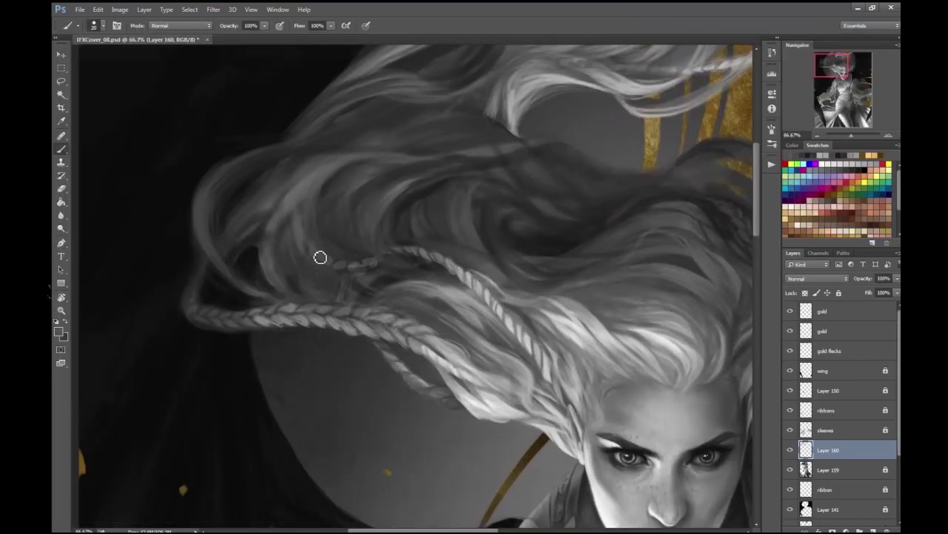
key(ctrl+minus)
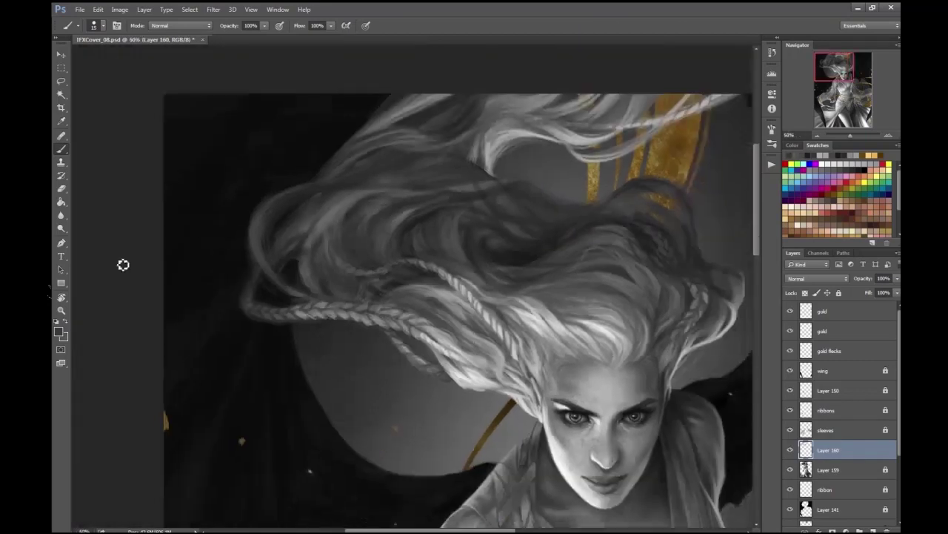
key(ctrl+plus)
key(bracketright)
key(bracketright)
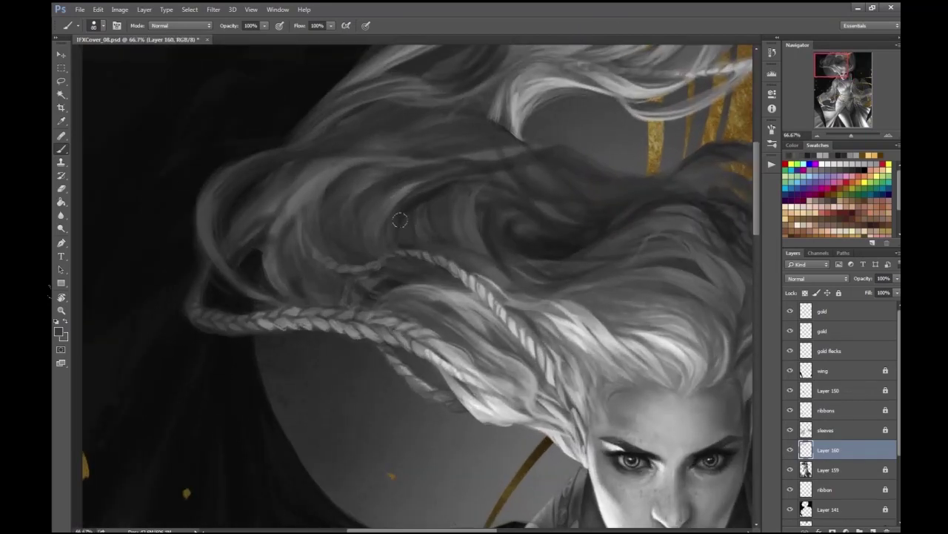
- Shade the swept-back hair above the thin braid in dark greys such as #484848, using a larger soft brush
key(ctrl+minus)
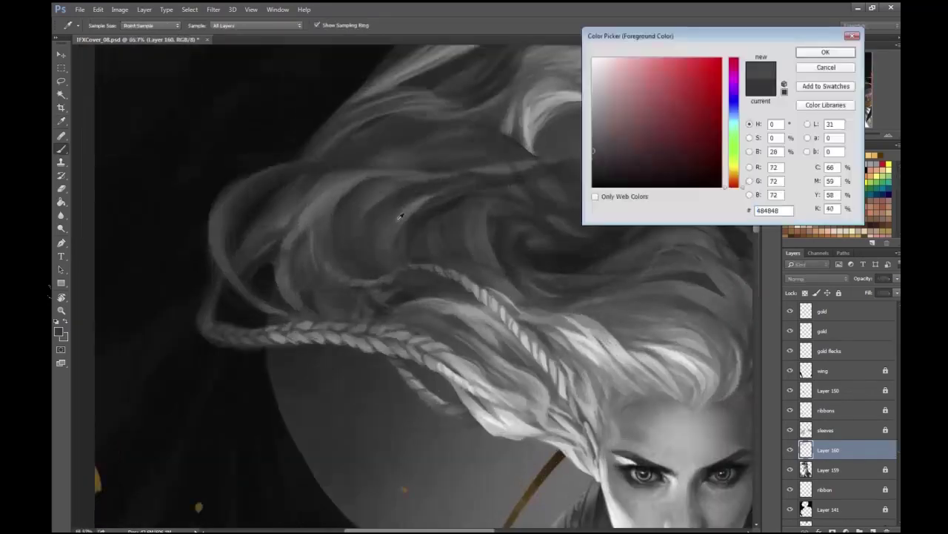
key(Return)
key(bracketright)
mouse_move(428, 217)
mouse_down()
mouse_move(379, 251)
mouse_move(357, 254)
mouse_up()
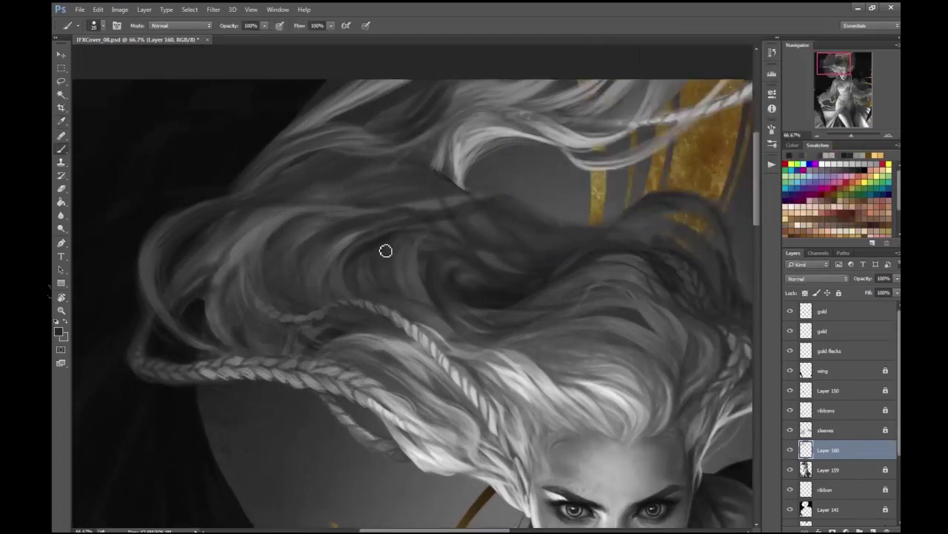
key(ctrl+minus)
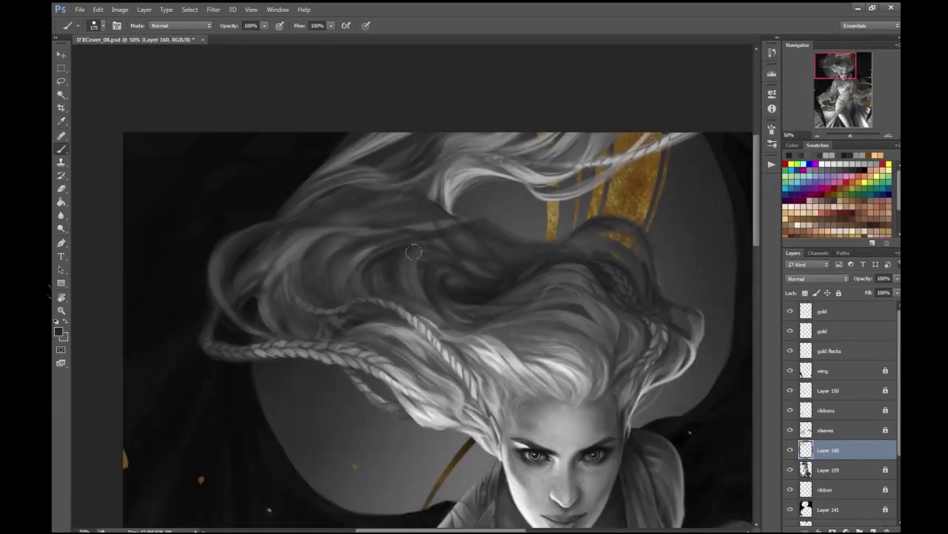
key(ctrl+minus)
key(ctrl+minus)
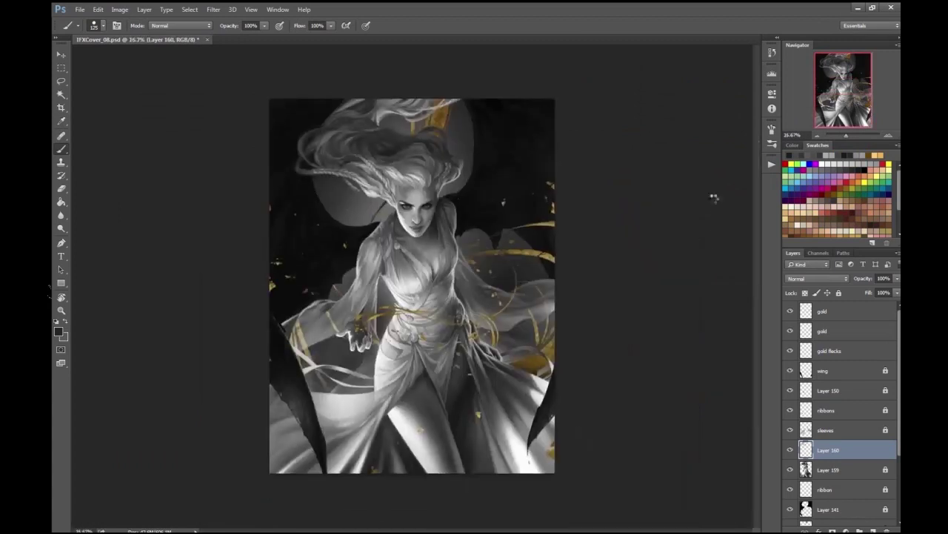
- Paint a light grey braid along the bright curved lock above the head with a 15 px brush
key(ctrl+plus)
key(ctrl+plus)
click(59, 331)
click(823, 49)
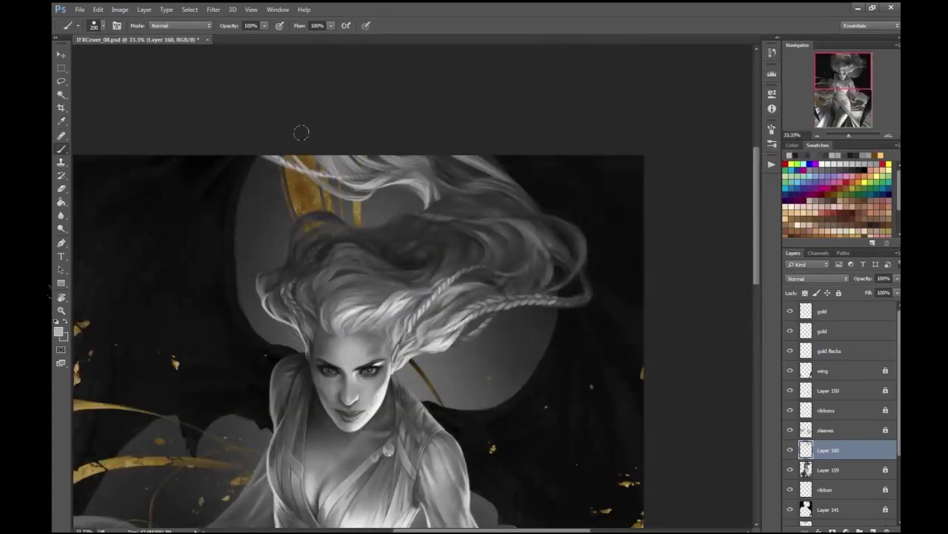
key(ctrl+plus)
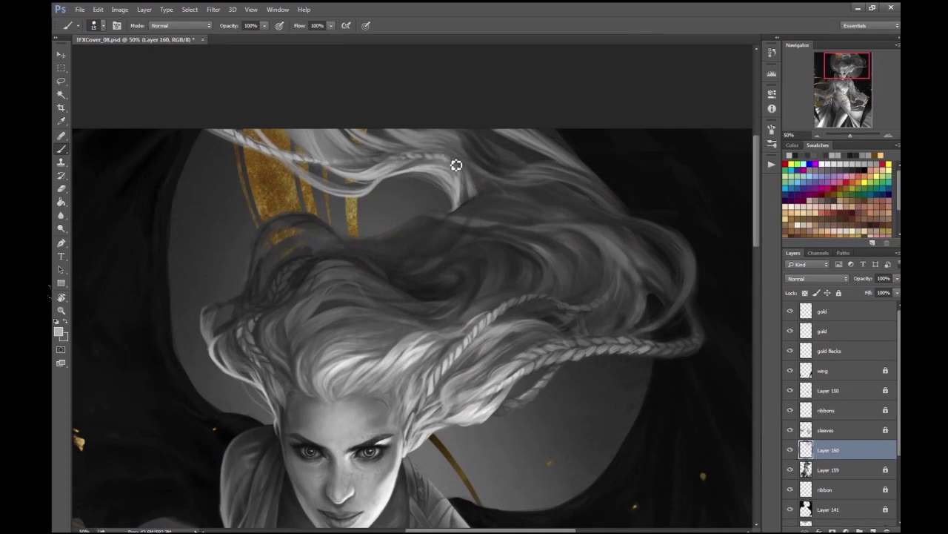
drag(413, 159, 544, 155)
- Extend the upper braid down its curved lock and add a mid-grey curling strand across the swept-back hair
key(ctrl+plus)
key(alt+shift+c)
key(Return)
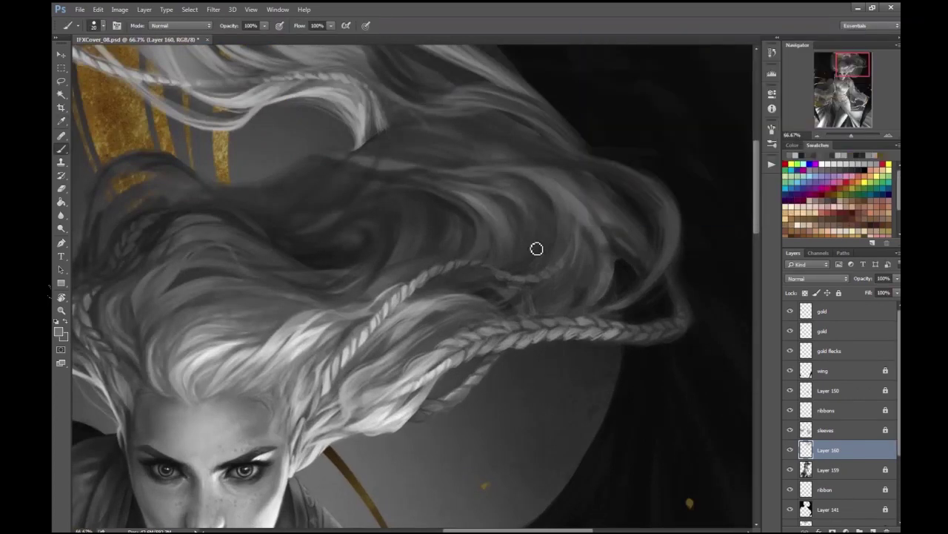
key(ctrl+minus)
key(ctrl+minus)
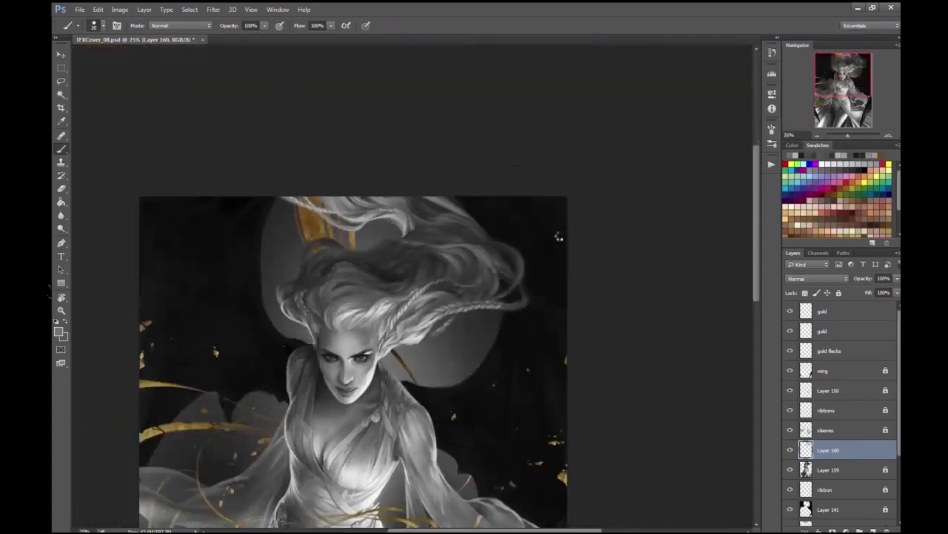
drag(371, 306, 529, 265)
scroll(528, 265, up, 2)
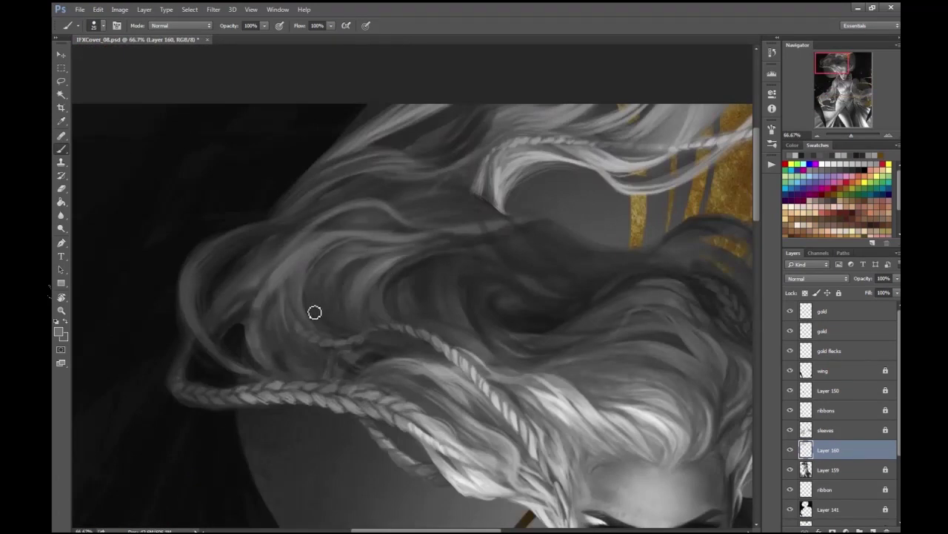
- Blend the hair around the new curling strand with a darker grey and a larger soft brush, and save the document
key(ctrl+minus)
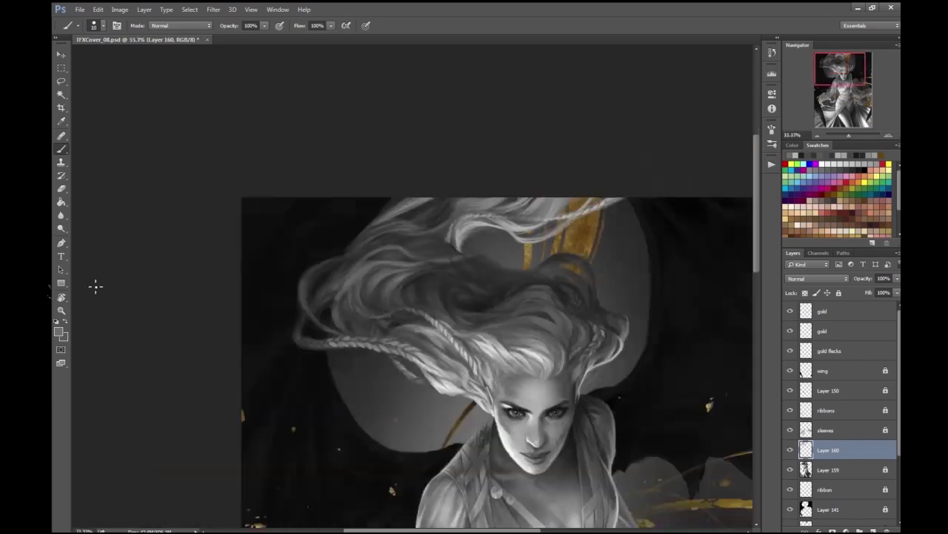
key(i)
click(58, 331)
key(Return)
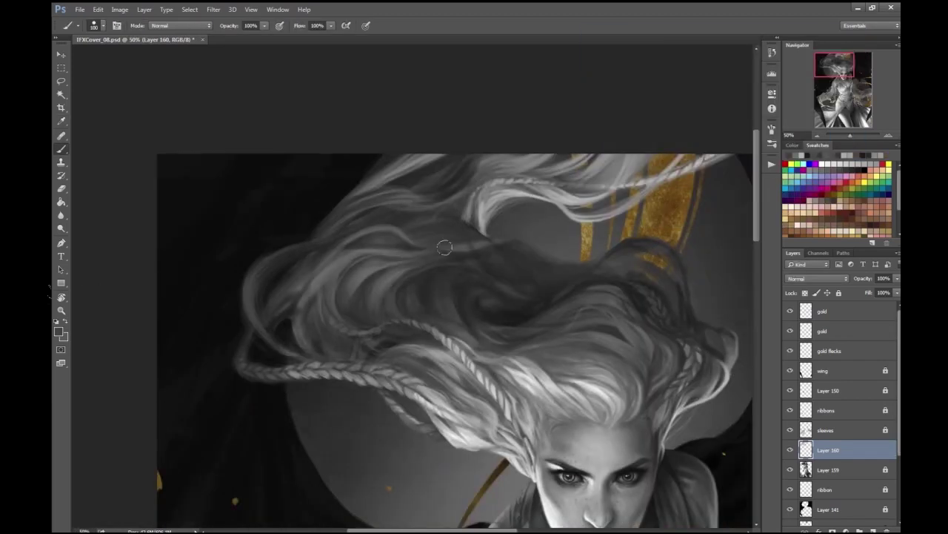
key(ctrl+minus)
key(ctrl+minus)
key(ctrl+minus)
key(ctrl+plus)
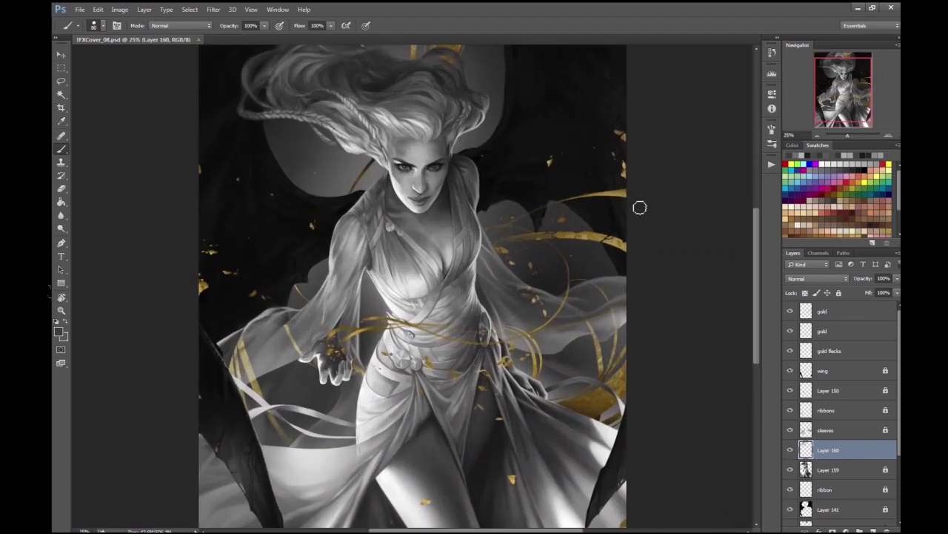
- Lighten the thin braid's end and the strands beneath it with grey strokes, checking the hair on a flipped canvas
key(h)
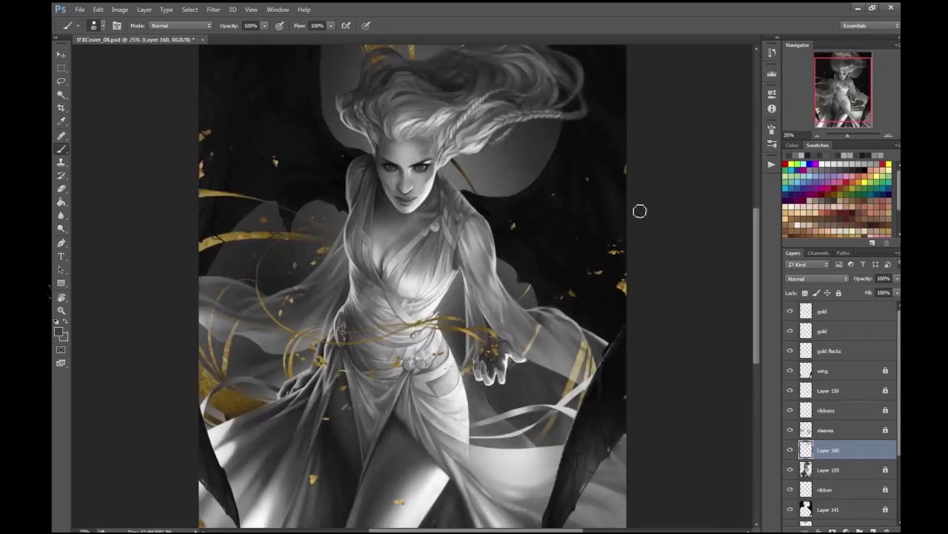
key(ctrl+plus)
key(ctrl+plus)
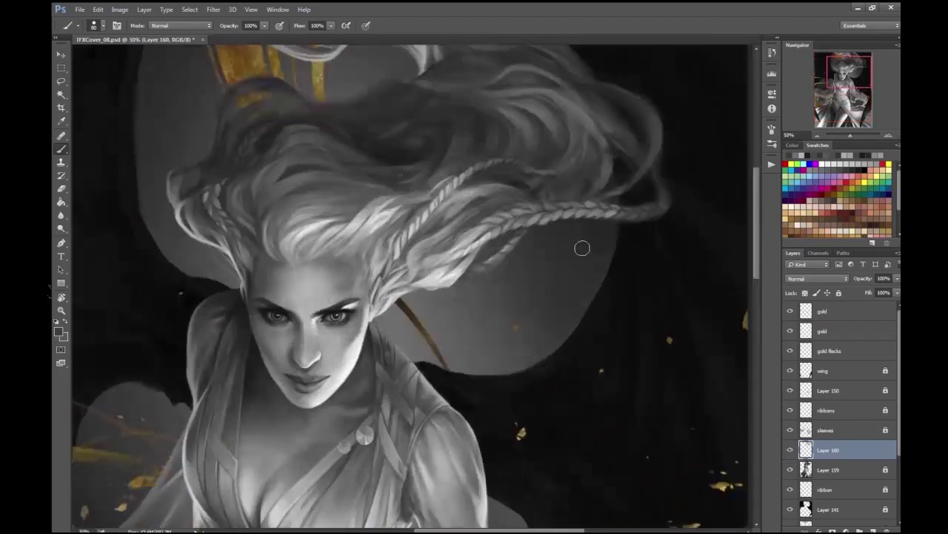
key(h)
key(ctrl+plus)
key(ctrl+minus)
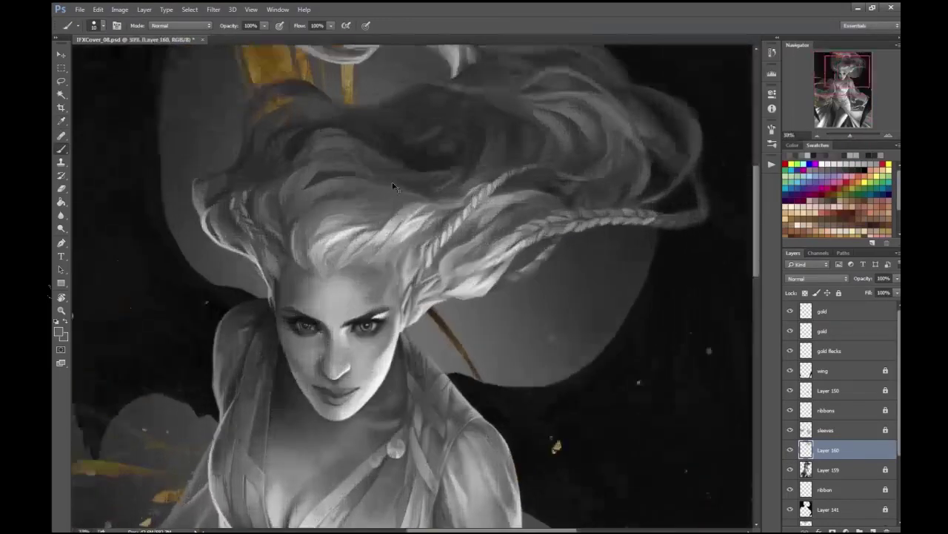
drag(388, 242, 264, 332)
click(59, 333)
key(Escape)
mouse_move(482, 228)
mouse_down()
mouse_move(538, 223)
mouse_move(534, 239)
mouse_move(550, 209)
mouse_move(539, 235)
mouse_move(519, 235)
mouse_move(558, 237)
mouse_move(538, 218)
mouse_move(574, 214)
mouse_move(581, 184)
mouse_up()
key(h)
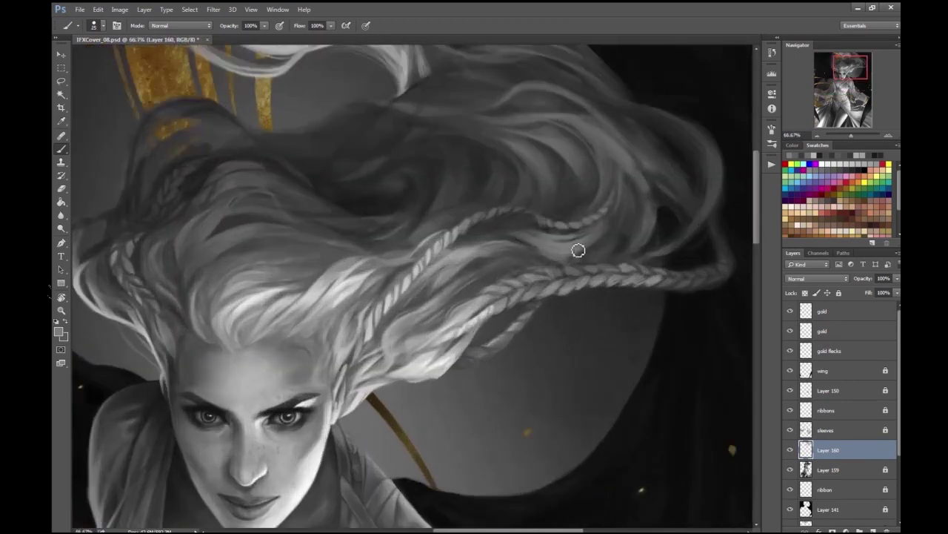
- Define the plaits of the long braid toward its tip with alternating dark and light grey strokes and a small brush
scroll(578, 223, right, 2)
click(60, 331)
key(Escape)
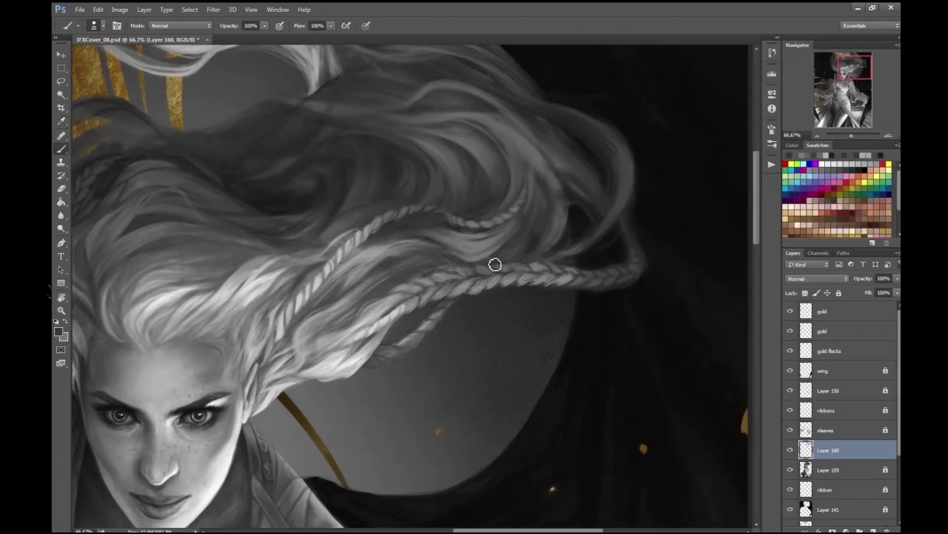
click(66, 320)
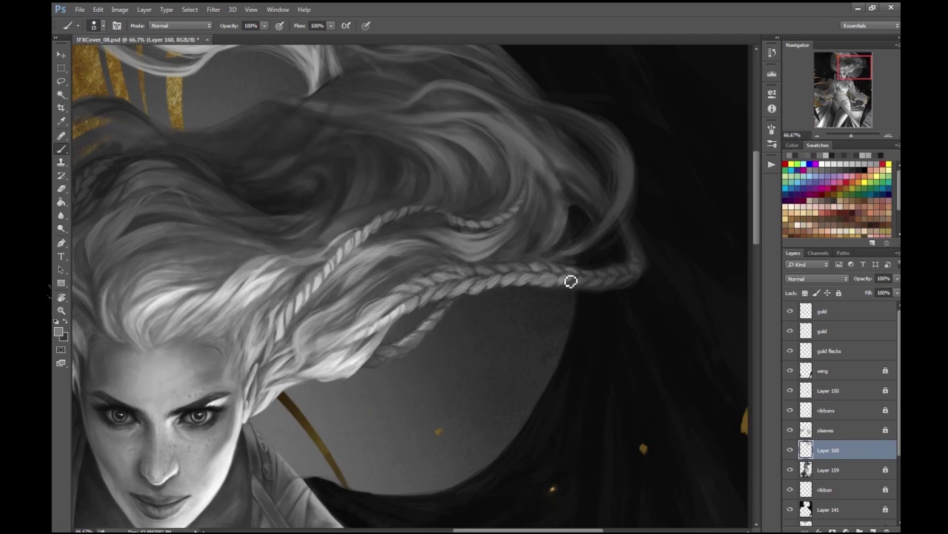
key(h)
drag(675, 226, 652, 236)
key(bracketleft)
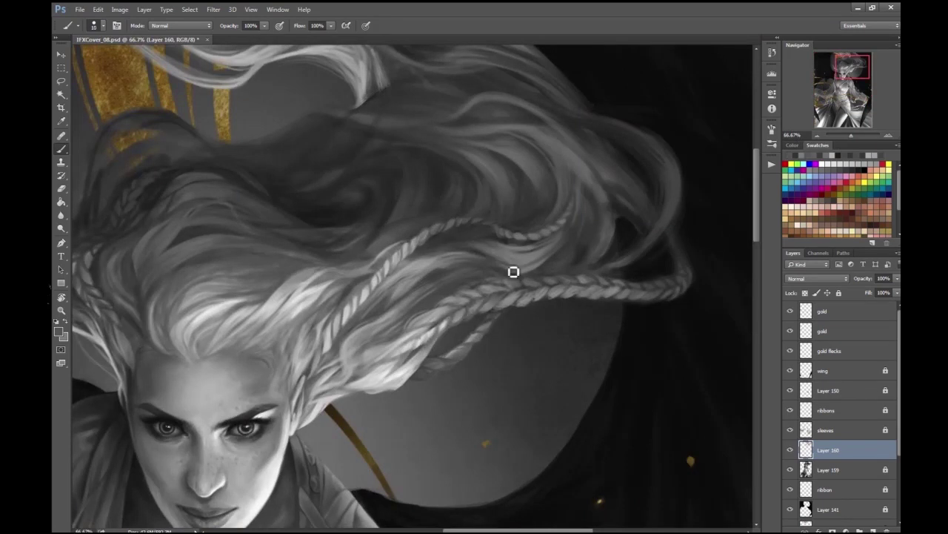
- Merge the hair paint layer into the layer below and erase the dark hair edge below the upper curved lock
key(ctrl+minus)
key(ctrl+minus)
key(ctrl+minus)
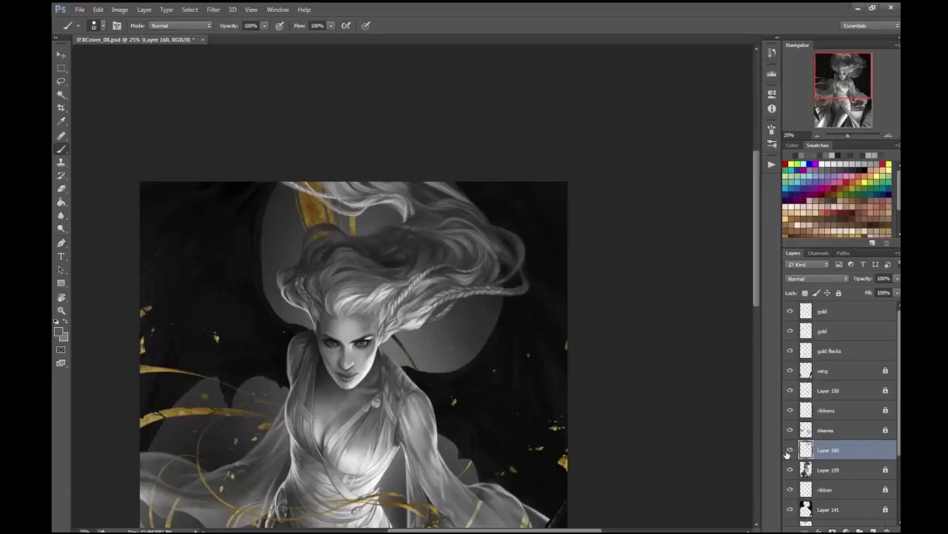
key(ctrl+plus)
key(ctrl+plus)
click(144, 9)
click(171, 326)
key(e)
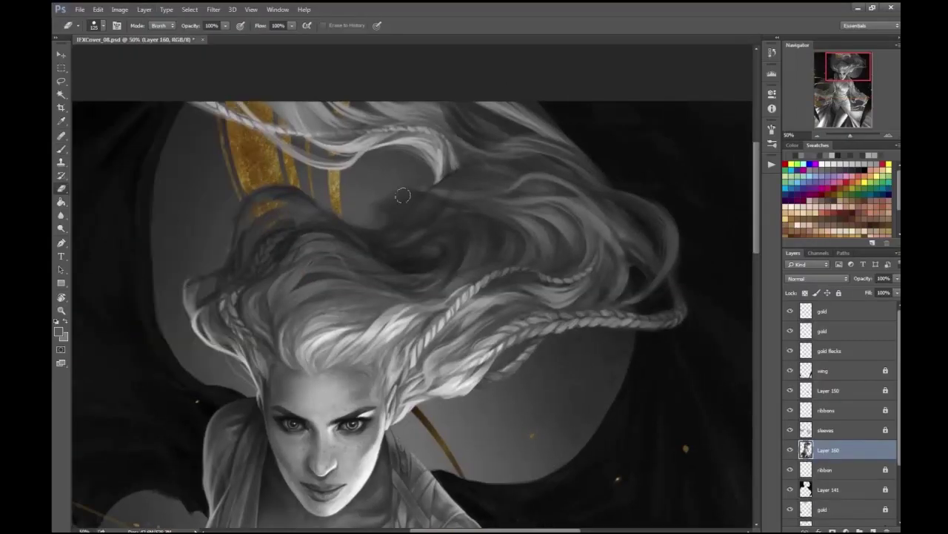
- Repaint the hair edge against the grey disc in dark grey #3f3f3f and add strands over the crown
key(ctrl+plus)
key(b)
click(59, 332)
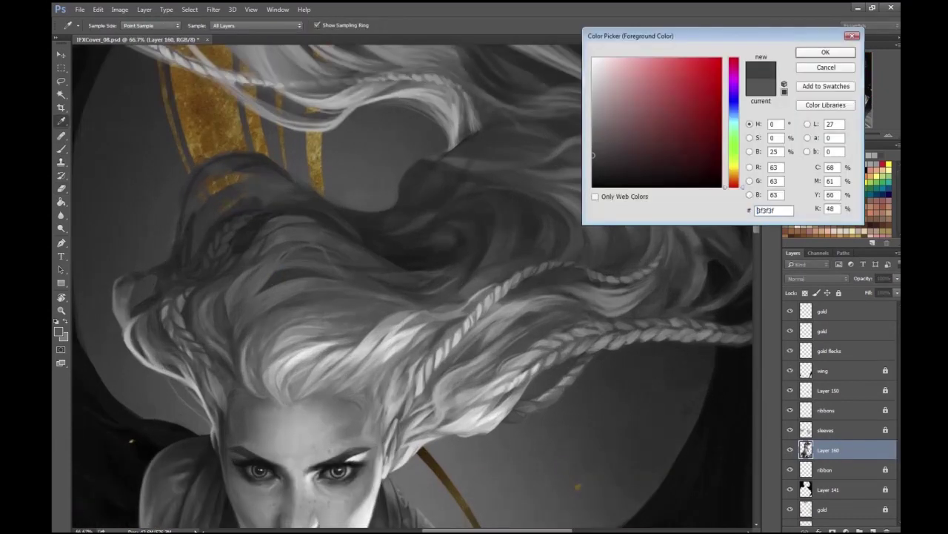
key(Return)
click(59, 332)
key(Return)
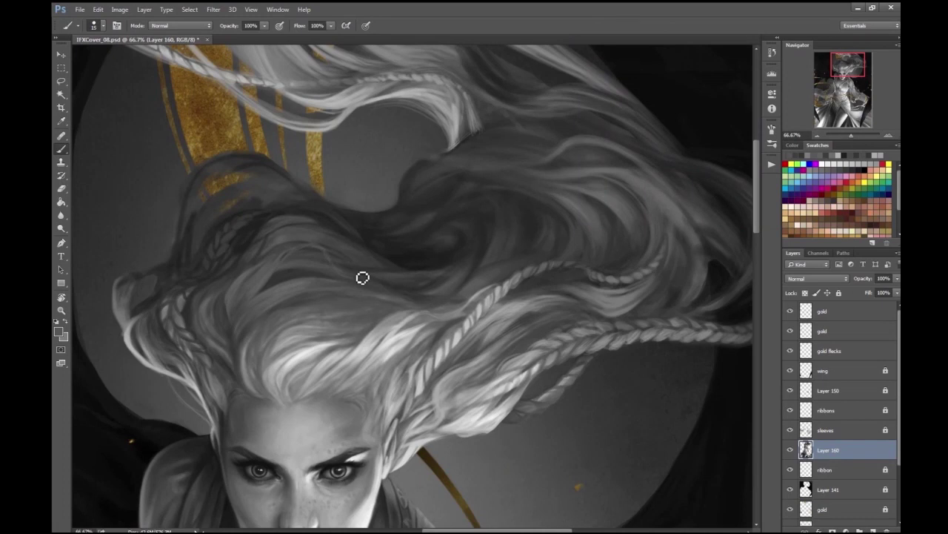
- Deepen the dark hollow of the hair above the crown and refine its edge against the disc with darker strokes
key(bracketleft)
key(h)
drag(435, 286, 423, 282)
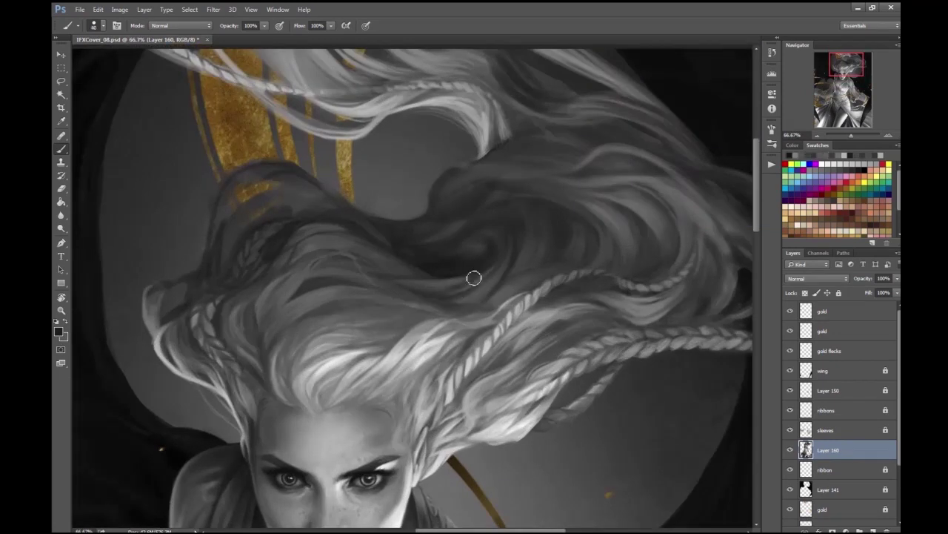
drag(444, 197, 392, 226)
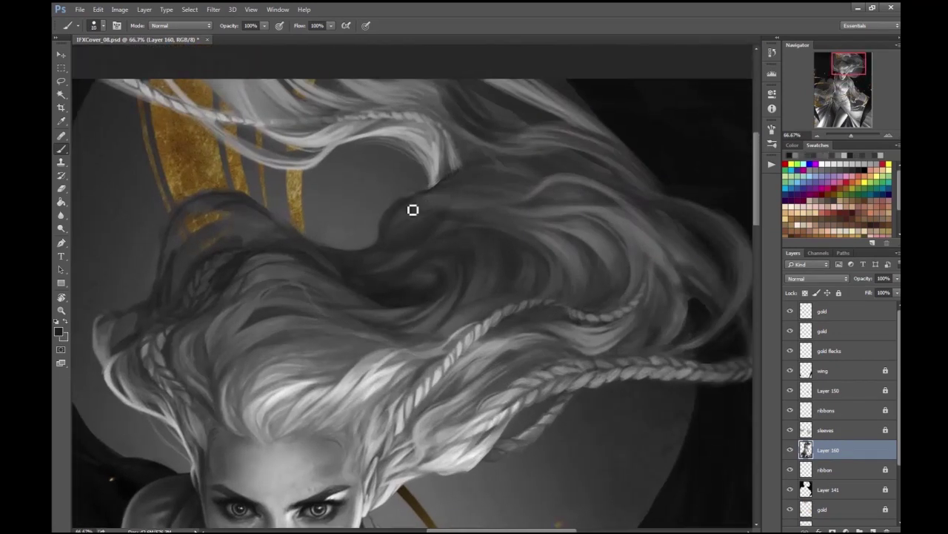
- Flip the canvas horizontally and clean up the dark hair edge around the grey disc's hollow with eraser and brush
mouse_move(464, 222)
mouse_down()
mouse_move(639, 64)
mouse_move(473, 266)
mouse_up()
key(ctrl+shift+h)
key(e)
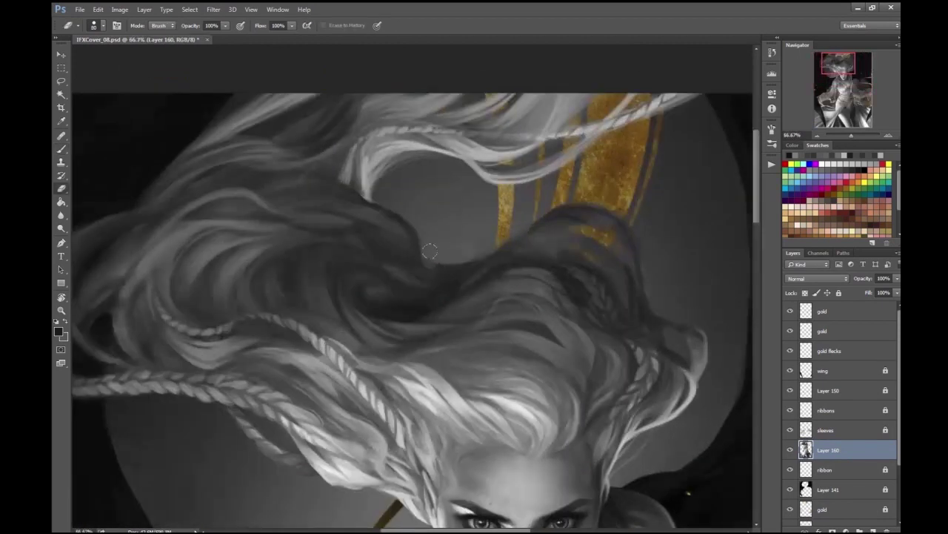
scroll(429, 252, up, 1)
key(b)
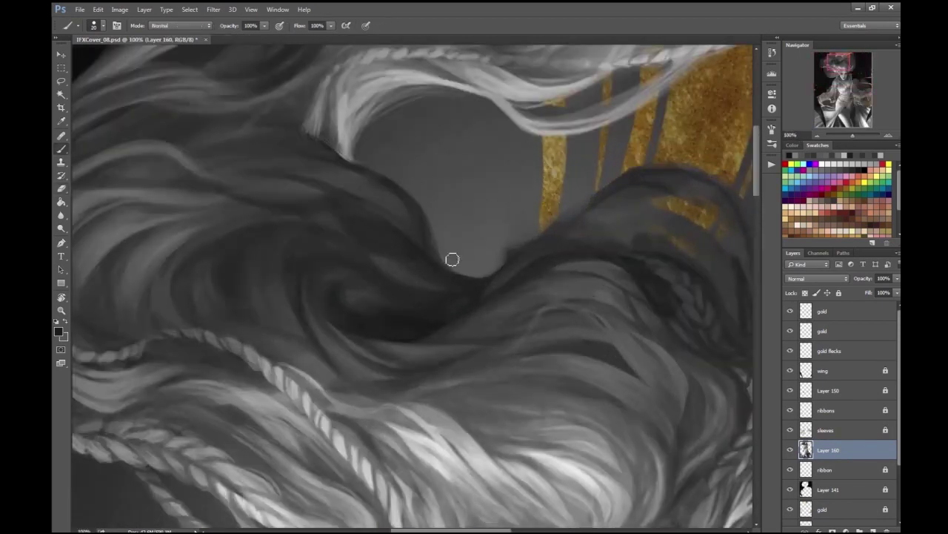
scroll(435, 264, down, 4)
key(e)
scroll(355, 303, up, 2)
- Paint grey strands and dark gaps into the looping lock above the bend of the long braid
click(58, 147)
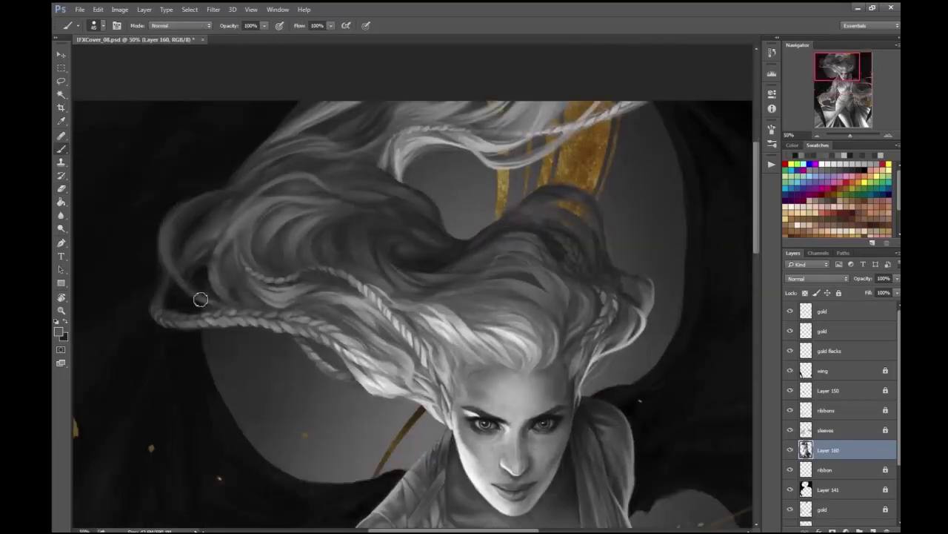
drag(191, 264, 187, 235)
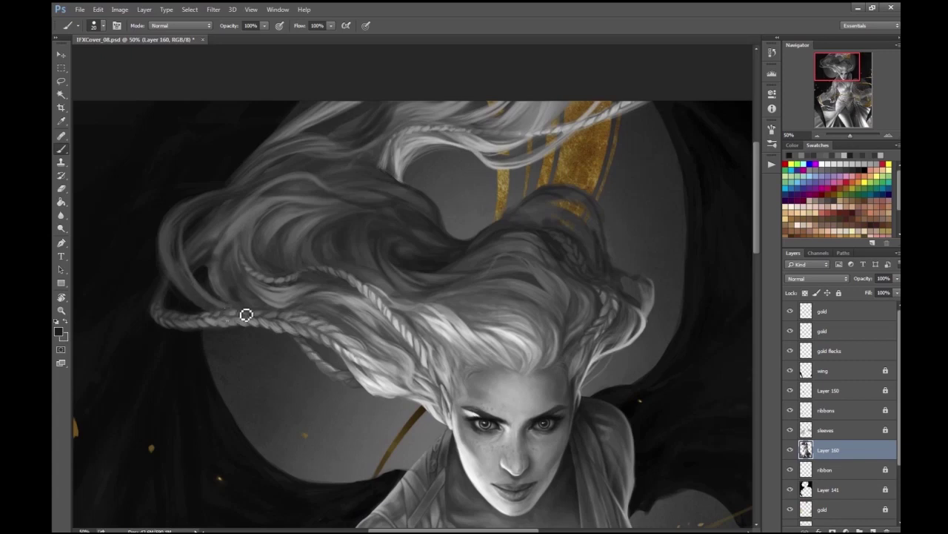
scroll(226, 314, down, 2)
scroll(168, 212, up, 3)
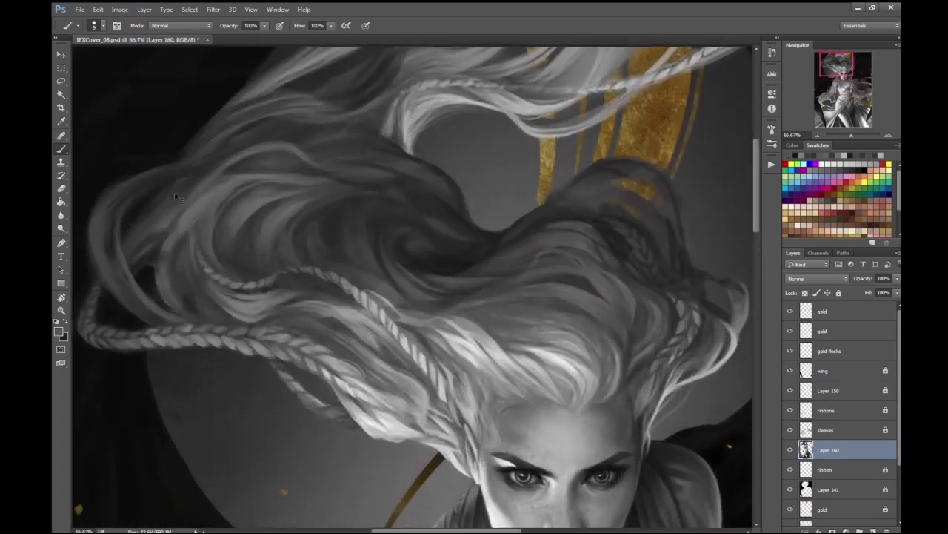
scroll(440, 212, down, 1)
drag(441, 212, 412, 232)
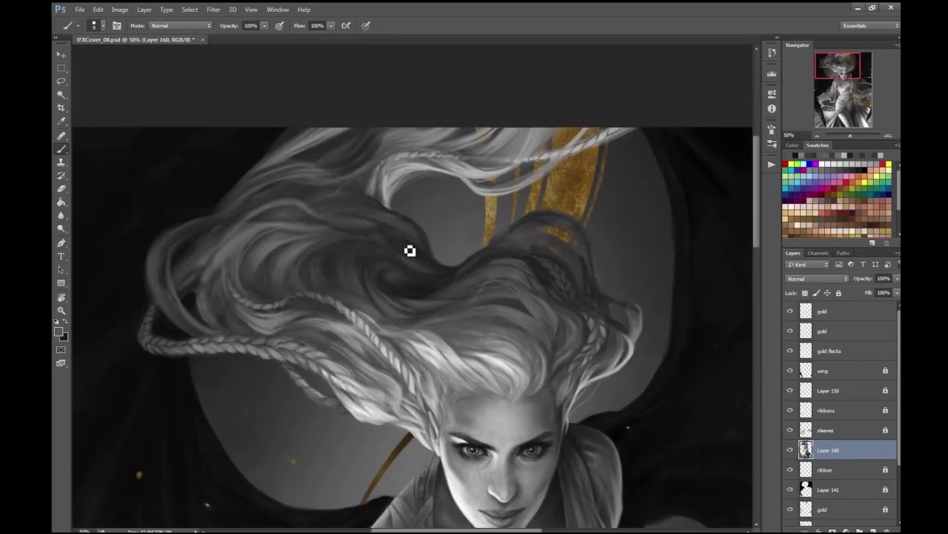
- Add curved mid-grey strands between the looping lock and the short braid's tip with a size 20 brush
scroll(67, 311, up, 1)
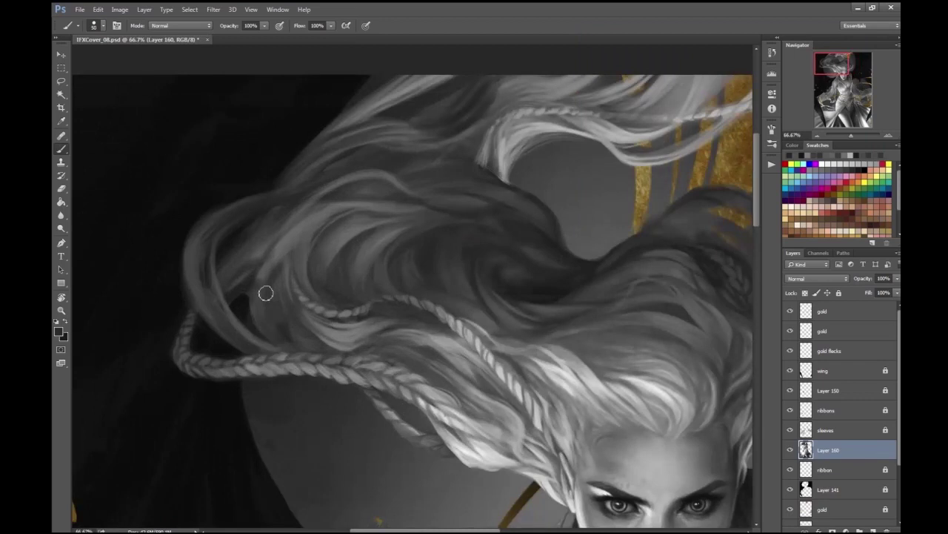
click(60, 330)
key(Return)
mouse_move(270, 312)
mouse_down()
mouse_move(274, 252)
mouse_move(282, 271)
mouse_move(290, 269)
mouse_up()
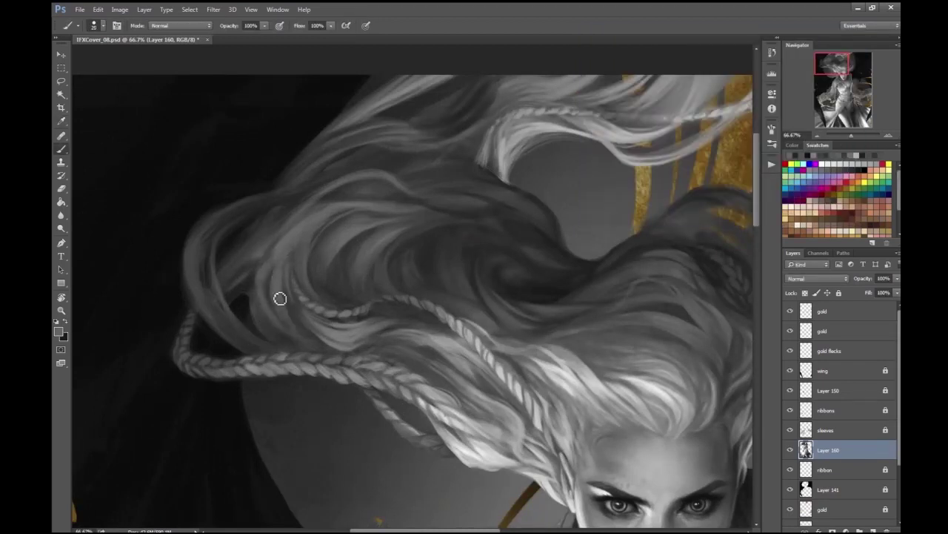
- Flip the canvas horizontally and refine the strands of the big curl beside the looping lock
key(ctrl+0)
key(ctrl+shift+h)
key(ctrl+plus)
key(ctrl+plus)
key(ctrl+plus)
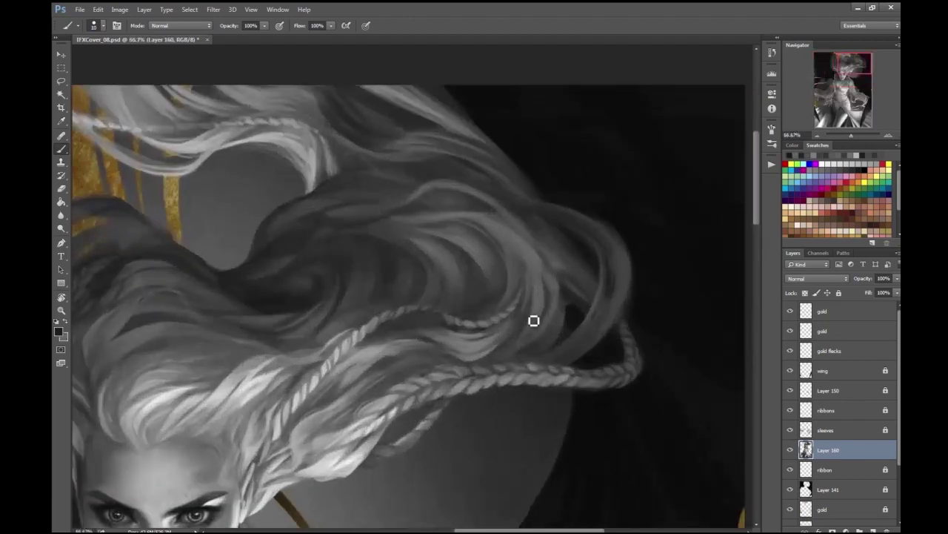
drag(600, 270, 500, 242)
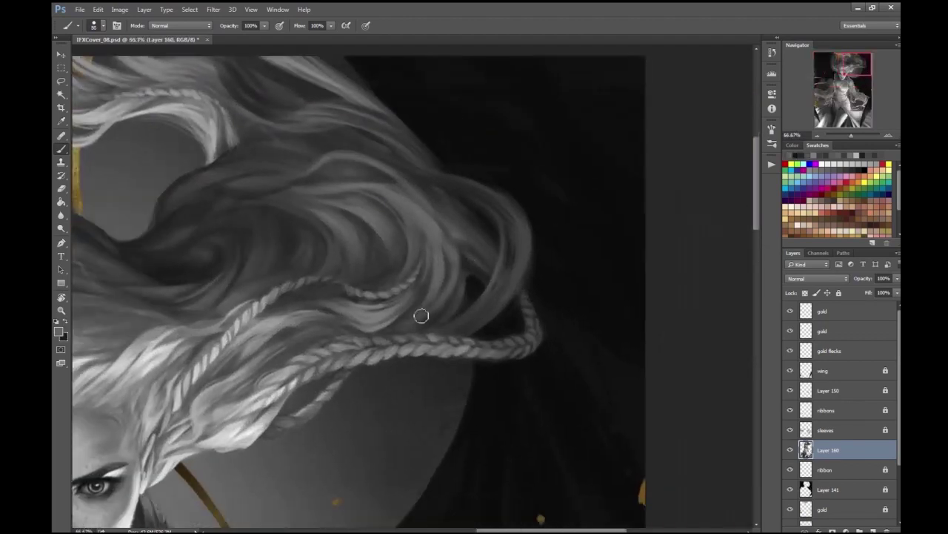
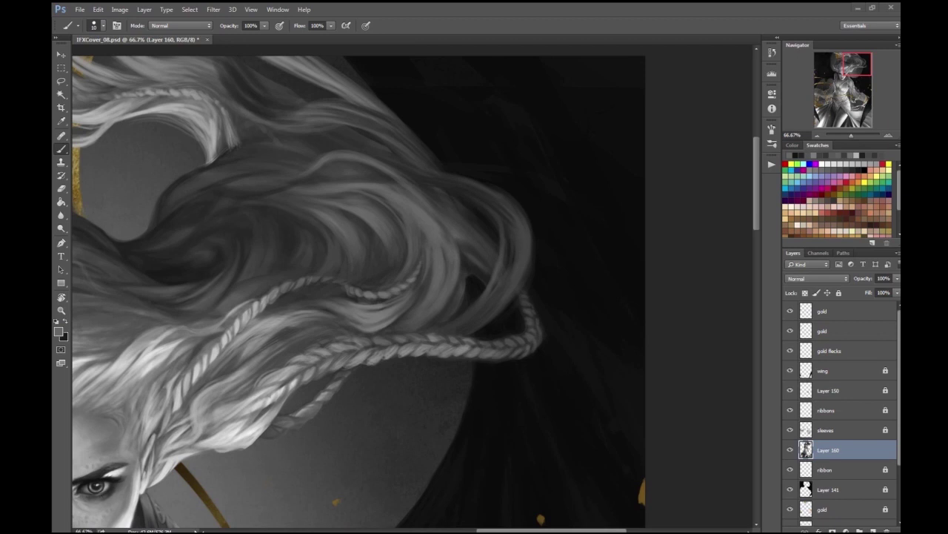
- Darken the gaps between the curl and the long braid with near-black #141414 and a small brush
scroll(423, 307, up, 1)
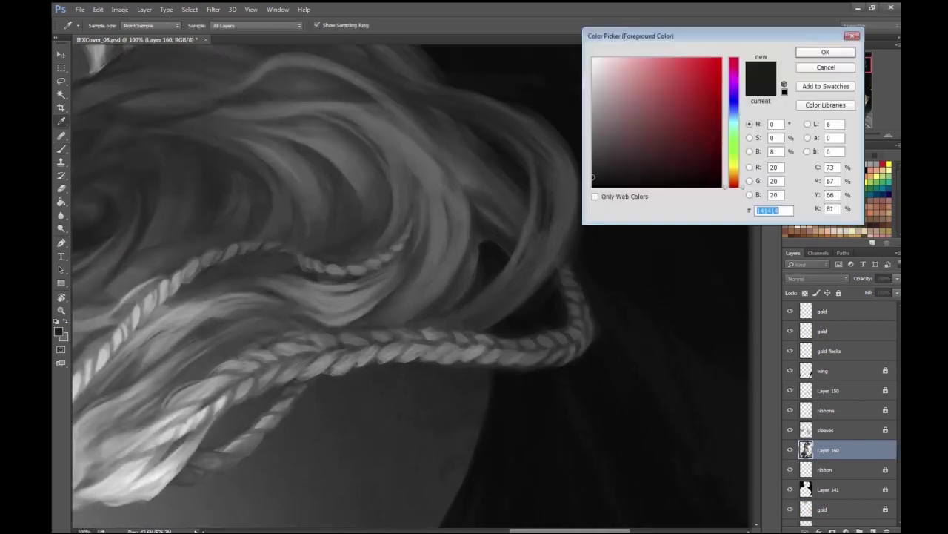
key(Return)
key(bracketleft)
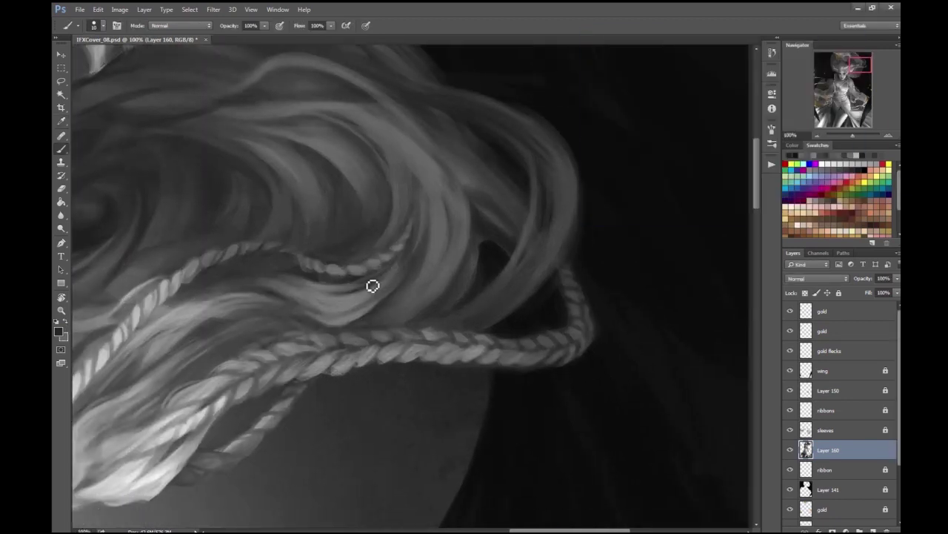
key(bracketleft)
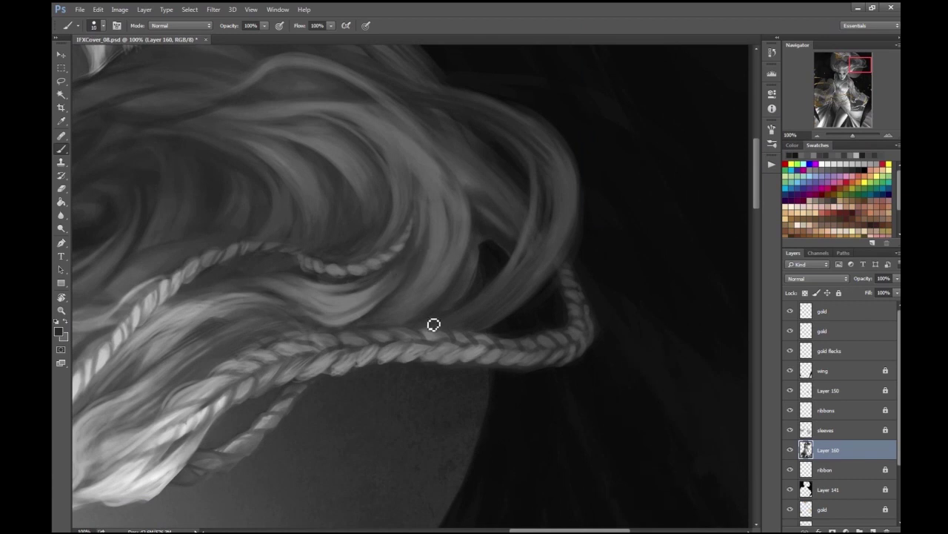
key(bracketright)
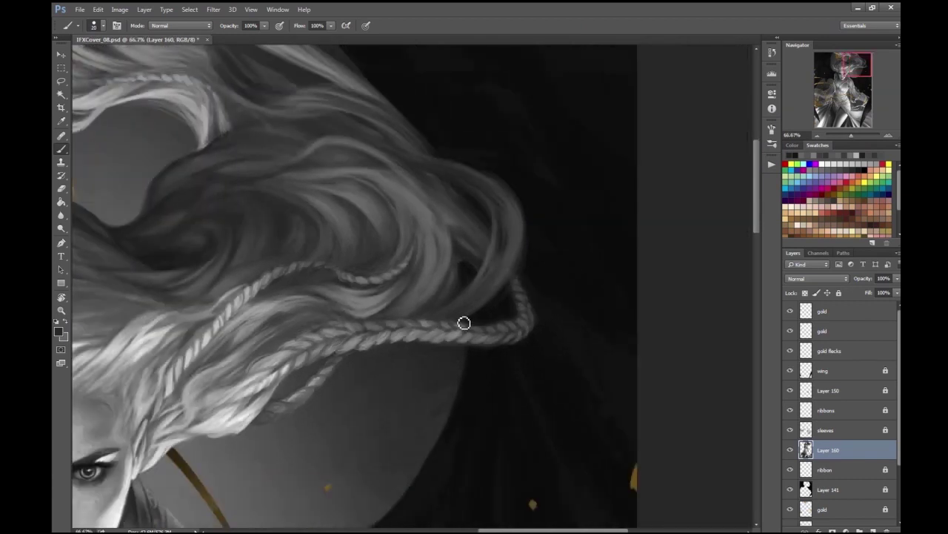
- Shade the hair strands just above the long braid with dark grey #3b3b3b
scroll(510, 286, down, 3)
scroll(599, 103, up, 3)
click(59, 331)
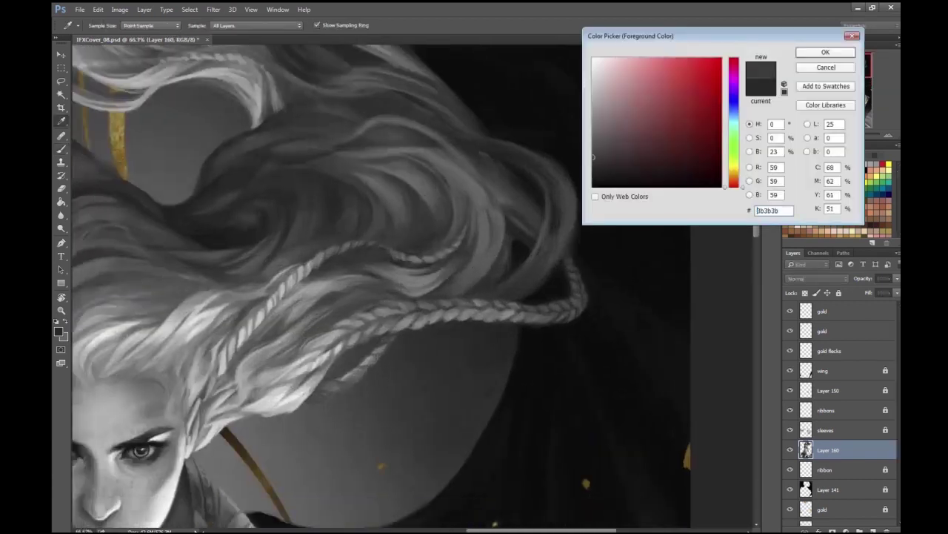
key(Return)
- Paint a bright light-grey highlight along the outer bend of the big curl beside the short braid's tip
scroll(315, 304, up, 1)
key(b)
click(59, 332)
key(Return)
scroll(601, 144, down, 3)
scroll(585, 152, up, 2)
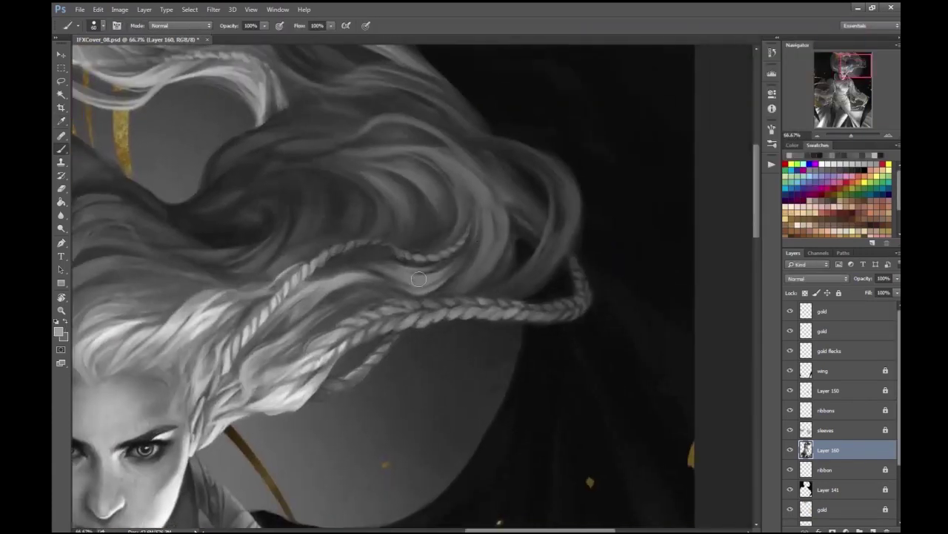
mouse_move(480, 206)
mouse_down()
mouse_move(512, 213)
mouse_move(489, 208)
mouse_move(483, 189)
mouse_move(482, 218)
mouse_move(503, 254)
mouse_move(507, 232)
mouse_move(502, 242)
mouse_move(494, 200)
mouse_up()
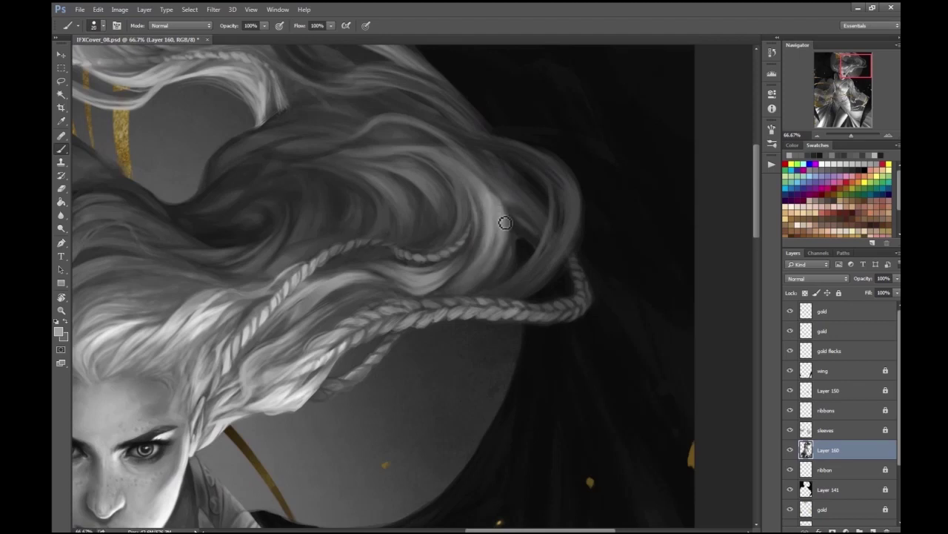
- Flip the canvas back and refine the strand edges near the temple and over the crown with a small brush
scroll(601, 229, down, 3)
scroll(620, 243, down, 1)
scroll(328, 218, up, 2)
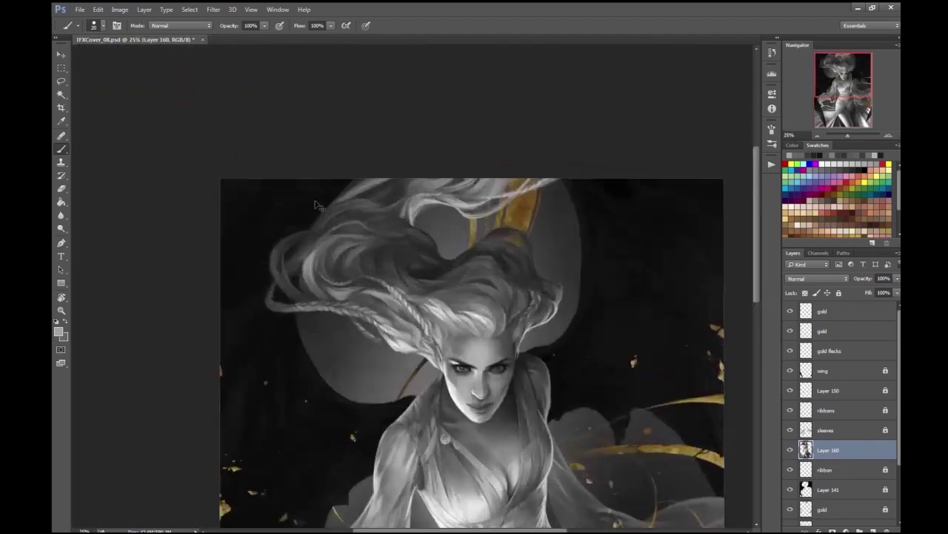
scroll(365, 325, up, 1)
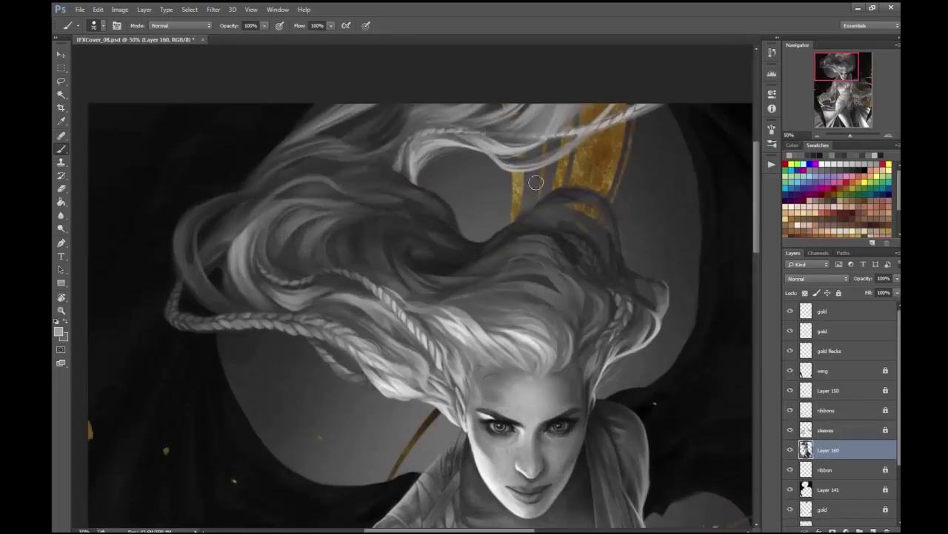
scroll(326, 311, up, 2)
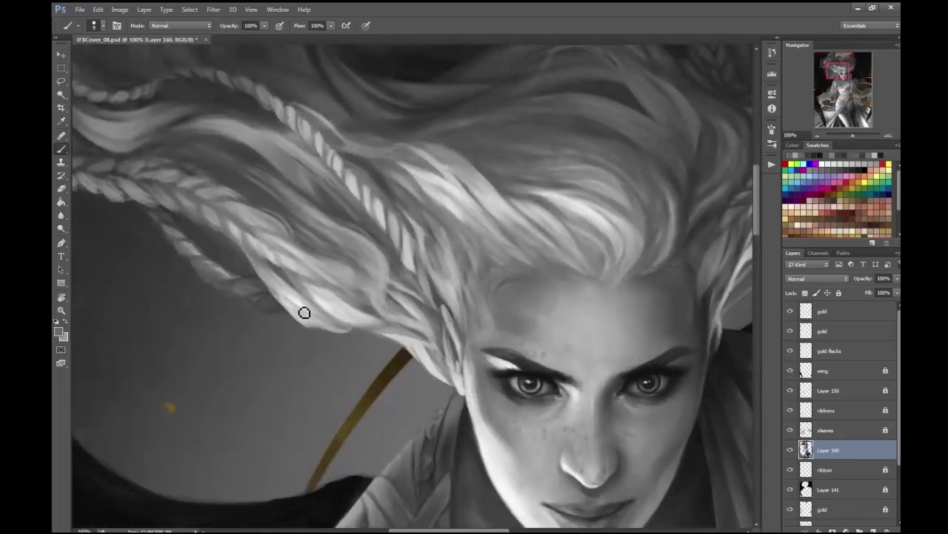
scroll(342, 118, up, 1)
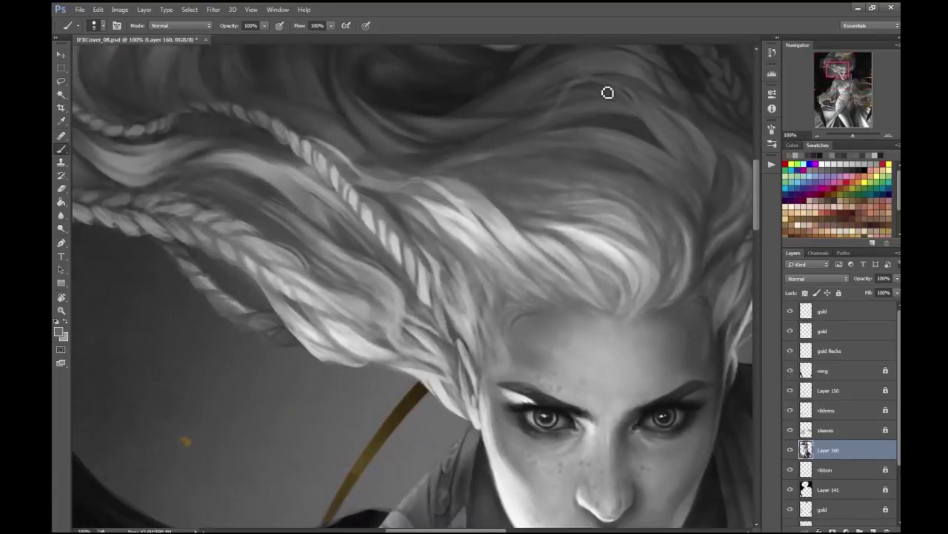
- Erase stray paint in the dark gap between the looping lock and the highlighted curl
scroll(461, 271, up, 6)
key(e)
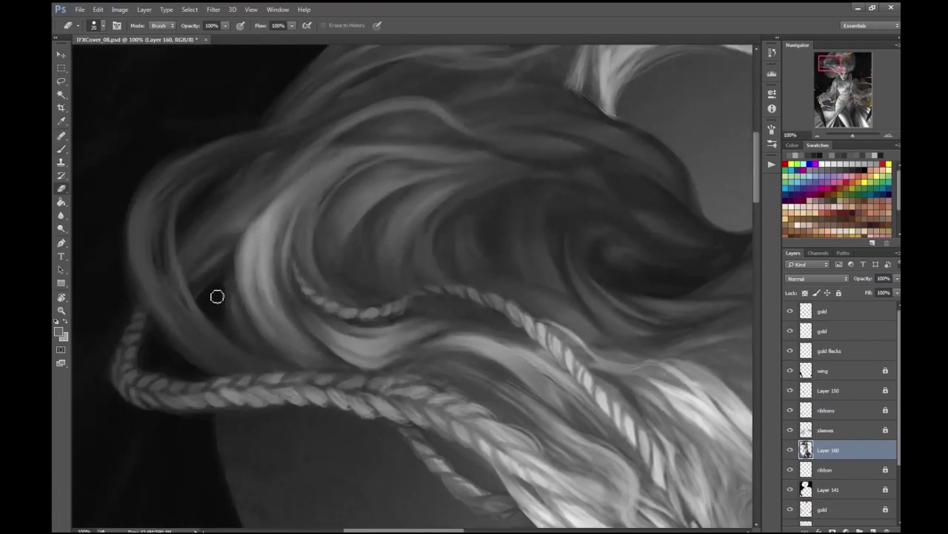
scroll(294, 277, up, 5)
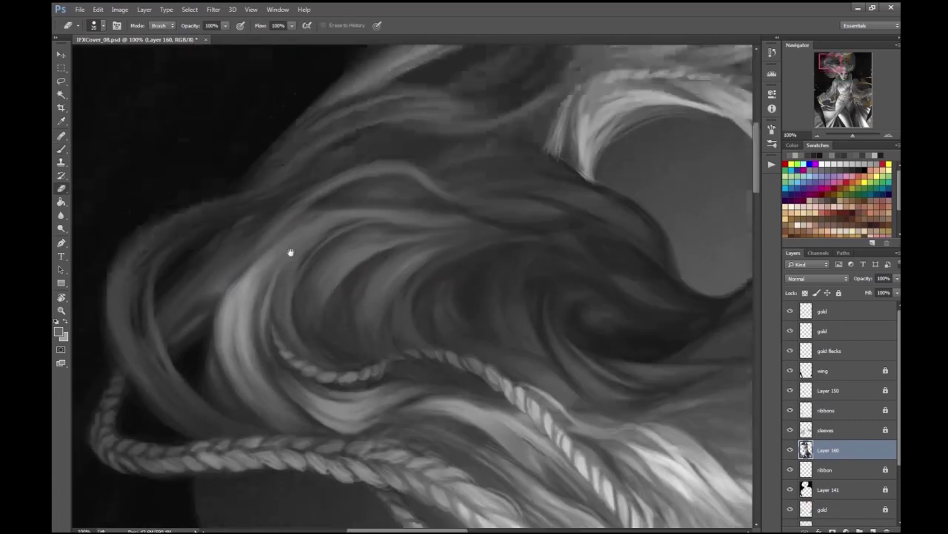
key(ctrl+minus)
- Blend soft grey strokes into the upper hair beside the top braid and sample a dark tone from the canvas
key(b)
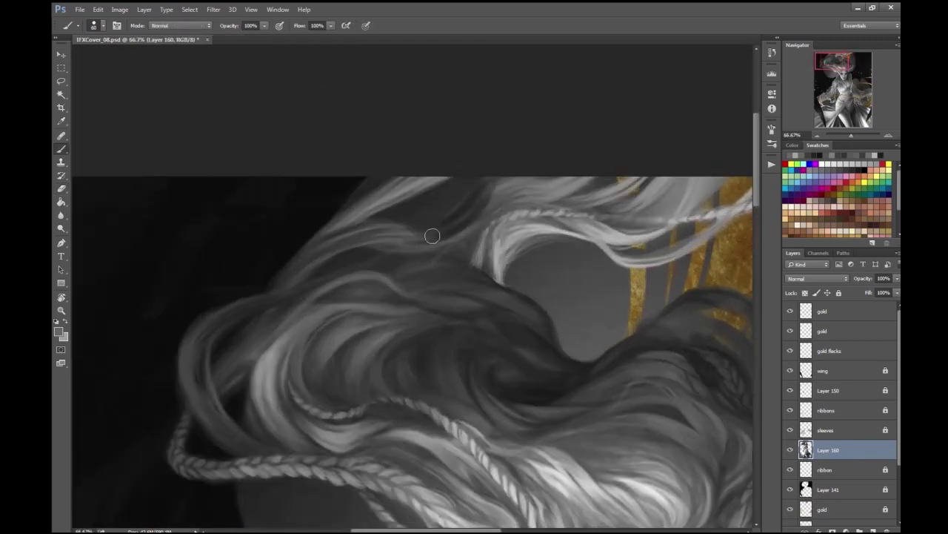
mouse_move(432, 236)
mouse_down()
mouse_move(460, 222)
mouse_move(430, 216)
mouse_move(541, 200)
mouse_up()
alt+click(264, 197)
key(Return)
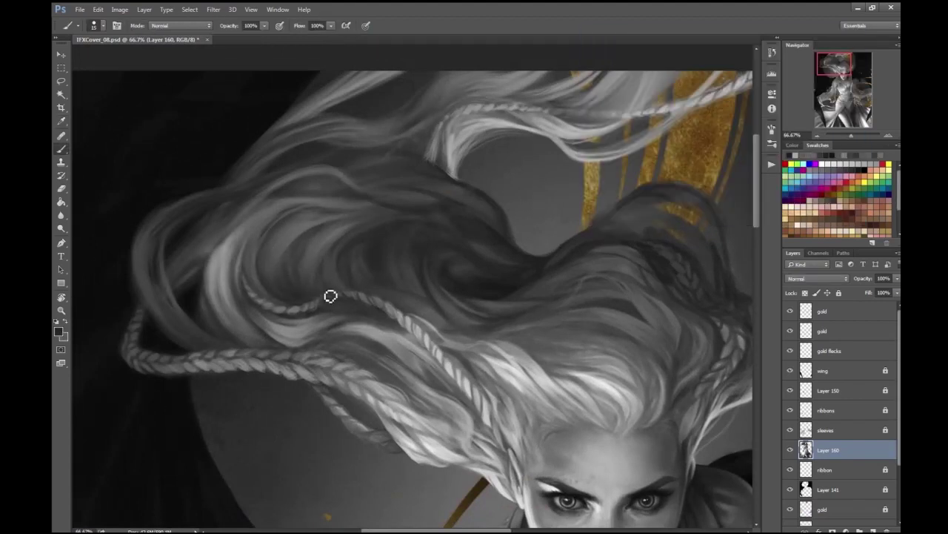
- Refine the flowing strands above the short braid and the looping lock's edge with alternating mid and dark greys
scroll(330, 304, down, 1)
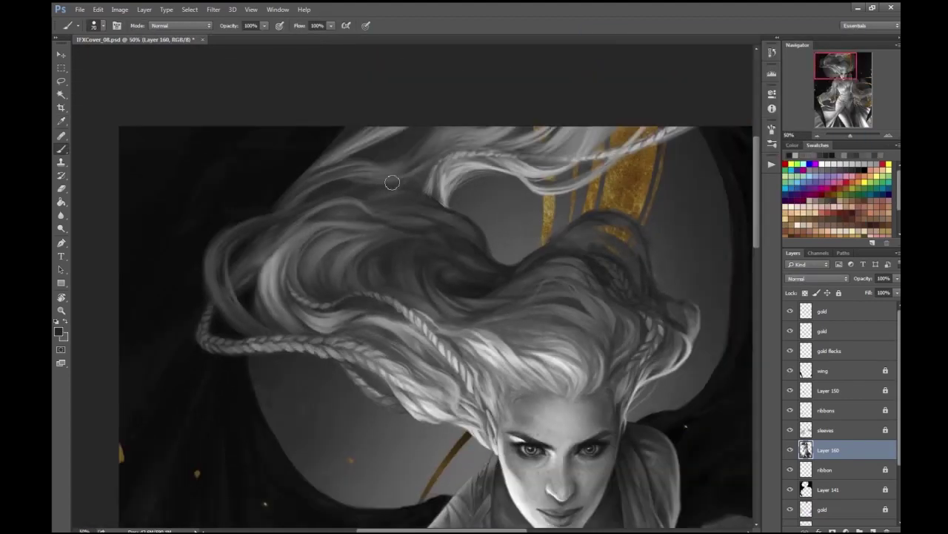
scroll(358, 125, down, 1)
scroll(355, 195, up, 2)
scroll(356, 196, down, 1)
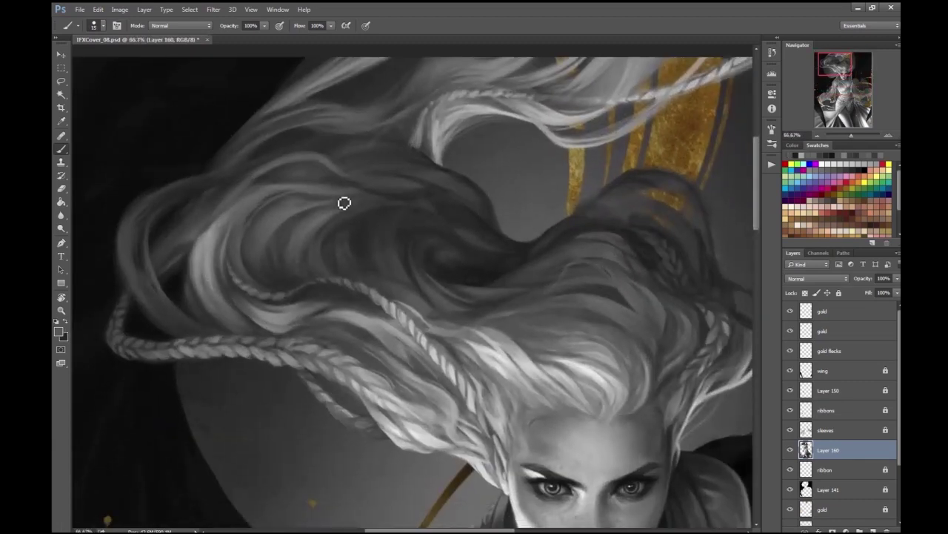
scroll(359, 174, up, 1)
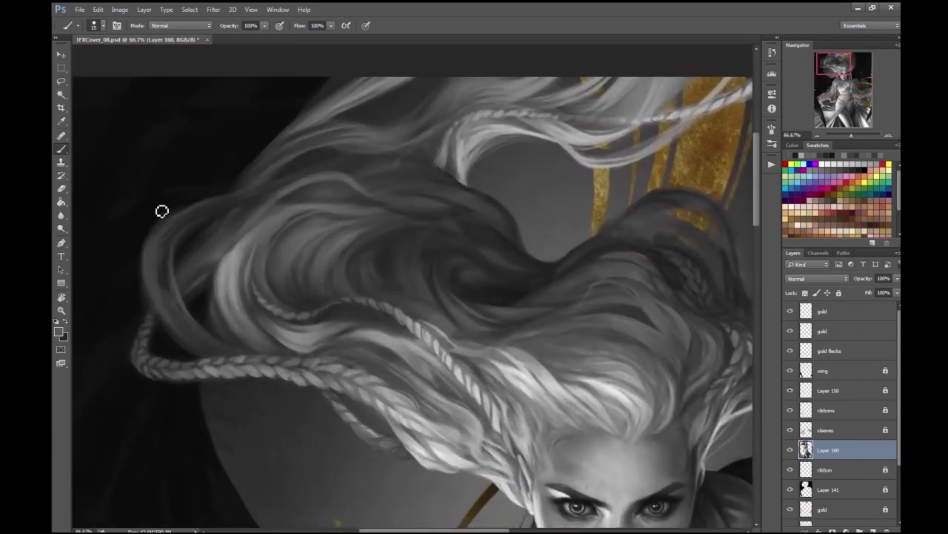
scroll(413, 194, down, 1)
key(i)
key(Return)
key(b)
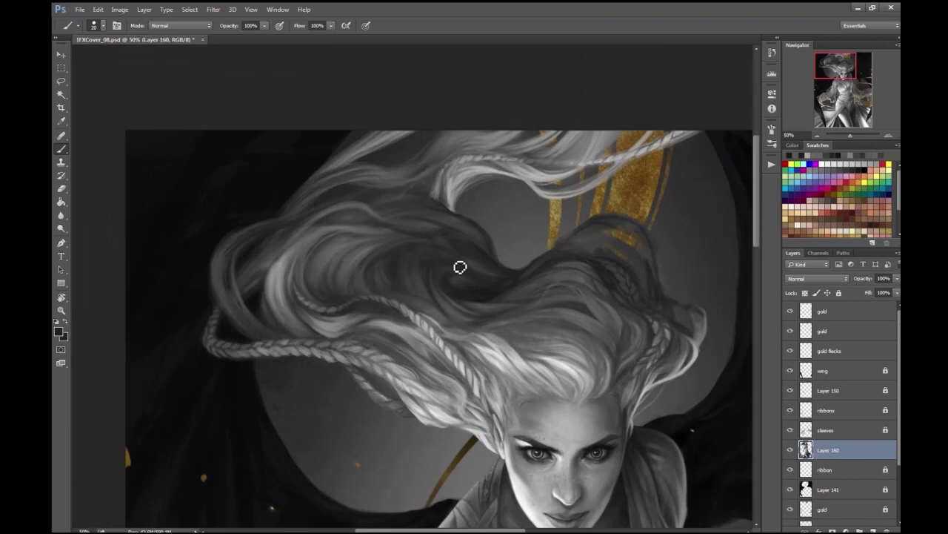
- Flip the canvas horizontally and paint dark strands through the hair swirl beside the grey disc's hollow
scroll(461, 265, down, 2)
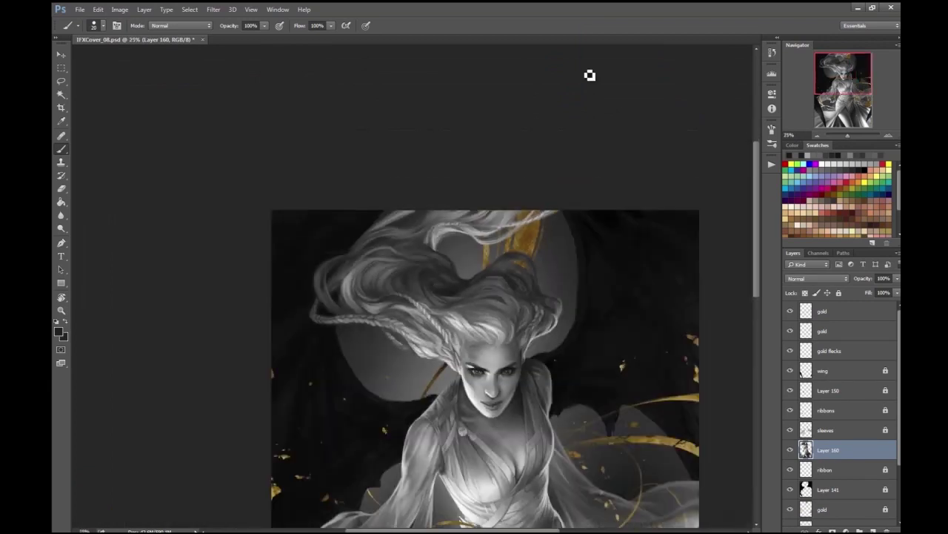
scroll(479, 244, up, 3)
drag(434, 250, 404, 245)
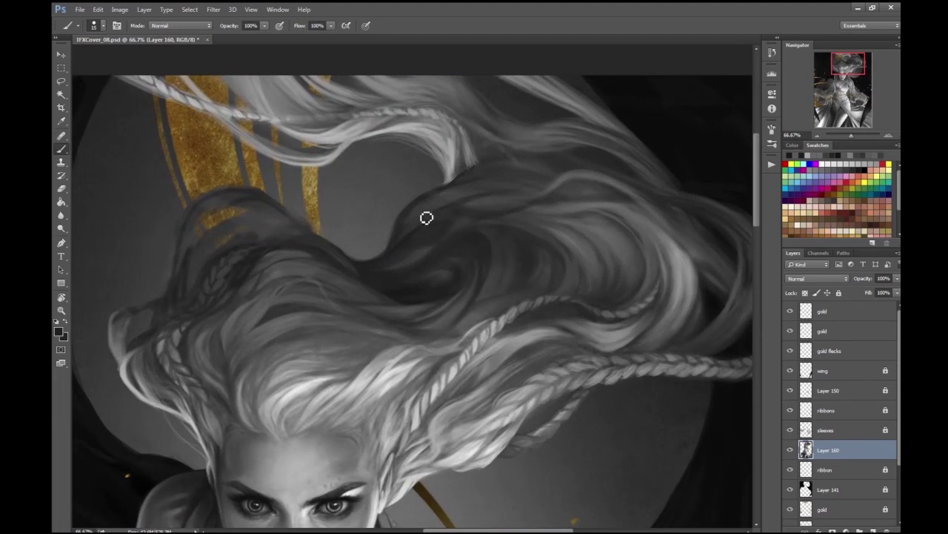
drag(522, 188, 465, 204)
key(c)
key(Escape)
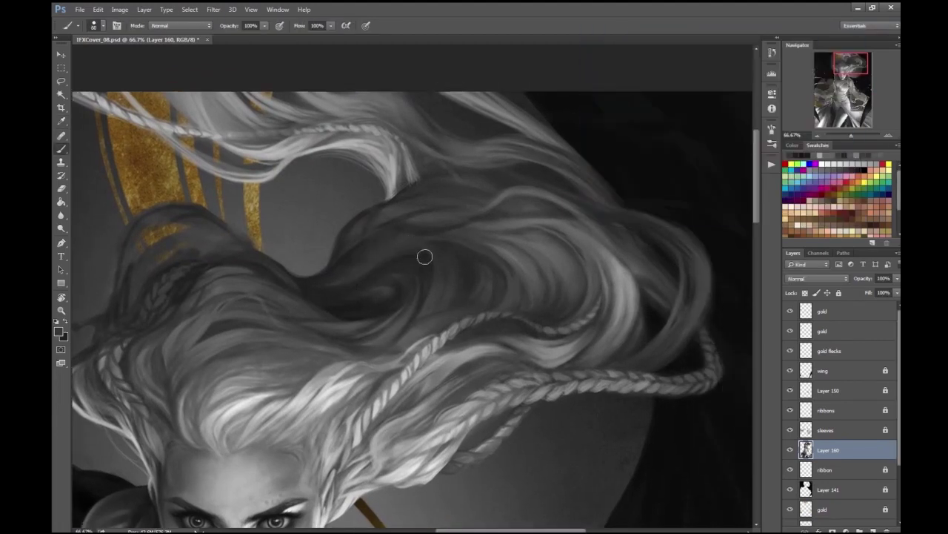
- Refine the dark hair swirl beside the grey disc's hollow with thin strands in alternating dark and mid greys
click(65, 323)
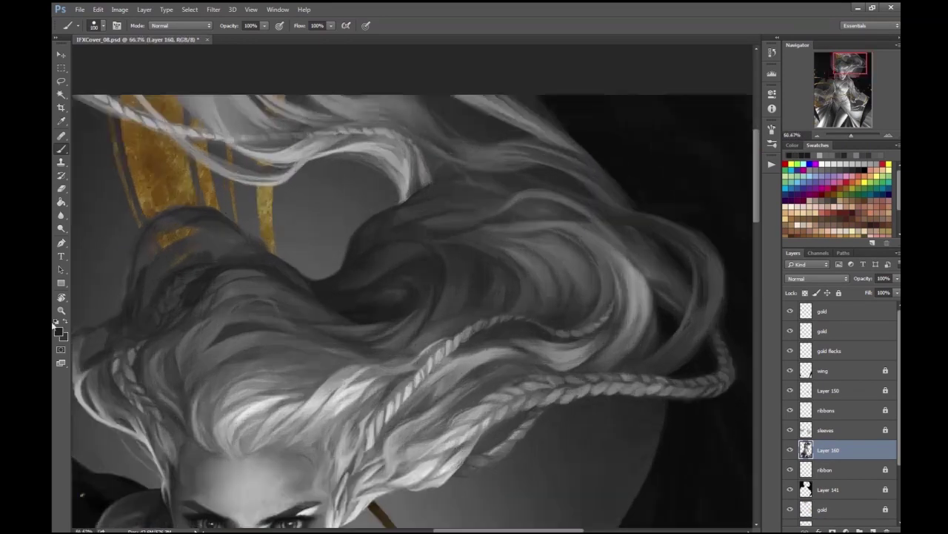
key(bracketleft)
key(bracketleft)
key(bracketleft)
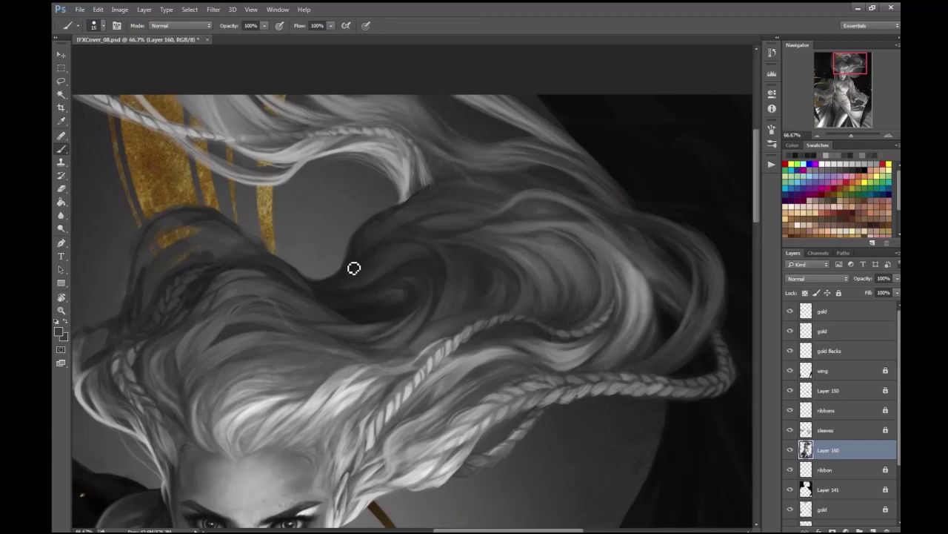
key(bracketright)
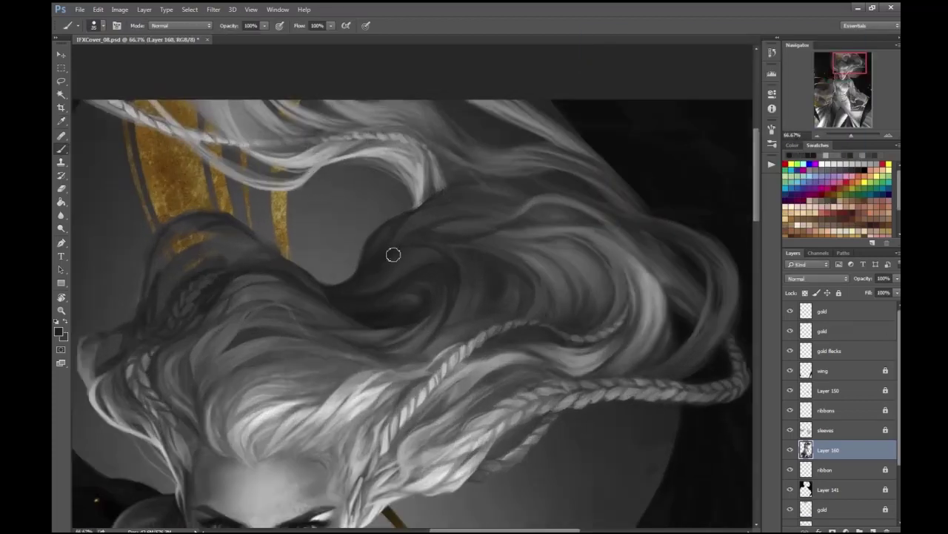
key(bracketleft)
key(bracketright)
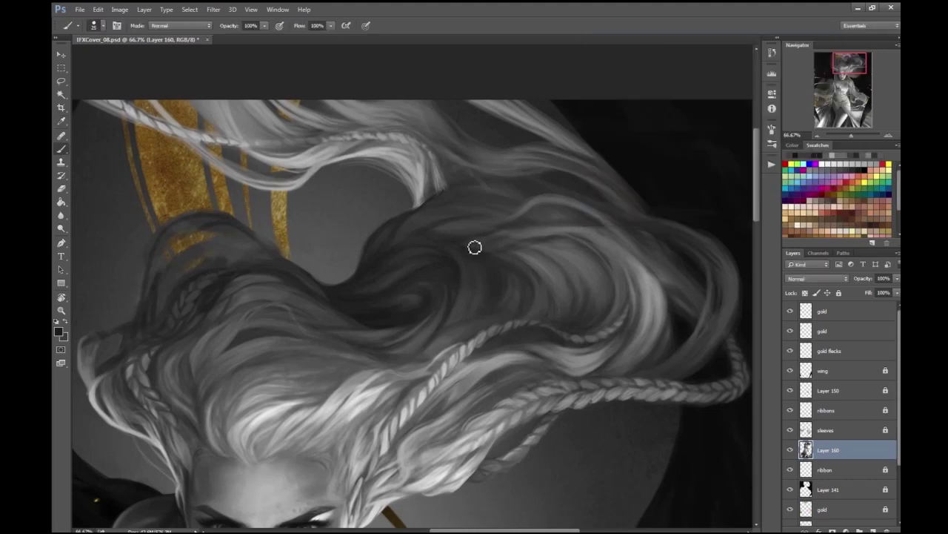
key(bracketleft)
key(bracketleft)
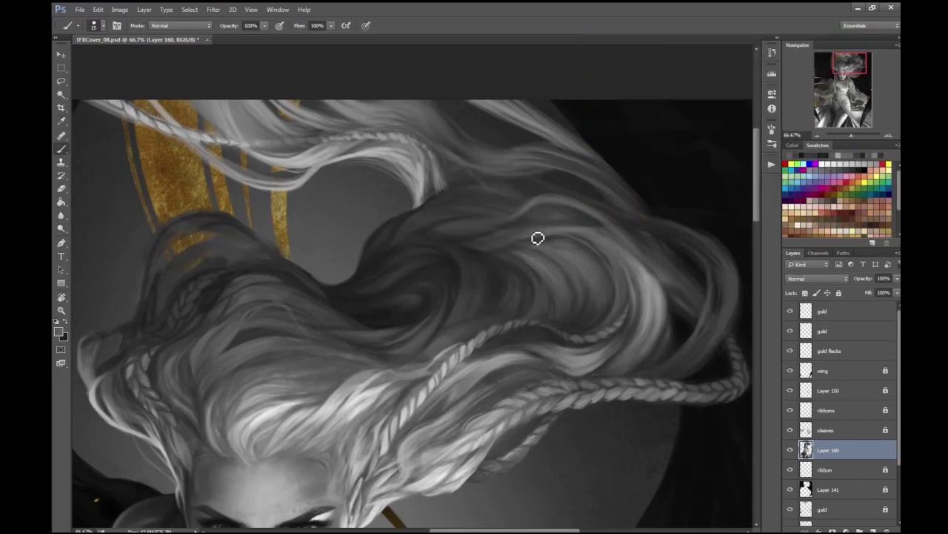
- Flip the canvas horizontally and sample a lighter grey from the bright curled lock
key(ctrl+minus)
key(ctrl+minus)
key(ctrl+minus)
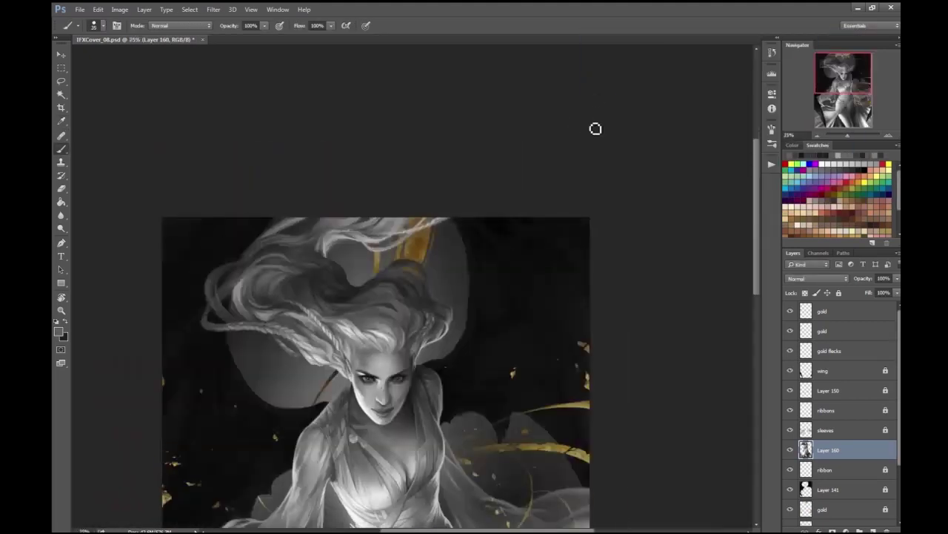
key(ctrl+plus)
key(ctrl+plus)
key(ctrl+plus)
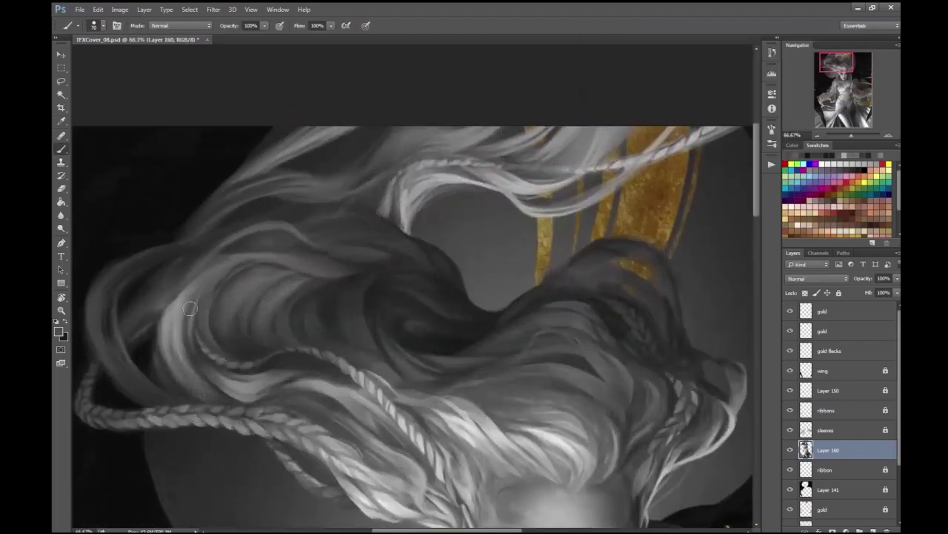
alt+click(181, 339)
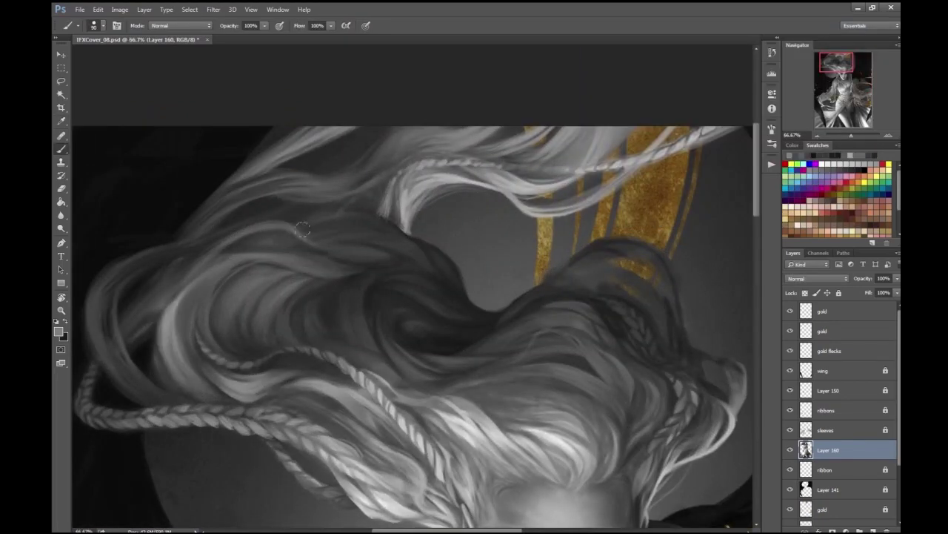
- Add a new layer and paint soft light-grey strokes over the upper strands of the hair swirl
key(ctrl+shift+alt+n)
drag(304, 250, 460, 225)
key(bracketright)
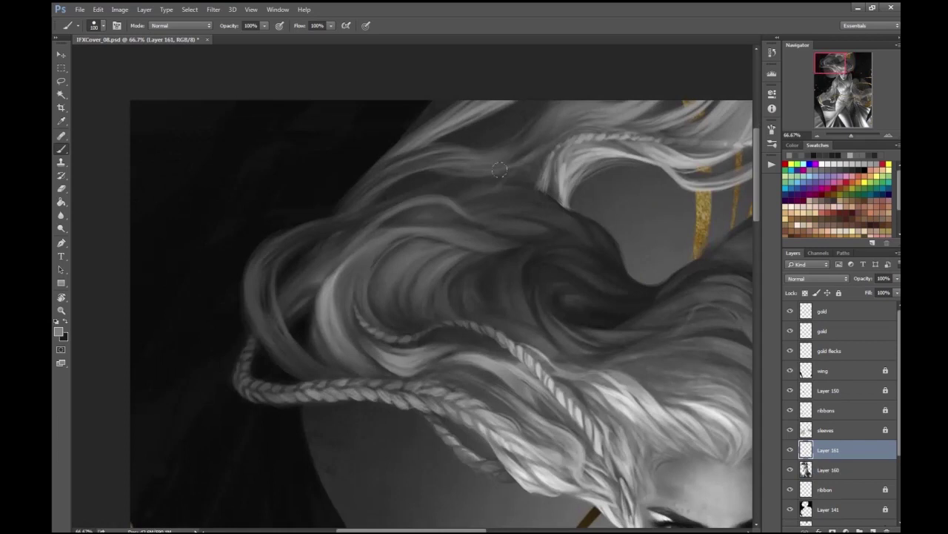
mouse_move(419, 201)
mouse_down()
mouse_move(460, 212)
mouse_move(447, 201)
mouse_move(402, 231)
mouse_move(492, 250)
mouse_move(532, 247)
mouse_up()
- Flip the canvas horizontally and extend the light upper lock toward the dark hollow with fine grey strokes
scroll(531, 246, down, 3)
scroll(597, 245, up, 2)
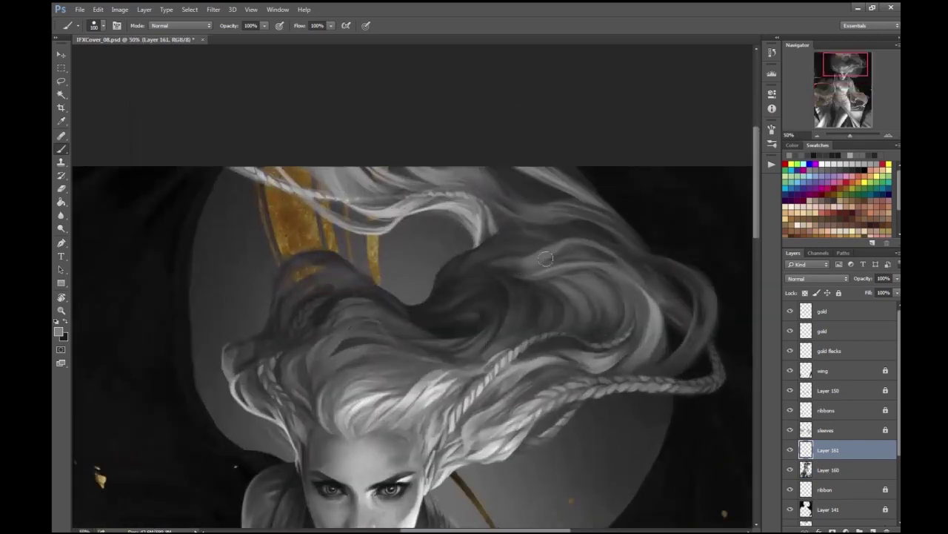
scroll(504, 267, up, 1)
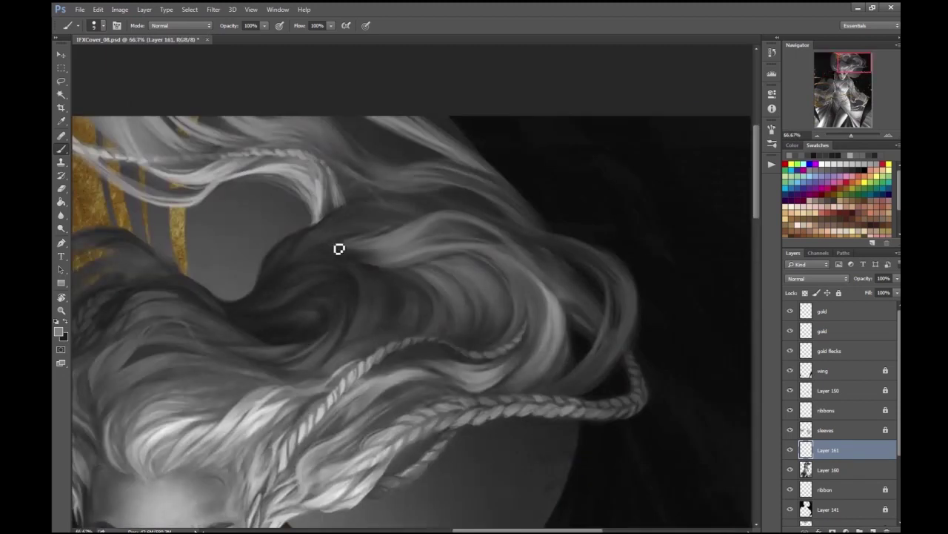
mouse_move(413, 216)
mouse_down()
mouse_move(367, 242)
mouse_move(427, 237)
mouse_up()
scroll(423, 263, down, 3)
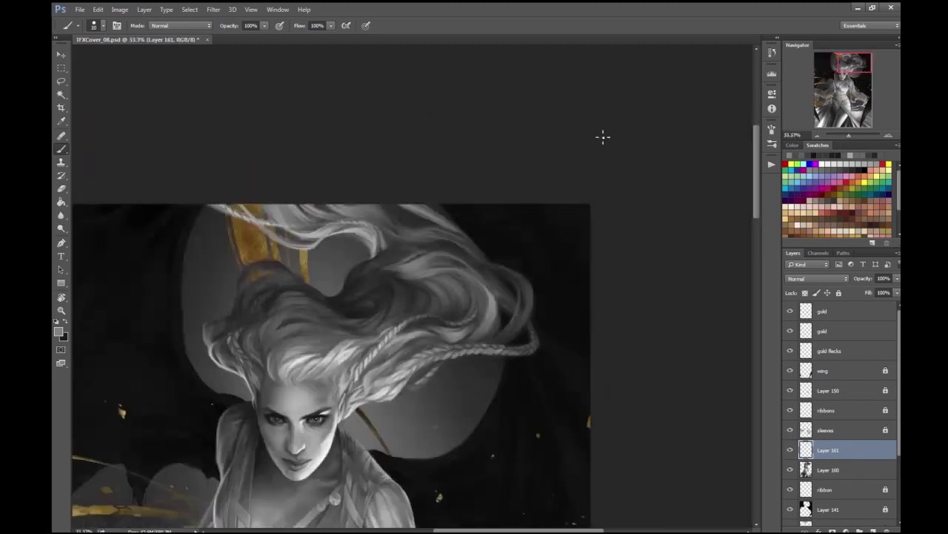
- Separate the light lock above the swirl into finer strands with a smaller brush
scroll(391, 243, up, 3)
drag(375, 256, 435, 235)
key(bracketleft)
key(bracketleft)
key(bracketleft)
scroll(340, 281, up, 1)
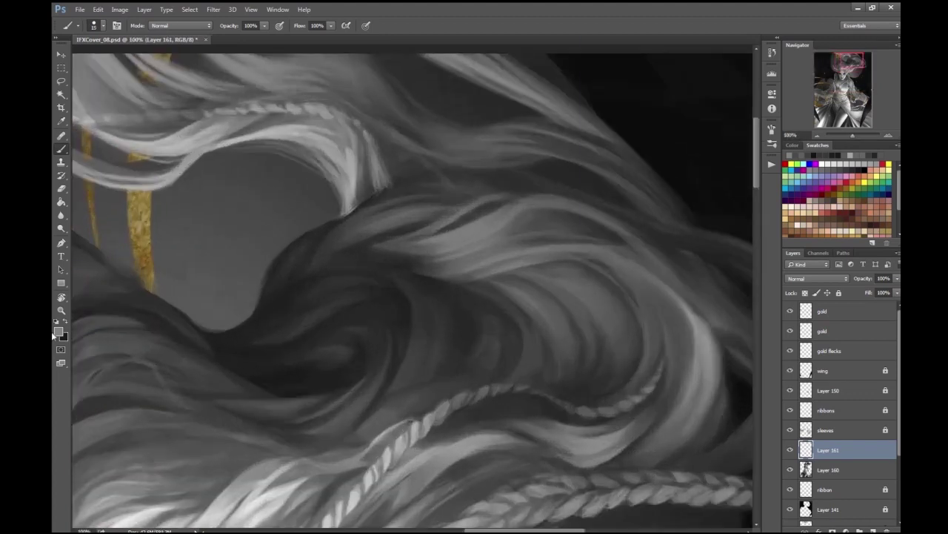
scroll(383, 204, down, 4)
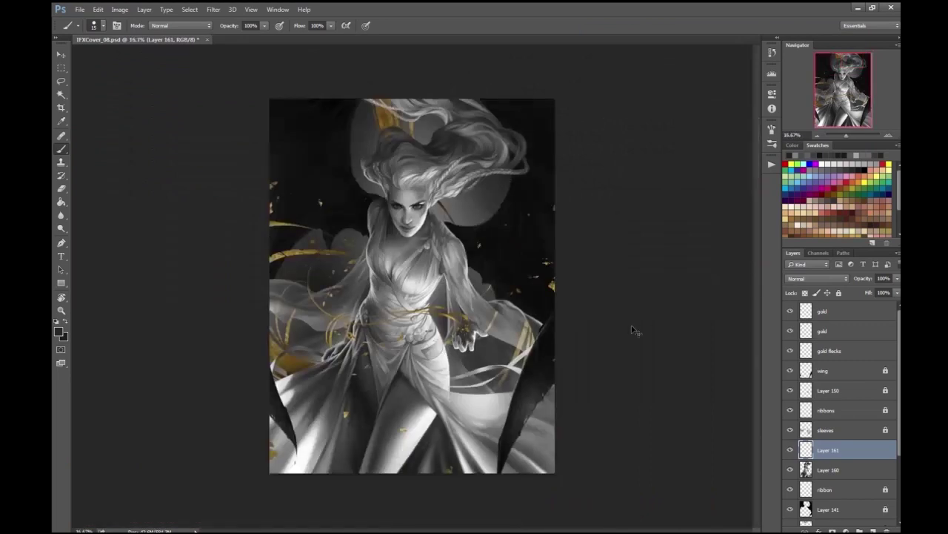
- Add a new layer above Layer 161 and paint grey refining strokes into the dark, arched section of the hair
scroll(409, 265, up, 2)
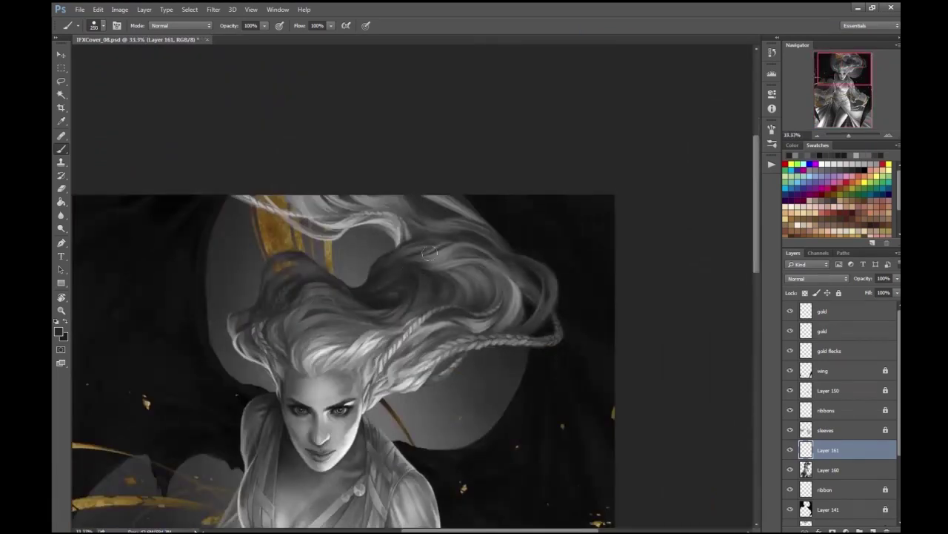
scroll(423, 273, down, 2)
scroll(426, 264, up, 3)
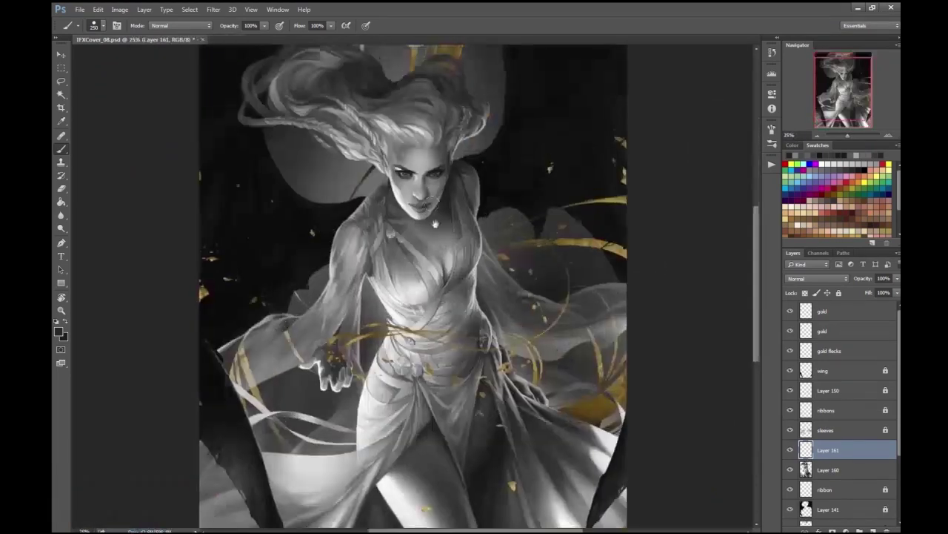
key(ctrl+shift+alt+n)
scroll(426, 263, up, 1)
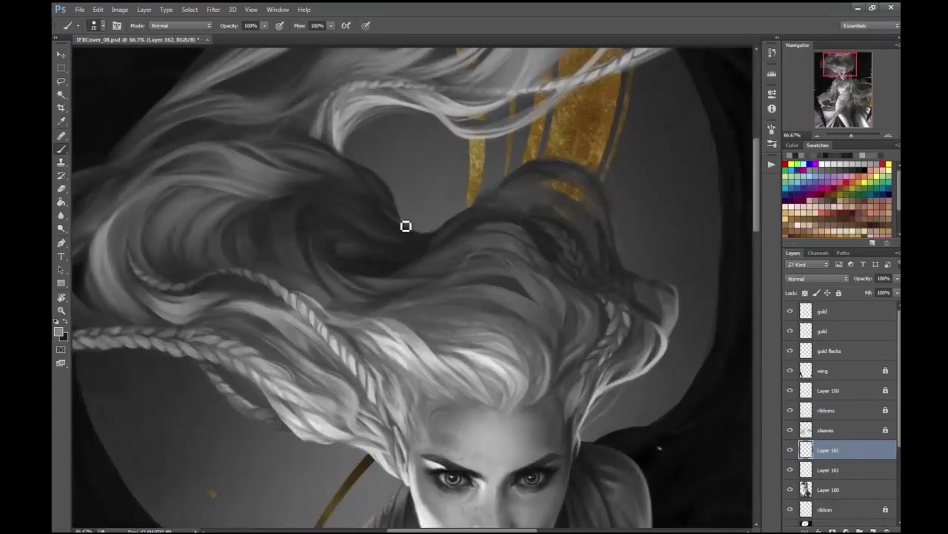
mouse_move(366, 193)
mouse_down()
mouse_move(407, 231)
mouse_move(366, 173)
mouse_move(410, 219)
mouse_up()
scroll(411, 220, down, 4)
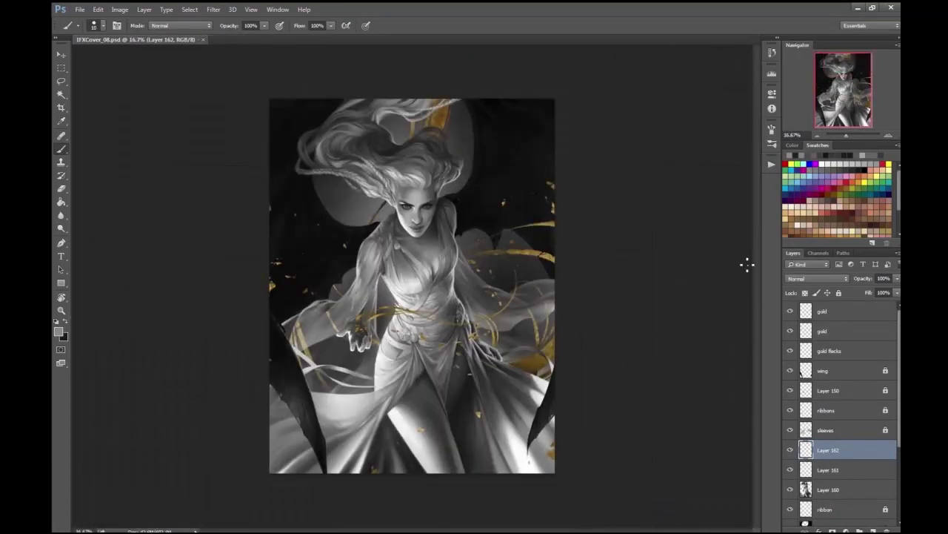
- Merge Layer 160 and the two painted layers directly above it into a single layer
scroll(377, 229, up, 3)
scroll(444, 185, down, 2)
key(ctrl+minus)
shift+click(828, 489)
scroll(669, 214, up, 2)
click(144, 9)
click(161, 331)
scroll(718, 235, down, 1)
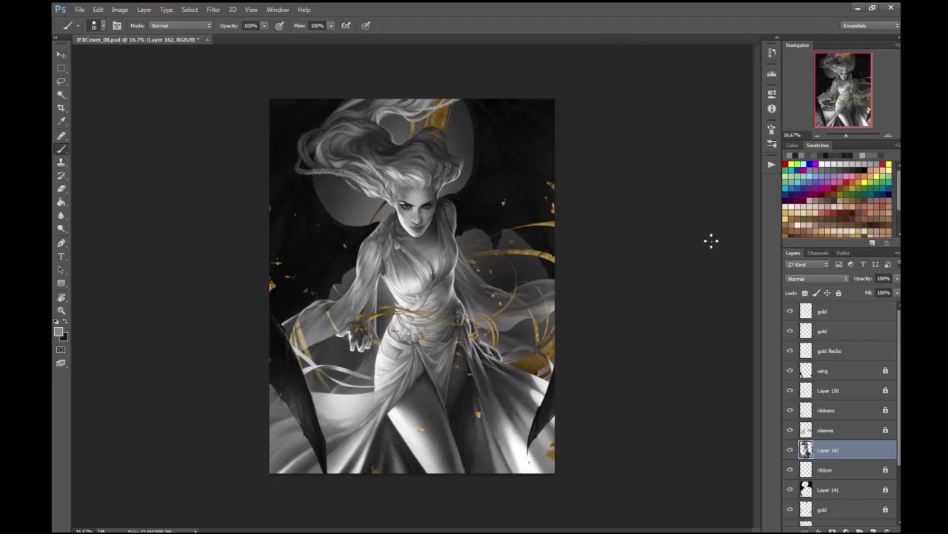
- Try painting thin, loose grey strands sweeping out from the hair's outer curl on a new layer
scroll(512, 178, up, 2)
key(ctrl+shift+alt+n)
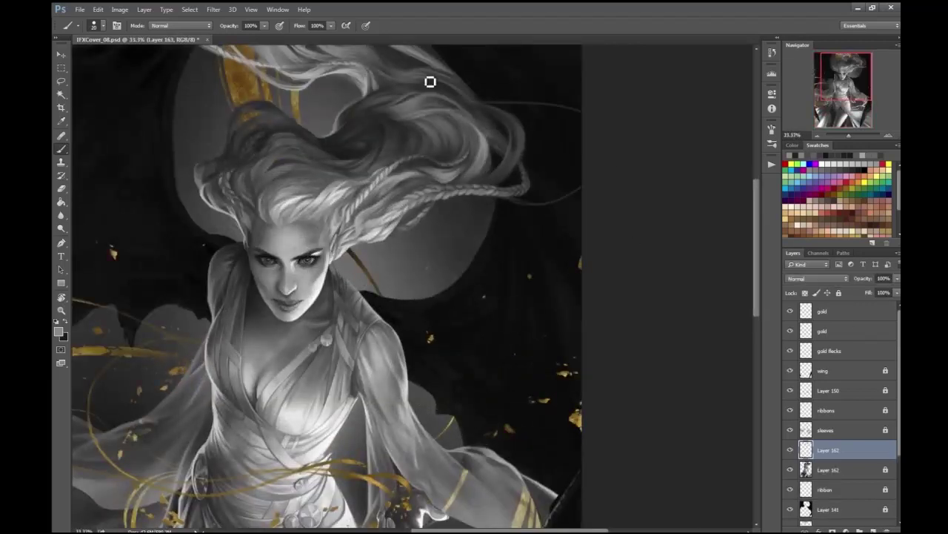
scroll(561, 143, up, 1)
key(bracketright)
mouse_move(563, 205)
mouse_down()
mouse_move(582, 182)
mouse_move(593, 186)
mouse_move(532, 114)
mouse_up()
key(ctrl+shift+h)
scroll(669, 54, down, 2)
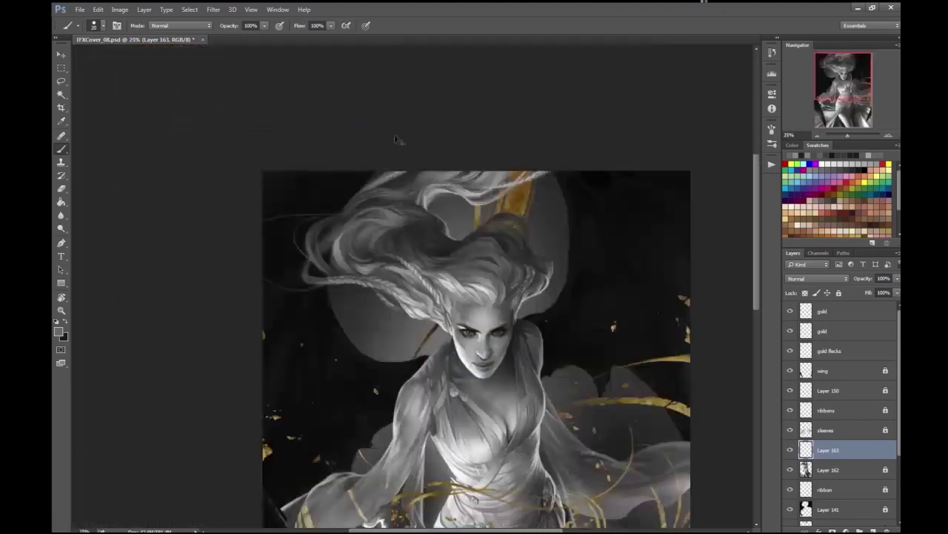
scroll(232, 267, up, 3)
mouse_move(233, 267)
mouse_down()
mouse_move(194, 267)
mouse_move(220, 295)
mouse_move(210, 241)
mouse_up()
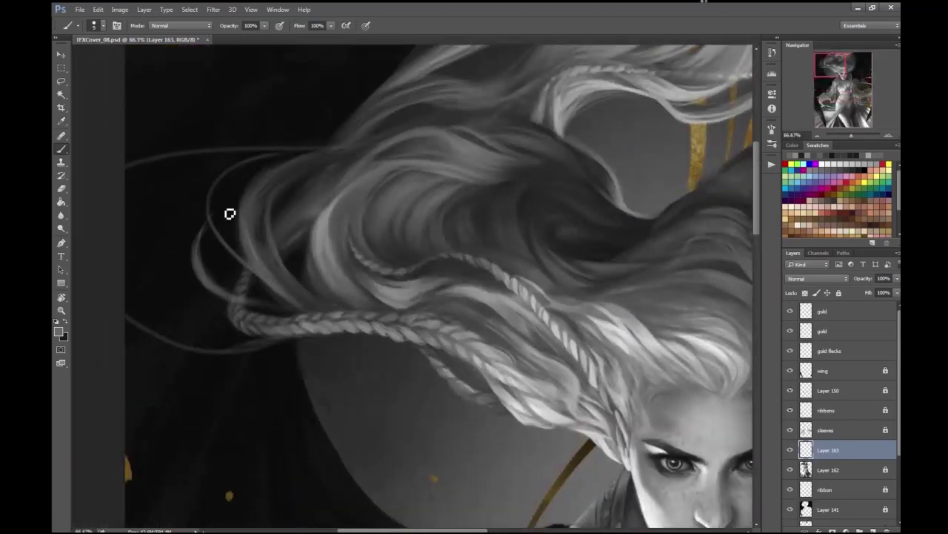
scroll(355, 81, down, 4)
key(ctrl+e)
- Try the flyaway hair strands again on a fresh layer above the merged figure layer
scroll(590, 194, up, 3)
key(ctrl+alt+shift+n)
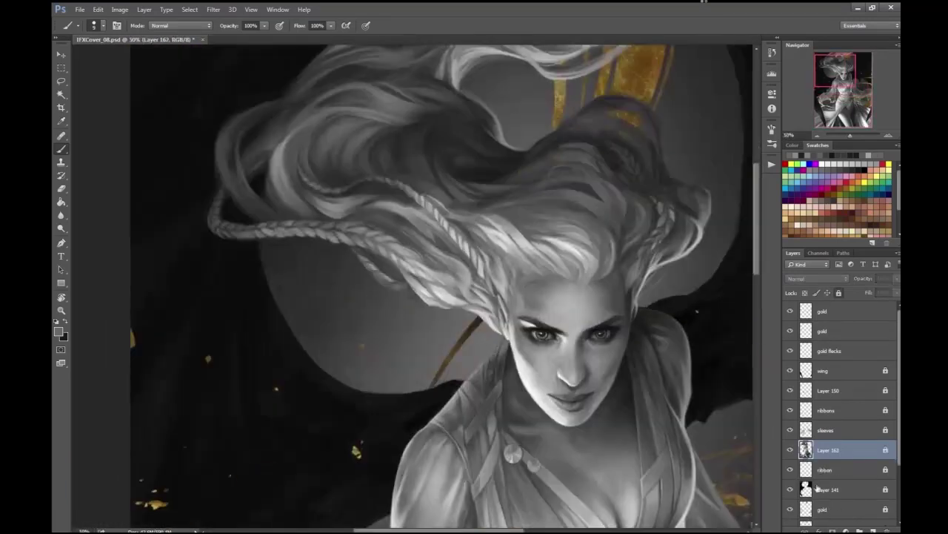
scroll(373, 180, down, 1)
scroll(476, 184, up, 1)
scroll(477, 184, down, 2)
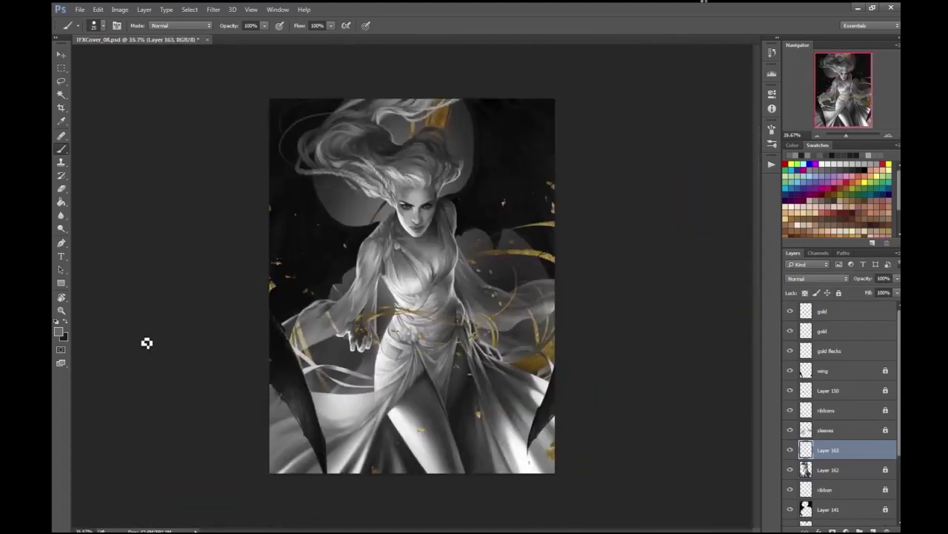
scroll(450, 198, up, 3)
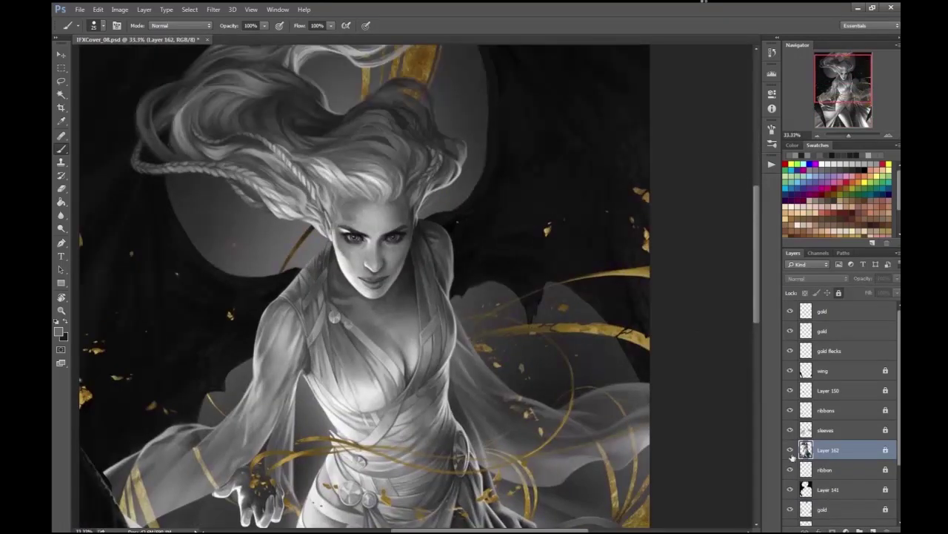
- Place a new layer beneath the ribbon layer and paint dark grey detail on the black wing around its claw
key(ctrl+[)
key(ctrl+[)
scroll(671, 383, up, 2)
click(58, 331)
key(Return)
drag(263, 316, 349, 272)
click(59, 330)
key(Return)
drag(483, 344, 505, 359)
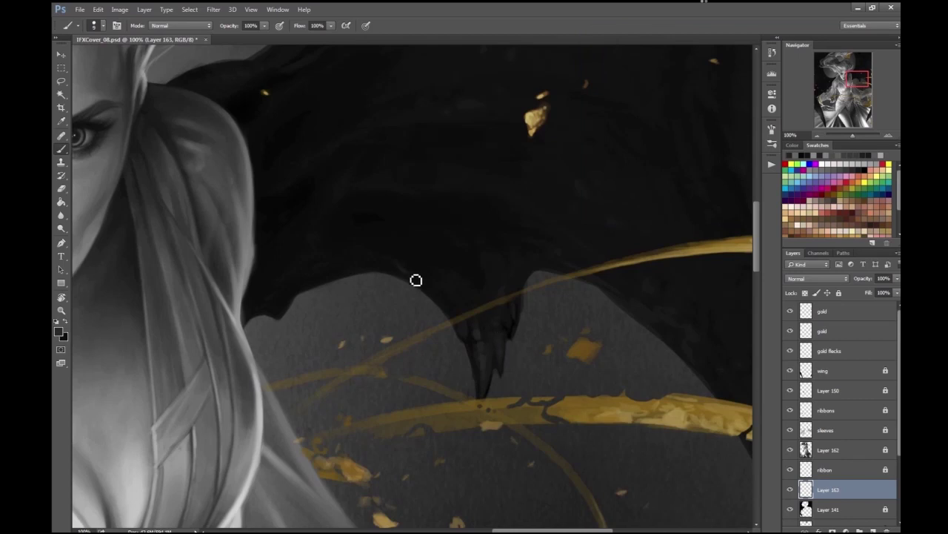
- Paint subtle dark grey scale texture on the wing around the upper gold ribbon, re-picking dark shades
scroll(426, 263, down, 2)
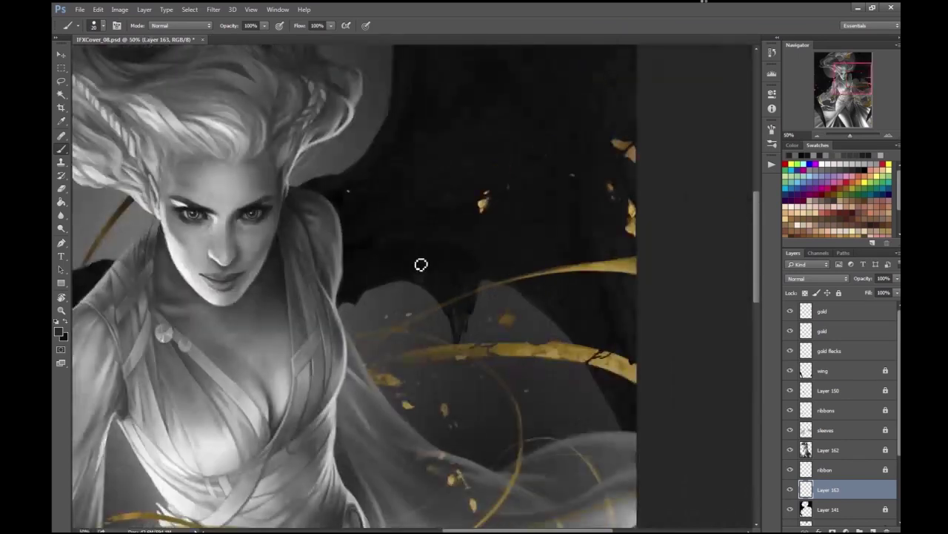
scroll(518, 261, up, 2)
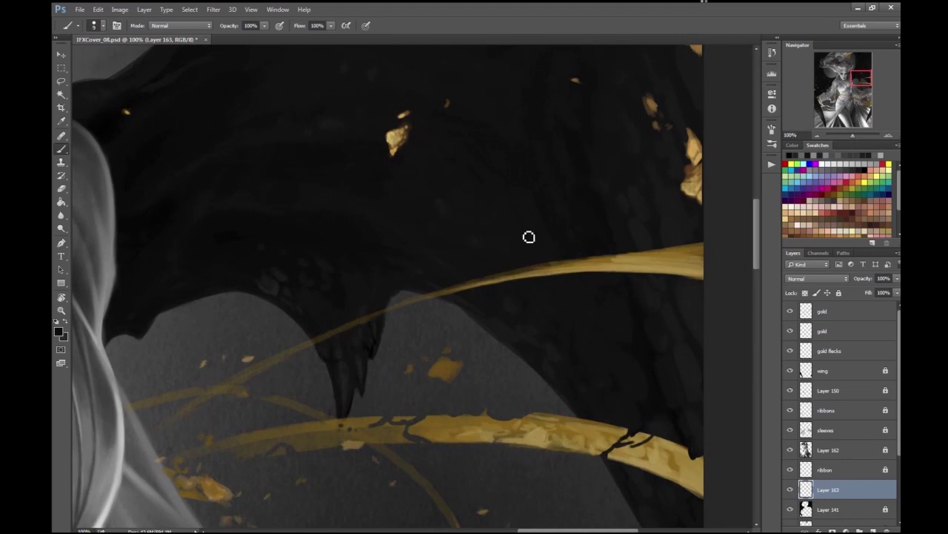
drag(397, 299, 350, 309)
click(59, 331)
key(Return)
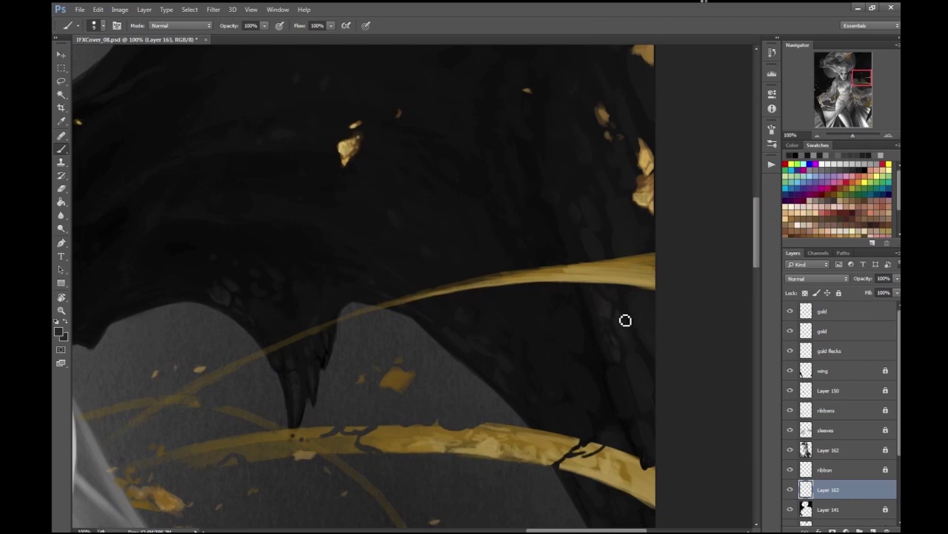
key(ctrl+minus)
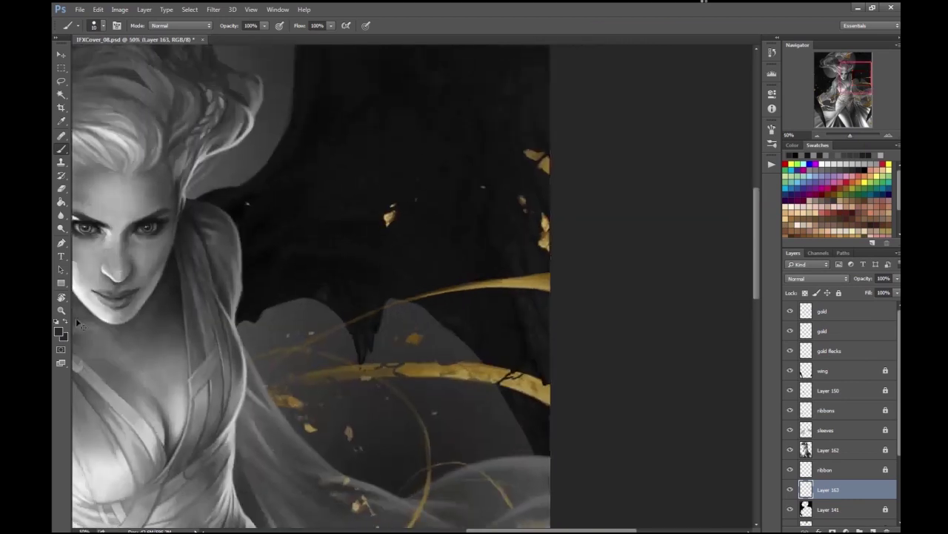
key(ctrl+minus)
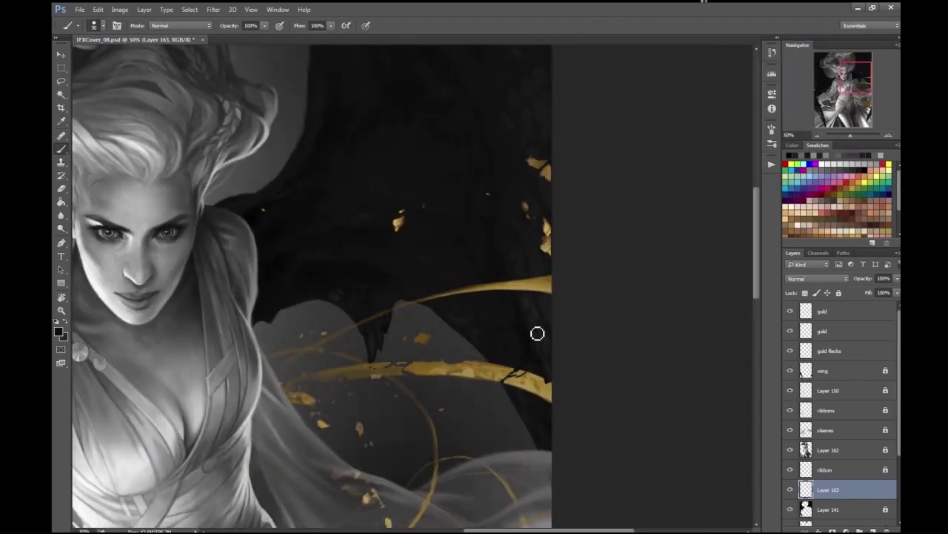
- Paint fine black cracks between the scales at the base of the wing's claw
key(ctrl+plus)
key(ctrl+plus)
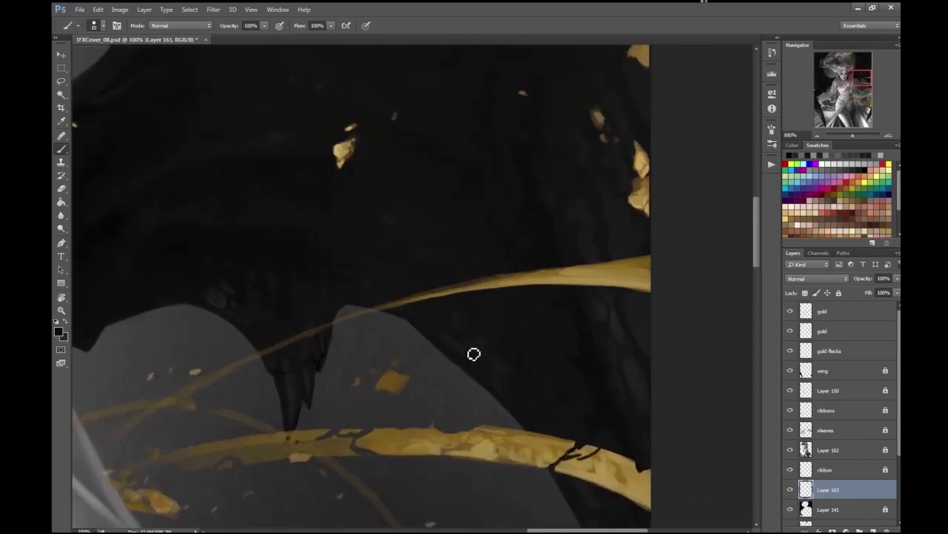
key(ctrl+minus)
key(ctrl+plus)
key(ctrl+plus)
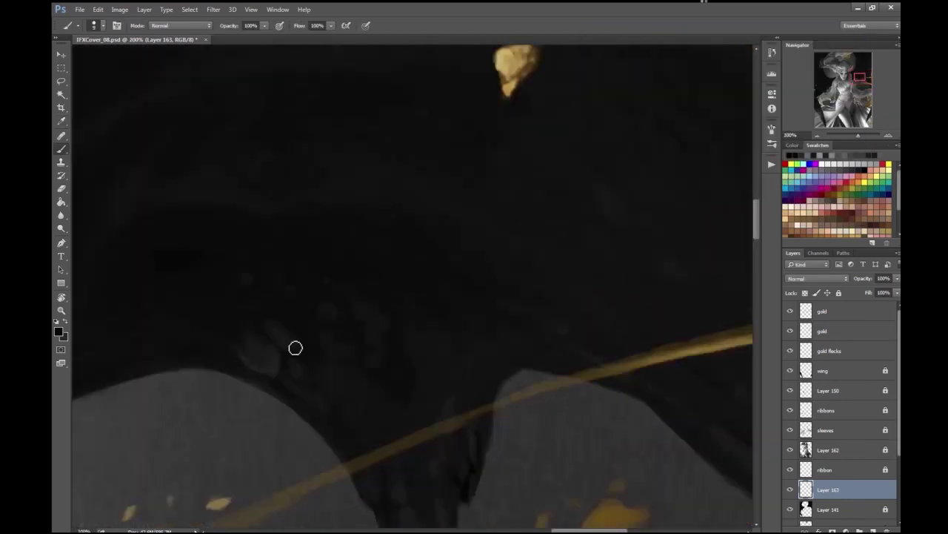
scroll(242, 346, down, 2)
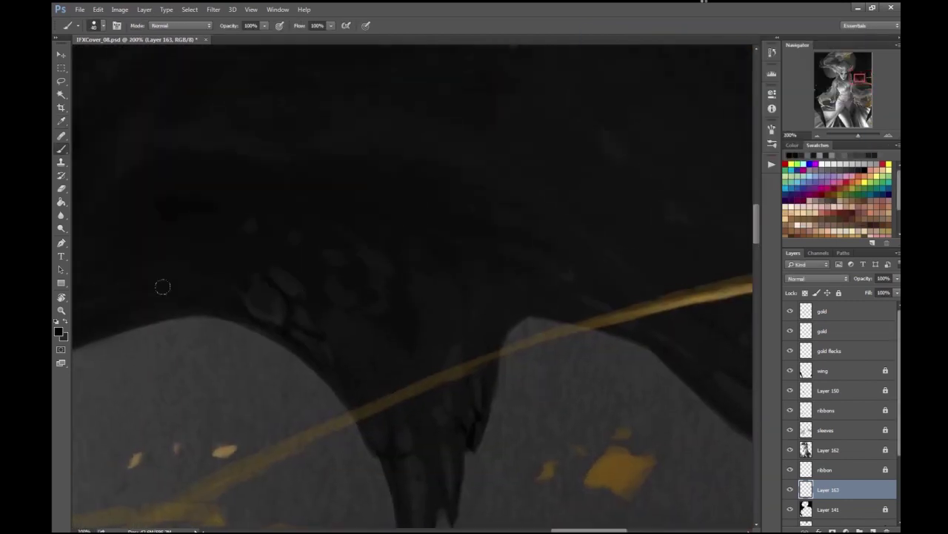
- Paint dark scales along the wing's inner edge beside the grey disc, using sampled dark grey
key(ctrl+minus)
drag(244, 62, 374, 216)
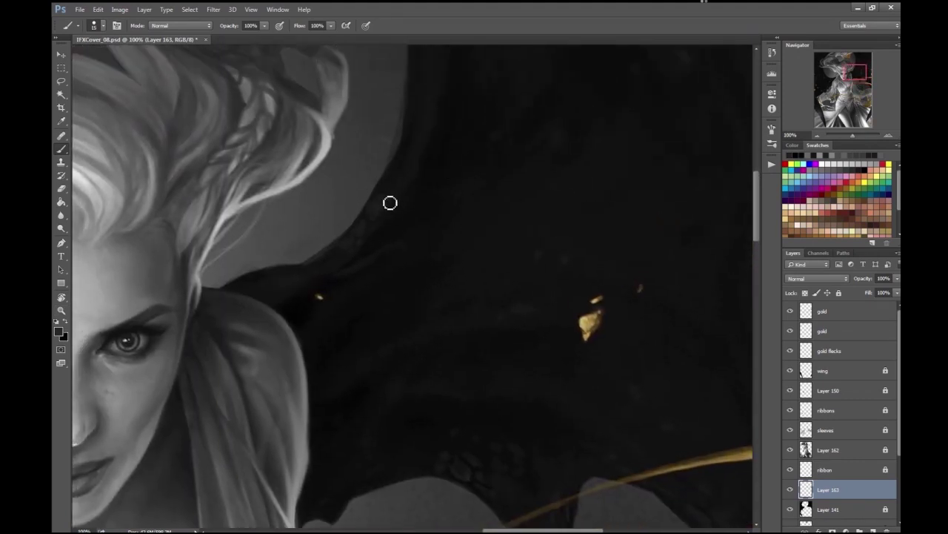
drag(411, 167, 397, 284)
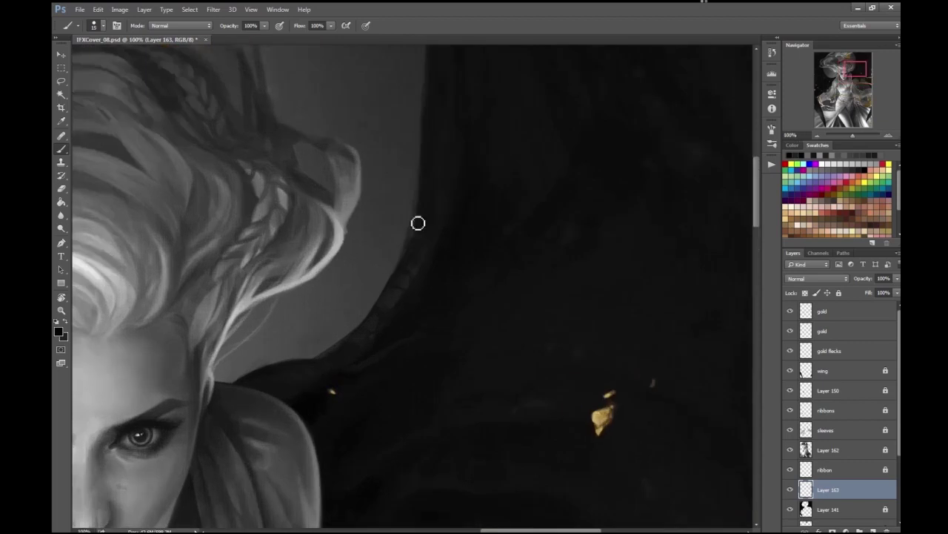
key(bracketright)
alt+click(411, 316)
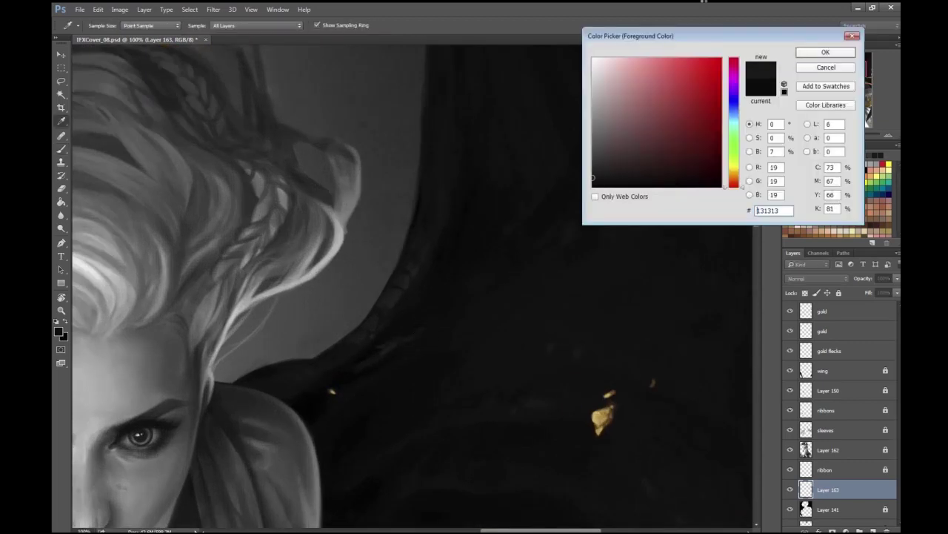
- Flip the canvas horizontally to check the composition and save the document
key(ctrl+minus)
key(bracketleft)
key(h)
drag(484, 276, 309, 286)
key(ctrl+minus)
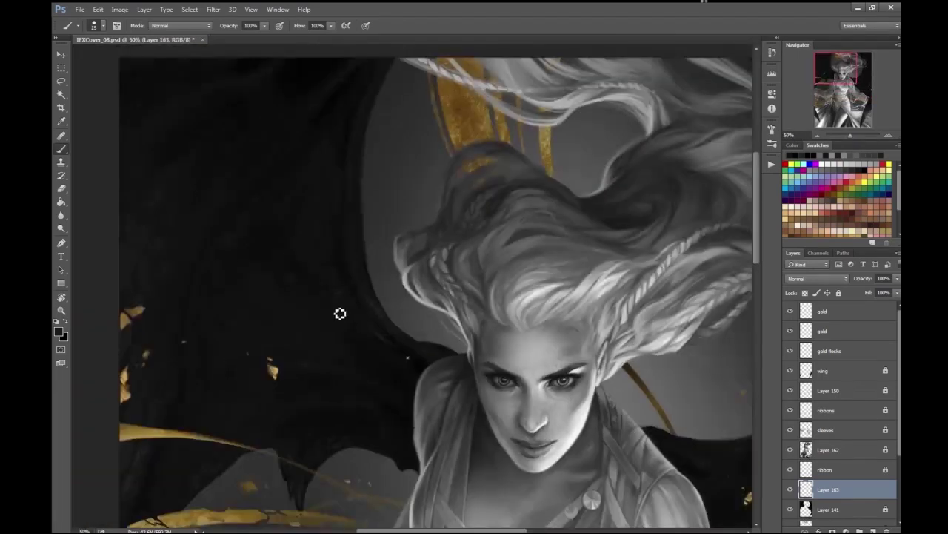
key(ctrl+minus)
key(h)
drag(372, 342, 712, 281)
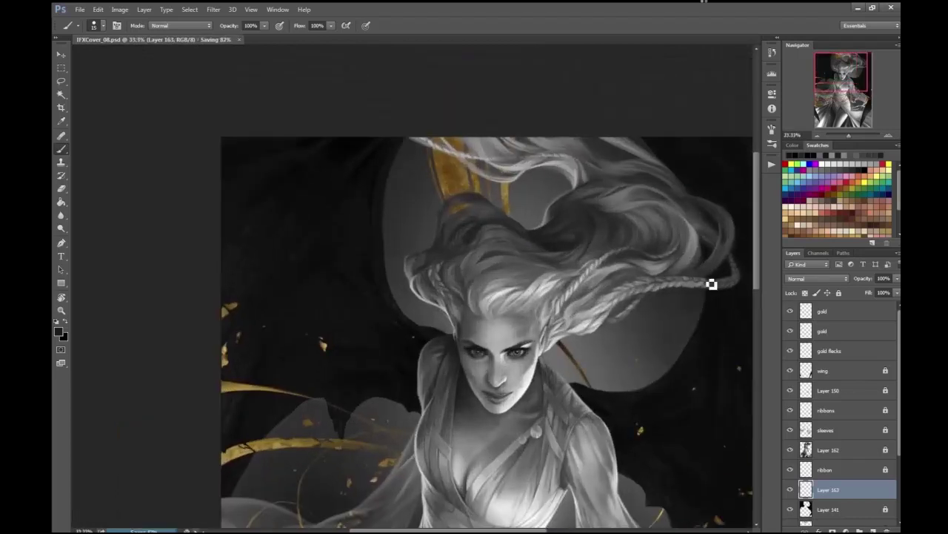
- Darken the wing beside the figure's shoulder with near-black strokes and define the scaly ridges there
key(ctrl+plus)
key(ctrl+plus)
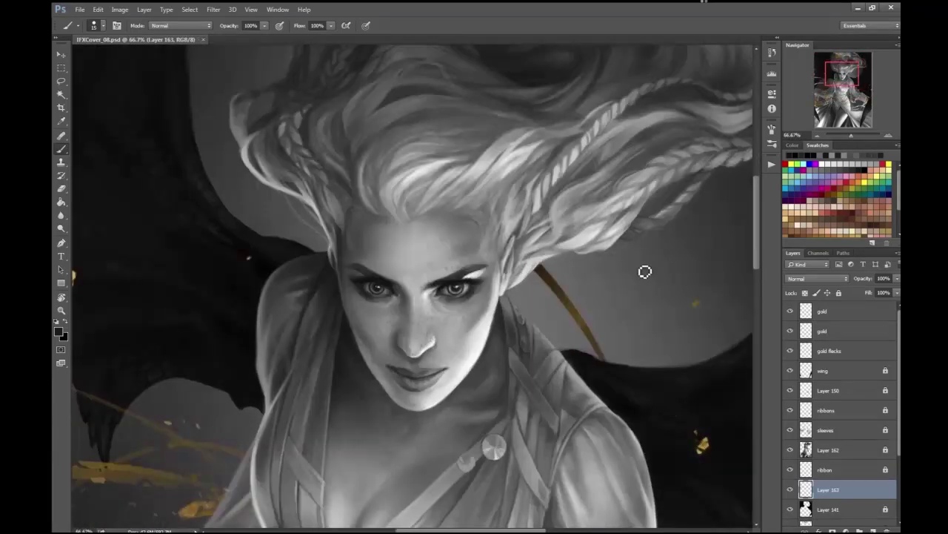
drag(604, 286, 708, 410)
drag(415, 356, 711, 303)
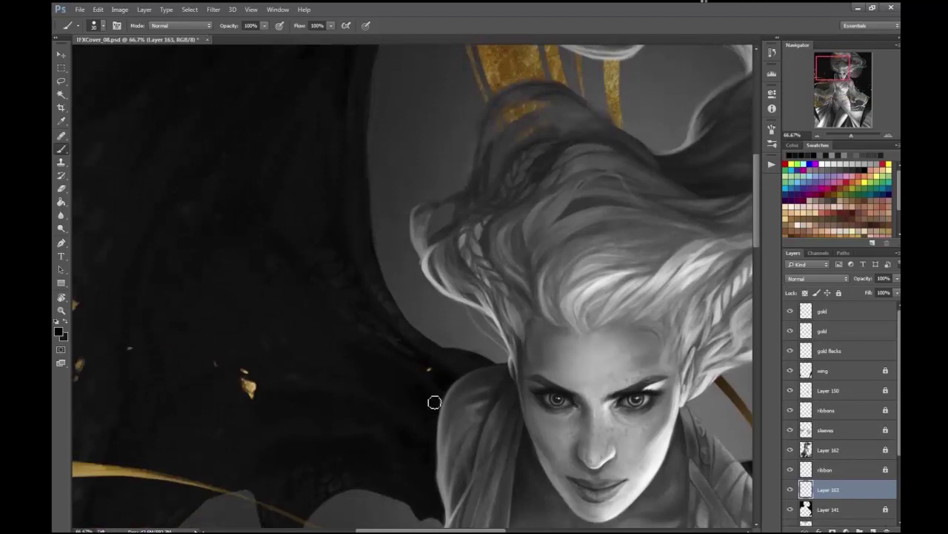
drag(649, 323, 463, 296)
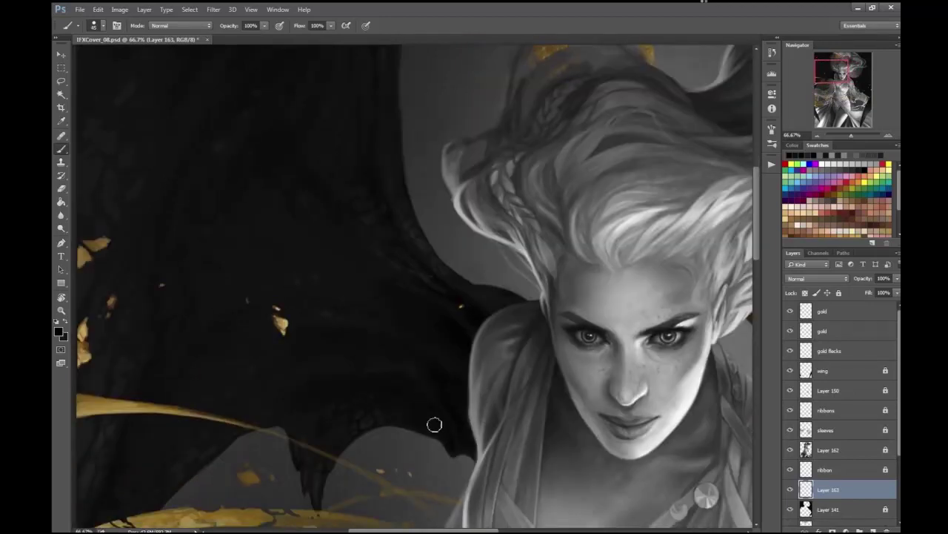
scroll(412, 422, down, 2)
scroll(367, 303, left, 3)
scroll(249, 481, down, 2)
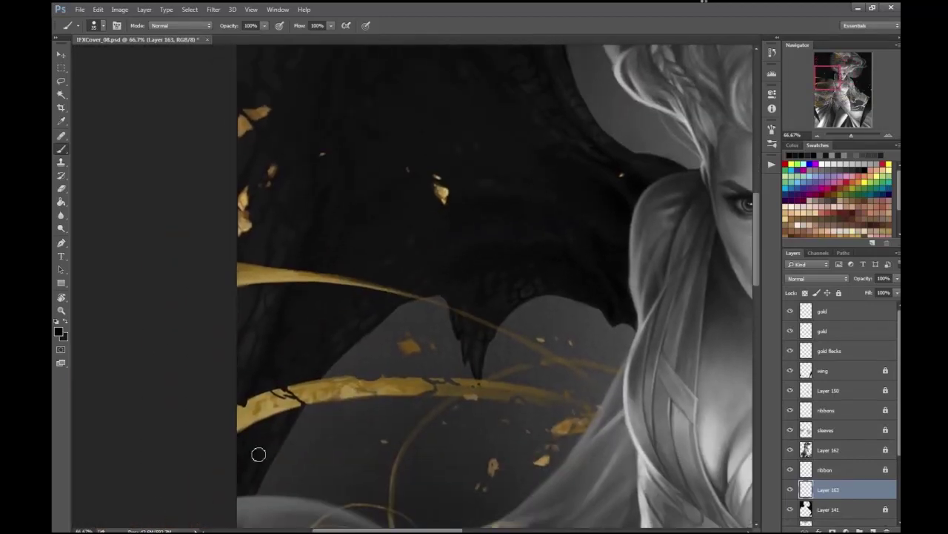
- Paint dark scale texture along the wing's outer edge above the gold flakes
key(ctrl+minus)
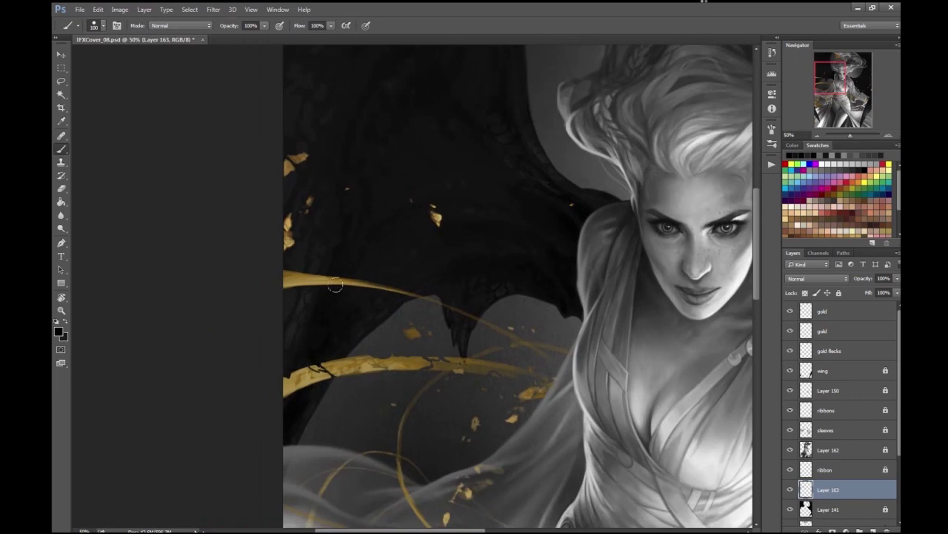
key(ctrl+plus)
scroll(196, 358, up, 2)
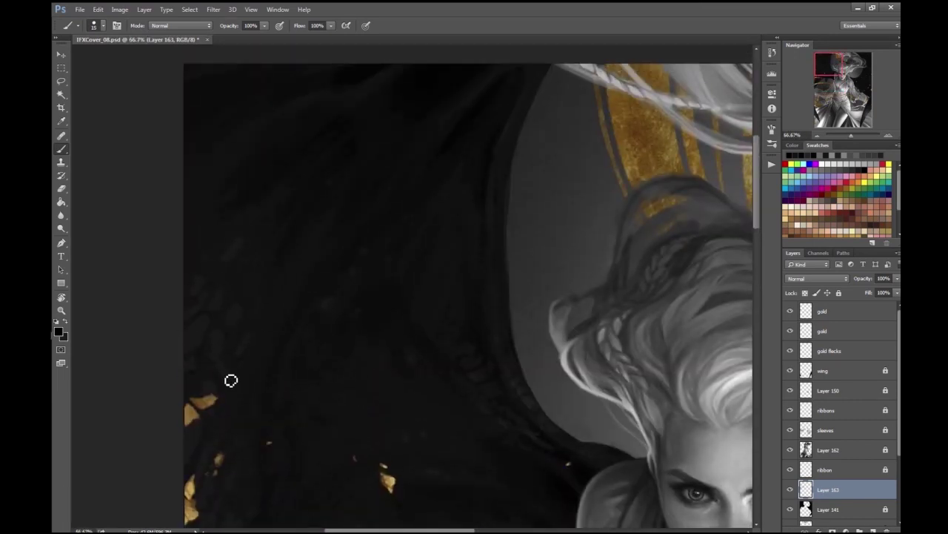
key(ctrl+minus)
key(ctrl+minus)
key(ctrl+minus)
key(ctrl+plus)
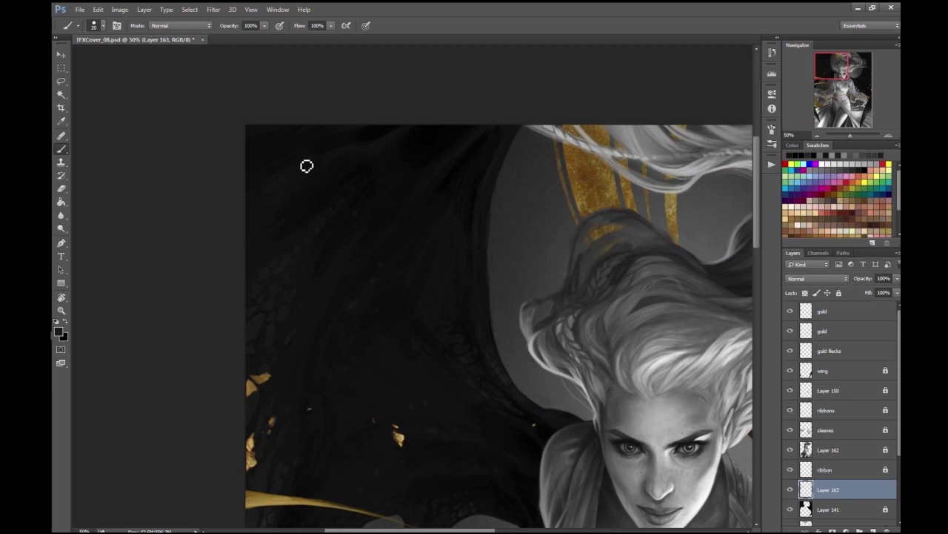
- Extend the scale texture toward the wing's upper corner, alternating dark grey and black, and check the whole painting
key(ctrl+minus)
key(ctrl+minus)
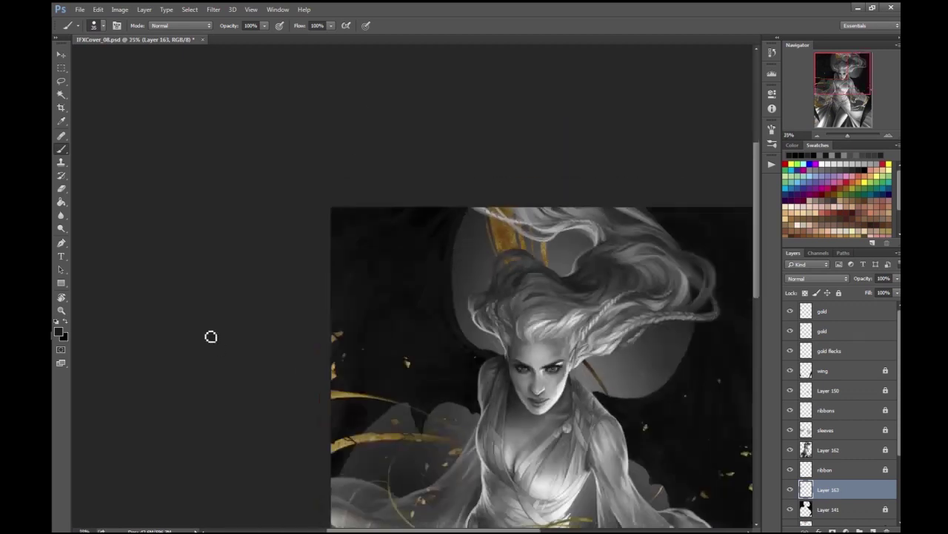
key(ctrl+plus)
key(ctrl+plus)
key(ctrl+minus)
key(ctrl+plus)
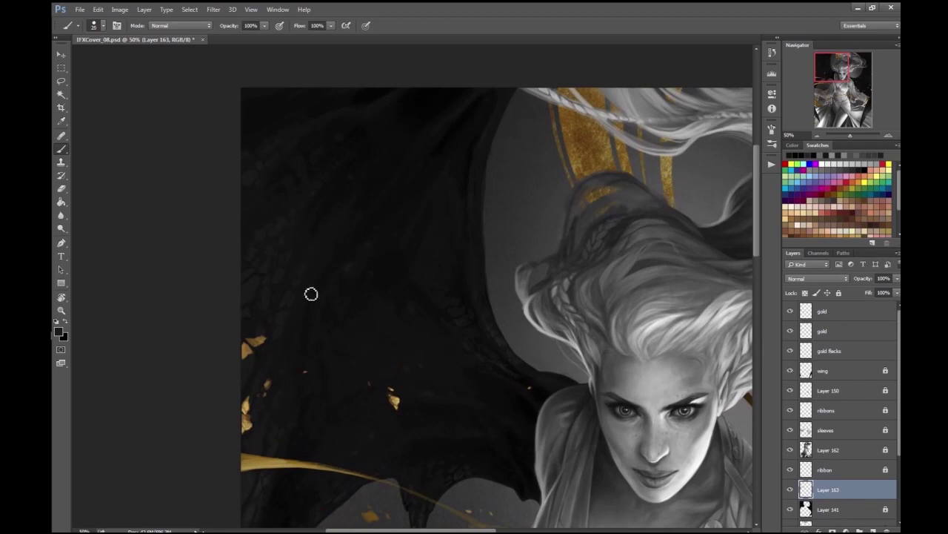
click(68, 320)
key(ctrl+minus)
key(ctrl+minus)
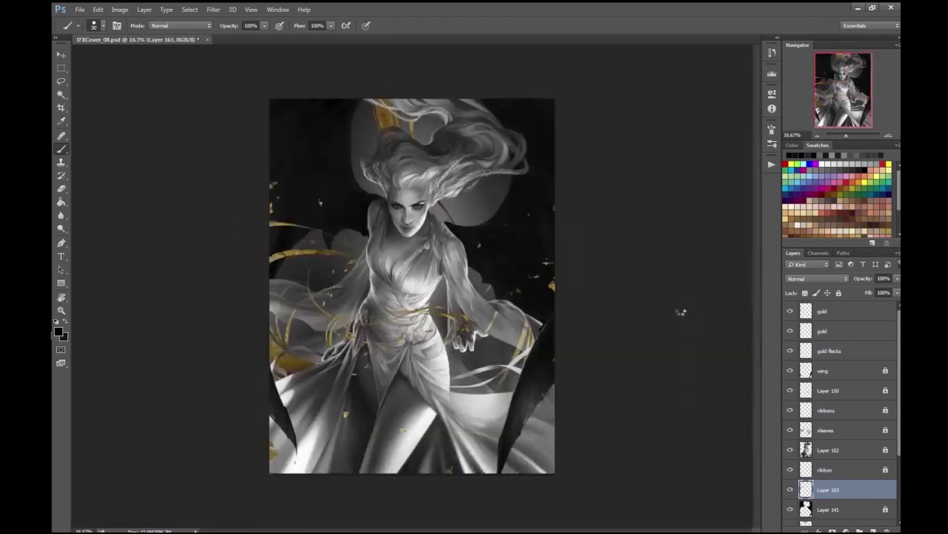
- Paint fine dark grey scale texture on the black wing beside the figure's shoulder and along its outer edge
key(ctrl+plus)
key(ctrl+plus)
key(ctrl+plus)
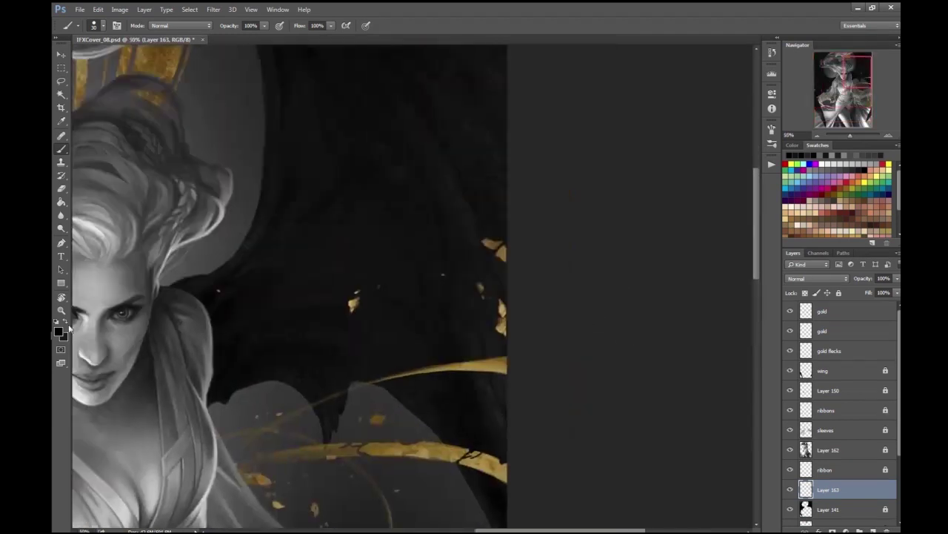
key(ctrl+plus)
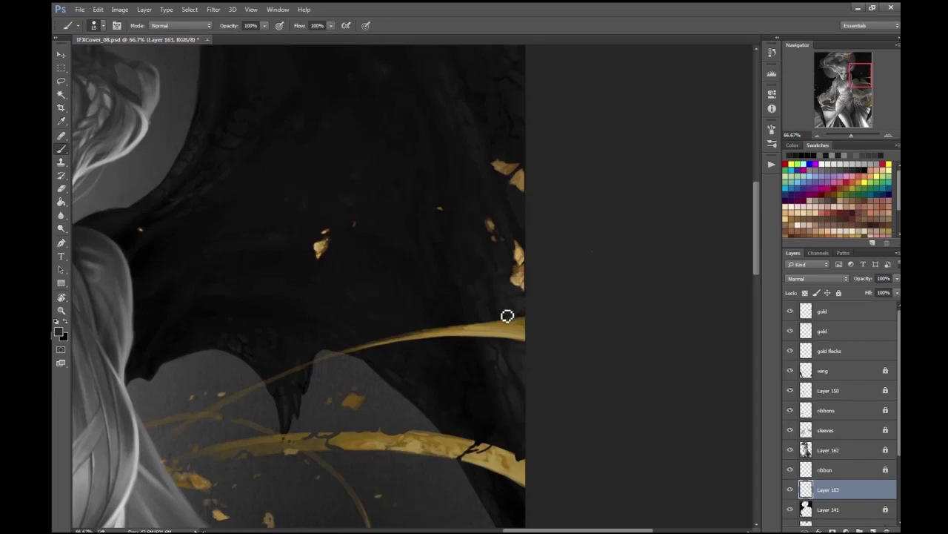
scroll(504, 314, down, 1)
- Define the claw and scaly ridges on the wing's lower edge with small dark grey strokes, and check the whole painting
scroll(494, 303, up, 2)
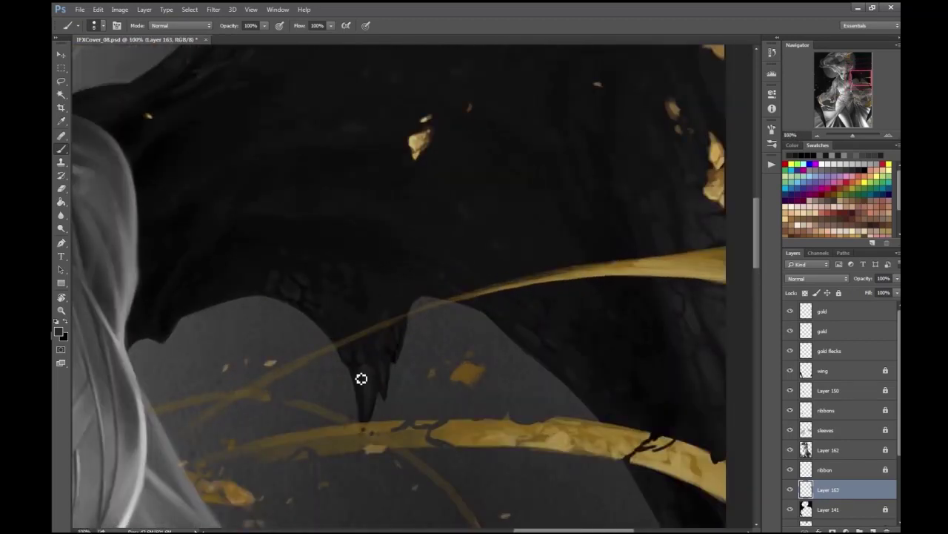
scroll(387, 369, up, 1)
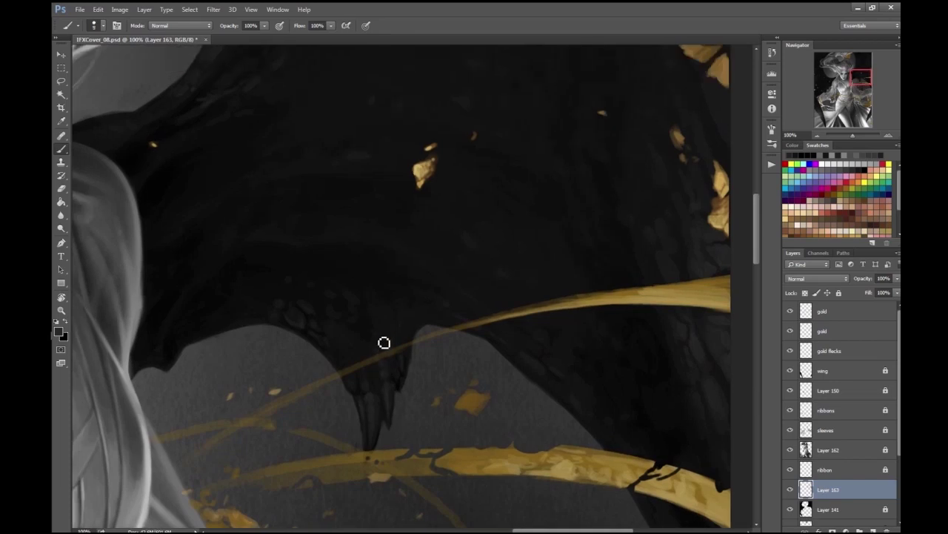
scroll(287, 268, up, 1)
key(x)
key(ctrl+minus)
key(ctrl+minus)
key(ctrl+minus)
key(ctrl+minus)
key(ctrl+minus)
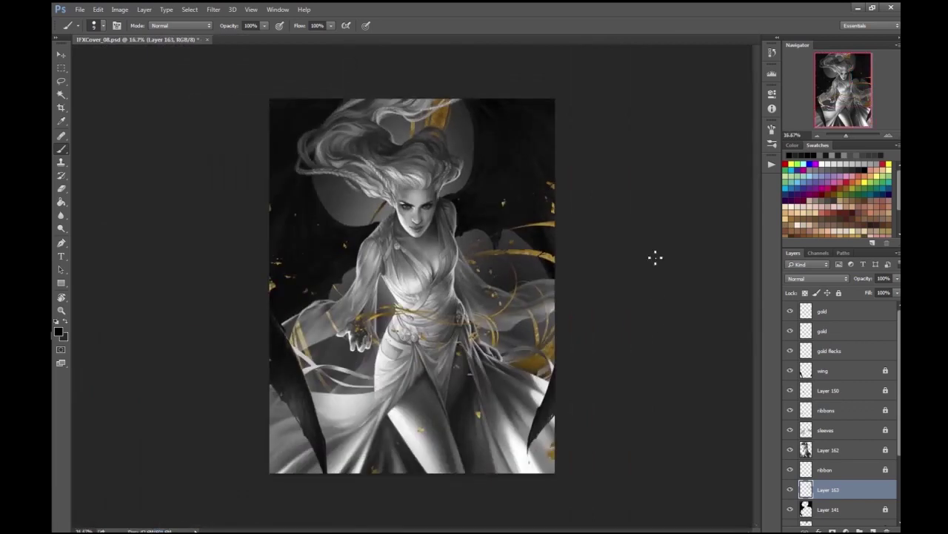
- Create a new layer above the wing layer and clip it to the wing
key(ctrl+plus)
key(ctrl+plus)
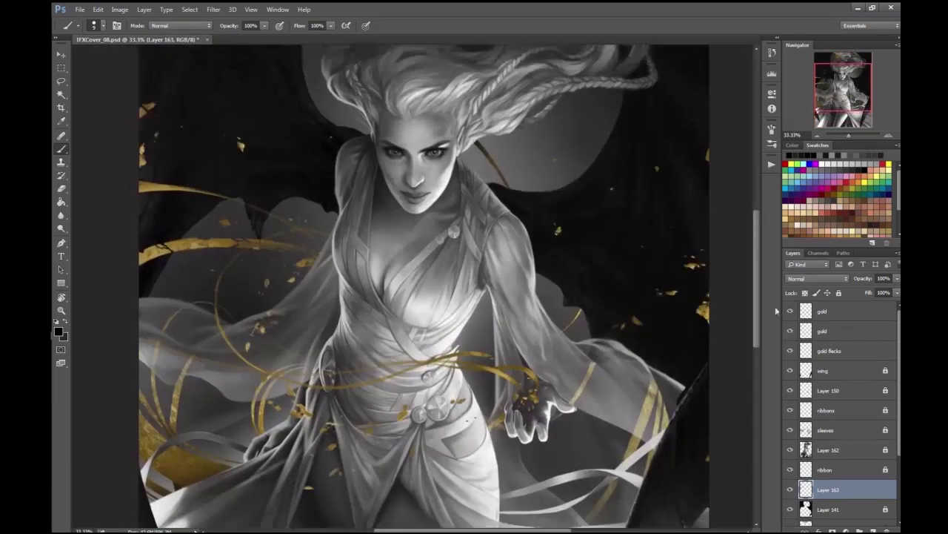
click(816, 351)
key(ctrl+minus)
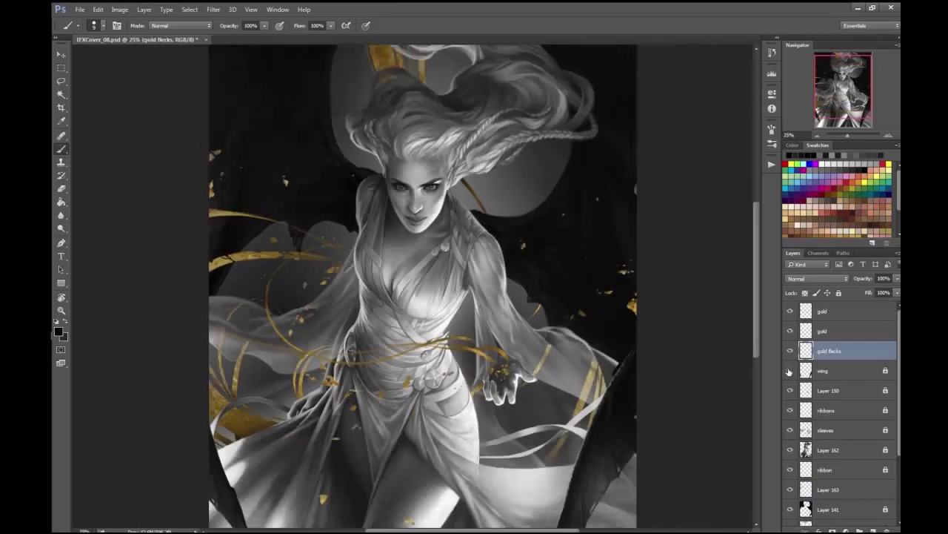
click(816, 370)
click(873, 530)
key(ctrl+alt+g)
key(ctrl+plus)
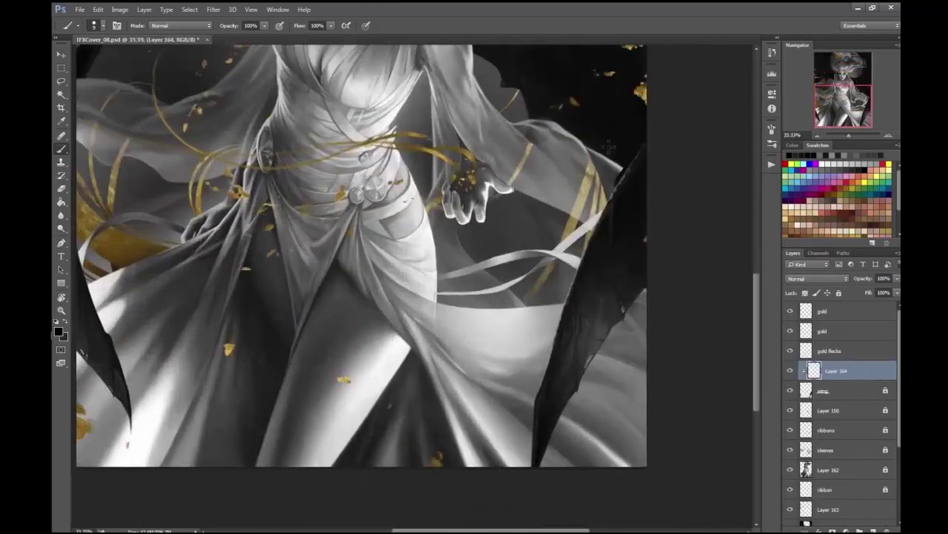
- Brighten the lower wing with soft white strokes on the clipped layer in Overlay mode, and merge it into the wing
click(817, 279)
click(815, 437)
key(x)
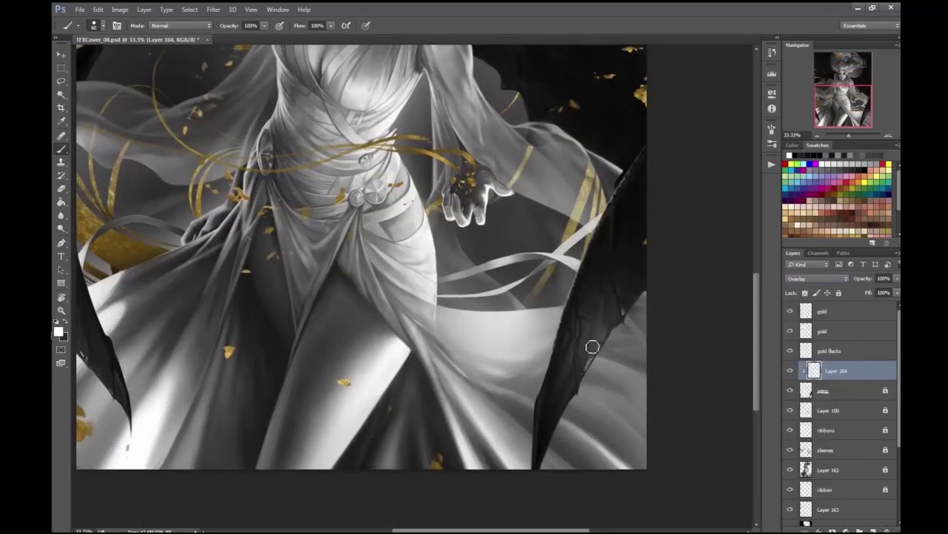
key(ctrl+minus)
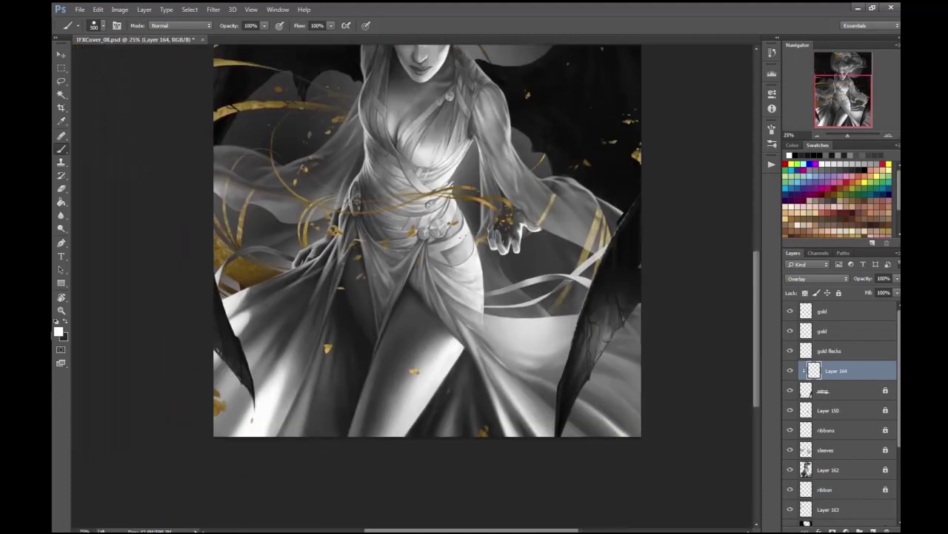
key(ctrl+e)
- Clean up the wing's rough edge beside the sleeve with the eraser and lock the merged wing layer
key(ctrl+plus)
key(ctrl+plus)
key(ctrl+plus)
key(ctrl+plus)
key(e)
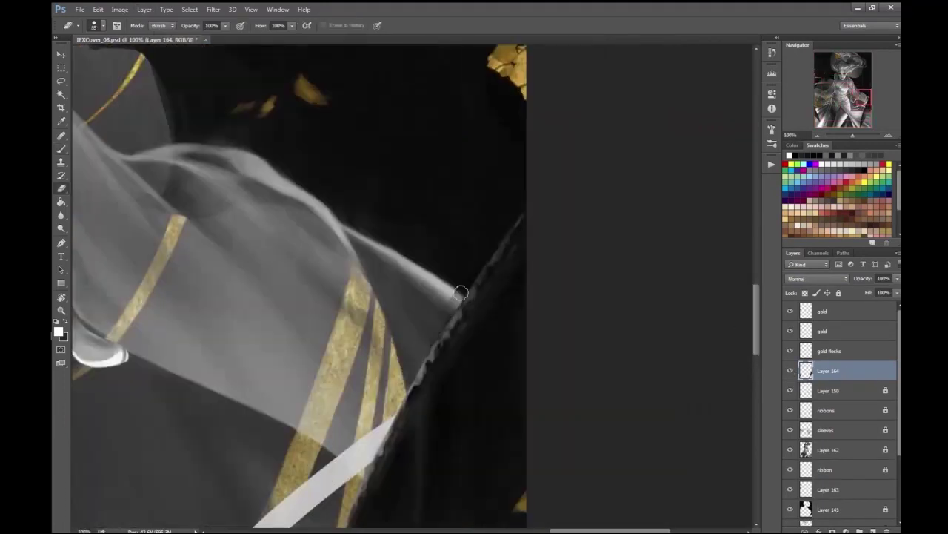
key(ctrl+minus)
key(ctrl+minus)
key(ctrl+minus)
key(ctrl+minus)
key(ctrl+minus)
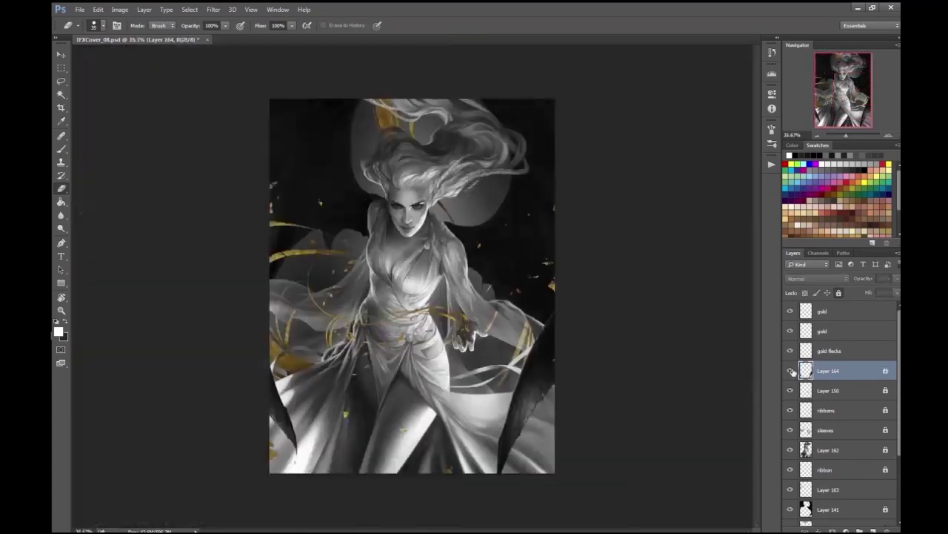
key(ctrl+plus)
key(ctrl+slash)
- Check what the gold layers contain and create a new layer clipped to the topmost gold layer
click(789, 332)
click(790, 314)
click(830, 311)
click(790, 314)
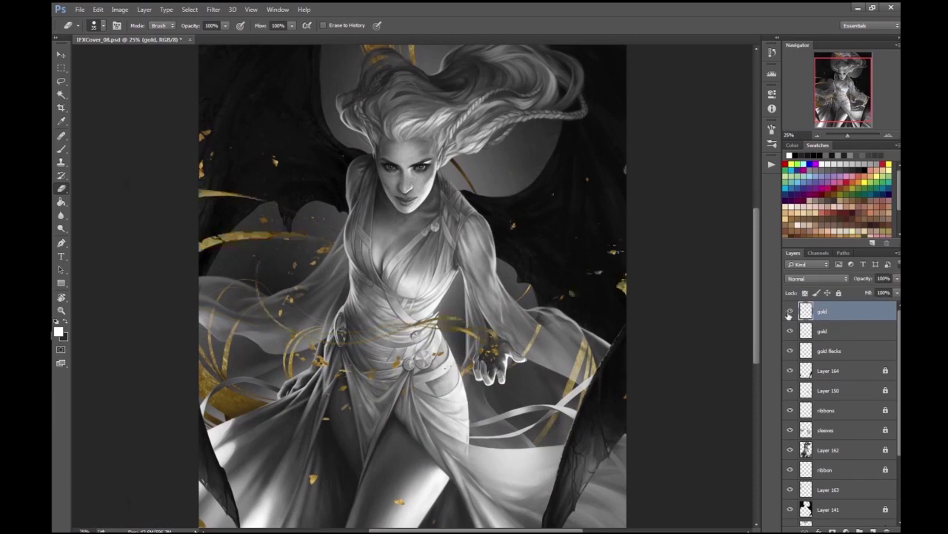
click(790, 314)
key(ctrl+plus)
key(ctrl+shift+alt+n)
key(ctrl+alt+g)
key(b)
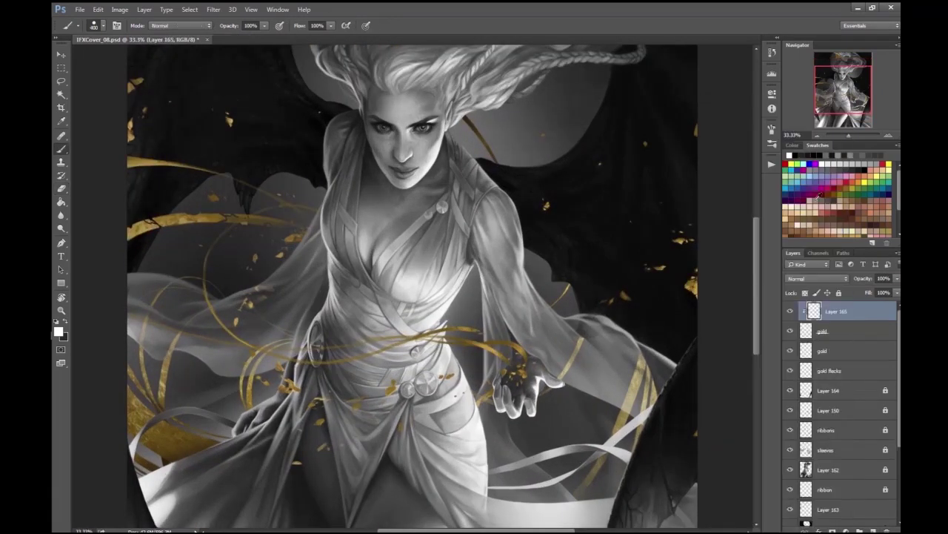
- Set the clipped layer to Overlay and brush a large, very pale pink glow over the gold ribbons
click(815, 278)
click(793, 359)
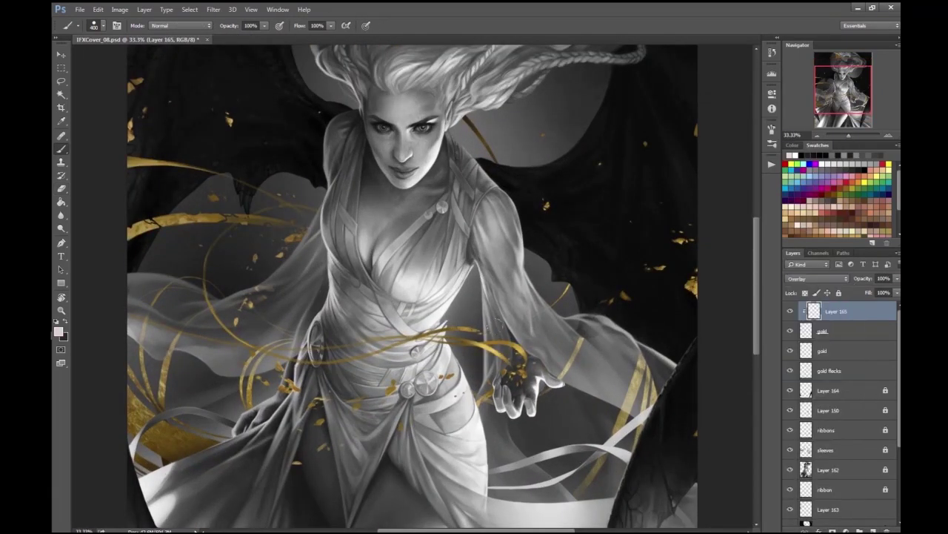
key(ctrl+minus)
key(bracketright)
click(58, 329)
key(Return)
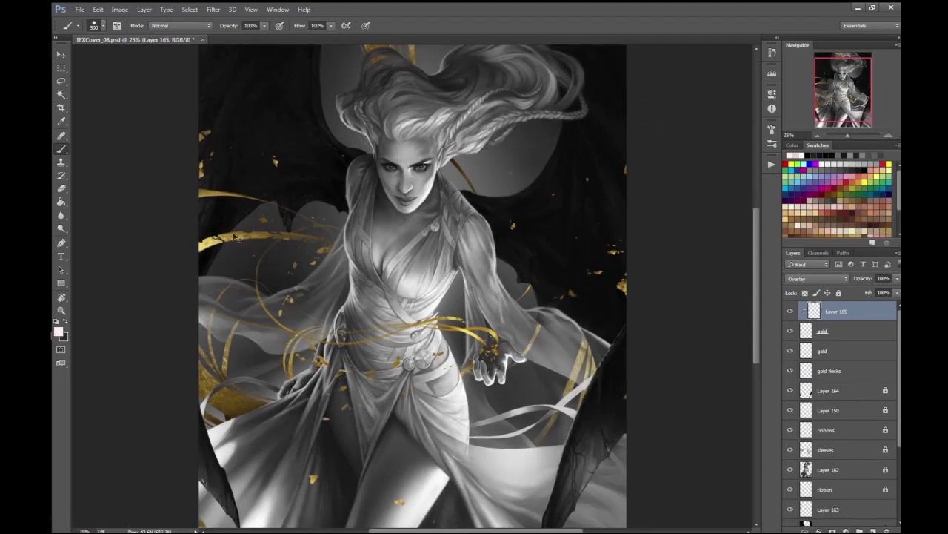
- Flip the canvas and try the Color blend mode with a paler tint on the gold glow layer
key(ctrl+minus)
key(ctrl+plus)
click(815, 278)
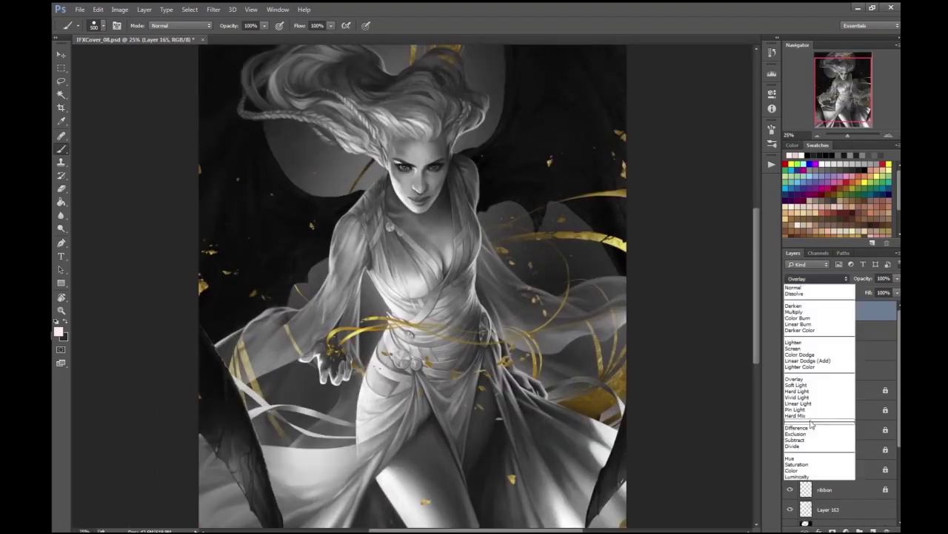
click(801, 403)
key(ctrl+plus)
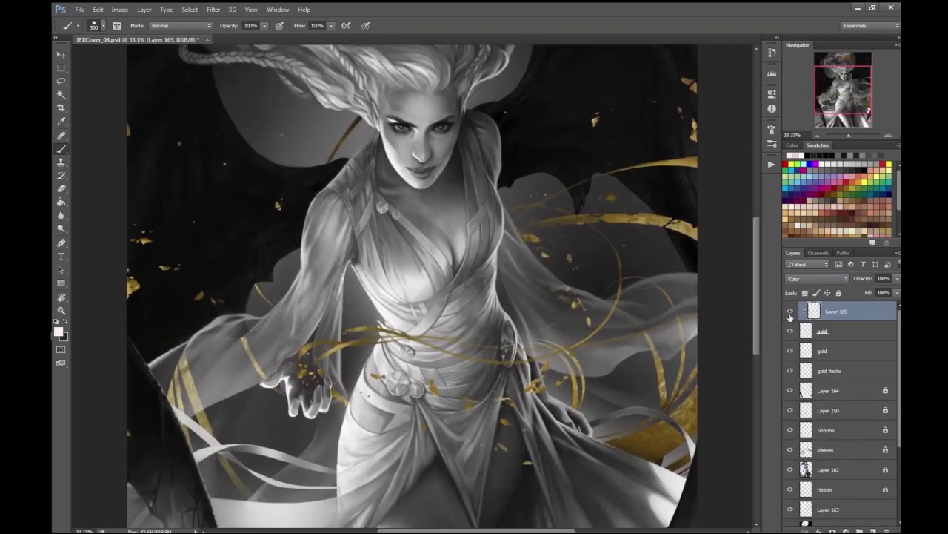
click(58, 331)
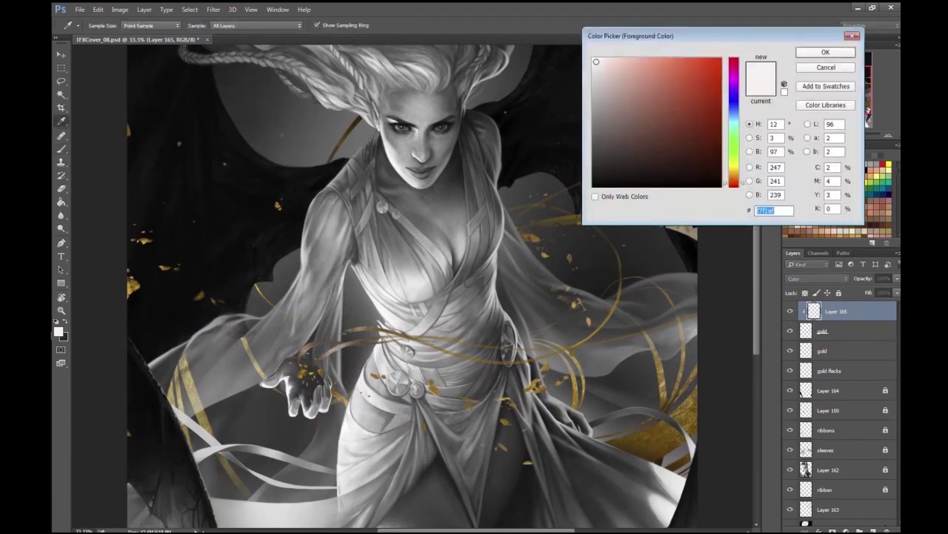
key(Escape)
key(ctrl+z)
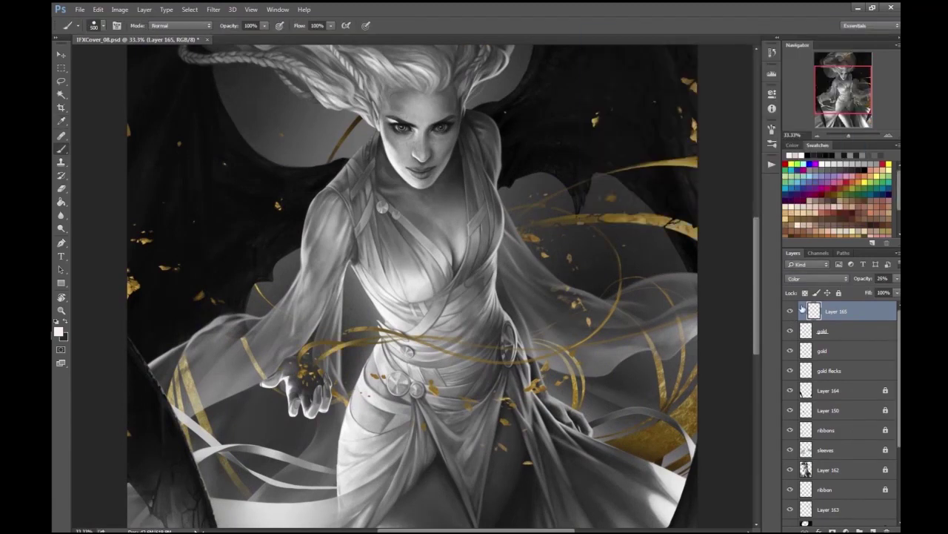
- Set the gold glow layer to Overlay at 15% opacity and merge it with the gold layer beneath
click(897, 277)
drag(860, 290, 872, 290)
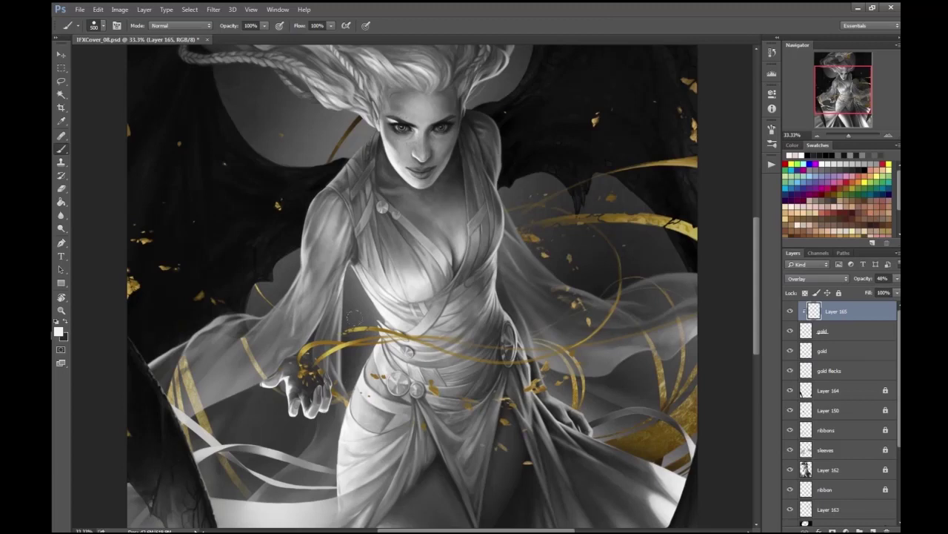
key(ctrl+minus)
click(896, 278)
drag(871, 290, 856, 290)
shift+click(845, 331)
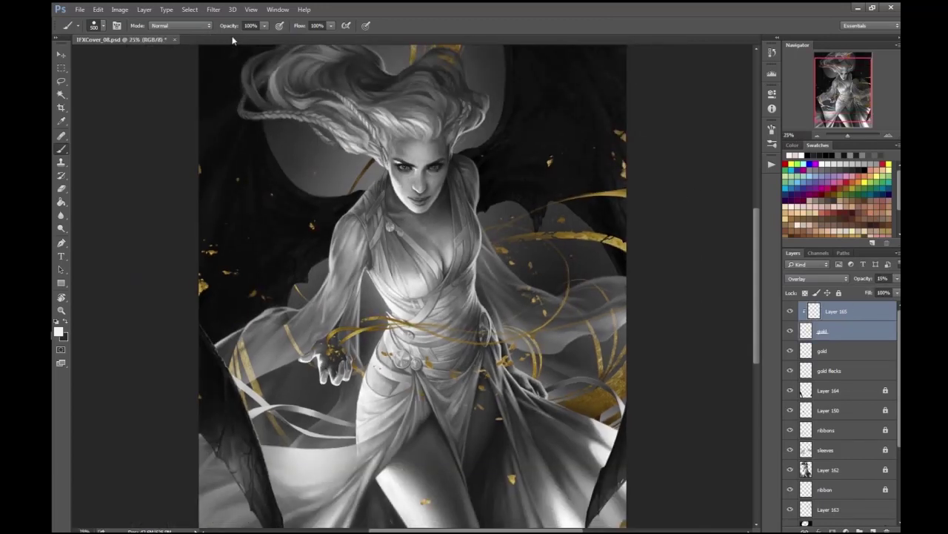
scroll(348, 369, up, 3)
key(ctrl+e)
- Select the figure's layer and clean up the outline beneath the thumb with a 20 px eraser
ctrl+click(704, 385)
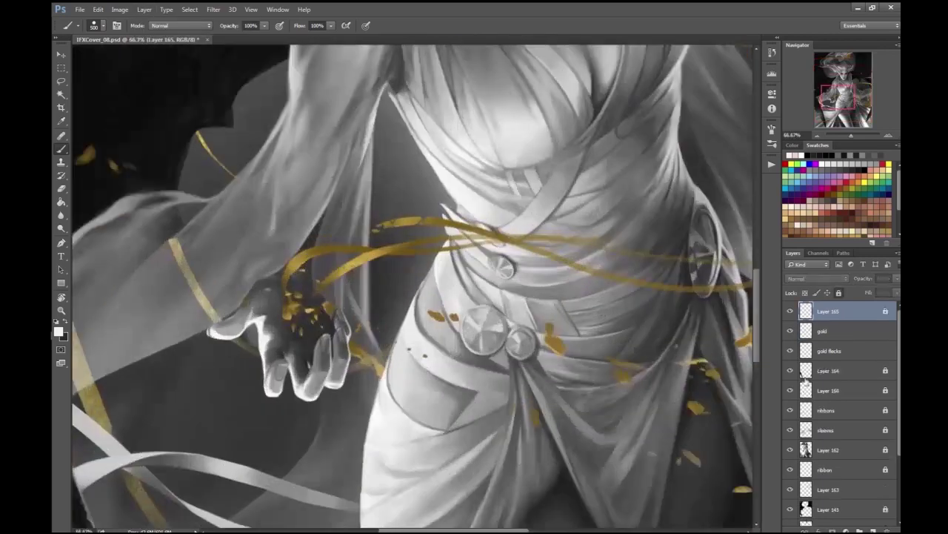
scroll(185, 370, up, 1)
key(e)
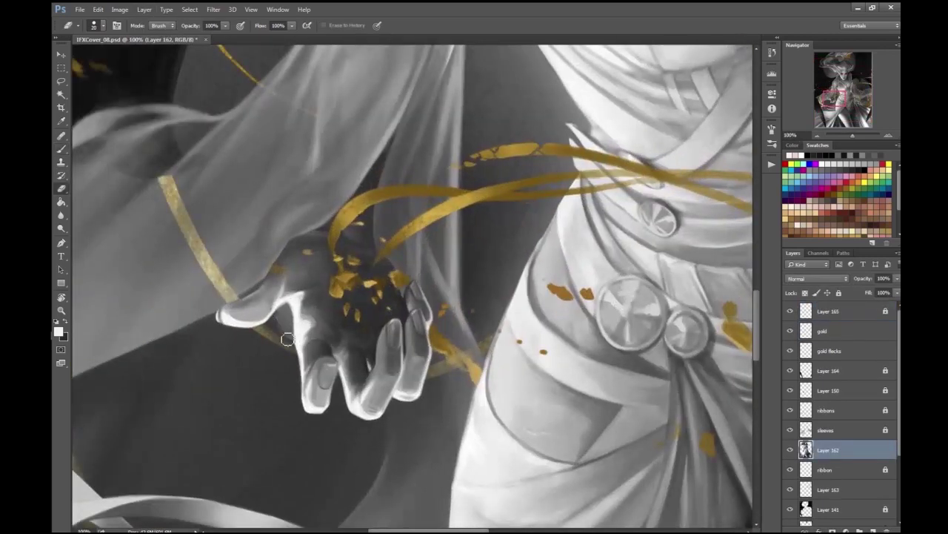
- Add a new layer above Layer 150, retouch the outstretched hand's palm and fingers, and check the whole painting
click(821, 389)
click(875, 531)
scroll(470, 317, up, 1)
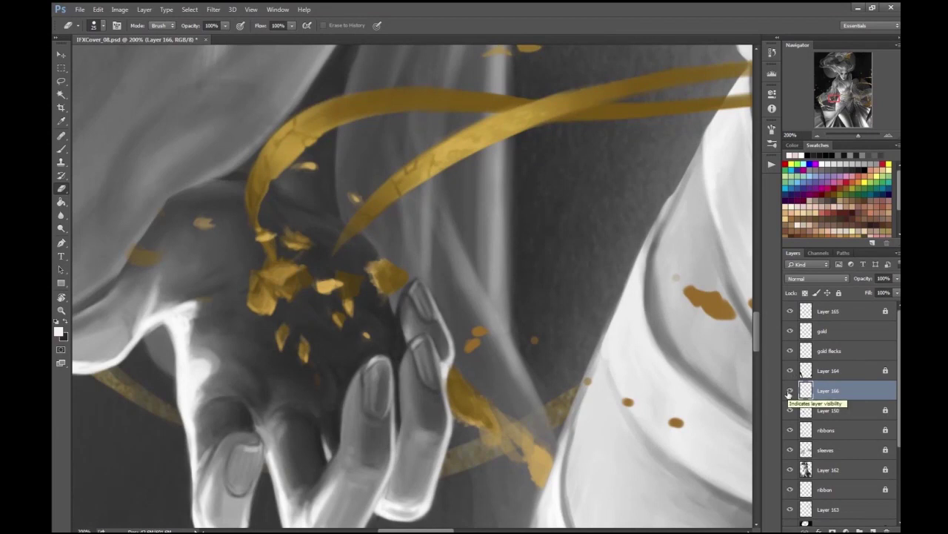
key(ctrl+minus)
key(ctrl+minus)
key(ctrl+minus)
key(ctrl+minus)
key(ctrl+minus)
key(ctrl+minus)
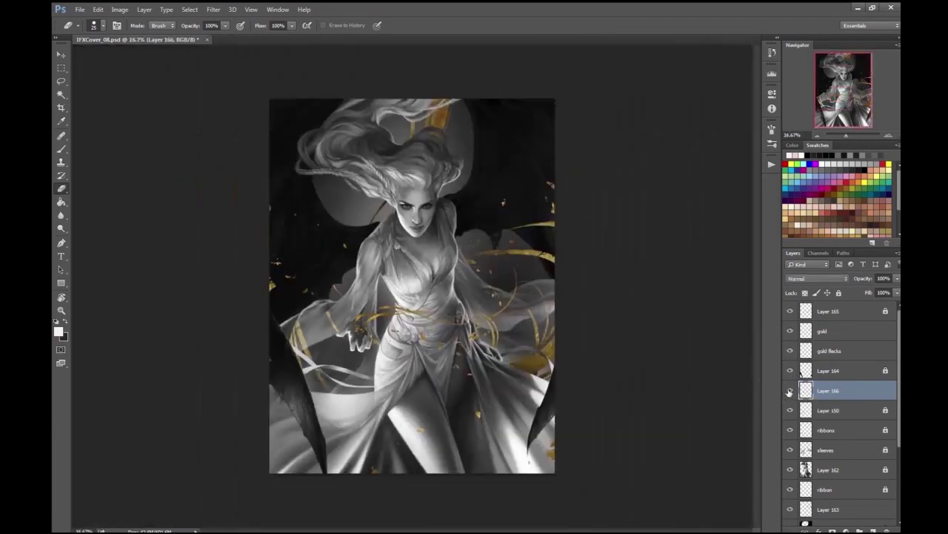
- Merge the hand retouching into Layer 150 and add a fresh layer above it
key(ctrl+e)
key(ctrl+plus)
key(ctrl+plus)
key(ctrl+plus)
key(ctrl+plus)
key(ctrl+plus)
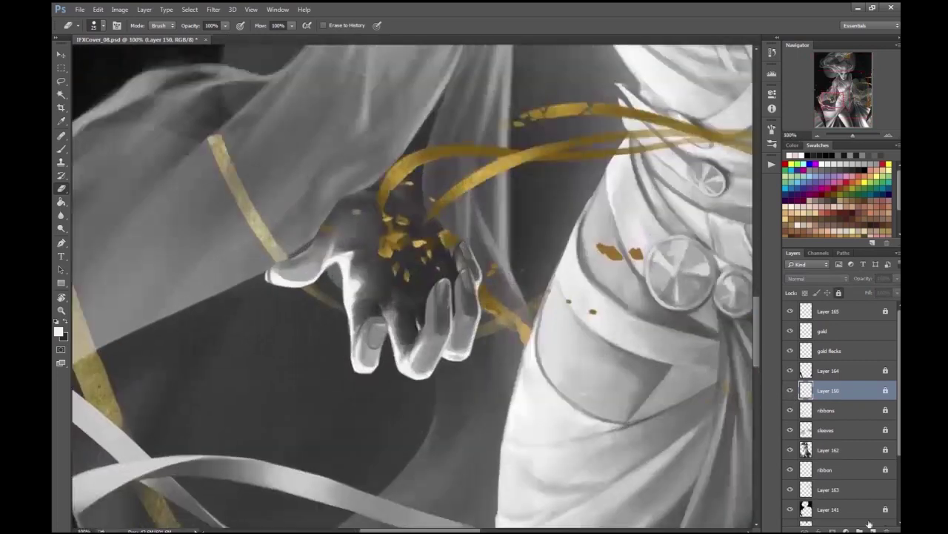
key(ctrl+z)
- Paint a pale highlight and a crisp dark outline on the curled index finger's nail
key(ctrl+plus)
key(ctrl+plus)
key(b)
drag(363, 307, 441, 249)
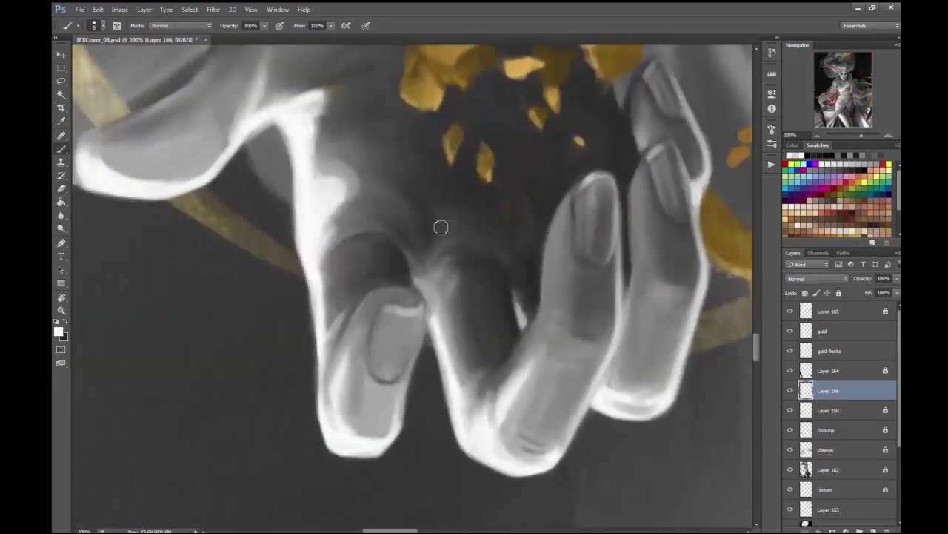
mouse_move(387, 360)
mouse_down()
mouse_move(404, 275)
mouse_move(382, 320)
mouse_up()
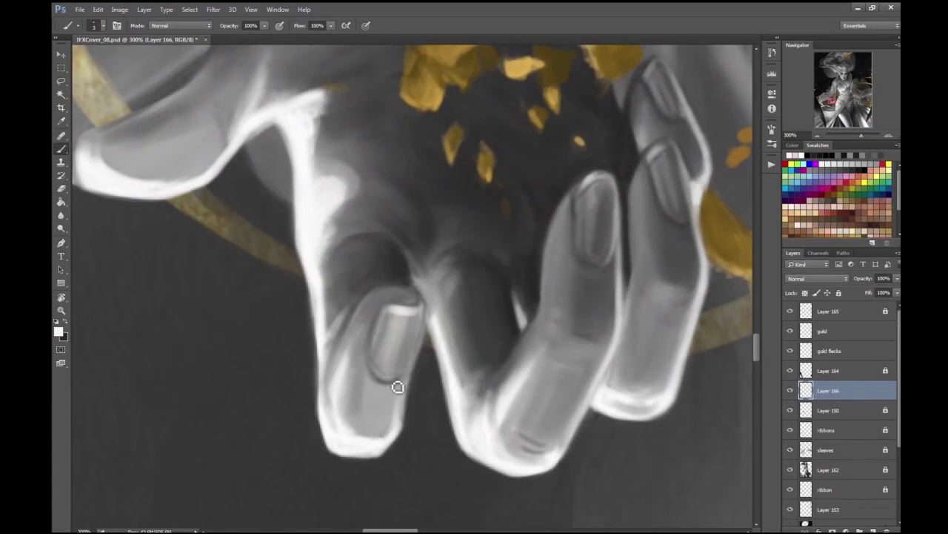
key(i)
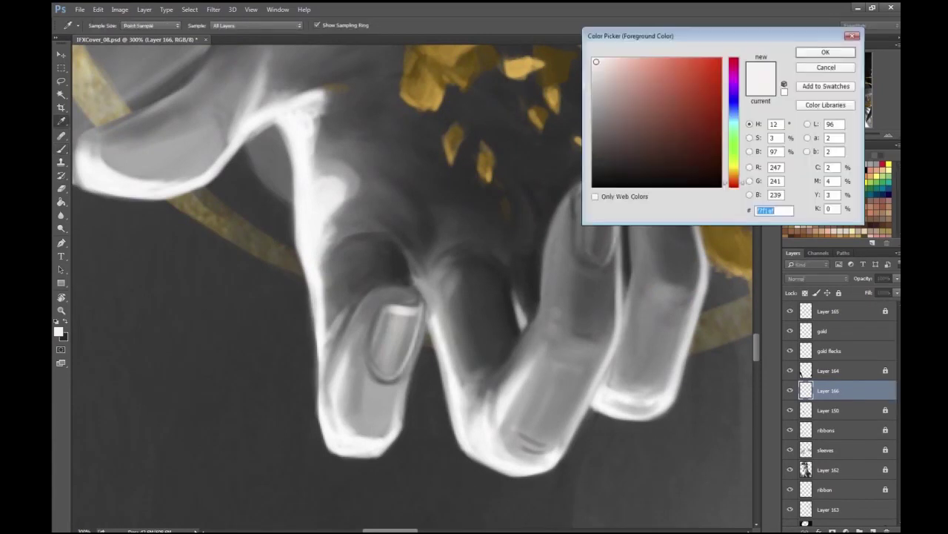
key(Return)
key(i)
key(Return)
- Refine the nails and bright rims of the remaining fingers with softer light grey strokes
drag(662, 155, 633, 186)
key(i)
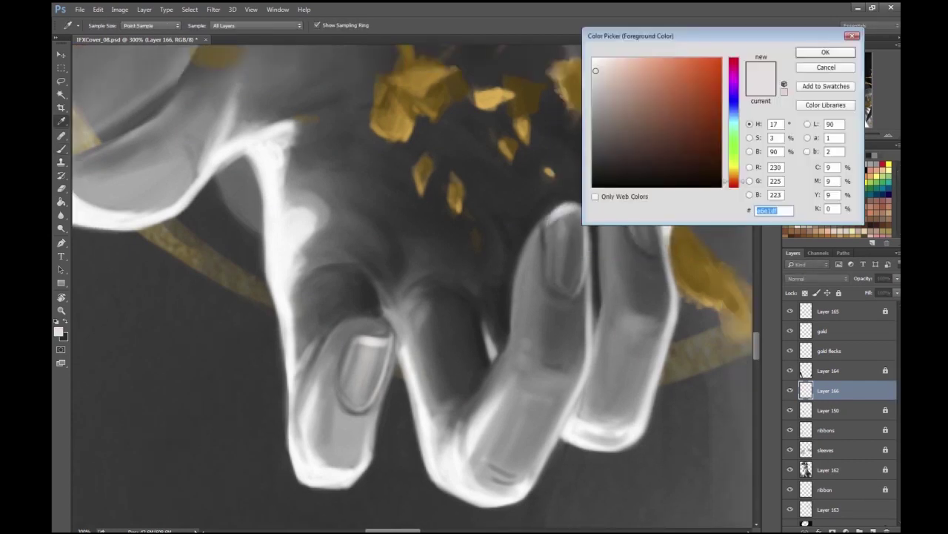
key(Return)
key(h)
drag(577, 216, 656, 184)
drag(507, 268, 533, 255)
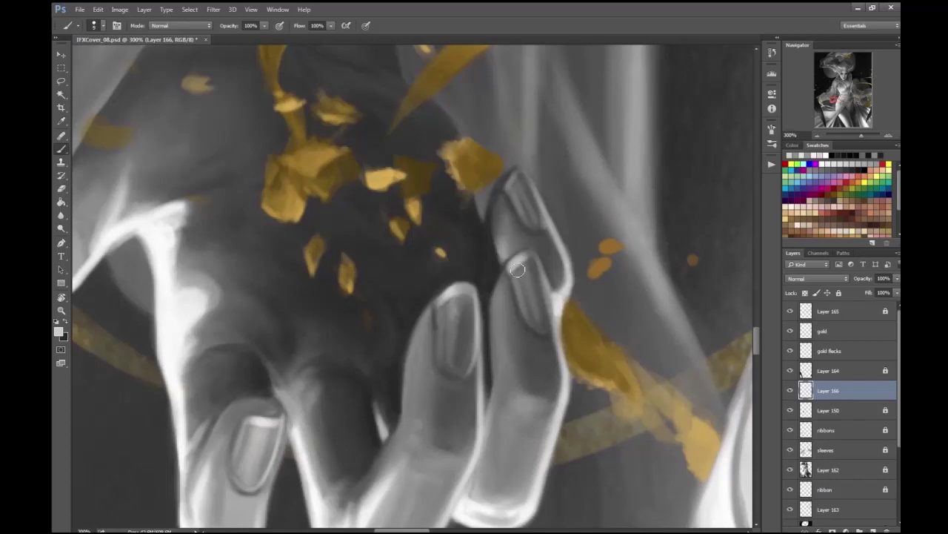
click(59, 331)
key(Escape)
key(h)
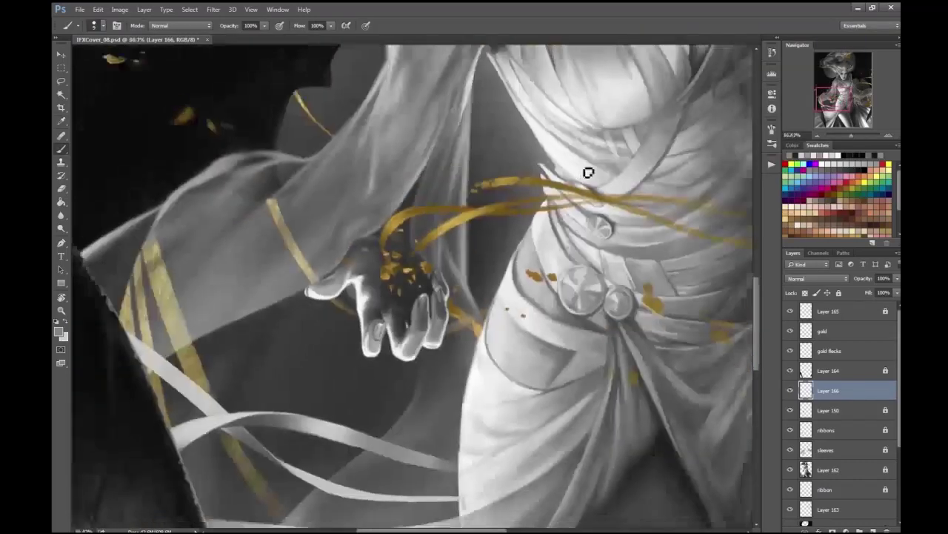
- Pick a dark grey and deepen the shading around the two outermost fingertips, checking the hand against the figure
click(589, 169)
click(58, 331)
click(508, 296)
key(Return)
key(ctrl+plus)
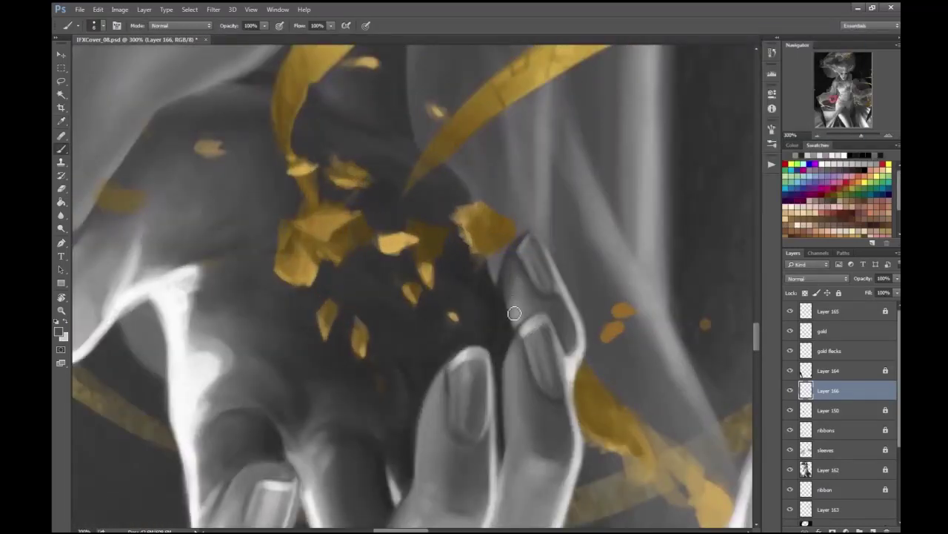
scroll(519, 340, down, 6)
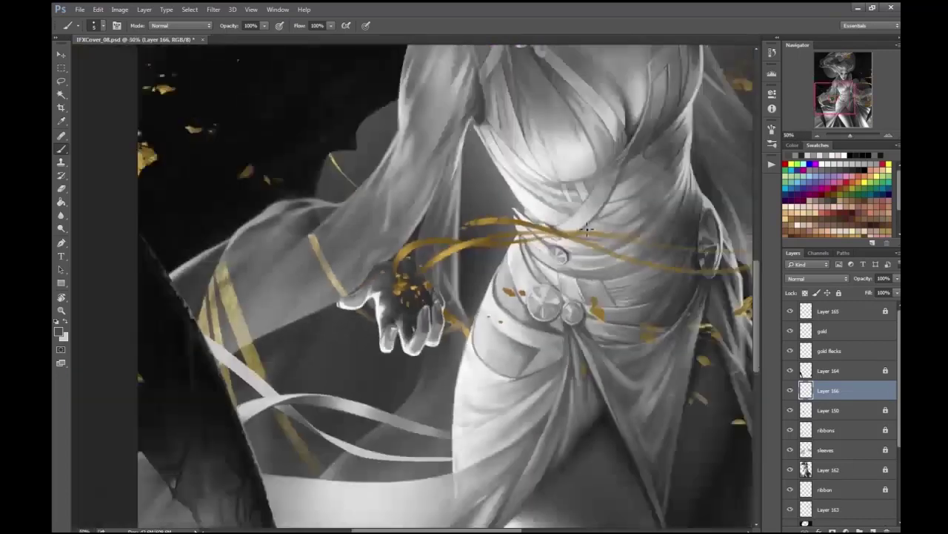
- Pick a light grey and refine the highlights on the fingernails and fingertips with a smaller brush
scroll(565, 305, up, 8)
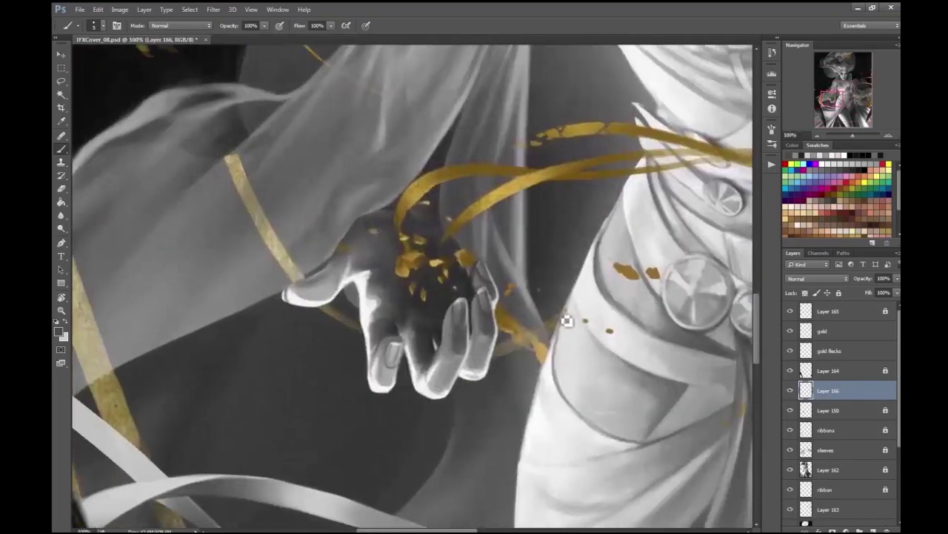
key(ctrl+plus)
click(801, 155)
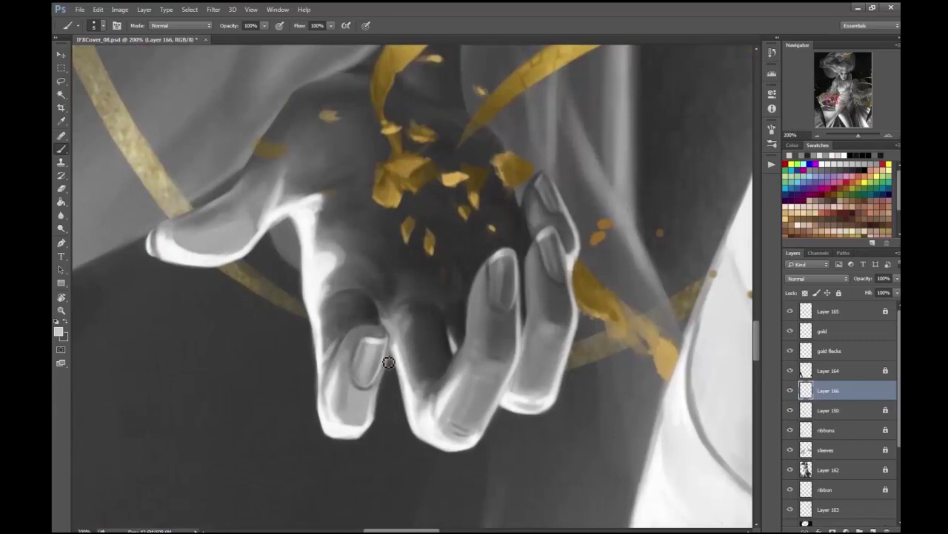
key(bracketleft)
key(bracketleft)
key(bracketleft)
key(bracketleft)
key(bracketleft)
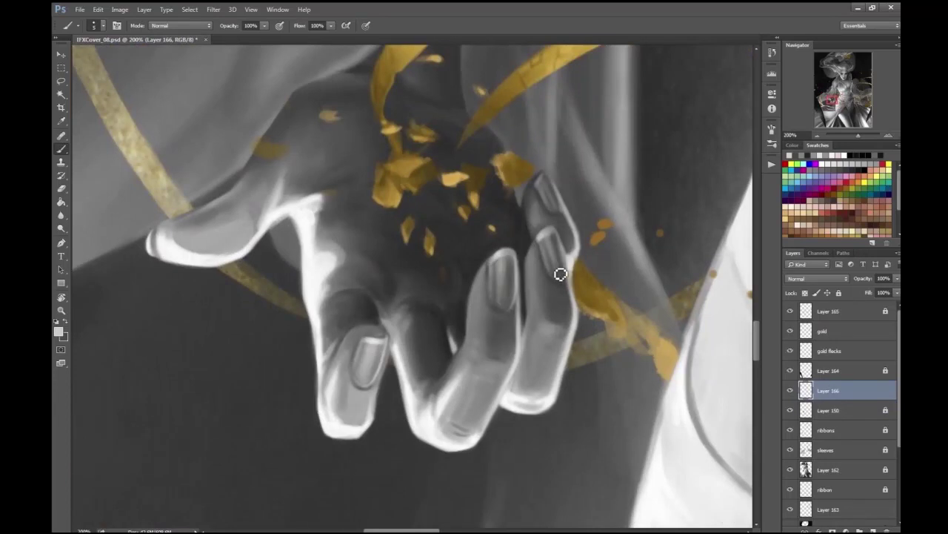
key(ctrl+minus)
key(ctrl+minus)
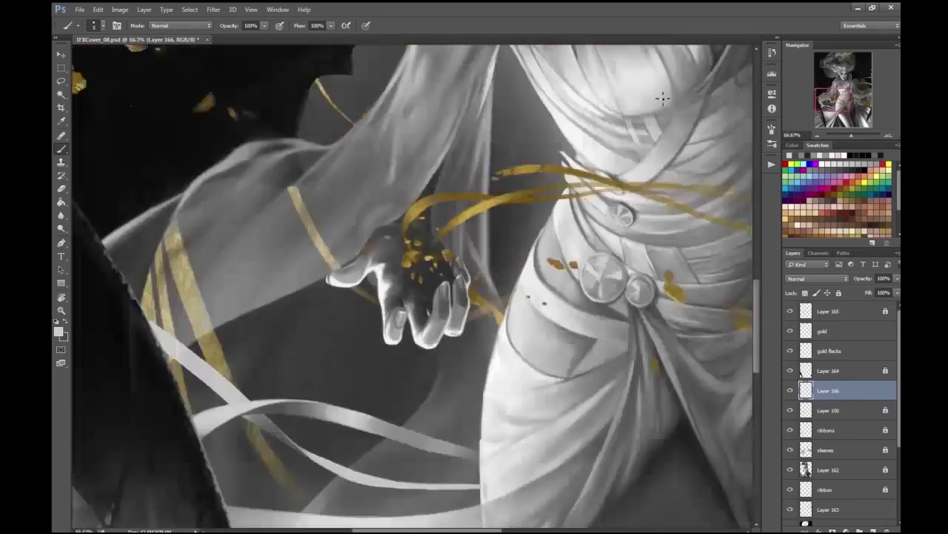
- Merge Layer 150 and the new hand retouching into Layer 166, lock it, and toggle its visibility to check the hand
key(shift+alt+bracketleft)
key(ctrl+e)
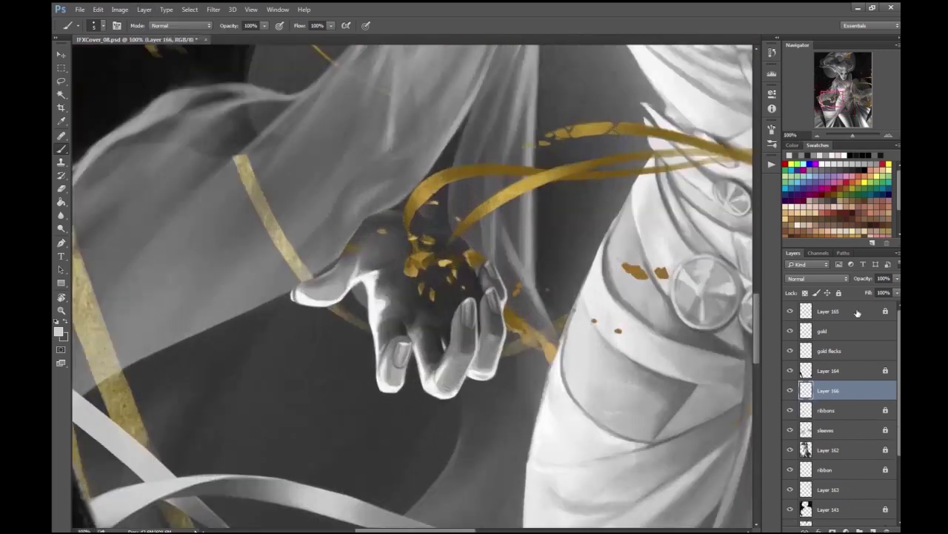
key(ctrl+minus)
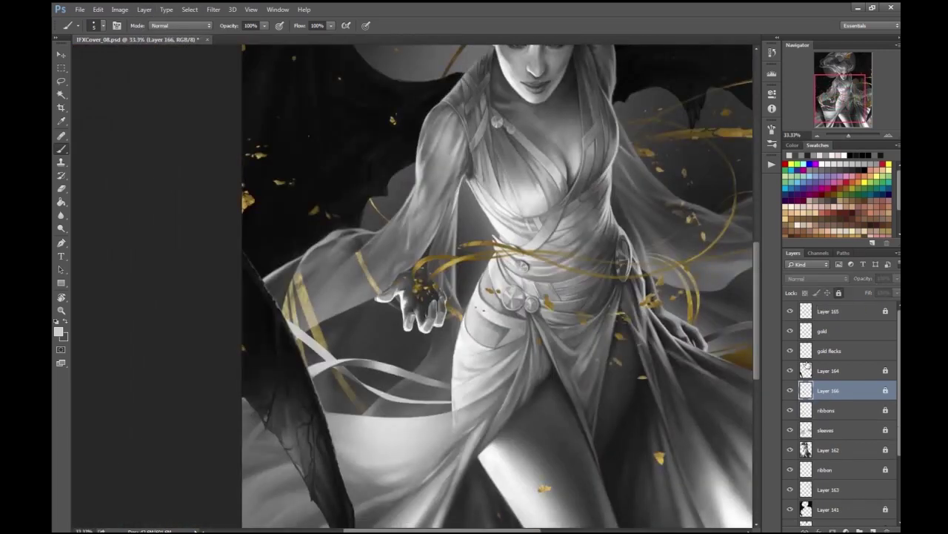
click(839, 293)
click(789, 391)
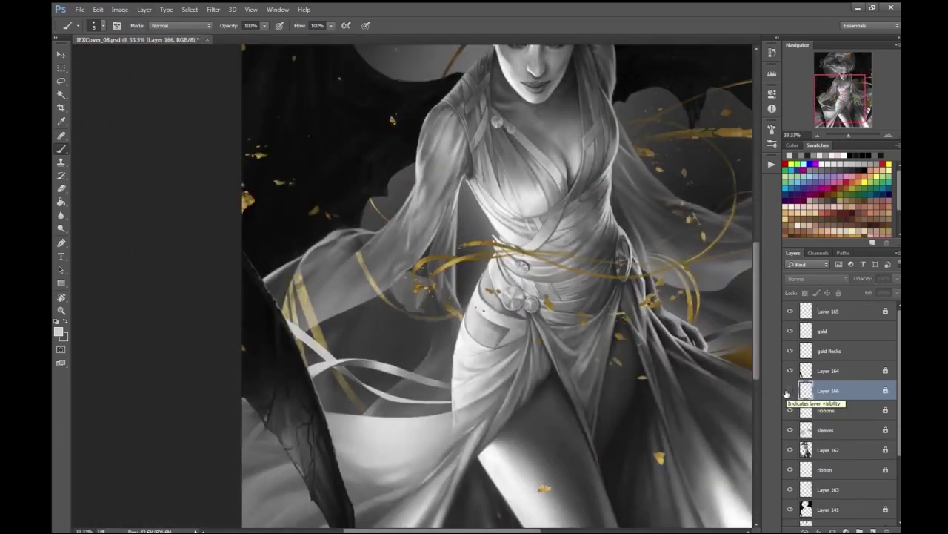
click(790, 391)
- Unlock Layer 166 and refine the thumb and its bright rim with white and mid-grey strokes
key(ctrl+plus)
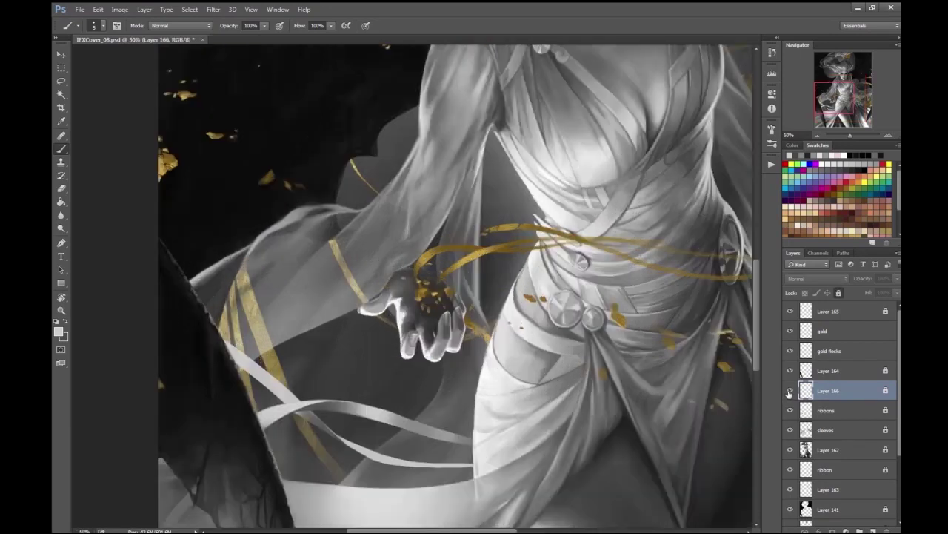
key(ctrl+plus)
key(ctrl+plus)
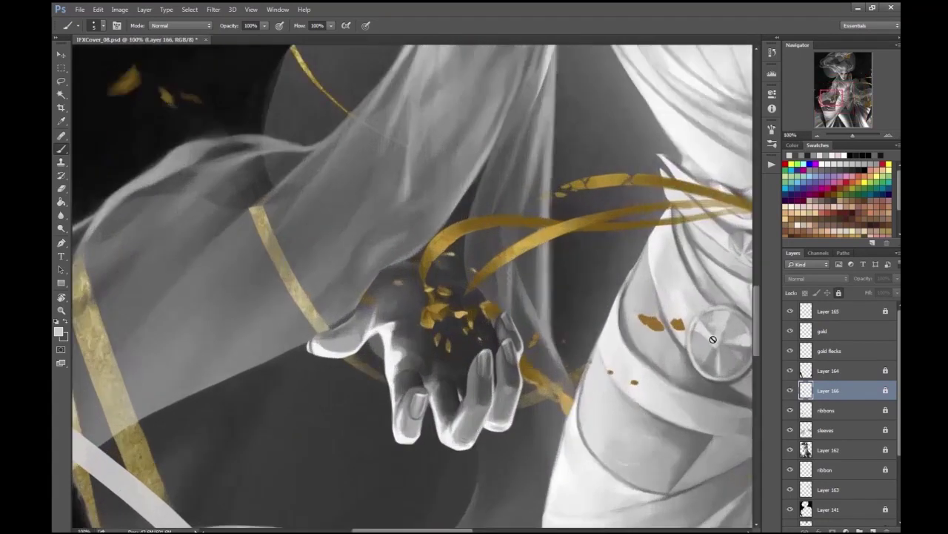
key(ctrl+plus)
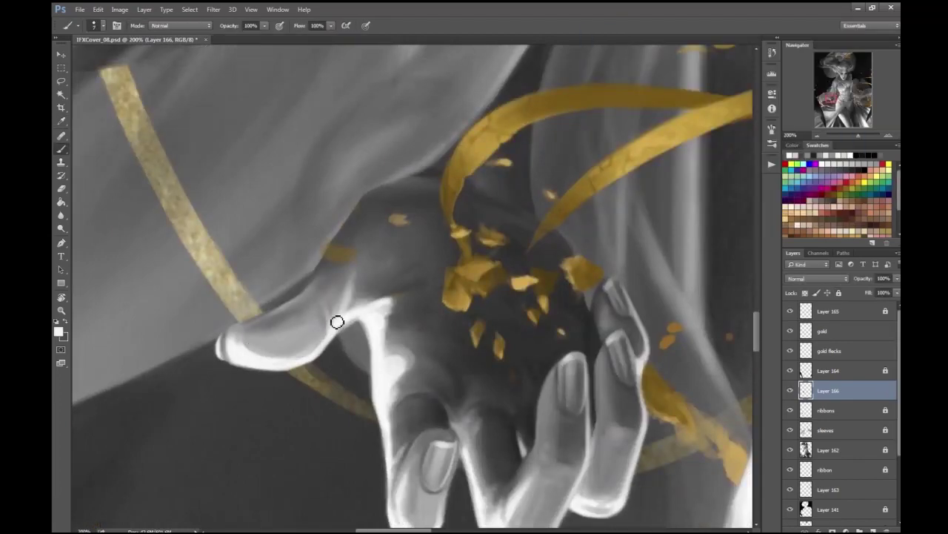
key(ctrl+minus)
key(ctrl+plus)
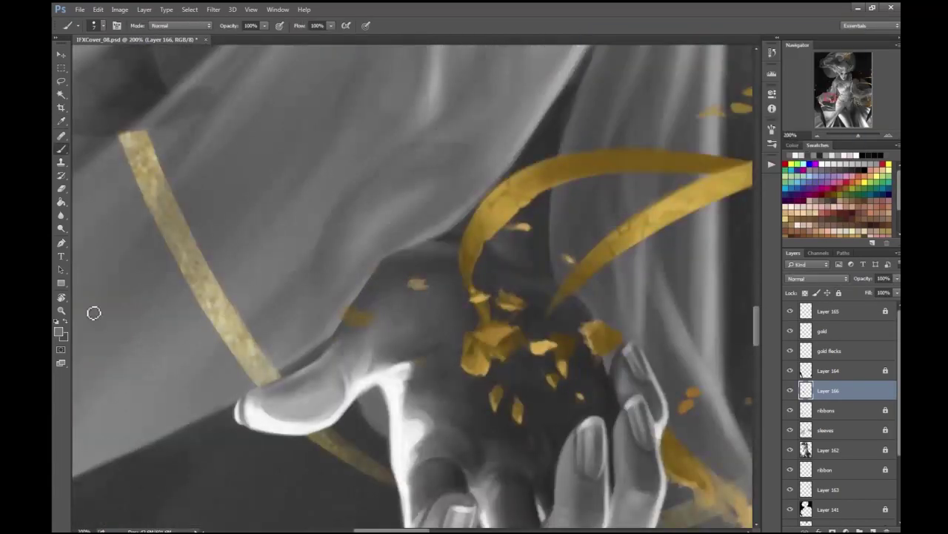
key(ctrl+minus)
key(ctrl+minus)
key(ctrl+minus)
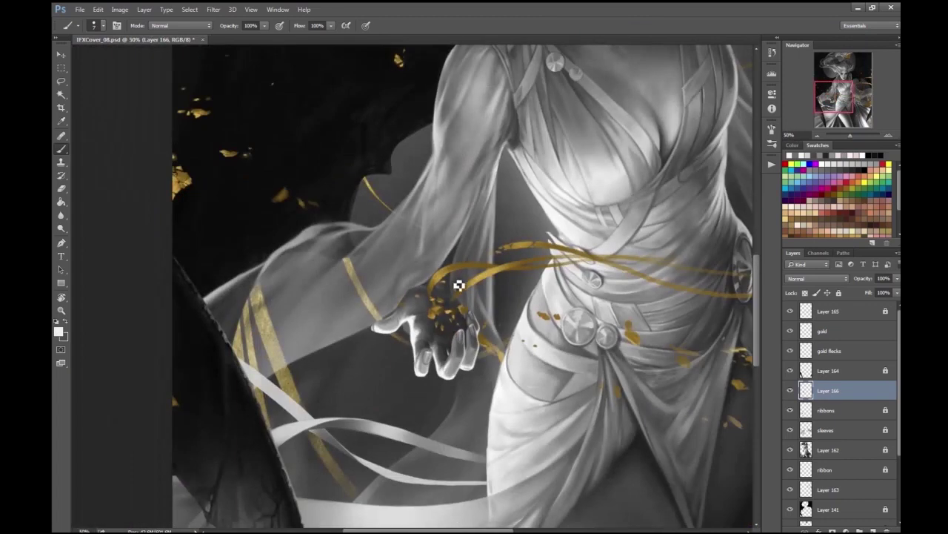
- Soften the shading on the palm side of the fingers with grey strokes, using a brush size of 20
key(ctrl+plus)
key(ctrl+plus)
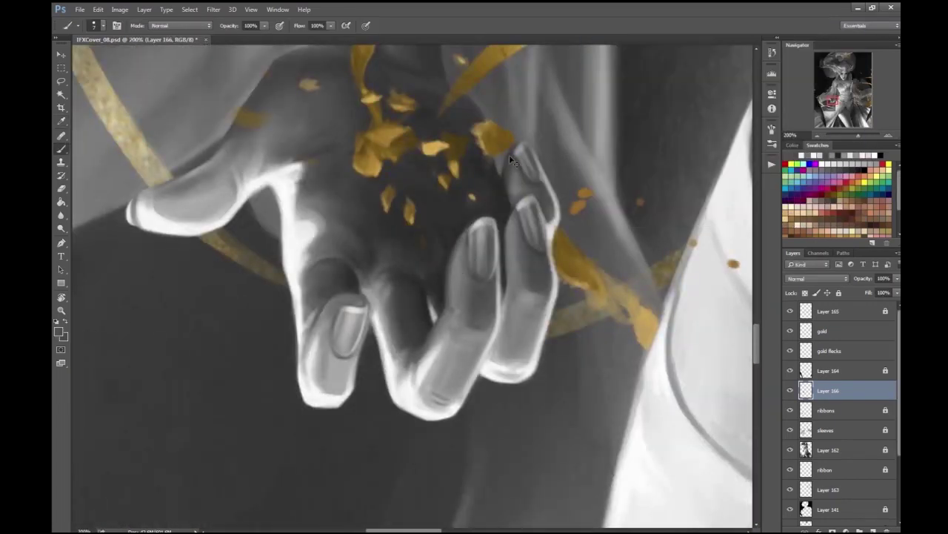
key(ctrl+minus)
key(ctrl+minus)
key(ctrl+plus)
key(ctrl+plus)
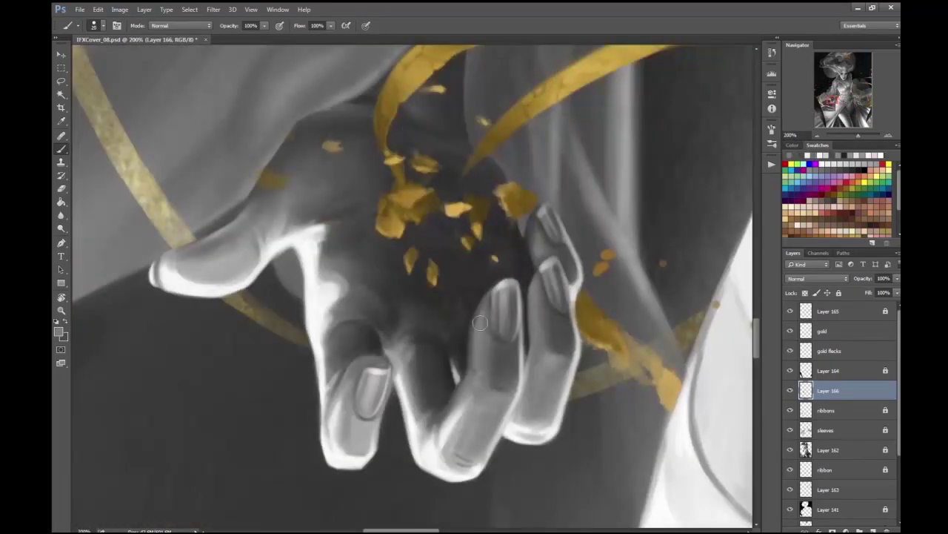
key(ctrl+minus)
key(ctrl+minus)
key(ctrl+minus)
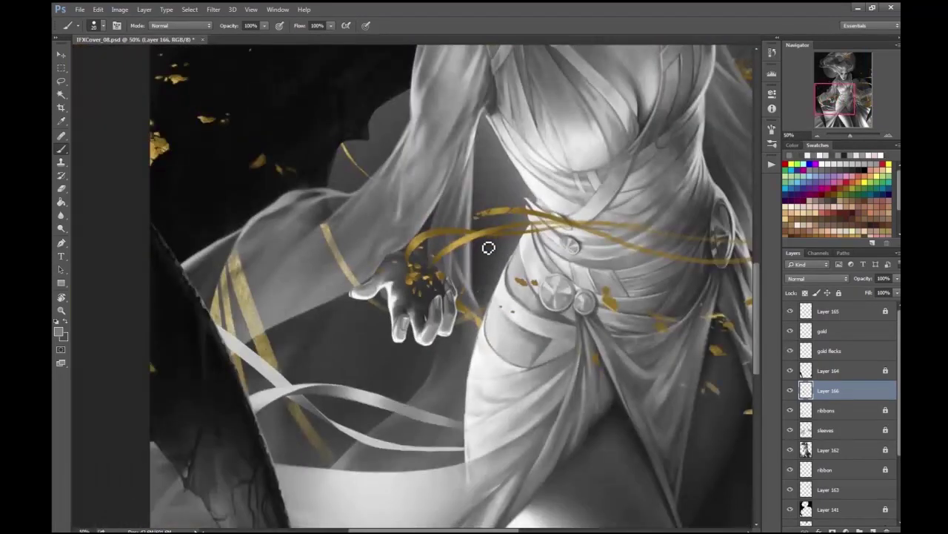
key(ctrl+plus)
key(ctrl+plus)
key(ctrl+plus)
- Clean up the outer edges of the fingertips with the Eraser and save the document
key(e)
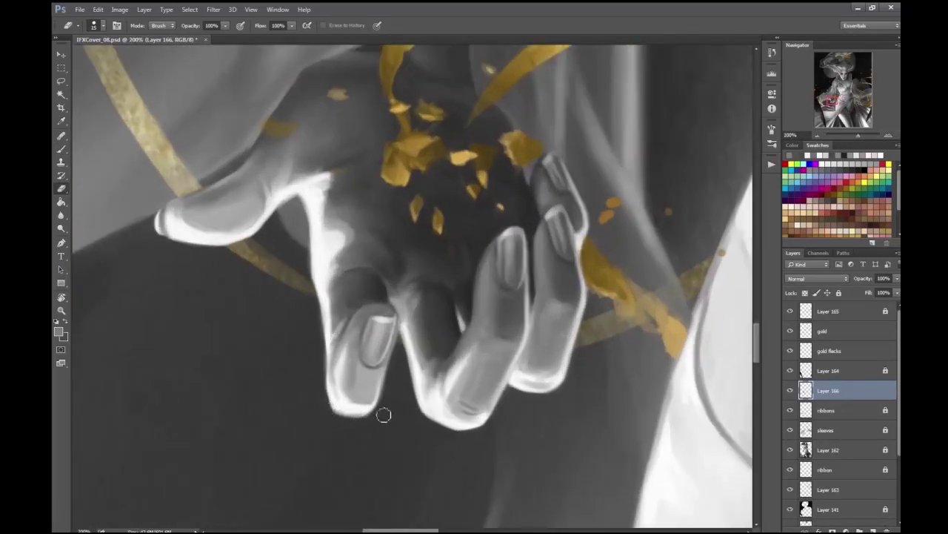
key(ctrl+minus)
key(ctrl+minus)
key(ctrl+minus)
key(ctrl+minus)
key(ctrl+minus)
key(ctrl+plus)
key(ctrl+s)
- On Layer 167 above the figure, paint pointed near-white fold highlights on the brightly lit bust fabric
key(ctrl+plus)
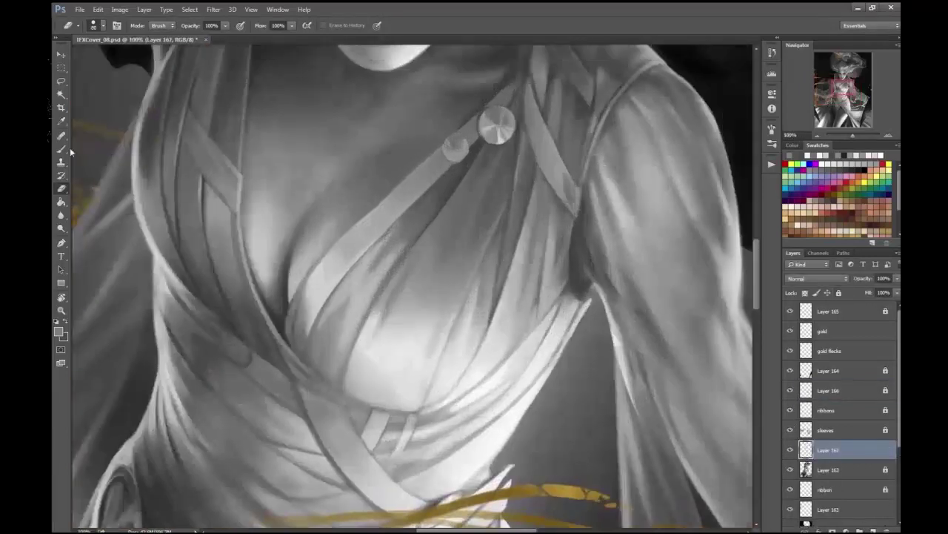
click(93, 26)
key(Escape)
click(61, 149)
click(93, 25)
key(Return)
drag(410, 298, 385, 340)
drag(458, 296, 426, 363)
click(58, 330)
key(Return)
mouse_move(424, 289)
mouse_down()
mouse_move(382, 330)
mouse_move(426, 348)
mouse_up()
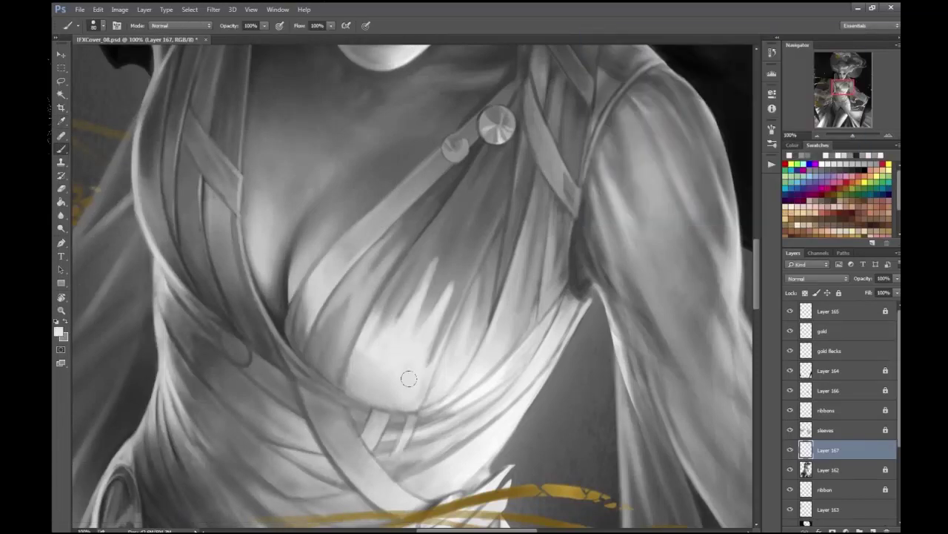
- Pick a mid grey with RGB 146, paint darker folds above the bust highlights, and soften them with a large Eraser
key(ctrl+minus)
key(ctrl+minus)
key(ctrl+minus)
key(ctrl+plus)
key(ctrl+plus)
key(ctrl+plus)
key(ctrl+plus)
click(58, 331)
key(Return)
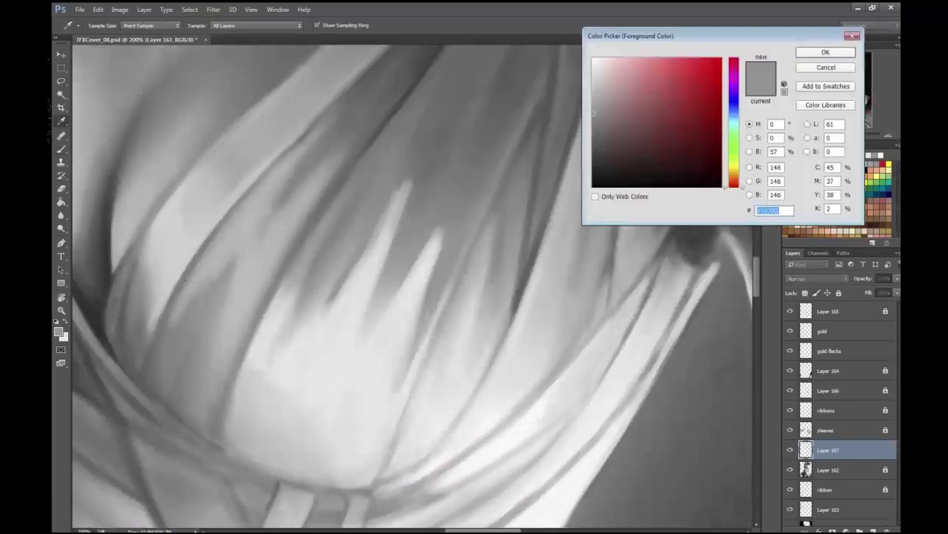
drag(438, 123, 455, 128)
drag(425, 171, 453, 221)
drag(414, 151, 451, 107)
key(ctrl+minus)
key(e)
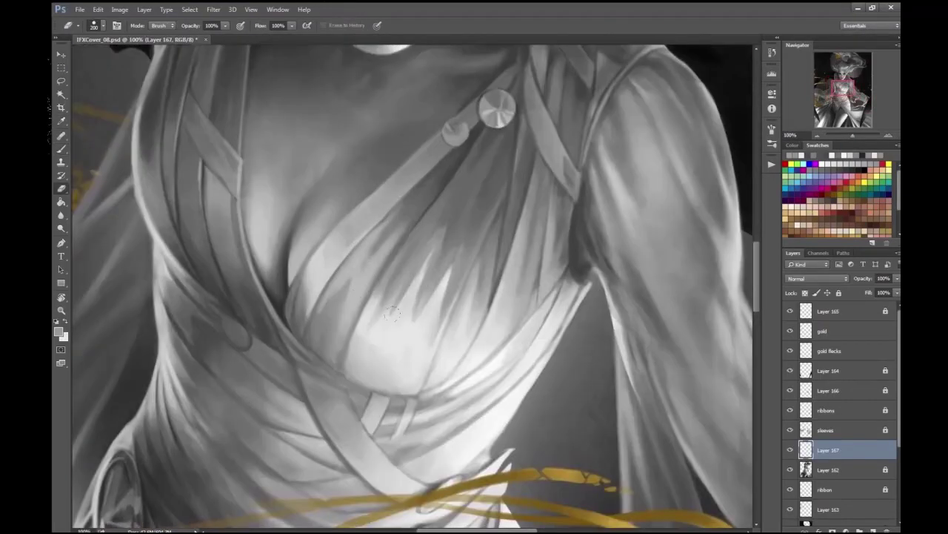
key(ctrl+minus)
key(ctrl+minus)
- Pick a lighter grey and paint long narrow folds from the bust highlight up to the large round brooch
key(ctrl+plus)
key(ctrl+plus)
key(b)
click(59, 331)
key(Return)
drag(354, 360, 408, 253)
drag(375, 324, 421, 222)
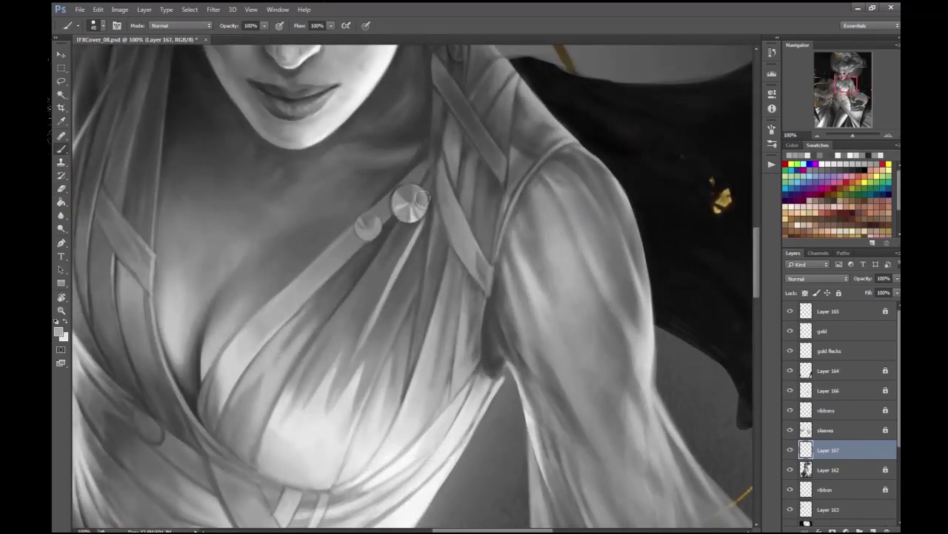
drag(348, 330, 409, 227)
- Add broader folds fanning out below the brooch and define their creases with a brush size of 25
key(ctrl+minus)
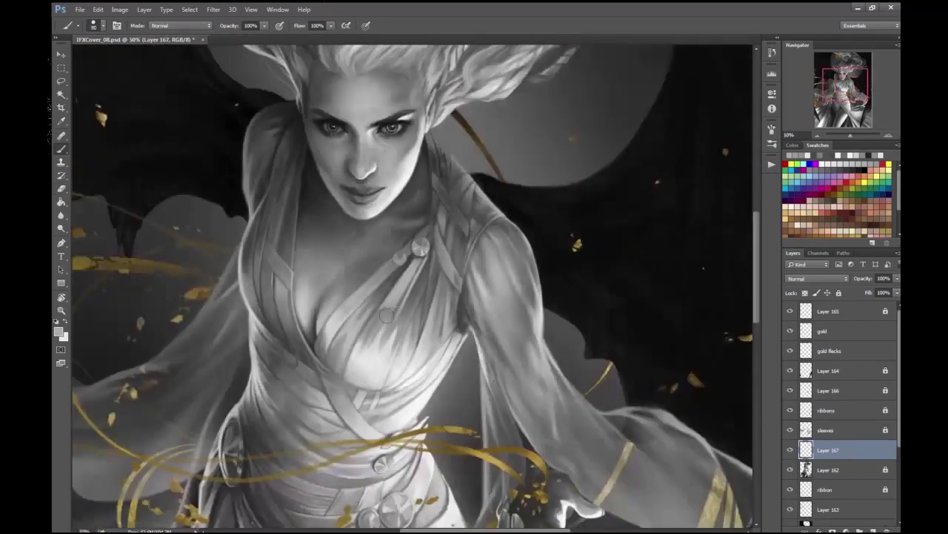
drag(411, 313, 434, 265)
drag(404, 333, 438, 255)
key(ctrl+plus)
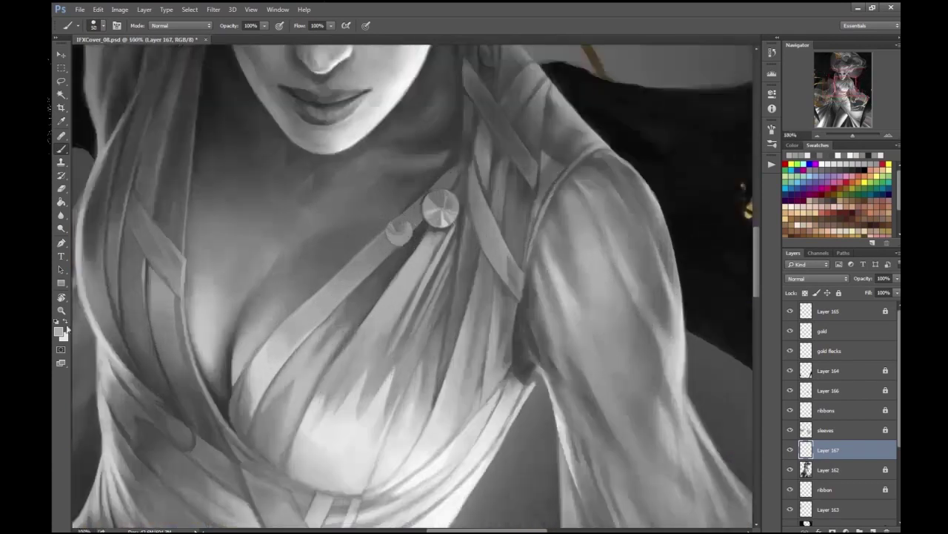
key(bracketleft)
key(bracketleft)
key(bracketleft)
key(bracketleft)
key(bracketleft)
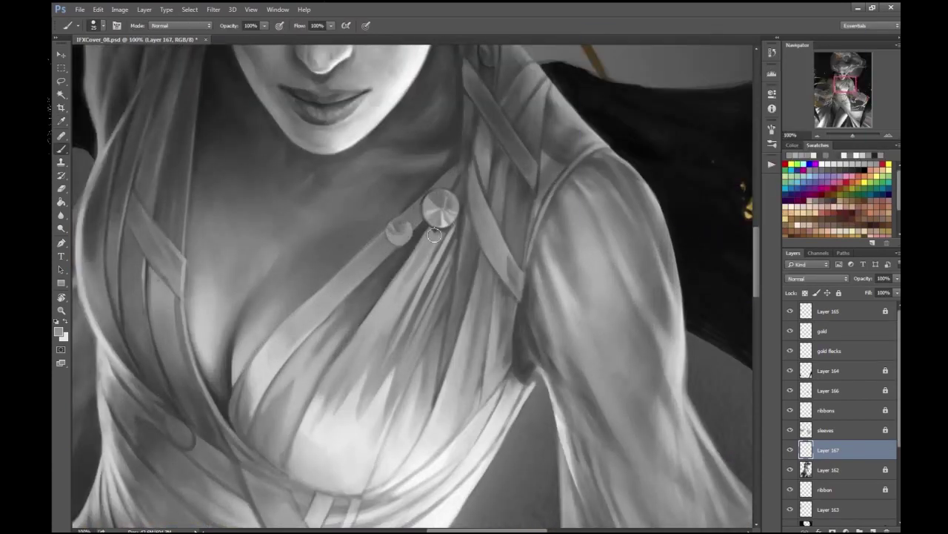
drag(407, 317, 440, 254)
drag(447, 291, 467, 215)
- Flip the canvas horizontally and soften the new folds beneath the brooch with the Eraser
key(ctrl+minus)
key(ctrl+minus)
key(ctrl+plus)
key(ctrl+plus)
key(ctrl+plus)
key(ctrl+plus)
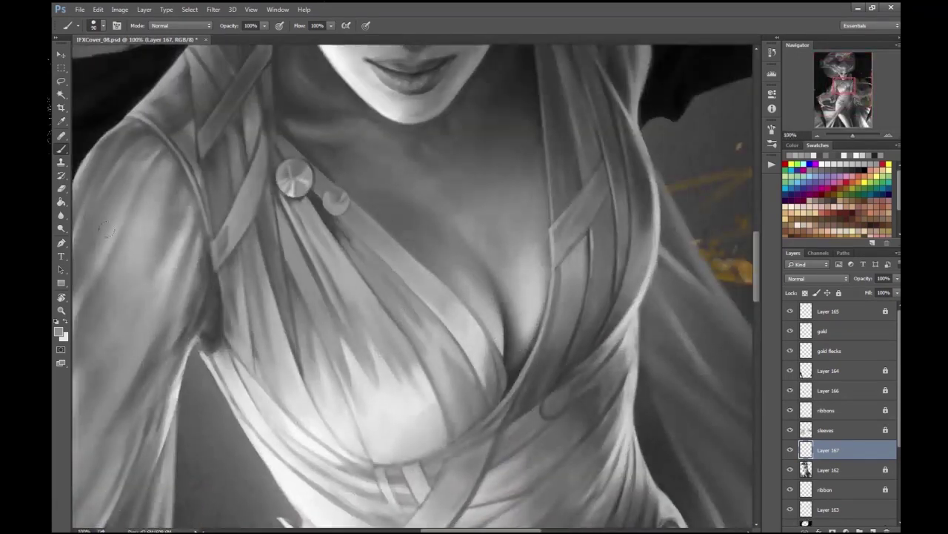
key(e)
drag(330, 255, 300, 204)
key(ctrl+minus)
key(ctrl+minus)
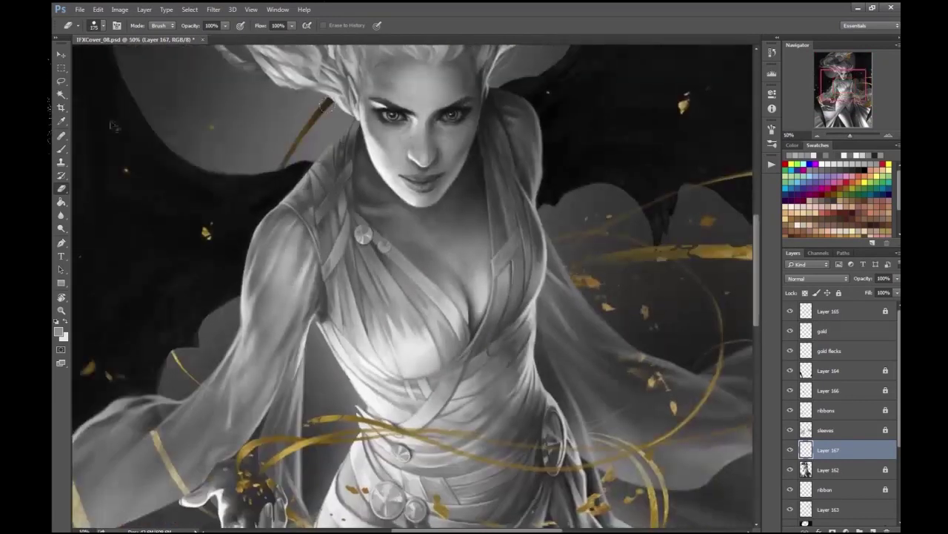
- Sample a grey from the fabric and paint short folds along the lower edge of the lit bust
key(ctrl+plus)
key(ctrl+plus)
key(b)
key(F12)
key(Escape)
alt+click(289, 403)
key(F12)
key(Escape)
mouse_move(289, 381)
mouse_down()
mouse_move(314, 397)
mouse_move(371, 378)
mouse_up()
key(ctrl+minus)
drag(396, 301, 399, 311)
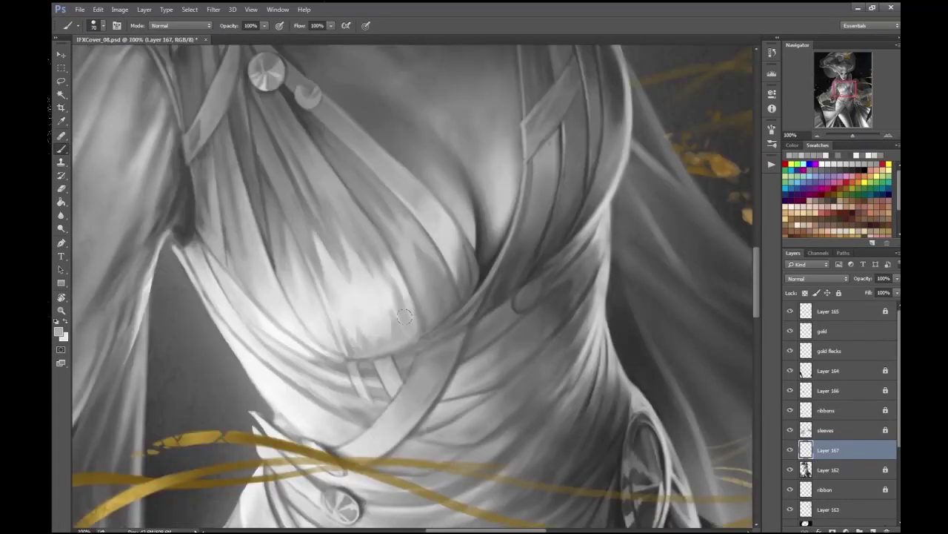
- Paint lighter grey fold strokes across the bust fabric and blend them with a large Eraser, checking the whole figure
scroll(423, 153, down, 4)
scroll(334, 265, up, 5)
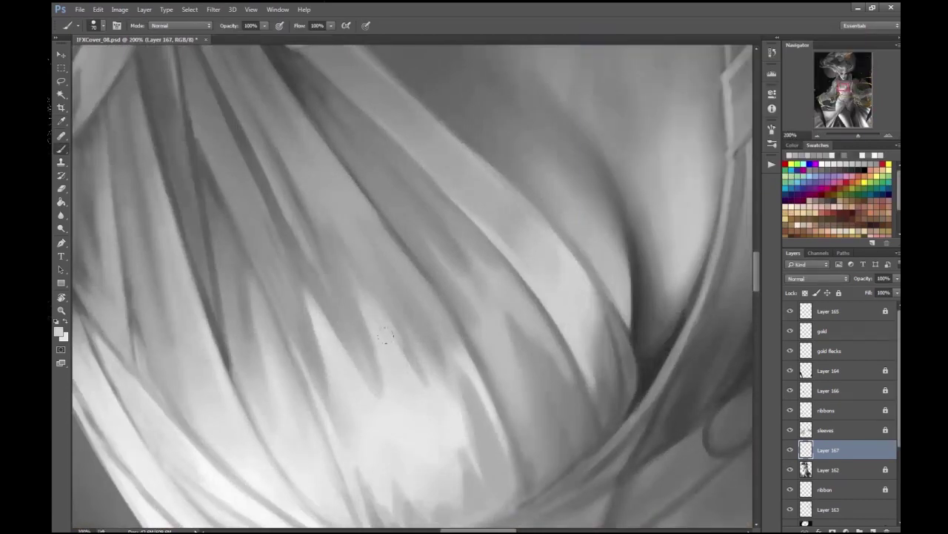
scroll(390, 257, down, 1)
mouse_move(406, 286)
mouse_down()
mouse_move(343, 286)
mouse_move(307, 252)
mouse_up()
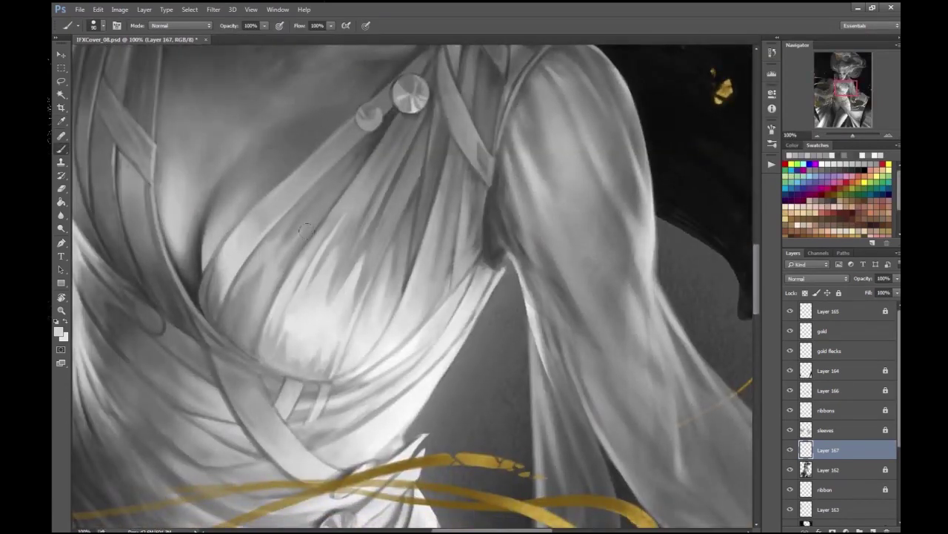
scroll(285, 272, down, 2)
scroll(363, 261, up, 1)
key(e)
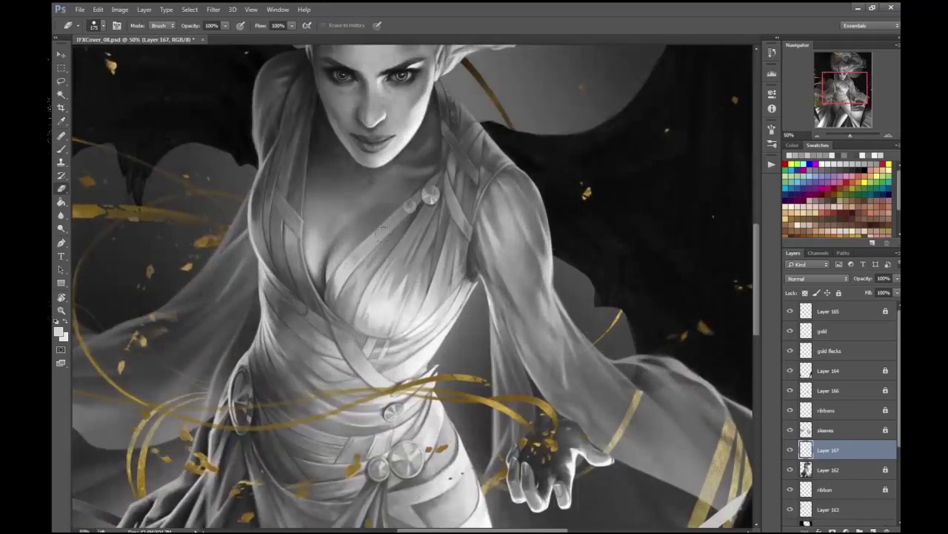
key(ctrl+minus)
key(ctrl+minus)
key(ctrl+minus)
key(ctrl+plus)
key(ctrl+plus)
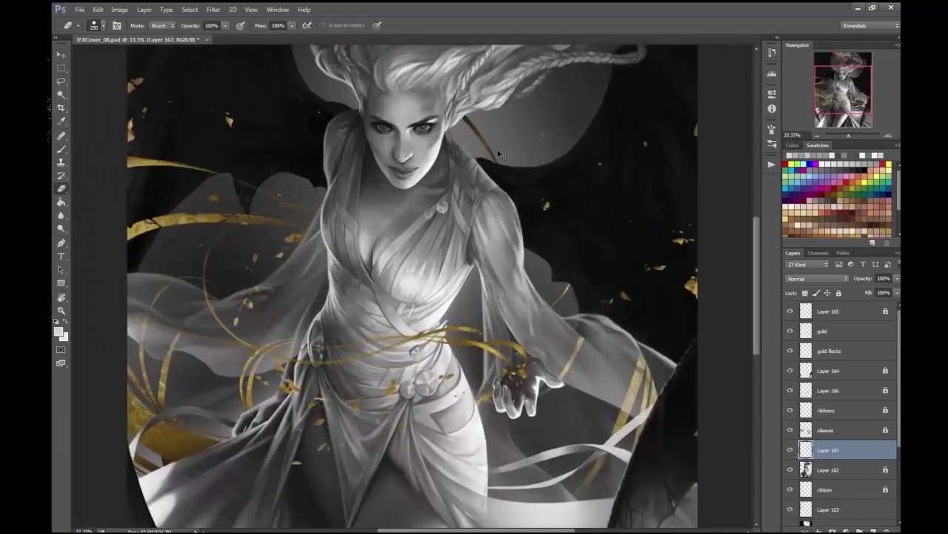
- Paint a soft light highlight along the diagonal strap below the brooches and trim it with the Eraser
key(ctrl+plus)
key(ctrl+plus)
key(ctrl+plus)
key(b)
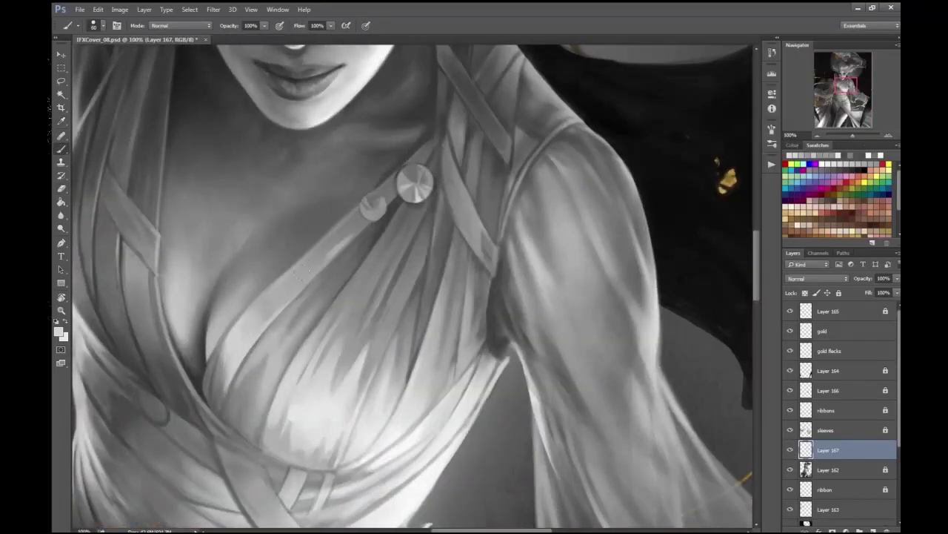
key(ctrl+minus)
key(ctrl+plus)
click(62, 188)
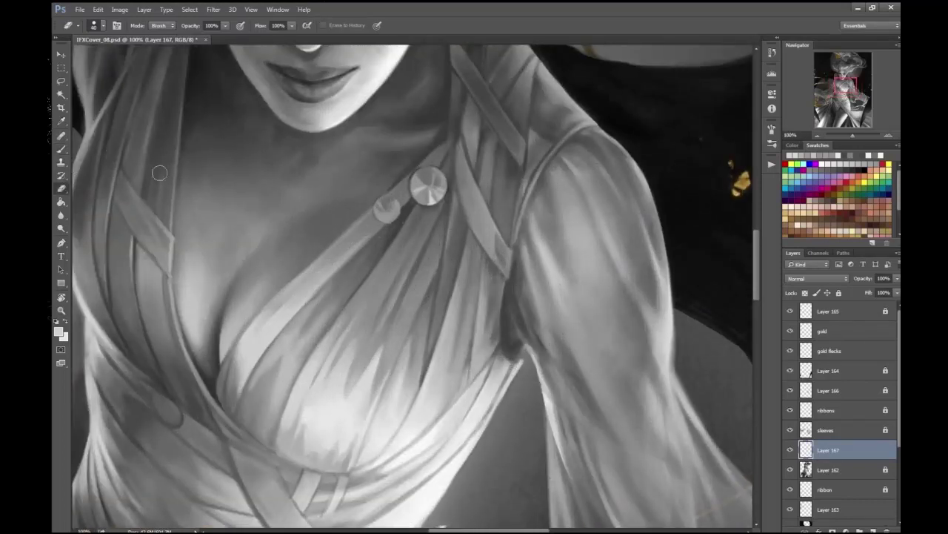
- Brighten the lower curve of the diagonal strap with near-white strokes and check the full painting
key(b)
scroll(292, 319, up, 1)
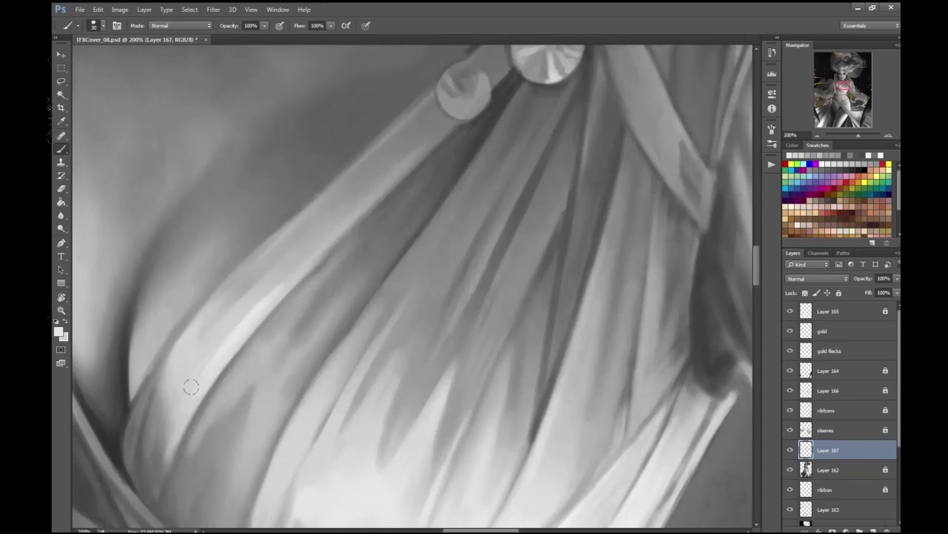
scroll(235, 327, down, 3)
scroll(324, 295, down, 3)
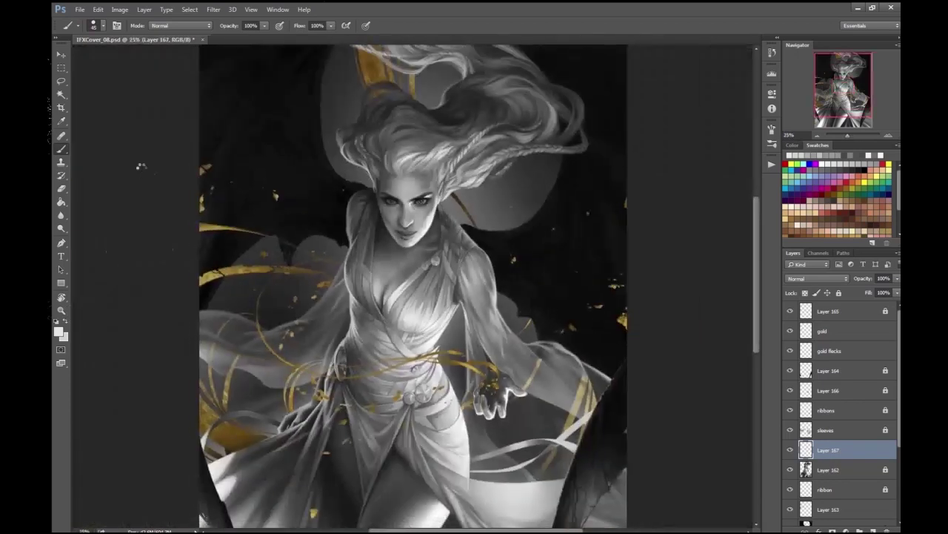
- Paint near-white highlights on the wrapped folds beneath the lit bust with a larger brush, checking the figure
scroll(343, 197, up, 2)
key(e)
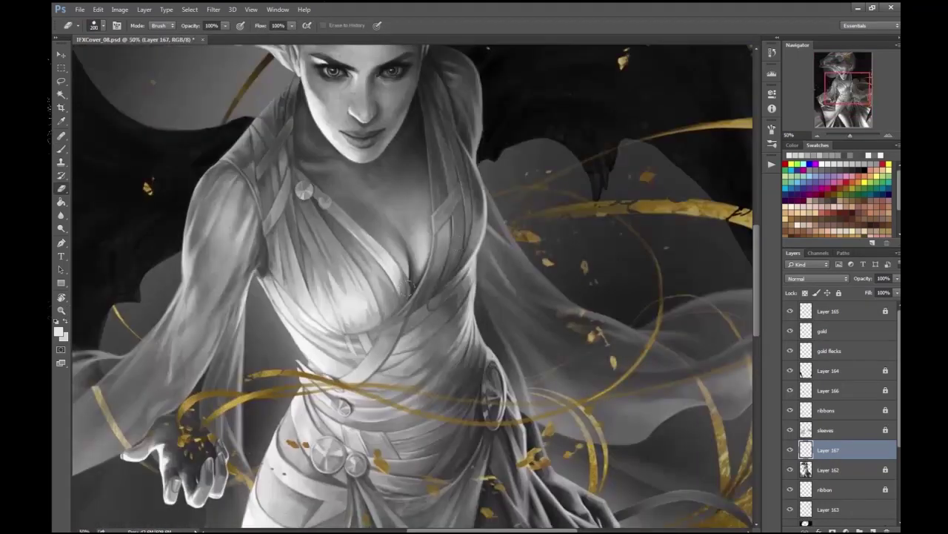
key(b)
scroll(337, 314, up, 2)
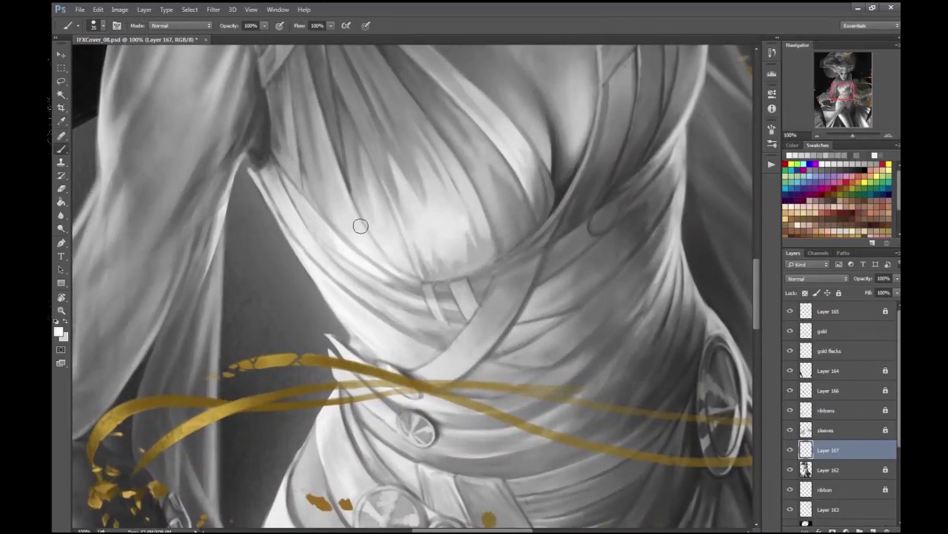
key(bracketright)
key(bracketright)
drag(351, 244, 367, 327)
drag(328, 258, 363, 319)
mouse_move(349, 245)
mouse_down()
mouse_move(370, 311)
mouse_move(424, 357)
mouse_up()
key(e)
key(ctrl+minus)
key(ctrl+minus)
key(ctrl+minus)
key(ctrl+plus)
key(ctrl+plus)
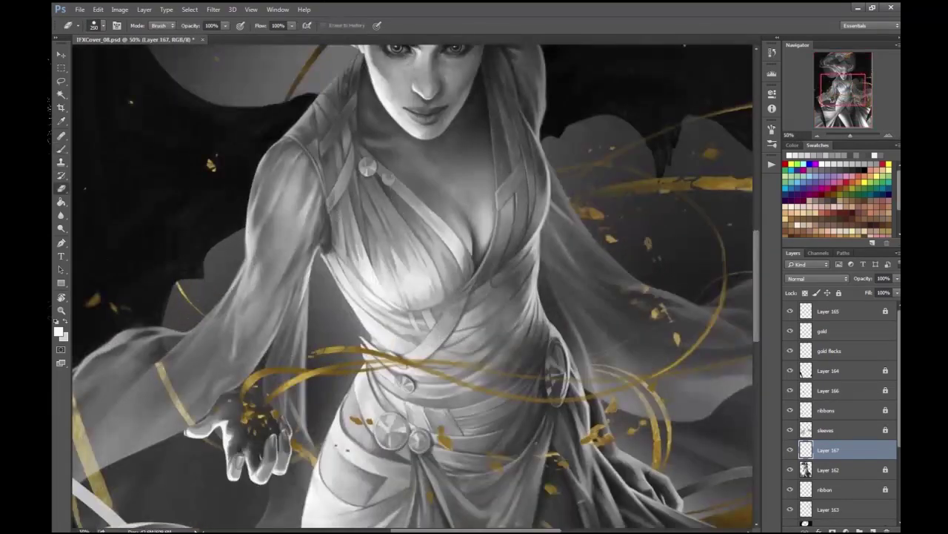
- Paint fine light grey fold strokes along the lower outer edge of the bust fabric
key(ctrl+plus)
key(ctrl+plus)
key(b)
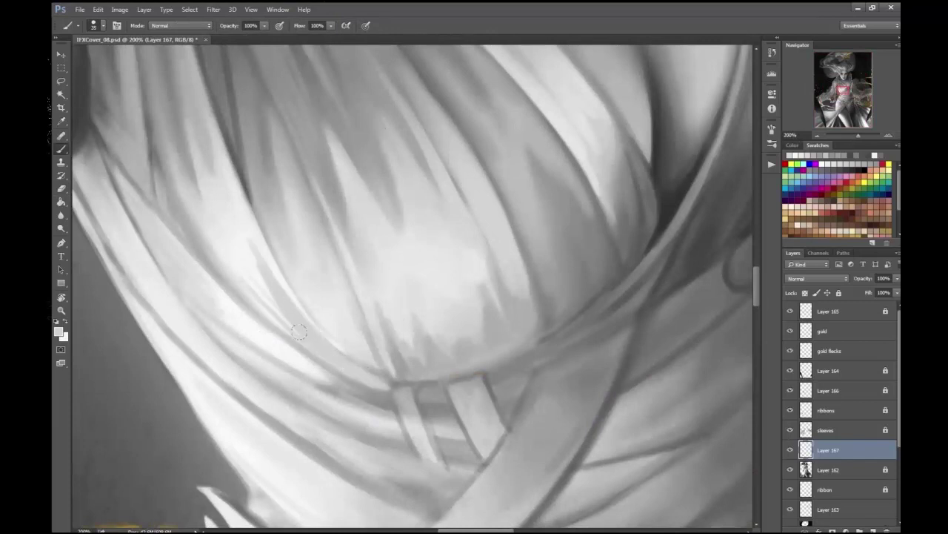
key(ctrl+minus)
key(ctrl+minus)
key(ctrl+minus)
key(ctrl+minus)
key(ctrl+plus)
key(ctrl+plus)
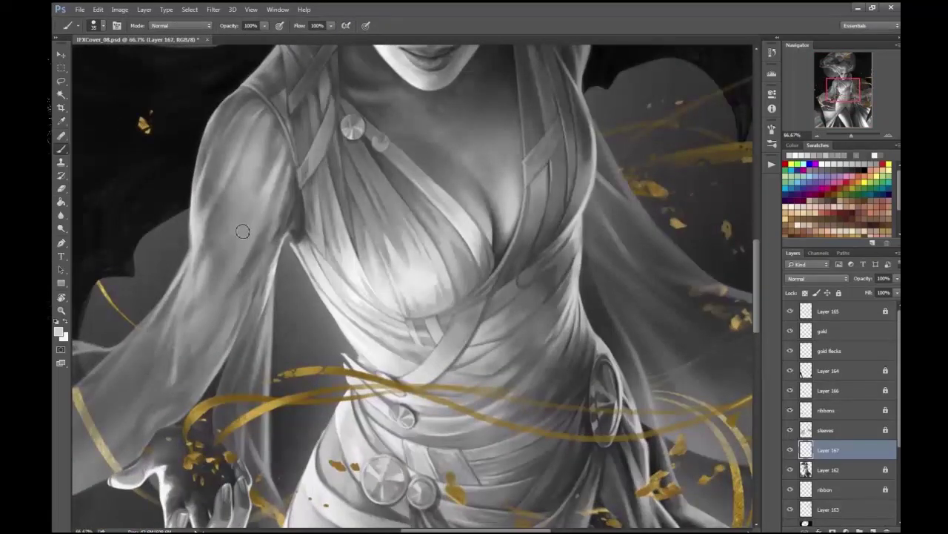
- Paint short mid-grey folds at the bust's lower edge on the mirrored canvas and check the full figure
key(ctrl+minus)
key(ctrl+minus)
key(ctrl+plus)
key(ctrl+plus)
key(ctrl+plus)
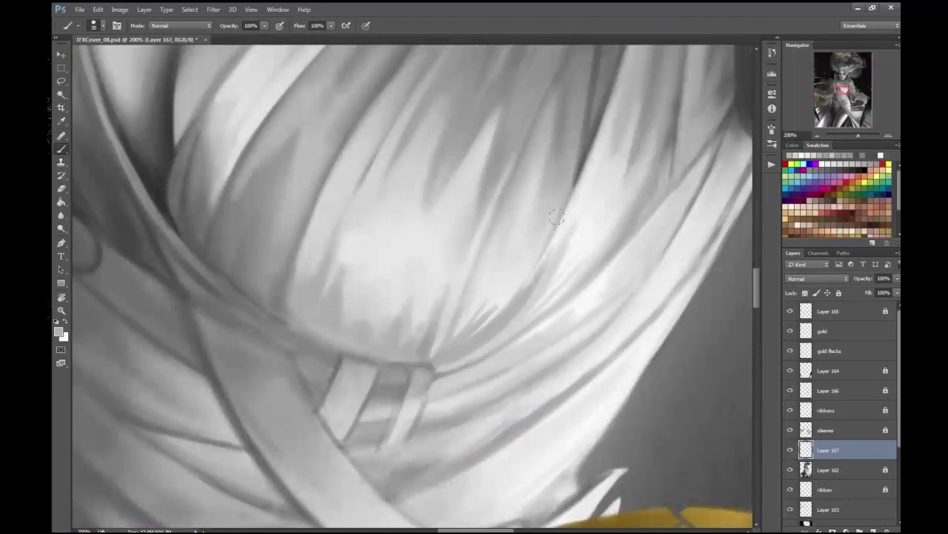
key(ctrl+minus)
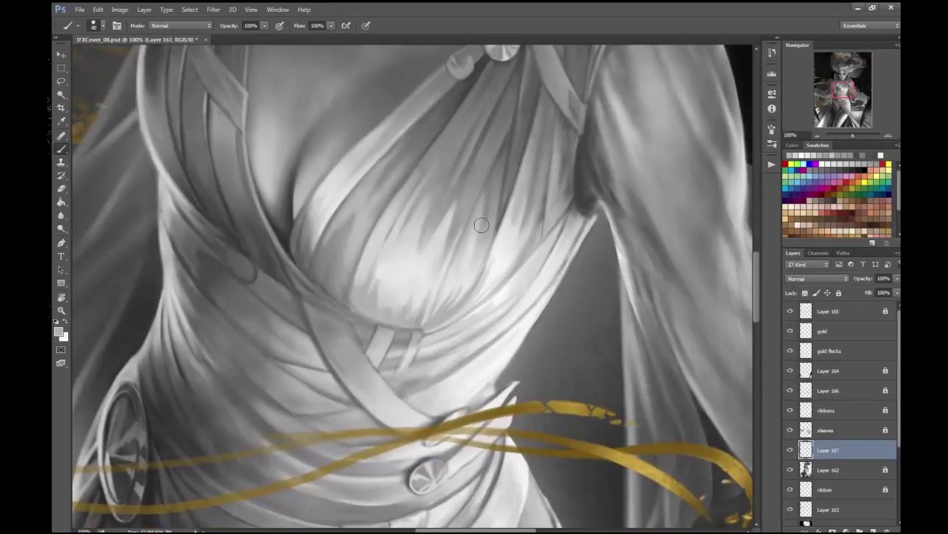
key(ctrl+minus)
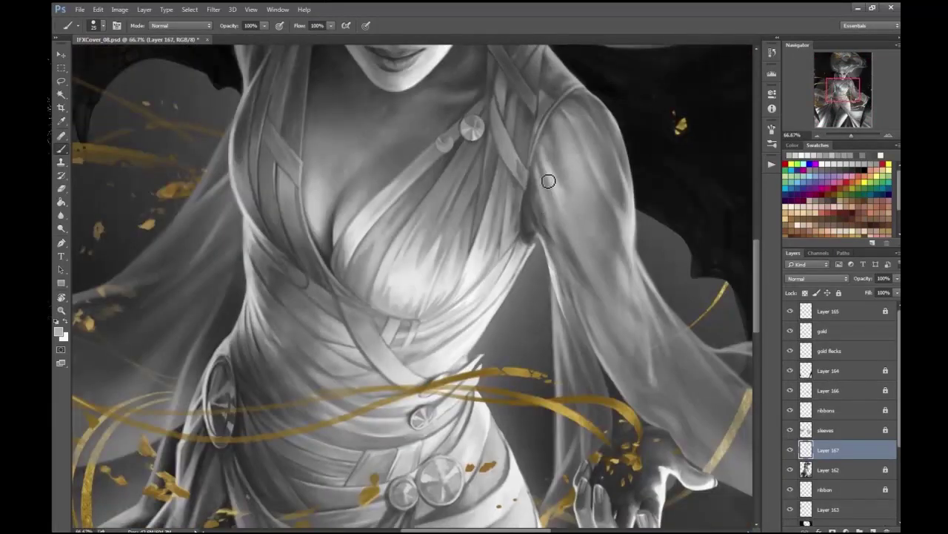
key(ctrl+plus)
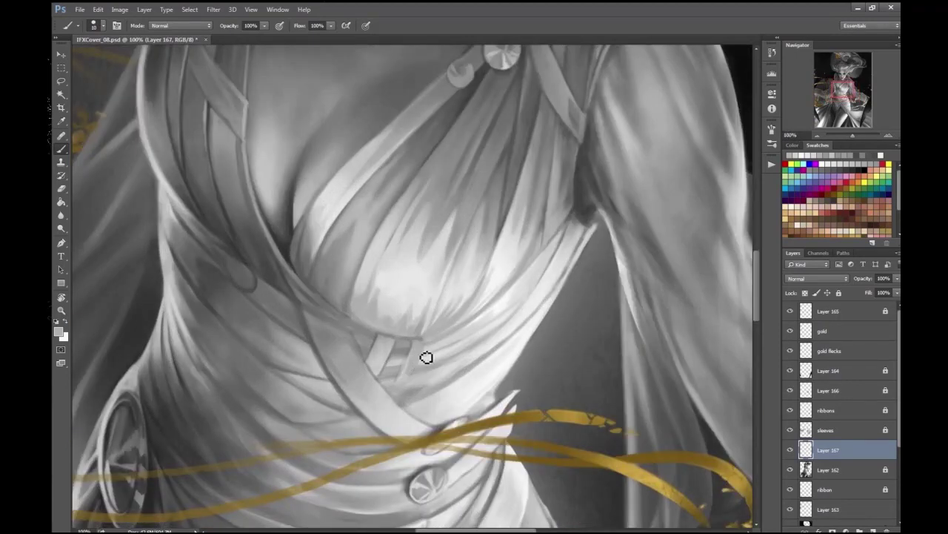
key(ctrl+minus)
key(ctrl+minus)
key(ctrl+minus)
key(ctrl+minus)
key(ctrl+plus)
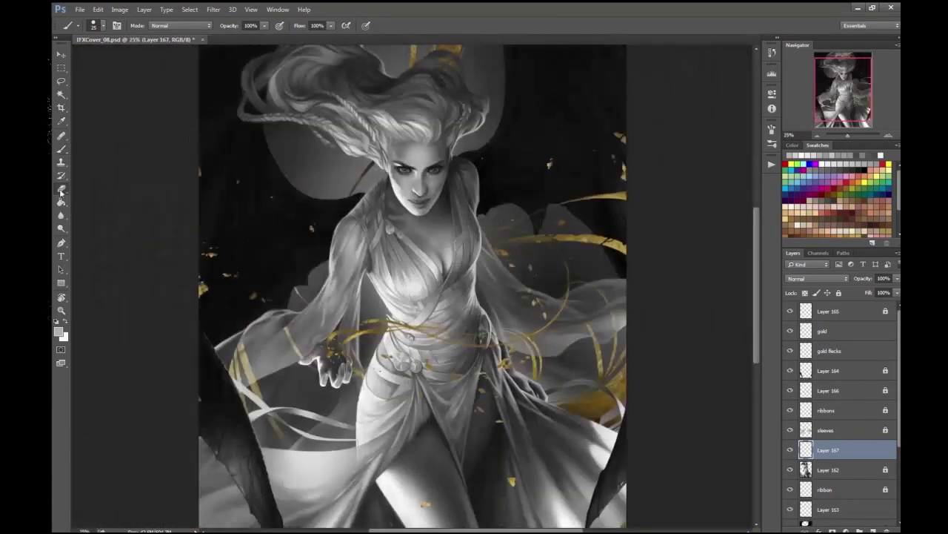
- Pick a small brush preset for fine work on the bust fabric folds
key(e)
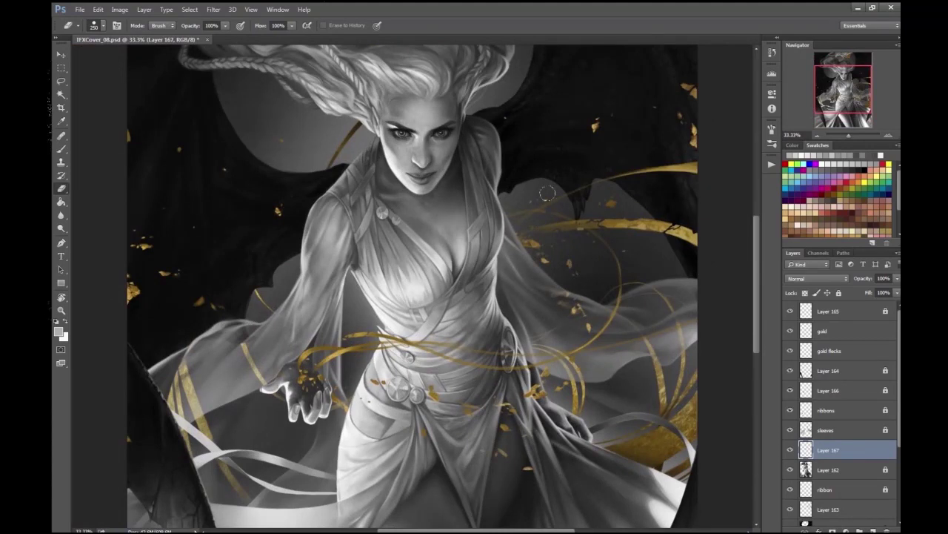
key(b)
key(ctrl+plus)
scroll(440, 296, up, 3)
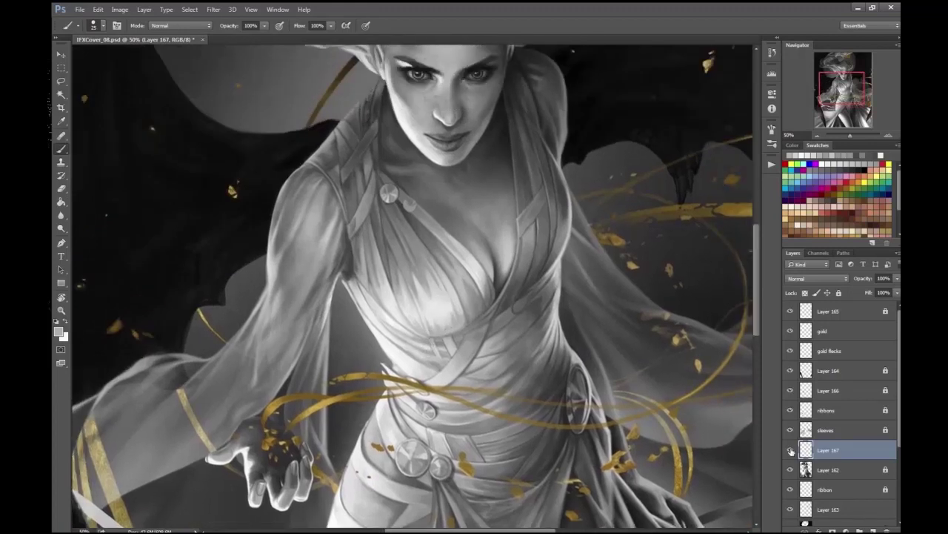
key(ctrl+plus)
key(bracketleft)
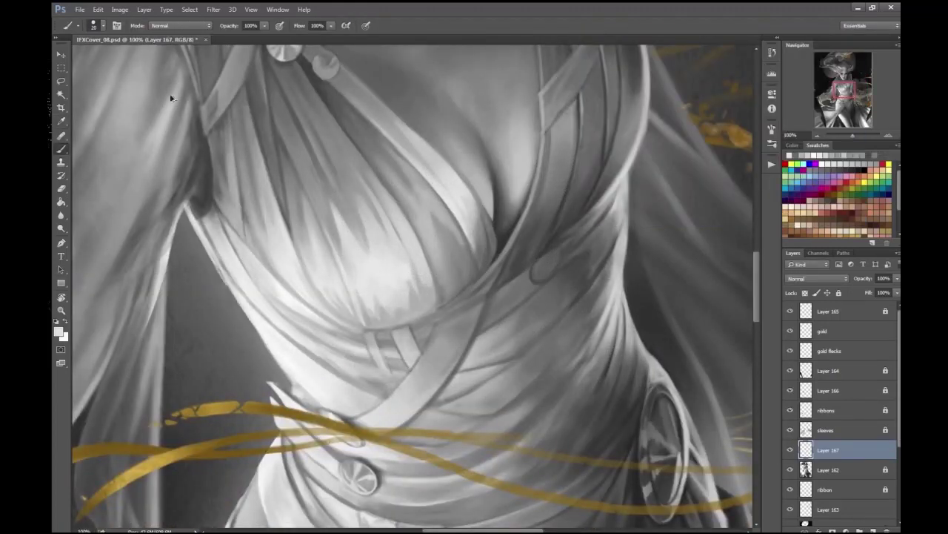
right_click(205, 200)
click(260, 350)
key(Escape)
scroll(212, 244, down, 3)
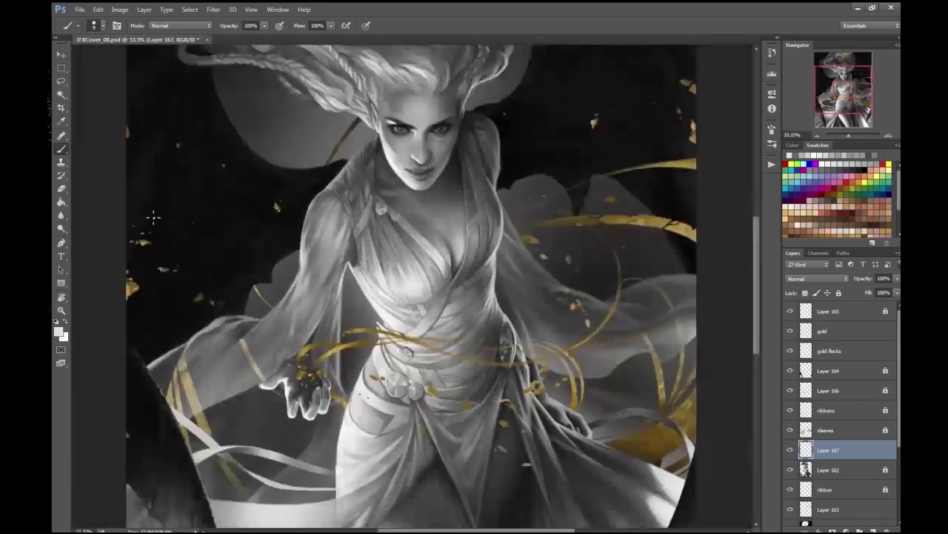
- Define the seam beneath the bust with thin dark strokes and check the full painting
scroll(307, 250, up, 2)
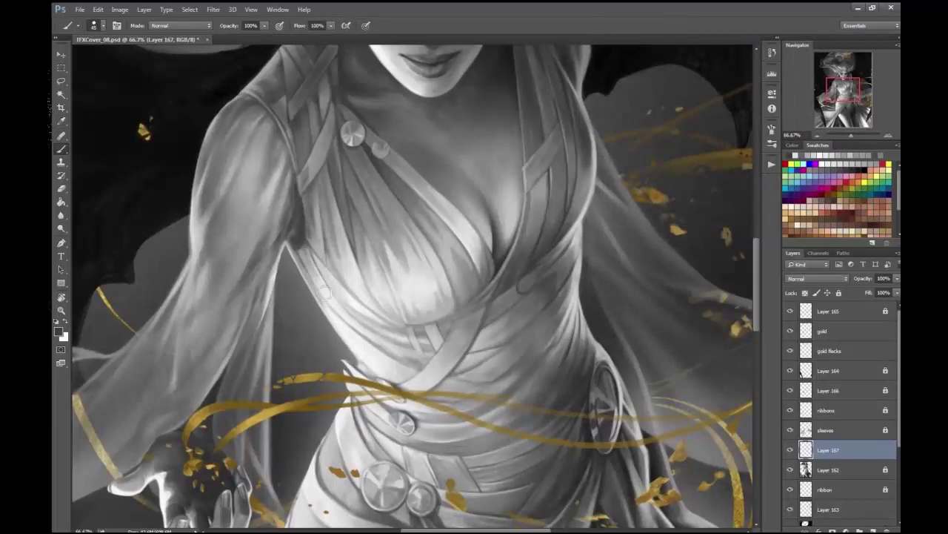
scroll(326, 296, down, 3)
scroll(280, 242, up, 4)
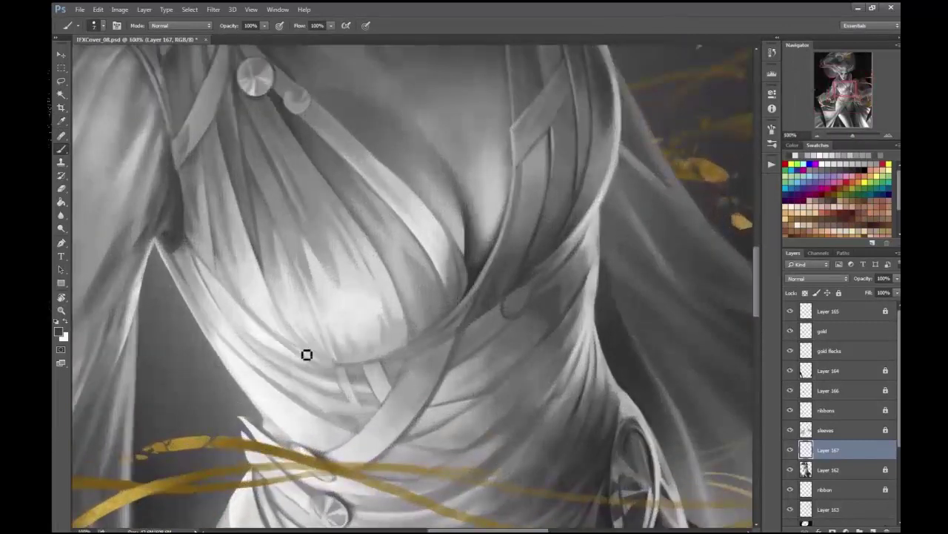
scroll(319, 312, up, 2)
click(60, 330)
key(Escape)
click(63, 324)
mouse_move(275, 415)
mouse_down()
mouse_move(277, 390)
mouse_move(288, 423)
mouse_move(284, 392)
mouse_move(289, 416)
mouse_move(332, 427)
mouse_up()
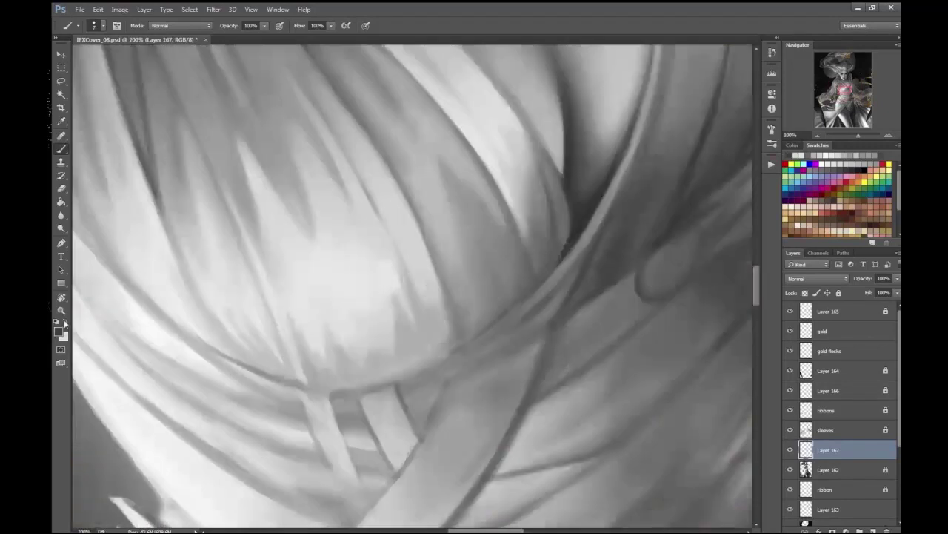
key(ctrl+minus)
key(ctrl+minus)
key(ctrl+minus)
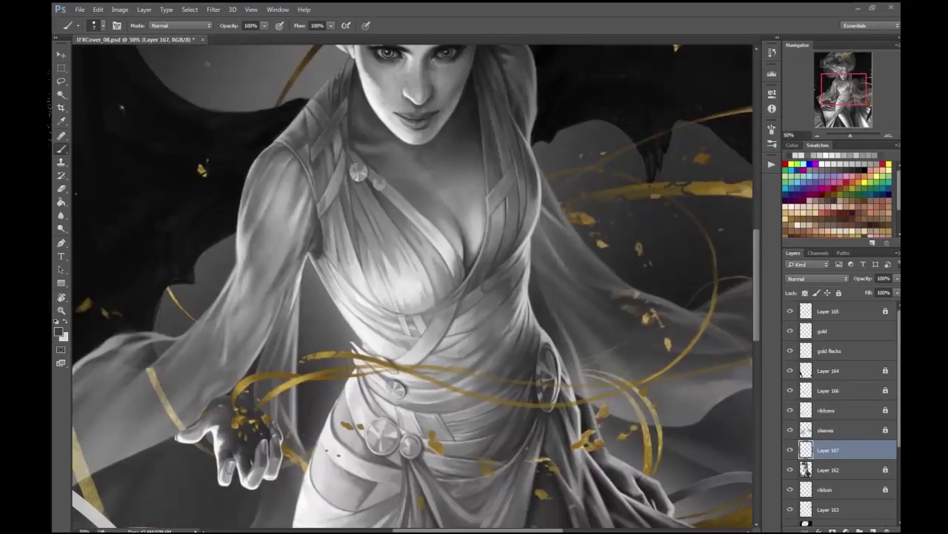
key(ctrl+minus)
key(ctrl+minus)
key(ctrl+minus)
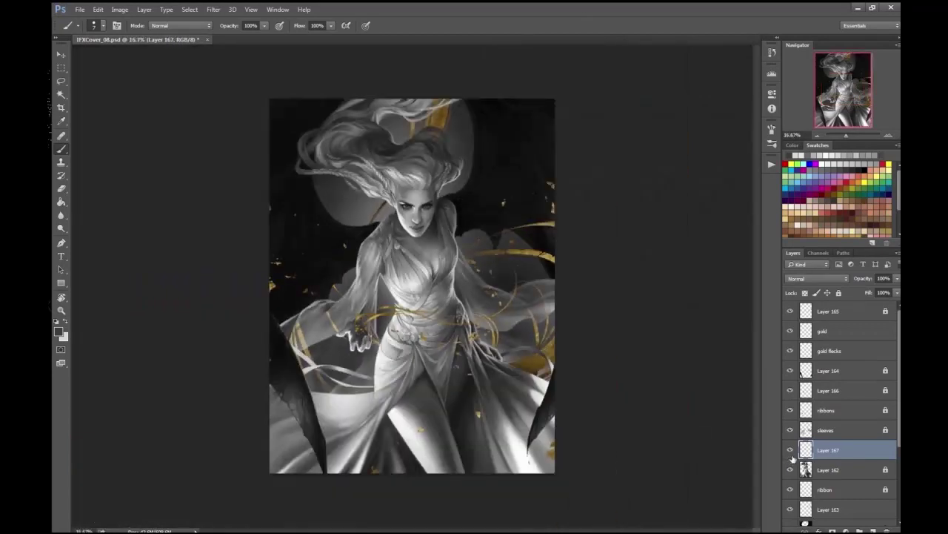
- Add a new layer above the fold details and paint soft near-white strokes across the bust fabric
key(ctrl+plus)
key(ctrl+plus)
key(ctrl+plus)
key(ctrl+plus)
key(ctrl+shift+alt+n)
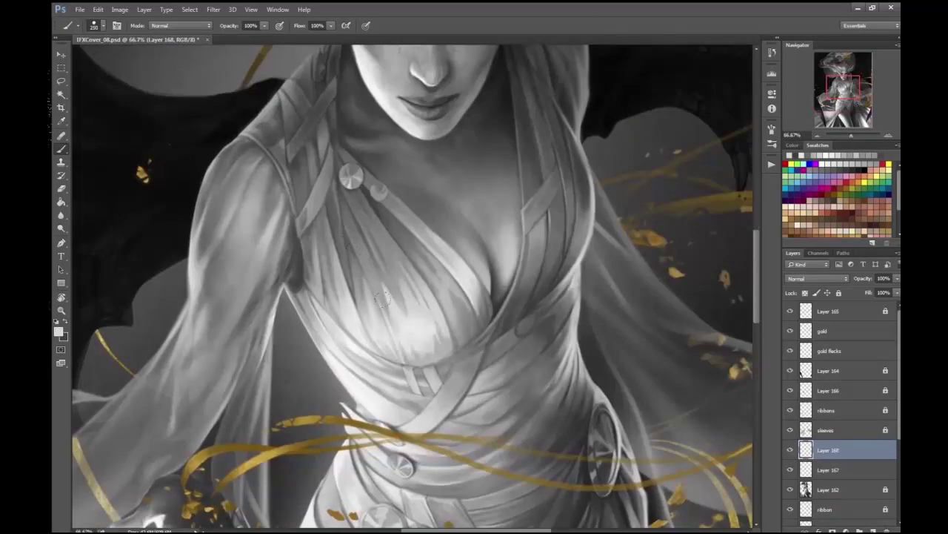
key(bracketleft)
key(bracketleft)
key(bracketleft)
key(bracketleft)
key(bracketright)
key(ctrl+minus)
key(ctrl+minus)
key(ctrl+minus)
key(ctrl+minus)
key(ctrl+plus)
key(ctrl+plus)
key(ctrl+plus)
key(ctrl+plus)
key(ctrl+plus)
drag(381, 265, 390, 334)
drag(405, 280, 462, 221)
key(ctrl+minus)
key(ctrl+minus)
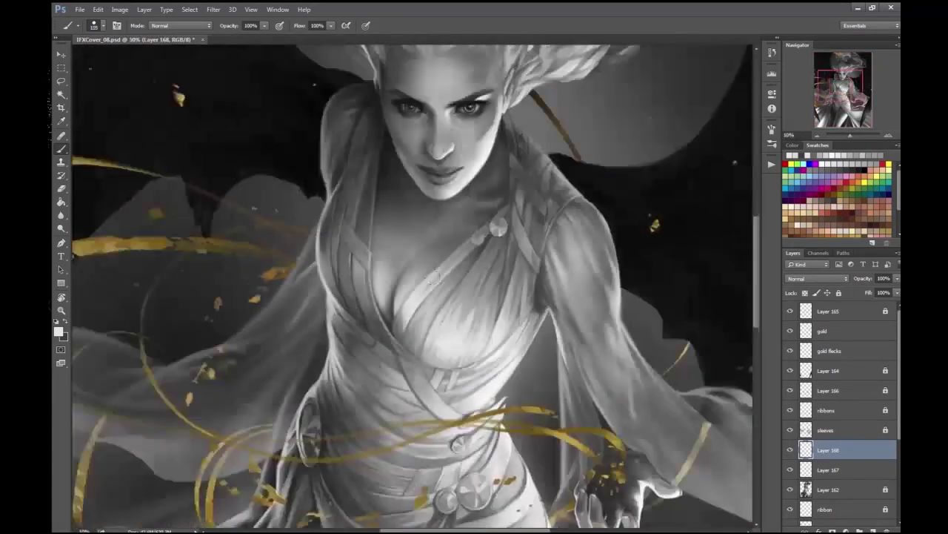
key(ctrl+minus)
key(ctrl+minus)
key(ctrl+plus)
key(ctrl+plus)
key(ctrl+minus)
- Paint broad light fold streaks on the lower skirt beside the dark wing tip, checking them on the mirrored canvas
scroll(489, 244, down, 3)
key(bracketleft)
key(bracketleft)
key(bracketleft)
key(bracketleft)
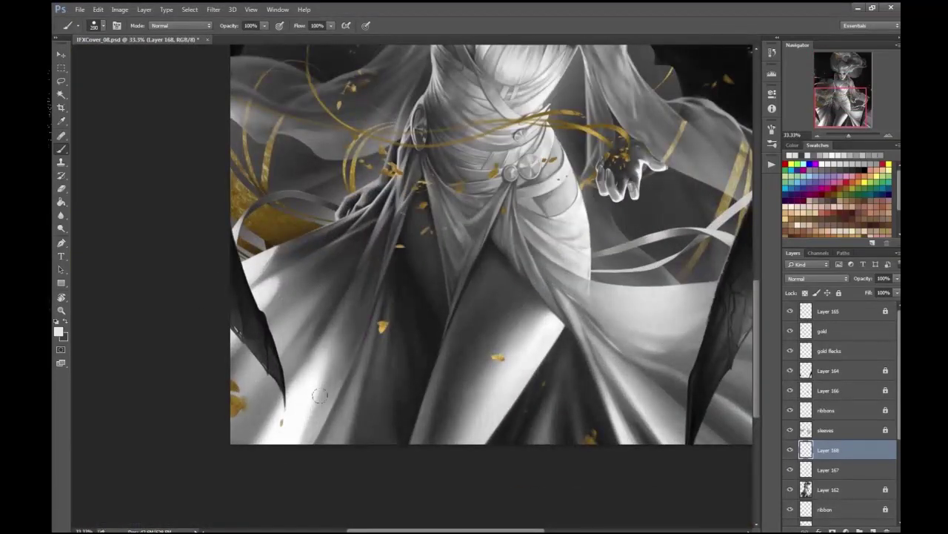
drag(318, 440, 359, 306)
mouse_move(355, 368)
mouse_down()
mouse_move(337, 448)
mouse_move(364, 380)
mouse_up()
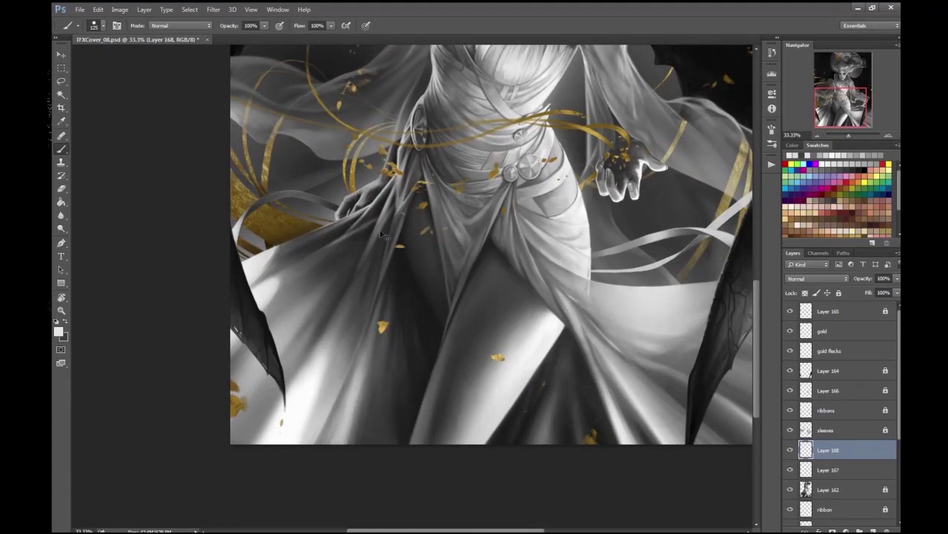
key(ctrl+minus)
key(ctrl+minus)
key(ctrl+shift+h)
key(ctrl+plus)
key(ctrl+plus)
key(ctrl+minus)
key(ctrl+minus)
key(ctrl+plus)
key(ctrl+plus)
- Paint long light folds on the trailing skirt between the other wing tip and the lit leg, varying the brush size
drag(305, 408, 356, 333)
drag(328, 421, 367, 320)
key(bracketleft)
key(bracketleft)
key(bracketleft)
key(bracketleft)
key(bracketleft)
key(bracketleft)
key(bracketleft)
mouse_move(341, 412)
mouse_down()
mouse_move(367, 323)
mouse_move(378, 330)
mouse_up()
key(bracketright)
key(bracketright)
key(bracketright)
mouse_move(371, 404)
mouse_down()
mouse_move(410, 410)
mouse_move(382, 373)
mouse_move(404, 358)
mouse_up()
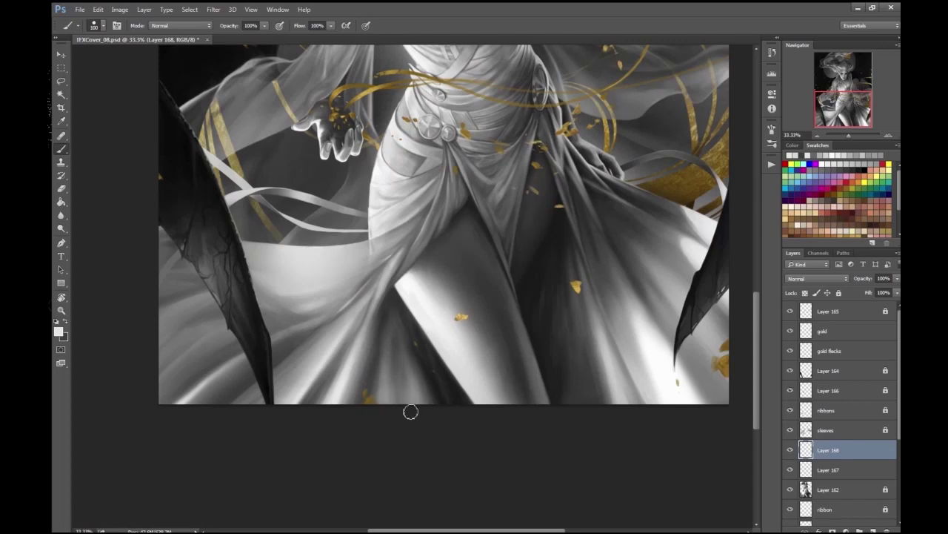
- Add light fold strokes to the dark skirt fabric beside the lit leg at the canvas's lower edge
drag(426, 404, 402, 331)
key(bracketright)
key(Return)
mouse_move(438, 404)
mouse_down()
mouse_move(424, 333)
mouse_move(468, 405)
mouse_up()
key(ctrl+minus)
key(ctrl+minus)
key(bracketleft)
key(bracketleft)
key(ctrl+plus)
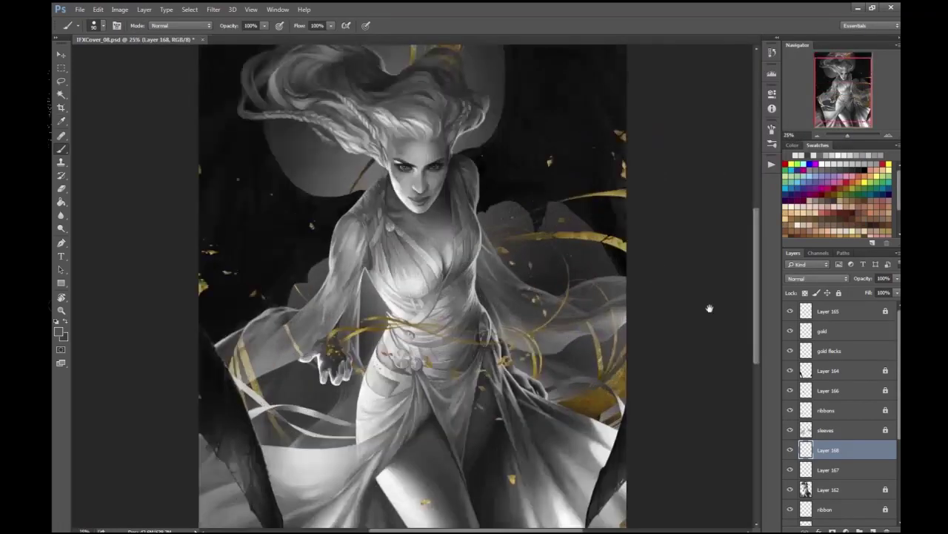
- Refine the folds of the hip fabric below the belt in grey with a much smaller brush
key(ctrl+plus)
key(ctrl+plus)
key(ctrl+plus)
key(Return)
key(bracketleft)
key(bracketleft)
key(bracketleft)
key(bracketleft)
key(bracketleft)
key(bracketleft)
key(bracketleft)
key(bracketleft)
key(ctrl+plus)
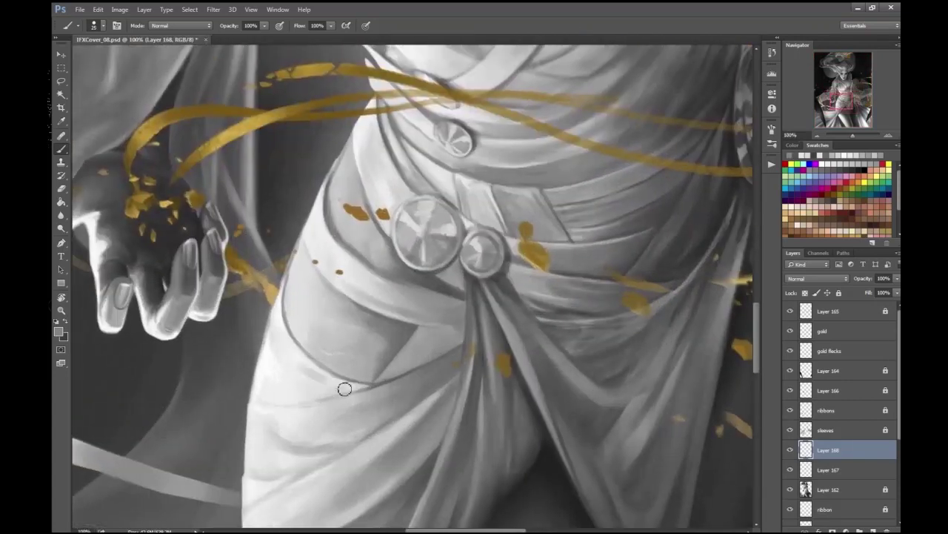
key(ctrl+minus)
key(ctrl+minus)
key(ctrl+minus)
key(ctrl+minus)
- Paint a small grey fold into the hip wrap beside the gathered cloth under the belt brooches
key(ctrl+plus)
key(ctrl+plus)
key(ctrl+plus)
key(Return)
key(ctrl+plus)
mouse_move(422, 319)
mouse_down()
mouse_move(416, 312)
mouse_move(435, 334)
mouse_up()
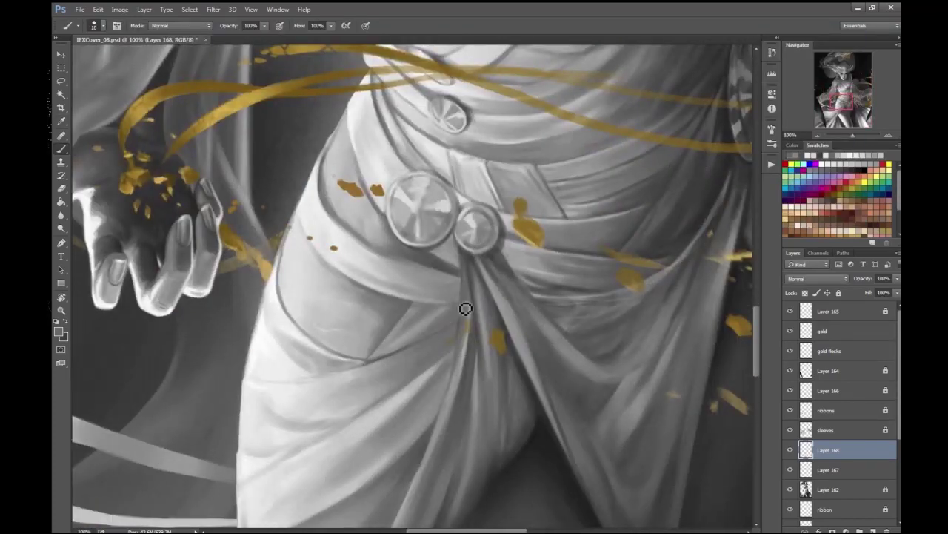
key(ctrl+minus)
key(ctrl+minus)
key(ctrl+minus)
key(ctrl+minus)
key(ctrl+minus)
key(ctrl+plus)
key(ctrl+plus)
key(ctrl+plus)
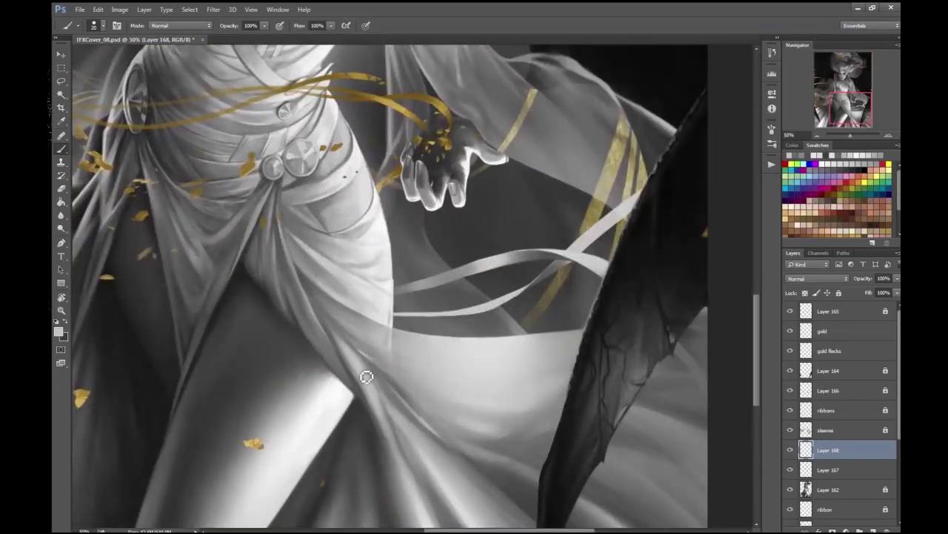
- Examine the dress folds in the full composition and close up around the waist and hip
key(ctrl+minus)
key(ctrl+minus)
key(ctrl+plus)
drag(211, 341, 248, 363)
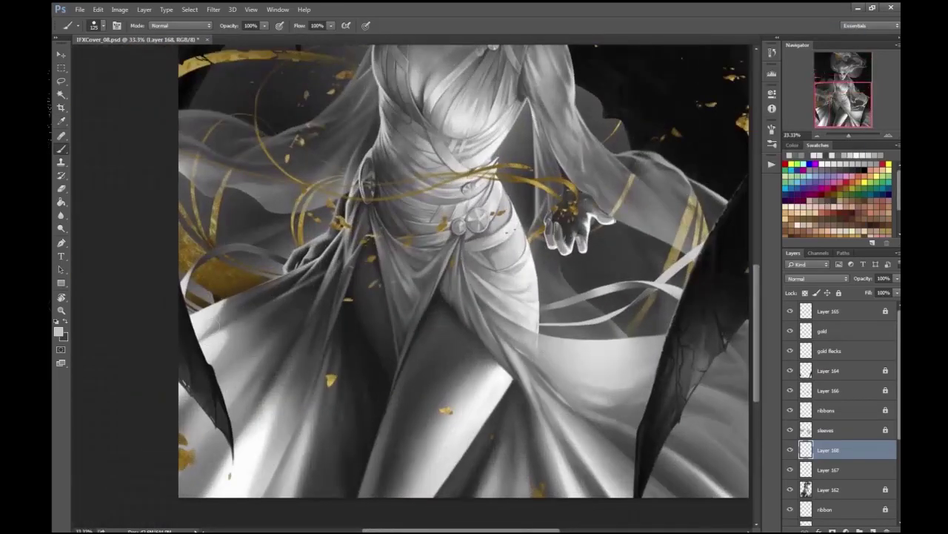
key(ctrl+minus)
key(ctrl+minus)
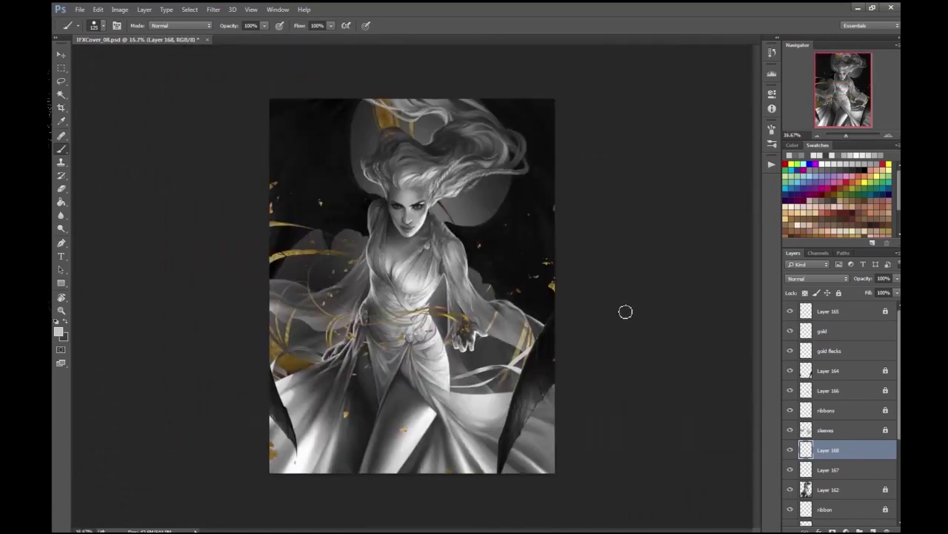
key(ctrl+plus)
key(ctrl+plus)
key(ctrl+plus)
key(ctrl+plus)
key(ctrl+plus)
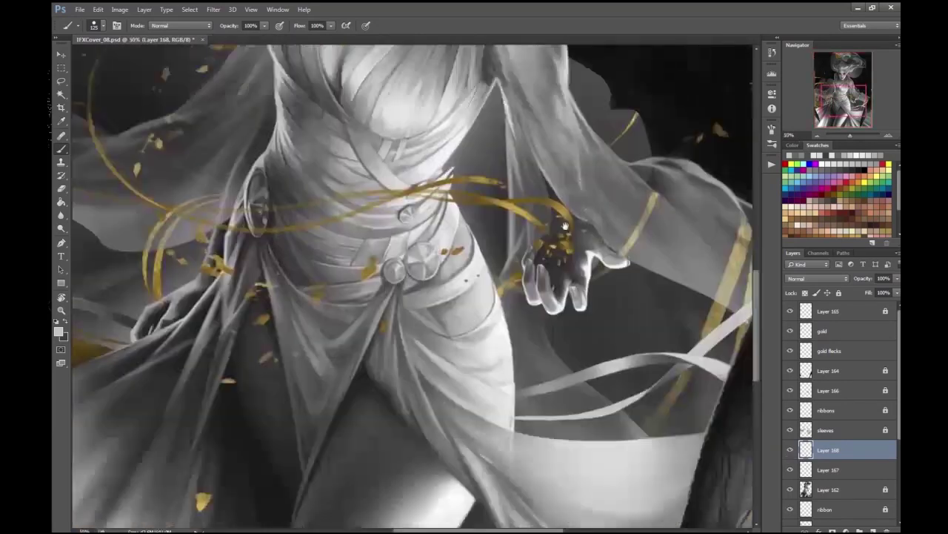
drag(419, 323, 567, 267)
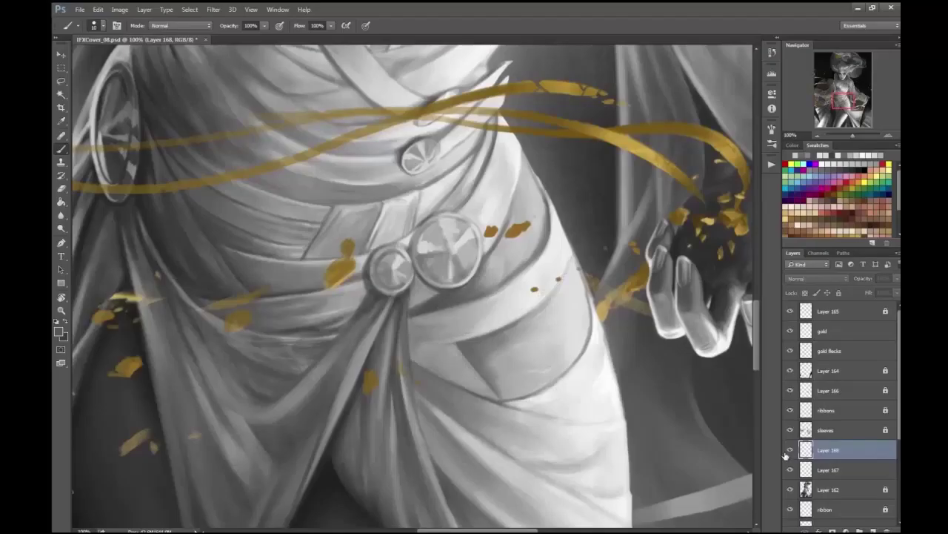
- Paint near-white strokes along the hip wrap band beside and below the larger belt brooch
key(ctrl+minus)
key(ctrl+plus)
key(ctrl+plus)
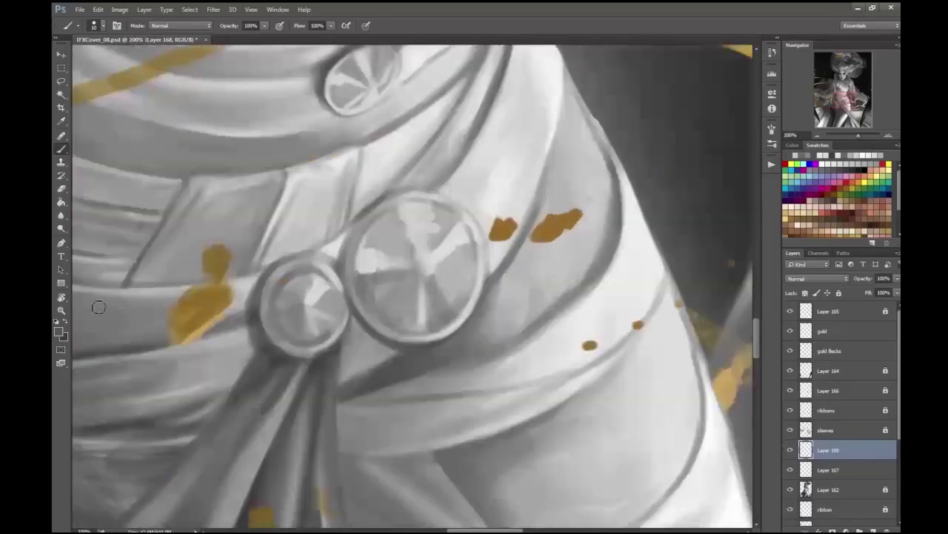
click(59, 332)
key(Return)
drag(527, 312, 504, 316)
drag(430, 378, 578, 256)
alt+click(578, 256)
mouse_move(534, 330)
mouse_down()
mouse_move(504, 348)
mouse_move(605, 231)
mouse_up()
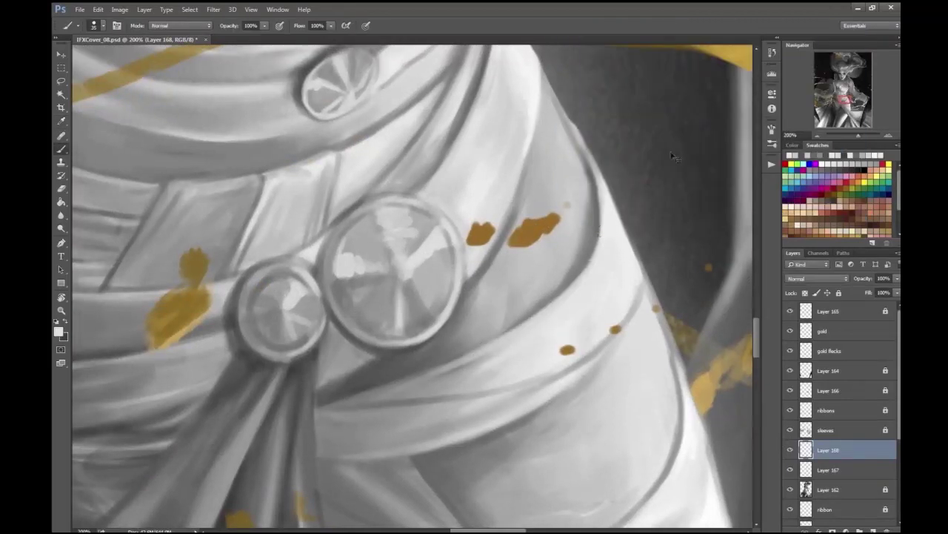
- Merge the fold layers into the figure layer and erase along the hip's outer contour beneath the gold ribbons
key(ctrl+e)
key(e)
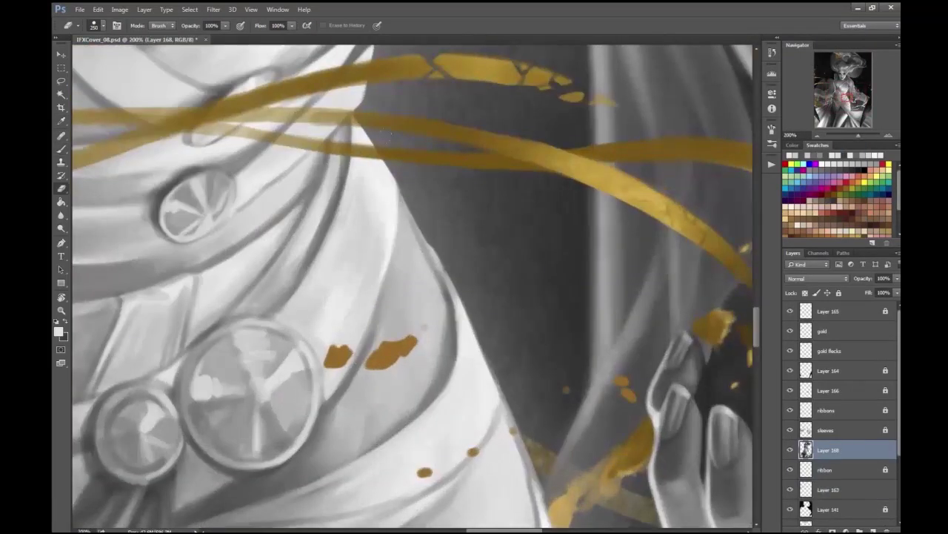
drag(419, 217, 464, 297)
mouse_move(510, 399)
mouse_down()
mouse_move(464, 278)
mouse_move(505, 381)
mouse_up()
key(ctrl+minus)
- Touch up the lit side of the hip wrap in light grey tones with a small brush
key(b)
click(58, 332)
key(Escape)
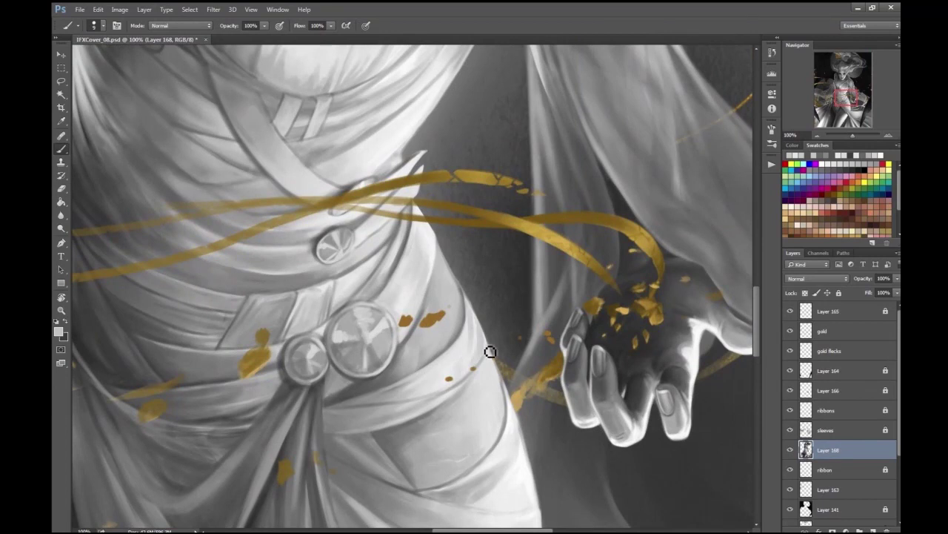
key(ctrl+minus)
key(ctrl+minus)
key(ctrl+minus)
key(ctrl+plus)
key(ctrl+plus)
key(ctrl+plus)
click(59, 331)
key(Escape)
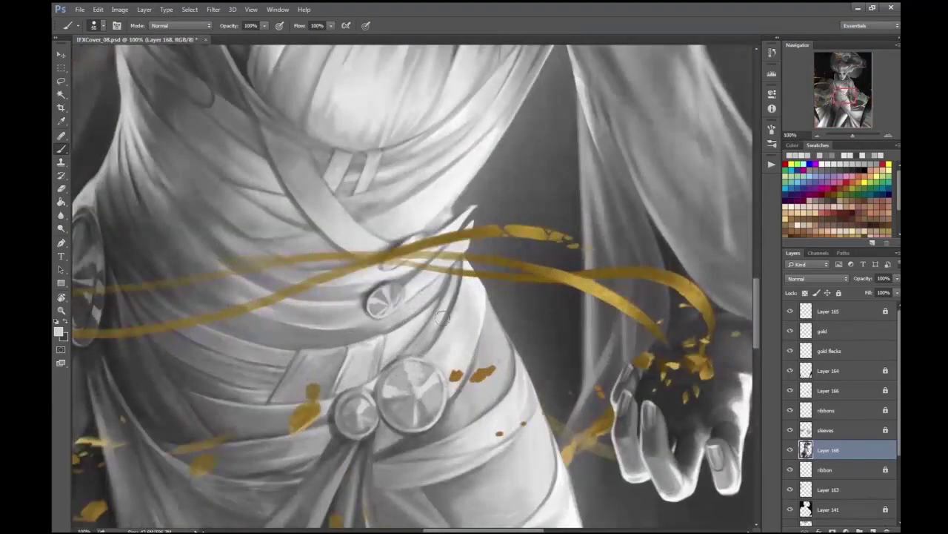
- Refine the wrap folds around the larger belt brooch in white and grey, varying the brush size
key(ctrl+minus)
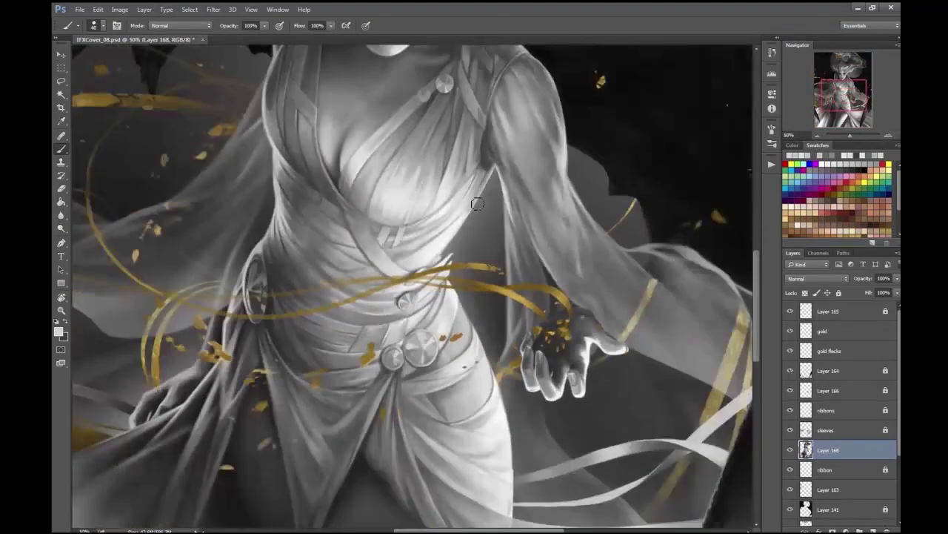
key(ctrl+plus)
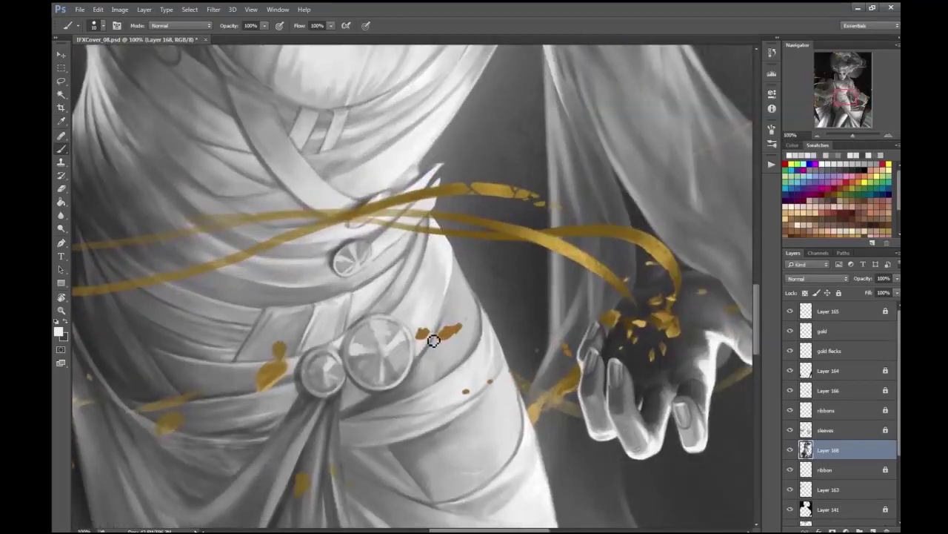
key(ctrl+minus)
key(ctrl+plus)
key(ctrl+plus)
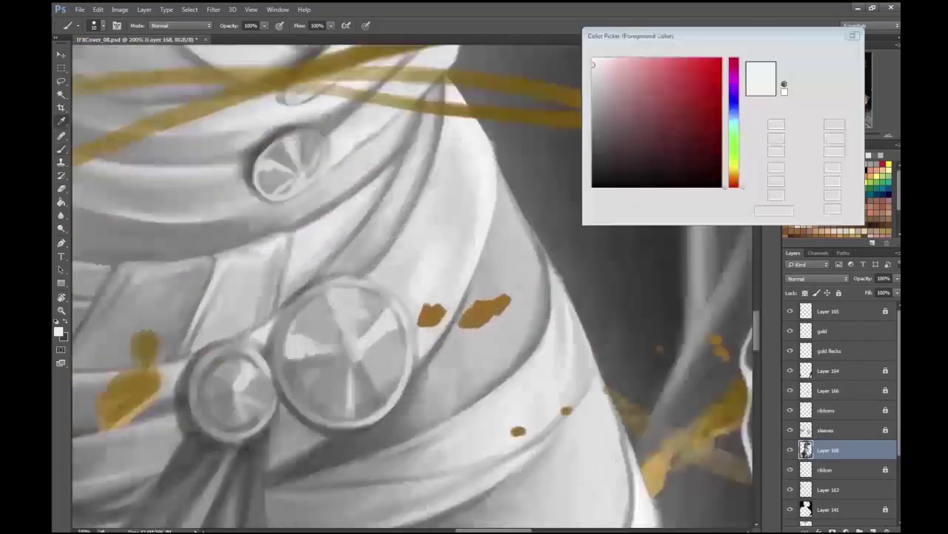
key(ctrl+minus)
key(ctrl+minus)
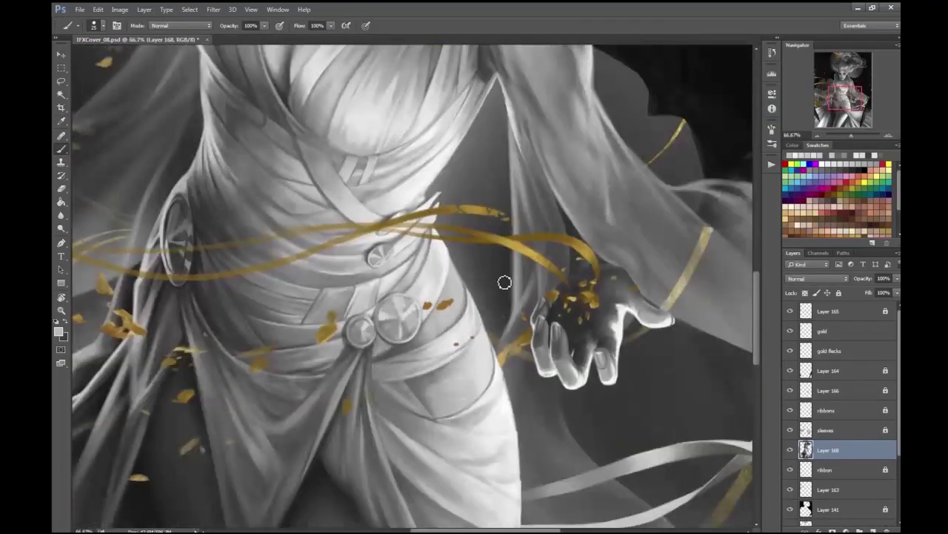
key(ctrl+plus)
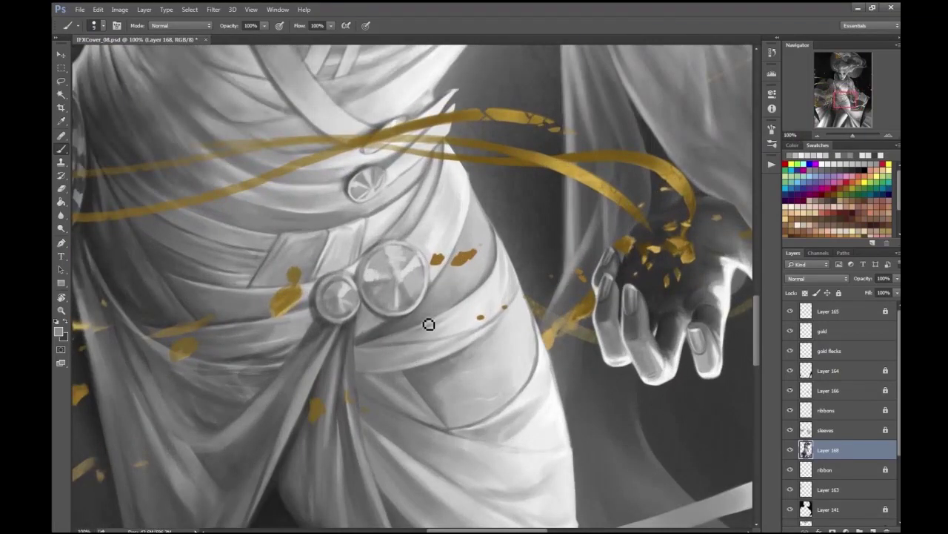
key(Return)
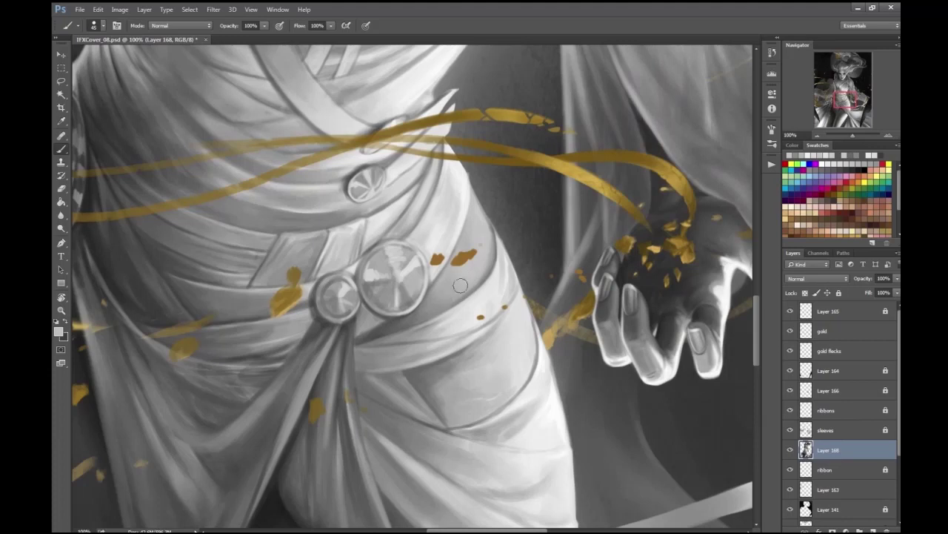
- Mirror the canvas view and paint a light grey stroke along the curved hip wrap fold below the belt
key(ctrl+minus)
key(ctrl+minus)
key(ctrl+minus)
key(ctrl+minus)
key(ctrl+plus)
key(ctrl+plus)
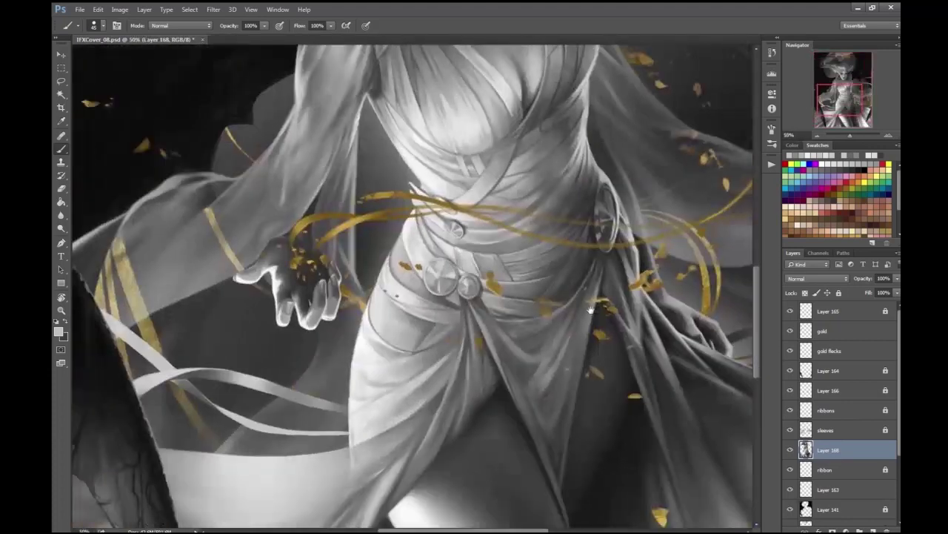
key(ctrl+plus)
key(ctrl+plus)
key(ctrl+plus)
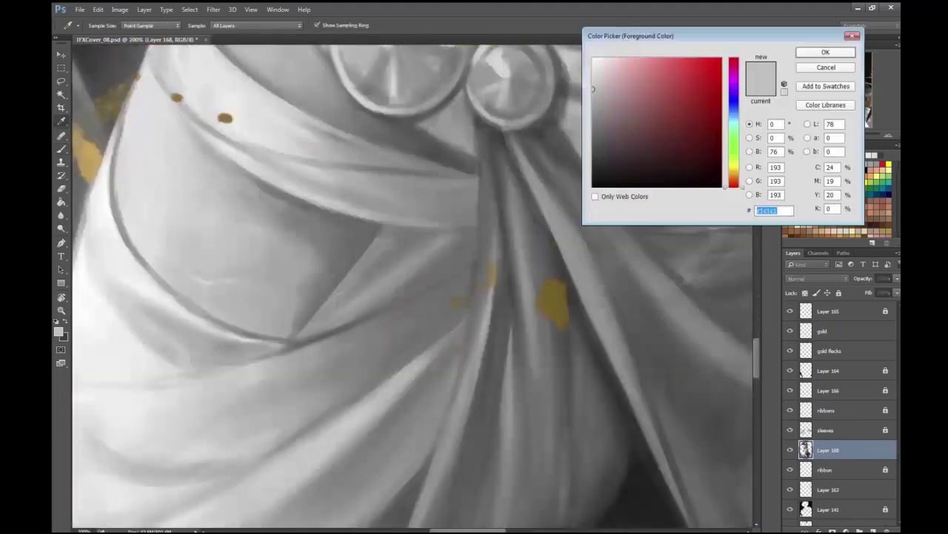
key(Return)
drag(166, 265, 297, 370)
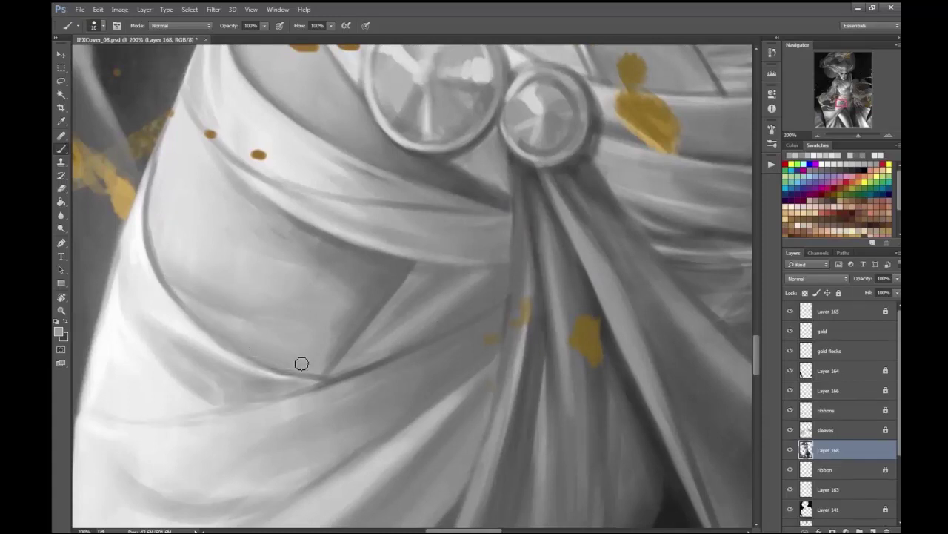
- Sharpen the lower curved edge of the hip wrap with further strokes in adjusted greys
click(59, 333)
key(Return)
mouse_move(173, 301)
mouse_down()
mouse_move(277, 375)
mouse_move(318, 370)
mouse_up()
key(Return)
drag(175, 328, 298, 383)
click(59, 332)
key(Return)
key(ctrl+minus)
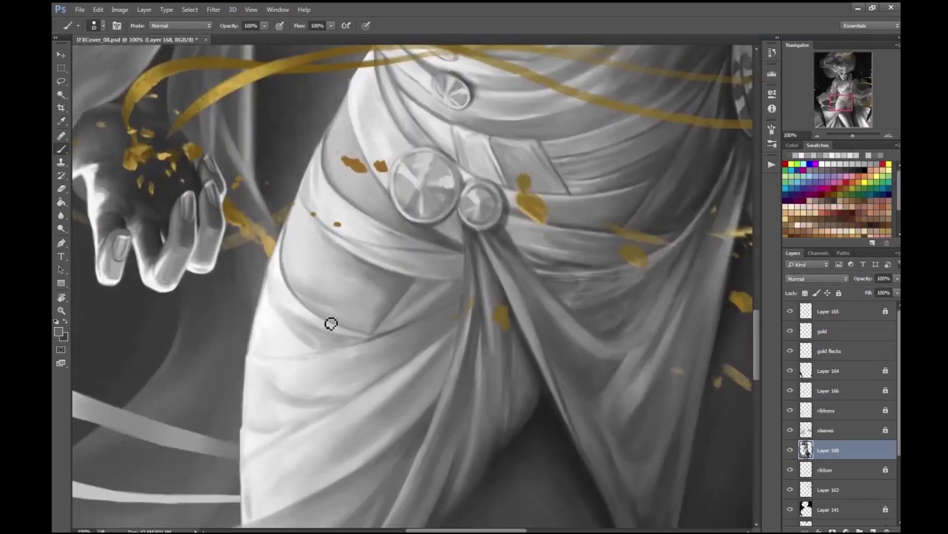
- Rename Layer 166 to "hand"
key(ctrl+minus)
key(ctrl+minus)
key(ctrl+minus)
key(ctrl+minus)
key(ctrl+minus)
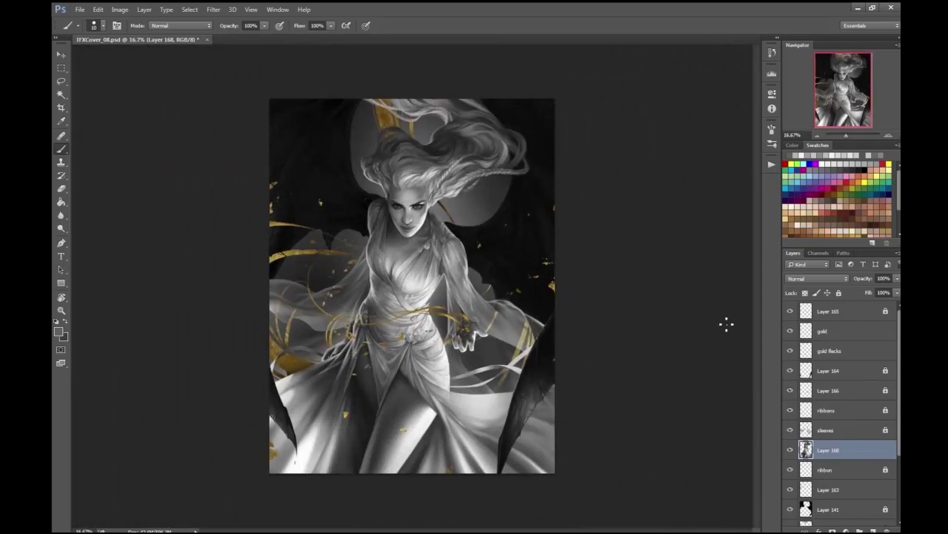
key(ctrl+plus)
key(ctrl+plus)
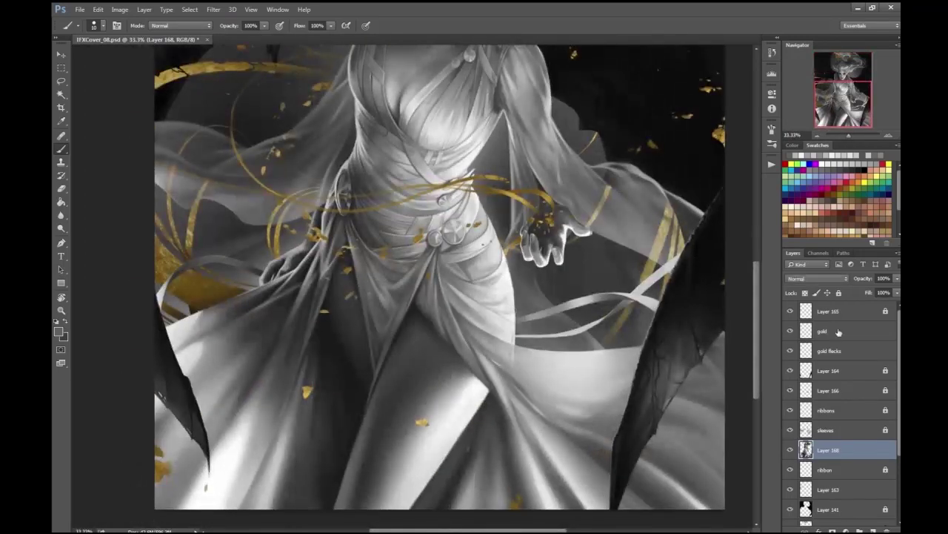
double_click(824, 391)
text(hand)
key(Return)
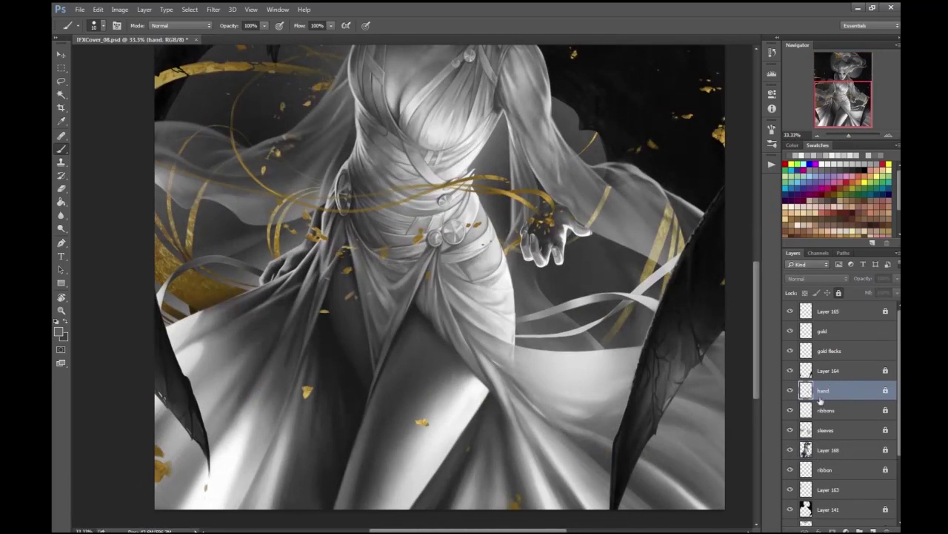
- Add an Overlay layer clipped to Layer 168 and brush soft light onto the skirt with a large brush
click(831, 447)
key(F2)
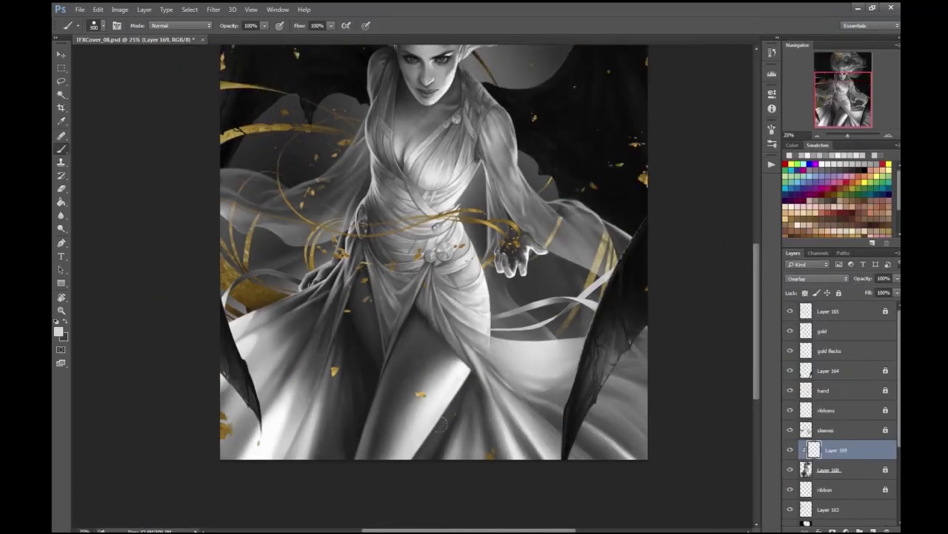
scroll(472, 418, up, 2)
scroll(445, 370, down, 2)
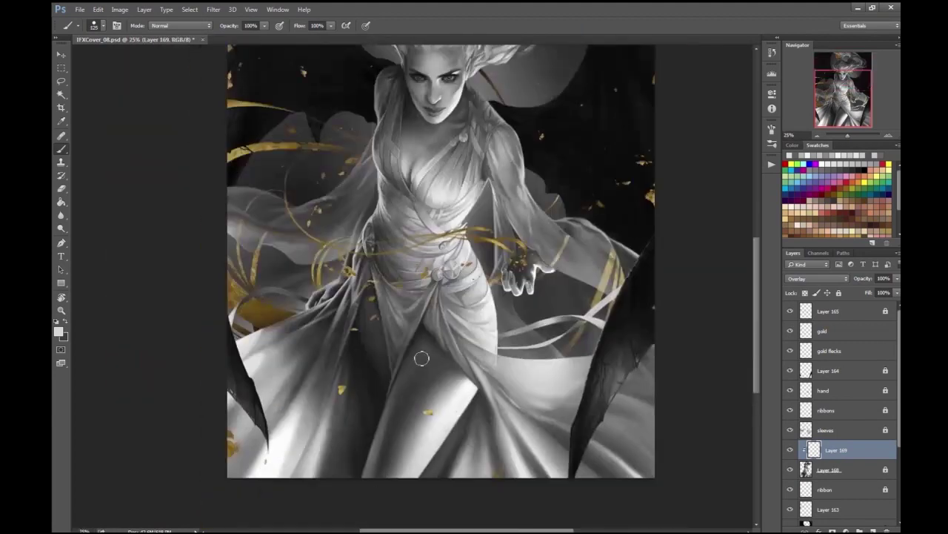
key(bracketright)
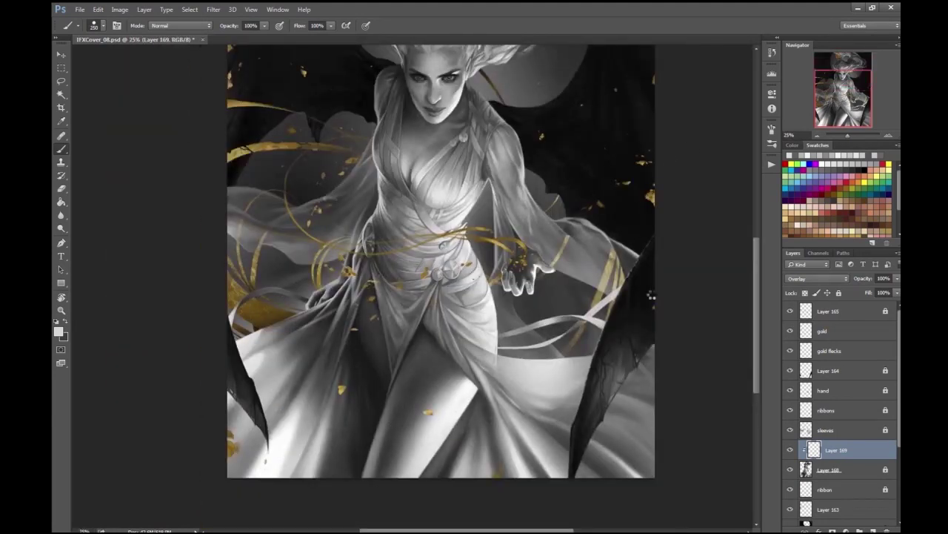
- Strengthen the light on the hip and skirt folds on the Overlay layer, varying the brush size in a mirrored view
key(ctrl+plus)
key(bracketleft)
key(bracketleft)
key(bracketleft)
key(bracketleft)
key(bracketleft)
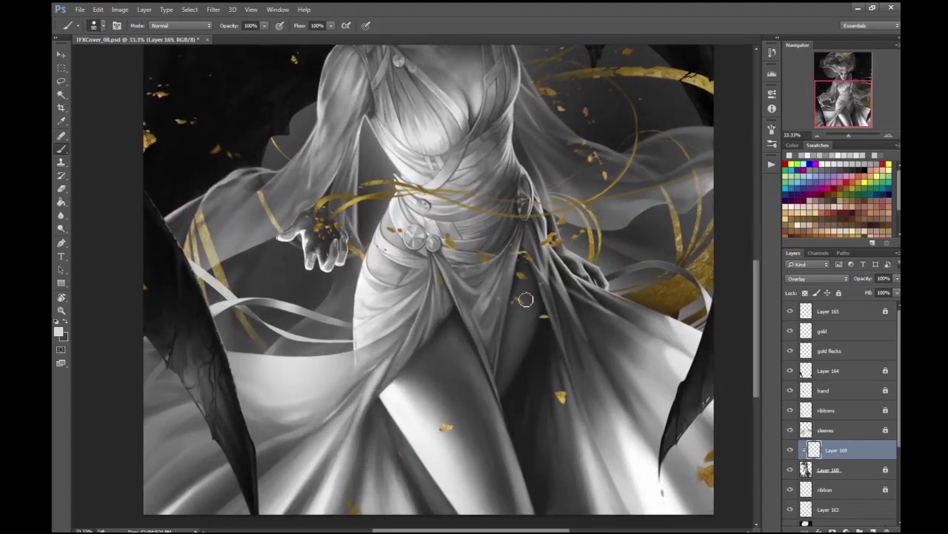
scroll(459, 289, up, 1)
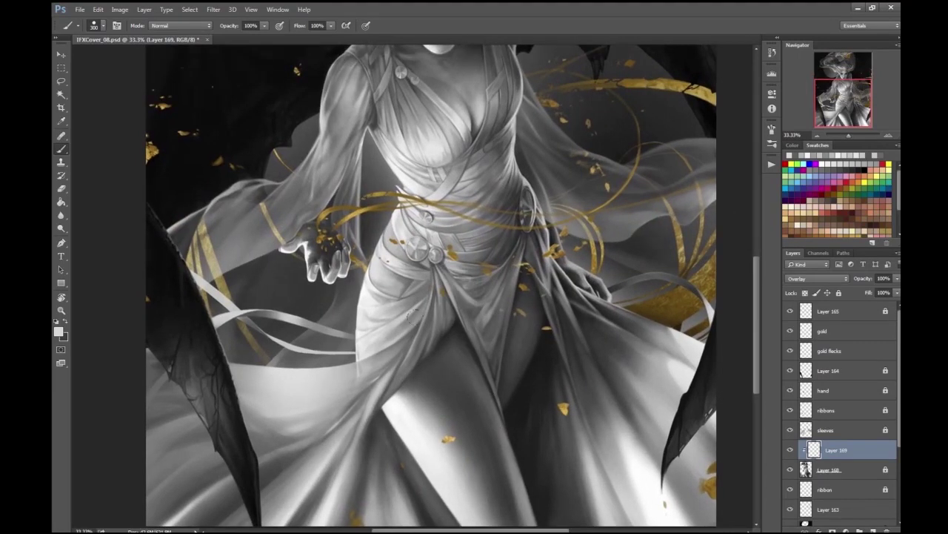
key(ctrl+minus)
key(ctrl+plus)
scroll(356, 408, up, 1)
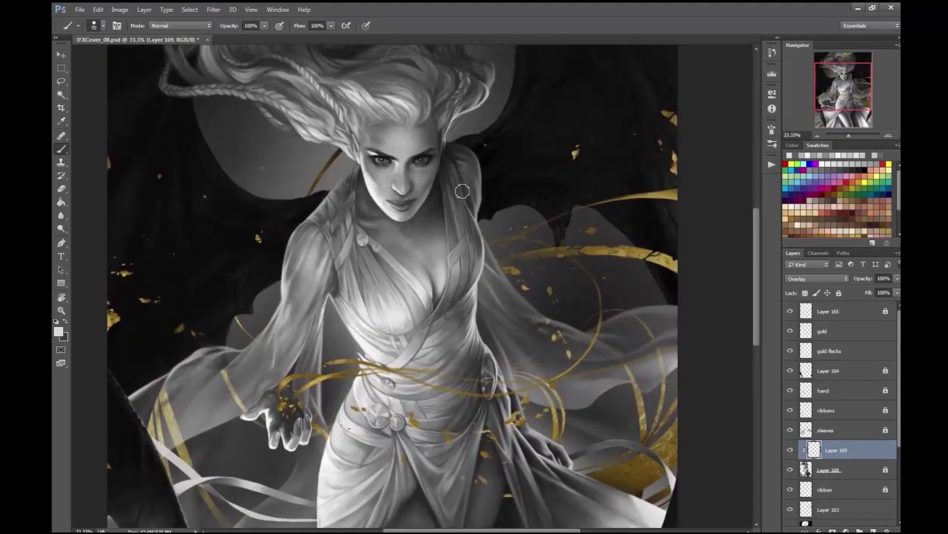
- Brush light onto the far shoulder and down the bodice's side folds on the Overlay layer, using a smaller brush
mouse_move(458, 207)
mouse_down()
mouse_move(477, 194)
mouse_move(453, 157)
mouse_up()
key(bracketleft)
key(bracketleft)
key(bracketleft)
key(bracketleft)
key(bracketleft)
key(bracketleft)
key(bracketleft)
drag(482, 252, 454, 311)
key(ctrl+minus)
key(ctrl+minus)
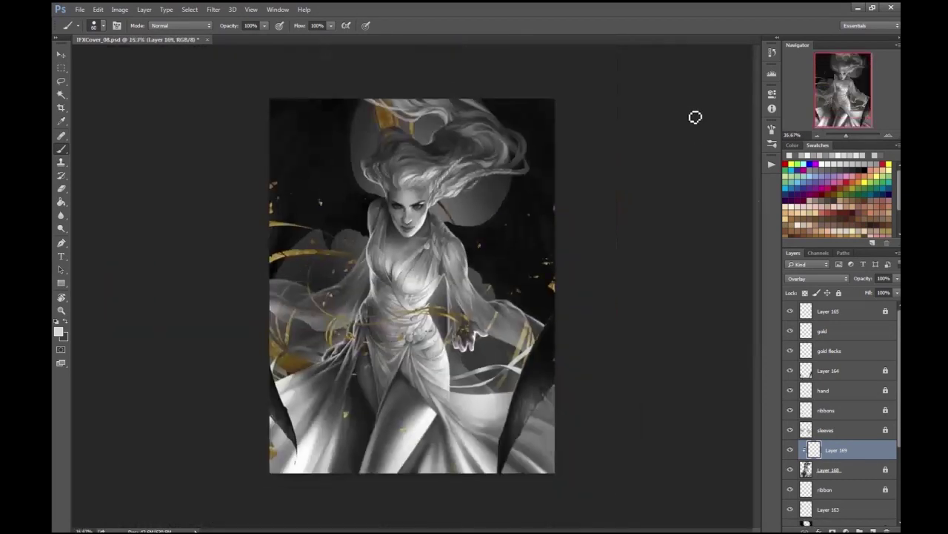
- Compare the new highlights in the whole painting and at closer zoom levels
key(ctrl+shift+h)
key(ctrl+plus)
key(ctrl+plus)
key(ctrl+minus)
key(ctrl+minus)
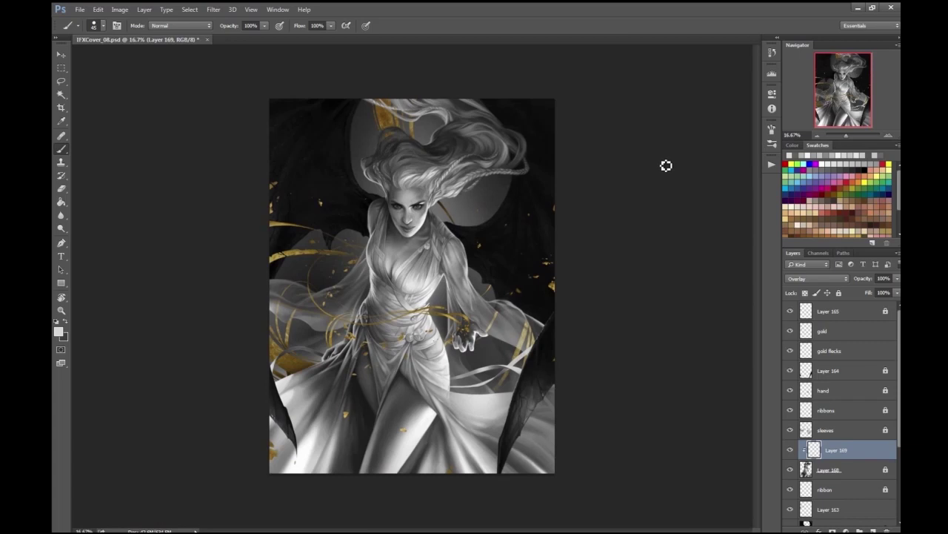
key(ctrl+plus)
key(ctrl+plus)
key(ctrl+plus)
key(ctrl+plus)
key(ctrl+minus)
key(ctrl+minus)
key(ctrl+minus)
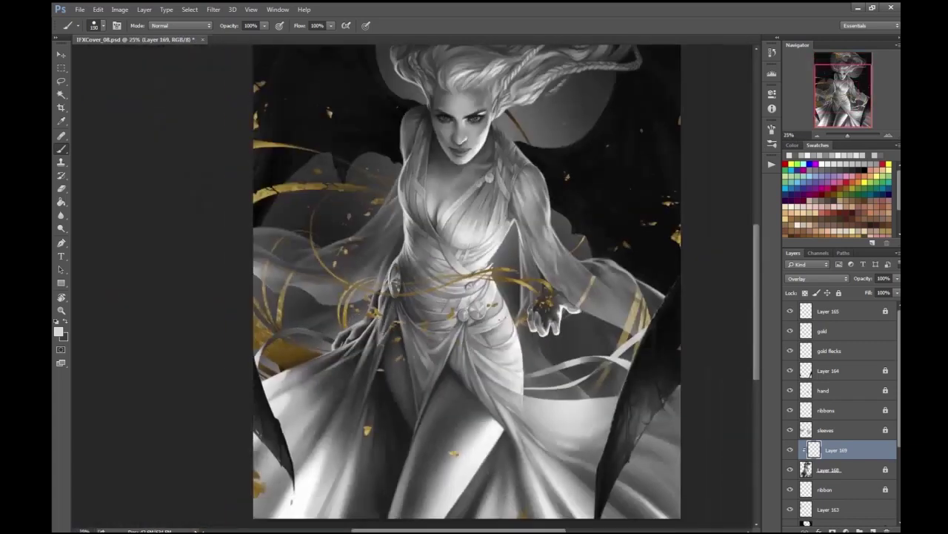
- Dab light onto the skirt fabric by the hand holding it and soften the Overlay highlights with the Eraser
click(364, 333)
click(296, 341)
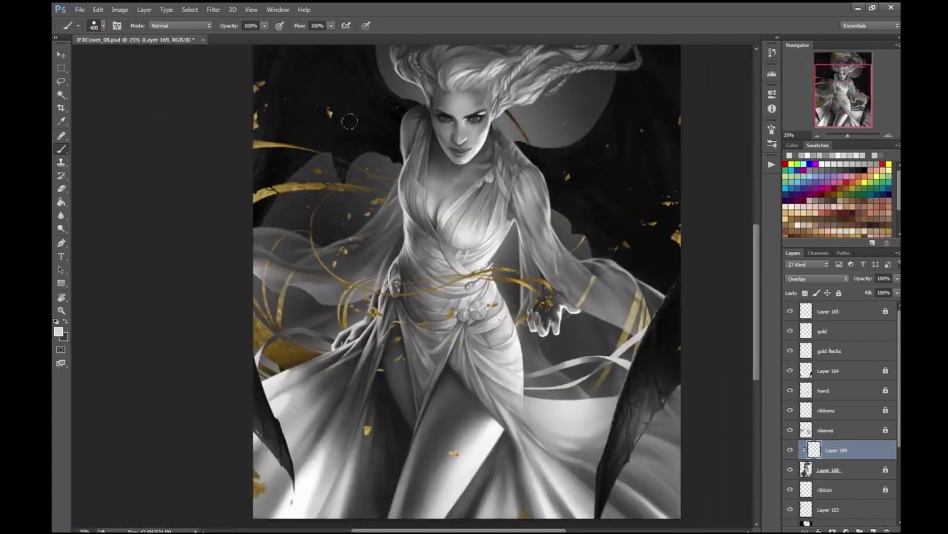
key(e)
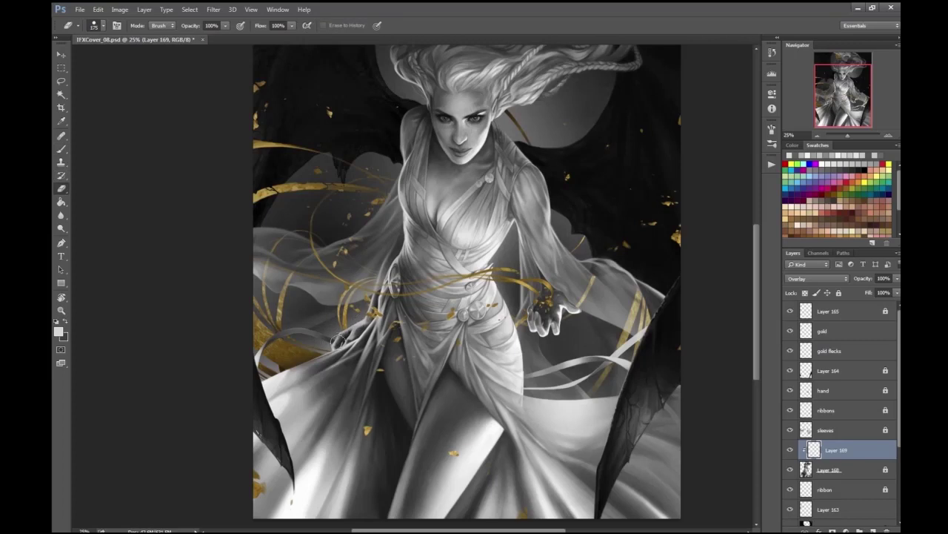
- Add a new normal-mode layer above the Overlay layer for brushwork on the dress around the thighs
key(ctrl+minus)
key(b)
key(ctrl+plus)
key(ctrl+plus)
key(ctrl+plus)
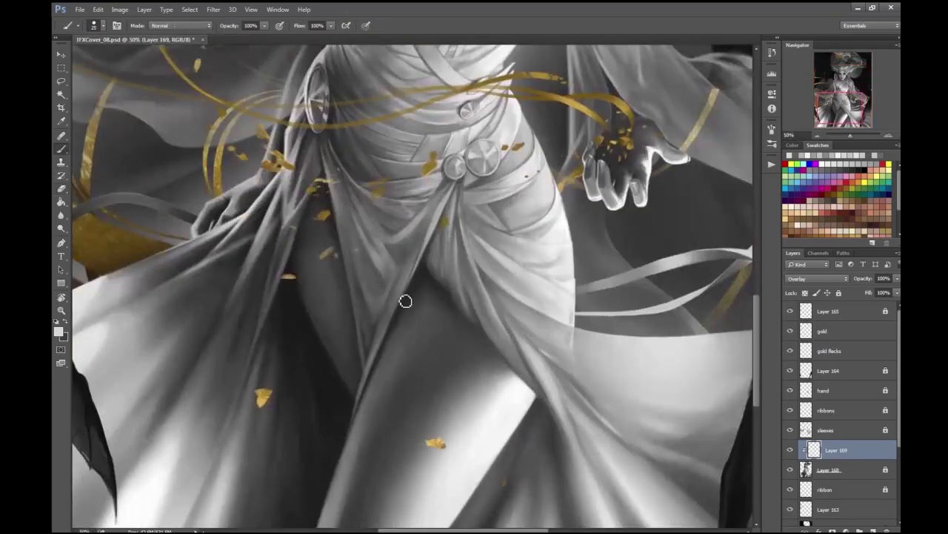
key(ctrl+shift+alt+n)
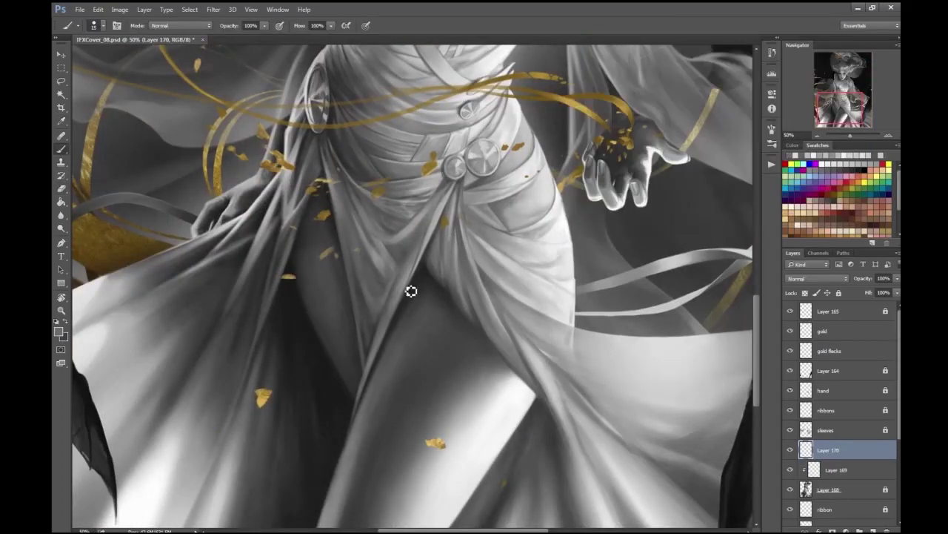
- Brush sampled greys along the draped fold edges bordering the dress slit above the front thigh
key(F12)
click(411, 268)
key(Return)
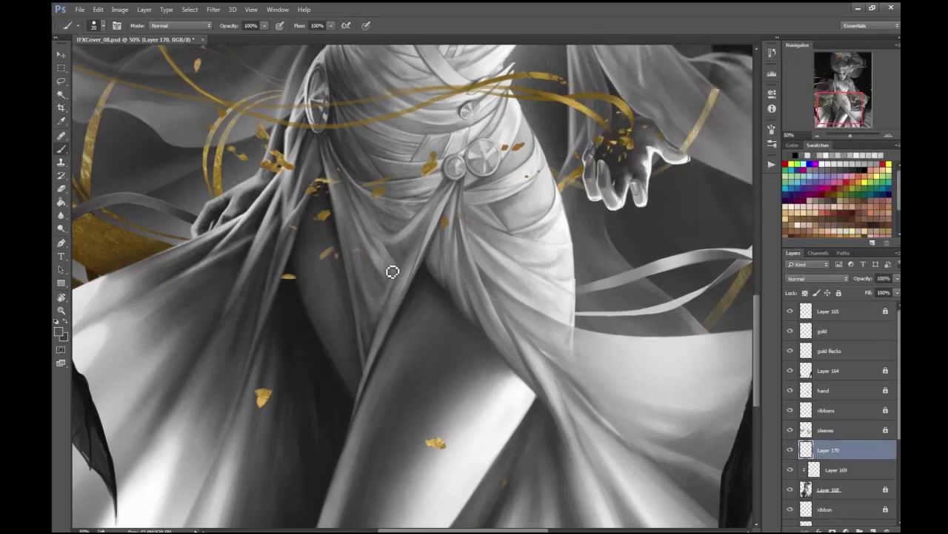
key(F12)
key(Return)
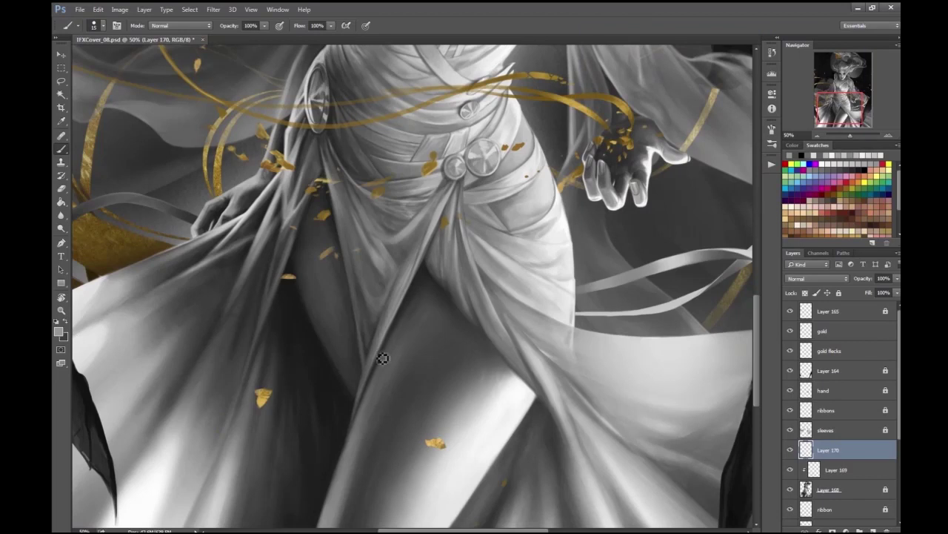
scroll(684, 269, down, 3)
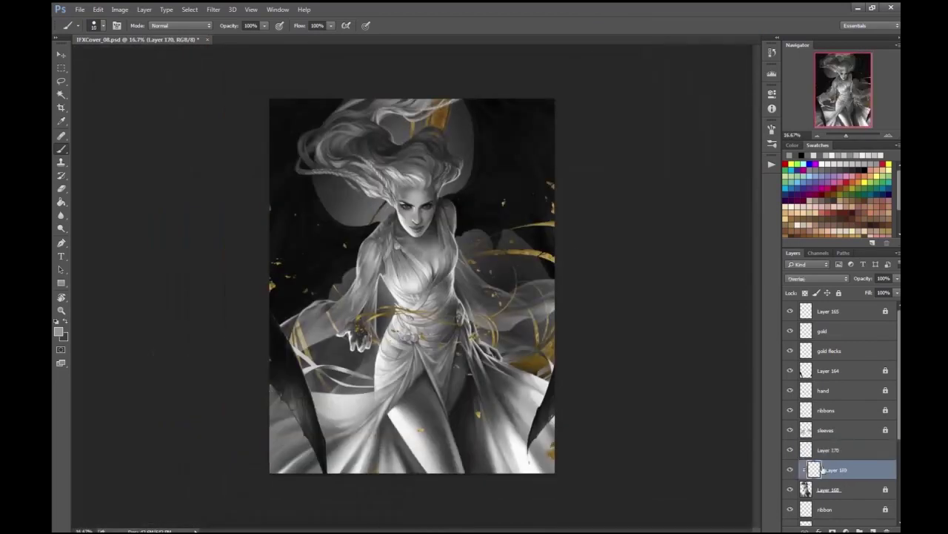
- Adjust the dress highlights on the Overlay layer with the Brush and Eraser, and toggle its visibility to compare
key(alt+bracketleft)
scroll(377, 200, up, 2)
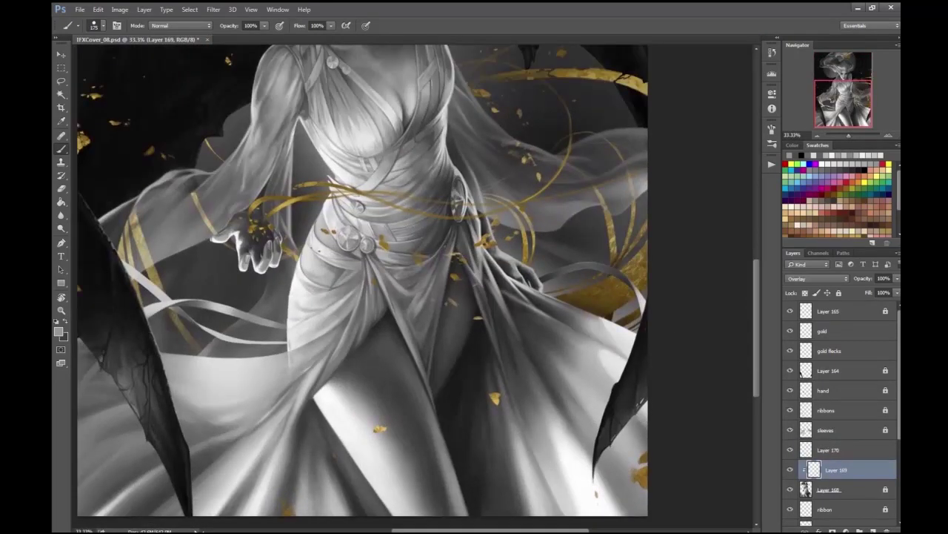
scroll(362, 280, down, 3)
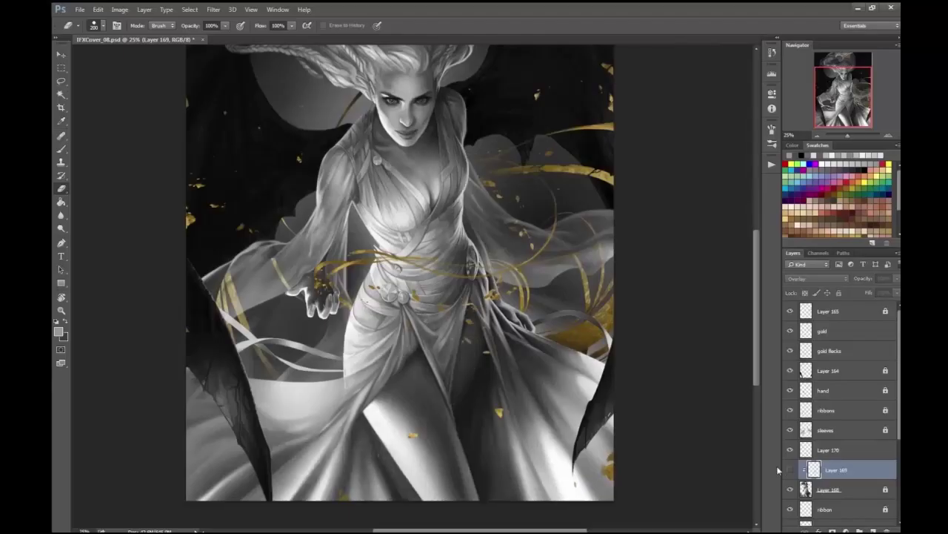
- Add a new layer above the Overlay layer and brush dark greys such as #363636 into the shaded thigh and inner skirt
scroll(524, 420, up, 3)
key(ctrl+shift+alt+n)
key(b)
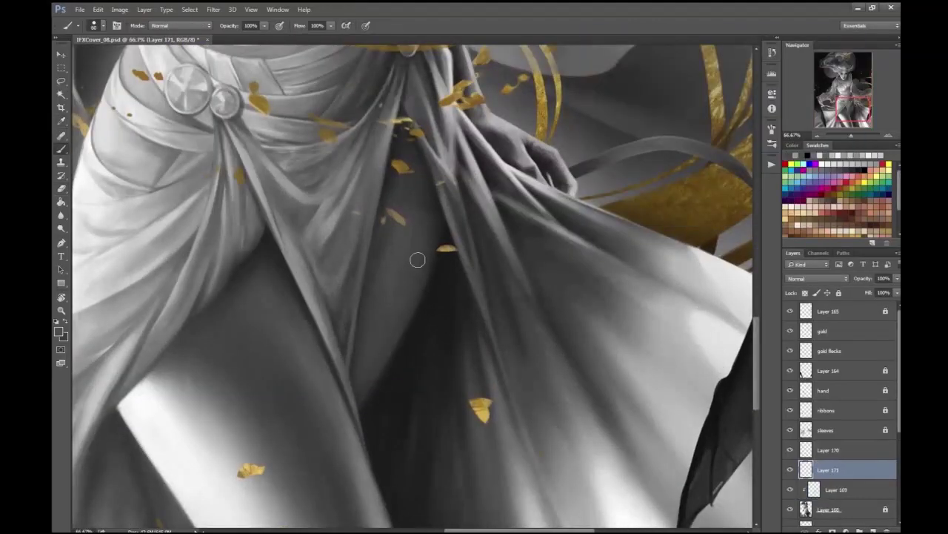
scroll(409, 255, down, 1)
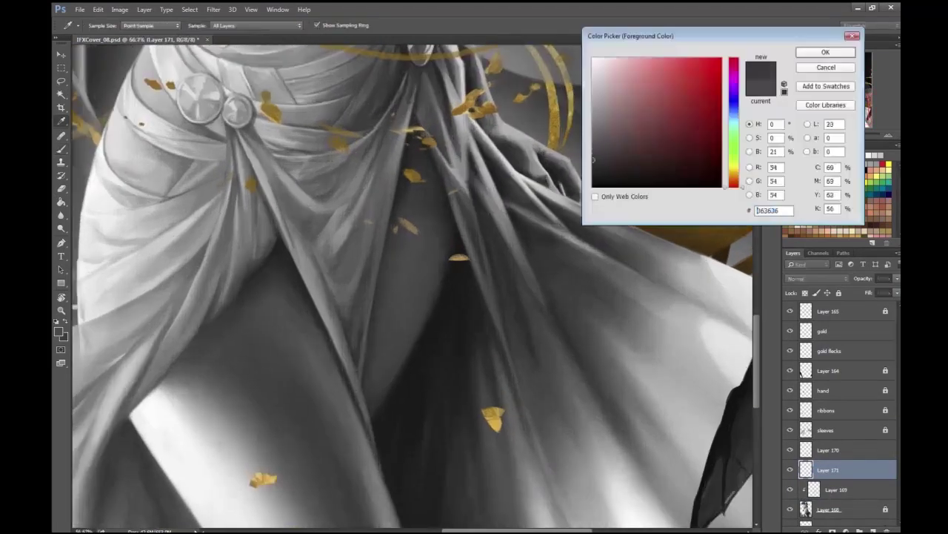
key(Return)
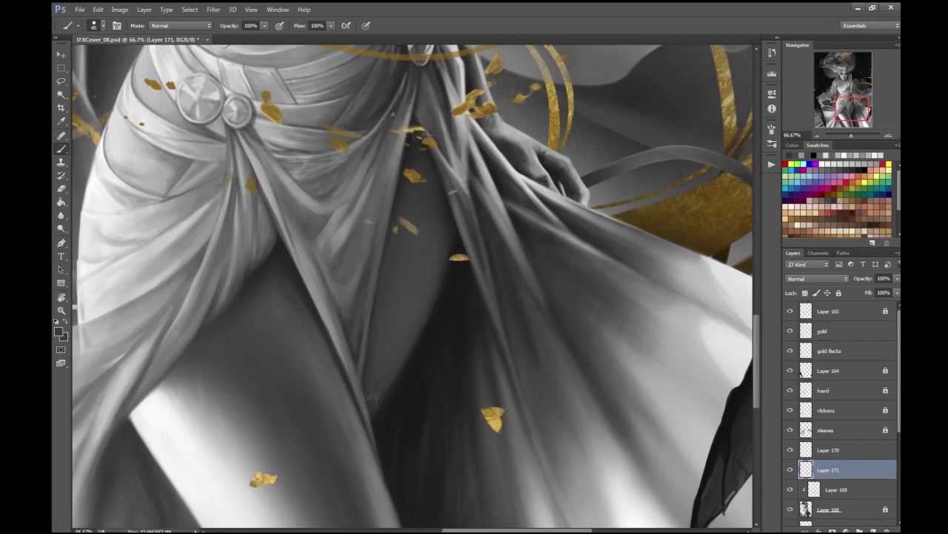
scroll(377, 341, down, 3)
scroll(336, 287, up, 2)
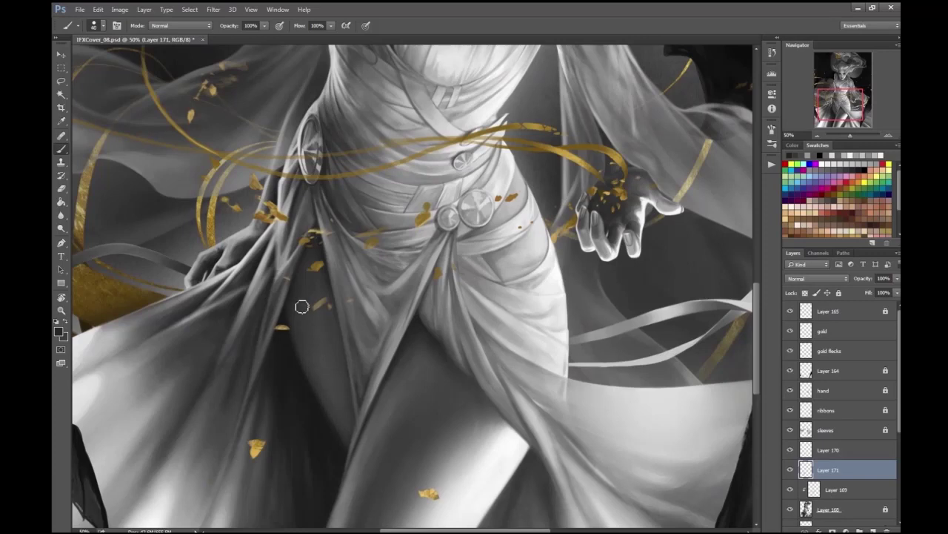
scroll(343, 306, down, 3)
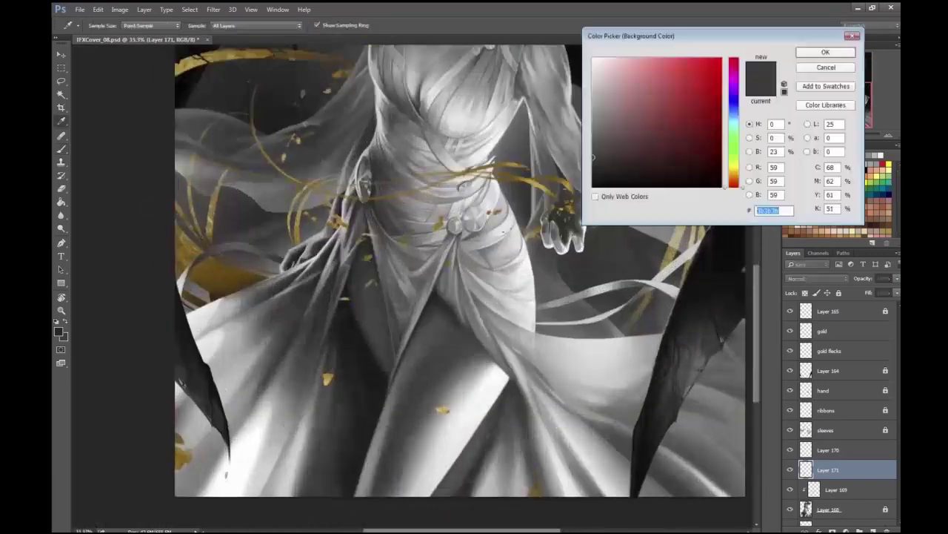
key(Return)
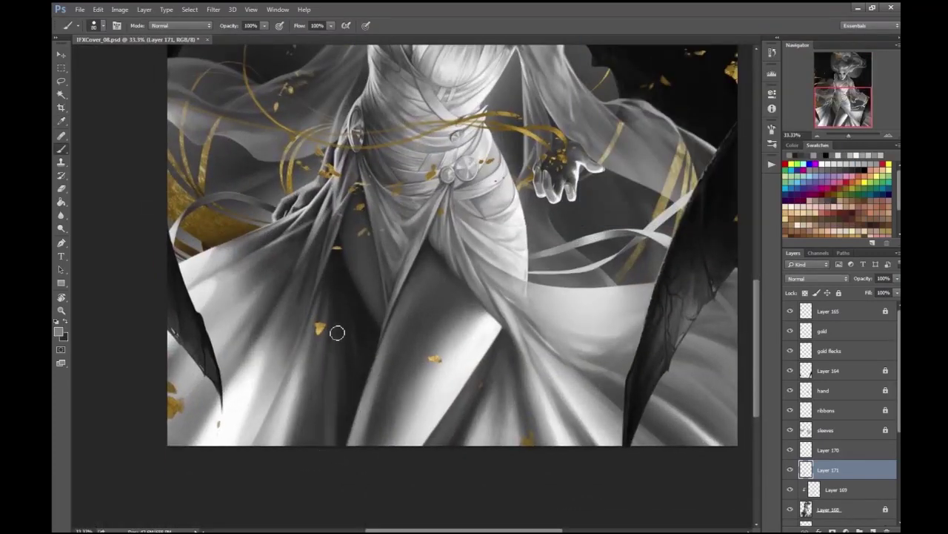
- Add another layer and paint over the rough texture in the draped cloth below the belt with sampled mid-greys
scroll(666, 244, down, 1)
scroll(684, 250, up, 3)
key(ctrl+shift+alt+n)
scroll(426, 281, up, 1)
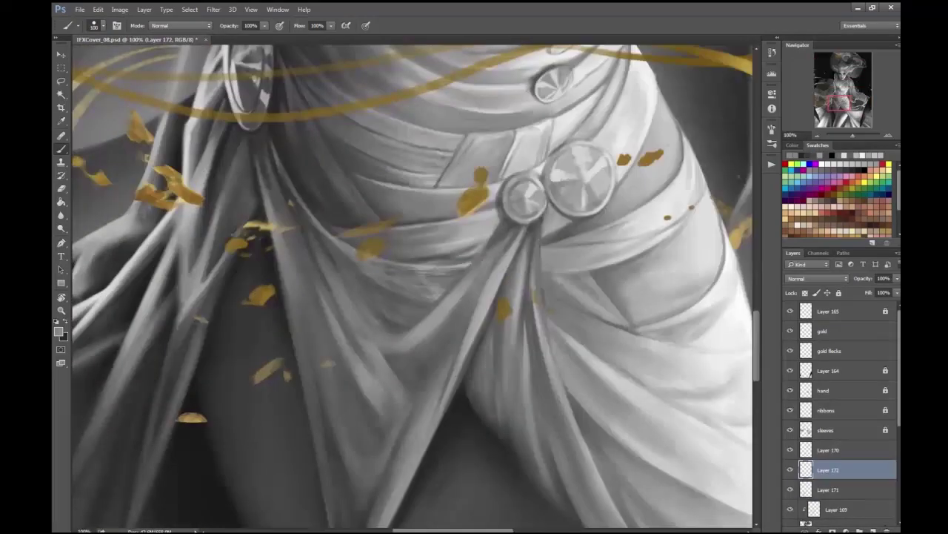
key(ctrl+shift+c)
key(Return)
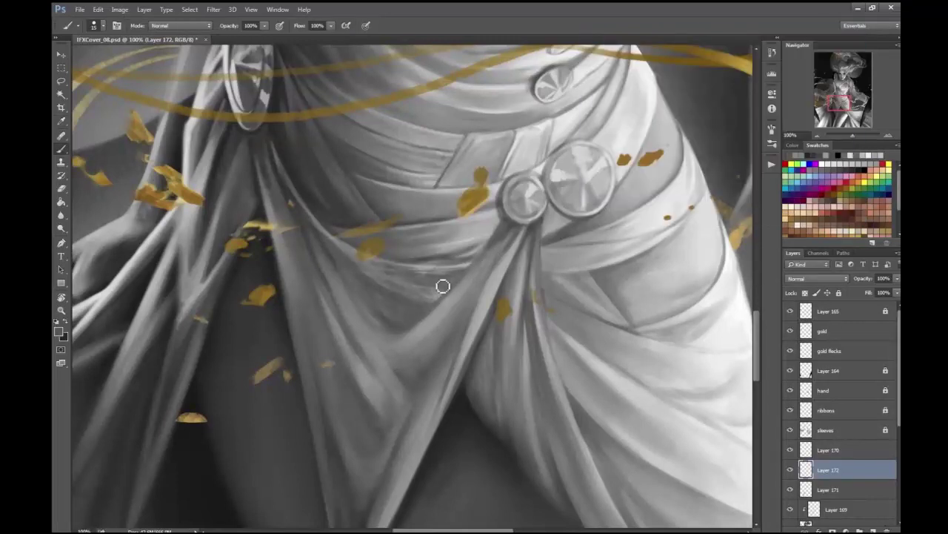
scroll(443, 292, down, 2)
key(i)
key(ctrl+shift+c)
key(Return)
scroll(311, 274, up, 2)
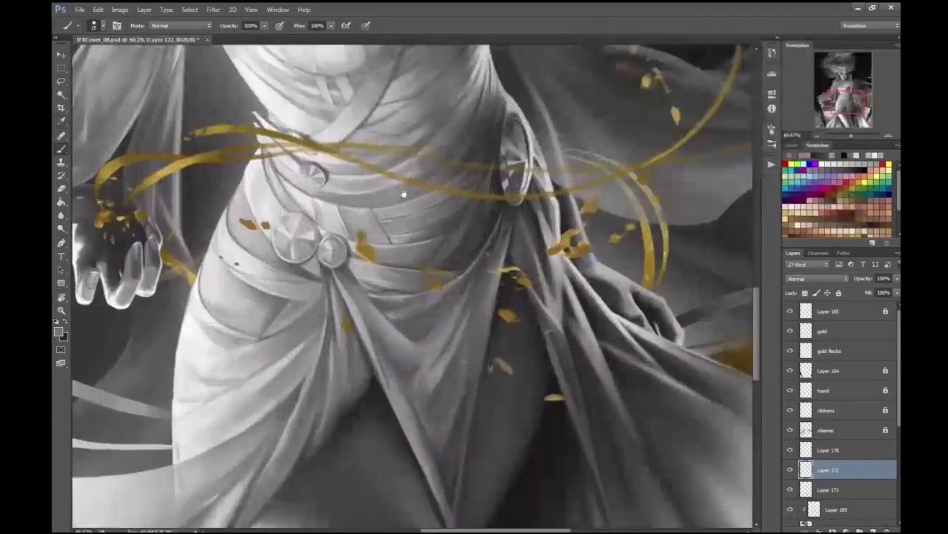
- Smooth the curved folds beneath the belt discs and carry them up toward the hip brooch with sampled greys
mouse_move(323, 298)
mouse_down()
mouse_move(307, 254)
mouse_move(376, 285)
mouse_up()
key(b)
alt+click(307, 256)
key(ctrl+shift+c)
key(Return)
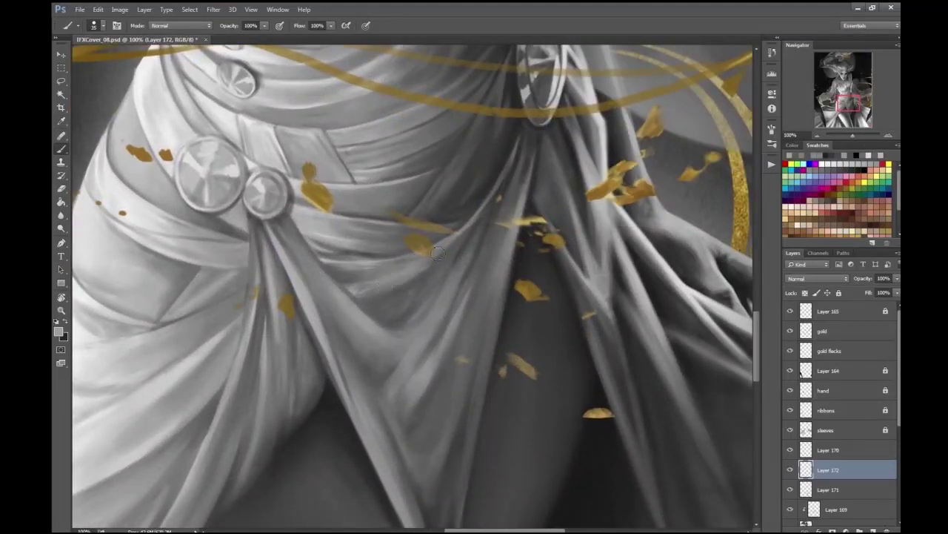
alt+click(403, 234)
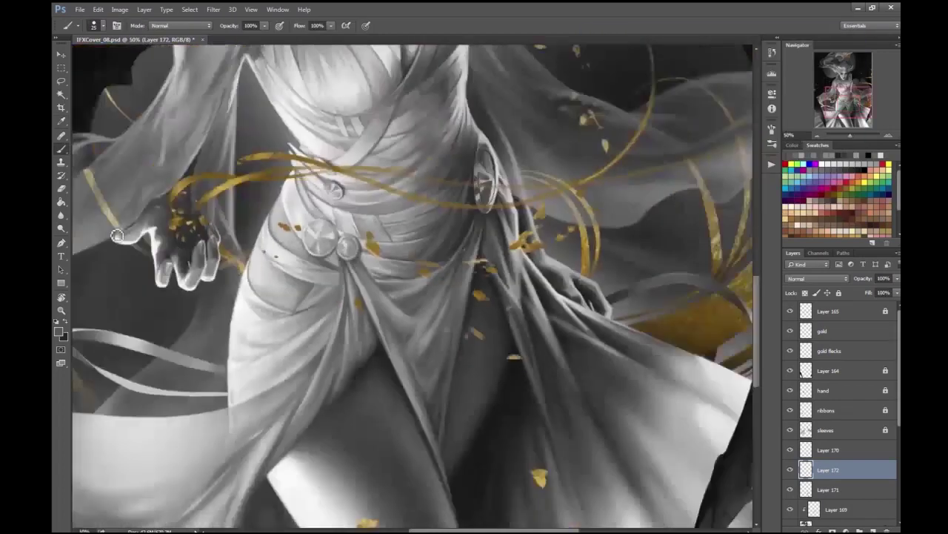
- Define the folds radiating from the hip brooch and blend the waistband cloth beside the belt discs
drag(364, 289, 373, 313)
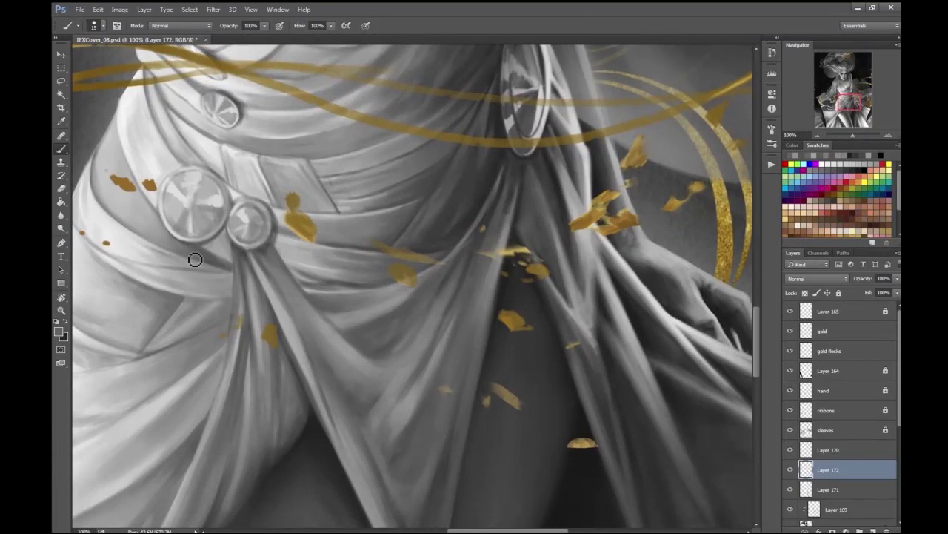
alt+click(476, 237)
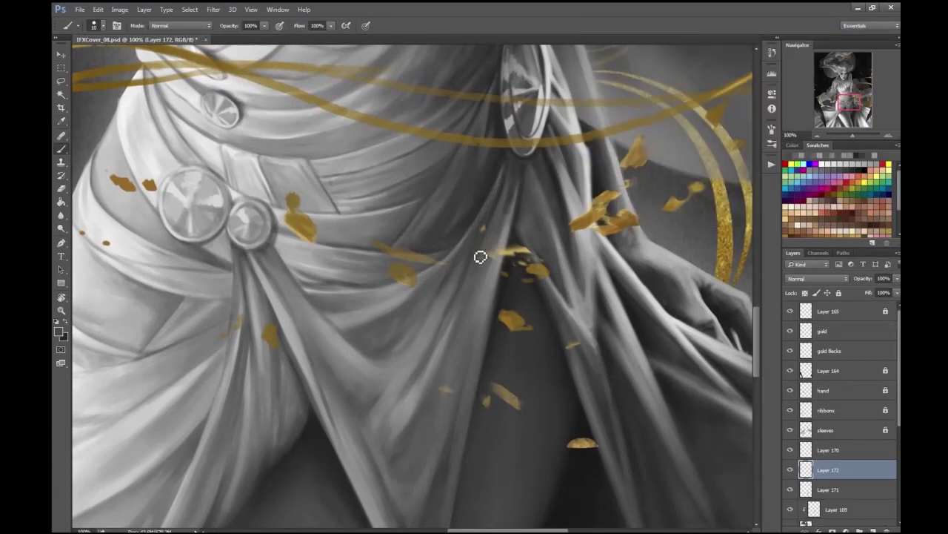
drag(511, 194, 526, 209)
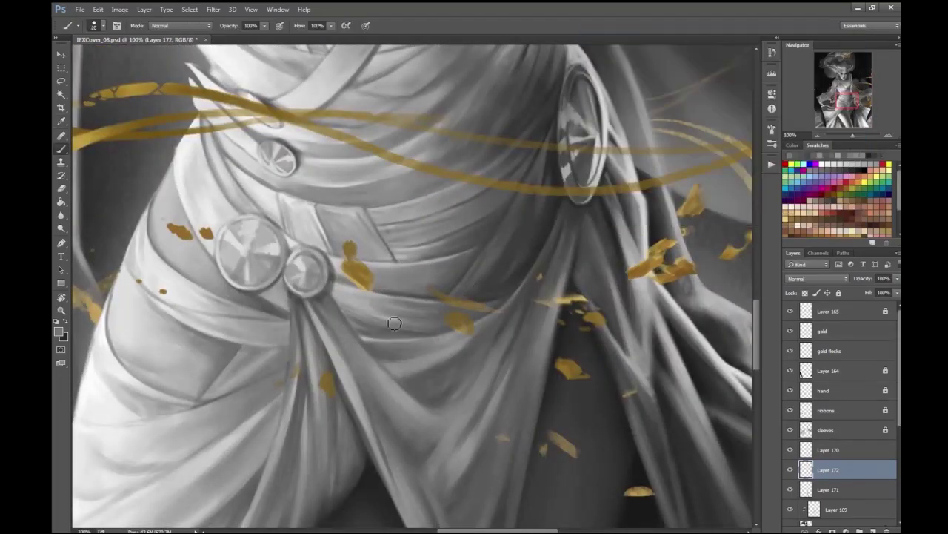
drag(435, 314, 465, 350)
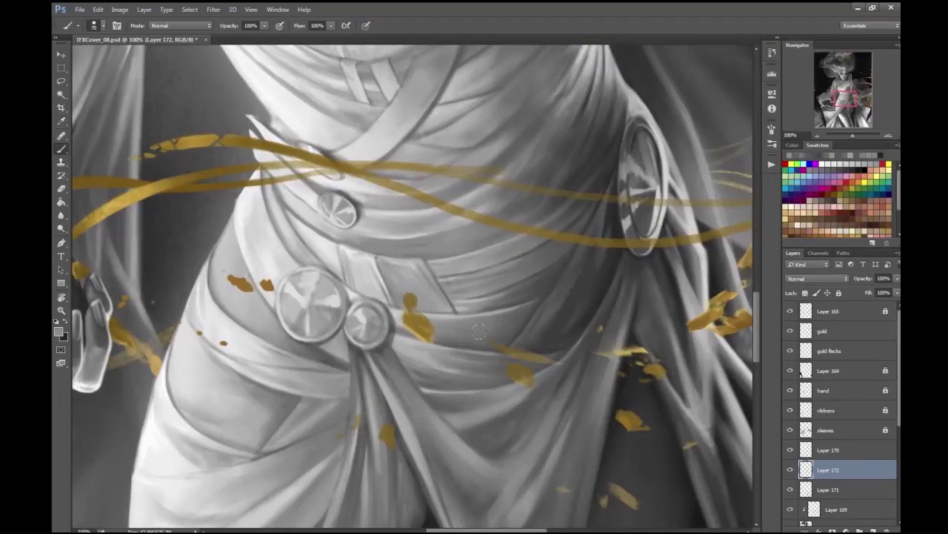
- Examine the refined waist and hip folds in the whole painting and at closer zoom levels
key(ctrl+minus)
key(ctrl+minus)
key(ctrl+minus)
key(ctrl+minus)
key(ctrl+minus)
scroll(409, 318, up, 5)
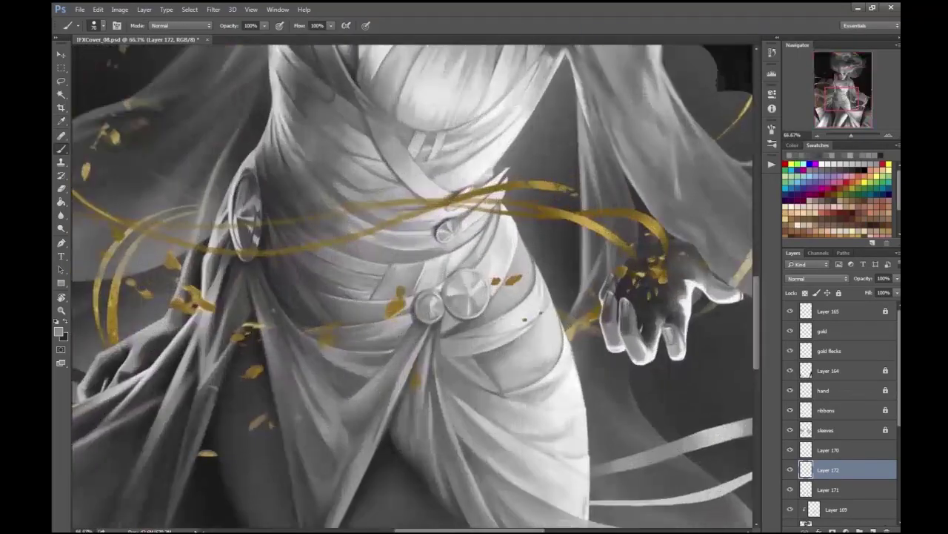
key(ctrl+minus)
key(ctrl+minus)
key(ctrl+minus)
key(ctrl+minus)
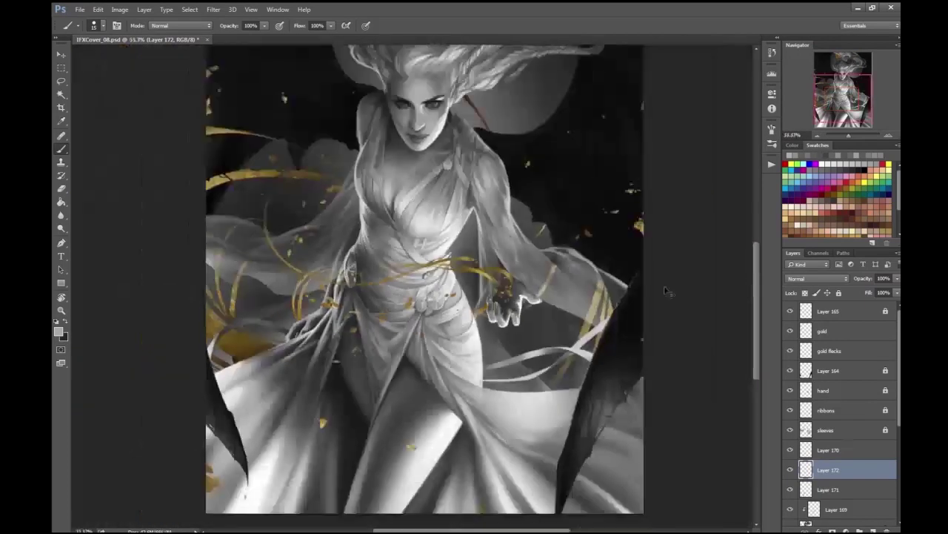
key(ctrl+plus)
scroll(652, 368, down, 3)
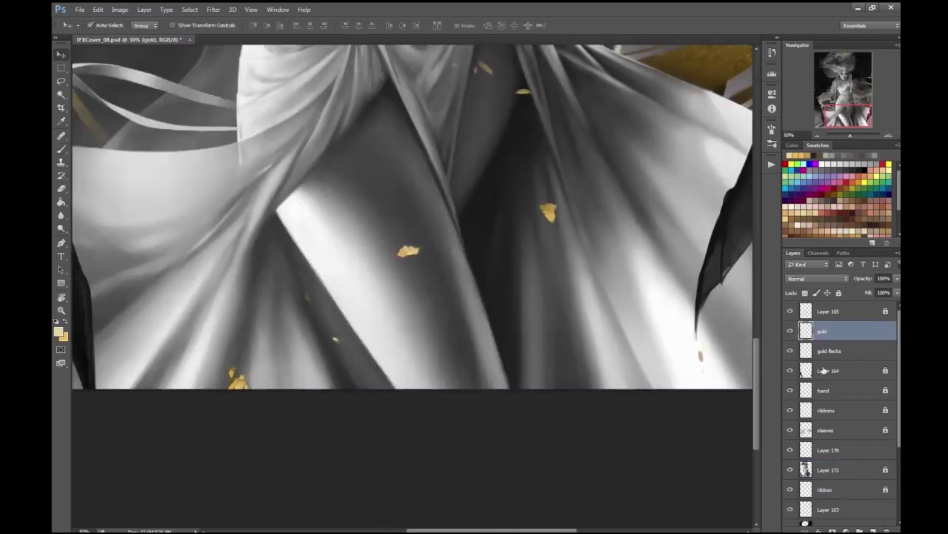
- Add a new layer above the merged dress layer and brush a soft dark shadow under the gold flake on the thigh
click(827, 470)
click(143, 9)
click(297, 245)
key(b)
key(ctrl+plus)
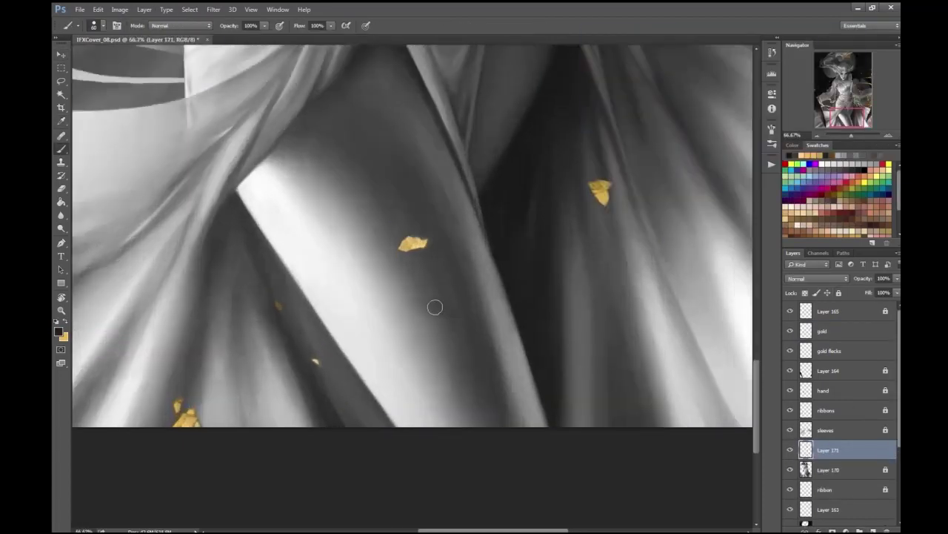
key(v)
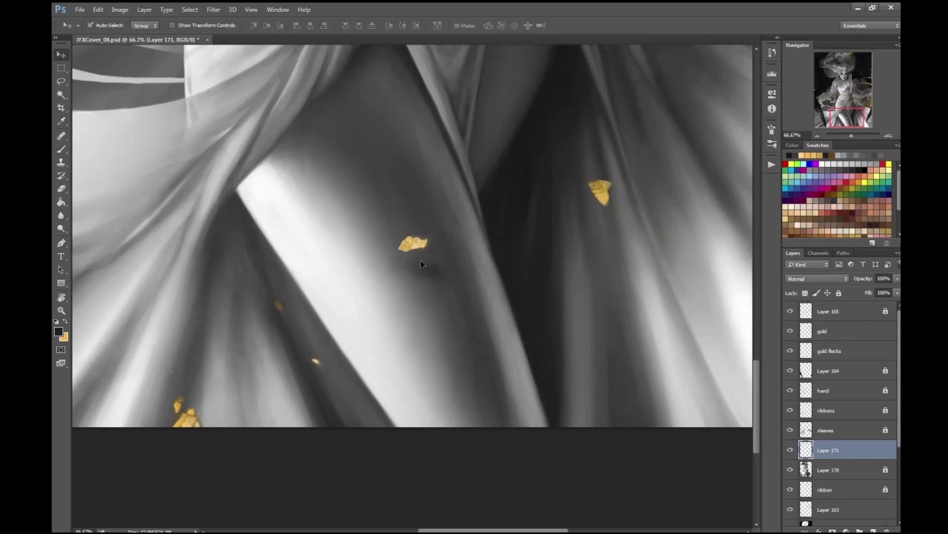
- Check the flake's shadow against the whole skirt and soften the new layer's brushwork with the Eraser
key(ctrl+minus)
key(ctrl+minus)
key(ctrl+minus)
key(ctrl+plus)
scroll(432, 280, down, 5)
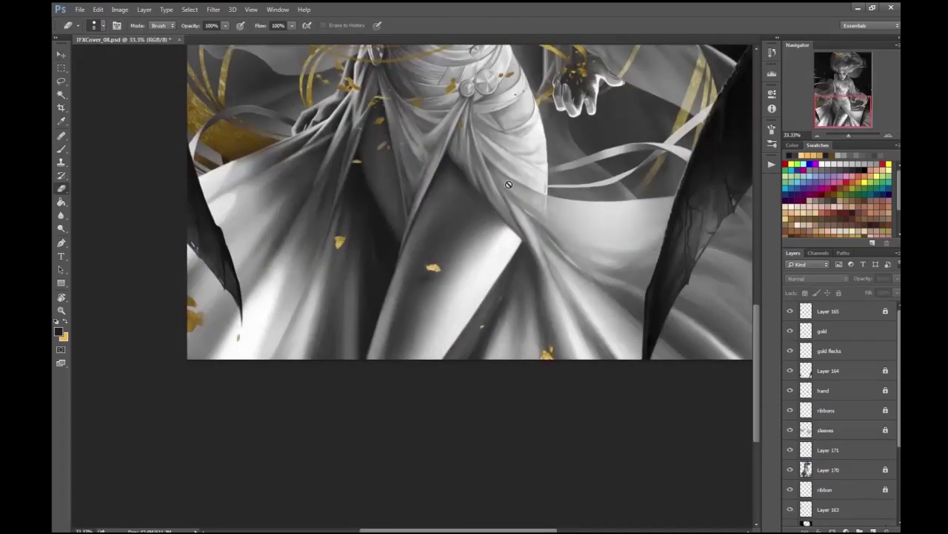
key(b)
key(ctrl+plus)
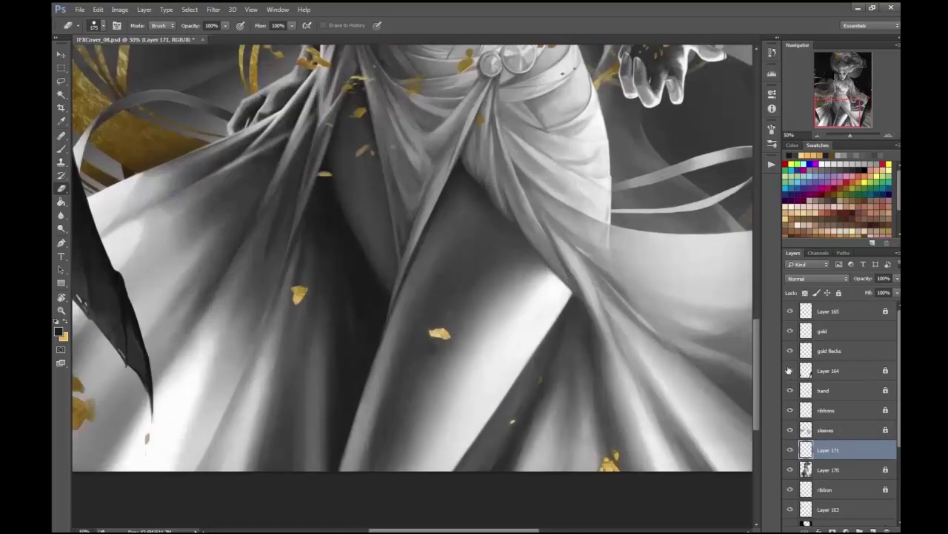
- Move the new layer above the gold layer, clip it to that layer and set its blend mode to Overlay
key(ctrl+bracketright)
key(ctrl+bracketright)
key(ctrl+bracketright)
key(ctrl+bracketright)
key(ctrl+bracketright)
key(ctrl+bracketright)
right_click(852, 331)
click(783, 261)
click(815, 278)
click(815, 360)
- Brush pale cream light onto the gold through the clipped Overlay layer and reduce its opacity to 31%
key(b)
key(x)
key(ctrl+plus)
key(ctrl+minus)
key(ctrl+minus)
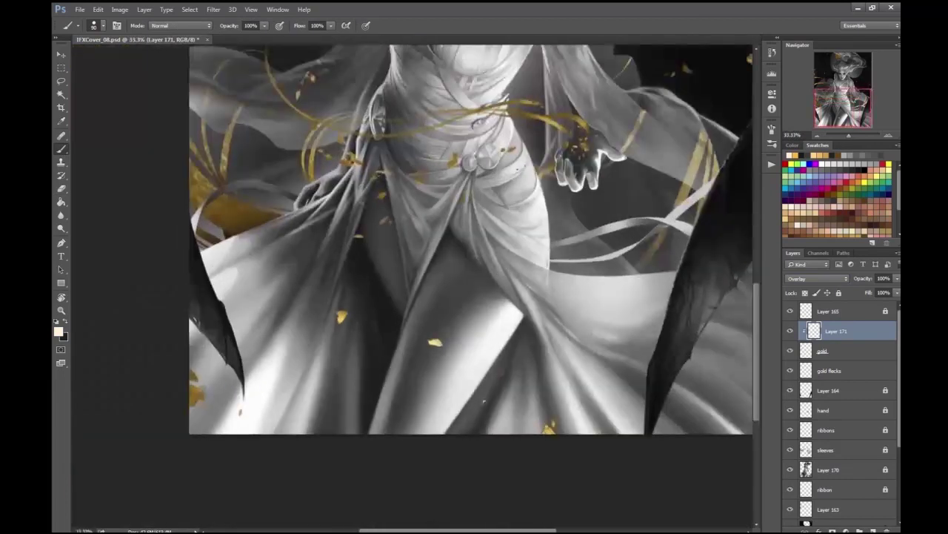
key(ctrl+plus)
drag(897, 278, 862, 290)
drag(843, 111, 848, 99)
- Merge the clipped Overlay layer with the gold layer and check the result in the painting
shift+click(823, 351)
click(145, 9)
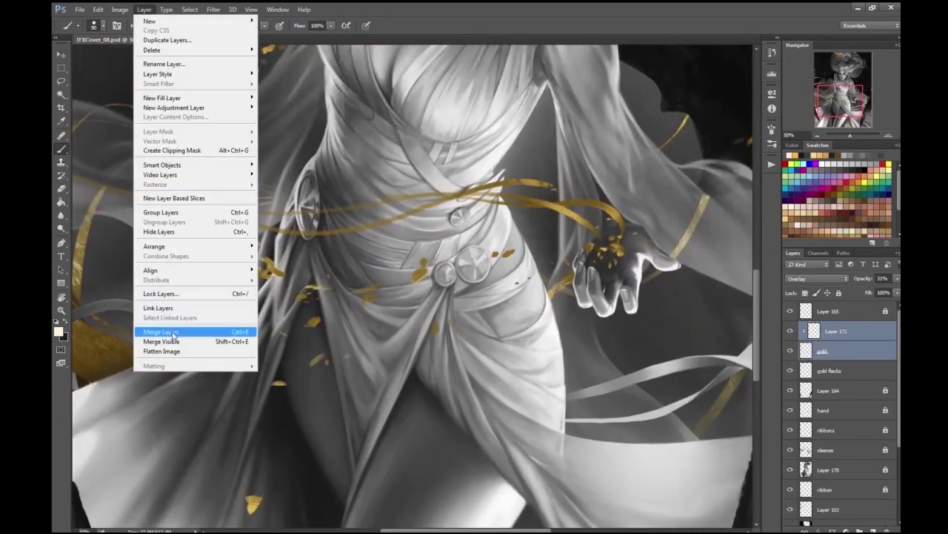
click(159, 331)
key(ctrl+minus)
key(ctrl+minus)
key(ctrl+plus)
- Unlock Layer 165 with the gold waist ribbons for erasing and check it in the whole painting
key(alt+bracketright)
key(ctrl+plus)
key(e)
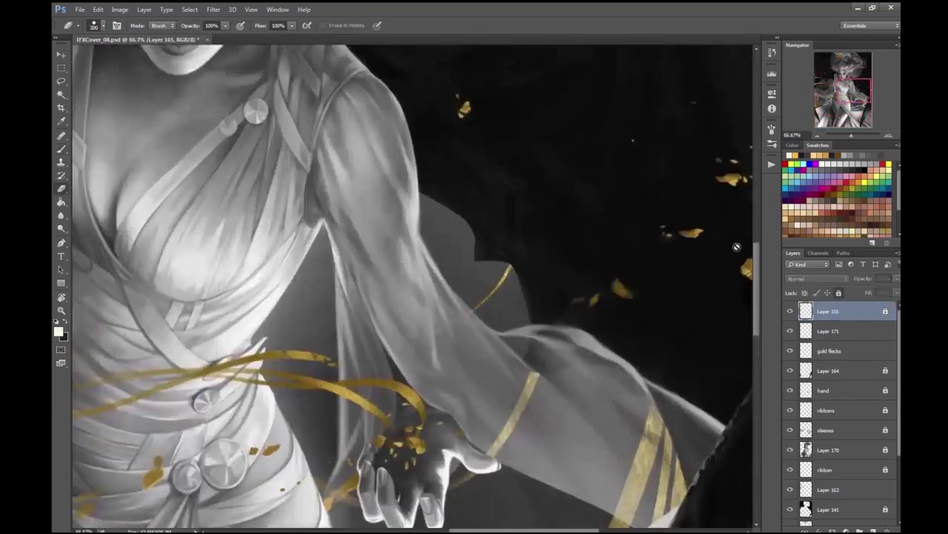
key(ctrl+minus)
key(ctrl+minus)
key(ctrl+minus)
key(ctrl+minus)
key(ctrl+plus)
key(ctrl+plus)
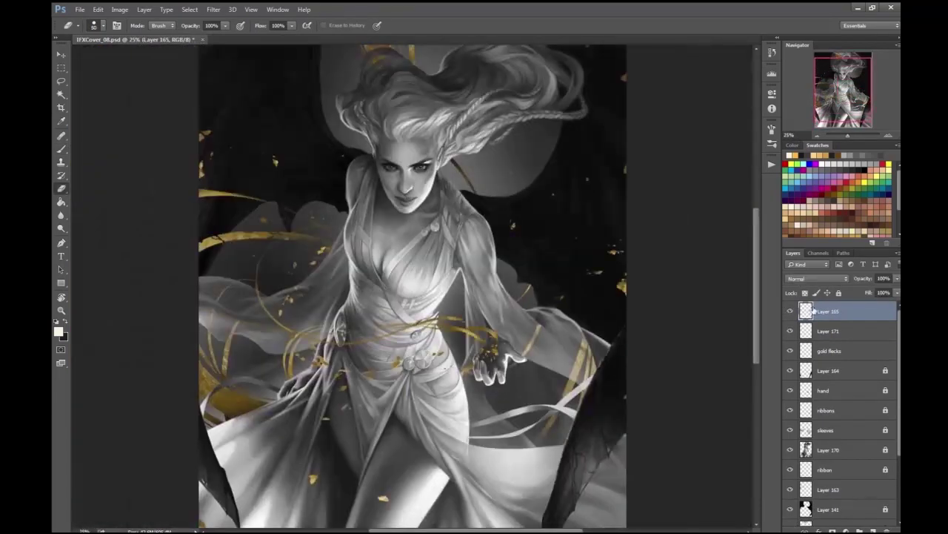
- Hide Layer 165 and repaint the gold flakes above the open palm on the merged gold layer with a sampled gold
key(ctrl+plus)
key(alt+bracketleft)
scroll(571, 415, up, 3)
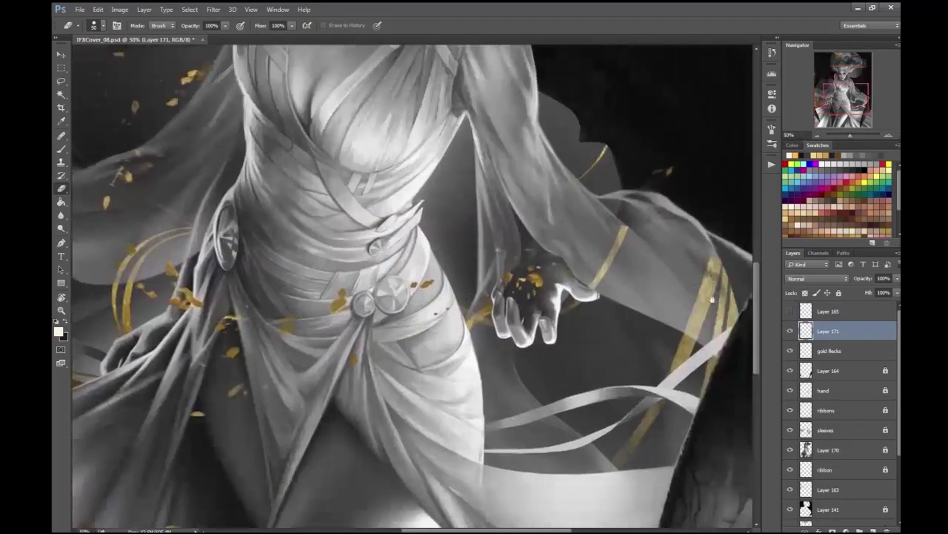
key(ctrl+plus)
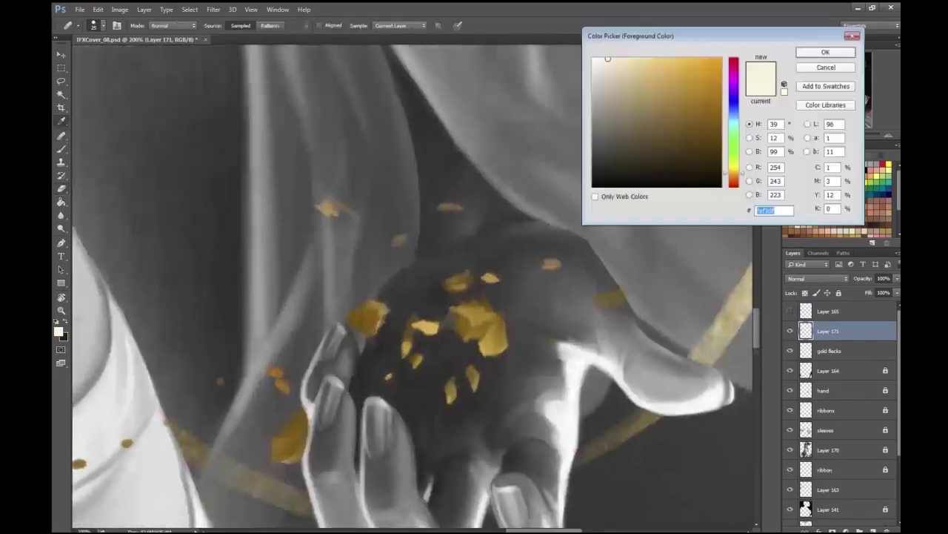
key(b)
alt+click(343, 210)
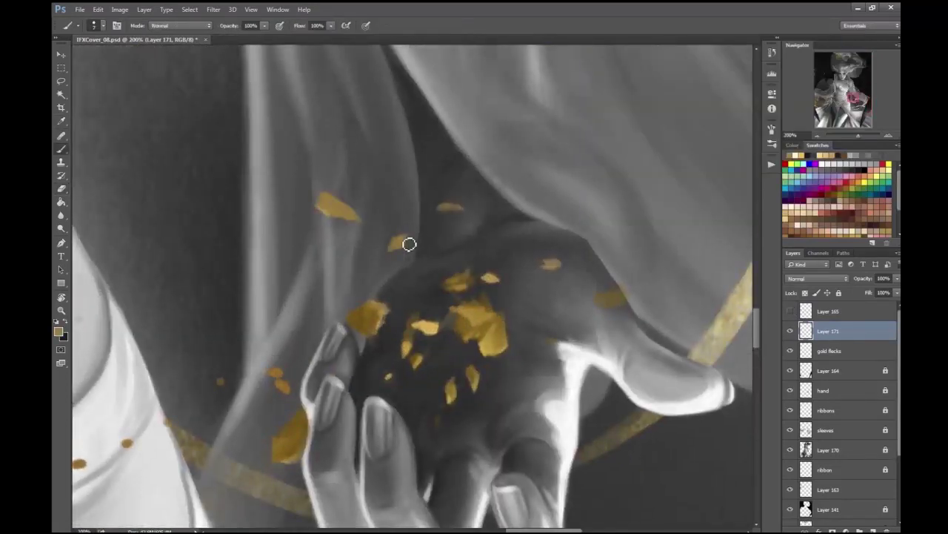
- Pick a lighter gold and repaint the flakes around the open palm and on the sleeve on Layer 171
click(58, 331)
click(681, 70)
key(Return)
drag(604, 304, 641, 291)
click(357, 320)
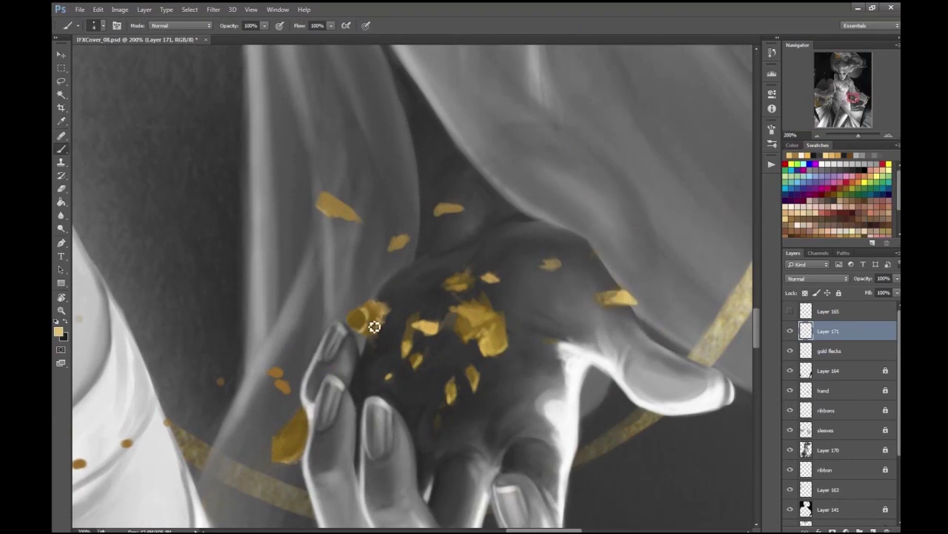
drag(342, 208, 353, 218)
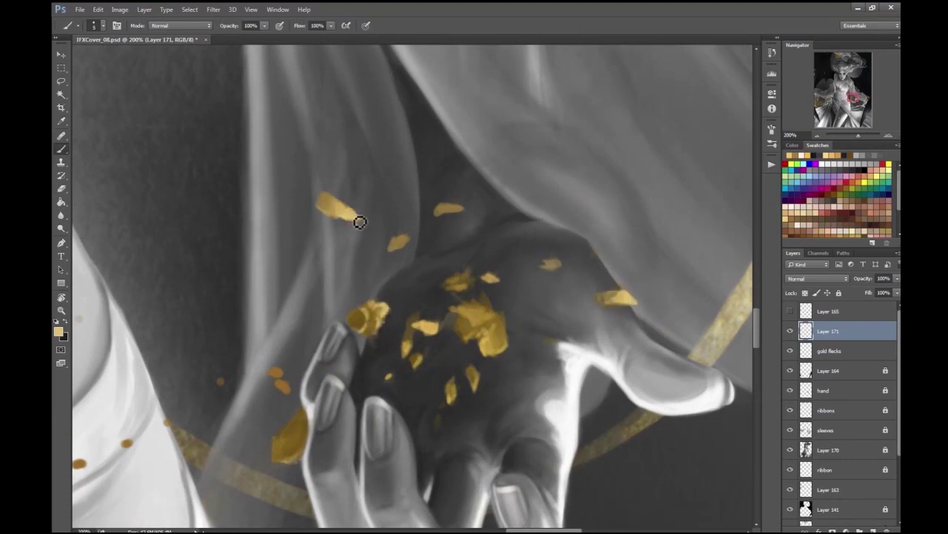
- Save the painting and reshape the small gold flake near the lower edge of the skirt
key(ctrl+minus)
key(ctrl+minus)
key(ctrl+minus)
key(ctrl+minus)
key(ctrl+minus)
key(ctrl+s)
scroll(459, 392, up, 4)
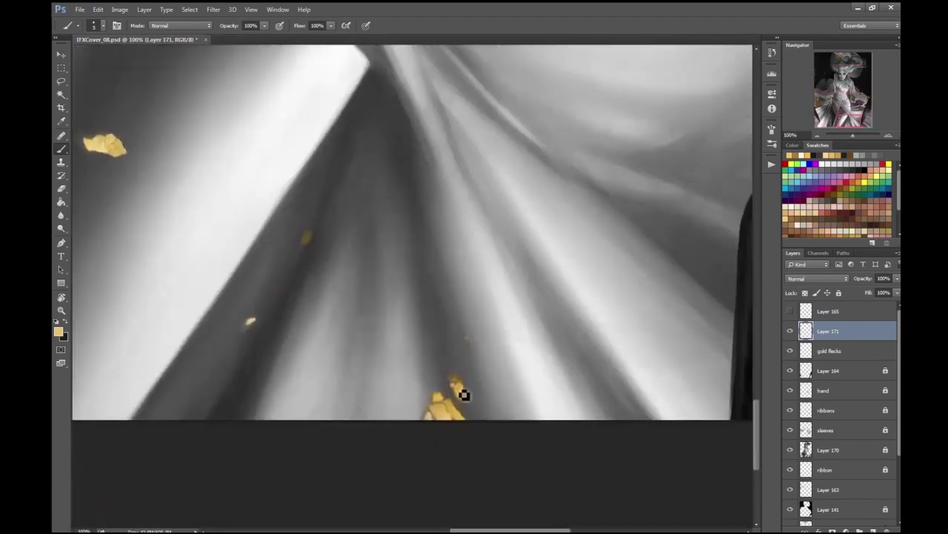
drag(464, 395, 456, 381)
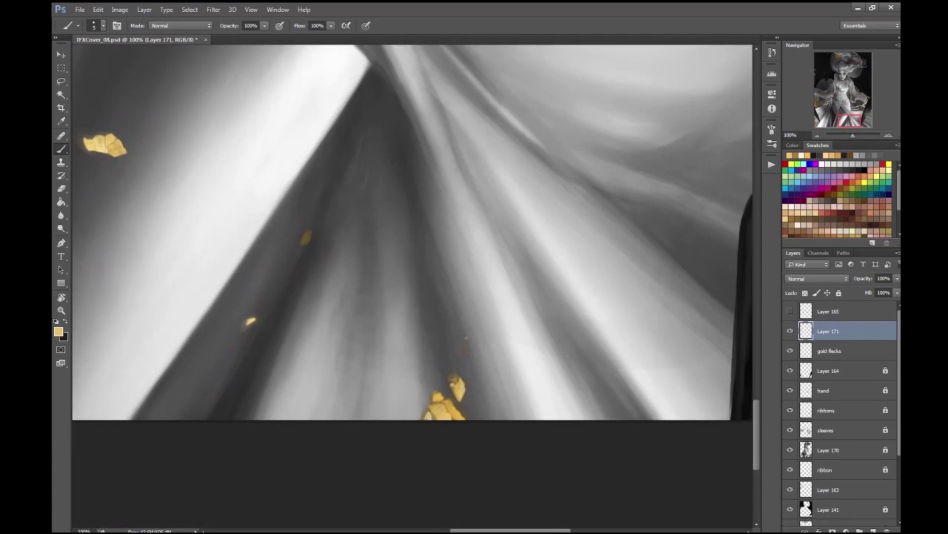
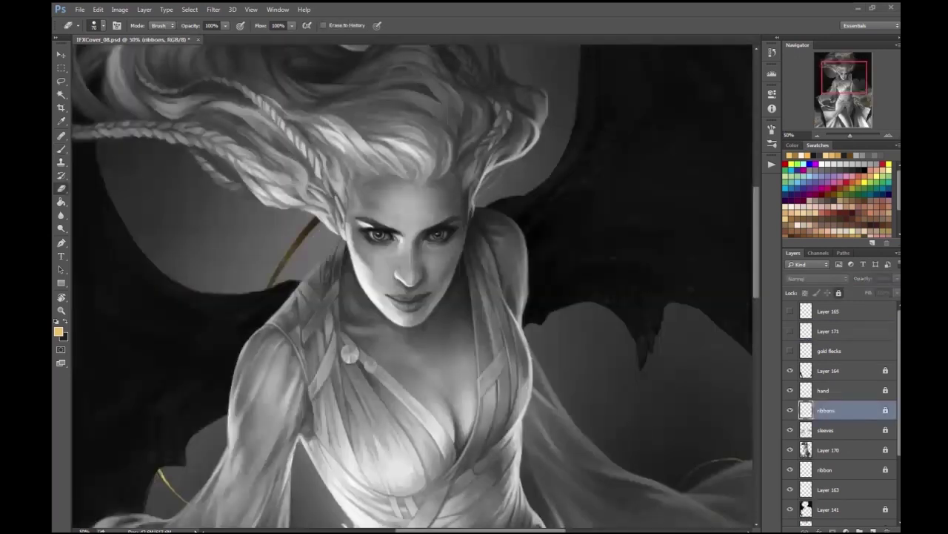
- Add a new layer above the hand layer and brush the drape's edge below the shoulder with a newly picked colour
key(ctrl+plus)
key(ctrl+plus)
click(823, 390)
click(873, 530)
click(59, 331)
click(667, 111)
click(881, 52)
key(b)
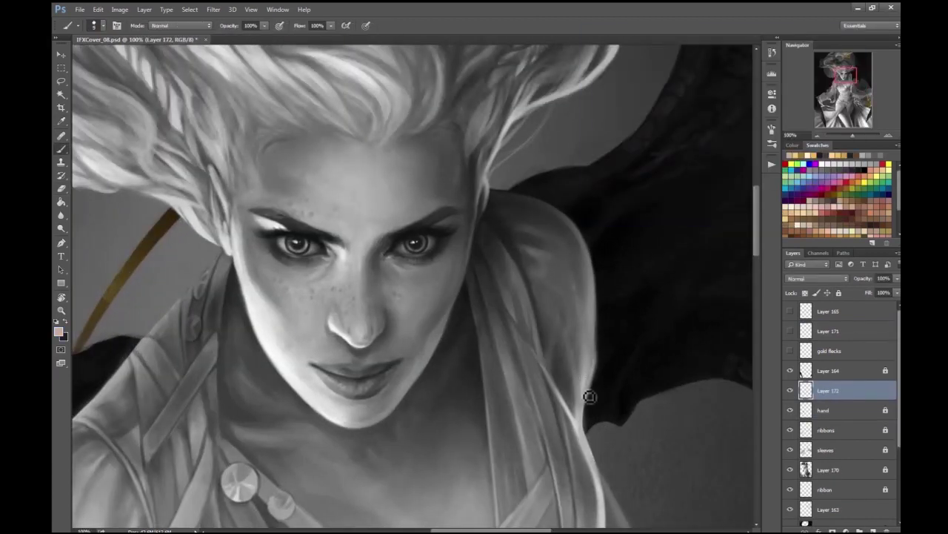
mouse_move(583, 399)
mouse_down()
mouse_move(563, 312)
mouse_move(557, 415)
mouse_up()
scroll(576, 233, down, 3)
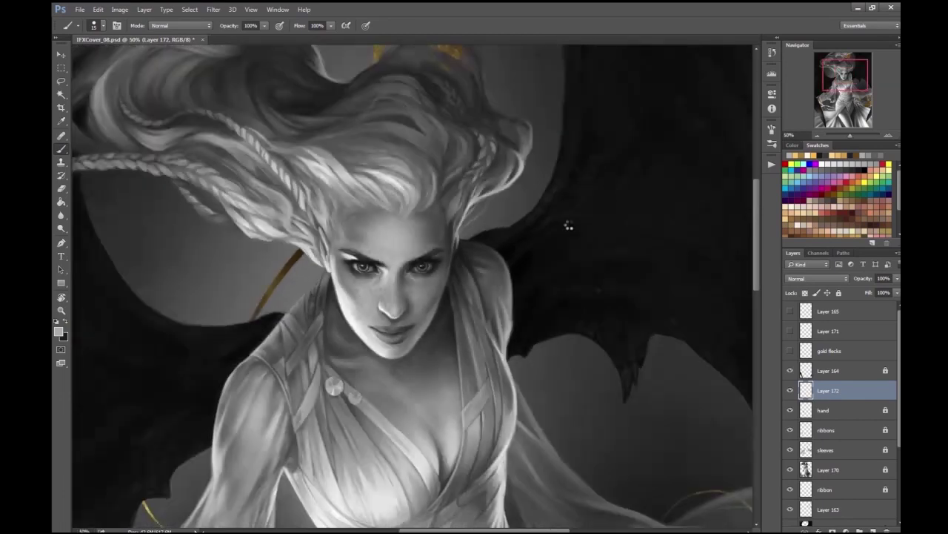
- Pick a mid grey and soften the fabric folds on the shoulder beside the face
scroll(578, 282, up, 2)
scroll(87, 333, up, 3)
click(59, 331)
key(Return)
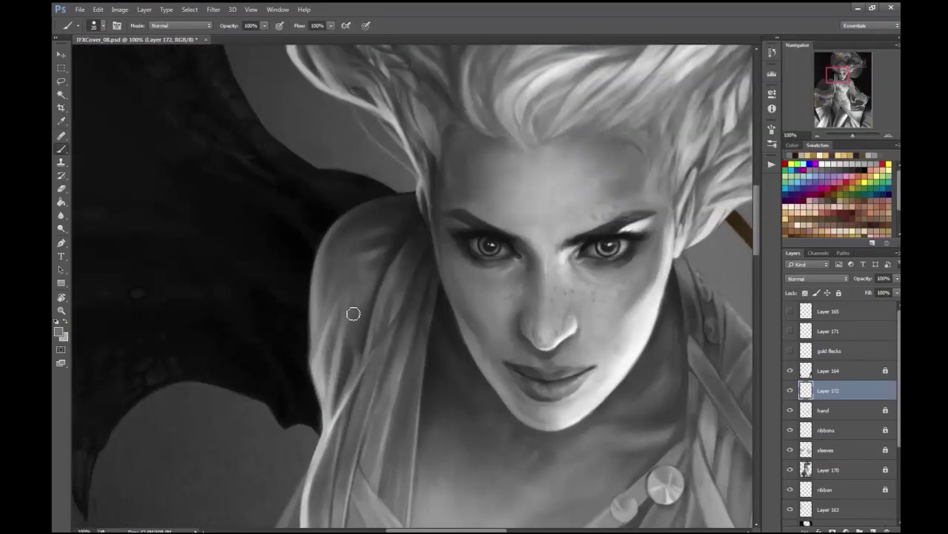
mouse_move(388, 271)
mouse_down()
mouse_move(361, 347)
mouse_move(407, 295)
mouse_up()
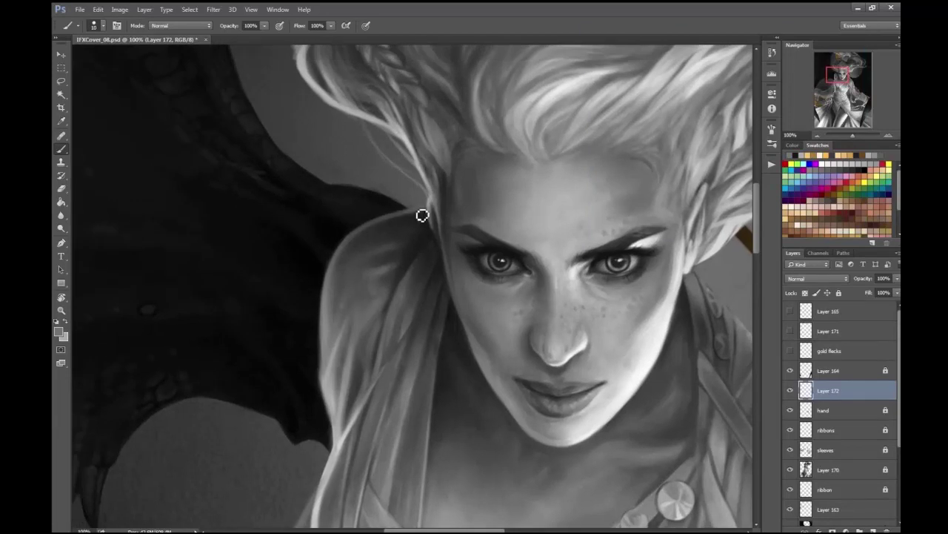
- Shade the top of the shoulder where the fabric meets the hair, using darker greys
scroll(415, 200, up, 1)
scroll(398, 183, up, 2)
click(59, 331)
key(Return)
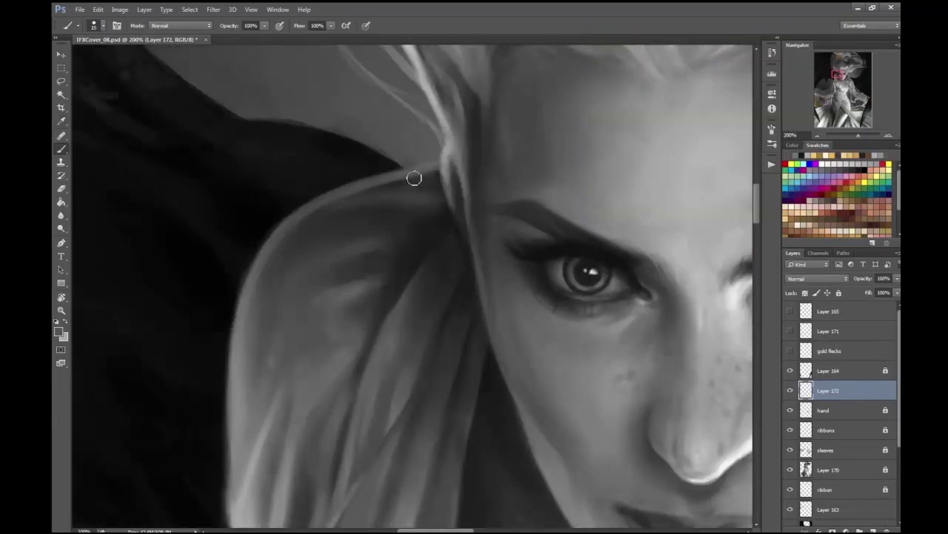
scroll(398, 239, down, 1)
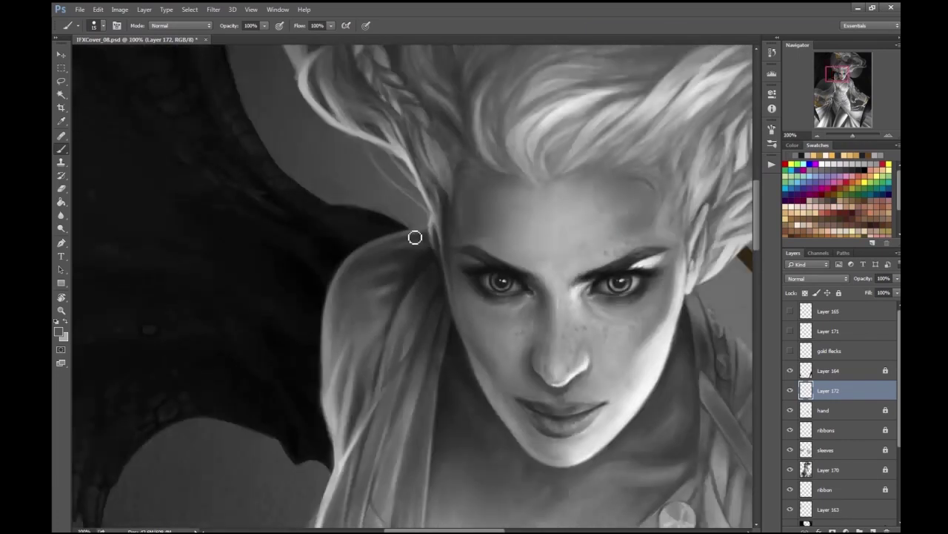
scroll(358, 260, up, 1)
scroll(388, 345, down, 1)
click(59, 330)
key(Return)
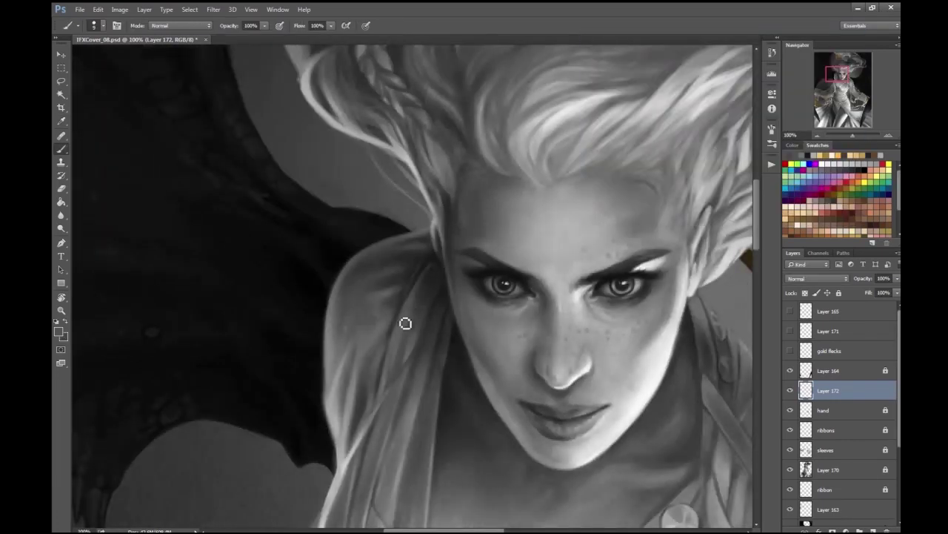
- Paint the long fabric folds running from beside the neck down towards the chest
scroll(429, 235, up, 1)
key(x)
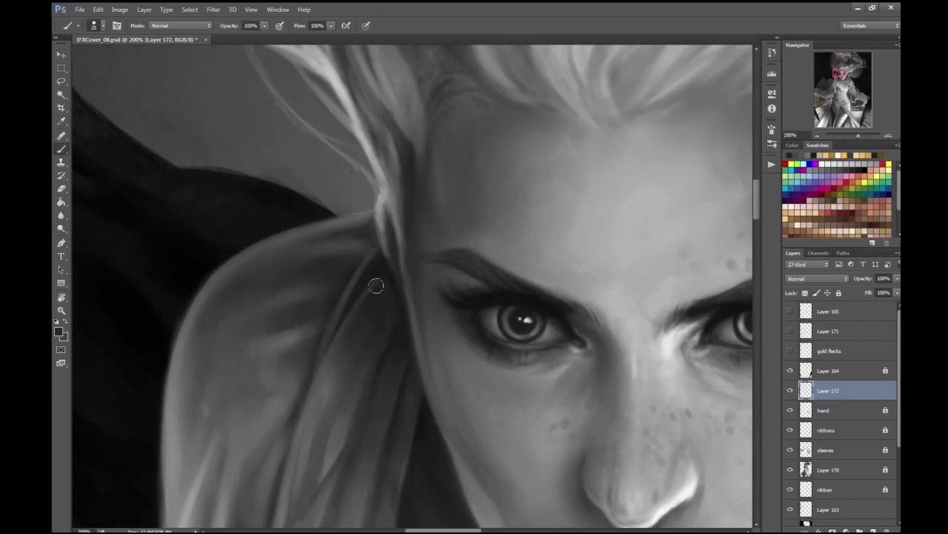
scroll(353, 292, down, 4)
scroll(393, 357, up, 3)
drag(393, 357, 374, 407)
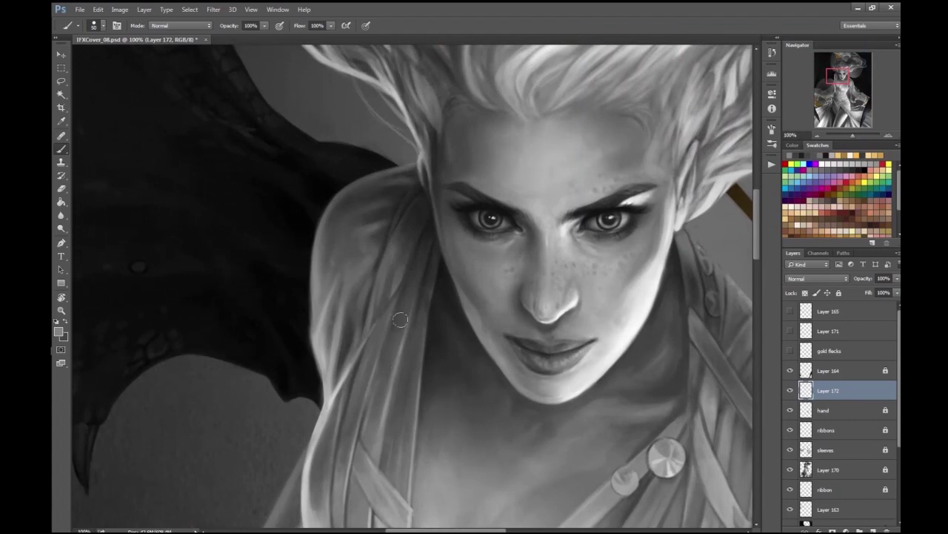
drag(392, 354, 375, 415)
drag(409, 372, 392, 456)
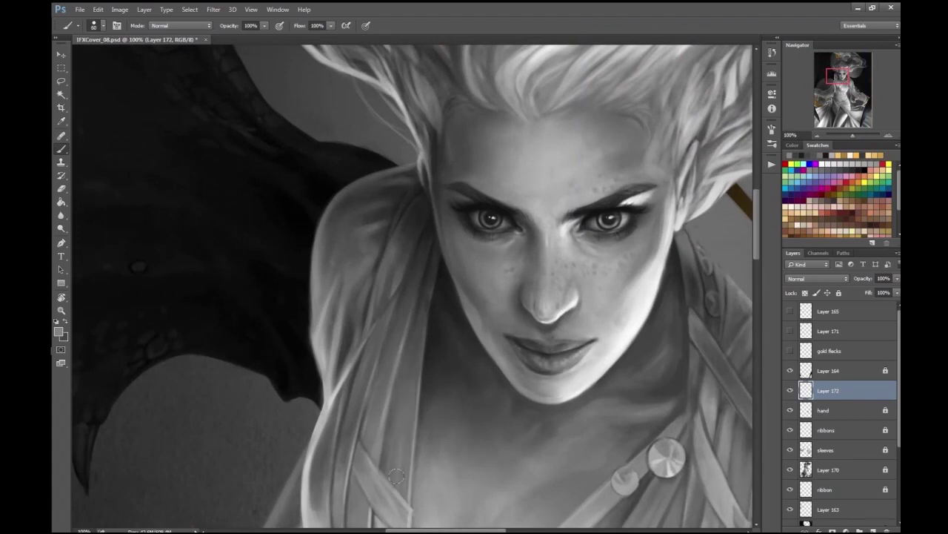
- Define the inner edge of the neckline fabric against the neck with grey and check it on the full figure
key(ctrl+minus)
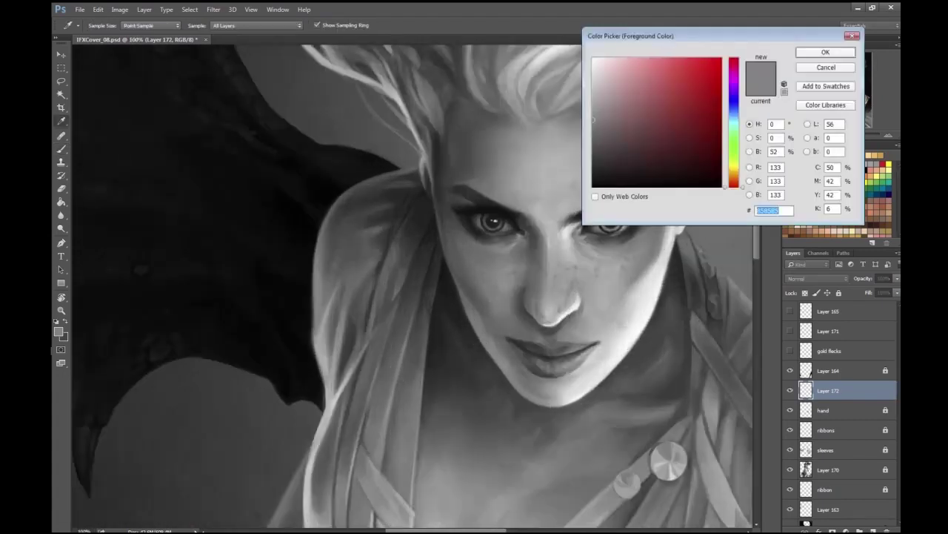
key(Return)
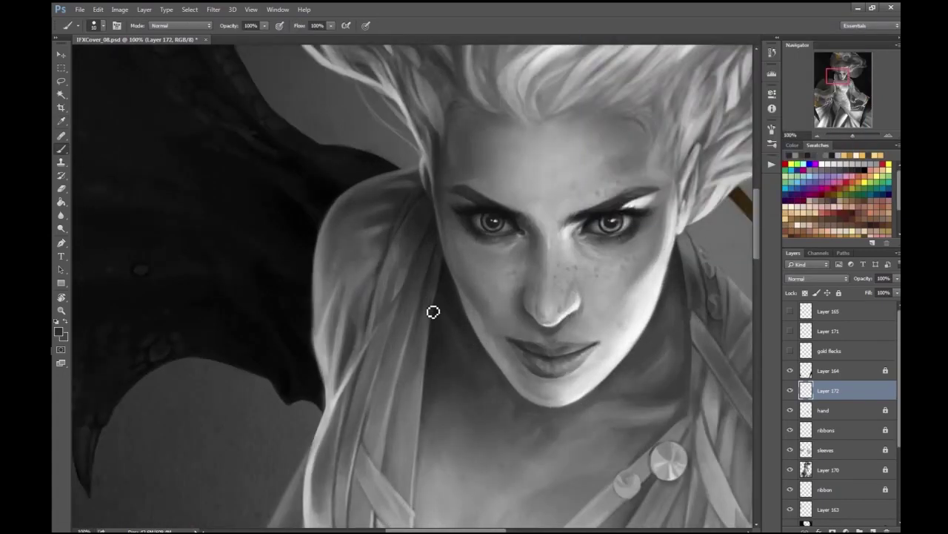
key(ctrl+minus)
key(ctrl+minus)
key(ctrl+minus)
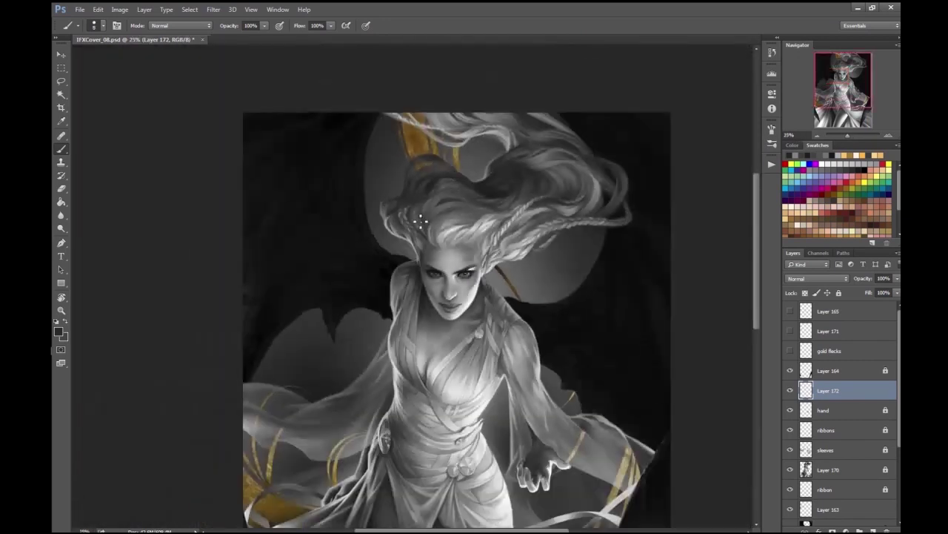
key(ctrl+plus)
key(ctrl+plus)
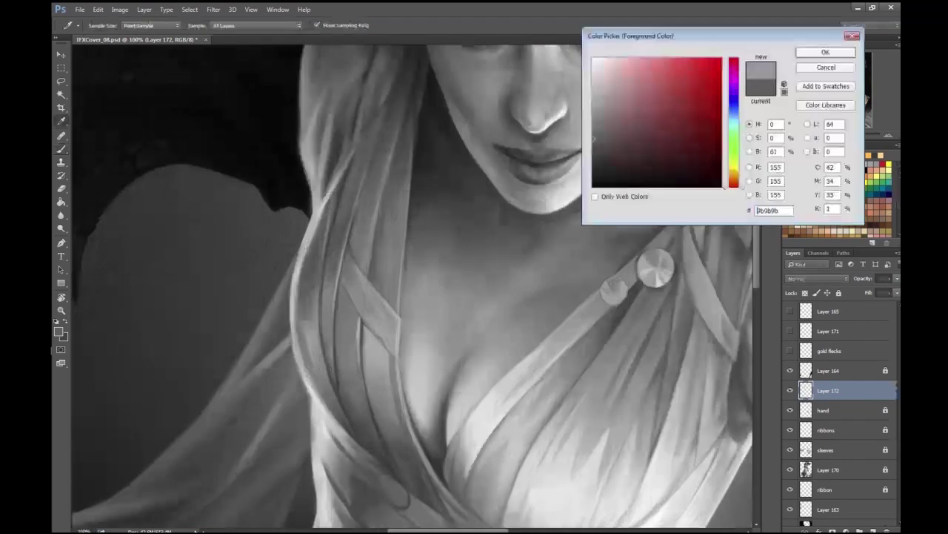
- Pick light grey #9b9b9b, followed by a dark grey of RGB 66, and outline a rounded strap end below the bust
key(Return)
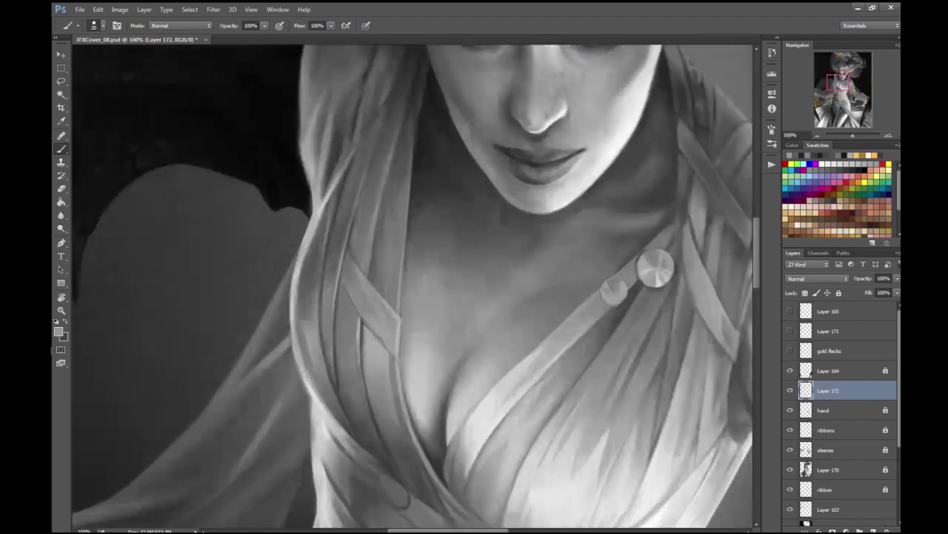
key(ctrl+minus)
key(ctrl+minus)
key(ctrl+minus)
key(ctrl+minus)
key(ctrl+plus)
key(ctrl+plus)
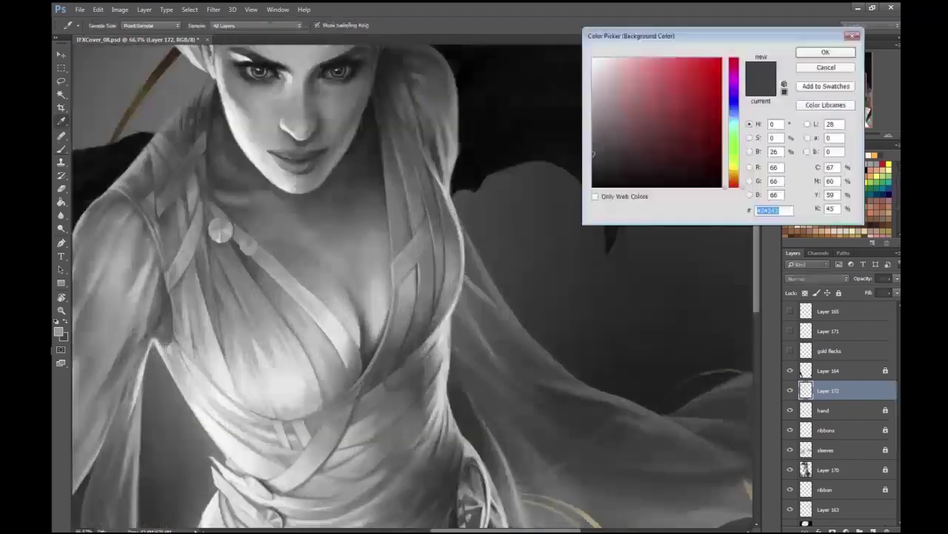
key(Return)
key(b)
key(x)
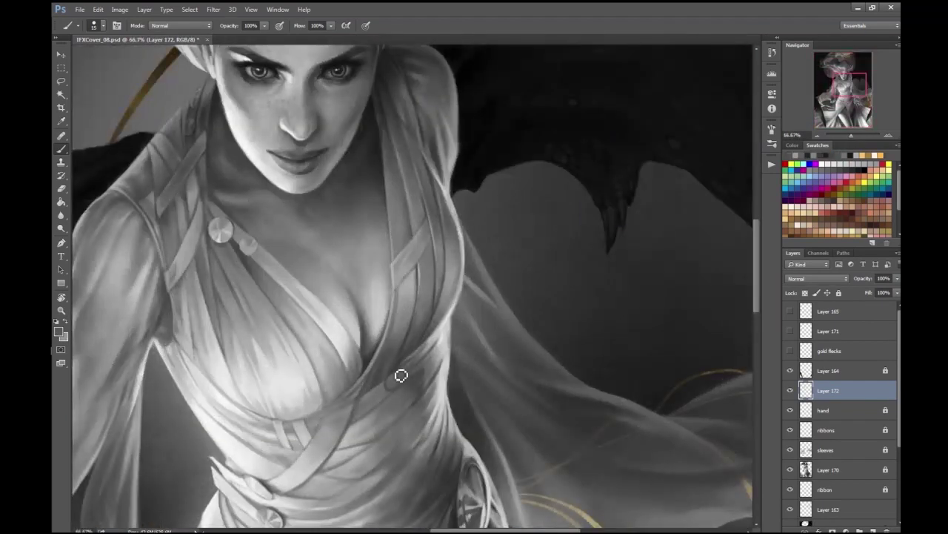
key(ctrl+minus)
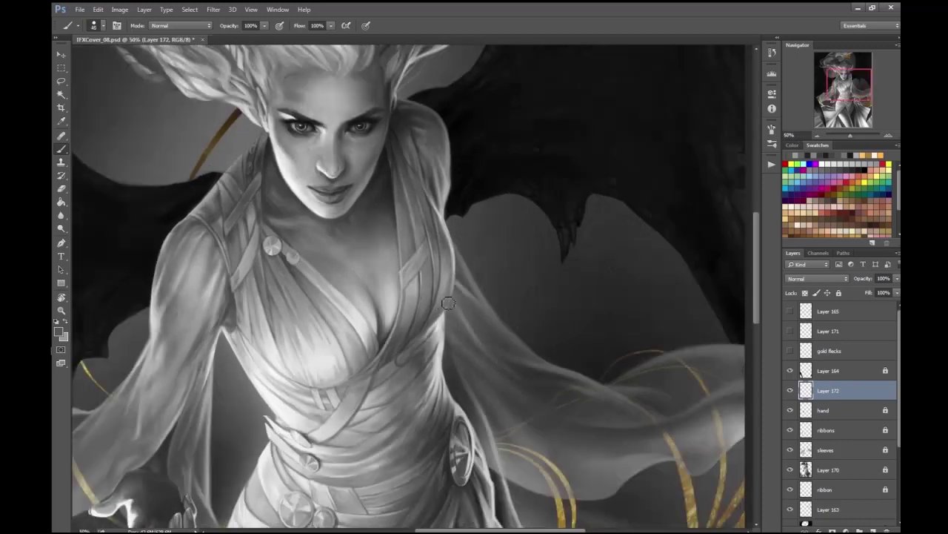
- Choose dark grey #545454 and repaint the outer side of the draped fabric beside the bust
key(ctrl+plus)
key(ctrl+plus)
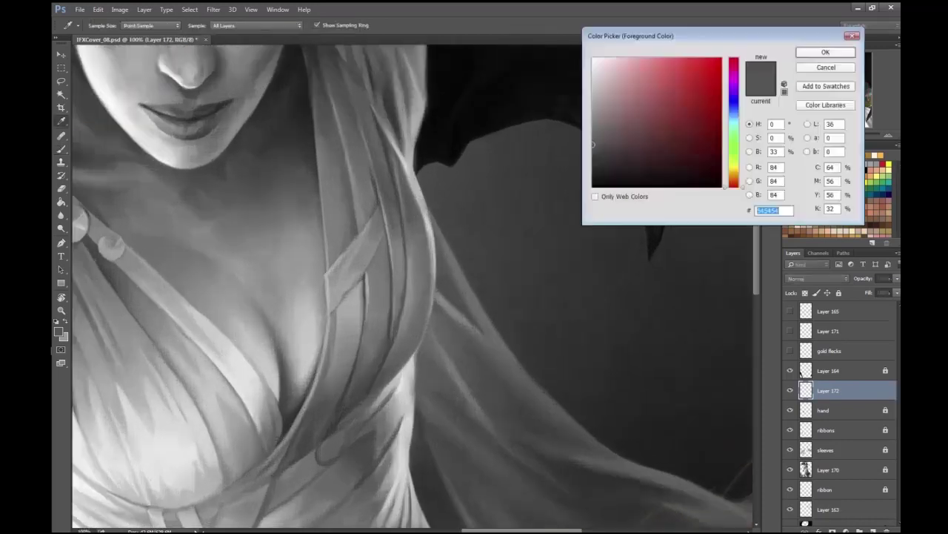
key(Return)
mouse_move(411, 396)
mouse_down()
mouse_move(434, 289)
mouse_move(432, 229)
mouse_move(440, 316)
mouse_move(482, 297)
mouse_up()
key(ctrl+minus)
key(ctrl+minus)
key(ctrl+minus)
key(ctrl+plus)
key(ctrl+plus)
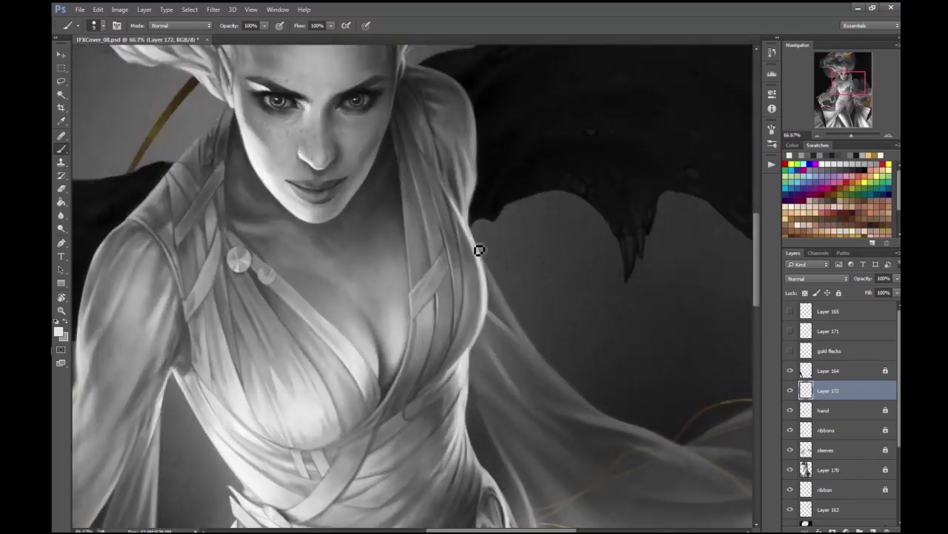
- Sample a mid grey from the side drape and blend the folds crossing just below the bust
key(ctrl+minus)
key(ctrl+minus)
key(ctrl+minus)
key(ctrl+plus)
key(ctrl+plus)
key(ctrl+plus)
key(ctrl+plus)
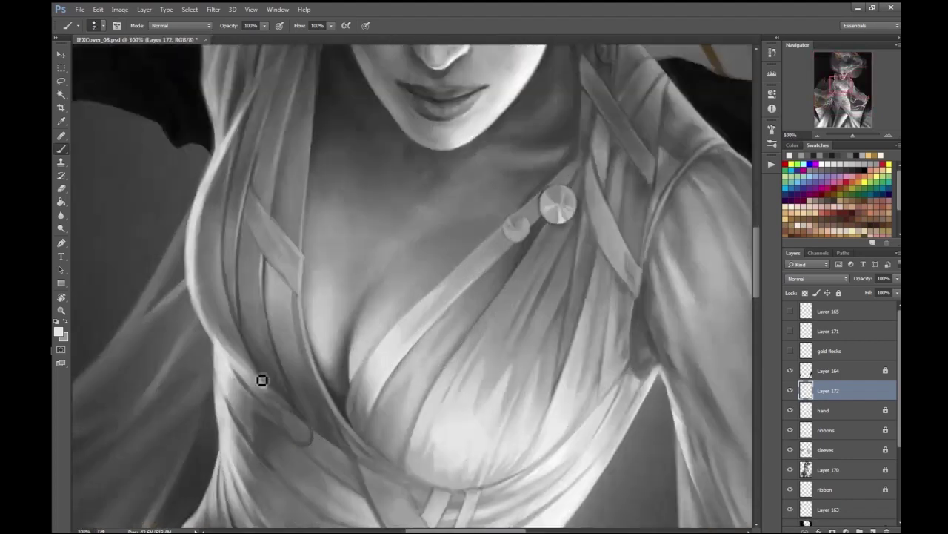
alt+click(262, 380)
drag(262, 380, 269, 362)
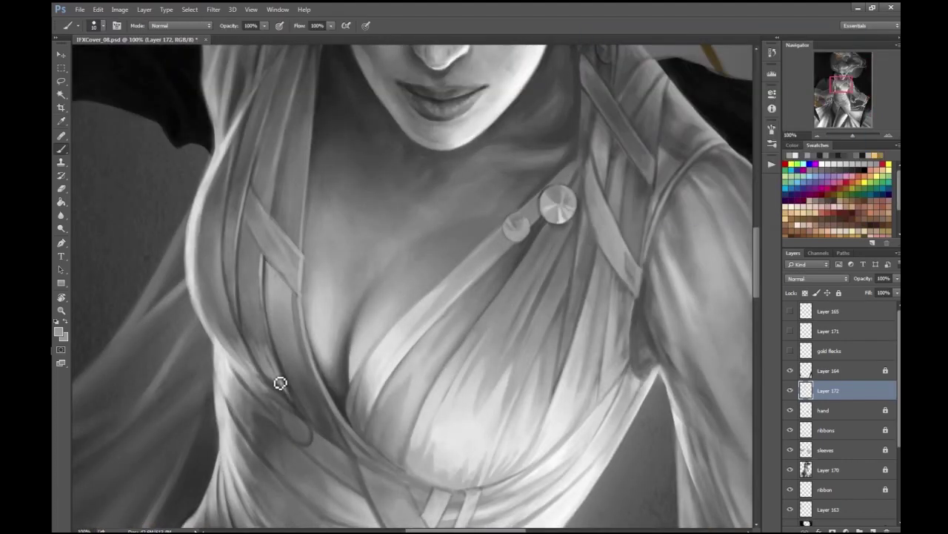
key(ctrl+minus)
mouse_move(337, 350)
mouse_down()
mouse_move(349, 349)
mouse_move(307, 339)
mouse_move(318, 356)
mouse_move(342, 330)
mouse_up()
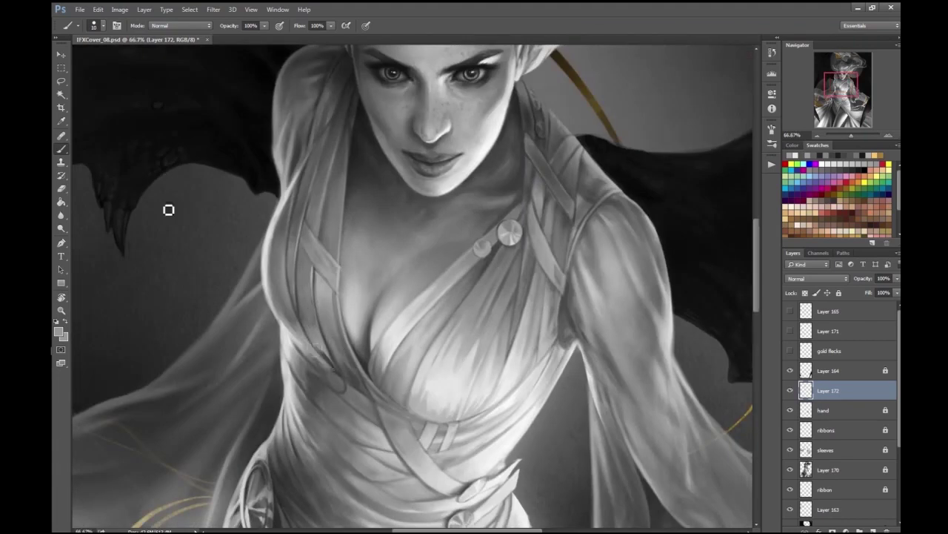
- Refine the folds around the round clasp below the bust and check them on the full figure
key(ctrl+plus)
drag(271, 402, 296, 423)
drag(266, 391, 294, 417)
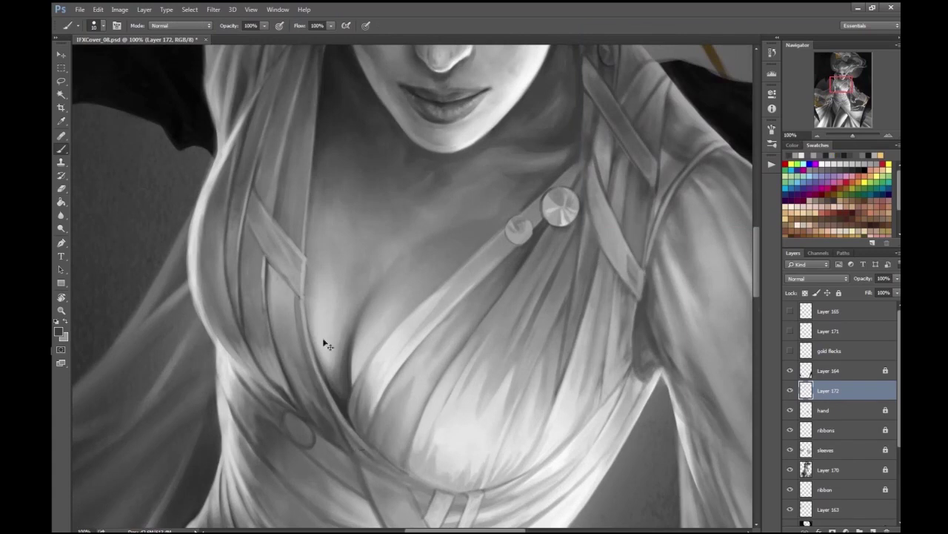
key(ctrl+0)
key(ctrl+1)
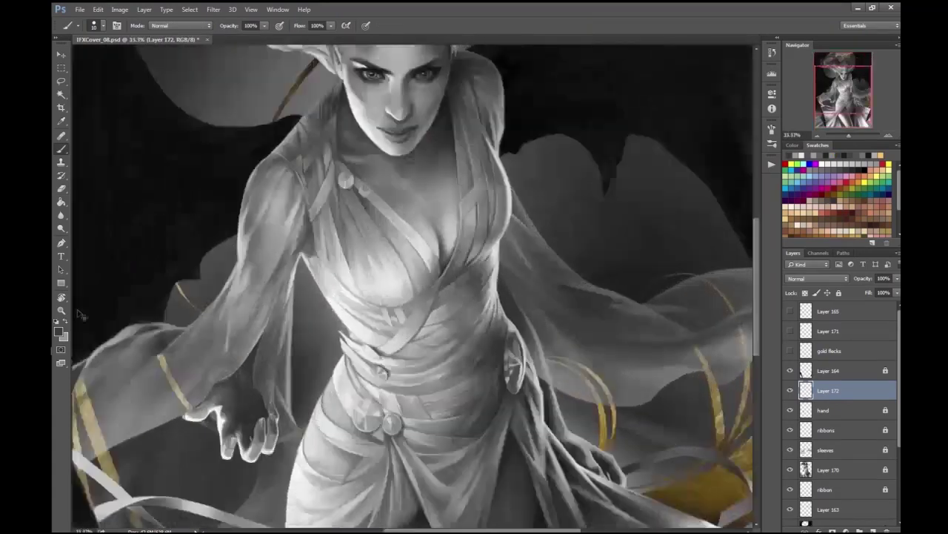
- Brush light and mid grey streaks along the diagonal sash crossing the waist
key(ctrl+plus)
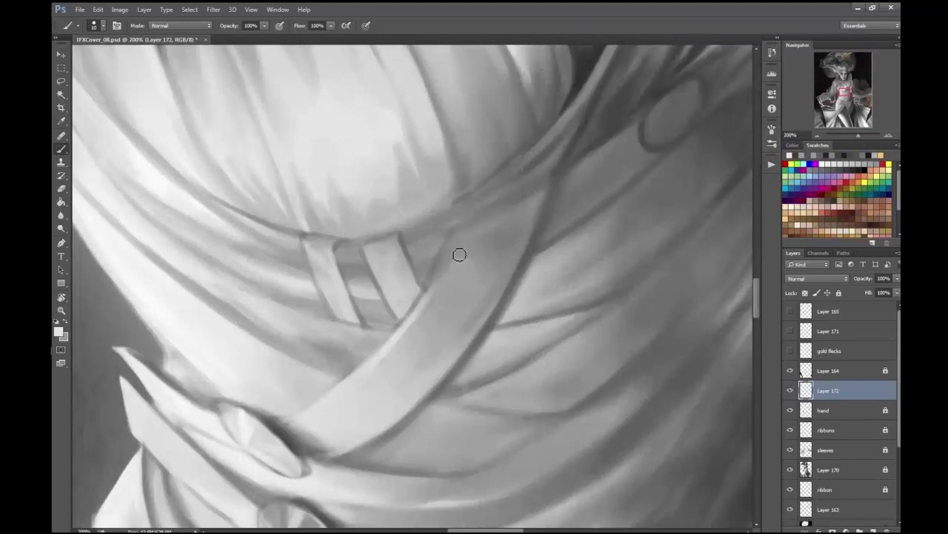
drag(370, 361, 460, 271)
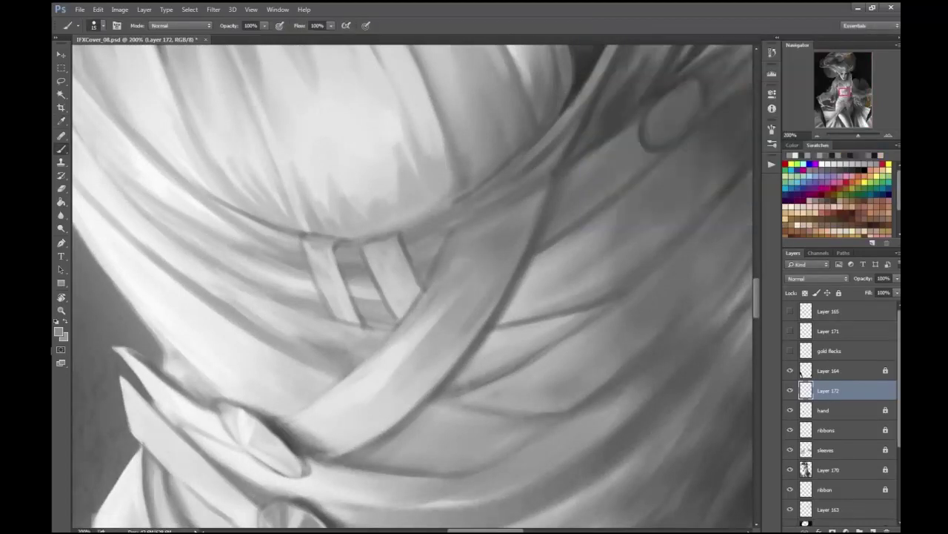
mouse_move(438, 360)
mouse_down()
mouse_move(351, 417)
mouse_move(452, 354)
mouse_up()
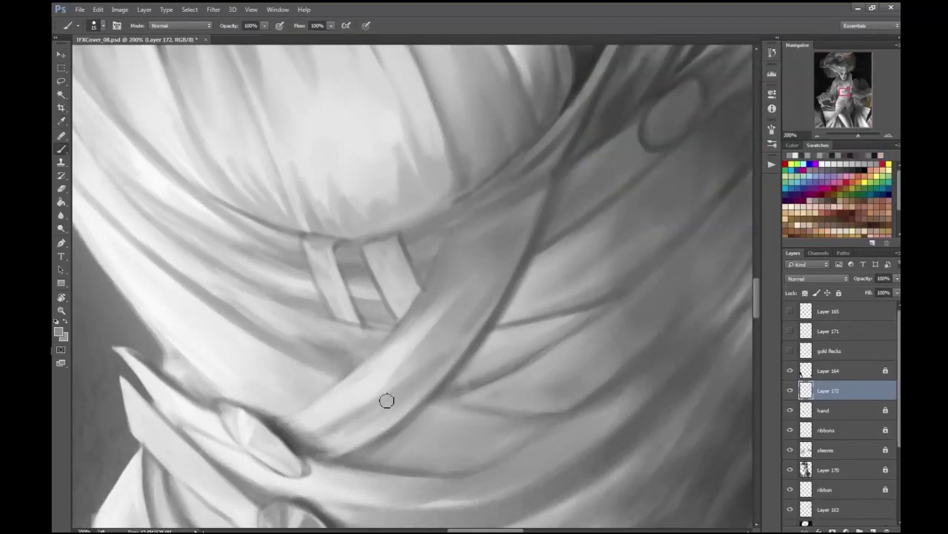
- Repaint the oval button at the end of the waist sash with a clean rim
key(ctrl+minus)
key(ctrl+minus)
key(ctrl+minus)
key(ctrl+plus)
key(ctrl+plus)
key(ctrl+plus)
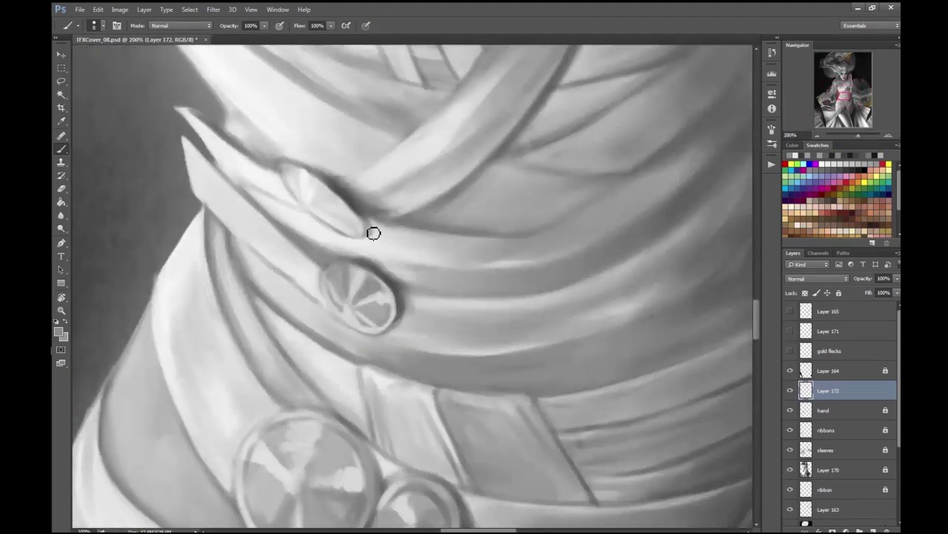
mouse_move(374, 167)
mouse_down()
mouse_move(387, 192)
mouse_move(320, 163)
mouse_up()
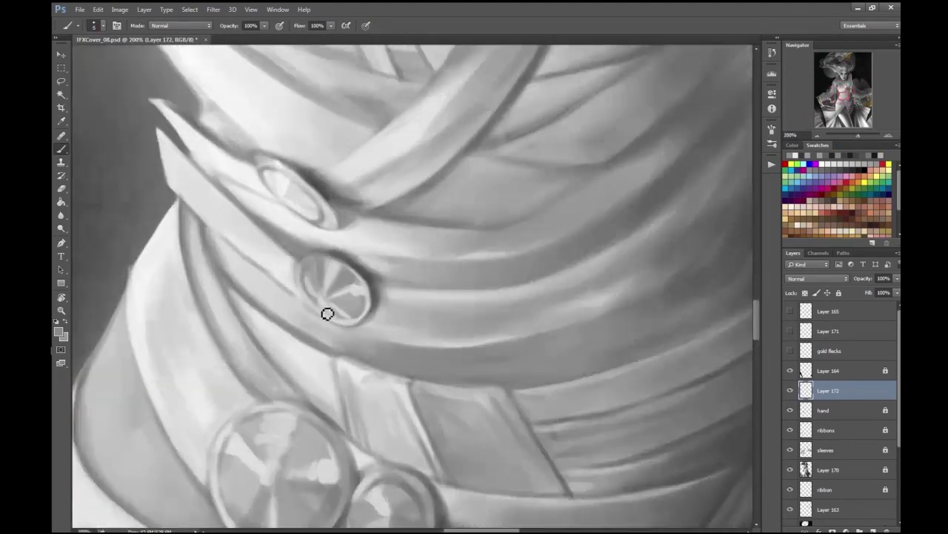
- Paint mid grey shading into the two pointed strap ends beside the oval and round waist buttons
scroll(314, 254, down, 3)
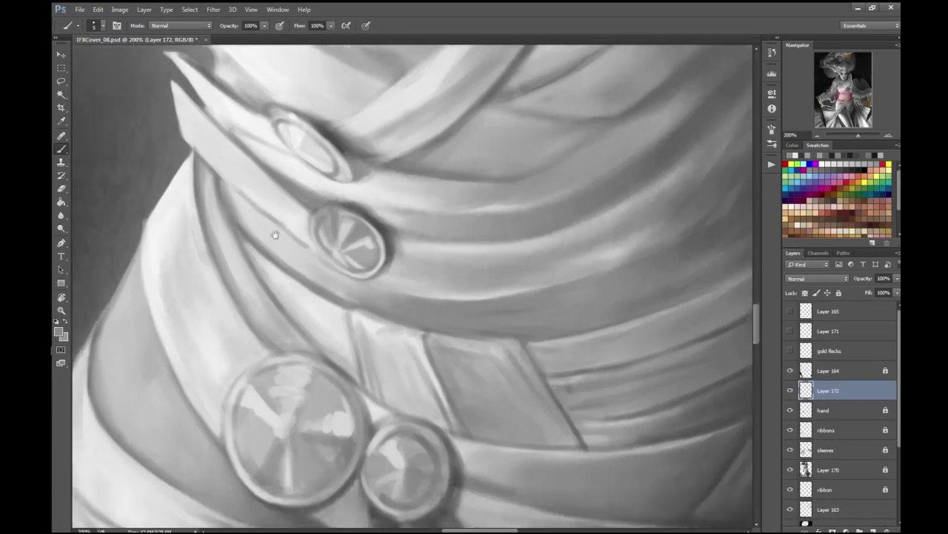
scroll(281, 326, left, 3)
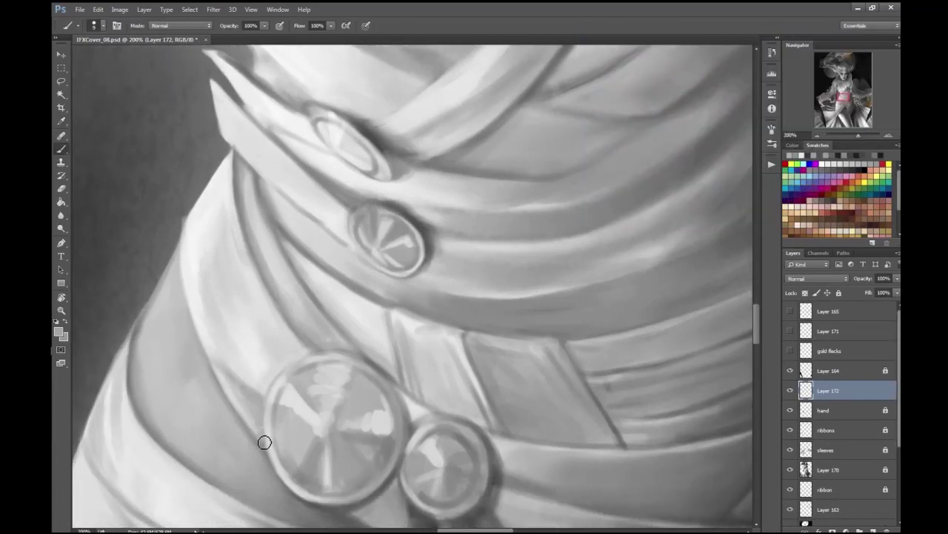
key(ctrl+minus)
key(ctrl+minus)
key(ctrl+minus)
key(ctrl+minus)
key(ctrl+plus)
key(ctrl+plus)
key(ctrl+plus)
key(ctrl+plus)
drag(372, 346, 344, 301)
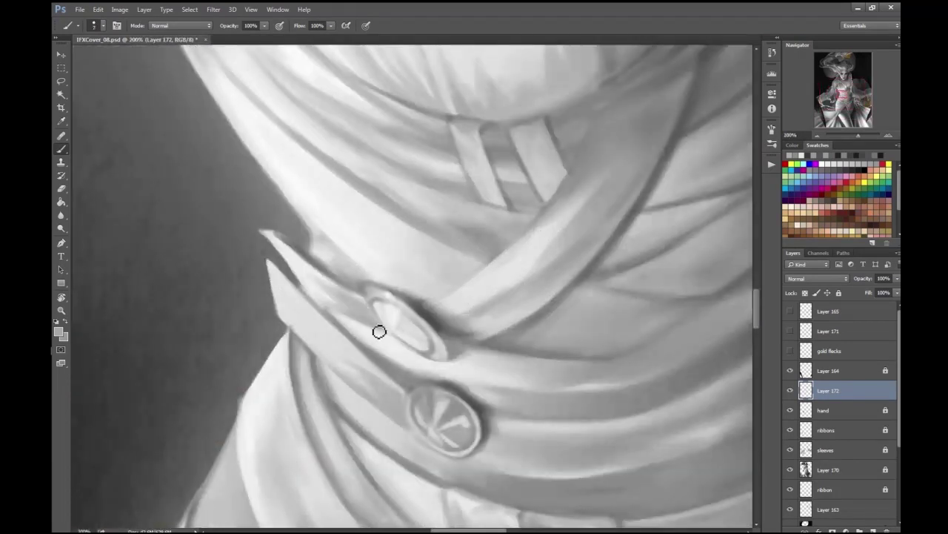
- Examine the repainted strap ends and small waist buttons in close-up and against the full figure
key(ctrl+minus)
key(ctrl+minus)
key(ctrl+minus)
key(ctrl+minus)
key(ctrl+minus)
key(ctrl+plus)
key(ctrl+plus)
key(ctrl+plus)
key(ctrl+plus)
key(ctrl+plus)
key(ctrl+minus)
key(ctrl+minus)
key(ctrl+plus)
key(ctrl+plus)
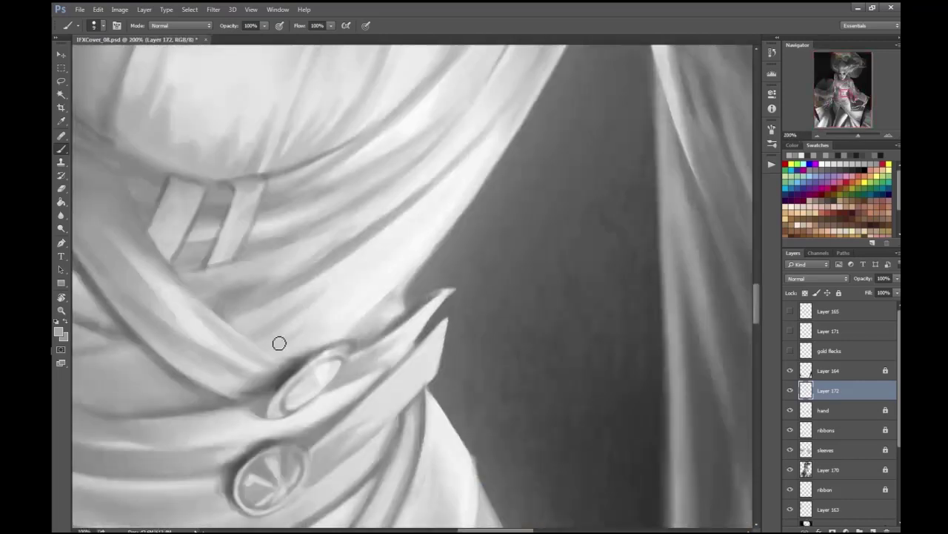
- Review the full figure and save the painting
key(ctrl+minus)
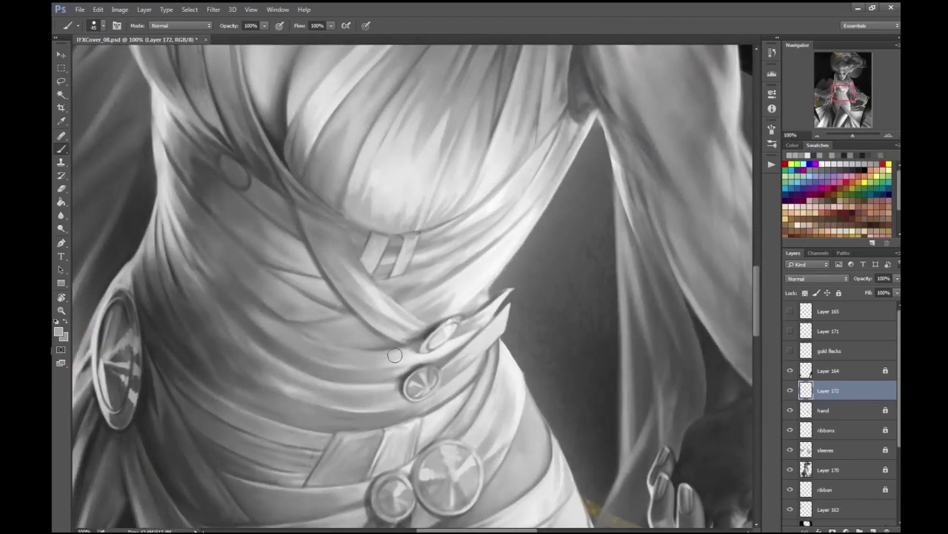
key(ctrl+minus)
key(ctrl+minus)
key(ctrl+minus)
key(ctrl+minus)
key(ctrl+s)
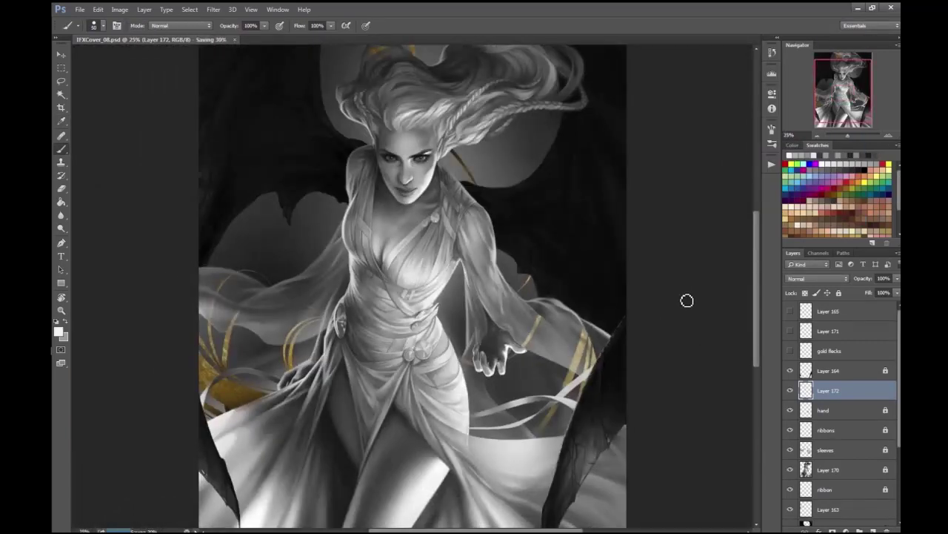
- Sample a light grey and softly brush over the narrow folds ending at the slanted tab on the waist
key(ctrl+plus)
key(ctrl+plus)
key(ctrl+plus)
key(ctrl+plus)
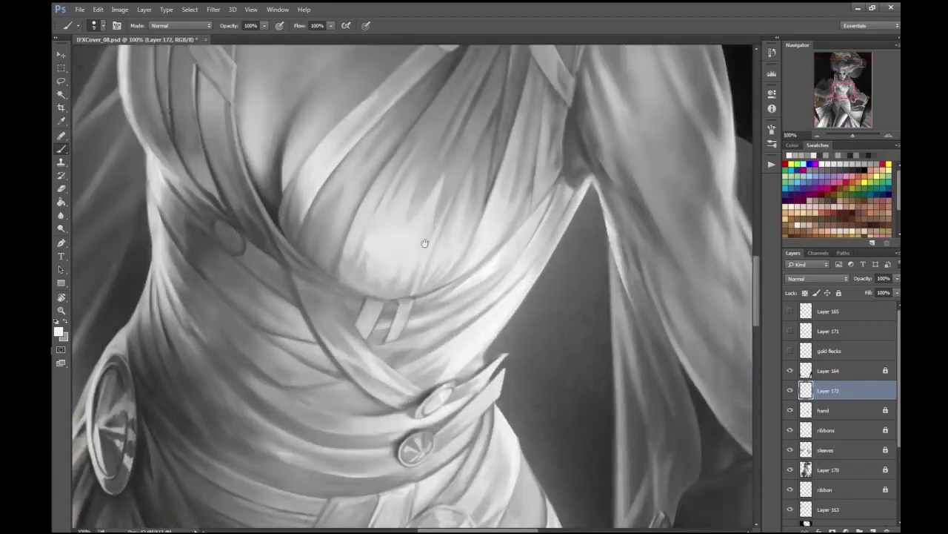
drag(424, 243, 492, 58)
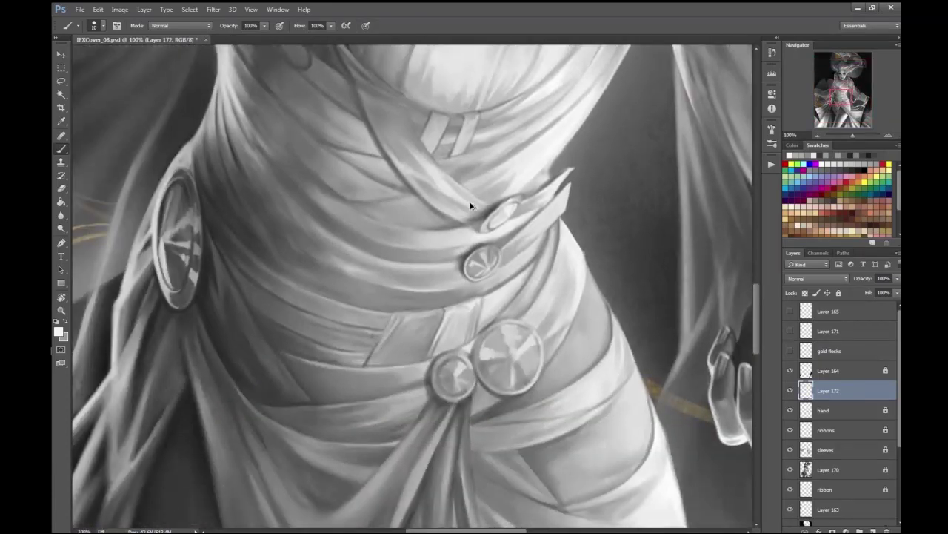
key(ctrl+plus)
click(58, 332)
key(Return)
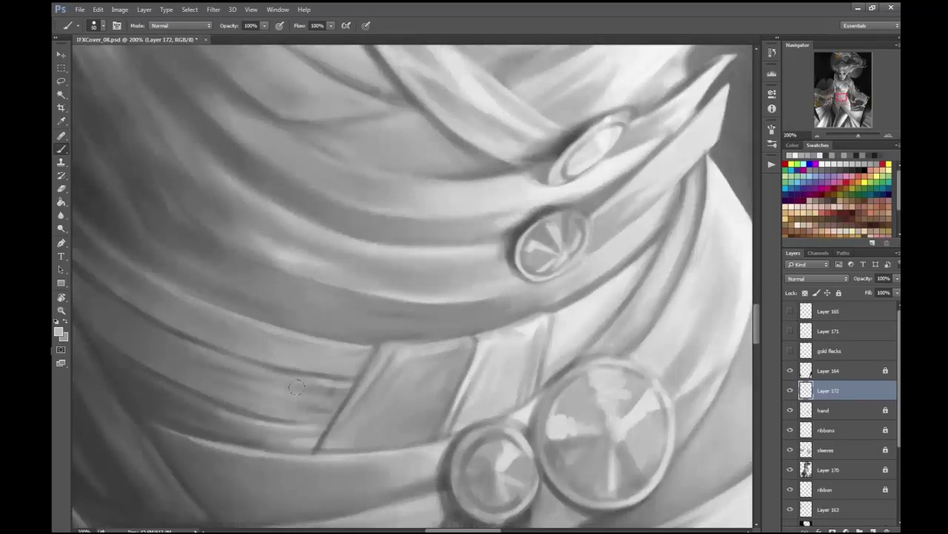
mouse_move(271, 377)
mouse_down()
mouse_move(337, 385)
mouse_move(333, 414)
mouse_up()
key(ctrl+minus)
key(ctrl+minus)
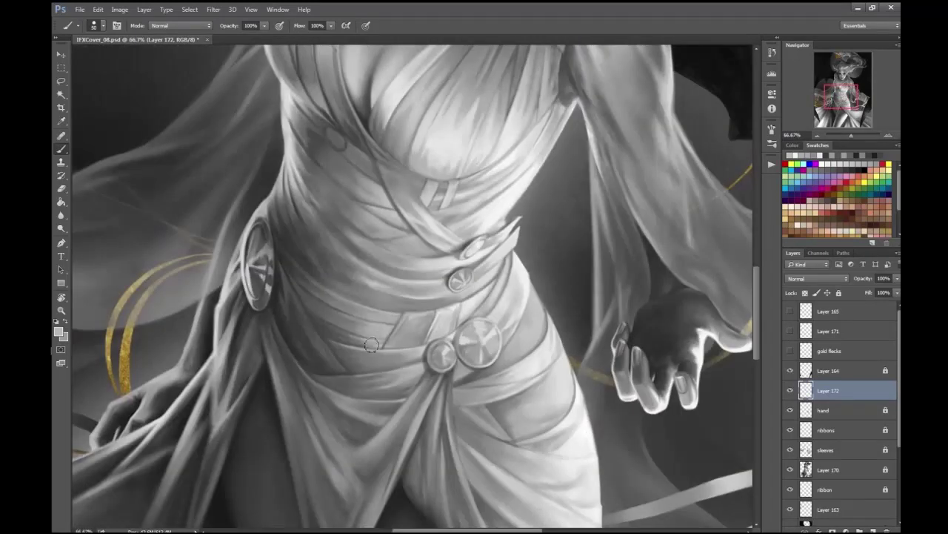
- Mirror the canvas horizontally and set the foreground colour to light grey e4e4e4
key(ctrl+minus)
key(ctrl+plus)
click(59, 332)
key(Return)
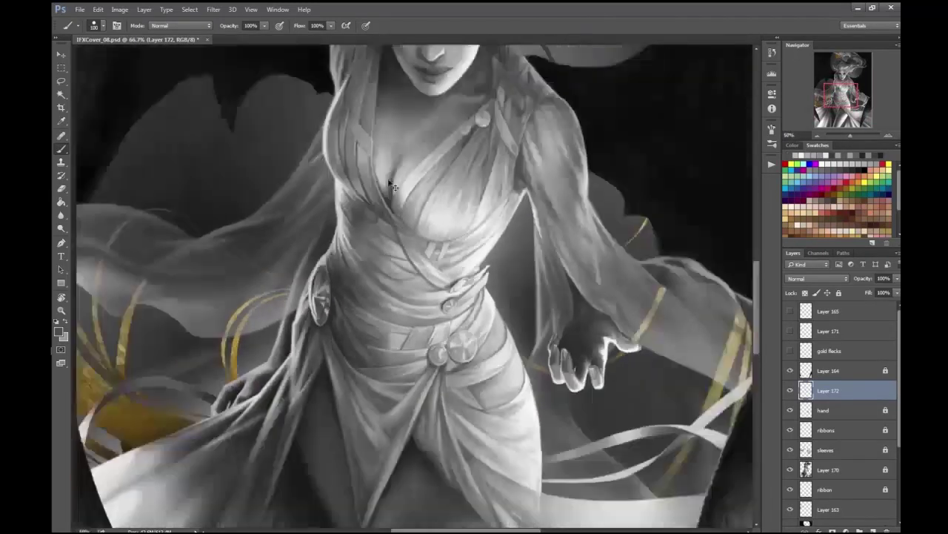
key(ctrl+shift+h)
key(ctrl+plus)
click(58, 332)
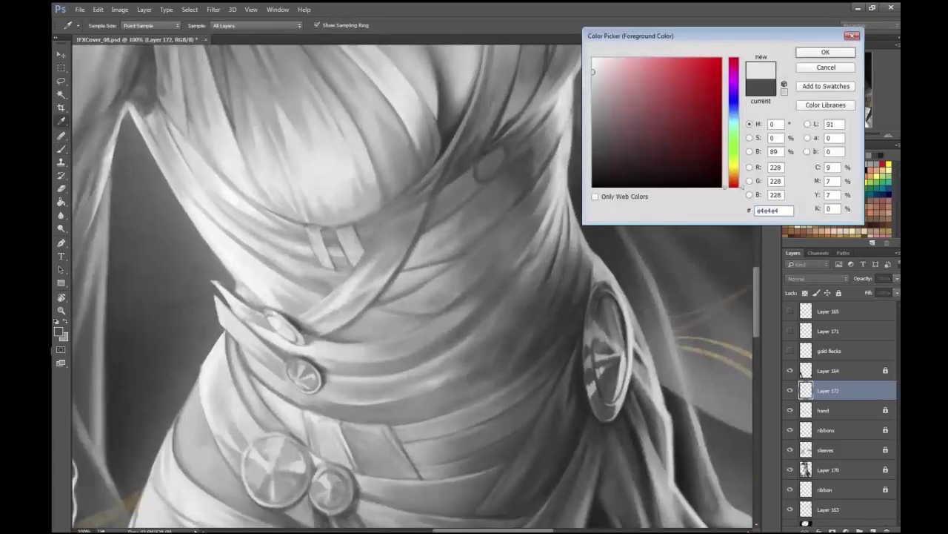
key(Return)
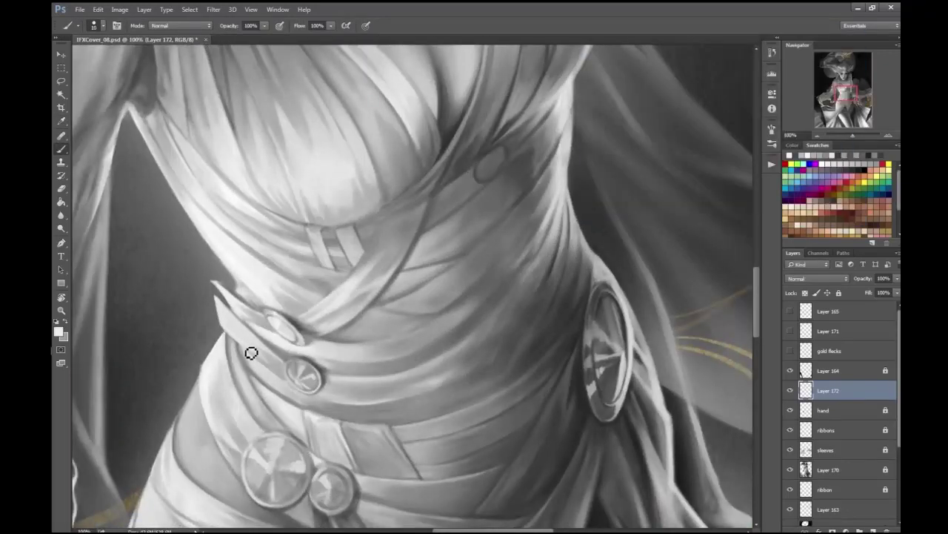
- Sample a mid grey from the pointed strap beside the oval button and touch up the strap end
click(58, 332)
click(269, 338)
key(Return)
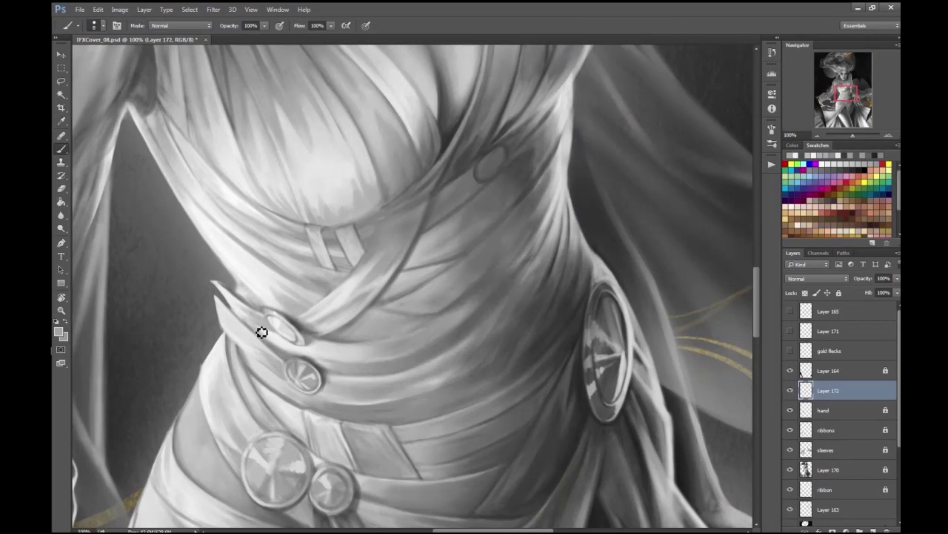
- Sample a darker grey and shade the waist folds running from below the crossing strap towards the side
scroll(408, 307, down, 1)
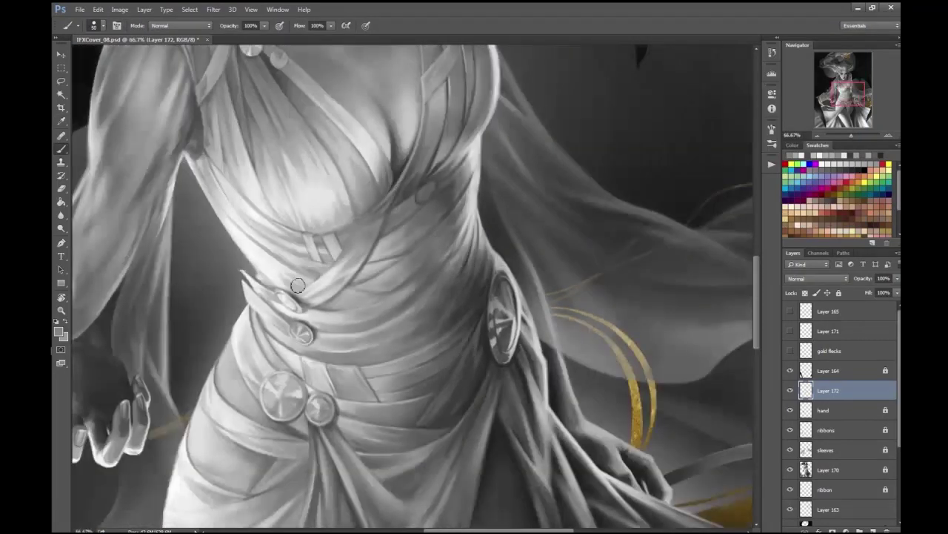
click(59, 332)
key(Return)
drag(437, 349, 371, 338)
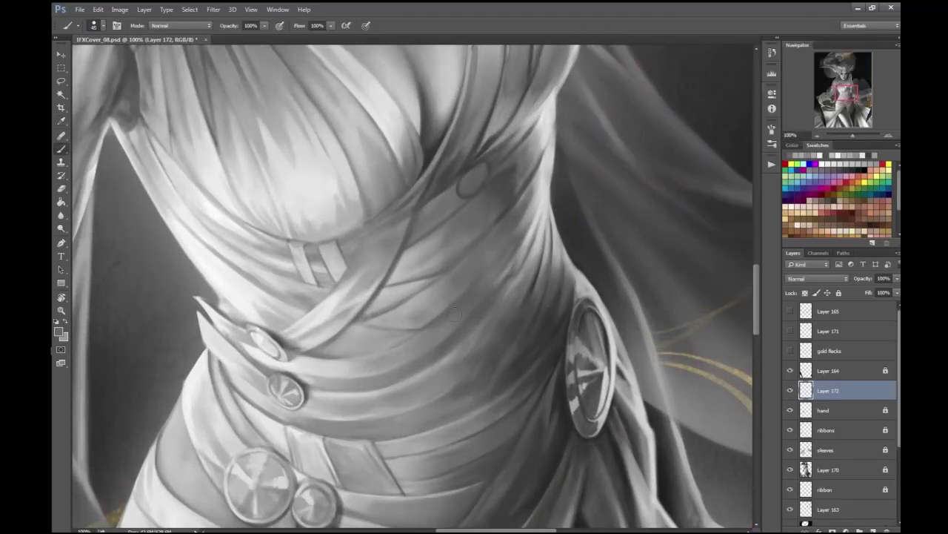
drag(437, 331, 499, 252)
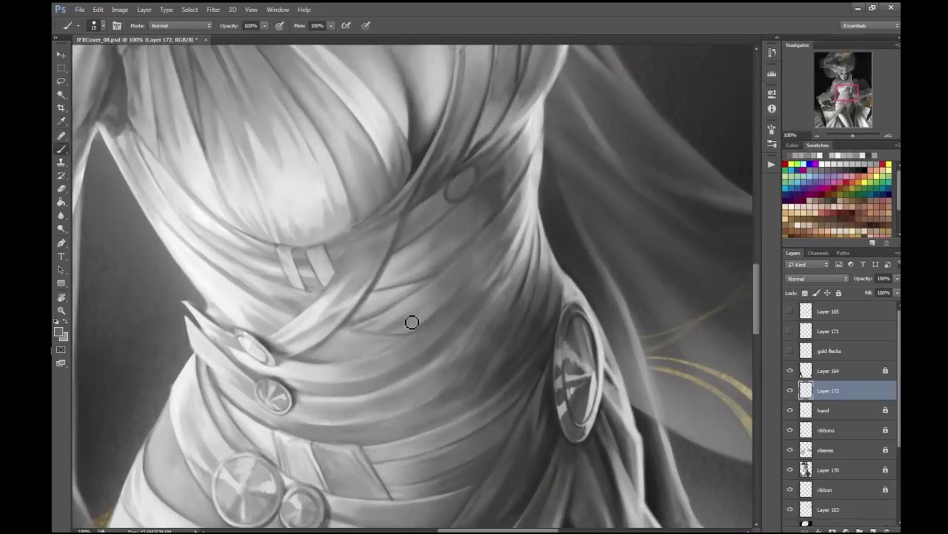
key(ctrl+minus)
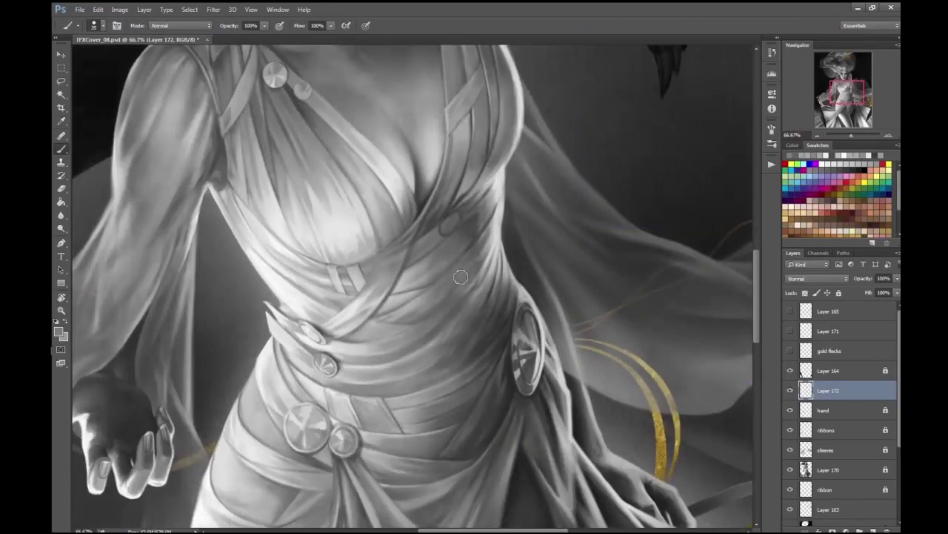
- Sample mid and dark greys and soften the folds on the shadowed side of the waist near the hip brooch
click(59, 332)
key(Return)
key(ctrl+0)
key(ctrl+1)
click(59, 331)
key(Return)
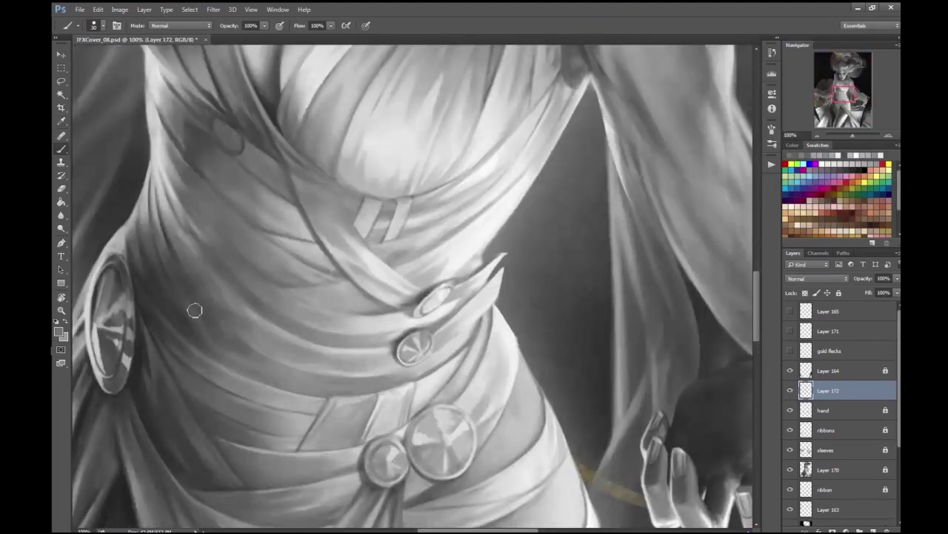
click(59, 331)
key(Return)
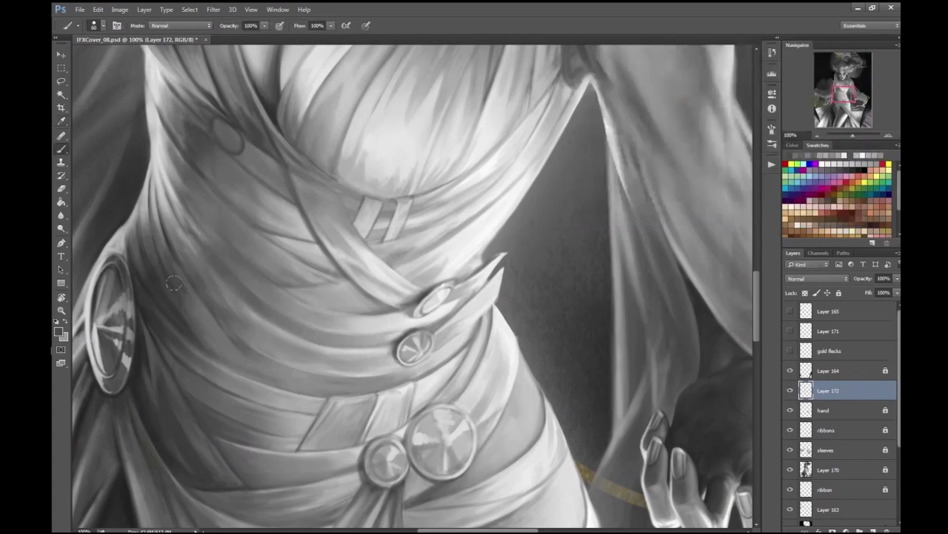
- Resample greys around 505050 and refine the fold edges on the shadowed side below the crossing strap
scroll(189, 268, up, 1)
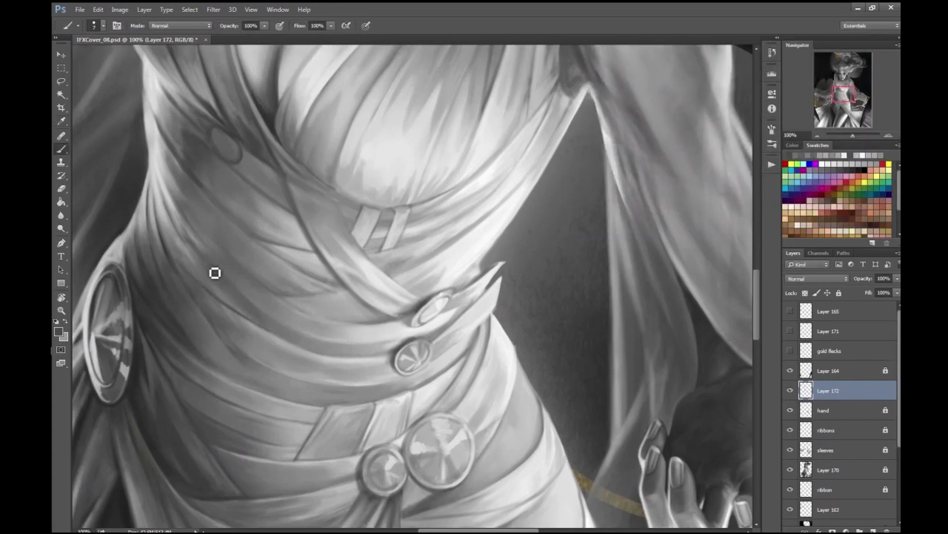
key(ctrl+0)
key(ctrl+1)
click(59, 332)
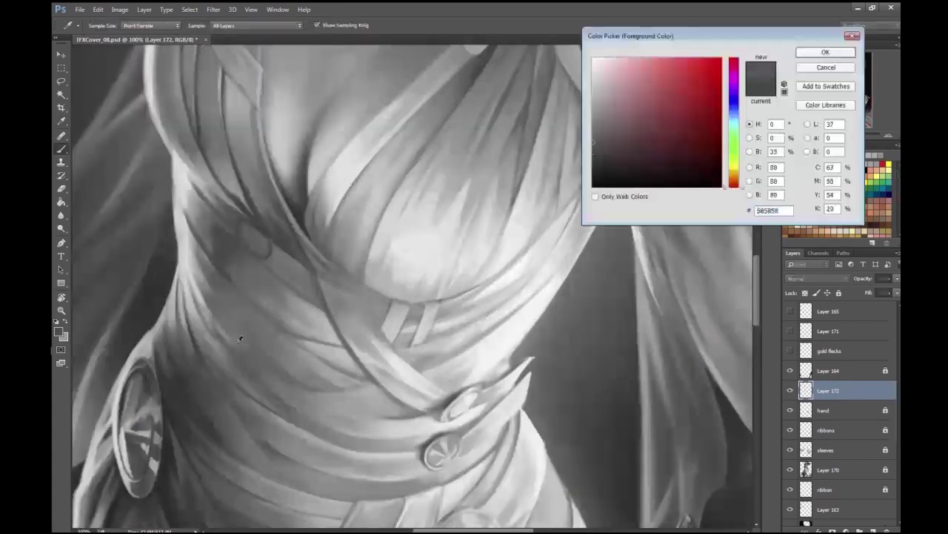
key(Return)
key(bracketleft)
key(bracketright)
key(F9)
key(Escape)
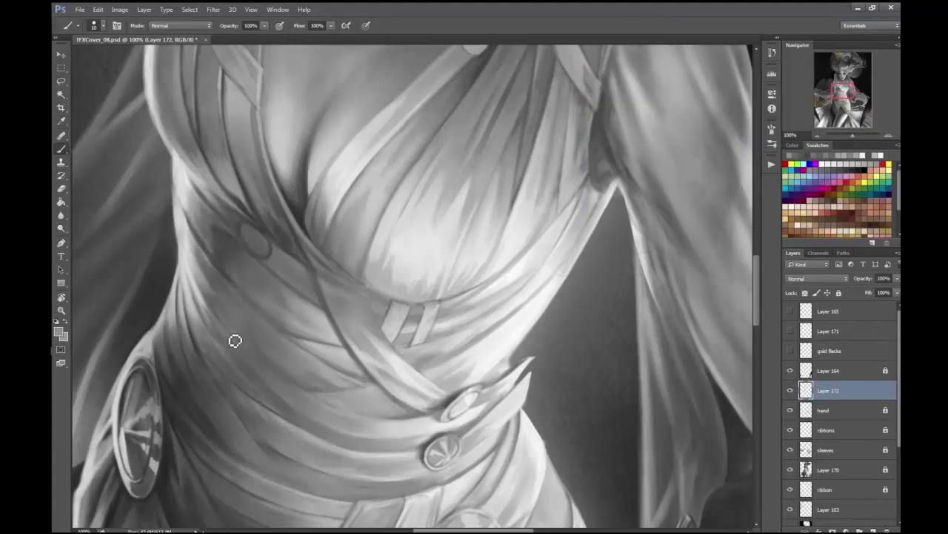
- Check the folds on the full figure and brush a thin dark grey crease across the middle of the waist
key(ctrl+minus)
key(ctrl+minus)
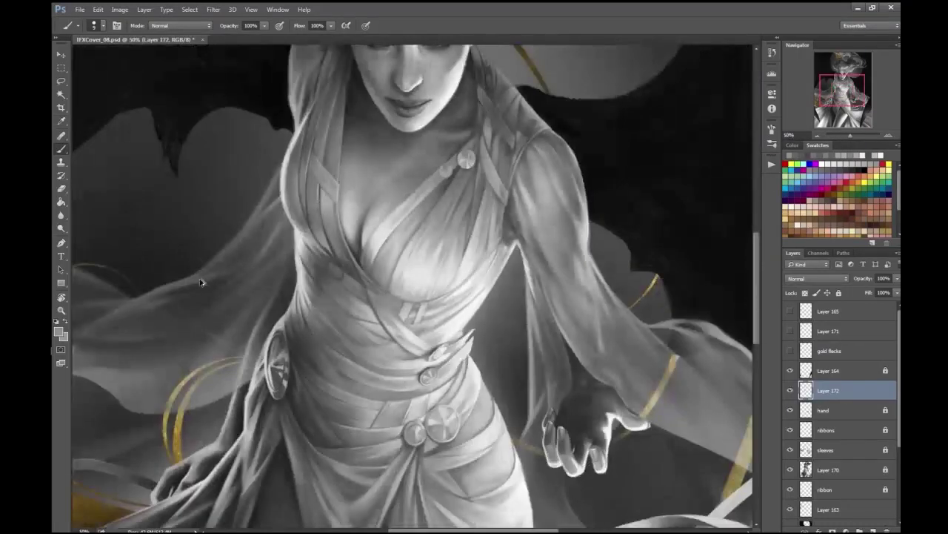
key(ctrl+plus)
key(F9)
key(Escape)
key(ctrl+minus)
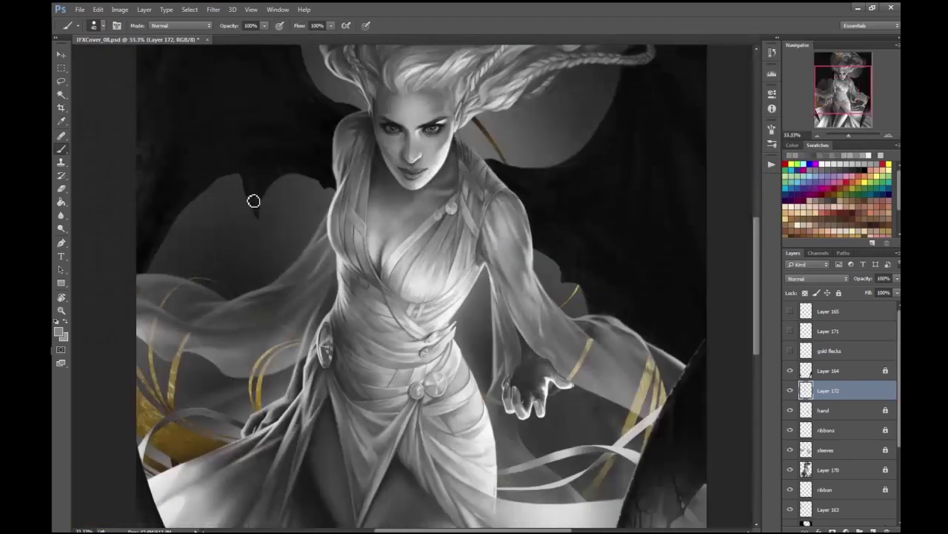
key(ctrl+plus)
key(ctrl+plus)
key(ctrl+plus)
key(i)
key(F9)
key(Escape)
key(b)
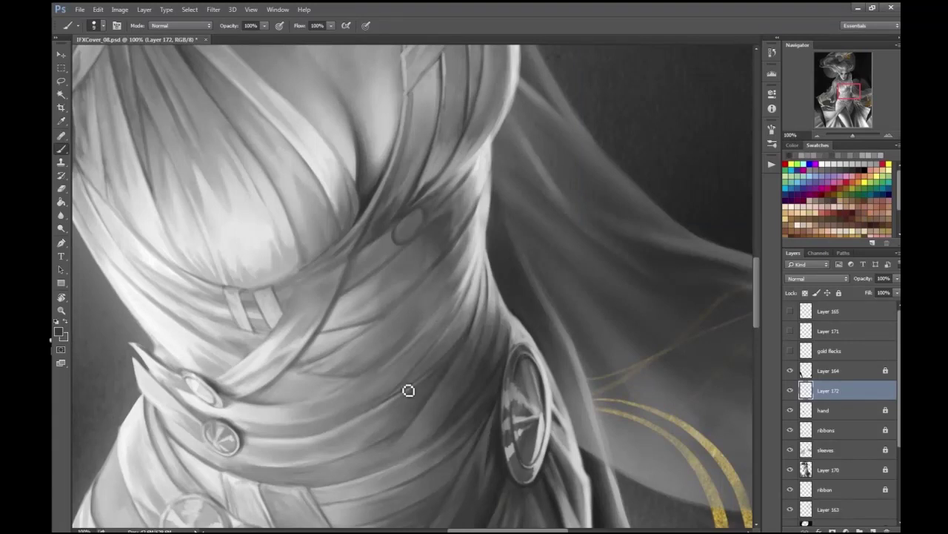
- Sample lighter greys from the neighbouring fold and blend the underside of the dark waist crease
click(58, 332)
click(329, 412)
key(Return)
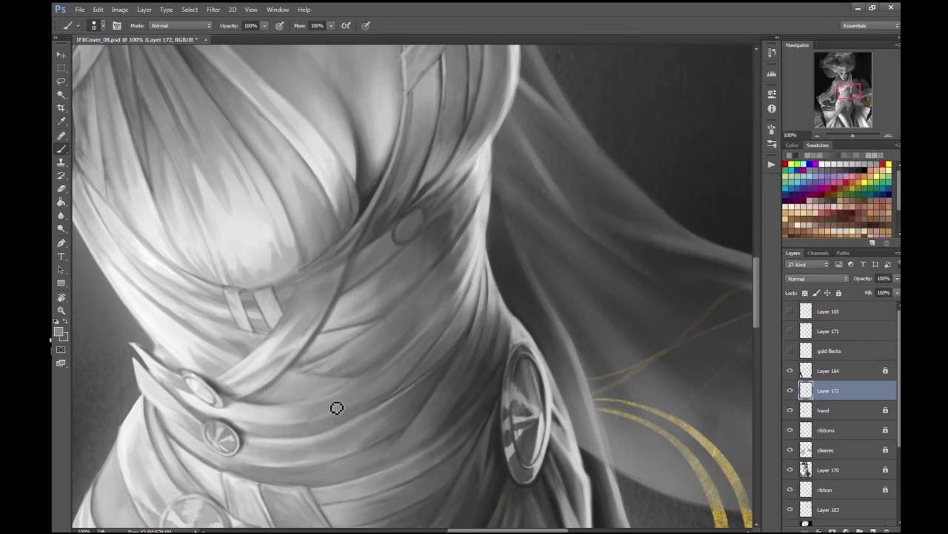
click(59, 331)
click(331, 415)
key(Return)
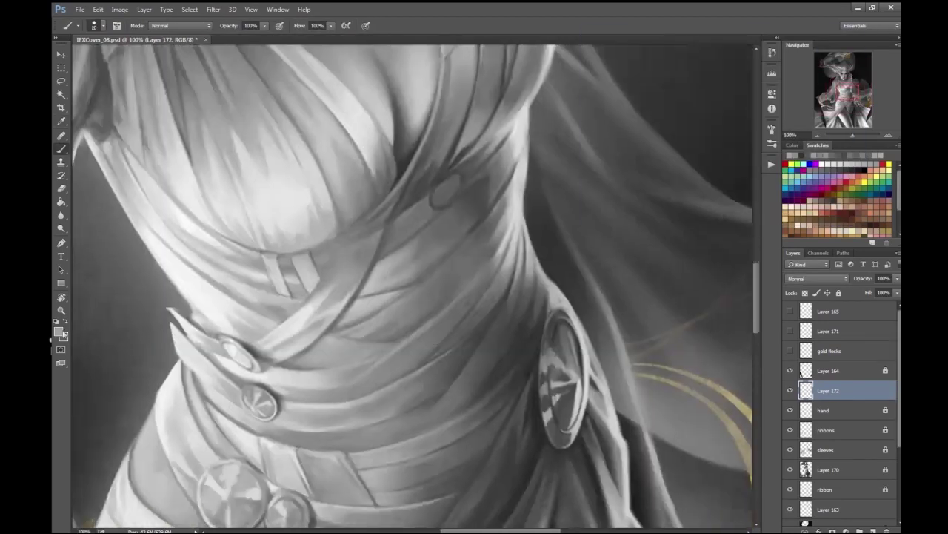
- Brush light grey highlights along the folds just below the crossing strap and sample a darker grey beside them
drag(326, 348, 362, 339)
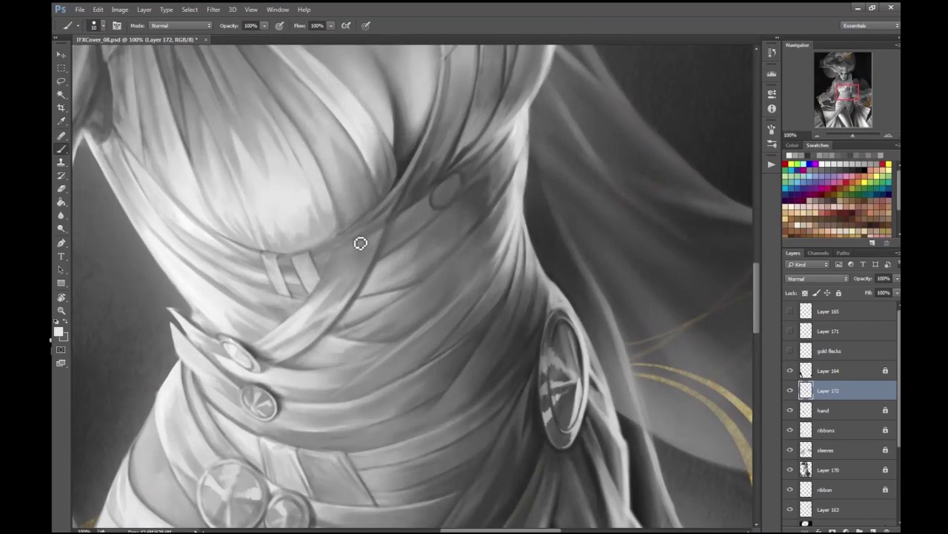
click(59, 331)
key(Return)
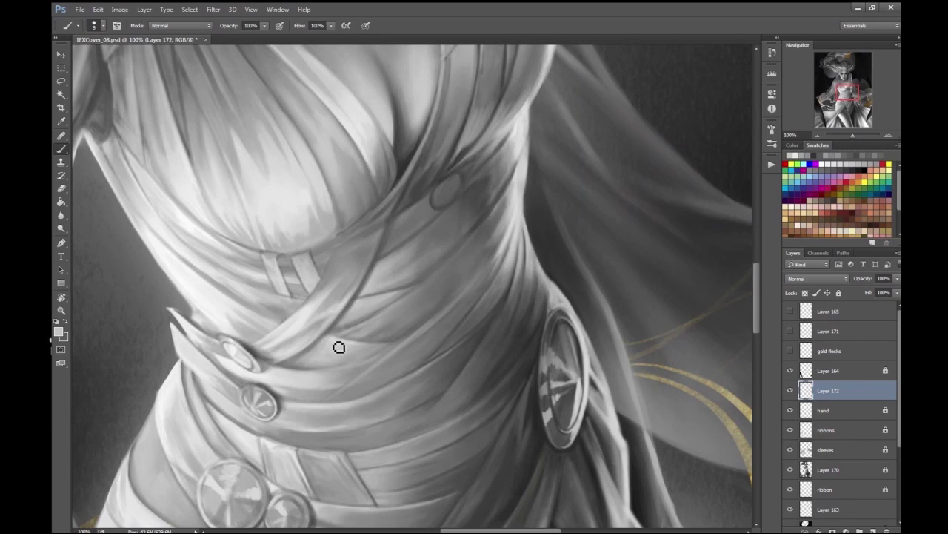
drag(352, 338, 408, 295)
key(h)
drag(371, 329, 317, 373)
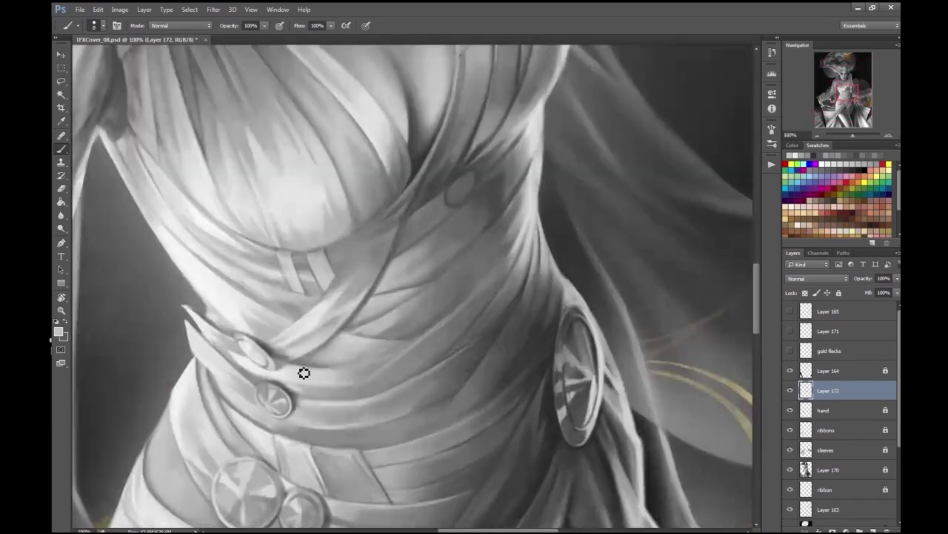
alt+click(366, 367)
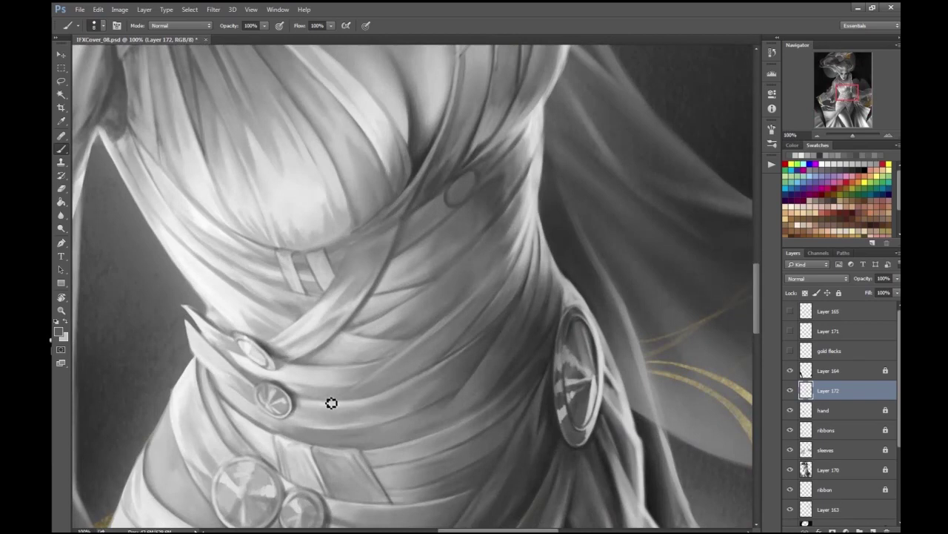
- Examine the repainted waist folds on the full figure and at closer range
key(ctrl+minus)
key(ctrl+minus)
key(ctrl+plus)
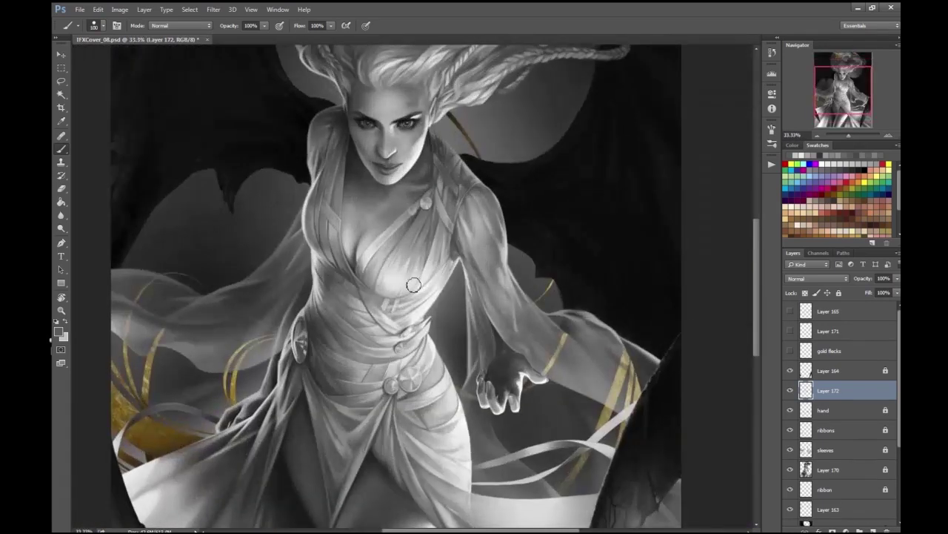
key(ctrl+plus)
key(ctrl+plus)
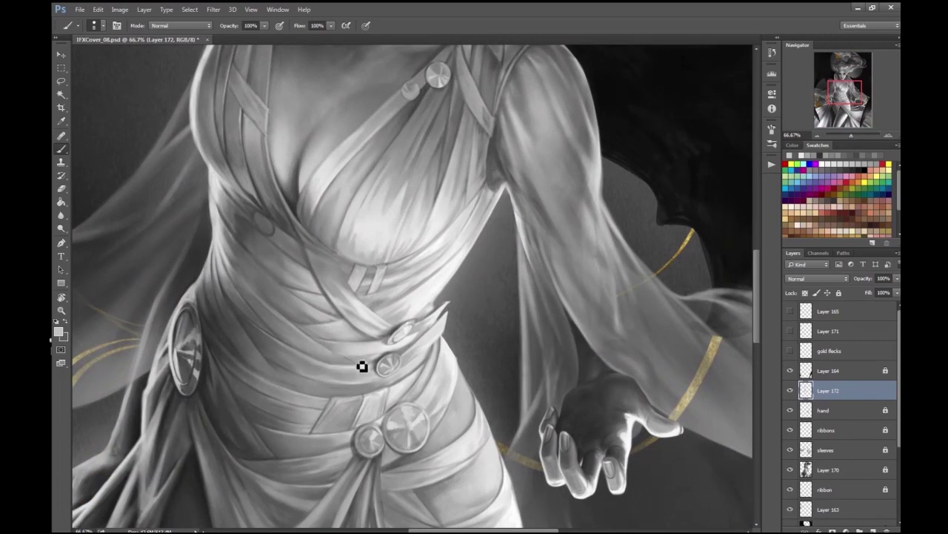
key(ctrl+minus)
key(ctrl+minus)
key(ctrl+plus)
key(ctrl+plus)
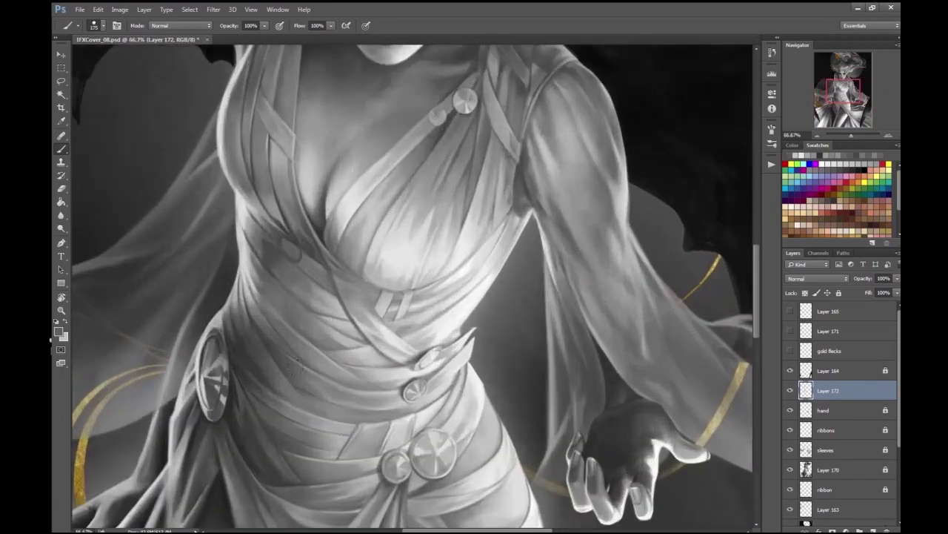
- Compare the torso folds and lower waist wraps between a wider view of the figure and a close-up
key(ctrl+minus)
key(ctrl+minus)
key(ctrl+minus)
key(ctrl+minus)
key(ctrl+plus)
key(ctrl+plus)
key(ctrl+plus)
key(ctrl+plus)
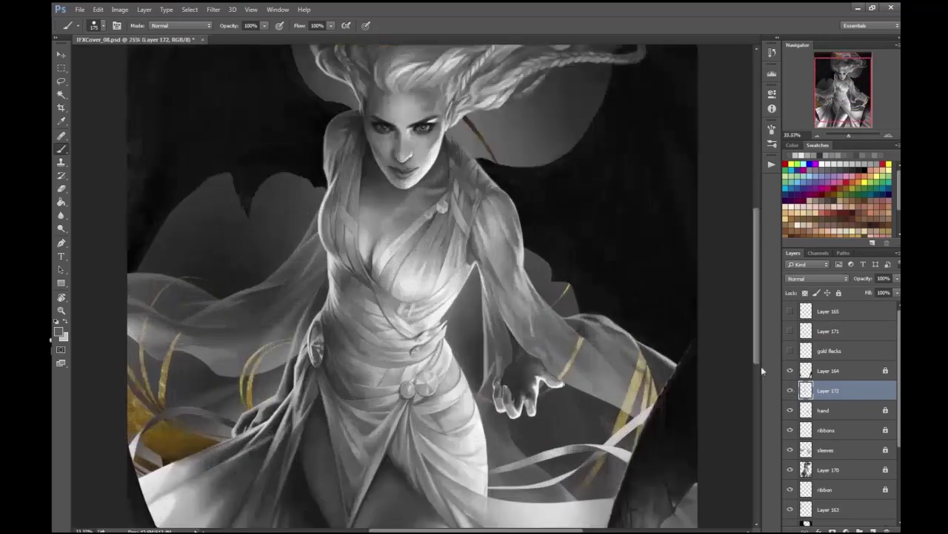
scroll(326, 426, down, 1)
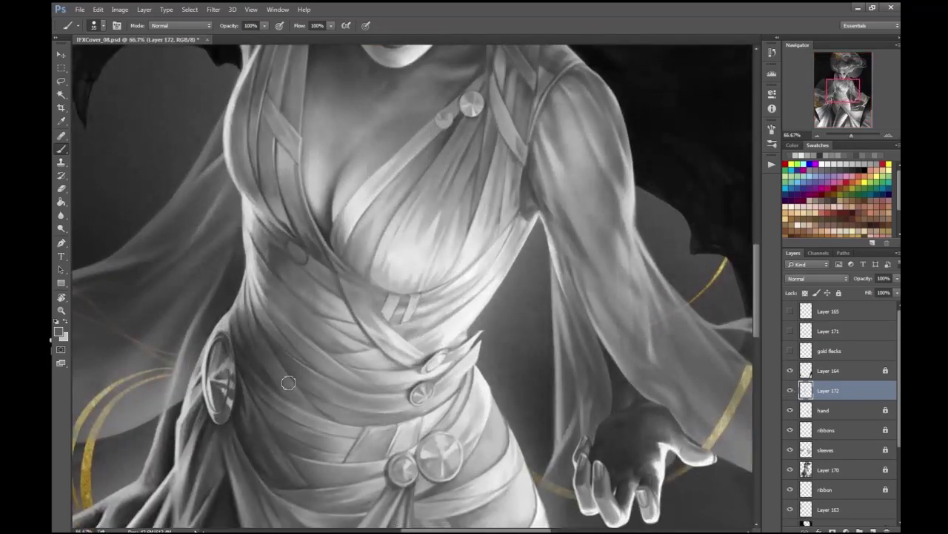
scroll(342, 464, up, 1)
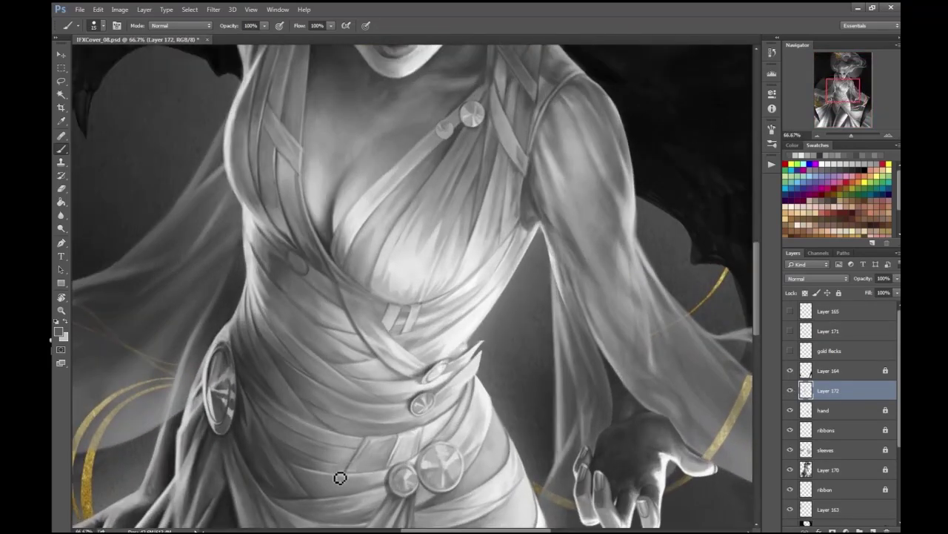
- Add a new layer above the fold retouching layer and set its blend mode to Overlay
key(ctrl+minus)
key(ctrl+minus)
click(859, 531)
click(815, 278)
click(797, 380)
key(ctrl+minus)
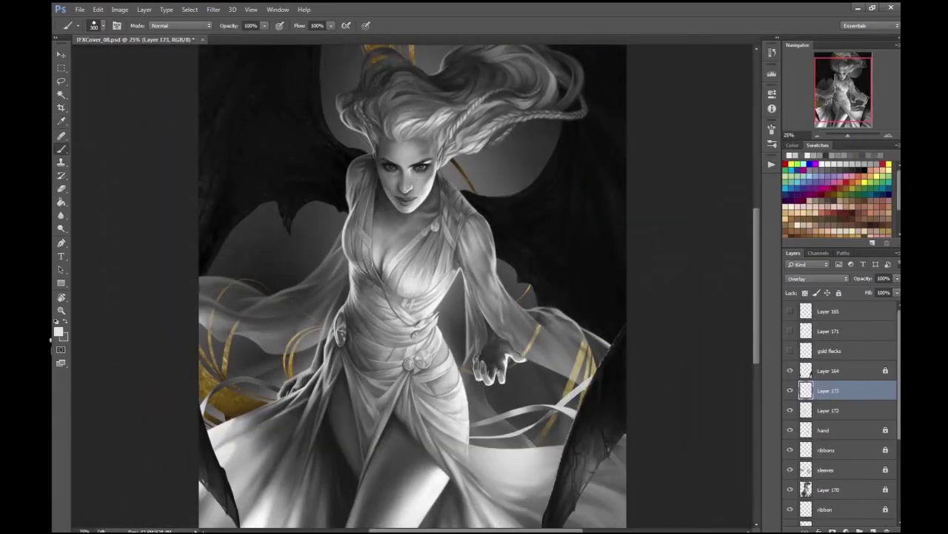
- Brush near-white light onto the shadowed skirt folds beside the legs on the Overlay layer and check the figure
key(ctrl+plus)
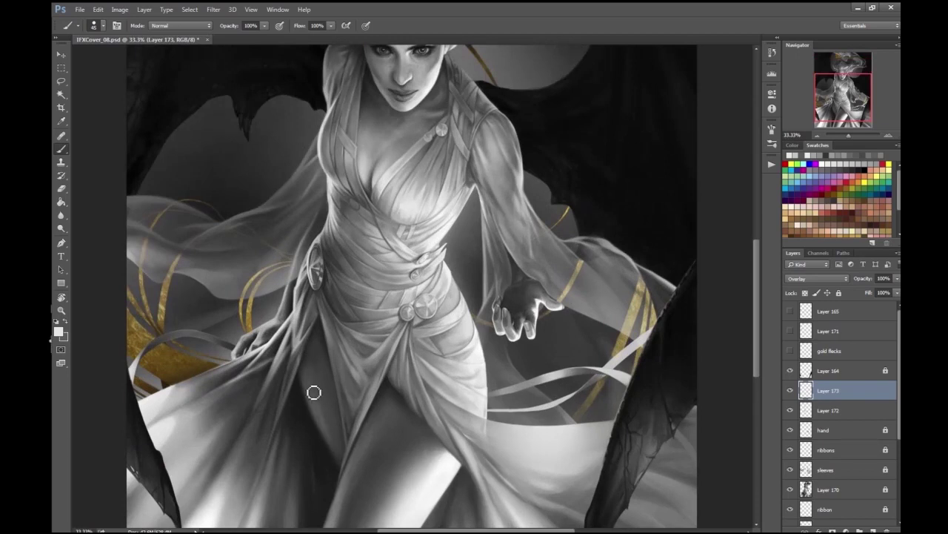
key(ctrl+minus)
key(ctrl+minus)
key(ctrl+plus)
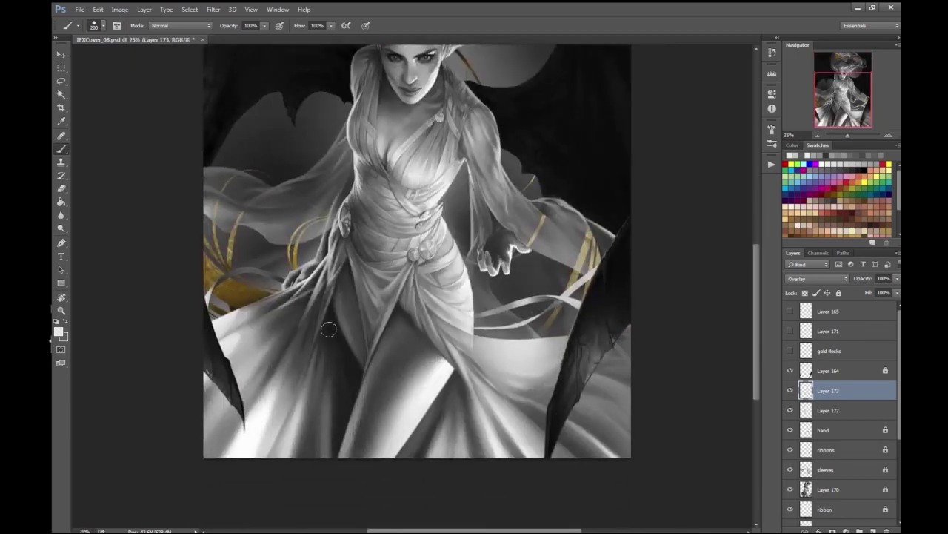
mouse_move(335, 439)
mouse_down()
mouse_move(375, 351)
mouse_move(363, 386)
mouse_up()
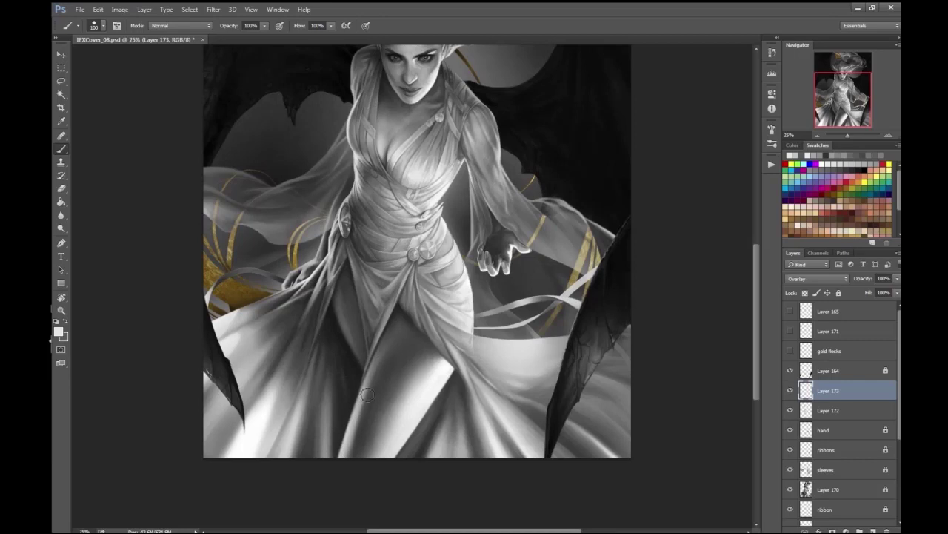
key(ctrl+minus)
key(ctrl+plus)
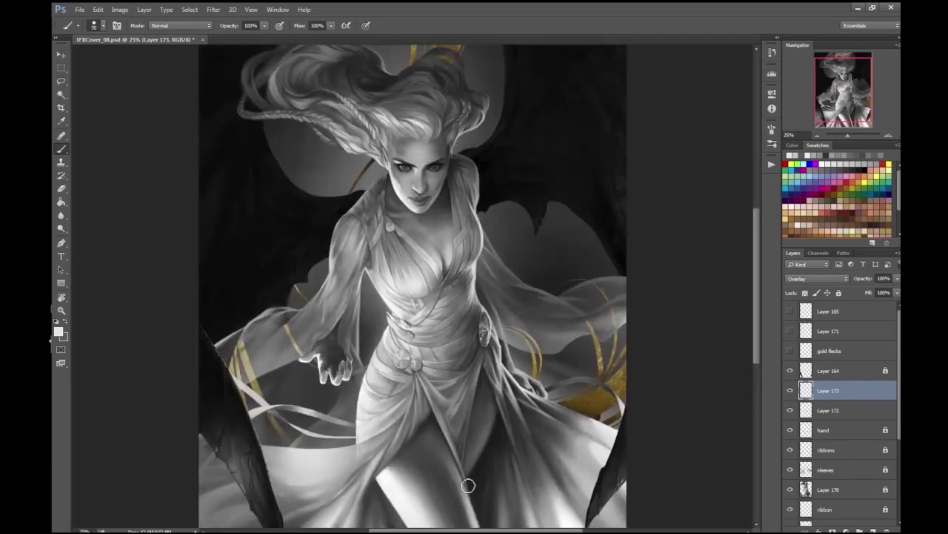
- Erase a small patch of the Overlay lighting on the dress and compare the painting by toggling that layer's visibility
key(ctrl+plus)
key(e)
drag(432, 331, 422, 357)
key(ctrl+minus)
key(ctrl+minus)
key(ctrl+minus)
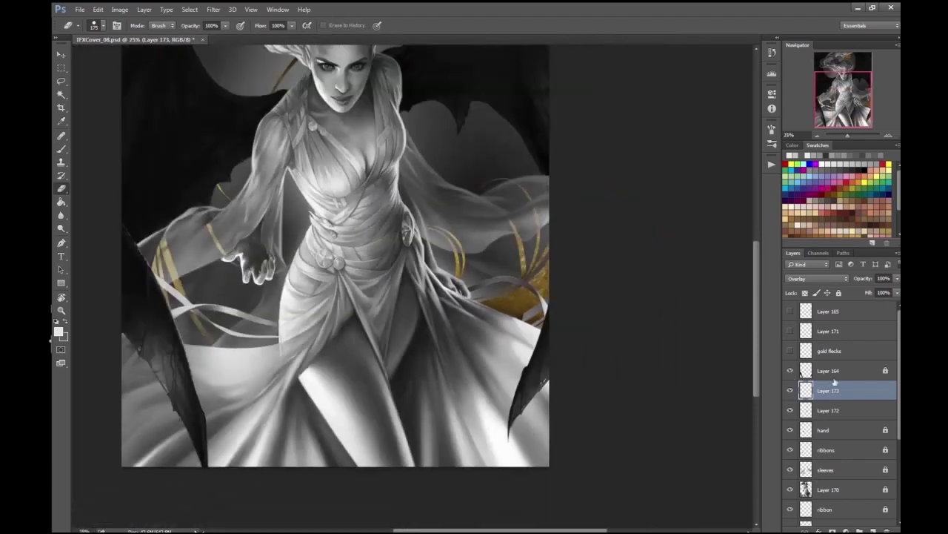
click(790, 391)
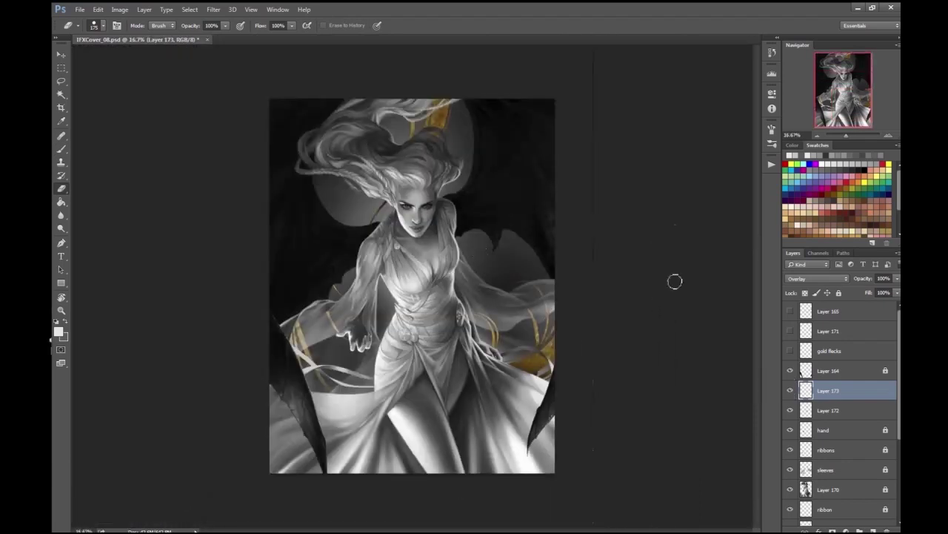
- Brush near-white Overlay highlights along the translucent sleeve and across the shoulders of the dress
scroll(415, 237, up, 4)
key(b)
drag(233, 322, 262, 218)
scroll(262, 218, down, 1)
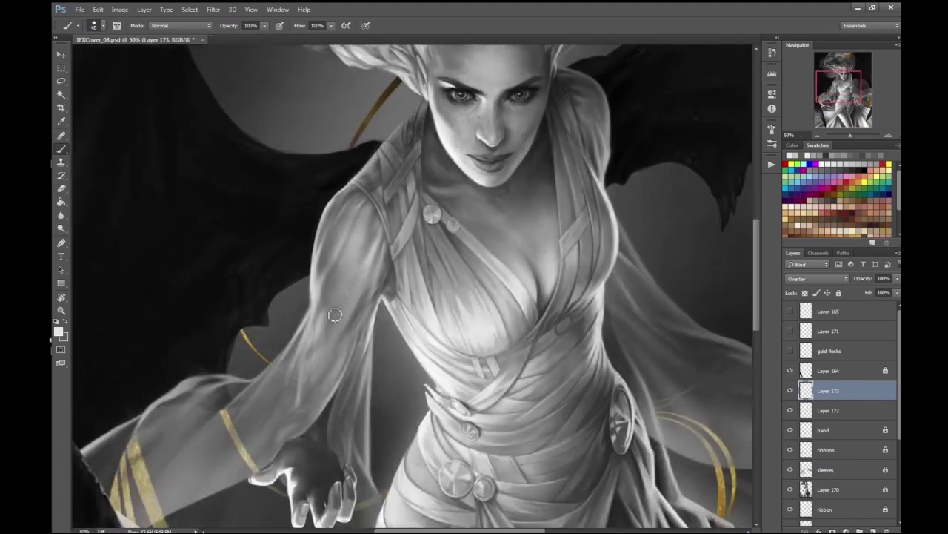
drag(310, 389, 445, 261)
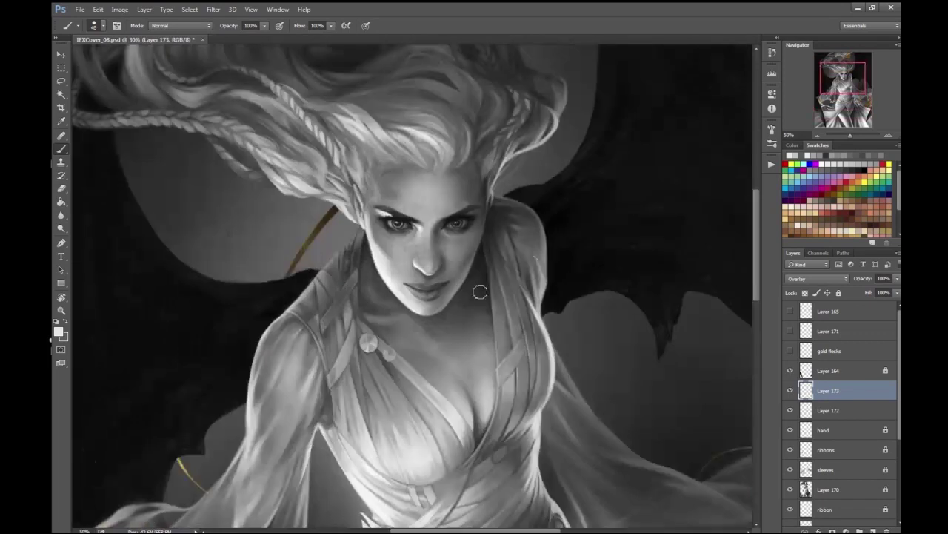
drag(546, 294, 519, 224)
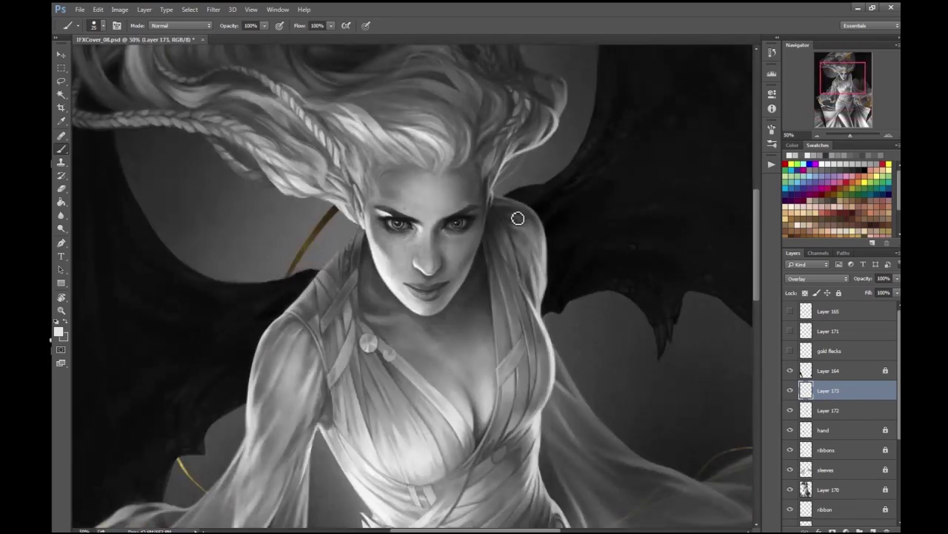
drag(264, 342, 252, 469)
- Add a short light stroke to the upper sleeve just below the shoulder and check it on the figure
key(ctrl+minus)
key(ctrl+minus)
key(ctrl+plus)
key(ctrl+plus)
key(ctrl+plus)
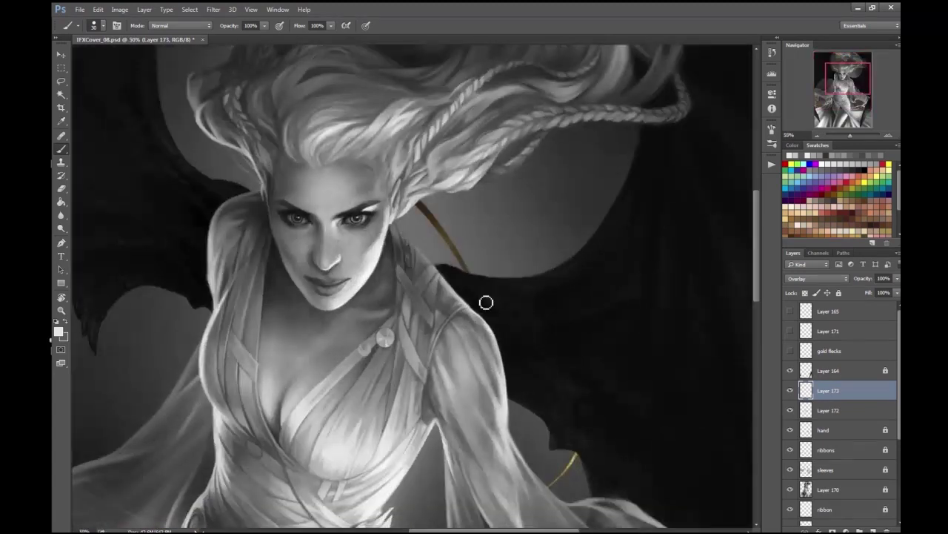
drag(470, 357, 476, 354)
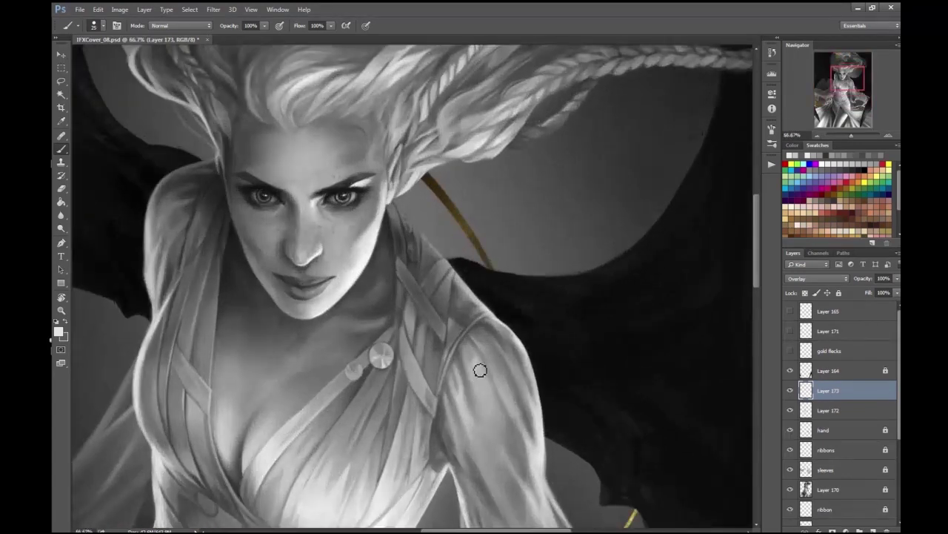
key(ctrl+minus)
key(ctrl+minus)
key(ctrl+plus)
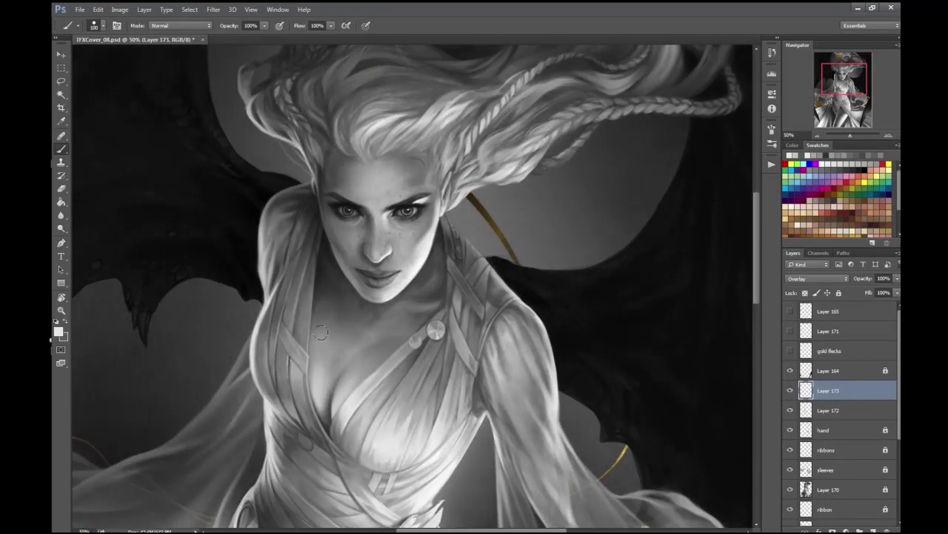
- Examine the Overlay lighting on the full figure and closer up around the torso
key(ctrl+minus)
key(ctrl+minus)
key(ctrl+minus)
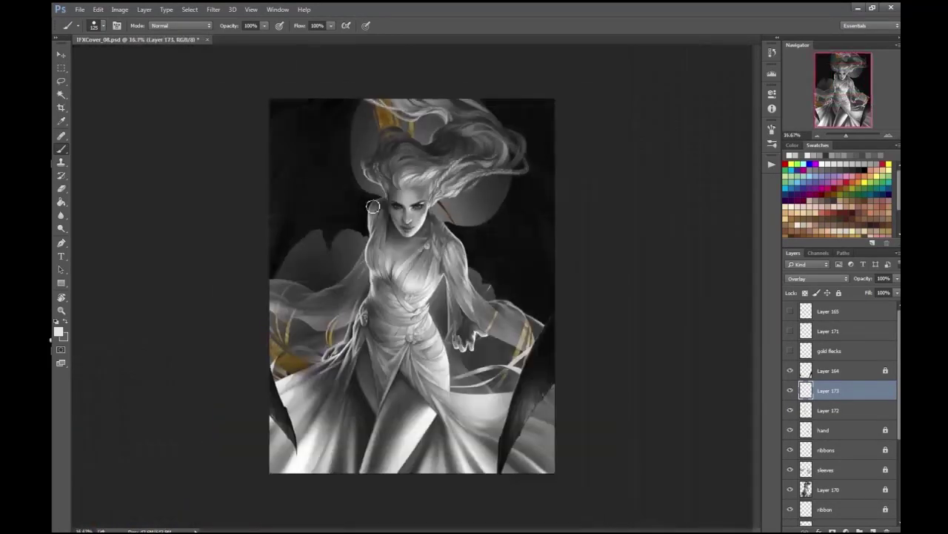
key(ctrl+plus)
scroll(474, 268, up, 2)
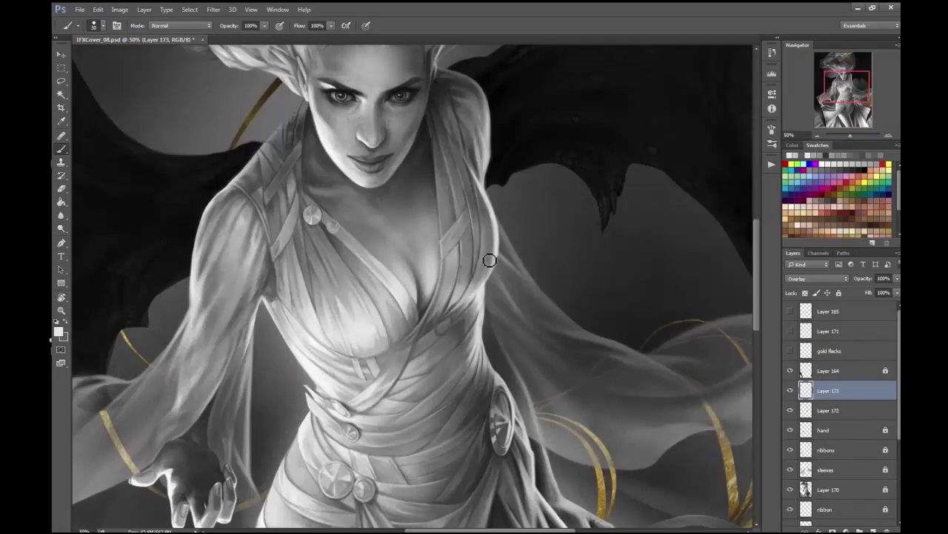
key(ctrl+minus)
key(ctrl+minus)
key(ctrl+minus)
scroll(384, 318, up, 2)
- Switch to the dark grey paint colour with a 200 px brush for shading the waist and check the figure
click(64, 321)
key(bracketright)
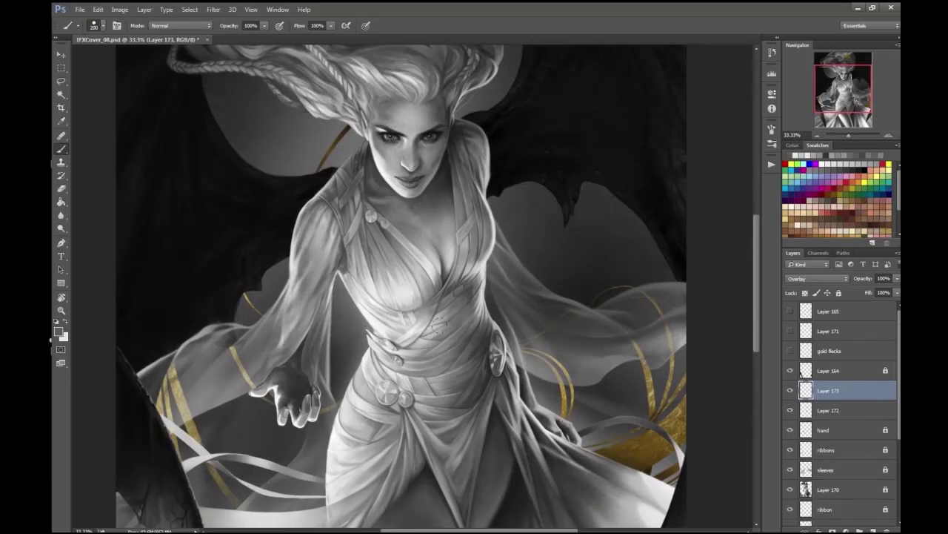
key(ctrl+minus)
key(ctrl+minus)
key(ctrl+plus)
scroll(314, 351, down, 3)
- Switch back to the near-white paint colour and enlarge the brush to 500 px for broad lighting
key(x)
key(bracketleft)
key(bracketleft)
key(bracketleft)
key(bracketleft)
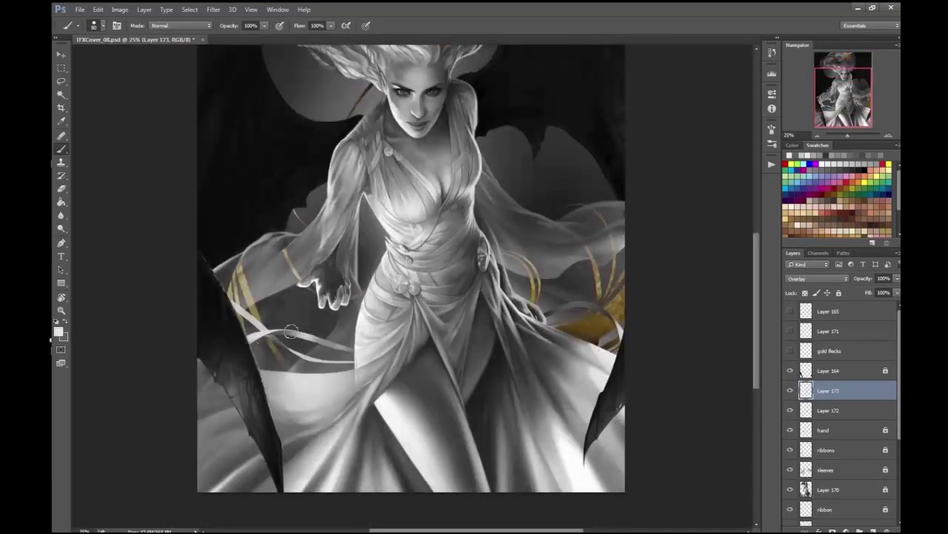
key(bracketright)
key(bracketright)
key(bracketright)
key(bracketright)
key(bracketright)
key(bracketright)
key(bracketright)
key(bracketright)
key(bracketright)
key(bracketright)
key(bracketright)
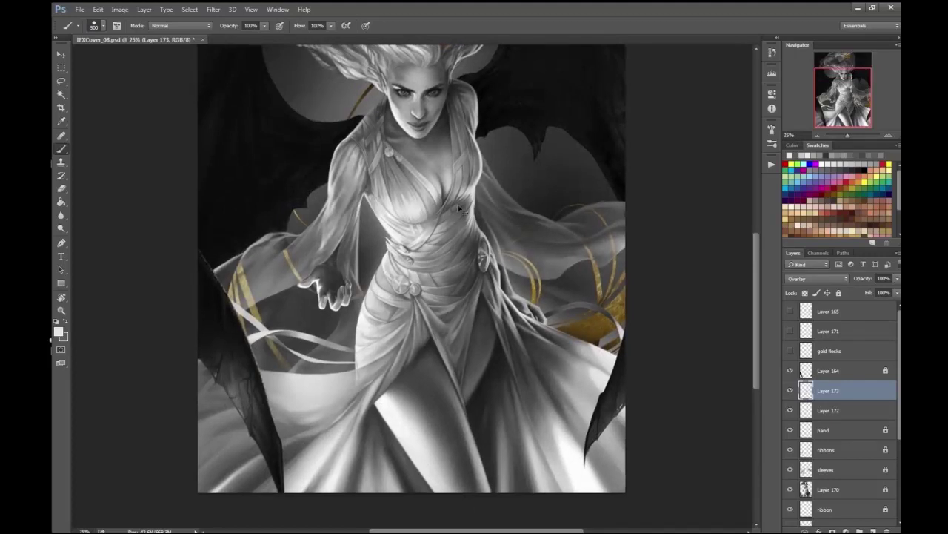
- Brush near-white light from the outstretched hand towards the waist with a 45 px brush
key(ctrl+minus)
key(ctrl+plus)
key(ctrl+plus)
key(ctrl+plus)
key(bracketleft)
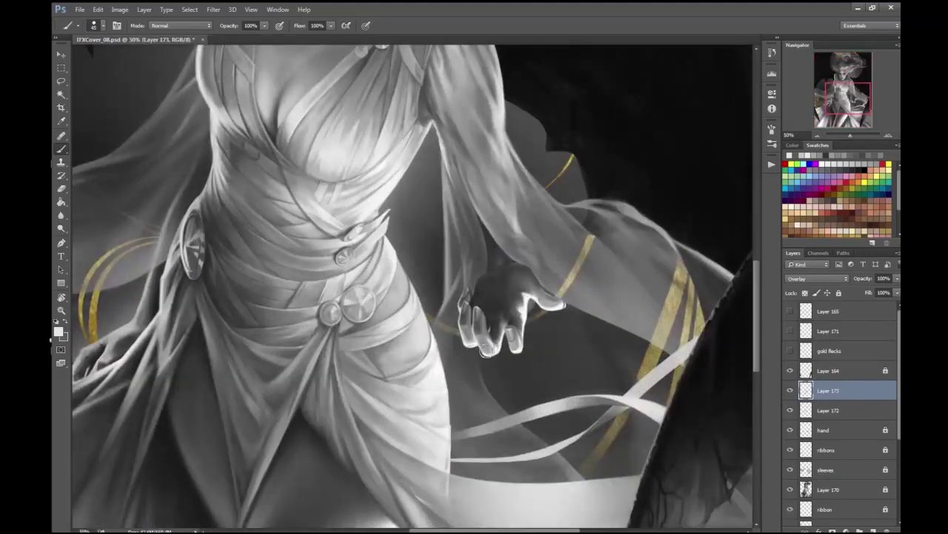
drag(546, 309, 437, 237)
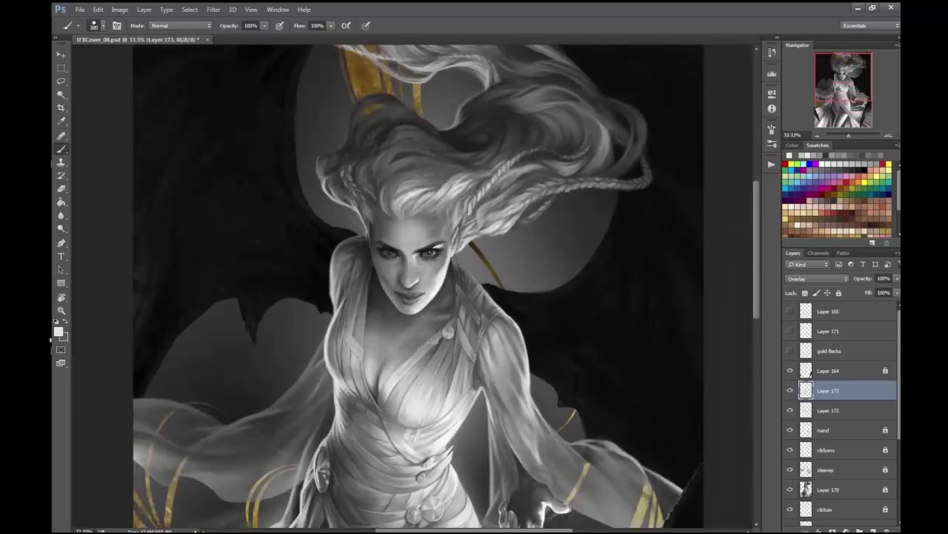
- Enlarge the brush, review the full figure and toggle the Overlay layer's visibility to compare its effect
key(bracketright)
key(bracketright)
key(bracketright)
key(ctrl+minus)
key(ctrl+minus)
key(ctrl+minus)
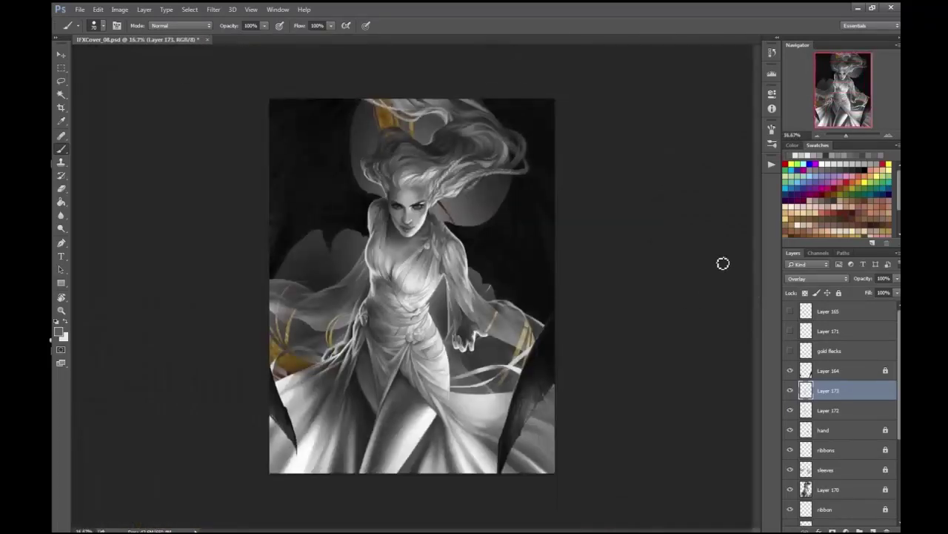
key(ctrl+plus)
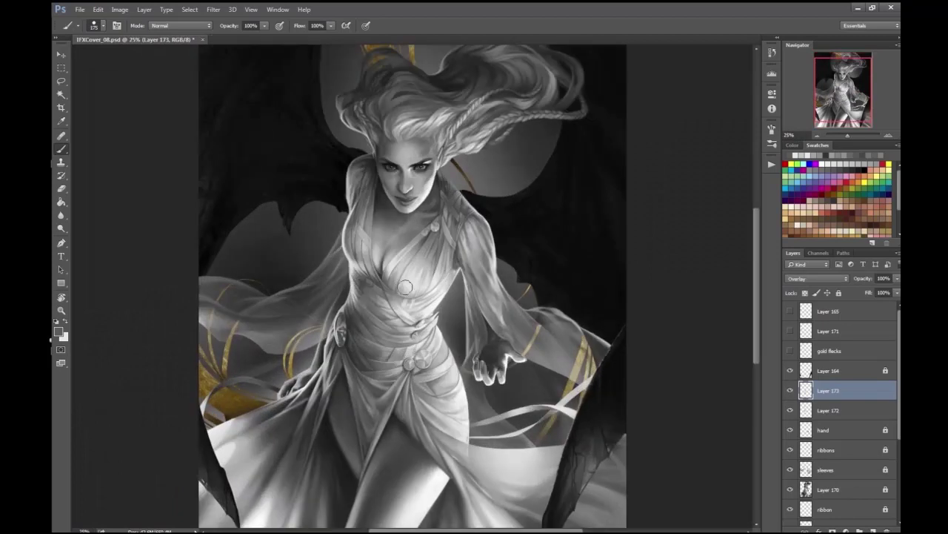
key(ctrl+plus)
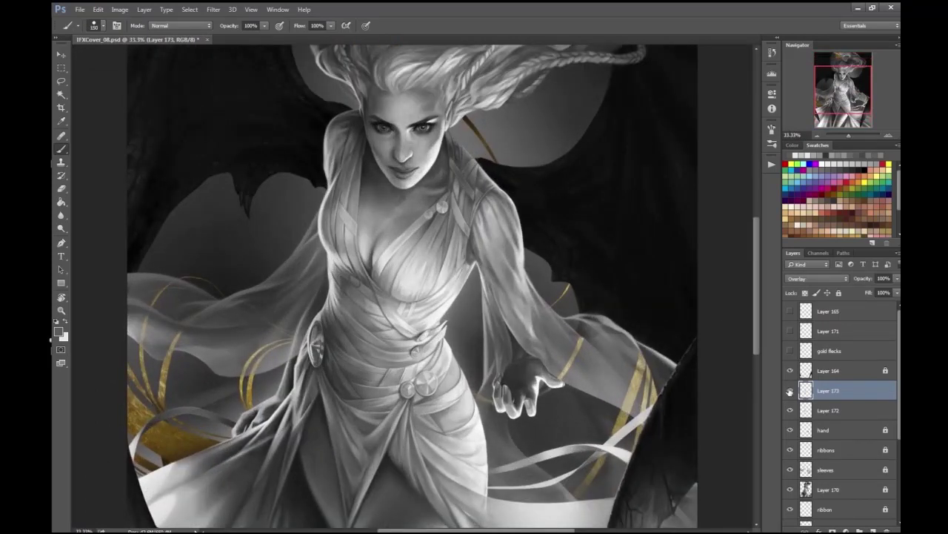
click(790, 390)
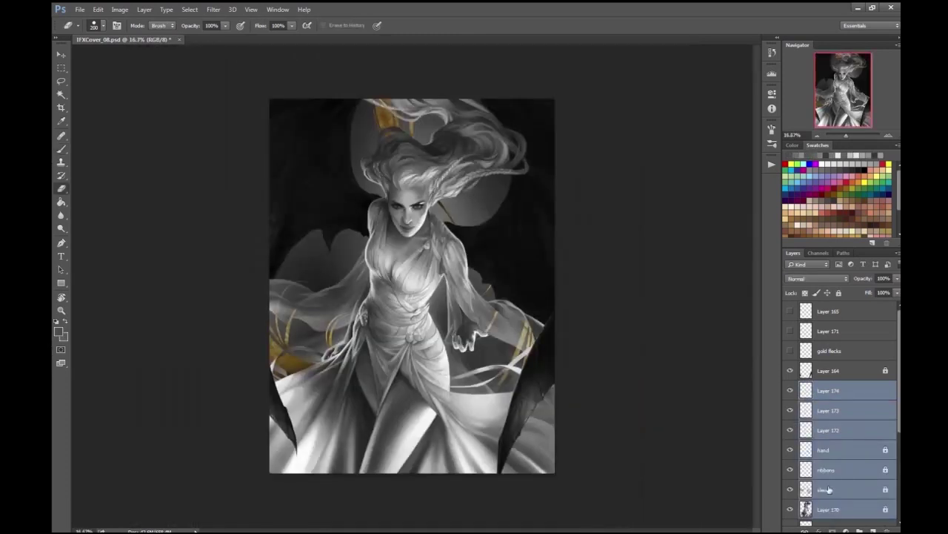
- Make Layer 174 active and show the gold flecks, Layer 171 and Layer 165 layers
click(838, 391)
key(ctrl+plus)
key(ctrl+plus)
click(790, 350)
key(ctrl+minus)
key(ctrl+minus)
click(790, 330)
key(ctrl+plus)
click(790, 311)
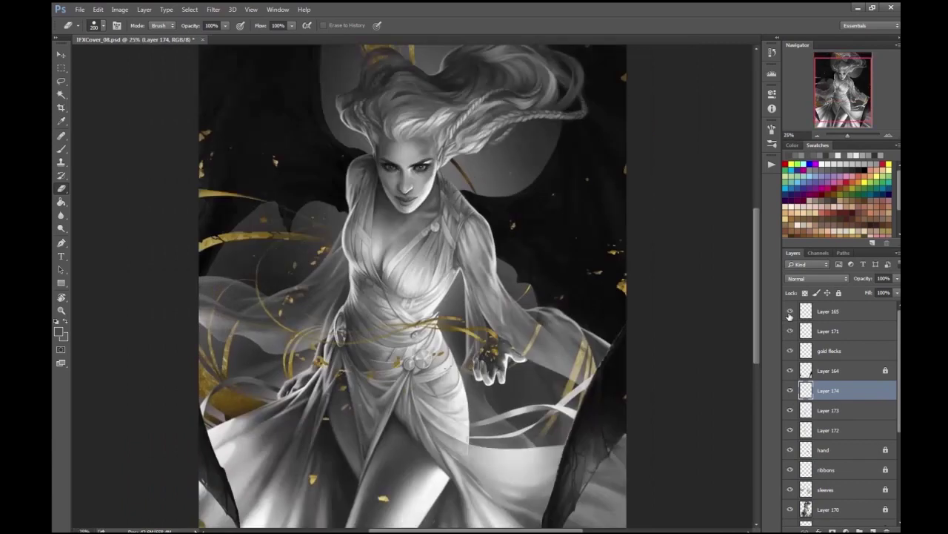
- Duplicate the gold ribbon layer, Layer 165
click(826, 311)
key(ctrl+plus)
key(ctrl+plus)
click(828, 351)
click(829, 311)
click(144, 9)
click(160, 40)
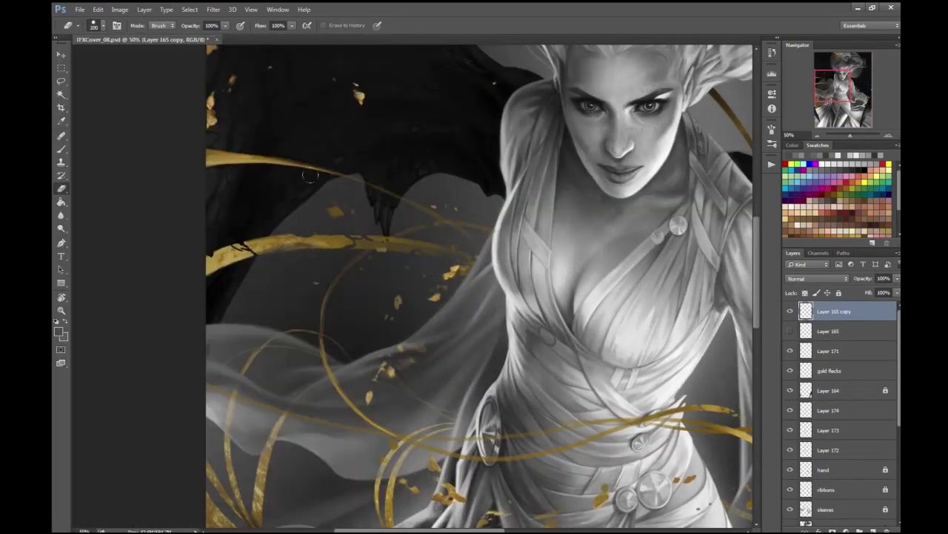
- Set the brush's paint colour to a golden brown for repainting the ribbon beside the wing
key(ctrl+minus)
key(b)
click(58, 331)
click(277, 214)
key(Return)
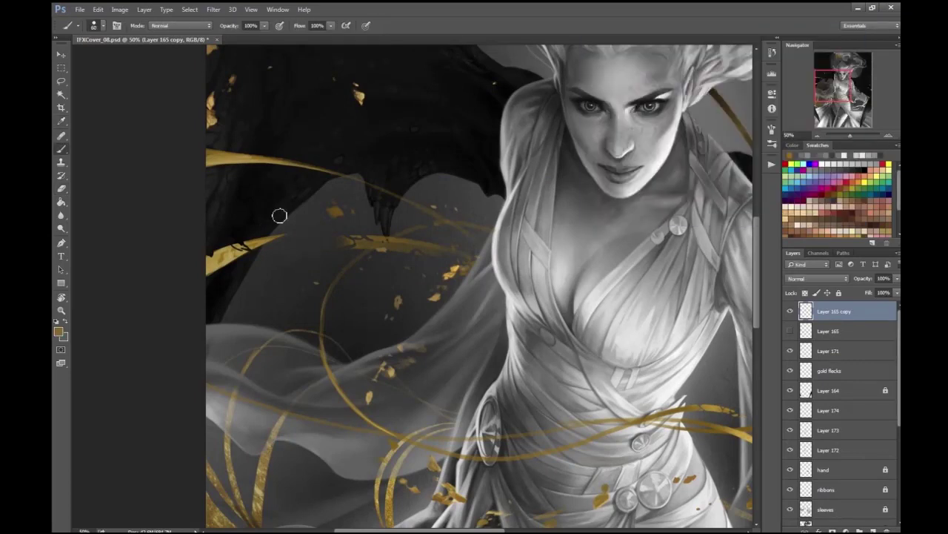
- Brush a golden curl that sweeps down and inward from the cut end of the ribbon beside the wing
key(ctrl+minus)
key(ctrl+plus)
key(ctrl+plus)
key(ctrl+plus)
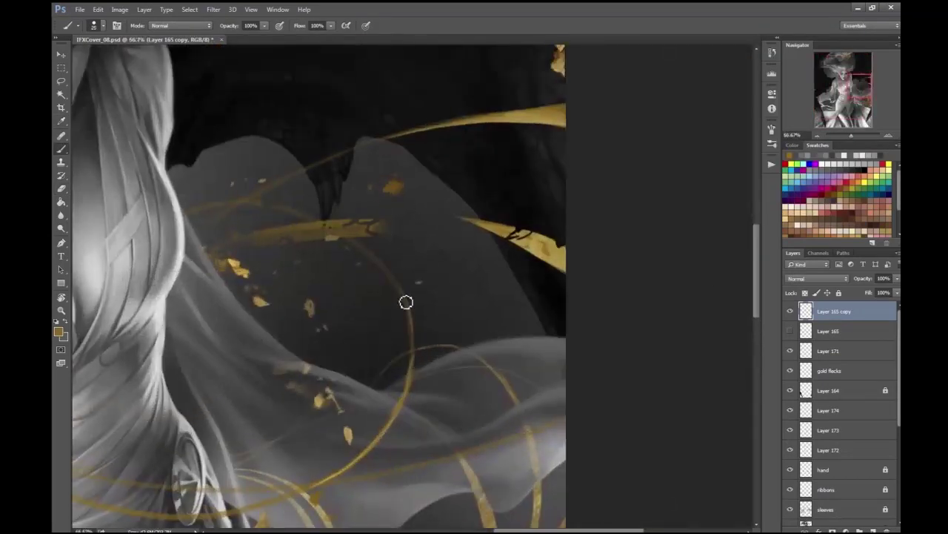
key(ctrl+minus)
key(ctrl+minus)
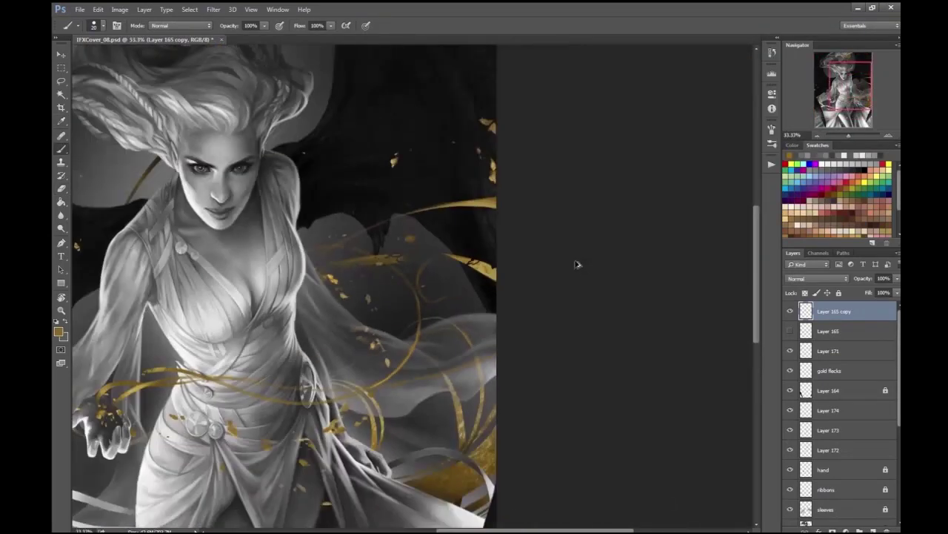
key(ctrl+plus)
key(ctrl+plus)
mouse_move(395, 314)
mouse_down()
mouse_move(377, 328)
mouse_move(402, 263)
mouse_move(490, 228)
mouse_up()
key(bracketleft)
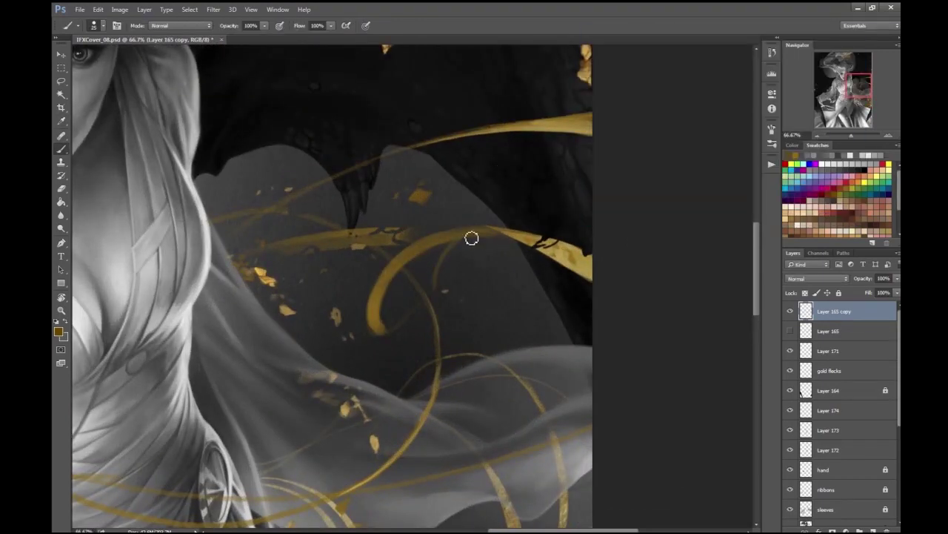
- Shade the golden ribbon curl beside the wing in a darker brown, enlarging the brush to size 45
key(b)
click(58, 331)
key(Return)
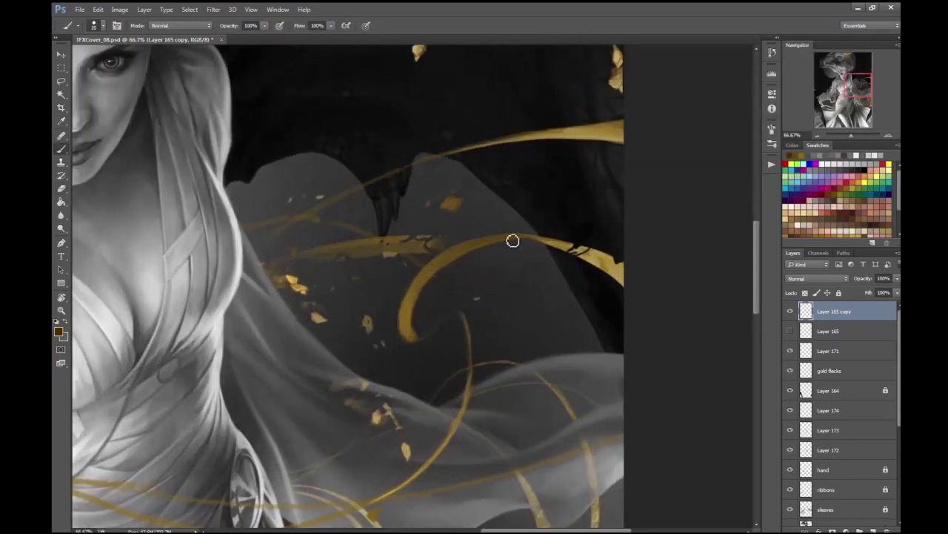
key(bracketright)
key(bracketright)
key(bracketright)
key(bracketright)
key(bracketright)
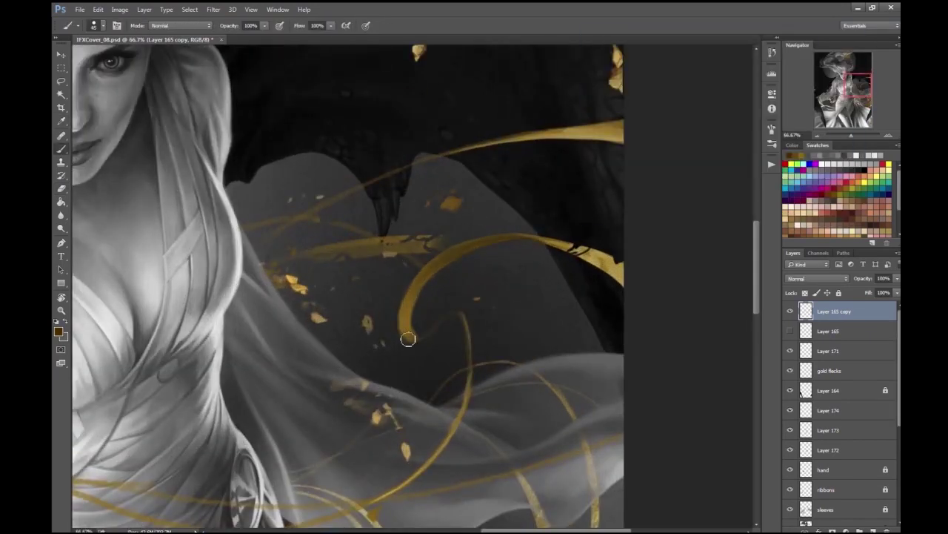
- Brush a golden brown fold that joins the lower end of the curl to the gold strand beneath it
click(59, 331)
key(Return)
mouse_move(428, 332)
mouse_down()
mouse_move(461, 317)
mouse_move(472, 345)
mouse_move(472, 402)
mouse_up()
scroll(471, 402, down, 5)
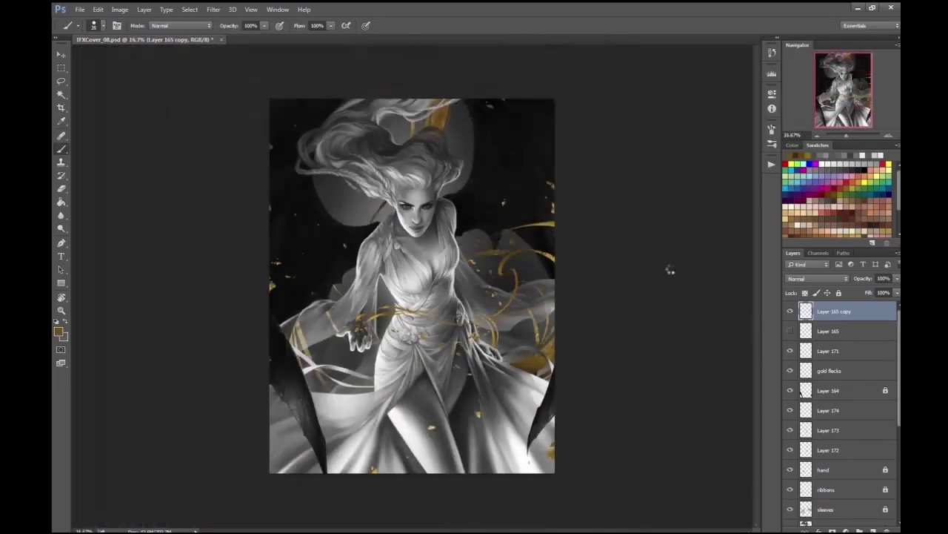
- Erase the cut-off end of the old straight ribbon below the wing's claw
scroll(677, 284, up, 5)
key(e)
scroll(326, 353, up, 1)
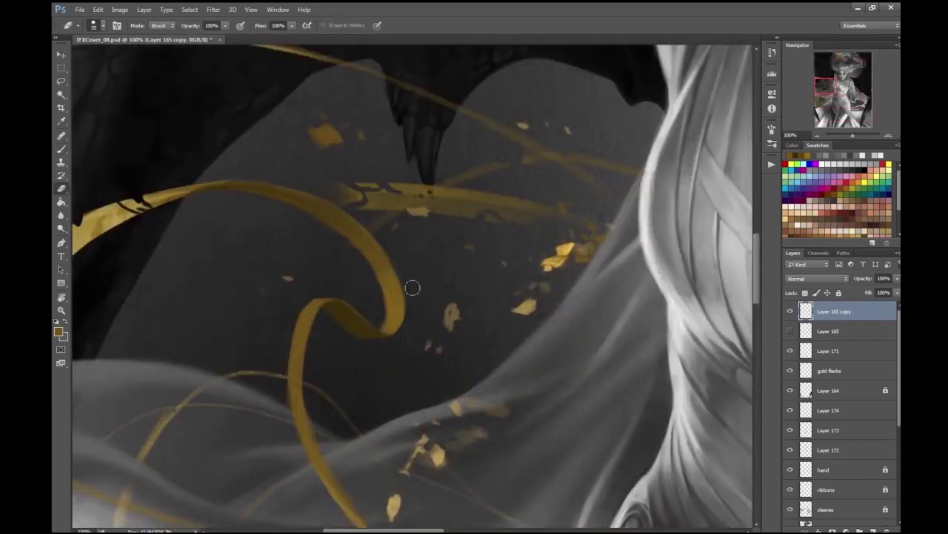
scroll(451, 153, down, 4)
scroll(430, 245, up, 2)
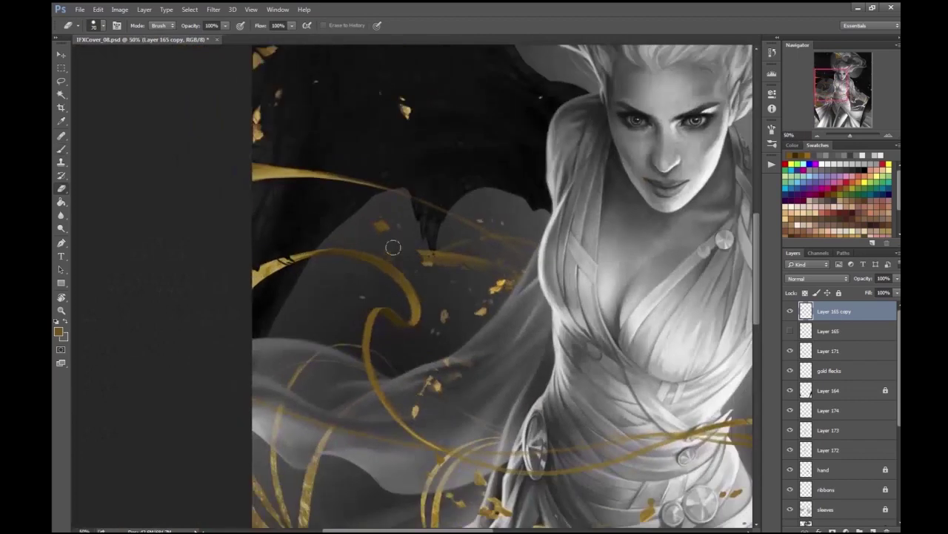
scroll(397, 249, up, 2)
- Refine the shading of the curled ribbon with a lighter golden brown brush
key(b)
key(Escape)
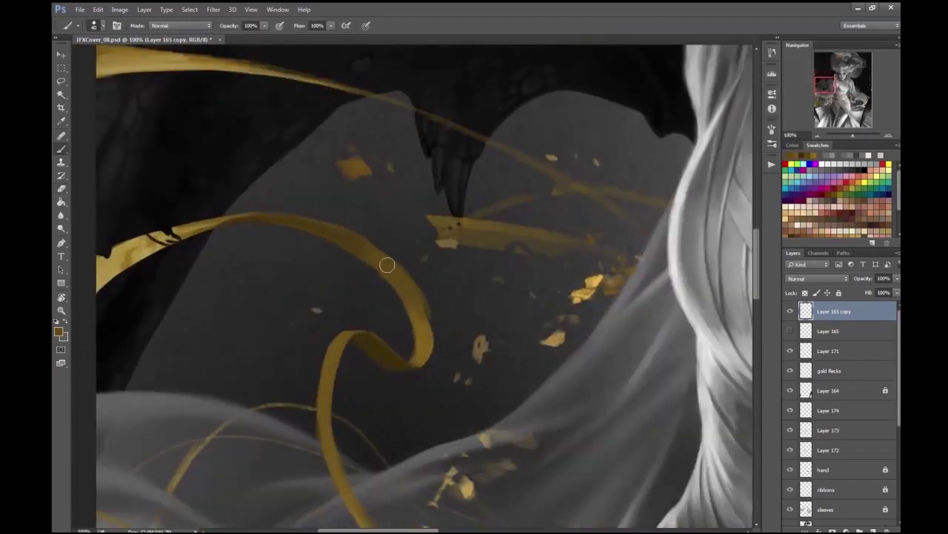
click(59, 332)
key(Escape)
scroll(507, 201, down, 3)
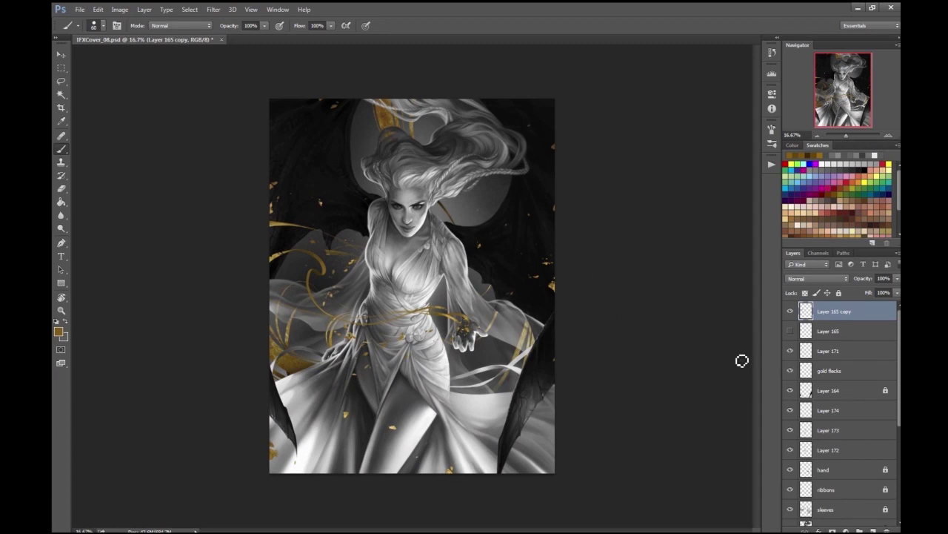
- Toggle the repainted ribbon layer, Layer 165 copy, to compare the painting with and without it, and leave it hidden
key(ctrl+plus)
click(790, 310)
click(789, 310)
click(790, 310)
key(ctrl+plus)
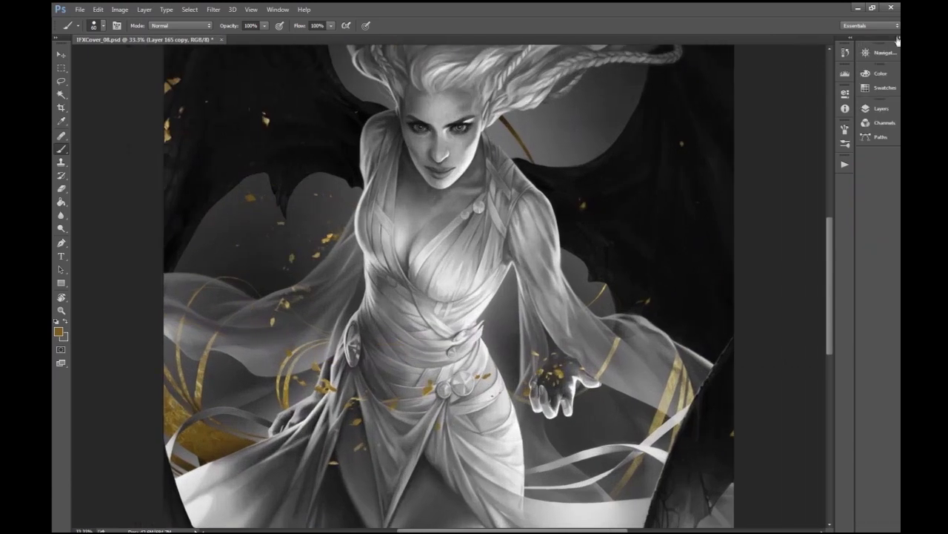
- Add a new empty layer directly above Layer 174 for touching up the face
click(808, 410)
key(ctrl+plus)
key(ctrl+plus)
key(ctrl+plus)
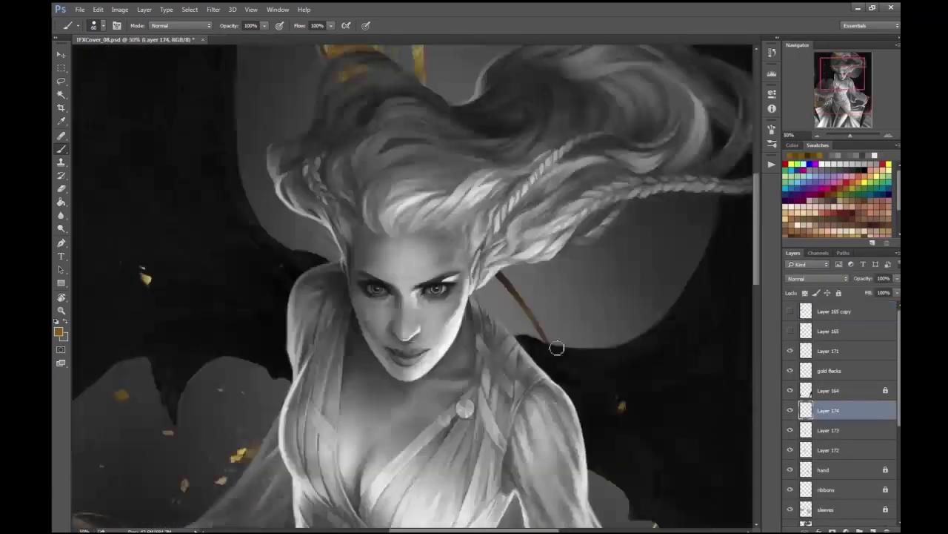
click(859, 530)
key(ctrl+plus)
- Retouch the iris and inner corner of the brightly lit eye with sampled grey tones and a small brush
click(289, 314)
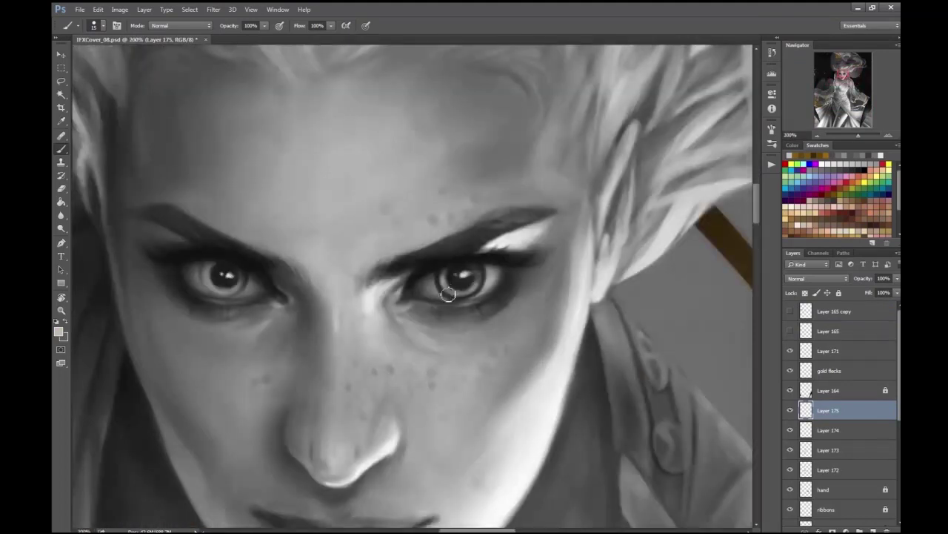
alt+click(468, 286)
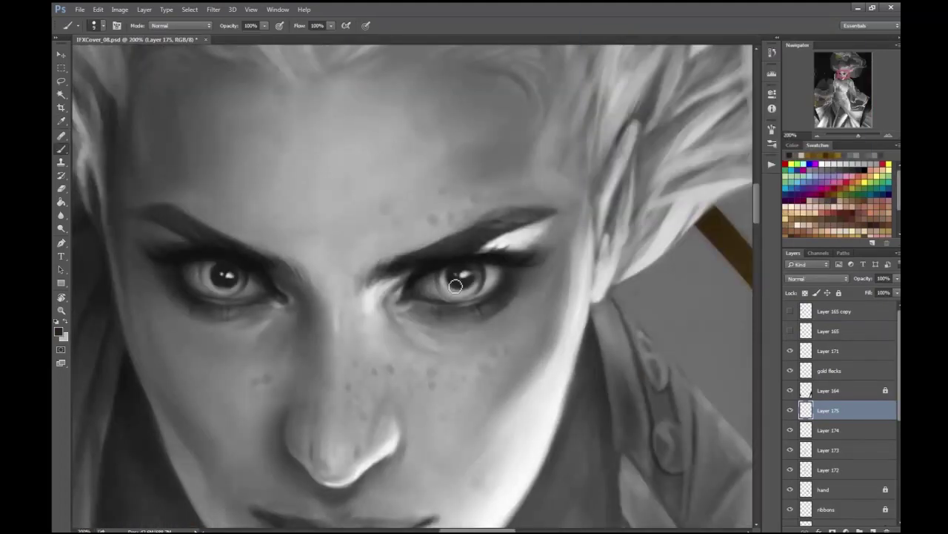
key(e)
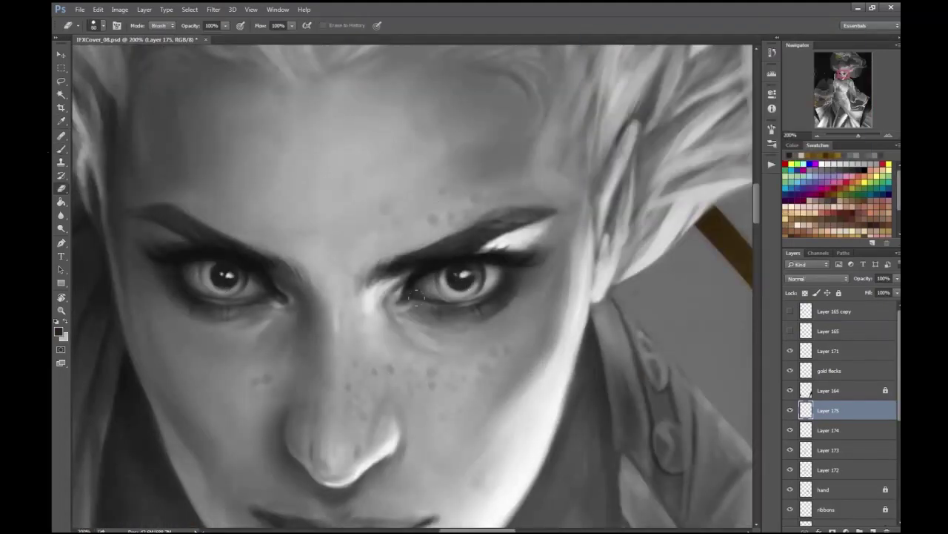
key(b)
scroll(440, 295, up, 1)
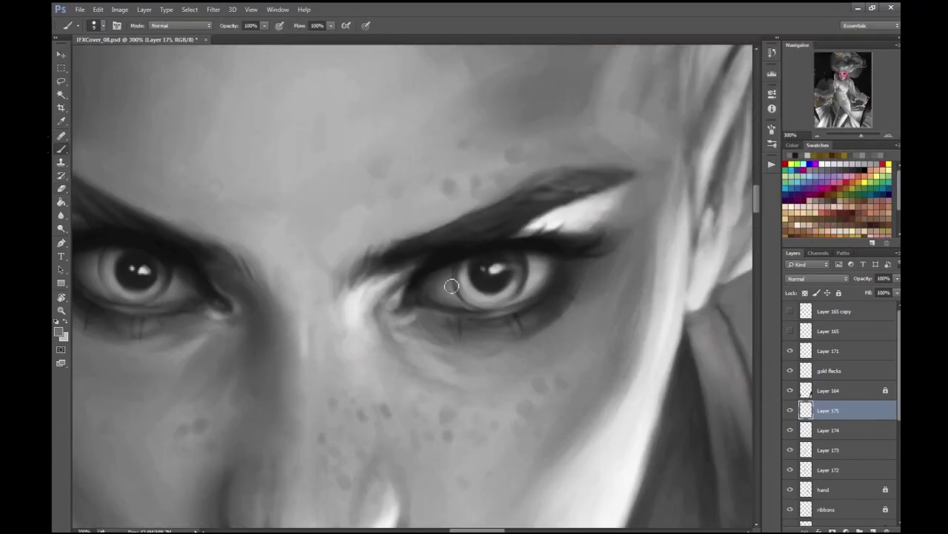
scroll(546, 191, down, 7)
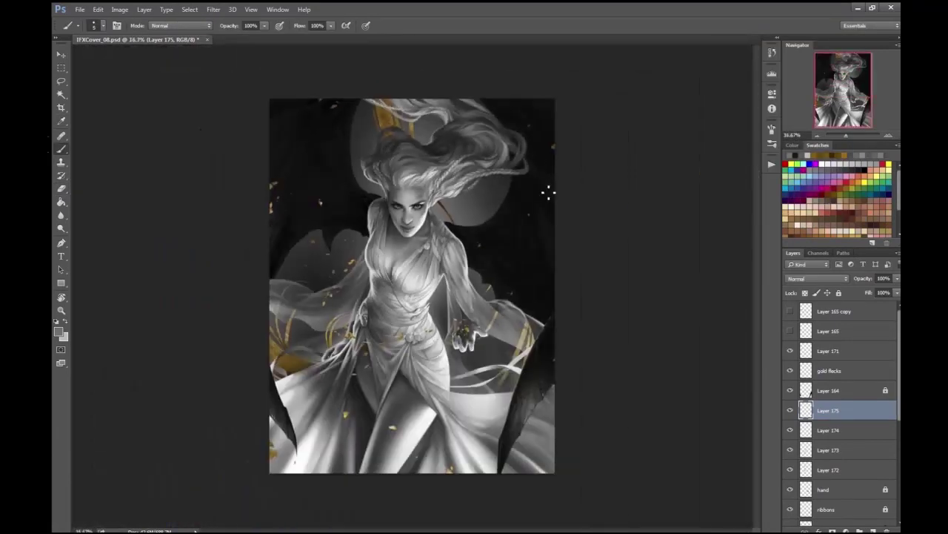
- Lower the opacity of Layer 175, the face retouch layer, to 79%
scroll(396, 194, up, 4)
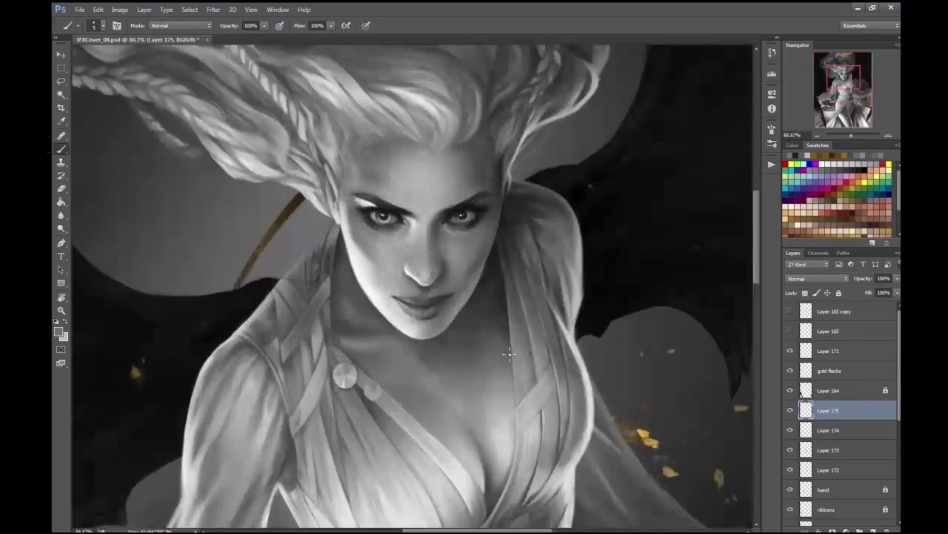
scroll(518, 356, up, 1)
scroll(518, 357, down, 2)
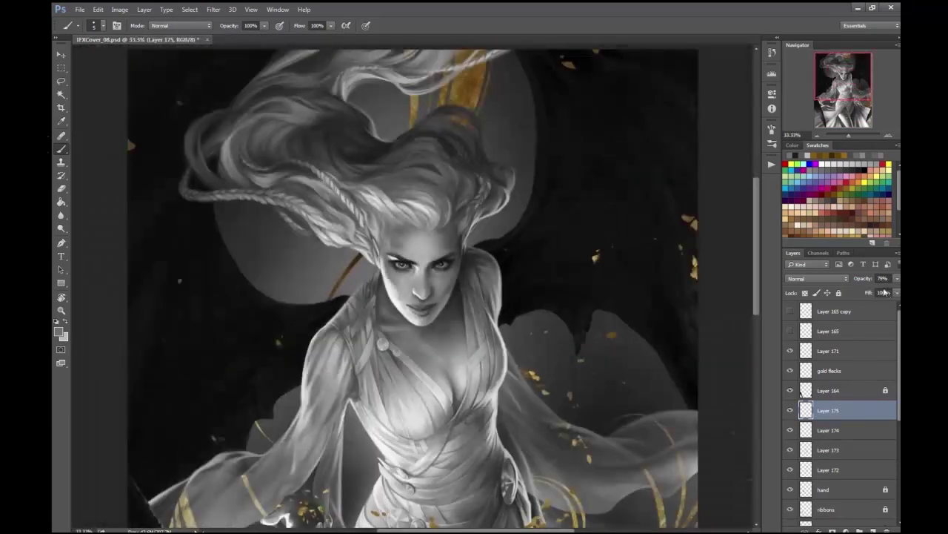
- Paint fine light grey highlights on the lips with a small brush
scroll(518, 311, up, 2)
scroll(482, 245, up, 1)
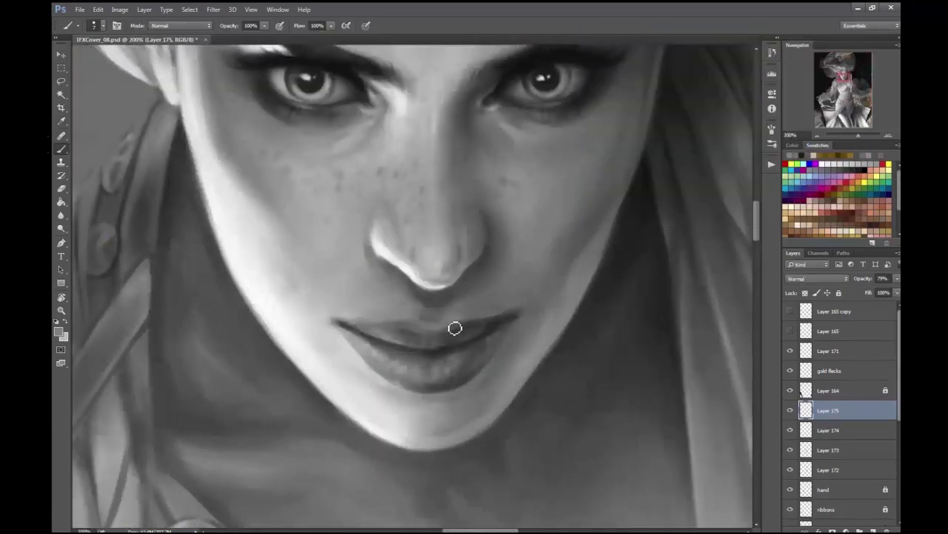
key(alt+shift+c)
click(400, 327)
key(Return)
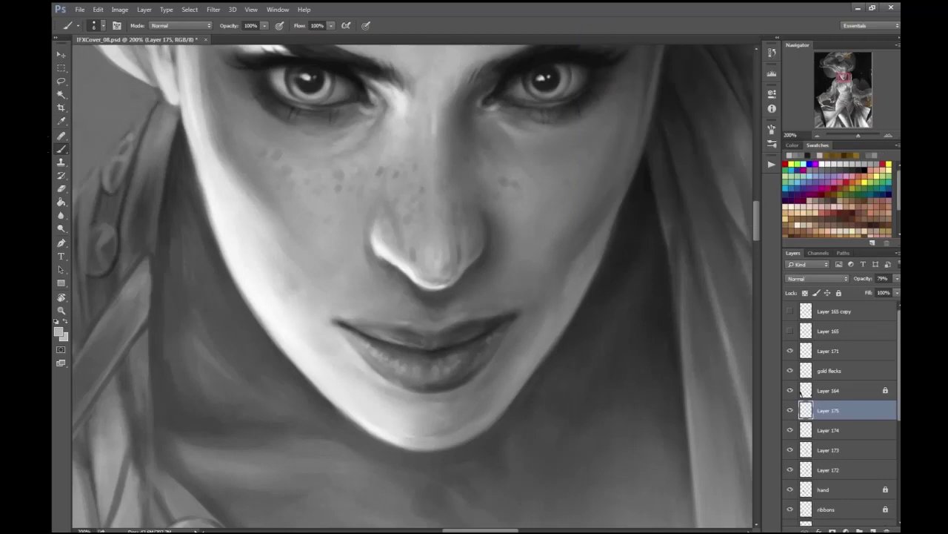
scroll(459, 323, down, 2)
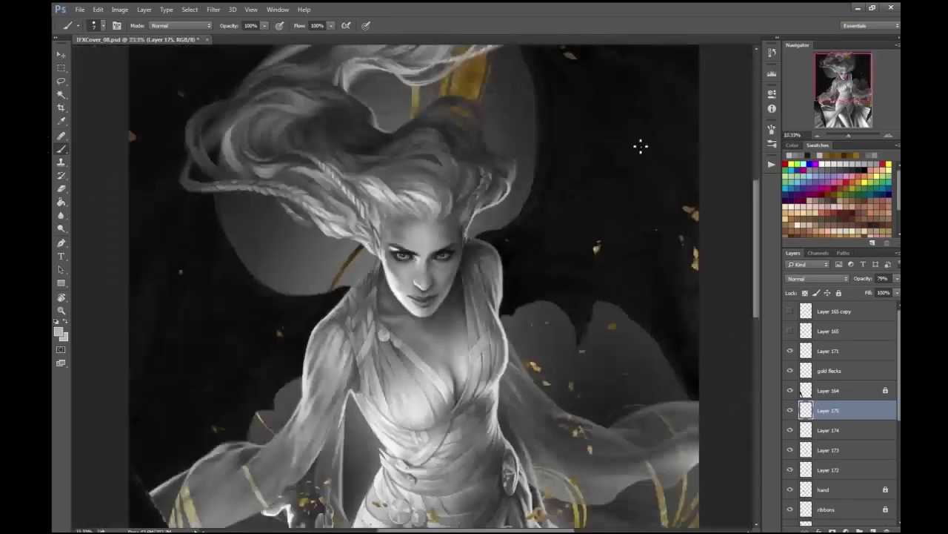
- Set the paint colour to dark grey and deepen the shading of the lips
scroll(529, 301, up, 2)
scroll(446, 324, down, 3)
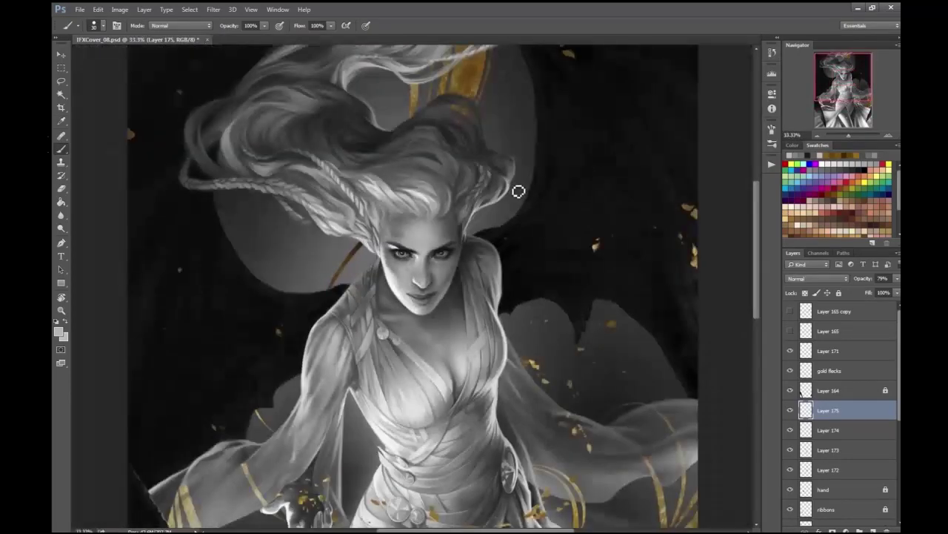
scroll(516, 191, down, 1)
scroll(468, 342, up, 4)
key(alt+shift+c)
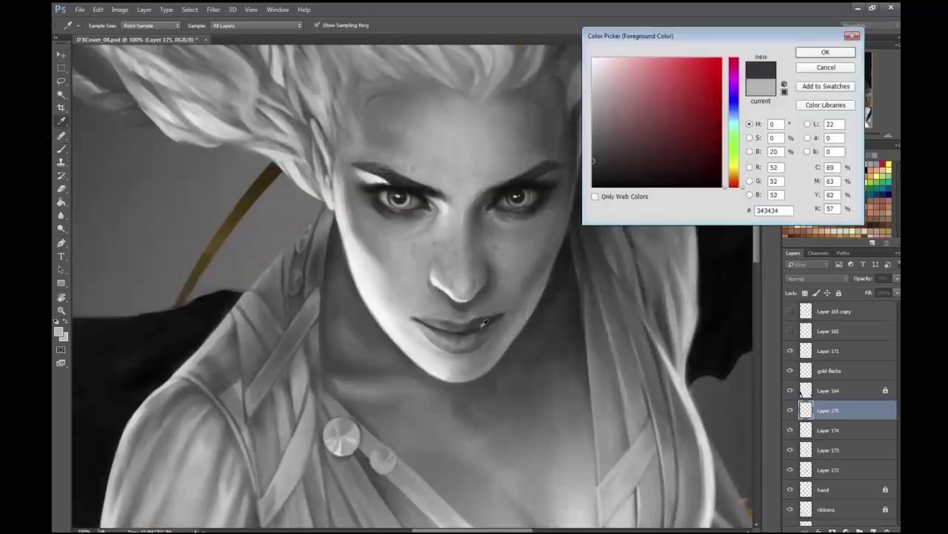
click(468, 341)
key(Return)
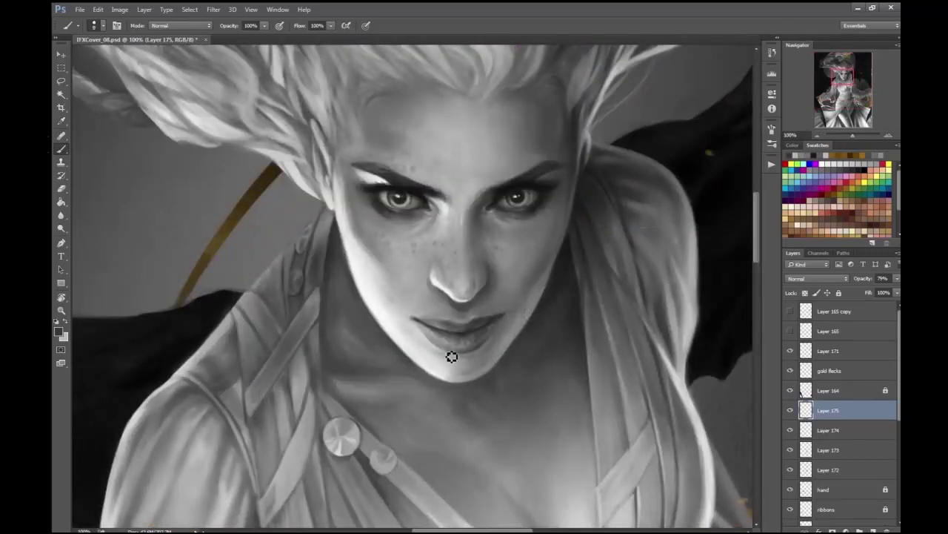
scroll(535, 193, down, 3)
scroll(503, 273, up, 3)
scroll(501, 271, up, 3)
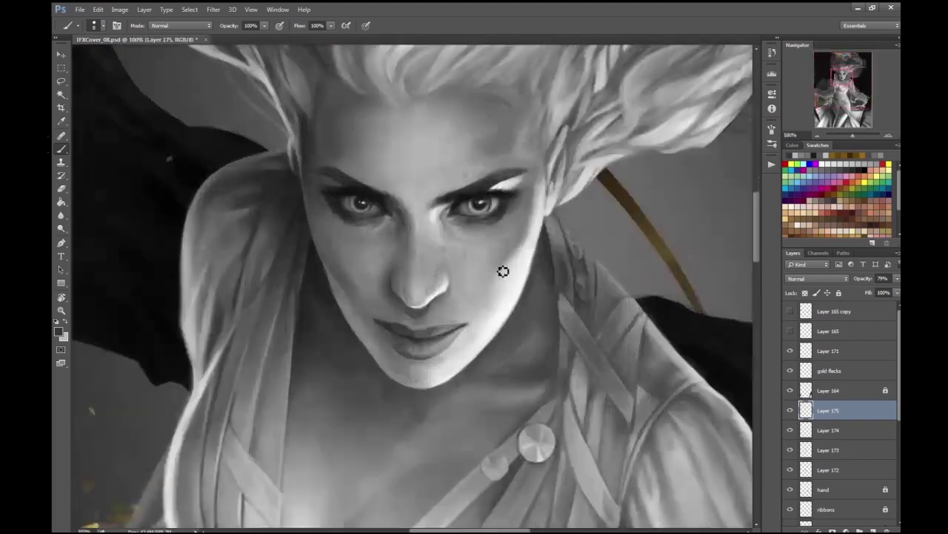
scroll(437, 363, down, 3)
scroll(438, 294, up, 1)
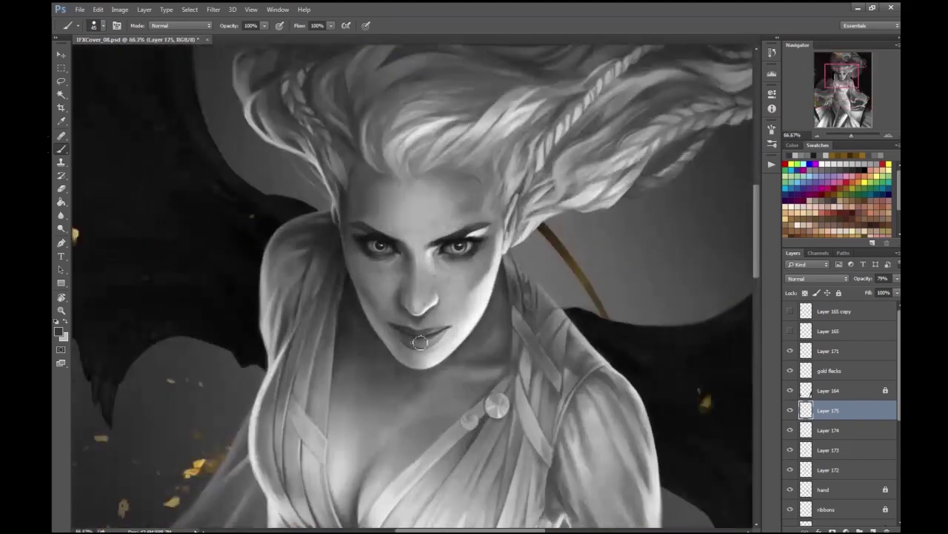
scroll(418, 345, down, 2)
scroll(452, 218, up, 2)
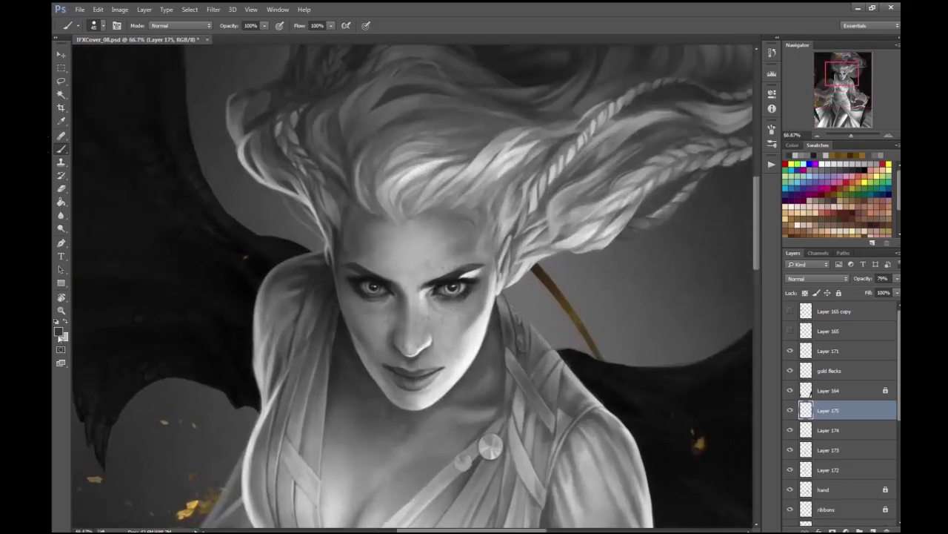
- Brush a near-white highlight on the forehead along the temple on the brightly lit side of the face
key(x)
scroll(482, 252, down, 1)
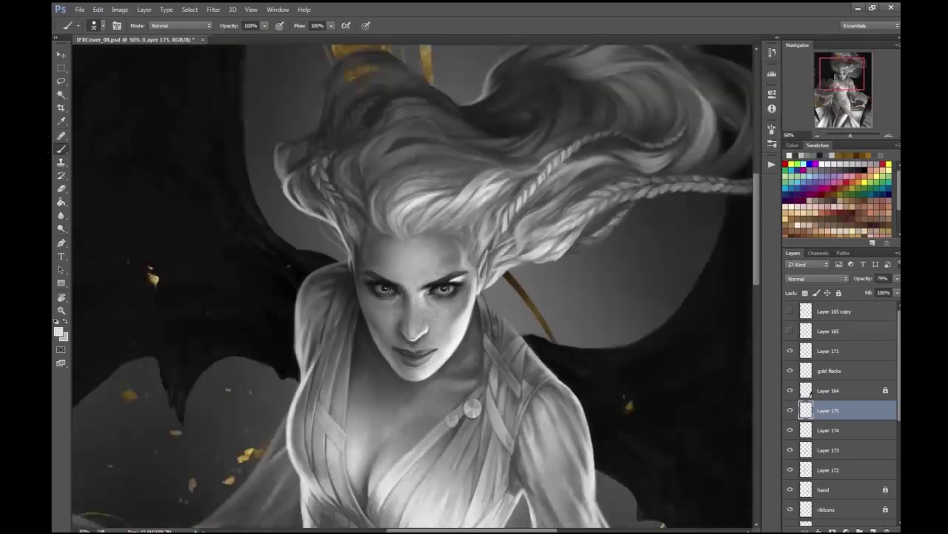
scroll(497, 242, down, 3)
scroll(420, 181, up, 4)
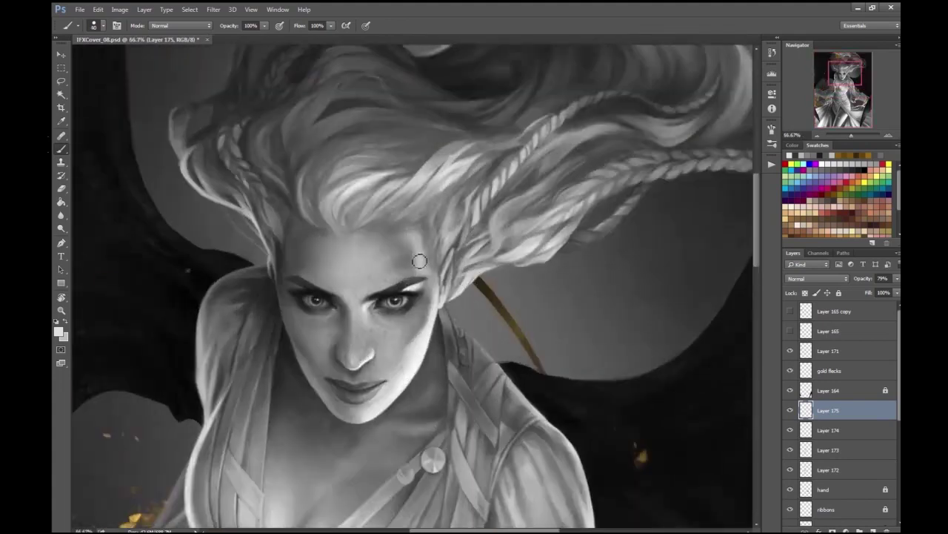
scroll(444, 300, down, 3)
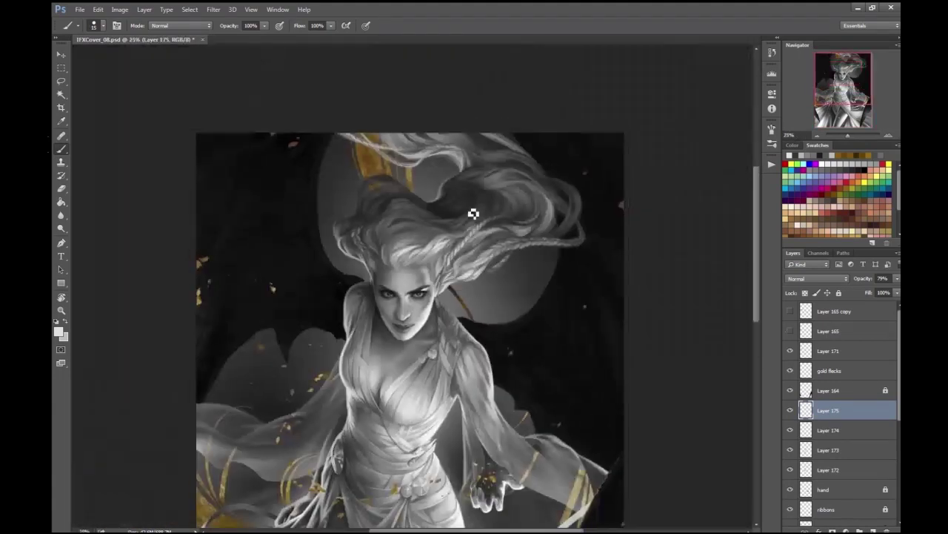
- Add light touches around the eyes and soften the strokes below the shadowed eye with the Eraser
scroll(542, 313, up, 4)
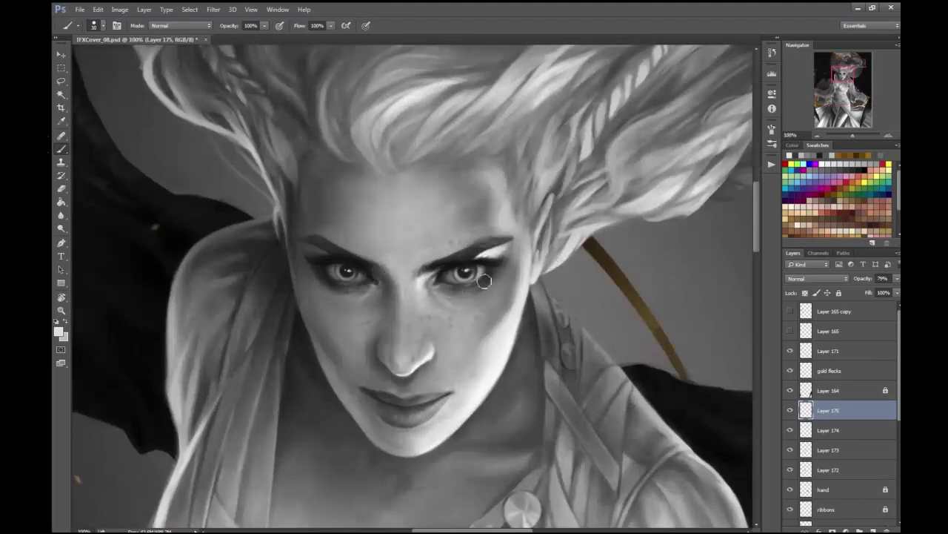
scroll(481, 292, down, 2)
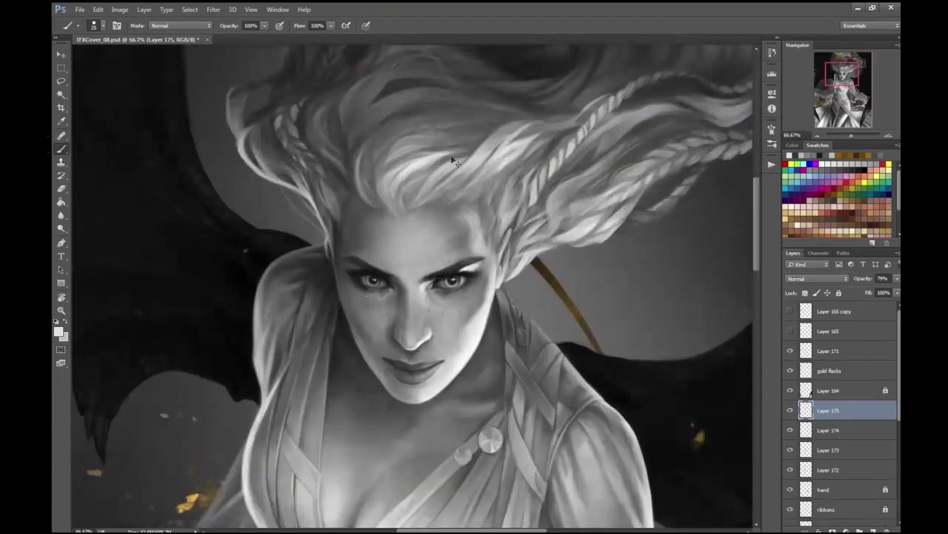
scroll(478, 113, down, 2)
scroll(400, 296, up, 4)
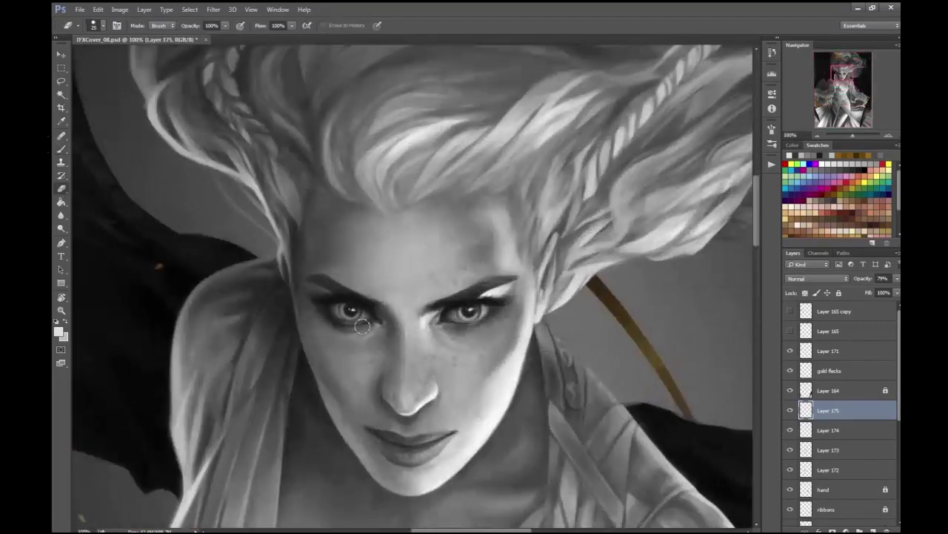
key(e)
scroll(503, 305, down, 1)
click(95, 25)
key(Escape)
key(b)
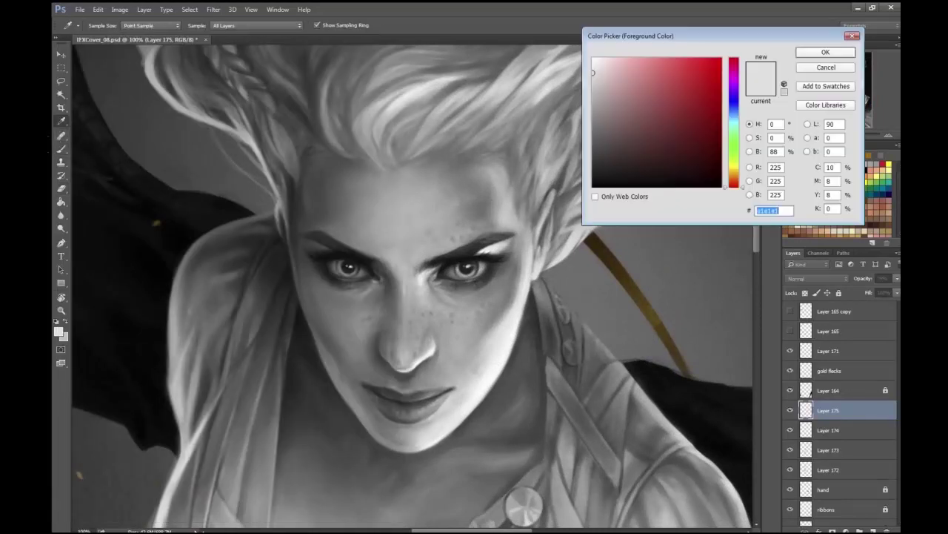
- Retouch the iris and outer white of the eye on the shadowed side with small grey and dark strokes
key(h)
drag(358, 296, 551, 265)
scroll(564, 252, down, 1)
scroll(388, 234, up, 3)
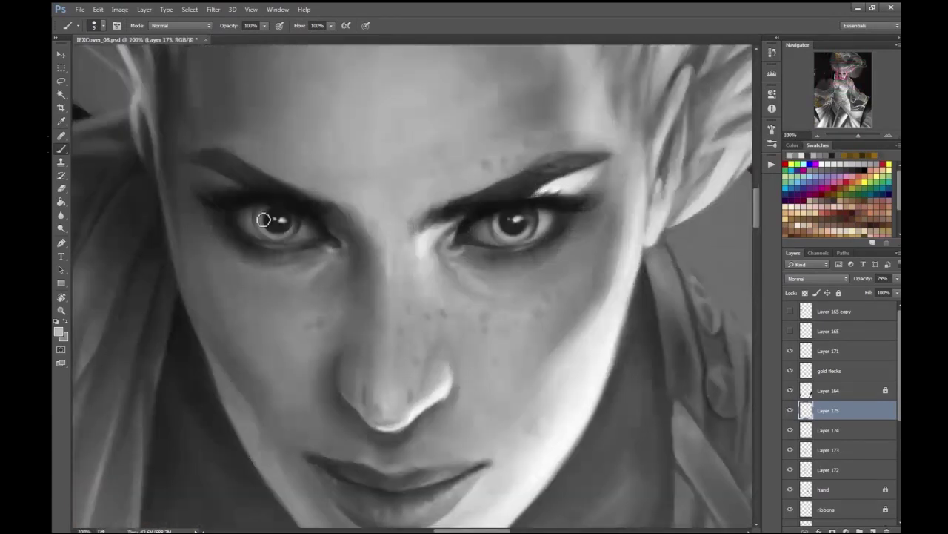
drag(264, 222, 260, 220)
scroll(536, 150, down, 5)
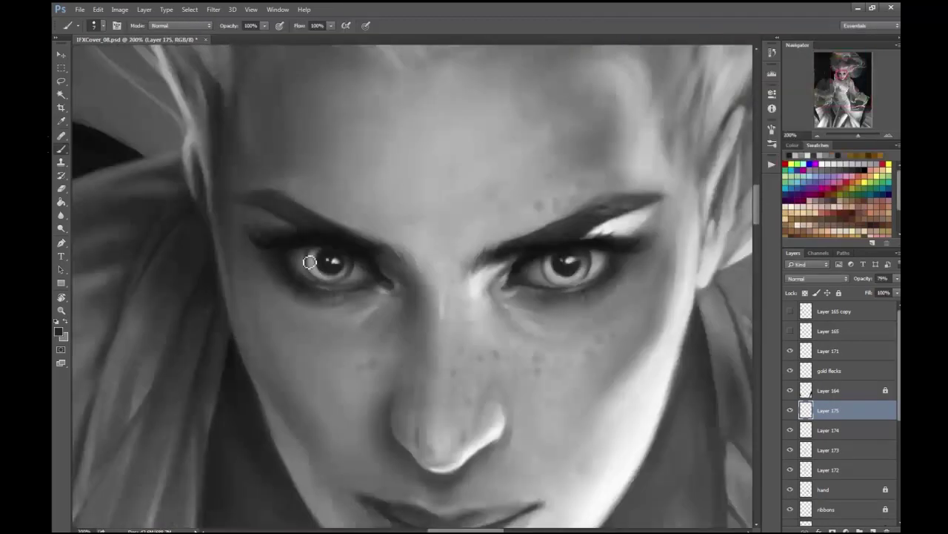
scroll(393, 165, down, 5)
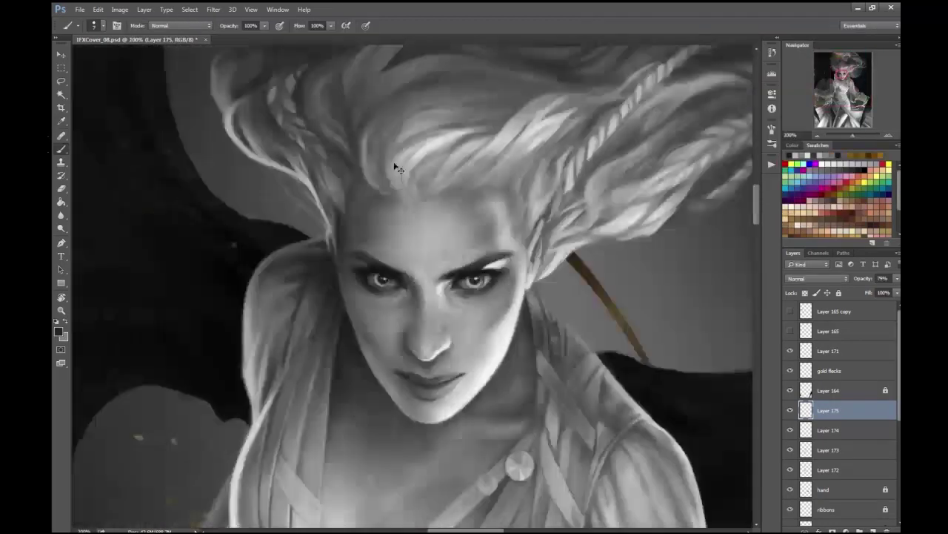
- Flip the canvas horizontally and refine the parting line and shading of the lips with small brush strokes
scroll(435, 383, up, 5)
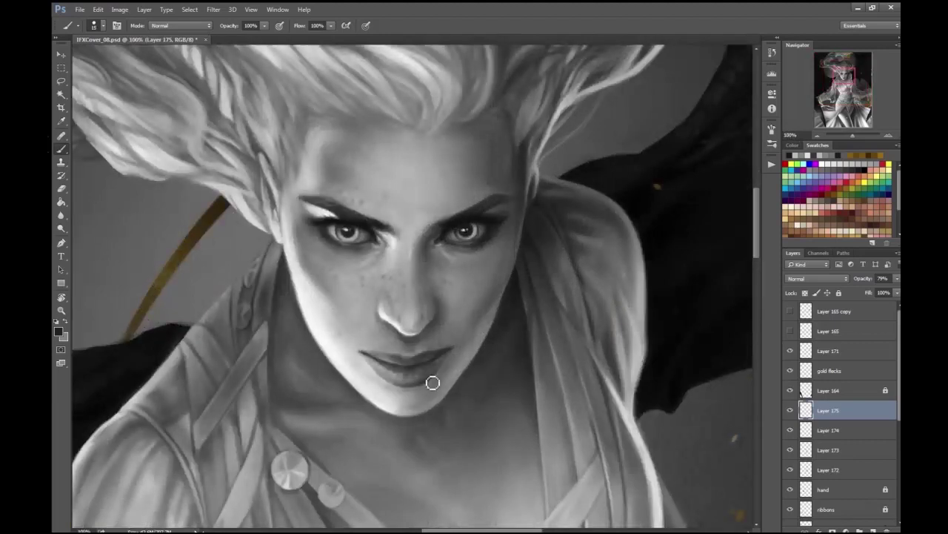
drag(399, 355, 429, 360)
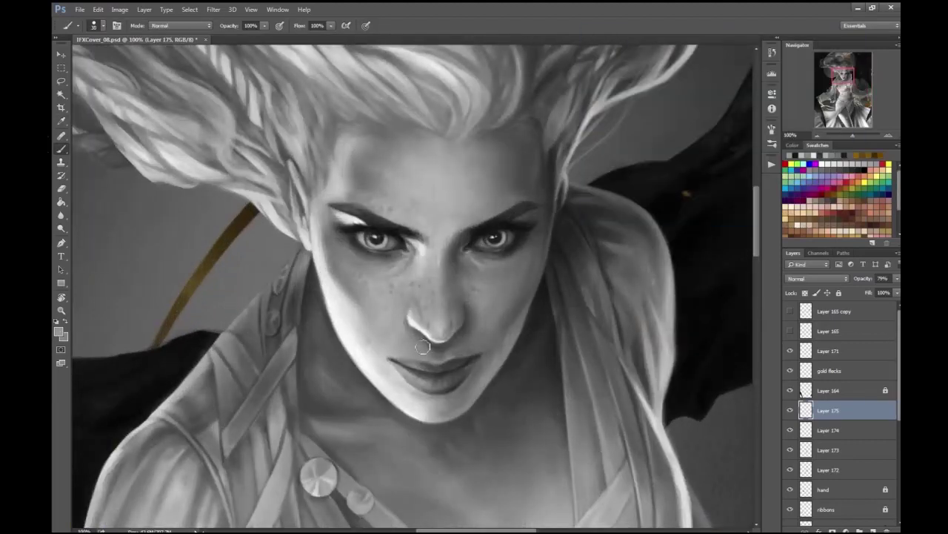
scroll(540, 203, down, 5)
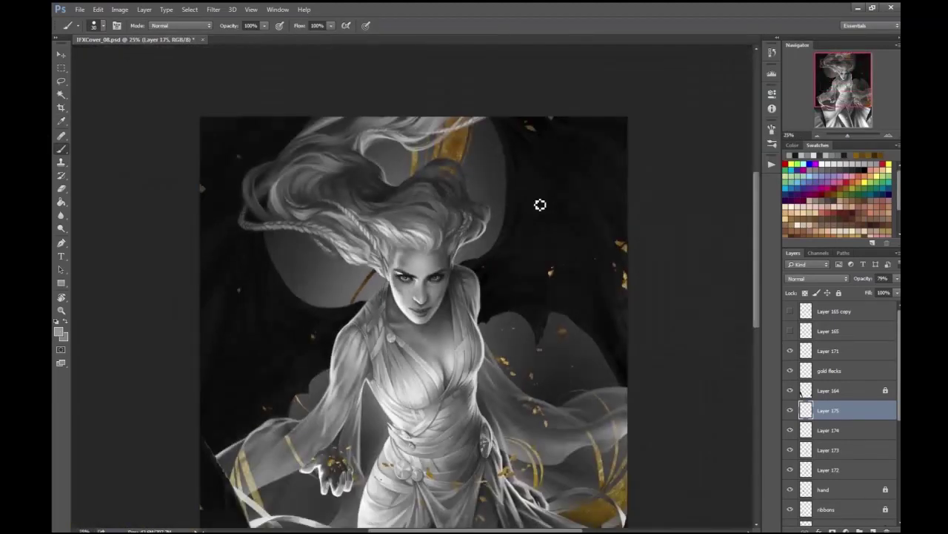
- Compare the face with and without the current retouch layer and lower that layer's opacity to 52%
click(790, 411)
click(790, 410)
scroll(407, 166, up, 4)
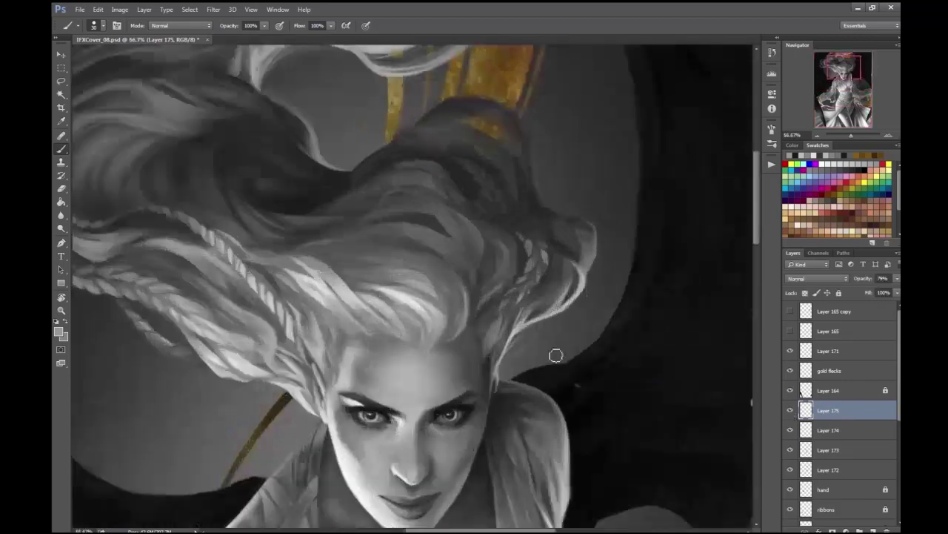
key(ctrl+minus)
key(ctrl+plus)
key(ctrl+plus)
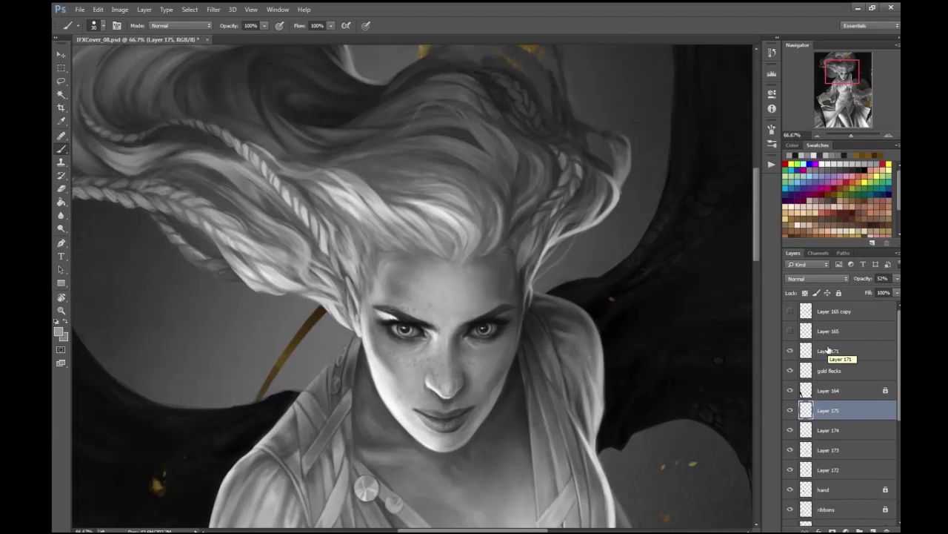
- Add a new layer above the retouch layer and darken the pupil of the brightly lit eye with near-black #0a0a0a
click(873, 530)
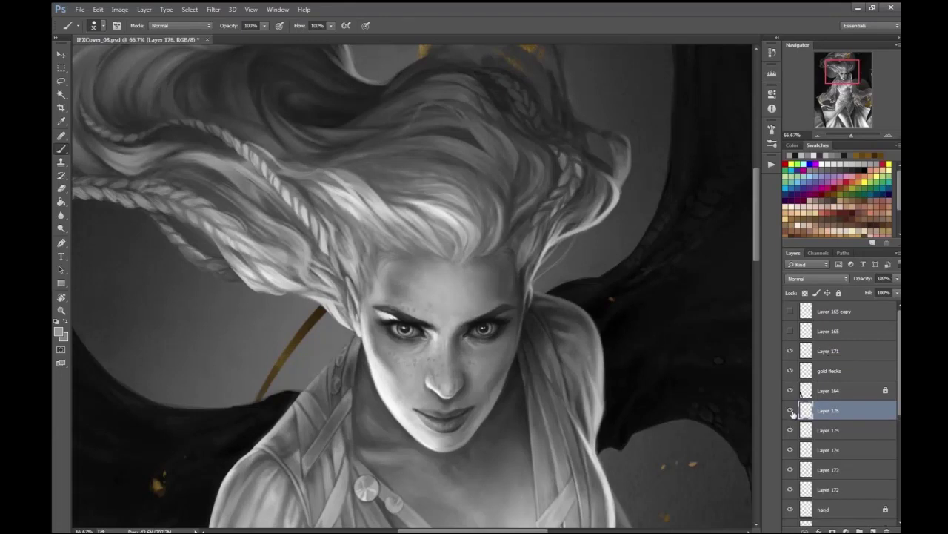
key(ctrl+minus)
drag(578, 331, 619, 345)
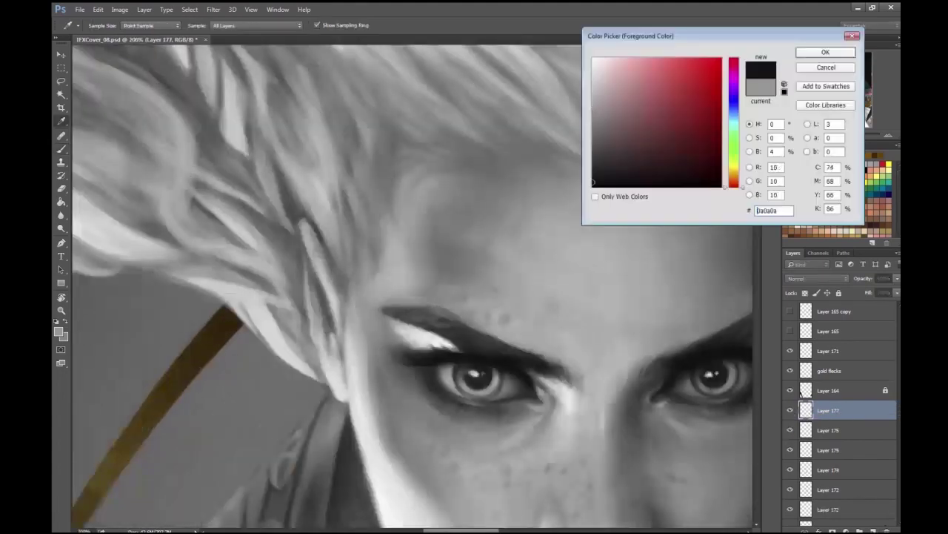
key(Return)
key(b)
mouse_move(483, 382)
mouse_down()
mouse_move(488, 359)
mouse_move(479, 382)
mouse_up()
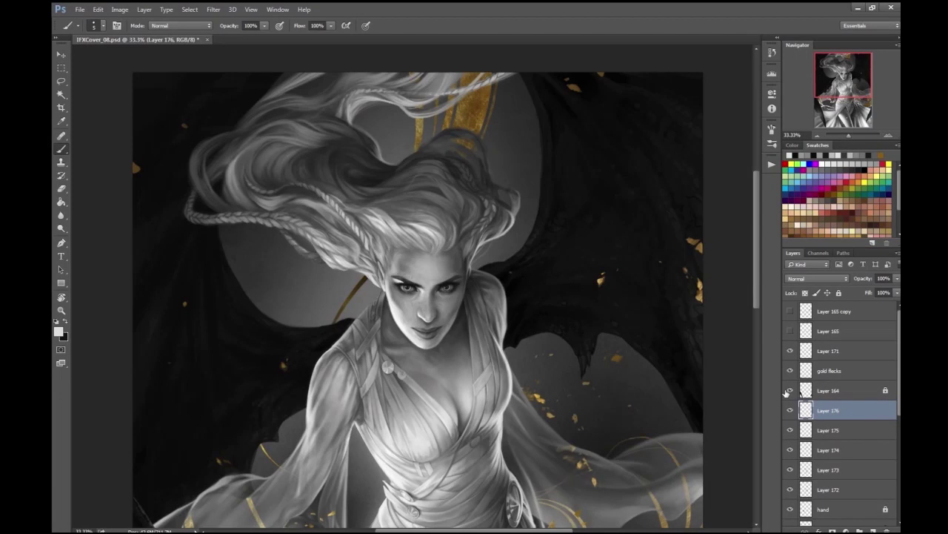
- Set the paint colour to a dark tone and darken the parting line and corners of the mouth
scroll(445, 296, down, 2)
scroll(553, 404, up, 4)
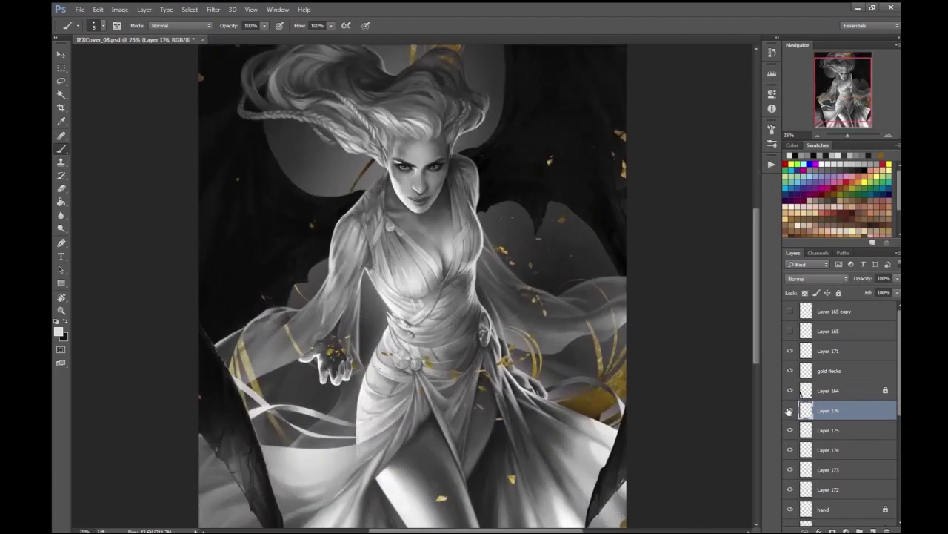
scroll(422, 181, up, 2)
click(58, 331)
key(Return)
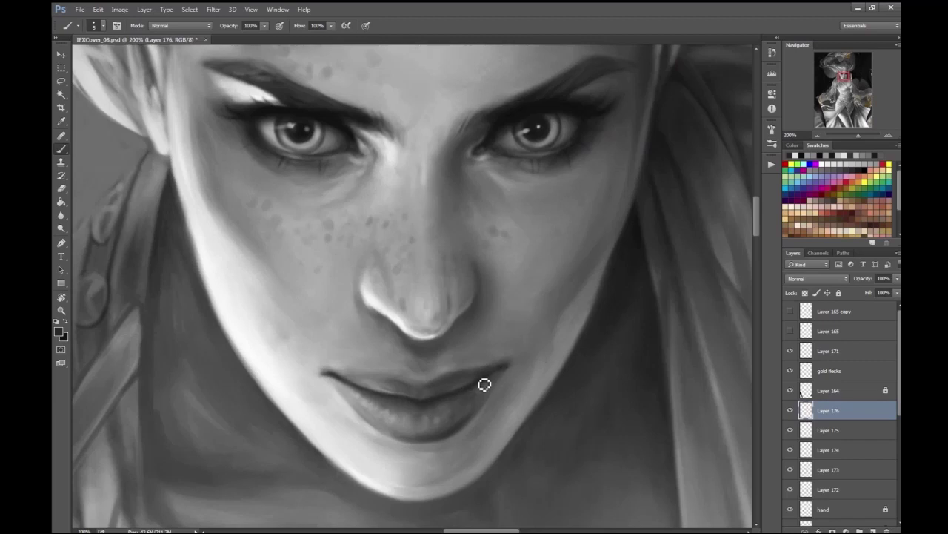
scroll(531, 289, down, 4)
scroll(535, 289, up, 4)
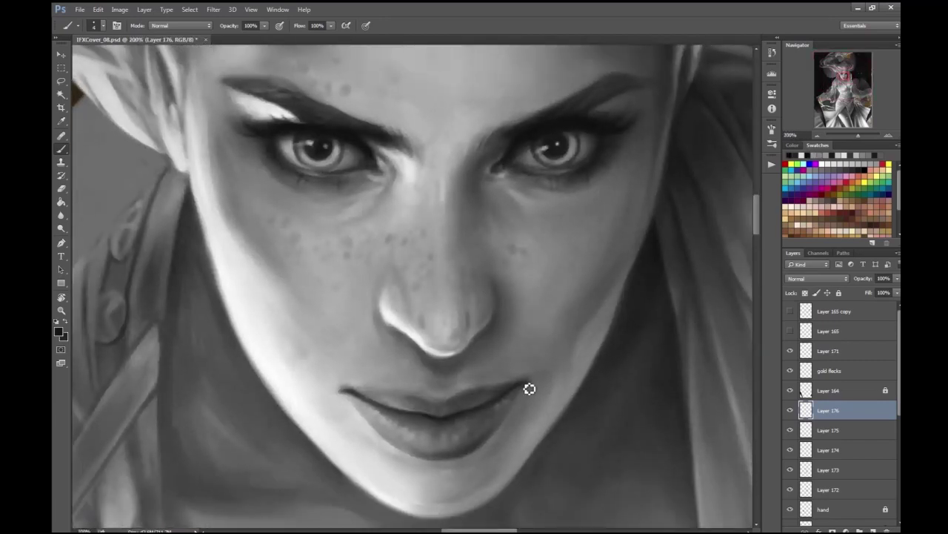
scroll(525, 389, down, 4)
scroll(563, 237, up, 3)
- Change the paint colour to dark grey and shade the upper lip above the parting line
click(59, 332)
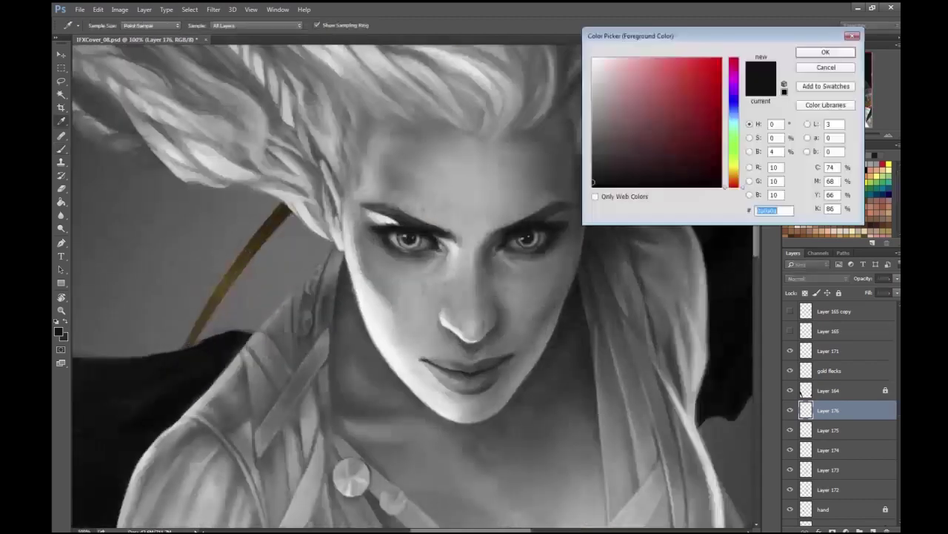
key(Return)
scroll(400, 378, up, 1)
key(Return)
key(b)
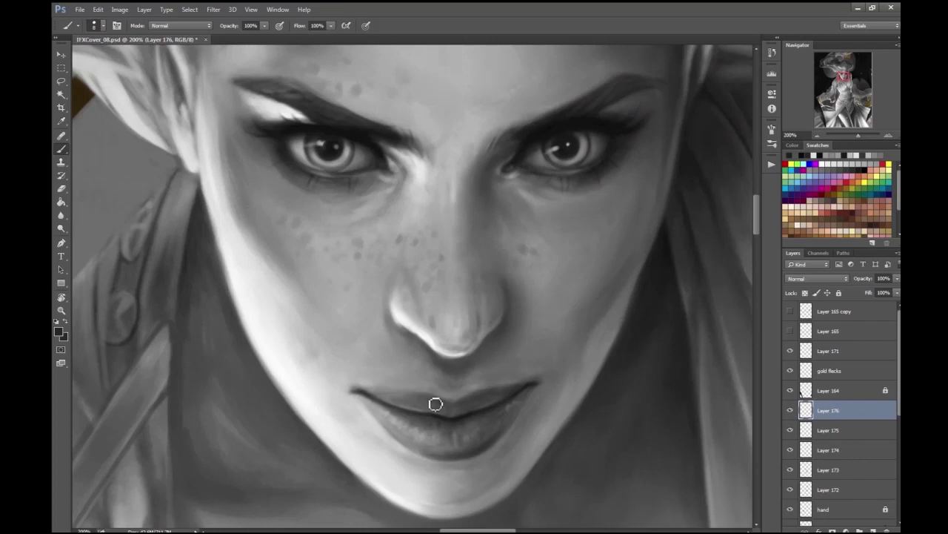
scroll(472, 407, down, 4)
scroll(449, 330, up, 3)
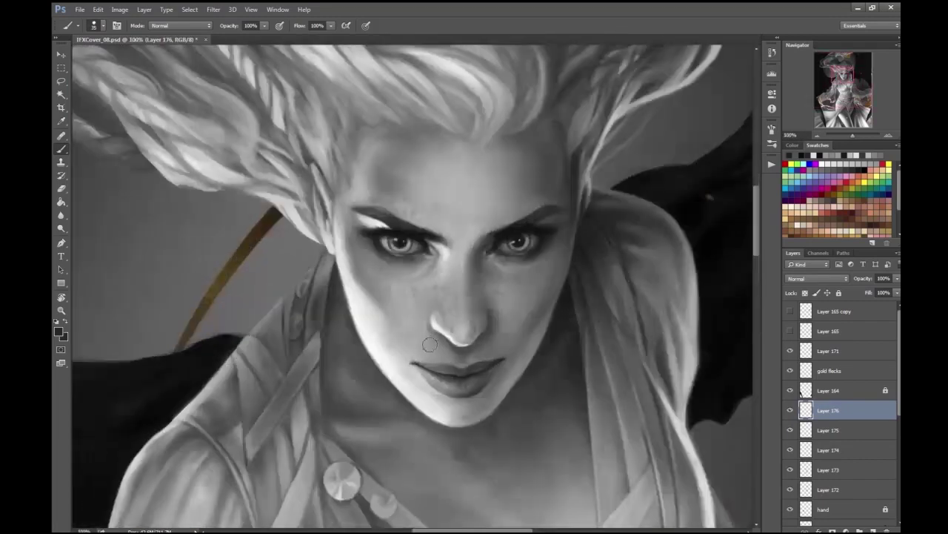
- Flip the canvas horizontally to check the face and retouch the shadowed side of the nose in mid grey
scroll(459, 353, down, 4)
scroll(714, 315, up, 2)
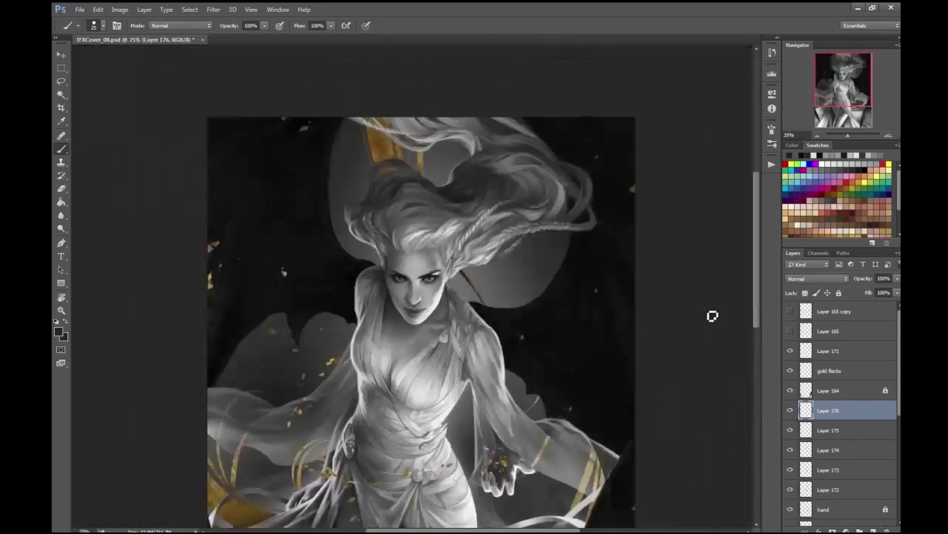
scroll(338, 315, up, 3)
key(Return)
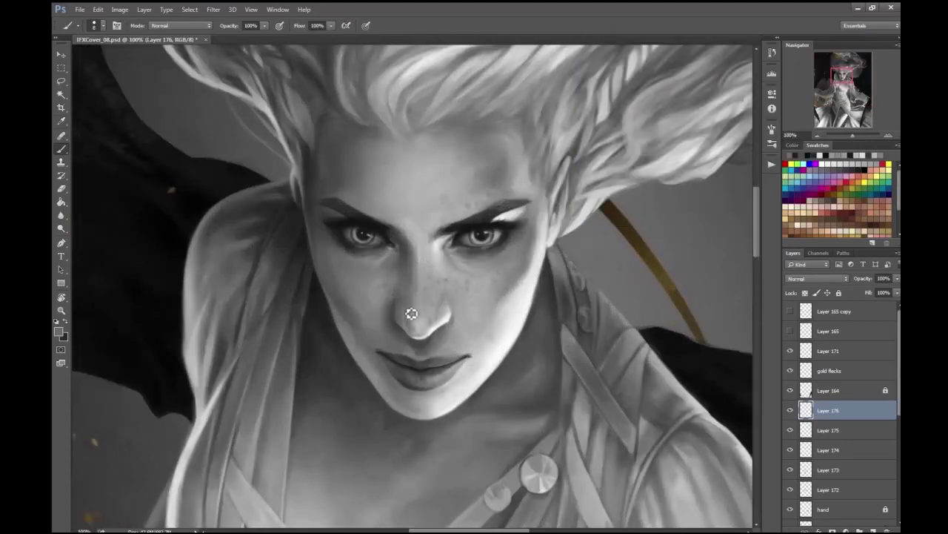
scroll(412, 325, down, 4)
scroll(494, 239, up, 4)
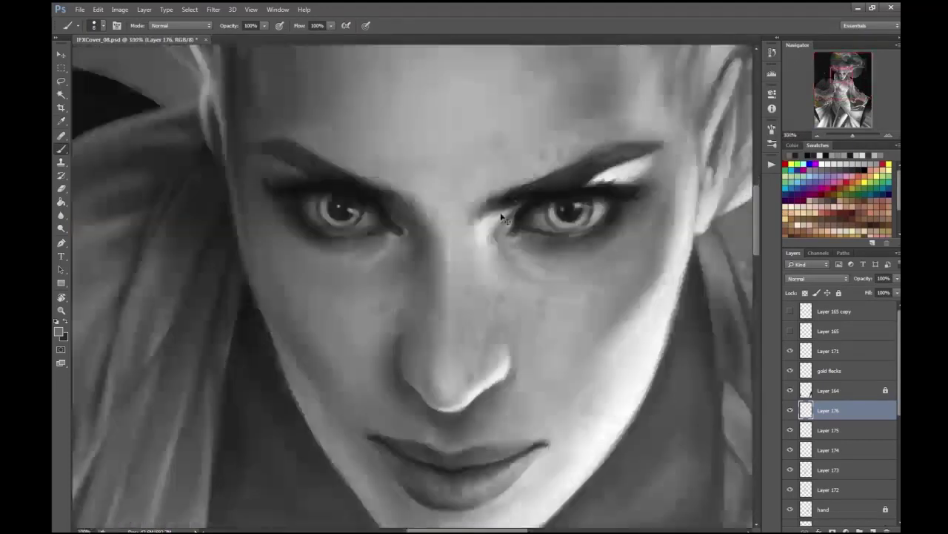